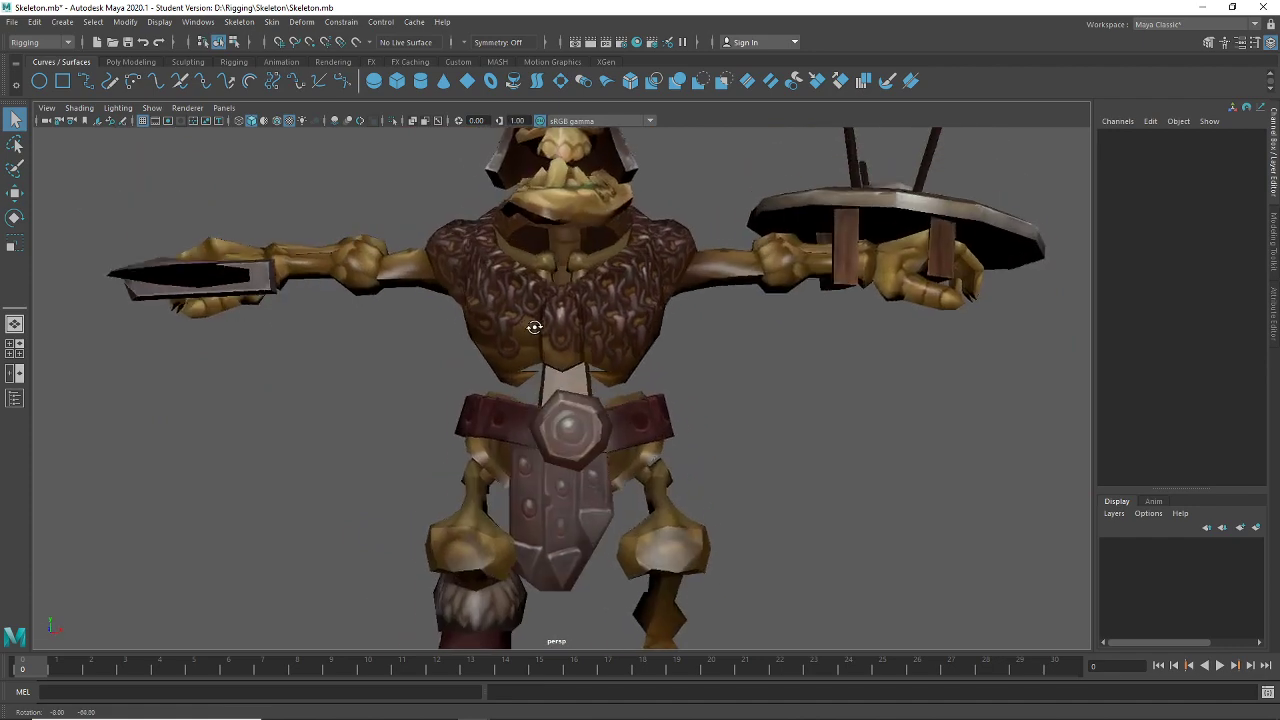
# Examine the textured skeleton character from several angles, including its torso, arms, pelvis and legs
pyautogui.keyDown('alt'); pyautogui.moveTo(540, 337); pyautogui.dragTo(554, 394, button='middle'); pyautogui.keyUp('alt')
pyautogui.scroll(-4, 554, 394)
pyautogui.keyDown('alt'); pyautogui.moveTo(658, 488); pyautogui.dragTo(710, 475); pyautogui.keyUp('alt')
pyautogui.keyDown('alt'); pyautogui.moveTo(710, 475); pyautogui.dragTo(766, 474, button='right'); pyautogui.keyUp('alt')
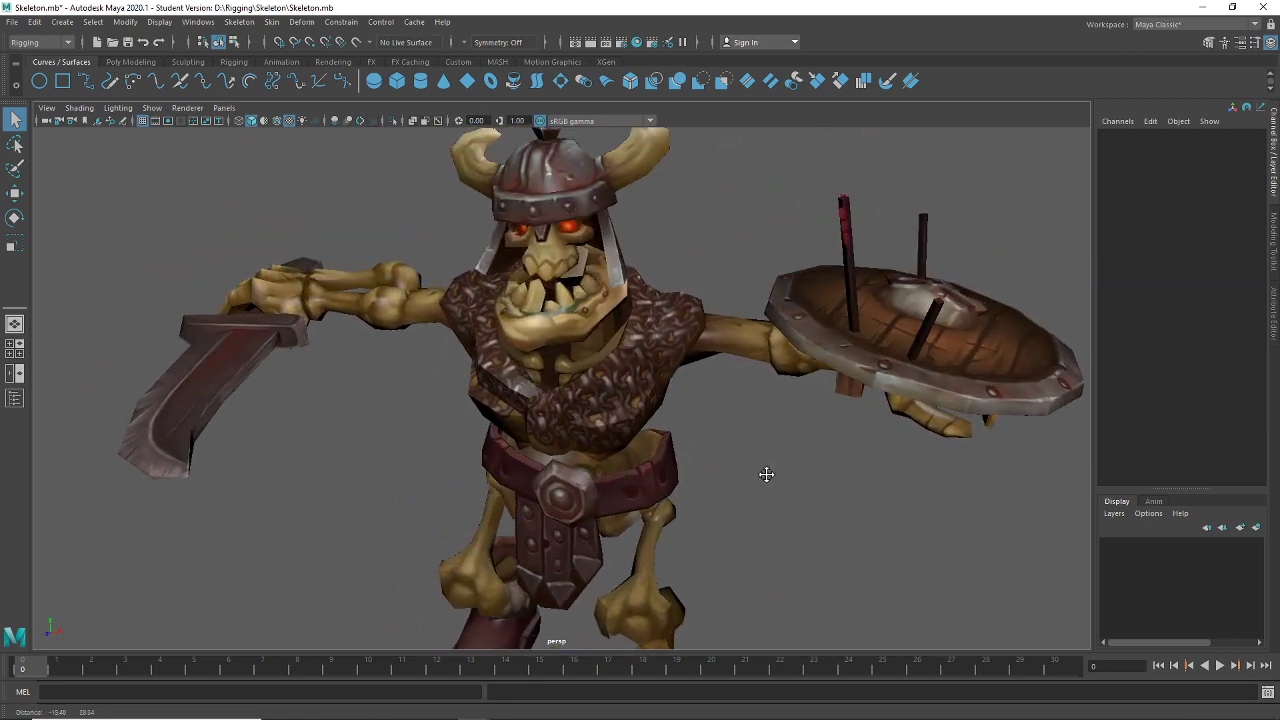
pyautogui.keyDown('alt'); pyautogui.moveTo(588, 412); pyautogui.dragTo(651, 457); pyautogui.keyUp('alt')
pyautogui.keyDown('alt'); pyautogui.moveTo(651, 457); pyautogui.dragTo(617, 531, button='right'); pyautogui.keyUp('alt')
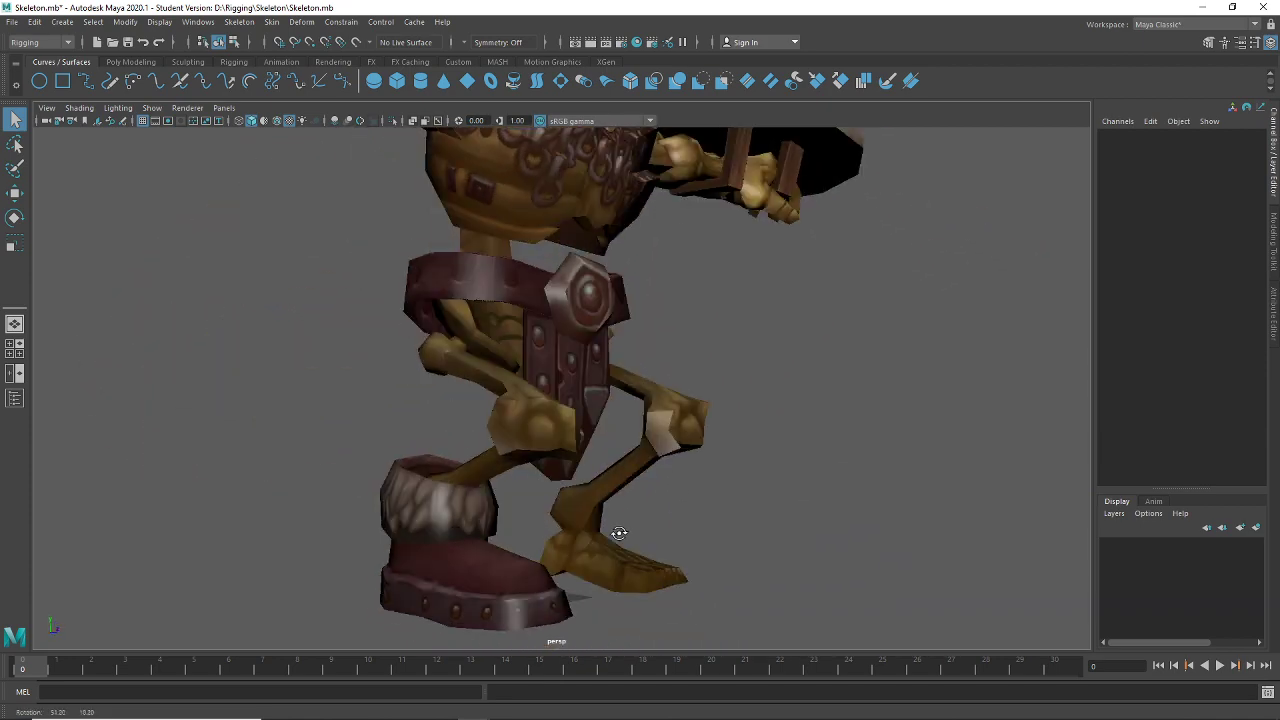
pyautogui.keyDown('alt'); pyautogui.moveTo(617, 531); pyautogui.dragTo(508, 541); pyautogui.keyUp('alt')
pyautogui.scroll(-5, 525, 530)
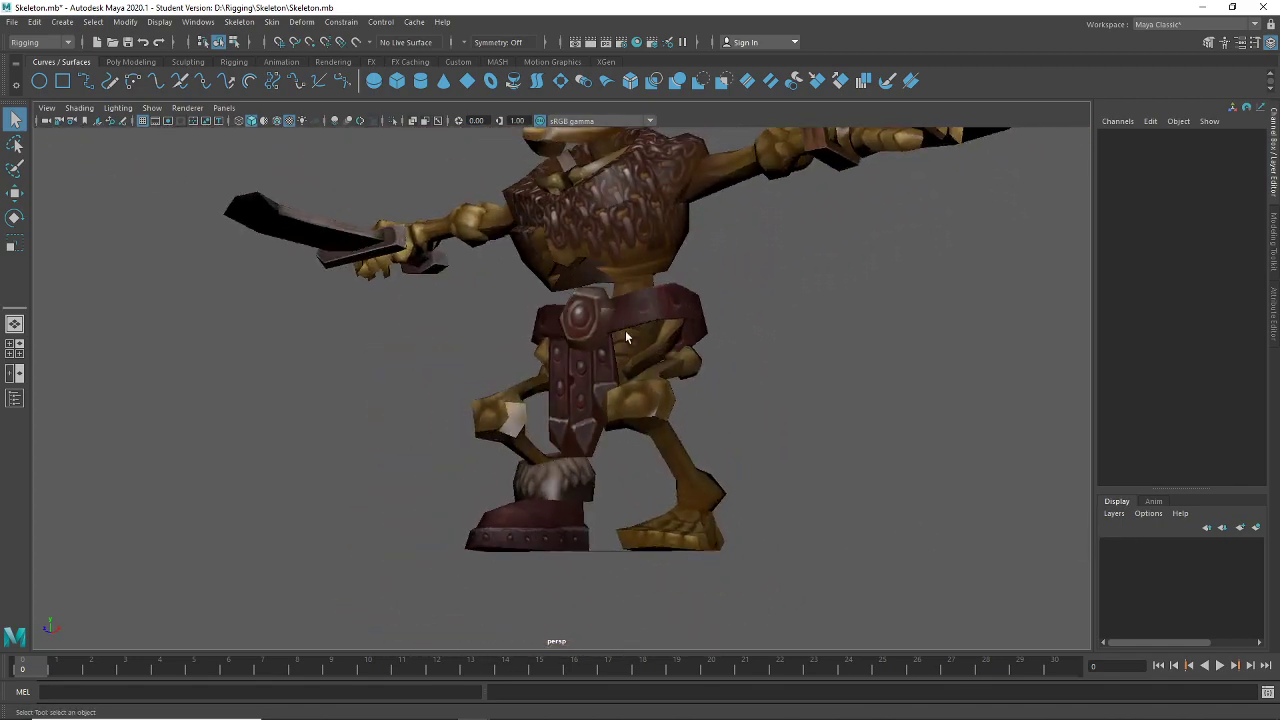
pyautogui.click(620, 337)
pyautogui.scroll(2, 660, 342)
pyautogui.keyDown('alt'); pyautogui.moveTo(659, 342); pyautogui.dragTo(572, 437); pyautogui.keyUp('alt')
pyautogui.click(712, 394)
pyautogui.scroll(-3, 689, 426)
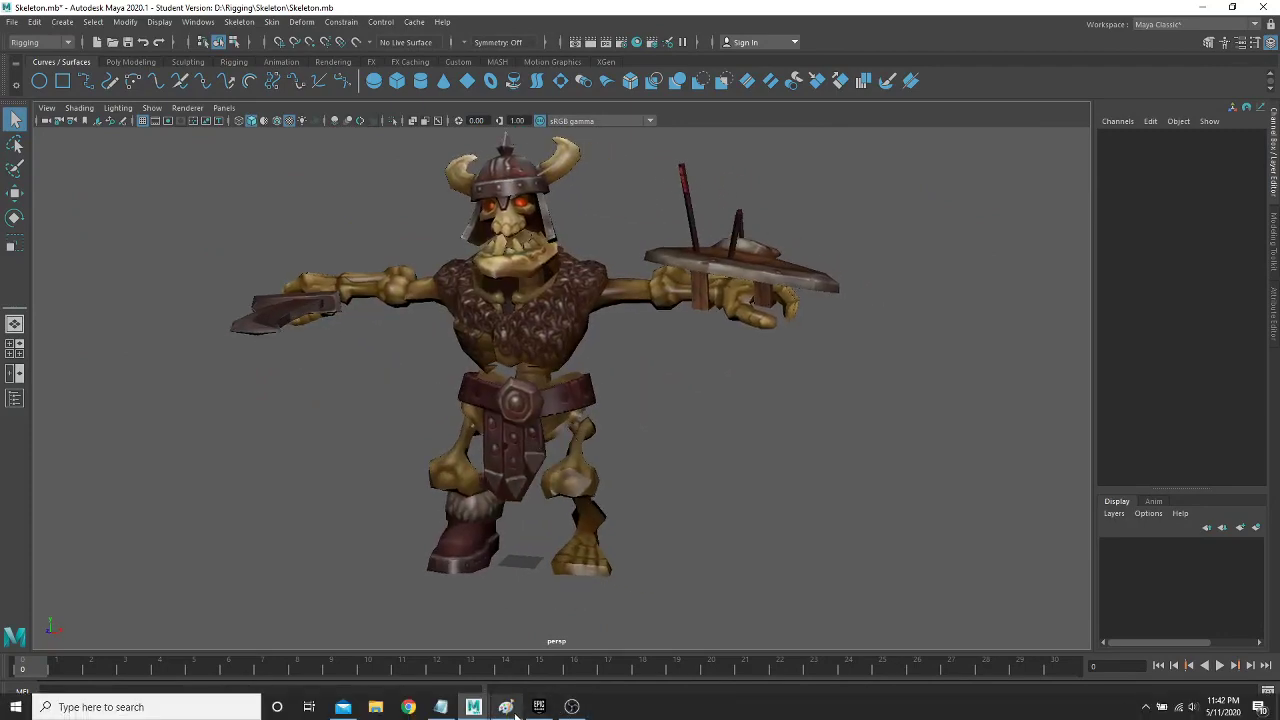
# Check the reference skeleton image in Paint, return to Maya and display the character in wireframe
pyautogui.click(510, 710)
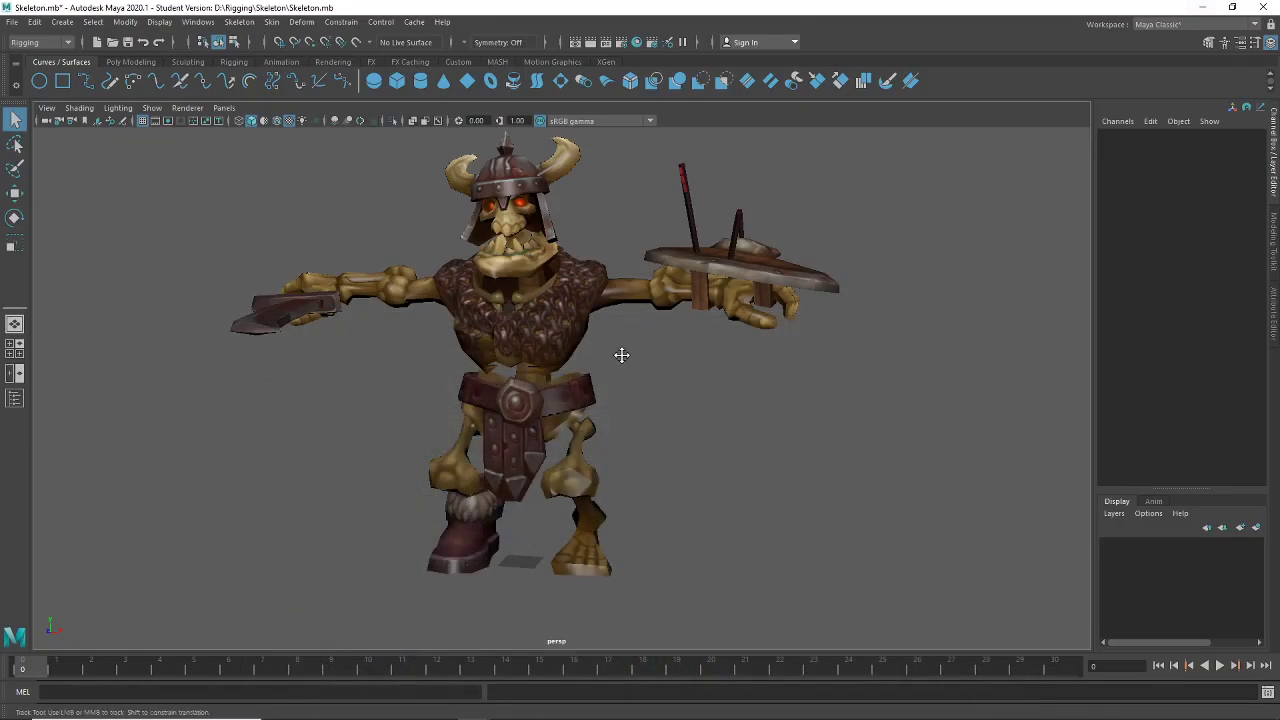
pyautogui.keyDown('alt'); pyautogui.moveTo(620, 354); pyautogui.dragTo(554, 430); pyautogui.keyUp('alt')
pyautogui.press('4')
# Create a joint at the grid origin with the Joint tool's existing settings and rename it root
pyautogui.keyDown('alt'); pyautogui.moveTo(555, 425); pyautogui.dragTo(663, 355, button='middle'); pyautogui.keyUp('alt')
pyautogui.keyDown('alt'); pyautogui.moveTo(663, 355); pyautogui.dragTo(674, 410); pyautogui.keyUp('alt')
pyautogui.scroll(4, 674, 410)
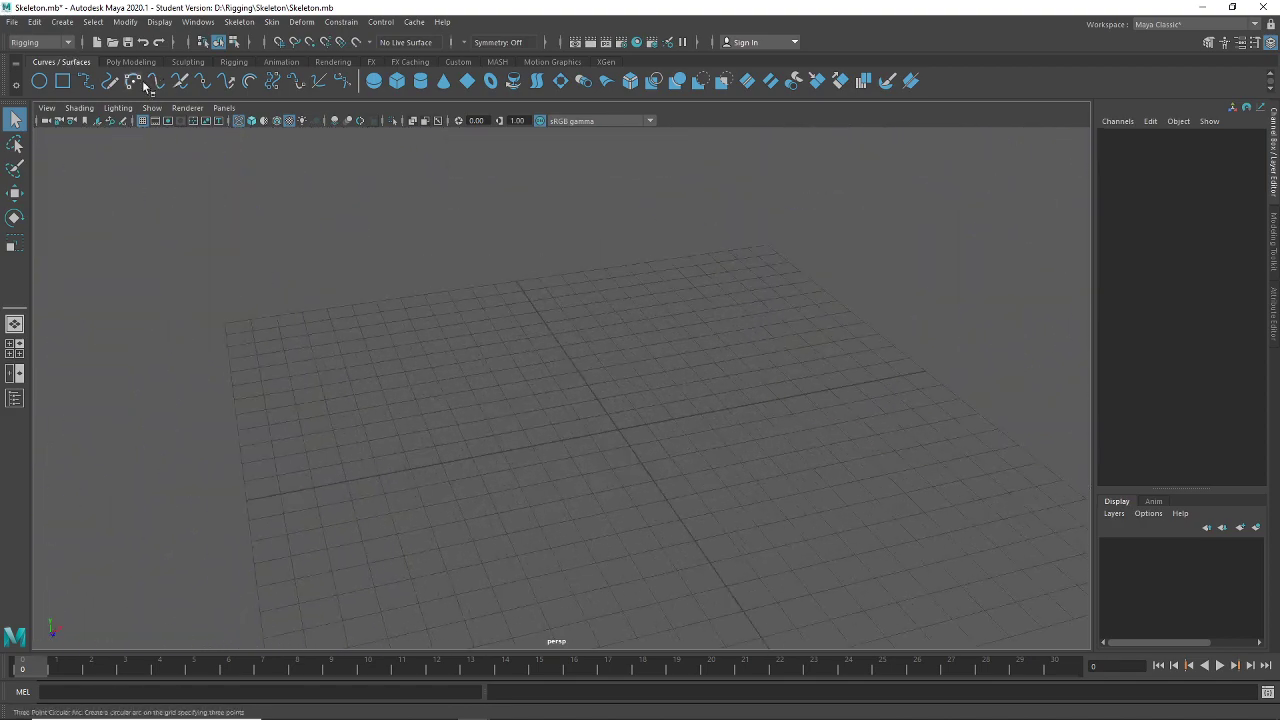
pyautogui.click(39, 43)
pyautogui.click(30, 67)
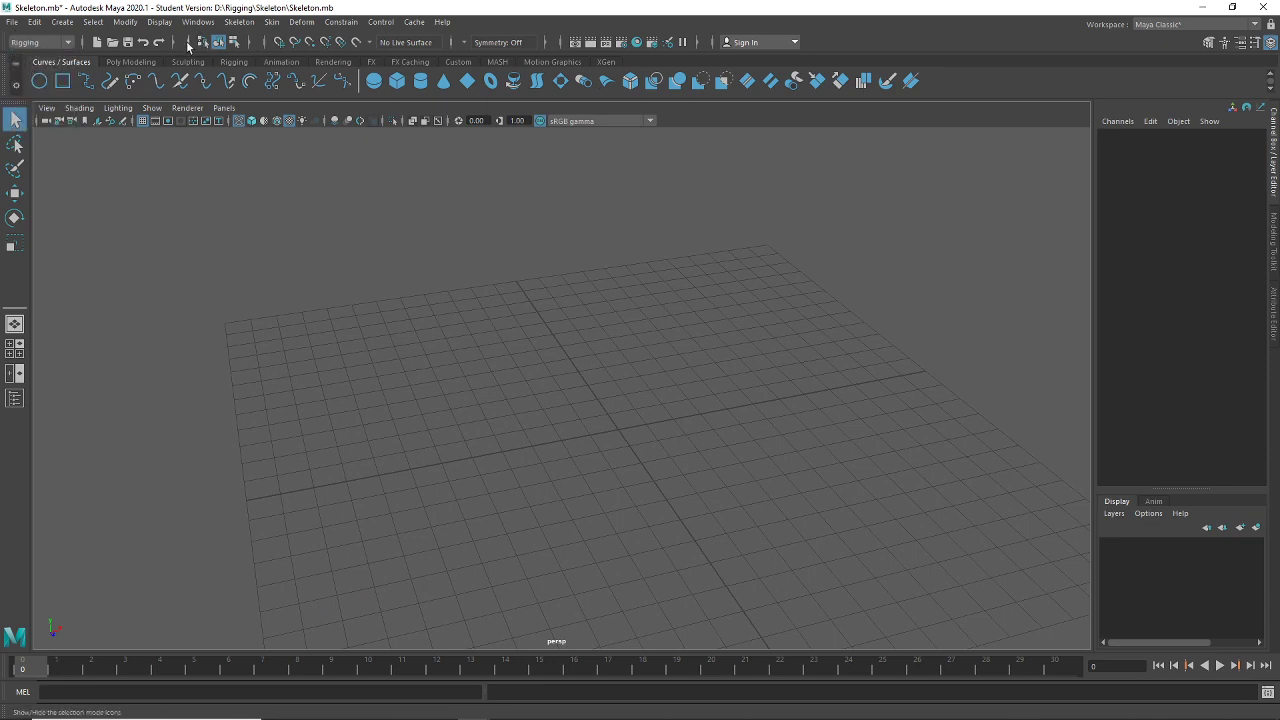
pyautogui.click(234, 62)
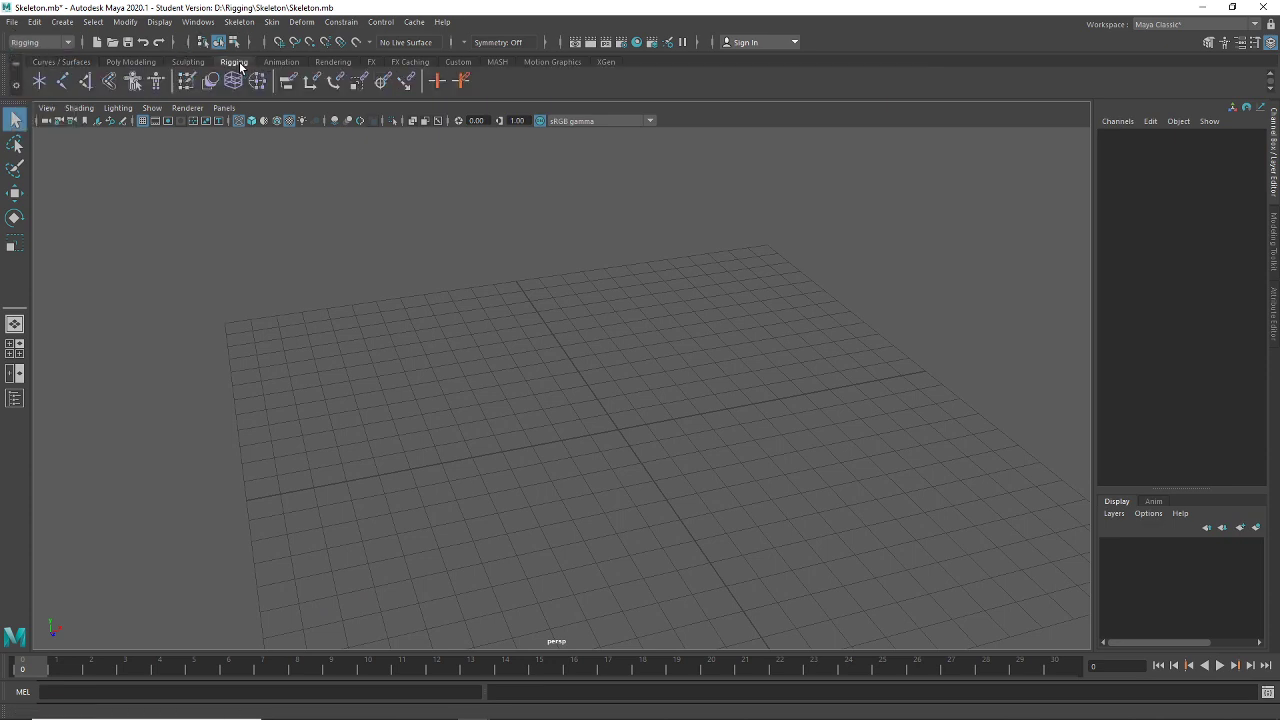
pyautogui.doubleClick(64, 84)
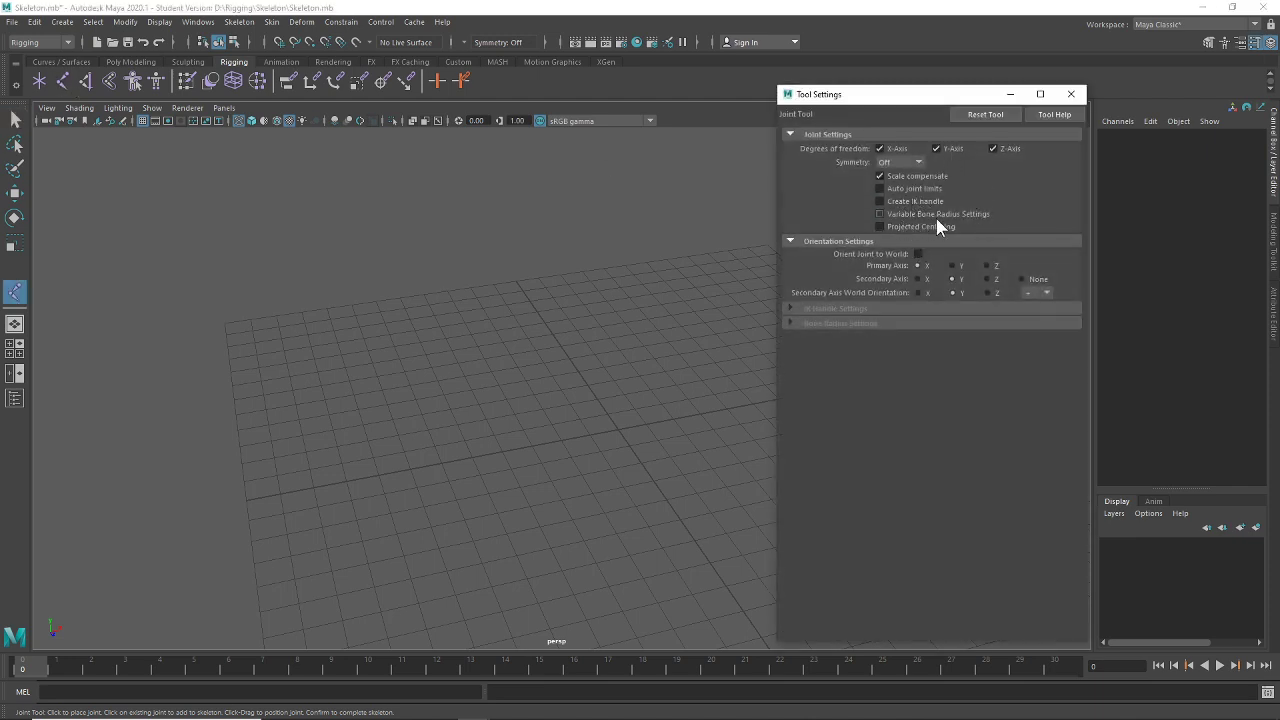
pyautogui.click(1070, 95)
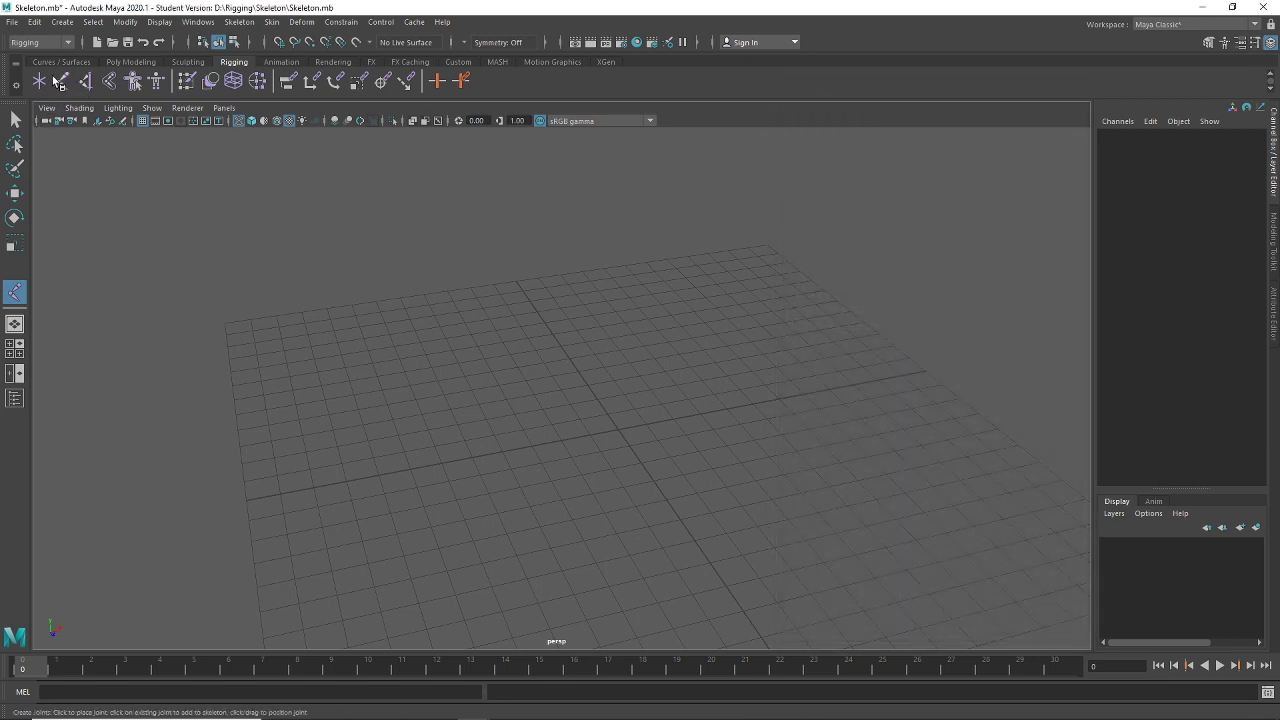
pyautogui.click(622, 430)
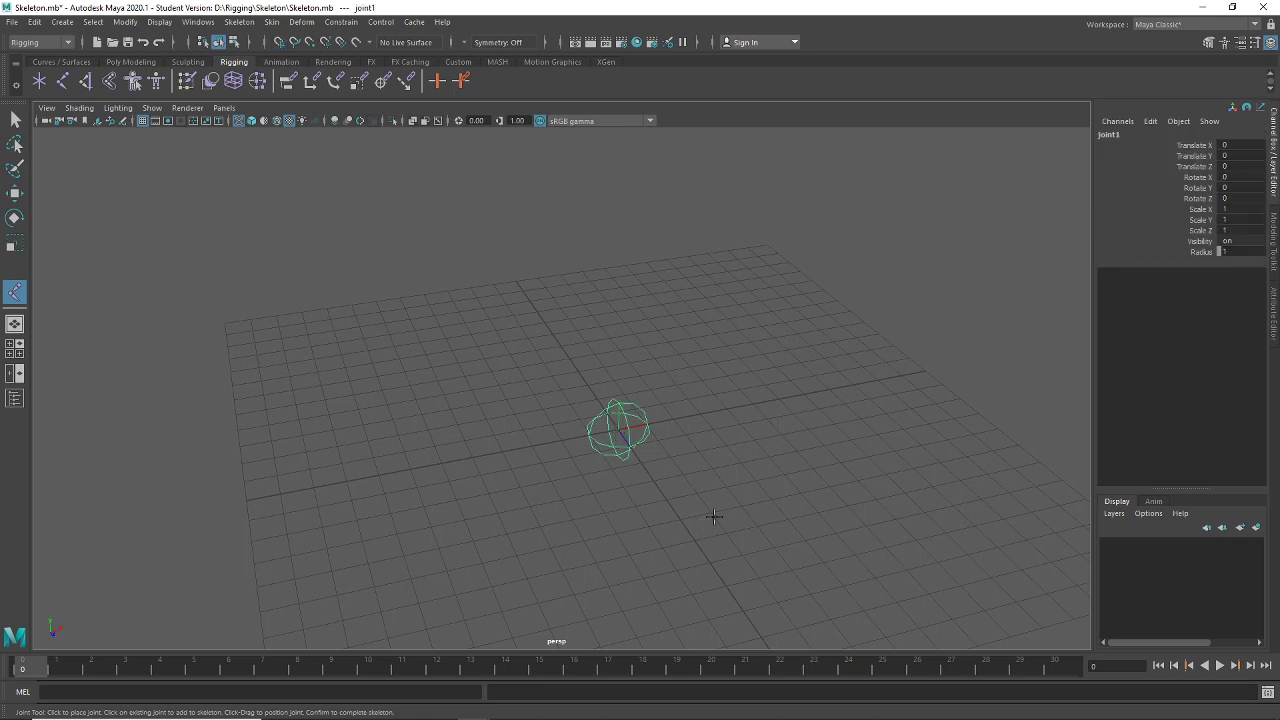
pyautogui.doubleClick(1112, 134)
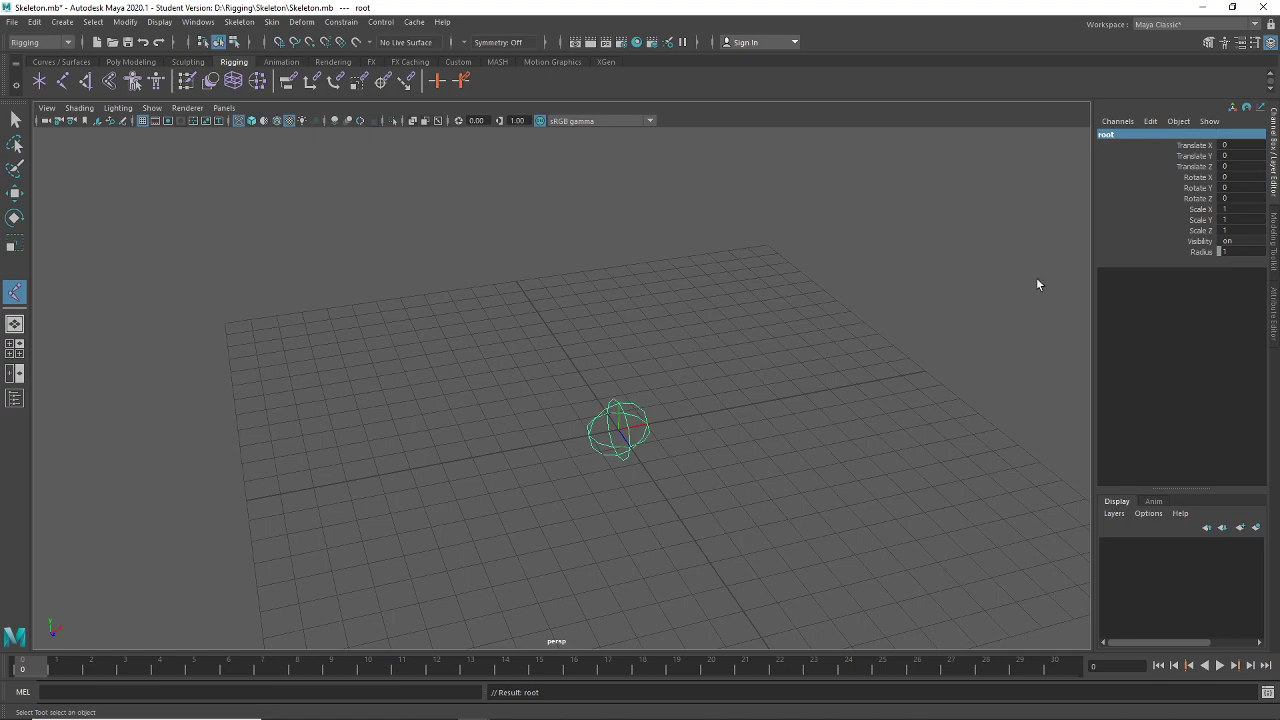
# Examine the character's pelvis and legs relative to the root joint, consulting the reference skeleton in Paint
pyautogui.scroll(-10, 727, 352)
pyautogui.keyDown('alt'); pyautogui.moveTo(748, 359); pyautogui.dragTo(729, 460, button='middle'); pyautogui.keyUp('alt')
pyautogui.keyDown('alt'); pyautogui.moveTo(729, 460); pyautogui.dragTo(530, 520); pyautogui.keyUp('alt')
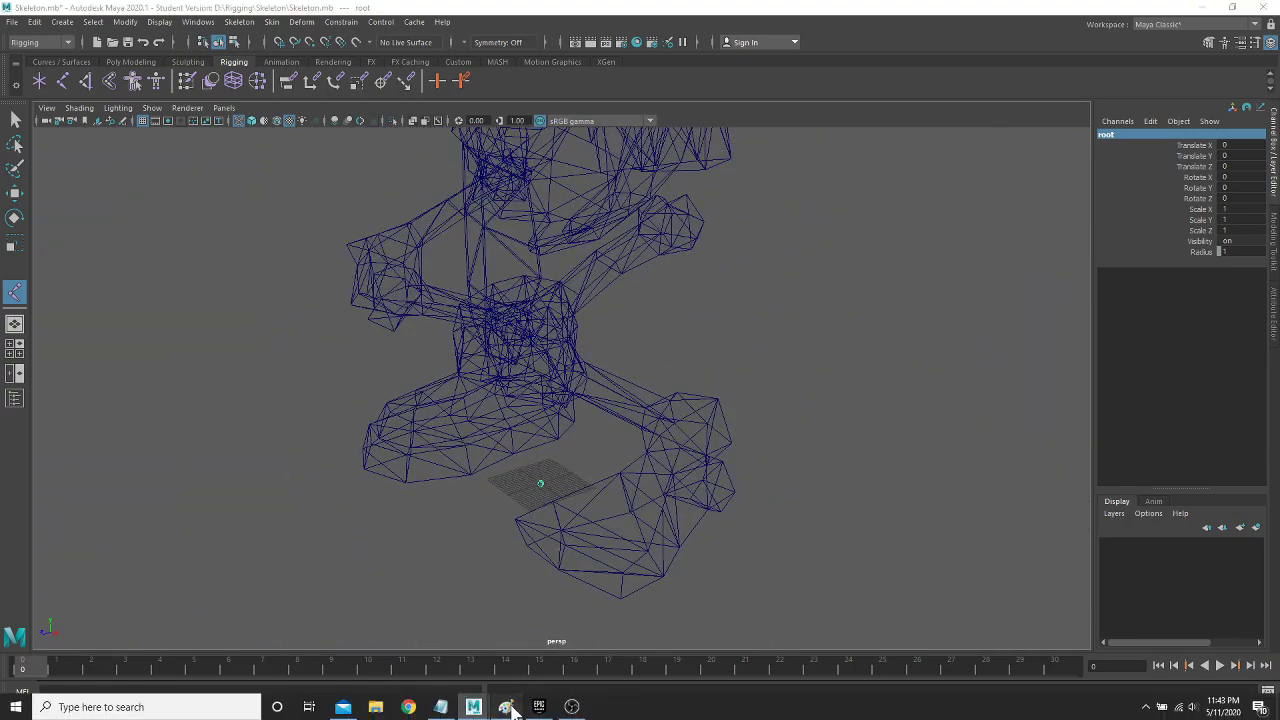
pyautogui.click(507, 707)
pyautogui.click(508, 707)
pyautogui.moveTo(600, 330)
pyautogui.keyDown('alt'); pyautogui.mouseDown()
pyautogui.moveTo(583, 314)
pyautogui.moveTo(414, 469)
pyautogui.moveTo(480, 421)
pyautogui.mouseUp(); pyautogui.keyUp('alt')
pyautogui.scroll(-3, 480, 426)
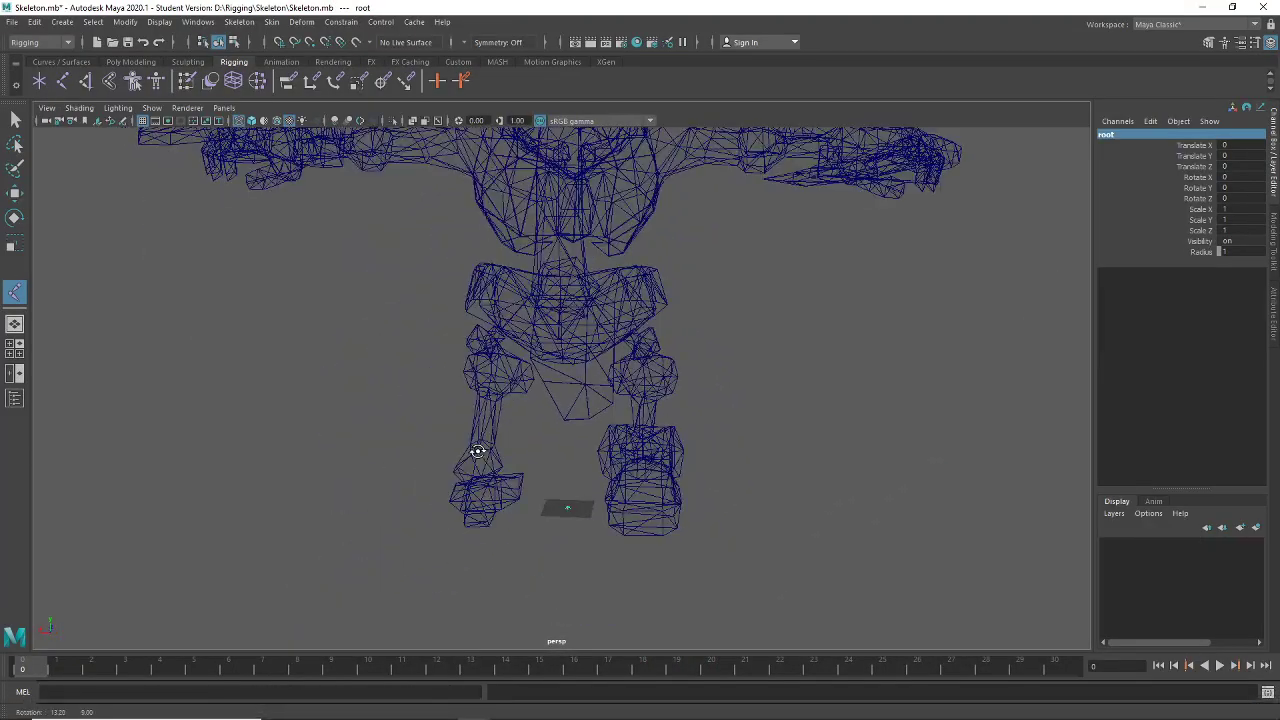
pyautogui.scroll(6, 475, 445)
pyautogui.moveTo(563, 286)
pyautogui.keyDown('alt'); pyautogui.mouseDown()
pyautogui.moveTo(737, 289)
pyautogui.moveTo(711, 271)
pyautogui.moveTo(621, 276)
pyautogui.moveTo(610, 300)
pyautogui.moveTo(628, 286)
pyautogui.moveTo(595, 378)
pyautogui.moveTo(609, 409)
pyautogui.moveTo(677, 385)
pyautogui.moveTo(688, 396)
pyautogui.moveTo(571, 378)
pyautogui.mouseUp(); pyautogui.keyUp('alt')
pyautogui.press('5')
pyautogui.press('4')
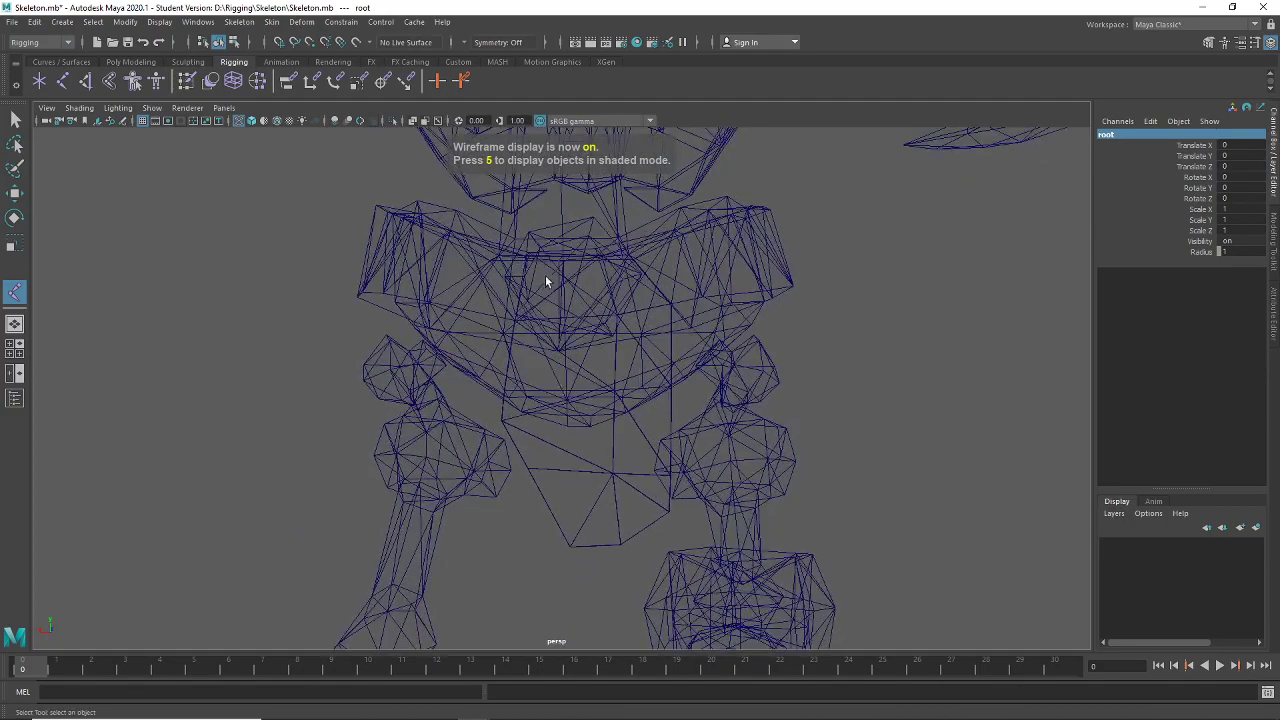
pyautogui.keyDown('alt'); pyautogui.moveTo(572, 309); pyautogui.dragTo(571, 364); pyautogui.keyUp('alt')
pyautogui.scroll(2, 570, 364)
pyautogui.scroll(2, 558, 474)
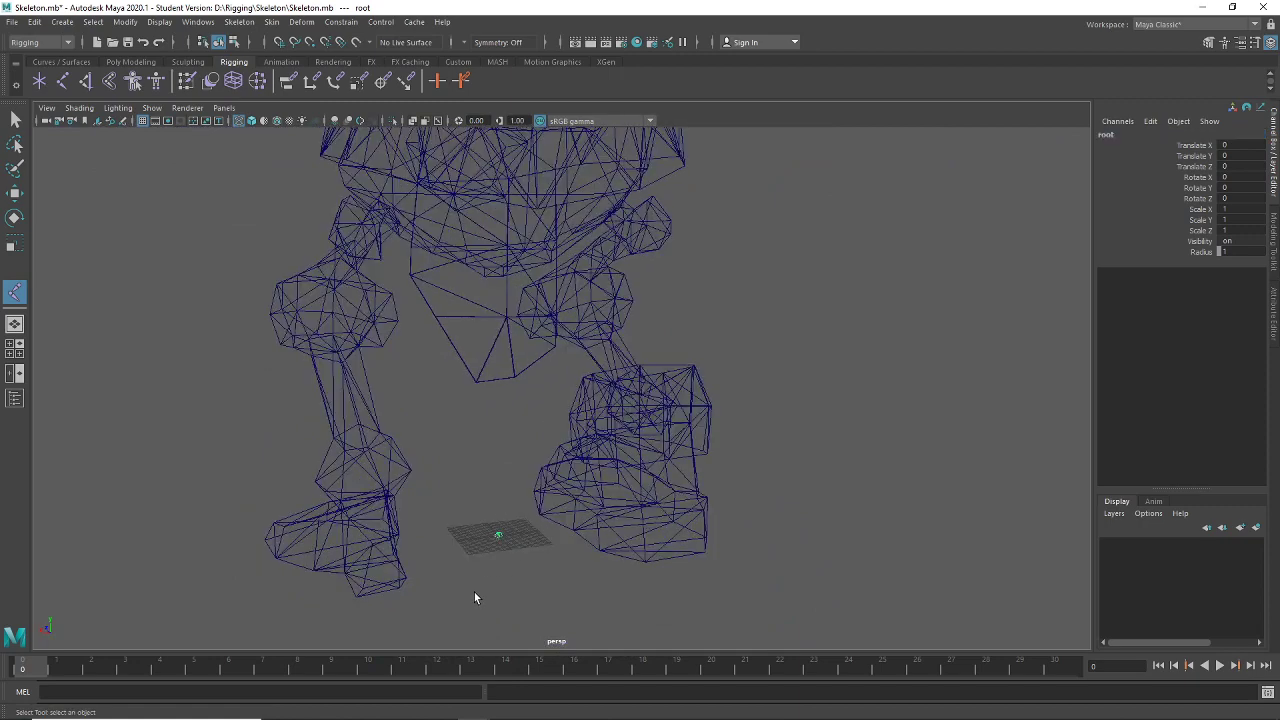
# Duplicate the root joint, rename the copy Hip and move it into the pelvis at about Y 94.1, Z -18.7
pyautogui.press('w')
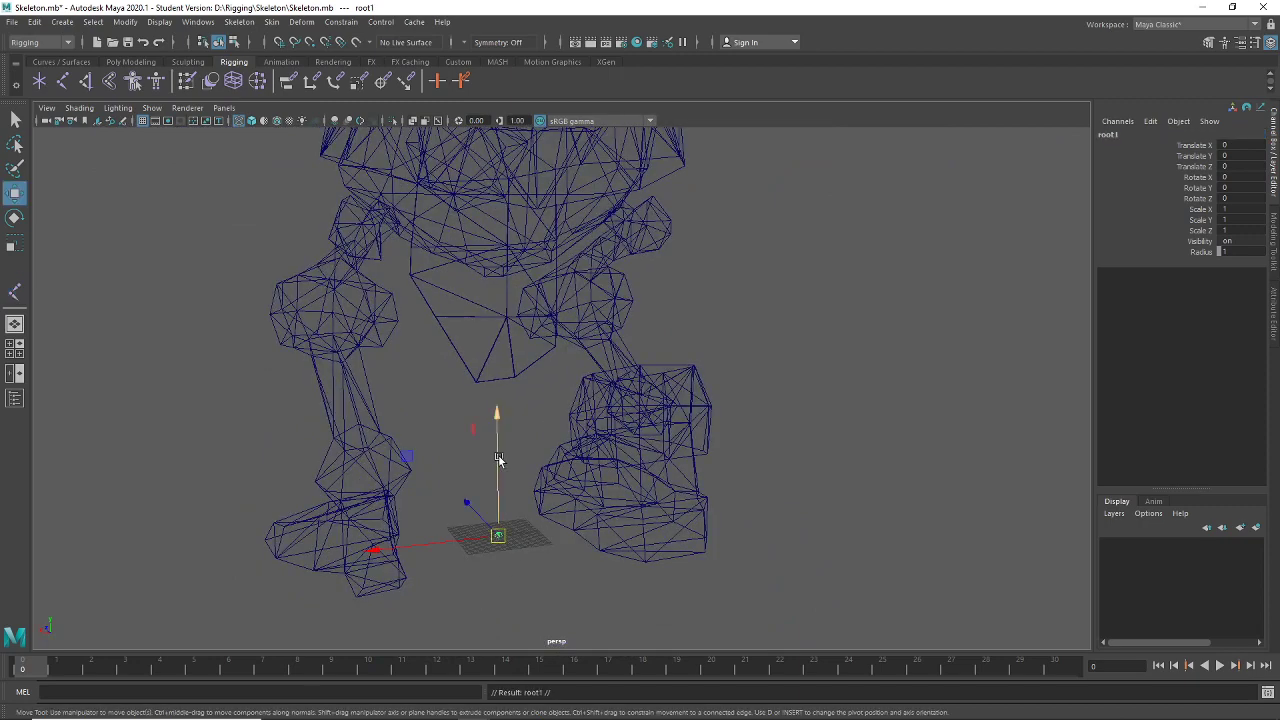
pyautogui.moveTo(499, 458); pyautogui.dragTo(499, 376)
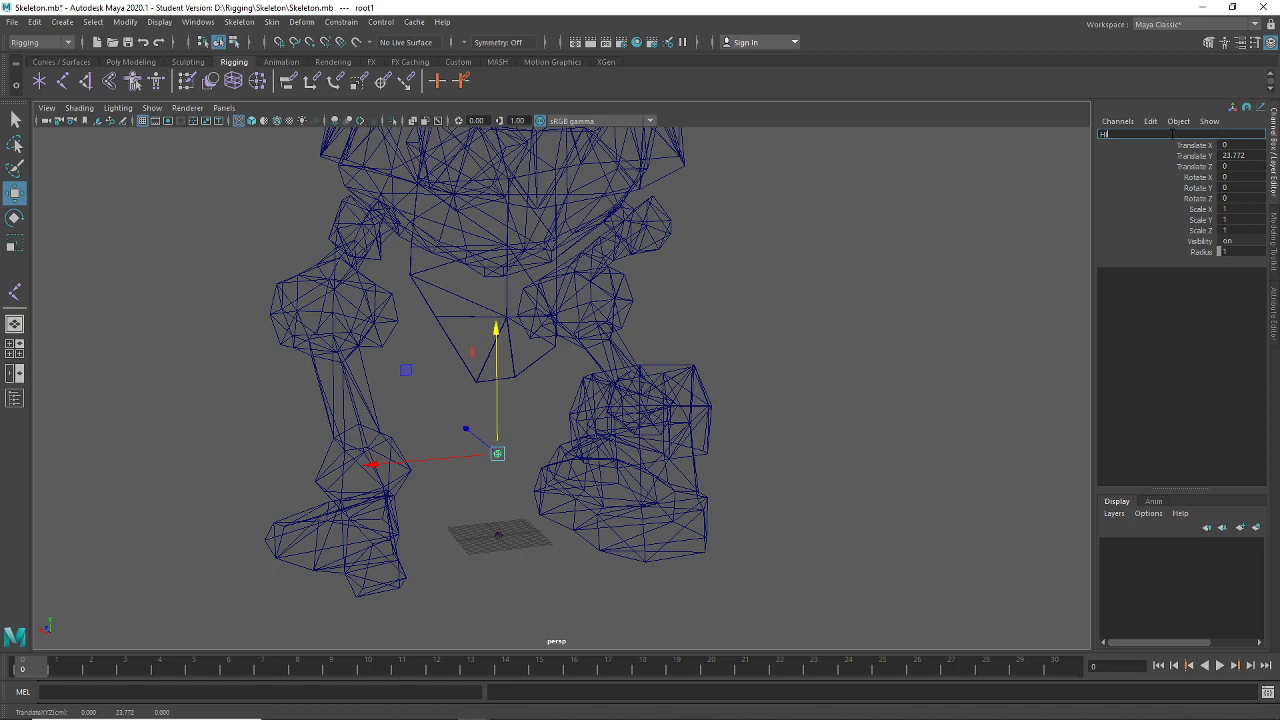
pyautogui.keyDown('alt'); pyautogui.moveTo(480, 300); pyautogui.dragTo(477, 347); pyautogui.keyUp('alt')
pyautogui.moveTo(368, 315); pyautogui.dragTo(477, 352)
# Compare the Hip joint's placement with the reference skeleton in Paint, then return to Maya
pyautogui.click(507, 707)
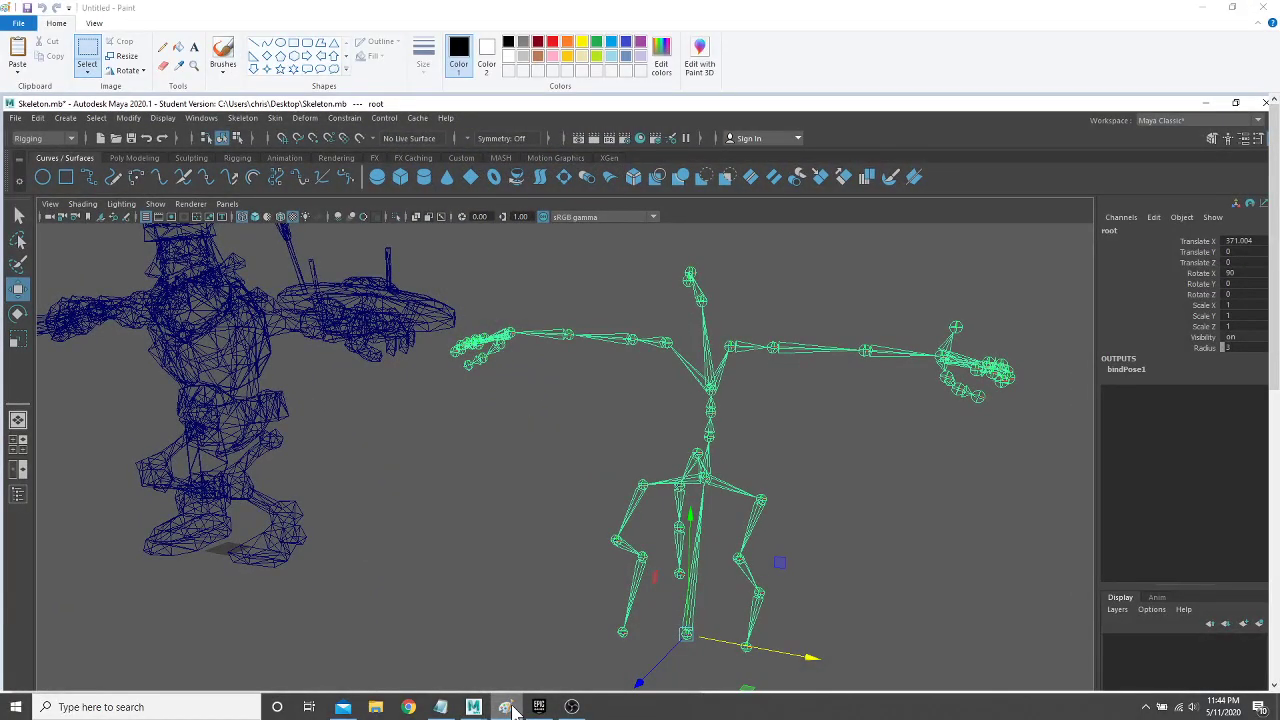
pyautogui.click(512, 709)
pyautogui.moveTo(655, 399)
pyautogui.keyDown('alt'); pyautogui.mouseDown()
pyautogui.moveTo(572, 420)
pyautogui.moveTo(502, 464)
pyautogui.moveTo(503, 478)
pyautogui.moveTo(627, 487)
pyautogui.mouseUp(); pyautogui.keyUp('alt')
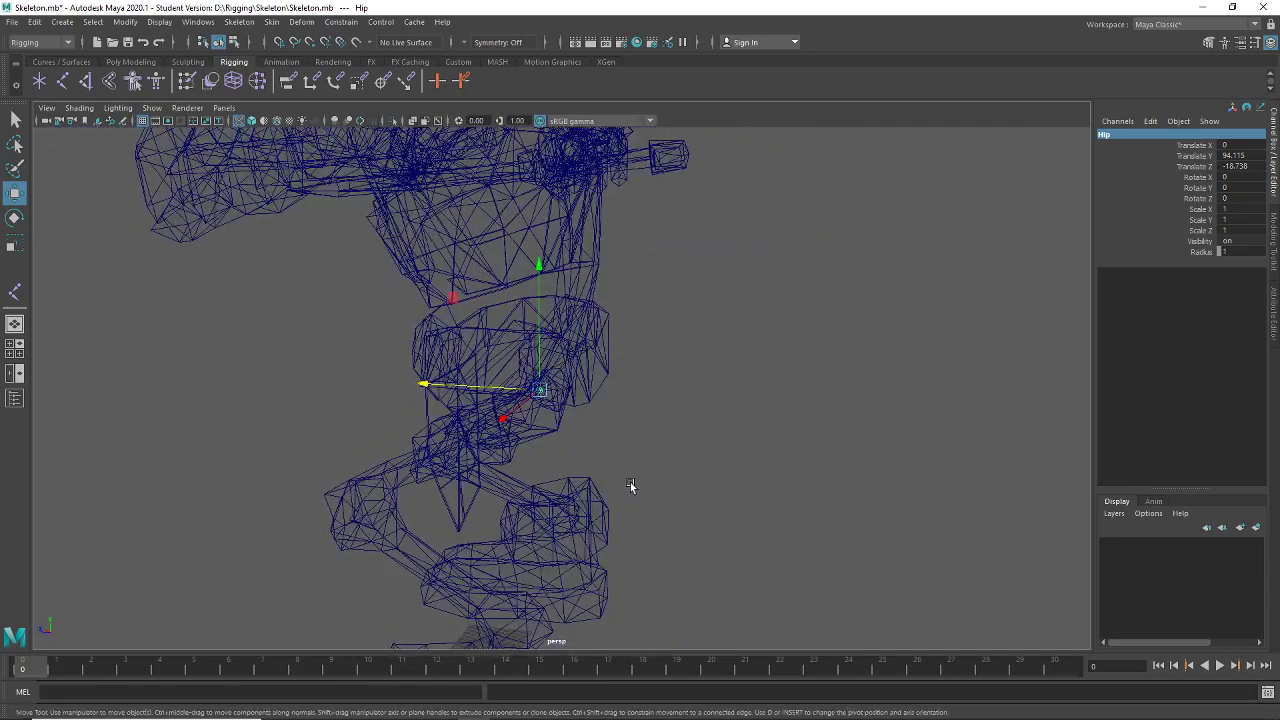
pyautogui.click(507, 707)
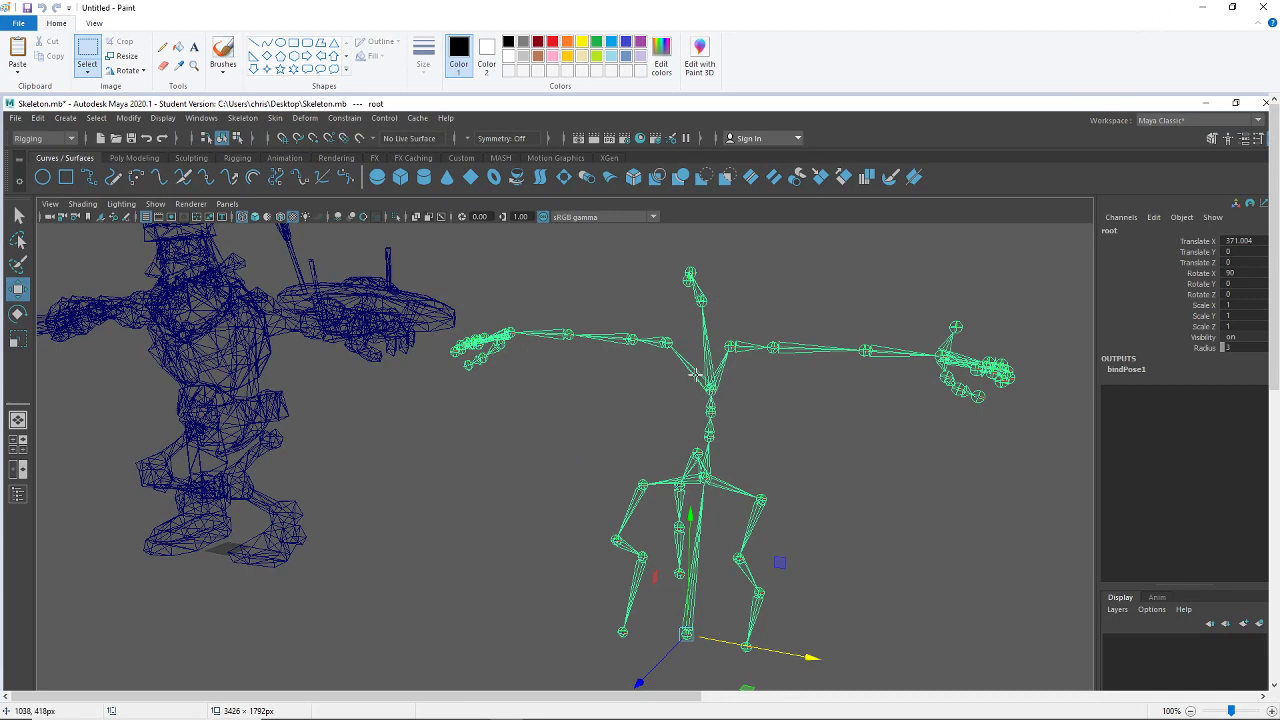
pyautogui.click(1204, 9)
# Duplicate the Hip joint and move the copy up and back to about Y 117, Z -28 at the lower spine
pyautogui.keyDown('alt'); pyautogui.moveTo(697, 408); pyautogui.dragTo(850, 402); pyautogui.keyUp('alt')
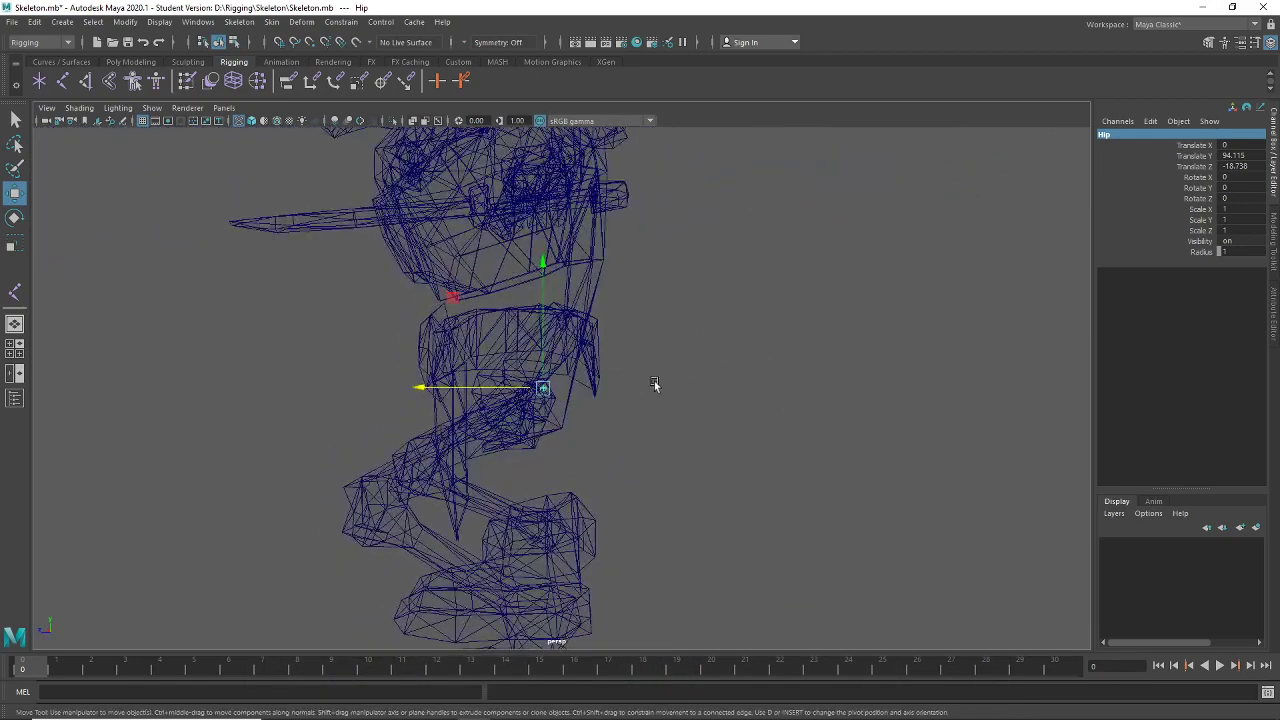
pyautogui.keyDown('alt'); pyautogui.moveTo(654, 384); pyautogui.dragTo(640, 371); pyautogui.keyUp('alt')
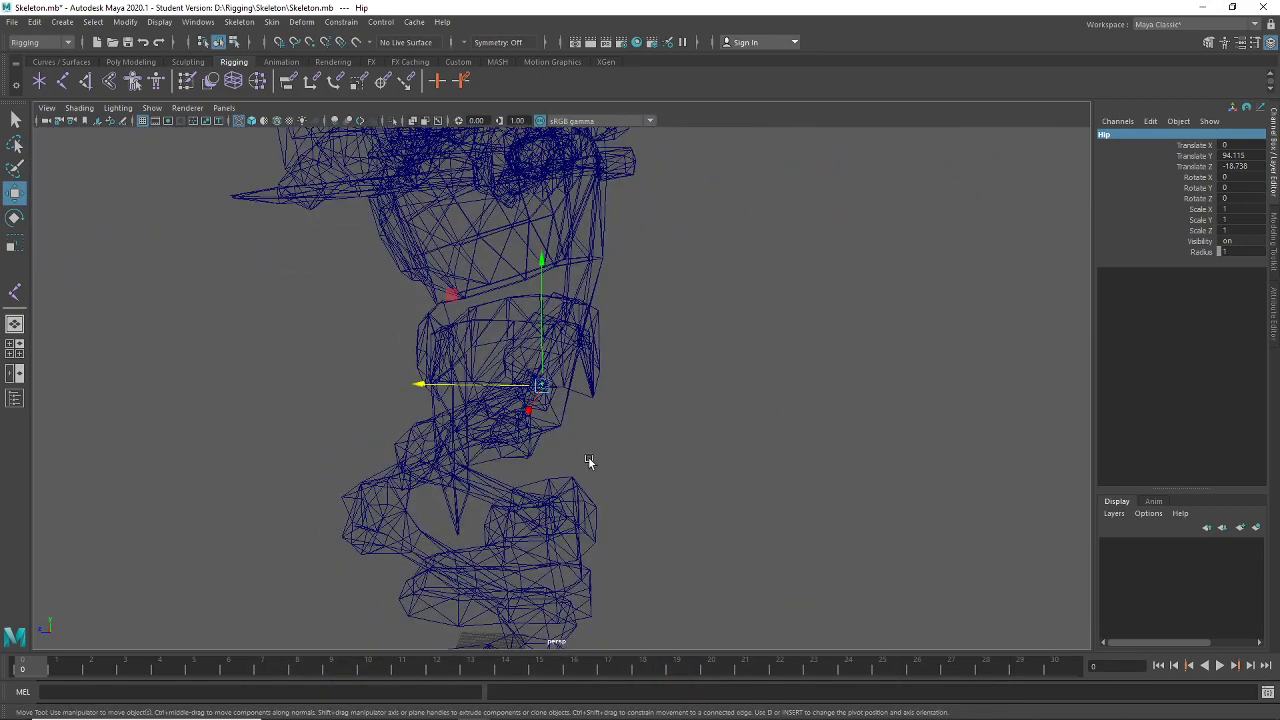
pyautogui.keyDown('alt'); pyautogui.moveTo(587, 458); pyautogui.dragTo(576, 445); pyautogui.keyUp('alt')
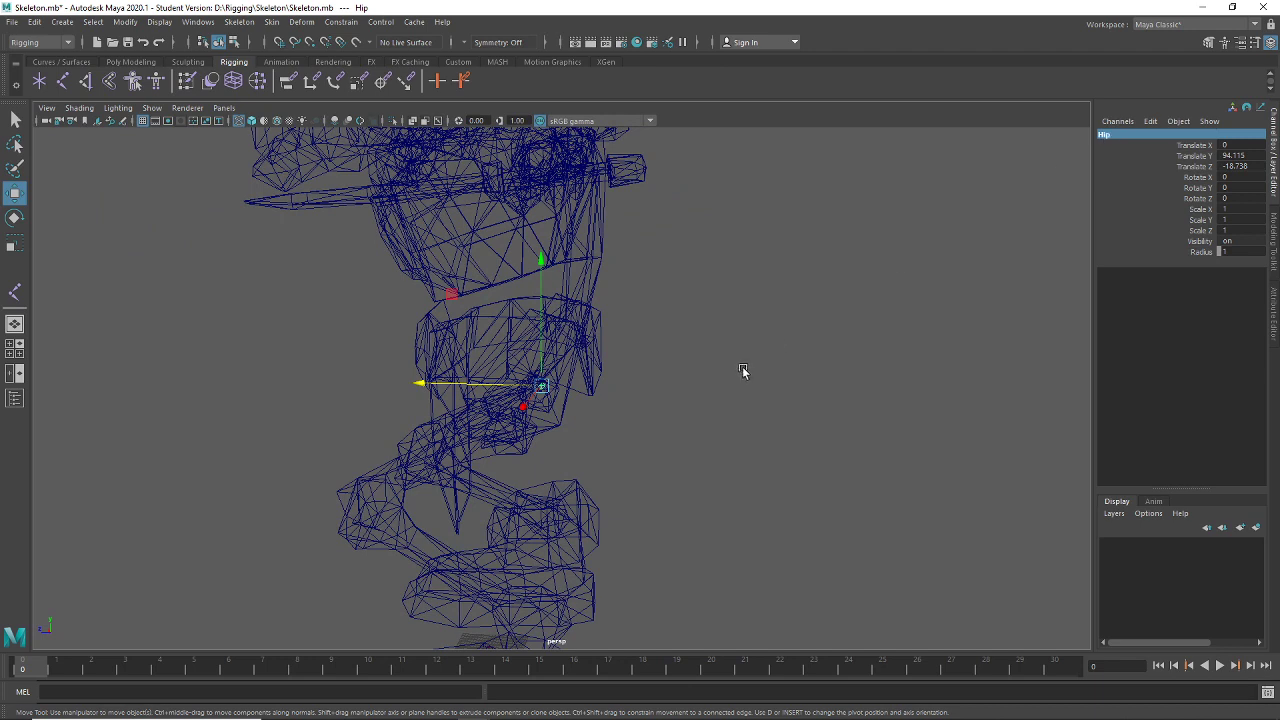
pyautogui.hotkey('ctrl', 'd')
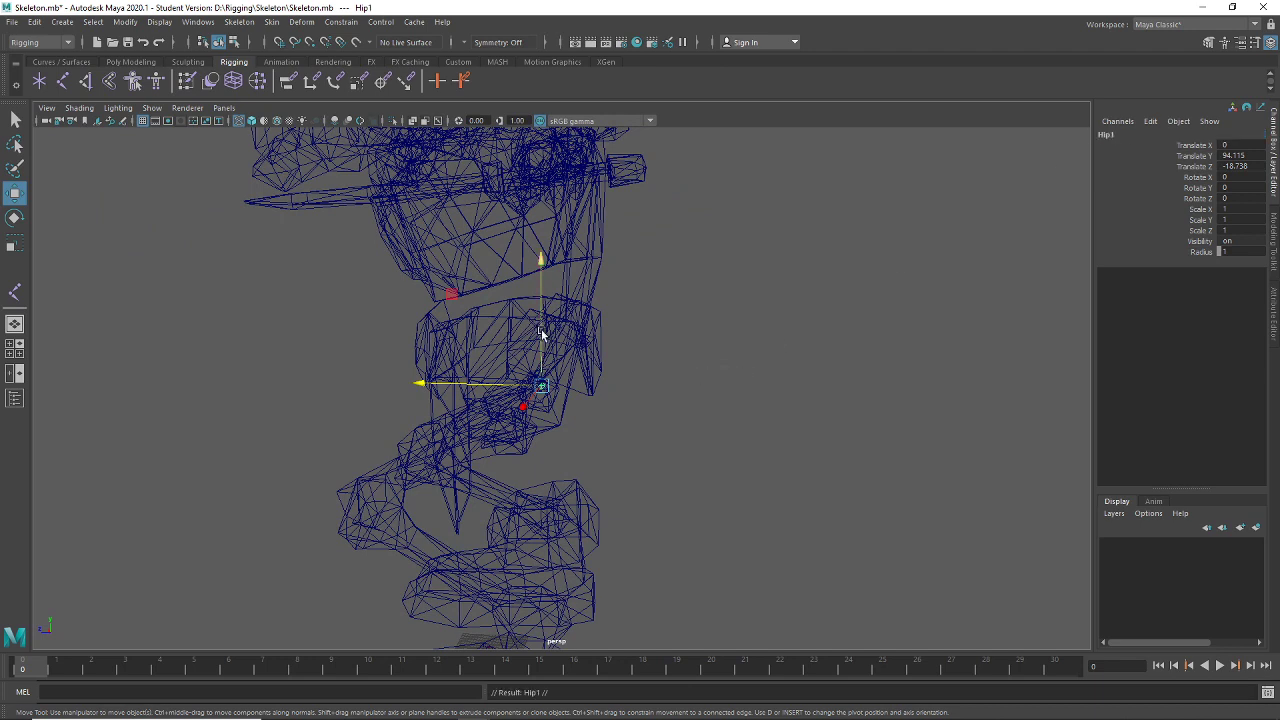
pyautogui.moveTo(540, 329); pyautogui.dragTo(541, 260)
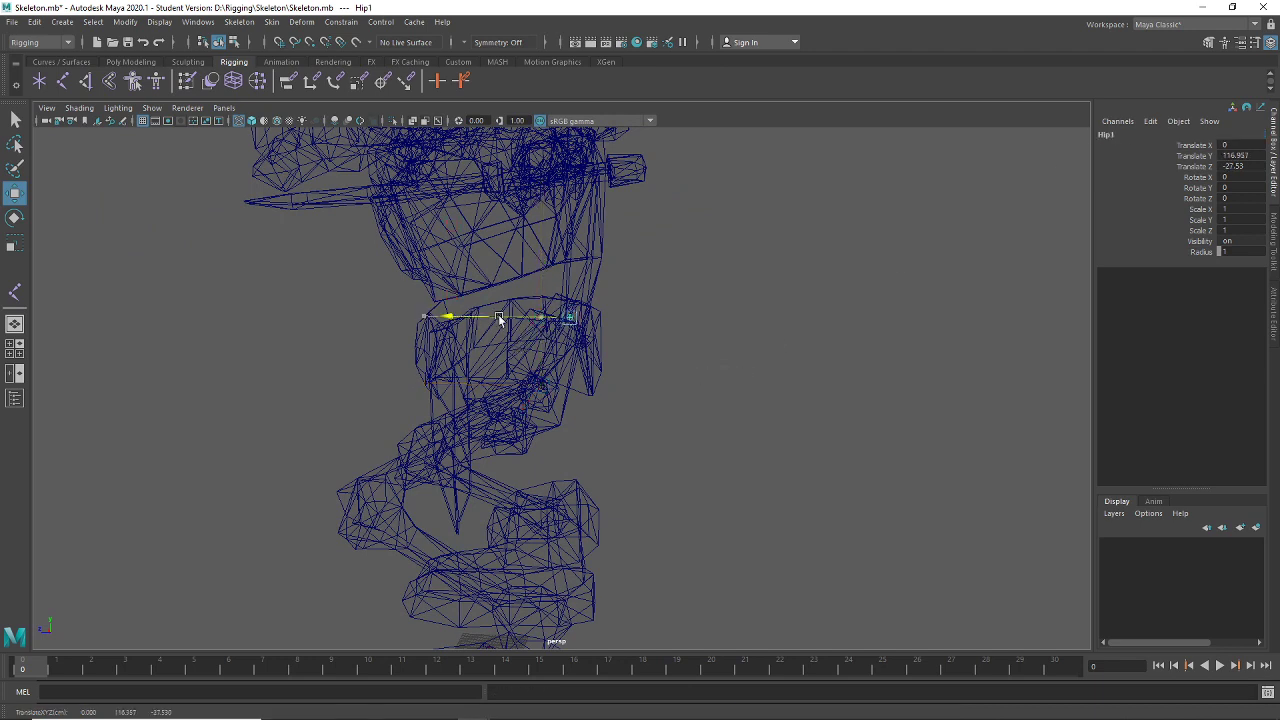
pyautogui.moveTo(498, 316); pyautogui.dragTo(503, 317)
# Compare the duplicated joint with the reference skeleton in Paint and rename it Spine
pyautogui.keyDown('alt'); pyautogui.moveTo(594, 360); pyautogui.dragTo(520, 345); pyautogui.keyUp('alt')
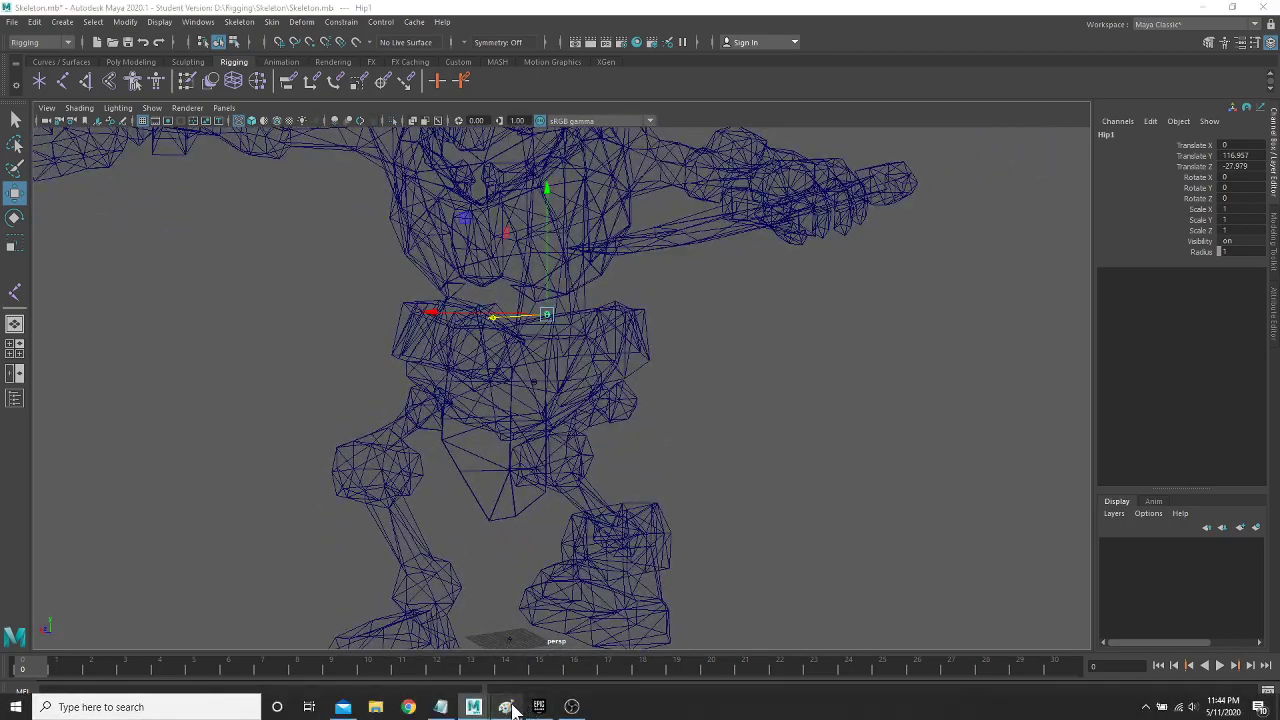
pyautogui.click(507, 707)
pyautogui.click(507, 707)
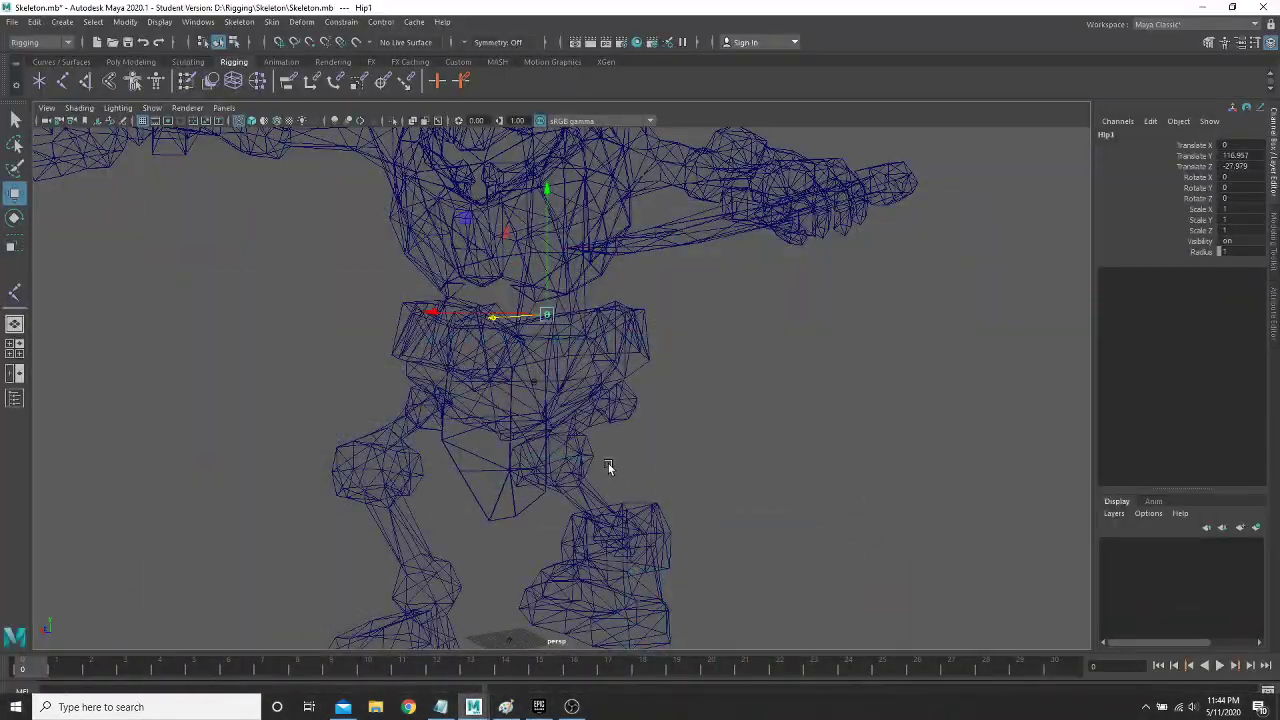
pyautogui.keyDown('alt'); pyautogui.moveTo(606, 466); pyautogui.dragTo(665, 538); pyautogui.keyUp('alt')
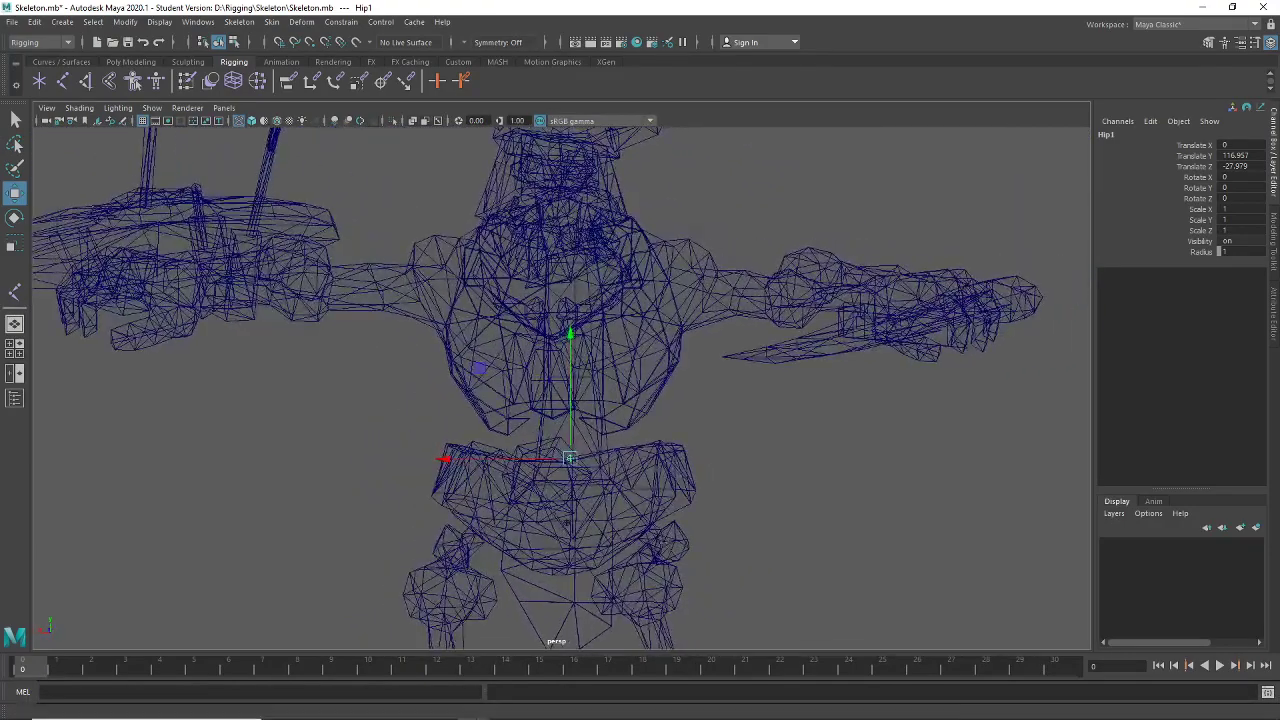
pyautogui.click(505, 707)
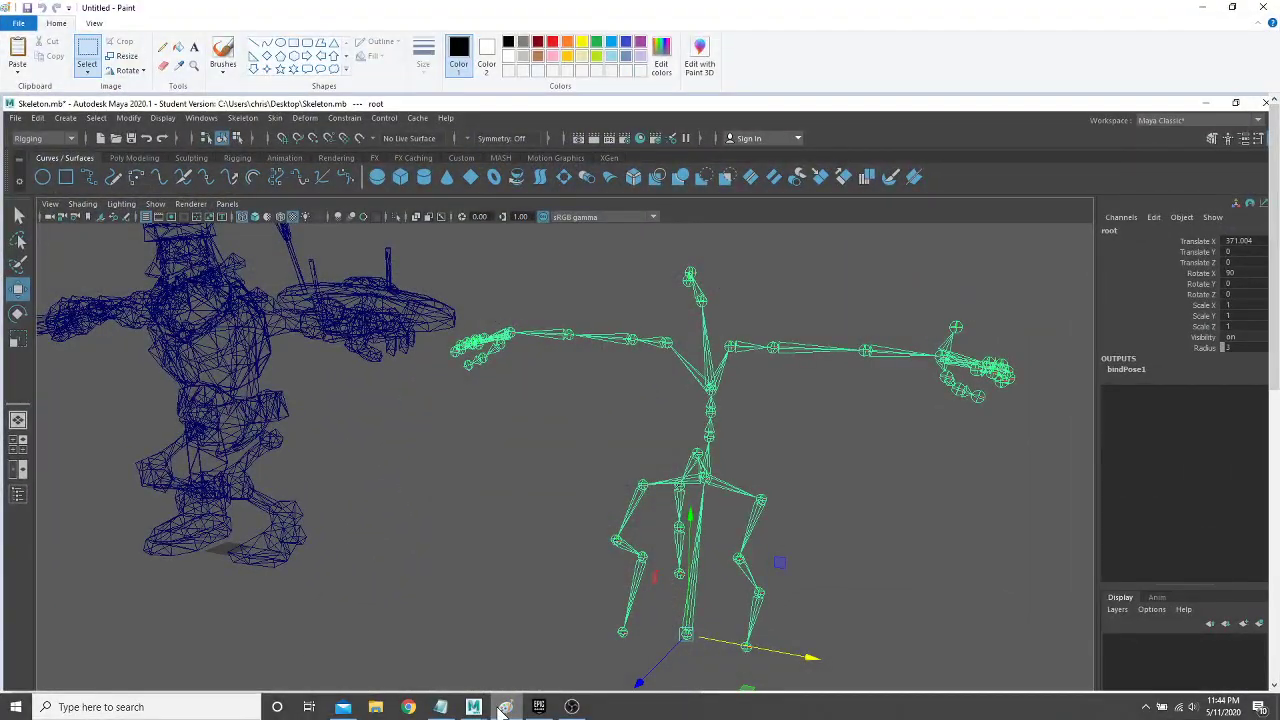
pyautogui.click(505, 707)
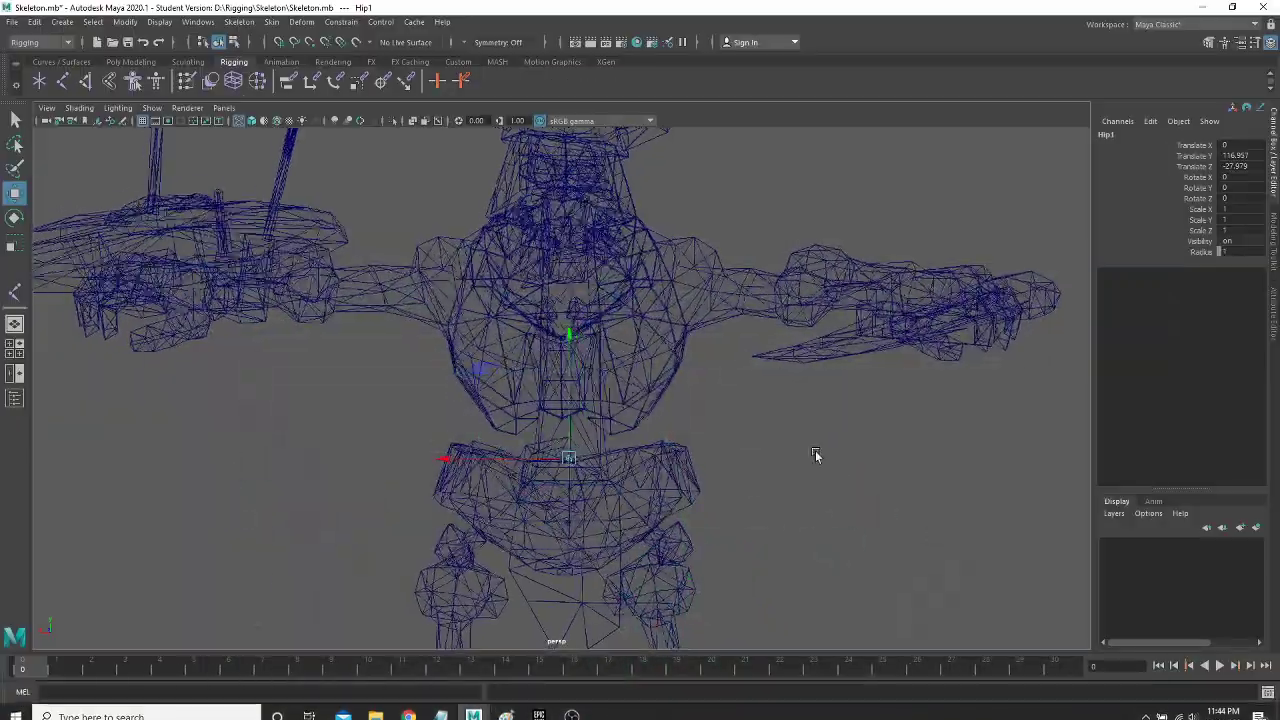
pyautogui.keyDown('alt'); pyautogui.moveTo(815, 450); pyautogui.dragTo(895, 458); pyautogui.keyUp('alt')
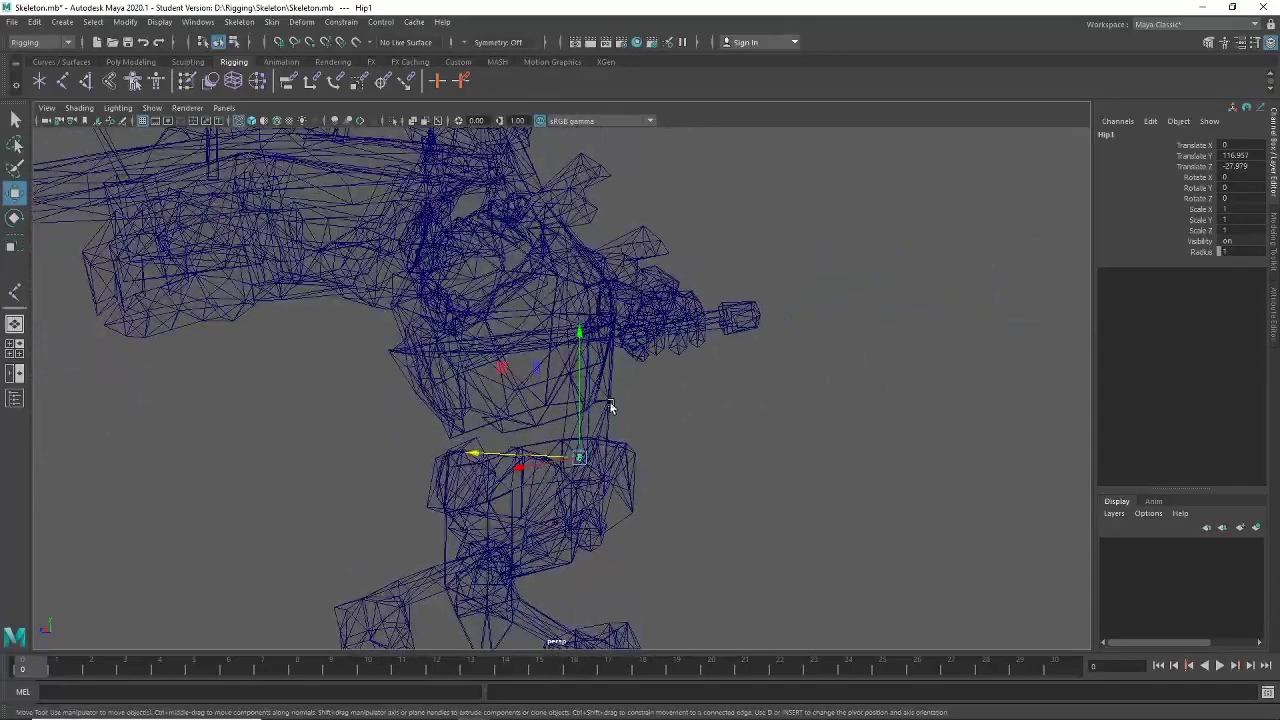
pyautogui.doubleClick(1110, 135)
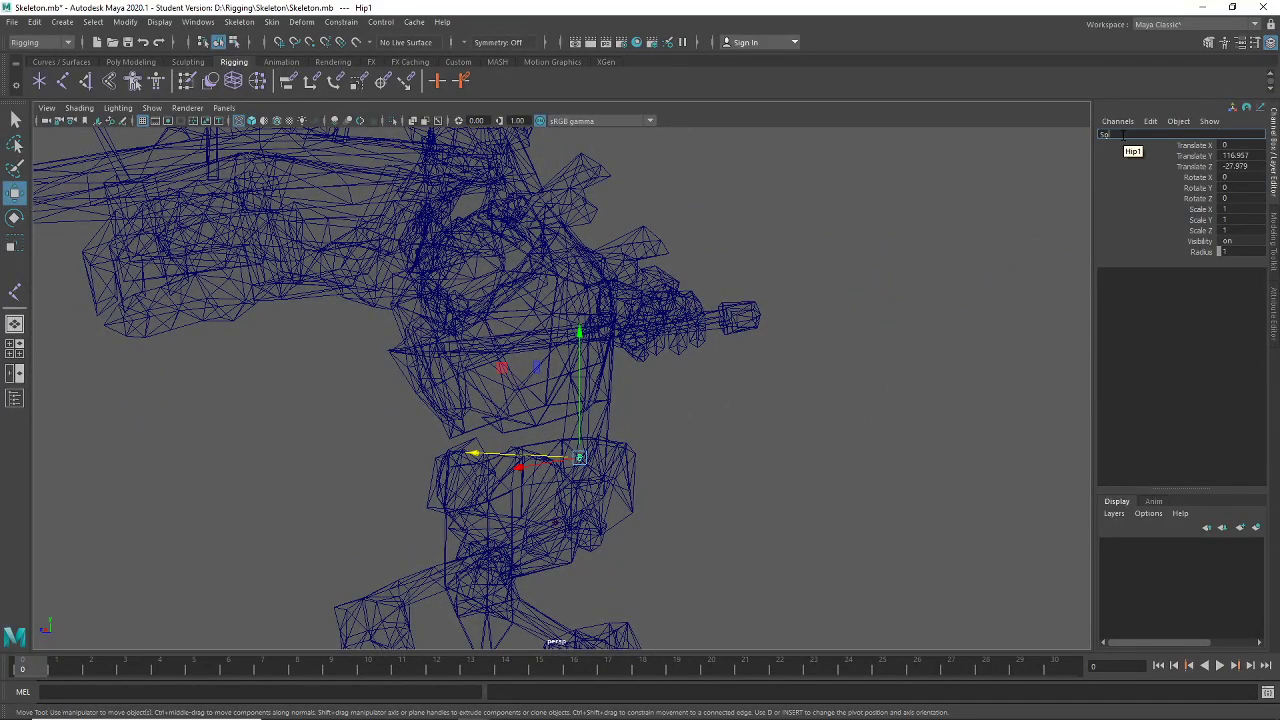
# Duplicate the Spine joint and move the copy up and back to about Y 132.9, Z -32.1
pyautogui.scroll(2, 918, 259)
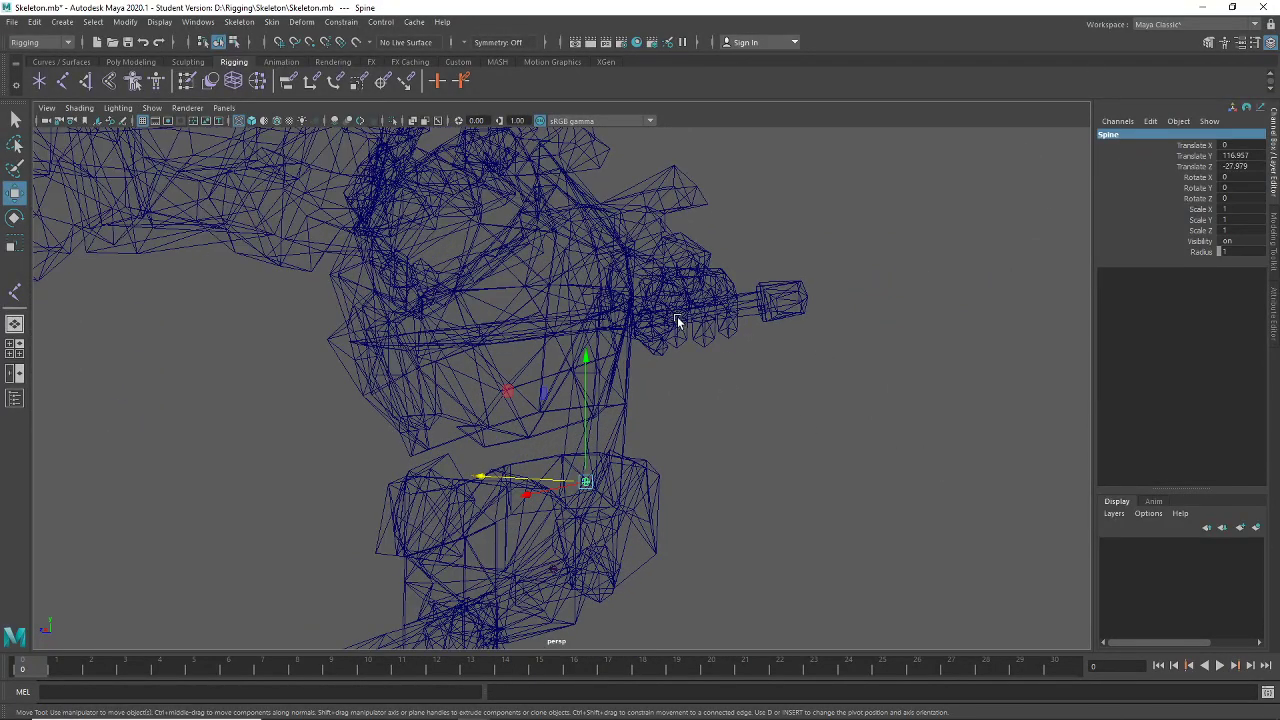
pyautogui.keyDown('alt'); pyautogui.moveTo(671, 302); pyautogui.dragTo(661, 290, button='middle'); pyautogui.keyUp('alt')
pyautogui.keyDown('alt'); pyautogui.moveTo(643, 314); pyautogui.dragTo(668, 380); pyautogui.keyUp('alt')
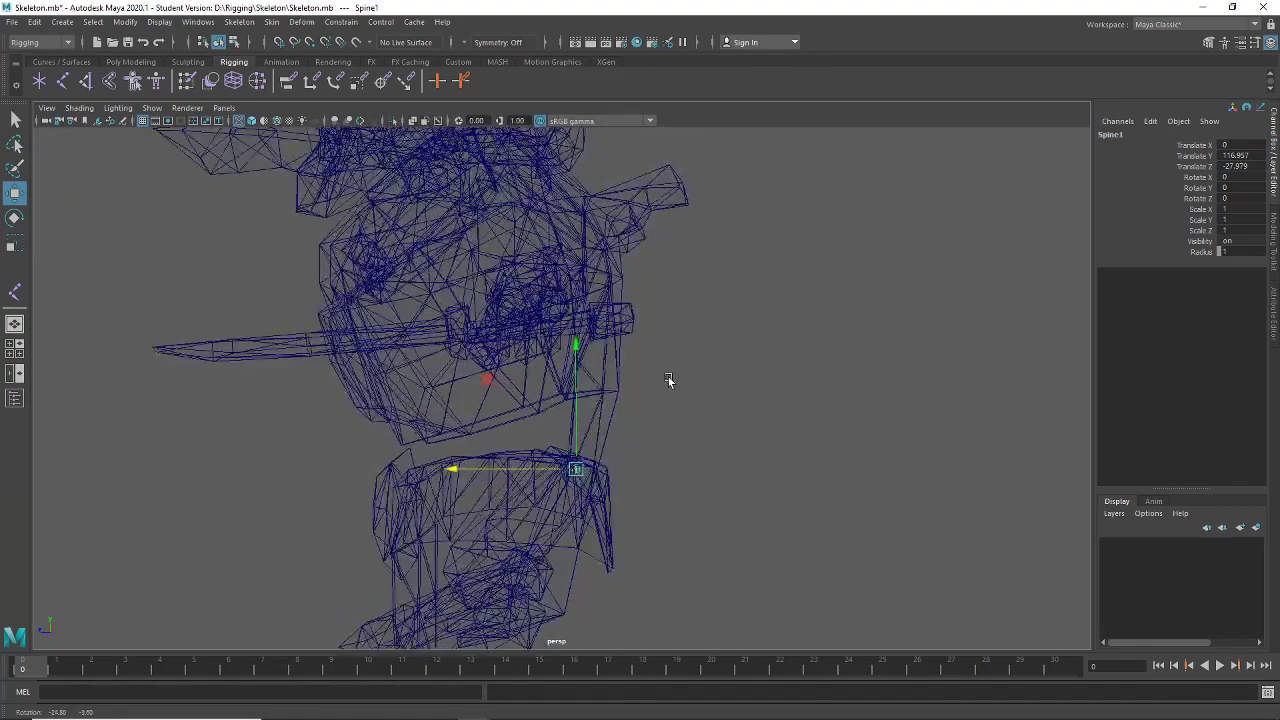
pyautogui.moveTo(576, 352); pyautogui.dragTo(568, 290)
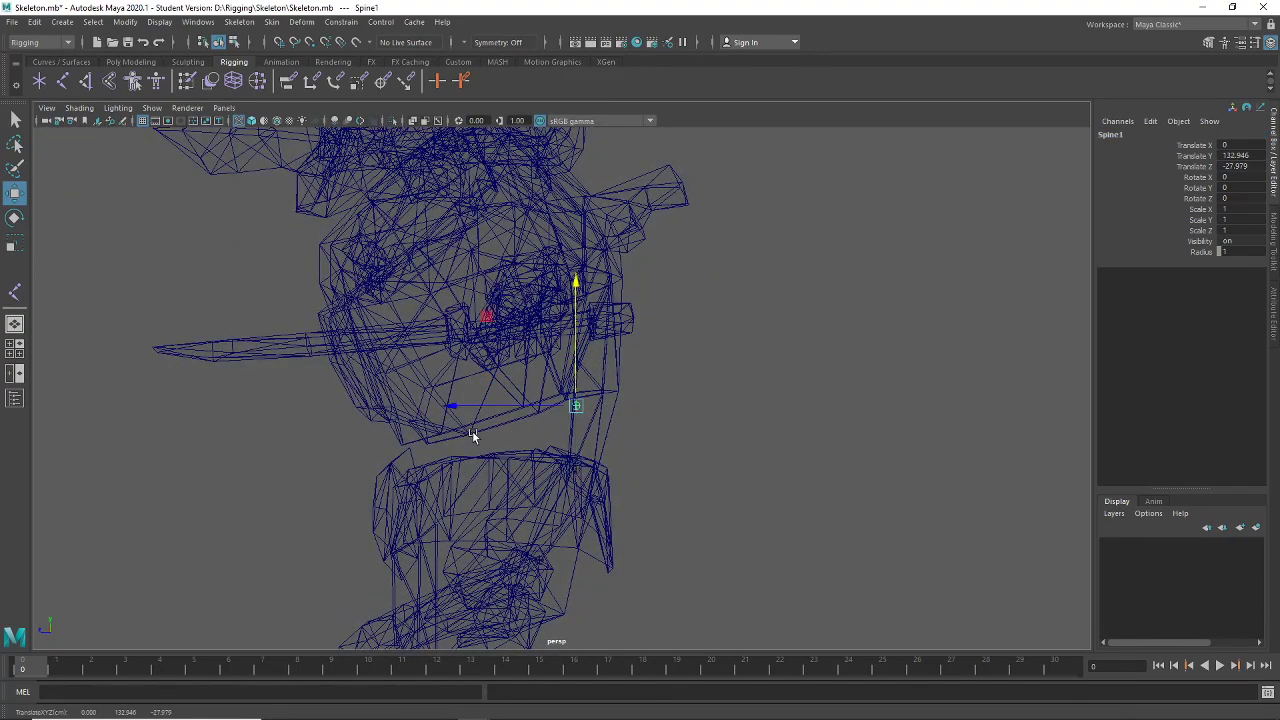
pyautogui.keyDown('alt'); pyautogui.moveTo(508, 399); pyautogui.dragTo(616, 410); pyautogui.keyUp('alt')
pyautogui.hotkey('ctrl', 'd')
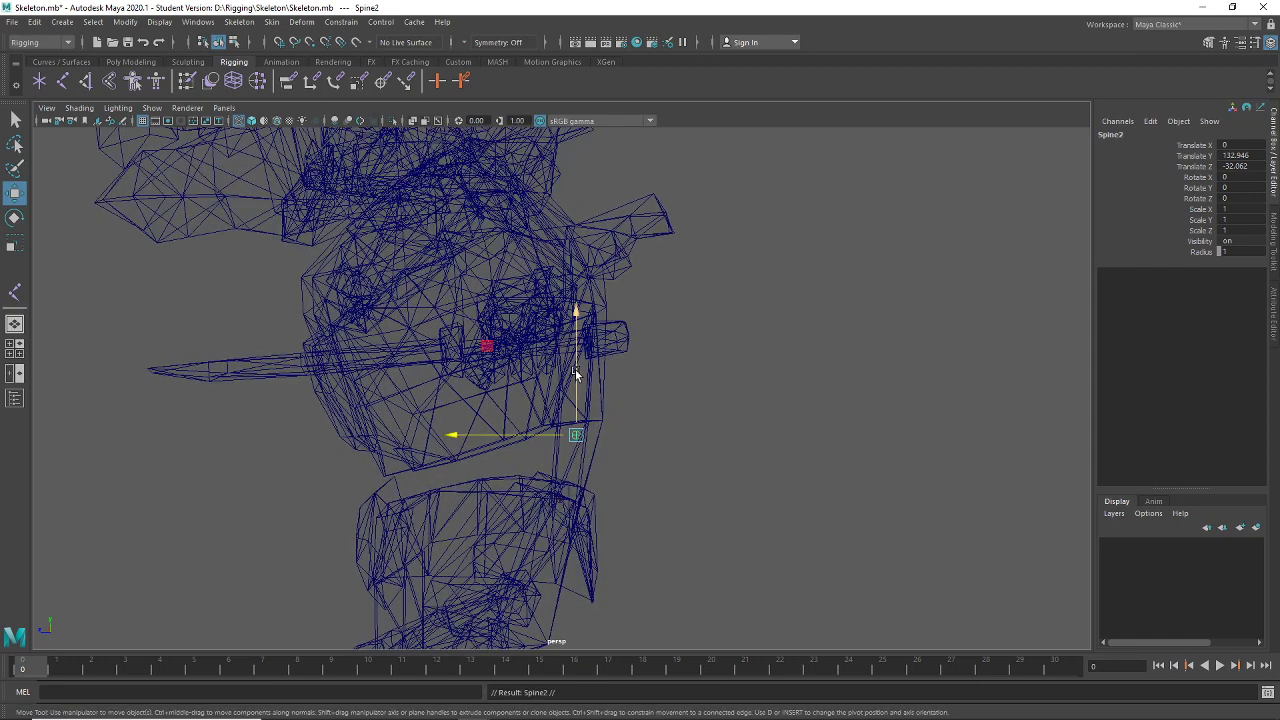
pyautogui.moveTo(575, 372); pyautogui.dragTo(576, 308)
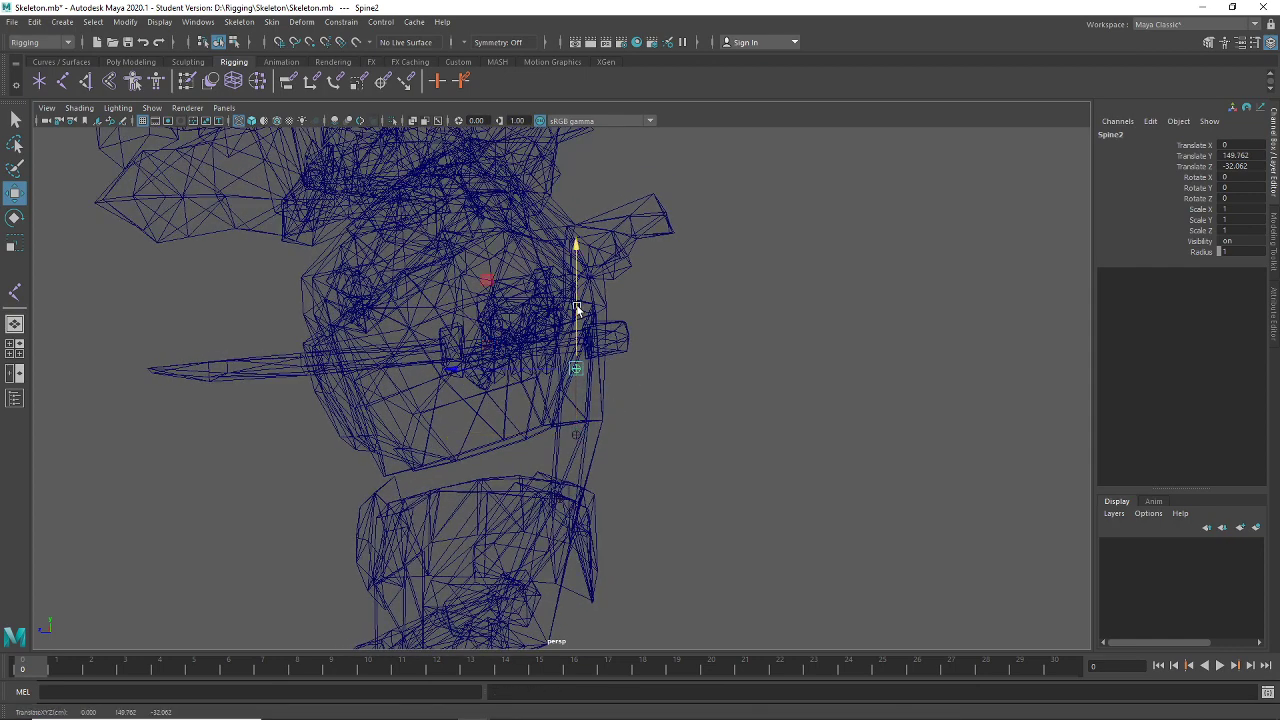
pyautogui.click(597, 343)
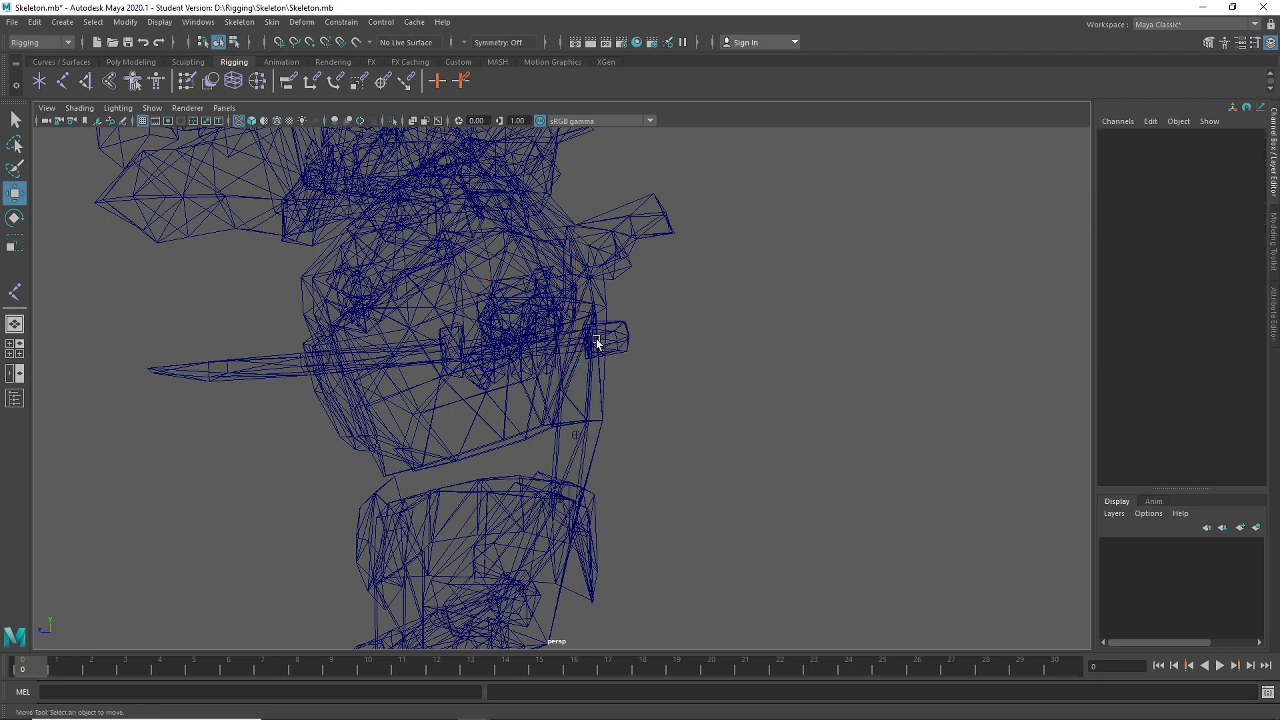
pyautogui.moveTo(461, 467); pyautogui.dragTo(461, 467)
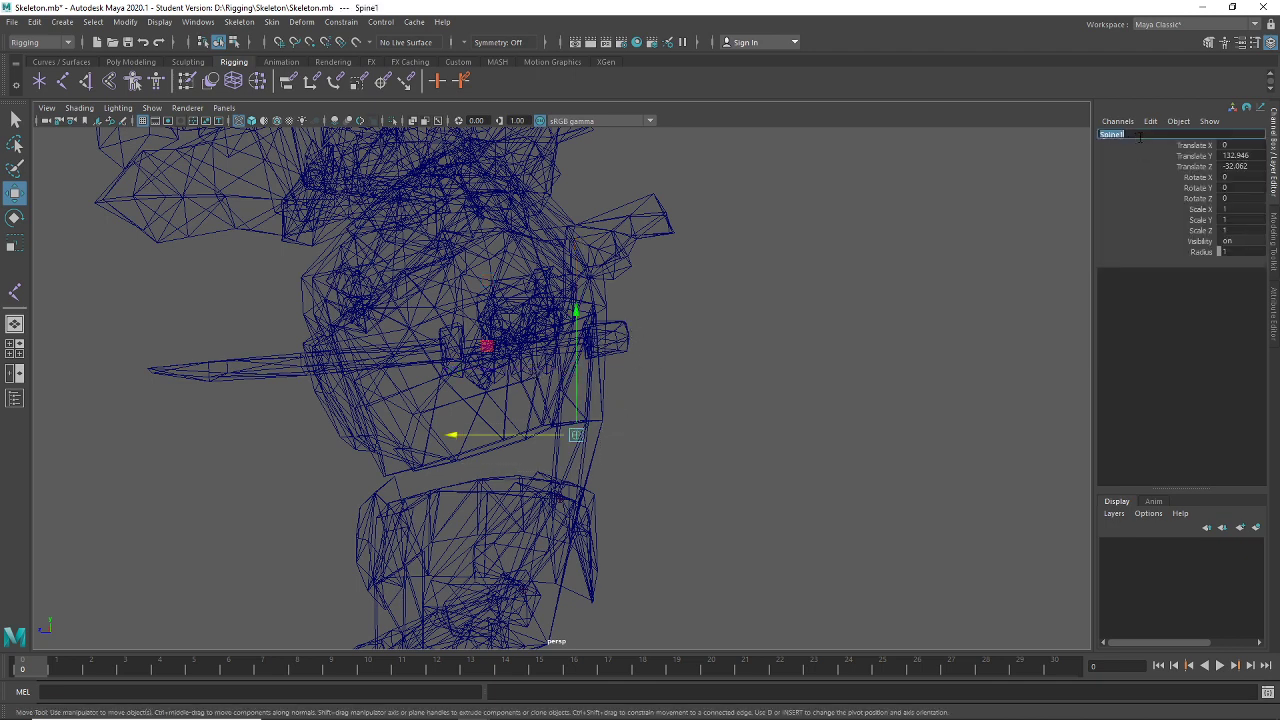
pyautogui.click(692, 470)
pyautogui.click(560, 497)
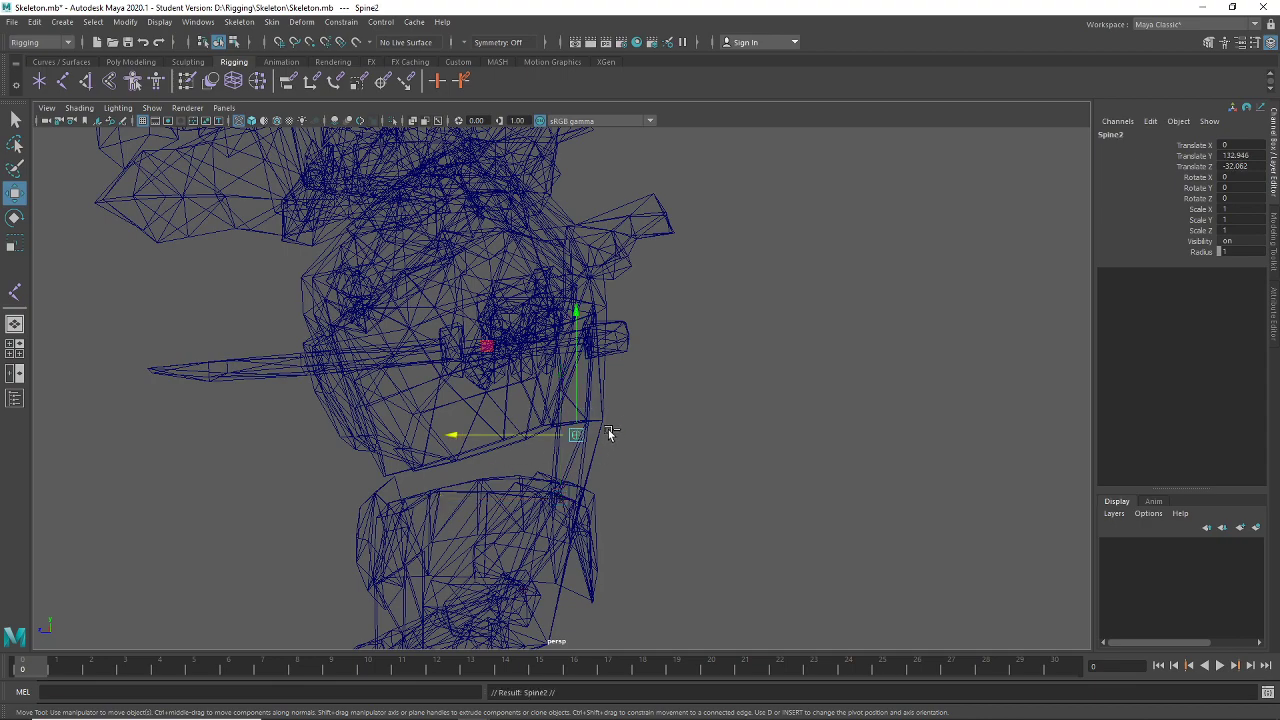
# Duplicate the upper spine joint and move the copy to about Y 149.6, Z -32.9 inside the rib cage
pyautogui.moveTo(573, 401); pyautogui.dragTo(573, 338)
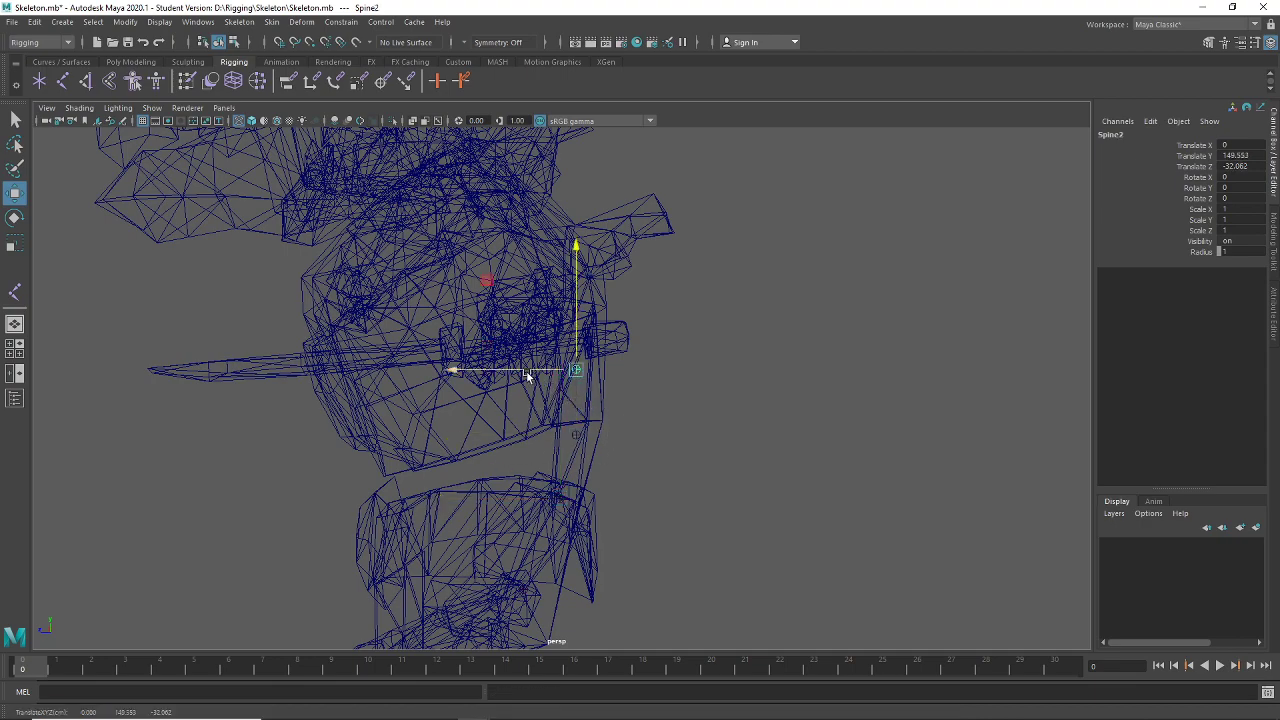
pyautogui.moveTo(528, 375); pyautogui.dragTo(532, 370)
pyautogui.keyDown('alt'); pyautogui.moveTo(777, 434); pyautogui.dragTo(609, 514); pyautogui.keyUp('alt')
pyautogui.scroll(-2, 660, 494)
pyautogui.scroll(5, 607, 514)
pyautogui.keyDown('alt'); pyautogui.moveTo(607, 514); pyautogui.dragTo(622, 432, button='middle'); pyautogui.keyUp('alt')
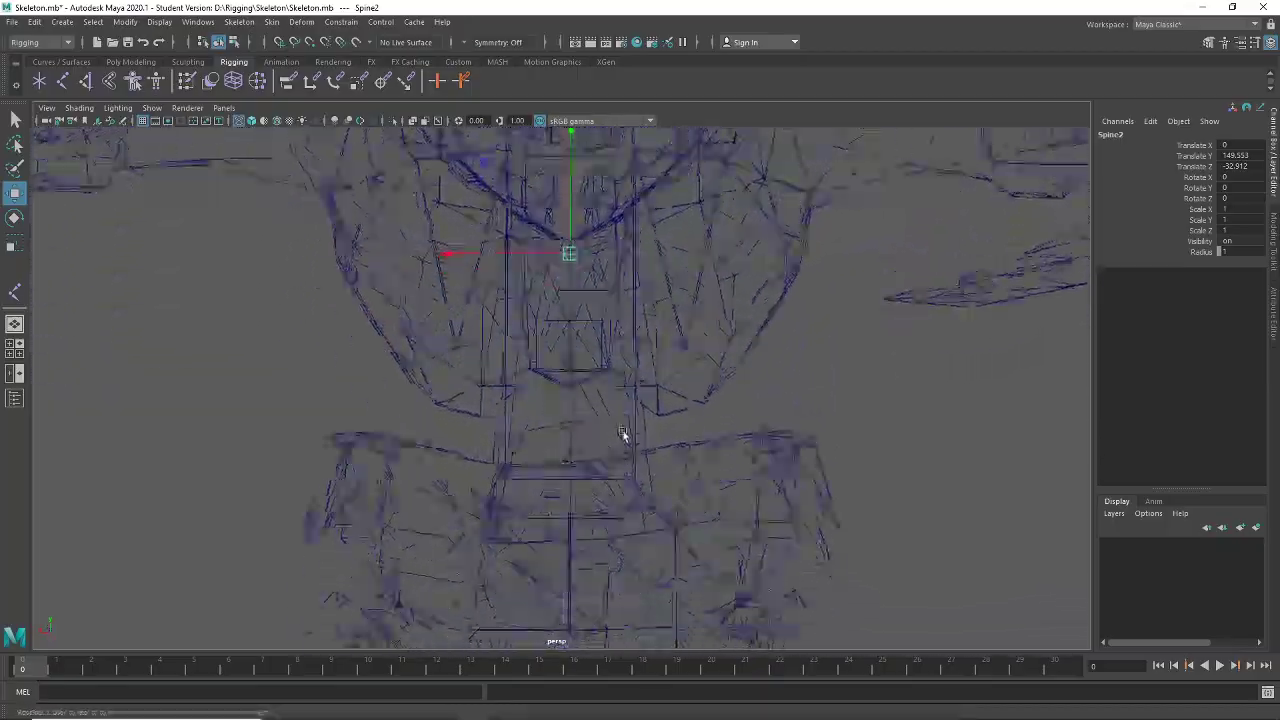
pyautogui.keyDown('alt'); pyautogui.moveTo(622, 432); pyautogui.dragTo(686, 449); pyautogui.keyUp('alt')
# Delete the topmost spine joint inside the rib cage
pyautogui.click(576, 416)
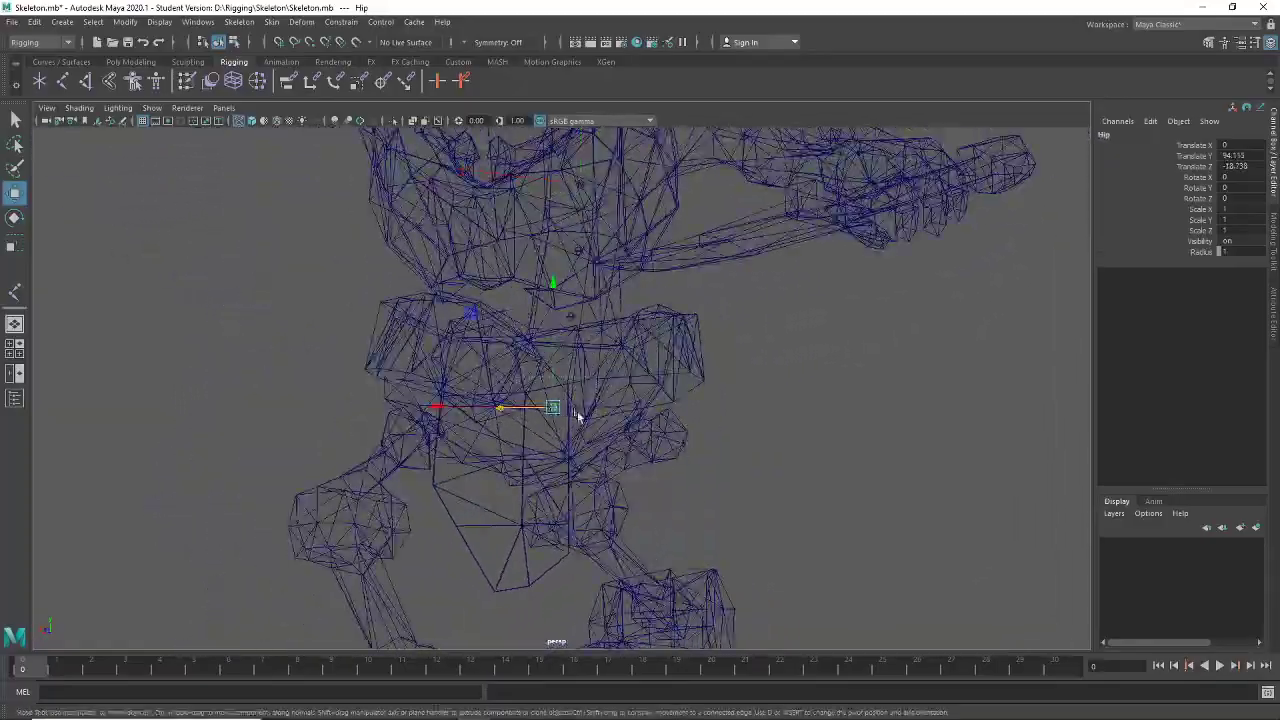
pyautogui.keyDown('alt'); pyautogui.moveTo(576, 412); pyautogui.dragTo(582, 468, button='middle'); pyautogui.keyUp('alt')
pyautogui.keyDown('alt'); pyautogui.moveTo(582, 468); pyautogui.dragTo(637, 469, button='right'); pyautogui.keyUp('alt')
pyautogui.keyDown('alt'); pyautogui.moveTo(637, 469); pyautogui.dragTo(618, 440); pyautogui.keyUp('alt')
pyautogui.moveTo(616, 321); pyautogui.dragTo(590, 356)
pyautogui.keyDown('alt'); pyautogui.moveTo(590, 356); pyautogui.dragTo(740, 443); pyautogui.keyUp('alt')
pyautogui.keyDown('alt'); pyautogui.moveTo(740, 443); pyautogui.dragTo(725, 495, button='middle'); pyautogui.keyUp('alt')
pyautogui.moveTo(617, 260); pyautogui.dragTo(553, 323)
pyautogui.press('Delete')
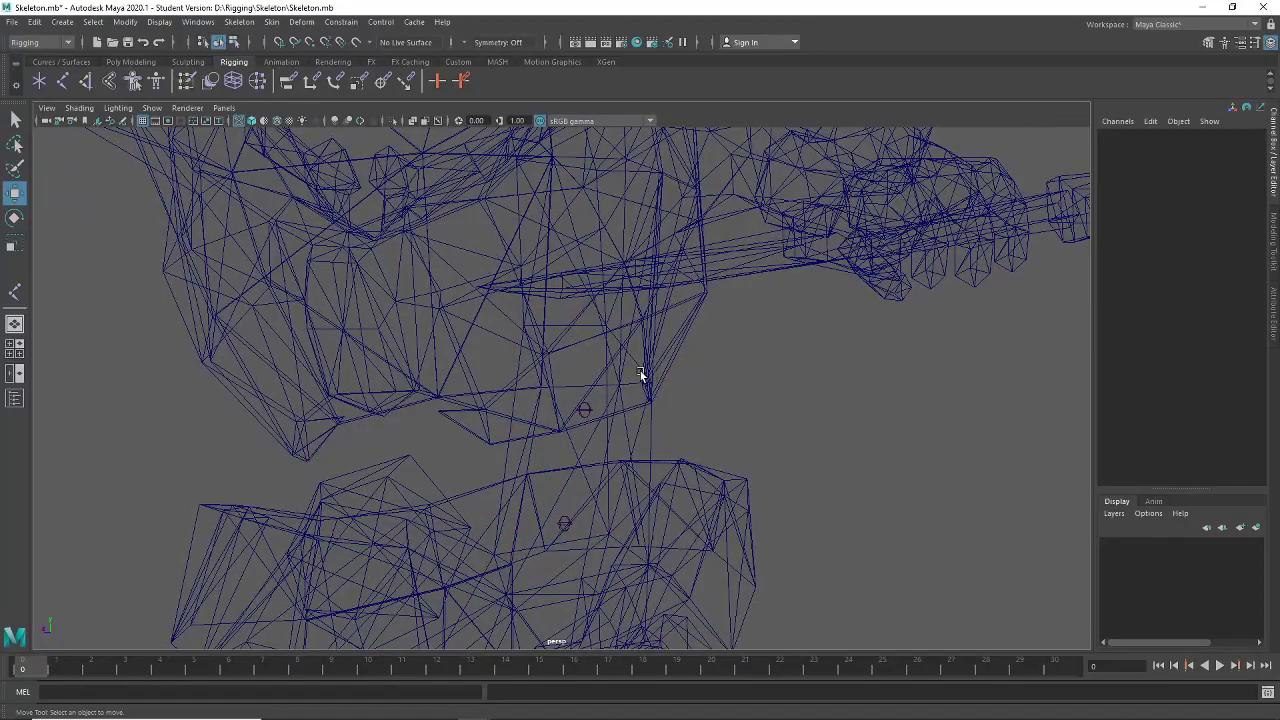
# Examine the spine joints' placement inside the torso from several angles, in both shaded and wireframe display
pyautogui.keyDown('alt'); pyautogui.moveTo(638, 458); pyautogui.dragTo(820, 468); pyautogui.keyUp('alt')
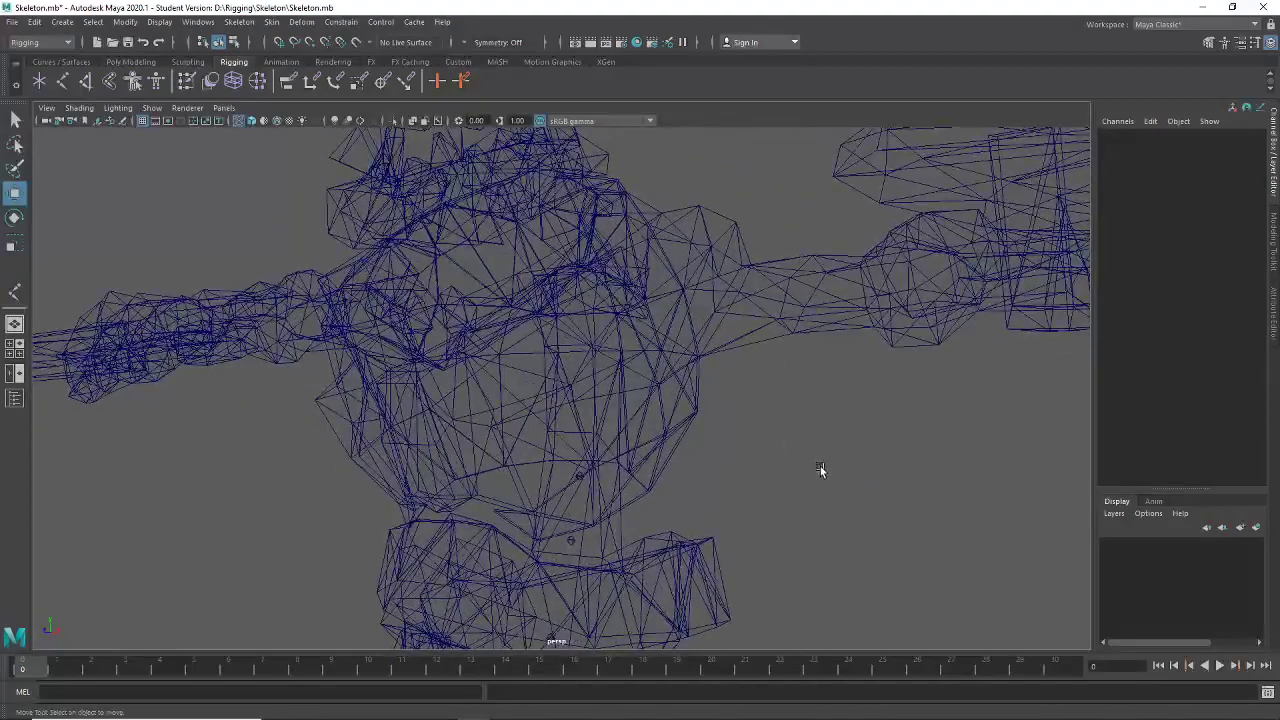
pyautogui.press('5')
pyautogui.keyDown('alt'); pyautogui.moveTo(677, 390); pyautogui.dragTo(564, 301); pyautogui.keyUp('alt')
pyautogui.moveTo(740, 430)
pyautogui.keyDown('alt'); pyautogui.mouseDown()
pyautogui.moveTo(631, 429)
pyautogui.moveTo(669, 531)
pyautogui.moveTo(547, 551)
pyautogui.moveTo(560, 543)
pyautogui.moveTo(543, 531)
pyautogui.mouseUp(); pyautogui.keyUp('alt')
pyautogui.press('4')
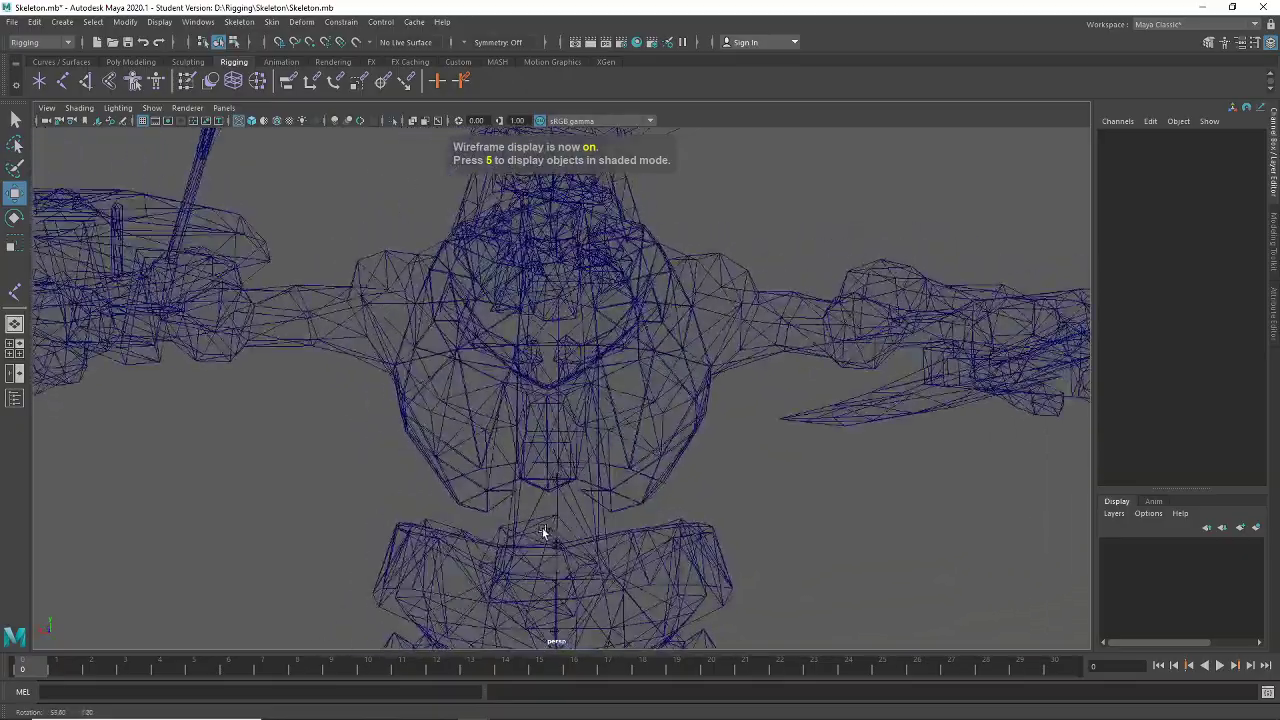
pyautogui.keyDown('alt'); pyautogui.moveTo(543, 531); pyautogui.dragTo(609, 456, button='right'); pyautogui.keyUp('alt')
pyautogui.keyDown('alt'); pyautogui.moveTo(609, 456); pyautogui.dragTo(639, 466); pyautogui.keyUp('alt')
pyautogui.keyDown('alt'); pyautogui.moveTo(775, 514); pyautogui.dragTo(660, 508, button='right'); pyautogui.keyUp('alt')
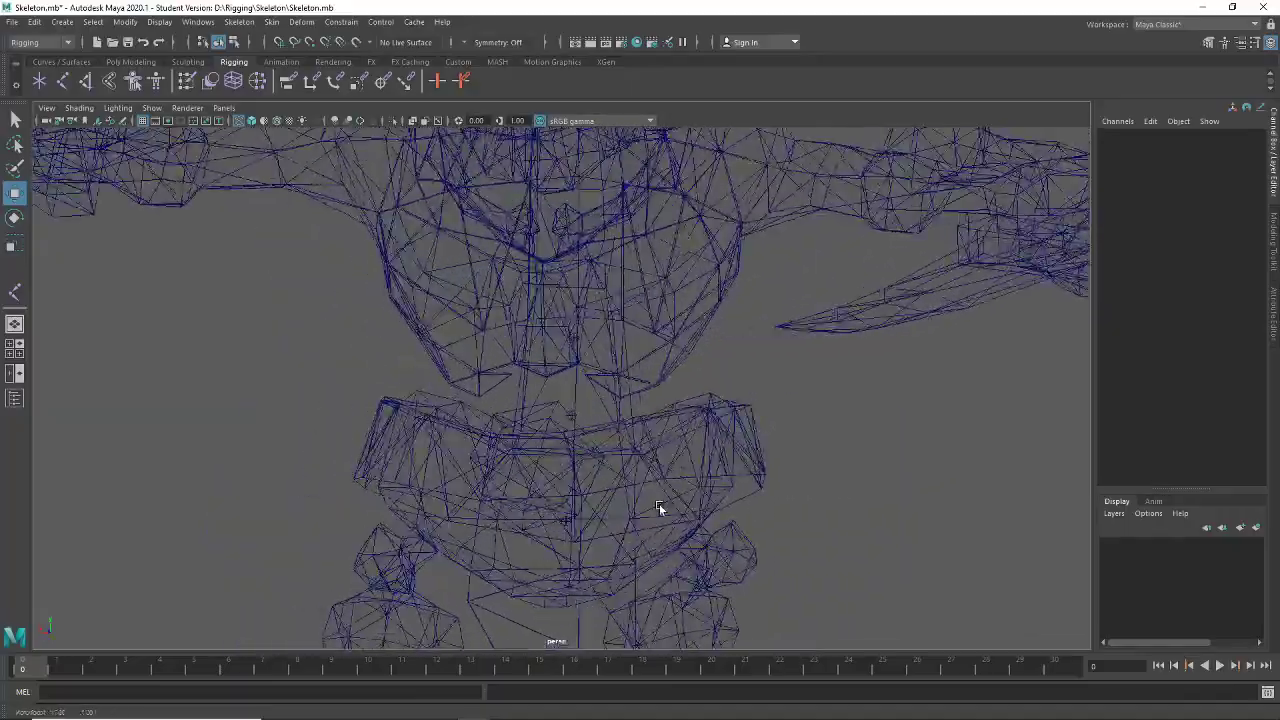
pyautogui.keyDown('alt'); pyautogui.moveTo(660, 508); pyautogui.dragTo(781, 512); pyautogui.keyUp('alt')
pyautogui.keyDown('alt'); pyautogui.moveTo(873, 504); pyautogui.dragTo(617, 405); pyautogui.keyUp('alt')
pyautogui.keyDown('alt'); pyautogui.moveTo(701, 428); pyautogui.dragTo(599, 405); pyautogui.keyUp('alt')
# Raise the upper spine joint to about Y 136.9
pyautogui.click(599, 405)
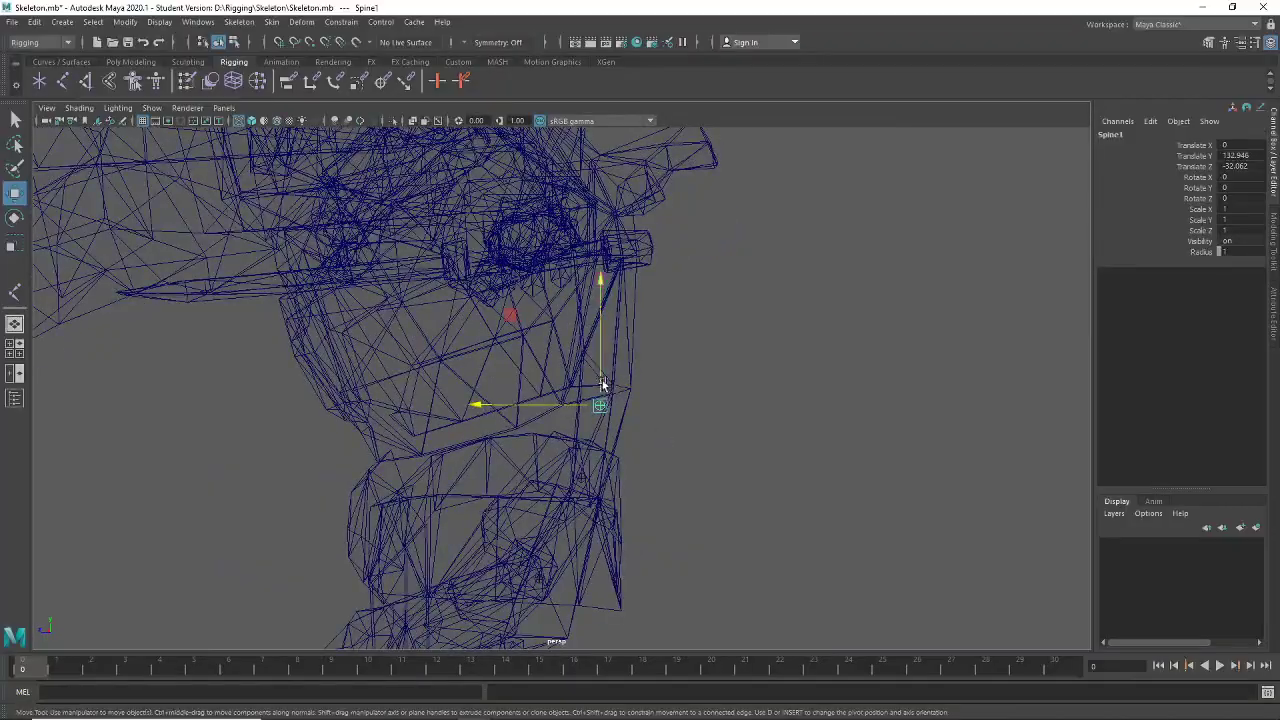
pyautogui.keyDown('alt'); pyautogui.moveTo(594, 361); pyautogui.dragTo(603, 445); pyautogui.keyUp('alt')
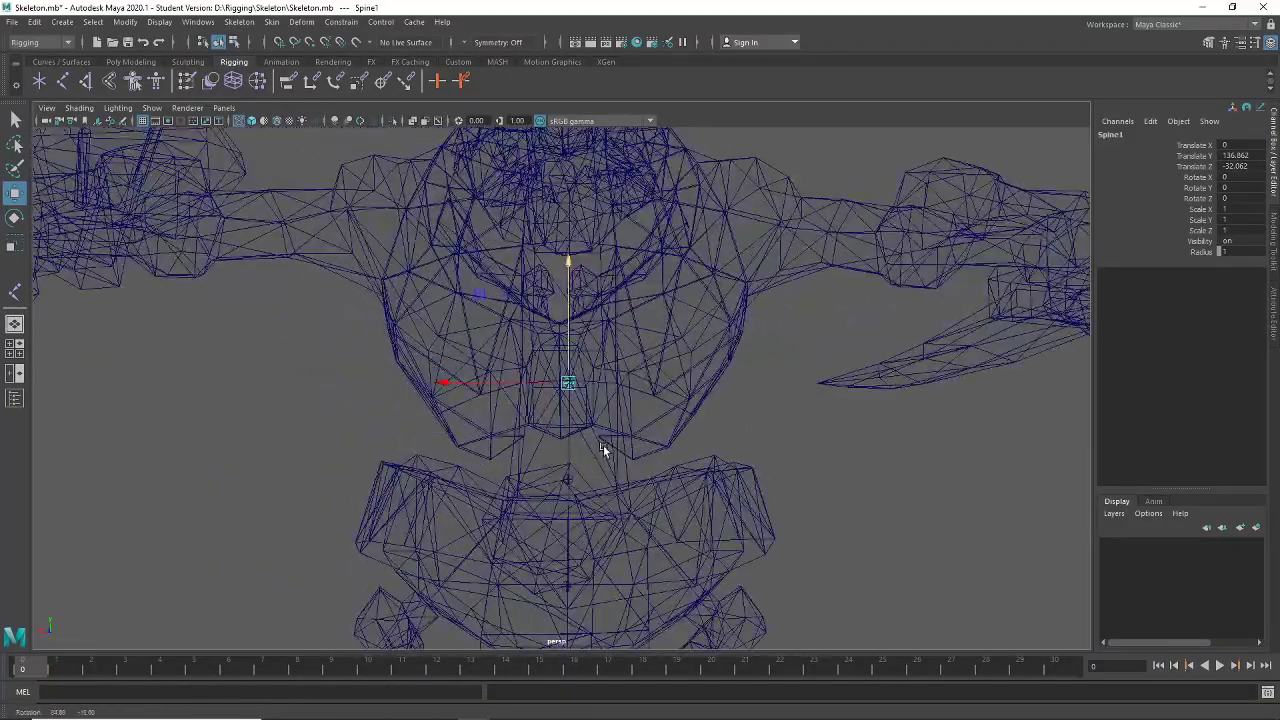
pyautogui.moveTo(648, 537)
pyautogui.keyDown('alt'); pyautogui.mouseDown()
pyautogui.moveTo(560, 523)
pyautogui.moveTo(737, 534)
pyautogui.moveTo(763, 559)
pyautogui.moveTo(857, 540)
pyautogui.moveTo(737, 520)
pyautogui.moveTo(657, 523)
pyautogui.moveTo(632, 548)
pyautogui.moveTo(814, 539)
pyautogui.moveTo(763, 560)
pyautogui.moveTo(660, 549)
pyautogui.mouseUp(); pyautogui.keyUp('alt')
pyautogui.scroll(-3, 643, 545)
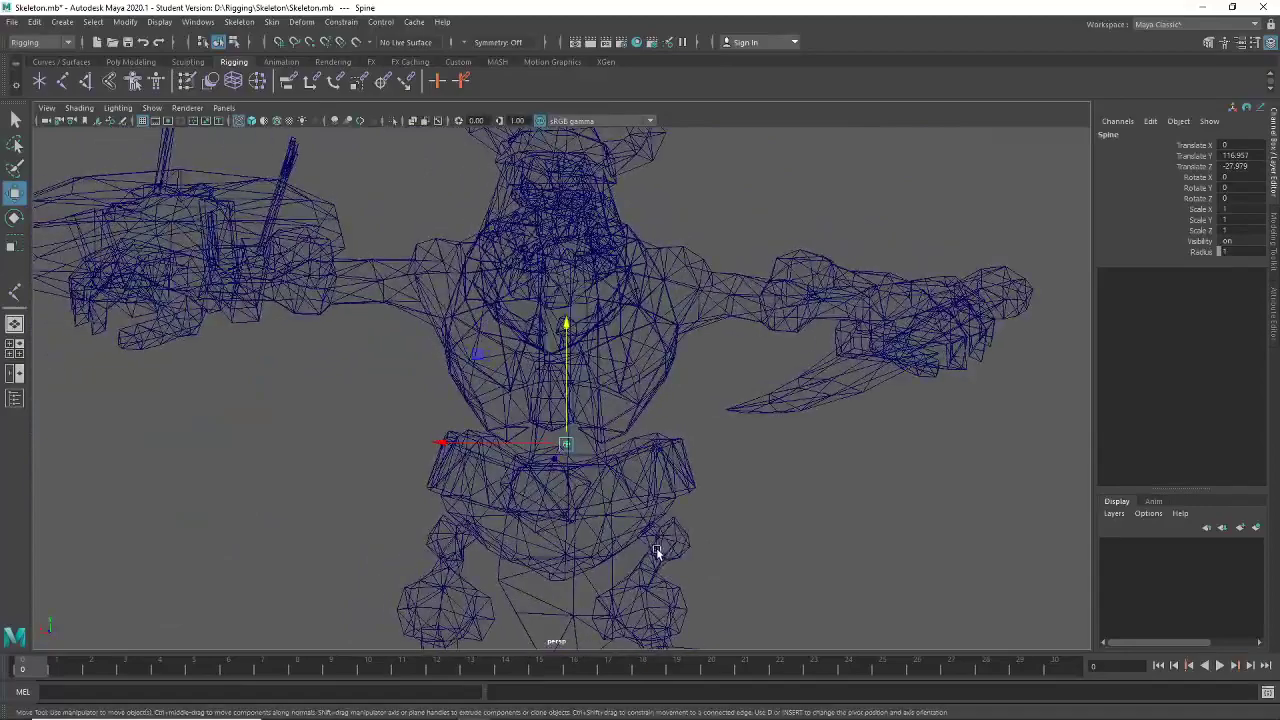
# Compare the placement of the lower and upper spine joints from the side and front
pyautogui.scroll(5, 634, 413)
pyautogui.keyDown('alt'); pyautogui.moveTo(634, 413); pyautogui.dragTo(769, 449); pyautogui.keyUp('alt')
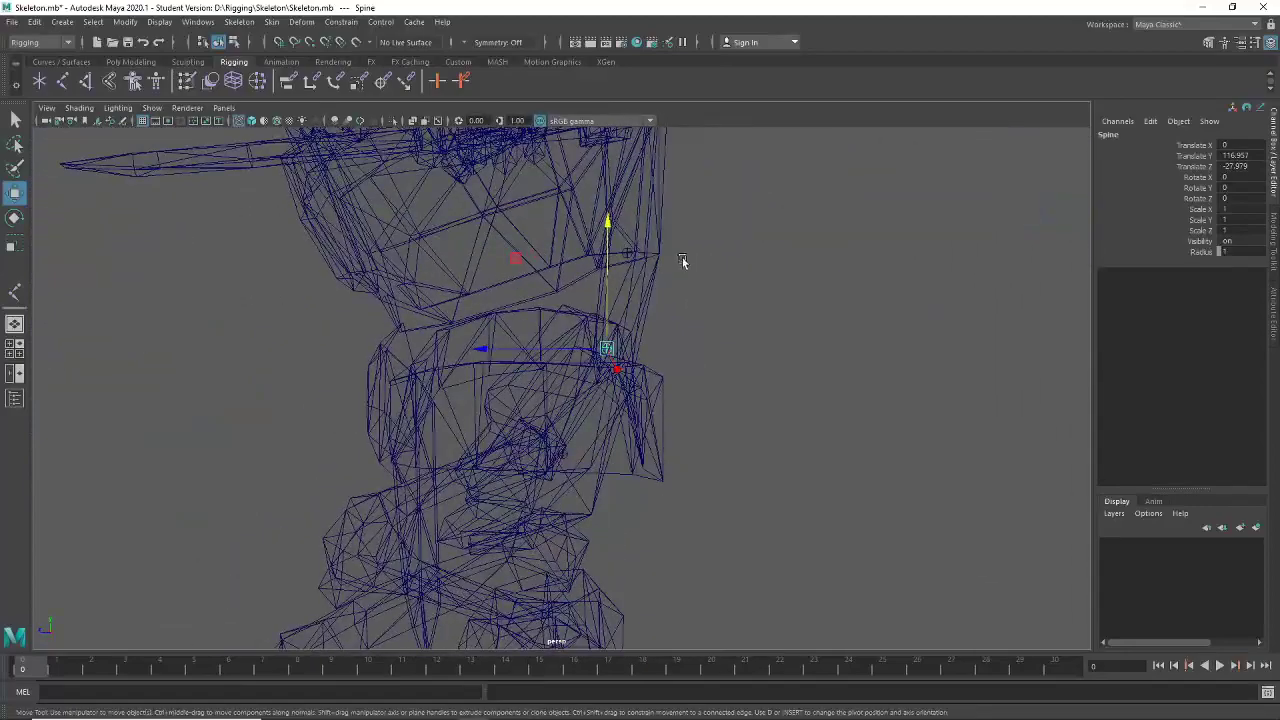
pyautogui.click(590, 270)
pyautogui.click(627, 253)
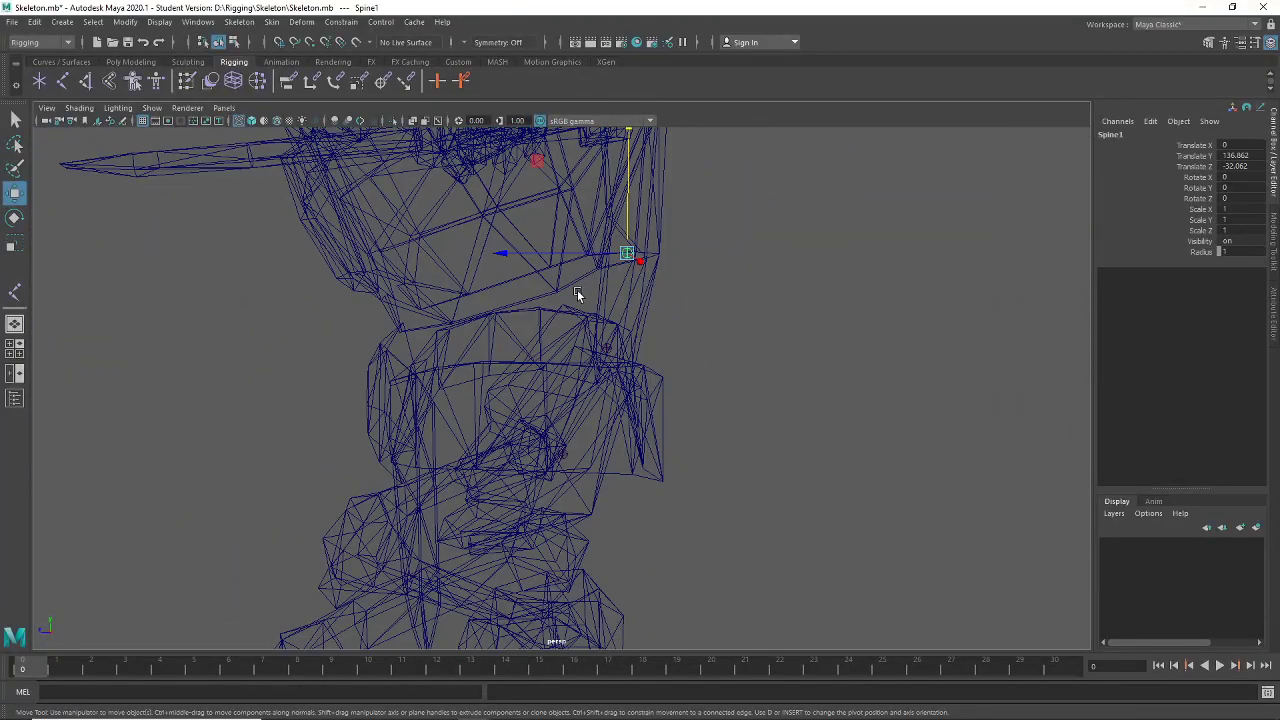
pyautogui.click(577, 287)
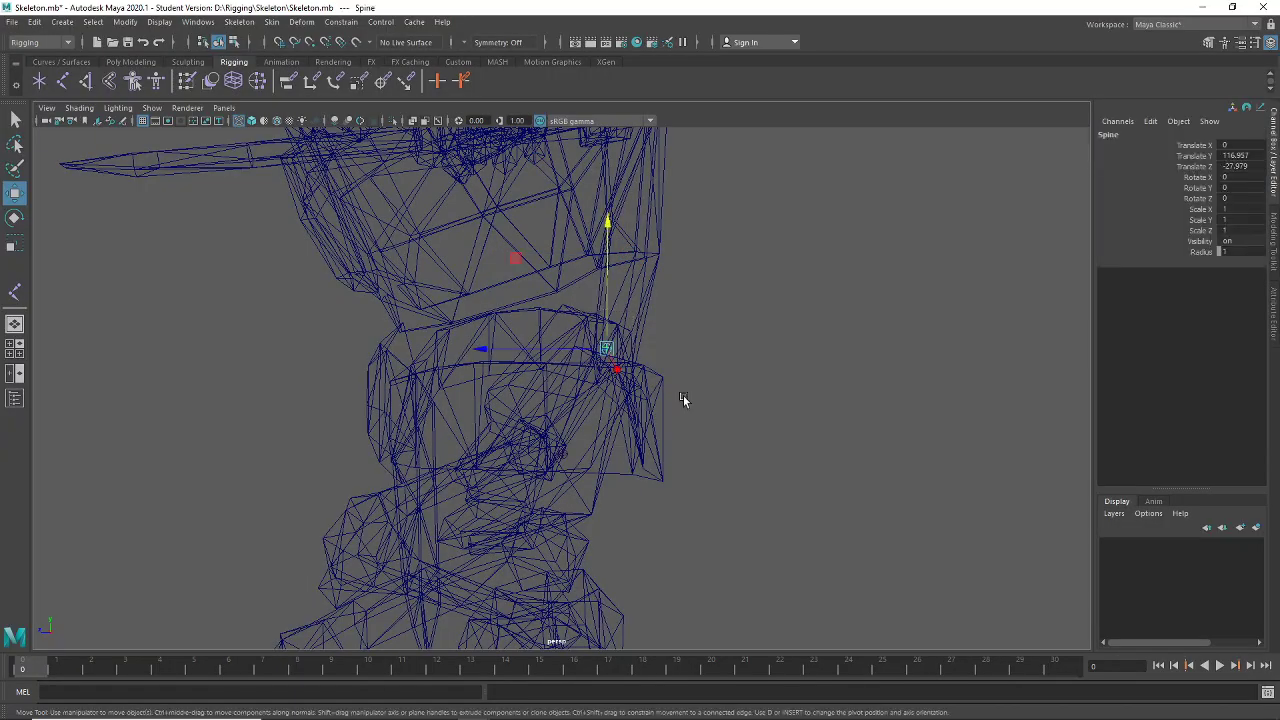
pyautogui.keyDown('alt'); pyautogui.moveTo(681, 399); pyautogui.dragTo(586, 445); pyautogui.keyUp('alt')
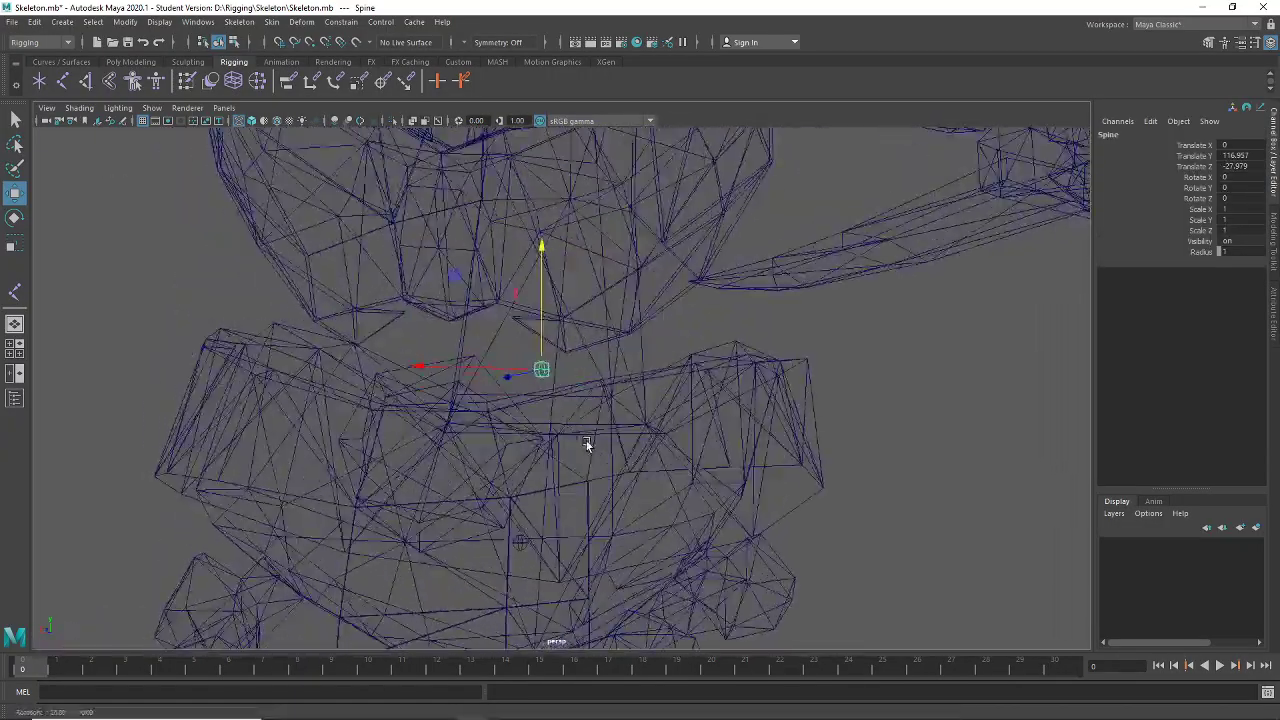
# Undo the recent changes, including the last joint deletion
pyautogui.hotkey('ctrl', 'z')
pyautogui.hotkey('ctrl', 'z')
pyautogui.hotkey('ctrl', 'z')
pyautogui.hotkey('ctrl', 'z')
pyautogui.hotkey('ctrl', 'z')
pyautogui.hotkey('ctrl', 'z')
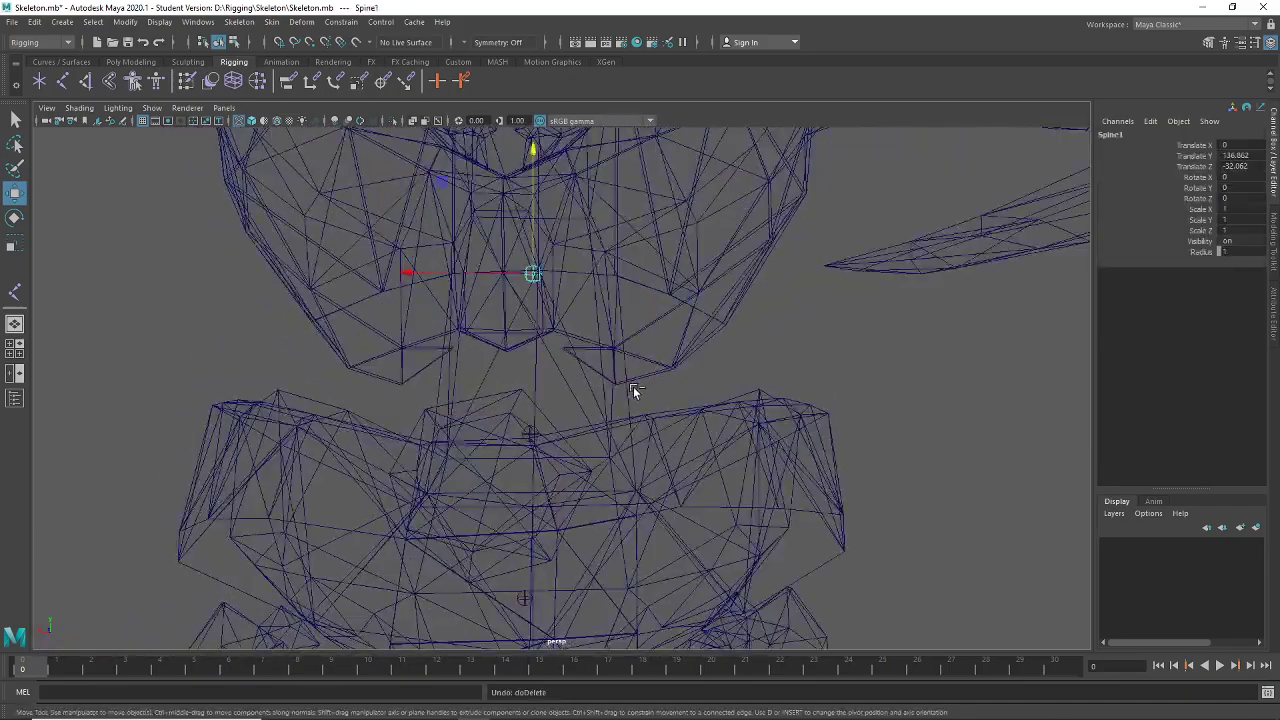
pyautogui.hotkey('ctrl', 'z')
pyautogui.hotkey('ctrl', 'z')
pyautogui.hotkey('ctrl', 'z')
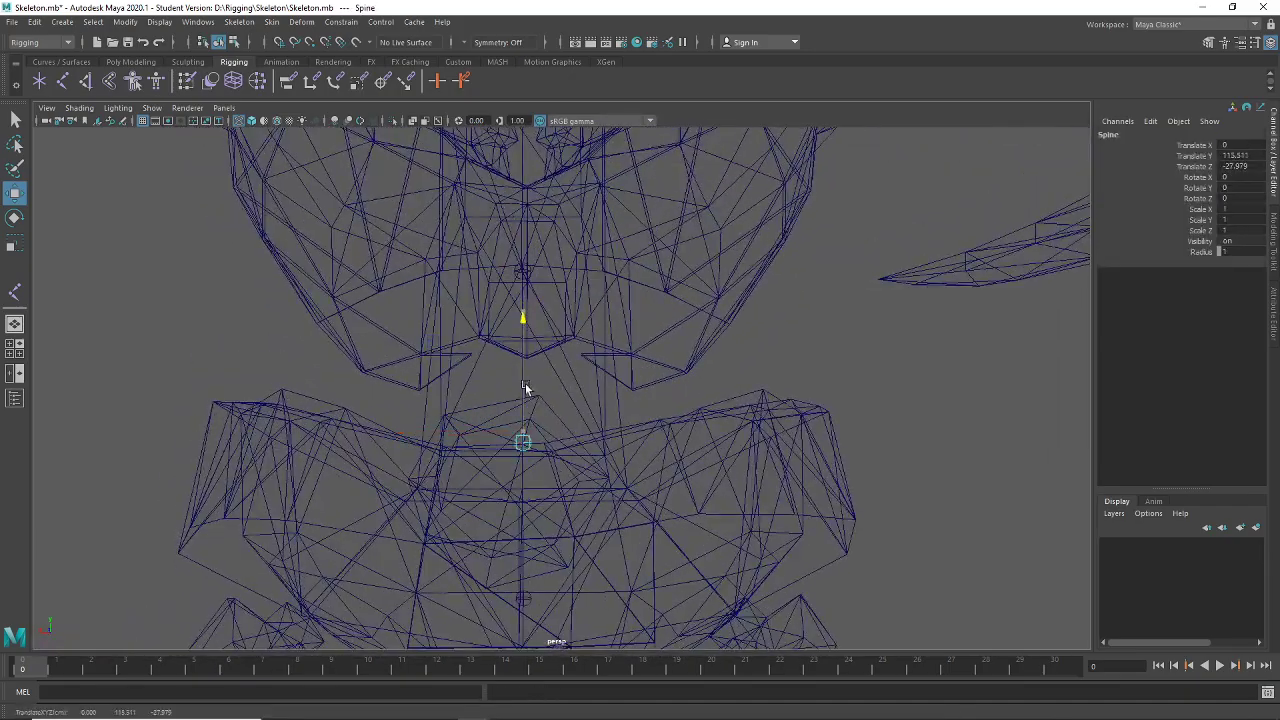
# Move the Spine joint slightly down and back to about Y 114.2, Z -28.8
pyautogui.keyDown('alt'); pyautogui.moveTo(525, 386); pyautogui.dragTo(675, 425); pyautogui.keyUp('alt')
pyautogui.moveTo(582, 455); pyautogui.dragTo(584, 457)
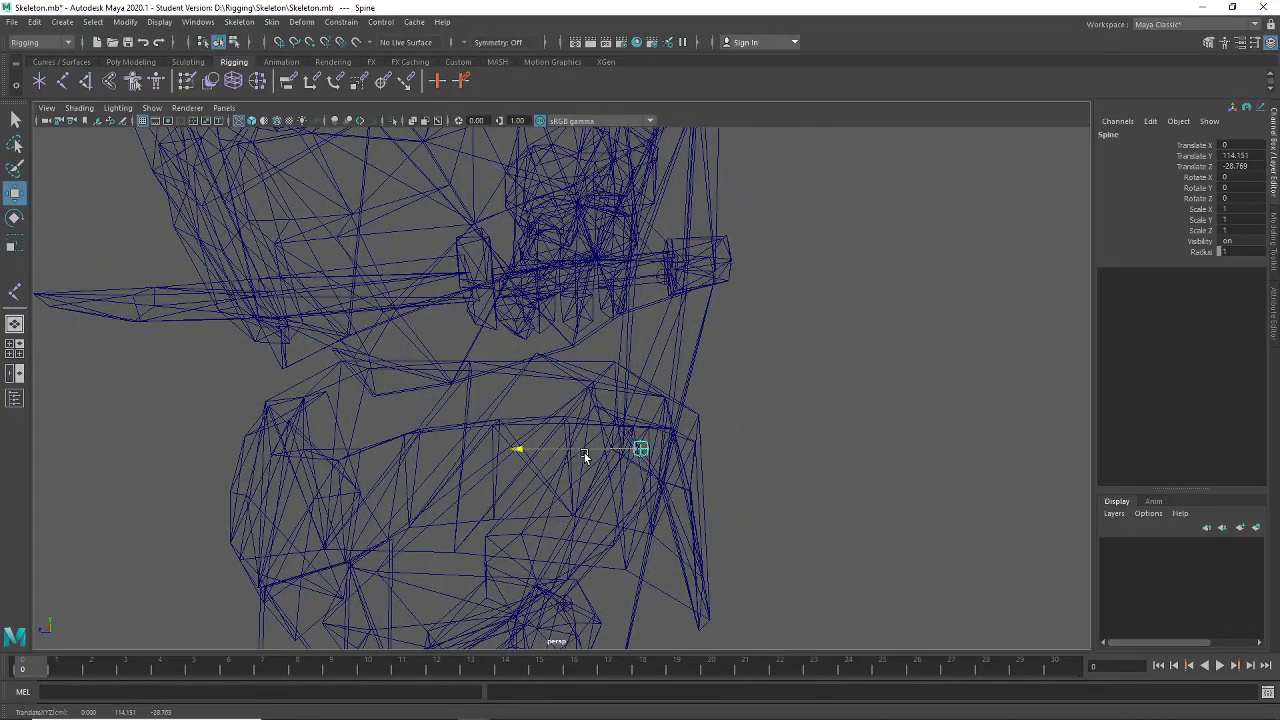
pyautogui.keyDown('alt'); pyautogui.moveTo(760, 351); pyautogui.dragTo(706, 469); pyautogui.keyUp('alt')
# Shift the upper spine joint slightly down and back to about Y 136.4, Z -32.8
pyautogui.keyDown('alt'); pyautogui.moveTo(612, 420); pyautogui.dragTo(669, 467); pyautogui.keyUp('alt')
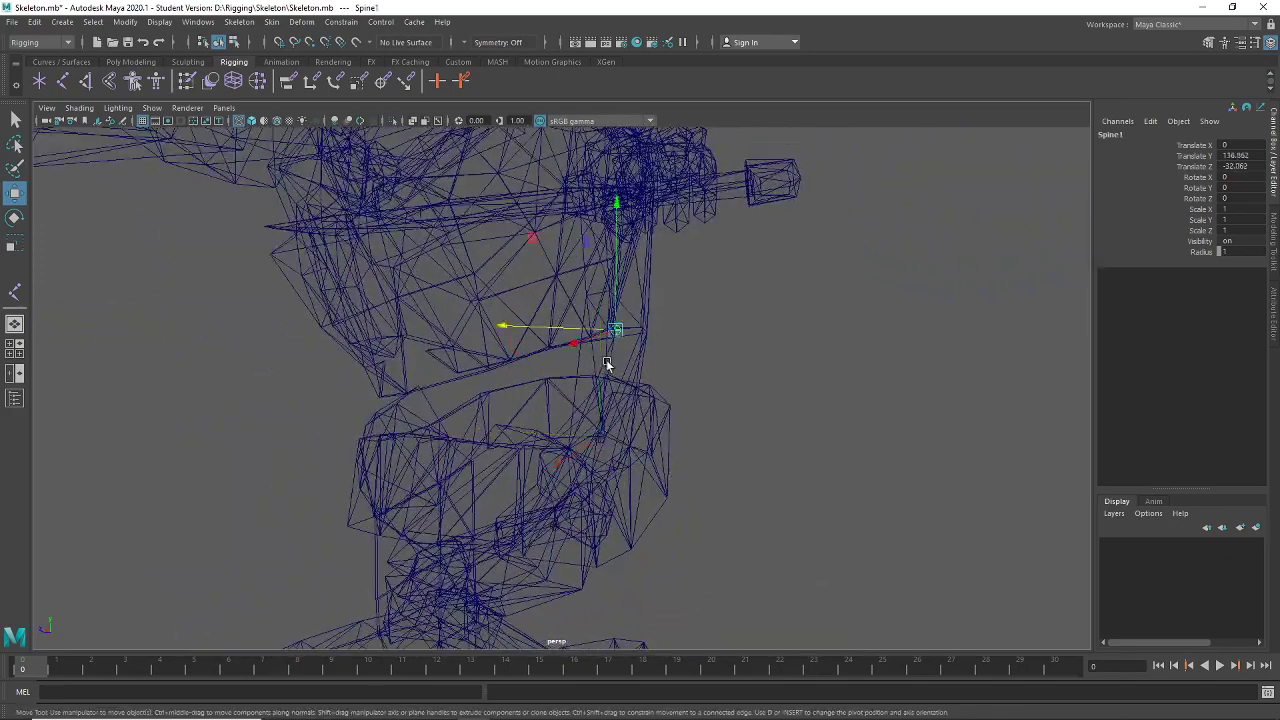
pyautogui.keyDown('alt'); pyautogui.moveTo(606, 364); pyautogui.dragTo(599, 325); pyautogui.keyUp('alt')
pyautogui.keyDown('alt'); pyautogui.moveTo(630, 350); pyautogui.dragTo(704, 414); pyautogui.keyUp('alt')
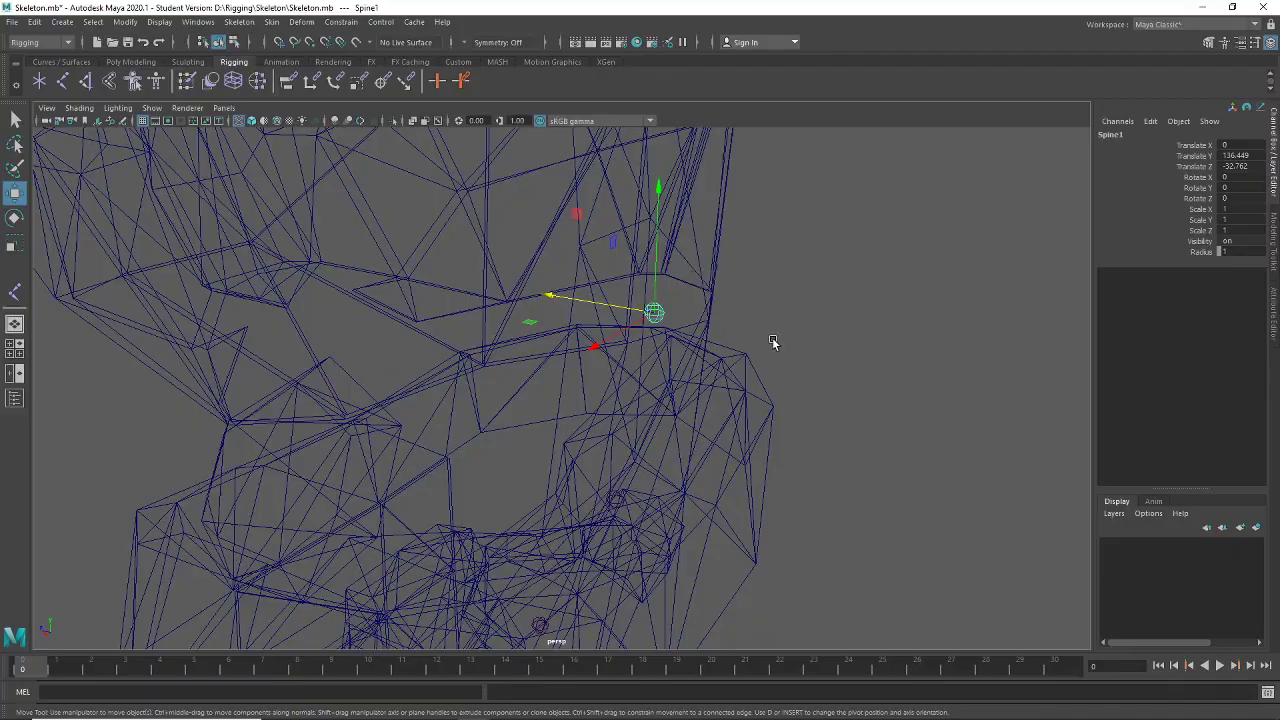
# Duplicate the upper spine joint and move the copy up and forward to about Y 183.1, Z -11.5 in the upper chest
pyautogui.keyDown('alt'); pyautogui.moveTo(773, 342); pyautogui.dragTo(676, 362); pyautogui.keyUp('alt')
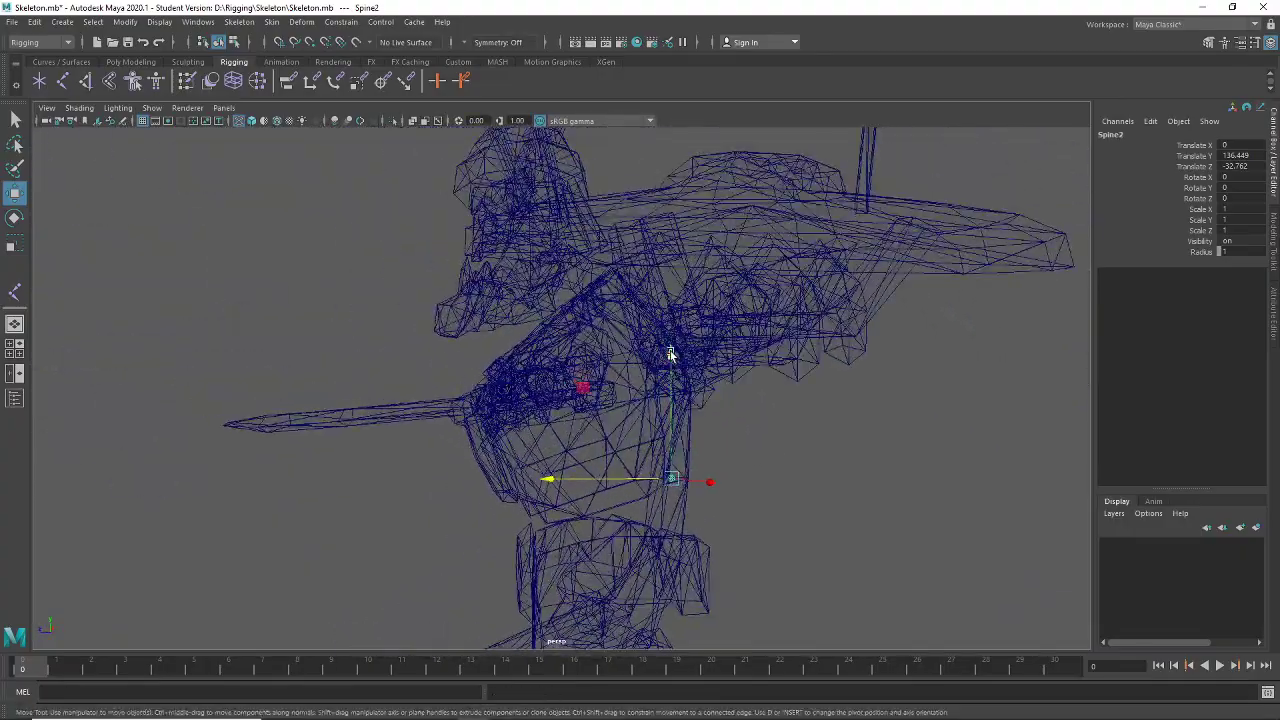
pyautogui.keyDown('alt'); pyautogui.moveTo(676, 357); pyautogui.dragTo(686, 400, button='middle'); pyautogui.keyUp('alt')
pyautogui.scroll(3, 686, 400)
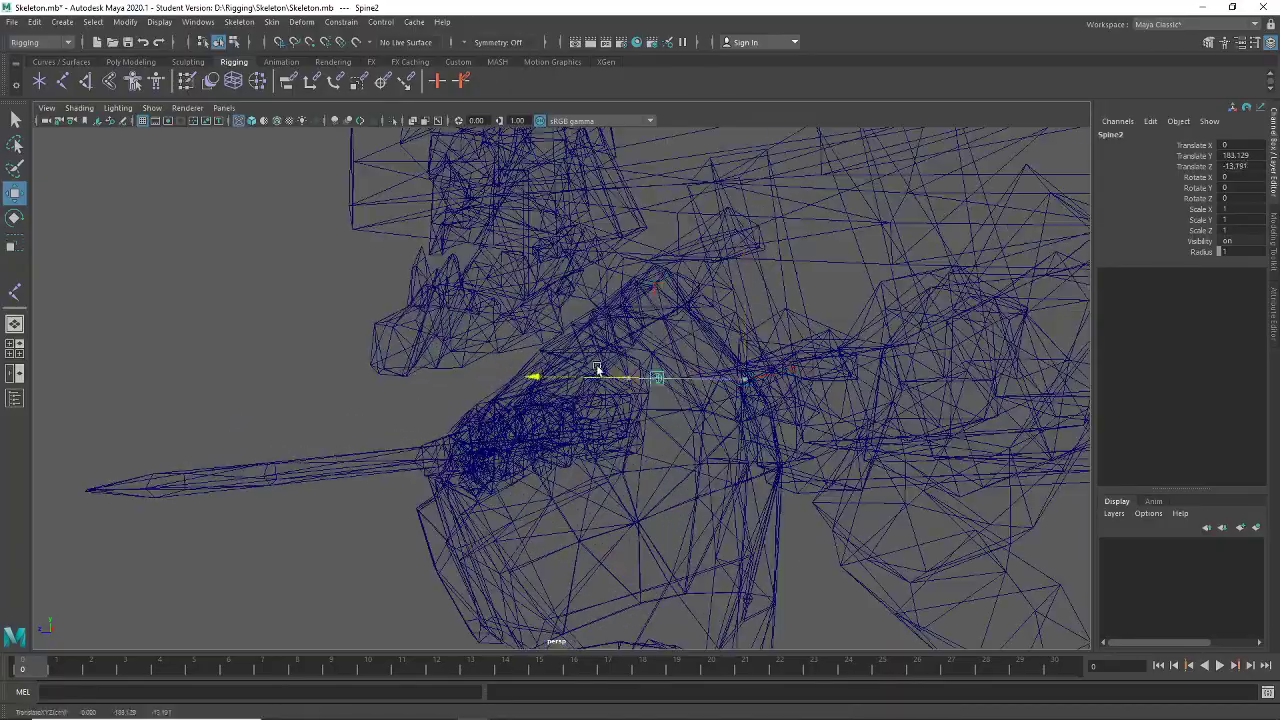
pyautogui.keyDown('alt'); pyautogui.moveTo(678, 462); pyautogui.dragTo(624, 562); pyautogui.keyUp('alt')
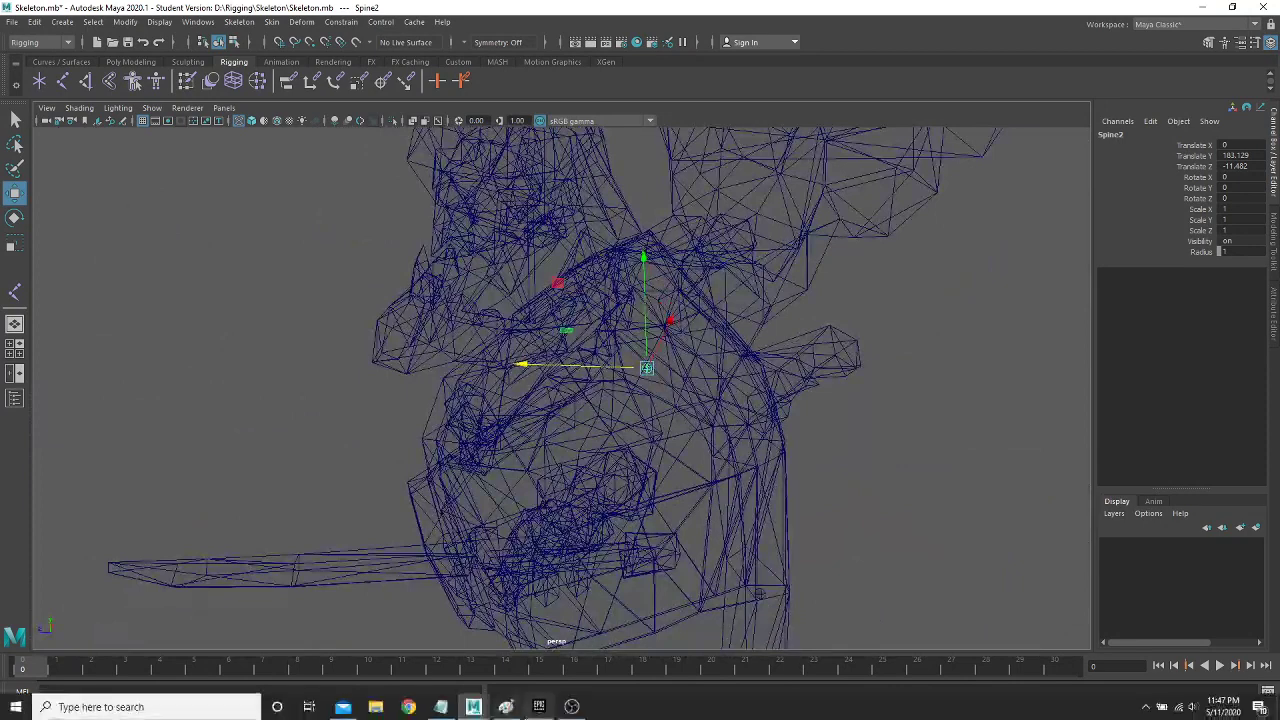
# Check the reference skeleton in Paint, return to Maya and move the chest joint up to the neck at about Y 205.4, Z 2.0
pyautogui.click(505, 708)
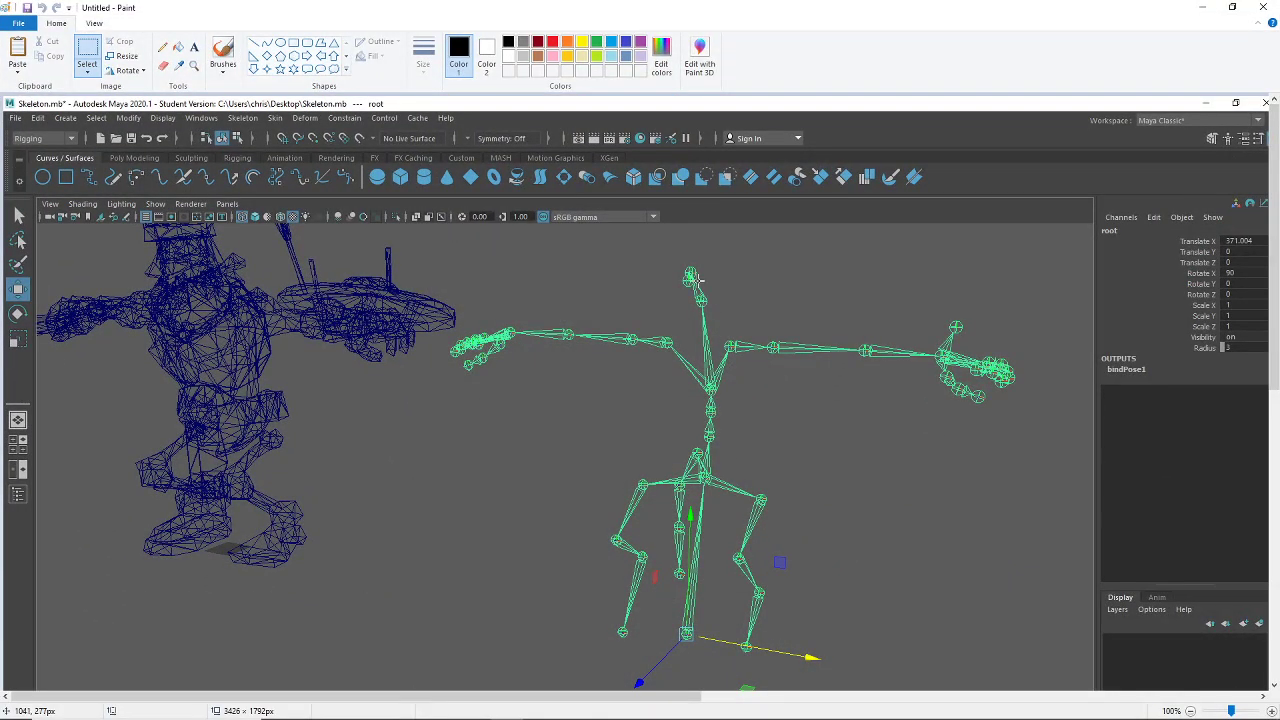
pyautogui.click(1206, 10)
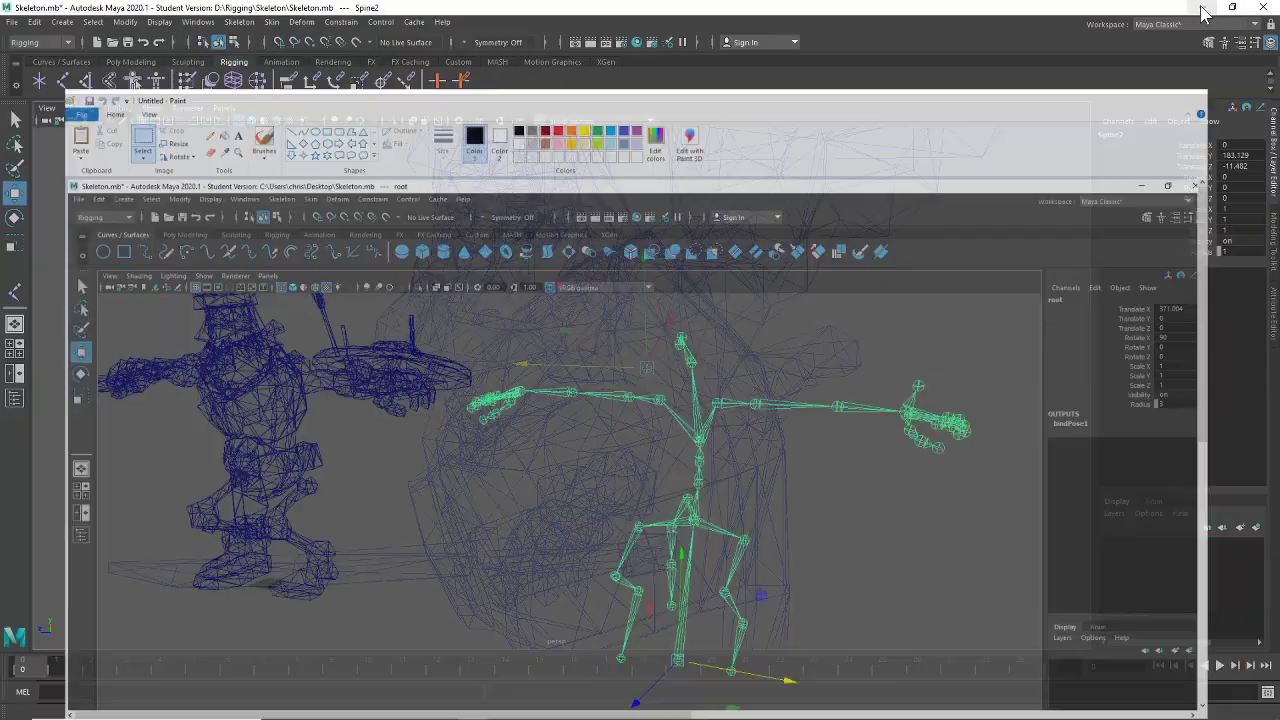
pyautogui.moveTo(807, 427)
pyautogui.keyDown('alt'); pyautogui.mouseDown()
pyautogui.moveTo(866, 441)
pyautogui.moveTo(790, 430)
pyautogui.mouseUp(); pyautogui.keyUp('alt')
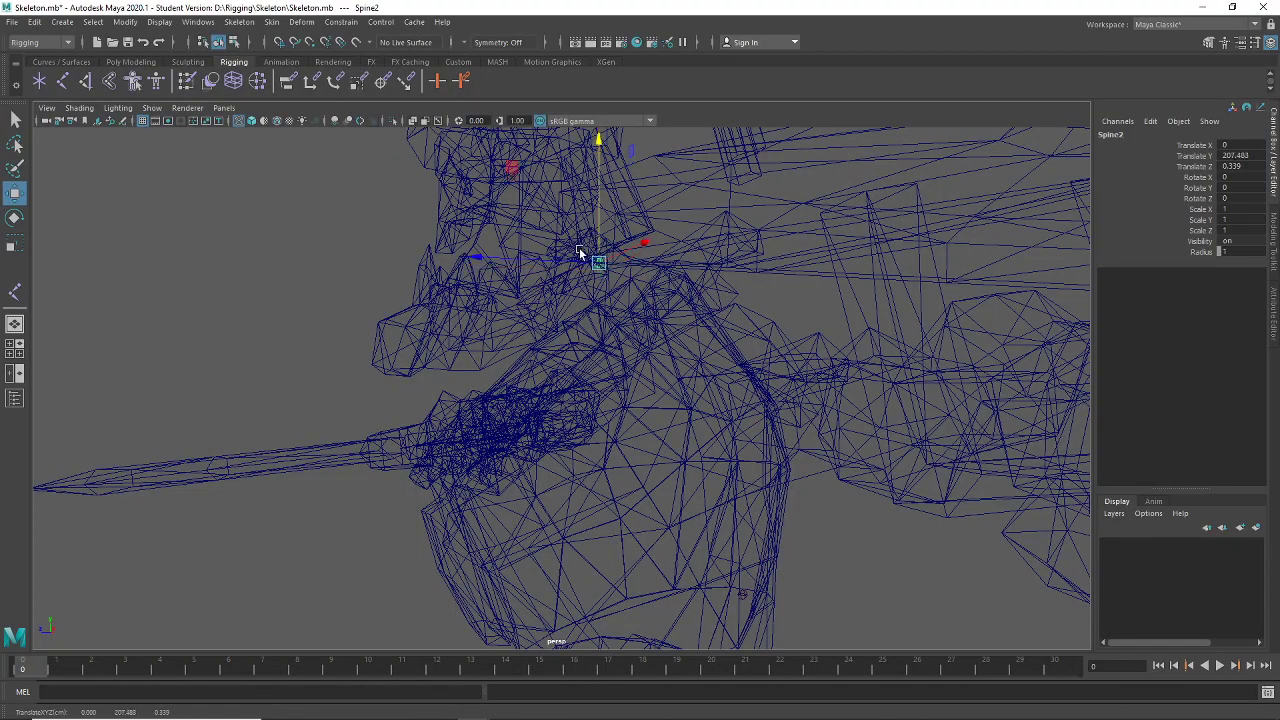
pyautogui.keyDown('alt'); pyautogui.moveTo(624, 298); pyautogui.dragTo(660, 505); pyautogui.keyUp('alt')
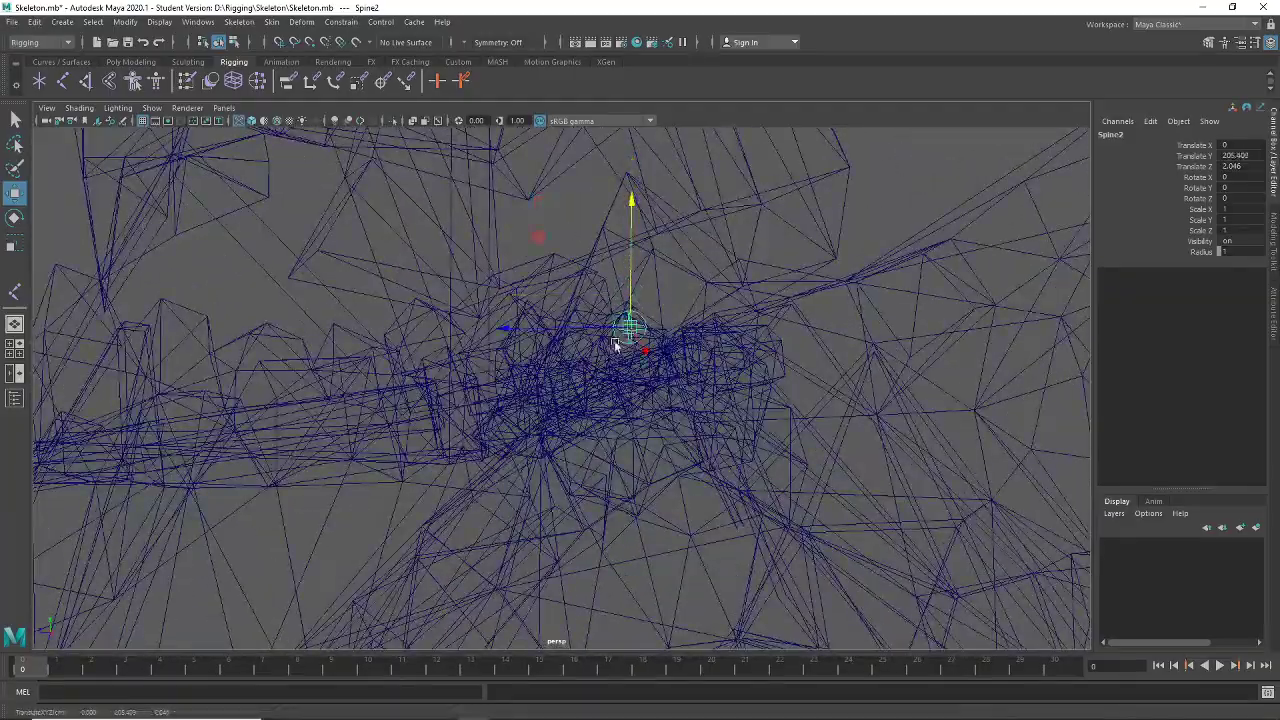
pyautogui.keyDown('alt'); pyautogui.moveTo(615, 345); pyautogui.dragTo(737, 366); pyautogui.keyUp('alt')
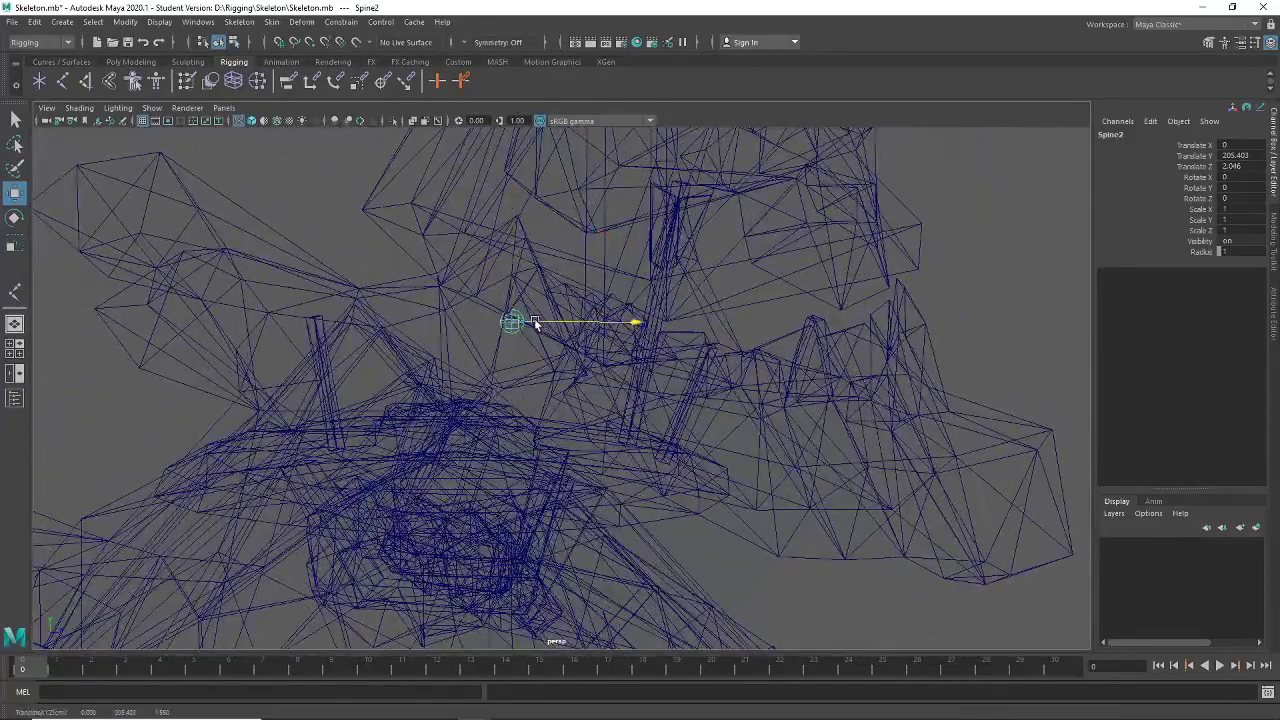
# Shift the neck joint slightly up and back to about Y 205.8, Z 1.3
pyautogui.moveTo(505, 291); pyautogui.dragTo(503, 285)
pyautogui.scroll(-3, 657, 466)
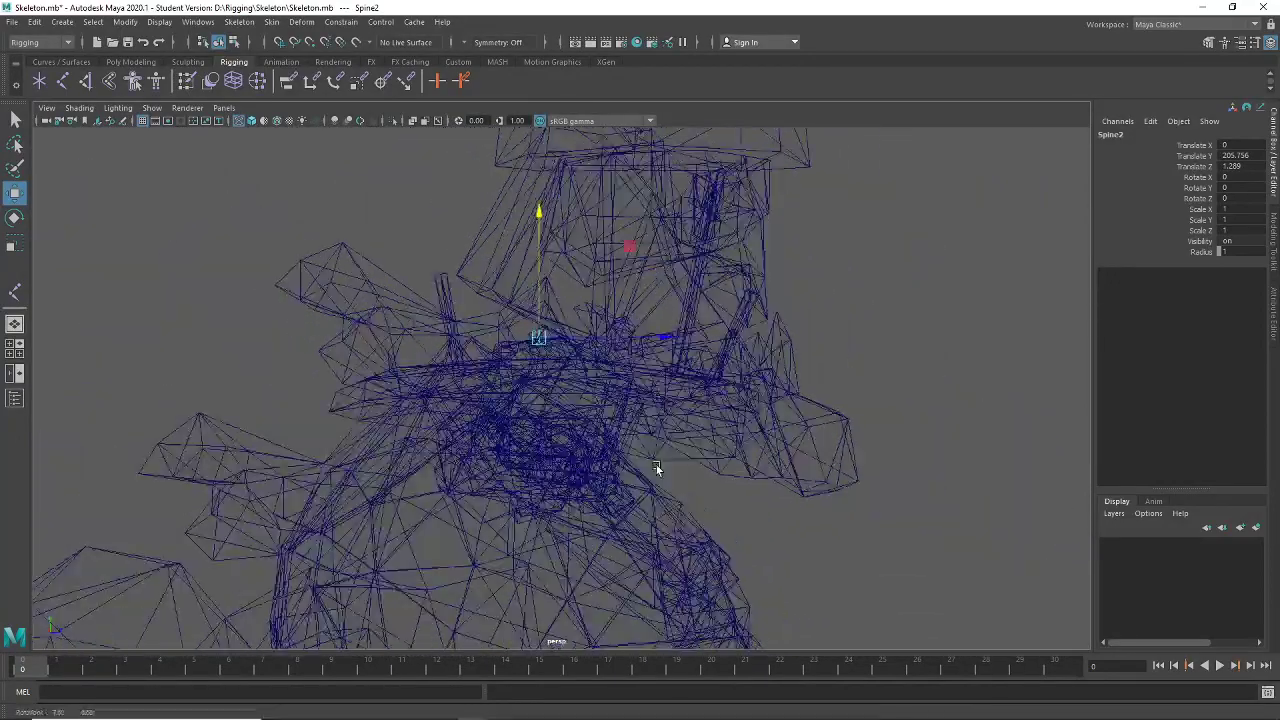
pyautogui.keyDown('alt'); pyautogui.moveTo(657, 466); pyautogui.dragTo(611, 505); pyautogui.keyUp('alt')
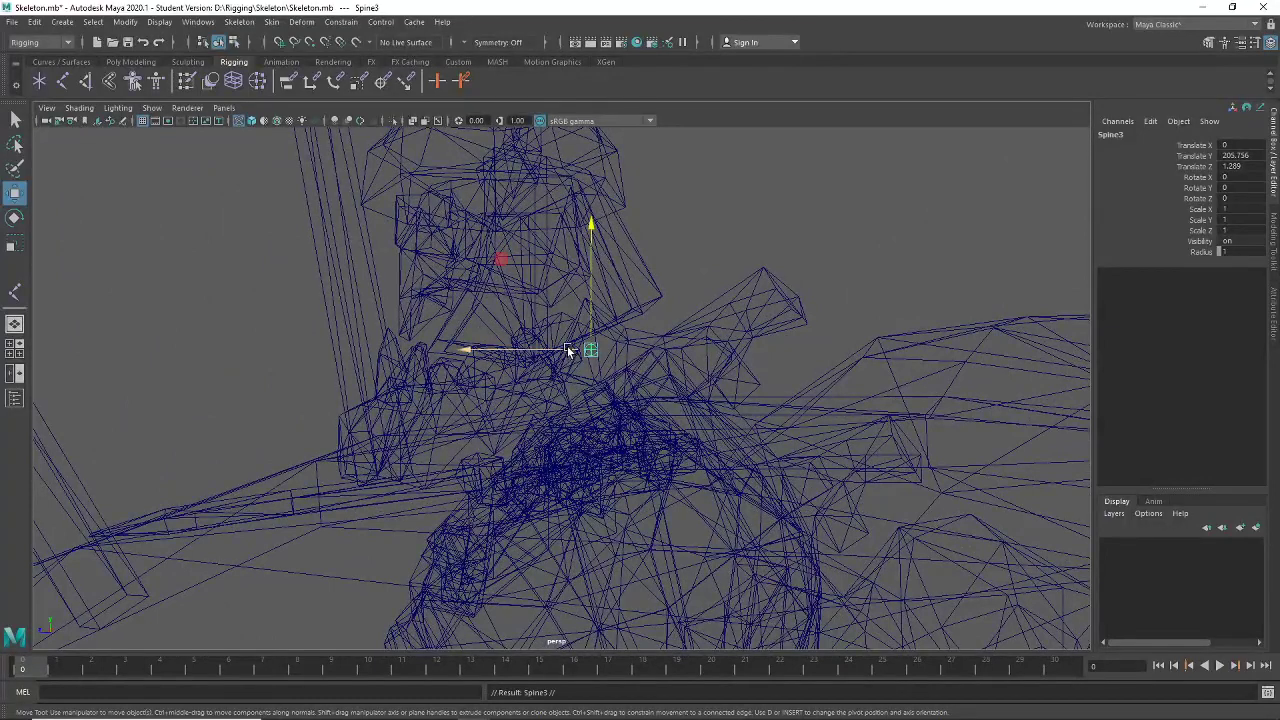
# Duplicate the neck joint and move the copy forward toward the jaw, and rename the original joint Head
pyautogui.moveTo(567, 346); pyautogui.dragTo(512, 351)
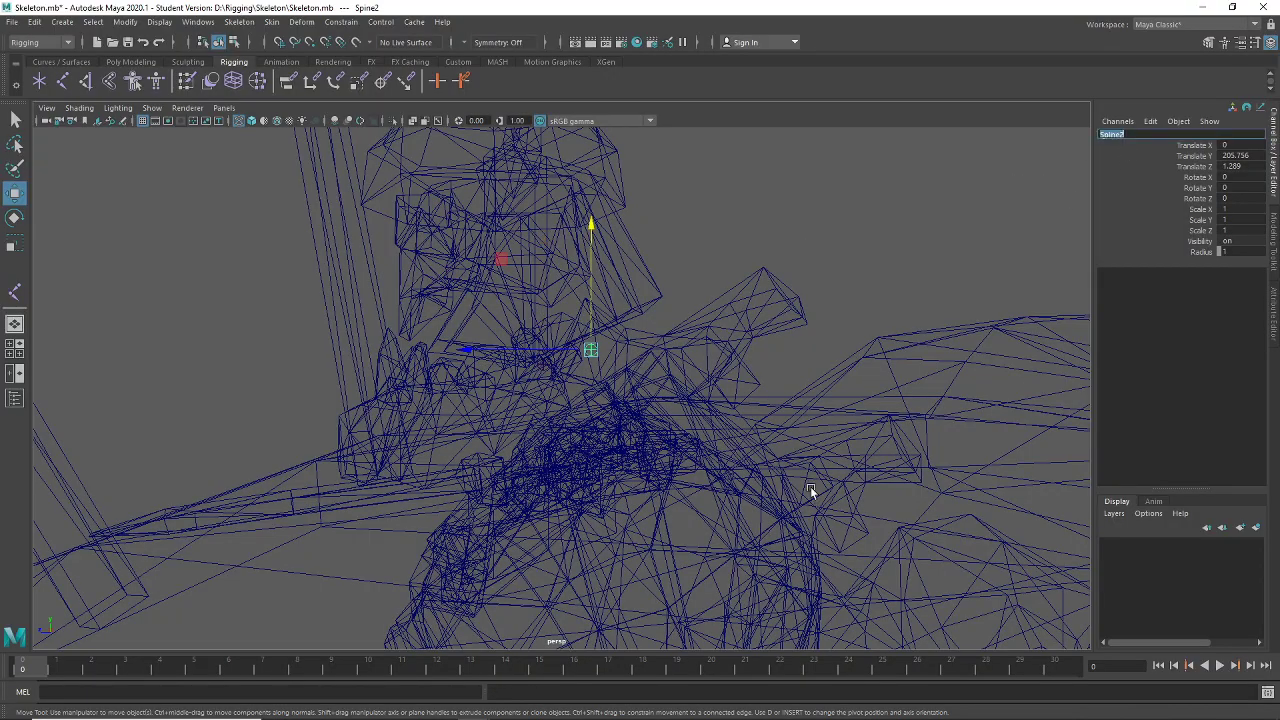
pyautogui.moveTo(810, 490)
pyautogui.keyDown('alt'); pyautogui.mouseDown()
pyautogui.moveTo(709, 491)
pyautogui.moveTo(871, 487)
pyautogui.moveTo(825, 501)
pyautogui.mouseUp(); pyautogui.keyUp('alt')
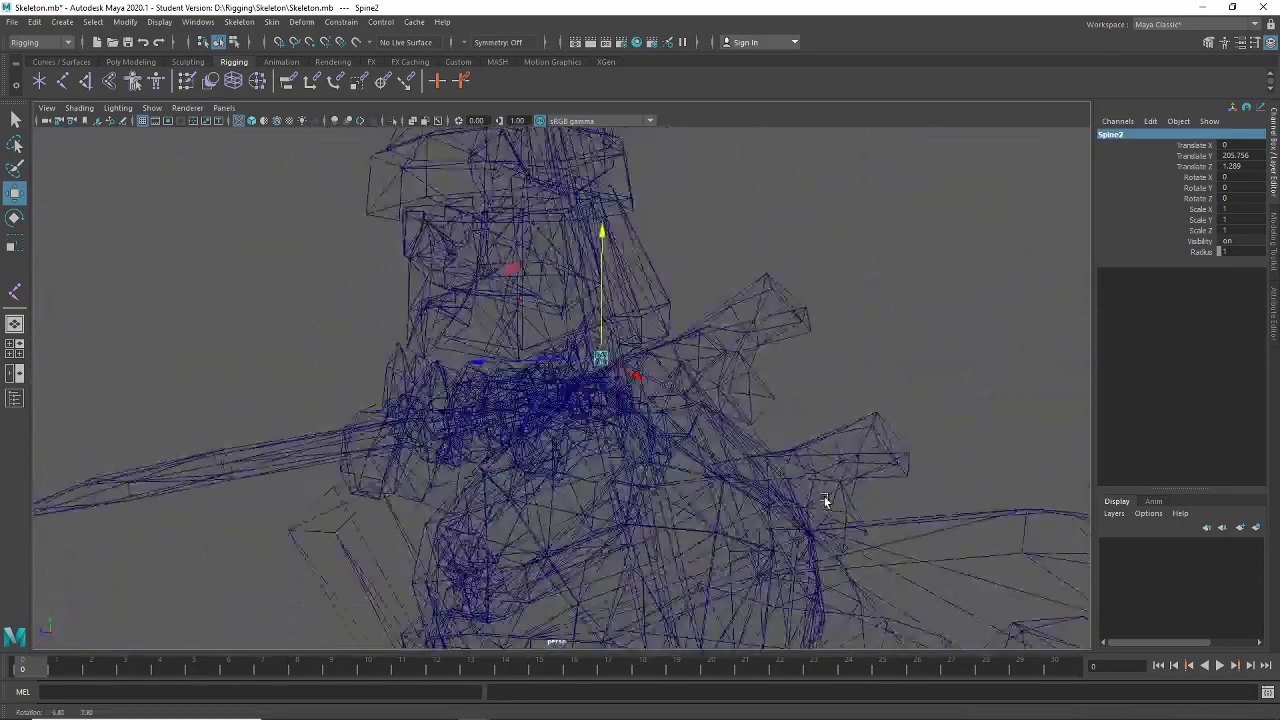
pyautogui.doubleClick(1108, 135)
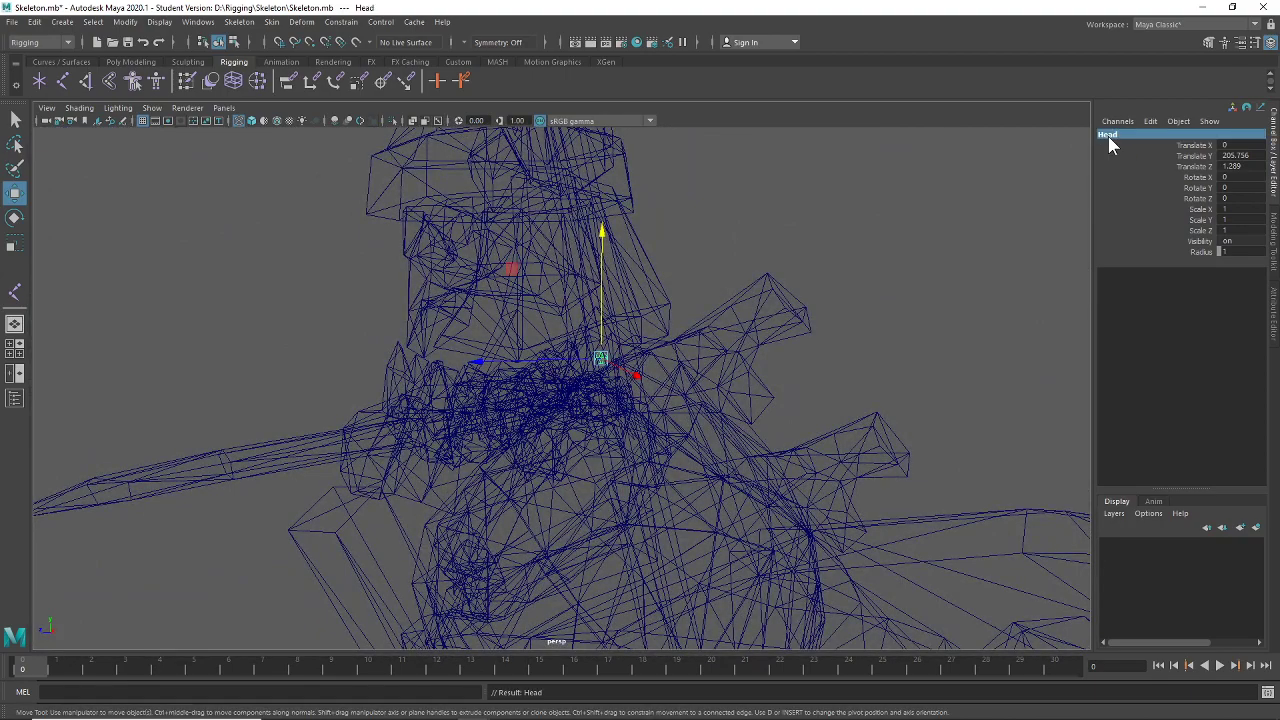
# Parent the joint in front of the neck to the Head joint
pyautogui.scroll(-3, 788, 340)
pyautogui.keyDown('alt'); pyautogui.moveTo(741, 336); pyautogui.dragTo(817, 216); pyautogui.keyUp('alt')
pyautogui.keyDown('alt'); pyautogui.moveTo(695, 565); pyautogui.dragTo(1022, 470); pyautogui.keyUp('alt')
pyautogui.scroll(4, 811, 533)
pyautogui.keyDown('alt'); pyautogui.moveTo(811, 533); pyautogui.dragTo(743, 346, button='middle'); pyautogui.keyUp('alt')
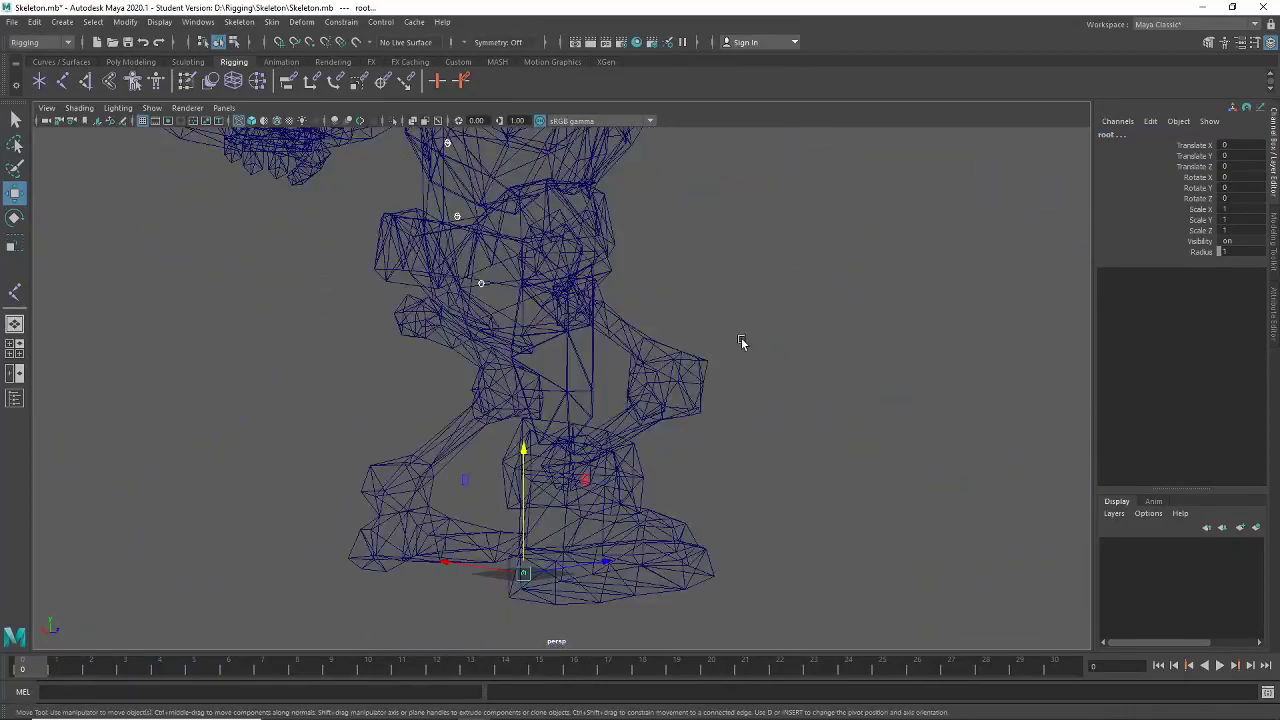
pyautogui.keyDown('alt'); pyautogui.moveTo(743, 346); pyautogui.dragTo(763, 351); pyautogui.keyUp('alt')
pyautogui.keyDown('alt'); pyautogui.moveTo(763, 351); pyautogui.dragTo(729, 604, button='middle'); pyautogui.keyUp('alt')
pyautogui.keyDown('alt'); pyautogui.moveTo(729, 604); pyautogui.dragTo(496, 211); pyautogui.keyUp('alt')
pyautogui.keyDown('alt'); pyautogui.moveTo(534, 363); pyautogui.dragTo(562, 393); pyautogui.keyUp('alt')
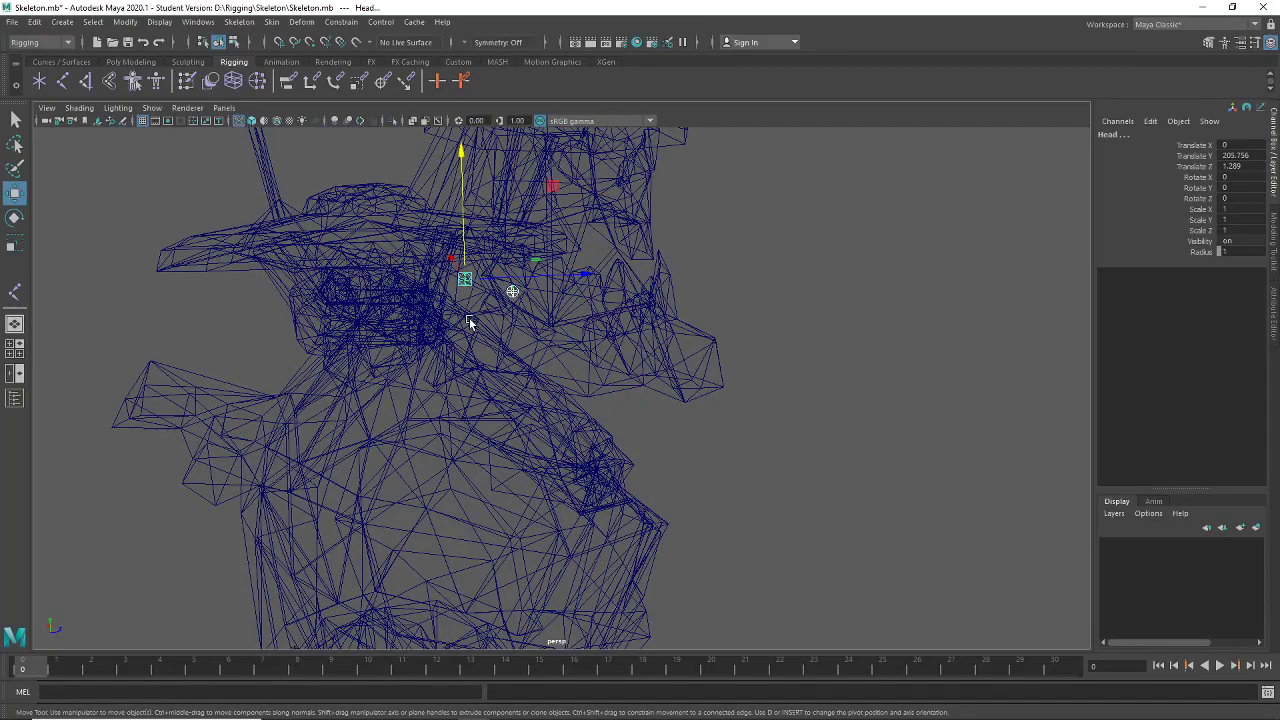
# Parent the Head joint to the Spine1 joint
pyautogui.keyDown('alt'); pyautogui.moveTo(505, 418); pyautogui.dragTo(498, 352); pyautogui.keyUp('alt')
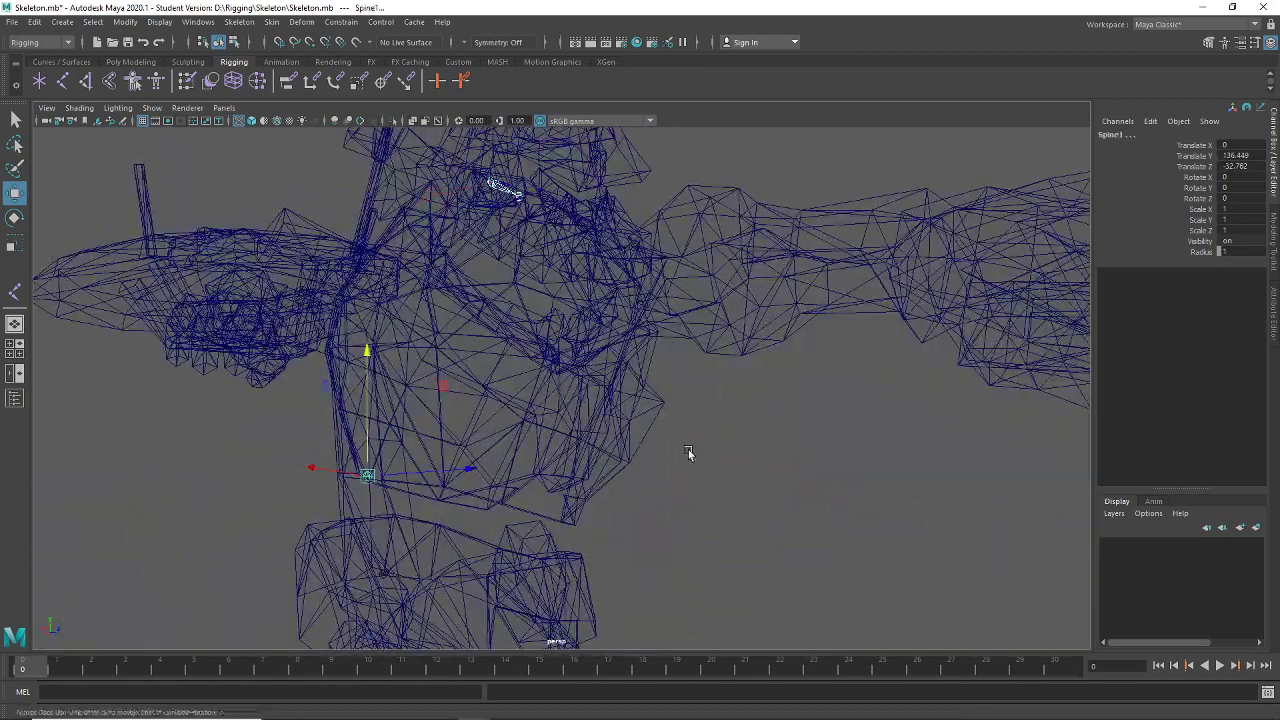
pyautogui.keyDown('alt'); pyautogui.moveTo(688, 453); pyautogui.dragTo(687, 456); pyautogui.keyUp('alt')
pyautogui.keyDown('alt'); pyautogui.moveTo(687, 456); pyautogui.dragTo(589, 427, button='right'); pyautogui.keyUp('alt')
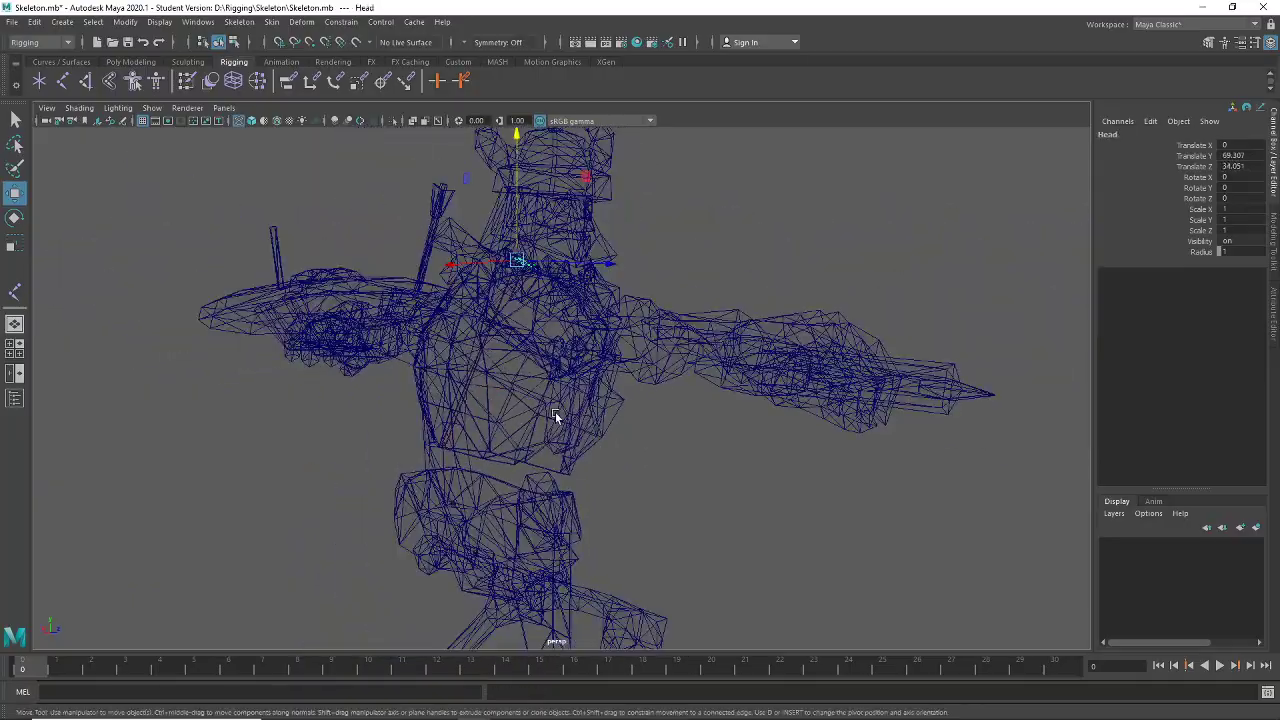
# Parent Spine1 to Spine and link that chain through the hip joint down to root
pyautogui.keyDown('alt'); pyautogui.moveTo(556, 416); pyautogui.dragTo(631, 356); pyautogui.keyUp('alt')
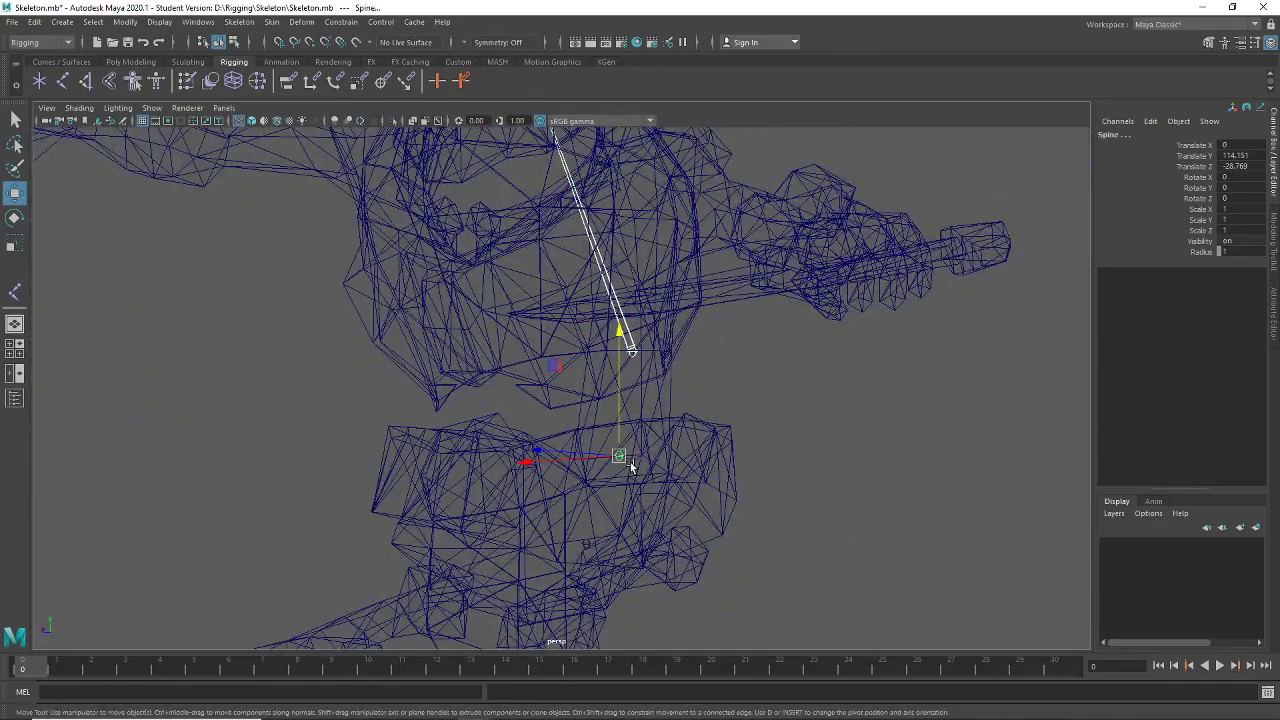
pyautogui.press('Down')
pyautogui.keyDown('alt'); pyautogui.moveTo(646, 556); pyautogui.dragTo(621, 421); pyautogui.keyUp('alt')
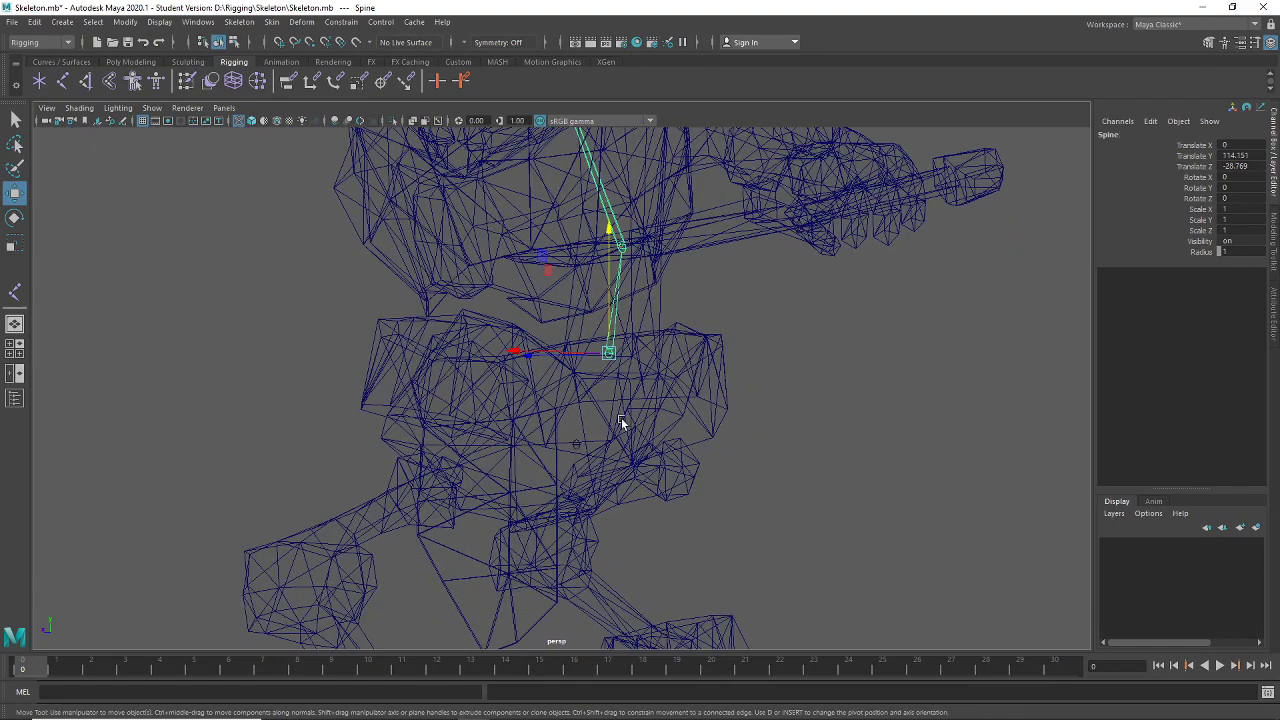
pyautogui.press('Down')
pyautogui.keyDown('alt'); pyautogui.moveTo(580, 471); pyautogui.dragTo(609, 460); pyautogui.keyUp('alt')
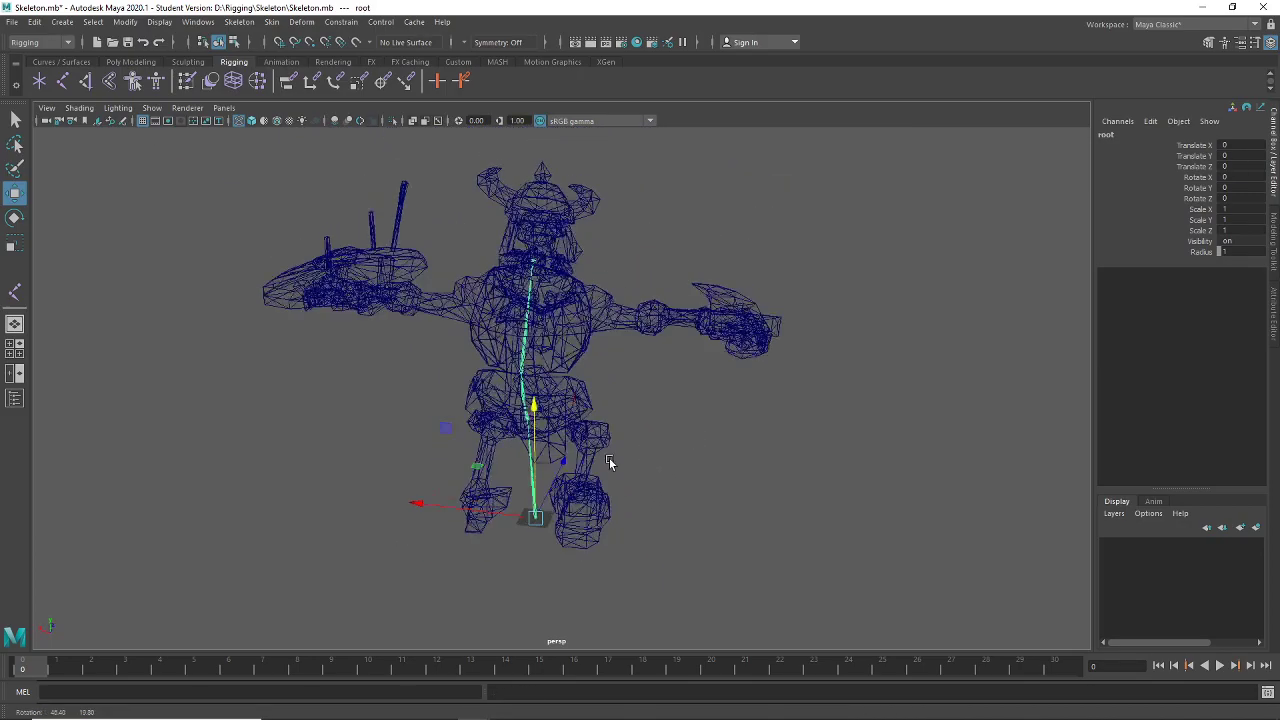
# Create a separate new joint on the ground near root, at X 7, Z 8, and rename it RLeg
pyautogui.keyDown('alt'); pyautogui.moveTo(742, 437); pyautogui.dragTo(883, 368); pyautogui.keyUp('alt')
pyautogui.keyDown('alt'); pyautogui.moveTo(845, 314); pyautogui.dragTo(814, 346, button='middle'); pyautogui.keyUp('alt')
pyautogui.scroll(3, 789, 356)
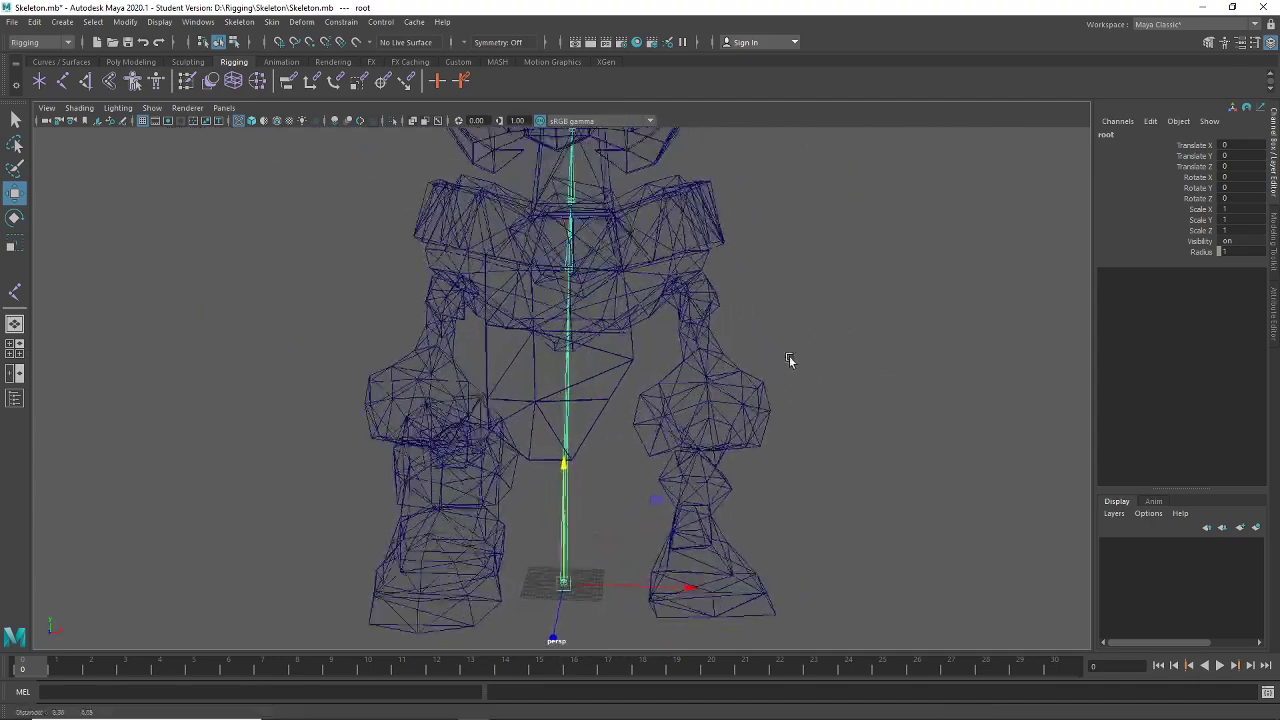
pyautogui.keyDown('alt'); pyautogui.moveTo(789, 356); pyautogui.dragTo(722, 368); pyautogui.keyUp('alt')
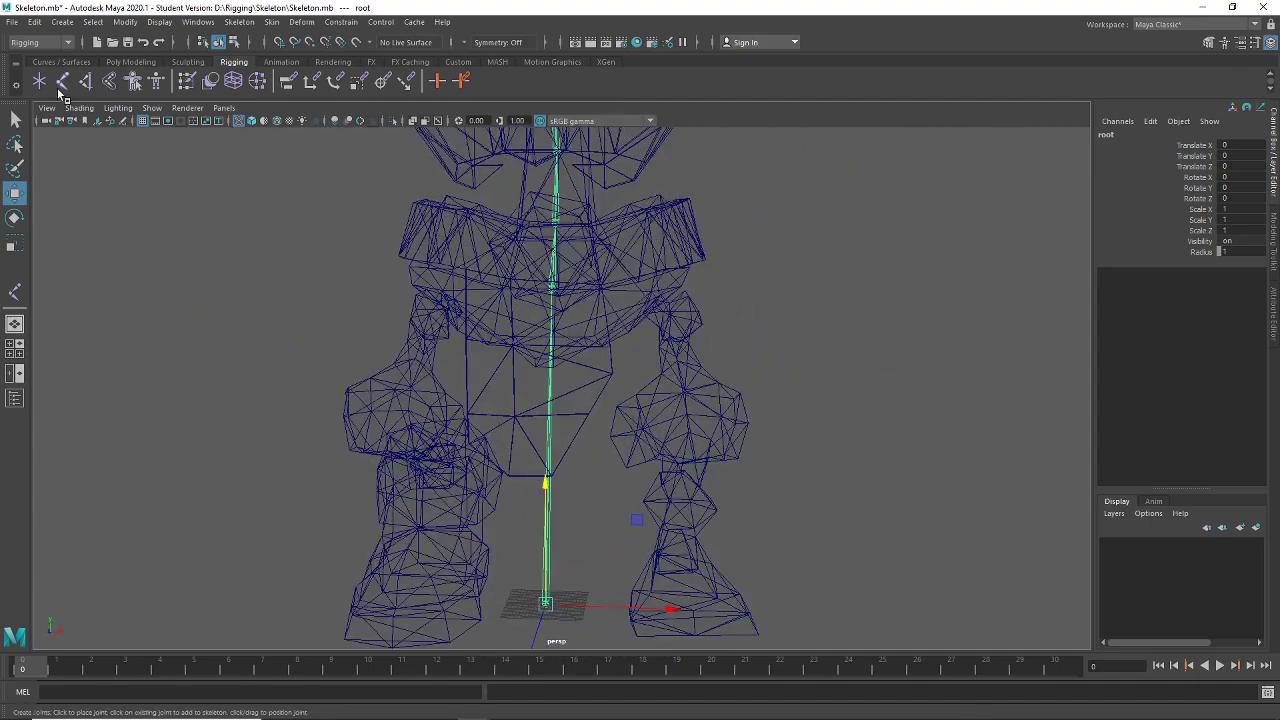
pyautogui.keyDown('alt'); pyautogui.moveTo(812, 540); pyautogui.dragTo(777, 346, button='middle'); pyautogui.keyUp('alt')
pyautogui.keyDown('alt'); pyautogui.moveTo(777, 346); pyautogui.dragTo(667, 414); pyautogui.keyUp('alt')
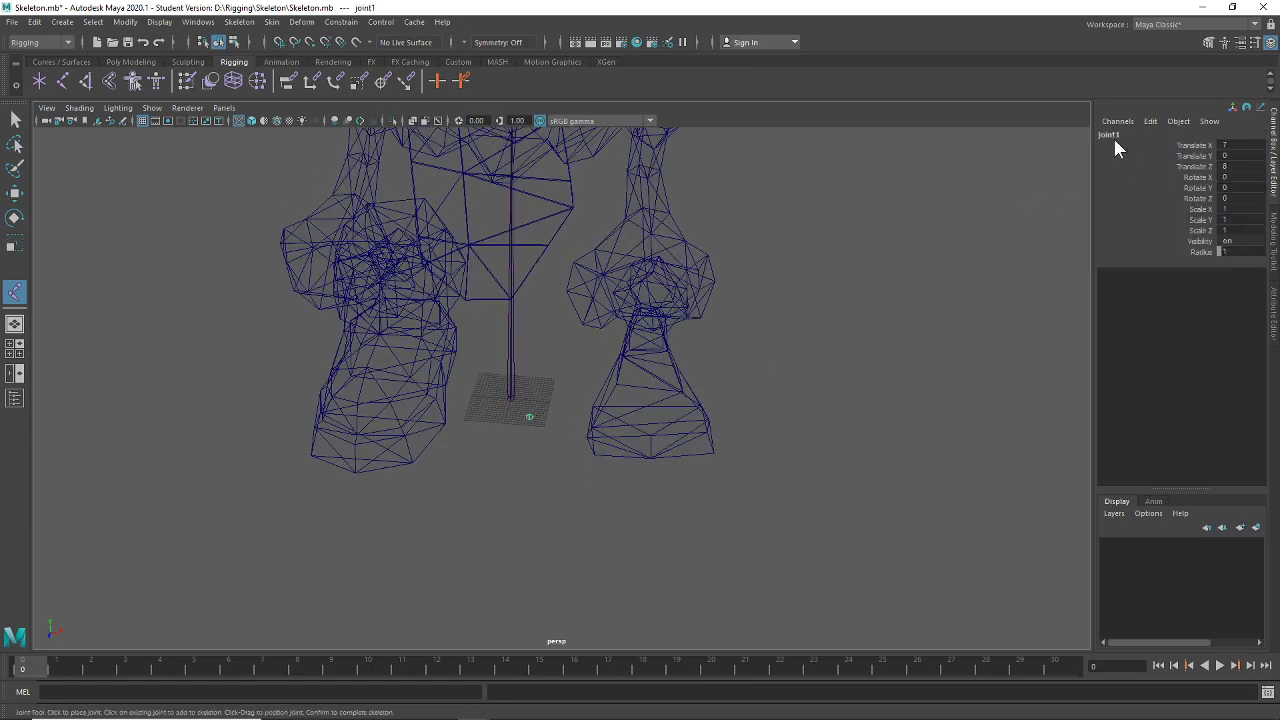
pyautogui.doubleClick(1112, 135)
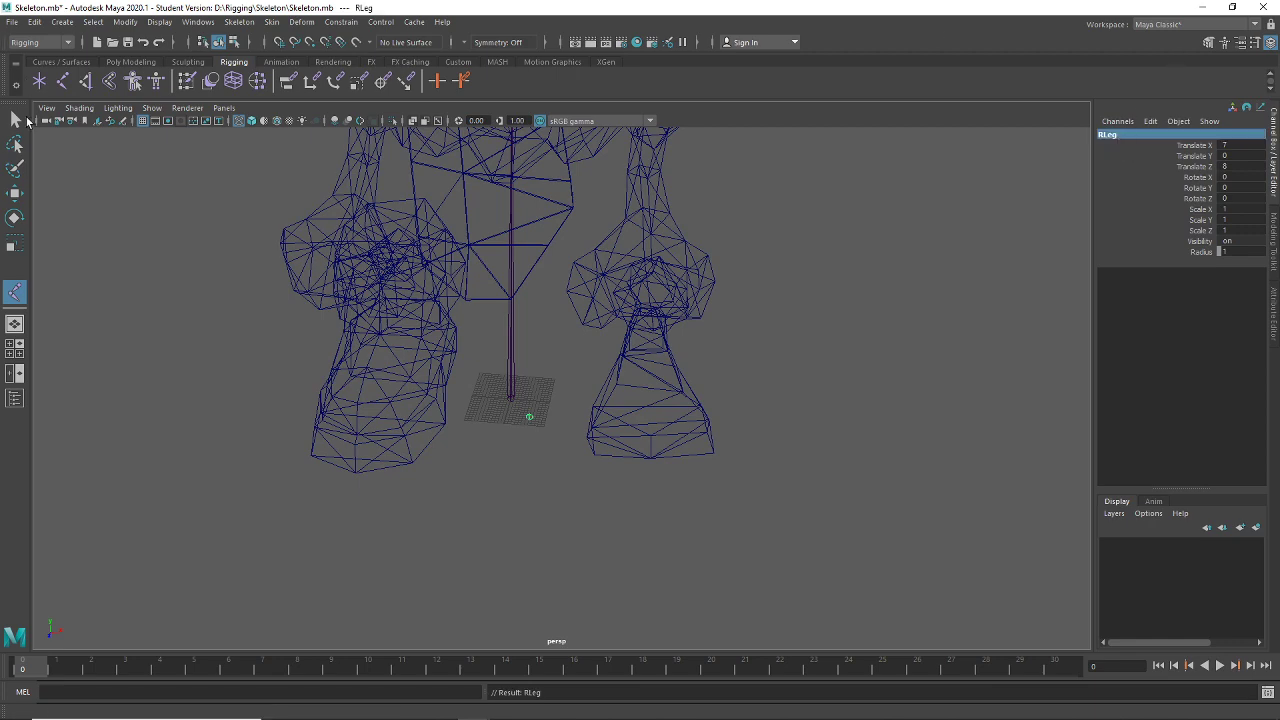
# Move RLeg up and across to the top of the right leg at about X -33.1, Y 85.4, Z -15.1
pyautogui.keyDown('alt'); pyautogui.moveTo(640, 330); pyautogui.dragTo(297, 388); pyautogui.keyUp('alt')
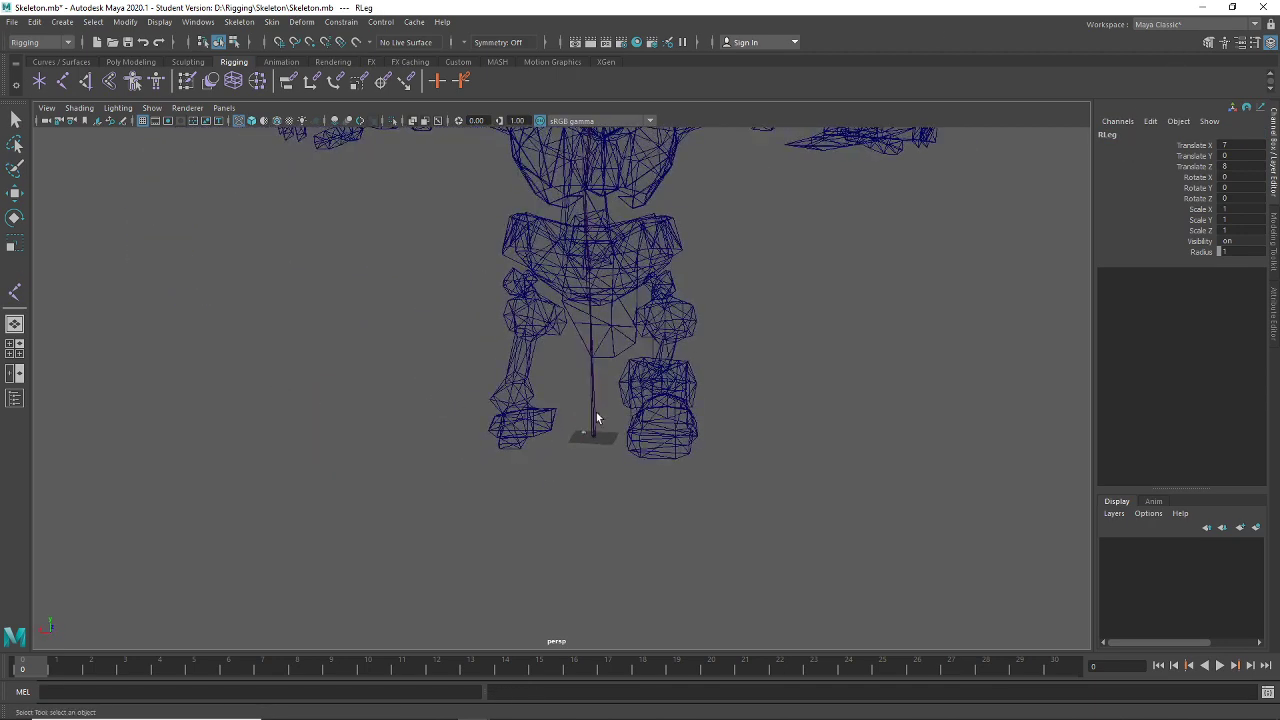
pyautogui.scroll(3, 597, 420)
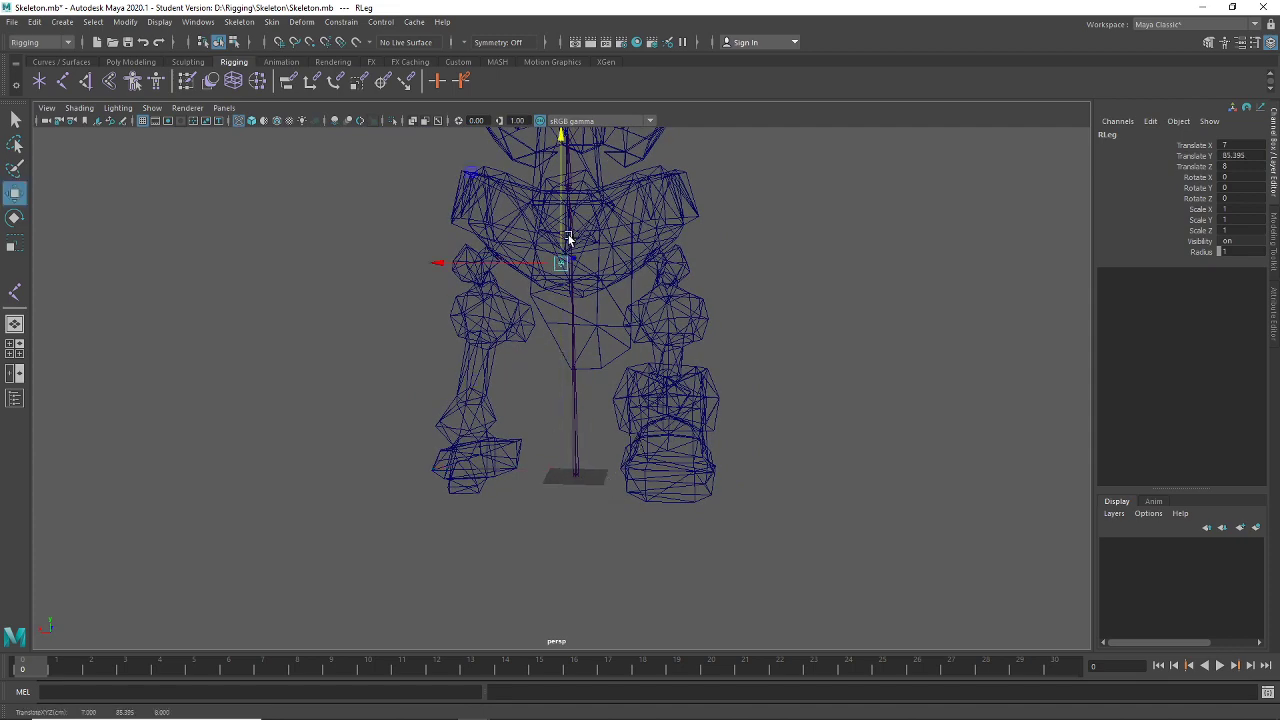
pyautogui.press('f')
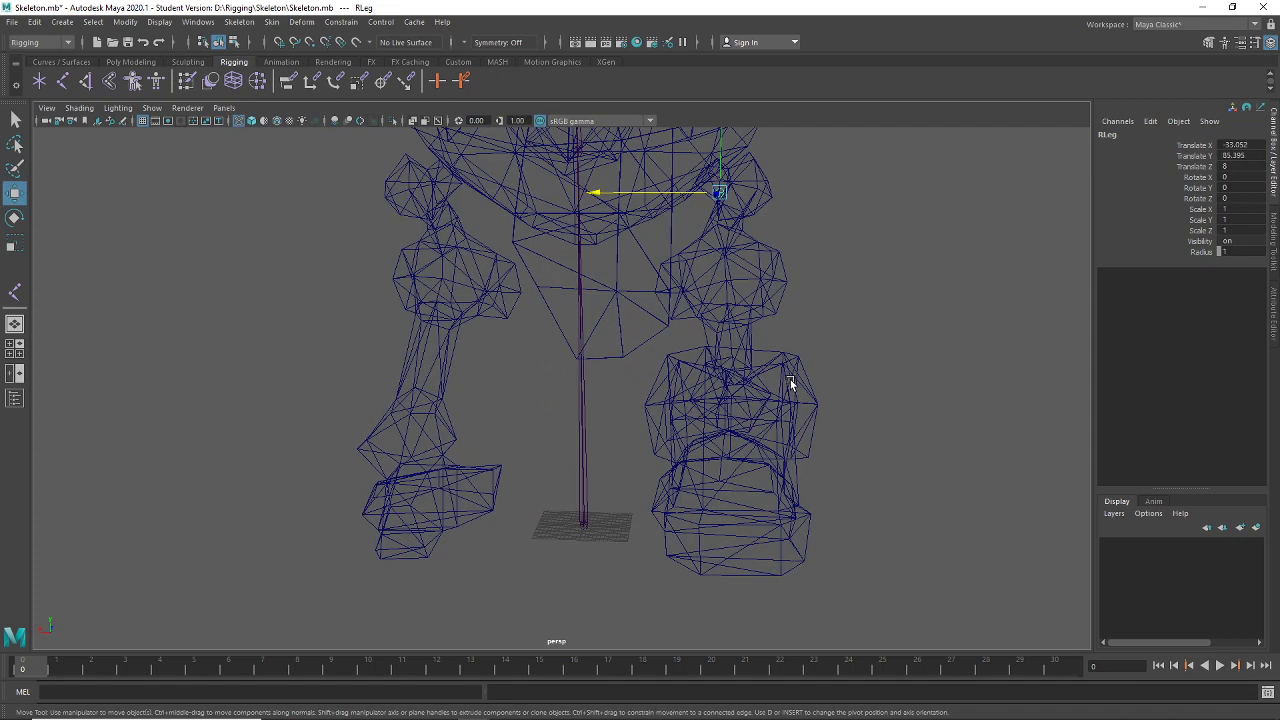
pyautogui.scroll(-5, 797, 394)
pyautogui.moveTo(794, 391)
pyautogui.keyDown('alt'); pyautogui.mouseDown()
pyautogui.moveTo(757, 437)
pyautogui.moveTo(654, 463)
pyautogui.moveTo(600, 497)
pyautogui.moveTo(723, 466)
pyautogui.moveTo(706, 429)
pyautogui.moveTo(792, 402)
pyautogui.mouseUp(); pyautogui.keyUp('alt')
pyautogui.keyDown('alt'); pyautogui.moveTo(562, 388); pyautogui.dragTo(613, 381); pyautogui.keyUp('alt')
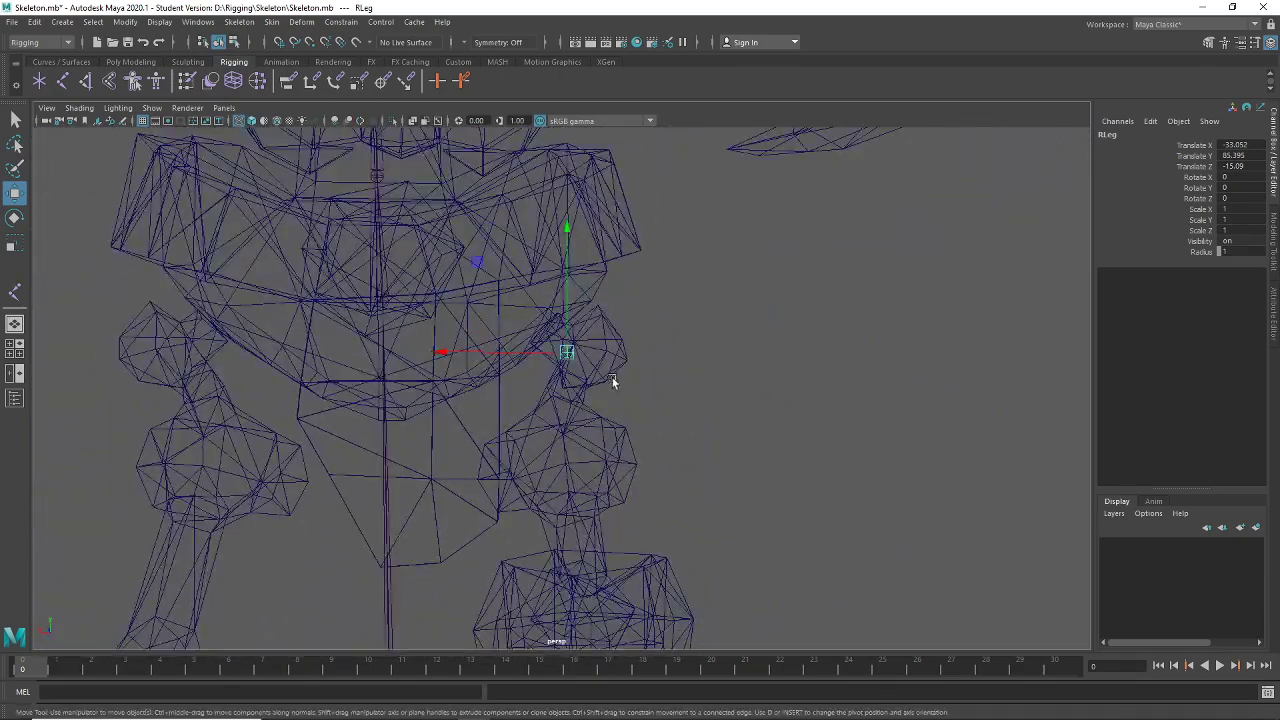
# Fine-tune RLeg inside the right hip ball at about X -36.8, Z -13.0
pyautogui.keyDown('alt'); pyautogui.moveTo(734, 432); pyautogui.dragTo(478, 378); pyautogui.keyUp('alt')
pyautogui.moveTo(621, 354); pyautogui.dragTo(854, 401)
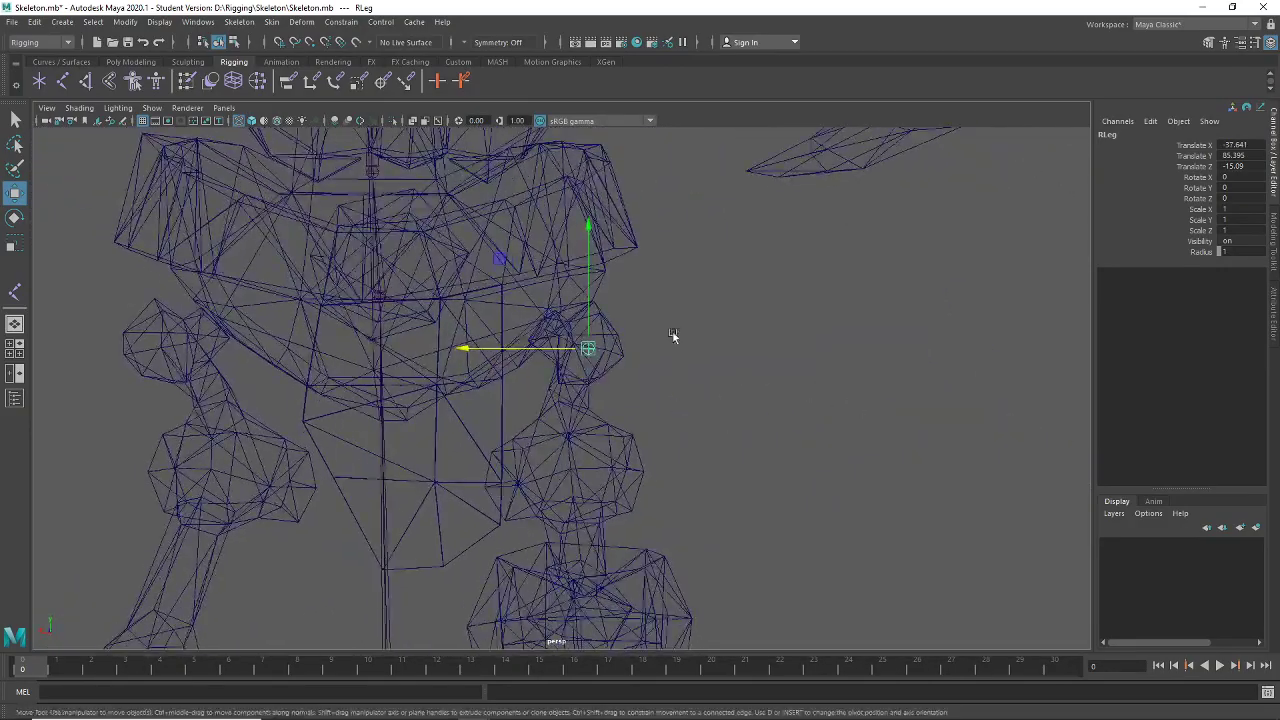
pyautogui.moveTo(565, 353); pyautogui.dragTo(531, 357)
pyautogui.moveTo(583, 390)
pyautogui.keyDown('alt'); pyautogui.mouseDown()
pyautogui.moveTo(749, 383)
pyautogui.moveTo(826, 351)
pyautogui.moveTo(723, 403)
pyautogui.moveTo(763, 345)
pyautogui.moveTo(720, 386)
pyautogui.moveTo(605, 397)
pyautogui.mouseUp(); pyautogui.keyUp('alt')
# Duplicate RLeg and move the copy forward and down into the right knee at about Y 60.1, Z 29.9
pyautogui.hotkey('ctrl', 'd')
pyautogui.keyDown('alt'); pyautogui.moveTo(716, 396); pyautogui.dragTo(566, 390); pyautogui.keyUp('alt')
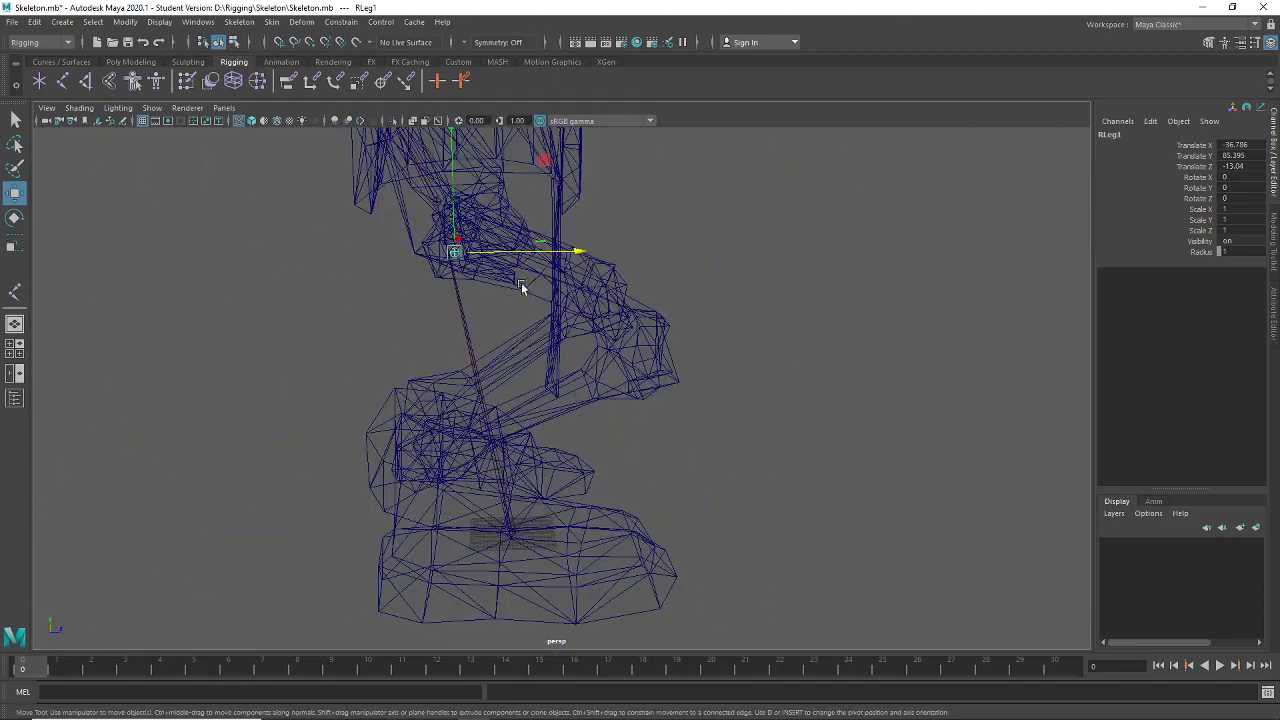
pyautogui.moveTo(509, 254); pyautogui.dragTo(687, 276)
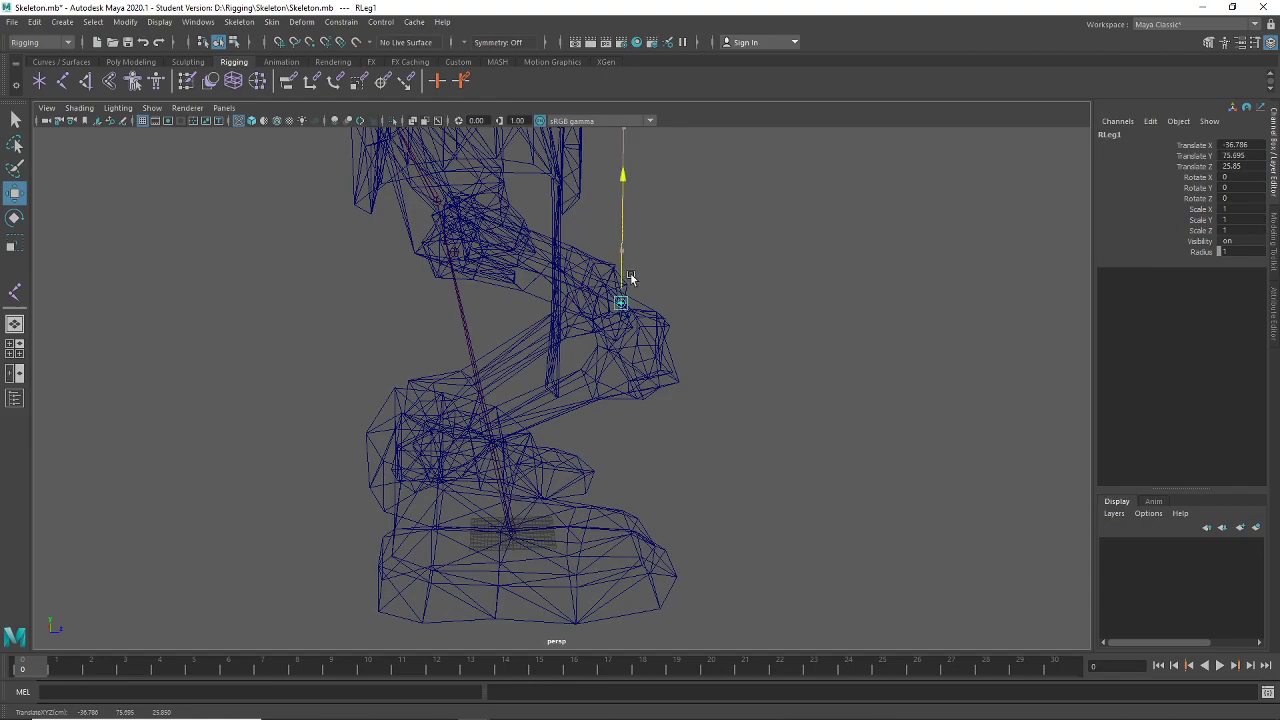
pyautogui.keyDown('alt'); pyautogui.moveTo(643, 341); pyautogui.dragTo(903, 366); pyautogui.keyUp('alt')
pyautogui.scroll(5, 709, 389)
pyautogui.keyDown('alt'); pyautogui.moveTo(709, 389); pyautogui.dragTo(701, 363); pyautogui.keyUp('alt')
pyautogui.keyDown('alt'); pyautogui.moveTo(701, 363); pyautogui.dragTo(833, 408); pyautogui.keyUp('alt')
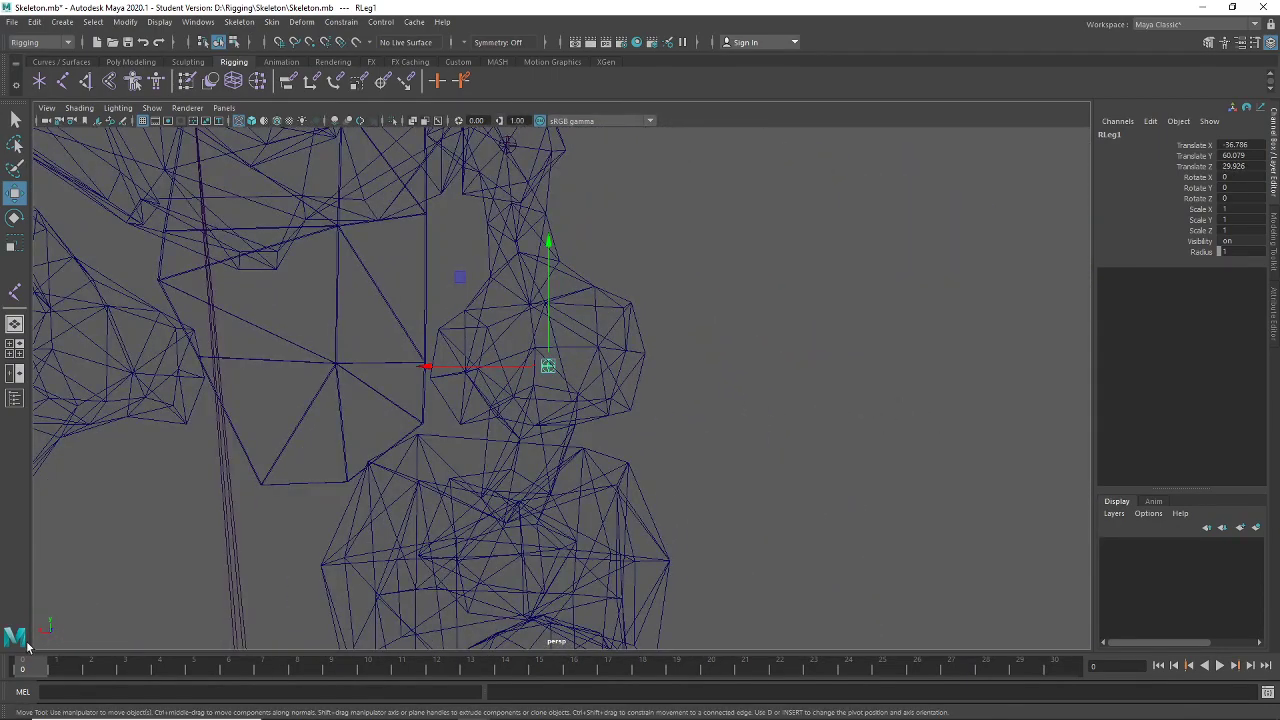
# Raise the right knee joint slightly to about Y 61.6 and rename it RKnee
pyautogui.keyDown('alt'); pyautogui.moveTo(634, 418); pyautogui.dragTo(628, 492); pyautogui.keyUp('alt')
pyautogui.moveTo(633, 326); pyautogui.dragTo(978, 384)
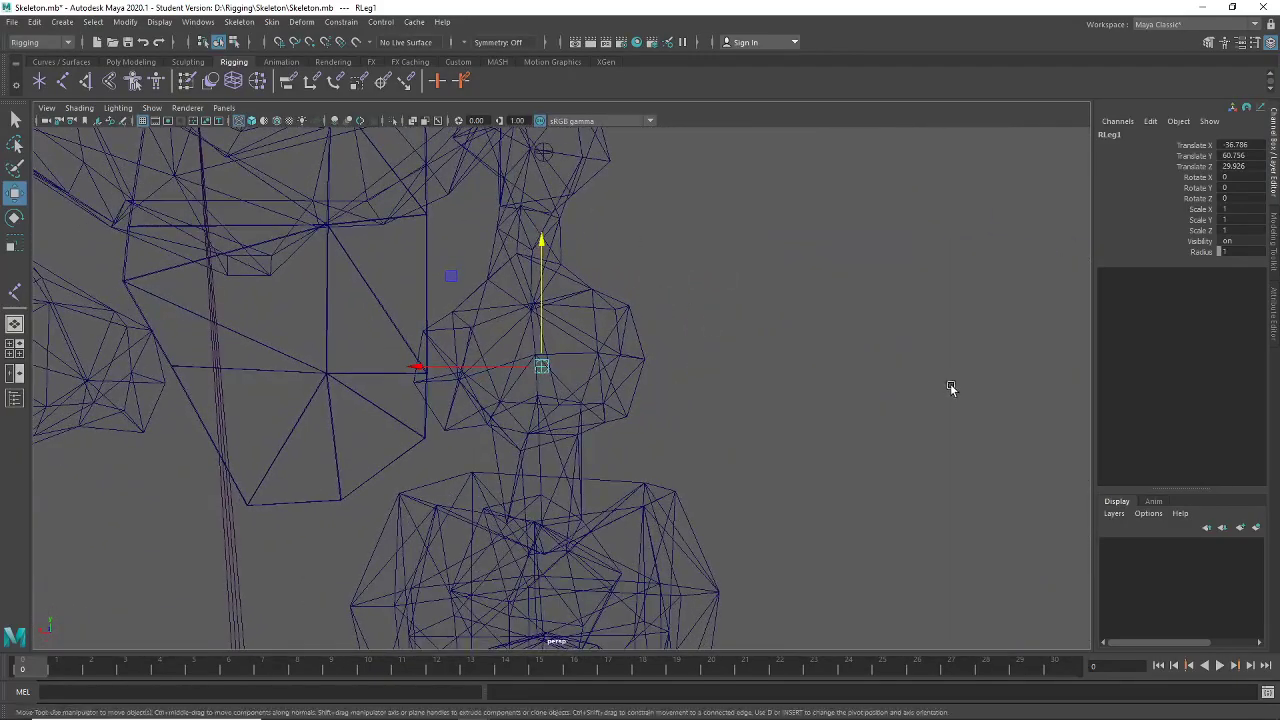
pyautogui.keyDown('alt'); pyautogui.moveTo(549, 311); pyautogui.dragTo(797, 363); pyautogui.keyUp('alt')
pyautogui.click(1116, 121)
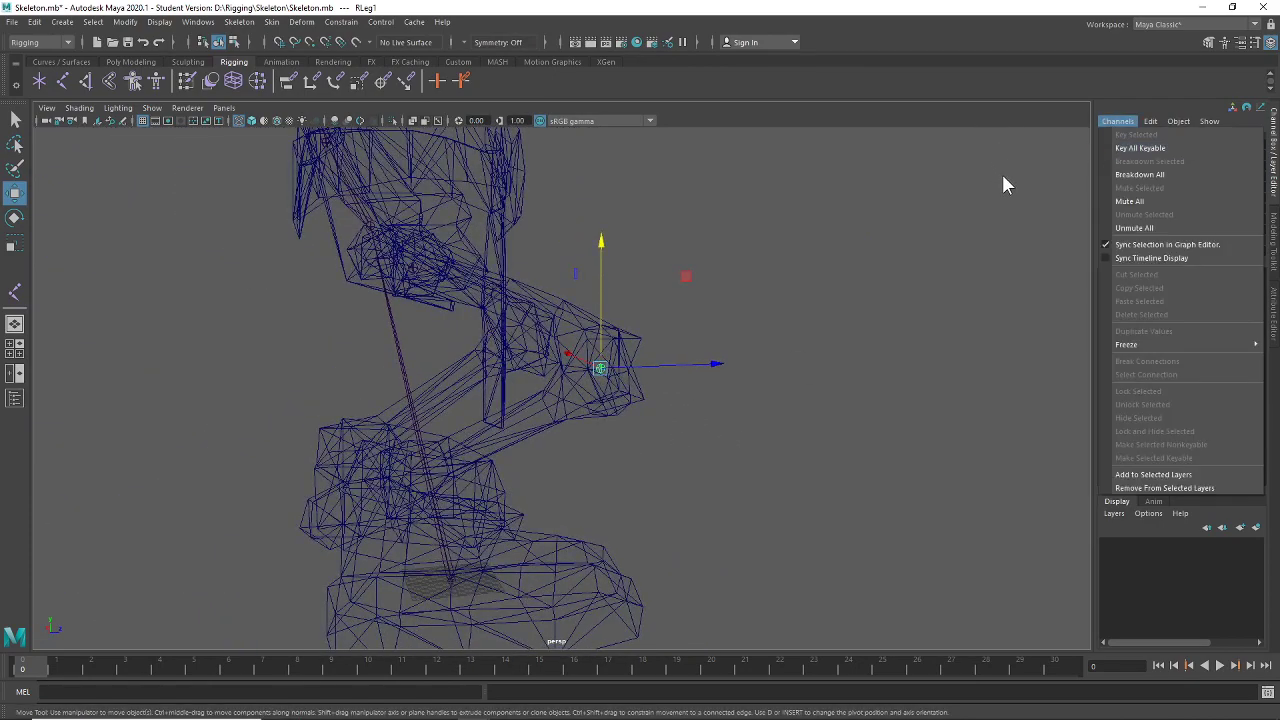
pyautogui.click(1042, 172)
pyautogui.moveTo(586, 394); pyautogui.dragTo(587, 392)
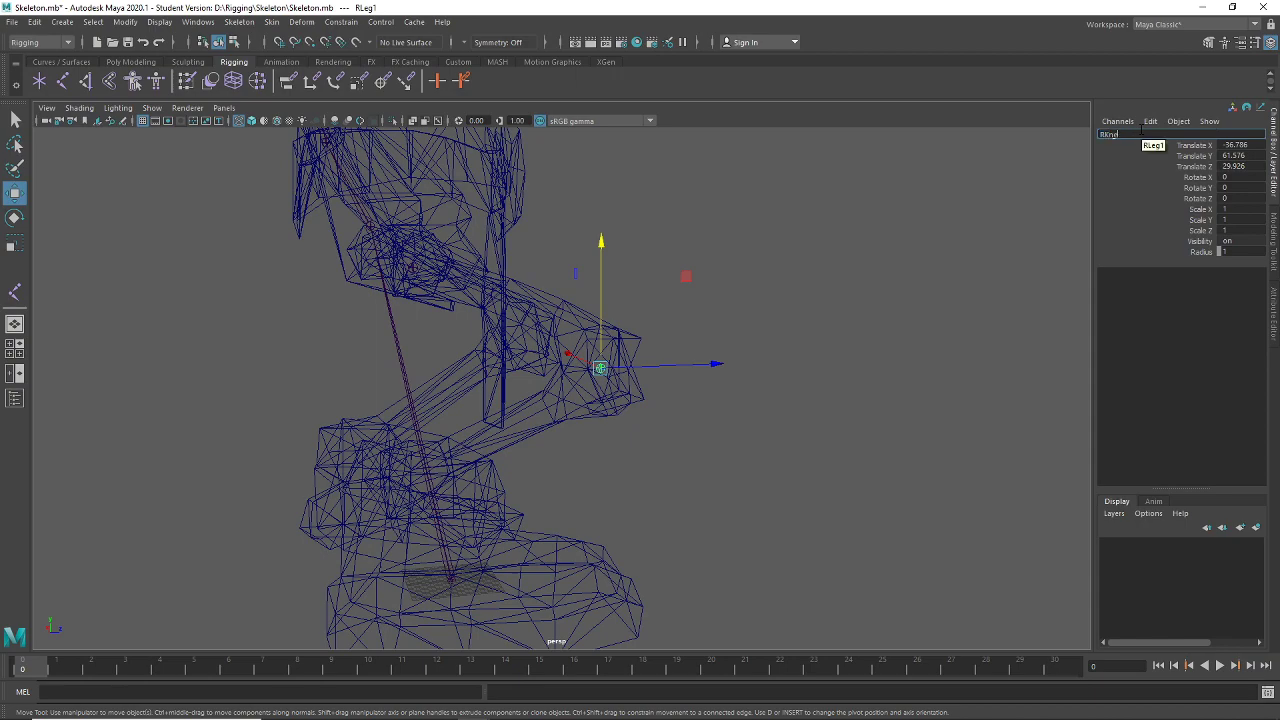
# Duplicate RKnee and move the copy back and down into the right ankle at about Y 37.9, Z -16.8
pyautogui.keyDown('alt'); pyautogui.moveTo(719, 579); pyautogui.dragTo(548, 456); pyautogui.keyUp('alt')
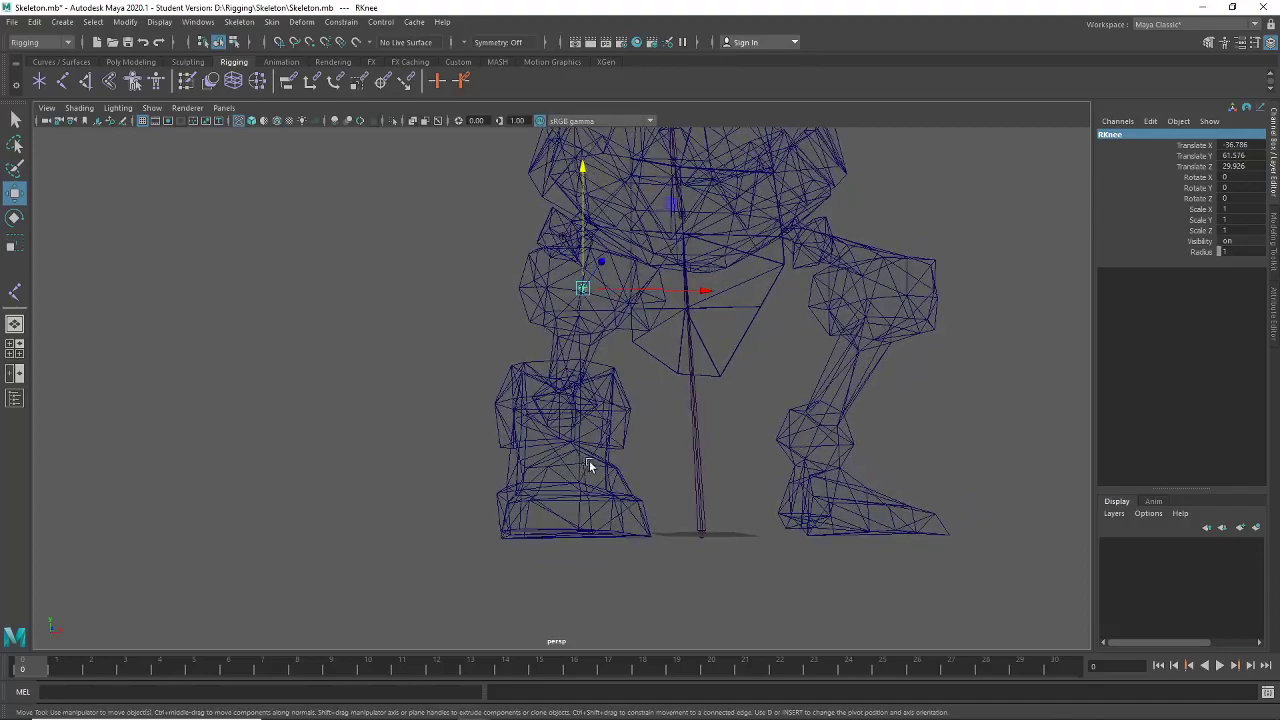
pyautogui.scroll(3, 589, 466)
pyautogui.keyDown('alt'); pyautogui.moveTo(589, 466); pyautogui.dragTo(491, 424, button='middle'); pyautogui.keyUp('alt')
pyautogui.keyDown('alt'); pyautogui.moveTo(490, 421); pyautogui.dragTo(483, 428); pyautogui.keyUp('alt')
pyautogui.keyDown('alt'); pyautogui.moveTo(457, 369); pyautogui.dragTo(469, 366); pyautogui.keyUp('alt')
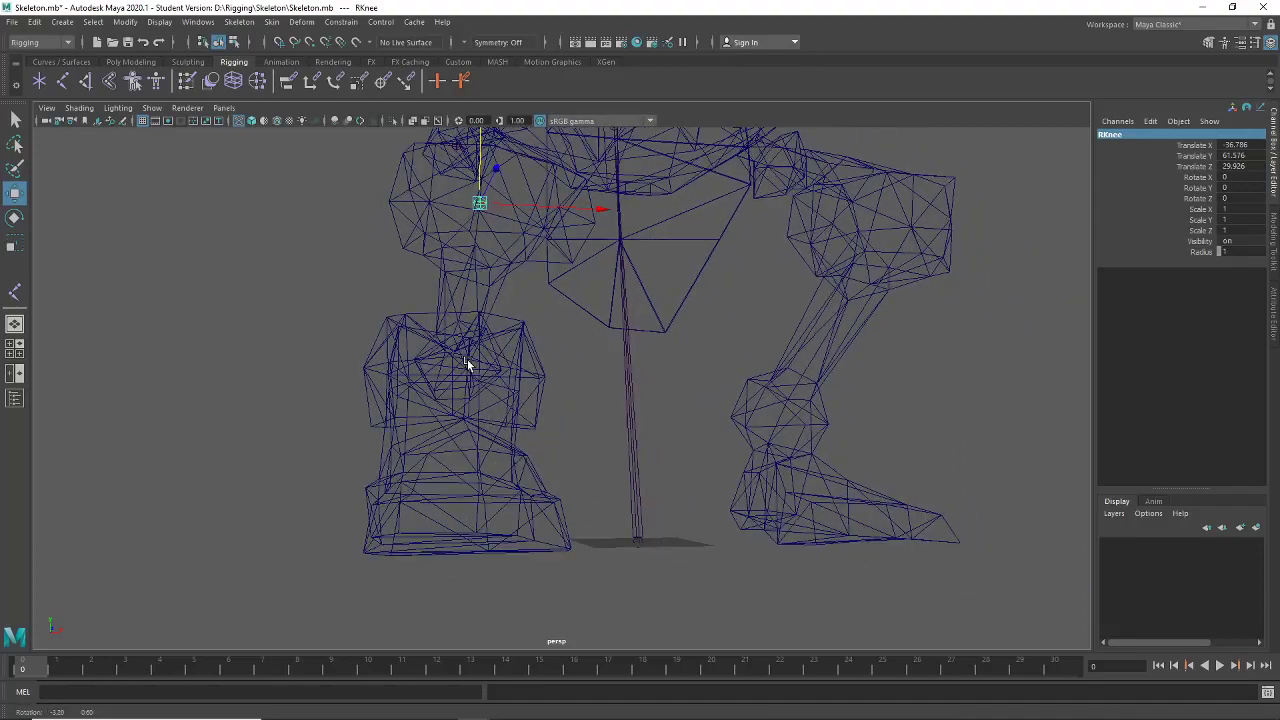
pyautogui.keyDown('alt'); pyautogui.moveTo(772, 385); pyautogui.dragTo(516, 381); pyautogui.keyUp('alt')
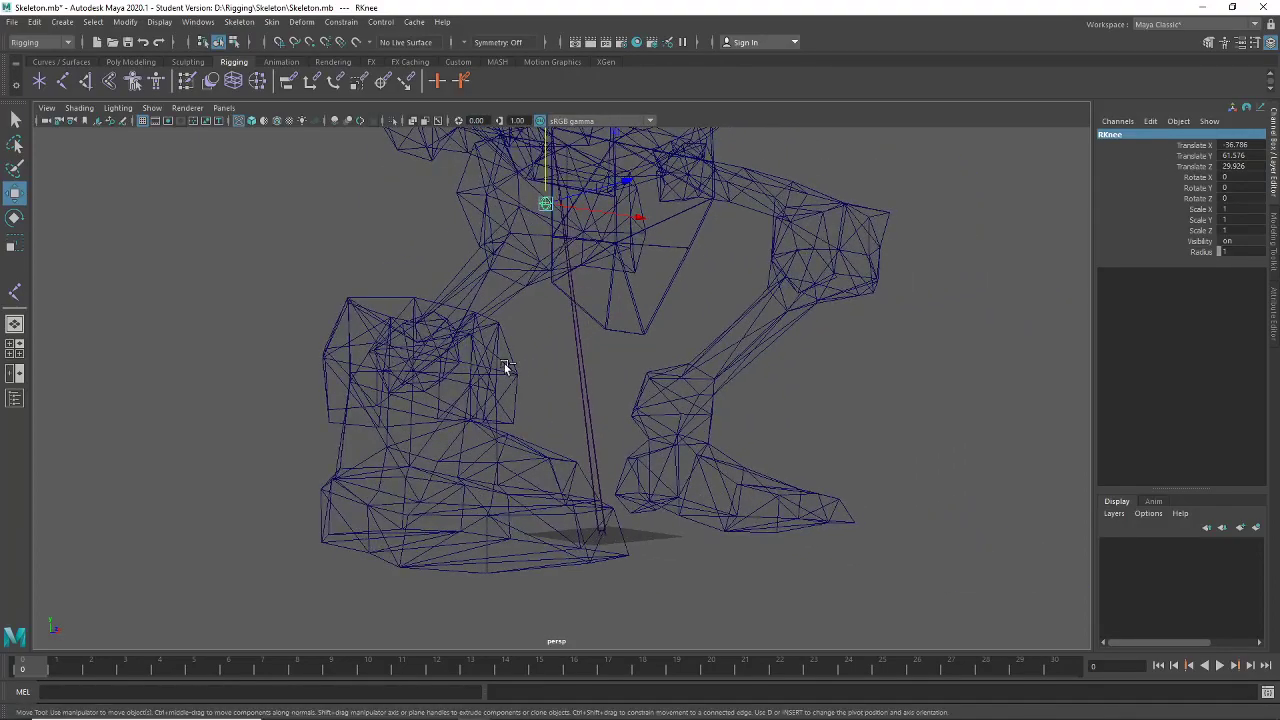
pyautogui.keyDown('alt'); pyautogui.moveTo(562, 321); pyautogui.dragTo(452, 195); pyautogui.keyUp('alt')
pyautogui.keyDown('alt'); pyautogui.moveTo(620, 312); pyautogui.dragTo(548, 318); pyautogui.keyUp('alt')
pyautogui.keyDown('alt'); pyautogui.moveTo(603, 352); pyautogui.dragTo(545, 350); pyautogui.keyUp('alt')
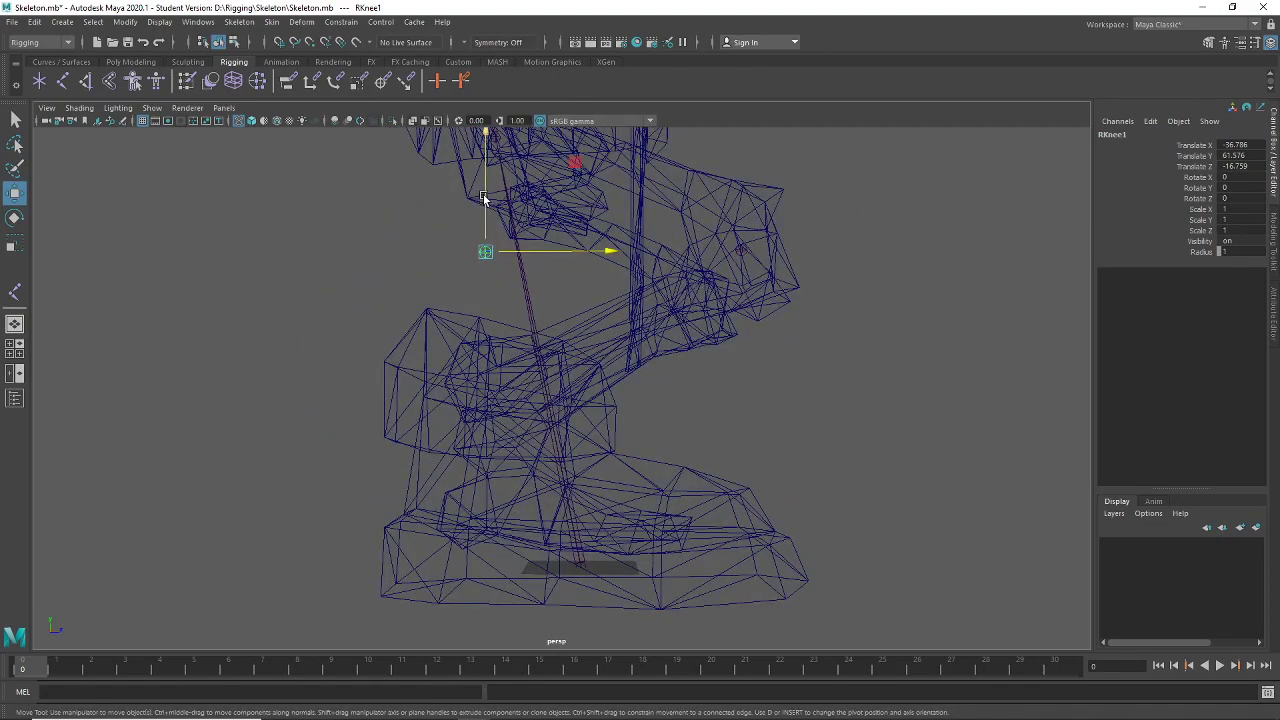
pyautogui.moveTo(483, 197); pyautogui.dragTo(754, 398)
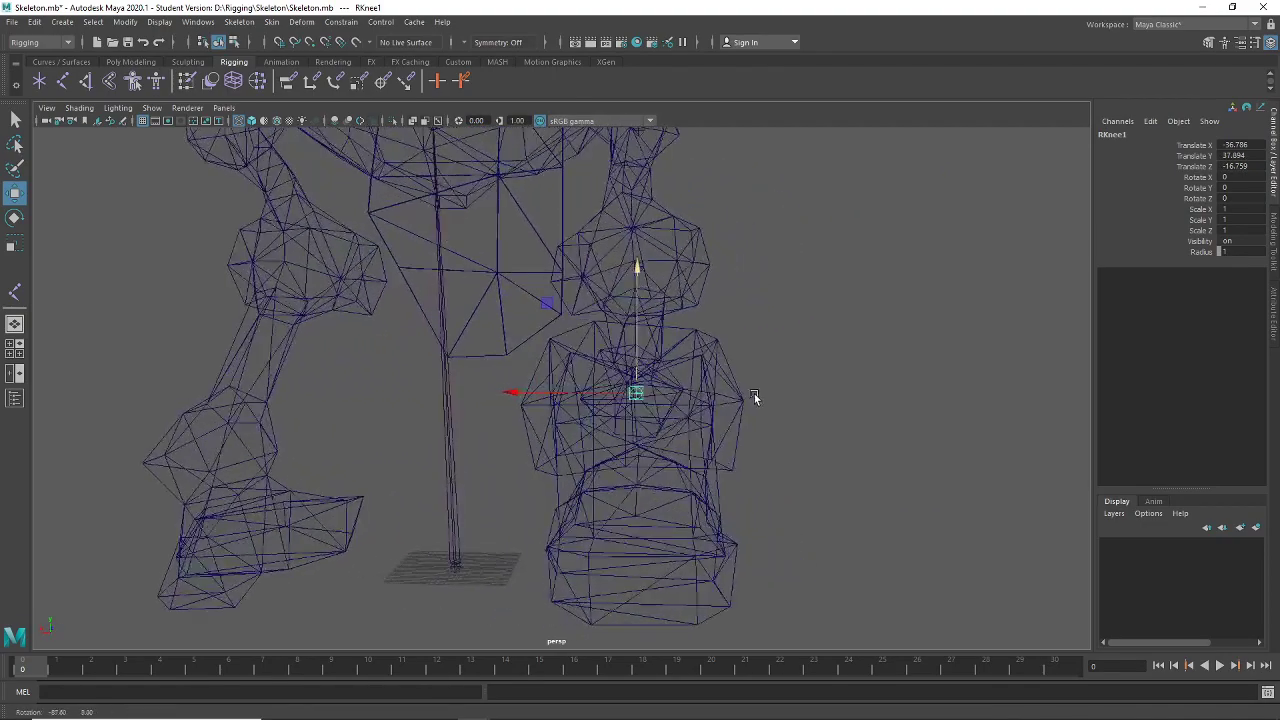
# Rename the right ankle joint as Rankle
pyautogui.scroll(3, 754, 393)
pyautogui.keyDown('alt'); pyautogui.moveTo(748, 428); pyautogui.dragTo(715, 386, button='middle'); pyautogui.keyUp('alt')
pyautogui.keyDown('alt'); pyautogui.moveTo(715, 386); pyautogui.dragTo(802, 408); pyautogui.keyUp('alt')
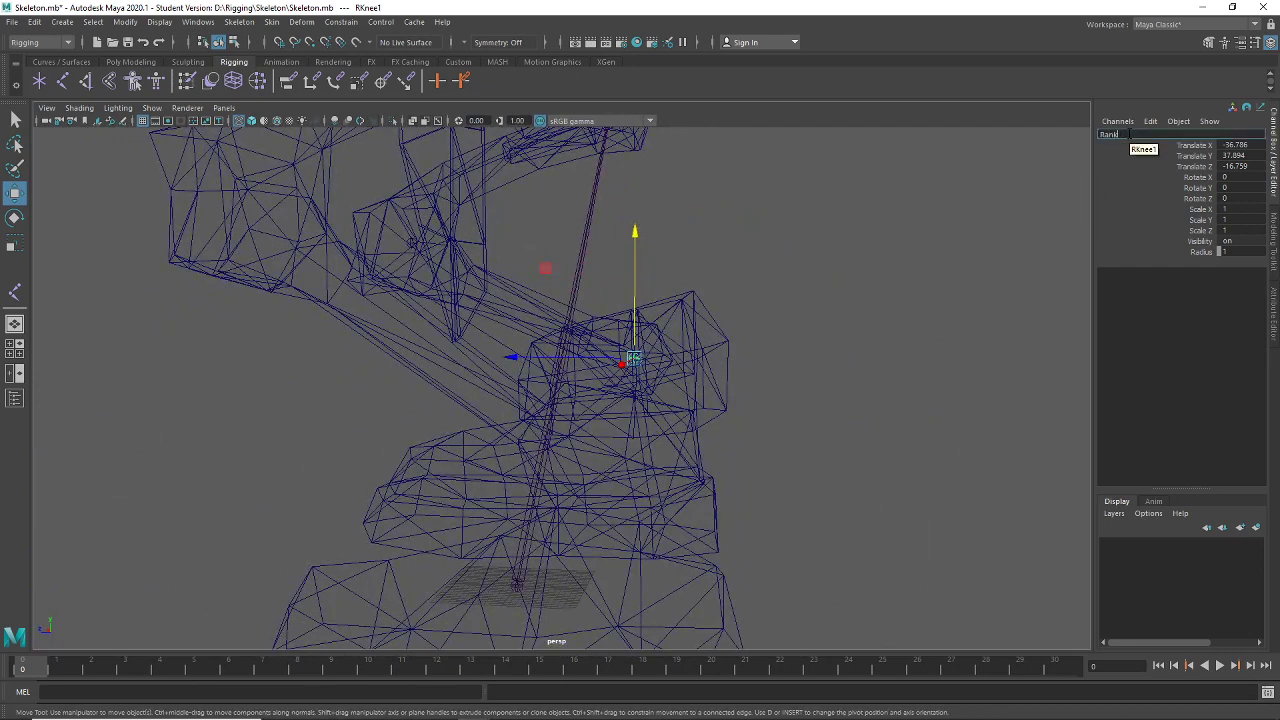
# Duplicate Rankle and move the copy down and forward into the right foot at about Y 9.4, Z 10.9
pyautogui.keyDown('alt'); pyautogui.moveTo(781, 522); pyautogui.dragTo(734, 491); pyautogui.keyUp('alt')
pyautogui.moveTo(644, 323); pyautogui.dragTo(640, 357)
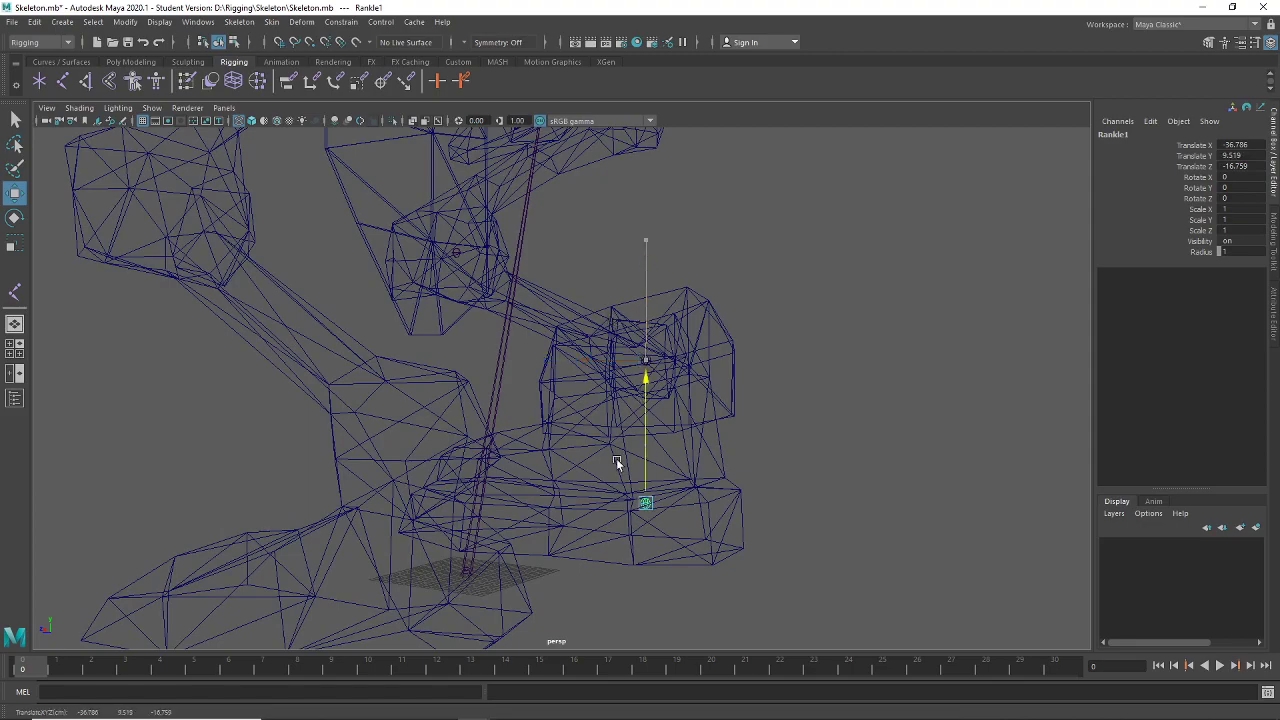
pyautogui.keyDown('alt'); pyautogui.moveTo(616, 461); pyautogui.dragTo(668, 528); pyautogui.keyUp('alt')
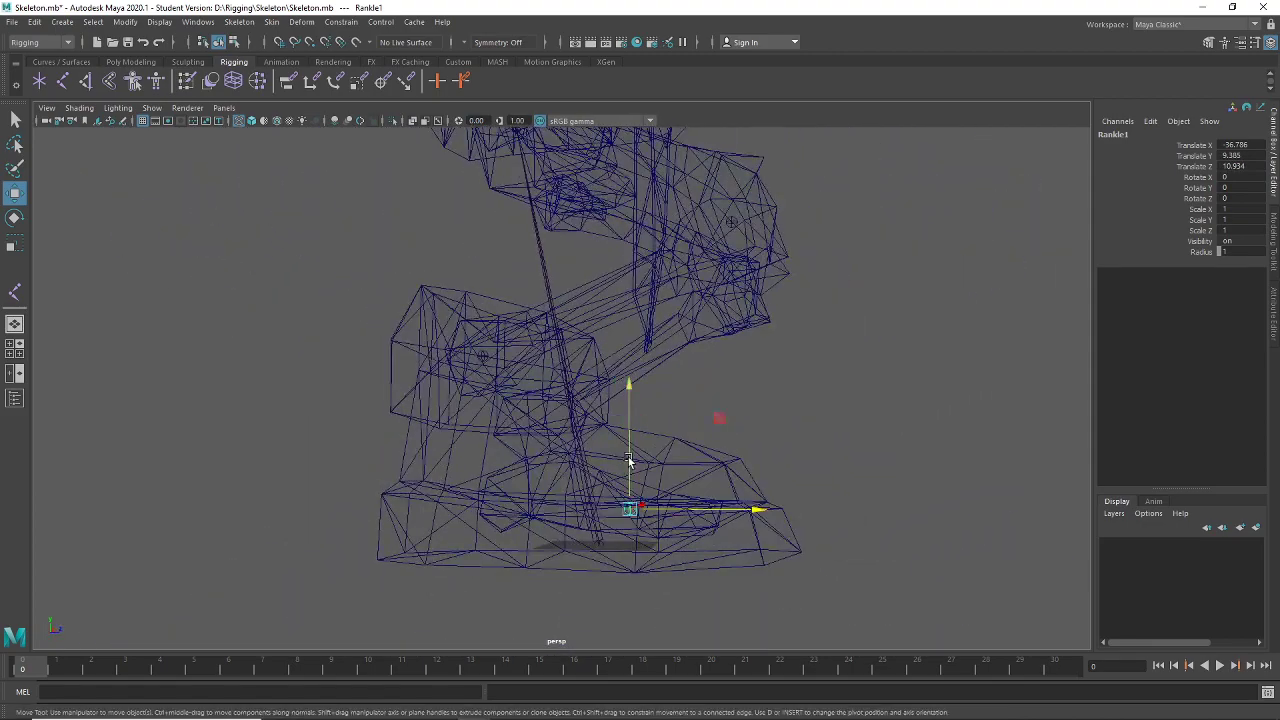
# Move the duplicated right foot joint to about Y 11.0, Z 13.9 and rename it Rtoe
pyautogui.moveTo(629, 461); pyautogui.dragTo(801, 463)
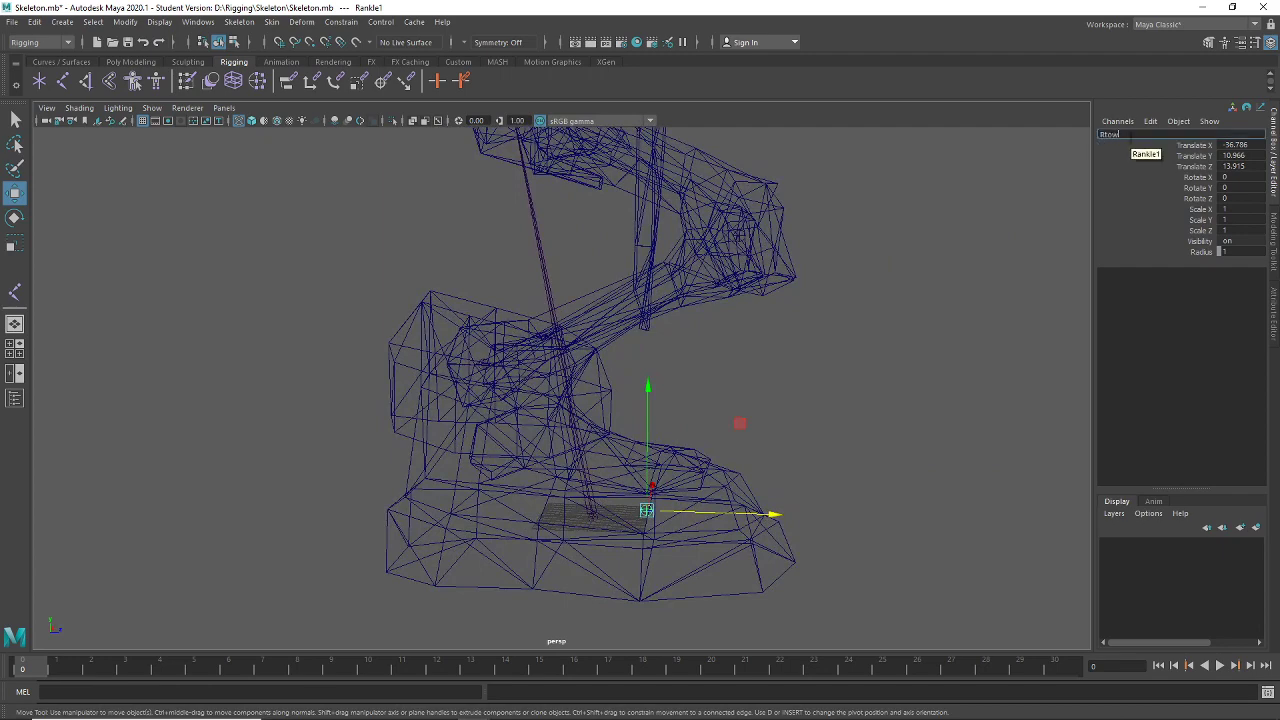
pyautogui.keyDown('alt'); pyautogui.moveTo(935, 452); pyautogui.dragTo(737, 482); pyautogui.keyUp('alt')
# Parent the right leg joints into a chain: Rtoe under Rankle, Rankle under RKnee, and RKnee under RLeg
pyautogui.click(569, 600)
pyautogui.hotkey('ctrl', 'z')
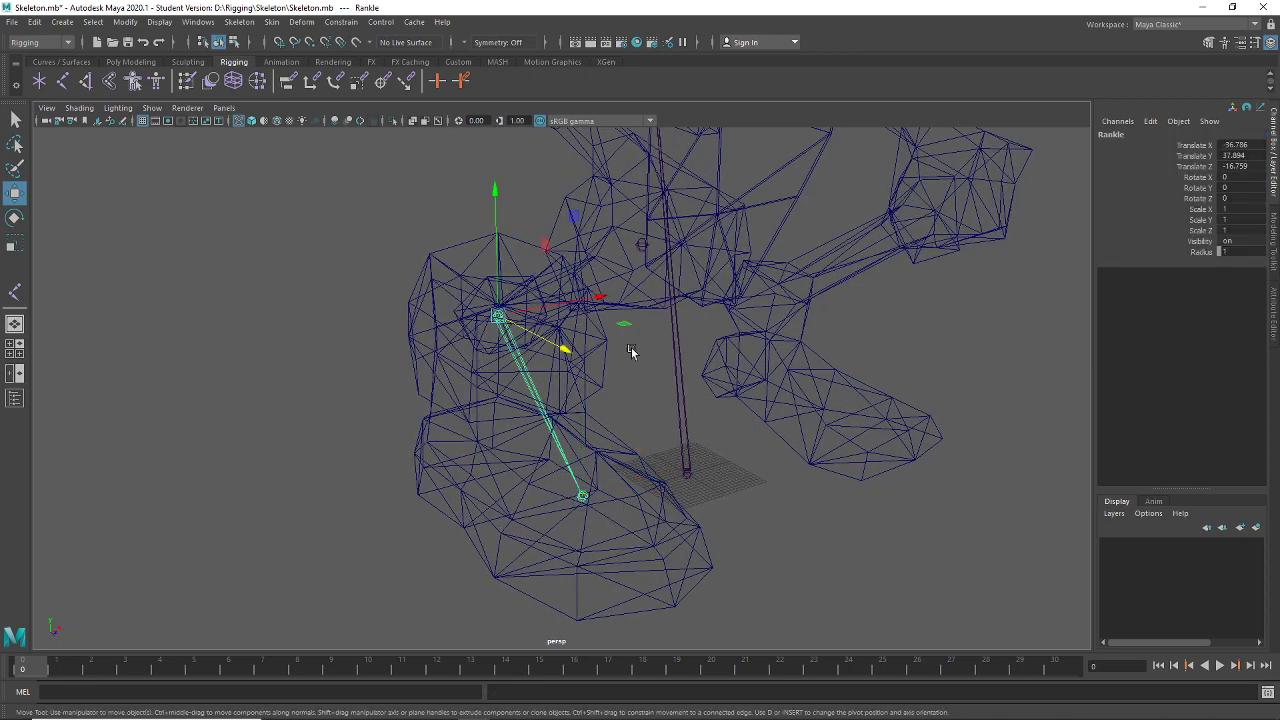
pyautogui.keyDown('alt'); pyautogui.moveTo(630, 350); pyautogui.dragTo(622, 320); pyautogui.keyUp('alt')
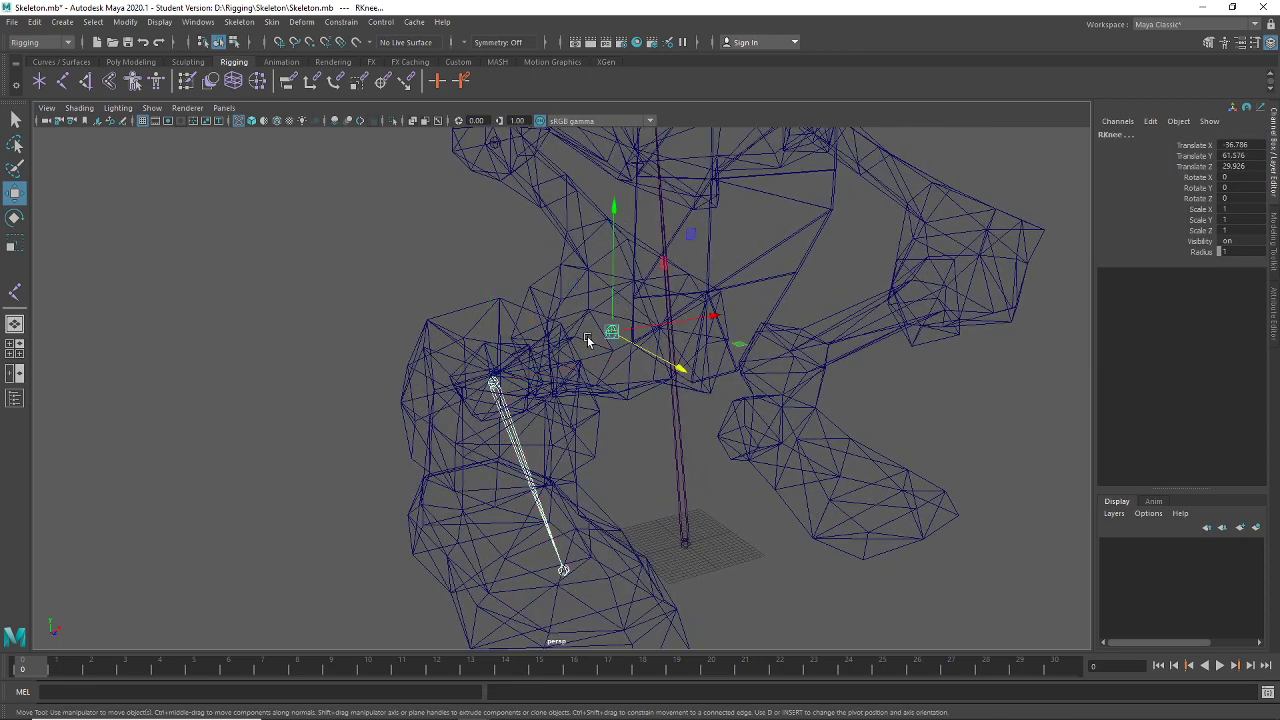
pyautogui.press('Up')
pyautogui.keyDown('alt'); pyautogui.moveTo(573, 279); pyautogui.dragTo(479, 344); pyautogui.keyUp('alt')
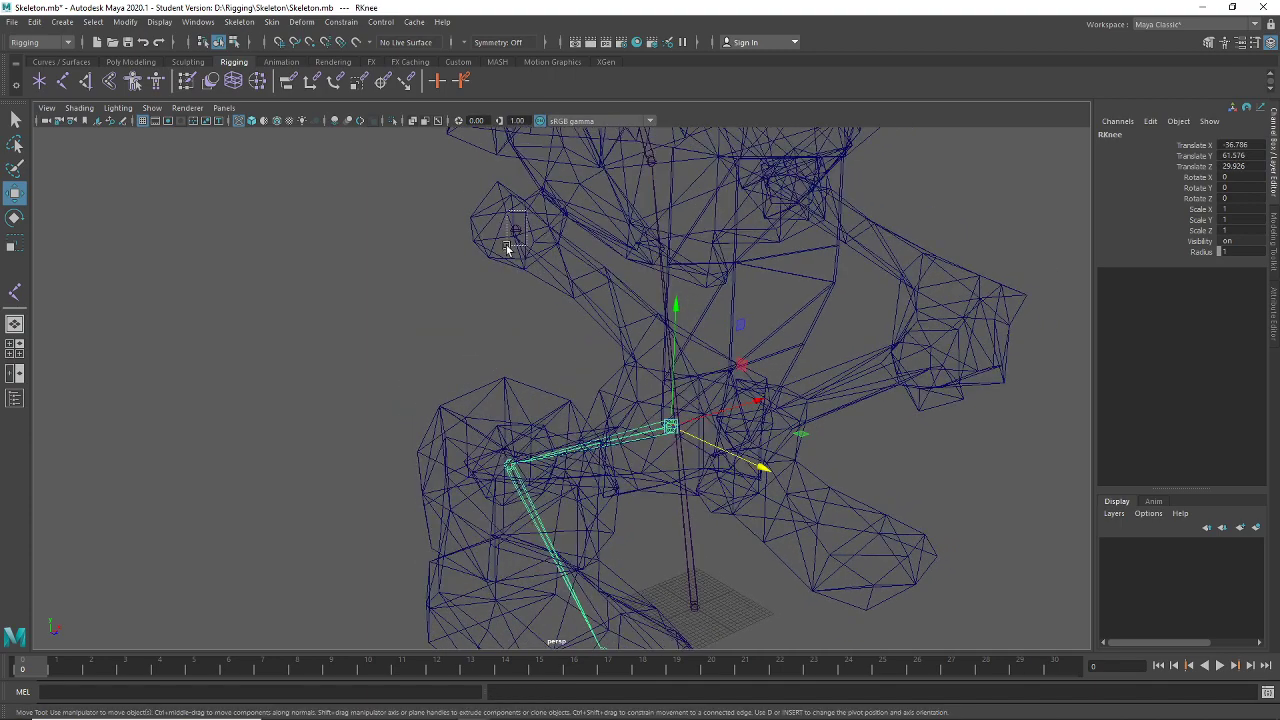
pyautogui.press('Down')
pyautogui.keyDown('alt'); pyautogui.moveTo(837, 287); pyautogui.dragTo(655, 257); pyautogui.keyUp('alt')
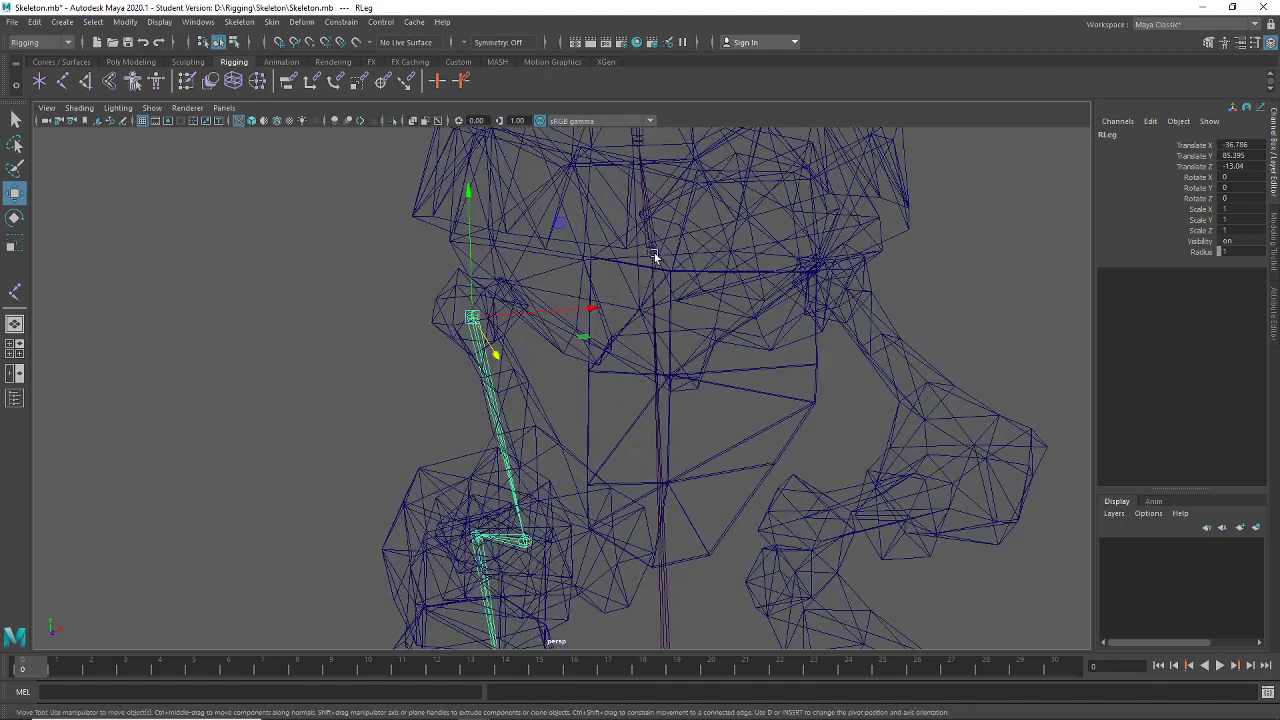
# Parent RLeg to the pelvis joint of the central chain
pyautogui.press('p')
pyautogui.scroll(-3, 618, 370)
pyautogui.click(398, 370)
pyautogui.click(606, 306)
pyautogui.keyDown('alt'); pyautogui.moveTo(590, 372); pyautogui.dragTo(799, 300); pyautogui.keyUp('alt')
# Mirror the RLeg chain across YZ with the Behavior function, replacing R with L in the duplicated joint names
pyautogui.click(757, 280)
pyautogui.click(773, 268)
pyautogui.click(726, 268)
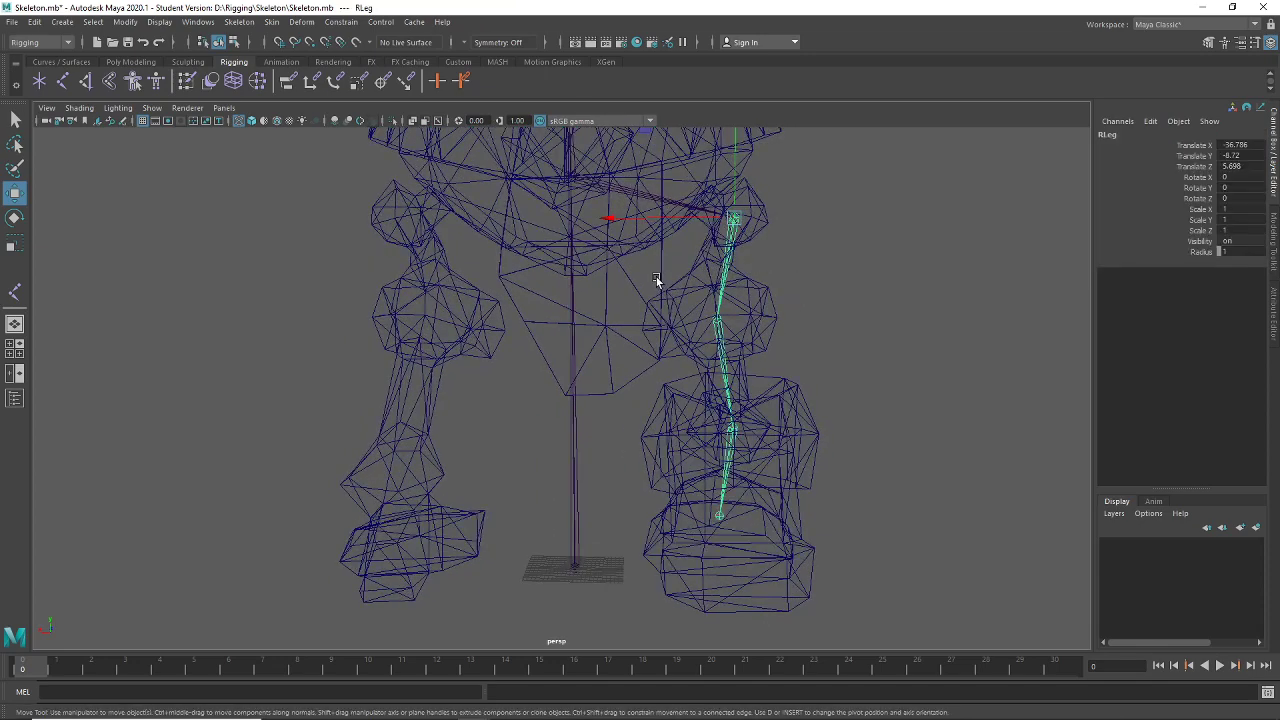
pyautogui.click(239, 22)
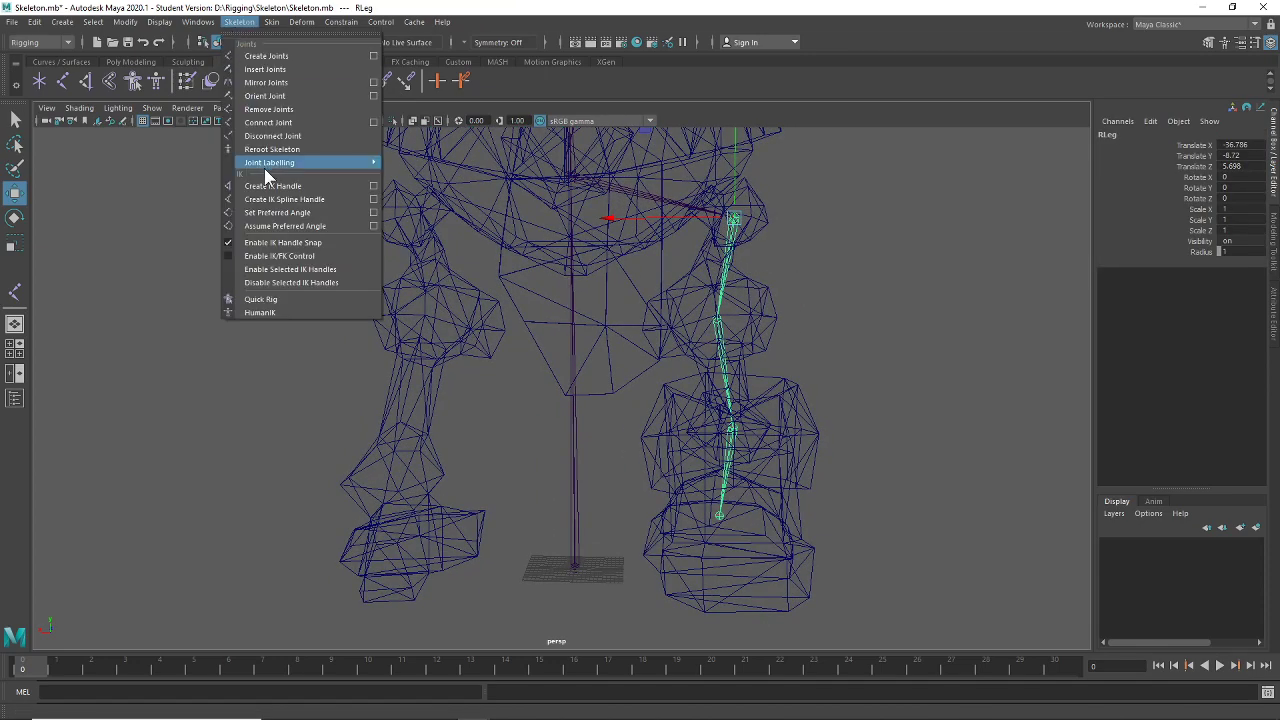
pyautogui.click(373, 83)
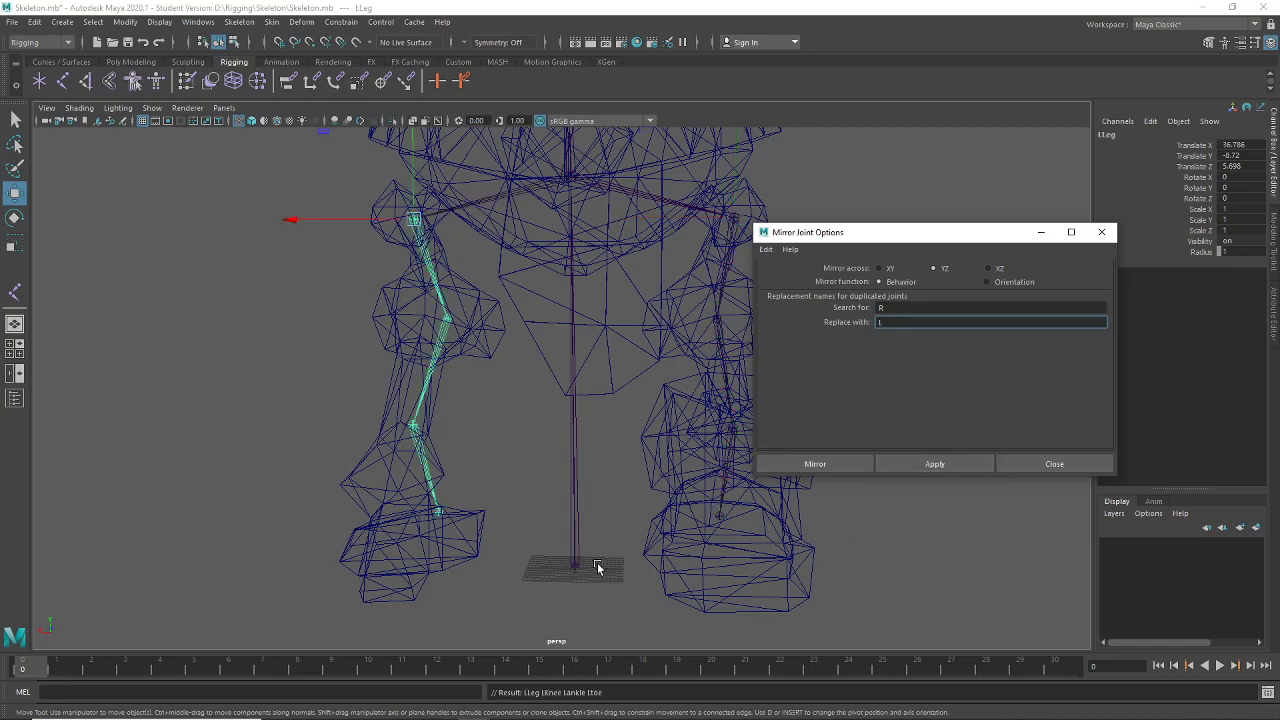
pyautogui.click(1103, 233)
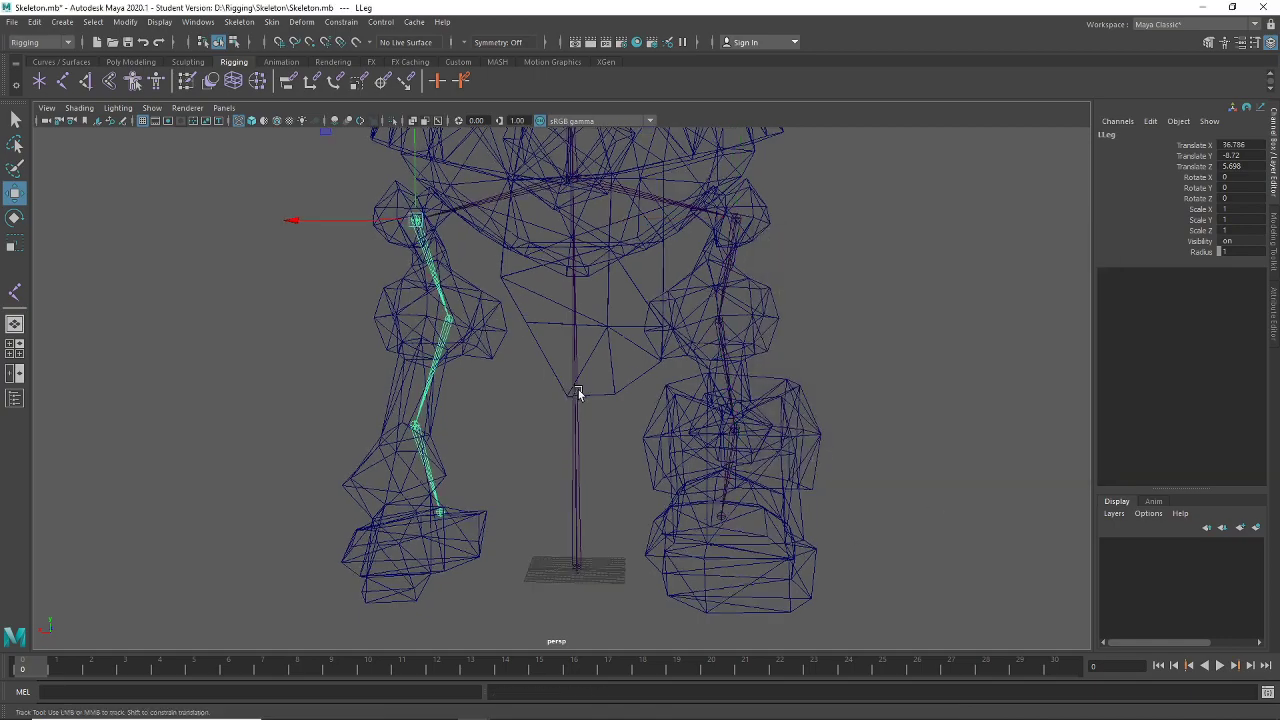
# Move the mirrored left leg chain outward to about Translate X 39.5 so it sits inside the left leg mesh
pyautogui.keyDown('alt'); pyautogui.moveTo(600, 385); pyautogui.dragTo(707, 313); pyautogui.keyUp('alt')
pyautogui.click(736, 355)
pyautogui.click(629, 277)
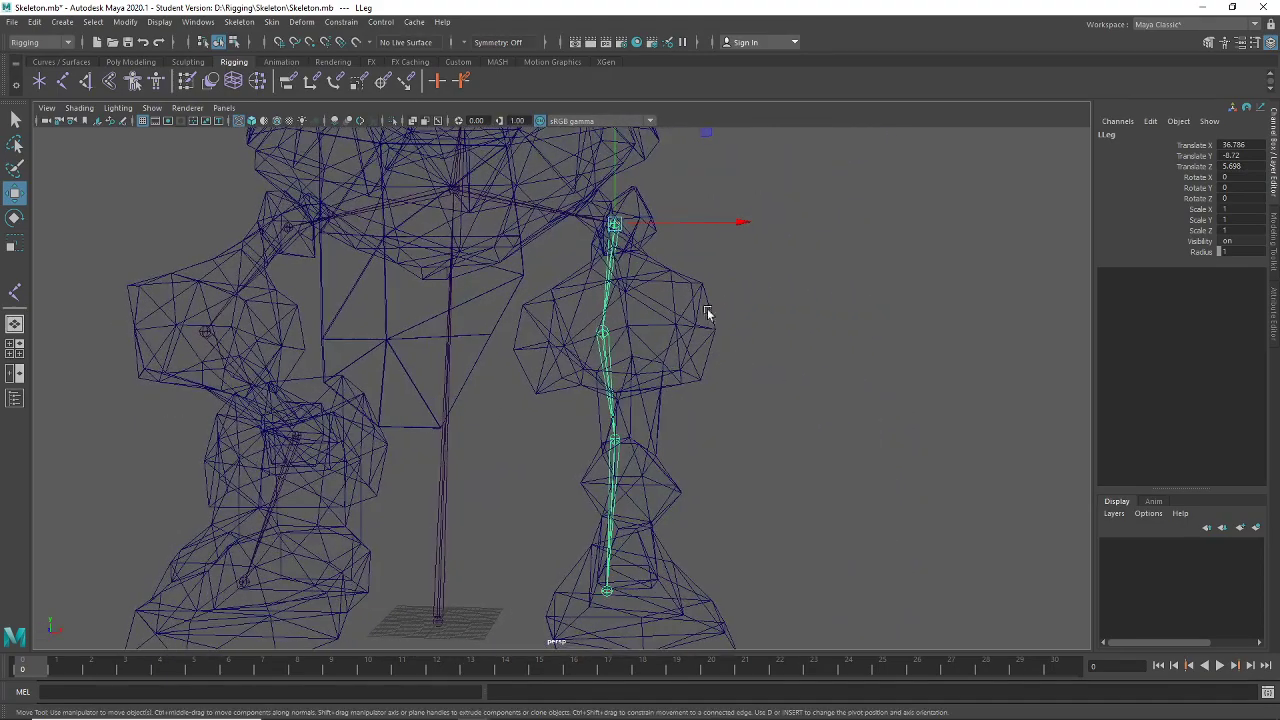
pyautogui.moveTo(657, 224); pyautogui.dragTo(540, 312)
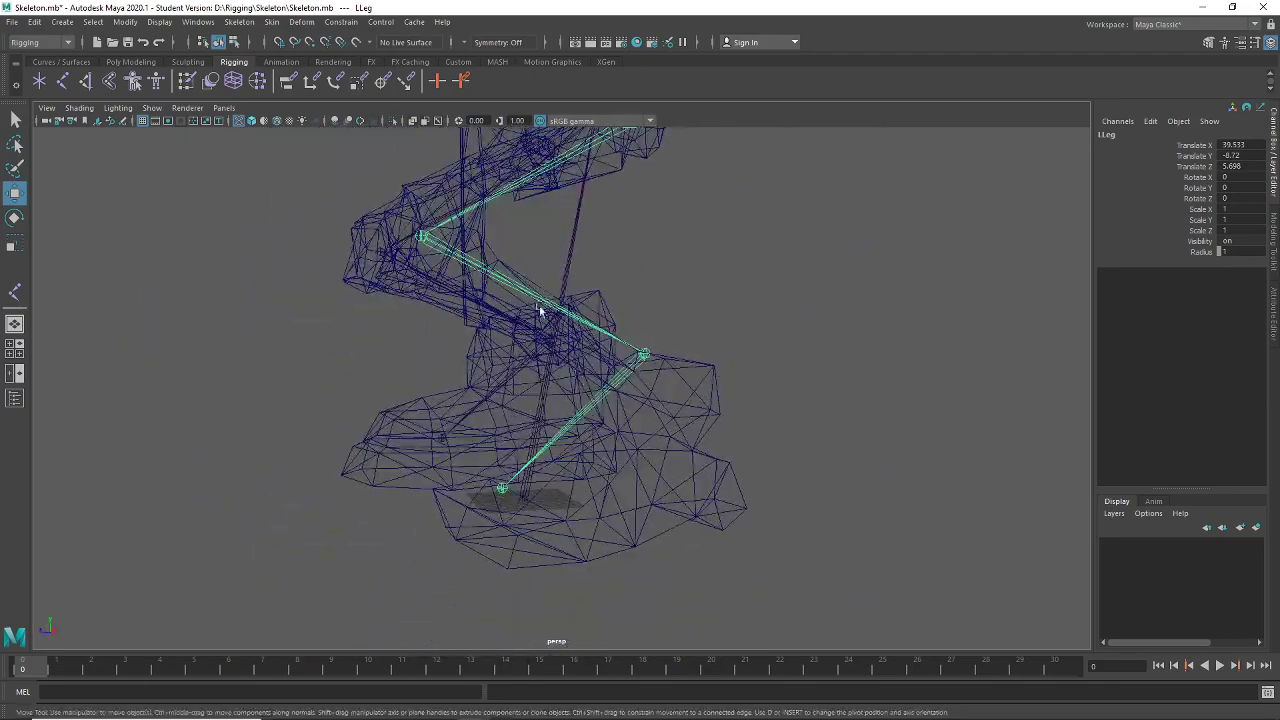
# Reposition the left ankle joint inside the ankle mesh at about Translate Y 34.5, Z 50.6
pyautogui.keyDown('alt'); pyautogui.moveTo(700, 455); pyautogui.dragTo(810, 386); pyautogui.keyUp('alt')
pyautogui.moveTo(675, 260); pyautogui.dragTo(748, 460)
pyautogui.moveTo(545, 392); pyautogui.dragTo(582, 396)
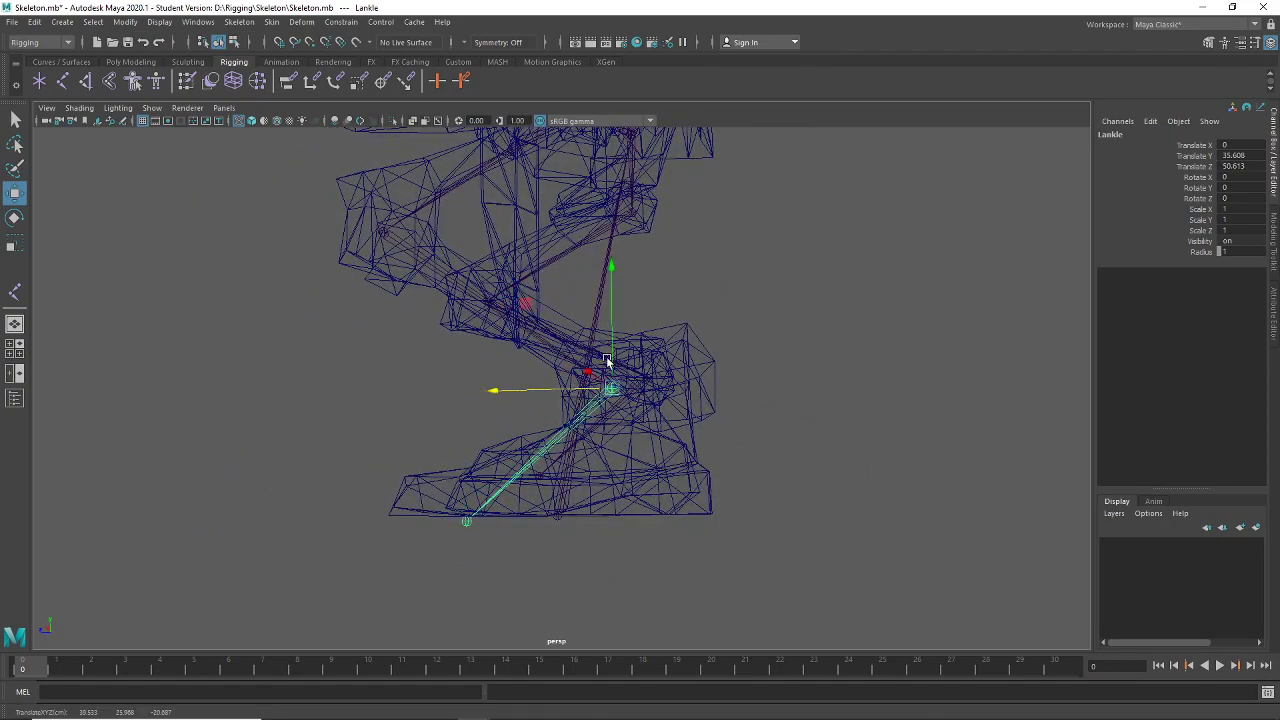
pyautogui.keyDown('alt'); pyautogui.moveTo(553, 438); pyautogui.dragTo(701, 453); pyautogui.keyUp('alt')
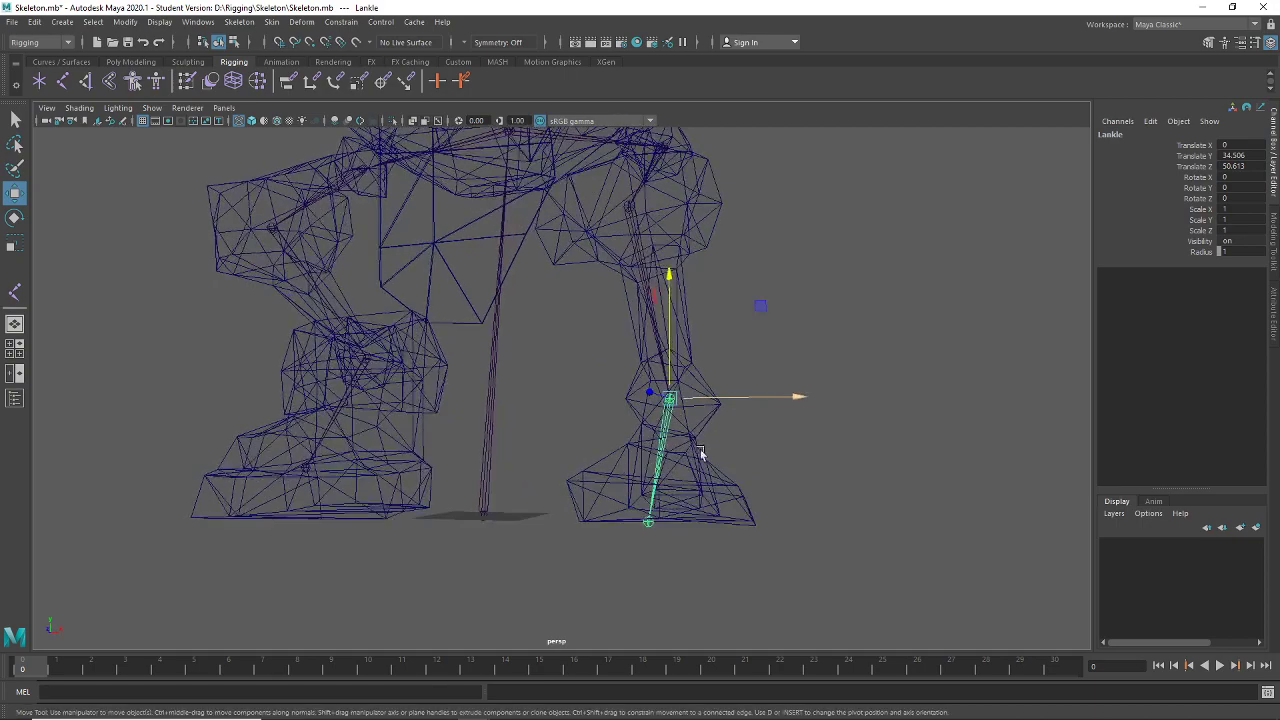
# Move the Ltoe joint into the left foot mesh at about Translate Y 22.3, Z -26.9
pyautogui.click(650, 522)
pyautogui.moveTo(652, 527)
pyautogui.keyDown('alt'); pyautogui.mouseDown()
pyautogui.moveTo(780, 560)
pyautogui.moveTo(659, 544)
pyautogui.mouseUp(); pyautogui.keyUp('alt')
pyautogui.moveTo(478, 478); pyautogui.dragTo(445, 575)
pyautogui.moveTo(462, 528); pyautogui.dragTo(467, 526)
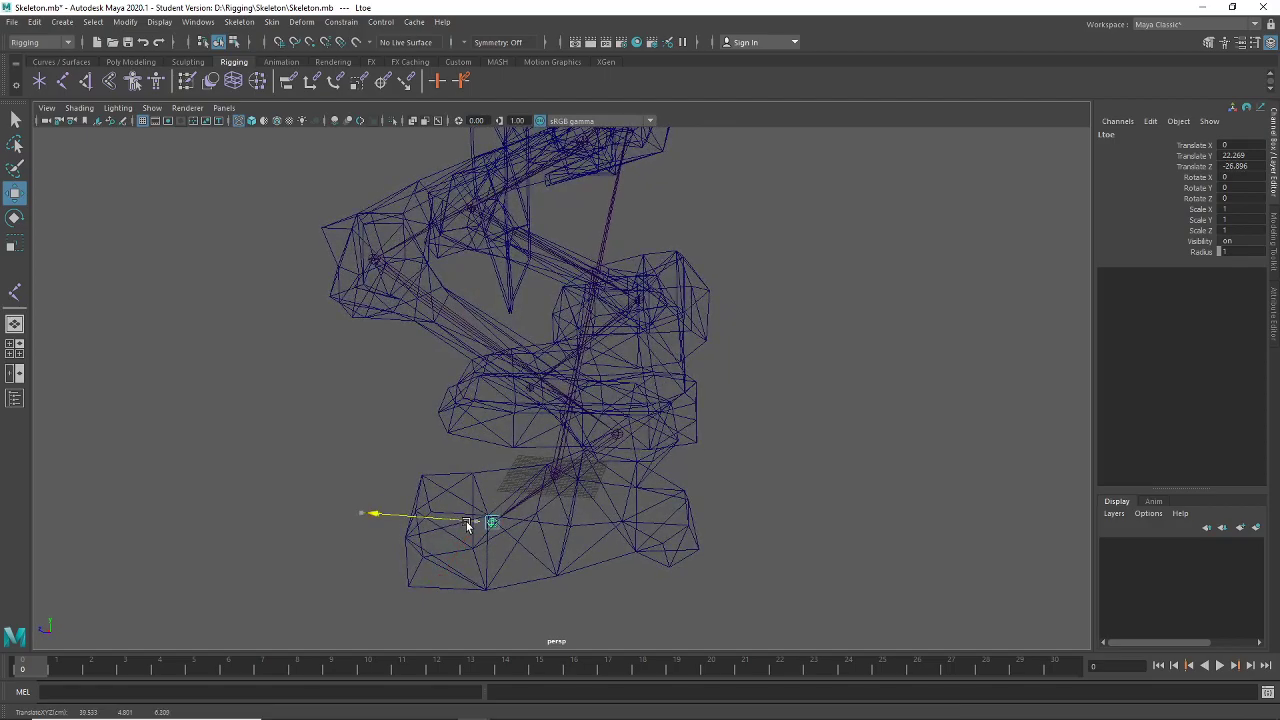
pyautogui.keyDown('alt'); pyautogui.moveTo(480, 601); pyautogui.dragTo(700, 560); pyautogui.keyUp('alt')
pyautogui.click(839, 426)
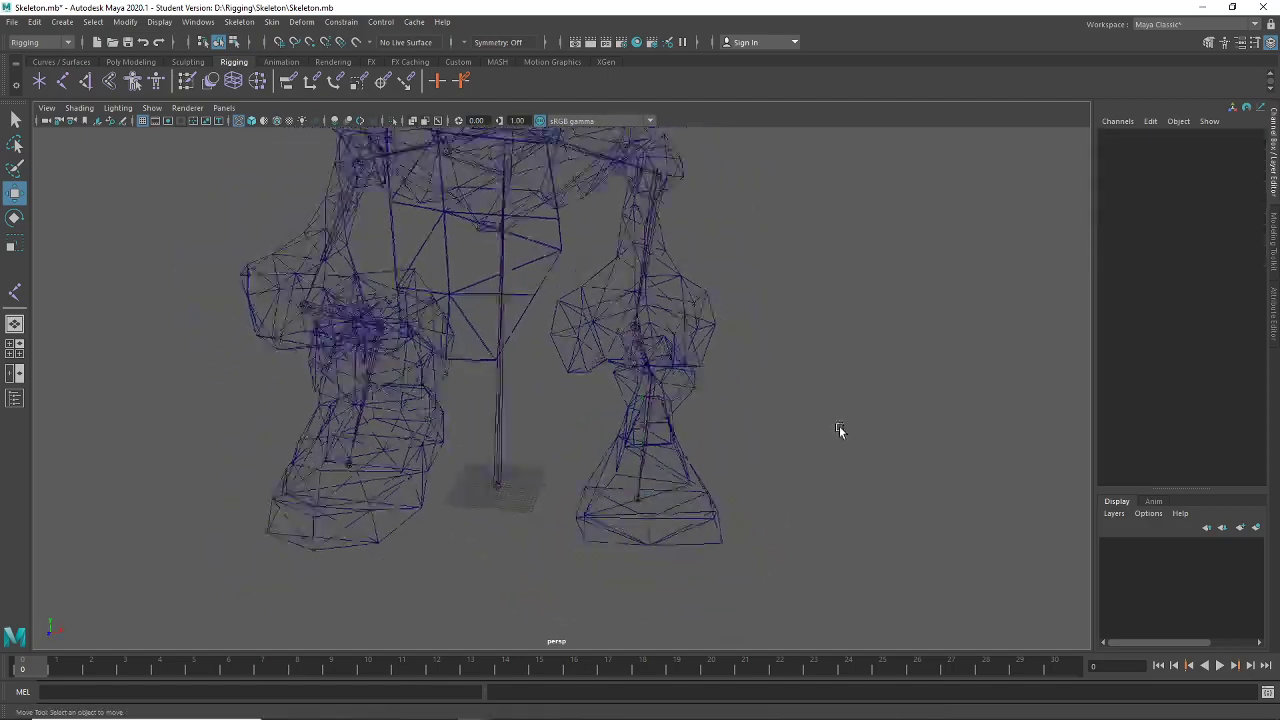
# Check the left and right knee joints and the full joint hierarchy from the root
pyautogui.keyDown('alt'); pyautogui.moveTo(839, 426); pyautogui.dragTo(626, 460); pyautogui.keyUp('alt')
pyautogui.click(527, 377)
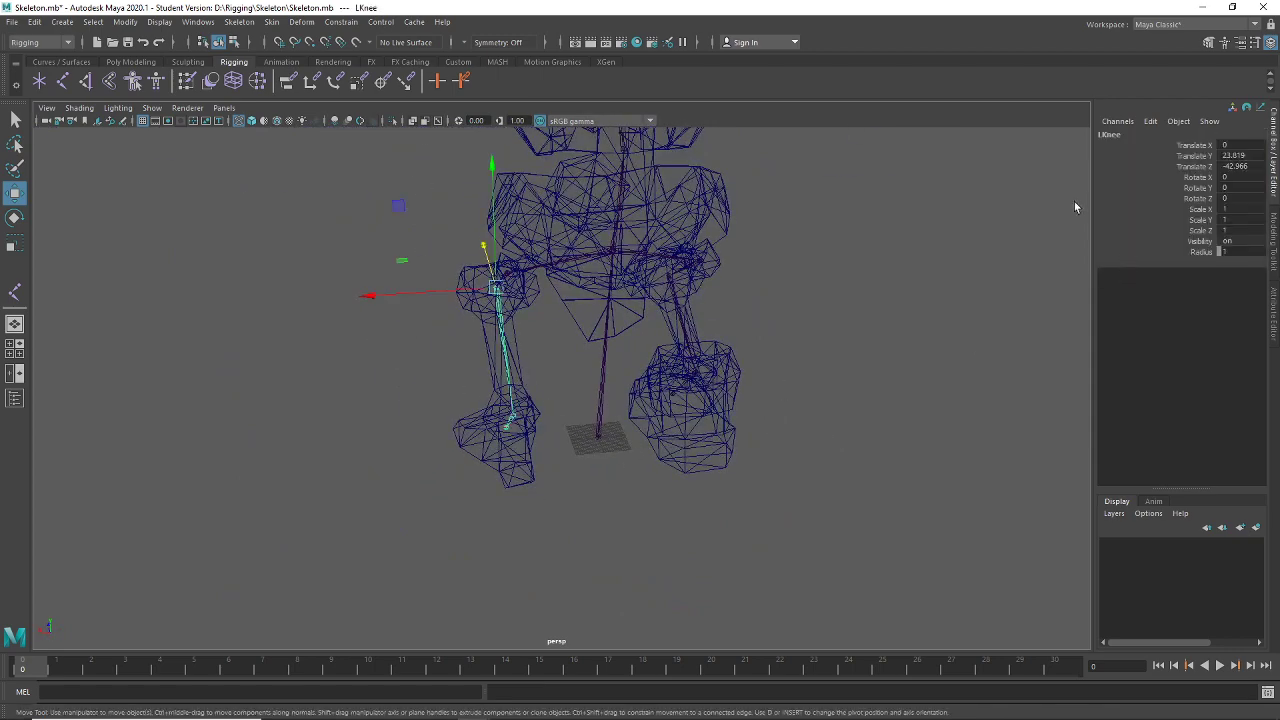
pyautogui.keyDown('alt'); pyautogui.moveTo(890, 374); pyautogui.dragTo(857, 436, button='middle'); pyautogui.keyUp('alt')
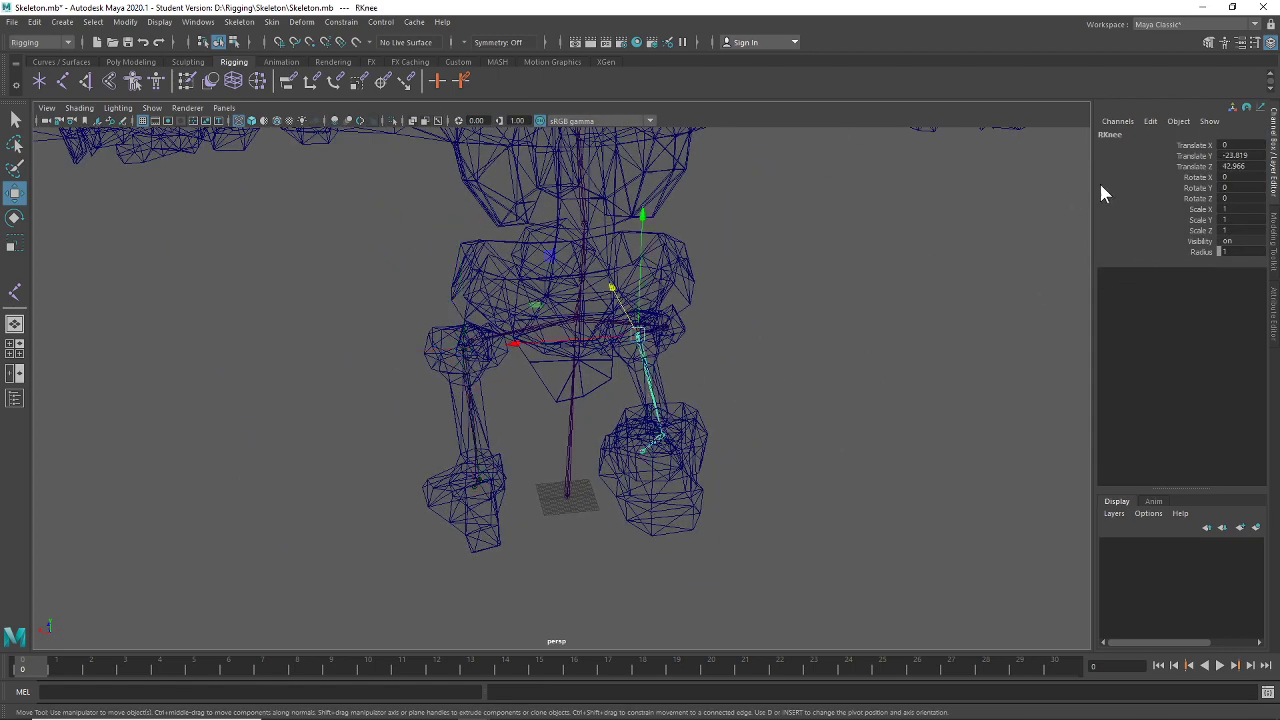
pyautogui.click(855, 484)
pyautogui.scroll(-3, 855, 484)
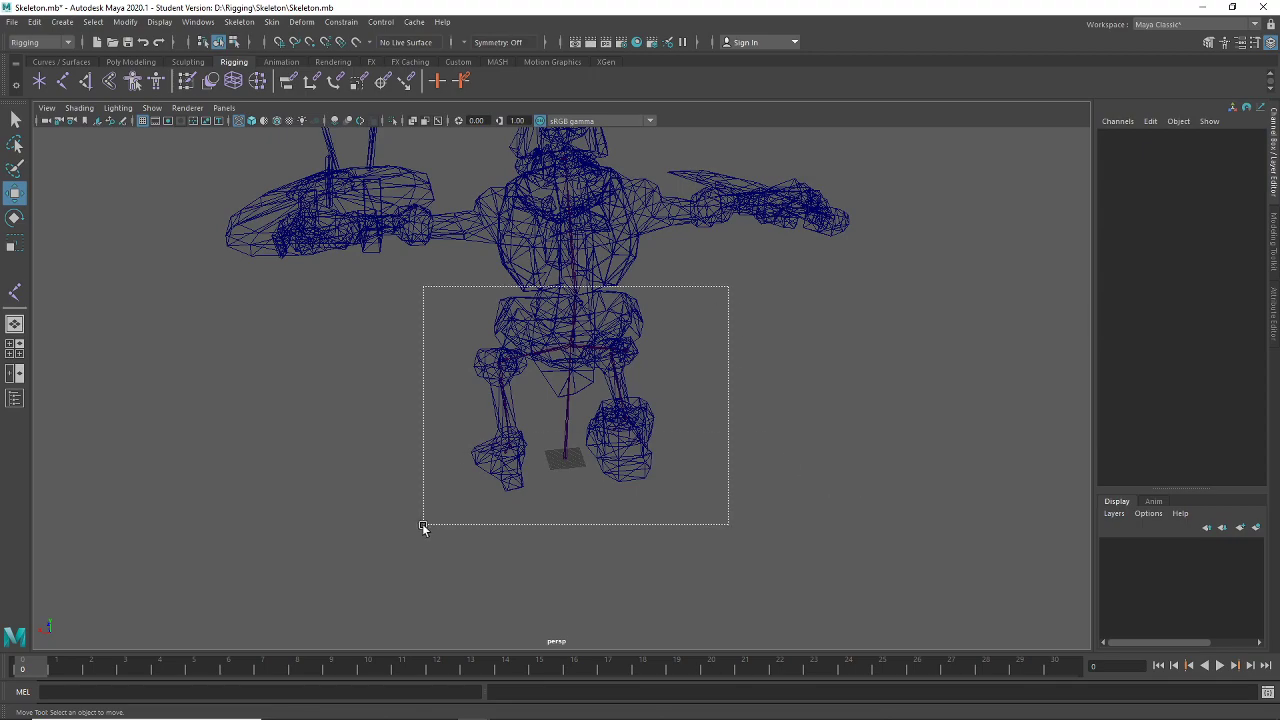
pyautogui.moveTo(422, 527); pyautogui.dragTo(422, 527)
pyautogui.keyDown('alt'); pyautogui.moveTo(422, 527); pyautogui.dragTo(706, 597); pyautogui.keyUp('alt')
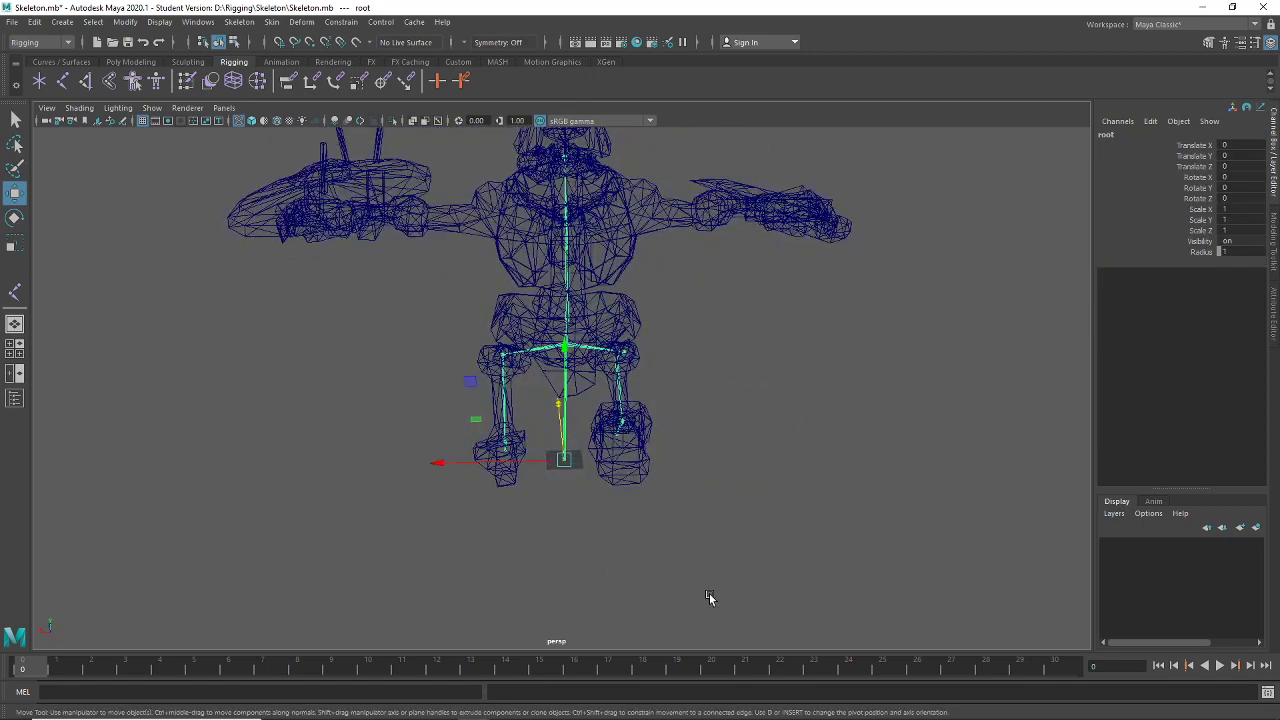
# Save the scene as Skeleton1.mb in the D:\Rigging\Skeleton folder, continuing past the student version notice
pyautogui.click(12, 22)
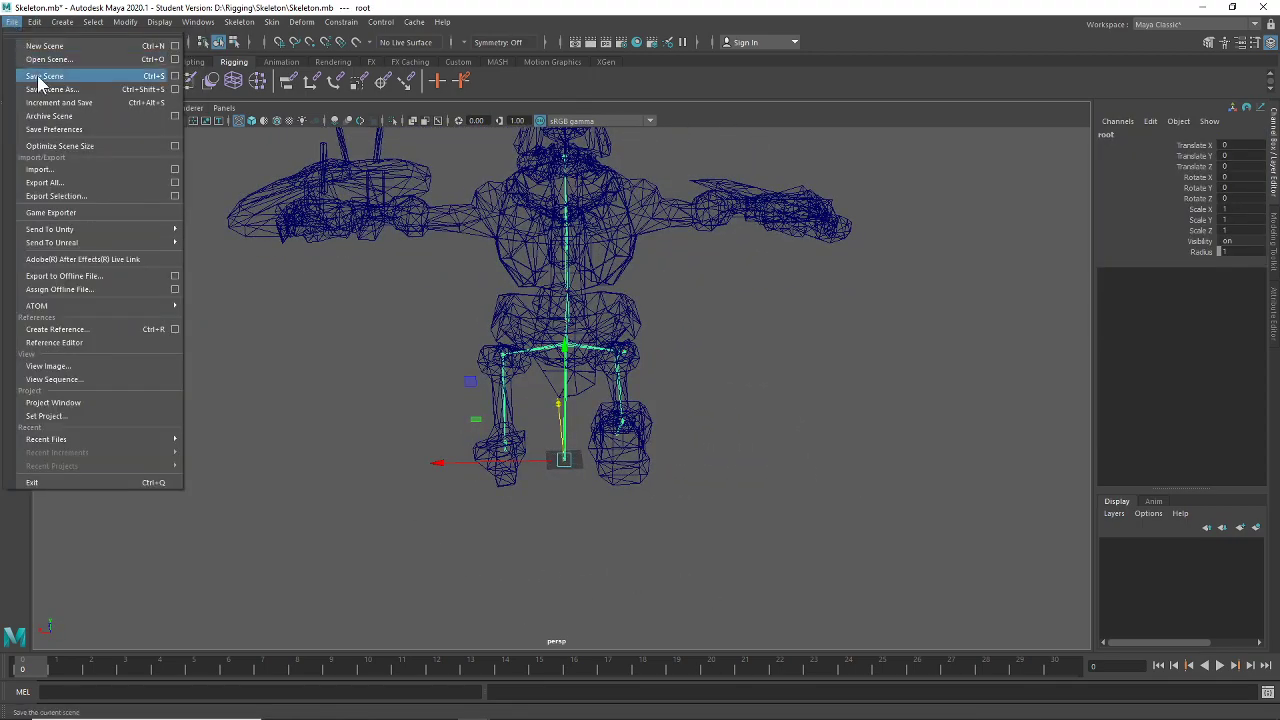
pyautogui.click(40, 87)
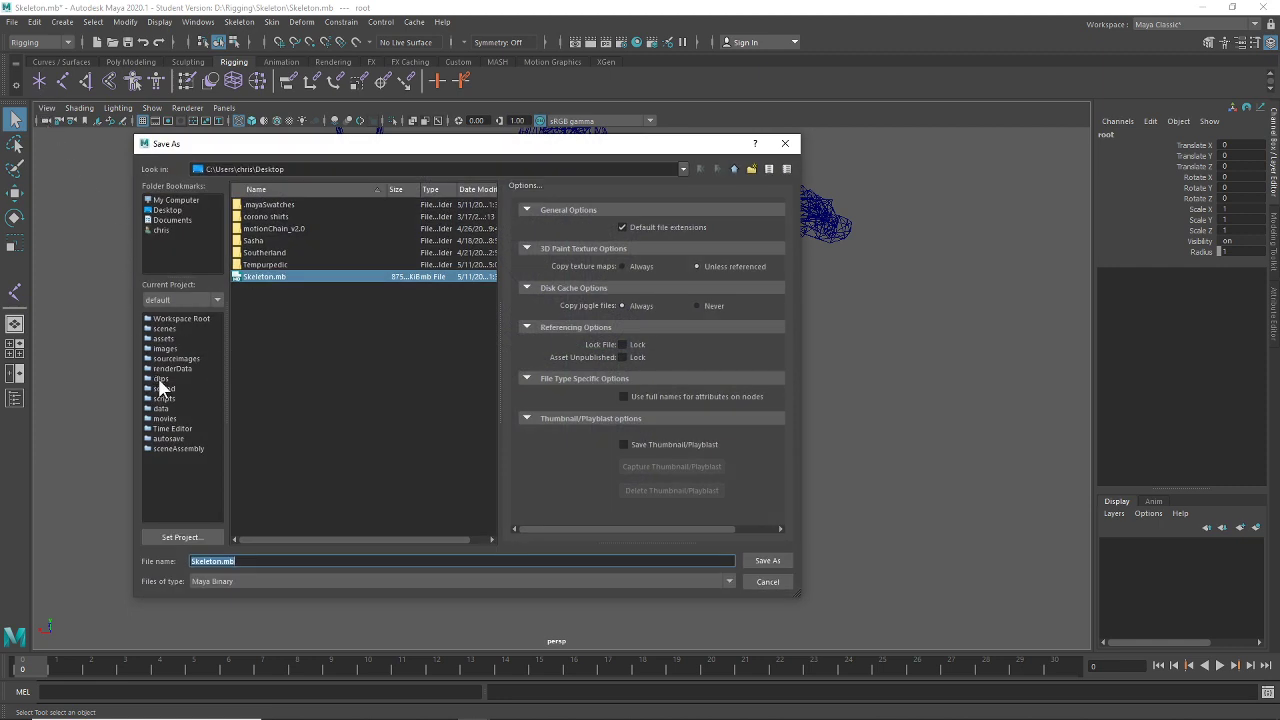
pyautogui.click(162, 200)
pyautogui.doubleClick(246, 206)
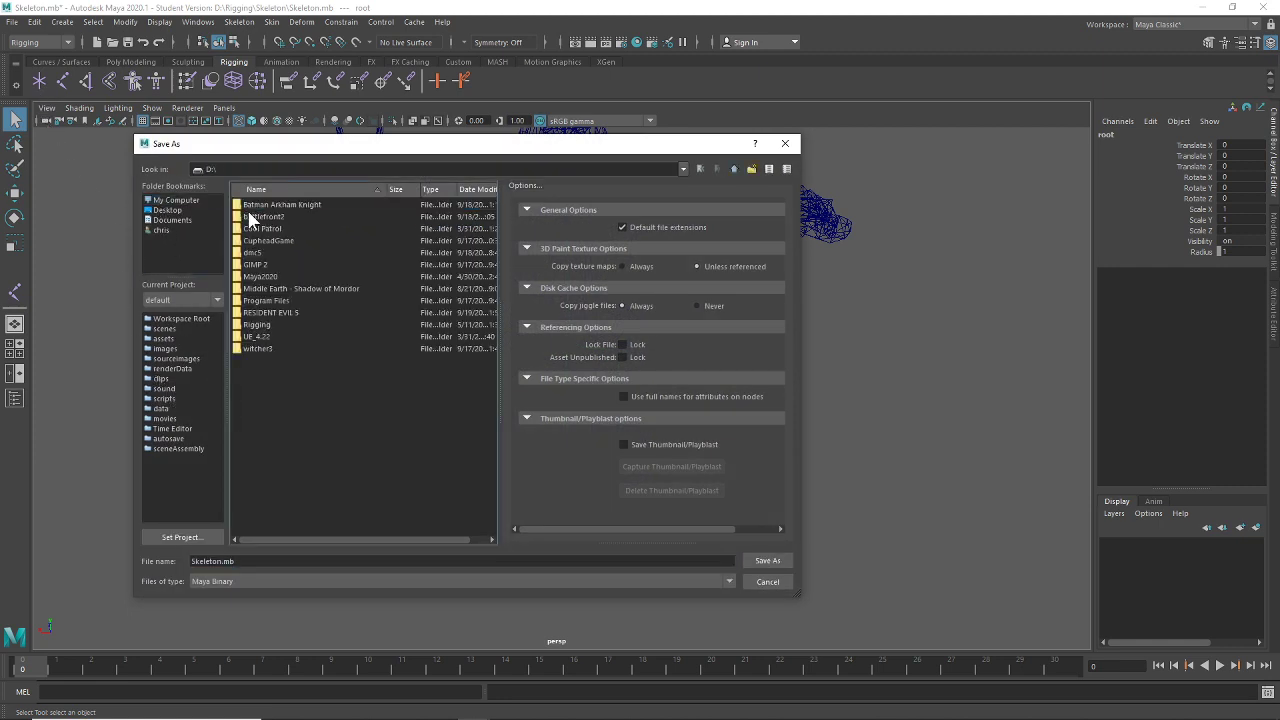
pyautogui.doubleClick(266, 326)
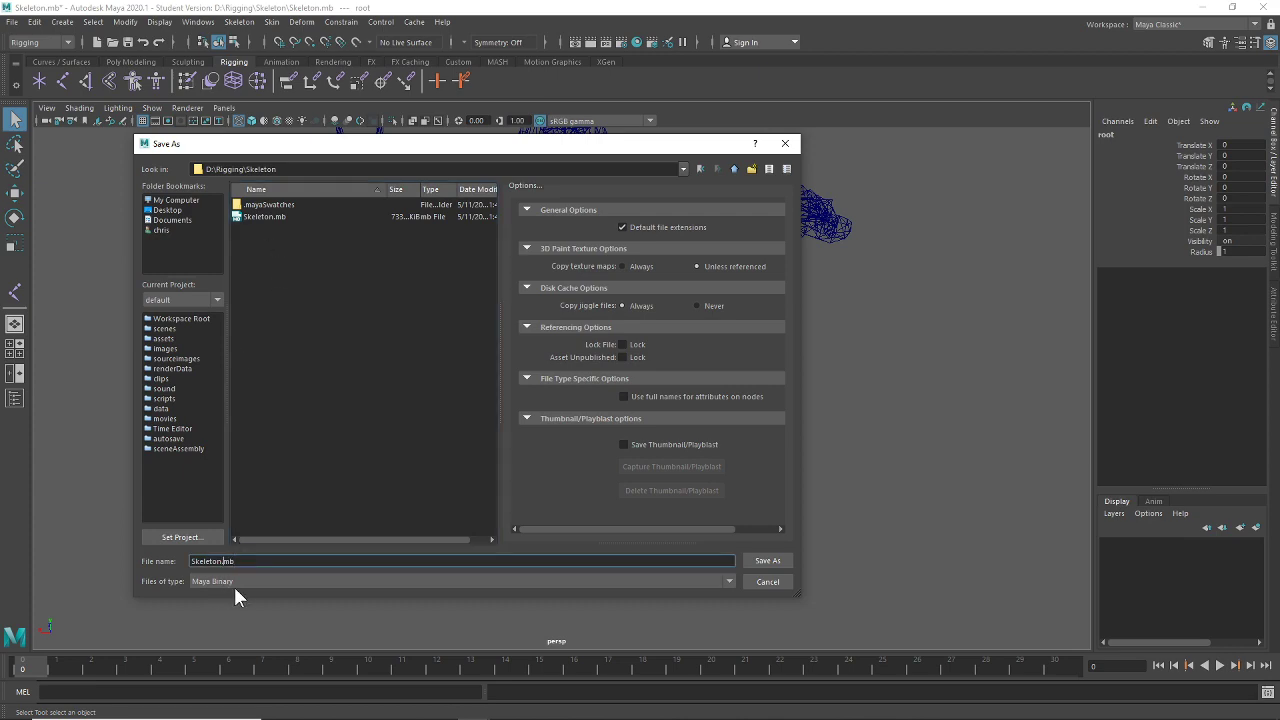
pyautogui.press('Return')
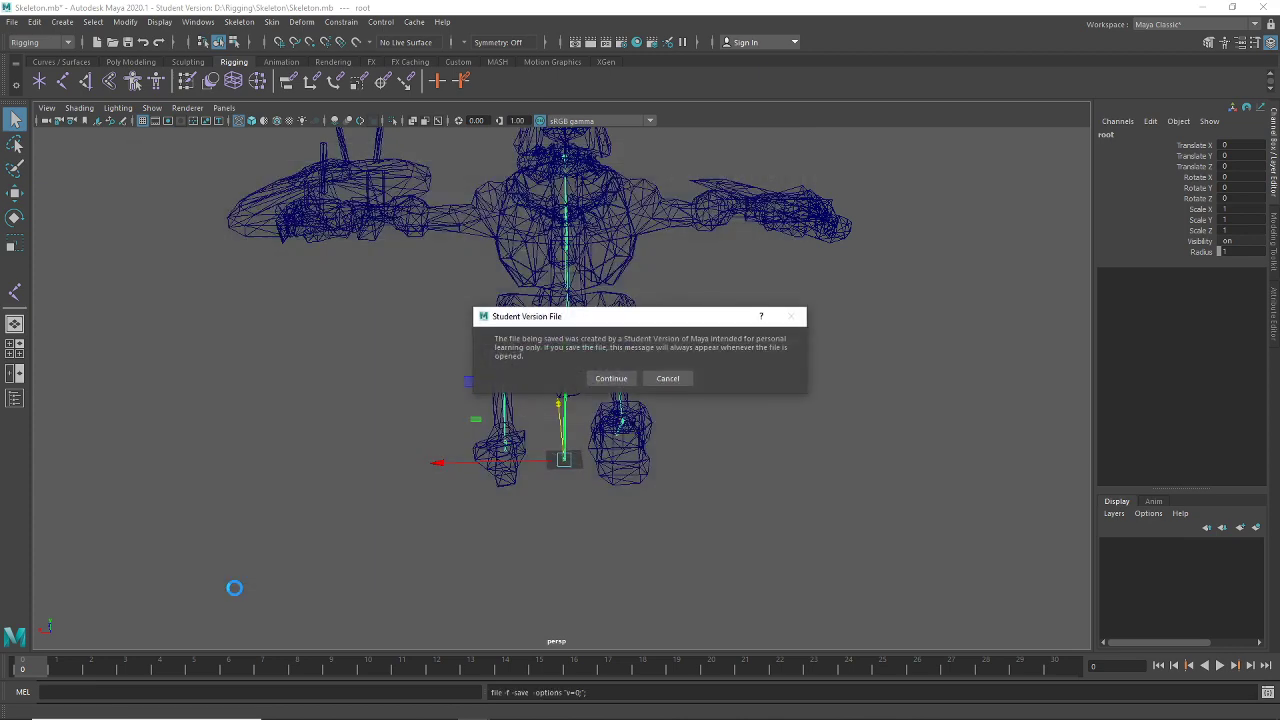
pyautogui.click(611, 378)
# Inspect the skeleton warrior and its legs from the front in textured shaded display
pyautogui.press('w')
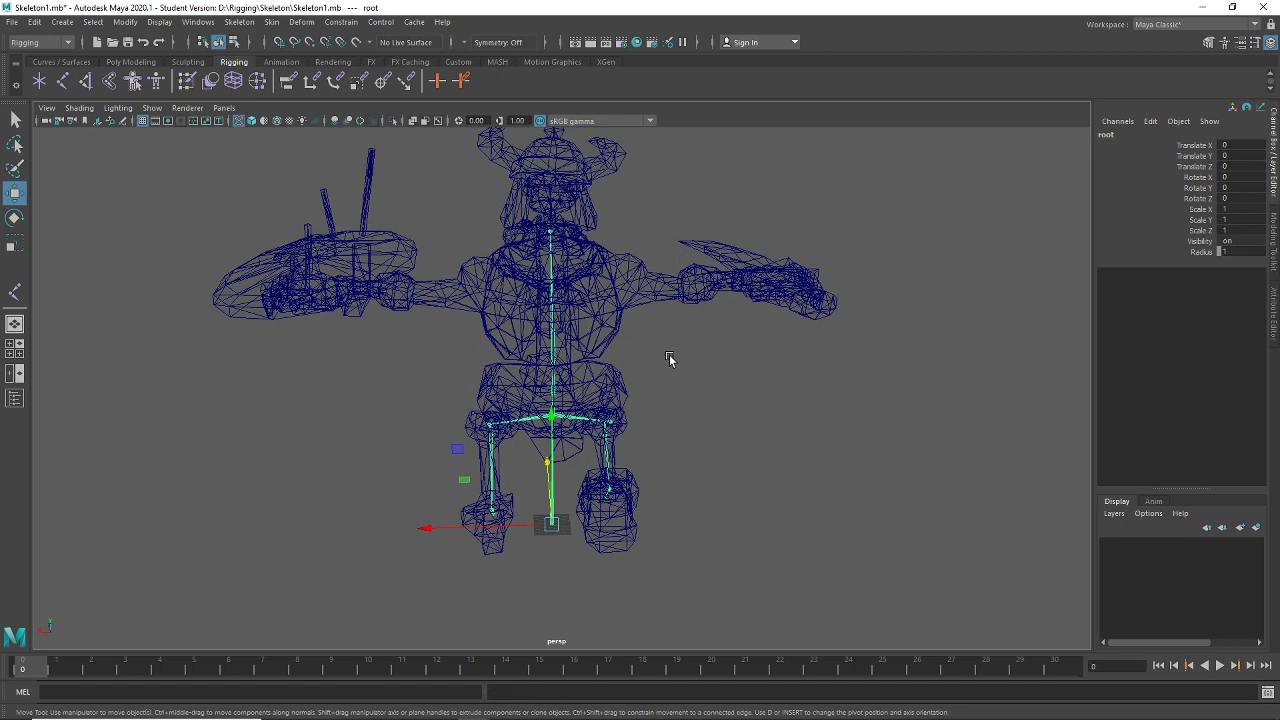
pyautogui.press('6')
pyautogui.keyDown('alt'); pyautogui.moveTo(818, 442); pyautogui.dragTo(490, 436); pyautogui.keyUp('alt')
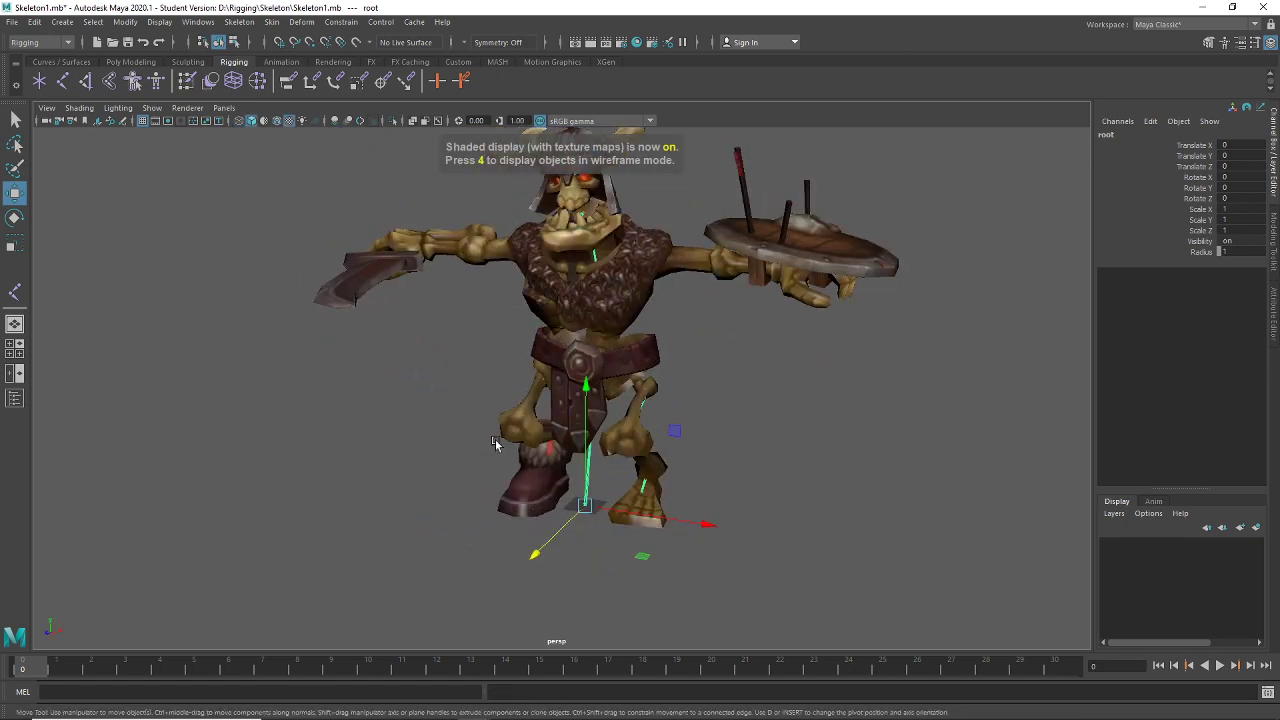
pyautogui.click(777, 466)
pyautogui.scroll(3, 760, 468)
pyautogui.keyDown('alt'); pyautogui.moveTo(746, 470); pyautogui.dragTo(660, 500); pyautogui.keyUp('alt')
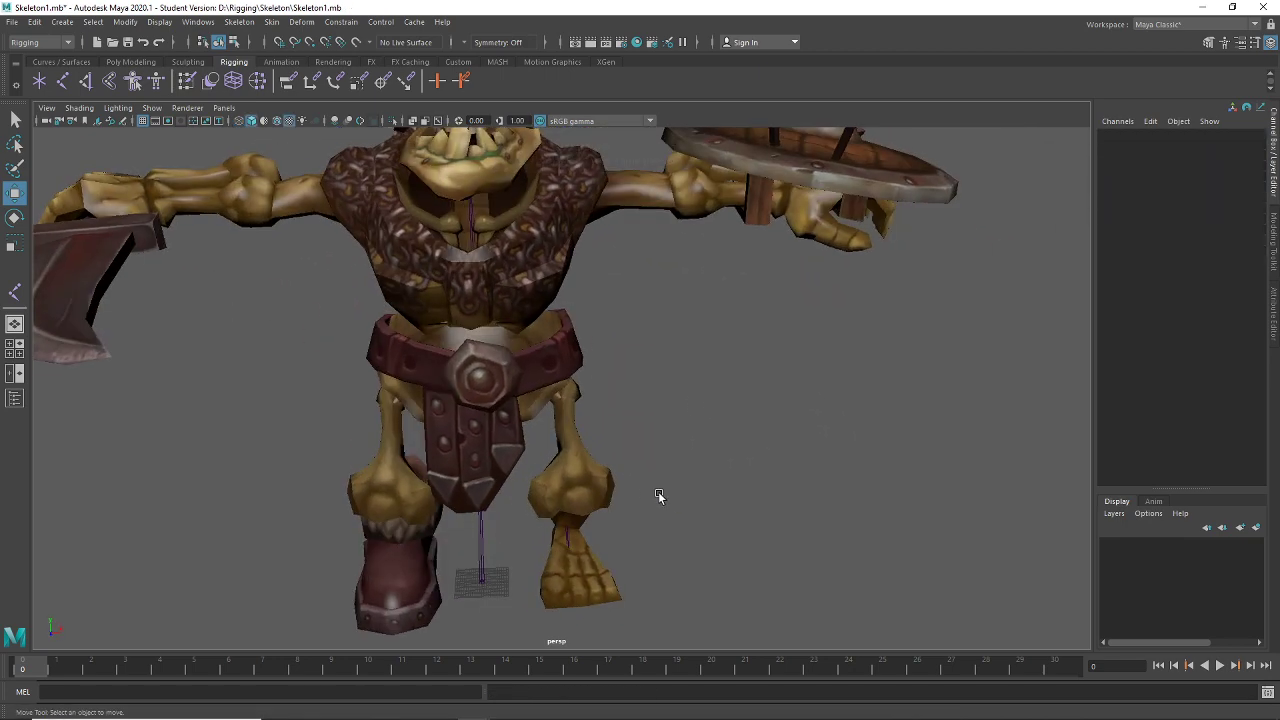
# Return to wireframe display, select the joint skeleton, and set the joint display size to about 2.09
pyautogui.press('4')
pyautogui.moveTo(644, 432); pyautogui.dragTo(232, 618)
pyautogui.moveTo(740, 451)
pyautogui.keyDown('alt'); pyautogui.mouseDown()
pyautogui.moveTo(706, 500)
pyautogui.moveTo(736, 492)
pyautogui.moveTo(735, 465)
pyautogui.mouseUp(); pyautogui.keyUp('alt')
pyautogui.click(125, 21)
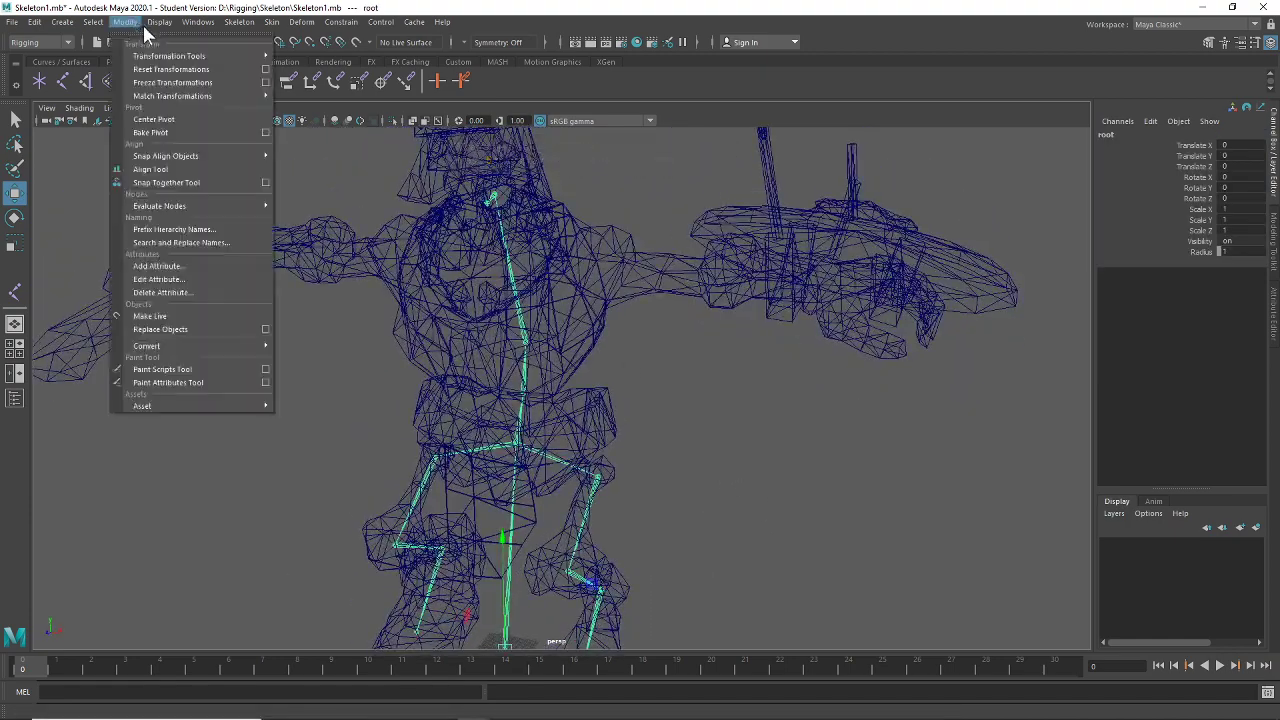
pyautogui.moveTo(160, 21)
pyautogui.moveTo(212, 220)
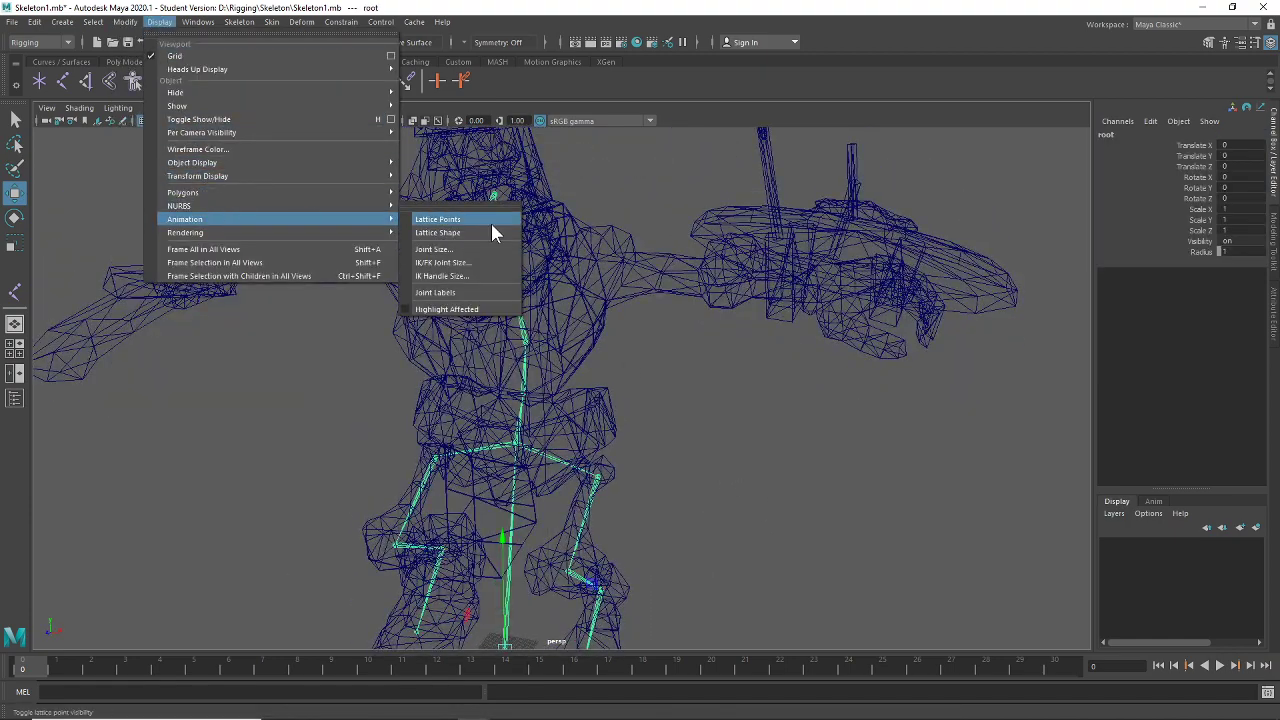
pyautogui.click(485, 249)
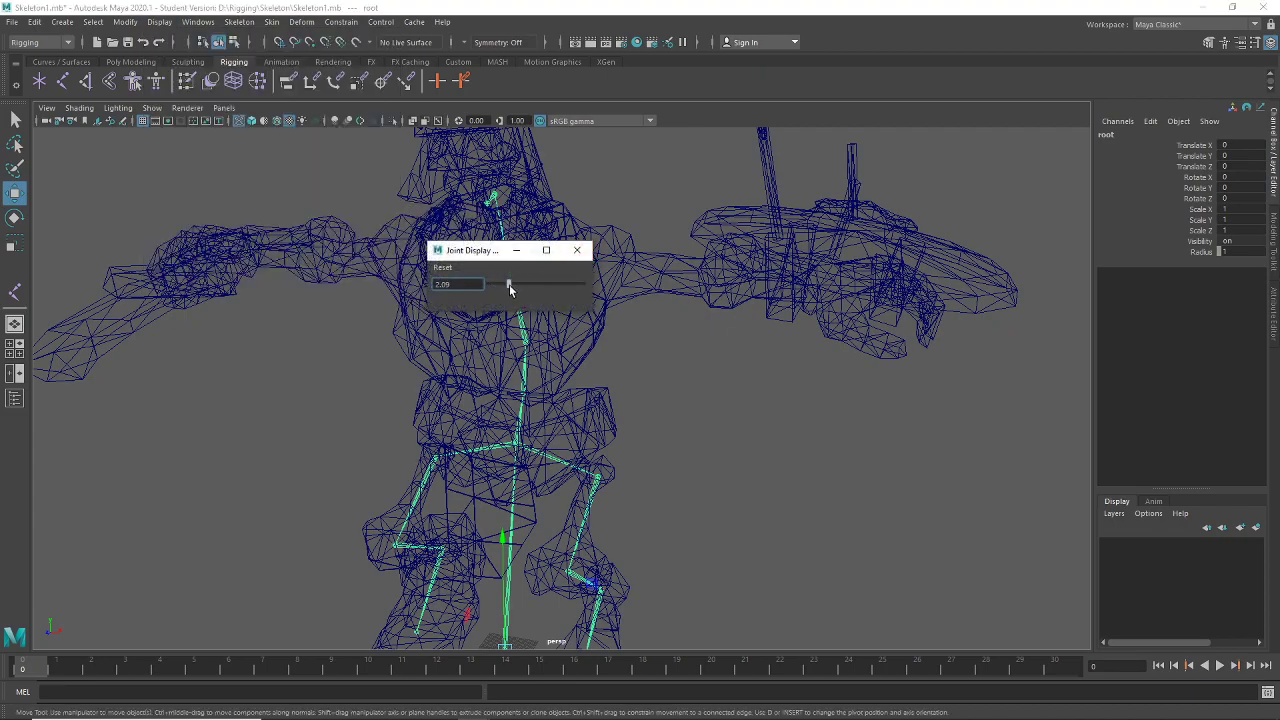
pyautogui.click(577, 251)
# Examine the torso and shoulder area in textured and wireframe display
pyautogui.click(704, 381)
pyautogui.moveTo(704, 381)
pyautogui.keyDown('alt'); pyautogui.mouseDown()
pyautogui.moveTo(584, 398)
pyautogui.moveTo(712, 359)
pyautogui.moveTo(668, 359)
pyautogui.moveTo(691, 323)
pyautogui.moveTo(663, 340)
pyautogui.moveTo(653, 403)
pyautogui.mouseUp(); pyautogui.keyUp('alt')
pyautogui.press('6')
pyautogui.press('4')
pyautogui.keyDown('alt'); pyautogui.moveTo(653, 403); pyautogui.dragTo(660, 408, button='right'); pyautogui.keyUp('alt')
pyautogui.keyDown('alt'); pyautogui.moveTo(660, 408); pyautogui.dragTo(642, 421); pyautogui.keyUp('alt')
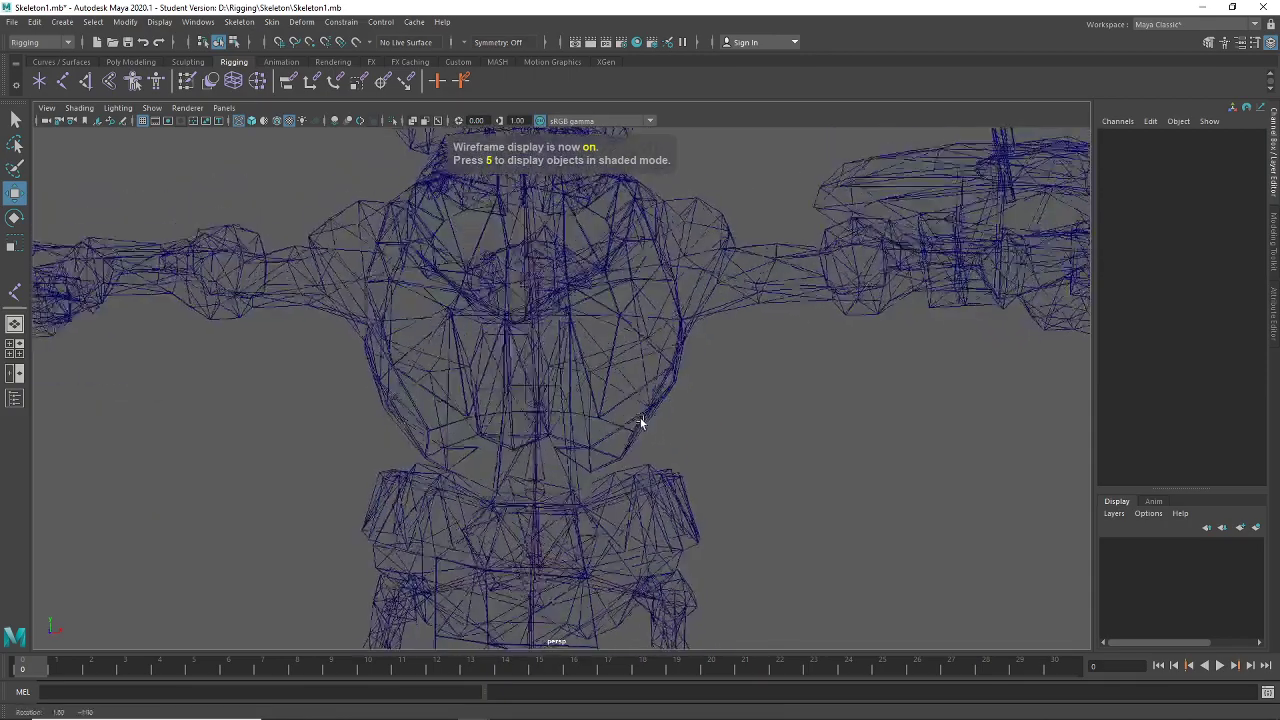
# Place a new joint on the grid near the root at about X 9.0, Z 9.4 and name it RShoulder
pyautogui.keyDown('alt'); pyautogui.moveTo(641, 422); pyautogui.dragTo(594, 429, button='right'); pyautogui.keyUp('alt')
pyautogui.keyDown('alt'); pyautogui.moveTo(594, 429); pyautogui.dragTo(677, 380); pyautogui.keyUp('alt')
pyautogui.keyDown('alt'); pyautogui.moveTo(677, 380); pyautogui.dragTo(628, 405, button='right'); pyautogui.keyUp('alt')
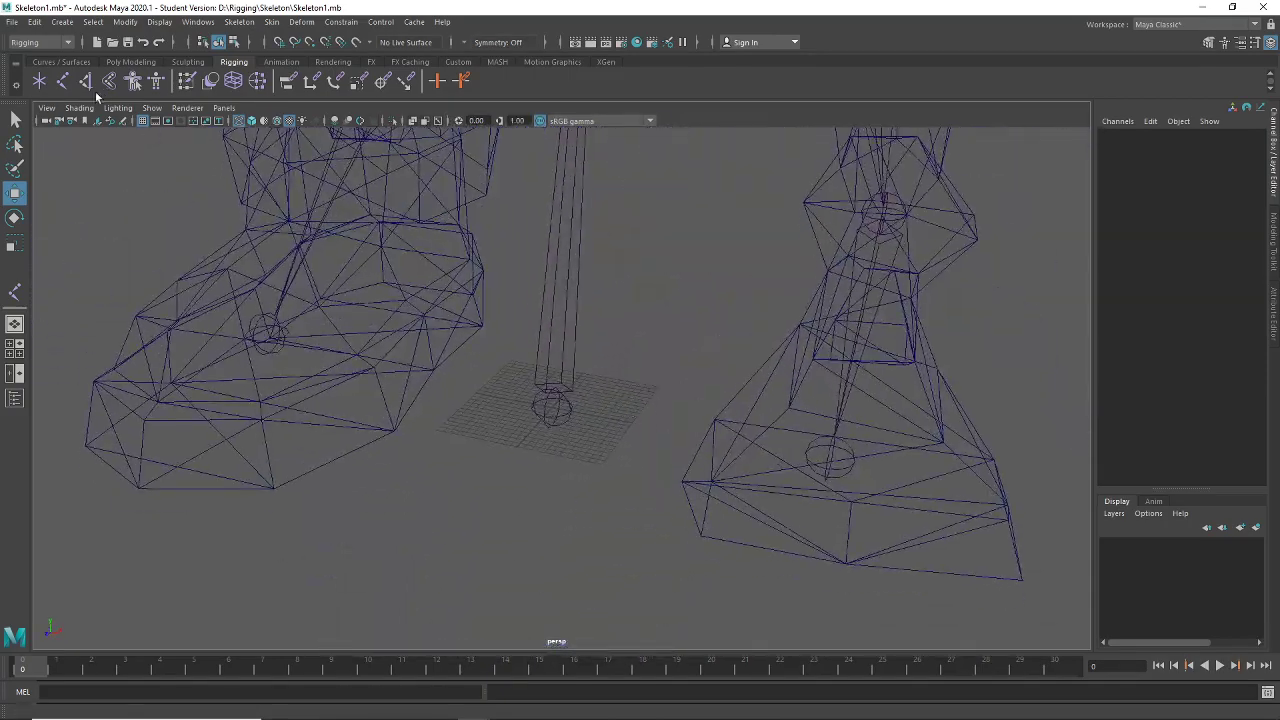
pyautogui.click(588, 452)
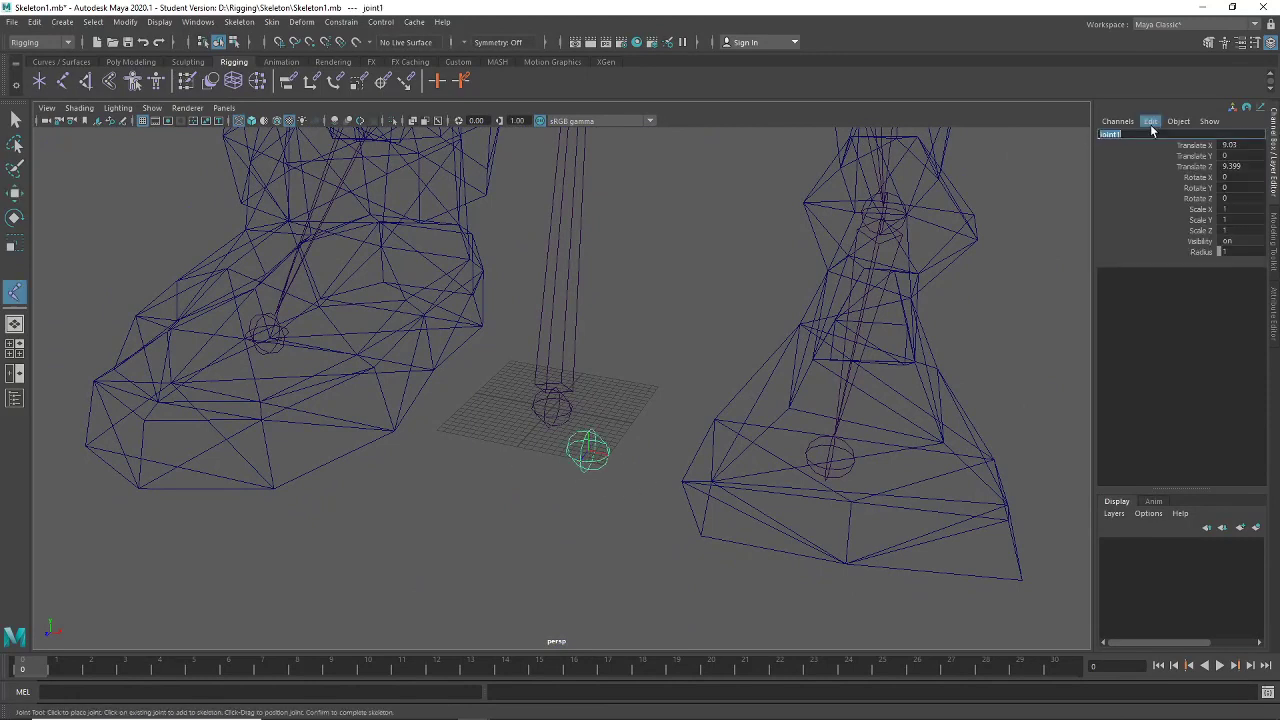
pyautogui.write('R')
pyautogui.press('BackSpace')
pyautogui.press('BackSpace')
pyautogui.press('BackSpace')
pyautogui.press('BackSpace')
pyautogui.write('RShoulder')
pyautogui.press('Return')
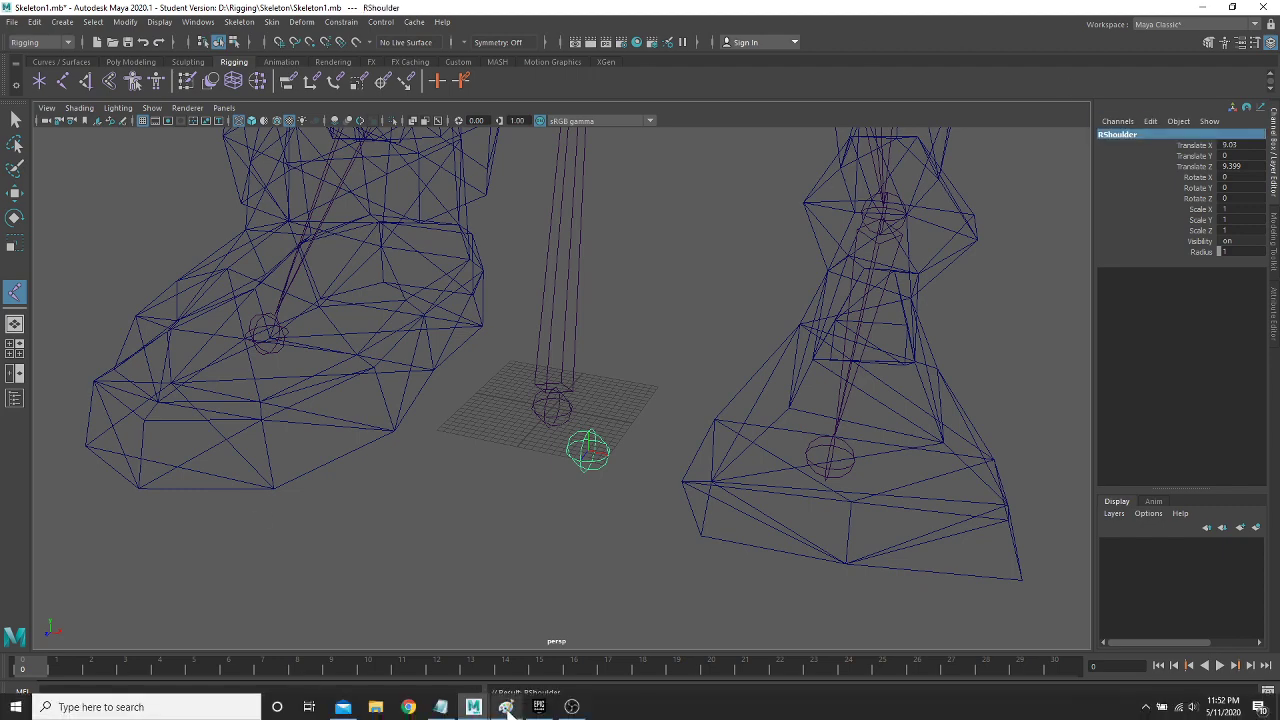
# Switch to Paint to view the reference image of the complete joint skeleton
pyautogui.click(507, 707)
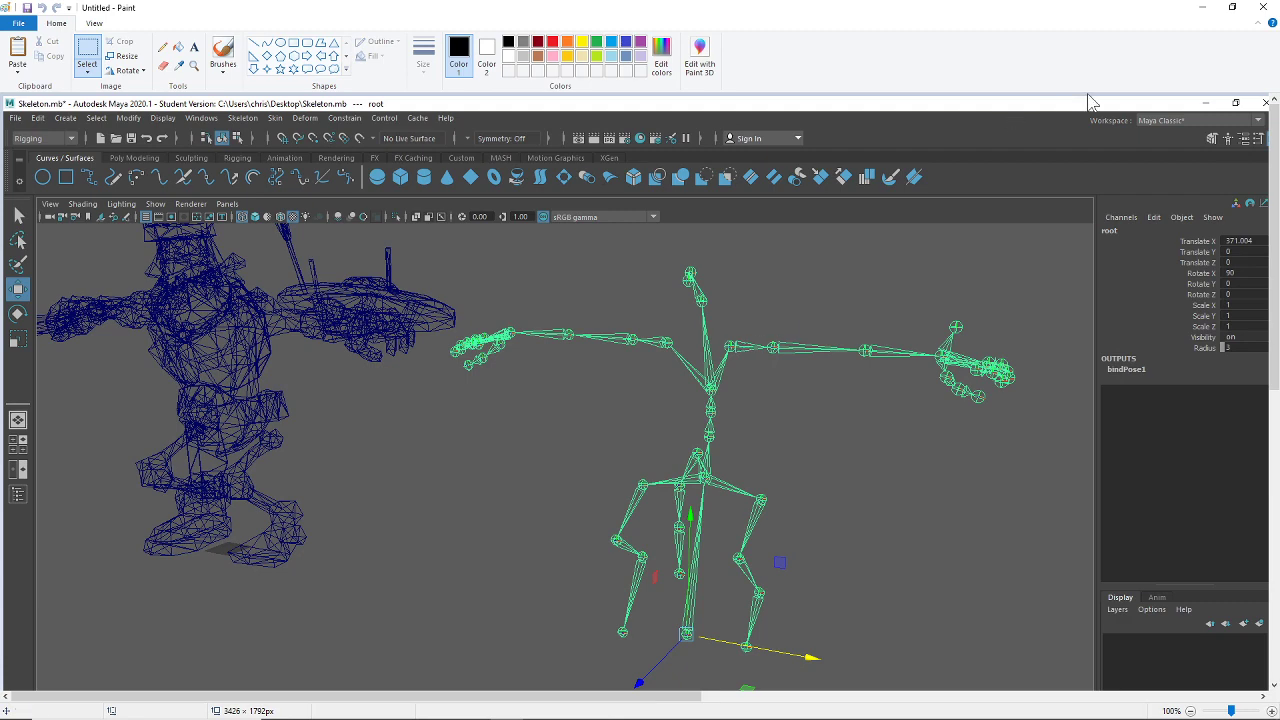
# Return to Maya from the reference image, name the new joint RClav, and raise it to the chest at about X -44.4, Y 168.4
pyautogui.click(1201, 7)
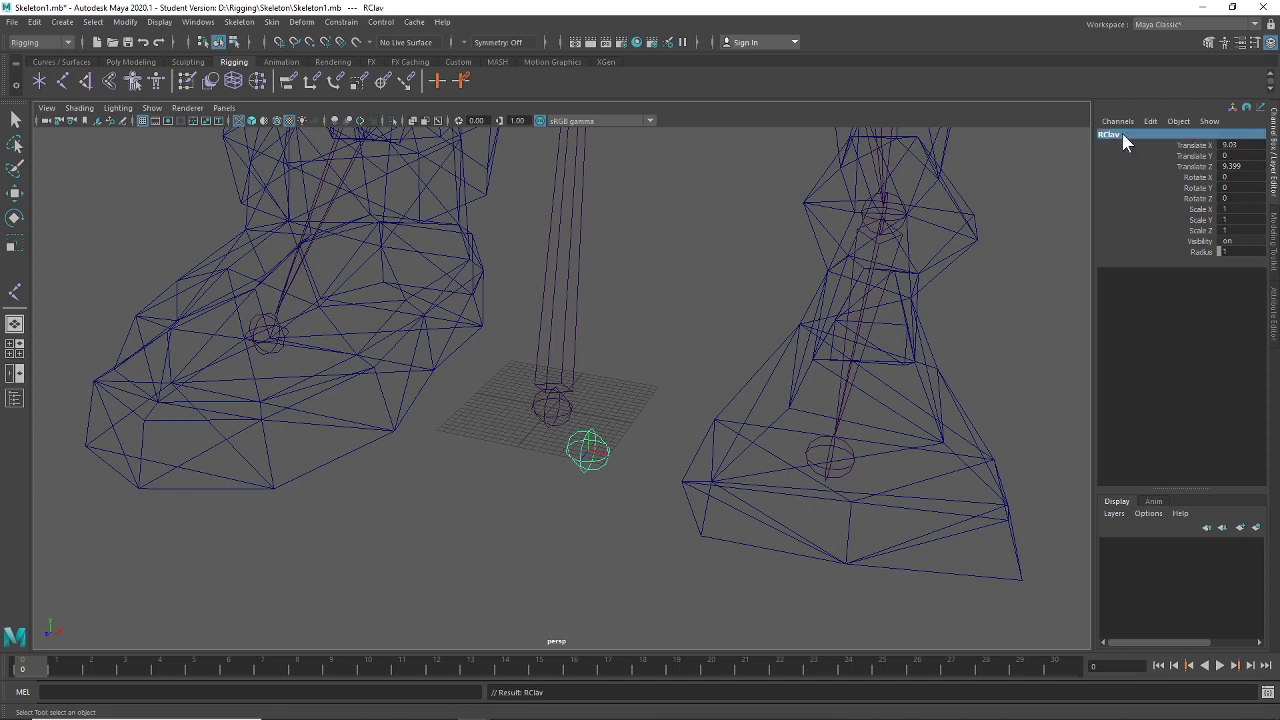
pyautogui.scroll(-3, 631, 446)
pyautogui.press('w')
pyautogui.scroll(-6, 660, 450)
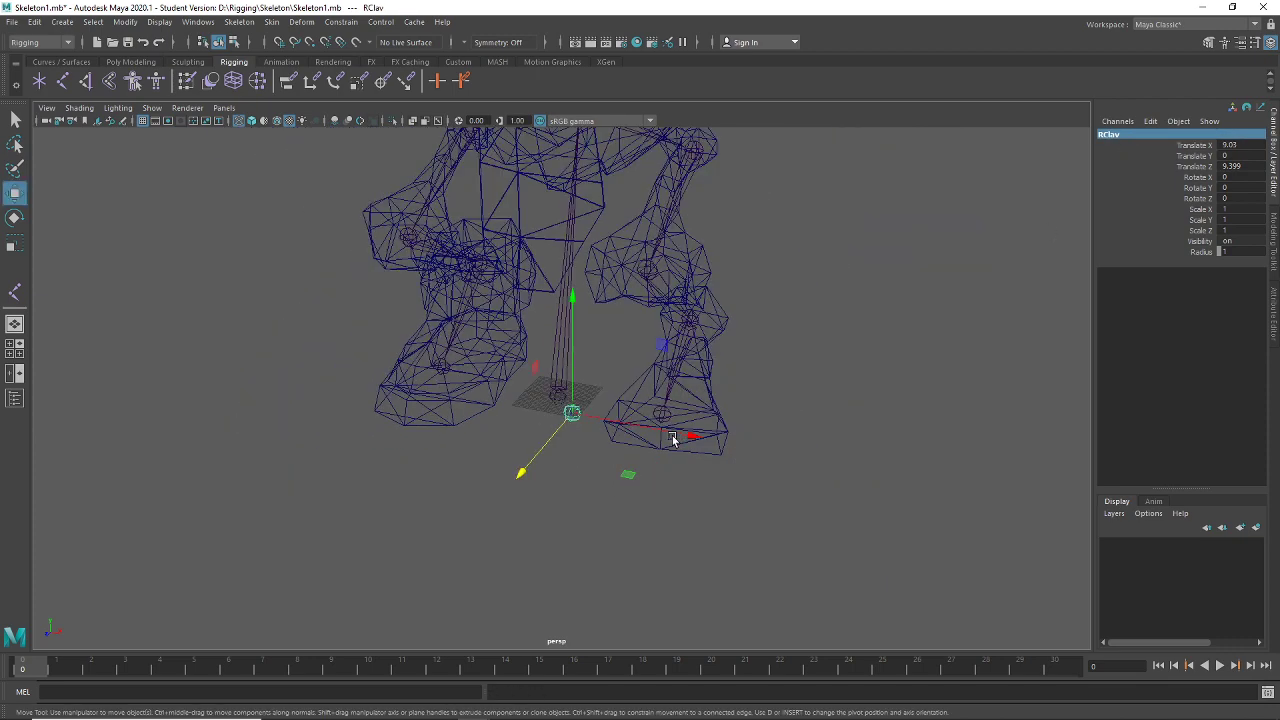
pyautogui.moveTo(564, 214); pyautogui.dragTo(566, 112)
pyautogui.moveTo(575, 355)
pyautogui.keyDown('alt'); pyautogui.mouseDown()
pyautogui.moveTo(723, 371)
pyautogui.moveTo(570, 348)
pyautogui.mouseUp(); pyautogui.keyUp('alt')
pyautogui.keyDown('alt'); pyautogui.moveTo(640, 345); pyautogui.dragTo(686, 471, button='middle'); pyautogui.keyUp('alt')
pyautogui.scroll(3, 698, 444)
pyautogui.keyDown('alt'); pyautogui.moveTo(698, 444); pyautogui.dragTo(481, 314); pyautogui.keyUp('alt')
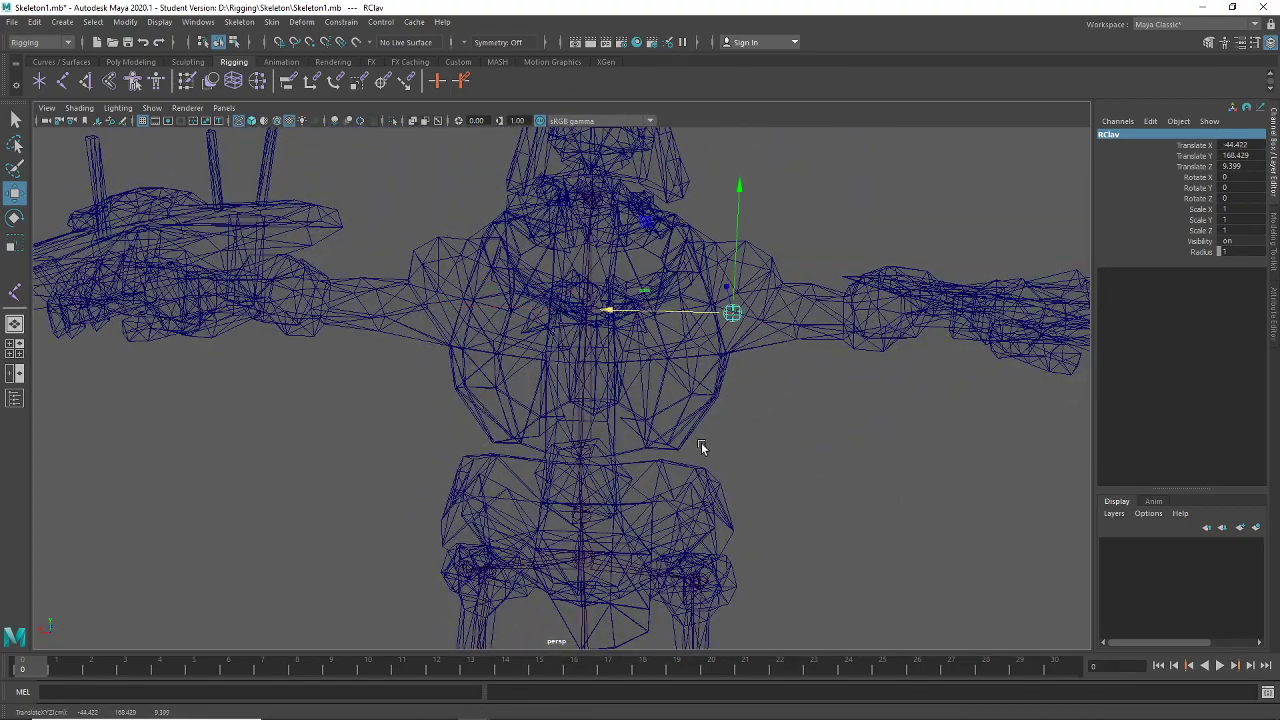
pyautogui.moveTo(700, 447)
pyautogui.keyDown('alt'); pyautogui.mouseDown()
pyautogui.moveTo(757, 429)
pyautogui.moveTo(714, 426)
pyautogui.mouseUp(); pyautogui.keyUp('alt')
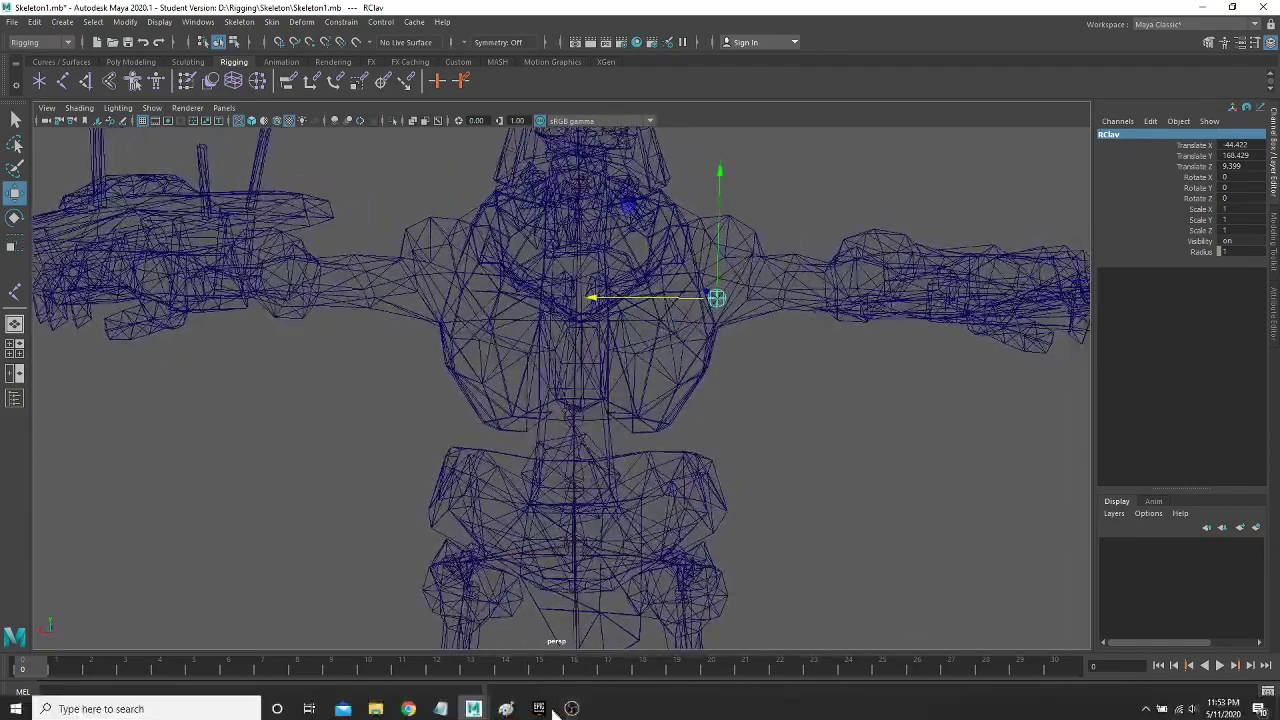
# Check the reference skeleton in Paint, and reposition RClav inside the right upper chest at about X -20.1, Y 178.2, Z -6.4
pyautogui.click(506, 707)
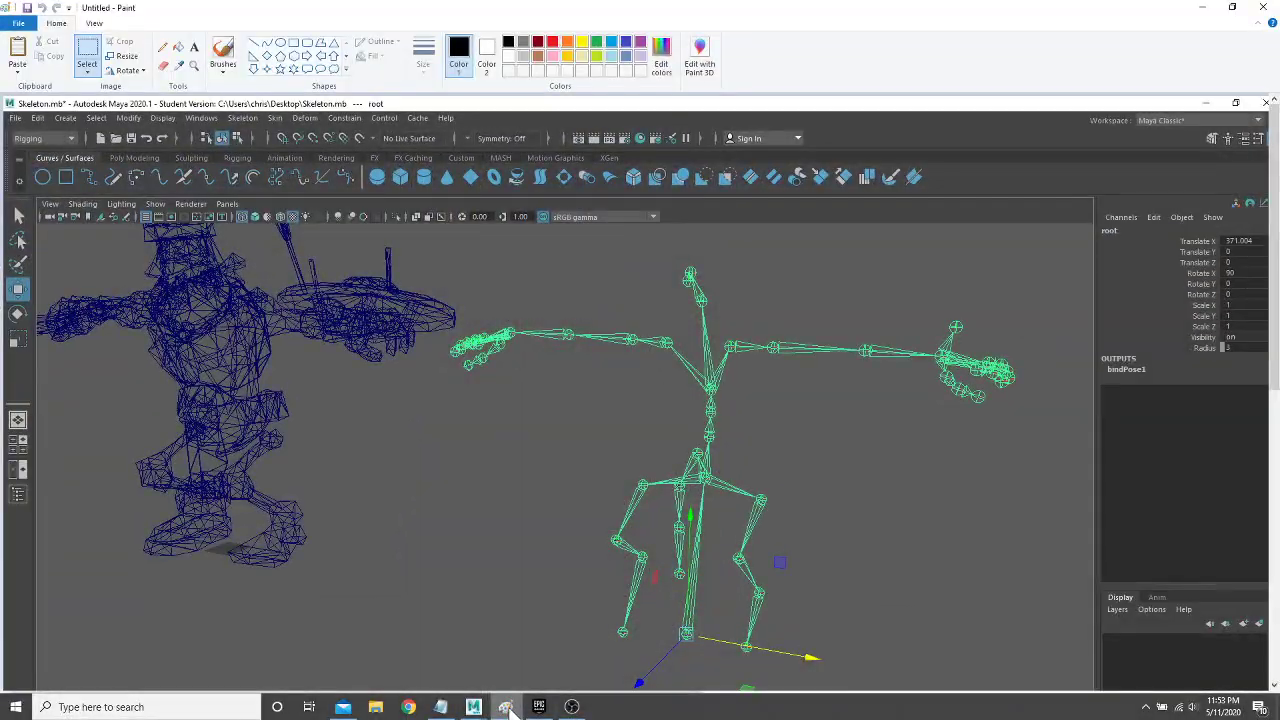
pyautogui.click(506, 707)
pyautogui.moveTo(712, 442)
pyautogui.keyDown('alt'); pyautogui.mouseDown()
pyautogui.moveTo(703, 480)
pyautogui.moveTo(711, 471)
pyautogui.mouseUp(); pyautogui.keyUp('alt')
pyautogui.scroll(3, 712, 470)
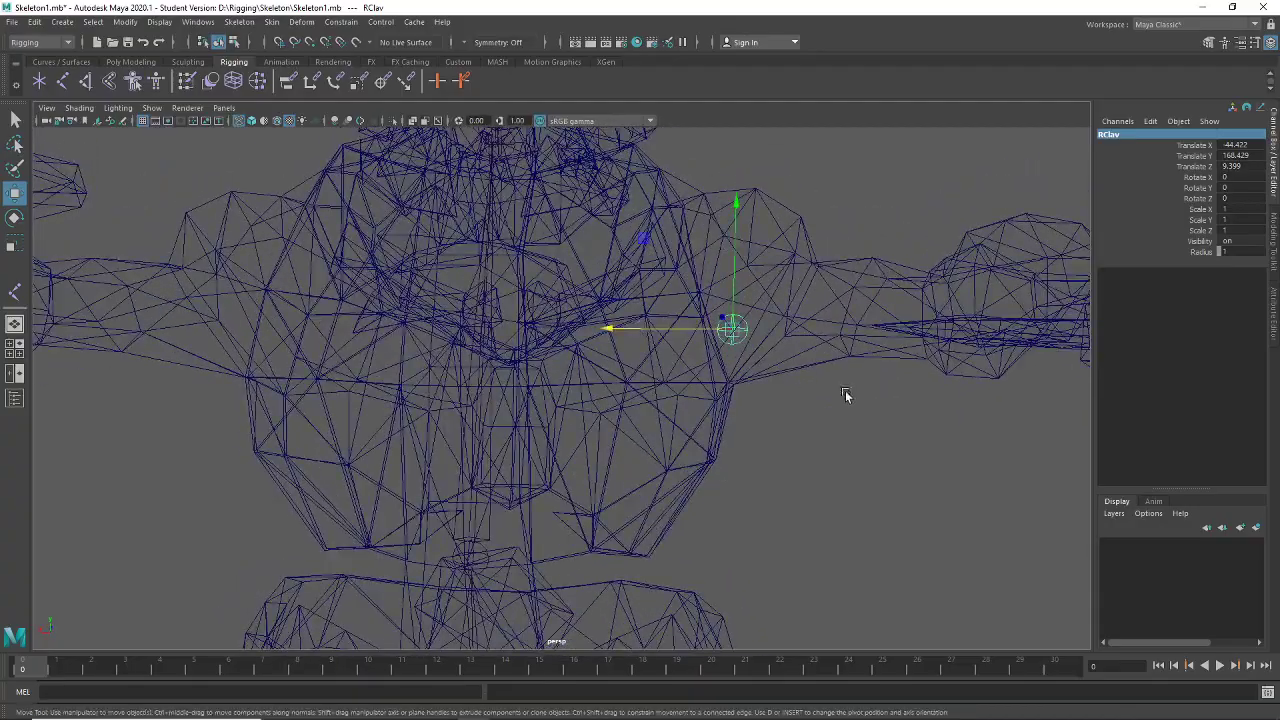
pyautogui.keyDown('alt'); pyautogui.moveTo(846, 394); pyautogui.dragTo(452, 425); pyautogui.keyUp('alt')
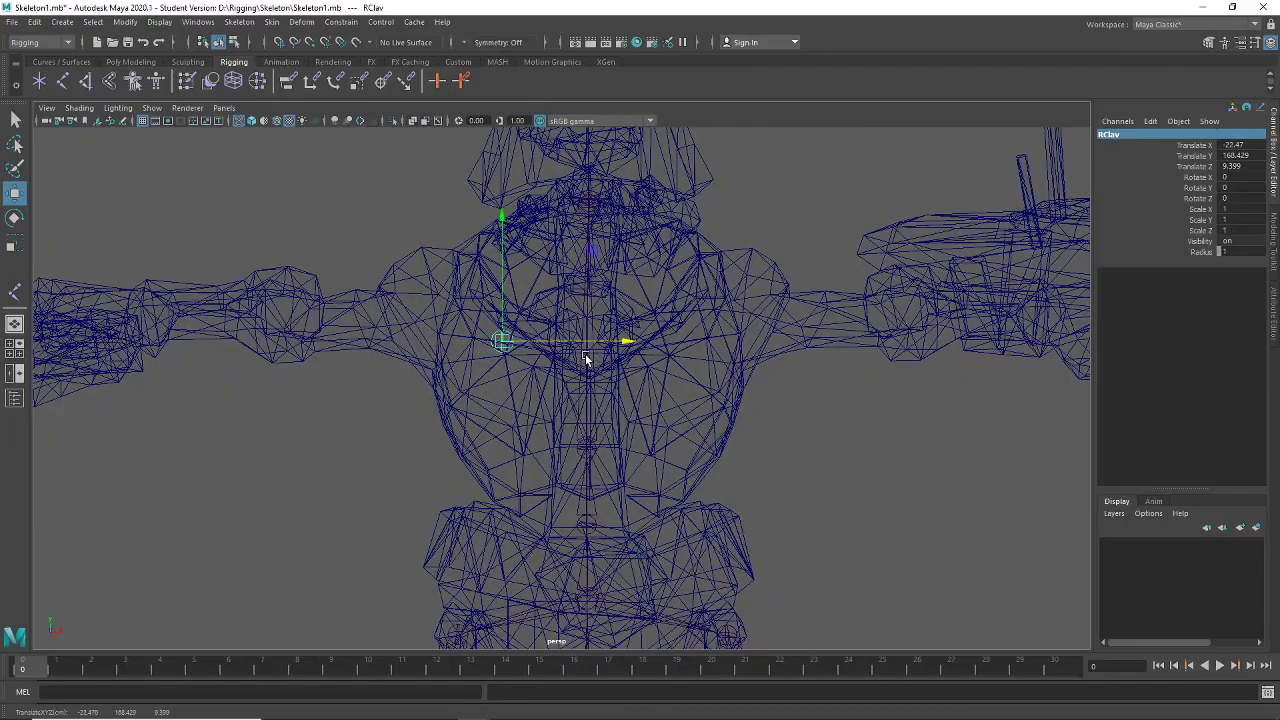
pyautogui.moveTo(499, 272); pyautogui.dragTo(499, 281)
pyautogui.moveTo(682, 374)
pyautogui.keyDown('alt'); pyautogui.mouseDown()
pyautogui.moveTo(657, 379)
pyautogui.moveTo(834, 420)
pyautogui.moveTo(861, 385)
pyautogui.moveTo(631, 417)
pyautogui.moveTo(614, 477)
pyautogui.moveTo(543, 486)
pyautogui.moveTo(476, 461)
pyautogui.moveTo(811, 491)
pyautogui.moveTo(749, 463)
pyautogui.moveTo(485, 440)
pyautogui.moveTo(522, 467)
pyautogui.moveTo(508, 432)
pyautogui.moveTo(531, 449)
pyautogui.moveTo(474, 457)
pyautogui.moveTo(523, 406)
pyautogui.moveTo(560, 462)
pyautogui.moveTo(674, 457)
pyautogui.moveTo(551, 474)
pyautogui.moveTo(609, 534)
pyautogui.moveTo(560, 480)
pyautogui.moveTo(600, 523)
pyautogui.moveTo(589, 521)
pyautogui.moveTo(626, 508)
pyautogui.moveTo(543, 431)
pyautogui.moveTo(543, 457)
pyautogui.moveTo(609, 437)
pyautogui.moveTo(686, 443)
pyautogui.moveTo(759, 511)
pyautogui.moveTo(740, 486)
pyautogui.moveTo(660, 480)
pyautogui.moveTo(422, 492)
pyautogui.moveTo(434, 523)
pyautogui.moveTo(471, 491)
pyautogui.moveTo(557, 509)
pyautogui.mouseUp(); pyautogui.keyUp('alt')
pyautogui.press('5')
pyautogui.press('4')
pyautogui.moveTo(617, 352); pyautogui.dragTo(815, 432)
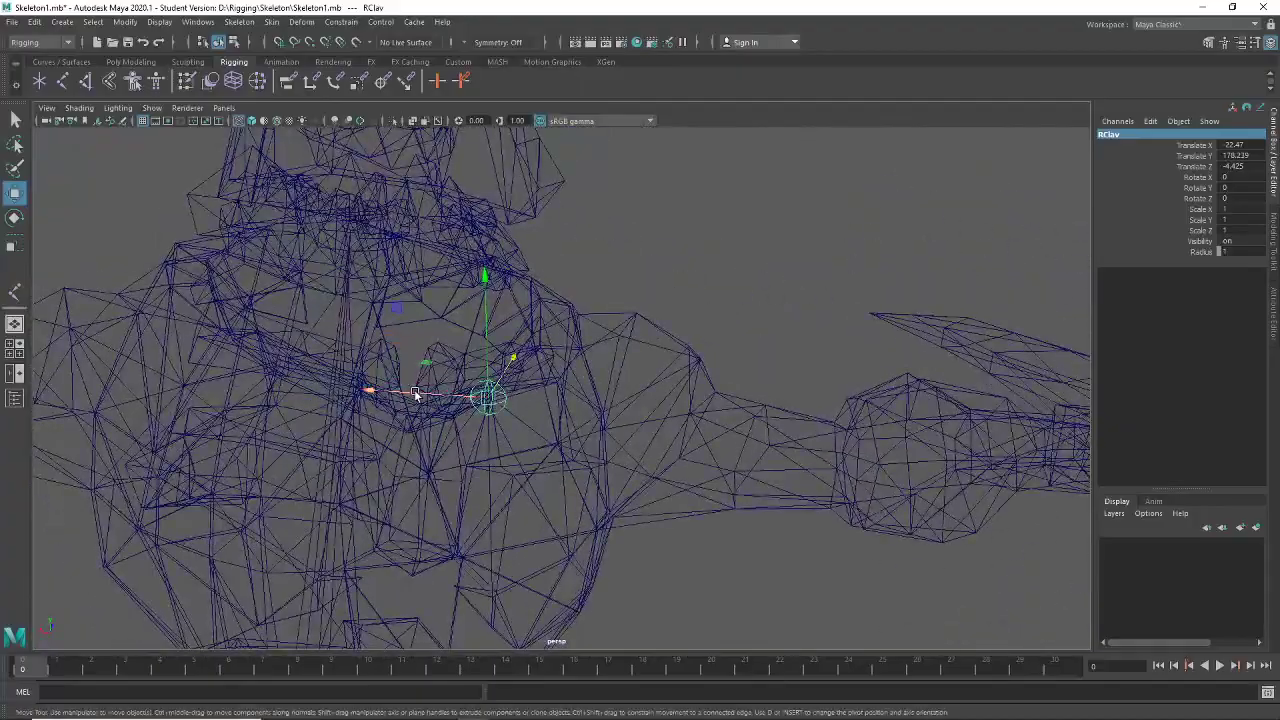
pyautogui.moveTo(415, 393); pyautogui.dragTo(596, 608)
pyautogui.keyDown('alt'); pyautogui.moveTo(529, 465); pyautogui.dragTo(557, 430); pyautogui.keyUp('alt')
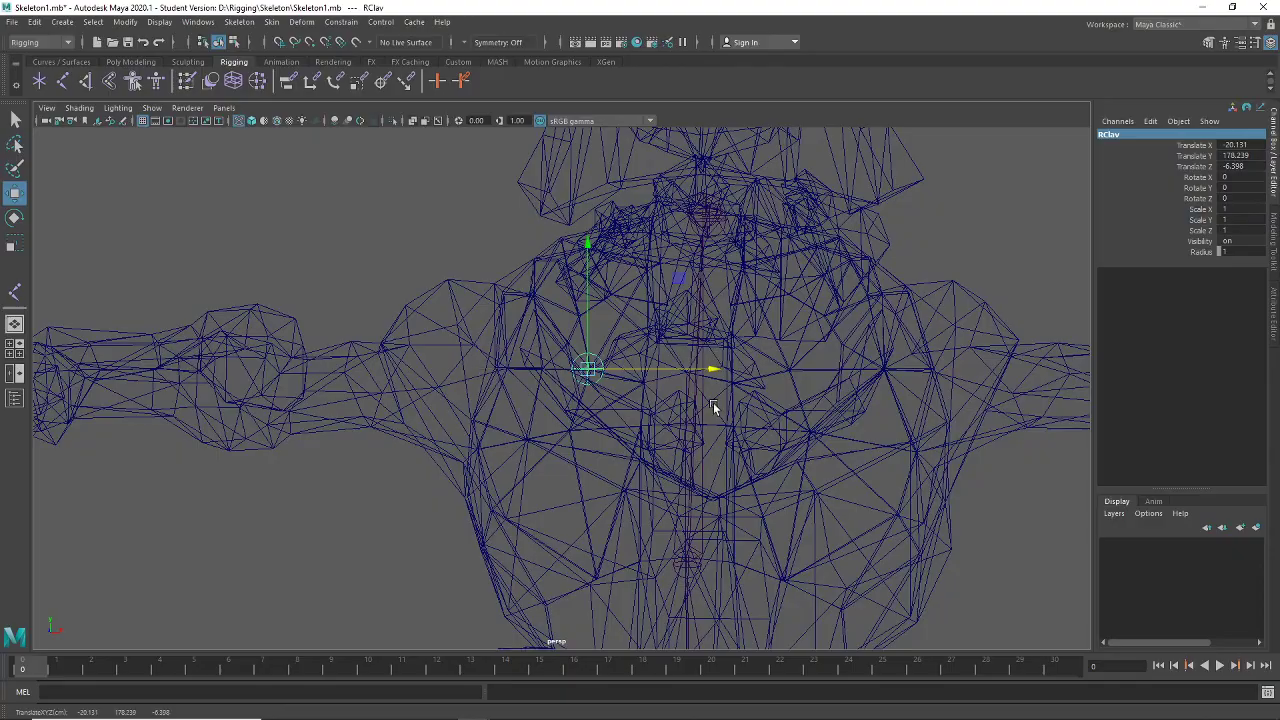
# Recheck the reference in Paint, duplicate RClav, and move the copy outward to the right shoulder at about X -43.1
pyautogui.keyDown('alt'); pyautogui.moveTo(685, 467); pyautogui.dragTo(545, 590); pyautogui.keyUp('alt')
pyautogui.click(507, 707)
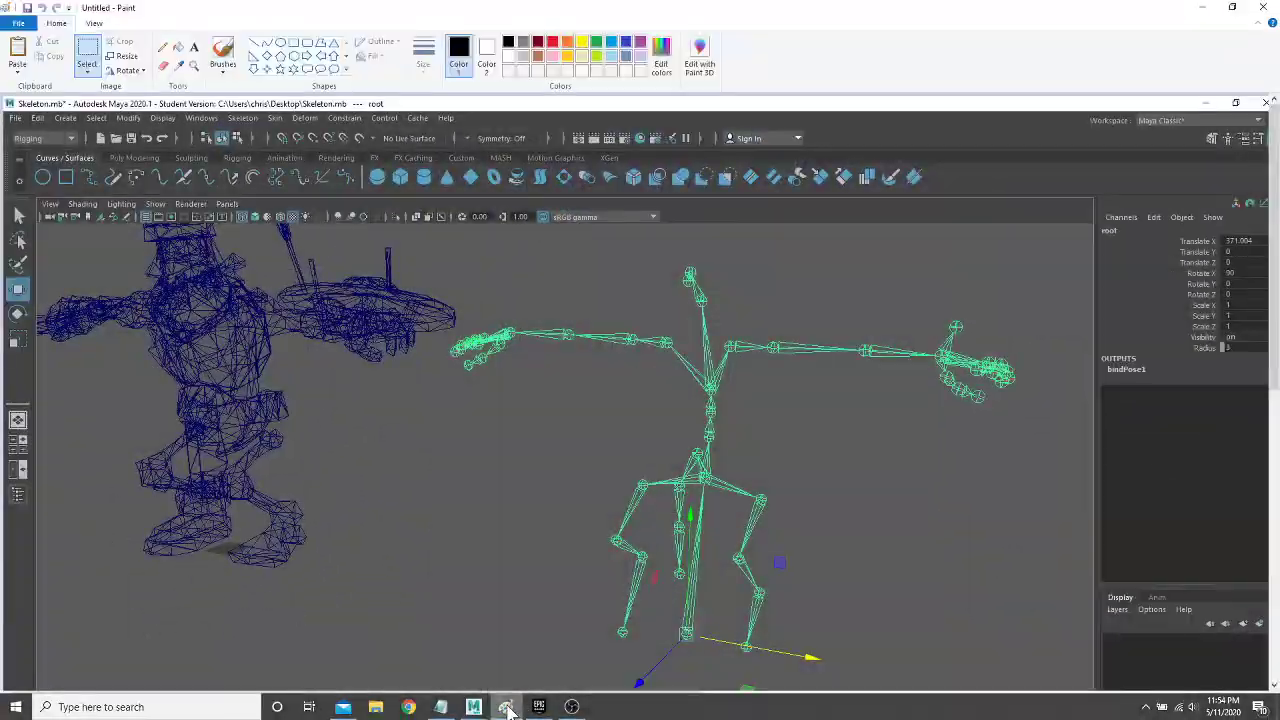
pyautogui.click(507, 707)
pyautogui.moveTo(630, 505)
pyautogui.keyDown('alt'); pyautogui.mouseDown()
pyautogui.moveTo(600, 455)
pyautogui.moveTo(624, 457)
pyautogui.mouseUp(); pyautogui.keyUp('alt')
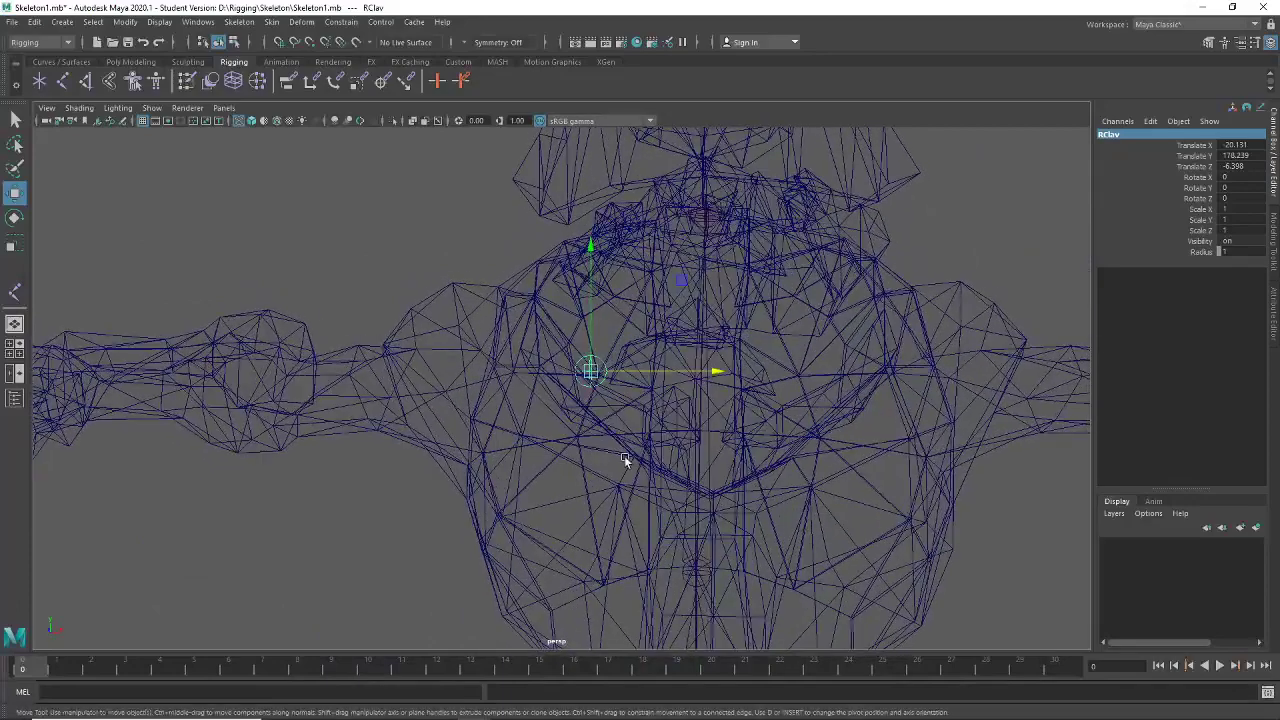
pyautogui.press('Return')
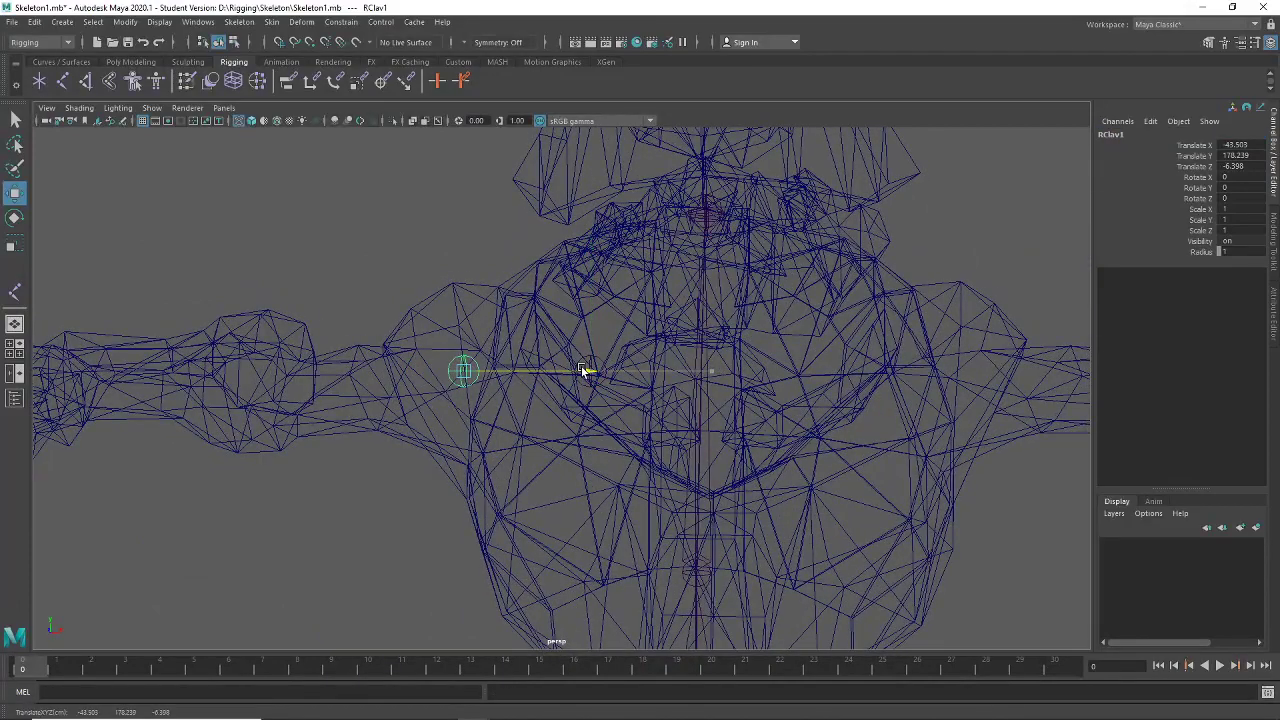
pyautogui.moveTo(584, 371); pyautogui.dragTo(750, 372)
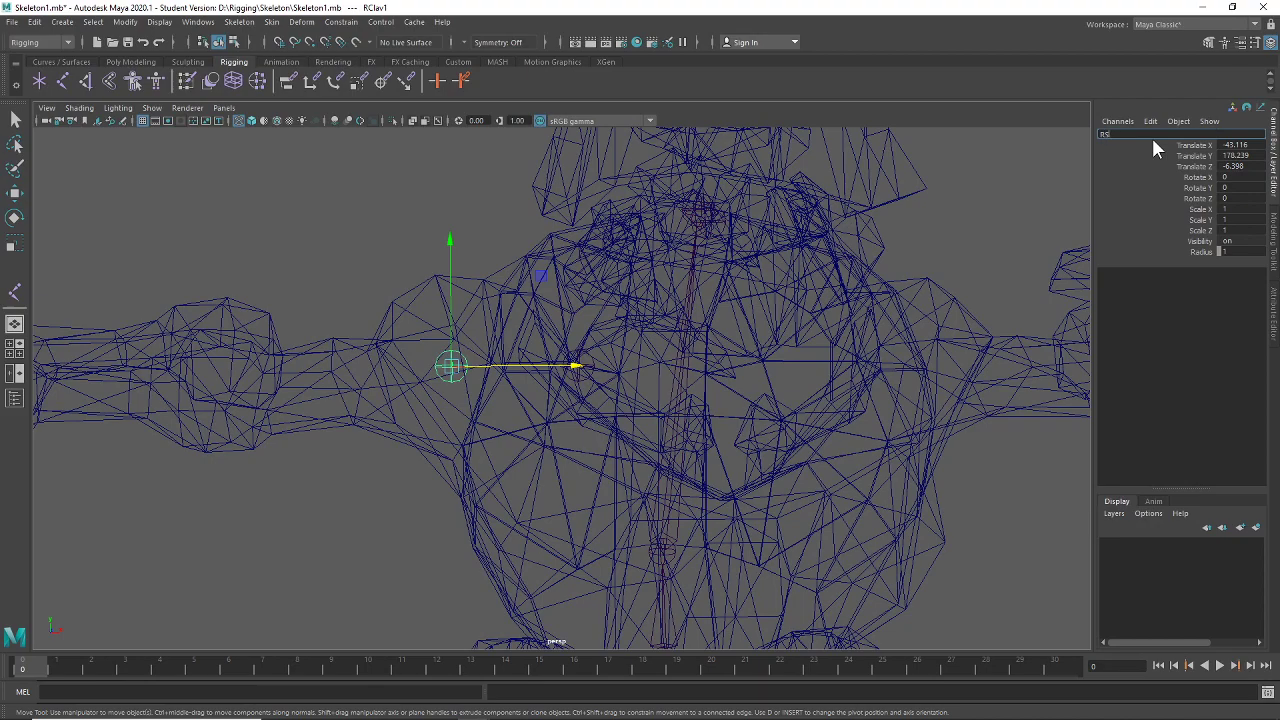
# Rename the duplicated joint at the right shoulder as RShoulder
pyautogui.click(1153, 136)
pyautogui.write('RShoulder')
pyautogui.press('Return')
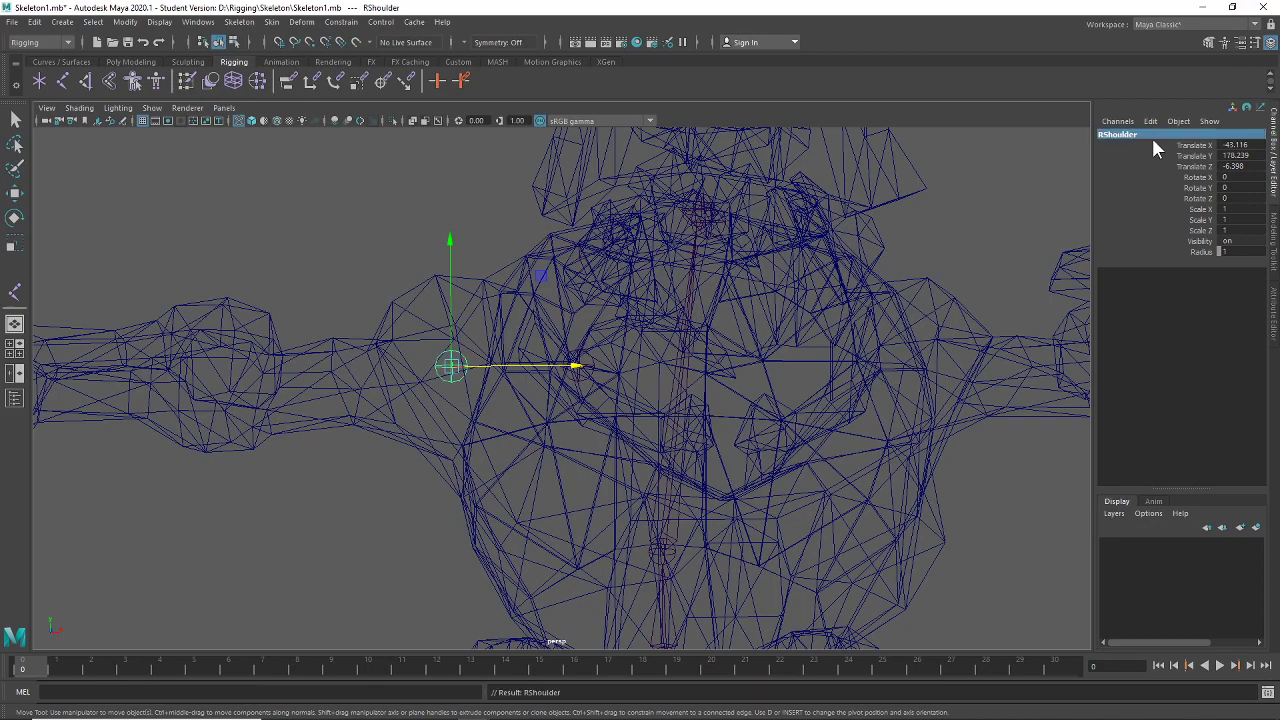
# Duplicate RShoulder, move the copy into the right elbow at about X -86.2, Z -21.2, and name it RElbow
pyautogui.keyDown('alt'); pyautogui.moveTo(540, 455); pyautogui.dragTo(688, 415, button='middle'); pyautogui.keyUp('alt')
pyautogui.keyDown('alt'); pyautogui.moveTo(688, 418); pyautogui.dragTo(764, 530); pyautogui.keyUp('alt')
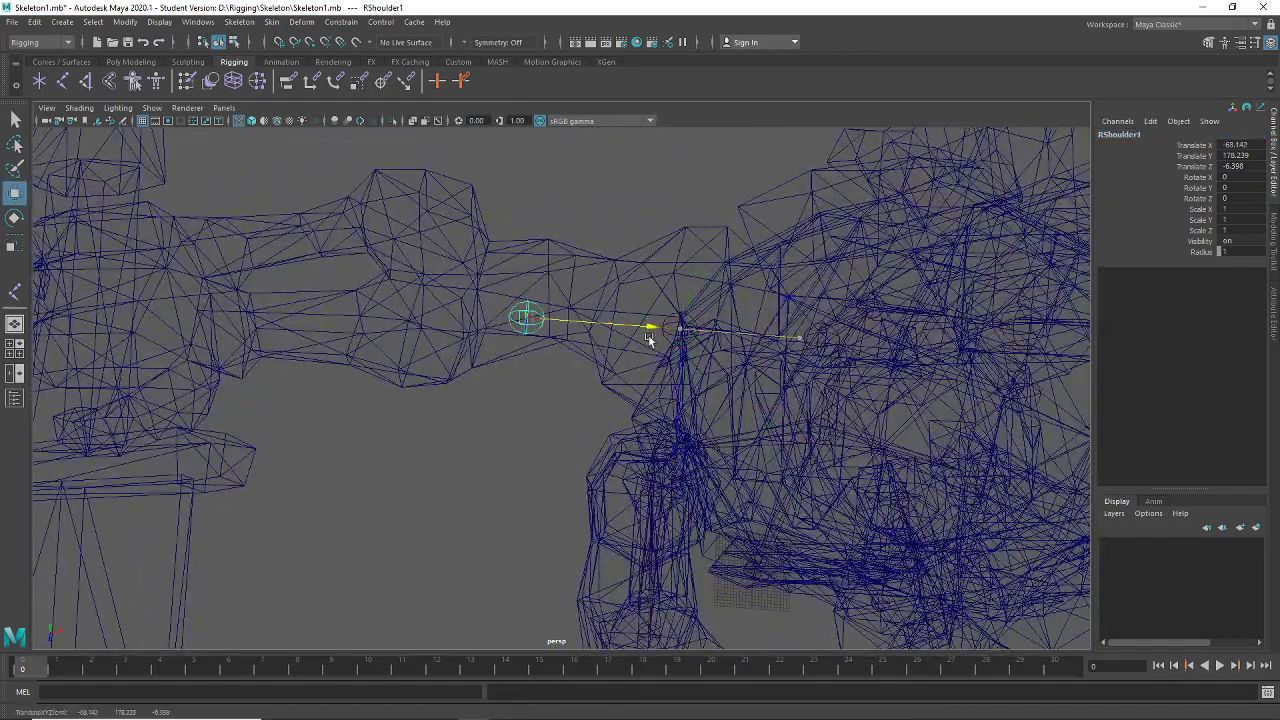
pyautogui.keyDown('alt'); pyautogui.moveTo(563, 337); pyautogui.dragTo(521, 470); pyautogui.keyUp('alt')
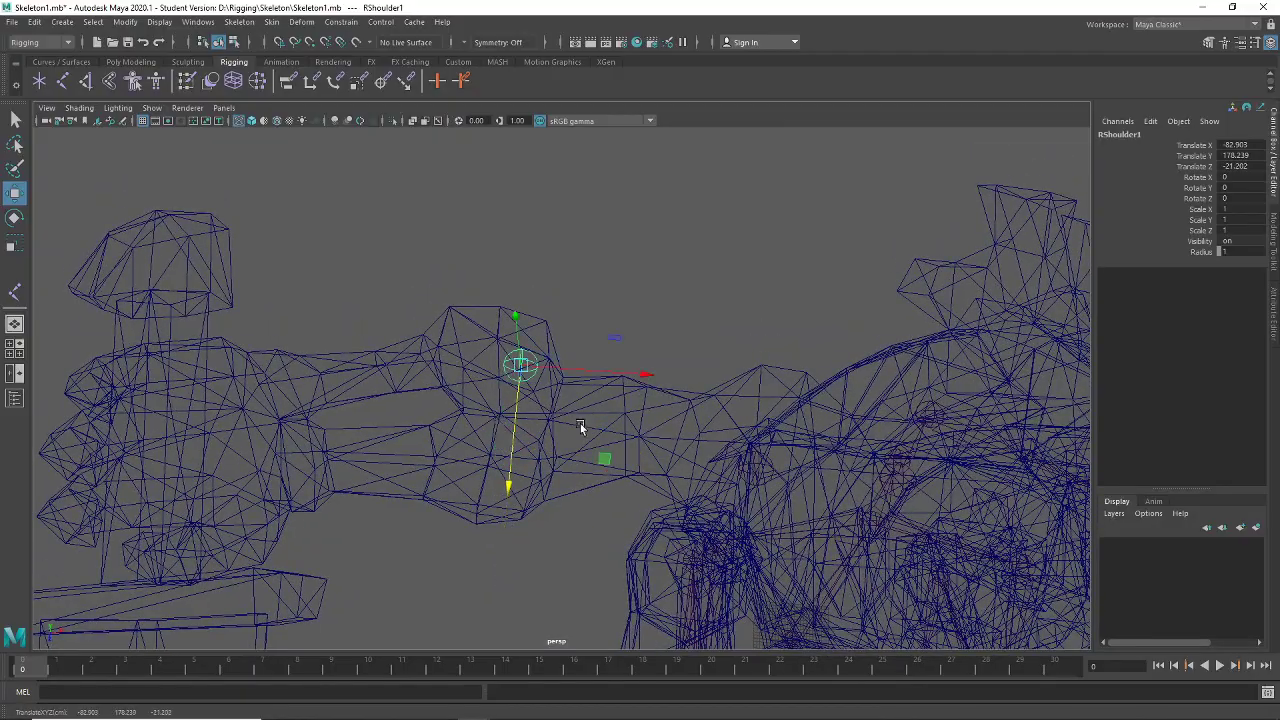
pyautogui.keyDown('alt'); pyautogui.moveTo(580, 427); pyautogui.dragTo(690, 448); pyautogui.keyUp('alt')
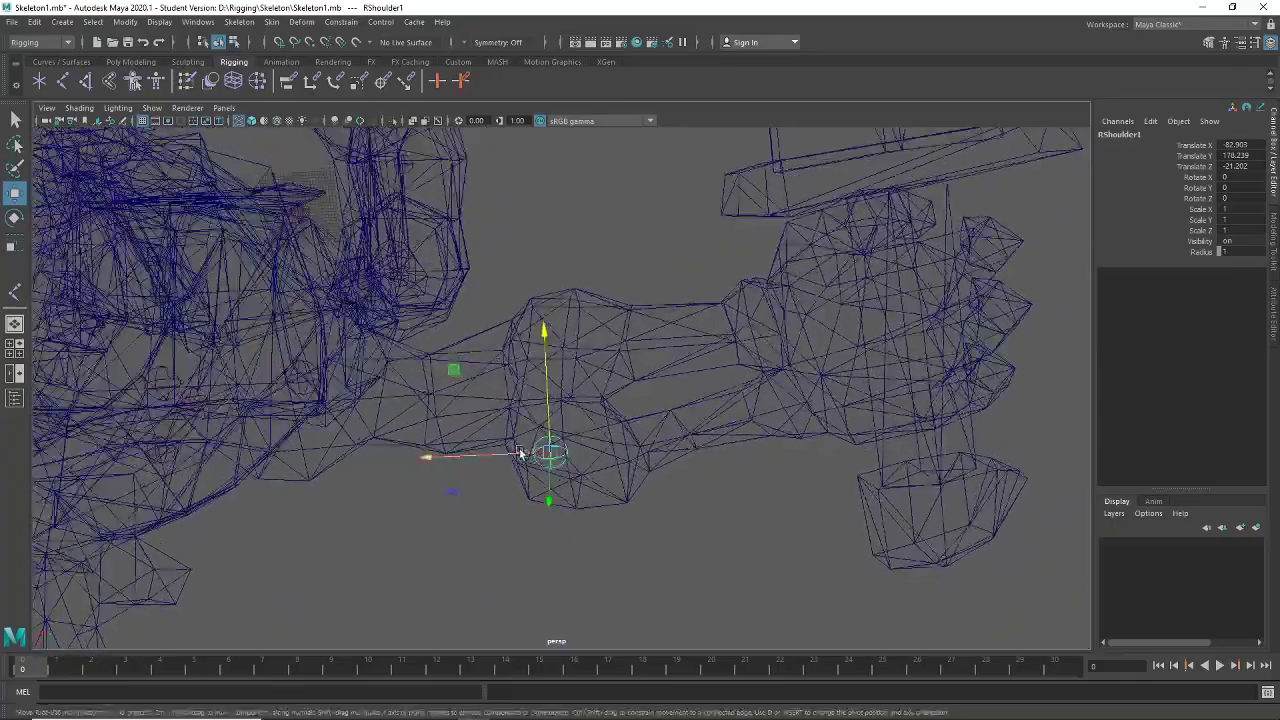
pyautogui.keyDown('alt'); pyautogui.moveTo(521, 462); pyautogui.dragTo(737, 391); pyautogui.keyUp('alt')
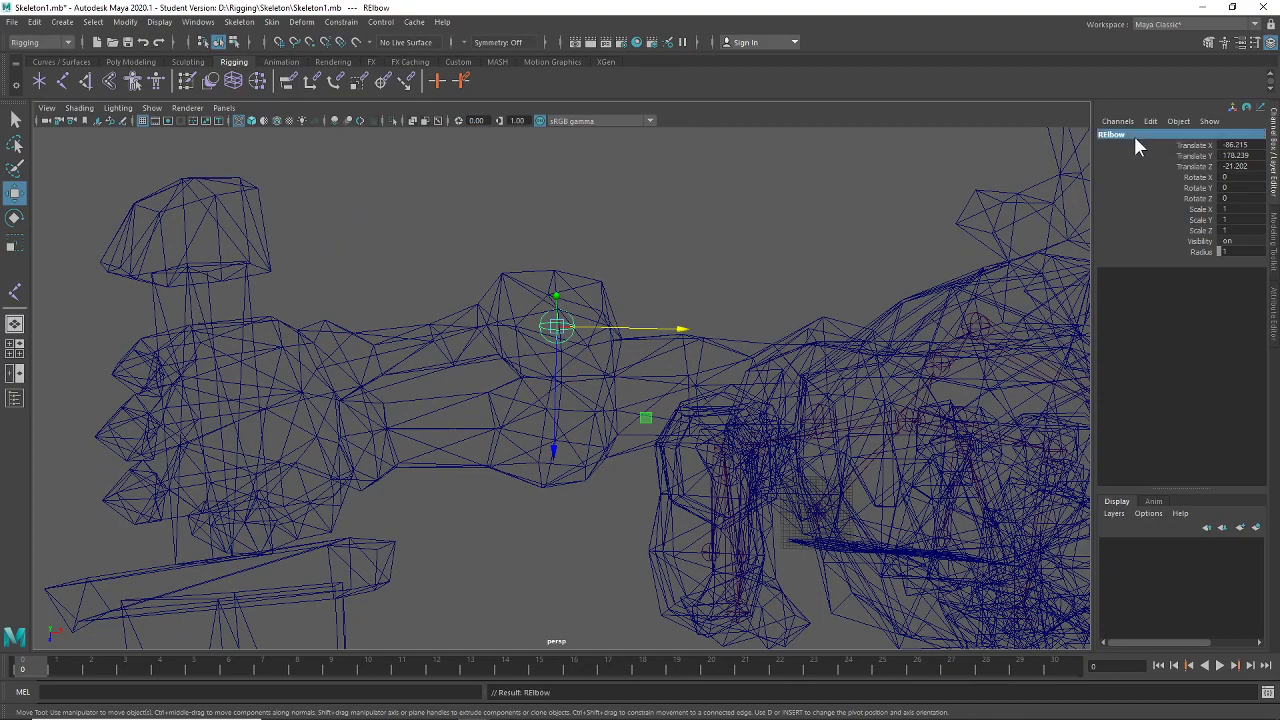
# Duplicate RElbow and move the copy into the right wrist at about X -120.8, Z -7.6
pyautogui.keyDown('alt'); pyautogui.moveTo(550, 560); pyautogui.dragTo(591, 560, button='middle'); pyautogui.keyUp('alt')
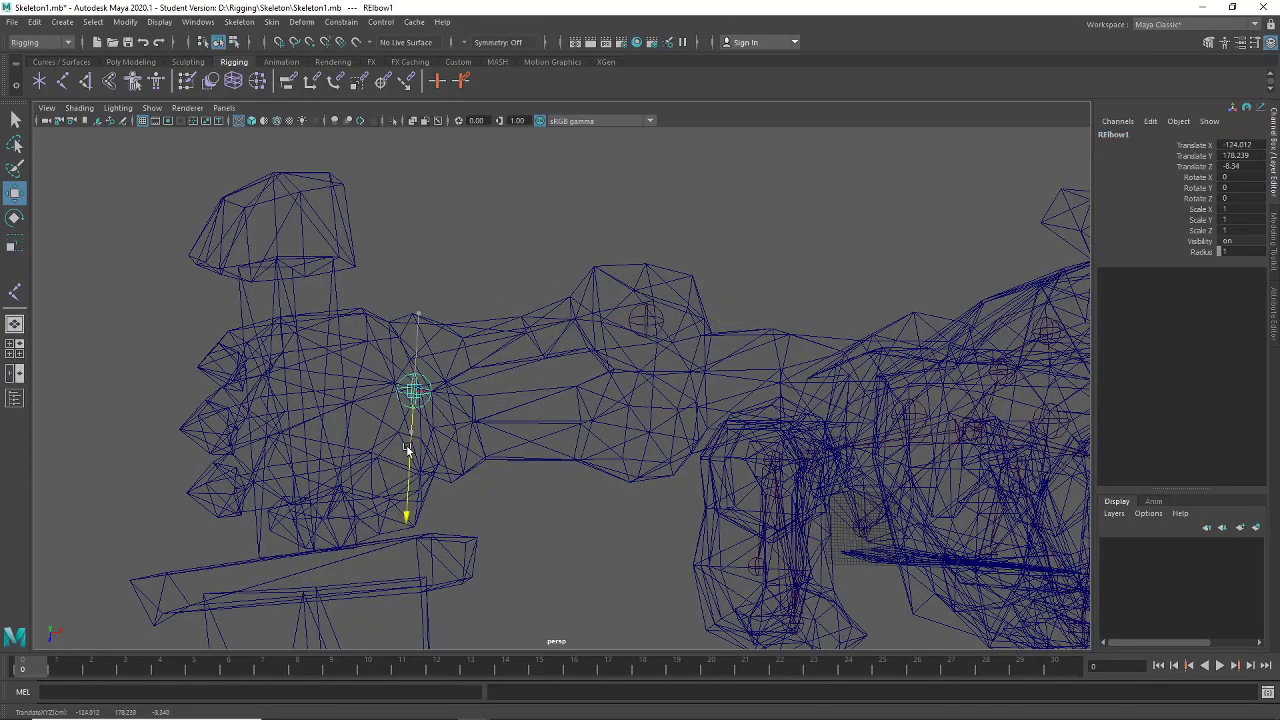
pyautogui.keyDown('alt'); pyautogui.moveTo(407, 450); pyautogui.dragTo(628, 466); pyautogui.keyUp('alt')
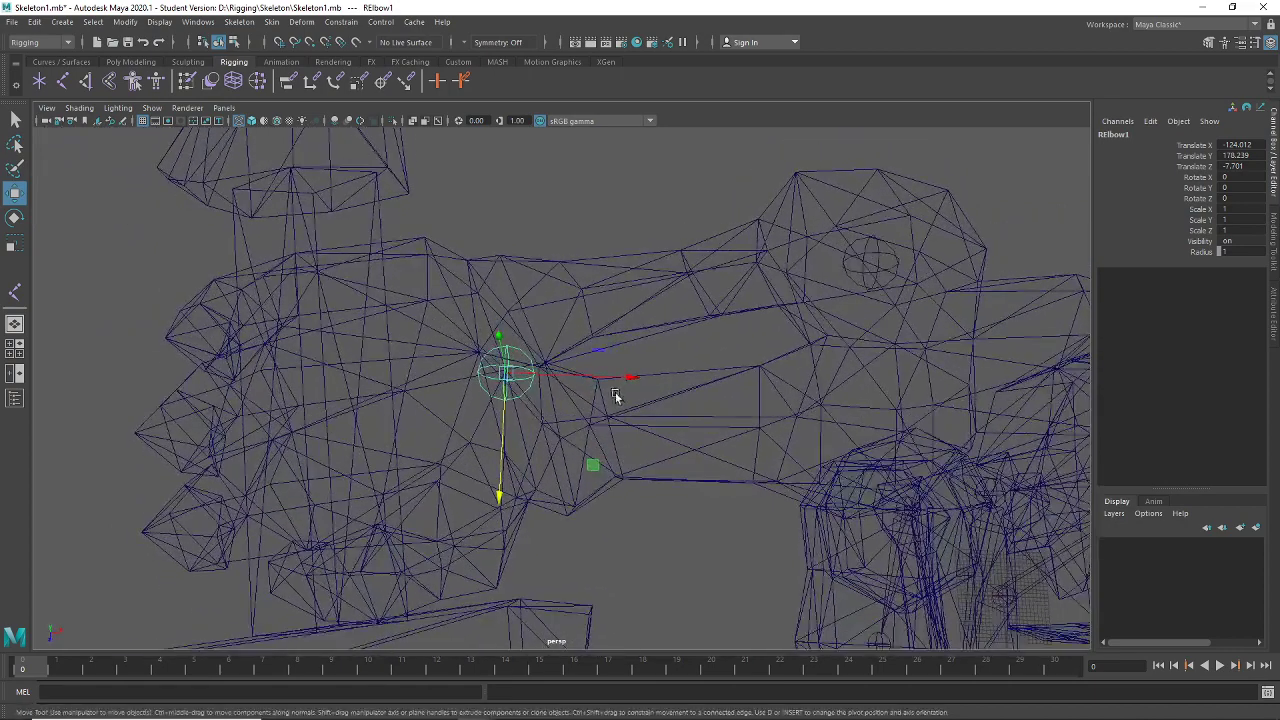
pyautogui.moveTo(600, 378); pyautogui.dragTo(665, 390)
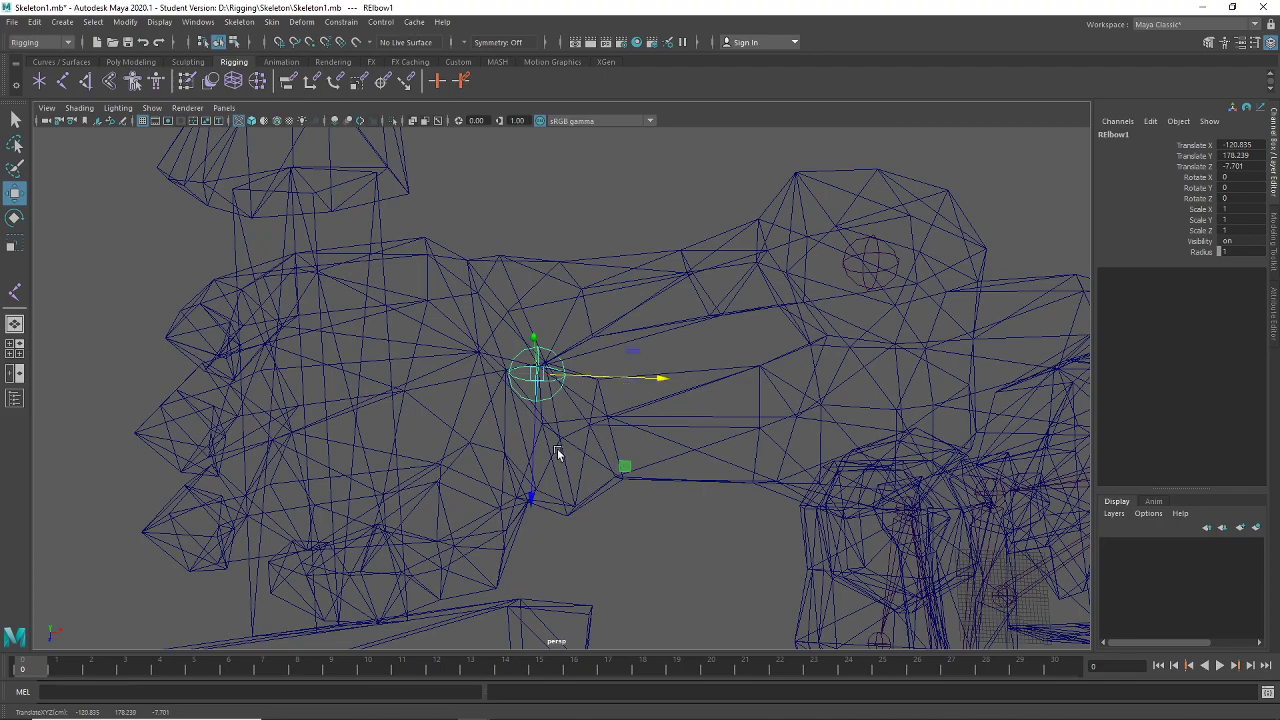
pyautogui.keyDown('alt'); pyautogui.moveTo(683, 469); pyautogui.dragTo(588, 487); pyautogui.keyUp('alt')
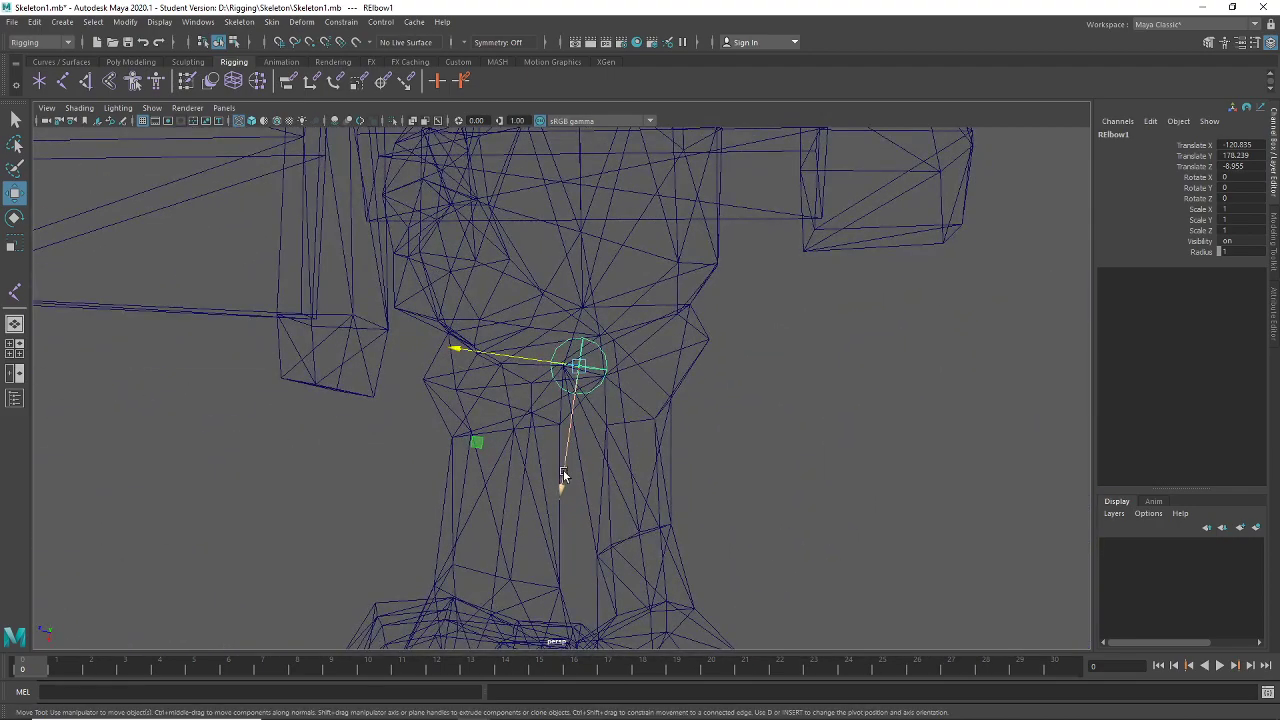
pyautogui.moveTo(556, 437); pyautogui.dragTo(550, 449)
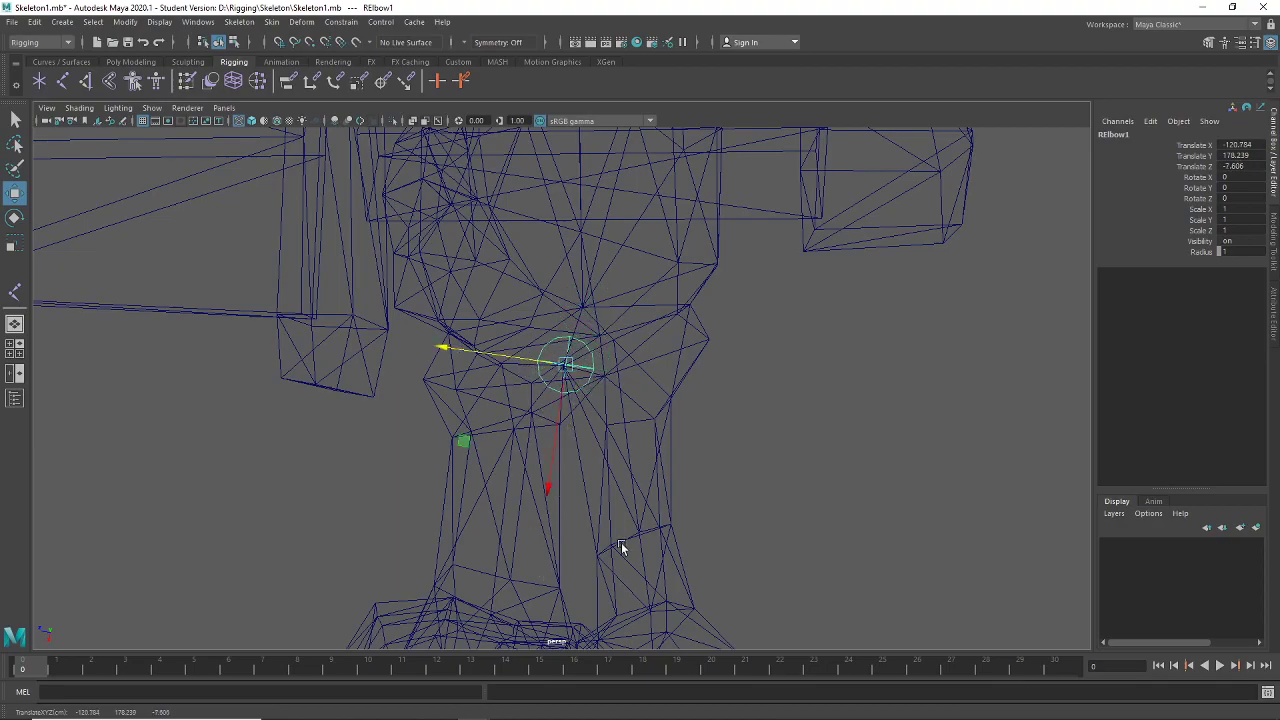
pyautogui.keyDown('alt'); pyautogui.moveTo(623, 543); pyautogui.dragTo(738, 322); pyautogui.keyUp('alt')
# Examine the placement of the right arm's joints within the warrior mesh from several angles
pyautogui.click(738, 322)
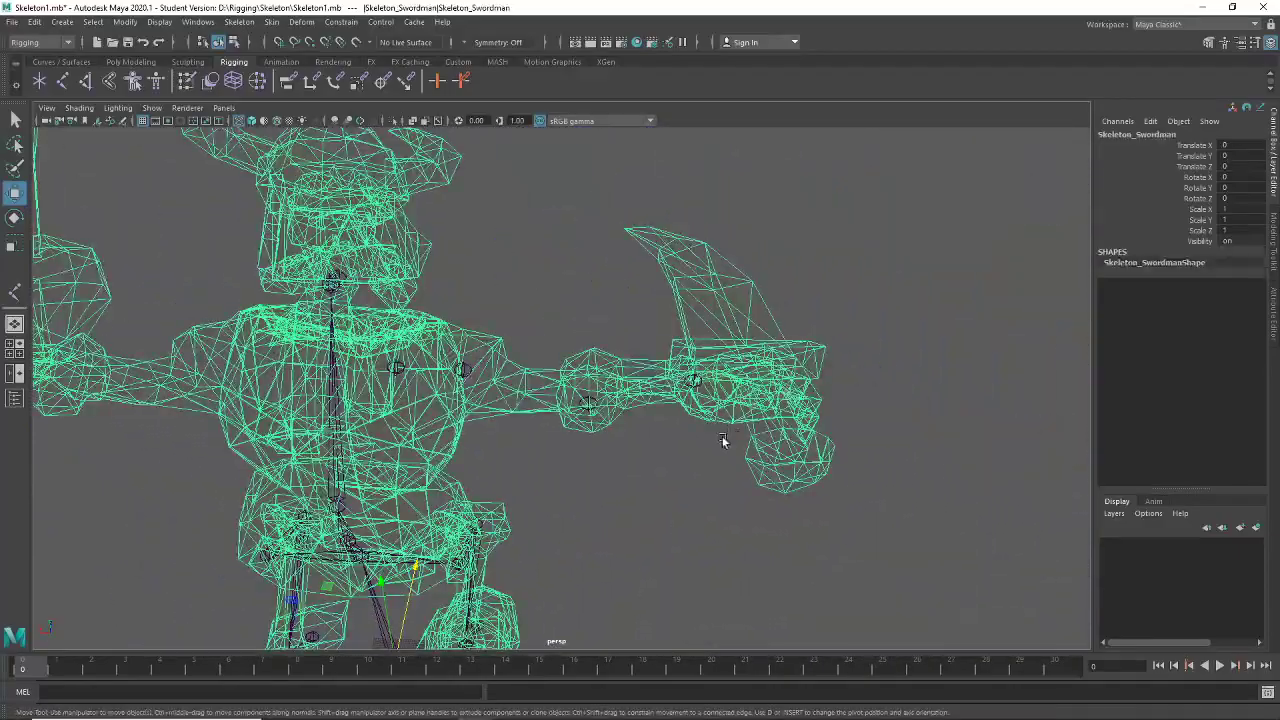
pyautogui.keyDown('alt'); pyautogui.moveTo(723, 437); pyautogui.dragTo(545, 512); pyautogui.keyUp('alt')
pyautogui.keyDown('alt'); pyautogui.moveTo(497, 398); pyautogui.dragTo(400, 423); pyautogui.keyUp('alt')
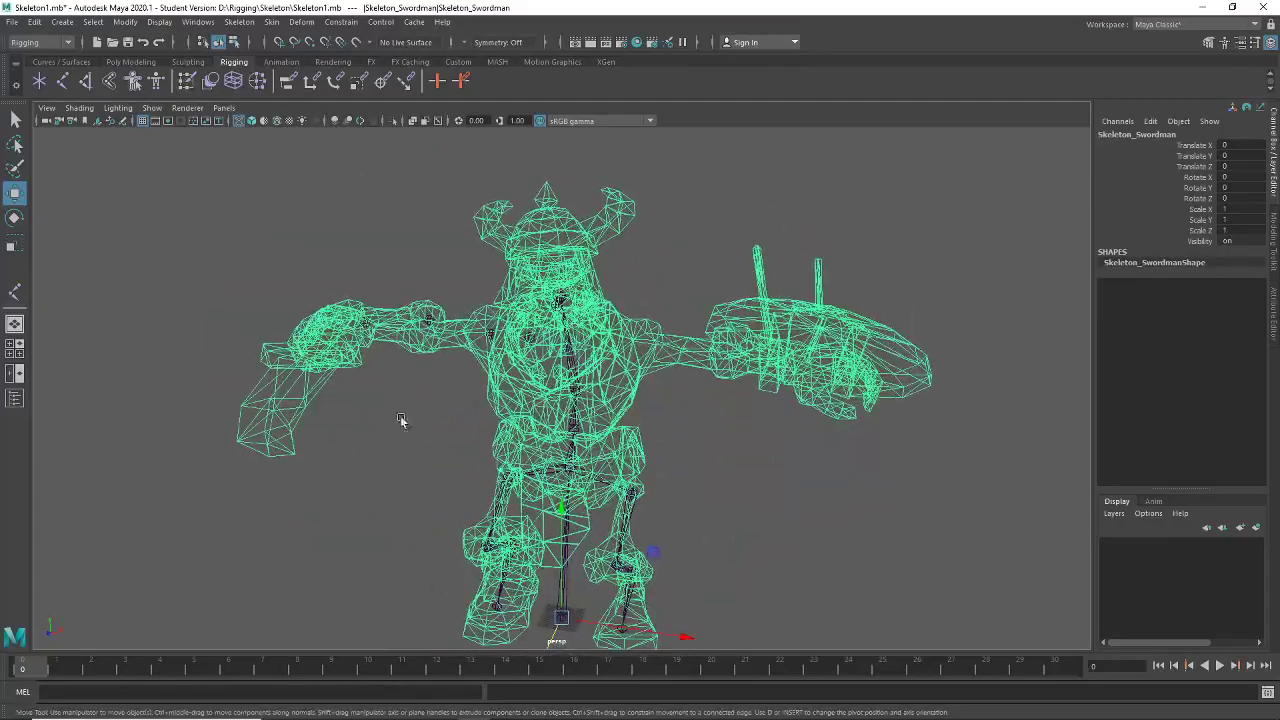
pyautogui.scroll(5, 400, 423)
pyautogui.moveTo(320, 250); pyautogui.dragTo(351, 406)
pyautogui.keyDown('alt'); pyautogui.moveTo(351, 406); pyautogui.dragTo(530, 416, button='middle'); pyautogui.keyUp('alt')
pyautogui.scroll(4, 408, 435)
pyautogui.click(530, 416)
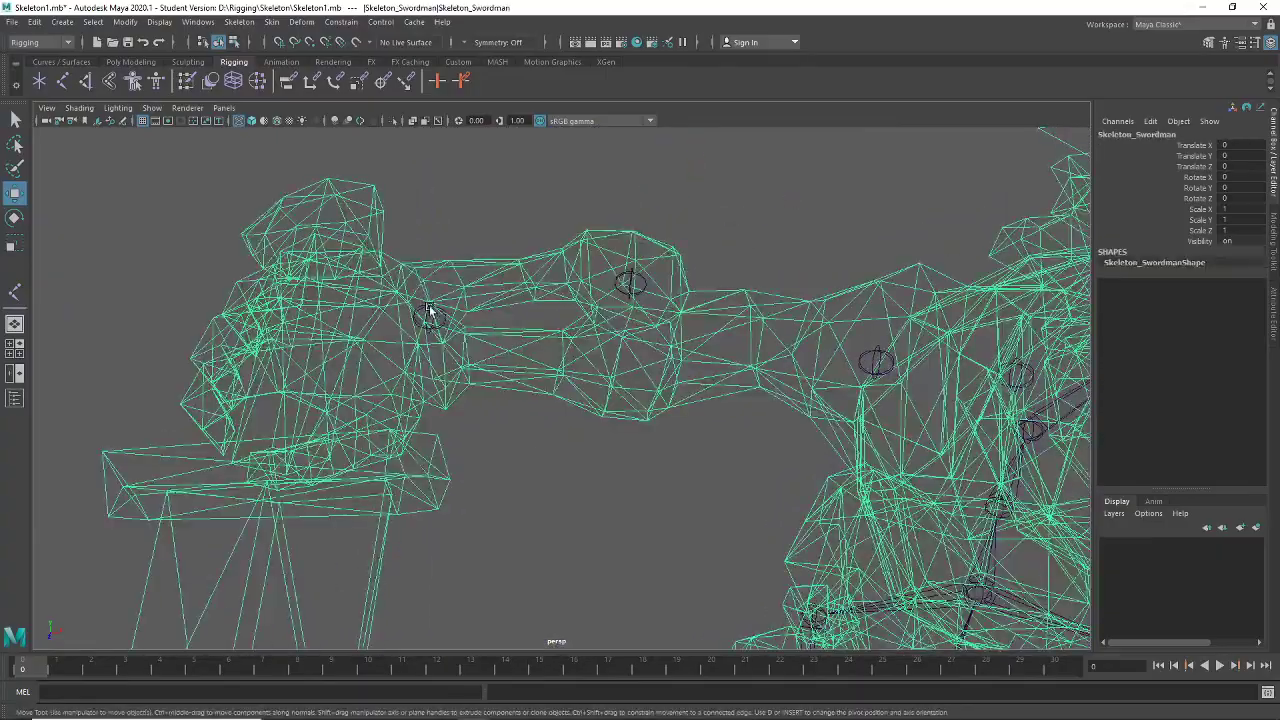
# Duplicate the wrist joint, place the copy at the thumb base at about X -129.1, Y 164.5, Z 6.1, and name it RThumb
pyautogui.click(500, 420)
pyautogui.keyDown('alt'); pyautogui.moveTo(441, 405); pyautogui.dragTo(548, 383); pyautogui.keyUp('alt')
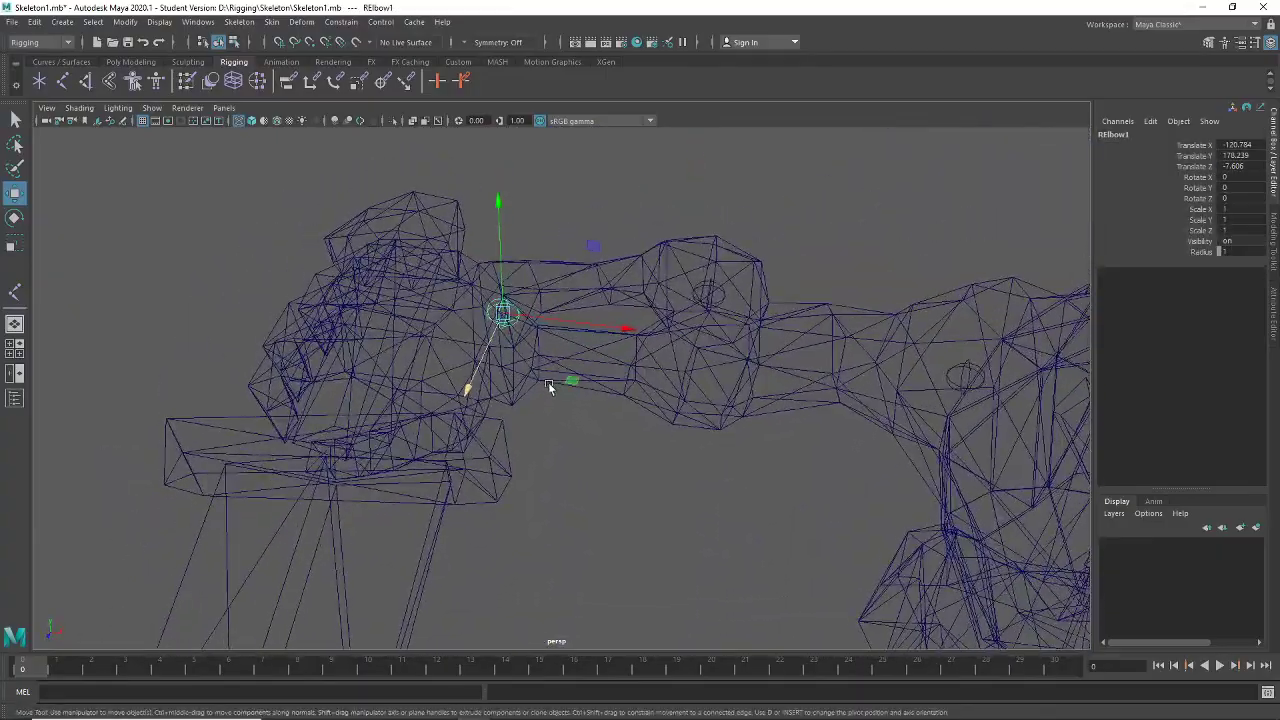
pyautogui.keyDown('alt'); pyautogui.moveTo(548, 383); pyautogui.dragTo(626, 402, button='middle'); pyautogui.keyUp('alt')
pyautogui.scroll(3, 609, 410)
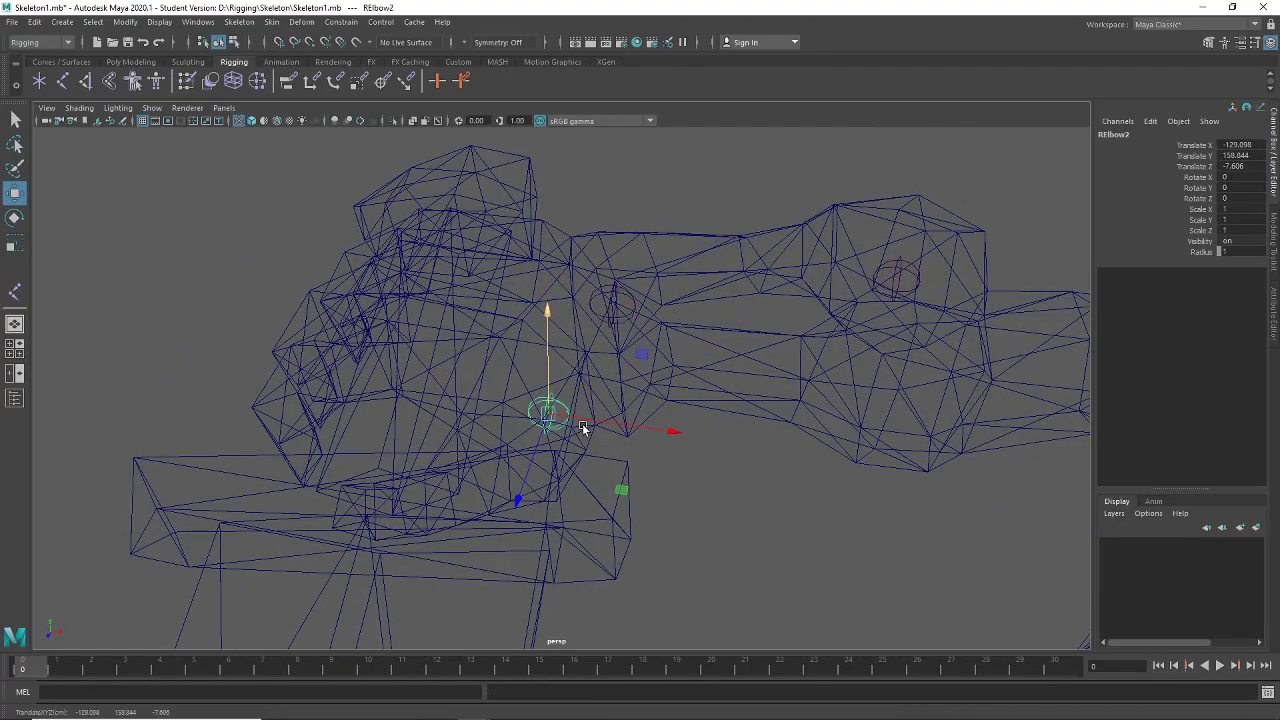
pyautogui.keyDown('alt'); pyautogui.moveTo(583, 427); pyautogui.dragTo(497, 397); pyautogui.keyUp('alt')
pyautogui.press('f')
pyautogui.scroll(-5, 503, 447)
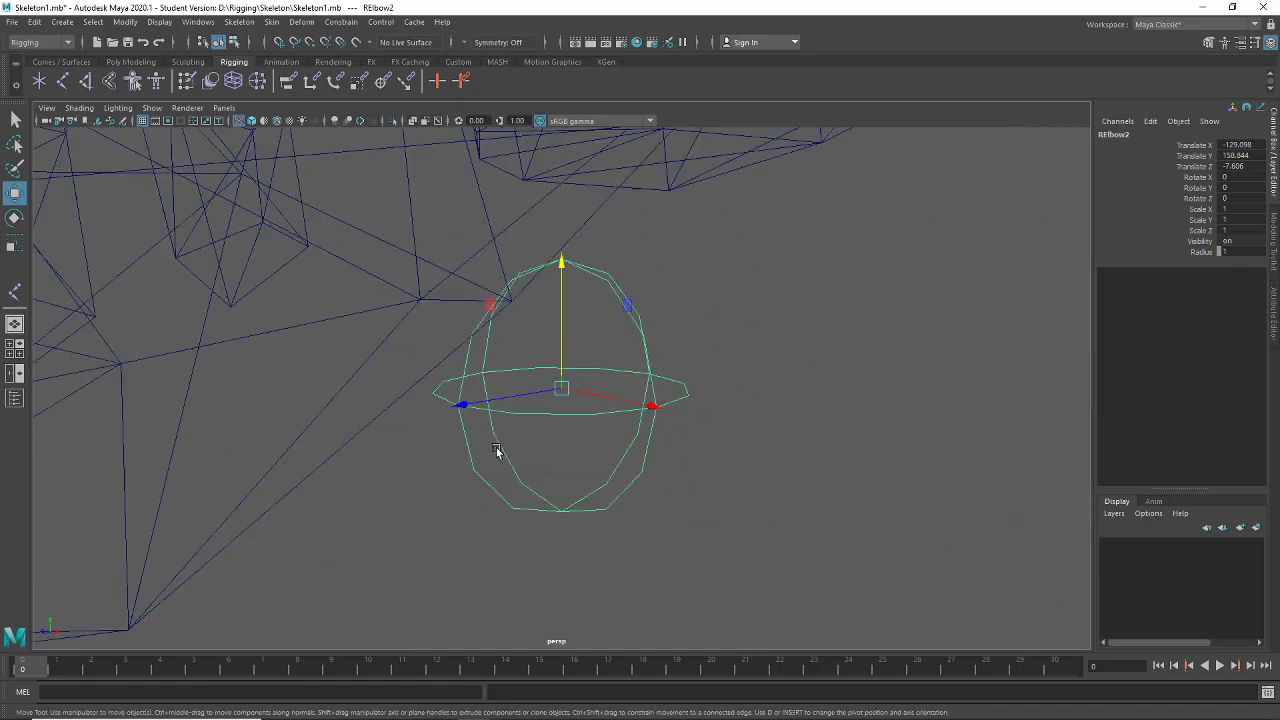
pyautogui.keyDown('alt'); pyautogui.moveTo(497, 446); pyautogui.dragTo(855, 430); pyautogui.keyUp('alt')
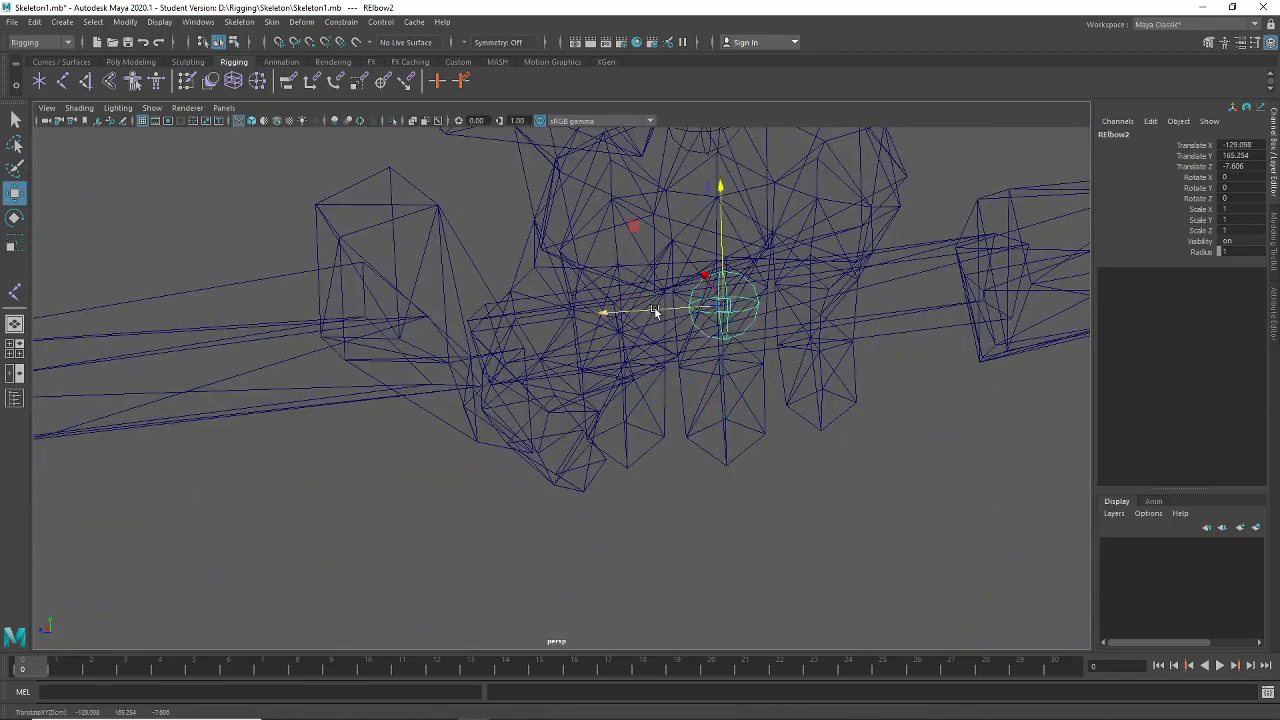
pyautogui.keyDown('alt'); pyautogui.moveTo(516, 348); pyautogui.dragTo(479, 580); pyautogui.keyUp('alt')
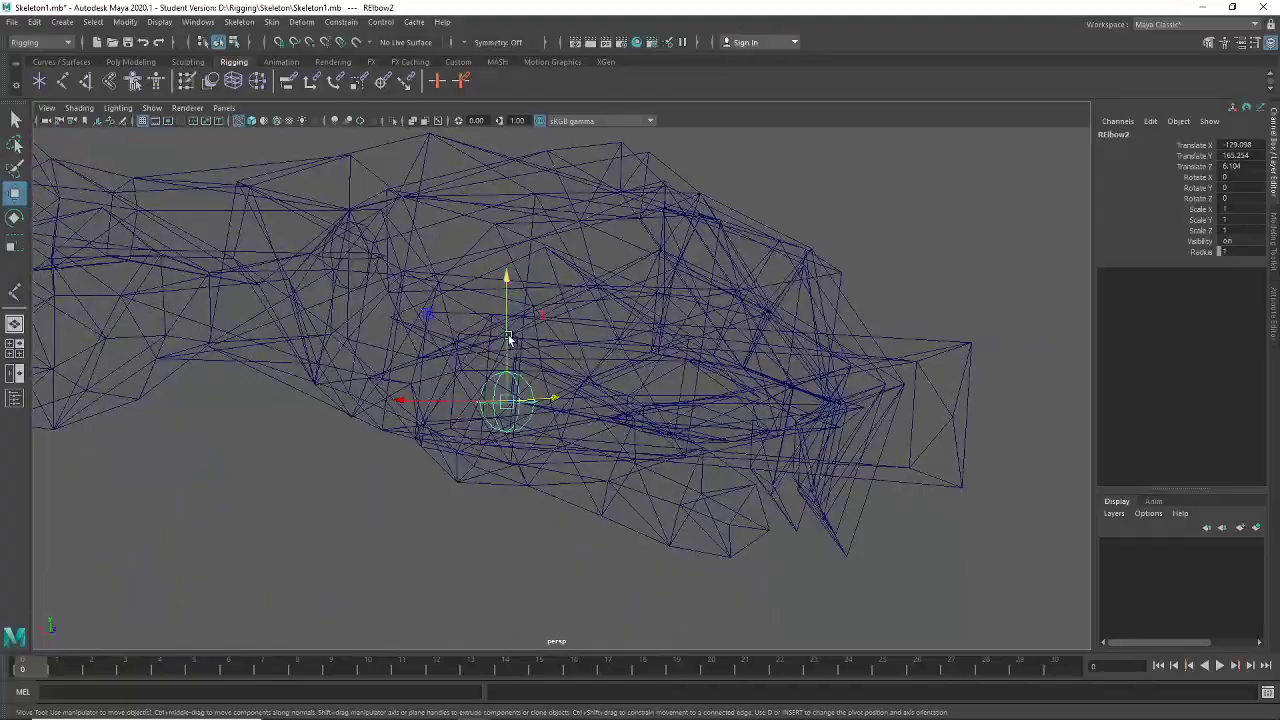
pyautogui.keyDown('alt'); pyautogui.moveTo(493, 430); pyautogui.dragTo(563, 344); pyautogui.keyUp('alt')
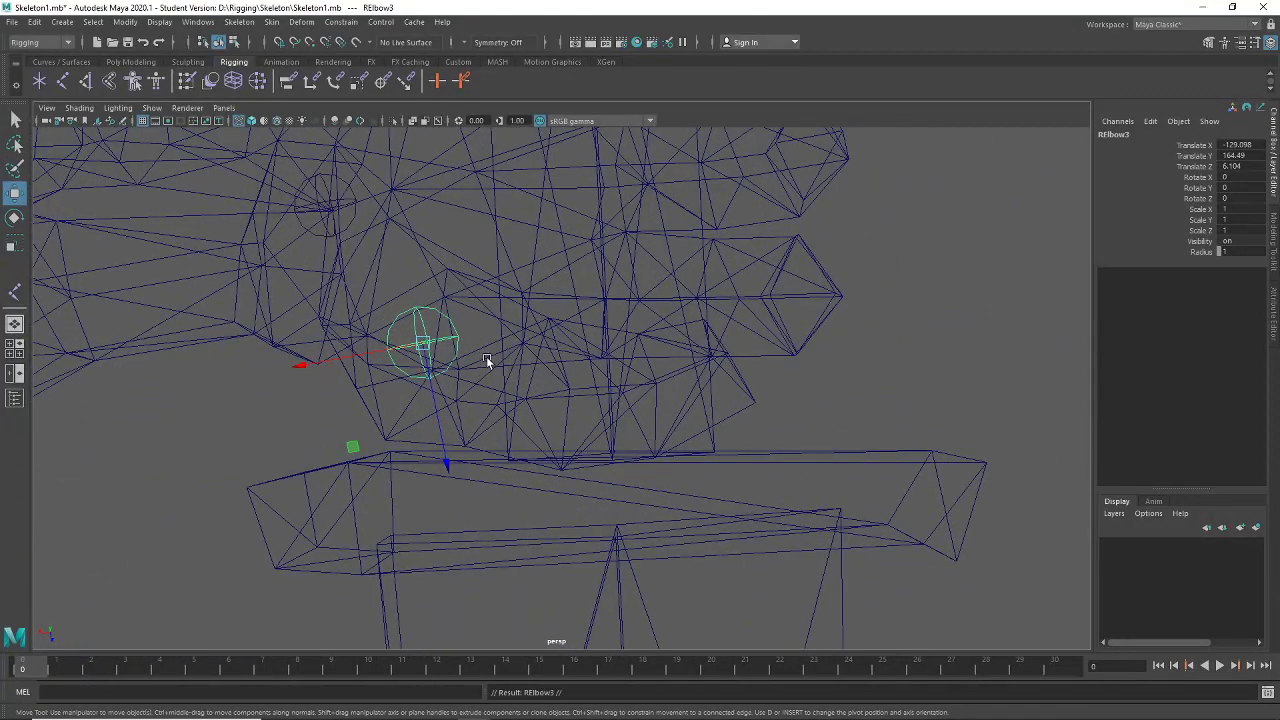
pyautogui.doubleClick(1148, 134)
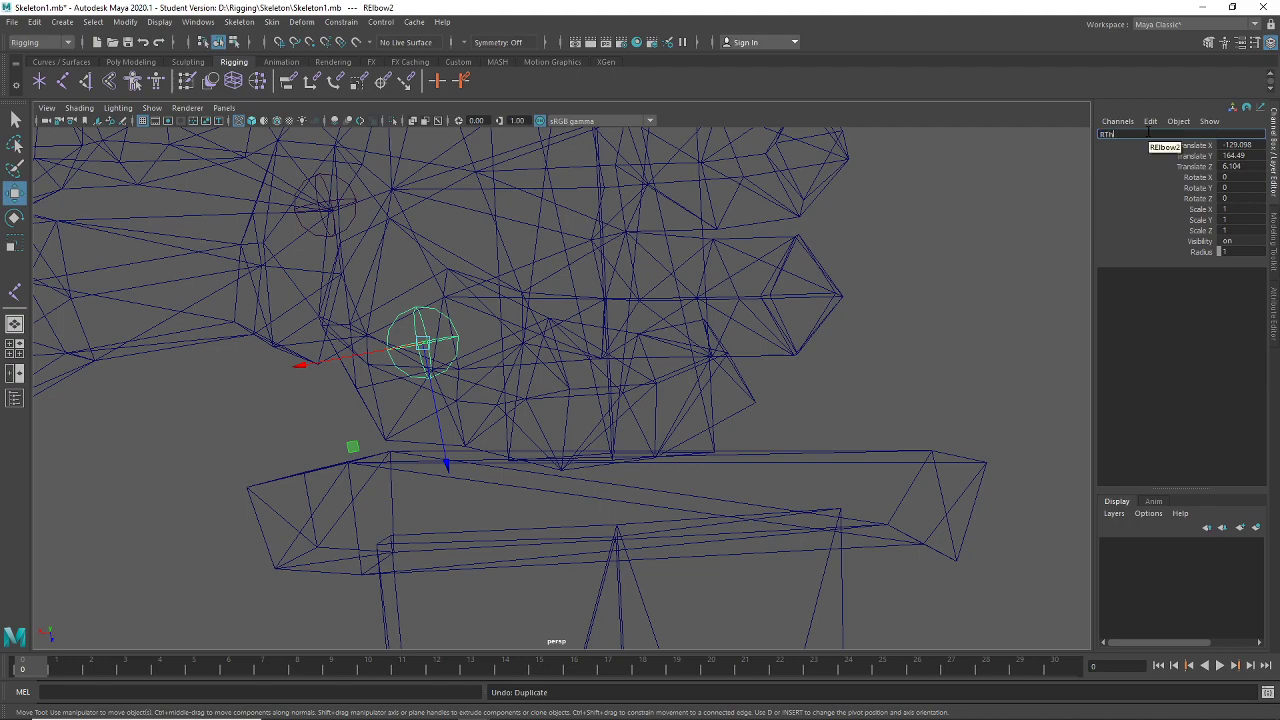
# Duplicate RThumb and move the copy to the thumb's next knuckle at about X -139.9, Y 156.2, Z 11.1
pyautogui.keyDown('alt'); pyautogui.moveTo(557, 470); pyautogui.dragTo(557, 413); pyautogui.keyUp('alt')
pyautogui.hotkey('ctrl', 'd')
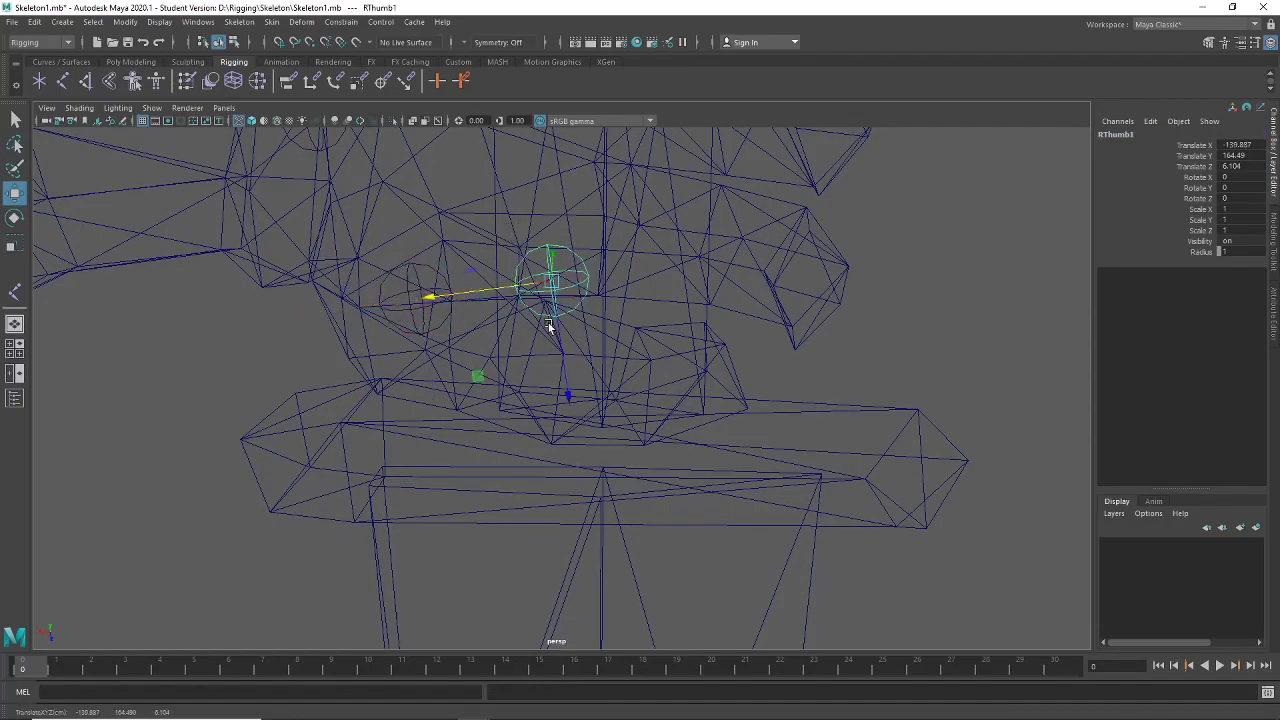
pyautogui.keyDown('alt'); pyautogui.moveTo(573, 429); pyautogui.dragTo(660, 374); pyautogui.keyUp('alt')
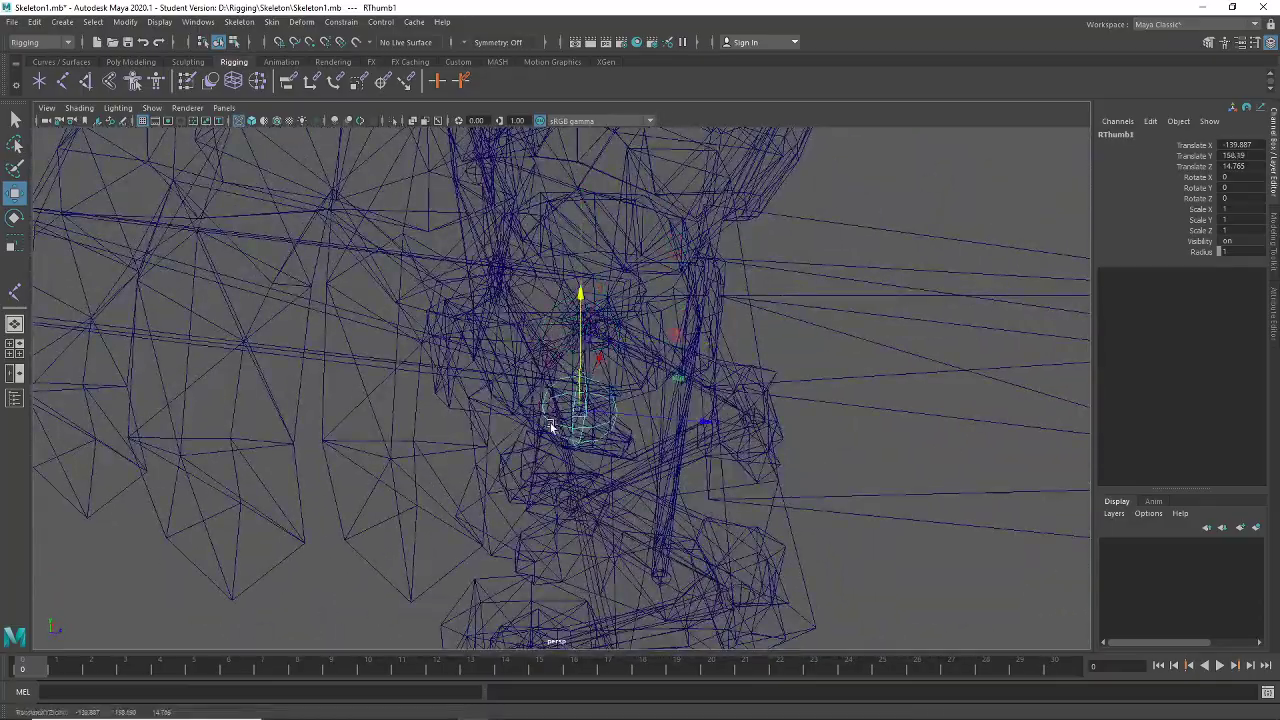
pyautogui.keyDown('alt'); pyautogui.moveTo(551, 426); pyautogui.dragTo(621, 352); pyautogui.keyUp('alt')
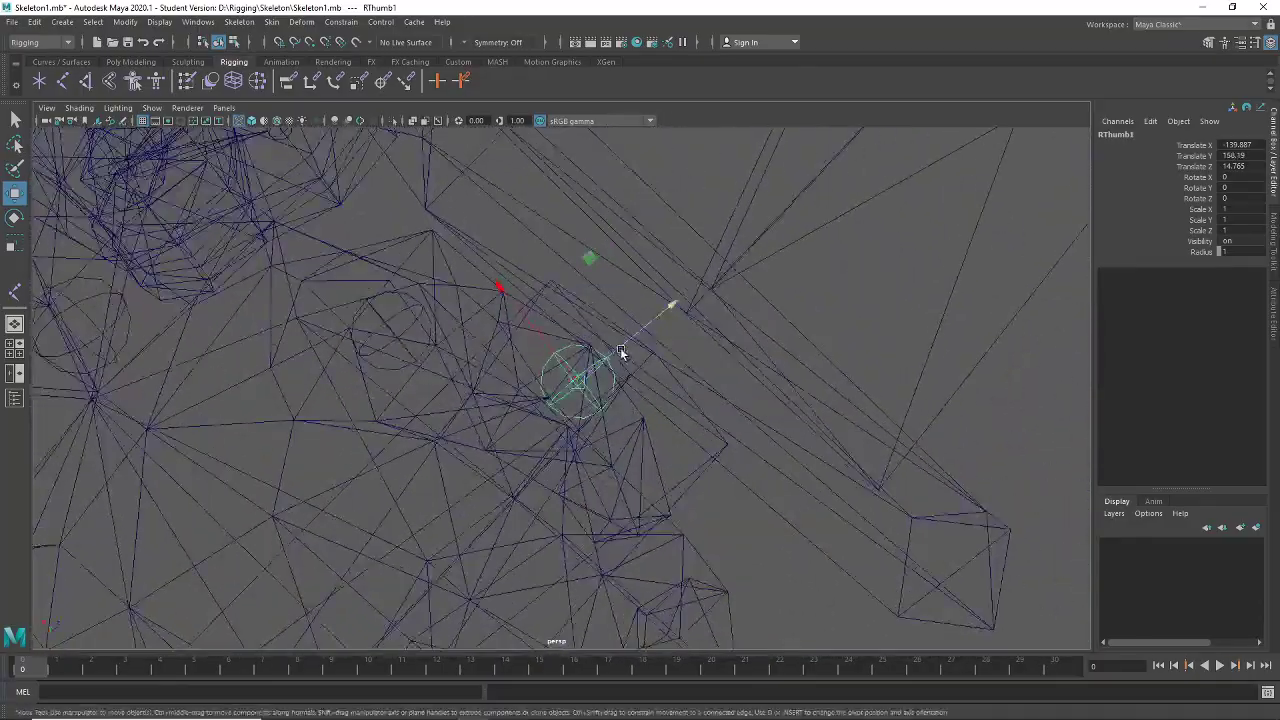
pyautogui.keyDown('alt'); pyautogui.moveTo(562, 488); pyautogui.dragTo(645, 497); pyautogui.keyUp('alt')
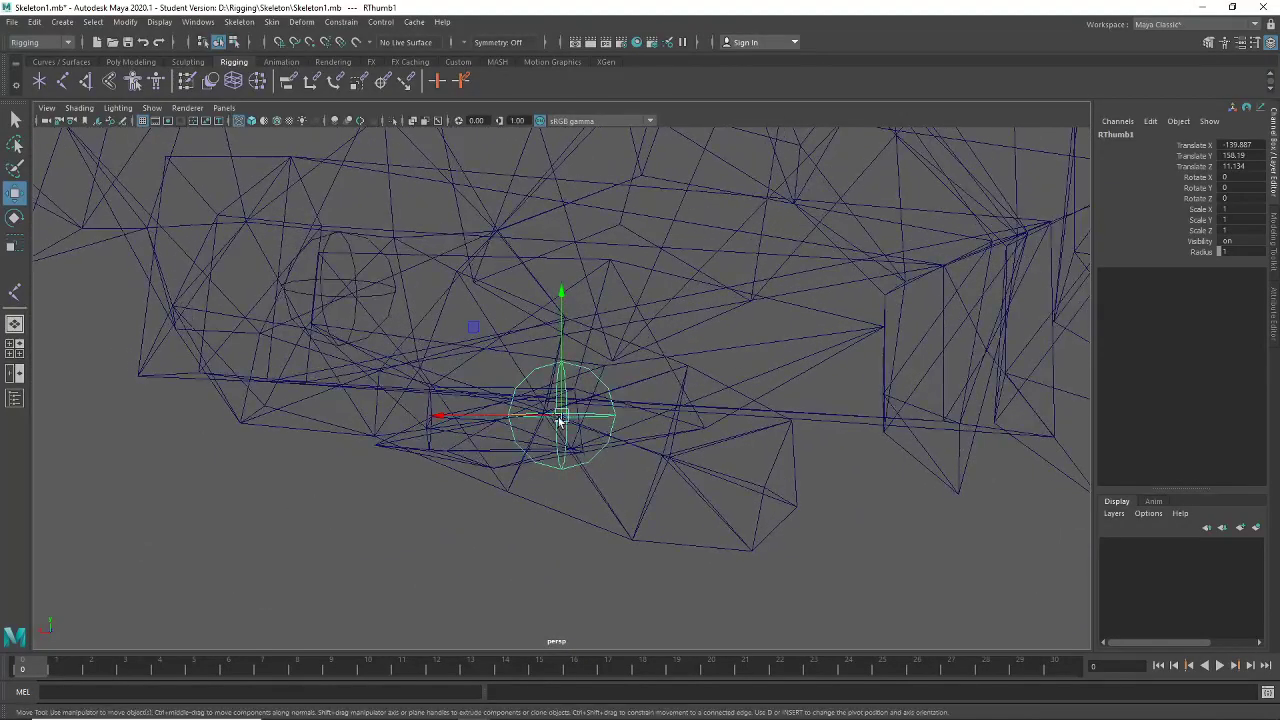
# Duplicate the second thumb joint and place the copy at the next knuckle at about X -145.3, Y 156.0, Z 11.8
pyautogui.keyDown('alt'); pyautogui.moveTo(550, 428); pyautogui.dragTo(660, 495); pyautogui.keyUp('alt')
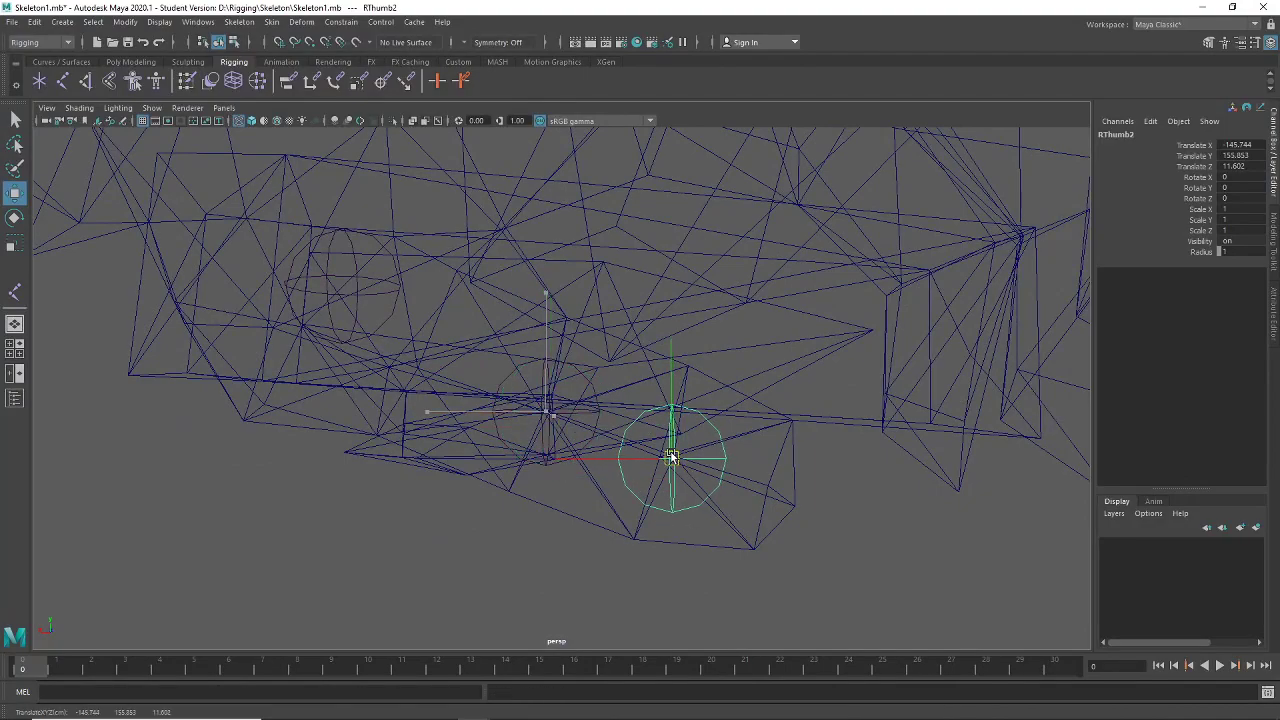
pyautogui.keyDown('alt'); pyautogui.moveTo(671, 457); pyautogui.dragTo(668, 554); pyautogui.keyUp('alt')
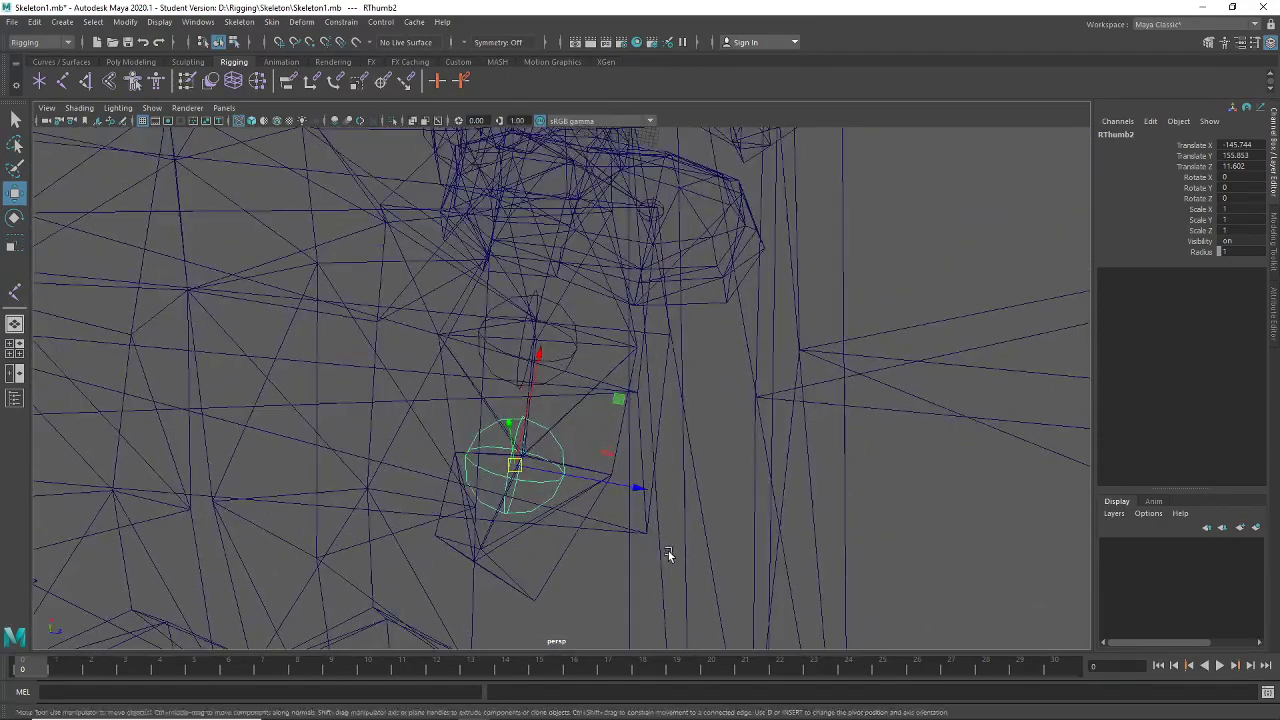
pyautogui.moveTo(514, 465); pyautogui.dragTo(521, 458)
# Recentre the second thumb joint inside the thumb mesh at about X -138.3, Y 158.5, Z 11.2
pyautogui.keyDown('alt'); pyautogui.moveTo(692, 424); pyautogui.dragTo(558, 308); pyautogui.keyUp('alt')
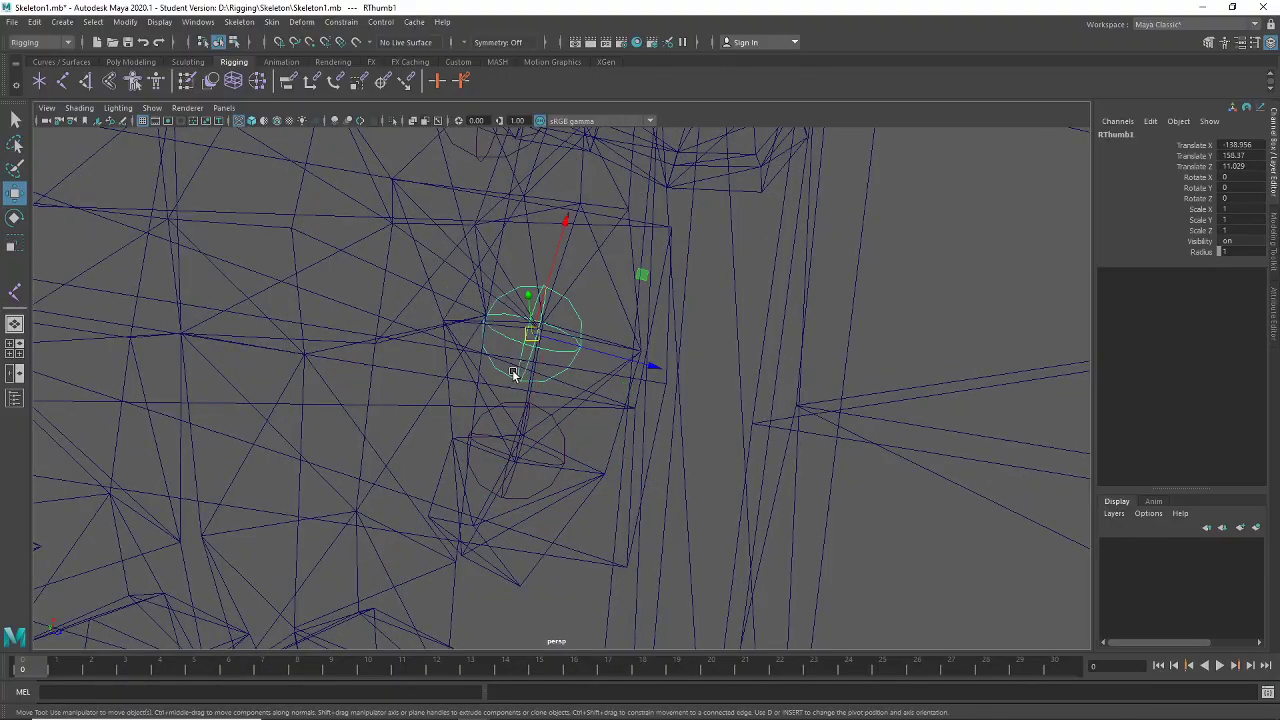
pyautogui.keyDown('alt'); pyautogui.moveTo(655, 390); pyautogui.dragTo(786, 543); pyautogui.keyUp('alt')
pyautogui.keyDown('alt'); pyautogui.moveTo(786, 543); pyautogui.dragTo(760, 505, button='right'); pyautogui.keyUp('alt')
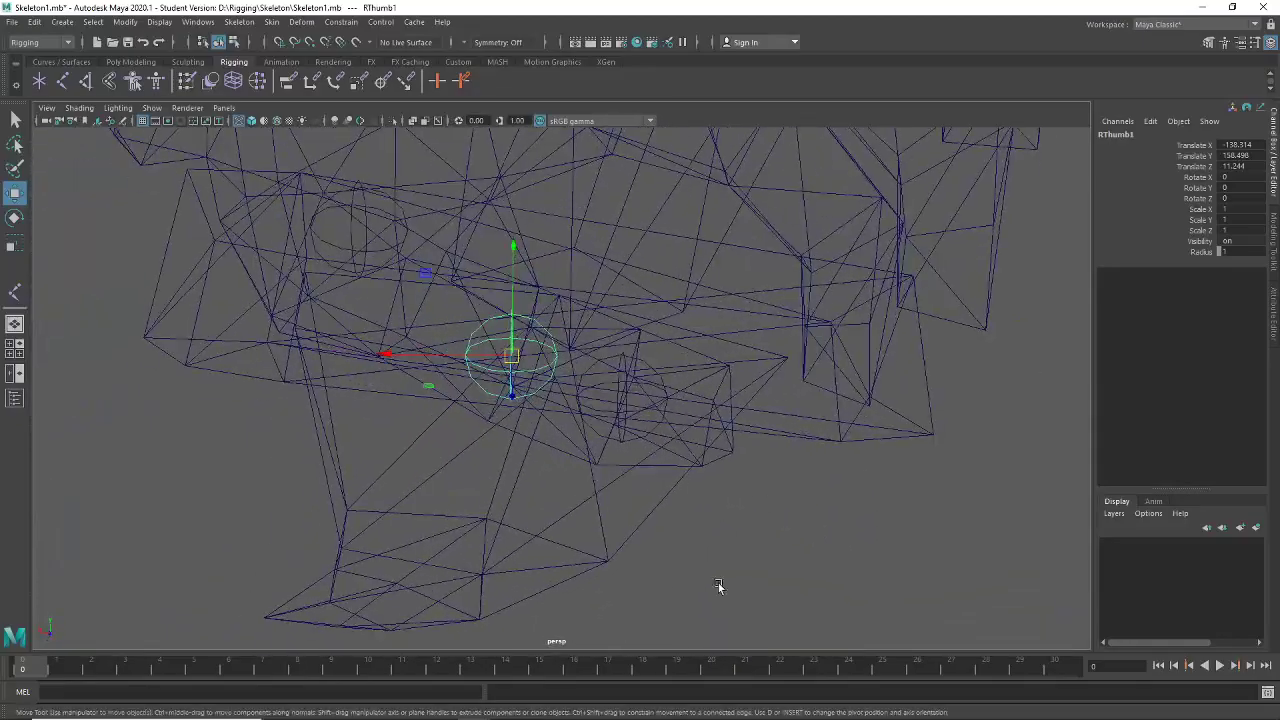
pyautogui.keyDown('alt'); pyautogui.moveTo(718, 586); pyautogui.dragTo(649, 531); pyautogui.keyUp('alt')
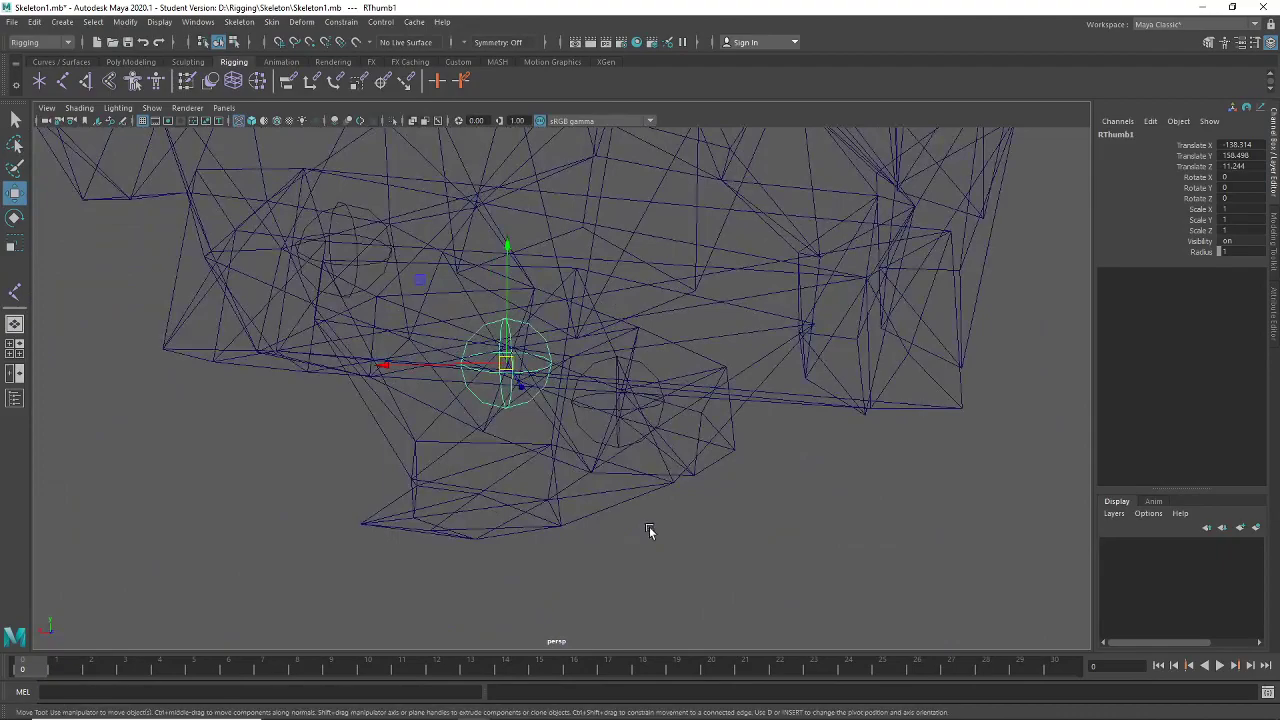
# Duplicate the third thumb joint and move the copy to the thumb tip at about X -153.9, Y 153.3, Z 9.9
pyautogui.click(664, 398)
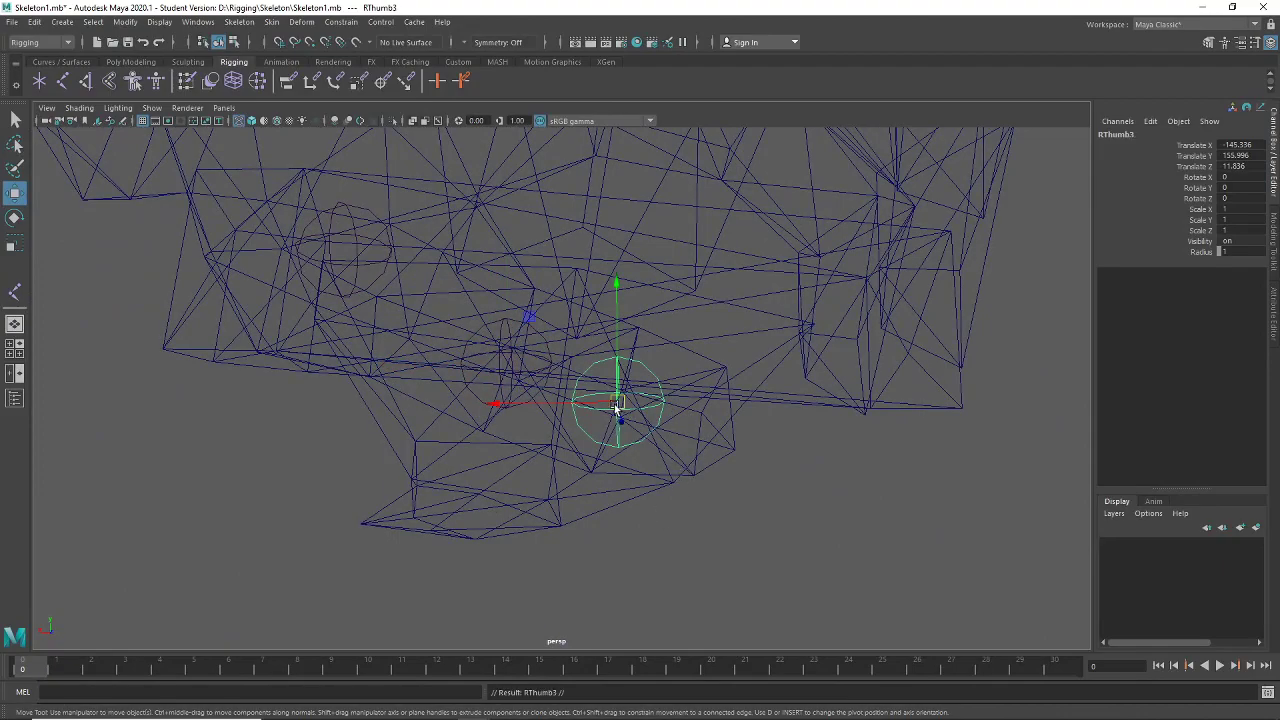
pyautogui.keyDown('alt'); pyautogui.moveTo(760, 452); pyautogui.dragTo(665, 568); pyautogui.keyUp('alt')
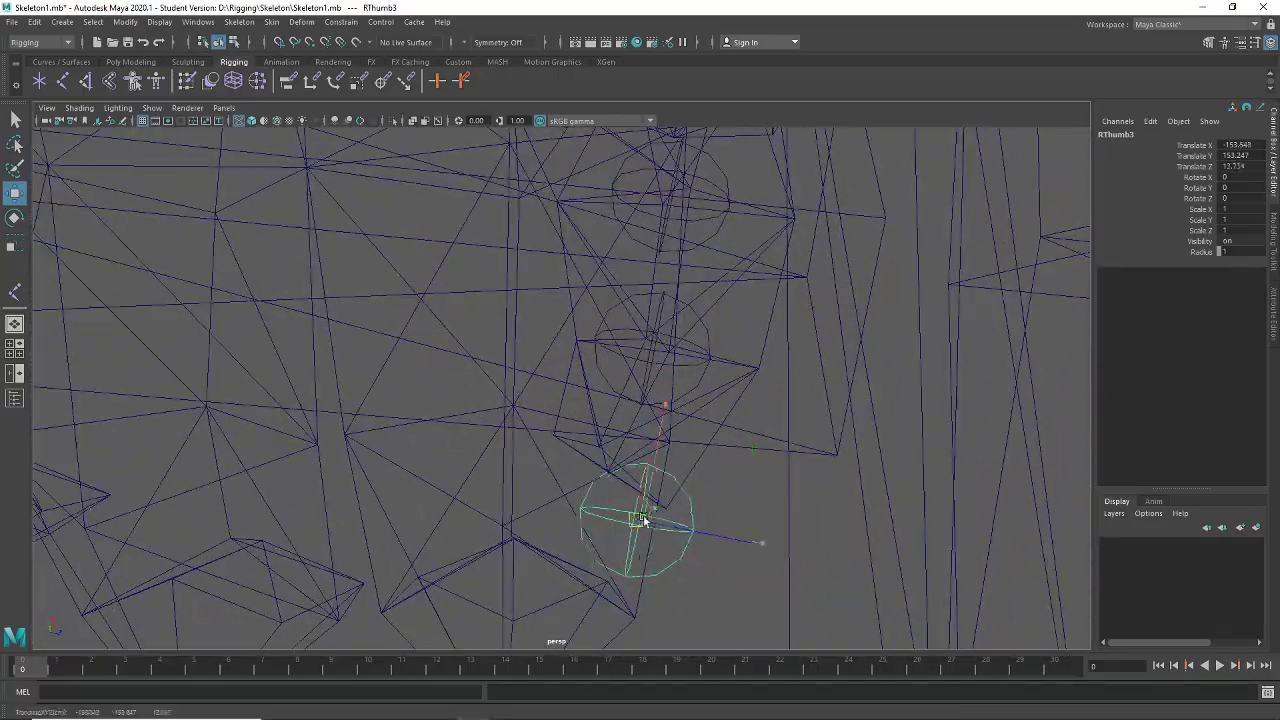
pyautogui.keyDown('alt'); pyautogui.moveTo(588, 517); pyautogui.dragTo(603, 474); pyautogui.keyUp('alt')
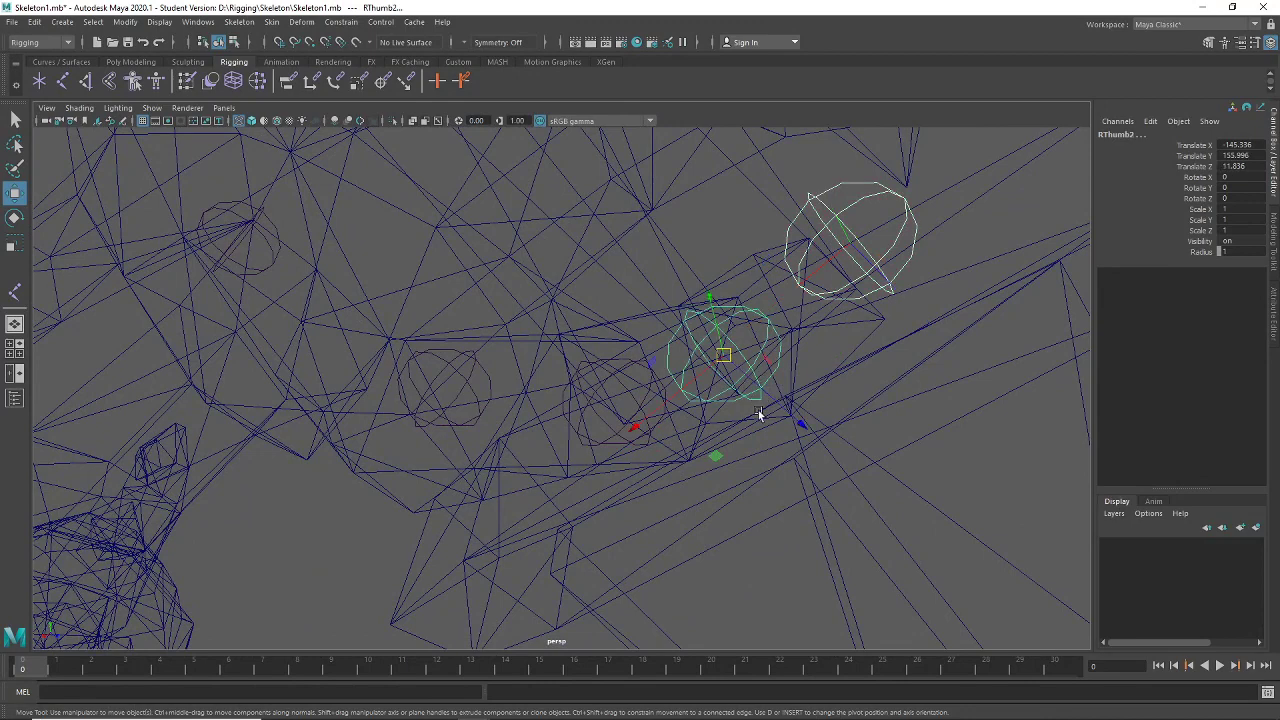
# Parent the thumb joints in sequence from tip to base, and parent RThumb to the right wrist joint
pyautogui.click(616, 376)
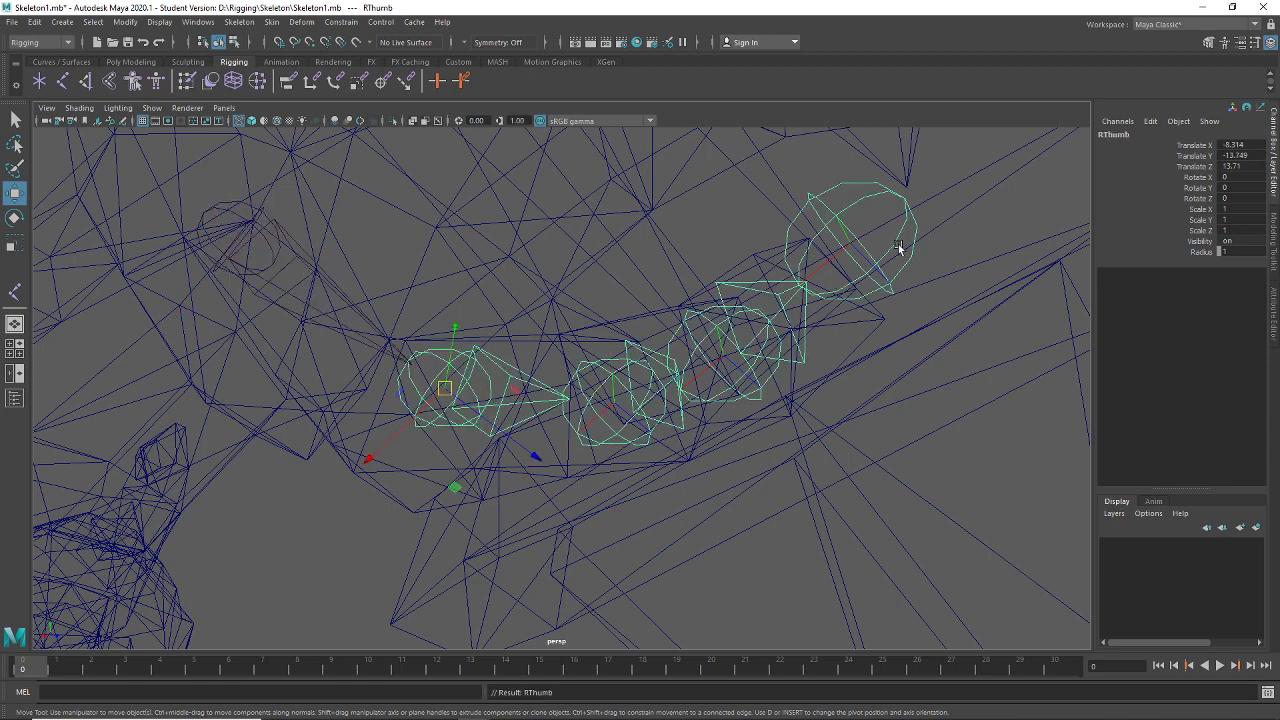
pyautogui.click(949, 369)
pyautogui.keyDown('alt'); pyautogui.moveTo(949, 369); pyautogui.dragTo(767, 395); pyautogui.keyUp('alt')
# Duplicate the thumb tip joint, unparent the copy and move it to the index finger base at about X -144.3, Y 176.1, Z 6.0
pyautogui.click(683, 316)
pyautogui.keyDown('alt'); pyautogui.moveTo(683, 316); pyautogui.dragTo(805, 353); pyautogui.keyUp('alt')
pyautogui.hotkey('ctrl', 'z')
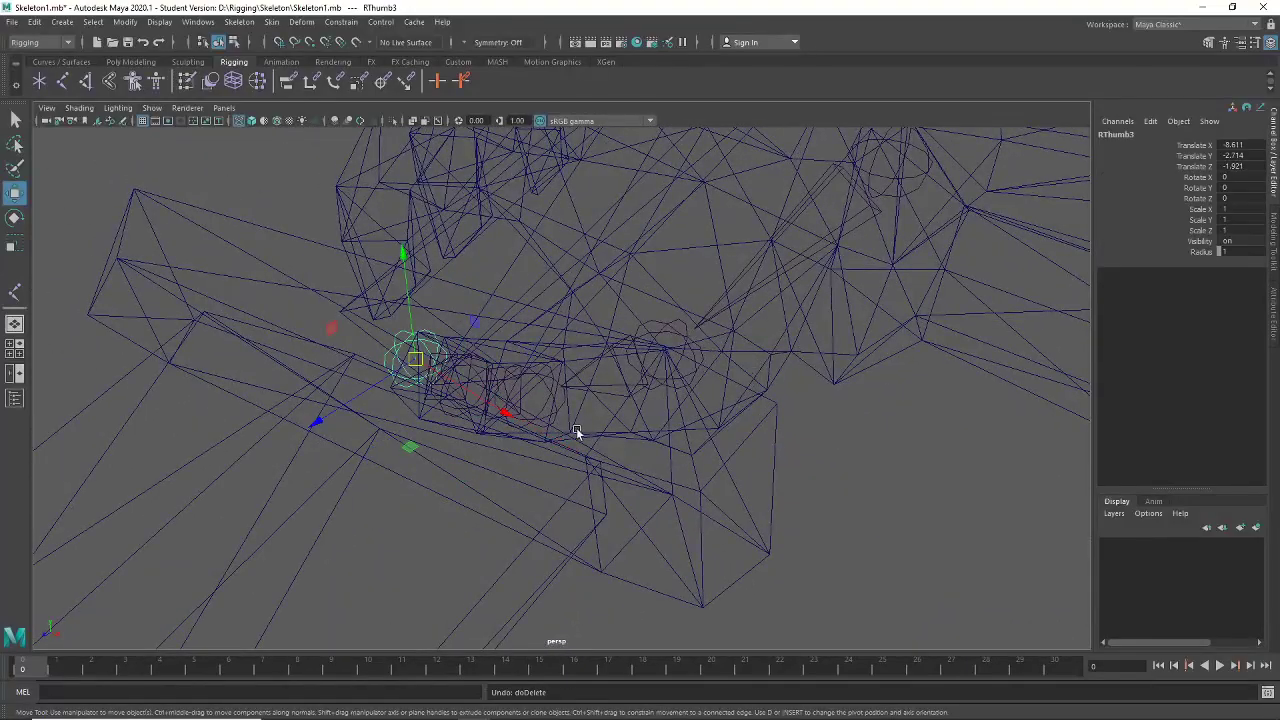
pyautogui.keyDown('alt'); pyautogui.moveTo(576, 427); pyautogui.dragTo(667, 391); pyautogui.keyUp('alt')
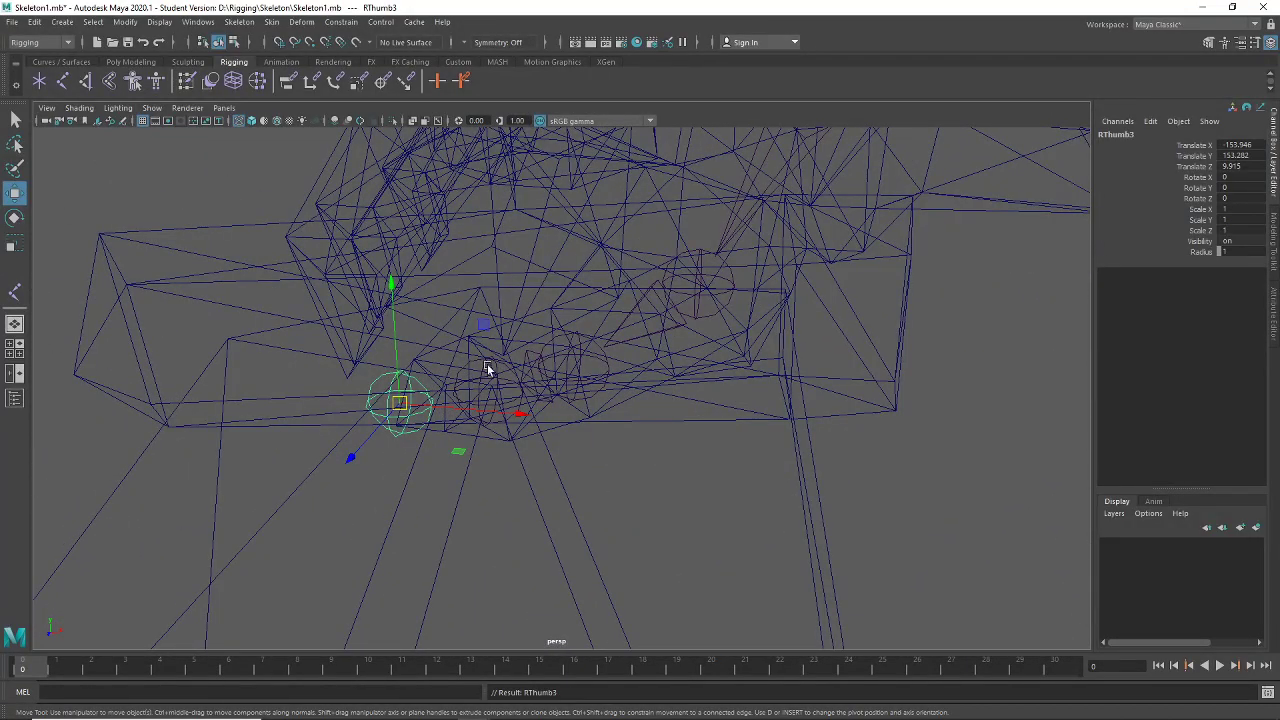
pyautogui.keyDown('alt'); pyautogui.moveTo(487, 369); pyautogui.dragTo(379, 438); pyautogui.keyUp('alt')
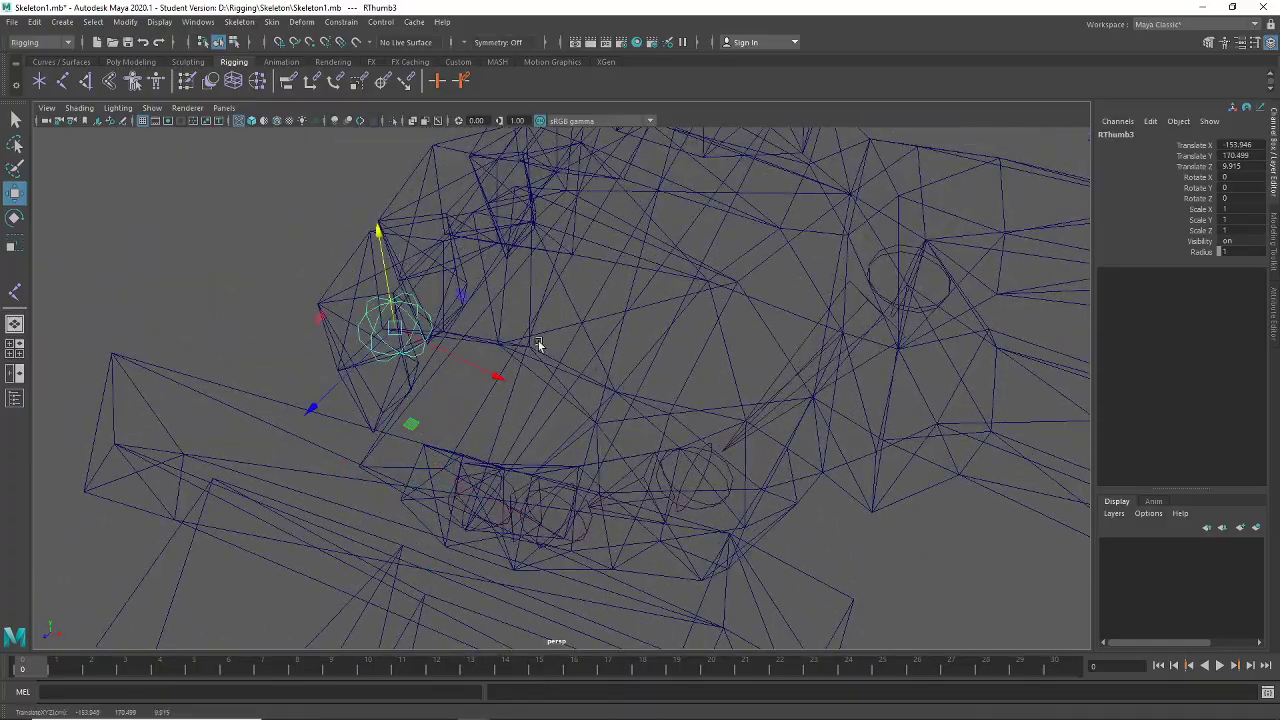
pyautogui.keyDown('alt'); pyautogui.moveTo(538, 344); pyautogui.dragTo(570, 340); pyautogui.keyUp('alt')
pyautogui.keyDown('alt'); pyautogui.moveTo(452, 208); pyautogui.dragTo(497, 330); pyautogui.keyUp('alt')
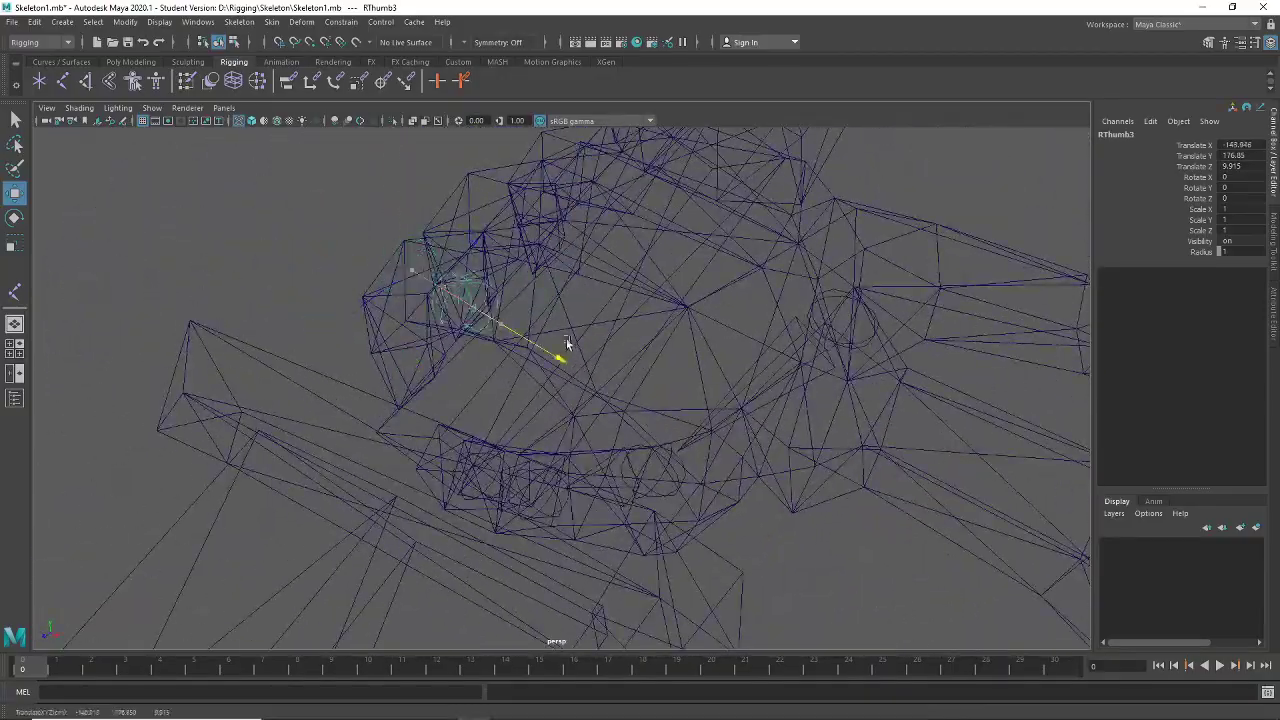
pyautogui.keyDown('alt'); pyautogui.moveTo(641, 371); pyautogui.dragTo(716, 461); pyautogui.keyUp('alt')
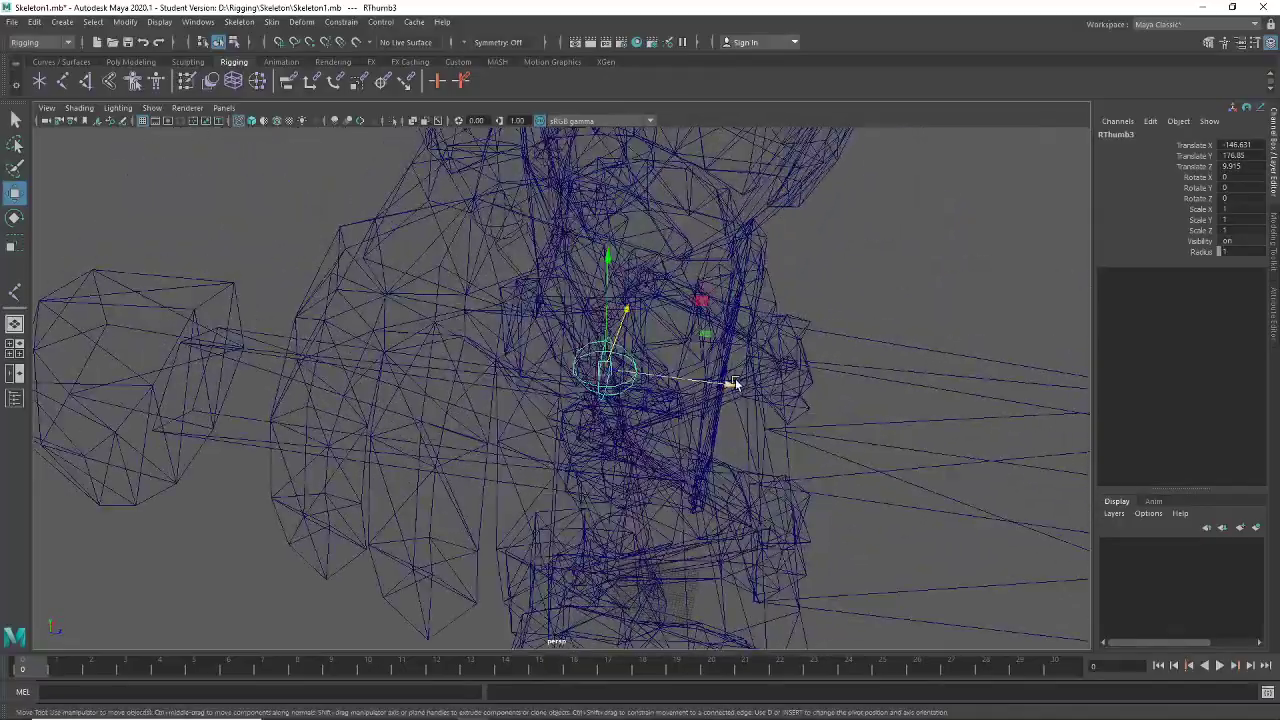
pyautogui.keyDown('alt'); pyautogui.moveTo(689, 386); pyautogui.dragTo(860, 380); pyautogui.keyUp('alt')
# Switch the warrior mesh to vertex mode and select the vertices of the sword's pommel, guard and blade
pyautogui.scroll(4, 578, 452)
pyautogui.click(781, 357)
pyautogui.rightClick(785, 358)
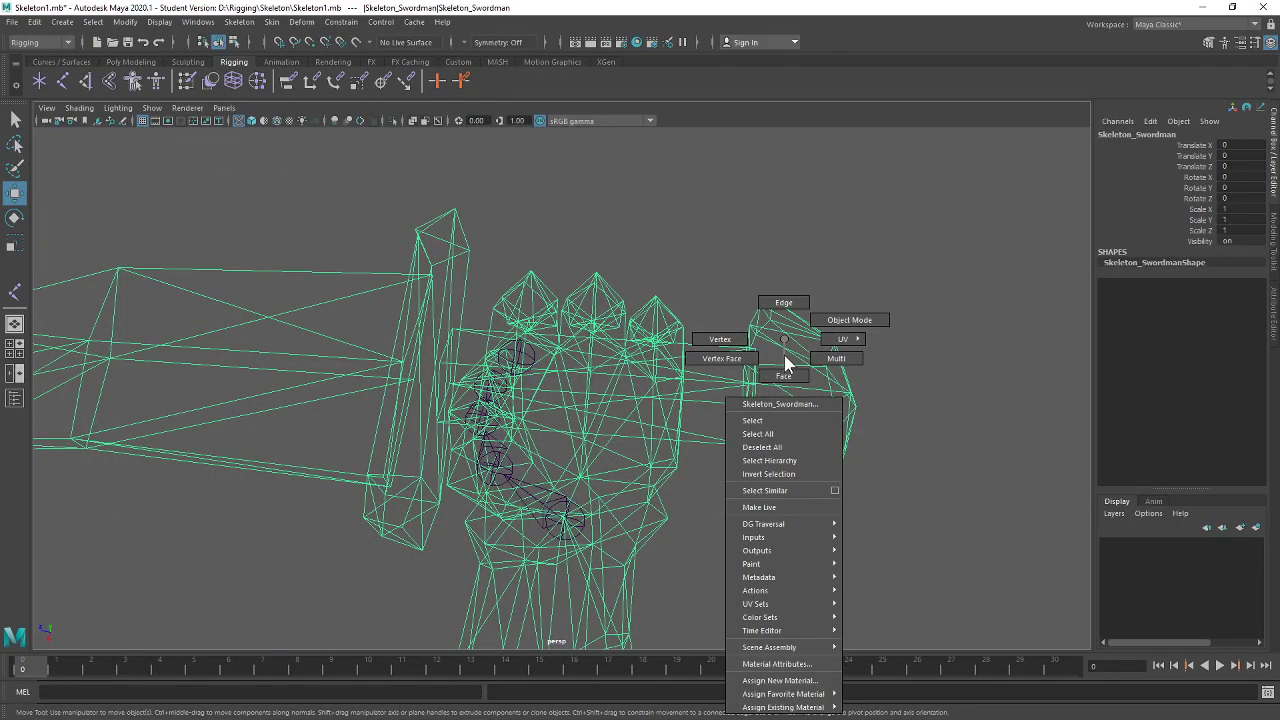
pyautogui.click(752, 348)
pyautogui.scroll(-5, 777, 349)
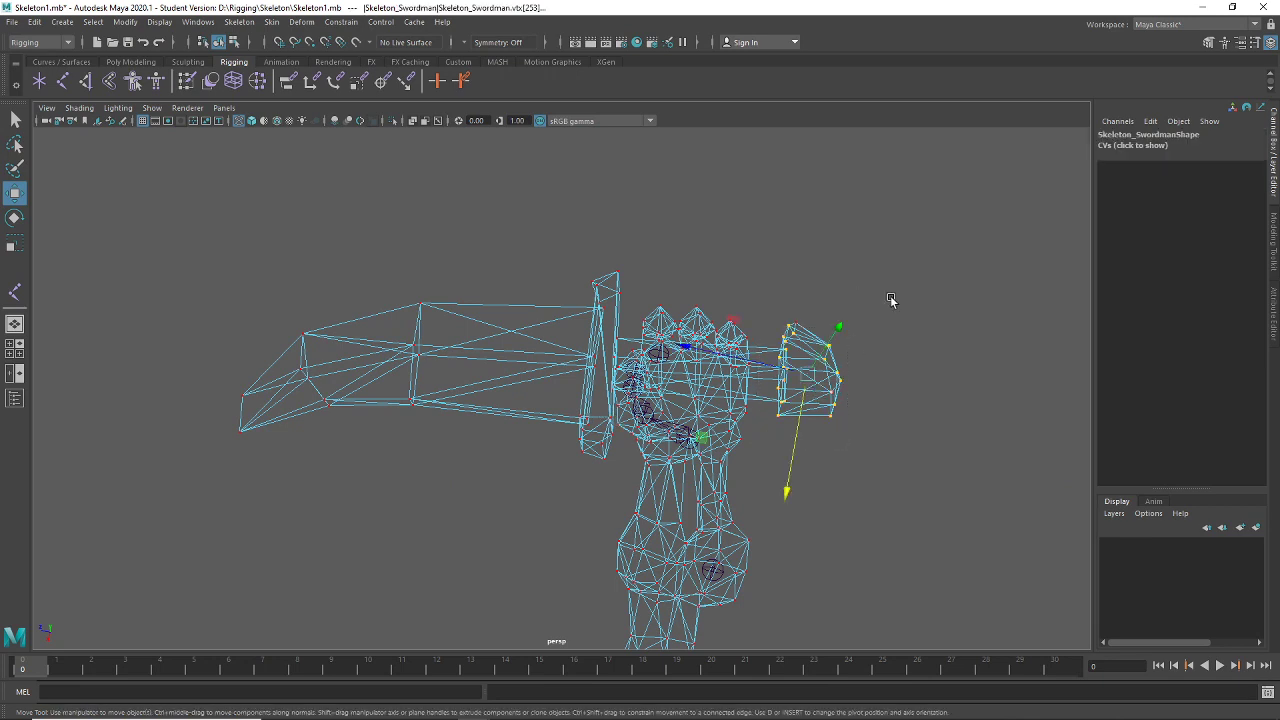
pyautogui.rightClick(836, 393)
pyautogui.click(786, 335)
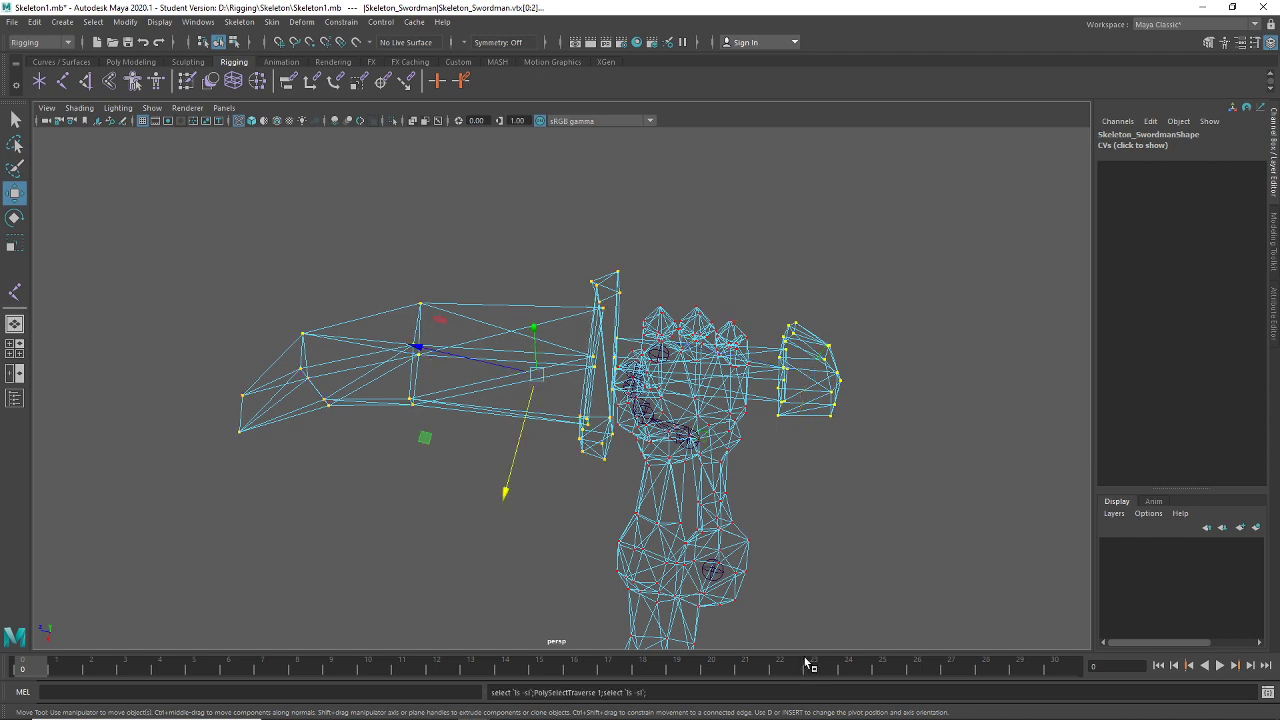
# Include the sword guard's missed vertices and move the whole sword along X, well clear of the right hand
pyautogui.keyDown('alt'); pyautogui.moveTo(785, 630); pyautogui.dragTo(622, 505); pyautogui.keyUp('alt')
pyautogui.moveTo(546, 425); pyautogui.dragTo(497, 412)
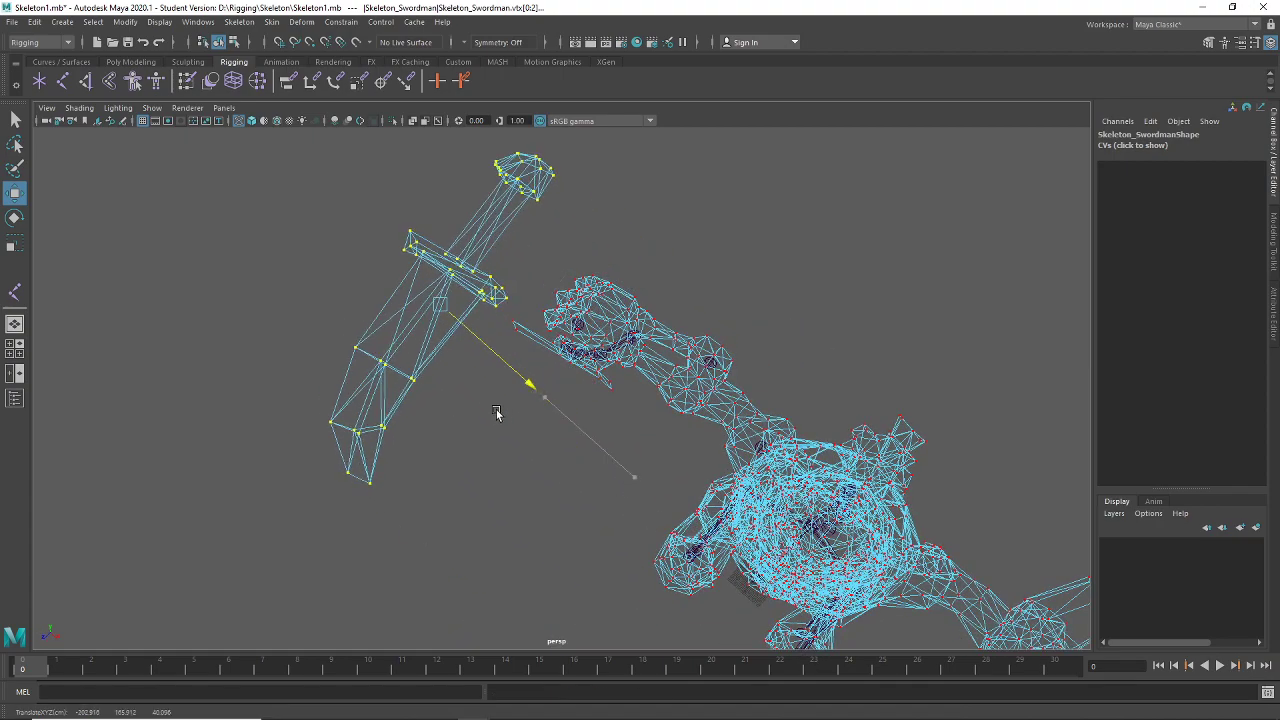
pyautogui.scroll(4, 644, 521)
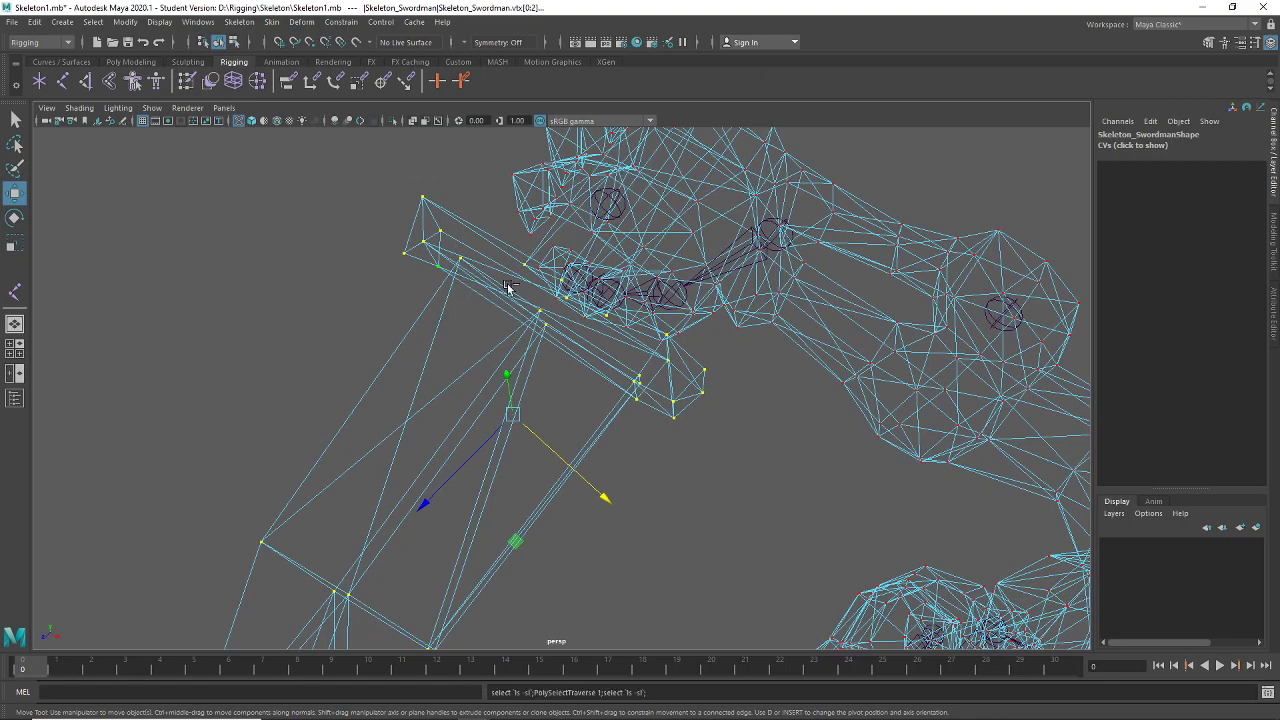
pyautogui.scroll(-4, 414, 194)
pyautogui.moveTo(629, 481); pyautogui.dragTo(467, 355)
pyautogui.hotkey('ctrl', 'z')
pyautogui.hotkey('ctrl', 'z')
pyautogui.hotkey('ctrl', 'z')
pyautogui.hotkey('ctrl', 'z')
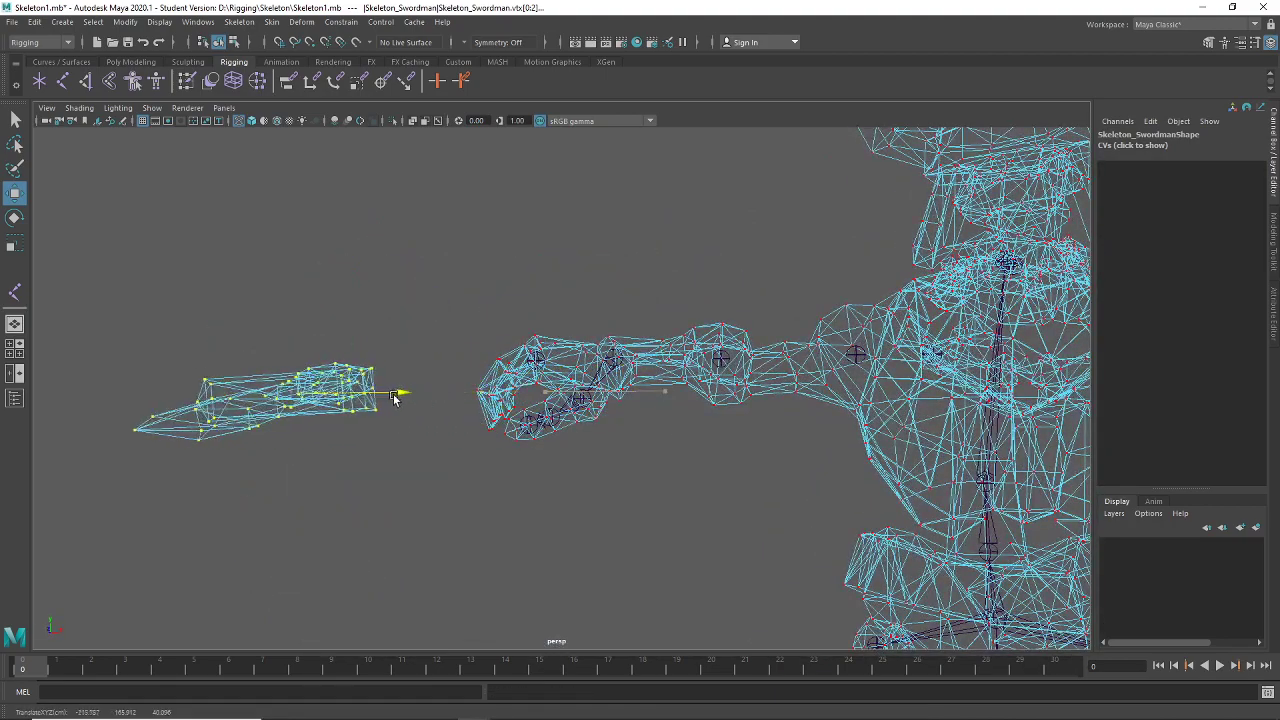
pyautogui.scroll(-4, 576, 466)
pyautogui.keyDown('alt'); pyautogui.moveTo(574, 486); pyautogui.dragTo(578, 555); pyautogui.keyUp('alt')
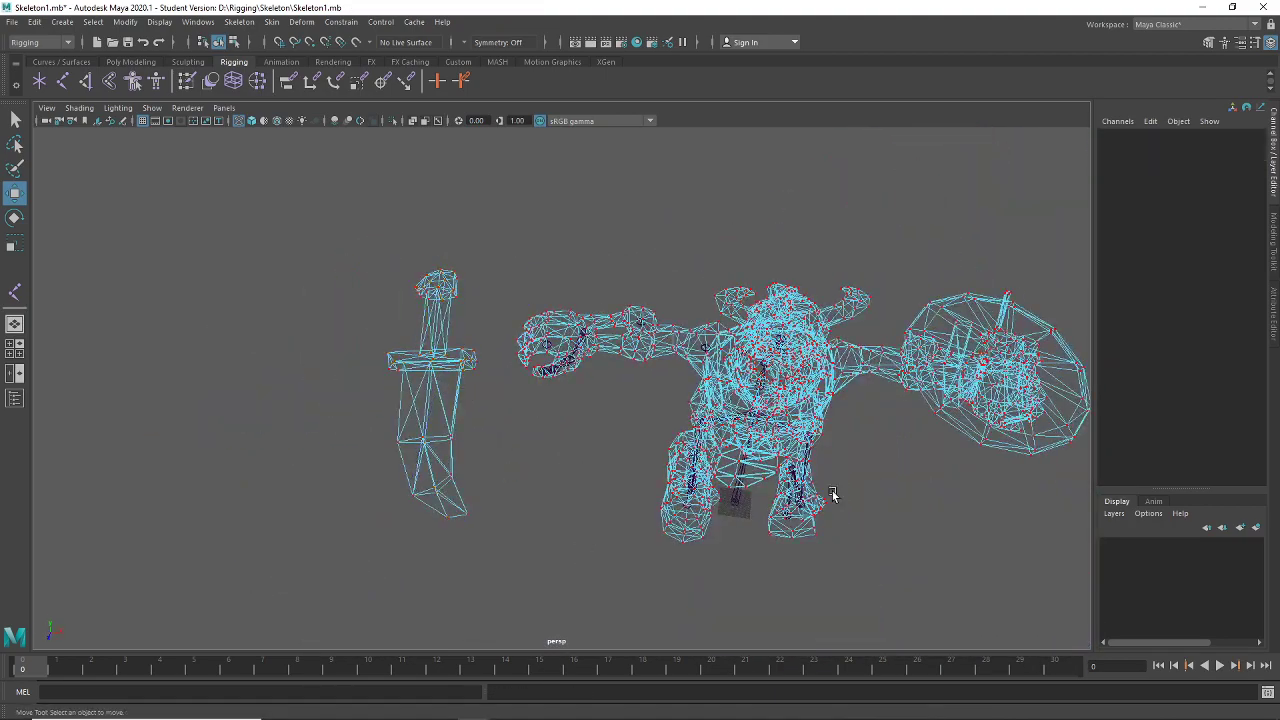
pyautogui.press('a')
pyautogui.moveTo(1094, 423); pyautogui.dragTo(1059, 423)
pyautogui.keyDown('alt'); pyautogui.moveTo(942, 454); pyautogui.dragTo(863, 389); pyautogui.keyUp('alt')
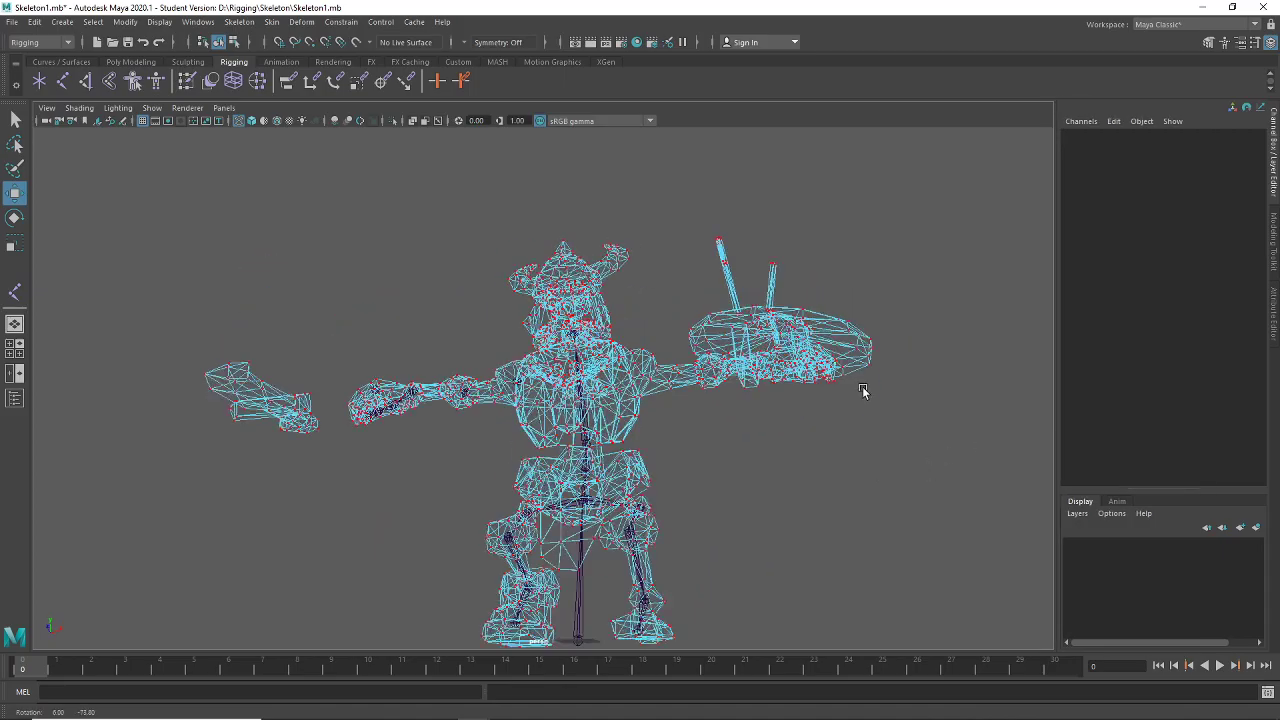
pyautogui.keyDown('alt'); pyautogui.moveTo(863, 389); pyautogui.dragTo(617, 526, button='middle'); pyautogui.keyUp('alt')
pyautogui.keyDown('alt'); pyautogui.moveTo(617, 526); pyautogui.dragTo(667, 532, button='right'); pyautogui.keyUp('alt')
pyautogui.keyDown('alt'); pyautogui.moveTo(698, 437); pyautogui.dragTo(556, 249); pyautogui.keyUp('alt')
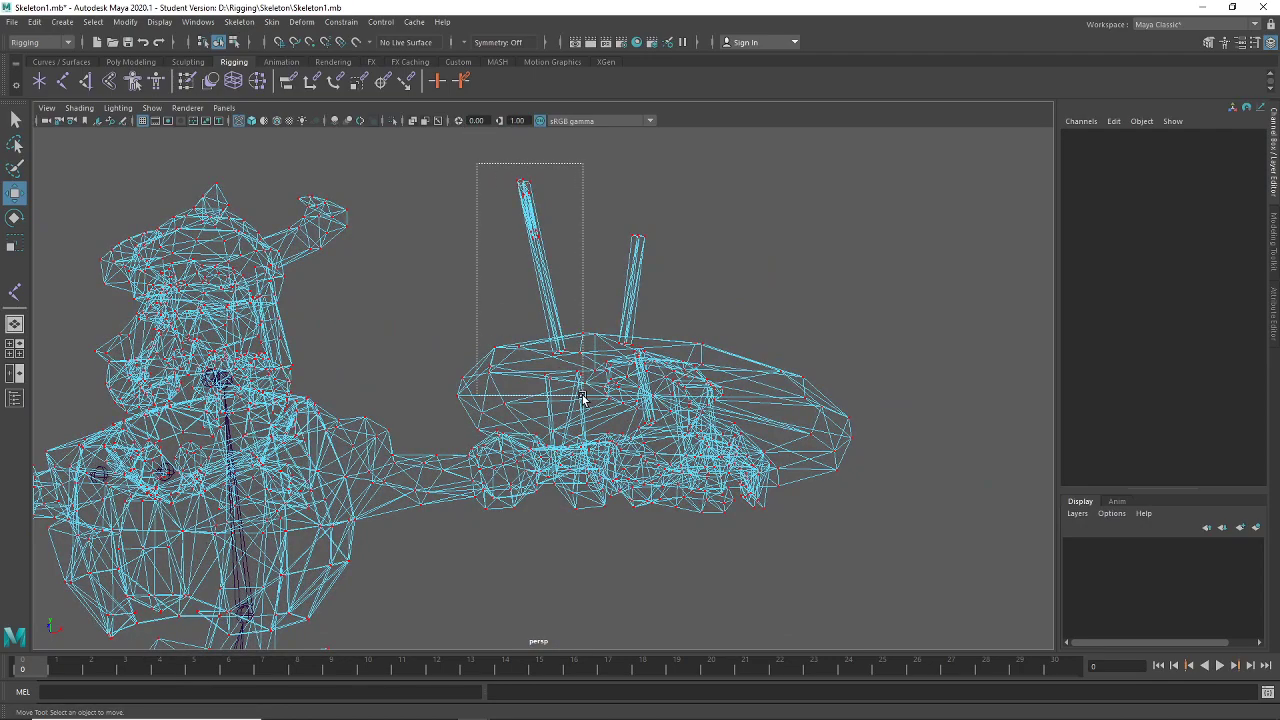
pyautogui.moveTo(581, 397); pyautogui.dragTo(582, 398)
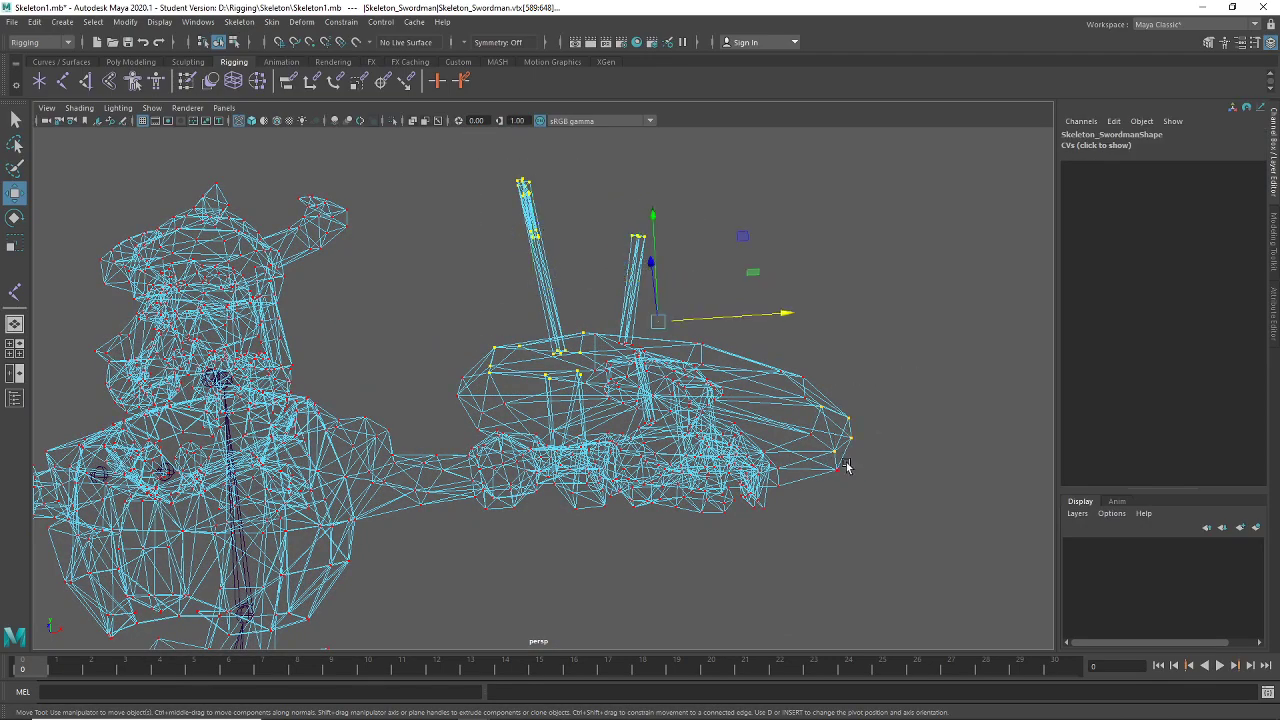
pyautogui.keyDown('alt'); pyautogui.moveTo(845, 466); pyautogui.dragTo(360, 185); pyautogui.keyUp('alt')
pyautogui.click(723, 466)
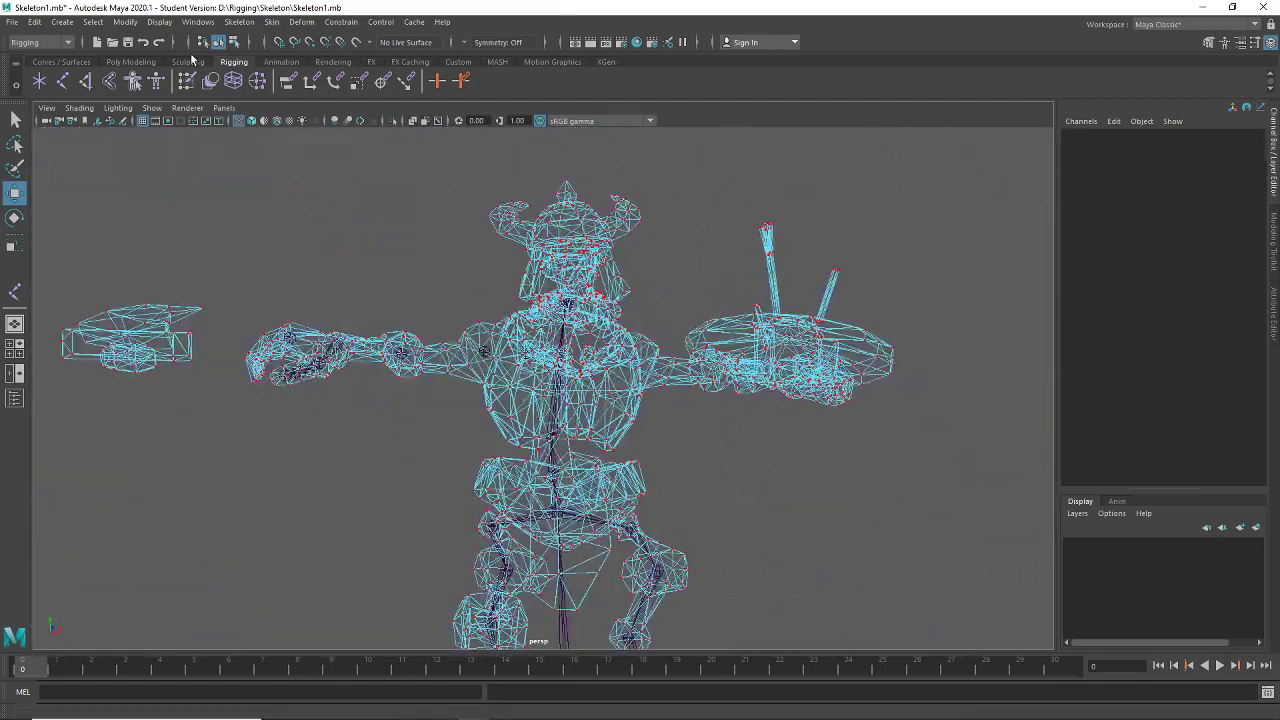
# Return to object selection, name the index finger joint RPointer and shift it to about X -146.7
pyautogui.click(233, 42)
pyautogui.click(366, 349)
pyautogui.keyDown('alt'); pyautogui.moveTo(366, 349); pyautogui.dragTo(770, 371); pyautogui.keyUp('alt')
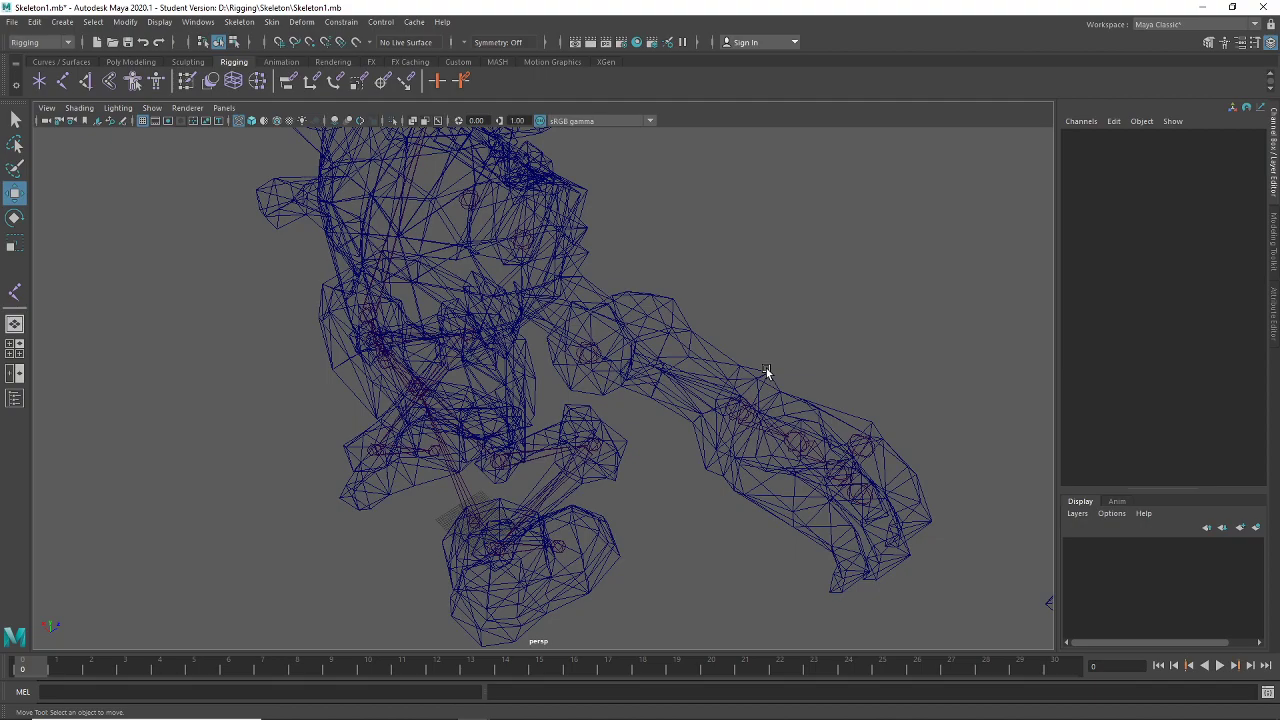
pyautogui.keyDown('alt'); pyautogui.moveTo(866, 453); pyautogui.dragTo(610, 517); pyautogui.keyUp('alt')
pyautogui.click(519, 321)
pyautogui.keyDown('alt'); pyautogui.moveTo(711, 523); pyautogui.dragTo(860, 530); pyautogui.keyUp('alt')
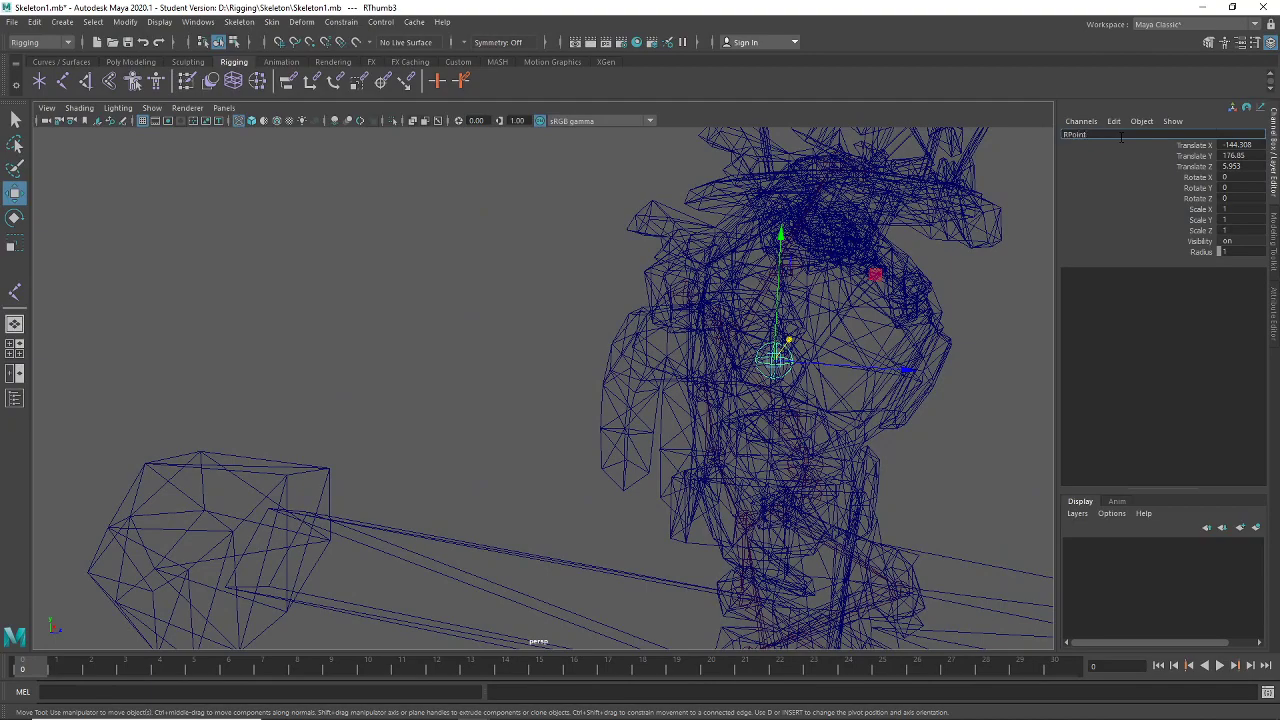
pyautogui.keyDown('alt'); pyautogui.moveTo(643, 449); pyautogui.dragTo(653, 416); pyautogui.keyUp('alt')
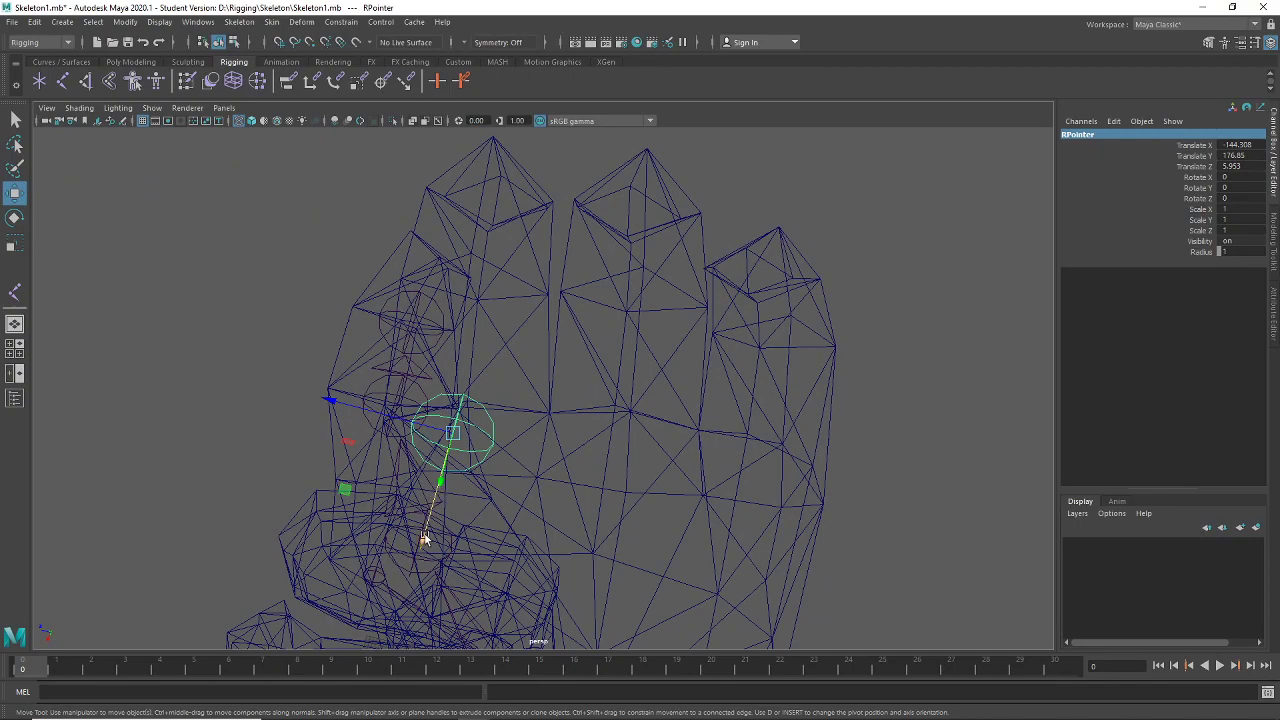
pyautogui.moveTo(424, 540); pyautogui.dragTo(435, 505, button='middle')
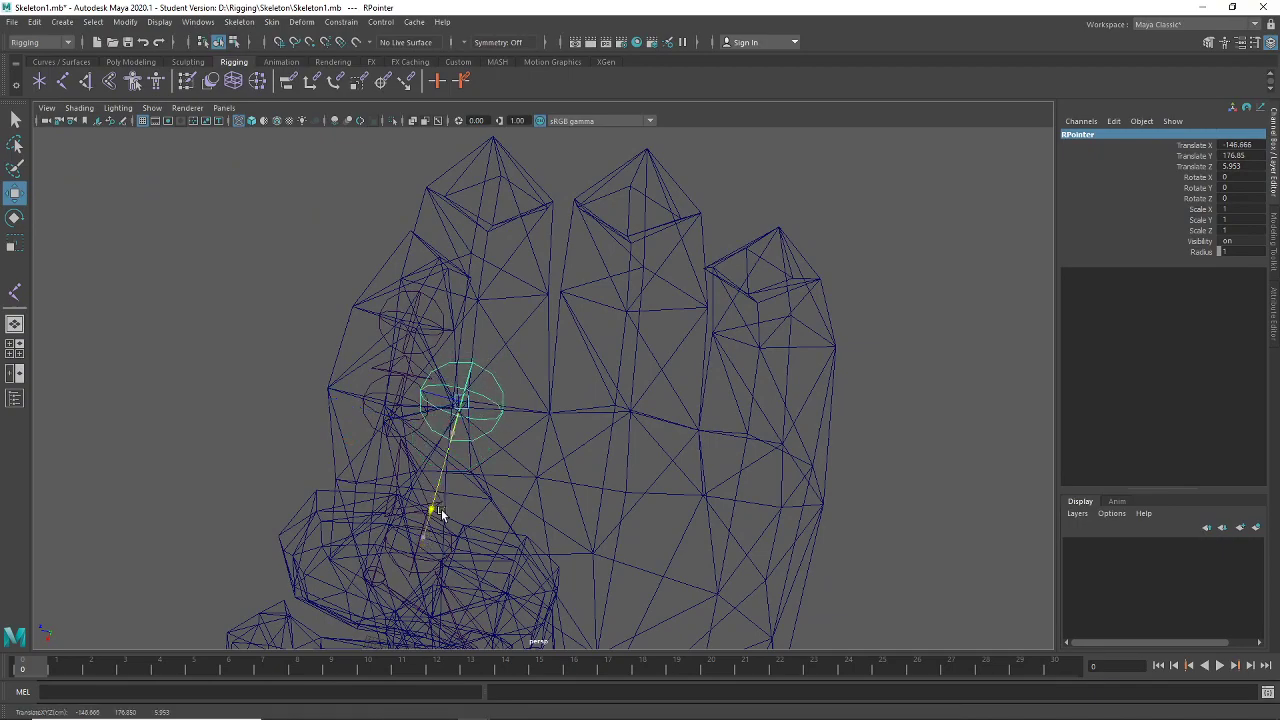
# Duplicate RPointer, move the copy to the middle finger base at about X -148.8, Y 176.4, Z -4.6, and name it RMiddle
pyautogui.keyDown('alt'); pyautogui.moveTo(441, 513); pyautogui.dragTo(559, 524); pyautogui.keyUp('alt')
pyautogui.hotkey('ctrl', 'd')
pyautogui.moveTo(444, 418); pyautogui.dragTo(607, 379)
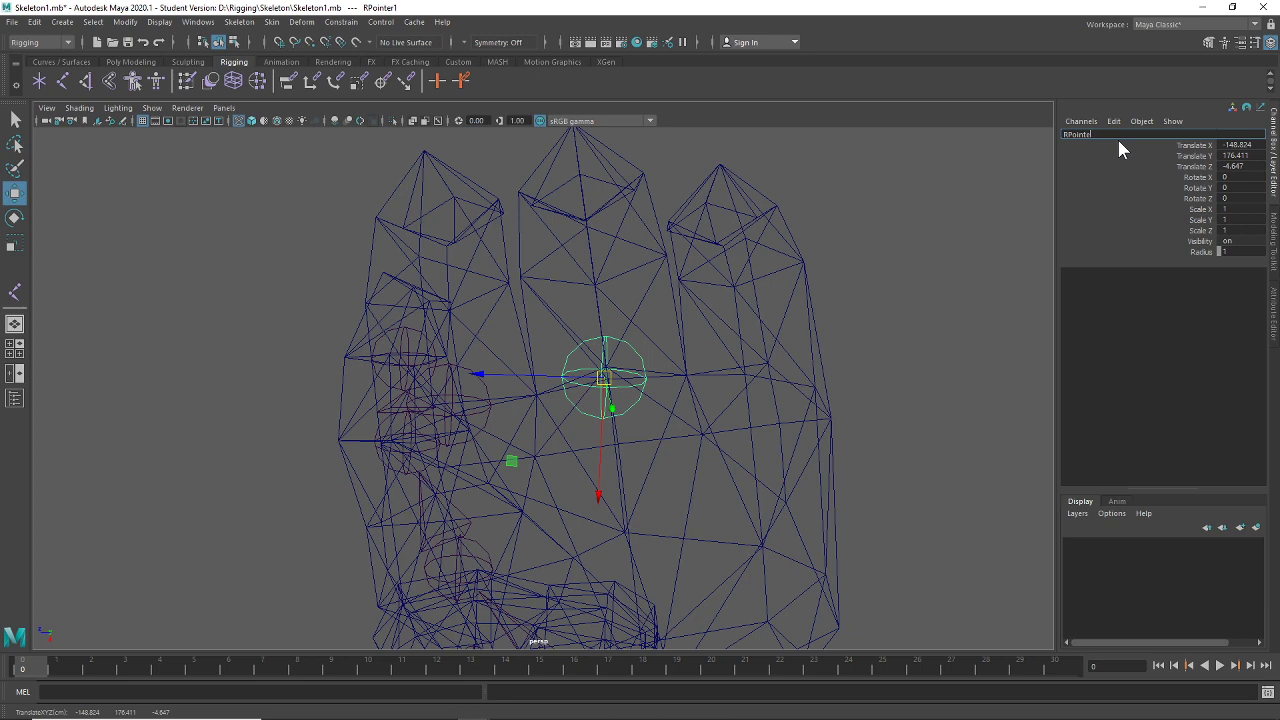
pyautogui.press('BackSpace')
pyautogui.press('BackSpace')
pyautogui.press('BackSpace')
pyautogui.press('BackSpace')
pyautogui.press('BackSpace')
pyautogui.press('BackSpace')
pyautogui.write('M')
pyautogui.press('Return')
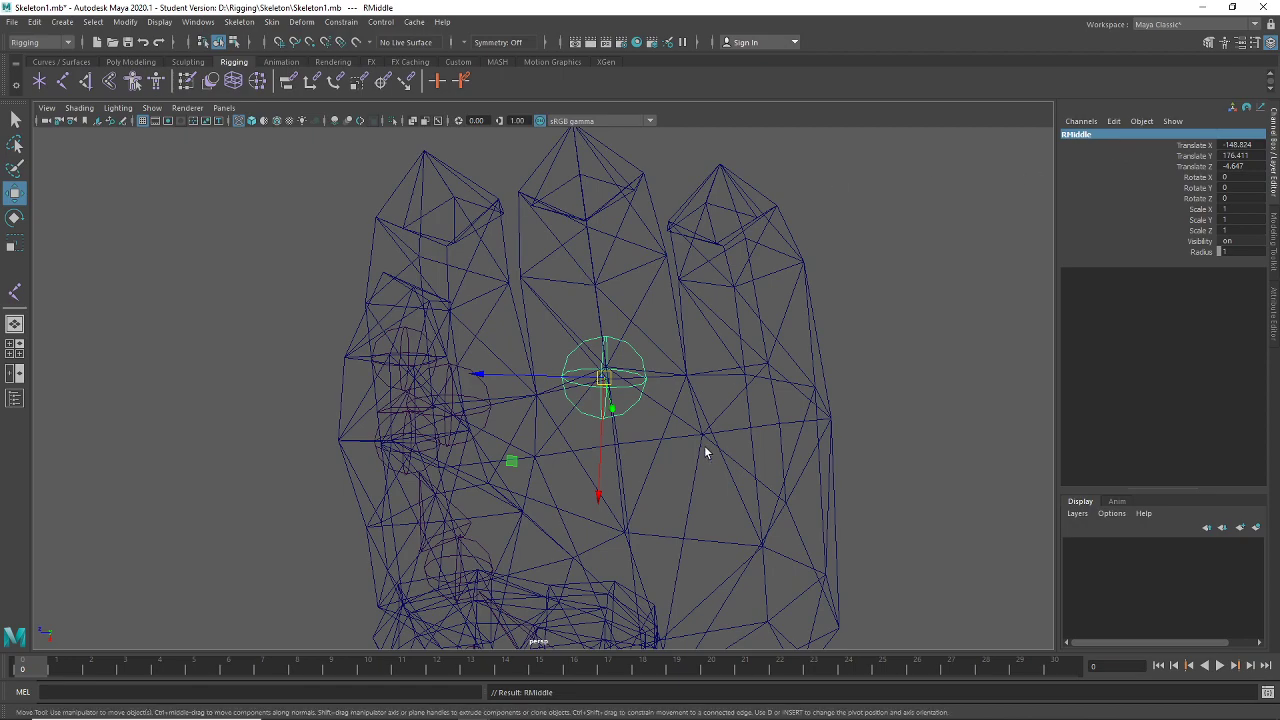
# Duplicate RMiddle, move the copy to the pinky base at about X -149.7, Y 176.7, Z -15.4, and name it RPinkey
pyautogui.moveTo(697, 460)
pyautogui.keyDown('alt'); pyautogui.mouseDown()
pyautogui.moveTo(674, 480)
pyautogui.moveTo(718, 468)
pyautogui.mouseUp(); pyautogui.keyUp('alt')
pyautogui.hotkey('ctrl', 'd')
pyautogui.moveTo(614, 394); pyautogui.dragTo(771, 416)
pyautogui.keyDown('alt'); pyautogui.moveTo(818, 506); pyautogui.dragTo(677, 517); pyautogui.keyUp('alt')
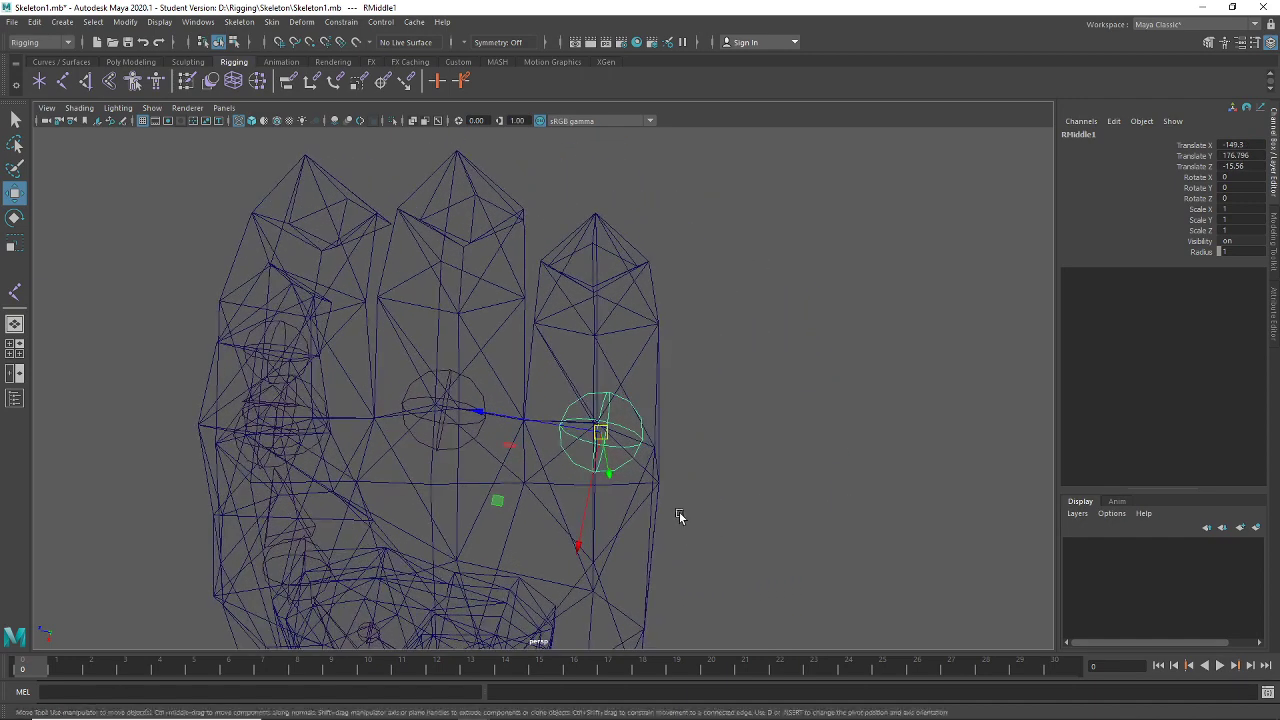
pyautogui.moveTo(603, 437)
pyautogui.mouseDown()
pyautogui.moveTo(641, 442)
pyautogui.moveTo(672, 418)
pyautogui.moveTo(594, 428)
pyautogui.mouseUp()
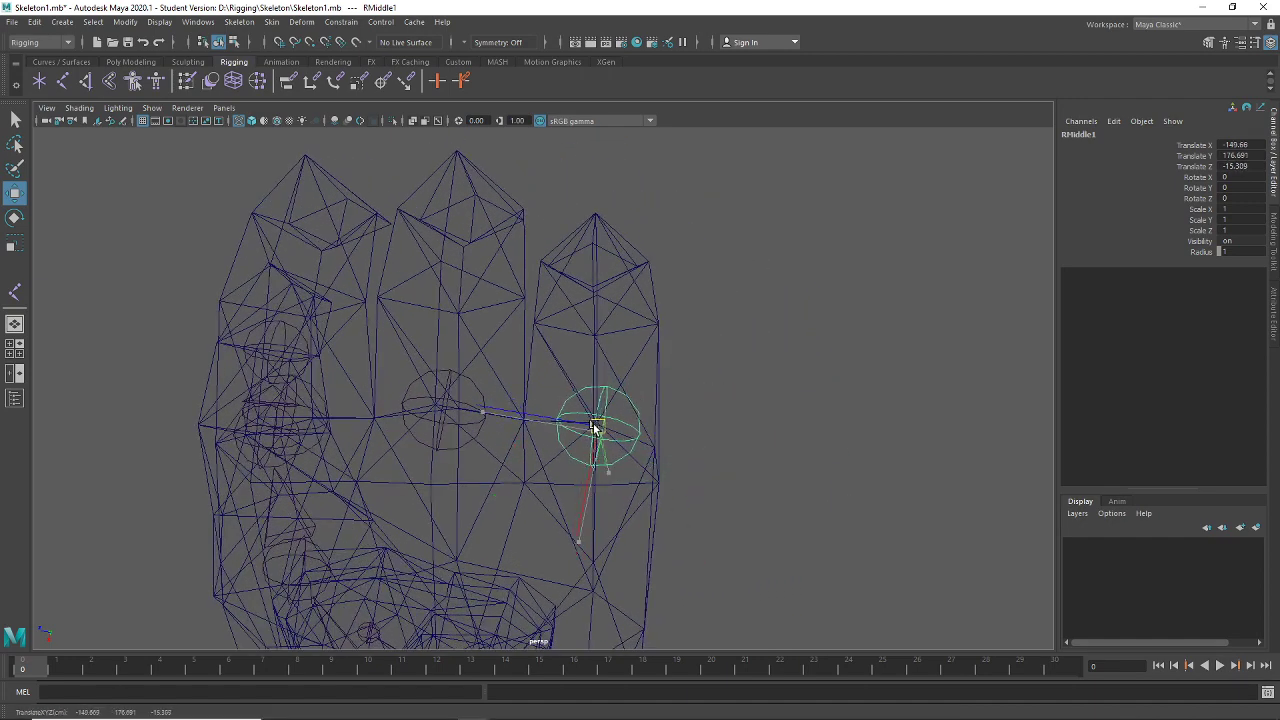
pyautogui.click(1125, 133)
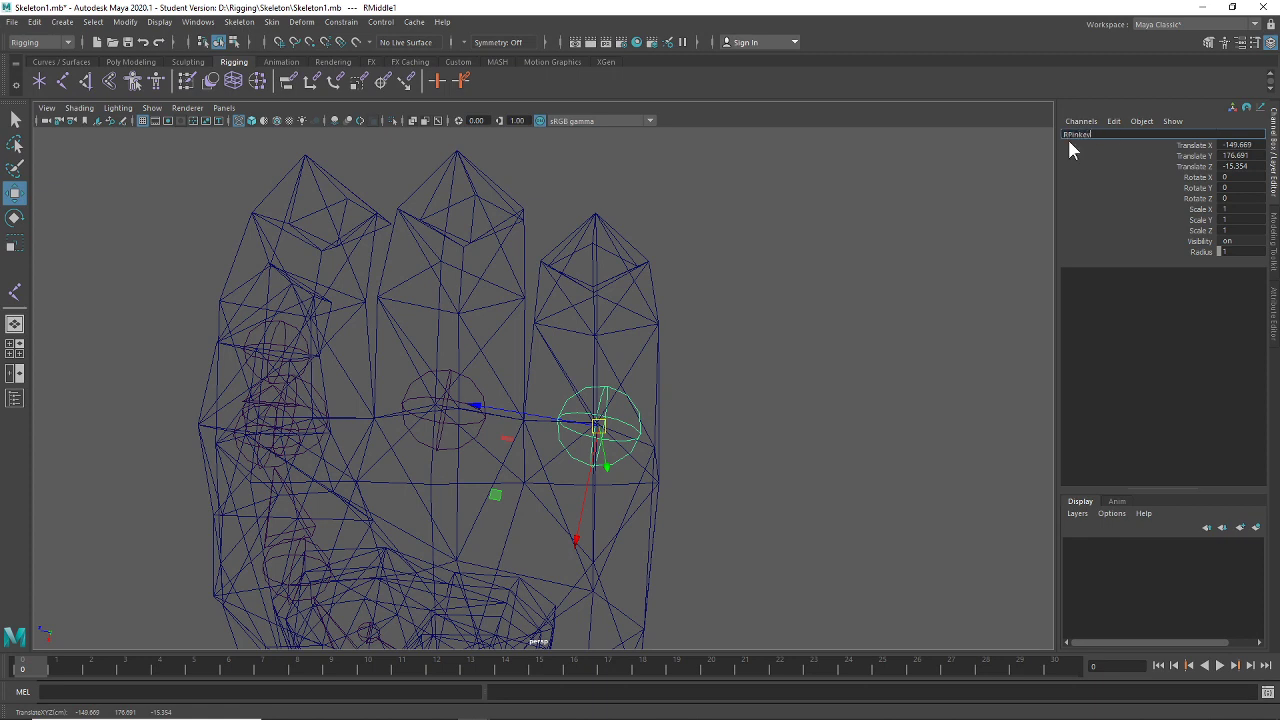
pyautogui.press('Return')
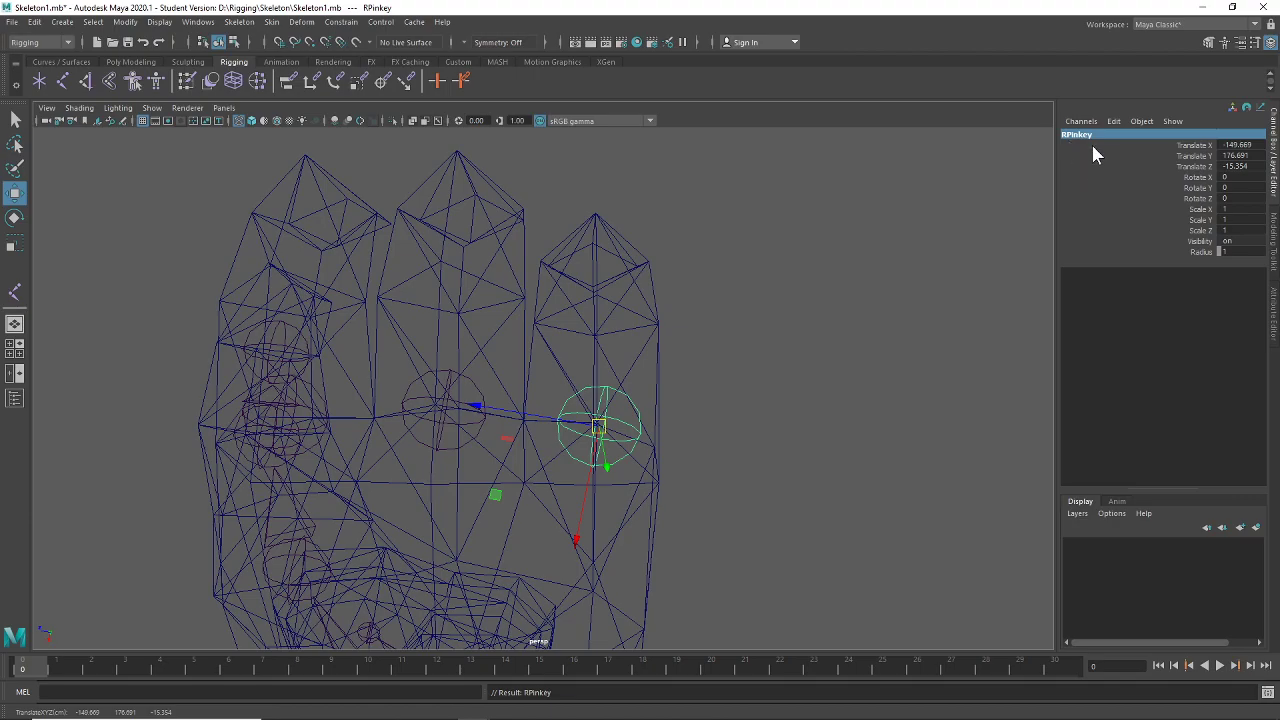
pyautogui.click(800, 357)
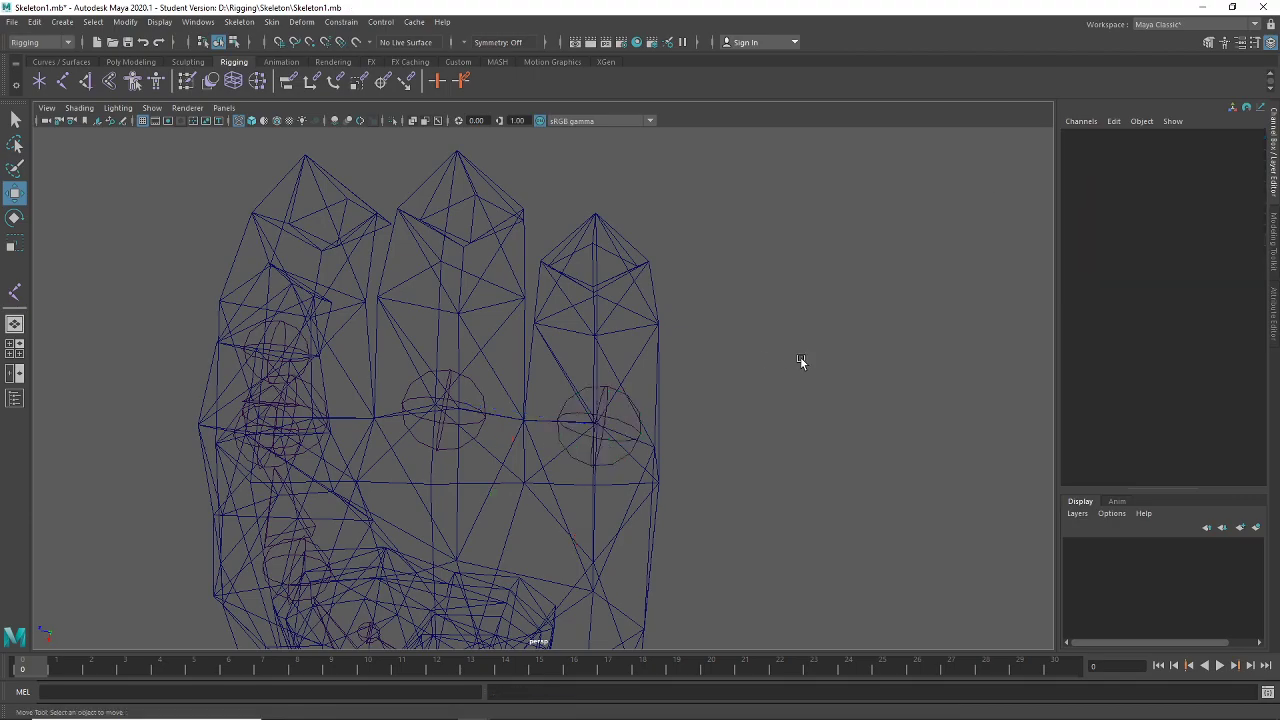
# Duplicate RPointer and move the copy to the index finger's next knuckle at about X -154.2, Y 172.6, Z 7.4
pyautogui.keyDown('alt'); pyautogui.moveTo(800, 357); pyautogui.dragTo(683, 460); pyautogui.keyUp('alt')
pyautogui.click(607, 485)
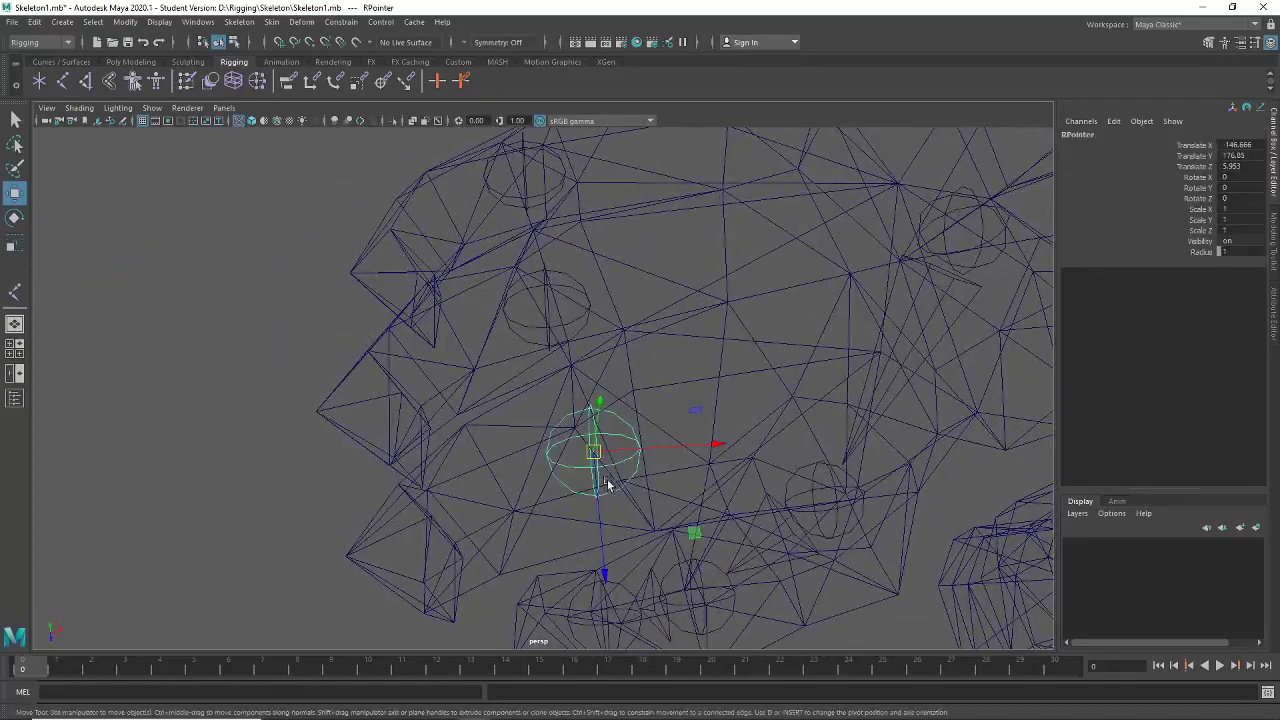
pyautogui.keyDown('alt'); pyautogui.moveTo(663, 450); pyautogui.dragTo(706, 406, button='middle'); pyautogui.keyUp('alt')
pyautogui.moveTo(664, 400); pyautogui.dragTo(624, 407)
pyautogui.hotkey('ctrl', 'z')
pyautogui.keyDown('alt'); pyautogui.moveTo(778, 479); pyautogui.dragTo(594, 323); pyautogui.keyUp('alt')
pyautogui.moveTo(503, 235); pyautogui.dragTo(506, 320)
pyautogui.keyDown('alt'); pyautogui.moveTo(506, 320); pyautogui.dragTo(726, 440); pyautogui.keyUp('alt')
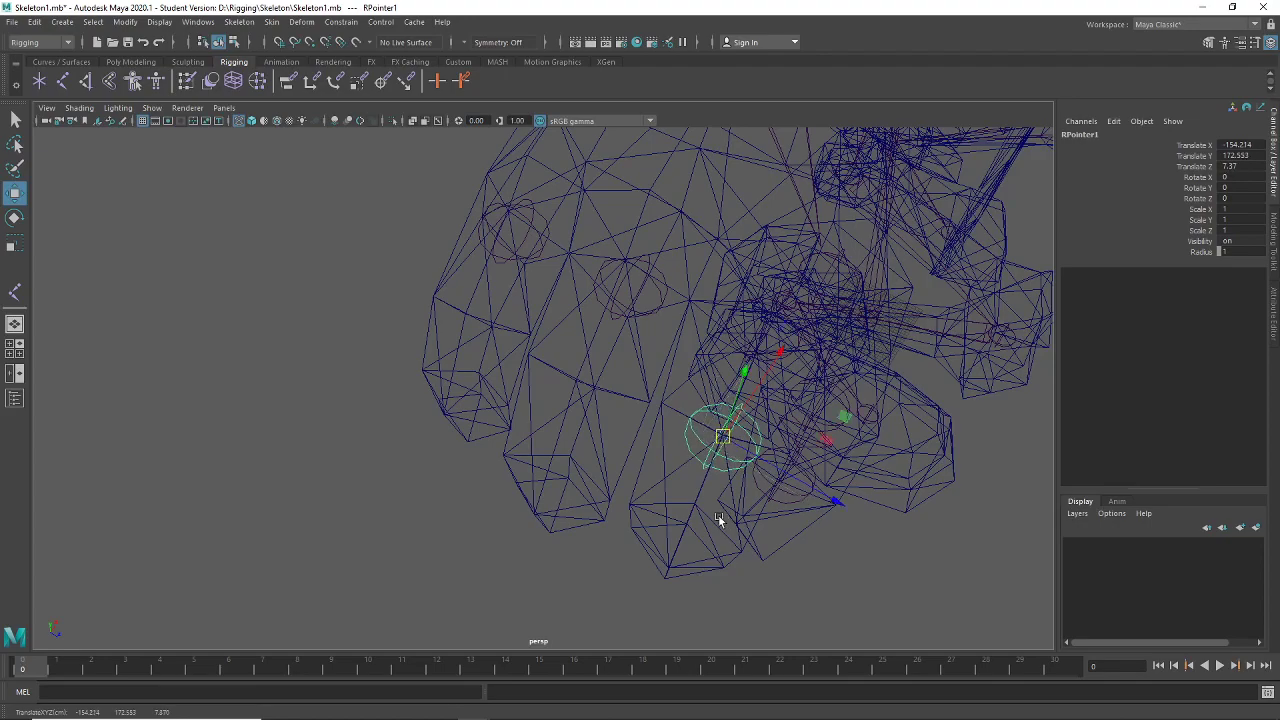
pyautogui.keyDown('alt'); pyautogui.moveTo(738, 538); pyautogui.dragTo(600, 500); pyautogui.keyUp('alt')
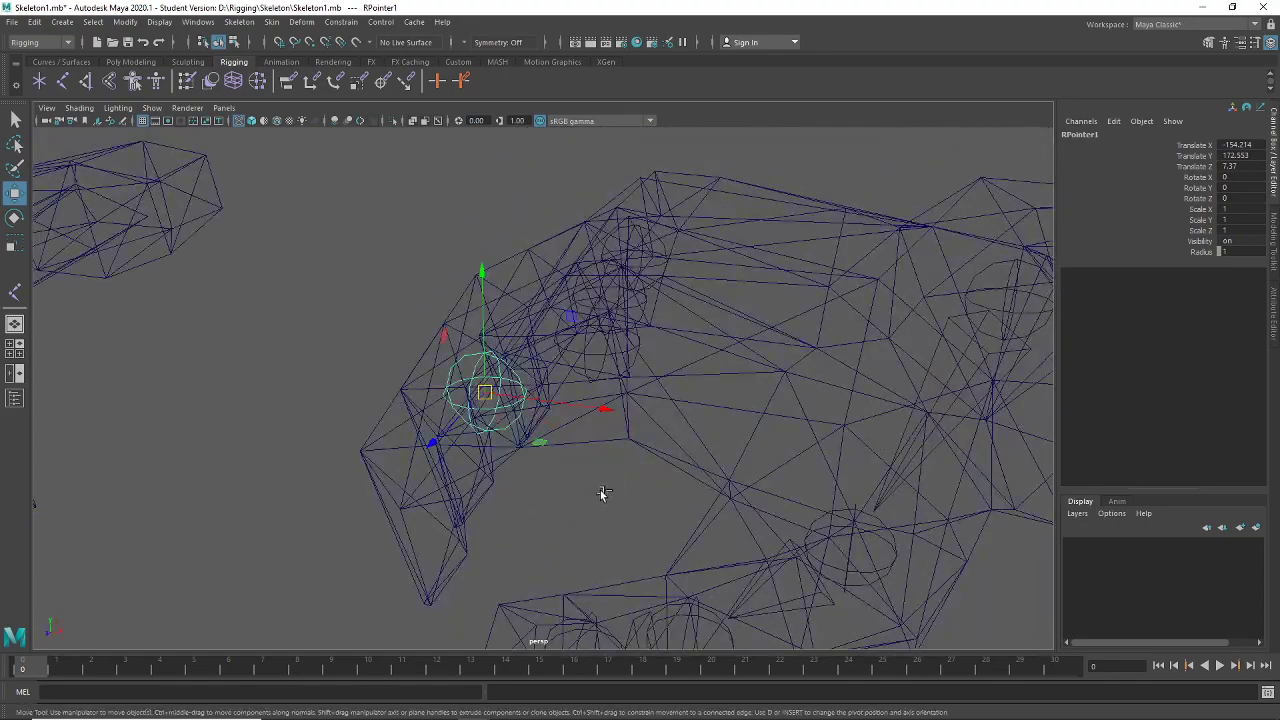
pyautogui.moveTo(486, 400); pyautogui.dragTo(676, 491)
pyautogui.press('q')
pyautogui.hotkey('ctrl', 's')
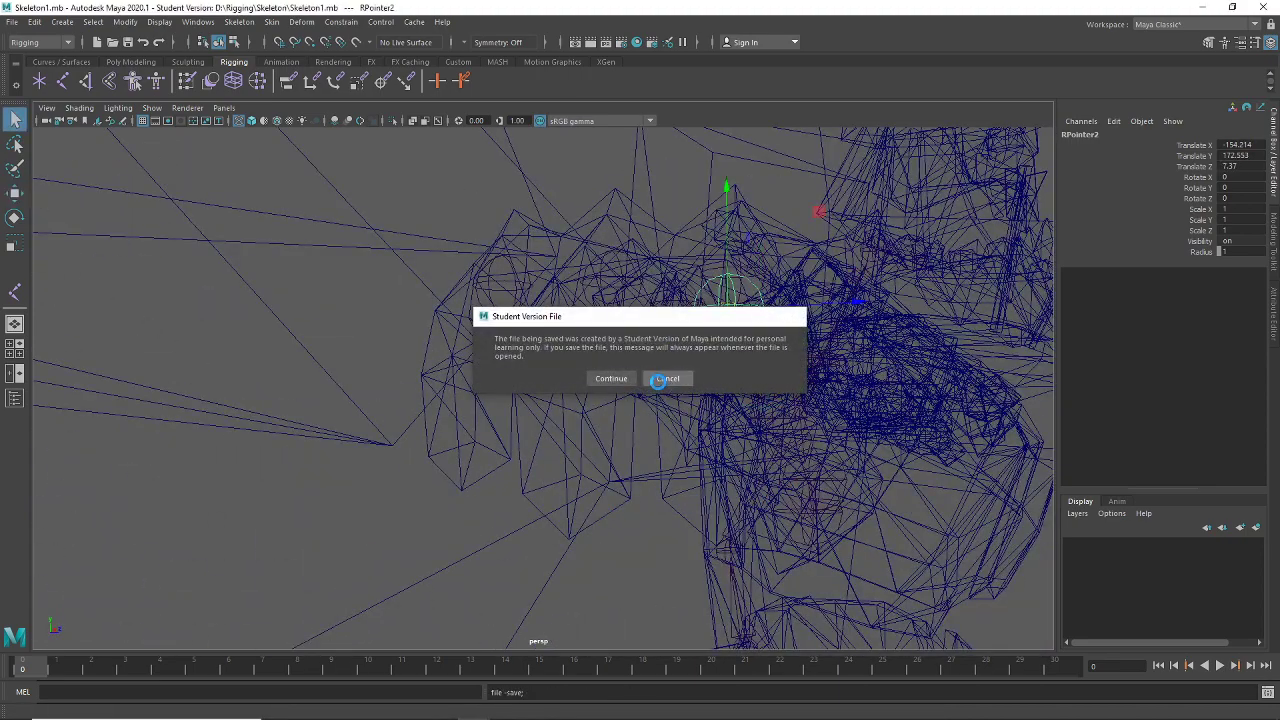
pyautogui.click(665, 378)
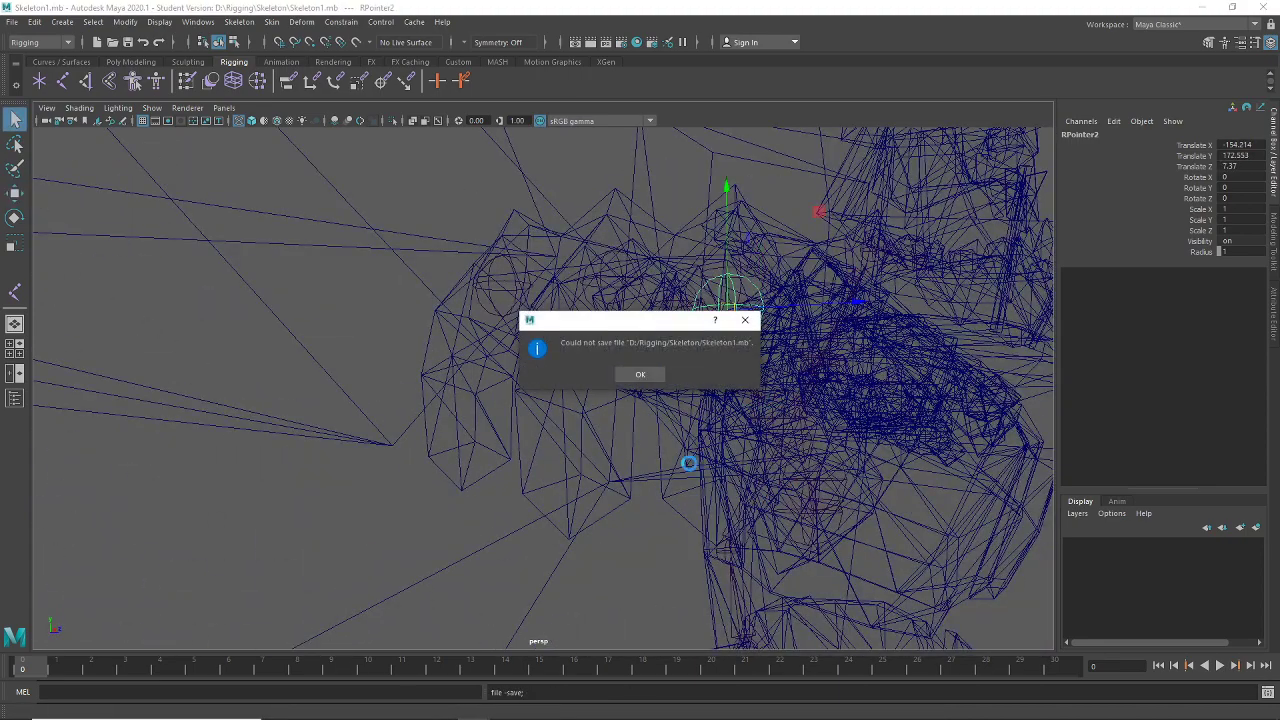
pyautogui.click(643, 374)
# Move RPointer2 down to the index finger's last knuckle at about X -160.1, Y 165.7, Z 8.2
pyautogui.press('w')
pyautogui.keyDown('alt'); pyautogui.moveTo(775, 467); pyautogui.dragTo(606, 441); pyautogui.keyUp('alt')
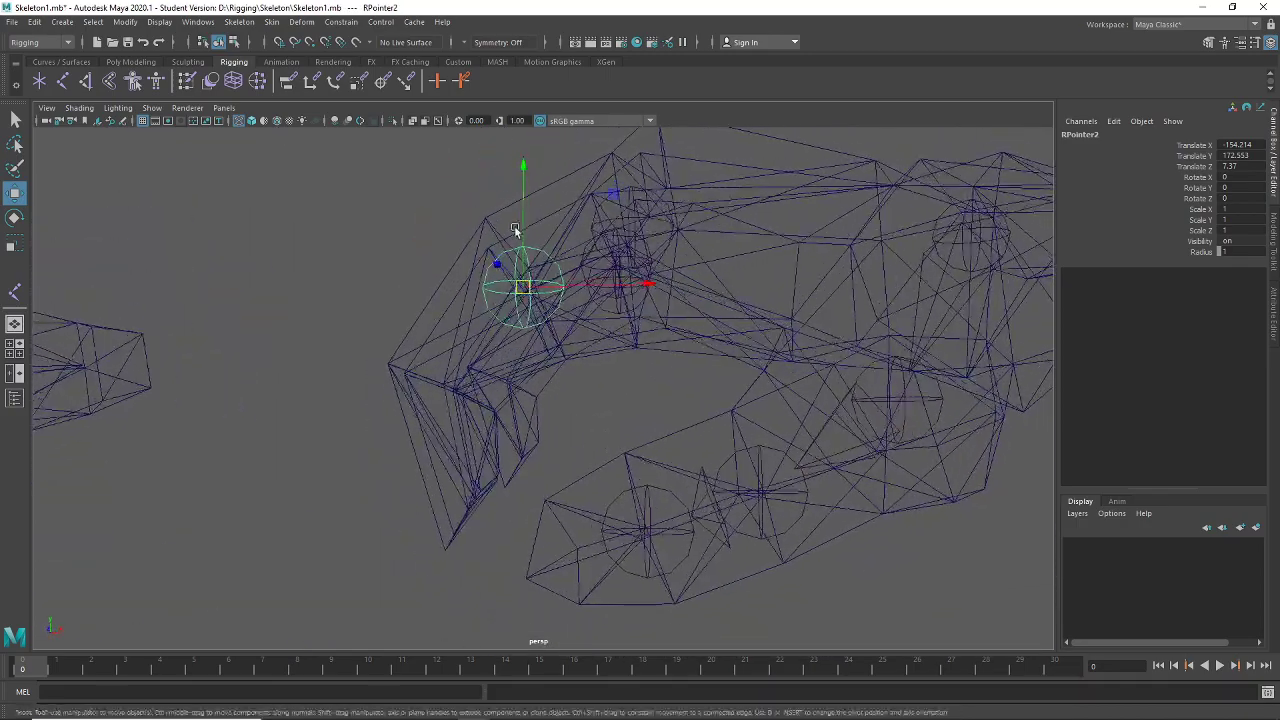
pyautogui.moveTo(517, 228); pyautogui.dragTo(496, 322)
pyautogui.moveTo(605, 382); pyautogui.dragTo(526, 446)
pyautogui.scroll(5, 369, 457)
pyautogui.keyDown('alt'); pyautogui.moveTo(369, 457); pyautogui.dragTo(447, 436); pyautogui.keyUp('alt')
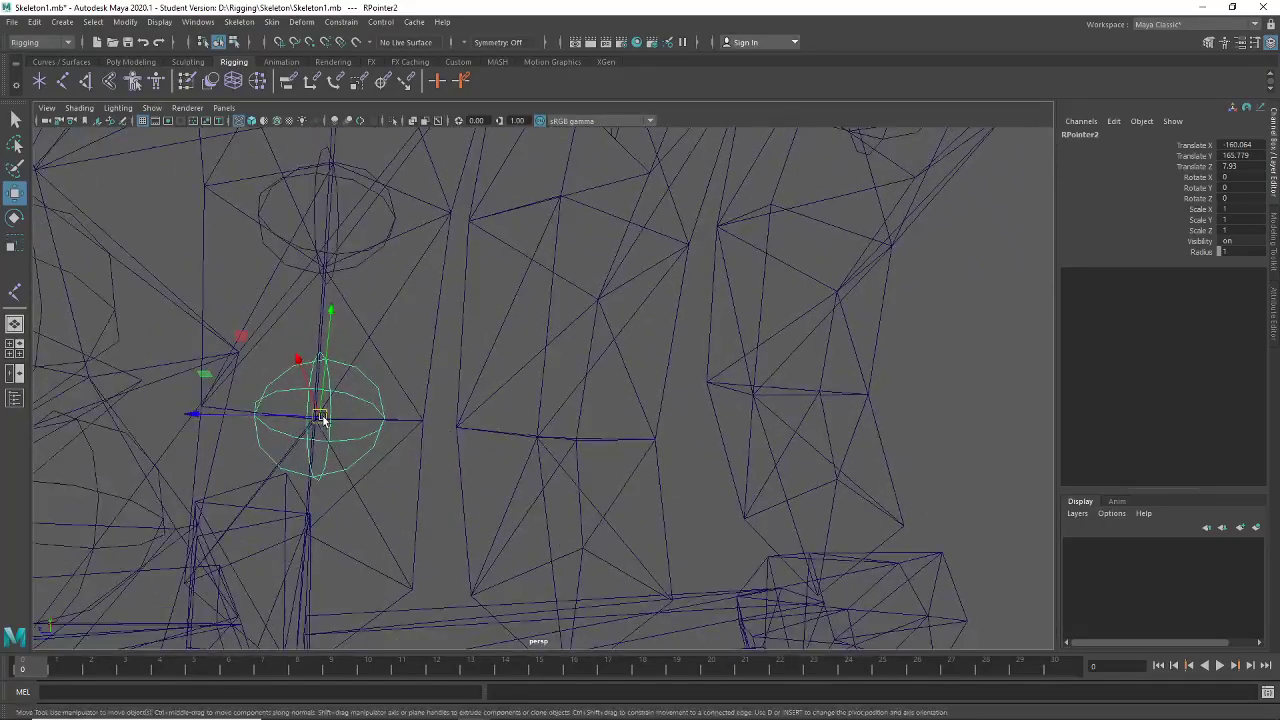
pyautogui.moveTo(321, 417); pyautogui.dragTo(317, 418)
# Add two copies of RMiddle at the middle finger's next two knuckles, the lower one at about X -161.6, Y 166.1, Z -2.9
pyautogui.keyDown('alt'); pyautogui.moveTo(324, 463); pyautogui.dragTo(371, 457); pyautogui.keyUp('alt')
pyautogui.click(514, 281)
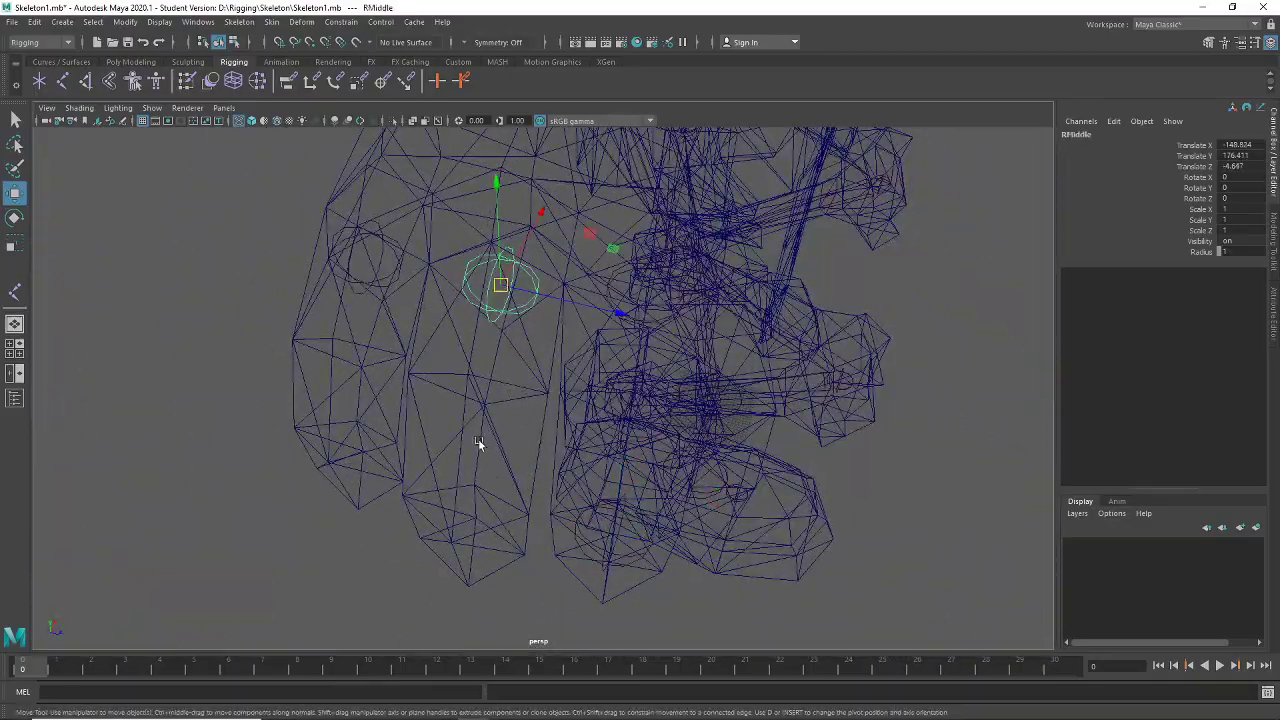
pyautogui.moveTo(478, 439)
pyautogui.keyDown('alt'); pyautogui.mouseDown()
pyautogui.moveTo(506, 429)
pyautogui.moveTo(497, 456)
pyautogui.mouseUp(); pyautogui.keyUp('alt')
pyautogui.hotkey('ctrl', 'd')
pyautogui.moveTo(479, 298); pyautogui.dragTo(380, 357)
pyautogui.moveTo(520, 391); pyautogui.dragTo(530, 436)
pyautogui.keyDown('alt'); pyautogui.moveTo(449, 466); pyautogui.dragTo(573, 474); pyautogui.keyUp('alt')
pyautogui.moveTo(489, 383); pyautogui.dragTo(483, 518)
pyautogui.keyDown('alt'); pyautogui.moveTo(483, 518); pyautogui.dragTo(517, 508); pyautogui.keyUp('alt')
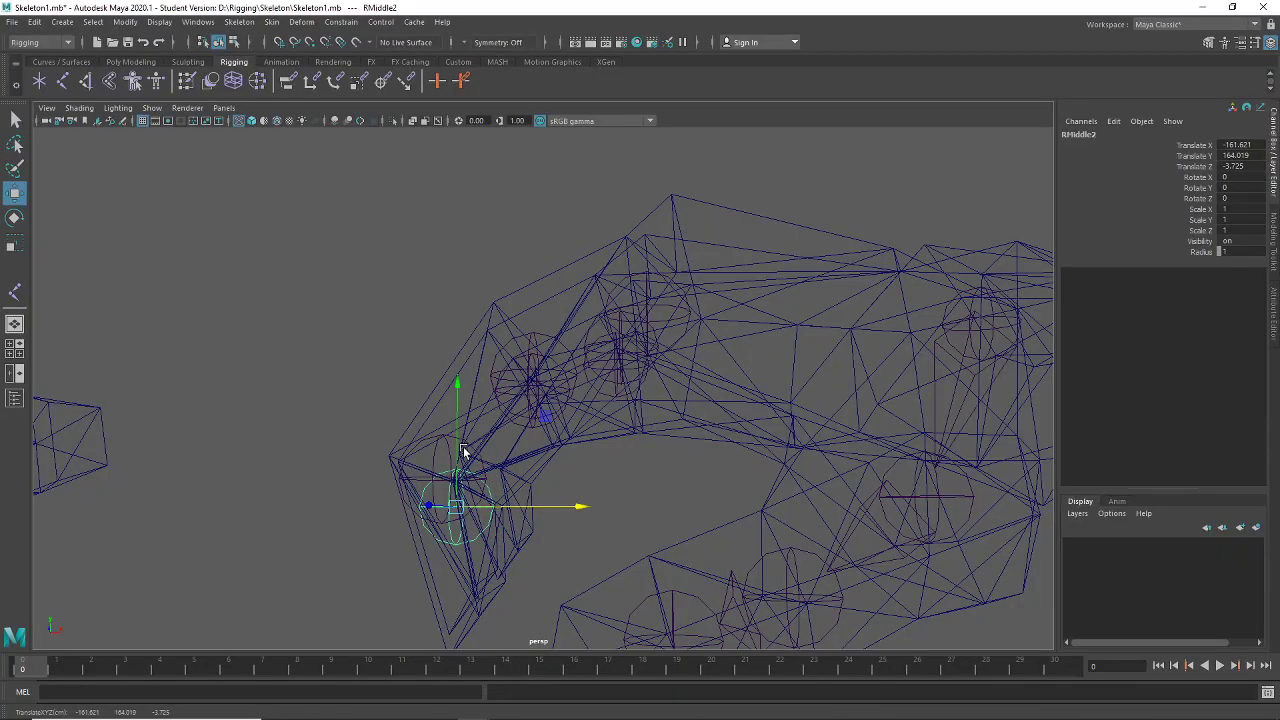
pyautogui.keyDown('alt'); pyautogui.moveTo(457, 421); pyautogui.dragTo(317, 470); pyautogui.keyUp('alt')
# Duplicate RPinkey and move the copy to the pinky's next knuckle
pyautogui.keyDown('alt'); pyautogui.moveTo(317, 470); pyautogui.dragTo(430, 285, button='right'); pyautogui.keyUp('alt')
pyautogui.click(428, 287)
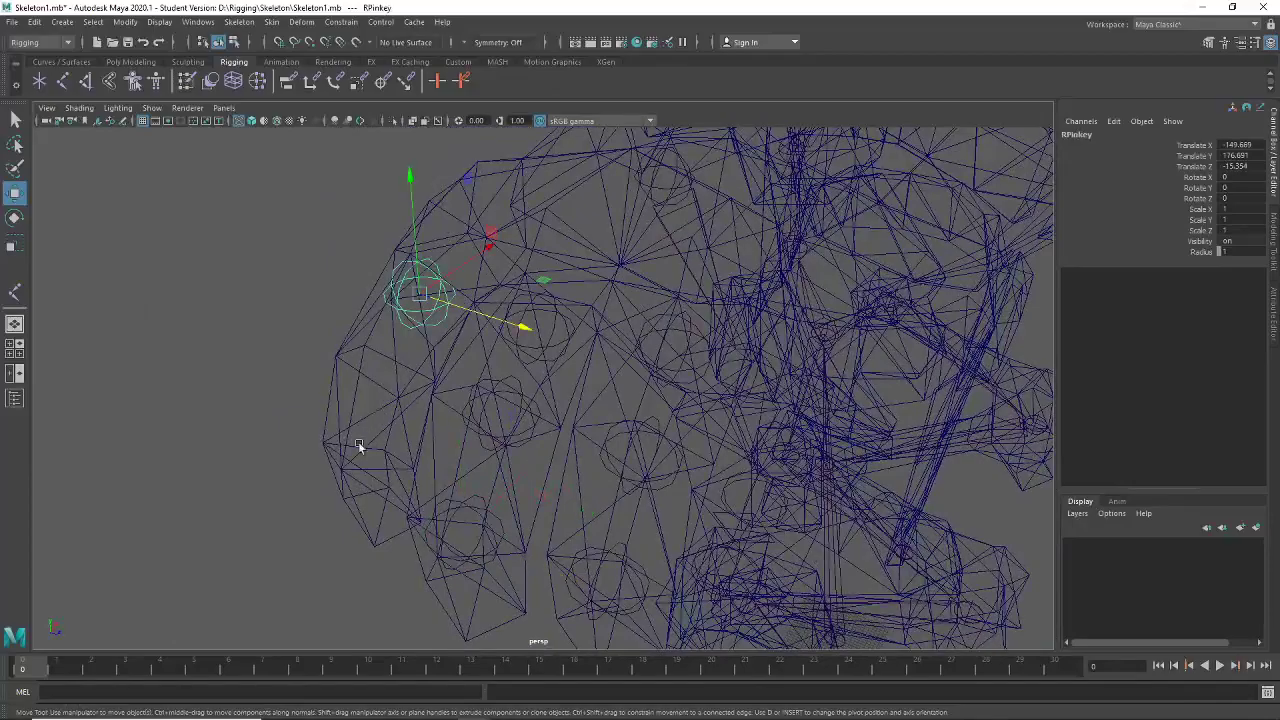
pyautogui.keyDown('alt'); pyautogui.moveTo(358, 441); pyautogui.dragTo(370, 362); pyautogui.keyUp('alt')
pyautogui.keyDown('alt'); pyautogui.moveTo(418, 409); pyautogui.dragTo(391, 449); pyautogui.keyUp('alt')
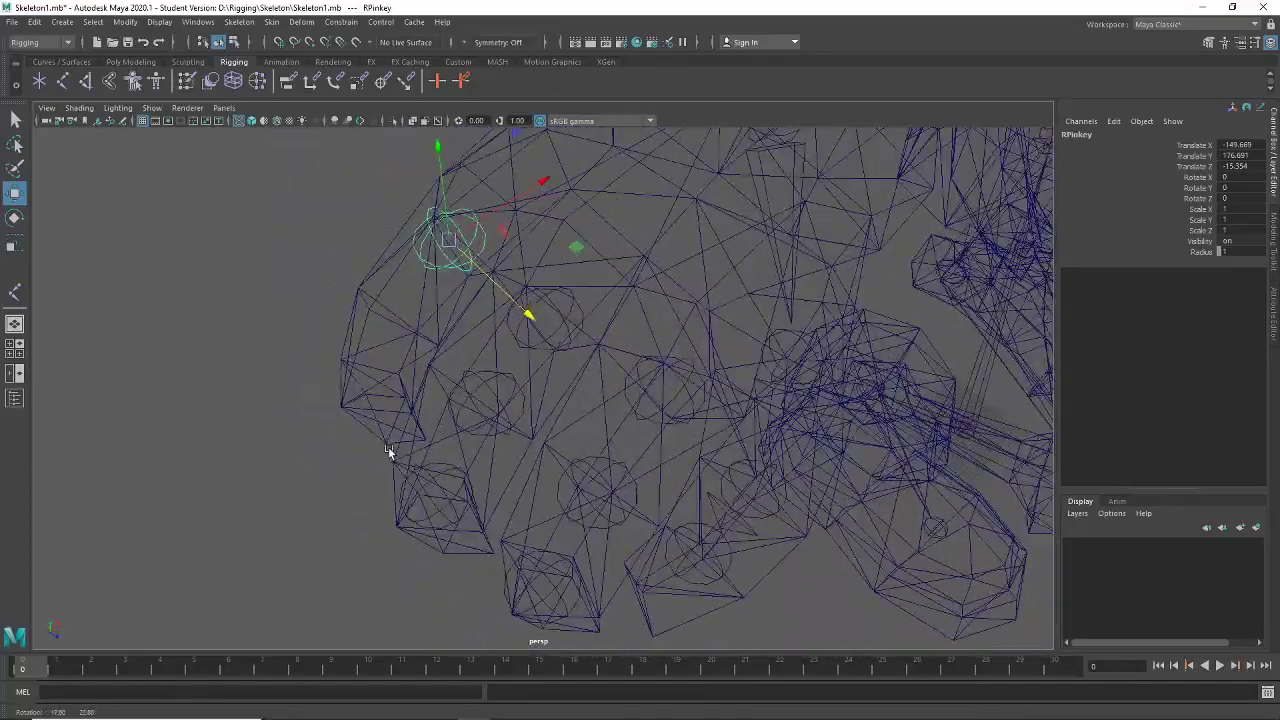
pyautogui.keyDown('alt'); pyautogui.moveTo(469, 309); pyautogui.dragTo(564, 325); pyautogui.keyUp('alt')
pyautogui.moveTo(334, 376); pyautogui.dragTo(517, 437)
pyautogui.keyDown('alt'); pyautogui.moveTo(589, 406); pyautogui.dragTo(445, 530); pyautogui.keyUp('alt')
# Duplicate the pinky's second joint and place the copy at its last knuckle at about X -159.2, Y 167.4, Z -14.0
pyautogui.keyDown('alt'); pyautogui.moveTo(467, 540); pyautogui.dragTo(468, 499); pyautogui.keyUp('alt')
pyautogui.moveTo(340, 356); pyautogui.dragTo(352, 400)
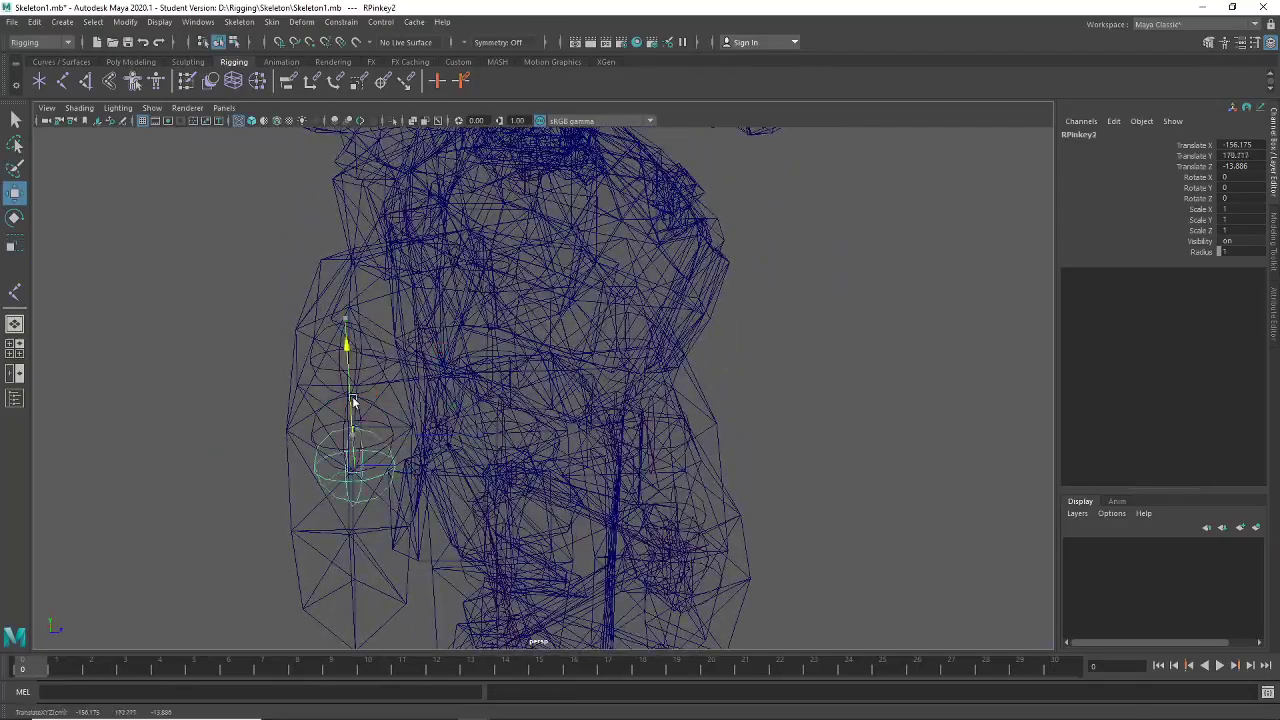
pyautogui.keyDown('alt'); pyautogui.moveTo(350, 465); pyautogui.dragTo(648, 419); pyautogui.keyUp('alt')
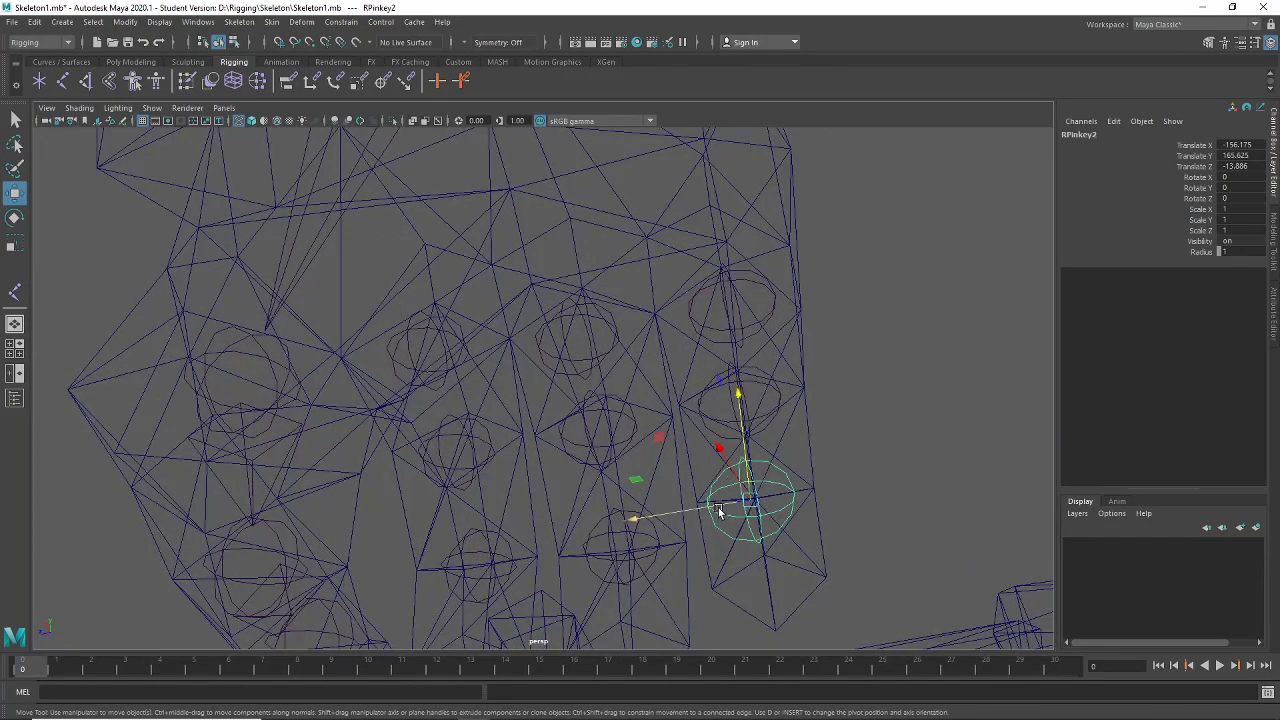
pyautogui.moveTo(726, 505); pyautogui.dragTo(719, 506)
pyautogui.keyDown('alt'); pyautogui.moveTo(820, 534); pyautogui.dragTo(673, 563); pyautogui.keyUp('alt')
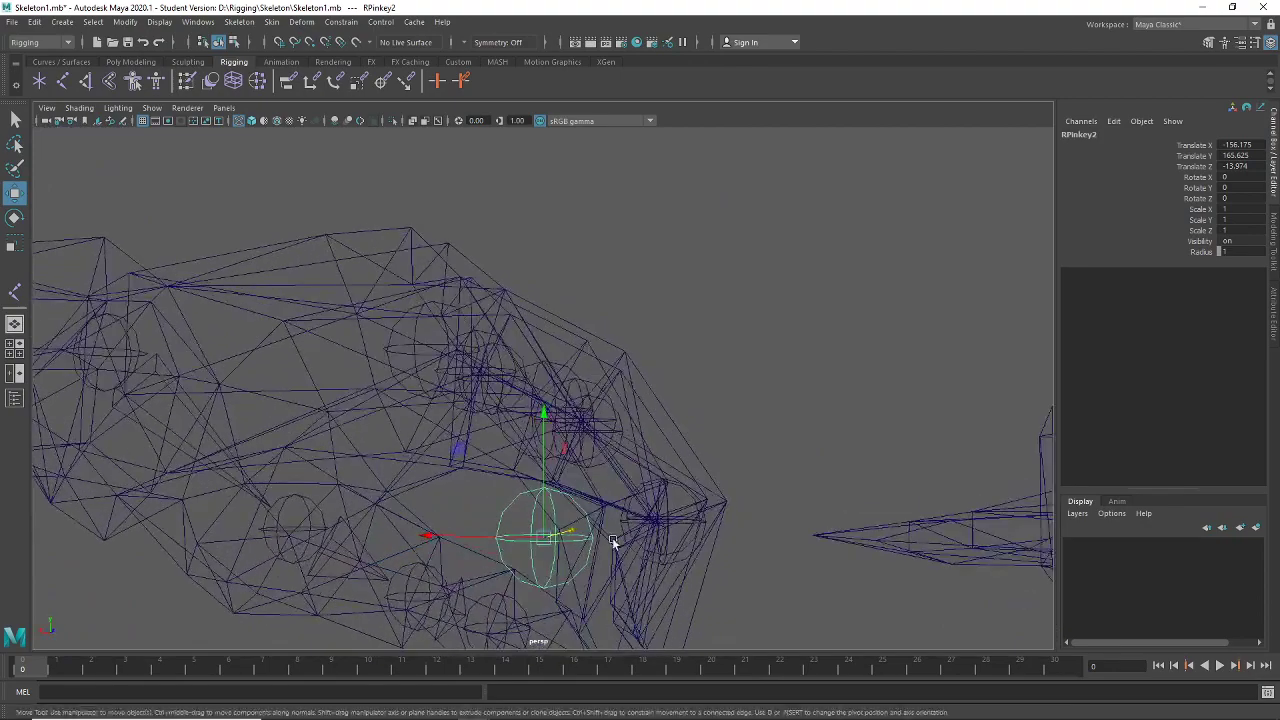
pyautogui.moveTo(490, 537); pyautogui.dragTo(510, 540)
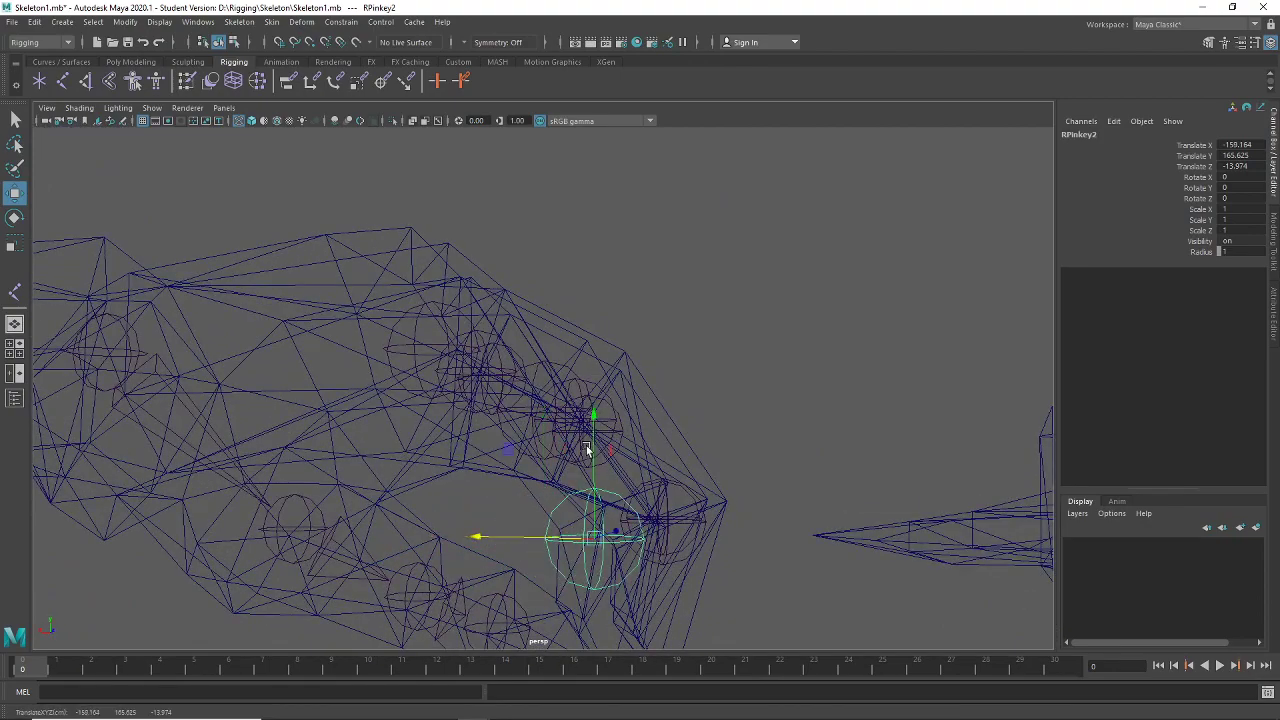
pyautogui.keyDown('alt'); pyautogui.moveTo(597, 428); pyautogui.dragTo(548, 520); pyautogui.keyUp('alt')
# Parent RPointer2 under RPointer1 in the index finger
pyautogui.click(193, 340)
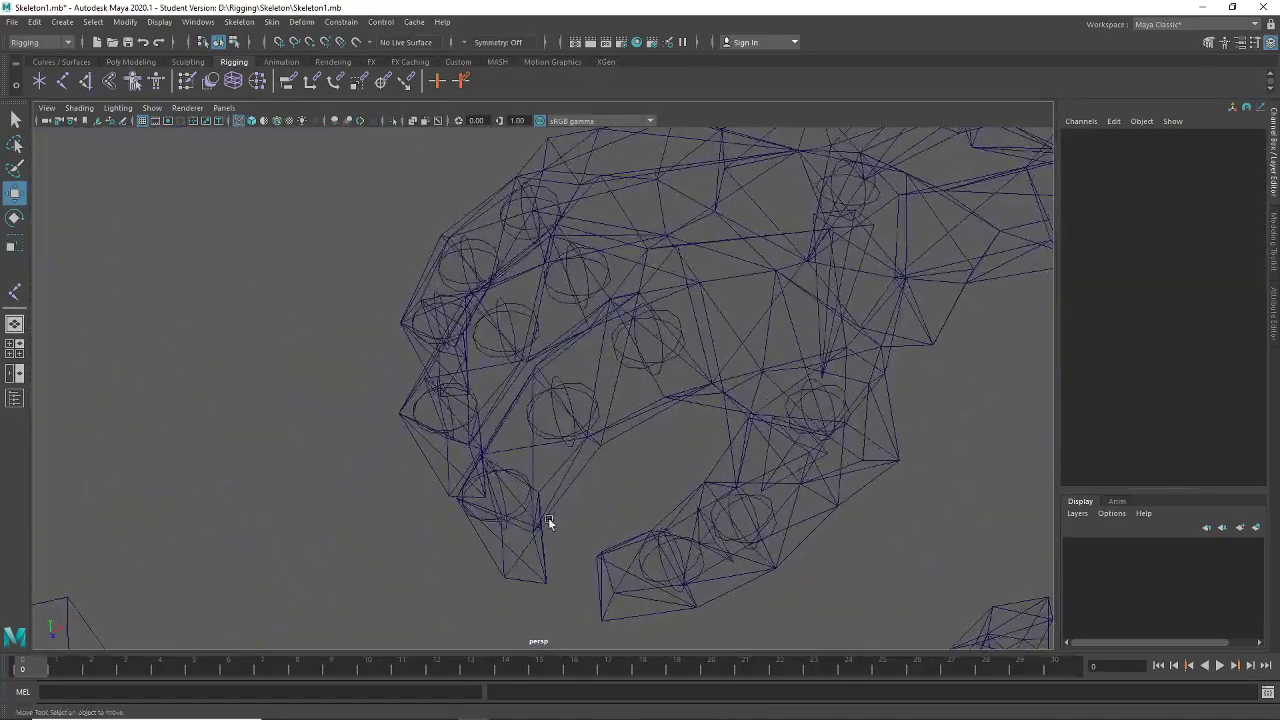
pyautogui.click(611, 485)
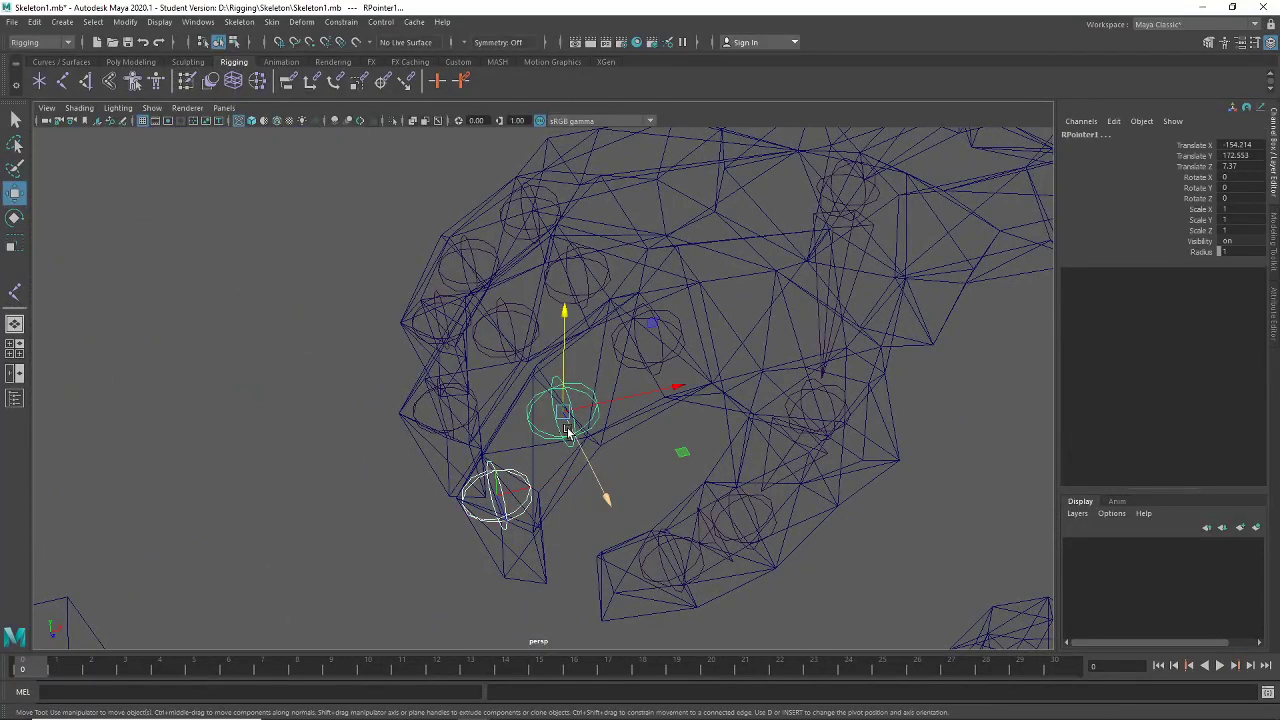
pyautogui.keyDown('shift'); pyautogui.click(660, 360); pyautogui.keyUp('shift')
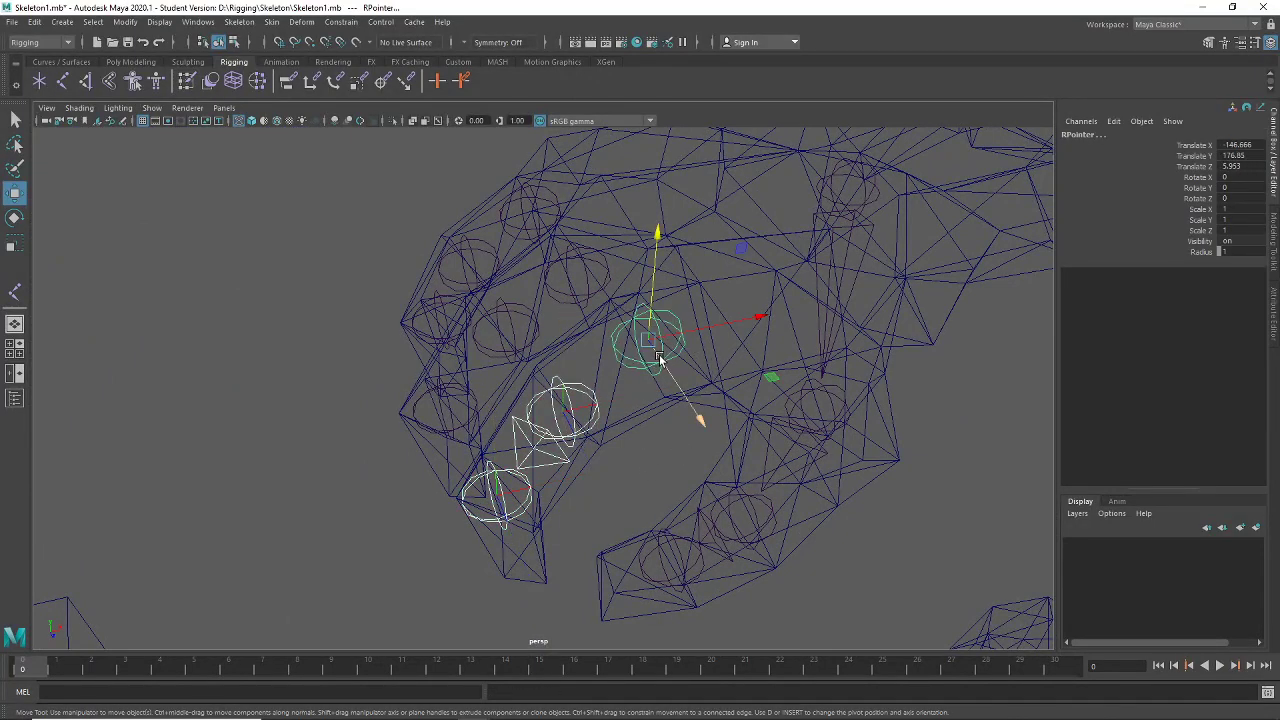
pyautogui.press('p')
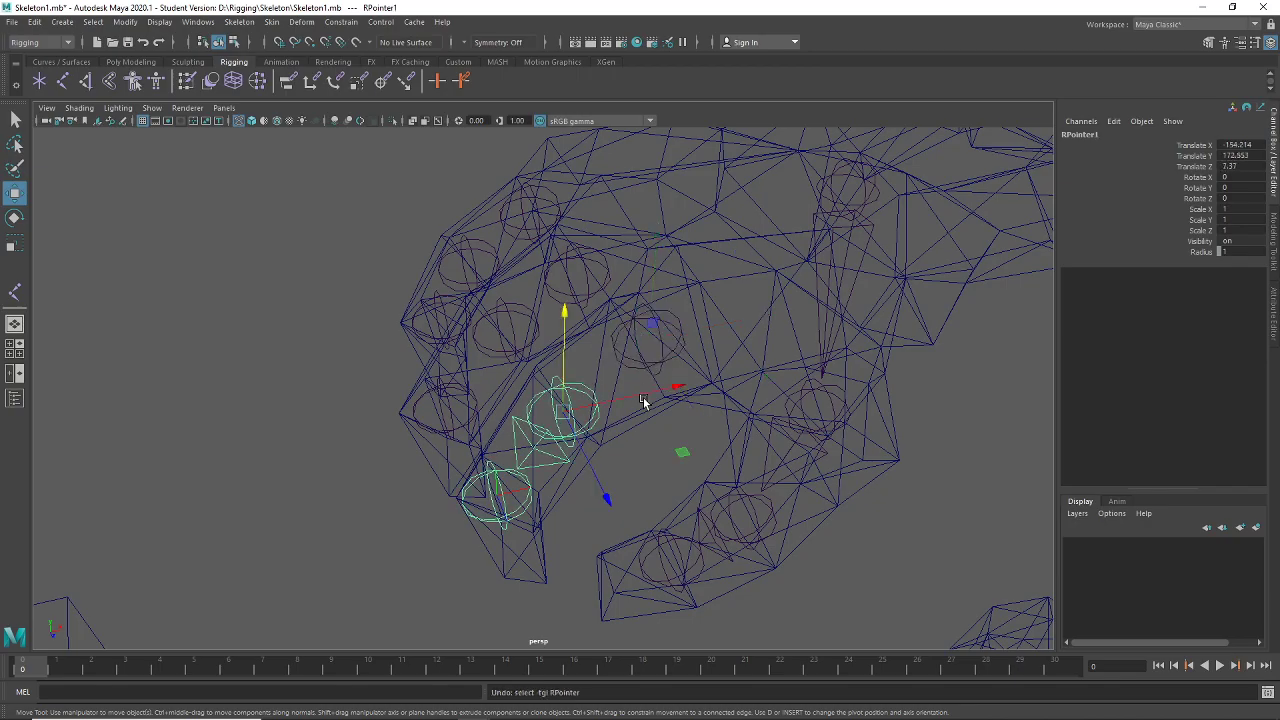
pyautogui.press('Up')
pyautogui.keyDown('alt'); pyautogui.moveTo(643, 397); pyautogui.dragTo(492, 362); pyautogui.keyUp('alt')
pyautogui.click(421, 355)
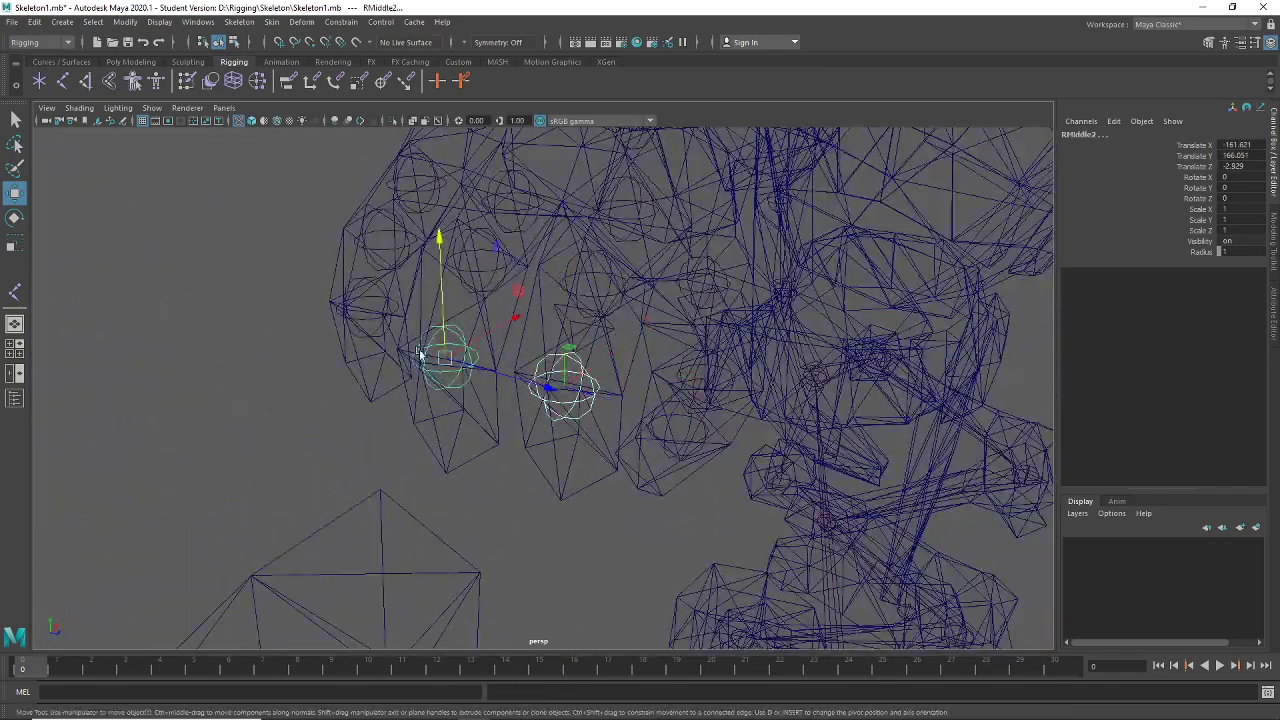
pyautogui.click(378, 325)
pyautogui.keyDown('alt'); pyautogui.moveTo(378, 325); pyautogui.dragTo(500, 397); pyautogui.keyUp('alt')
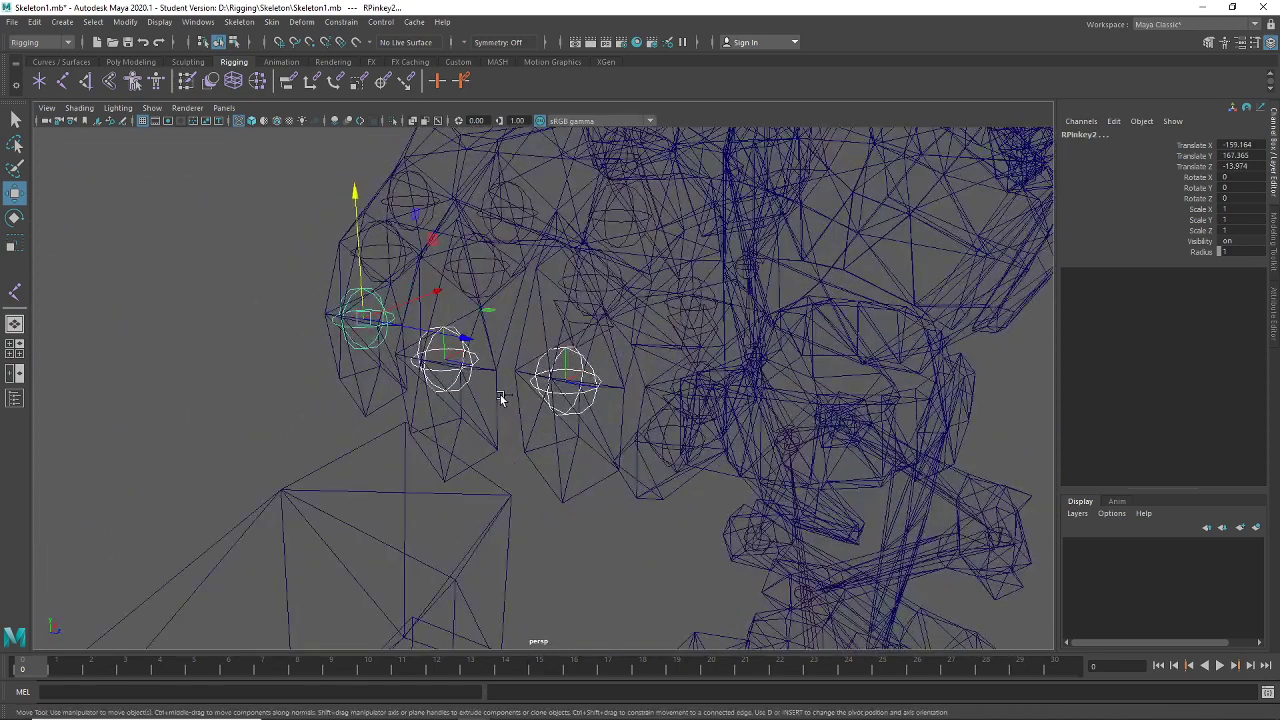
pyautogui.moveTo(350, 205); pyautogui.dragTo(365, 303)
pyautogui.hotkey('ctrl', 'z')
pyautogui.hotkey('ctrl', 'z')
pyautogui.hotkey('ctrl', 'z')
pyautogui.hotkey('ctrl', 'z')
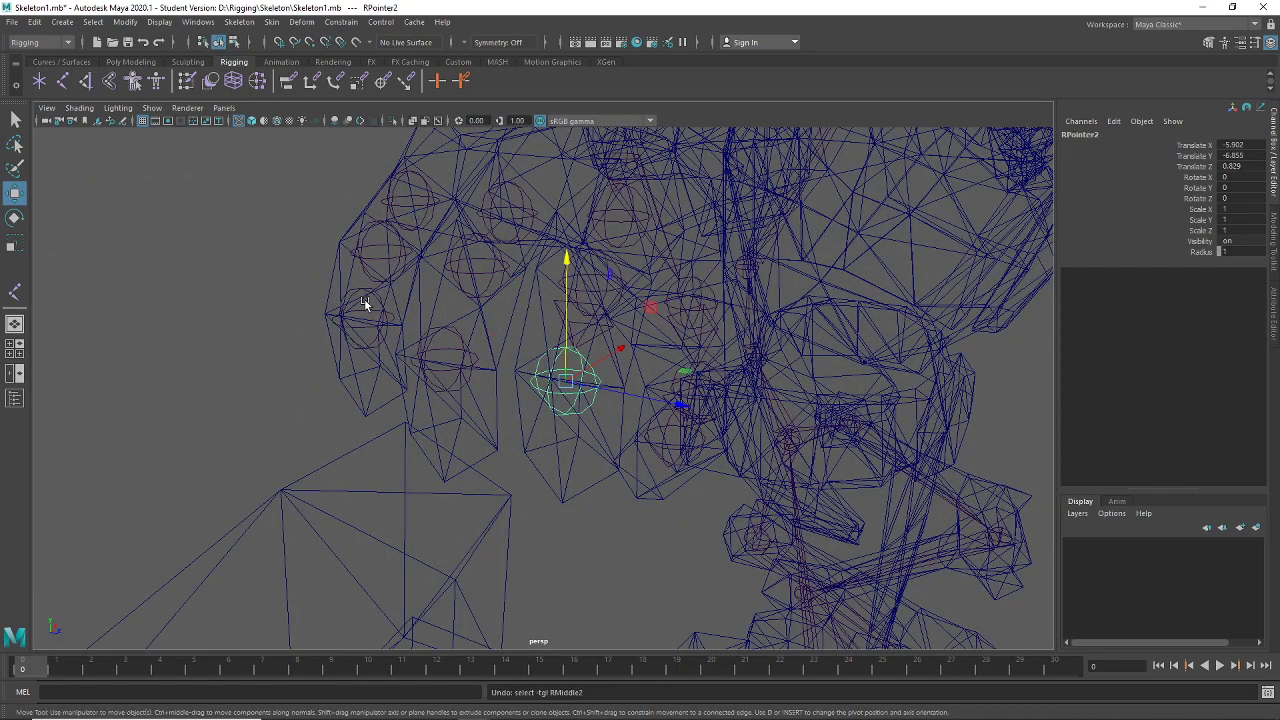
# Duplicate RPointer2, RMiddle2 and RPinkey2 together and move the copies to the fingertips, the index copy at about X -158.0, Y 155.3, Z 8.2
pyautogui.click(619, 388)
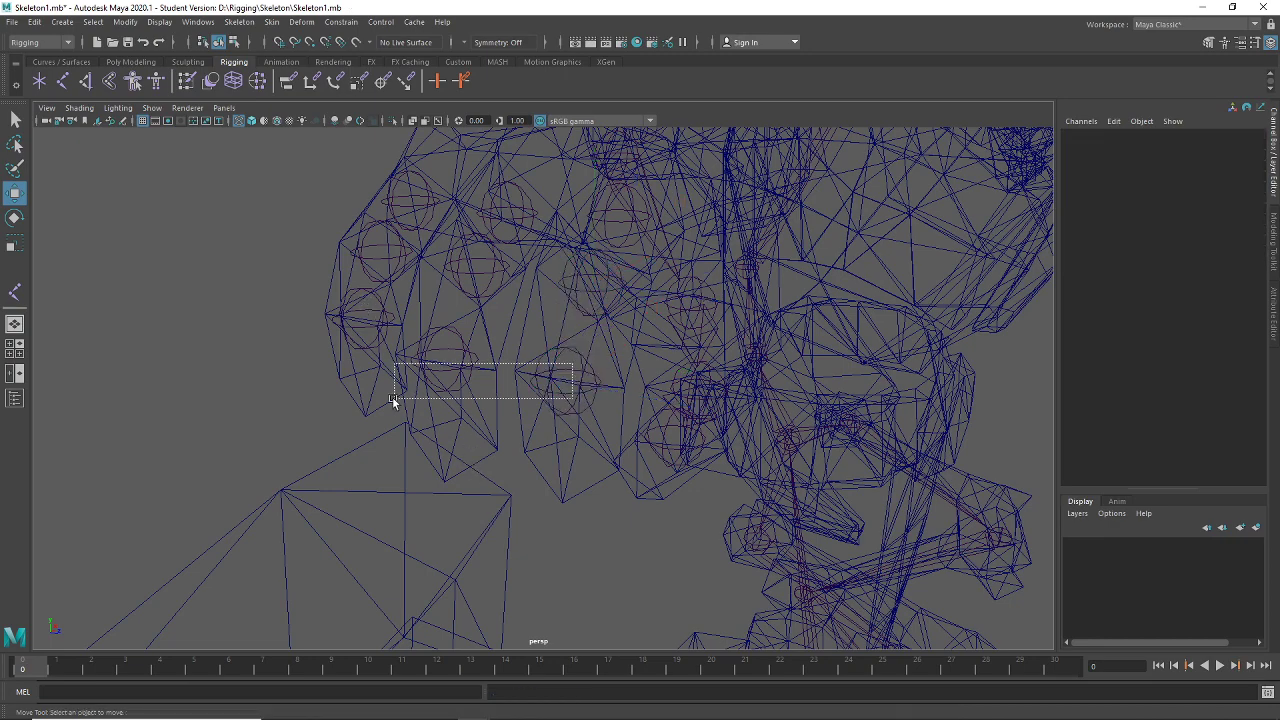
pyautogui.moveTo(392, 397); pyautogui.dragTo(392, 397)
pyautogui.keyDown('shift'); pyautogui.click(367, 345); pyautogui.keyUp('shift')
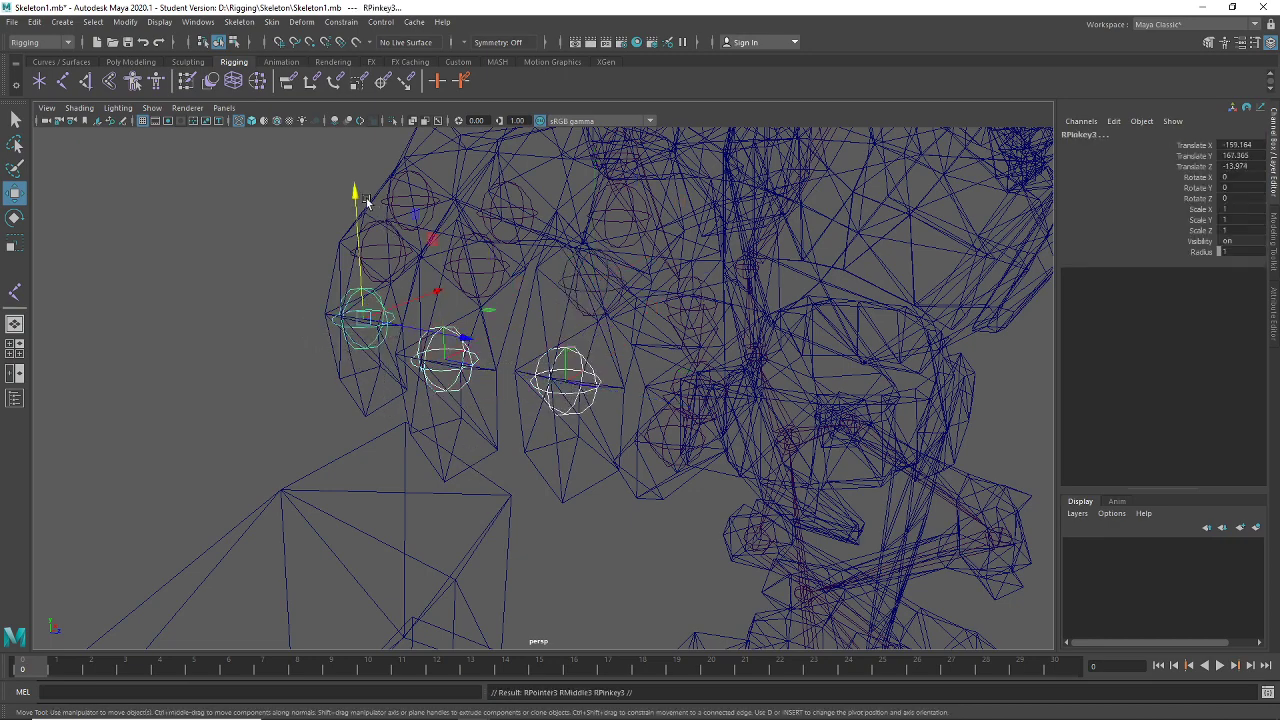
pyautogui.moveTo(367, 203); pyautogui.dragTo(877, 269)
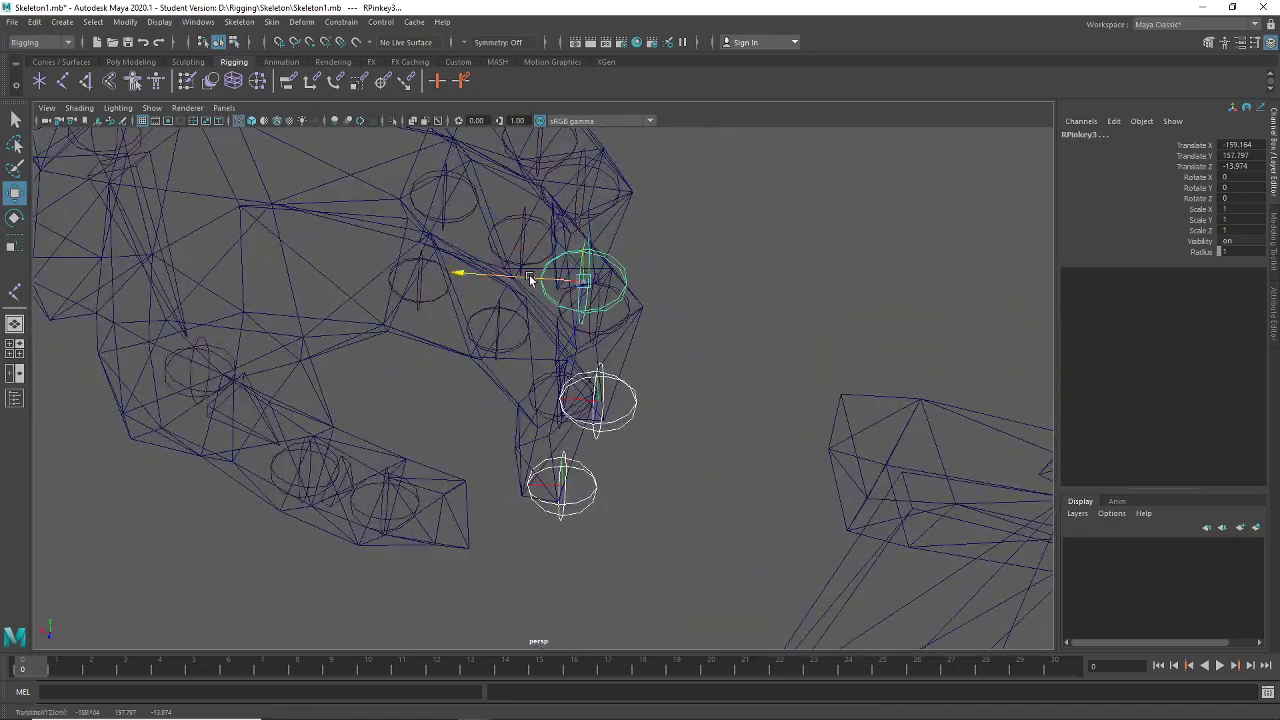
pyautogui.moveTo(530, 280); pyautogui.dragTo(383, 397)
pyautogui.keyDown('alt'); pyautogui.moveTo(471, 394); pyautogui.dragTo(409, 411); pyautogui.keyUp('alt')
# Parent the index fingertip joint RPointer3 under RPointer2, and RPointer2 under RPointer1
pyautogui.click(560, 495)
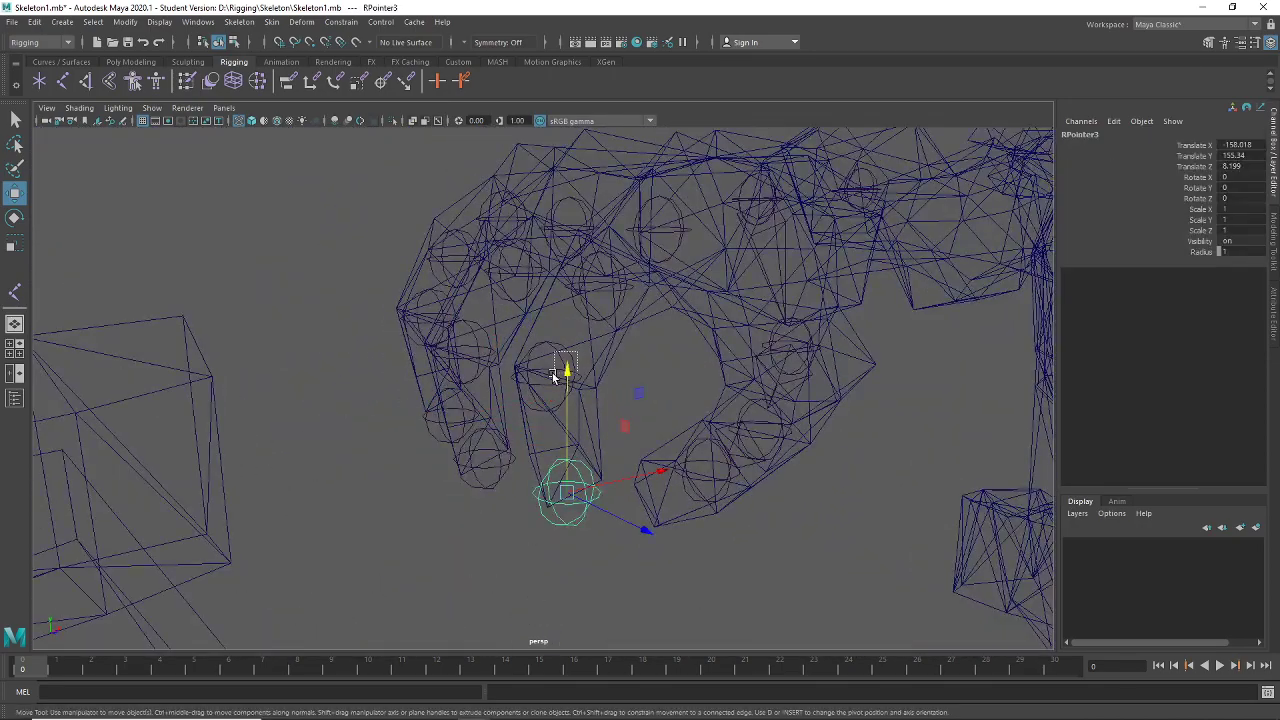
pyautogui.keyDown('shift'); pyautogui.moveTo(553, 375); pyautogui.dragTo(550, 379); pyautogui.keyUp('shift')
pyautogui.press('p')
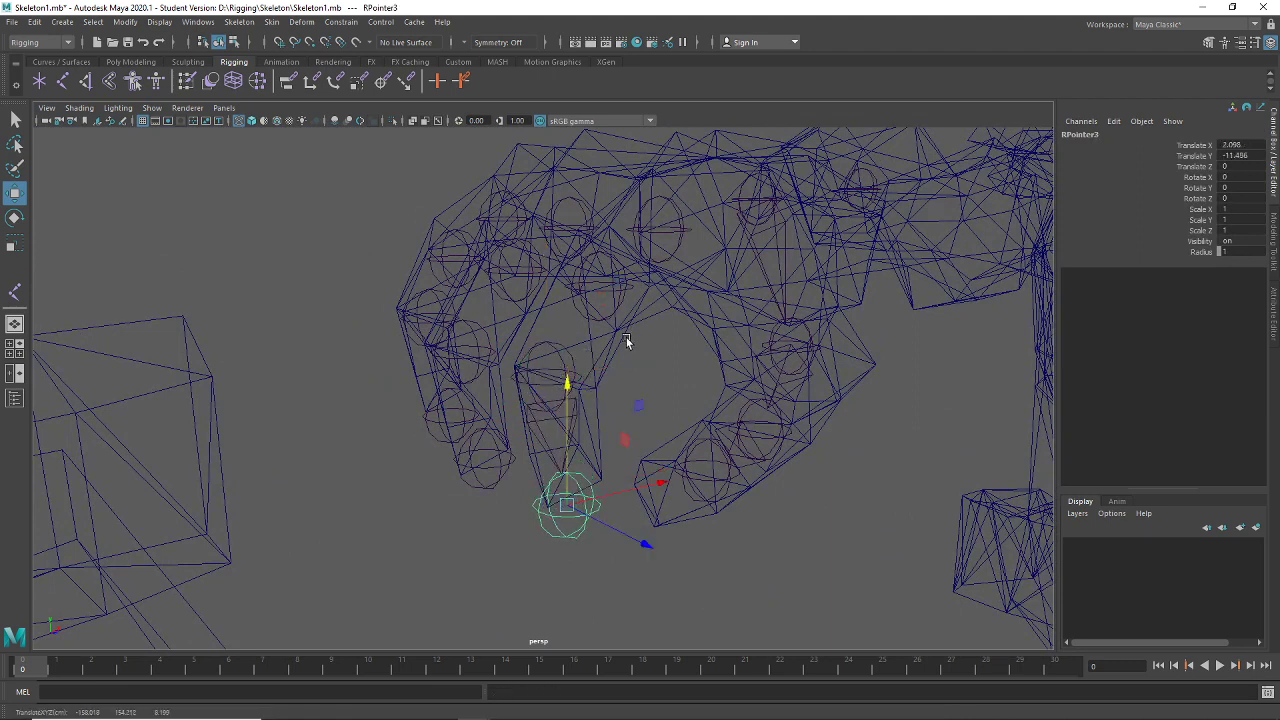
pyautogui.click(536, 370)
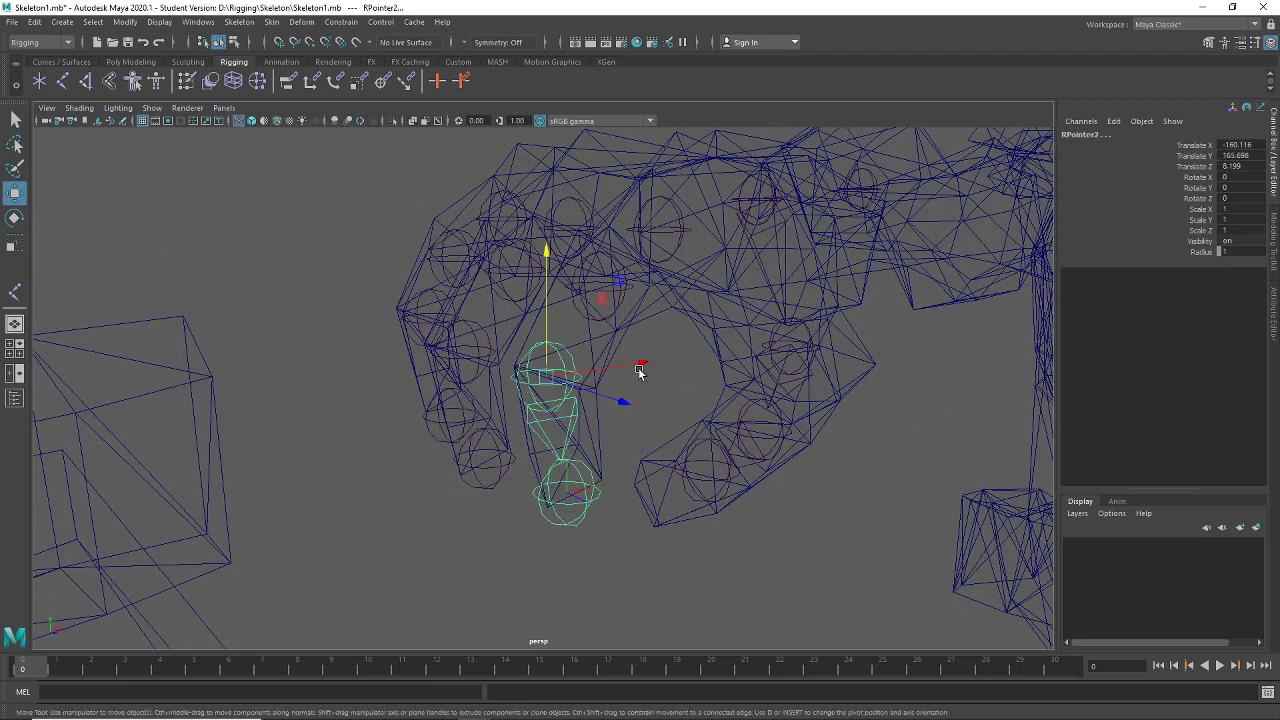
pyautogui.click(577, 388)
pyautogui.click(558, 358)
pyautogui.click(620, 313)
pyautogui.press('Down')
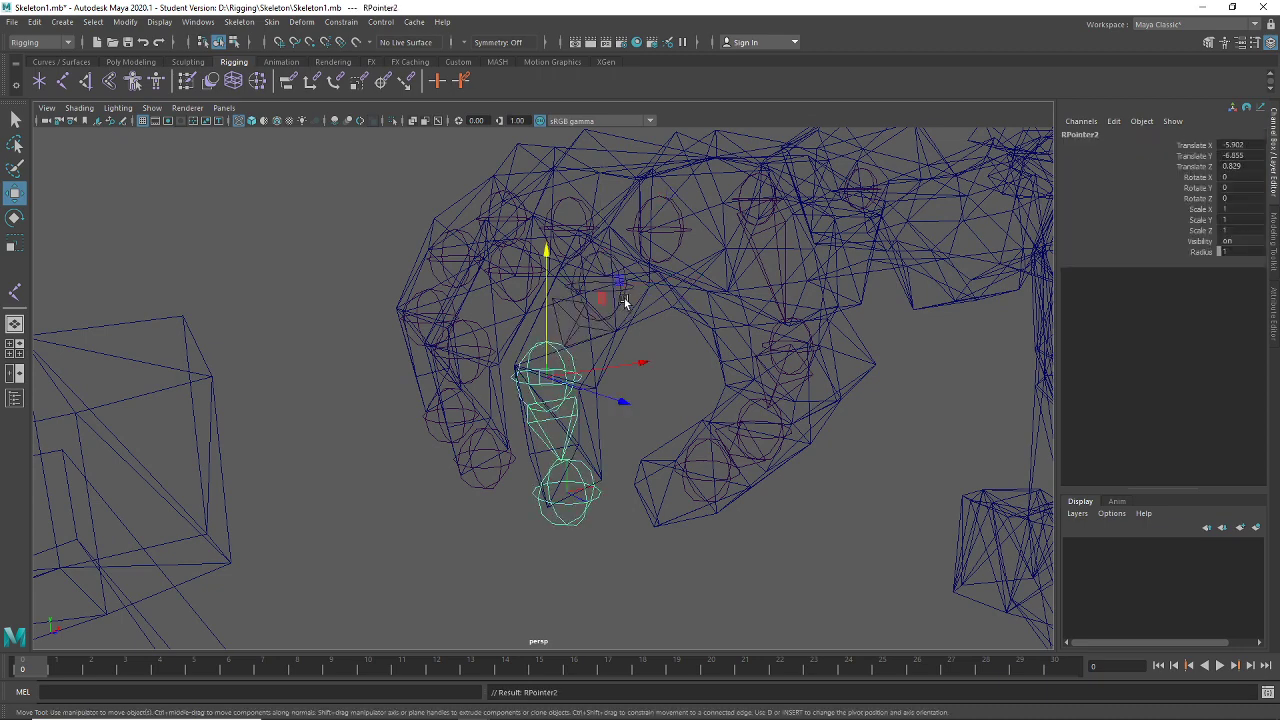
# Parent RPointer1 under the index base joint RPointer, and RPointer under the wrist joint RElbow1
pyautogui.keyDown('alt'); pyautogui.moveTo(684, 256); pyautogui.dragTo(643, 330, button='middle'); pyautogui.keyUp('alt')
pyautogui.keyDown('shift'); pyautogui.click(639, 320); pyautogui.keyUp('shift')
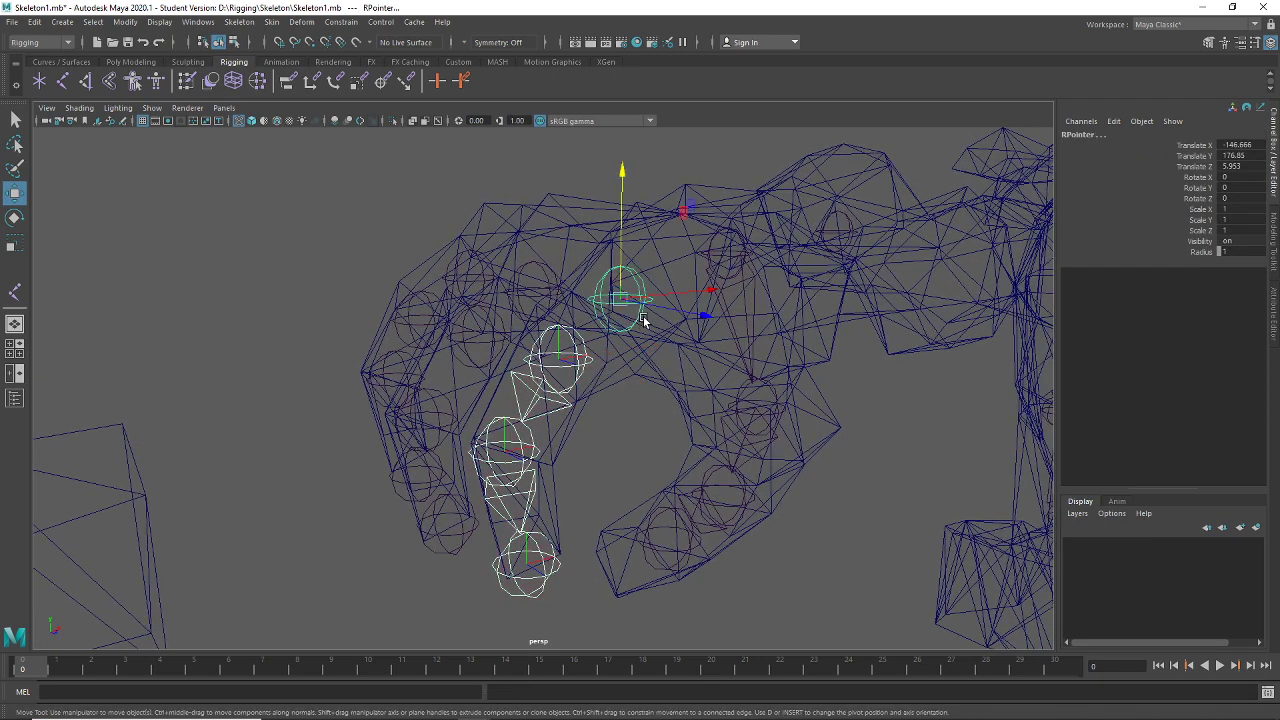
pyautogui.press('p')
pyautogui.click(742, 265)
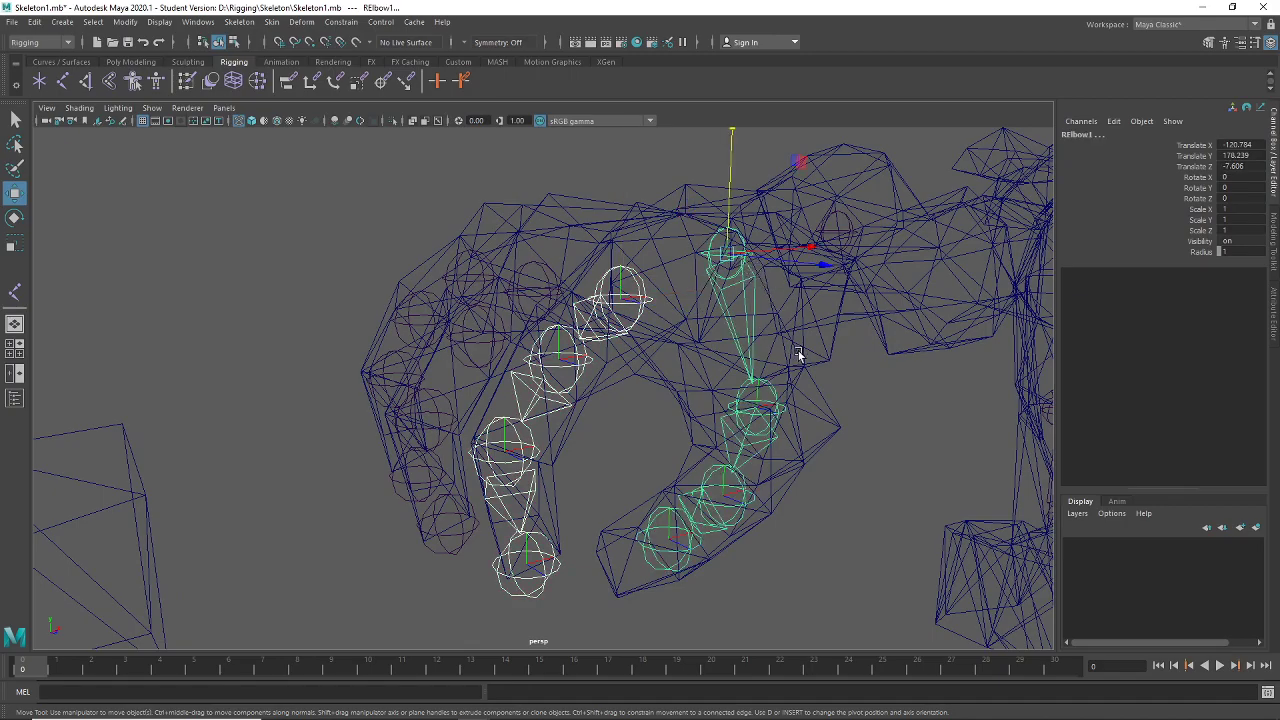
pyautogui.keyDown('alt'); pyautogui.moveTo(798, 353); pyautogui.dragTo(751, 386); pyautogui.keyUp('alt')
pyautogui.keyDown('alt'); pyautogui.moveTo(751, 386); pyautogui.dragTo(628, 411, button='middle'); pyautogui.keyUp('alt')
pyautogui.press('p')
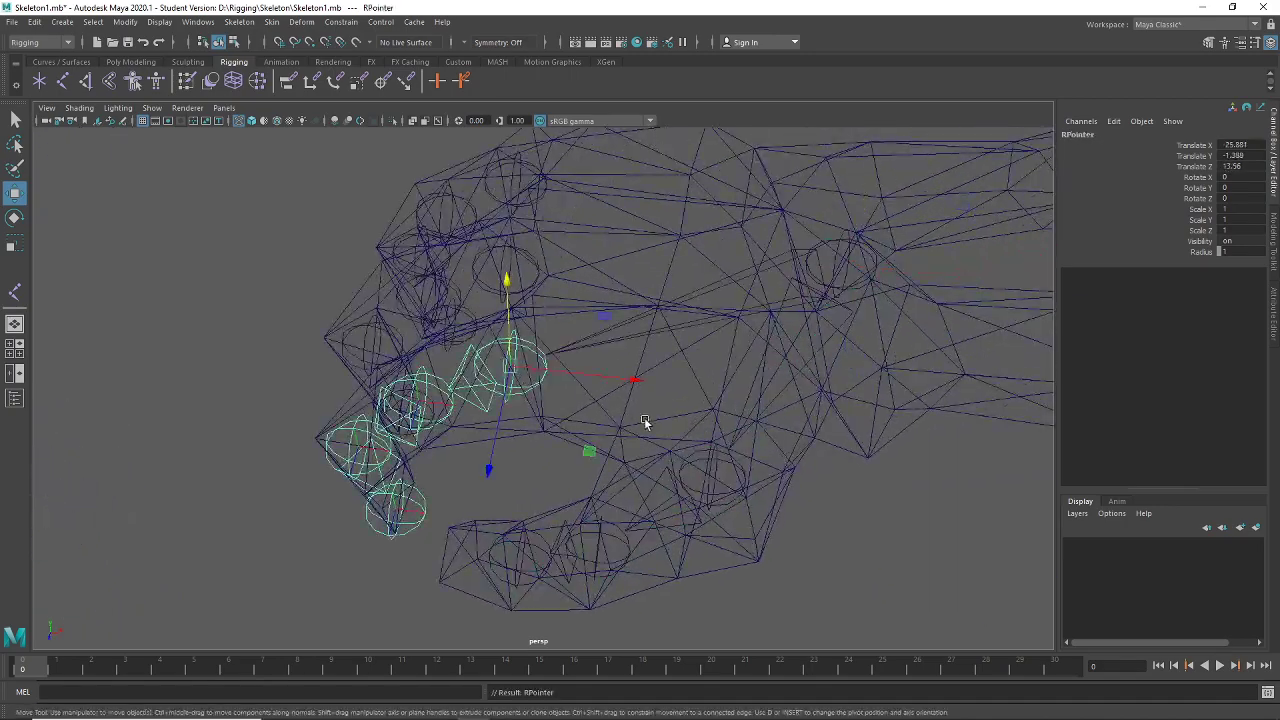
# Delete the index fingertip joint RPointer3
pyautogui.keyDown('alt'); pyautogui.moveTo(645, 423); pyautogui.dragTo(659, 370); pyautogui.keyUp('alt')
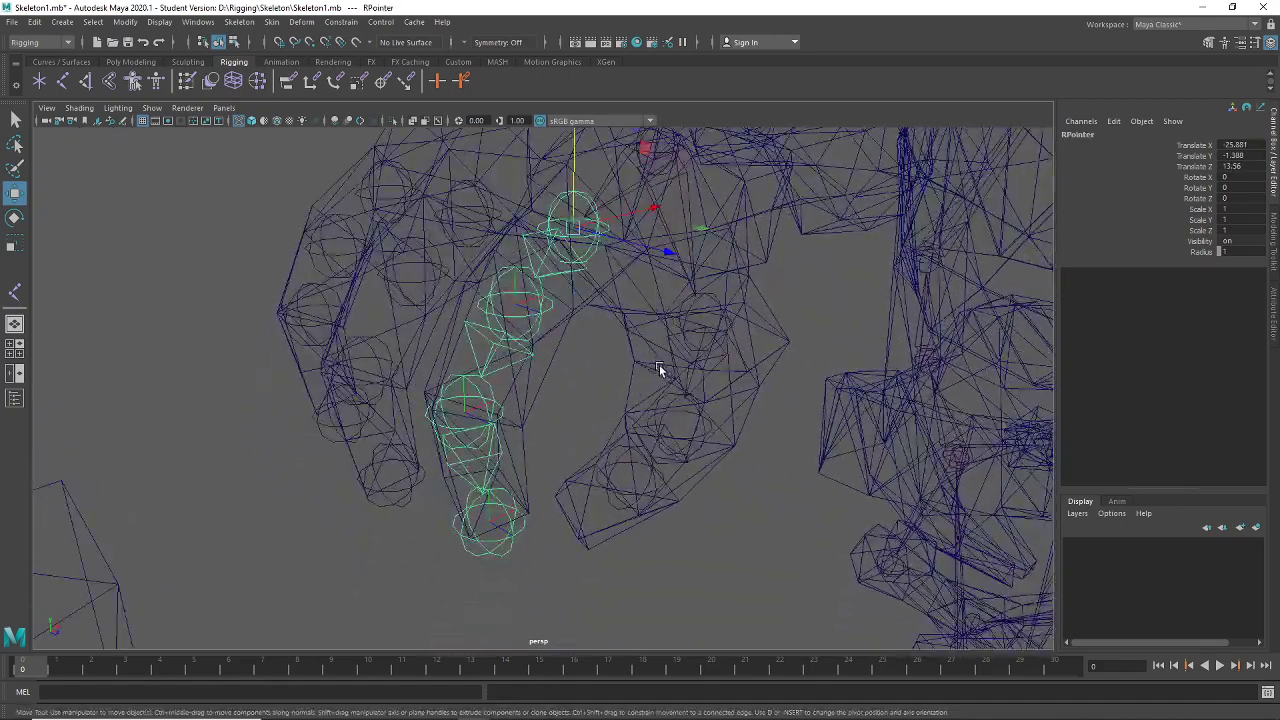
pyautogui.moveTo(489, 563); pyautogui.dragTo(470, 548)
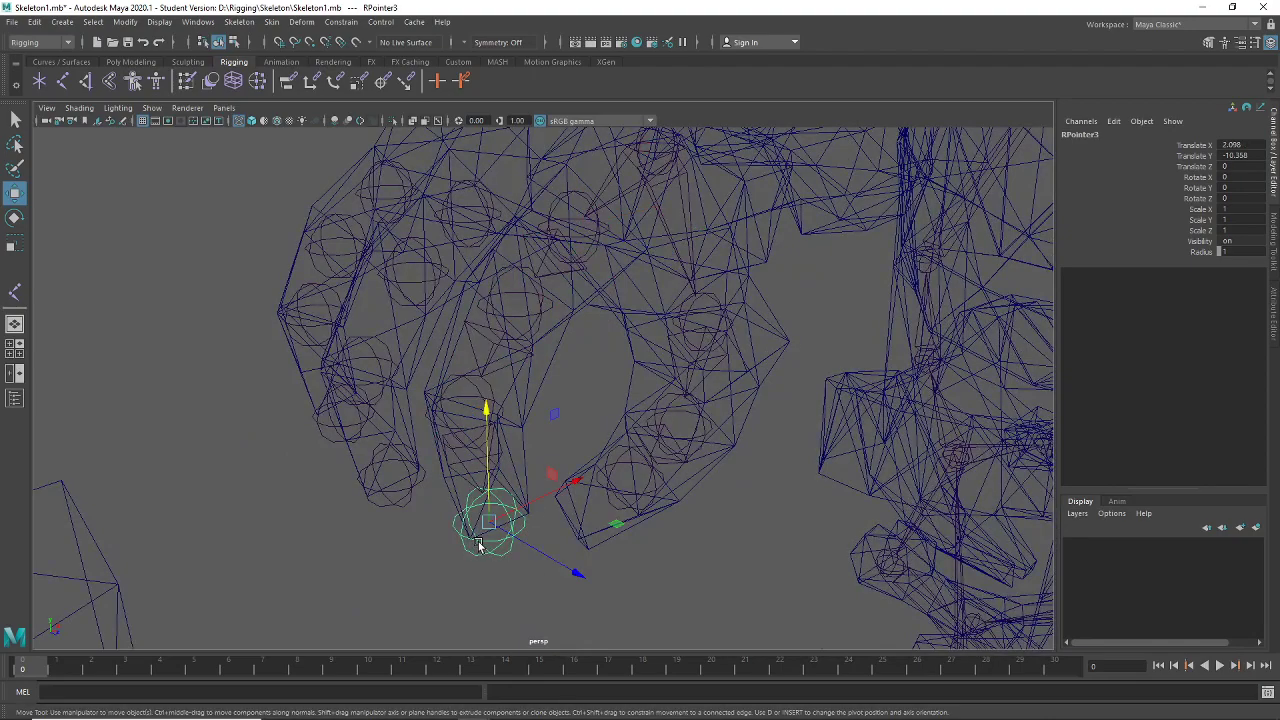
pyautogui.click(465, 505)
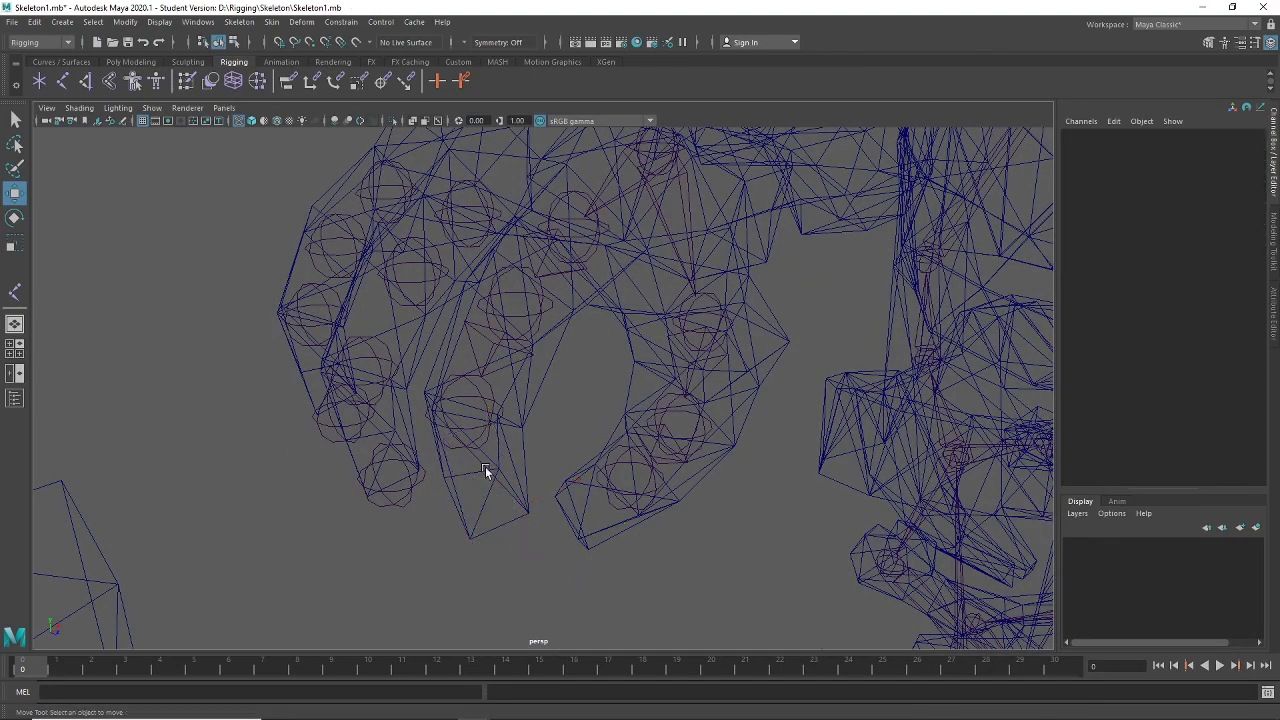
# Parent the middle fingertip joint RMiddle3 under RMiddle2, and RMiddle2 under RMiddle1
pyautogui.moveTo(485, 466)
pyautogui.keyDown('alt'); pyautogui.mouseDown()
pyautogui.moveTo(449, 471)
pyautogui.moveTo(585, 504)
pyautogui.moveTo(546, 528)
pyautogui.moveTo(494, 449)
pyautogui.mouseUp(); pyautogui.keyUp('alt')
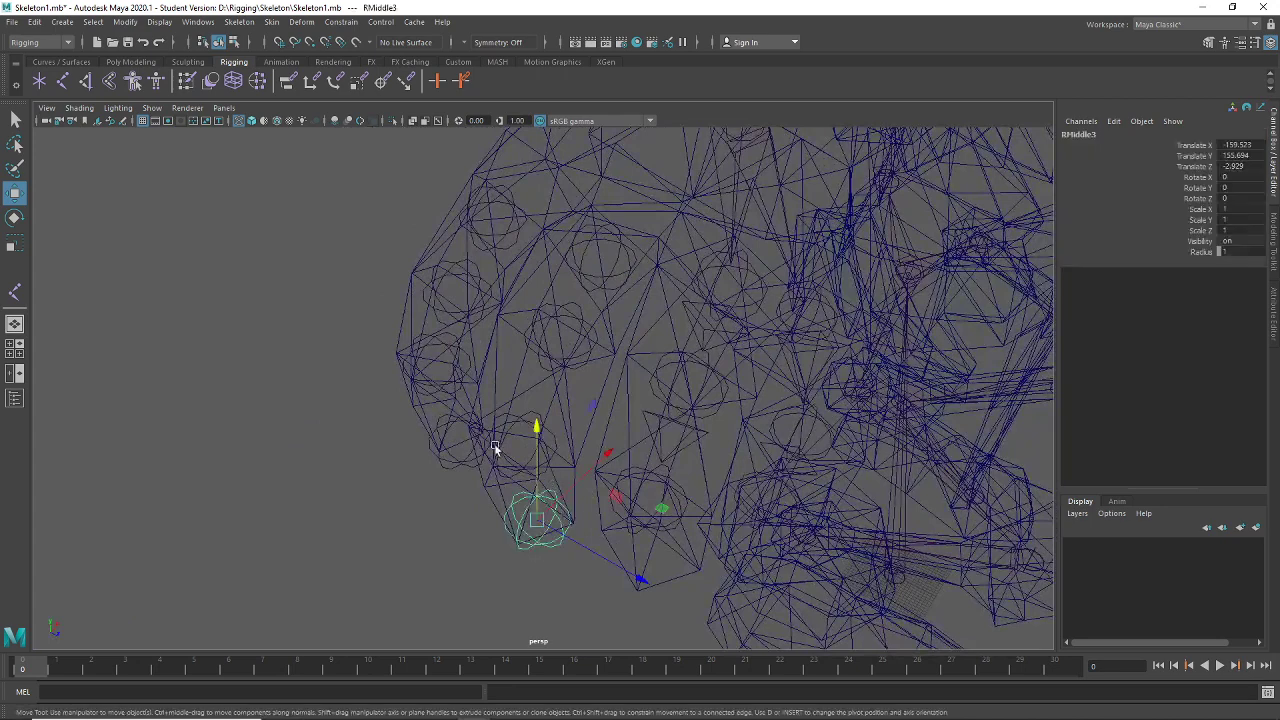
pyautogui.click(507, 422)
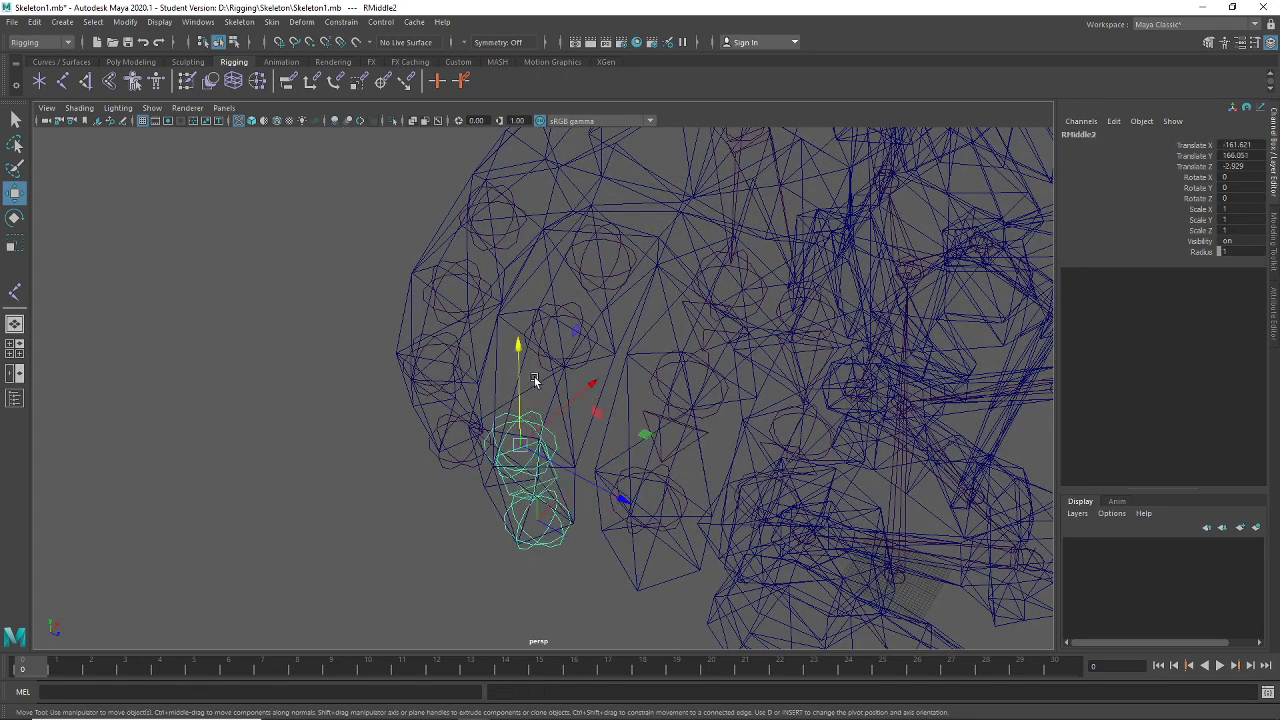
pyautogui.keyDown('shift'); pyautogui.click(548, 358); pyautogui.keyUp('shift')
pyautogui.click(546, 355)
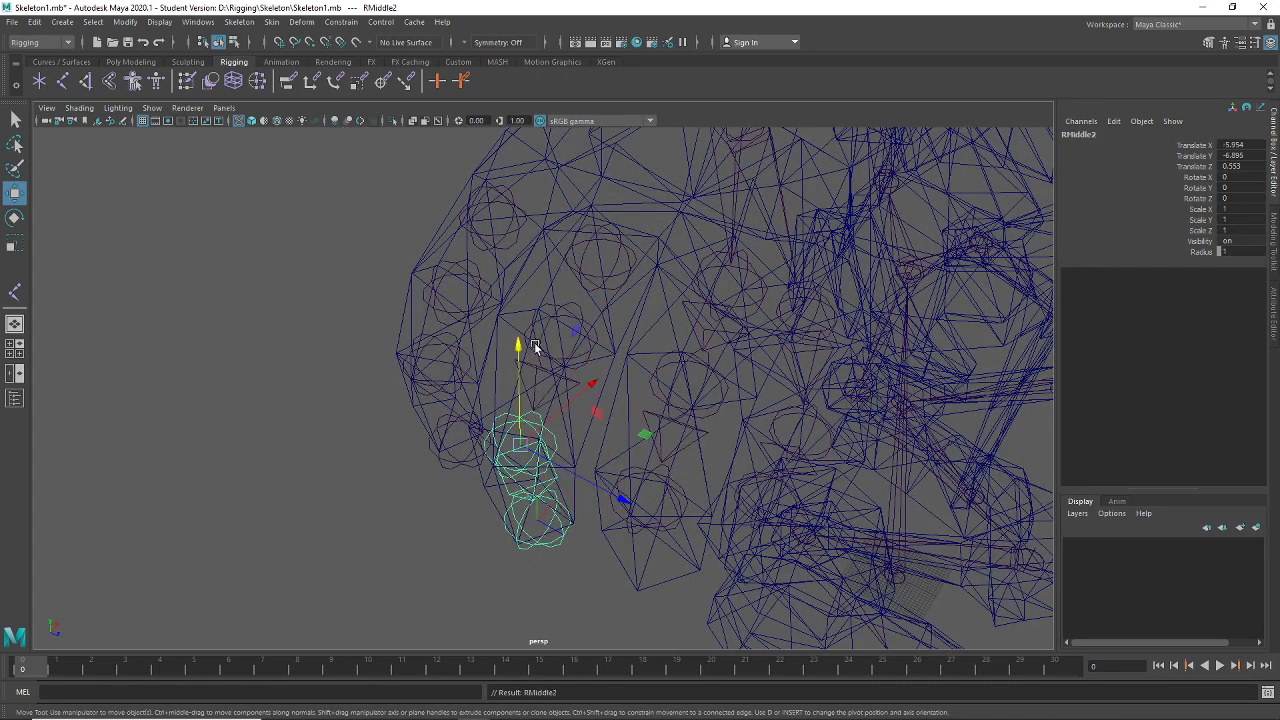
# Parent RMiddle1 under the middle finger's base joint, and that base joint under the wrist joint RElbow1
pyautogui.keyDown('shift'); pyautogui.click(614, 264); pyautogui.keyUp('shift')
pyautogui.press('p')
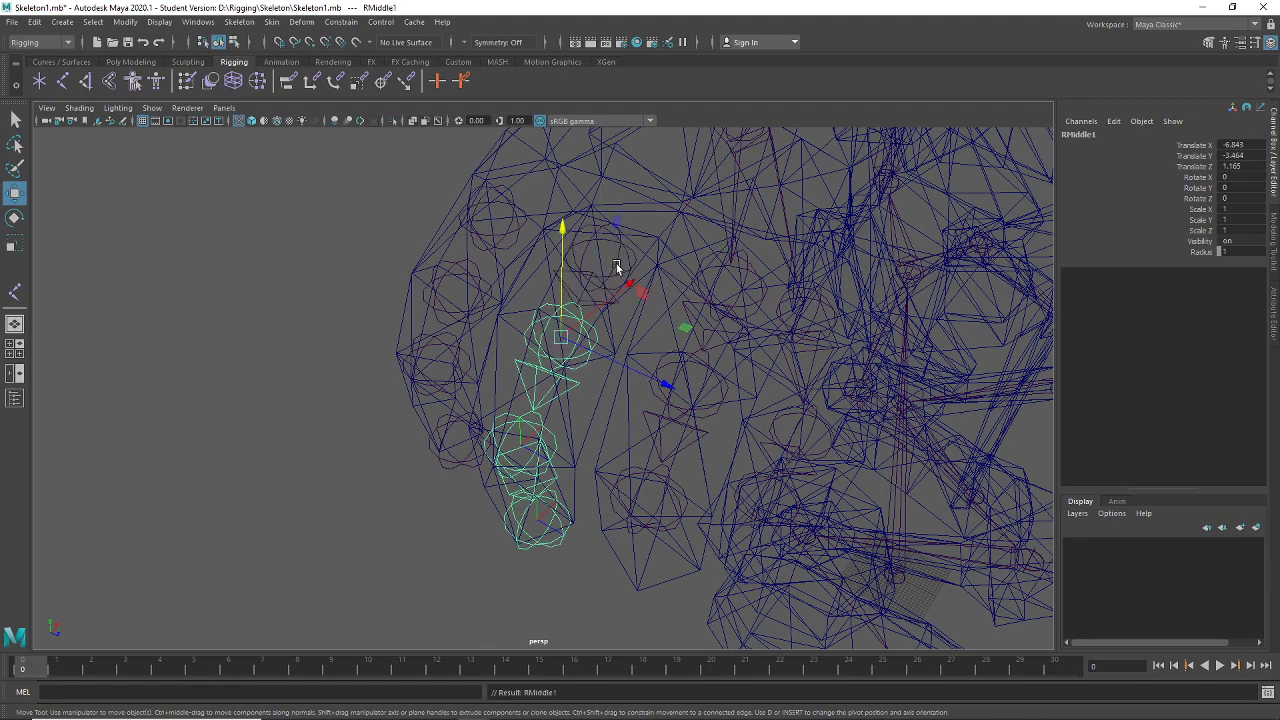
pyautogui.keyDown('alt'); pyautogui.moveTo(634, 237); pyautogui.dragTo(567, 373, button='middle'); pyautogui.keyUp('alt')
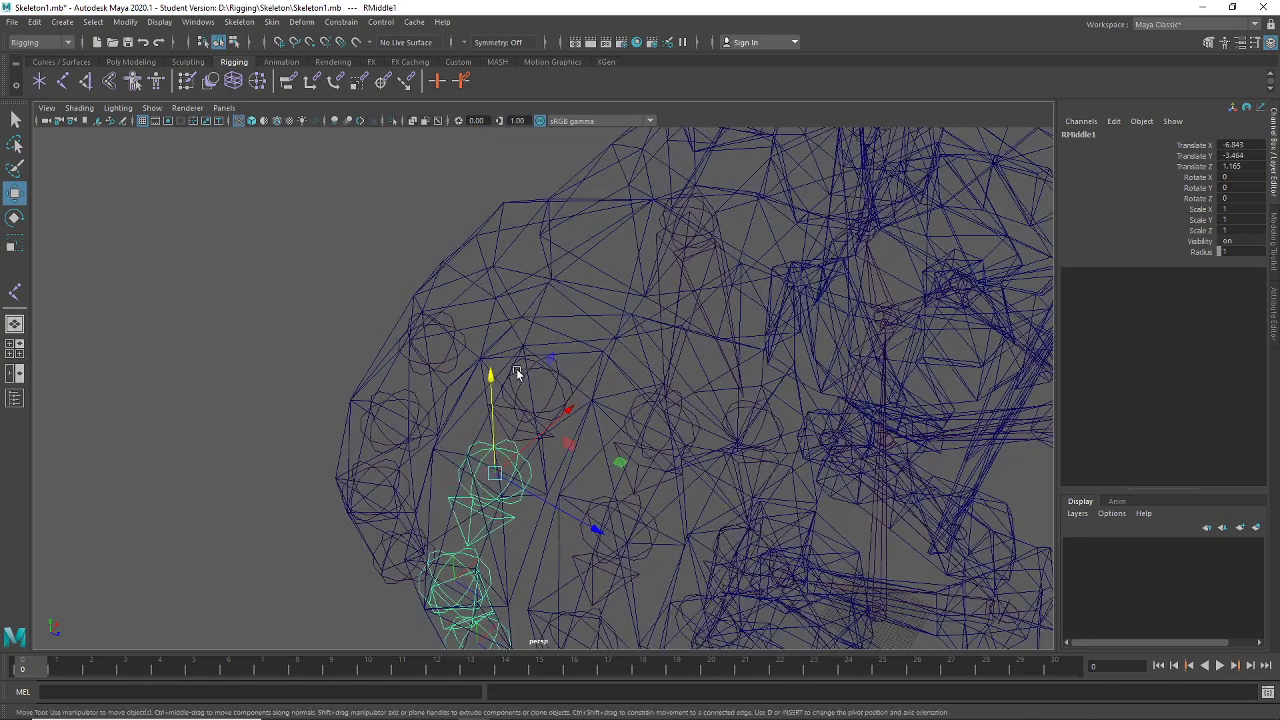
pyautogui.press('Up')
pyautogui.keyDown('shift'); pyautogui.click(704, 213); pyautogui.keyUp('shift')
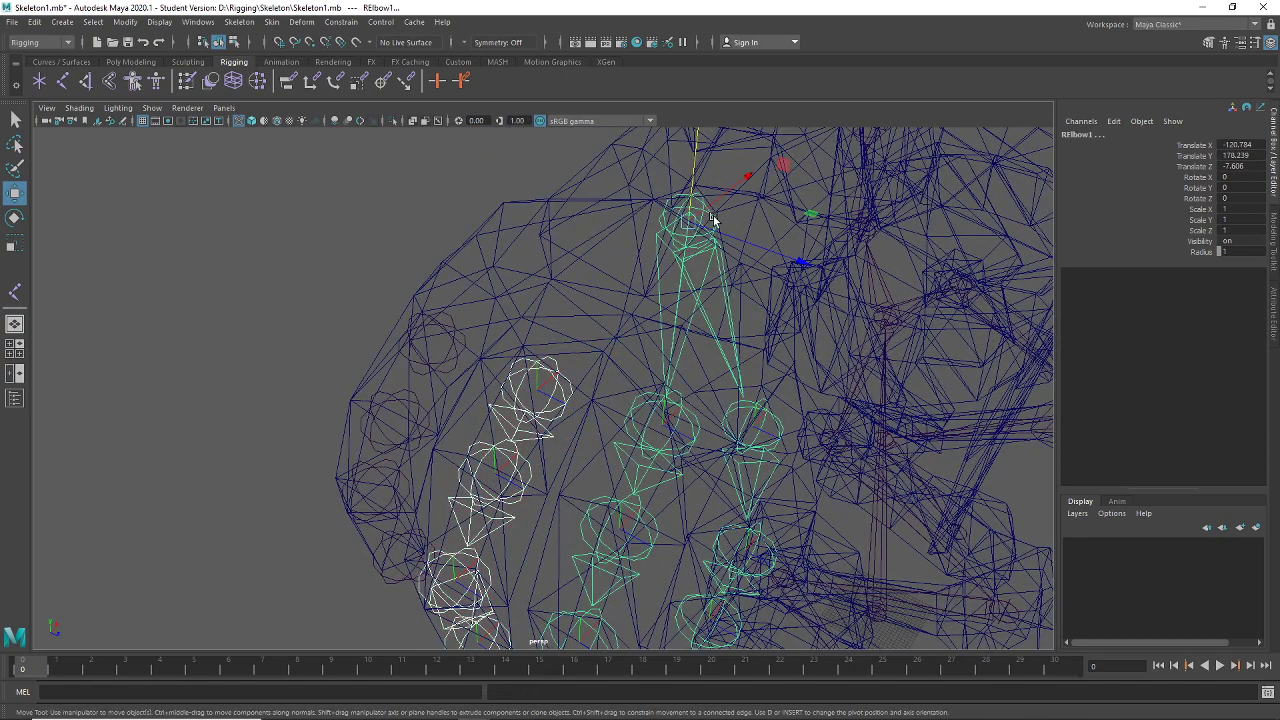
pyautogui.press('p')
# Delete the middle fingertip joint RMiddle3
pyautogui.keyDown('alt'); pyautogui.moveTo(620, 520); pyautogui.dragTo(628, 492); pyautogui.keyUp('alt')
pyautogui.keyDown('alt'); pyautogui.moveTo(620, 530); pyautogui.dragTo(609, 397, button='middle'); pyautogui.keyUp('alt')
pyautogui.moveTo(469, 548); pyautogui.dragTo(488, 537)
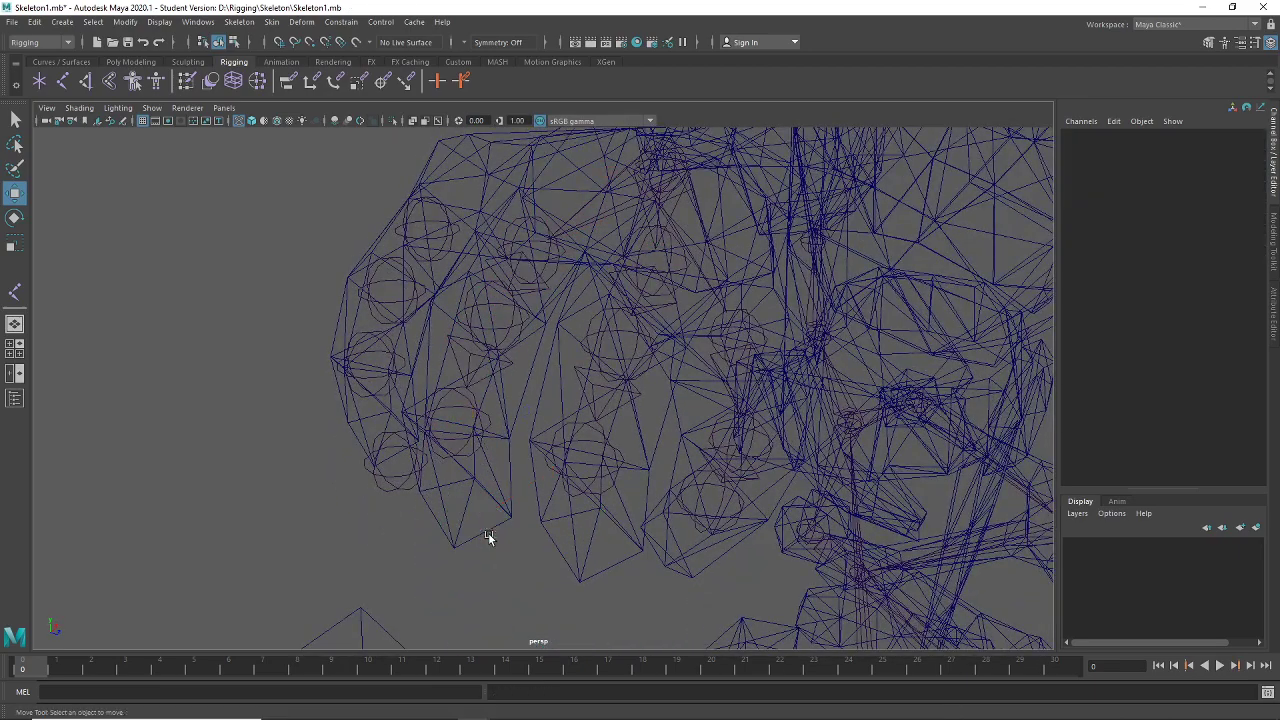
# Parent the pinky fingertip joint RPinkey3 under RPinkey2, and RPinkey2 under the pinky joint above it
pyautogui.click(392, 478)
pyautogui.keyDown('alt'); pyautogui.moveTo(392, 480); pyautogui.dragTo(515, 523, button='middle'); pyautogui.keyUp('alt')
pyautogui.keyDown('alt'); pyautogui.moveTo(515, 523); pyautogui.dragTo(501, 535); pyautogui.keyUp('alt')
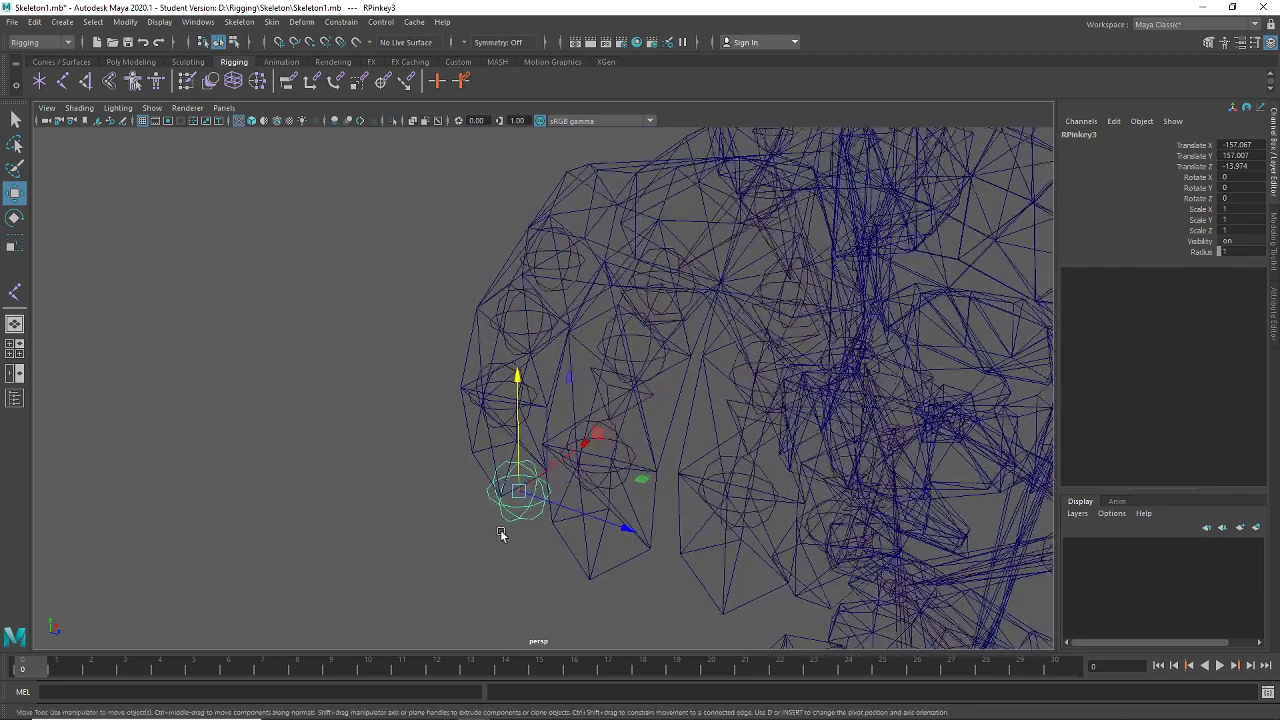
pyautogui.click(484, 412)
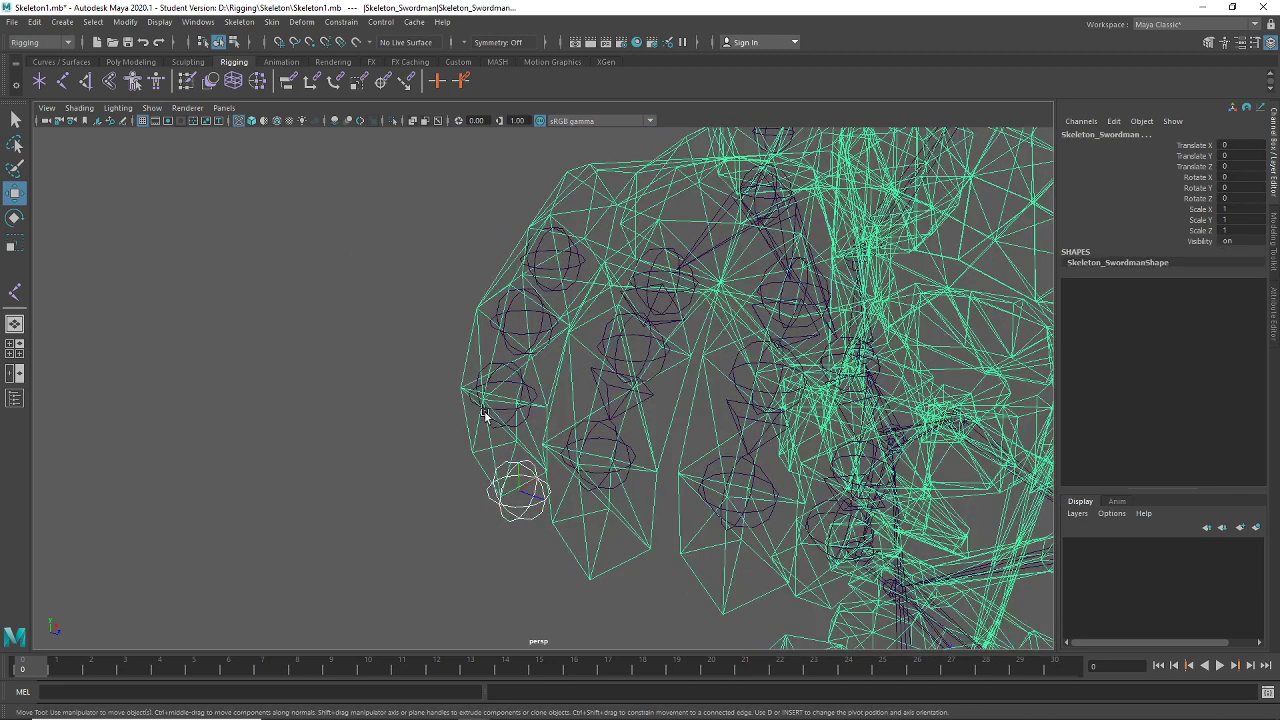
pyautogui.hotkey('ctrl', 'z')
pyautogui.click(477, 402)
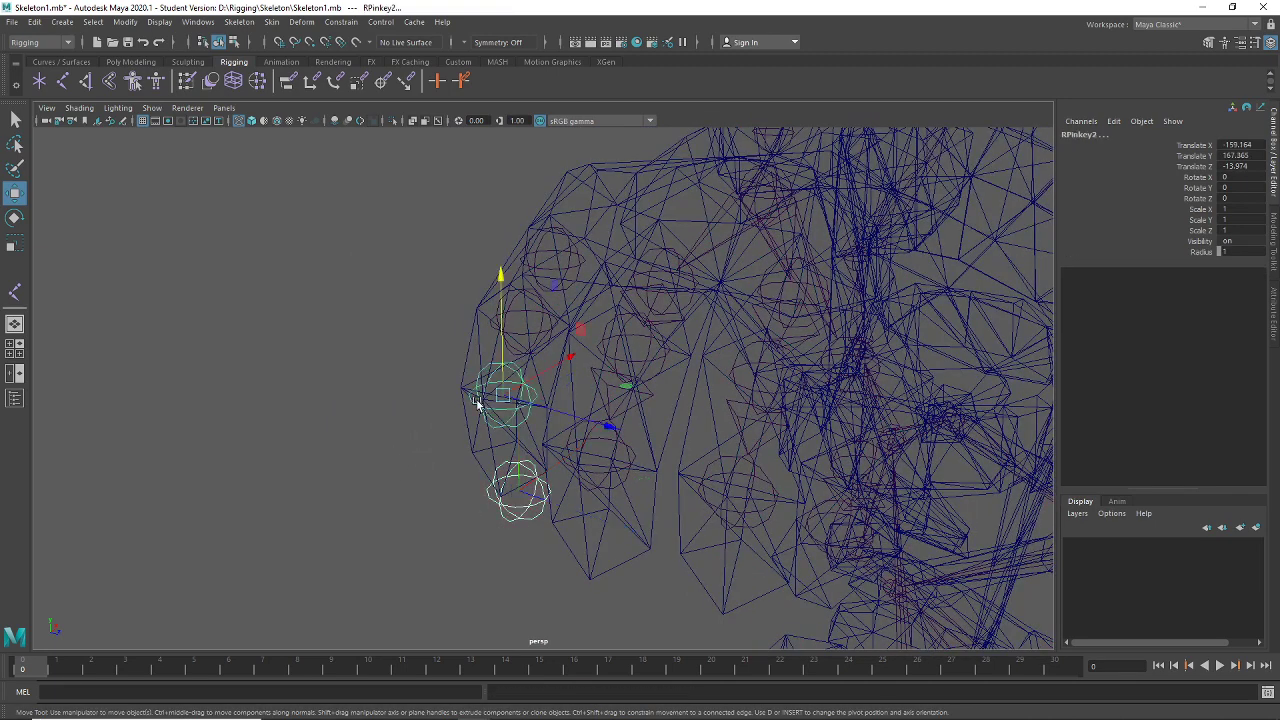
pyautogui.click(468, 423)
pyautogui.click(489, 390)
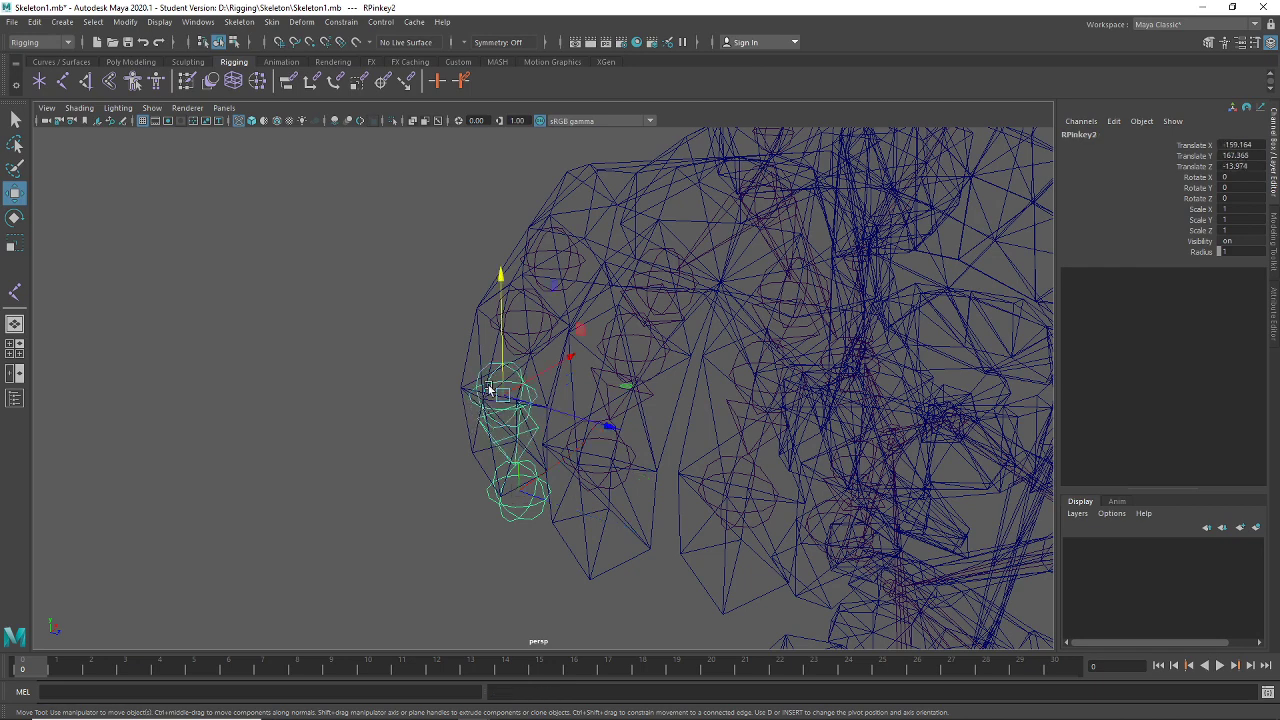
pyautogui.click(536, 330)
pyautogui.hotkey('ctrl', 'z')
pyautogui.click(538, 317)
# Parent the pinky's upper knuckle joint under the base joint RPinkey, and RPinkey under the wrist joint RElbow1
pyautogui.click(568, 259)
pyautogui.click(566, 260)
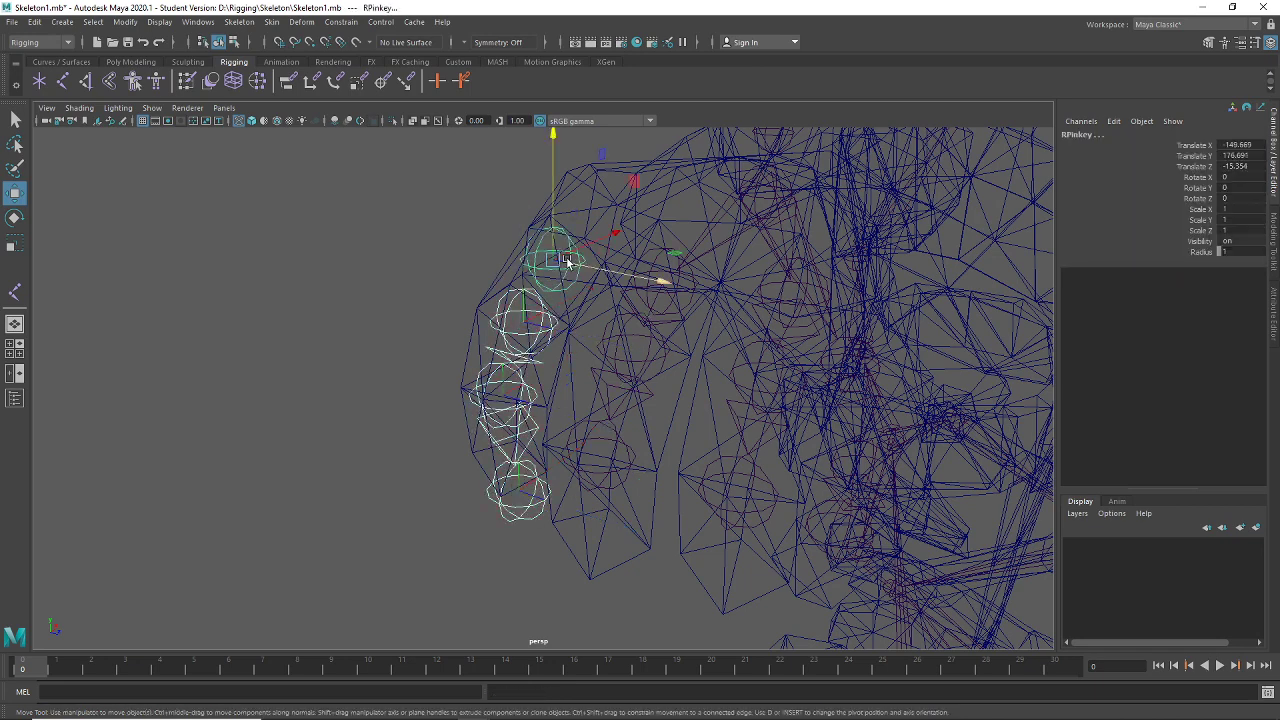
pyautogui.keyDown('alt'); pyautogui.moveTo(885, 287); pyautogui.dragTo(781, 312); pyautogui.keyUp('alt')
pyautogui.keyDown('shift'); pyautogui.click(905, 291); pyautogui.keyUp('shift')
pyautogui.press('p')
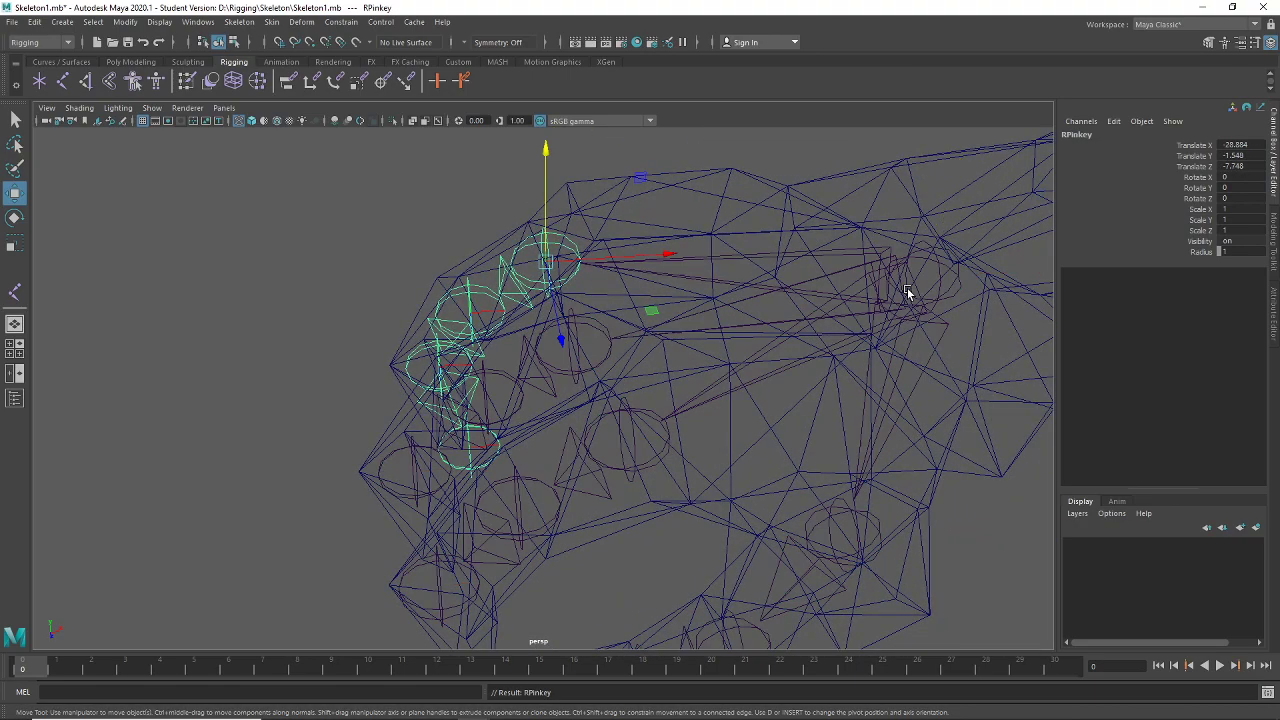
# Delete the pinky fingertip joint RPinkey3
pyautogui.keyDown('alt'); pyautogui.moveTo(516, 452); pyautogui.dragTo(580, 443); pyautogui.keyUp('alt')
pyautogui.click(481, 512)
pyautogui.click(480, 507)
# Parent the wrist joint RElbow1 under the elbow joint RElbow, and RElbow under the shoulder joint RShoulder
pyautogui.click(739, 399)
pyautogui.scroll(-5, 650, 500)
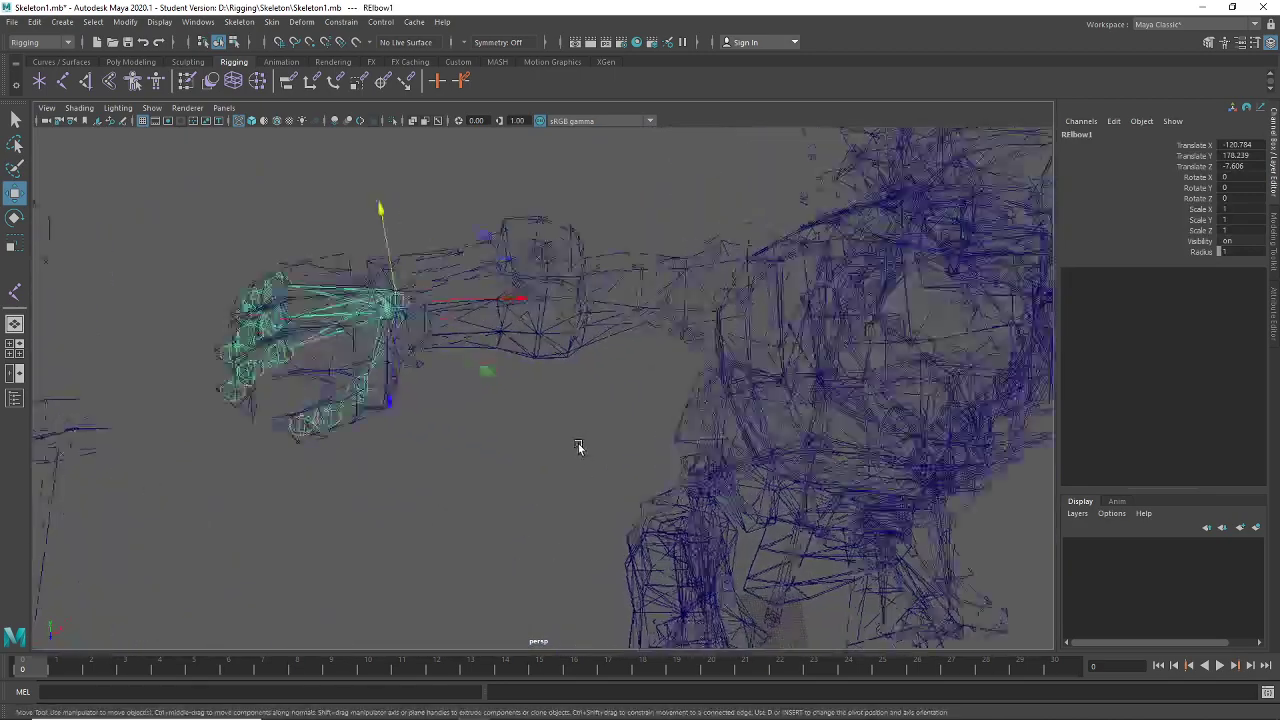
pyautogui.scroll(4, 594, 210)
pyautogui.click(540, 213)
pyautogui.press('p')
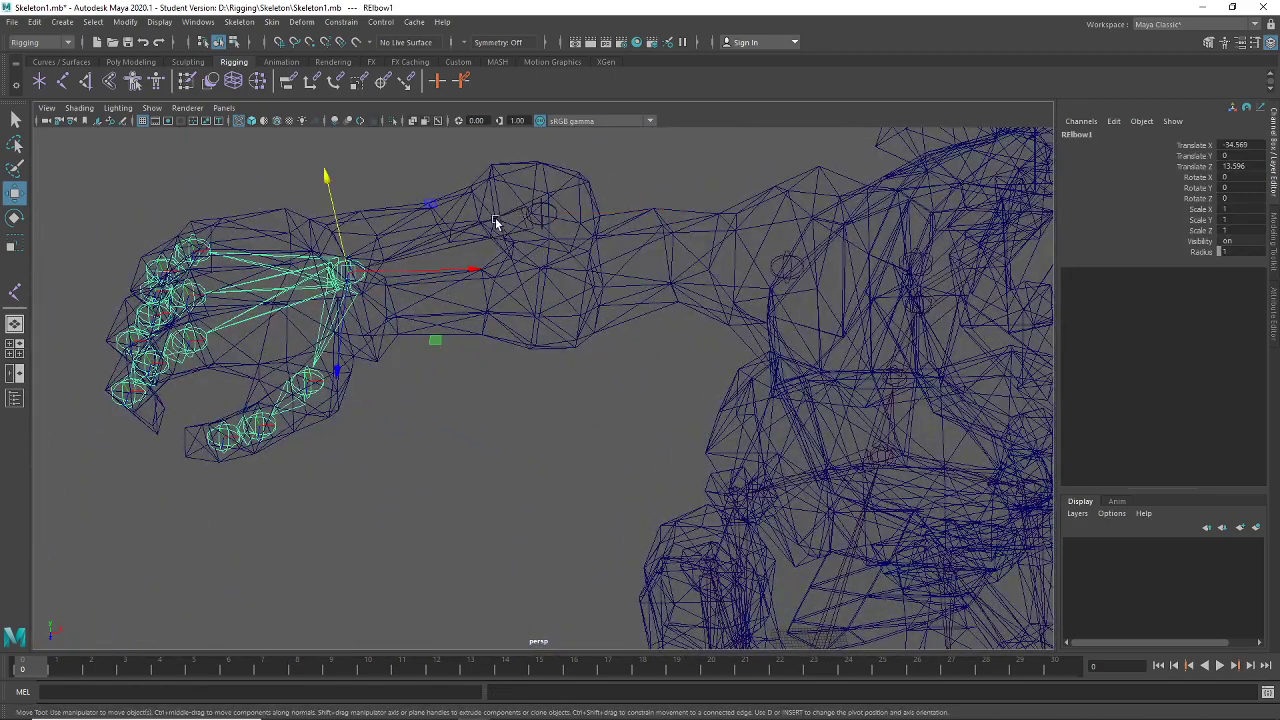
pyautogui.click(497, 223)
pyautogui.keyDown('alt'); pyautogui.moveTo(689, 326); pyautogui.dragTo(513, 354, button='middle'); pyautogui.keyUp('alt')
pyautogui.keyDown('shift'); pyautogui.click(604, 306); pyautogui.keyUp('shift')
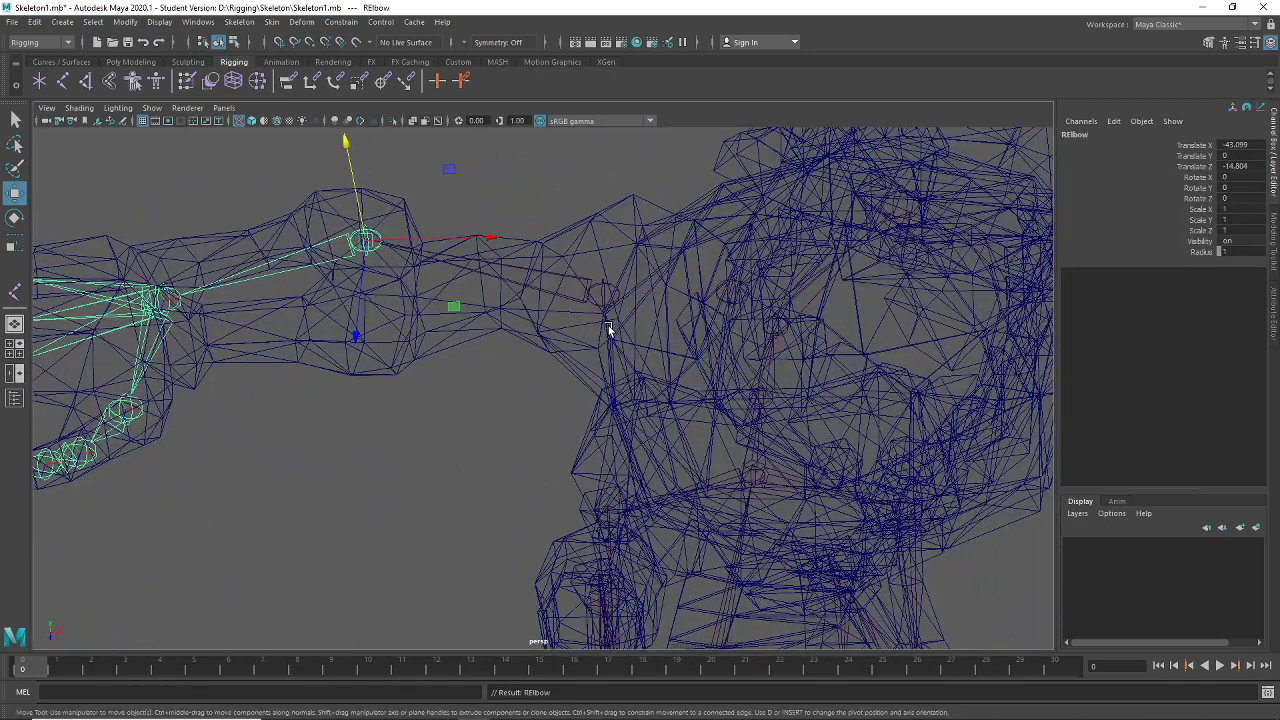
pyautogui.press('p')
# Parent RShoulder under the clavicle joint RClav, and RClav under the spine joint in the chest
pyautogui.keyDown('alt'); pyautogui.moveTo(628, 336); pyautogui.dragTo(625, 407); pyautogui.keyUp('alt')
pyautogui.click(619, 315)
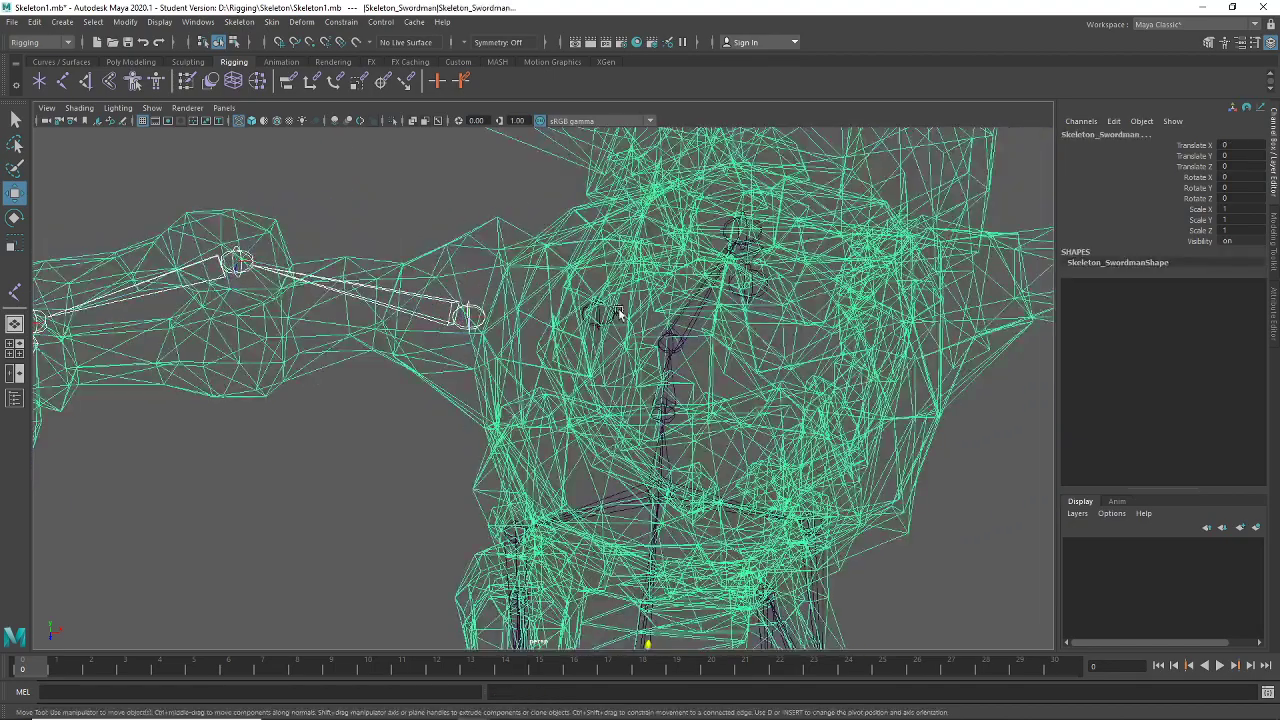
pyautogui.click(613, 313)
pyautogui.press('Down')
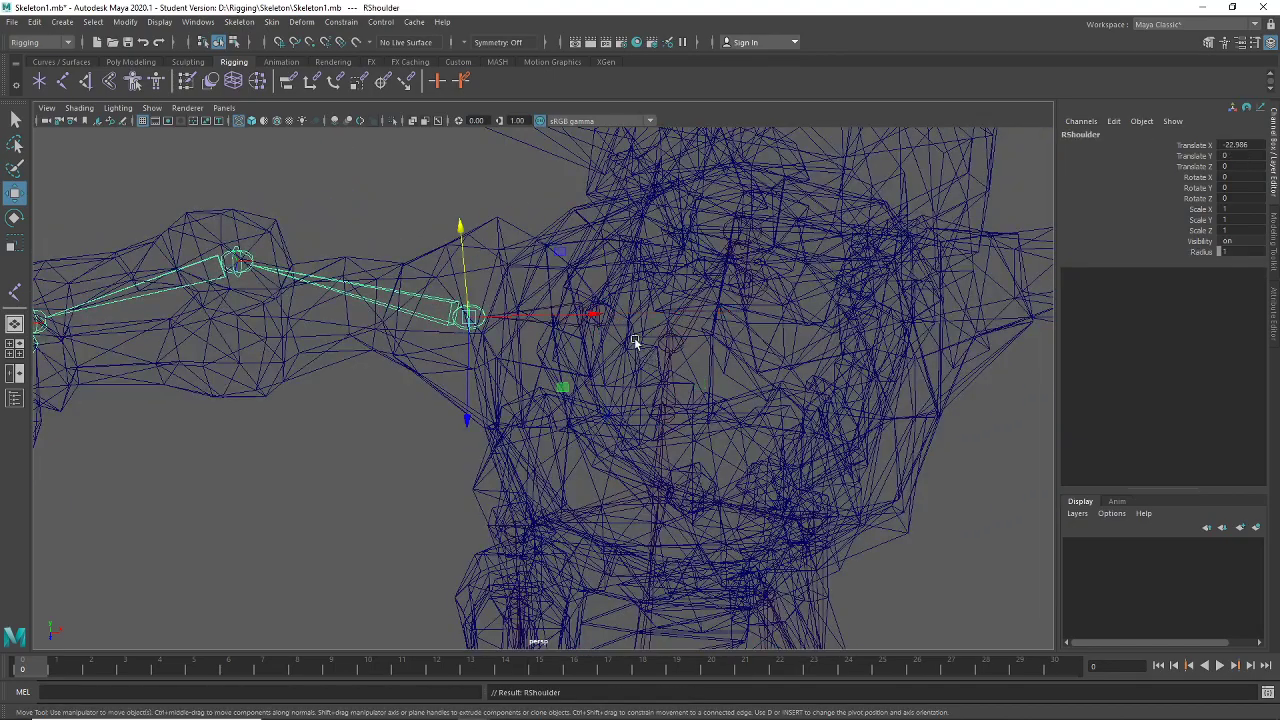
pyautogui.keyDown('alt'); pyautogui.moveTo(716, 405); pyautogui.dragTo(409, 366); pyautogui.keyUp('alt')
pyautogui.click(425, 379)
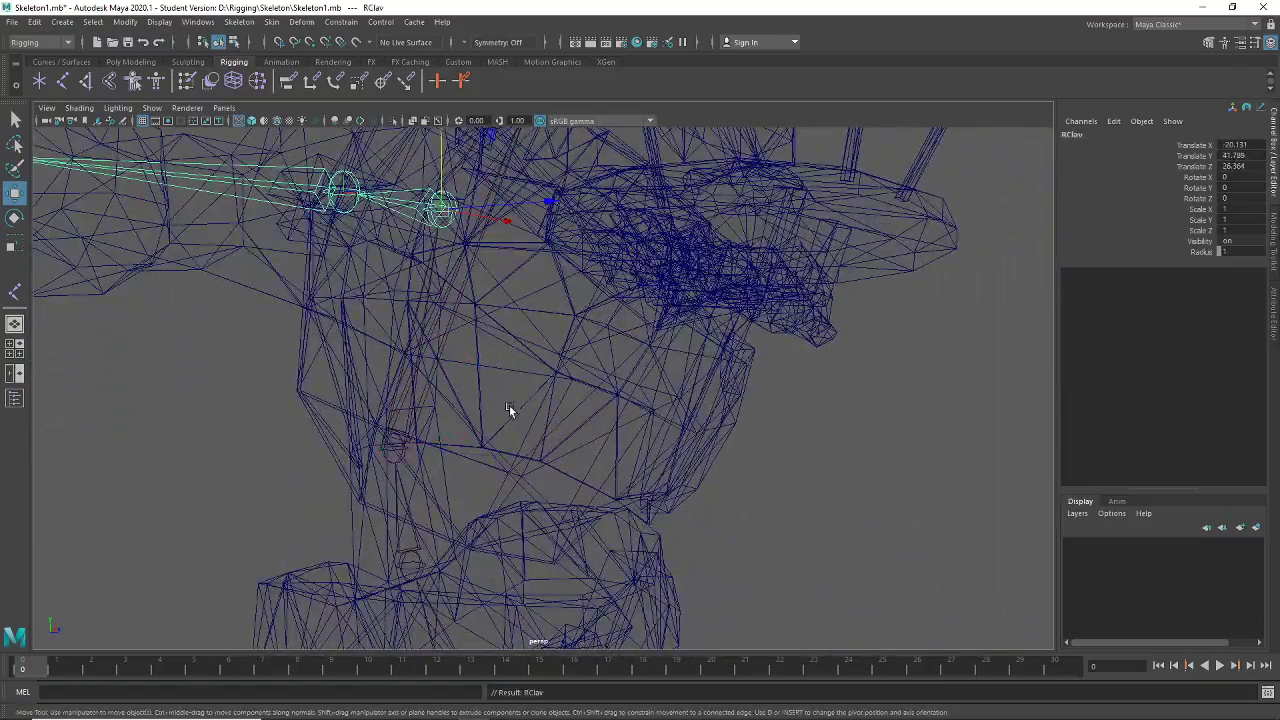
# Move only the elbow joint RElbow with Move Skinned Joints to a Translate Z of about -6.1, centring it in the forearm mesh
pyautogui.keyDown('alt'); pyautogui.moveTo(564, 372); pyautogui.dragTo(674, 486); pyautogui.keyUp('alt')
pyautogui.keyDown('alt'); pyautogui.moveTo(371, 444); pyautogui.dragTo(641, 450); pyautogui.keyUp('alt')
pyautogui.click(607, 434)
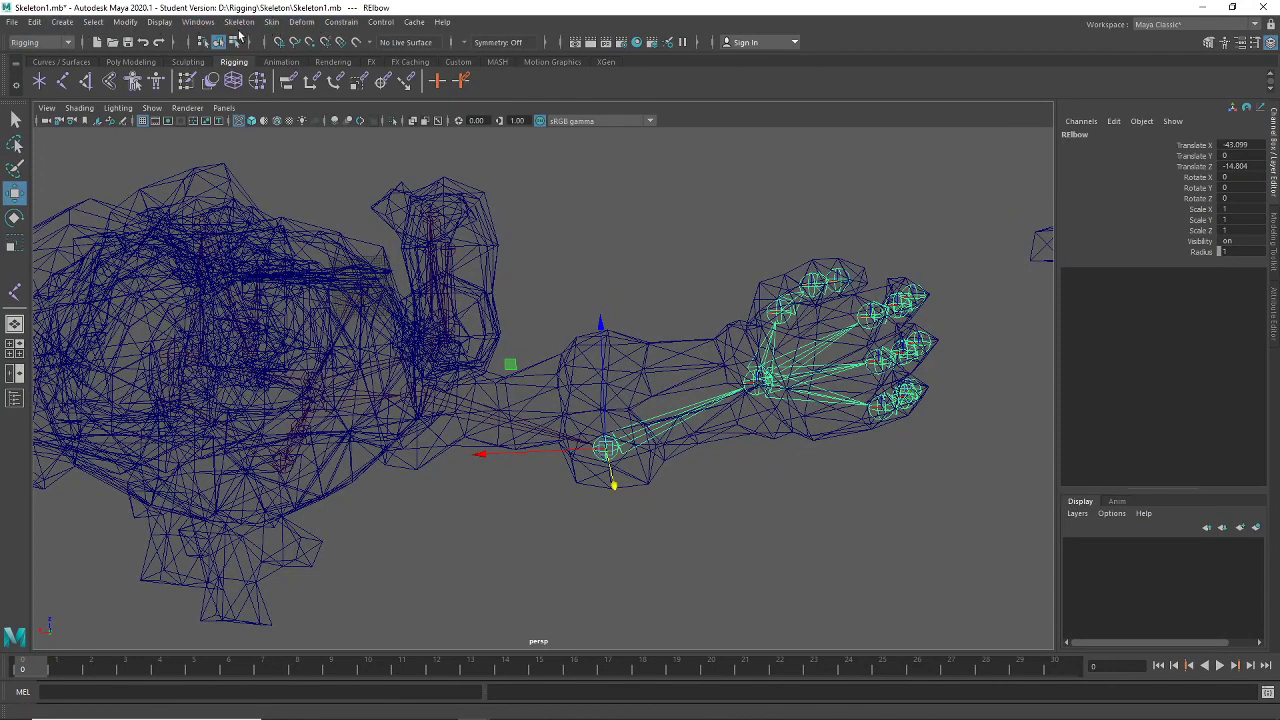
pyautogui.click(274, 23)
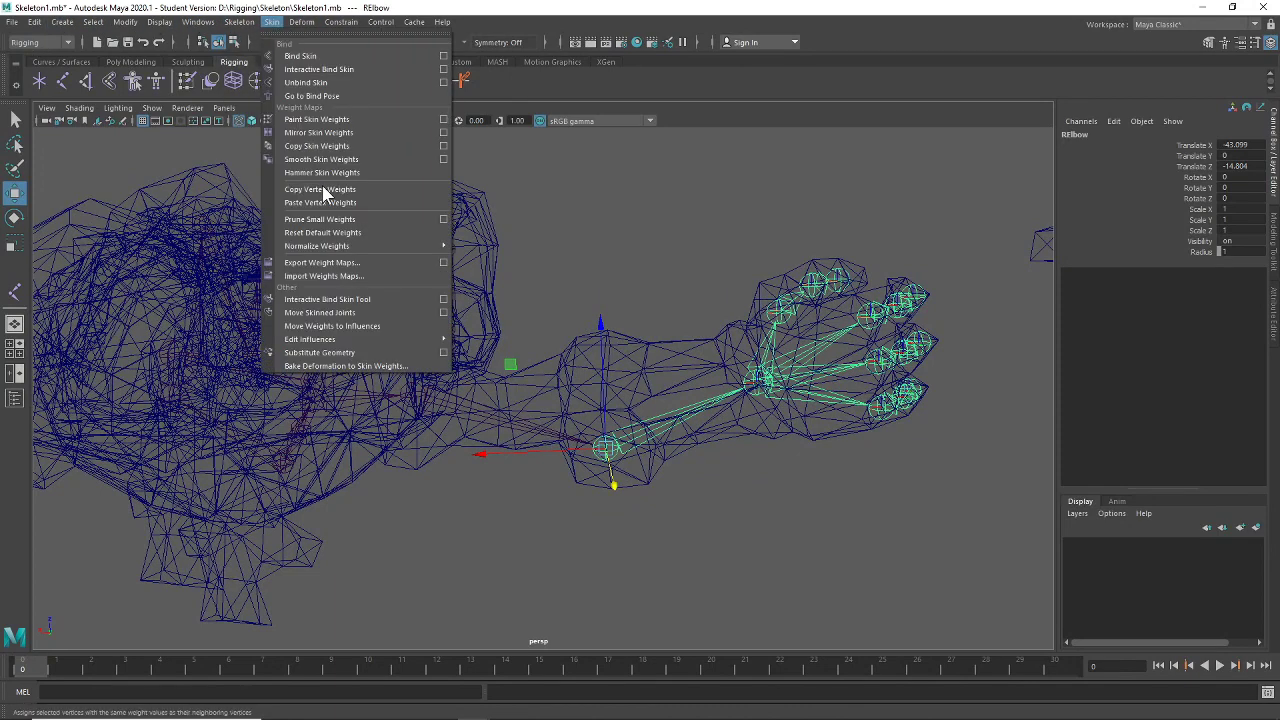
pyautogui.click(356, 313)
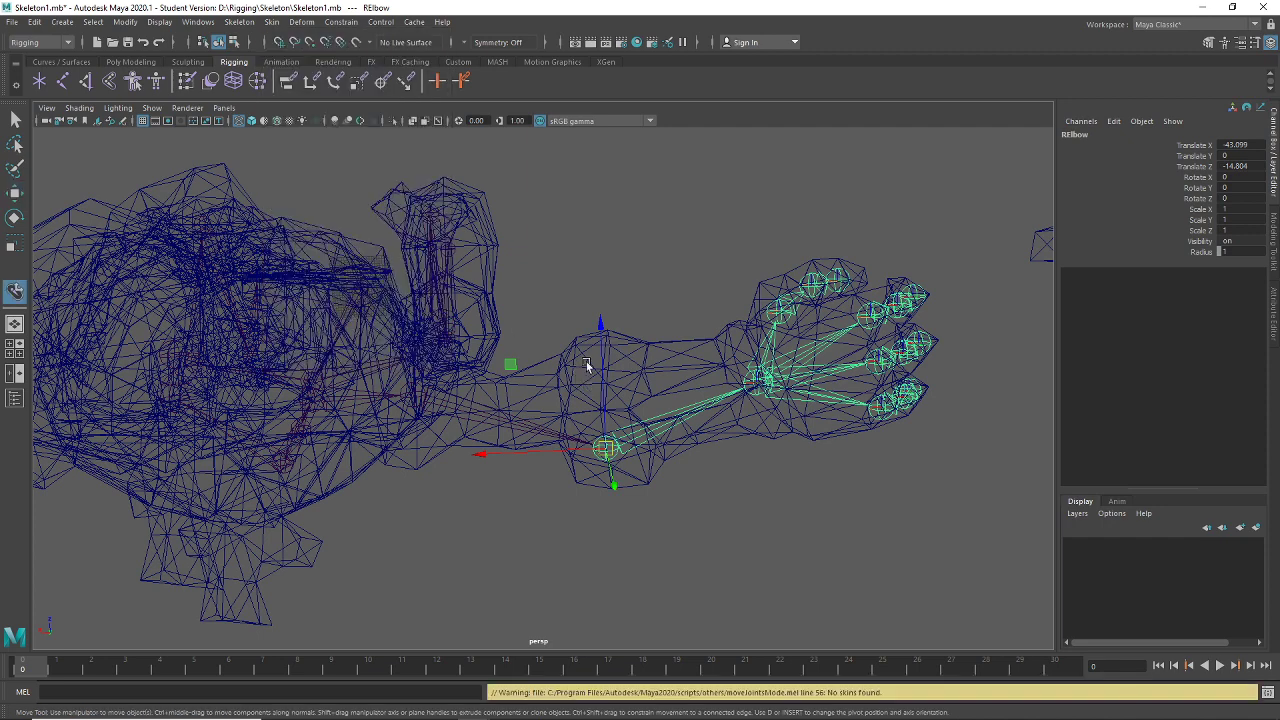
pyautogui.moveTo(601, 362); pyautogui.dragTo(593, 319)
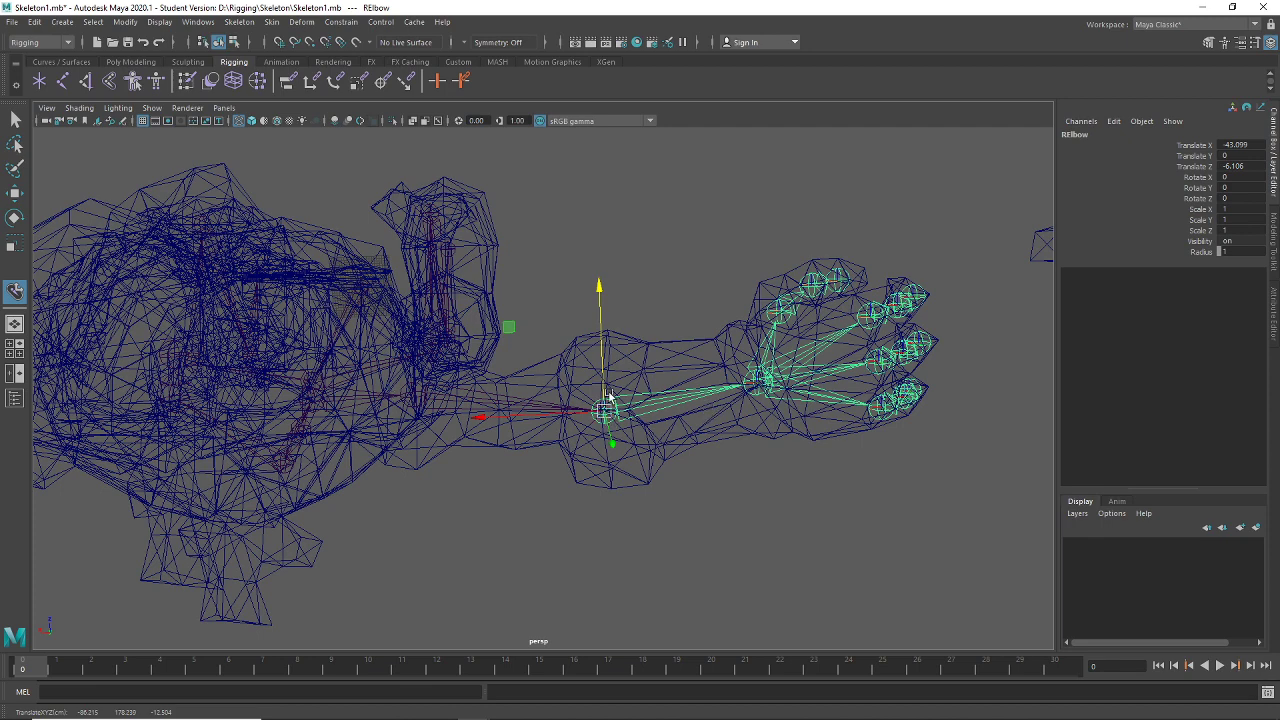
# Return to the Select tool, select the right arm chain from the clavicle joint RClav and check its joints along the hand
pyautogui.click(232, 44)
pyautogui.click(218, 43)
pyautogui.click(17, 120)
pyautogui.keyDown('alt'); pyautogui.moveTo(680, 420); pyautogui.dragTo(593, 370); pyautogui.keyUp('alt')
pyautogui.click(605, 284)
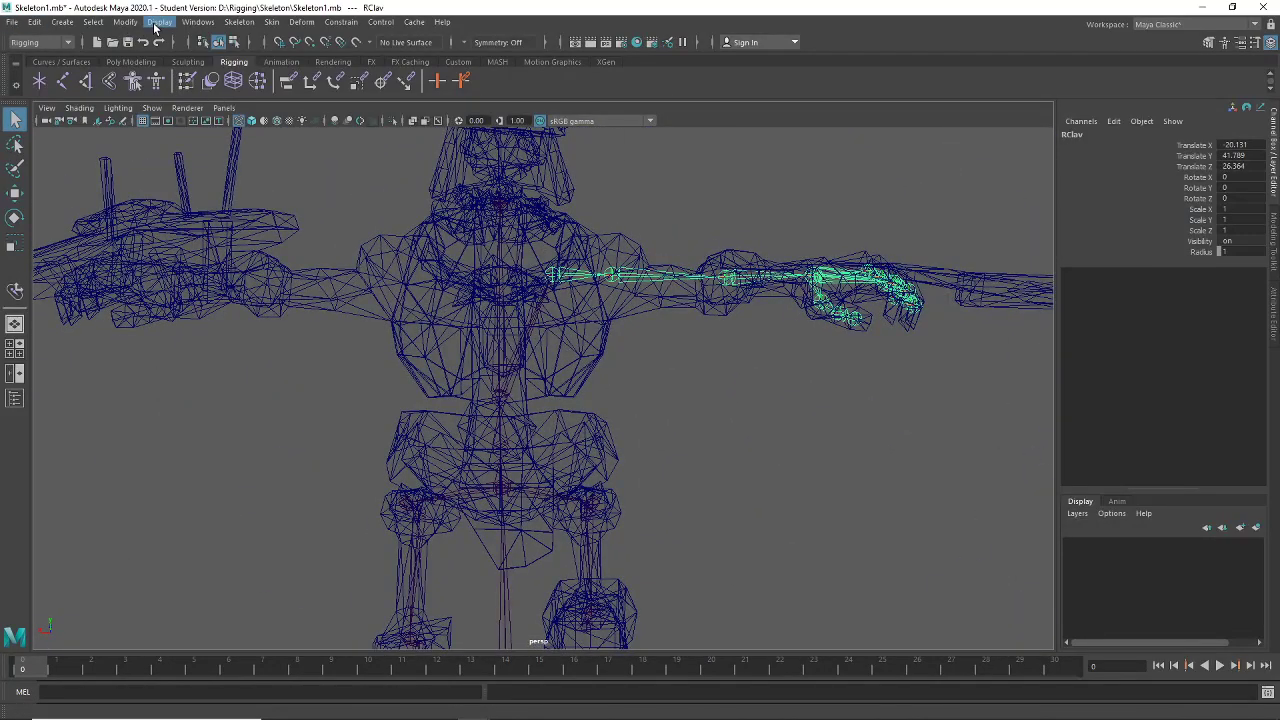
pyautogui.keyDown('alt'); pyautogui.moveTo(371, 189); pyautogui.dragTo(351, 311); pyautogui.keyUp('alt')
pyautogui.keyDown('alt'); pyautogui.moveTo(351, 311); pyautogui.dragTo(544, 384, button='right'); pyautogui.keyUp('alt')
pyautogui.keyDown('alt'); pyautogui.moveTo(544, 384); pyautogui.dragTo(305, 355); pyautogui.keyUp('alt')
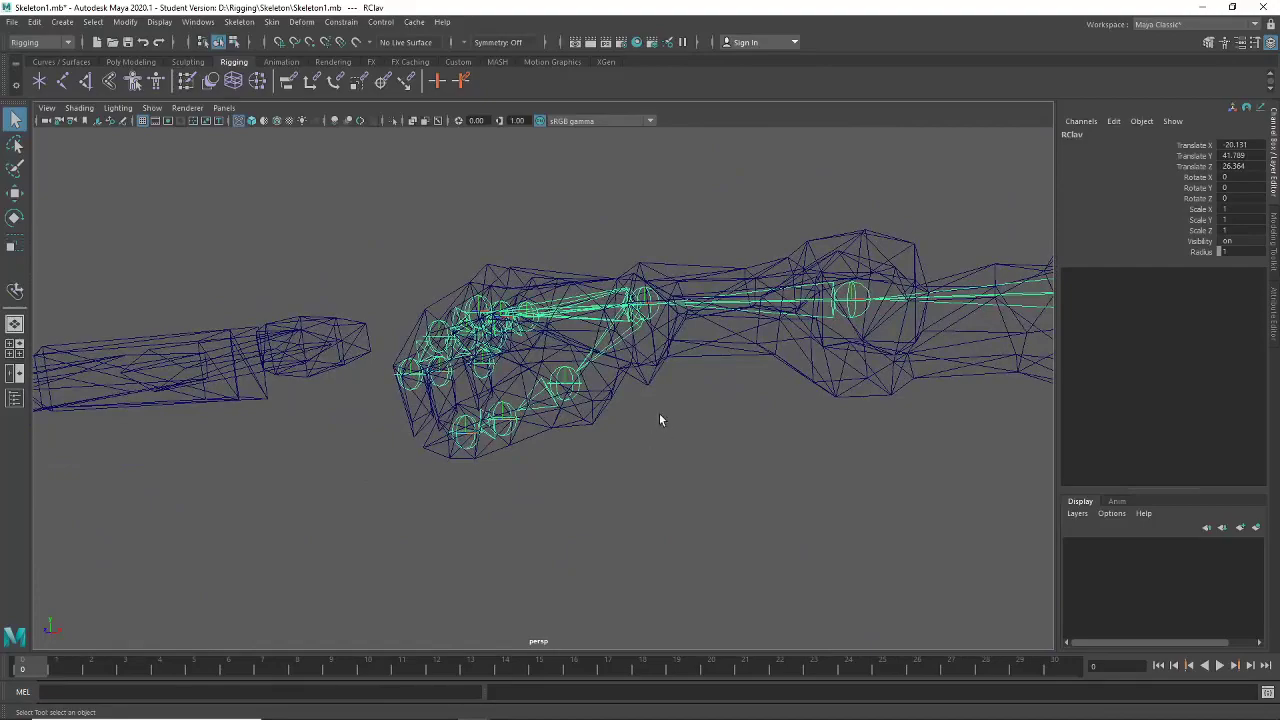
# Create a single joint on the floor grid near the root joint, at Translate X 4 and Translate Z 9
pyautogui.click(62, 81)
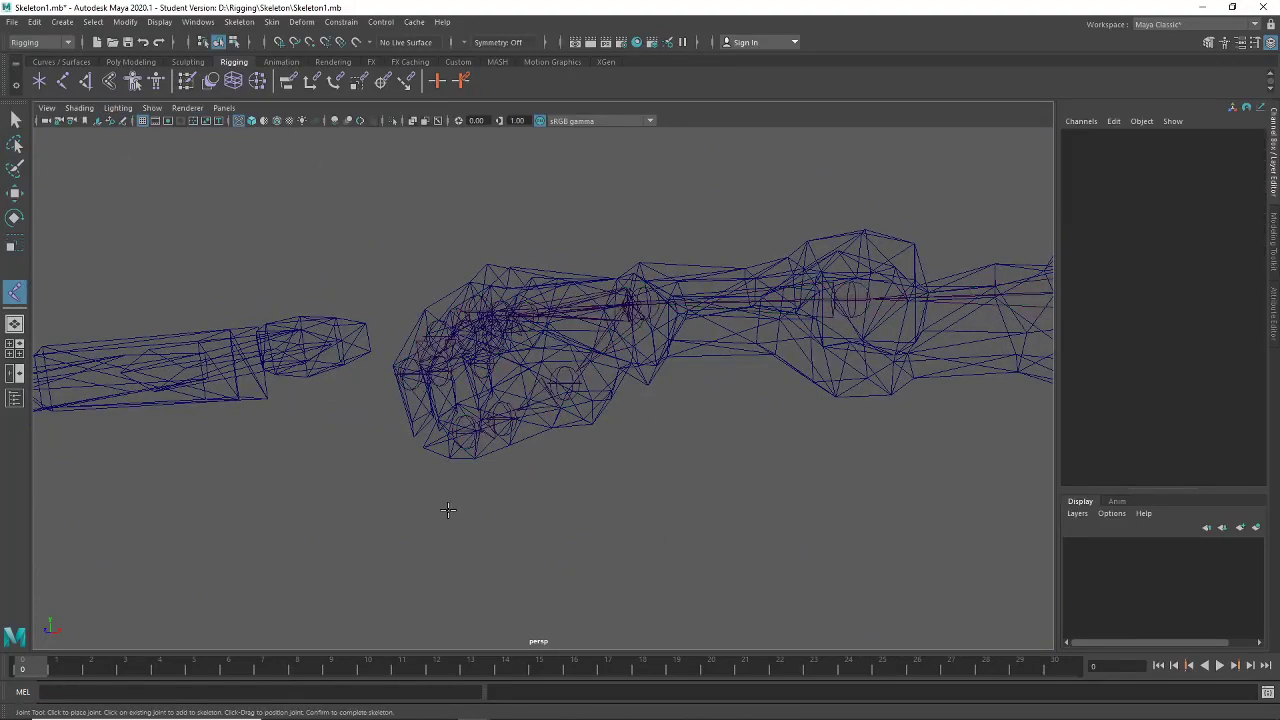
pyautogui.keyDown('alt'); pyautogui.moveTo(446, 514); pyautogui.dragTo(697, 523); pyautogui.keyUp('alt')
pyautogui.scroll(-5, 697, 523)
pyautogui.scroll(6, 684, 570)
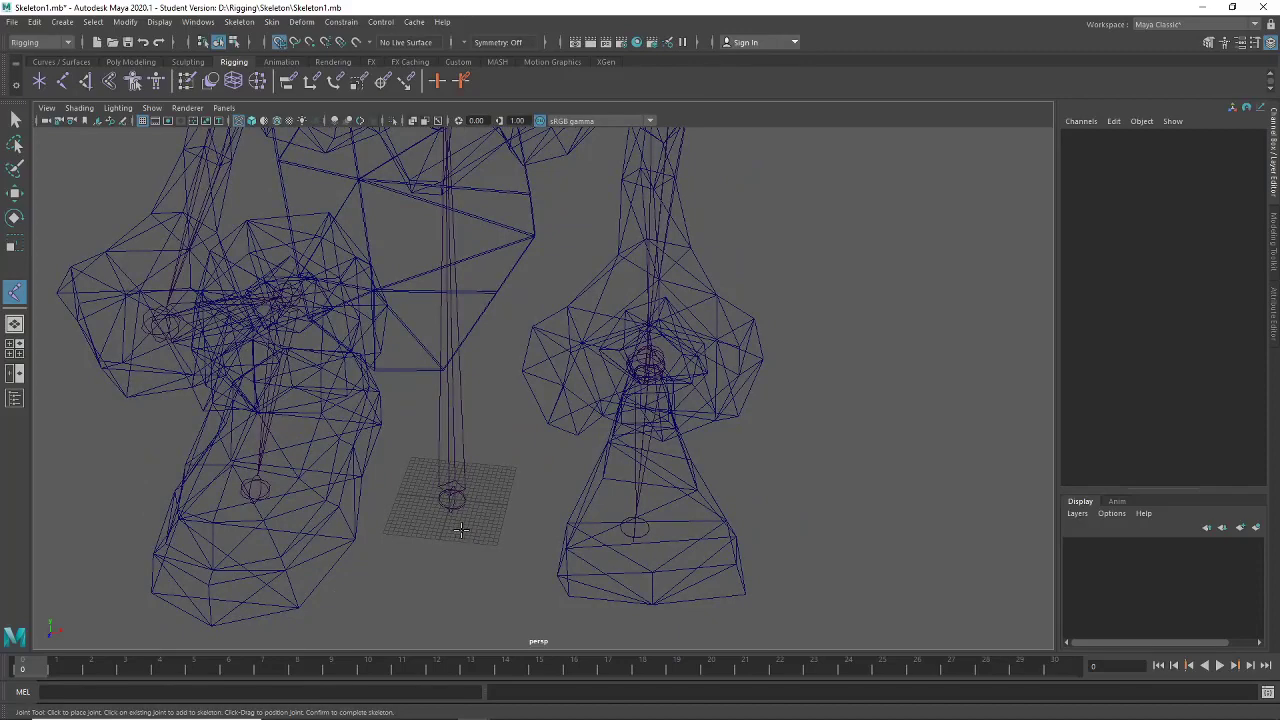
pyautogui.click(460, 530)
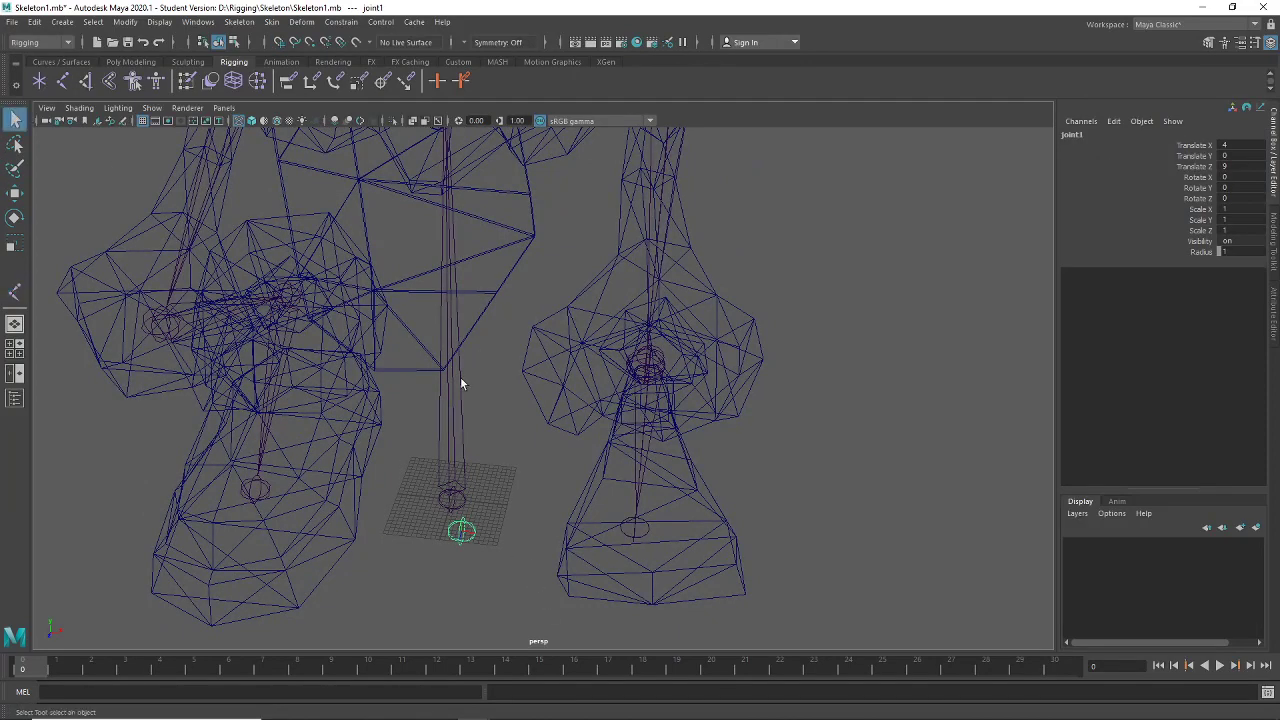
# Move the new joint up and across to the right hand, at Translate X about -143.1 and Translate Y about 169.3
pyautogui.press('w')
pyautogui.scroll(-6, 479, 487)
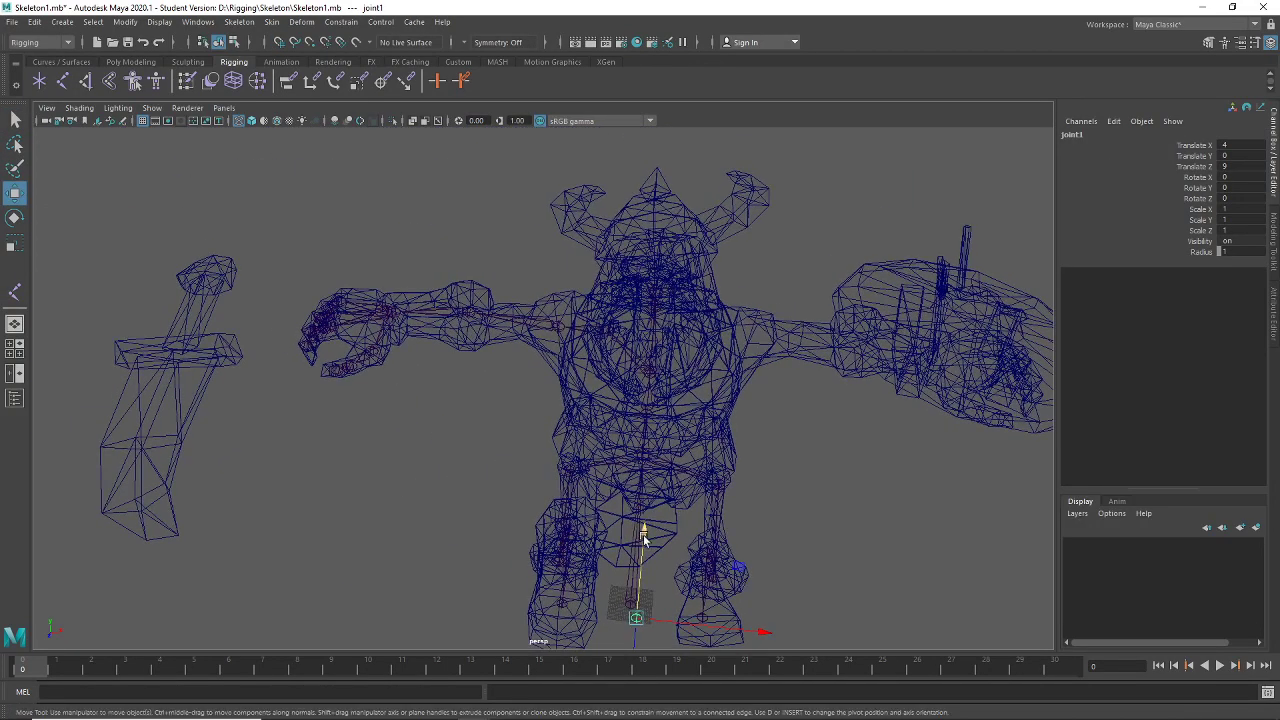
pyautogui.moveTo(646, 522); pyautogui.dragTo(595, 290)
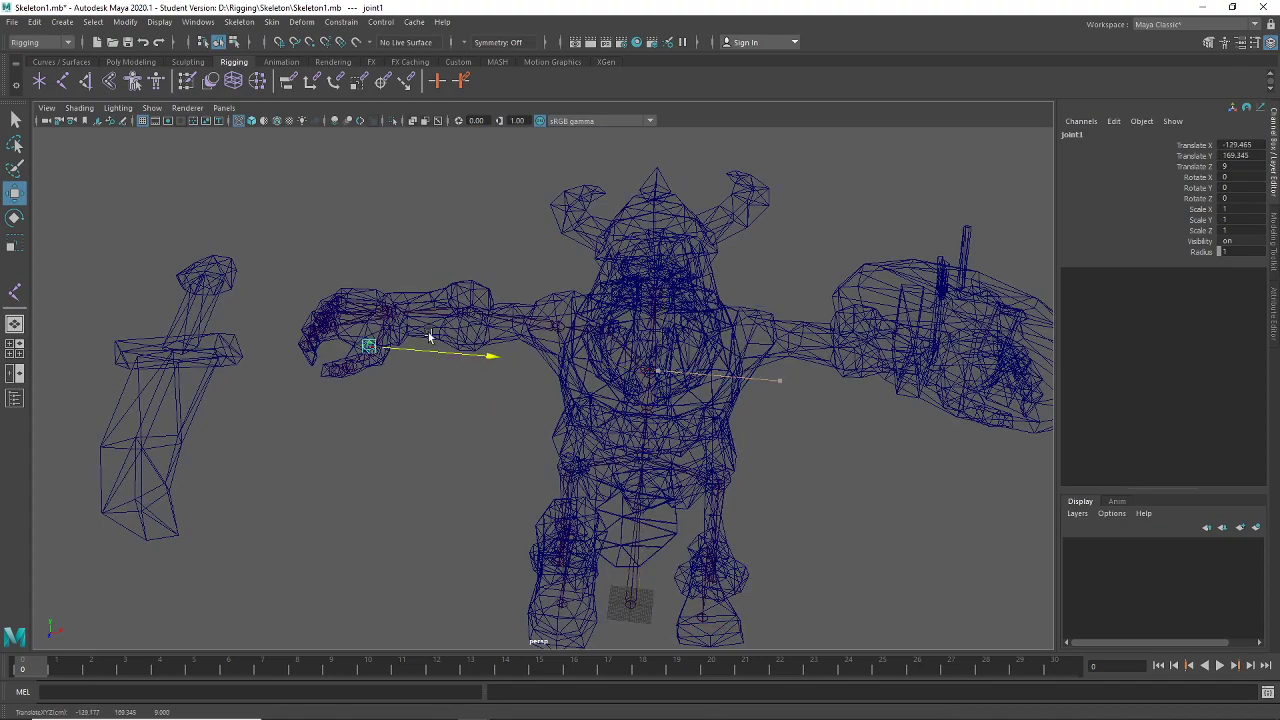
pyautogui.scroll(5, 426, 388)
pyautogui.keyDown('alt'); pyautogui.moveTo(434, 400); pyautogui.dragTo(597, 452, button='middle'); pyautogui.keyUp('alt')
pyautogui.keyDown('alt'); pyautogui.moveTo(597, 452); pyautogui.dragTo(488, 380); pyautogui.keyUp('alt')
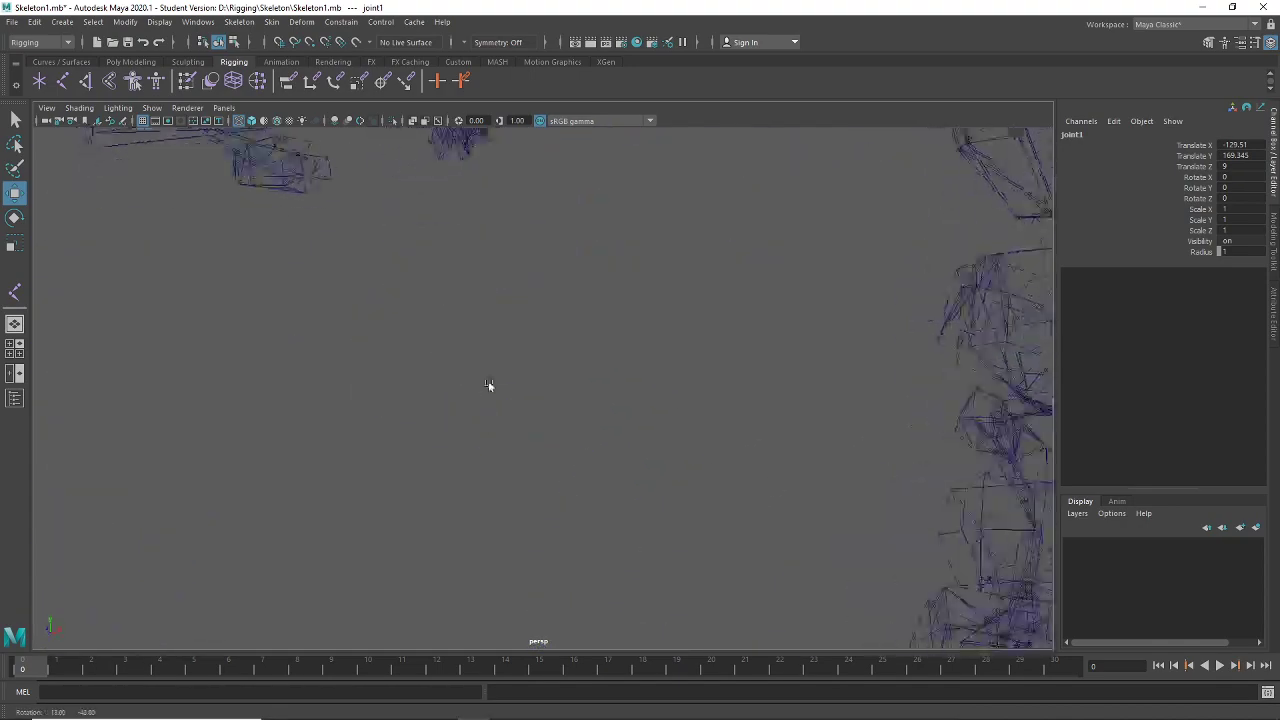
pyautogui.keyDown('alt'); pyautogui.moveTo(488, 380); pyautogui.dragTo(536, 446, button='middle'); pyautogui.keyUp('alt')
pyautogui.keyDown('alt'); pyautogui.moveTo(536, 446); pyautogui.dragTo(580, 360); pyautogui.keyUp('alt')
pyautogui.moveTo(603, 289); pyautogui.dragTo(537, 302)
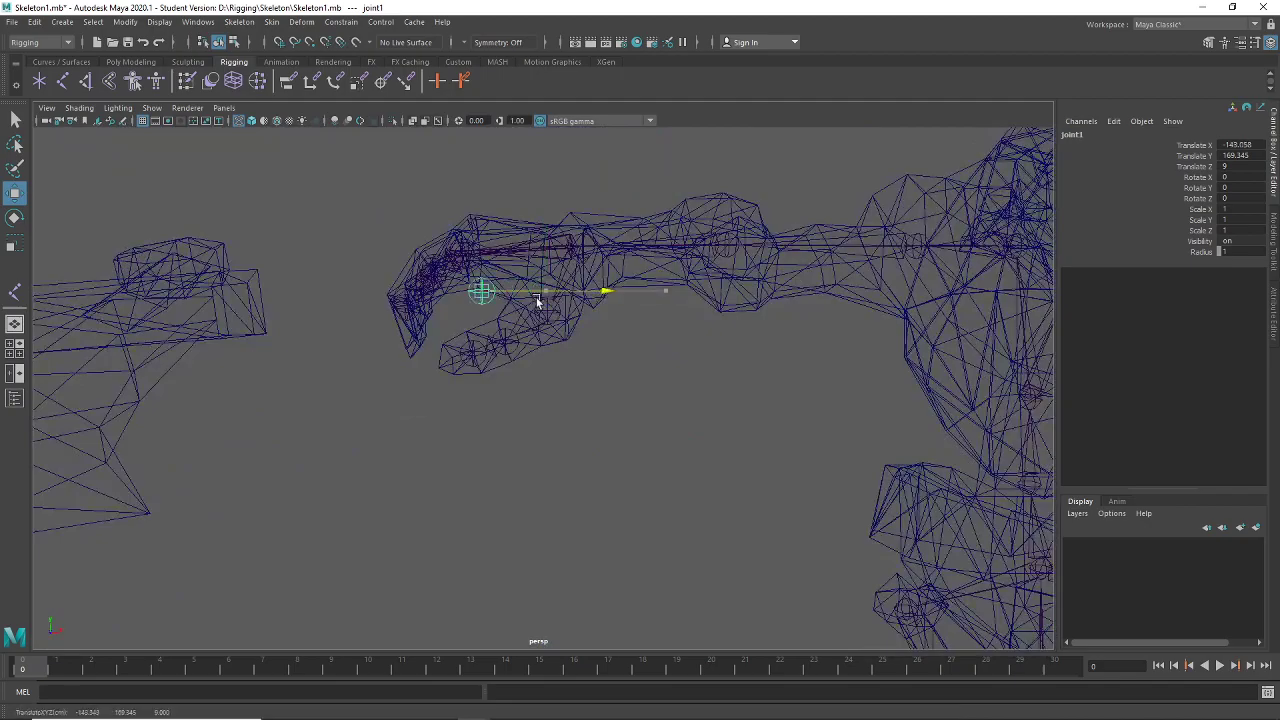
# Centre the new joint in the right palm at Translate X about -144.1 and Translate Z about -5.5
pyautogui.press('f')
pyautogui.keyDown('alt'); pyautogui.moveTo(569, 351); pyautogui.dragTo(621, 473); pyautogui.keyUp('alt')
pyautogui.moveTo(665, 383); pyautogui.dragTo(660, 381)
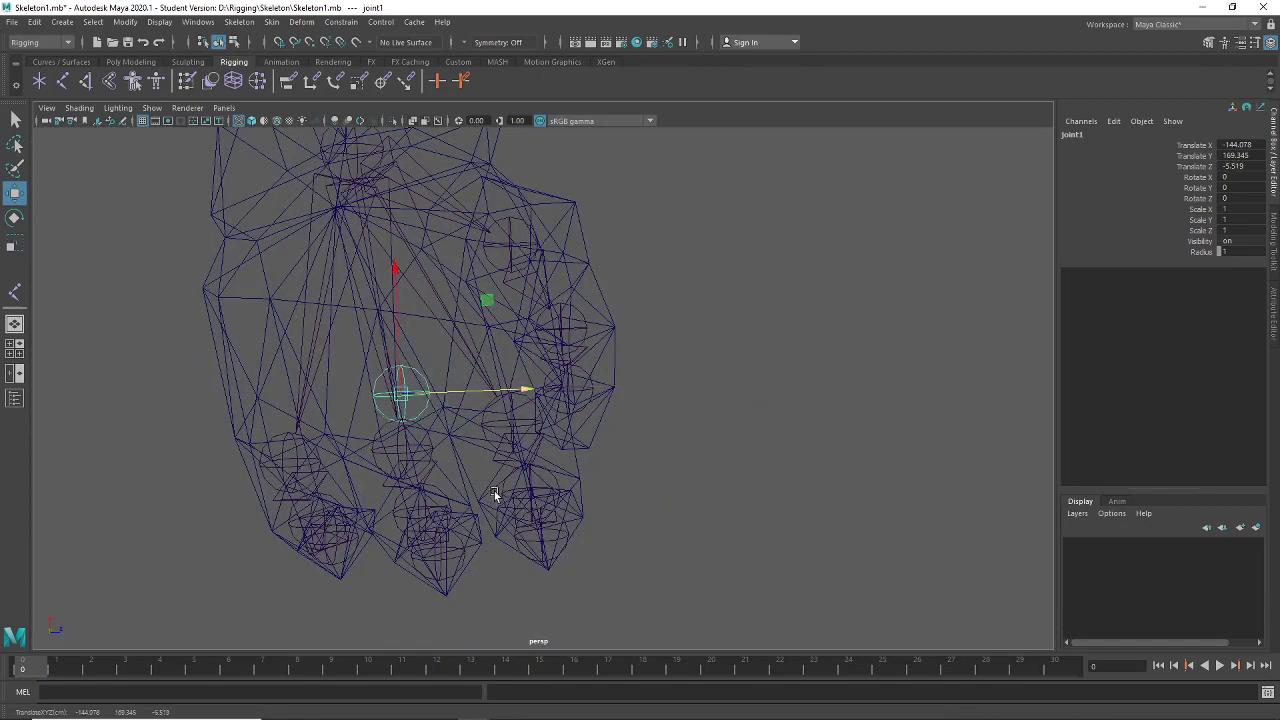
pyautogui.keyDown('alt'); pyautogui.moveTo(494, 494); pyautogui.dragTo(629, 376); pyautogui.keyUp('alt')
pyautogui.keyDown('alt'); pyautogui.moveTo(673, 403); pyautogui.dragTo(653, 390); pyautogui.keyUp('alt')
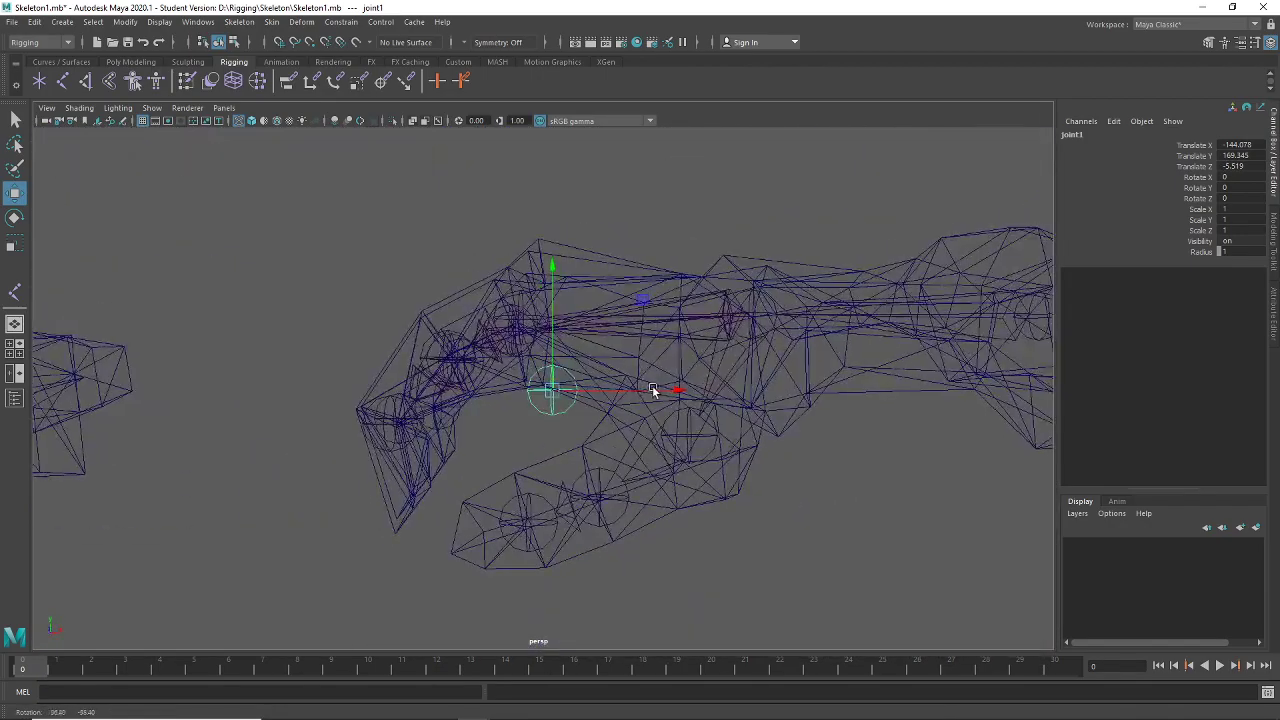
# Name the palm joint Sword and parent it under the right wrist joint RElbow1
pyautogui.keyDown('alt'); pyautogui.moveTo(663, 447); pyautogui.dragTo(1069, 296); pyautogui.keyUp('alt')
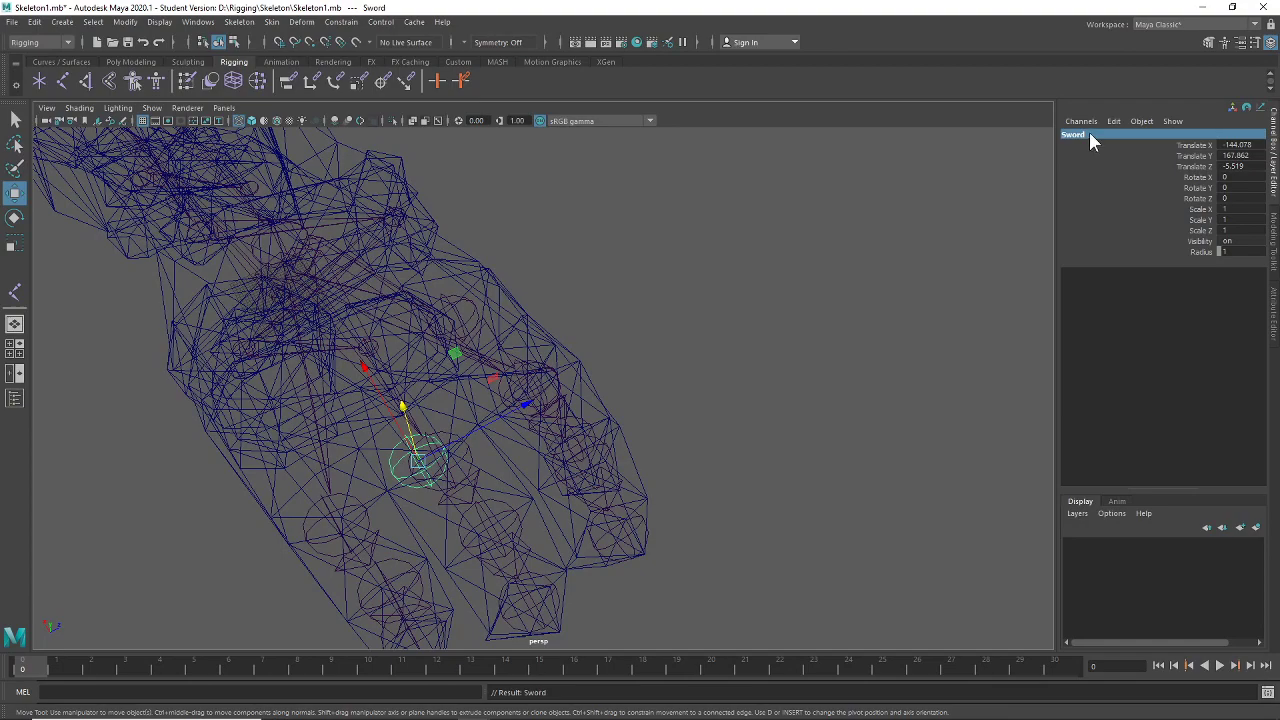
pyautogui.moveTo(829, 320)
pyautogui.keyDown('alt'); pyautogui.mouseDown()
pyautogui.moveTo(614, 298)
pyautogui.moveTo(840, 328)
pyautogui.mouseUp(); pyautogui.keyUp('alt')
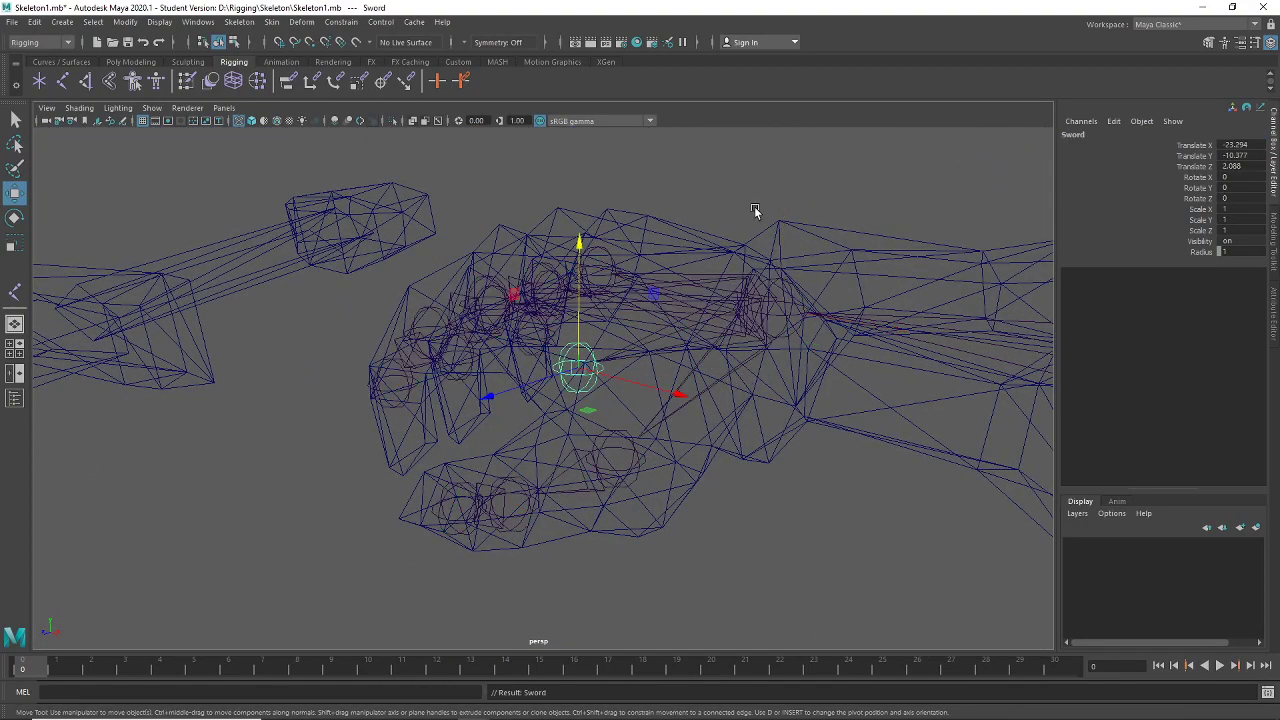
# Mirror the right arm chain from RClav across YZ with the Behavior function, replacing R with L in the joint names
pyautogui.keyDown('alt'); pyautogui.moveTo(809, 455); pyautogui.dragTo(667, 336); pyautogui.keyUp('alt')
pyautogui.click(823, 449)
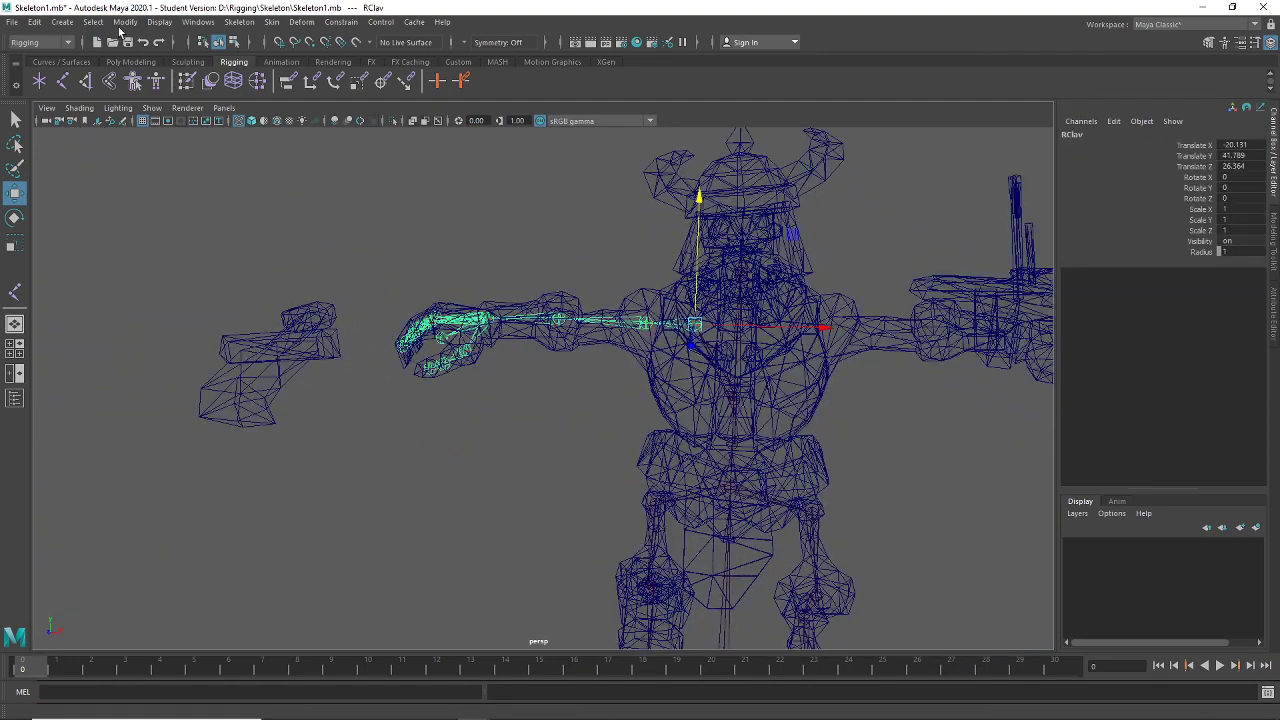
pyautogui.click(238, 24)
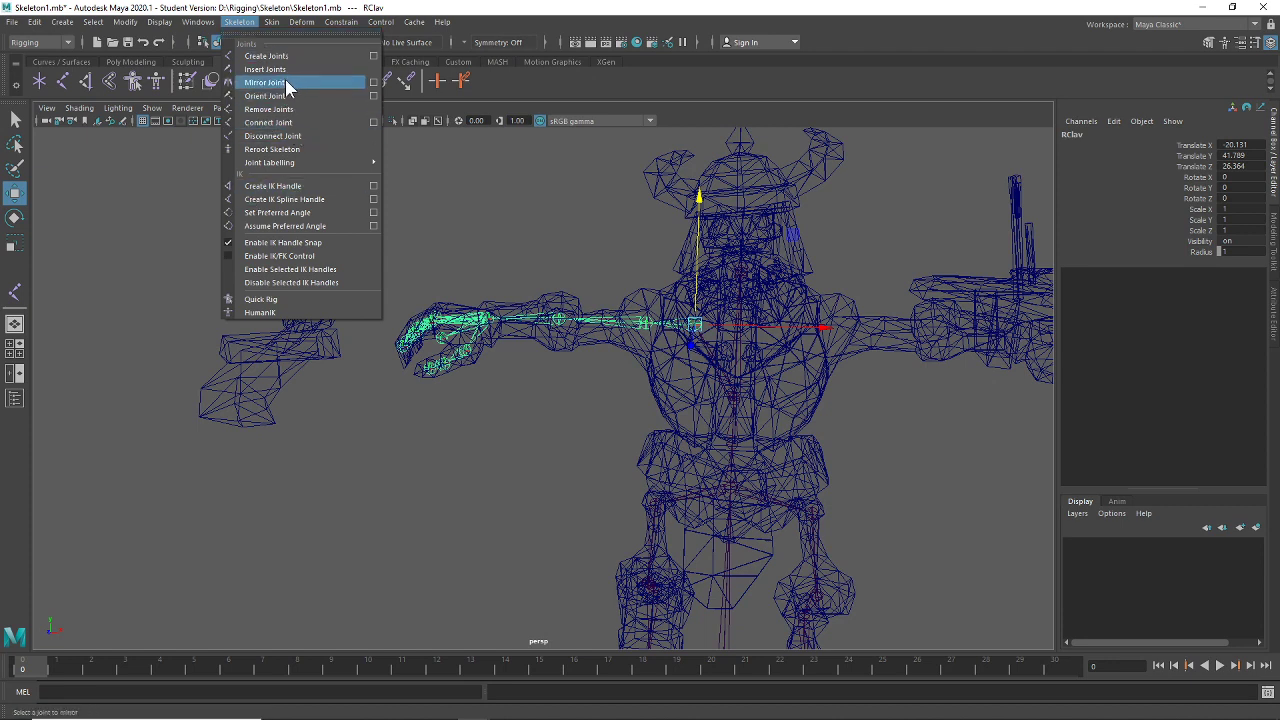
pyautogui.click(372, 83)
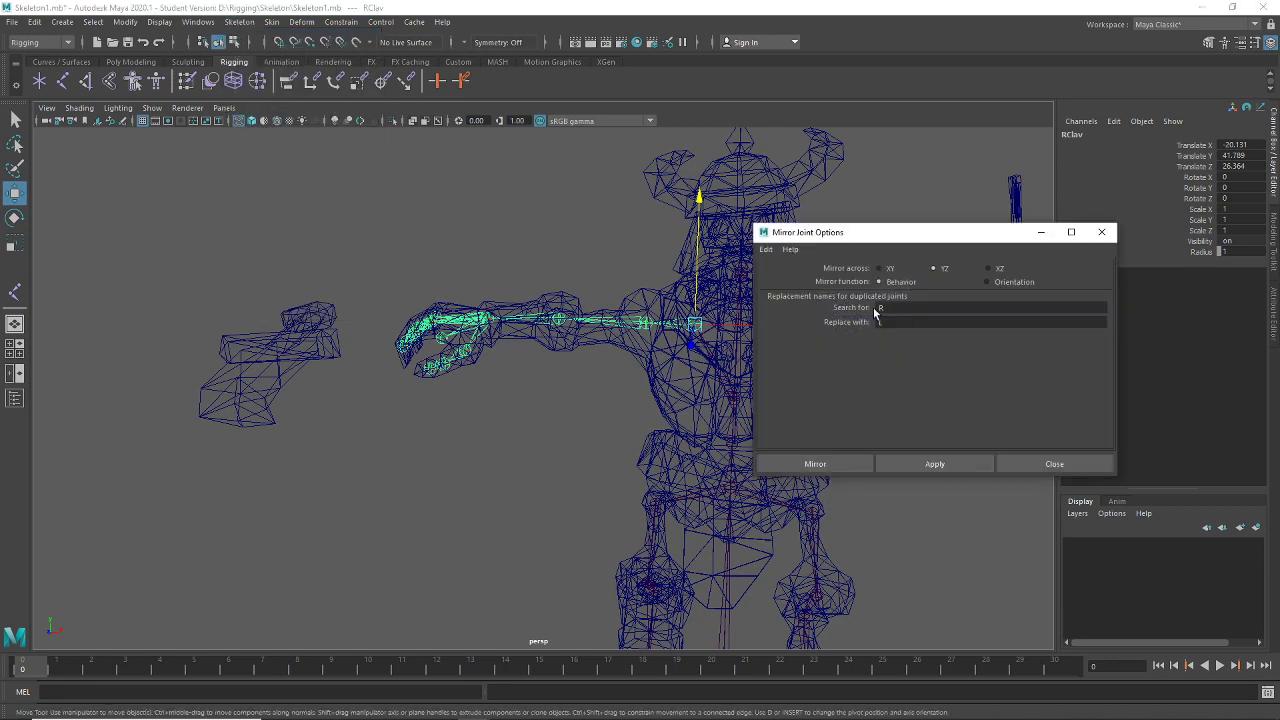
pyautogui.click(1055, 464)
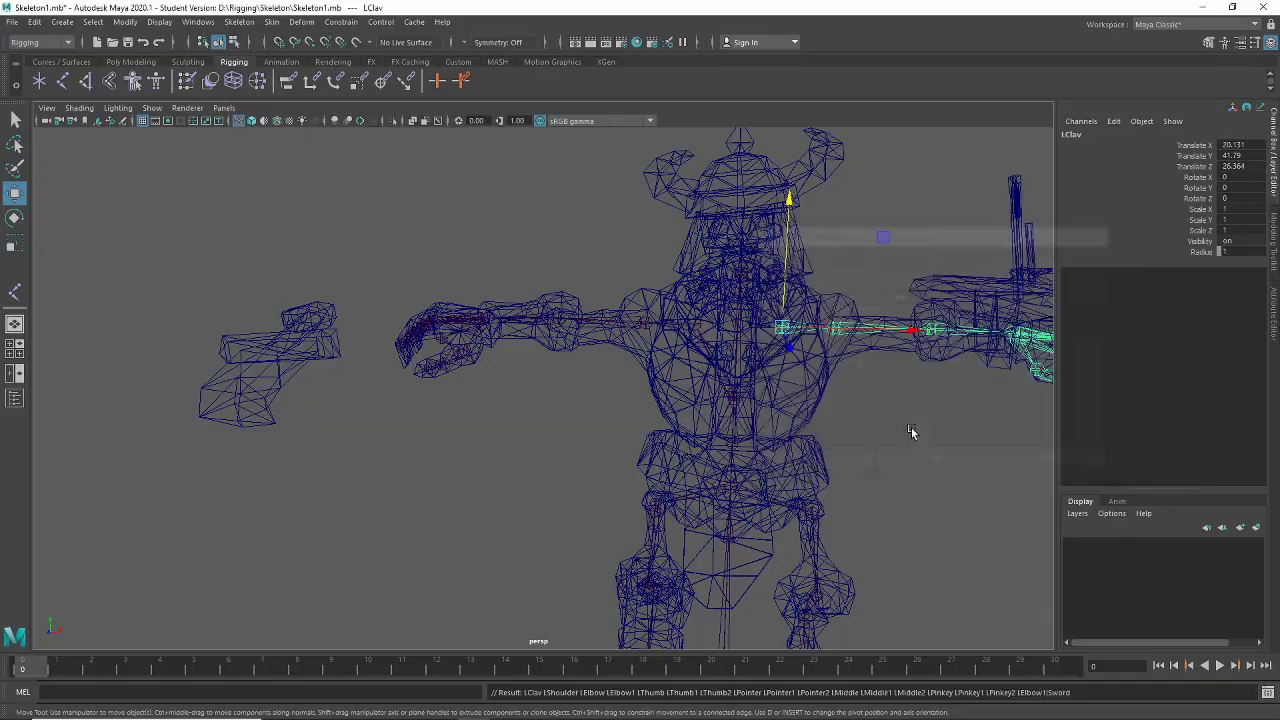
# Examine the mirrored joints in the left hand and select the left wrist joint LElbow1
pyautogui.keyDown('alt'); pyautogui.moveTo(914, 434); pyautogui.dragTo(406, 534); pyautogui.keyUp('alt')
pyautogui.keyDown('alt'); pyautogui.moveTo(406, 534); pyautogui.dragTo(535, 483, button='middle'); pyautogui.keyUp('alt')
pyautogui.scroll(4, 534, 511)
pyautogui.keyDown('alt'); pyautogui.moveTo(534, 483); pyautogui.dragTo(448, 425); pyautogui.keyUp('alt')
pyautogui.click(490, 408)
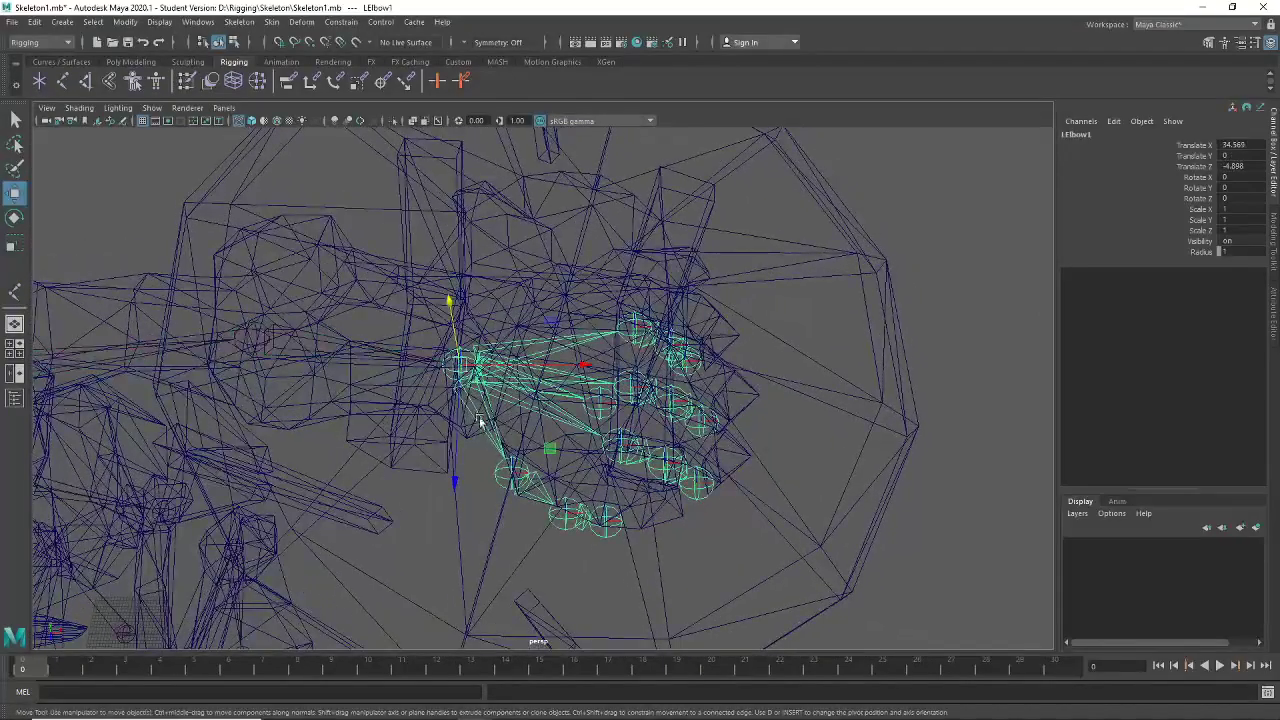
pyautogui.keyDown('alt'); pyautogui.moveTo(335, 406); pyautogui.dragTo(383, 398); pyautogui.keyUp('alt')
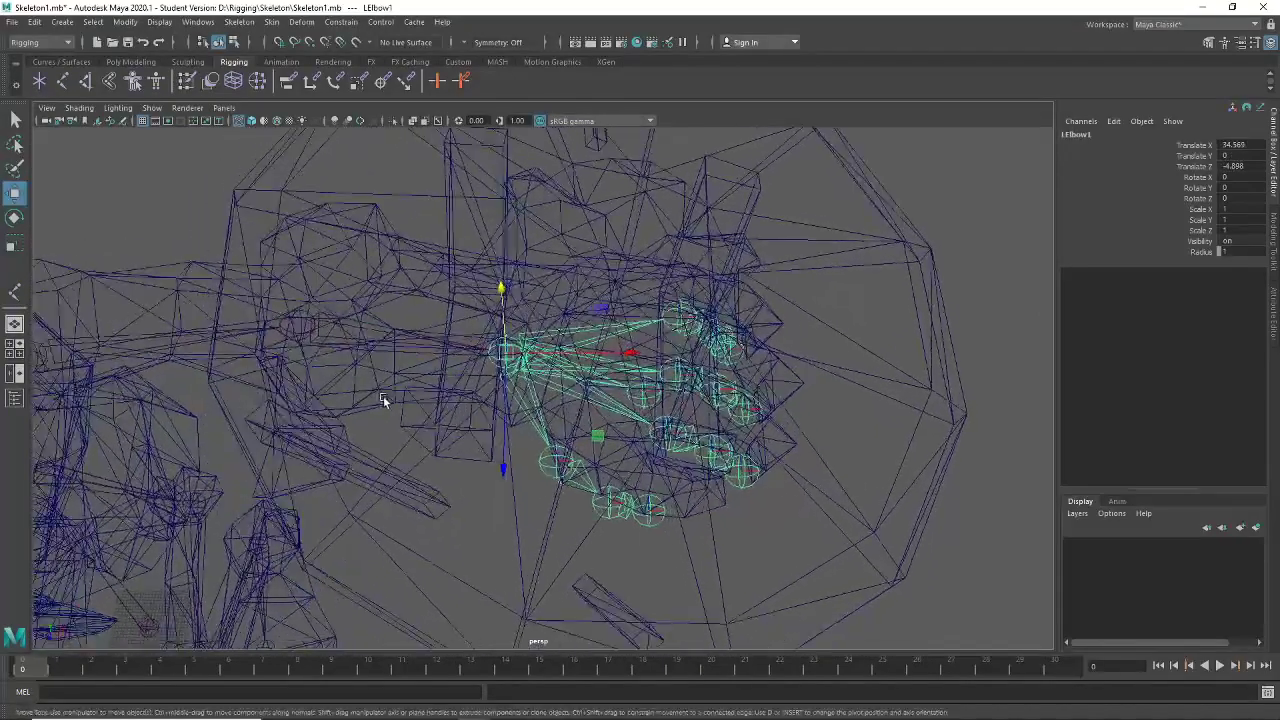
# Try to shift only the left wrist joint LElbow1 along Z with Move Skinned Joints
pyautogui.click(239, 22)
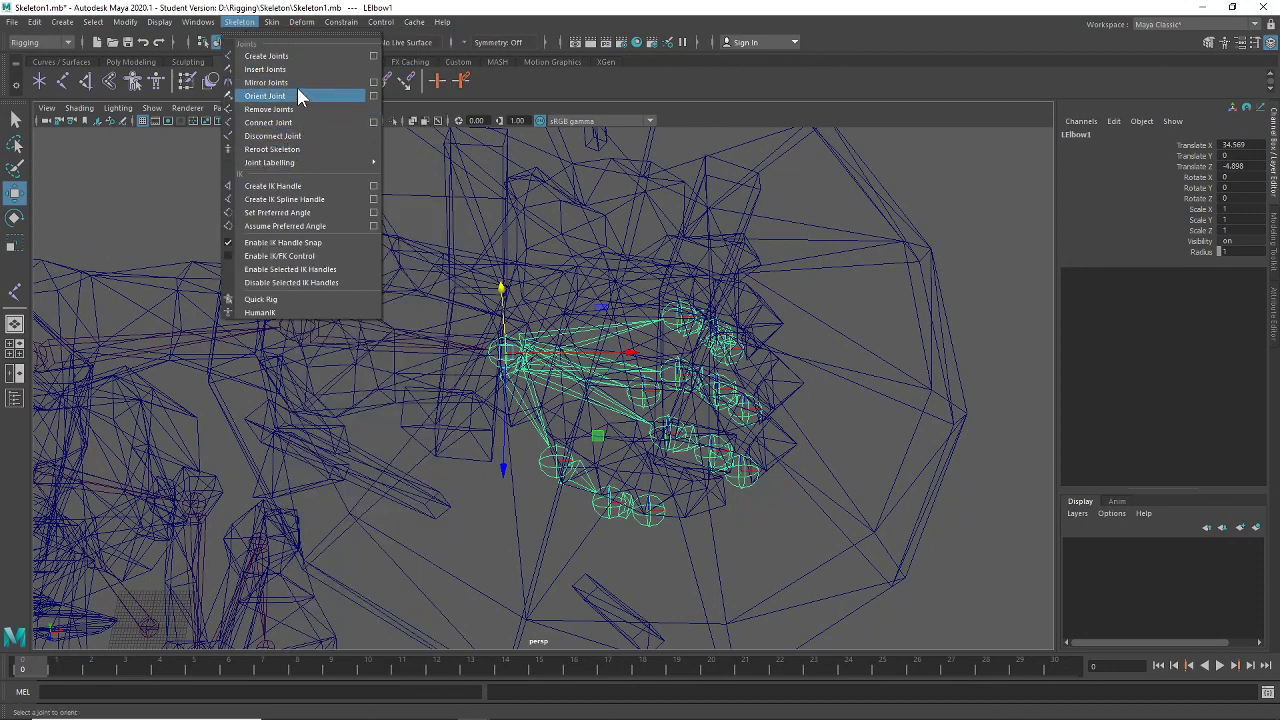
pyautogui.moveTo(272, 22)
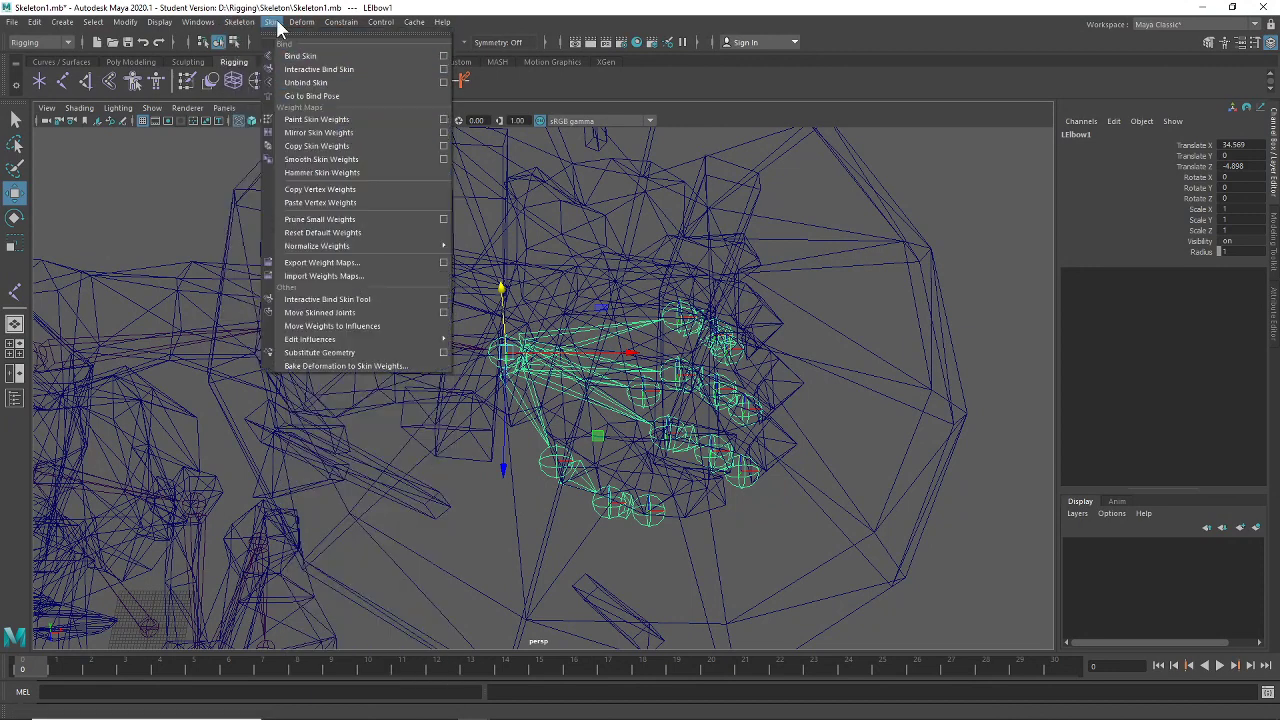
pyautogui.click(350, 318)
pyautogui.keyDown('alt'); pyautogui.moveTo(529, 360); pyautogui.dragTo(503, 362, button='middle'); pyautogui.keyUp('alt')
pyautogui.keyDown('alt'); pyautogui.moveTo(503, 362); pyautogui.dragTo(468, 452); pyautogui.keyUp('alt')
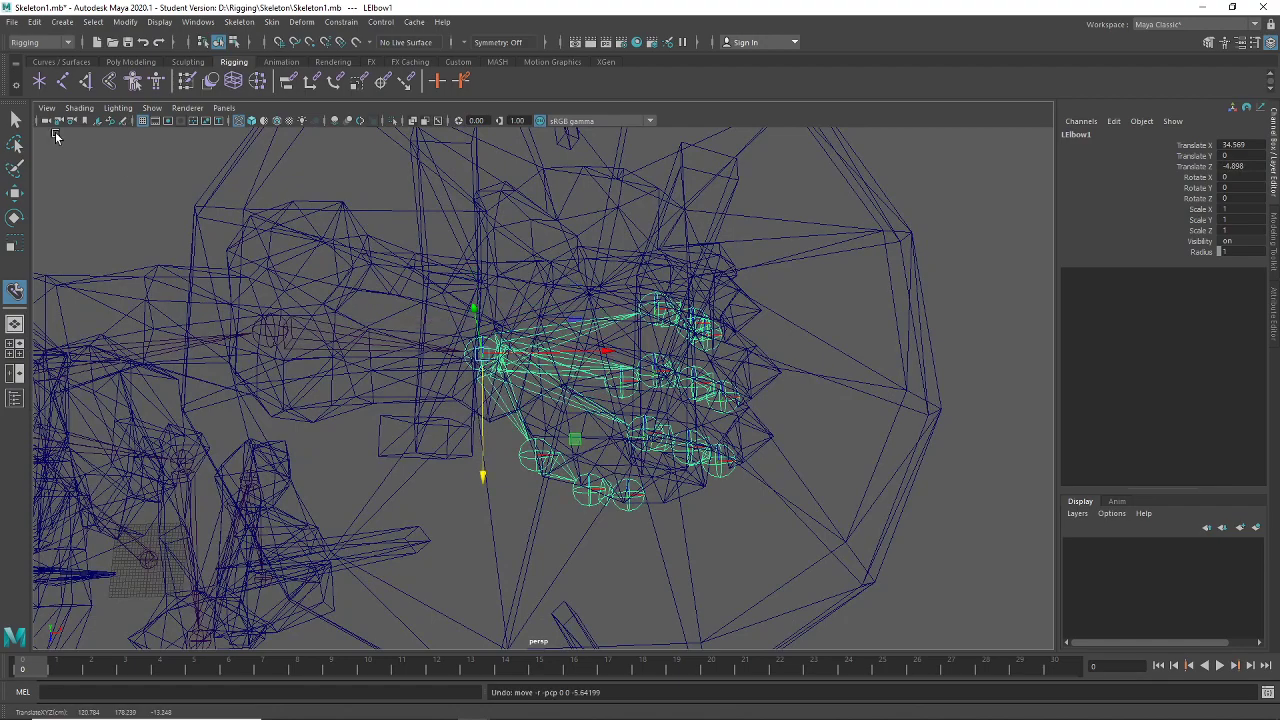
# Try to move the left wrist joint LElbow1 and its fingers with the Move tool, and undo the move
pyautogui.click(836, 359)
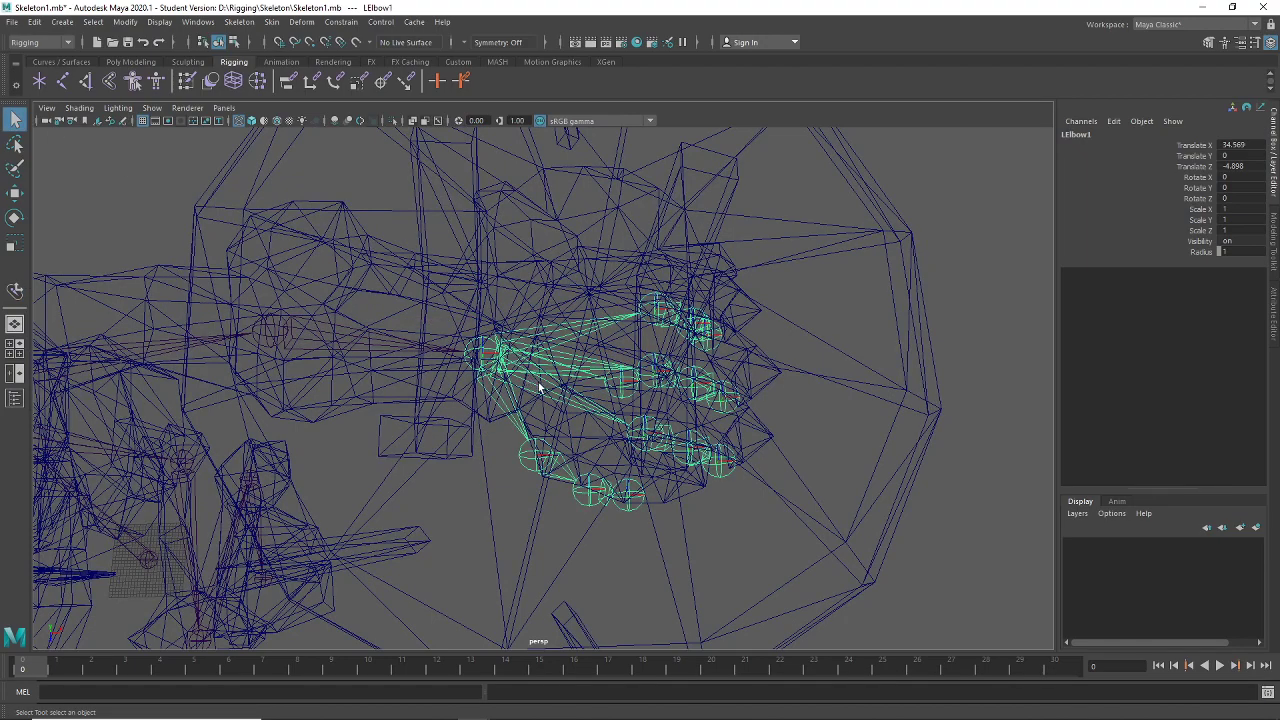
pyautogui.press('w')
pyautogui.moveTo(519, 365); pyautogui.dragTo(516, 432)
pyautogui.hotkey('ctrl', 'z')
# Switch the Skeleton_Swordman mesh to vertex mode and select a few vertices near the shield's outer edge
pyautogui.scroll(-10, 548, 480)
pyautogui.scroll(4, 613, 484)
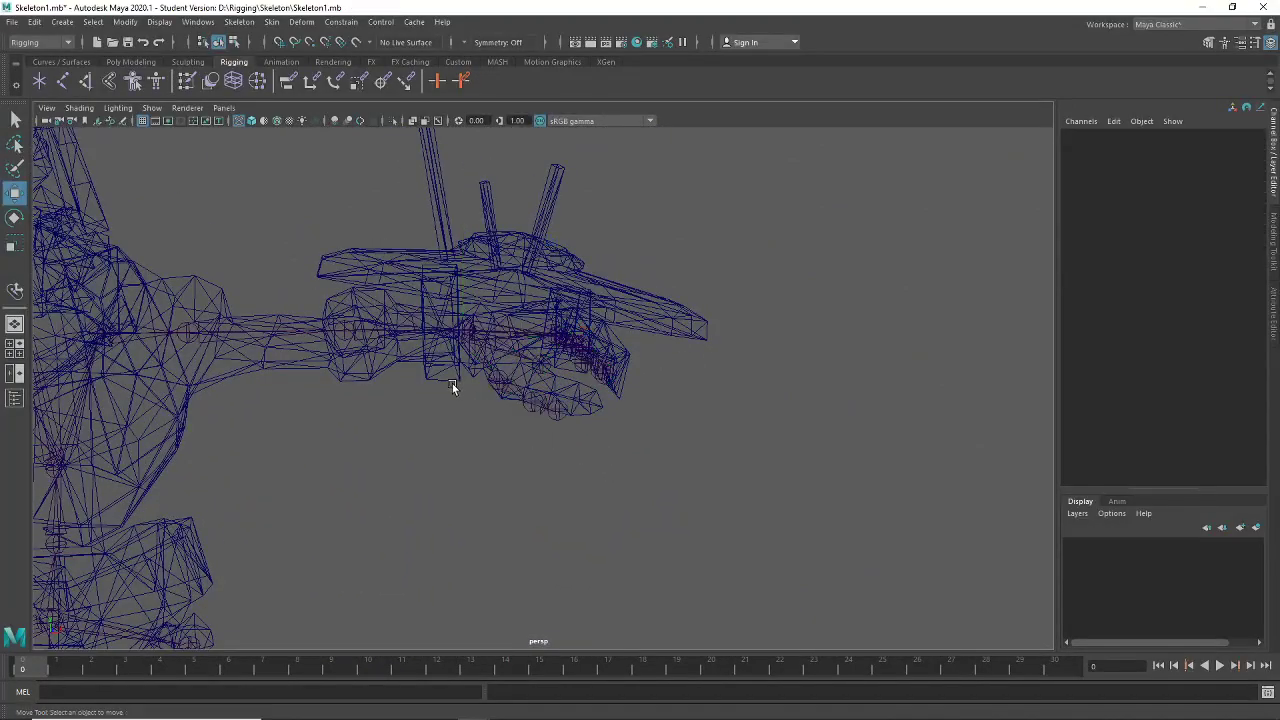
pyautogui.keyDown('alt'); pyautogui.moveTo(452, 388); pyautogui.dragTo(671, 312); pyautogui.keyUp('alt')
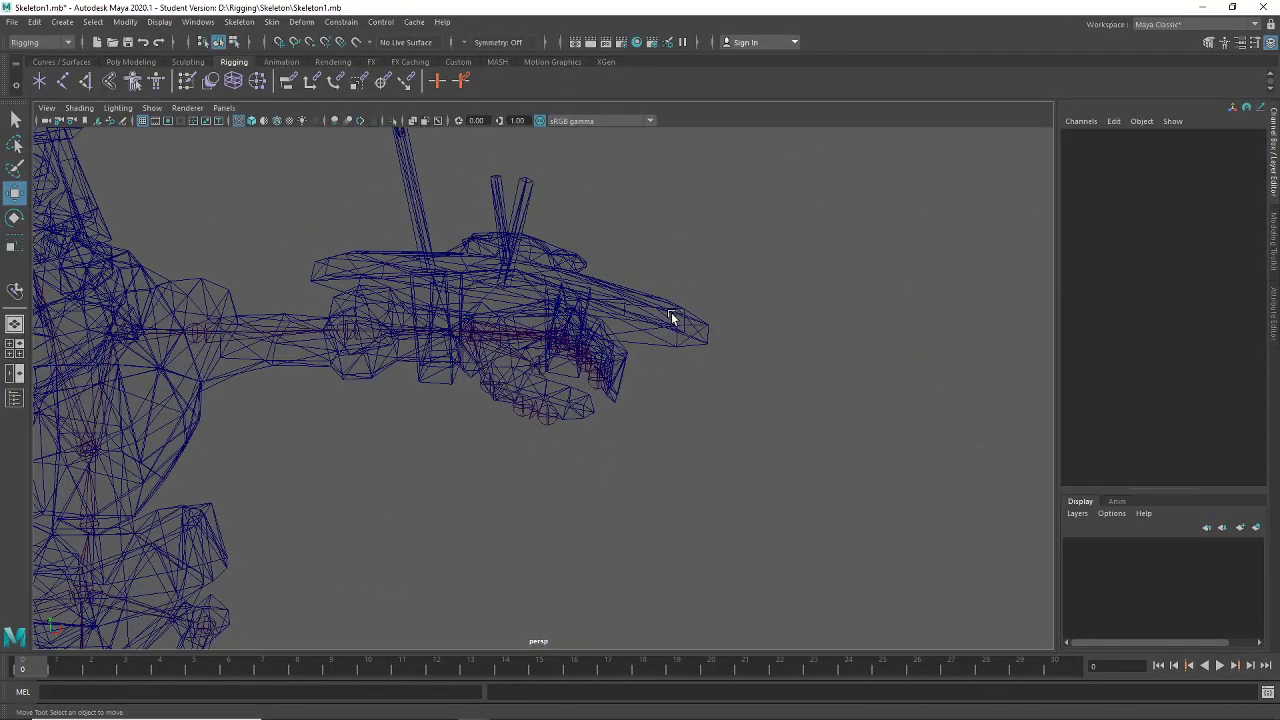
pyautogui.click(668, 306)
pyautogui.rightClick(676, 301)
pyautogui.click(632, 300)
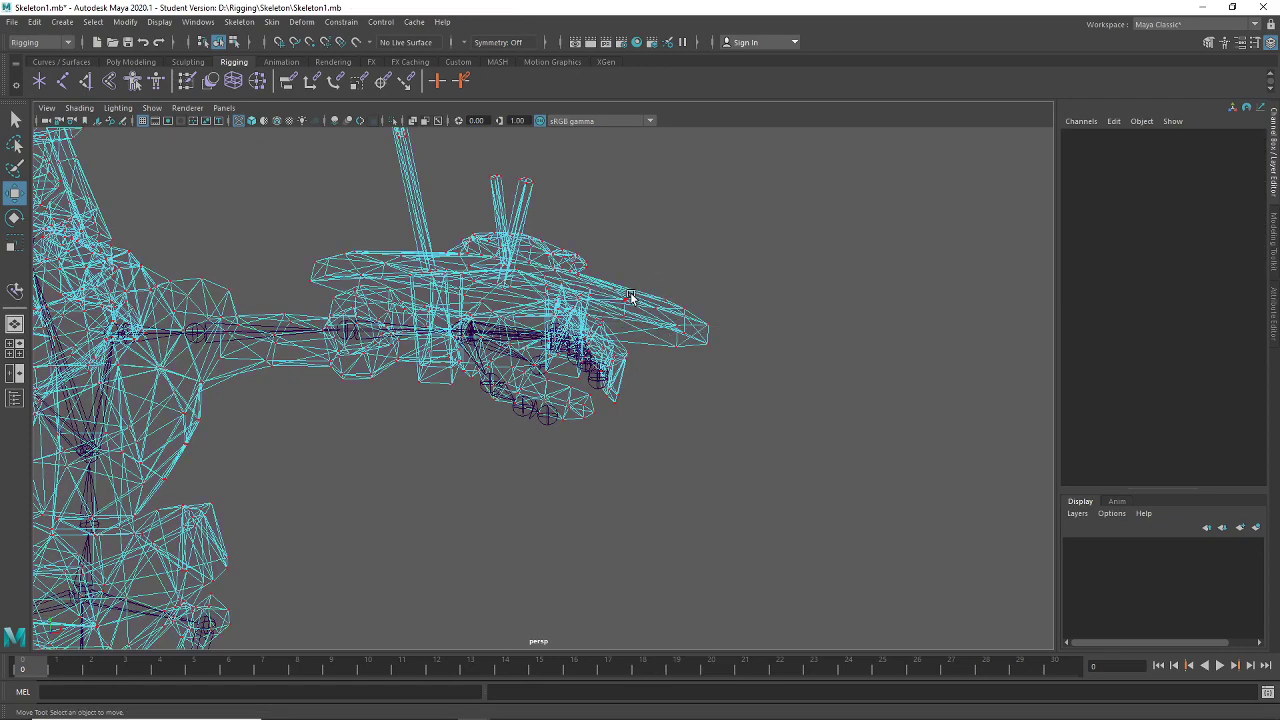
pyautogui.keyDown('alt'); pyautogui.moveTo(738, 317); pyautogui.dragTo(706, 252); pyautogui.keyUp('alt')
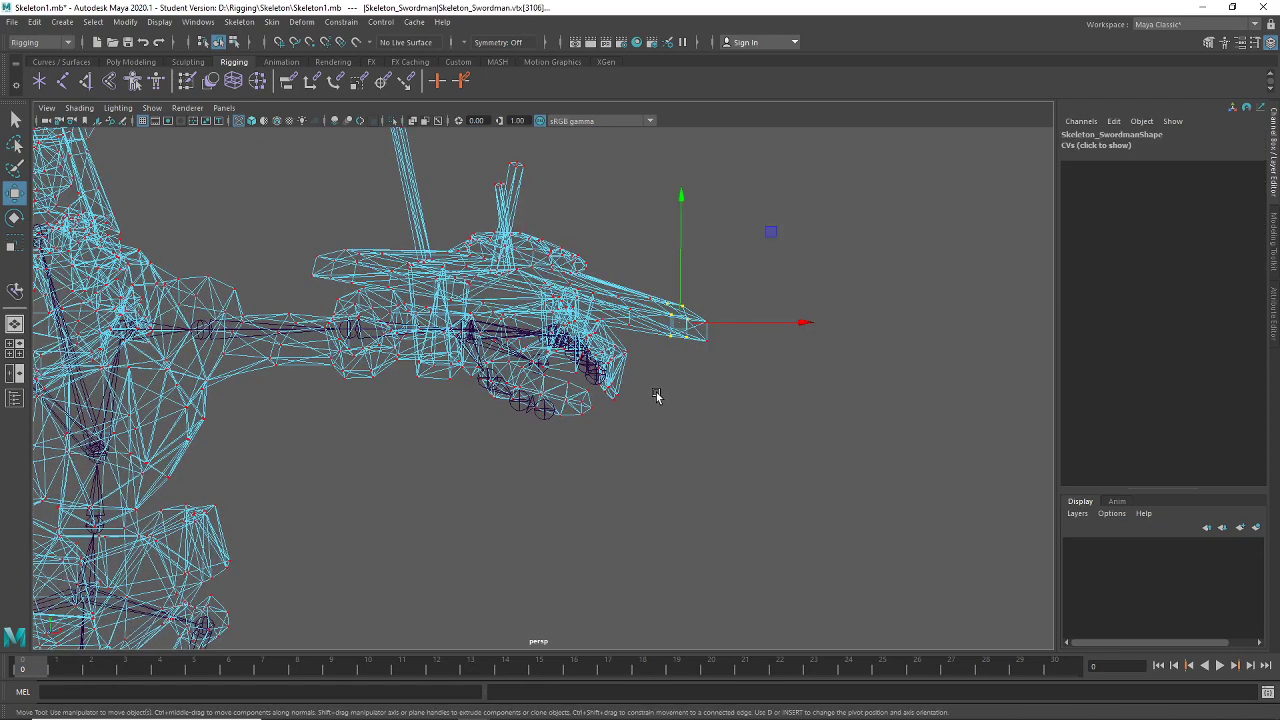
# Grow the vertex selection across the whole shield, including its protruding shafts and the straps beneath it
pyautogui.keyDown('alt'); pyautogui.moveTo(567, 272); pyautogui.dragTo(636, 457); pyautogui.keyUp('alt')
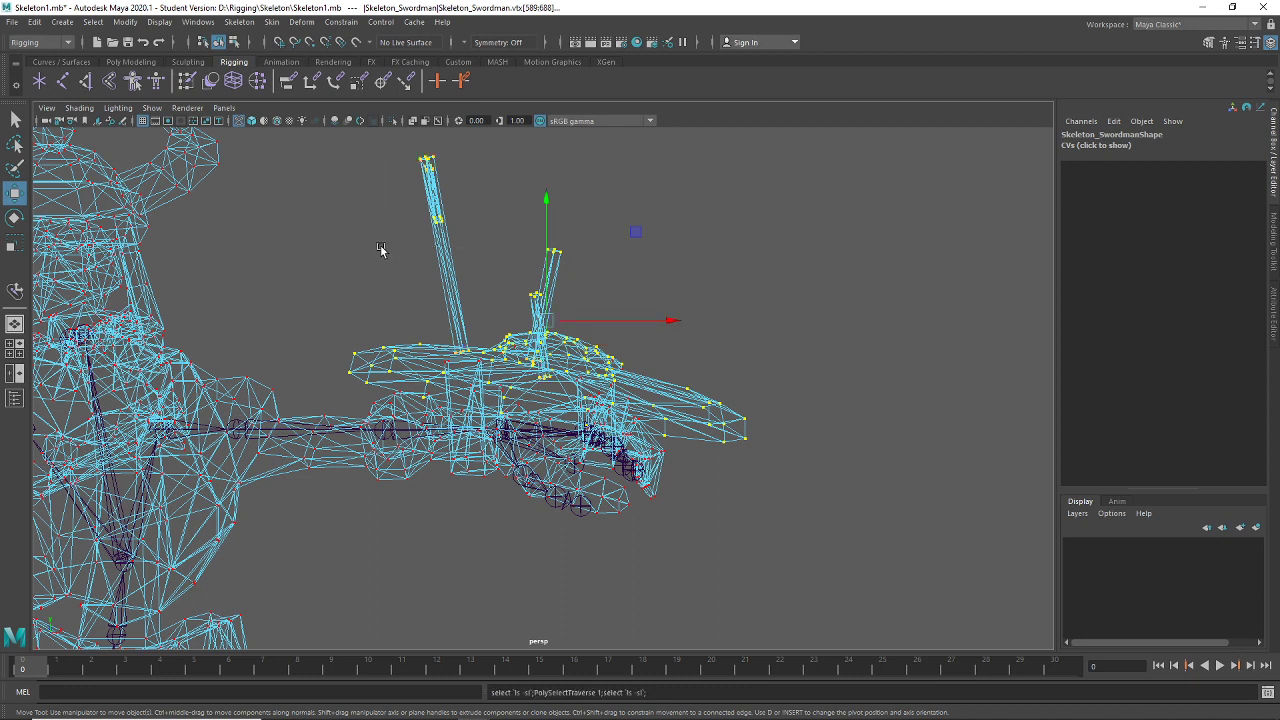
pyautogui.keyDown('alt'); pyautogui.moveTo(686, 534); pyautogui.dragTo(581, 540); pyautogui.keyUp('alt')
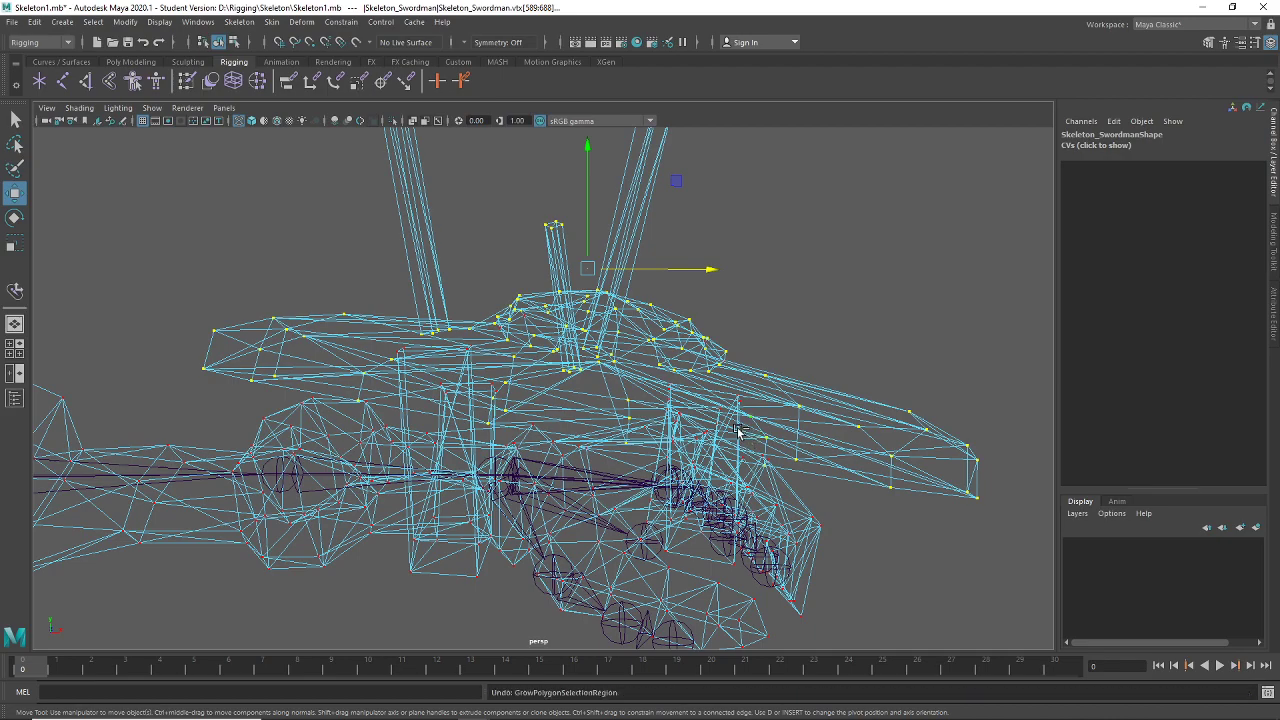
pyautogui.keyDown('alt'); pyautogui.moveTo(530, 430); pyautogui.dragTo(707, 484); pyautogui.keyUp('alt')
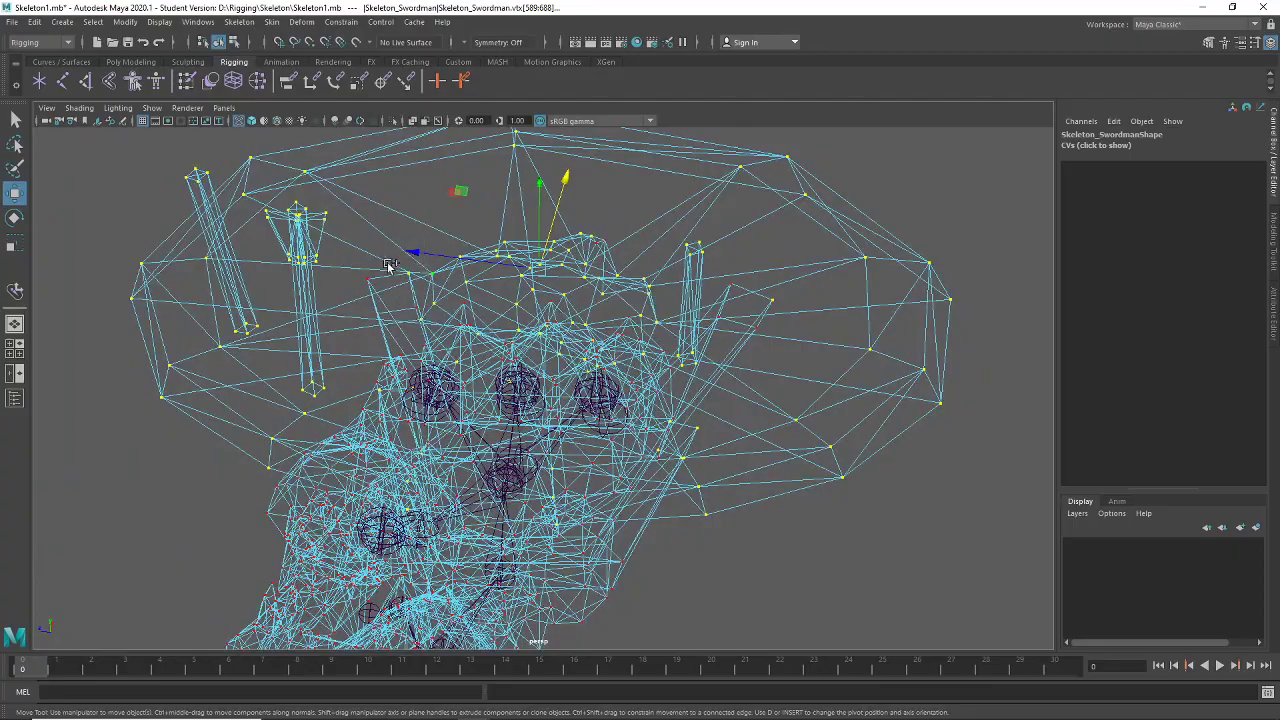
pyautogui.keyDown('alt'); pyautogui.moveTo(389, 265); pyautogui.dragTo(795, 442); pyautogui.keyUp('alt')
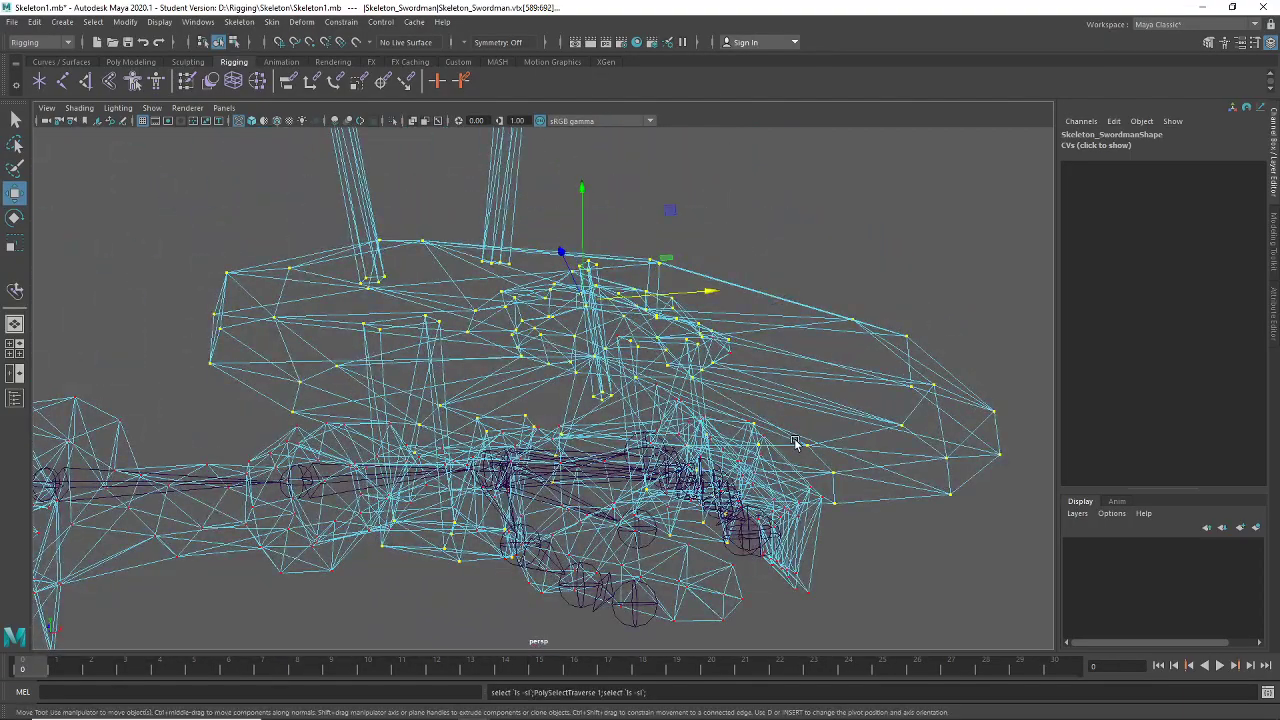
# Move the selected shield vertices away from the arm to check for missed pieces, and undo the move
pyautogui.scroll(-5, 795, 442)
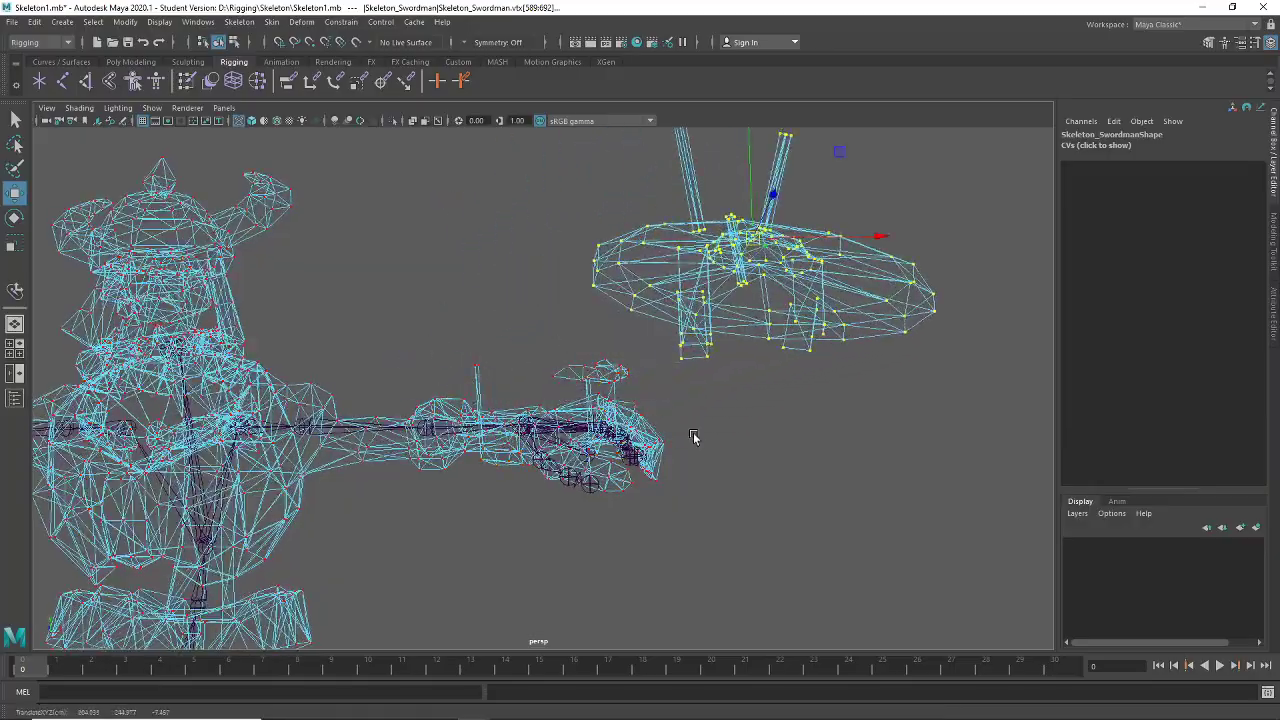
pyautogui.keyDown('alt'); pyautogui.moveTo(693, 437); pyautogui.dragTo(380, 486); pyautogui.keyUp('alt')
pyautogui.scroll(5, 670, 510)
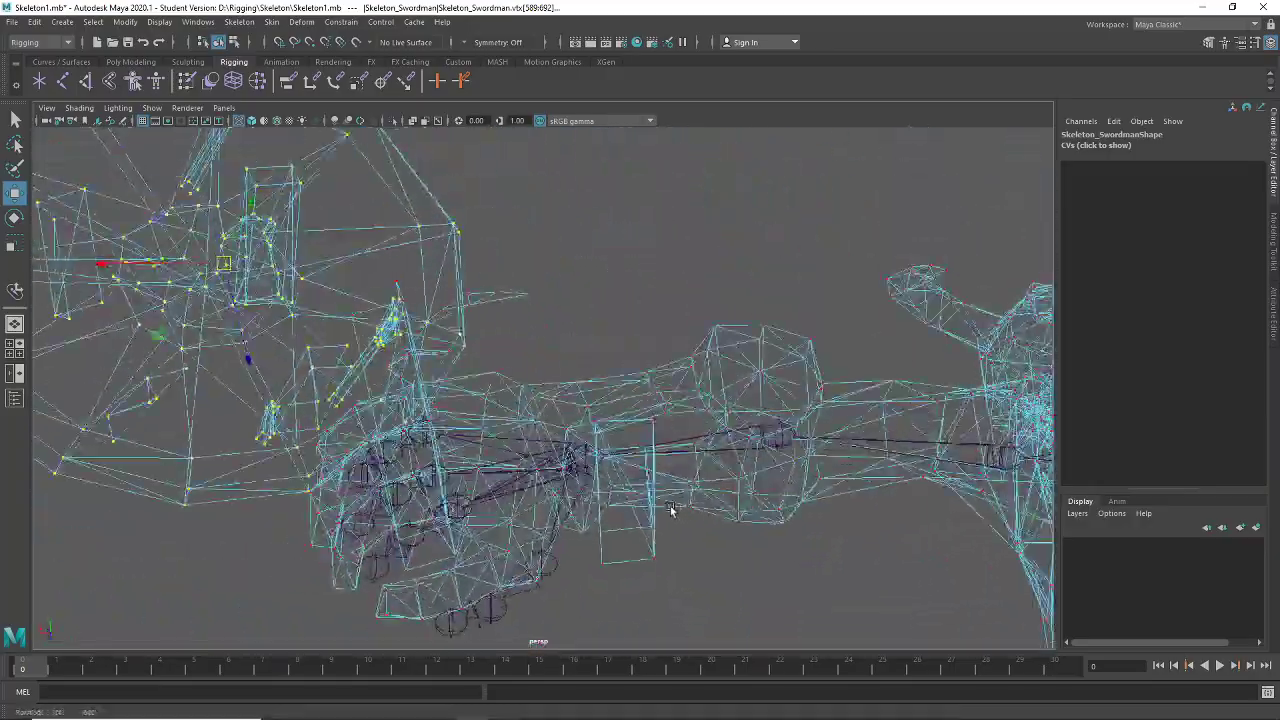
pyautogui.keyDown('alt'); pyautogui.moveTo(670, 510); pyautogui.dragTo(659, 581); pyautogui.keyUp('alt')
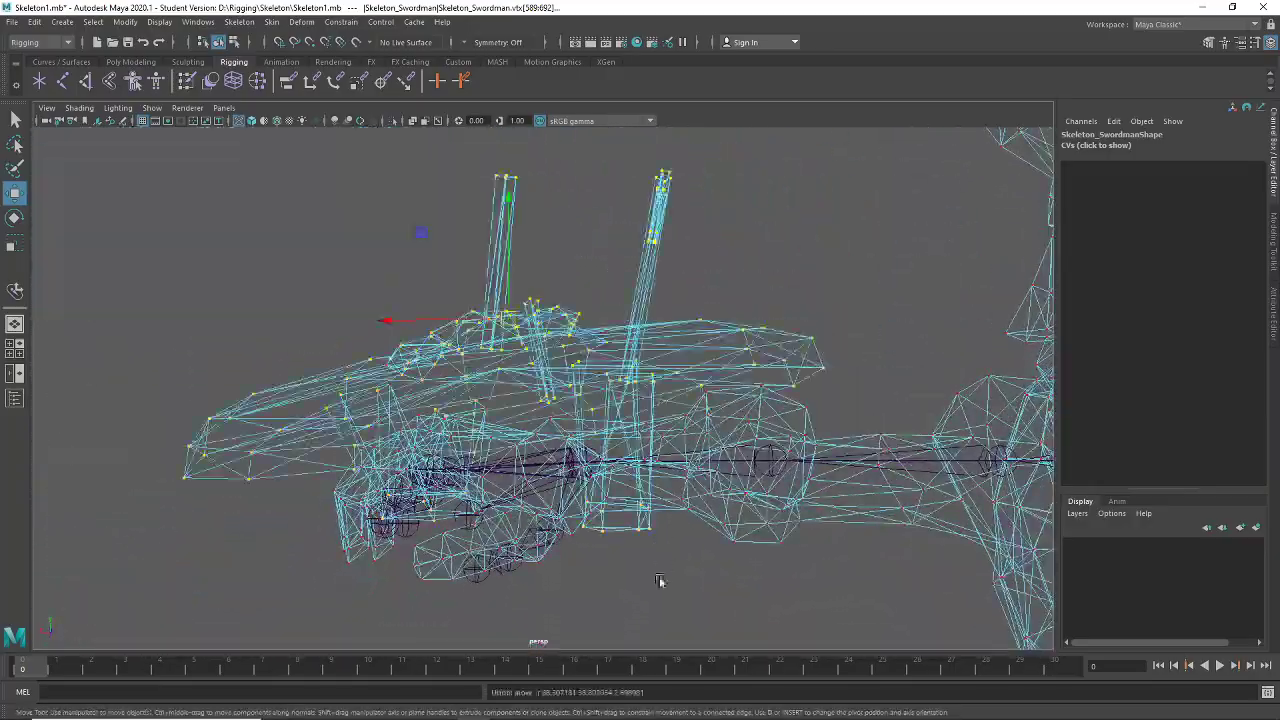
# Extend the shield vertex selection to the missed strap vertices around the forearm and inspect the straps in shaded display
pyautogui.scroll(5, 677, 531)
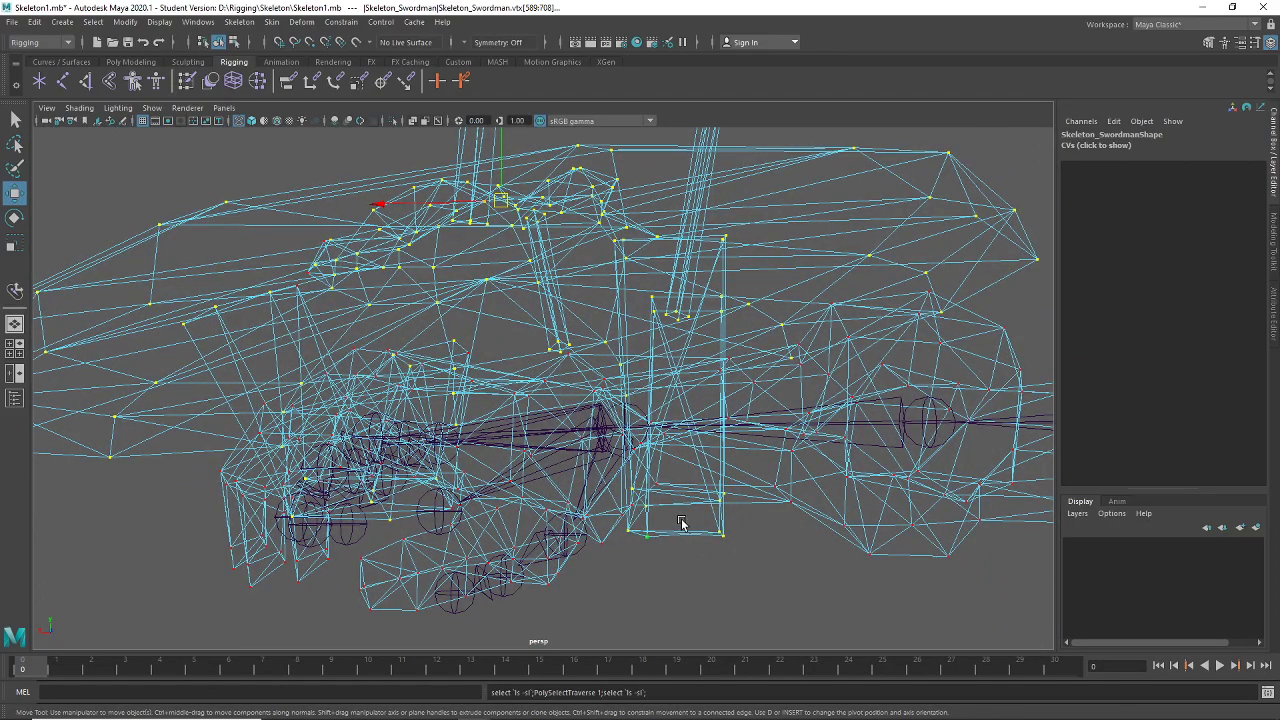
pyautogui.keyDown('alt'); pyautogui.moveTo(680, 524); pyautogui.dragTo(480, 510); pyautogui.keyUp('alt')
pyautogui.scroll(-5, 477, 512)
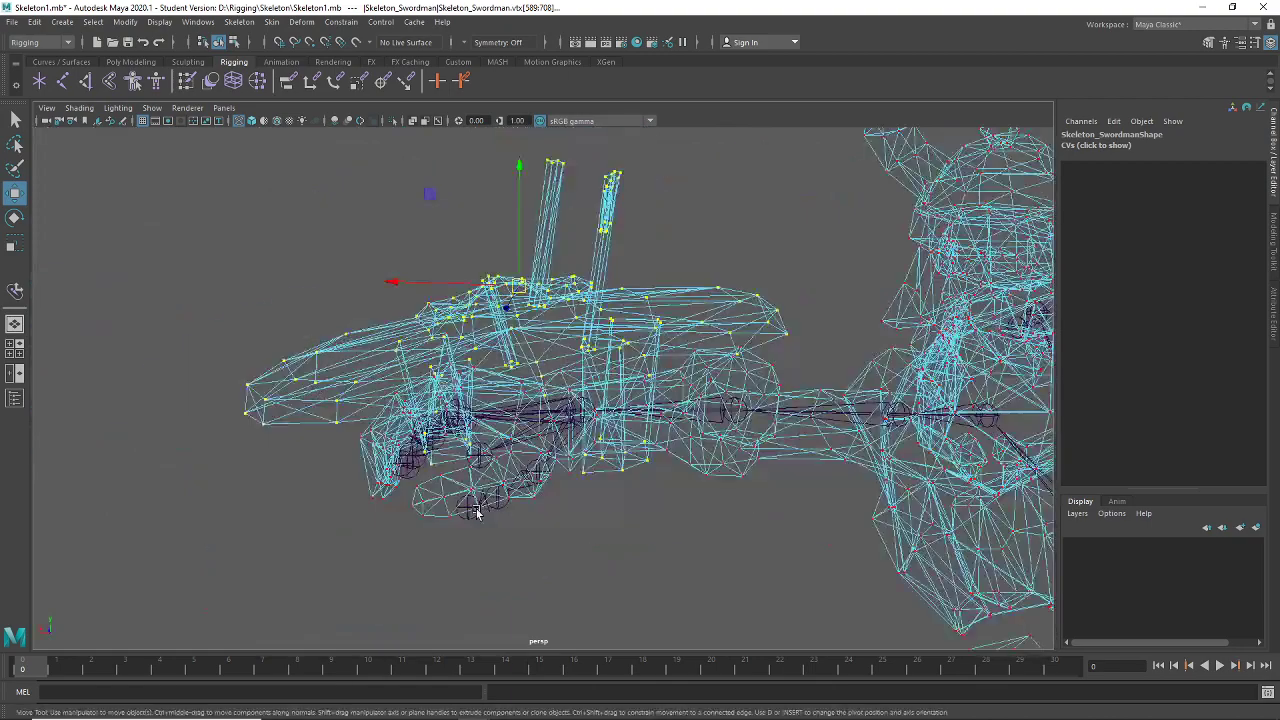
pyautogui.keyDown('alt'); pyautogui.moveTo(480, 450); pyautogui.dragTo(491, 481); pyautogui.keyUp('alt')
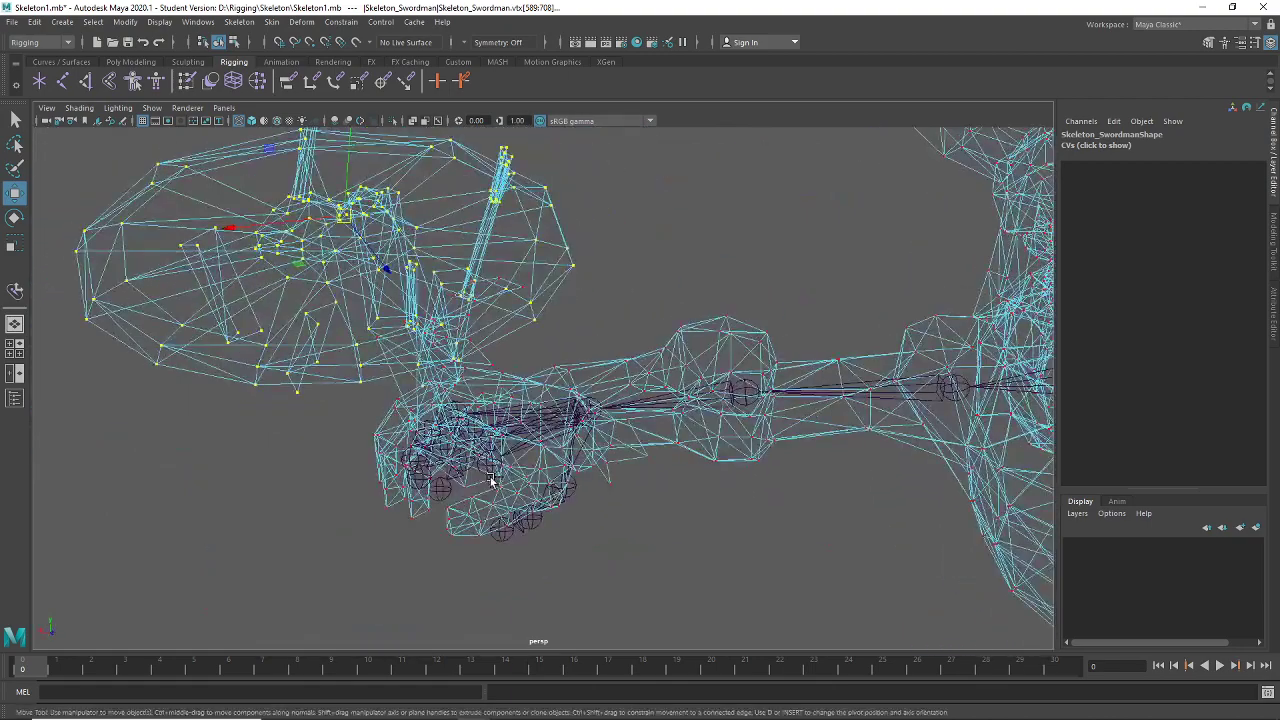
pyautogui.press('5')
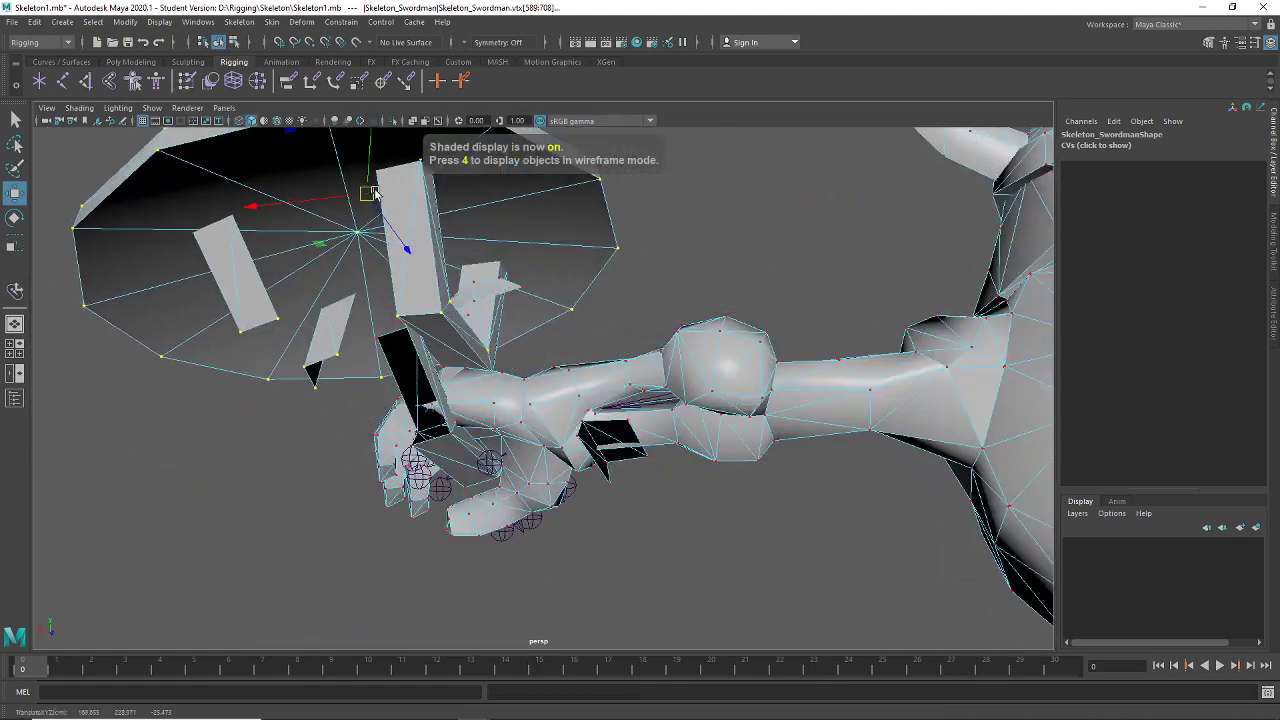
pyautogui.scroll(3, 540, 549)
pyautogui.keyDown('alt'); pyautogui.moveTo(531, 557); pyautogui.dragTo(657, 500); pyautogui.keyUp('alt')
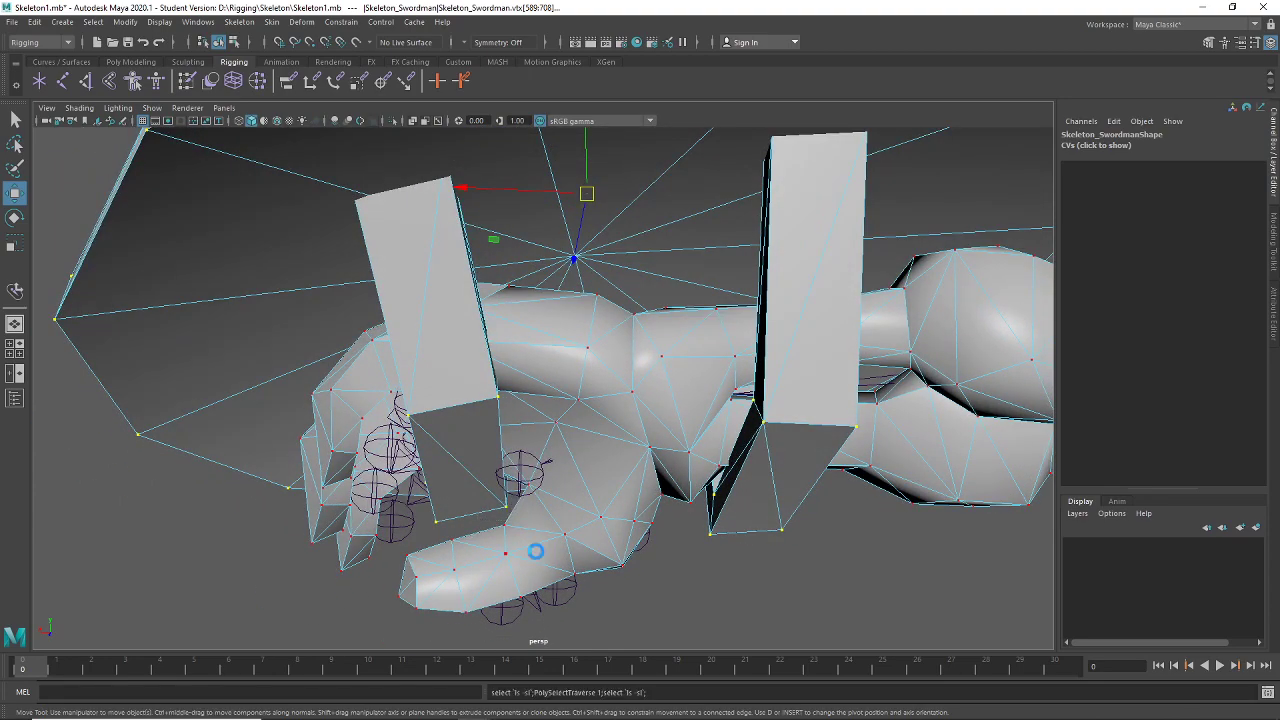
# Test-move the shield vertices off the hand, and add the strap vertices left behind beneath the shield to the selection
pyautogui.moveTo(586, 186); pyautogui.dragTo(374, 168)
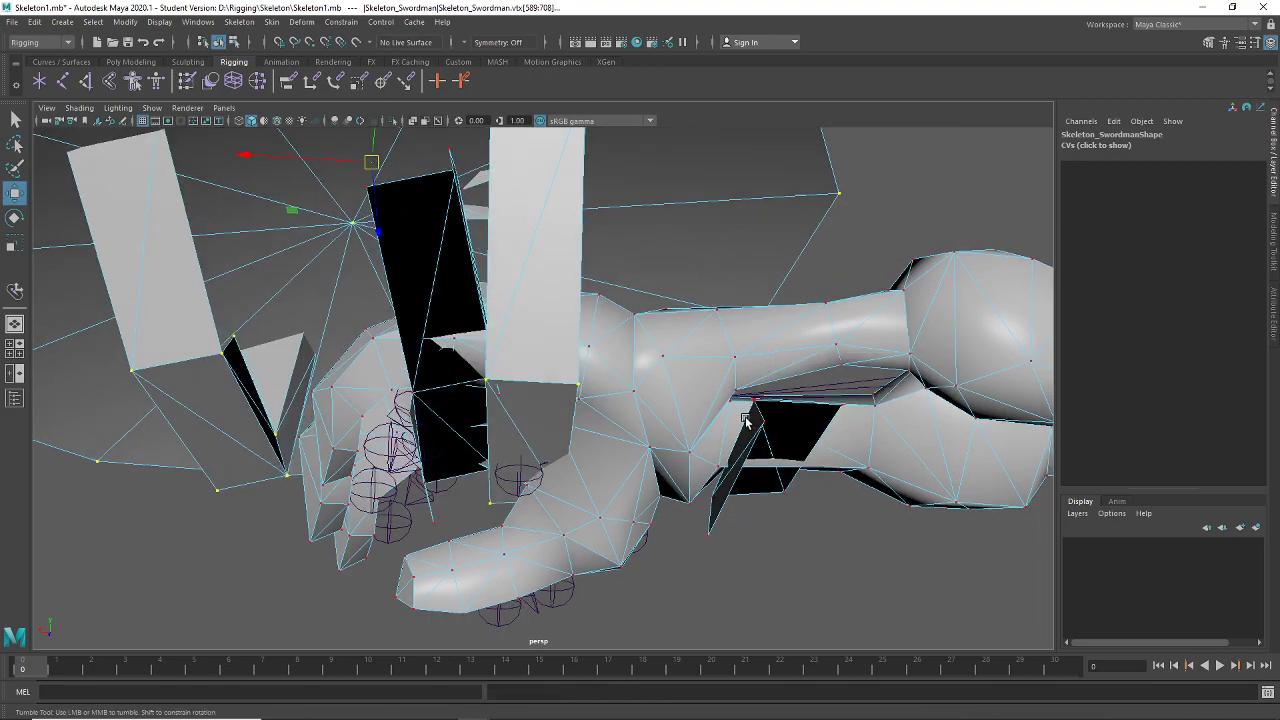
pyautogui.keyDown('alt'); pyautogui.moveTo(745, 420); pyautogui.dragTo(590, 390); pyautogui.keyUp('alt')
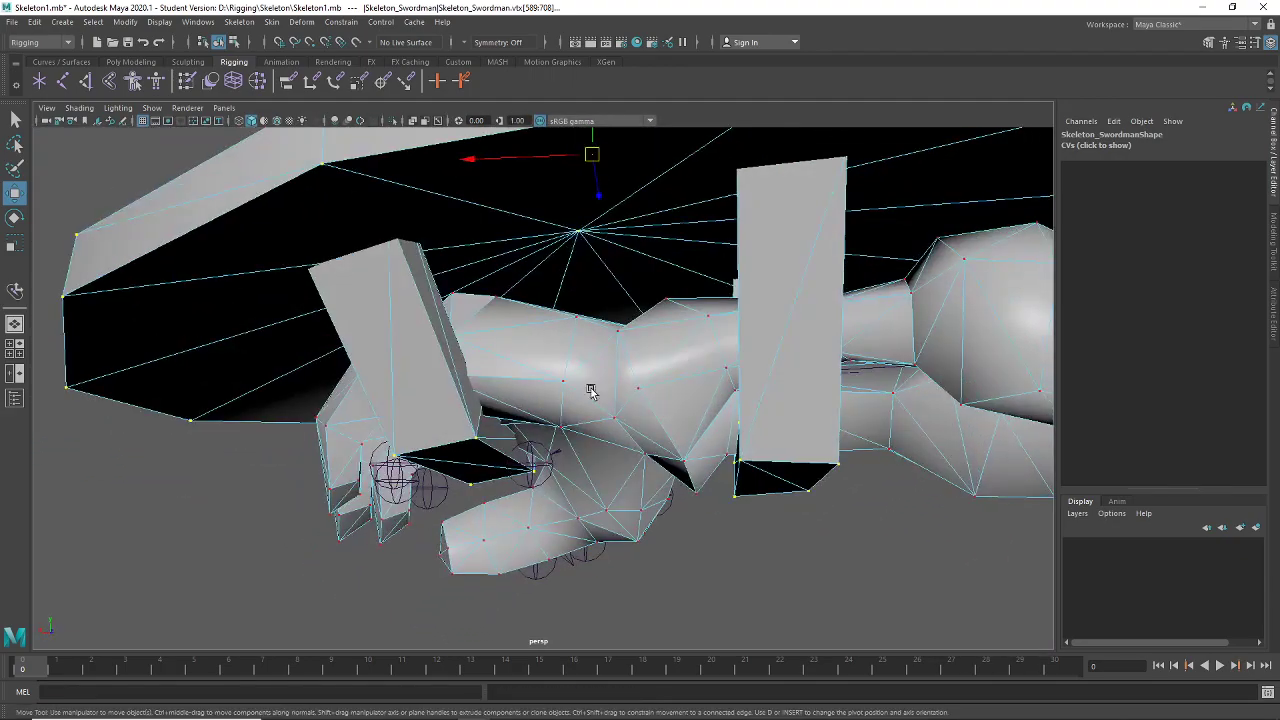
pyautogui.keyDown('alt'); pyautogui.moveTo(589, 160); pyautogui.dragTo(501, 470); pyautogui.keyUp('alt')
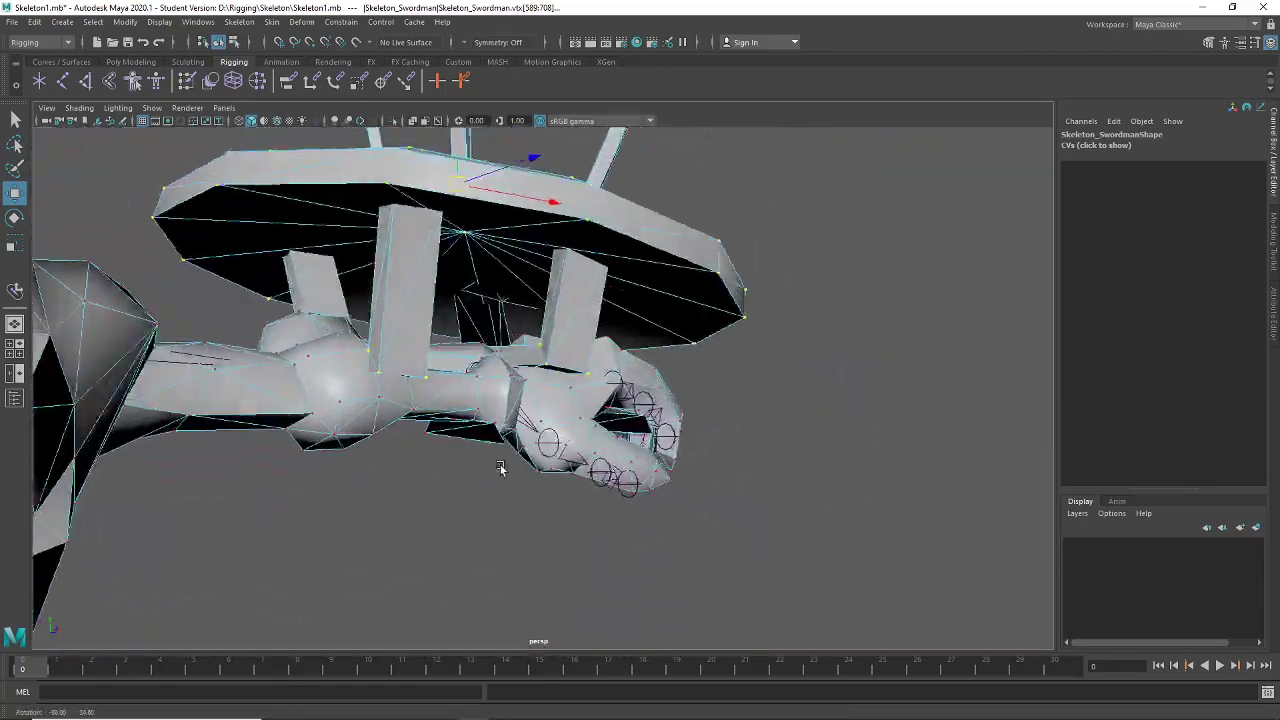
pyautogui.keyDown('alt'); pyautogui.moveTo(502, 270); pyautogui.dragTo(620, 487); pyautogui.keyUp('alt')
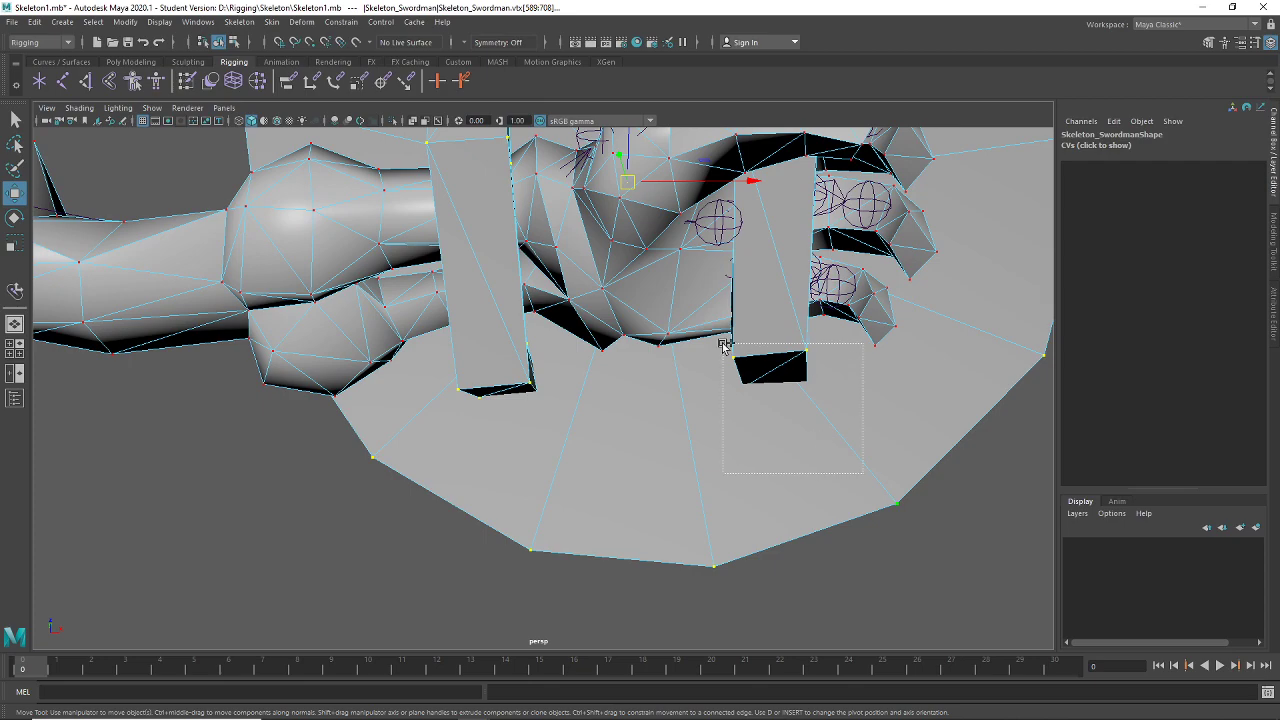
pyautogui.scroll(-5, 575, 210)
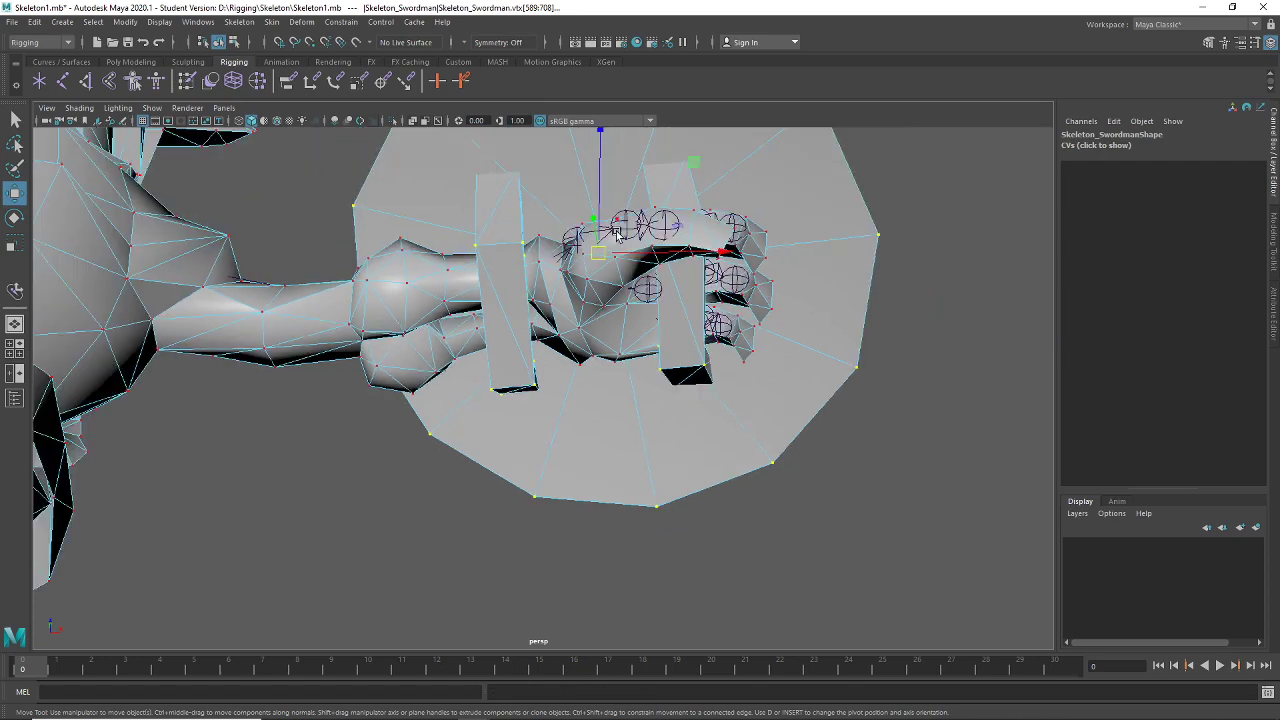
# Move the selected shield vertices away from the arm to check both straps, and undo the move
pyautogui.keyDown('alt'); pyautogui.moveTo(612, 228); pyautogui.dragTo(494, 509); pyautogui.keyUp('alt')
pyautogui.hotkey('ctrl', 'z')
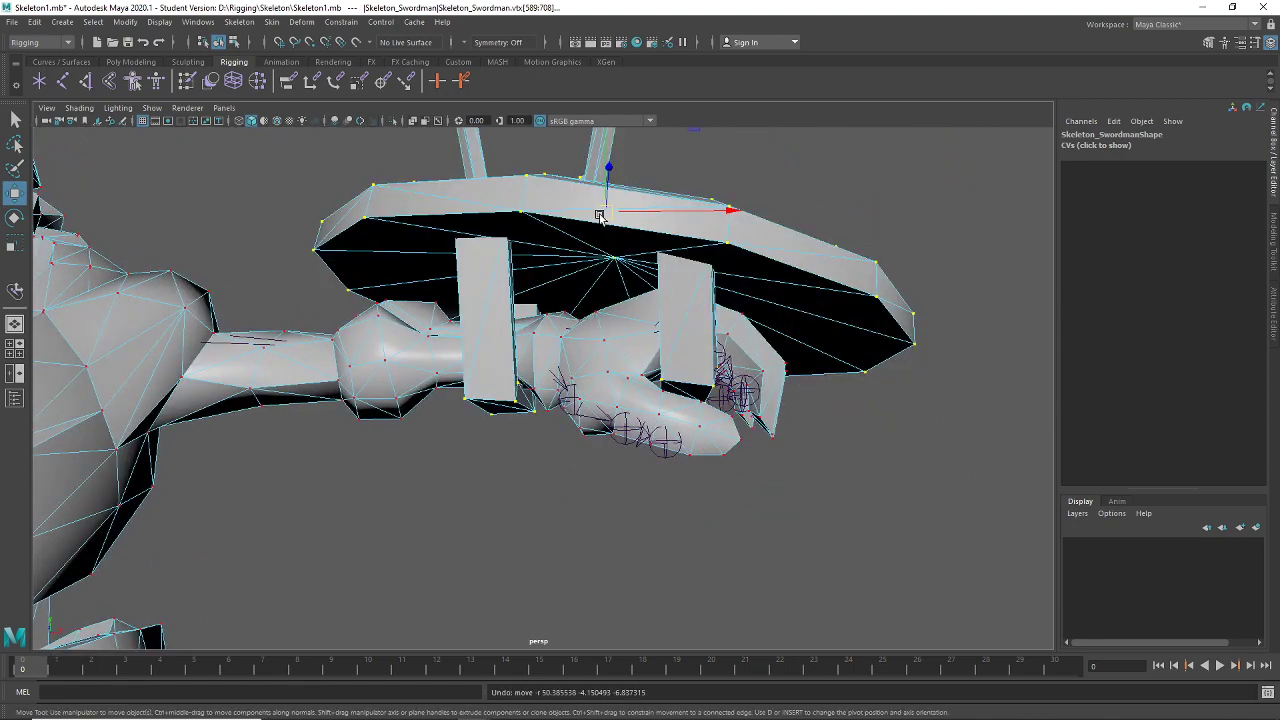
pyautogui.moveTo(600, 215); pyautogui.dragTo(986, 247)
pyautogui.moveTo(709, 451)
pyautogui.keyDown('alt'); pyautogui.mouseDown()
pyautogui.moveTo(703, 440)
pyautogui.moveTo(708, 531)
pyautogui.moveTo(684, 482)
pyautogui.moveTo(718, 465)
pyautogui.mouseUp(); pyautogui.keyUp('alt')
pyautogui.hotkey('ctrl', 'z')
# Add more of the strap vertices around the wrist and hand to the shield selection in wireframe display
pyautogui.press('4')
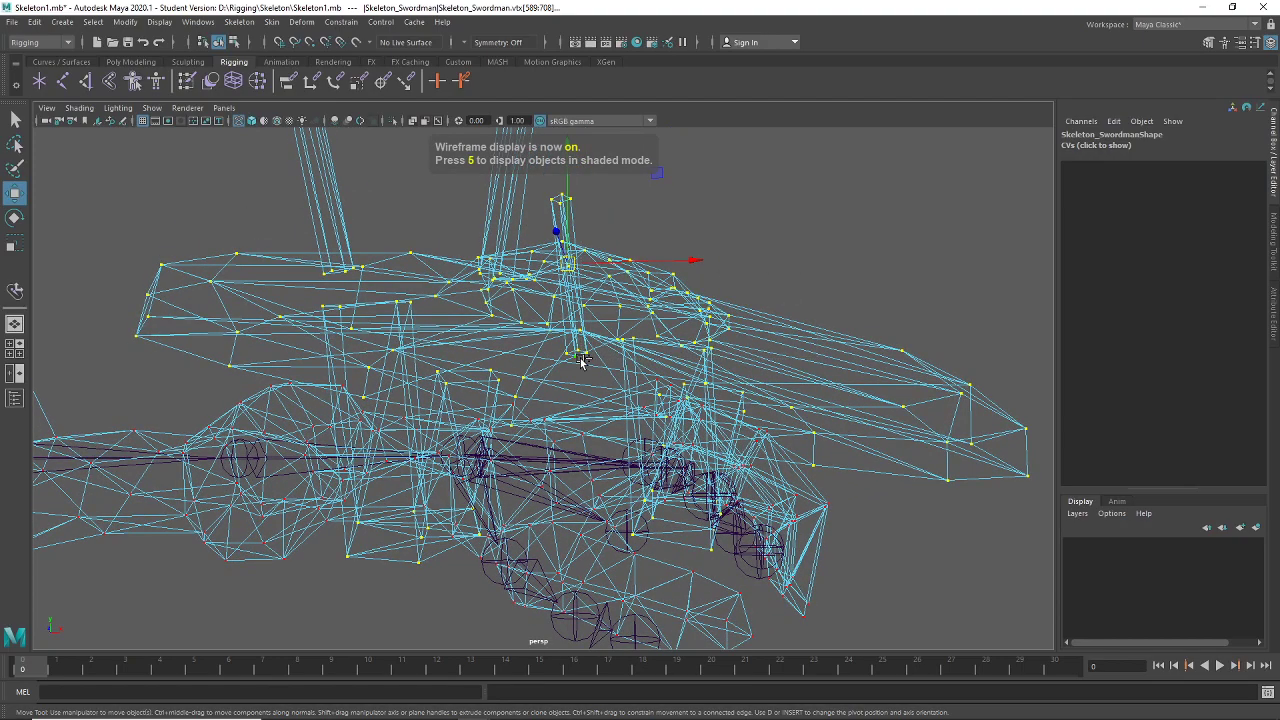
pyautogui.scroll(-4, 684, 385)
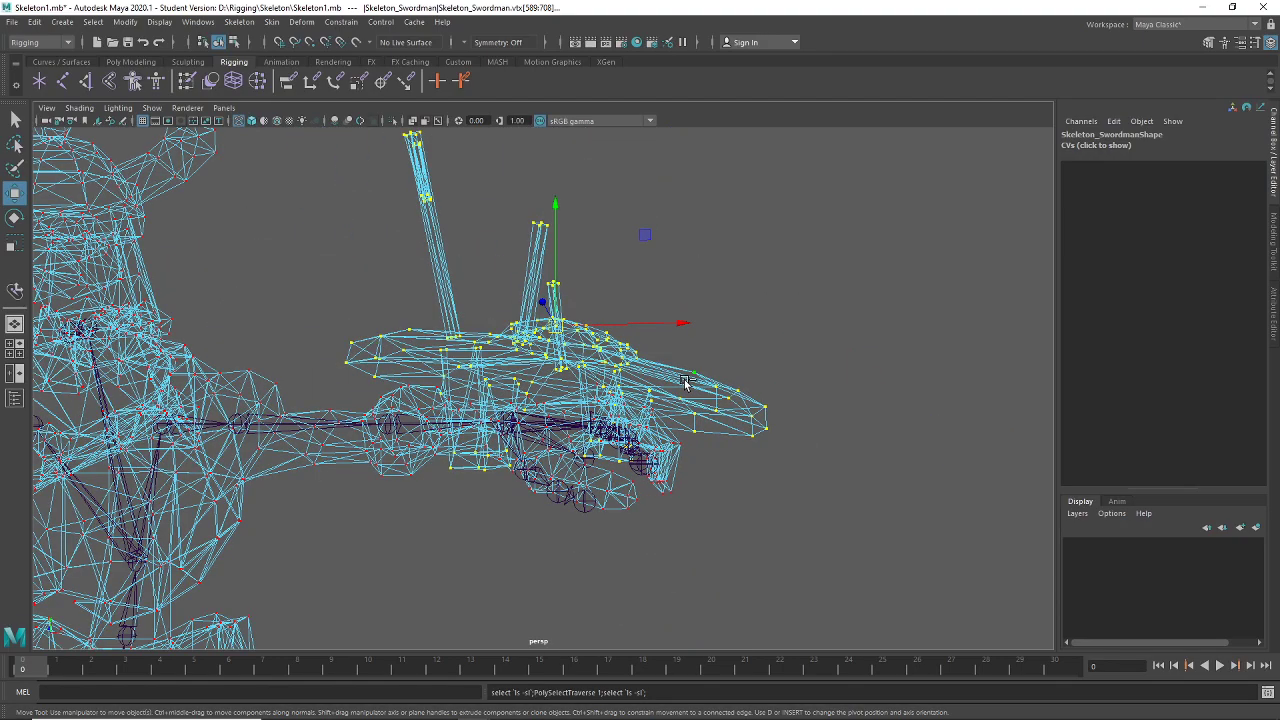
pyautogui.keyDown('alt'); pyautogui.moveTo(670, 392); pyautogui.dragTo(390, 548); pyautogui.keyUp('alt')
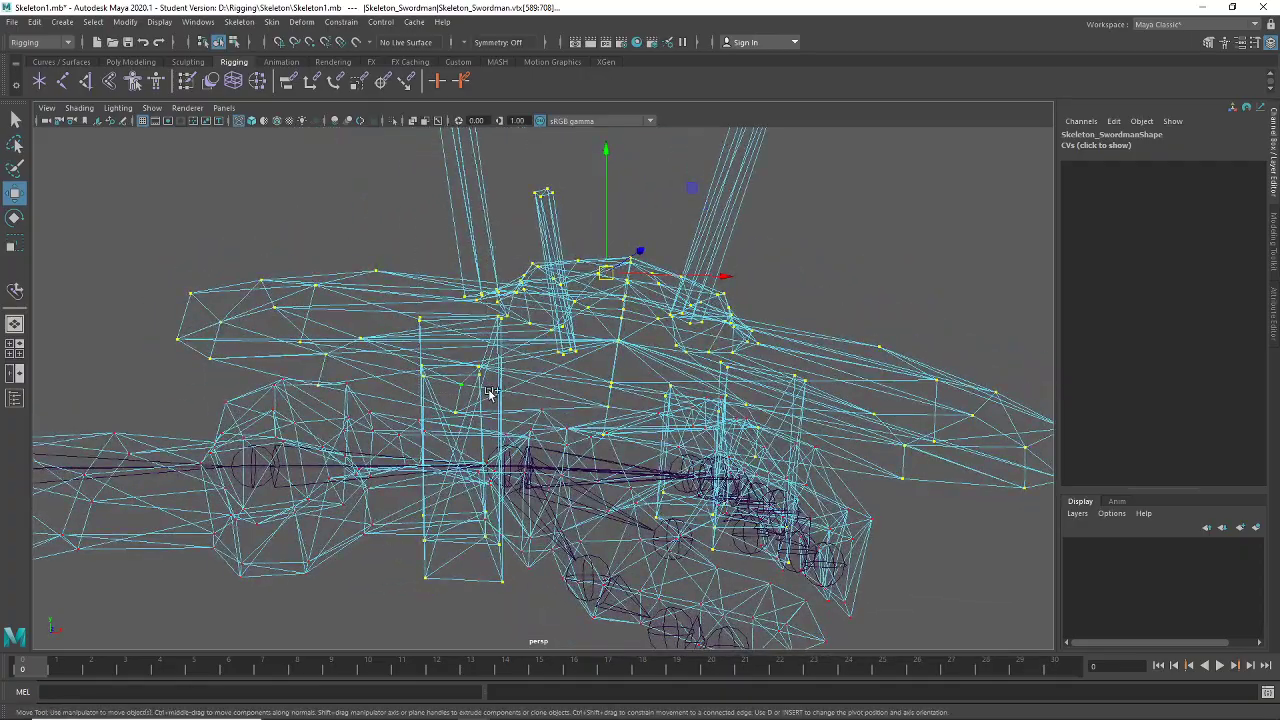
pyautogui.scroll(-4, 497, 300)
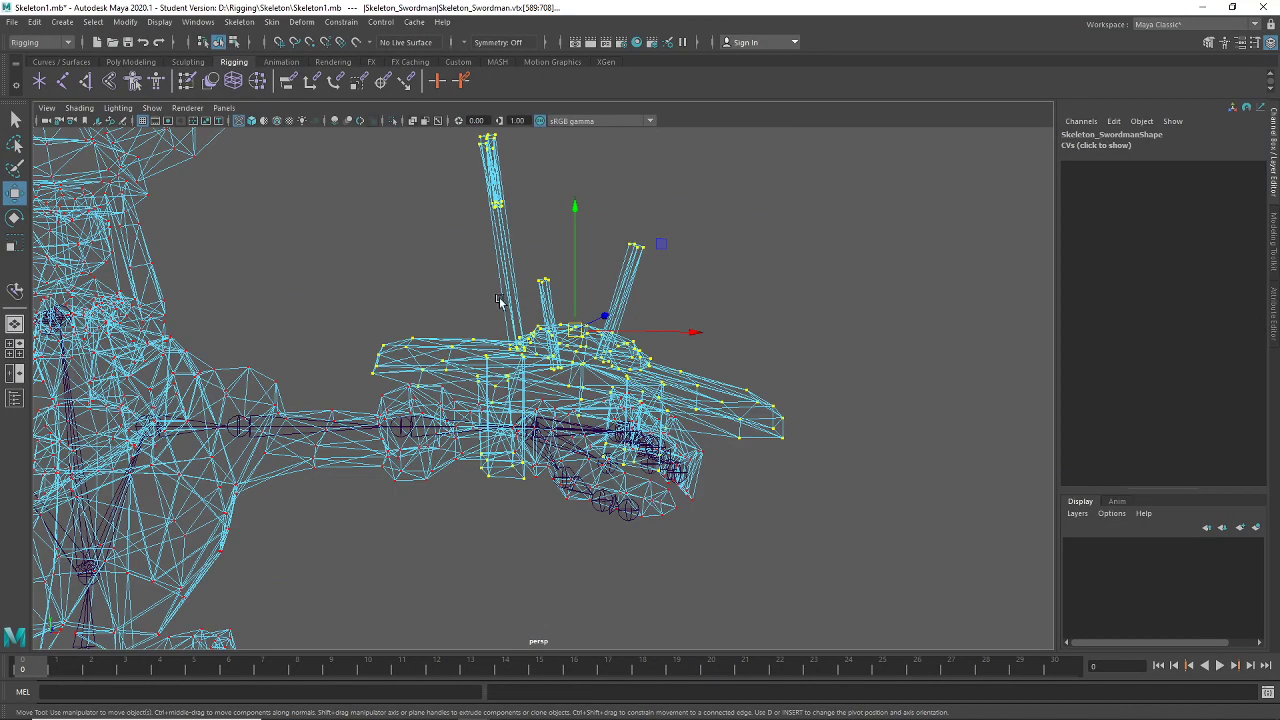
# Test-move the shield vertices sideways in wireframe and shaded display to find leftover strap faces, and undo both moves
pyautogui.moveTo(756, 296); pyautogui.dragTo(808, 301)
pyautogui.keyDown('alt'); pyautogui.moveTo(580, 514); pyautogui.dragTo(520, 495); pyautogui.keyUp('alt')
pyautogui.hotkey('ctrl', 'z')
pyautogui.press('5')
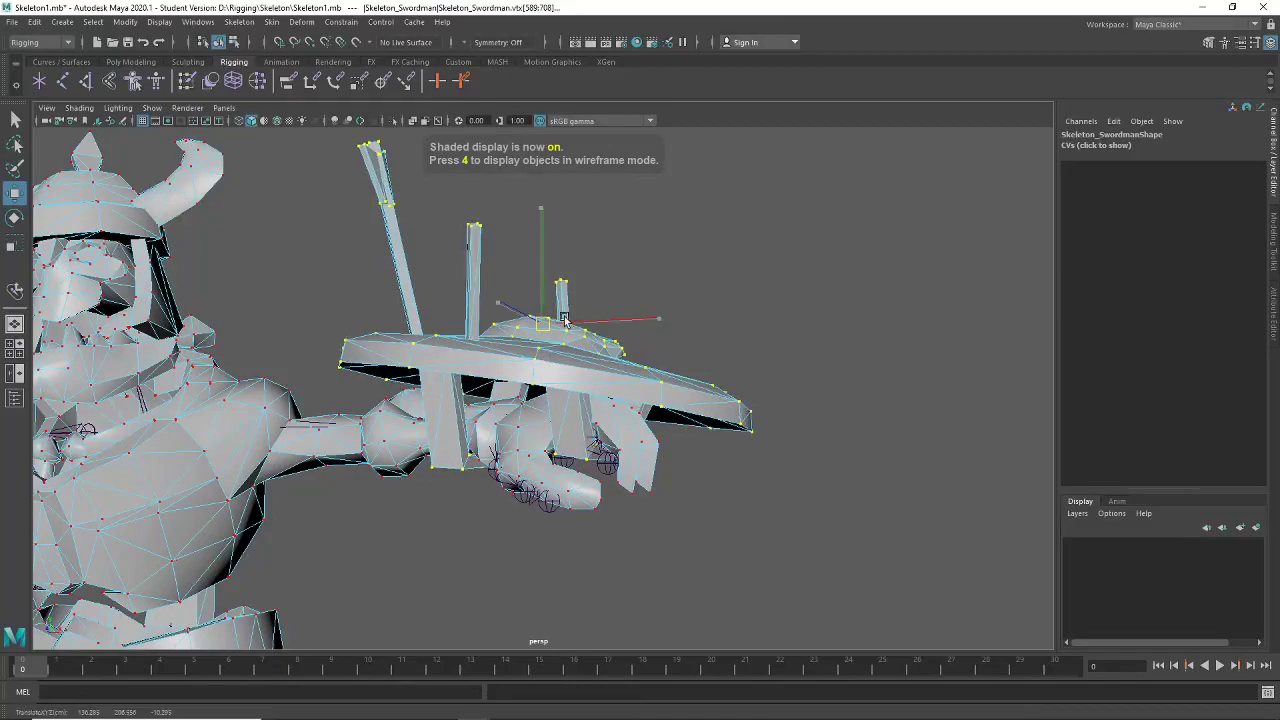
pyautogui.moveTo(565, 320); pyautogui.dragTo(940, 275)
pyautogui.keyDown('alt'); pyautogui.moveTo(500, 645); pyautogui.dragTo(560, 480); pyautogui.keyUp('alt')
pyautogui.scroll(5, 583, 446)
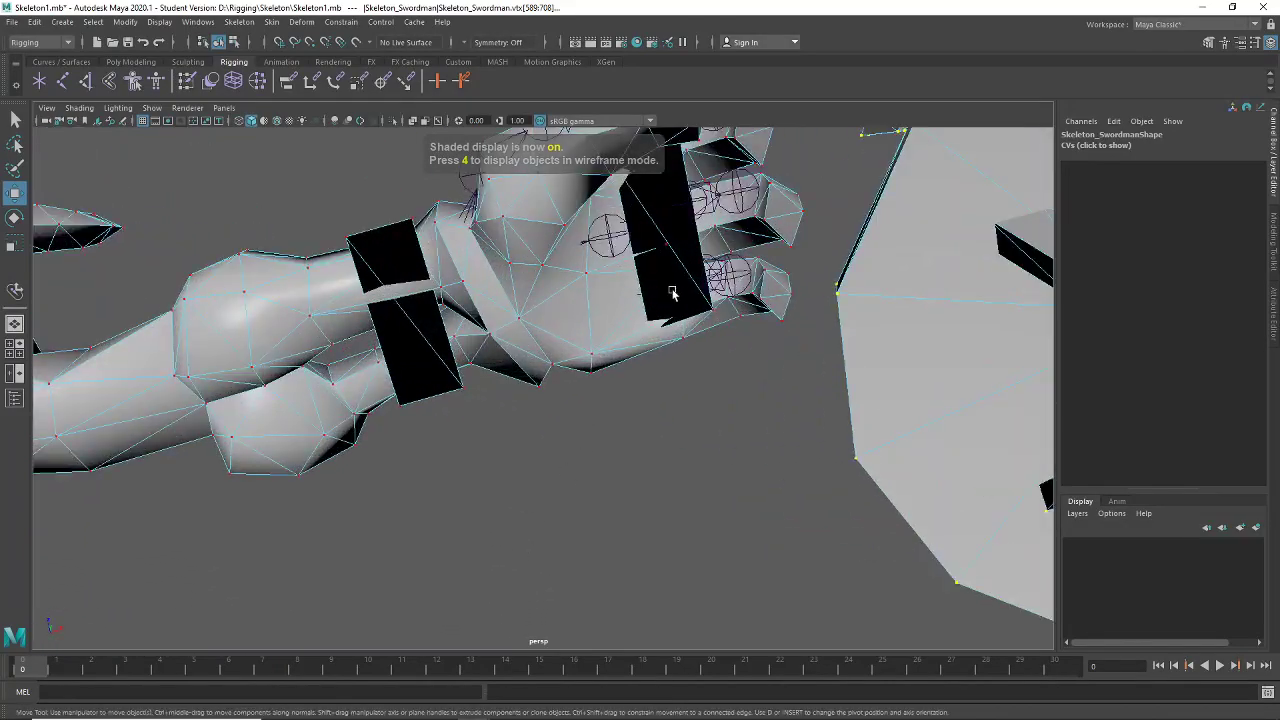
pyautogui.hotkey('ctrl', 'z')
# Add the remaining inner vertices of the forearm and hand straps to the shield selection in wireframe display
pyautogui.keyDown('alt'); pyautogui.moveTo(535, 353); pyautogui.dragTo(546, 411); pyautogui.keyUp('alt')
pyautogui.press('4')
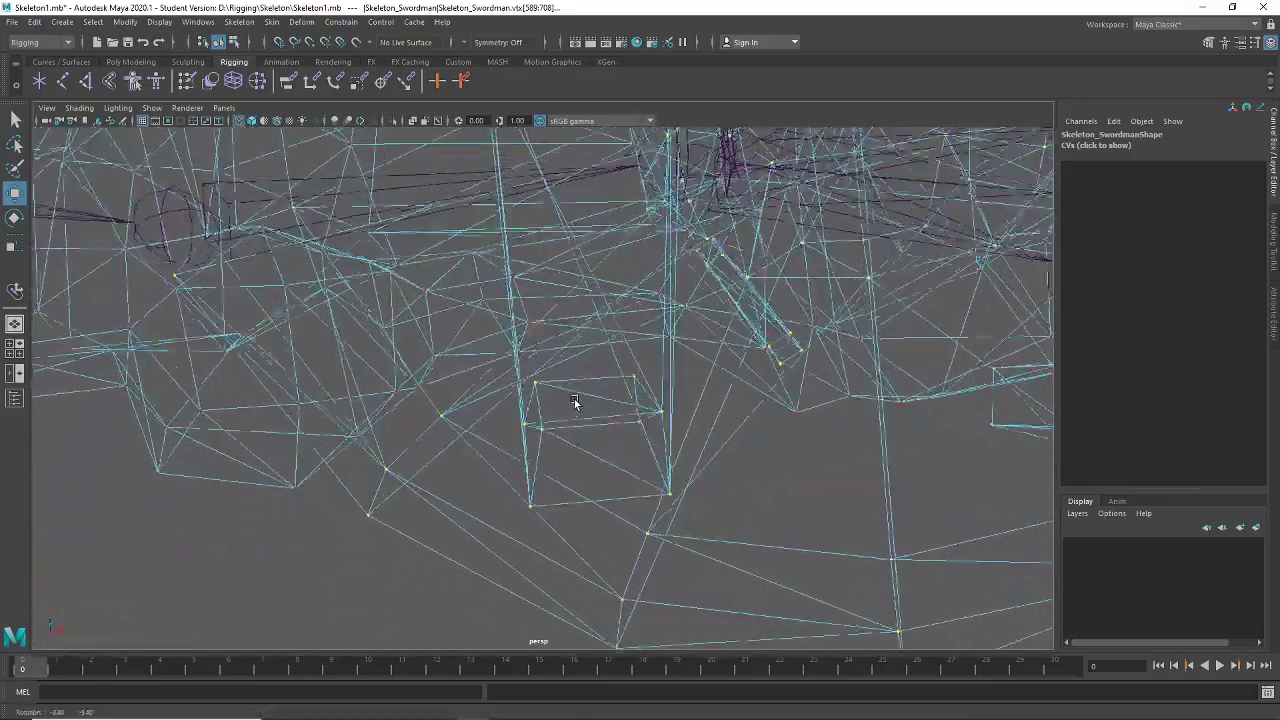
pyautogui.keyDown('alt'); pyautogui.moveTo(587, 411); pyautogui.dragTo(443, 300); pyautogui.keyUp('alt')
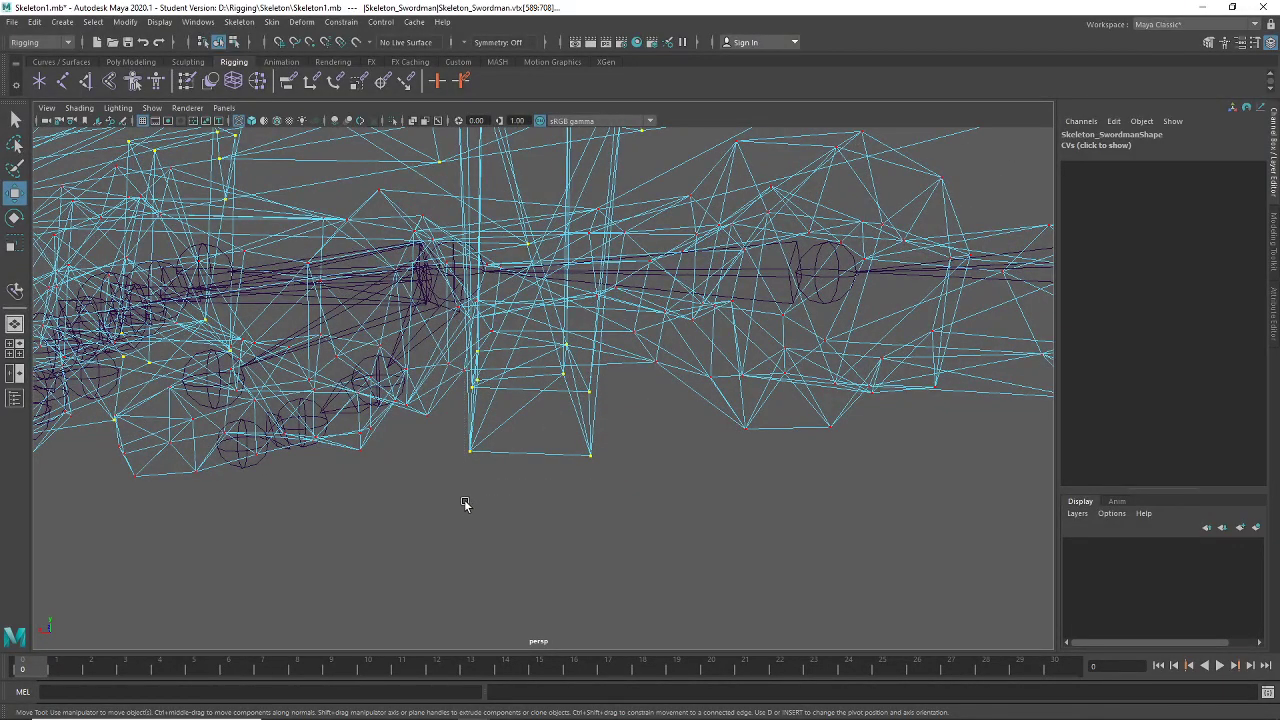
pyautogui.keyDown('alt'); pyautogui.moveTo(430, 512); pyautogui.dragTo(527, 512); pyautogui.keyUp('alt')
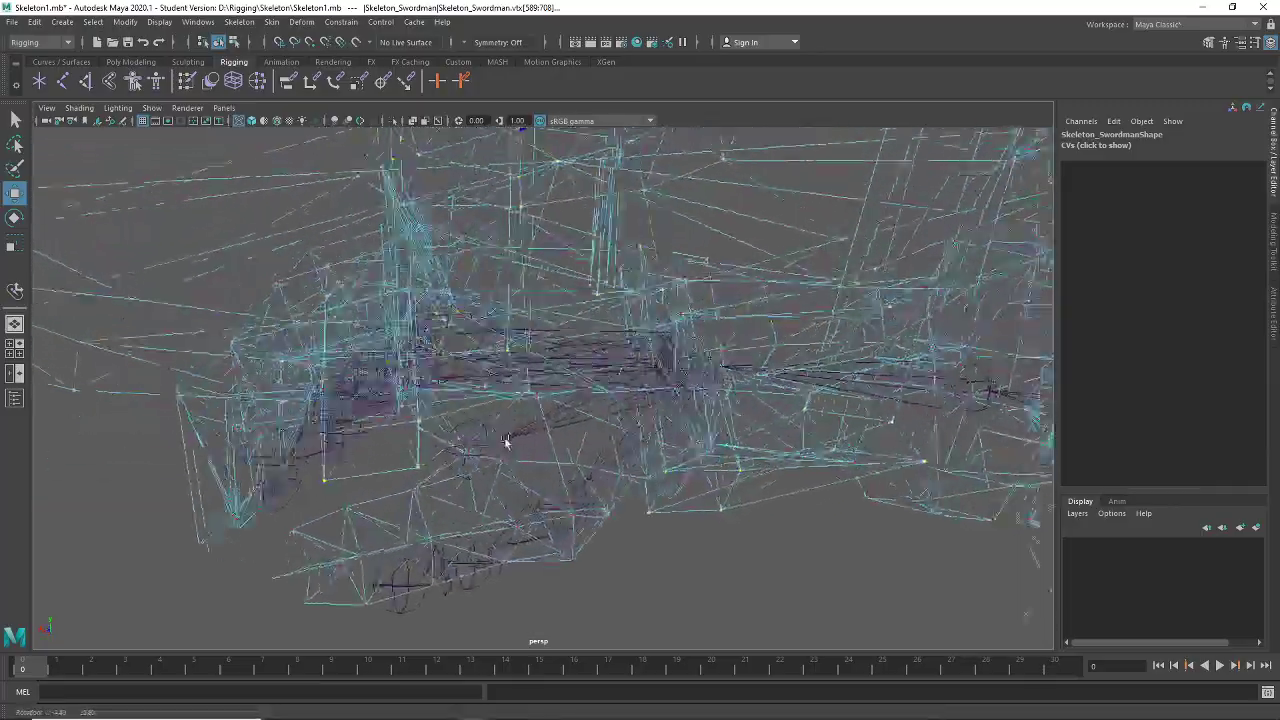
pyautogui.keyDown('alt'); pyautogui.moveTo(505, 441); pyautogui.dragTo(476, 491); pyautogui.keyUp('alt')
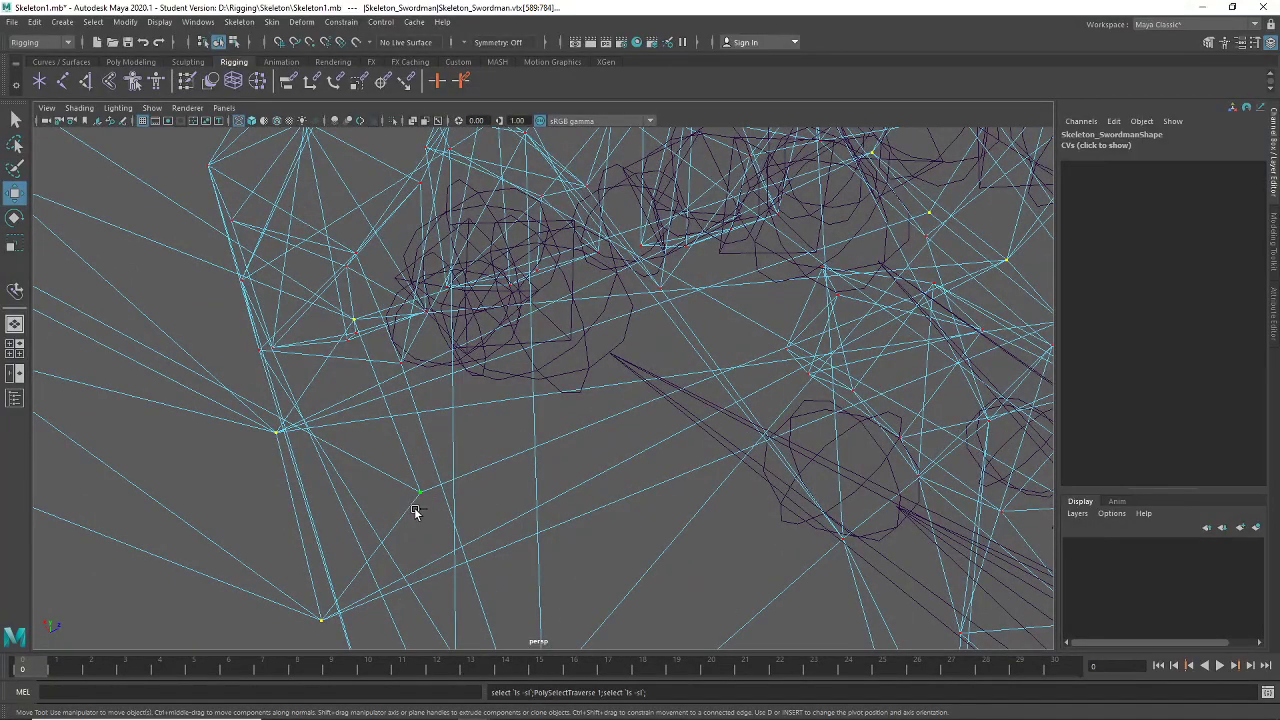
# Move the selected shield vertices, including the shafts and both complete straps, well clear of the left hand in shaded display
pyautogui.scroll(-10, 392, 483)
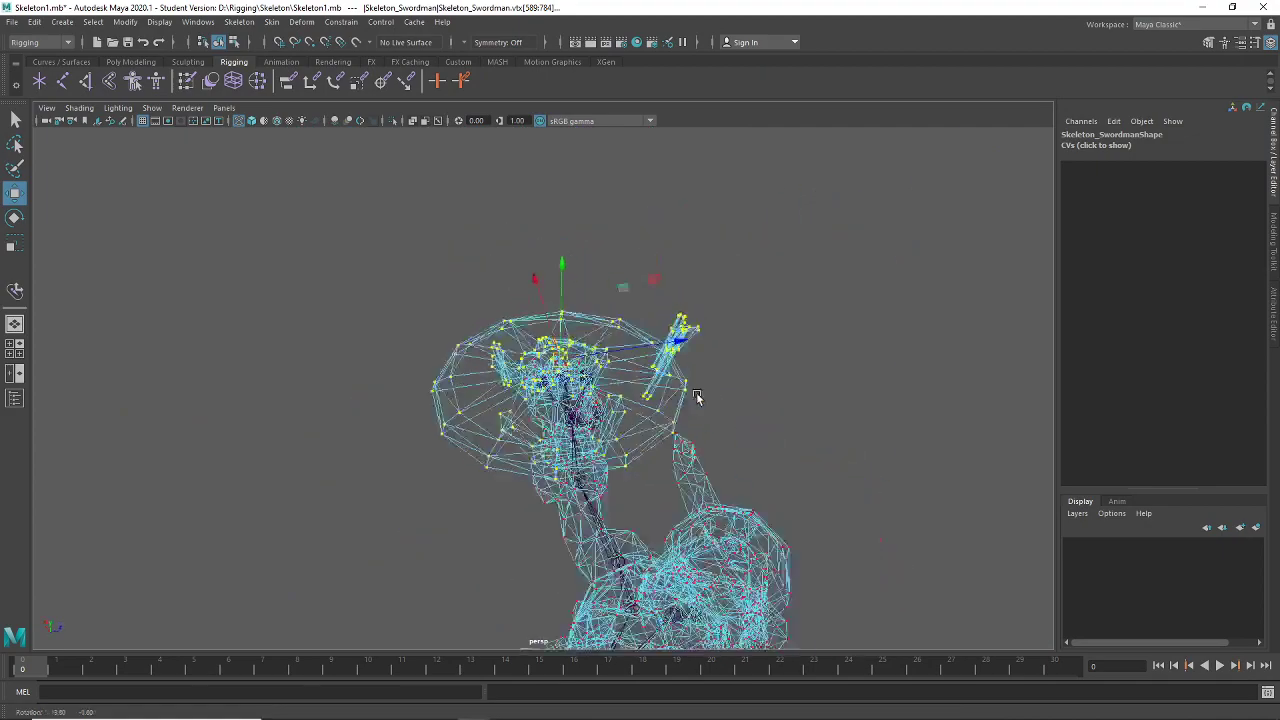
pyautogui.keyDown('alt'); pyautogui.moveTo(697, 397); pyautogui.dragTo(900, 385); pyautogui.keyUp('alt')
pyautogui.scroll(5, 642, 367)
pyautogui.press('5')
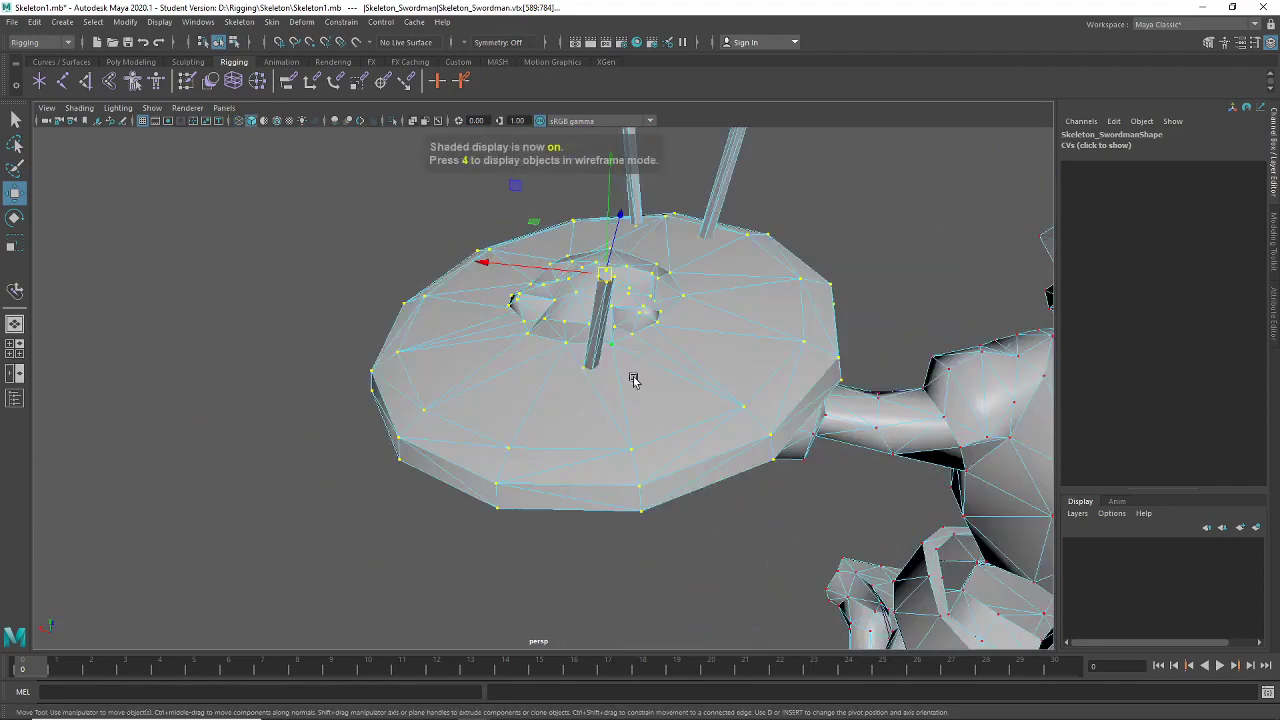
pyautogui.keyDown('alt'); pyautogui.moveTo(634, 374); pyautogui.dragTo(584, 302); pyautogui.keyUp('alt')
pyautogui.keyDown('alt'); pyautogui.moveTo(584, 302); pyautogui.dragTo(458, 298, button='middle'); pyautogui.keyUp('alt')
pyautogui.moveTo(458, 298)
pyautogui.keyDown('alt'); pyautogui.mouseDown()
pyautogui.moveTo(460, 448)
pyautogui.moveTo(710, 452)
pyautogui.moveTo(789, 412)
pyautogui.moveTo(640, 348)
pyautogui.moveTo(1040, 322)
pyautogui.moveTo(1030, 318)
pyautogui.mouseUp(); pyautogui.keyUp('alt')
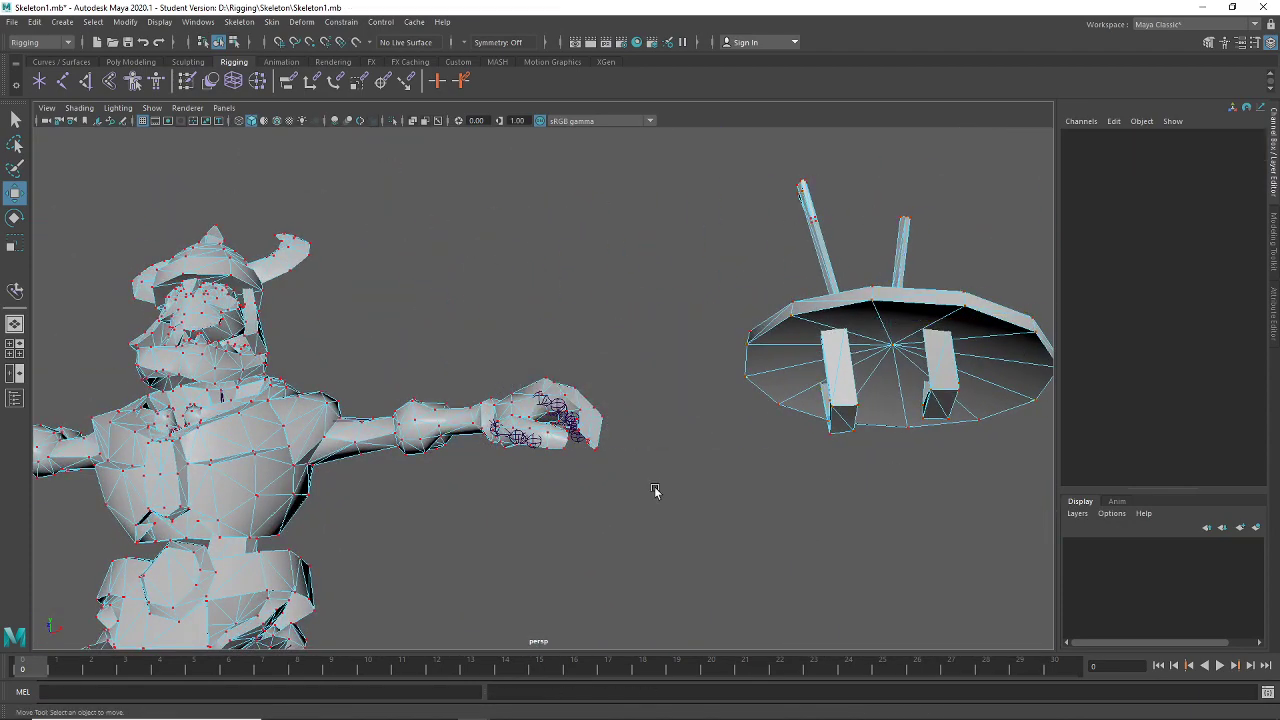
# Return to object selection, display the scene in wireframe and select the left elbow joint
pyautogui.click(218, 43)
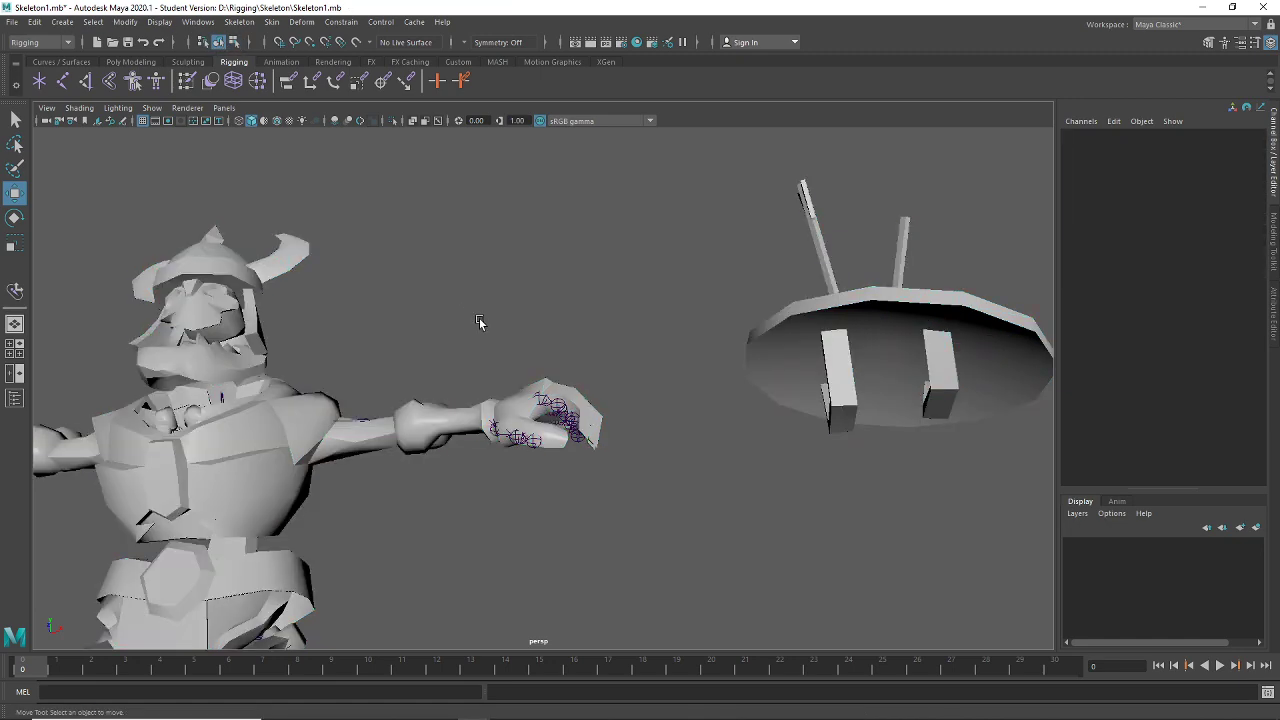
pyautogui.keyDown('alt'); pyautogui.moveTo(480, 323); pyautogui.dragTo(687, 313); pyautogui.keyUp('alt')
pyautogui.press('4')
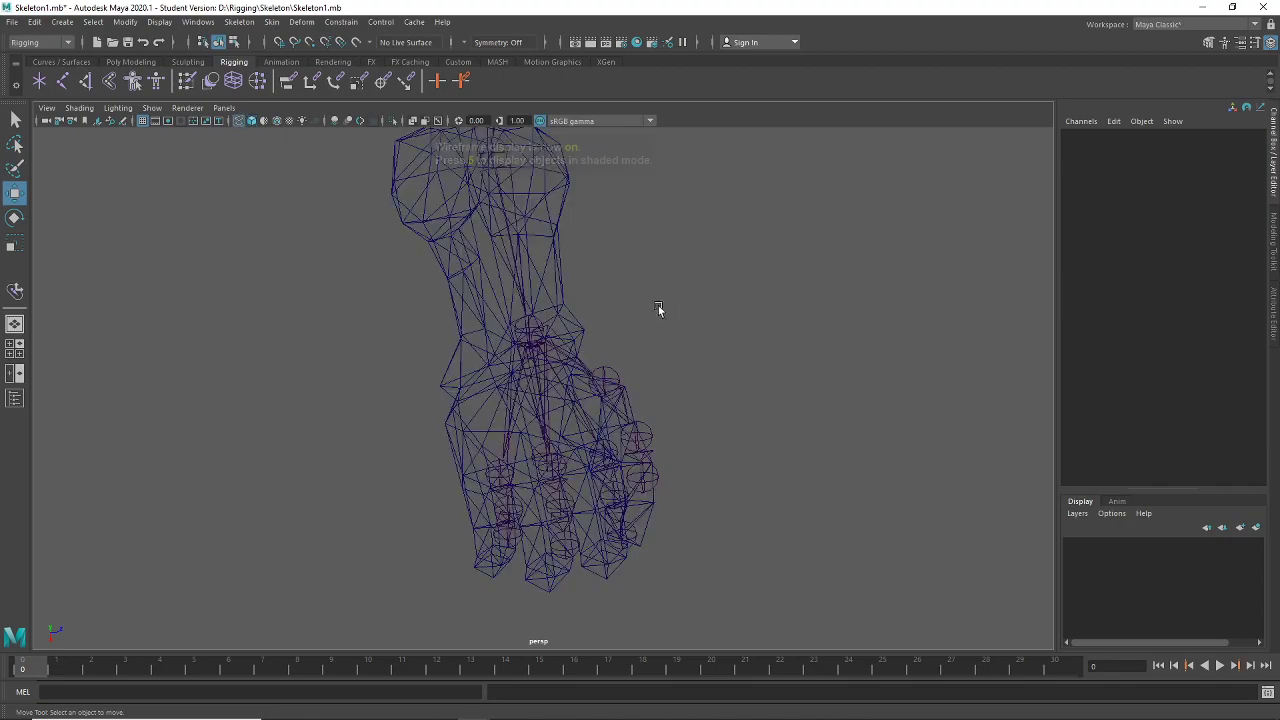
pyautogui.scroll(3, 611, 329)
pyautogui.click(477, 328)
pyautogui.scroll(-4, 715, 264)
pyautogui.keyDown('alt'); pyautogui.moveTo(714, 263); pyautogui.dragTo(643, 357); pyautogui.keyUp('alt')
pyautogui.press('Up')
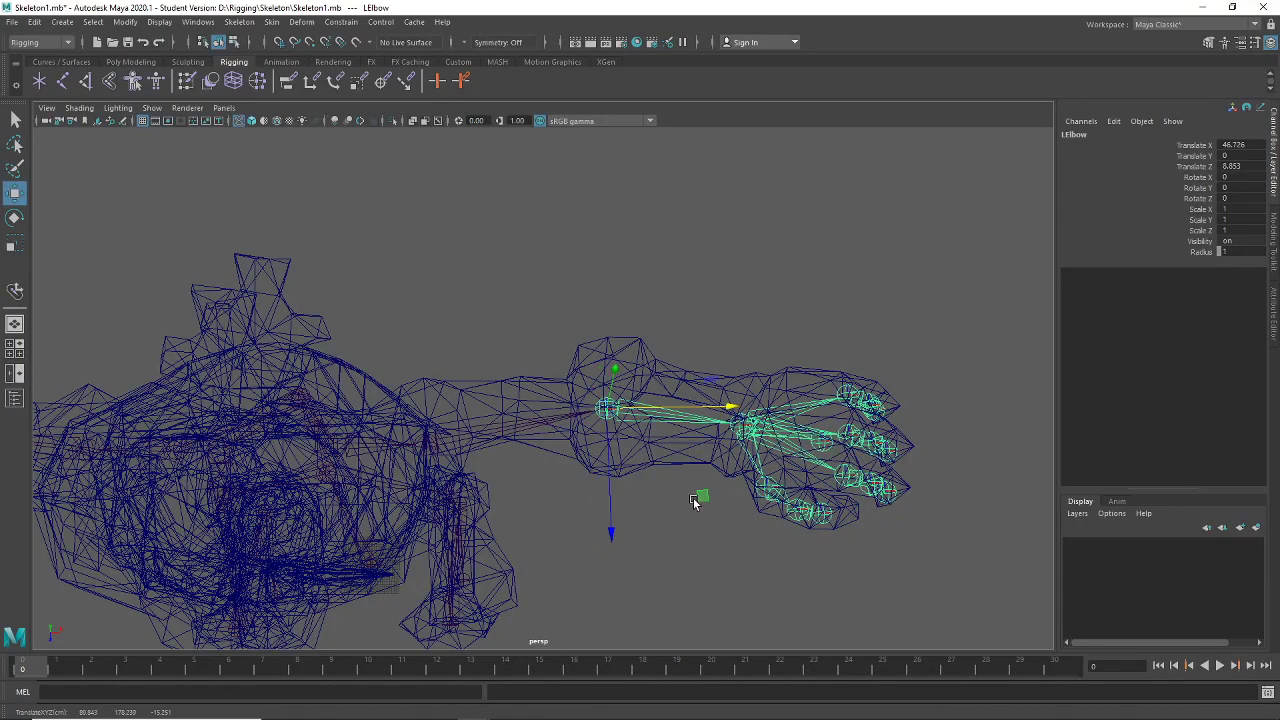
# Move the left wrist joint (LElbow1) along Z to about -2.56 so it sits inside the wrist
pyautogui.keyDown('alt'); pyautogui.moveTo(694, 501); pyautogui.dragTo(608, 472, button='middle'); pyautogui.keyUp('alt')
pyautogui.keyDown('alt'); pyautogui.moveTo(698, 440); pyautogui.dragTo(610, 406, button='middle'); pyautogui.keyUp('alt')
pyautogui.scroll(5, 595, 400)
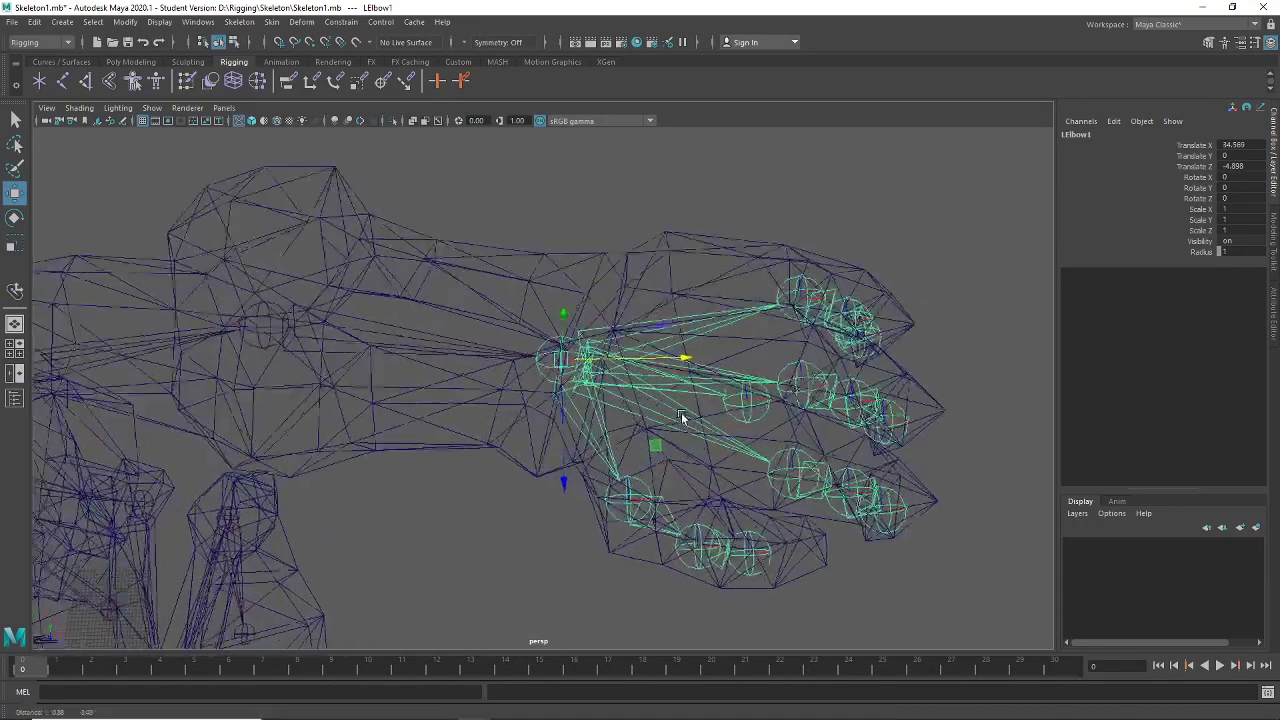
pyautogui.moveTo(558, 413); pyautogui.dragTo(565, 392)
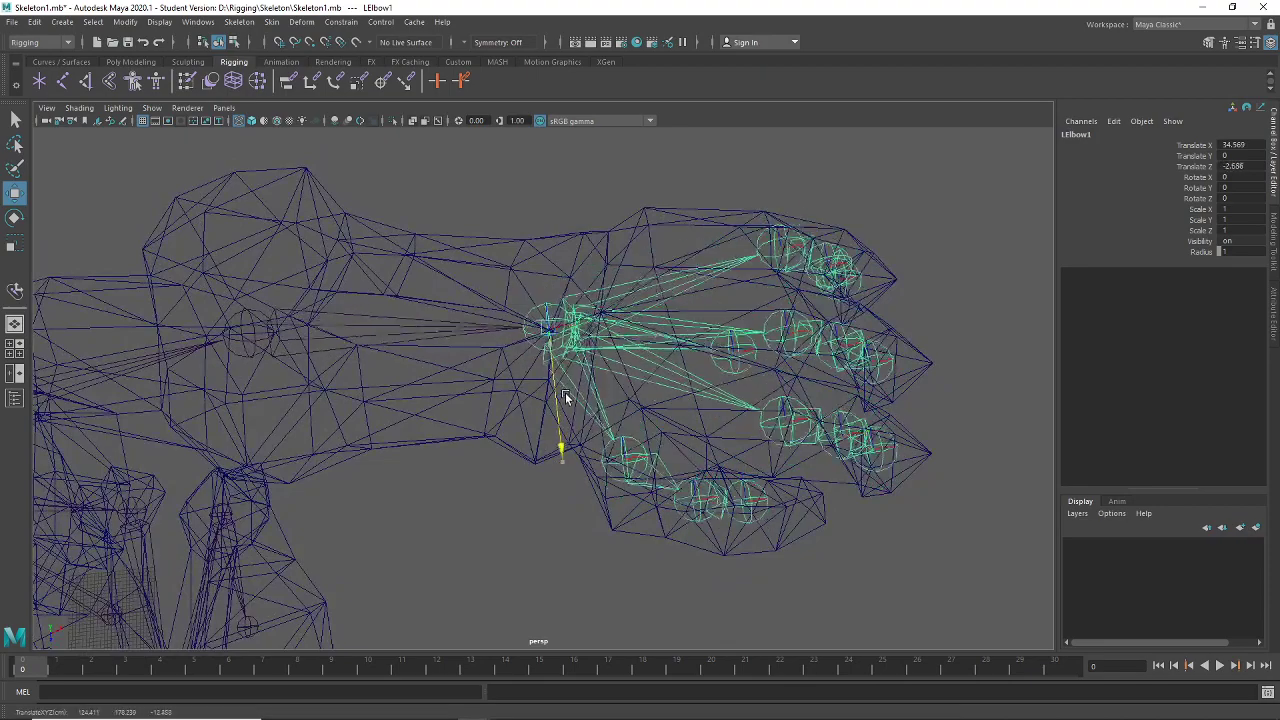
# Reposition the left thumb joints inside the thumb mesh, placing LThumb2 at about X 6.51, Y 1.6, Z -0.92
pyautogui.moveTo(578, 325); pyautogui.dragTo(663, 432)
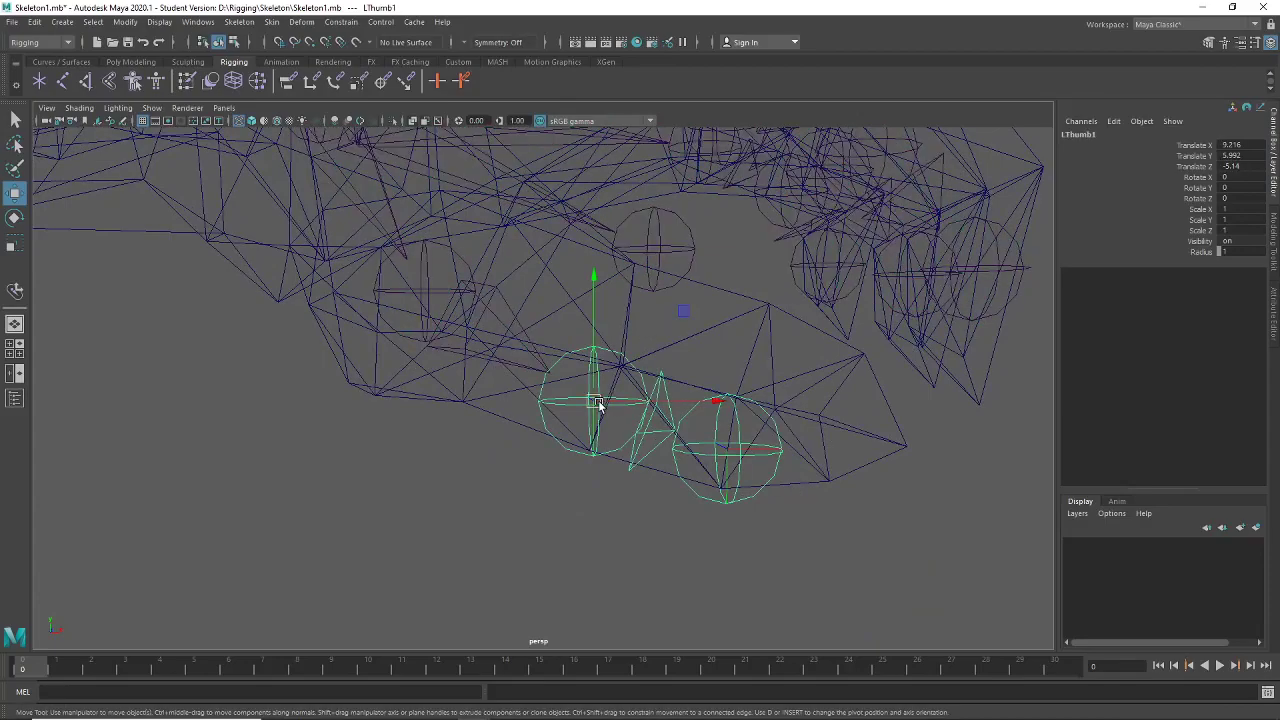
pyautogui.keyDown('alt'); pyautogui.moveTo(820, 491); pyautogui.dragTo(778, 440); pyautogui.keyUp('alt')
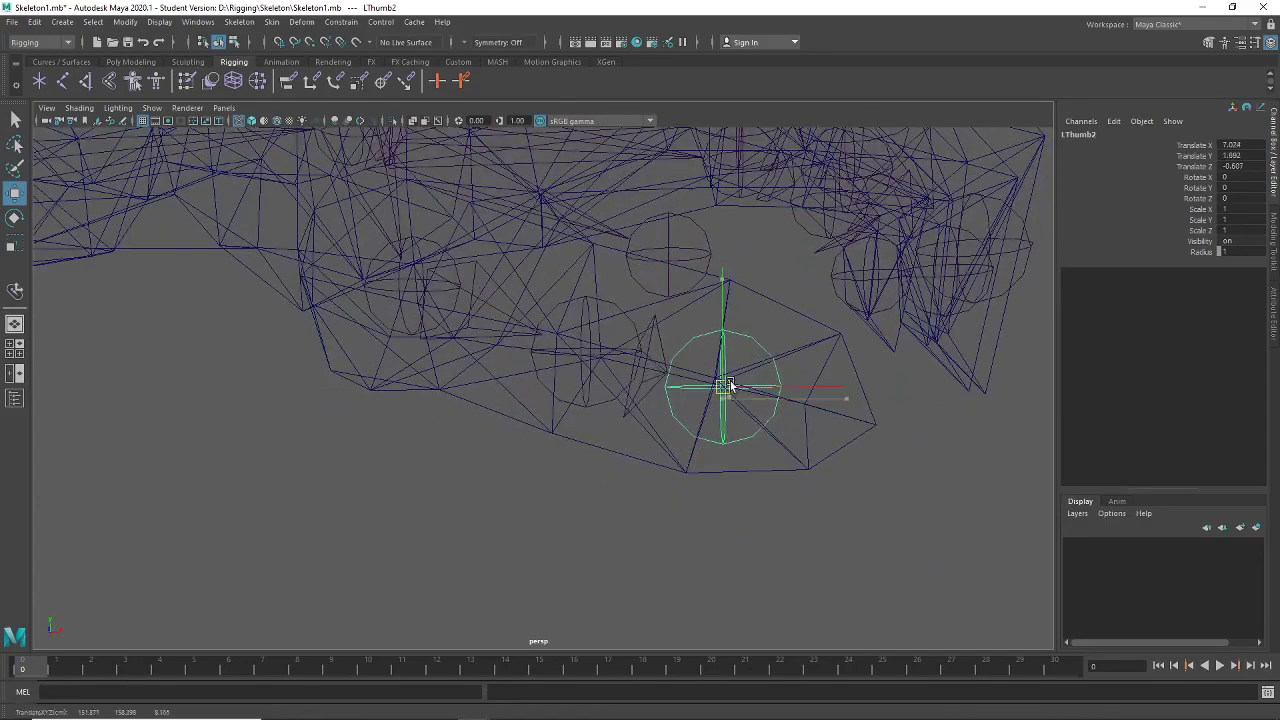
pyautogui.keyDown('alt'); pyautogui.moveTo(725, 383); pyautogui.dragTo(672, 445); pyautogui.keyUp('alt')
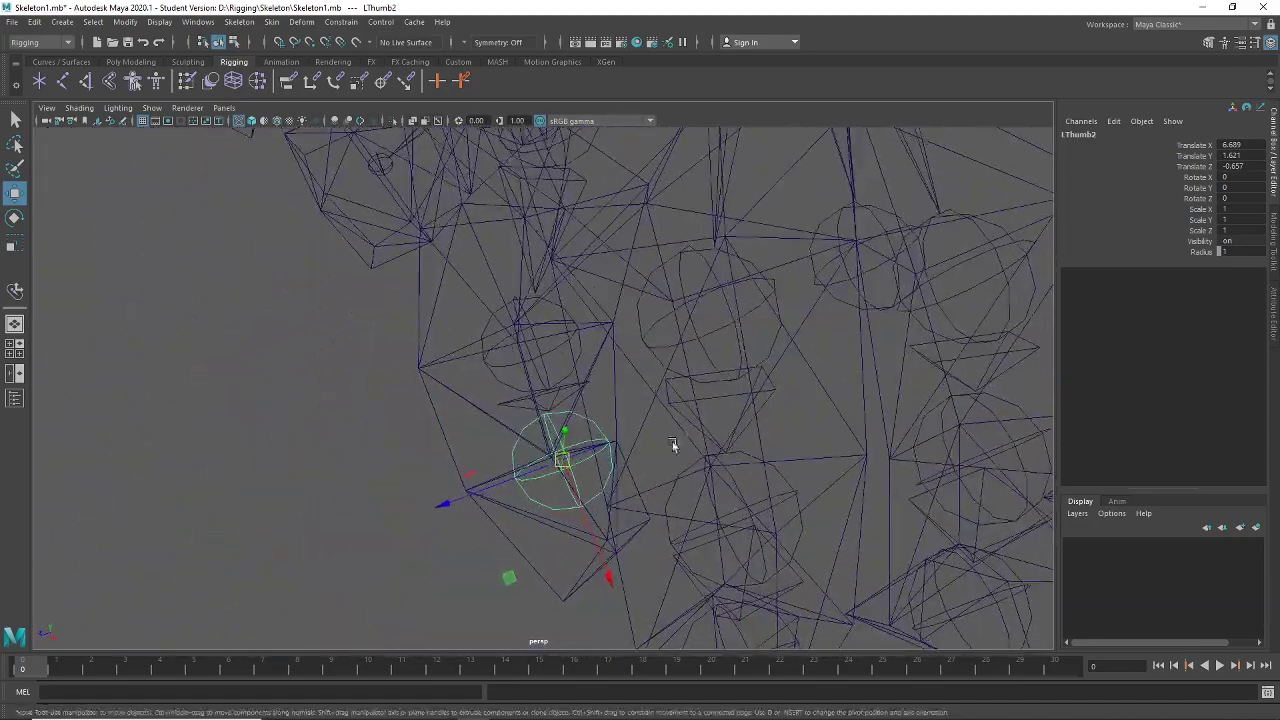
pyautogui.keyDown('alt'); pyautogui.moveTo(505, 370); pyautogui.dragTo(562, 367); pyautogui.keyUp('alt')
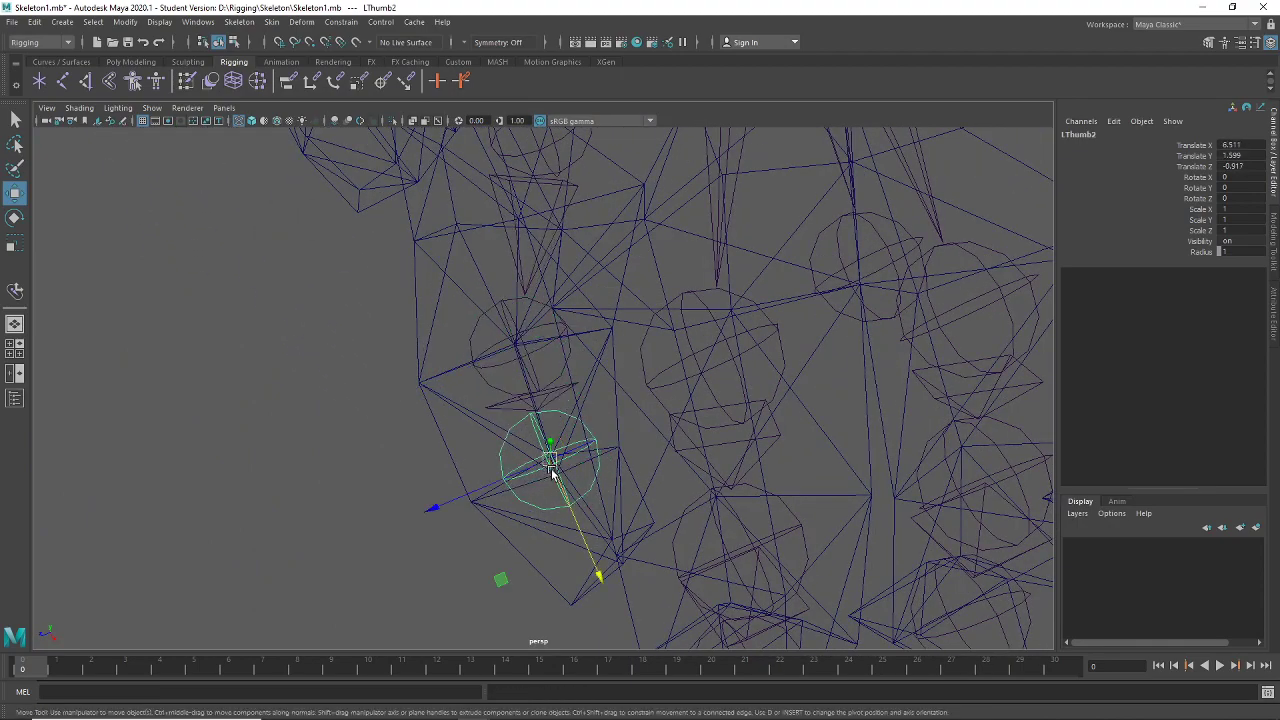
pyautogui.keyDown('alt'); pyautogui.moveTo(558, 473); pyautogui.dragTo(878, 365); pyautogui.keyUp('alt')
# Rename the Sword joint in the left palm as Shield
pyautogui.keyDown('alt'); pyautogui.moveTo(844, 272); pyautogui.dragTo(519, 424); pyautogui.keyUp('alt')
pyautogui.keyDown('alt'); pyautogui.moveTo(904, 405); pyautogui.dragTo(812, 370); pyautogui.keyUp('alt')
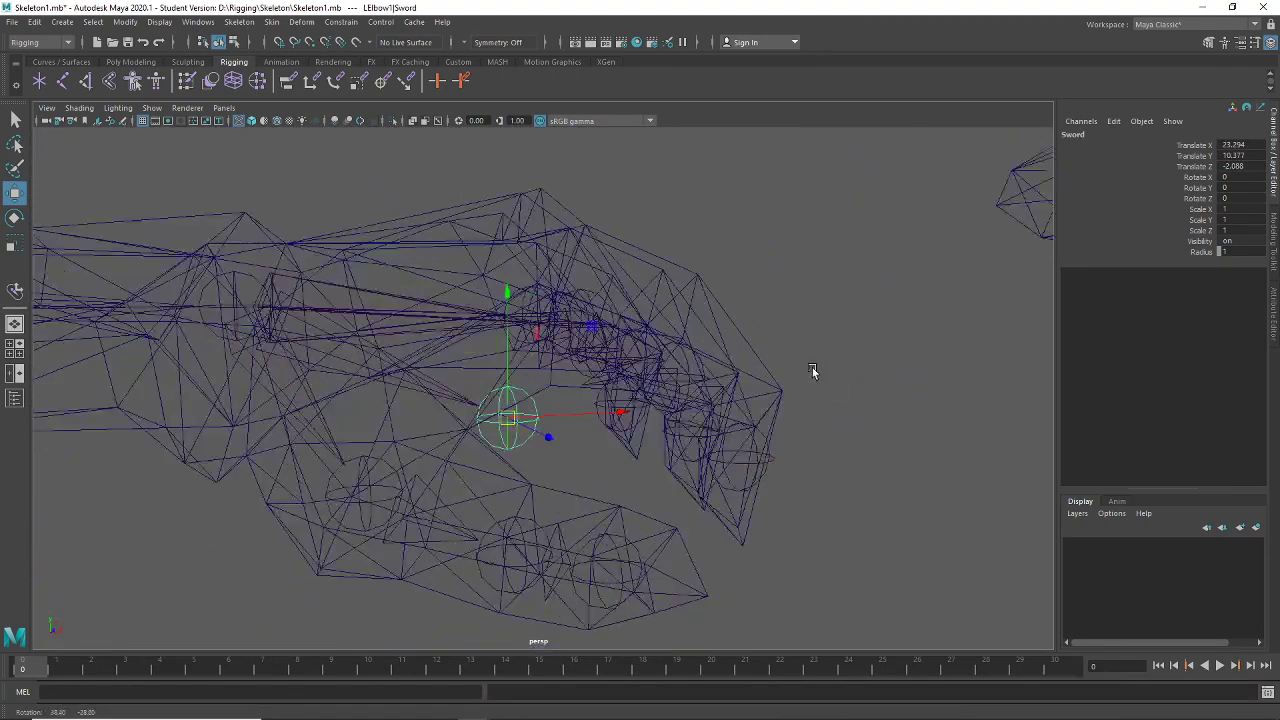
pyautogui.doubleClick(1110, 133)
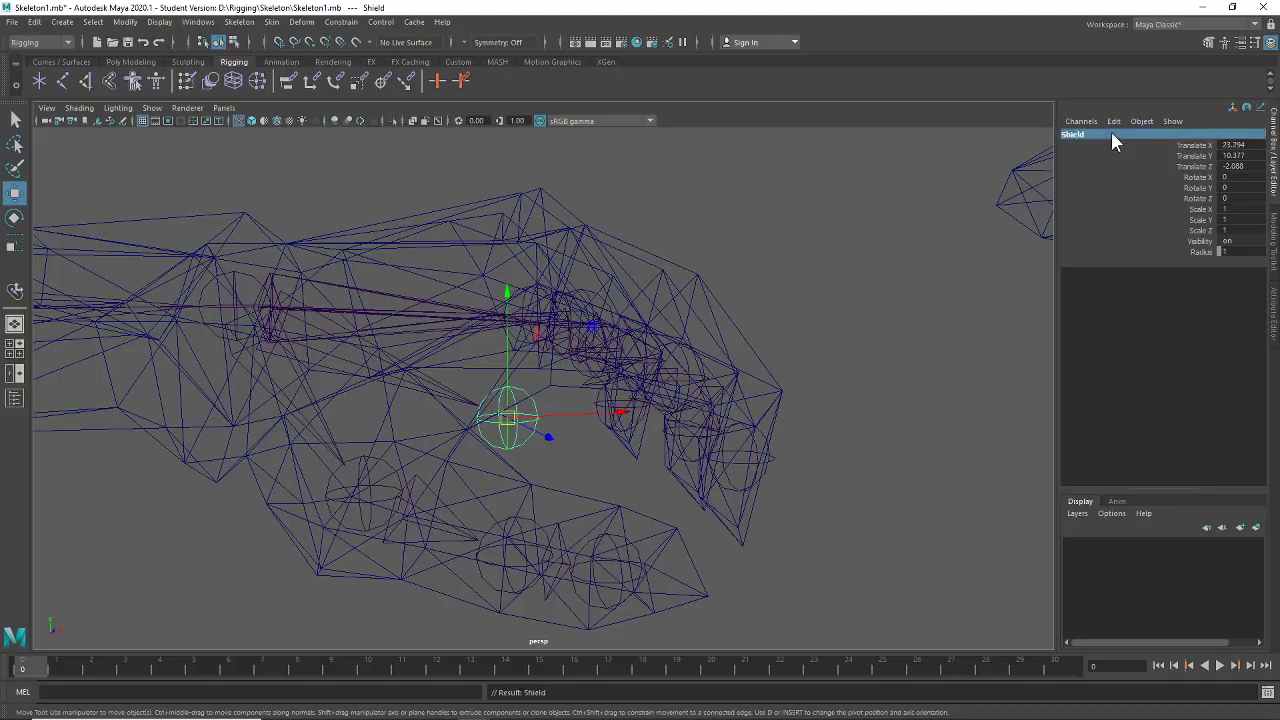
pyautogui.keyDown('alt'); pyautogui.moveTo(898, 399); pyautogui.dragTo(856, 388); pyautogui.keyUp('alt')
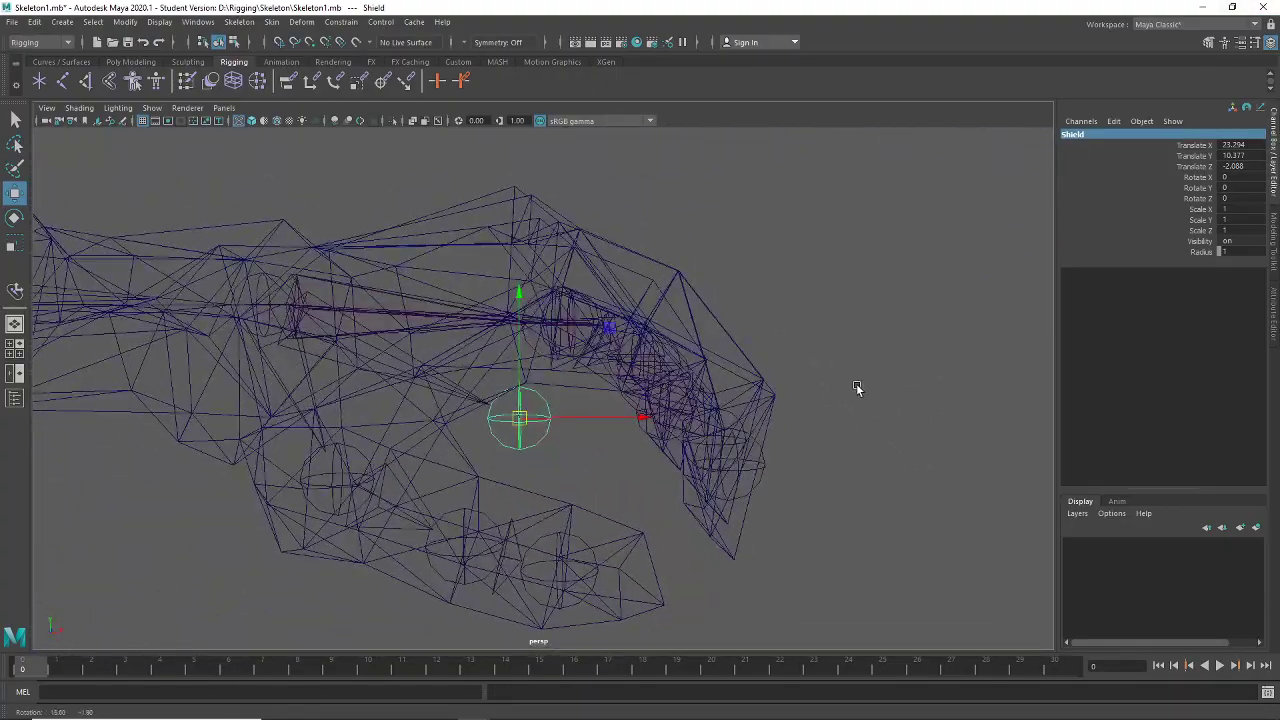
# Adjust the height of the left finger joint chains, including the pointer and middle fingers, to fit the finger meshes
pyautogui.keyDown('alt'); pyautogui.moveTo(908, 354); pyautogui.dragTo(877, 380); pyautogui.keyUp('alt')
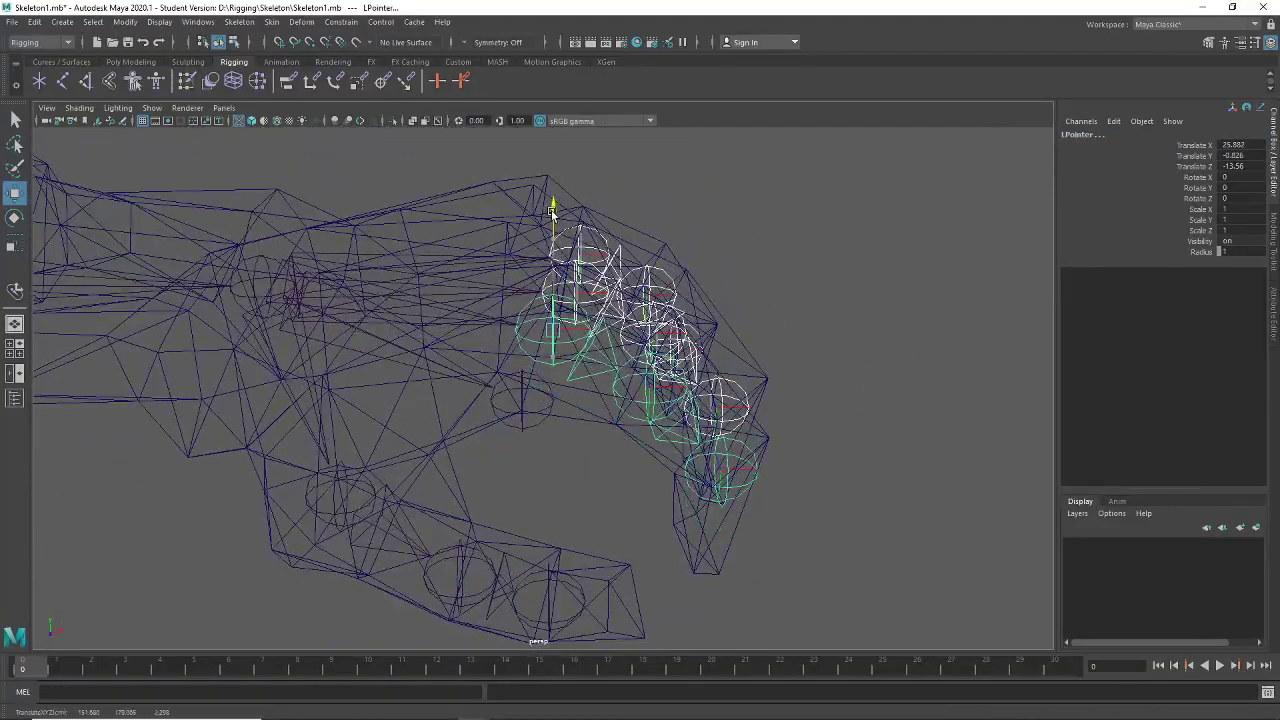
pyautogui.keyDown('alt'); pyautogui.moveTo(655, 364); pyautogui.dragTo(723, 332); pyautogui.keyUp('alt')
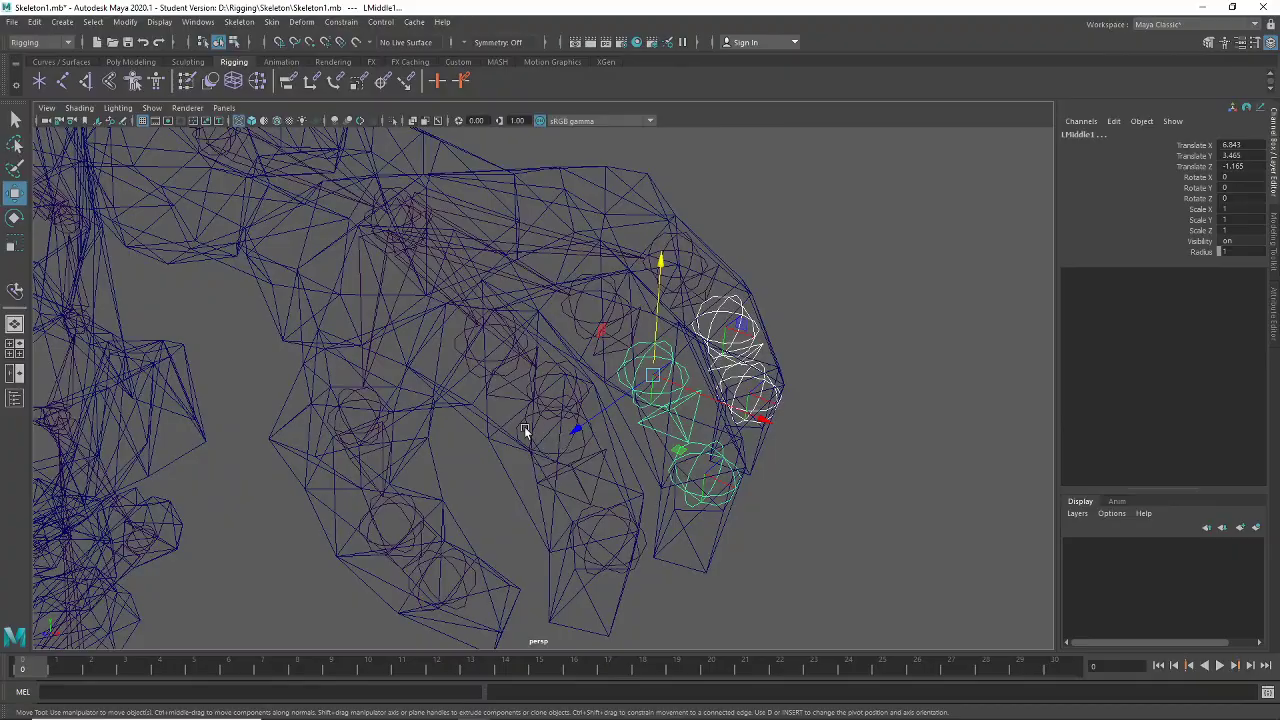
pyautogui.keyDown('alt'); pyautogui.moveTo(524, 430); pyautogui.dragTo(847, 501); pyautogui.keyUp('alt')
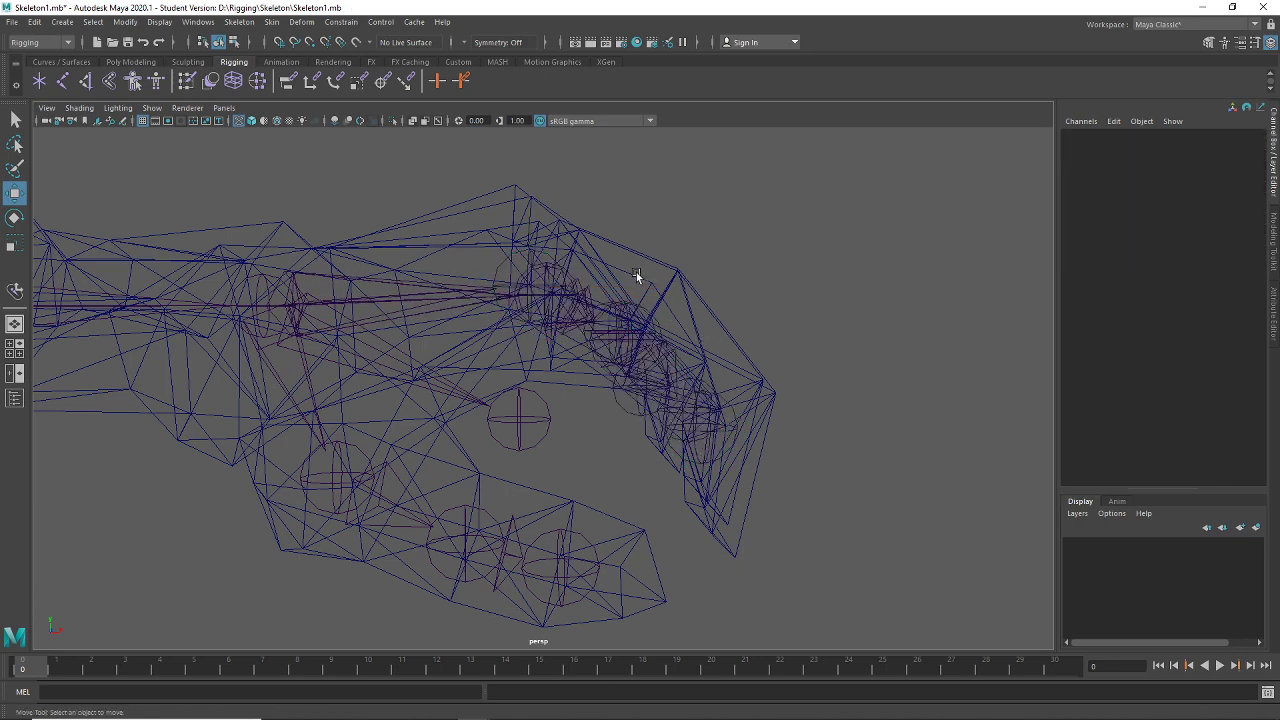
# Select the second joints of the left fingers together and shift them along X to fit the finger bends
pyautogui.click(683, 370)
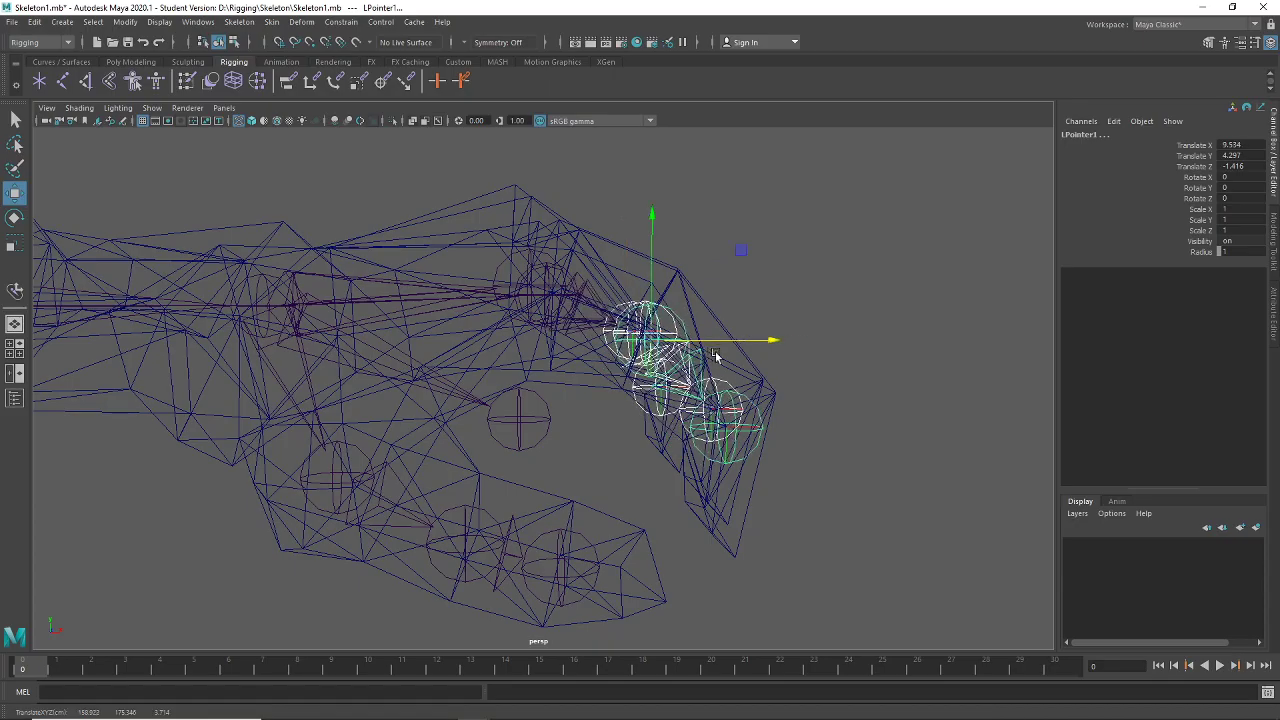
pyautogui.keyDown('alt'); pyautogui.moveTo(714, 356); pyautogui.dragTo(613, 457); pyautogui.keyUp('alt')
pyautogui.keyDown('alt'); pyautogui.moveTo(630, 459); pyautogui.dragTo(775, 420); pyautogui.keyUp('alt')
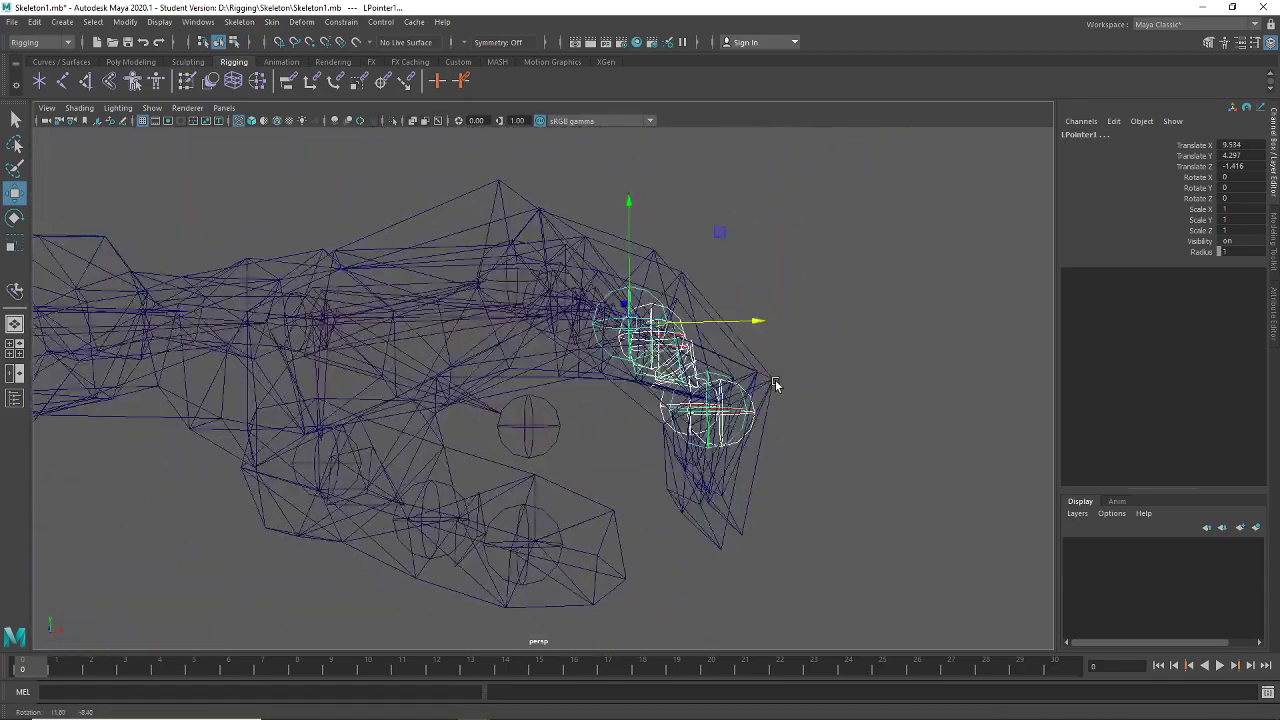
pyautogui.moveTo(659, 424); pyautogui.dragTo(648, 420)
# Examine the full joint hierarchy from the hip against the character mesh in shaded and wireframe display
pyautogui.keyDown('alt'); pyautogui.moveTo(857, 481); pyautogui.dragTo(729, 491); pyautogui.keyUp('alt')
pyautogui.click(729, 543)
pyautogui.moveTo(729, 543)
pyautogui.keyDown('alt'); pyautogui.mouseDown()
pyautogui.moveTo(689, 551)
pyautogui.moveTo(722, 563)
pyautogui.moveTo(471, 511)
pyautogui.moveTo(848, 543)
pyautogui.moveTo(823, 583)
pyautogui.moveTo(977, 590)
pyautogui.moveTo(814, 540)
pyautogui.mouseUp(); pyautogui.keyUp('alt')
pyautogui.press('5')
pyautogui.press('4')
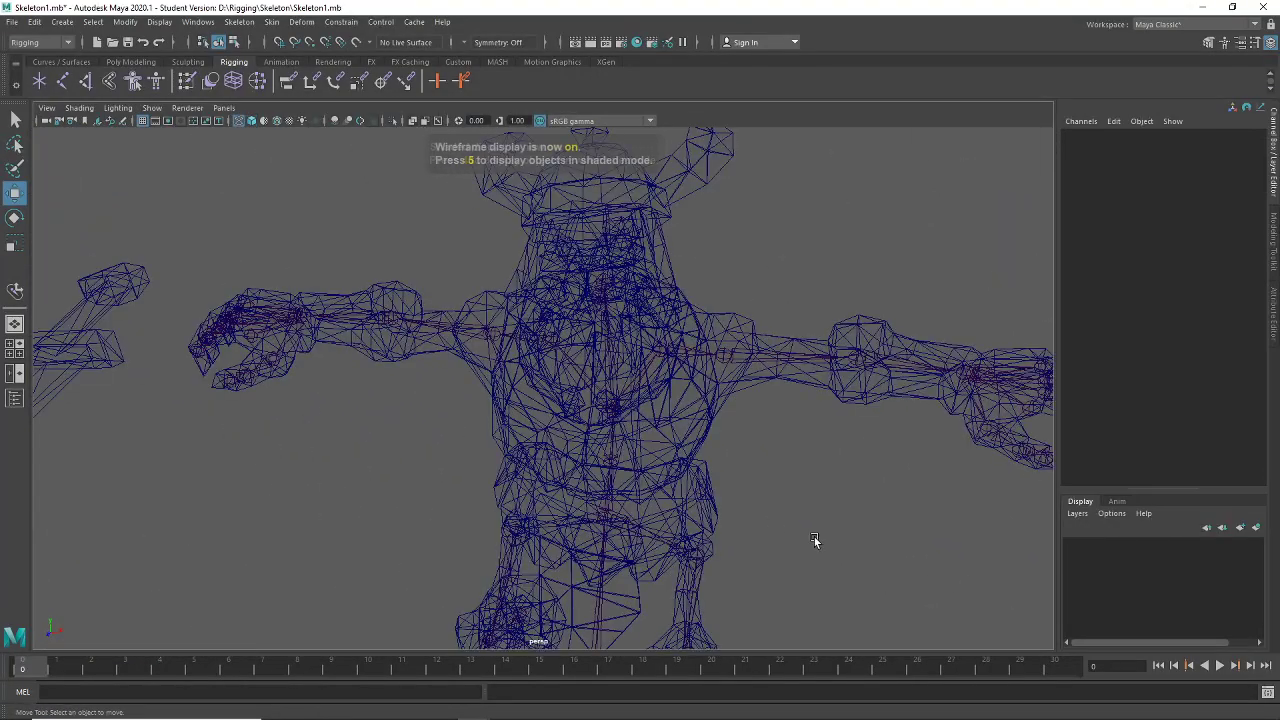
pyautogui.click(705, 279)
pyautogui.keyDown('alt'); pyautogui.moveTo(705, 279); pyautogui.dragTo(580, 600); pyautogui.keyUp('alt')
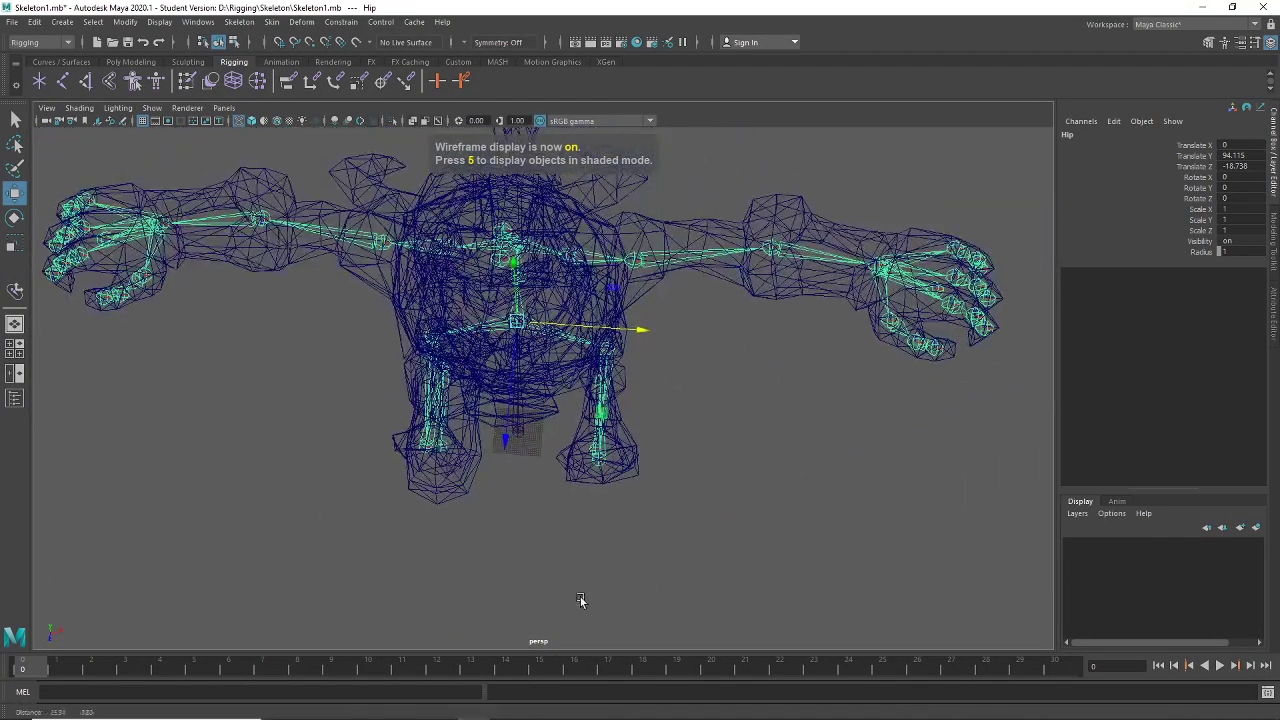
pyautogui.keyDown('alt'); pyautogui.moveTo(676, 513); pyautogui.dragTo(720, 419); pyautogui.keyUp('alt')
pyautogui.keyDown('alt'); pyautogui.moveTo(646, 473); pyautogui.dragTo(325, 428); pyautogui.keyUp('alt')
pyautogui.scroll(-5, 417, 418)
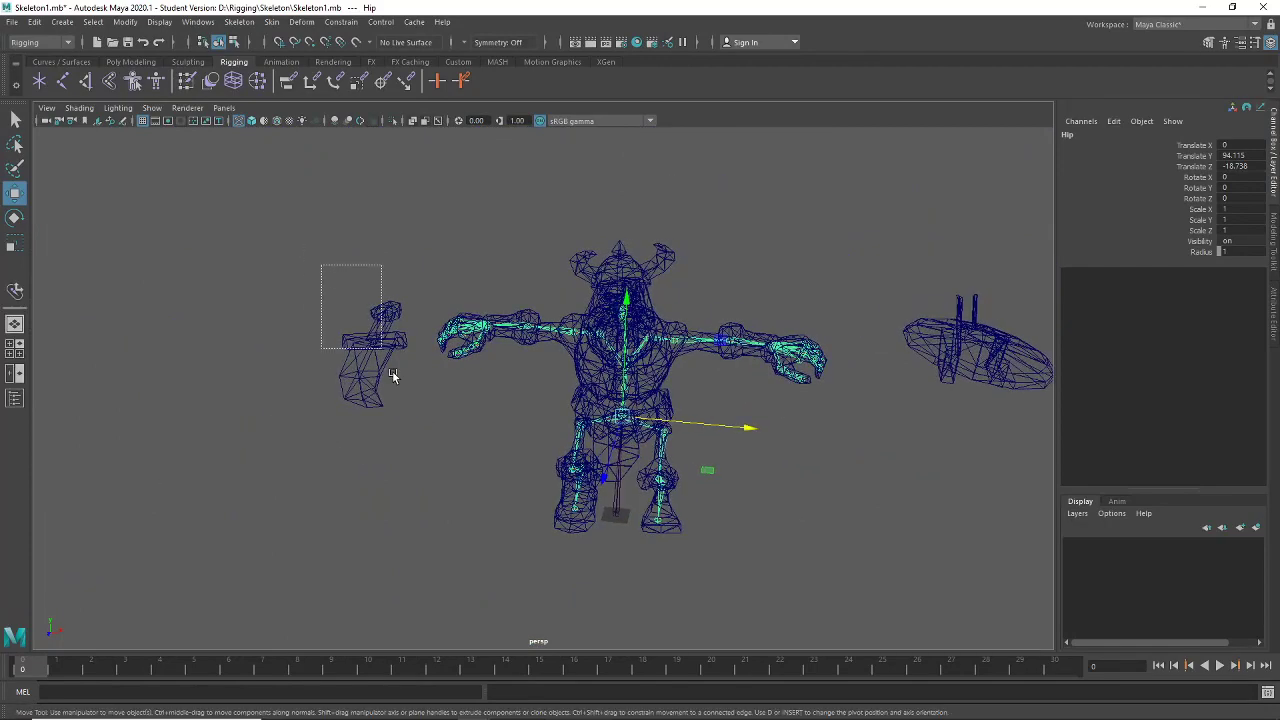
# Select all shield faces of the Skeleton_Swordman mesh and extract them as separate geometry
pyautogui.moveTo(392, 375); pyautogui.dragTo(408, 477)
pyautogui.press('f')
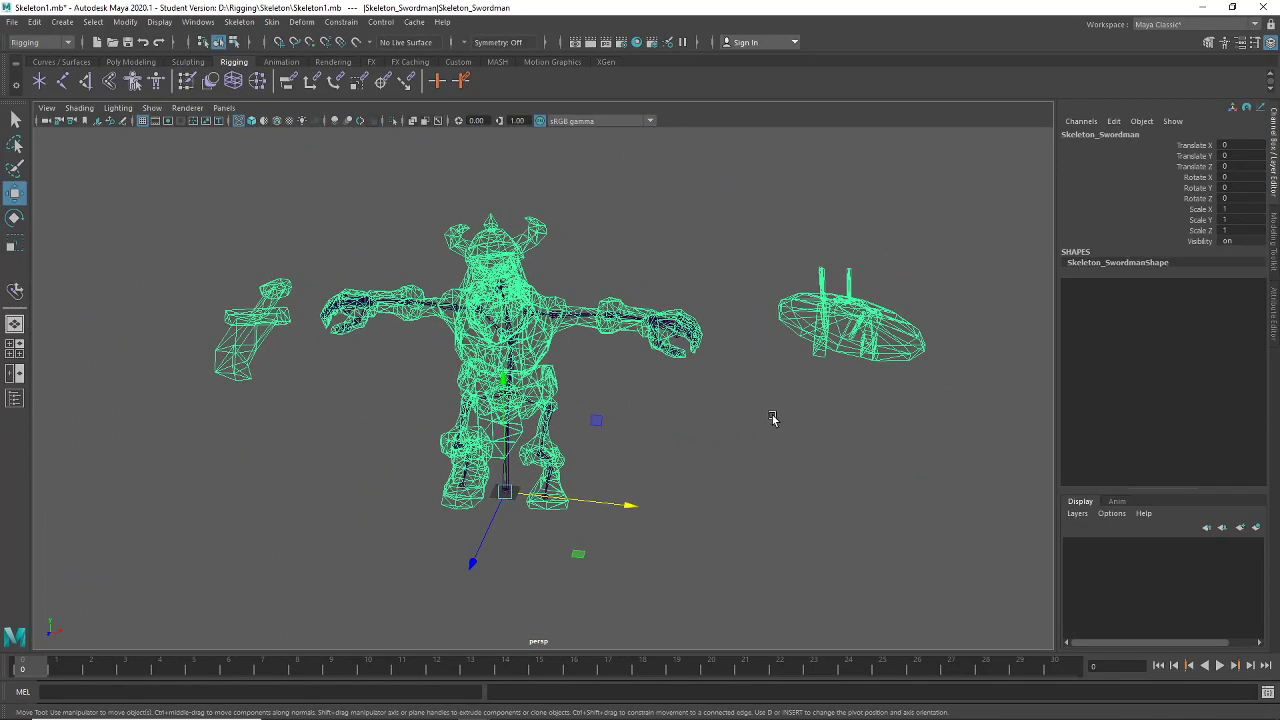
pyautogui.rightClick(858, 332)
pyautogui.click(762, 215)
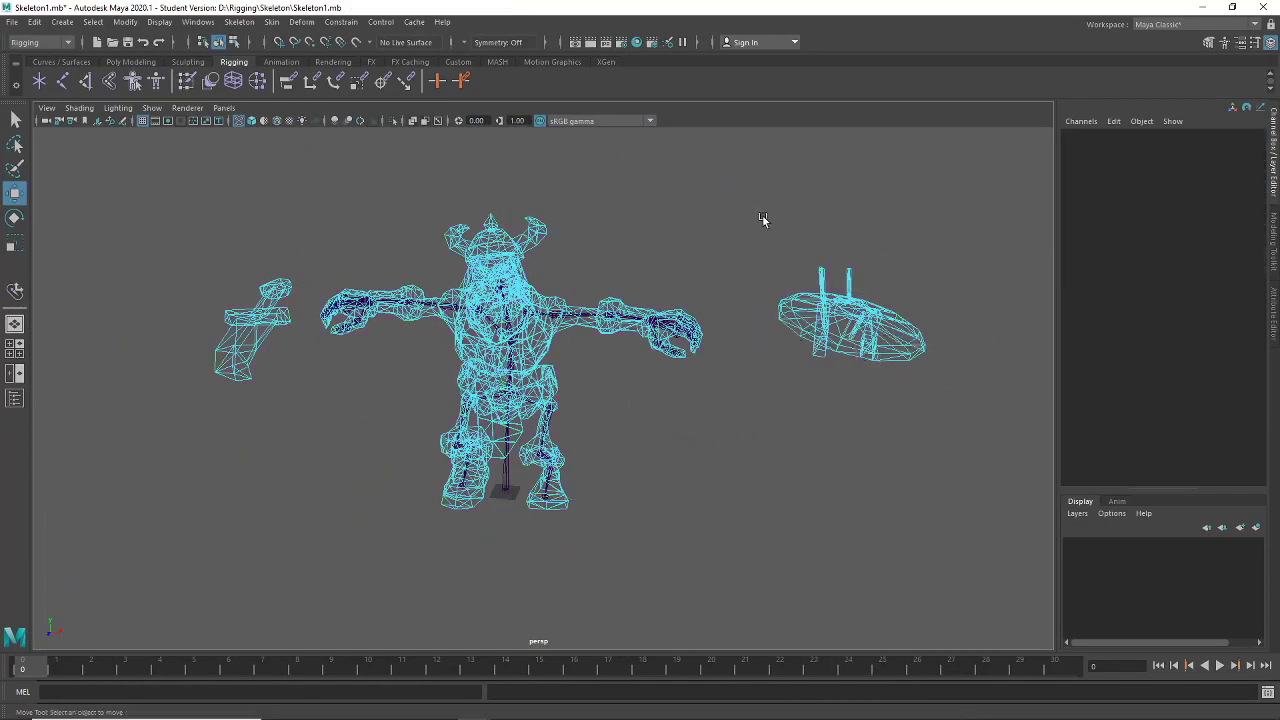
pyautogui.moveTo(991, 461); pyautogui.dragTo(991, 461)
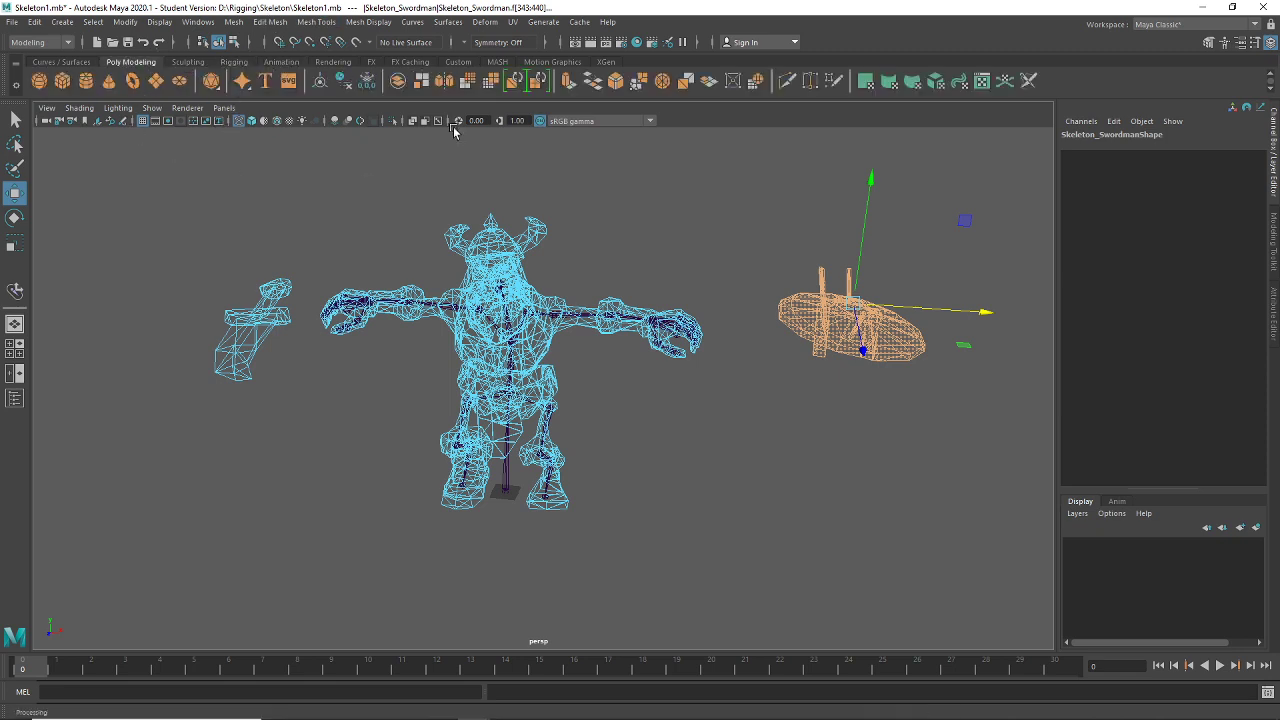
pyautogui.click(419, 86)
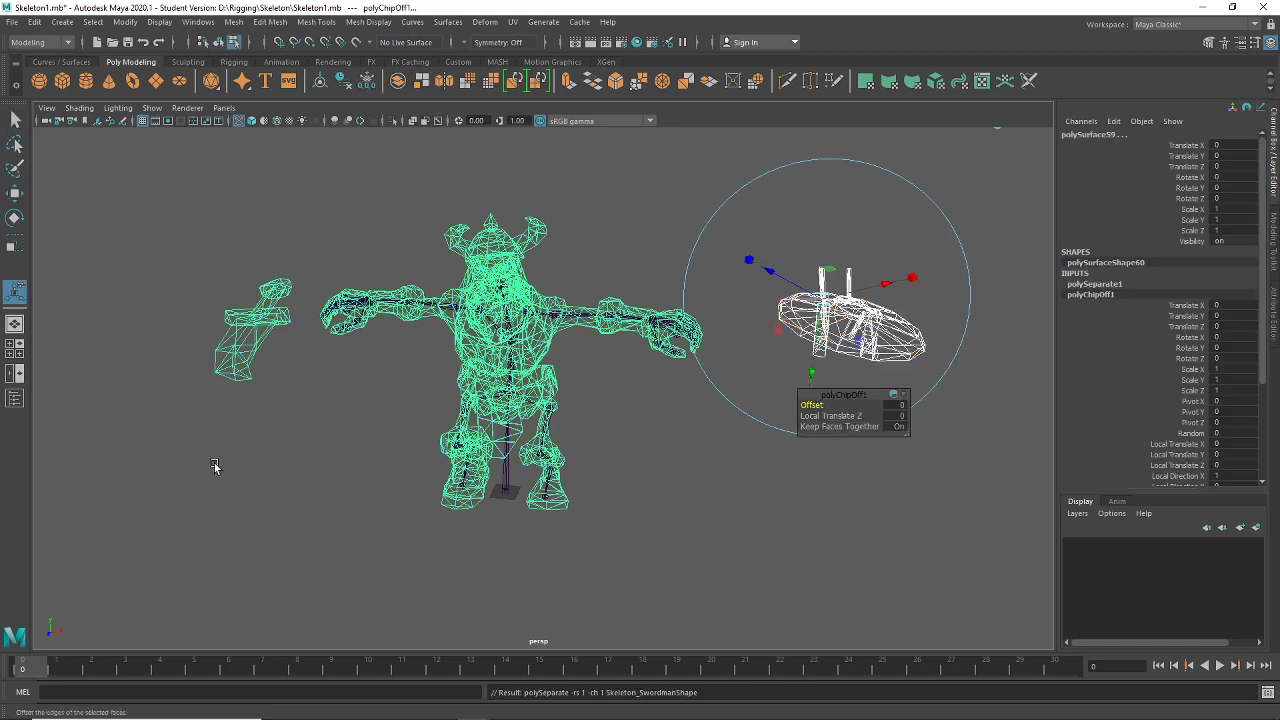
# Select all sword faces and extract them from the character mesh
pyautogui.click(213, 467)
pyautogui.rightClick(255, 318)
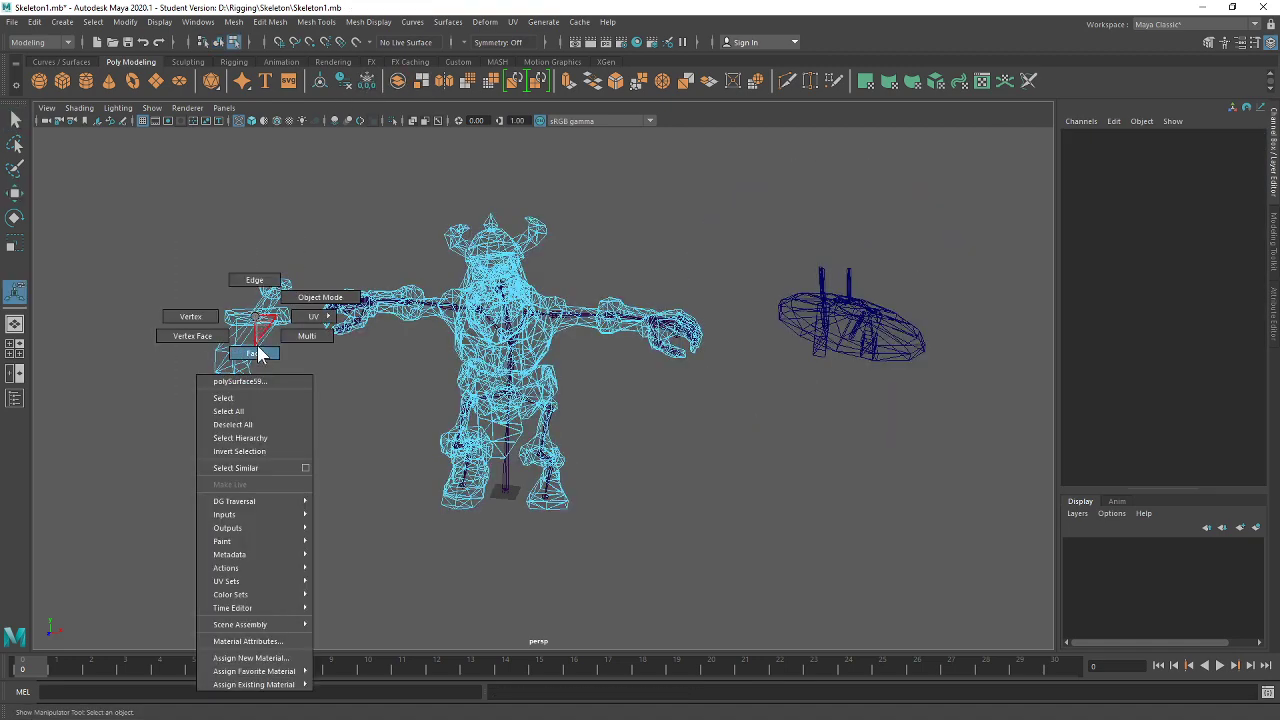
pyautogui.click(258, 350)
pyautogui.moveTo(162, 425); pyautogui.dragTo(162, 424)
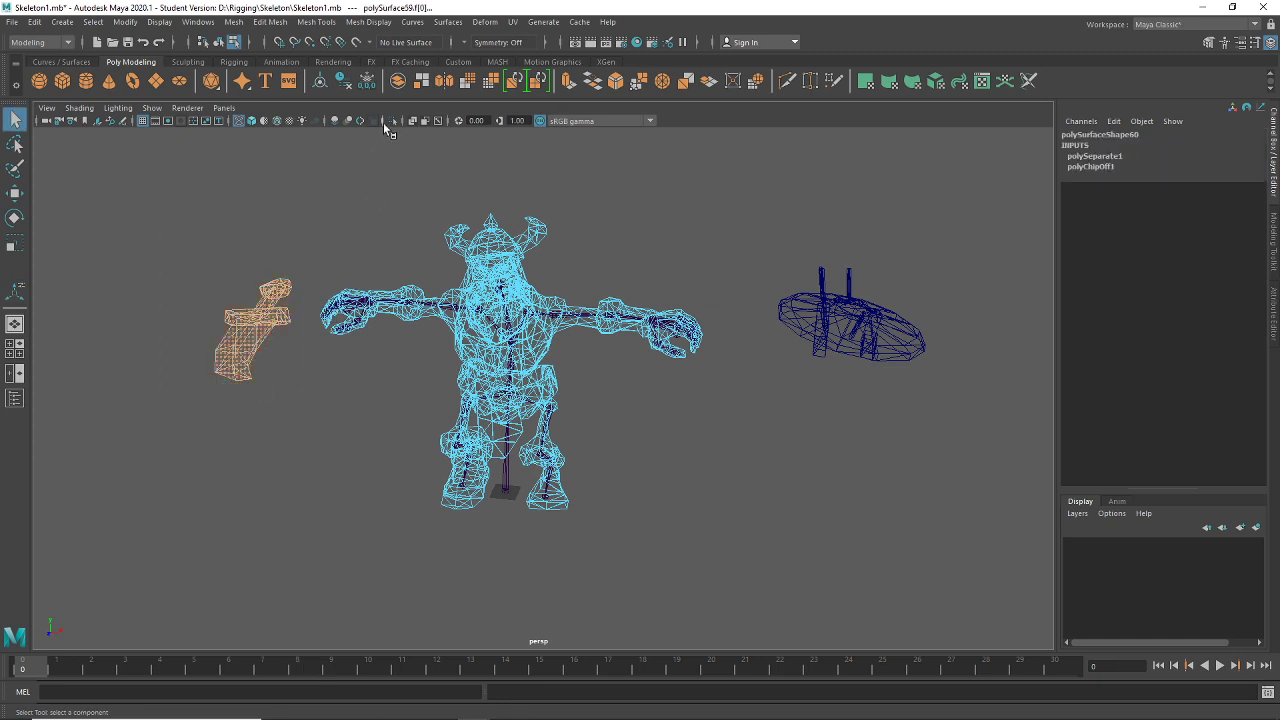
pyautogui.click(421, 89)
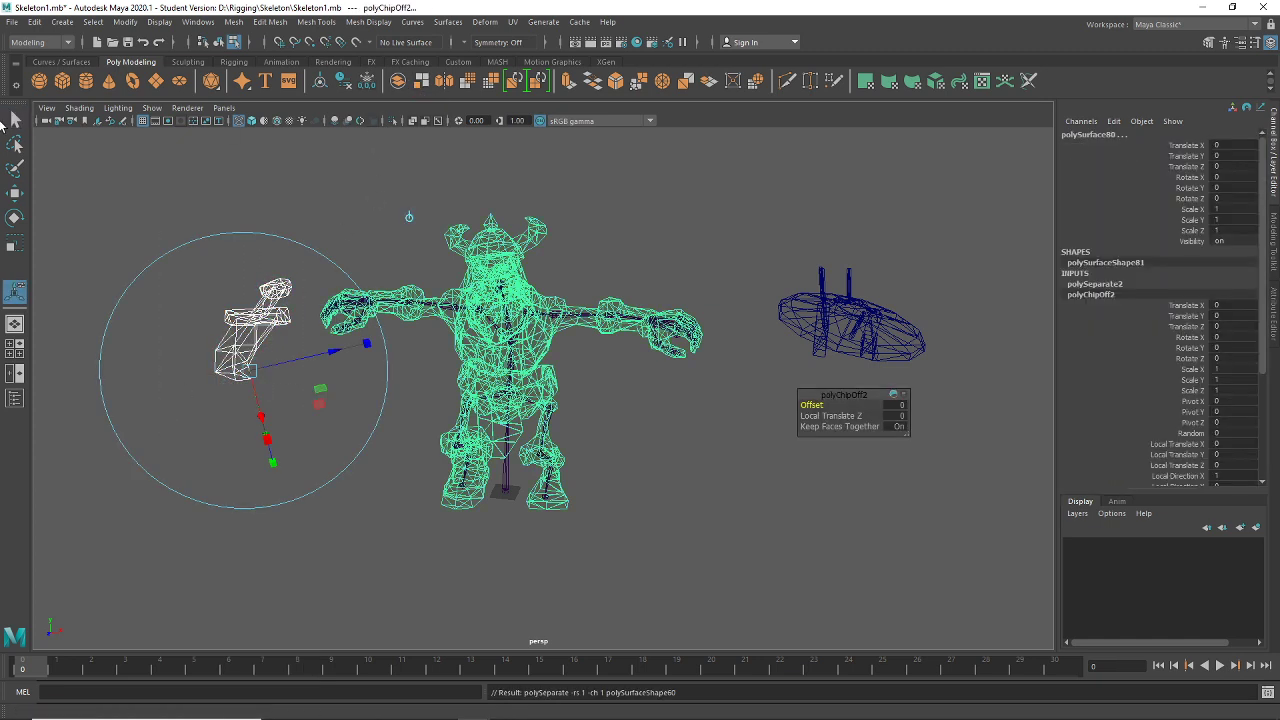
# Return to object selection and combine all the separated shield pieces into one mesh
pyautogui.click(333, 537)
pyautogui.click(893, 367)
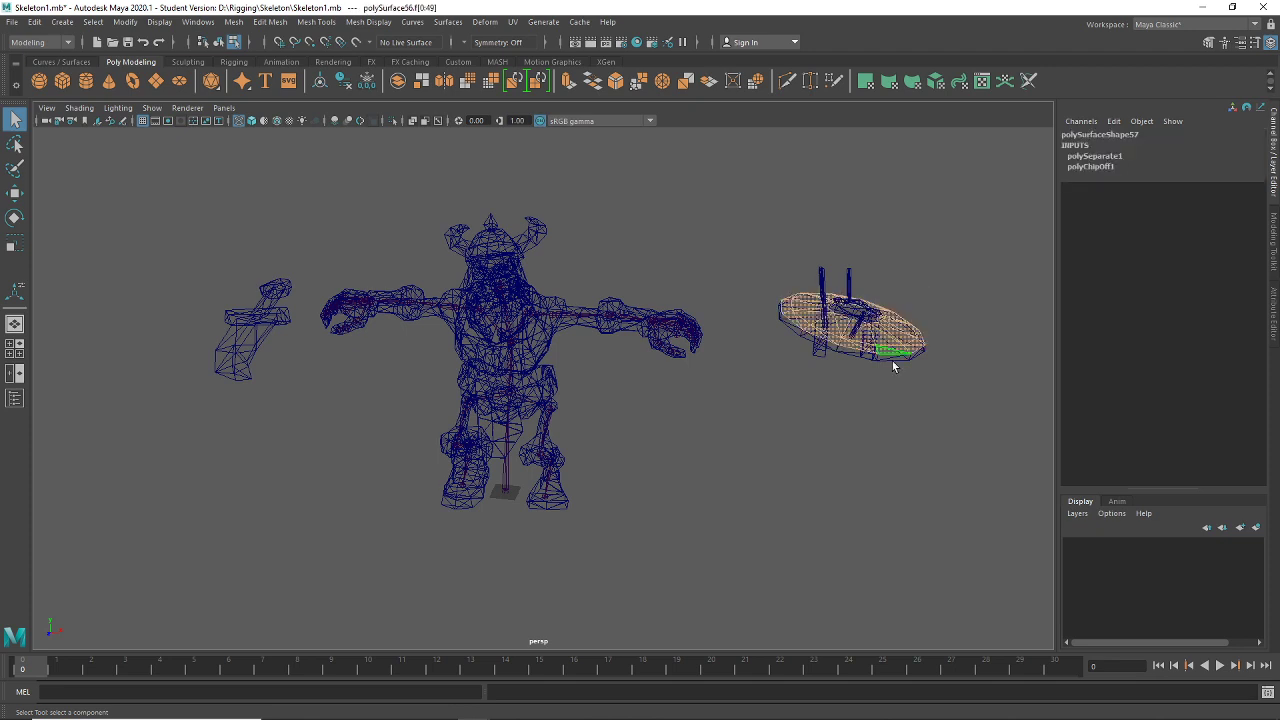
pyautogui.click(881, 426)
pyautogui.click(219, 43)
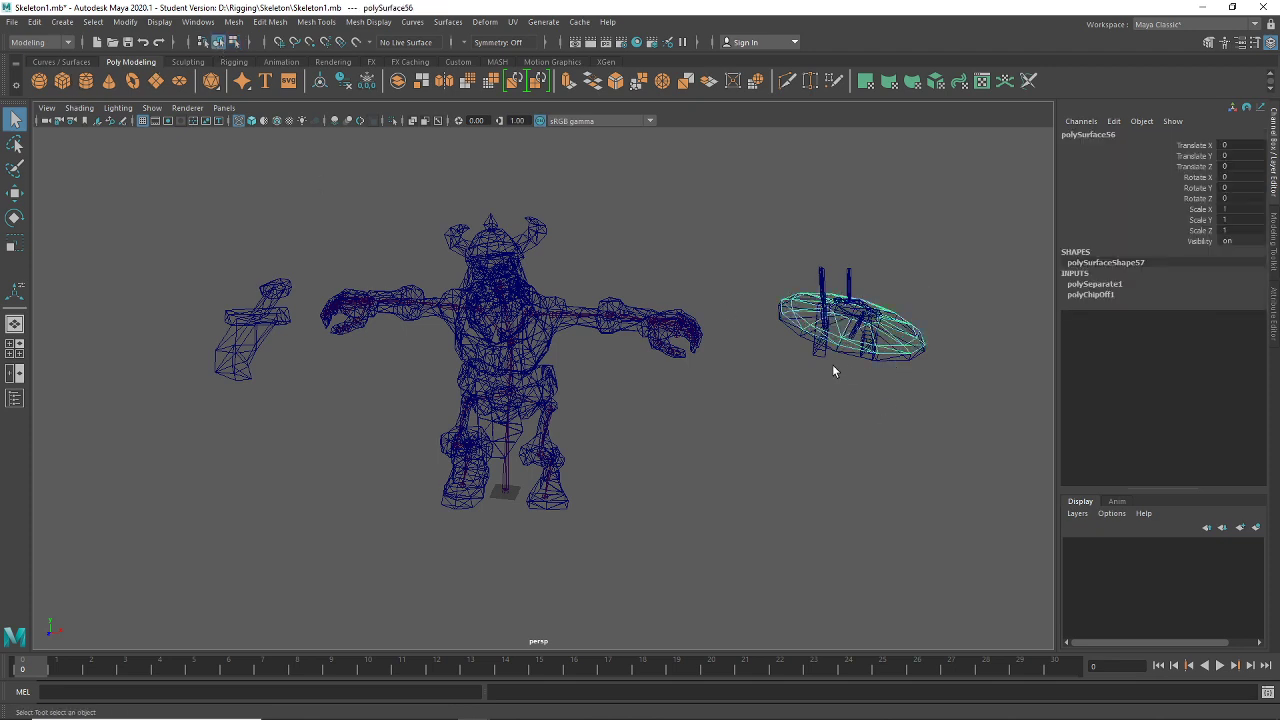
pyautogui.click(834, 371)
pyautogui.moveTo(792, 244); pyautogui.dragTo(930, 401)
pyautogui.click(940, 439)
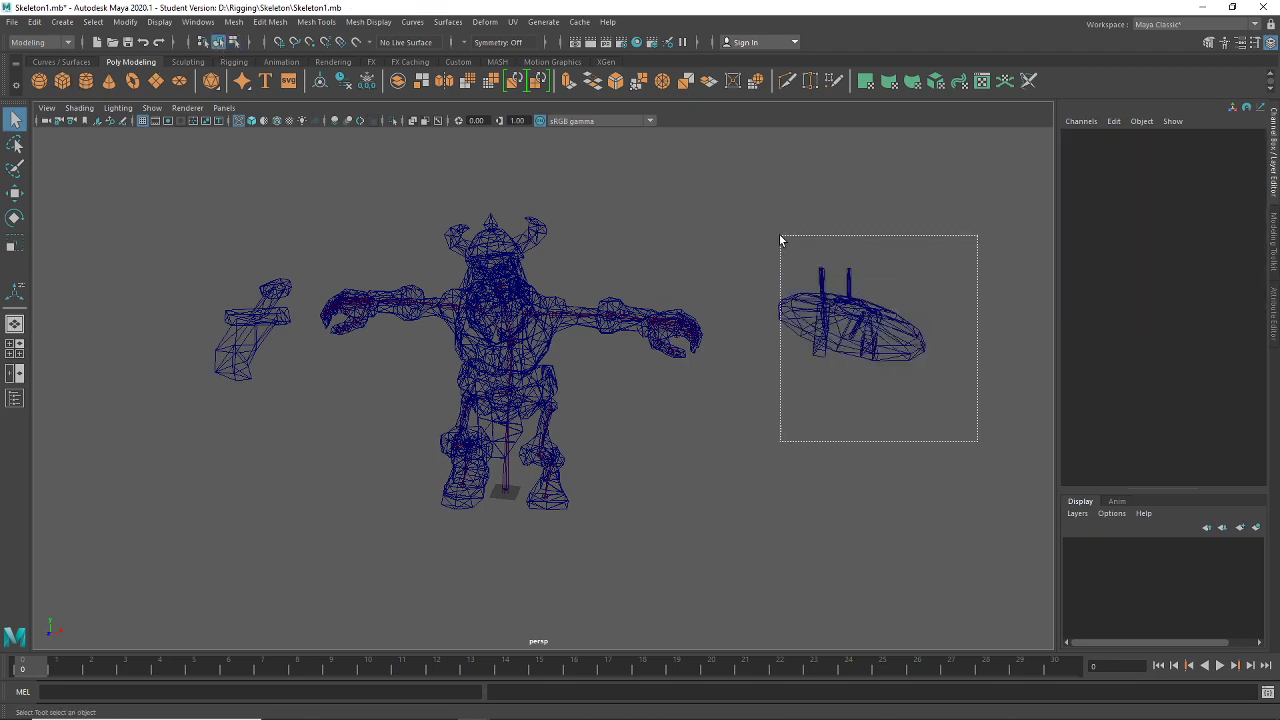
pyautogui.moveTo(781, 240); pyautogui.dragTo(742, 228)
pyautogui.click(233, 22)
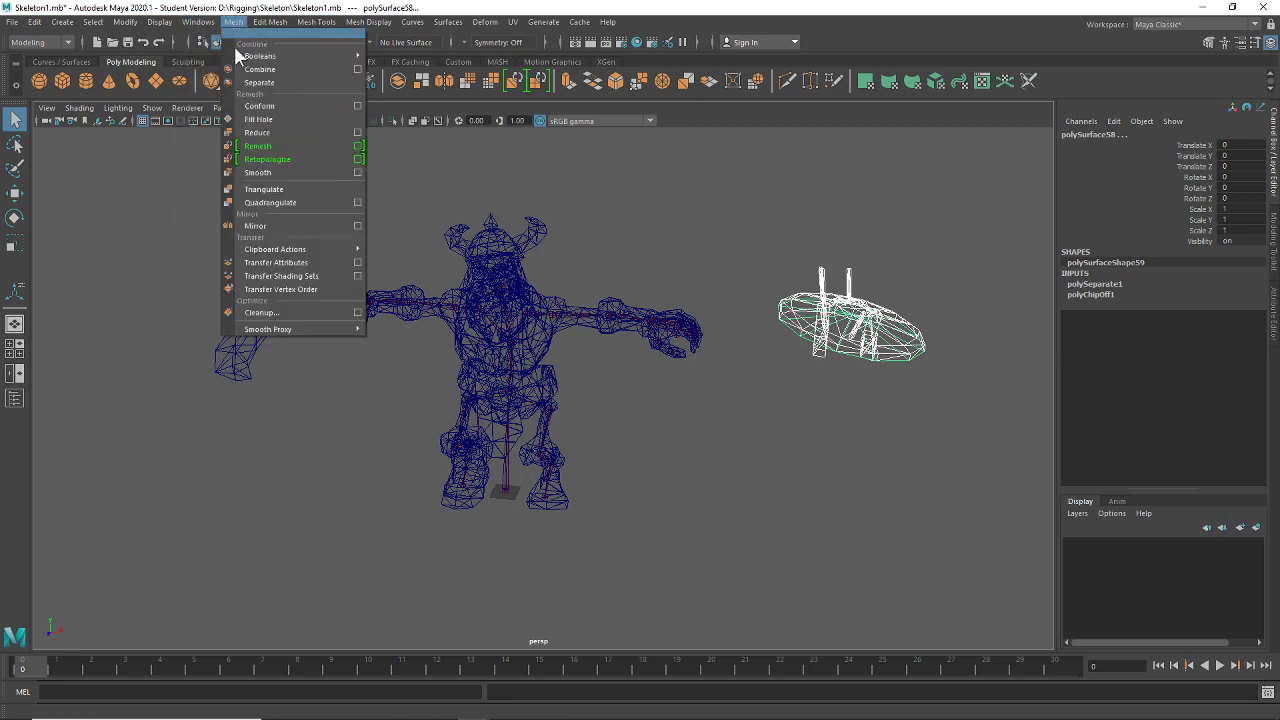
pyautogui.click(260, 69)
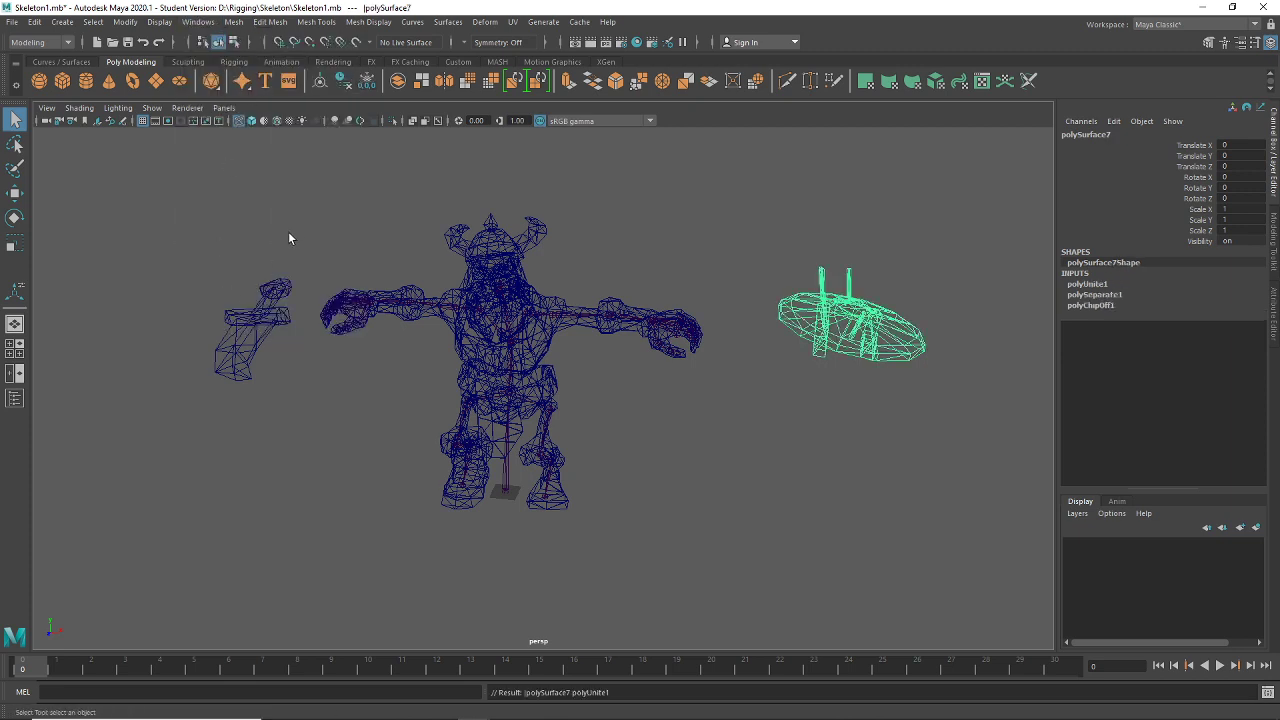
# Combine the separated sword pieces into one mesh
pyautogui.moveTo(307, 237); pyautogui.dragTo(242, 391)
pyautogui.click(229, 21)
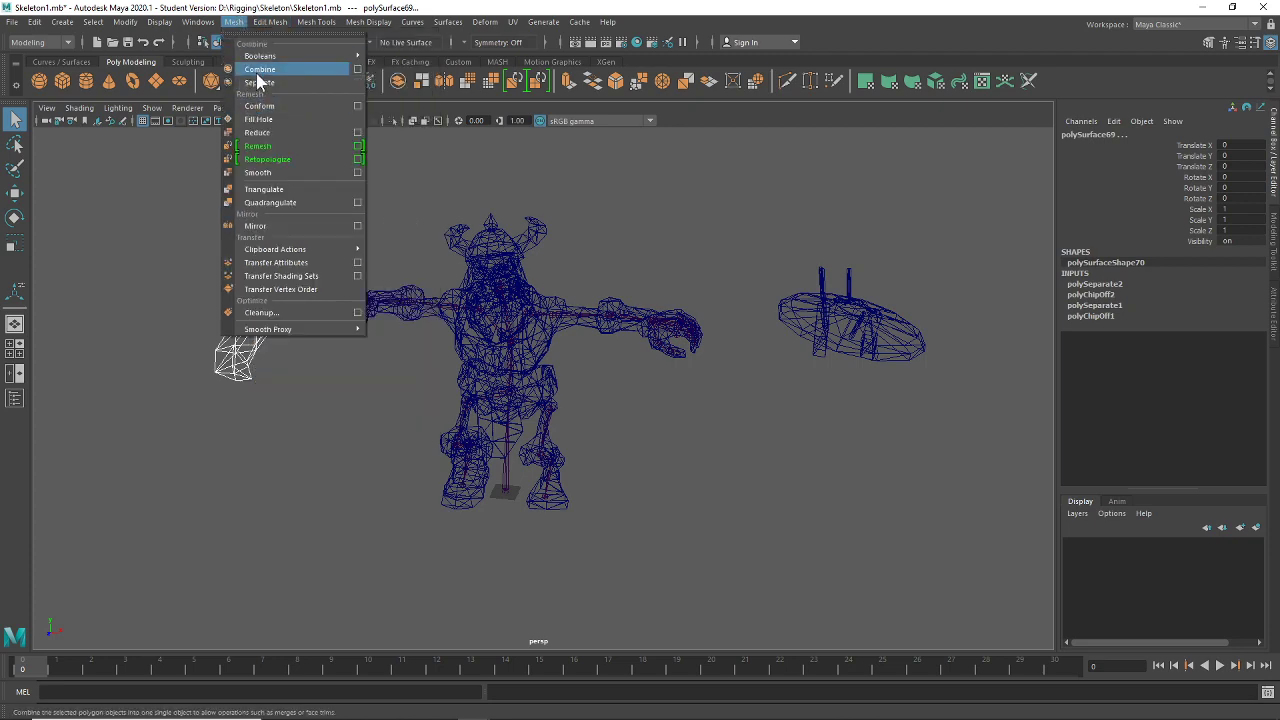
pyautogui.click(259, 70)
pyautogui.click(797, 444)
# Check the separated sword and body meshes by selecting them and viewing them in textured and wireframe display
pyautogui.keyDown('alt'); pyautogui.moveTo(791, 440); pyautogui.dragTo(565, 358); pyautogui.keyUp('alt')
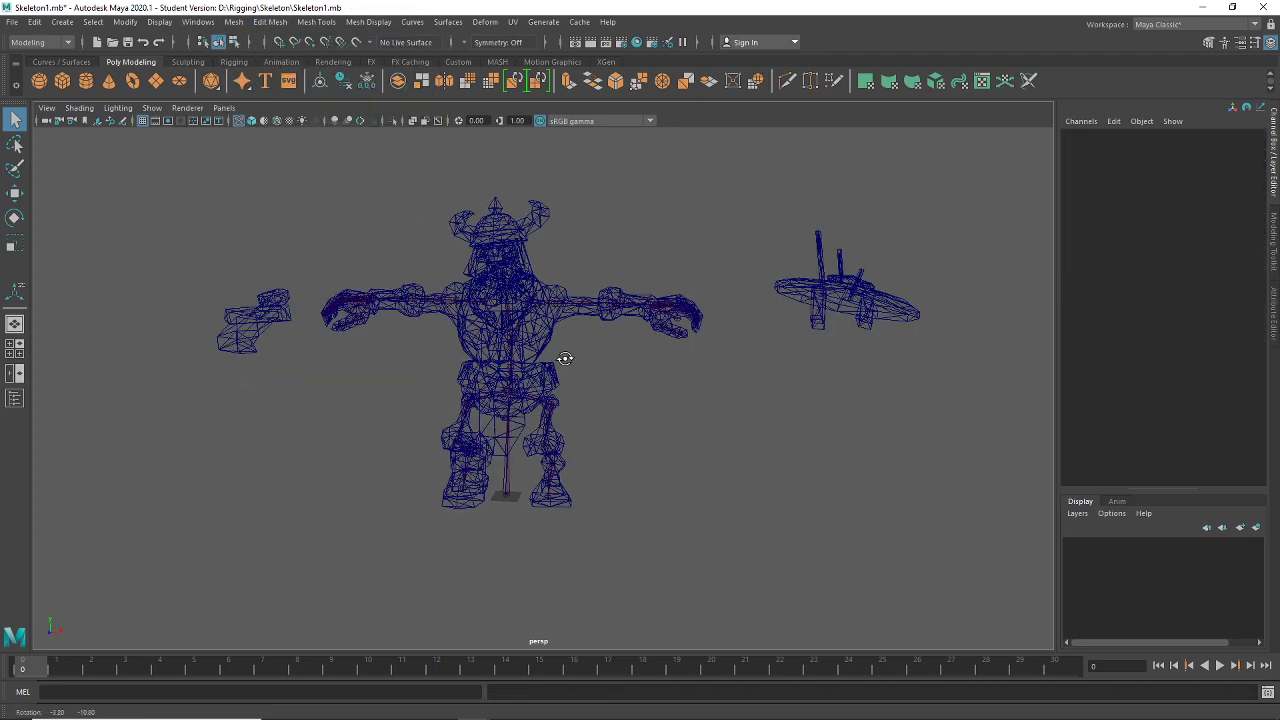
pyautogui.click(280, 296)
pyautogui.click(456, 318)
pyautogui.moveTo(456, 318)
pyautogui.keyDown('alt'); pyautogui.mouseDown()
pyautogui.moveTo(543, 452)
pyautogui.moveTo(366, 443)
pyautogui.moveTo(373, 423)
pyautogui.mouseUp(); pyautogui.keyUp('alt')
pyautogui.press('6')
pyautogui.press('4')
pyautogui.scroll(3, 382, 458)
pyautogui.keyDown('alt'); pyautogui.moveTo(382, 458); pyautogui.dragTo(497, 457, button='middle'); pyautogui.keyUp('alt')
pyautogui.keyDown('alt'); pyautogui.moveTo(497, 457); pyautogui.dragTo(473, 434); pyautogui.keyUp('alt')
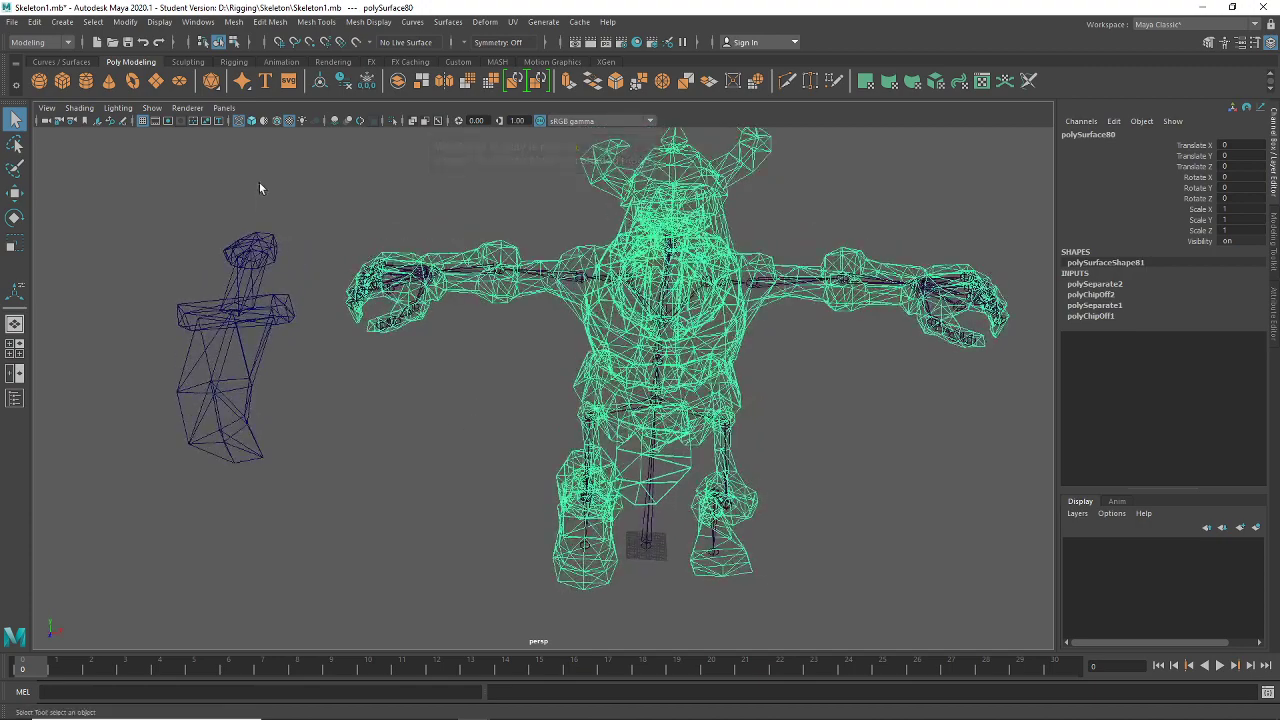
# Center the sword mesh's pivot and move the sword along X to about 73.2, placing its grip in the hand
pyautogui.click(235, 312)
pyautogui.press('w')
pyautogui.scroll(1, 394, 491)
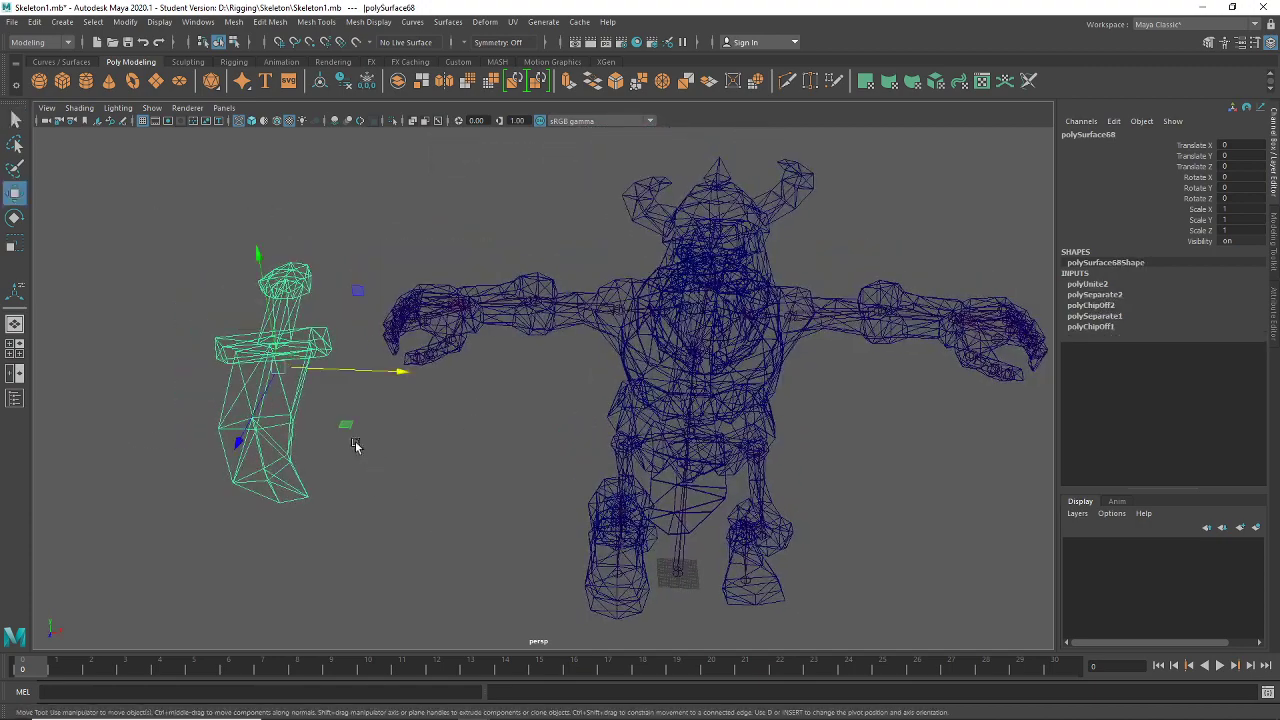
pyautogui.click(125, 22)
pyautogui.click(181, 121)
pyautogui.moveTo(365, 374)
pyautogui.mouseDown()
pyautogui.moveTo(510, 392)
pyautogui.moveTo(577, 428)
pyautogui.moveTo(626, 537)
pyautogui.moveTo(611, 560)
pyautogui.moveTo(600, 520)
pyautogui.mouseUp()
pyautogui.press('5')
pyautogui.moveTo(493, 331); pyautogui.dragTo(484, 343)
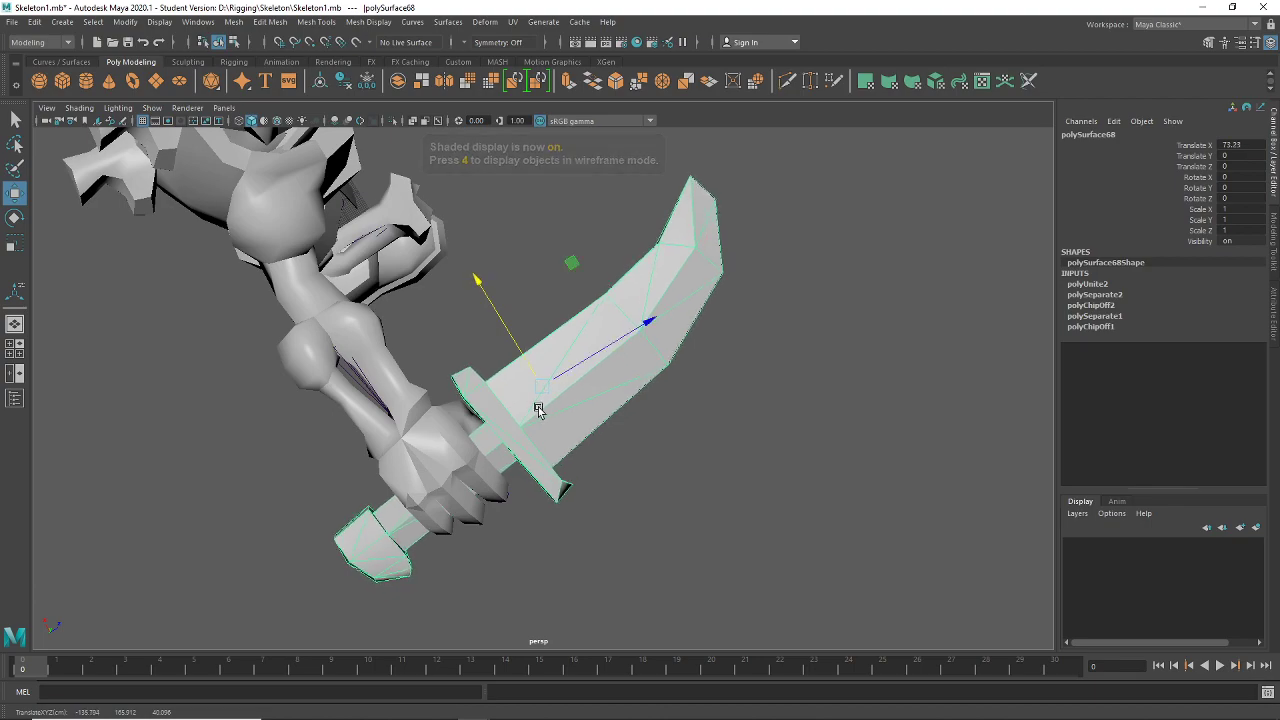
# Move the shield mesh along X to about -150.6 so its straps line up with the character's forearm and hand
pyautogui.keyDown('alt'); pyautogui.moveTo(538, 410); pyautogui.dragTo(227, 313); pyautogui.keyUp('alt')
pyautogui.click(689, 451)
pyautogui.click(227, 313)
pyautogui.moveTo(99, 249); pyautogui.dragTo(351, 284)
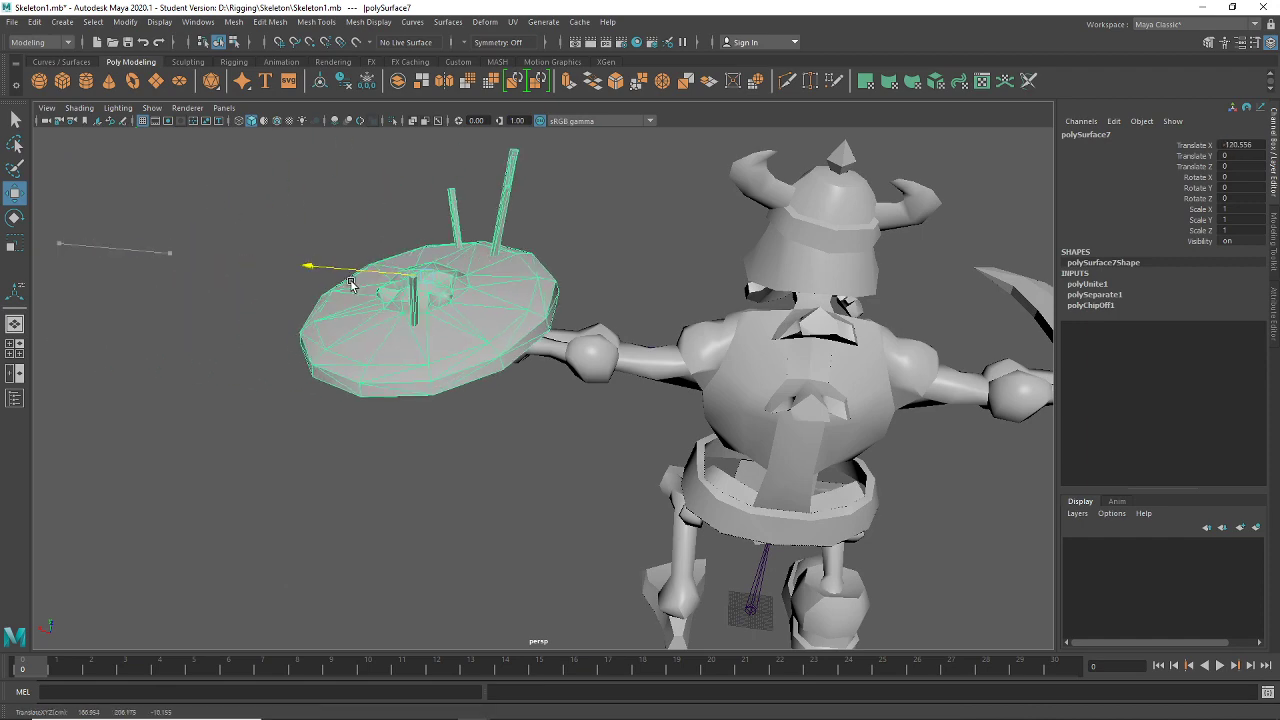
pyautogui.keyDown('alt'); pyautogui.moveTo(389, 365); pyautogui.dragTo(560, 450); pyautogui.keyUp('alt')
pyautogui.scroll(6, 570, 420)
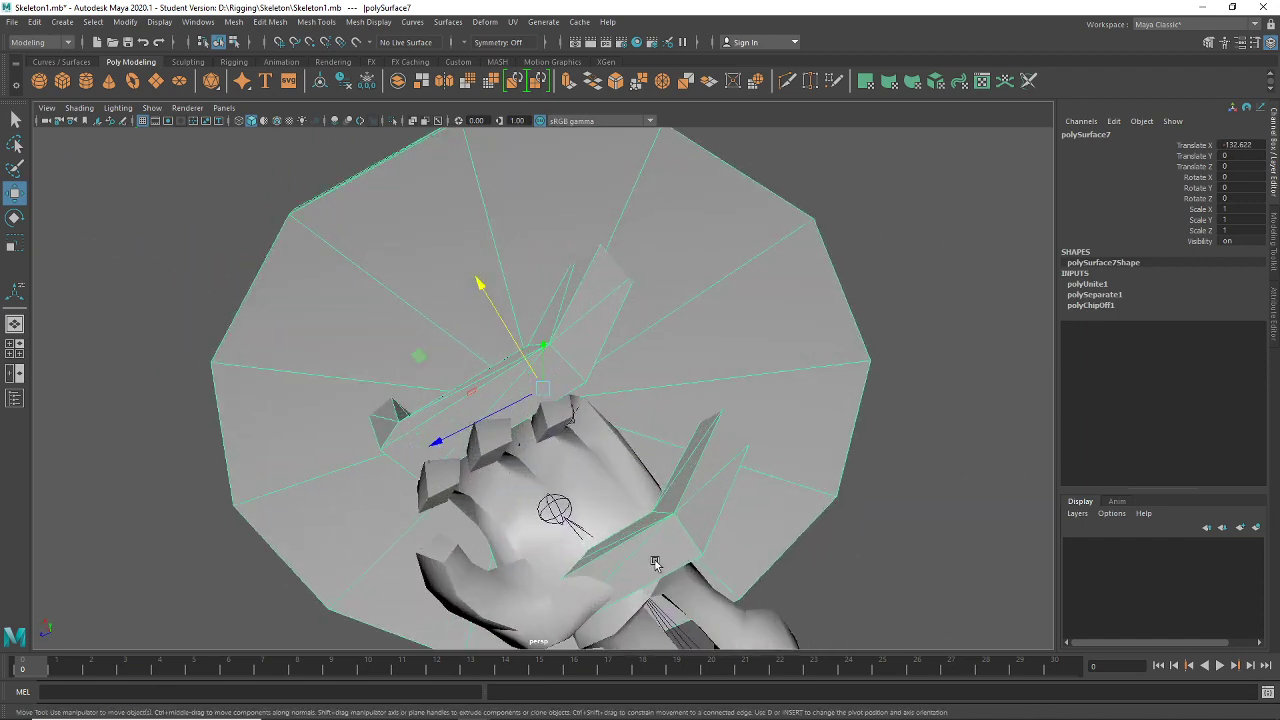
pyautogui.keyDown('alt'); pyautogui.moveTo(580, 386); pyautogui.dragTo(463, 238); pyautogui.keyUp('alt')
pyautogui.moveTo(446, 162); pyautogui.dragTo(826, 431)
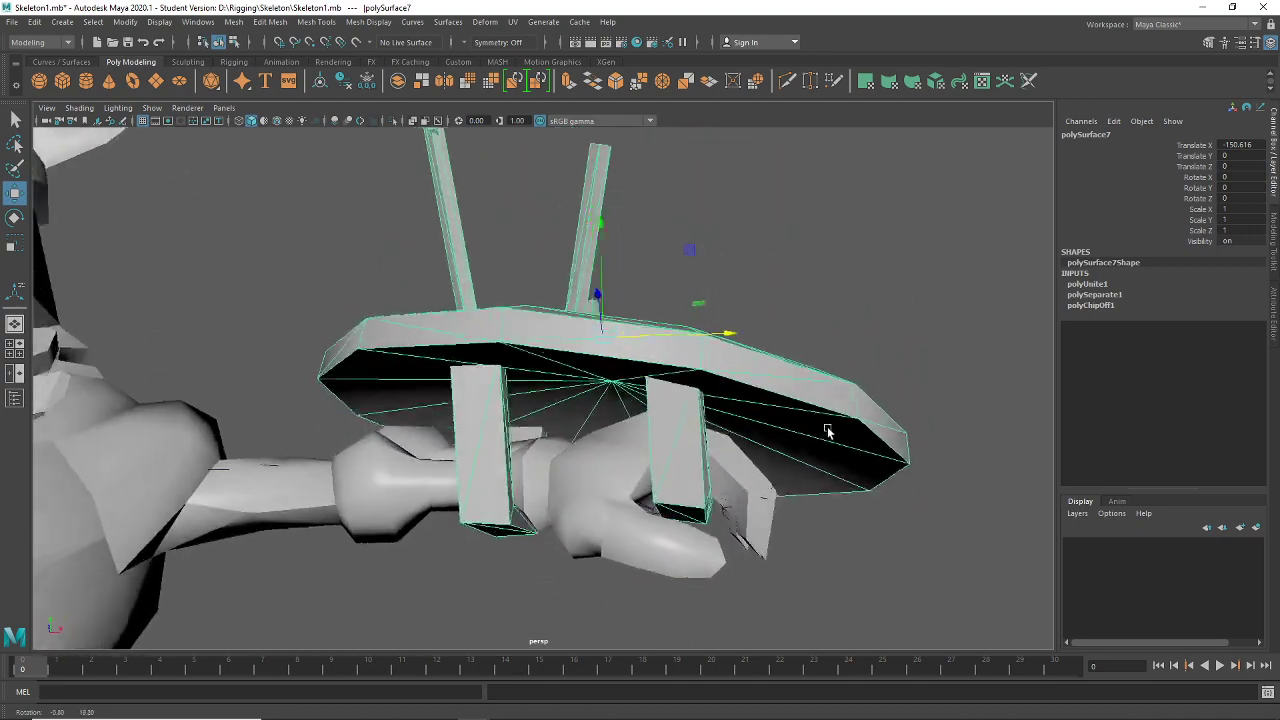
# Examine the sword and shield placement in wireframe display and select the body mesh
pyautogui.scroll(-6, 830, 431)
pyautogui.keyDown('alt'); pyautogui.moveTo(686, 466); pyautogui.dragTo(449, 474); pyautogui.keyUp('alt')
pyautogui.scroll(3, 489, 452)
pyautogui.press('4')
pyautogui.keyDown('alt'); pyautogui.moveTo(484, 404); pyautogui.dragTo(471, 443); pyautogui.keyUp('alt')
pyautogui.click(710, 516)
pyautogui.keyDown('alt'); pyautogui.moveTo(710, 516); pyautogui.dragTo(663, 477); pyautogui.keyUp('alt')
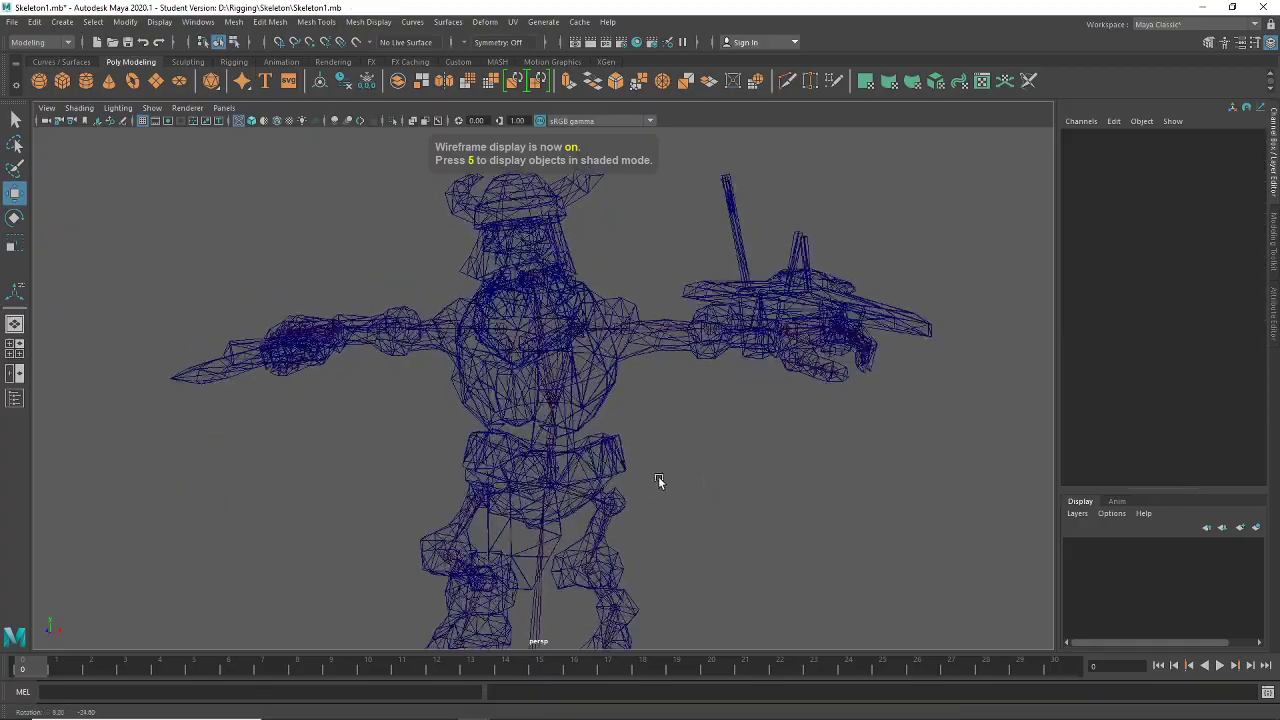
pyautogui.click(618, 400)
pyautogui.keyDown('alt'); pyautogui.moveTo(618, 400); pyautogui.dragTo(630, 500); pyautogui.keyUp('alt')
# Save the scene as Skeleton2.mb in the Skeleton folder, accepting the student version notice
pyautogui.click(12, 21)
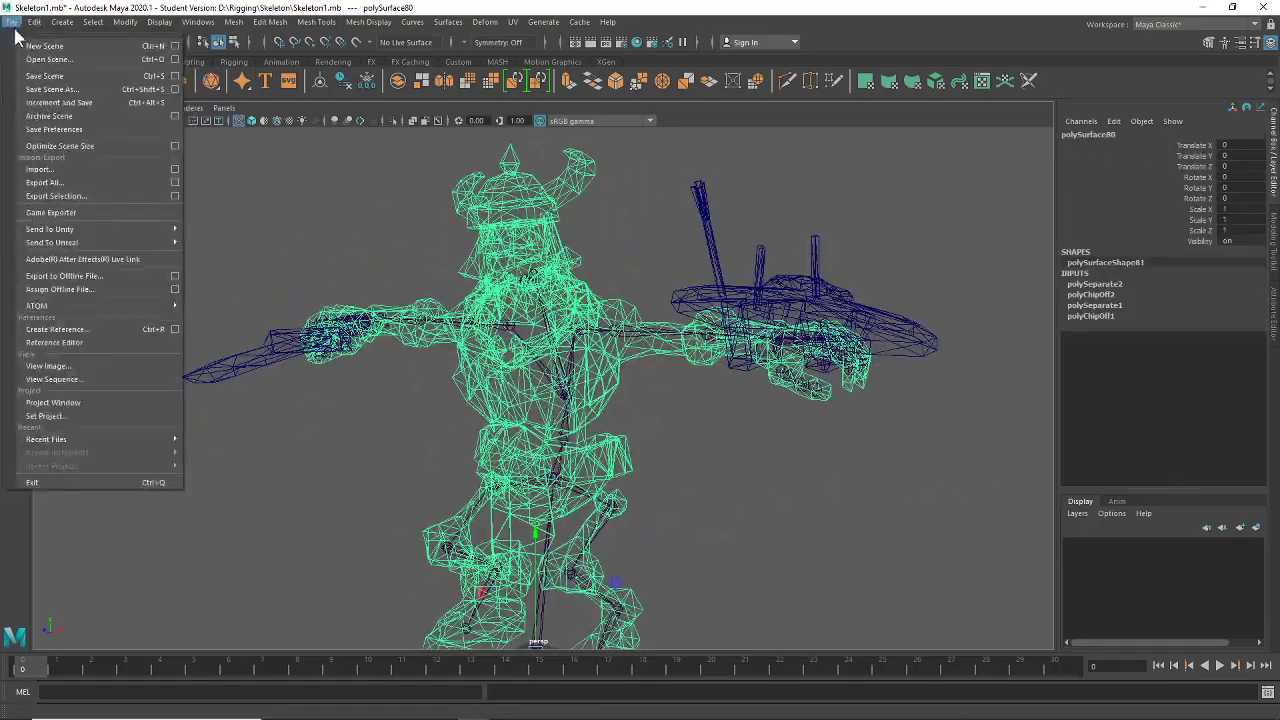
pyautogui.click(72, 90)
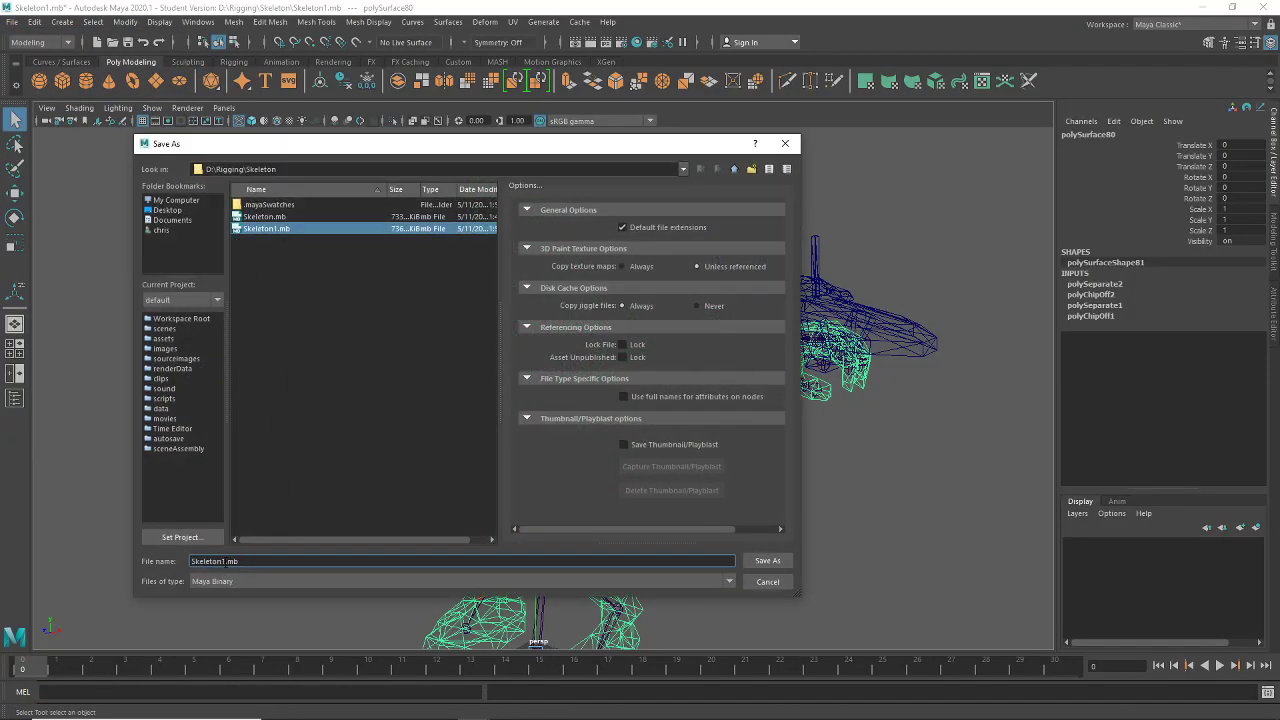
pyautogui.press('BackSpace')
pyautogui.write('2')
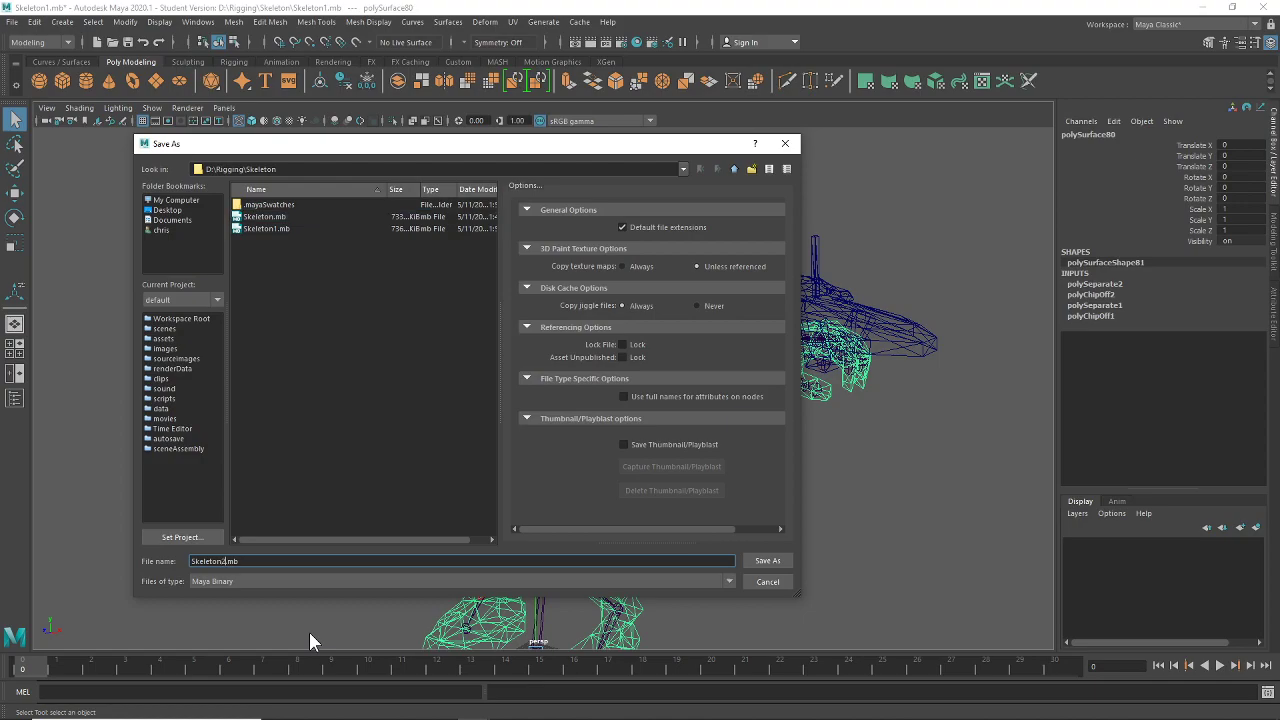
pyautogui.click(768, 561)
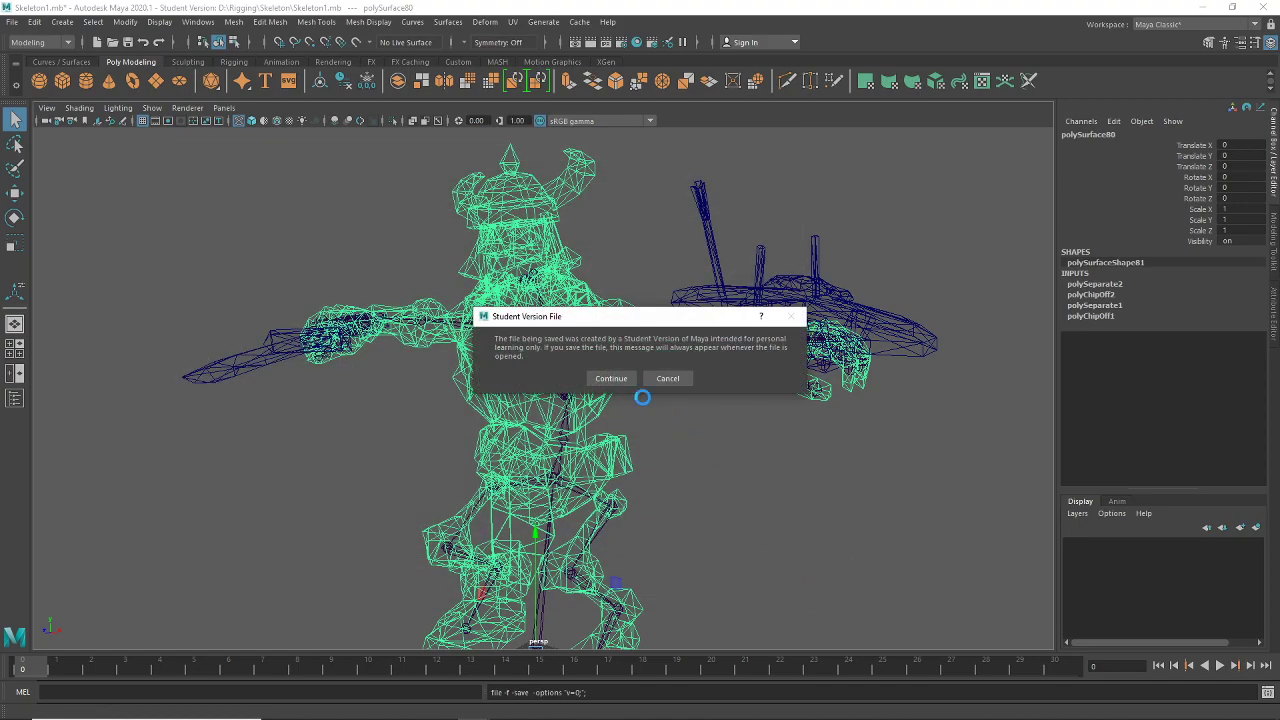
pyautogui.click(611, 378)
# Select the root joint, check the reference picture in Paint, and examine the skeleton's root and legs in the scene
pyautogui.keyDown('alt'); pyautogui.moveTo(821, 545); pyautogui.dragTo(877, 520); pyautogui.keyUp('alt')
pyautogui.moveTo(714, 476); pyautogui.dragTo(500, 628)
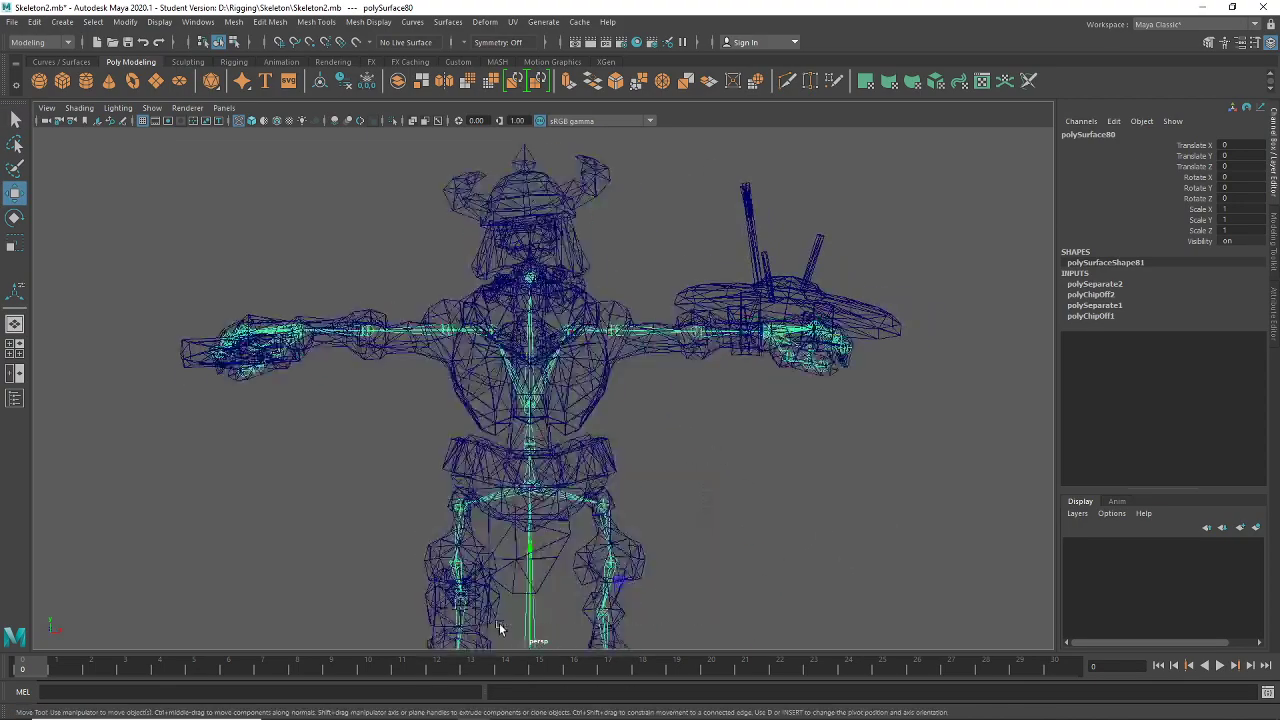
pyautogui.scroll(-4, 832, 529)
pyautogui.keyDown('alt'); pyautogui.moveTo(866, 501); pyautogui.dragTo(532, 712); pyautogui.keyUp('alt')
pyautogui.click(507, 707)
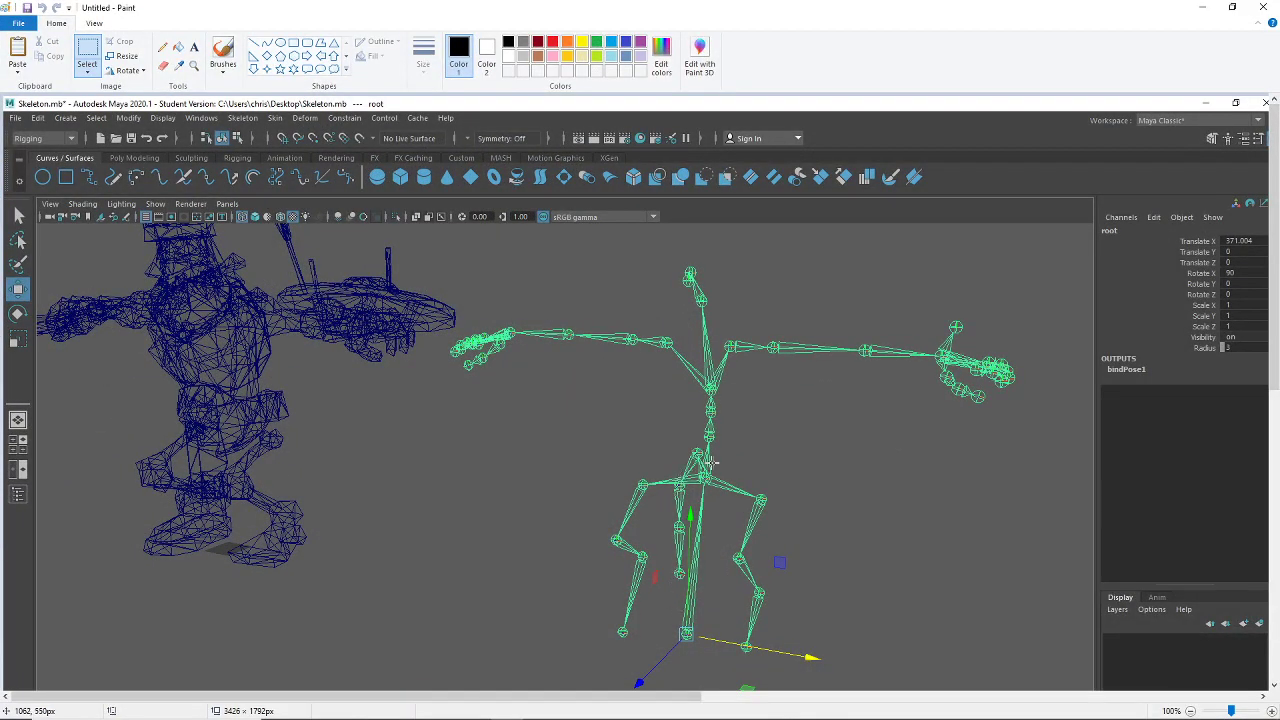
pyautogui.click(1200, 8)
pyautogui.moveTo(720, 451)
pyautogui.keyDown('alt'); pyautogui.mouseDown()
pyautogui.moveTo(689, 437)
pyautogui.moveTo(765, 422)
pyautogui.moveTo(700, 490)
pyautogui.mouseUp(); pyautogui.keyUp('alt')
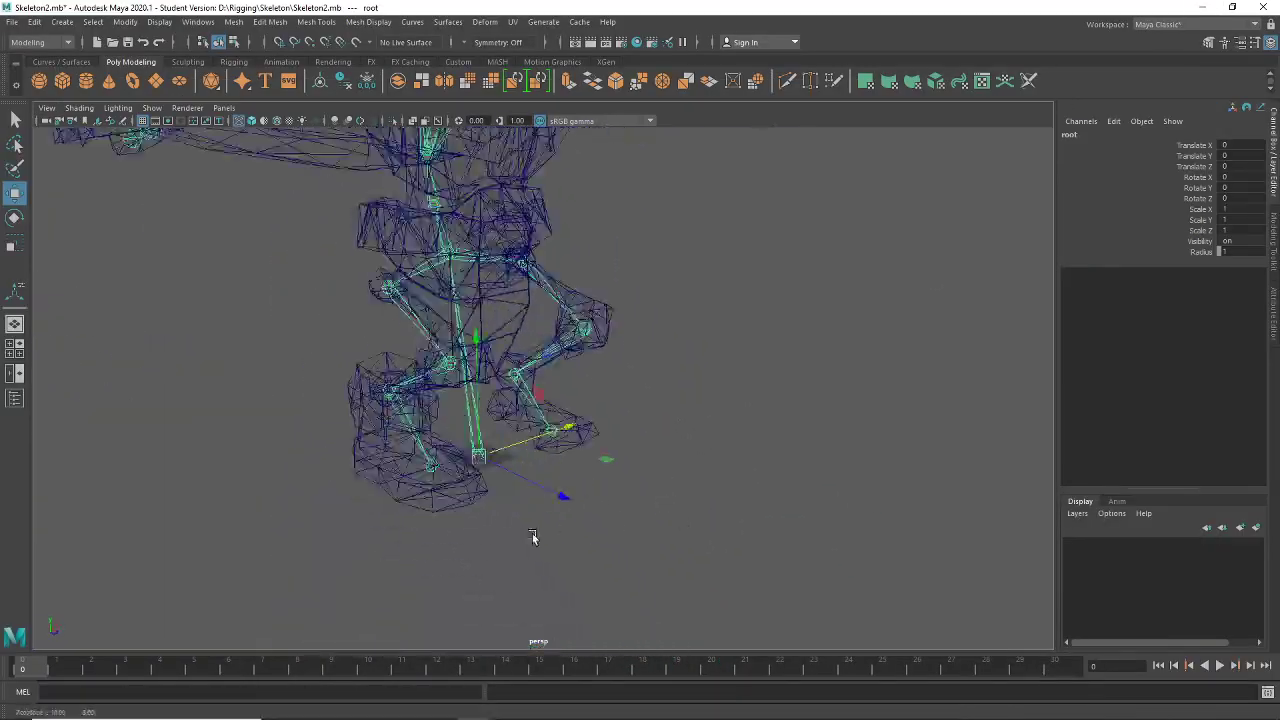
pyautogui.scroll(6, 534, 550)
pyautogui.keyDown('alt'); pyautogui.moveTo(533, 537); pyautogui.dragTo(521, 590); pyautogui.keyUp('alt')
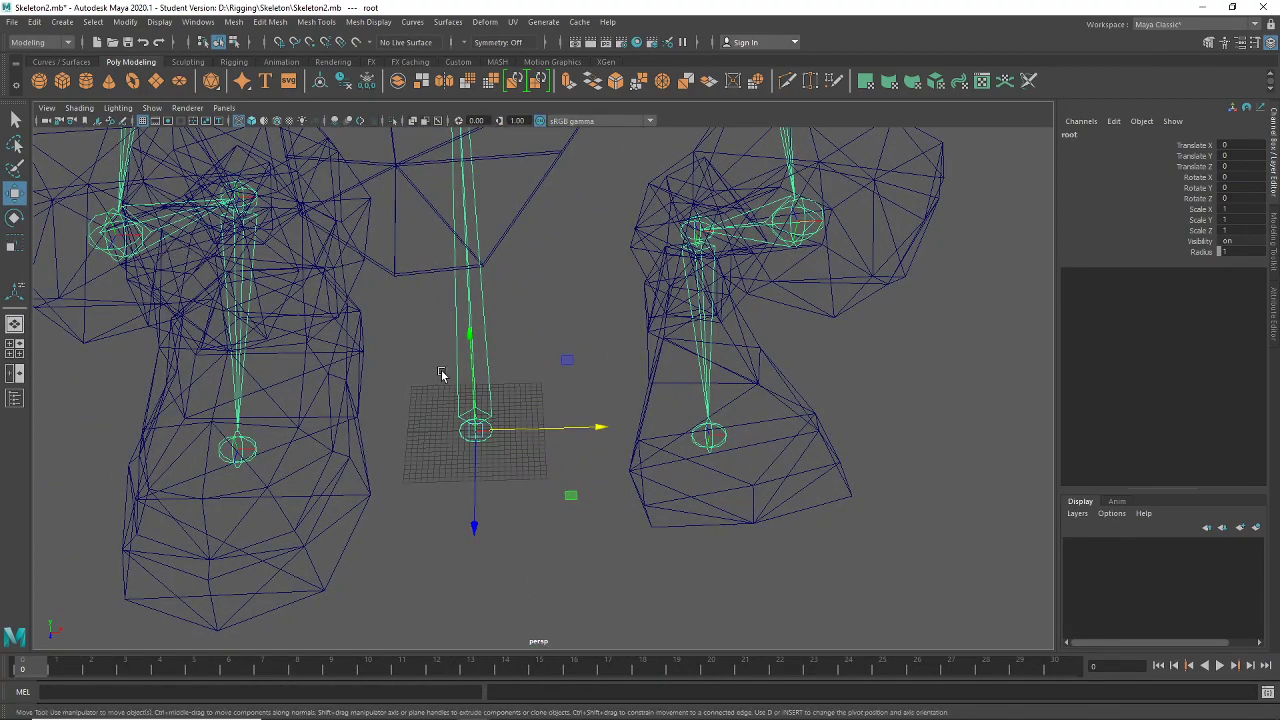
pyautogui.scroll(-5, 441, 374)
pyautogui.keyDown('alt'); pyautogui.moveTo(441, 374); pyautogui.dragTo(574, 340); pyautogui.keyUp('alt')
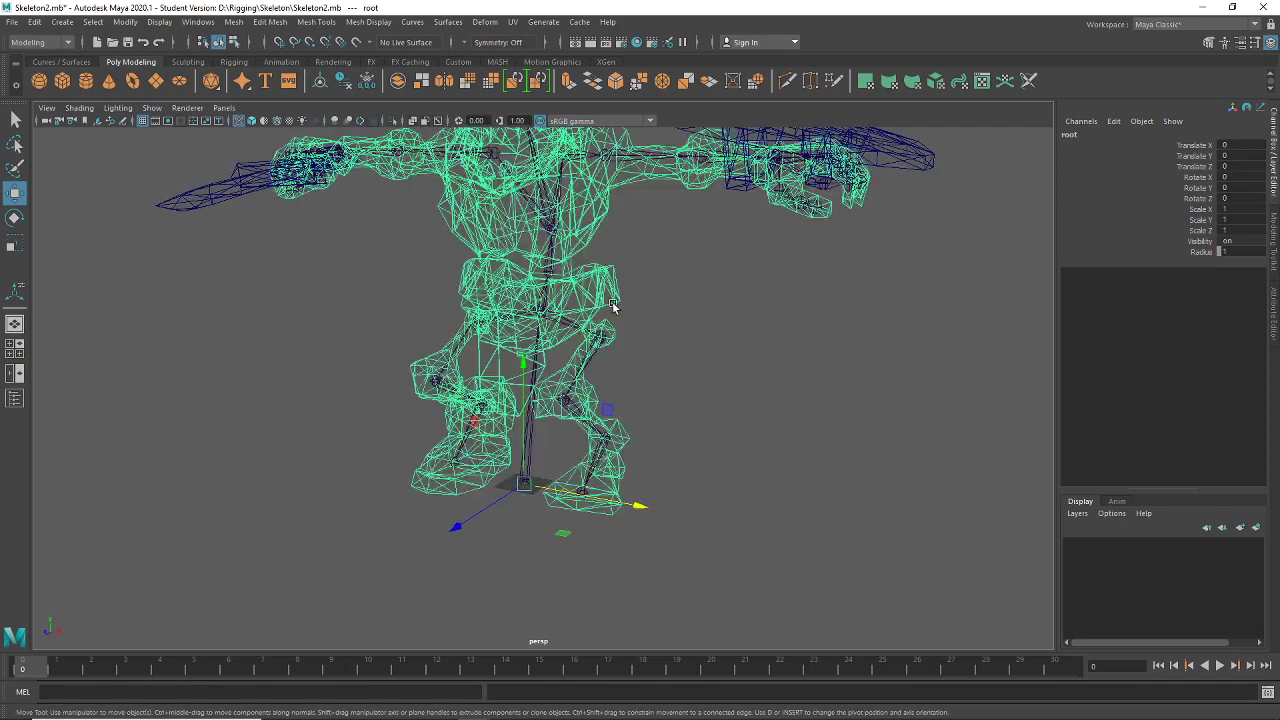
# Highlight the belt and sash faces of the body mesh in shaded display by growing a face selection, and examine that area
pyautogui.click(613, 306)
pyautogui.press('5')
pyautogui.scroll(5, 670, 316)
pyautogui.moveTo(666, 360)
pyautogui.keyDown('alt'); pyautogui.mouseDown()
pyautogui.moveTo(674, 443)
pyautogui.moveTo(508, 406)
pyautogui.moveTo(503, 385)
pyautogui.moveTo(691, 420)
pyautogui.moveTo(897, 423)
pyautogui.moveTo(957, 403)
pyautogui.moveTo(977, 373)
pyautogui.moveTo(934, 400)
pyautogui.moveTo(809, 429)
pyautogui.moveTo(541, 452)
pyautogui.moveTo(365, 380)
pyautogui.moveTo(414, 409)
pyautogui.moveTo(656, 426)
pyautogui.moveTo(523, 386)
pyautogui.mouseUp(); pyautogui.keyUp('alt')
pyautogui.rightClick(519, 340)
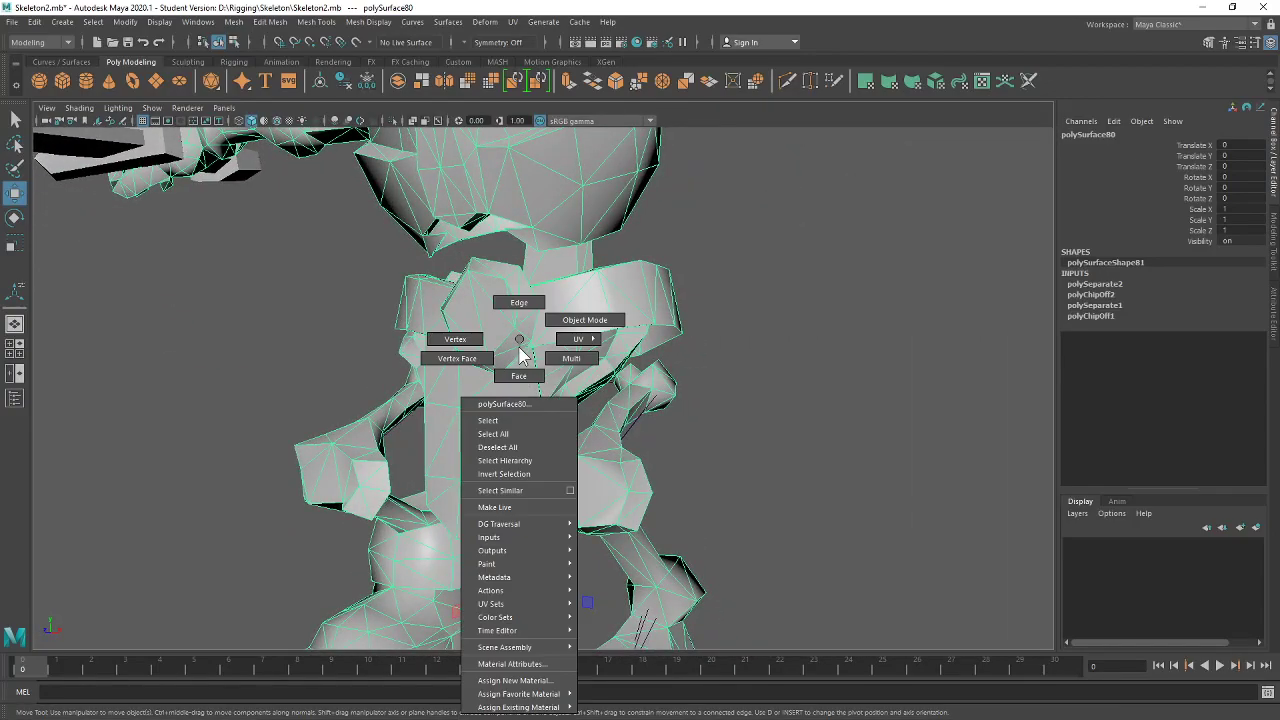
pyautogui.click(519, 375)
pyautogui.click(512, 398)
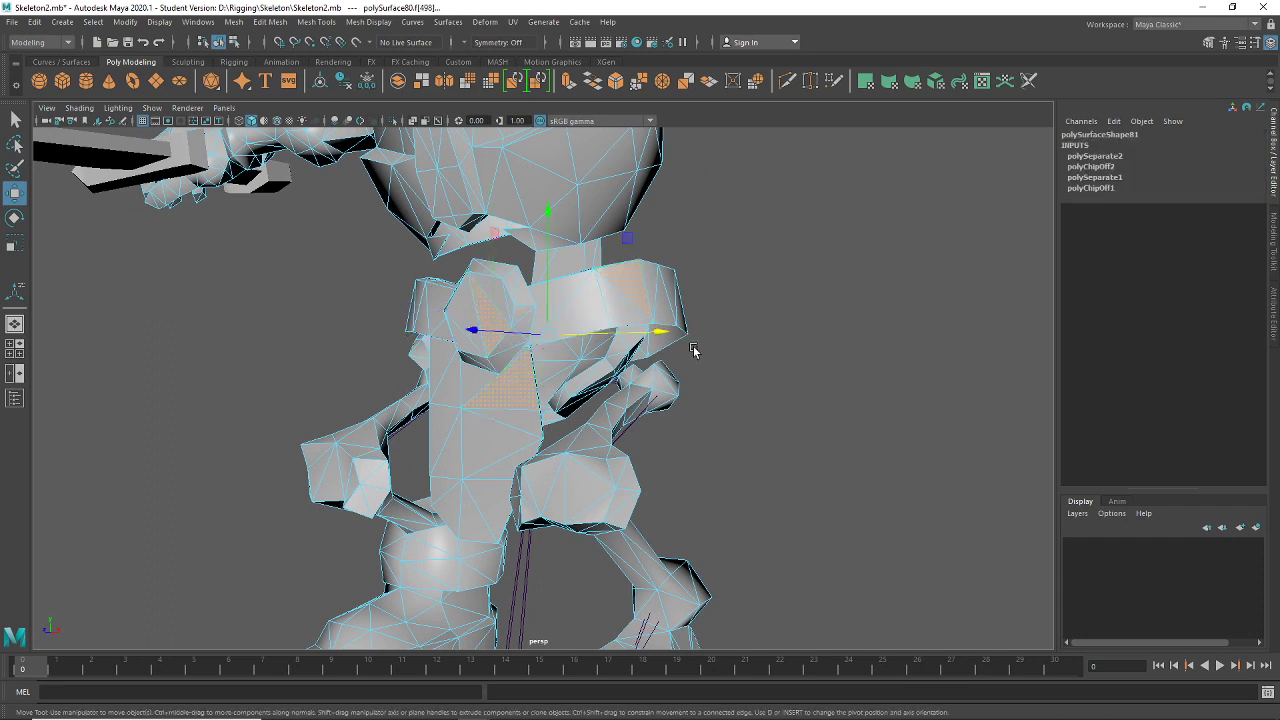
pyautogui.hotkey('shift', '.')
pyautogui.hotkey('shift', '.')
pyautogui.hotkey('shift', '.')
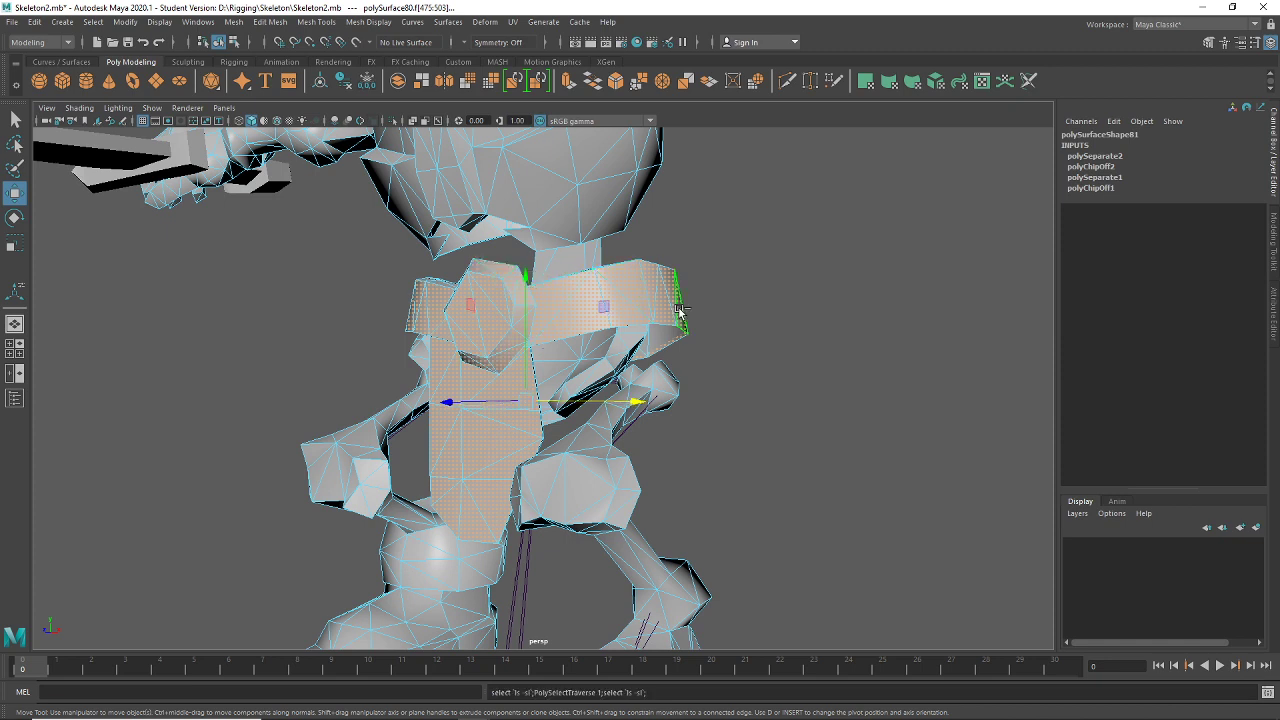
pyautogui.keyDown('alt'); pyautogui.moveTo(679, 313); pyautogui.dragTo(957, 480); pyautogui.keyUp('alt')
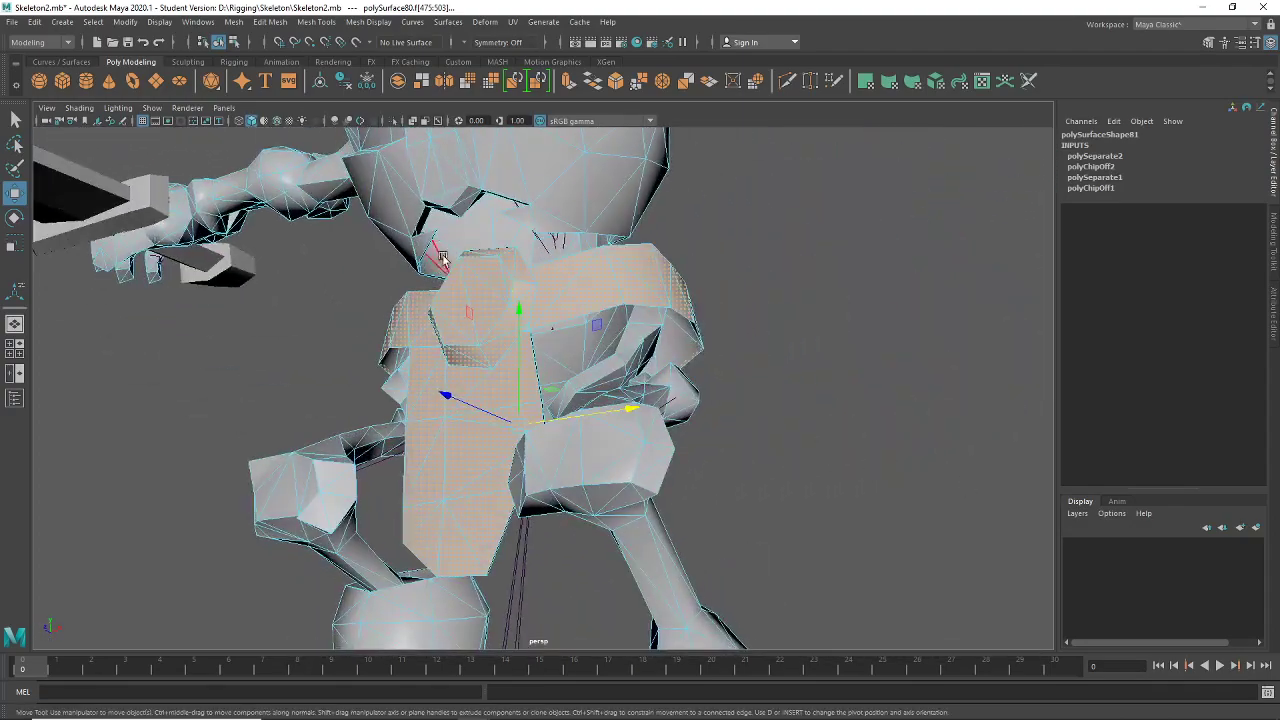
pyautogui.click(812, 262)
pyautogui.moveTo(812, 262)
pyautogui.keyDown('alt'); pyautogui.mouseDown()
pyautogui.moveTo(726, 466)
pyautogui.moveTo(608, 486)
pyautogui.moveTo(651, 514)
pyautogui.moveTo(614, 479)
pyautogui.moveTo(535, 478)
pyautogui.mouseUp(); pyautogui.keyUp('alt')
# Switch to wireframe display and the Rigging tools, and place a single new joint on the ground in front of the root joint
pyautogui.press('4')
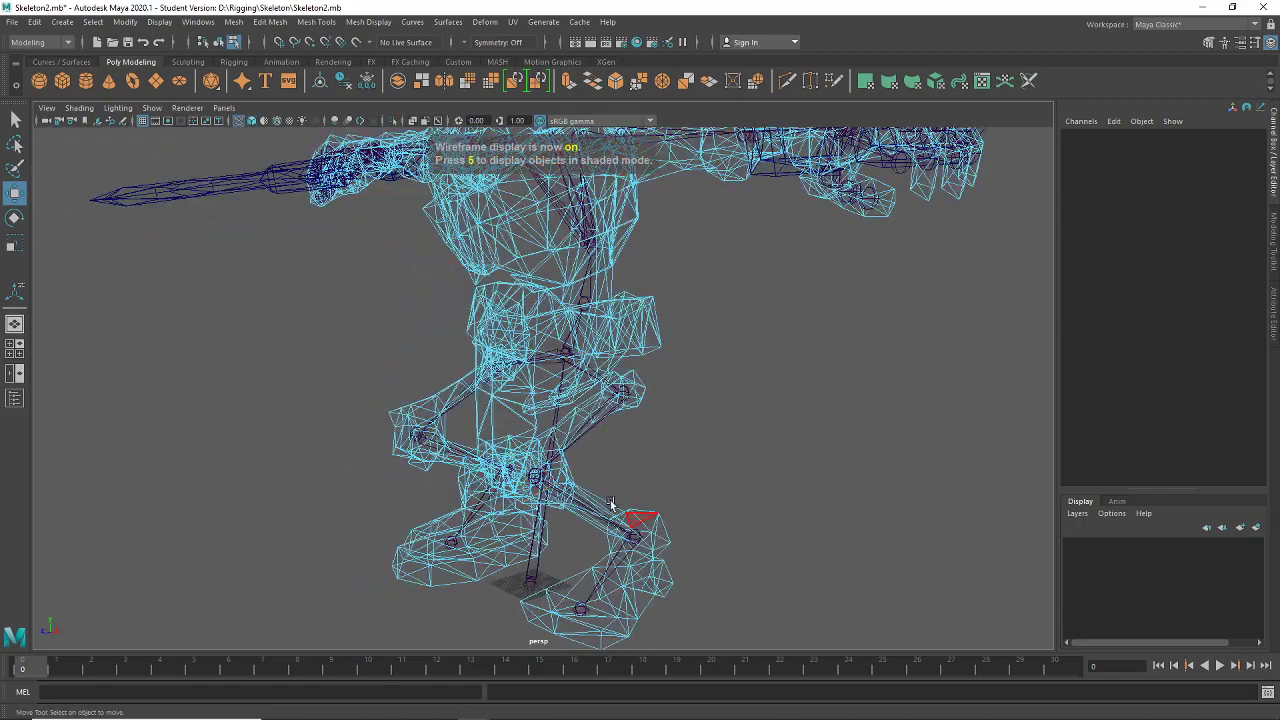
pyautogui.keyDown('alt'); pyautogui.moveTo(612, 503); pyautogui.dragTo(504, 400); pyautogui.keyUp('alt')
pyautogui.scroll(10, 527, 493)
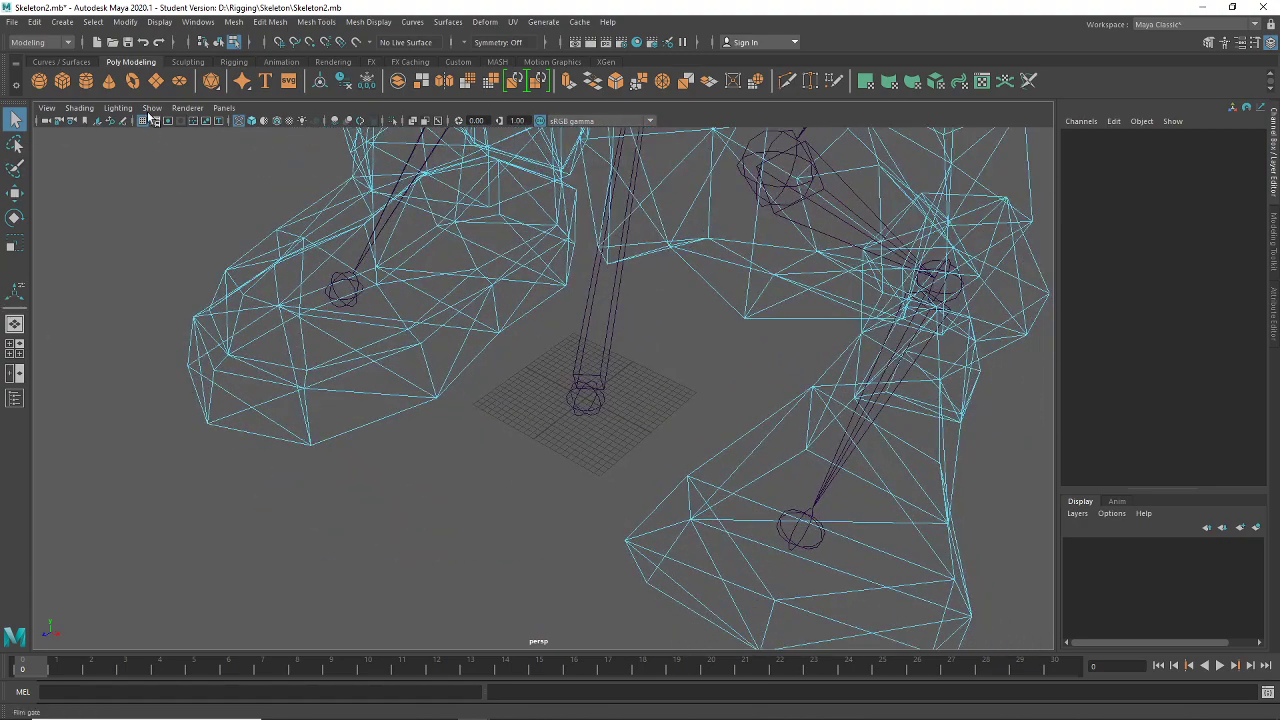
pyautogui.click(52, 44)
pyautogui.click(41, 66)
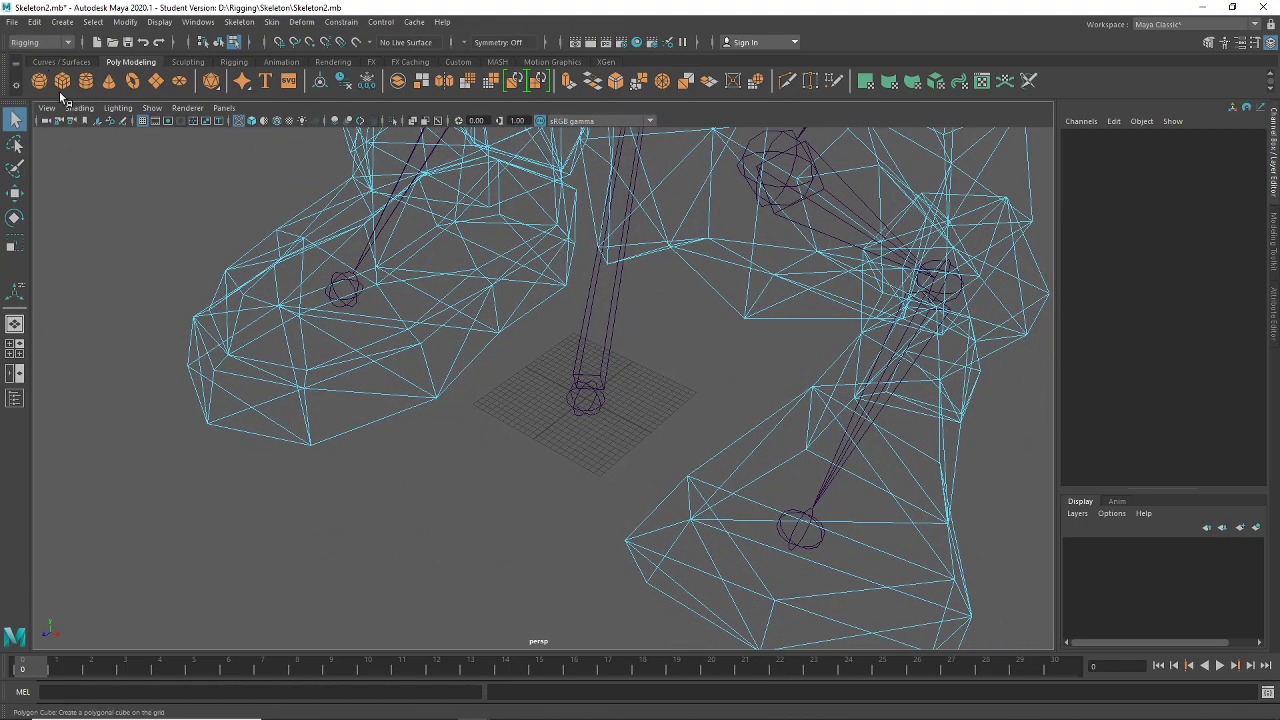
pyautogui.click(233, 62)
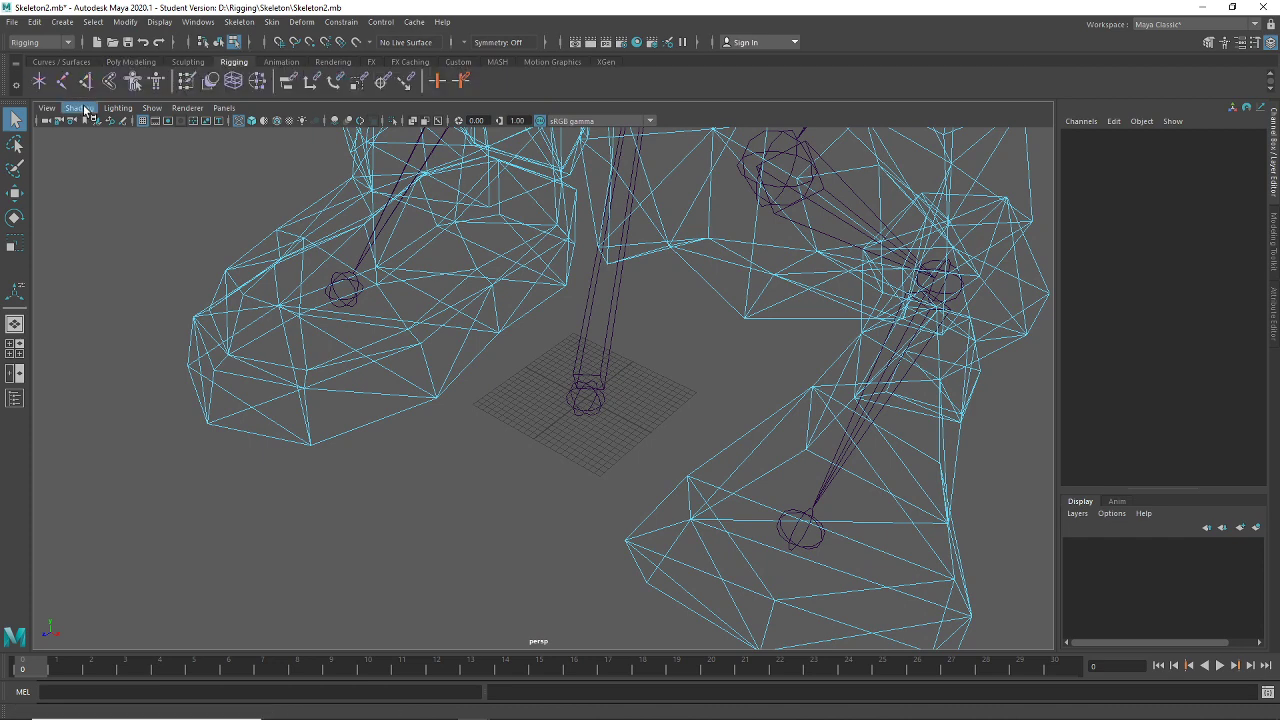
pyautogui.click(62, 81)
pyautogui.scroll(-3, 846, 443)
pyautogui.click(527, 372)
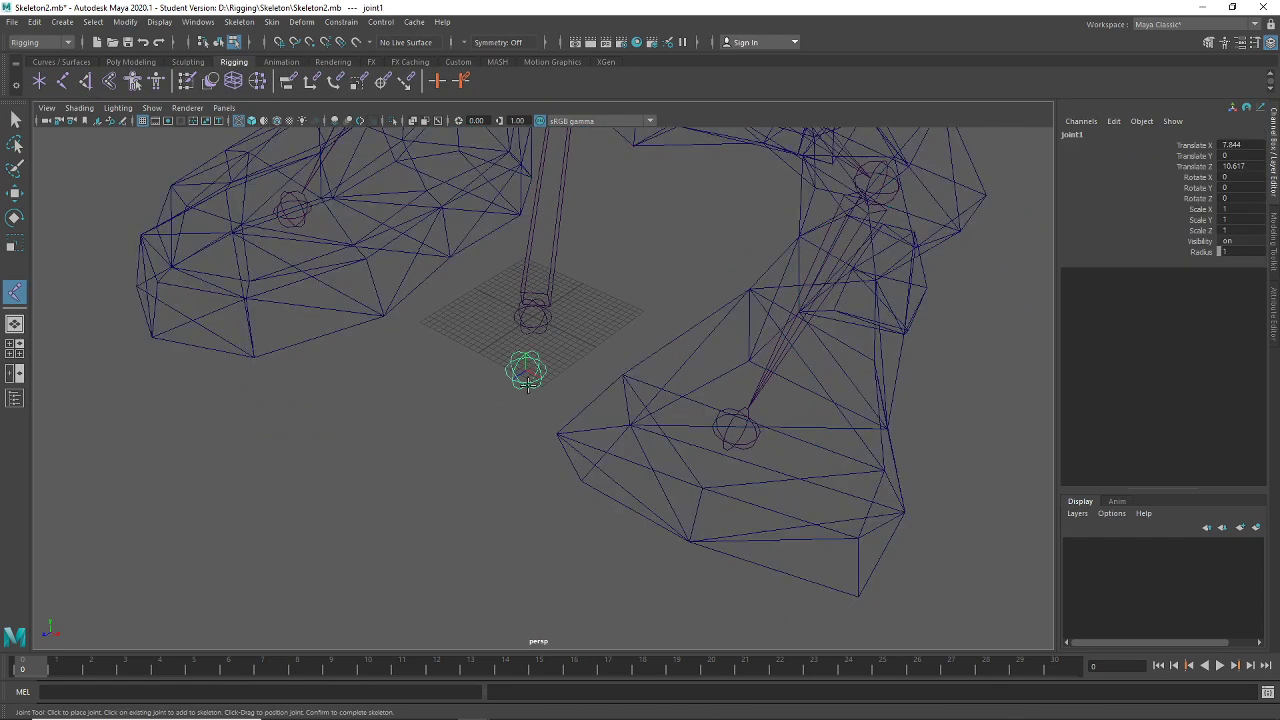
pyautogui.press('q')
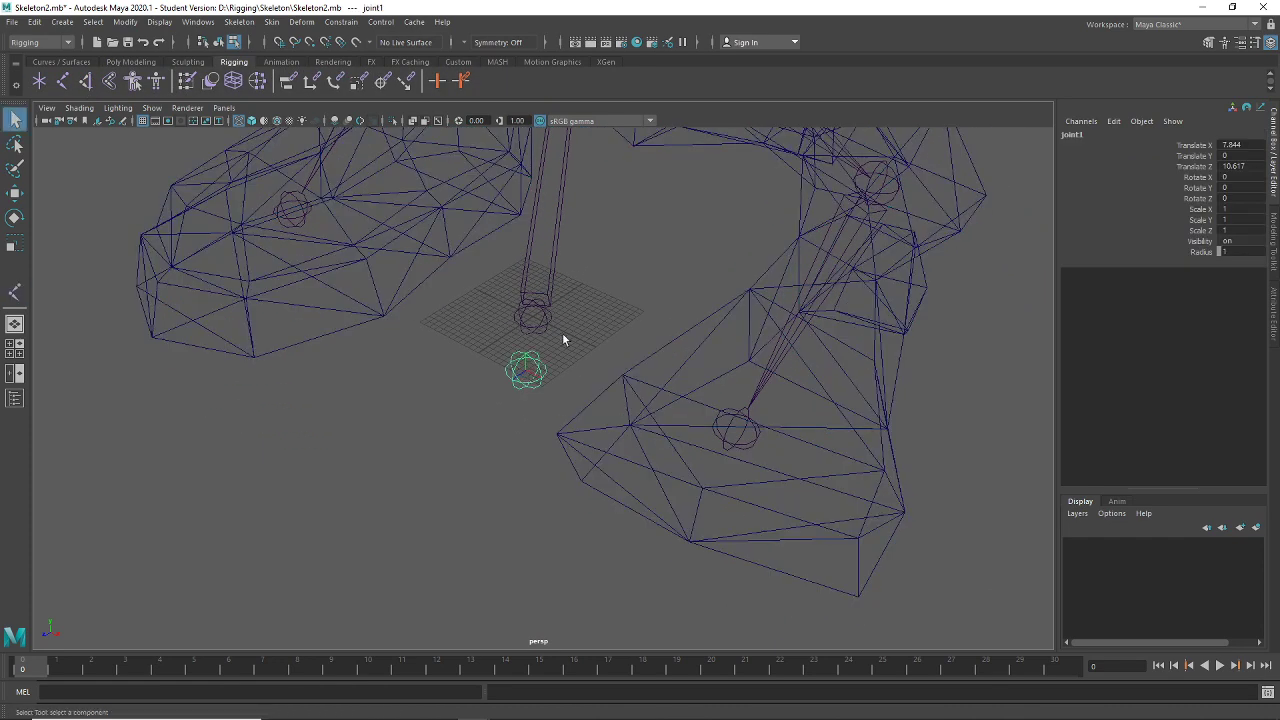
# Rename the new joint Sash and set its Translate X to 0
pyautogui.click(1110, 134)
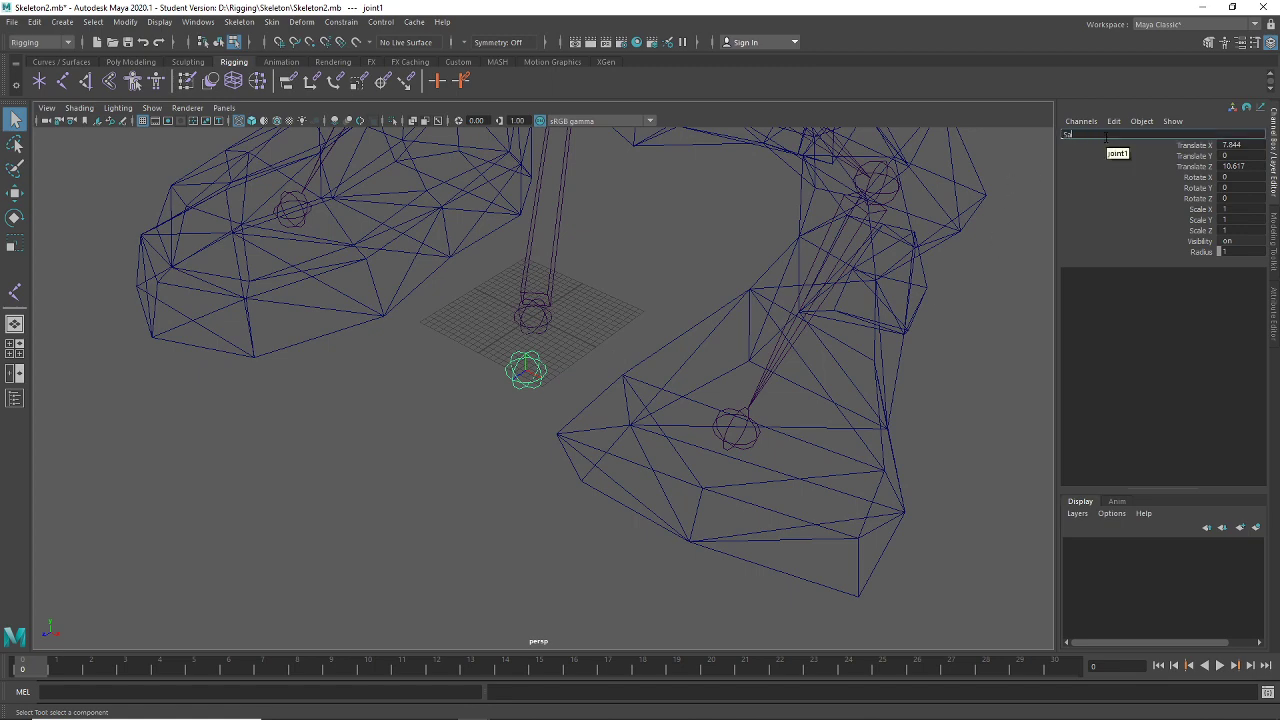
pyautogui.keyDown('alt'); pyautogui.moveTo(1050, 187); pyautogui.dragTo(655, 470); pyautogui.keyUp('alt')
pyautogui.click(1250, 145)
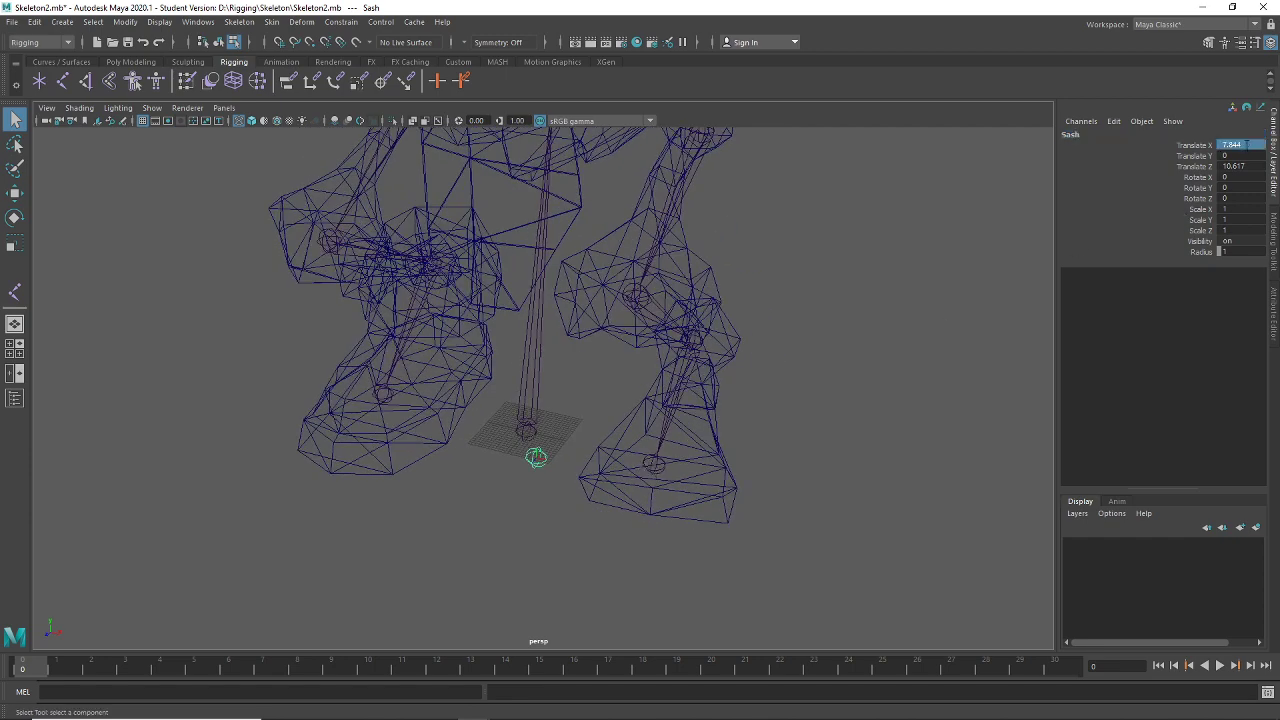
pyautogui.press('Return')
# Move the Sash joint up to the front of the belt, at about Translate Y 104.2 and Translate Z 13.5
pyautogui.keyDown('alt'); pyautogui.moveTo(760, 300); pyautogui.dragTo(651, 491); pyautogui.keyUp('alt')
pyautogui.press('w')
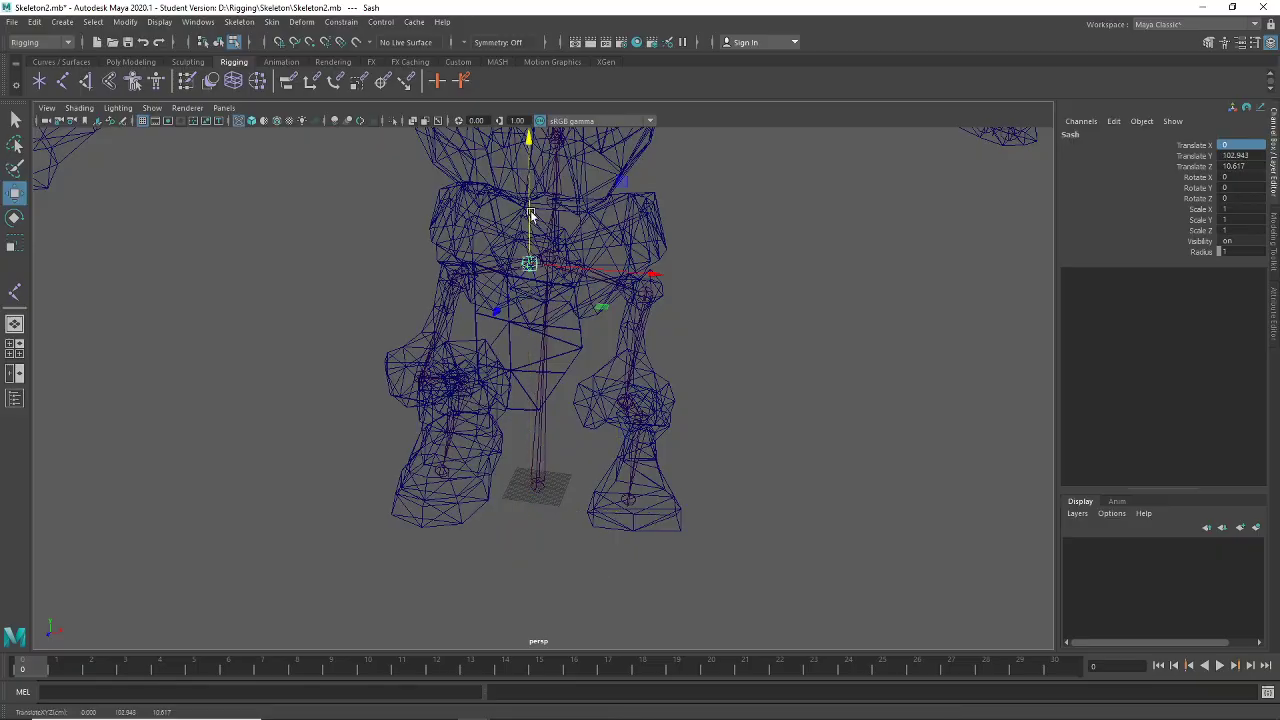
pyautogui.keyDown('alt'); pyautogui.moveTo(531, 214); pyautogui.dragTo(591, 449); pyautogui.keyUp('alt')
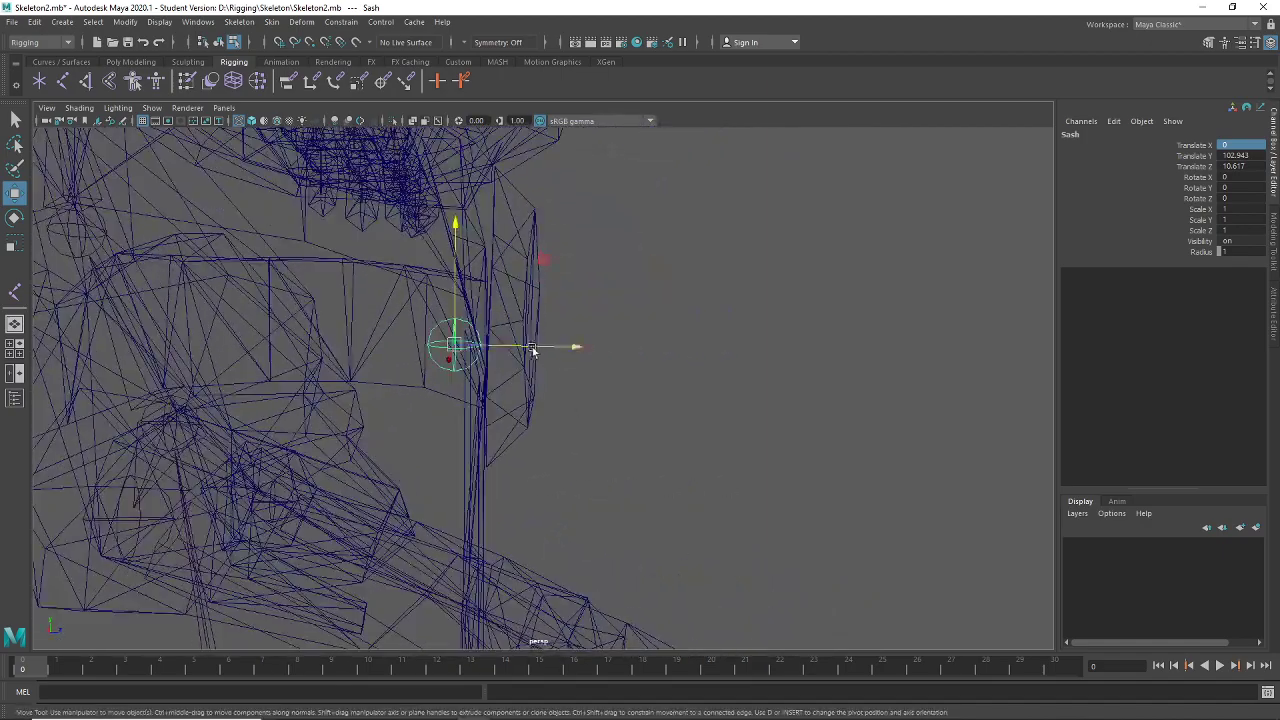
pyautogui.moveTo(533, 350); pyautogui.dragTo(556, 354)
pyautogui.keyDown('alt'); pyautogui.moveTo(760, 406); pyautogui.dragTo(545, 380); pyautogui.keyUp('alt')
pyautogui.moveTo(566, 286); pyautogui.dragTo(566, 262)
pyautogui.scroll(-3, 693, 445)
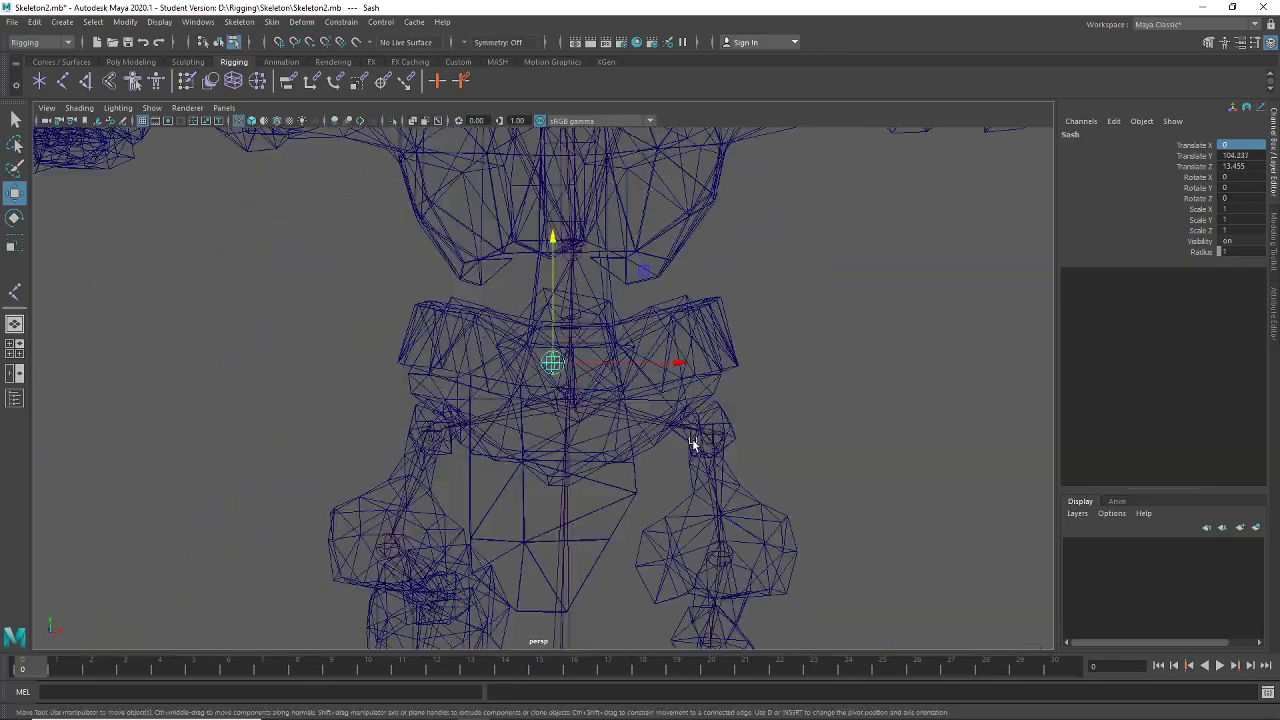
# Lower the Sash joint to about Translate Y 97.8, near the lower part of the belt
pyautogui.keyDown('alt'); pyautogui.moveTo(693, 445); pyautogui.dragTo(671, 500); pyautogui.keyUp('alt')
pyautogui.scroll(3, 624, 467)
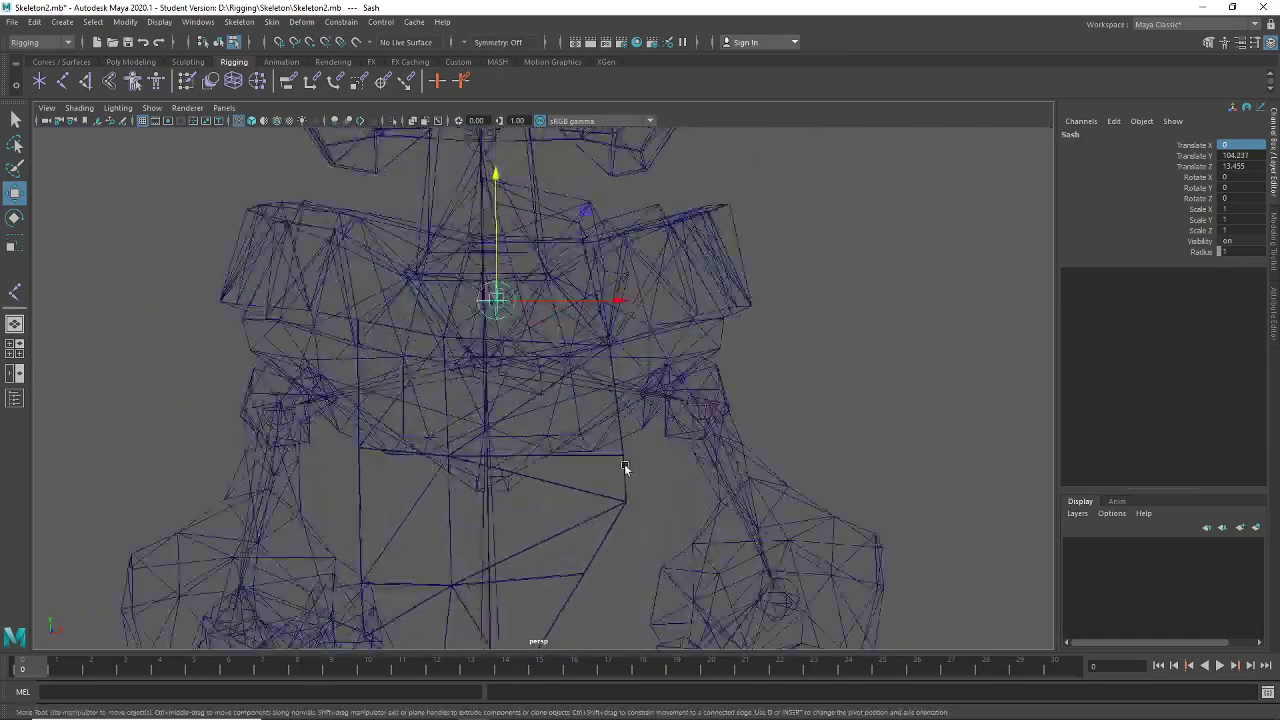
pyautogui.keyDown('alt'); pyautogui.moveTo(624, 463); pyautogui.dragTo(747, 406); pyautogui.keyUp('alt')
pyautogui.moveTo(628, 206); pyautogui.dragTo(597, 240)
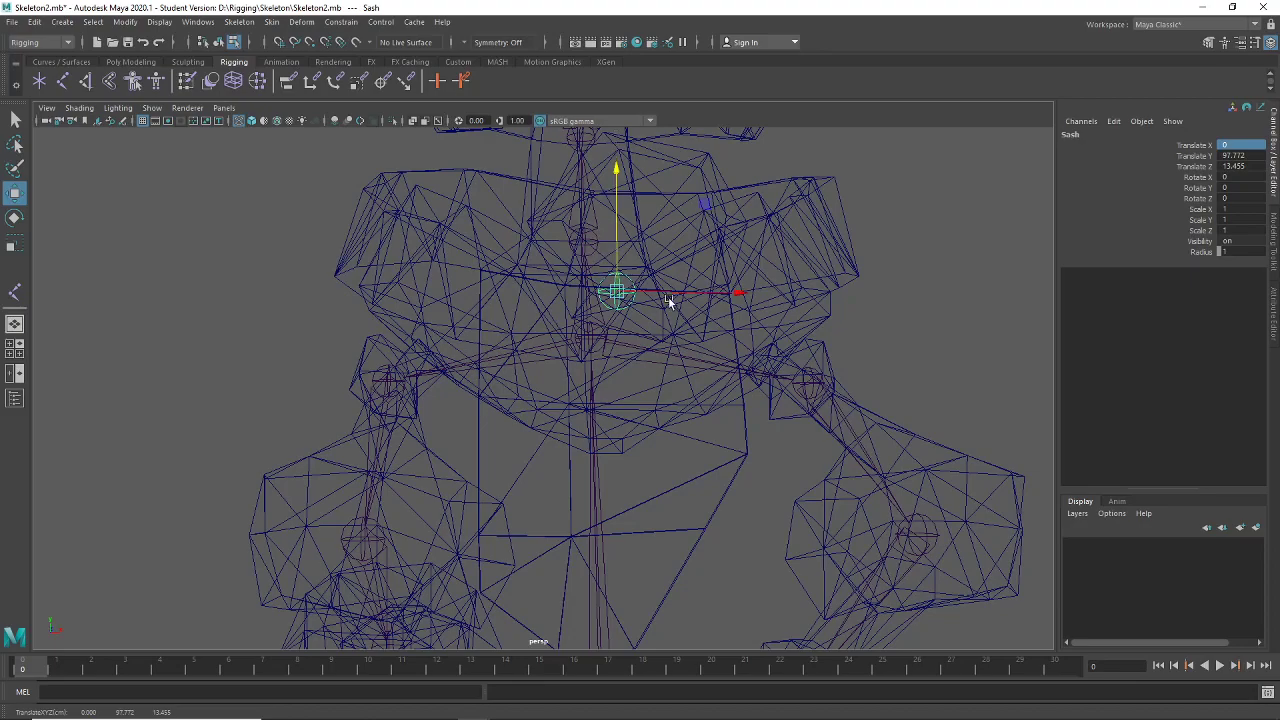
pyautogui.moveTo(668, 300)
pyautogui.keyDown('alt'); pyautogui.mouseDown()
pyautogui.moveTo(671, 414)
pyautogui.moveTo(655, 317)
pyautogui.mouseUp(); pyautogui.keyUp('alt')
# Duplicate the Sash joint twice down the hanging sash, placing the copies at about Translate Y 77.3 and 61.4
pyautogui.keyDown('alt'); pyautogui.moveTo(678, 399); pyautogui.dragTo(632, 476); pyautogui.keyUp('alt')
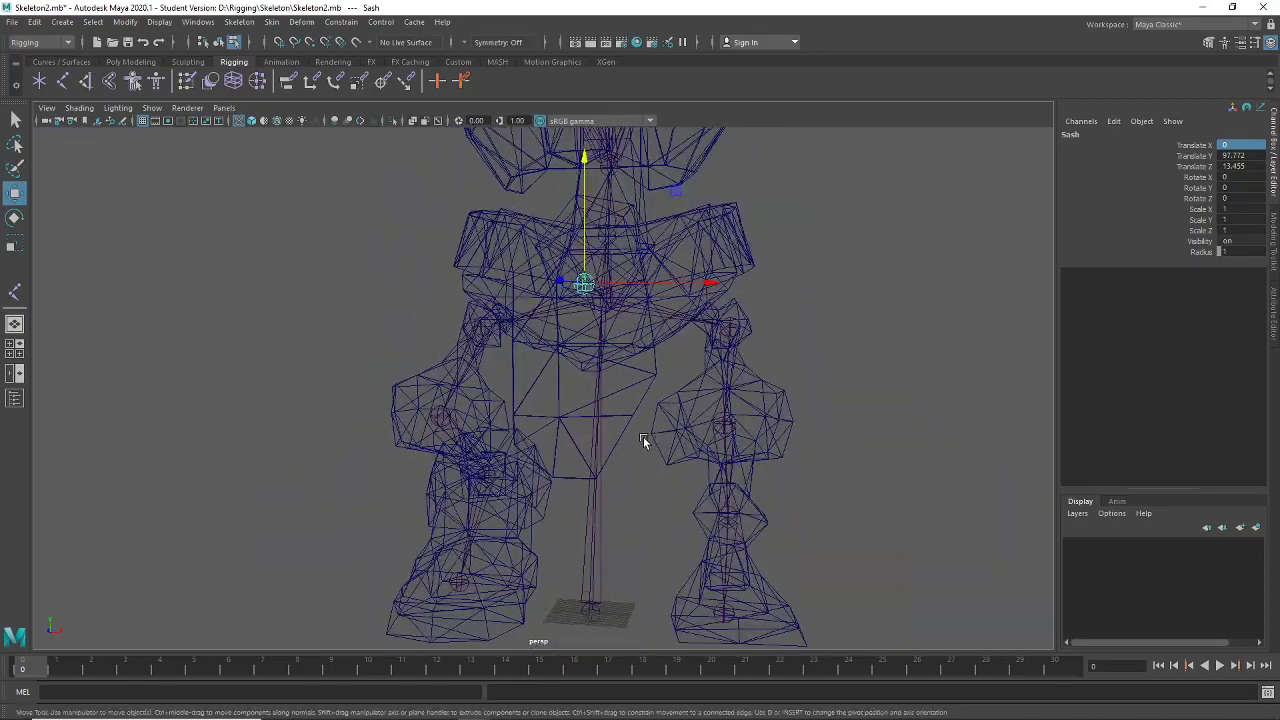
pyautogui.moveTo(592, 300); pyautogui.dragTo(589, 281)
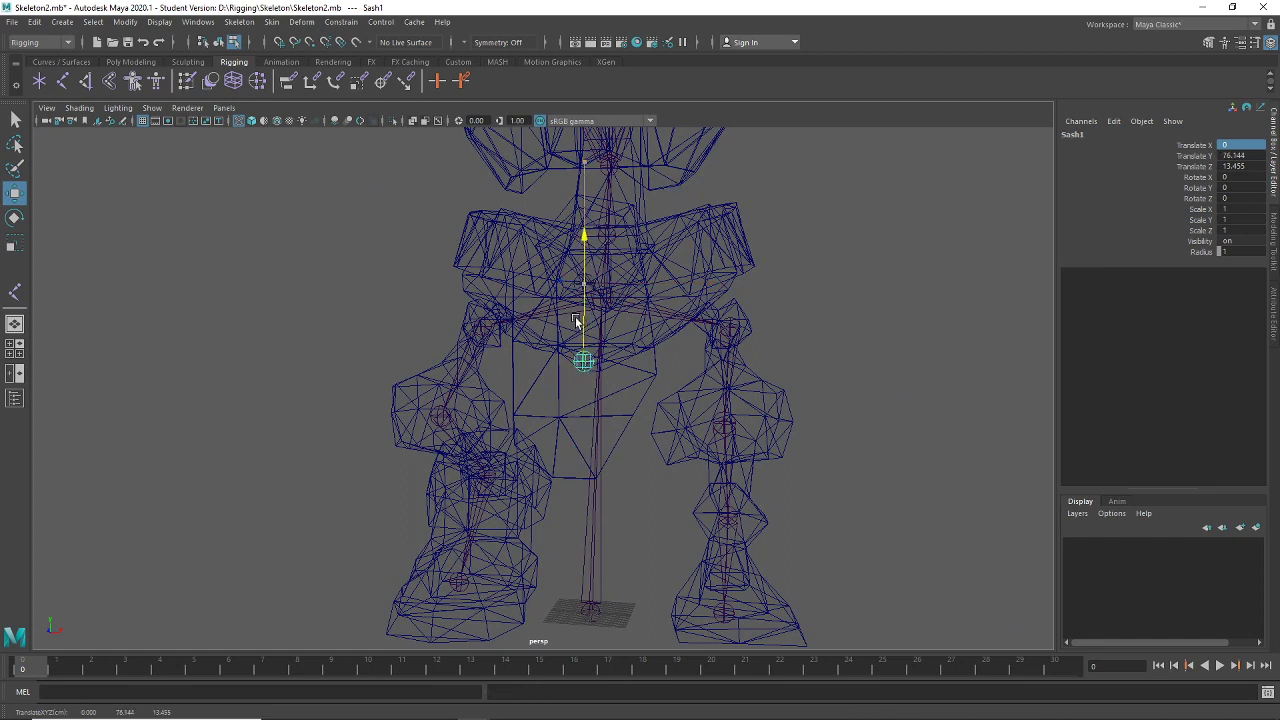
pyautogui.hotkey('ctrl', 'd')
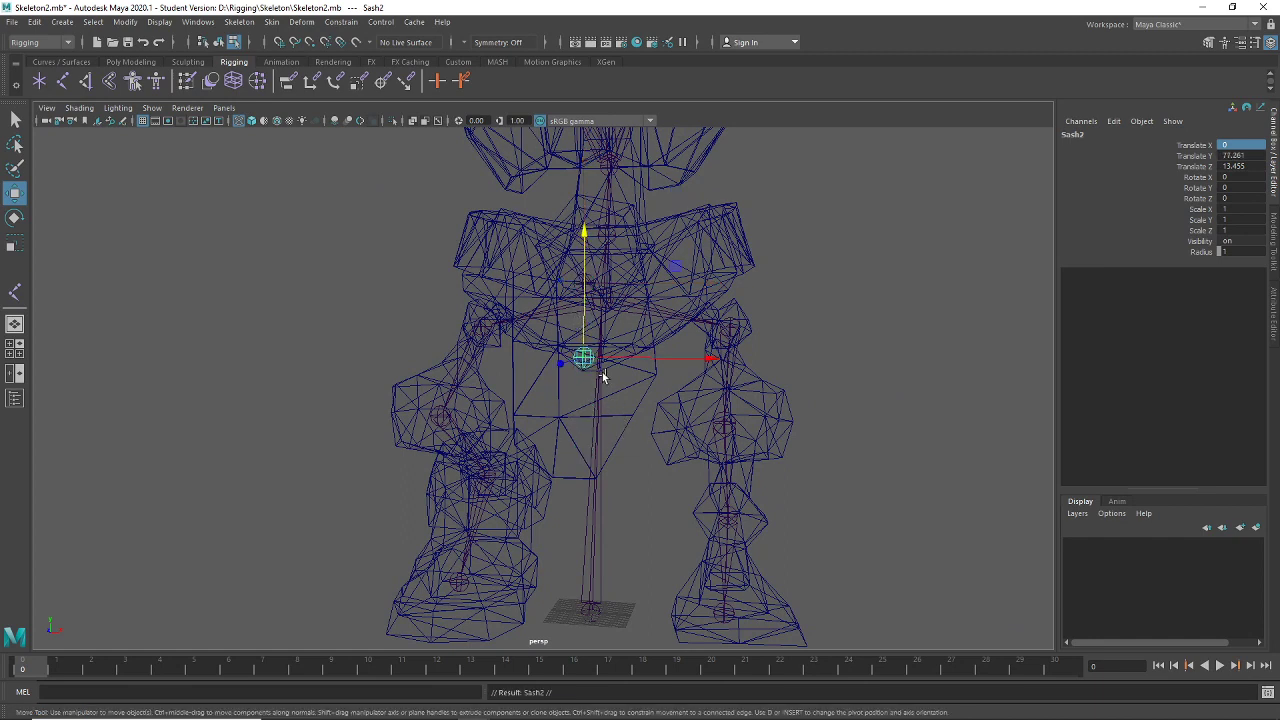
pyautogui.moveTo(584, 316); pyautogui.dragTo(576, 470)
# Try a third duplicate joint below the sash's tip at about Translate Y 39.5, and delete it
pyautogui.hotkey('ctrl', 'd')
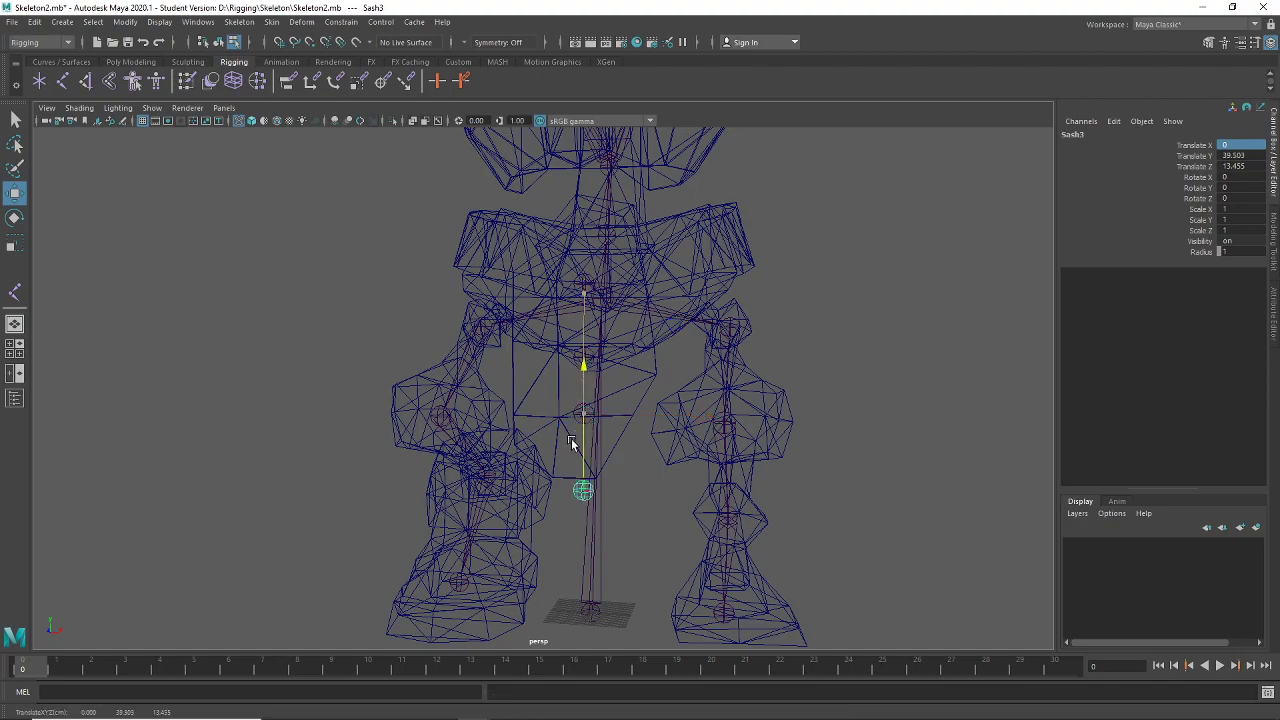
pyautogui.scroll(-4, 721, 612)
pyautogui.keyDown('alt'); pyautogui.moveTo(723, 609); pyautogui.dragTo(877, 594); pyautogui.keyUp('alt')
pyautogui.scroll(6, 634, 608)
pyautogui.keyDown('alt'); pyautogui.moveTo(748, 534); pyautogui.dragTo(594, 509); pyautogui.keyUp('alt')
pyautogui.press('Delete')
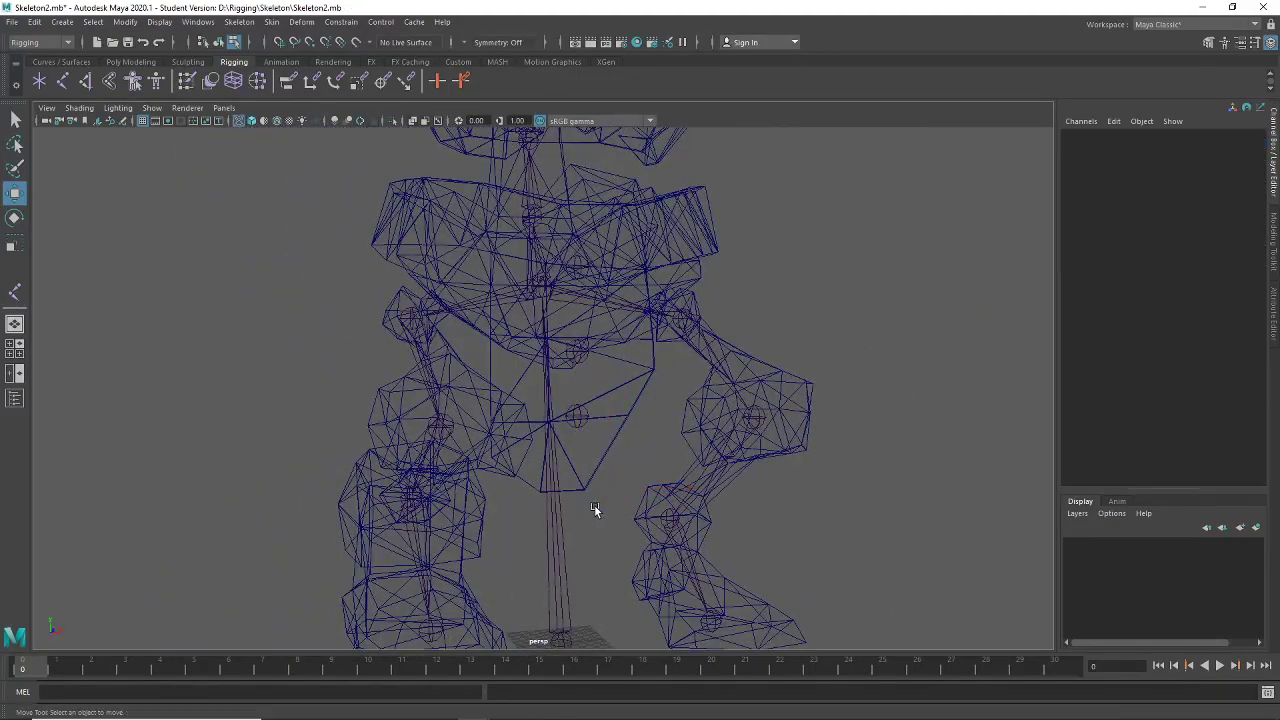
pyautogui.scroll(3, 604, 480)
pyautogui.keyDown('alt'); pyautogui.moveTo(621, 441); pyautogui.dragTo(565, 566, button='middle'); pyautogui.keyUp('alt')
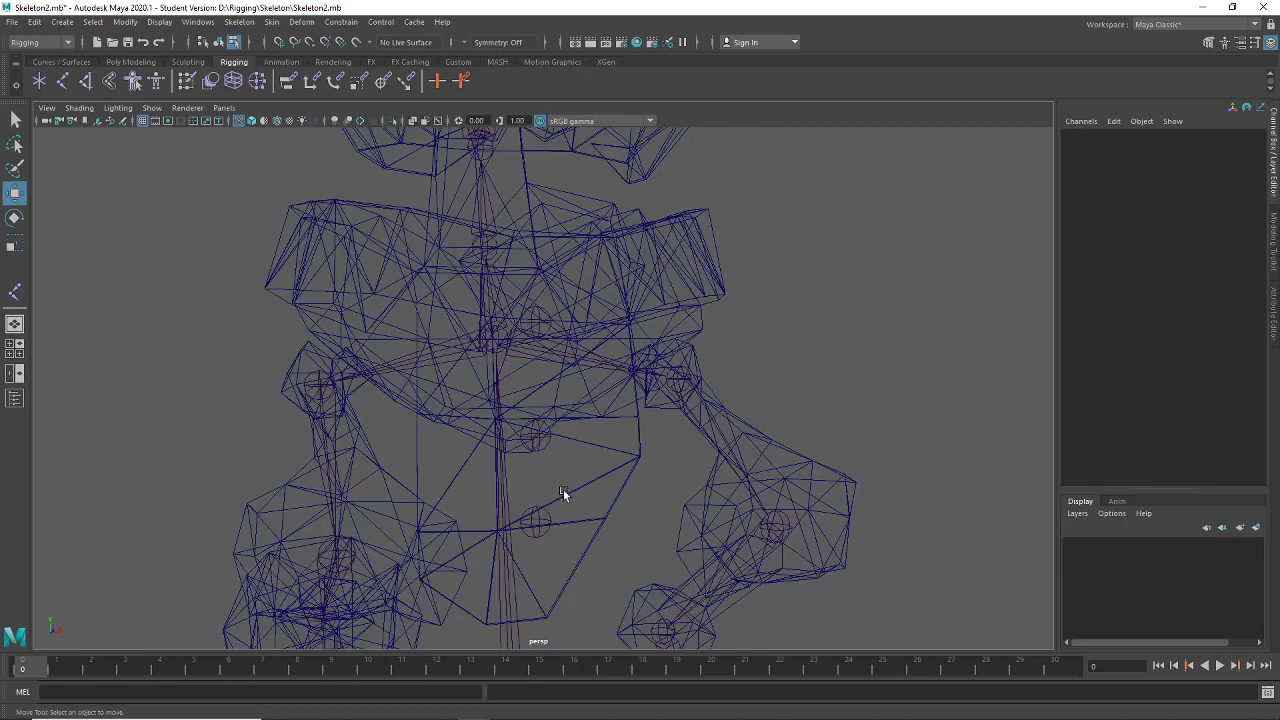
pyautogui.moveTo(563, 492); pyautogui.dragTo(516, 541, button='right')
pyautogui.click(548, 521)
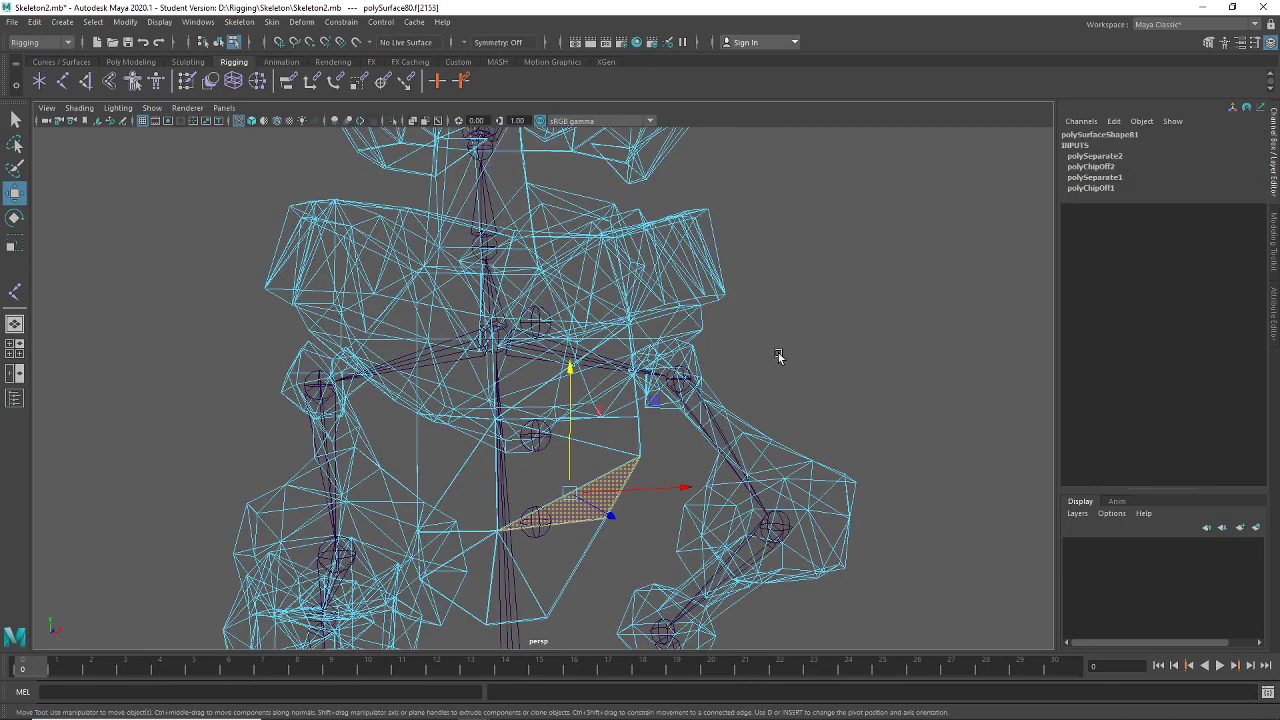
pyautogui.click(218, 42)
pyautogui.click(971, 449)
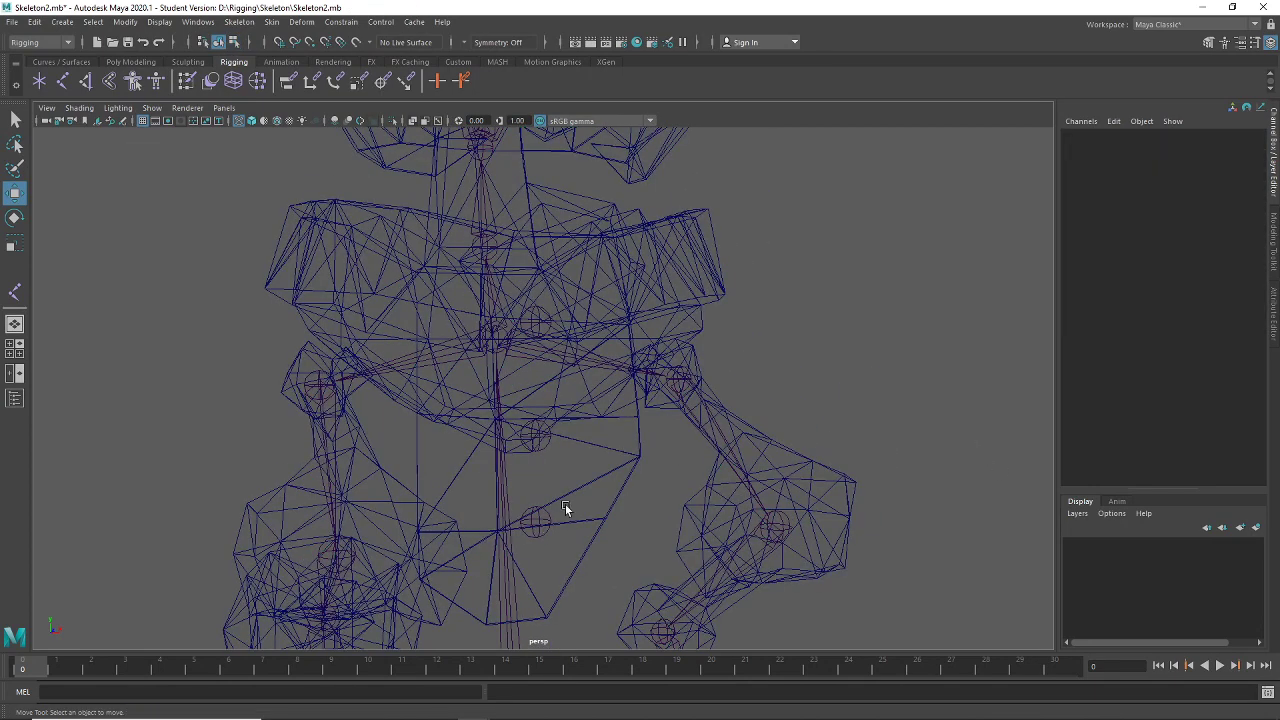
# Chain the sash joints by parenting the lowest one to the middle one and the middle one to the top one
pyautogui.click(566, 508)
pyautogui.click(549, 529)
pyautogui.click(542, 525)
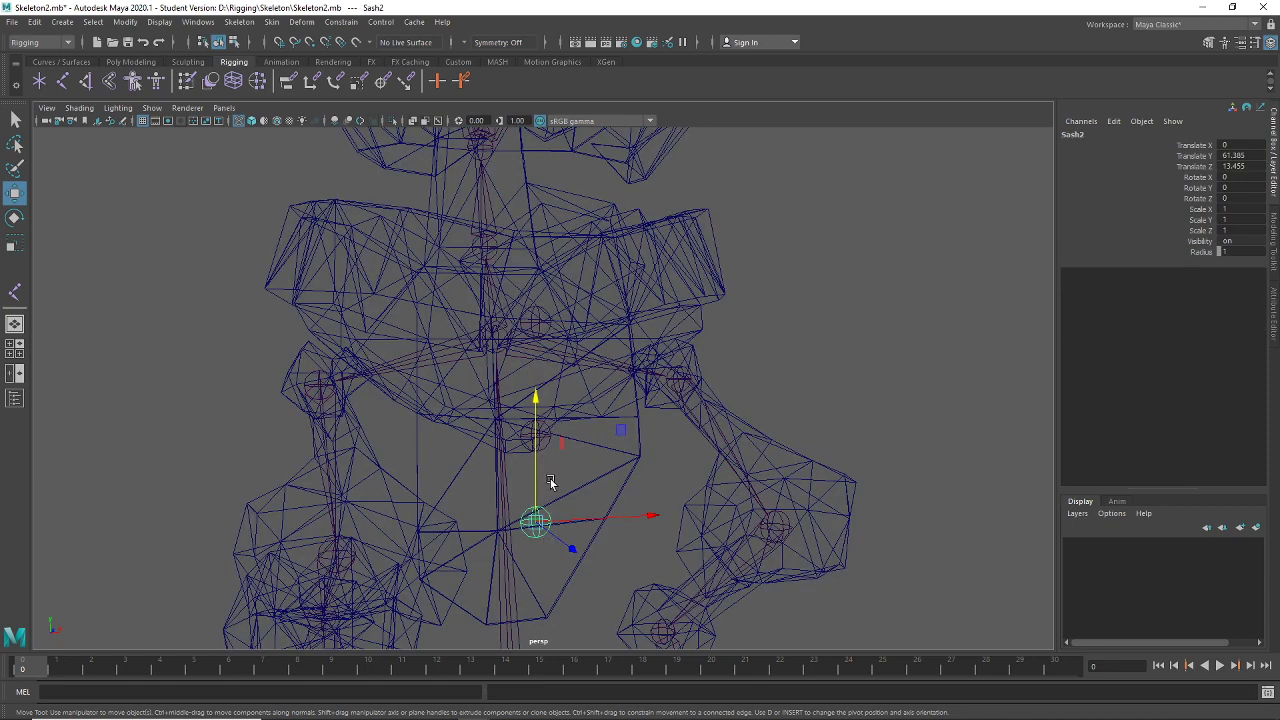
pyautogui.keyDown('shift'); pyautogui.click(548, 442); pyautogui.keyUp('shift')
pyautogui.press('p')
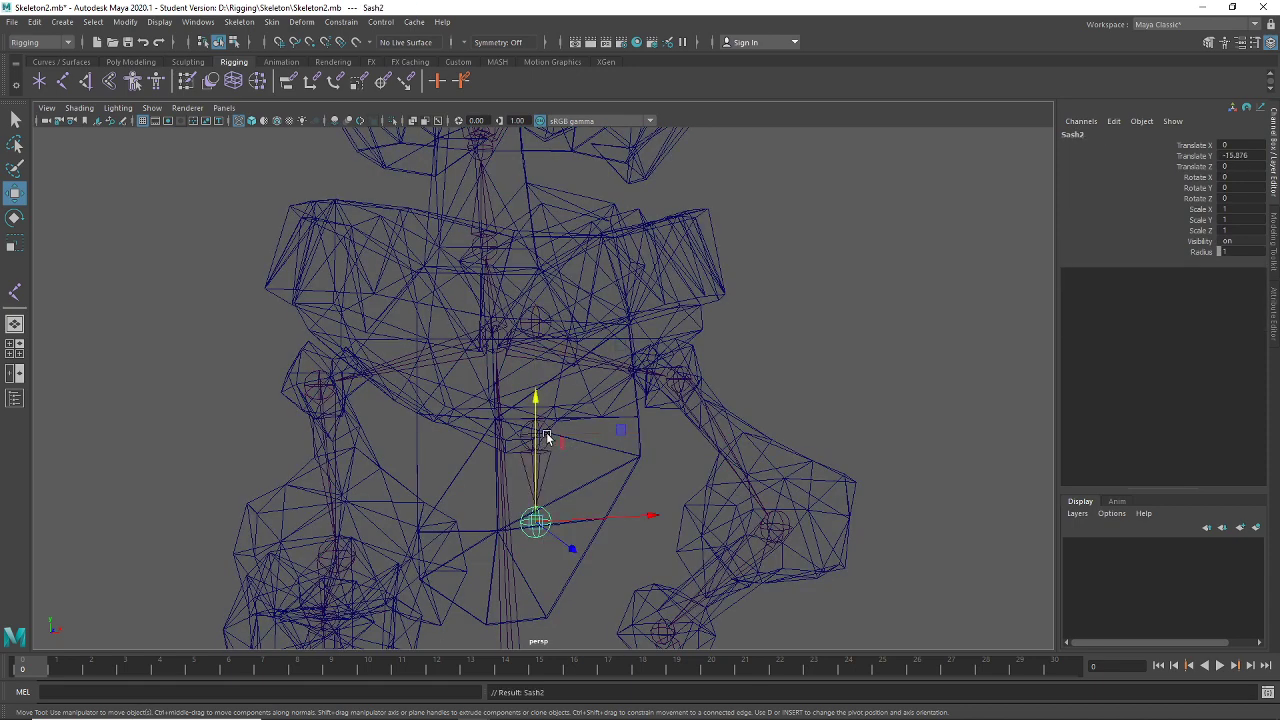
pyautogui.click(549, 330)
pyautogui.press('p')
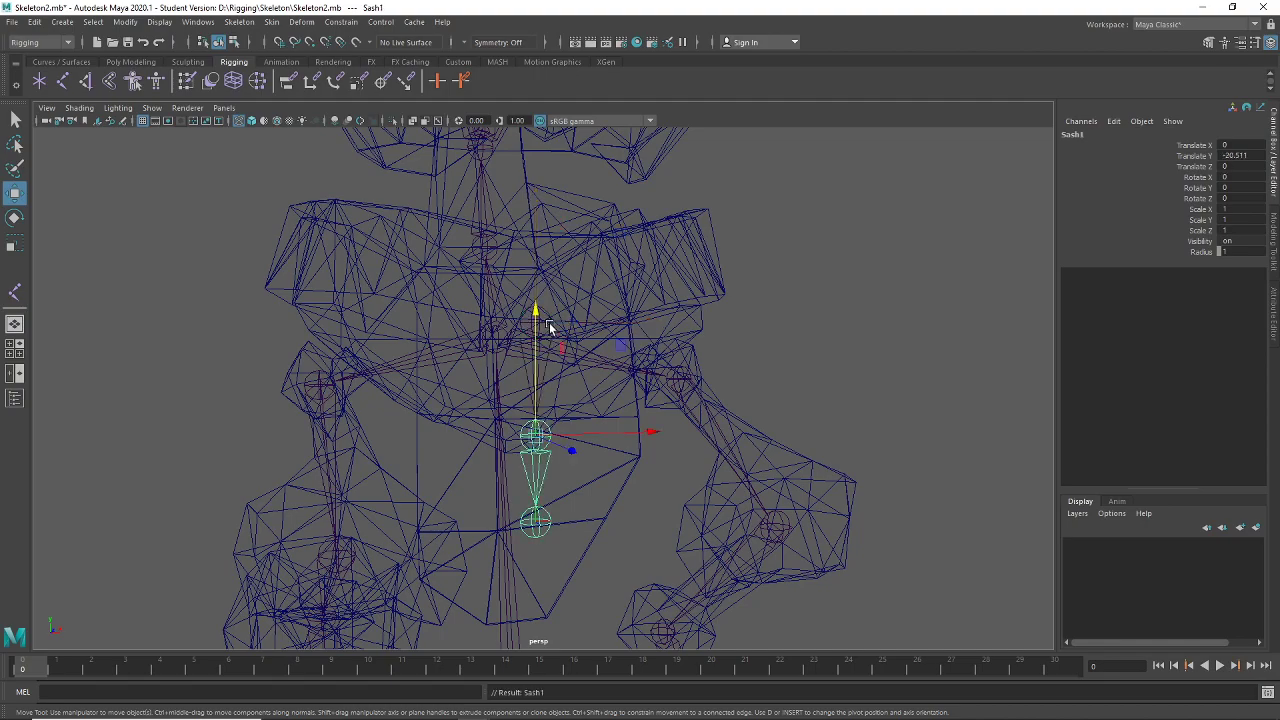
# Parent the top Sash joint, with its chain, to the central pelvis joint of the skeleton
pyautogui.click(548, 323)
pyautogui.keyDown('alt'); pyautogui.moveTo(508, 260); pyautogui.dragTo(416, 381); pyautogui.keyUp('alt')
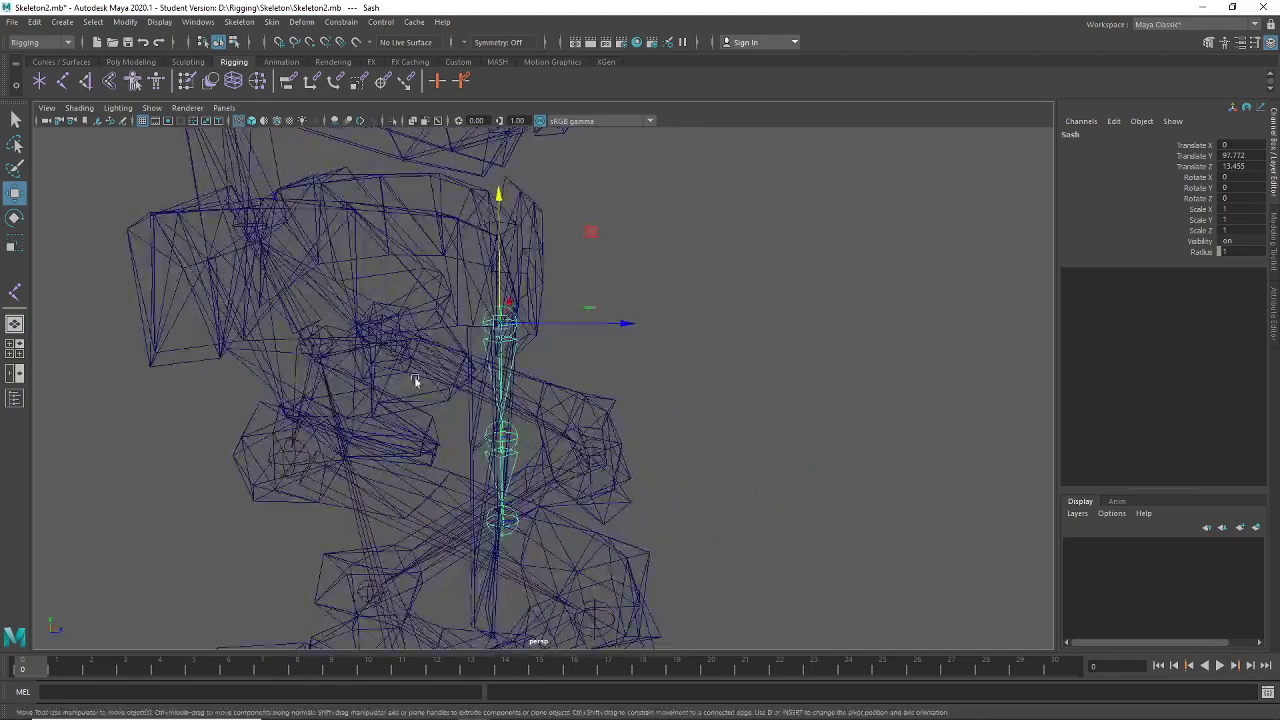
pyautogui.click(326, 338)
pyautogui.press('p')
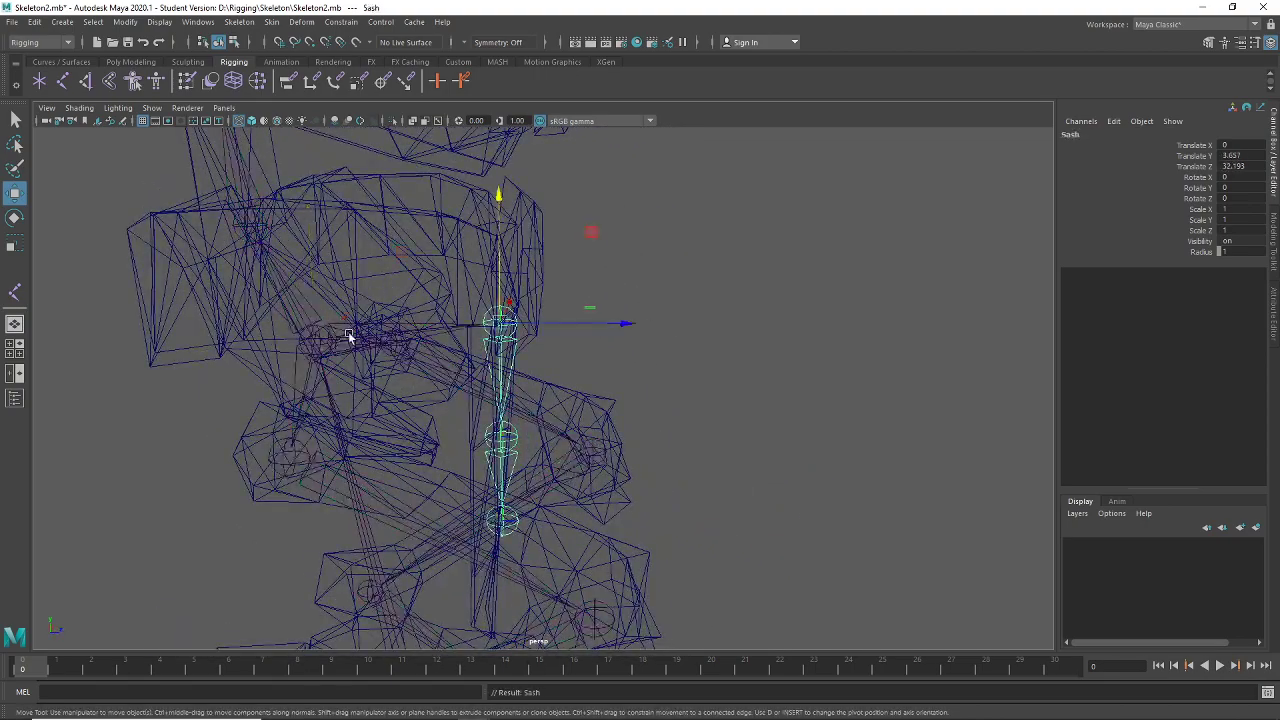
# Bring the whole character into view and switch from wireframe to textured shaded display
pyautogui.scroll(-3, 600, 357)
pyautogui.keyDown('alt'); pyautogui.moveTo(660, 372); pyautogui.dragTo(420, 450); pyautogui.keyUp('alt')
pyautogui.click(783, 473)
pyautogui.keyDown('alt'); pyautogui.moveTo(783, 473); pyautogui.dragTo(729, 424); pyautogui.keyUp('alt')
pyautogui.scroll(-3, 729, 424)
pyautogui.click(614, 366)
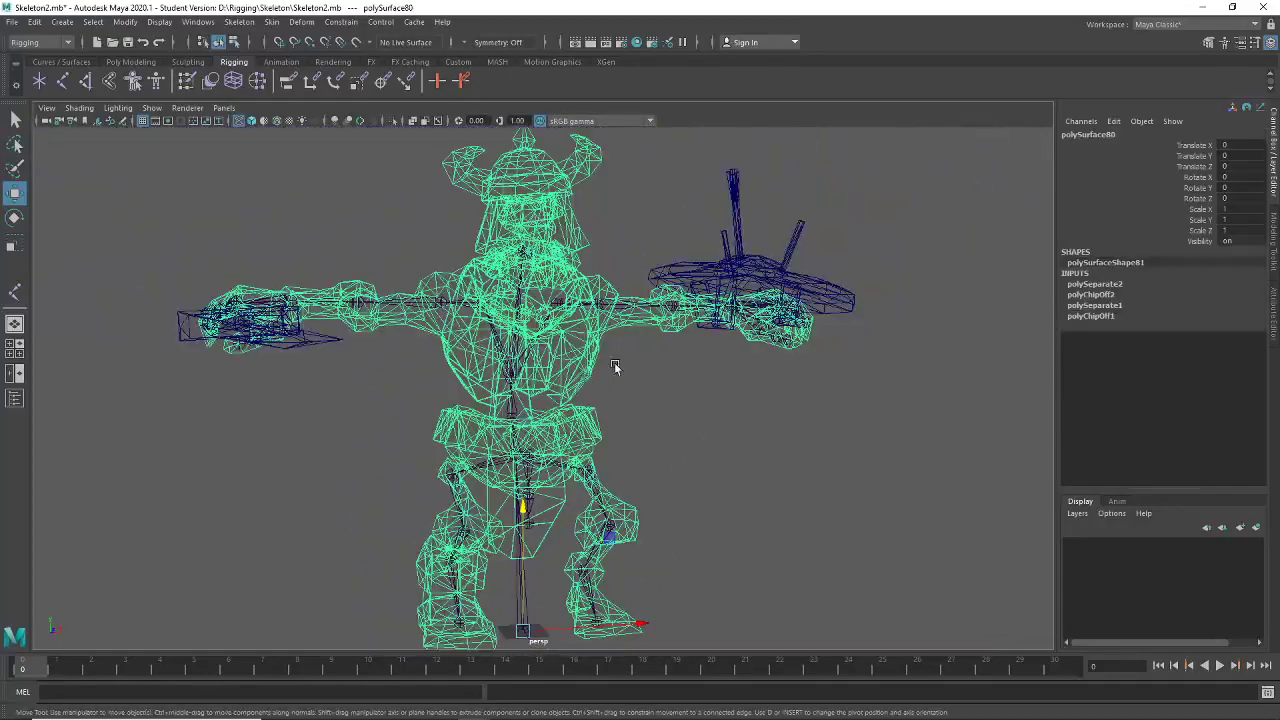
pyautogui.keyDown('alt'); pyautogui.moveTo(614, 366); pyautogui.dragTo(729, 231); pyautogui.keyUp('alt')
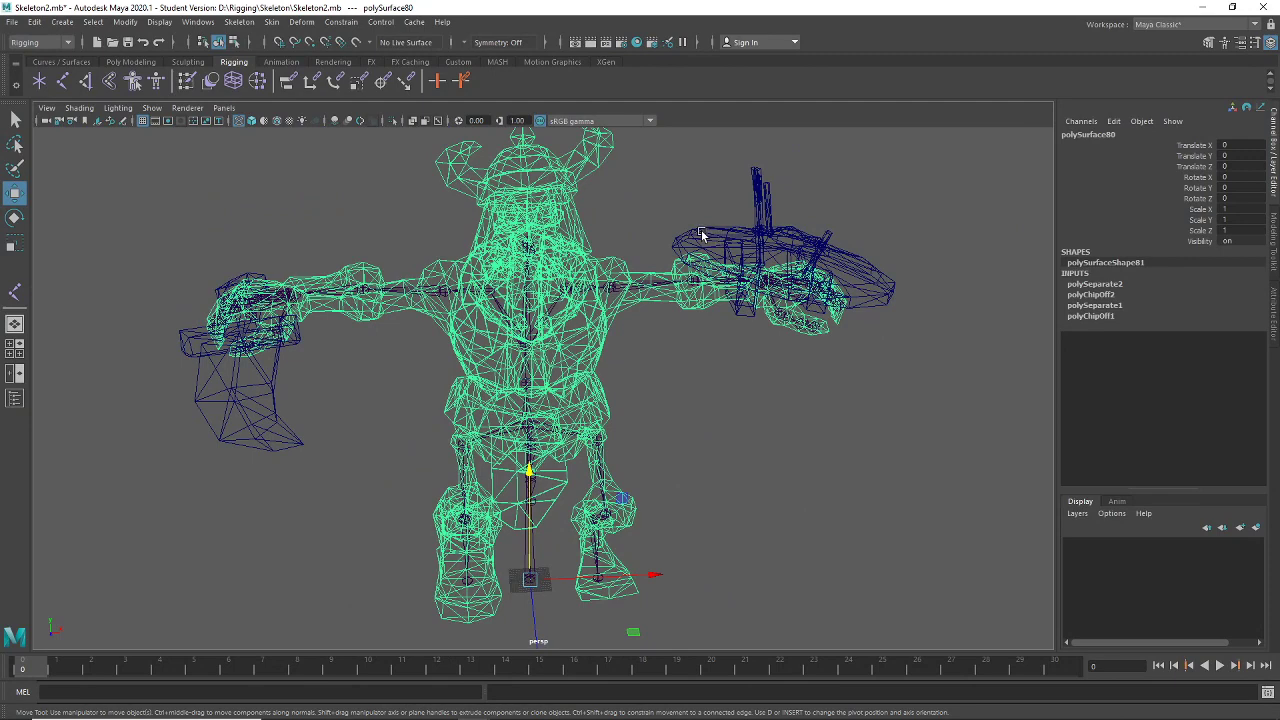
pyautogui.press('6')
# Select the root joint and turn on X-Ray Joints so the skeleton shows through the textured meshes
pyautogui.click(791, 406)
pyautogui.moveTo(791, 406)
pyautogui.keyDown('alt'); pyautogui.mouseDown()
pyautogui.moveTo(729, 423)
pyautogui.moveTo(640, 500)
pyautogui.mouseUp(); pyautogui.keyUp('alt')
pyautogui.click(629, 546)
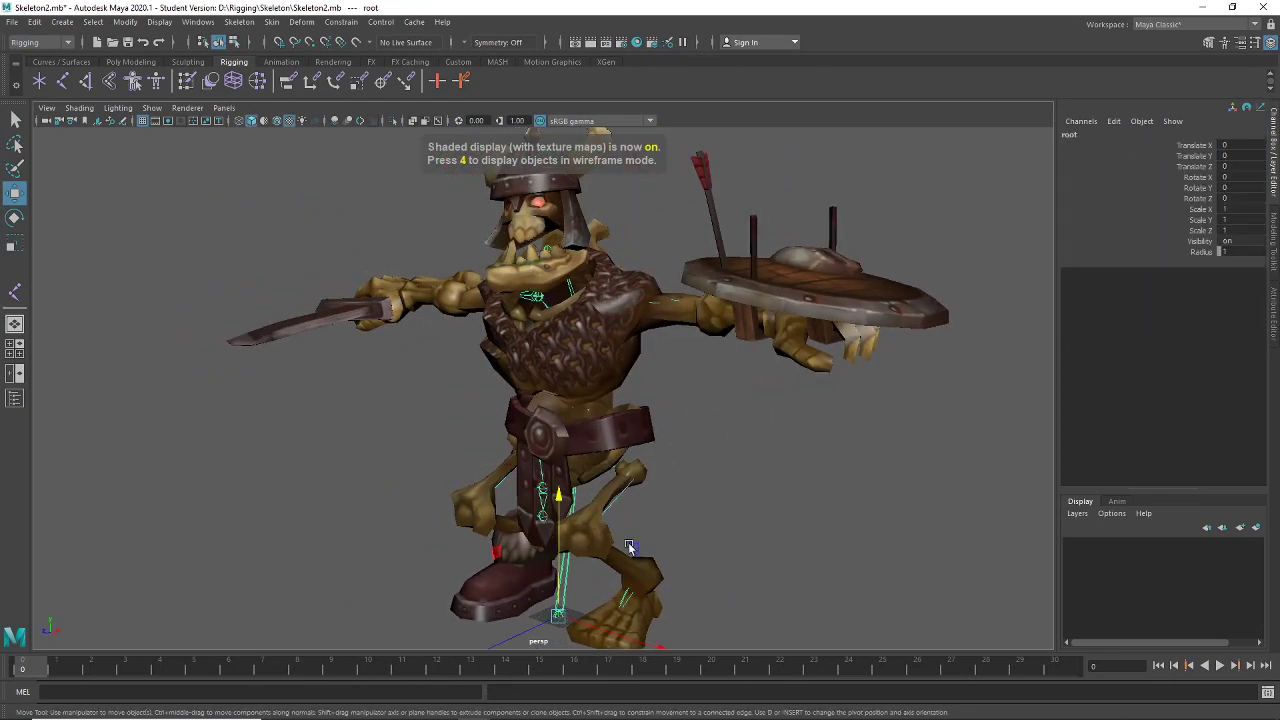
pyautogui.scroll(-3, 786, 494)
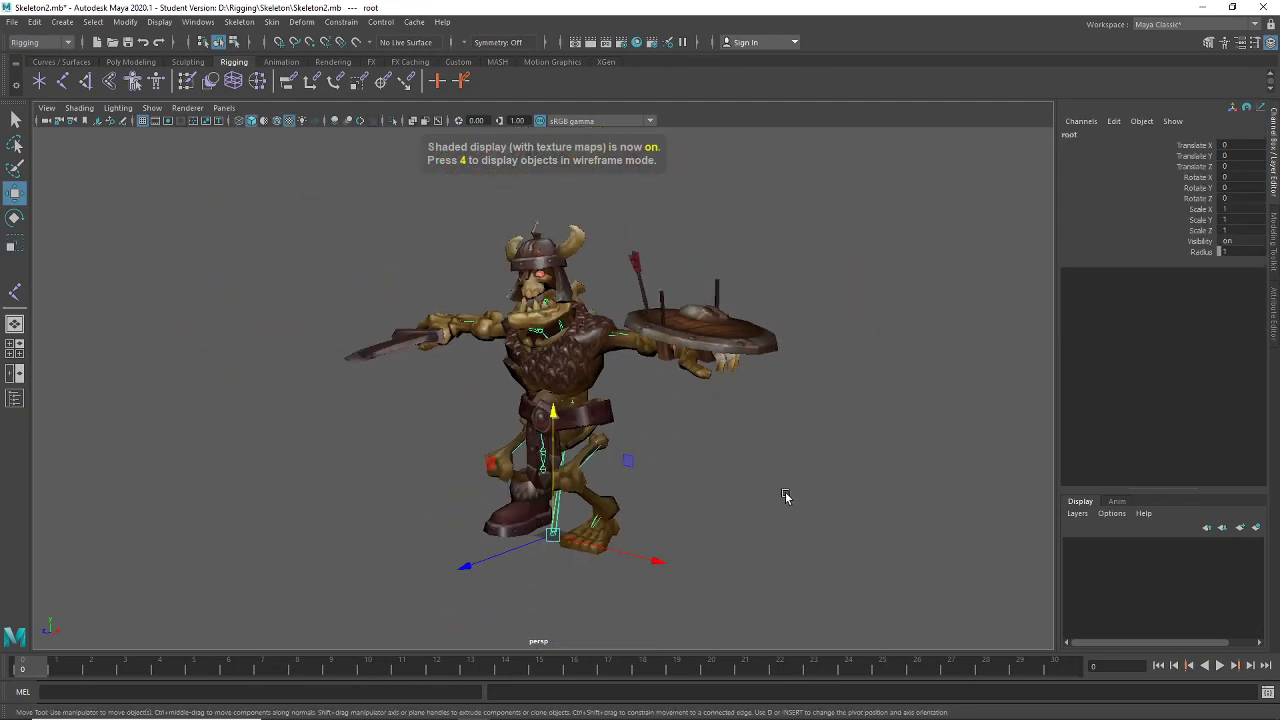
pyautogui.click(79, 108)
pyautogui.click(104, 258)
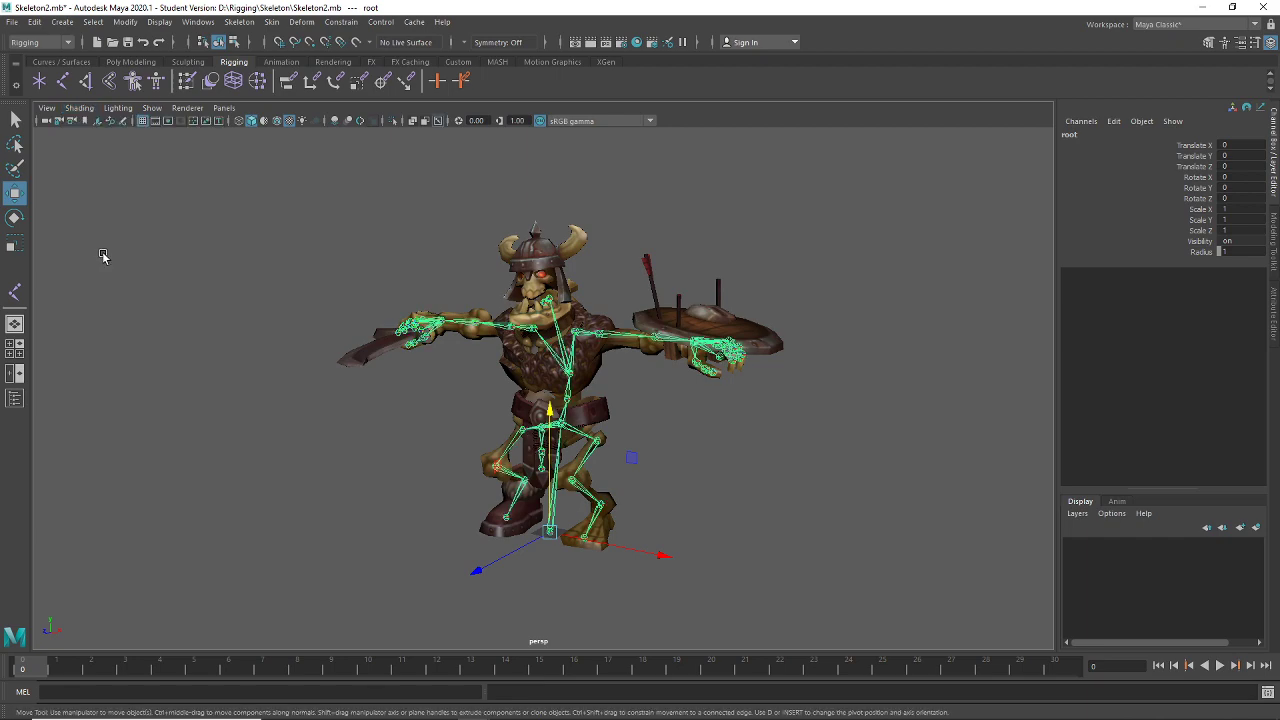
# Examine the skeleton's joint placement through the textured meshes from the side and the front
pyautogui.click(654, 467)
pyautogui.scroll(3, 457, 471)
pyautogui.keyDown('alt'); pyautogui.moveTo(457, 471); pyautogui.dragTo(600, 505); pyautogui.keyUp('alt')
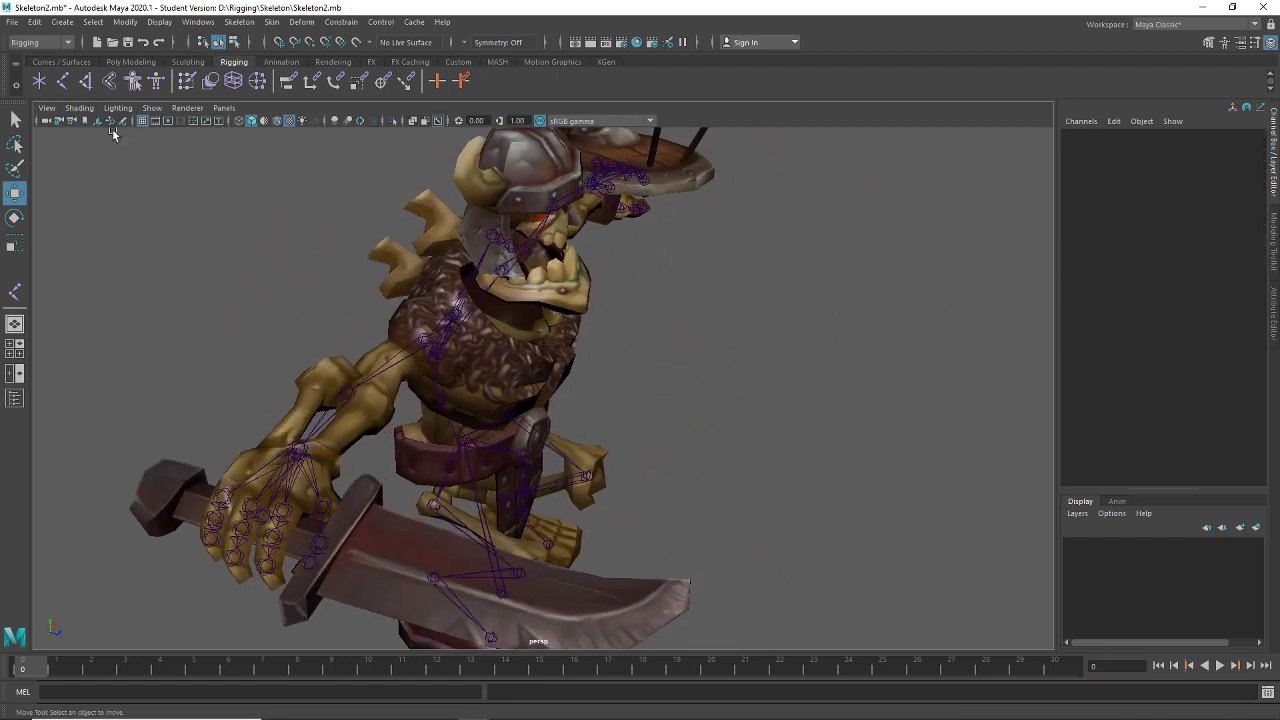
pyautogui.click(80, 108)
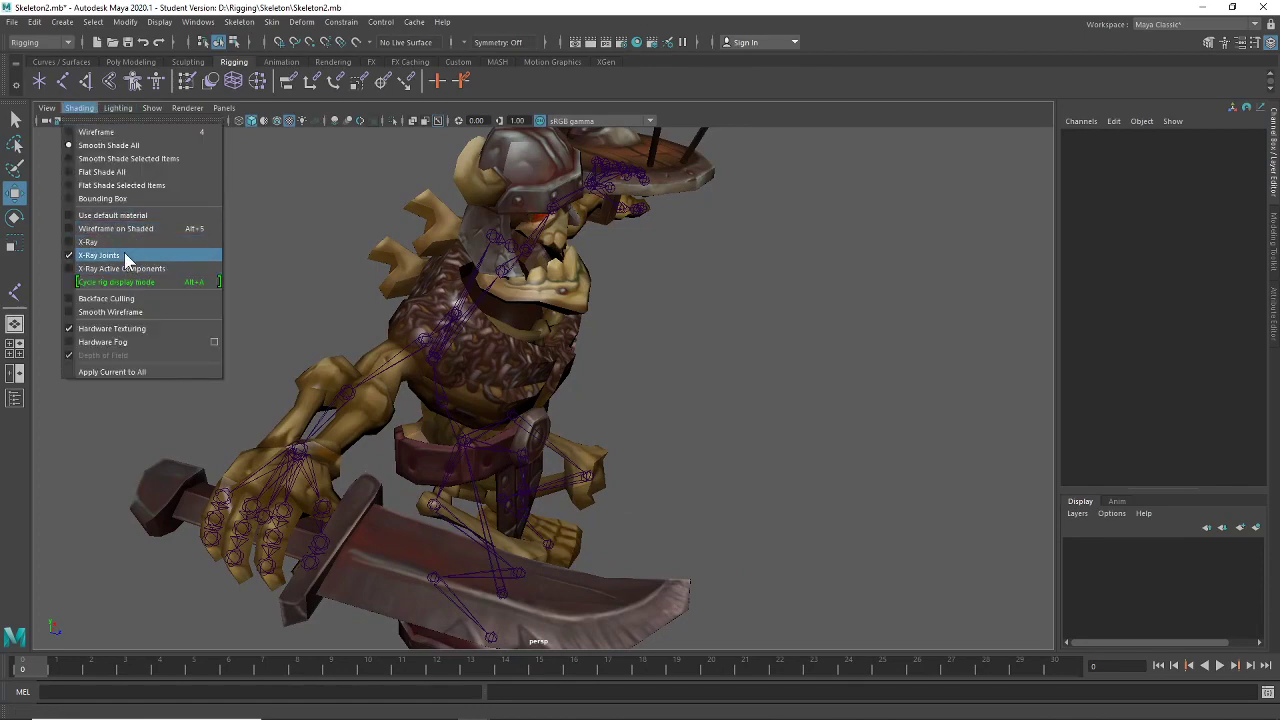
pyautogui.keyDown('alt'); pyautogui.moveTo(634, 410); pyautogui.dragTo(502, 453); pyautogui.keyUp('alt')
pyautogui.keyDown('alt'); pyautogui.moveTo(502, 453); pyautogui.dragTo(485, 303, button='middle'); pyautogui.keyUp('alt')
pyautogui.moveTo(406, 577); pyautogui.dragTo(666, 366)
pyautogui.keyDown('alt'); pyautogui.moveTo(770, 336); pyautogui.dragTo(783, 434, button='middle'); pyautogui.keyUp('alt')
pyautogui.moveTo(783, 434)
pyautogui.keyDown('alt'); pyautogui.mouseDown()
pyautogui.moveTo(723, 437)
pyautogui.moveTo(803, 423)
pyautogui.mouseUp(); pyautogui.keyUp('alt')
# Save the scene, accepting the Student Version notice
pyautogui.hotkey('ctrl', 's')
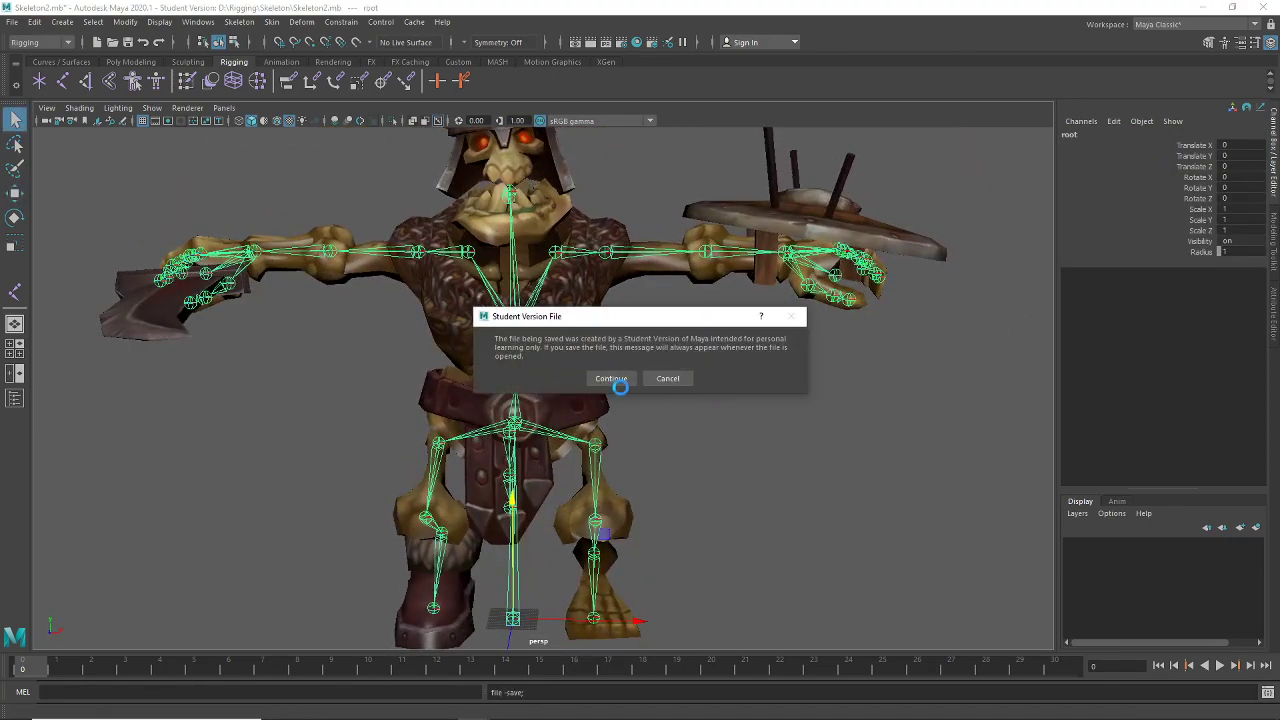
pyautogui.click(620, 387)
# Select the body, shield and sword meshes together
pyautogui.keyDown('alt'); pyautogui.moveTo(646, 334); pyautogui.dragTo(651, 371, button='middle'); pyautogui.keyUp('alt')
pyautogui.click(595, 338)
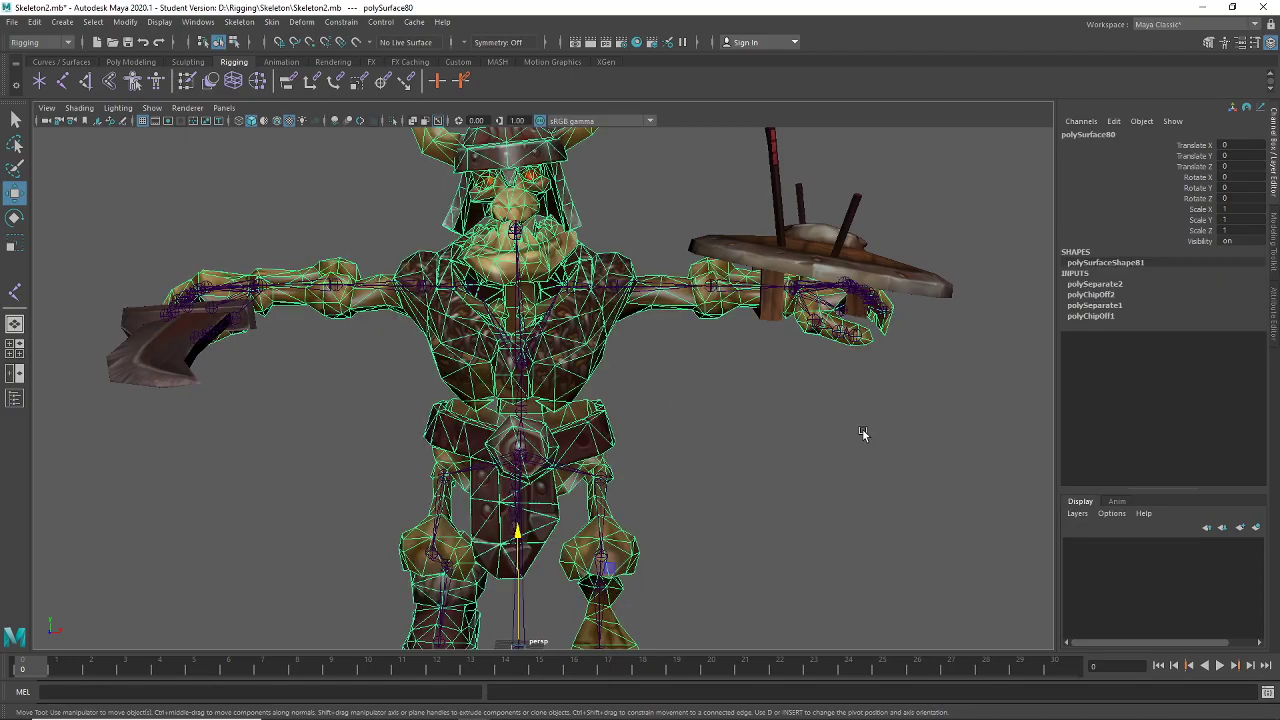
pyautogui.click(847, 262)
pyautogui.click(182, 375)
pyautogui.keyDown('alt'); pyautogui.moveTo(182, 375); pyautogui.dragTo(565, 610); pyautogui.keyUp('alt')
pyautogui.keyDown('alt'); pyautogui.moveTo(624, 400); pyautogui.dragTo(572, 400, button='middle'); pyautogui.keyUp('alt')
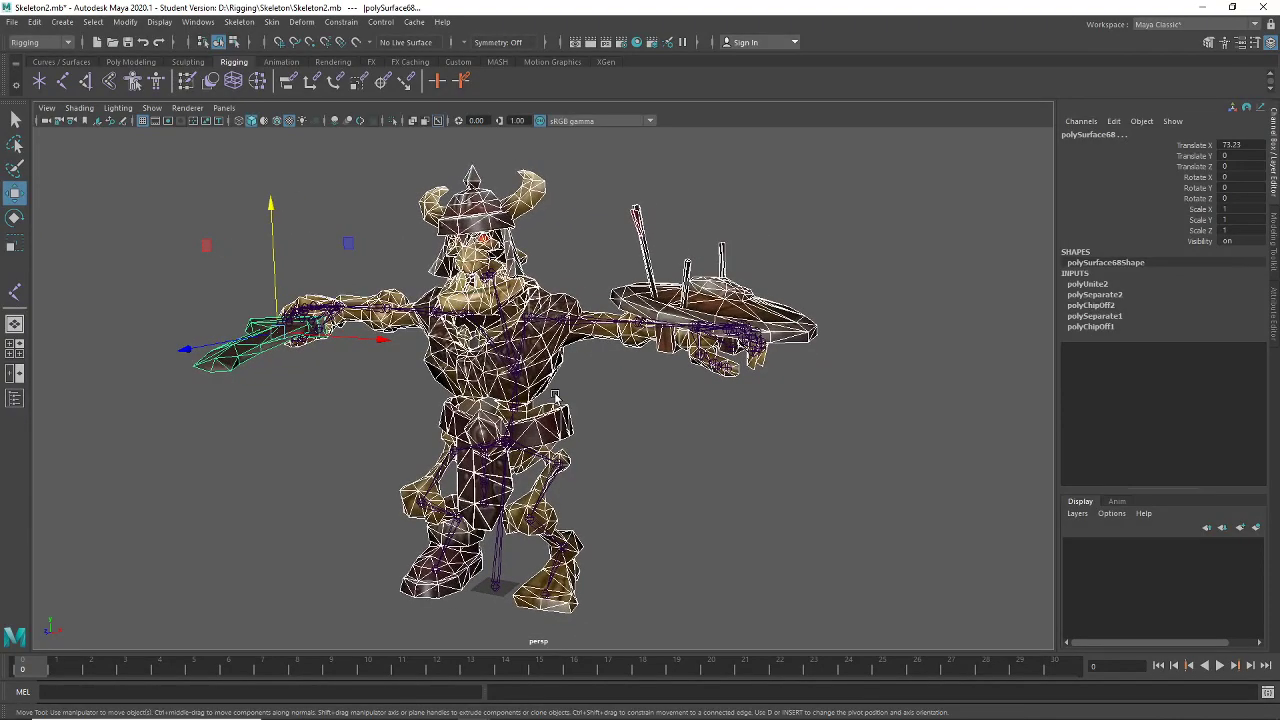
# Switch to wireframe display, delete the history of the three selected meshes and freeze their transformations
pyautogui.press('4')
pyautogui.keyDown('alt'); pyautogui.moveTo(620, 430); pyautogui.dragTo(624, 432); pyautogui.keyUp('alt')
pyautogui.keyDown('alt'); pyautogui.moveTo(250, 440); pyautogui.dragTo(261, 440); pyautogui.keyUp('alt')
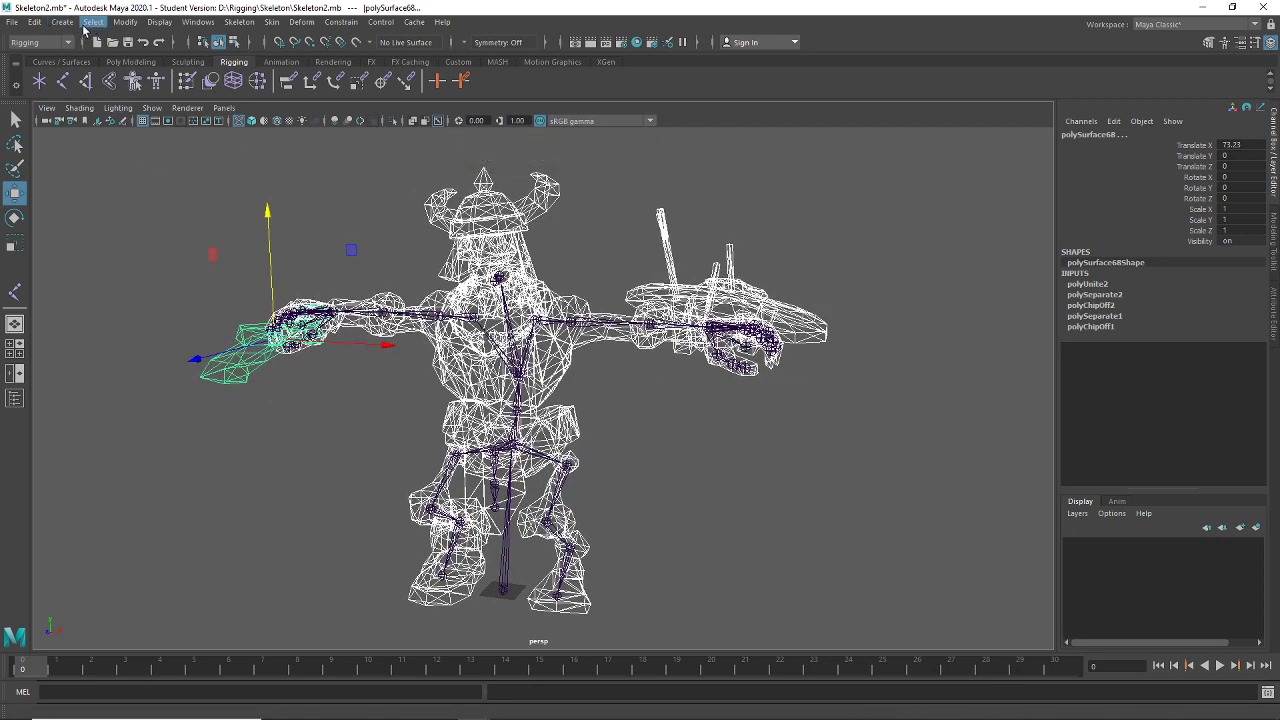
pyautogui.click(34, 21)
pyautogui.moveTo(100, 179)
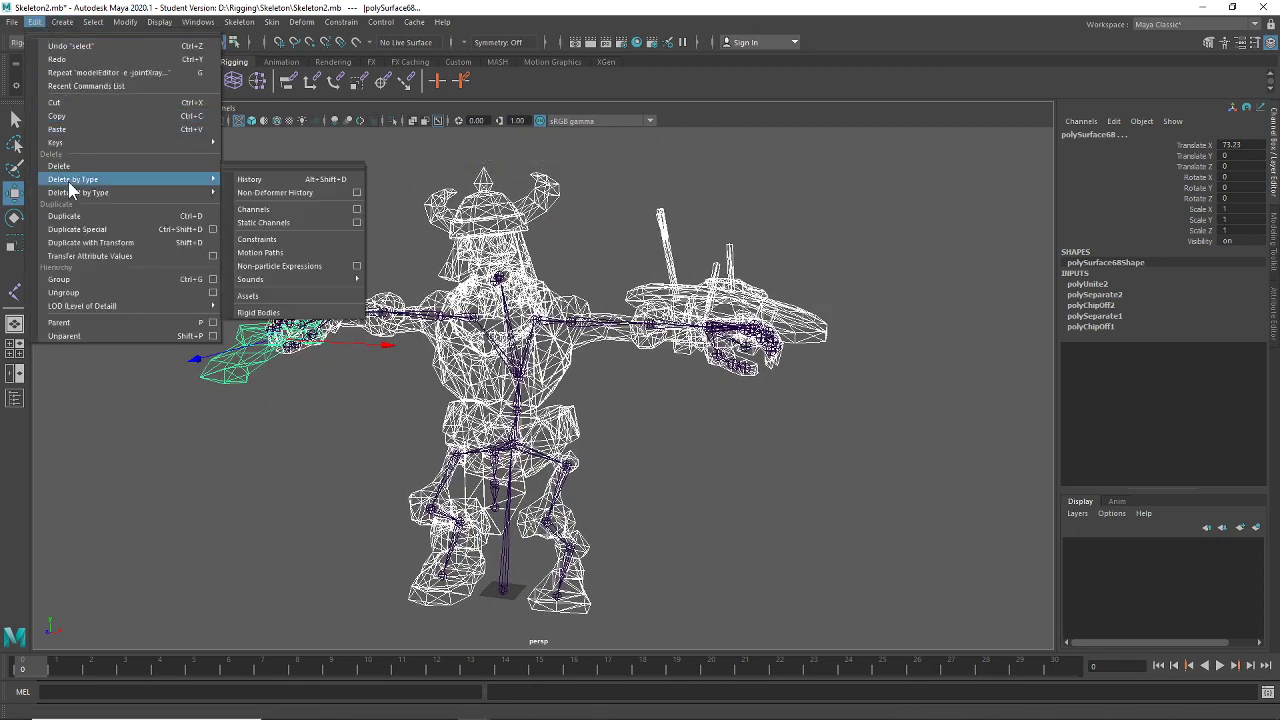
pyautogui.click(290, 182)
pyautogui.click(125, 21)
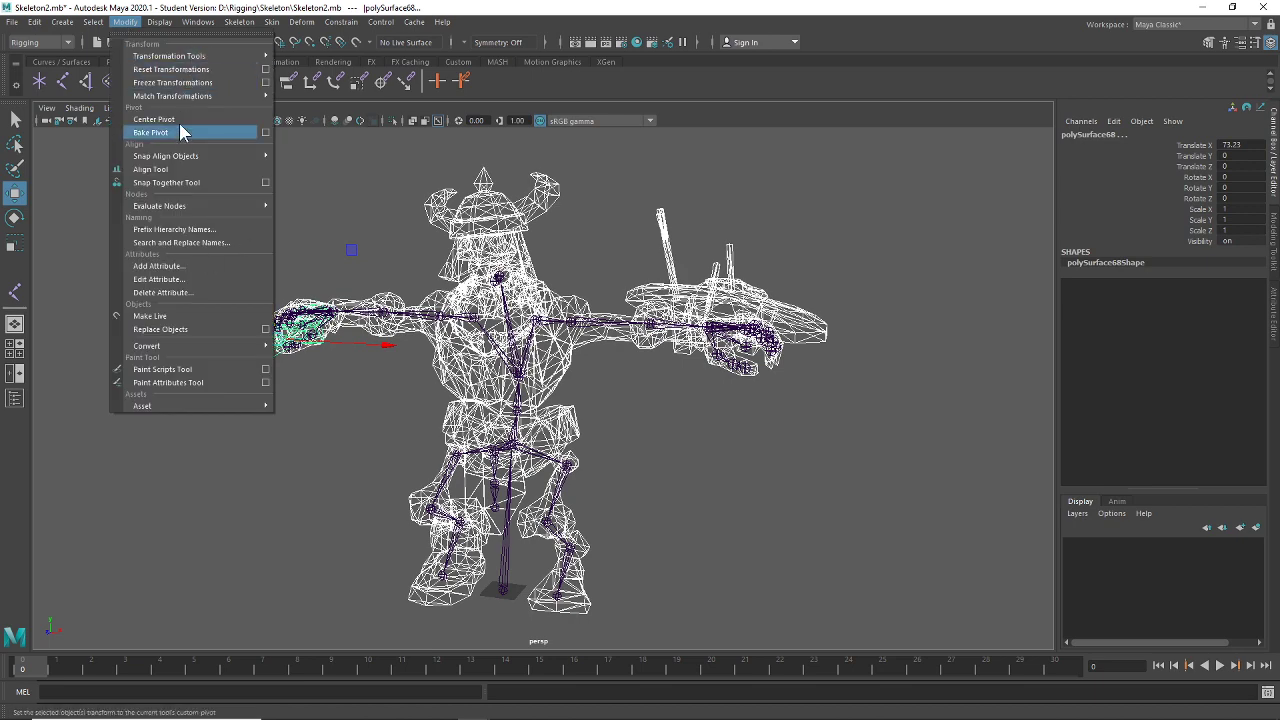
pyautogui.click(186, 86)
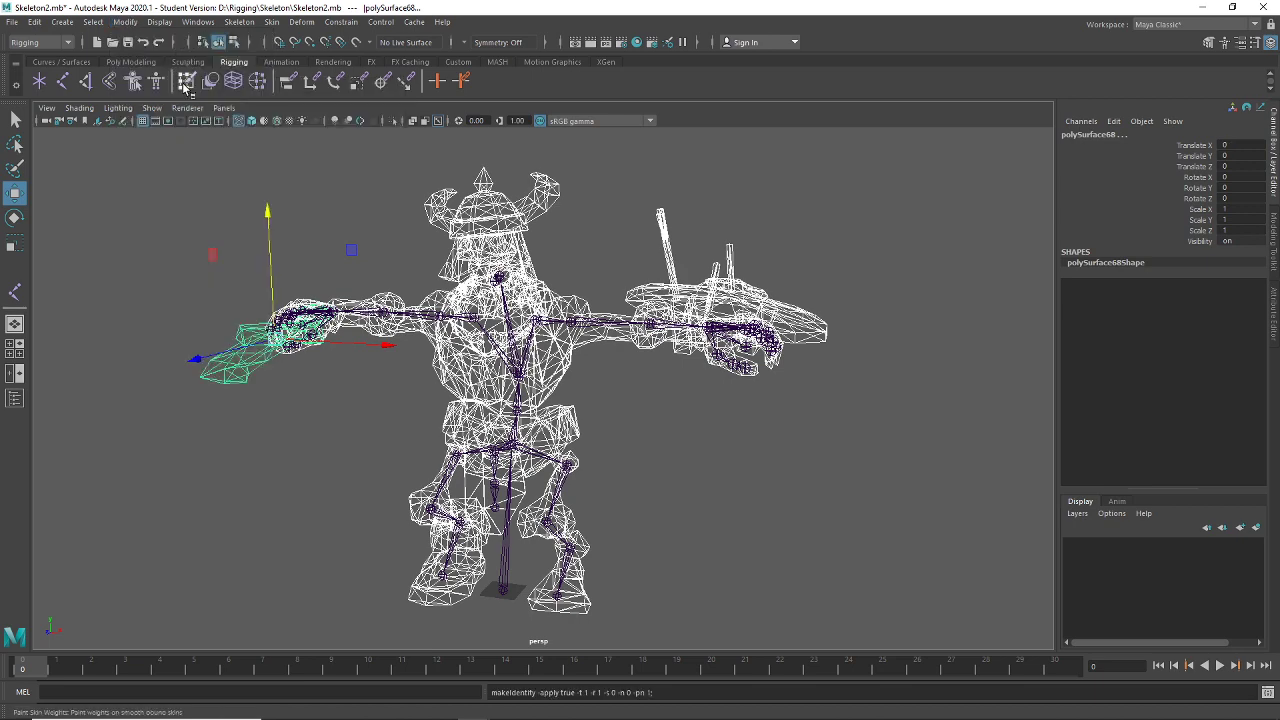
# Restore the selection of the three meshes and add the skeleton's root joint to it
pyautogui.click(749, 511)
pyautogui.keyDown('alt'); pyautogui.moveTo(594, 507); pyautogui.dragTo(601, 481, button='middle'); pyautogui.keyUp('alt')
pyautogui.hotkey('ctrl', 'z')
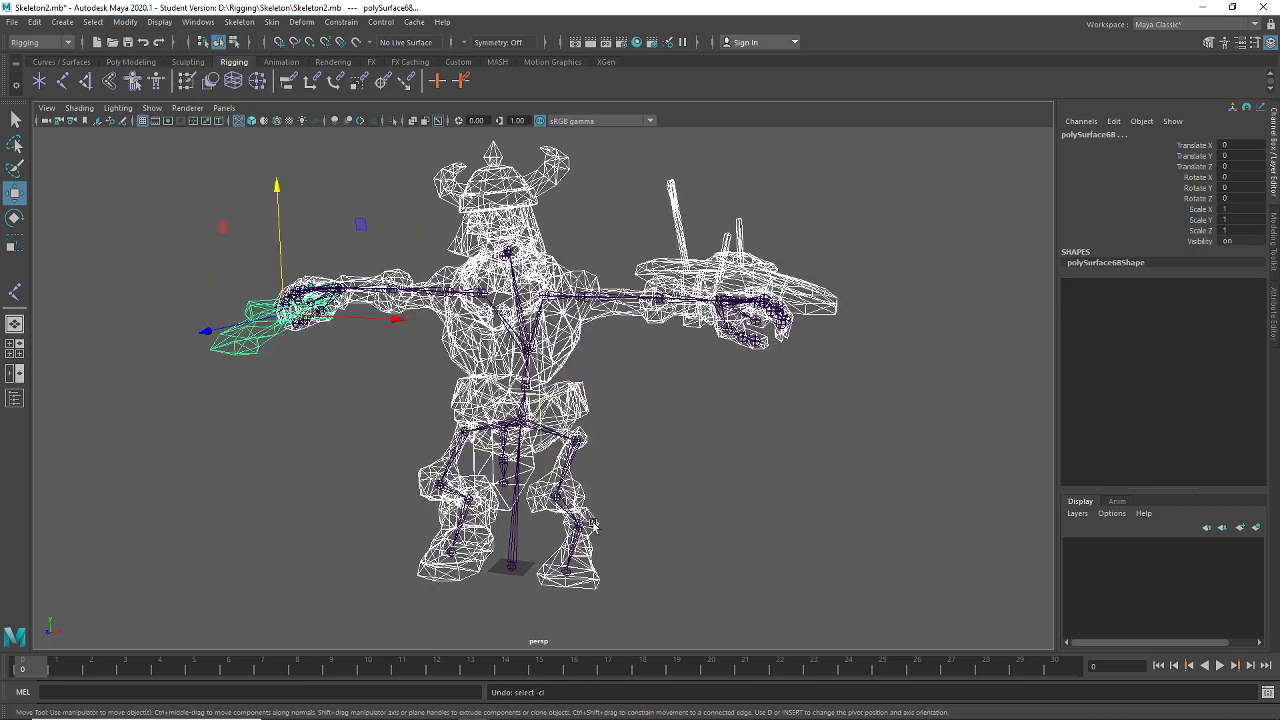
pyautogui.click(514, 552)
pyautogui.keyDown('alt'); pyautogui.moveTo(743, 486); pyautogui.dragTo(673, 452); pyautogui.keyUp('alt')
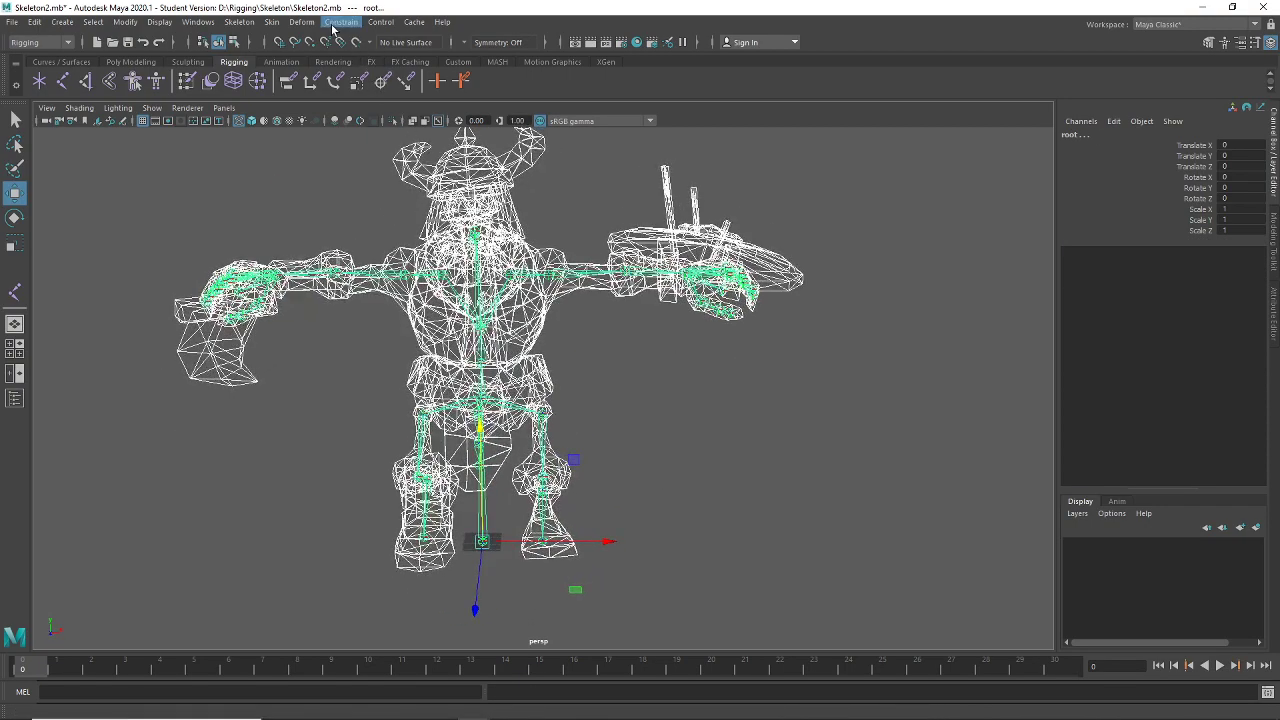
# Bind the skin of the selected meshes to the joint hierarchy with Remove unused influences turned off
pyautogui.click(271, 28)
pyautogui.click(435, 53)
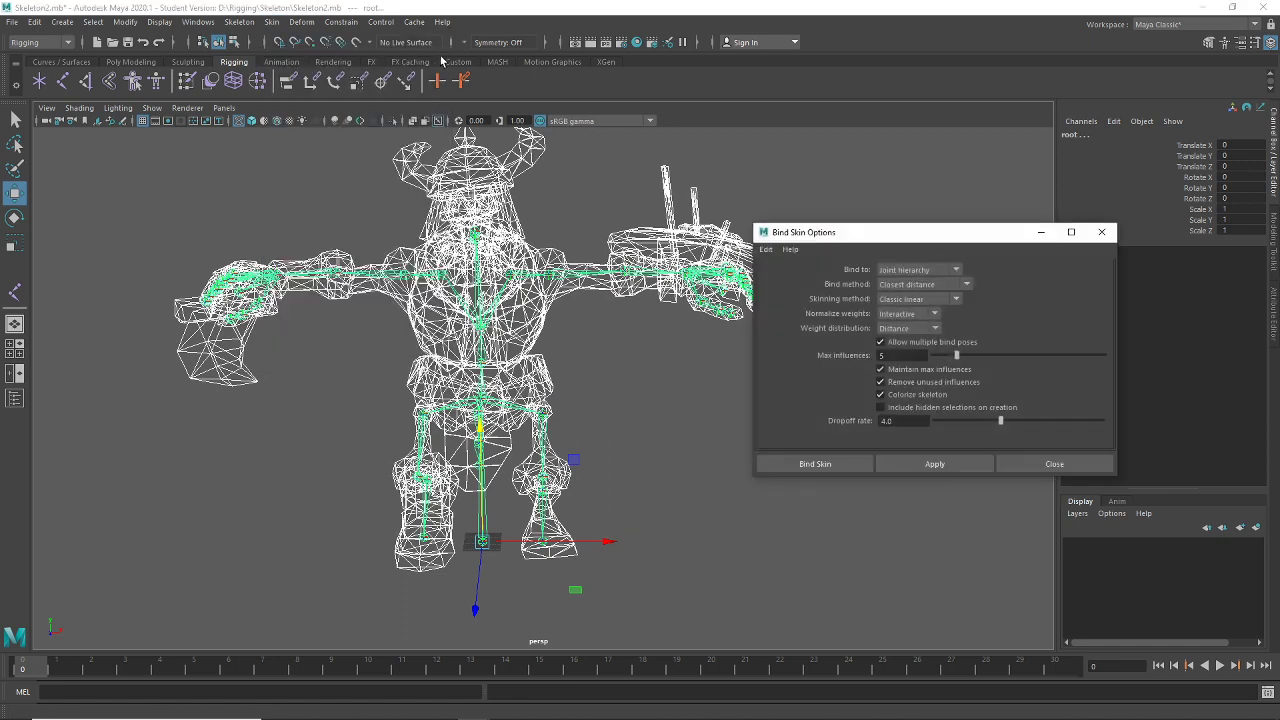
pyautogui.moveTo(833, 233); pyautogui.dragTo(673, 186)
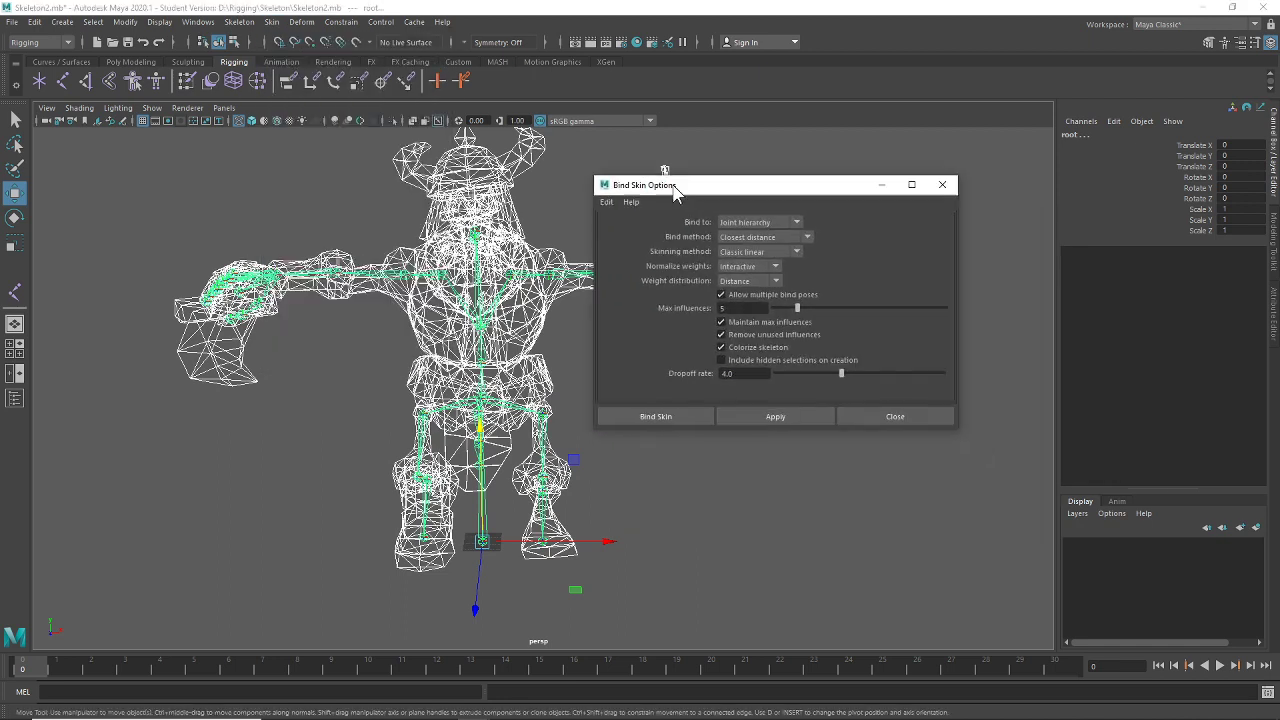
pyautogui.click(805, 337)
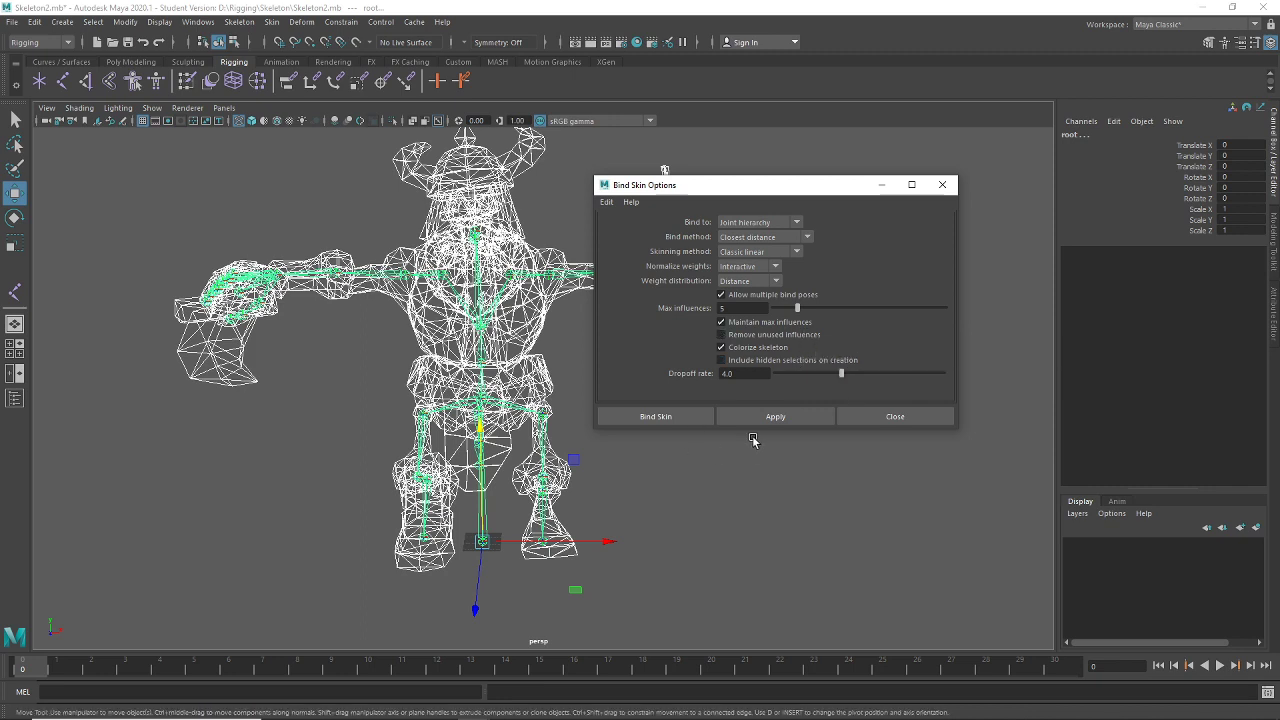
pyautogui.click(682, 421)
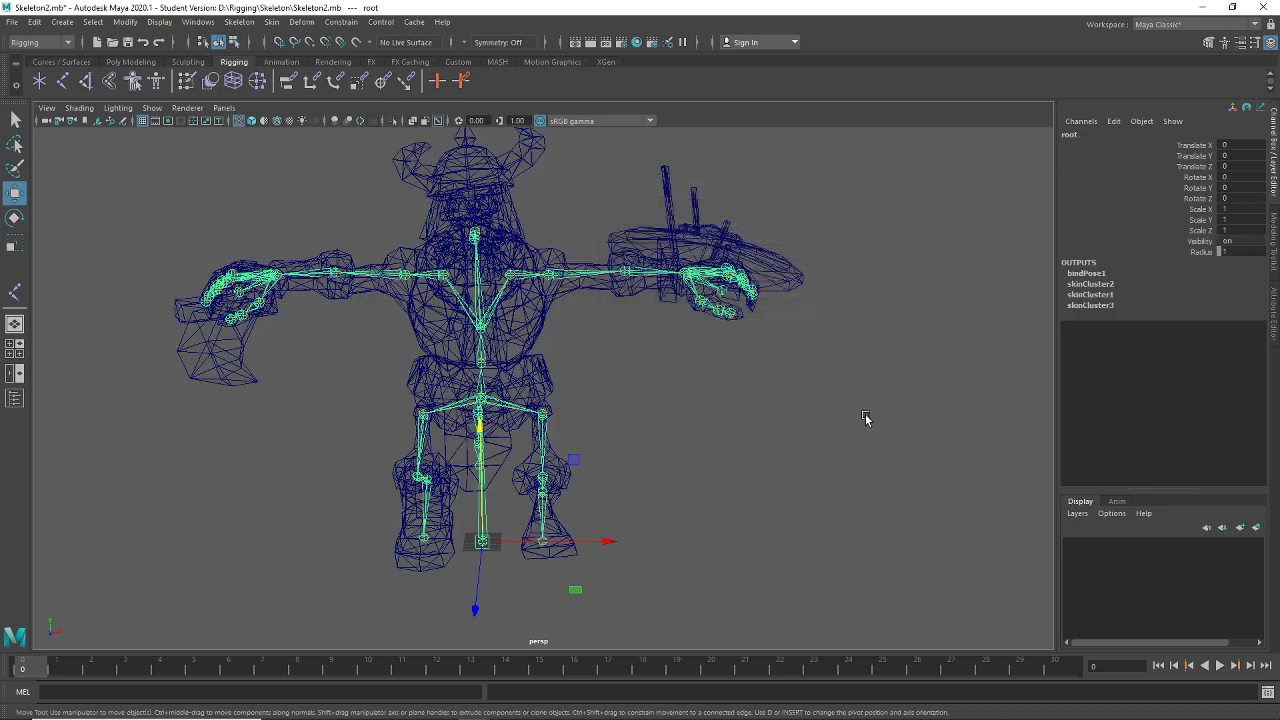
# Save the rigged scene as a new file named Skeleton3.mb in the Skeleton folder
pyautogui.keyDown('alt'); pyautogui.moveTo(682, 431); pyautogui.dragTo(629, 386); pyautogui.keyUp('alt')
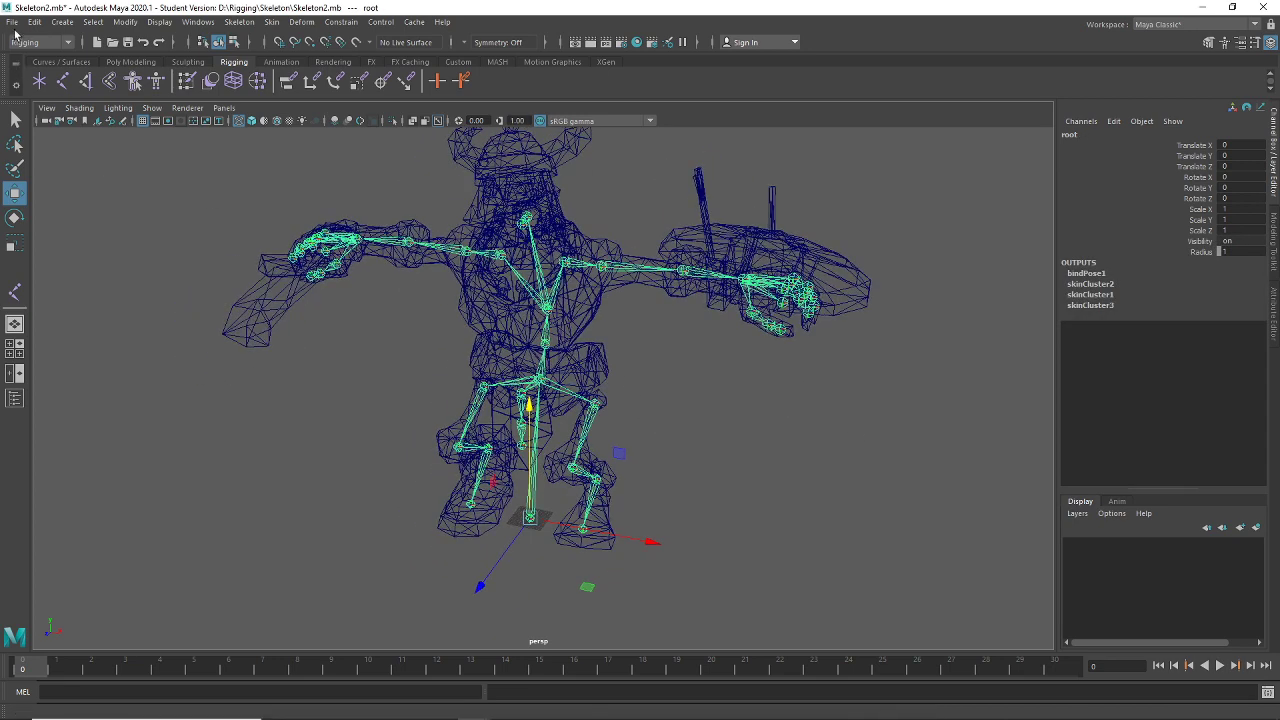
pyautogui.click(12, 21)
pyautogui.click(45, 89)
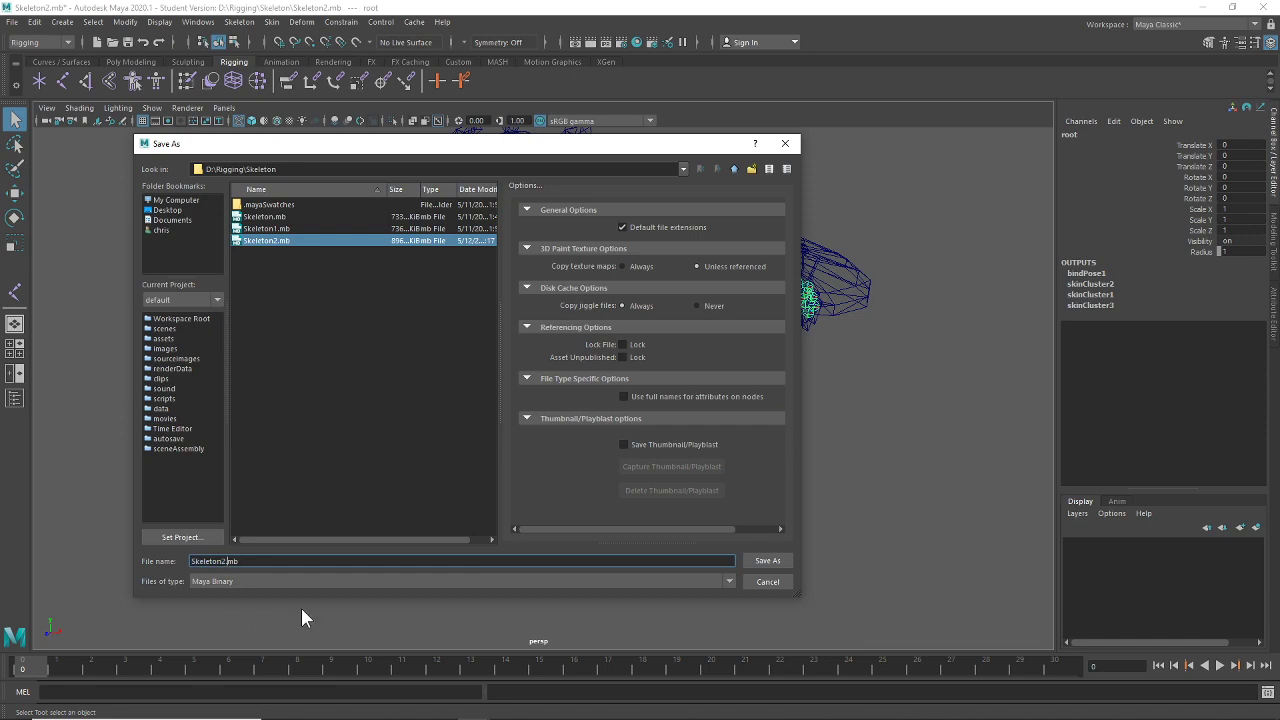
pyautogui.press('BackSpace')
pyautogui.write('3')
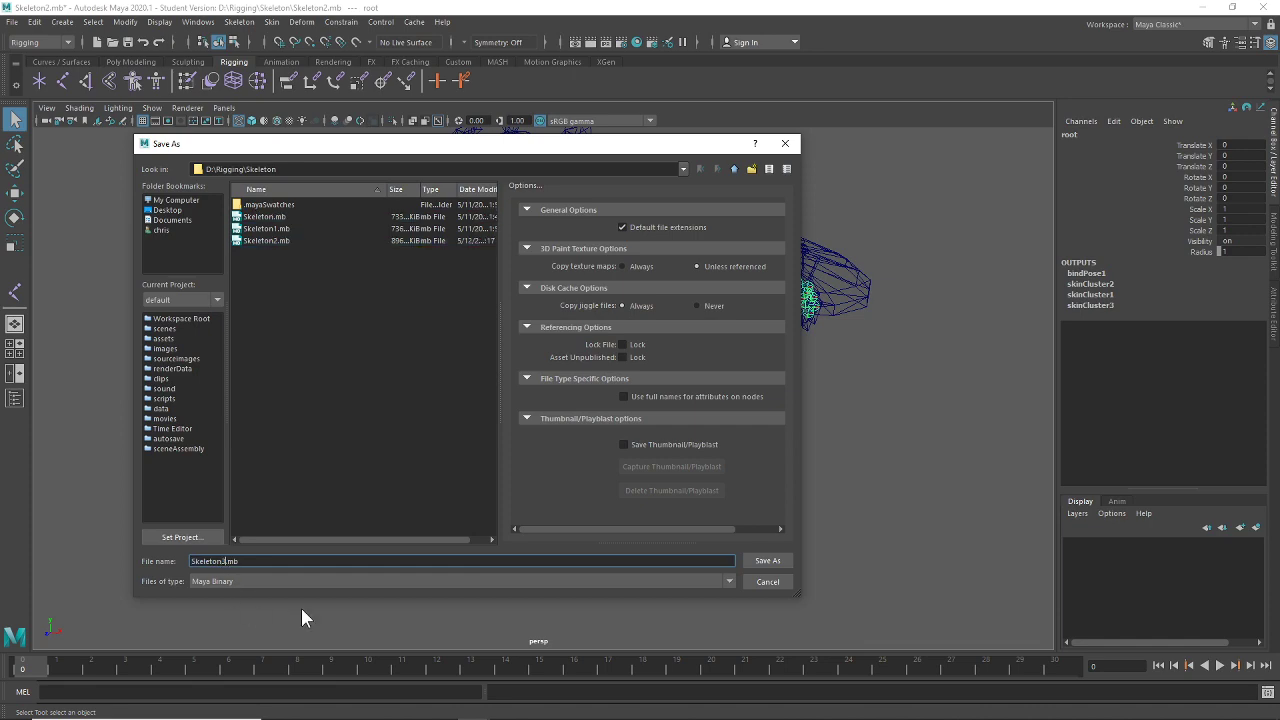
pyautogui.click(767, 561)
pyautogui.click(612, 378)
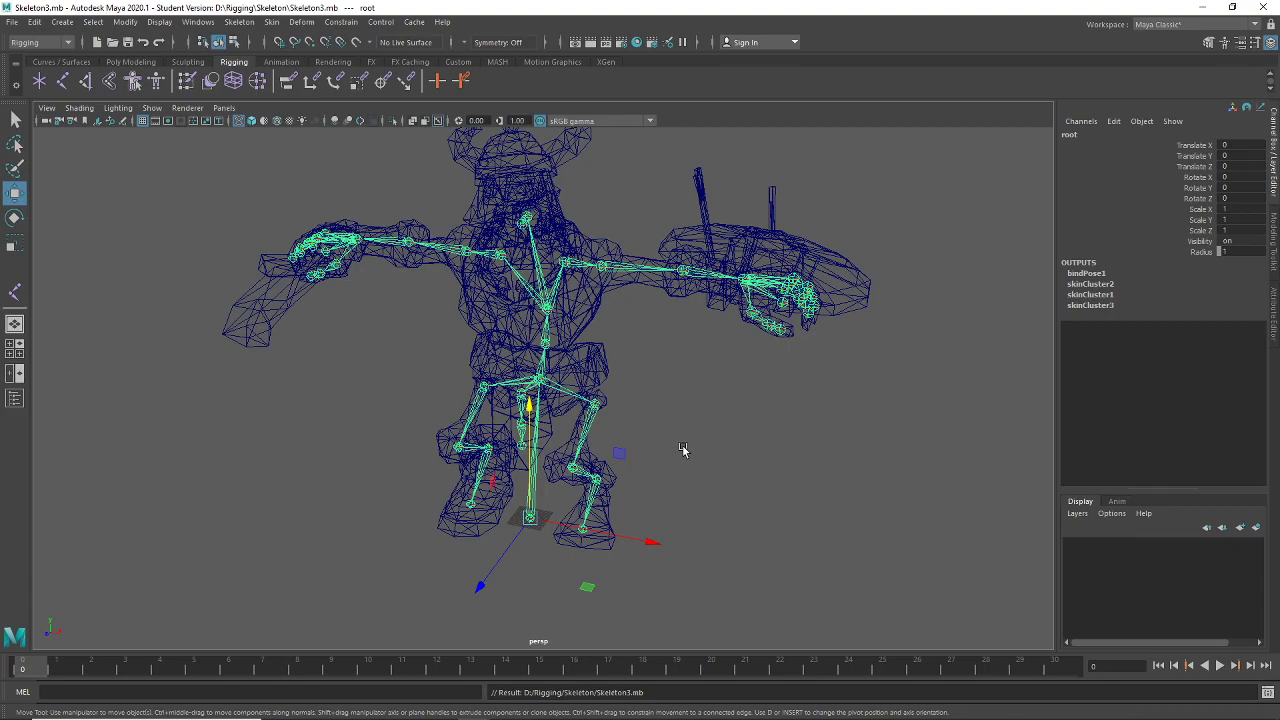
# Select the shield mesh and switch the viewport to shaded display
pyautogui.click(723, 419)
pyautogui.keyDown('alt'); pyautogui.moveTo(723, 419); pyautogui.dragTo(657, 474); pyautogui.keyUp('alt')
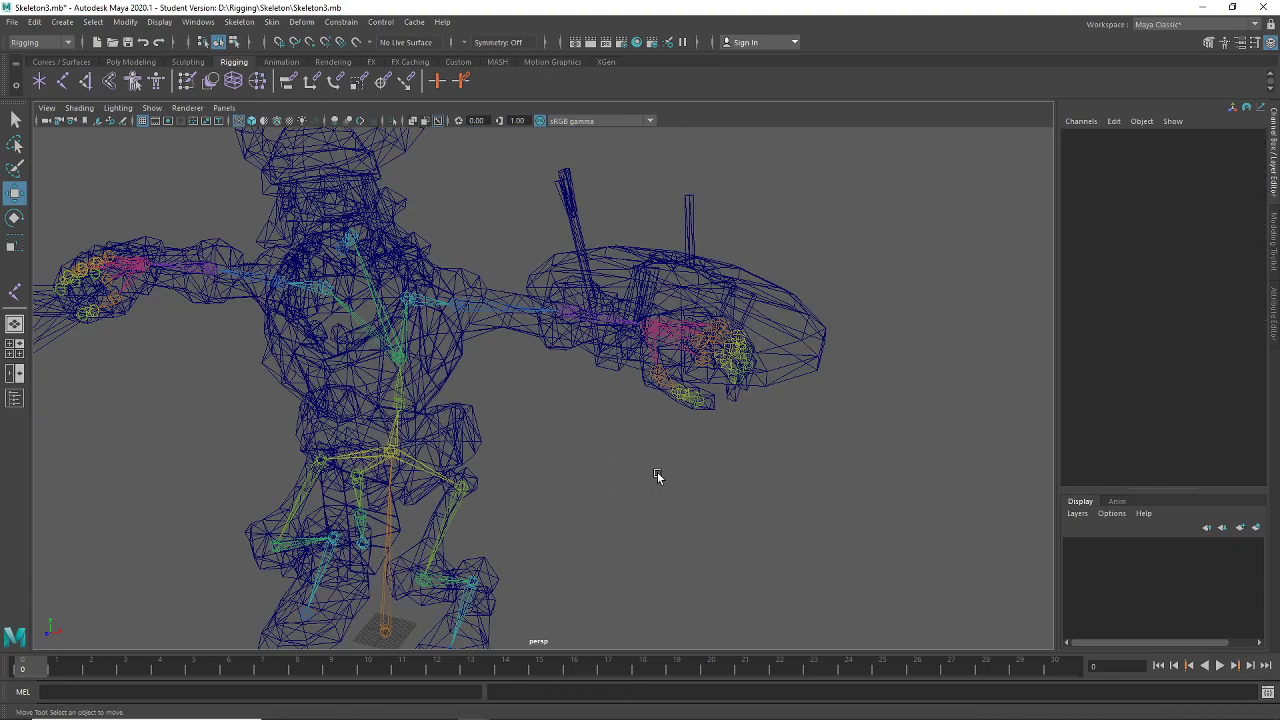
pyautogui.keyDown('alt'); pyautogui.moveTo(991, 569); pyautogui.dragTo(534, 469); pyautogui.keyUp('alt')
pyautogui.click(476, 415)
pyautogui.keyDown('alt'); pyautogui.moveTo(627, 391); pyautogui.dragTo(763, 481); pyautogui.keyUp('alt')
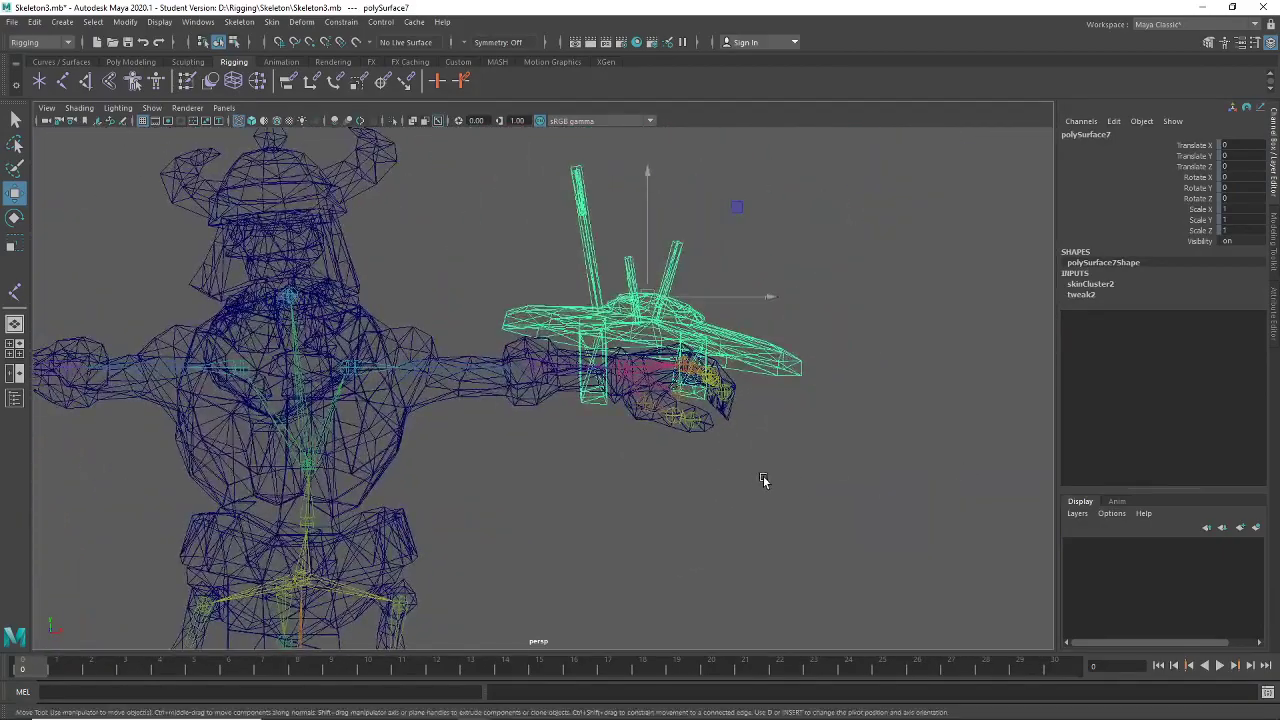
pyautogui.press('4')
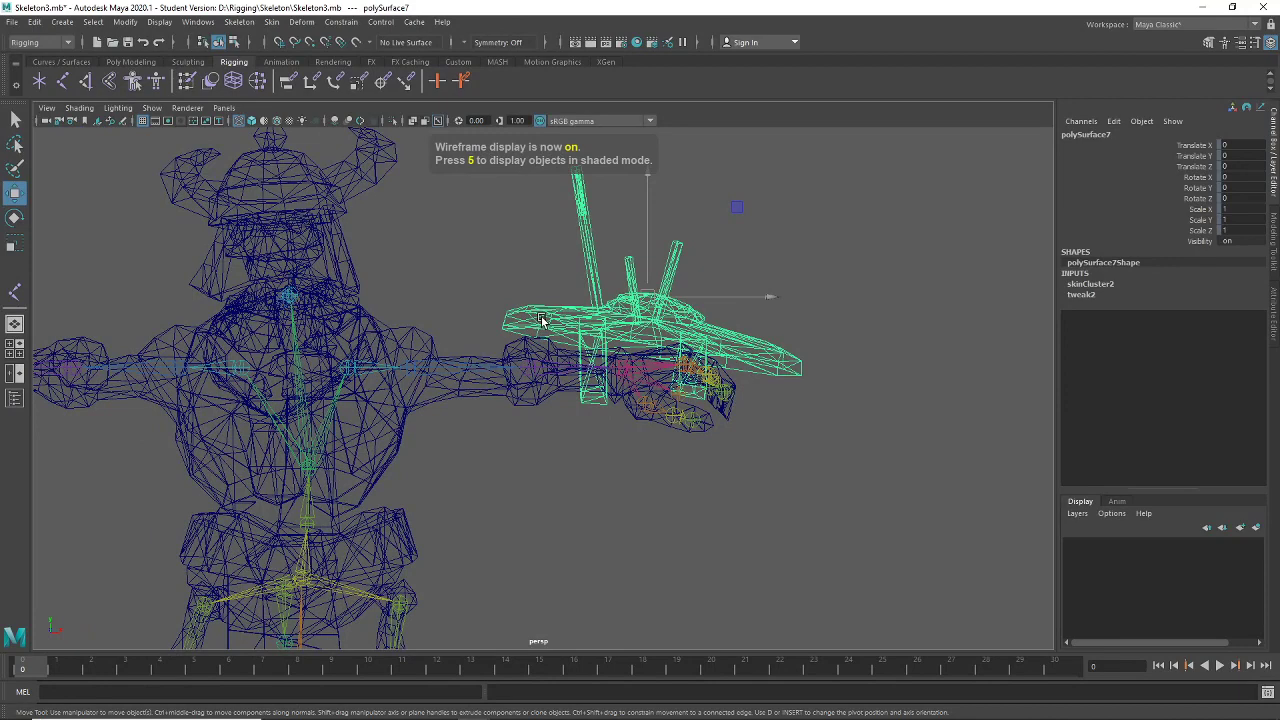
pyautogui.press('5')
pyautogui.keyDown('alt'); pyautogui.moveTo(803, 480); pyautogui.dragTo(806, 540); pyautogui.keyUp('alt')
pyautogui.click(808, 443)
pyautogui.click(801, 408)
pyautogui.keyDown('alt'); pyautogui.moveTo(801, 408); pyautogui.dragTo(775, 389); pyautogui.keyUp('alt')
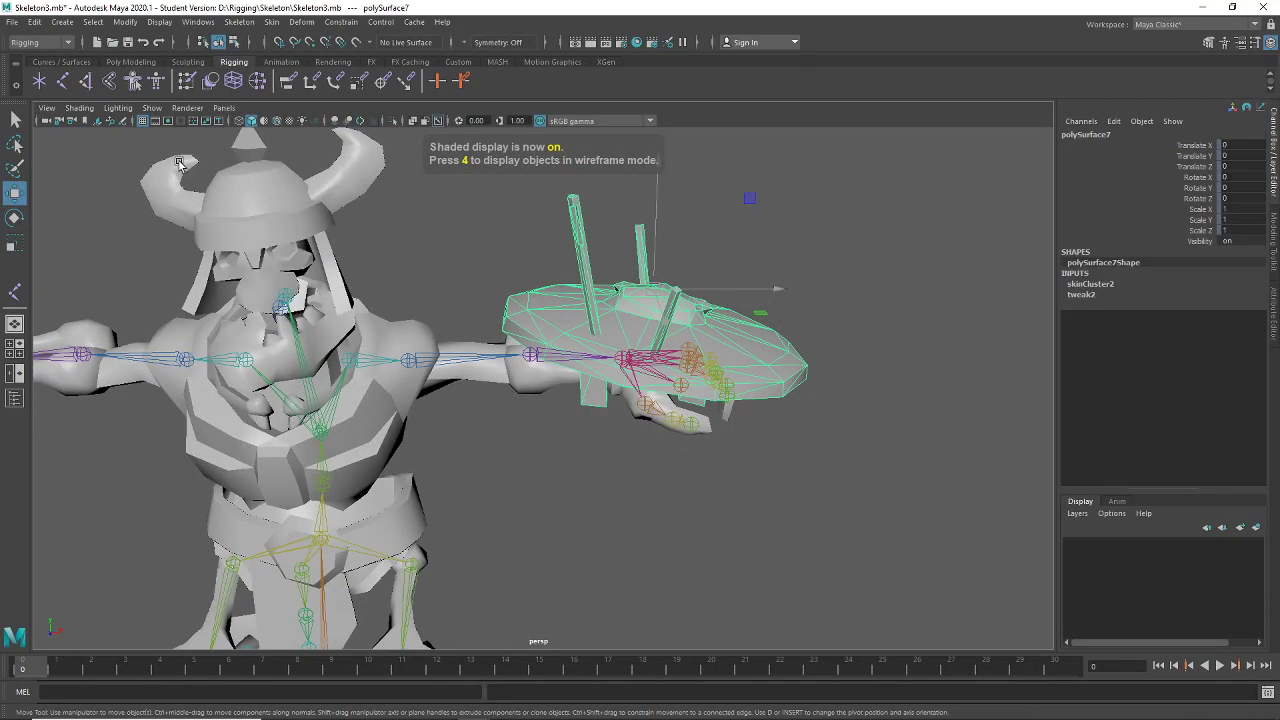
# Flood the shield mesh with a Paint Skin Weights value of 1 for the Shield joint
pyautogui.doubleClick(187, 84)
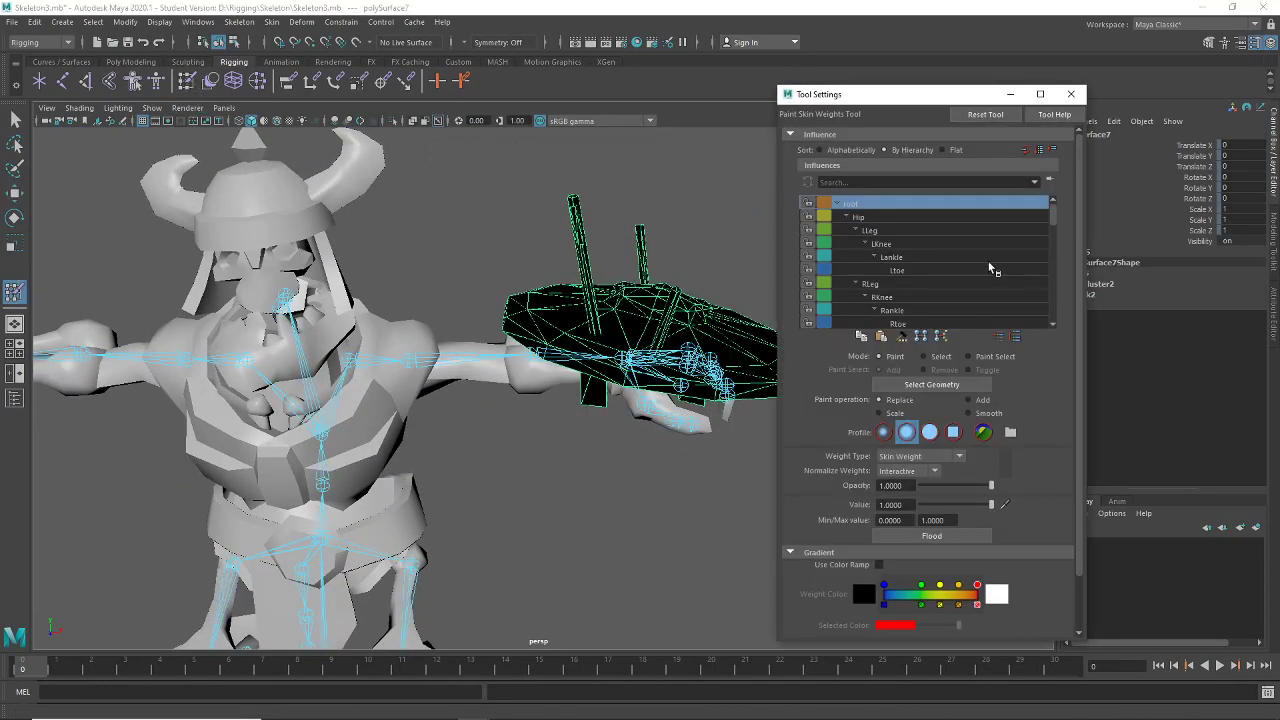
pyautogui.moveTo(1053, 218); pyautogui.dragTo(1054, 324)
pyautogui.moveTo(1053, 323); pyautogui.dragTo(1055, 272)
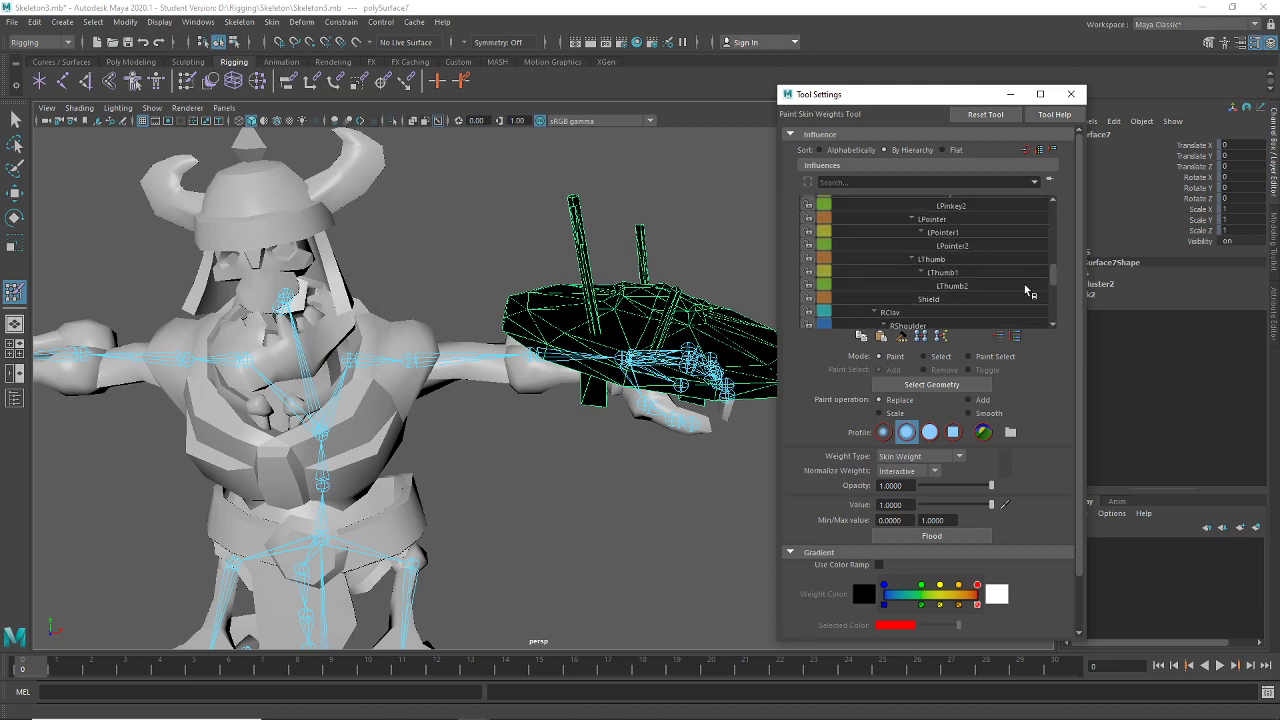
pyautogui.click(958, 299)
pyautogui.click(932, 536)
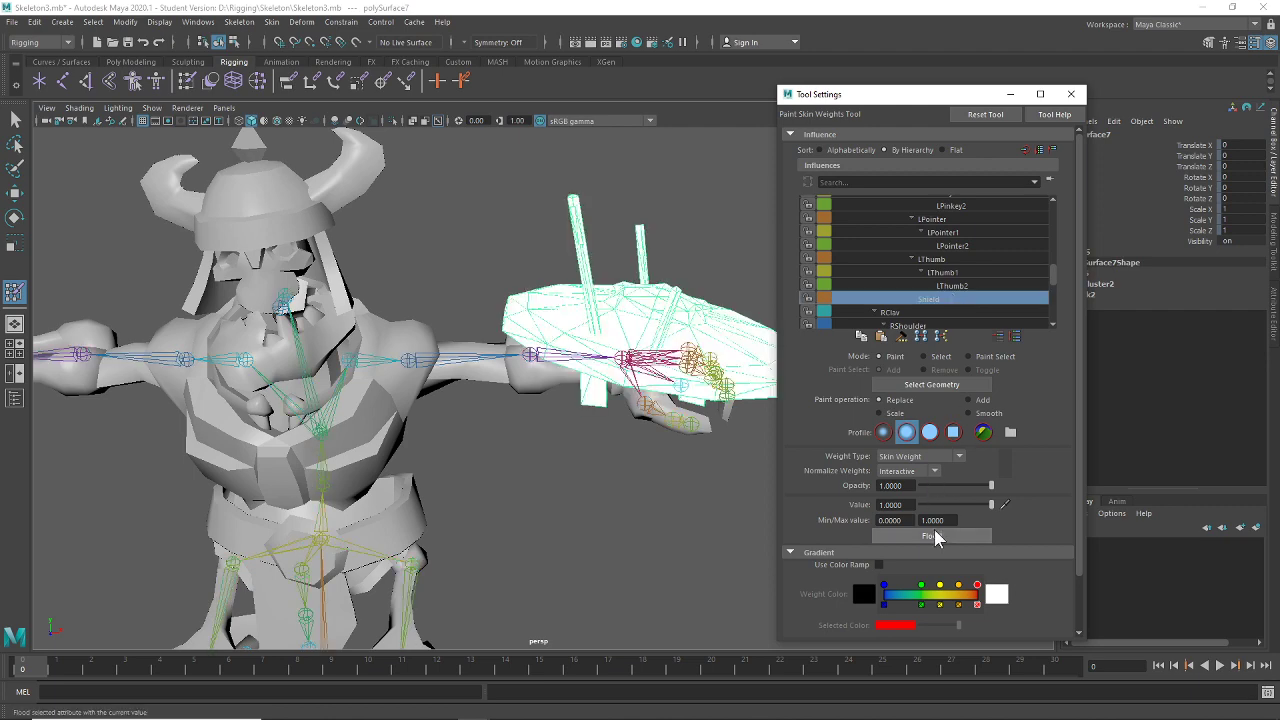
# Select the sword mesh and flood its skin weights with a value of 1 for the Sword joint
pyautogui.keyDown('alt'); pyautogui.moveTo(350, 260); pyautogui.dragTo(216, 253); pyautogui.keyUp('alt')
pyautogui.press('q')
pyautogui.keyDown('alt'); pyautogui.moveTo(216, 253); pyautogui.dragTo(396, 202, button='middle'); pyautogui.keyUp('alt')
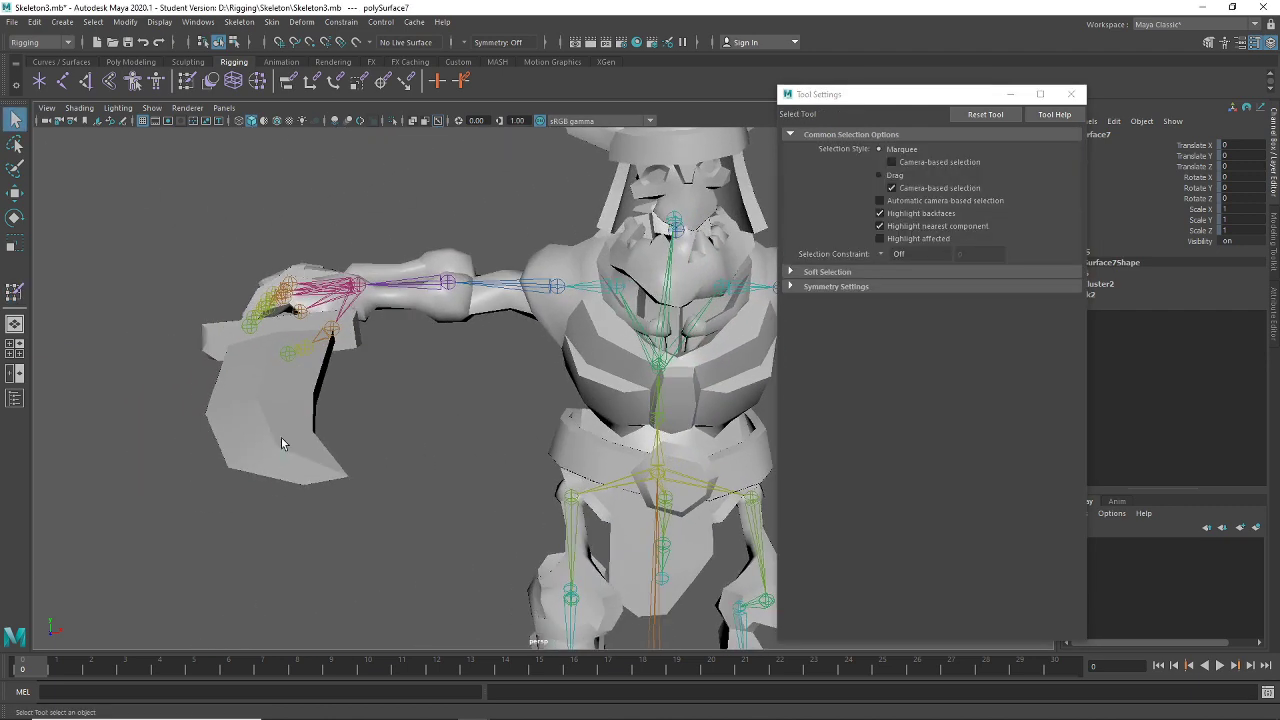
pyautogui.click(283, 443)
pyautogui.keyDown('alt'); pyautogui.moveTo(490, 384); pyautogui.dragTo(358, 376, button='middle'); pyautogui.keyUp('alt')
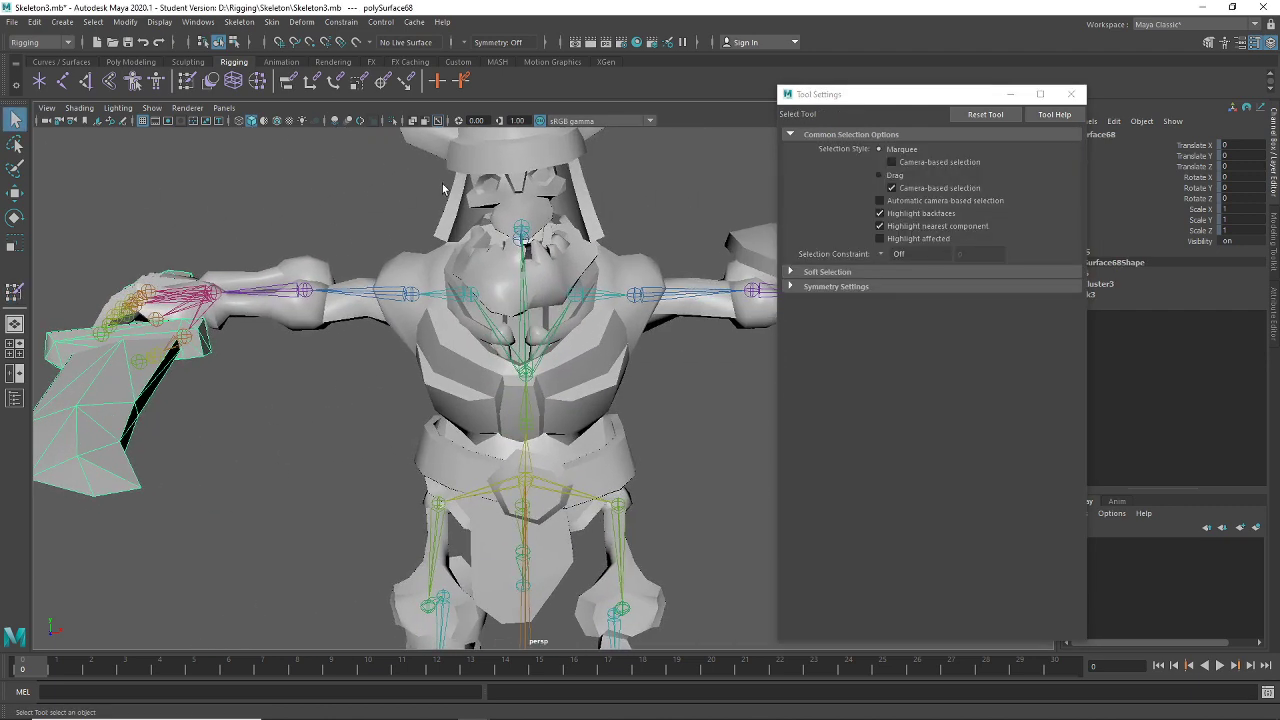
pyautogui.click(186, 81)
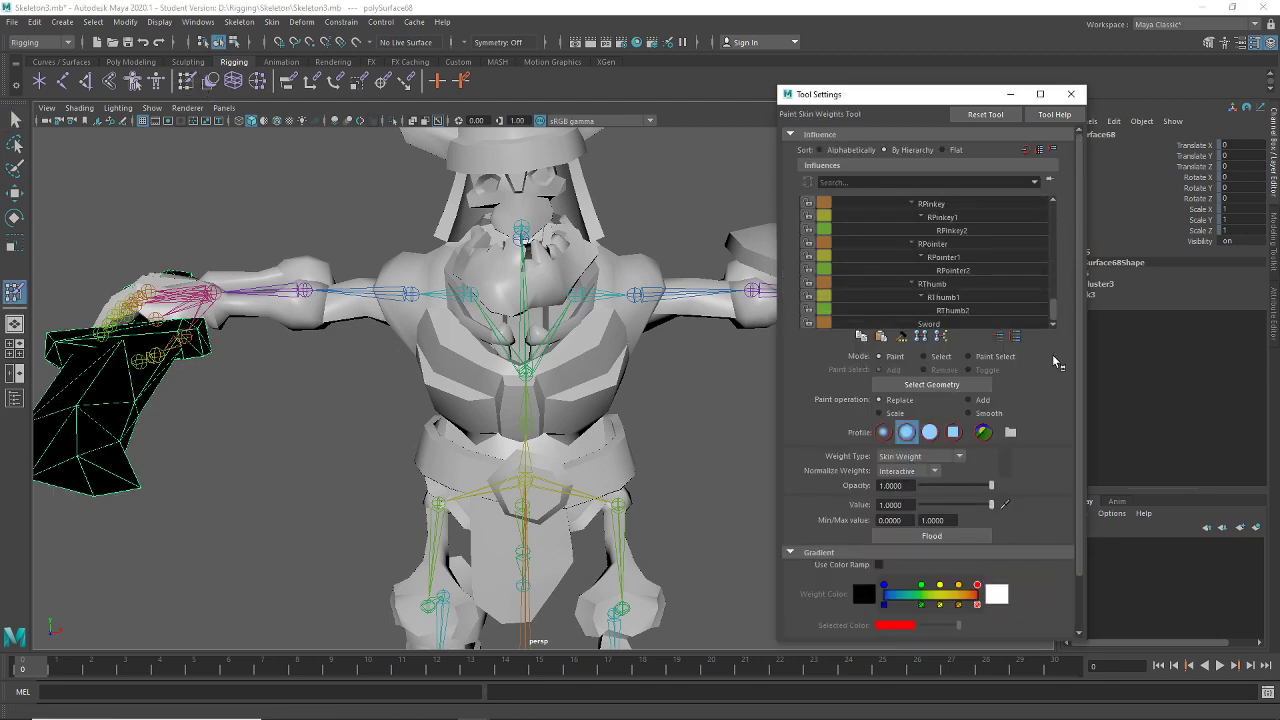
pyautogui.click(950, 537)
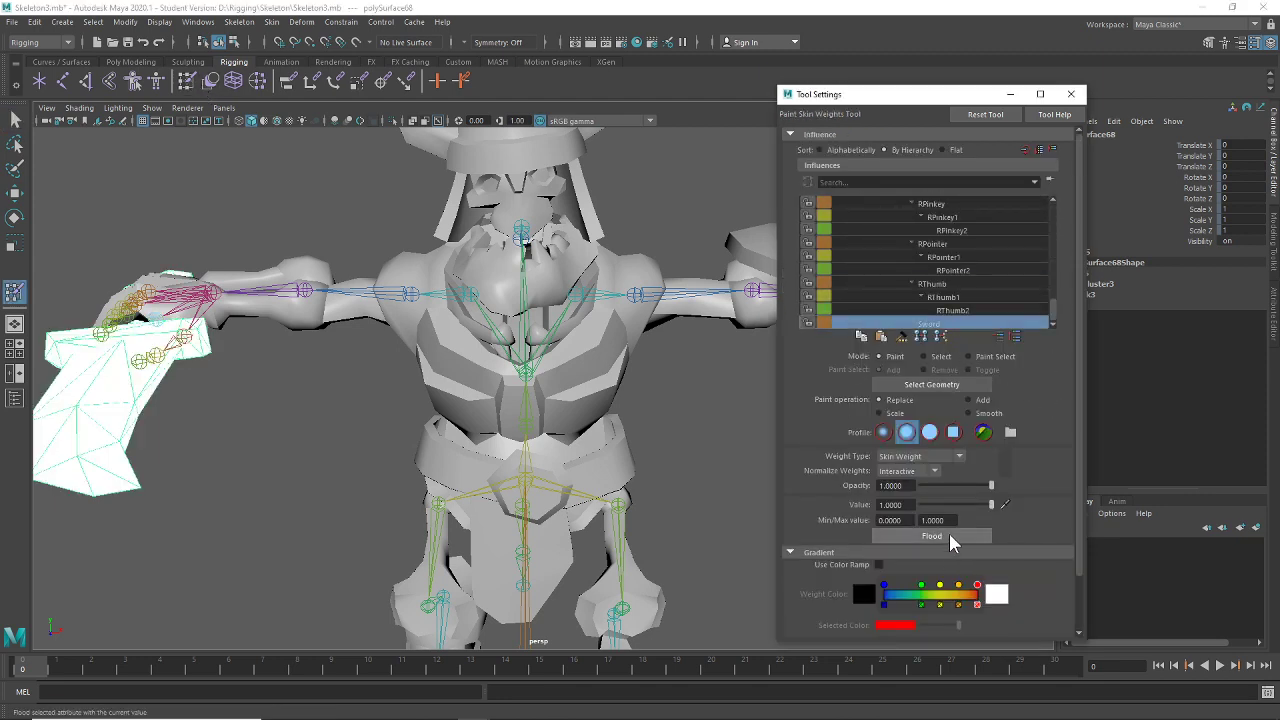
pyautogui.click(1070, 95)
# Move the Sword joint to test that the sword mesh follows it, and undo the move
pyautogui.keyDown('alt'); pyautogui.moveTo(352, 403); pyautogui.dragTo(394, 407); pyautogui.keyUp('alt')
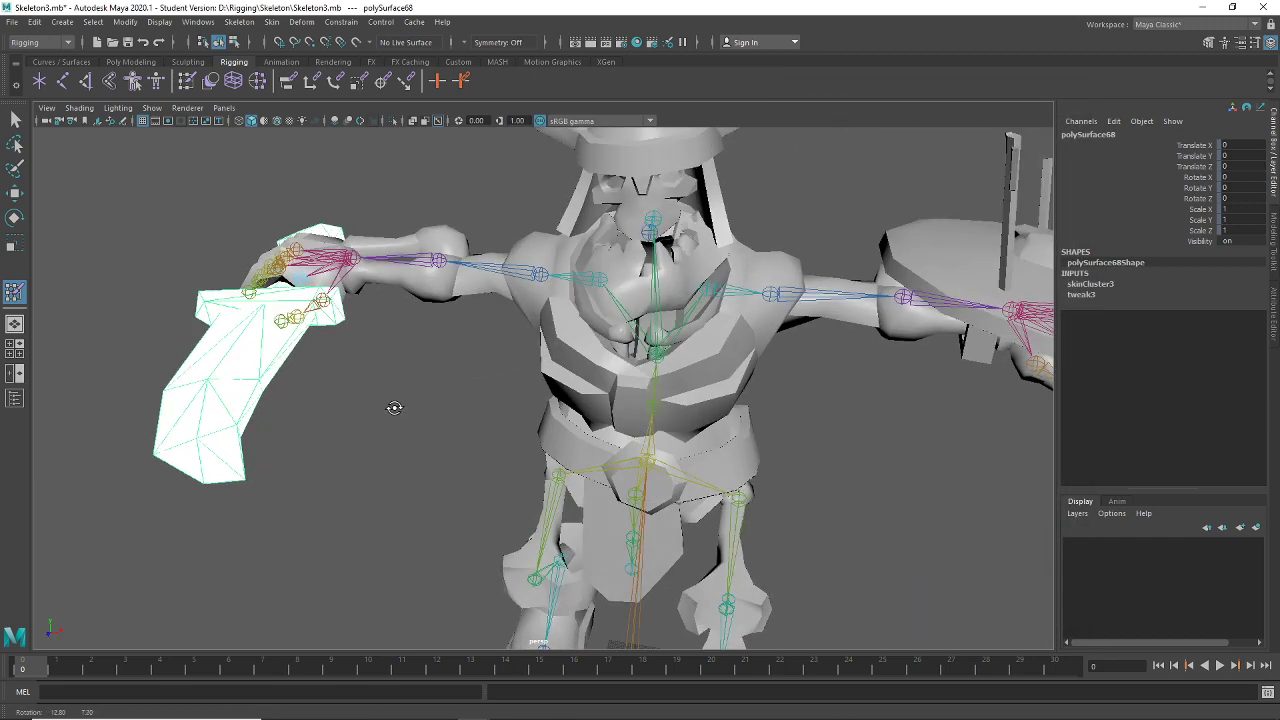
pyautogui.click(15, 119)
pyautogui.click(300, 280)
pyautogui.press('w')
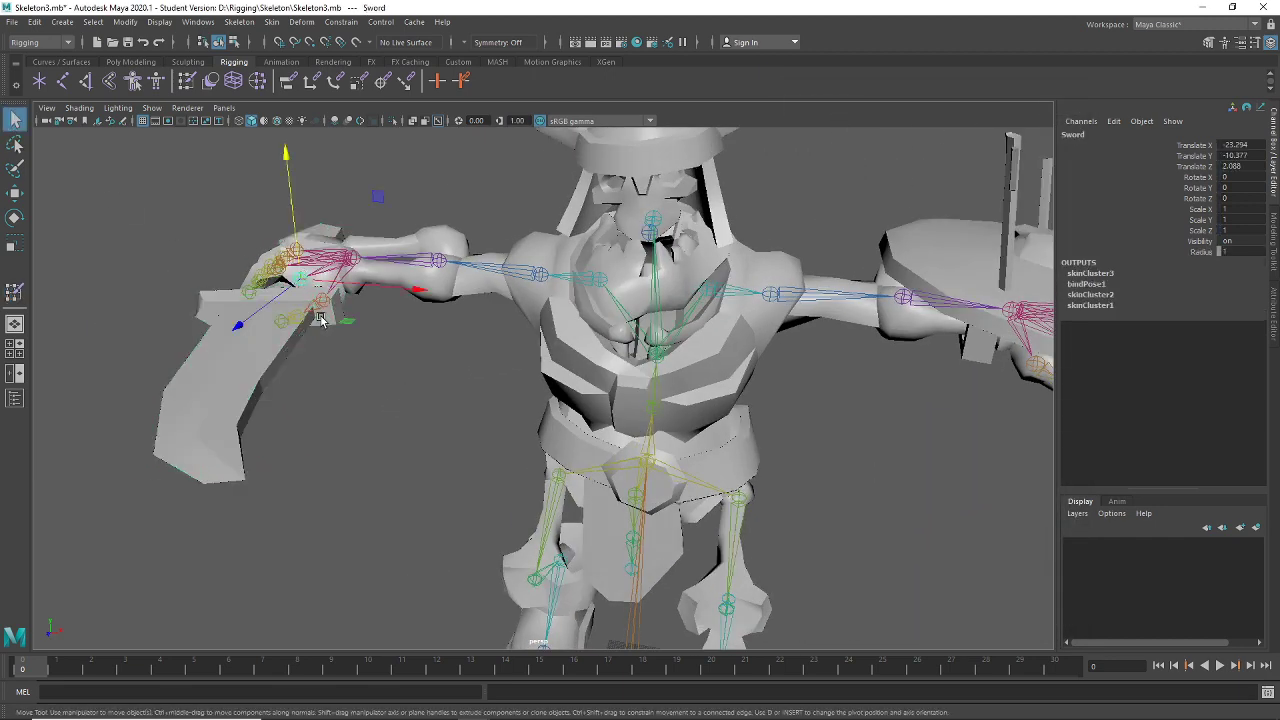
pyautogui.moveTo(295, 283); pyautogui.dragTo(659, 519)
pyautogui.scroll(5, 777, 357)
pyautogui.hotkey('ctrl', 'z')
# Tear off the viewport's Show options as a floating window and hide the joints
pyautogui.click(50, 109)
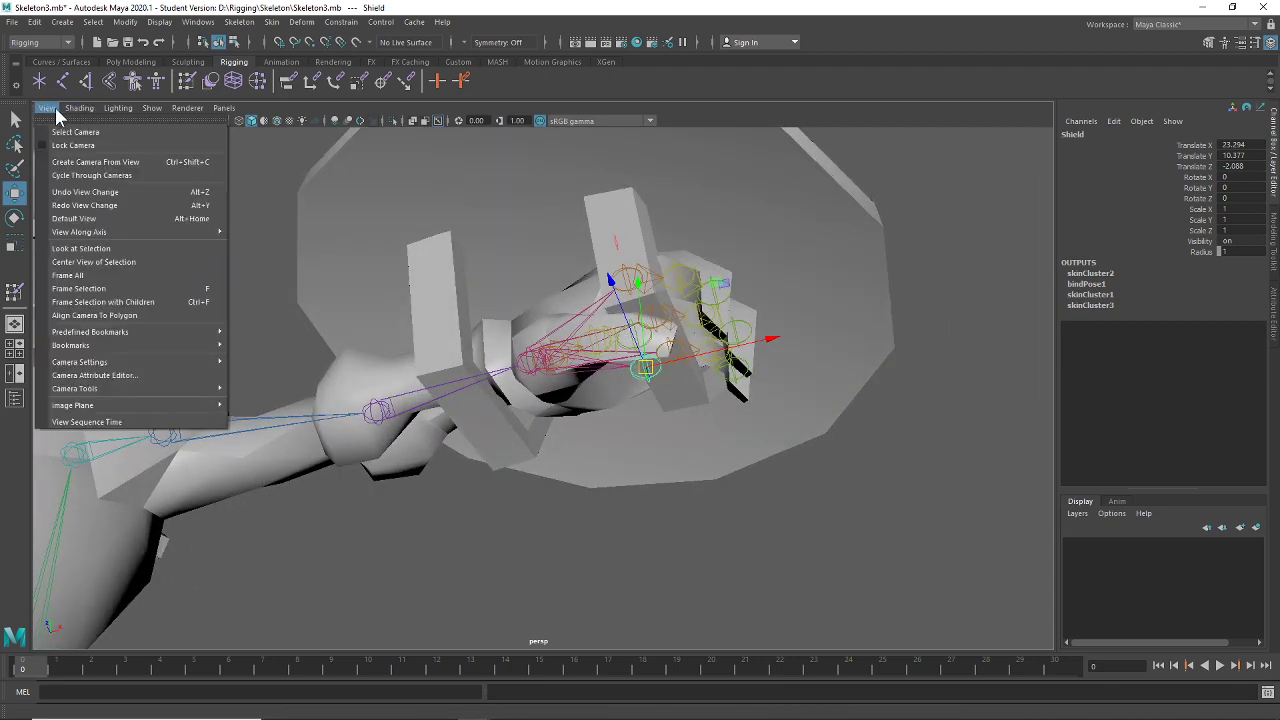
pyautogui.click(158, 121)
pyautogui.moveTo(170, 104); pyautogui.dragTo(67, 97)
pyautogui.keyDown('alt'); pyautogui.moveTo(230, 200); pyautogui.dragTo(292, 309); pyautogui.keyUp('alt')
pyautogui.click(83, 310)
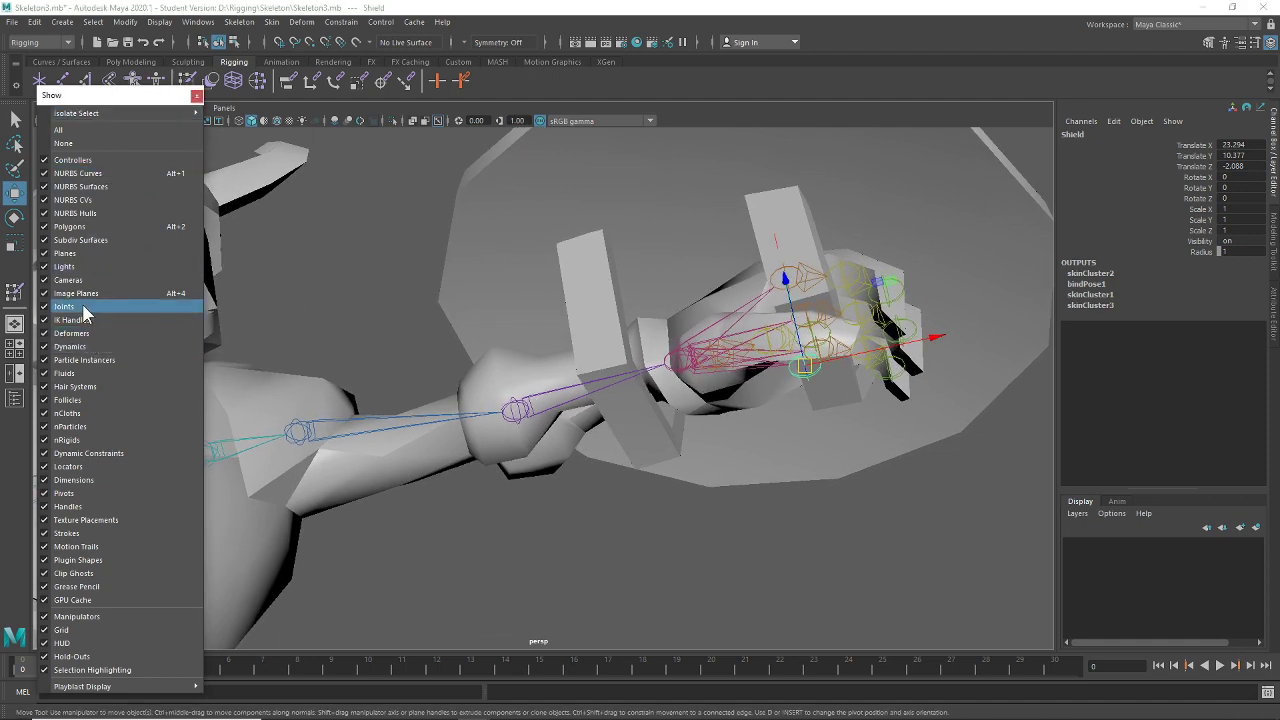
# Select the body mesh's vertices from the elbow to the fingertips of the shield arm
pyautogui.click(823, 514)
pyautogui.keyDown('alt'); pyautogui.moveTo(823, 514); pyautogui.dragTo(780, 450); pyautogui.keyUp('alt')
pyautogui.click(737, 386)
pyautogui.scroll(-5, 746, 400)
pyautogui.scroll(3, 600, 390)
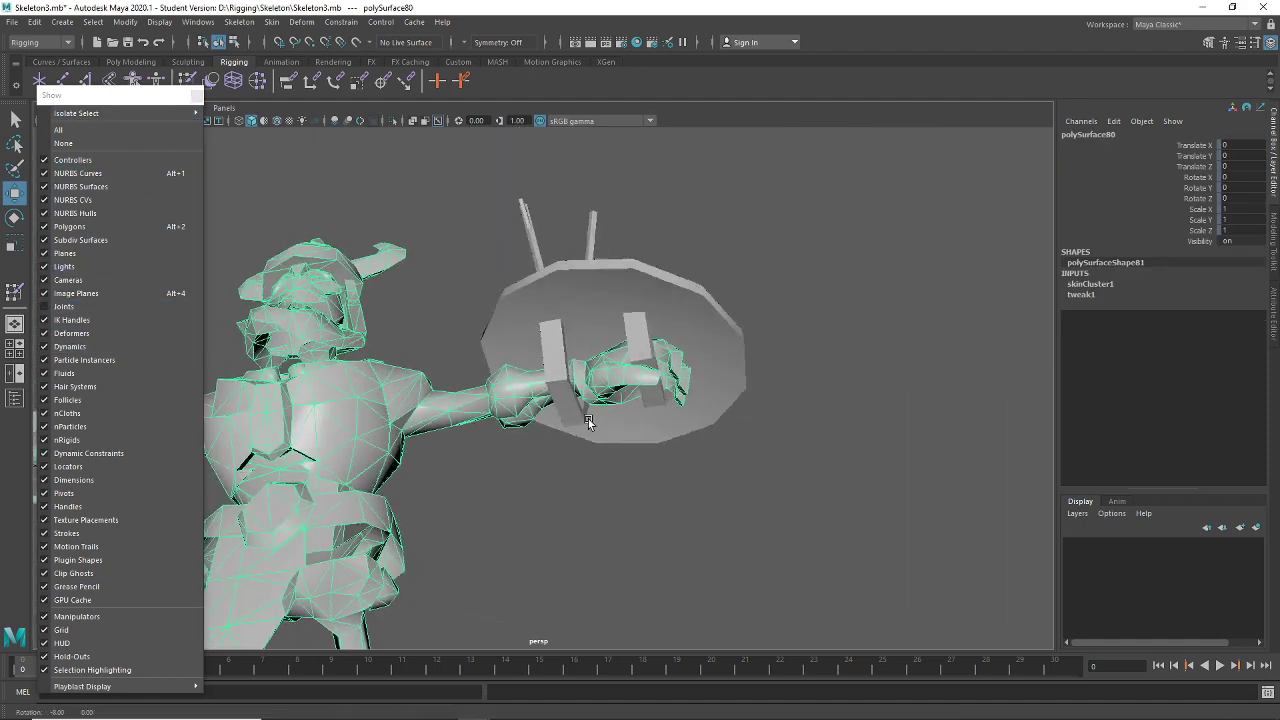
pyautogui.moveTo(626, 339); pyautogui.dragTo(627, 397, button='right')
pyautogui.moveTo(574, 350); pyautogui.dragTo(574, 351, button='right')
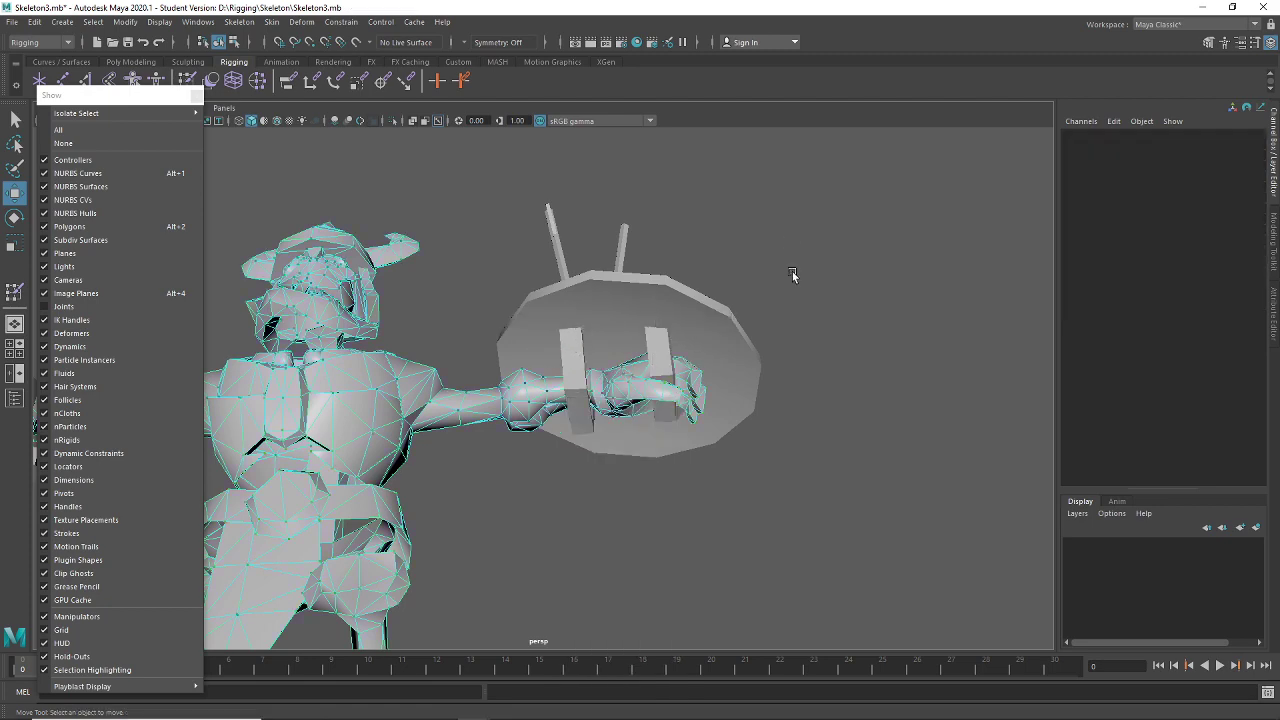
pyautogui.moveTo(547, 533); pyautogui.dragTo(491, 545)
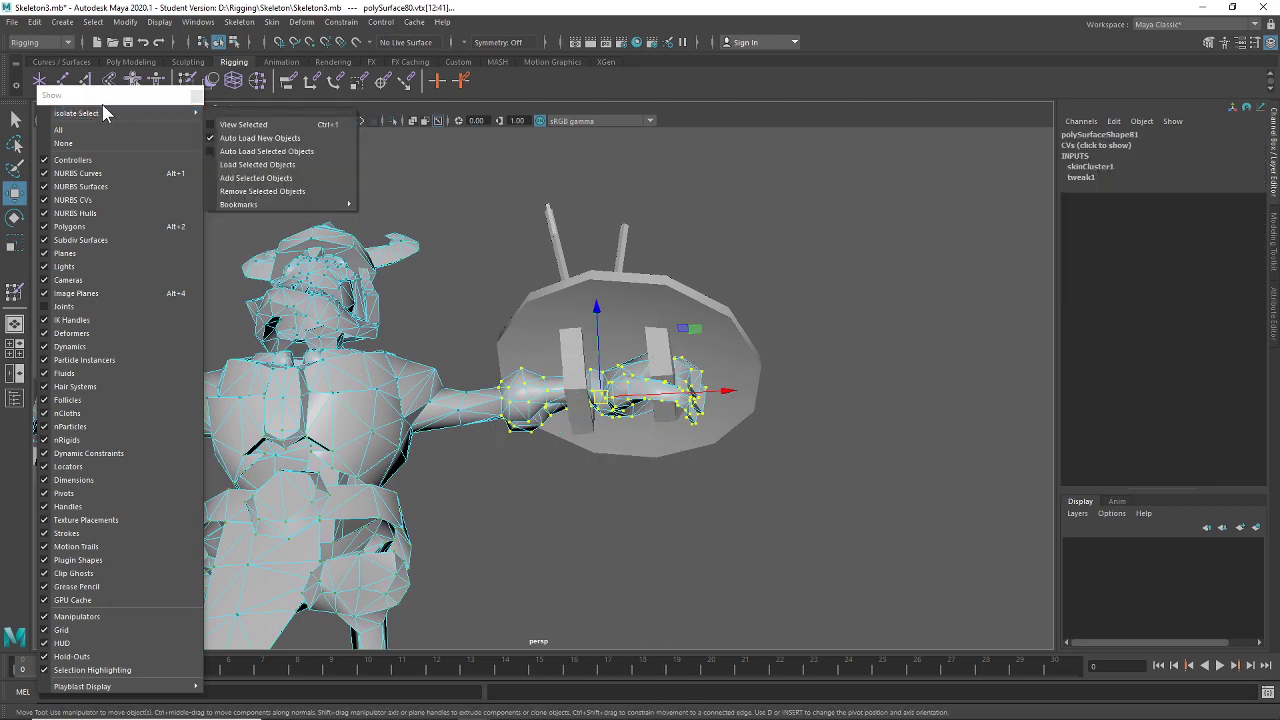
# Flood the selected forearm and hand vertices with a Paint Skin Weights value of 0 for the Shield joint
pyautogui.moveTo(105, 108); pyautogui.dragTo(101, 129)
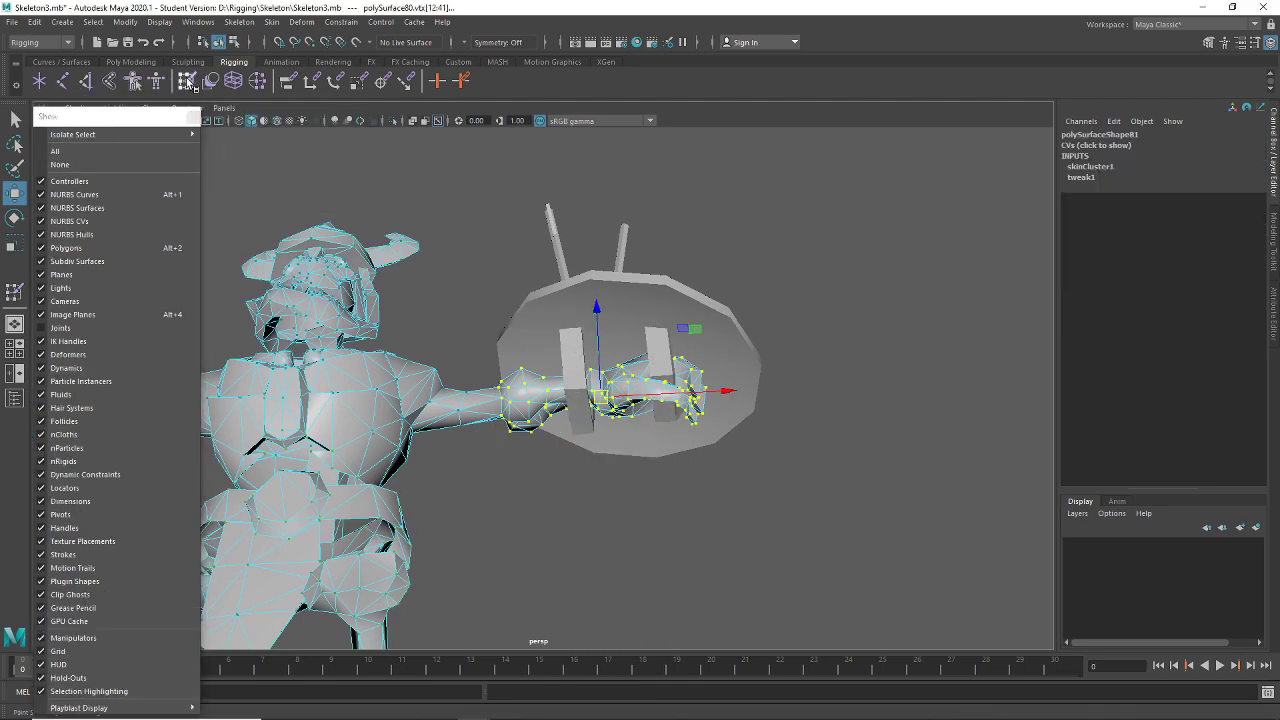
pyautogui.doubleClick(187, 82)
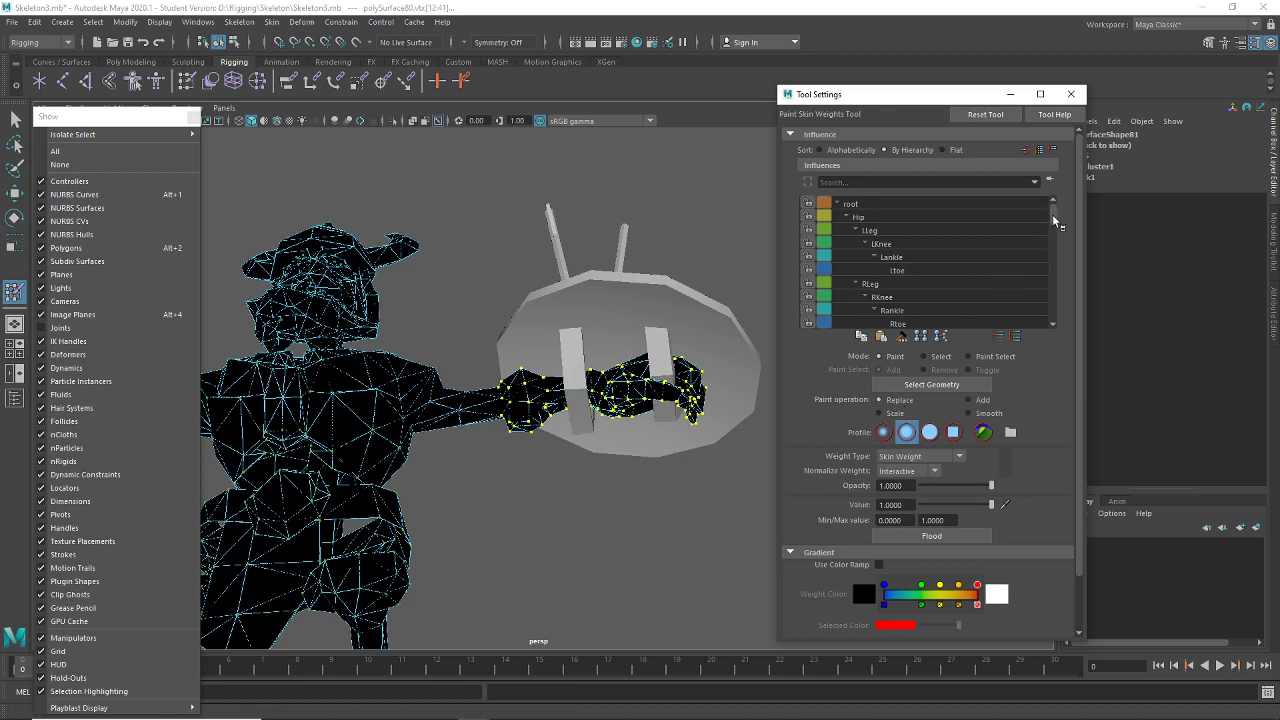
pyautogui.moveTo(1055, 221); pyautogui.dragTo(1046, 329)
pyautogui.scroll(2, 1003, 287)
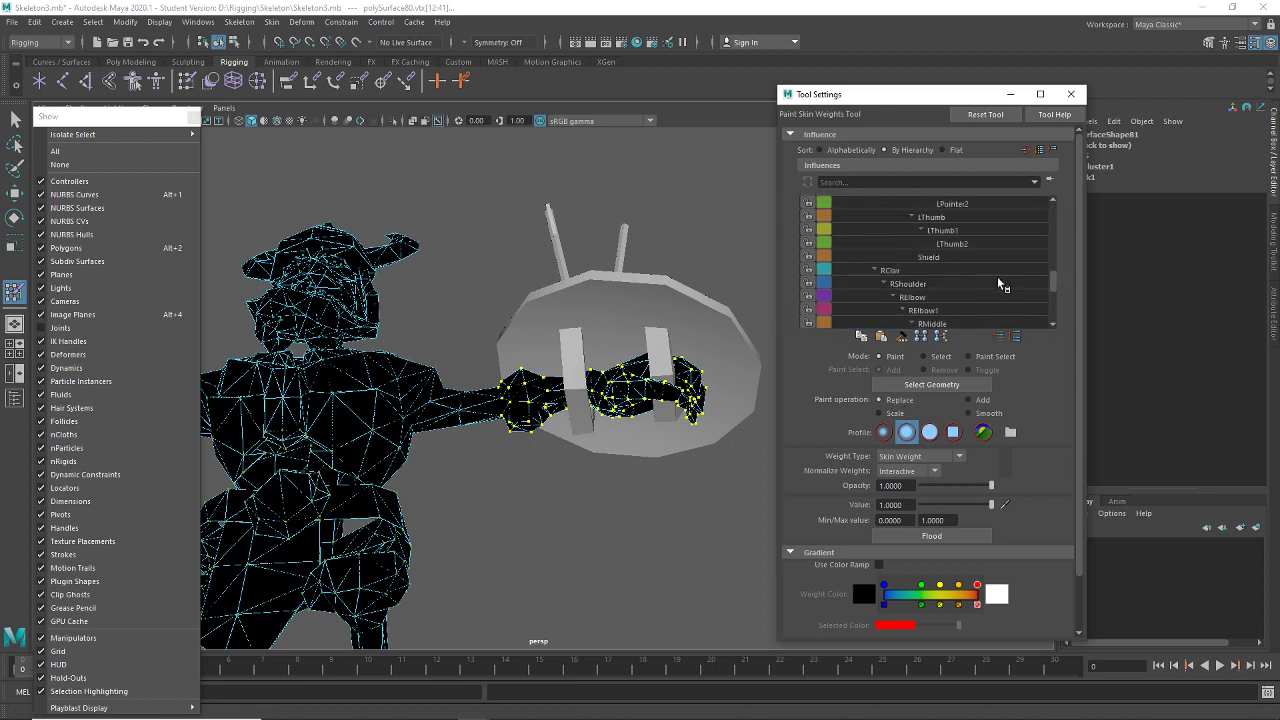
pyautogui.click(963, 261)
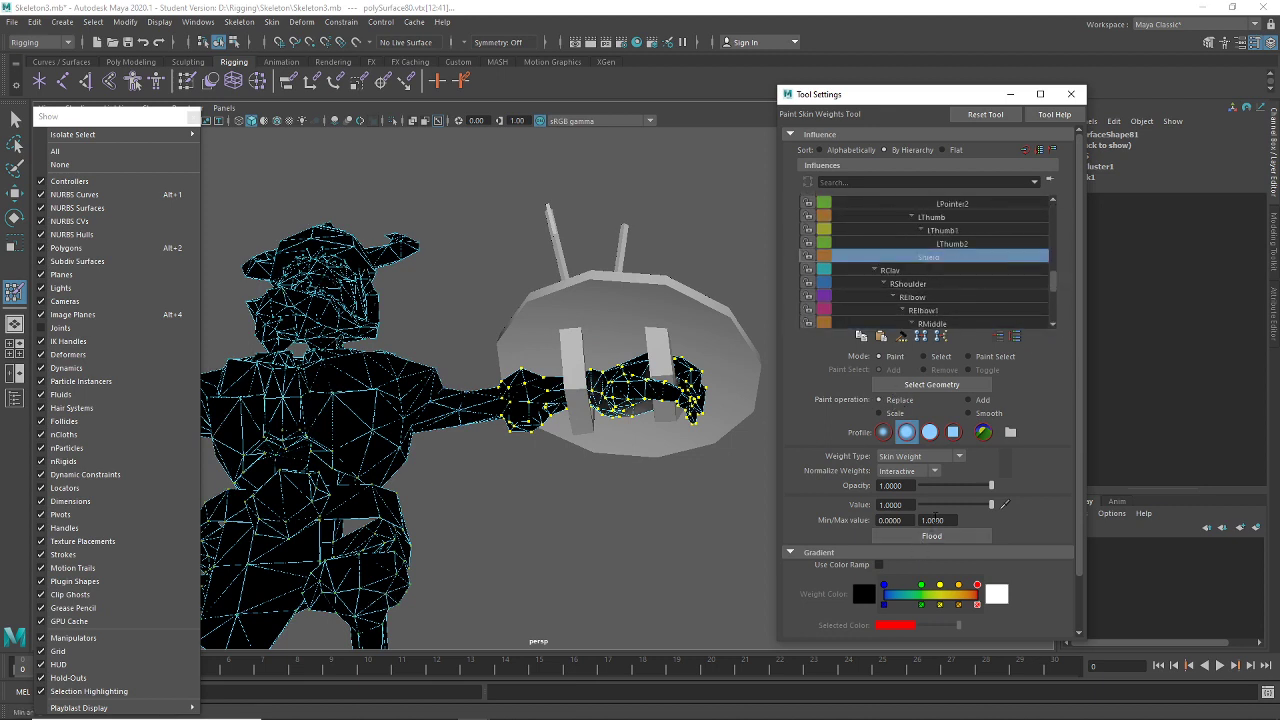
pyautogui.scroll(6, 625, 458)
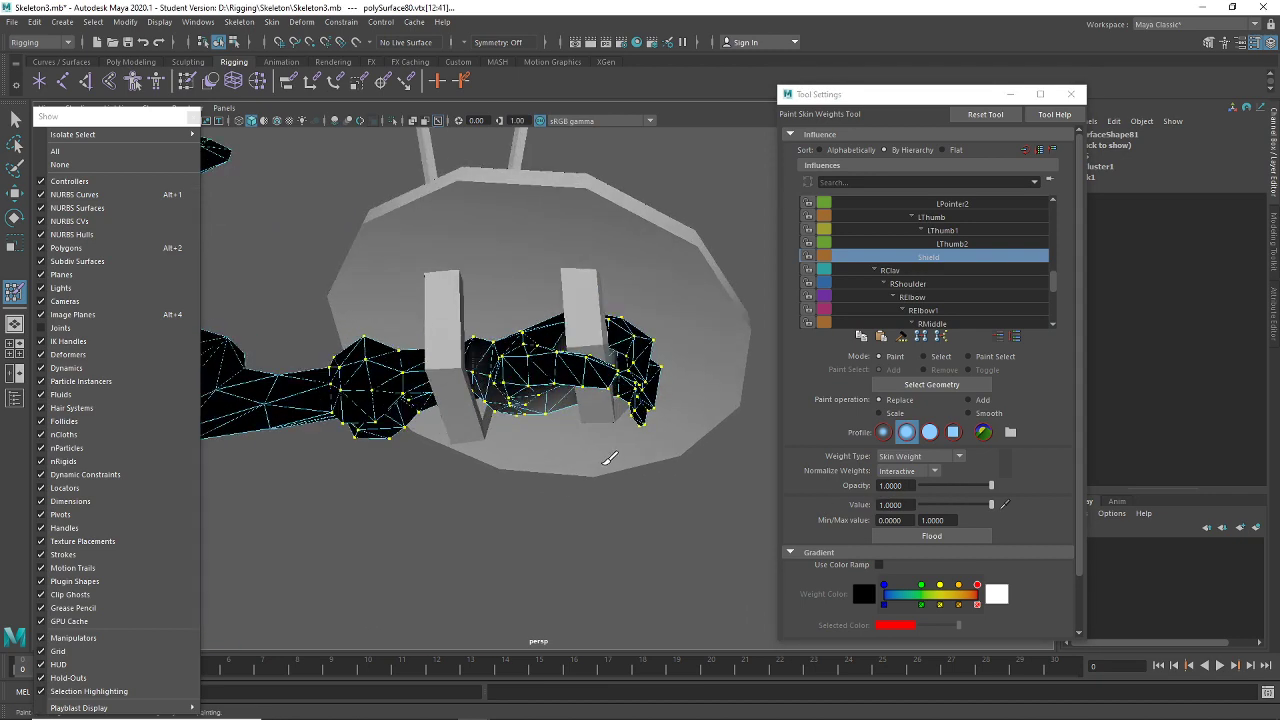
pyautogui.keyDown('alt'); pyautogui.moveTo(680, 420); pyautogui.dragTo(590, 347); pyautogui.keyUp('alt')
pyautogui.keyDown('alt'); pyautogui.moveTo(614, 443); pyautogui.dragTo(627, 435); pyautogui.keyUp('alt')
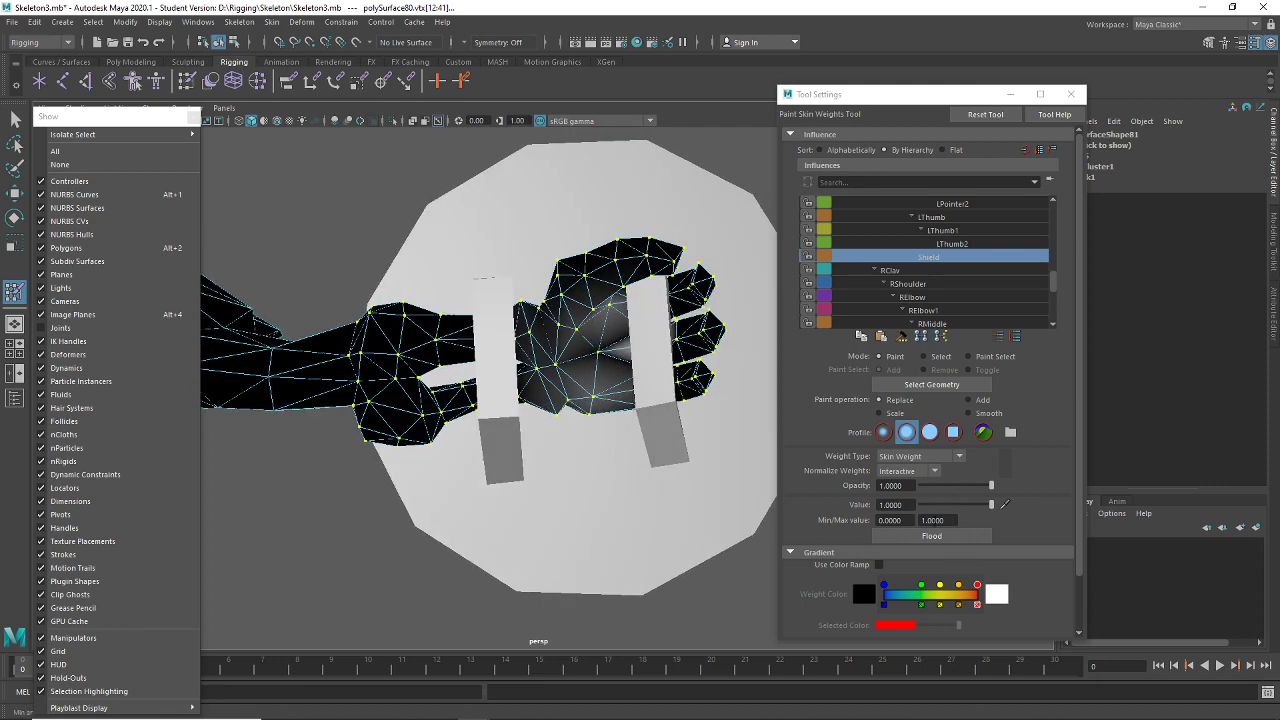
pyautogui.moveTo(991, 504); pyautogui.dragTo(780, 523)
pyautogui.click(932, 536)
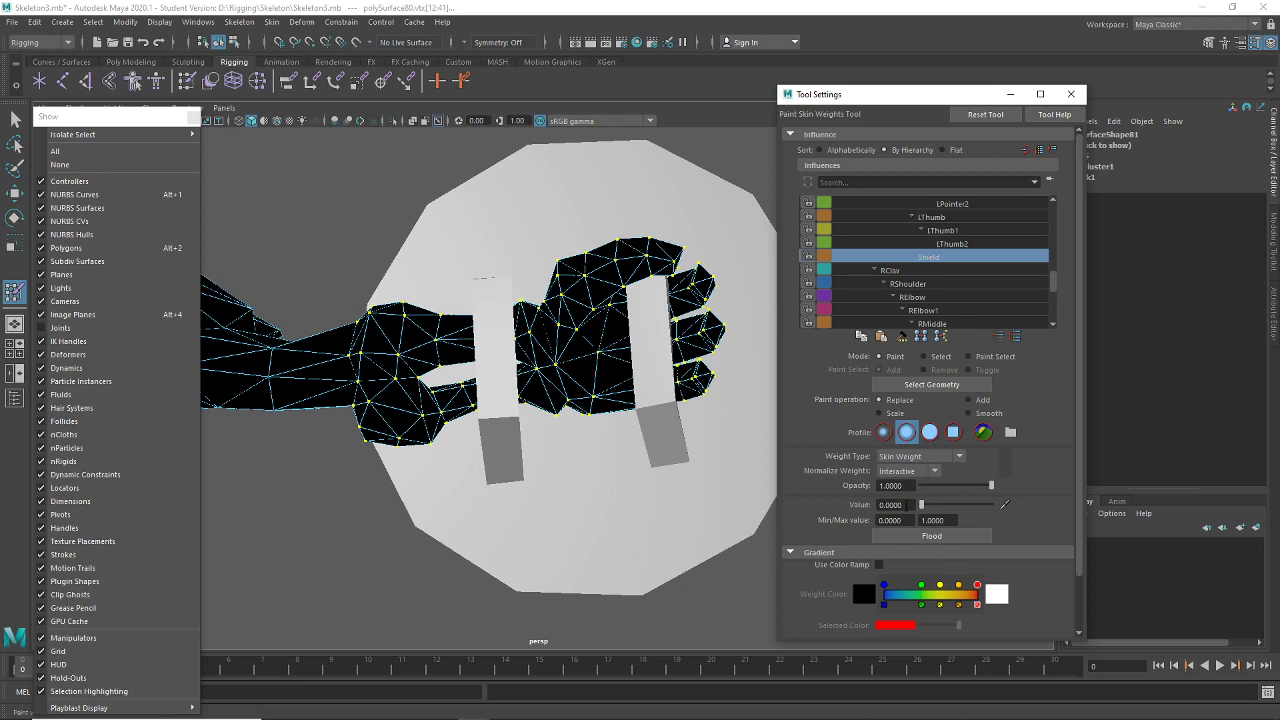
# Leave weight painting and show the joints in the viewport again
pyautogui.click(14, 119)
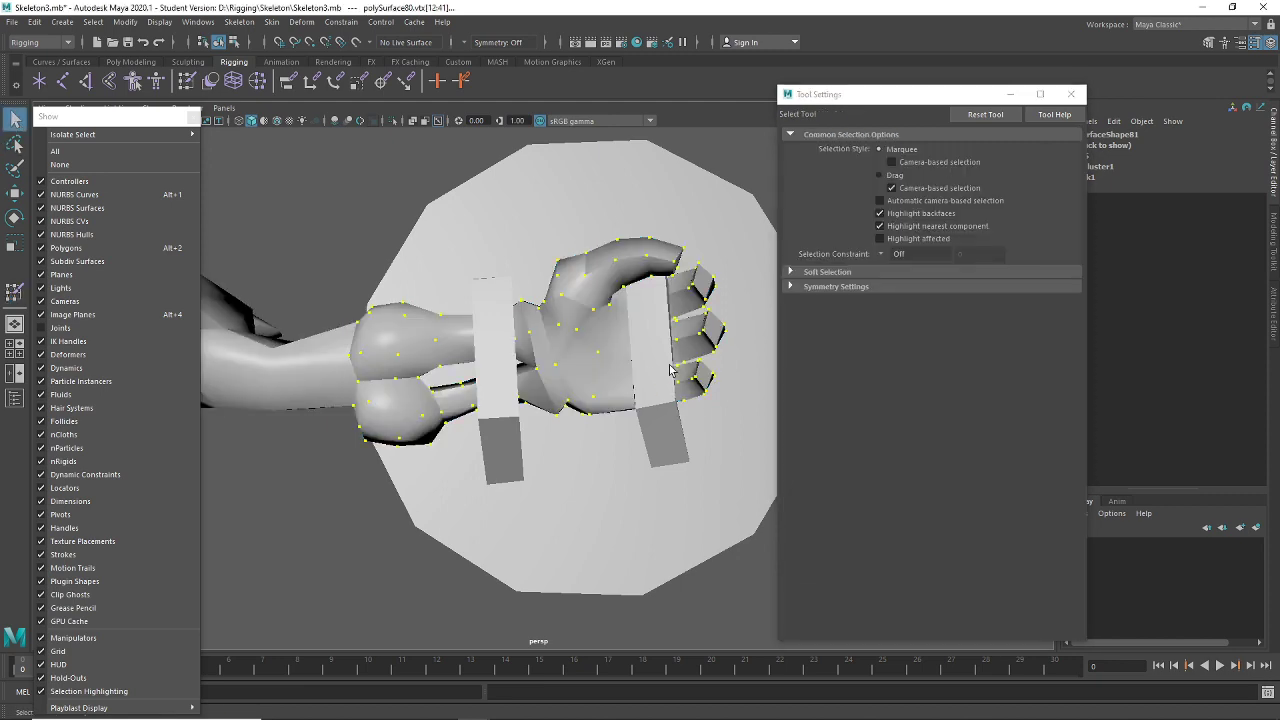
pyautogui.keyDown('alt'); pyautogui.moveTo(669, 366); pyautogui.dragTo(646, 422); pyautogui.keyUp('alt')
pyautogui.click(64, 329)
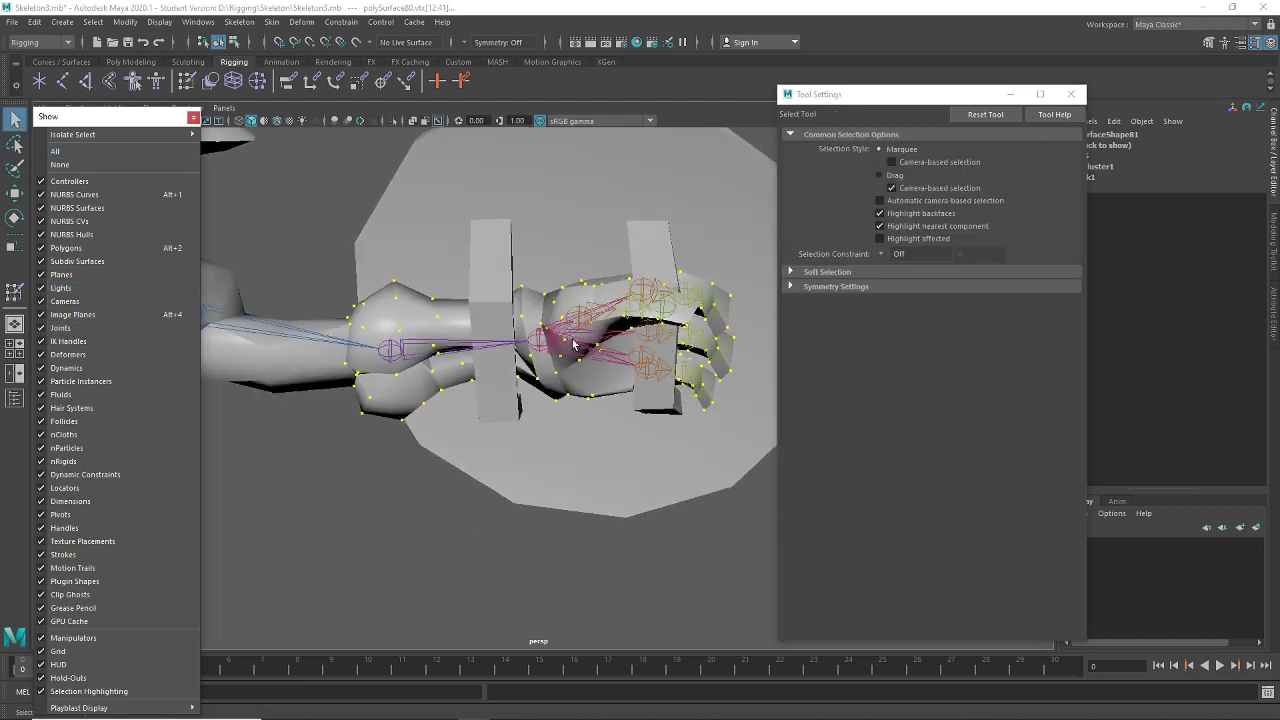
pyautogui.keyDown('alt'); pyautogui.moveTo(574, 378); pyautogui.dragTo(576, 433); pyautogui.keyUp('alt')
# Move the Shield joint to test its influence on the hand, and undo the move
pyautogui.click(648, 383)
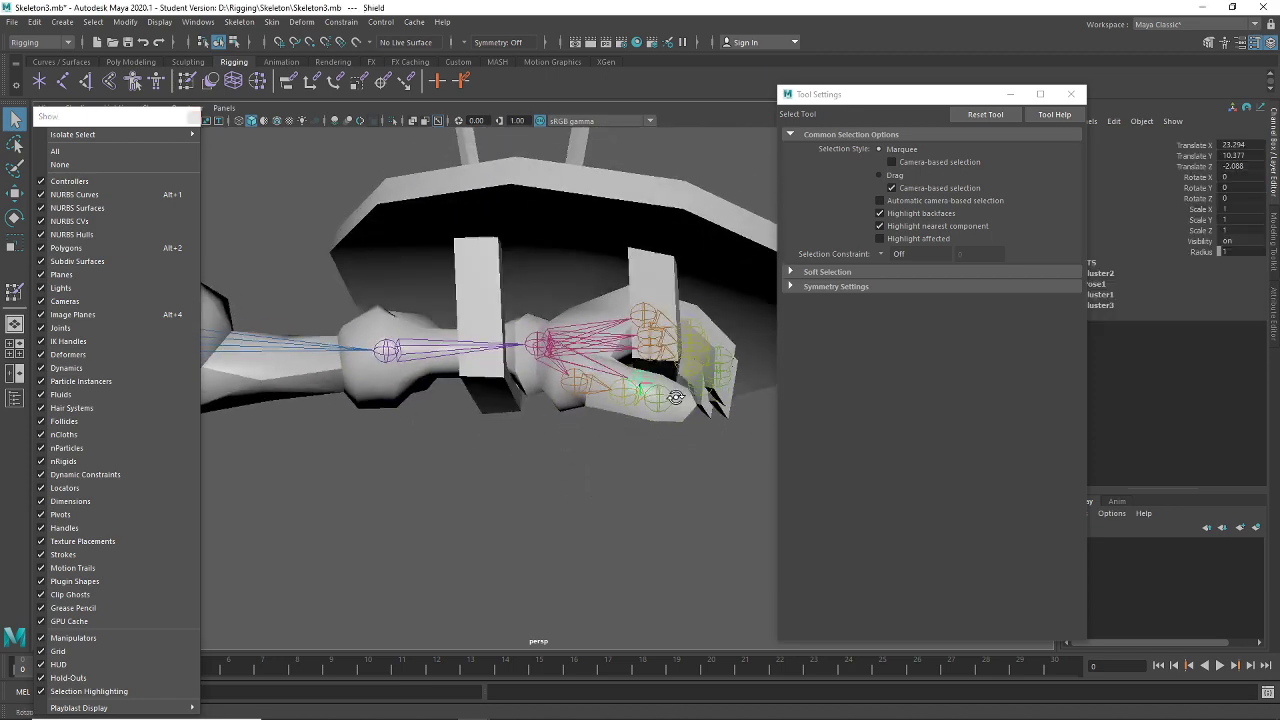
pyautogui.press('w')
pyautogui.keyDown('alt'); pyautogui.moveTo(650, 385); pyautogui.dragTo(720, 280); pyautogui.keyUp('alt')
pyautogui.hotkey('ctrl', 'z')
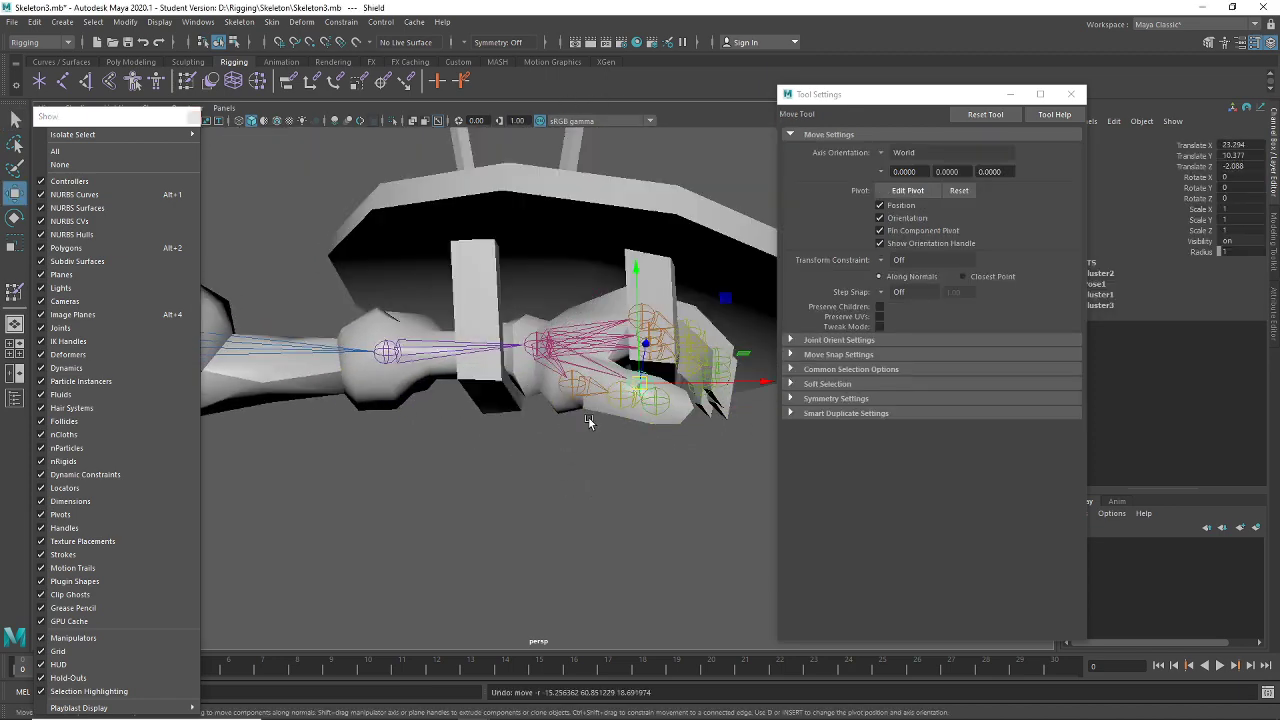
# Hide the joints in the viewport and select the body mesh at the sword arm
pyautogui.keyDown('alt'); pyautogui.moveTo(586, 423); pyautogui.dragTo(434, 466, button='right'); pyautogui.keyUp('alt')
pyautogui.keyDown('alt'); pyautogui.moveTo(434, 466); pyautogui.dragTo(634, 402); pyautogui.keyUp('alt')
pyautogui.press('f')
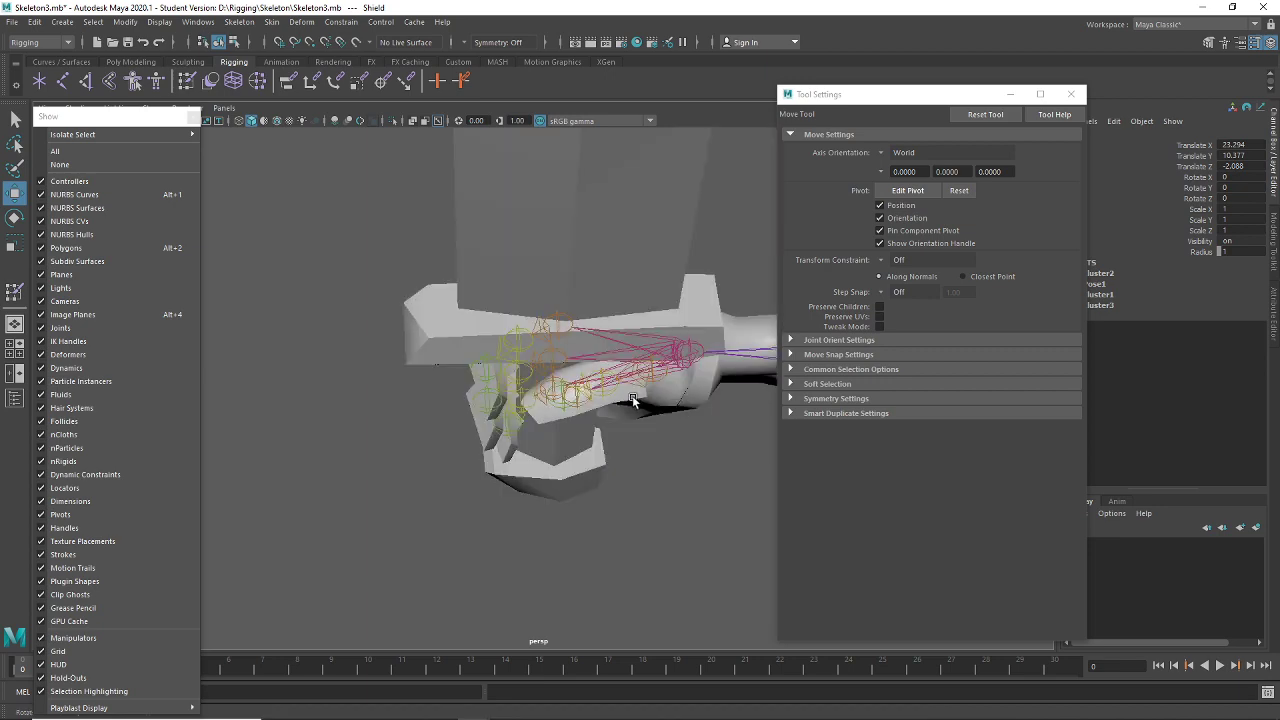
pyautogui.keyDown('alt'); pyautogui.moveTo(540, 400); pyautogui.dragTo(597, 377, button='right'); pyautogui.keyUp('alt')
pyautogui.keyDown('alt'); pyautogui.moveTo(597, 377); pyautogui.dragTo(518, 413, button='middle'); pyautogui.keyUp('alt')
pyautogui.keyDown('alt'); pyautogui.moveTo(518, 413); pyautogui.dragTo(517, 500, button='right'); pyautogui.keyUp('alt')
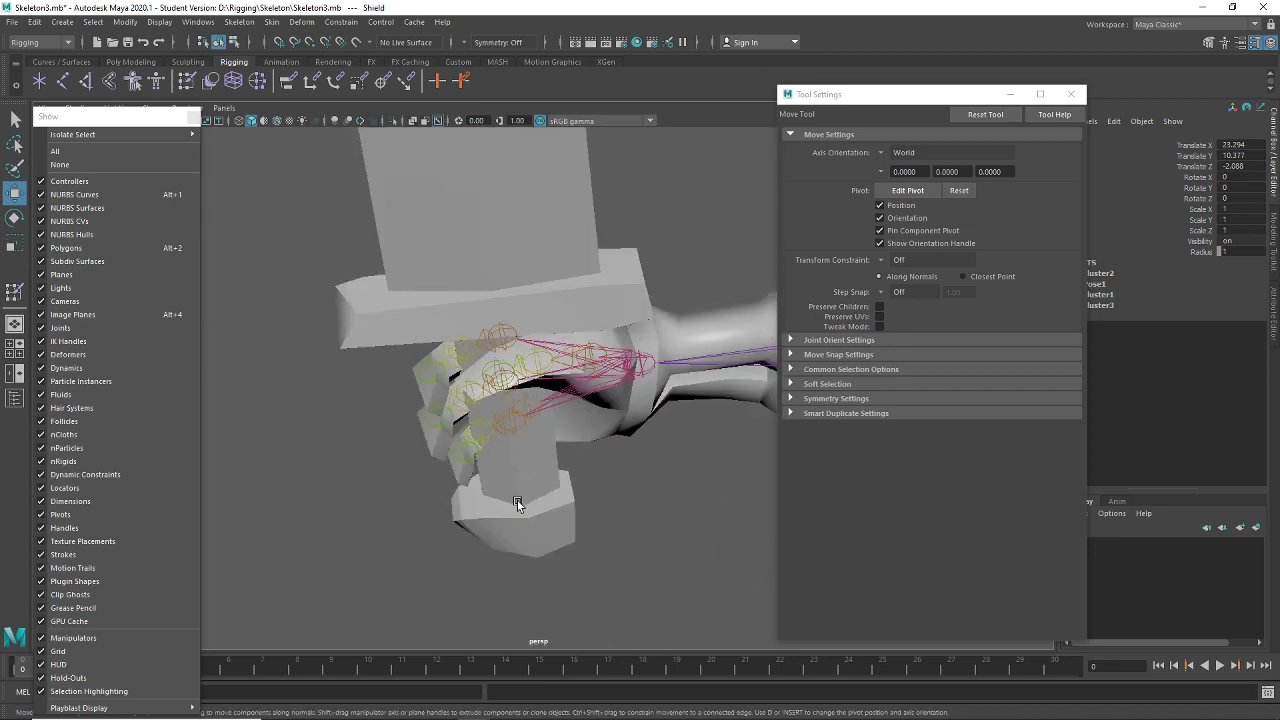
pyautogui.click(515, 501)
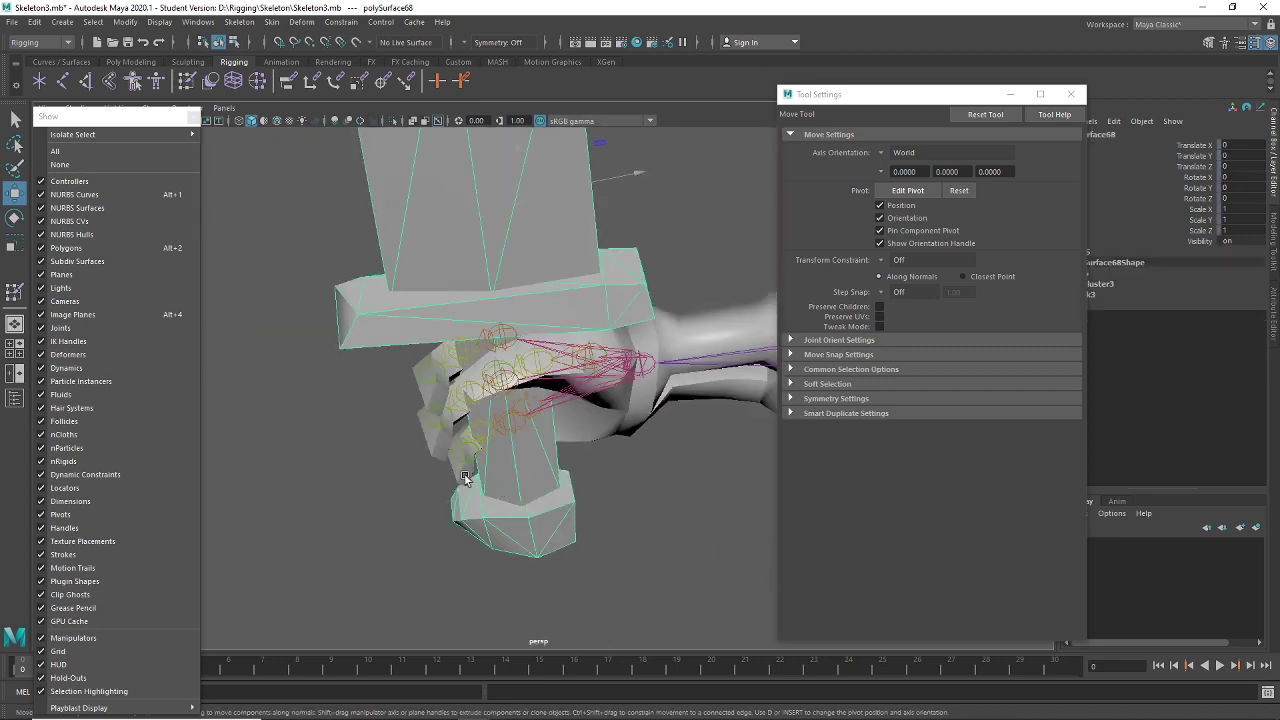
pyautogui.click(79, 339)
pyautogui.keyDown('alt'); pyautogui.moveTo(480, 380); pyautogui.dragTo(535, 398); pyautogui.keyUp('alt')
pyautogui.click(600, 380)
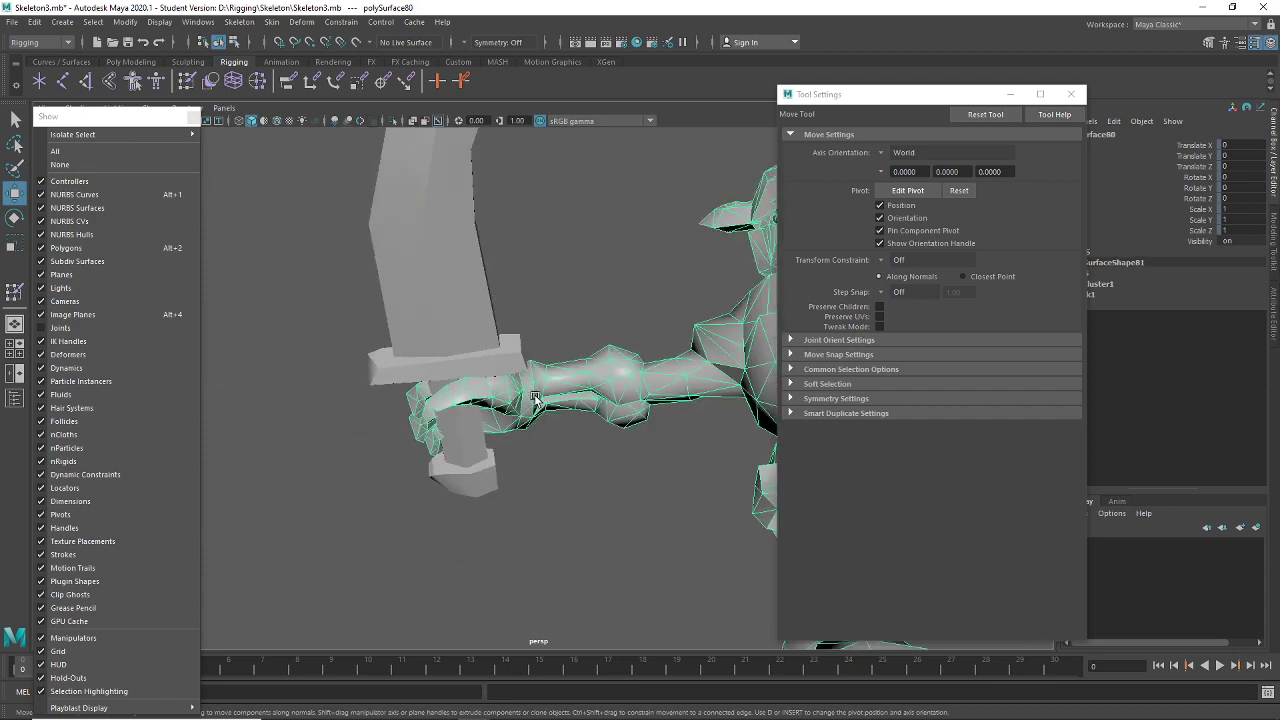
# Select the body mesh's vertices from the elbow to the fingertips of the sword arm
pyautogui.rightClick(535, 398)
pyautogui.click(453, 320)
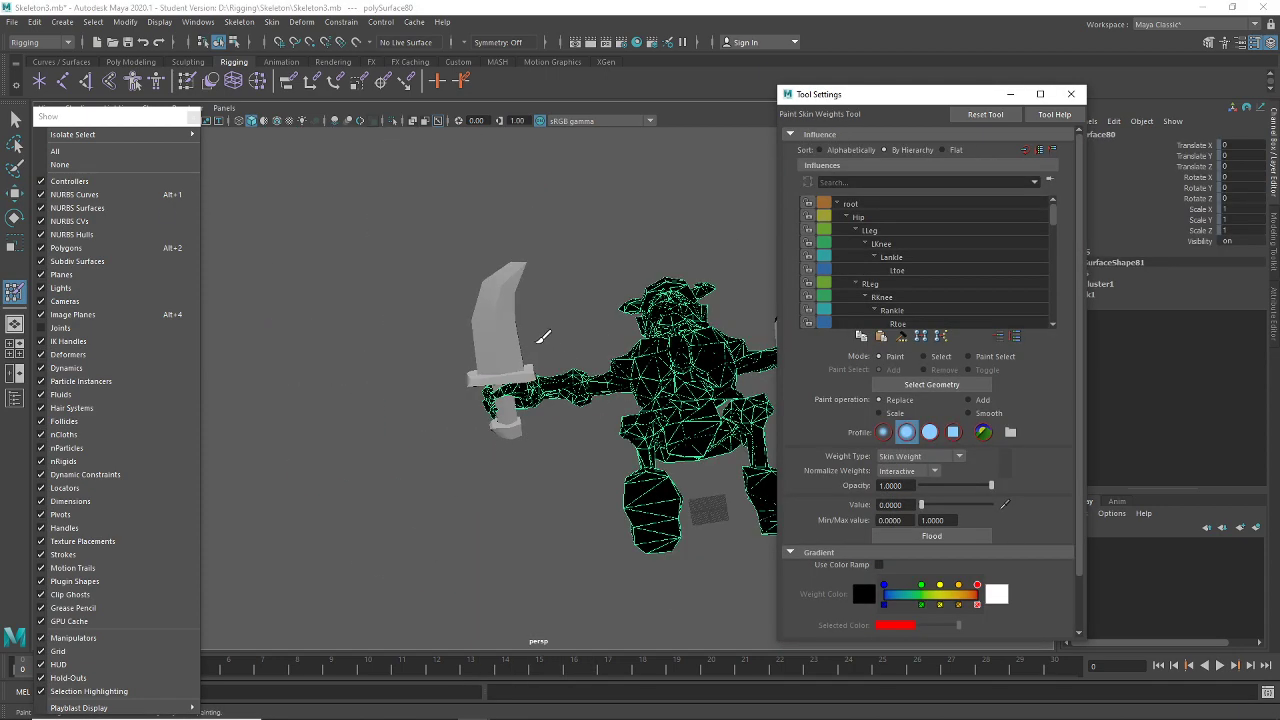
pyautogui.click(16, 121)
pyautogui.scroll(3, 546, 382)
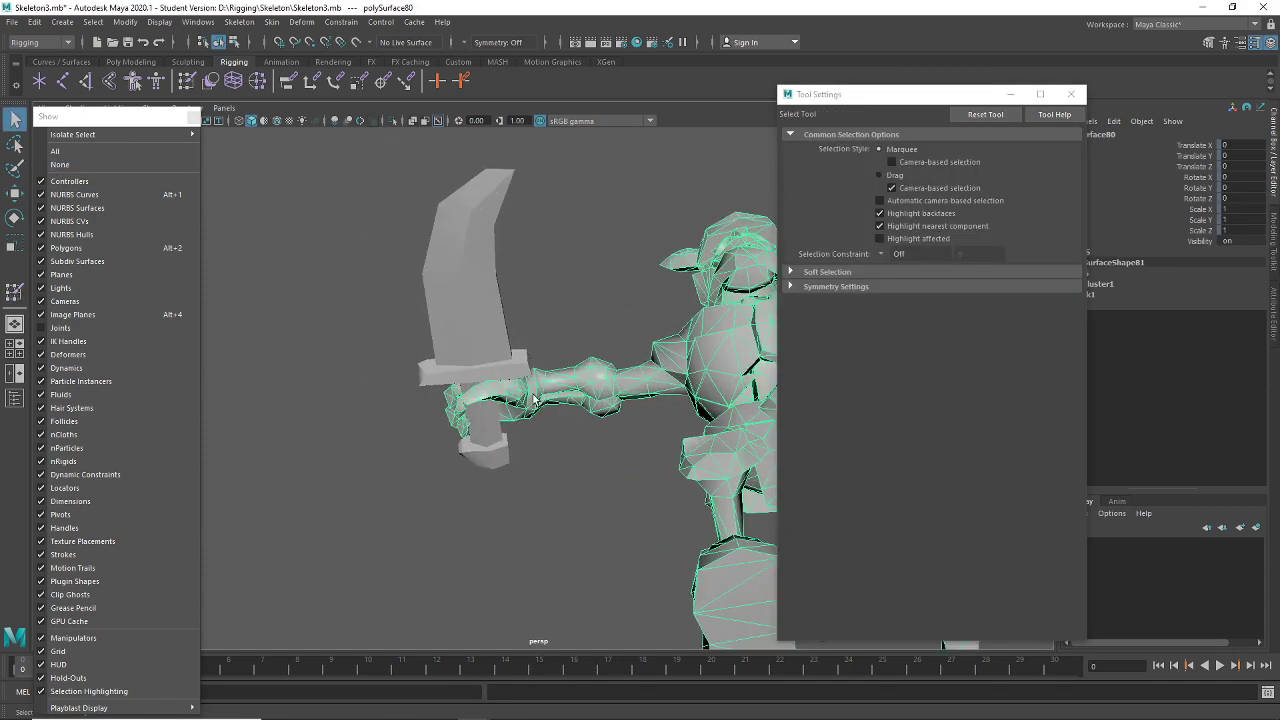
pyautogui.moveTo(535, 385); pyautogui.dragTo(480, 336, button='right')
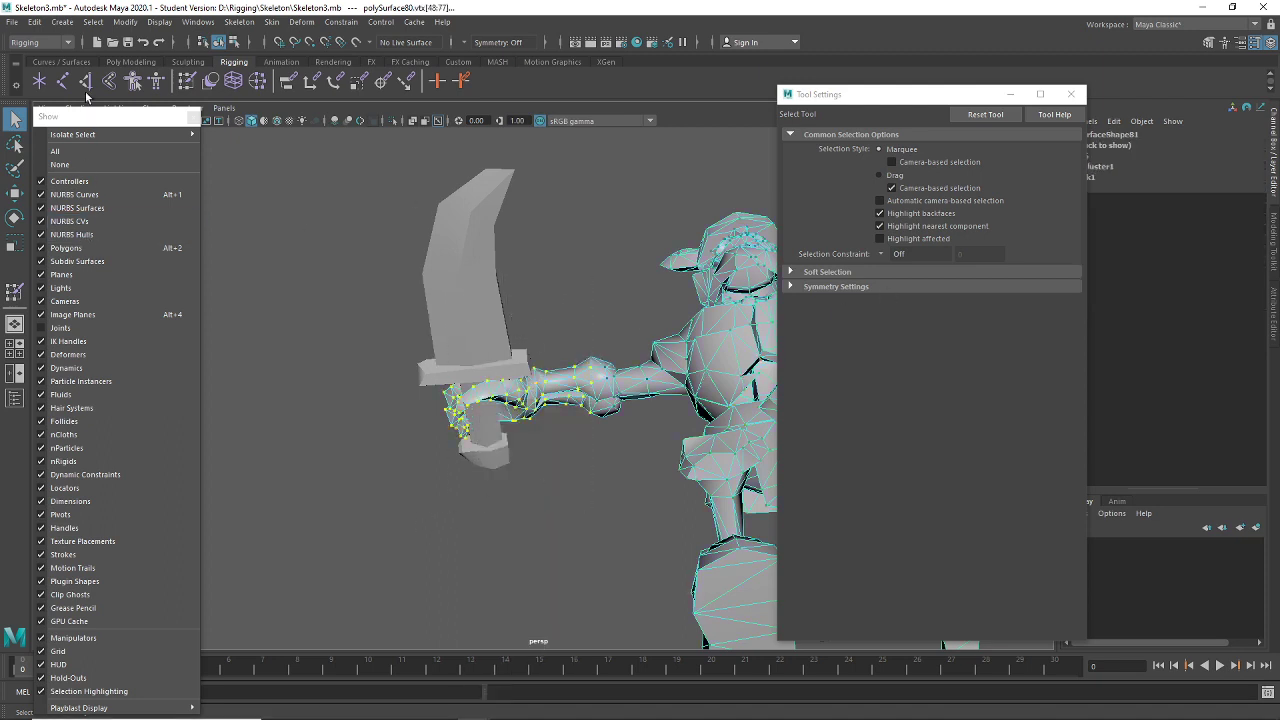
# Flood the selected forearm and hand vertices with a Paint Skin Weights value of 0 for the Sword joint, and leave weight painting
pyautogui.click(187, 86)
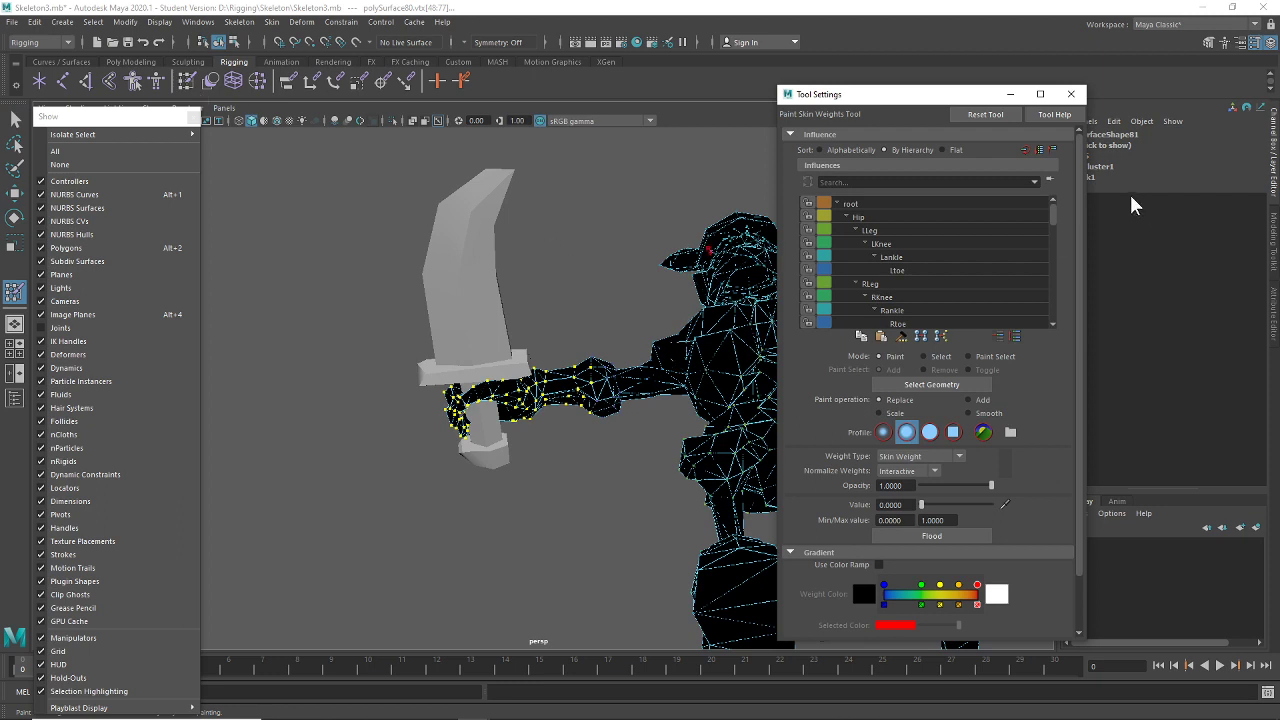
pyautogui.moveTo(1055, 212); pyautogui.dragTo(1050, 328)
pyautogui.click(965, 324)
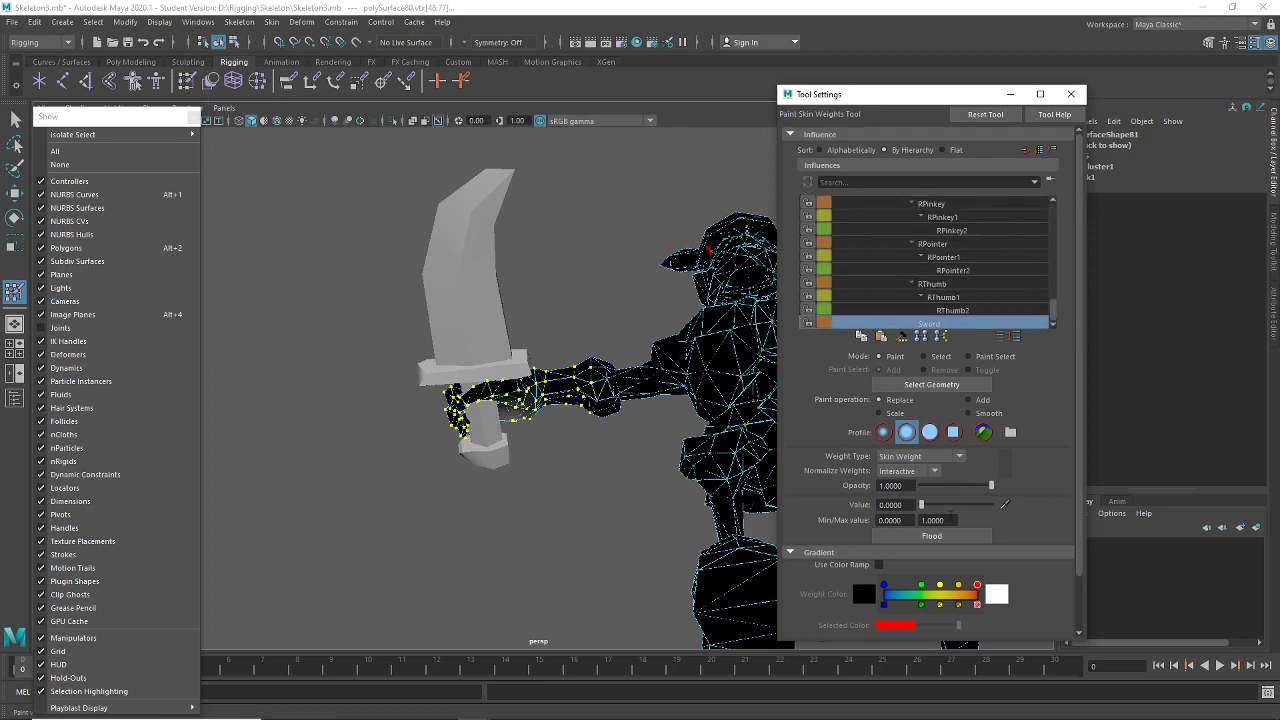
pyautogui.click(922, 536)
pyautogui.click(15, 118)
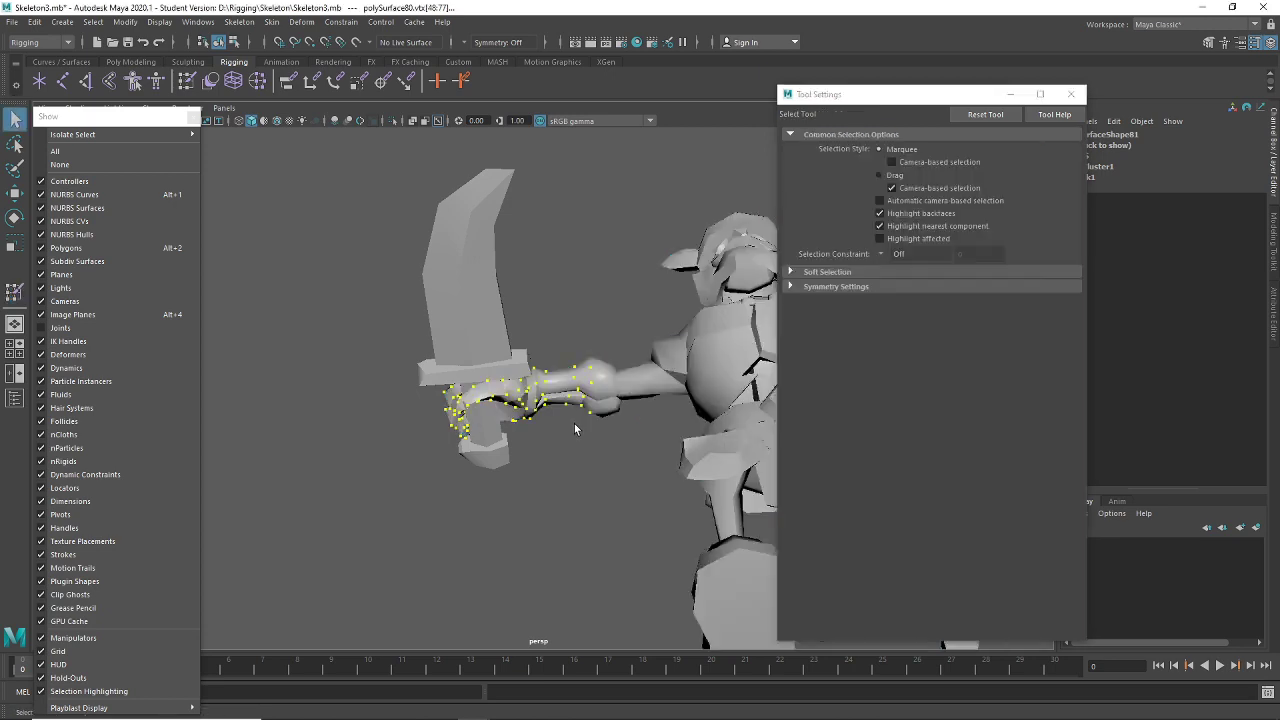
# Show the joints in the viewport again and frame the sword hand
pyautogui.click(121, 327)
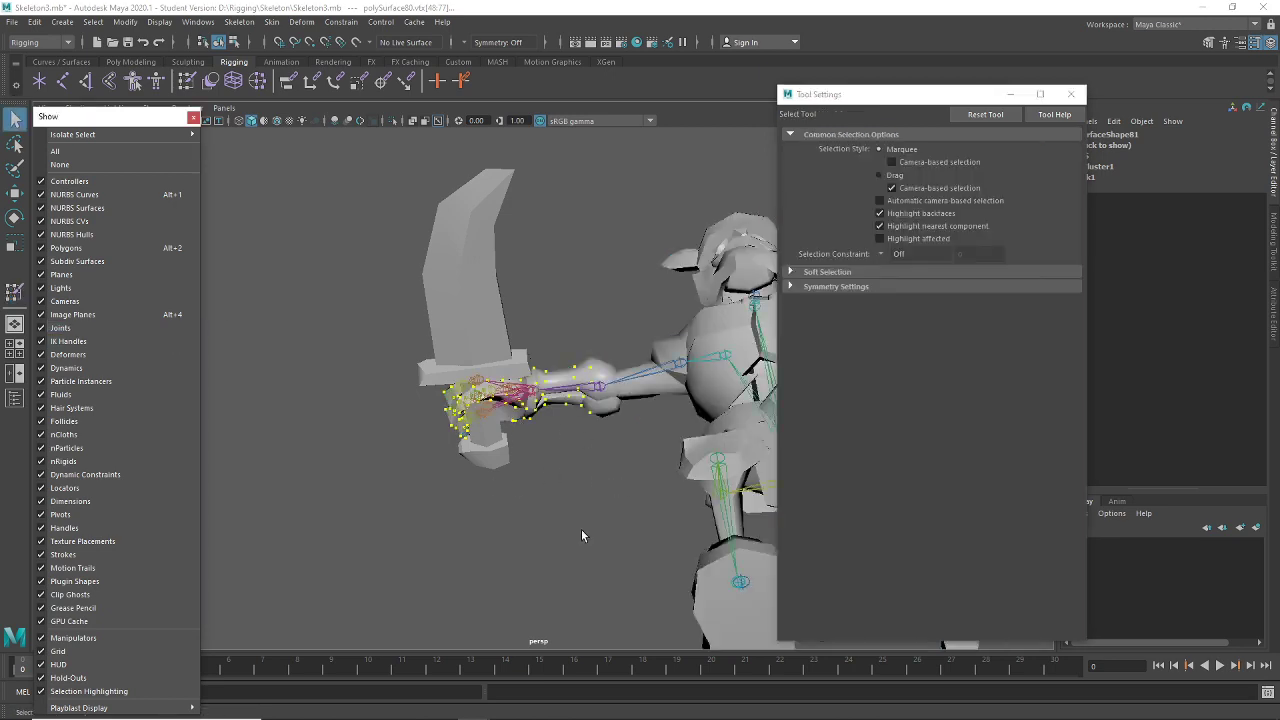
pyautogui.press('f')
pyautogui.click(497, 416)
pyautogui.keyDown('alt'); pyautogui.moveTo(497, 416); pyautogui.dragTo(465, 432); pyautogui.keyUp('alt')
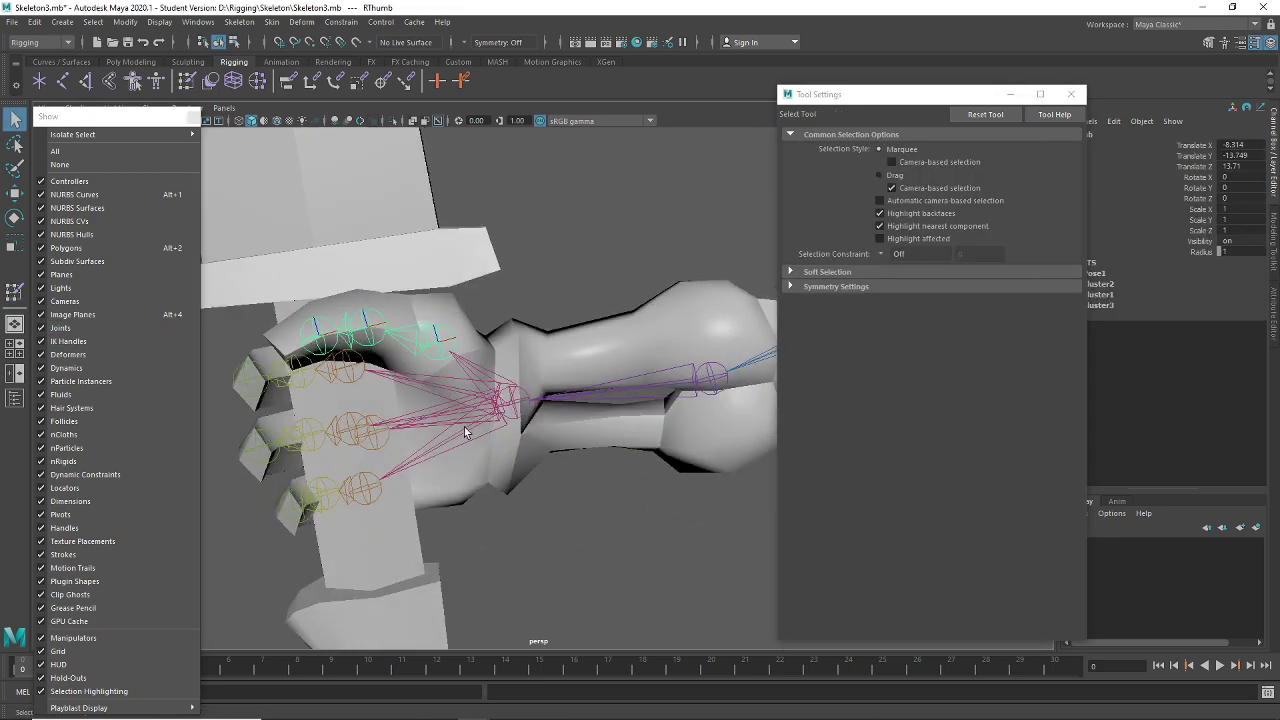
# Move the Sword joint to test its influence on the hand, and undo the move
pyautogui.click(378, 439)
pyautogui.keyDown('alt'); pyautogui.moveTo(378, 439); pyautogui.dragTo(480, 489); pyautogui.keyUp('alt')
pyautogui.scroll(-3, 483, 489)
pyautogui.press('w')
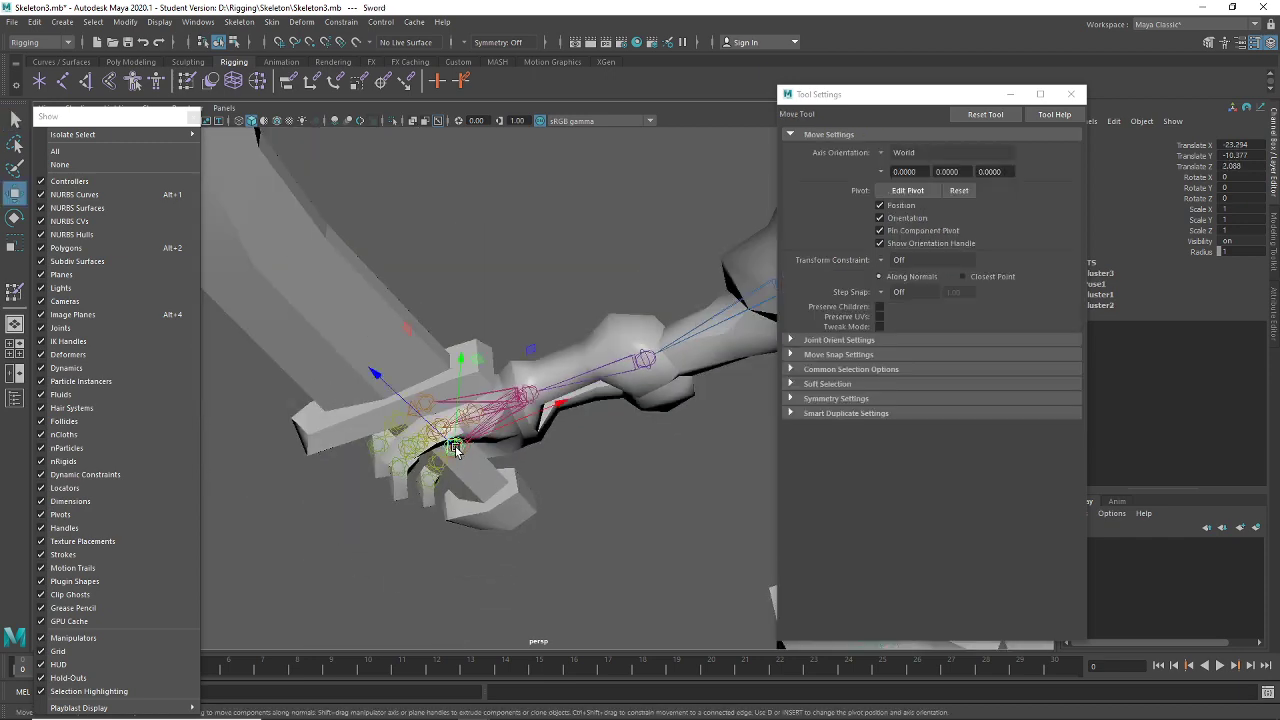
pyautogui.moveTo(456, 445); pyautogui.dragTo(384, 216)
pyautogui.hotkey('ctrl', 'z')
pyautogui.scroll(-4, 611, 524)
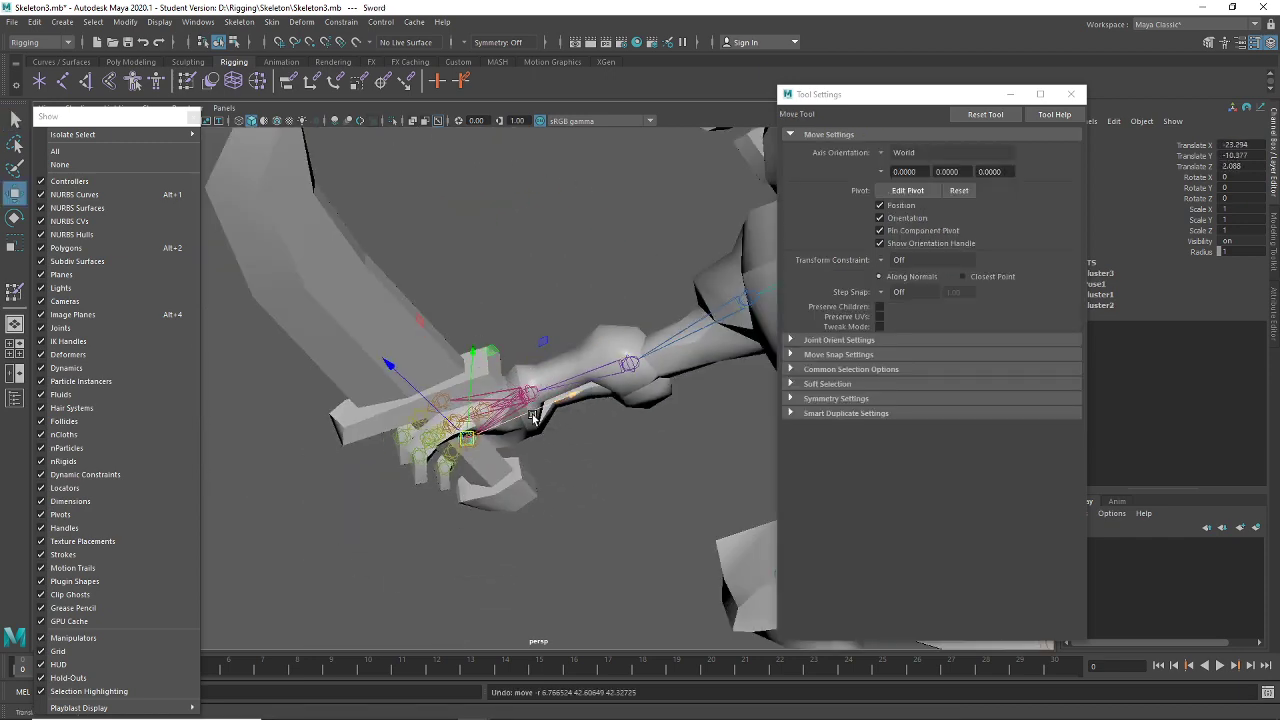
# Clear the selection with the whole figure in view and save the scene
pyautogui.keyDown('alt'); pyautogui.moveTo(611, 524); pyautogui.dragTo(631, 483); pyautogui.keyUp('alt')
pyautogui.keyDown('alt'); pyautogui.moveTo(631, 483); pyautogui.dragTo(434, 386, button='middle'); pyautogui.keyUp('alt')
pyautogui.scroll(-4, 434, 386)
pyautogui.click(452, 417)
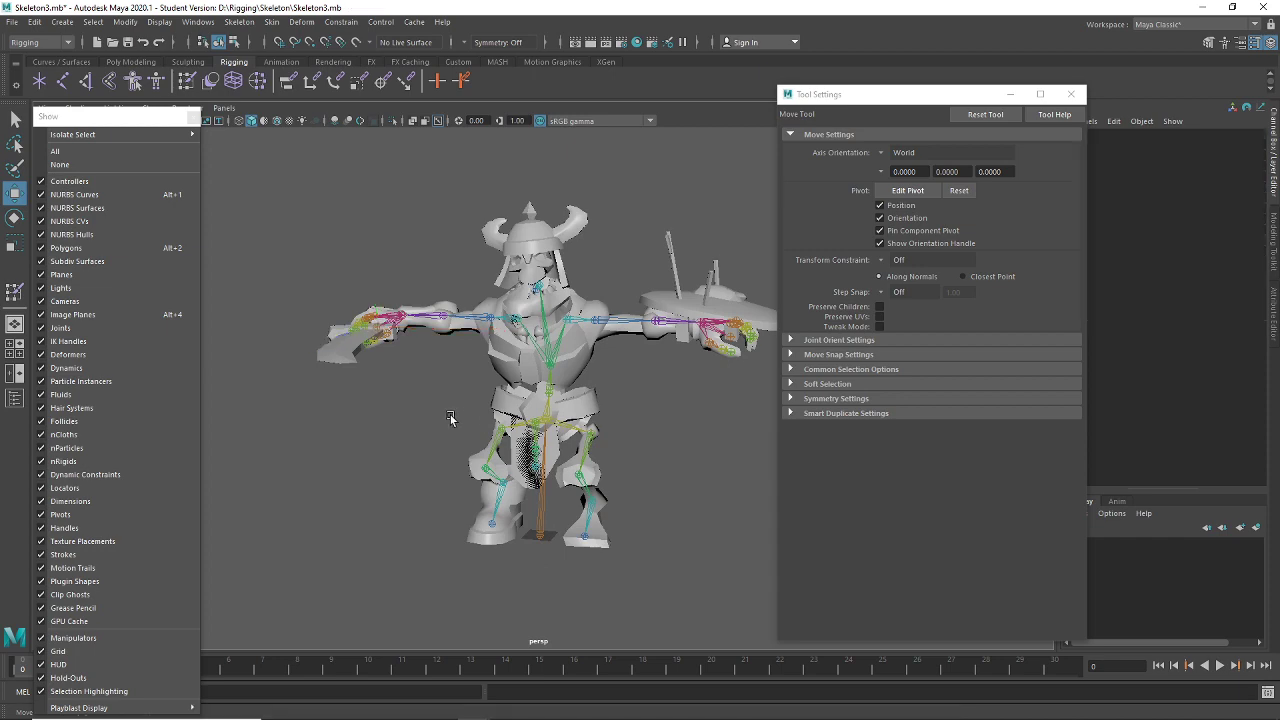
pyautogui.keyDown('alt'); pyautogui.moveTo(452, 417); pyautogui.dragTo(528, 440); pyautogui.keyUp('alt')
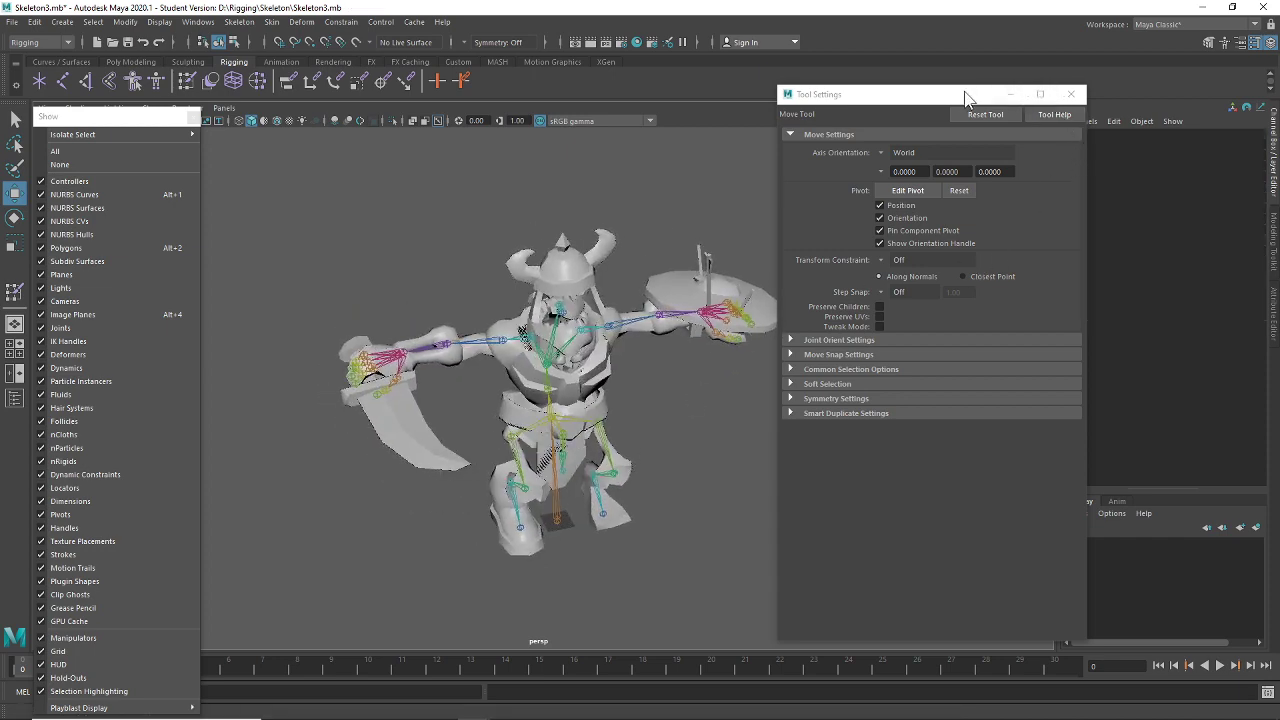
# Inspect the figure's head and neck up close and close the Tool Settings window
pyautogui.moveTo(965, 97); pyautogui.dragTo(1049, 104)
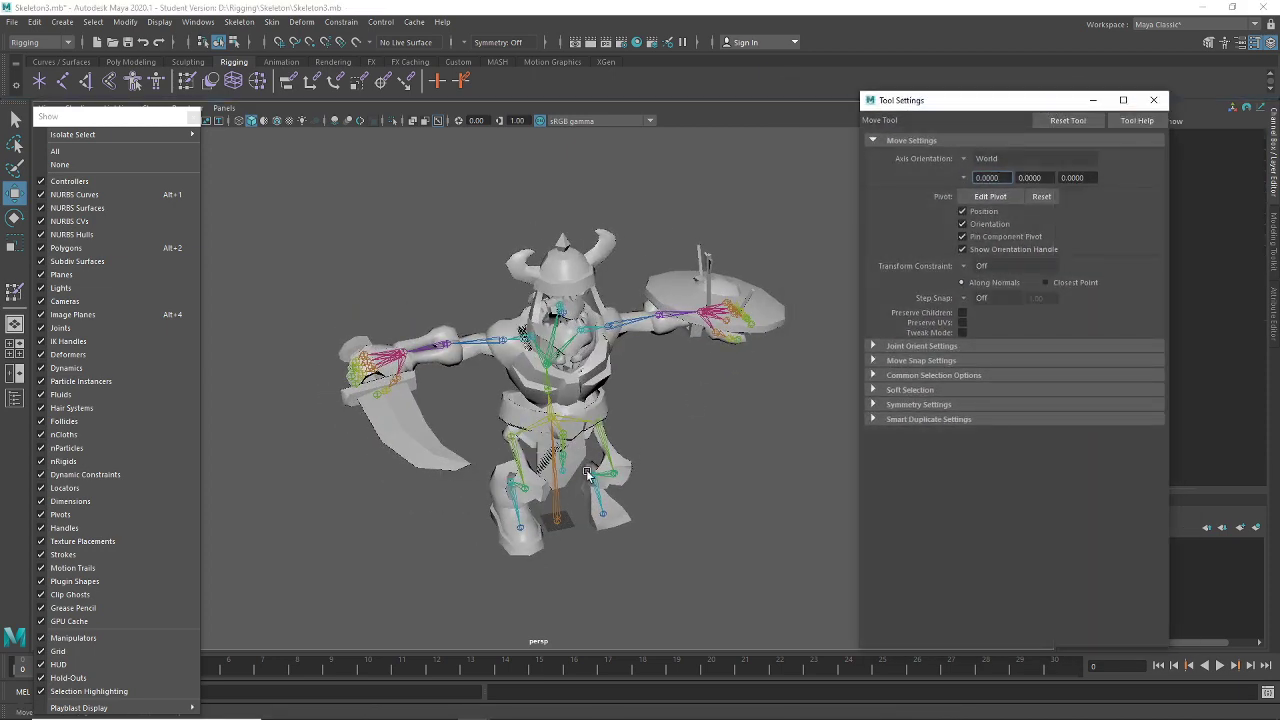
pyautogui.scroll(3, 617, 444)
pyautogui.keyDown('alt'); pyautogui.moveTo(547, 451); pyautogui.dragTo(751, 469); pyautogui.keyUp('alt')
pyautogui.keyDown('alt'); pyautogui.moveTo(677, 475); pyautogui.dragTo(617, 432, button='middle'); pyautogui.keyUp('alt')
pyautogui.keyDown('alt'); pyautogui.moveTo(617, 432); pyautogui.dragTo(600, 406); pyautogui.keyUp('alt')
pyautogui.keyDown('alt'); pyautogui.moveTo(600, 406); pyautogui.dragTo(702, 582, button='middle'); pyautogui.keyUp('alt')
pyautogui.keyDown('alt'); pyautogui.moveTo(744, 404); pyautogui.dragTo(544, 442); pyautogui.keyUp('alt')
pyautogui.scroll(3, 519, 467)
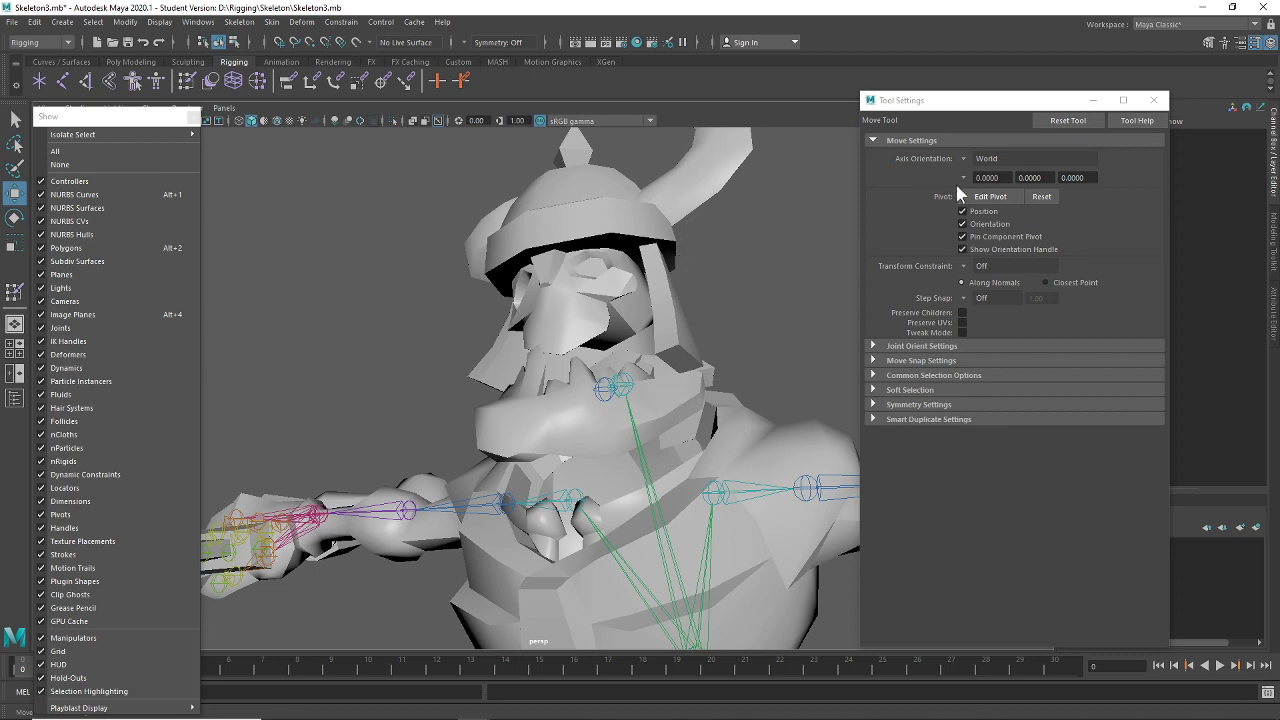
pyautogui.click(1163, 100)
# Select a body mesh vertex at the chin and grow the selection across the chin piece
pyautogui.keyDown('alt'); pyautogui.moveTo(905, 245); pyautogui.dragTo(732, 329); pyautogui.keyUp('alt')
pyautogui.click(686, 327)
pyautogui.moveTo(610, 299); pyautogui.dragTo(597, 303, button='right')
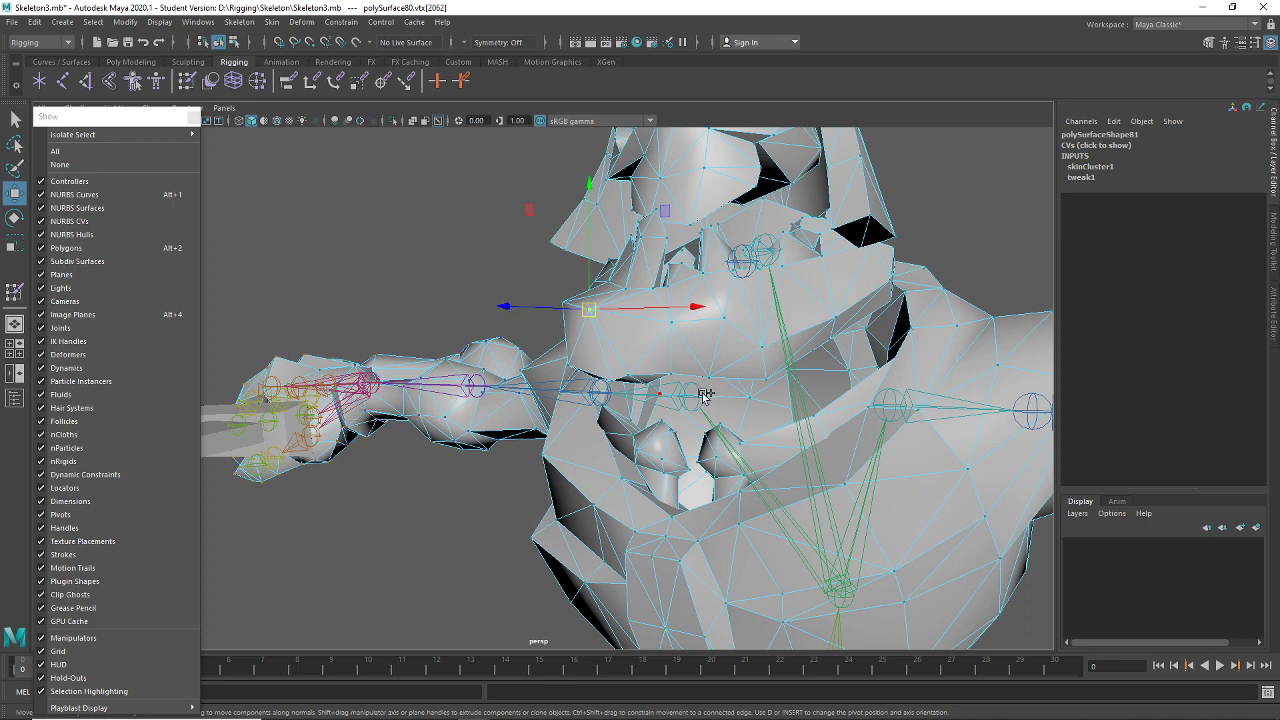
pyautogui.hotkey('shift', '.')
pyautogui.hotkey('shift', '.')
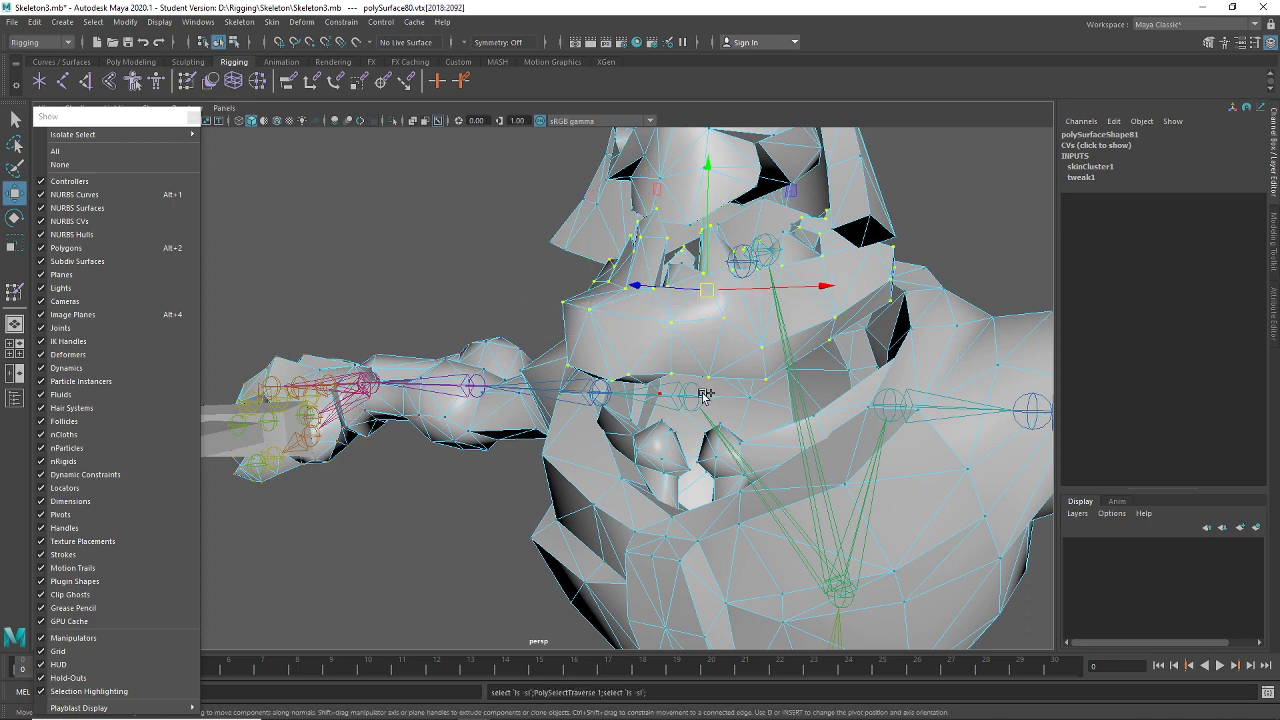
# Move the selected chin vertices to test which geometry they carry, and undo the move
pyautogui.keyDown('alt'); pyautogui.moveTo(703, 394); pyautogui.dragTo(598, 392); pyautogui.keyUp('alt')
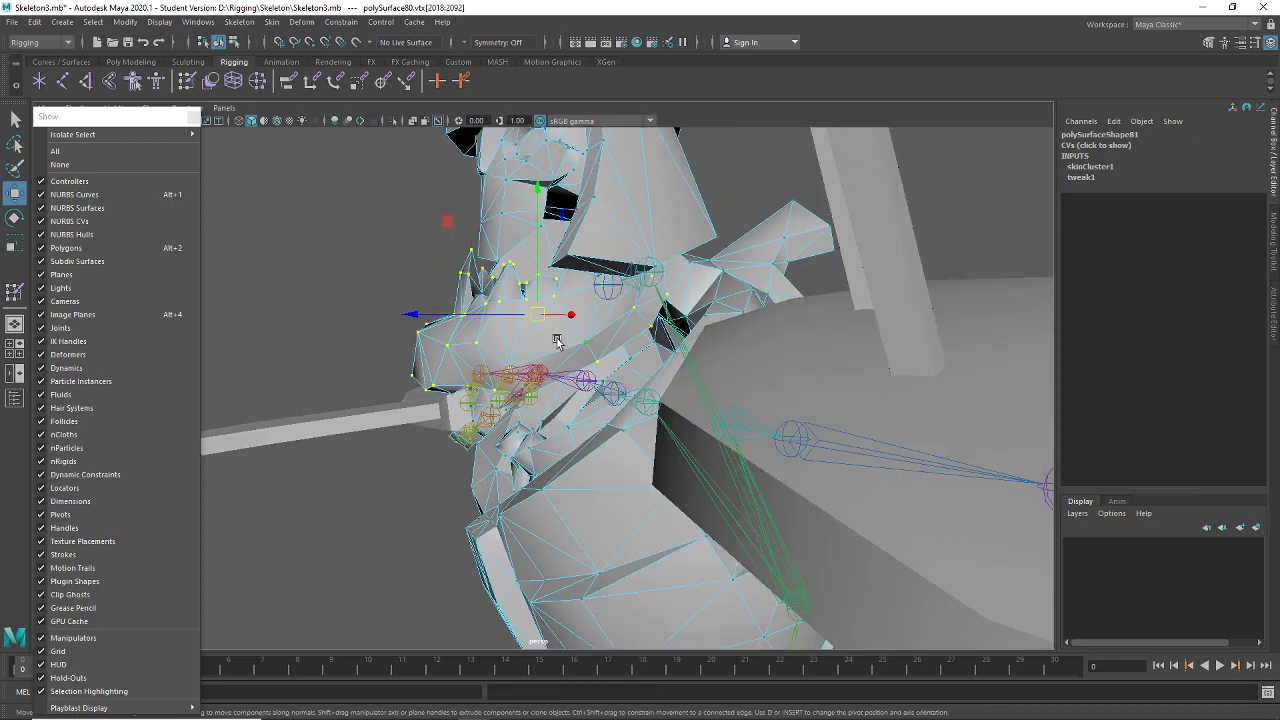
pyautogui.moveTo(534, 316); pyautogui.dragTo(495, 350)
pyautogui.hotkey('ctrl', 'z')
# Try to extend the vertex selection around the helmet and neck by growing it
pyautogui.keyDown('alt'); pyautogui.moveTo(563, 526); pyautogui.dragTo(674, 439); pyautogui.keyUp('alt')
pyautogui.scroll(4, 678, 470)
pyautogui.keyDown('alt'); pyautogui.moveTo(680, 503); pyautogui.dragTo(666, 452); pyautogui.keyUp('alt')
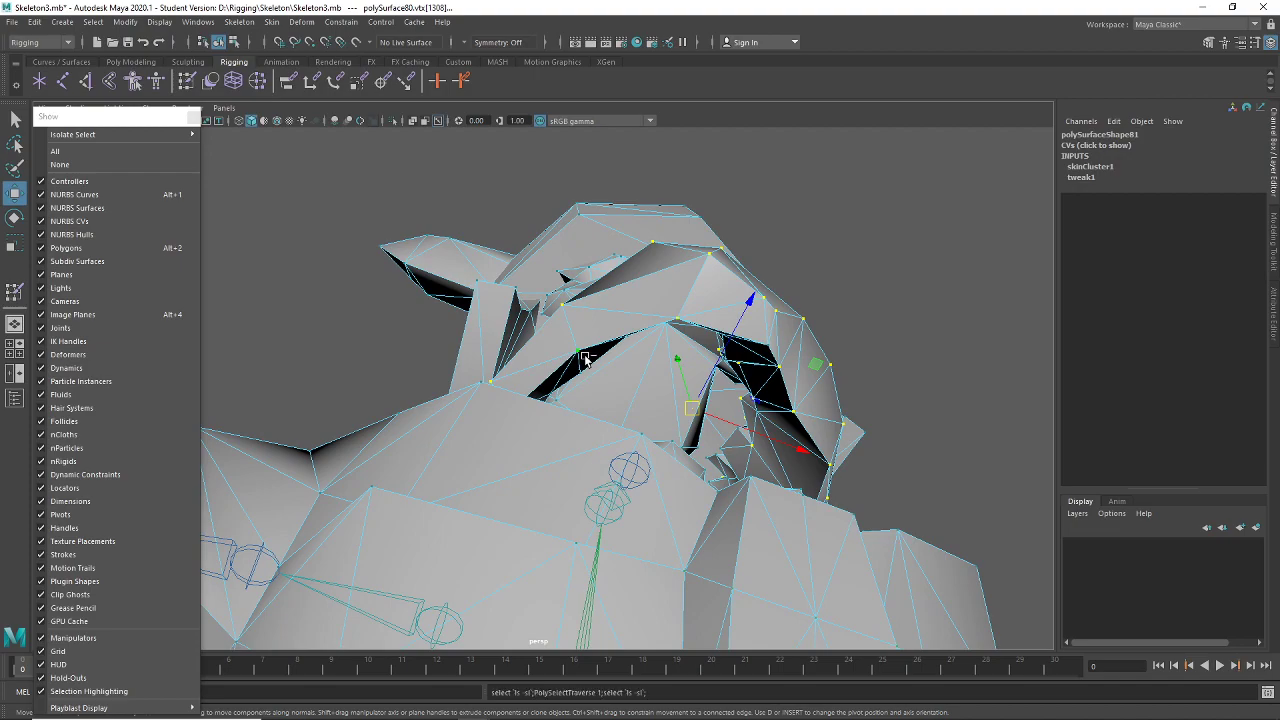
pyautogui.keyDown('alt'); pyautogui.moveTo(585, 360); pyautogui.dragTo(863, 405); pyautogui.keyUp('alt')
pyautogui.keyDown('alt'); pyautogui.moveTo(863, 405); pyautogui.dragTo(823, 386, button='right'); pyautogui.keyUp('alt')
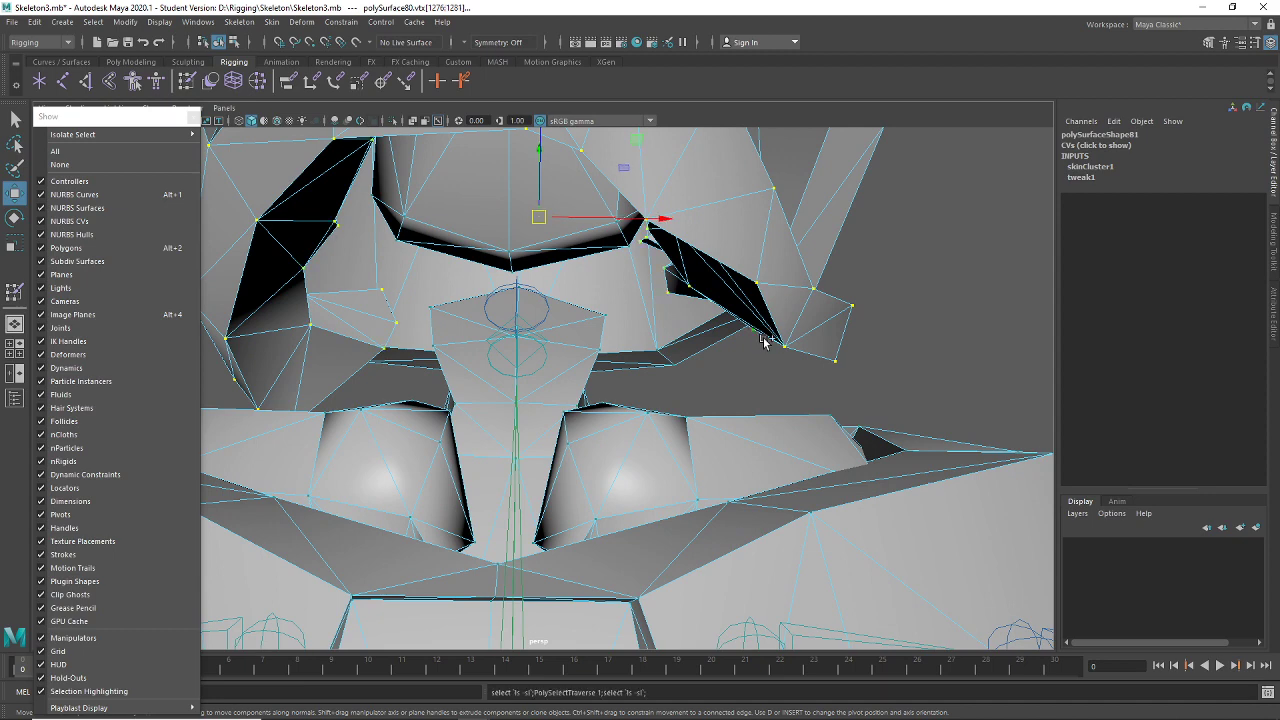
pyautogui.keyDown('alt'); pyautogui.moveTo(762, 341); pyautogui.dragTo(688, 303, button='right'); pyautogui.keyUp('alt')
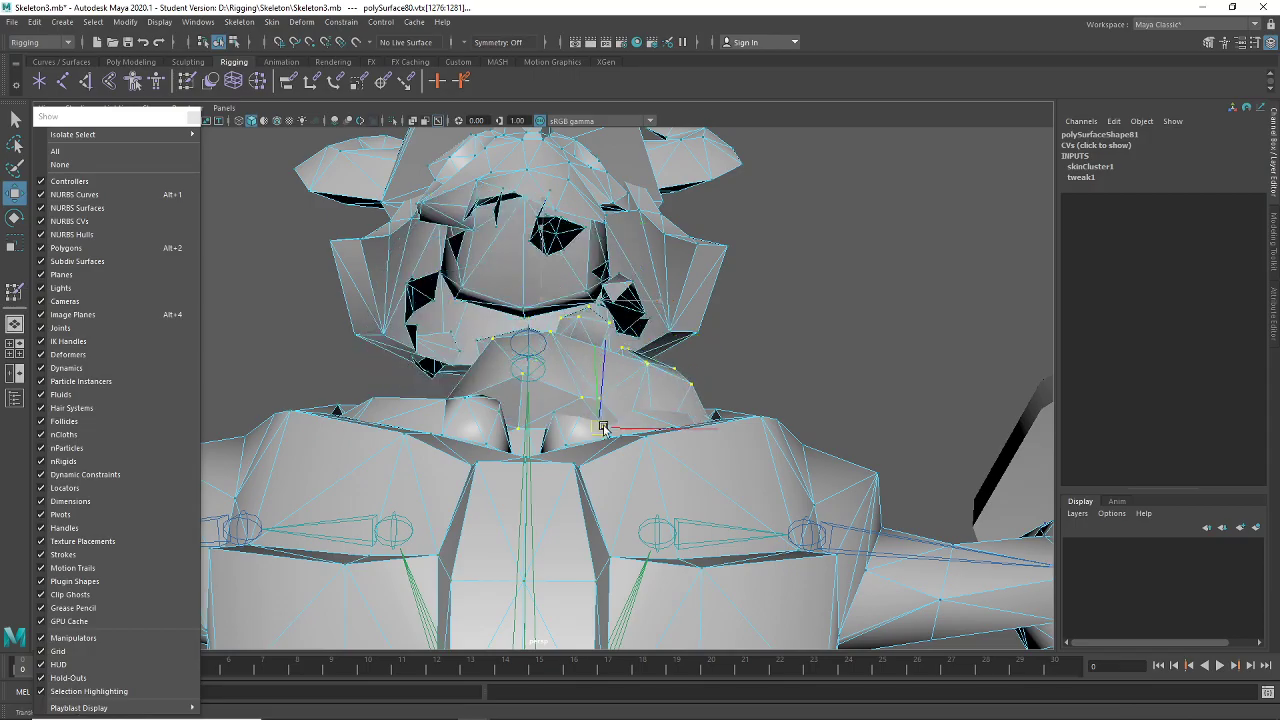
# Switch to wireframe display, hide the joints, and select the vertices around the chin, neck and head
pyautogui.keyDown('alt'); pyautogui.moveTo(411, 463); pyautogui.dragTo(411, 381); pyautogui.keyUp('alt')
pyautogui.press('4')
pyautogui.scroll(3, 460, 407)
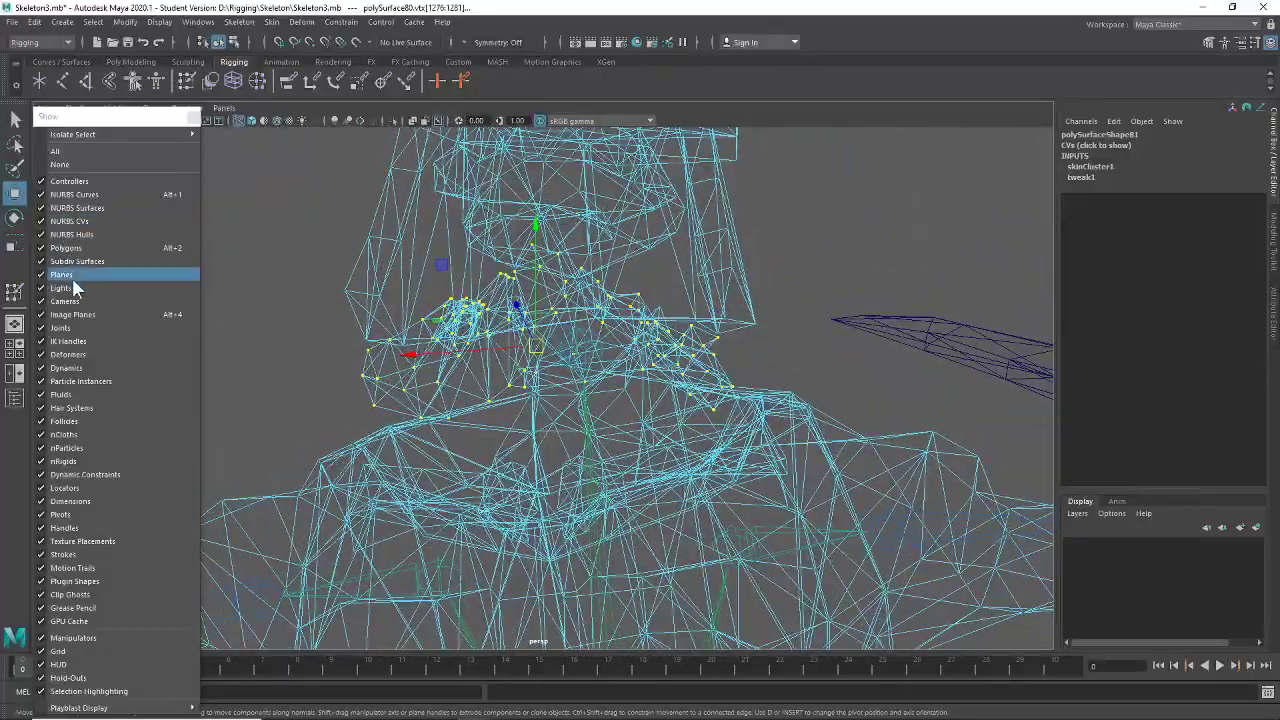
pyautogui.keyDown('alt'); pyautogui.moveTo(555, 318); pyautogui.dragTo(447, 400); pyautogui.keyUp('alt')
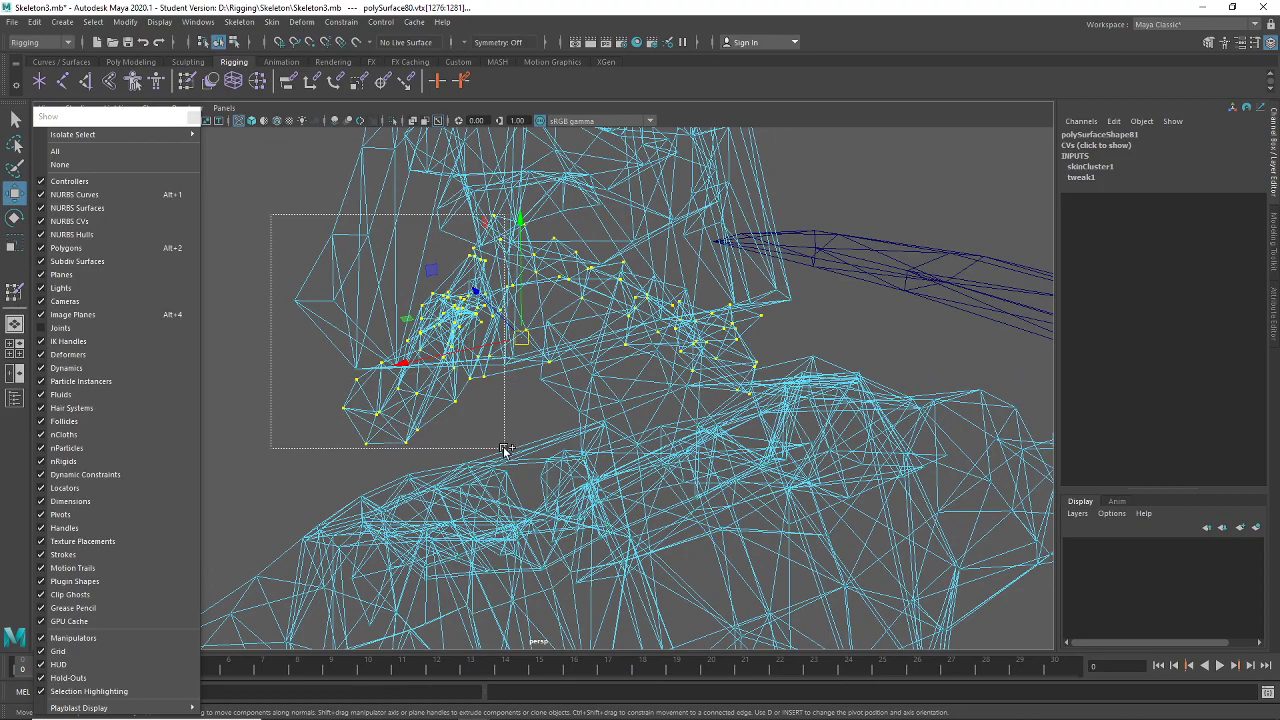
pyautogui.keyDown('alt'); pyautogui.moveTo(845, 435); pyautogui.dragTo(705, 421); pyautogui.keyUp('alt')
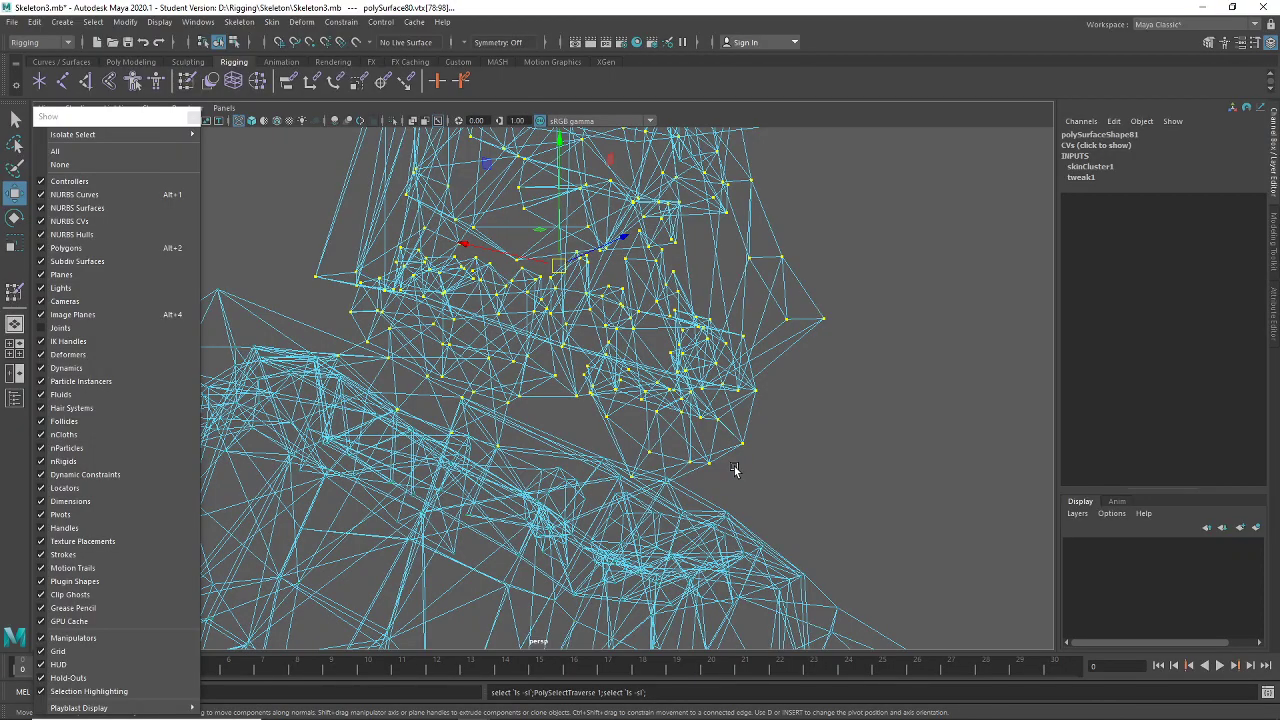
# Check the head's vertex selection in shaded display, return to wireframe and clear the selection
pyautogui.scroll(-5, 735, 470)
pyautogui.moveTo(608, 443)
pyautogui.keyDown('alt'); pyautogui.mouseDown()
pyautogui.moveTo(535, 490)
pyautogui.moveTo(600, 507)
pyautogui.moveTo(540, 515)
pyautogui.mouseUp(); pyautogui.keyUp('alt')
pyautogui.press('5')
pyautogui.scroll(3, 560, 450)
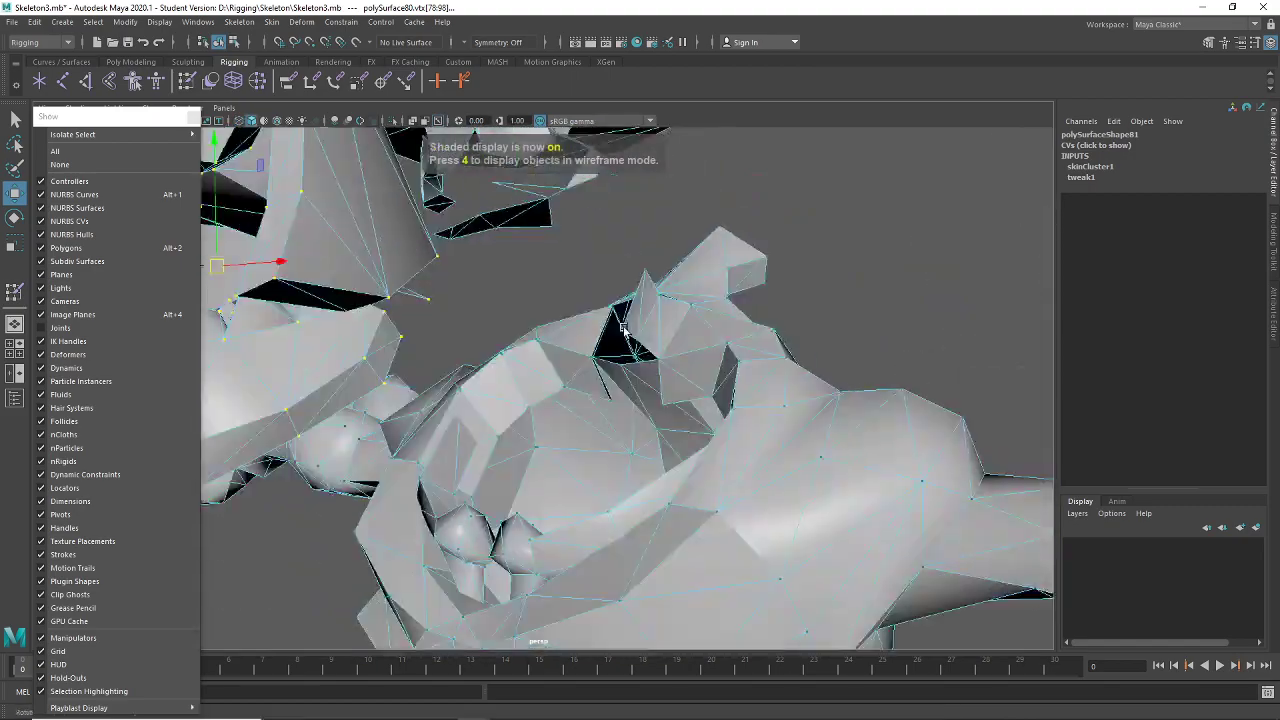
pyautogui.keyDown('alt'); pyautogui.moveTo(580, 400); pyautogui.dragTo(577, 331); pyautogui.keyUp('alt')
pyautogui.hotkey('ctrl', 'z')
pyautogui.press('4')
pyautogui.click(370, 333)
# Select the chin piece's lower vertices in vertex mode and grow the selection across the chin and neck
pyautogui.moveTo(577, 318); pyautogui.dragTo(610, 326, button='right')
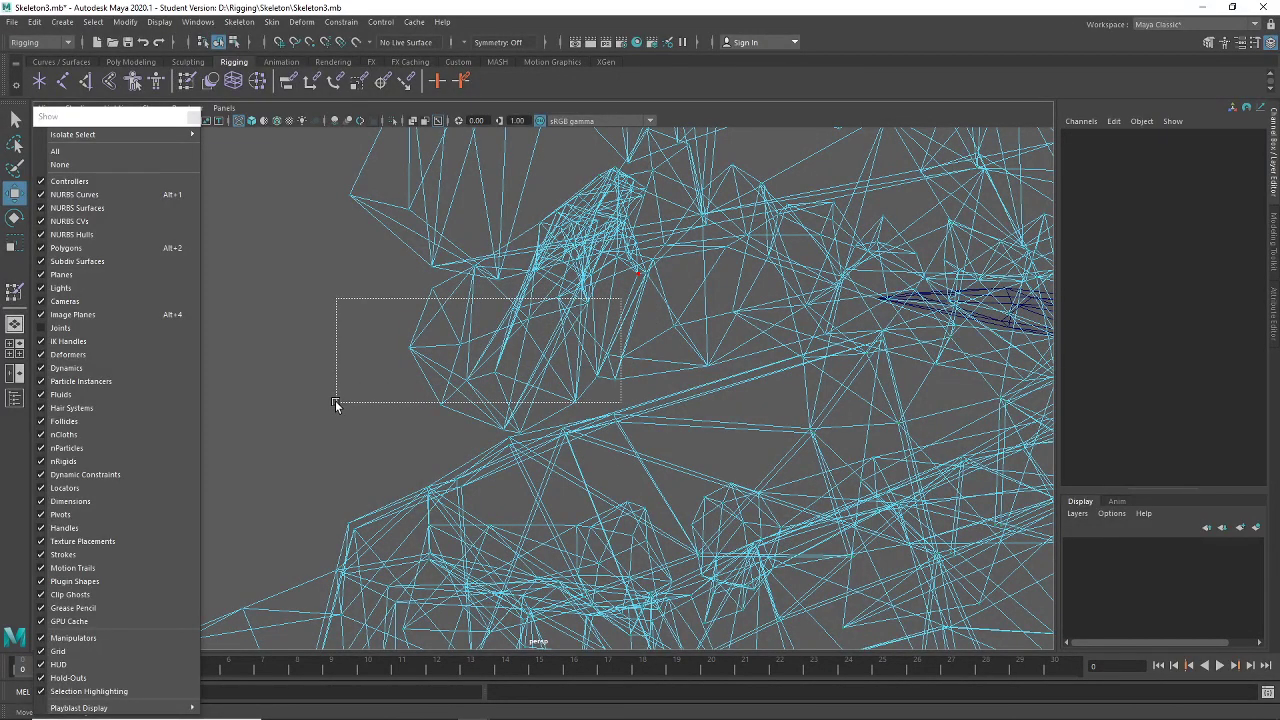
pyautogui.moveTo(336, 403); pyautogui.dragTo(336, 403)
pyautogui.keyDown('alt'); pyautogui.moveTo(783, 372); pyautogui.dragTo(705, 313); pyautogui.keyUp('alt')
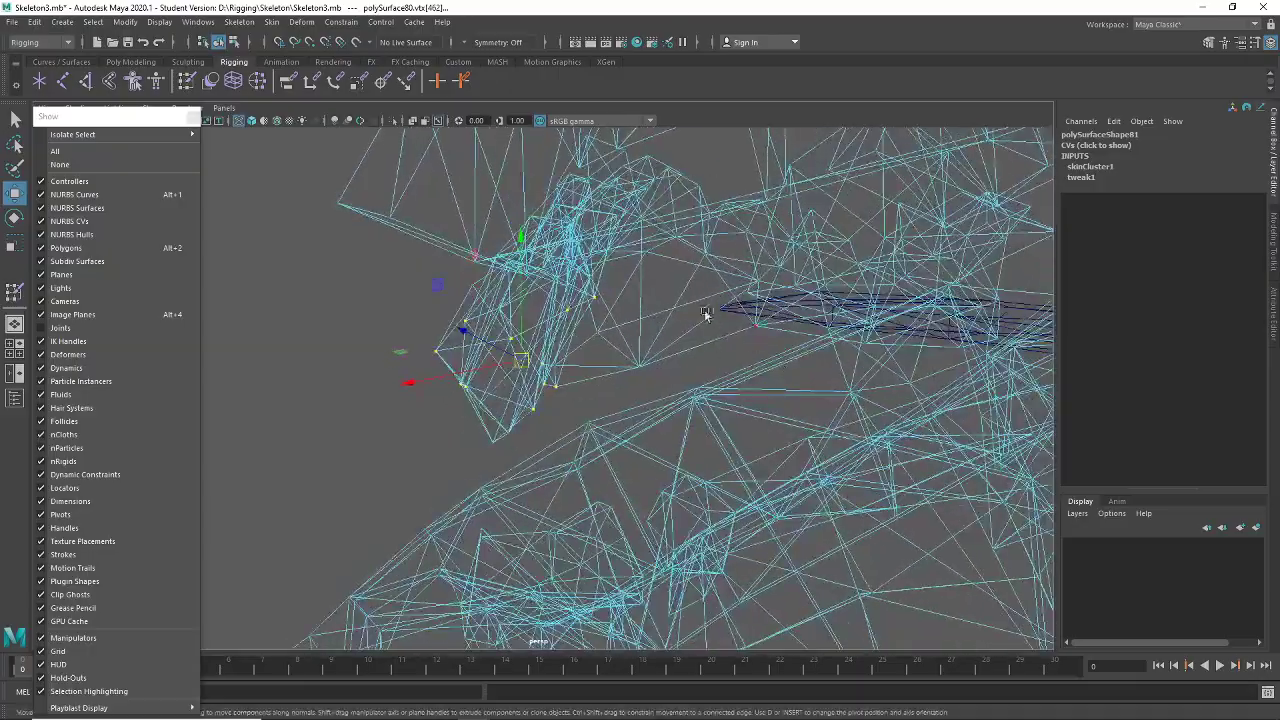
pyautogui.keyDown('alt'); pyautogui.moveTo(568, 352); pyautogui.dragTo(679, 358); pyautogui.keyUp('alt')
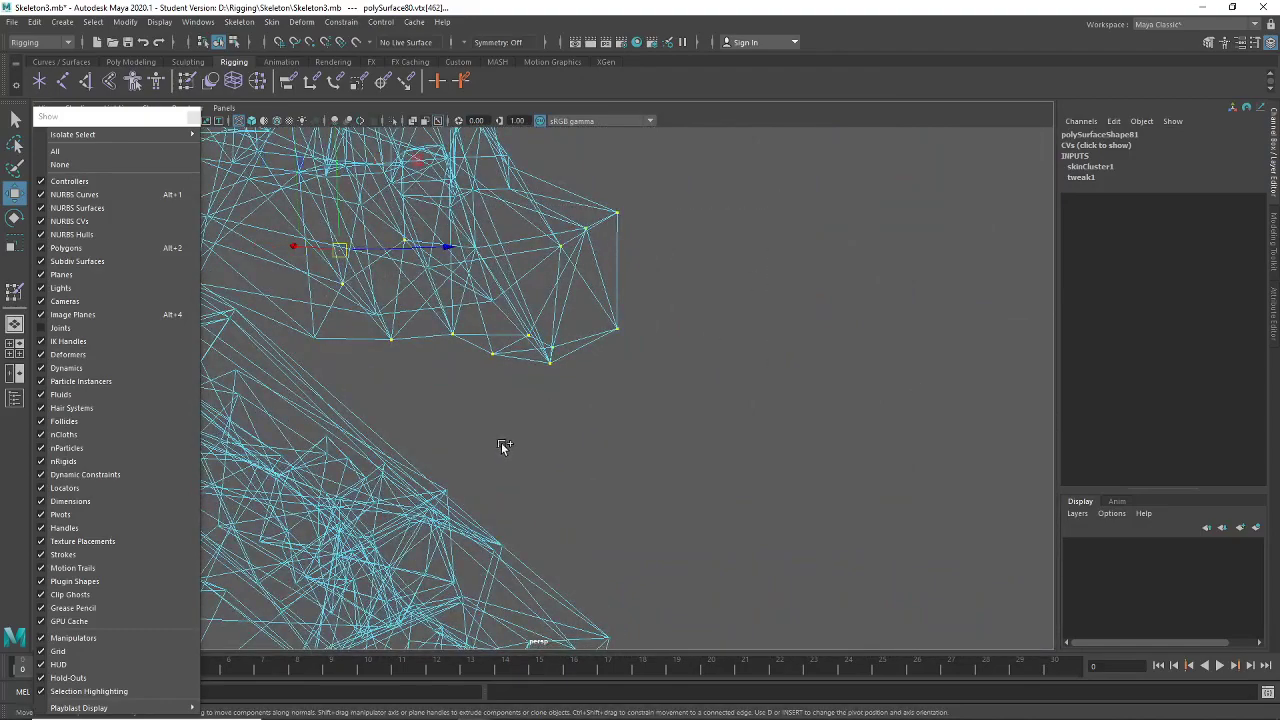
pyautogui.keyDown('alt'); pyautogui.moveTo(413, 371); pyautogui.dragTo(503, 389); pyautogui.keyUp('alt')
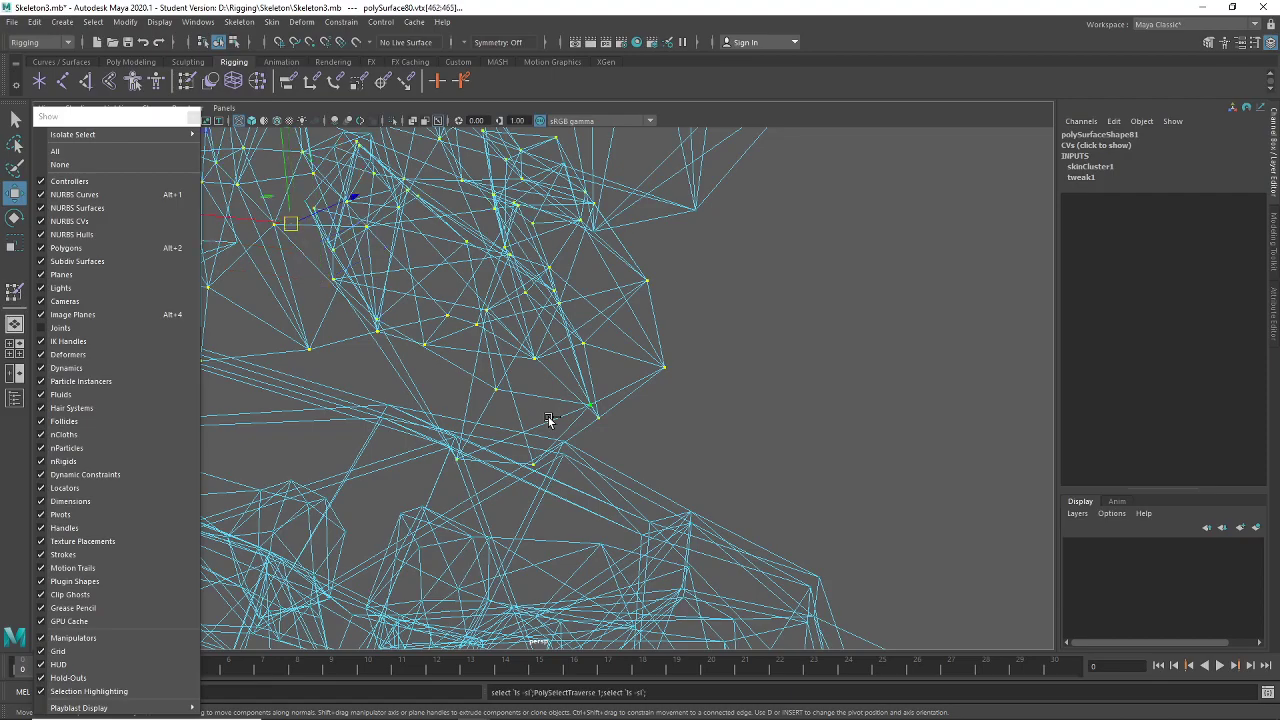
# Test-move the selected chin vertices in shaded display and add missed neighbouring ones to the selection
pyautogui.scroll(-8, 486, 346)
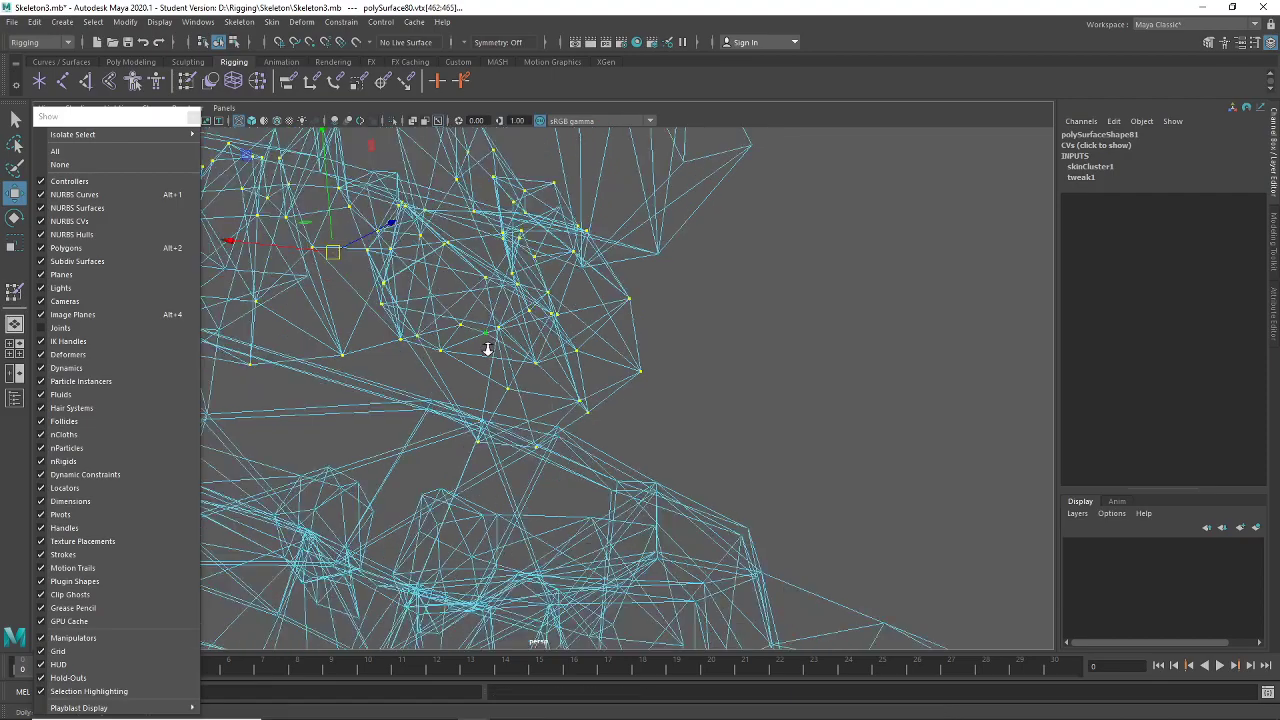
pyautogui.moveTo(677, 380)
pyautogui.keyDown('alt'); pyautogui.mouseDown()
pyautogui.moveTo(563, 400)
pyautogui.moveTo(619, 421)
pyautogui.mouseUp(); pyautogui.keyUp('alt')
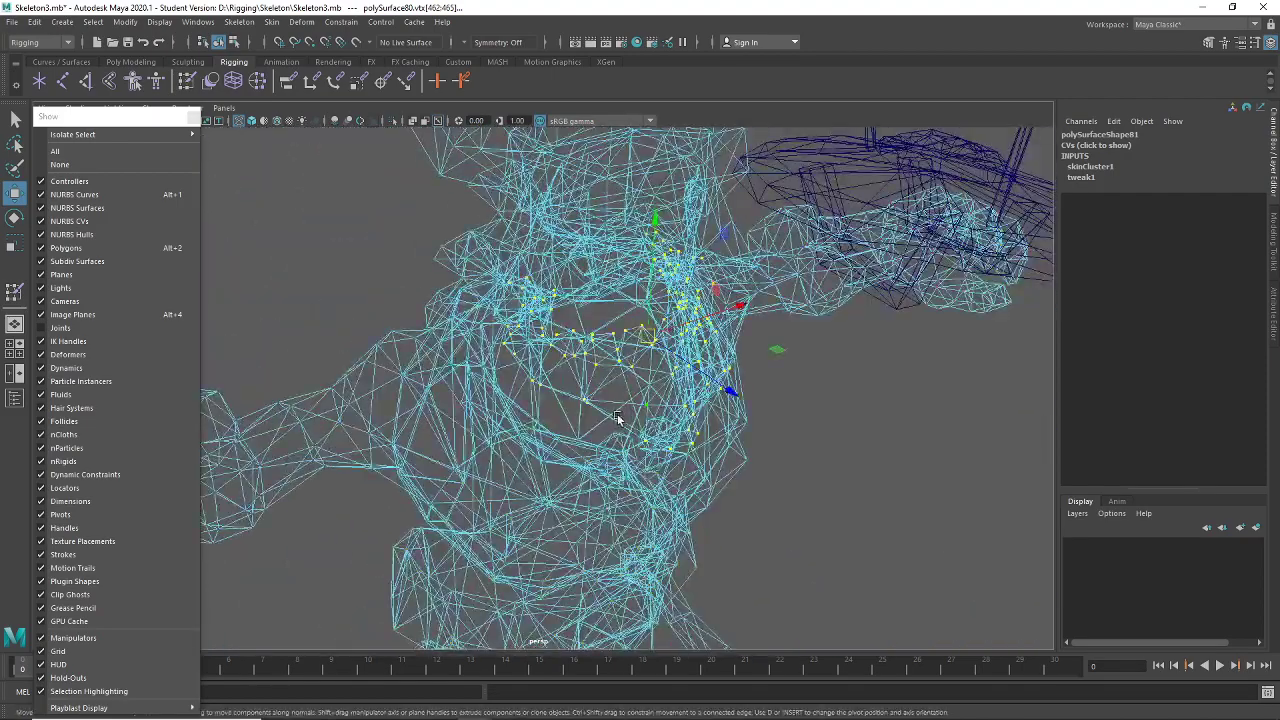
pyautogui.press('5')
pyautogui.scroll(3, 672, 434)
pyautogui.moveTo(690, 312); pyautogui.dragTo(868, 470)
pyautogui.moveTo(565, 500)
pyautogui.keyDown('alt'); pyautogui.mouseDown()
pyautogui.moveTo(617, 426)
pyautogui.moveTo(660, 410)
pyautogui.moveTo(563, 434)
pyautogui.moveTo(470, 480)
pyautogui.mouseUp(); pyautogui.keyUp('alt')
pyautogui.moveTo(627, 362)
pyautogui.keyDown('alt'); pyautogui.mouseDown()
pyautogui.moveTo(486, 474)
pyautogui.moveTo(449, 429)
pyautogui.moveTo(297, 449)
pyautogui.moveTo(449, 418)
pyautogui.moveTo(520, 440)
pyautogui.moveTo(651, 420)
pyautogui.moveTo(700, 429)
pyautogui.moveTo(680, 343)
pyautogui.moveTo(612, 356)
pyautogui.moveTo(556, 320)
pyautogui.moveTo(566, 313)
pyautogui.mouseUp(); pyautogui.keyUp('alt')
pyautogui.press('4')
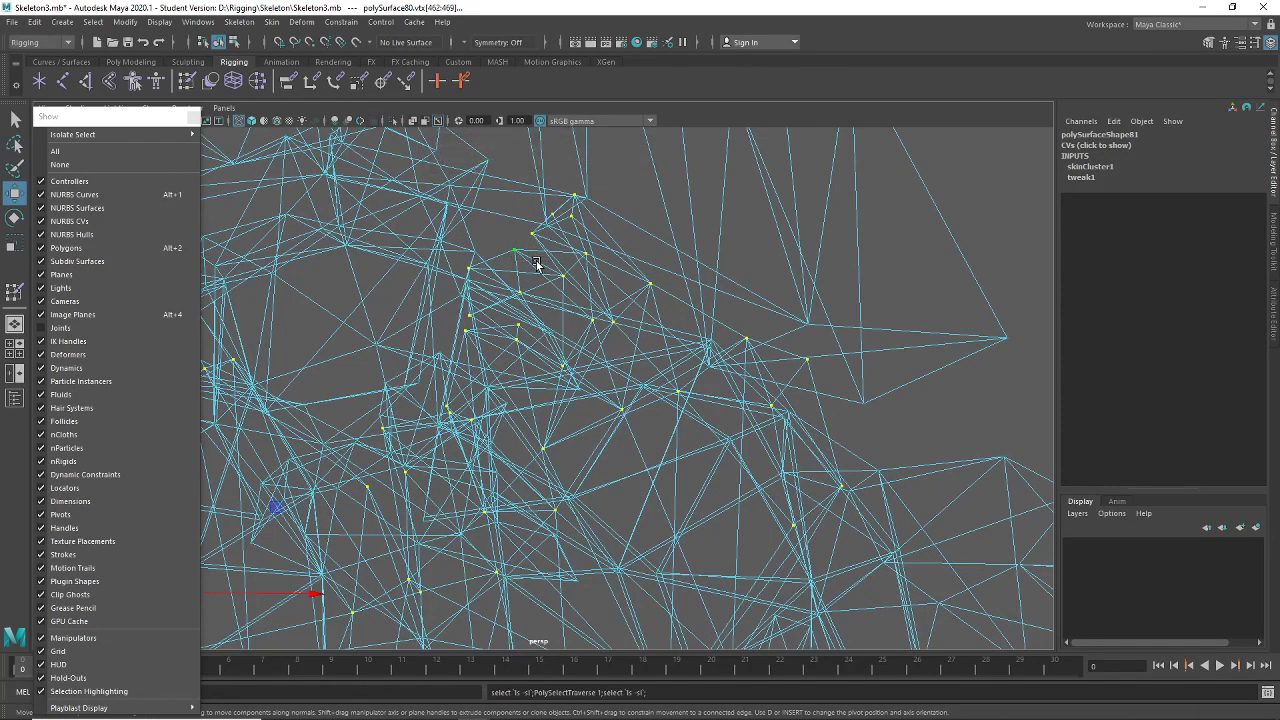
# Check the chin selection in shaded display by temporarily offsetting its vertices, and undo the offset
pyautogui.press('5')
pyautogui.moveTo(550, 349)
pyautogui.keyDown('alt'); pyautogui.mouseDown()
pyautogui.moveTo(640, 406)
pyautogui.moveTo(606, 443)
pyautogui.moveTo(543, 463)
pyautogui.mouseUp(); pyautogui.keyUp('alt')
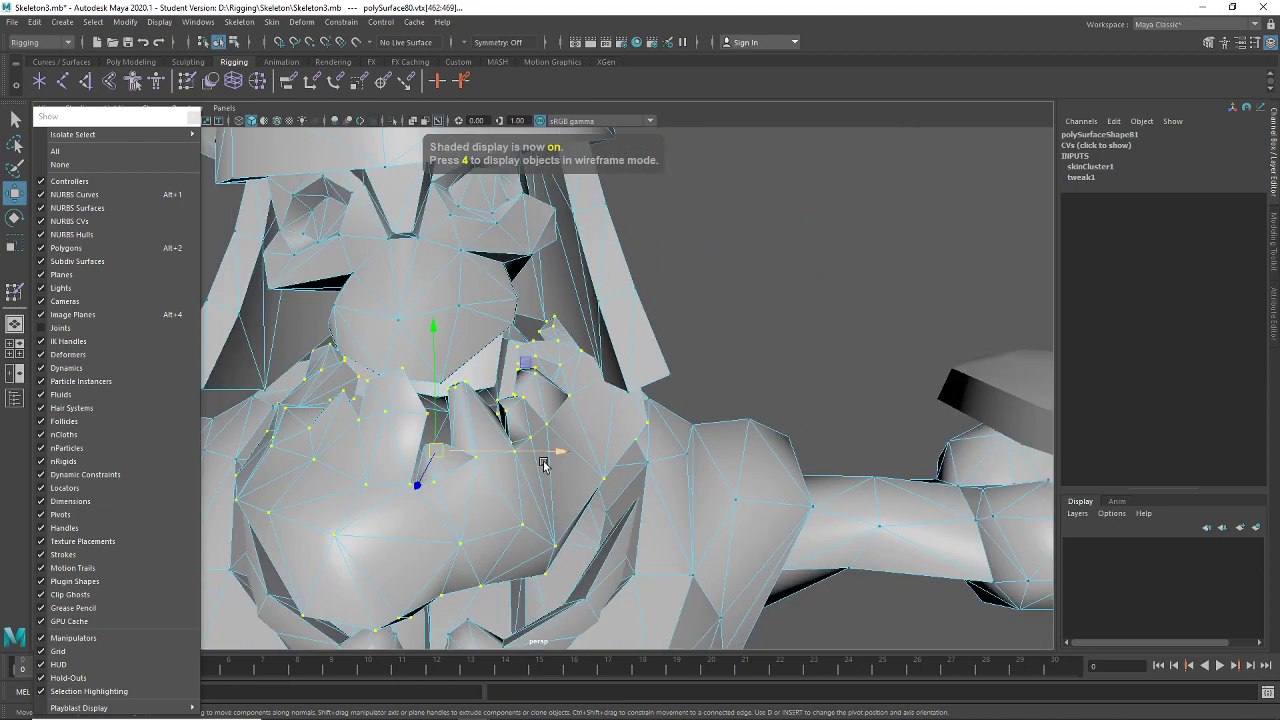
pyautogui.moveTo(435, 456); pyautogui.dragTo(520, 516)
pyautogui.keyDown('alt'); pyautogui.moveTo(715, 355); pyautogui.dragTo(680, 423); pyautogui.keyUp('alt')
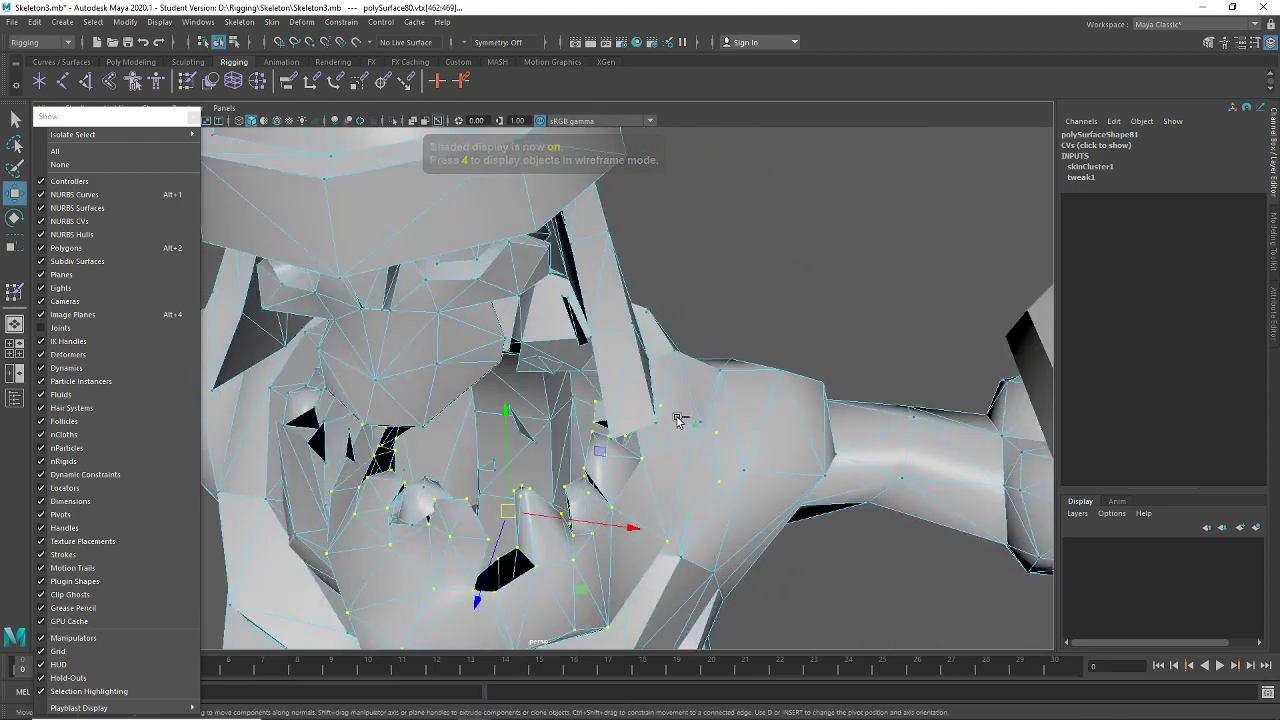
pyautogui.hotkey('ctrl', 'z')
# Add the missed vertices along the chin piece's upper side edge, then test-move the selection and undo the move
pyautogui.scroll(4, 630, 401)
pyautogui.scroll(2, 630, 401)
pyautogui.moveTo(481, 447); pyautogui.dragTo(560, 450, button='middle')
pyautogui.keyDown('alt'); pyautogui.moveTo(560, 450); pyautogui.dragTo(607, 443); pyautogui.keyUp('alt')
pyautogui.scroll(5, 607, 443)
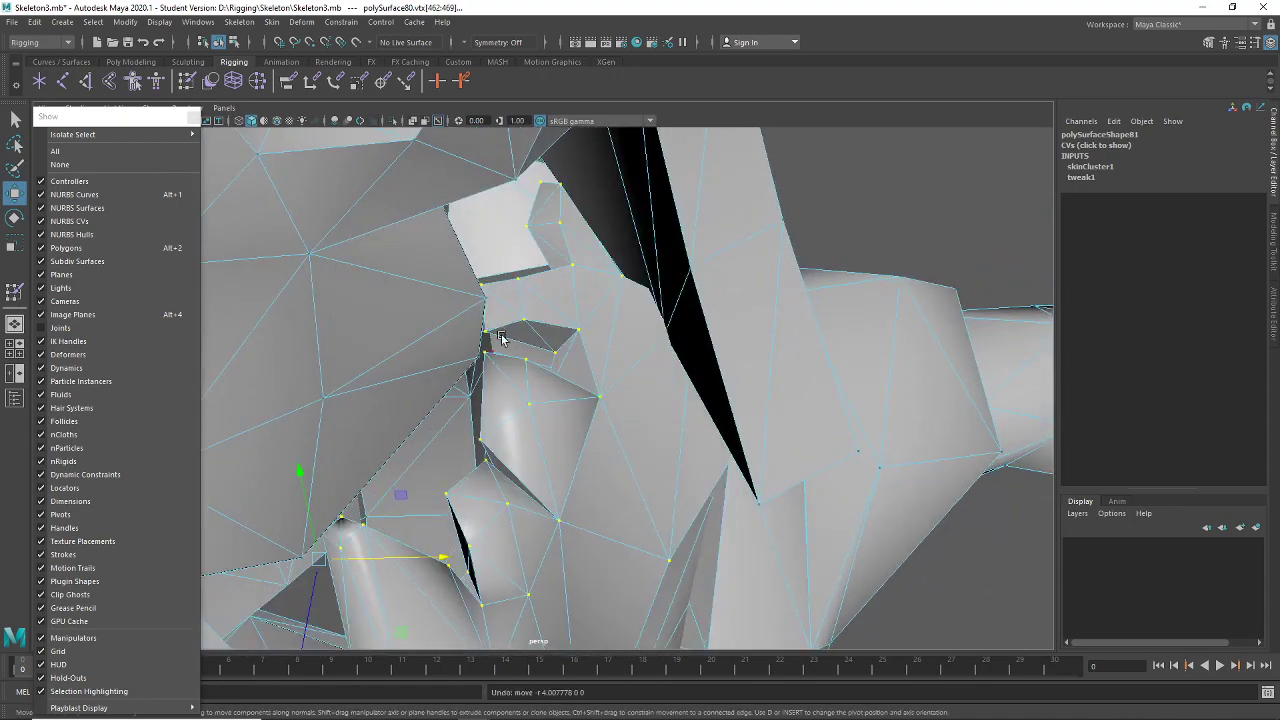
pyautogui.keyDown('alt'); pyautogui.moveTo(556, 323); pyautogui.dragTo(573, 312); pyautogui.keyUp('alt')
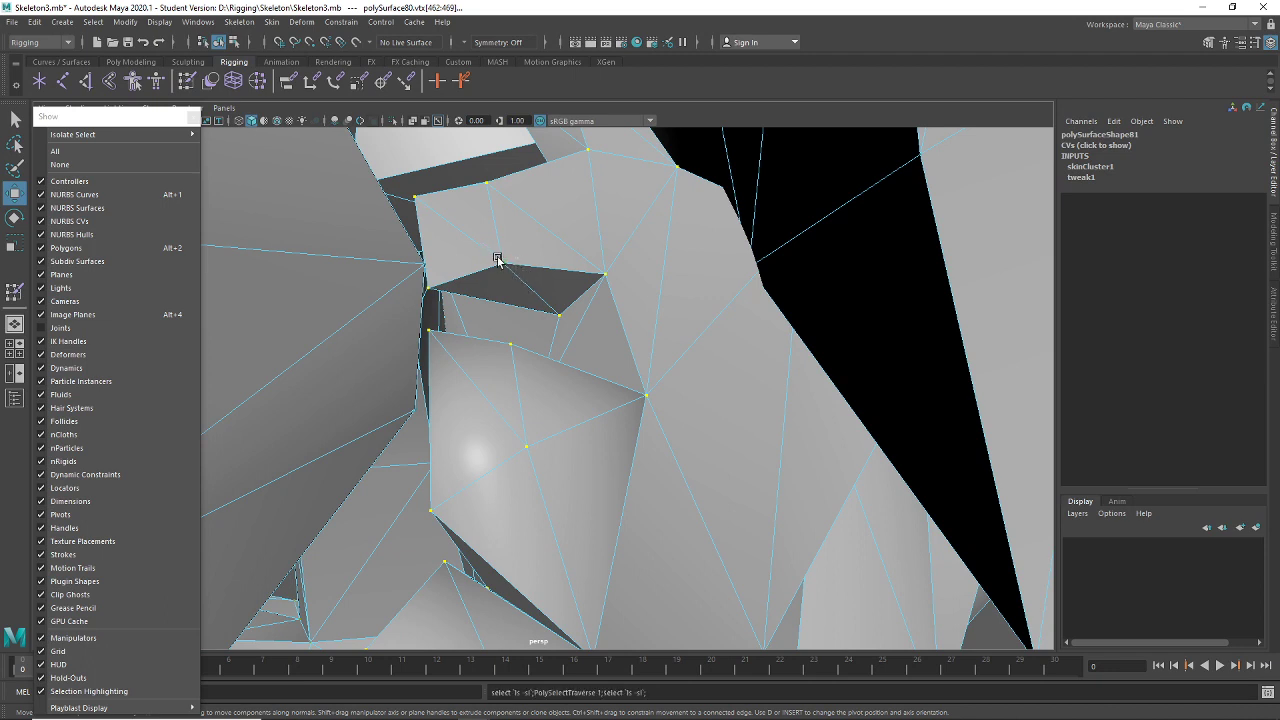
pyautogui.moveTo(500, 338); pyautogui.dragTo(626, 354, button='middle')
pyautogui.keyDown('alt'); pyautogui.moveTo(626, 354); pyautogui.dragTo(636, 412); pyautogui.keyUp('alt')
pyautogui.hotkey('ctrl', 'z')
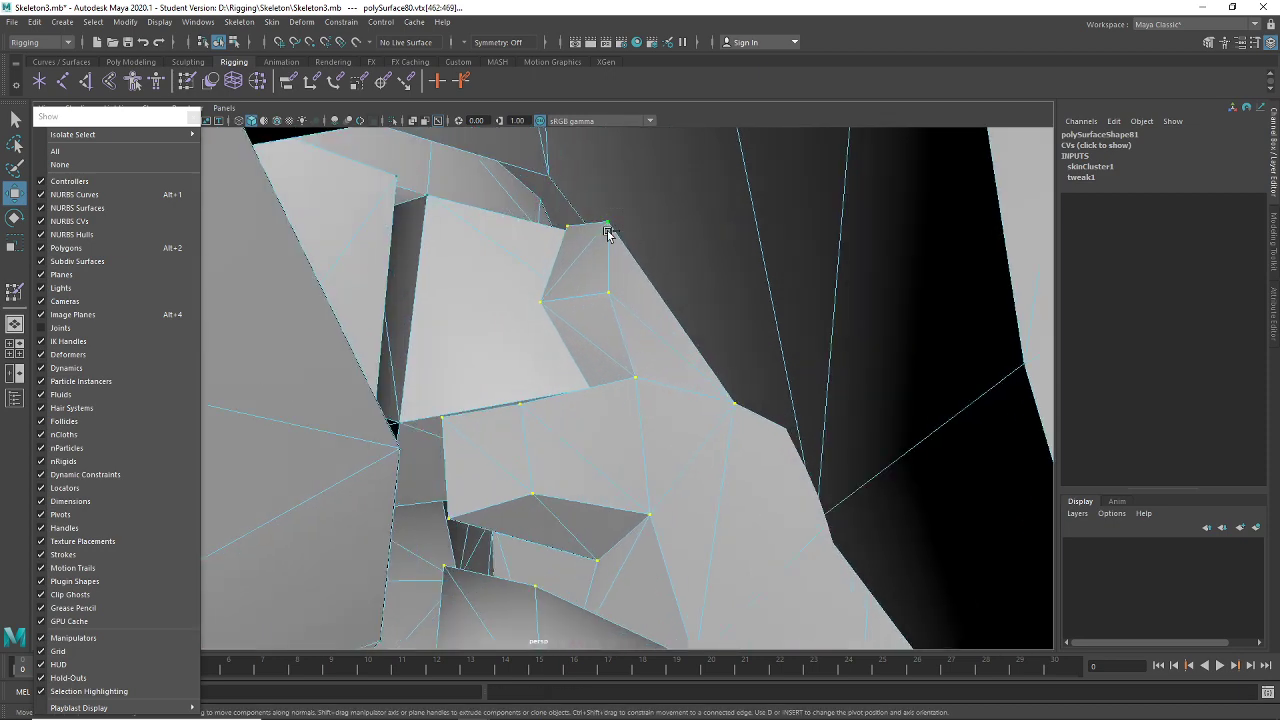
# Extend the selection around the small notches beside the face, test-move the vertices and undo the move
pyautogui.hotkey('shift', '.')
pyautogui.scroll(-3, 635, 401)
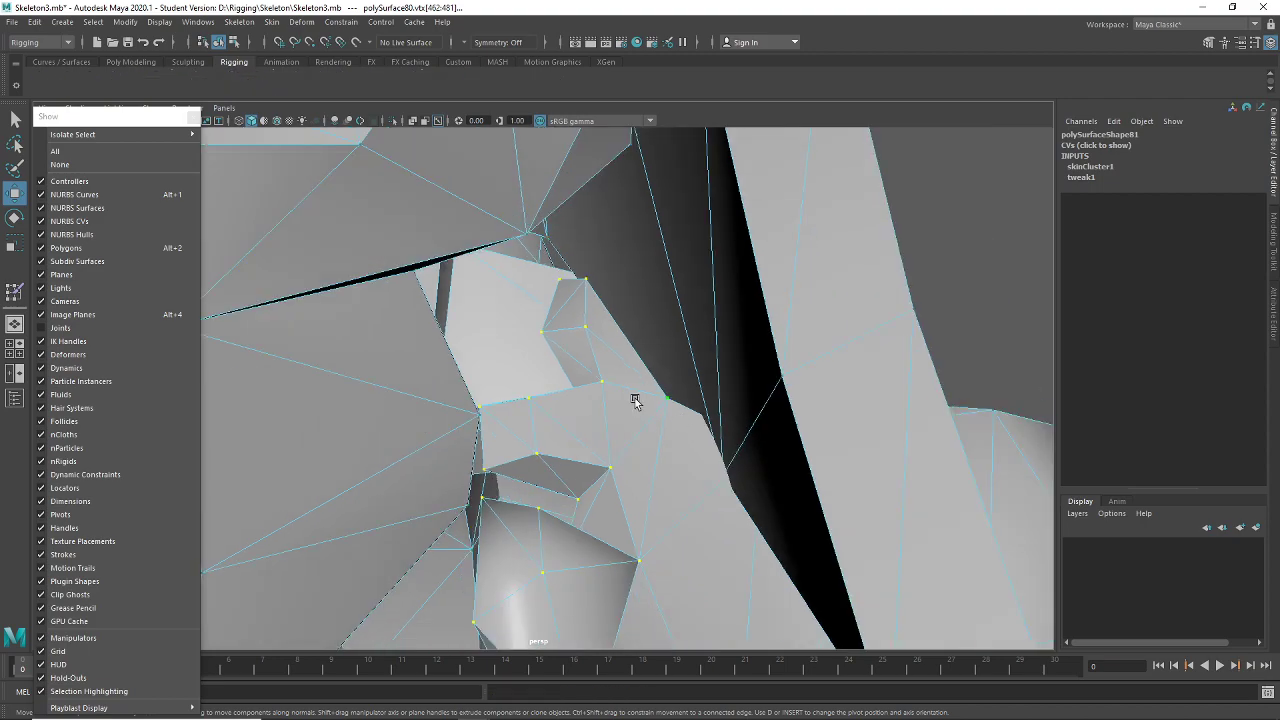
pyautogui.moveTo(543, 404); pyautogui.dragTo(614, 412, button='middle')
pyautogui.hotkey('ctrl', 'z')
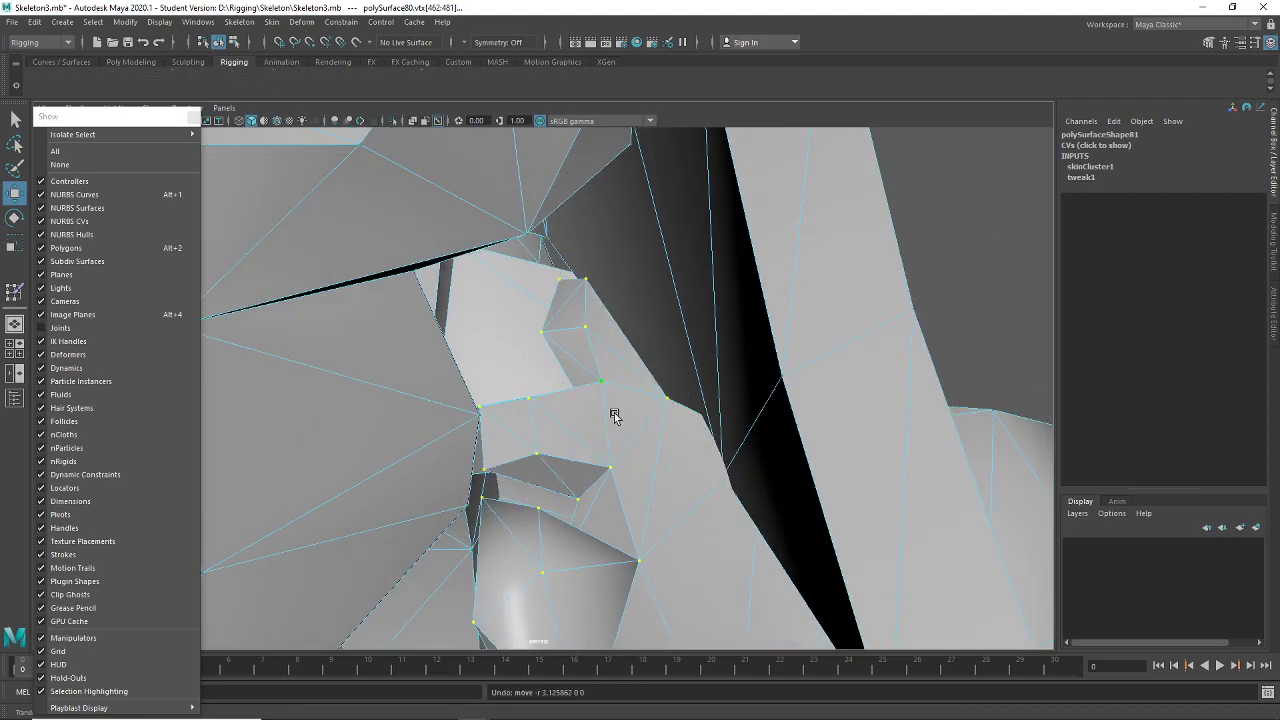
# Test-move the chin vertices and inspect the neighbouring surfaces up close for unselected vertices
pyautogui.scroll(-3, 614, 416)
pyautogui.scroll(-4, 563, 533)
pyautogui.keyDown('alt'); pyautogui.moveTo(563, 533); pyautogui.dragTo(554, 406); pyautogui.keyUp('alt')
pyautogui.moveTo(524, 340); pyautogui.dragTo(434, 452)
pyautogui.keyDown('alt'); pyautogui.moveTo(618, 333); pyautogui.dragTo(744, 323); pyautogui.keyUp('alt')
pyautogui.keyDown('alt'); pyautogui.moveTo(744, 323); pyautogui.dragTo(669, 374, button='middle'); pyautogui.keyUp('alt')
pyautogui.scroll(5, 669, 374)
pyautogui.keyDown('alt'); pyautogui.moveTo(669, 374); pyautogui.dragTo(687, 354); pyautogui.keyUp('alt')
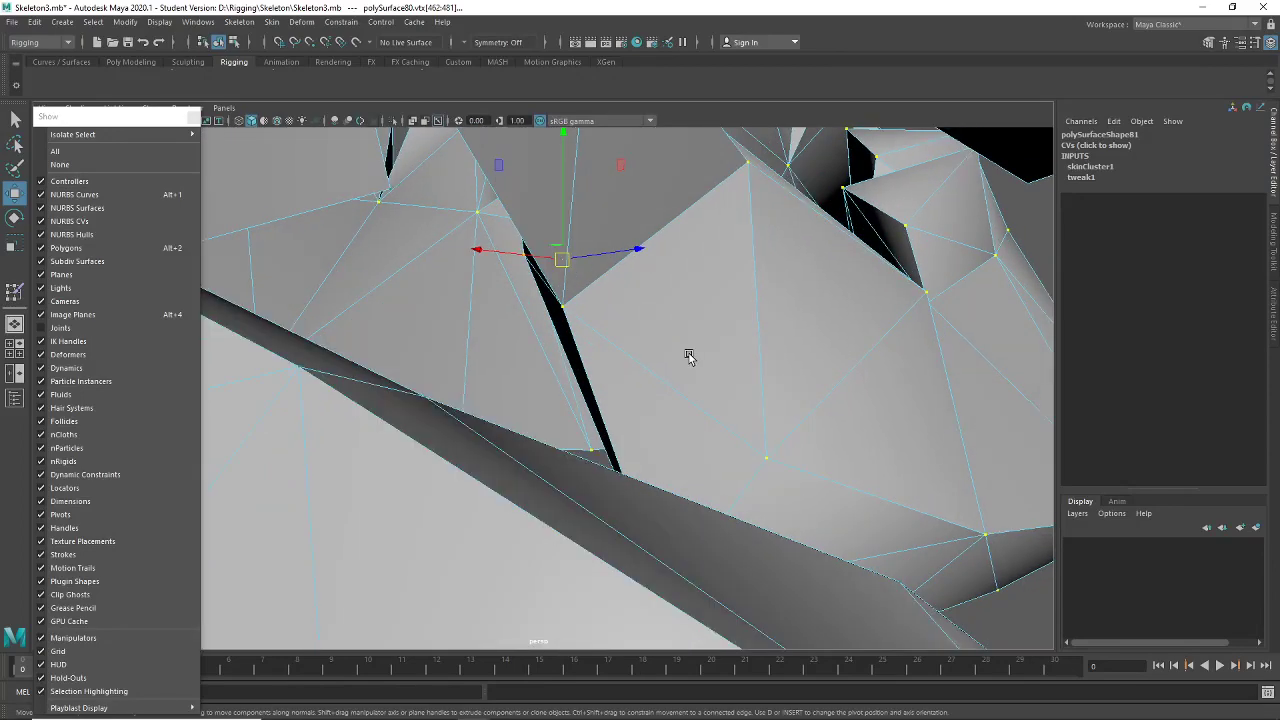
# Switch to wireframe display and extend the vertex selection further across the chin piece
pyautogui.press('4')
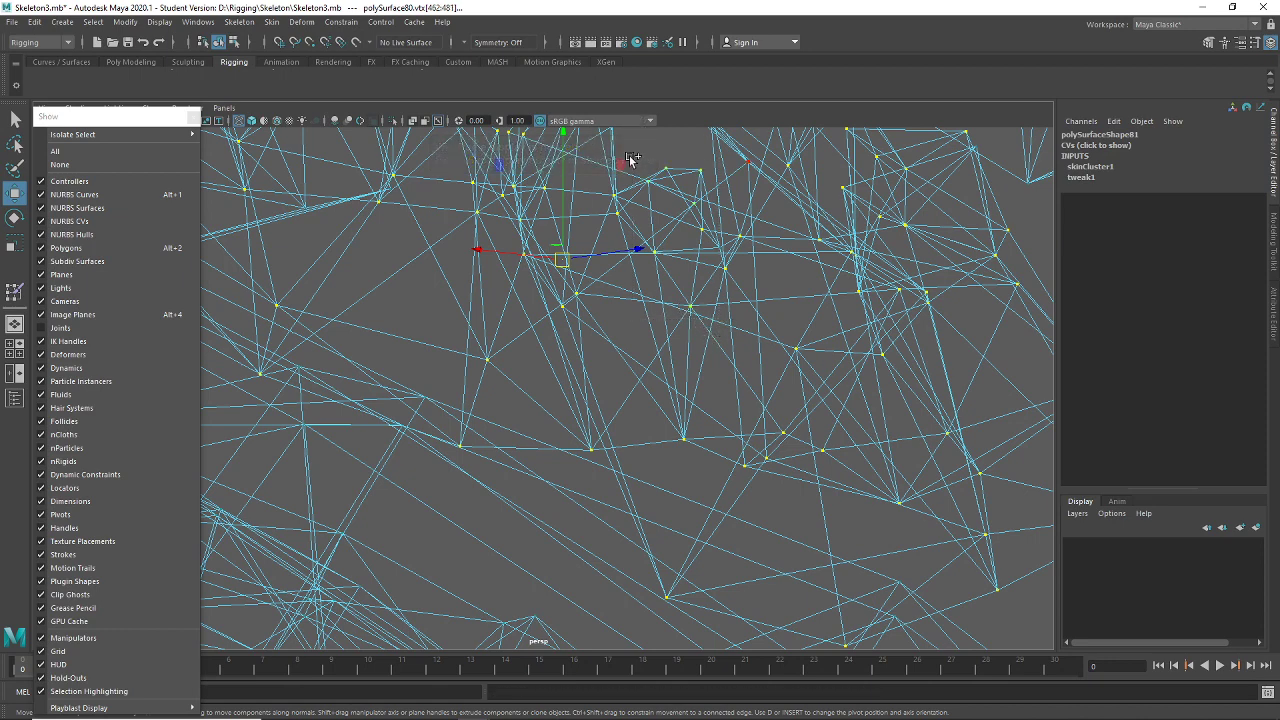
pyautogui.scroll(-4, 648, 317)
pyautogui.hotkey('shift', '.')
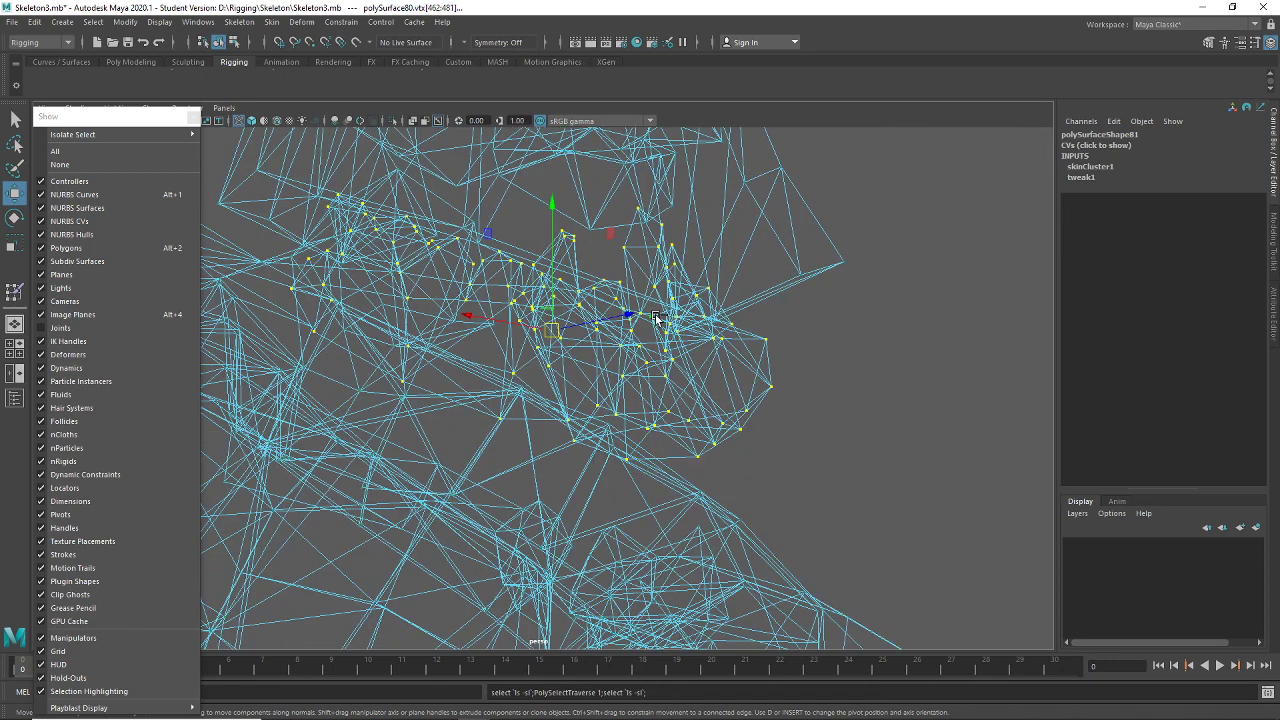
pyautogui.keyDown('alt'); pyautogui.moveTo(581, 322); pyautogui.dragTo(758, 401); pyautogui.keyUp('alt')
pyautogui.hotkey('ctrl', 'z')
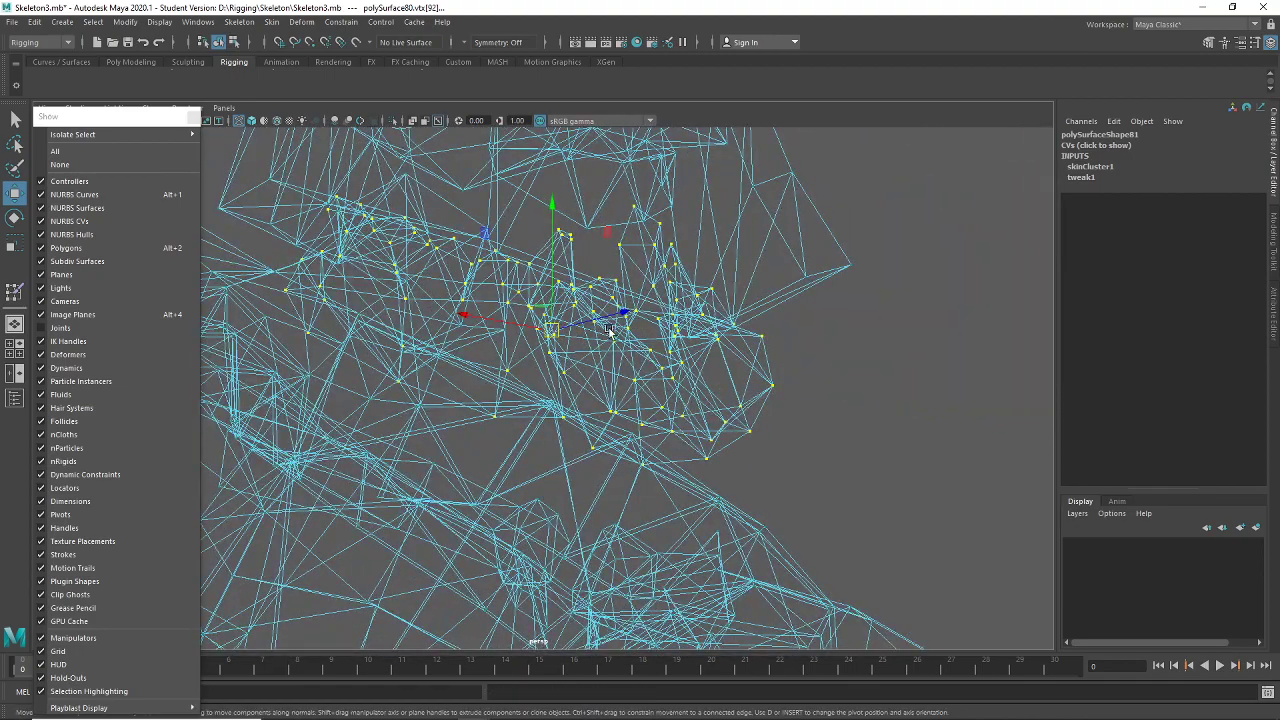
pyautogui.hotkey('shift', '.')
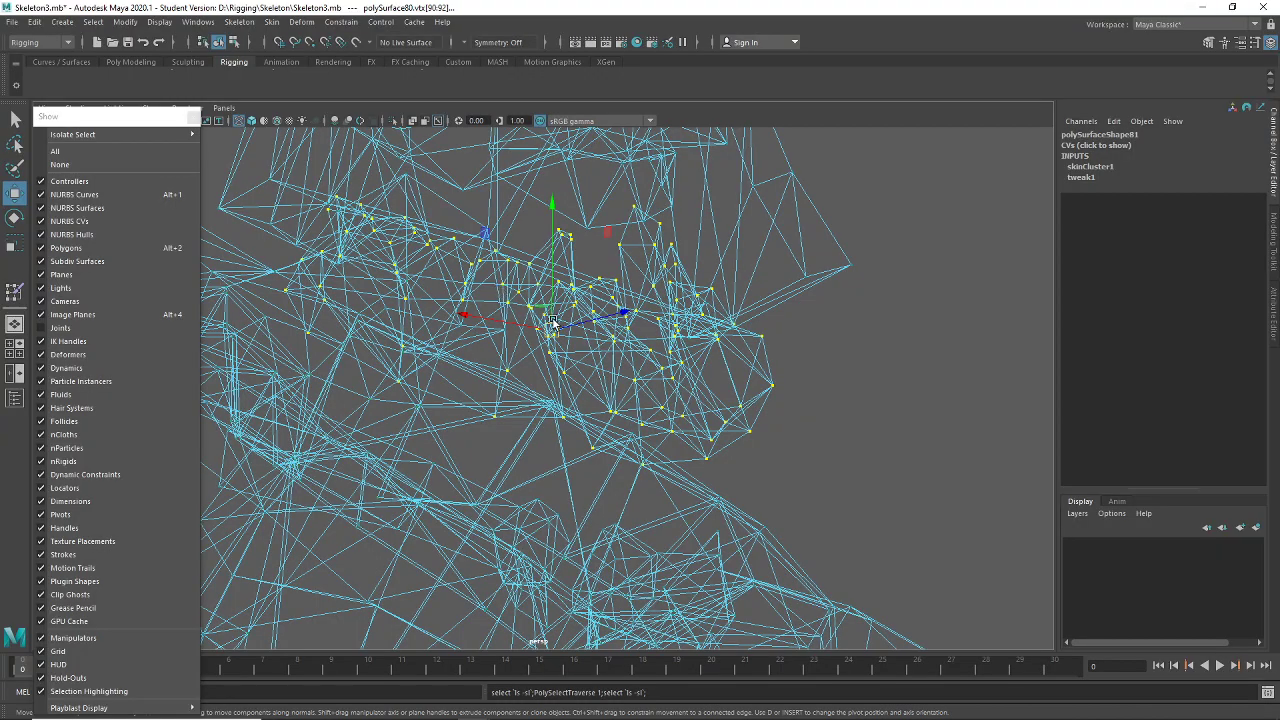
# Test how the chin selection separates from the body by moving its vertices in wireframe and shaded display
pyautogui.moveTo(553, 322); pyautogui.dragTo(850, 460)
pyautogui.keyDown('alt'); pyautogui.moveTo(625, 445); pyautogui.dragTo(441, 454); pyautogui.keyUp('alt')
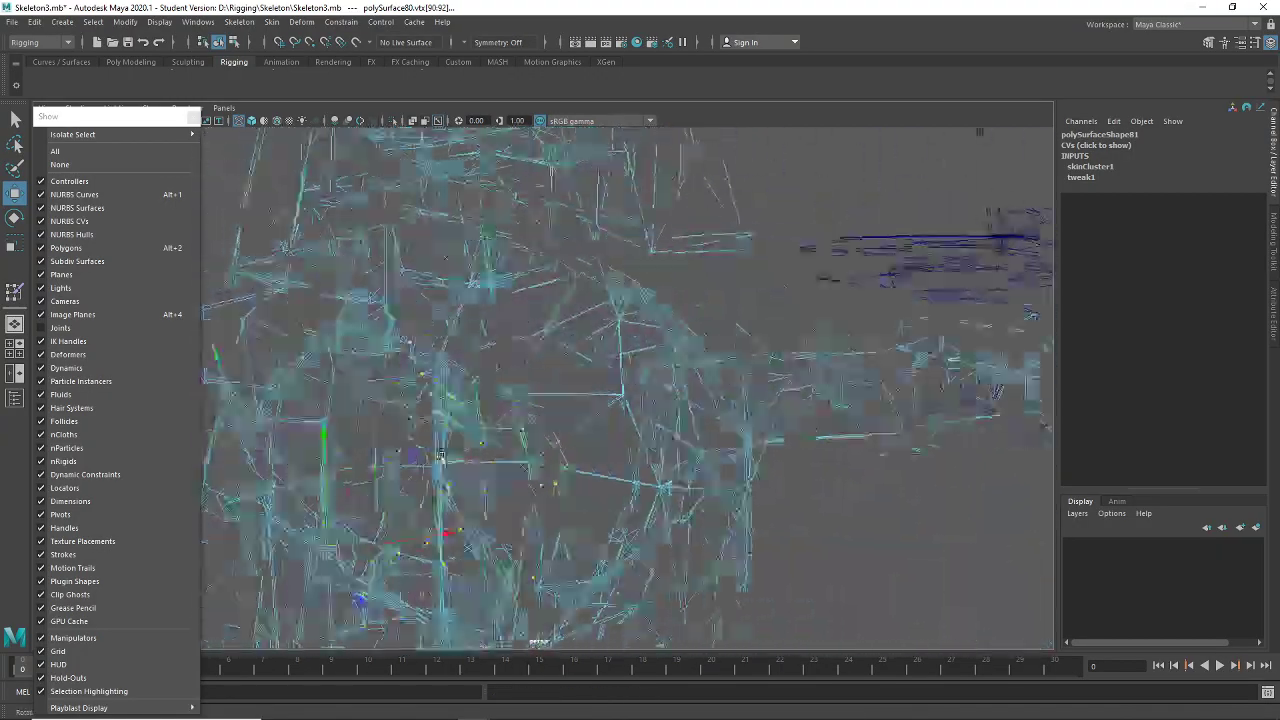
pyautogui.hotkey('ctrl', 'z')
pyautogui.keyDown('alt'); pyautogui.moveTo(626, 437); pyautogui.dragTo(563, 431); pyautogui.keyUp('alt')
pyautogui.press('5')
pyautogui.moveTo(657, 394)
pyautogui.keyDown('alt'); pyautogui.mouseDown()
pyautogui.moveTo(622, 456)
pyautogui.moveTo(651, 523)
pyautogui.moveTo(697, 497)
pyautogui.mouseUp(); pyautogui.keyUp('alt')
pyautogui.scroll(-3, 622, 456)
pyautogui.moveTo(529, 390); pyautogui.dragTo(356, 470)
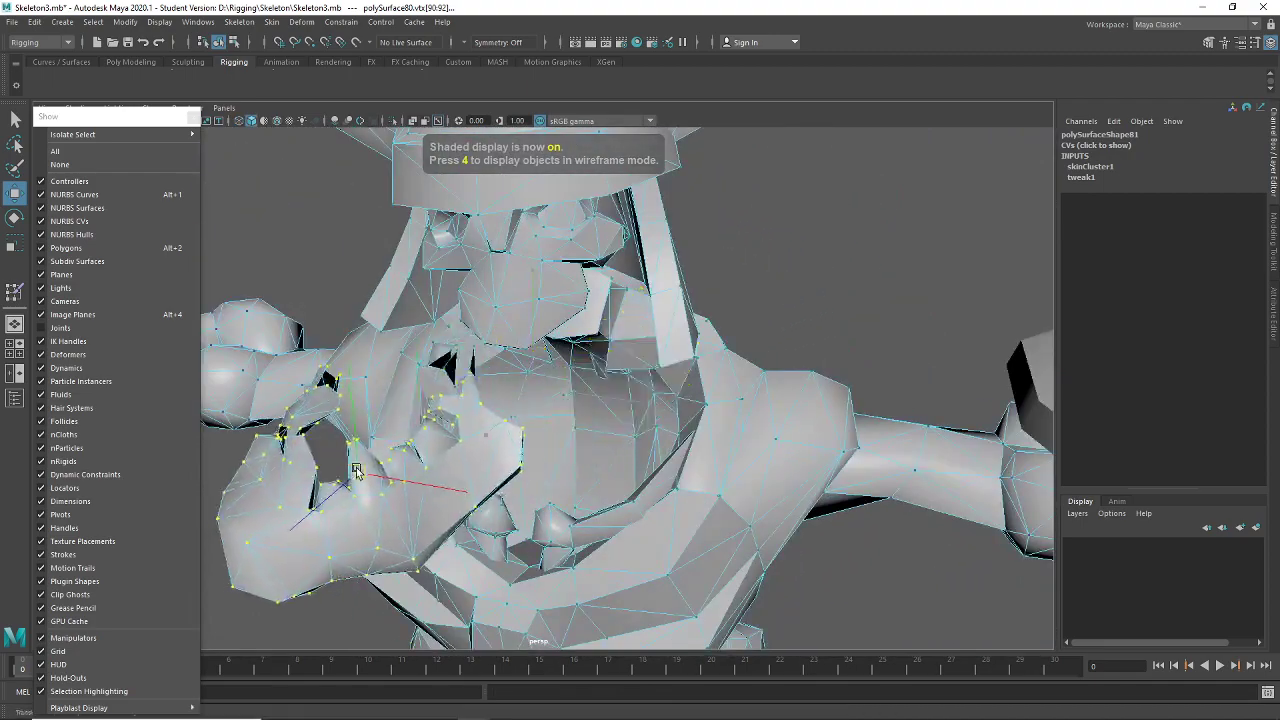
# Add the missed vertices on the side of the chin piece and test-move the enlarged selection
pyautogui.keyDown('alt'); pyautogui.moveTo(697, 470); pyautogui.dragTo(792, 390); pyautogui.keyUp('alt')
pyautogui.scroll(4, 694, 369)
pyautogui.keyDown('alt'); pyautogui.moveTo(635, 348); pyautogui.dragTo(654, 360); pyautogui.keyUp('alt')
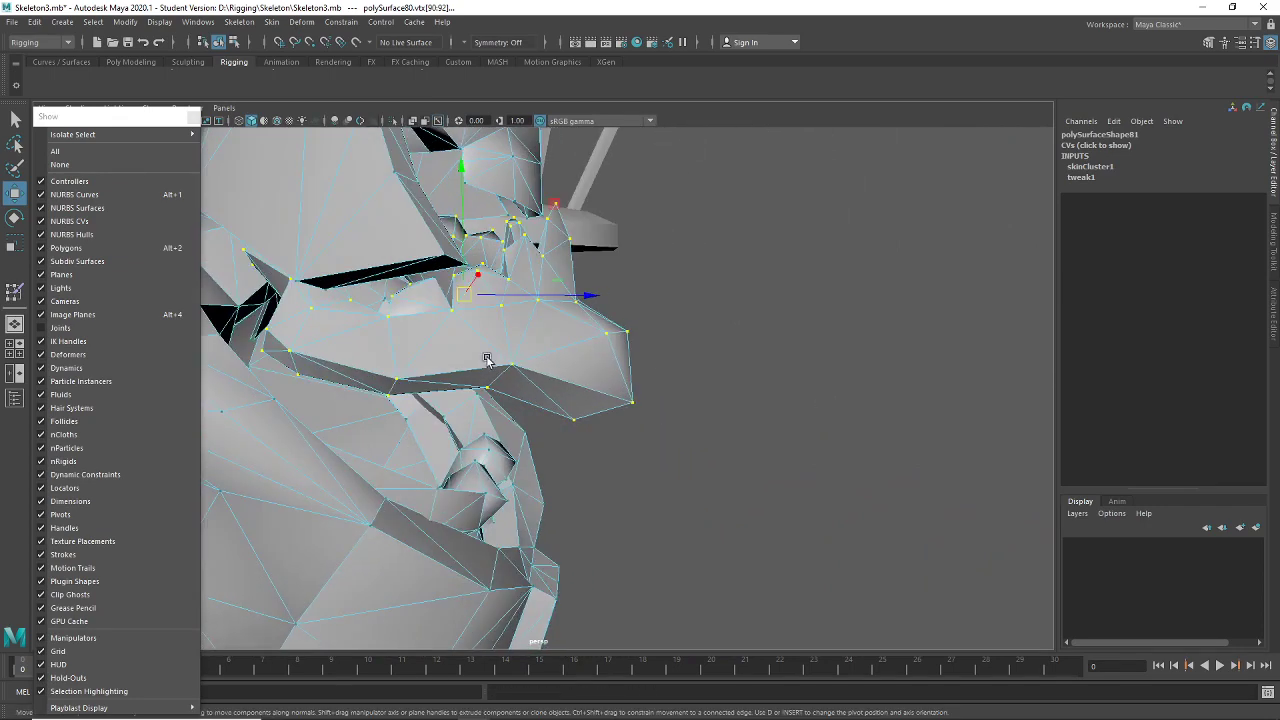
pyautogui.keyDown('alt'); pyautogui.moveTo(489, 360); pyautogui.dragTo(713, 427); pyautogui.keyUp('alt')
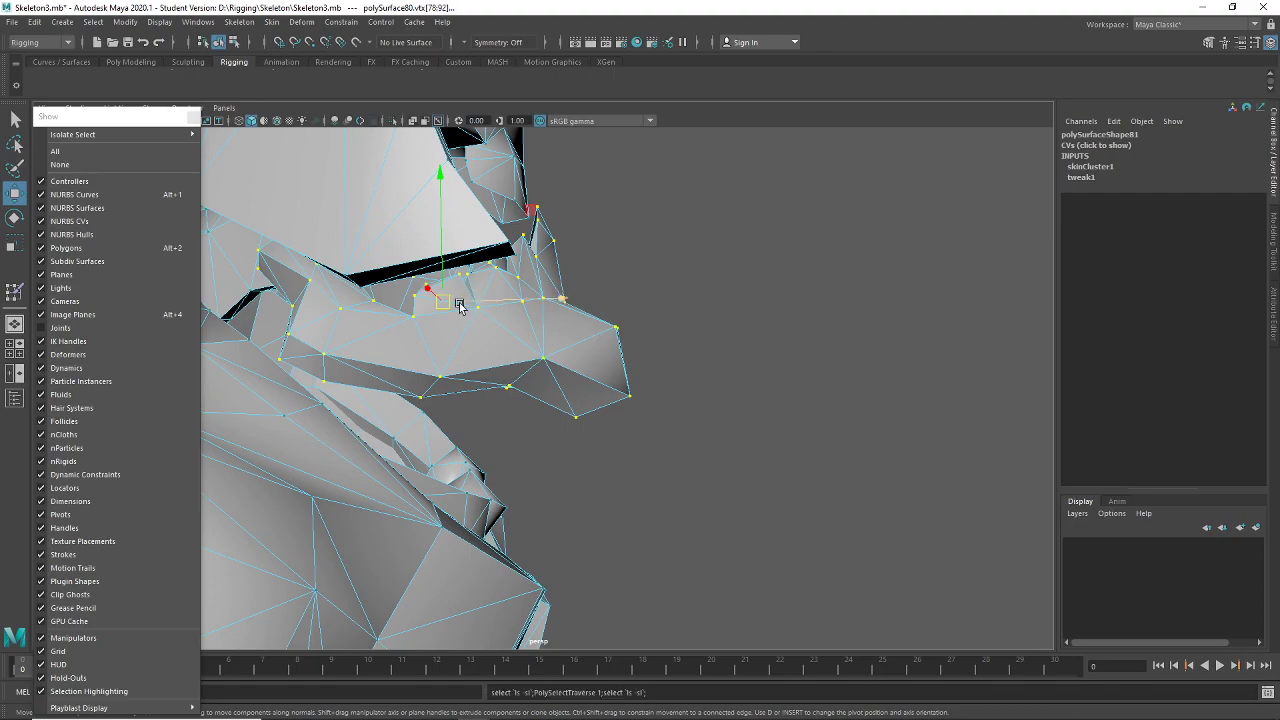
pyautogui.moveTo(445, 302); pyautogui.dragTo(797, 483)
pyautogui.keyDown('alt'); pyautogui.moveTo(600, 440); pyautogui.dragTo(615, 490); pyautogui.keyUp('alt')
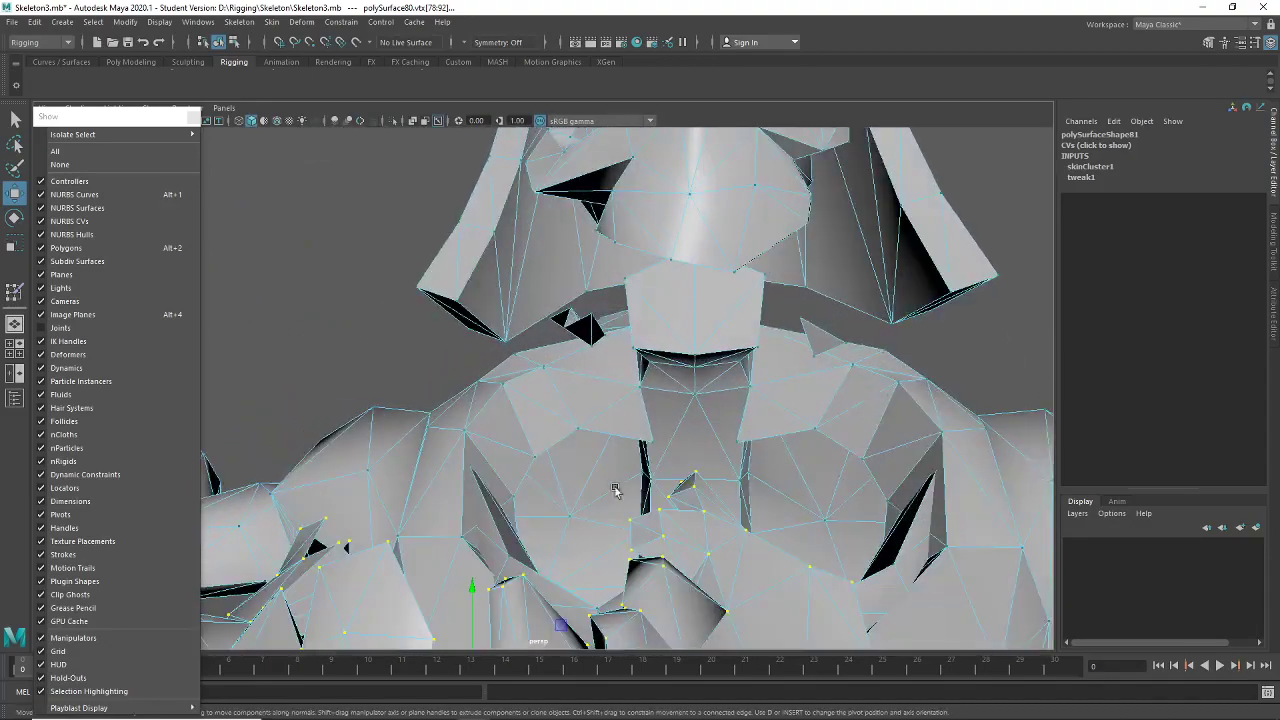
# Add the remaining vertices around the chin piece's front notches, test-move the selection and undo the move
pyautogui.scroll(10, 814, 400)
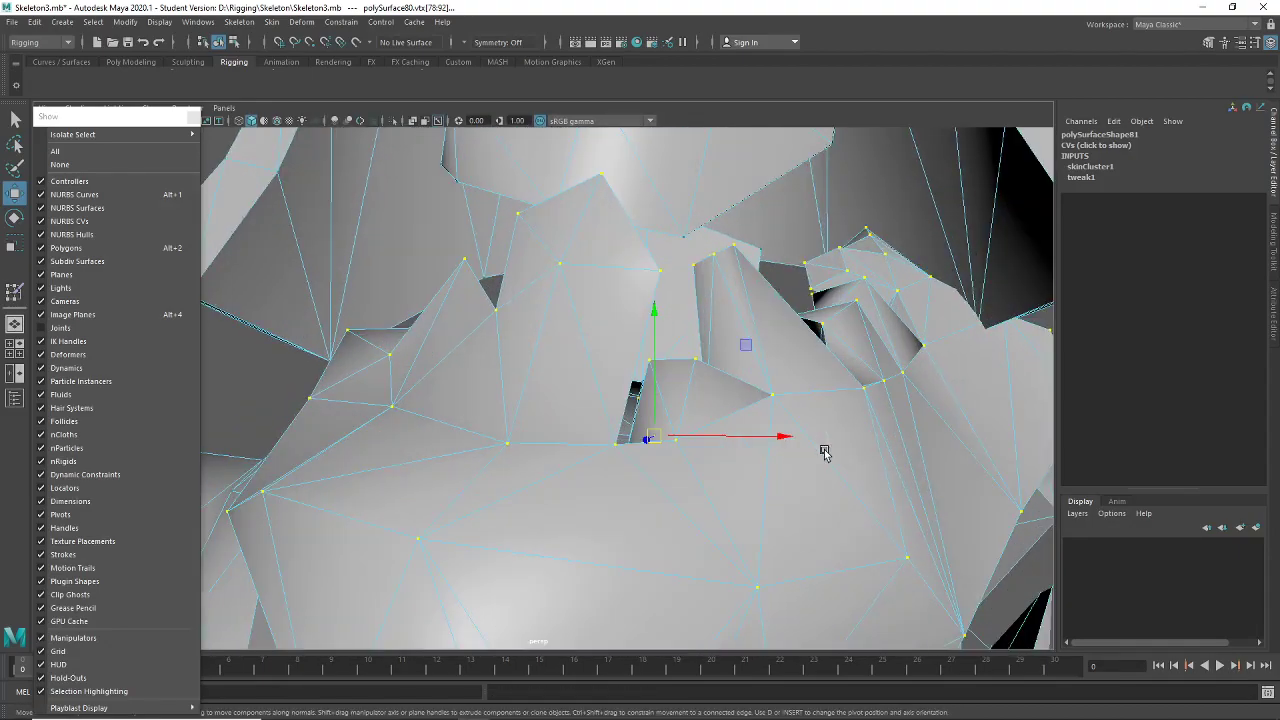
pyautogui.keyDown('alt'); pyautogui.moveTo(824, 452); pyautogui.dragTo(727, 477); pyautogui.keyUp('alt')
pyautogui.keyDown('alt'); pyautogui.moveTo(421, 471); pyautogui.dragTo(818, 449); pyautogui.keyUp('alt')
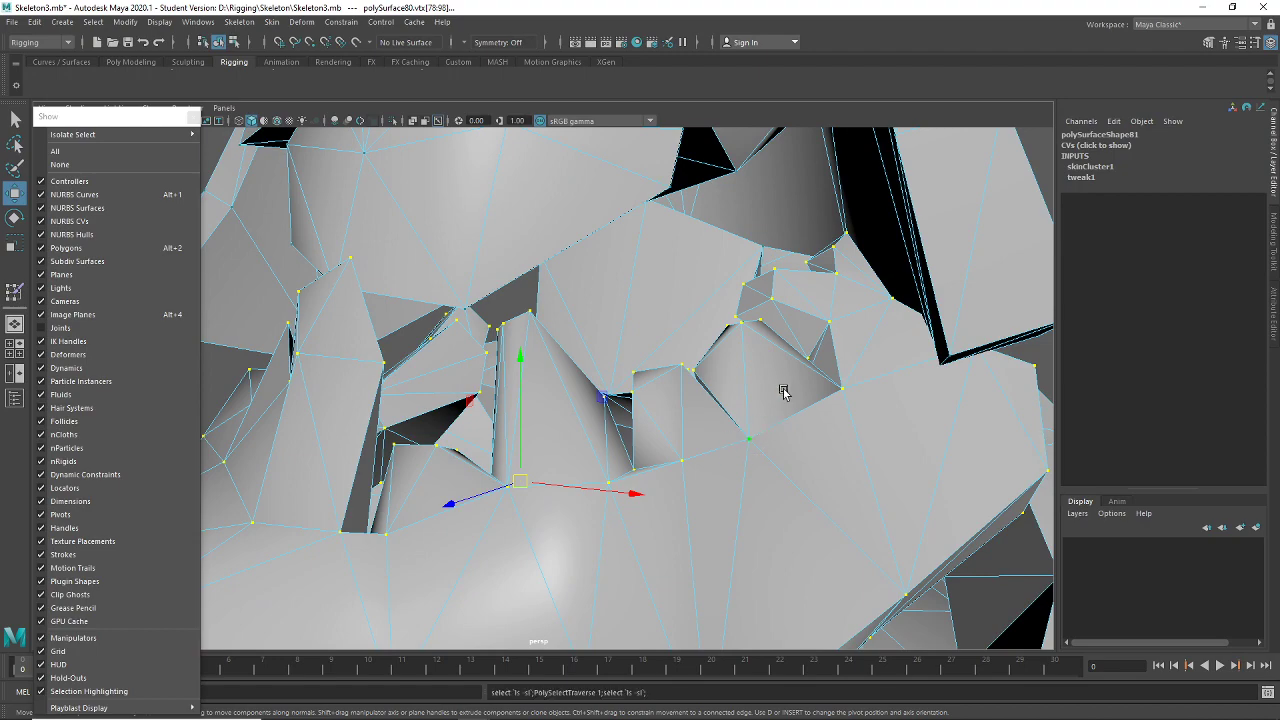
pyautogui.scroll(-5, 784, 392)
pyautogui.moveTo(520, 433); pyautogui.dragTo(562, 429)
pyautogui.hotkey('ctrl', 'z')
# Inspect the completed chin selection up close and from the front, undoing the remaining test change
pyautogui.scroll(5, 563, 429)
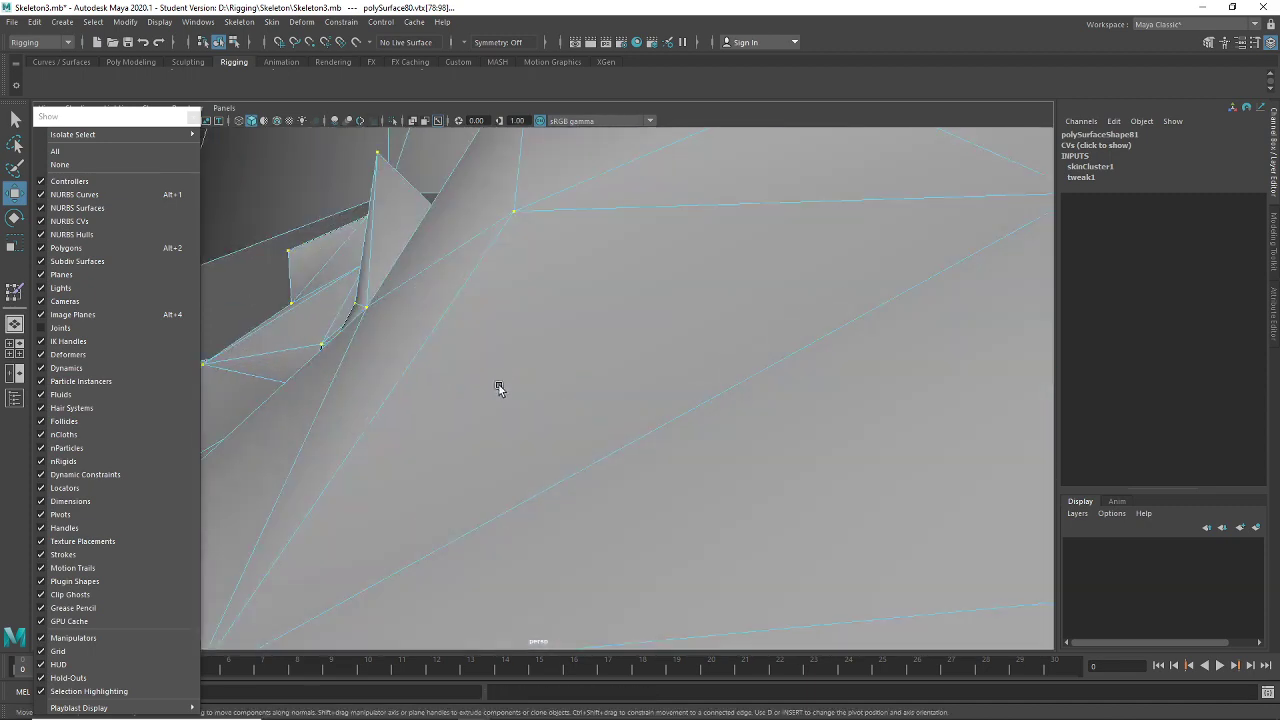
pyautogui.keyDown('alt'); pyautogui.moveTo(462, 378); pyautogui.dragTo(462, 420); pyautogui.keyUp('alt')
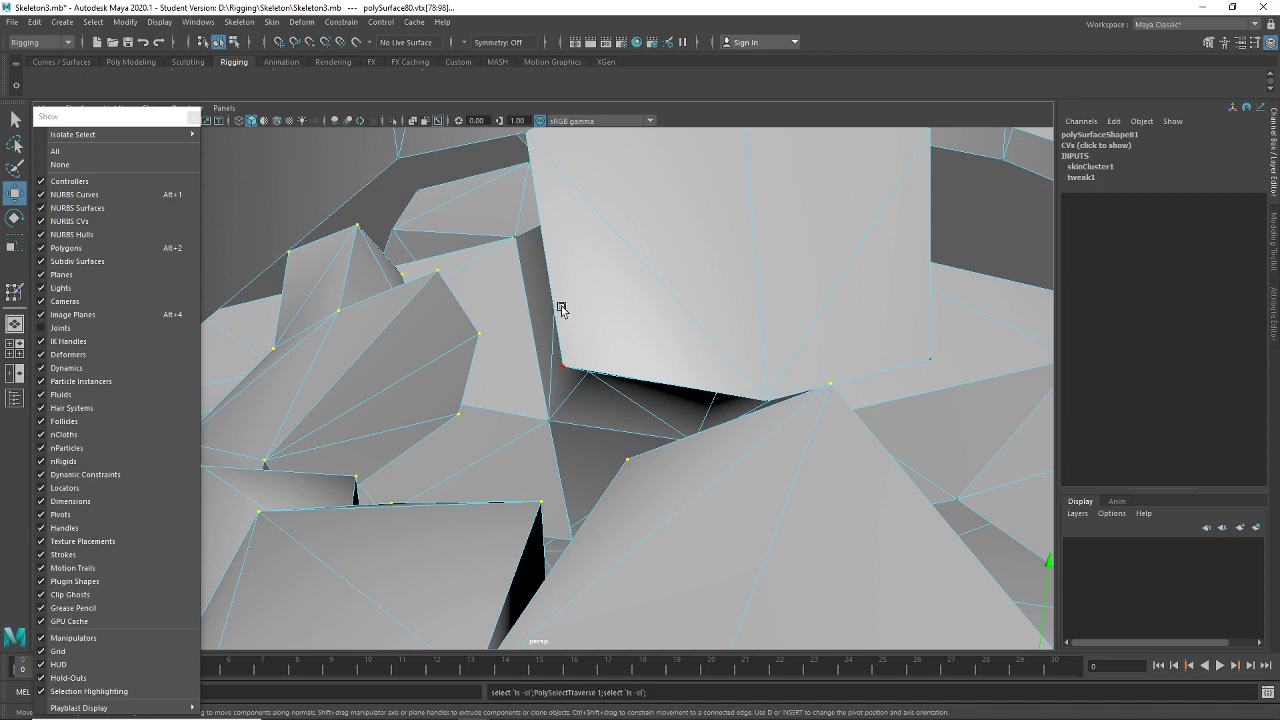
pyautogui.scroll(-10, 530, 390)
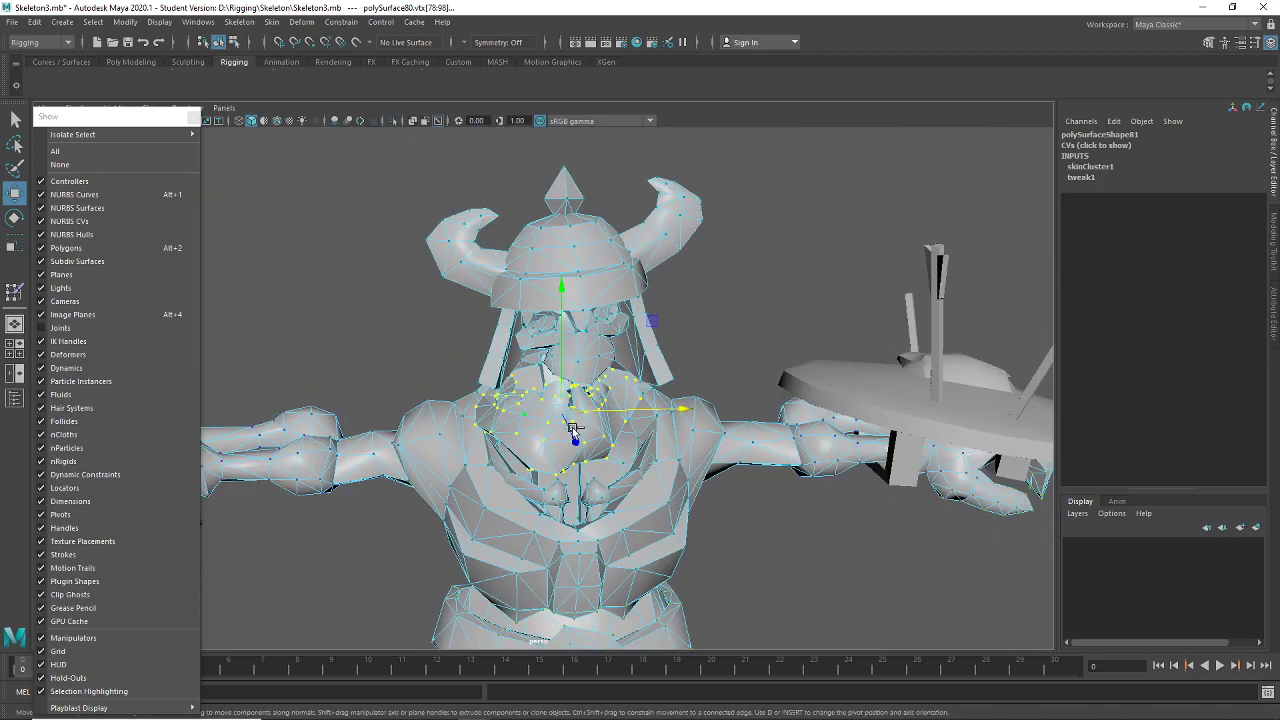
pyautogui.hotkey('ctrl', 'z')
pyautogui.keyDown('alt'); pyautogui.moveTo(555, 423); pyautogui.dragTo(568, 524); pyautogui.keyUp('alt')
pyautogui.scroll(5, 668, 394)
pyautogui.scroll(-5, 586, 374)
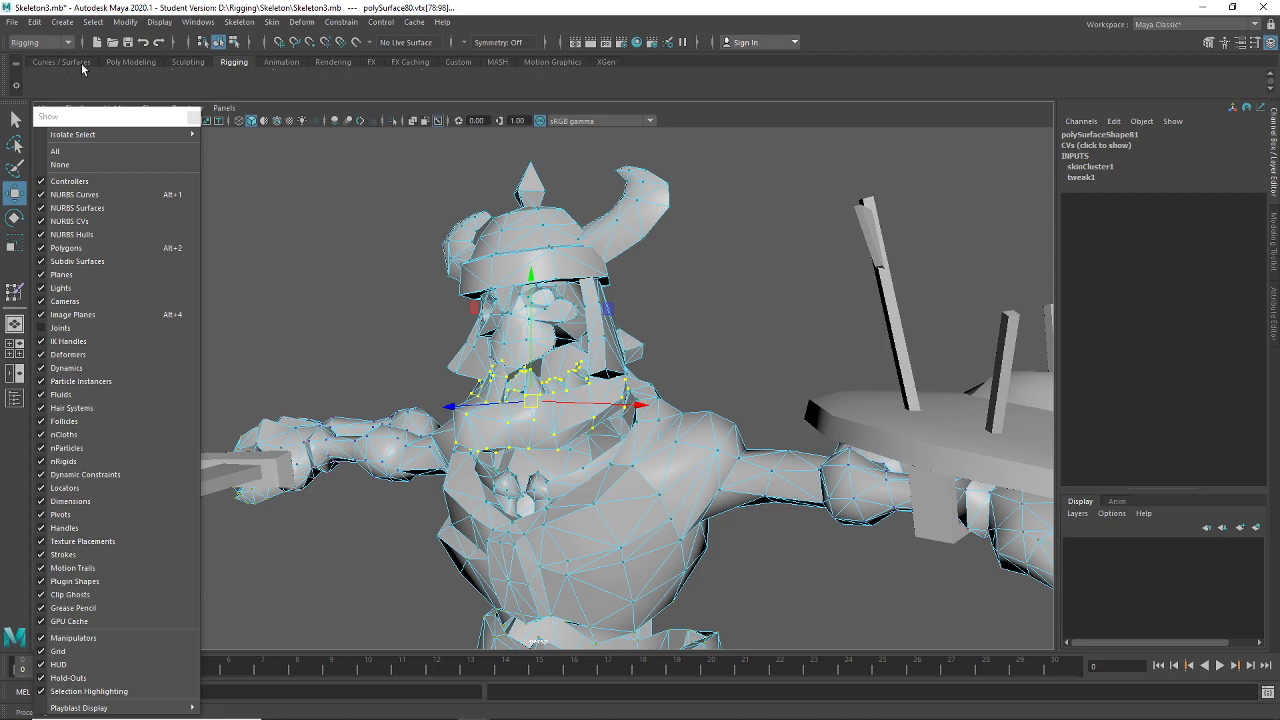
pyautogui.click(188, 62)
pyautogui.click(85, 62)
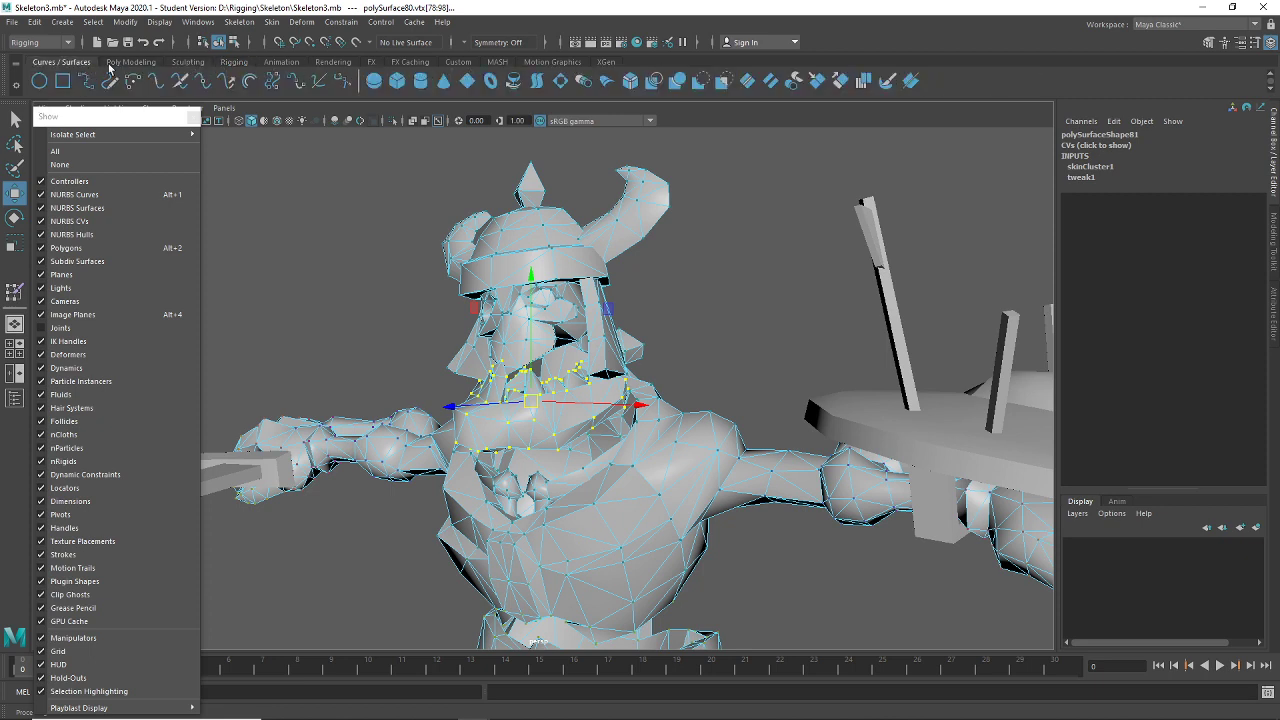
pyautogui.click(188, 62)
pyautogui.click(234, 62)
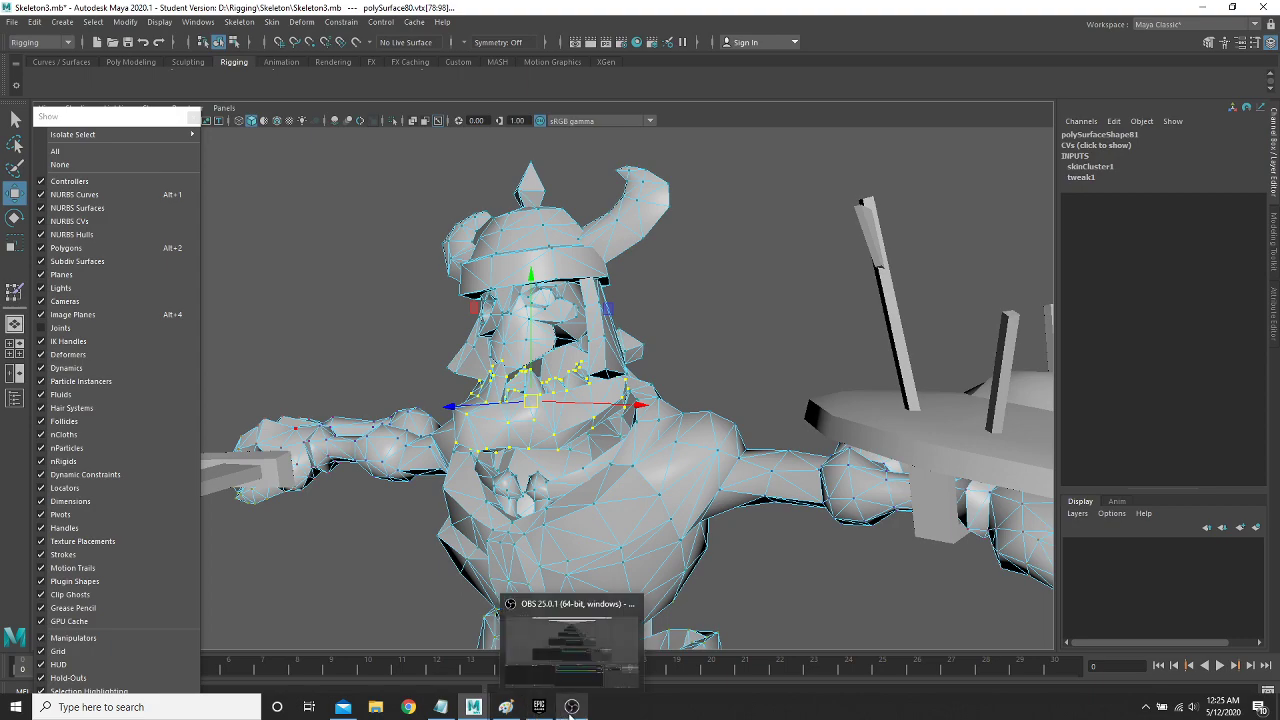
pyautogui.click(538, 707)
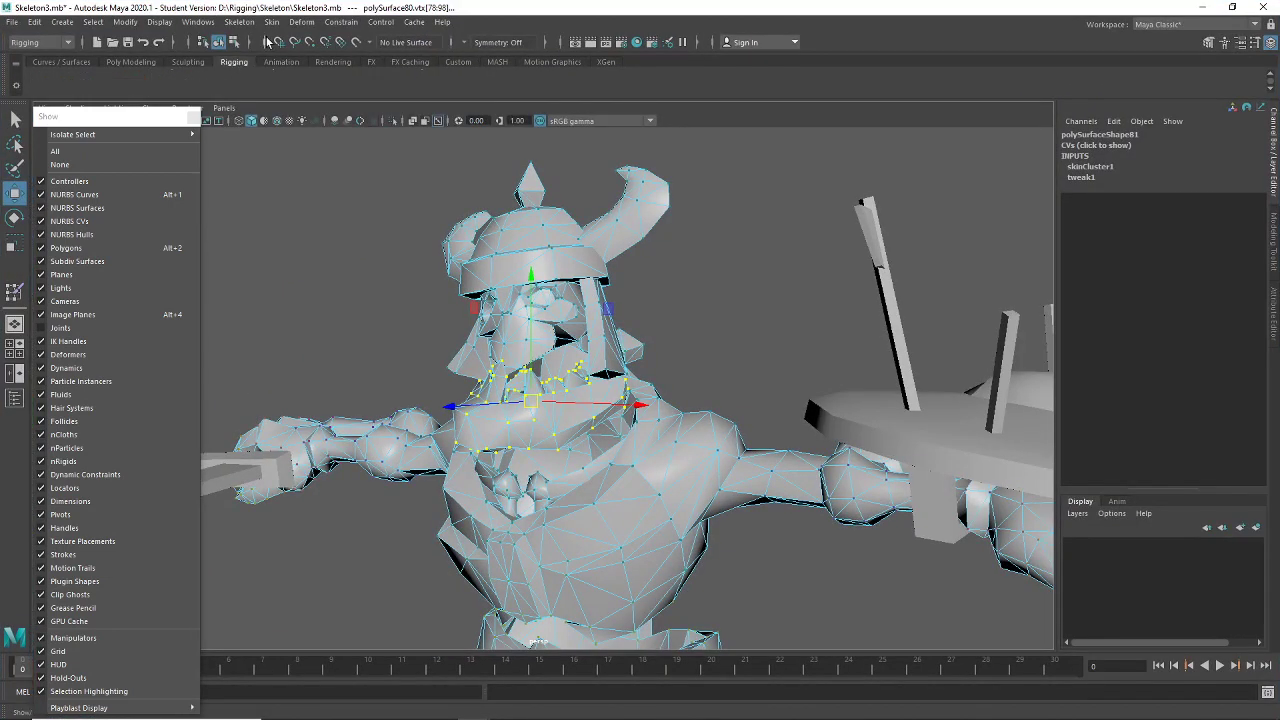
pyautogui.click(68, 330)
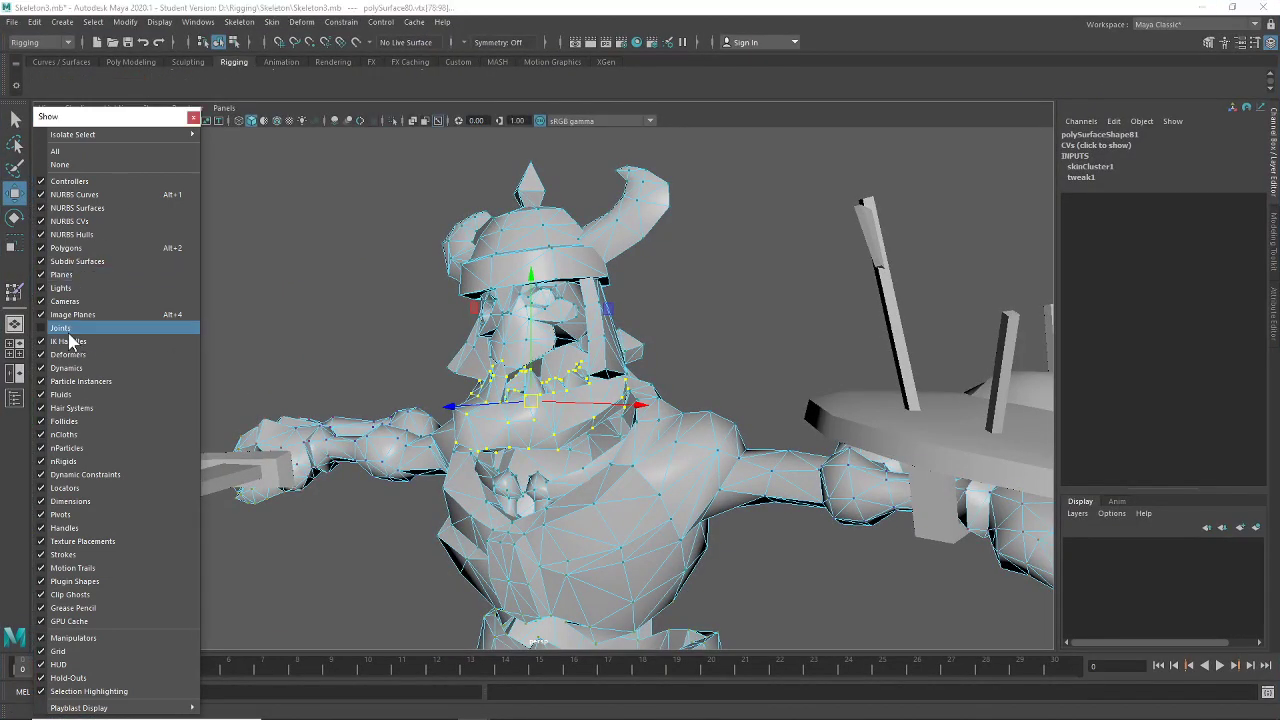
pyautogui.click(64, 329)
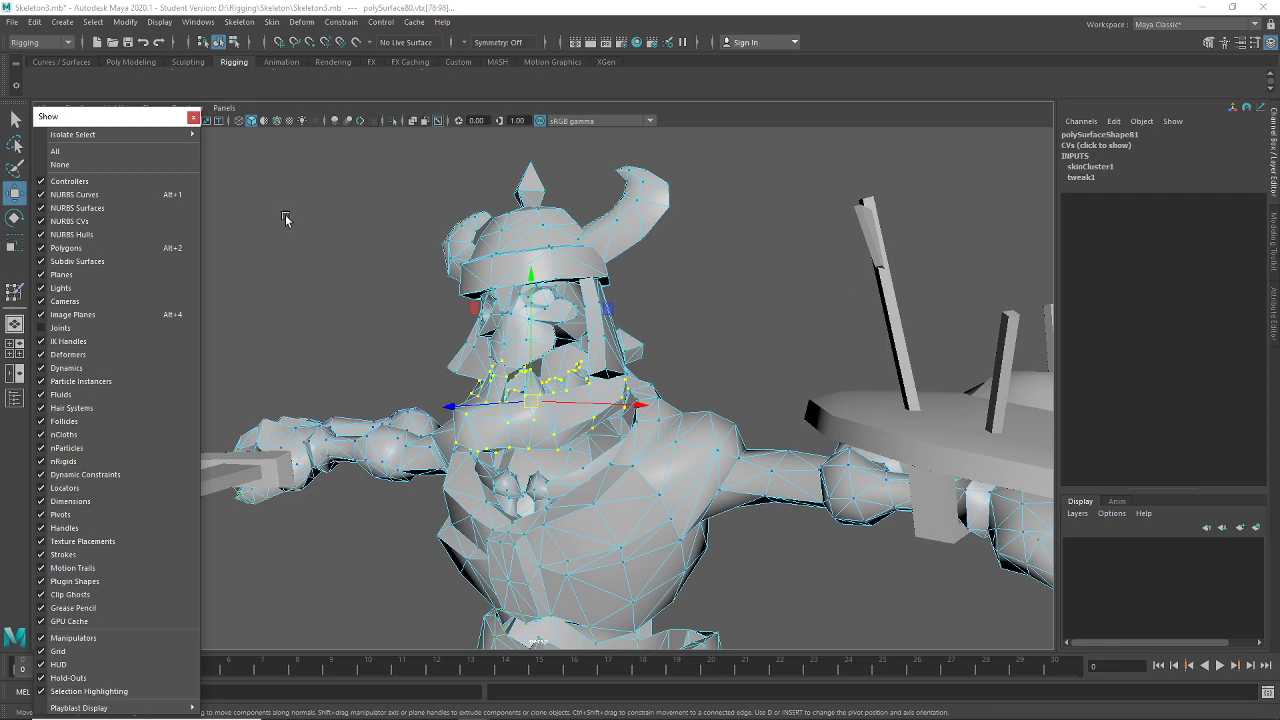
# Store the selected chin vertices as a quick select set and close the floating display filter list
pyautogui.click(94, 23)
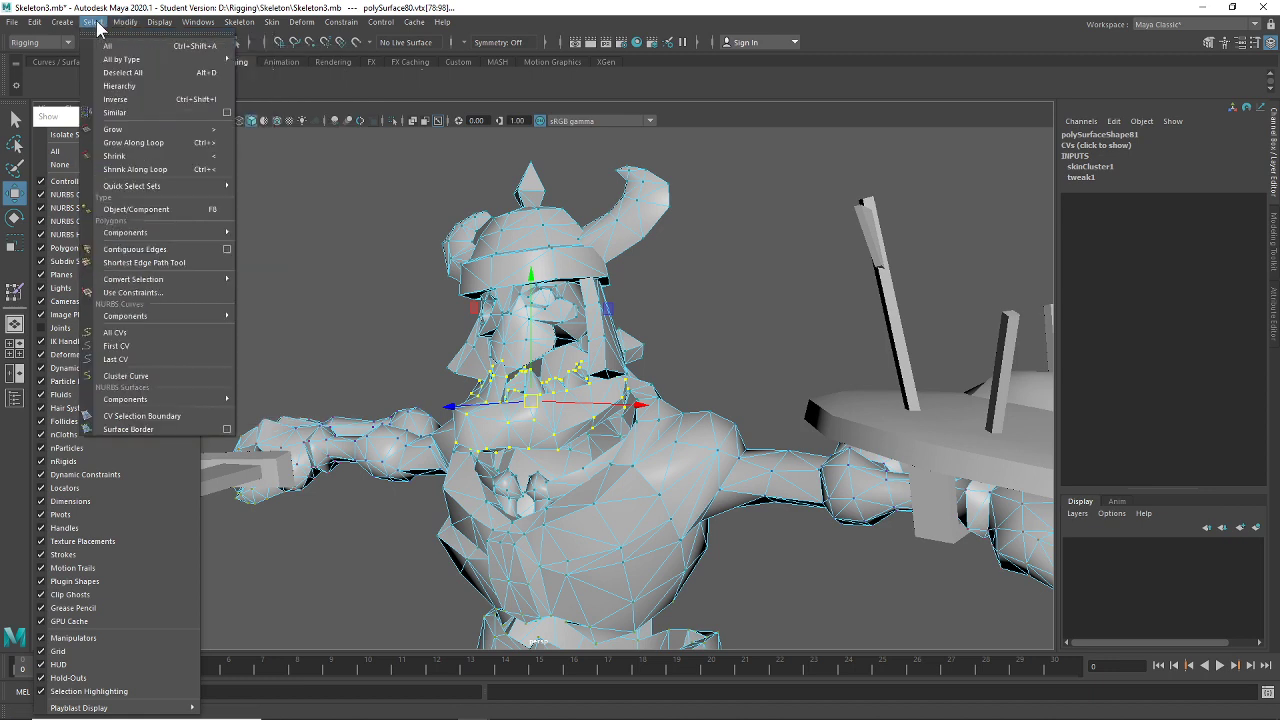
pyautogui.moveTo(61, 25)
pyautogui.moveTo(88, 293)
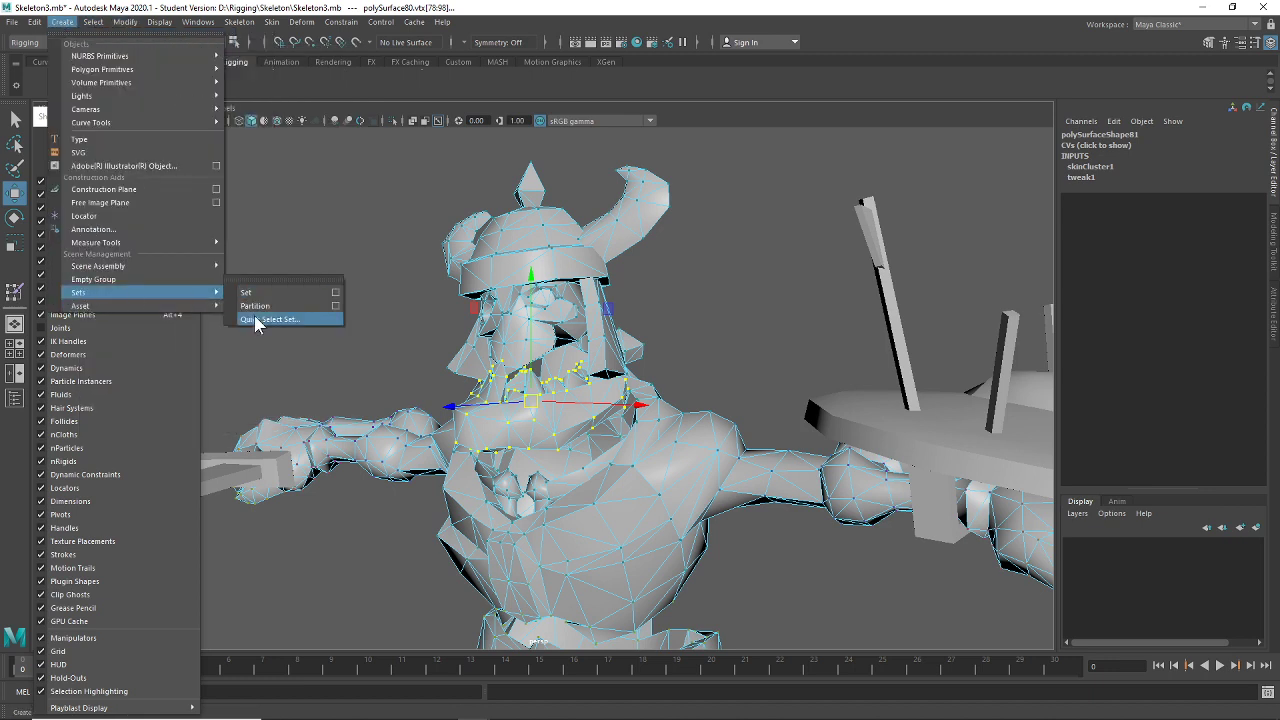
pyautogui.click(254, 317)
pyautogui.click(625, 385)
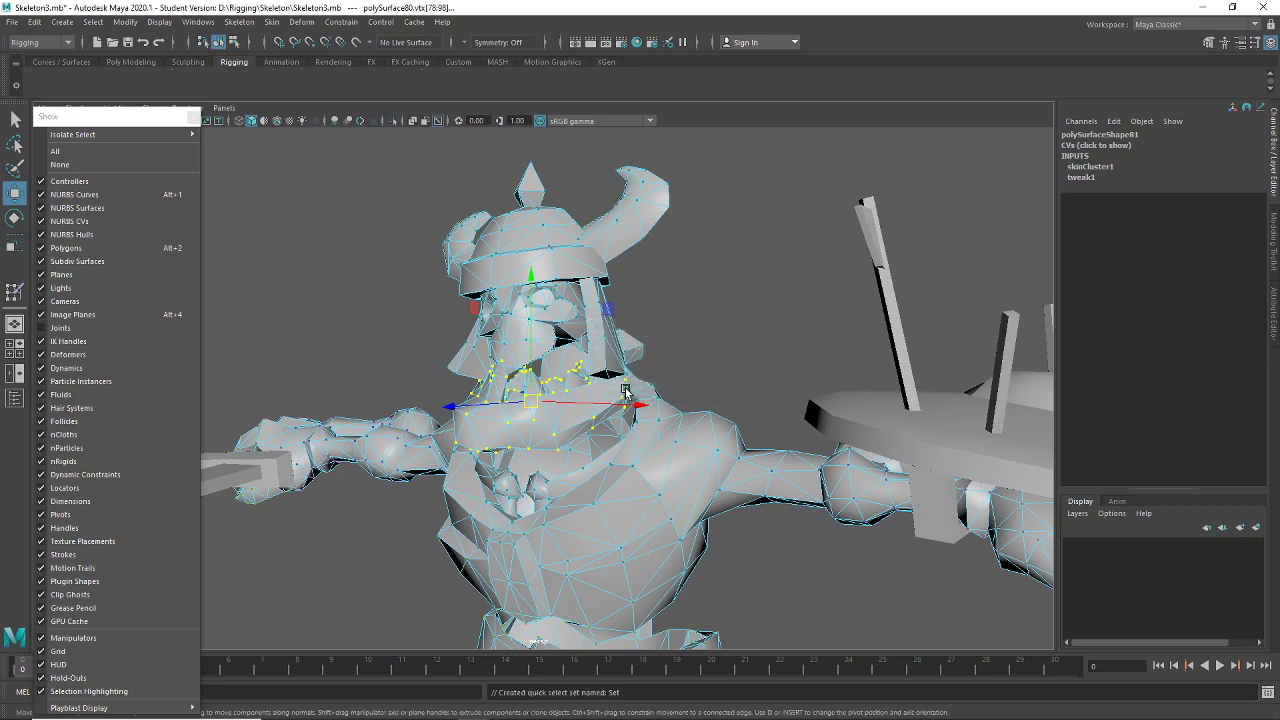
pyautogui.click(193, 119)
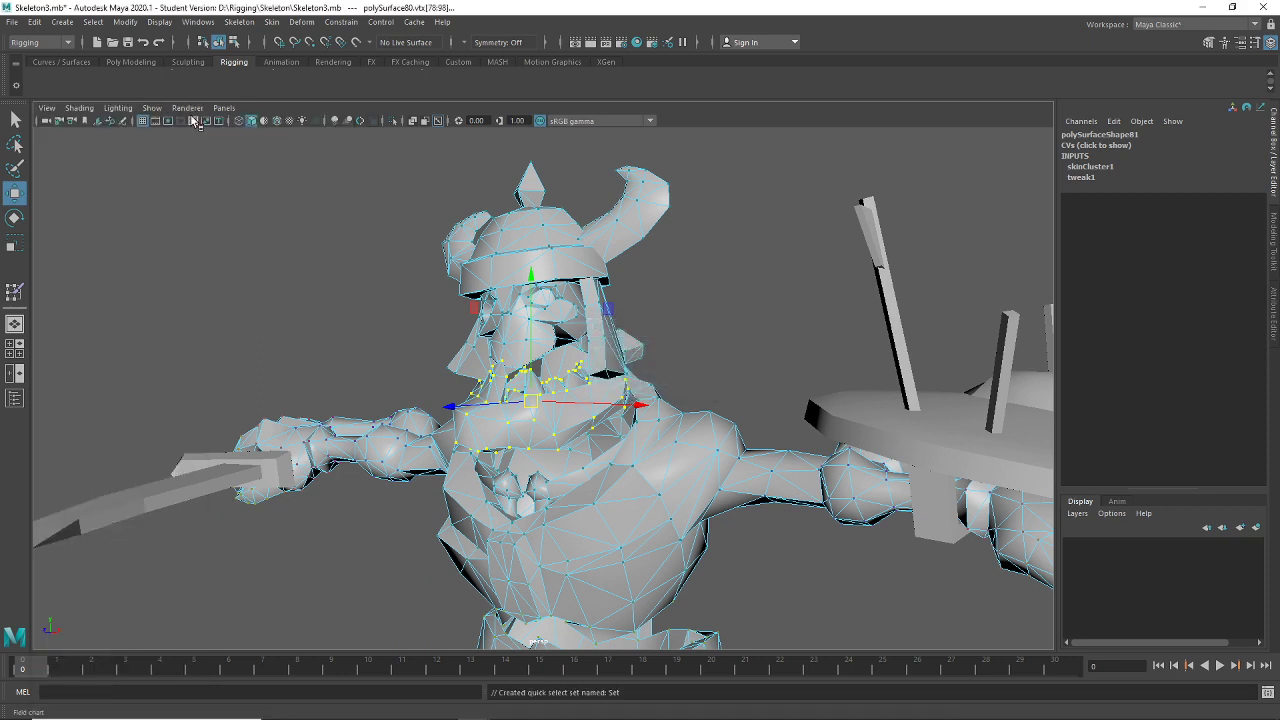
# Save the current scene and accept the student version notice
pyautogui.click(12, 21)
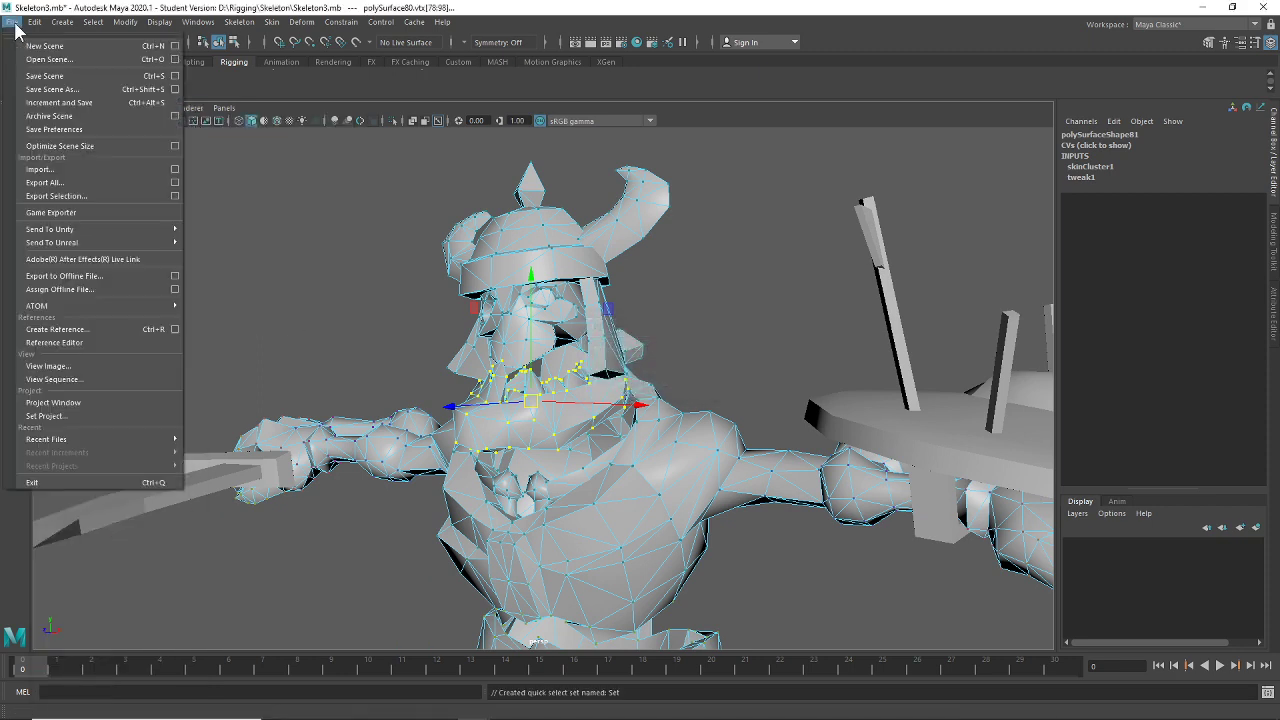
pyautogui.click(61, 75)
pyautogui.click(610, 378)
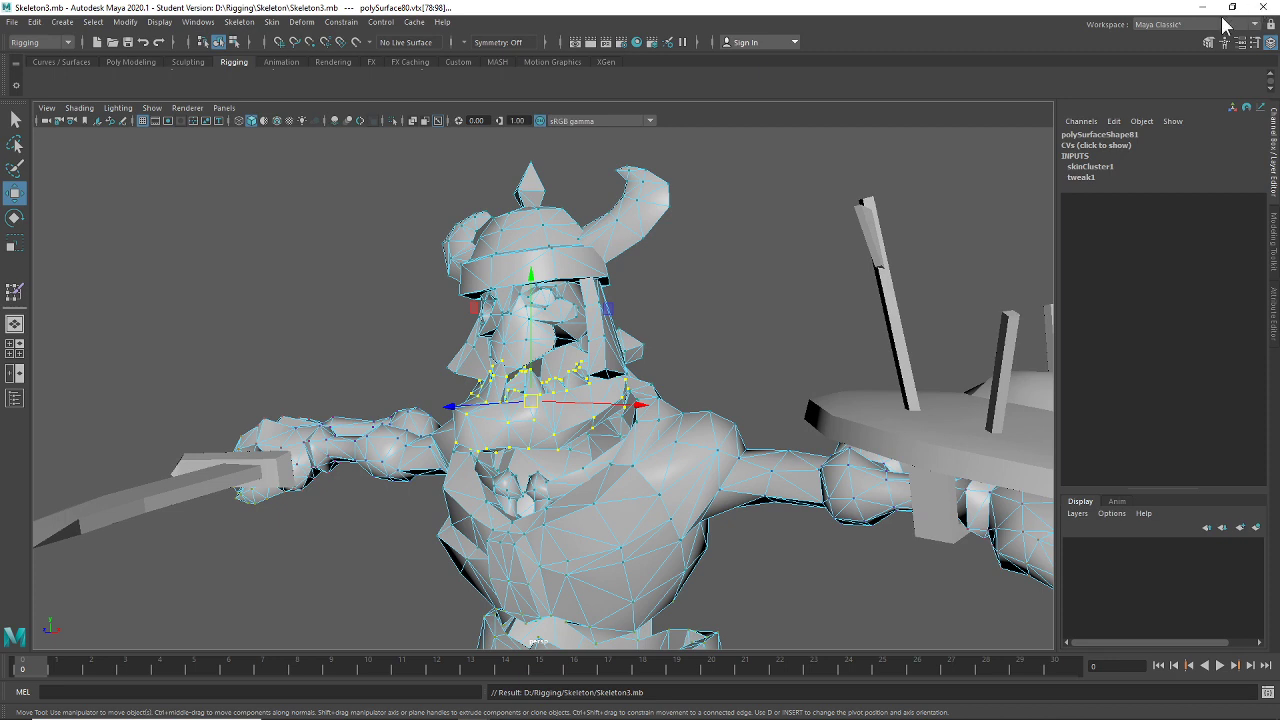
# Leave the current Maya session, launch Maya again and dismiss the new-features highlight dialog
pyautogui.moveTo(484, 714)
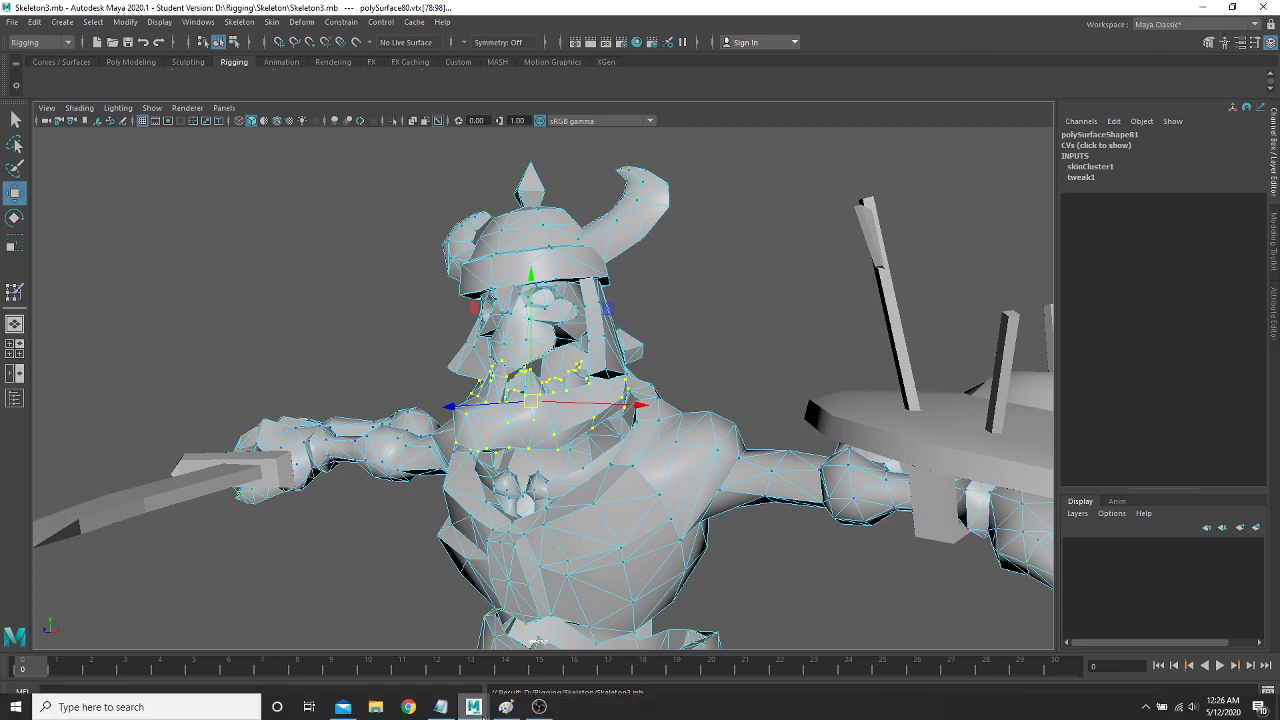
pyautogui.click(472, 708)
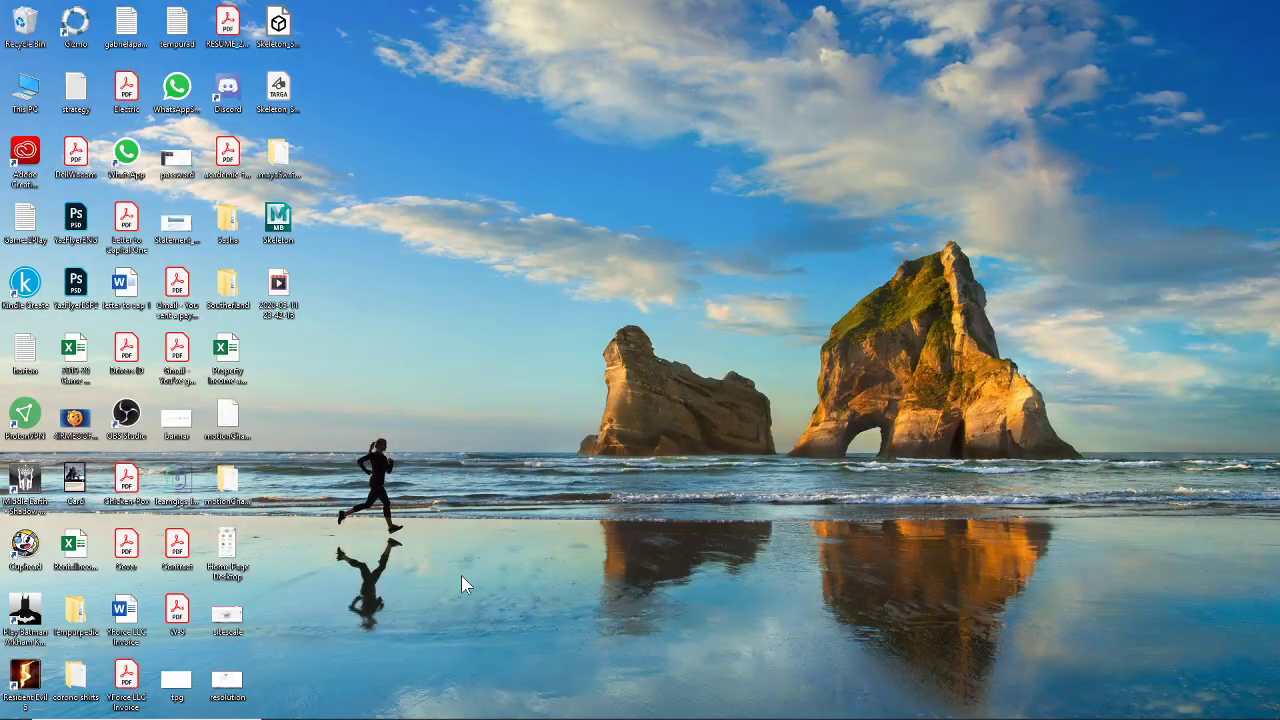
pyautogui.press('super')
pyautogui.write('maya')
pyautogui.press('Return')
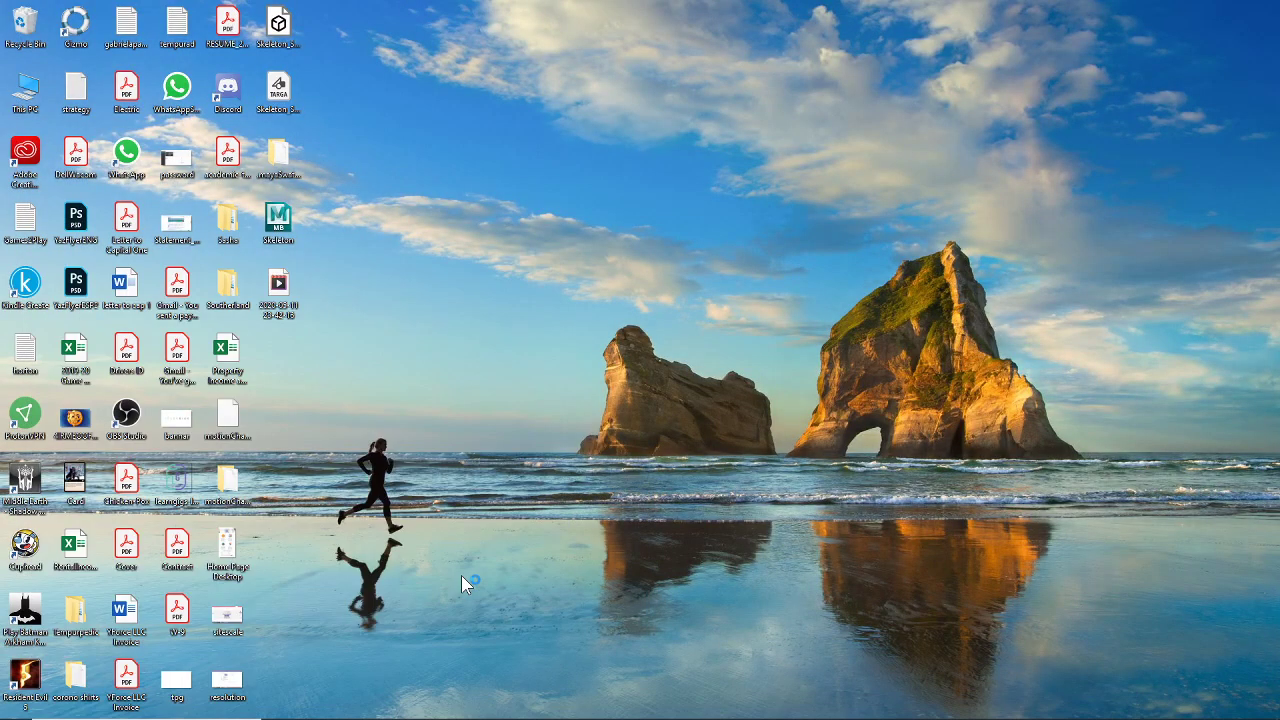
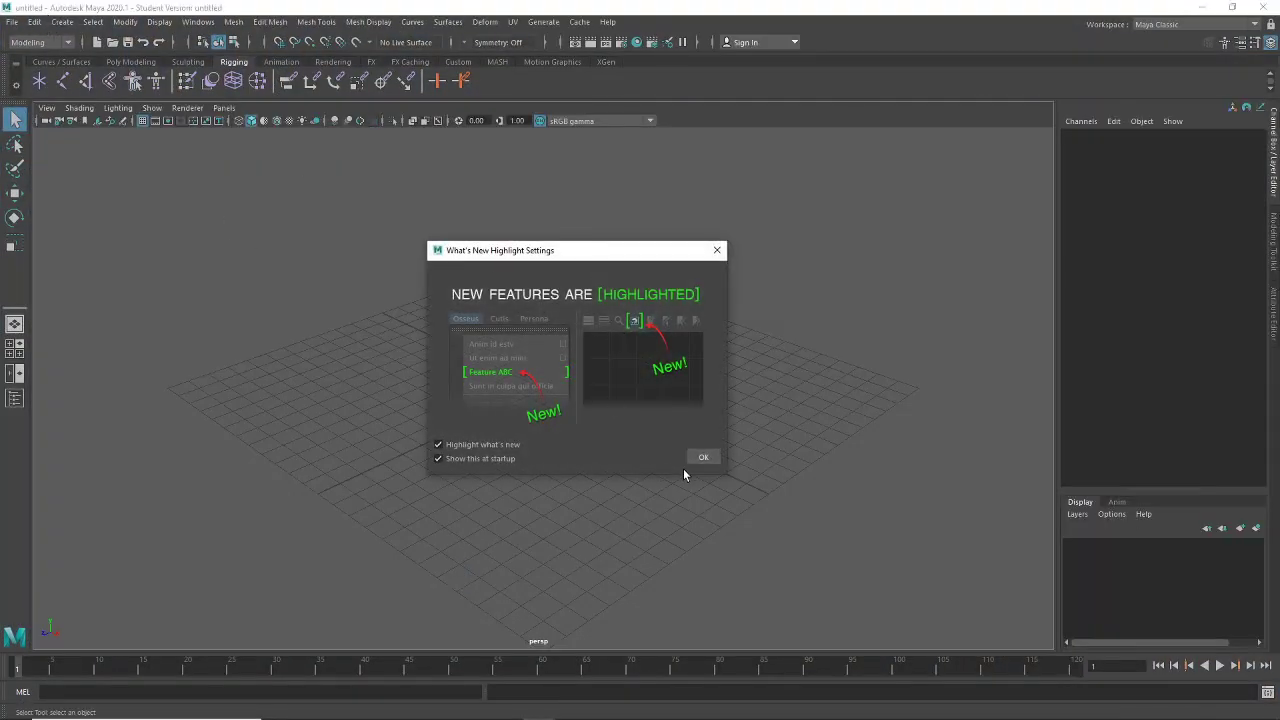
pyautogui.press('Return')
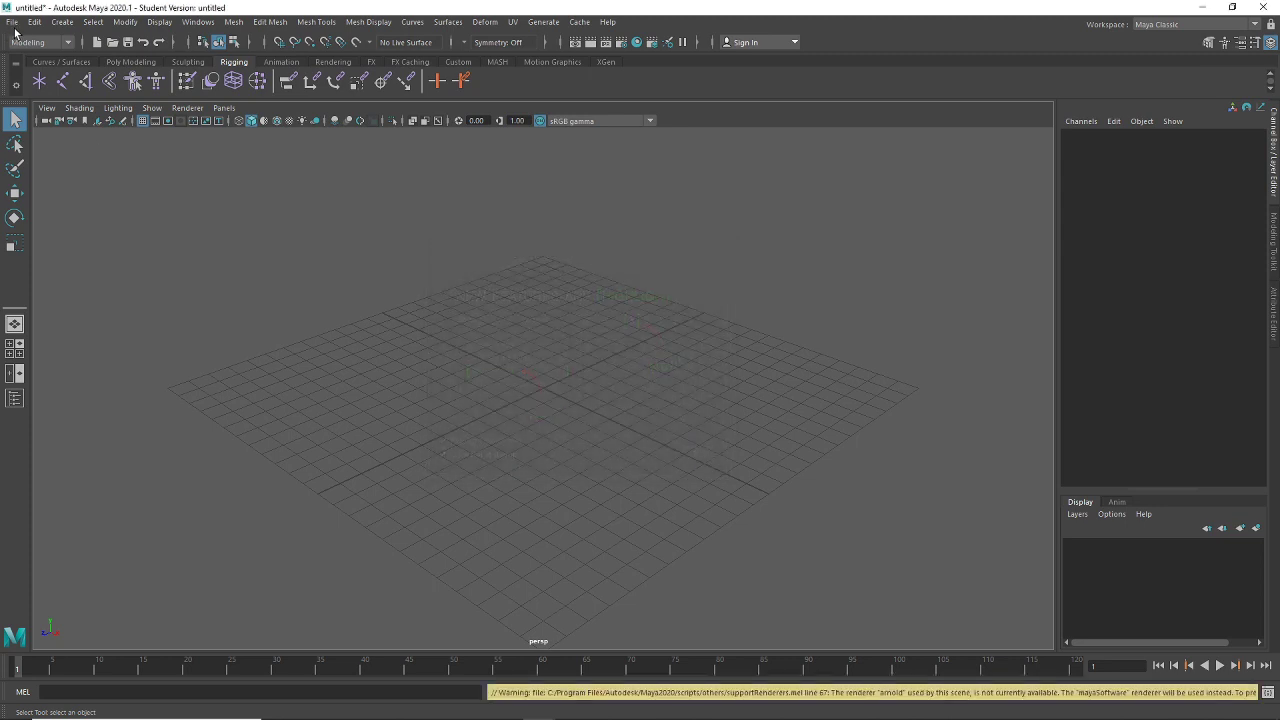
# Reopen the recent scene Skeleton3.mb and accept the student version notice
pyautogui.click(12, 22)
pyautogui.moveTo(104, 439)
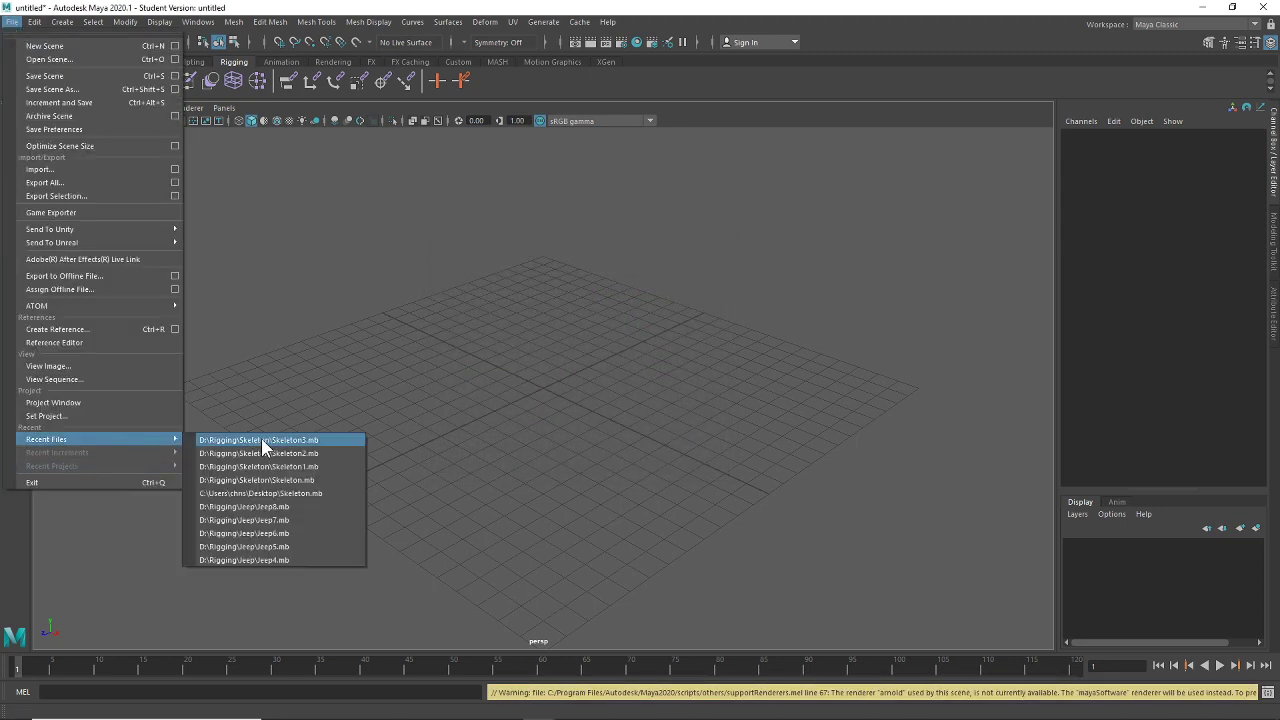
pyautogui.click(261, 440)
pyautogui.click(642, 369)
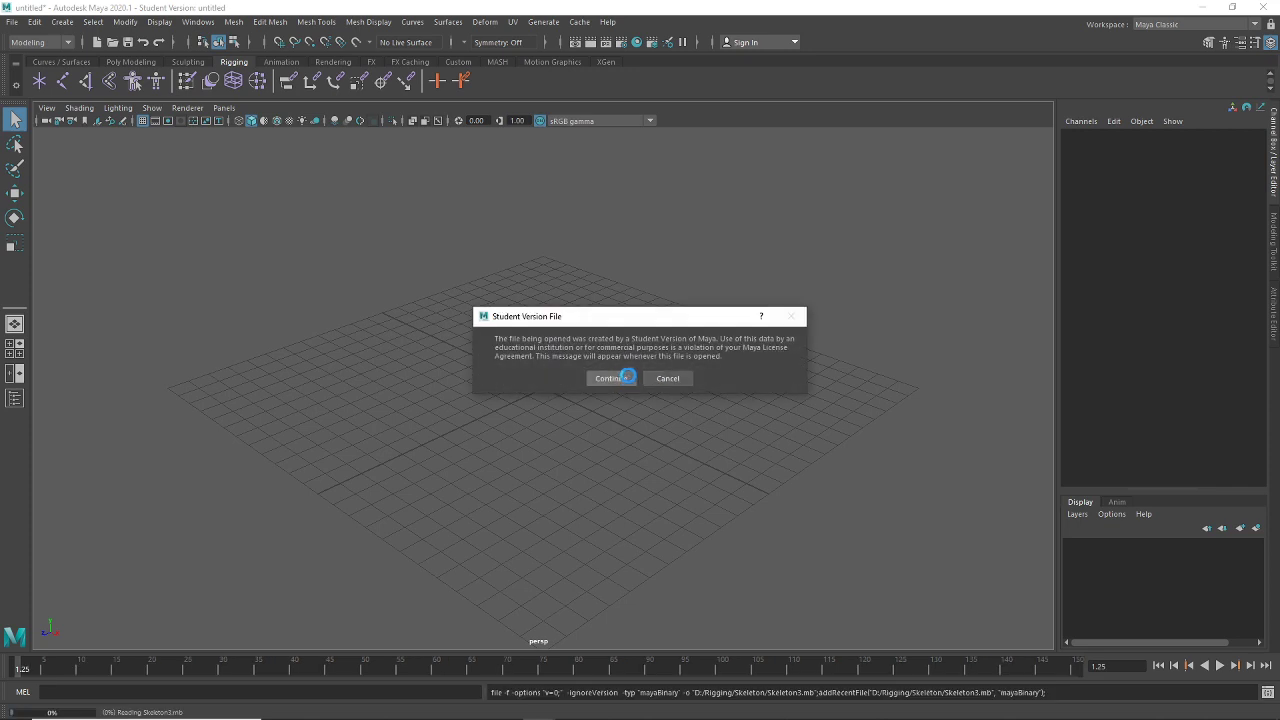
pyautogui.click(624, 373)
pyautogui.click(93, 22)
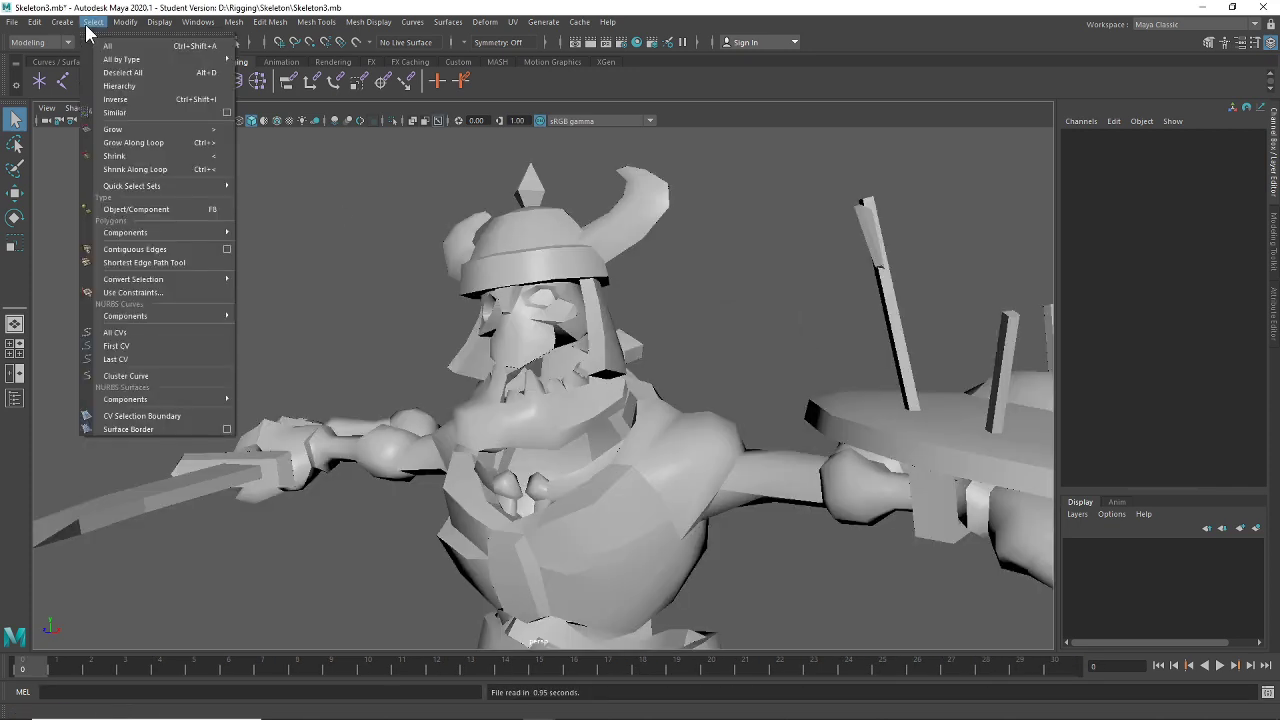
pyautogui.moveTo(45, 25)
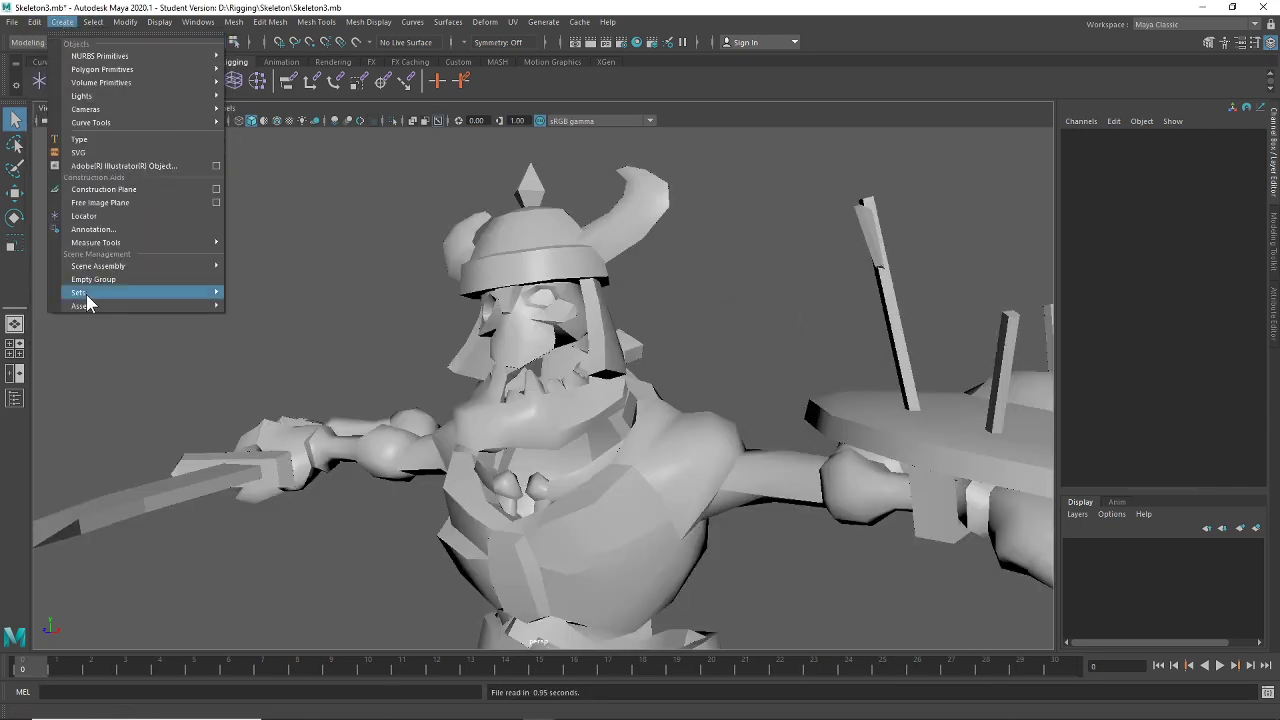
pyautogui.moveTo(86, 292)
pyautogui.click(238, 316)
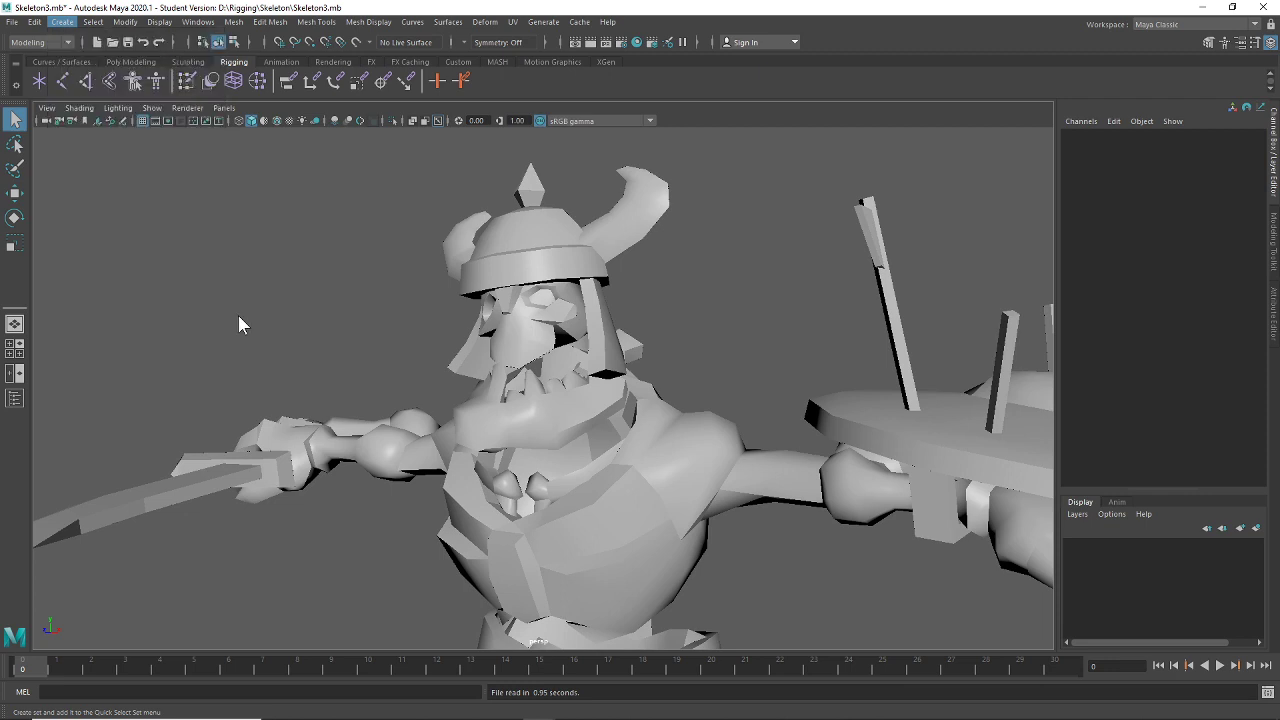
pyautogui.click(676, 390)
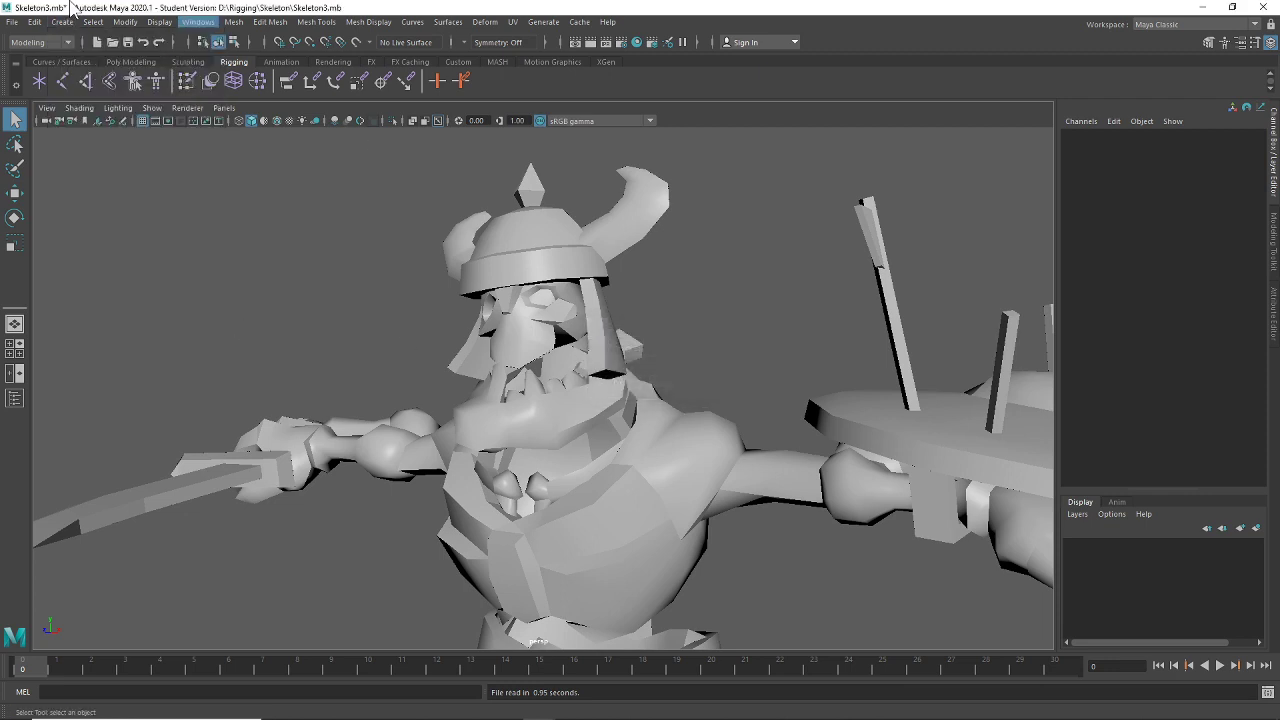
# Recall the chin vertices from their saved quick select set and frame them in the view
pyautogui.click(91, 23)
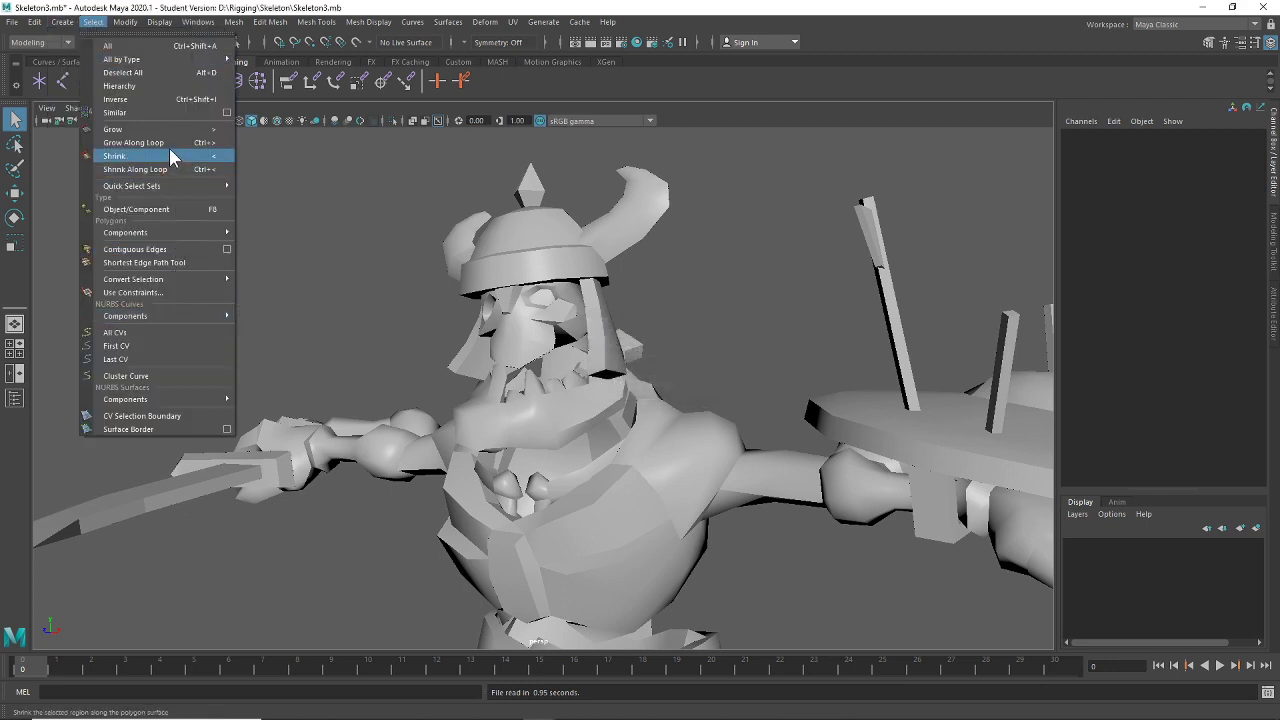
pyautogui.moveTo(159, 188)
pyautogui.click(275, 185)
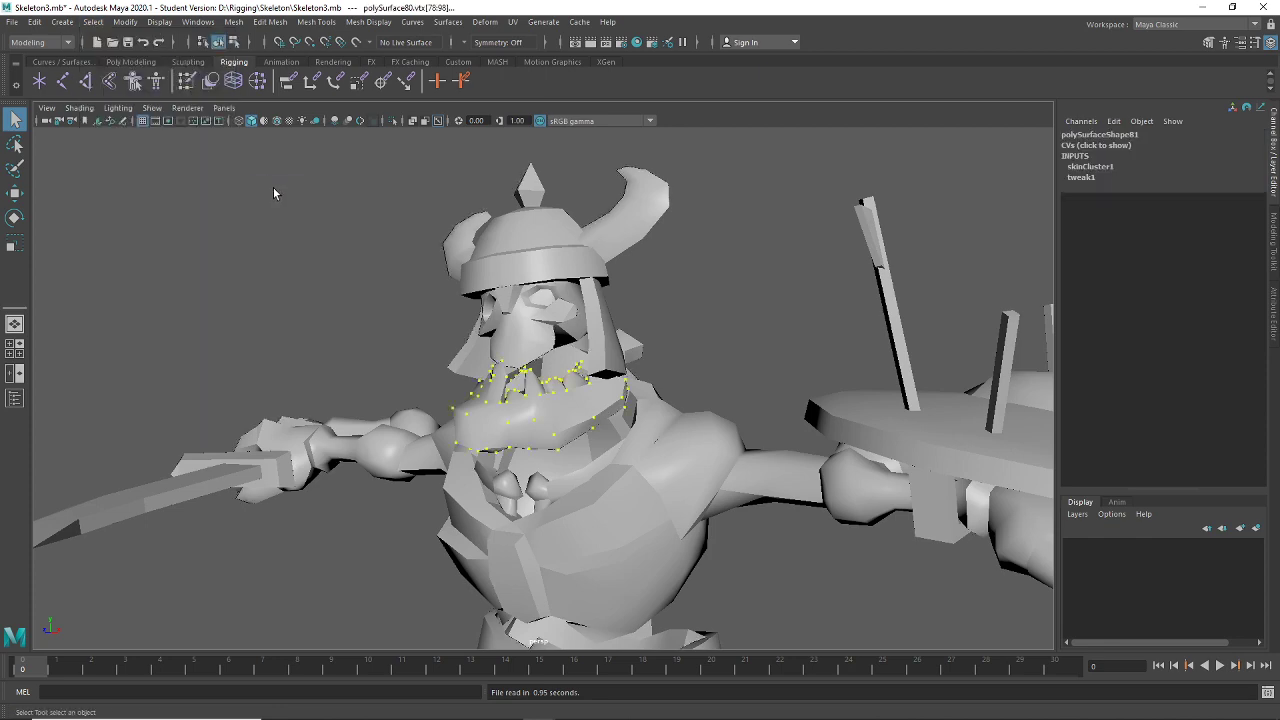
pyautogui.press('f')
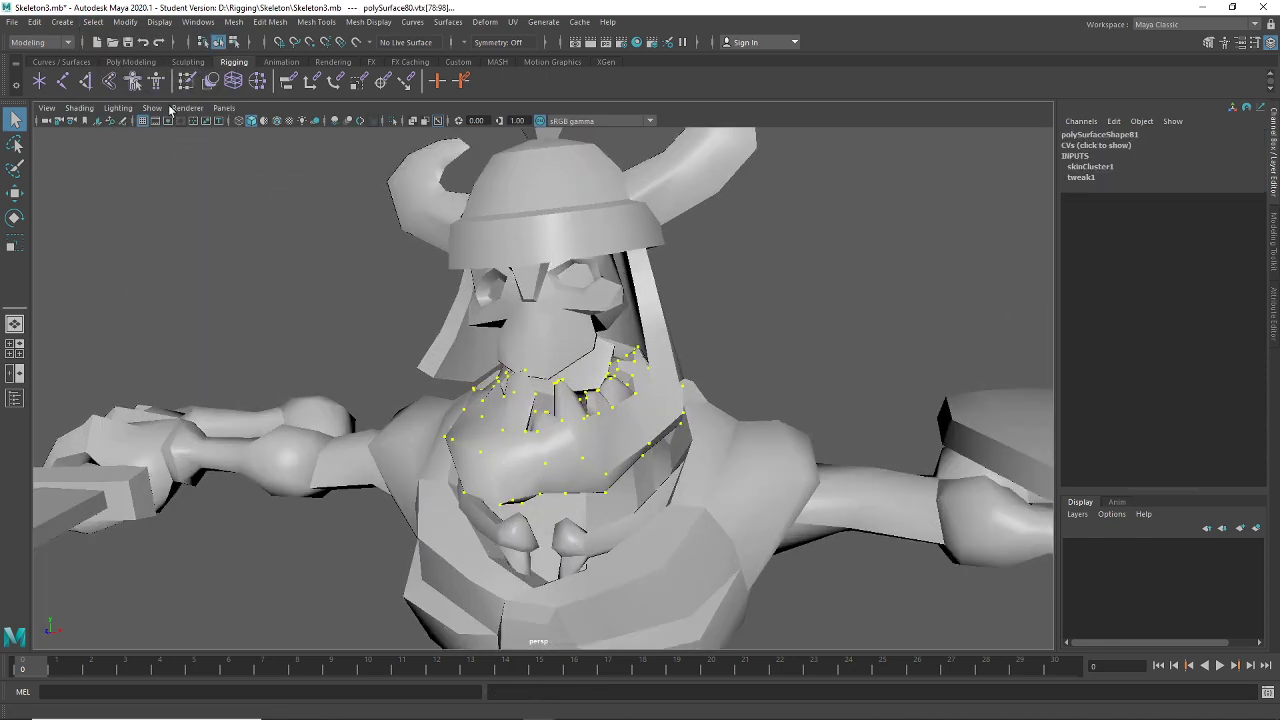
# Flood the chin vertices with a skin weight value of 1 for the Jaw influence using Paint Skin Weights, and close the tool settings
pyautogui.doubleClick(186, 81)
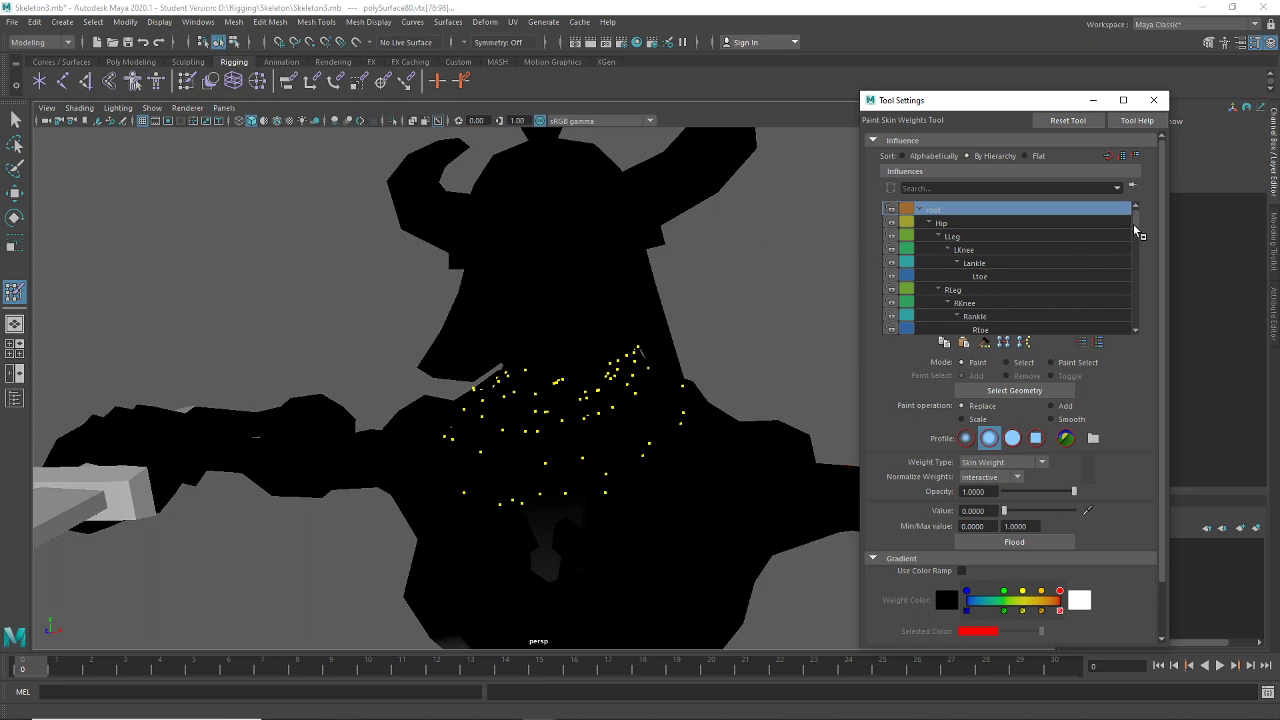
pyautogui.moveTo(1133, 225)
pyautogui.mouseDown()
pyautogui.moveTo(1131, 268)
pyautogui.moveTo(1134, 248)
pyautogui.mouseUp()
pyautogui.click(1058, 297)
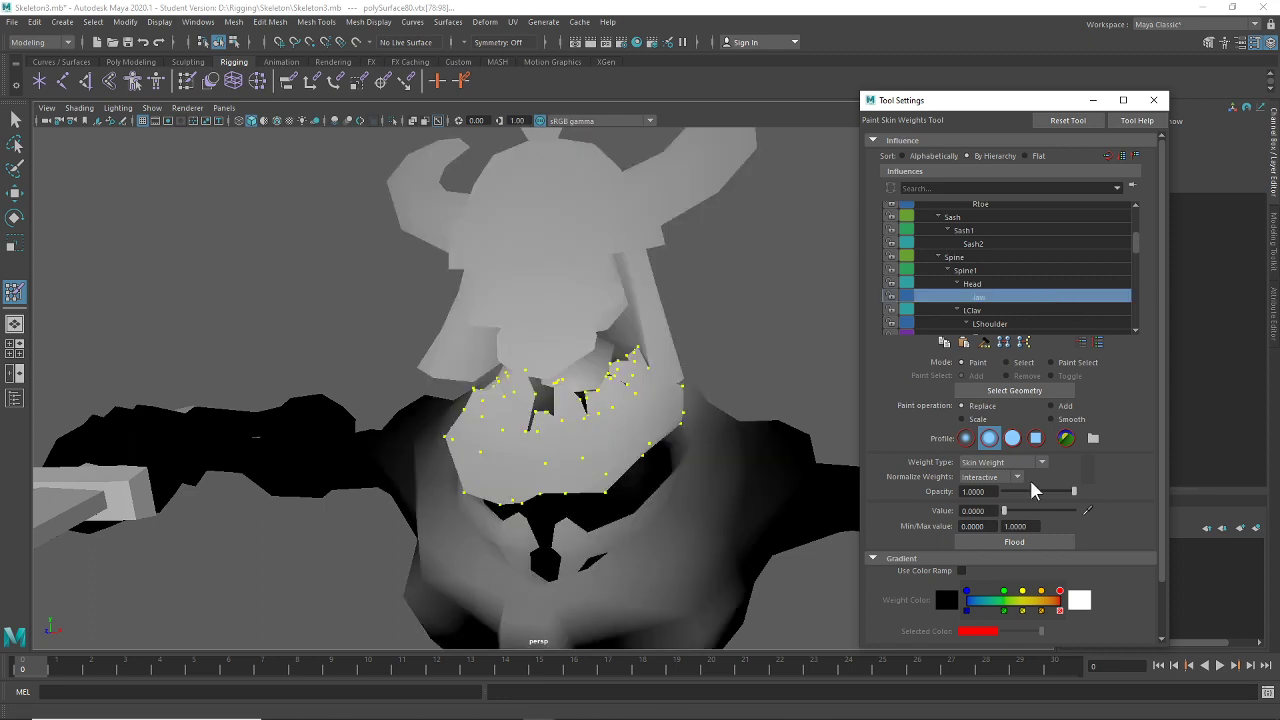
pyautogui.keyDown('alt'); pyautogui.moveTo(666, 468); pyautogui.dragTo(640, 400); pyautogui.keyUp('alt')
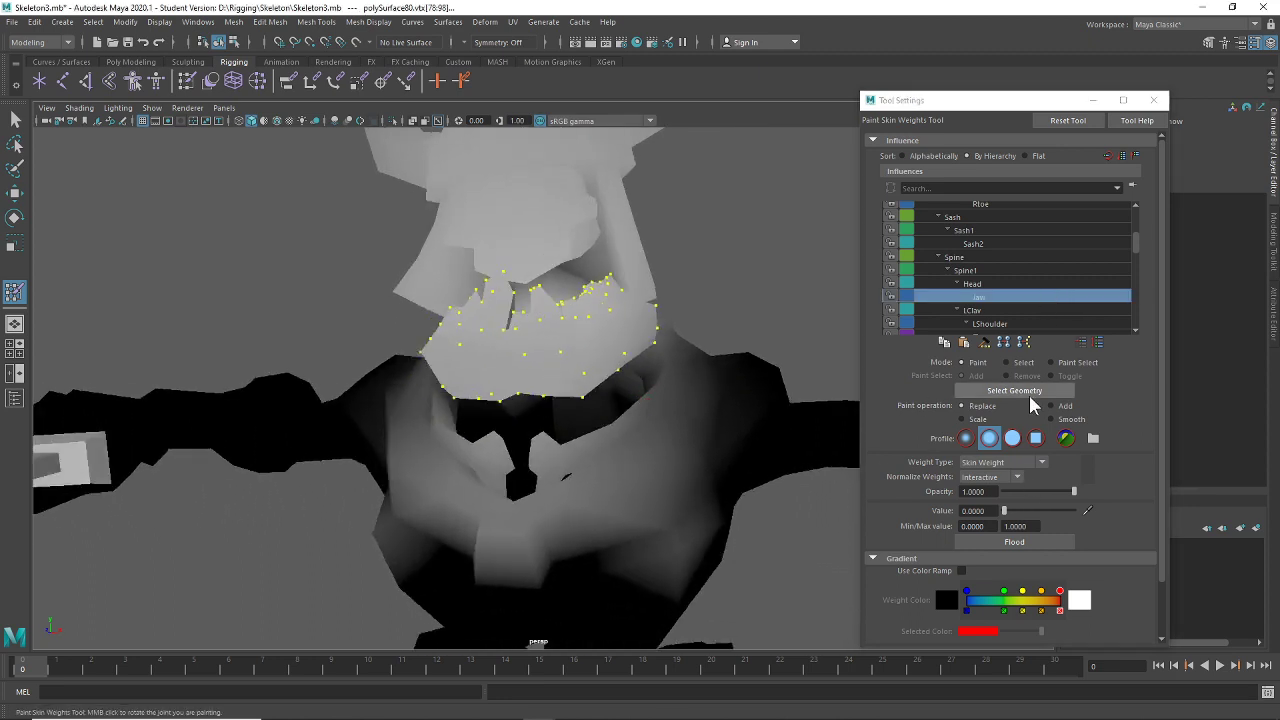
pyautogui.moveTo(1006, 511); pyautogui.dragTo(1122, 514)
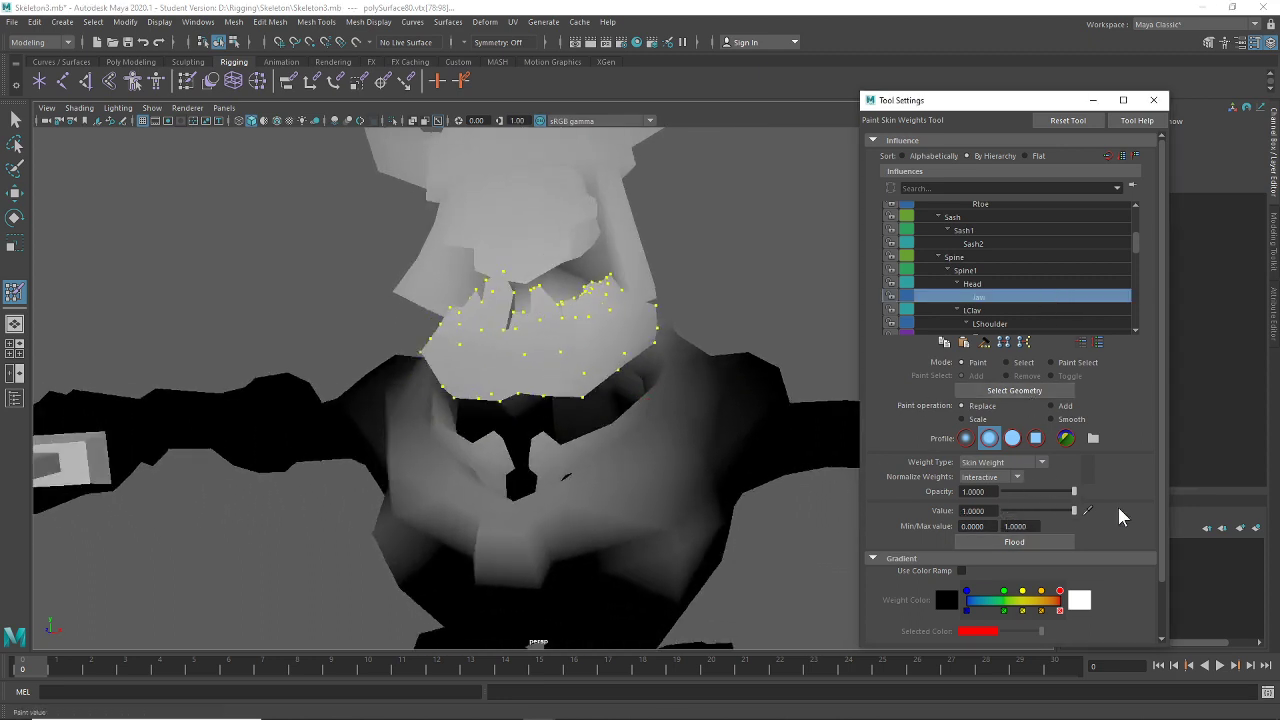
pyautogui.click(1057, 544)
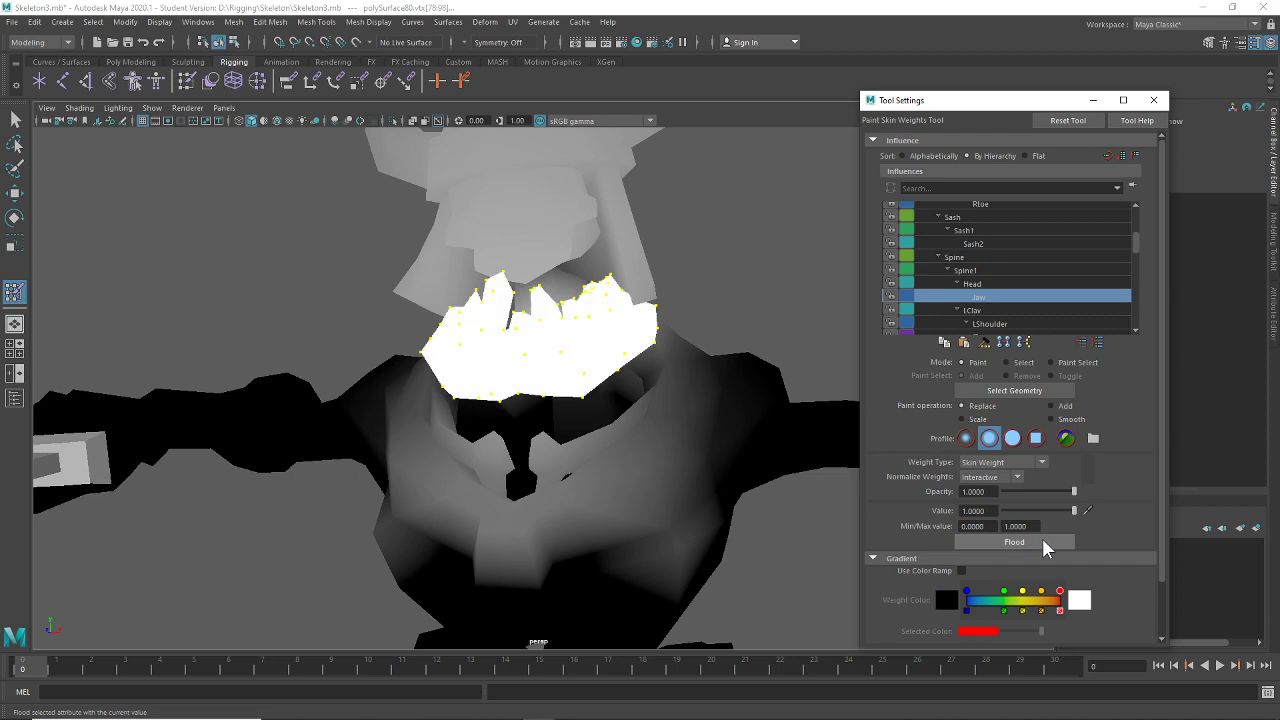
pyautogui.click(1155, 101)
# Return the body mesh to vertex selection and select the vertices of the upper head and helmet
pyautogui.press('q')
pyautogui.keyDown('alt'); pyautogui.moveTo(760, 352); pyautogui.dragTo(567, 305); pyautogui.keyUp('alt')
pyautogui.press('F8')
pyautogui.rightClick(567, 305)
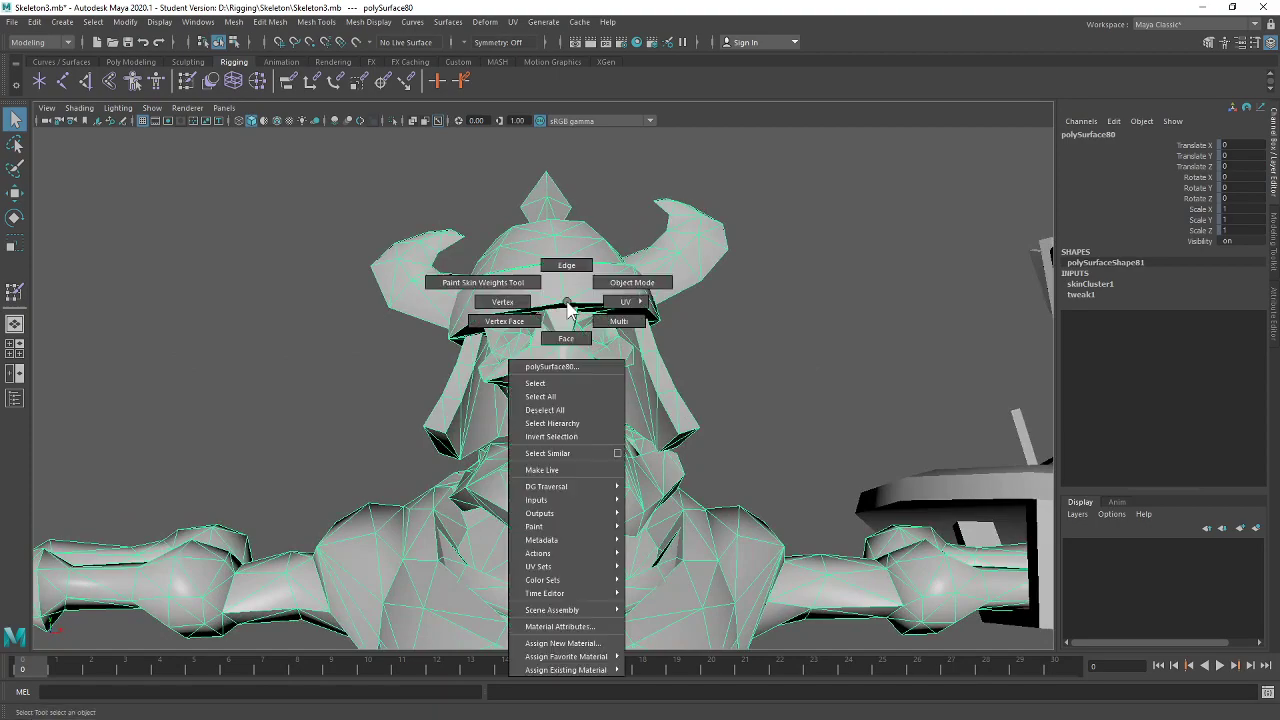
pyautogui.click(503, 302)
pyautogui.keyDown('alt'); pyautogui.moveTo(673, 313); pyautogui.dragTo(174, 131); pyautogui.keyUp('alt')
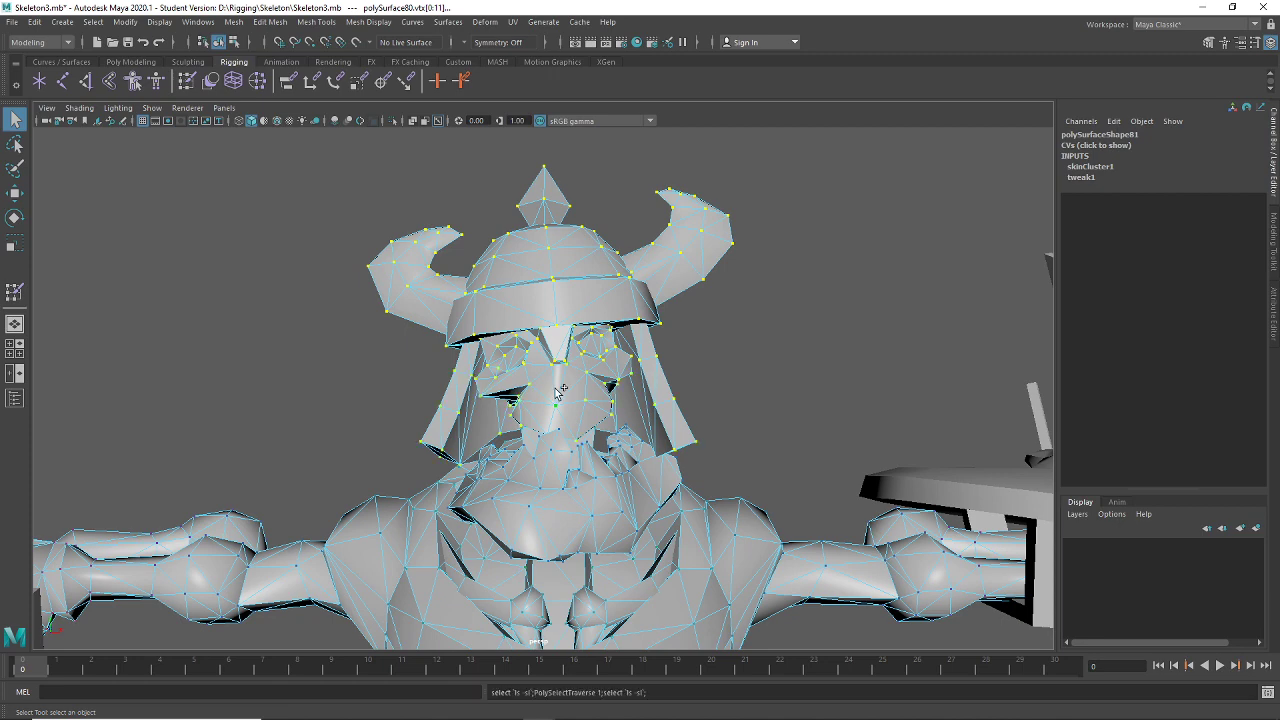
pyautogui.keyDown('alt'); pyautogui.moveTo(600, 340); pyautogui.dragTo(722, 344); pyautogui.keyUp('alt')
pyautogui.press('w')
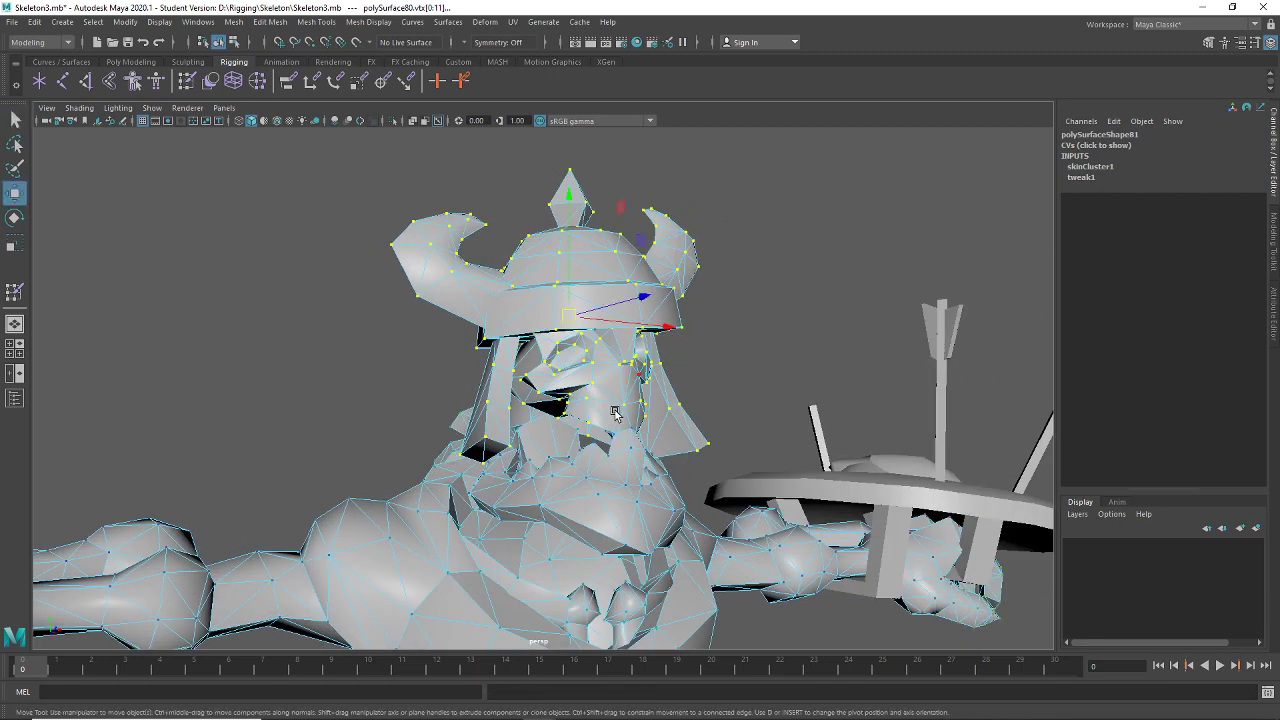
# Test-move the selected head and helmet vertices and check the lower edge of the head from below for missed vertices
pyautogui.keyDown('alt'); pyautogui.moveTo(614, 410); pyautogui.dragTo(700, 395); pyautogui.keyUp('alt')
pyautogui.moveTo(586, 311); pyautogui.dragTo(644, 184)
pyautogui.keyDown('alt'); pyautogui.moveTo(660, 400); pyautogui.dragTo(634, 486); pyautogui.keyUp('alt')
pyautogui.scroll(3, 634, 486)
pyautogui.keyDown('alt'); pyautogui.moveTo(634, 486); pyautogui.dragTo(601, 382, button='middle'); pyautogui.keyUp('alt')
pyautogui.keyDown('alt'); pyautogui.moveTo(600, 380); pyautogui.dragTo(668, 362); pyautogui.keyUp('alt')
pyautogui.scroll(5, 668, 362)
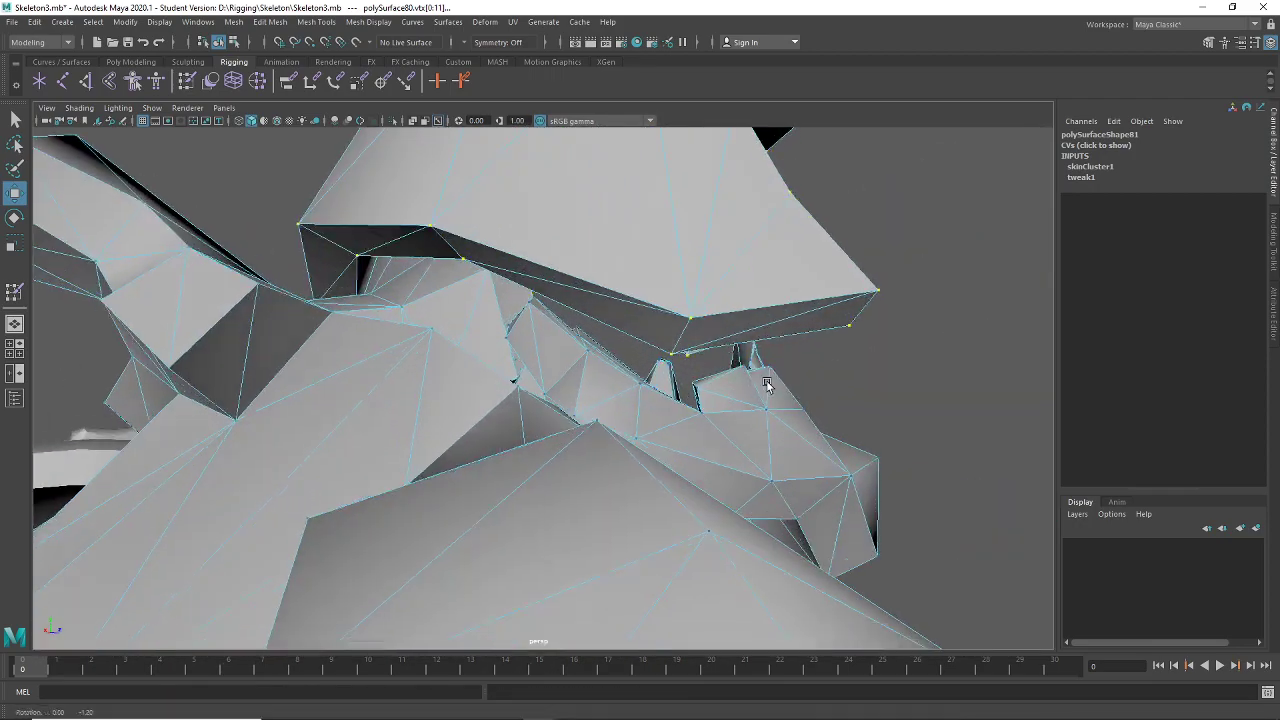
# Add missed vertices under the nose and helmet flaps, test-move the enlarged selection and undo the move
pyautogui.moveTo(914, 253); pyautogui.dragTo(848, 355)
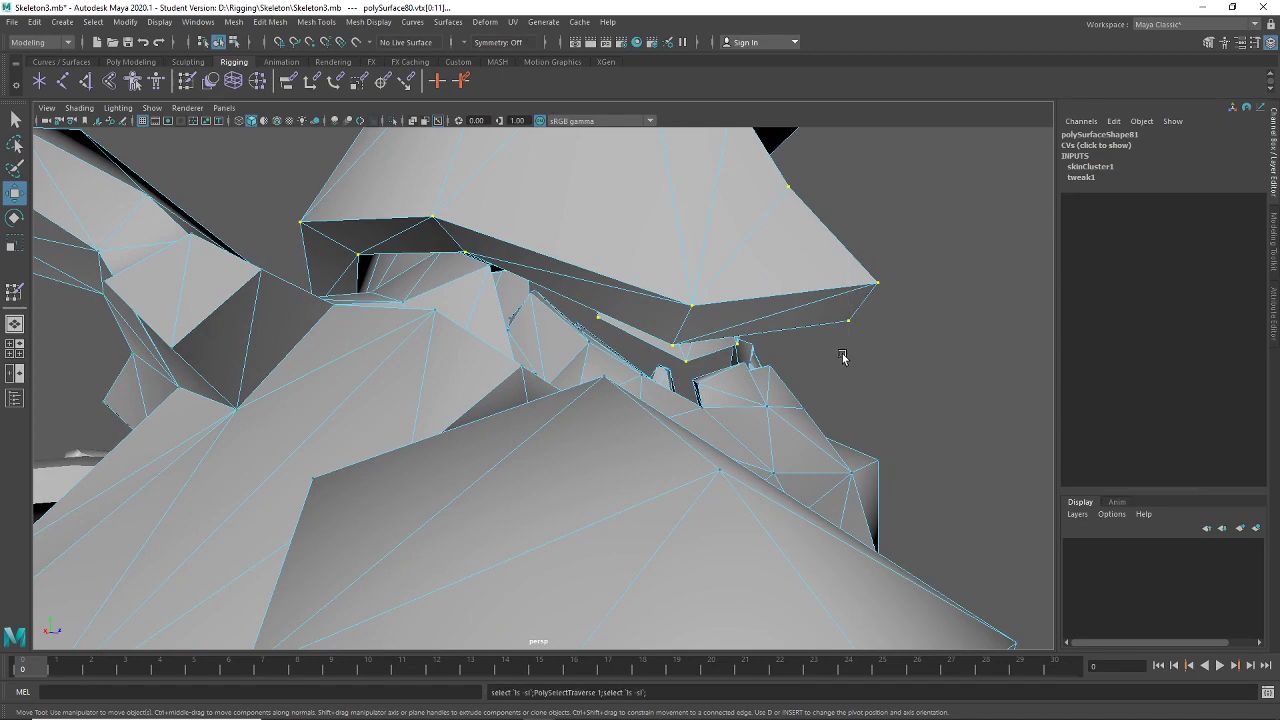
pyautogui.moveTo(557, 285); pyautogui.dragTo(583, 183, button='middle')
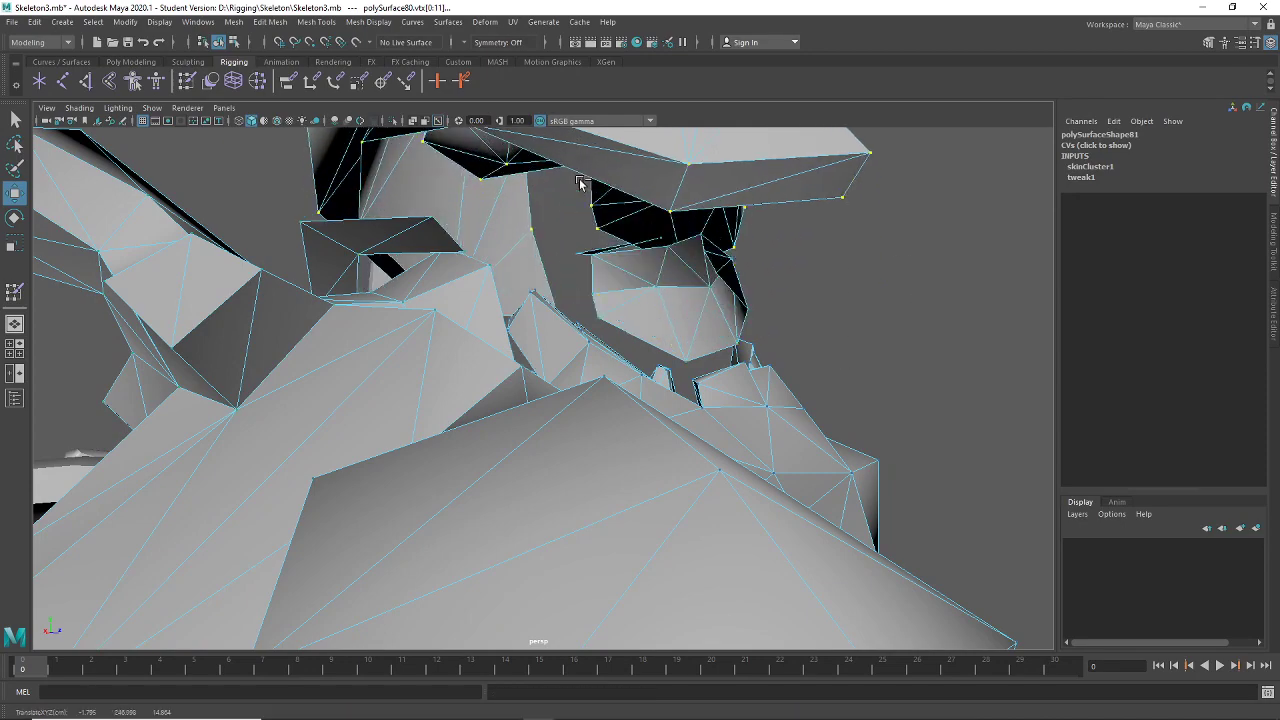
pyautogui.keyDown('alt'); pyautogui.moveTo(660, 403); pyautogui.dragTo(603, 363); pyautogui.keyUp('alt')
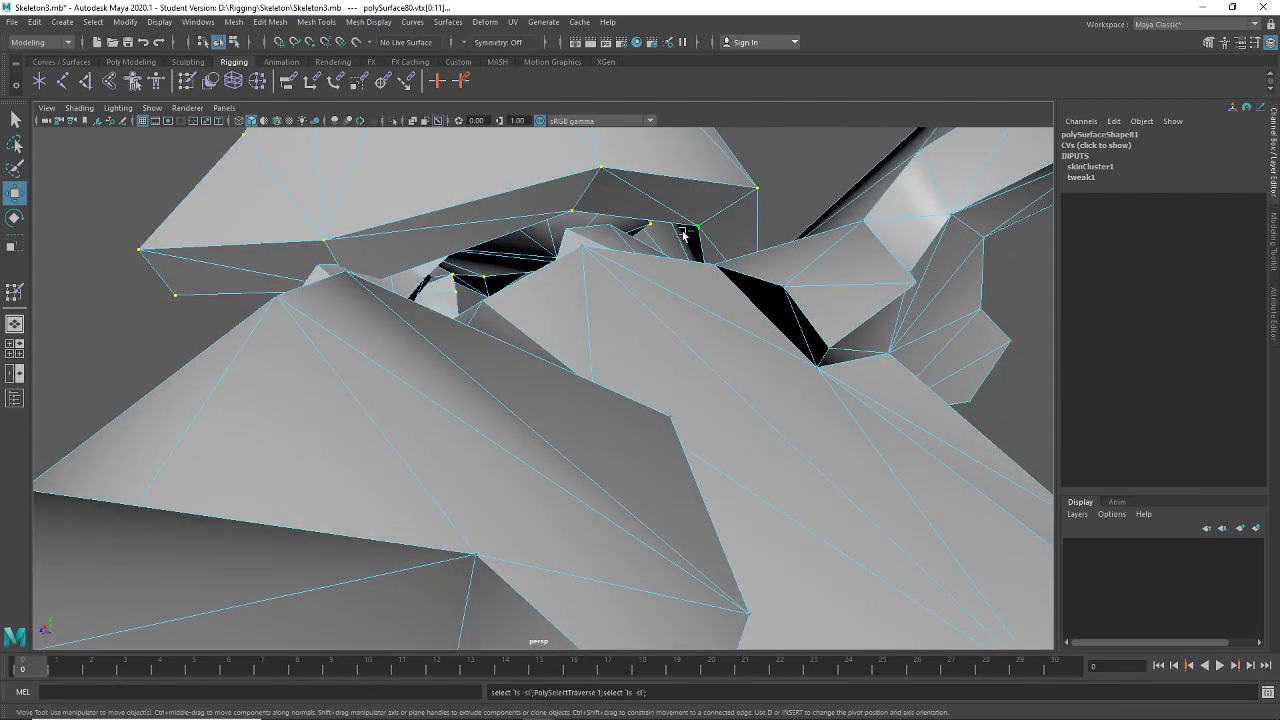
pyautogui.moveTo(648, 272); pyautogui.dragTo(620, 200, button='middle')
pyautogui.keyDown('alt'); pyautogui.moveTo(620, 200); pyautogui.dragTo(694, 369); pyautogui.keyUp('alt')
pyautogui.hotkey('ctrl', 'z')
pyautogui.press('f')
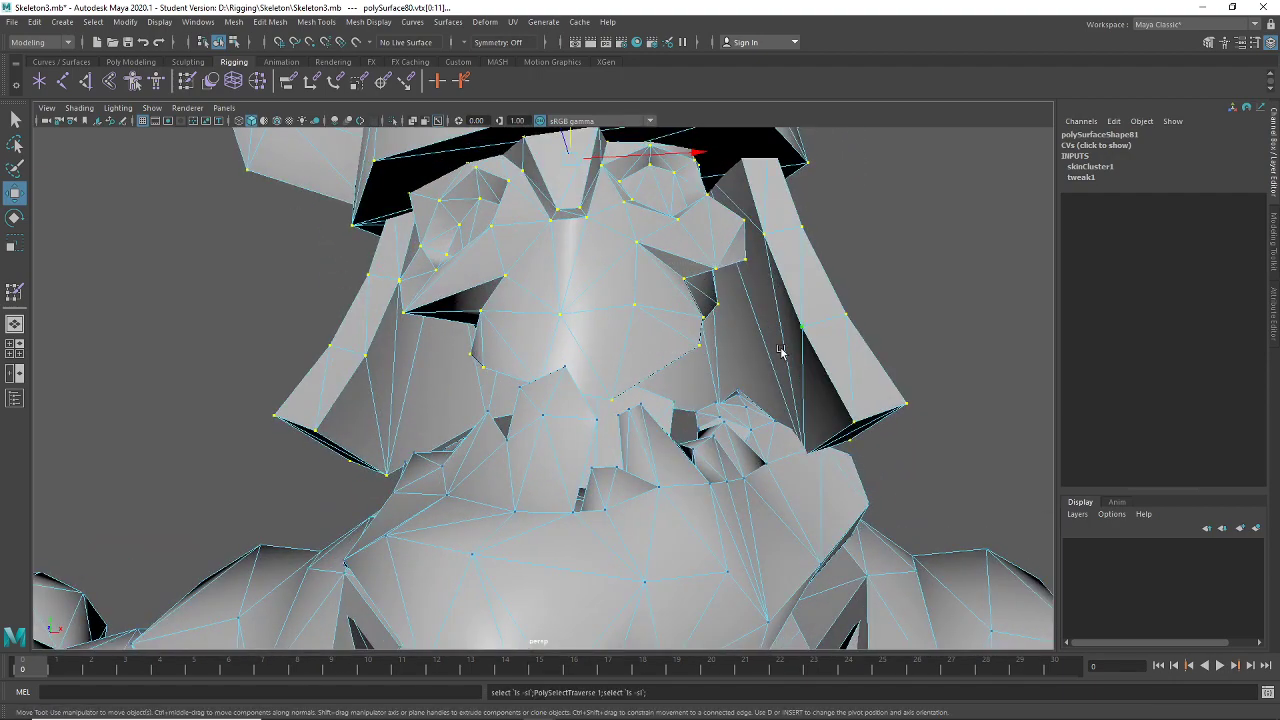
# Add the remaining vertices around the cheek and inner side of the helmet flaps to the upper head selection
pyautogui.keyDown('alt'); pyautogui.moveTo(781, 351); pyautogui.dragTo(883, 320); pyautogui.keyUp('alt')
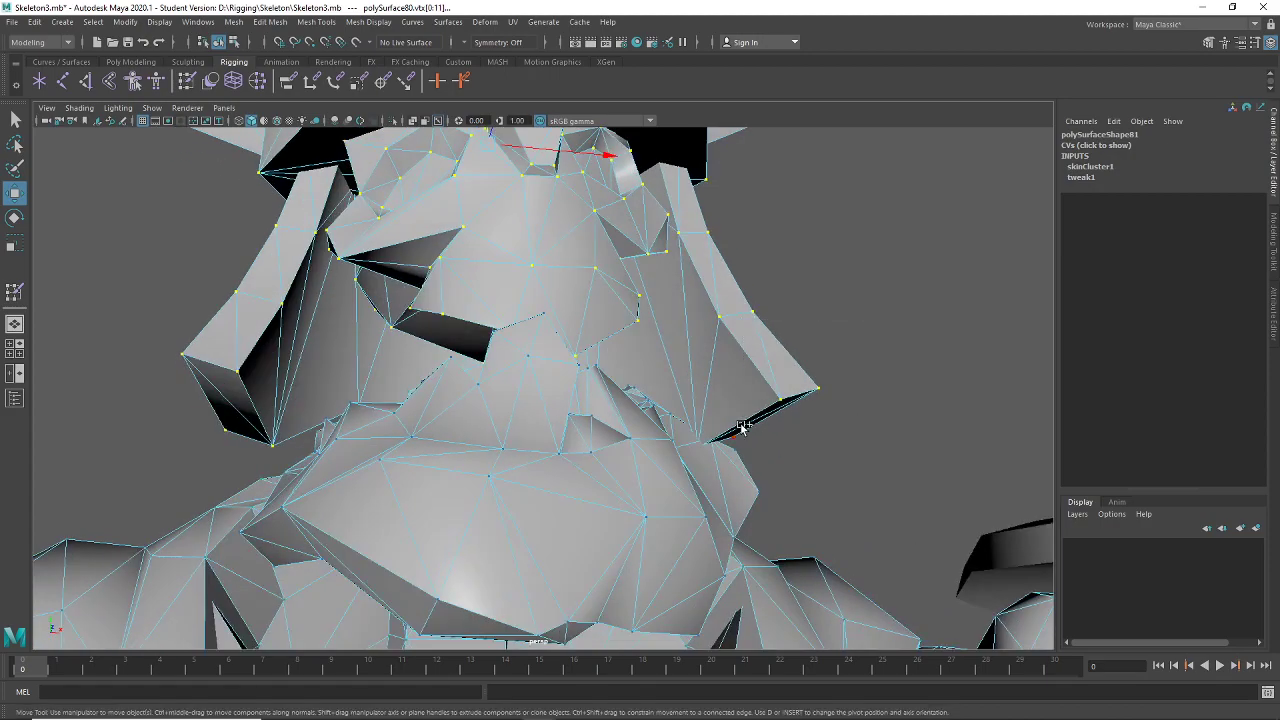
pyautogui.moveTo(661, 433)
pyautogui.keyDown('alt'); pyautogui.mouseDown()
pyautogui.moveTo(680, 491)
pyautogui.moveTo(574, 531)
pyautogui.moveTo(709, 503)
pyautogui.moveTo(560, 477)
pyautogui.moveTo(709, 349)
pyautogui.moveTo(770, 235)
pyautogui.mouseUp(); pyautogui.keyUp('alt')
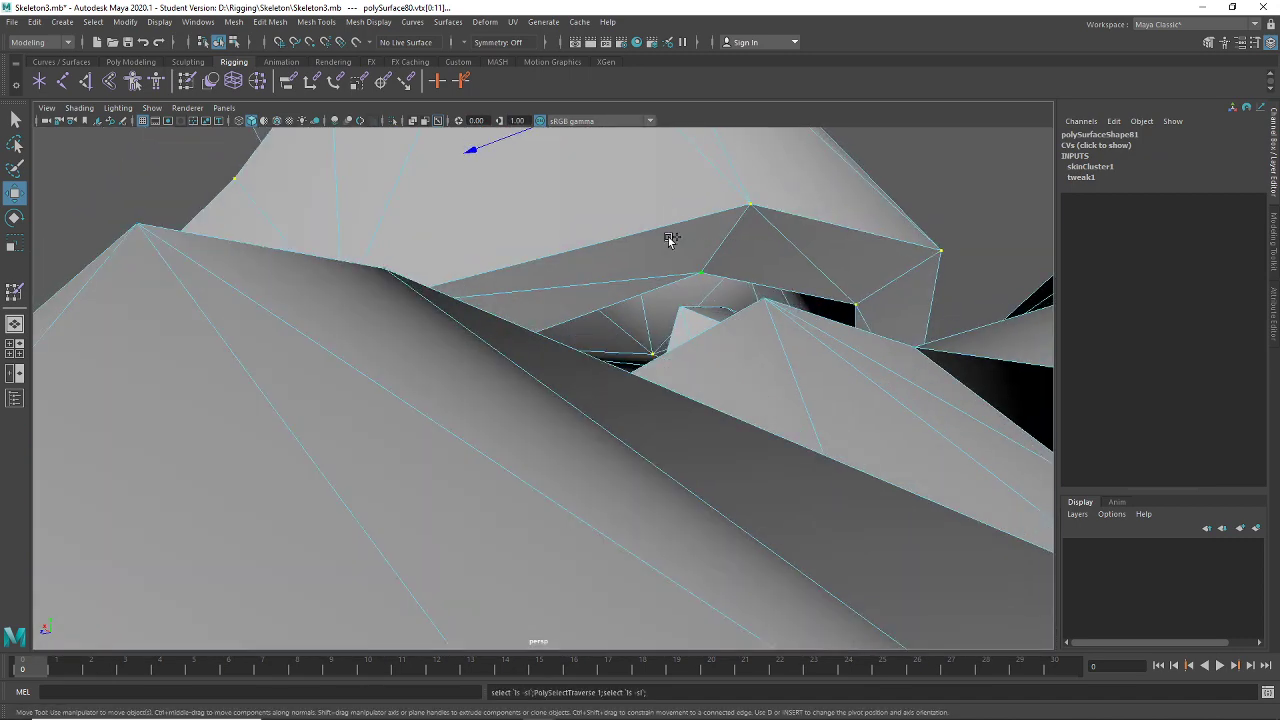
pyautogui.keyDown('alt'); pyautogui.moveTo(670, 240); pyautogui.dragTo(519, 343); pyautogui.keyUp('alt')
pyautogui.scroll(3, 500, 290)
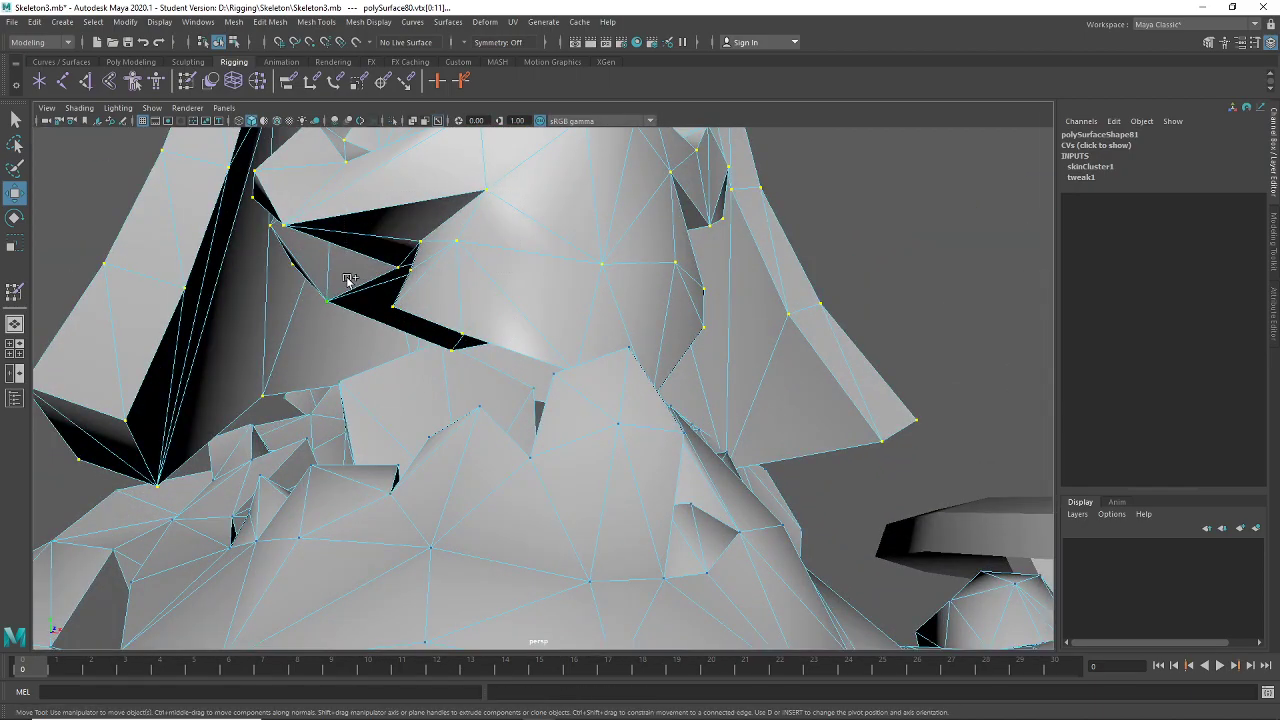
pyautogui.scroll(2, 507, 366)
pyautogui.scroll(-5, 506, 370)
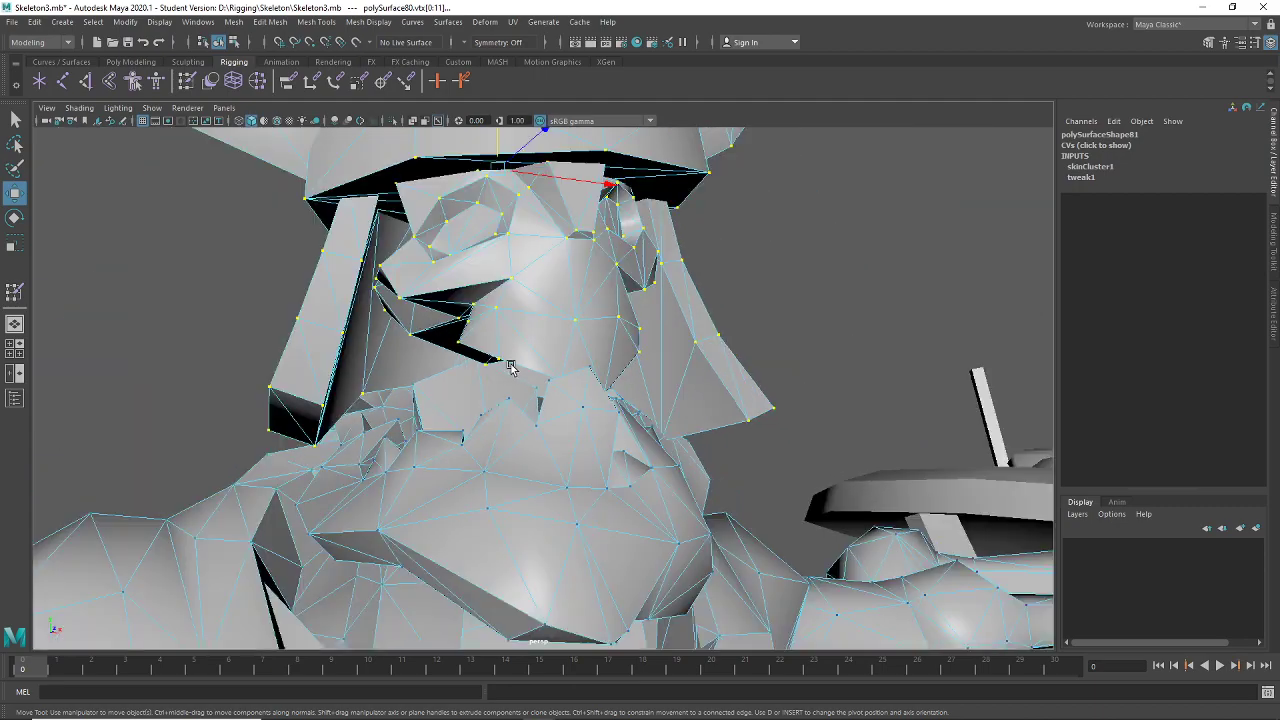
pyautogui.moveTo(535, 427)
pyautogui.keyDown('alt'); pyautogui.mouseDown()
pyautogui.moveTo(580, 306)
pyautogui.moveTo(580, 374)
pyautogui.moveTo(686, 449)
pyautogui.moveTo(1143, 449)
pyautogui.moveTo(766, 471)
pyautogui.moveTo(666, 457)
pyautogui.moveTo(615, 474)
pyautogui.mouseUp(); pyautogui.keyUp('alt')
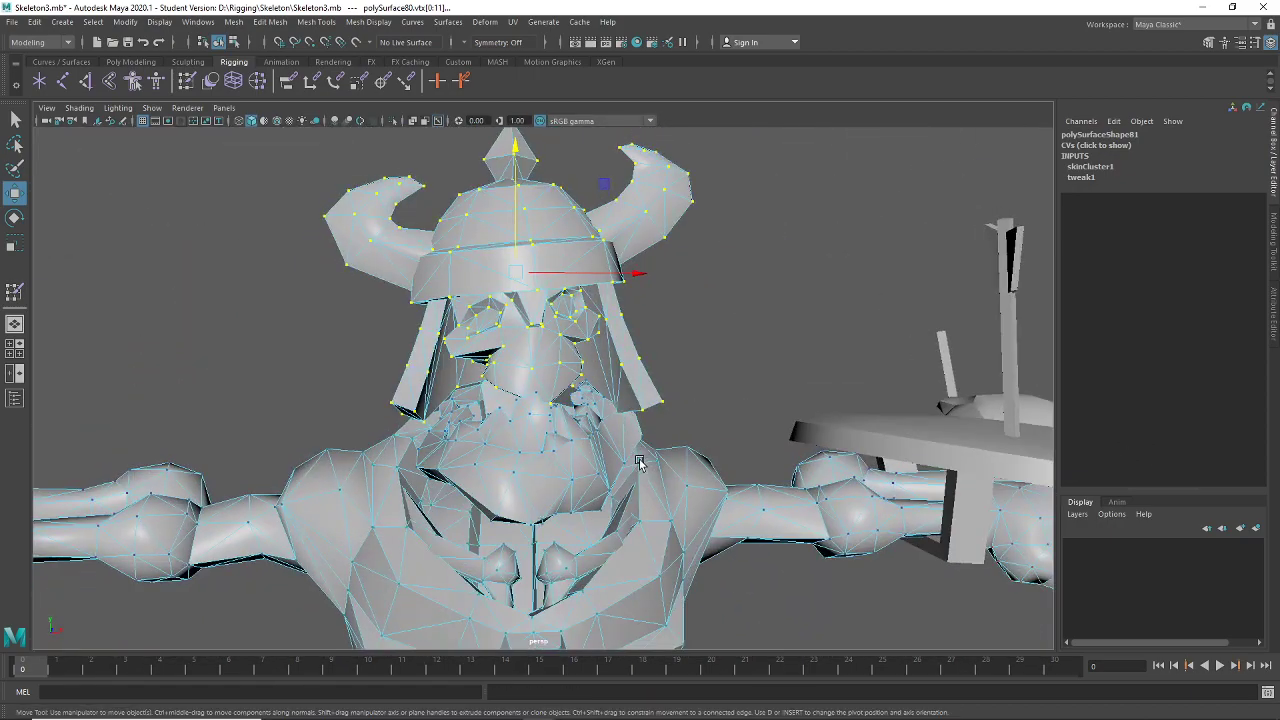
# Flood the selected head and helmet vertices with a skin weight of 1 for the Head influence and leave weight painting
pyautogui.doubleClick(190, 81)
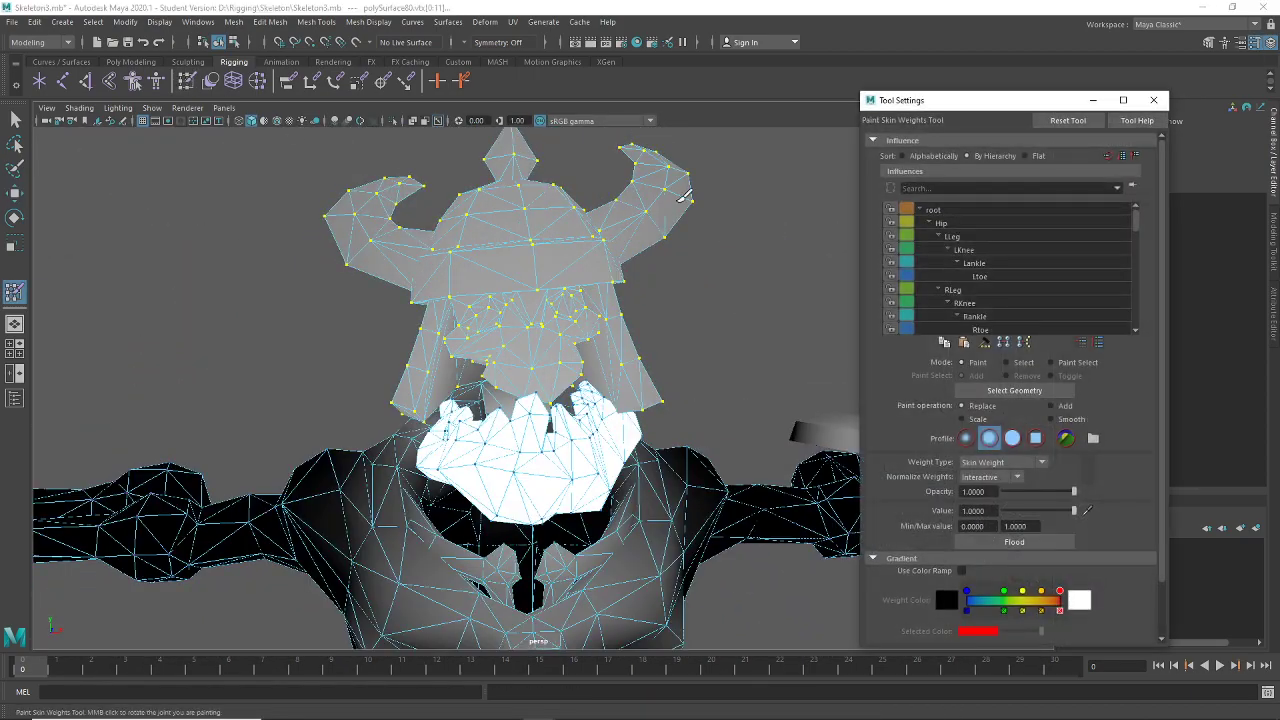
pyautogui.scroll(-5, 1035, 275)
pyautogui.click(1040, 275)
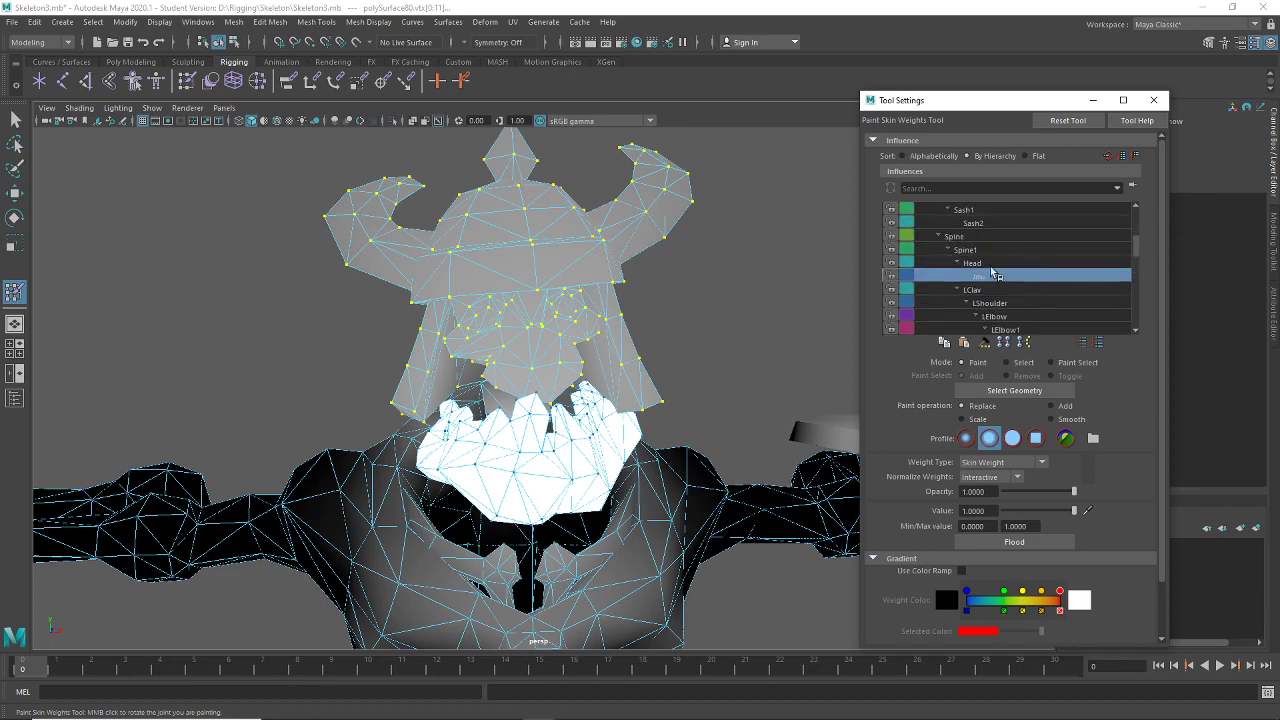
pyautogui.click(990, 263)
pyautogui.click(1048, 543)
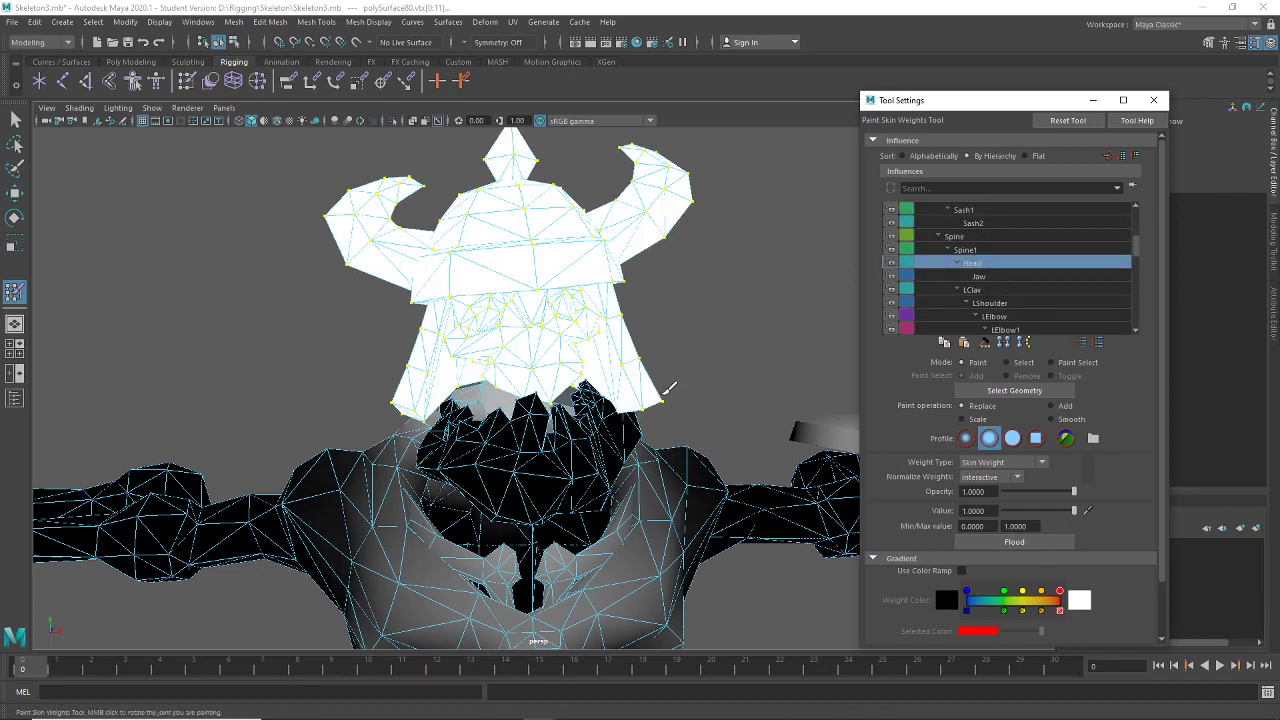
pyautogui.moveTo(669, 388)
pyautogui.keyDown('alt'); pyautogui.mouseDown()
pyautogui.moveTo(757, 297)
pyautogui.moveTo(736, 298)
pyautogui.moveTo(747, 313)
pyautogui.moveTo(737, 294)
pyautogui.moveTo(490, 292)
pyautogui.moveTo(494, 251)
pyautogui.moveTo(508, 272)
pyautogui.mouseUp(); pyautogui.keyUp('alt')
pyautogui.scroll(2, 566, 332)
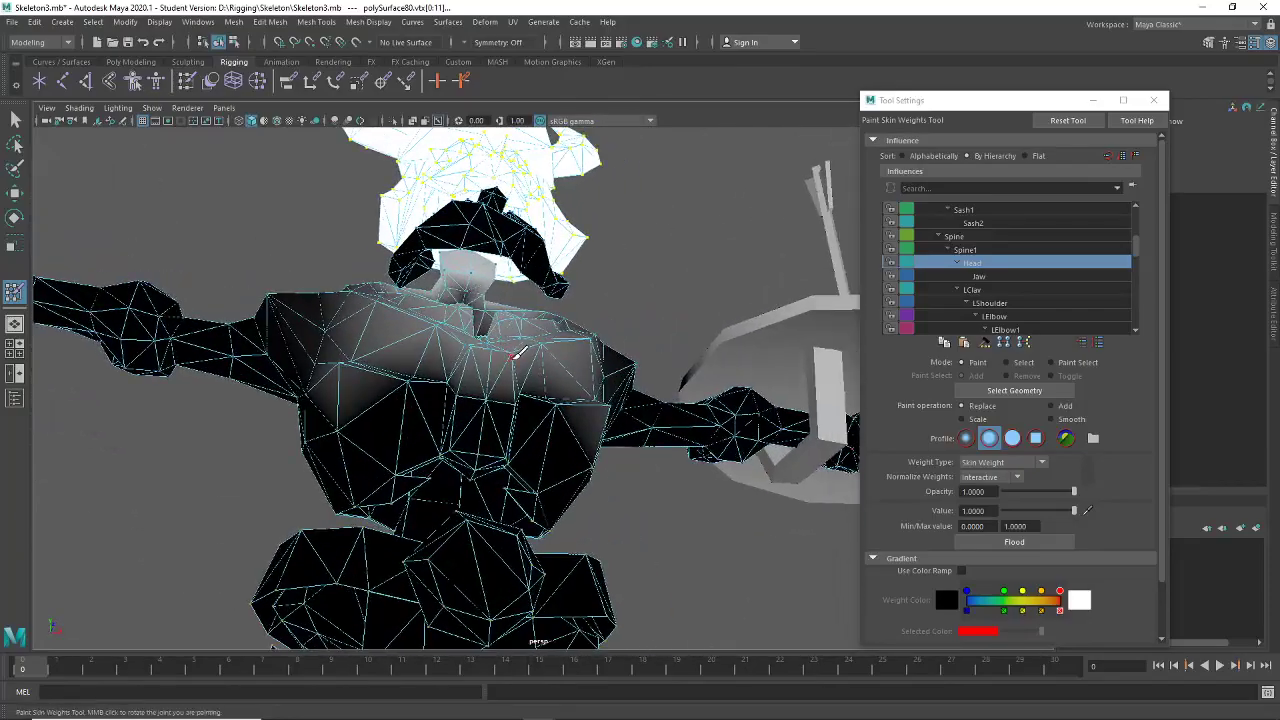
pyautogui.keyDown('alt'); pyautogui.moveTo(516, 352); pyautogui.dragTo(487, 333); pyautogui.keyUp('alt')
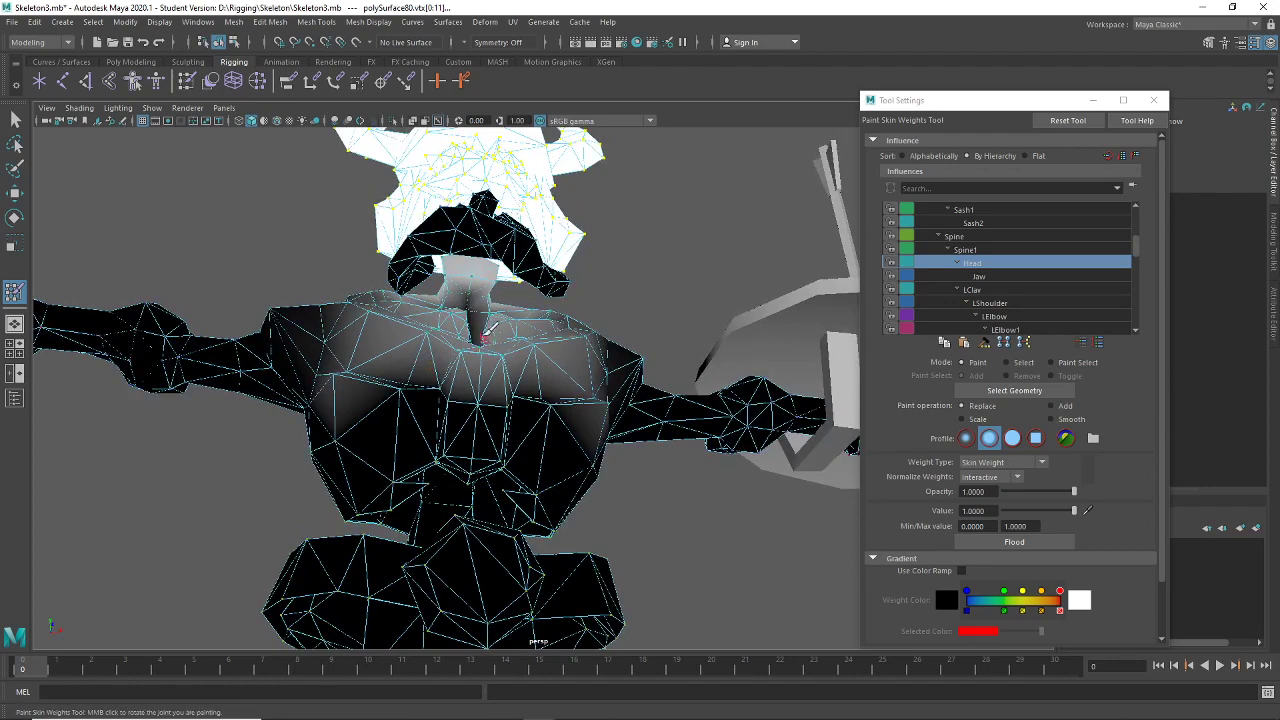
pyautogui.click(1153, 100)
pyautogui.click(15, 119)
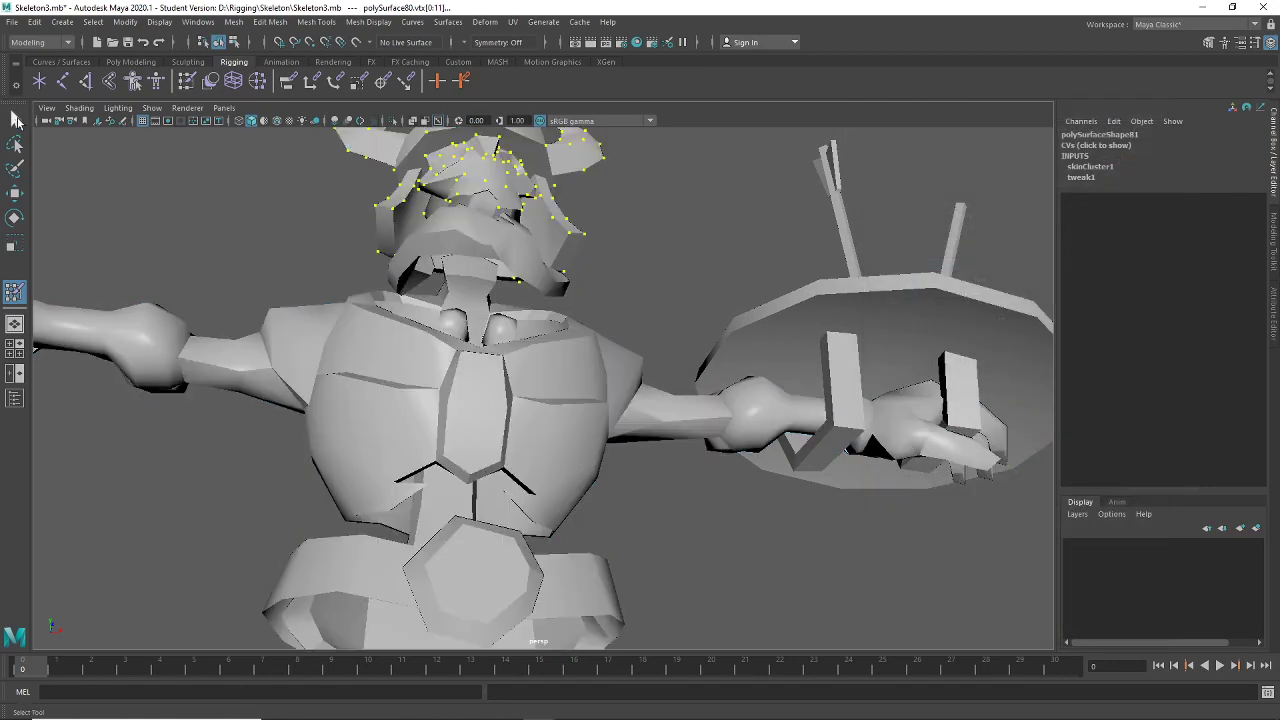
# Return the body mesh to vertex selection, select a vertex on the front of the neck and grow the selection
pyautogui.click(541, 394)
pyautogui.rightClick(495, 339)
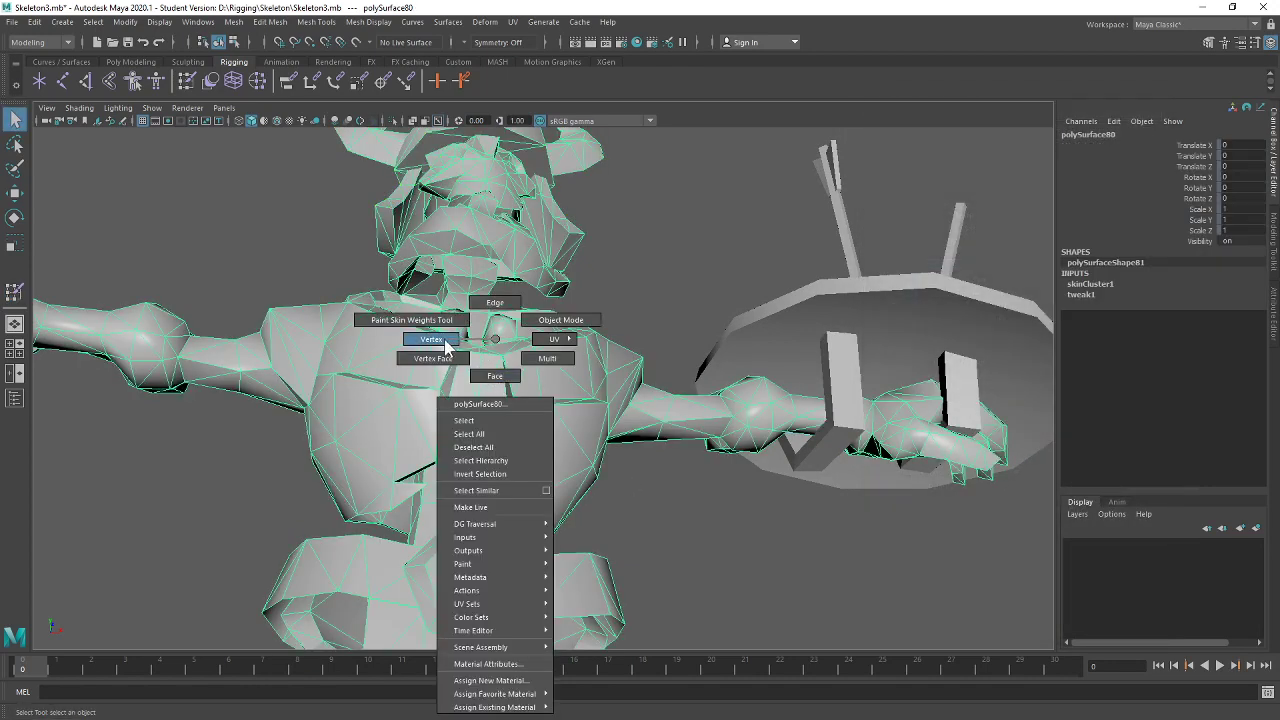
pyautogui.click(431, 339)
pyautogui.keyDown('alt'); pyautogui.moveTo(522, 355); pyautogui.dragTo(510, 333); pyautogui.keyUp('alt')
pyautogui.scroll(4, 511, 332)
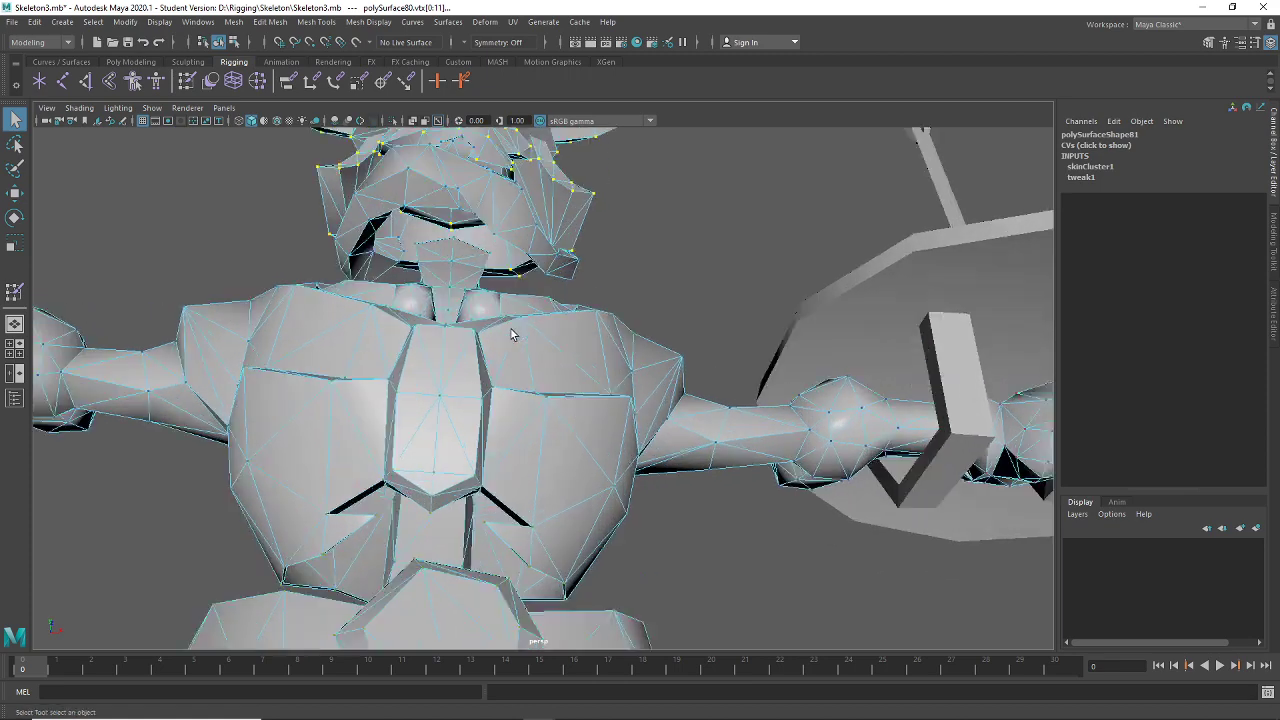
pyautogui.keyDown('alt'); pyautogui.moveTo(473, 304); pyautogui.dragTo(501, 344, button='middle'); pyautogui.keyUp('alt')
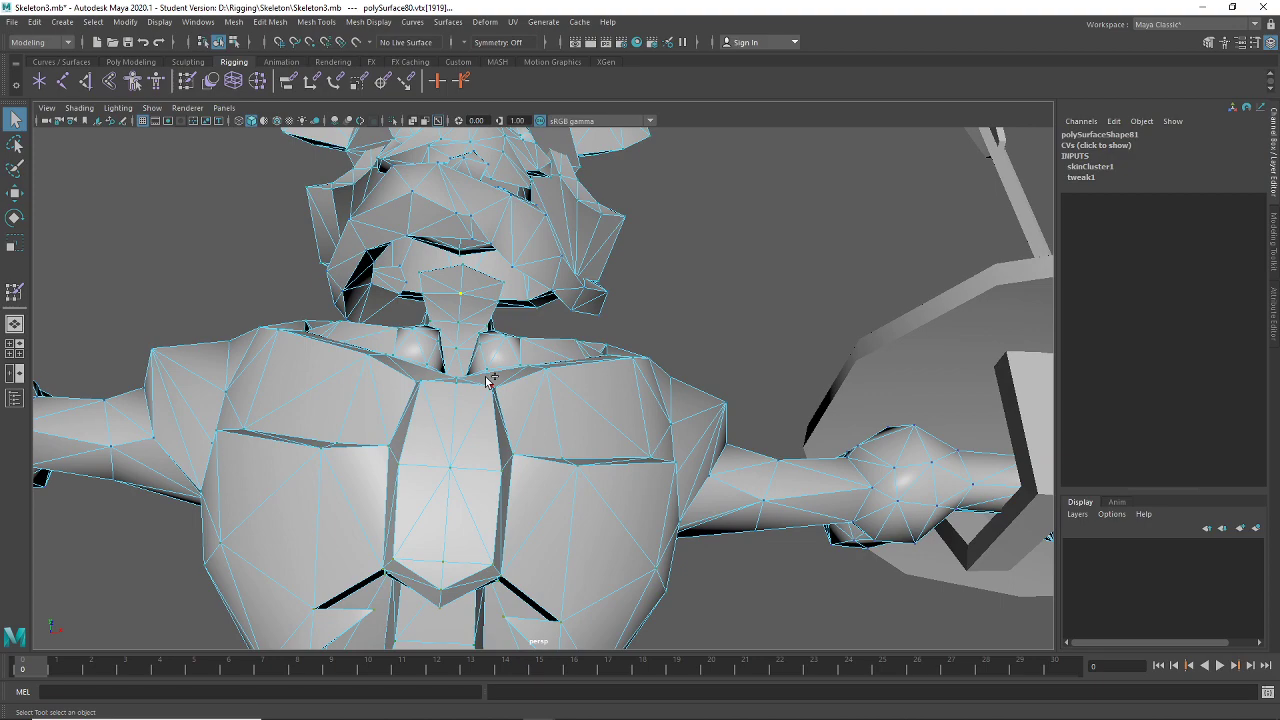
pyautogui.press('>')
pyautogui.scroll(5, 486, 381)
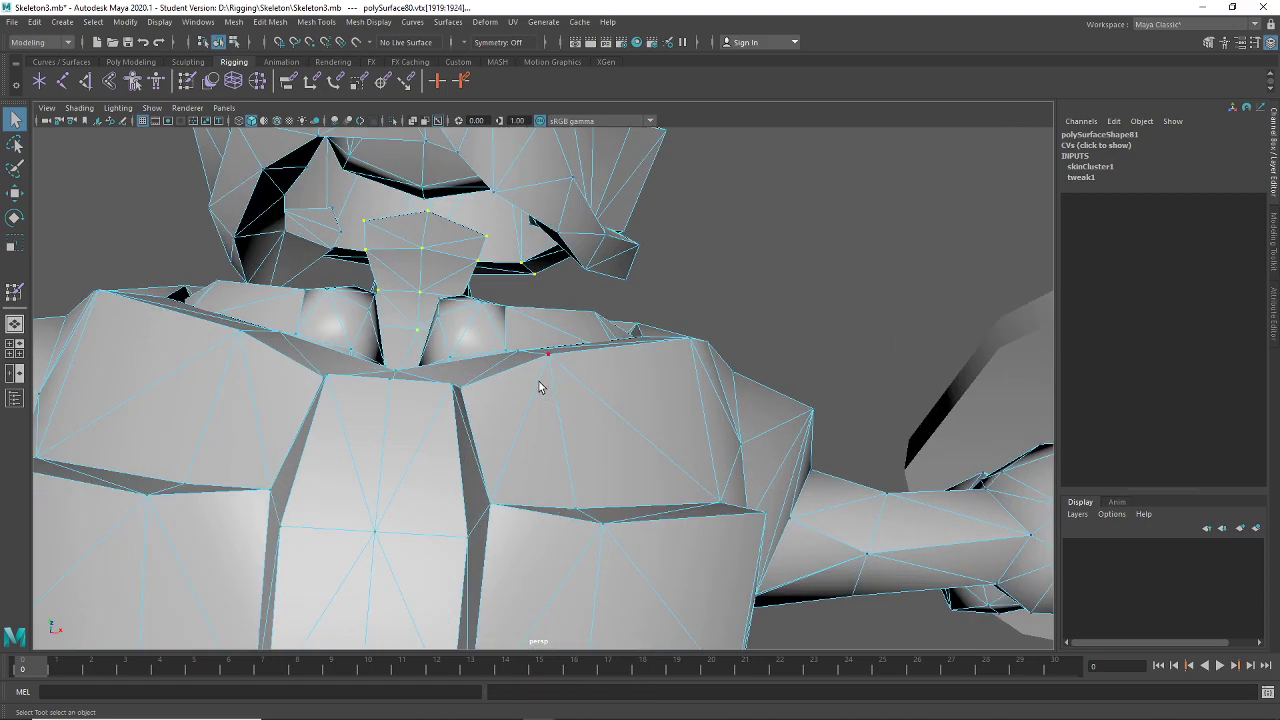
# Select vertices on the side of the neck and grow the selection over the whole neck
pyautogui.keyDown('alt'); pyautogui.moveTo(490, 382); pyautogui.dragTo(575, 410); pyautogui.keyUp('alt')
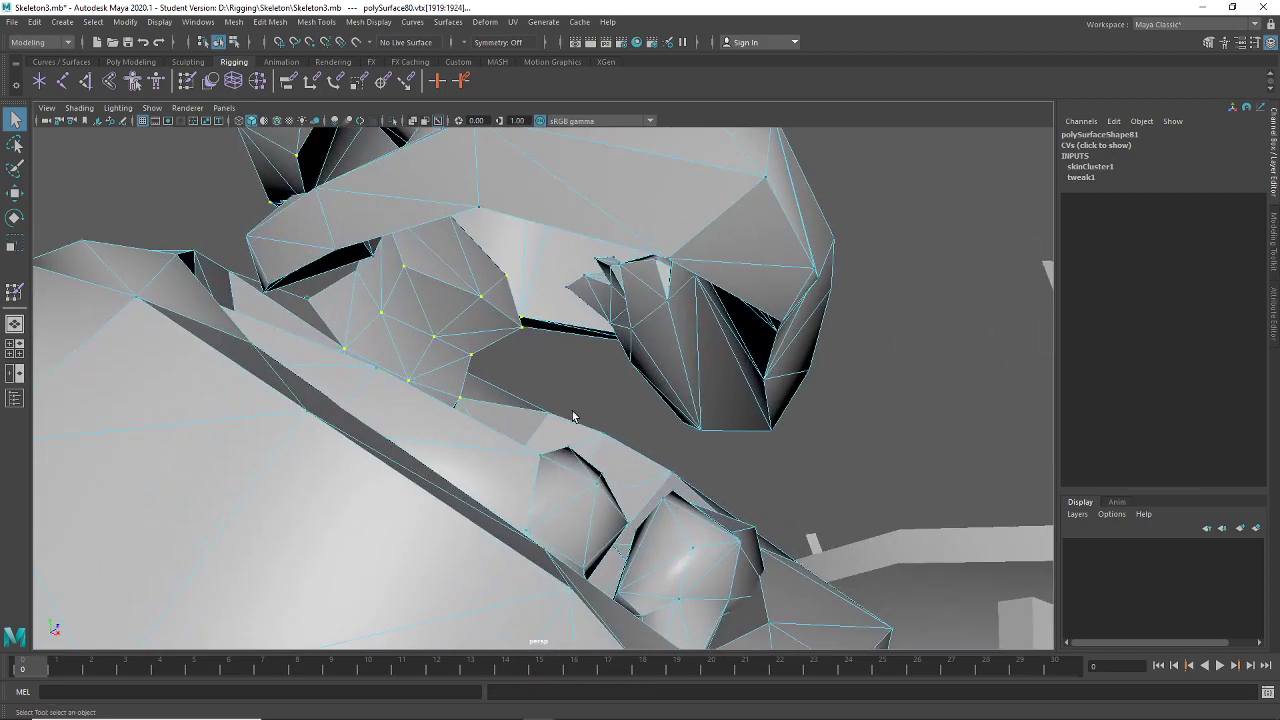
pyautogui.click(495, 345)
pyautogui.click(440, 341)
pyautogui.hotkey('shift', '.')
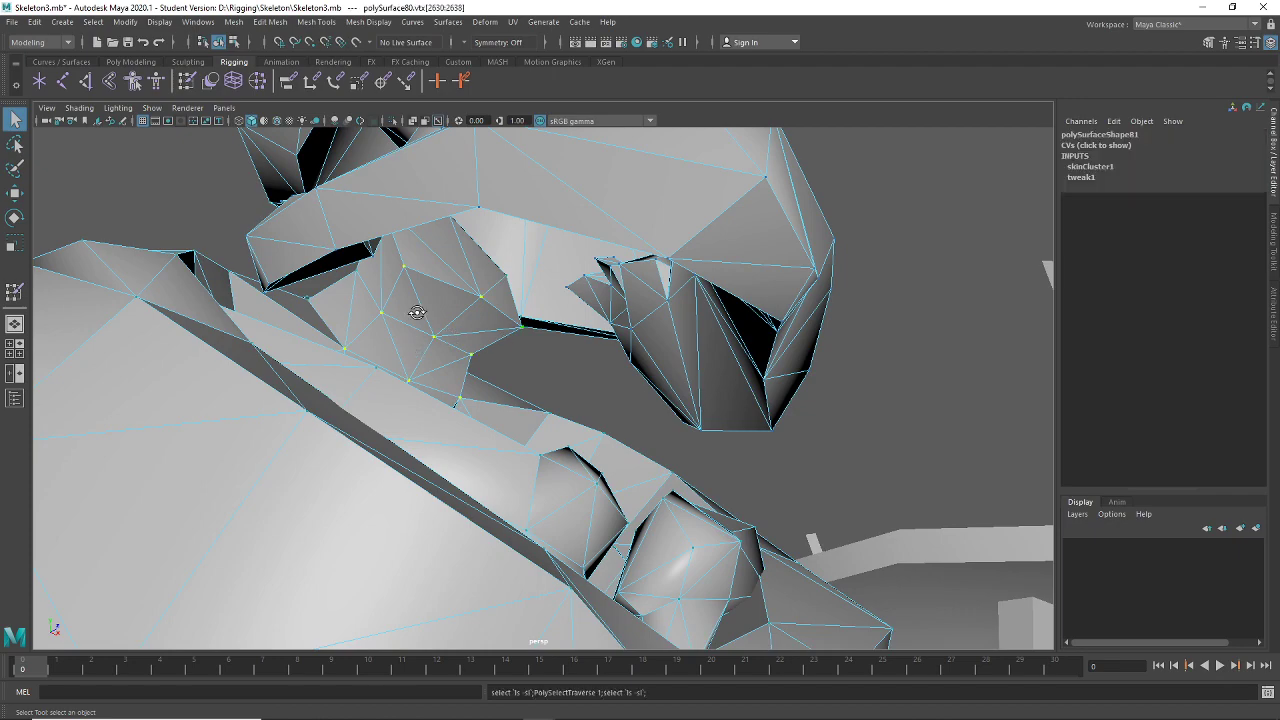
pyautogui.keyDown('alt'); pyautogui.moveTo(417, 312); pyautogui.dragTo(598, 240); pyautogui.keyUp('alt')
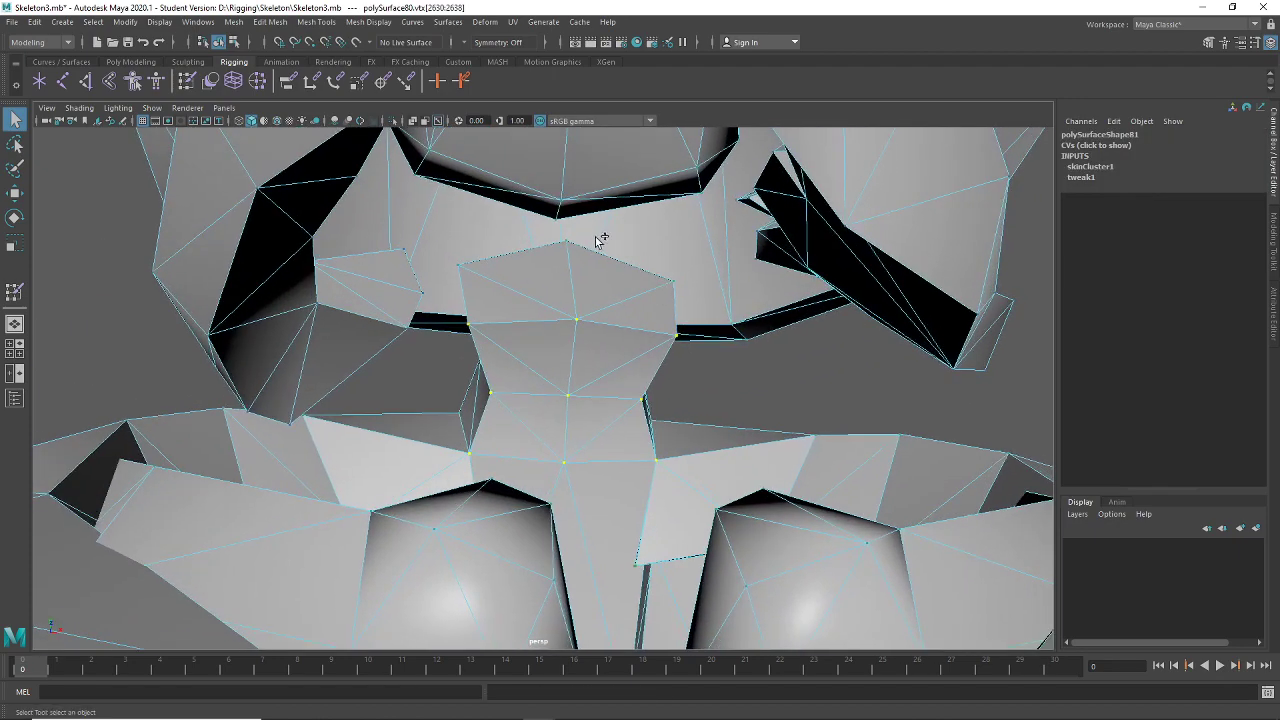
pyautogui.hotkey('shift', '.')
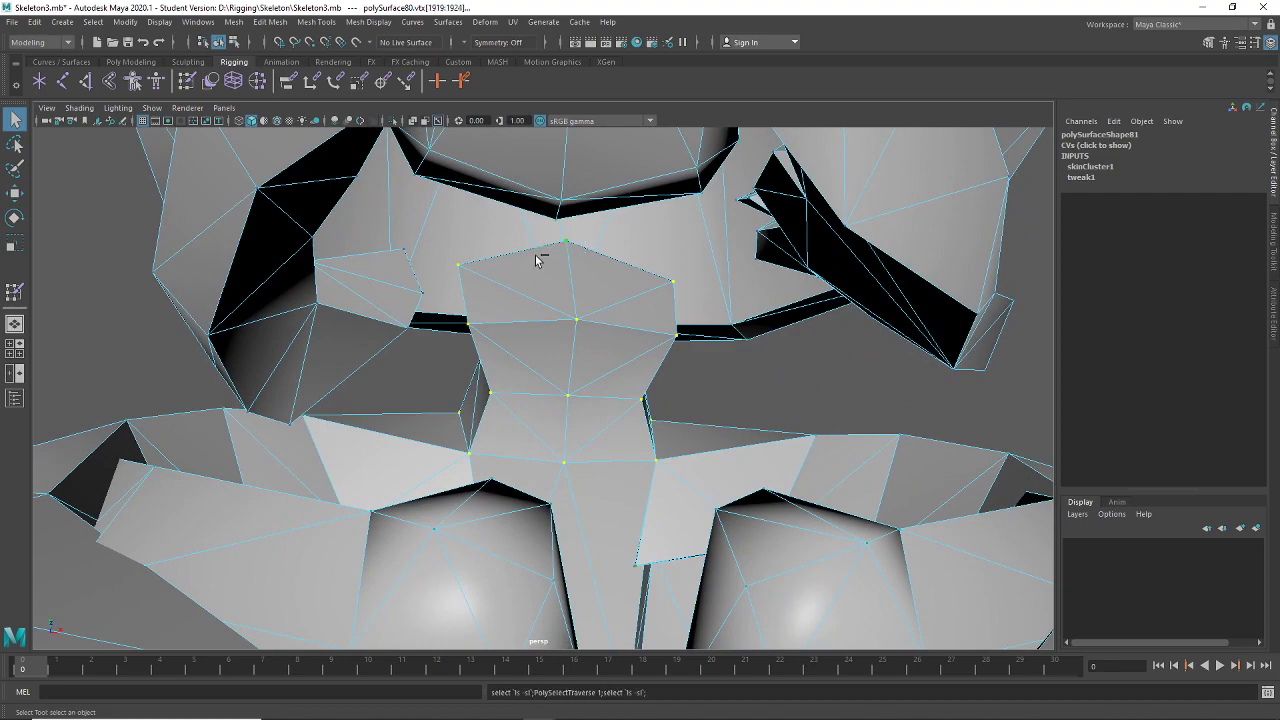
# Extend the neck selection into one side of the ribcage, test-move it and undo the move
pyautogui.scroll(-5, 570, 300)
pyautogui.press('w')
pyautogui.moveTo(571, 371); pyautogui.dragTo(640, 487)
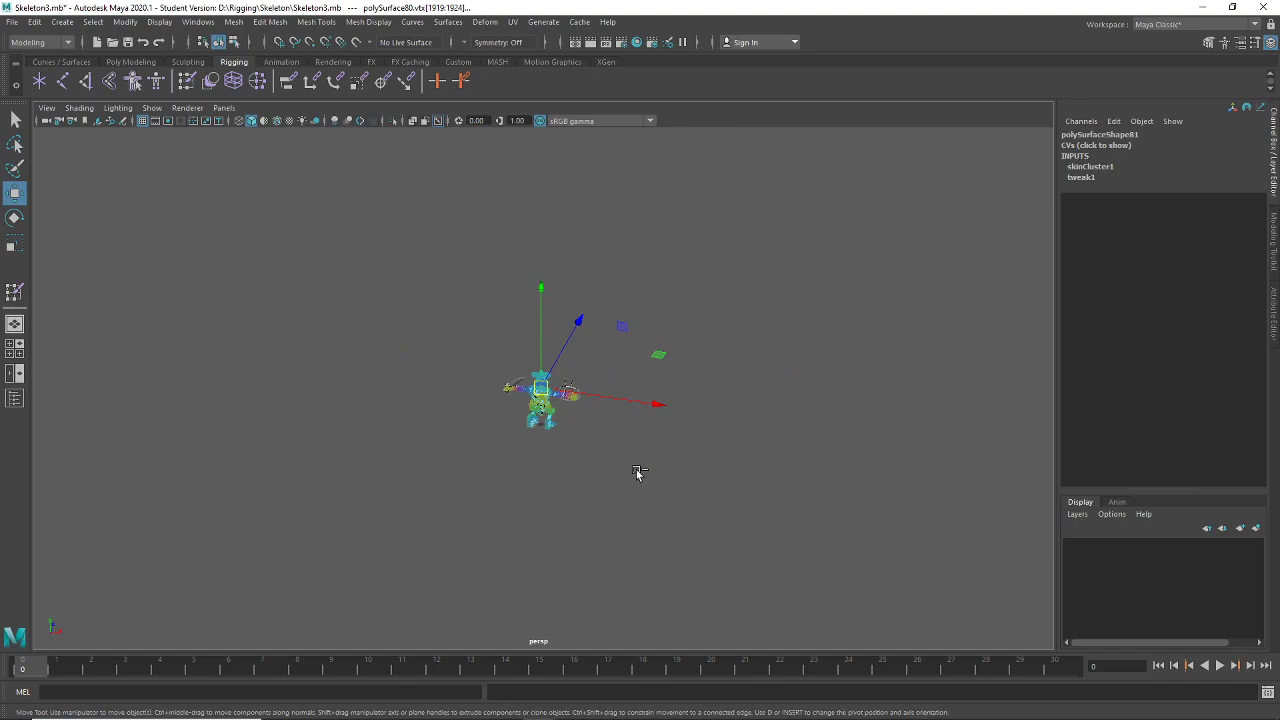
pyautogui.press('f')
pyautogui.keyDown('alt'); pyautogui.moveTo(737, 509); pyautogui.dragTo(492, 412); pyautogui.keyUp('alt')
pyautogui.keyDown('alt'); pyautogui.moveTo(880, 443); pyautogui.dragTo(714, 447); pyautogui.keyUp('alt')
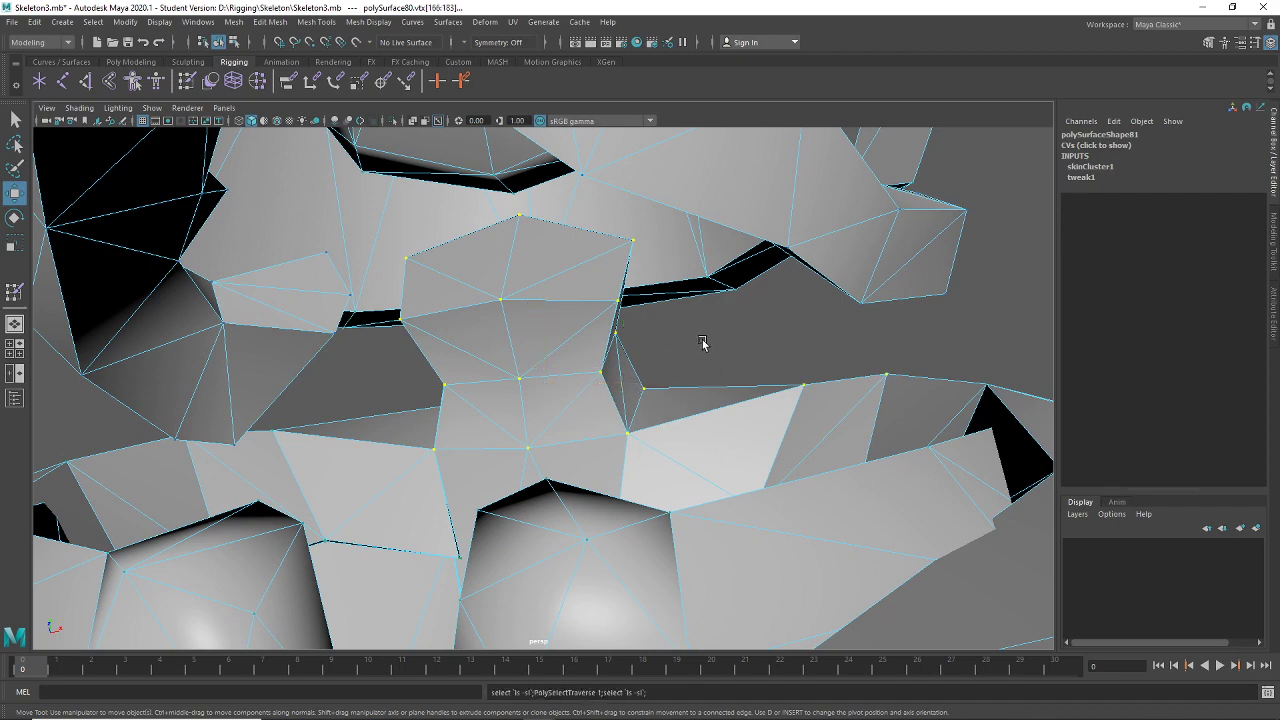
pyautogui.scroll(-5, 703, 343)
pyautogui.hotkey('ctrl', 'z')
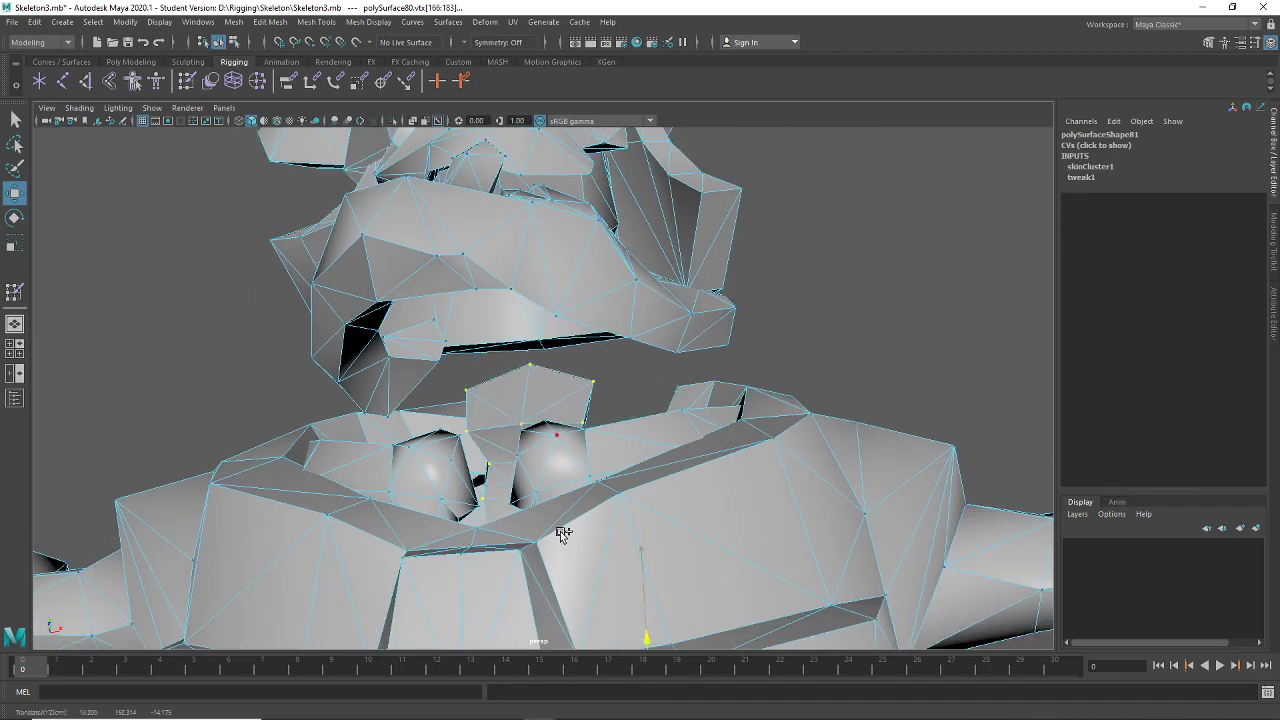
# Add the ribcage vertices on both sides of the chest to the neck selection
pyautogui.keyDown('alt'); pyautogui.moveTo(560, 531); pyautogui.dragTo(540, 470); pyautogui.keyUp('alt')
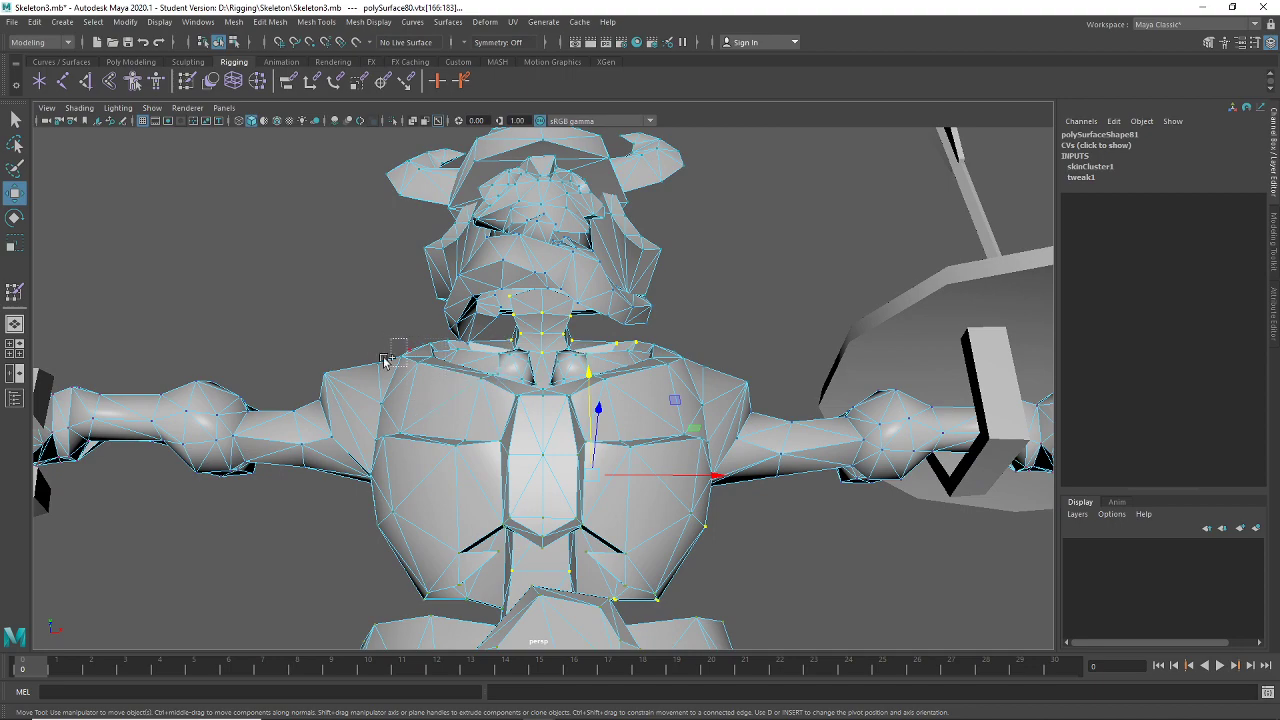
pyautogui.keyDown('alt'); pyautogui.moveTo(368, 332); pyautogui.dragTo(617, 505); pyautogui.keyUp('alt')
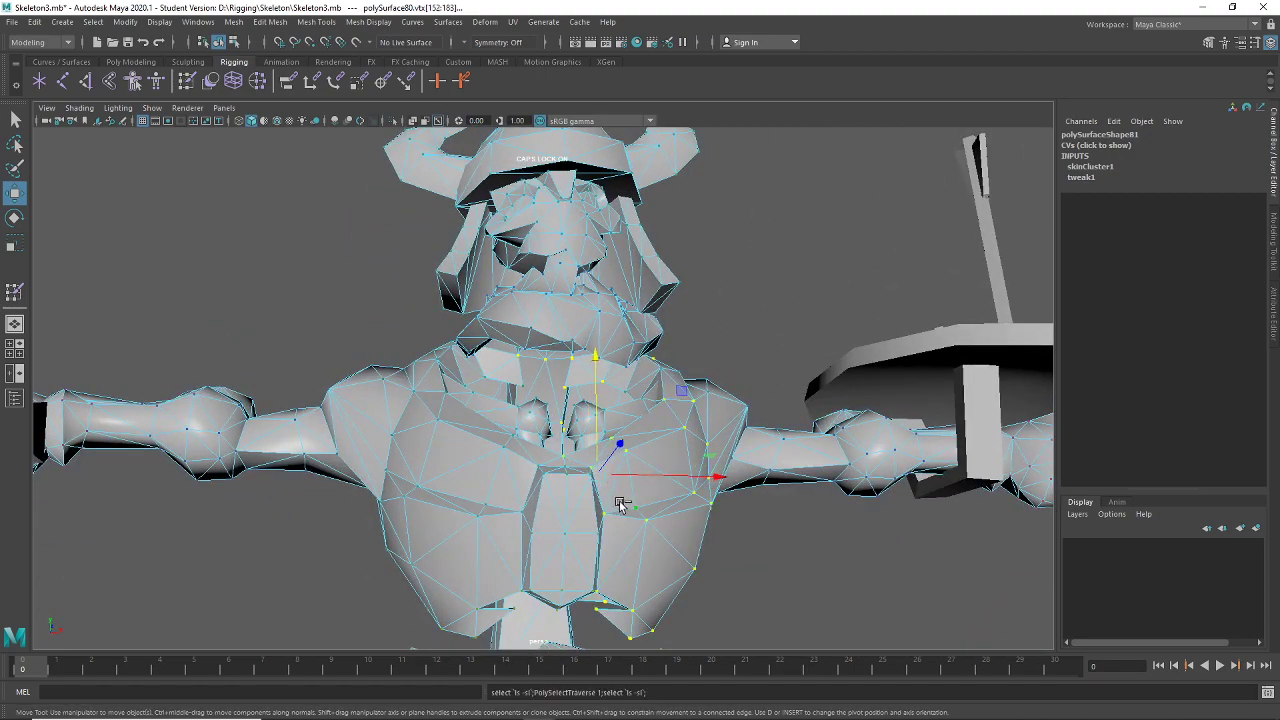
pyautogui.keyDown('alt'); pyautogui.moveTo(583, 495); pyautogui.dragTo(481, 428); pyautogui.keyUp('alt')
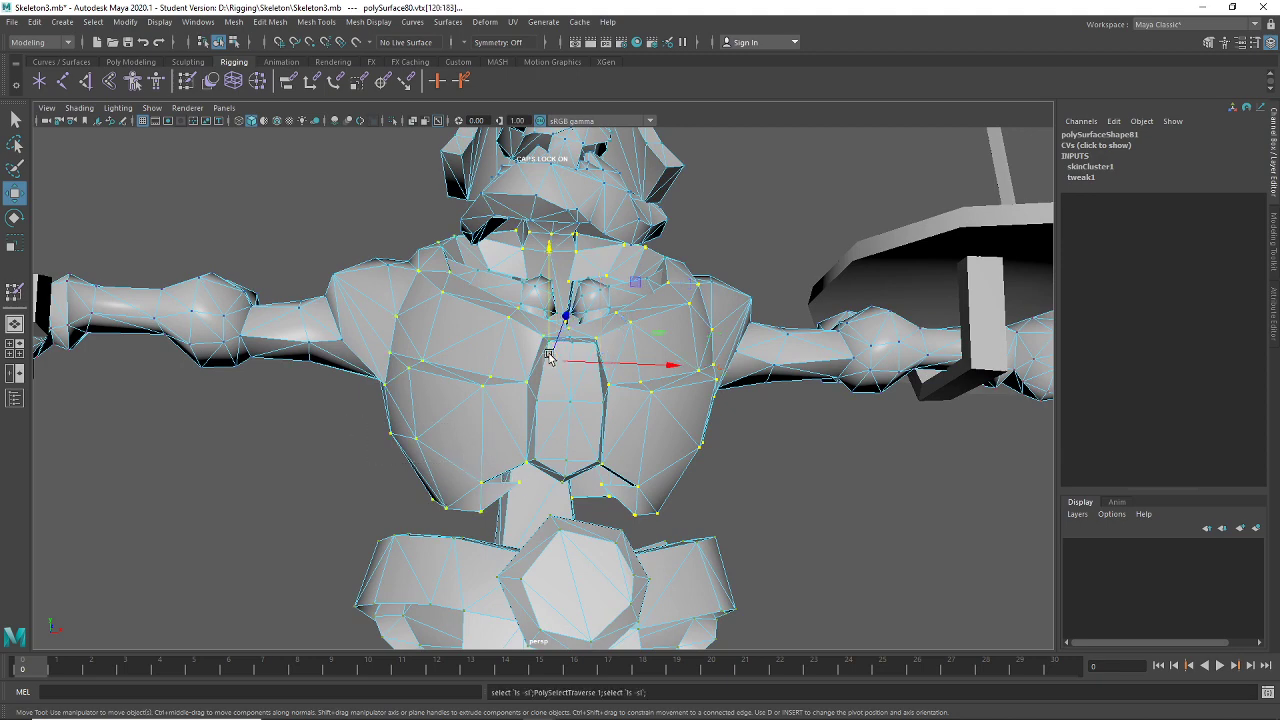
# Test-move the selected neck and ribcage vertices, check the torso from behind, undo the move and clear the selection
pyautogui.keyDown('alt'); pyautogui.moveTo(548, 357); pyautogui.dragTo(450, 487); pyautogui.keyUp('alt')
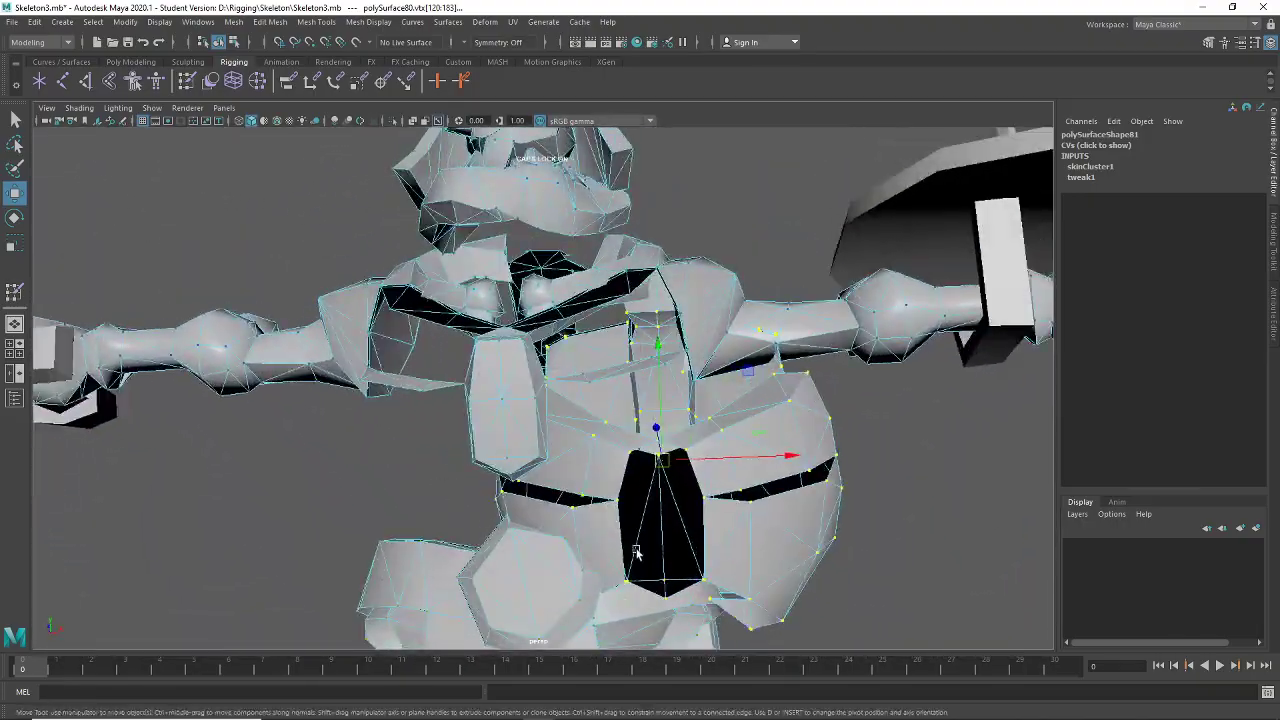
pyautogui.scroll(-4, 636, 552)
pyautogui.keyDown('alt'); pyautogui.moveTo(636, 552); pyautogui.dragTo(670, 556); pyautogui.keyUp('alt')
pyautogui.scroll(4, 686, 545)
pyautogui.scroll(-2, 680, 490)
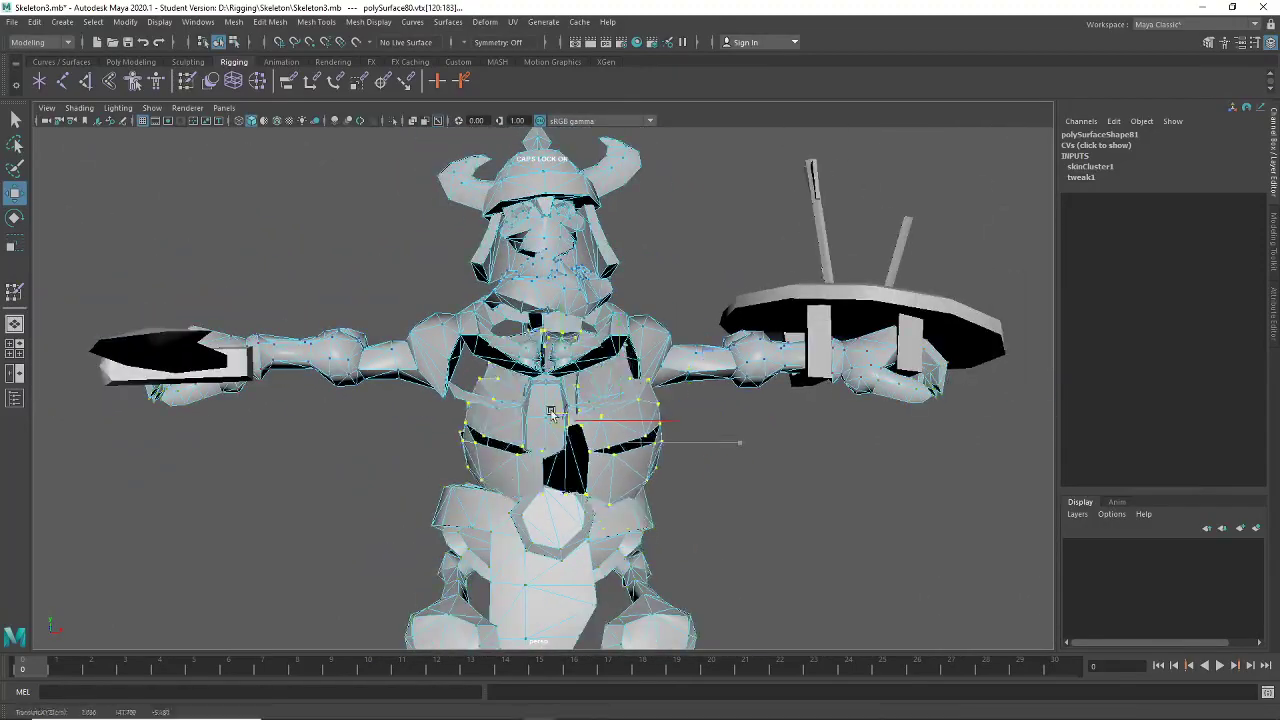
pyautogui.moveTo(551, 413); pyautogui.dragTo(316, 218)
pyautogui.keyDown('alt'); pyautogui.moveTo(680, 530); pyautogui.dragTo(907, 560); pyautogui.keyUp('alt')
pyautogui.scroll(3, 530, 405)
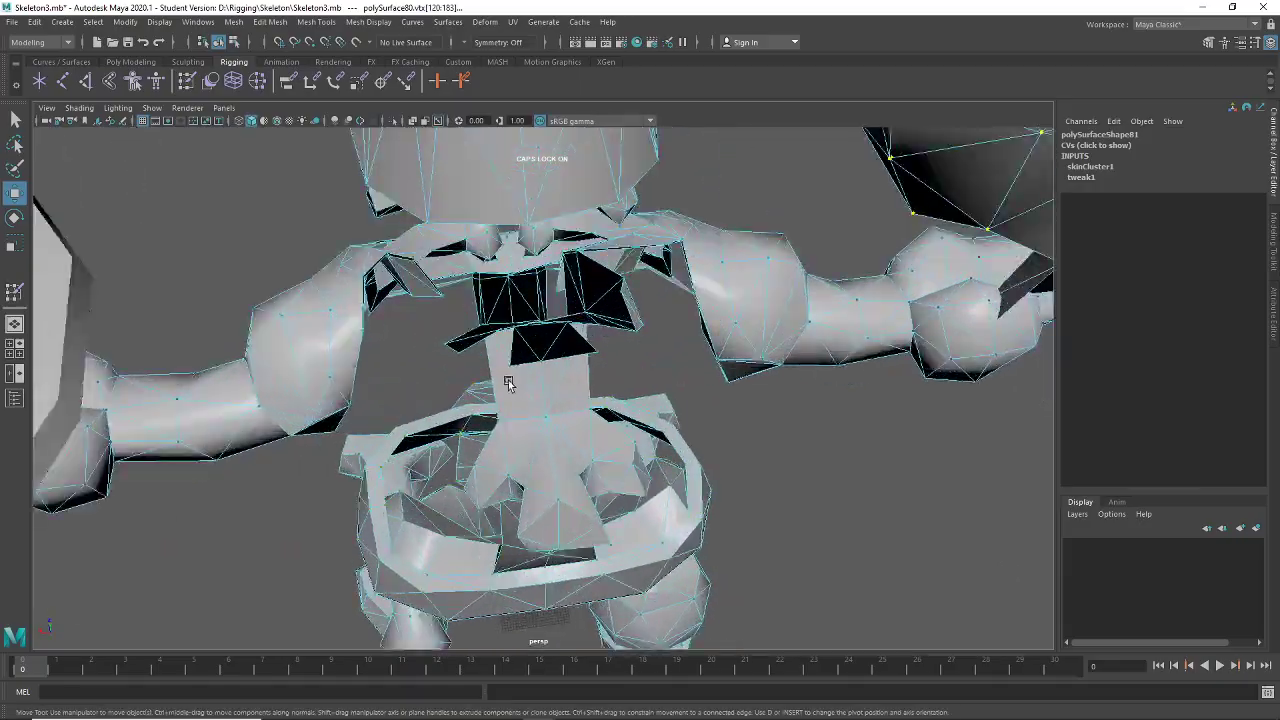
pyautogui.keyDown('alt'); pyautogui.moveTo(508, 383); pyautogui.dragTo(607, 443); pyautogui.keyUp('alt')
pyautogui.hotkey('ctrl', 'z')
pyautogui.click(829, 520)
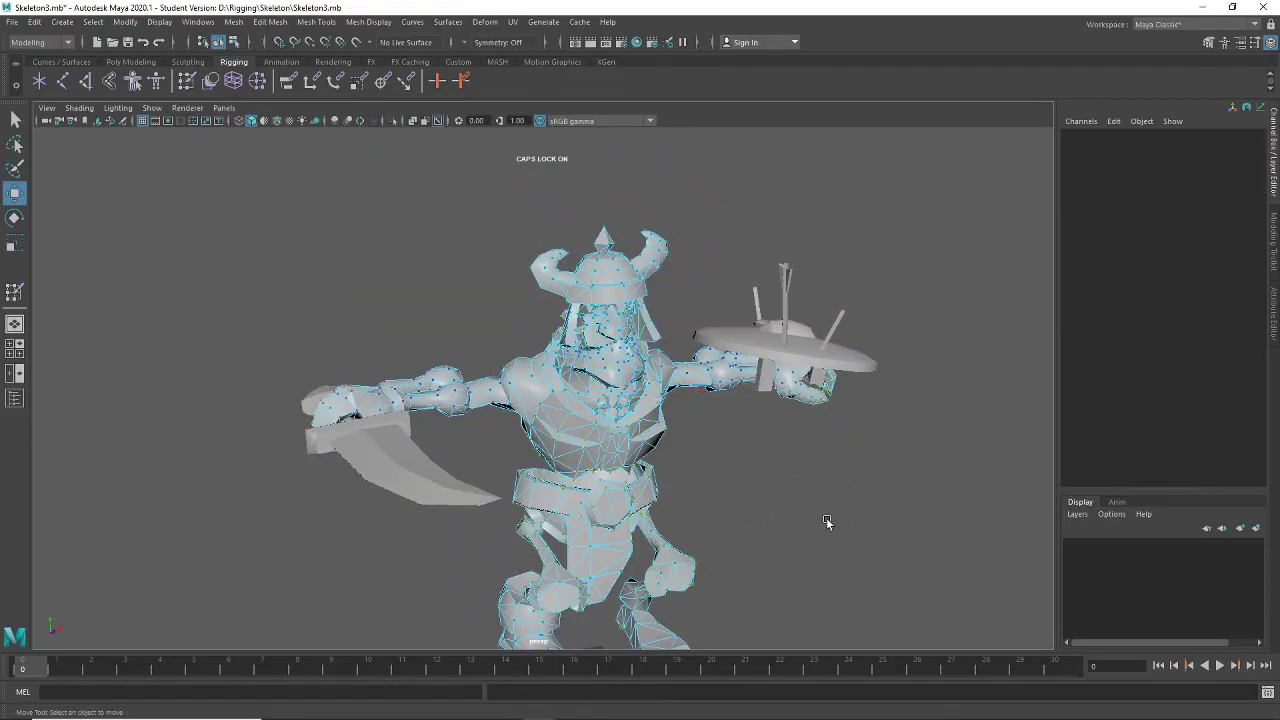
# Detach the viewport's display options and make the skeleton joints visible around the sword hand
pyautogui.scroll(4, 823, 519)
pyautogui.keyDown('alt'); pyautogui.moveTo(778, 510); pyautogui.dragTo(530, 466); pyautogui.keyUp('alt')
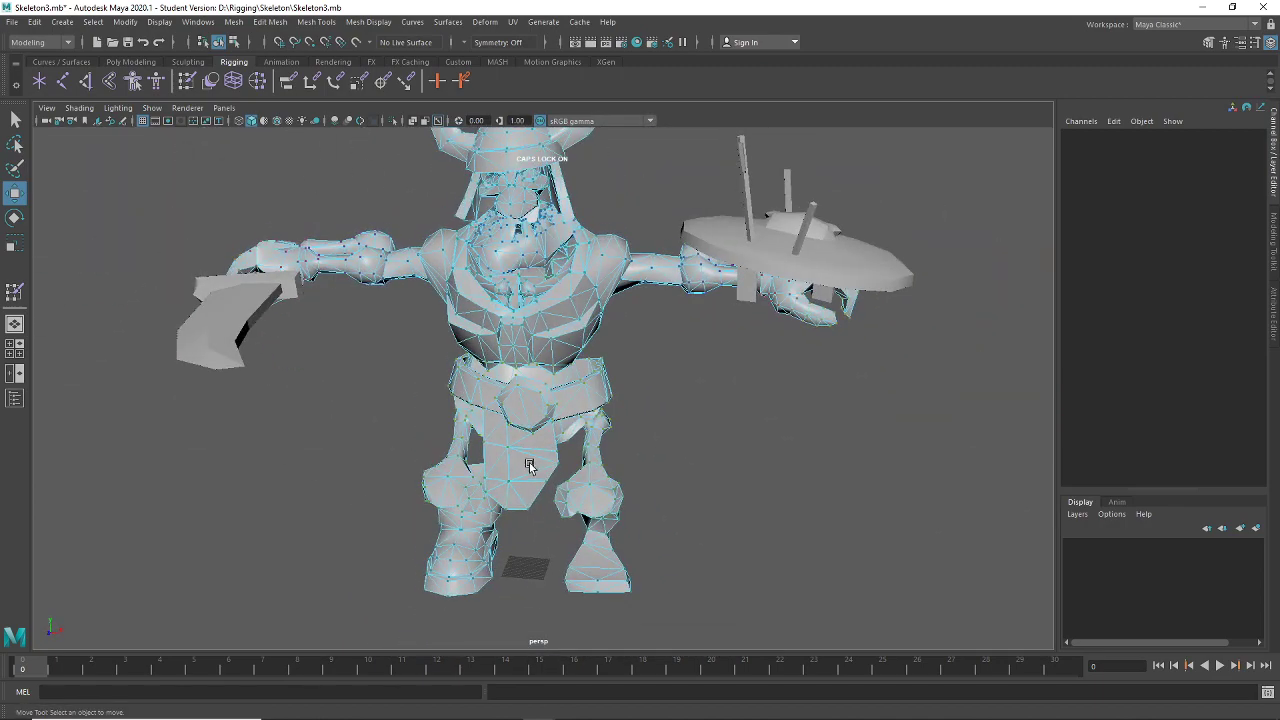
pyautogui.keyDown('alt'); pyautogui.moveTo(385, 385); pyautogui.dragTo(366, 394); pyautogui.keyUp('alt')
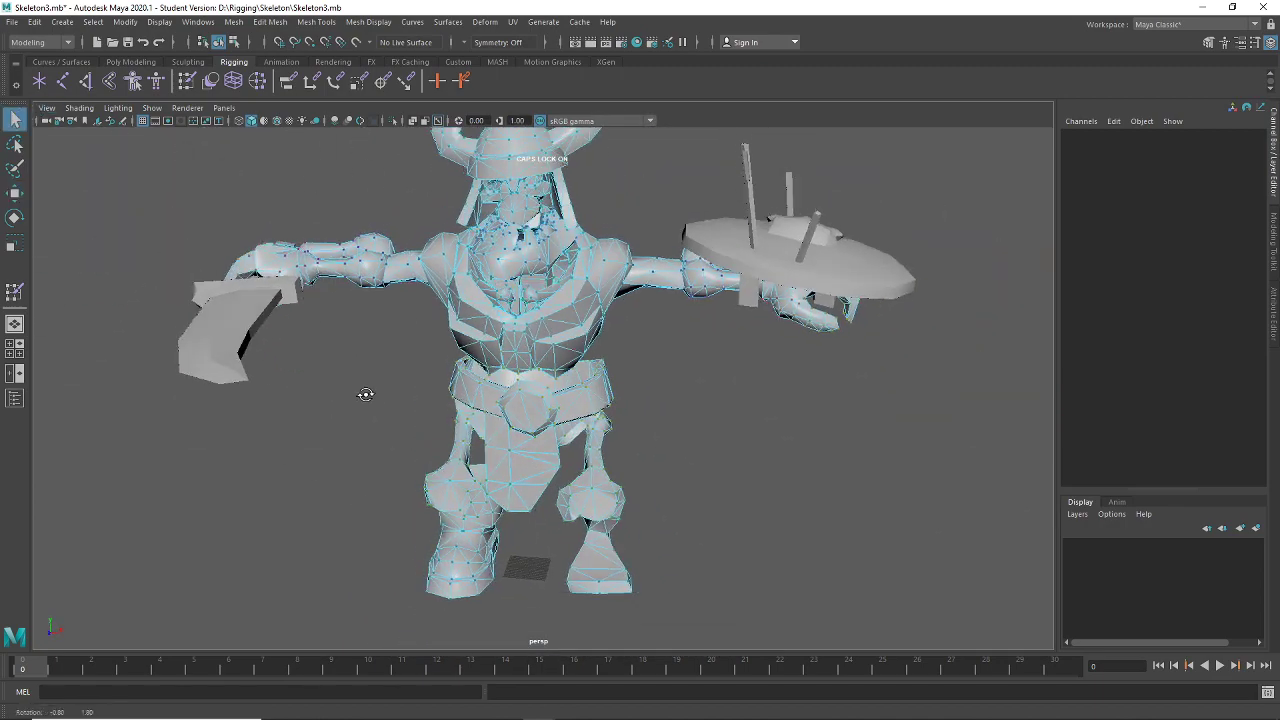
pyautogui.keyDown('alt'); pyautogui.moveTo(366, 394); pyautogui.dragTo(452, 480, button='middle'); pyautogui.keyUp('alt')
pyautogui.scroll(4, 452, 480)
pyautogui.keyDown('alt'); pyautogui.moveTo(289, 386); pyautogui.dragTo(417, 425, button='middle'); pyautogui.keyUp('alt')
pyautogui.keyDown('alt'); pyautogui.moveTo(417, 425); pyautogui.dragTo(393, 420); pyautogui.keyUp('alt')
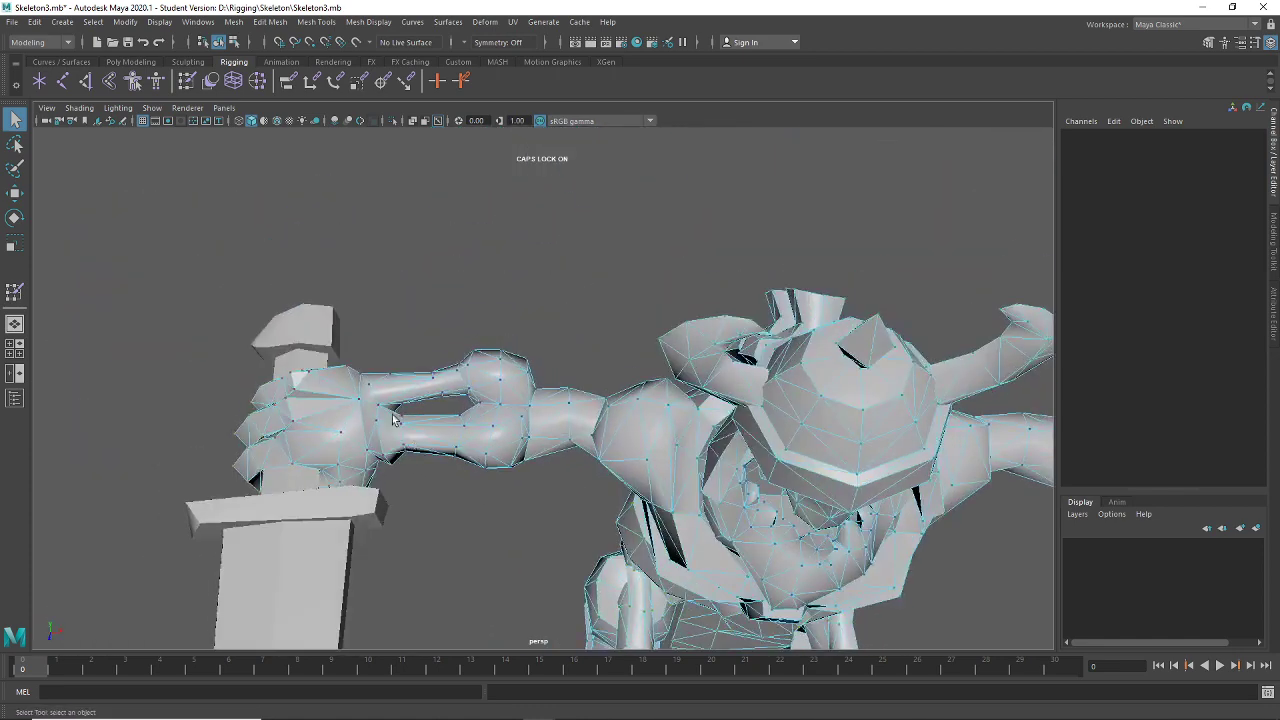
pyautogui.click(47, 108)
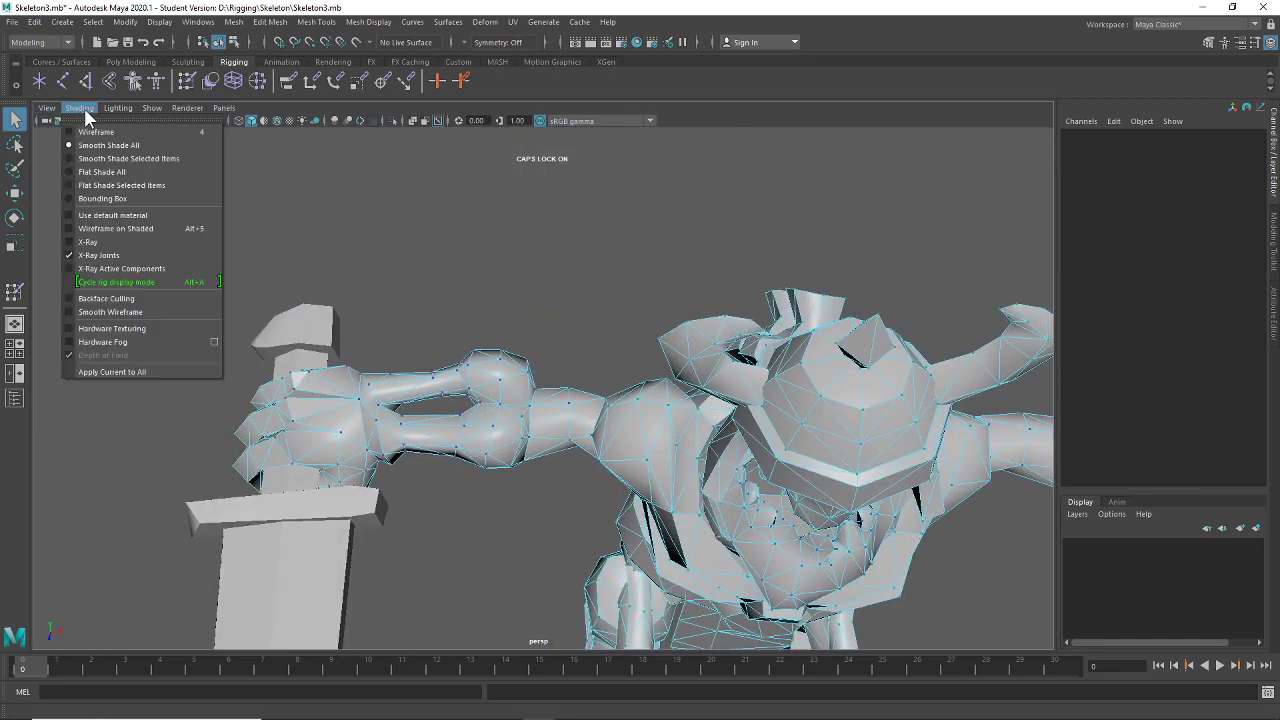
pyautogui.moveTo(150, 108)
pyautogui.moveTo(209, 101); pyautogui.dragTo(102, 100)
pyautogui.keyDown('alt'); pyautogui.moveTo(205, 480); pyautogui.dragTo(284, 386, button='middle'); pyautogui.keyUp('alt')
pyautogui.click(61, 311)
# Leave vertex selection on the body mesh, return to object selection and deselect everything
pyautogui.moveTo(650, 440)
pyautogui.keyDown('alt'); pyautogui.mouseDown()
pyautogui.moveTo(577, 409)
pyautogui.moveTo(652, 436)
pyautogui.mouseUp(); pyautogui.keyUp('alt')
pyautogui.click(470, 362)
pyautogui.keyDown('alt'); pyautogui.moveTo(470, 362); pyautogui.dragTo(545, 399); pyautogui.keyUp('alt')
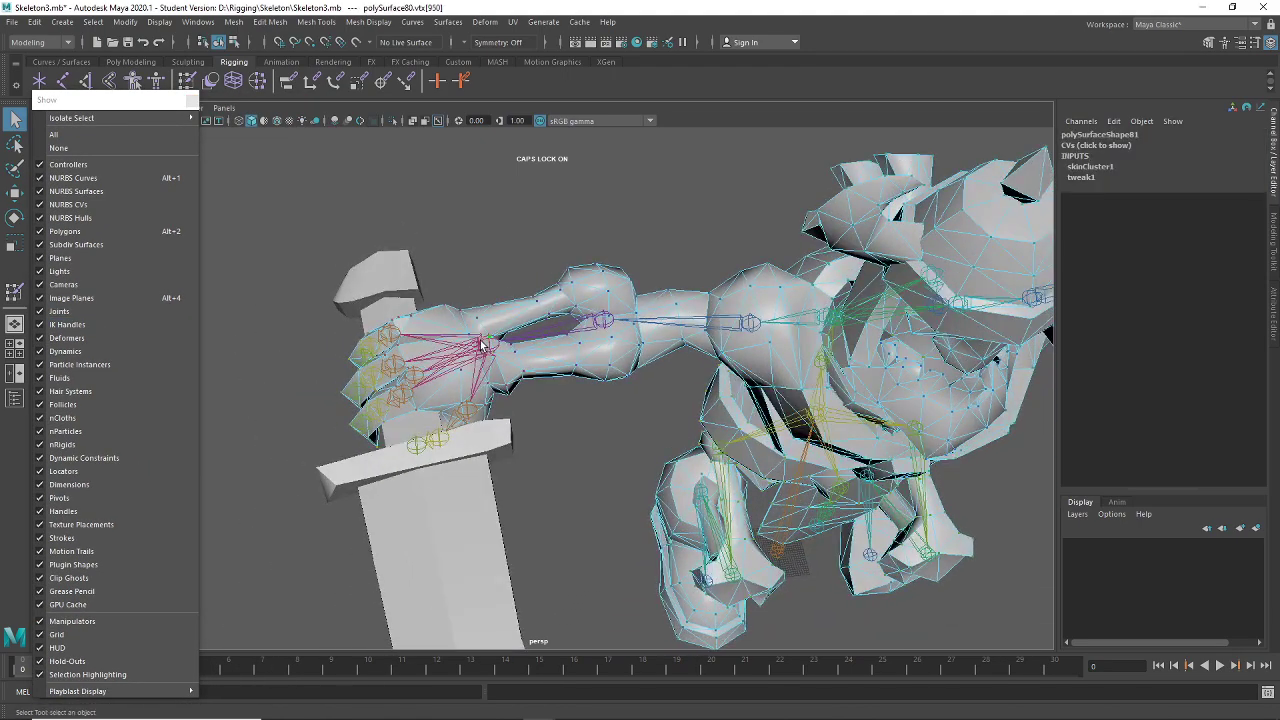
pyautogui.click(220, 43)
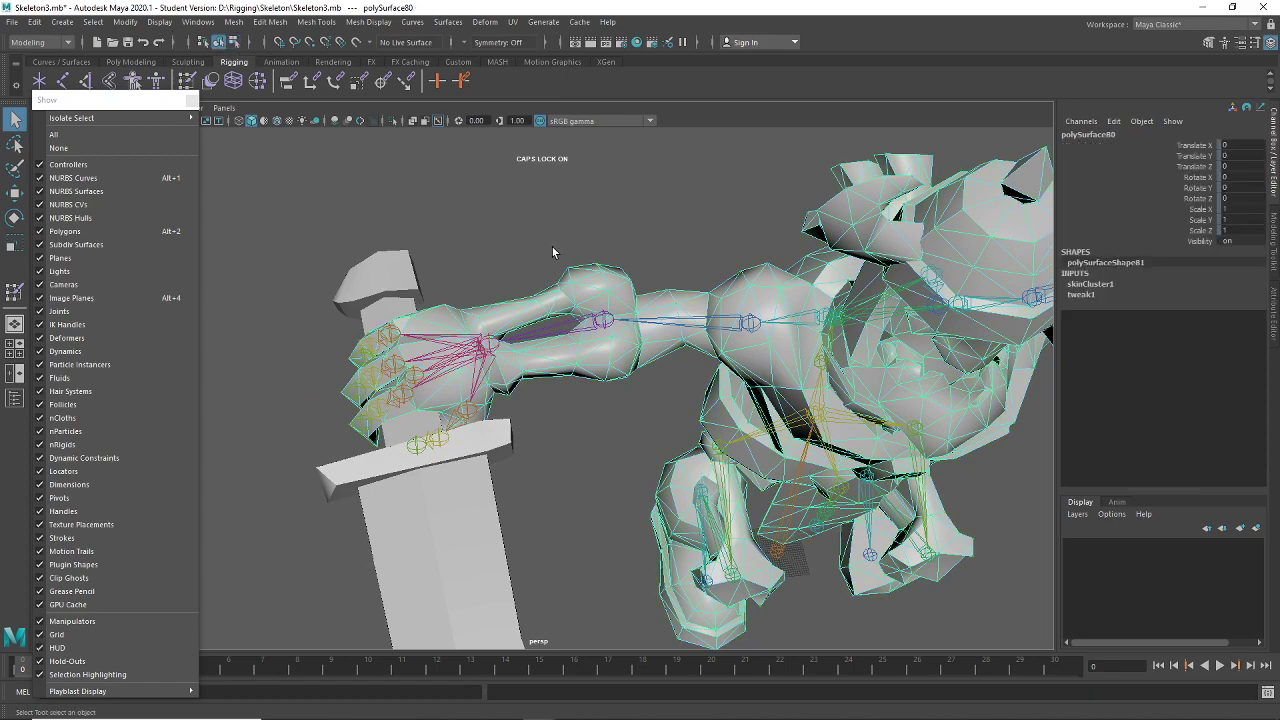
pyautogui.click(554, 251)
# Test-rotate the joints of the sword arm, starting at the wrist, and undo the rotations
pyautogui.click(478, 346)
pyautogui.press('w')
pyautogui.press('e')
pyautogui.moveTo(510, 391); pyautogui.dragTo(617, 449)
pyautogui.click(617, 449)
pyautogui.click(588, 370)
pyautogui.moveTo(588, 370); pyautogui.dragTo(622, 335)
pyautogui.hotkey('ctrl', 'z')
pyautogui.click(600, 514)
pyautogui.keyDown('alt'); pyautogui.moveTo(660, 448); pyautogui.dragTo(586, 440, button='middle'); pyautogui.keyUp('alt')
pyautogui.click(645, 365)
pyautogui.keyDown('alt'); pyautogui.moveTo(683, 483); pyautogui.dragTo(625, 408); pyautogui.keyUp('alt')
pyautogui.hotkey('ctrl', 'z')
# Test-rotate the Head joint to check how the helmet and face follow, and undo the rotation
pyautogui.click(772, 311)
pyautogui.keyDown('alt'); pyautogui.moveTo(610, 335); pyautogui.dragTo(650, 315); pyautogui.keyUp('alt')
pyautogui.click(560, 271)
pyautogui.scroll(-2, 684, 390)
pyautogui.keyDown('alt'); pyautogui.moveTo(684, 390); pyautogui.dragTo(570, 403); pyautogui.keyUp('alt')
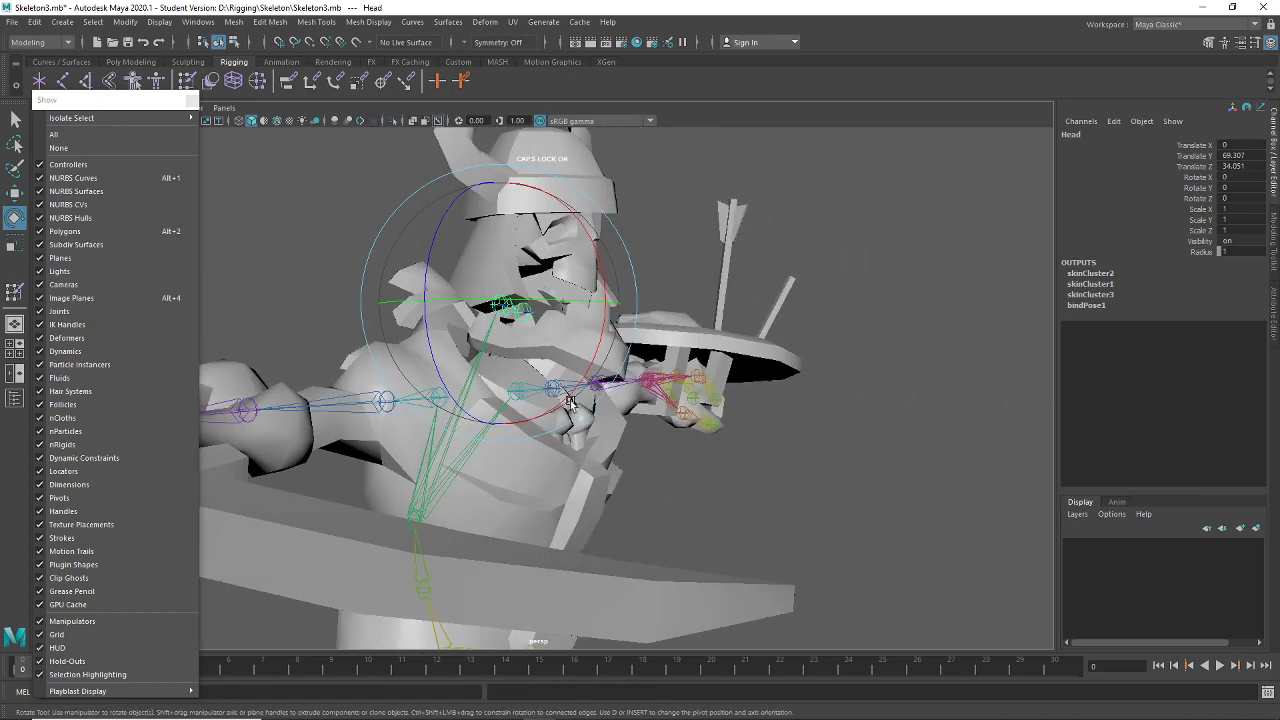
pyautogui.keyDown('alt'); pyautogui.moveTo(437, 449); pyautogui.dragTo(505, 395); pyautogui.keyUp('alt')
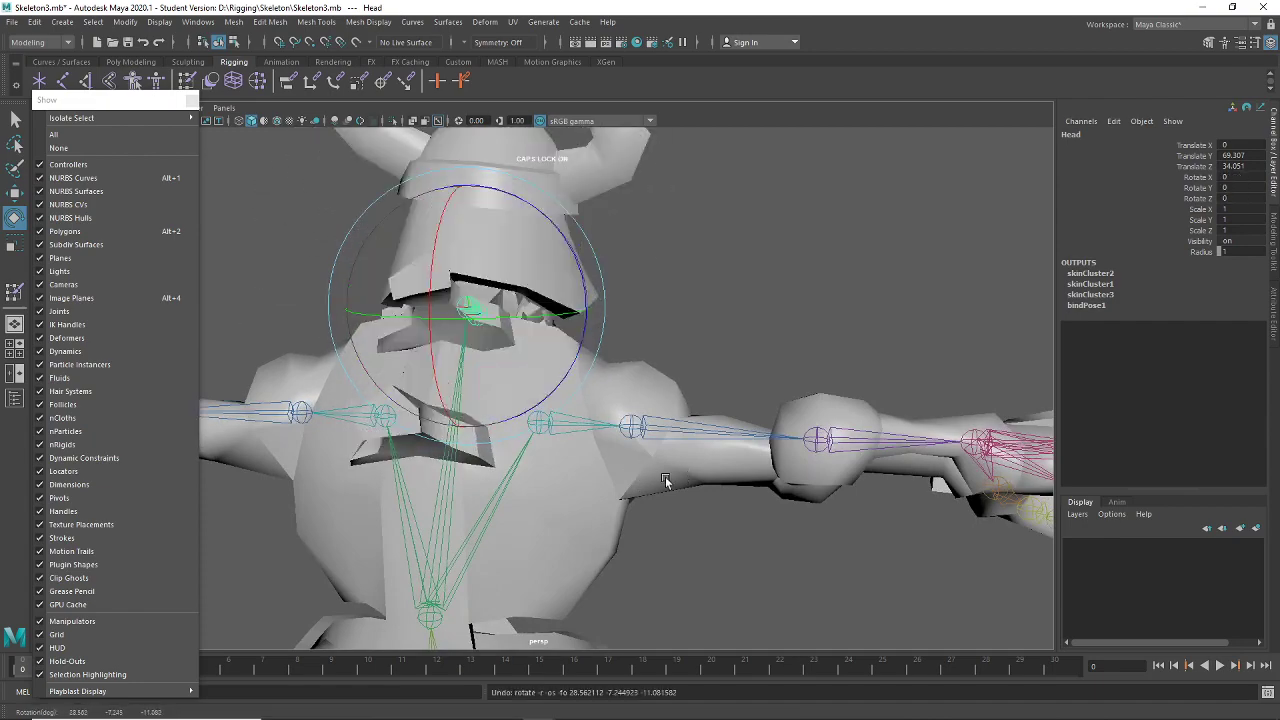
# Test-rotate the Jaw joint to check how the chin deforms, undo the rotation and deselect the joint
pyautogui.keyDown('alt'); pyautogui.moveTo(665, 480); pyautogui.dragTo(429, 483, button='right'); pyautogui.keyUp('alt')
pyautogui.keyDown('alt'); pyautogui.moveTo(429, 483); pyautogui.dragTo(600, 543); pyautogui.keyUp('alt')
pyautogui.keyDown('alt'); pyautogui.moveTo(600, 543); pyautogui.dragTo(626, 531, button='right'); pyautogui.keyUp('alt')
pyautogui.click(528, 404)
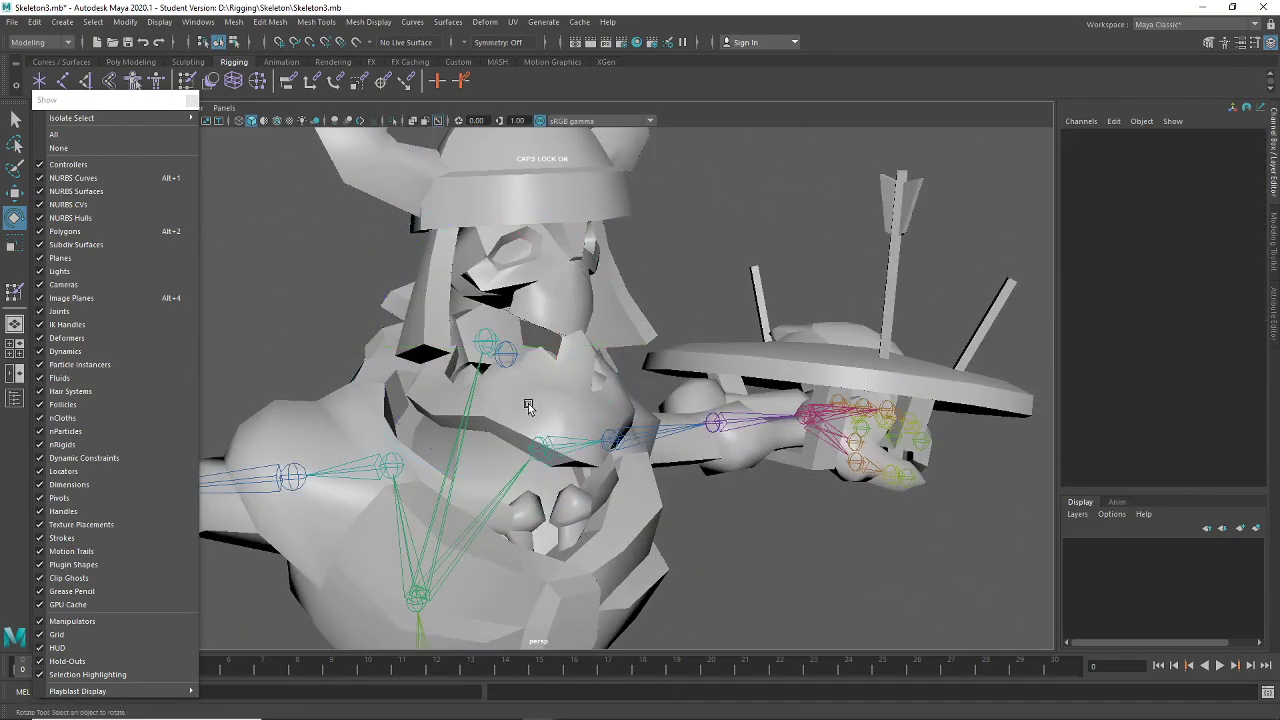
pyautogui.click(513, 363)
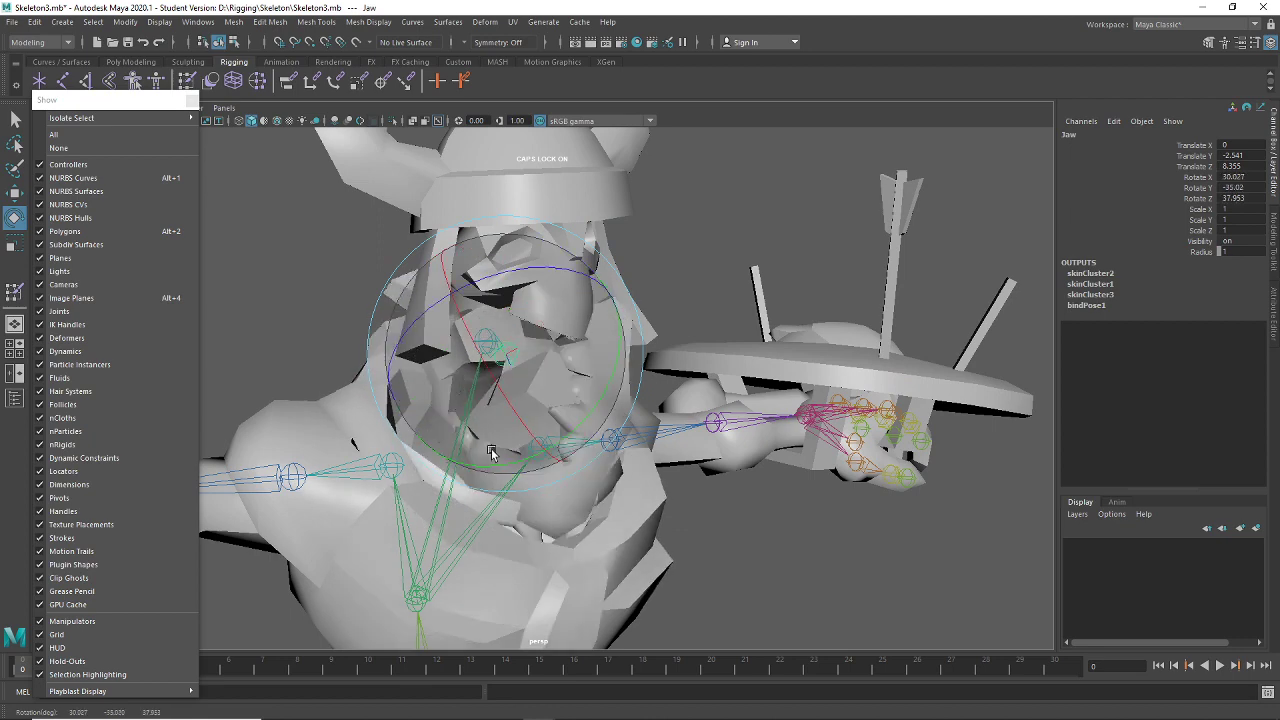
pyautogui.click(788, 518)
pyautogui.keyDown('alt'); pyautogui.moveTo(788, 518); pyautogui.dragTo(470, 280); pyautogui.keyUp('alt')
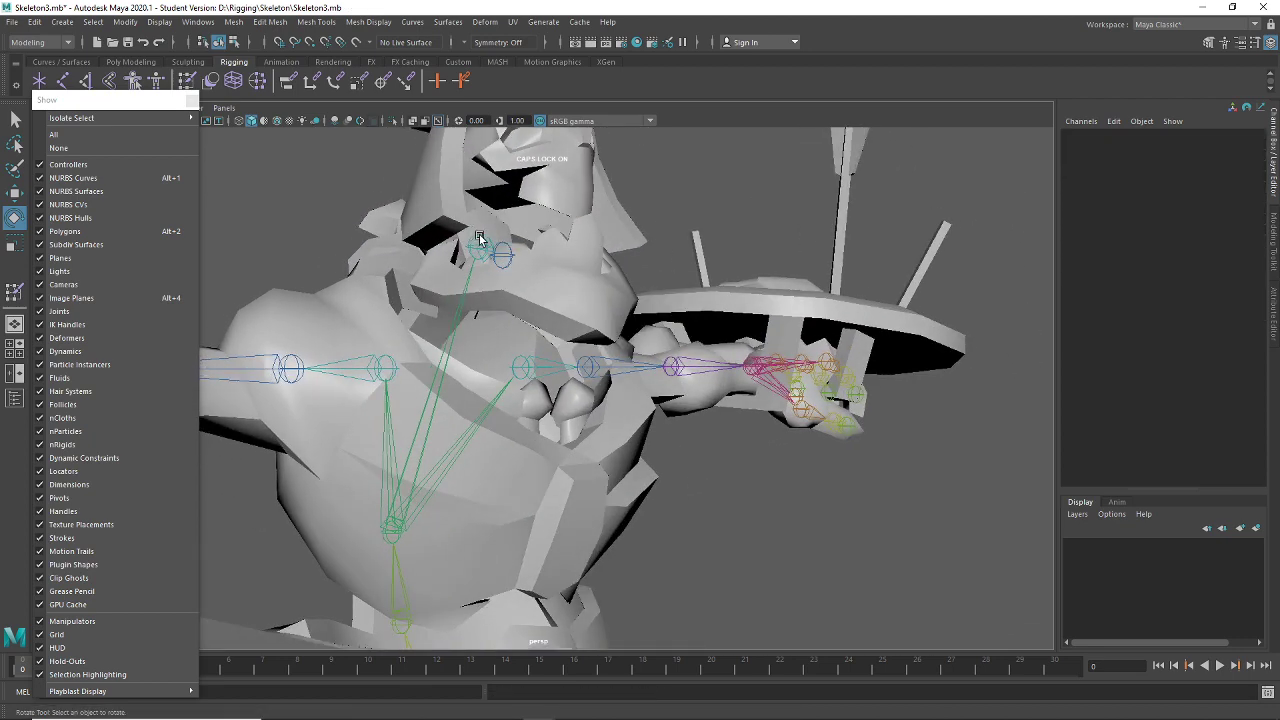
# Test-rotate the Head joint to check how the face and helmet follow, undo the rotation and deselect the joint
pyautogui.click(479, 238)
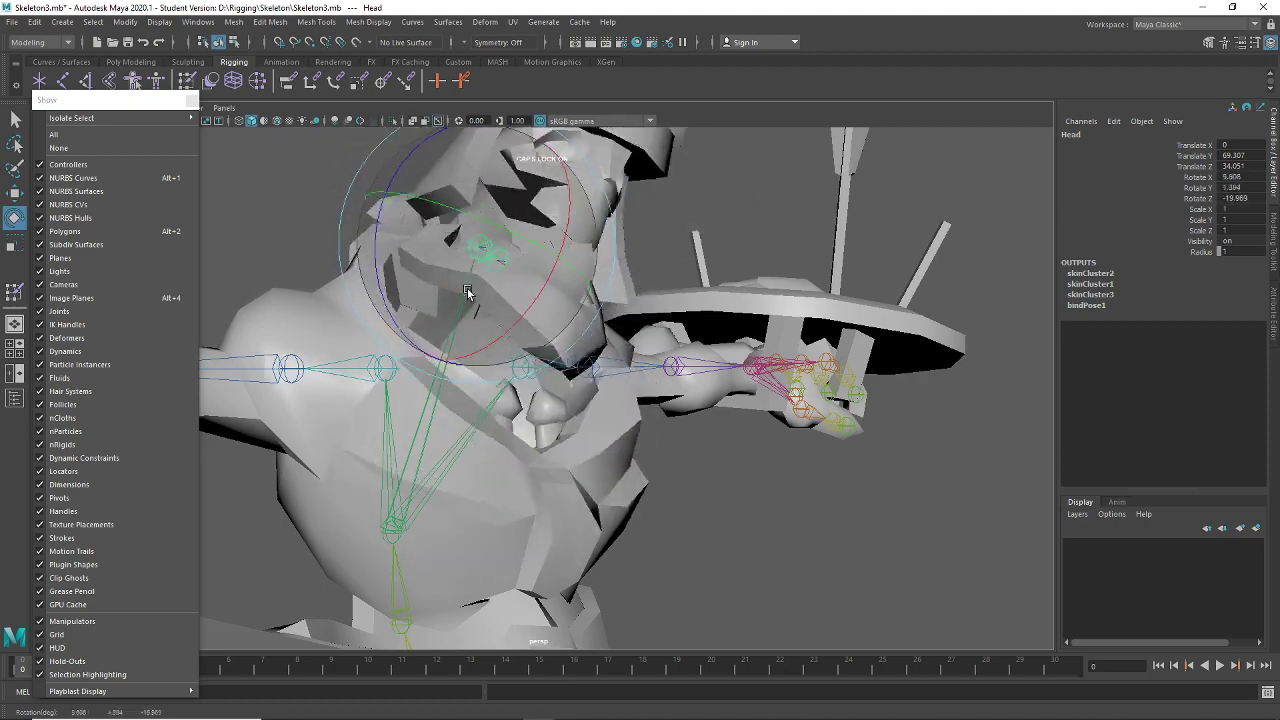
pyautogui.keyDown('alt'); pyautogui.moveTo(750, 310); pyautogui.dragTo(643, 246); pyautogui.keyUp('alt')
pyautogui.hotkey('ctrl', 'z')
pyautogui.click(771, 456)
# Test-rotate the LClav joint to check how the shoulder and chest deform, undo the rotation and deselect it
pyautogui.click(729, 360)
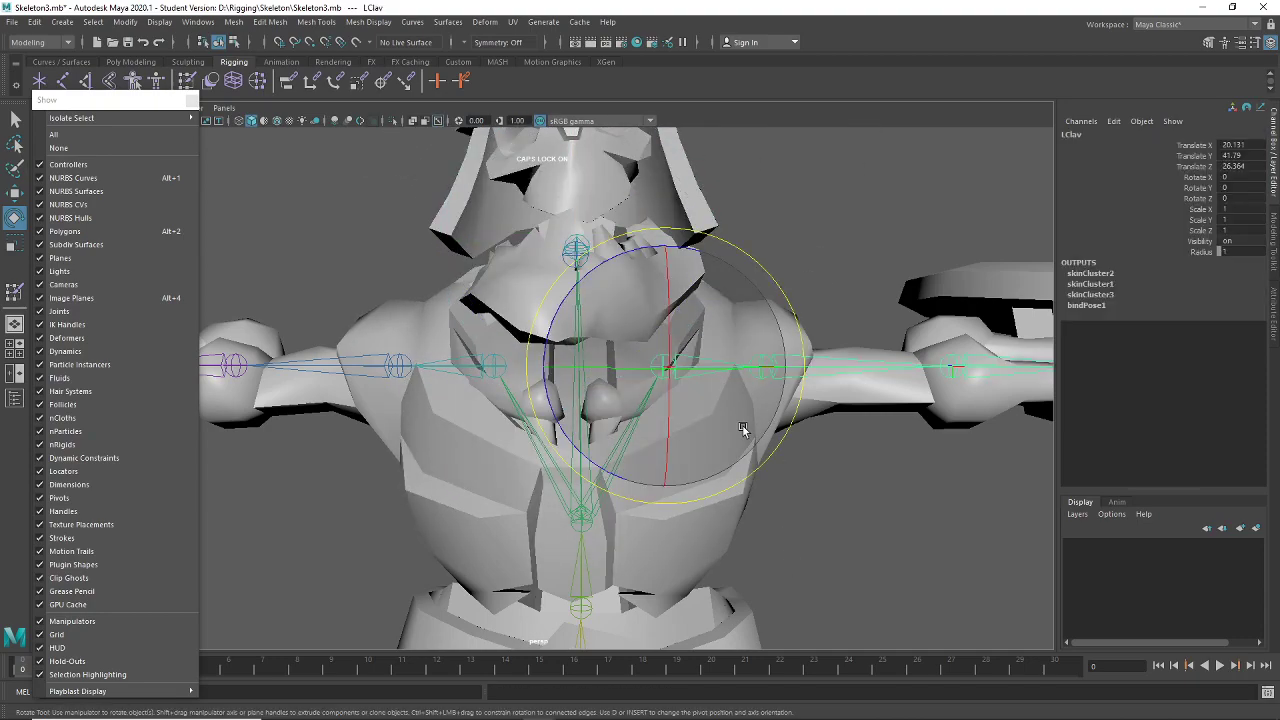
pyautogui.keyDown('alt'); pyautogui.moveTo(743, 430); pyautogui.dragTo(784, 374); pyautogui.keyUp('alt')
pyautogui.hotkey('ctrl', 'z')
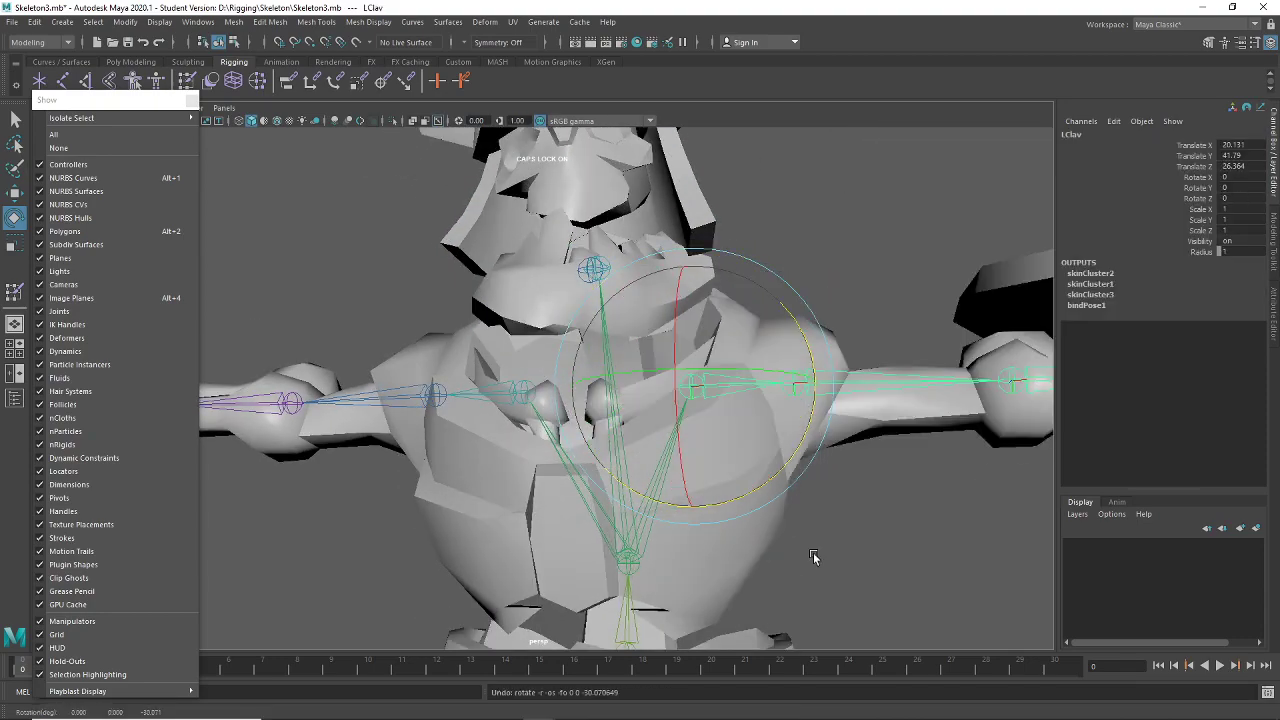
pyautogui.keyDown('alt'); pyautogui.moveTo(750, 560); pyautogui.dragTo(774, 566, button='middle'); pyautogui.keyUp('alt')
pyautogui.keyDown('alt'); pyautogui.moveTo(774, 566); pyautogui.dragTo(809, 566); pyautogui.keyUp('alt')
pyautogui.click(809, 566)
# Pick the Jaw joint, switch to the Head joint, test-rotate it to check the neck deformation and undo the rotation
pyautogui.keyDown('alt'); pyautogui.moveTo(574, 326); pyautogui.dragTo(520, 268); pyautogui.keyUp('alt')
pyautogui.click(539, 283)
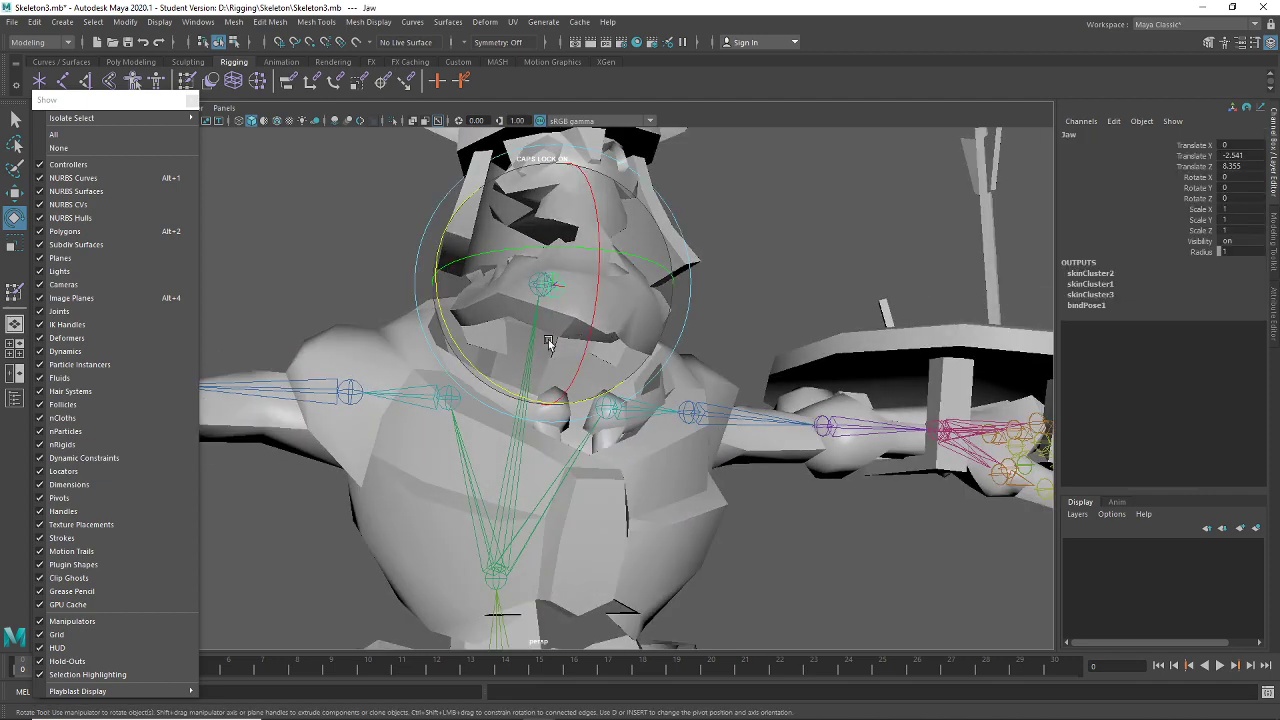
pyautogui.click(510, 289)
pyautogui.click(541, 282)
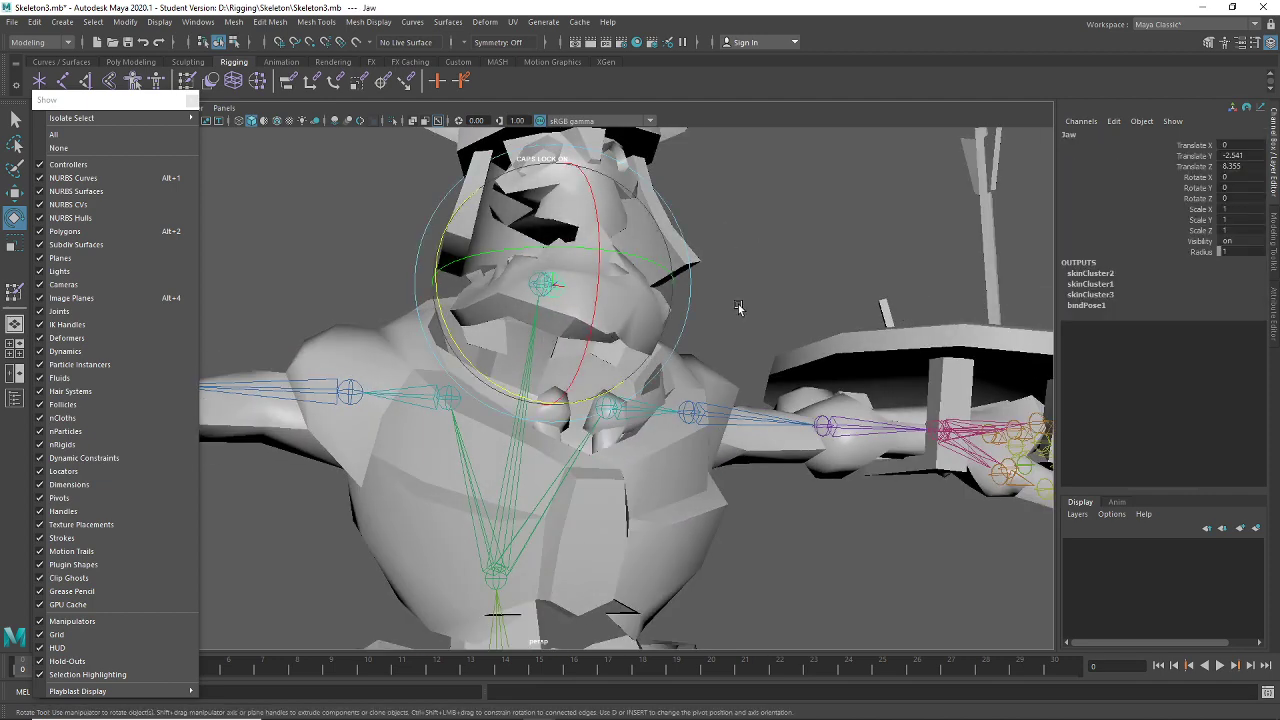
pyautogui.click(738, 308)
pyautogui.click(545, 283)
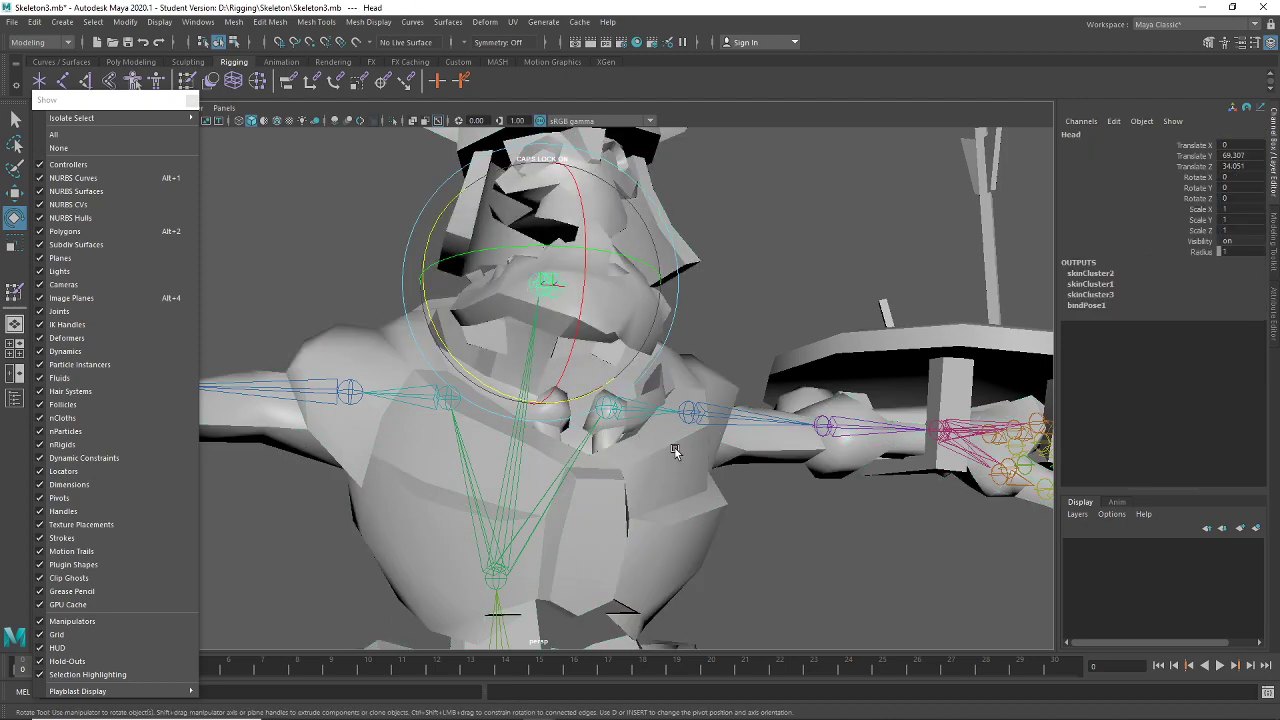
pyautogui.moveTo(675, 451)
pyautogui.keyDown('alt'); pyautogui.mouseDown()
pyautogui.moveTo(726, 456)
pyautogui.moveTo(697, 459)
pyautogui.mouseUp(); pyautogui.keyUp('alt')
pyautogui.moveTo(531, 323); pyautogui.dragTo(560, 286)
pyautogui.hotkey('ctrl', 'z')
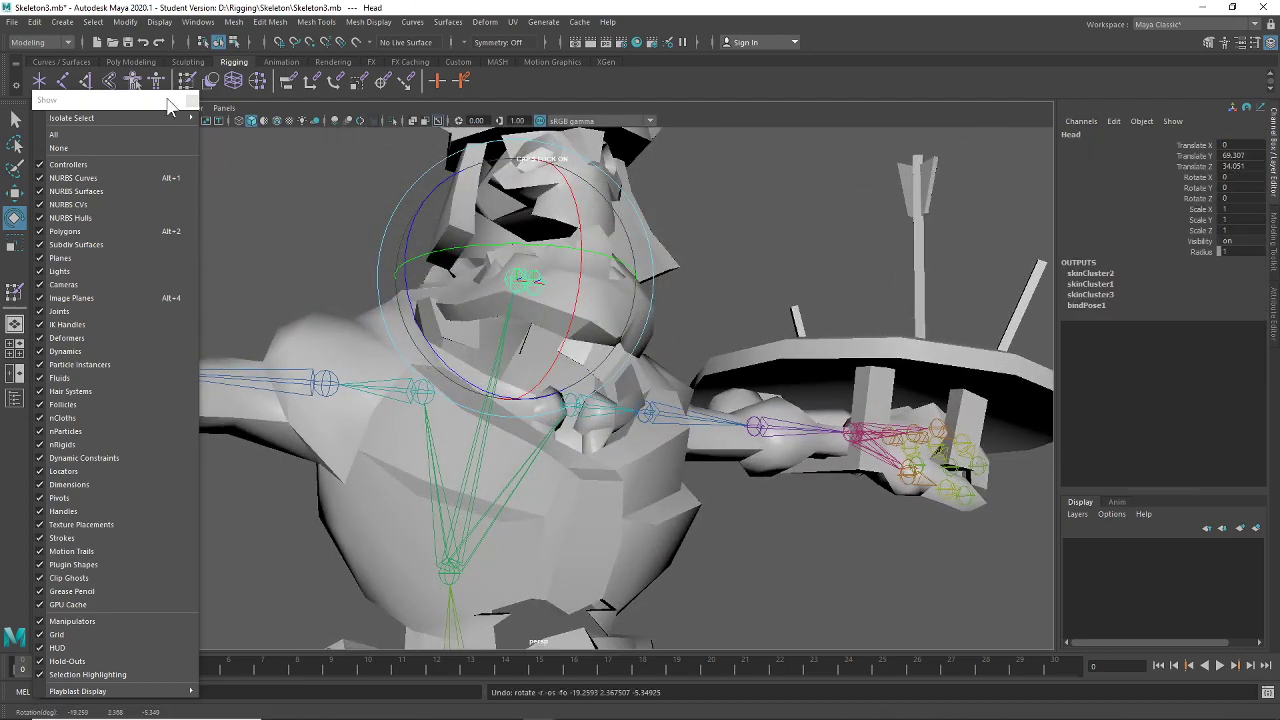
# Move the floating Show list clear of the viewport's panel menus and leave all object types displayed
pyautogui.click(58, 148)
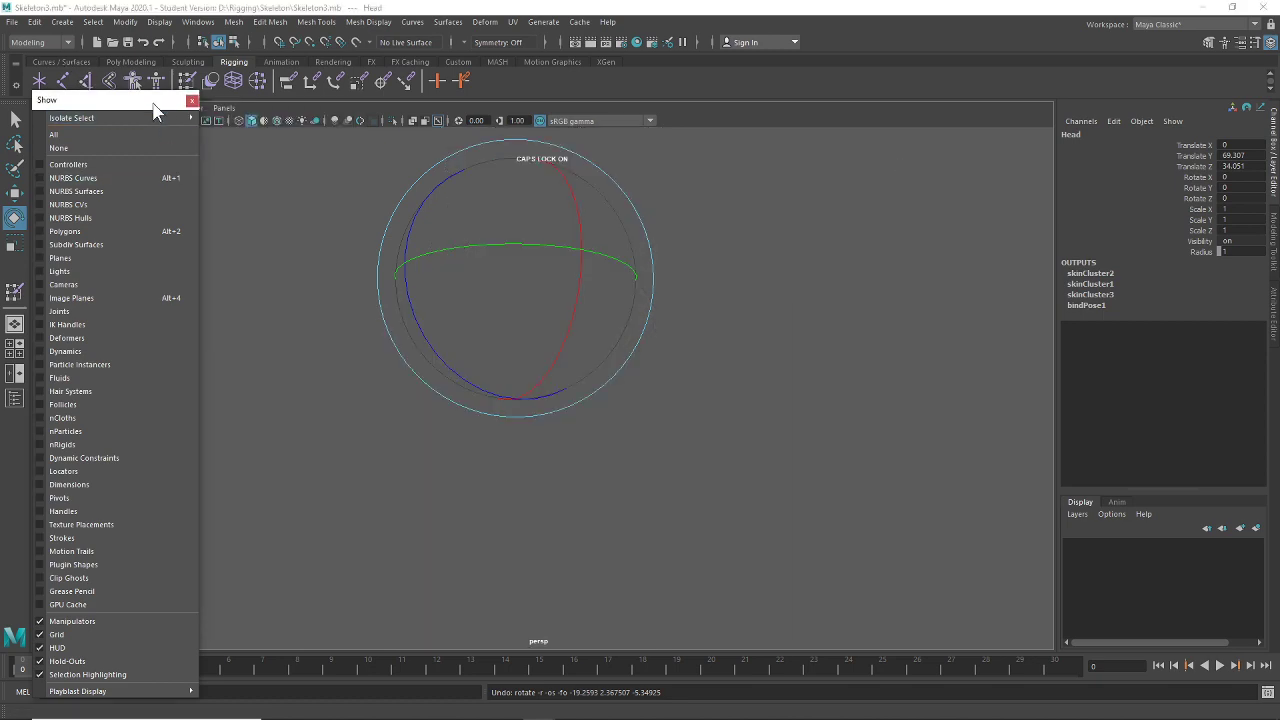
pyautogui.moveTo(160, 101); pyautogui.dragTo(182, 151)
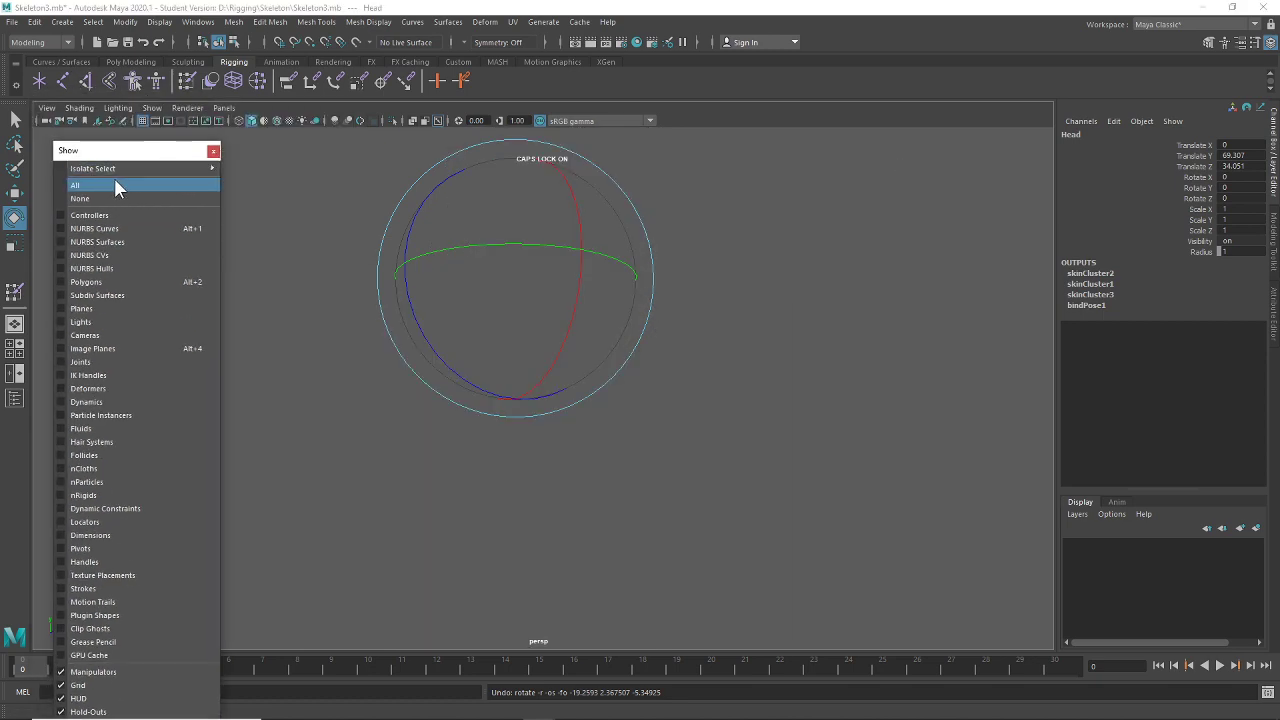
pyautogui.click(108, 183)
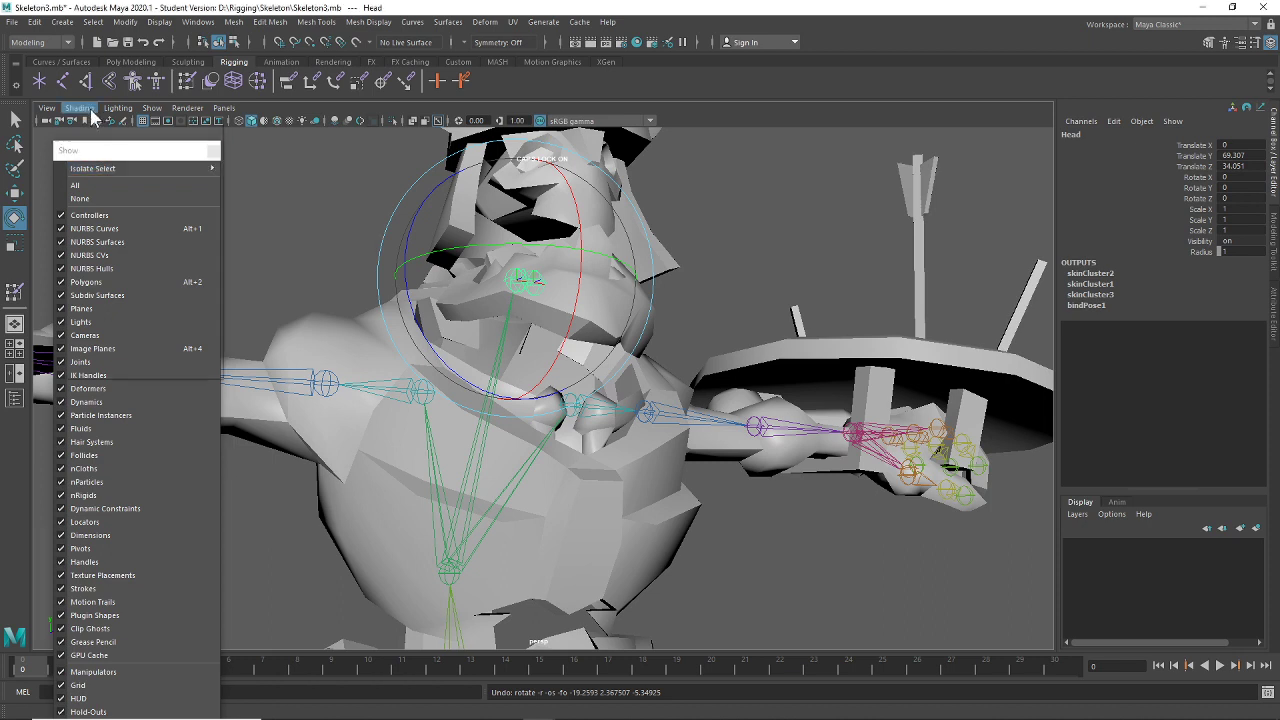
# Turn on Wireframe on Shaded in the viewport and test-rotate the Head joint to see which vertices follow
pyautogui.click(52, 110)
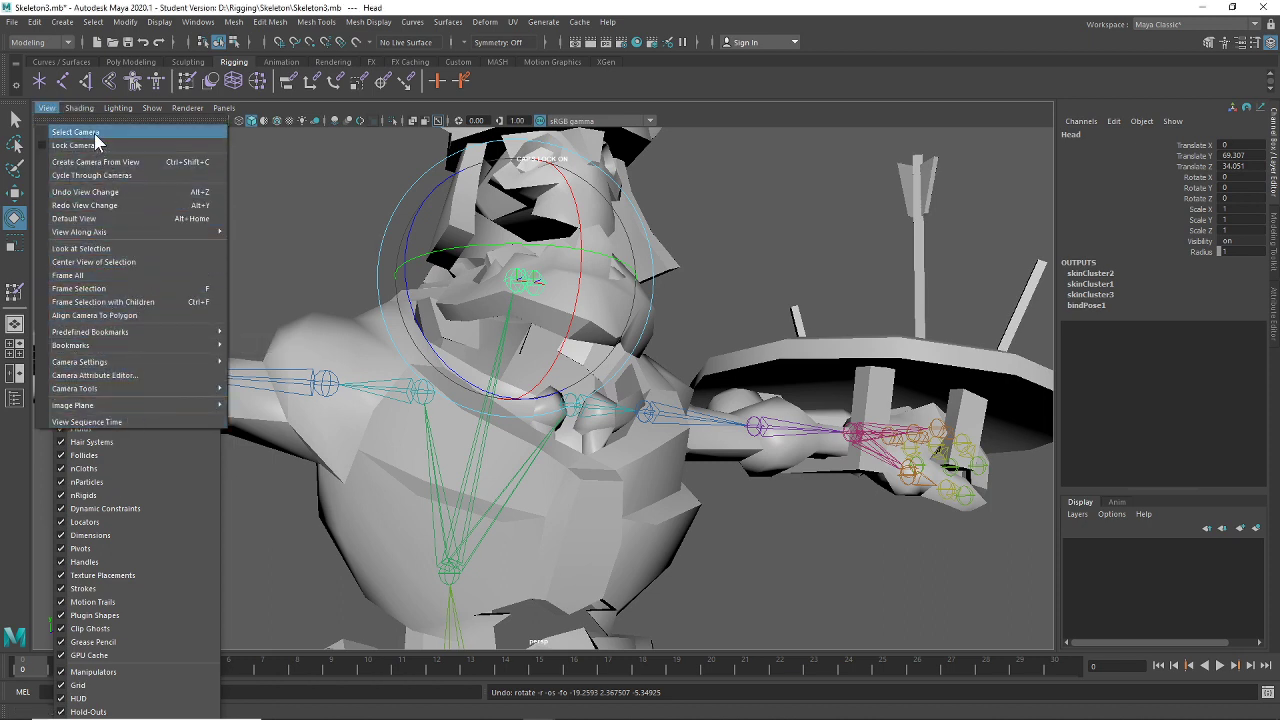
pyautogui.moveTo(88, 113)
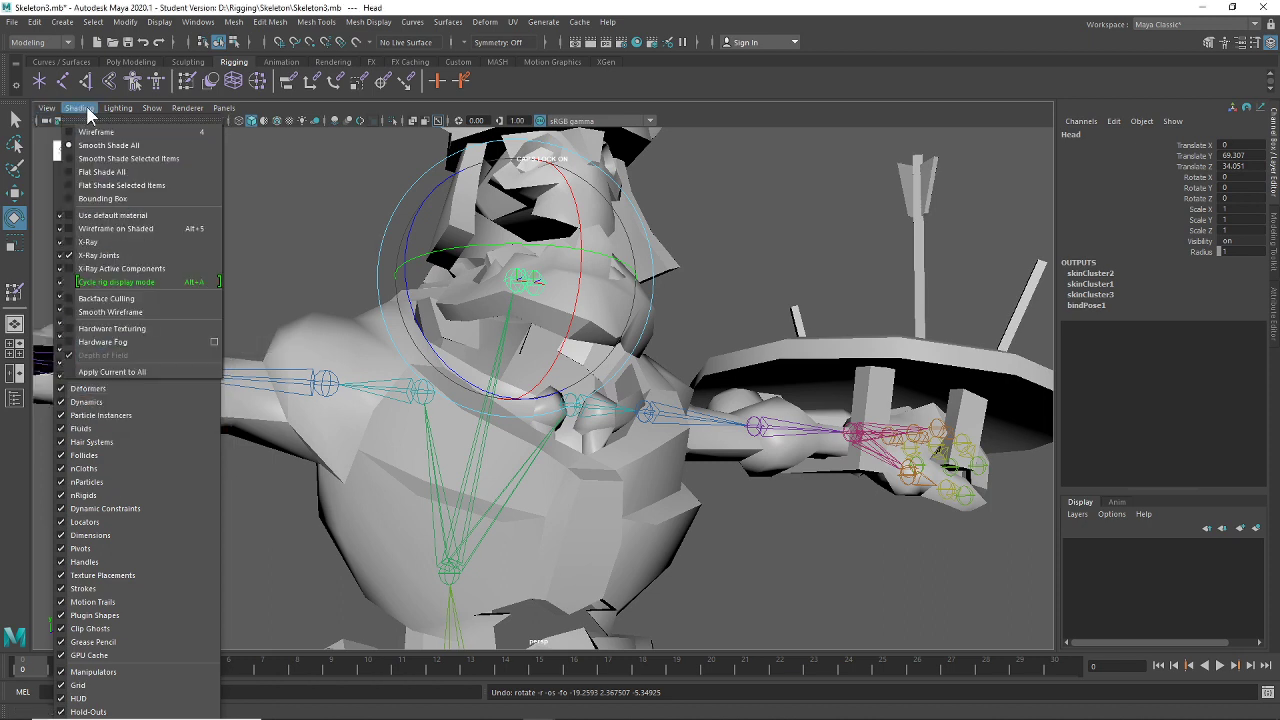
pyautogui.click(115, 229)
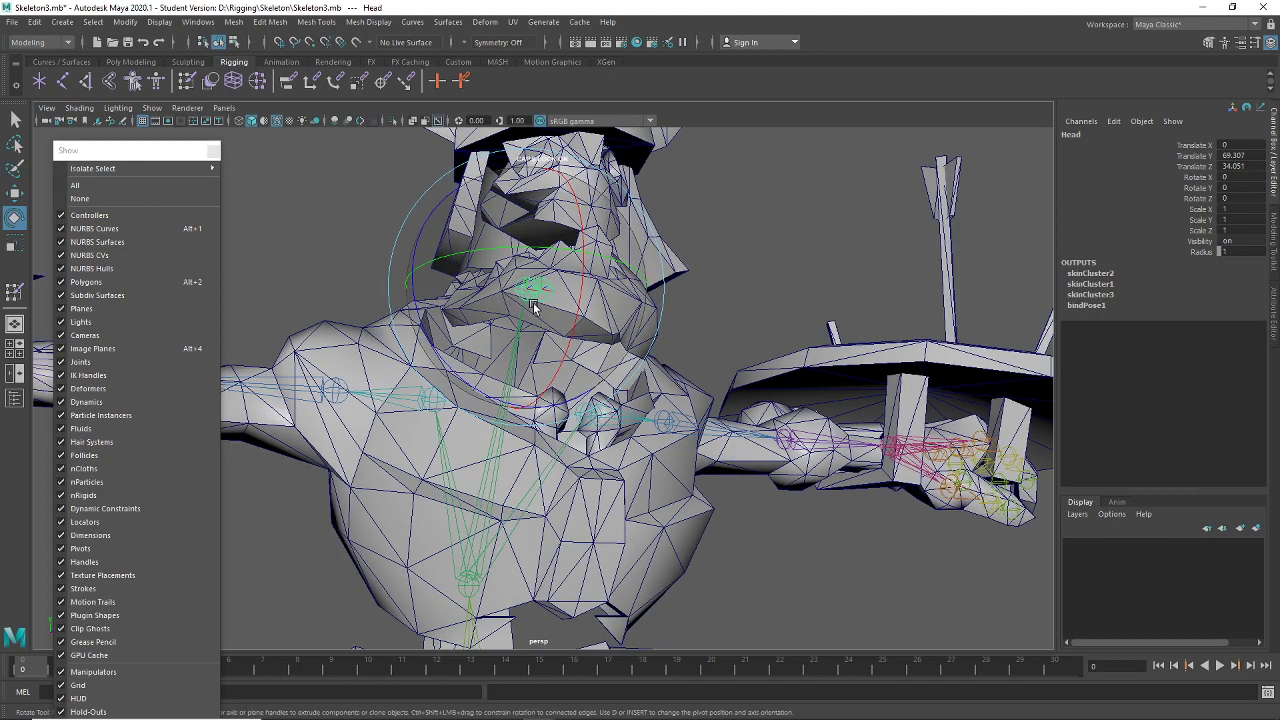
pyautogui.moveTo(533, 307); pyautogui.dragTo(621, 286)
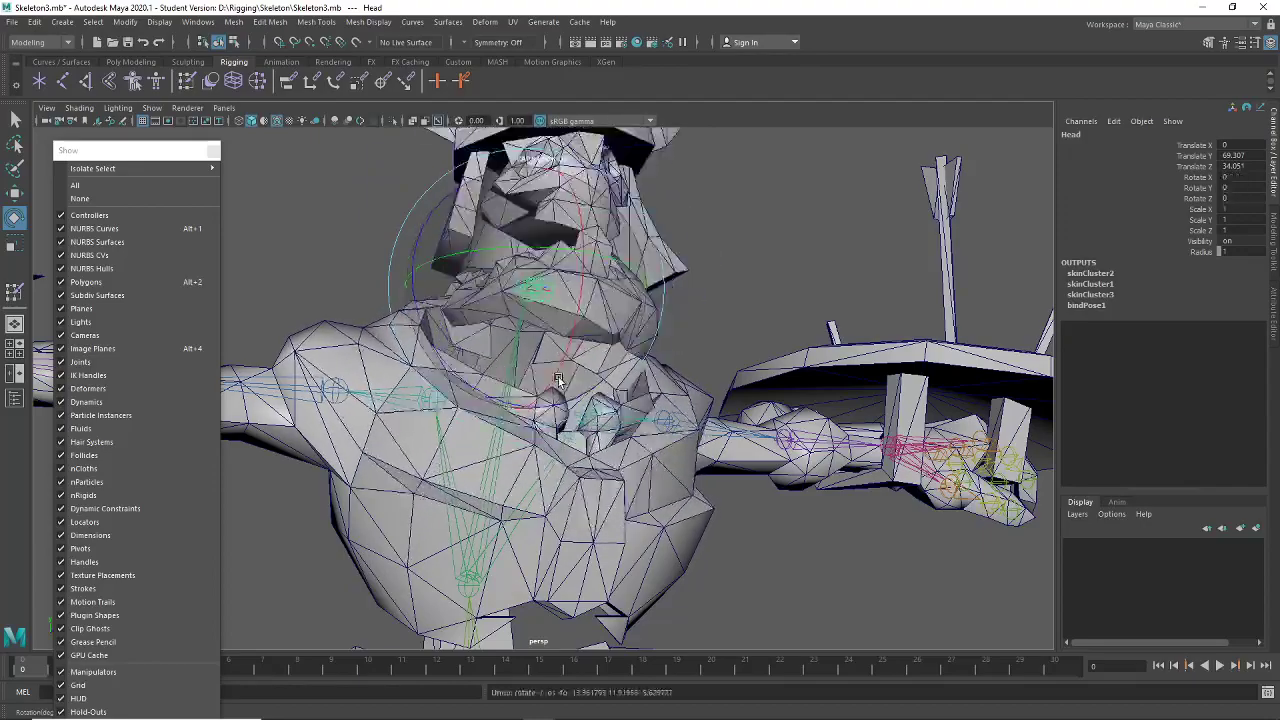
# Select and frame the body mesh, and switch it to vertex selection
pyautogui.click(558, 380)
pyautogui.press('f')
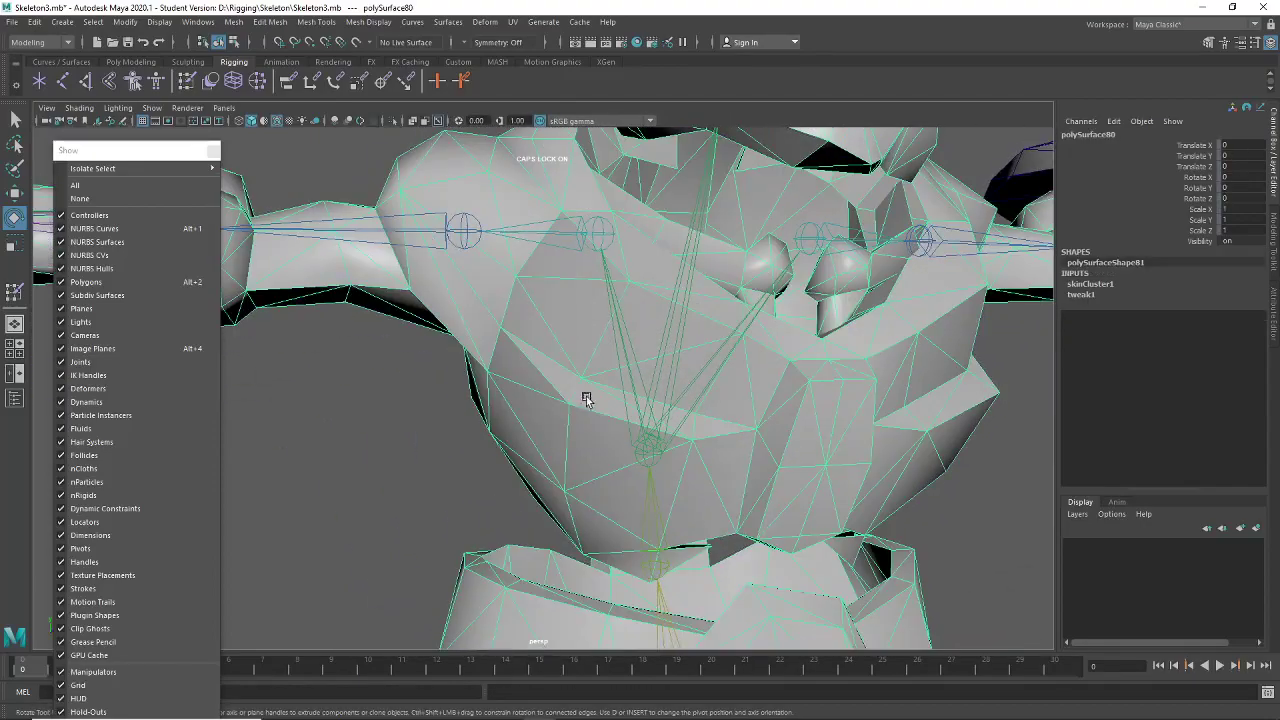
pyautogui.rightClick(587, 399)
pyautogui.click(525, 339)
pyautogui.click(571, 388)
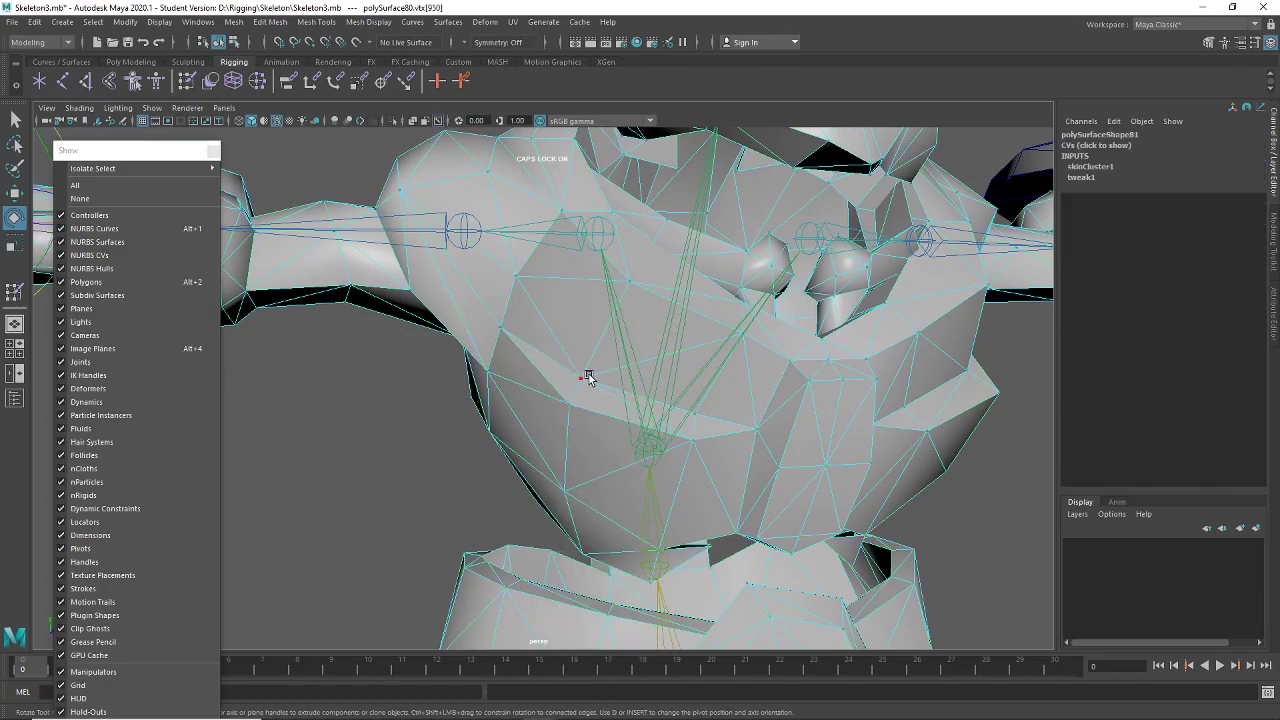
# Select vertices on both sides of the chest armour, switching between wireframe and shaded display
pyautogui.press('4')
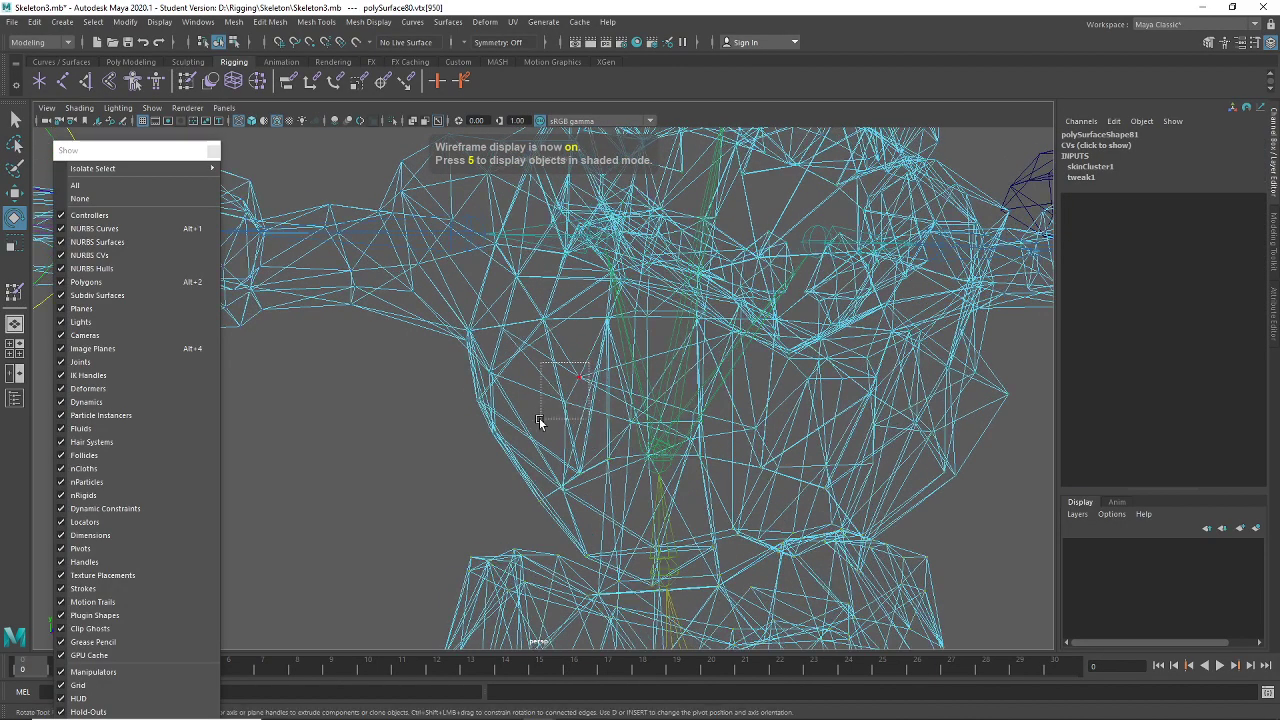
pyautogui.press('5')
pyautogui.moveTo(549, 433)
pyautogui.keyDown('alt'); pyautogui.mouseDown()
pyautogui.moveTo(851, 494)
pyautogui.moveTo(823, 489)
pyautogui.moveTo(836, 503)
pyautogui.moveTo(976, 452)
pyautogui.mouseUp(); pyautogui.keyUp('alt')
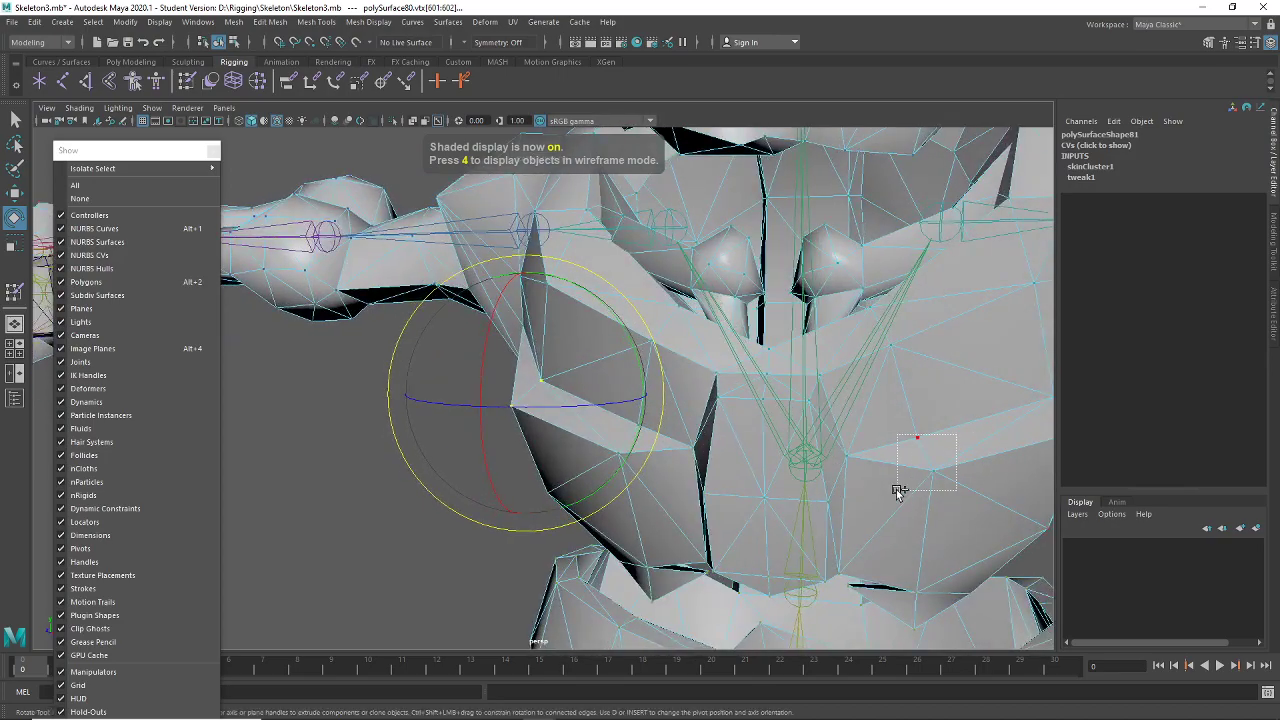
pyautogui.press('4')
pyautogui.moveTo(891, 492)
pyautogui.keyDown('alt'); pyautogui.mouseDown()
pyautogui.moveTo(918, 535)
pyautogui.moveTo(957, 528)
pyautogui.moveTo(921, 519)
pyautogui.moveTo(929, 557)
pyautogui.moveTo(960, 553)
pyautogui.mouseUp(); pyautogui.keyUp('alt')
pyautogui.press('capslock')
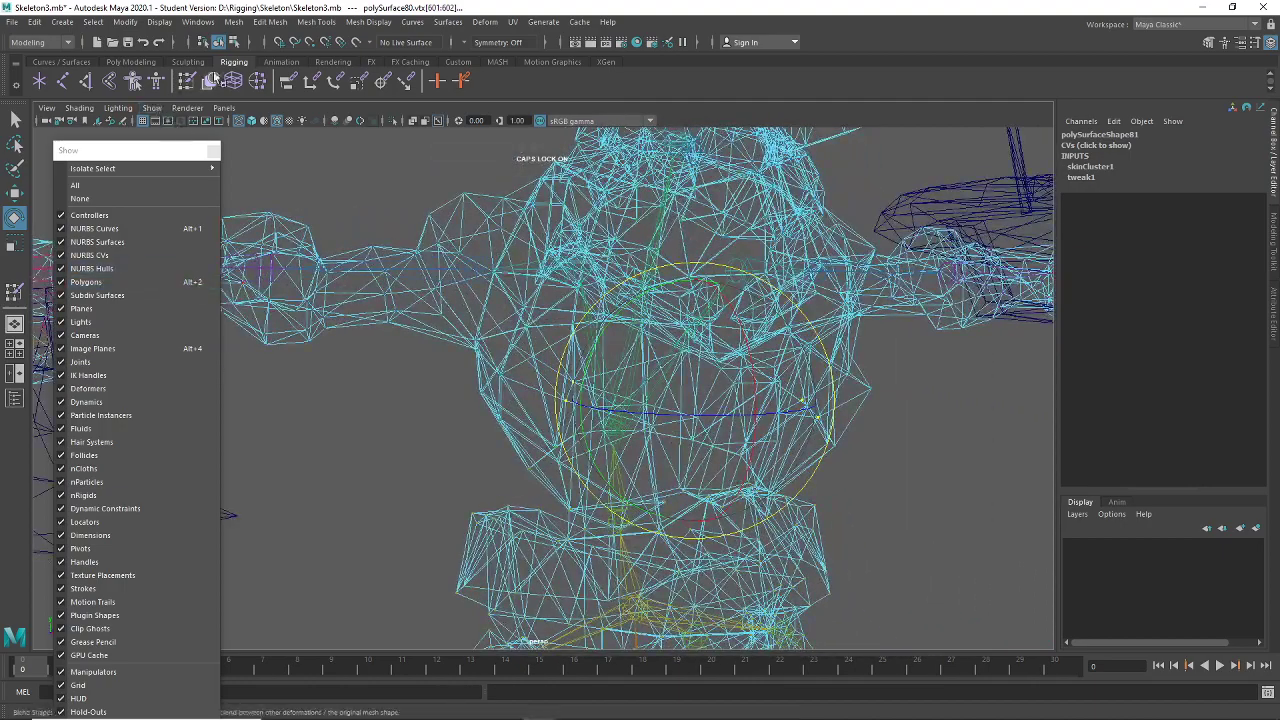
pyautogui.press('5')
pyautogui.moveTo(337, 340)
pyautogui.keyDown('alt'); pyautogui.mouseDown()
pyautogui.moveTo(294, 380)
pyautogui.moveTo(309, 371)
pyautogui.moveTo(228, 367)
pyautogui.moveTo(663, 306)
pyautogui.moveTo(636, 308)
pyautogui.moveTo(640, 322)
pyautogui.moveTo(651, 294)
pyautogui.moveTo(668, 340)
pyautogui.mouseUp(); pyautogui.keyUp('alt')
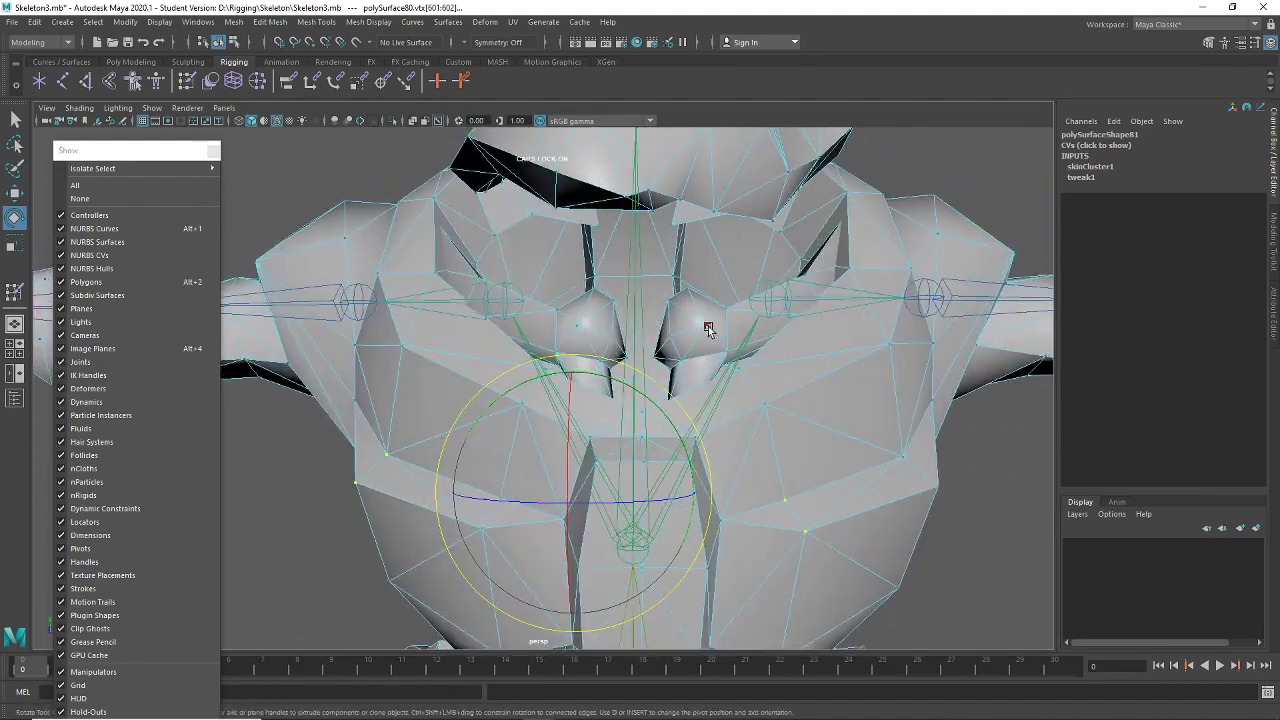
# Grow the vertex selection across the chest, inspect which vertices it includes and clear the selection
pyautogui.press('t')
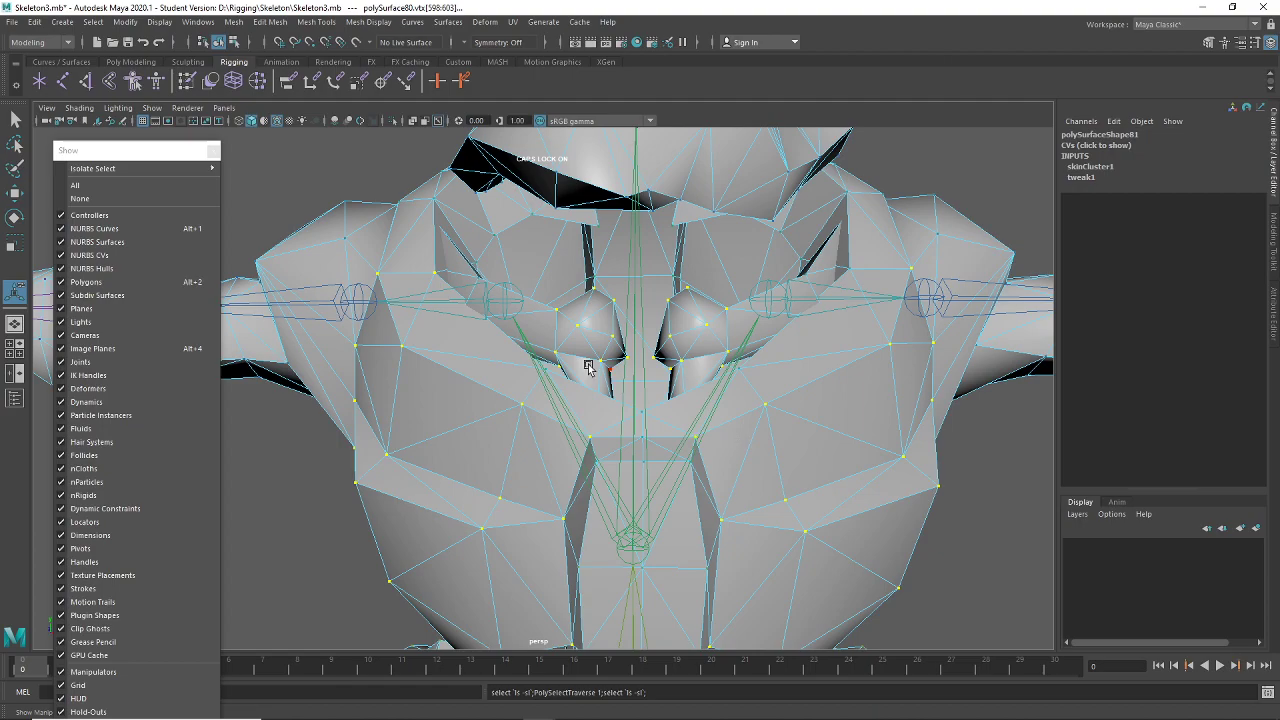
pyautogui.keyDown('alt'); pyautogui.moveTo(588, 367); pyautogui.dragTo(756, 442); pyautogui.keyUp('alt')
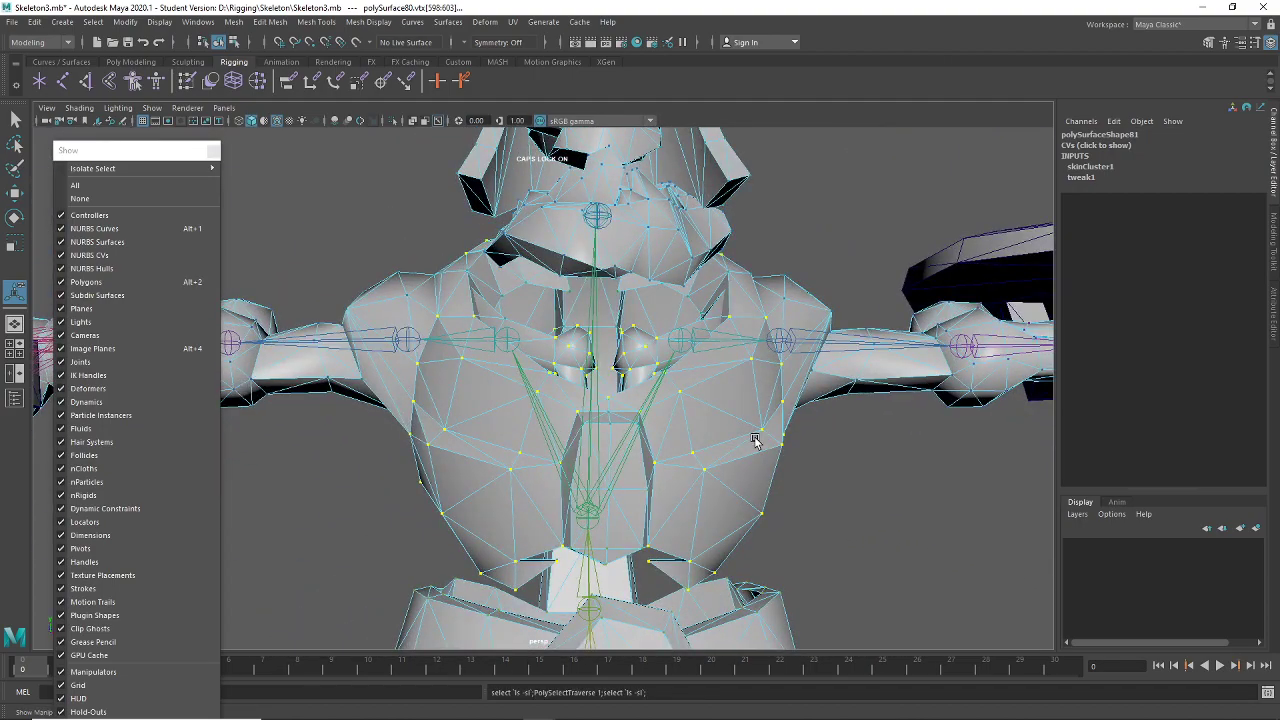
pyautogui.keyDown('alt'); pyautogui.moveTo(756, 442); pyautogui.dragTo(681, 509); pyautogui.keyUp('alt')
pyautogui.keyDown('alt'); pyautogui.moveTo(638, 500); pyautogui.dragTo(897, 485); pyautogui.keyUp('alt')
pyautogui.keyDown('alt'); pyautogui.moveTo(881, 476); pyautogui.dragTo(883, 522, button='right'); pyautogui.keyUp('alt')
pyautogui.keyDown('alt'); pyautogui.moveTo(871, 508); pyautogui.dragTo(868, 462, button='middle'); pyautogui.keyUp('alt')
pyautogui.click(876, 471)
pyautogui.keyDown('alt'); pyautogui.moveTo(876, 471); pyautogui.dragTo(868, 470); pyautogui.keyUp('alt')
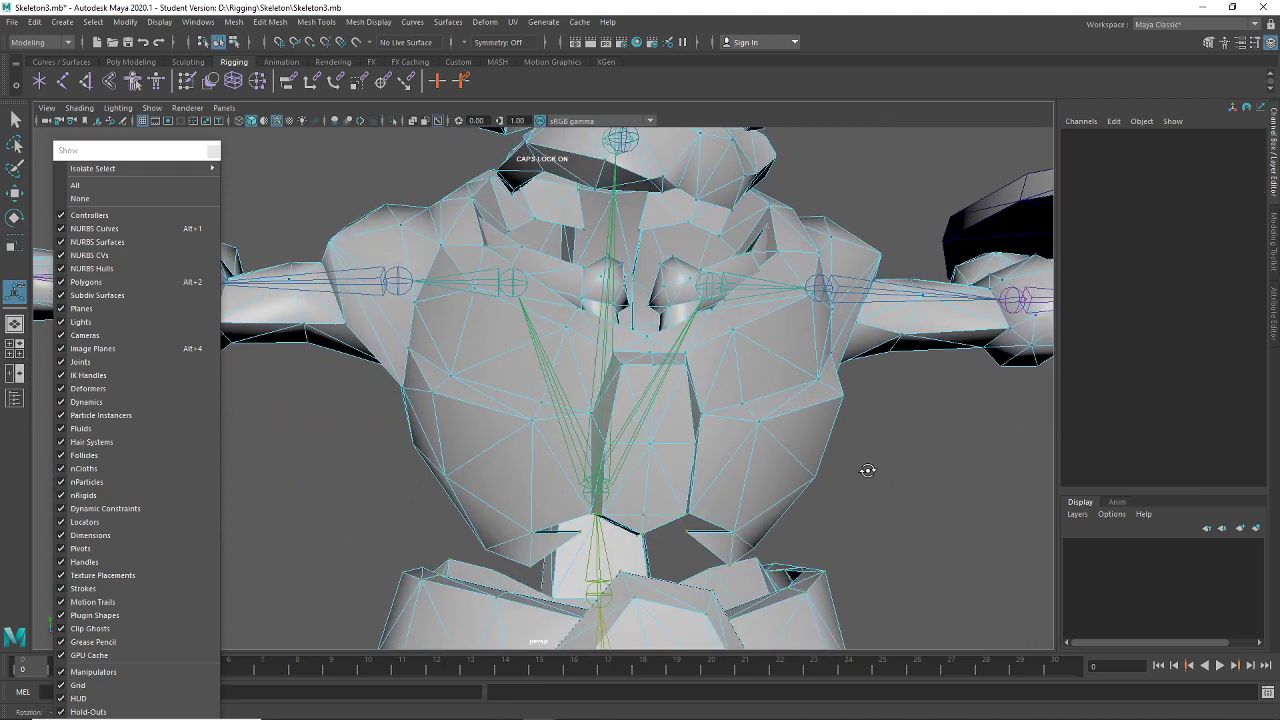
# Select the inner chest armour vertices on both sides and inspect the chest weights with the Paint Skin Weights tool
pyautogui.click(742, 405)
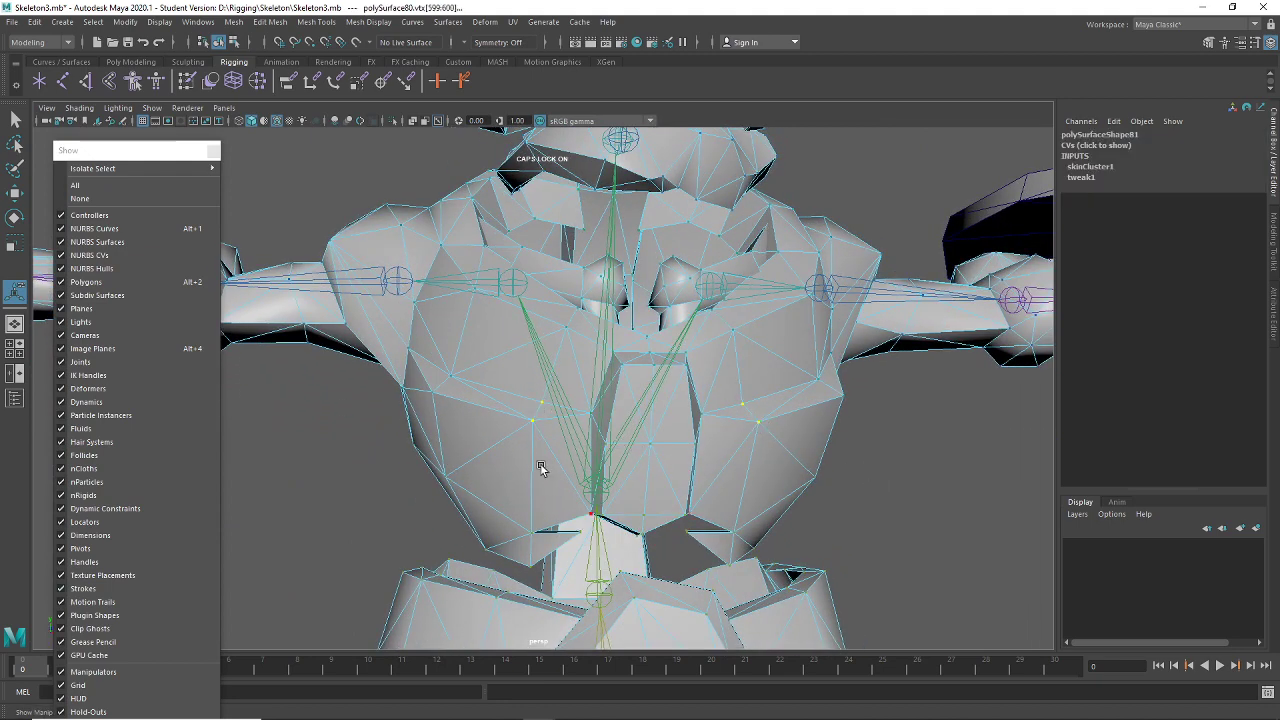
pyautogui.click(185, 82)
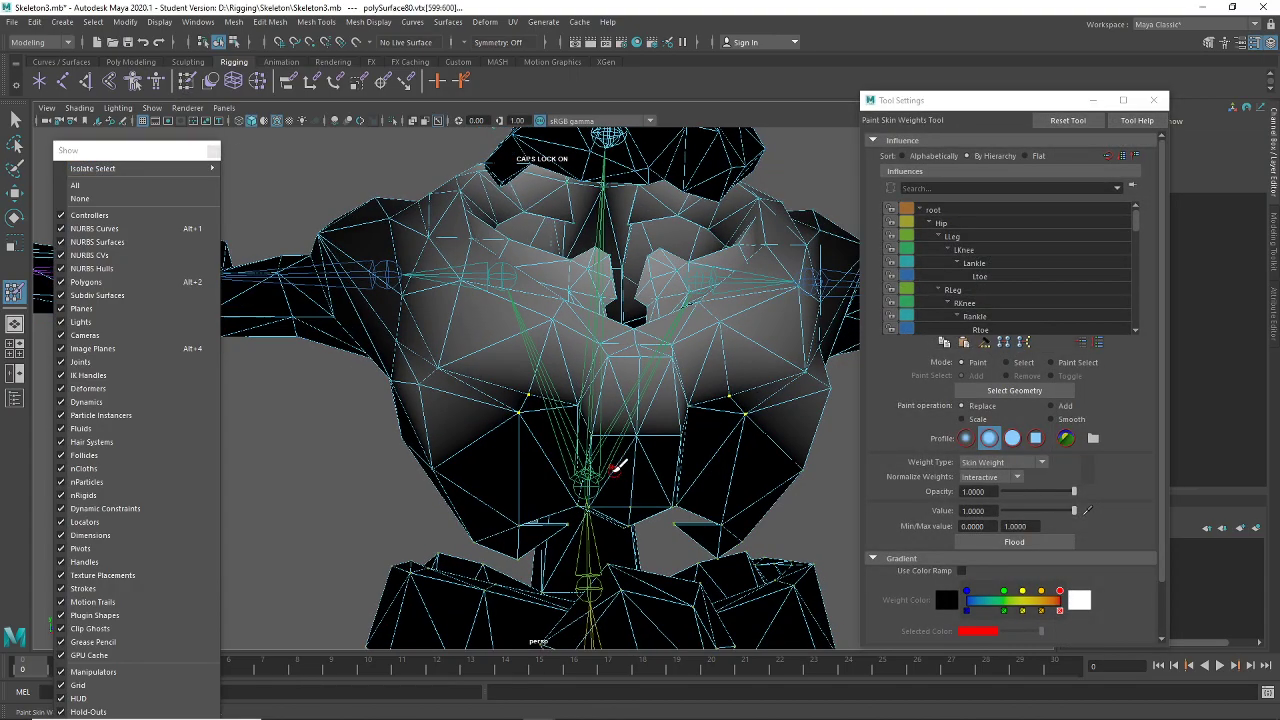
pyautogui.moveTo(609, 477)
pyautogui.keyDown('alt'); pyautogui.mouseDown()
pyautogui.moveTo(666, 466)
pyautogui.moveTo(520, 460)
pyautogui.mouseUp(); pyautogui.keyUp('alt')
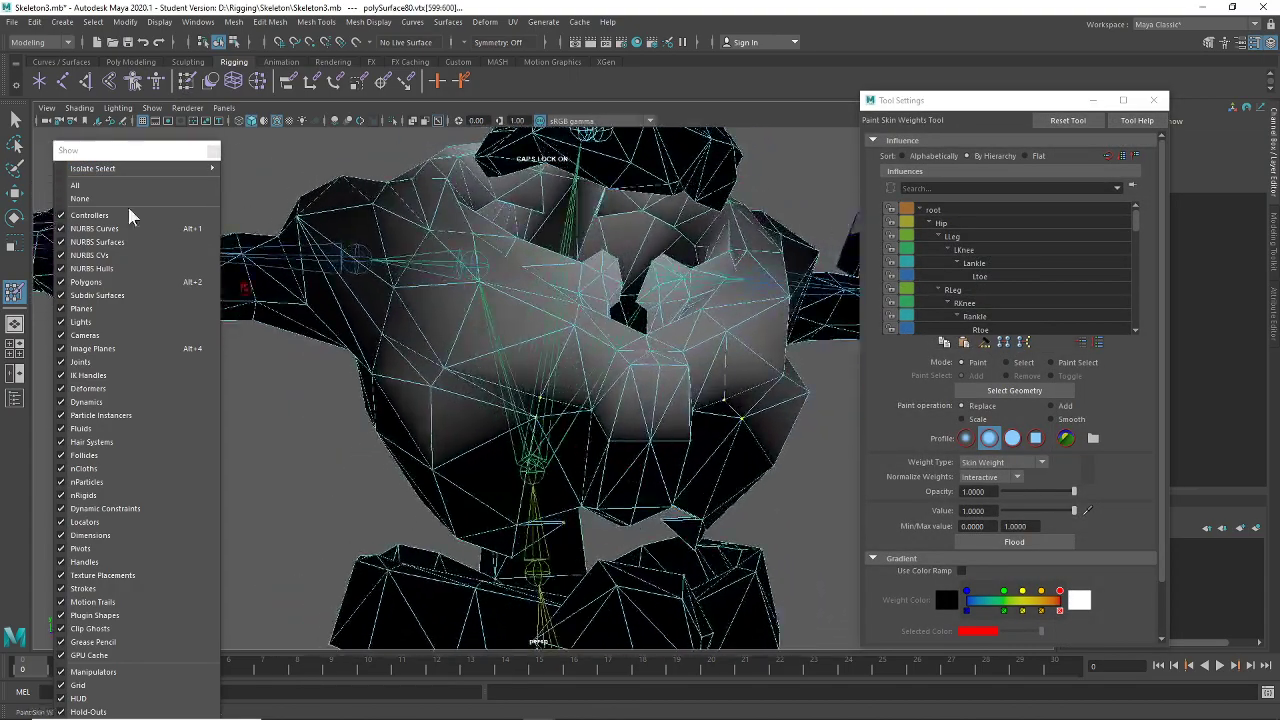
pyautogui.click(14, 119)
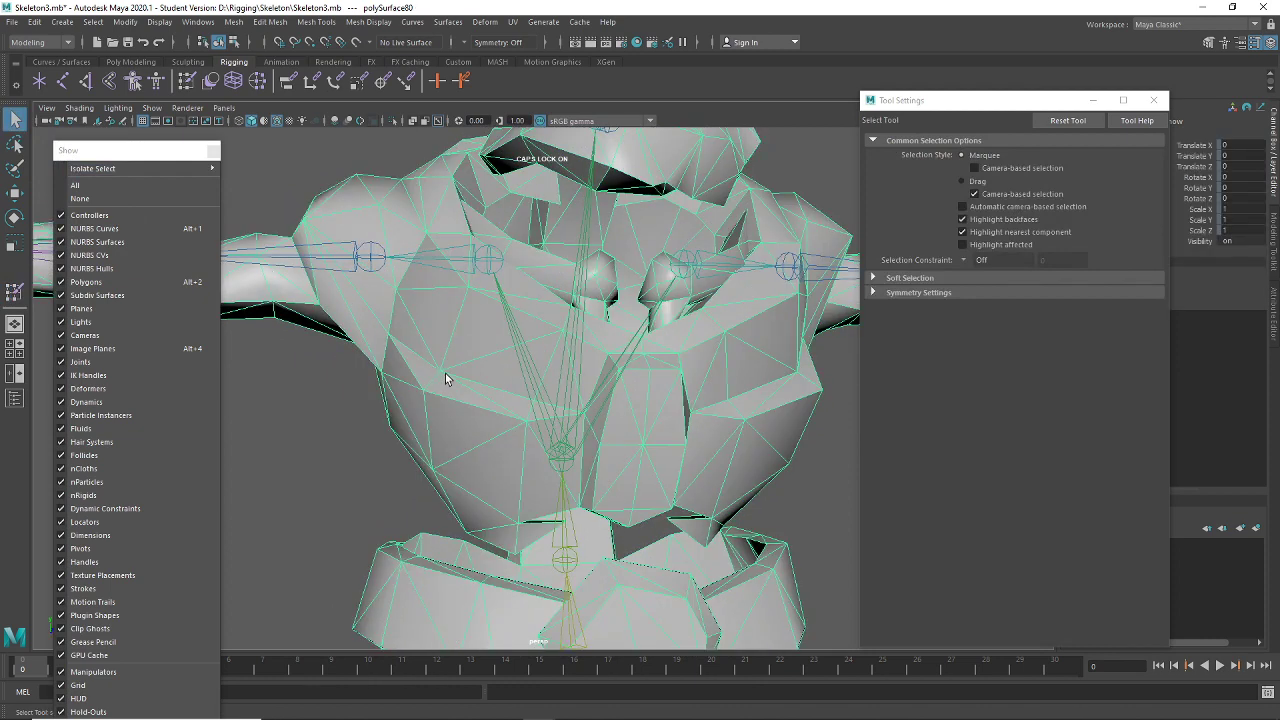
# Add the outer chest armour vertices to the vertex selection and recheck the body's weights with Paint Skin Weights
pyautogui.moveTo(445, 373); pyautogui.dragTo(375, 340, button='right')
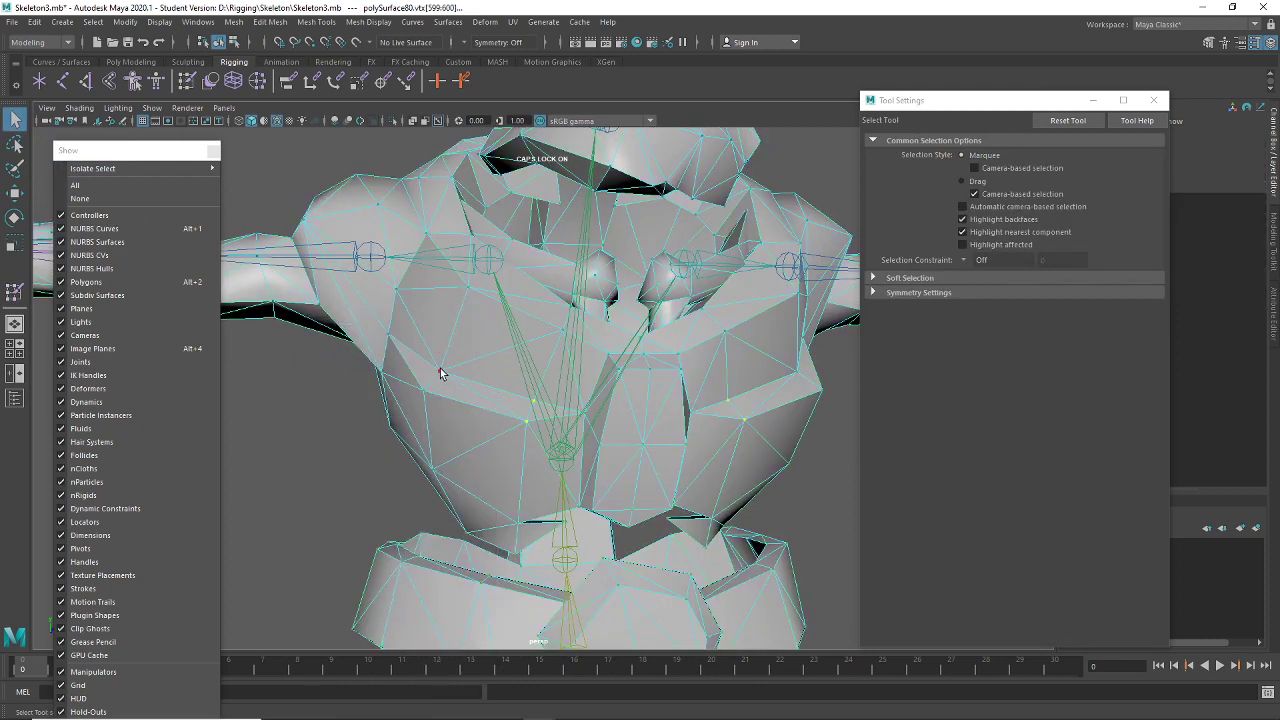
pyautogui.moveTo(697, 440)
pyautogui.keyDown('alt'); pyautogui.mouseDown()
pyautogui.moveTo(680, 420)
pyautogui.moveTo(705, 376)
pyautogui.moveTo(700, 420)
pyautogui.moveTo(717, 415)
pyautogui.moveTo(667, 428)
pyautogui.moveTo(700, 415)
pyautogui.moveTo(690, 420)
pyautogui.mouseUp(); pyautogui.keyUp('alt')
pyautogui.click(186, 82)
pyautogui.moveTo(436, 352)
pyautogui.keyDown('alt'); pyautogui.mouseDown()
pyautogui.moveTo(417, 369)
pyautogui.moveTo(378, 366)
pyautogui.moveTo(674, 298)
pyautogui.mouseUp(); pyautogui.keyUp('alt')
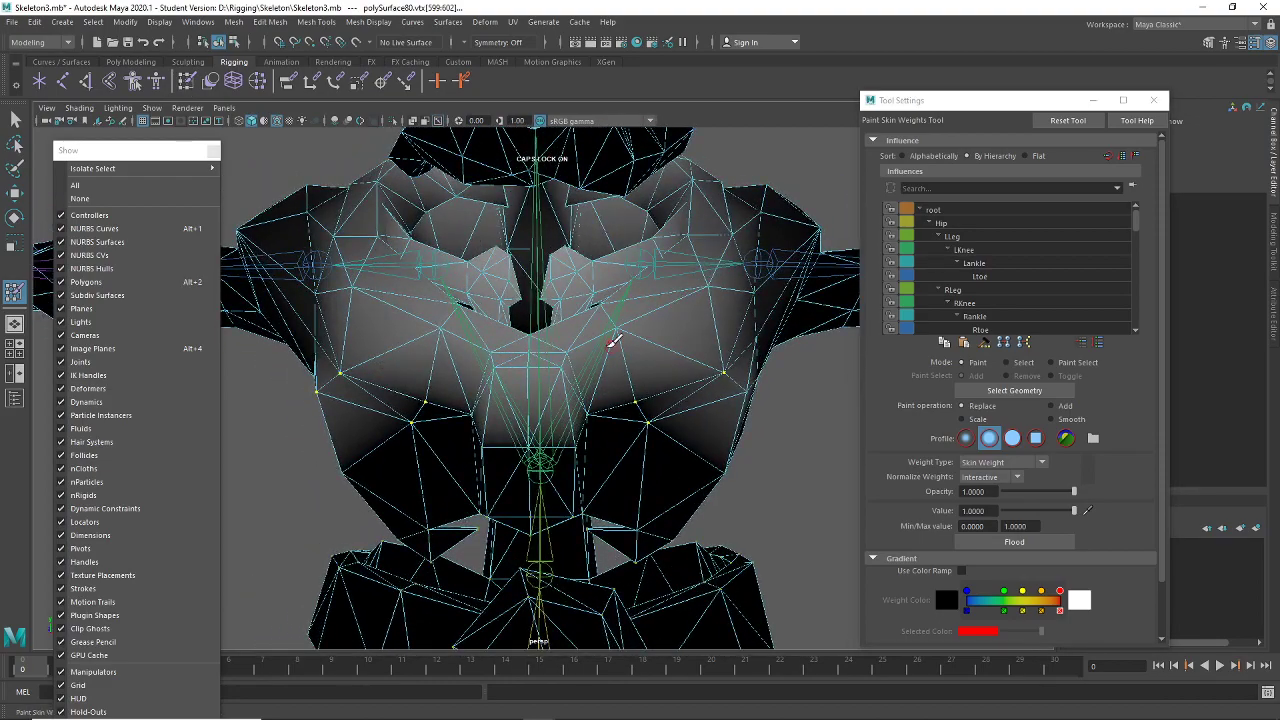
pyautogui.keyDown('alt'); pyautogui.moveTo(529, 342); pyautogui.dragTo(529, 349); pyautogui.keyUp('alt')
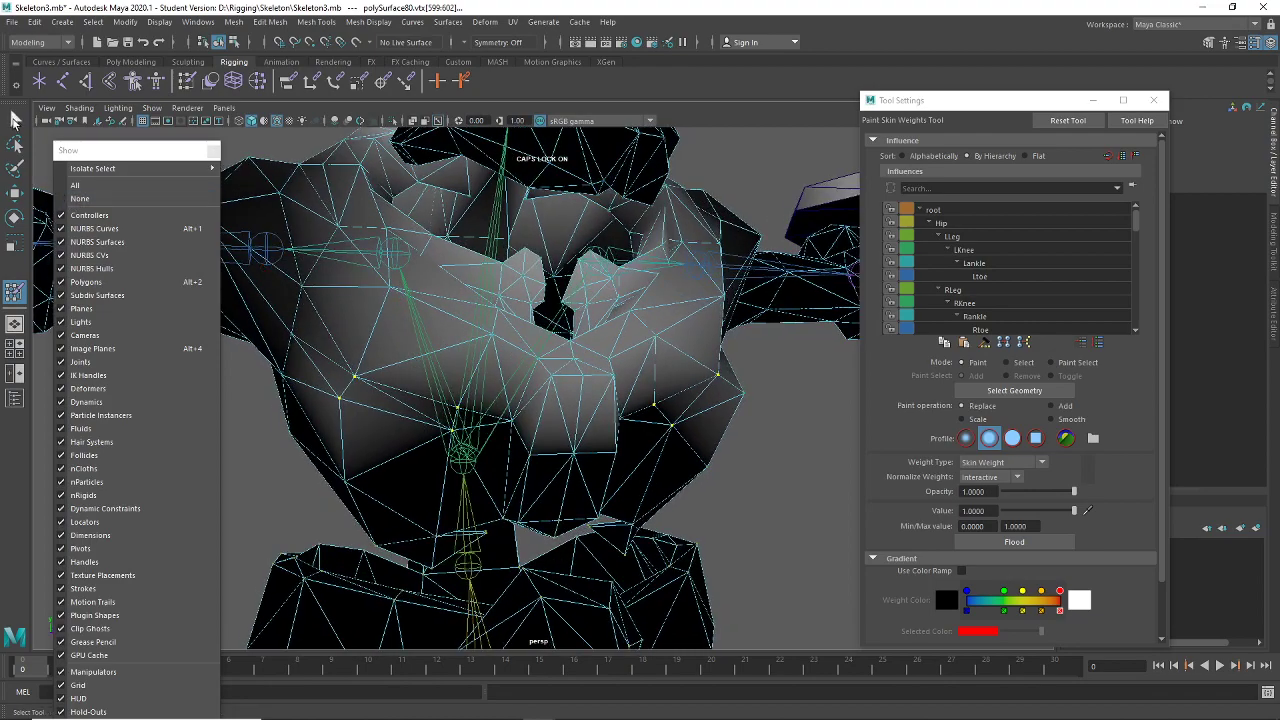
pyautogui.click(15, 119)
# Return to vertex selection on the body and add the centre chest plate's upper and middle vertices to the selection
pyautogui.moveTo(440, 400)
pyautogui.keyDown('alt'); pyautogui.mouseDown()
pyautogui.moveTo(430, 500)
pyautogui.moveTo(362, 330)
pyautogui.moveTo(396, 388)
pyautogui.moveTo(368, 354)
pyautogui.mouseUp(); pyautogui.keyUp('alt')
pyautogui.click(368, 354)
pyautogui.moveTo(373, 327); pyautogui.dragTo(353, 322, button='right')
pyautogui.keyDown('alt'); pyautogui.moveTo(373, 316); pyautogui.dragTo(517, 404); pyautogui.keyUp('alt')
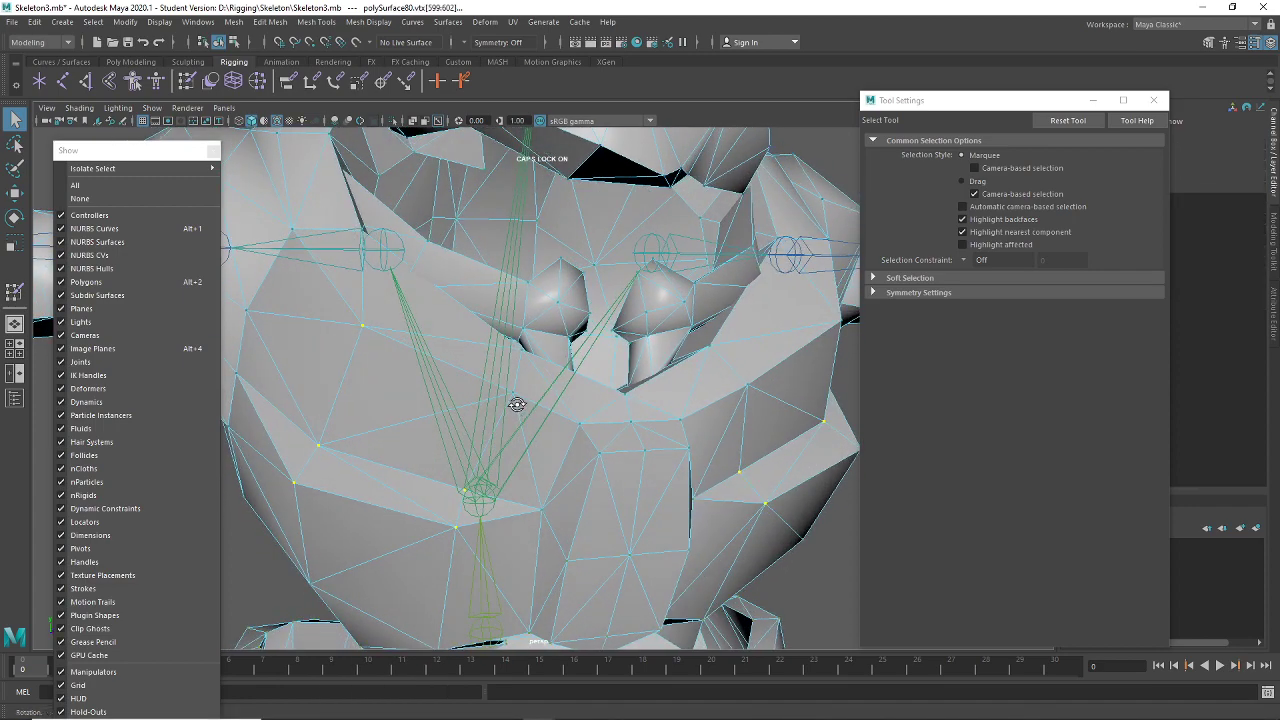
pyautogui.keyDown('alt'); pyautogui.moveTo(521, 357); pyautogui.dragTo(644, 473); pyautogui.keyUp('alt')
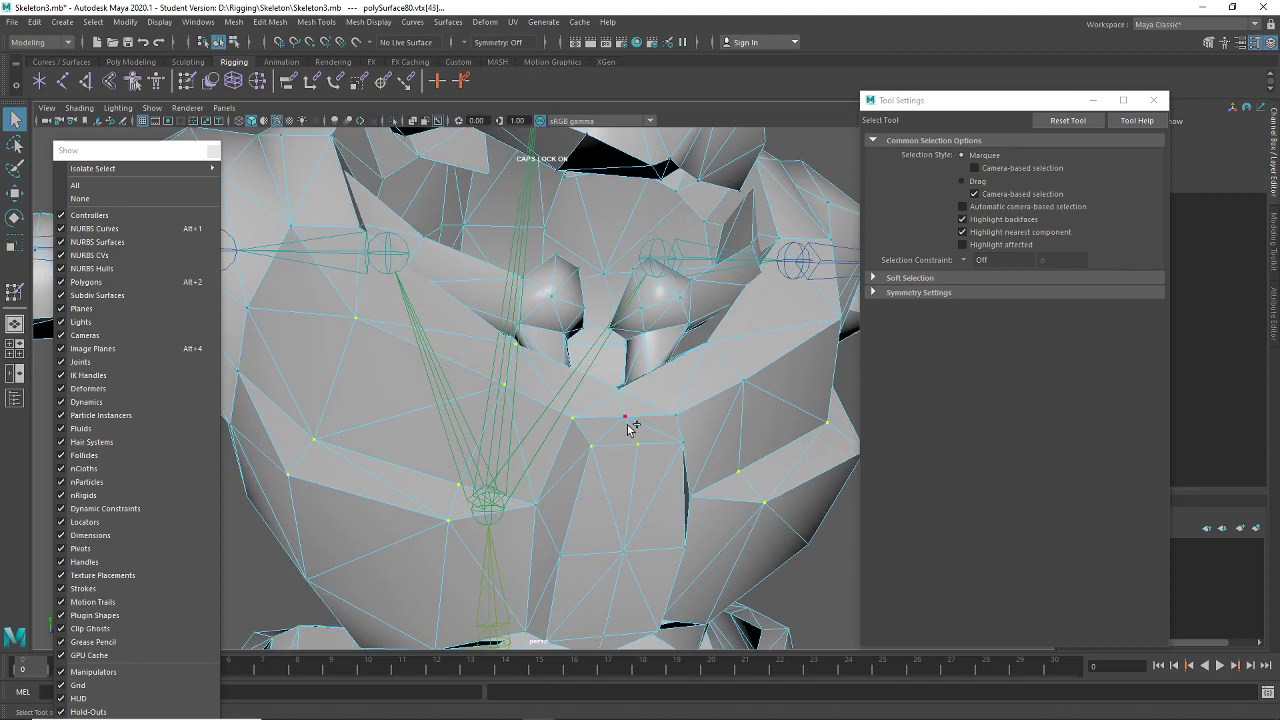
pyautogui.keyDown('alt'); pyautogui.moveTo(678, 449); pyautogui.dragTo(651, 443); pyautogui.keyUp('alt')
pyautogui.keyDown('alt'); pyautogui.moveTo(638, 564); pyautogui.dragTo(725, 576); pyautogui.keyUp('alt')
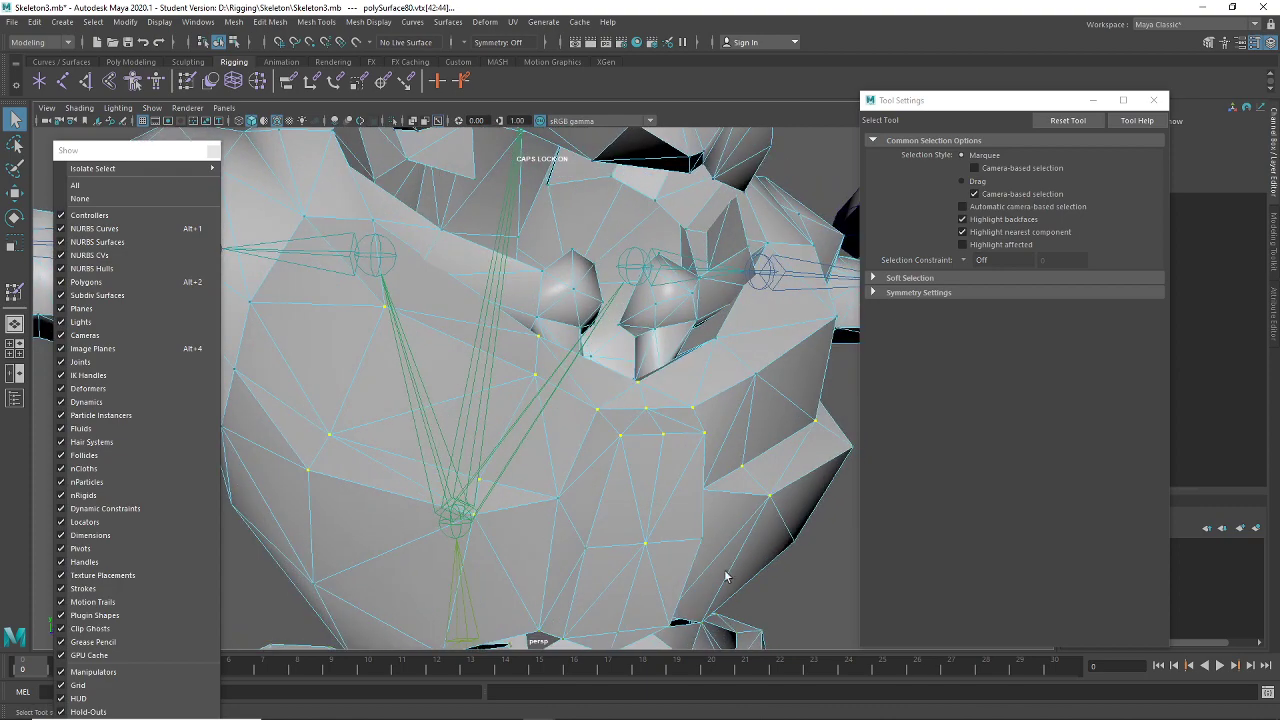
pyautogui.keyDown('alt'); pyautogui.moveTo(585, 537); pyautogui.dragTo(619, 545); pyautogui.keyUp('alt')
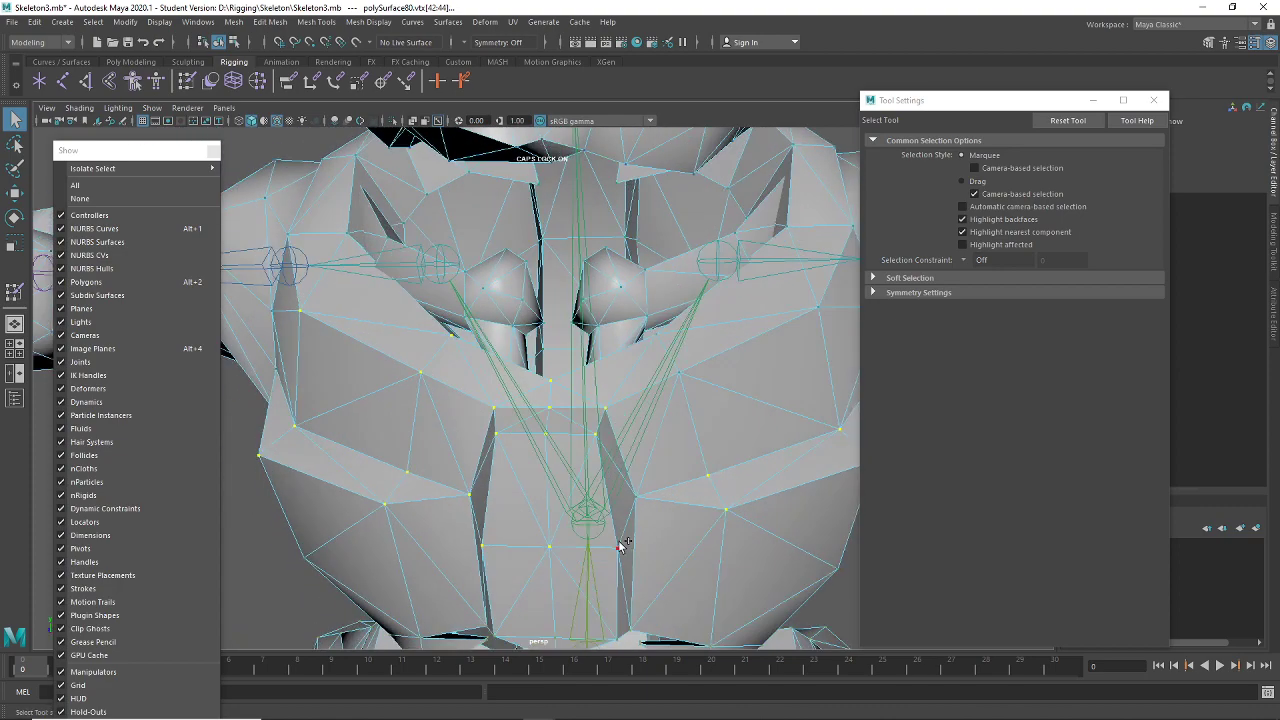
# Add the vertices along the upper rim of the chest armour on both sides to the selection
pyautogui.keyDown('alt'); pyautogui.moveTo(643, 502); pyautogui.dragTo(716, 463); pyautogui.keyUp('alt')
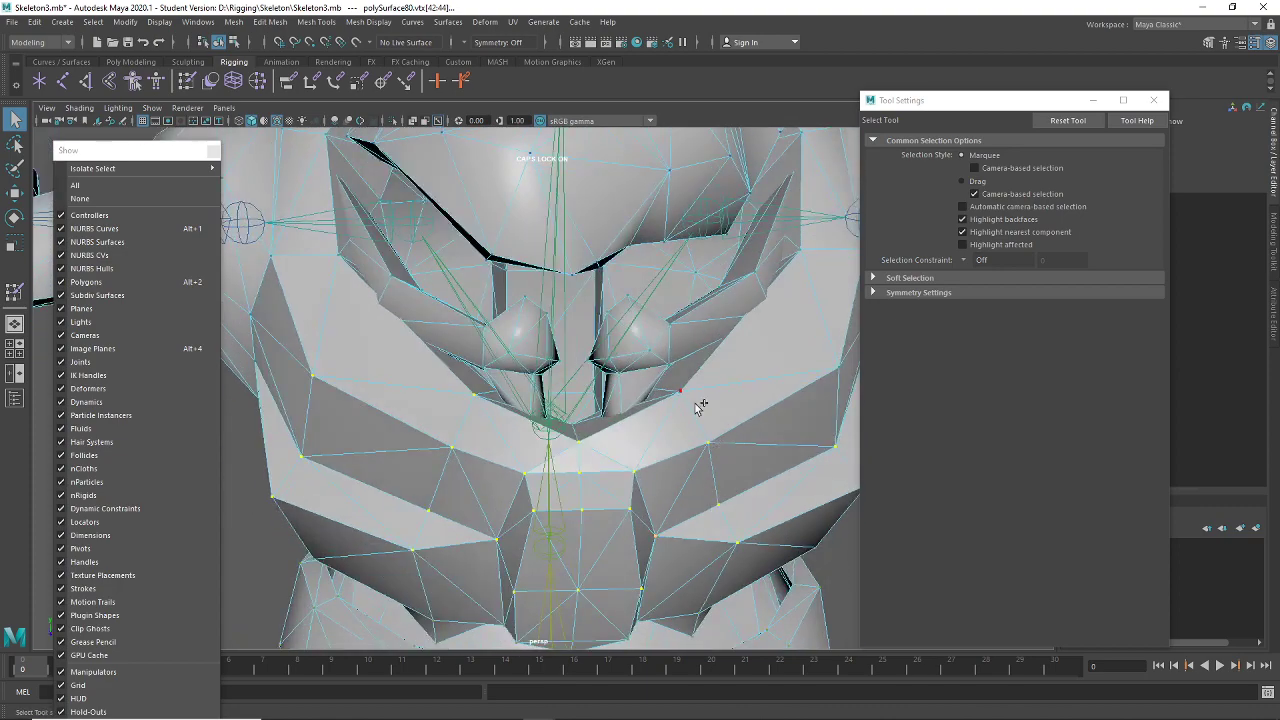
pyautogui.keyDown('alt'); pyautogui.moveTo(724, 405); pyautogui.dragTo(755, 325); pyautogui.keyUp('alt')
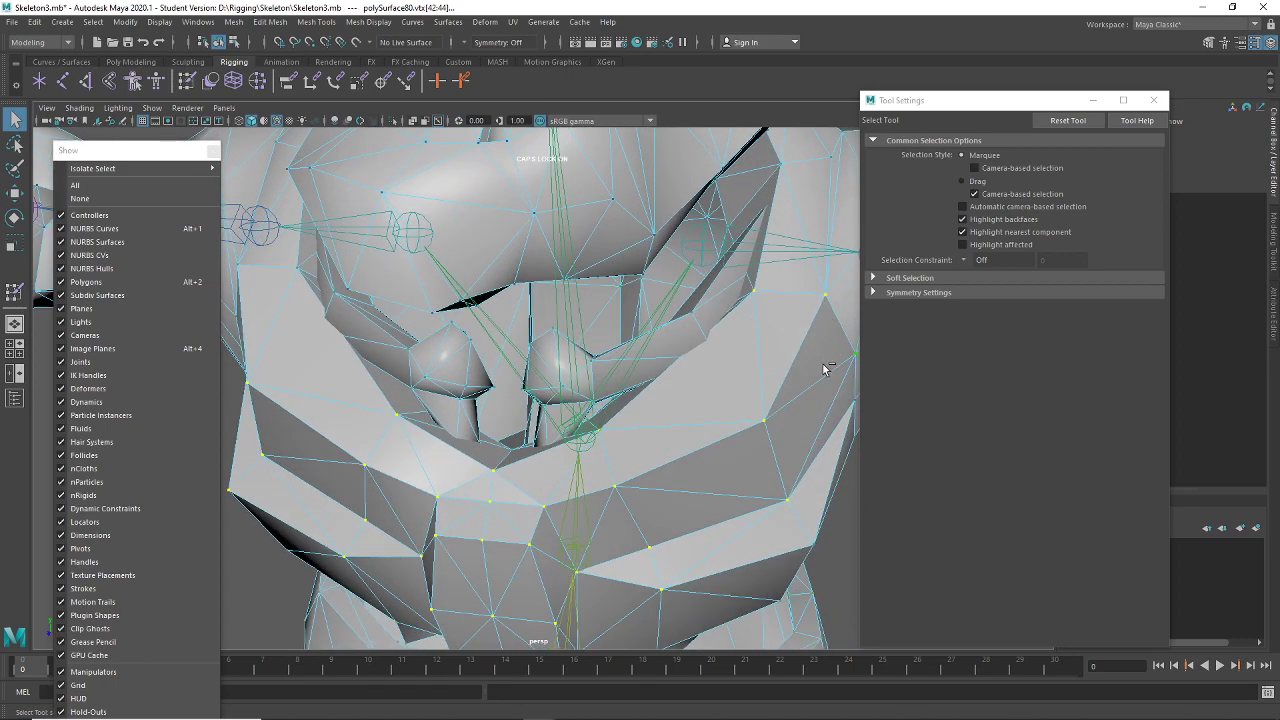
pyautogui.keyDown('alt'); pyautogui.moveTo(825, 369); pyautogui.dragTo(778, 365); pyautogui.keyUp('alt')
pyautogui.keyDown('alt'); pyautogui.moveTo(846, 396); pyautogui.dragTo(630, 432); pyautogui.keyUp('alt')
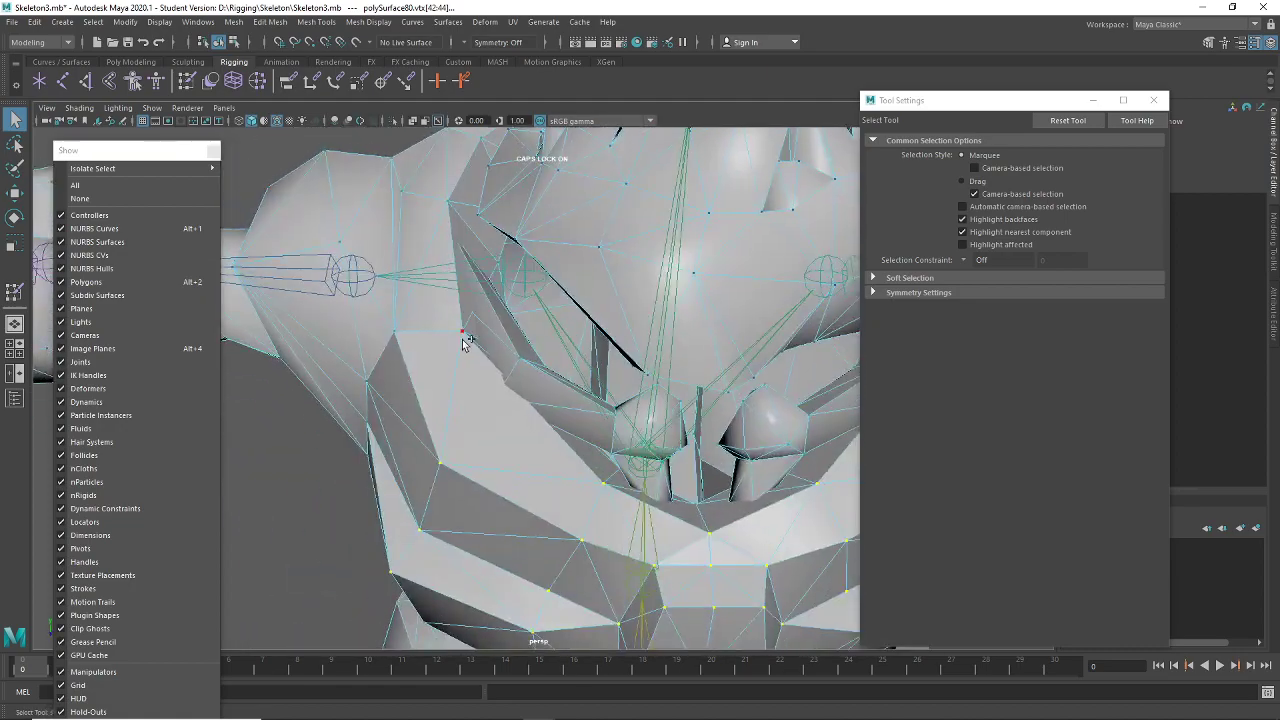
pyautogui.keyDown('alt'); pyautogui.moveTo(463, 341); pyautogui.dragTo(421, 352); pyautogui.keyUp('alt')
pyautogui.keyDown('alt'); pyautogui.moveTo(672, 508); pyautogui.dragTo(610, 499); pyautogui.keyUp('alt')
# Display the chest's skin weights with the Paint Skin Weights tool, keeping the selected armour vertices
pyautogui.scroll(-5, 660, 494)
pyautogui.scroll(-4, 615, 499)
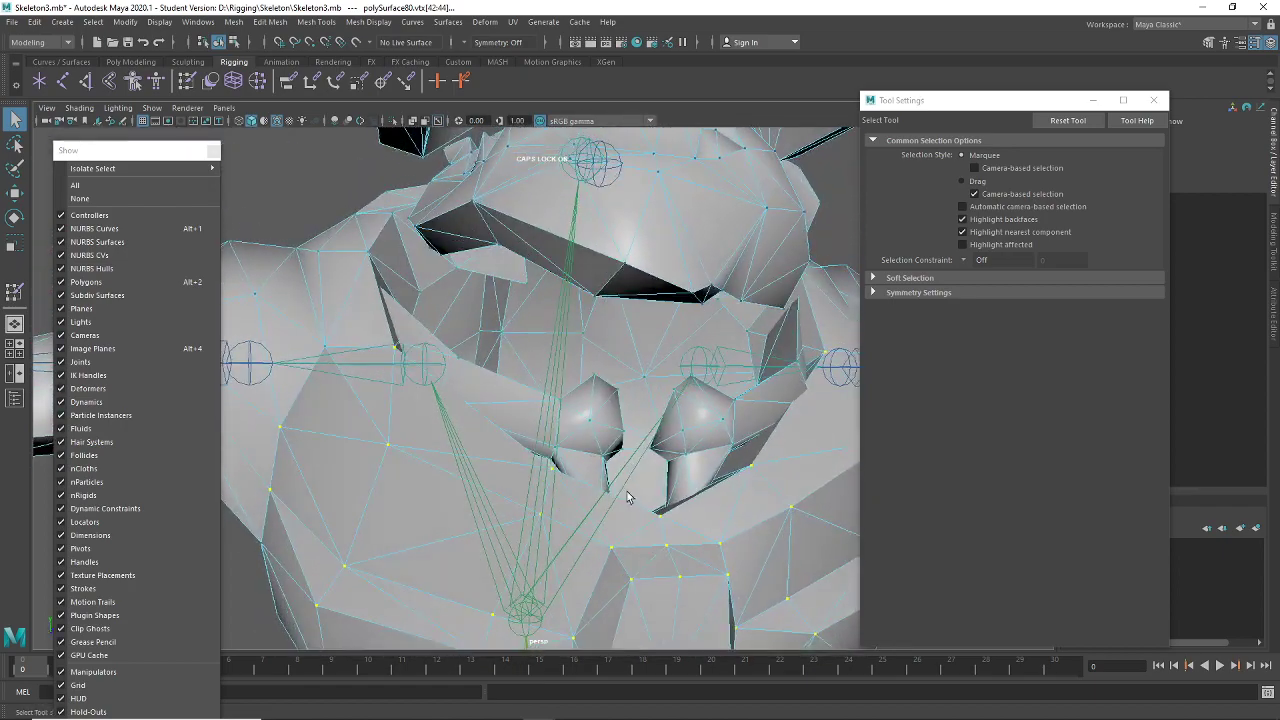
pyautogui.click(186, 81)
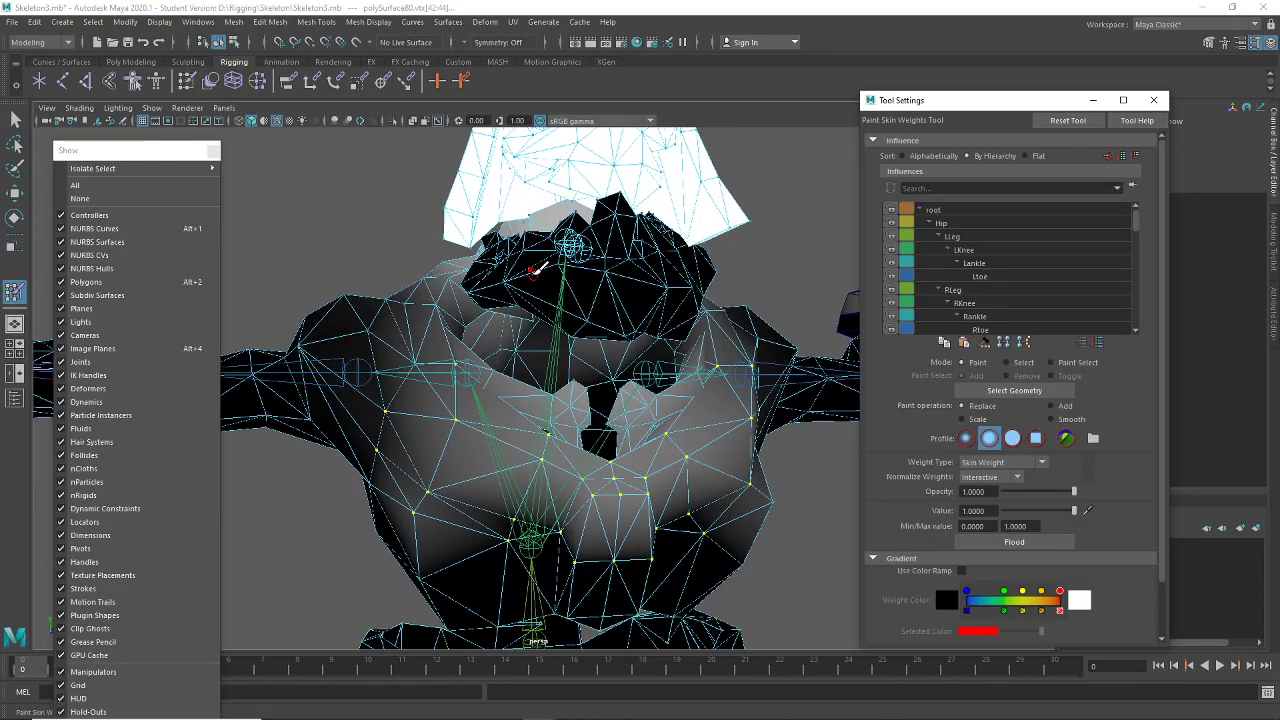
pyautogui.keyDown('alt'); pyautogui.moveTo(714, 479); pyautogui.dragTo(670, 483); pyautogui.keyUp('alt')
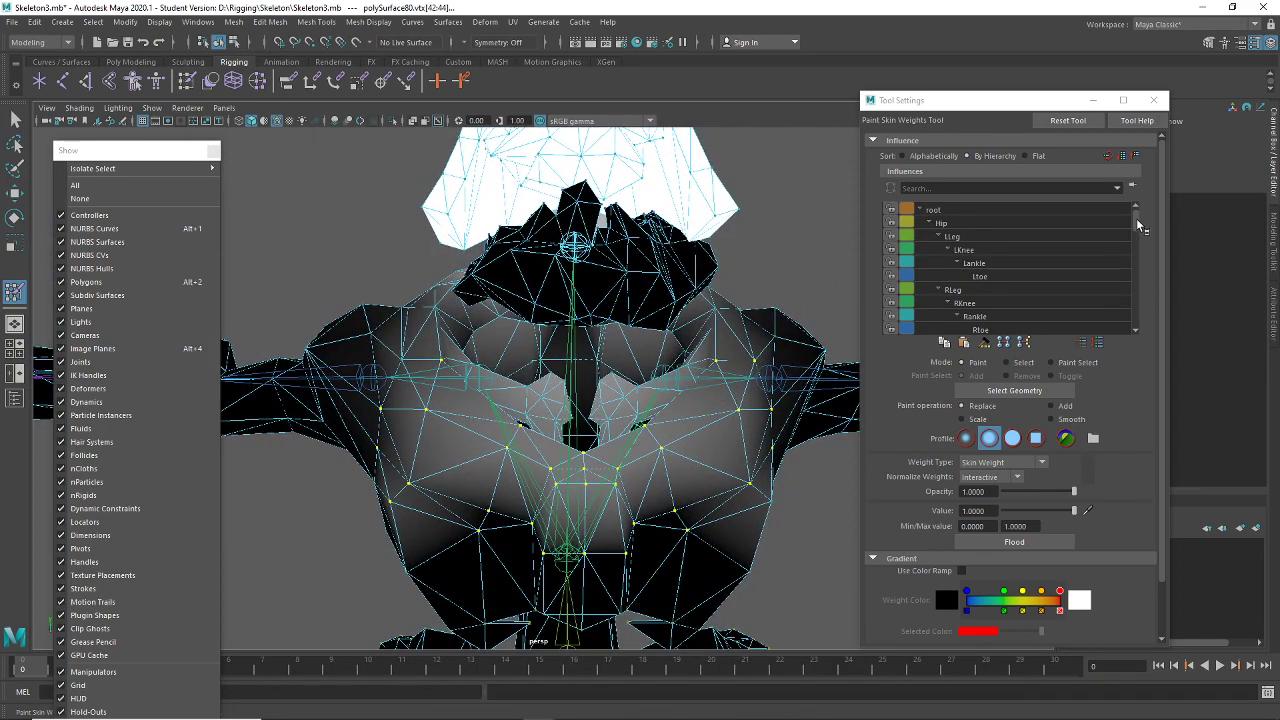
# Look through the influence hierarchy from the root joint down to the Sword joint and back
pyautogui.moveTo(1136, 217); pyautogui.dragTo(1130, 246)
pyautogui.scroll(2, 1090, 265)
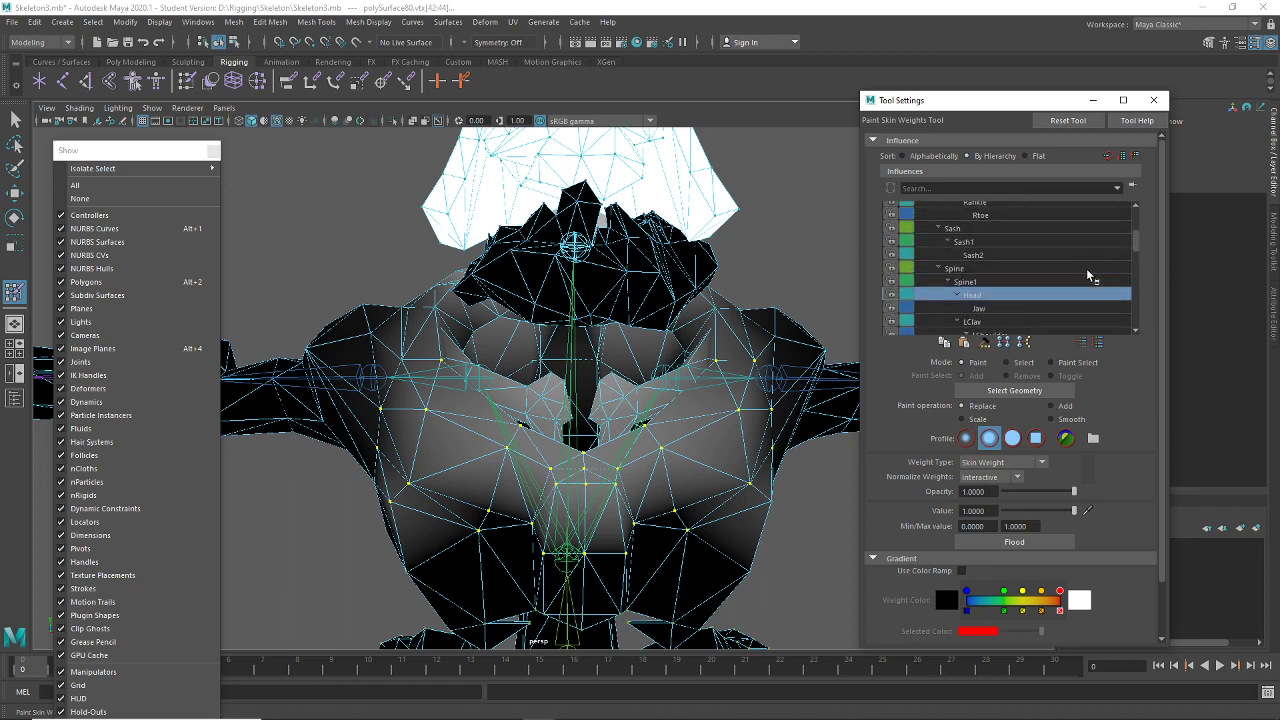
pyautogui.scroll(3, 1086, 268)
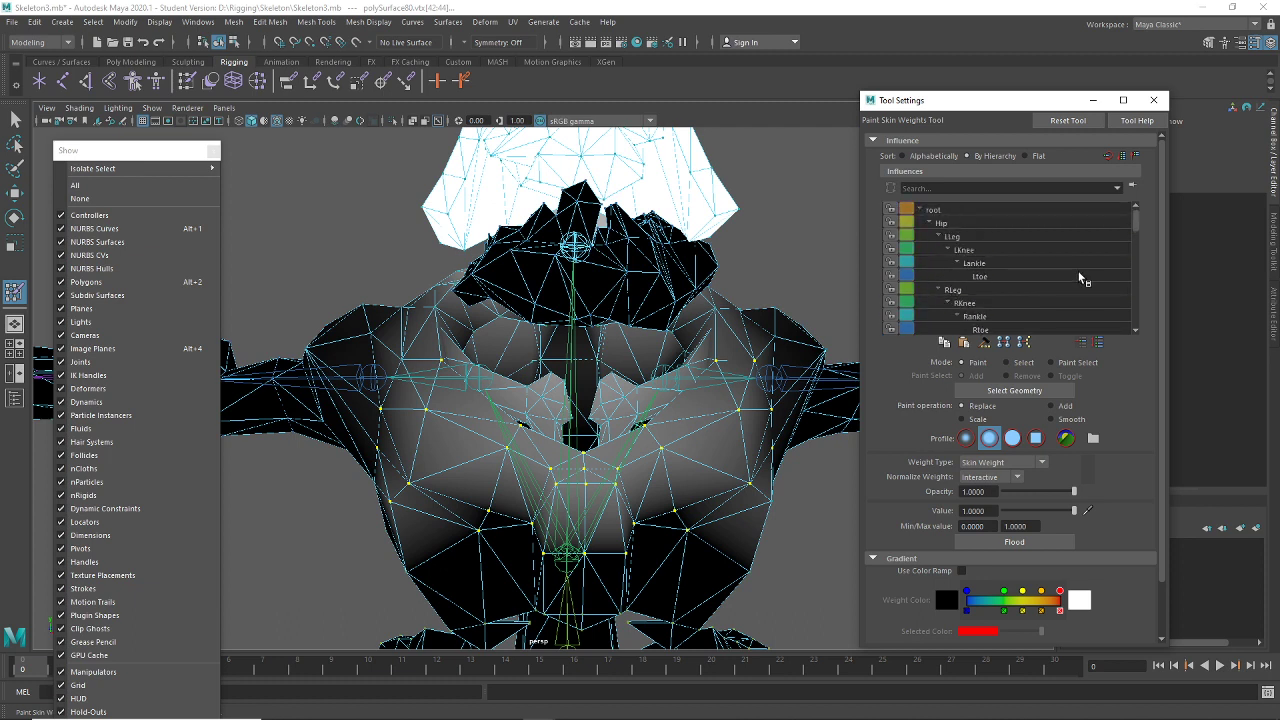
pyautogui.scroll(-4, 1080, 277)
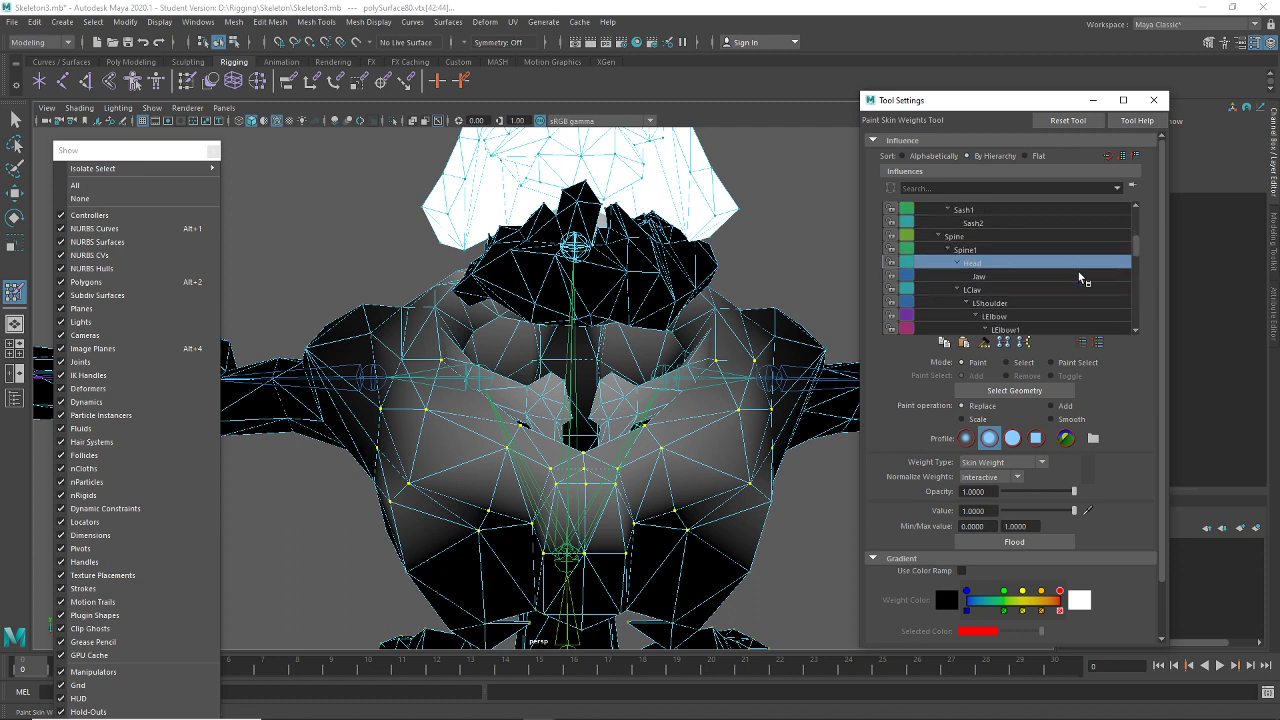
pyautogui.scroll(-3, 1078, 271)
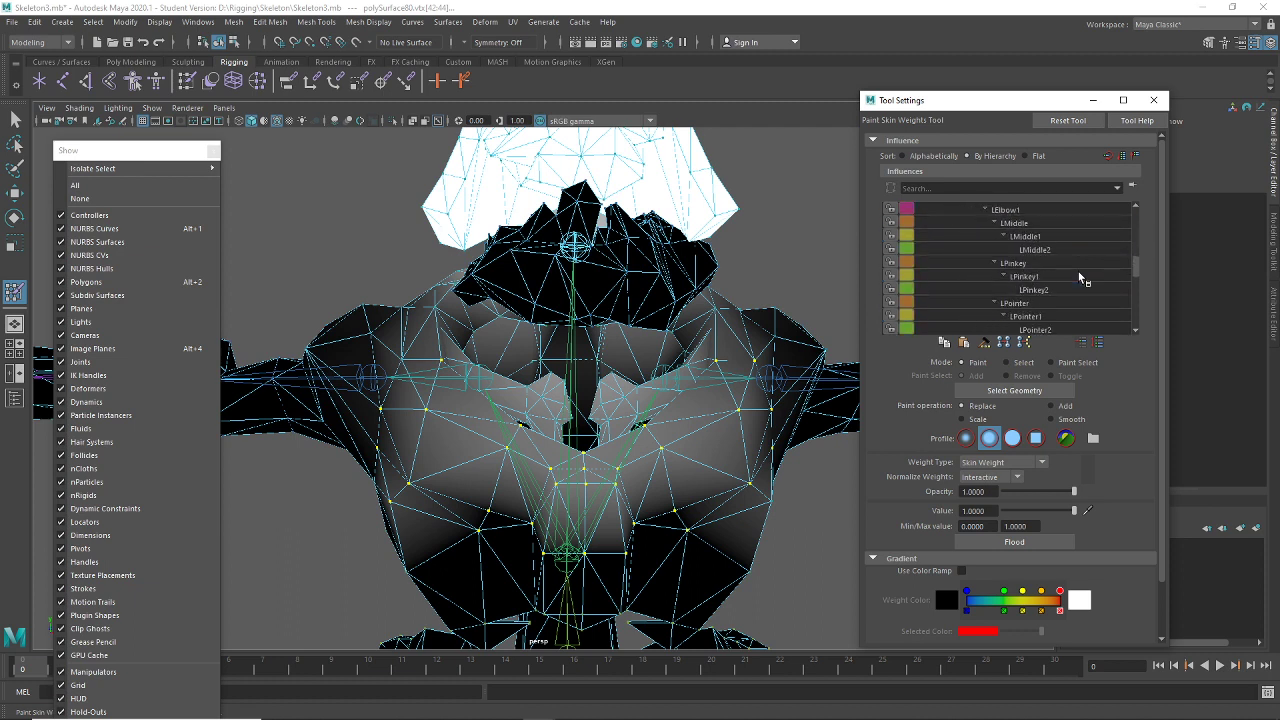
pyautogui.scroll(-5, 1078, 271)
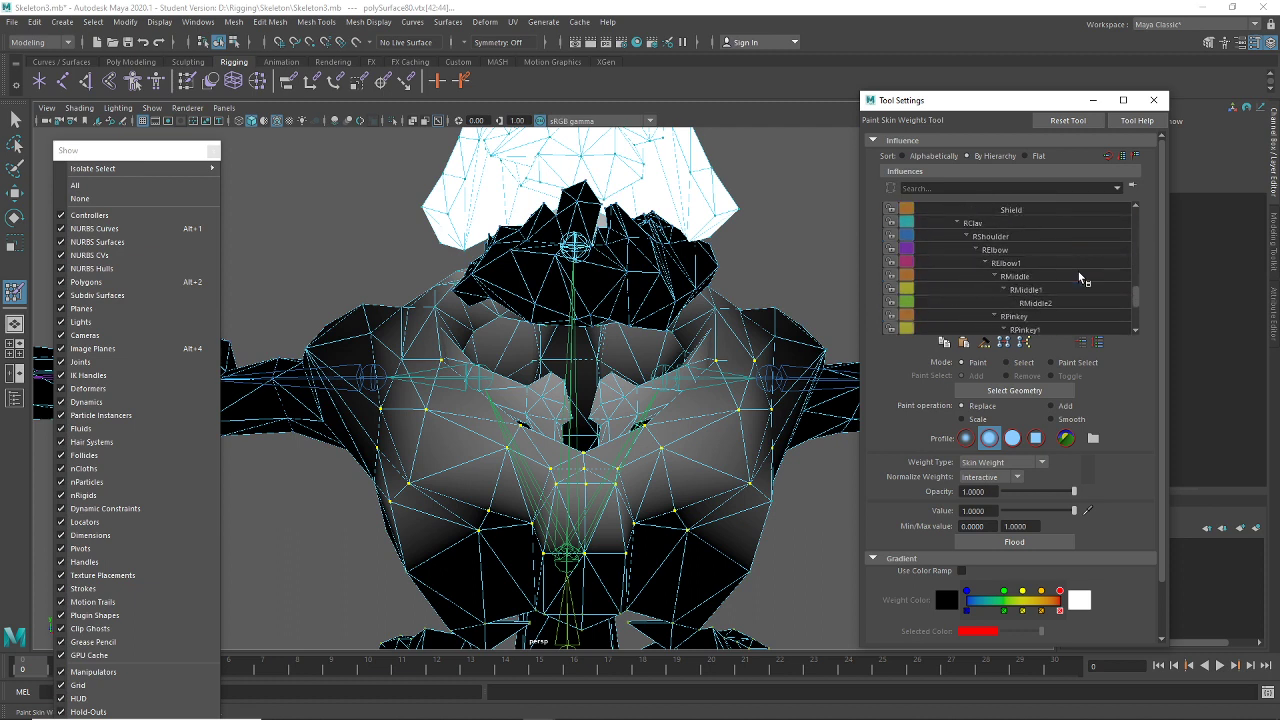
pyautogui.scroll(-4, 1078, 271)
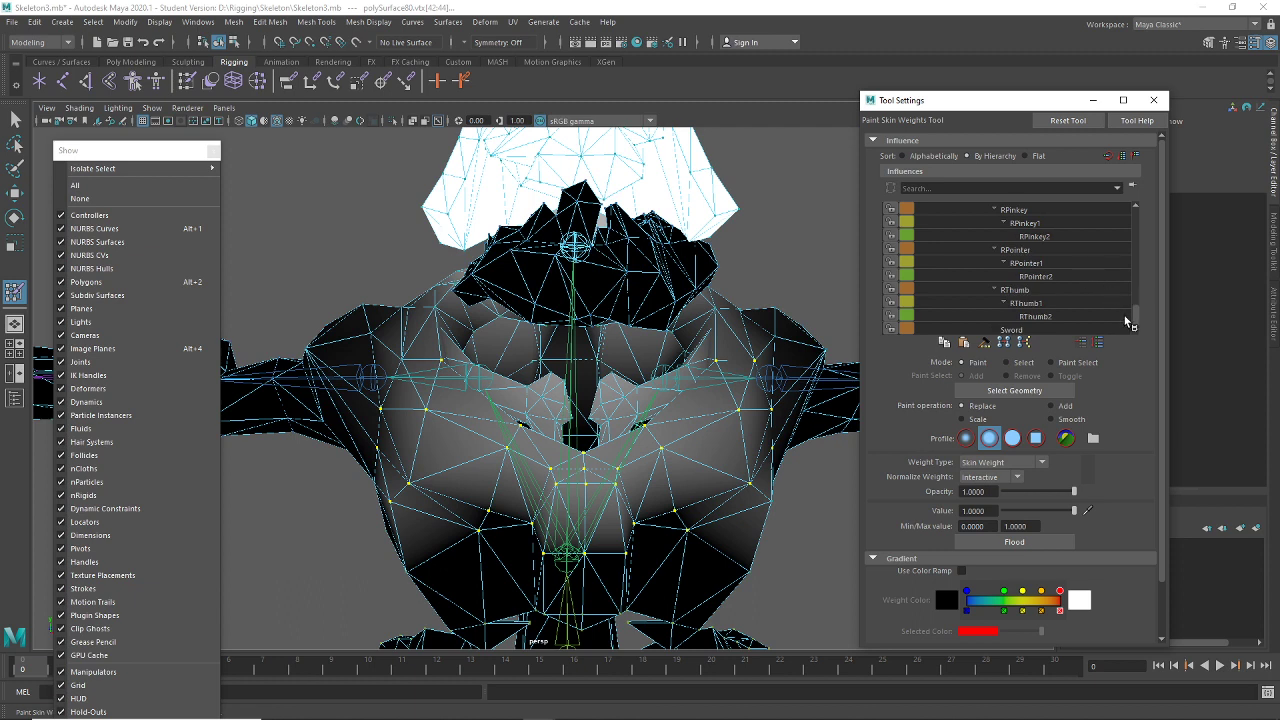
pyautogui.moveTo(1135, 316); pyautogui.dragTo(1136, 212)
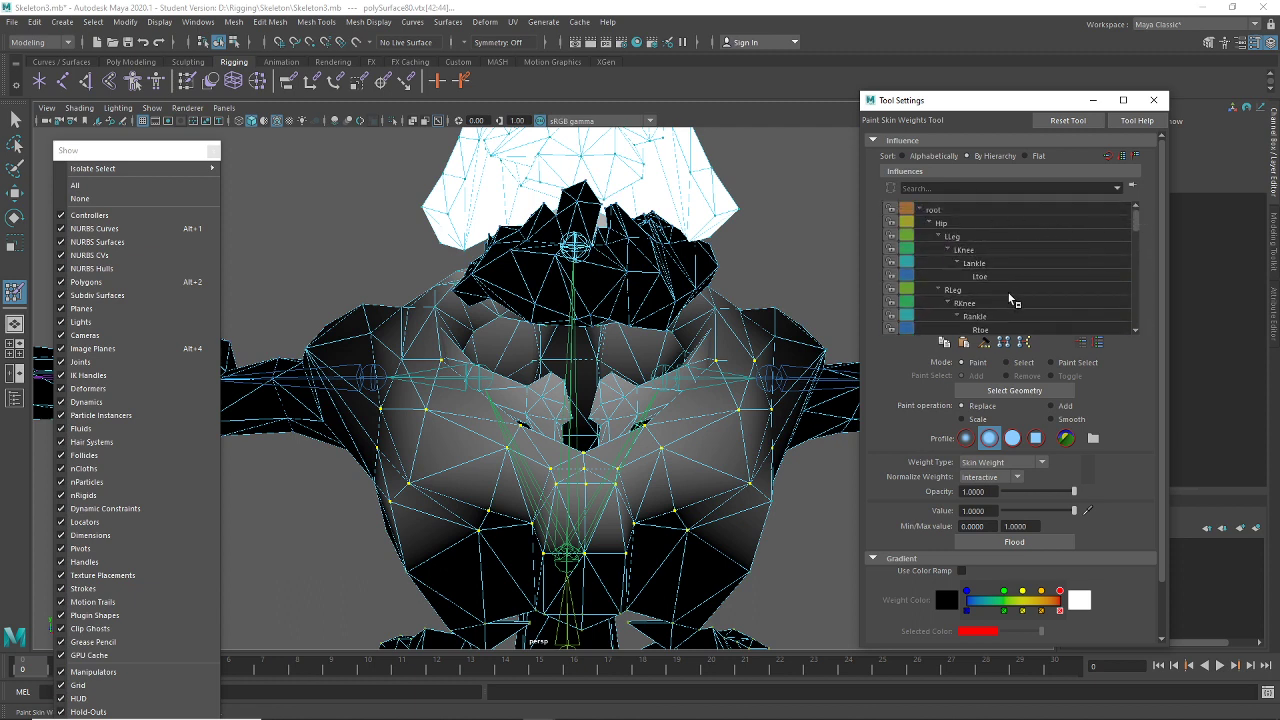
# Inspect the root and Hip influences' weights on the body
pyautogui.click(934, 209)
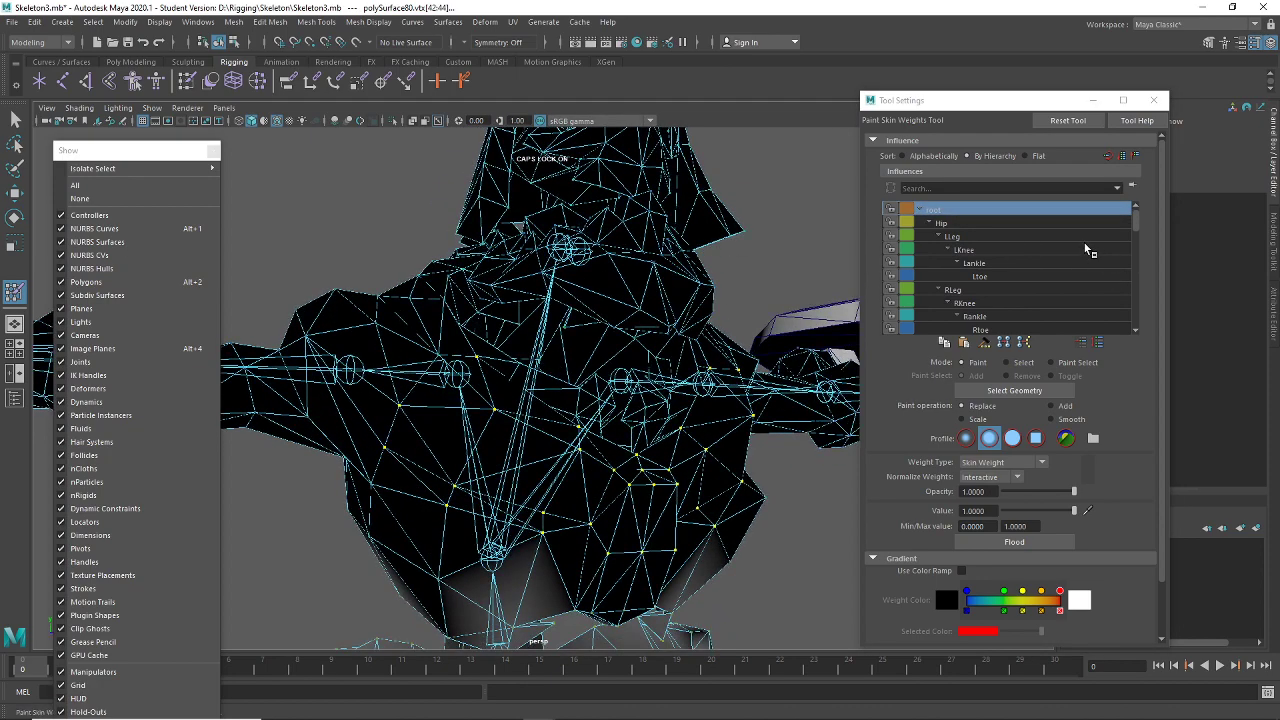
pyautogui.press('Down')
pyautogui.press('Down')
pyautogui.press('Down')
pyautogui.click(1021, 218)
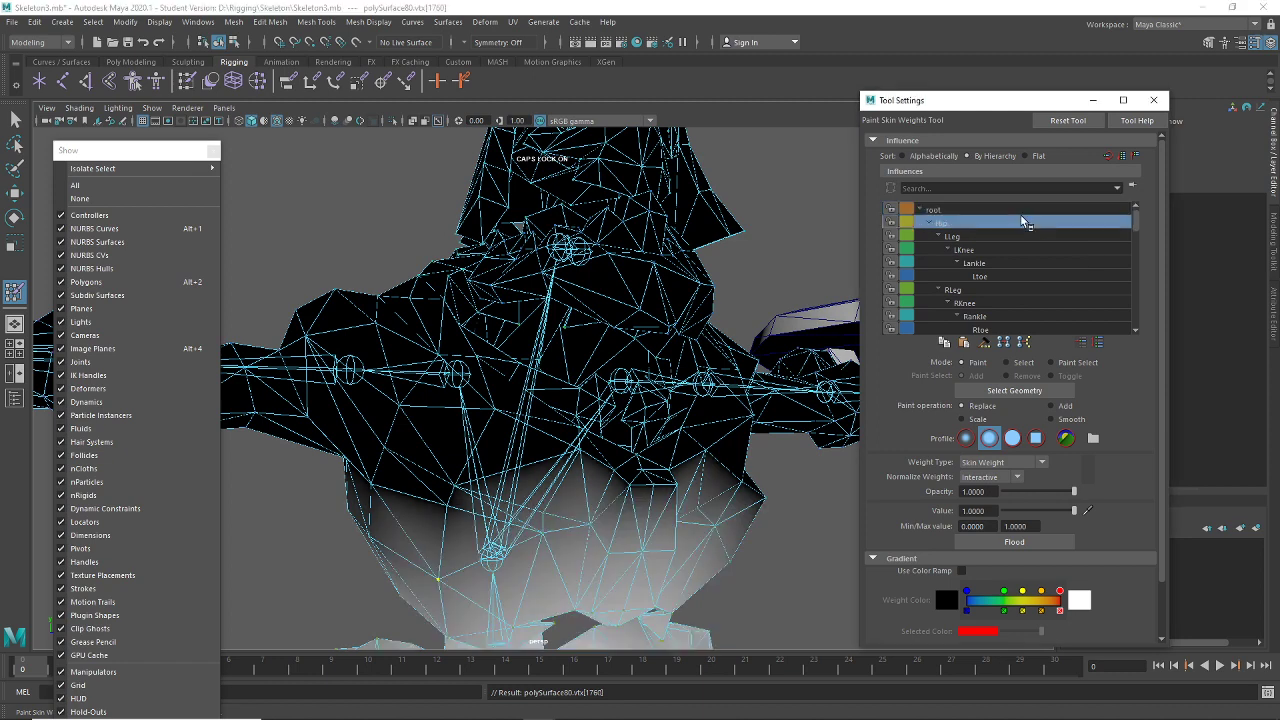
# Inspect the body's weights for the Spine influence and the joints below it in the hierarchy
pyautogui.scroll(-4, 1020, 218)
pyautogui.click(1020, 220)
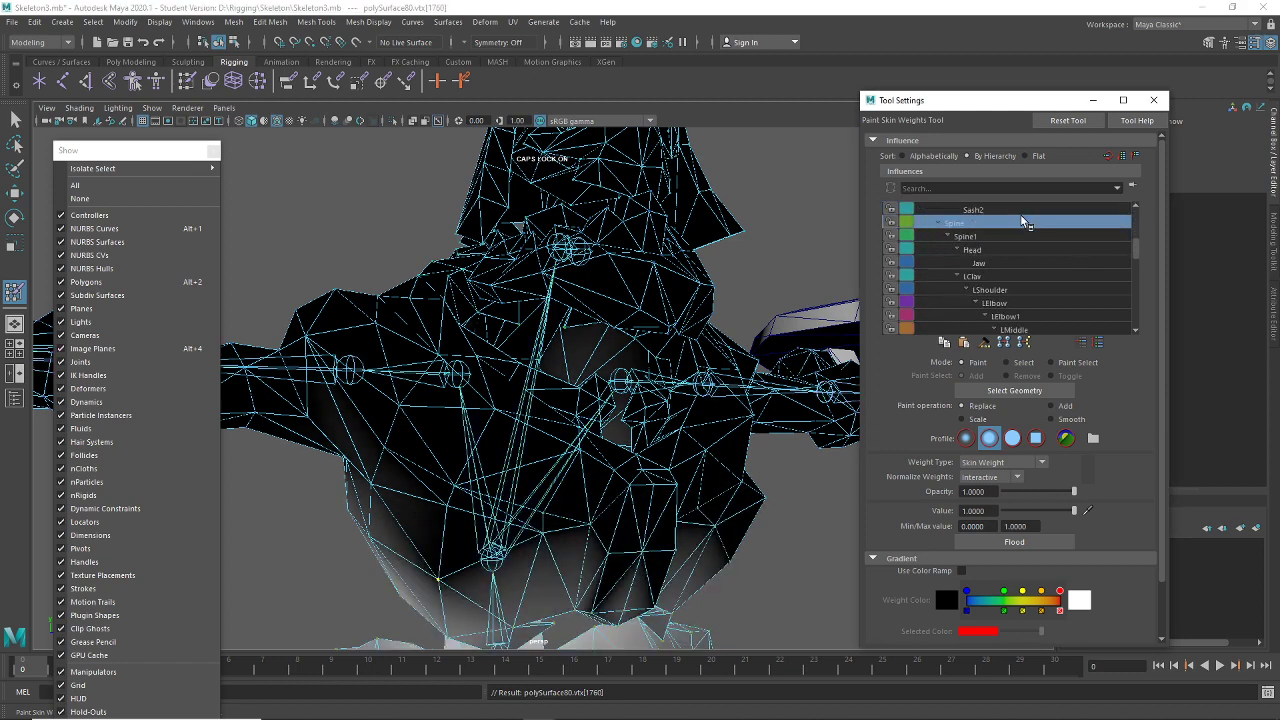
pyautogui.press('Down')
pyautogui.press('Down')
pyautogui.press('Down')
pyautogui.press('Down')
# Choose the Head influence again and set the weight replacement value to 0
pyautogui.press('Up')
pyautogui.press('Up')
pyautogui.press('Up')
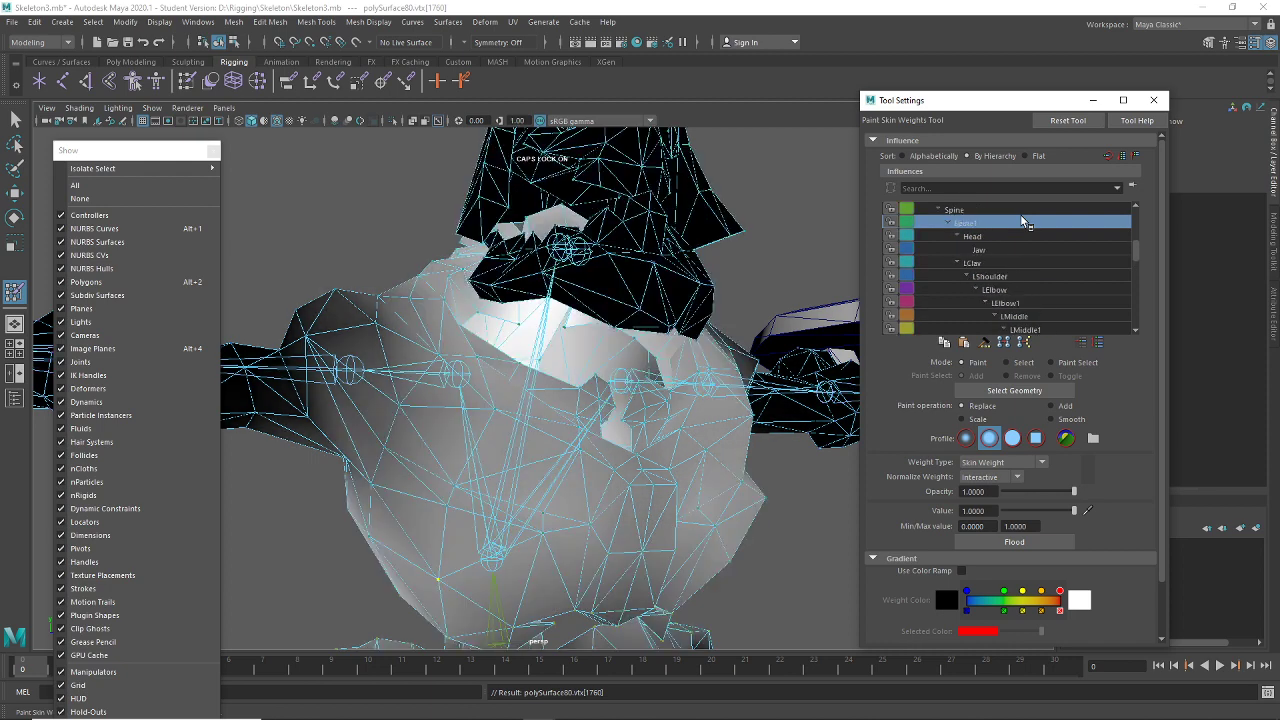
pyautogui.press('Down')
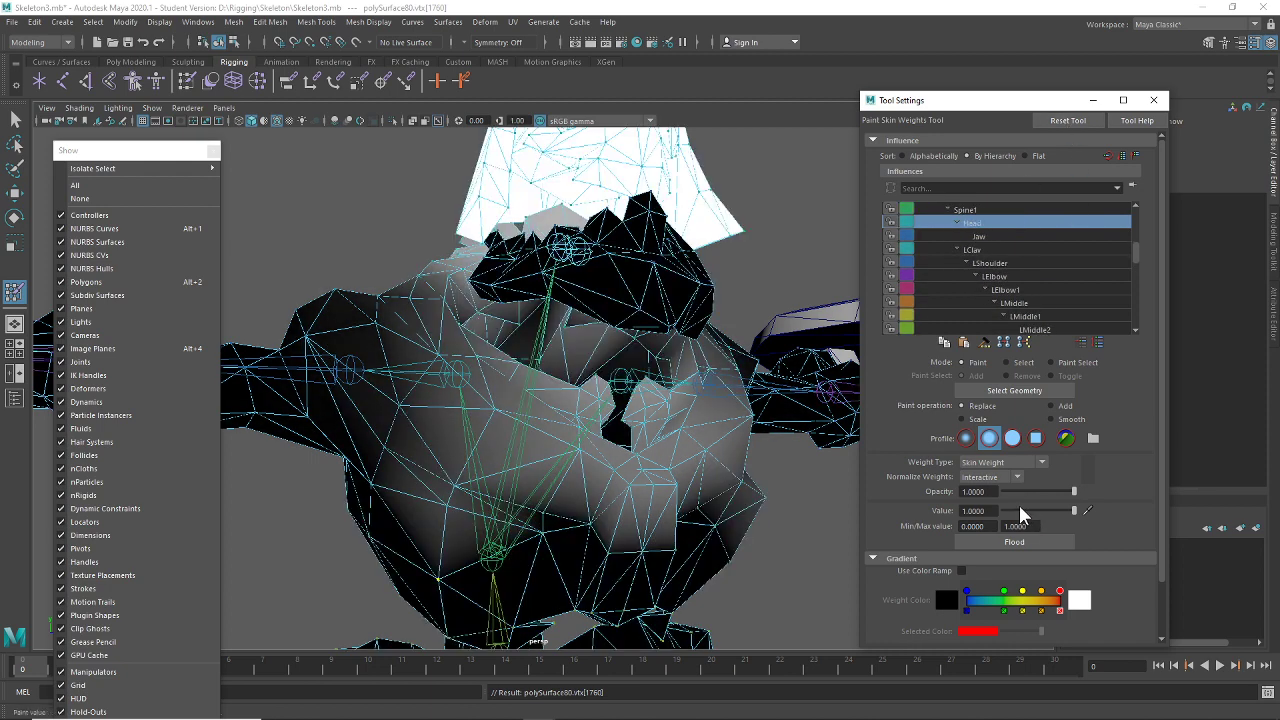
pyautogui.moveTo(1022, 511); pyautogui.dragTo(980, 513)
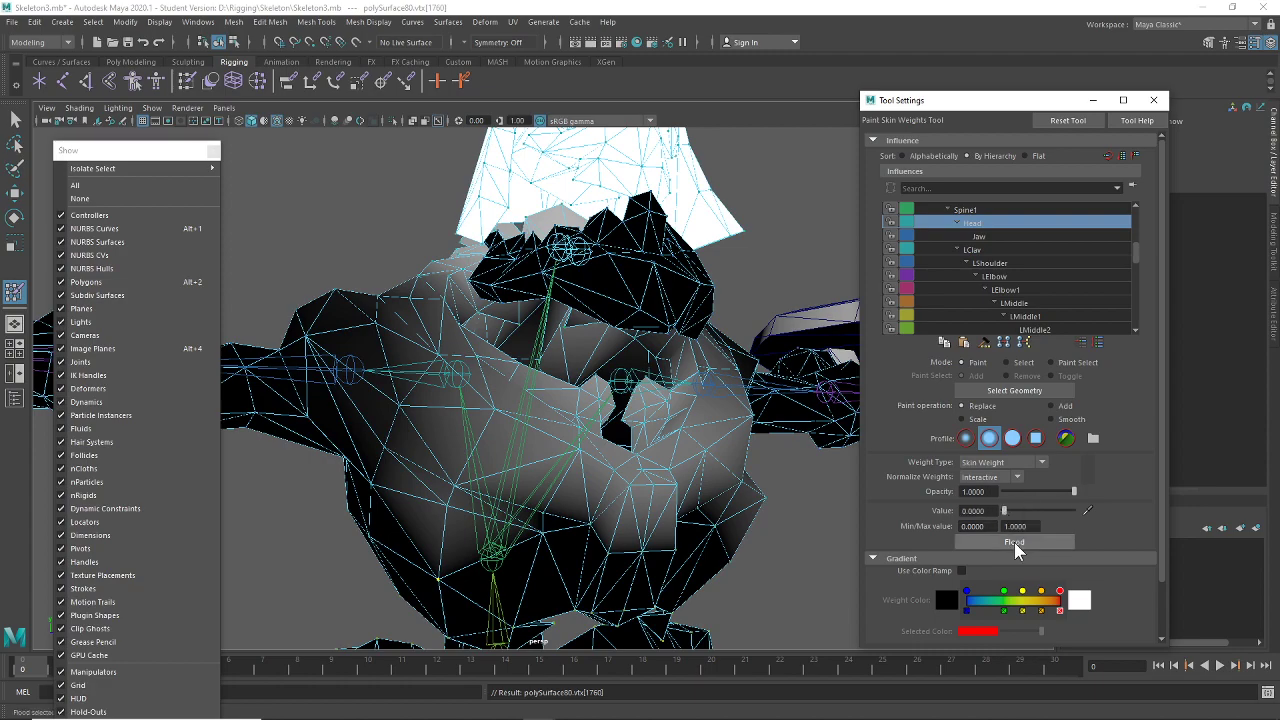
# Undo the recent influence changes and pick-walk selection moves to recover the chest vertex selection
pyautogui.moveTo(735, 490)
pyautogui.keyDown('alt'); pyautogui.mouseDown()
pyautogui.moveTo(646, 483)
pyautogui.moveTo(636, 499)
pyautogui.moveTo(651, 500)
pyautogui.moveTo(651, 457)
pyautogui.moveTo(648, 480)
pyautogui.mouseUp(); pyautogui.keyUp('alt')
pyautogui.hotkey('ctrl', 'z')
pyautogui.hotkey('ctrl', 'z')
pyautogui.hotkey('ctrl', 'z')
pyautogui.hotkey('ctrl', 'z')
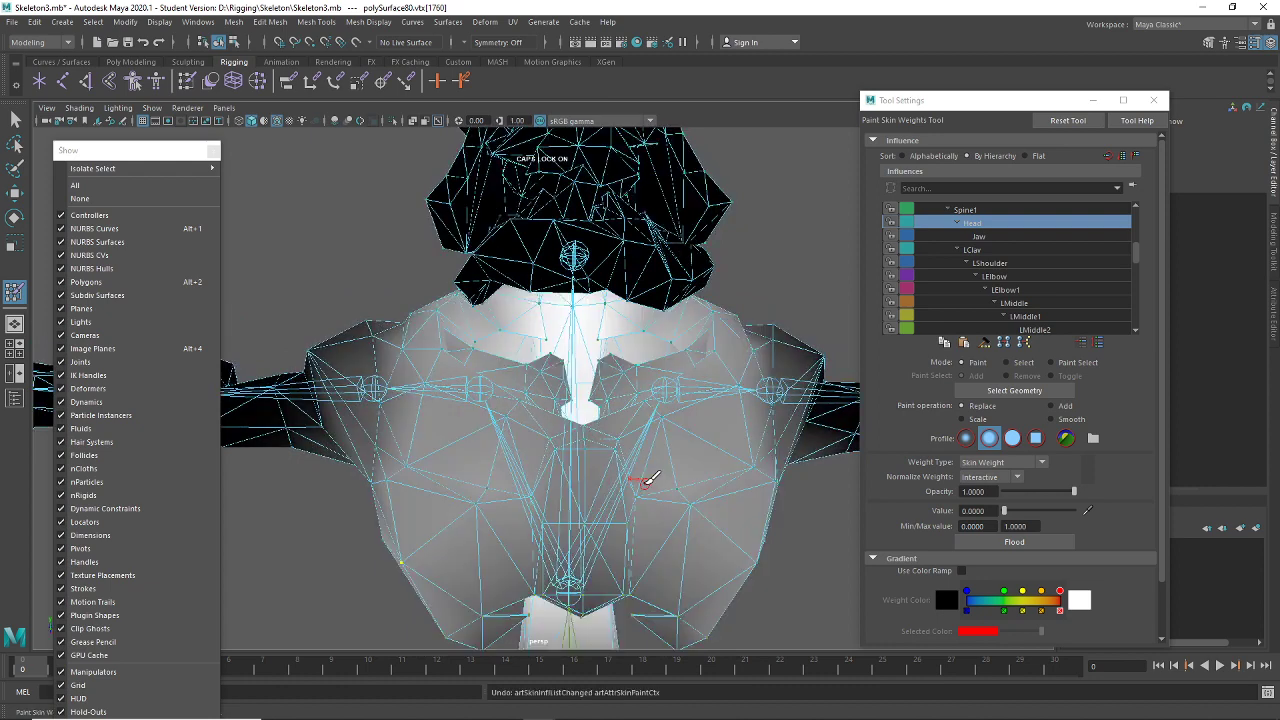
pyautogui.hotkey('ctrl', 'z')
pyautogui.hotkey('ctrl', 'z')
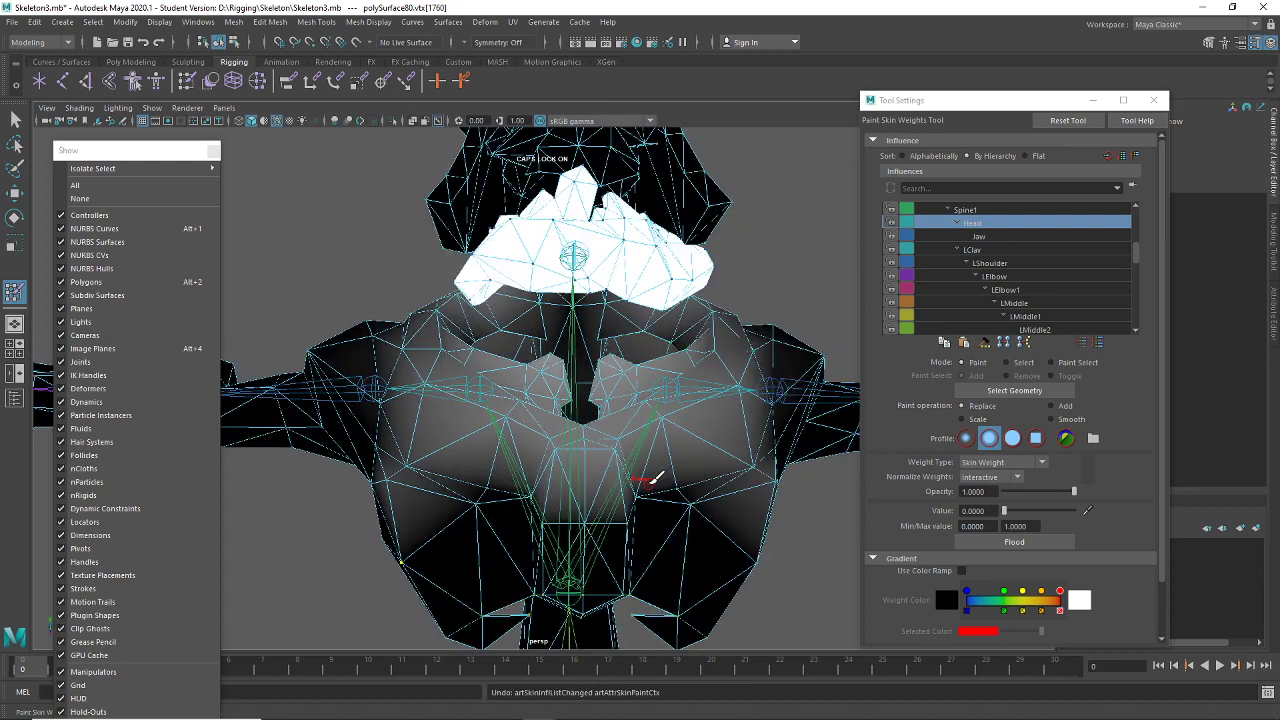
pyautogui.hotkey('ctrl', 'z')
pyautogui.hotkey('ctrl', 'z')
pyautogui.hotkey('ctrl', 'z')
pyautogui.hotkey('ctrl', 'z')
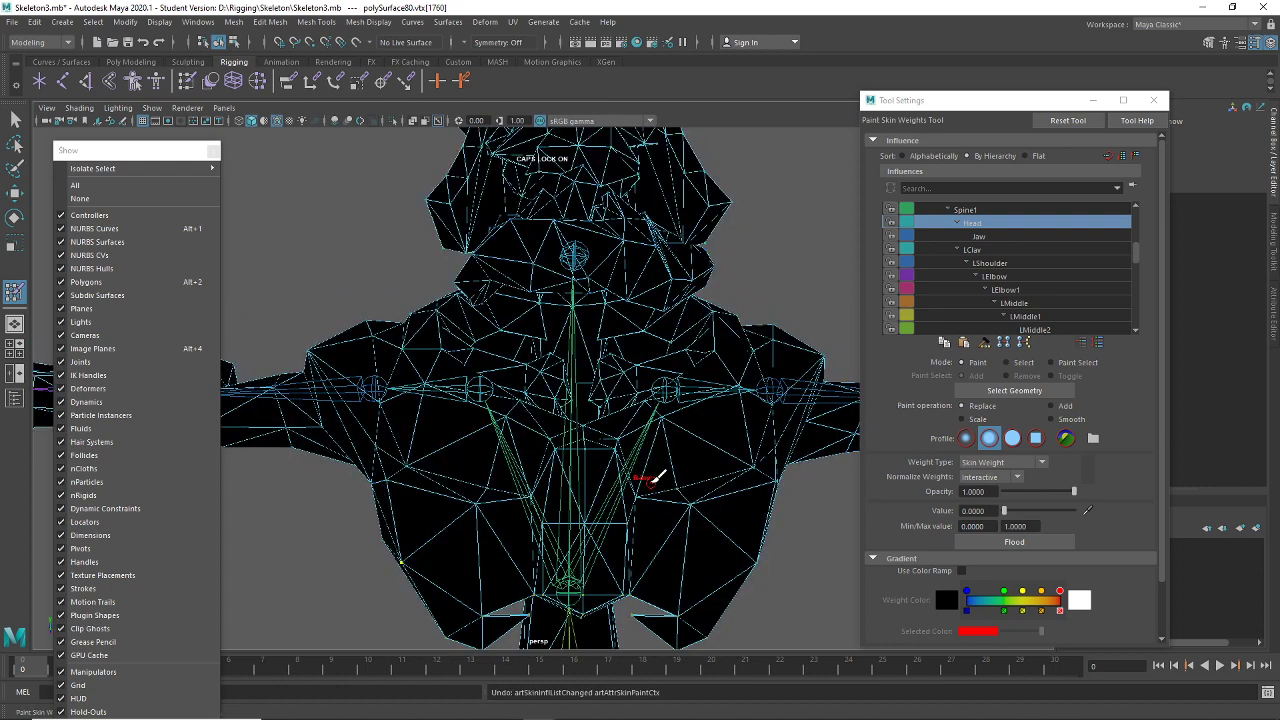
pyautogui.hotkey('ctrl', 'z')
pyautogui.hotkey('ctrl', 'z')
pyautogui.hotkey('ctrl', 'z')
pyautogui.hotkey('ctrl', 'z')
pyautogui.hotkey('ctrl', 'z')
pyautogui.hotkey('ctrl', 'z')
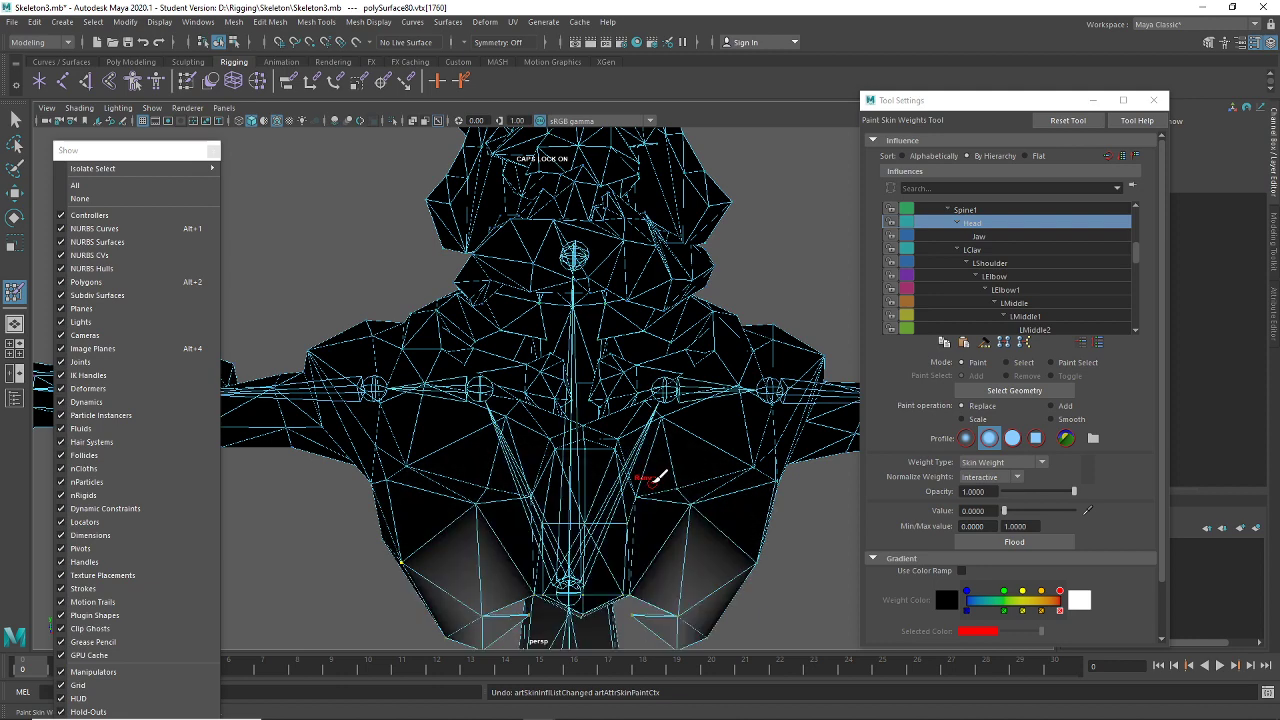
pyautogui.hotkey('ctrl', 'z')
pyautogui.hotkey('ctrl', 'z')
pyautogui.hotkey('ctrl', 'z')
pyautogui.hotkey('ctrl', 'z')
pyautogui.hotkey('ctrl', 'z')
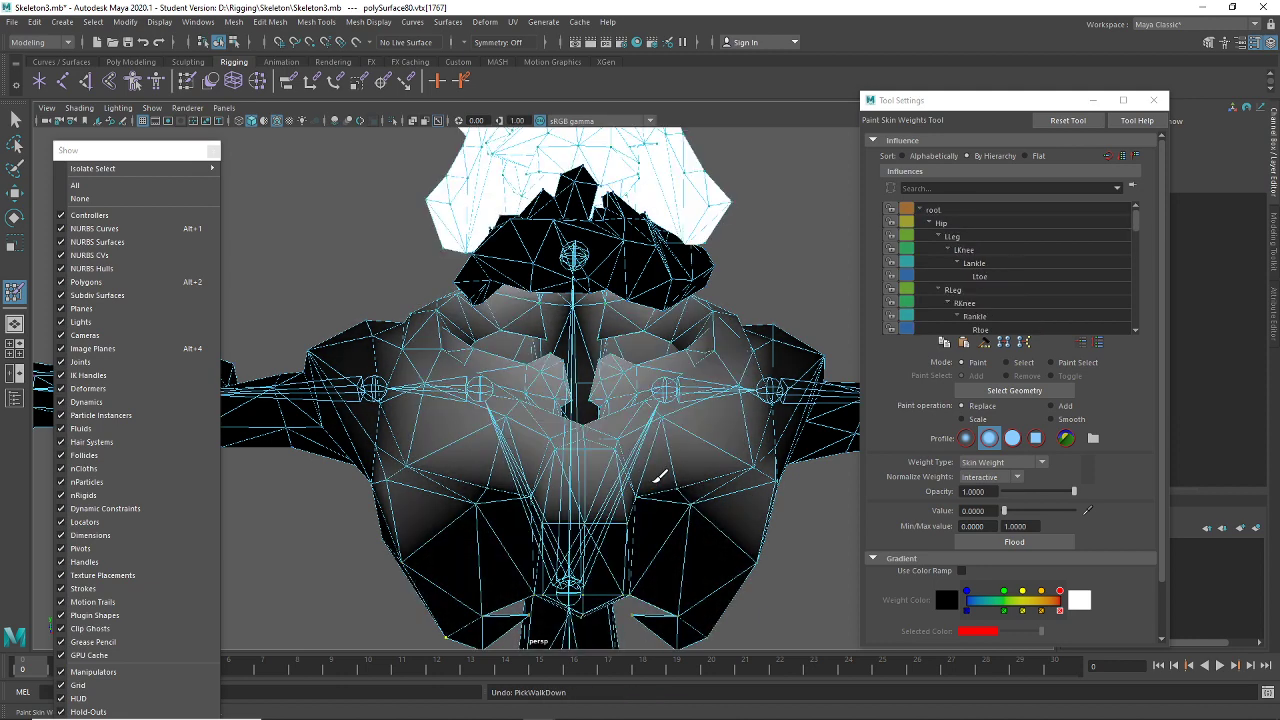
# Undo the latest tool, selection and skin weight changes until the torso vertices on the character mesh are selected again
pyautogui.hotkey('ctrl', 'z')
pyautogui.hotkey('ctrl', 'z')
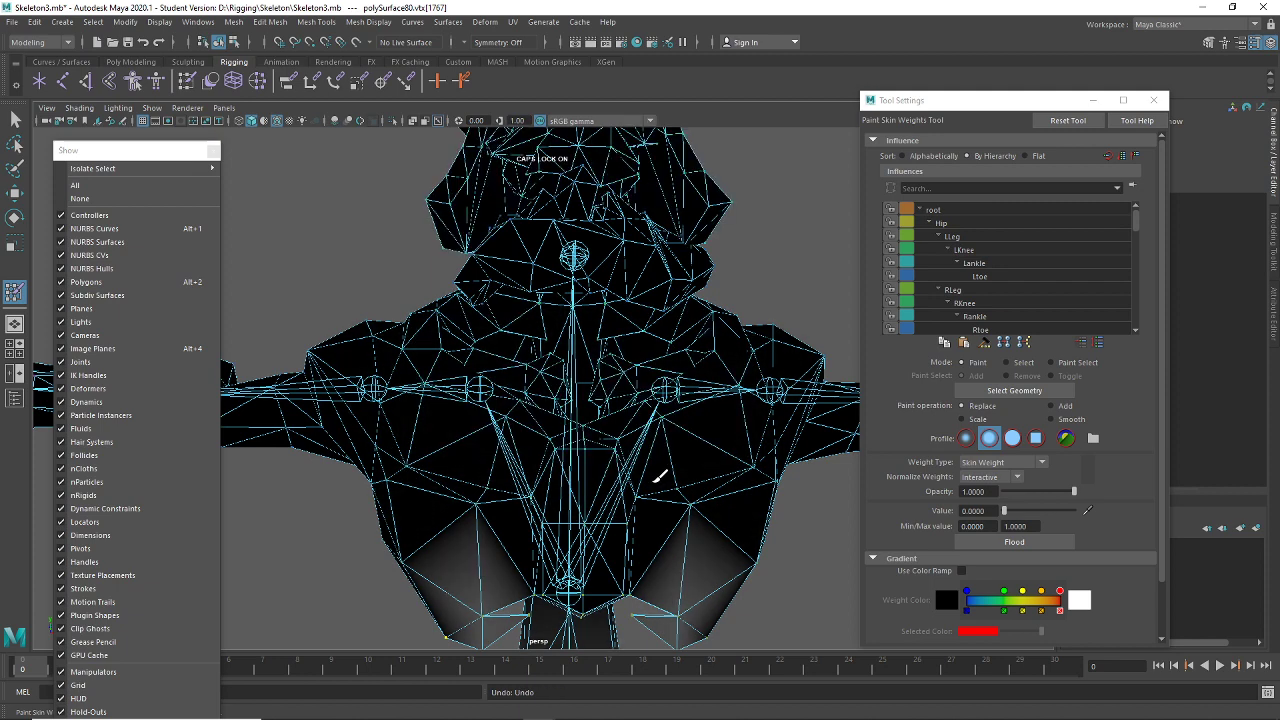
pyautogui.hotkey('ctrl', 'z')
pyautogui.hotkey('ctrl', 'z')
pyautogui.hotkey('ctrl', 'z')
pyautogui.hotkey('ctrl', 'z')
pyautogui.hotkey('ctrl', 'z')
pyautogui.hotkey('ctrl', 'z')
pyautogui.hotkey('ctrl', 'z')
pyautogui.hotkey('ctrl', 'z')
pyautogui.hotkey('ctrl', 'z')
pyautogui.hotkey('ctrl', 'z')
pyautogui.hotkey('ctrl', 'z')
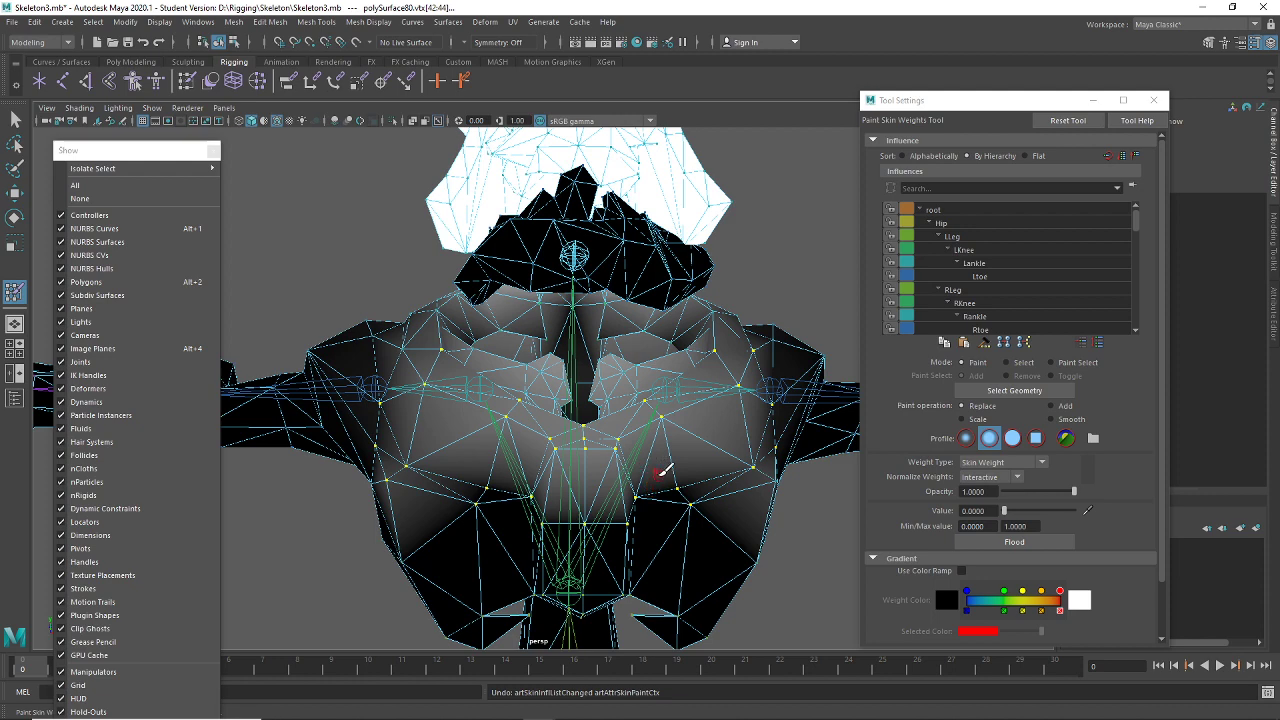
pyautogui.hotkey('ctrl', 'z')
pyautogui.hotkey('shift', 'z')
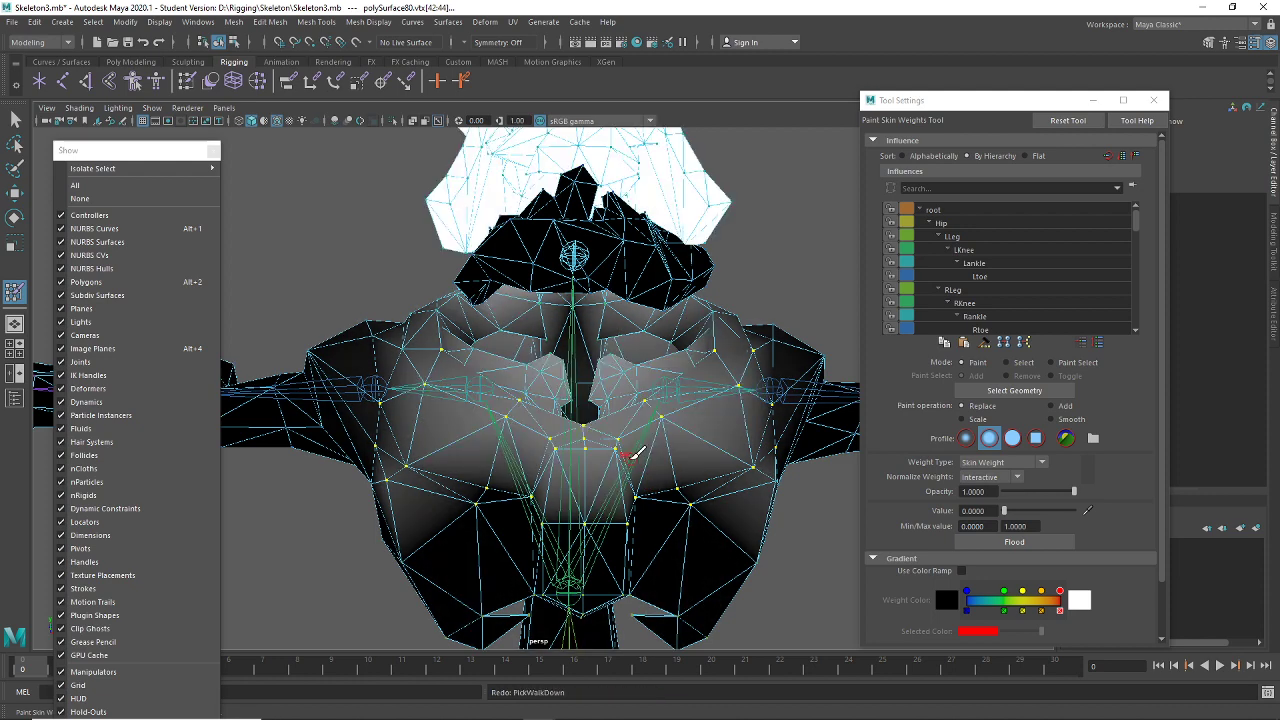
pyautogui.hotkey('shift', 'z')
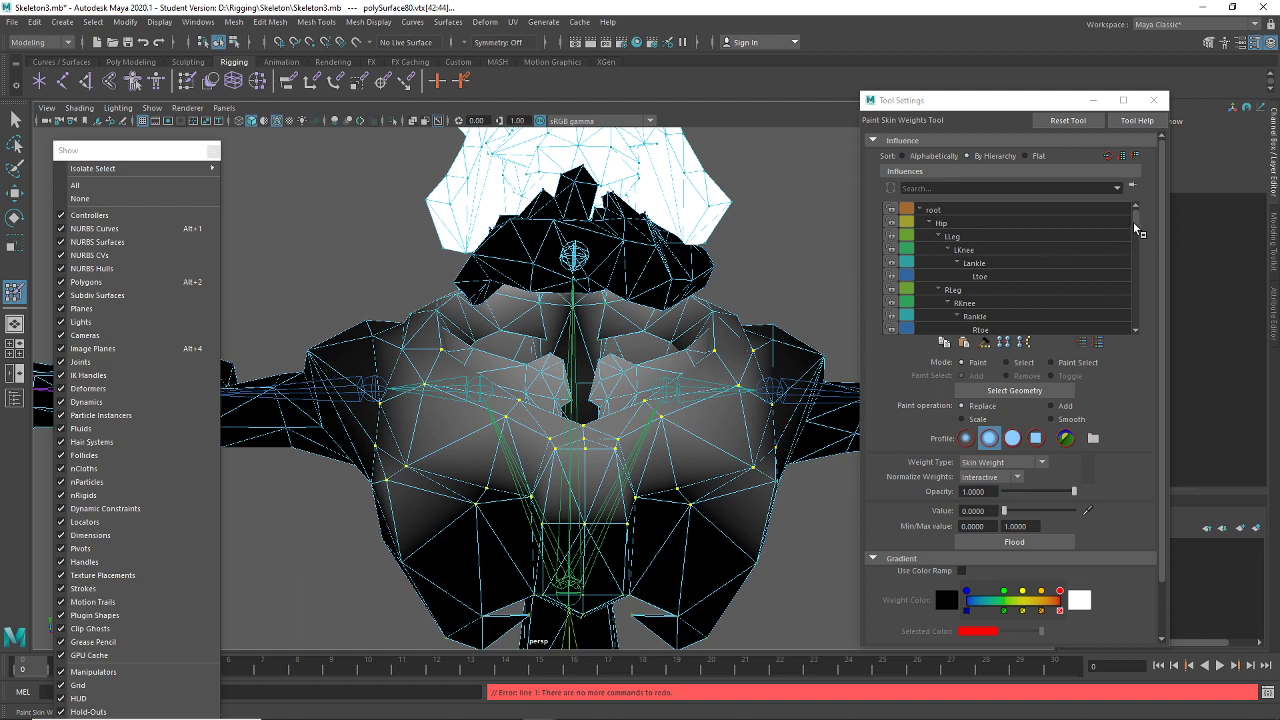
# Flood the selected torso vertices with a Head influence weight of 0 in Replace mode
pyautogui.moveTo(1135, 222); pyautogui.dragTo(1135, 250)
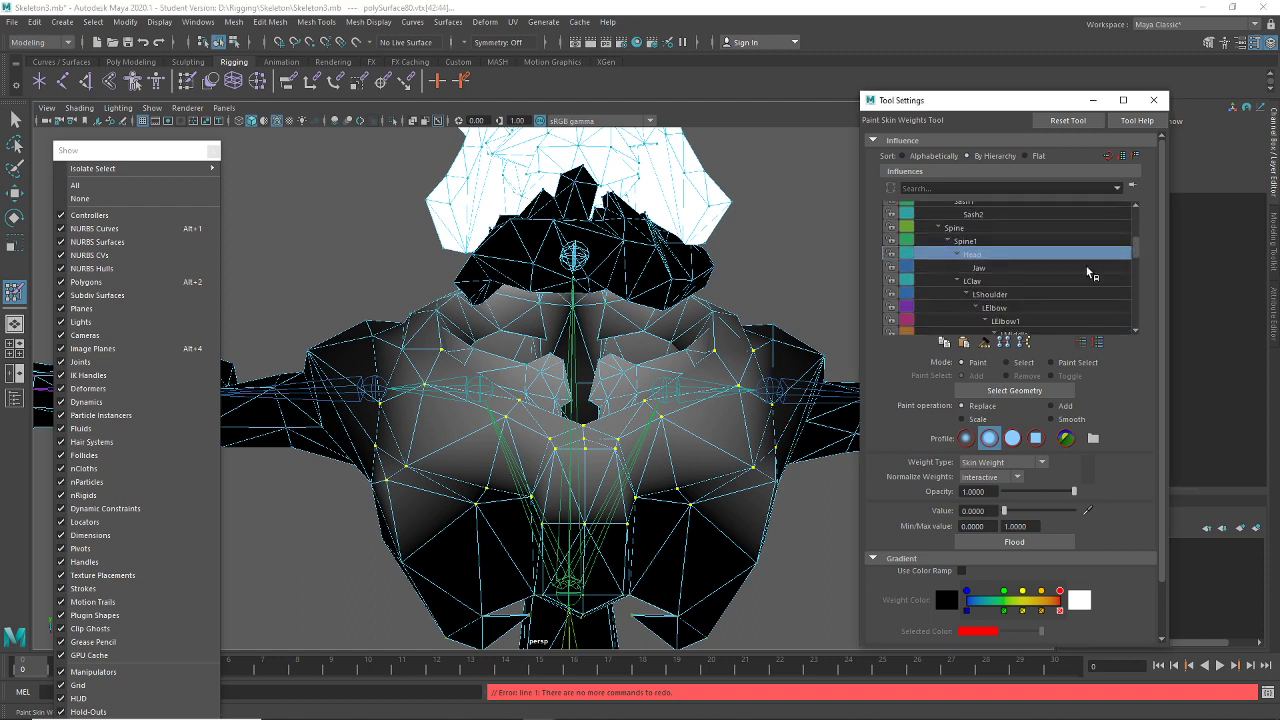
pyautogui.click(1014, 542)
pyautogui.keyDown('alt'); pyautogui.moveTo(594, 482); pyautogui.dragTo(600, 363); pyautogui.keyUp('alt')
pyautogui.scroll(-2, 598, 368)
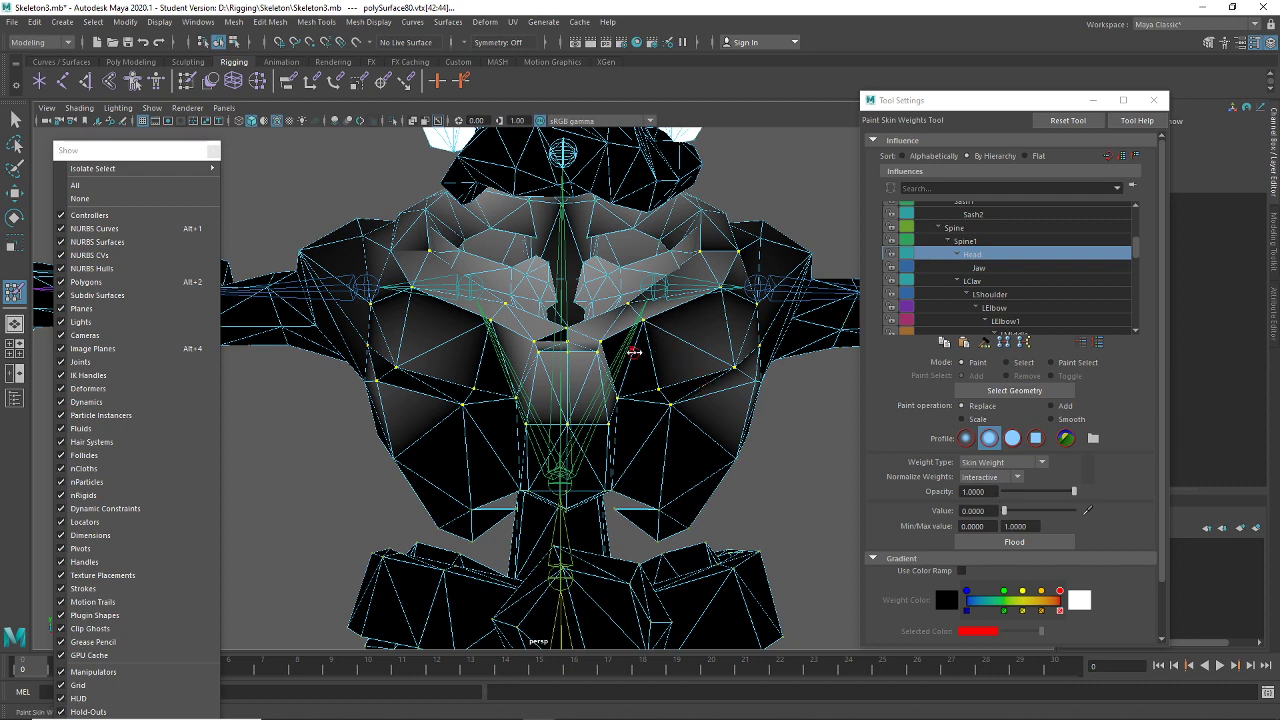
pyautogui.moveTo(634, 352); pyautogui.dragTo(640, 355, button='right')
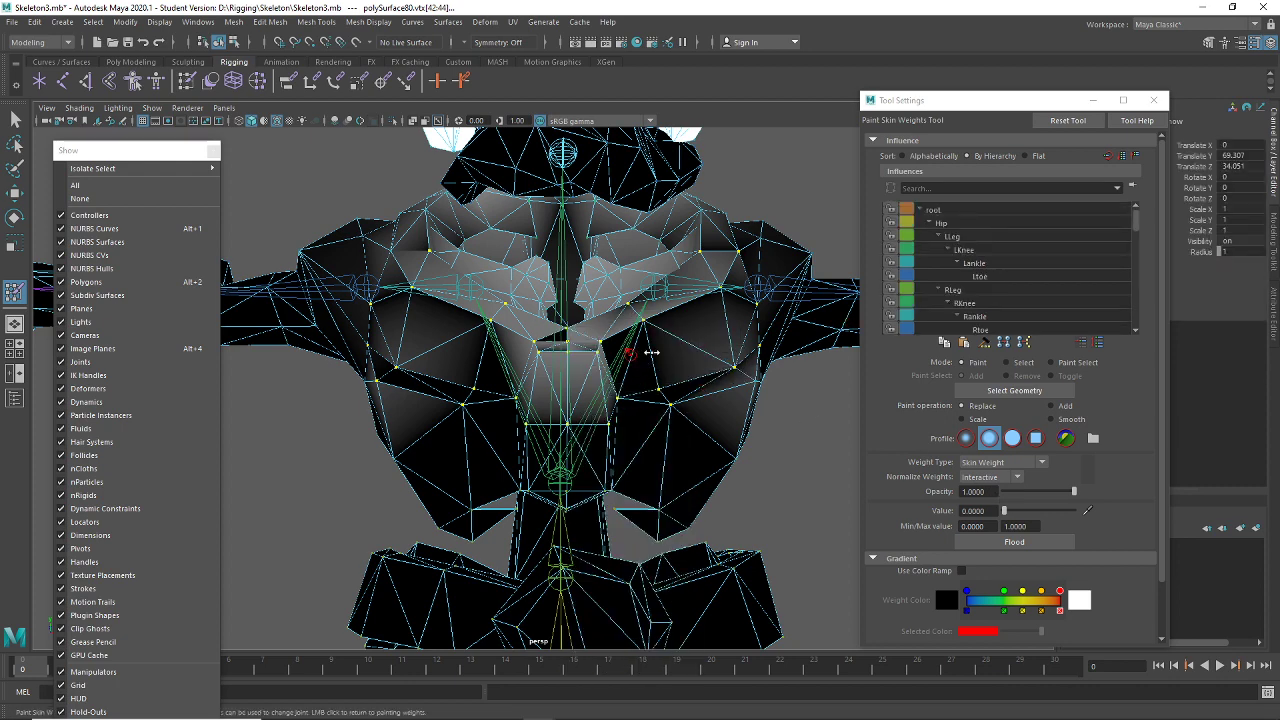
pyautogui.hotkey('ctrl', 'z')
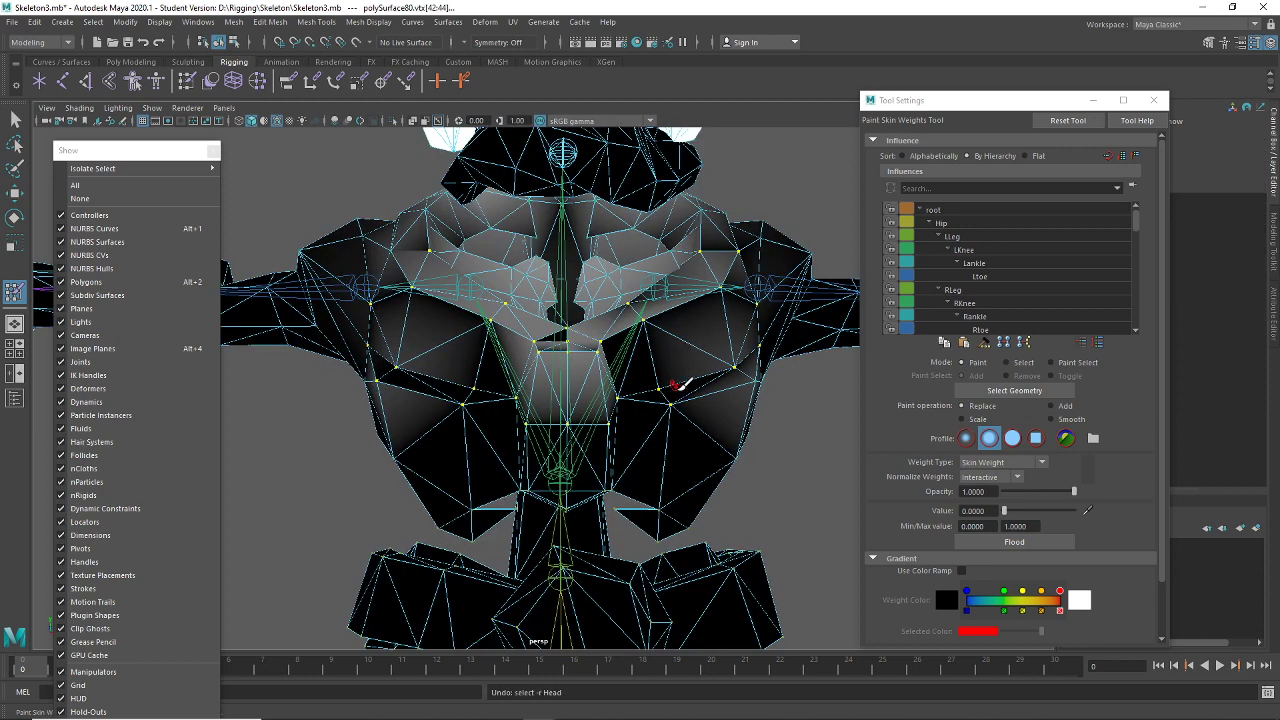
pyautogui.click(708, 446)
pyautogui.hotkey('ctrl', 'z')
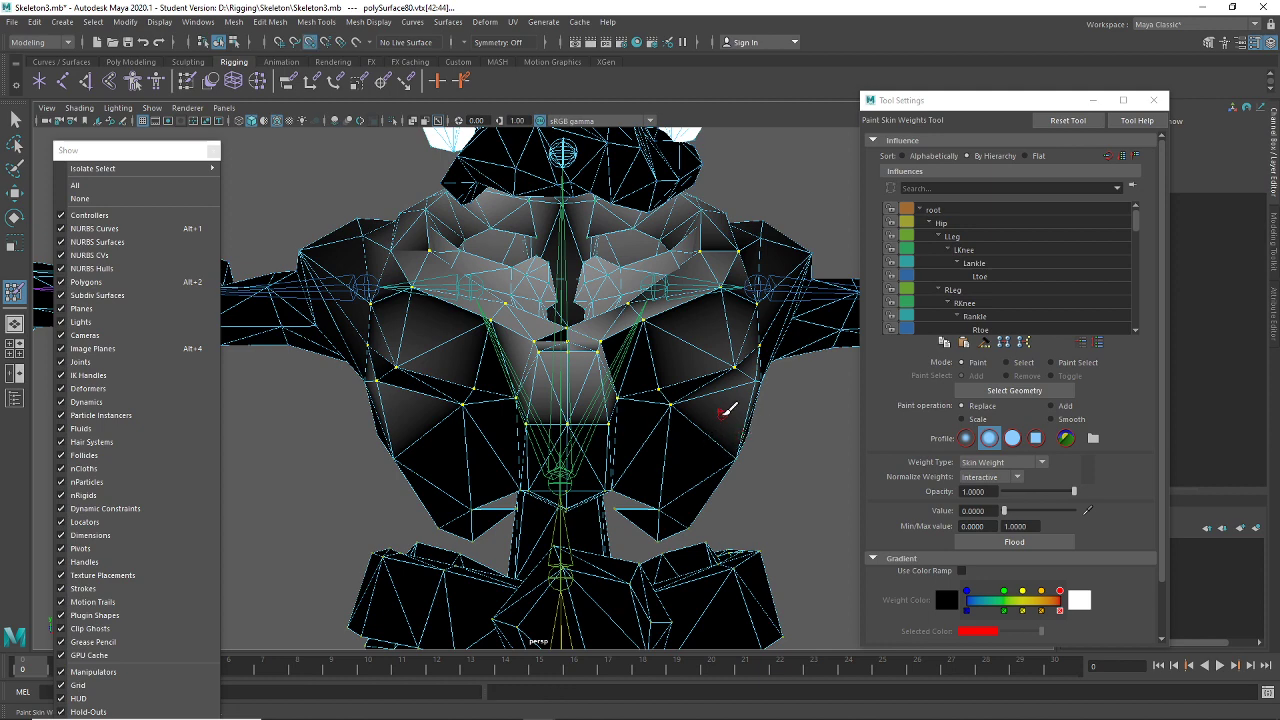
pyautogui.middleClick(722, 414)
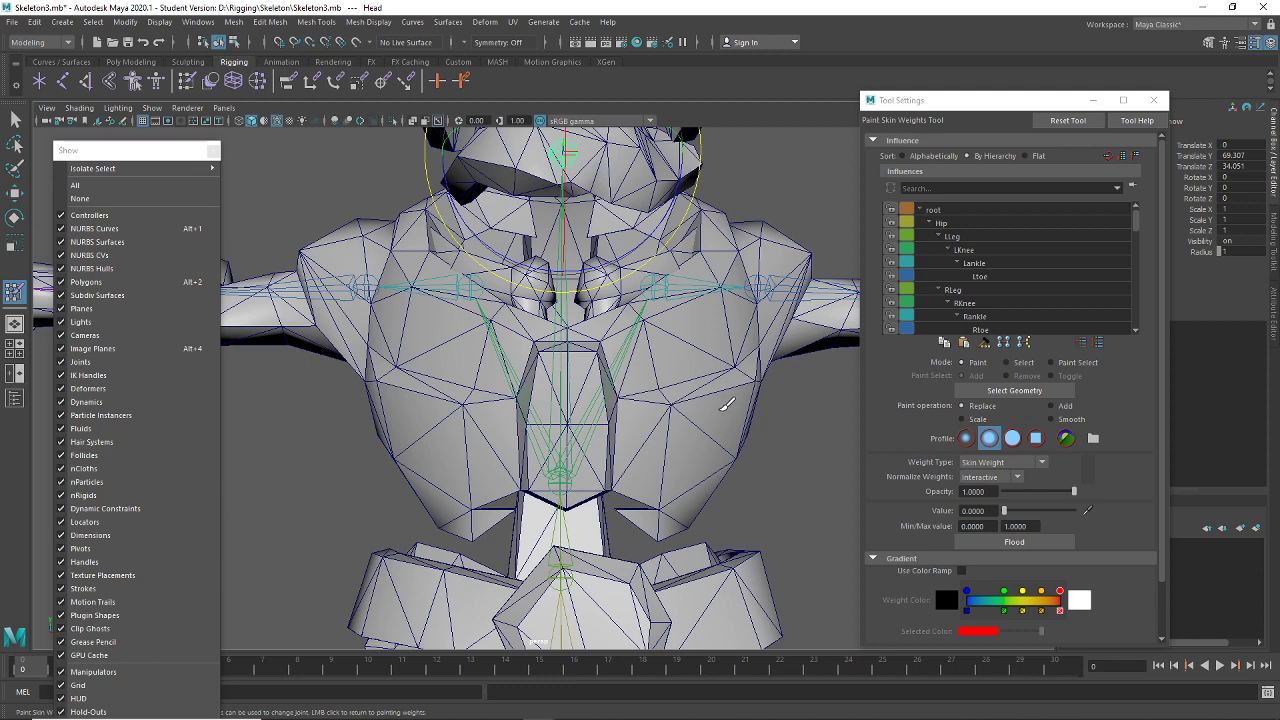
pyautogui.hotkey('ctrl', 'z')
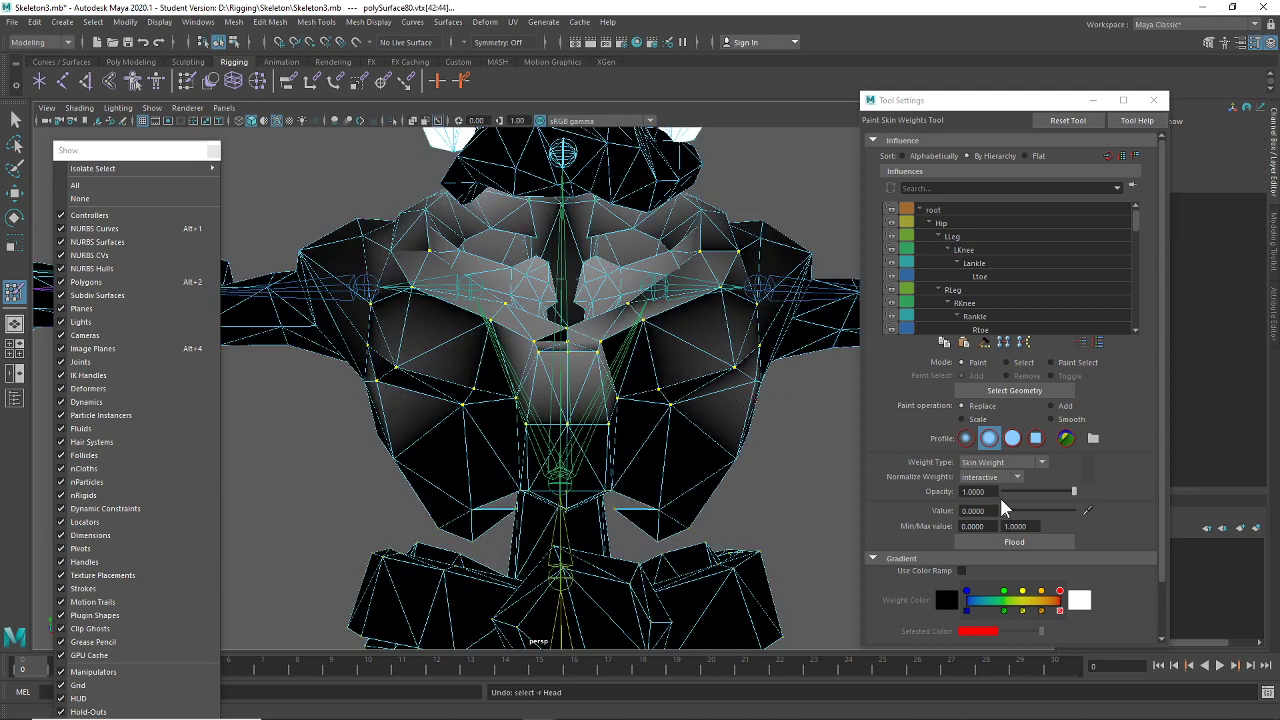
# Expand the Stroke, Stylus Pressure and Display settings and set the brush's Radius(U) to about 9.58
pyautogui.scroll(-2, 1091, 517)
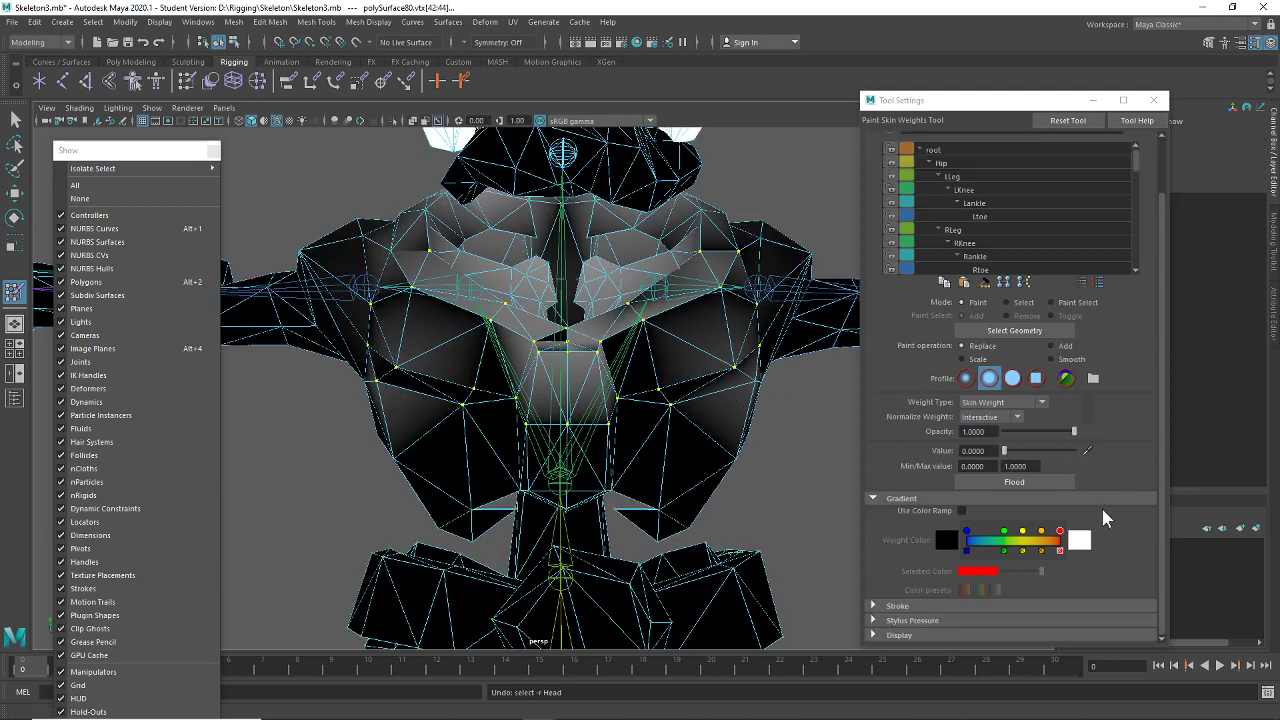
pyautogui.click(951, 607)
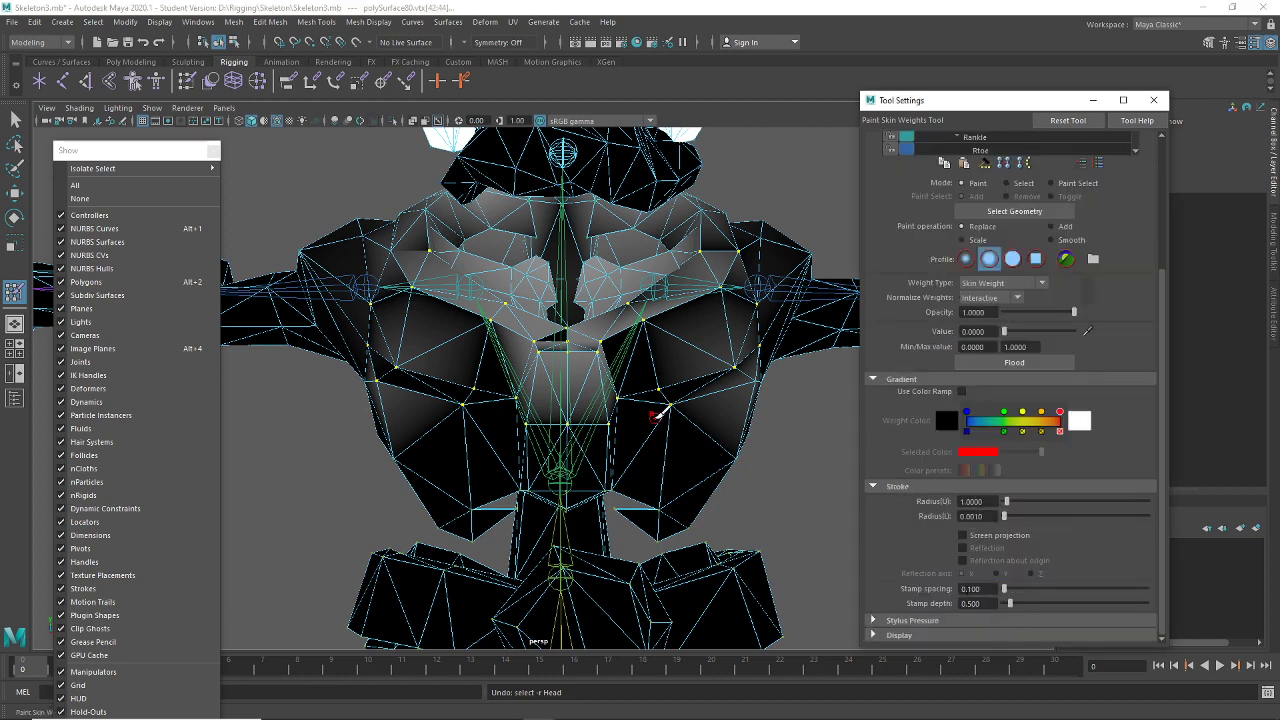
pyautogui.click(962, 621)
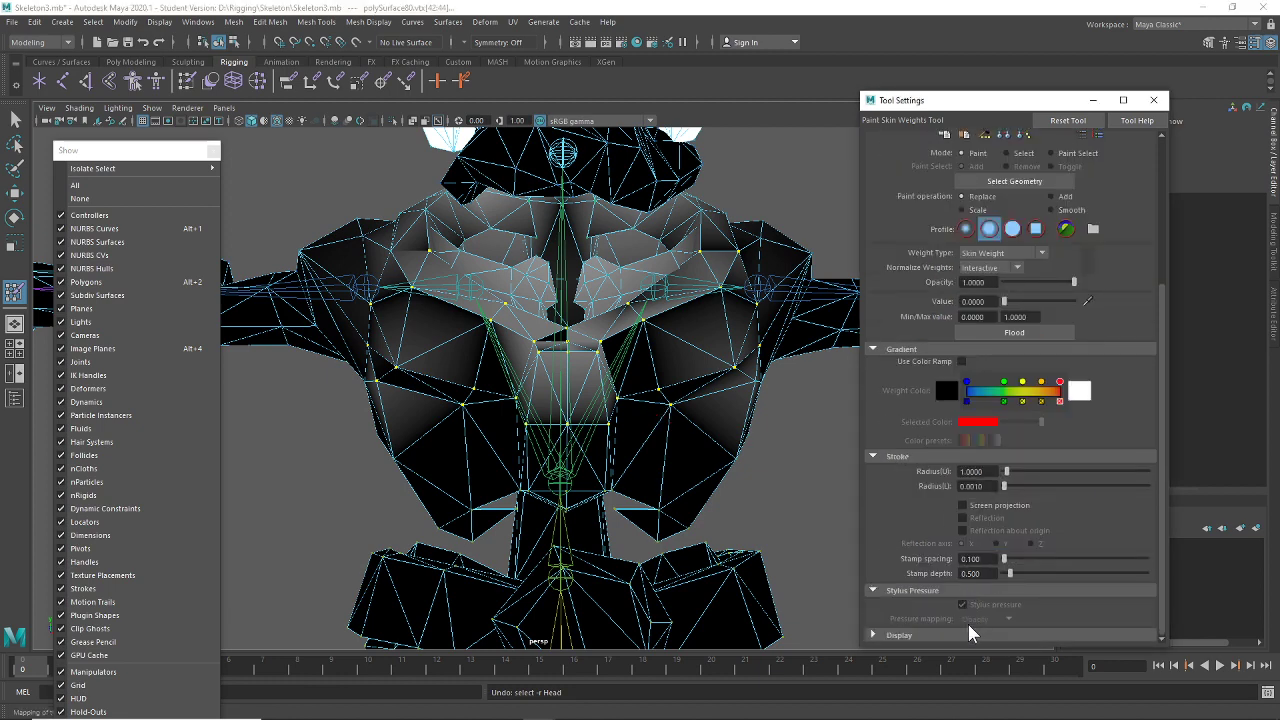
pyautogui.click(968, 634)
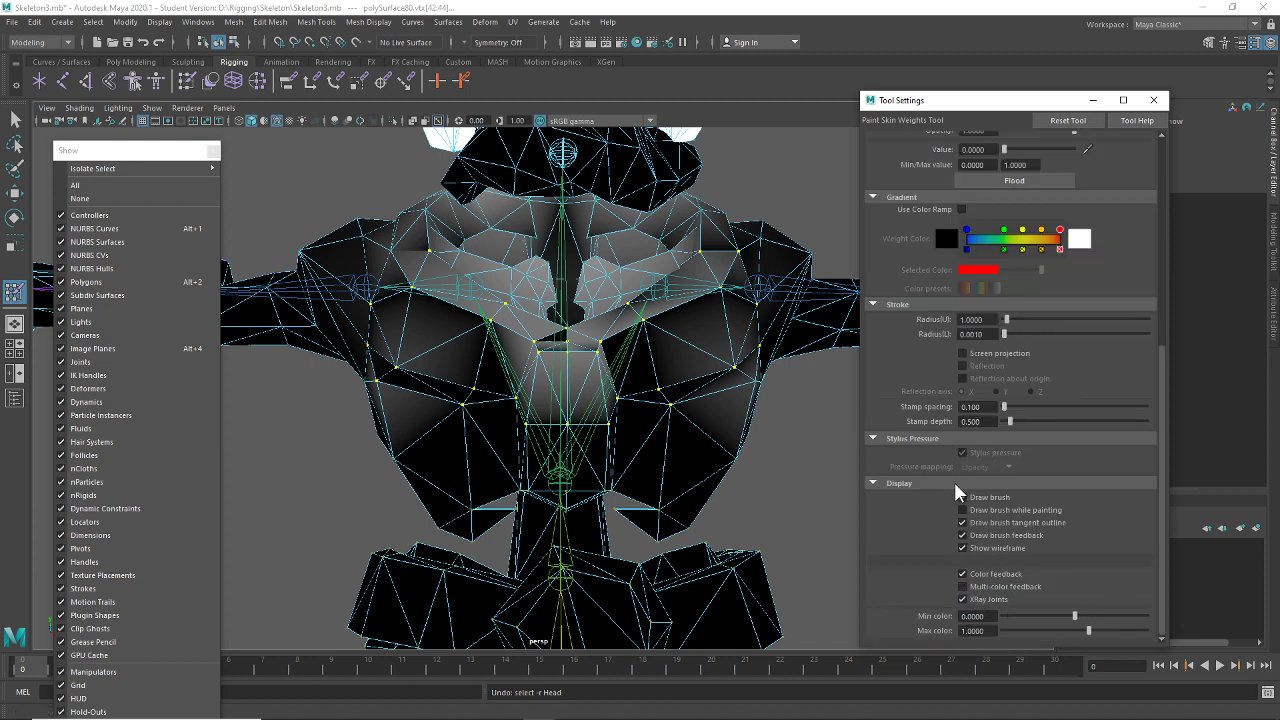
pyautogui.scroll(3, 957, 490)
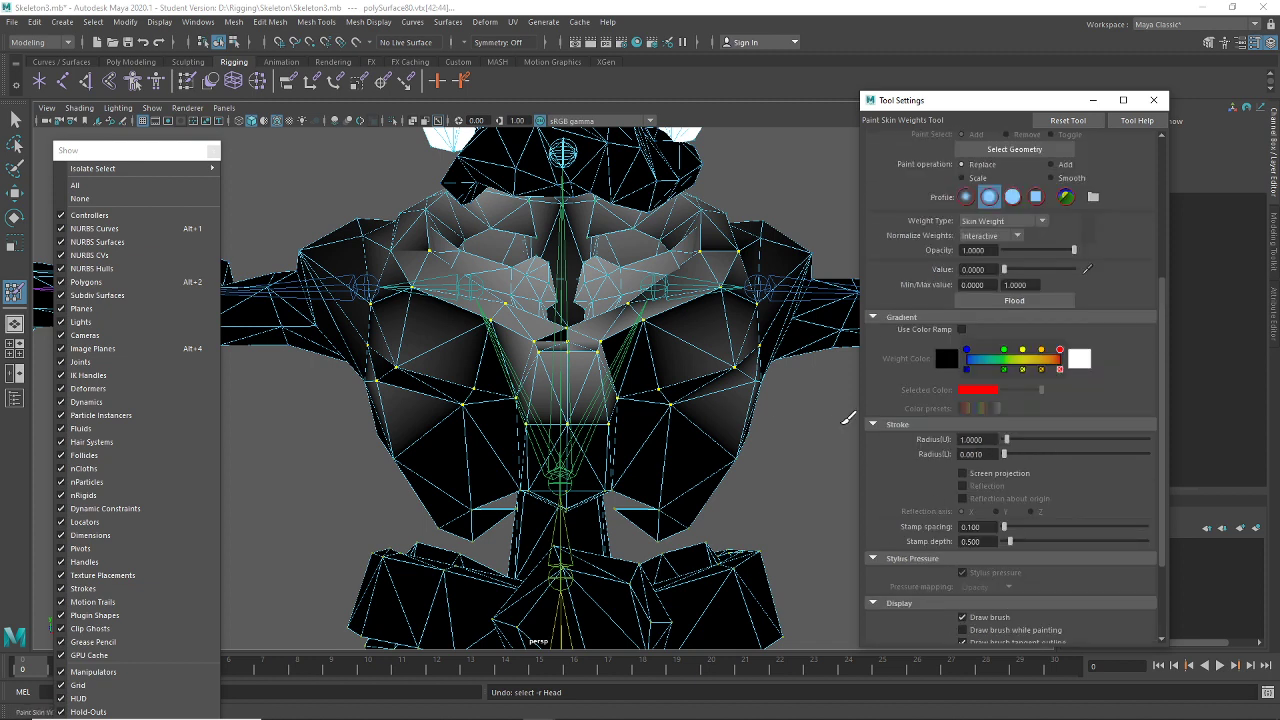
pyautogui.moveTo(1006, 441); pyautogui.dragTo(1031, 441)
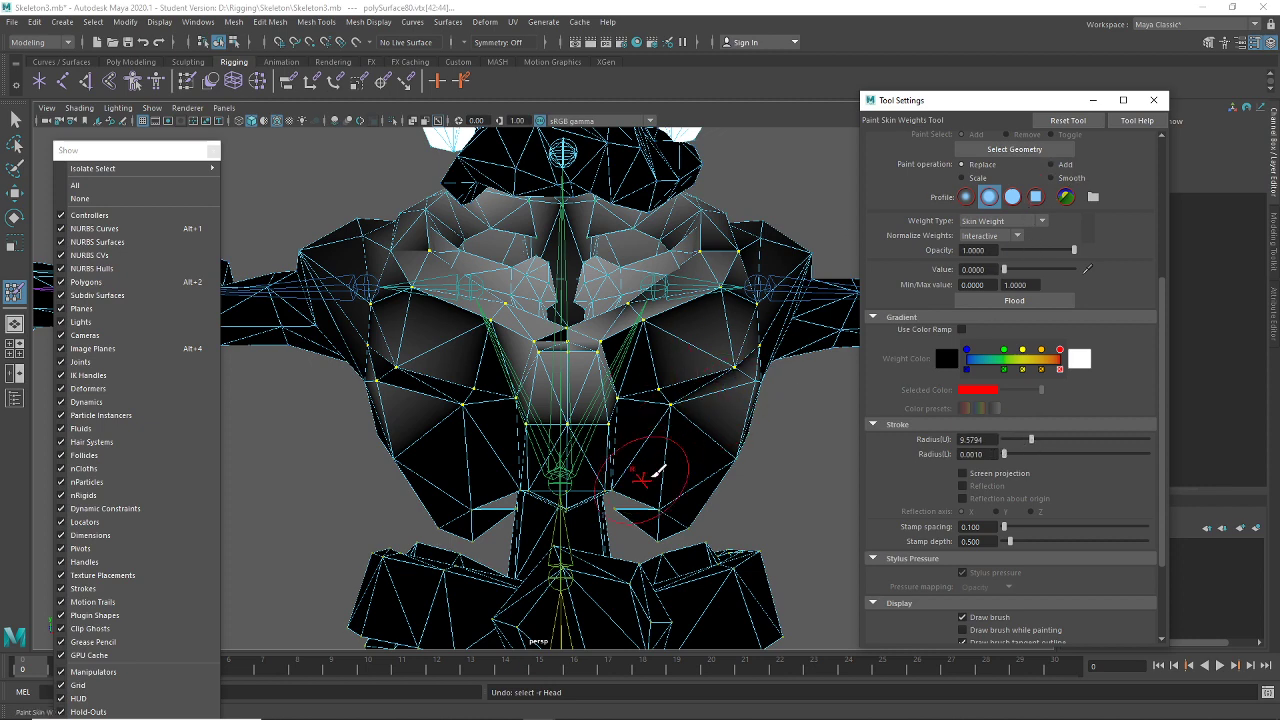
# Drop the vertex selection, select the whole character mesh in object mode, and restart the Paint Skin Weights Tool
pyautogui.keyDown('alt'); pyautogui.moveTo(660, 470); pyautogui.dragTo(681, 431); pyautogui.keyUp('alt')
pyautogui.scroll(6, 1098, 428)
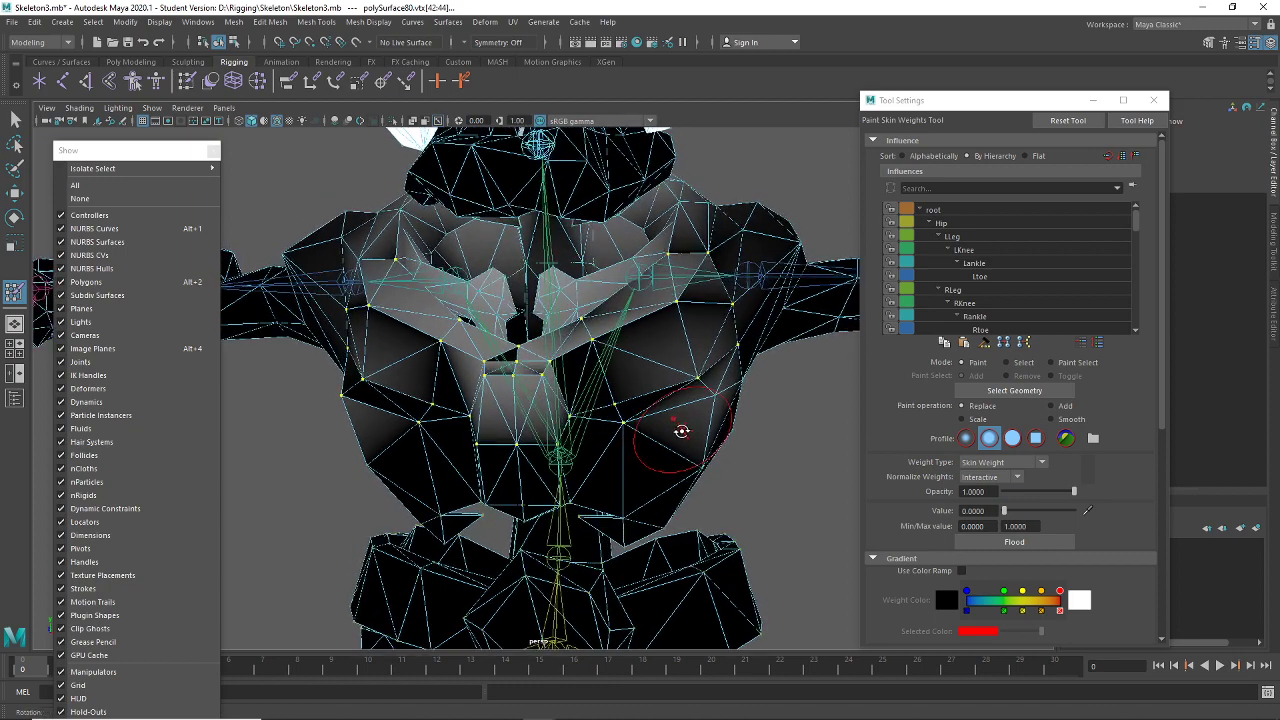
pyautogui.click(16, 120)
pyautogui.click(748, 458)
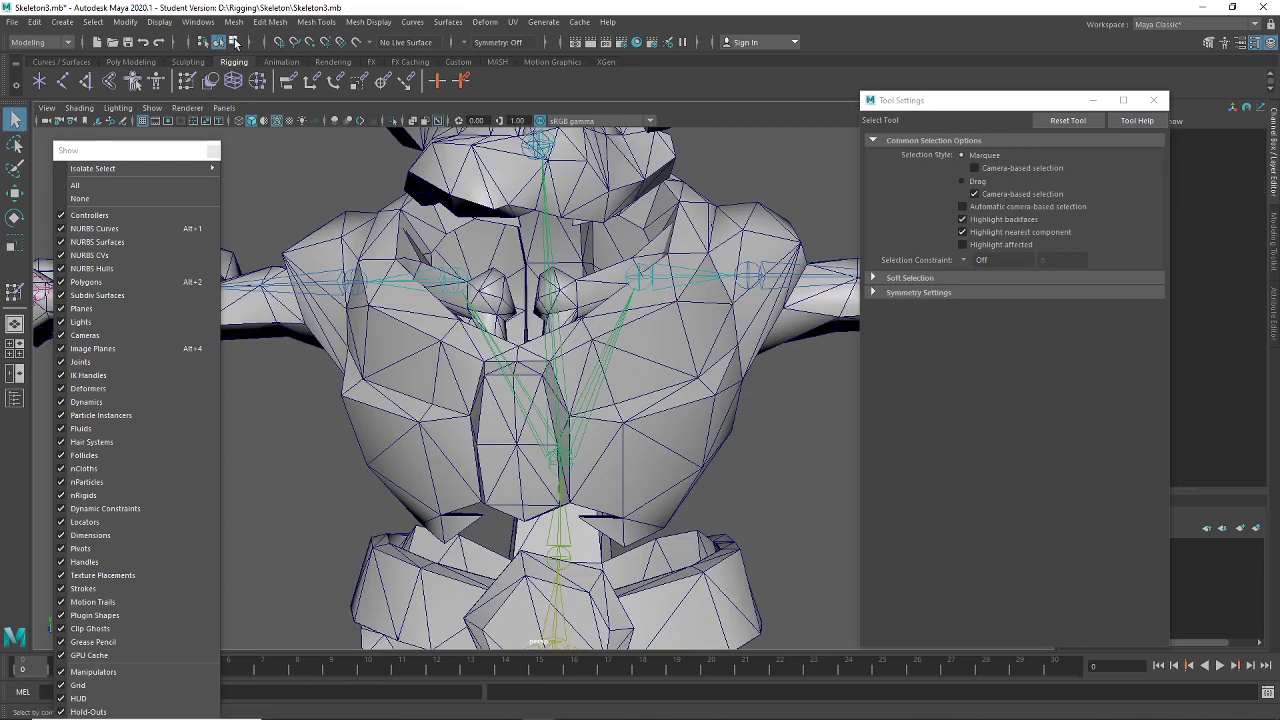
pyautogui.press('F8')
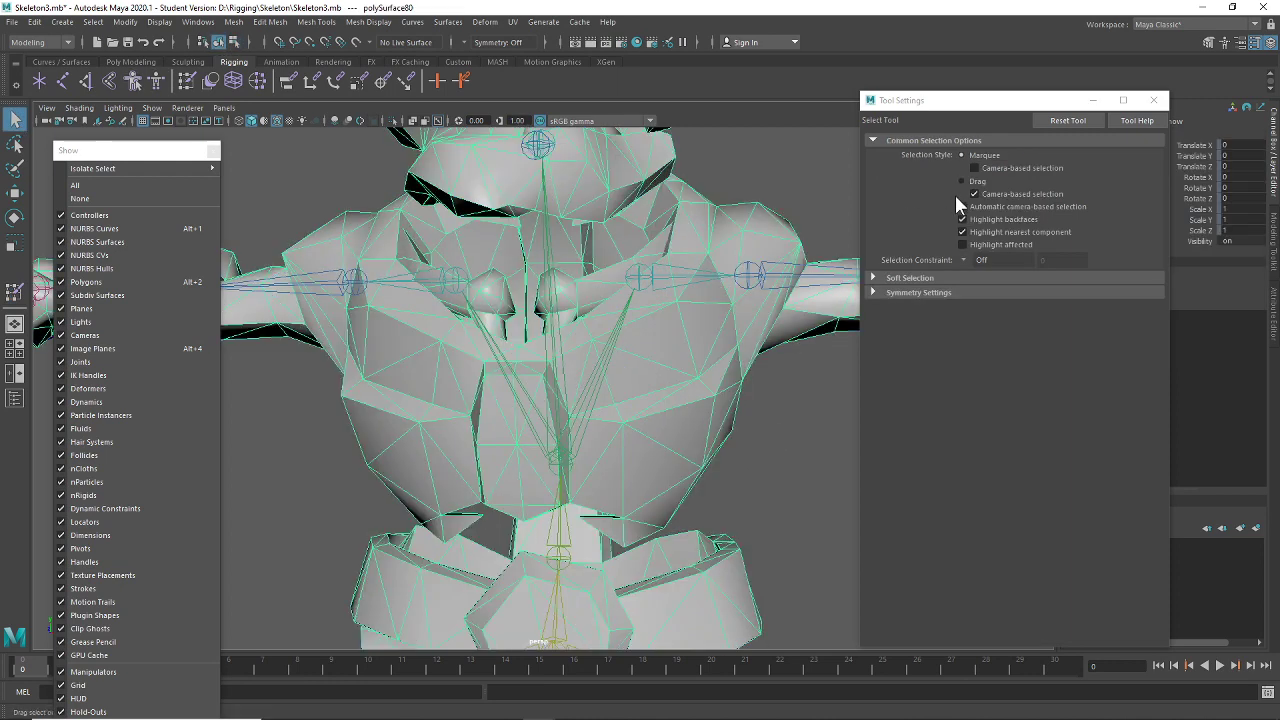
pyautogui.click(187, 83)
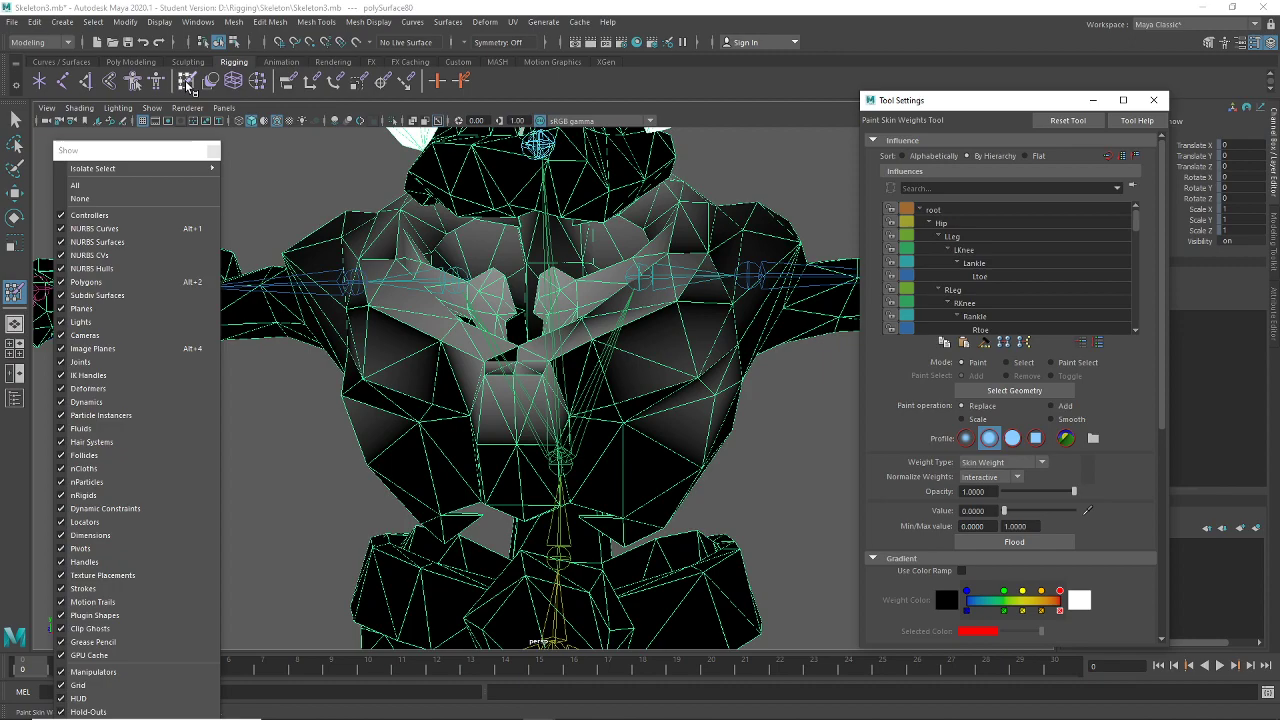
# Make Head the active influence for painting and hide the joints in the viewport
pyautogui.scroll(-3, 1030, 300)
pyautogui.click(1040, 288)
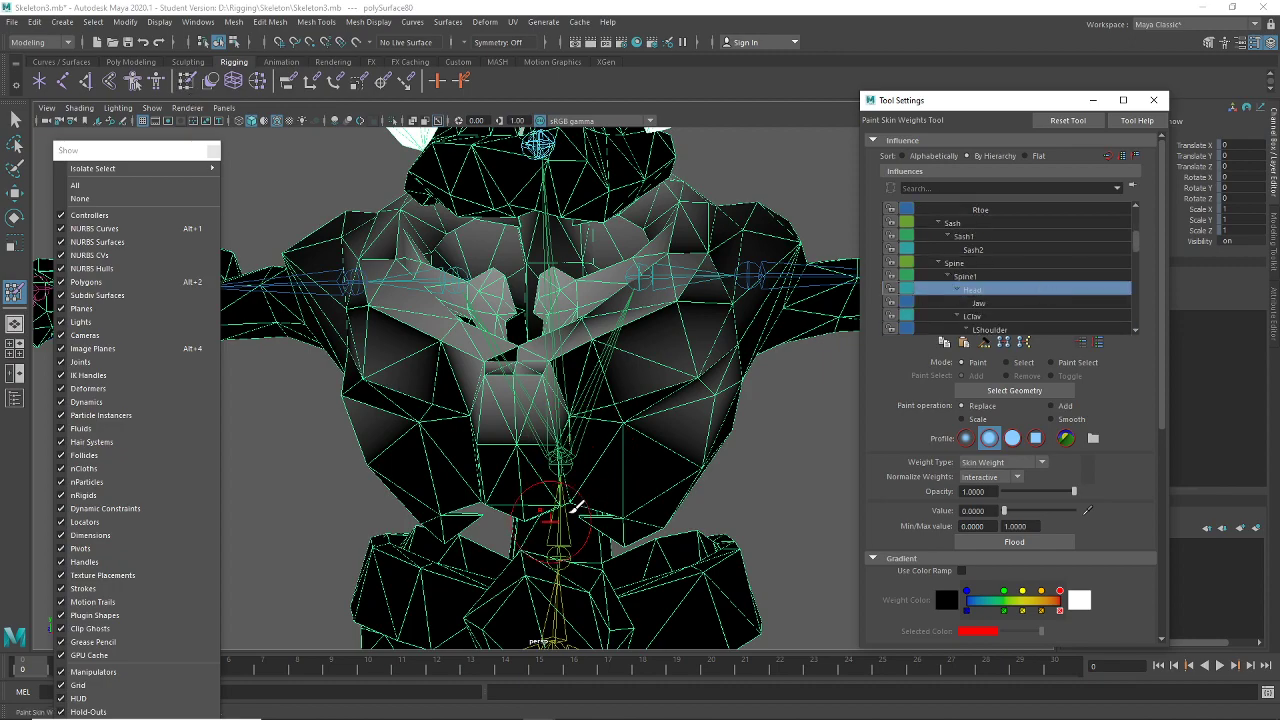
pyautogui.moveTo(562, 495)
pyautogui.keyDown('alt'); pyautogui.mouseDown()
pyautogui.moveTo(634, 471)
pyautogui.moveTo(586, 505)
pyautogui.moveTo(579, 420)
pyautogui.moveTo(518, 428)
pyautogui.moveTo(547, 404)
pyautogui.mouseUp(); pyautogui.keyUp('alt')
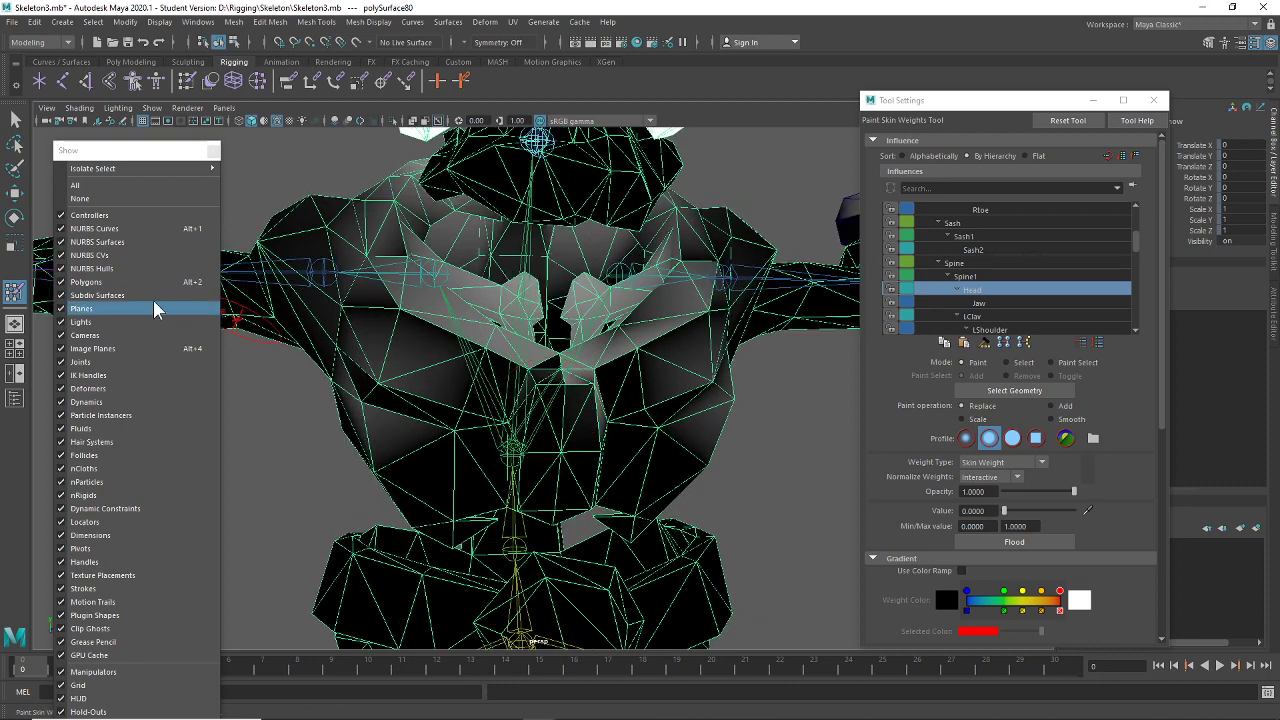
pyautogui.click(103, 362)
# Paint the Head influence down to 0 across the front of the chest and the collar on both sides
pyautogui.keyDown('alt'); pyautogui.moveTo(491, 400); pyautogui.dragTo(395, 427); pyautogui.keyUp('alt')
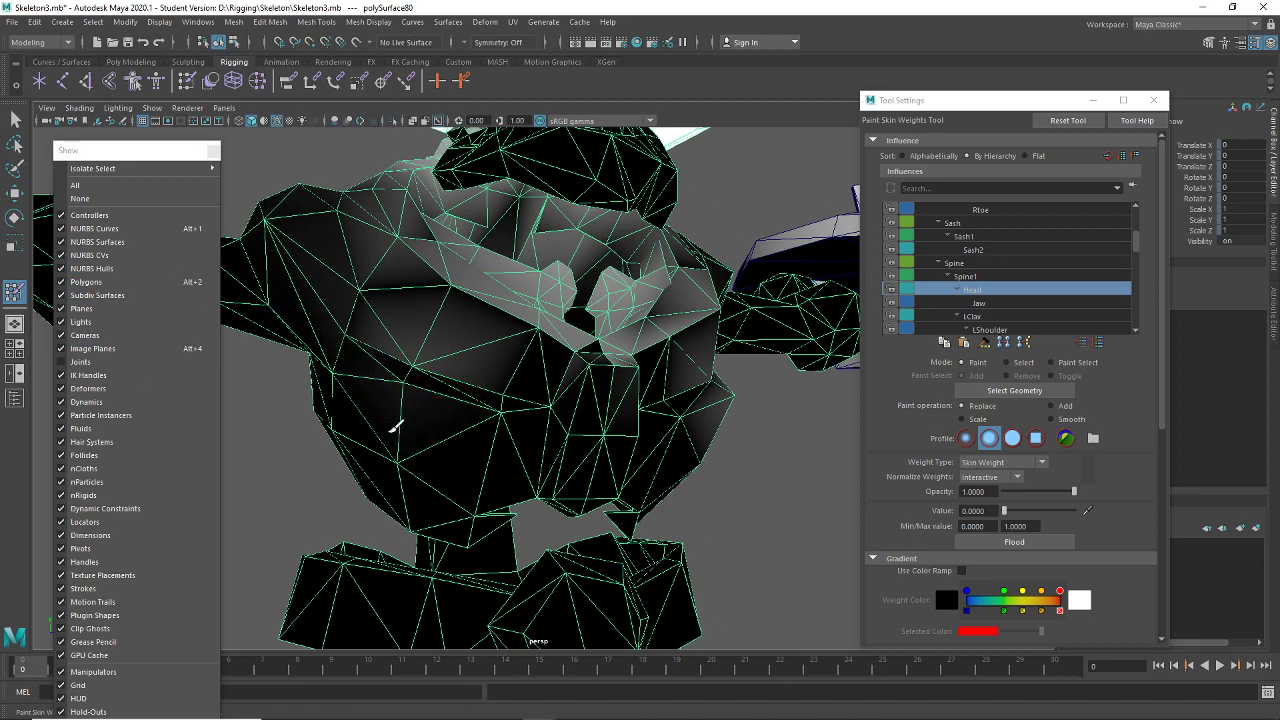
pyautogui.moveTo(419, 325)
pyautogui.mouseDown()
pyautogui.moveTo(452, 342)
pyautogui.moveTo(420, 377)
pyautogui.moveTo(432, 405)
pyautogui.moveTo(464, 357)
pyautogui.moveTo(405, 342)
pyautogui.mouseUp()
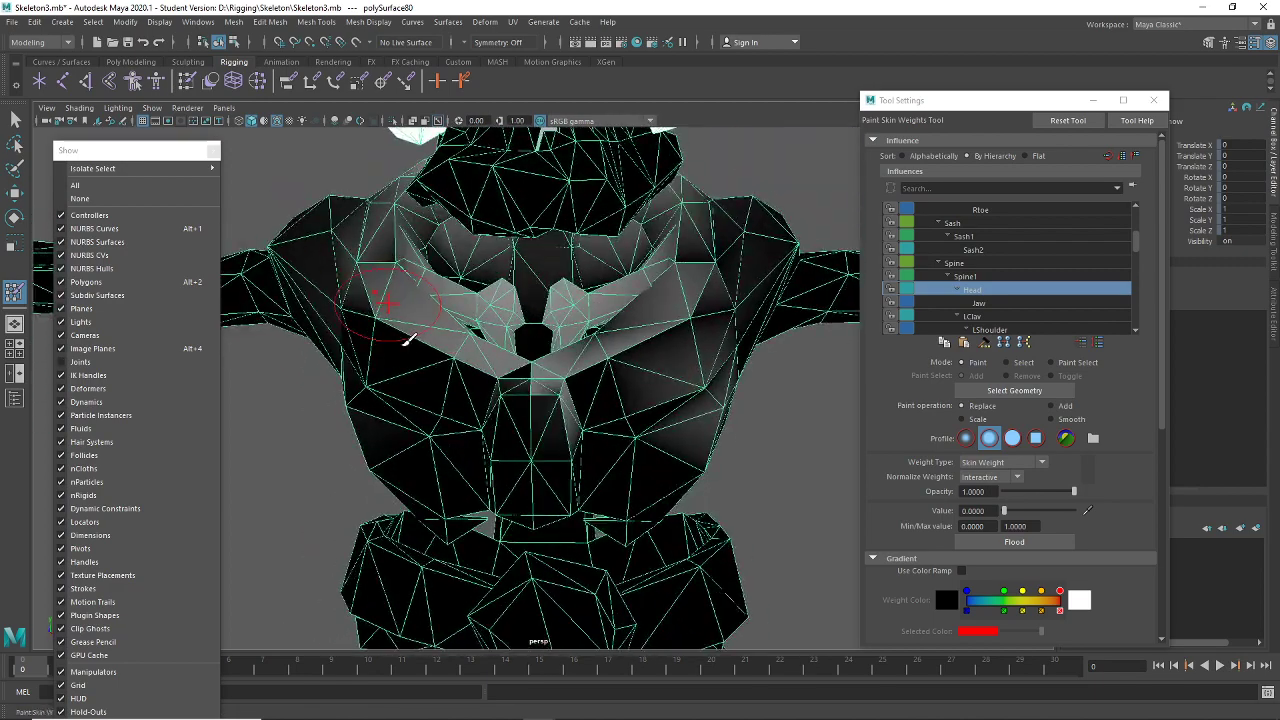
pyautogui.moveTo(503, 331)
pyautogui.mouseDown()
pyautogui.moveTo(508, 314)
pyautogui.moveTo(494, 324)
pyautogui.moveTo(509, 354)
pyautogui.moveTo(497, 348)
pyautogui.moveTo(554, 405)
pyautogui.moveTo(548, 352)
pyautogui.moveTo(572, 320)
pyautogui.moveTo(564, 312)
pyautogui.mouseUp()
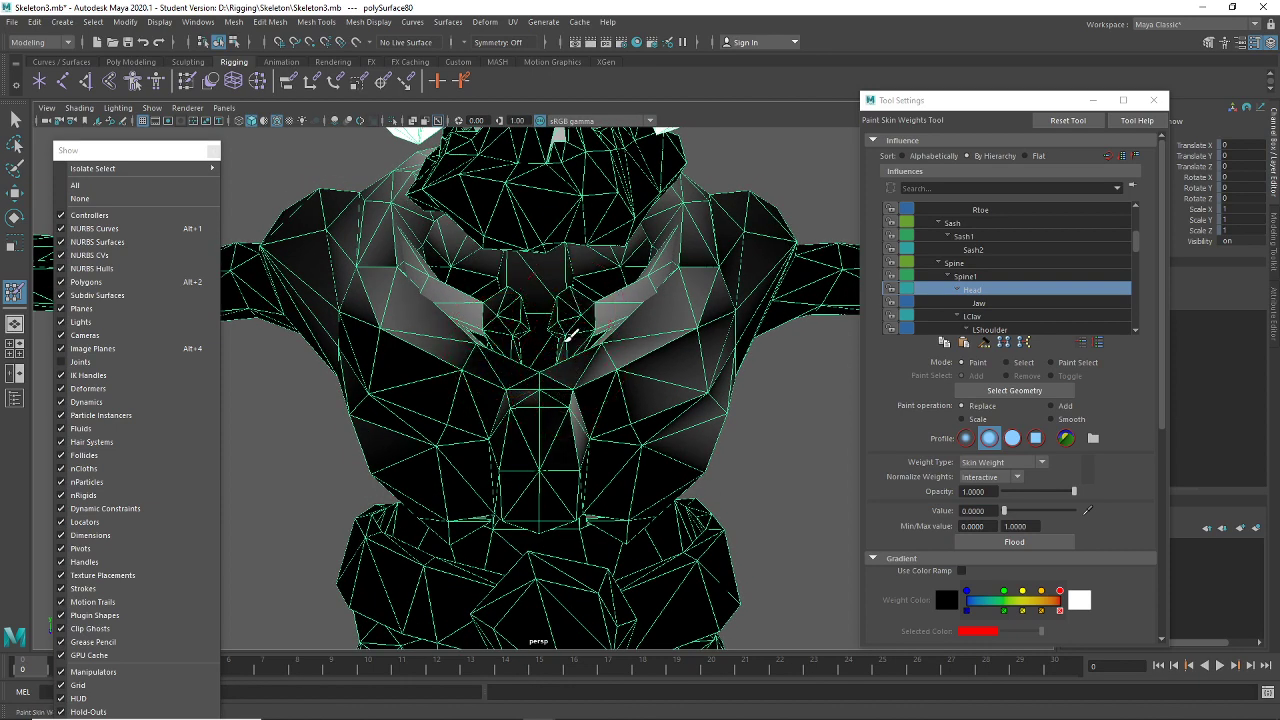
pyautogui.moveTo(588, 432)
pyautogui.keyDown('alt'); pyautogui.mouseDown()
pyautogui.moveTo(686, 437)
pyautogui.moveTo(697, 420)
pyautogui.moveTo(662, 366)
pyautogui.moveTo(654, 423)
pyautogui.moveTo(694, 429)
pyautogui.moveTo(609, 357)
pyautogui.mouseUp(); pyautogui.keyUp('alt')
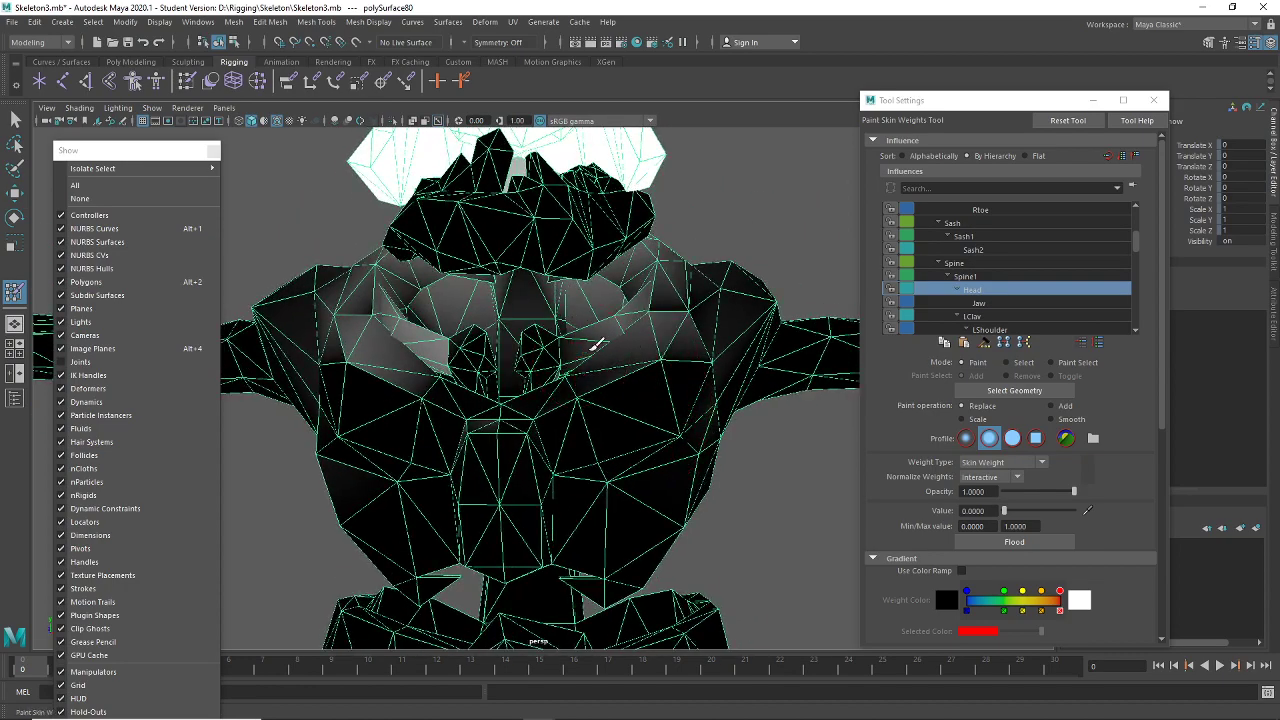
pyautogui.moveTo(661, 350); pyautogui.dragTo(676, 337)
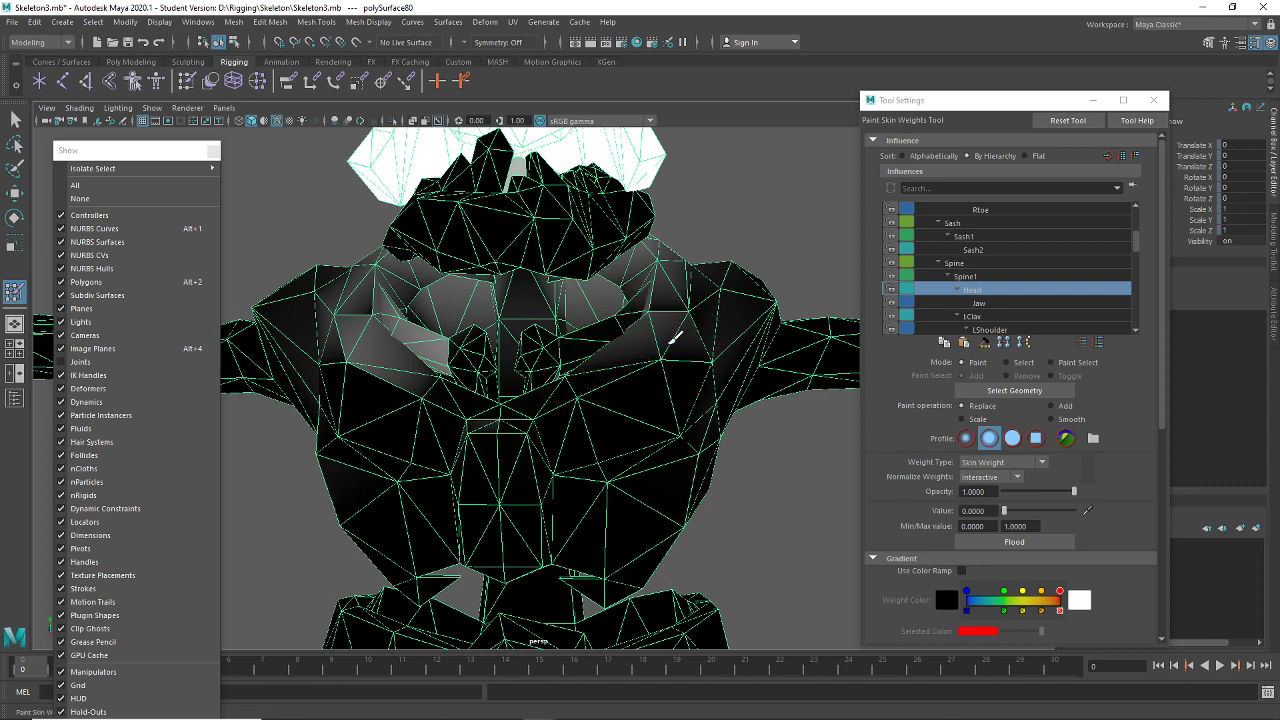
pyautogui.keyDown('alt'); pyautogui.moveTo(421, 422); pyautogui.dragTo(454, 426); pyautogui.keyUp('alt')
pyautogui.moveTo(418, 364)
pyautogui.mouseDown()
pyautogui.moveTo(449, 348)
pyautogui.moveTo(463, 362)
pyautogui.moveTo(443, 370)
pyautogui.moveTo(426, 343)
pyautogui.moveTo(409, 349)
pyautogui.moveTo(376, 319)
pyautogui.moveTo(345, 326)
pyautogui.moveTo(457, 408)
pyautogui.moveTo(470, 377)
pyautogui.moveTo(357, 400)
pyautogui.moveTo(651, 494)
pyautogui.moveTo(588, 455)
pyautogui.moveTo(514, 466)
pyautogui.moveTo(453, 450)
pyautogui.mouseUp()
# Paint the remaining Head influence down to 0 around the center of the collar below the beard
pyautogui.scroll(5, 515, 423)
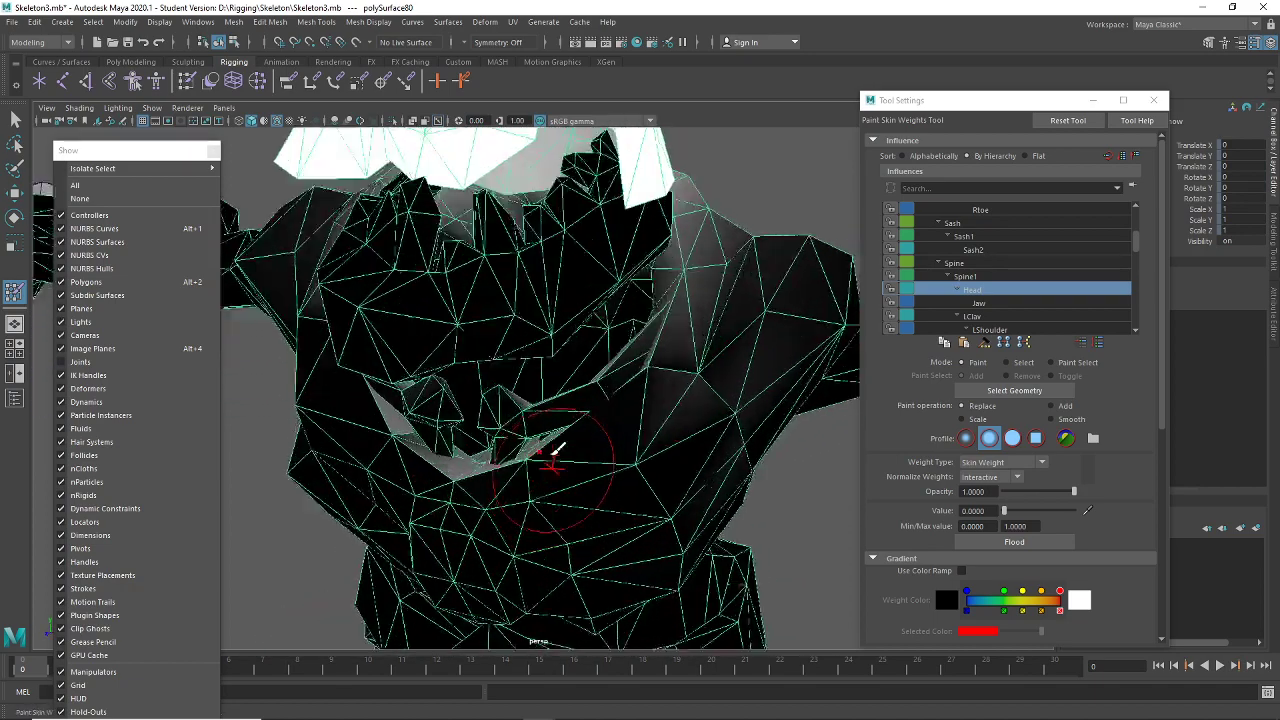
pyautogui.keyDown('alt'); pyautogui.moveTo(545, 373); pyautogui.dragTo(523, 437); pyautogui.keyUp('alt')
pyautogui.moveTo(522, 499); pyautogui.dragTo(500, 490)
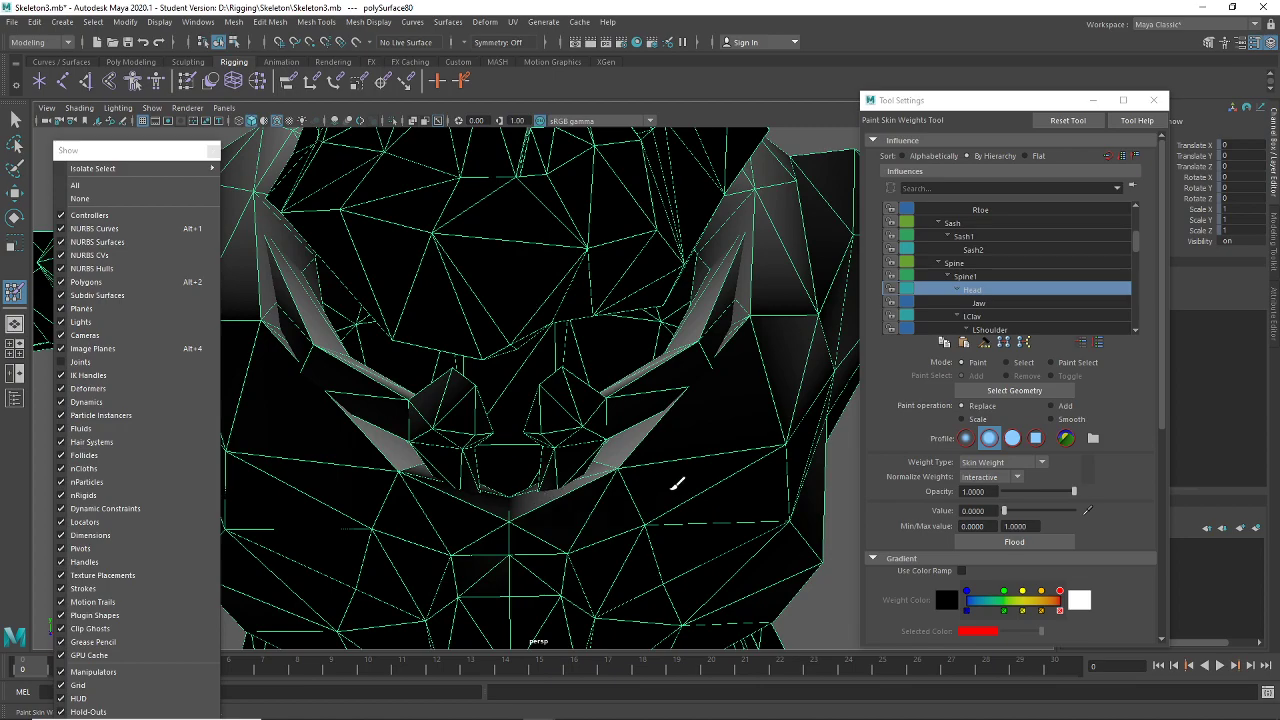
pyautogui.moveTo(600, 470)
pyautogui.keyDown('alt'); pyautogui.mouseDown()
pyautogui.moveTo(623, 491)
pyautogui.moveTo(648, 462)
pyautogui.mouseUp(); pyautogui.keyUp('alt')
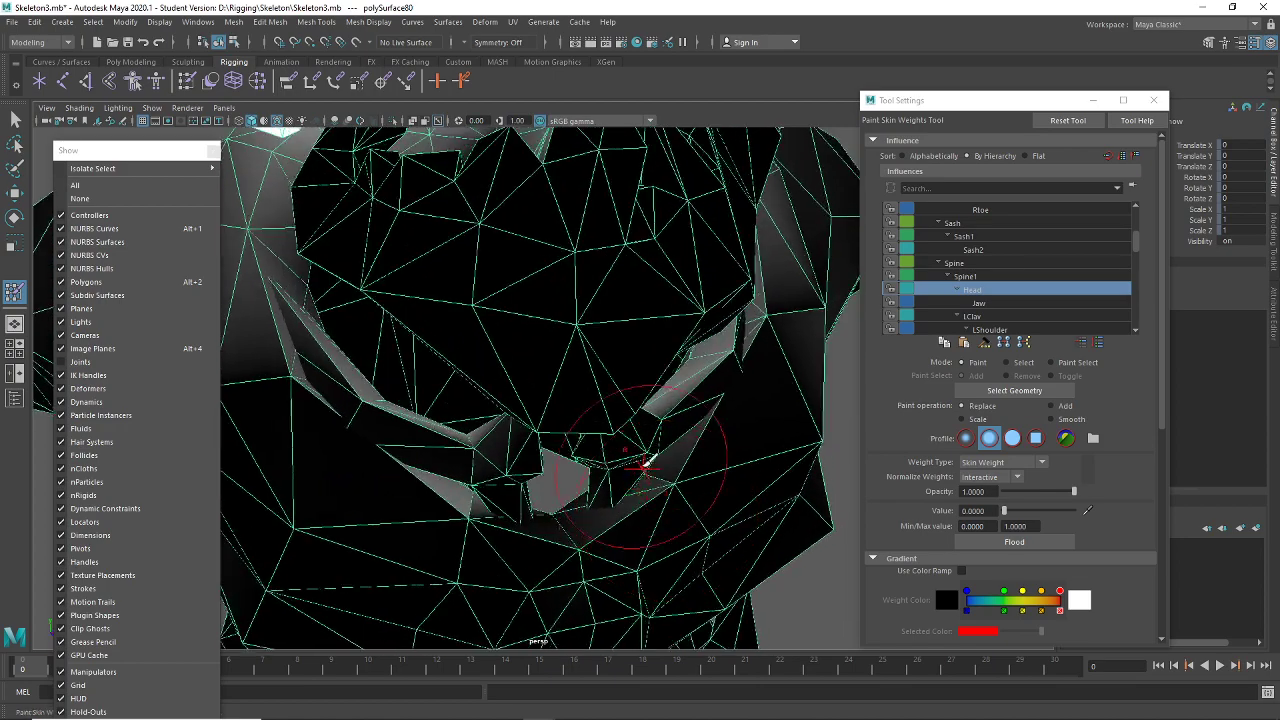
# Paint the Head influence down to 0 across the upper back and behind both shoulders
pyautogui.keyDown('alt'); pyautogui.moveTo(541, 515); pyautogui.dragTo(597, 483); pyautogui.keyUp('alt')
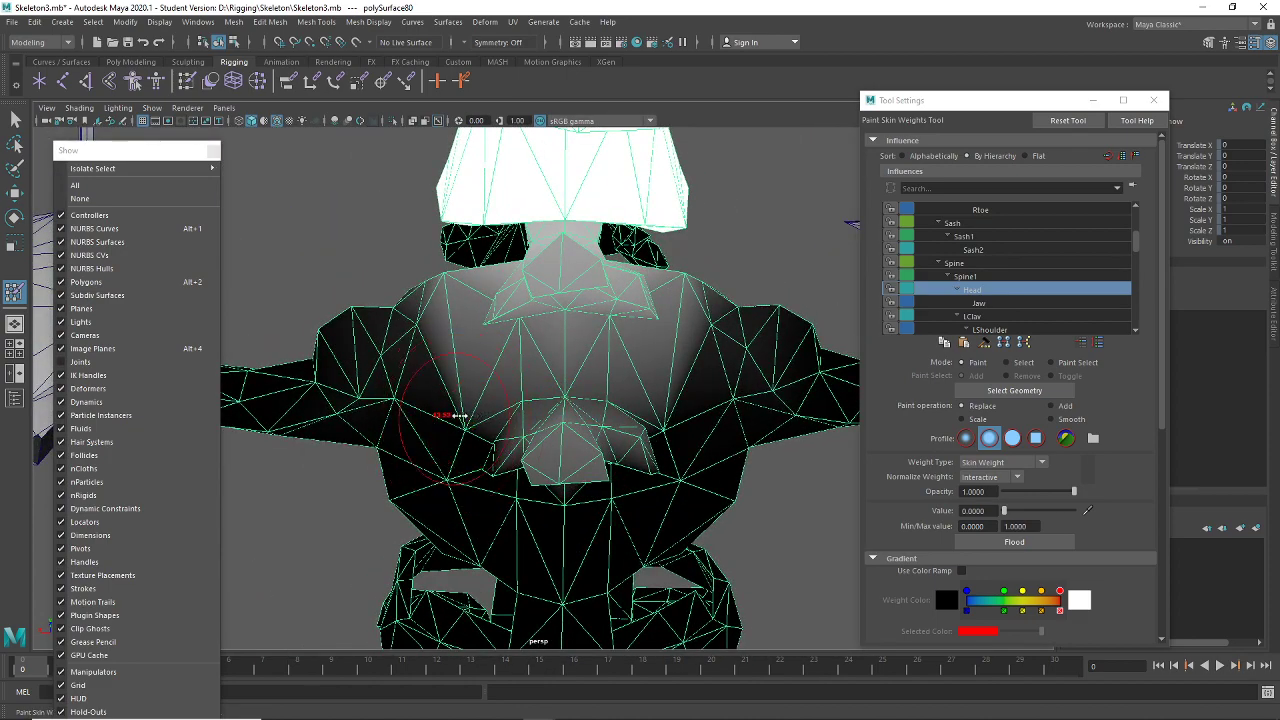
pyautogui.moveTo(629, 451)
pyautogui.mouseDown()
pyautogui.moveTo(594, 414)
pyautogui.moveTo(620, 425)
pyautogui.moveTo(477, 449)
pyautogui.moveTo(560, 349)
pyautogui.moveTo(508, 368)
pyautogui.moveTo(497, 357)
pyautogui.moveTo(517, 417)
pyautogui.moveTo(651, 449)
pyautogui.moveTo(582, 400)
pyautogui.moveTo(529, 400)
pyautogui.moveTo(460, 323)
pyautogui.moveTo(543, 429)
pyautogui.moveTo(568, 372)
pyautogui.moveTo(594, 383)
pyautogui.moveTo(697, 371)
pyautogui.moveTo(657, 326)
pyautogui.moveTo(616, 350)
pyautogui.moveTo(669, 357)
pyautogui.mouseUp()
pyautogui.moveTo(757, 380)
pyautogui.keyDown('alt'); pyautogui.mouseDown()
pyautogui.moveTo(677, 360)
pyautogui.moveTo(457, 414)
pyautogui.moveTo(586, 457)
pyautogui.moveTo(523, 403)
pyautogui.mouseUp(); pyautogui.keyUp('alt')
pyautogui.keyDown('alt'); pyautogui.moveTo(484, 442); pyautogui.dragTo(622, 398); pyautogui.keyUp('alt')
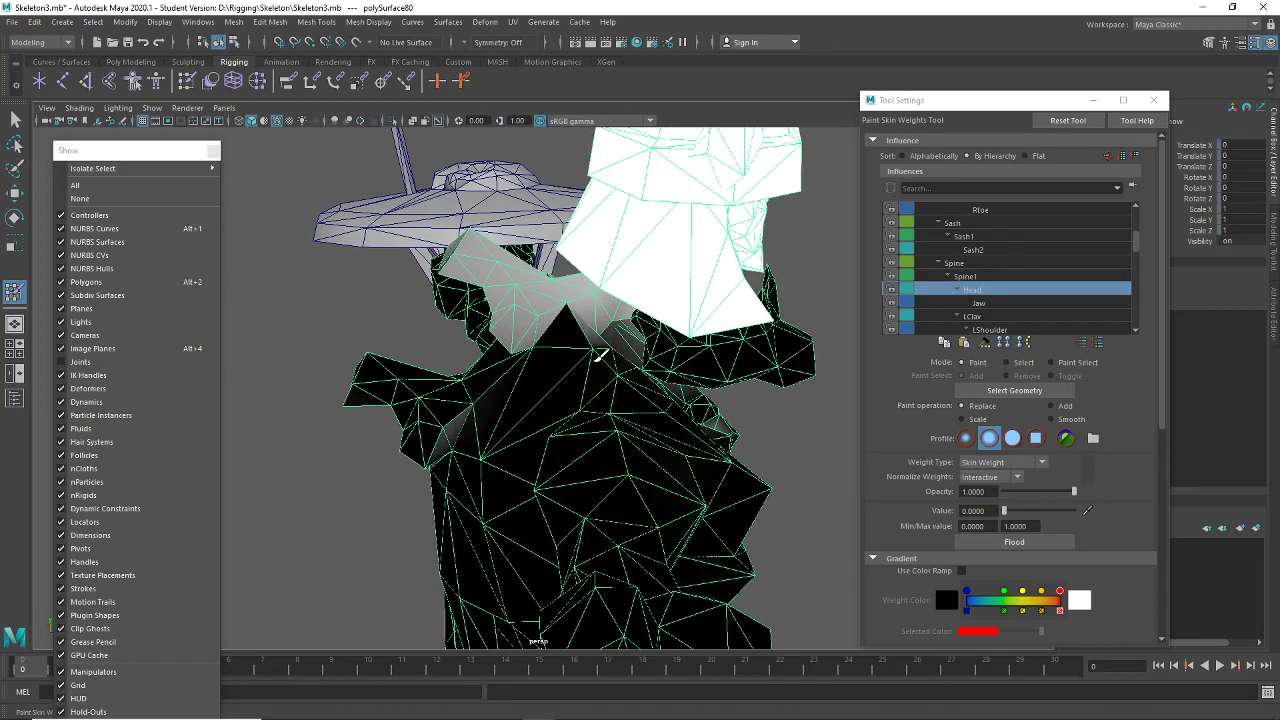
pyautogui.moveTo(602, 355)
pyautogui.mouseDown()
pyautogui.moveTo(495, 277)
pyautogui.moveTo(585, 370)
pyautogui.moveTo(600, 366)
pyautogui.mouseUp()
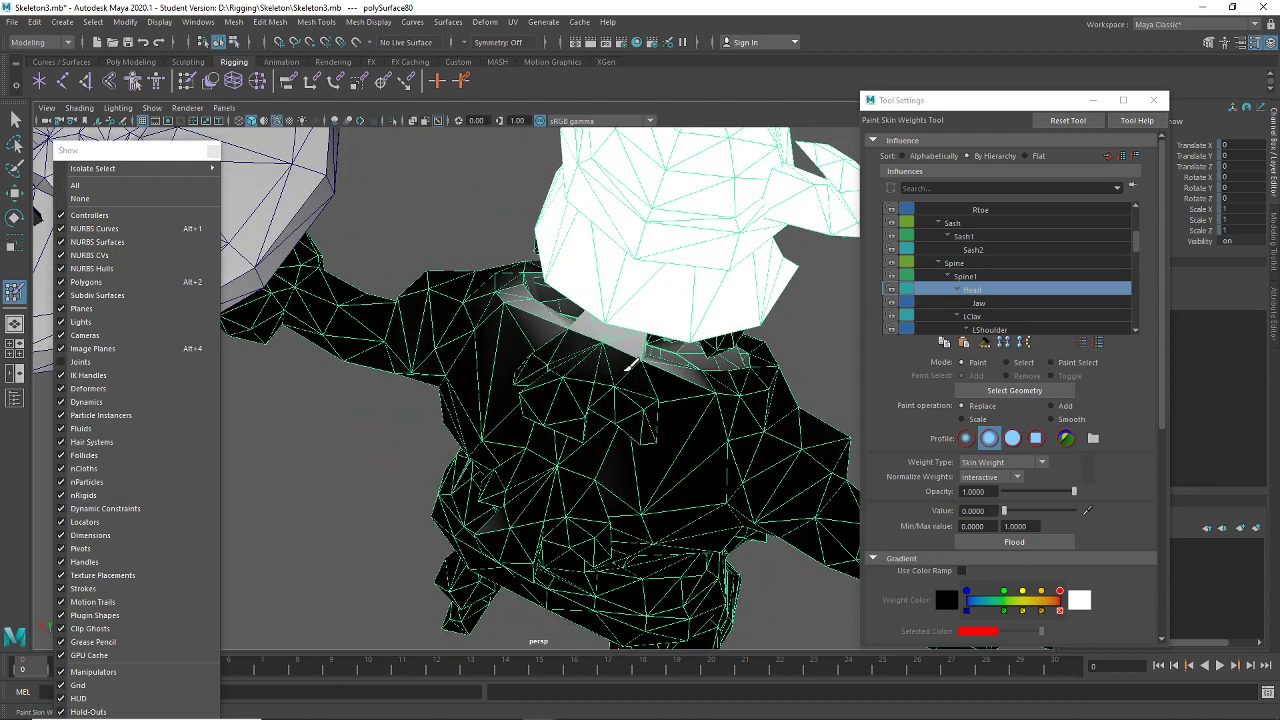
# Paint the Head influence down to 0 around the nape, where the upper back meets the helmet
pyautogui.keyDown('alt'); pyautogui.moveTo(620, 366); pyautogui.dragTo(643, 400); pyautogui.keyUp('alt')
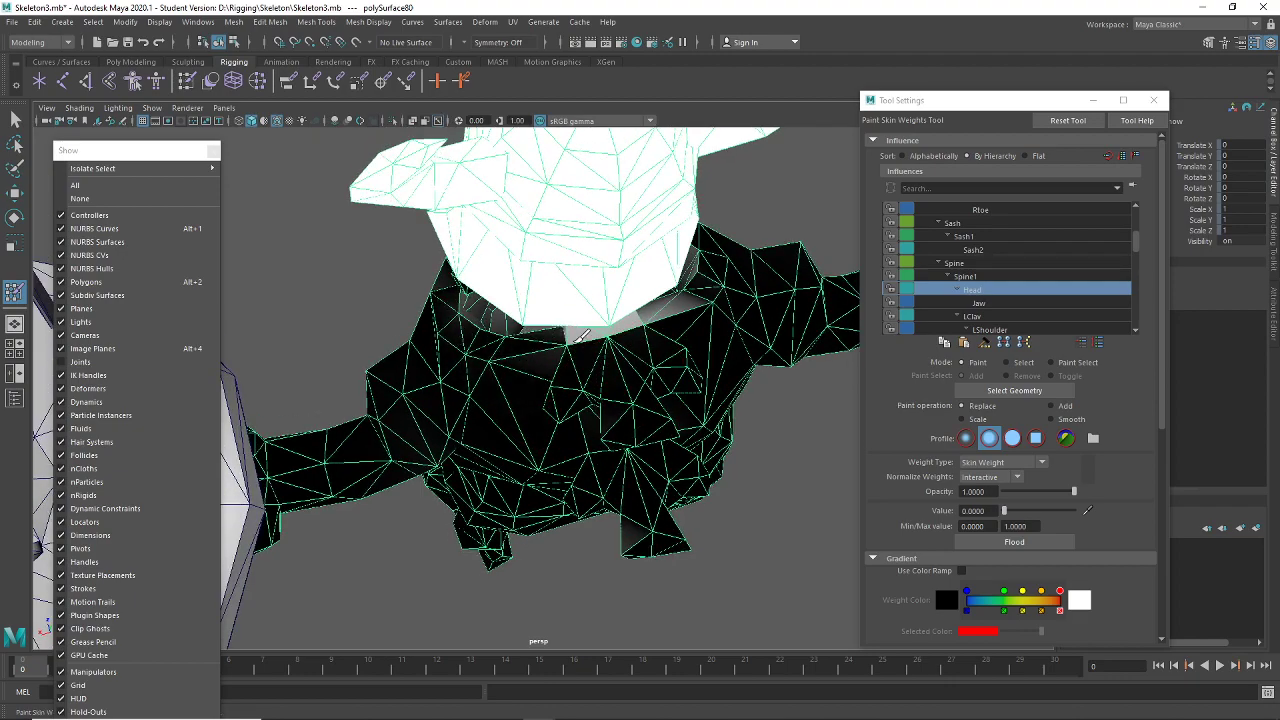
pyautogui.moveTo(583, 335)
pyautogui.keyDown('alt'); pyautogui.mouseDown()
pyautogui.moveTo(600, 329)
pyautogui.moveTo(580, 443)
pyautogui.moveTo(686, 462)
pyautogui.moveTo(729, 423)
pyautogui.mouseUp(); pyautogui.keyUp('alt')
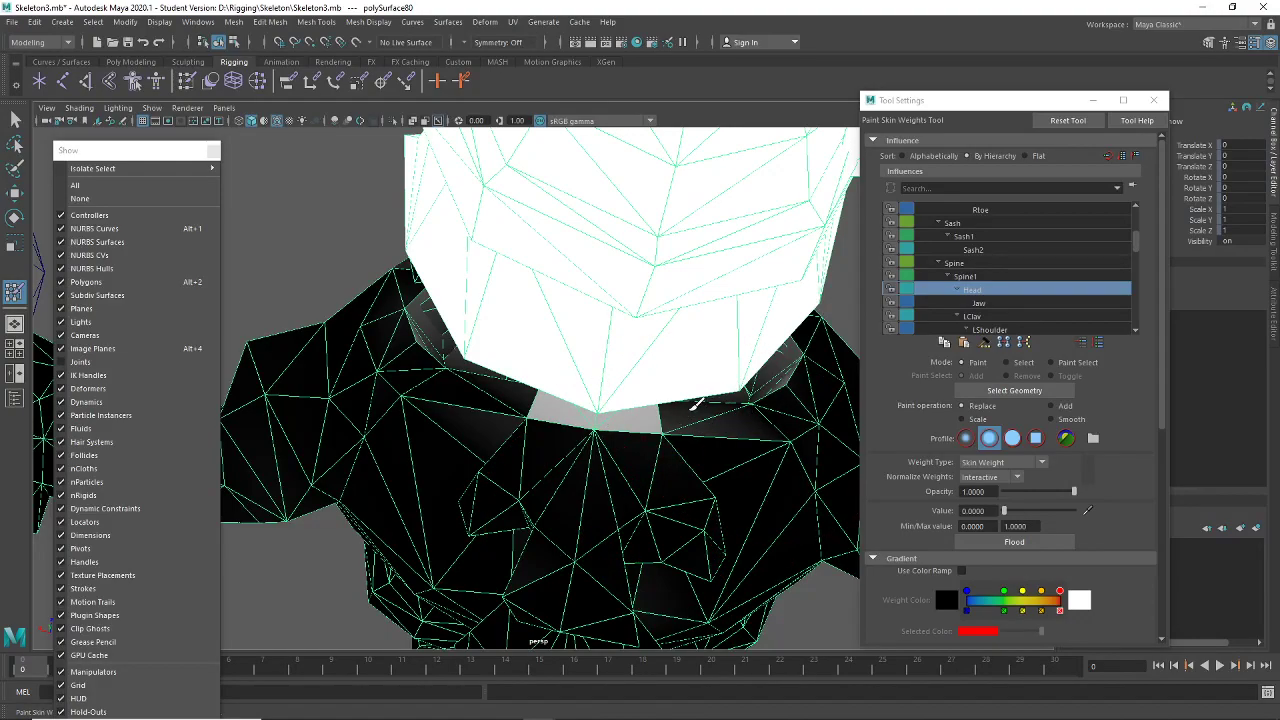
pyautogui.moveTo(706, 457)
pyautogui.keyDown('alt'); pyautogui.mouseDown()
pyautogui.moveTo(434, 436)
pyautogui.moveTo(419, 483)
pyautogui.moveTo(497, 520)
pyautogui.moveTo(546, 443)
pyautogui.moveTo(580, 503)
pyautogui.moveTo(522, 430)
pyautogui.moveTo(497, 425)
pyautogui.moveTo(509, 379)
pyautogui.mouseUp(); pyautogui.keyUp('alt')
pyautogui.click(504, 476)
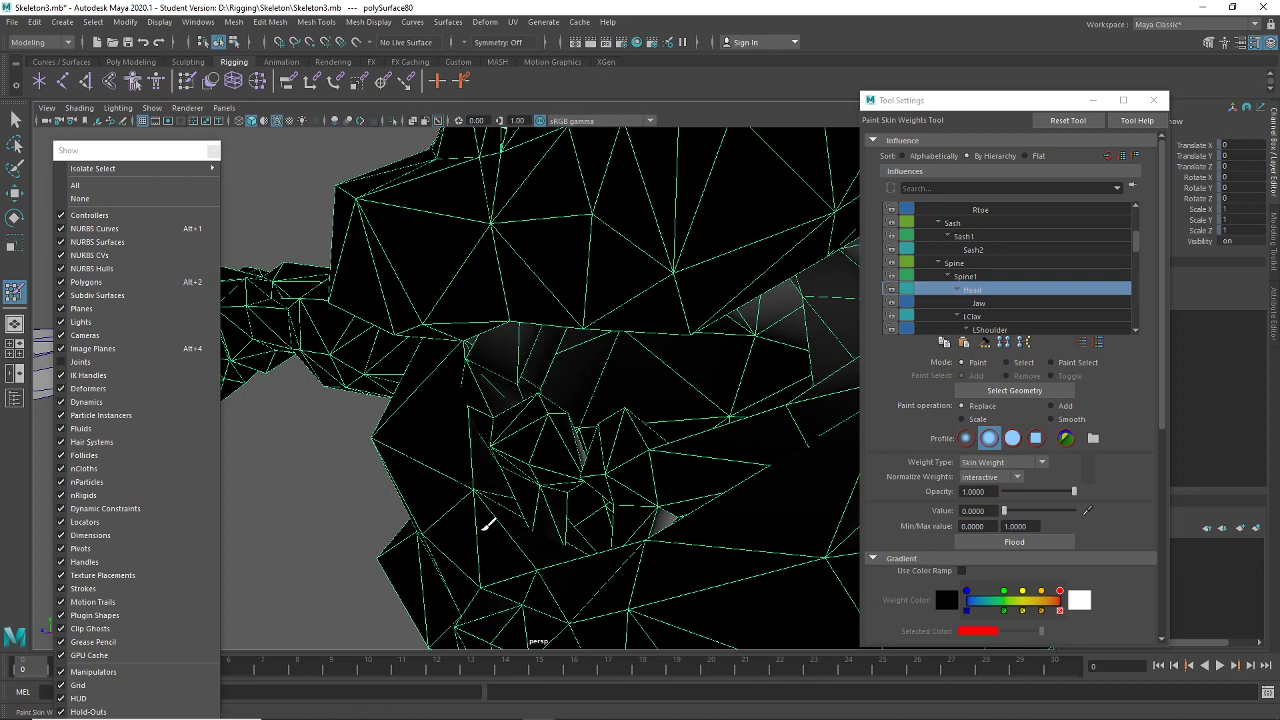
# Paint the Head influence down to 0 along the front collar edges and the inner chest beneath the beard
pyautogui.moveTo(663, 523)
pyautogui.keyDown('alt'); pyautogui.mouseDown()
pyautogui.moveTo(563, 463)
pyautogui.moveTo(645, 460)
pyautogui.mouseUp(); pyautogui.keyUp('alt')
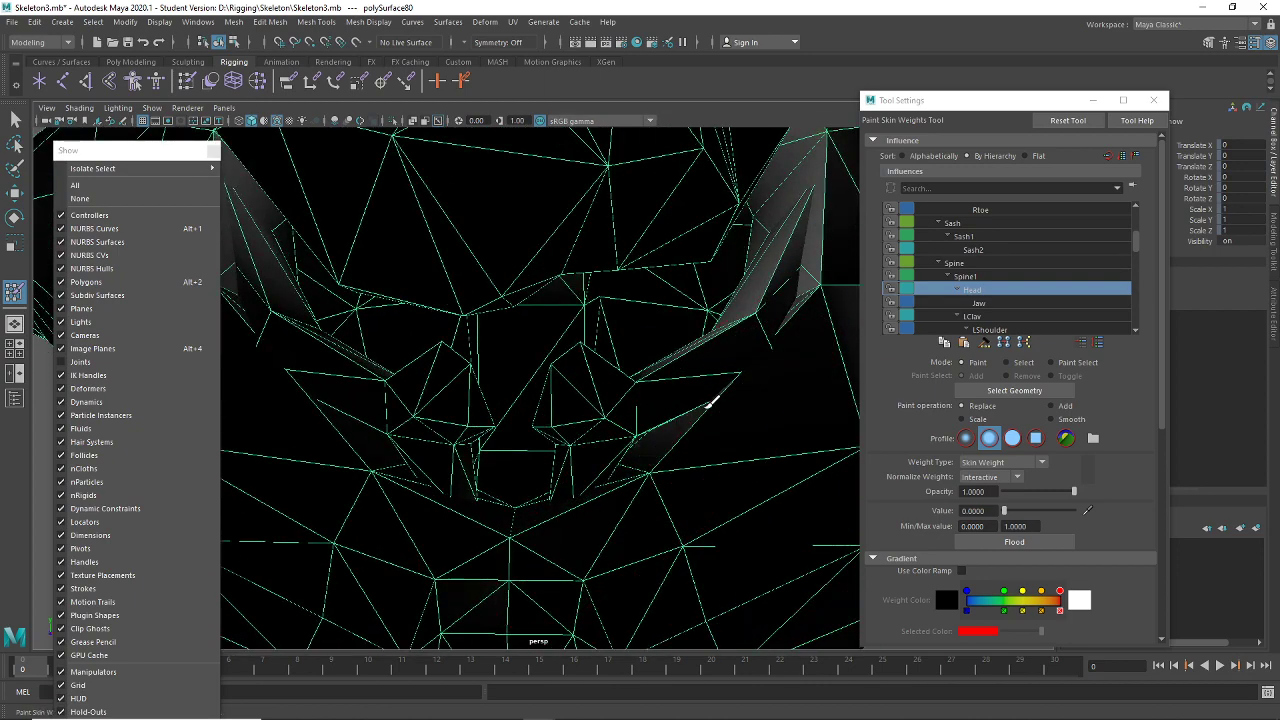
pyautogui.keyDown('alt'); pyautogui.moveTo(712, 403); pyautogui.dragTo(686, 437); pyautogui.keyUp('alt')
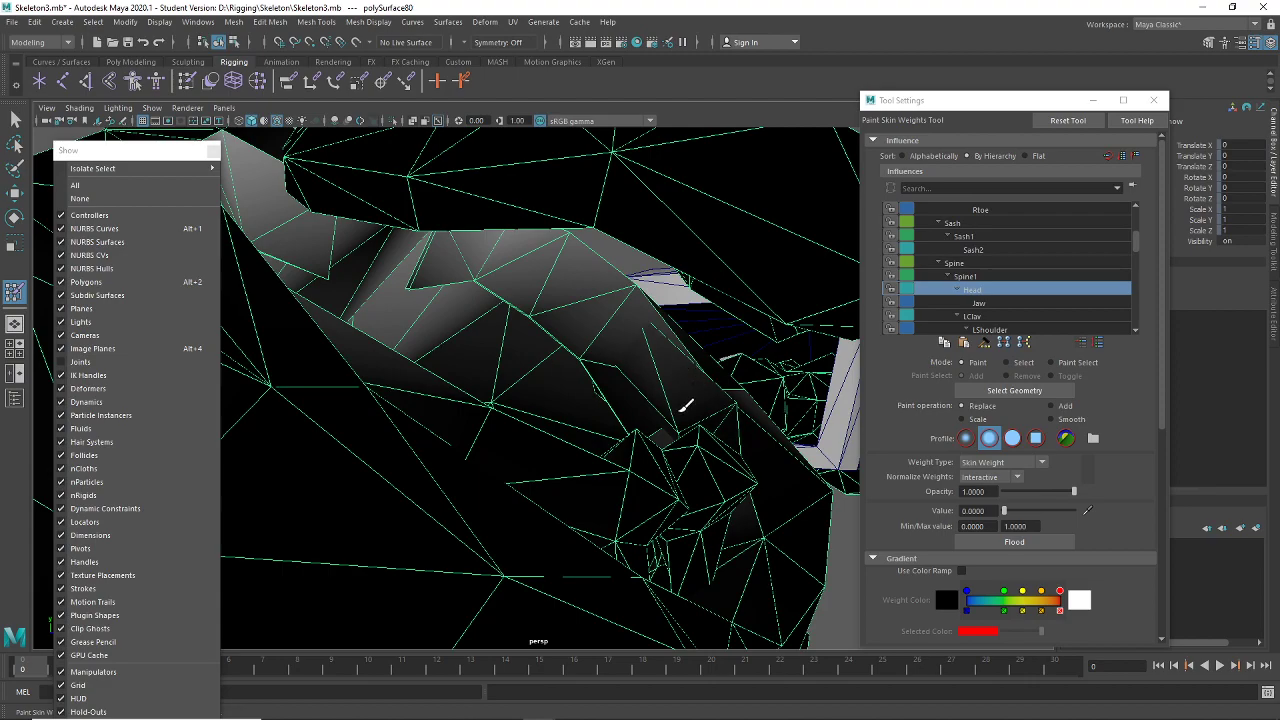
pyautogui.moveTo(686, 405); pyautogui.dragTo(651, 371)
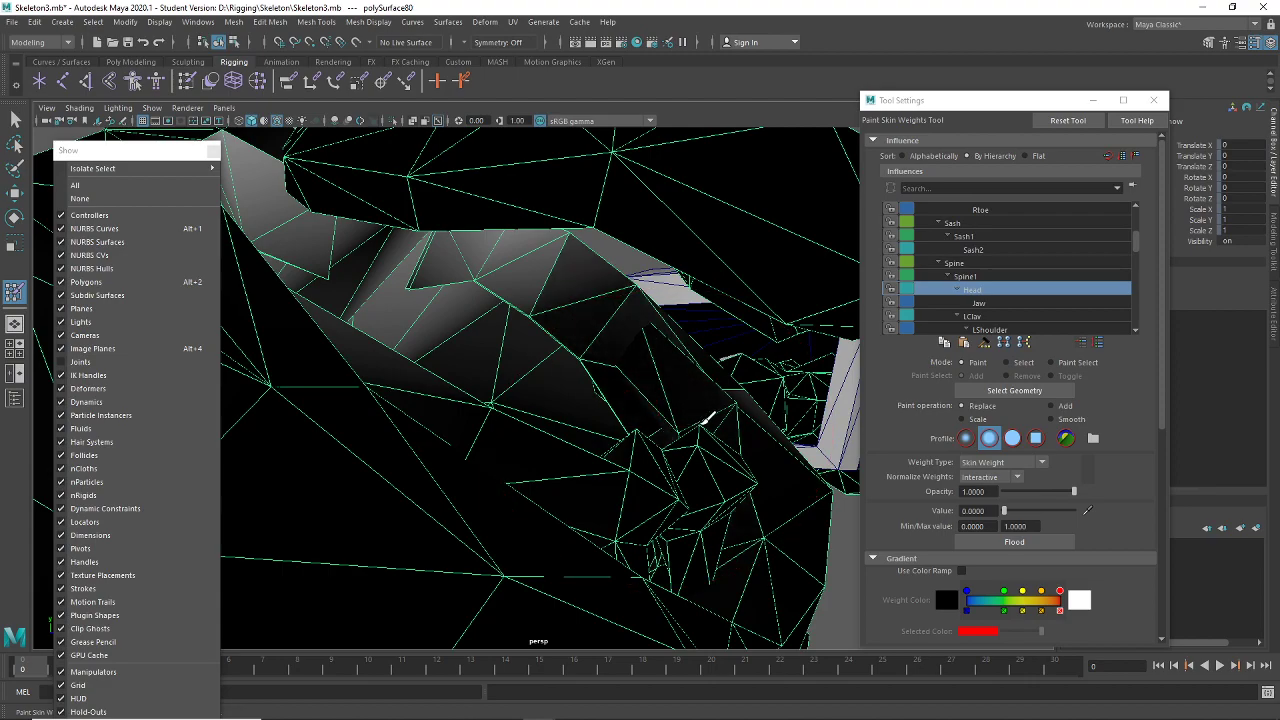
pyautogui.moveTo(693, 455)
pyautogui.keyDown('alt'); pyautogui.mouseDown()
pyautogui.moveTo(571, 446)
pyautogui.moveTo(623, 423)
pyautogui.moveTo(748, 551)
pyautogui.moveTo(650, 527)
pyautogui.moveTo(686, 406)
pyautogui.moveTo(609, 463)
pyautogui.moveTo(666, 374)
pyautogui.mouseUp(); pyautogui.keyUp('alt')
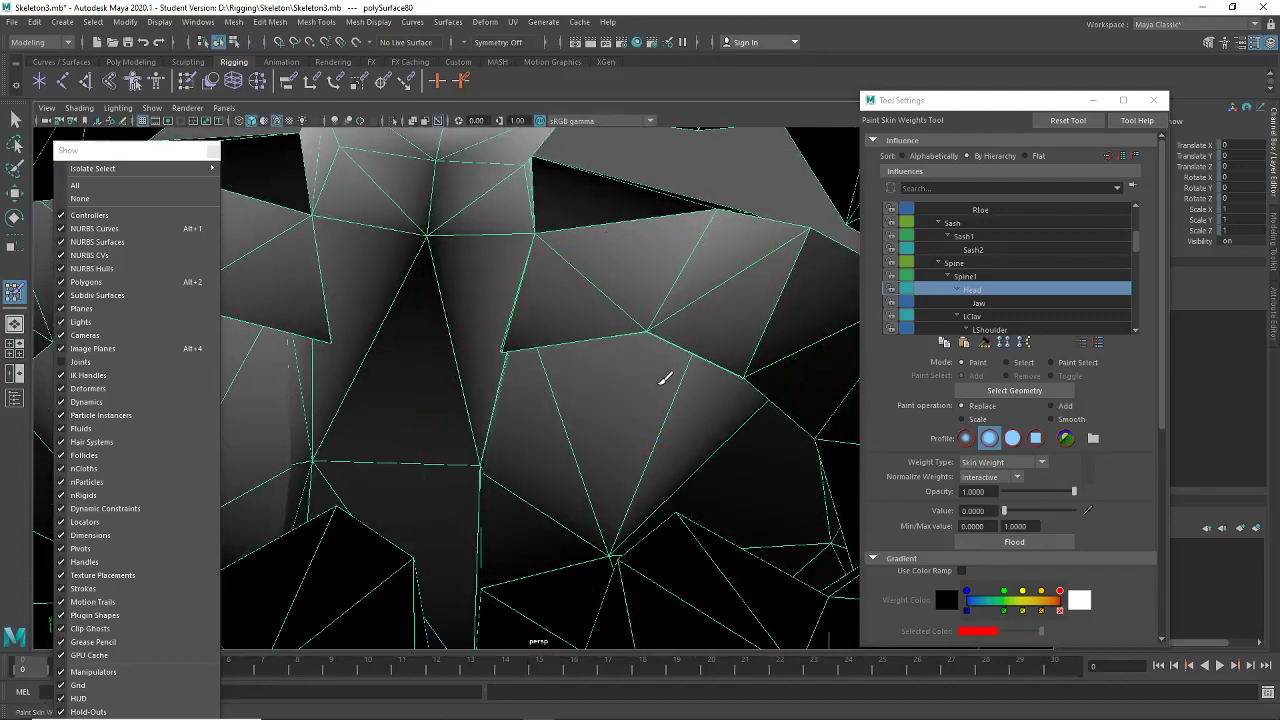
pyautogui.moveTo(577, 343)
pyautogui.keyDown('alt'); pyautogui.mouseDown()
pyautogui.moveTo(583, 309)
pyautogui.moveTo(511, 346)
pyautogui.moveTo(423, 363)
pyautogui.moveTo(632, 357)
pyautogui.moveTo(262, 433)
pyautogui.mouseUp(); pyautogui.keyUp('alt')
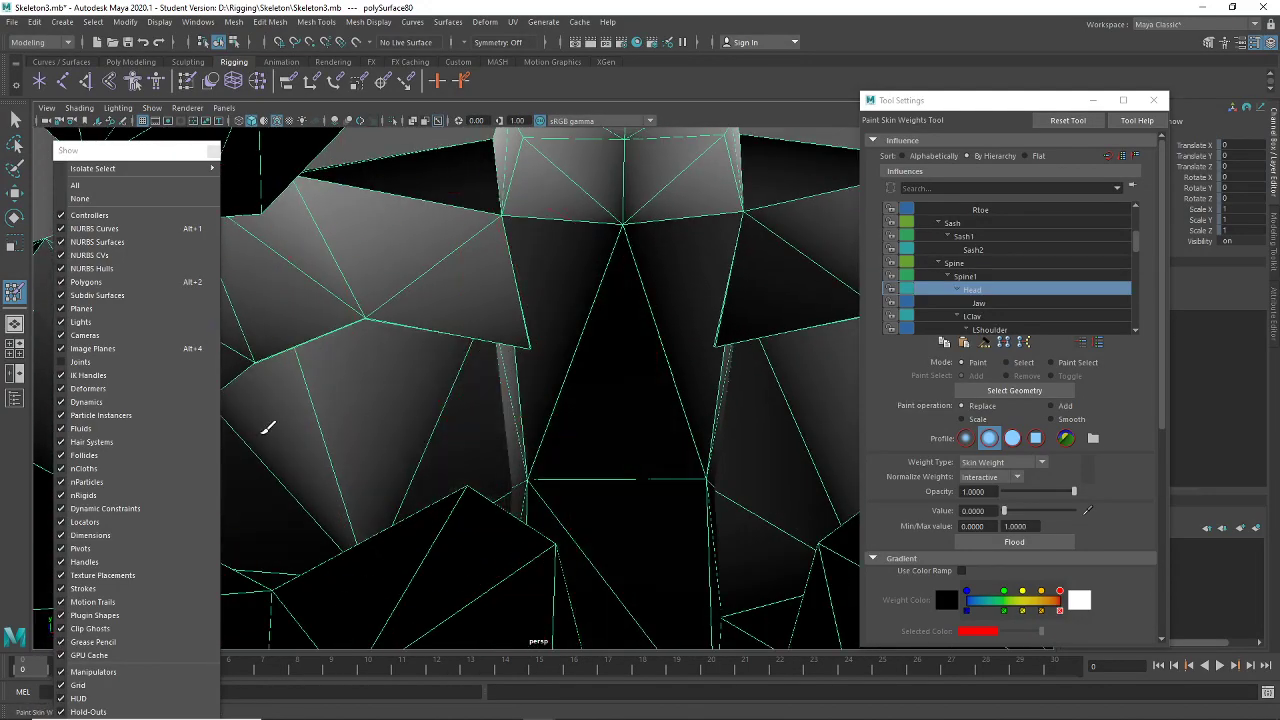
# Switch to shaded display, reselect the character mesh instead of the Head joint, and restart the Paint Skin Weights Tool
pyautogui.middleClick(515, 491)
pyautogui.scroll(-5, 515, 491)
pyautogui.press('5')
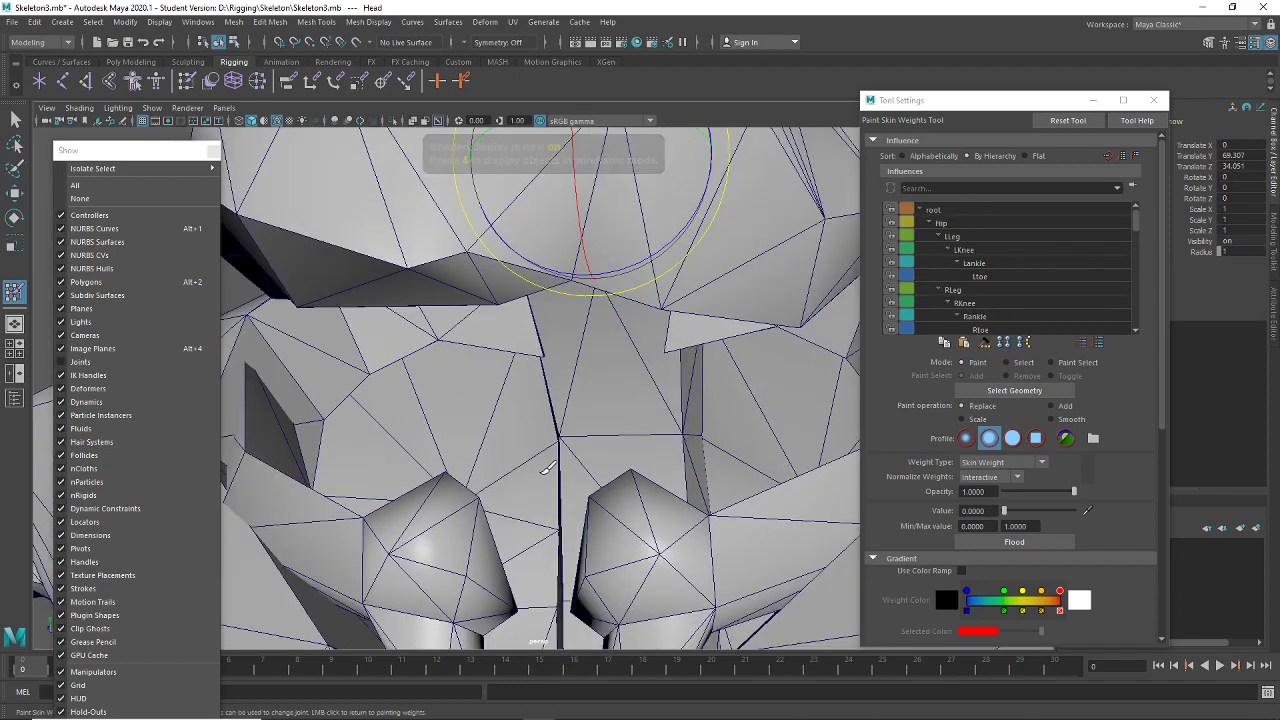
pyautogui.scroll(-4, 545, 468)
pyautogui.press('q')
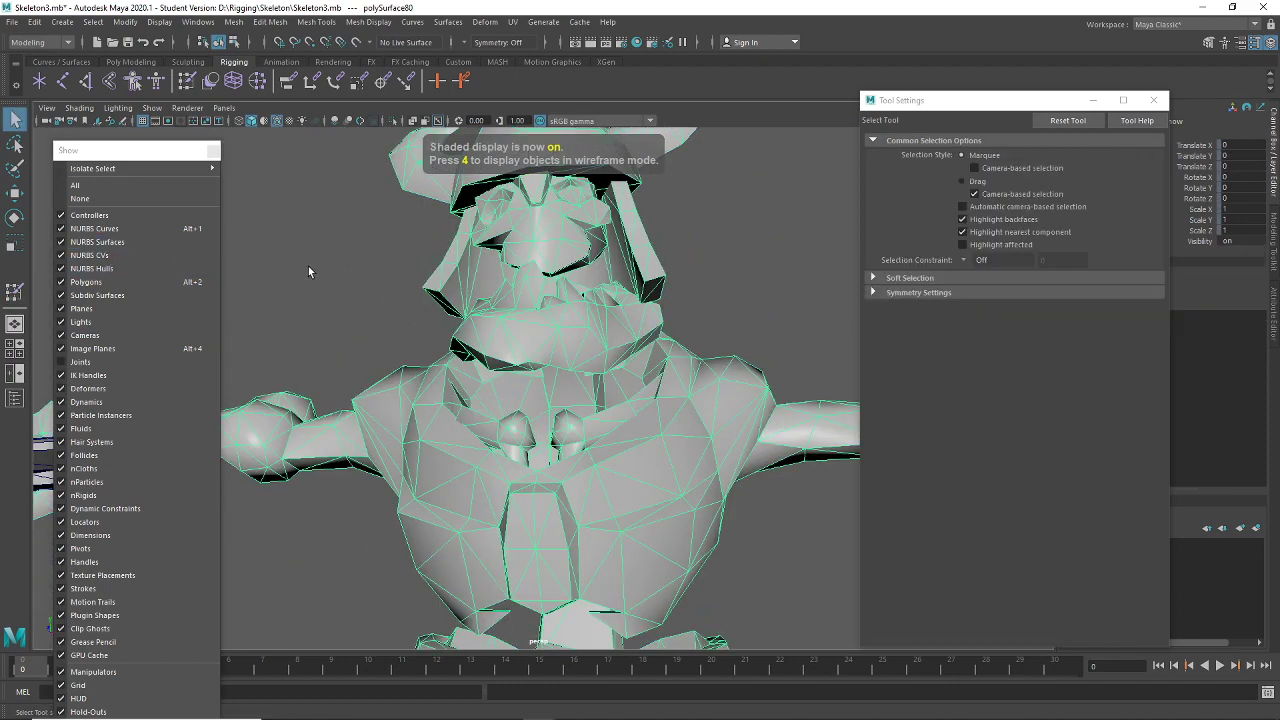
pyautogui.click(187, 81)
# Paint the Head influence down to 0 on the throat and the inner collar on both sides below the beard
pyautogui.scroll(8, 620, 430)
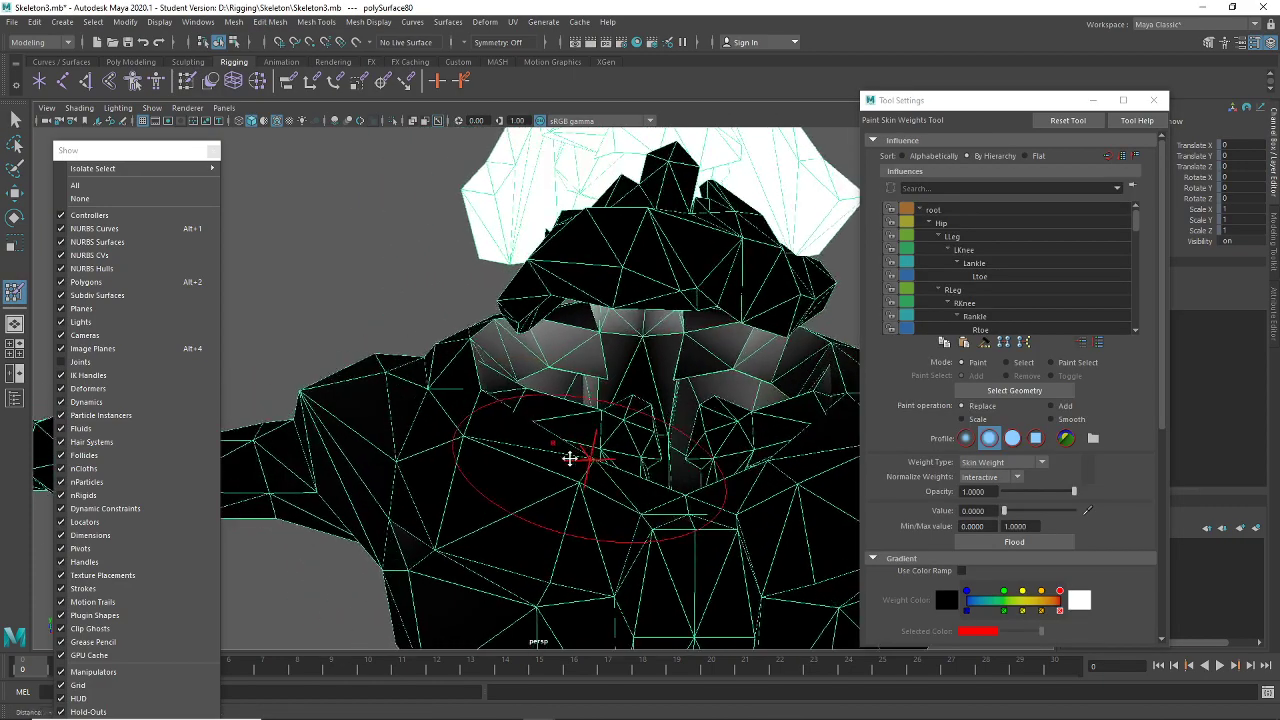
pyautogui.moveTo(563, 349)
pyautogui.mouseDown()
pyautogui.moveTo(477, 371)
pyautogui.moveTo(478, 398)
pyautogui.moveTo(545, 385)
pyautogui.moveTo(522, 376)
pyautogui.mouseUp()
pyautogui.moveTo(588, 319)
pyautogui.mouseDown()
pyautogui.moveTo(561, 320)
pyautogui.moveTo(620, 390)
pyautogui.moveTo(491, 400)
pyautogui.moveTo(569, 386)
pyautogui.moveTo(540, 388)
pyautogui.mouseUp()
pyautogui.moveTo(735, 400); pyautogui.dragTo(651, 406)
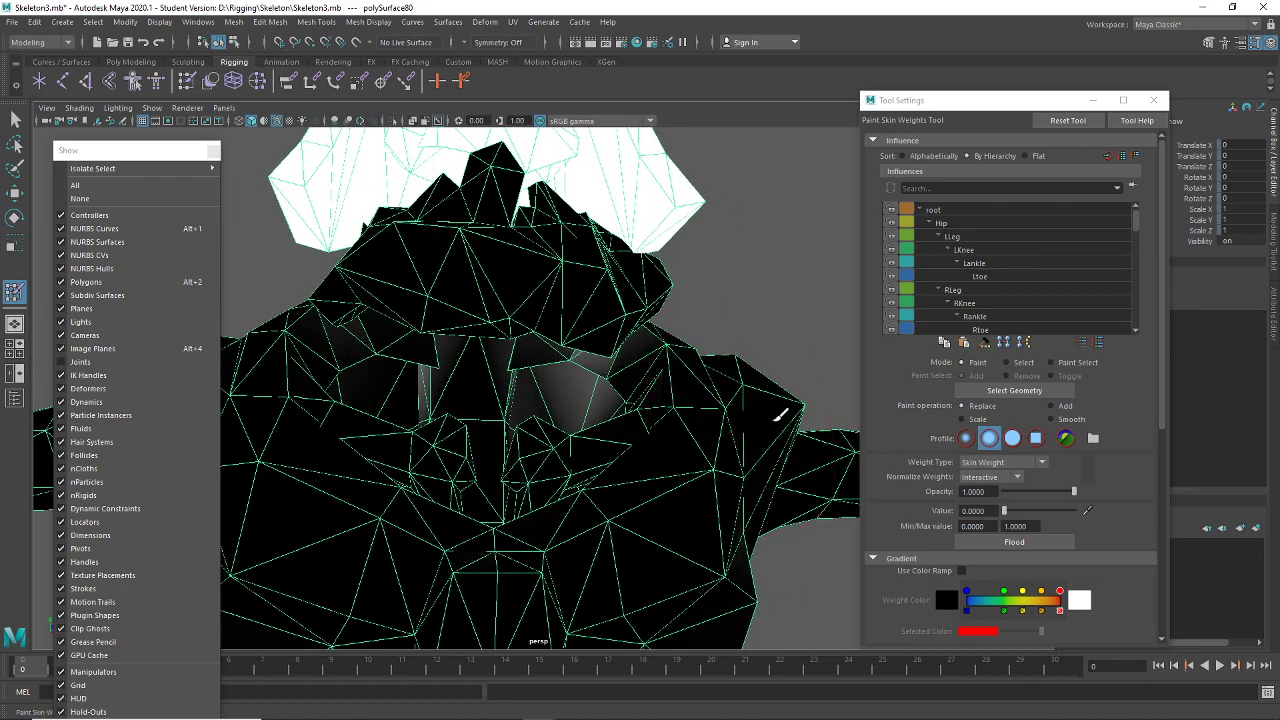
pyautogui.moveTo(777, 420)
pyautogui.keyDown('alt'); pyautogui.mouseDown()
pyautogui.moveTo(686, 423)
pyautogui.moveTo(600, 398)
pyautogui.moveTo(560, 370)
pyautogui.moveTo(575, 389)
pyautogui.moveTo(578, 352)
pyautogui.moveTo(615, 348)
pyautogui.moveTo(580, 334)
pyautogui.moveTo(535, 380)
pyautogui.mouseUp(); pyautogui.keyUp('alt')
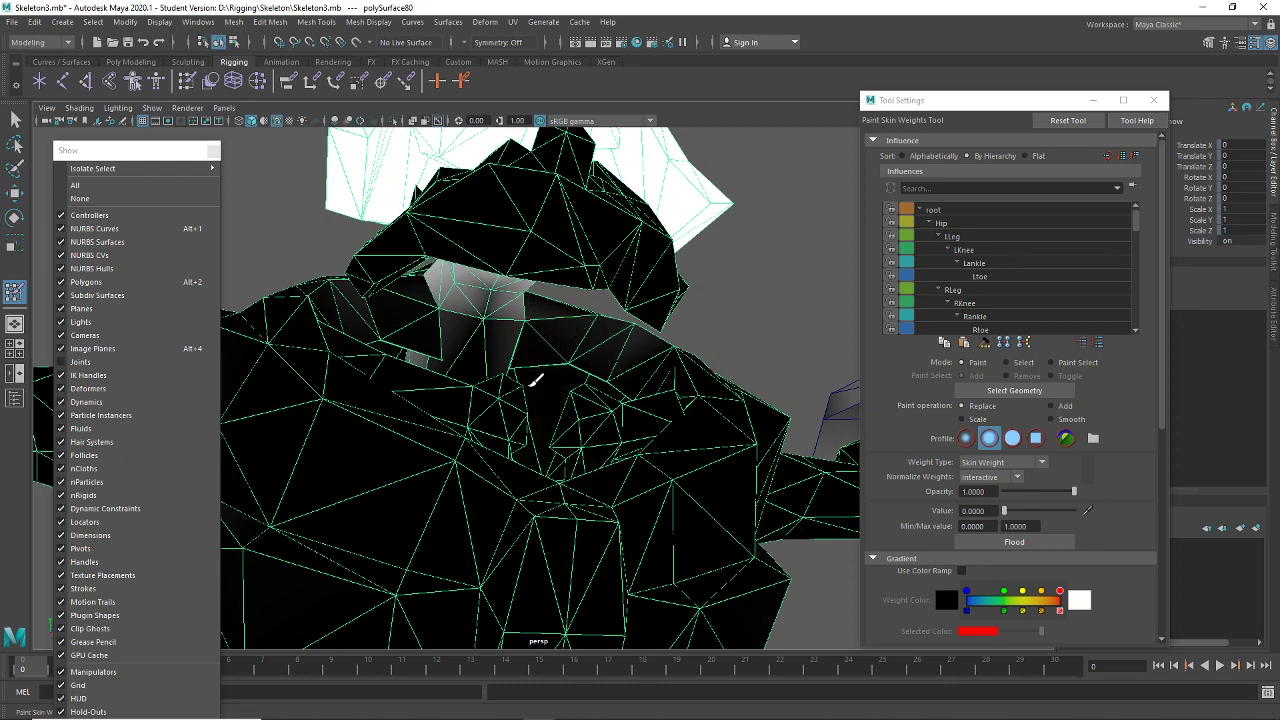
pyautogui.moveTo(502, 424)
pyautogui.keyDown('alt'); pyautogui.mouseDown()
pyautogui.moveTo(566, 451)
pyautogui.moveTo(517, 514)
pyautogui.moveTo(531, 503)
pyautogui.moveTo(480, 437)
pyautogui.moveTo(571, 437)
pyautogui.mouseUp(); pyautogui.keyUp('alt')
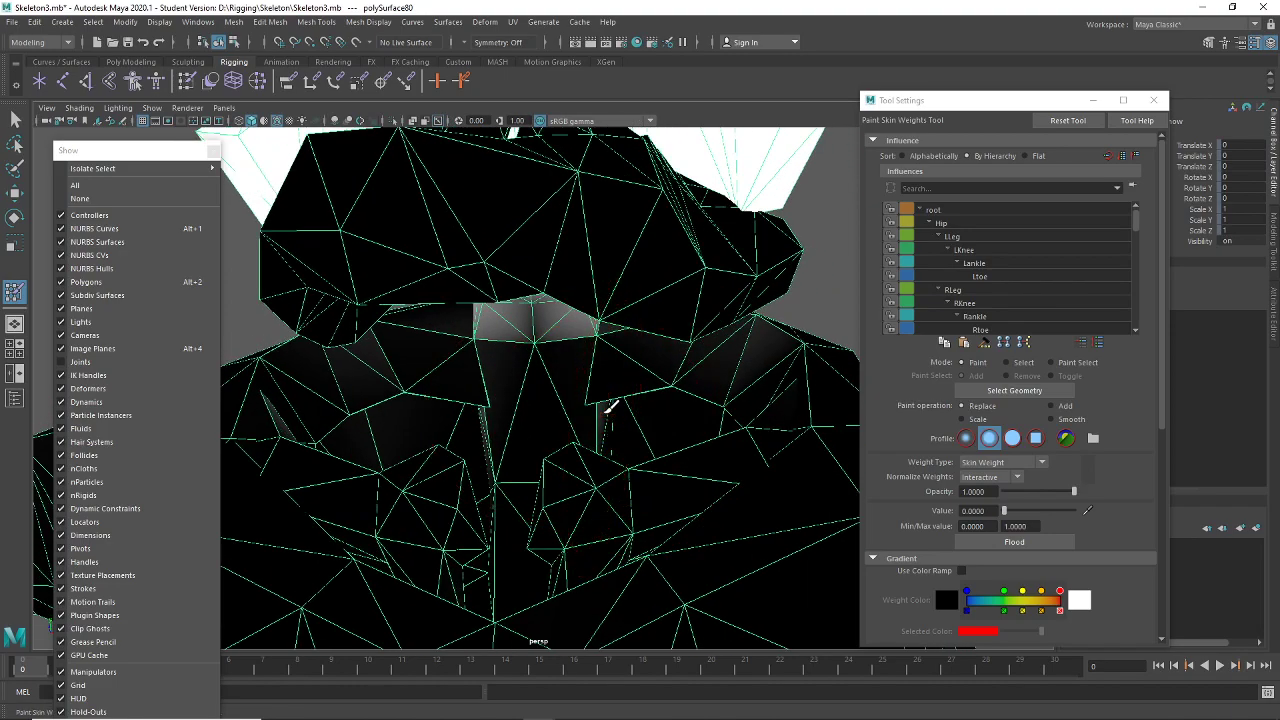
pyautogui.moveTo(531, 449)
pyautogui.keyDown('alt'); pyautogui.mouseDown()
pyautogui.moveTo(743, 514)
pyautogui.moveTo(791, 491)
pyautogui.moveTo(711, 514)
pyautogui.moveTo(681, 477)
pyautogui.moveTo(491, 400)
pyautogui.moveTo(441, 412)
pyautogui.mouseUp(); pyautogui.keyUp('alt')
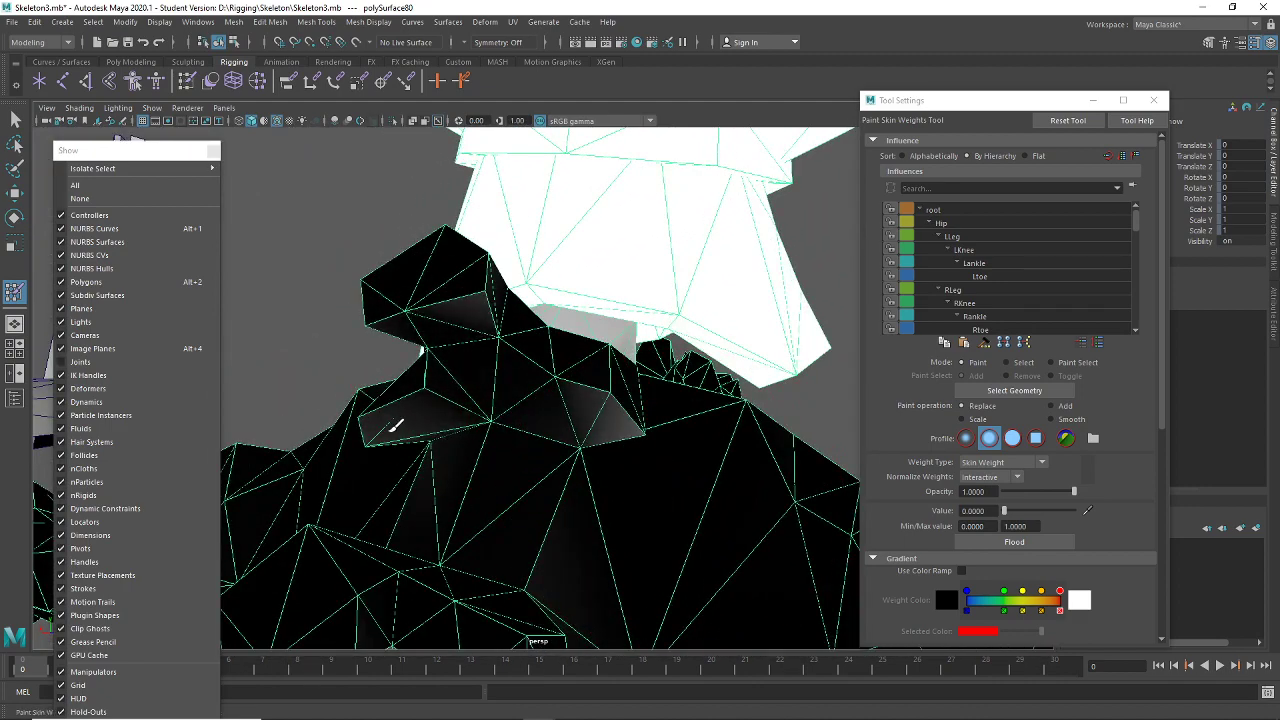
# Paint the Head influence down to 0 on the raised collar pieces beside the neck
pyautogui.moveTo(464, 402); pyautogui.dragTo(620, 424)
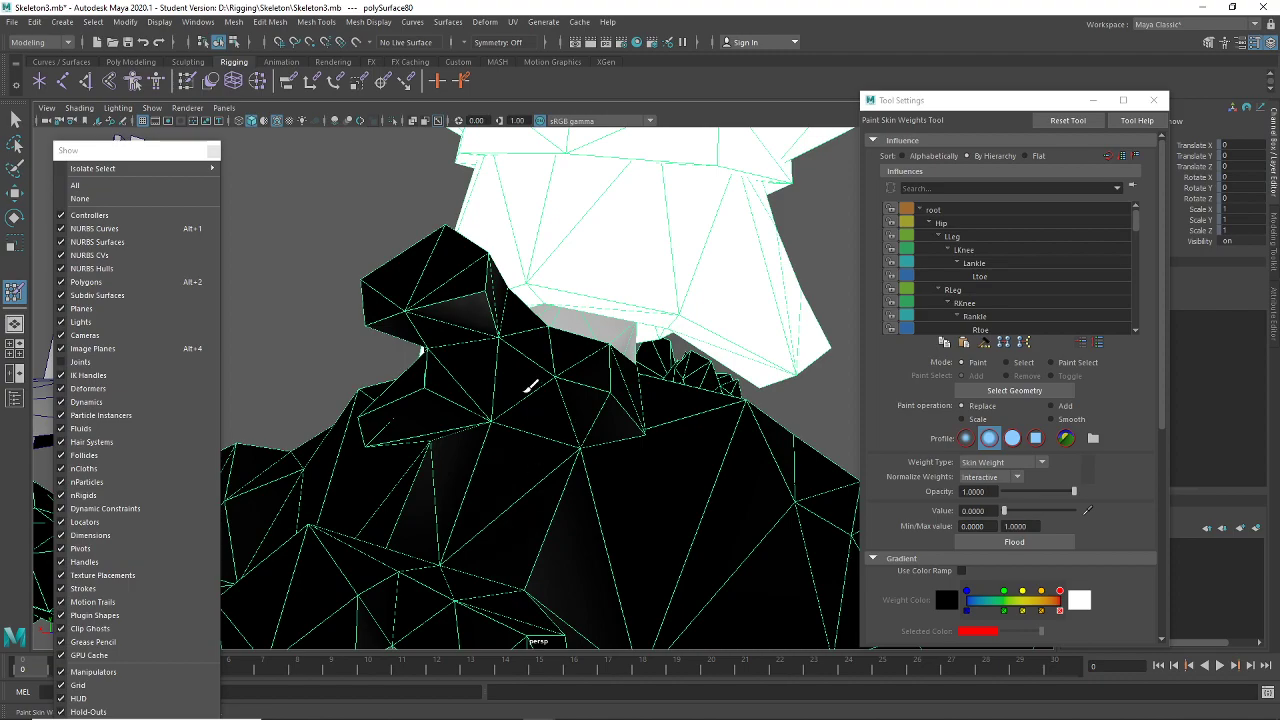
pyautogui.keyDown('alt'); pyautogui.moveTo(530, 385); pyautogui.dragTo(471, 309); pyautogui.keyUp('alt')
pyautogui.moveTo(543, 371)
pyautogui.keyDown('alt'); pyautogui.mouseDown()
pyautogui.moveTo(453, 463)
pyautogui.moveTo(686, 417)
pyautogui.moveTo(734, 374)
pyautogui.moveTo(735, 330)
pyautogui.moveTo(791, 285)
pyautogui.mouseUp(); pyautogui.keyUp('alt')
pyautogui.moveTo(725, 323)
pyautogui.keyDown('alt'); pyautogui.mouseDown()
pyautogui.moveTo(739, 326)
pyautogui.moveTo(663, 400)
pyautogui.mouseUp(); pyautogui.keyUp('alt')
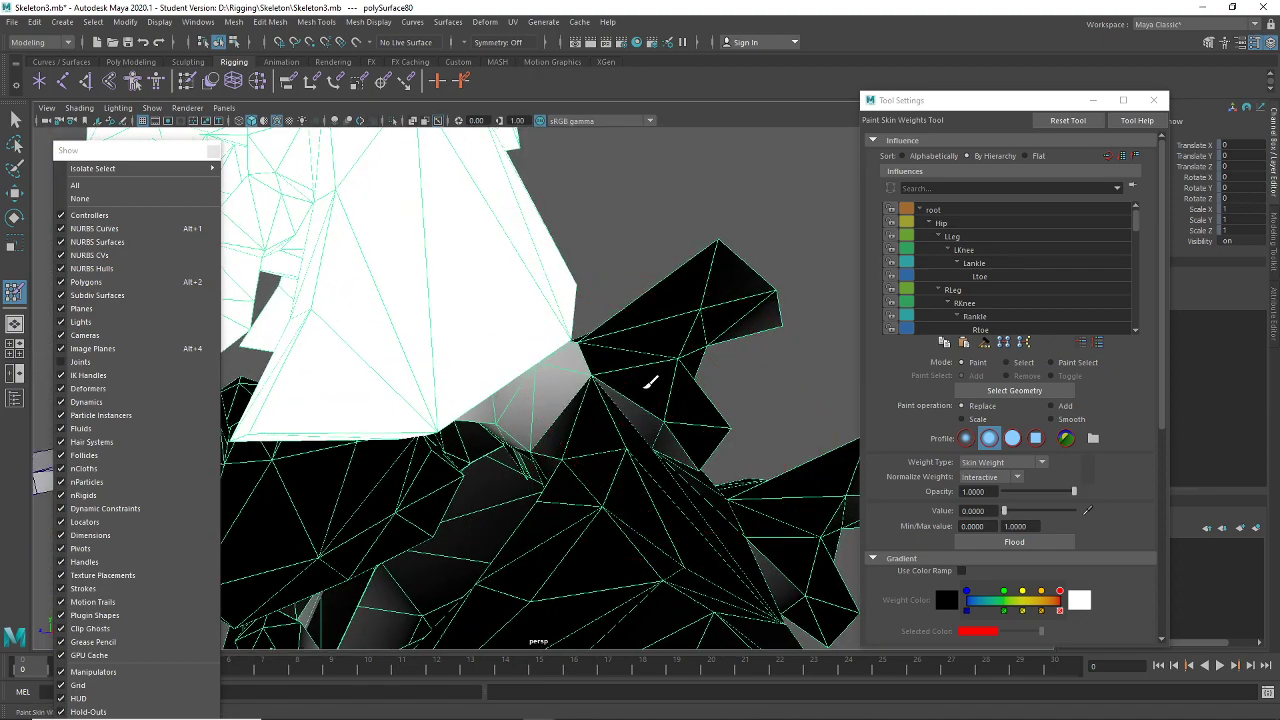
# Paint the Head influence down to 0 on the sides and back of the neck under the helmet
pyautogui.keyDown('alt'); pyautogui.moveTo(714, 474); pyautogui.dragTo(612, 380); pyautogui.keyUp('alt')
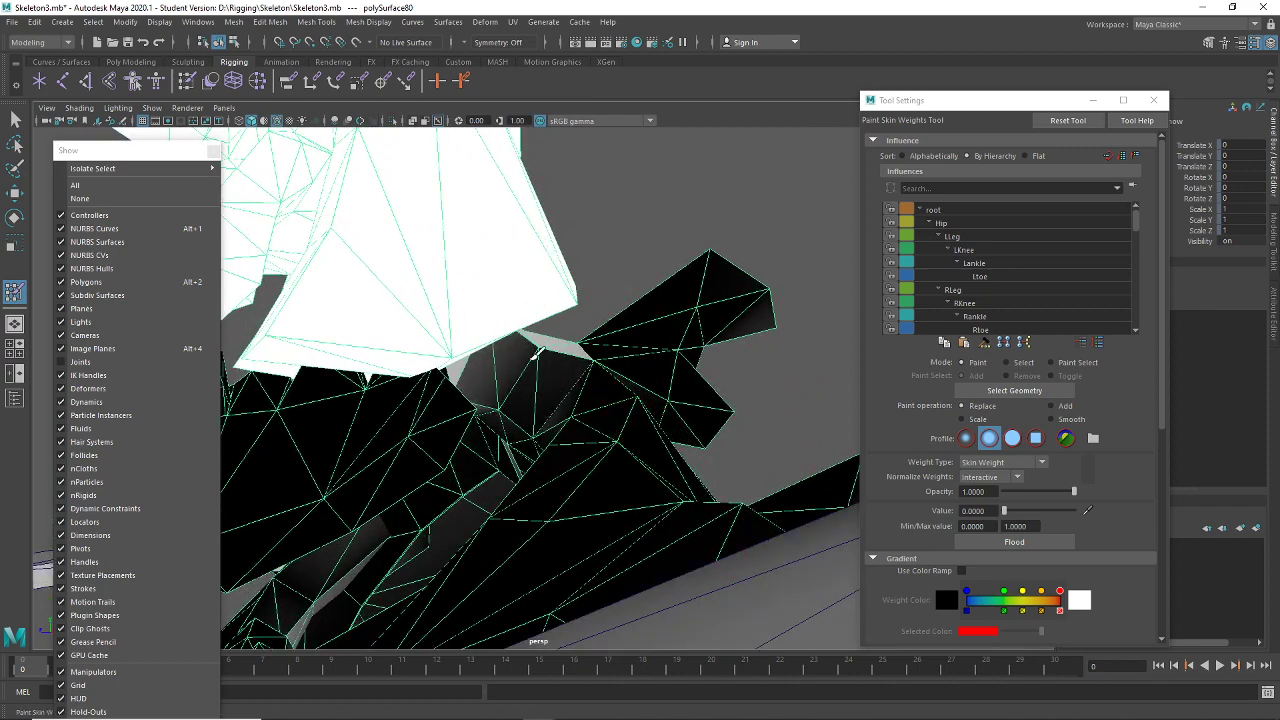
pyautogui.keyDown('alt'); pyautogui.moveTo(509, 382); pyautogui.dragTo(459, 441); pyautogui.keyUp('alt')
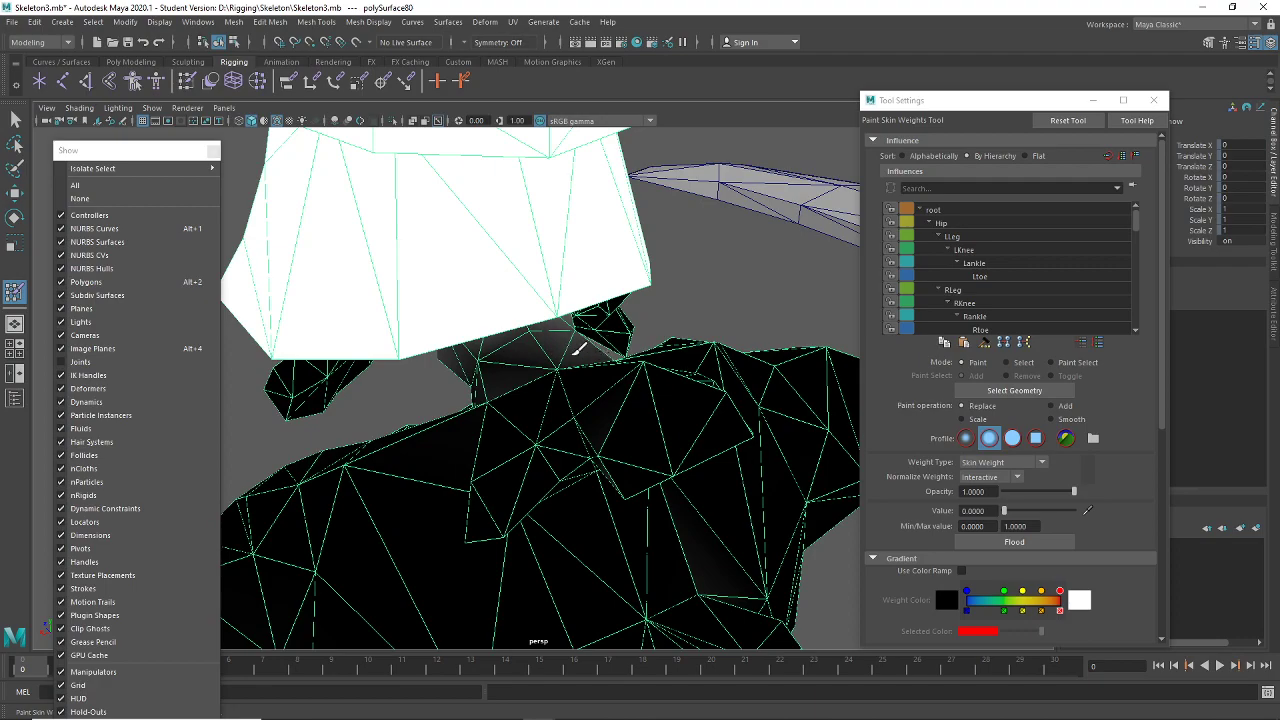
pyautogui.moveTo(583, 352)
pyautogui.keyDown('alt'); pyautogui.mouseDown()
pyautogui.moveTo(600, 374)
pyautogui.moveTo(583, 374)
pyautogui.moveTo(560, 409)
pyautogui.moveTo(590, 387)
pyautogui.mouseUp(); pyautogui.keyUp('alt')
pyautogui.moveTo(450, 418)
pyautogui.keyDown('alt'); pyautogui.mouseDown()
pyautogui.moveTo(390, 400)
pyautogui.moveTo(430, 366)
pyautogui.moveTo(560, 400)
pyautogui.moveTo(483, 482)
pyautogui.moveTo(457, 471)
pyautogui.moveTo(528, 428)
pyautogui.moveTo(718, 407)
pyautogui.mouseUp(); pyautogui.keyUp('alt')
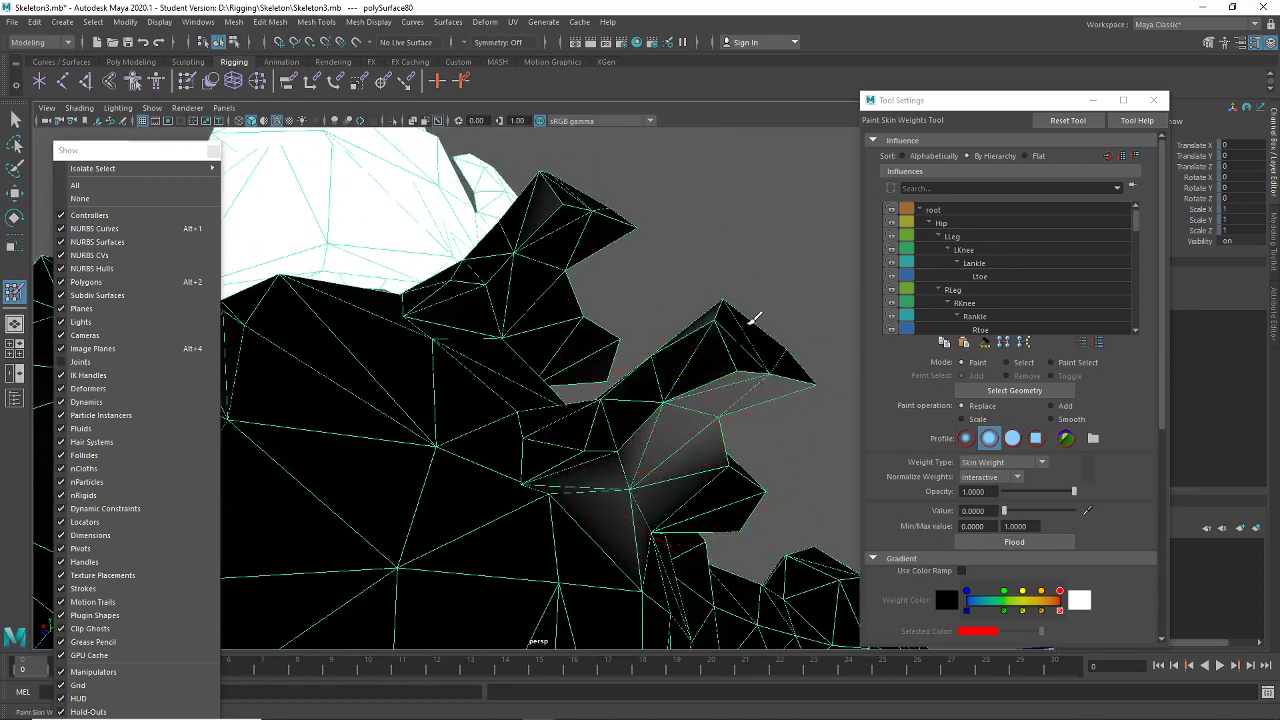
# Paint out the remaining Head influence to 0 on the jagged collar tips and the rest of the neck
pyautogui.keyDown('alt'); pyautogui.moveTo(754, 318); pyautogui.dragTo(700, 286); pyautogui.keyUp('alt')
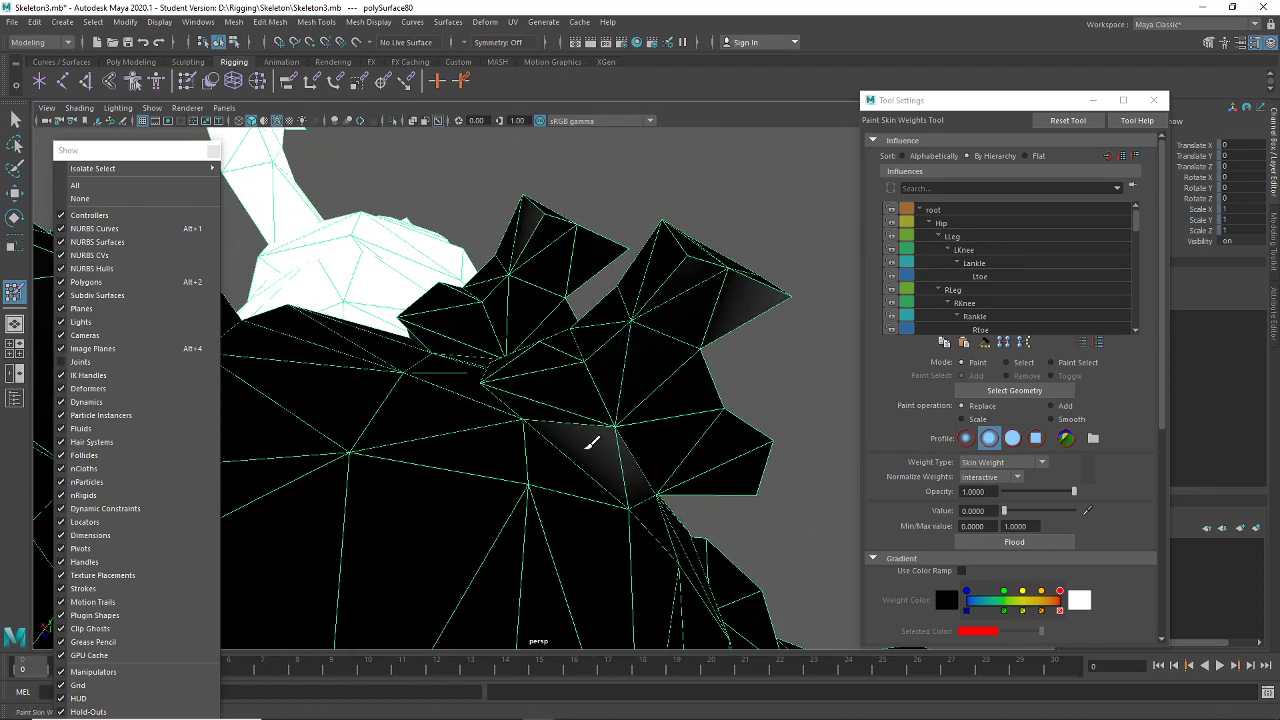
pyautogui.keyDown('alt'); pyautogui.moveTo(742, 316); pyautogui.dragTo(614, 409); pyautogui.keyUp('alt')
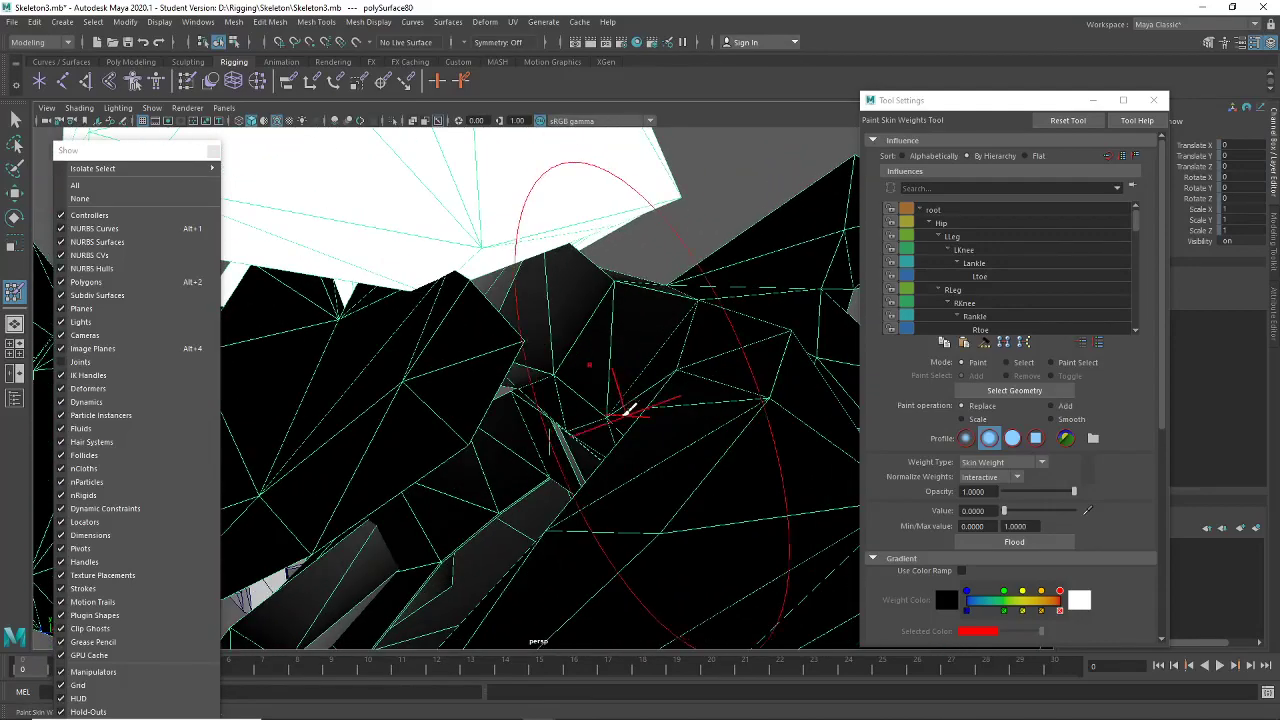
pyautogui.moveTo(505, 318)
pyautogui.keyDown('alt'); pyautogui.mouseDown()
pyautogui.moveTo(543, 343)
pyautogui.moveTo(519, 342)
pyautogui.moveTo(590, 295)
pyautogui.mouseUp(); pyautogui.keyUp('alt')
pyautogui.keyDown('alt'); pyautogui.moveTo(483, 340); pyautogui.dragTo(592, 292); pyautogui.keyUp('alt')
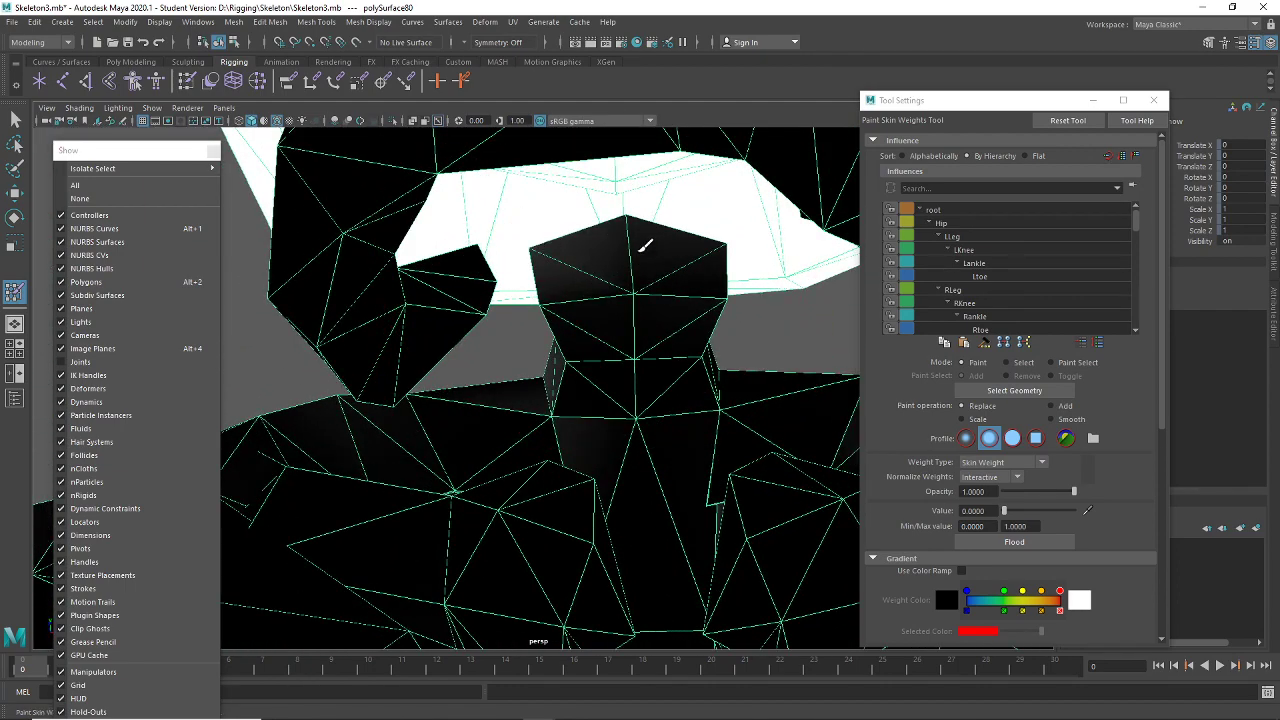
pyautogui.moveTo(659, 268)
pyautogui.keyDown('alt'); pyautogui.mouseDown()
pyautogui.moveTo(571, 403)
pyautogui.moveTo(634, 443)
pyautogui.moveTo(640, 480)
pyautogui.moveTo(630, 465)
pyautogui.moveTo(590, 512)
pyautogui.moveTo(531, 386)
pyautogui.mouseUp(); pyautogui.keyUp('alt')
pyautogui.moveTo(618, 378)
pyautogui.keyDown('alt'); pyautogui.mouseDown()
pyautogui.moveTo(580, 391)
pyautogui.moveTo(486, 349)
pyautogui.moveTo(503, 330)
pyautogui.moveTo(537, 326)
pyautogui.moveTo(523, 357)
pyautogui.moveTo(743, 309)
pyautogui.moveTo(657, 420)
pyautogui.moveTo(709, 358)
pyautogui.moveTo(703, 414)
pyautogui.moveTo(543, 430)
pyautogui.moveTo(706, 429)
pyautogui.moveTo(680, 420)
pyautogui.mouseUp(); pyautogui.keyUp('alt')
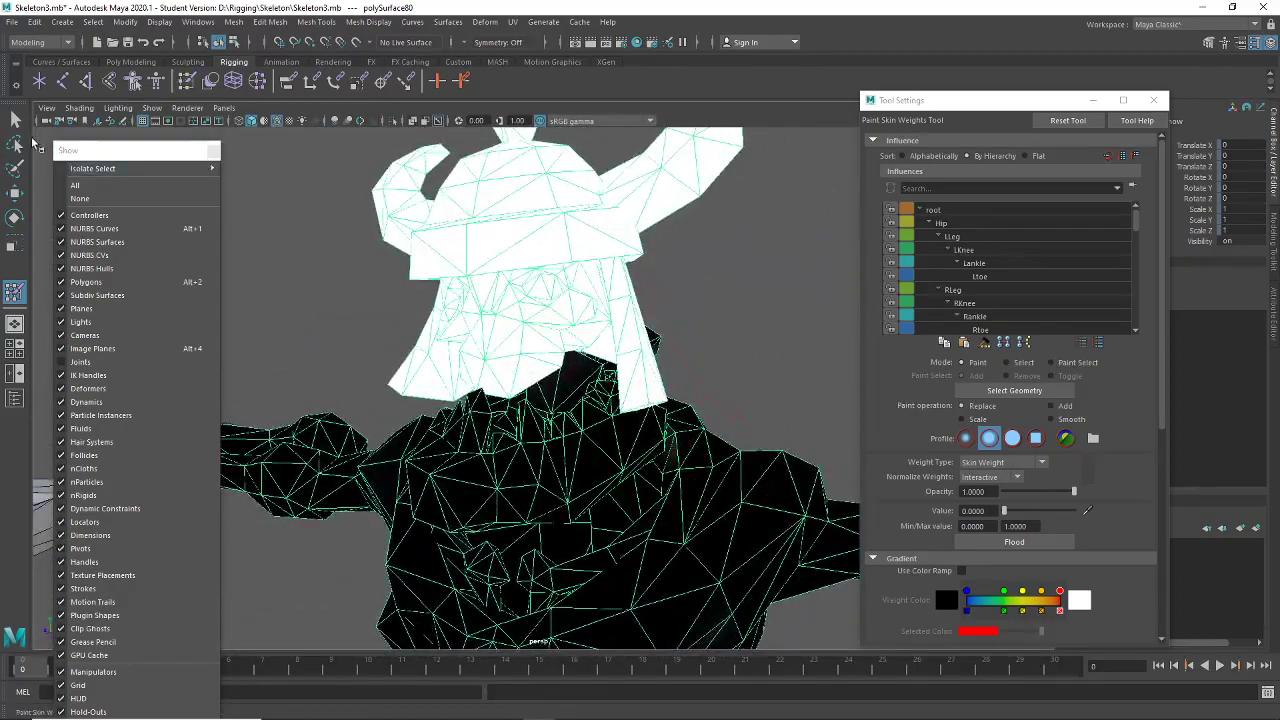
# Leave weight painting and show the joints in the viewport again
pyautogui.click(17, 119)
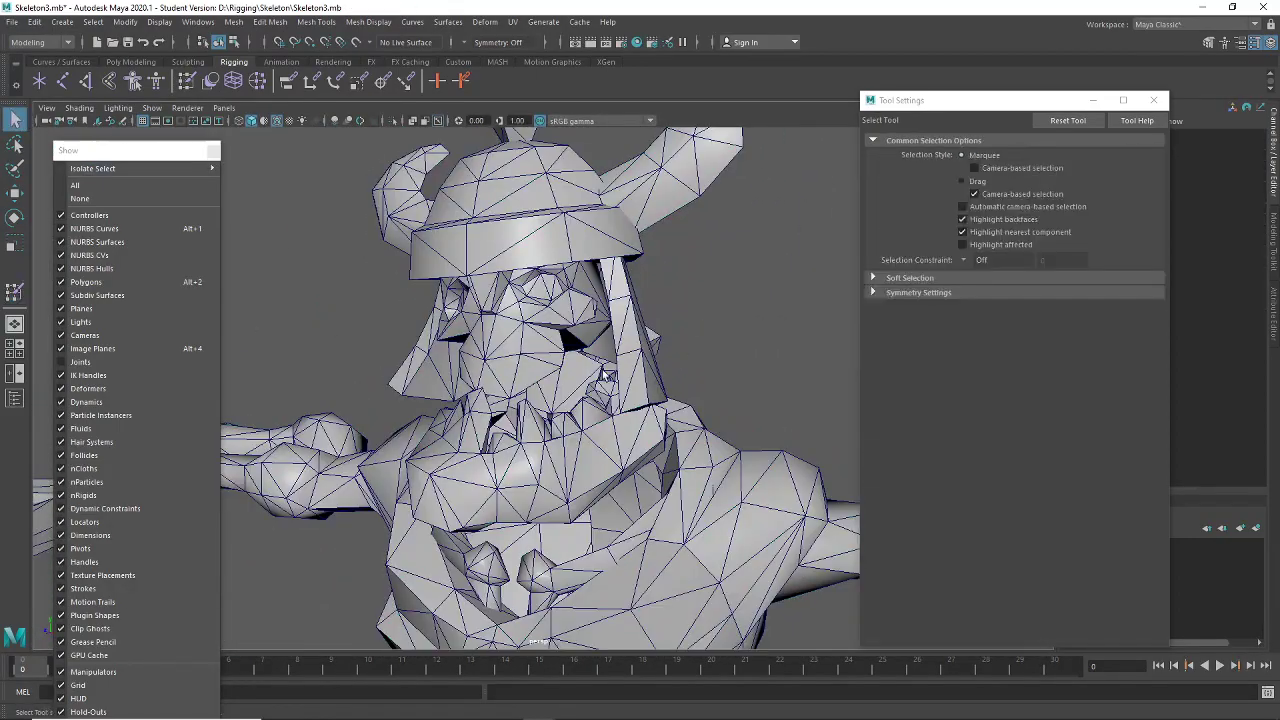
pyautogui.click(141, 362)
pyautogui.moveTo(627, 405)
pyautogui.keyDown('alt'); pyautogui.mouseDown()
pyautogui.moveTo(586, 402)
pyautogui.moveTo(601, 405)
pyautogui.moveTo(600, 468)
pyautogui.moveTo(650, 460)
pyautogui.moveTo(600, 349)
pyautogui.moveTo(520, 381)
pyautogui.mouseUp(); pyautogui.keyUp('alt')
# Test the deformation by rotating the Head joint in textured and shaded display, undoing each rotation
pyautogui.click(558, 394)
pyautogui.press('w')
pyautogui.press('e')
pyautogui.press('6')
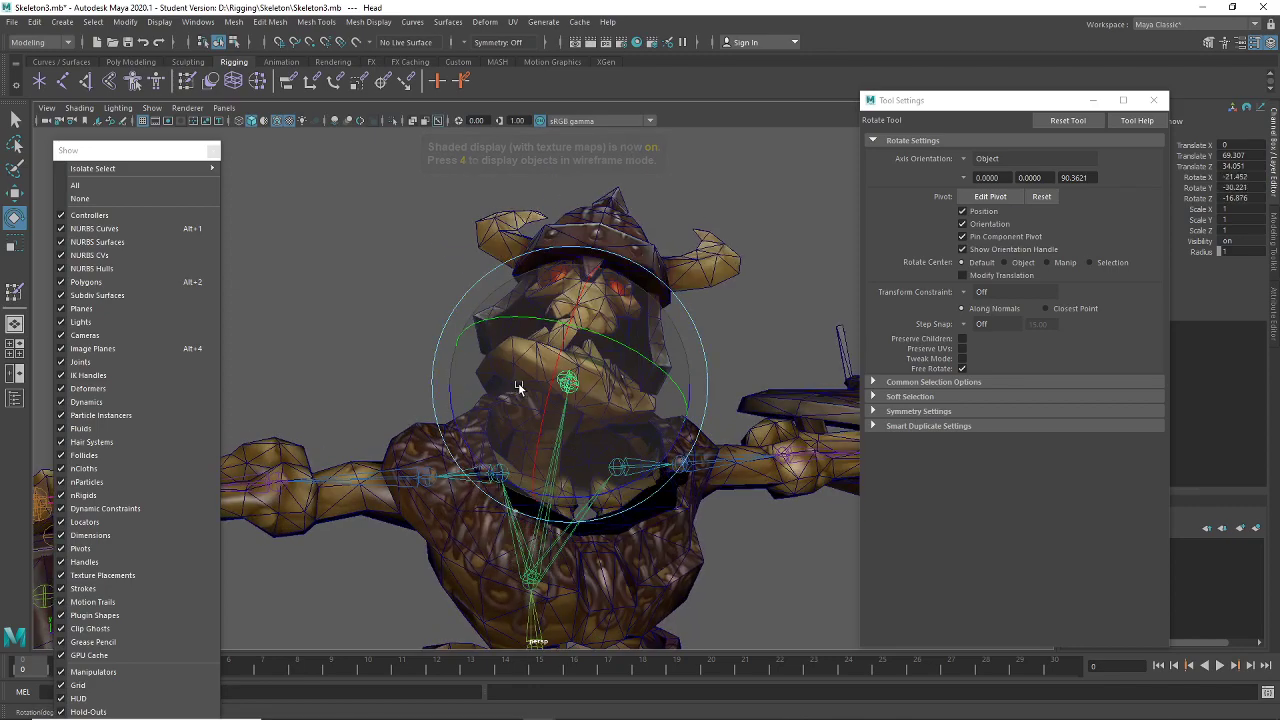
pyautogui.hotkey('ctrl', 'z')
pyautogui.press('4')
pyautogui.press('5')
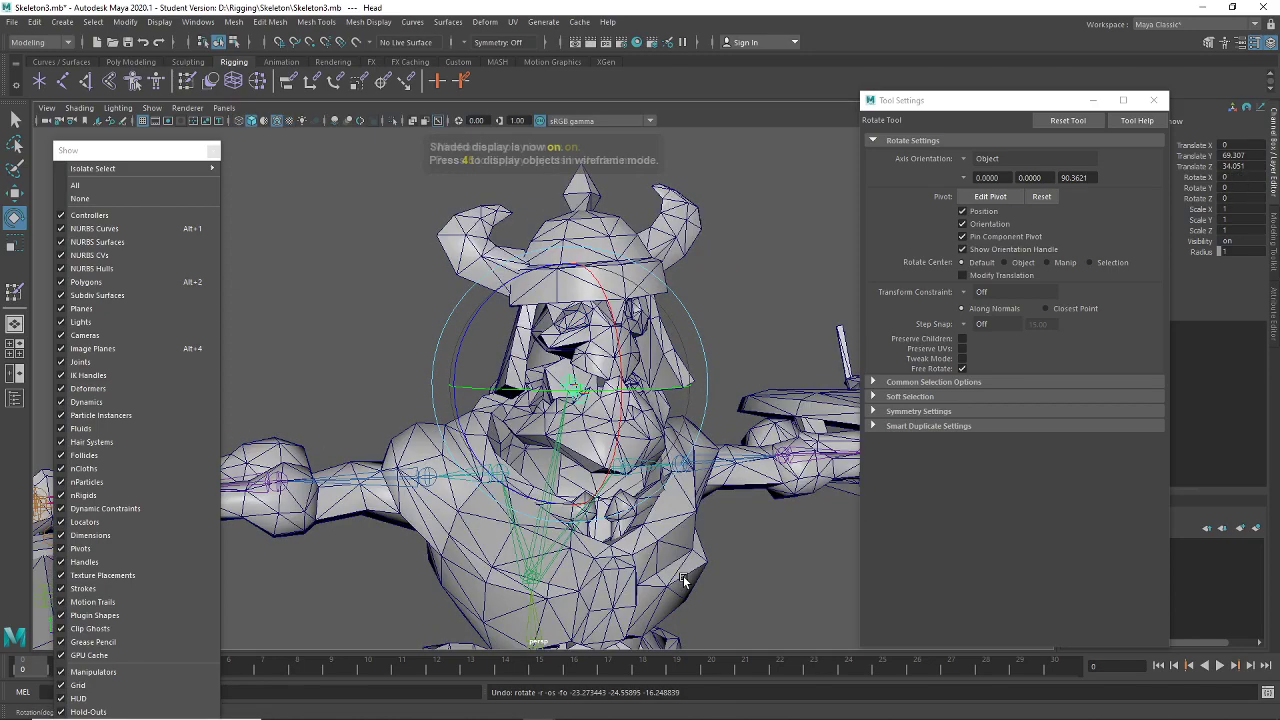
pyautogui.moveTo(600, 340)
pyautogui.mouseDown()
pyautogui.moveTo(592, 305)
pyautogui.moveTo(655, 466)
pyautogui.mouseUp()
pyautogui.hotkey('ctrl', 'z')
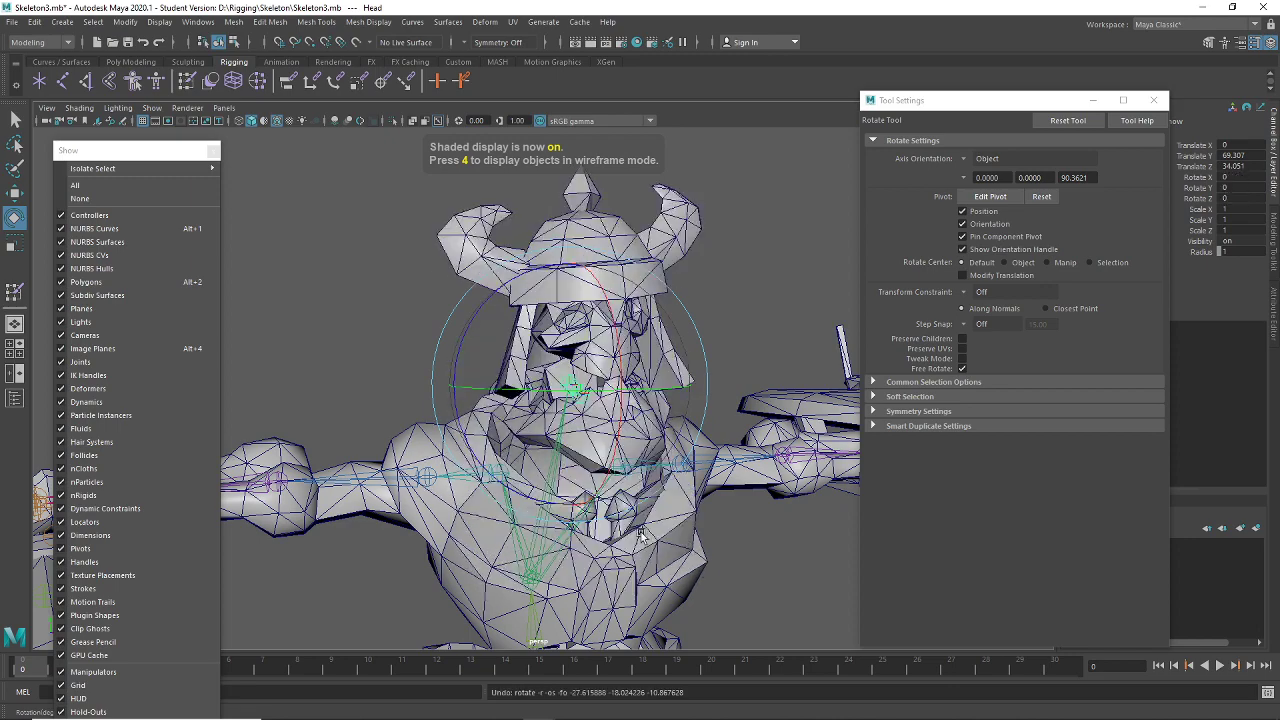
pyautogui.keyDown('alt'); pyautogui.moveTo(640, 535); pyautogui.dragTo(550, 512, button='middle'); pyautogui.keyUp('alt')
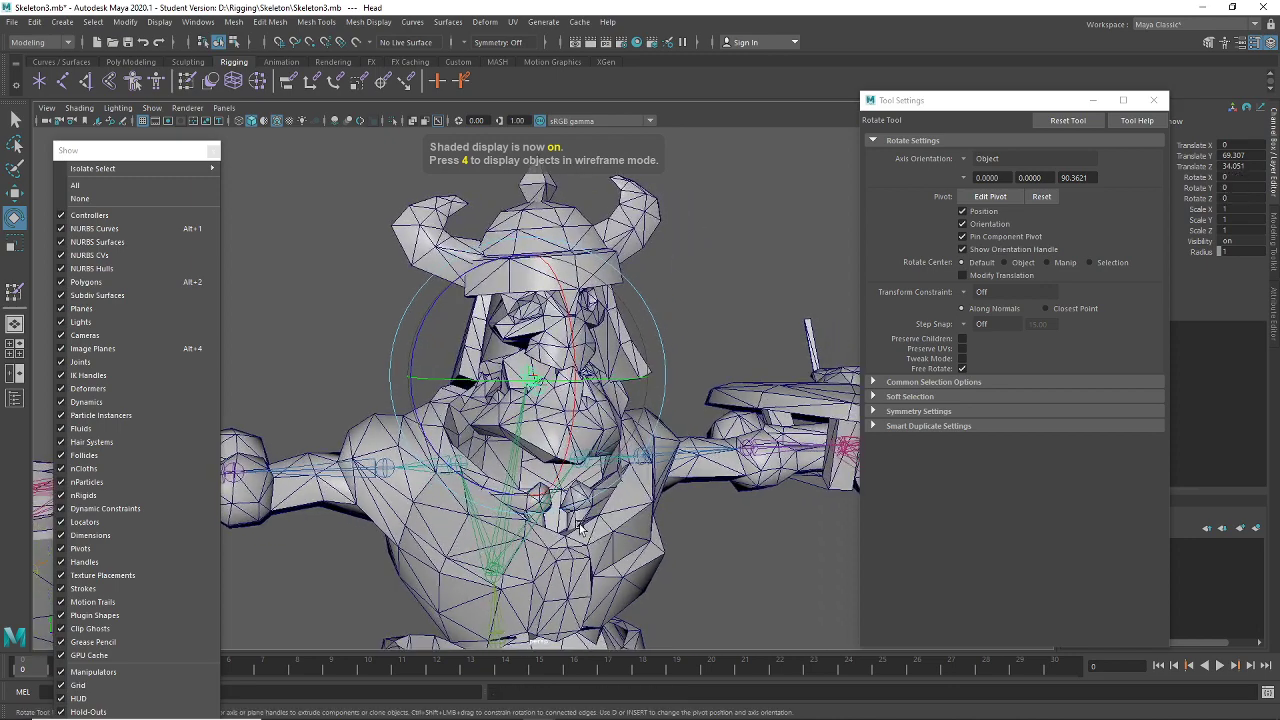
# Clear the Head joint selection and select the character's body mesh in shaded display
pyautogui.click(244, 277)
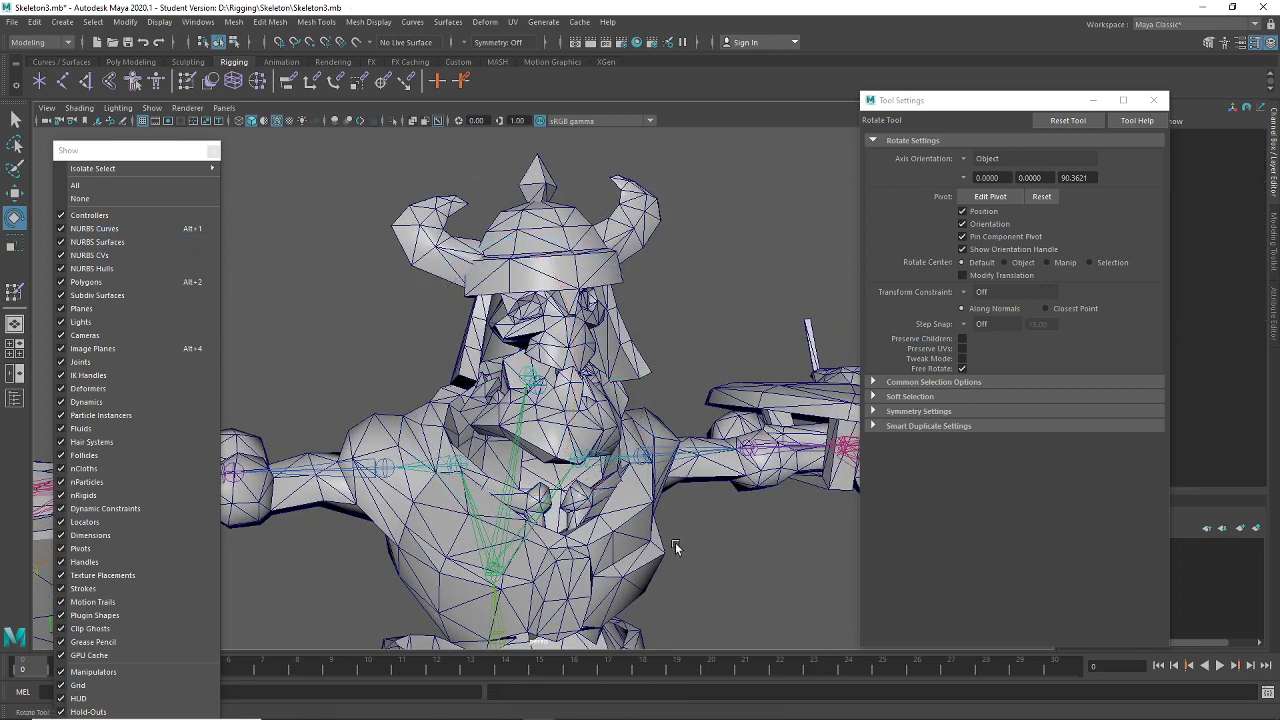
pyautogui.press('6')
pyautogui.click(645, 558)
pyautogui.moveTo(645, 565)
pyautogui.keyDown('alt'); pyautogui.mouseDown(button='middle')
pyautogui.moveTo(621, 536)
pyautogui.moveTo(643, 480)
pyautogui.mouseUp(button='middle'); pyautogui.keyUp('alt')
pyautogui.press('5')
pyautogui.scroll(2, 663, 537)
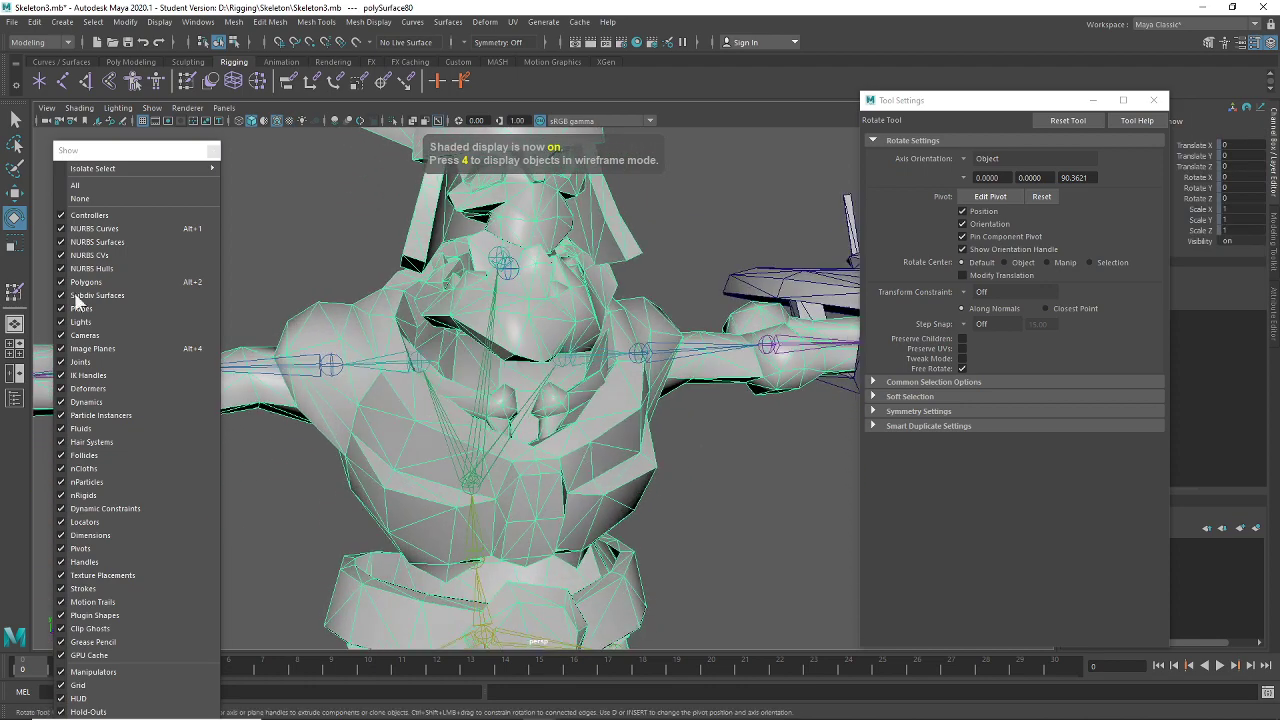
pyautogui.click(118, 108)
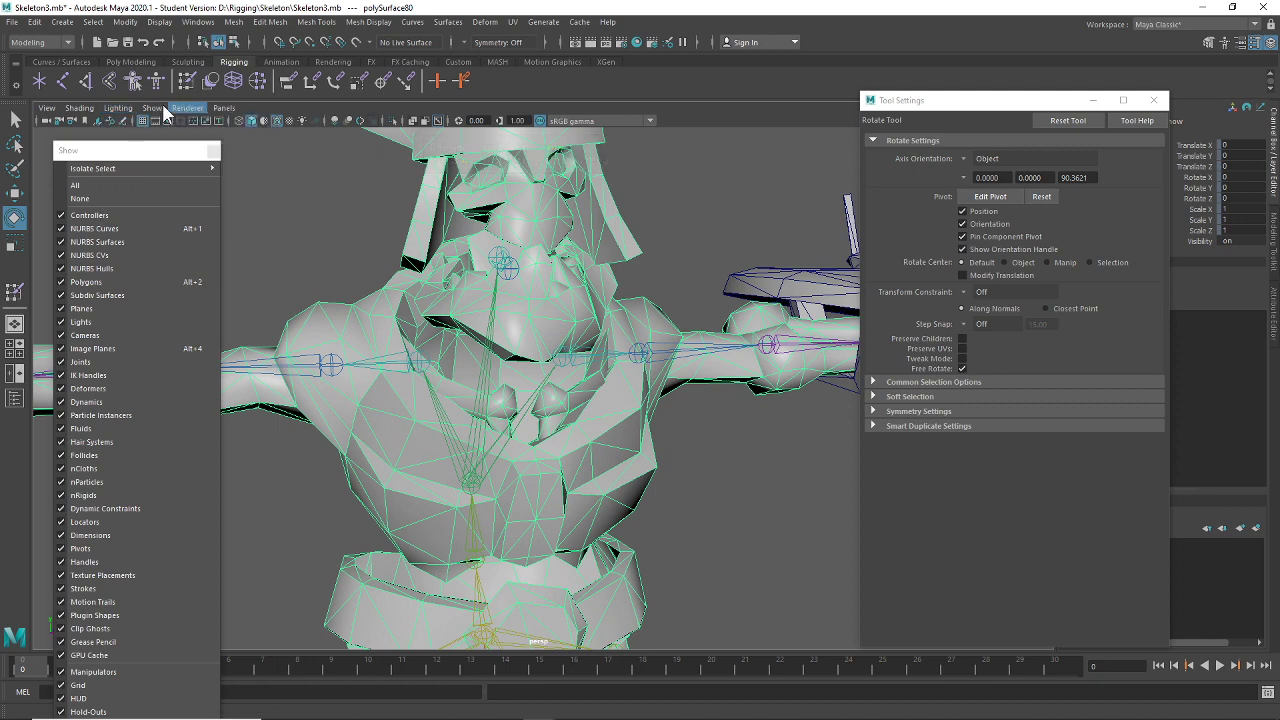
pyautogui.moveTo(160, 108)
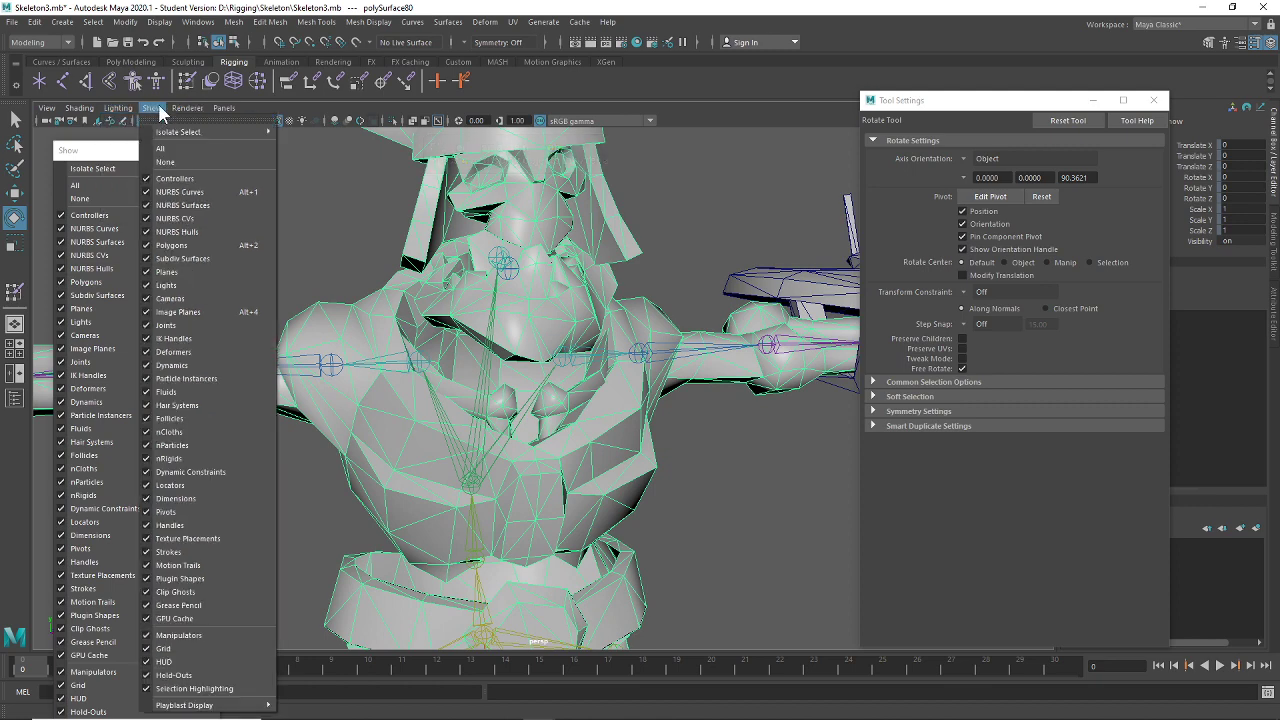
pyautogui.click(672, 490)
pyautogui.click(641, 484)
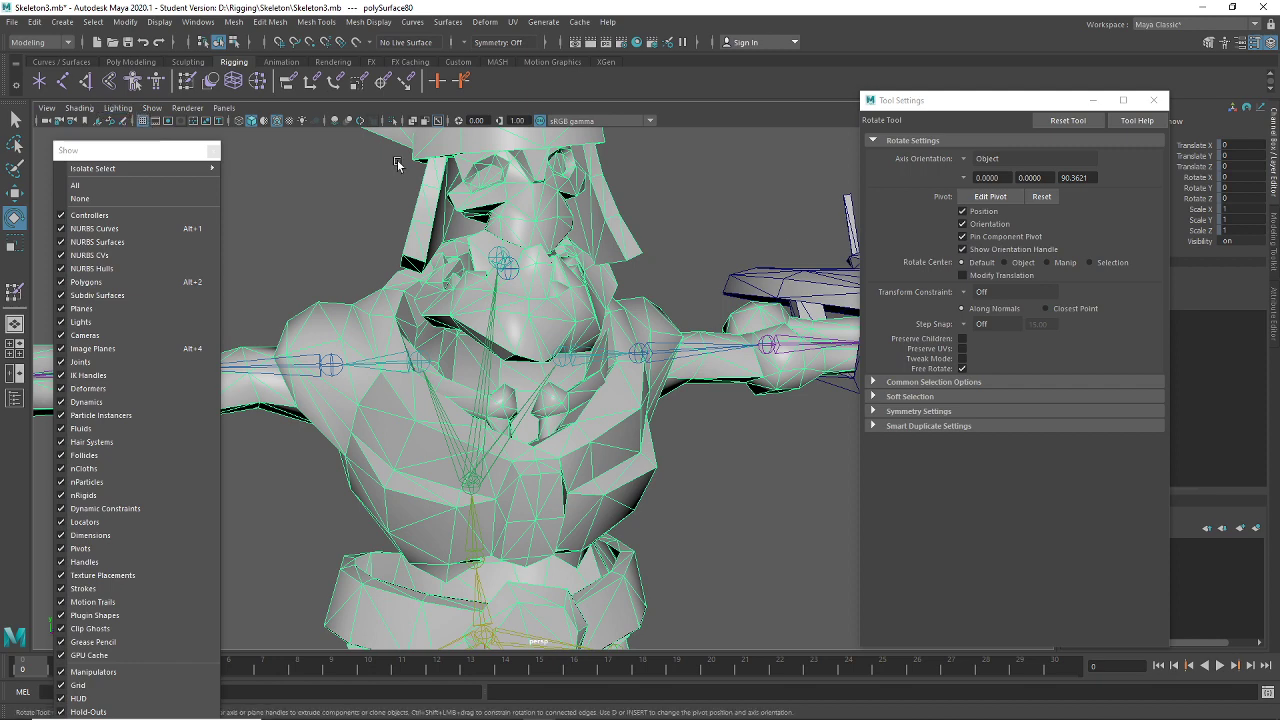
# Start painting skin weights on the body mesh with the Jaw joint as the active influence
pyautogui.click(187, 81)
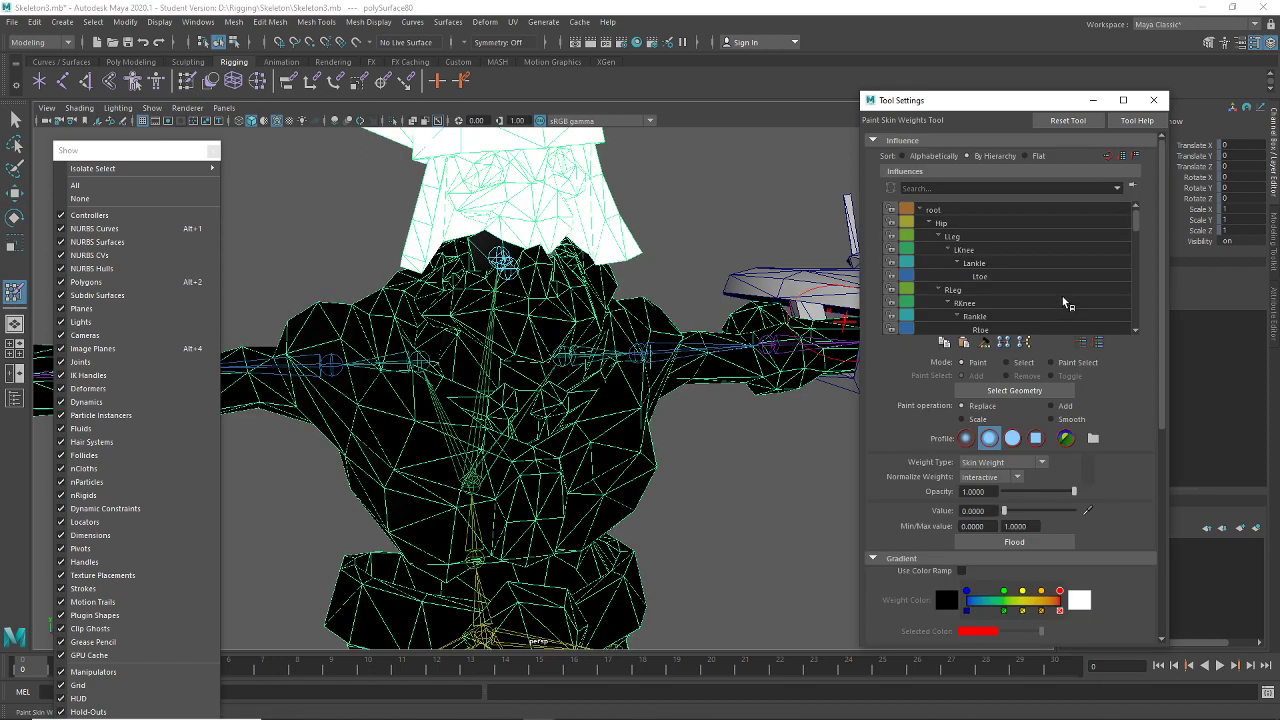
pyautogui.scroll(-5, 1079, 260)
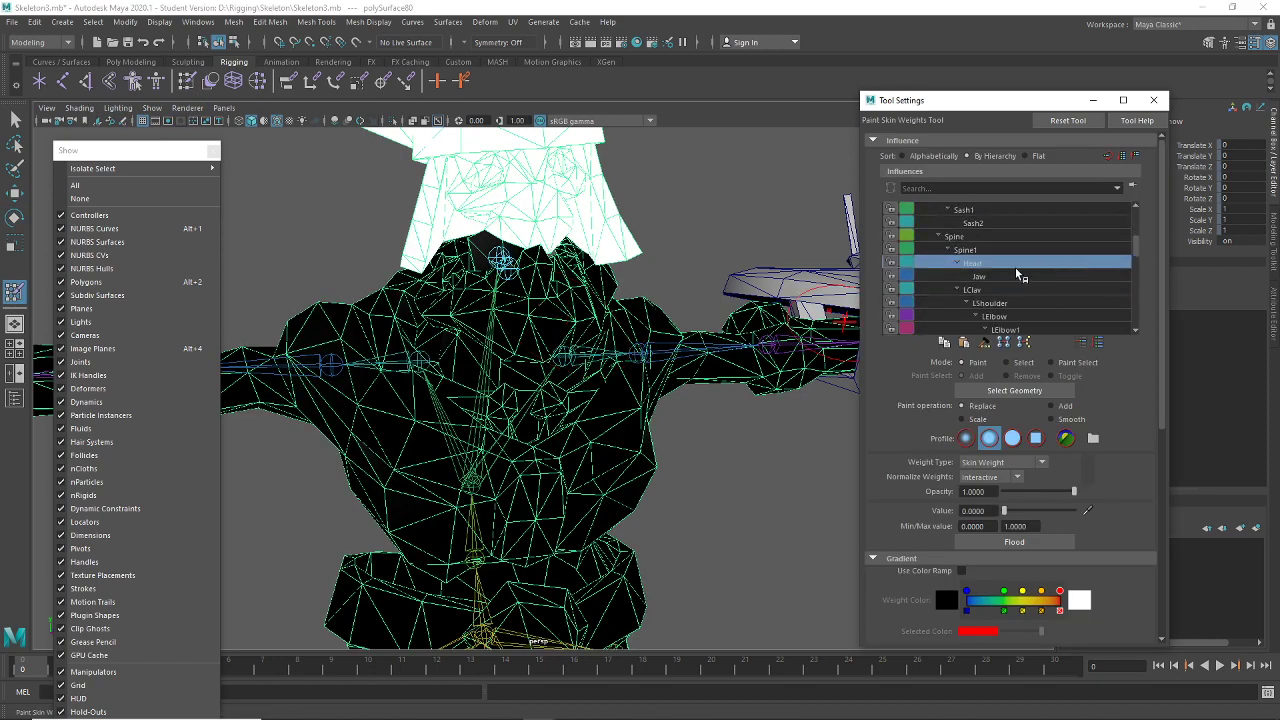
pyautogui.click(1005, 276)
# Paint the Jaw influence down to 0 on the chest and the front of the collar below the beard
pyautogui.moveTo(556, 446)
pyautogui.keyDown('alt'); pyautogui.mouseDown()
pyautogui.moveTo(500, 406)
pyautogui.moveTo(469, 417)
pyautogui.moveTo(474, 445)
pyautogui.mouseUp(); pyautogui.keyUp('alt')
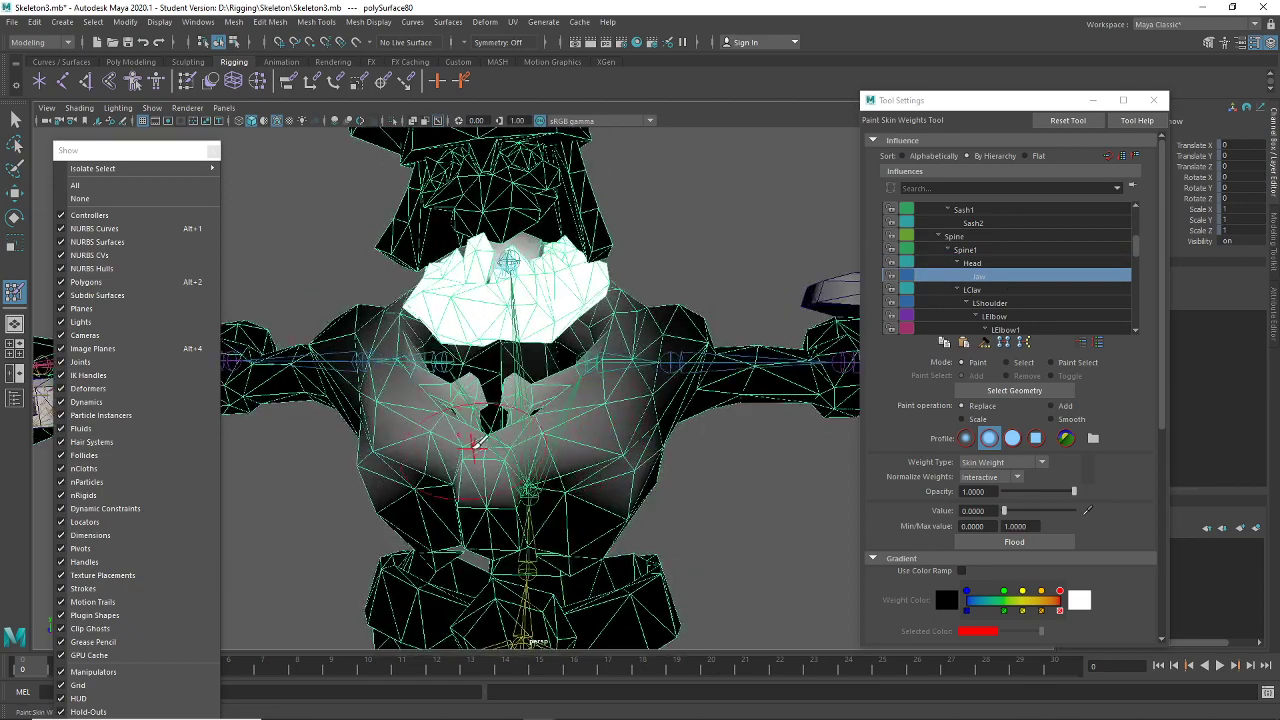
pyautogui.moveTo(592, 443)
pyautogui.keyDown('alt'); pyautogui.mouseDown()
pyautogui.moveTo(571, 503)
pyautogui.moveTo(611, 480)
pyautogui.moveTo(626, 403)
pyautogui.moveTo(643, 423)
pyautogui.moveTo(491, 424)
pyautogui.moveTo(580, 395)
pyautogui.moveTo(490, 338)
pyautogui.moveTo(425, 390)
pyautogui.moveTo(434, 425)
pyautogui.moveTo(550, 378)
pyautogui.mouseUp(); pyautogui.keyUp('alt')
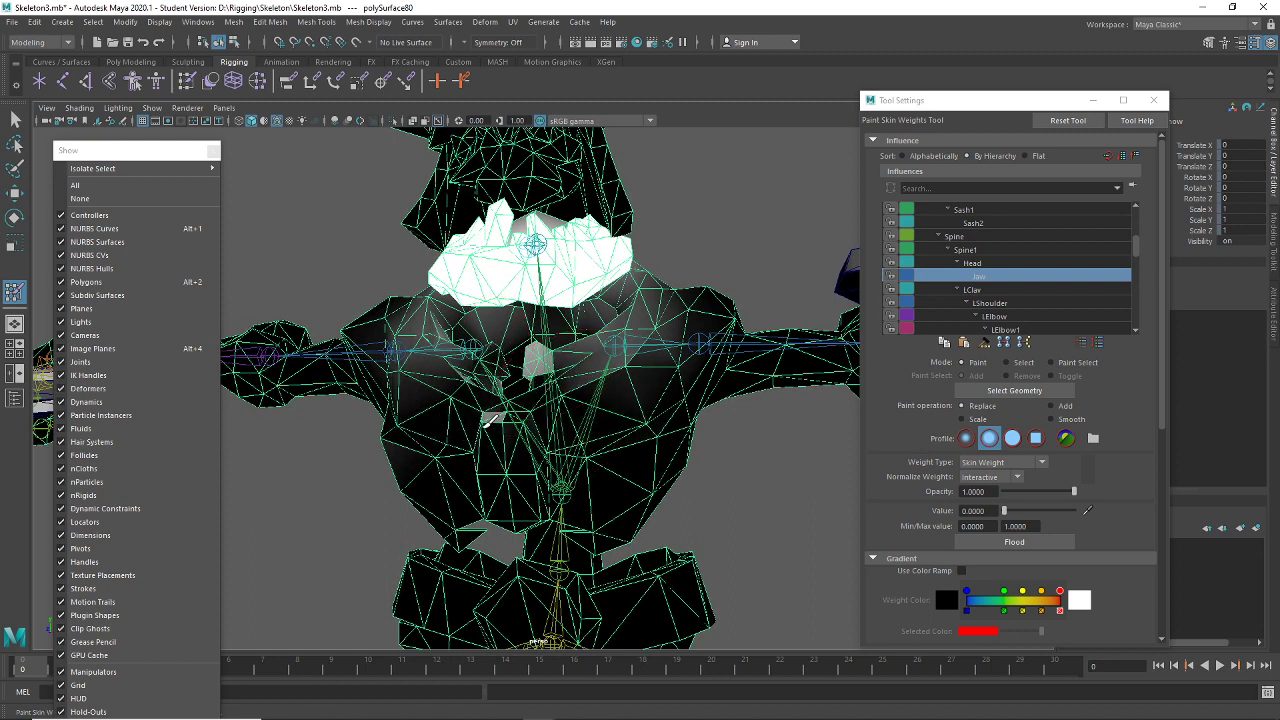
pyautogui.moveTo(491, 431); pyautogui.dragTo(537, 355)
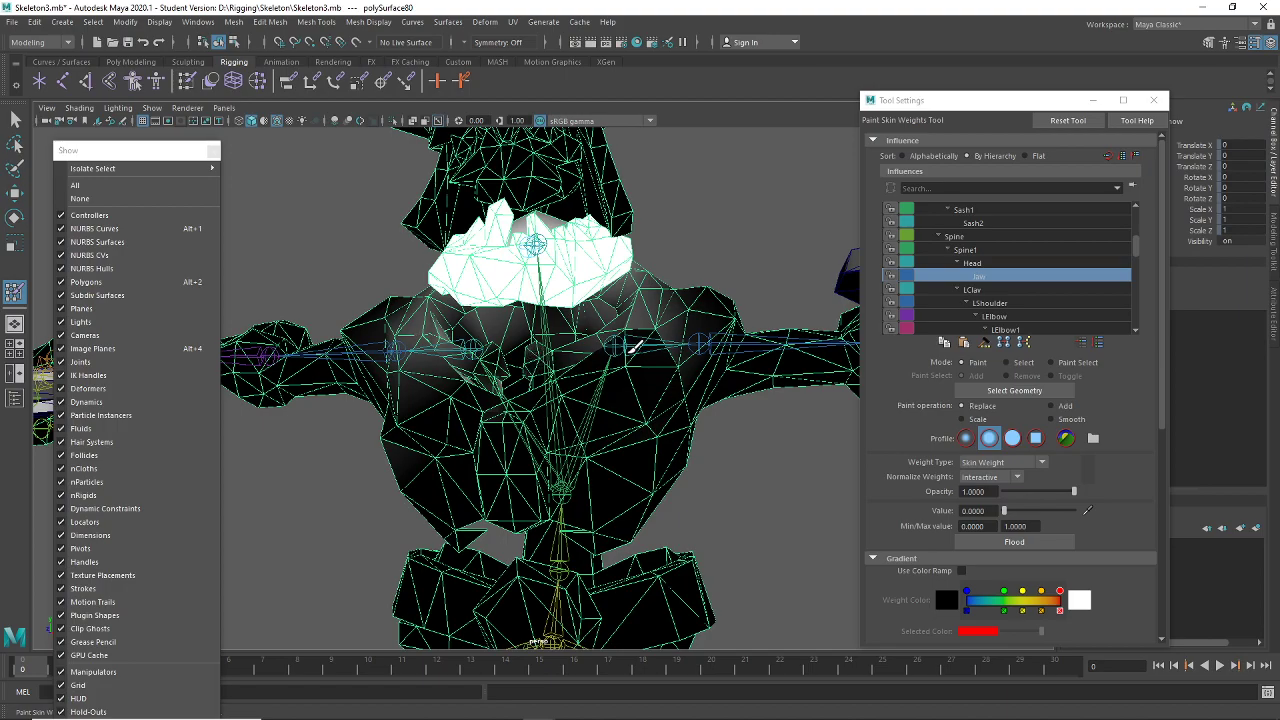
pyautogui.keyDown('alt'); pyautogui.moveTo(632, 347); pyautogui.dragTo(678, 424); pyautogui.keyUp('alt')
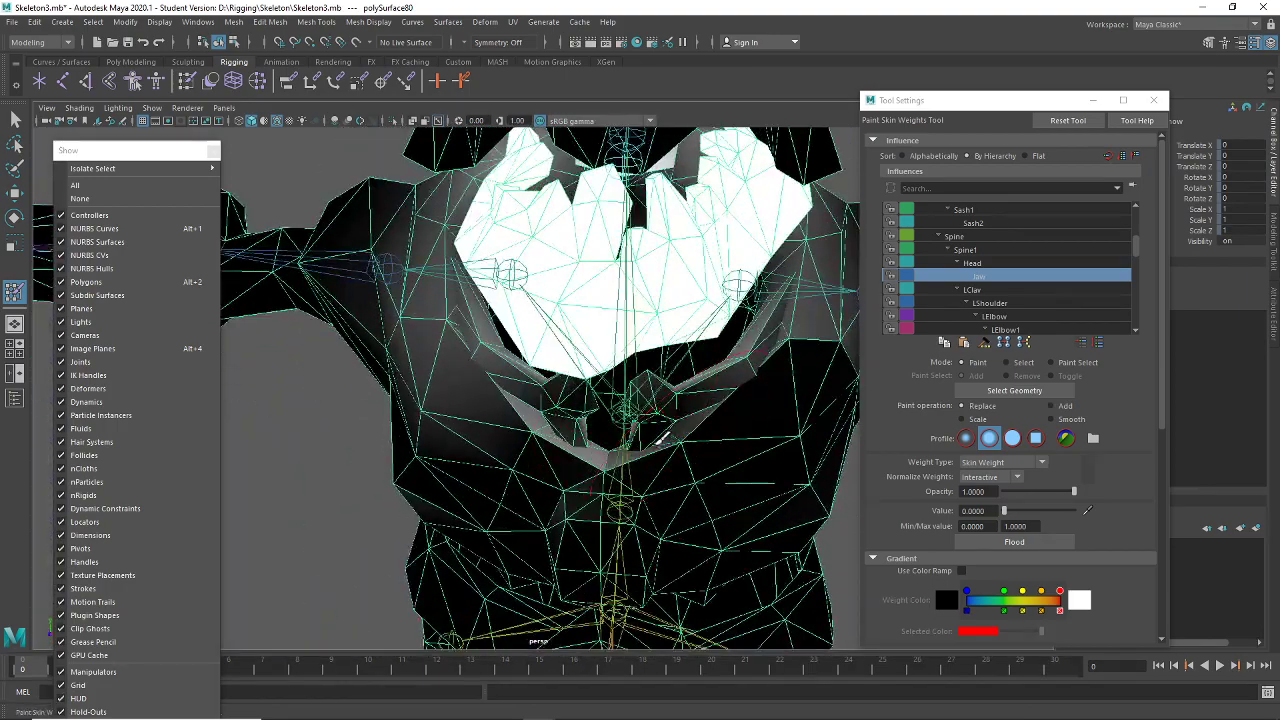
pyautogui.moveTo(552, 427); pyautogui.dragTo(508, 386)
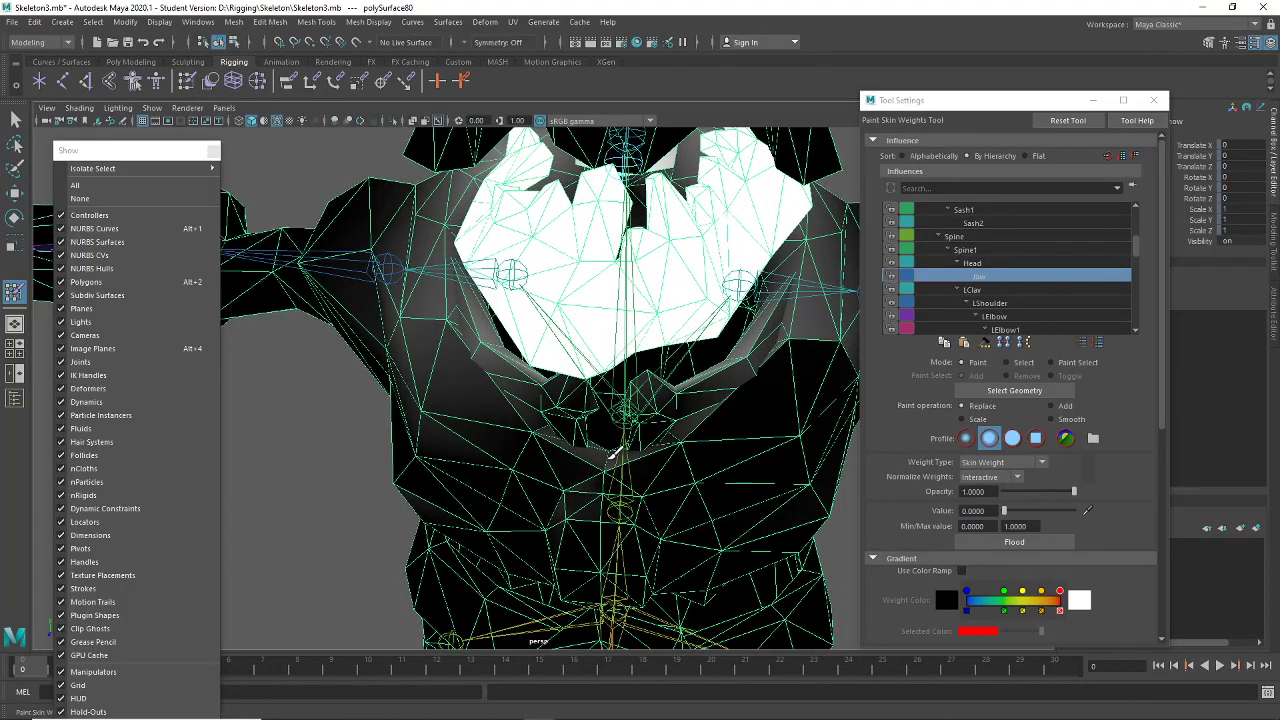
pyautogui.moveTo(704, 397)
pyautogui.mouseDown()
pyautogui.moveTo(500, 423)
pyautogui.moveTo(520, 363)
pyautogui.mouseUp()
# Paint out the Jaw influence to 0 on the shoulder and the side of the collar next to the beard
pyautogui.keyDown('alt'); pyautogui.moveTo(507, 308); pyautogui.dragTo(441, 378); pyautogui.keyUp('alt')
pyautogui.moveTo(487, 298); pyautogui.dragTo(508, 474)
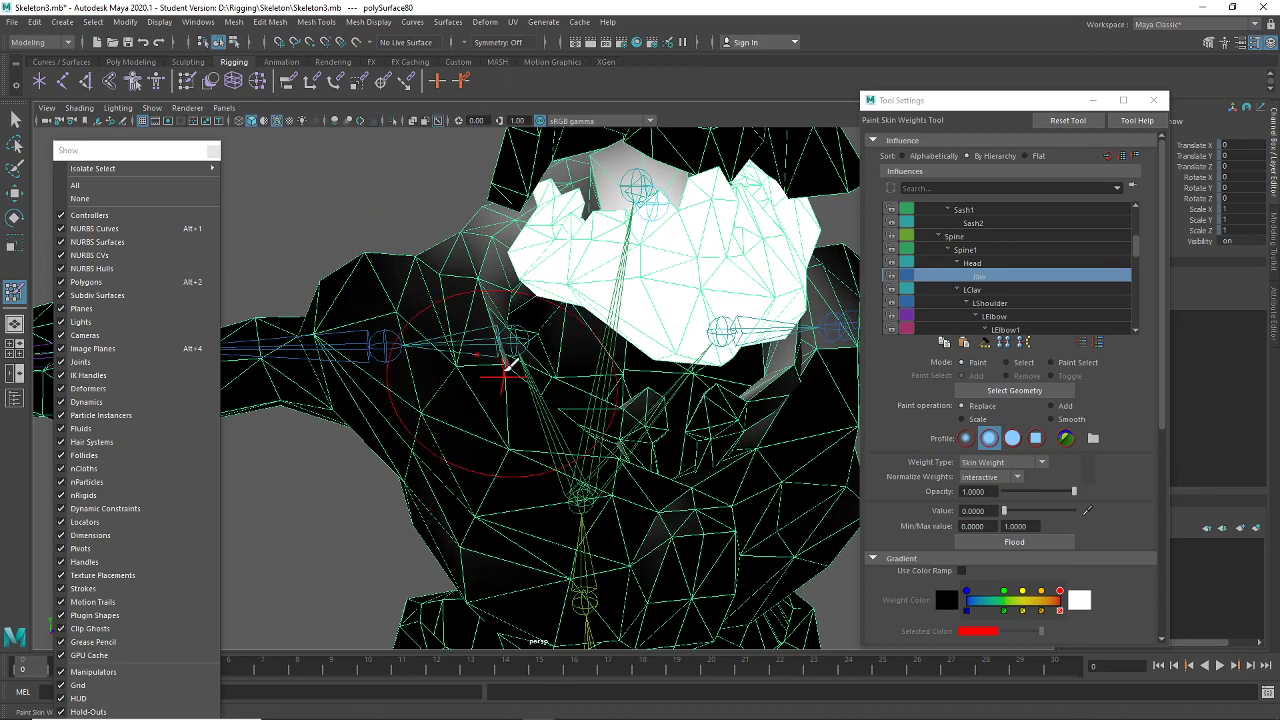
pyautogui.keyDown('alt'); pyautogui.moveTo(508, 366); pyautogui.dragTo(537, 451); pyautogui.keyUp('alt')
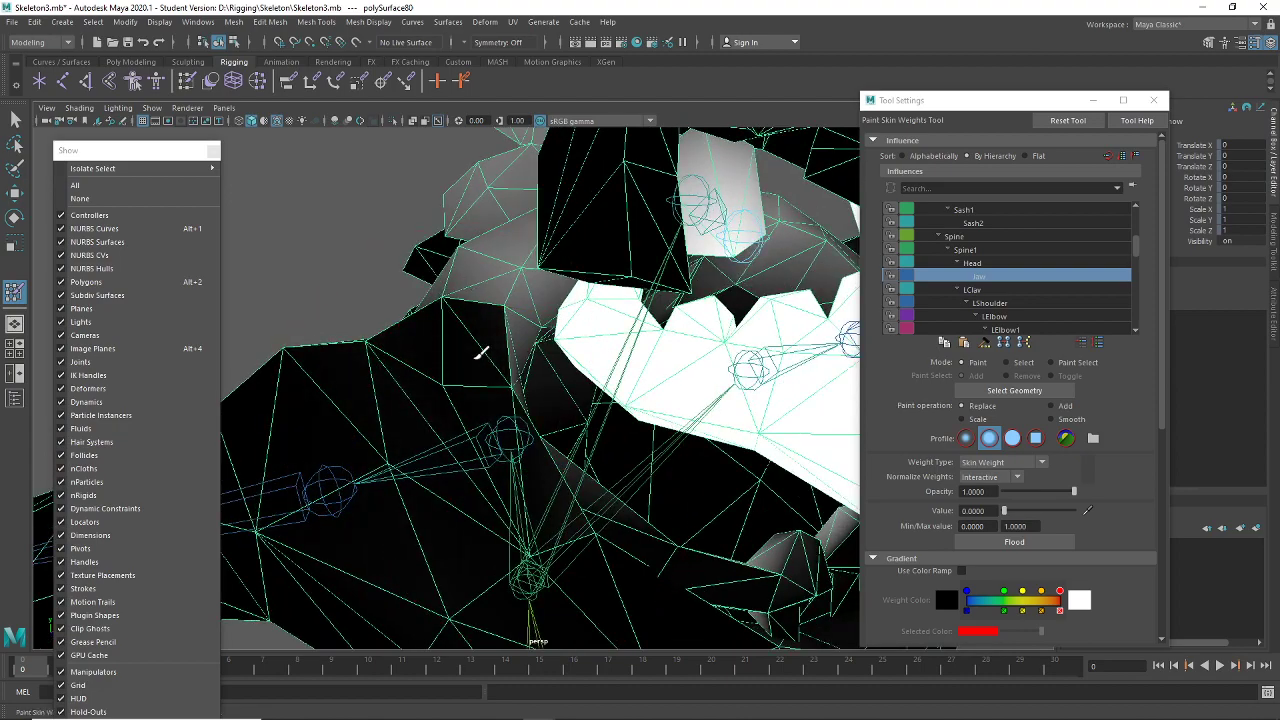
pyautogui.moveTo(481, 352)
pyautogui.mouseDown()
pyautogui.moveTo(496, 268)
pyautogui.moveTo(497, 314)
pyautogui.moveTo(460, 323)
pyautogui.mouseUp()
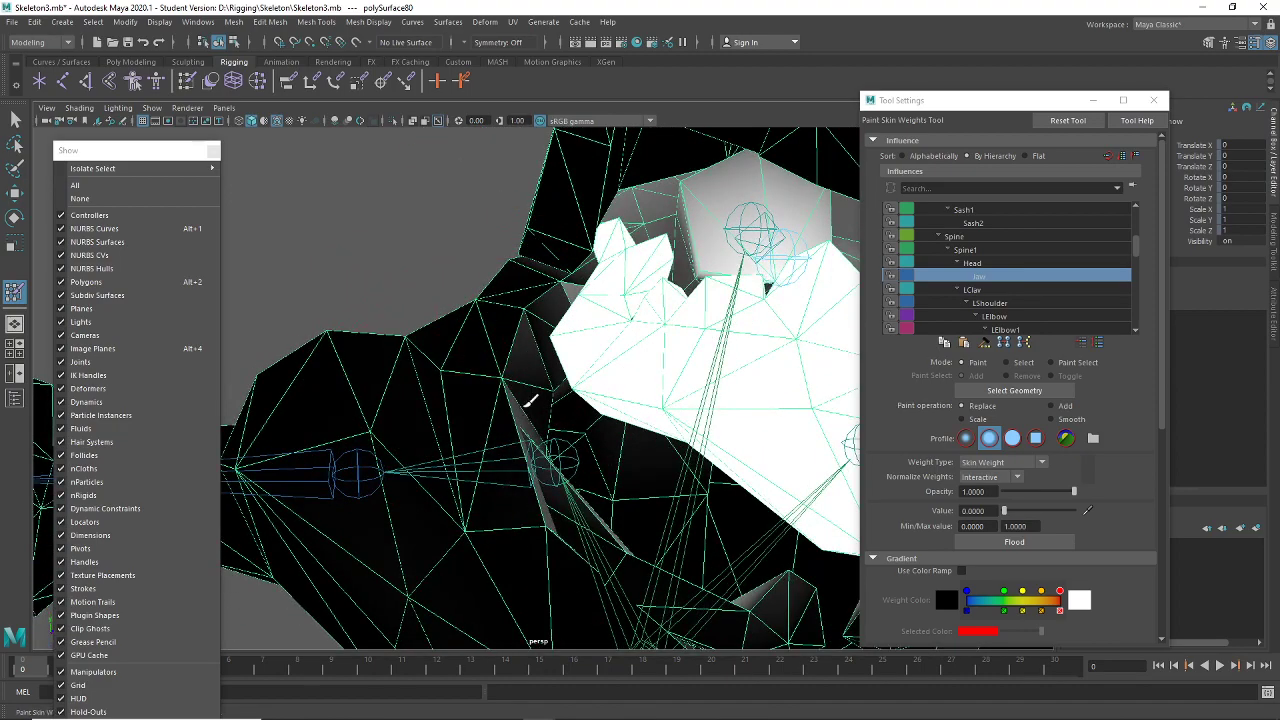
# Paint the Jaw influence down to 0 on the upper back, the jagged back collar and the neck
pyautogui.keyDown('alt'); pyautogui.moveTo(531, 400); pyautogui.dragTo(543, 469); pyautogui.keyUp('alt')
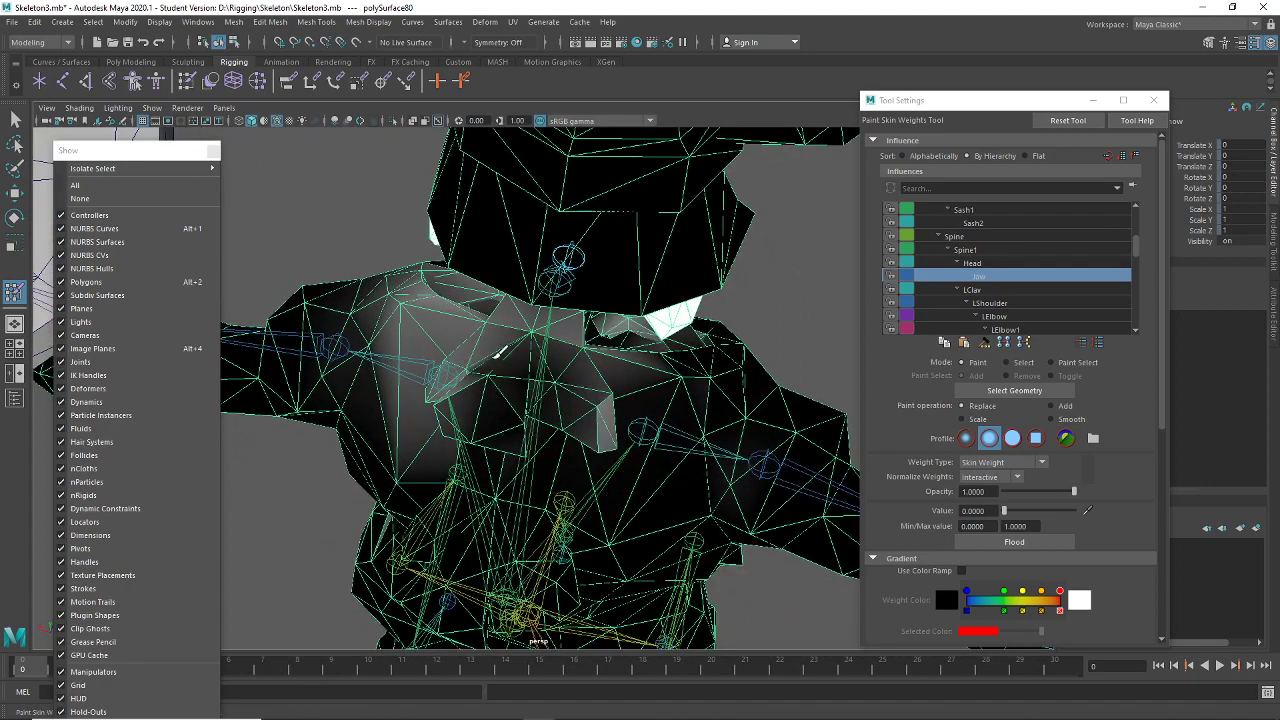
pyautogui.keyDown('alt'); pyautogui.moveTo(484, 394); pyautogui.dragTo(479, 382); pyautogui.keyUp('alt')
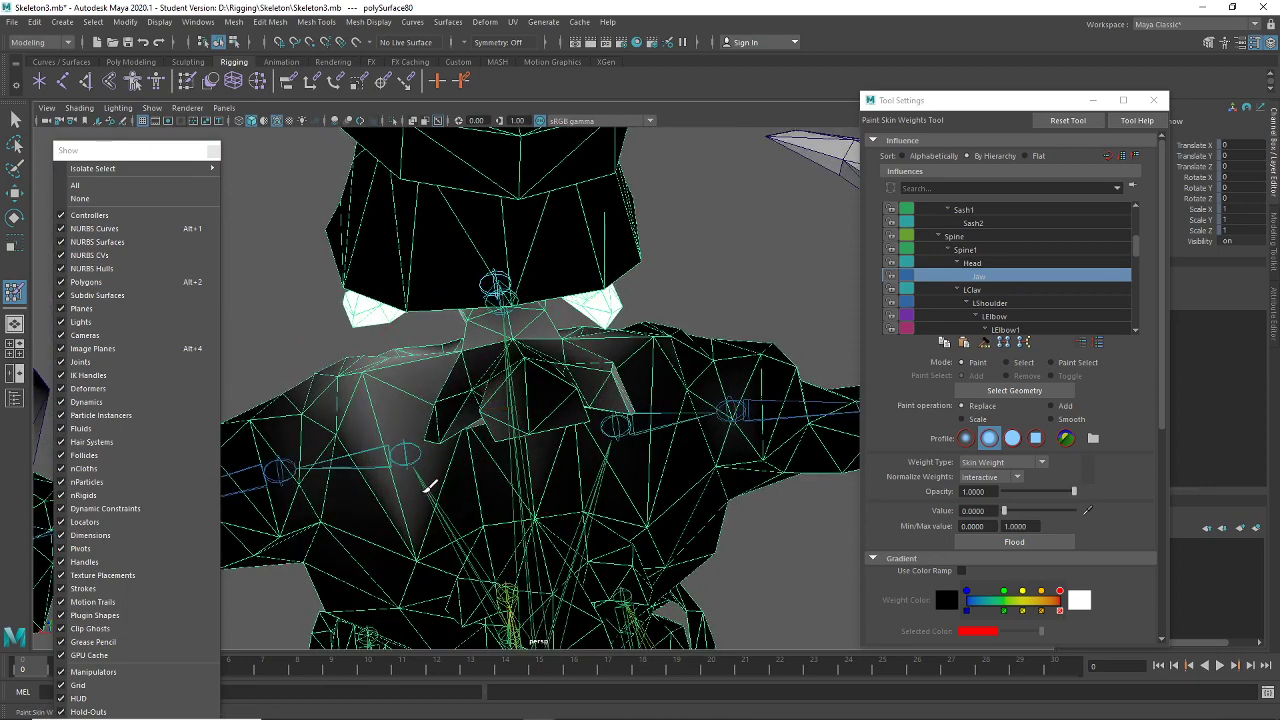
pyautogui.moveTo(356, 406)
pyautogui.keyDown('alt'); pyautogui.mouseDown()
pyautogui.moveTo(449, 494)
pyautogui.moveTo(451, 466)
pyautogui.moveTo(528, 351)
pyautogui.moveTo(586, 351)
pyautogui.moveTo(466, 377)
pyautogui.moveTo(517, 386)
pyautogui.moveTo(408, 244)
pyautogui.moveTo(325, 280)
pyautogui.moveTo(329, 192)
pyautogui.moveTo(434, 157)
pyautogui.moveTo(446, 207)
pyautogui.mouseUp(); pyautogui.keyUp('alt')
pyautogui.scroll(3, 469, 377)
pyautogui.moveTo(414, 257)
pyautogui.keyDown('alt'); pyautogui.mouseDown()
pyautogui.moveTo(491, 294)
pyautogui.moveTo(480, 280)
pyautogui.moveTo(472, 450)
pyautogui.mouseUp(); pyautogui.keyUp('alt')
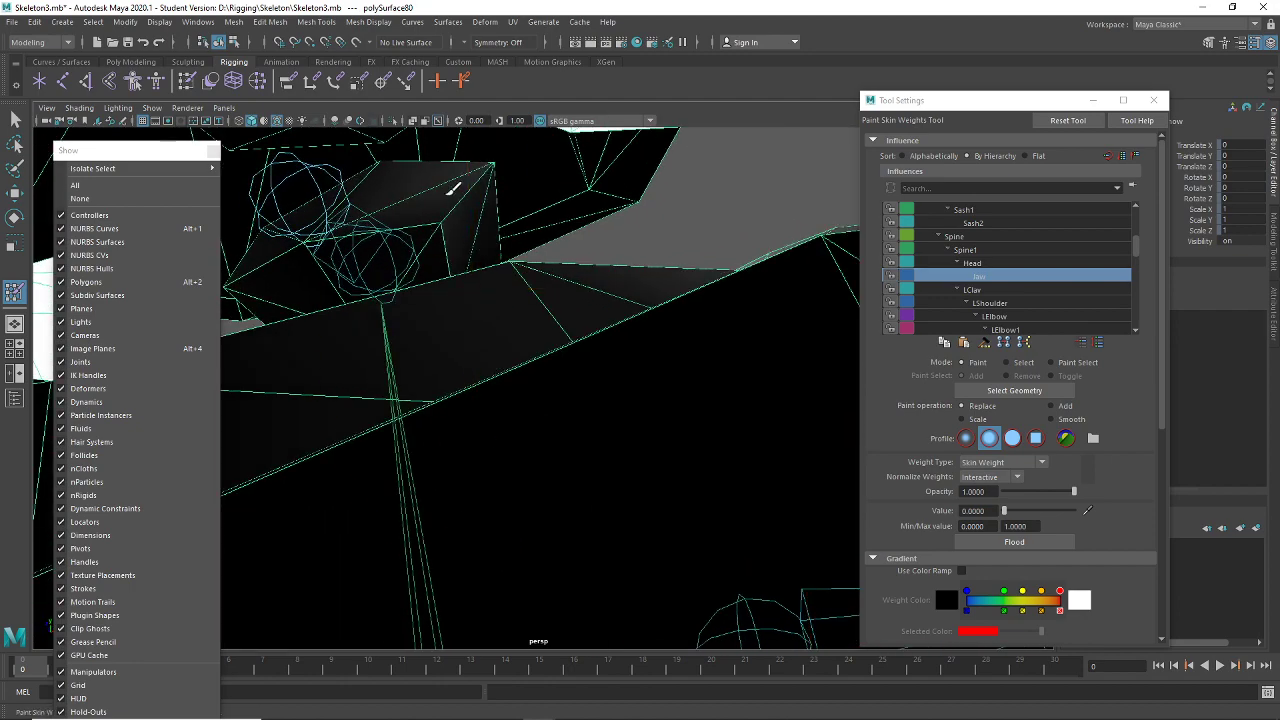
pyautogui.moveTo(465, 167)
pyautogui.keyDown('alt'); pyautogui.mouseDown()
pyautogui.moveTo(491, 246)
pyautogui.moveTo(517, 183)
pyautogui.moveTo(455, 270)
pyautogui.mouseUp(); pyautogui.keyUp('alt')
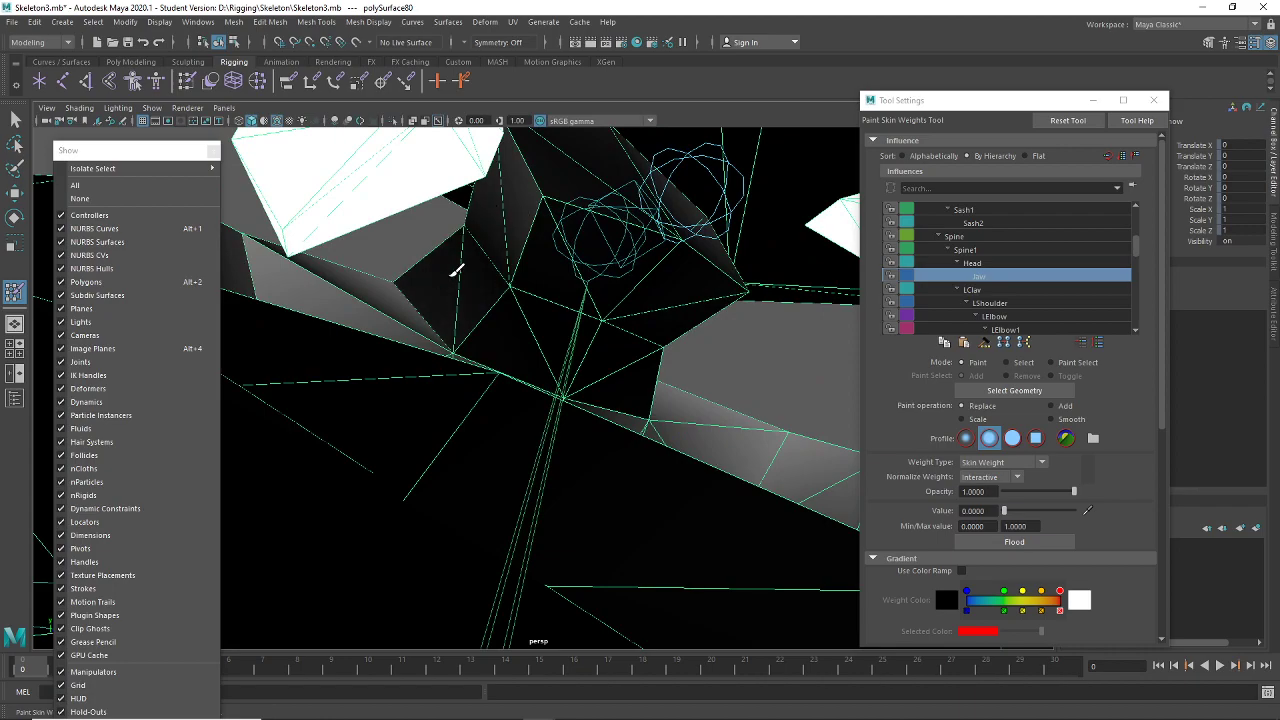
pyautogui.moveTo(491, 217)
pyautogui.keyDown('alt'); pyautogui.mouseDown()
pyautogui.moveTo(423, 363)
pyautogui.moveTo(440, 345)
pyautogui.moveTo(420, 323)
pyautogui.moveTo(371, 423)
pyautogui.moveTo(429, 380)
pyautogui.moveTo(596, 410)
pyautogui.moveTo(686, 409)
pyautogui.moveTo(763, 443)
pyautogui.moveTo(636, 381)
pyautogui.mouseUp(); pyautogui.keyUp('alt')
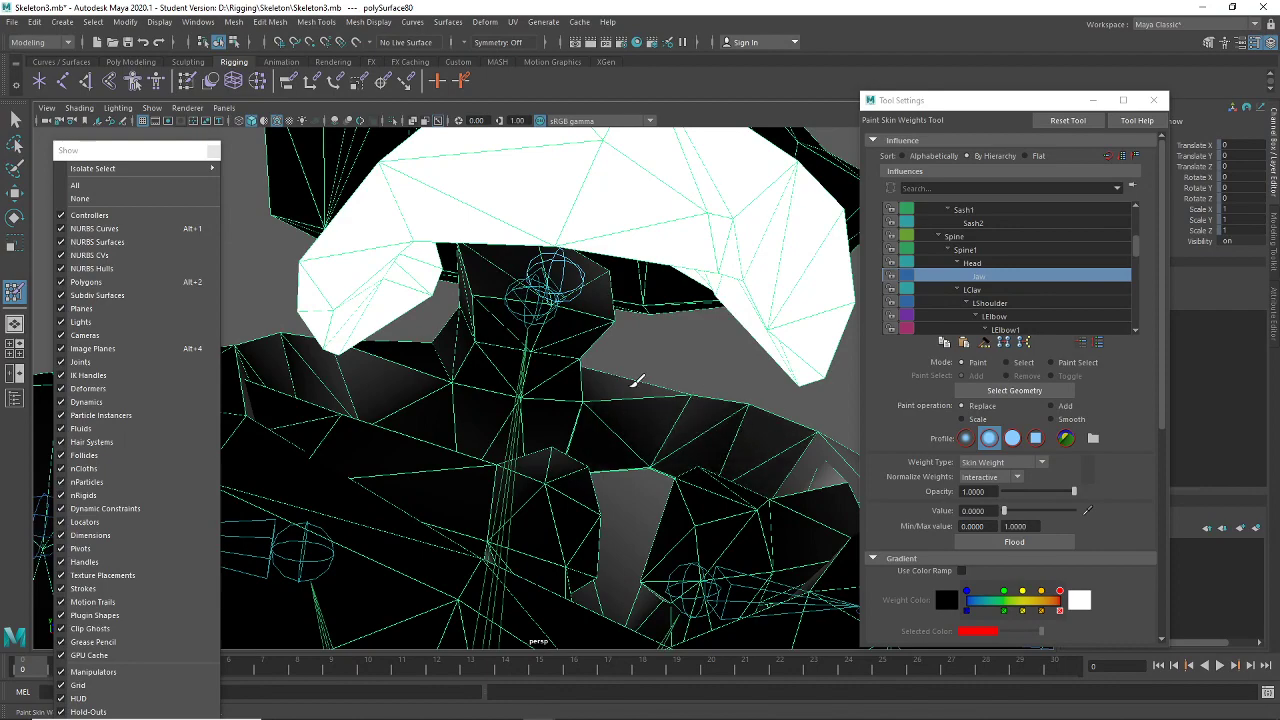
# Hide the joints in the viewport and paint out the Jaw influence to 0 around the front collar openings and adjoining shoulder
pyautogui.click(110, 361)
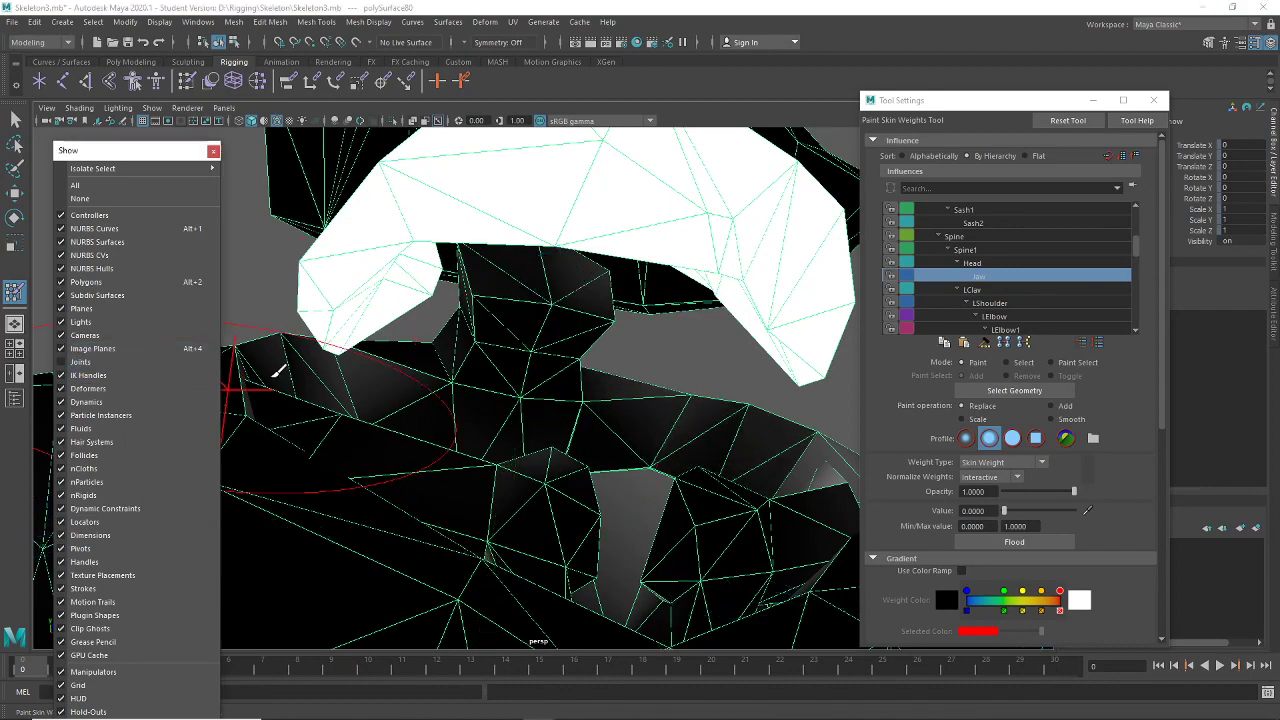
pyautogui.moveTo(277, 366)
pyautogui.keyDown('alt'); pyautogui.mouseDown()
pyautogui.moveTo(481, 372)
pyautogui.moveTo(540, 355)
pyautogui.moveTo(491, 351)
pyautogui.moveTo(330, 437)
pyautogui.mouseUp(); pyautogui.keyUp('alt')
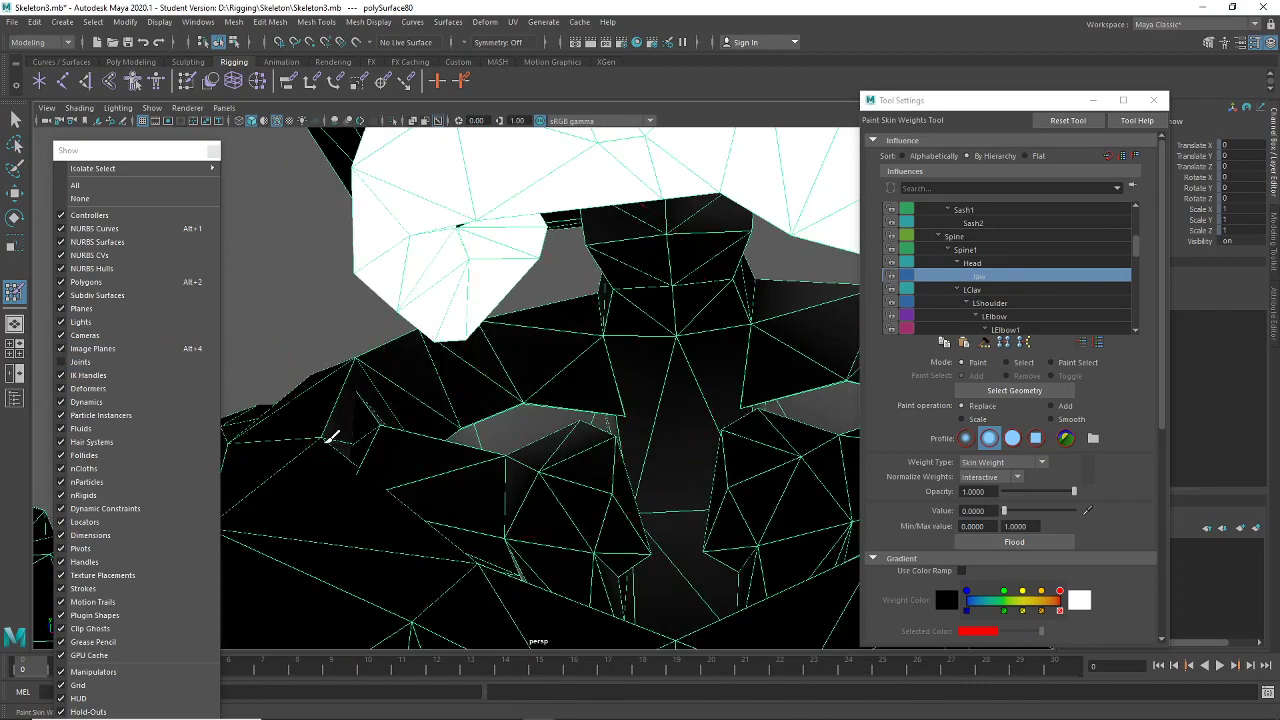
pyautogui.moveTo(523, 517)
pyautogui.keyDown('alt'); pyautogui.mouseDown()
pyautogui.moveTo(500, 491)
pyautogui.moveTo(534, 529)
pyautogui.moveTo(462, 410)
pyautogui.moveTo(470, 370)
pyautogui.moveTo(582, 402)
pyautogui.mouseUp(); pyautogui.keyUp('alt')
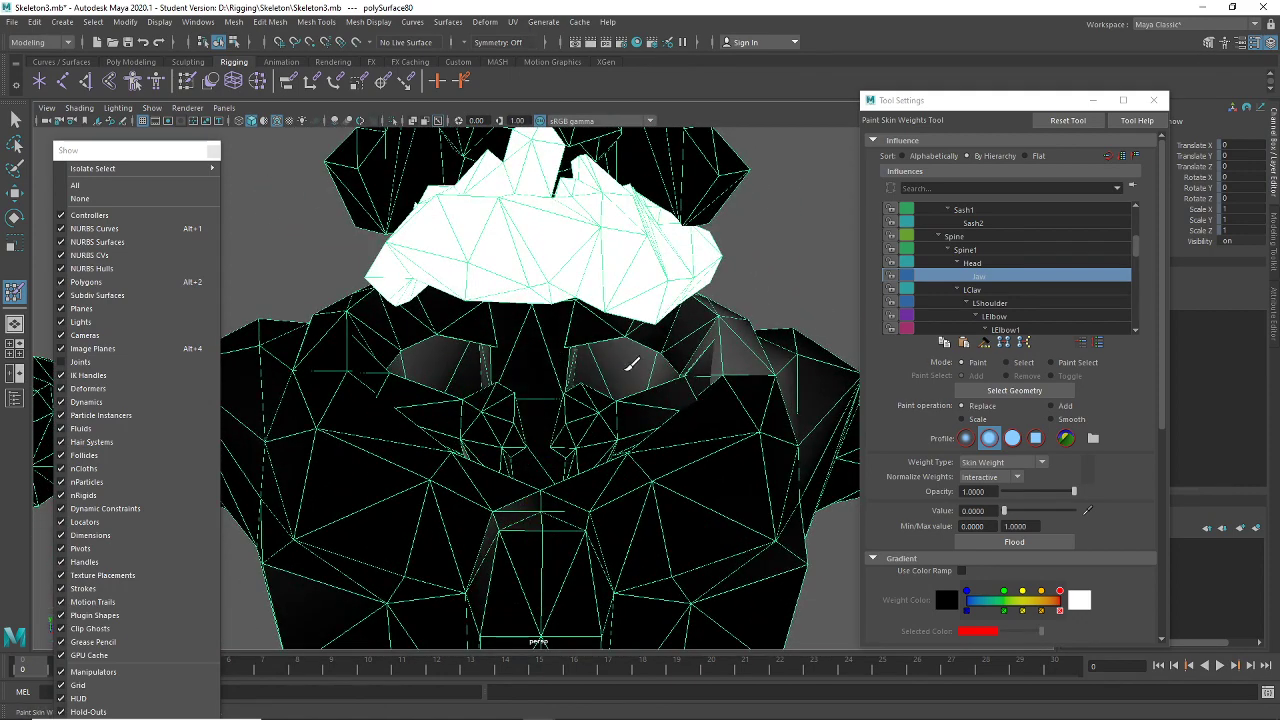
pyautogui.moveTo(632, 365)
pyautogui.mouseDown()
pyautogui.moveTo(753, 336)
pyautogui.moveTo(710, 344)
pyautogui.mouseUp()
pyautogui.moveTo(742, 400)
pyautogui.keyDown('alt'); pyautogui.mouseDown()
pyautogui.moveTo(491, 451)
pyautogui.moveTo(537, 446)
pyautogui.moveTo(500, 420)
pyautogui.moveTo(557, 525)
pyautogui.moveTo(560, 430)
pyautogui.moveTo(623, 371)
pyautogui.moveTo(622, 410)
pyautogui.moveTo(737, 425)
pyautogui.moveTo(657, 398)
pyautogui.mouseUp(); pyautogui.keyUp('alt')
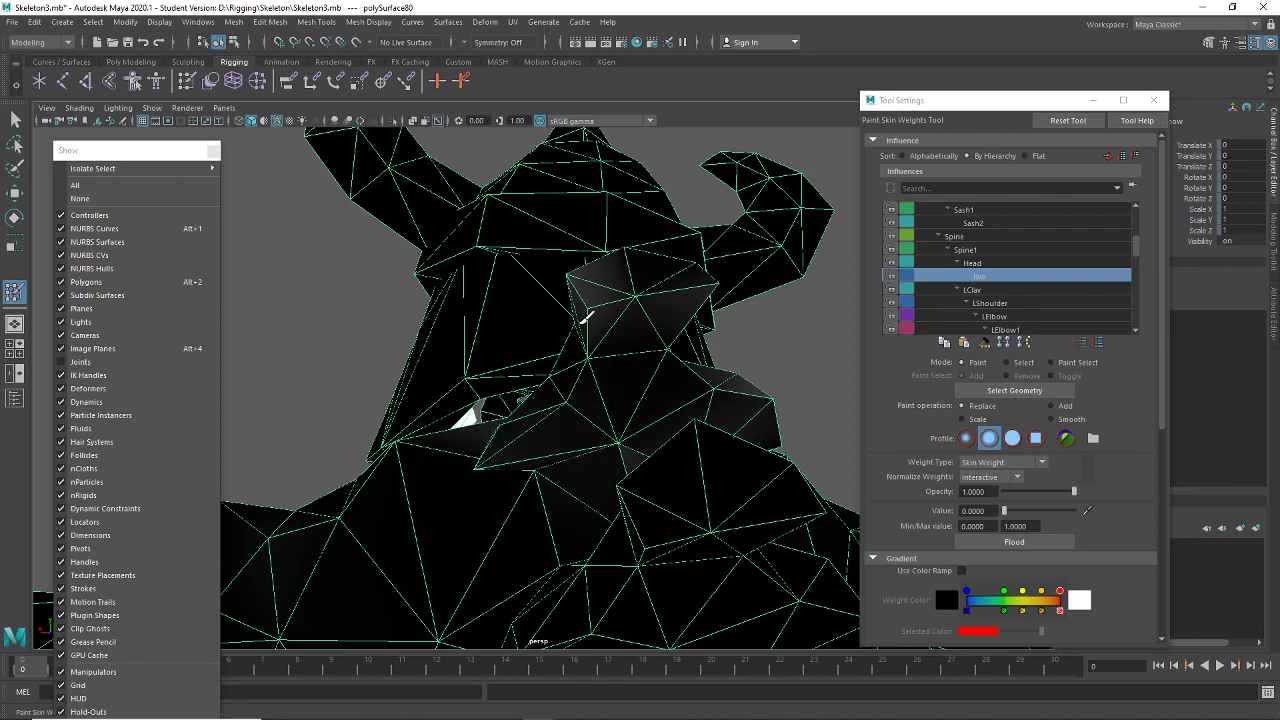
# Paint the Jaw influence down to 0 on the side and back of the collar beneath the helmet
pyautogui.moveTo(588, 316)
pyautogui.keyDown('alt'); pyautogui.mouseDown()
pyautogui.moveTo(680, 371)
pyautogui.moveTo(677, 329)
pyautogui.moveTo(677, 423)
pyautogui.mouseUp(); pyautogui.keyUp('alt')
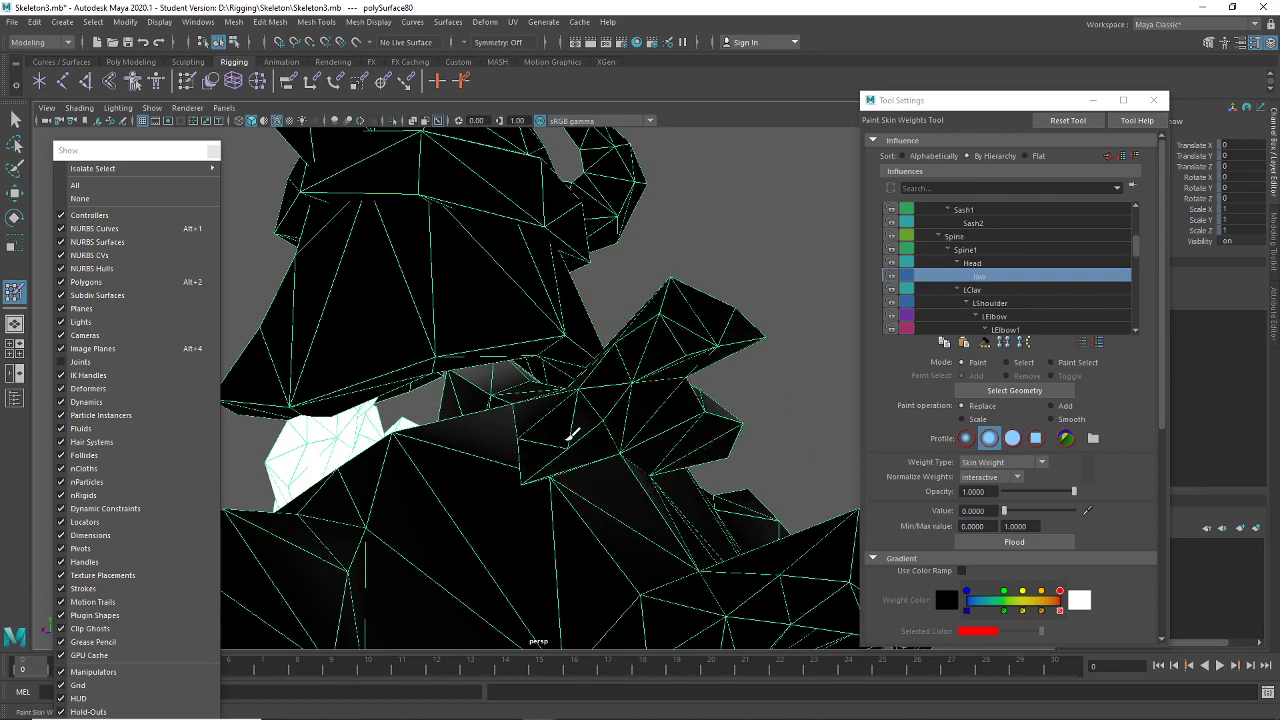
pyautogui.keyDown('alt'); pyautogui.moveTo(573, 434); pyautogui.dragTo(547, 450); pyautogui.keyUp('alt')
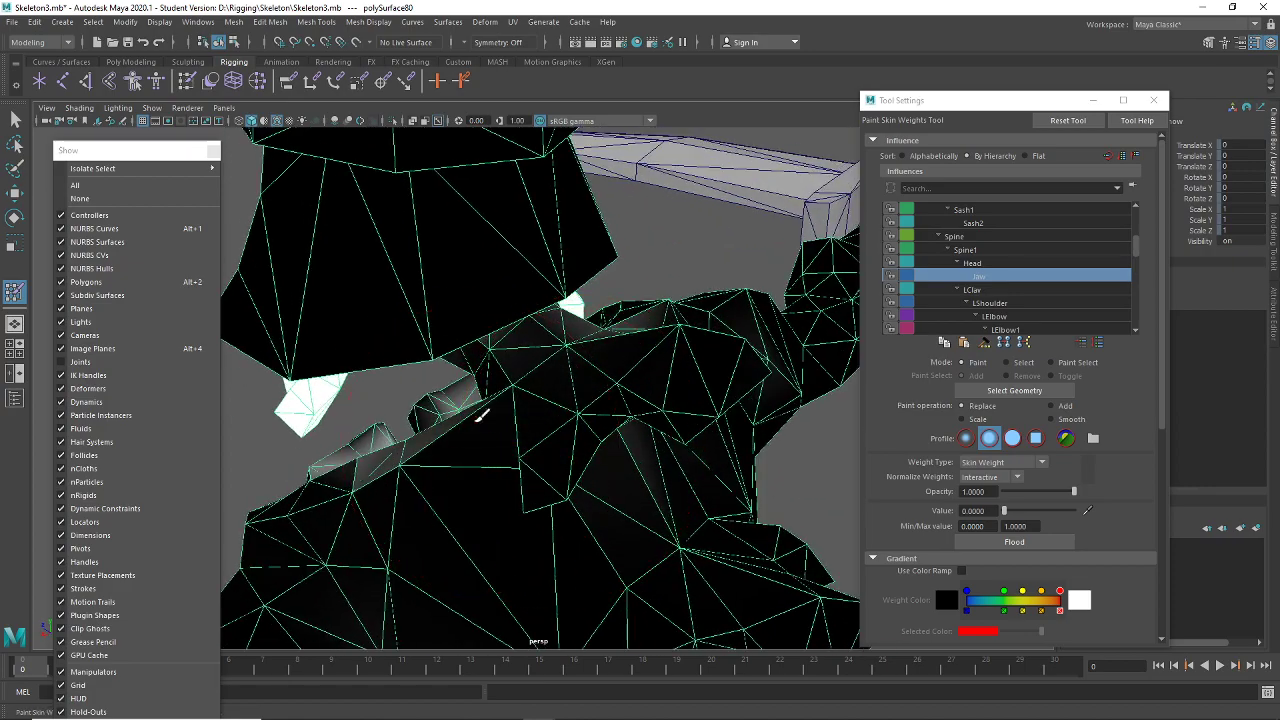
pyautogui.moveTo(480, 418)
pyautogui.keyDown('alt'); pyautogui.mouseDown()
pyautogui.moveTo(491, 483)
pyautogui.moveTo(455, 460)
pyautogui.mouseUp(); pyautogui.keyUp('alt')
pyautogui.moveTo(368, 513)
pyautogui.keyDown('alt'); pyautogui.mouseDown()
pyautogui.moveTo(480, 434)
pyautogui.moveTo(640, 393)
pyautogui.moveTo(545, 484)
pyautogui.moveTo(640, 509)
pyautogui.moveTo(503, 529)
pyautogui.moveTo(617, 583)
pyautogui.moveTo(650, 497)
pyautogui.moveTo(543, 449)
pyautogui.moveTo(614, 423)
pyautogui.moveTo(484, 464)
pyautogui.mouseUp(); pyautogui.keyUp('alt')
pyautogui.moveTo(618, 463); pyautogui.dragTo(461, 444)
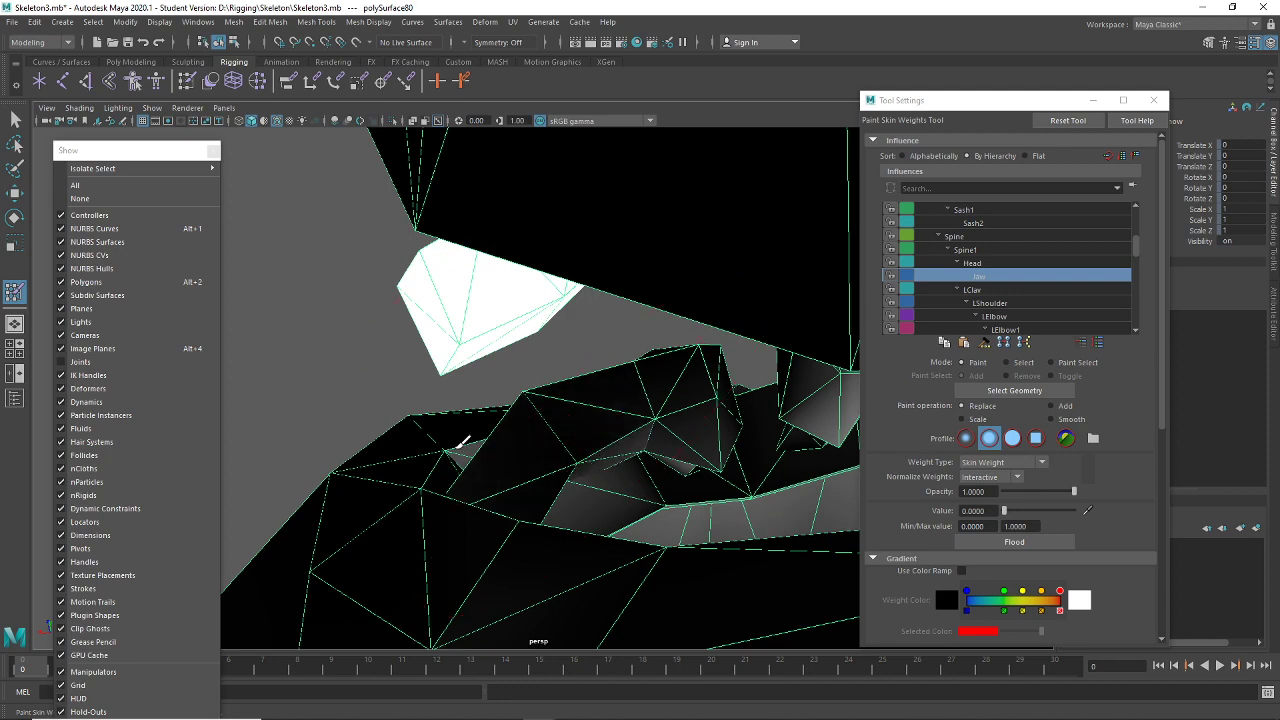
# Paint out the Jaw influence to 0 on the inner faces of the collar and the neck base
pyautogui.moveTo(714, 523)
pyautogui.keyDown('alt'); pyautogui.mouseDown()
pyautogui.moveTo(571, 486)
pyautogui.moveTo(510, 432)
pyautogui.mouseUp(); pyautogui.keyUp('alt')
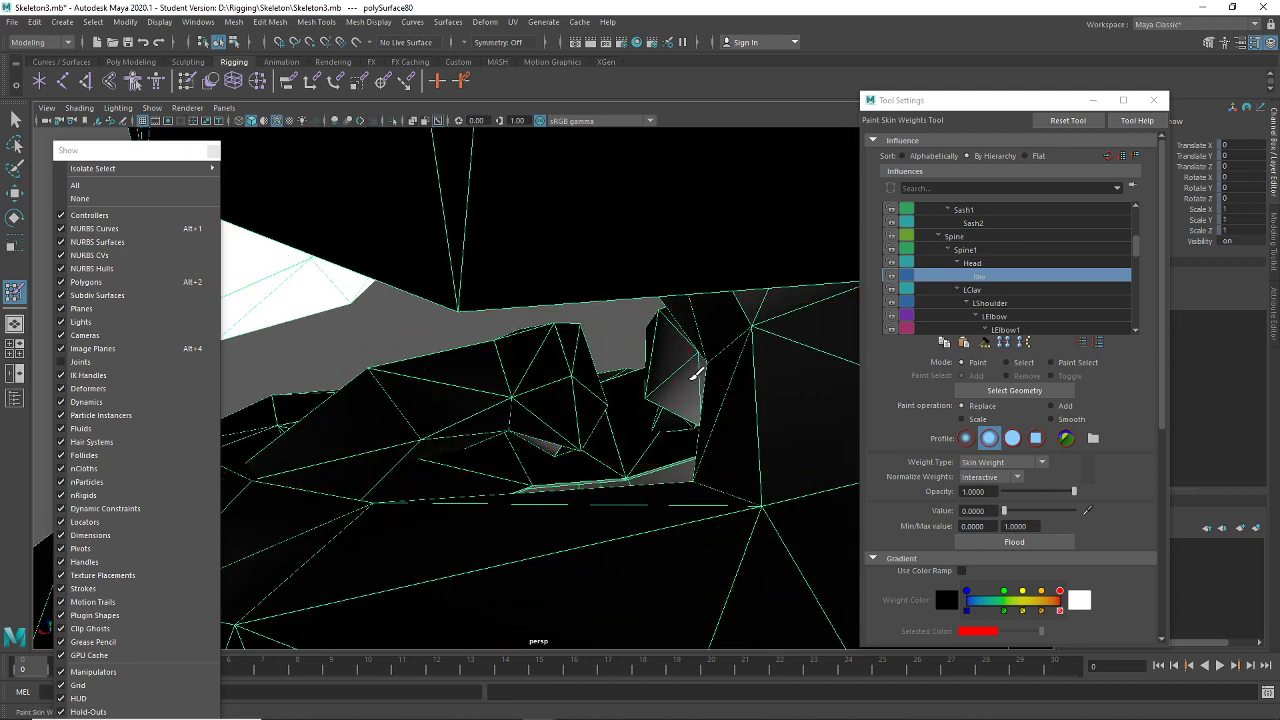
pyautogui.keyDown('alt'); pyautogui.moveTo(623, 449); pyautogui.dragTo(645, 498); pyautogui.keyUp('alt')
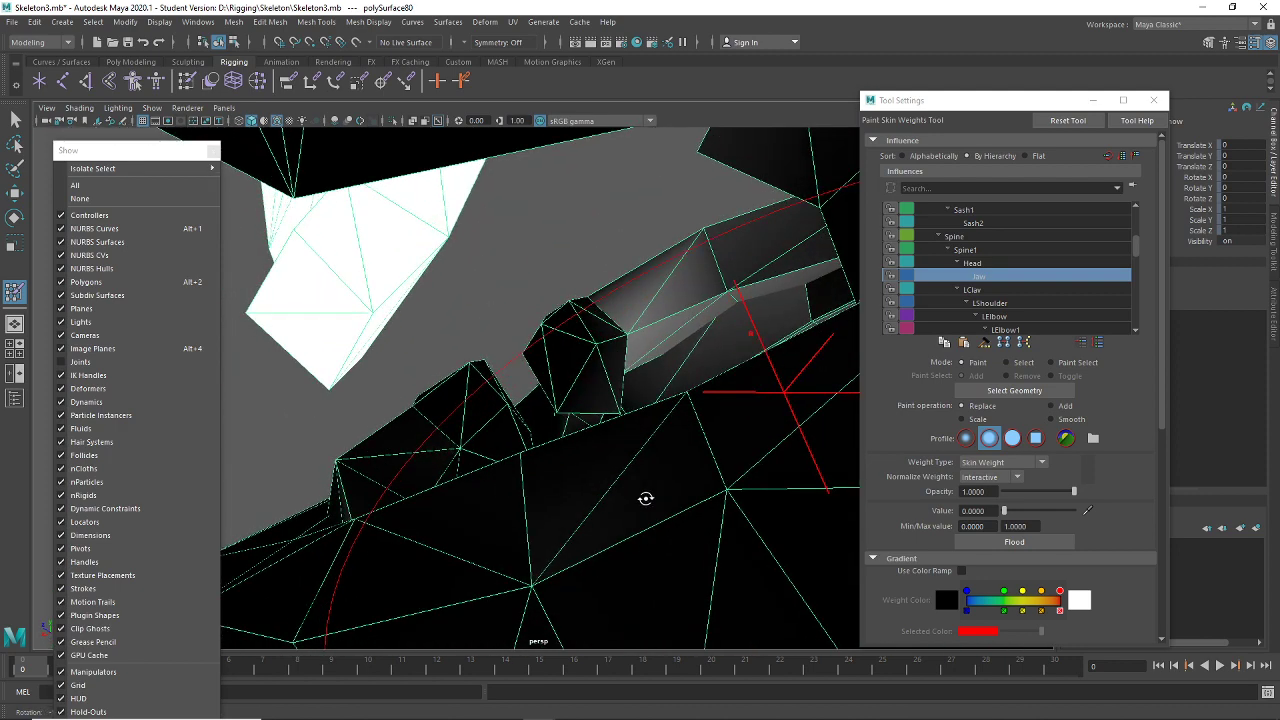
pyautogui.moveTo(729, 286)
pyautogui.mouseDown()
pyautogui.moveTo(654, 277)
pyautogui.moveTo(680, 274)
pyautogui.moveTo(648, 330)
pyautogui.moveTo(657, 343)
pyautogui.mouseUp()
pyautogui.moveTo(703, 350)
pyautogui.mouseDown()
pyautogui.moveTo(714, 337)
pyautogui.moveTo(678, 342)
pyautogui.mouseUp()
pyautogui.scroll(3, 705, 315)
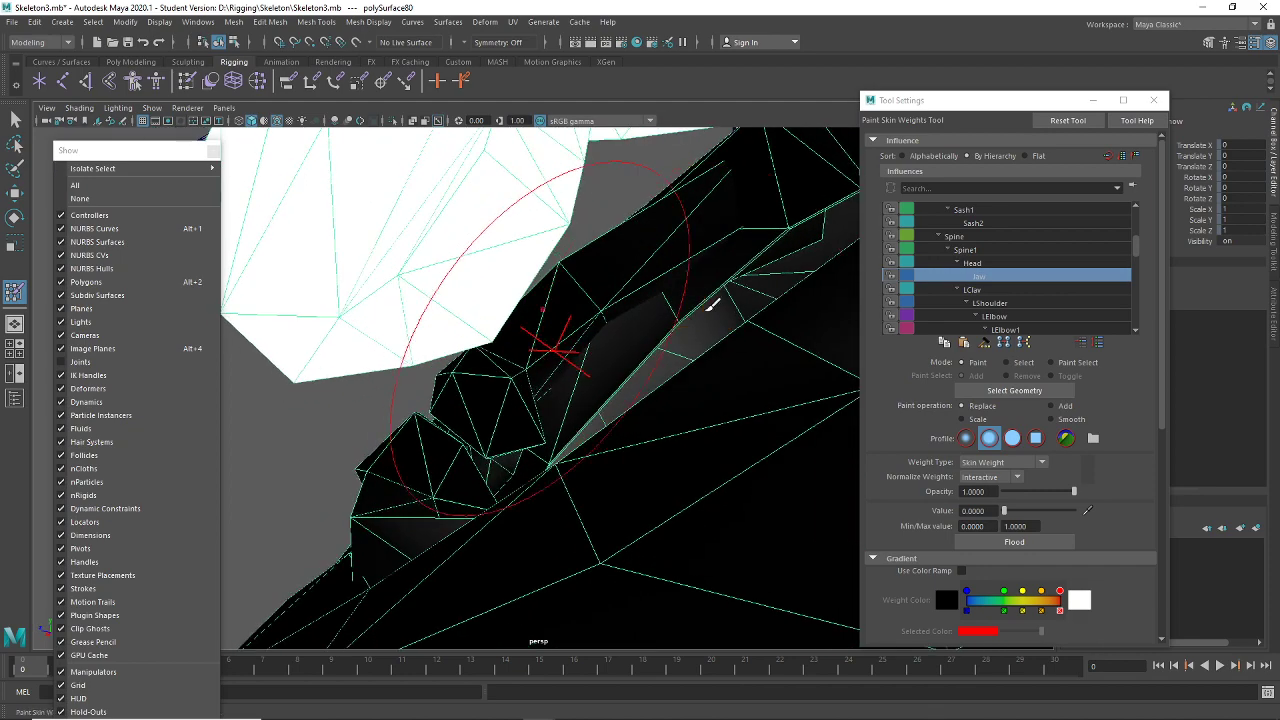
# Remove the remaining Jaw influence along the inner collar rim, painting it to 0
pyautogui.keyDown('alt'); pyautogui.moveTo(657, 411); pyautogui.dragTo(758, 300); pyautogui.keyUp('alt')
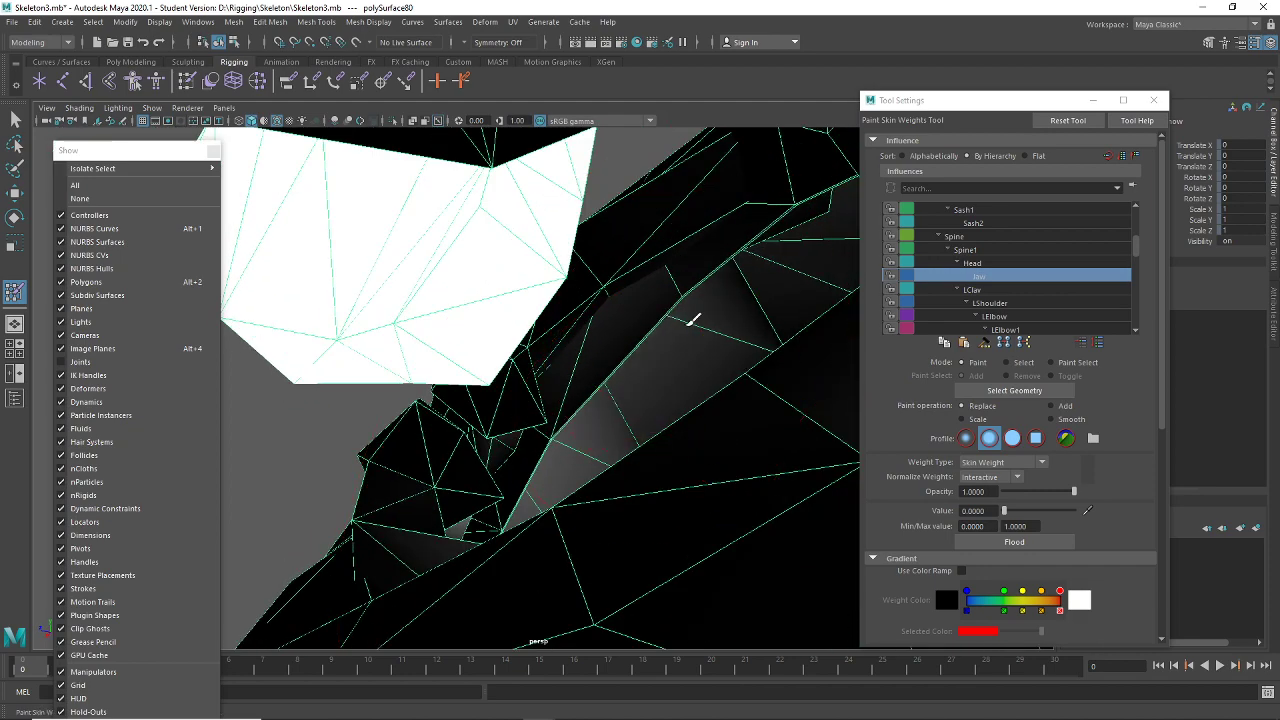
pyautogui.keyDown('alt'); pyautogui.moveTo(553, 413); pyautogui.dragTo(578, 457); pyautogui.keyUp('alt')
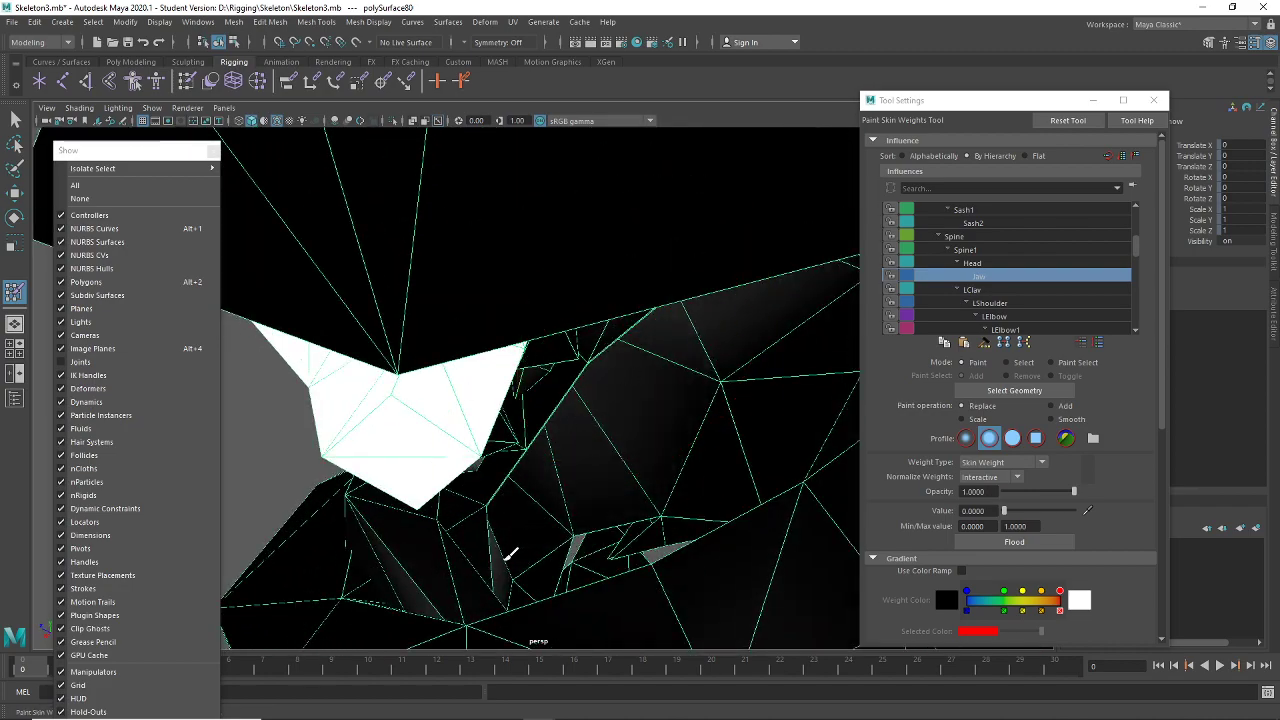
pyautogui.keyDown('alt'); pyautogui.moveTo(505, 560); pyautogui.dragTo(771, 495); pyautogui.keyUp('alt')
pyautogui.scroll(-8, 623, 540)
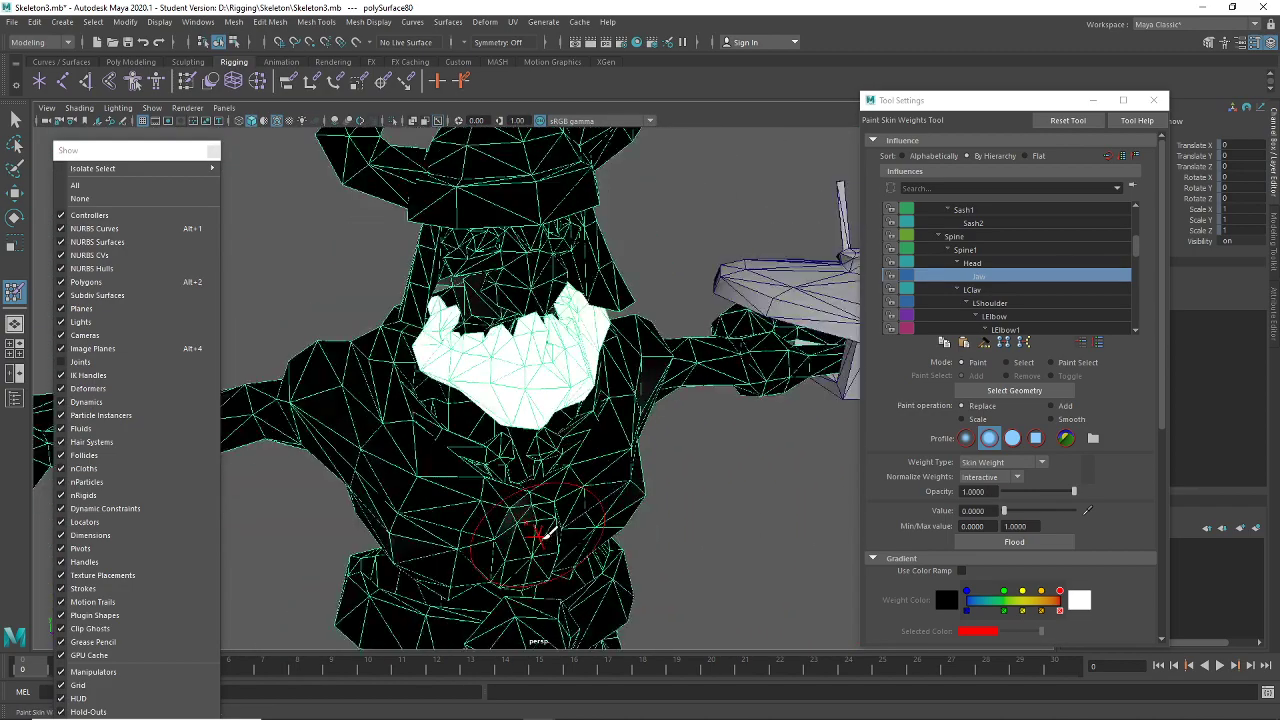
# Leave weight painting and show the joints in the viewport again
pyautogui.keyDown('alt'); pyautogui.moveTo(540, 535); pyautogui.dragTo(480, 500); pyautogui.keyUp('alt')
pyautogui.click(15, 119)
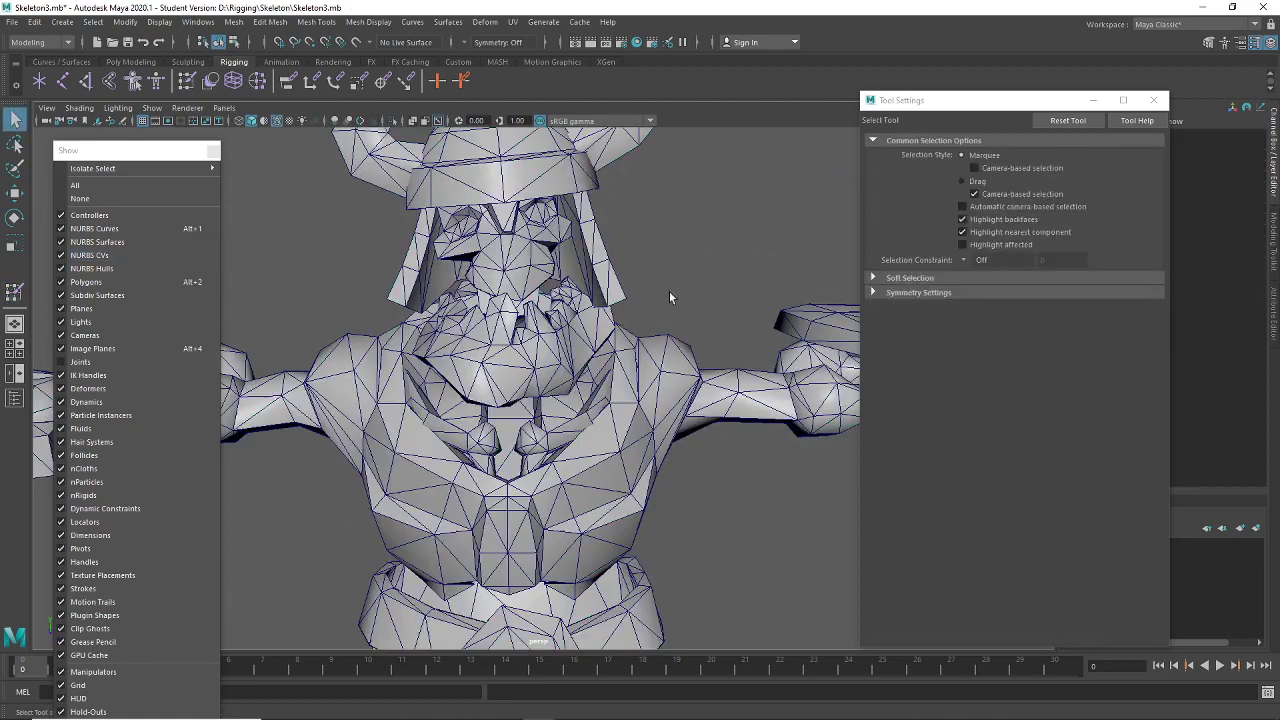
pyautogui.keyDown('alt'); pyautogui.moveTo(670, 297); pyautogui.dragTo(640, 368); pyautogui.keyUp('alt')
pyautogui.click(150, 362)
pyautogui.keyDown('alt'); pyautogui.moveTo(345, 404); pyautogui.dragTo(636, 410); pyautogui.keyUp('alt')
# Rotate the Jaw joint freely to test how the beard and collar deform, and undo the rotation
pyautogui.click(503, 290)
pyautogui.press('e')
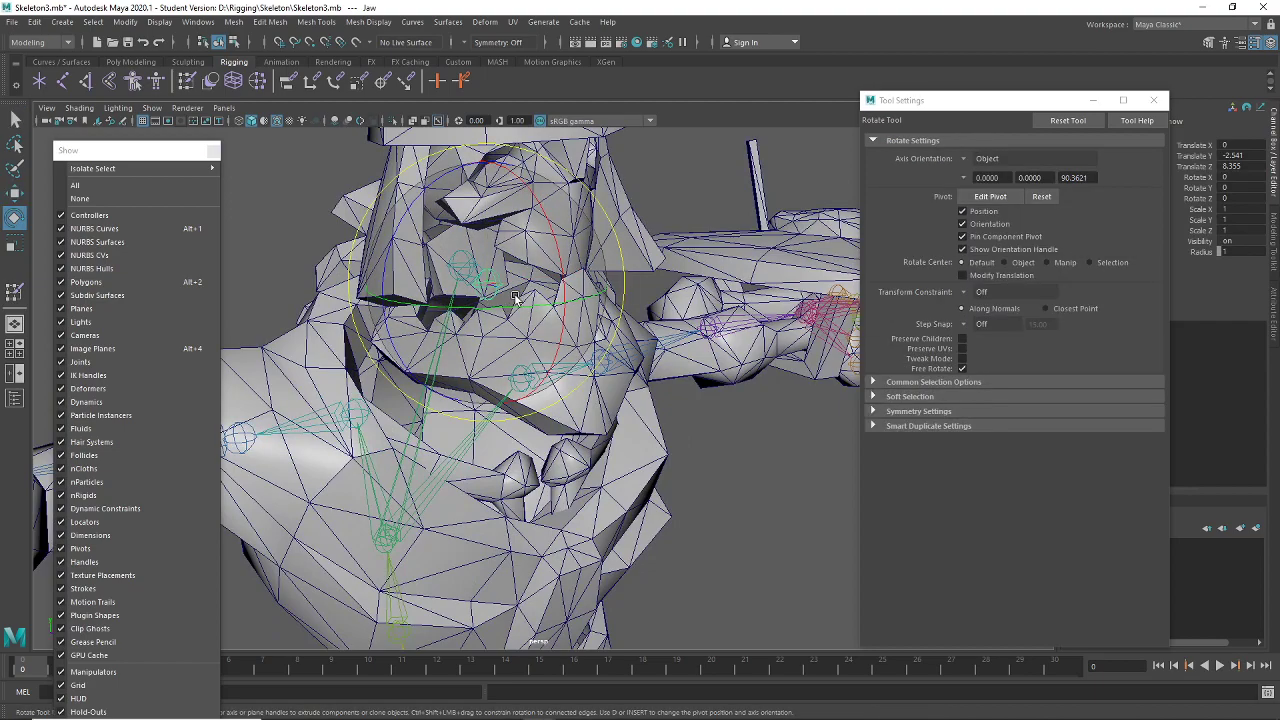
pyautogui.moveTo(503, 290); pyautogui.dragTo(600, 256)
pyautogui.hotkey('ctrl', 'z')
pyautogui.hotkey('ctrl', 'z')
pyautogui.hotkey('ctrl', 'z')
pyautogui.hotkey('ctrl', 'z')
pyautogui.hotkey('ctrl', 'z')
pyautogui.hotkey('ctrl', 'z')
pyautogui.hotkey('ctrl', 'z')
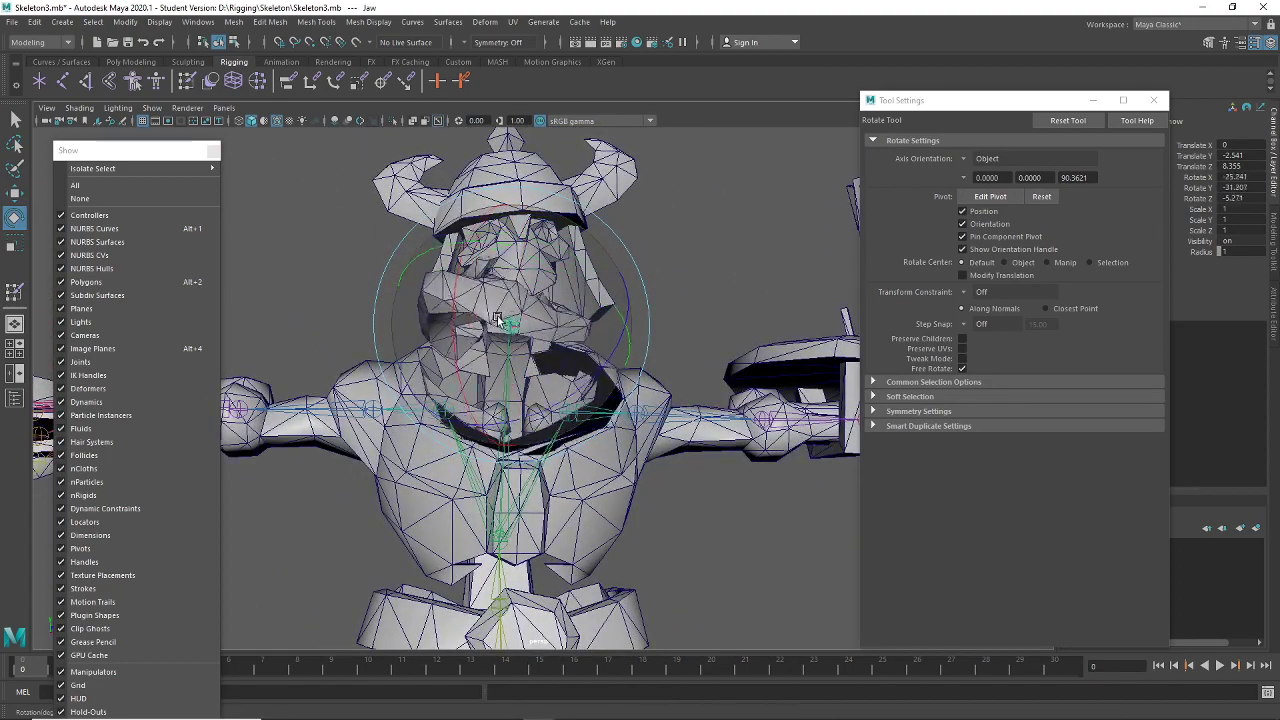
# Reopen skin weight painting on the body mesh and replace the Jaw influence with 0 along the front collar rim above the chest
pyautogui.click(628, 498)
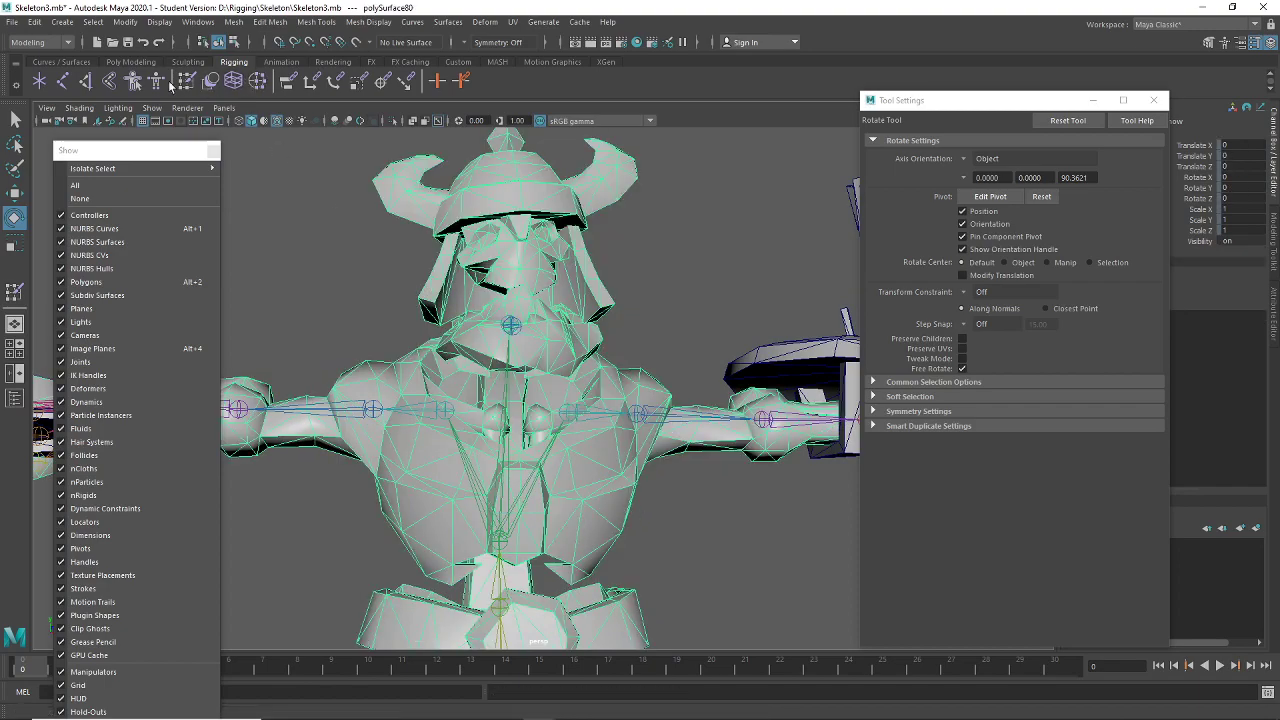
pyautogui.click(185, 84)
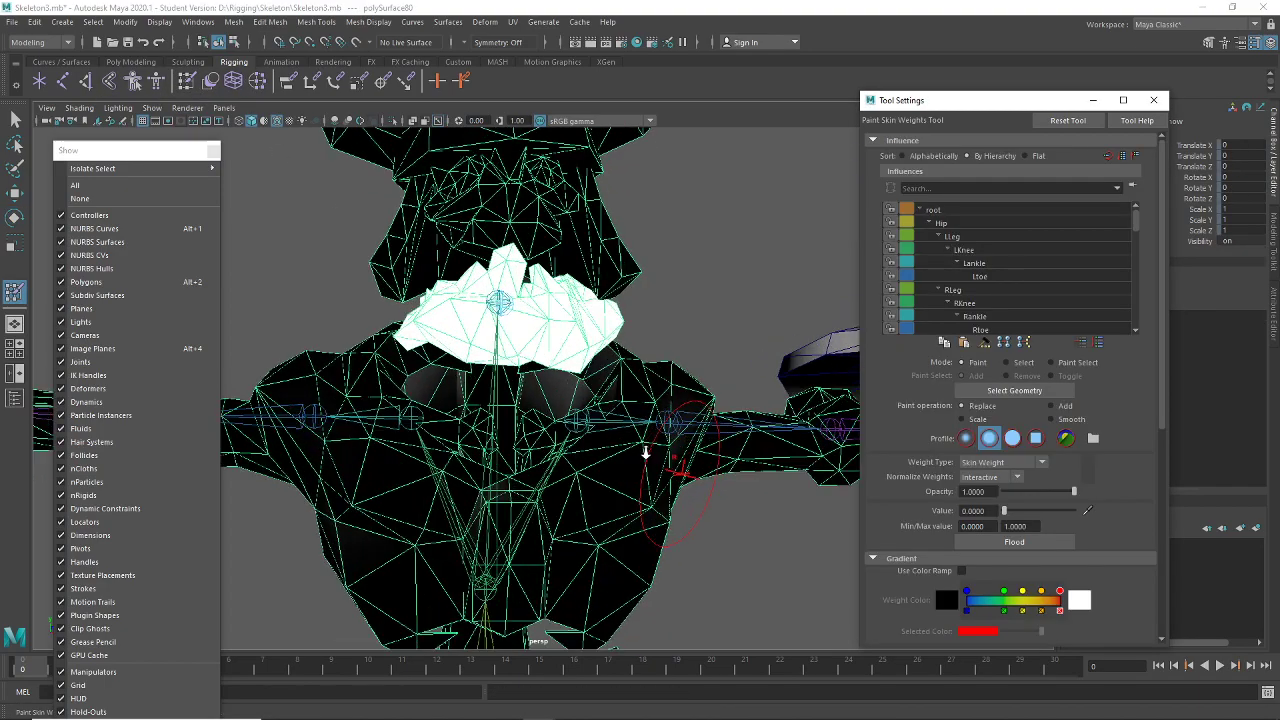
pyautogui.moveTo(651, 451)
pyautogui.keyDown('alt'); pyautogui.mouseDown()
pyautogui.moveTo(400, 514)
pyautogui.moveTo(575, 520)
pyautogui.moveTo(580, 443)
pyautogui.moveTo(594, 474)
pyautogui.moveTo(449, 369)
pyautogui.moveTo(606, 297)
pyautogui.moveTo(574, 289)
pyautogui.moveTo(632, 334)
pyautogui.moveTo(611, 331)
pyautogui.moveTo(597, 360)
pyautogui.moveTo(418, 392)
pyautogui.mouseUp(); pyautogui.keyUp('alt')
pyautogui.moveTo(588, 255)
pyautogui.keyDown('alt'); pyautogui.mouseDown()
pyautogui.moveTo(669, 157)
pyautogui.moveTo(634, 291)
pyautogui.moveTo(644, 268)
pyautogui.moveTo(508, 214)
pyautogui.moveTo(433, 320)
pyautogui.mouseUp(); pyautogui.keyUp('alt')
pyautogui.moveTo(686, 409)
pyautogui.keyDown('alt'); pyautogui.mouseDown()
pyautogui.moveTo(486, 277)
pyautogui.moveTo(616, 466)
pyautogui.moveTo(590, 348)
pyautogui.mouseUp(); pyautogui.keyUp('alt')
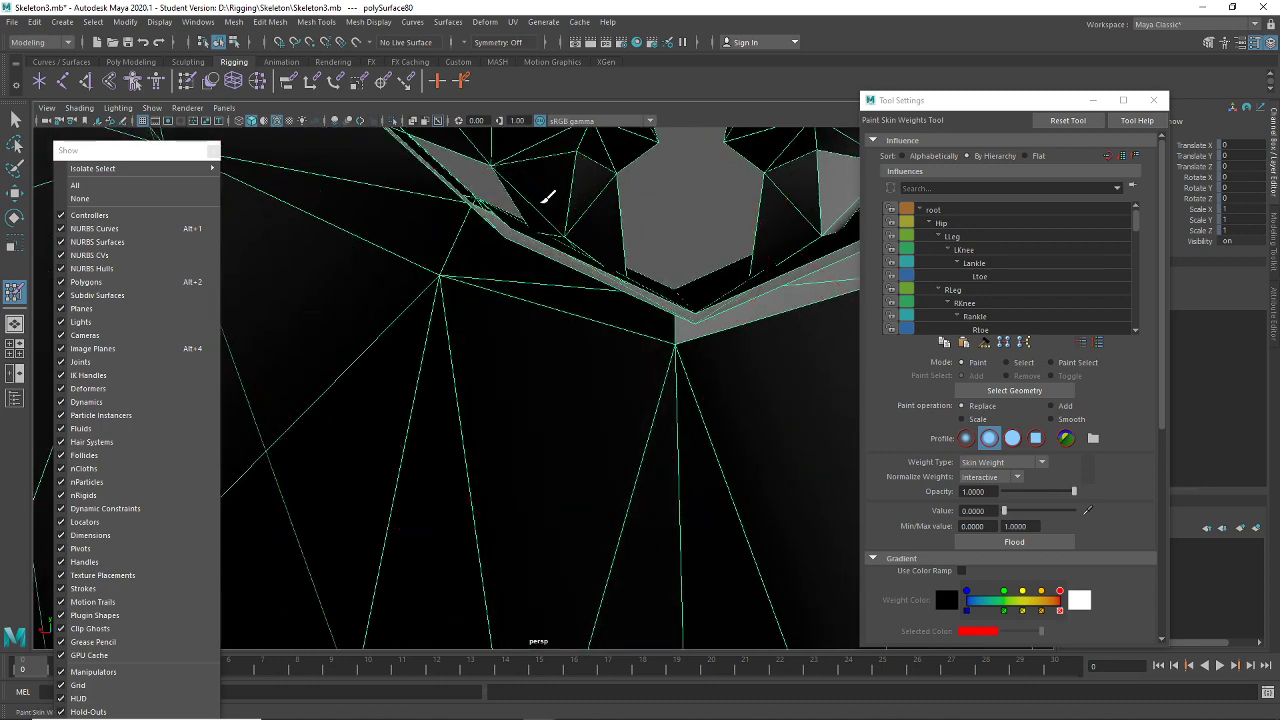
pyautogui.moveTo(548, 197)
pyautogui.keyDown('alt'); pyautogui.mouseDown()
pyautogui.moveTo(300, 234)
pyautogui.moveTo(663, 166)
pyautogui.mouseUp(); pyautogui.keyUp('alt')
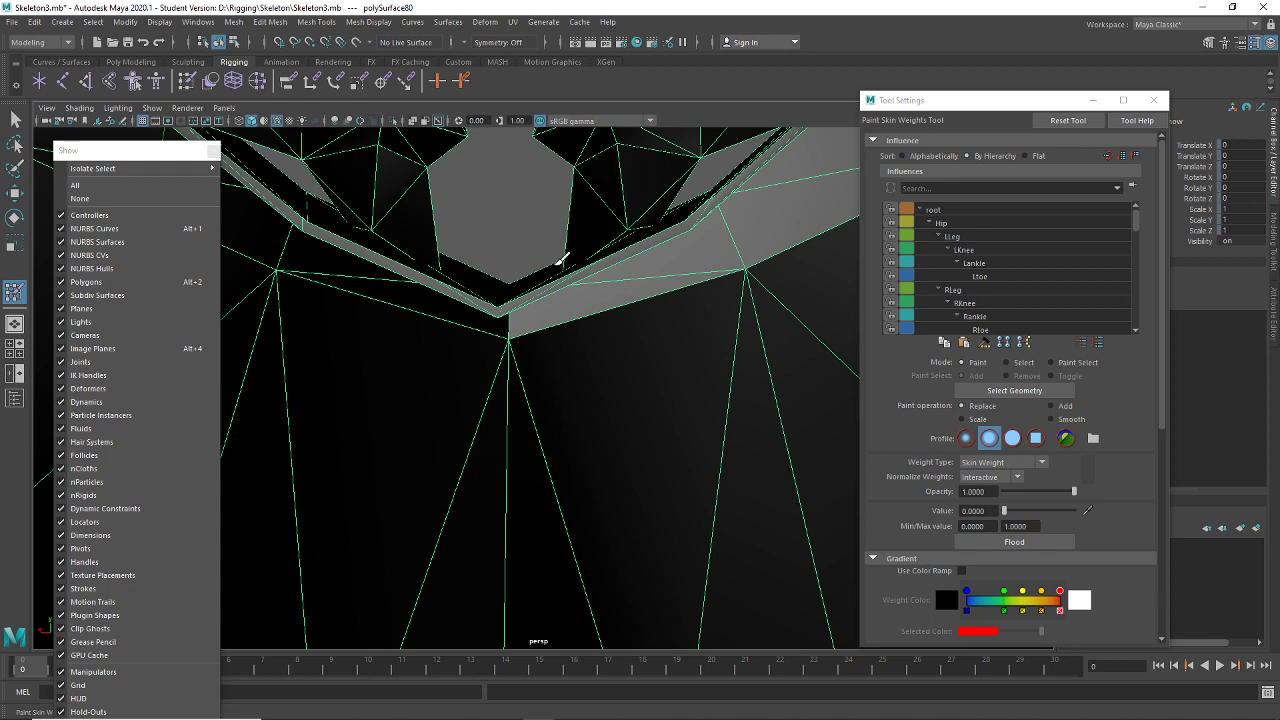
pyautogui.moveTo(563, 259)
pyautogui.mouseDown()
pyautogui.moveTo(523, 294)
pyautogui.moveTo(738, 272)
pyautogui.mouseUp()
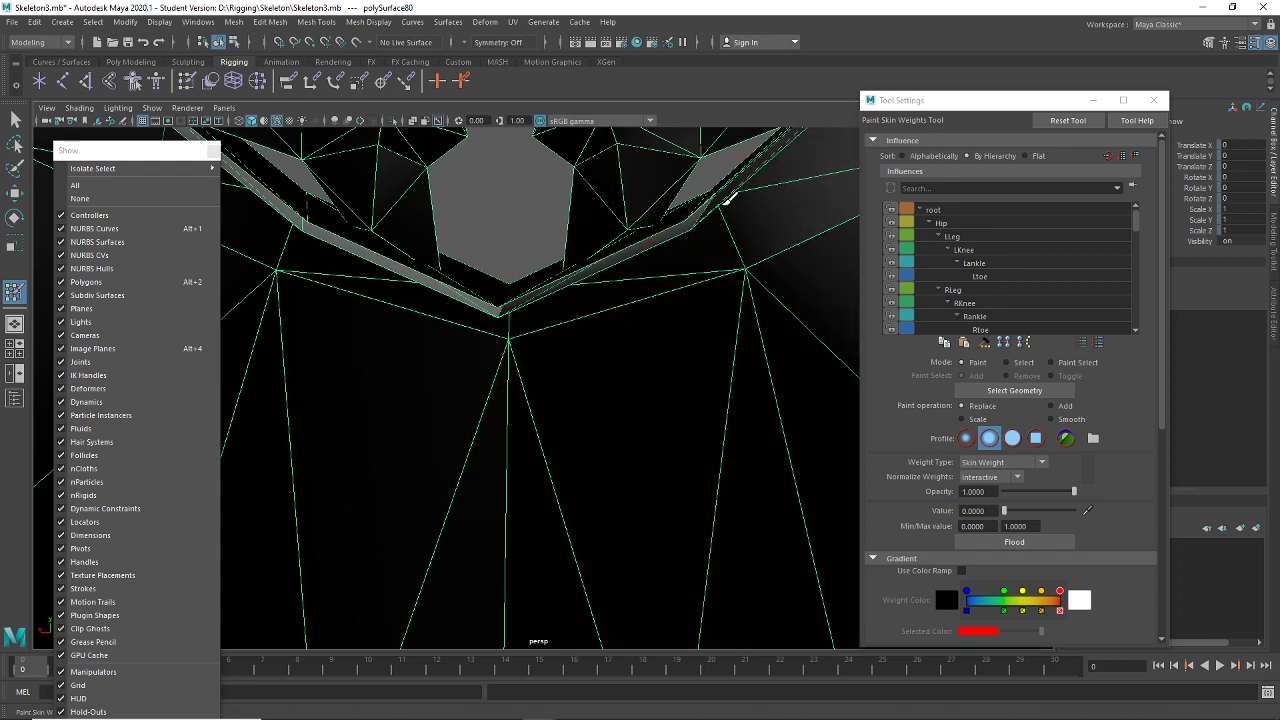
pyautogui.moveTo(481, 273)
pyautogui.mouseDown()
pyautogui.moveTo(454, 283)
pyautogui.moveTo(762, 412)
pyautogui.mouseUp()
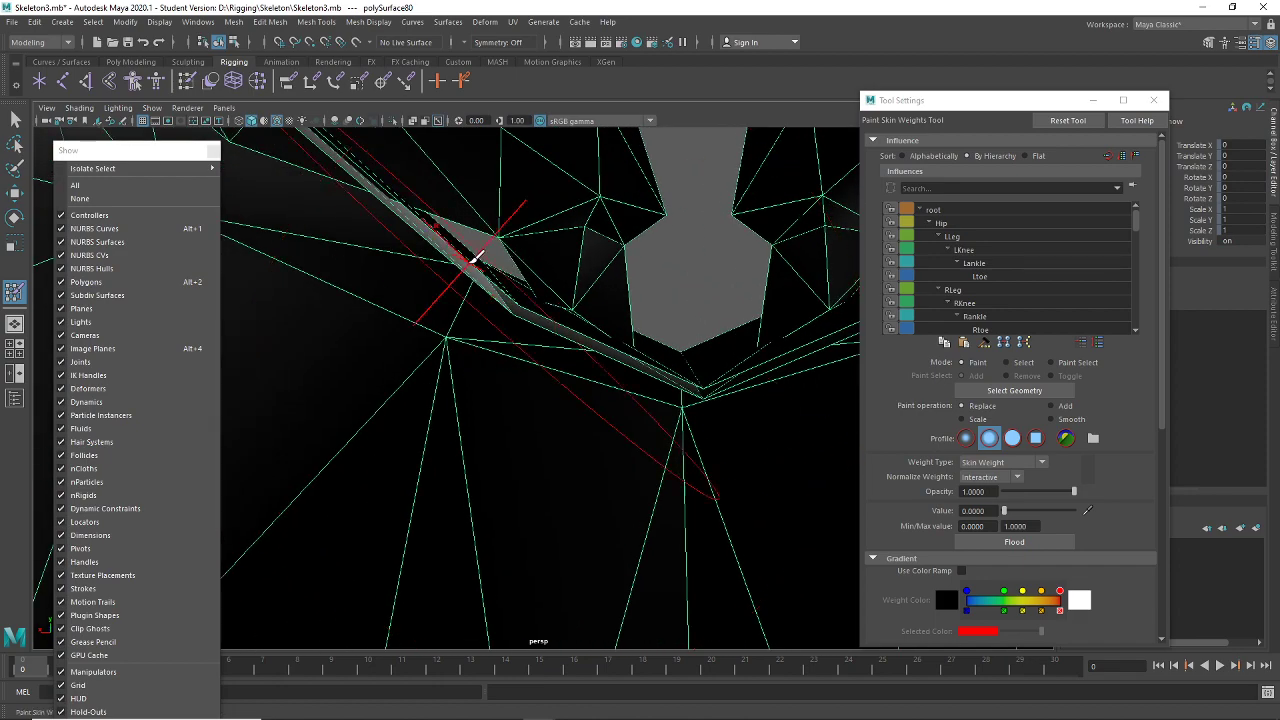
pyautogui.moveTo(474, 258); pyautogui.dragTo(455, 257)
# Paint the Jaw influence to 0 on the inner chest faces below the beard
pyautogui.moveTo(660, 348)
pyautogui.keyDown('alt'); pyautogui.mouseDown()
pyautogui.moveTo(640, 380)
pyautogui.moveTo(591, 406)
pyautogui.moveTo(643, 489)
pyautogui.moveTo(706, 455)
pyautogui.moveTo(691, 397)
pyautogui.moveTo(669, 409)
pyautogui.mouseUp(); pyautogui.keyUp('alt')
pyautogui.scroll(-5, 686, 423)
pyautogui.scroll(5, 534, 352)
pyautogui.keyDown('alt'); pyautogui.moveTo(536, 349); pyautogui.dragTo(437, 374); pyautogui.keyUp('alt')
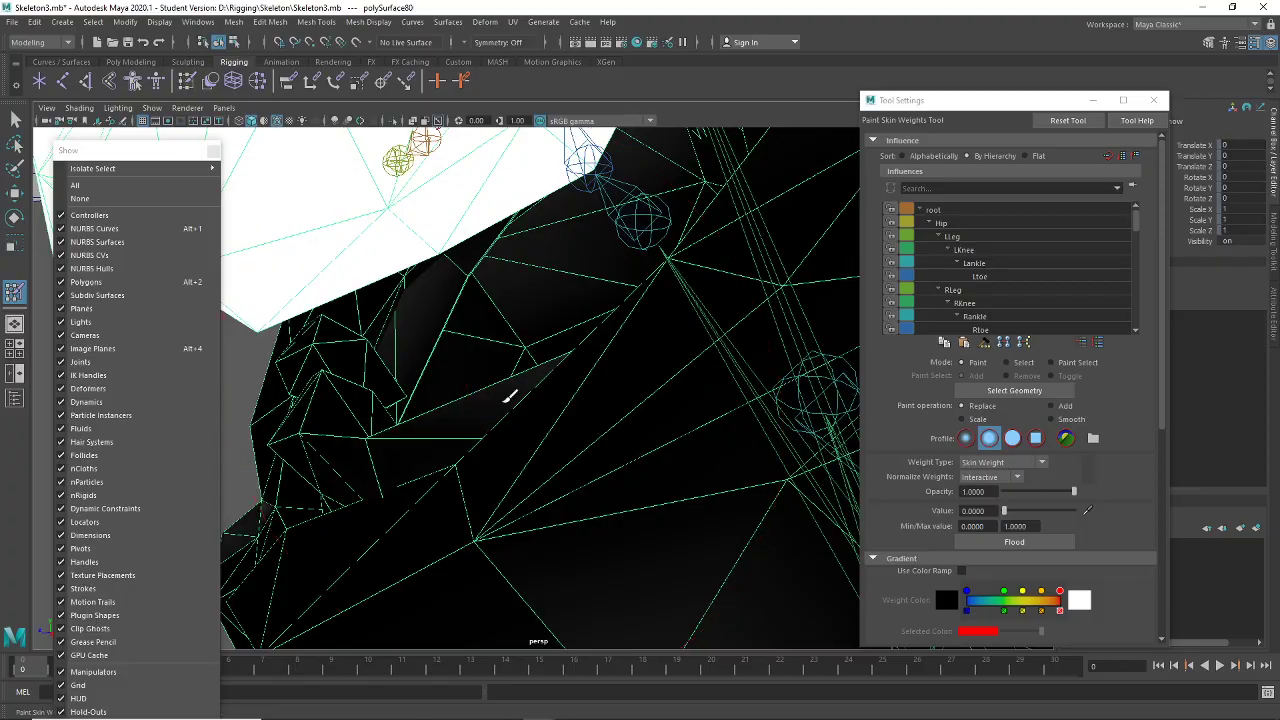
pyautogui.keyDown('alt'); pyautogui.moveTo(509, 403); pyautogui.dragTo(705, 396); pyautogui.keyUp('alt')
pyautogui.moveTo(530, 392)
pyautogui.mouseDown()
pyautogui.moveTo(809, 374)
pyautogui.moveTo(744, 377)
pyautogui.mouseUp()
pyautogui.moveTo(744, 377)
pyautogui.keyDown('alt'); pyautogui.mouseDown()
pyautogui.moveTo(398, 403)
pyautogui.moveTo(636, 424)
pyautogui.mouseUp(); pyautogui.keyUp('alt')
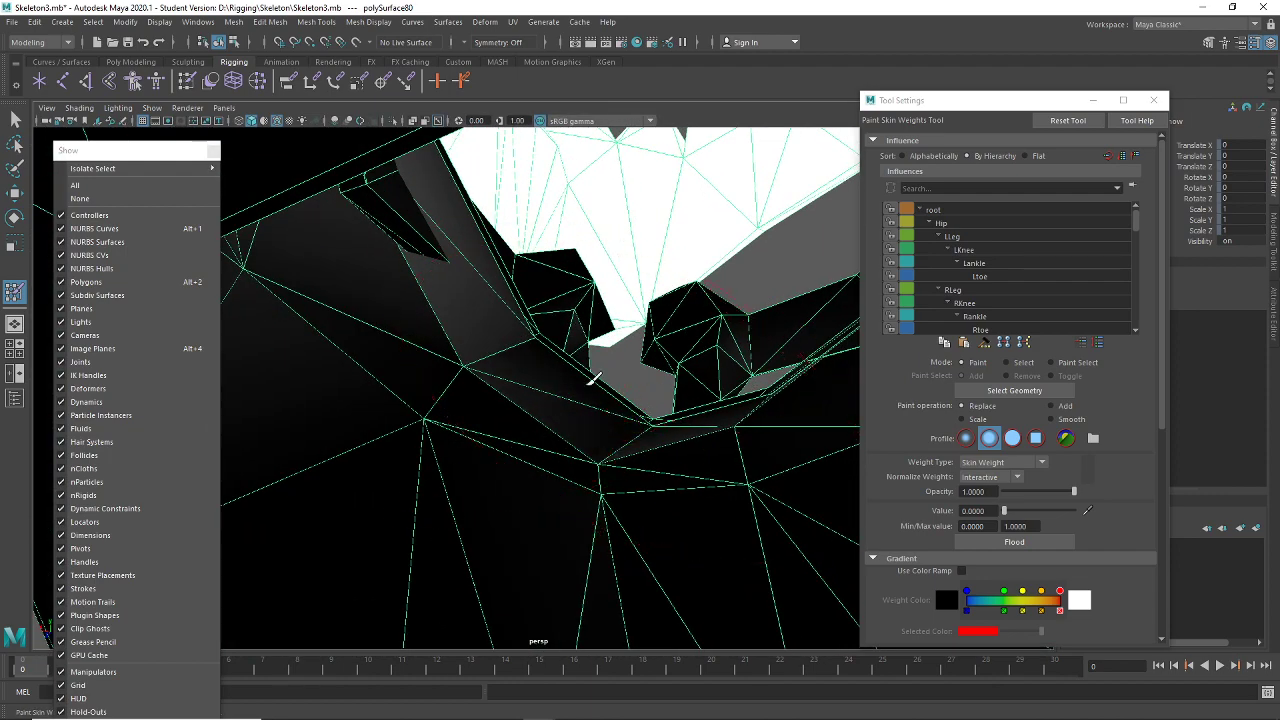
# Paint out the grey Jaw influence to 0 on the inner collar strip beside the rounded chest pieces
pyautogui.scroll(3, 491, 342)
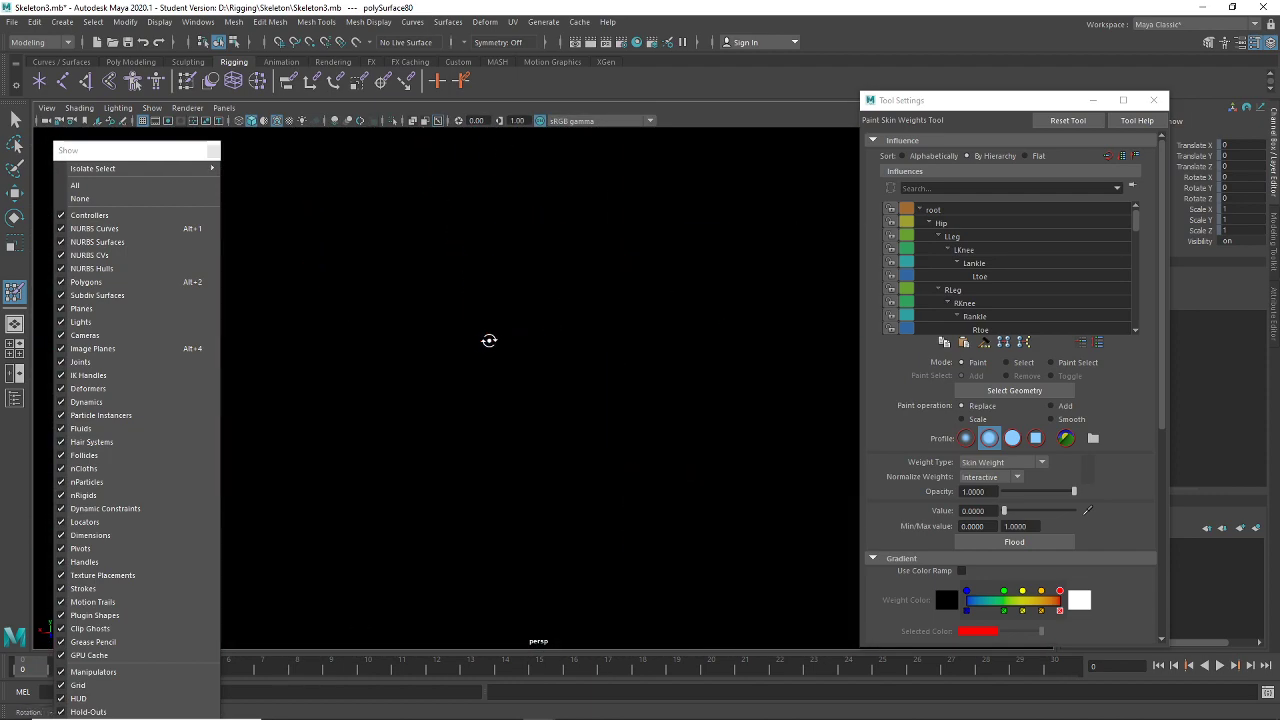
pyautogui.scroll(-3, 500, 342)
pyautogui.keyDown('alt'); pyautogui.moveTo(509, 343); pyautogui.dragTo(589, 428, button='middle'); pyautogui.keyUp('alt')
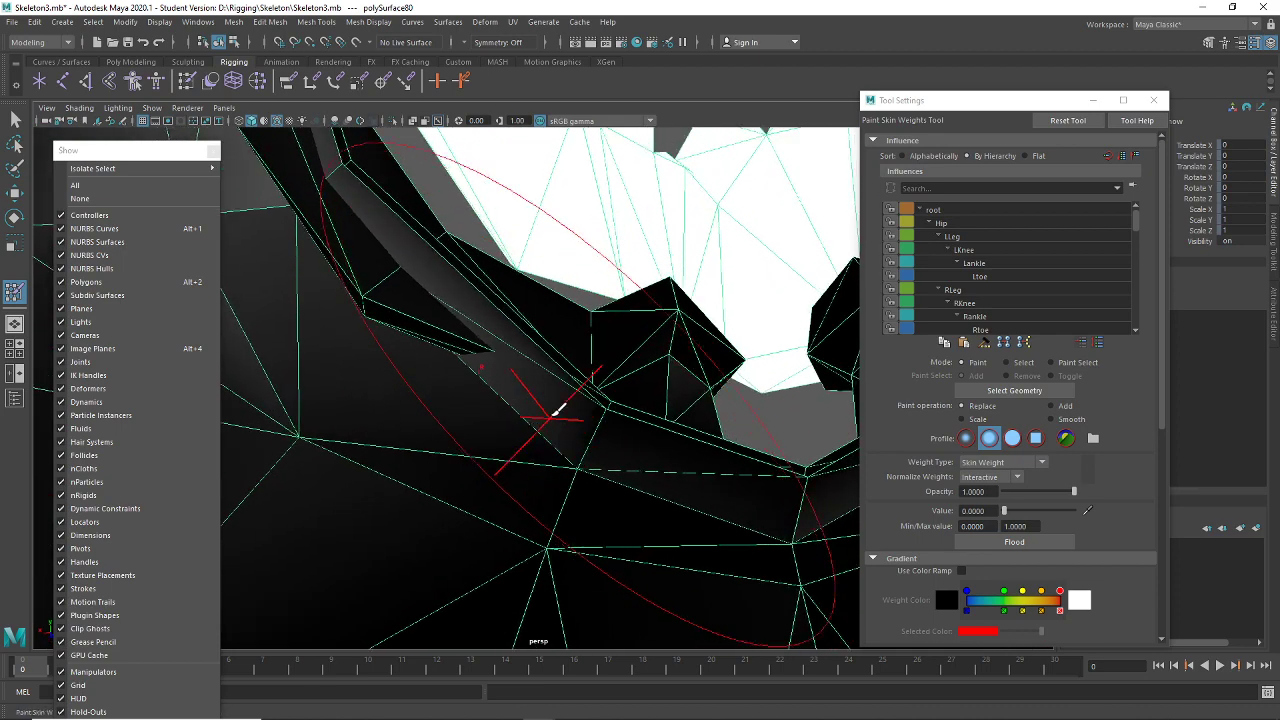
pyautogui.moveTo(503, 356)
pyautogui.mouseDown()
pyautogui.moveTo(416, 340)
pyautogui.moveTo(300, 390)
pyautogui.moveTo(345, 572)
pyautogui.mouseUp()
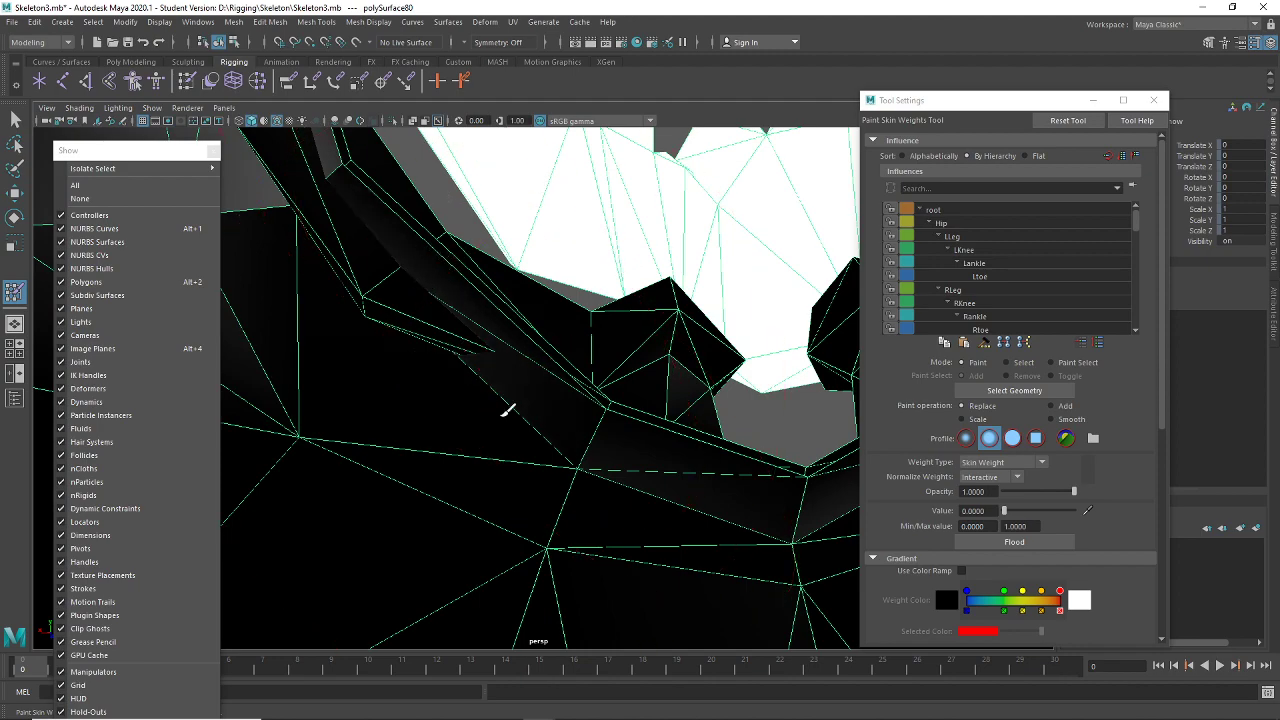
# Paint the Jaw influence to 0 on the outer collar faces between the neck and the shoulder
pyautogui.keyDown('alt'); pyautogui.moveTo(489, 396); pyautogui.dragTo(760, 514, button='middle'); pyautogui.keyUp('alt')
pyautogui.moveTo(760, 514)
pyautogui.keyDown('alt'); pyautogui.mouseDown()
pyautogui.moveTo(751, 486)
pyautogui.moveTo(757, 497)
pyautogui.mouseUp(); pyautogui.keyUp('alt')
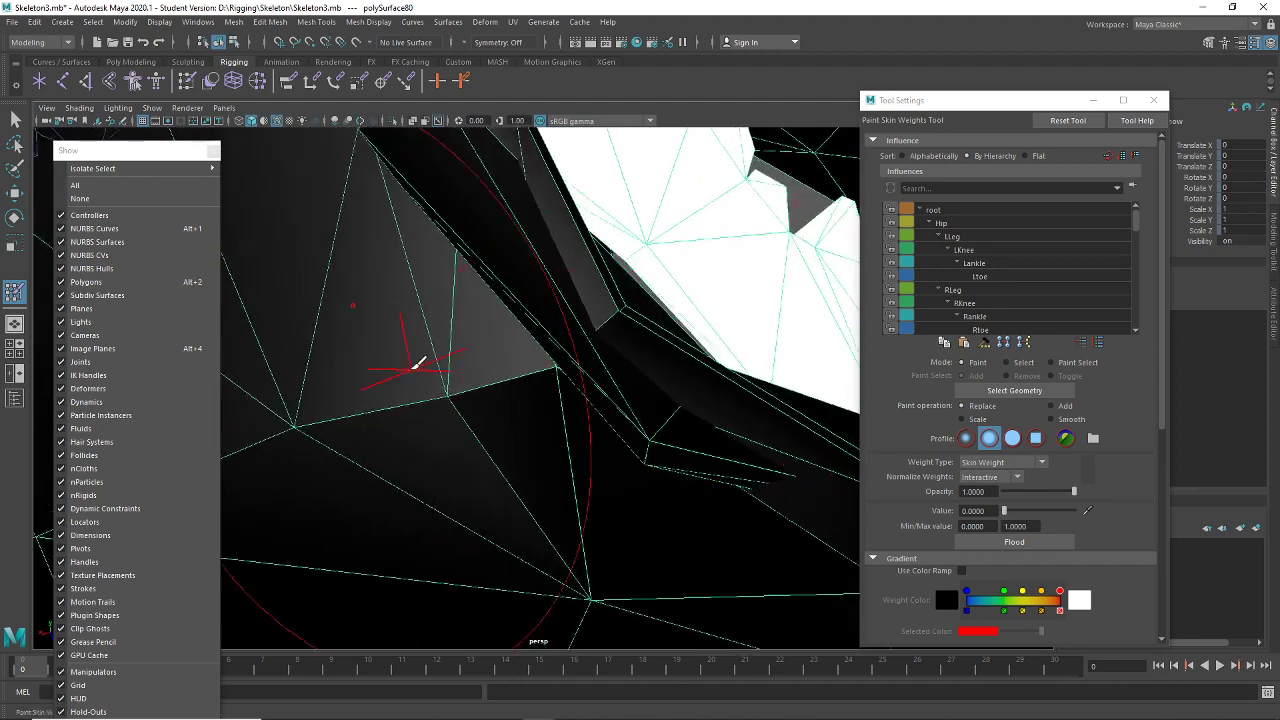
pyautogui.moveTo(414, 366); pyautogui.dragTo(508, 418)
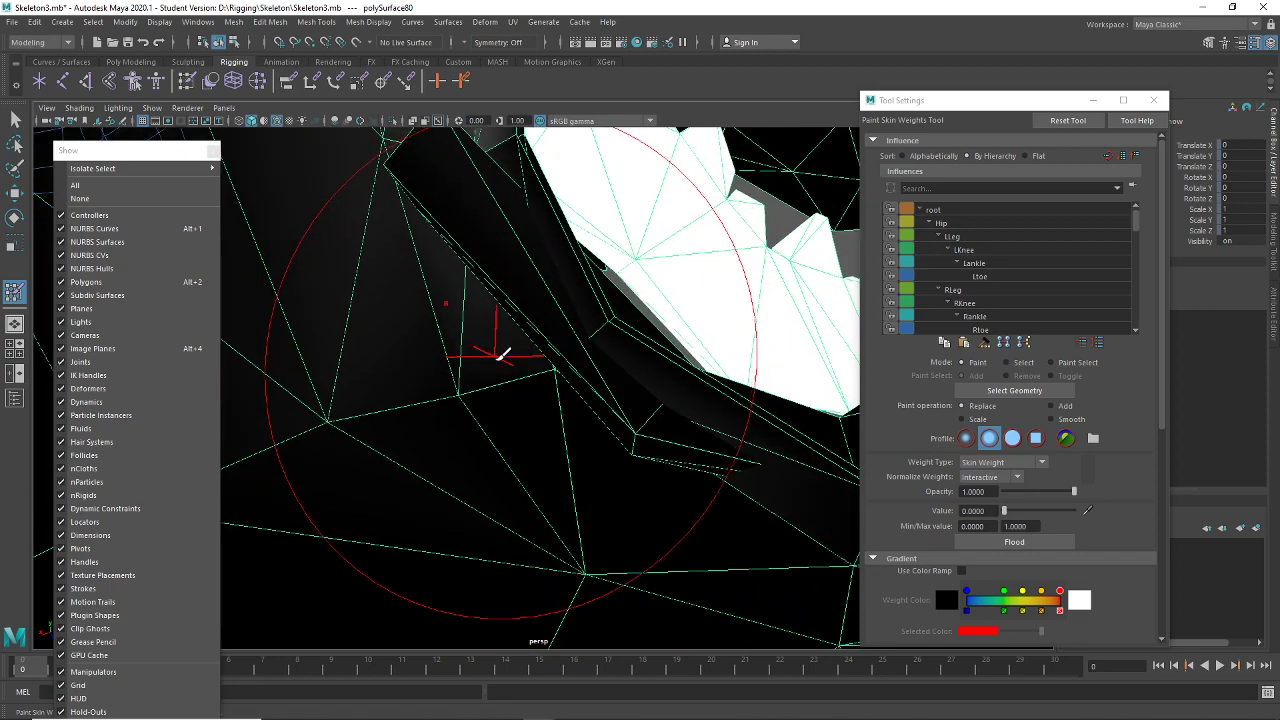
pyautogui.keyDown('alt'); pyautogui.moveTo(503, 354); pyautogui.dragTo(374, 380); pyautogui.keyUp('alt')
pyautogui.moveTo(456, 383)
pyautogui.keyDown('alt'); pyautogui.mouseDown(button='middle')
pyautogui.moveTo(606, 440)
pyautogui.moveTo(640, 480)
pyautogui.mouseUp(button='middle'); pyautogui.keyUp('alt')
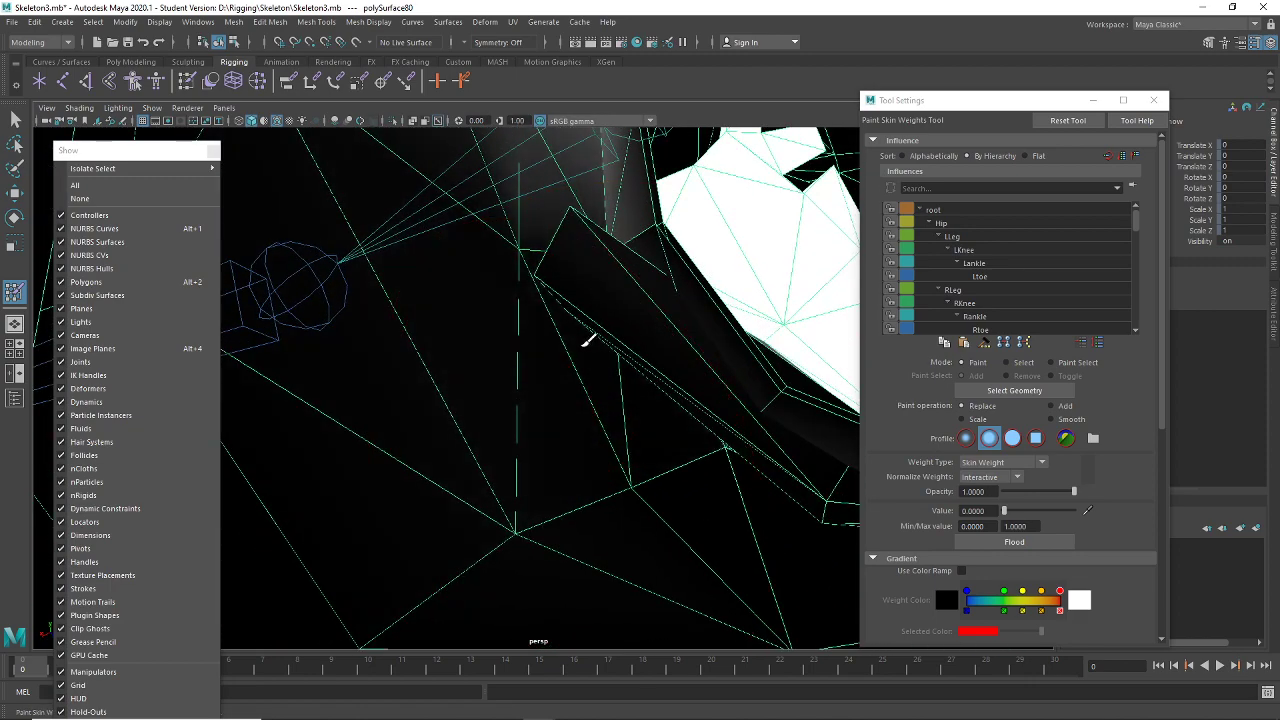
# Paint out the leftover Jaw influence to 0 on the faces around the shoulder and the outer collar
pyautogui.keyDown('alt'); pyautogui.moveTo(589, 340); pyautogui.dragTo(569, 517, button='middle'); pyautogui.keyUp('alt')
pyautogui.moveTo(569, 517)
pyautogui.keyDown('alt'); pyautogui.mouseDown()
pyautogui.moveTo(563, 440)
pyautogui.moveTo(531, 426)
pyautogui.moveTo(445, 430)
pyautogui.moveTo(694, 371)
pyautogui.moveTo(612, 293)
pyautogui.moveTo(694, 277)
pyautogui.moveTo(603, 300)
pyautogui.moveTo(636, 312)
pyautogui.mouseUp(); pyautogui.keyUp('alt')
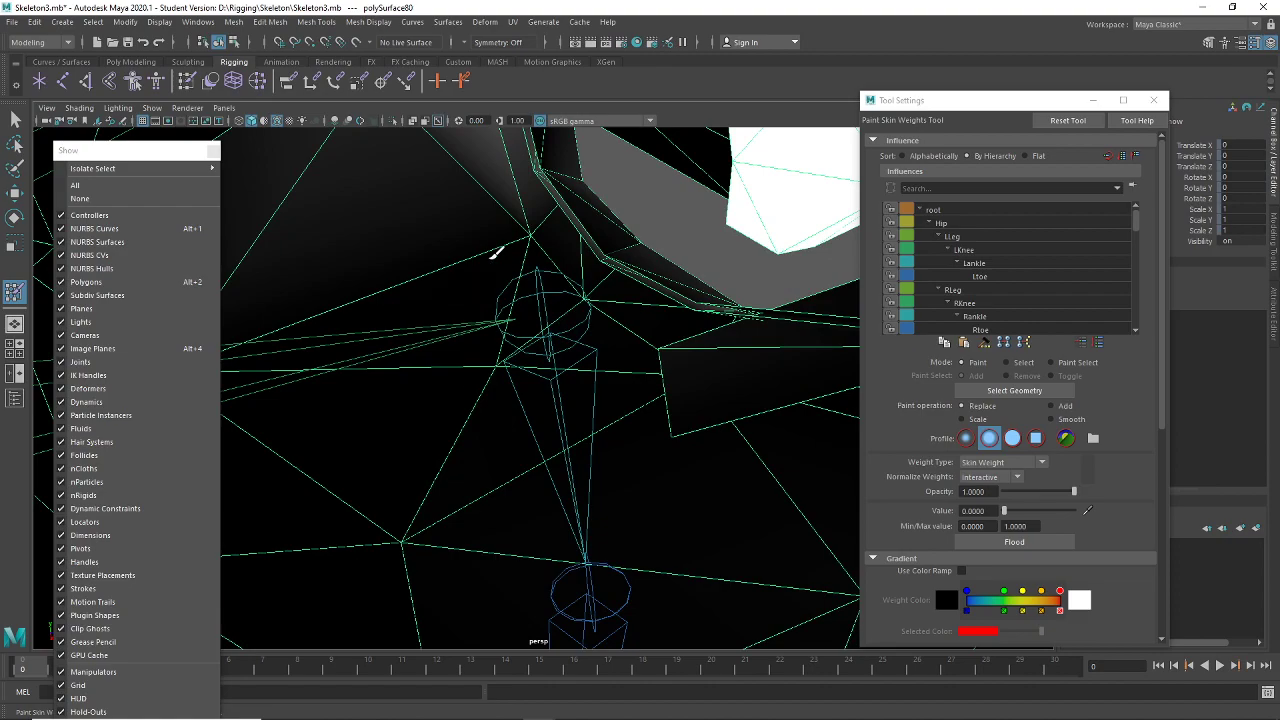
pyautogui.keyDown('alt'); pyautogui.moveTo(495, 253); pyautogui.dragTo(594, 421, button='middle'); pyautogui.keyUp('alt')
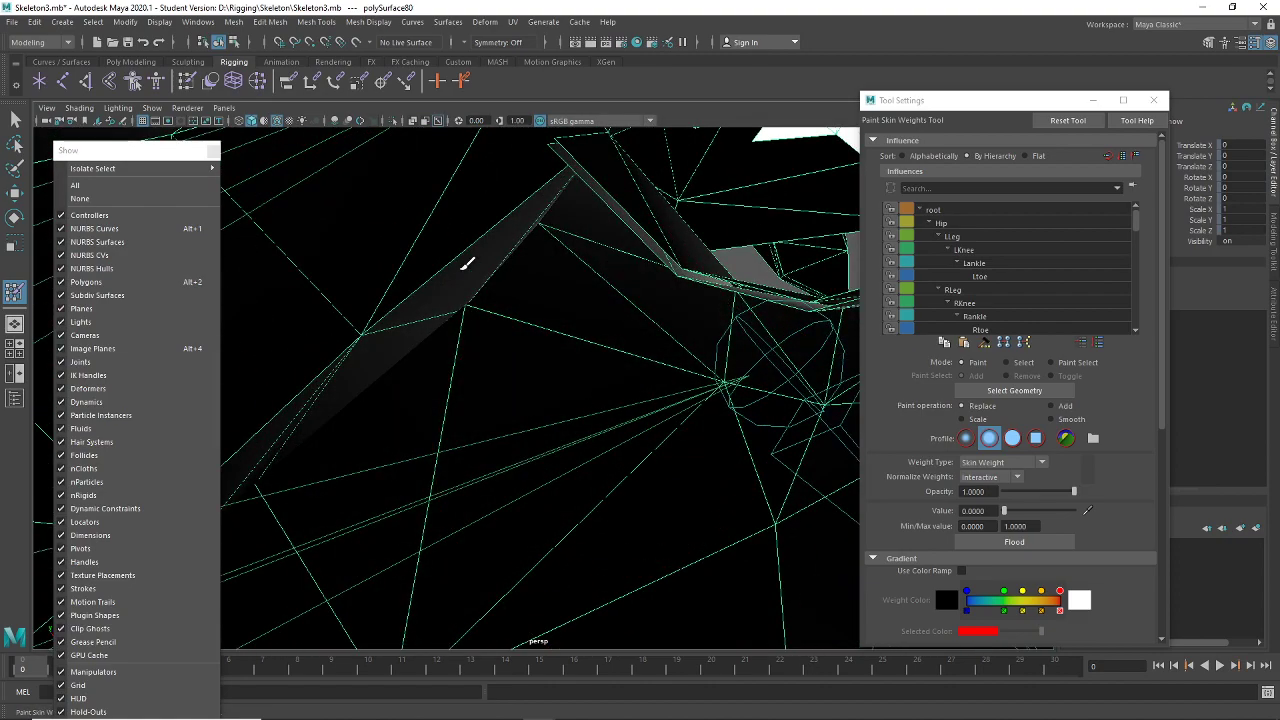
pyautogui.moveTo(467, 263)
pyautogui.keyDown('alt'); pyautogui.mouseDown()
pyautogui.moveTo(543, 366)
pyautogui.moveTo(455, 372)
pyautogui.mouseUp(); pyautogui.keyUp('alt')
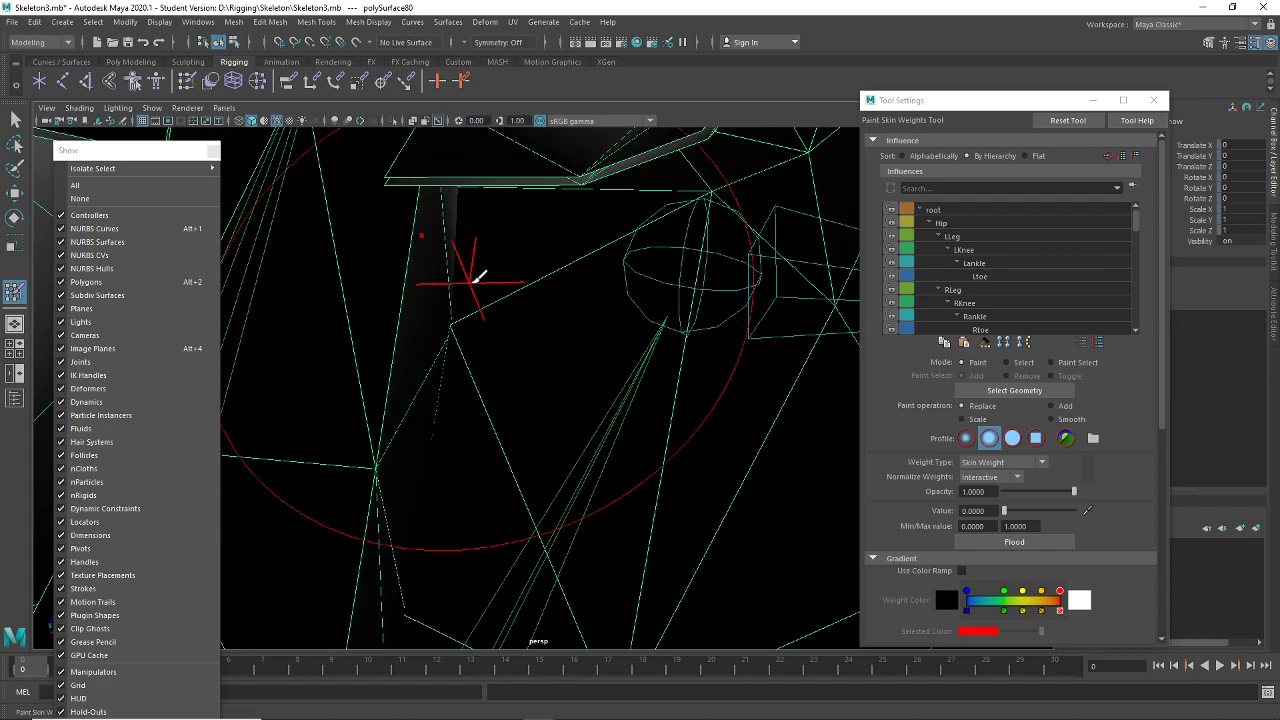
pyautogui.moveTo(481, 229)
pyautogui.keyDown('alt'); pyautogui.mouseDown()
pyautogui.moveTo(466, 320)
pyautogui.moveTo(420, 260)
pyautogui.moveTo(461, 310)
pyautogui.moveTo(531, 334)
pyautogui.moveTo(609, 337)
pyautogui.moveTo(455, 341)
pyautogui.moveTo(677, 455)
pyautogui.moveTo(645, 365)
pyautogui.mouseUp(); pyautogui.keyUp('alt')
pyautogui.moveTo(565, 294)
pyautogui.keyDown('alt'); pyautogui.mouseDown()
pyautogui.moveTo(606, 369)
pyautogui.moveTo(717, 400)
pyautogui.moveTo(777, 466)
pyautogui.moveTo(660, 468)
pyautogui.moveTo(697, 503)
pyautogui.moveTo(826, 491)
pyautogui.moveTo(791, 437)
pyautogui.moveTo(518, 445)
pyautogui.mouseUp(); pyautogui.keyUp('alt')
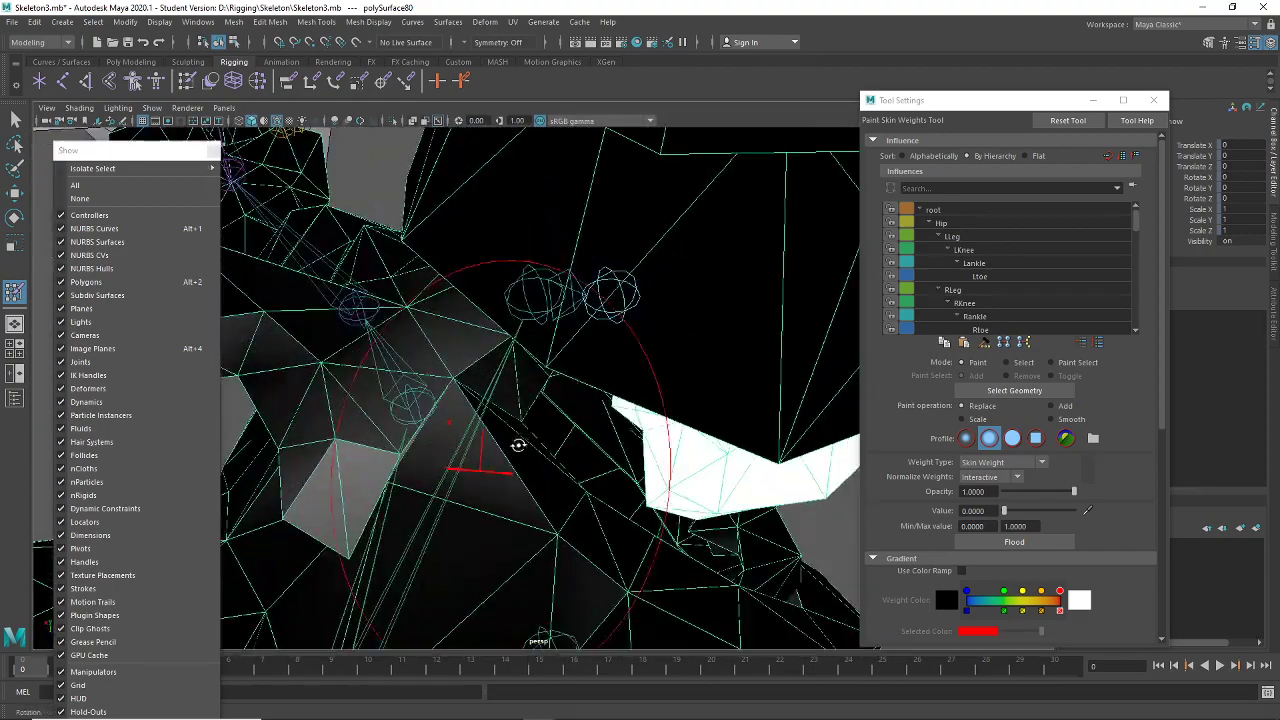
pyautogui.keyDown('alt'); pyautogui.moveTo(346, 461); pyautogui.dragTo(412, 382); pyautogui.keyUp('alt')
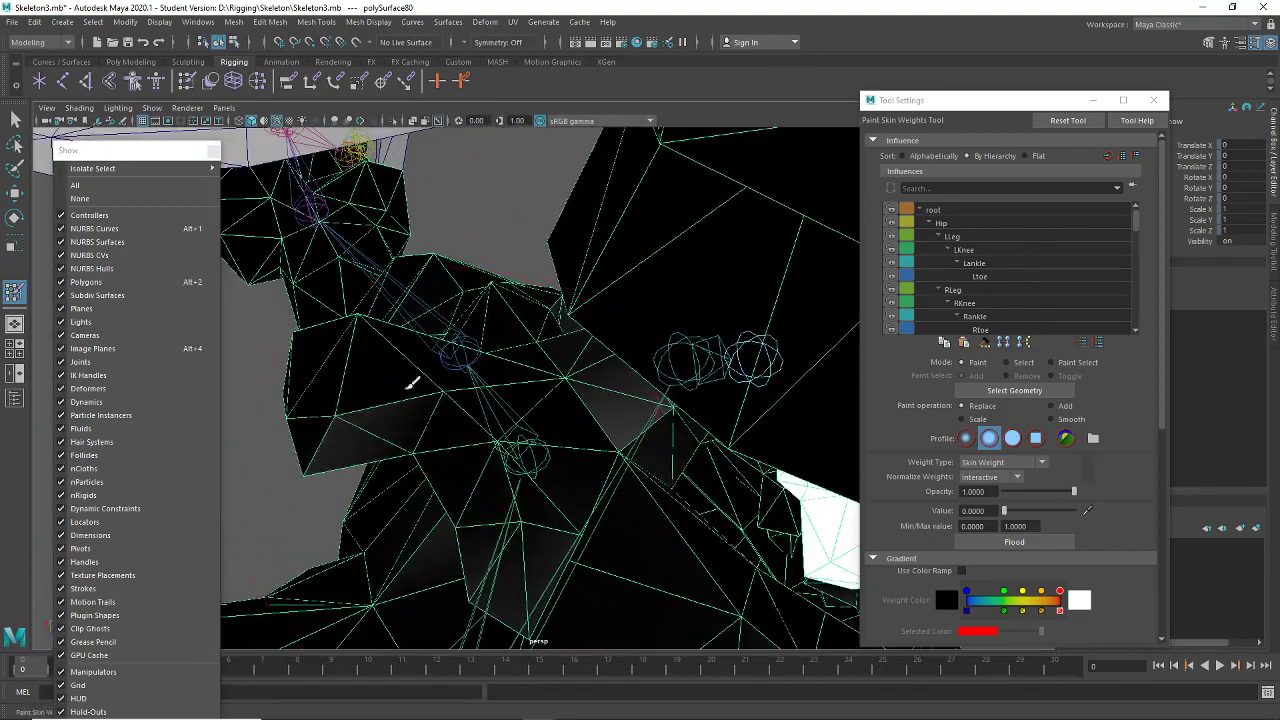
# Examine the chest, neck and shoulders from several angles for leftover Jaw influence
pyautogui.keyDown('alt'); pyautogui.moveTo(600, 325); pyautogui.dragTo(658, 456); pyautogui.keyUp('alt')
pyautogui.keyDown('alt'); pyautogui.moveTo(636, 406); pyautogui.dragTo(662, 356); pyautogui.keyUp('alt')
pyautogui.keyDown('alt'); pyautogui.moveTo(523, 424); pyautogui.dragTo(658, 398); pyautogui.keyUp('alt')
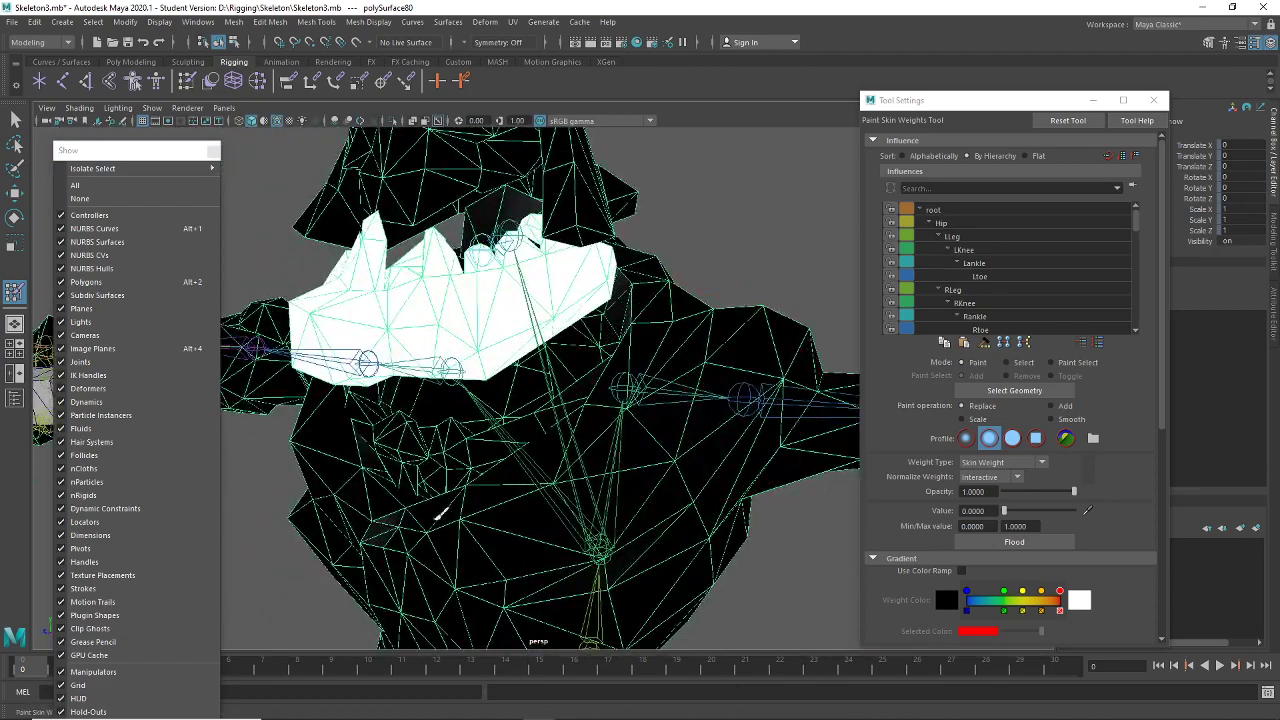
pyautogui.keyDown('alt'); pyautogui.moveTo(440, 514); pyautogui.dragTo(544, 470); pyautogui.keyUp('alt')
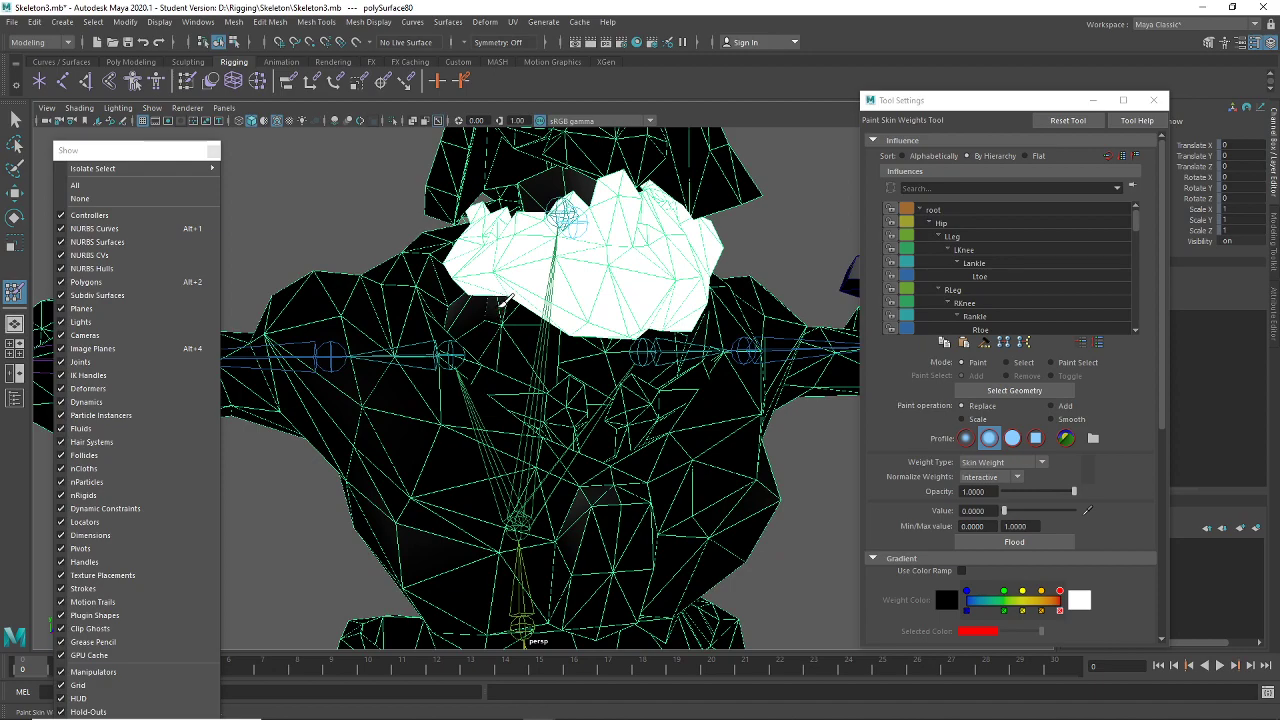
pyautogui.keyDown('alt'); pyautogui.moveTo(472, 358); pyautogui.dragTo(503, 467); pyautogui.keyUp('alt')
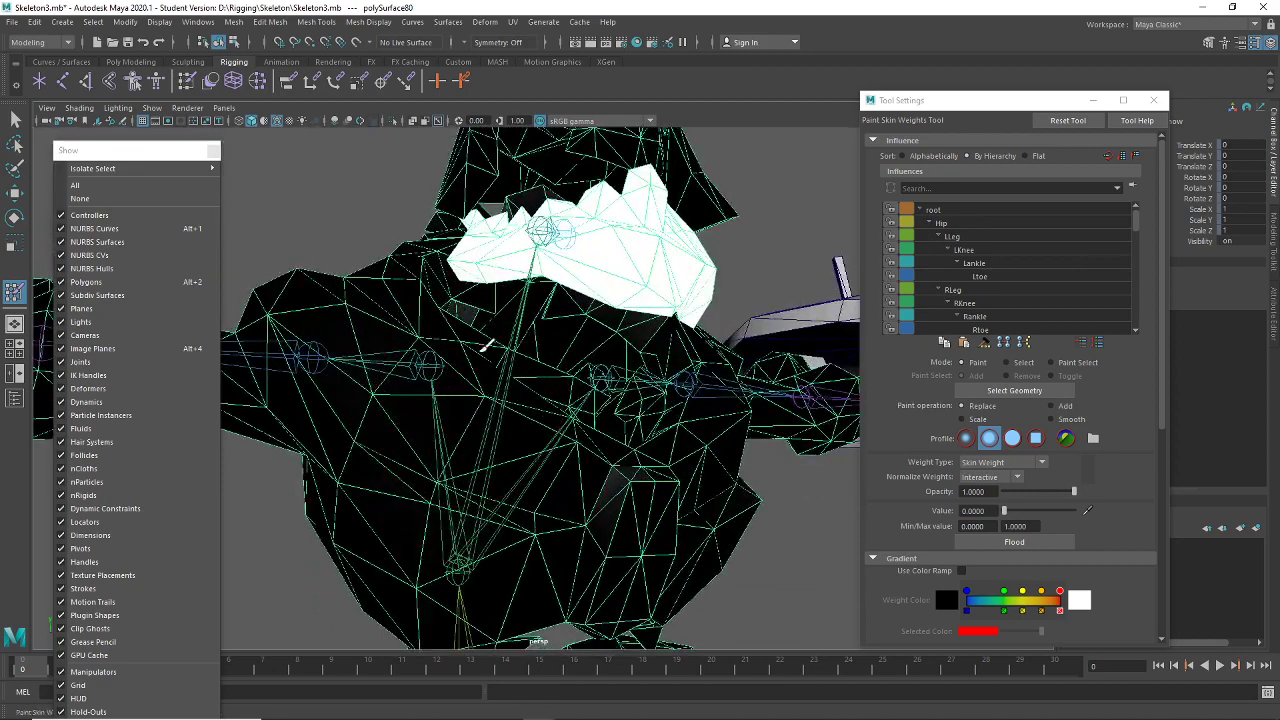
pyautogui.moveTo(485, 346)
pyautogui.keyDown('alt'); pyautogui.mouseDown()
pyautogui.moveTo(478, 357)
pyautogui.moveTo(623, 408)
pyautogui.moveTo(520, 470)
pyautogui.mouseUp(); pyautogui.keyUp('alt')
pyautogui.scroll(-5, 543, 450)
pyautogui.keyDown('alt'); pyautogui.moveTo(611, 523); pyautogui.dragTo(531, 406); pyautogui.keyUp('alt')
pyautogui.scroll(4, 480, 368)
pyautogui.moveTo(481, 362)
pyautogui.keyDown('alt'); pyautogui.mouseDown()
pyautogui.moveTo(694, 523)
pyautogui.moveTo(727, 467)
pyautogui.mouseUp(); pyautogui.keyUp('alt')
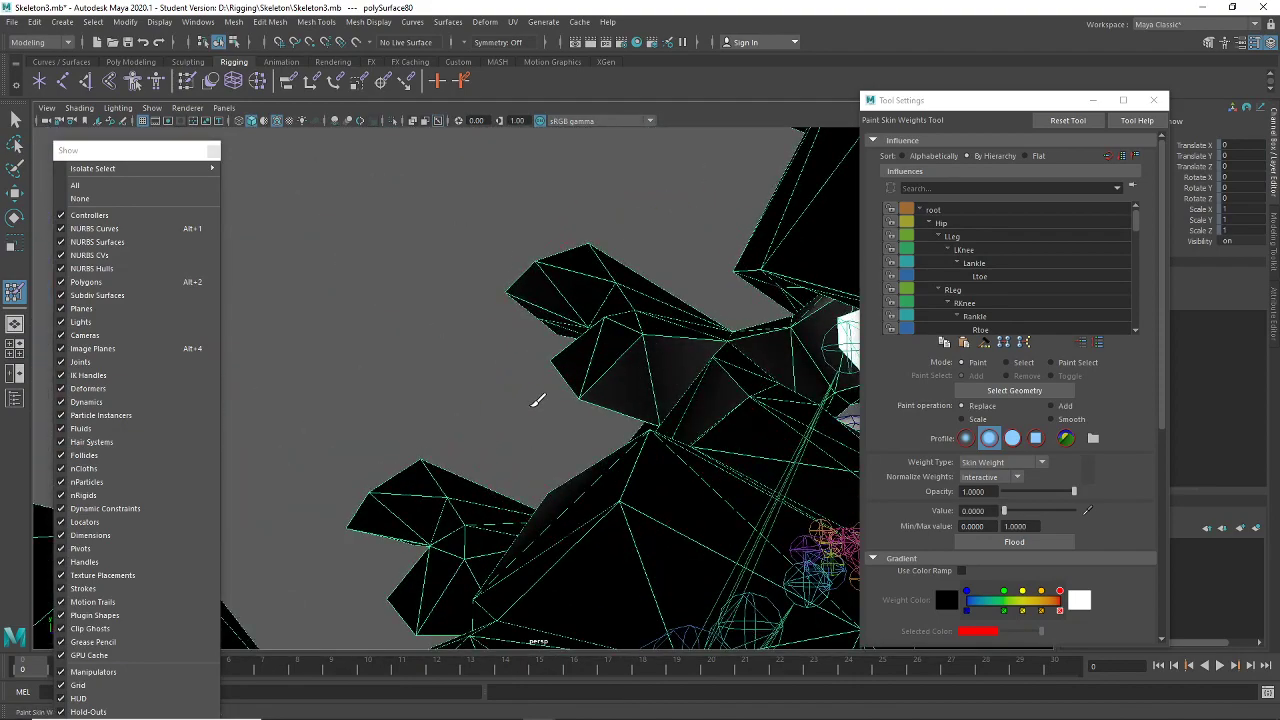
# Paint the remaining Jaw influence to 0 on the spiky faces protruding from the upper back
pyautogui.moveTo(627, 380)
pyautogui.keyDown('alt'); pyautogui.mouseDown()
pyautogui.moveTo(591, 434)
pyautogui.moveTo(586, 471)
pyautogui.moveTo(694, 496)
pyautogui.moveTo(706, 485)
pyautogui.mouseUp(); pyautogui.keyUp('alt')
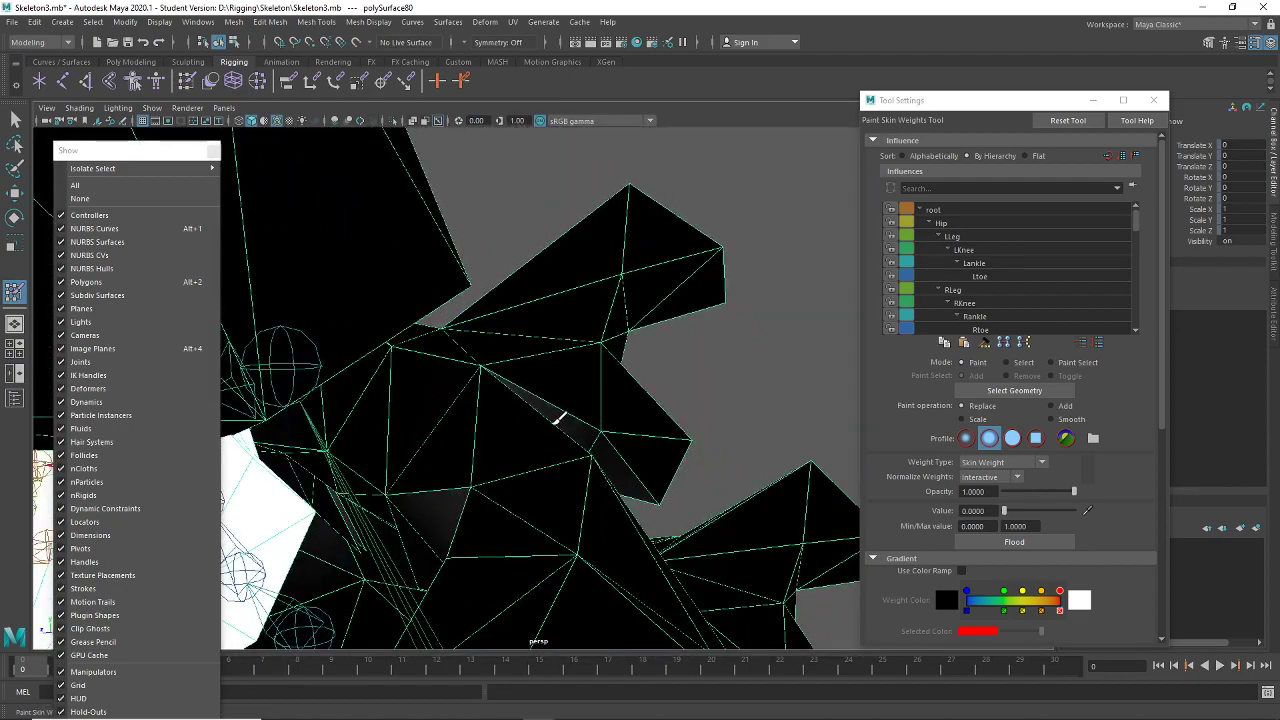
pyautogui.keyDown('alt'); pyautogui.moveTo(426, 503); pyautogui.dragTo(495, 468); pyautogui.keyUp('alt')
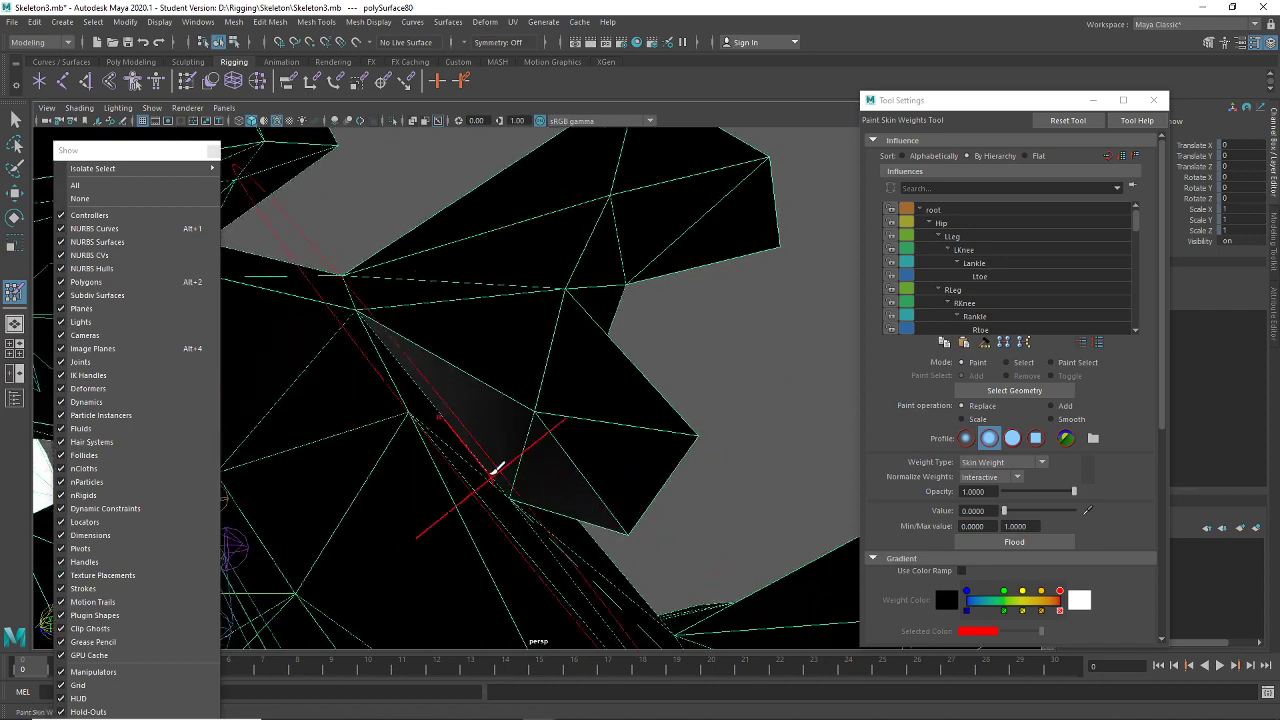
pyautogui.keyDown('alt'); pyautogui.moveTo(556, 410); pyautogui.dragTo(491, 408, button='right'); pyautogui.keyUp('alt')
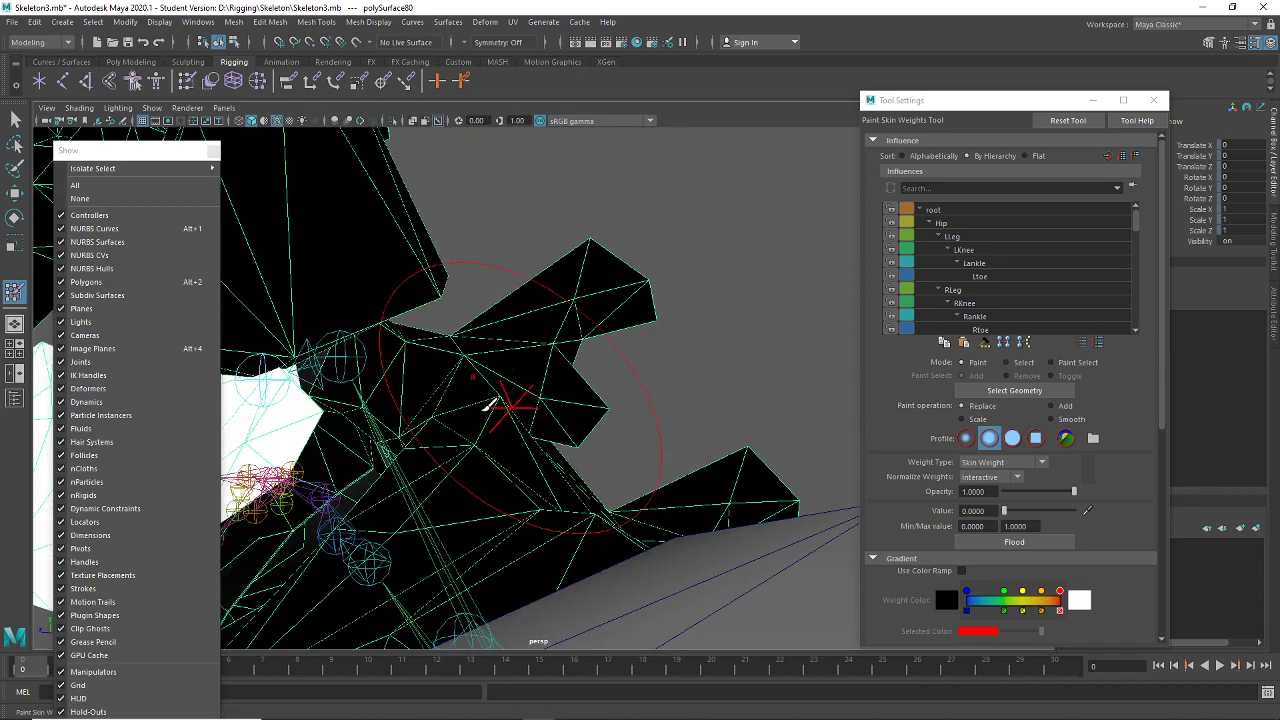
pyautogui.keyDown('alt'); pyautogui.moveTo(491, 408); pyautogui.dragTo(800, 420); pyautogui.keyUp('alt')
pyautogui.keyDown('alt'); pyautogui.moveTo(800, 420); pyautogui.dragTo(605, 505, button='right'); pyautogui.keyUp('alt')
# Leave weight painting, rotate the Head joint to test the collar deformation, and undo the test changes
pyautogui.press('q')
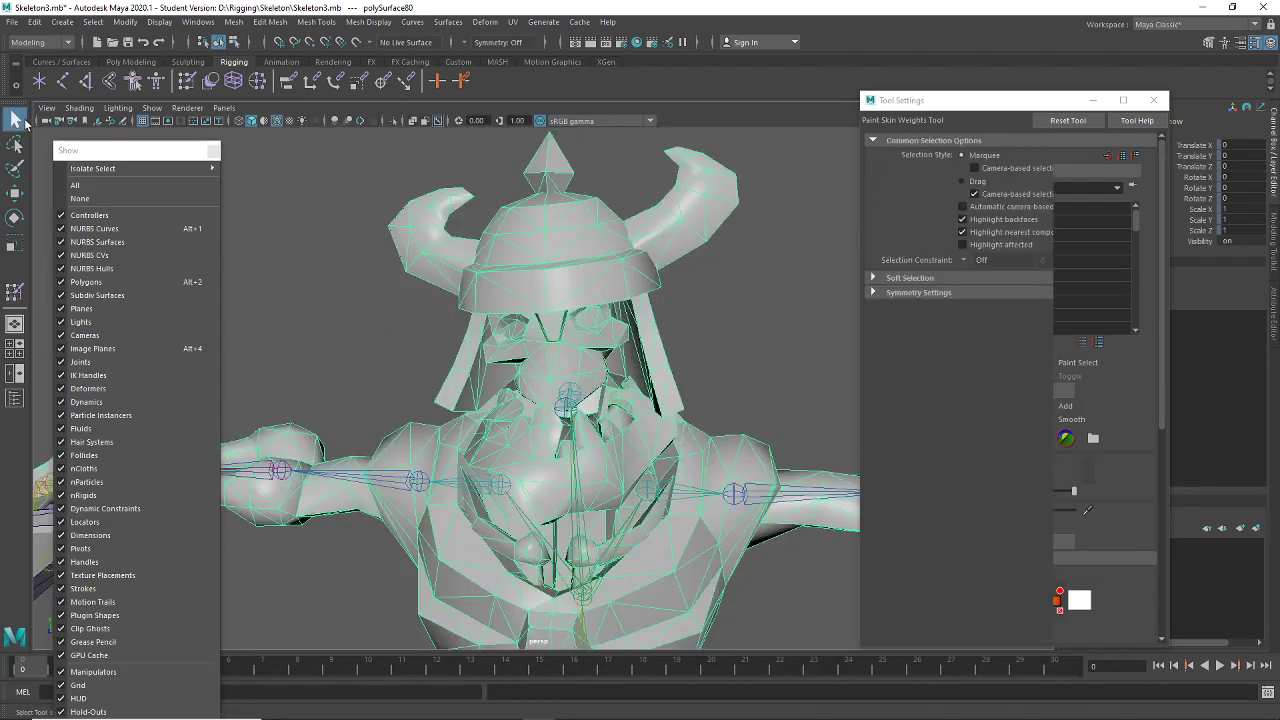
pyautogui.click(574, 396)
pyautogui.keyDown('alt'); pyautogui.moveTo(574, 396); pyautogui.dragTo(505, 335); pyautogui.keyUp('alt')
pyautogui.press('w')
pyautogui.press('e')
pyautogui.hotkey('ctrl', 'z')
pyautogui.keyDown('alt'); pyautogui.moveTo(609, 564); pyautogui.dragTo(609, 435, button='middle'); pyautogui.keyUp('alt')
pyautogui.keyDown('alt'); pyautogui.moveTo(609, 435); pyautogui.dragTo(505, 388); pyautogui.keyUp('alt')
pyautogui.click(464, 283)
pyautogui.click(536, 289)
pyautogui.hotkey('ctrl', 'z')
pyautogui.hotkey('ctrl', 'z')
pyautogui.hotkey('ctrl', 'z')
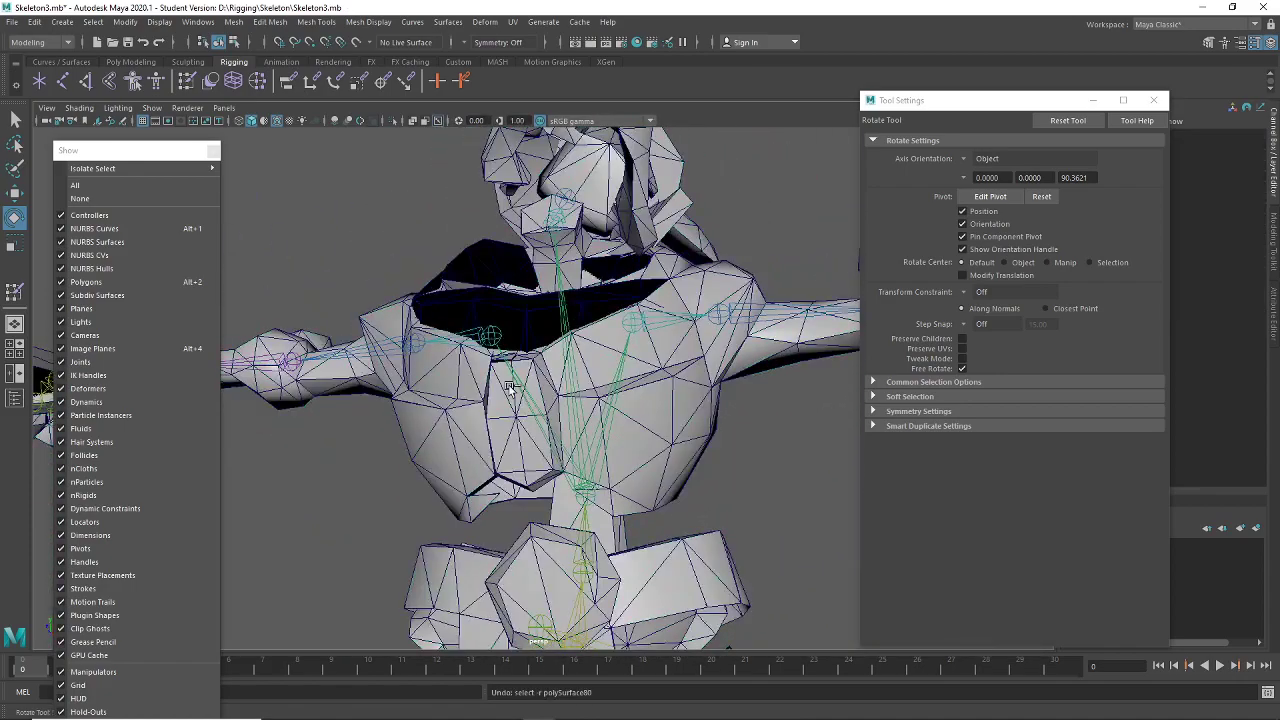
# Rotate the Head joint again to check the chest and collar up close, and undo the rotation
pyautogui.keyDown('alt'); pyautogui.moveTo(508, 388); pyautogui.dragTo(540, 452, button='right'); pyautogui.keyUp('alt')
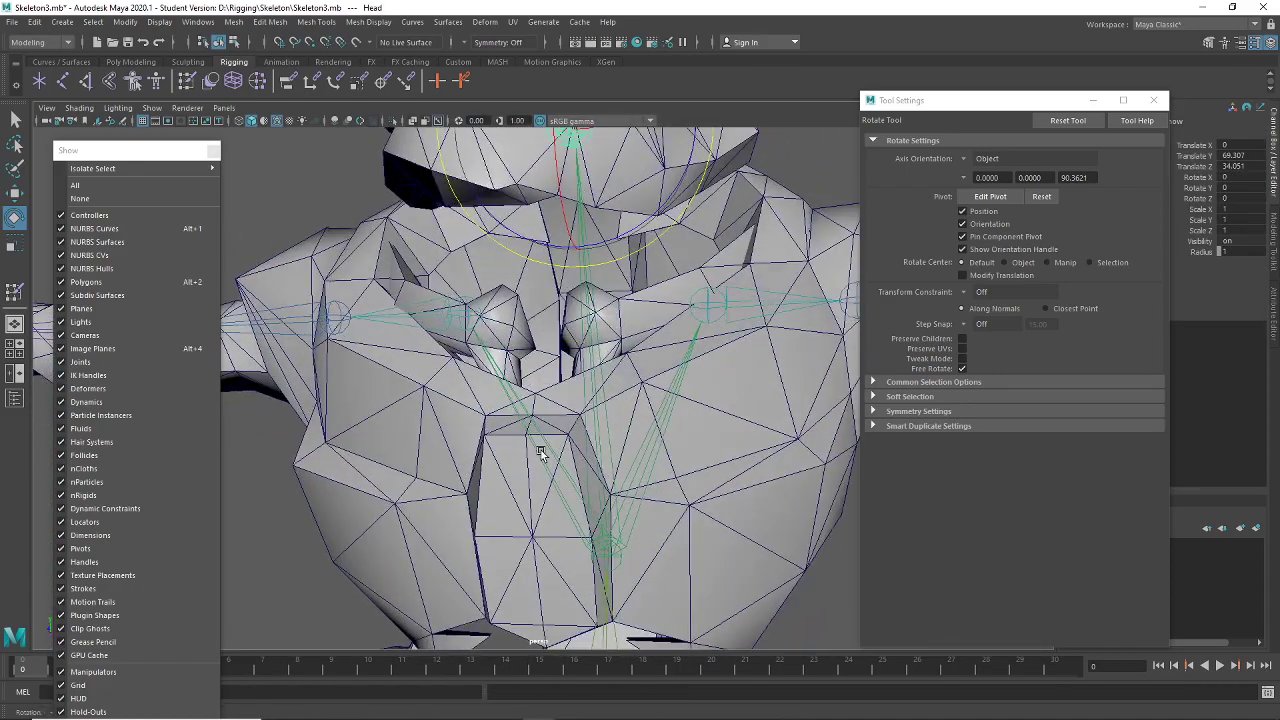
pyautogui.moveTo(560, 240); pyautogui.dragTo(644, 42)
pyautogui.hotkey('ctrl', 'z')
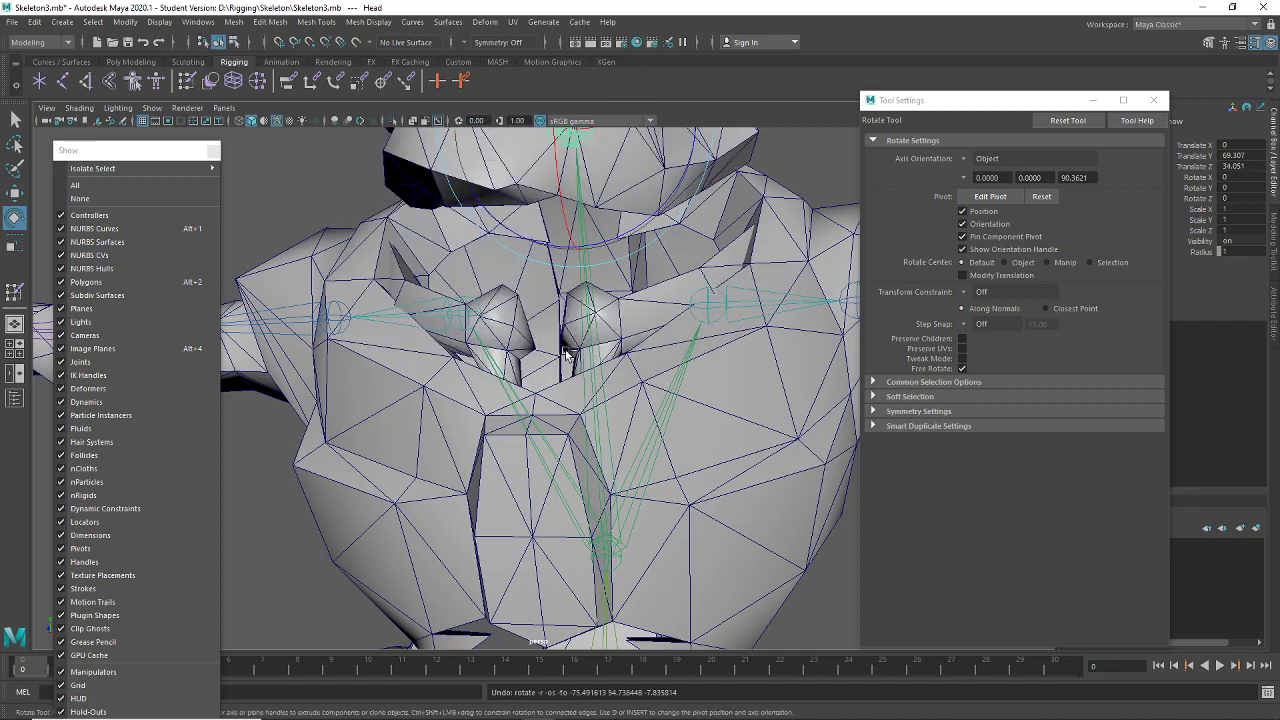
pyautogui.keyDown('alt'); pyautogui.moveTo(560, 350); pyautogui.dragTo(586, 207); pyautogui.keyUp('alt')
pyautogui.hotkey('ctrl', 'z')
# Switch the body mesh to vertex component mode around the shoulder and collar
pyautogui.scroll(5, 491, 360)
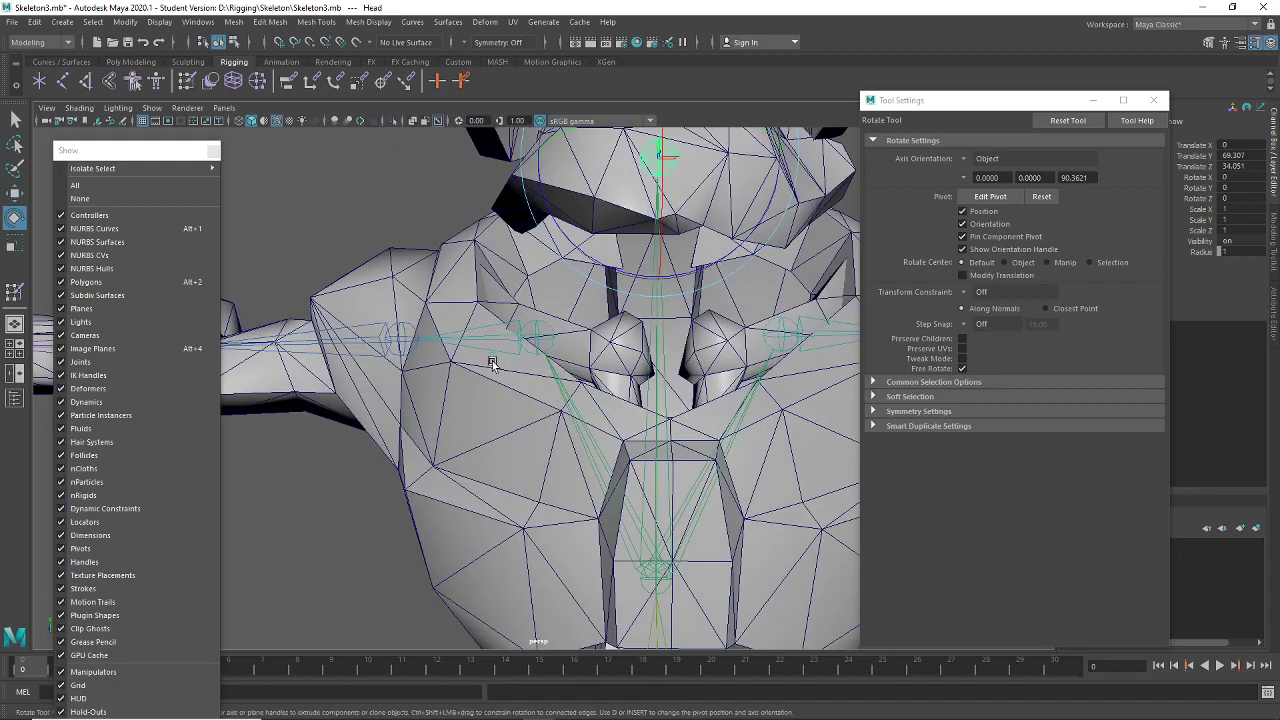
pyautogui.keyDown('alt'); pyautogui.moveTo(525, 425); pyautogui.dragTo(523, 343); pyautogui.keyUp('alt')
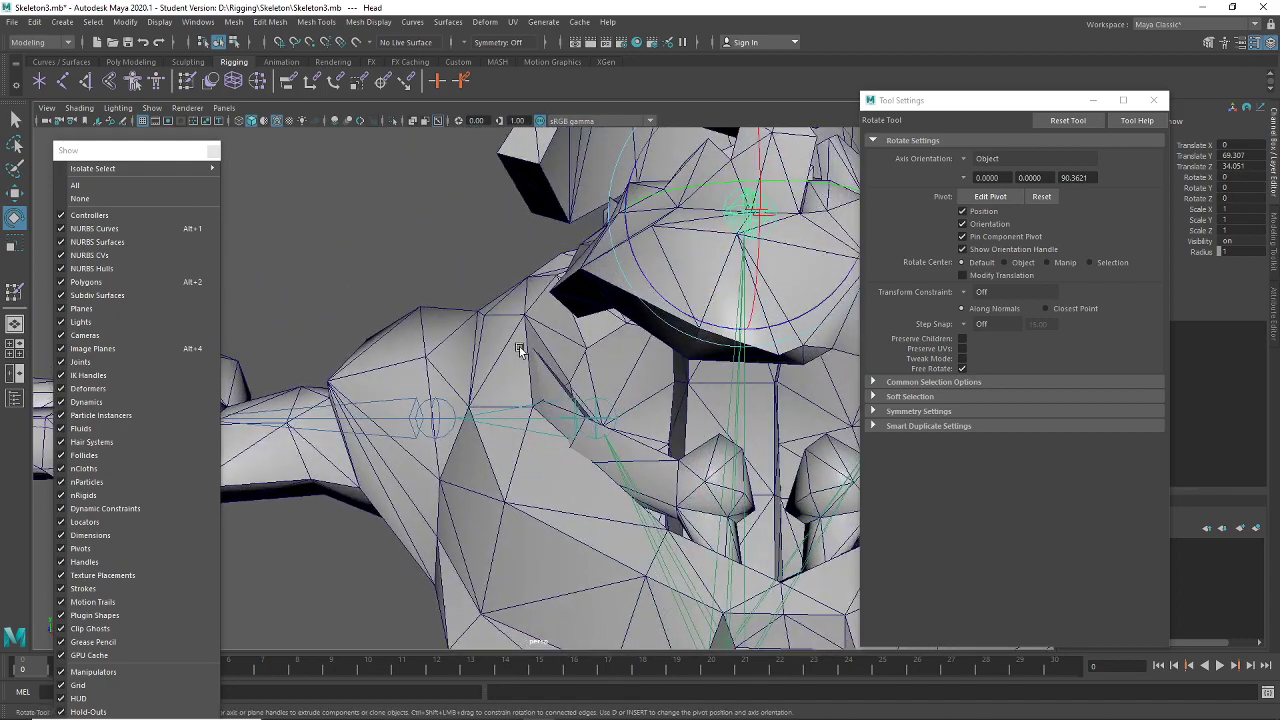
pyautogui.click(529, 334)
pyautogui.moveTo(528, 326); pyautogui.dragTo(494, 328, button='right')
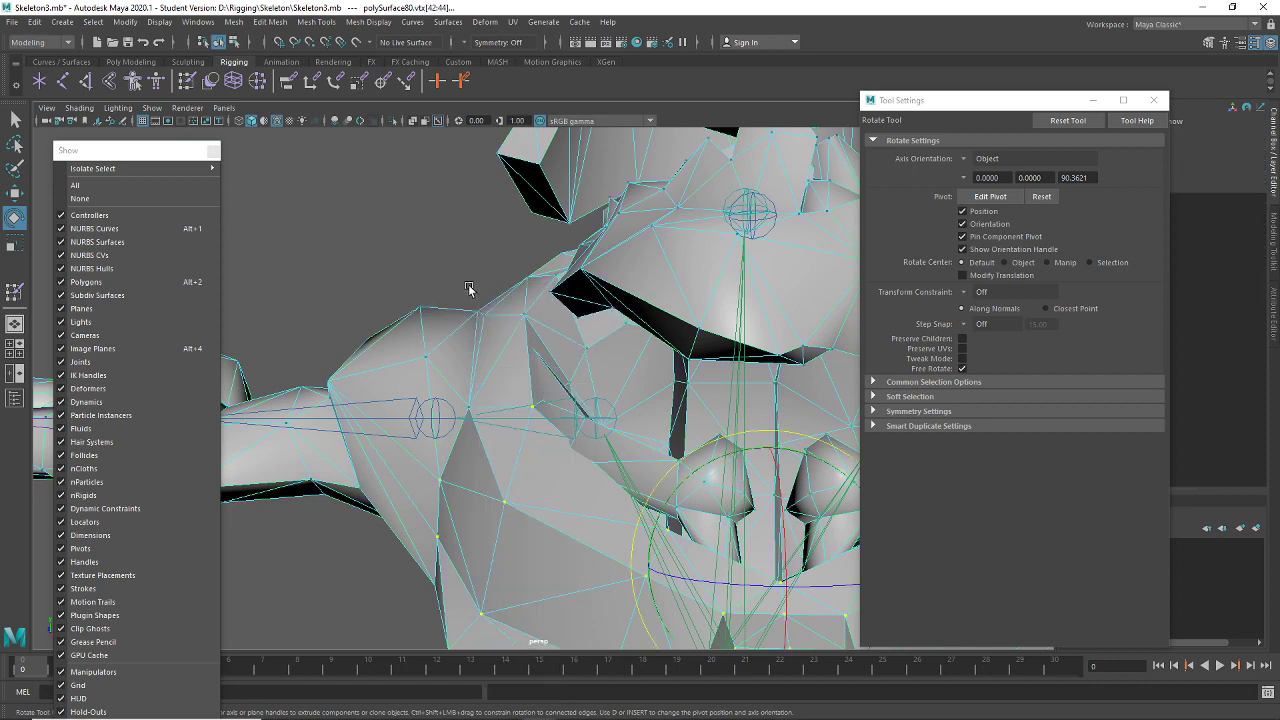
# Select vertices on both shoulders and the collar of the body mesh and grow the selection across the chest
pyautogui.click(547, 383)
pyautogui.hotkey('shift', '.')
pyautogui.hotkey('shift', '.')
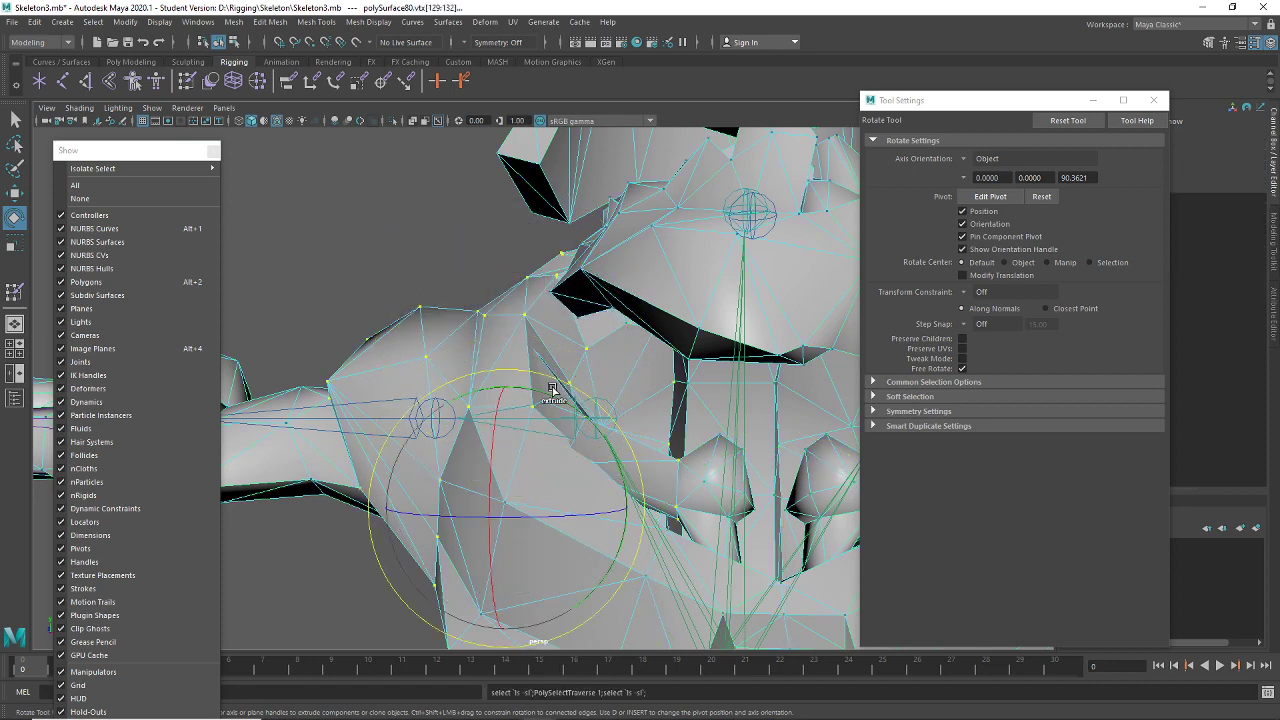
pyautogui.keyDown('alt'); pyautogui.moveTo(577, 265); pyautogui.dragTo(467, 249); pyautogui.keyUp('alt')
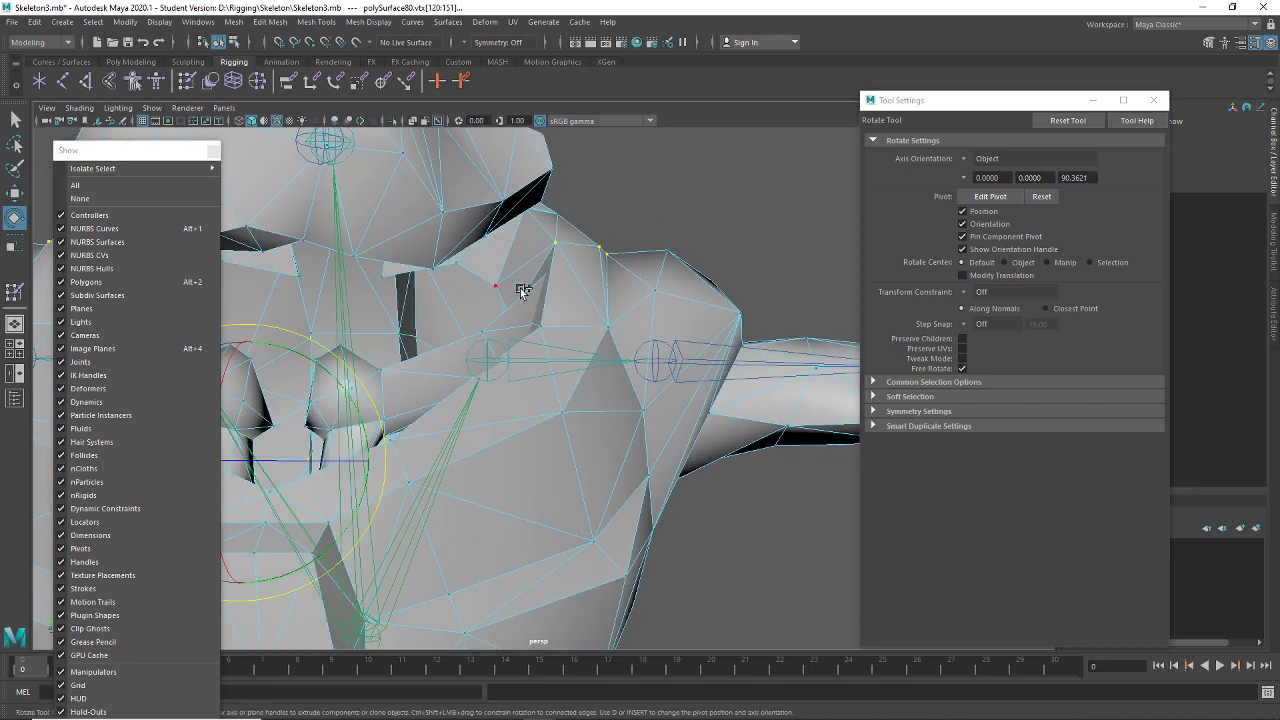
pyautogui.hotkey('shift', '.')
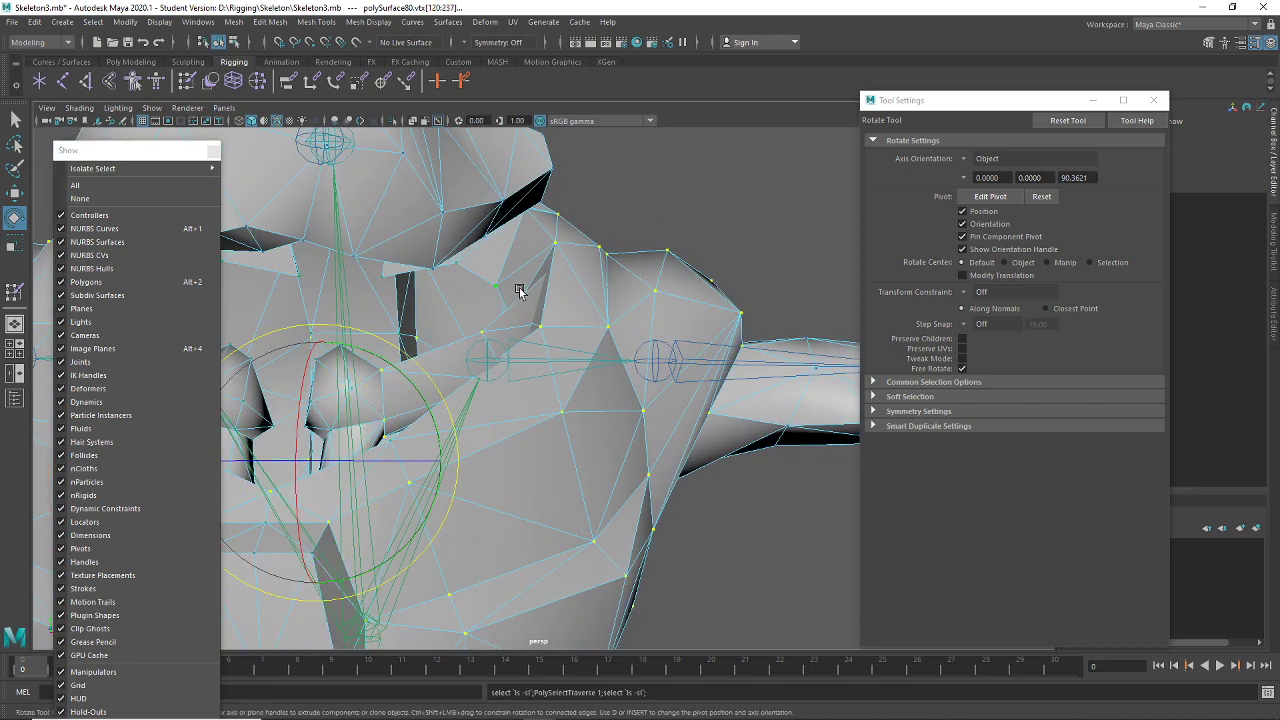
pyautogui.press('f')
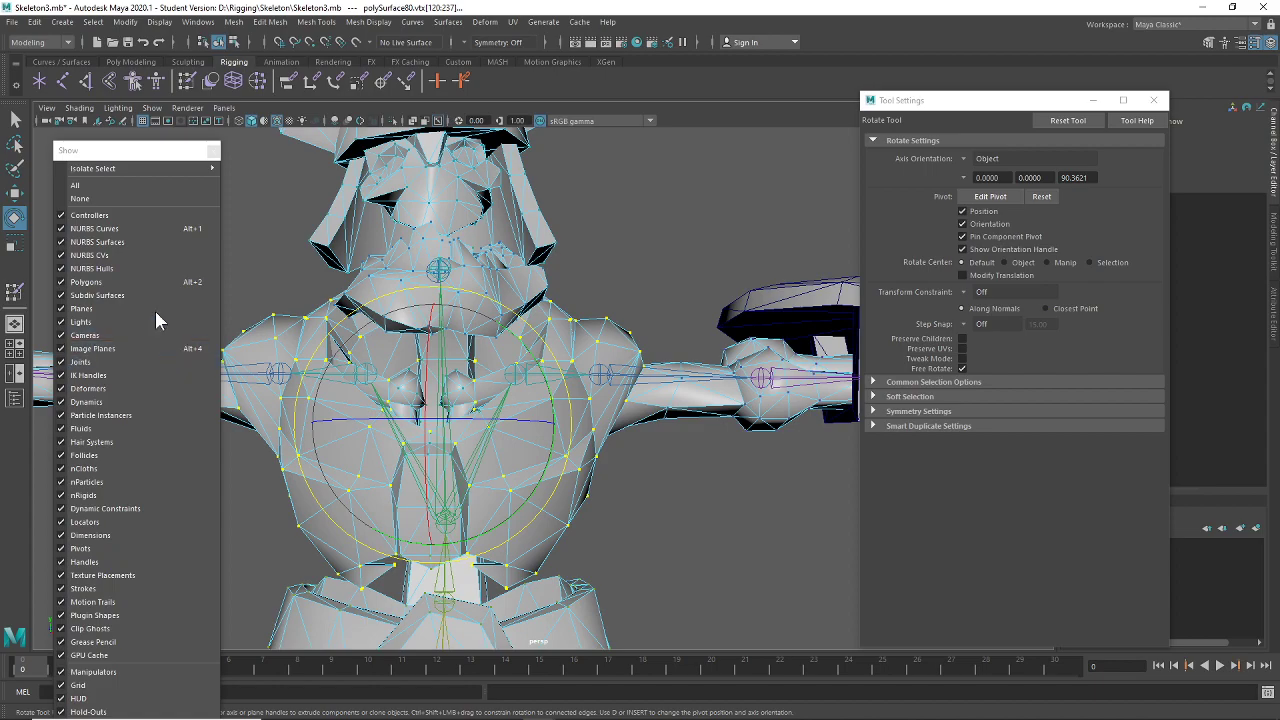
# Flood the selected chest and shoulder vertices with a skin weight of 0 for the Jaw and Head joints
pyautogui.click(190, 83)
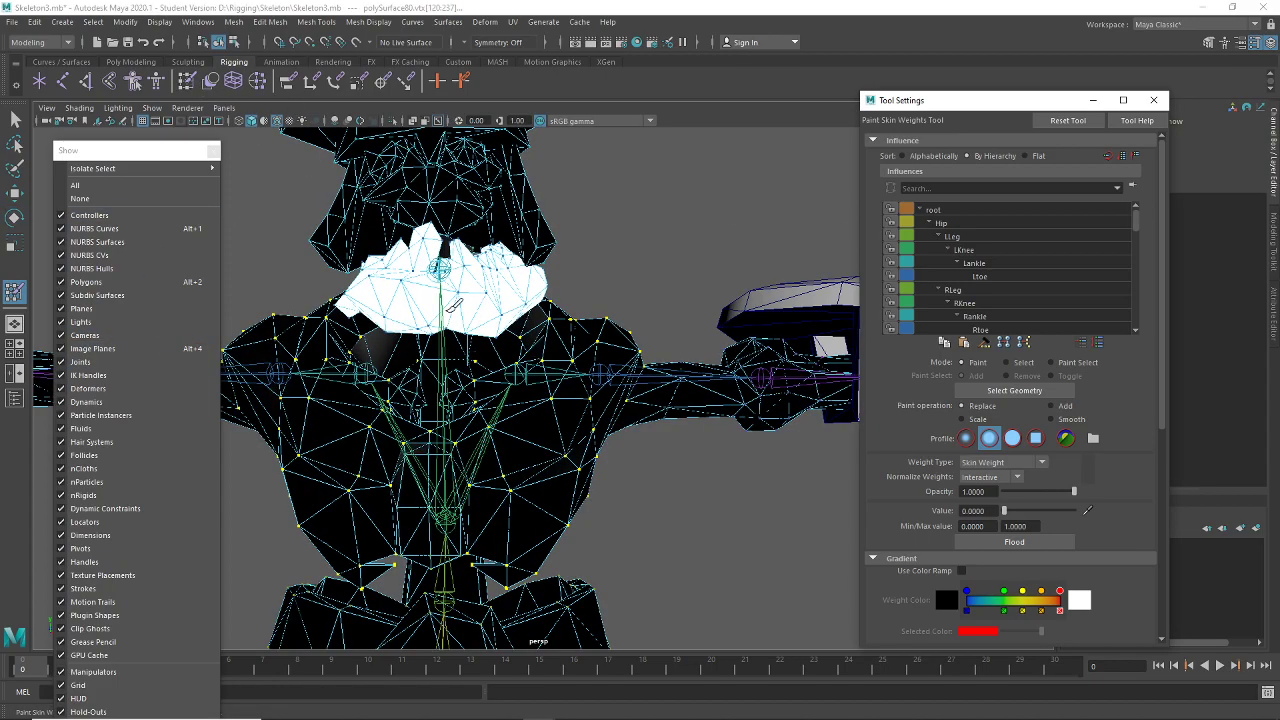
pyautogui.keyDown('alt'); pyautogui.moveTo(639, 426); pyautogui.dragTo(608, 433); pyautogui.keyUp('alt')
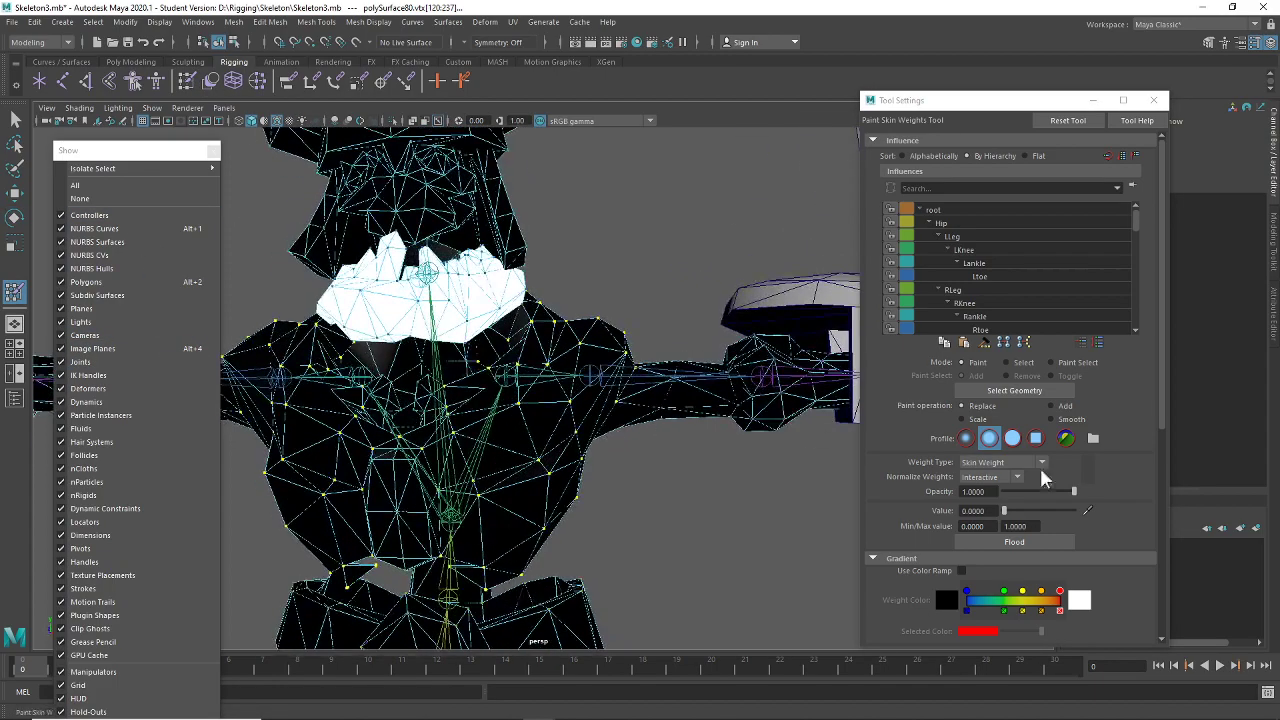
pyautogui.scroll(-3, 1025, 325)
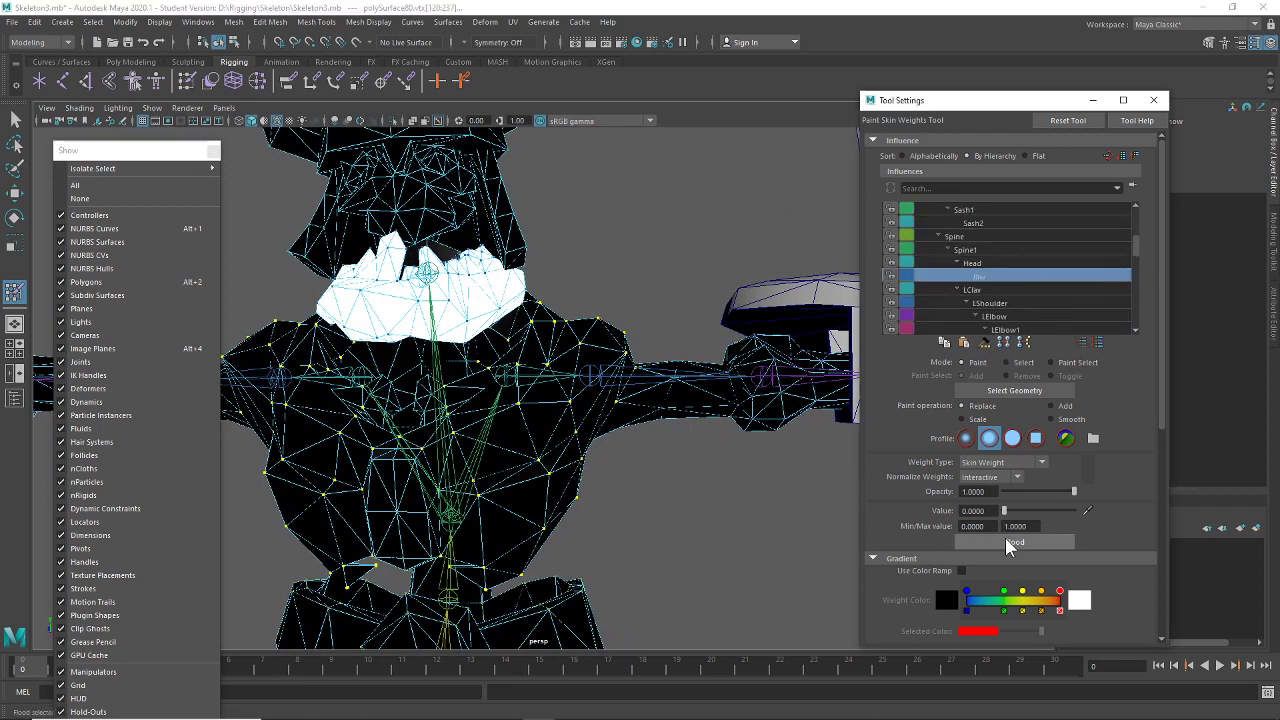
pyautogui.click(998, 265)
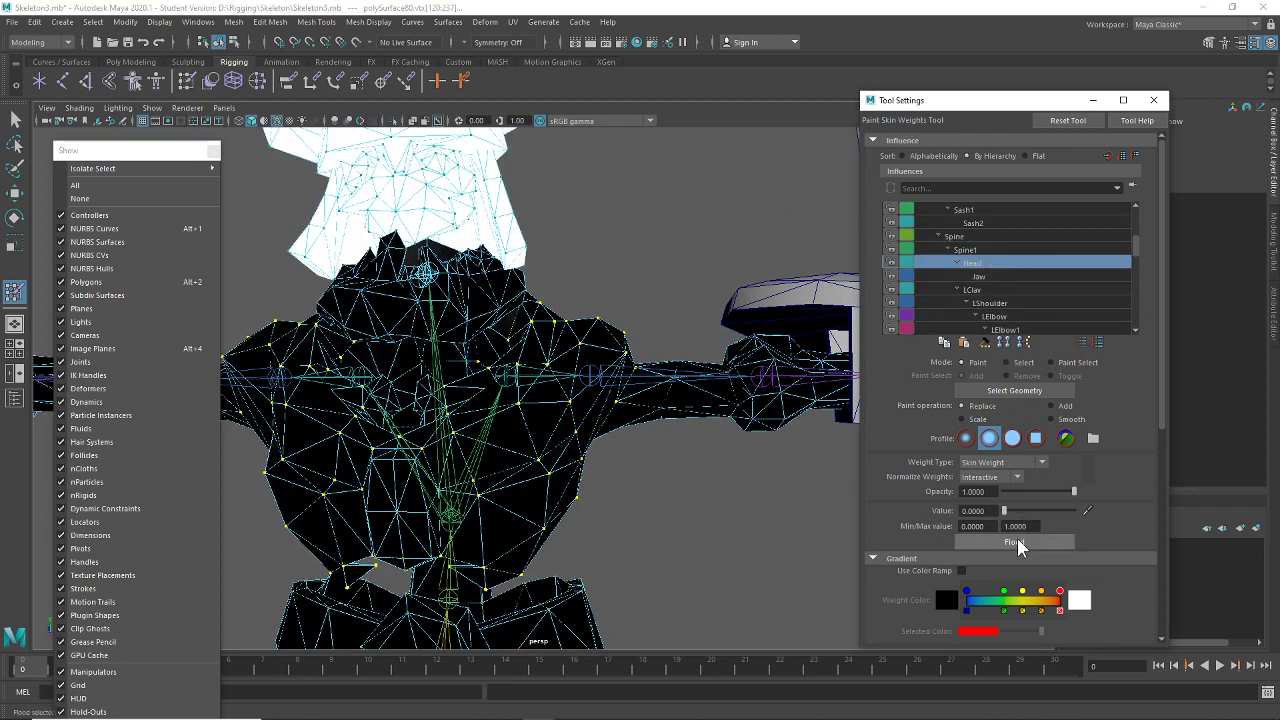
# Leave weight painting, rotate the Head joint to test how the chest and collar deform, and undo the rotation
pyautogui.press('q')
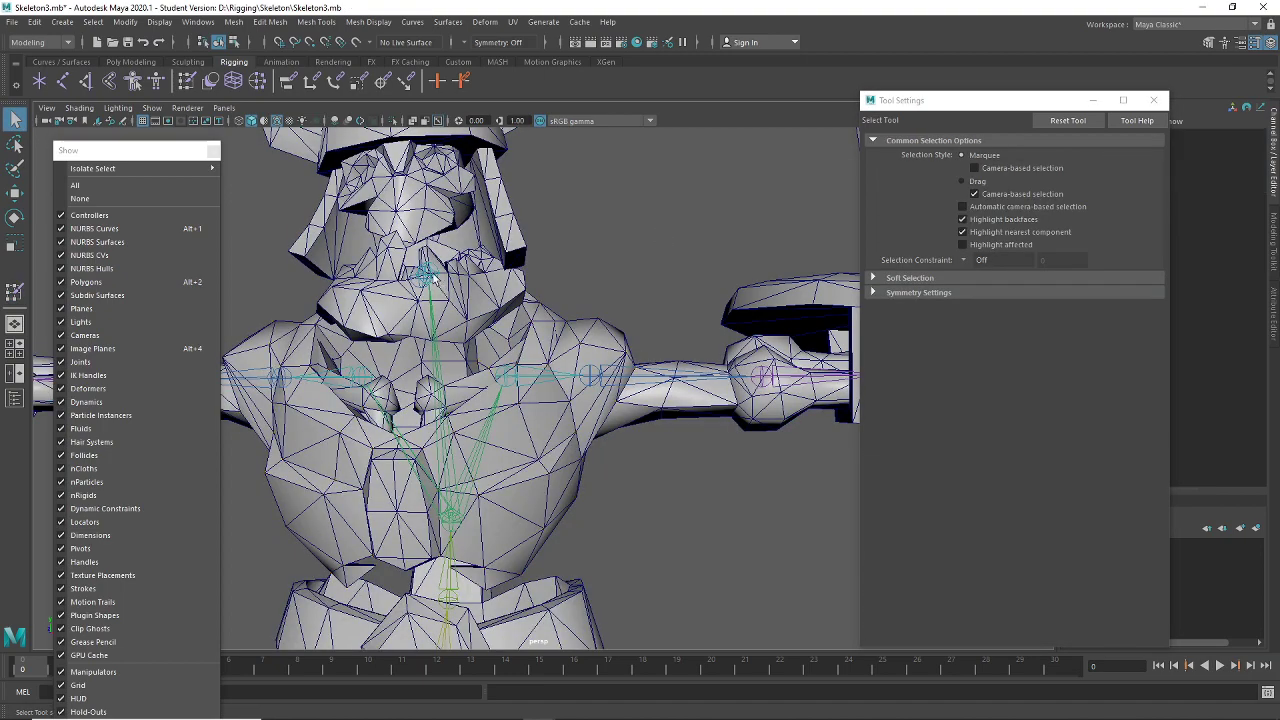
pyautogui.click(432, 277)
pyautogui.press('e')
pyautogui.moveTo(446, 300); pyautogui.dragTo(466, 176)
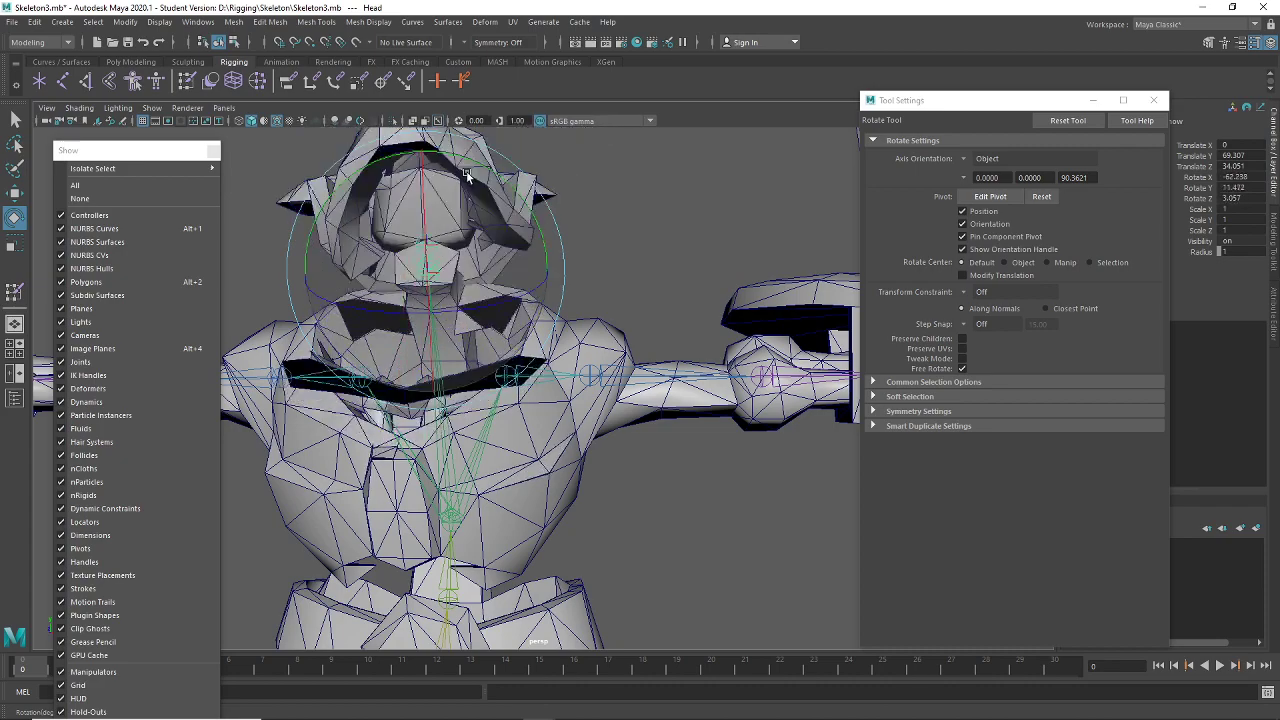
pyautogui.hotkey('ctrl', 'z')
pyautogui.hotkey('ctrl', 'z')
pyautogui.hotkey('ctrl', 'z')
pyautogui.hotkey('ctrl', 'z')
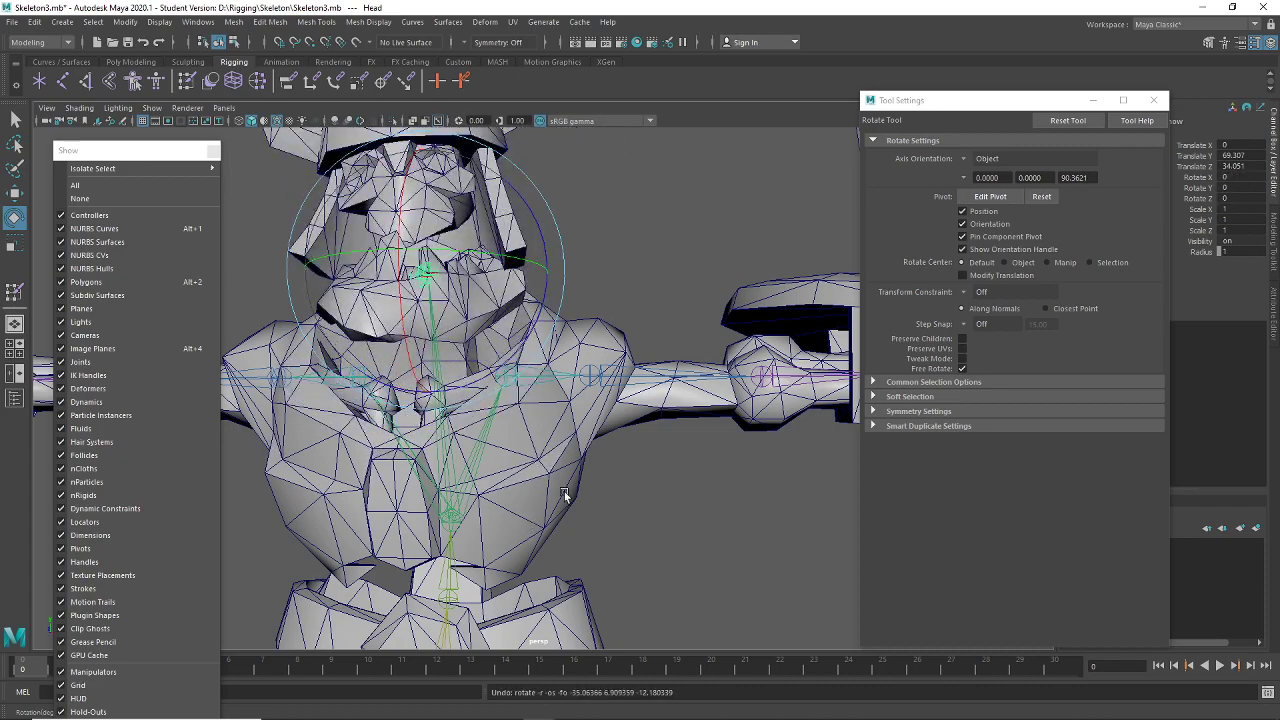
# Switch the body mesh to vertex mode, select the vertices at the centre of the chest, and grow the selection
pyautogui.scroll(10, 586, 437)
pyautogui.click(469, 457)
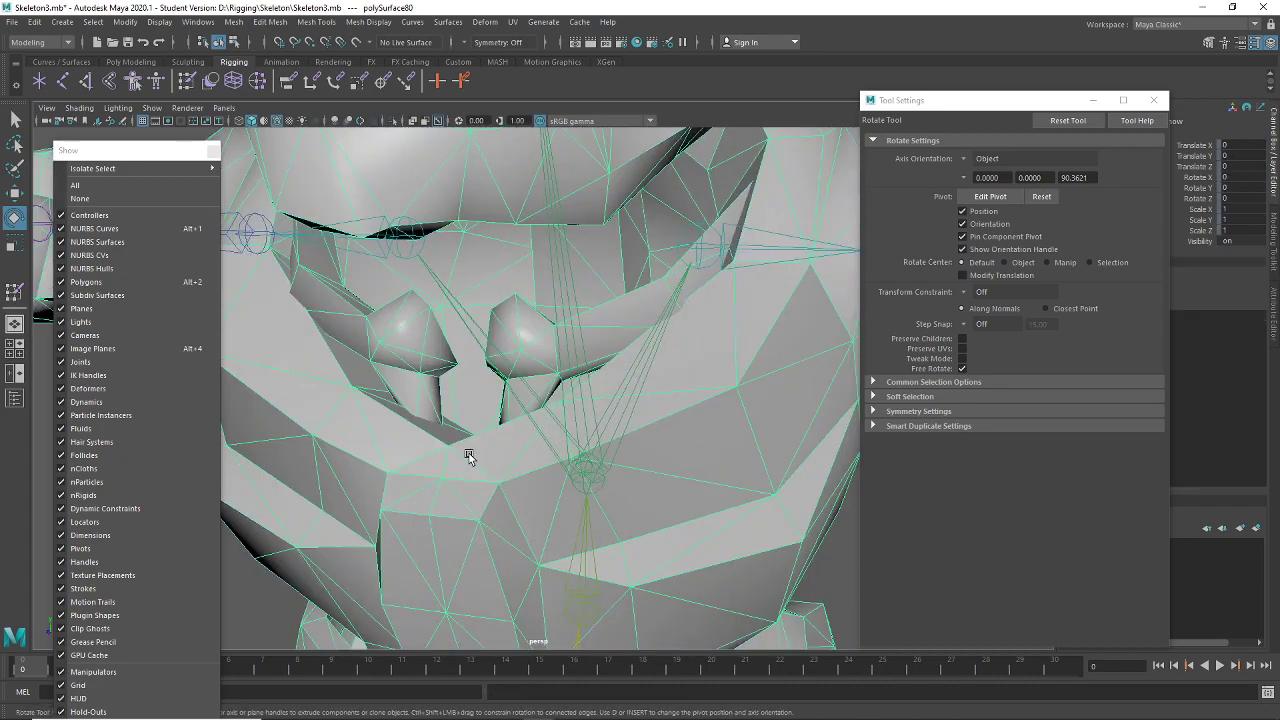
pyautogui.rightClick(469, 457)
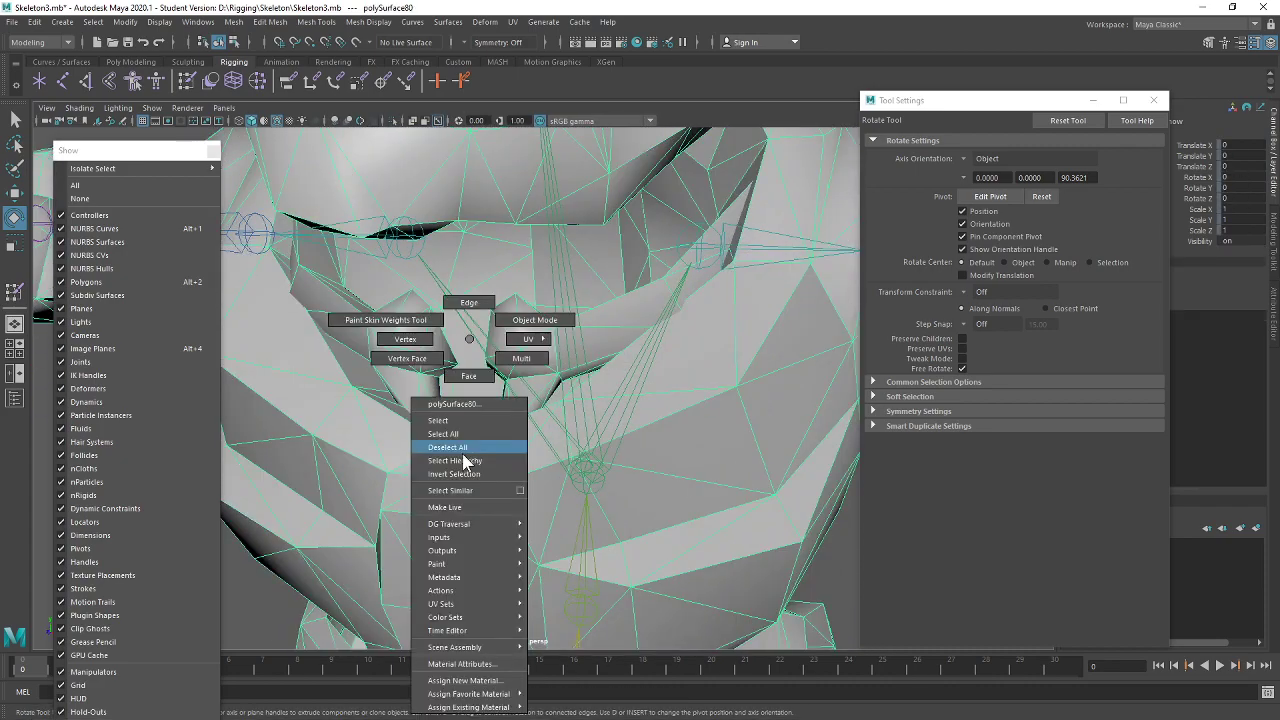
pyautogui.click(400, 340)
pyautogui.click(465, 540)
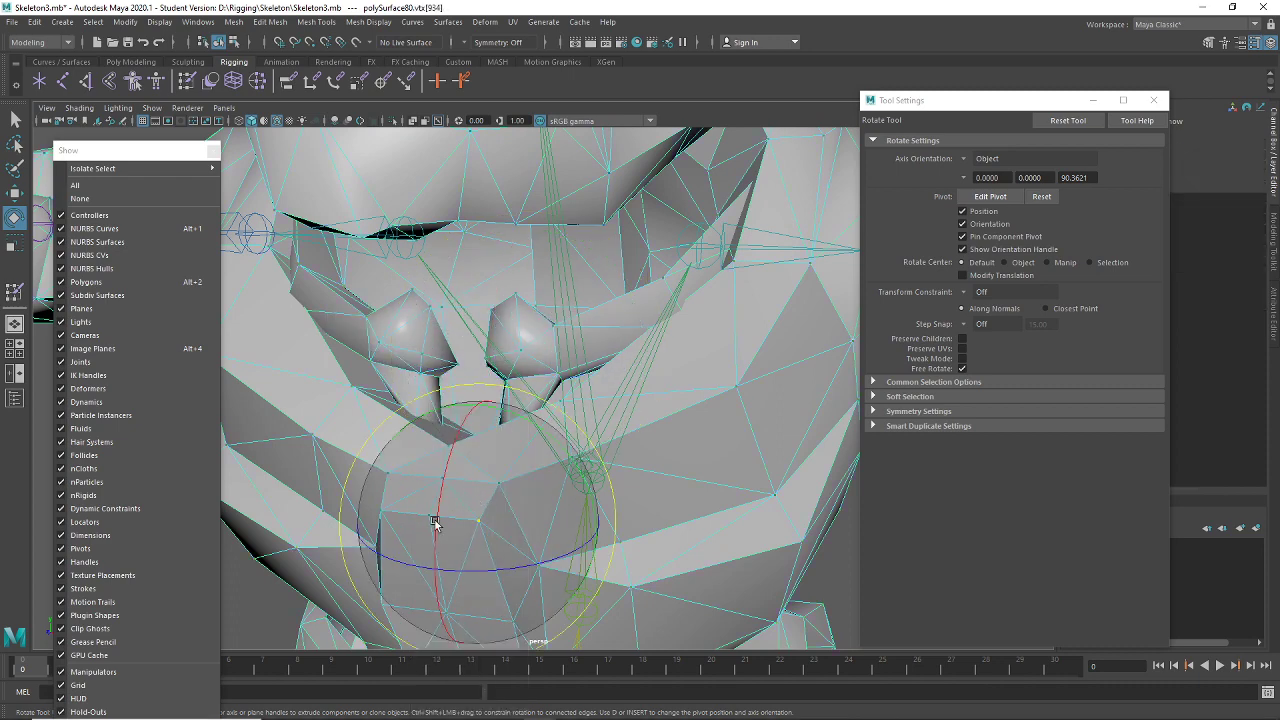
pyautogui.click(405, 505)
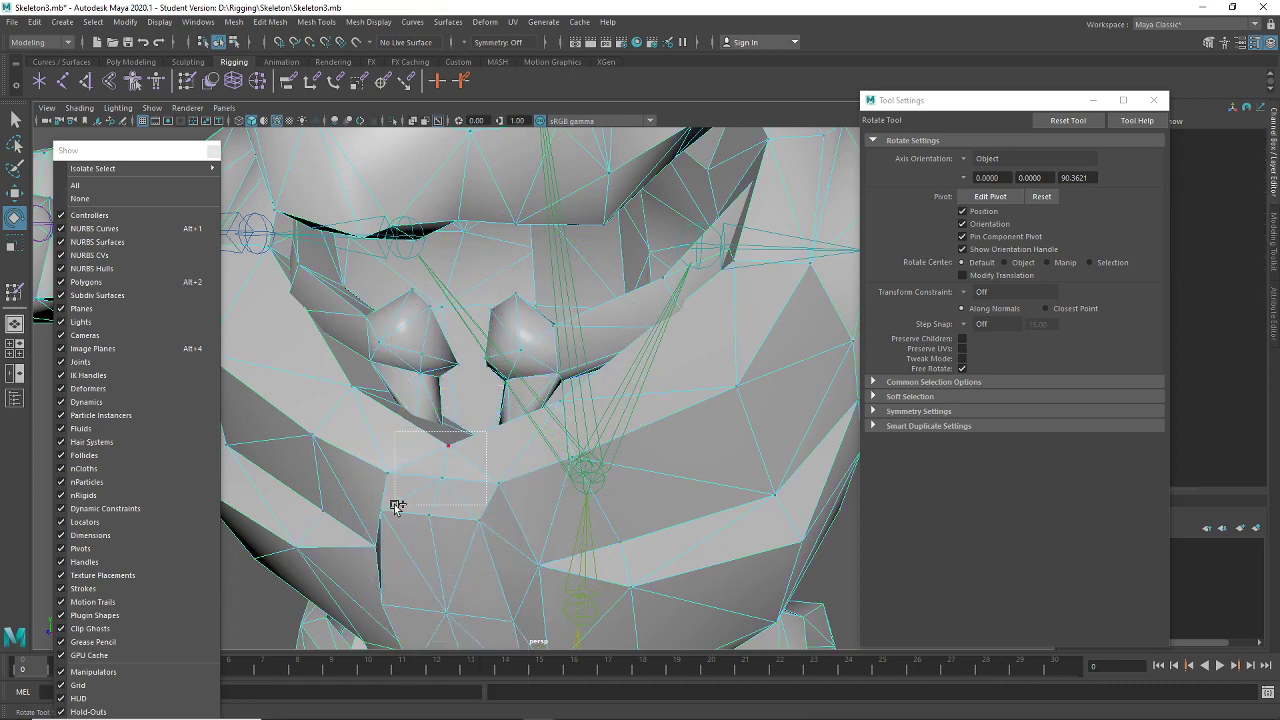
pyautogui.moveTo(397, 507); pyautogui.dragTo(405, 505)
pyautogui.hotkey('shift', '.')
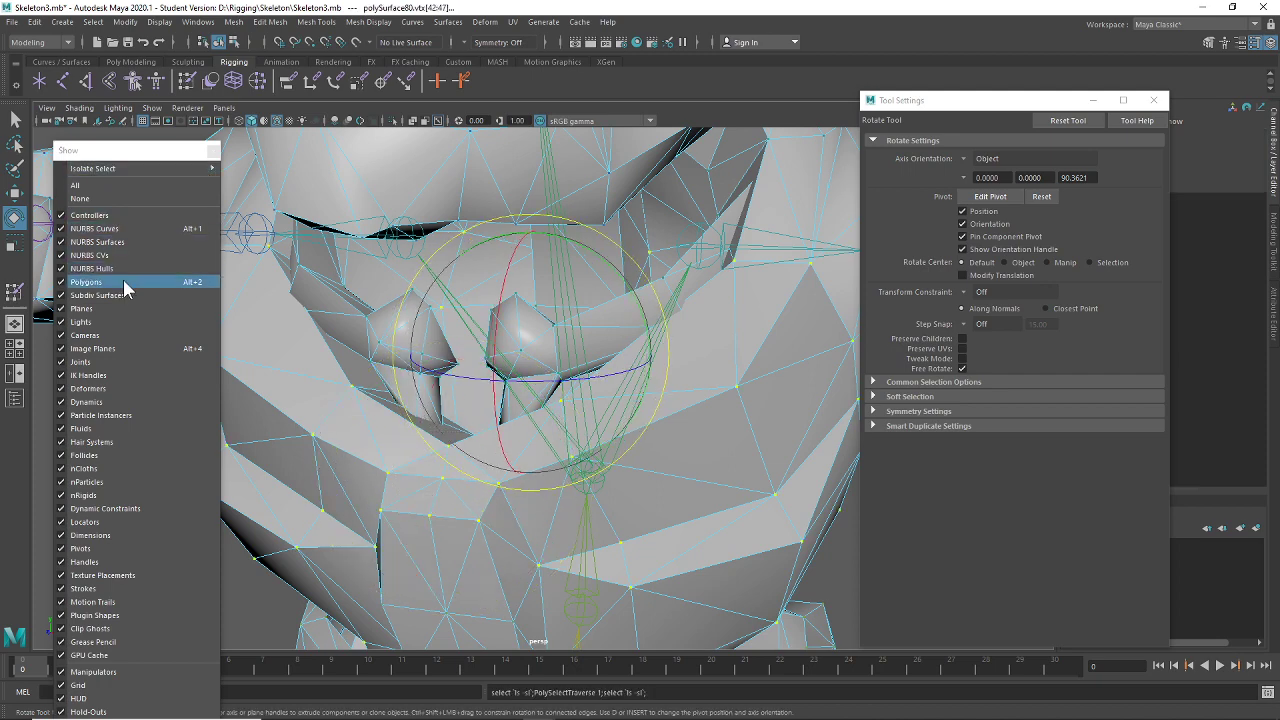
# Flood the selected chest vertices with a skin weight of 0 for the Head and Jaw joints
pyautogui.click(190, 84)
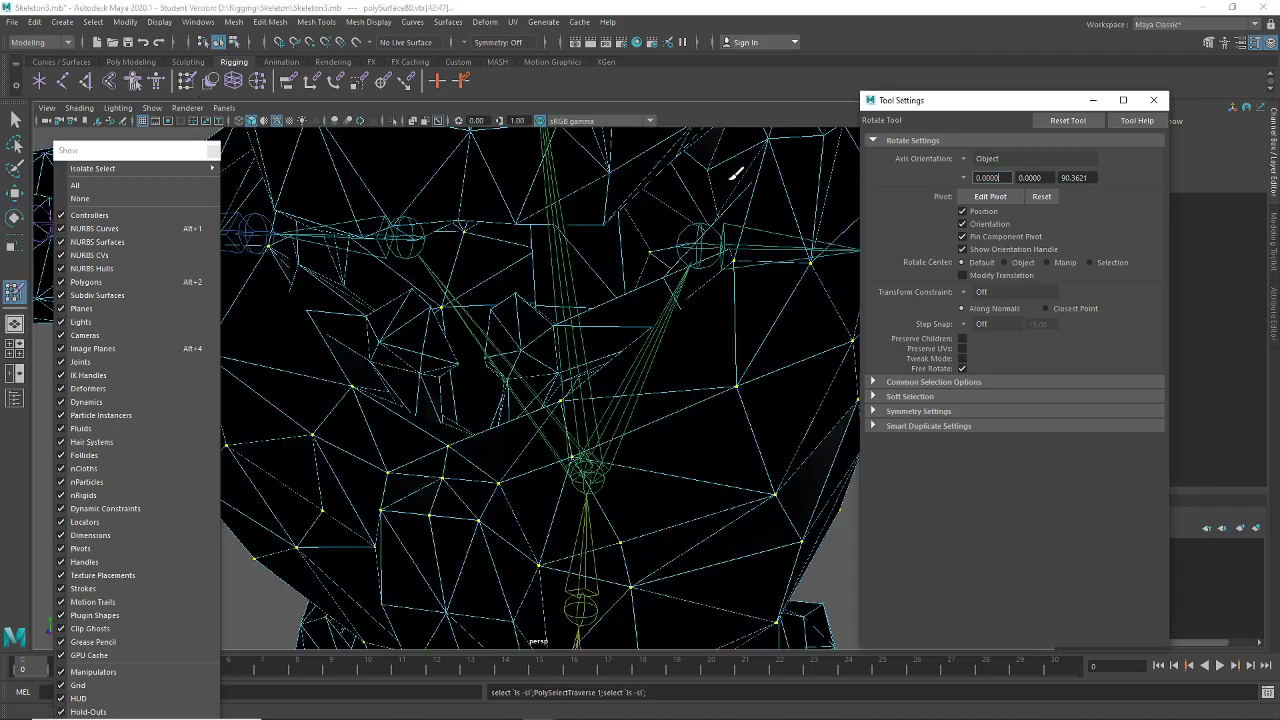
pyautogui.scroll(-5, 814, 334)
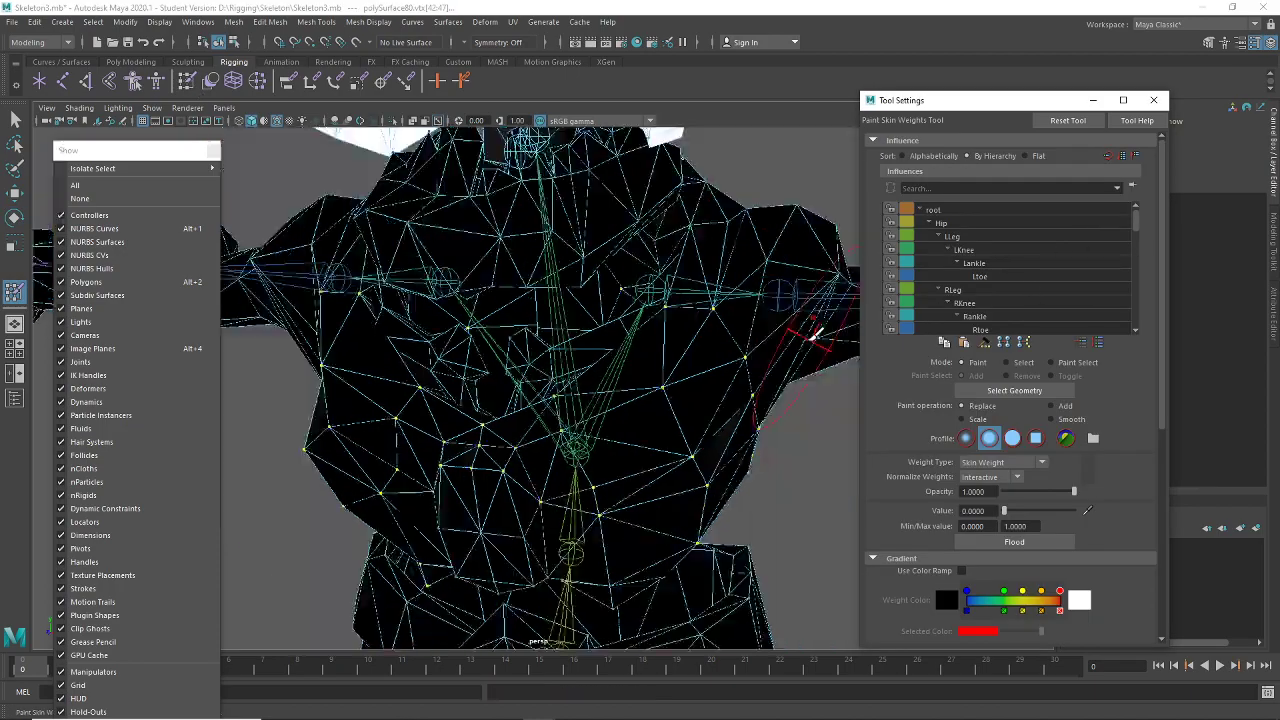
pyautogui.keyDown('alt'); pyautogui.moveTo(814, 334); pyautogui.dragTo(614, 409); pyautogui.keyUp('alt')
pyautogui.scroll(5, 645, 405)
pyautogui.scroll(-3, 645, 405)
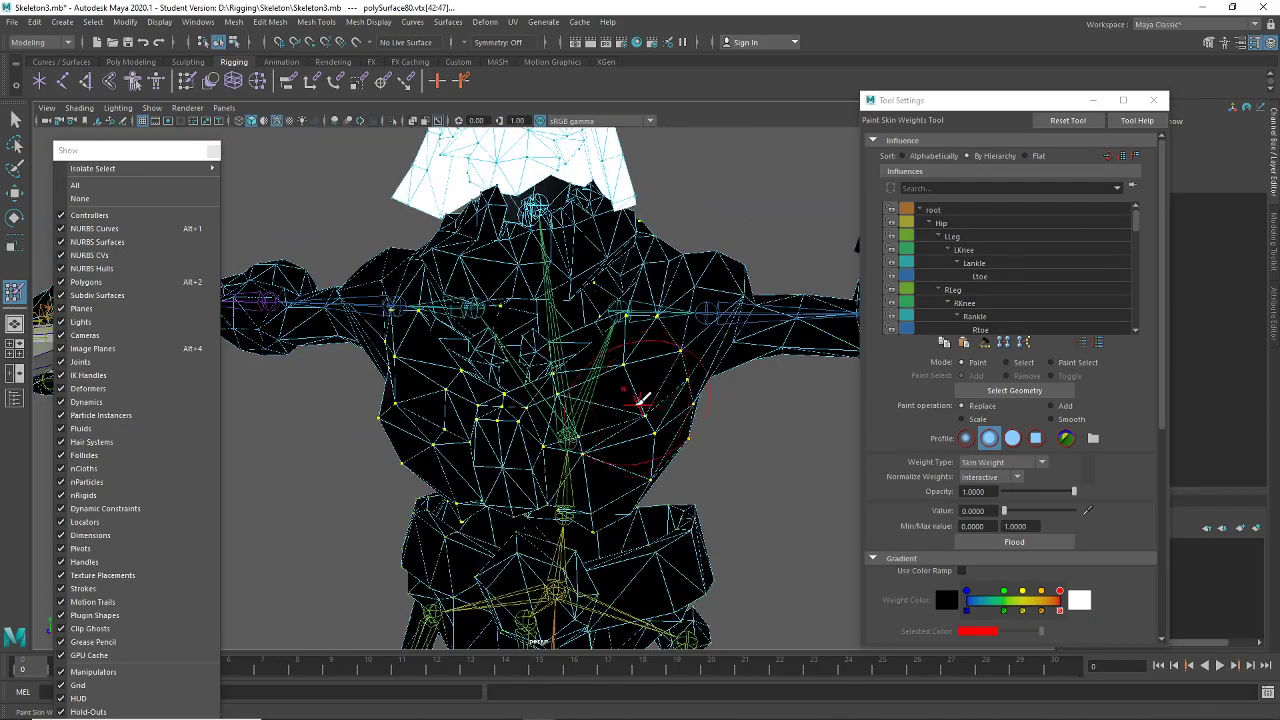
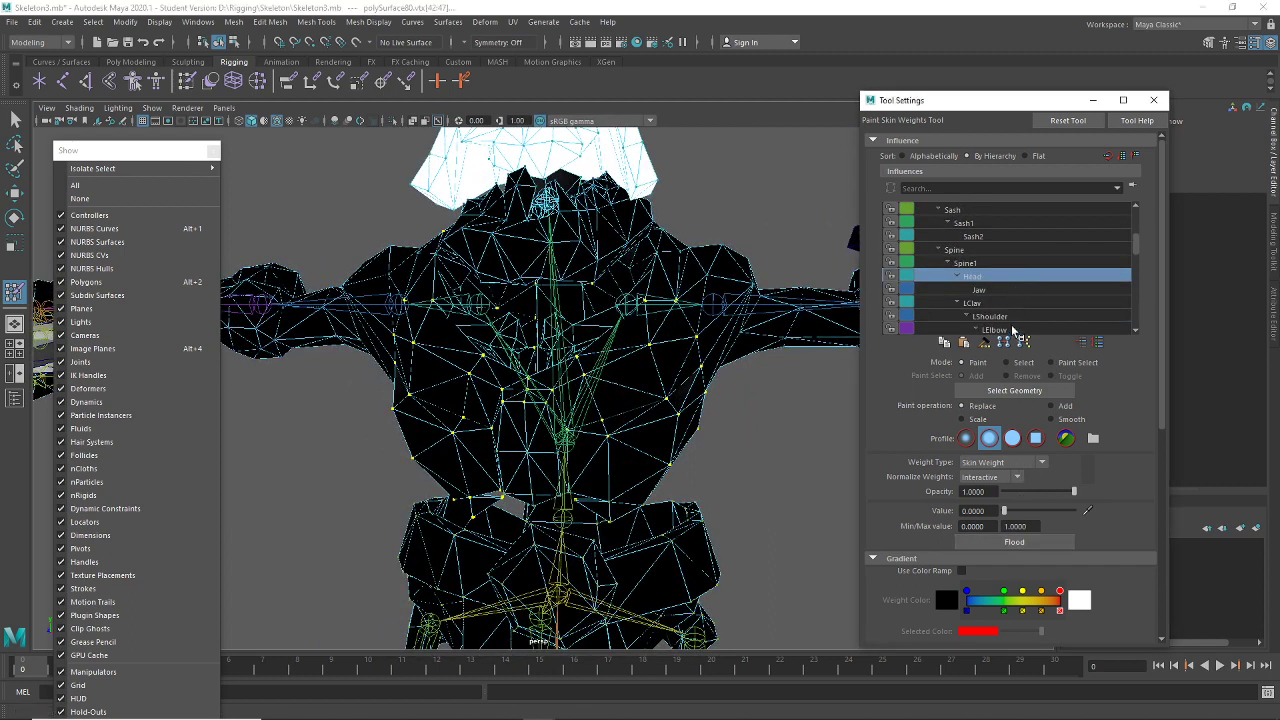
pyautogui.click(1000, 290)
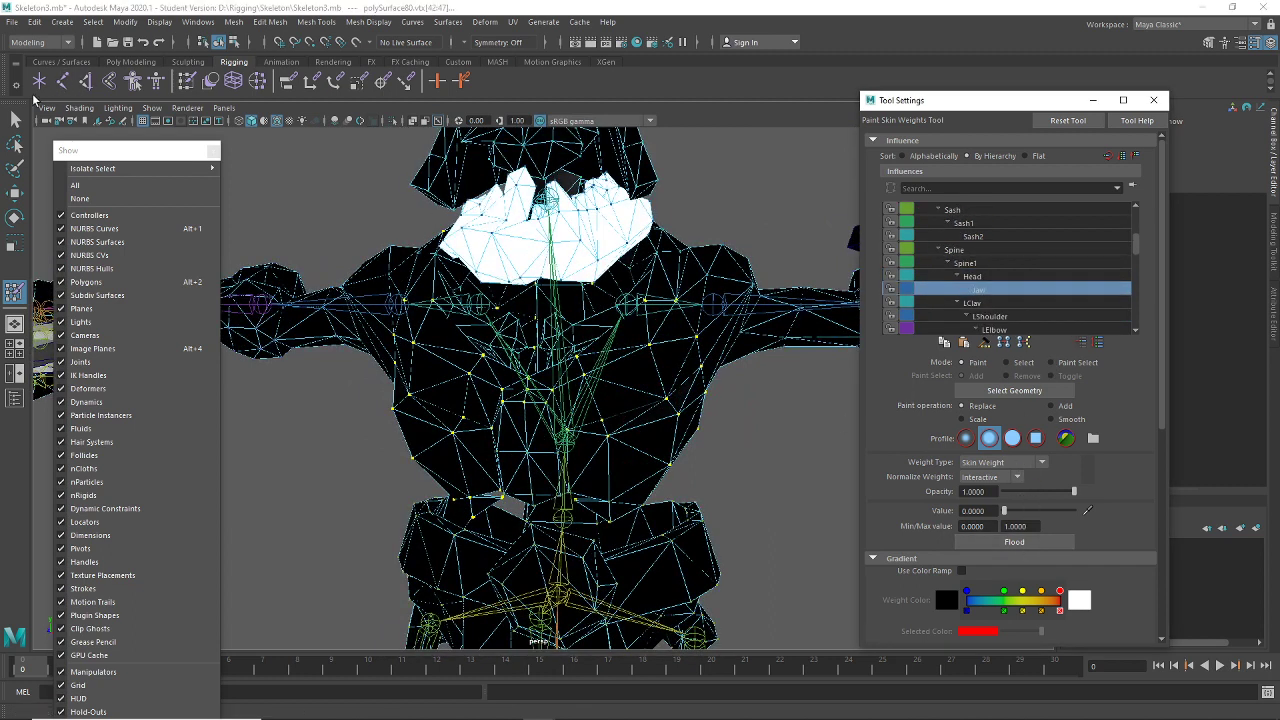
# Leave weight painting, select the Head joint with the Rotate tool to check the upper body, and clear the selection
pyautogui.press('q')
pyautogui.click(573, 214)
pyautogui.keyDown('alt'); pyautogui.moveTo(573, 214); pyautogui.dragTo(590, 300); pyautogui.keyUp('alt')
pyautogui.press('e')
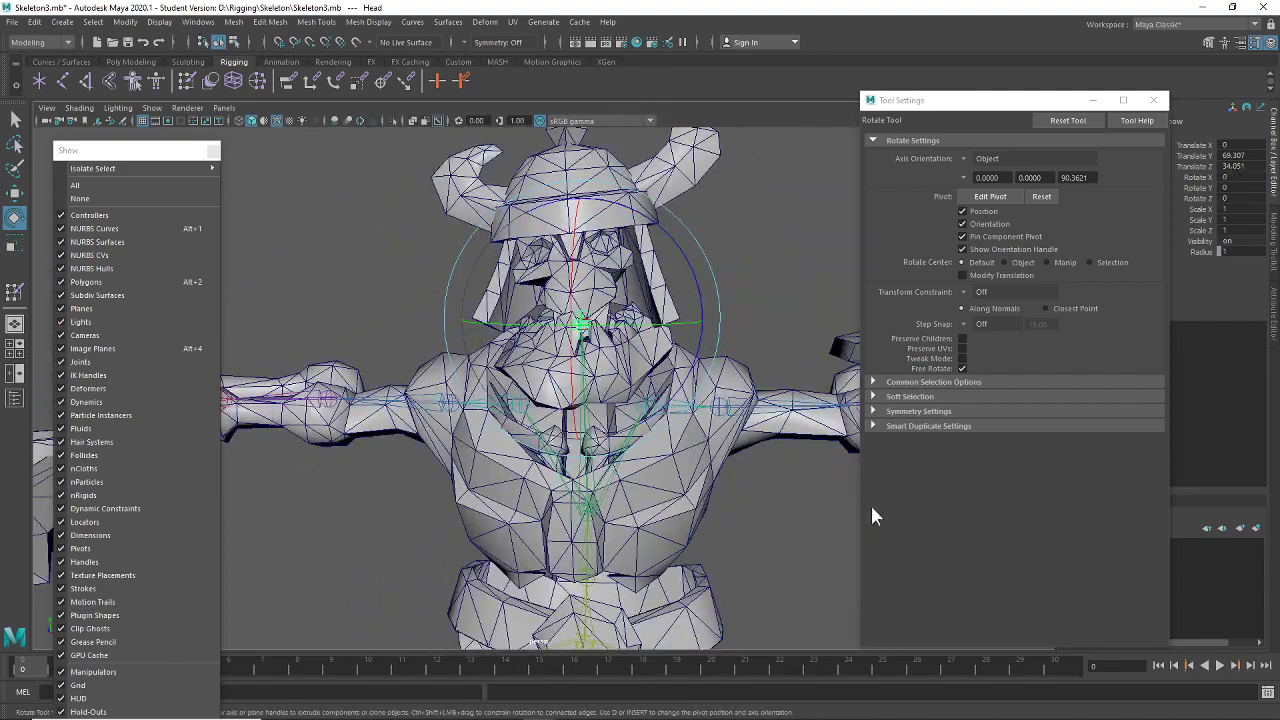
pyautogui.click(803, 514)
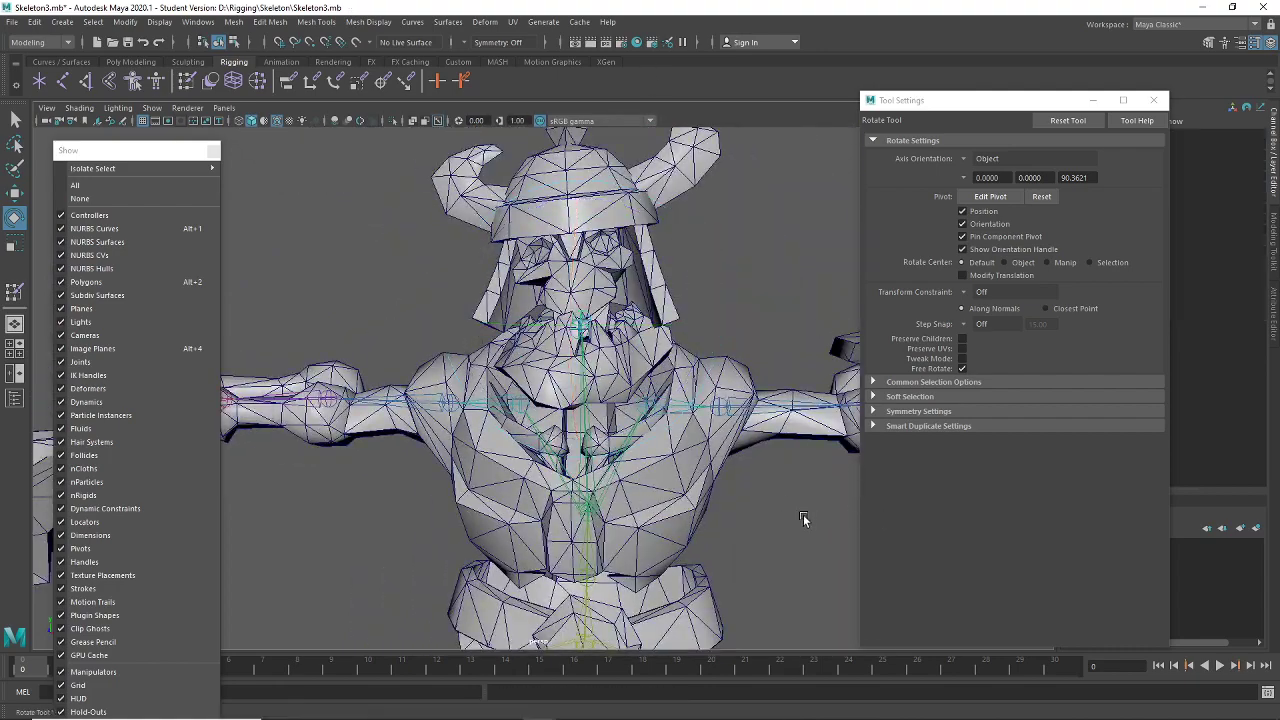
pyautogui.keyDown('alt'); pyautogui.moveTo(803, 514); pyautogui.dragTo(467, 265); pyautogui.keyUp('alt')
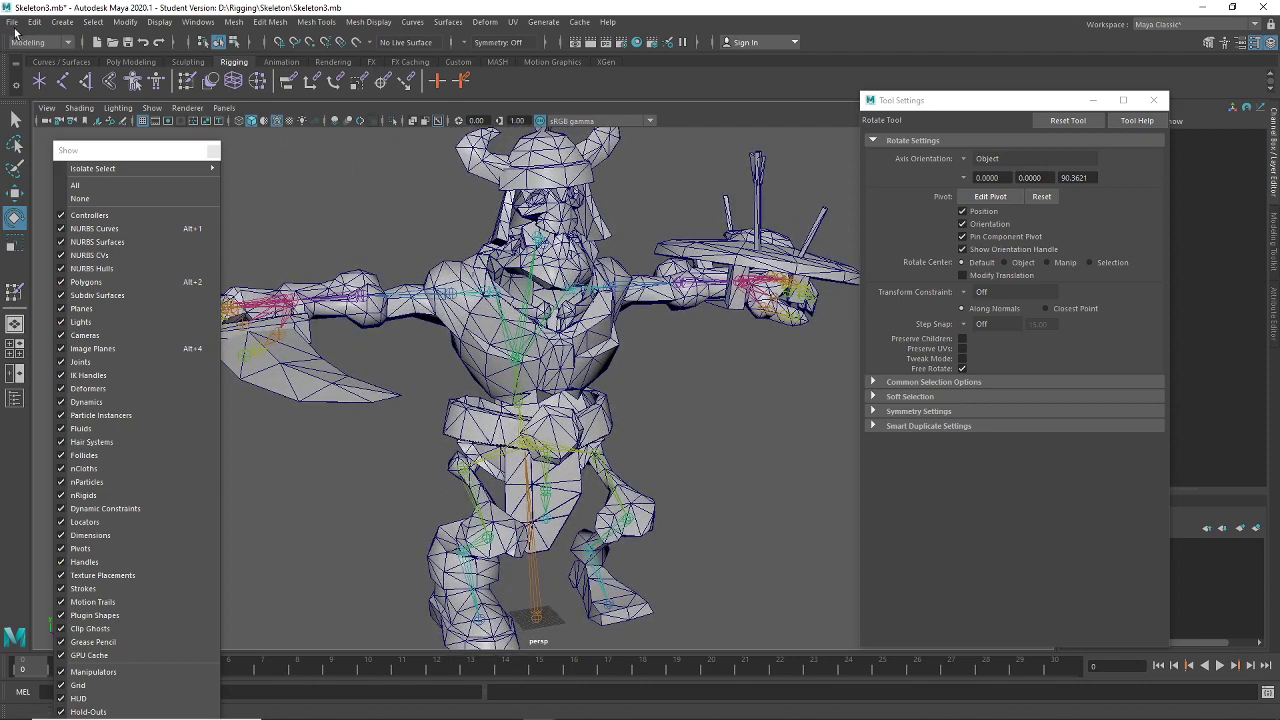
# Save the scene under the new name Skeleton4.mb and accept the student version notice
pyautogui.click(13, 24)
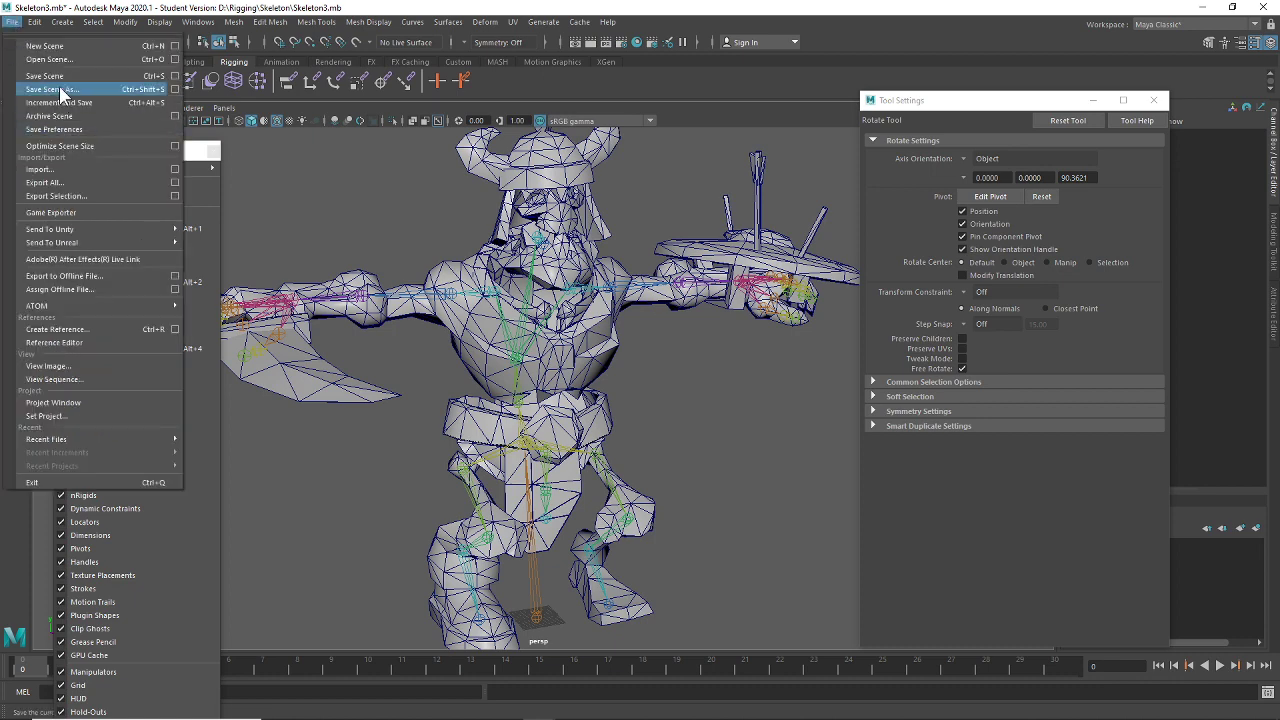
pyautogui.click(50, 89)
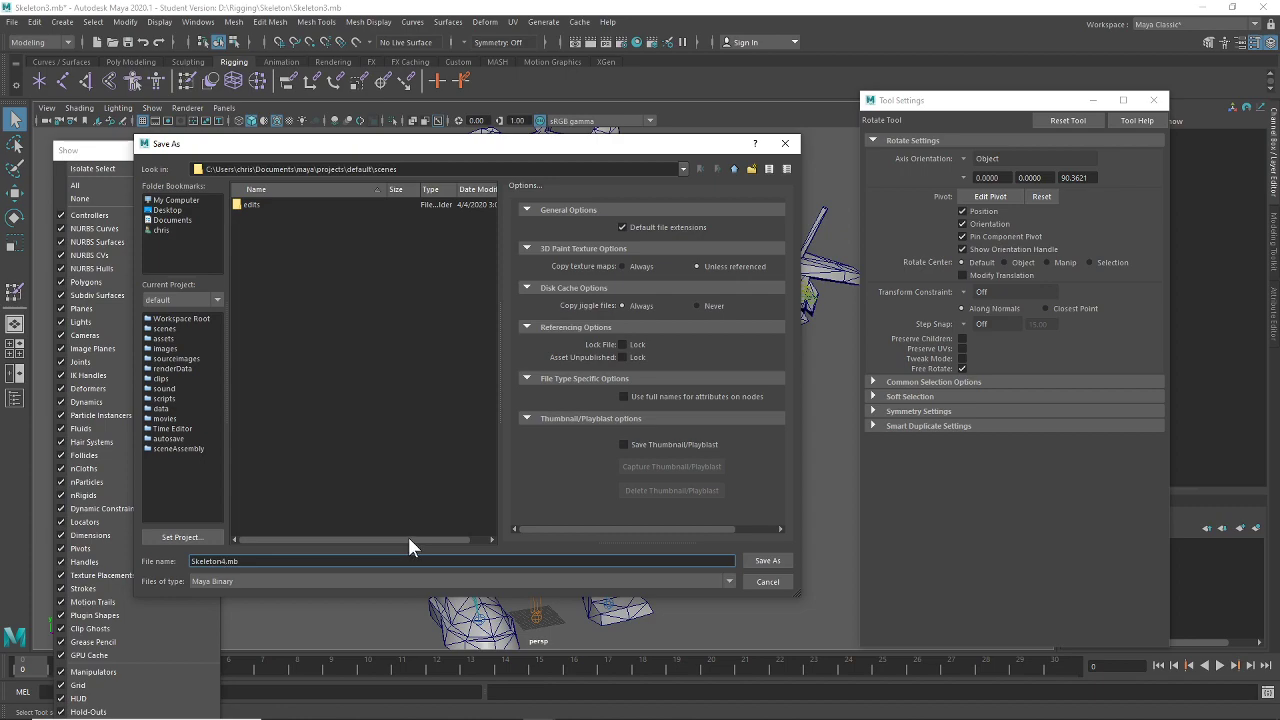
pyautogui.click(788, 563)
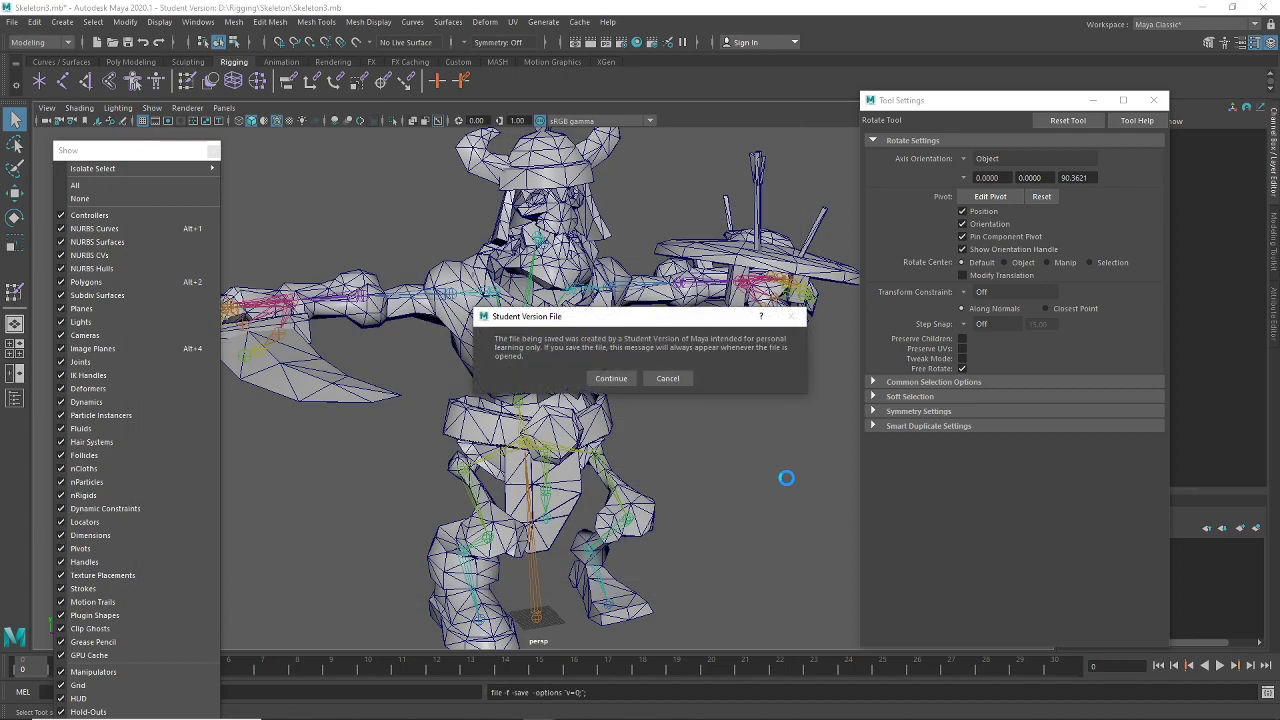
pyautogui.click(611, 381)
# Rotate the RElbow1 joint to test the deformation of the forearm, hand and sword, and undo the rotation
pyautogui.scroll(-5, 703, 463)
pyautogui.scroll(3, 694, 463)
pyautogui.keyDown('alt'); pyautogui.moveTo(689, 463); pyautogui.dragTo(535, 445); pyautogui.keyUp('alt')
pyautogui.keyDown('alt'); pyautogui.moveTo(468, 414); pyautogui.dragTo(625, 433, button='right'); pyautogui.keyUp('alt')
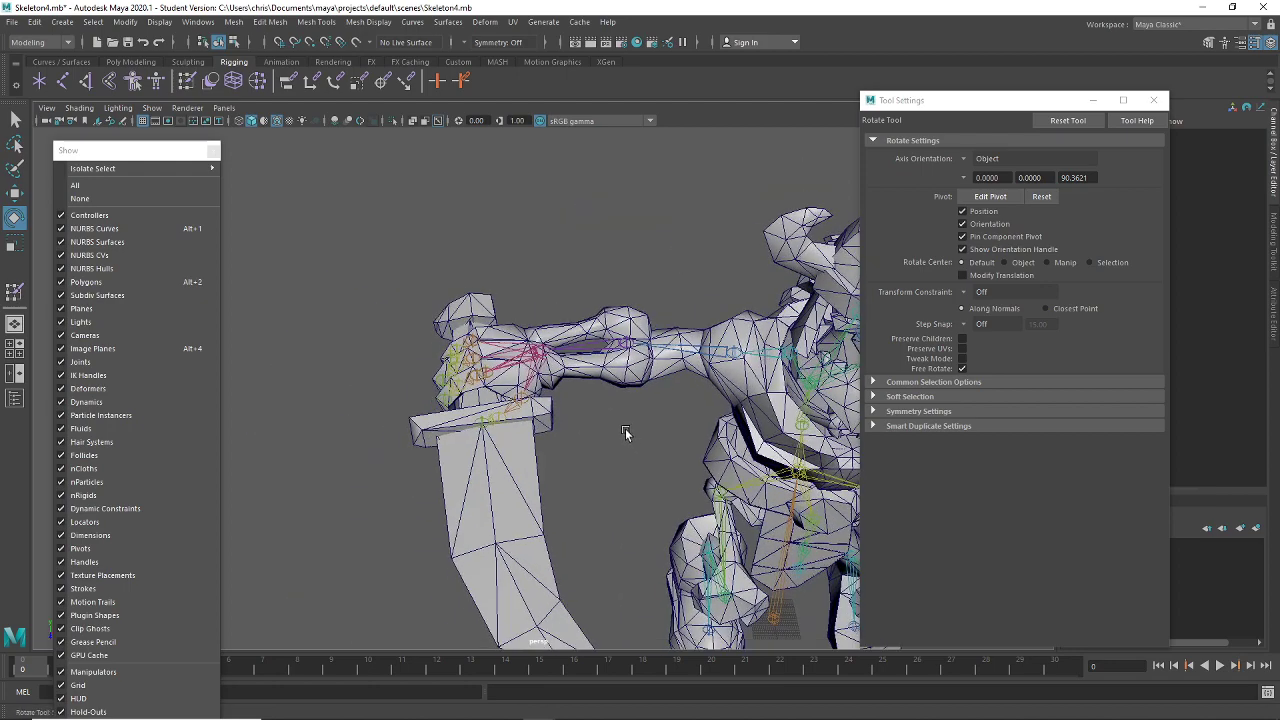
pyautogui.click(523, 359)
pyautogui.moveTo(530, 432); pyautogui.dragTo(560, 482)
pyautogui.hotkey('ctrl', 'z')
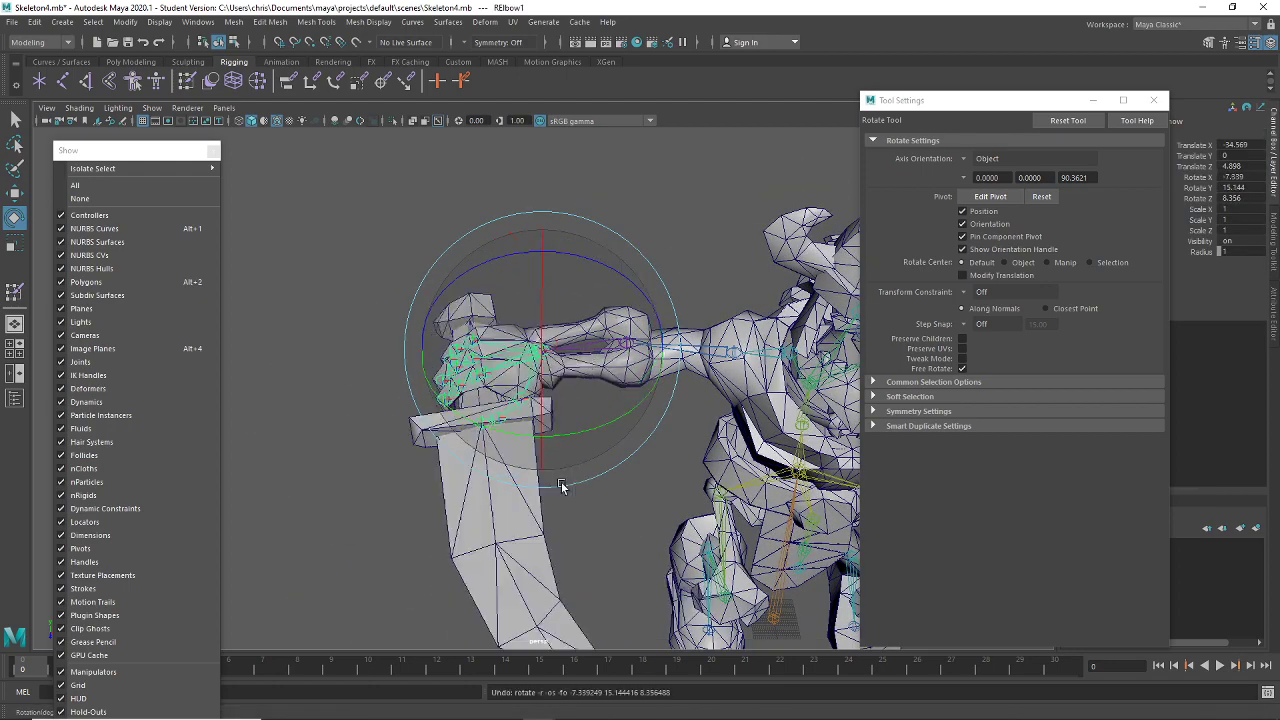
# Rotate the RPointer joint to test the finger deformation on the sword hand up close, and undo the rotation
pyautogui.keyDown('alt'); pyautogui.moveTo(455, 500); pyautogui.dragTo(503, 514, button='middle'); pyautogui.keyUp('alt')
pyautogui.keyDown('alt'); pyautogui.moveTo(445, 505); pyautogui.dragTo(500, 494, button='right'); pyautogui.keyUp('alt')
pyautogui.keyDown('alt'); pyautogui.moveTo(500, 494); pyautogui.dragTo(595, 458); pyautogui.keyUp('alt')
pyautogui.keyDown('alt'); pyautogui.moveTo(595, 458); pyautogui.dragTo(397, 524, button='middle'); pyautogui.keyUp('alt')
pyautogui.click(525, 484)
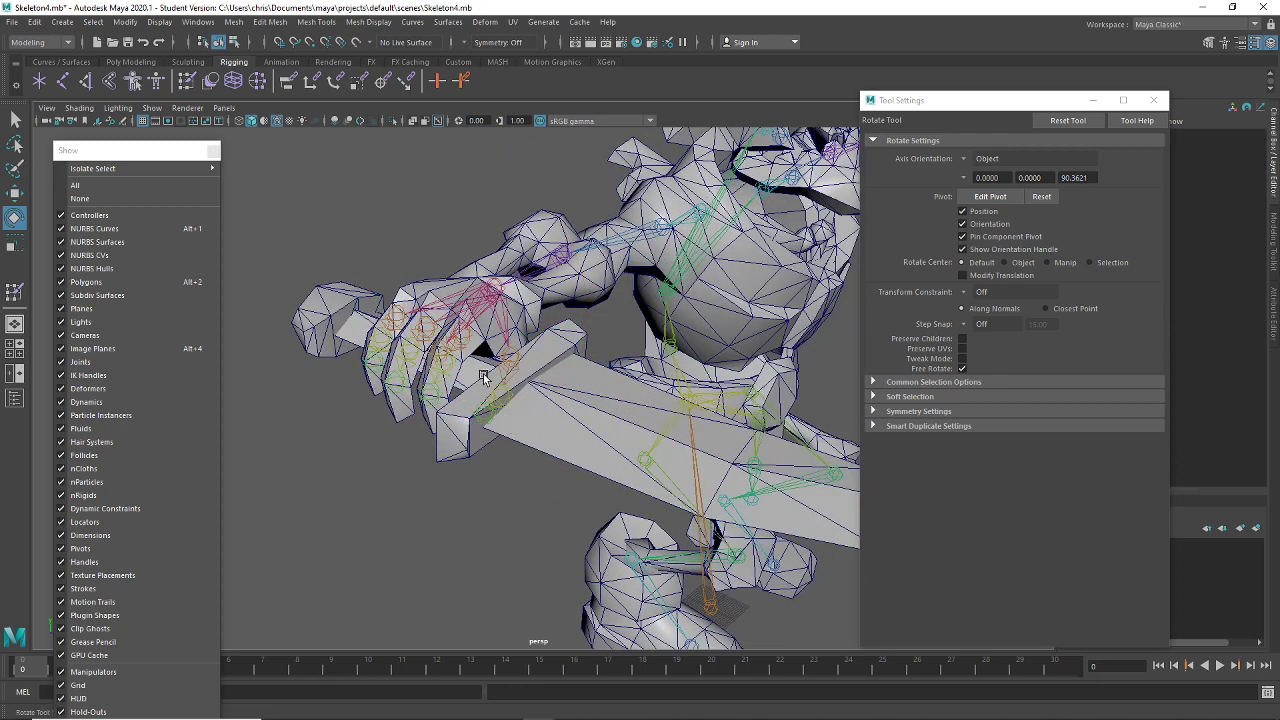
pyautogui.click(460, 333)
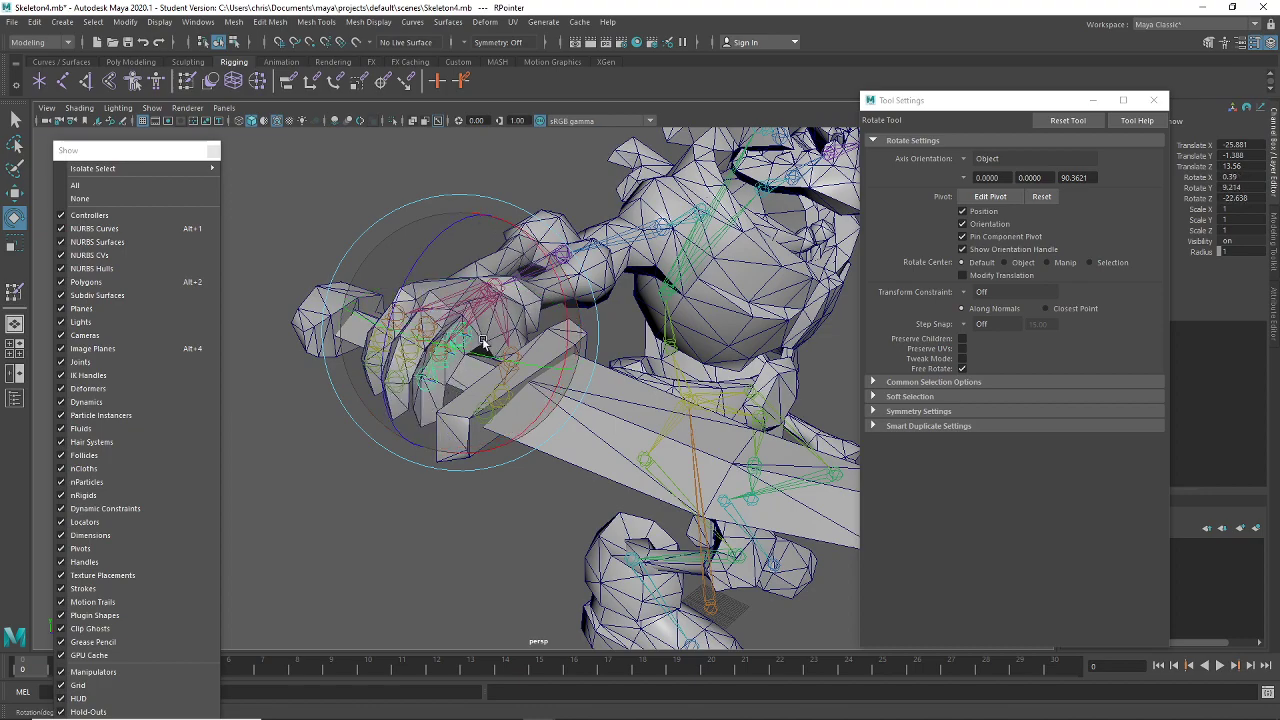
pyautogui.hotkey('ctrl', 'z')
# Close the Tool Settings window and examine the whole character, moving in on the legs
pyautogui.keyDown('alt'); pyautogui.moveTo(470, 505); pyautogui.dragTo(595, 547); pyautogui.keyUp('alt')
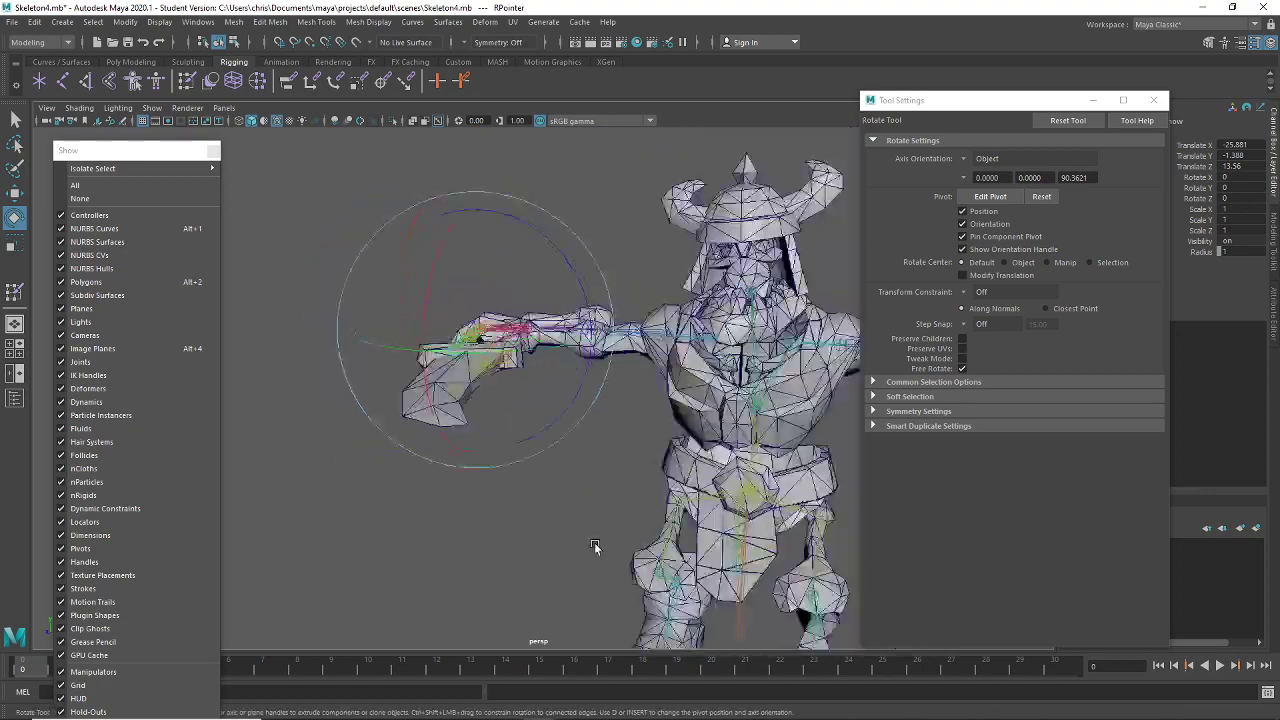
pyautogui.scroll(-3, 595, 547)
pyautogui.keyDown('alt'); pyautogui.moveTo(595, 547); pyautogui.dragTo(509, 497, button='middle'); pyautogui.keyUp('alt')
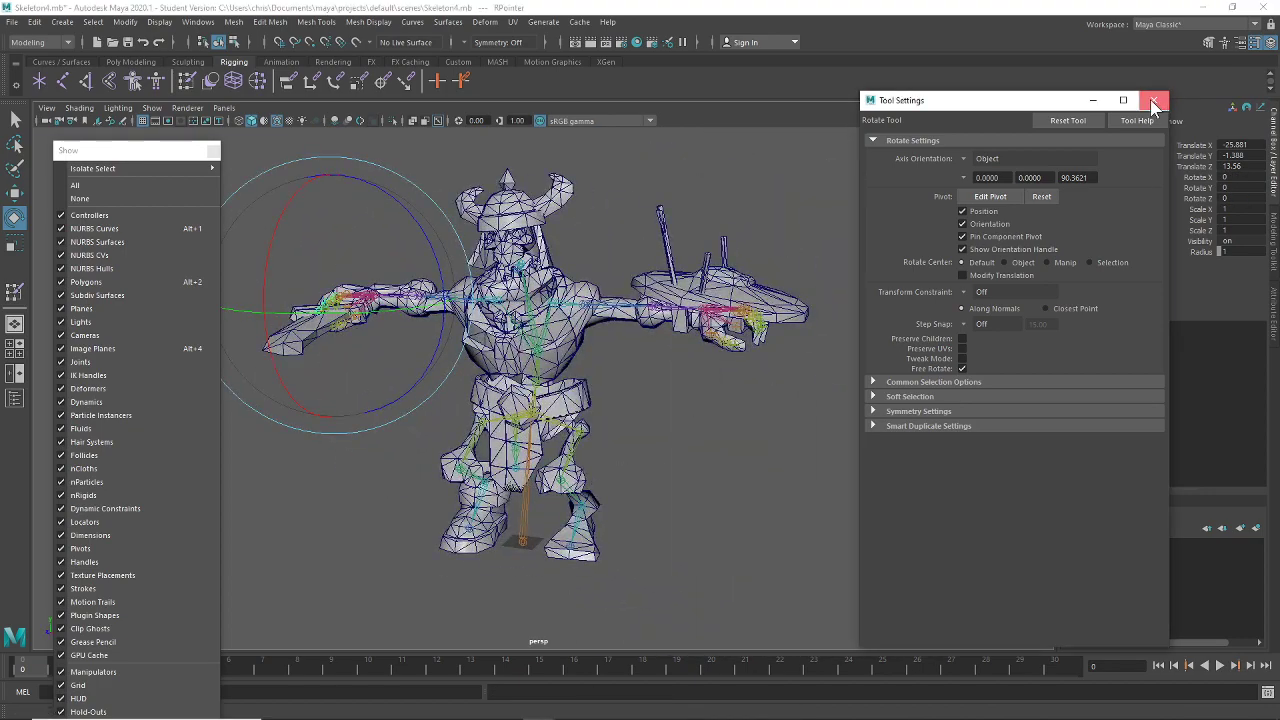
pyautogui.click(1153, 102)
pyautogui.scroll(5, 740, 404)
pyautogui.keyDown('alt'); pyautogui.moveTo(751, 391); pyautogui.dragTo(709, 349, button='middle'); pyautogui.keyUp('alt')
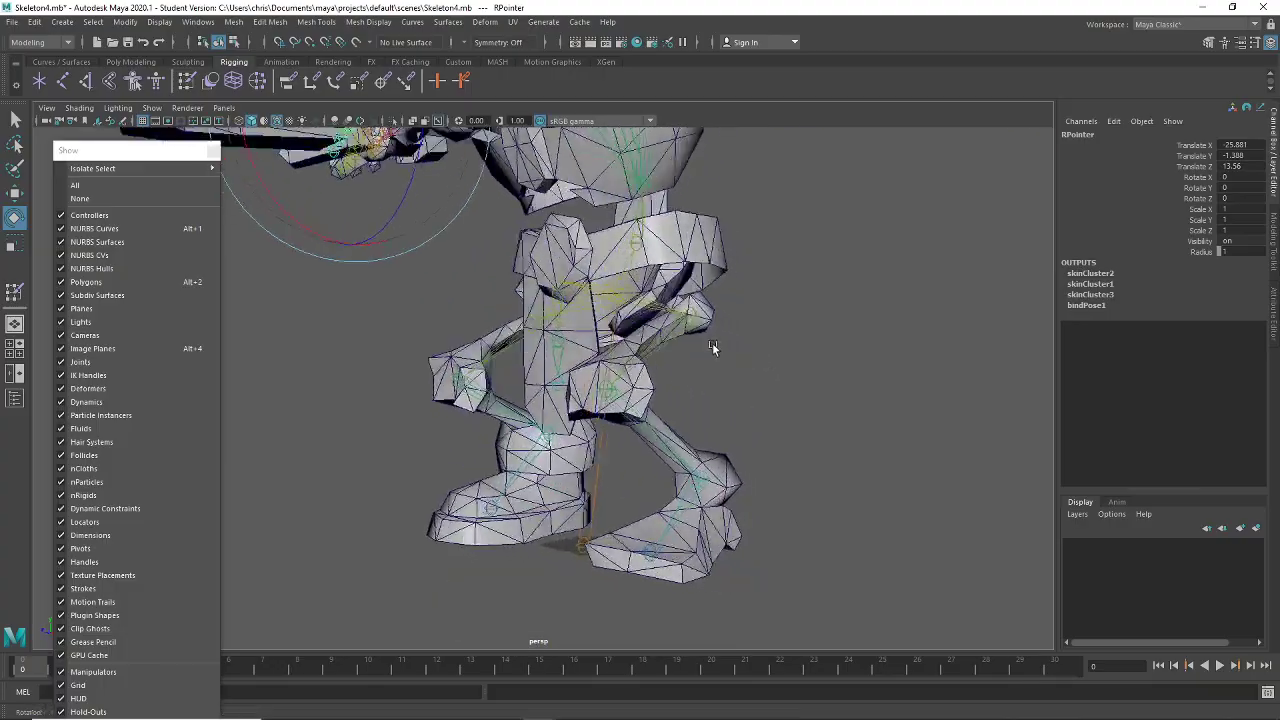
# Rotate the LClav and RClav joints together to test the upper back's deformation, undo the rotation and clear the selection
pyautogui.keyDown('alt'); pyautogui.moveTo(709, 349); pyautogui.dragTo(735, 500); pyautogui.keyUp('alt')
pyautogui.click(536, 333)
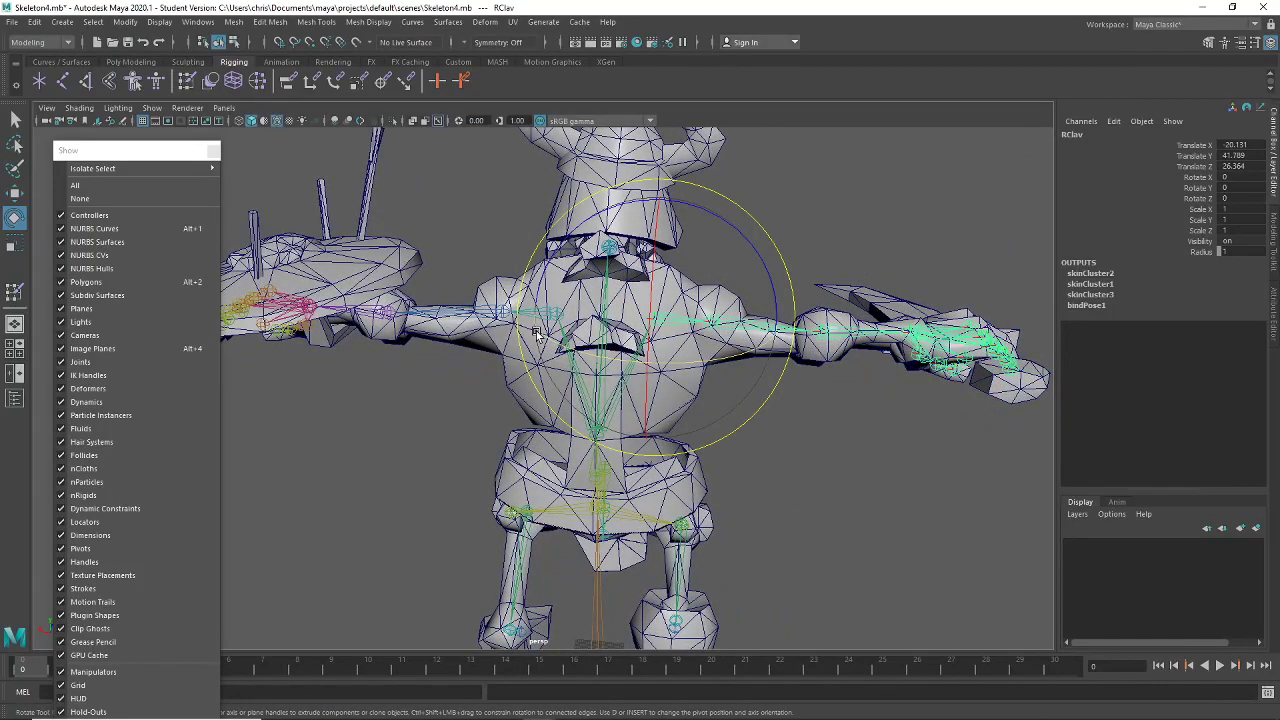
pyautogui.press('e')
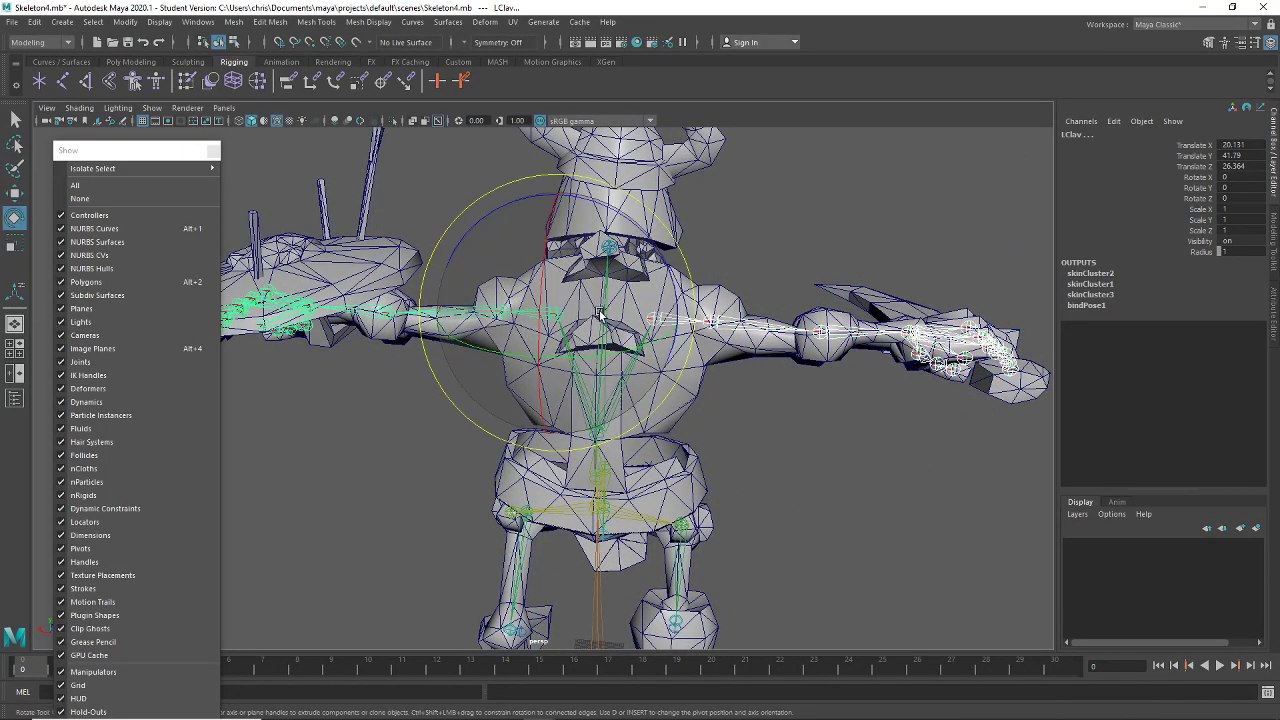
pyautogui.moveTo(602, 315)
pyautogui.mouseDown()
pyautogui.moveTo(645, 340)
pyautogui.moveTo(590, 306)
pyautogui.mouseUp()
pyautogui.hotkey('ctrl', 'z')
pyautogui.click(783, 438)
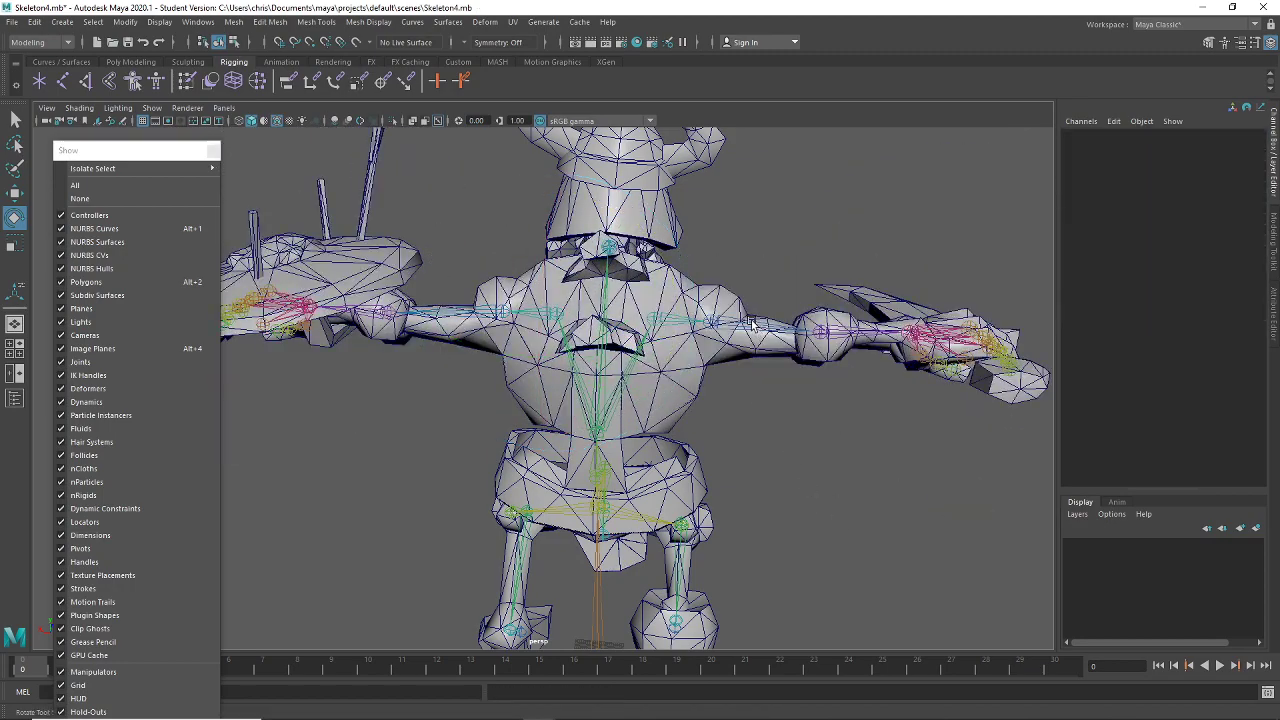
# Rotate the RShoulder joint, repeat the sword arm test from another angle, and undo each rotation
pyautogui.click(753, 324)
pyautogui.keyDown('alt'); pyautogui.moveTo(753, 324); pyautogui.dragTo(888, 330); pyautogui.keyUp('alt')
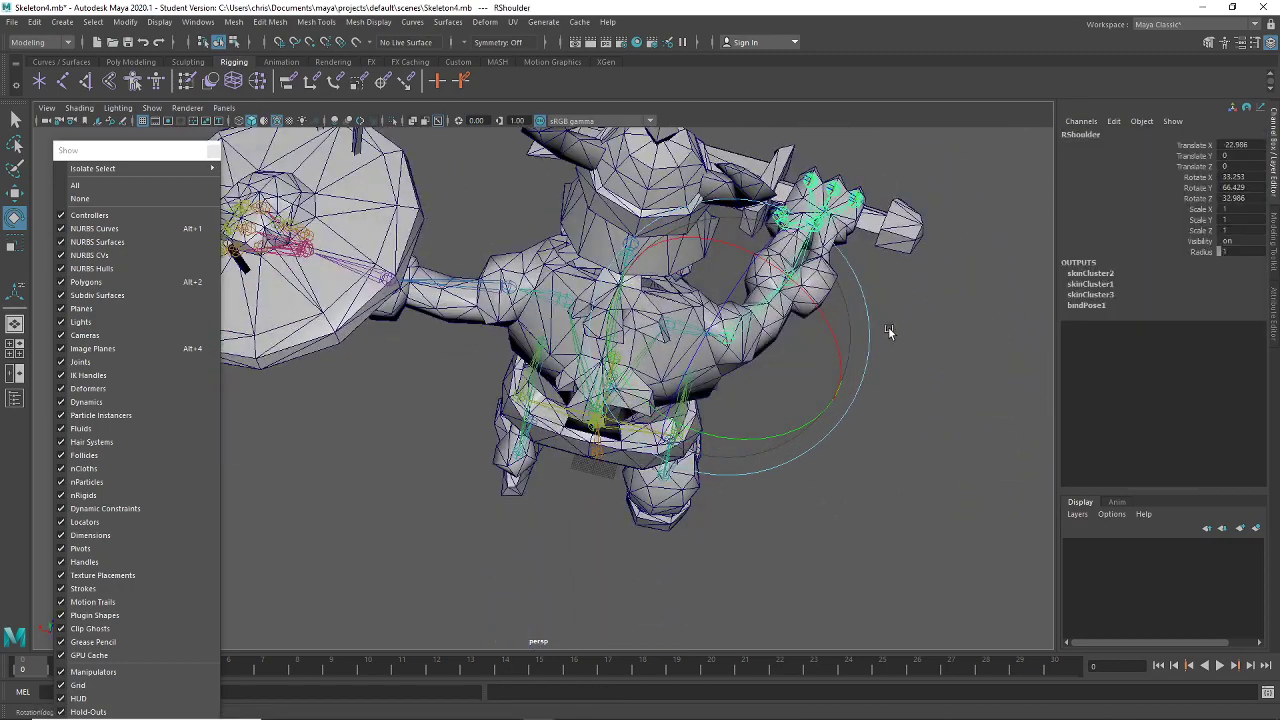
pyautogui.hotkey('ctrl', 'z')
pyautogui.click(768, 585)
pyautogui.keyDown('alt'); pyautogui.moveTo(768, 585); pyautogui.dragTo(717, 451); pyautogui.keyUp('alt')
pyautogui.keyDown('alt'); pyautogui.moveTo(717, 451); pyautogui.dragTo(697, 471, button='middle'); pyautogui.keyUp('alt')
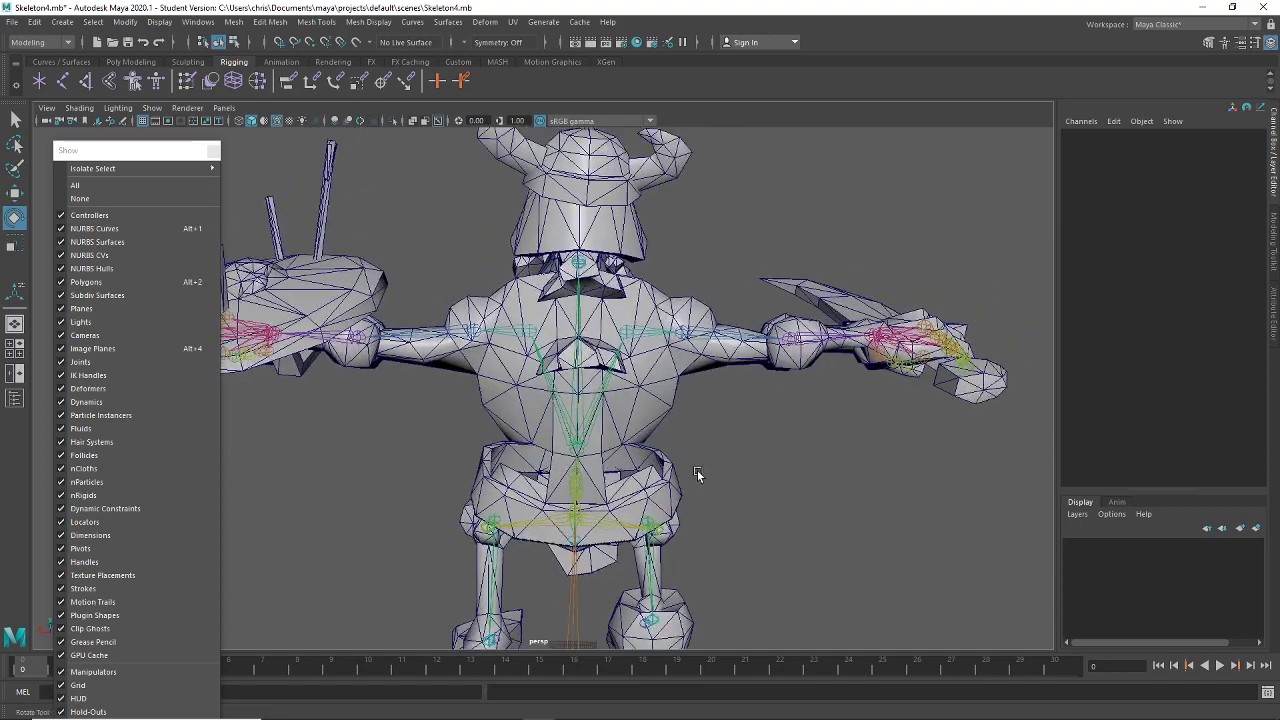
pyautogui.keyDown('alt'); pyautogui.moveTo(723, 345); pyautogui.dragTo(731, 314); pyautogui.keyUp('alt')
pyautogui.click(727, 328)
pyautogui.moveTo(709, 394); pyautogui.dragTo(808, 390)
pyautogui.hotkey('ctrl', 'z')
pyautogui.click(813, 507)
# Select vertices on the two spikes of the upper back in vertex mode and grow the selection to cover both spikes
pyautogui.scroll(3, 723, 526)
pyautogui.keyDown('alt'); pyautogui.moveTo(724, 466); pyautogui.dragTo(849, 410); pyautogui.keyUp('alt')
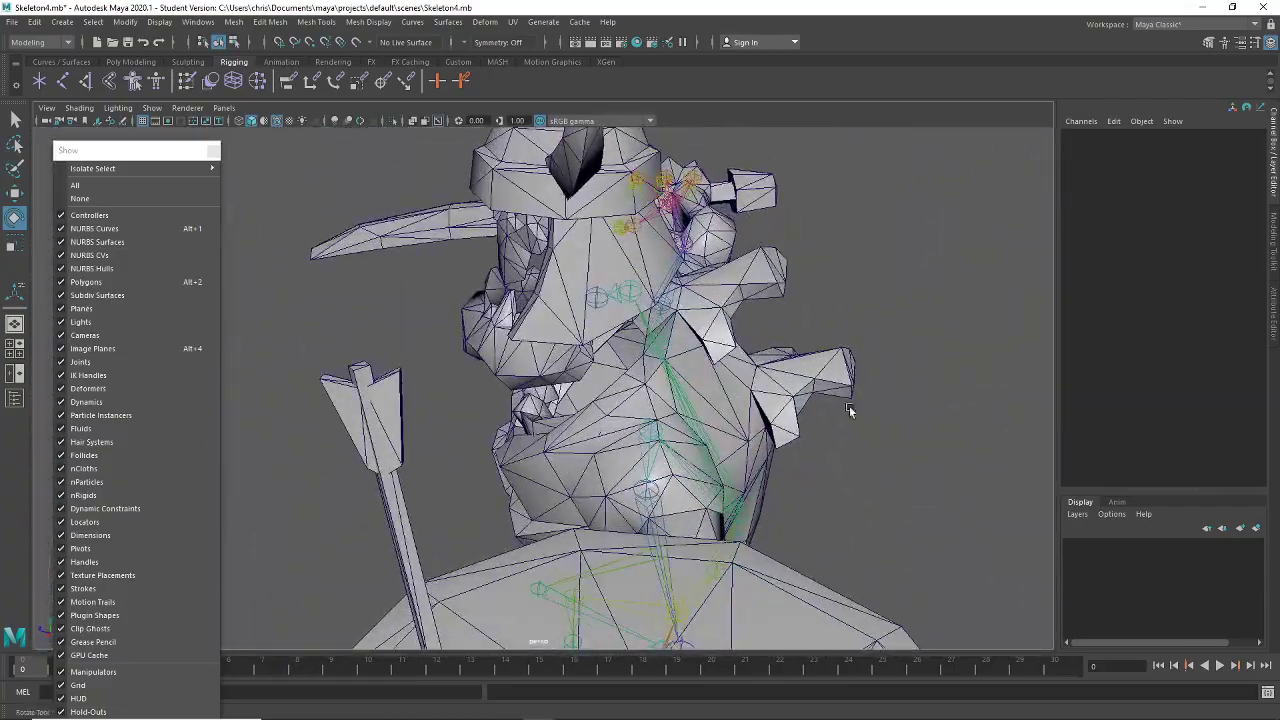
pyautogui.click(845, 395)
pyautogui.moveTo(847, 341); pyautogui.dragTo(820, 383, button='right')
pyautogui.moveTo(782, 345); pyautogui.dragTo(783, 342, button='right')
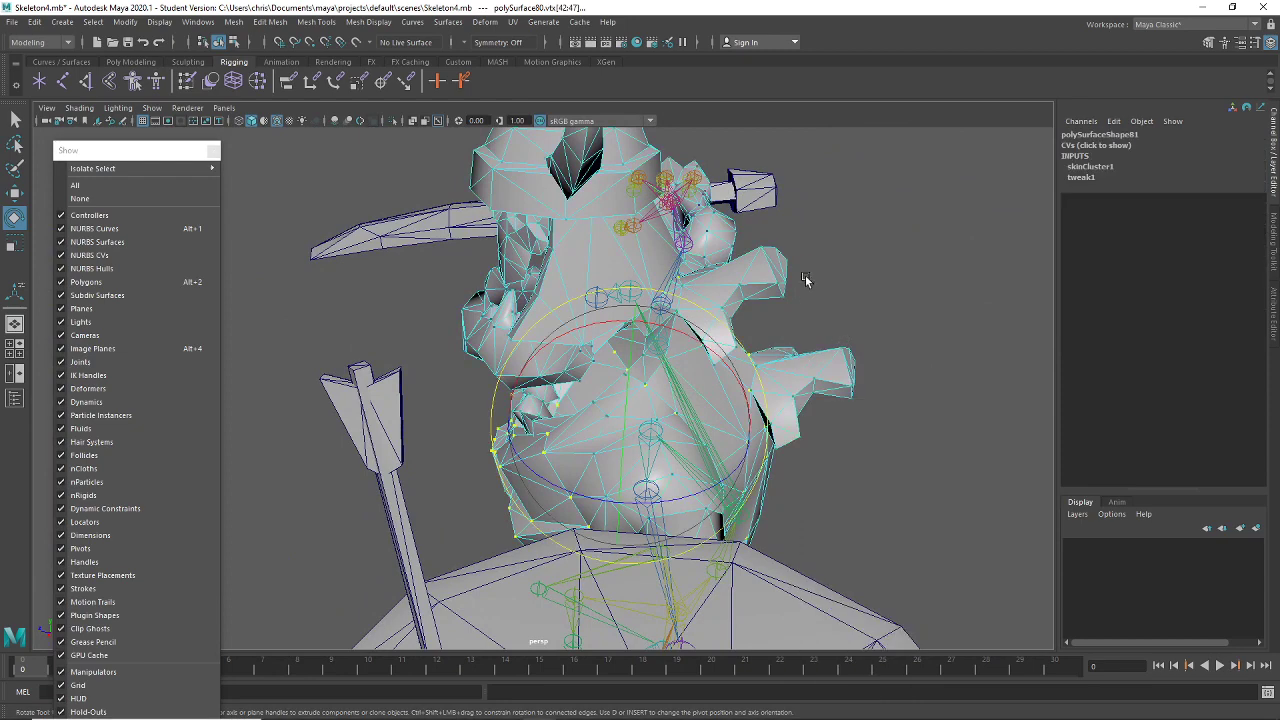
pyautogui.moveTo(843, 363); pyautogui.dragTo(851, 357)
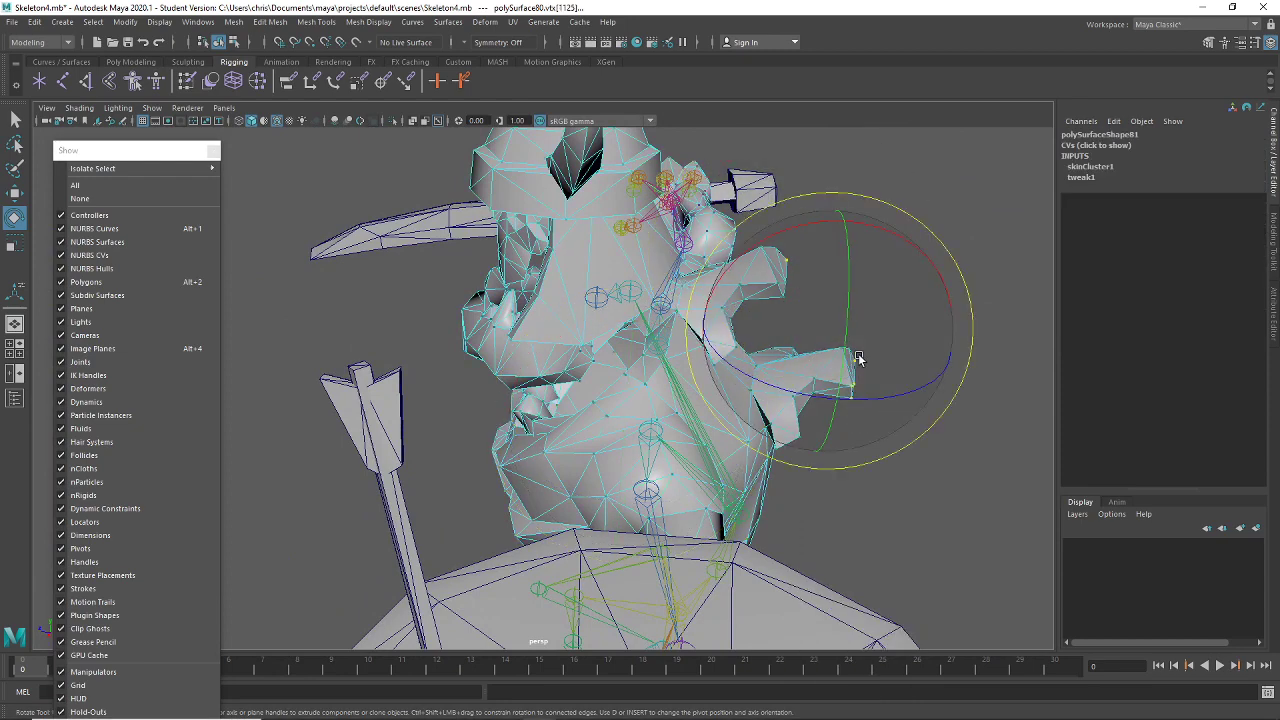
pyautogui.hotkey('shift', '.')
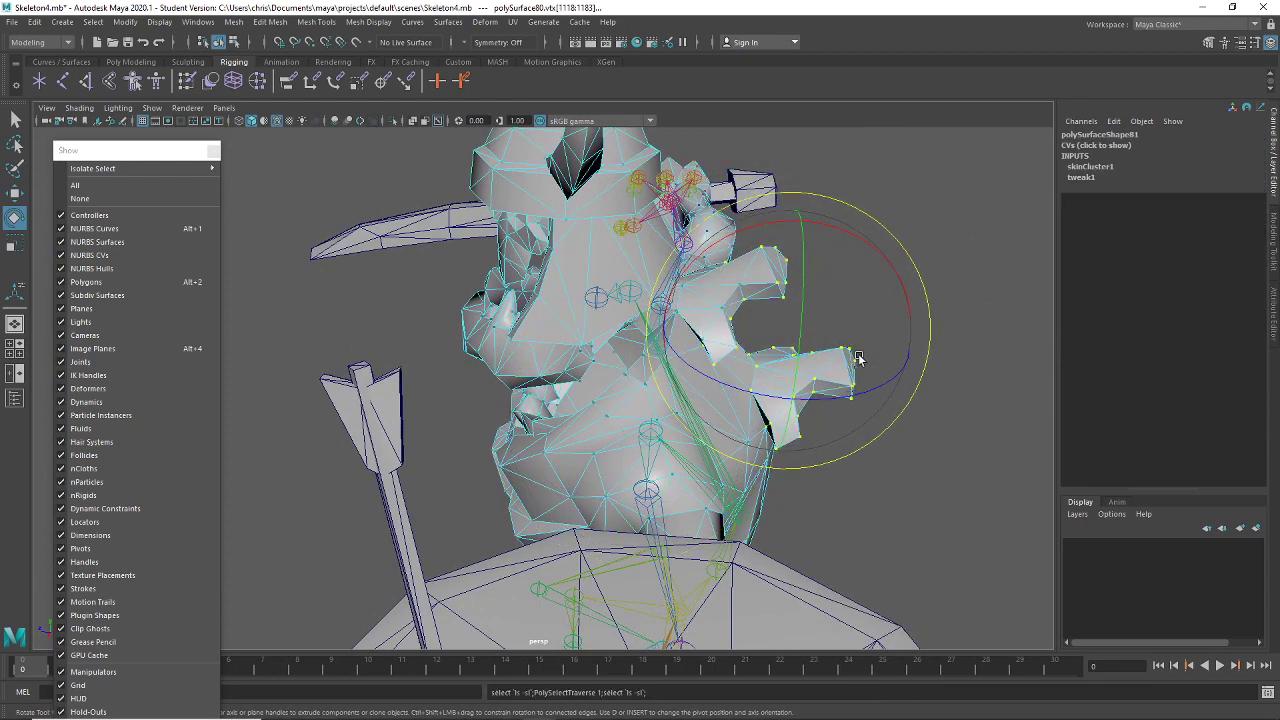
pyautogui.keyDown('alt'); pyautogui.moveTo(1023, 431); pyautogui.dragTo(828, 410); pyautogui.keyUp('alt')
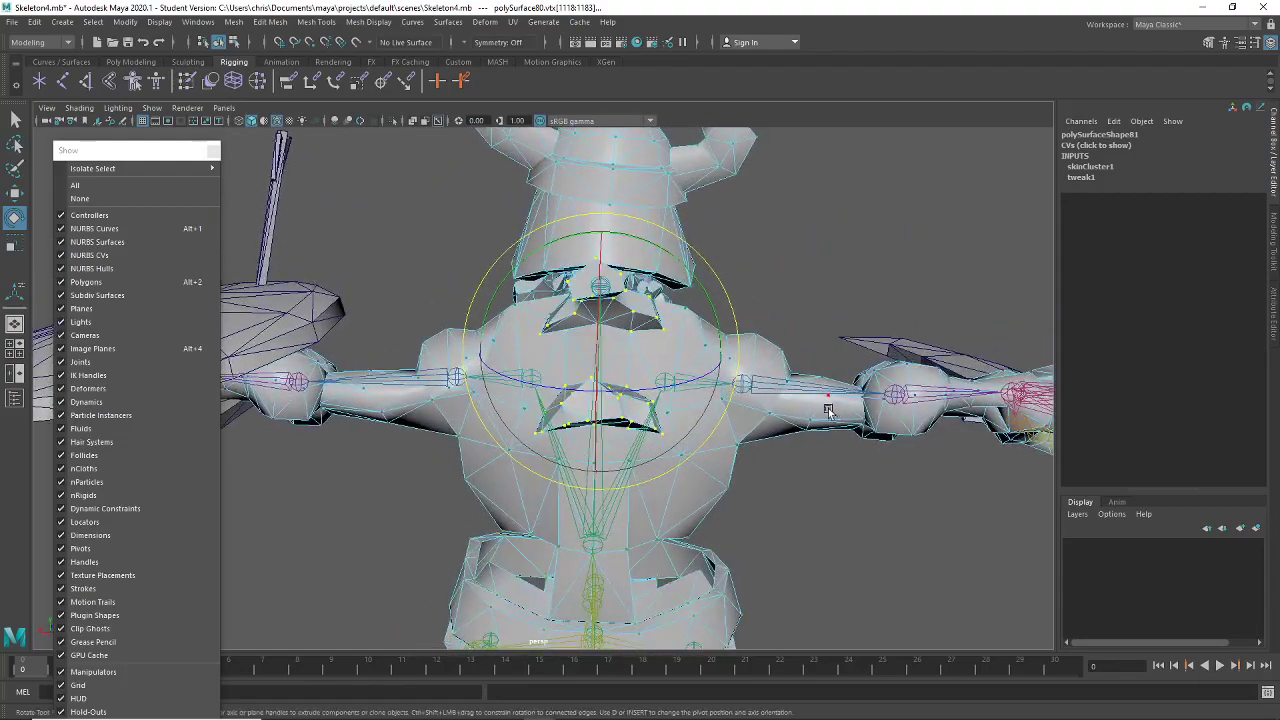
# Open Paint Skin Weights, flood the LClav influence on the selected spike vertices with 0, and check the LShoulder influence
pyautogui.doubleClick(186, 83)
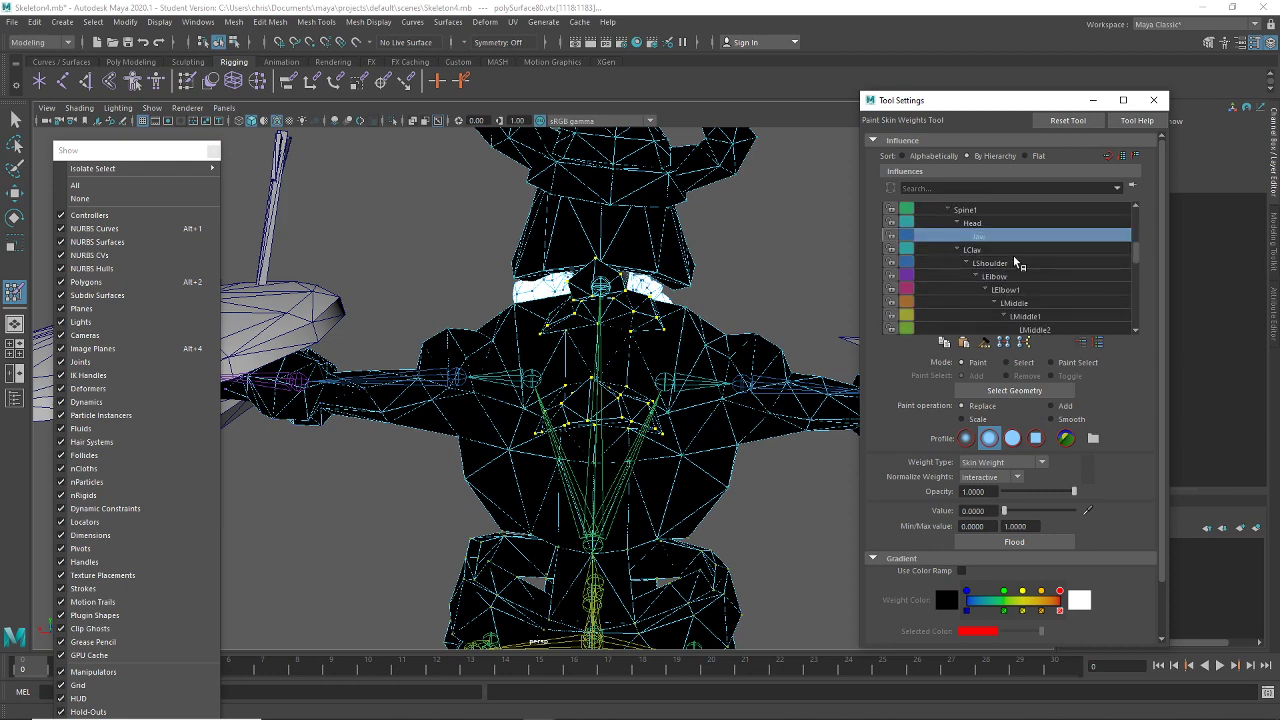
pyautogui.click(1014, 254)
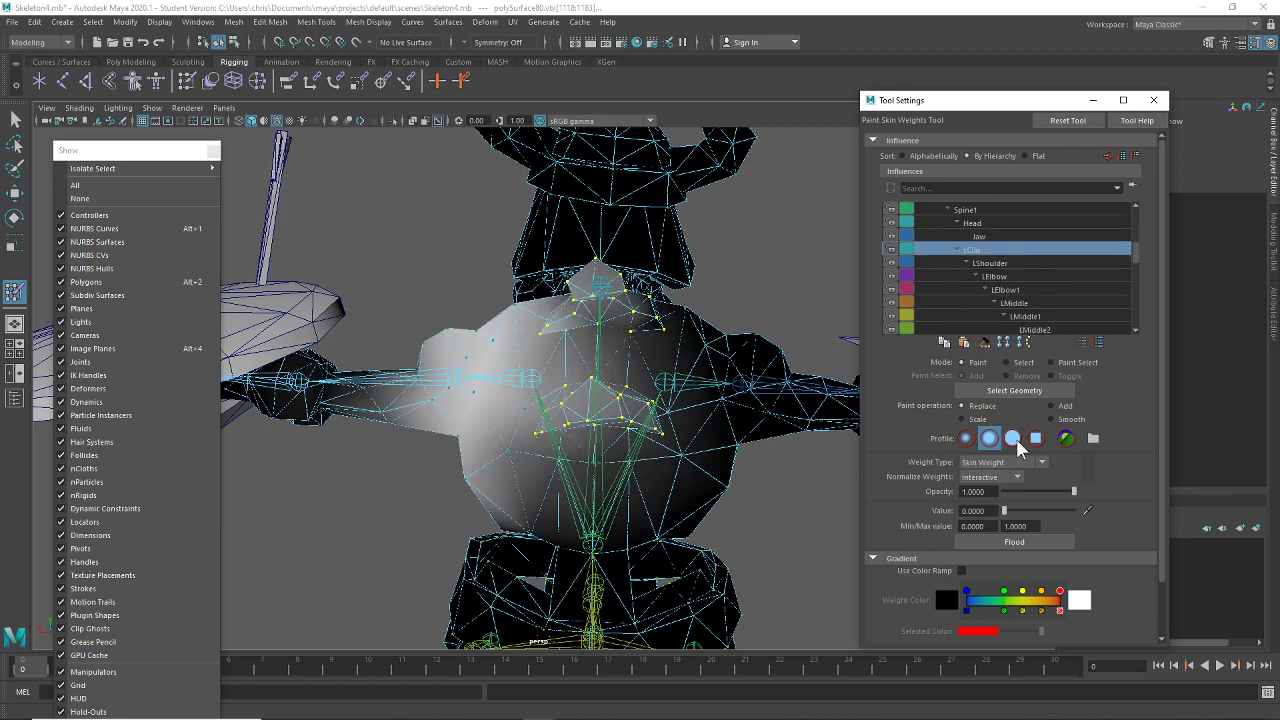
pyautogui.click(1024, 545)
pyautogui.click(1009, 264)
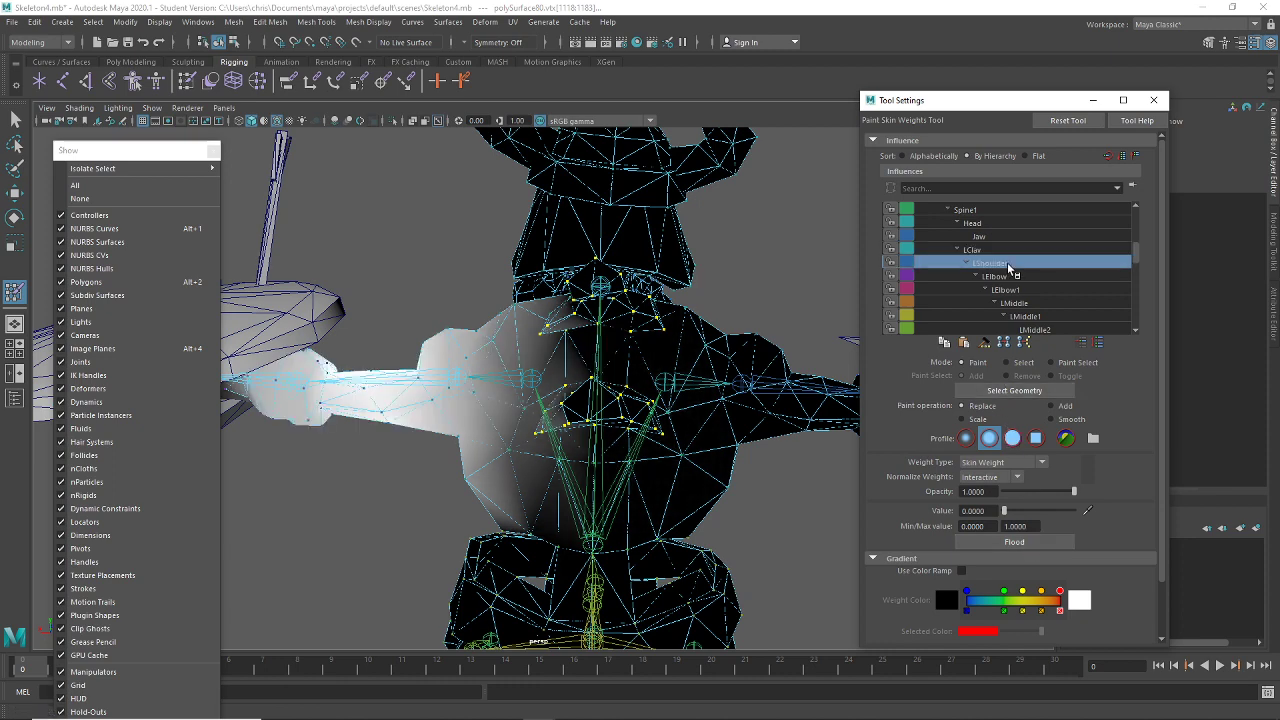
pyautogui.scroll(-1, 1015, 295)
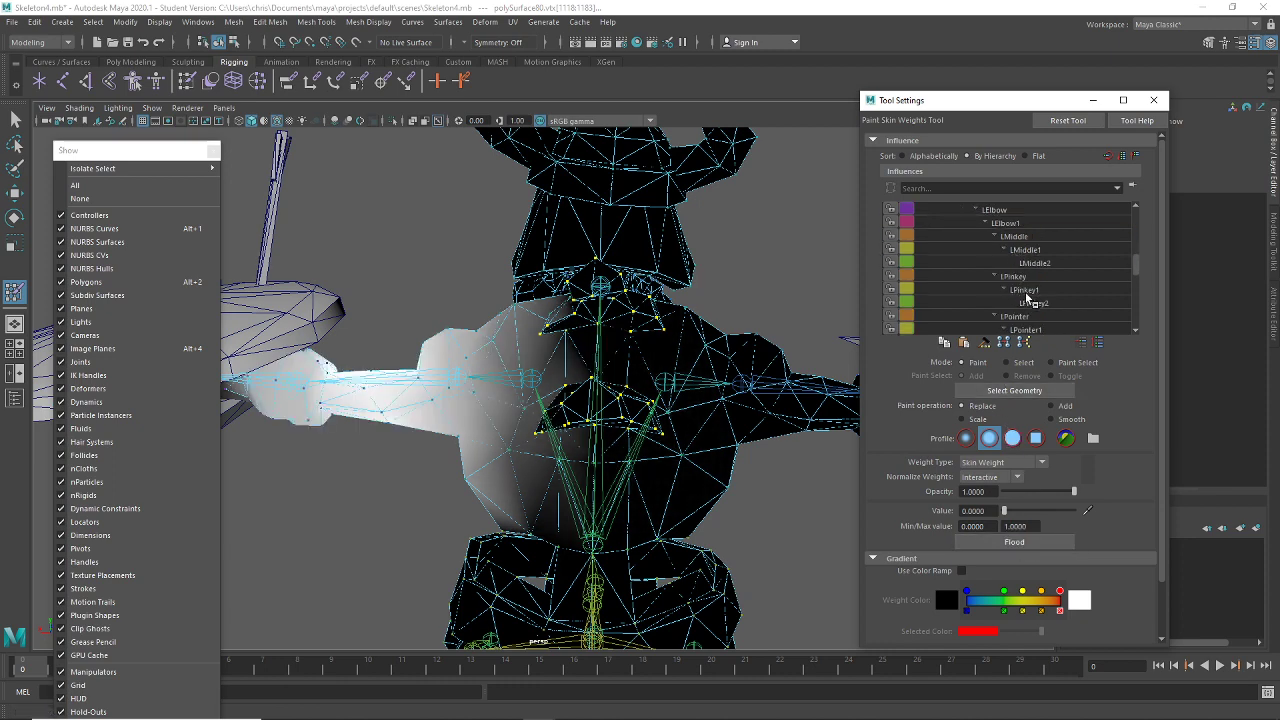
# Flood the RClav and RShoulder influences on the spike vertices with 0, check RElbow, and close the tool settings
pyautogui.click(1018, 277)
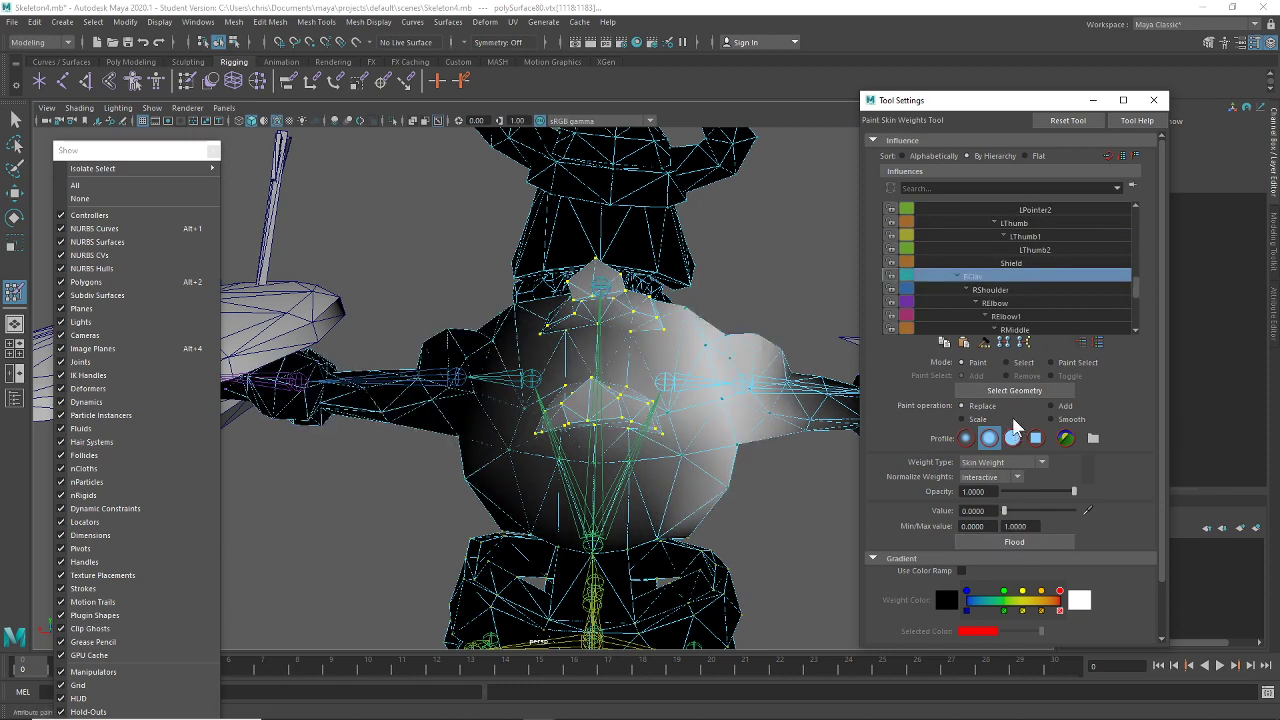
pyautogui.click(1014, 541)
pyautogui.click(1037, 290)
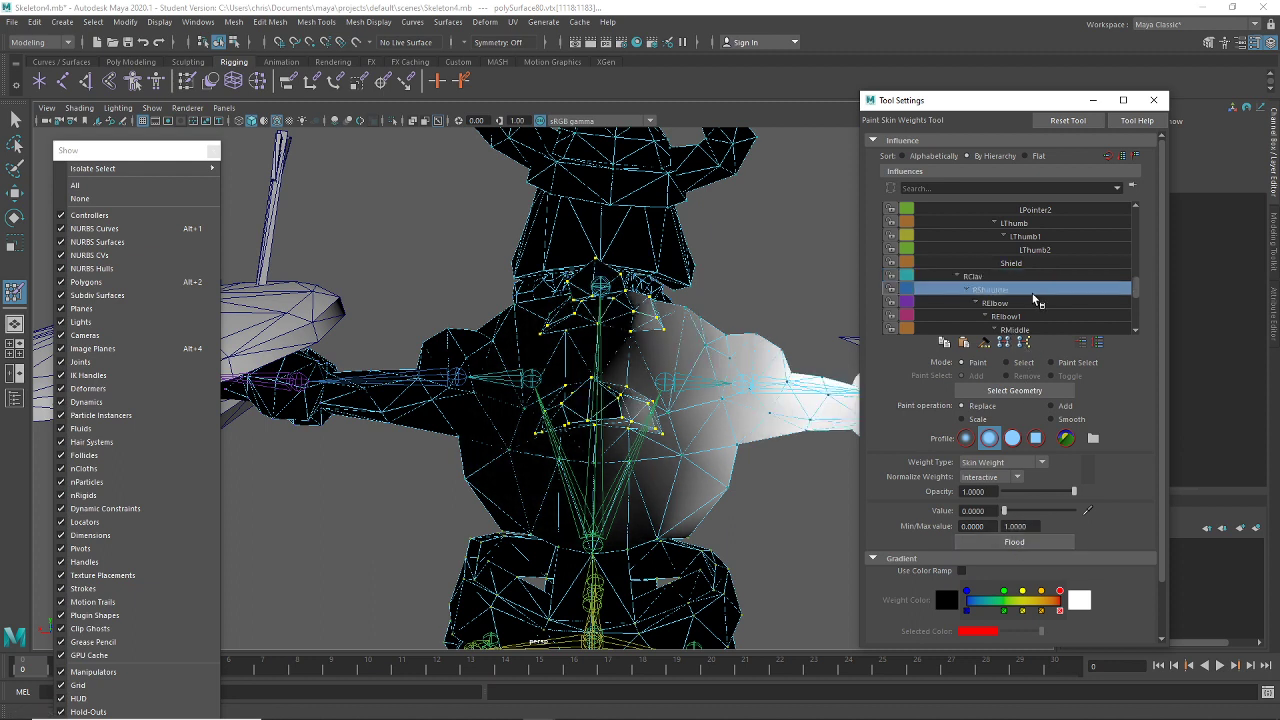
pyautogui.click(1040, 543)
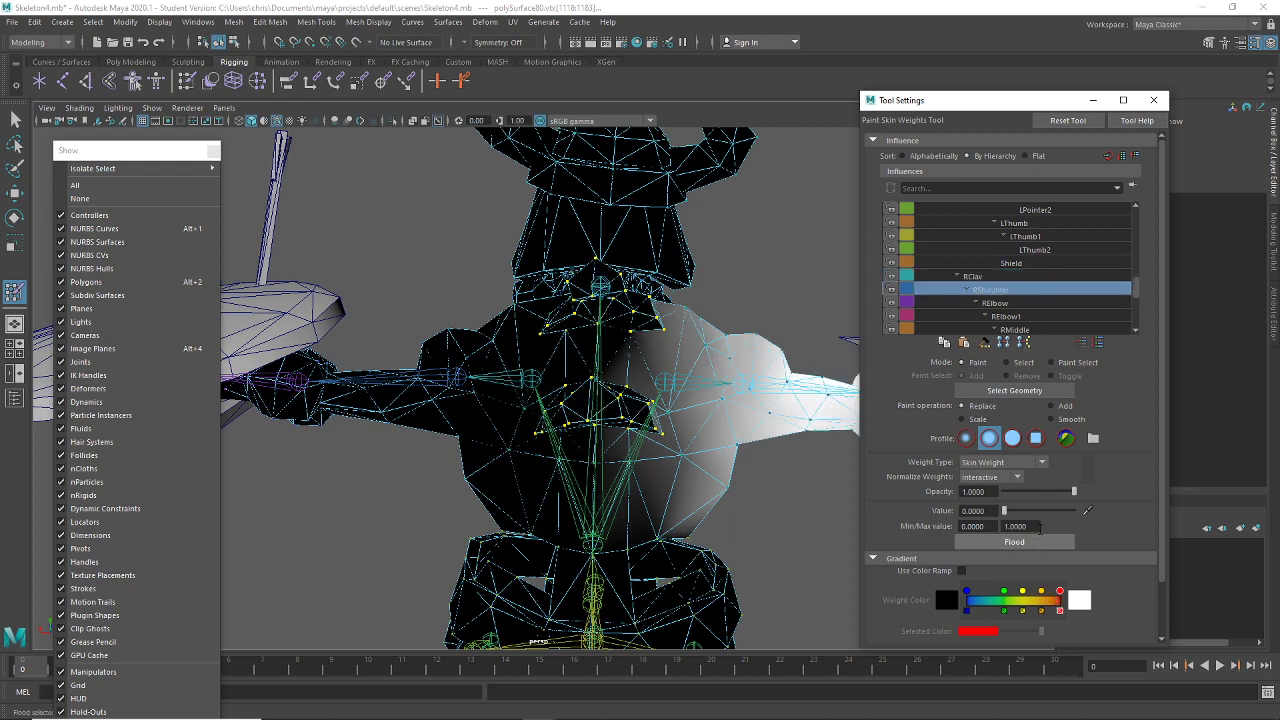
pyautogui.click(1025, 304)
pyautogui.click(1153, 100)
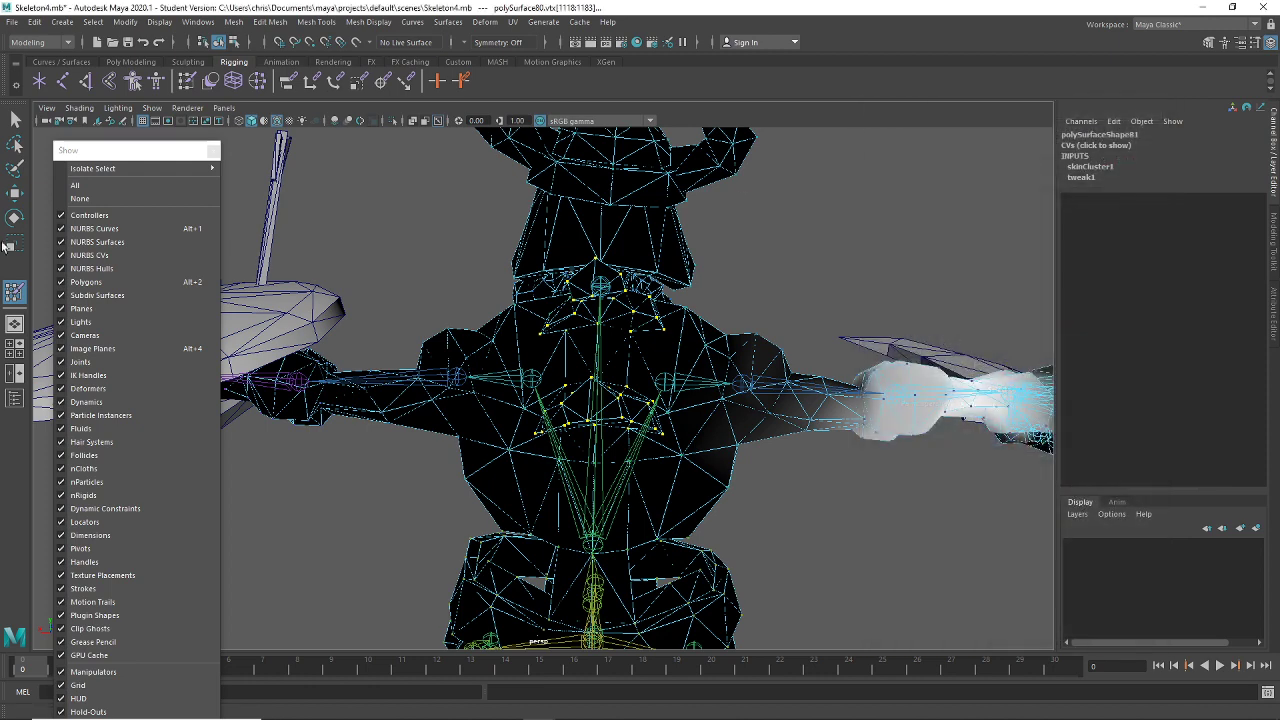
# Leave weight painting, select both the LClav and RClav joints, rotate them to test the back, and undo the rotation
pyautogui.press('q')
pyautogui.click(508, 350)
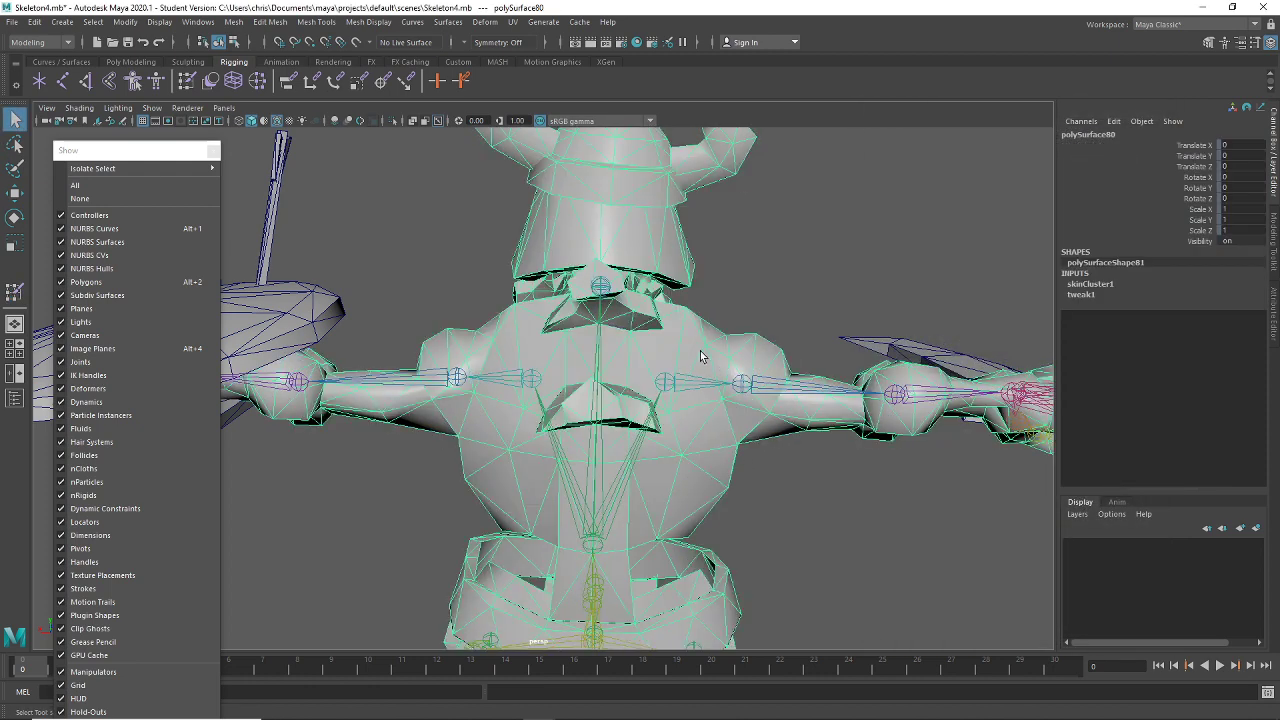
pyautogui.click(587, 388)
pyautogui.click(519, 374)
pyautogui.keyDown('shift'); pyautogui.click(700, 386); pyautogui.keyUp('shift')
pyautogui.keyDown('shift'); pyautogui.click(701, 414); pyautogui.keyUp('shift')
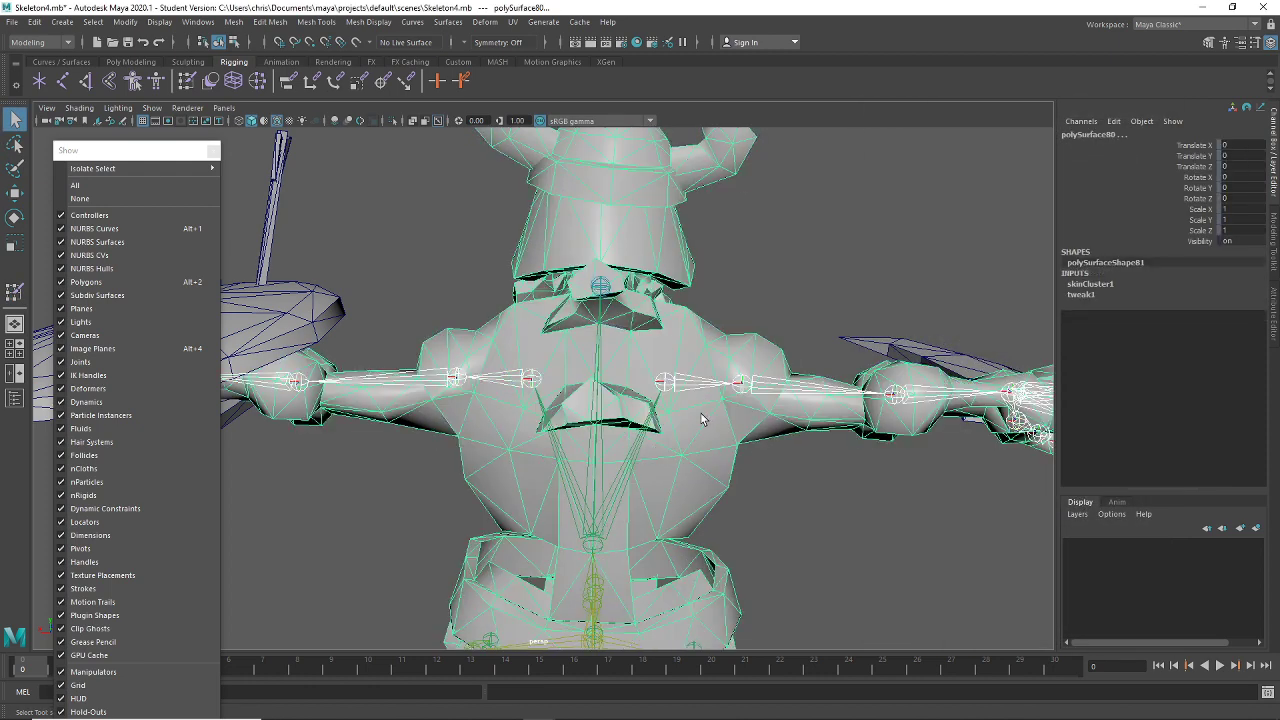
pyautogui.click(612, 414)
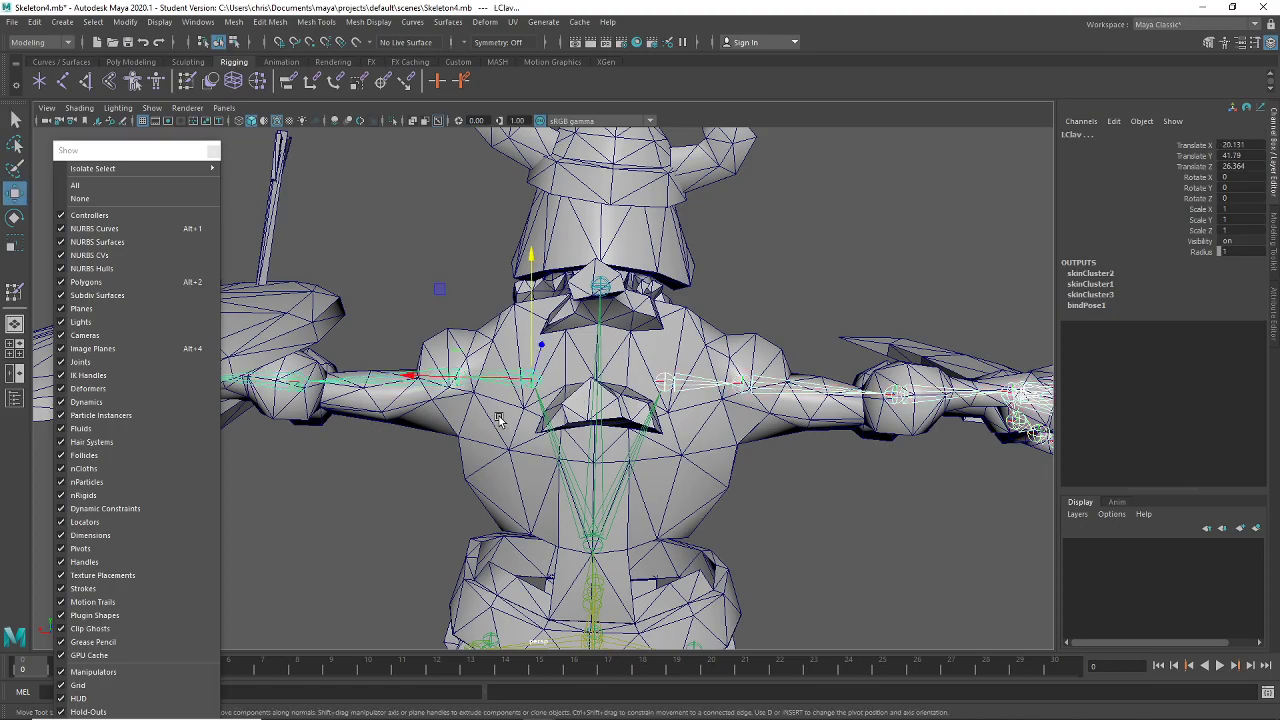
pyautogui.keyDown('alt'); pyautogui.moveTo(540, 372); pyautogui.dragTo(804, 505); pyautogui.keyUp('alt')
pyautogui.moveTo(560, 430); pyautogui.dragTo(690, 440)
pyautogui.hotkey('ctrl', 'z')
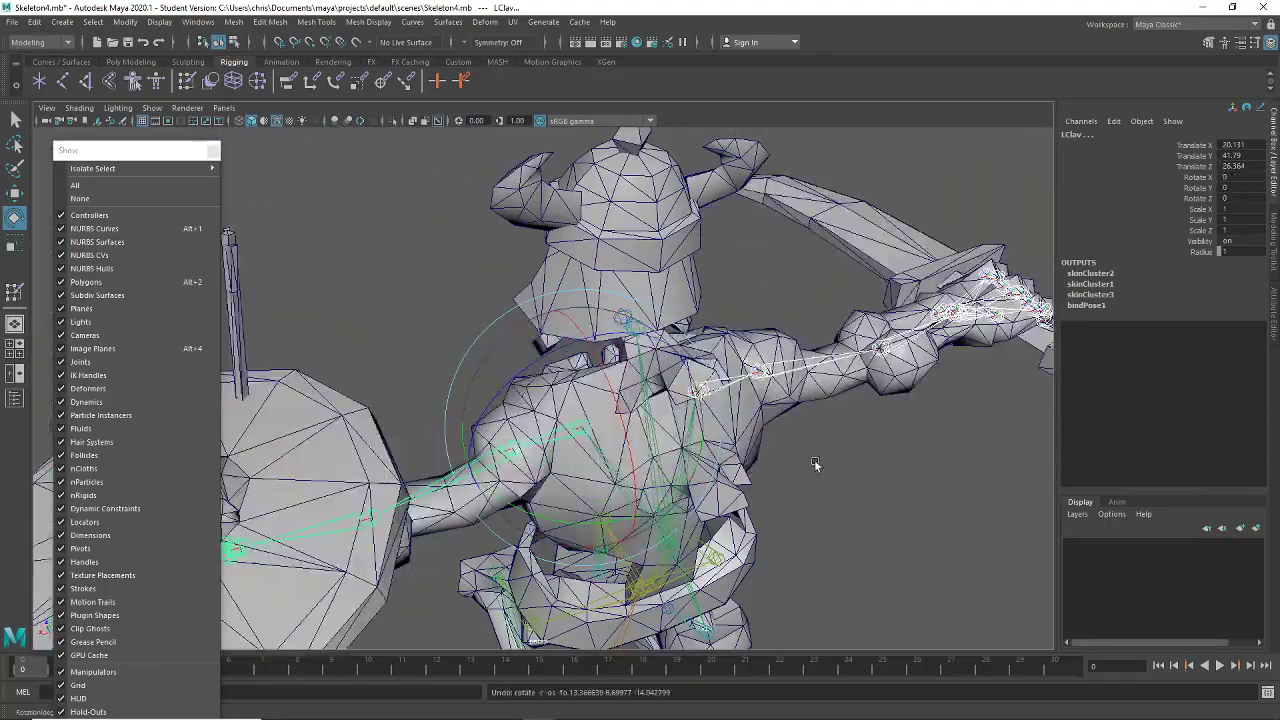
# Rotate both clavicle joints again and examine the geometry around the back spikes up close
pyautogui.keyDown('alt'); pyautogui.moveTo(814, 462); pyautogui.dragTo(690, 420); pyautogui.keyUp('alt')
pyautogui.moveTo(560, 400); pyautogui.dragTo(834, 408)
pyautogui.scroll(3, 531, 426)
pyautogui.scroll(5, 650, 450)
pyautogui.click(794, 366)
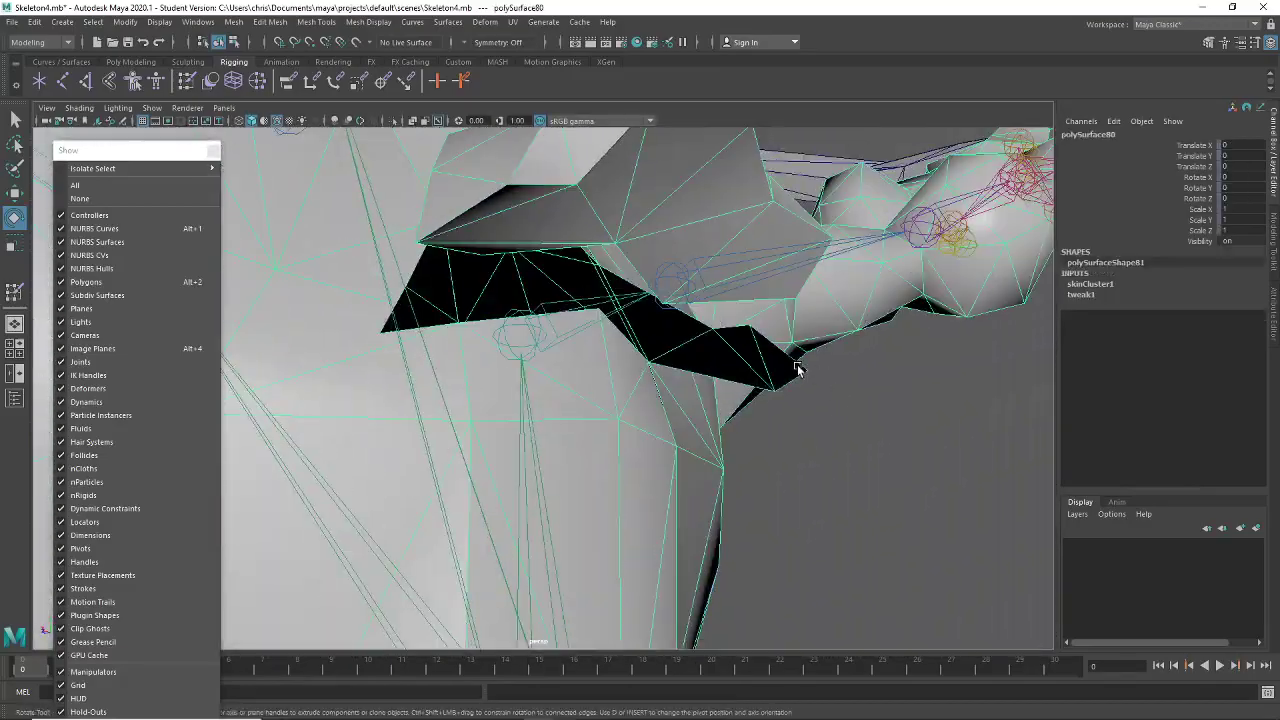
pyautogui.scroll(-3, 823, 475)
pyautogui.keyDown('alt'); pyautogui.moveTo(823, 475); pyautogui.dragTo(651, 400); pyautogui.keyUp('alt')
# Restore the clavicle selection, rotate both joints further to check the spikes from the side, then undo the rotation and deselect everything
pyautogui.hotkey('ctrl', 'z')
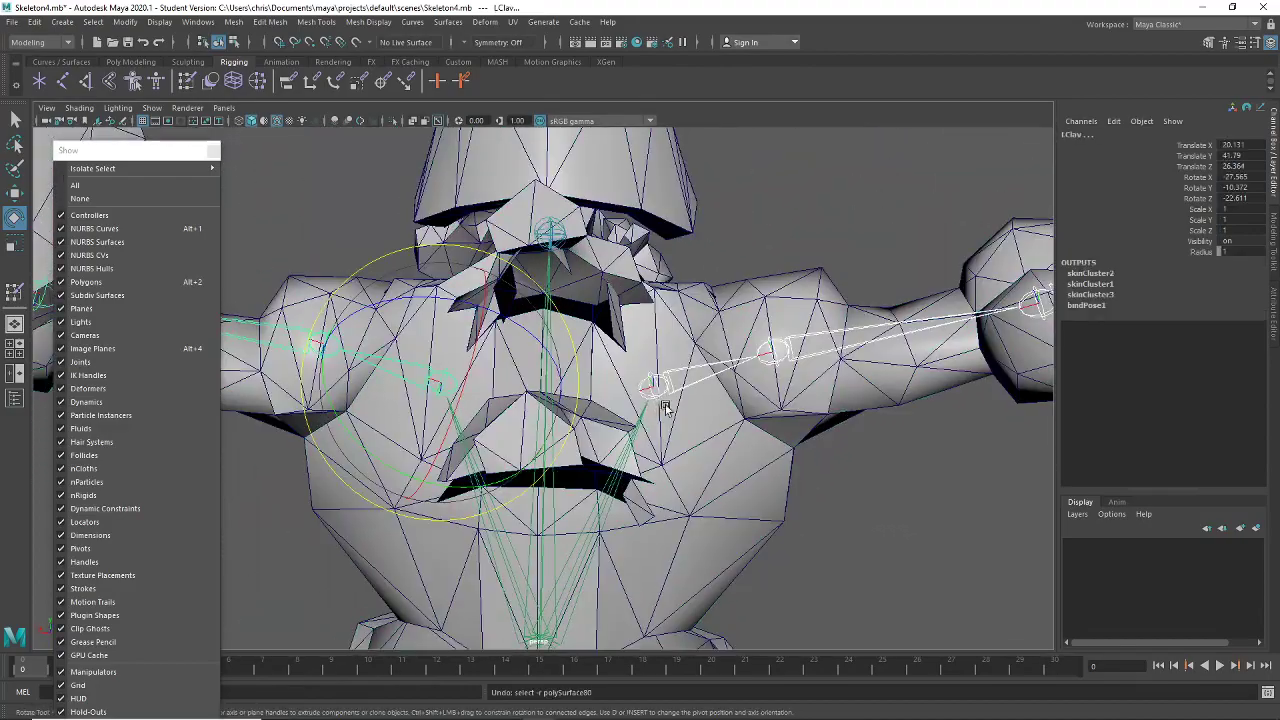
pyautogui.moveTo(512, 420); pyautogui.dragTo(696, 433)
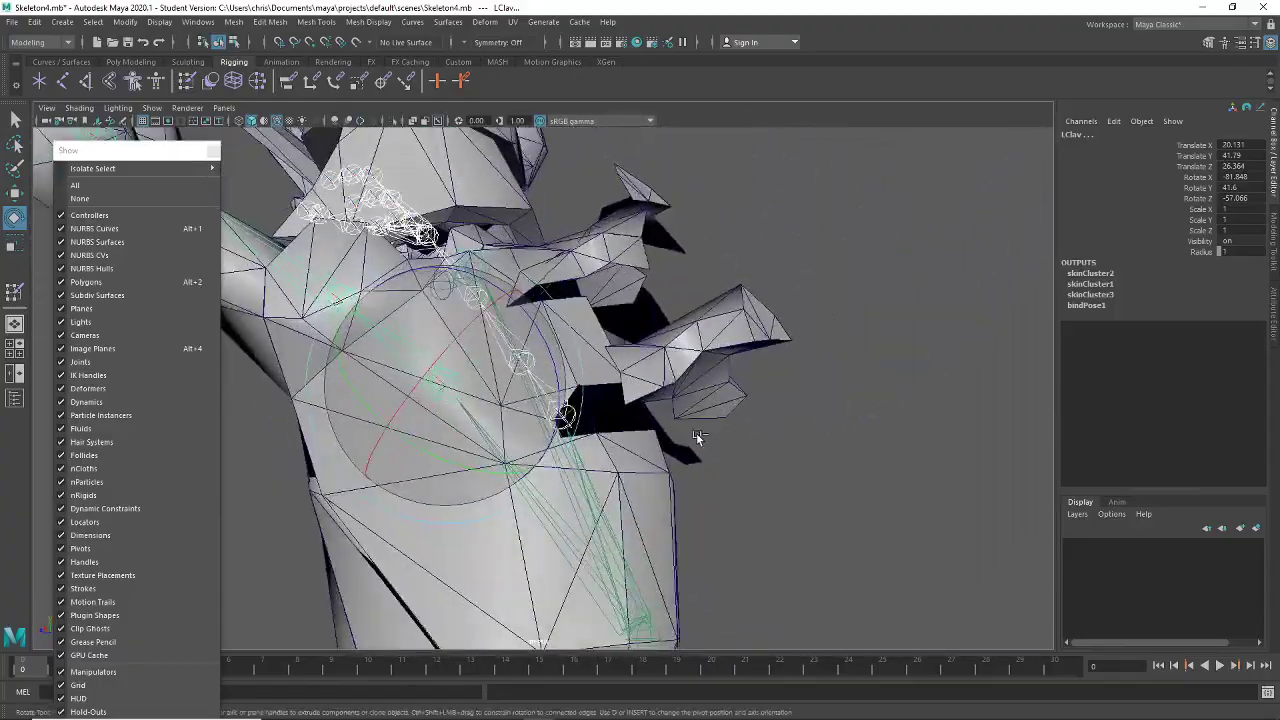
pyautogui.hotkey('ctrl', 'z')
pyautogui.keyDown('alt'); pyautogui.moveTo(678, 533); pyautogui.dragTo(673, 505); pyautogui.keyUp('alt')
pyautogui.click(745, 425)
pyautogui.keyDown('alt'); pyautogui.moveTo(745, 425); pyautogui.dragTo(667, 397); pyautogui.keyUp('alt')
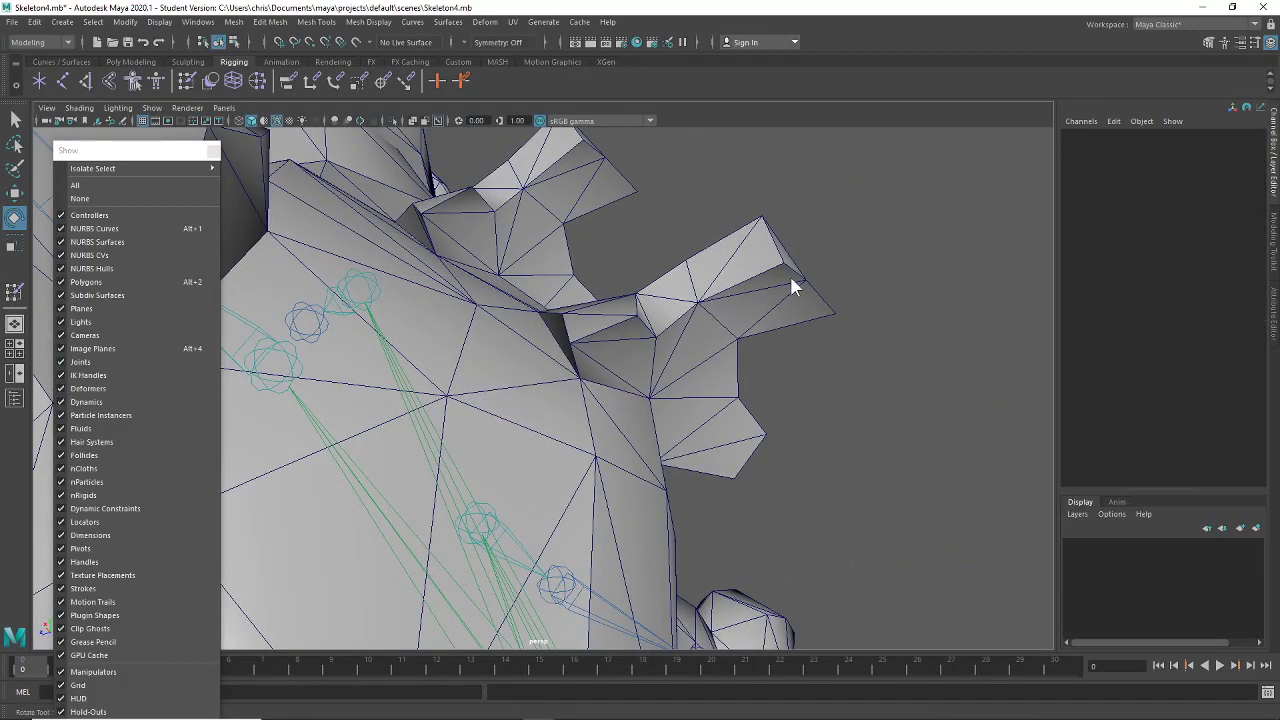
# Enter vertex mode and select the connected edge vertices of the lower back spike to inspect its geometry from below
pyautogui.moveTo(790, 278); pyautogui.dragTo(733, 280, button='right')
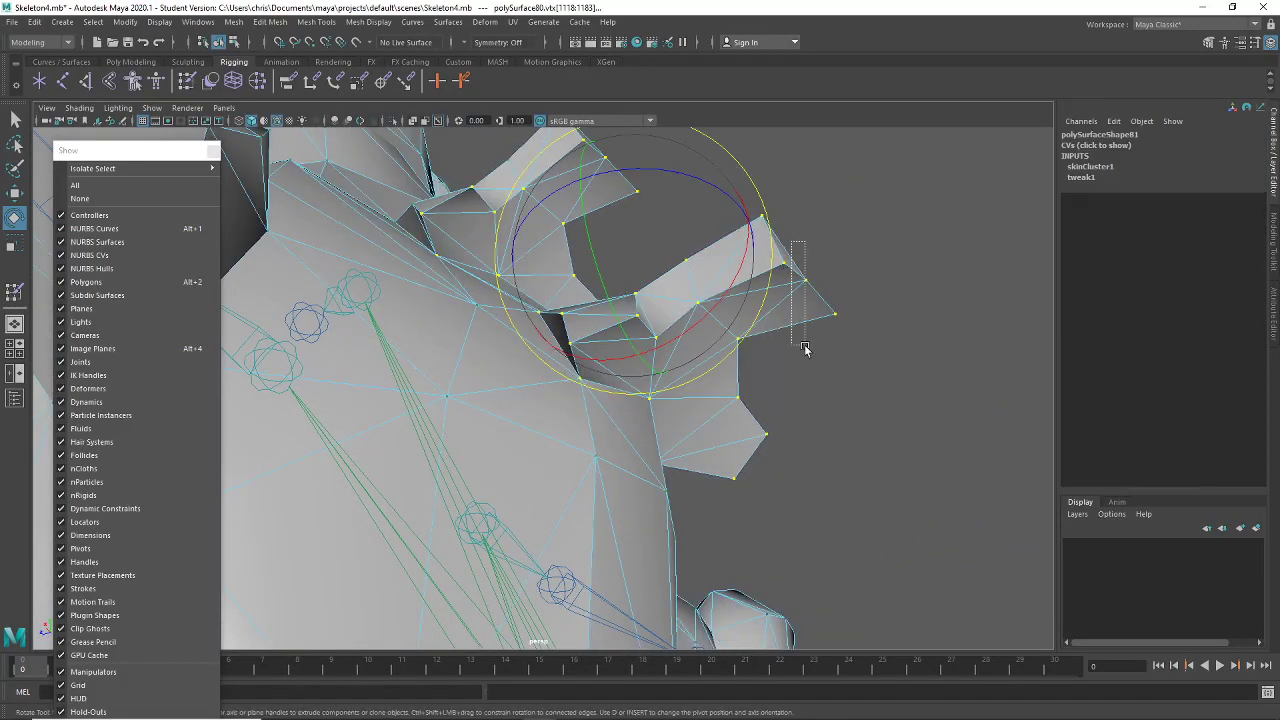
pyautogui.press('w')
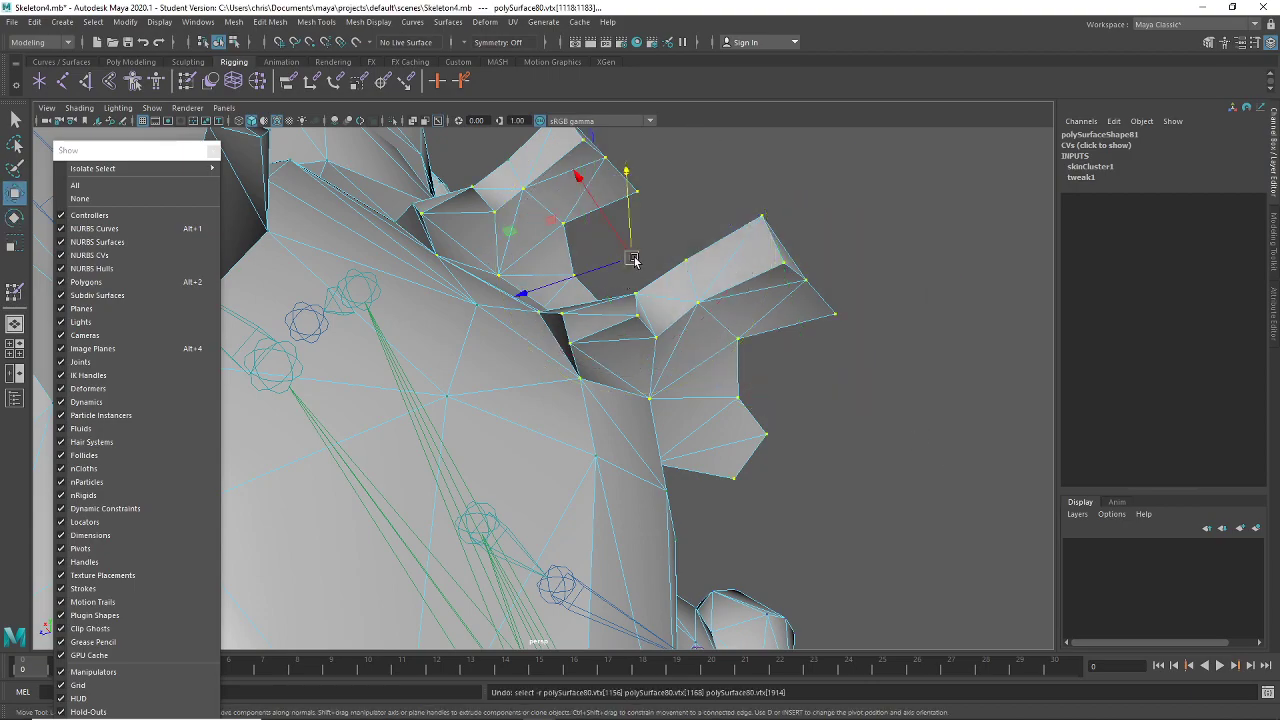
pyautogui.keyDown('alt'); pyautogui.moveTo(651, 286); pyautogui.dragTo(761, 481); pyautogui.keyUp('alt')
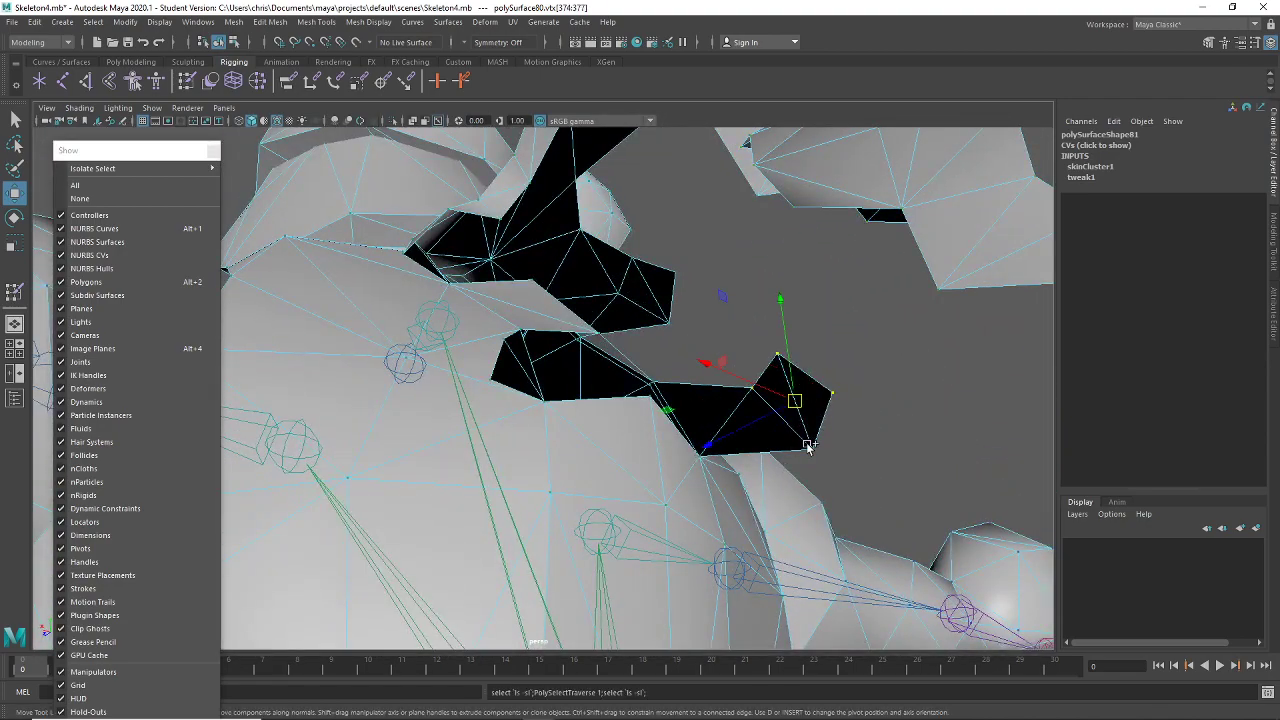
pyautogui.keyDown('alt'); pyautogui.moveTo(565, 352); pyautogui.dragTo(590, 452); pyautogui.keyUp('alt')
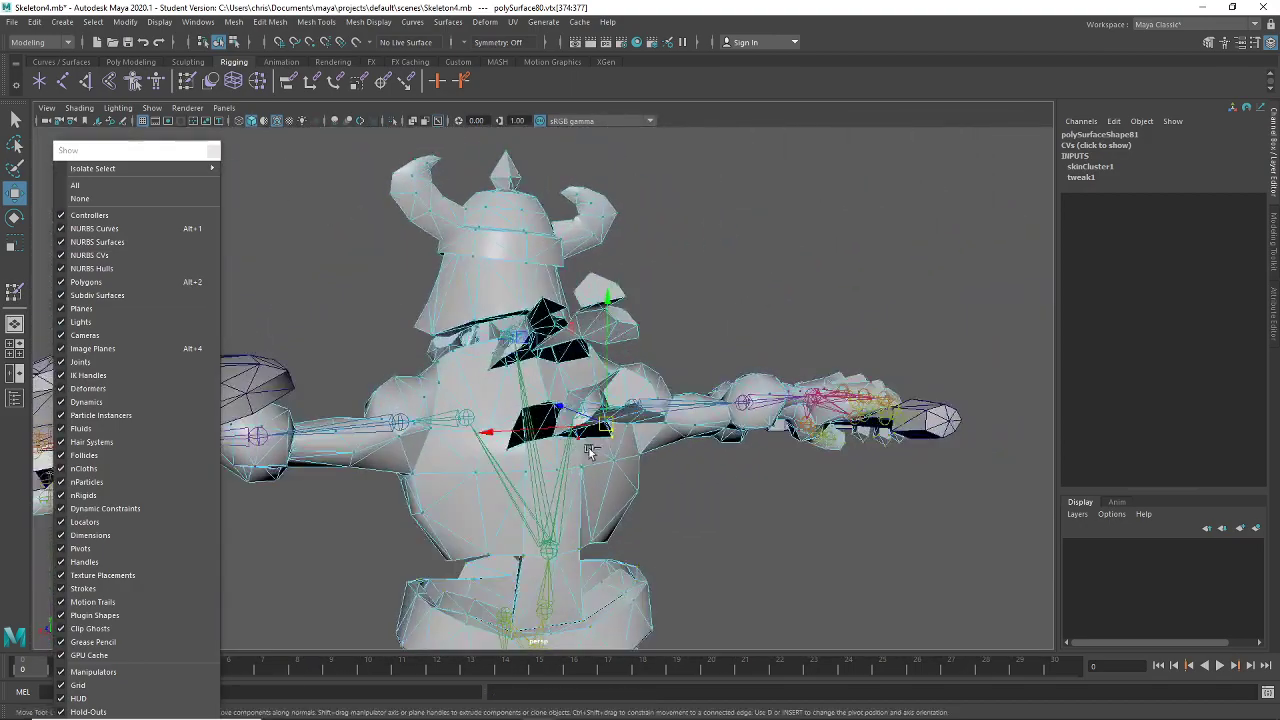
# Undo the recent vertex selections on the back spikes until nothing is selected
pyautogui.hotkey('ctrl', 'z')
pyautogui.hotkey('ctrl', 'z')
pyautogui.hotkey('ctrl', 'z')
pyautogui.hotkey('ctrl', 'z')
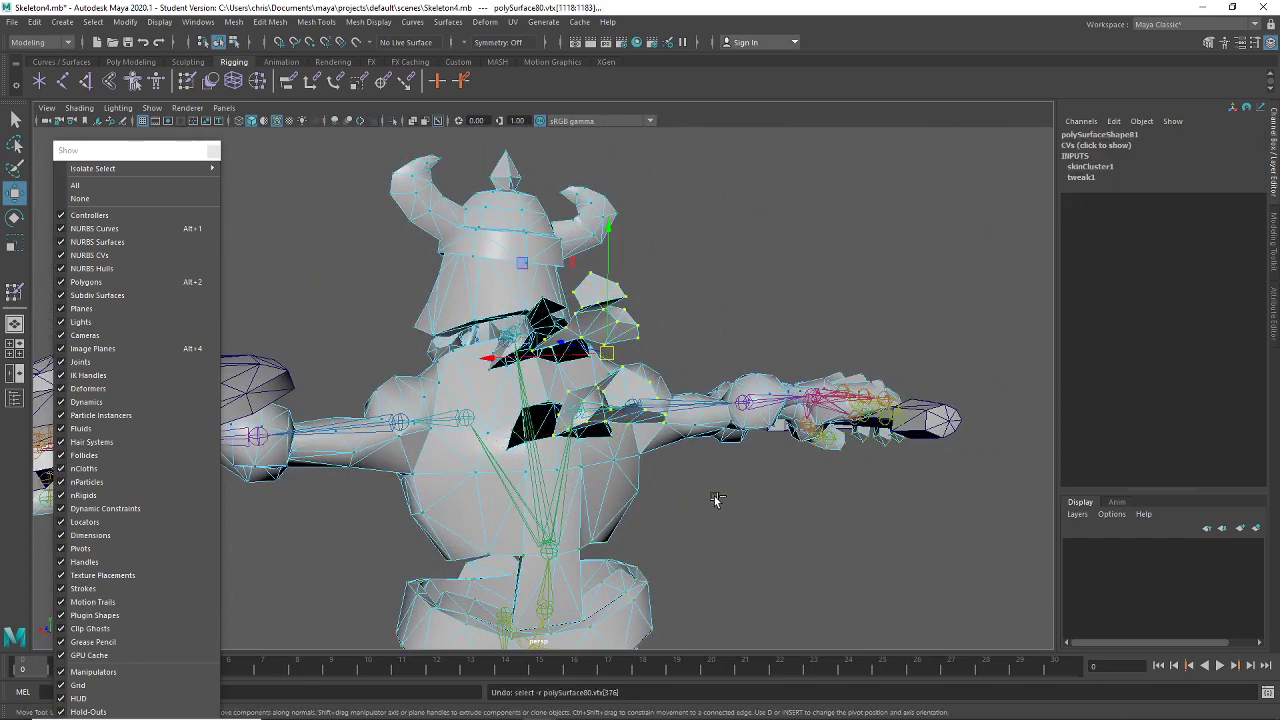
pyautogui.hotkey('ctrl', 'z')
pyautogui.hotkey('ctrl', 'z')
pyautogui.hotkey('ctrl', 'z')
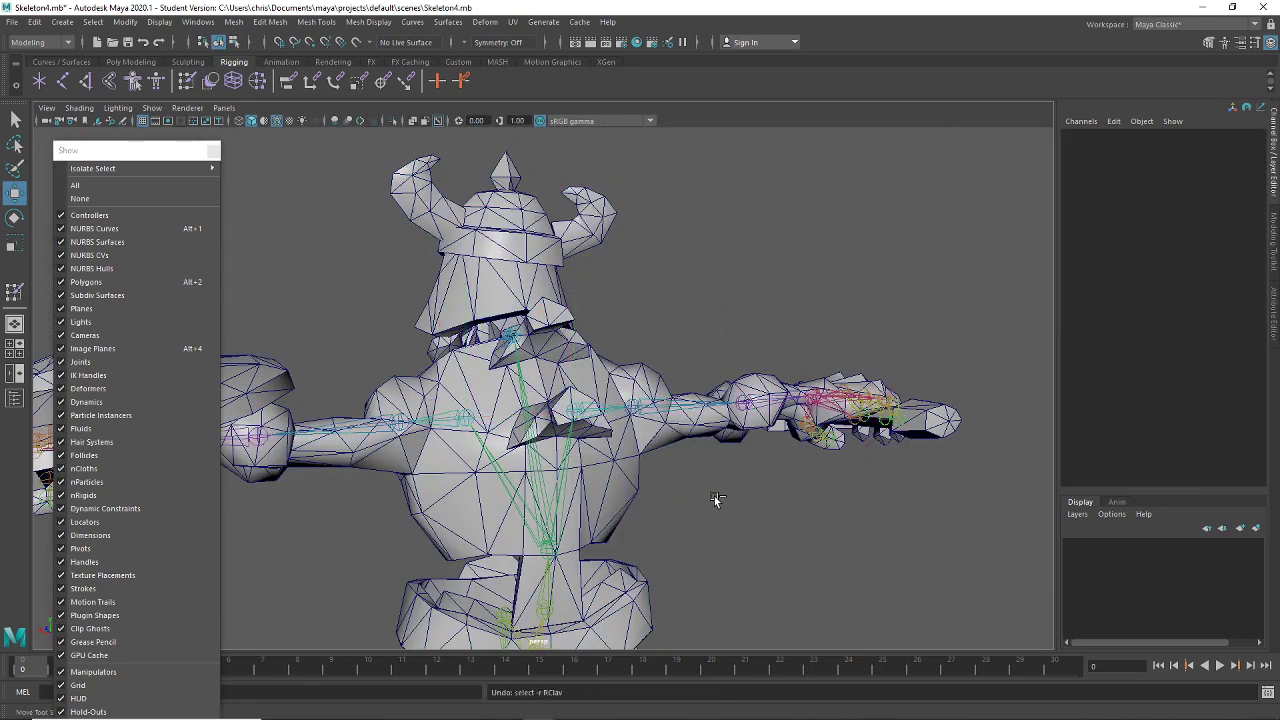
# Undo the recent clavicle selections until the vertices of the back spikes are selected again
pyautogui.hotkey('ctrl', 'z')
pyautogui.hotkey('ctrl', 'z')
pyautogui.hotkey('ctrl', 'z')
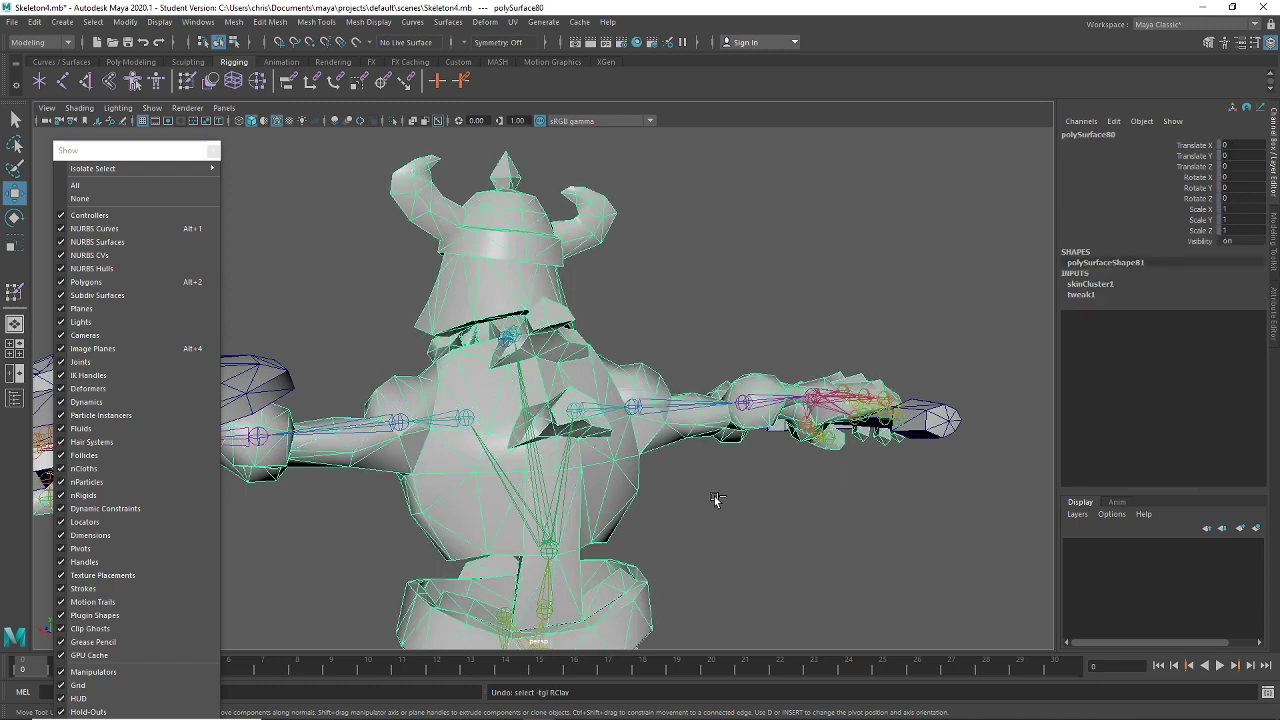
pyautogui.keyDown('alt'); pyautogui.moveTo(634, 580); pyautogui.dragTo(718, 537); pyautogui.keyUp('alt')
# Reopen Skeleton4.mb from the recent files, discarding the unsaved changes and continuing past the student version notice
pyautogui.click(12, 21)
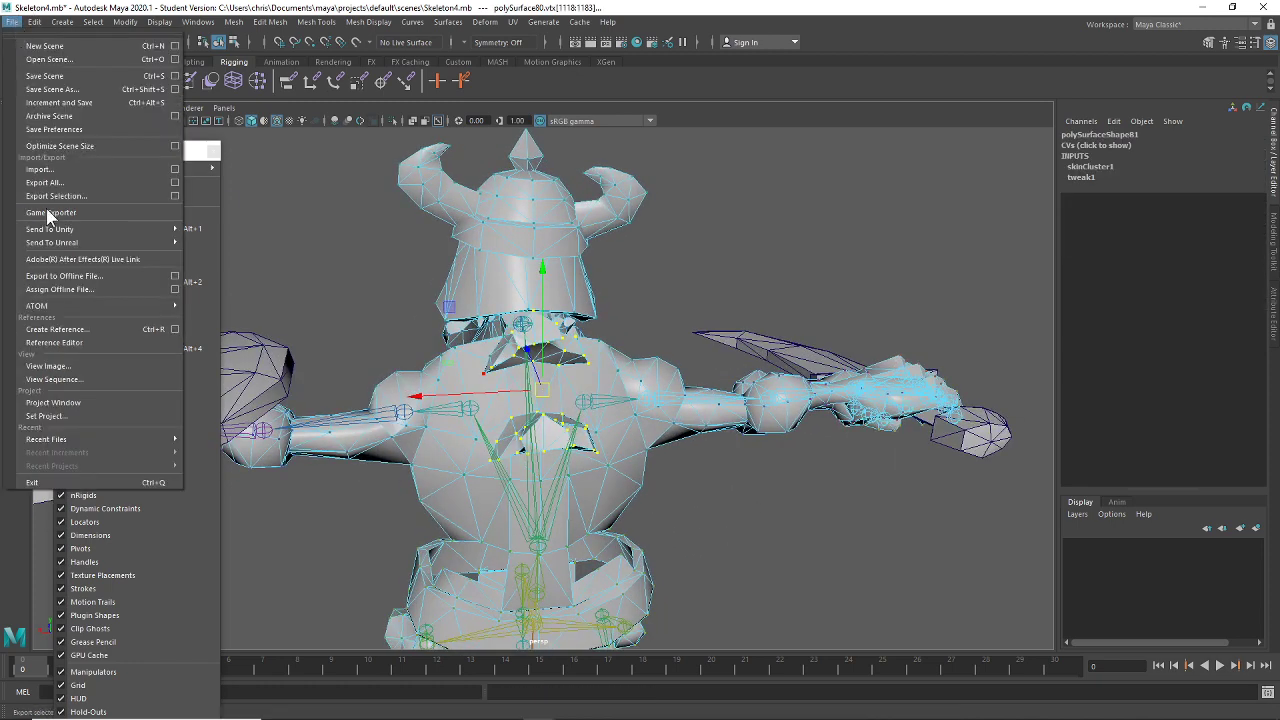
pyautogui.moveTo(76, 442)
pyautogui.click(197, 439)
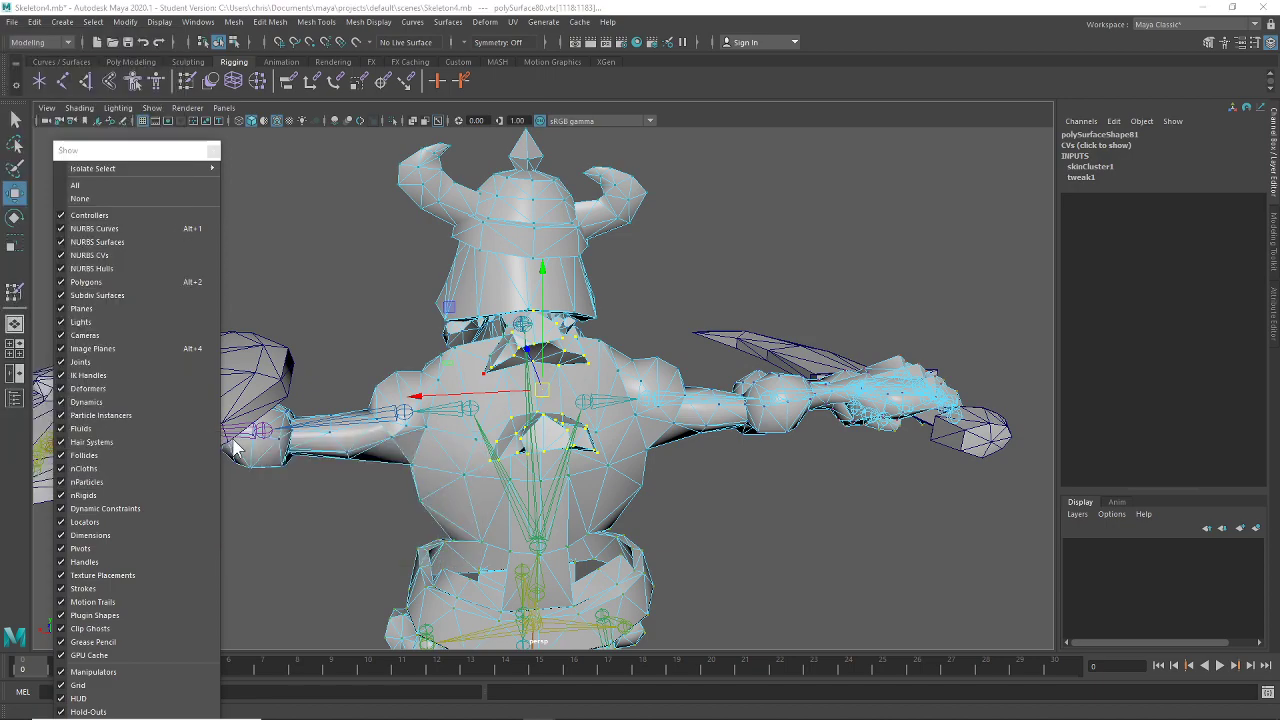
pyautogui.click(636, 372)
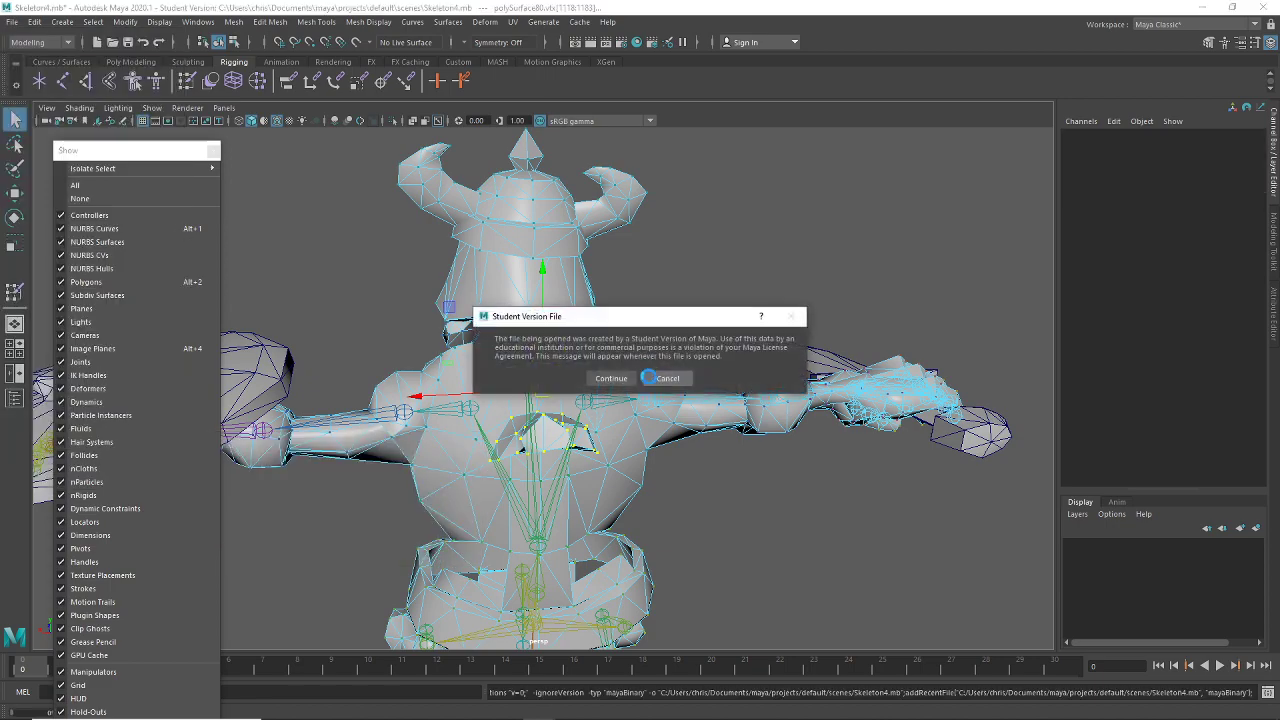
pyautogui.click(612, 378)
pyautogui.keyDown('alt'); pyautogui.moveTo(548, 387); pyautogui.dragTo(782, 393); pyautogui.keyUp('alt')
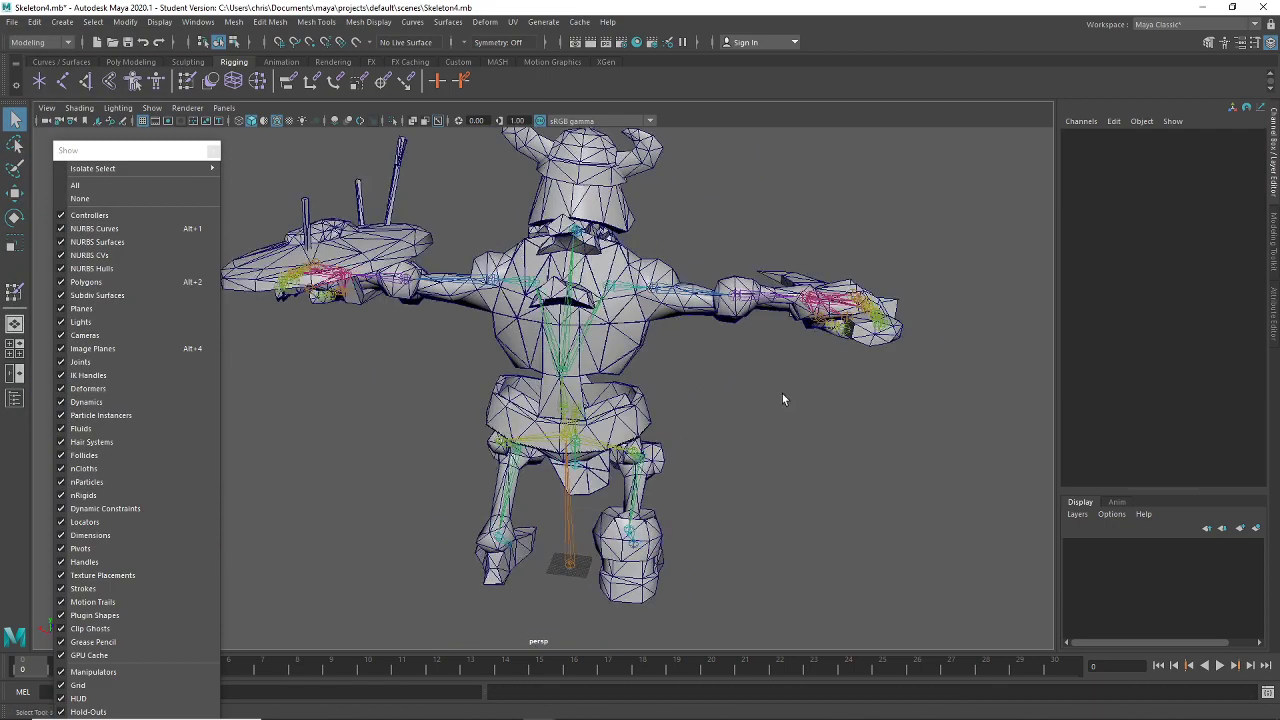
# Rotate the RClav joint to test how the back spikes deform, then undo the rotation
pyautogui.scroll(5, 751, 494)
pyautogui.click(706, 373)
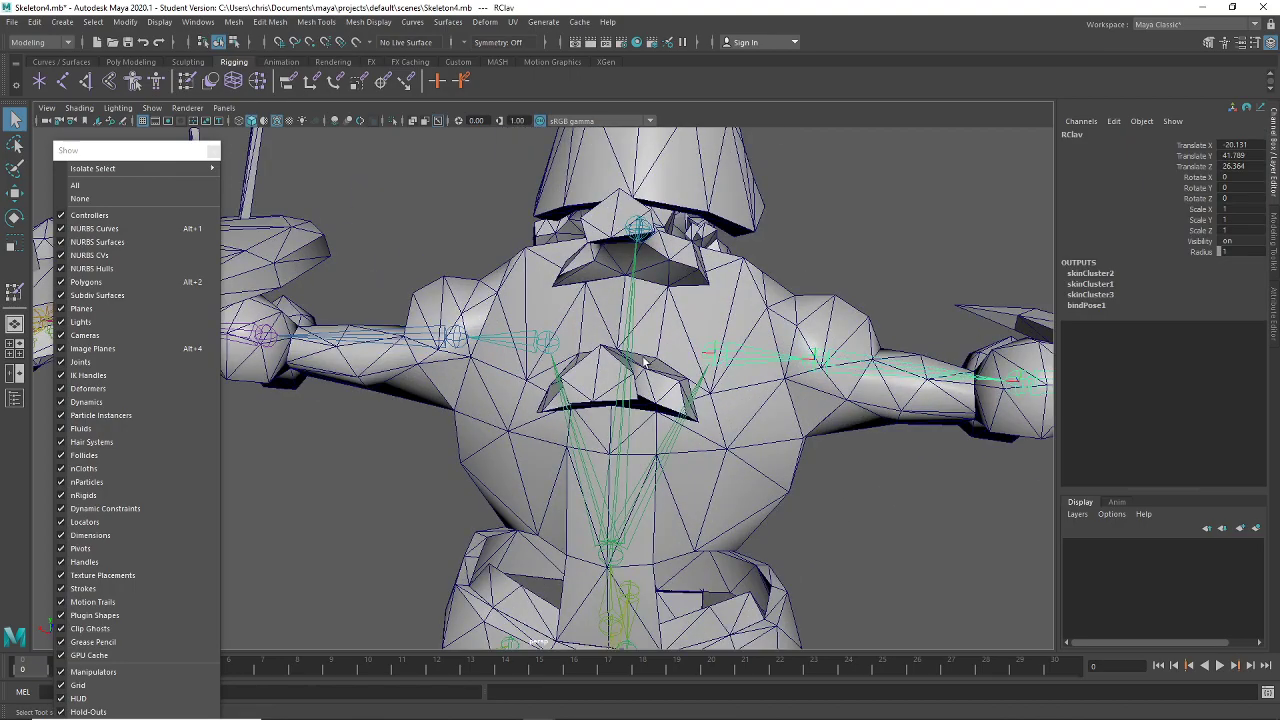
pyautogui.press('e')
pyautogui.moveTo(570, 356); pyautogui.dragTo(770, 410)
pyautogui.click(727, 345)
pyautogui.click(734, 364)
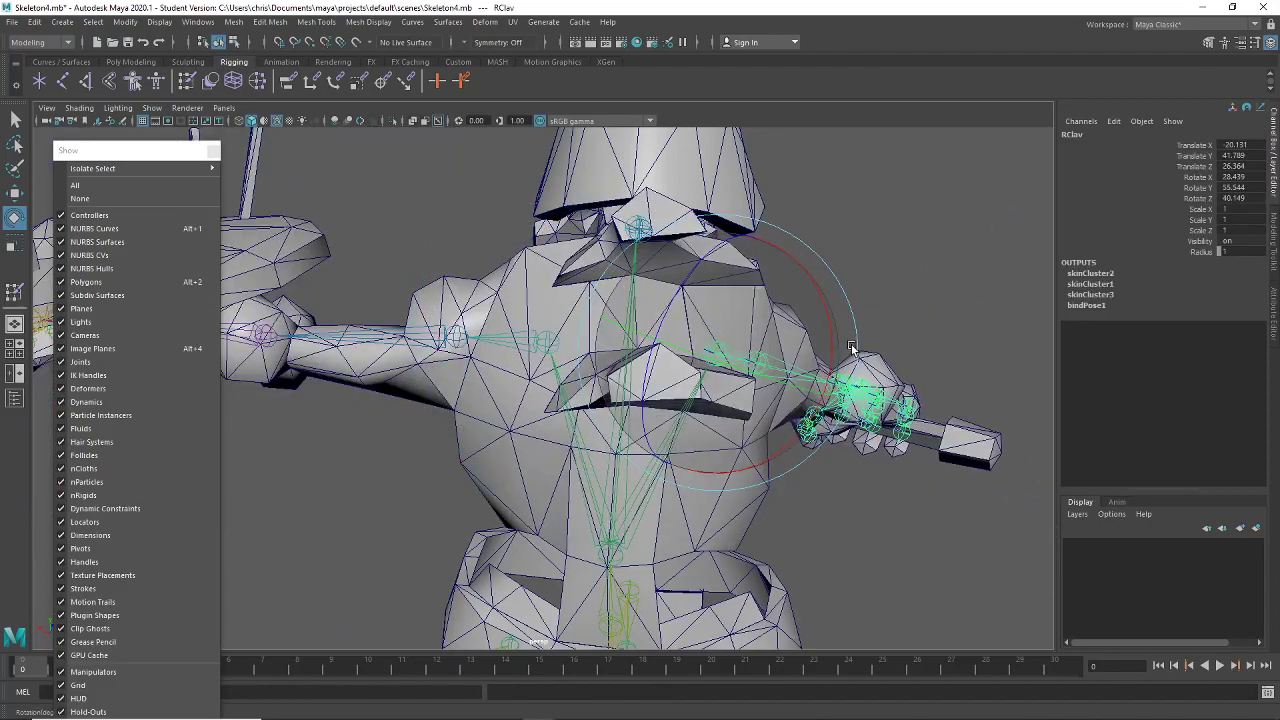
pyautogui.hotkey('ctrl', 'z')
# Deselect the clavicle, rotate the spine joint at the base of the ribcage to test the torso, then undo the rotation
pyautogui.keyDown('alt'); pyautogui.moveTo(720, 300); pyautogui.dragTo(879, 296); pyautogui.keyUp('alt')
pyautogui.click(720, 455)
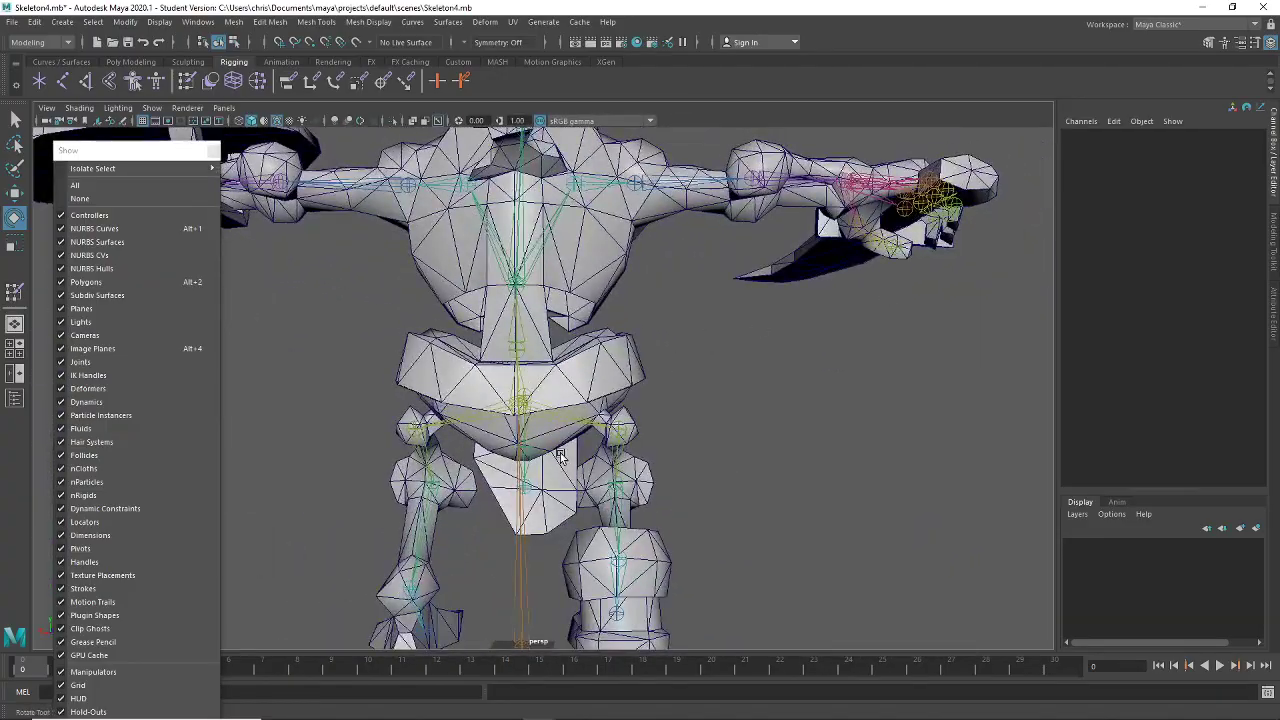
pyautogui.keyDown('alt'); pyautogui.moveTo(560, 456); pyautogui.dragTo(583, 331); pyautogui.keyUp('alt')
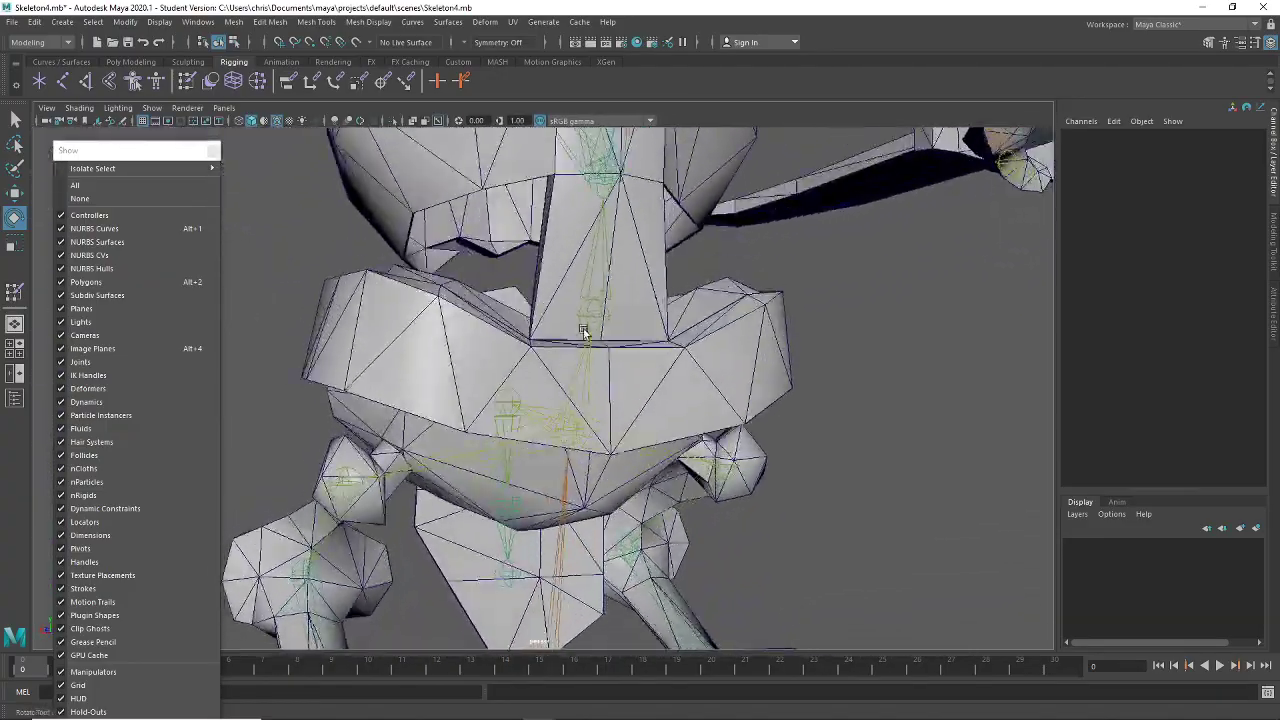
pyautogui.keyDown('alt'); pyautogui.moveTo(583, 331); pyautogui.dragTo(591, 570, button='middle'); pyautogui.keyUp('alt')
pyautogui.click(615, 398)
pyautogui.scroll(-4, 760, 420)
pyautogui.moveTo(625, 364); pyautogui.dragTo(590, 325)
pyautogui.hotkey('ctrl', 'z')
# Rotate the Spine joint in different directions to test the waist and ribcage deformation, undoing each rotation
pyautogui.moveTo(674, 537)
pyautogui.keyDown('alt'); pyautogui.mouseDown()
pyautogui.moveTo(734, 543)
pyautogui.moveTo(694, 543)
pyautogui.mouseUp(); pyautogui.keyUp('alt')
pyautogui.click(569, 437)
pyautogui.click(551, 451)
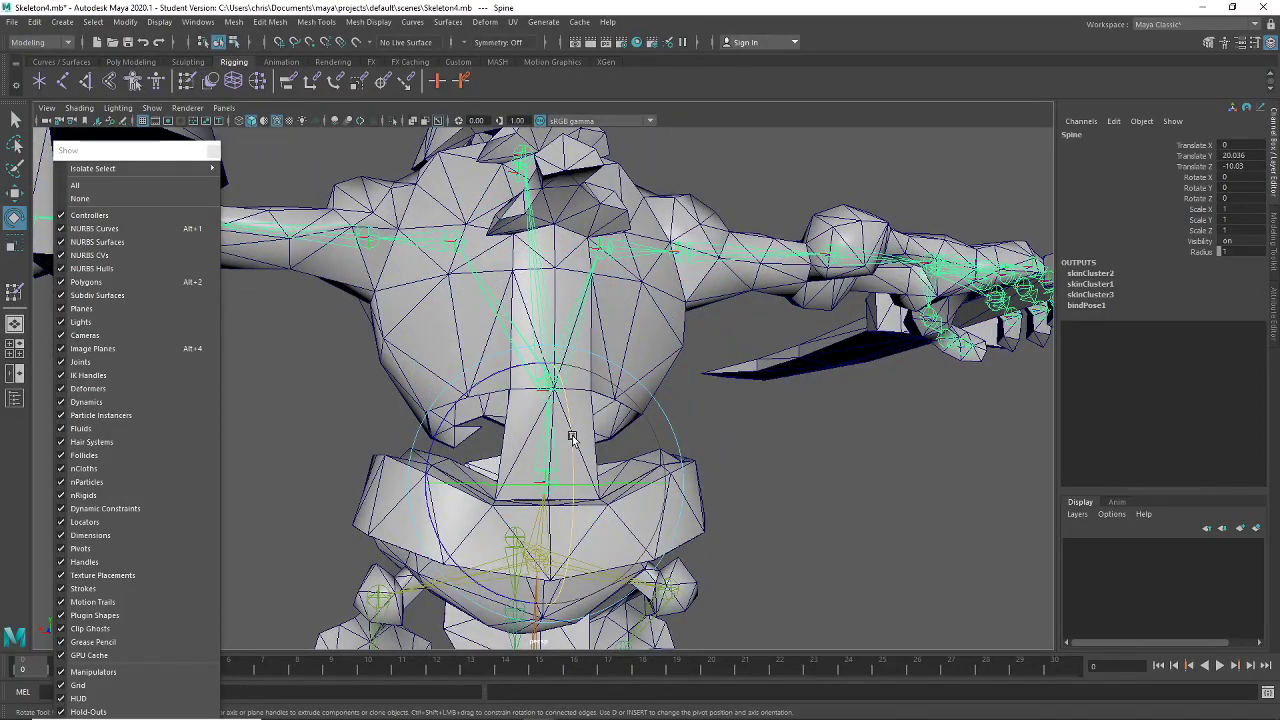
pyautogui.moveTo(572, 438); pyautogui.dragTo(580, 540)
pyautogui.hotkey('ctrl', 'z')
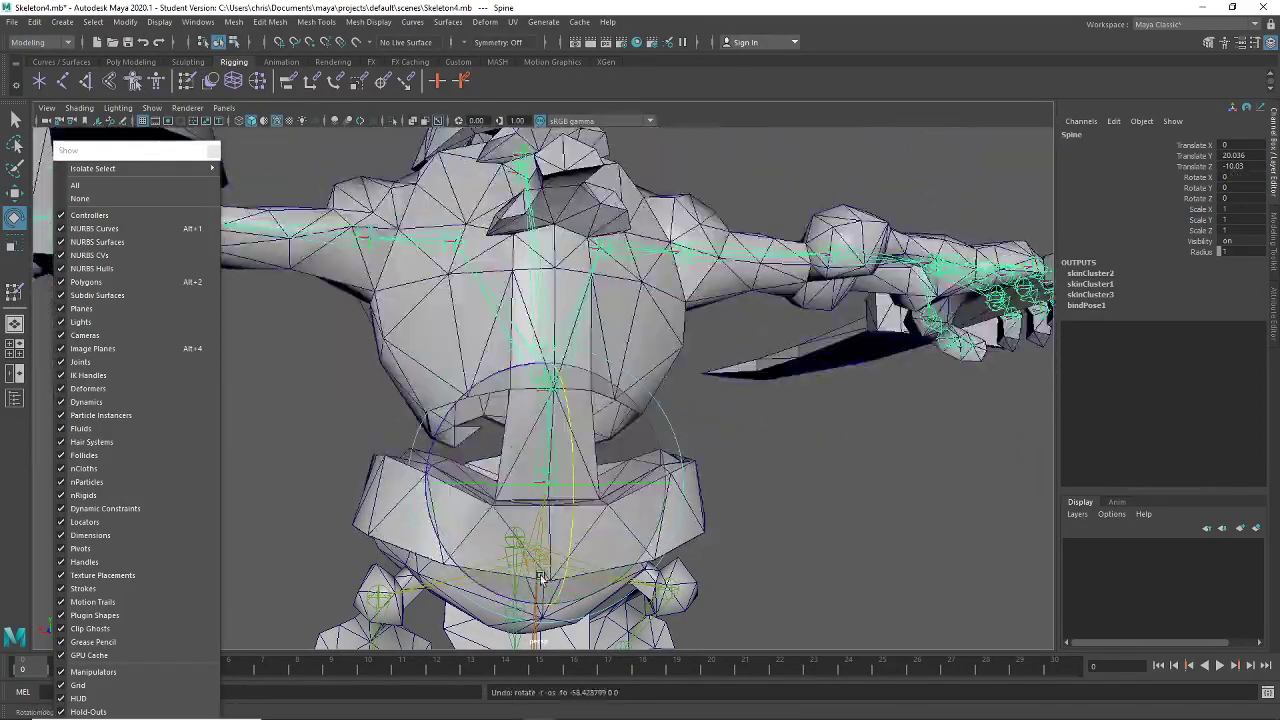
pyautogui.moveTo(540, 578); pyautogui.dragTo(954, 515)
pyautogui.hotkey('ctrl', 'z')
# Rotate the Spine1 joint while checking the ribcage from the side, then undo the rotation
pyautogui.click(731, 414)
pyautogui.click(694, 374)
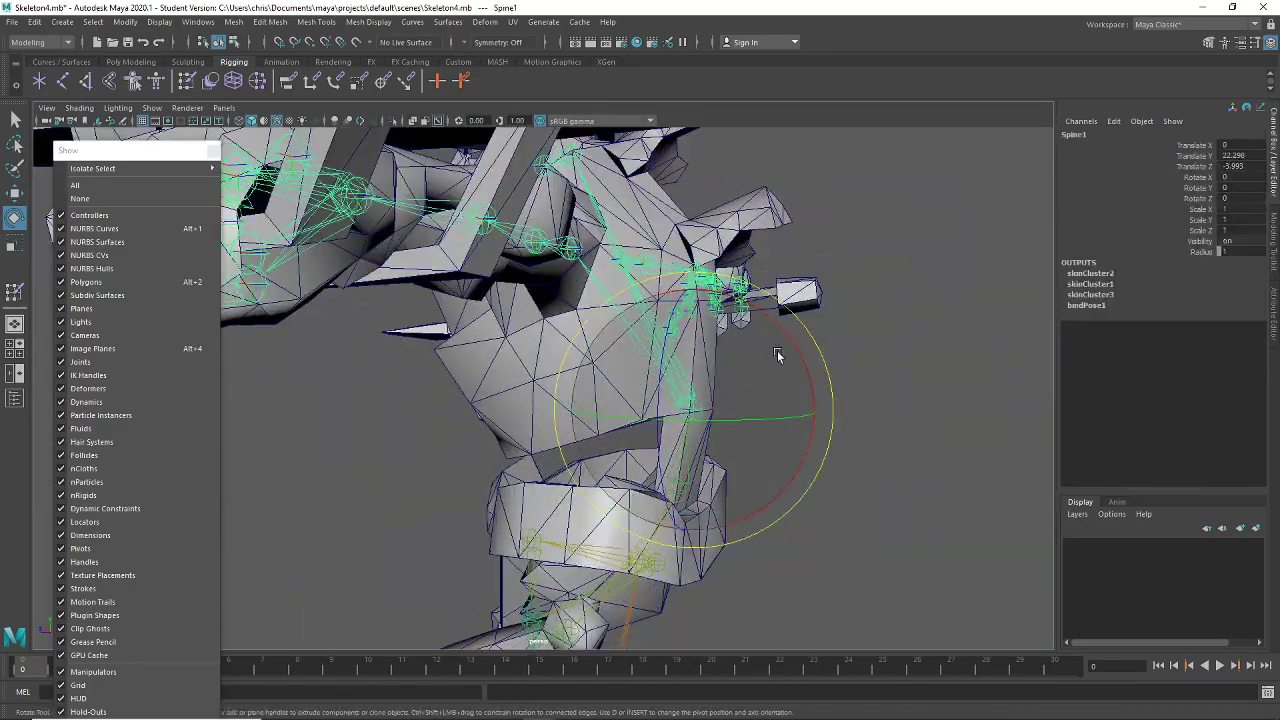
pyautogui.moveTo(778, 355); pyautogui.dragTo(648, 452)
pyautogui.hotkey('ctrl', 'z')
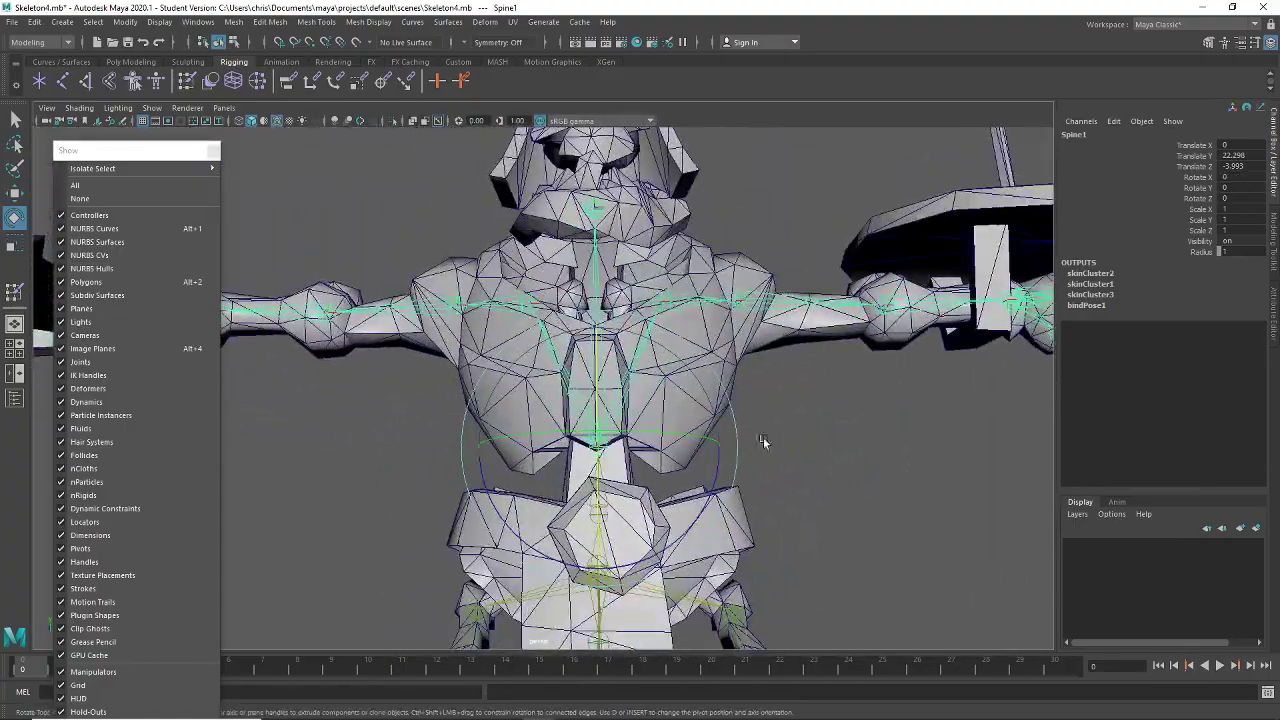
# Enter vertex mode on the body mesh and clear the stray vertex and Spine1 joint selections
pyautogui.click(763, 441)
pyautogui.click(669, 423)
pyautogui.moveTo(690, 340); pyautogui.dragTo(628, 342, button='right')
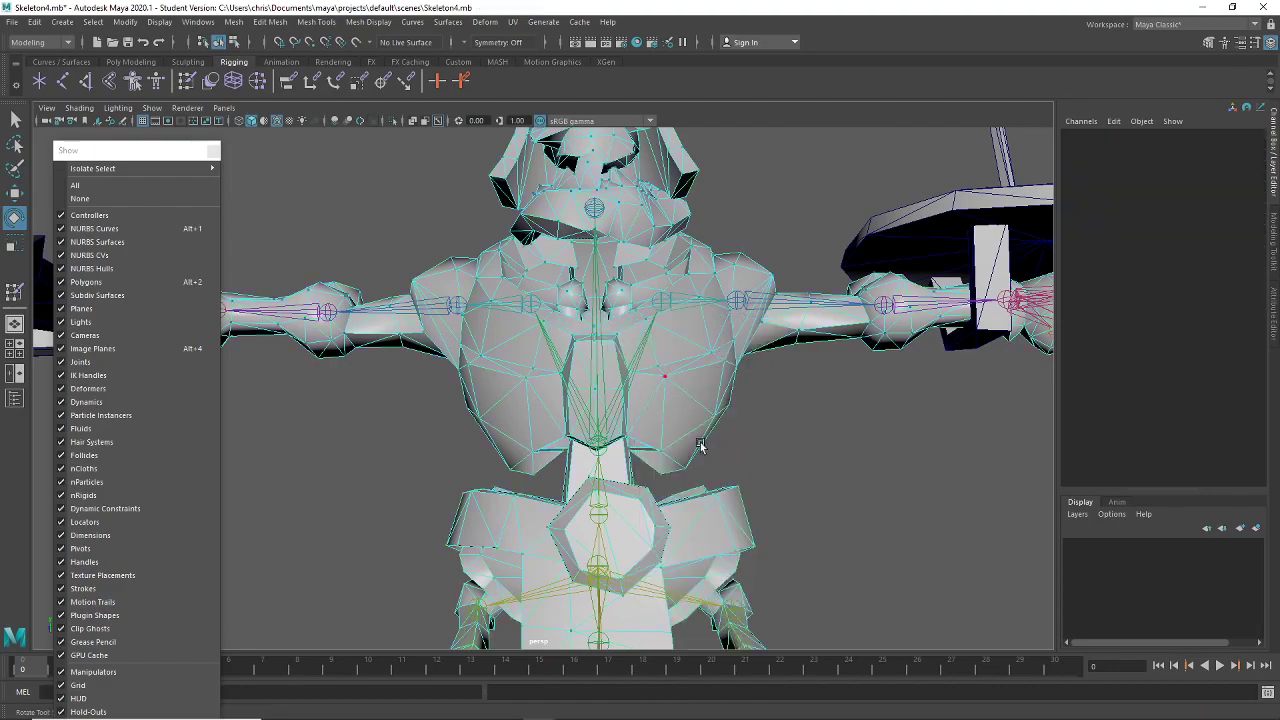
pyautogui.keyDown('alt'); pyautogui.moveTo(700, 447); pyautogui.dragTo(615, 502); pyautogui.keyUp('alt')
pyautogui.click(640, 414)
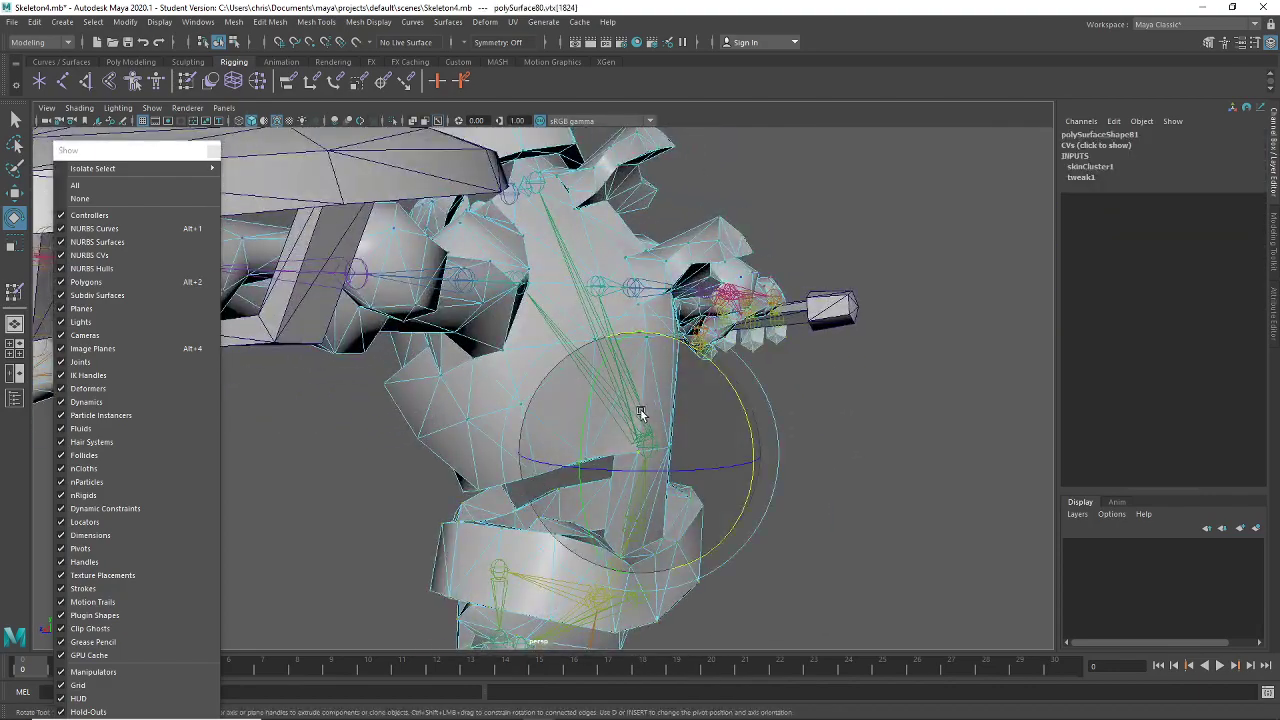
pyautogui.click(831, 386)
pyautogui.click(617, 418)
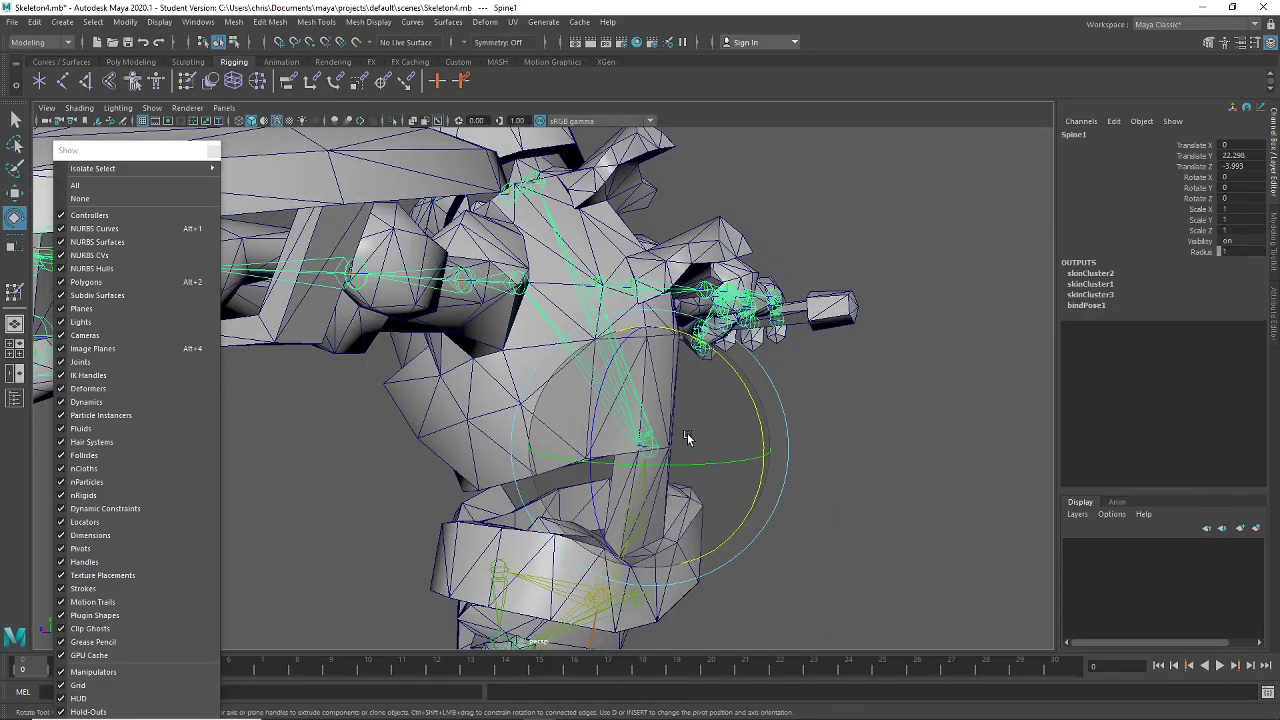
pyautogui.hotkey('ctrl', 'z')
# Select a vertex at the ribcage's lower edge and grow the selection across both halves of the ribcage
pyautogui.keyDown('alt'); pyautogui.moveTo(589, 483); pyautogui.dragTo(779, 464); pyautogui.keyUp('alt')
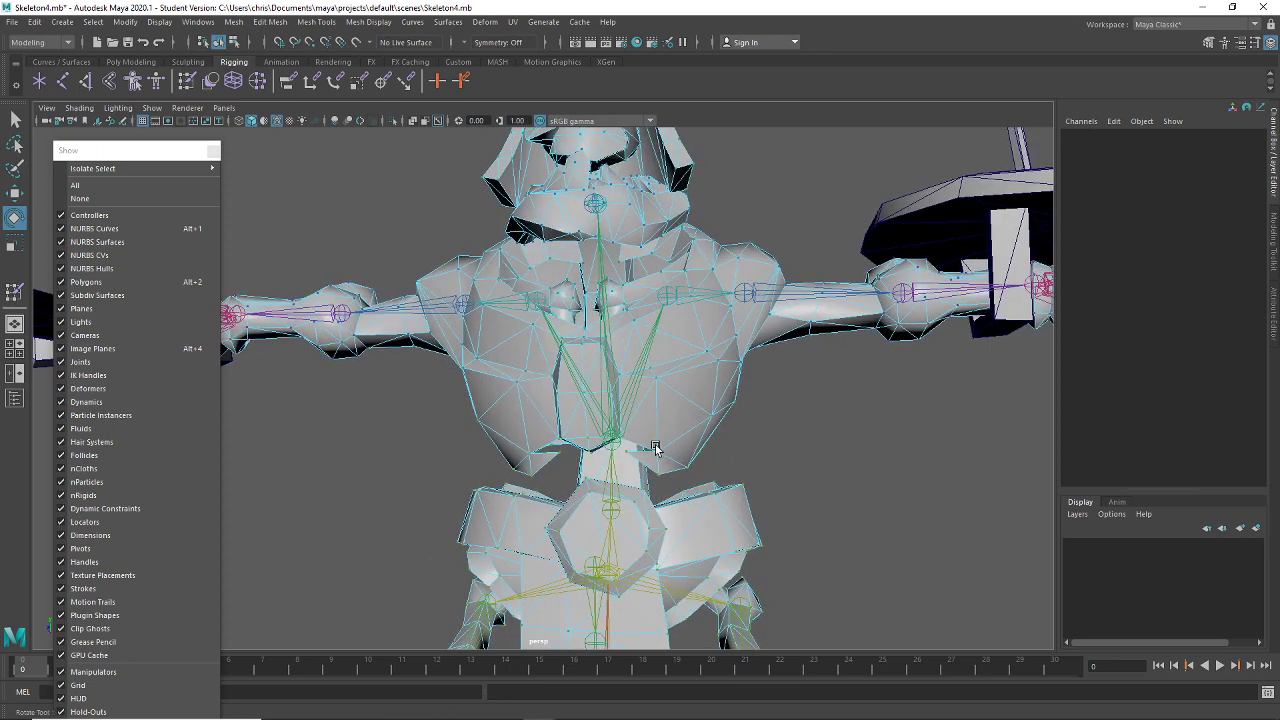
pyautogui.click(656, 455)
pyautogui.keyDown('alt'); pyautogui.moveTo(656, 455); pyautogui.dragTo(714, 488); pyautogui.keyUp('alt')
pyautogui.press('t')
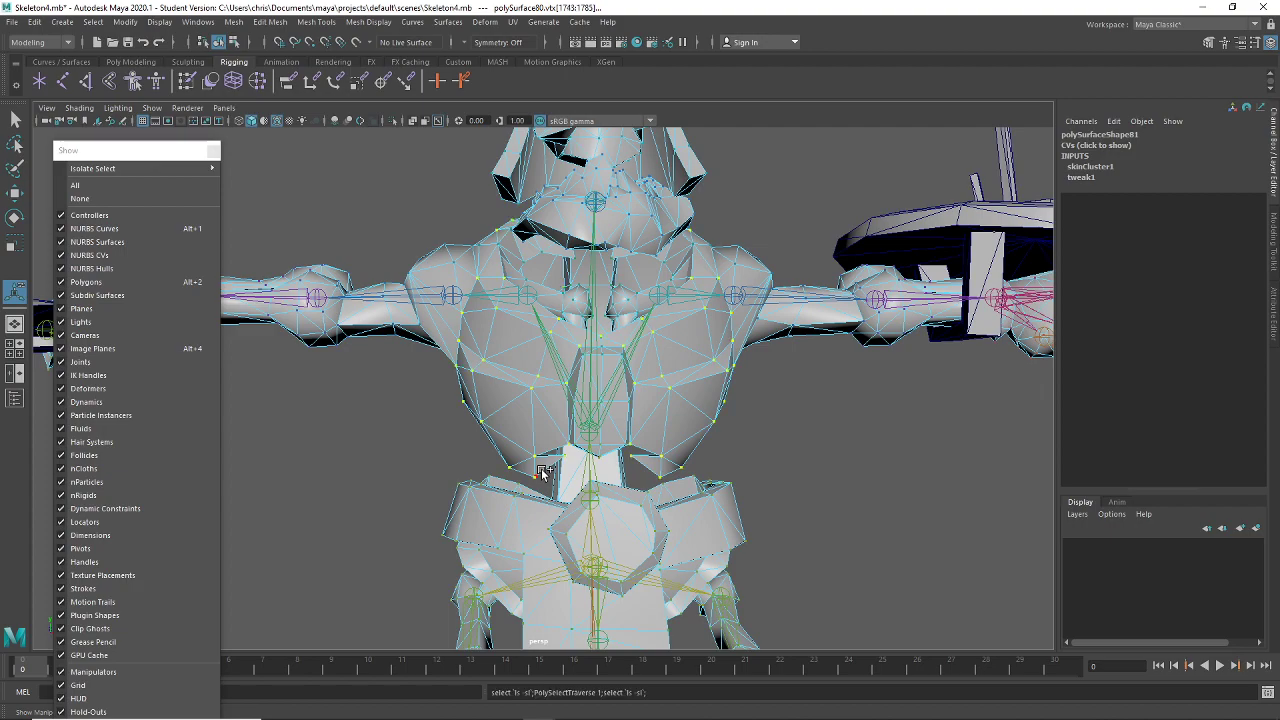
pyautogui.moveTo(554, 403)
pyautogui.keyDown('alt'); pyautogui.mouseDown()
pyautogui.moveTo(700, 405)
pyautogui.moveTo(546, 410)
pyautogui.moveTo(620, 408)
pyautogui.moveTo(575, 400)
pyautogui.mouseUp(); pyautogui.keyUp('alt')
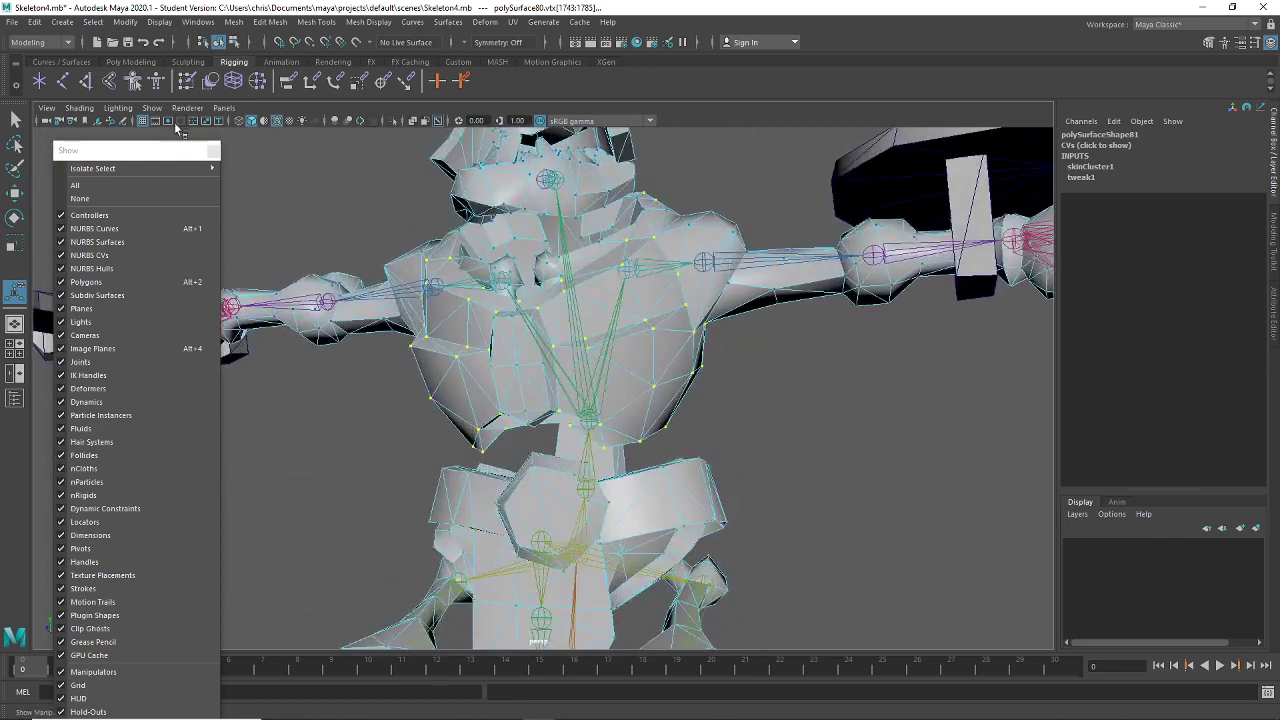
# Flood the selected ribcage vertices with a Spine1 skin weight of 1 using the Paint Skin Weights tool
pyautogui.doubleClick(187, 85)
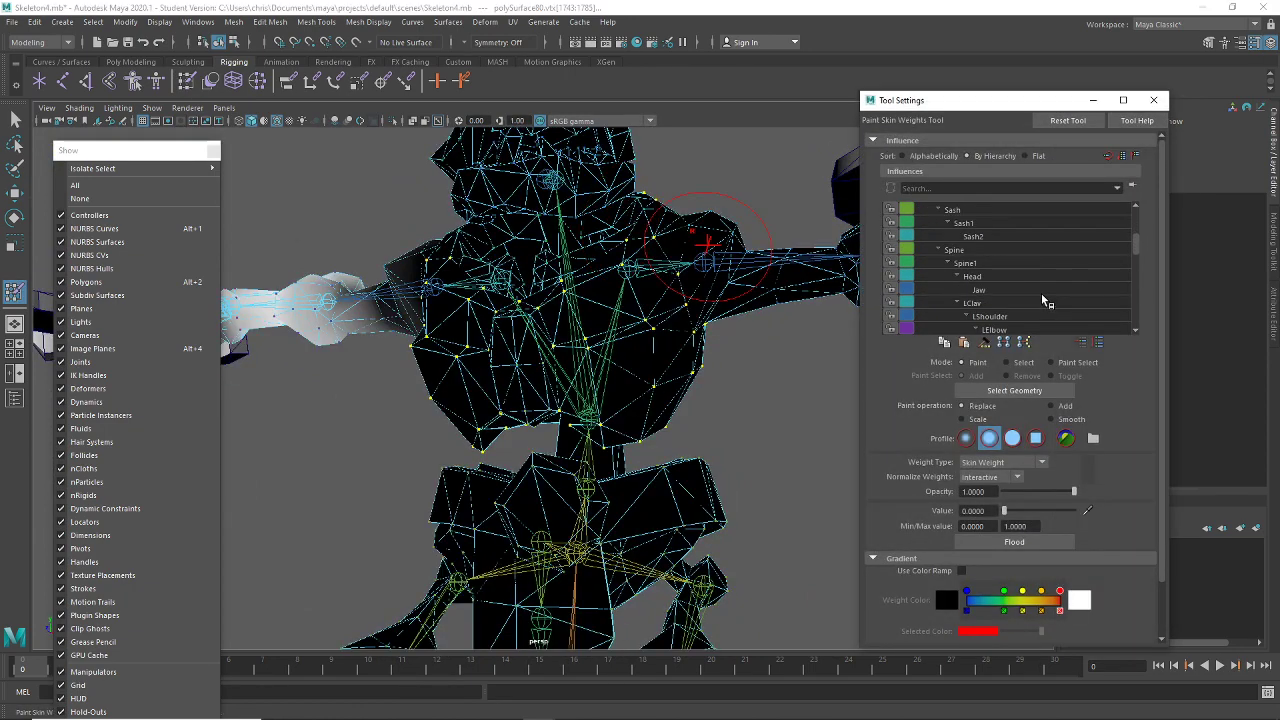
pyautogui.click(980, 262)
pyautogui.moveTo(1004, 510); pyautogui.dragTo(1074, 510)
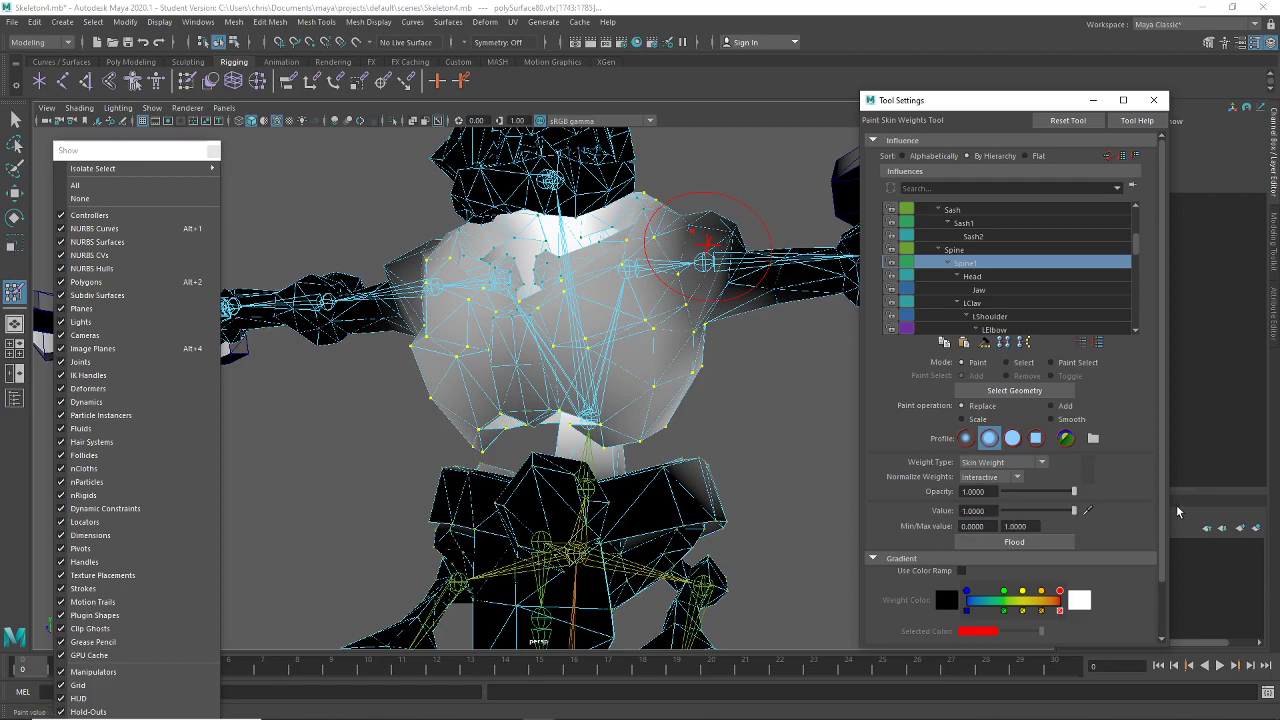
pyautogui.click(1047, 545)
# Return to vertex selection and select the vertices of the central chest plate, undoing the accidental Spine1 joint selection
pyautogui.moveTo(742, 456)
pyautogui.keyDown('alt'); pyautogui.mouseDown()
pyautogui.moveTo(687, 428)
pyautogui.moveTo(752, 456)
pyautogui.moveTo(620, 460)
pyautogui.moveTo(677, 449)
pyautogui.moveTo(908, 461)
pyautogui.moveTo(650, 430)
pyautogui.mouseUp(); pyautogui.keyUp('alt')
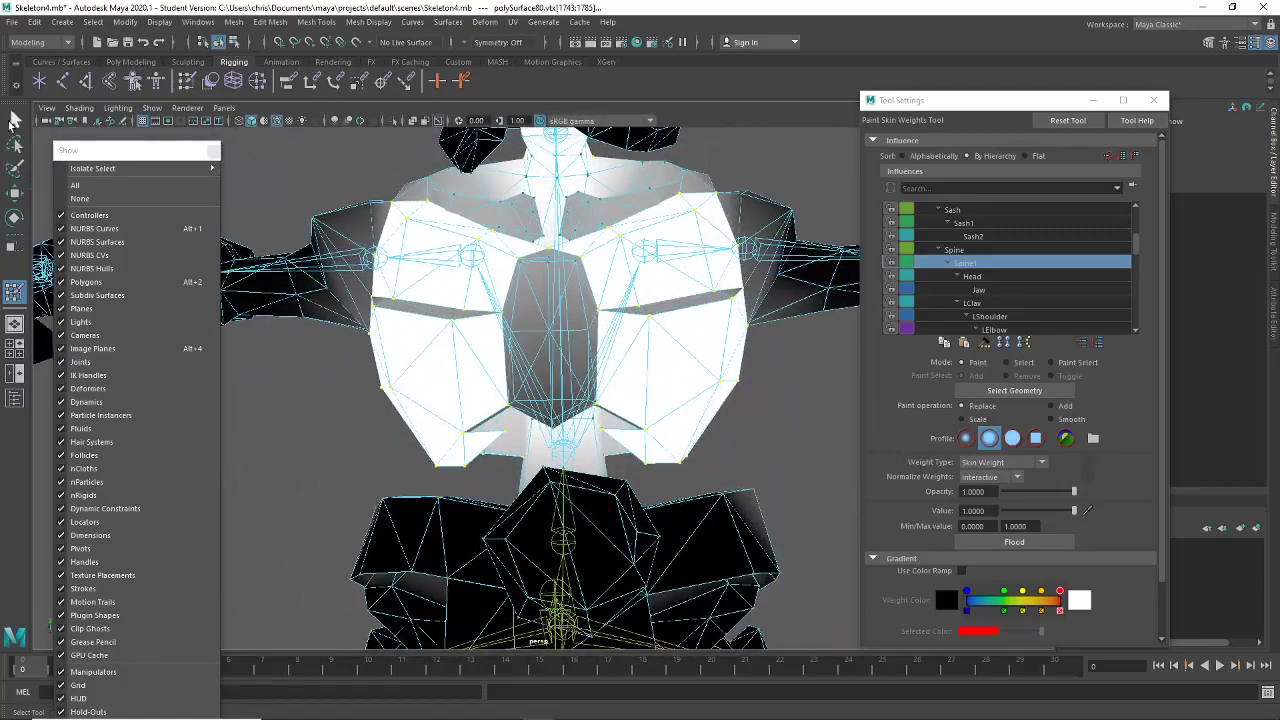
pyautogui.click(14, 120)
pyautogui.click(585, 341)
pyautogui.moveTo(590, 338); pyautogui.dragTo(576, 336, button='right')
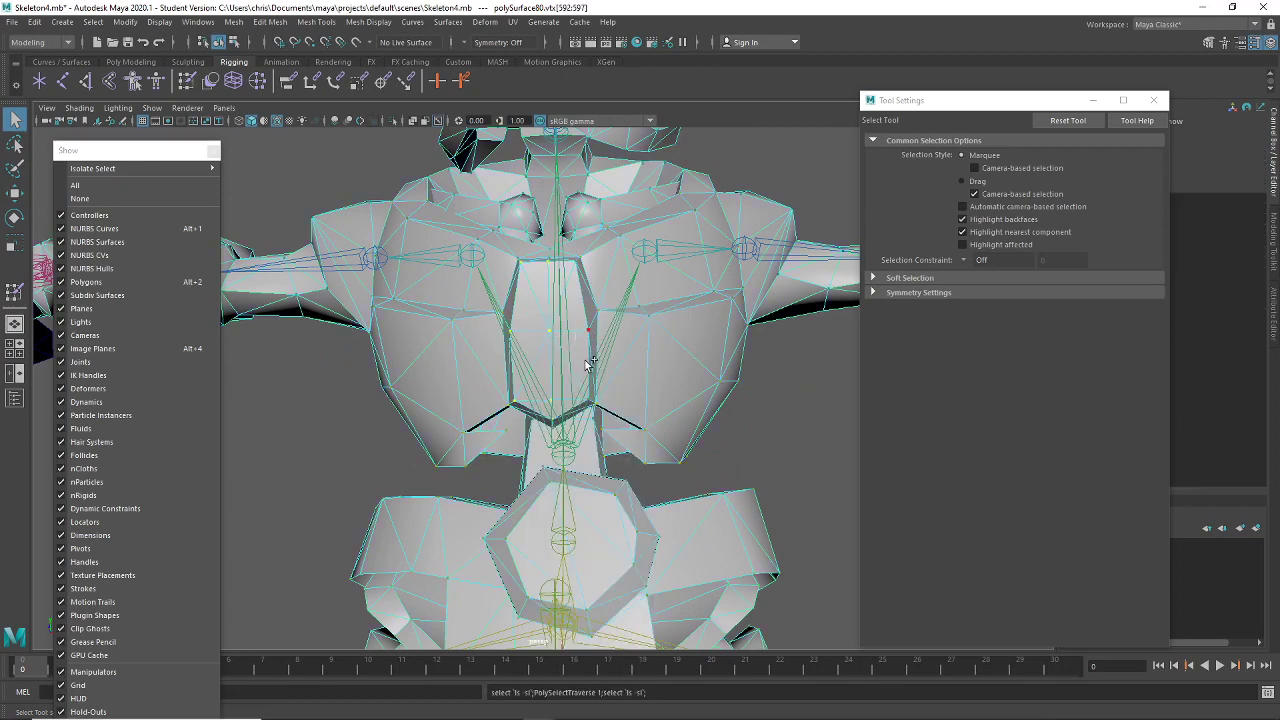
pyautogui.keyDown('alt'); pyautogui.moveTo(588, 300); pyautogui.dragTo(621, 323); pyautogui.keyUp('alt')
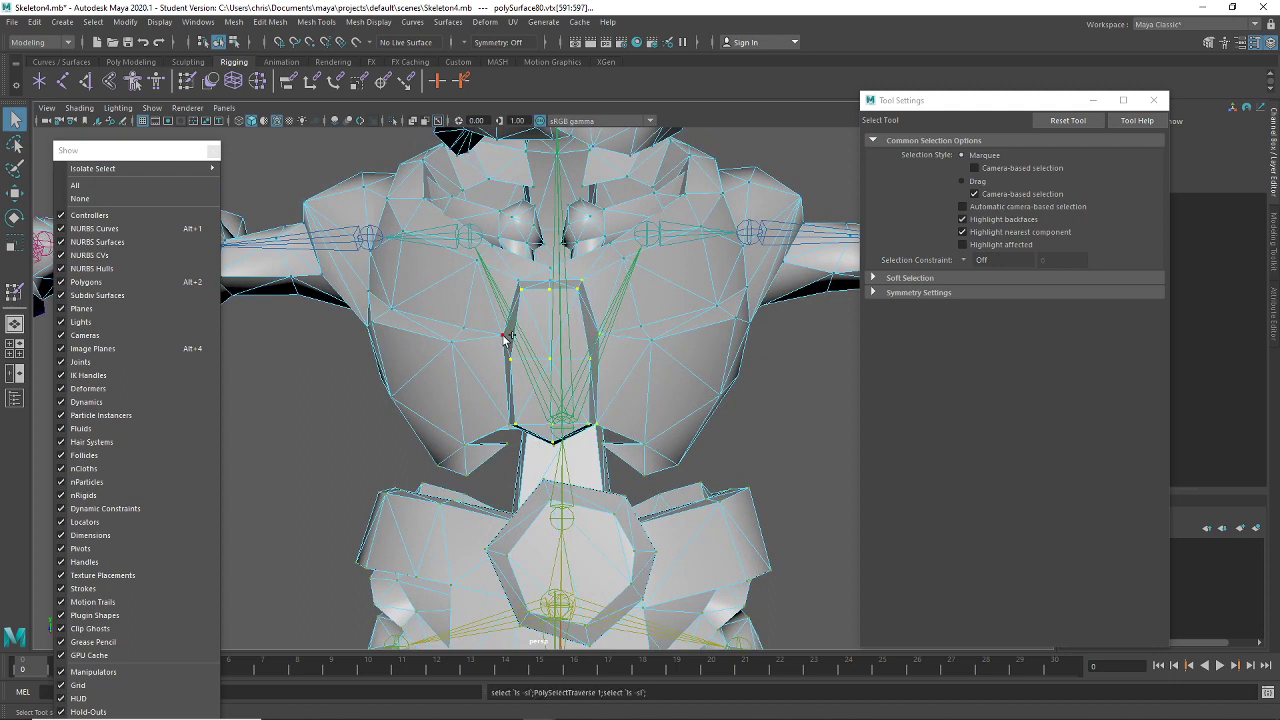
pyautogui.click(551, 281)
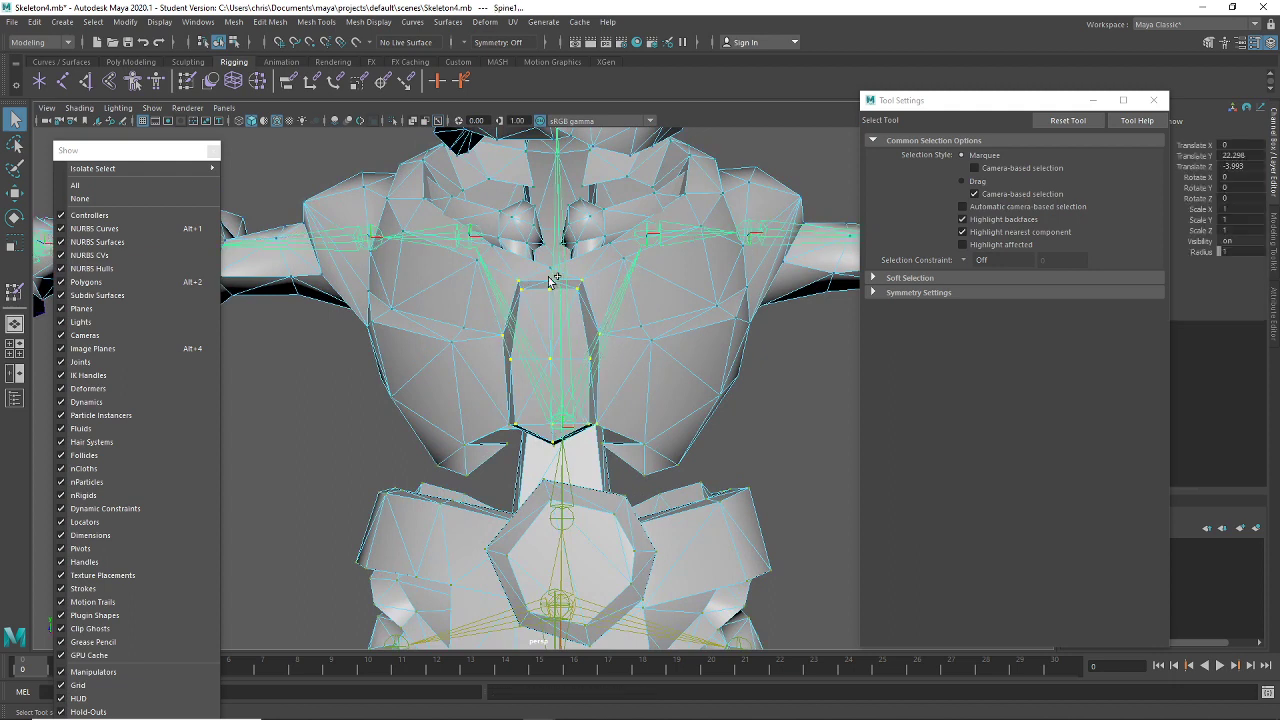
pyautogui.hotkey('ctrl', 'z')
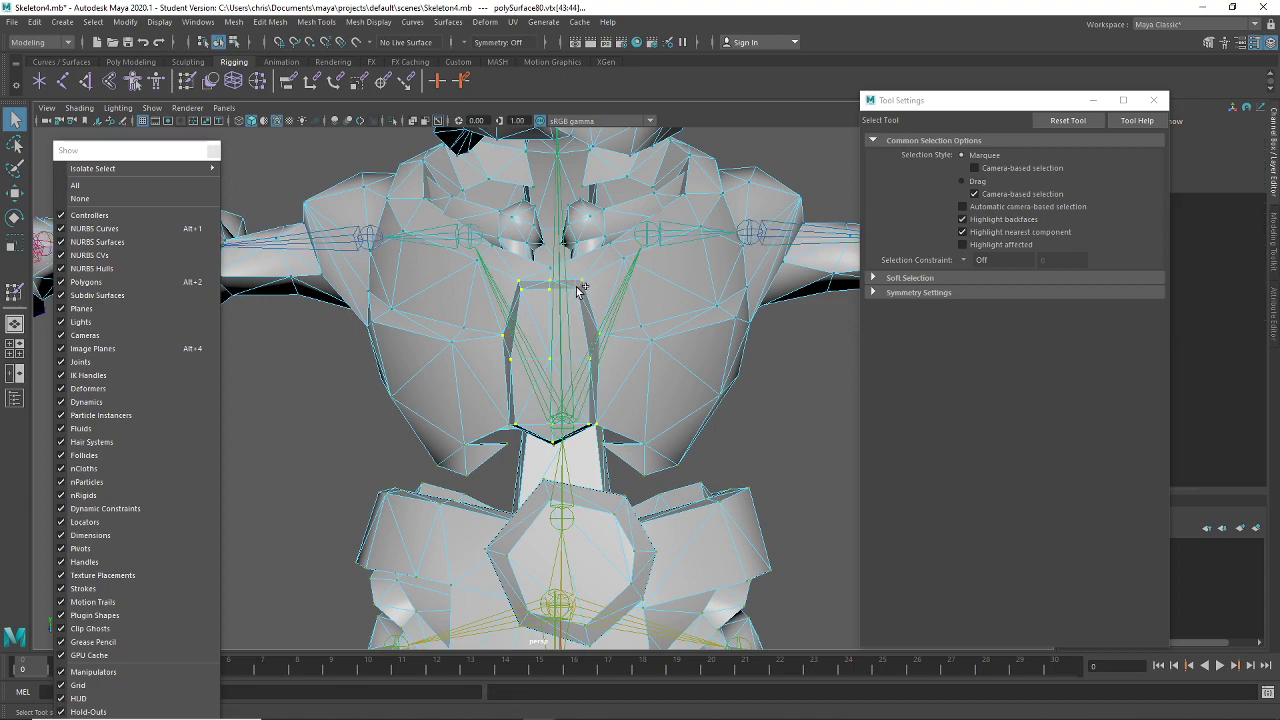
# Add the missed rib vertices to the chest plate selection and flood them with a Spine1 weight of 1
pyautogui.keyDown('alt'); pyautogui.moveTo(584, 446); pyautogui.dragTo(670, 394); pyautogui.keyUp('alt')
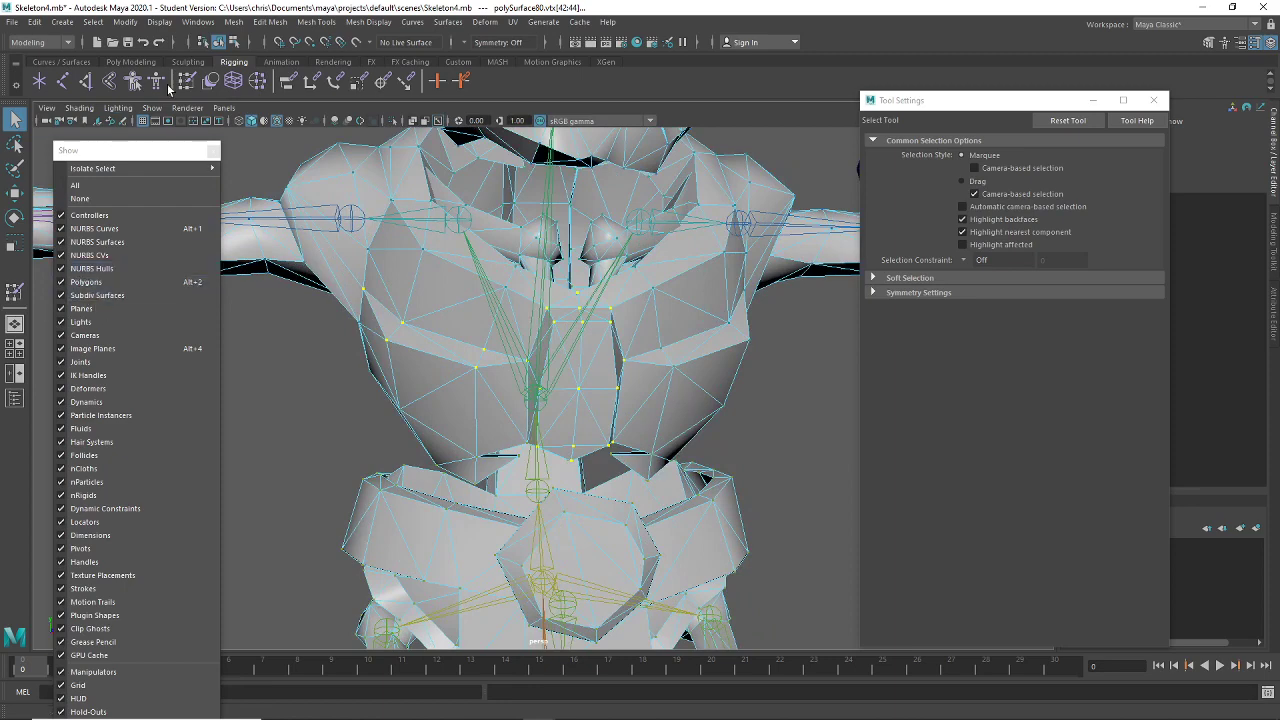
pyautogui.click(186, 81)
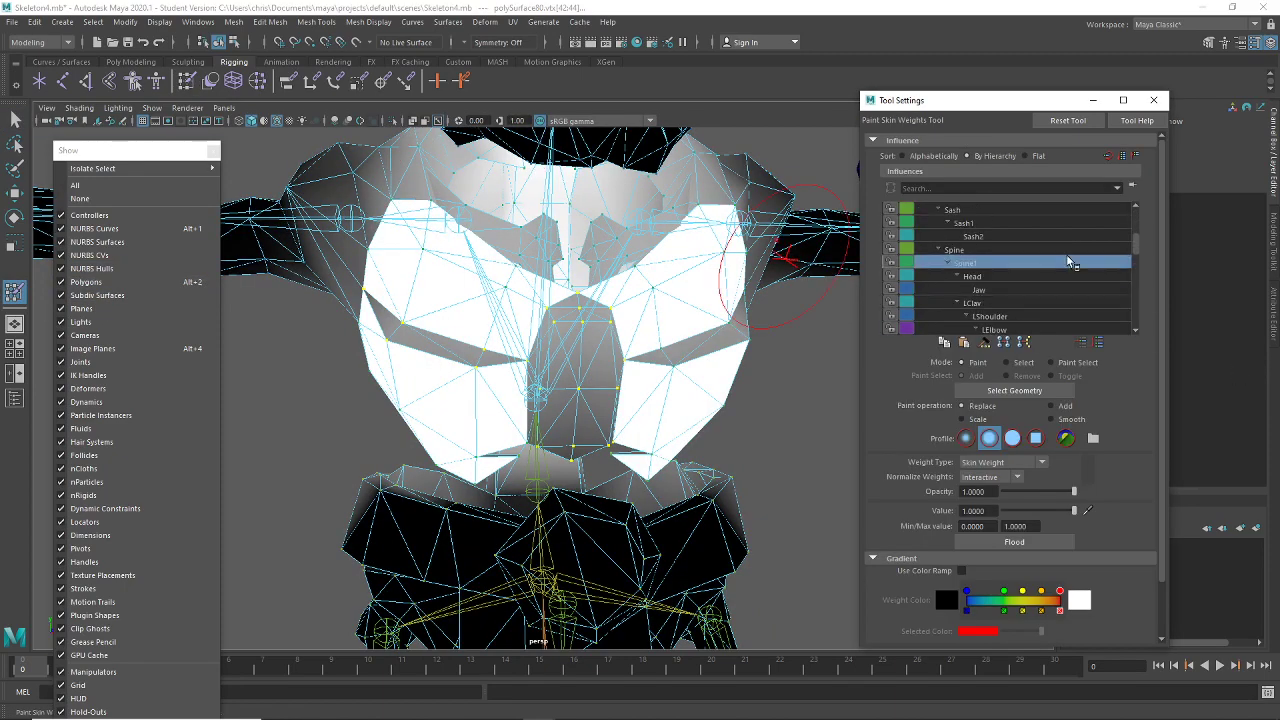
pyautogui.click(1012, 543)
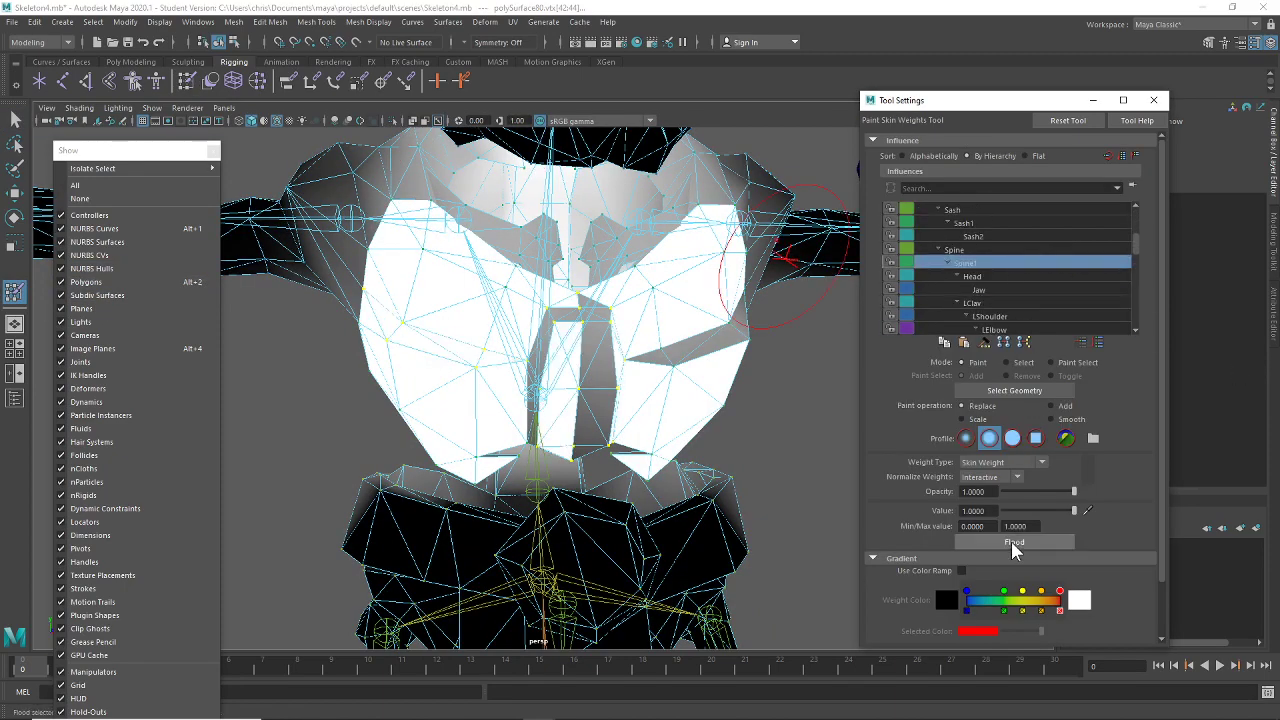
# Select the vertices along the underside of the ribcage and activate the Paint Skin Weights tool for them
pyautogui.moveTo(821, 408)
pyautogui.keyDown('alt'); pyautogui.mouseDown()
pyautogui.moveTo(768, 390)
pyautogui.moveTo(785, 320)
pyautogui.moveTo(674, 449)
pyautogui.moveTo(523, 369)
pyautogui.moveTo(429, 391)
pyautogui.moveTo(483, 380)
pyautogui.moveTo(578, 394)
pyautogui.moveTo(557, 314)
pyautogui.moveTo(610, 385)
pyautogui.mouseUp(); pyautogui.keyUp('alt')
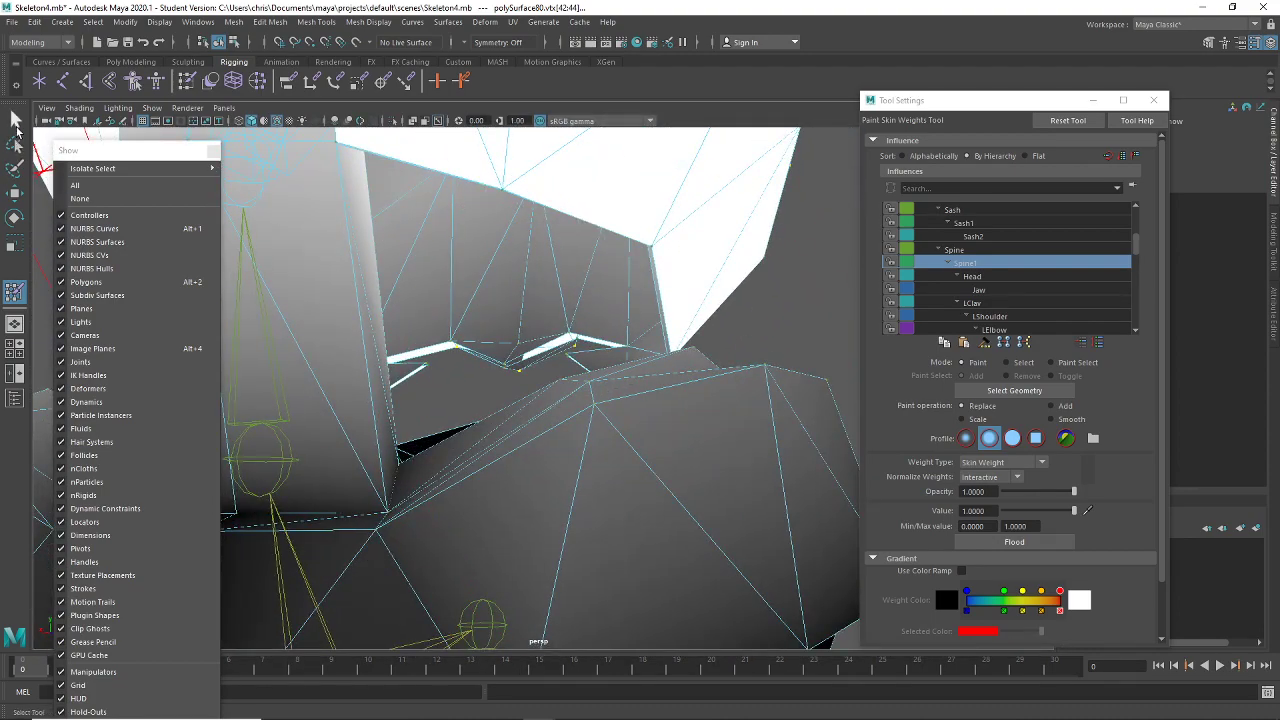
pyautogui.click(15, 121)
pyautogui.moveTo(571, 275); pyautogui.dragTo(555, 304, button='right')
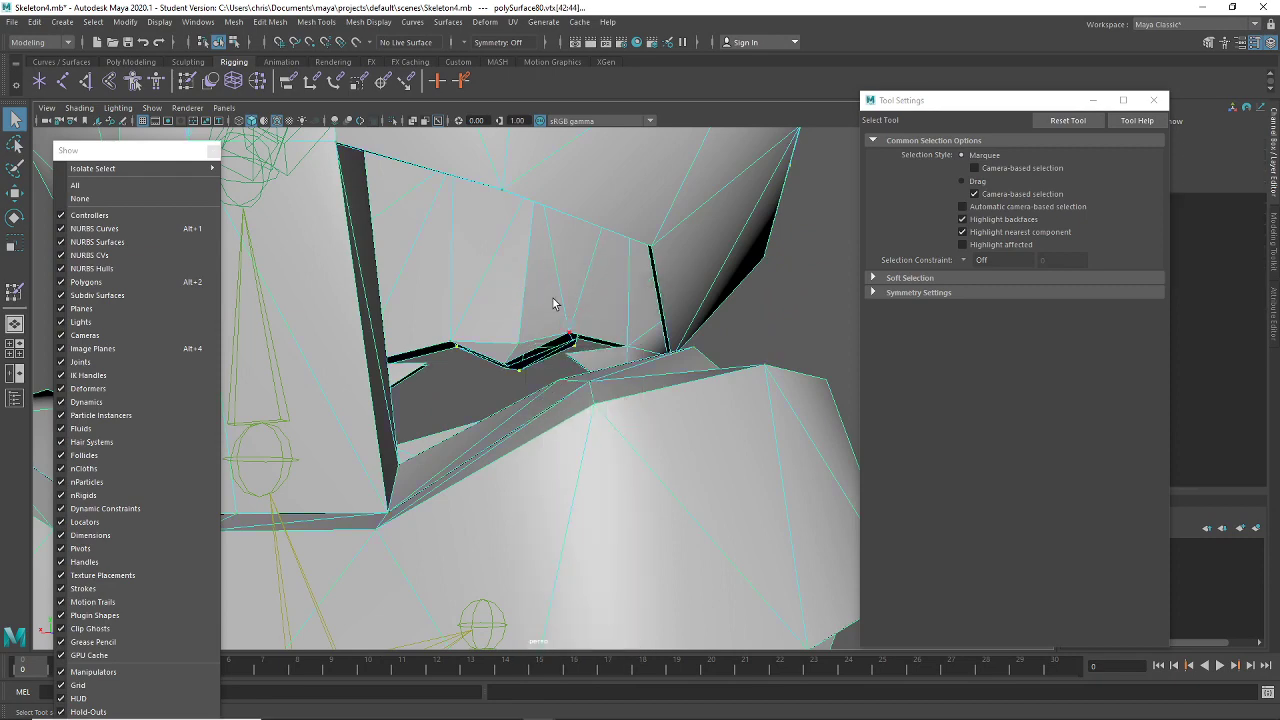
pyautogui.keyDown('alt'); pyautogui.moveTo(553, 303); pyautogui.dragTo(560, 348); pyautogui.keyUp('alt')
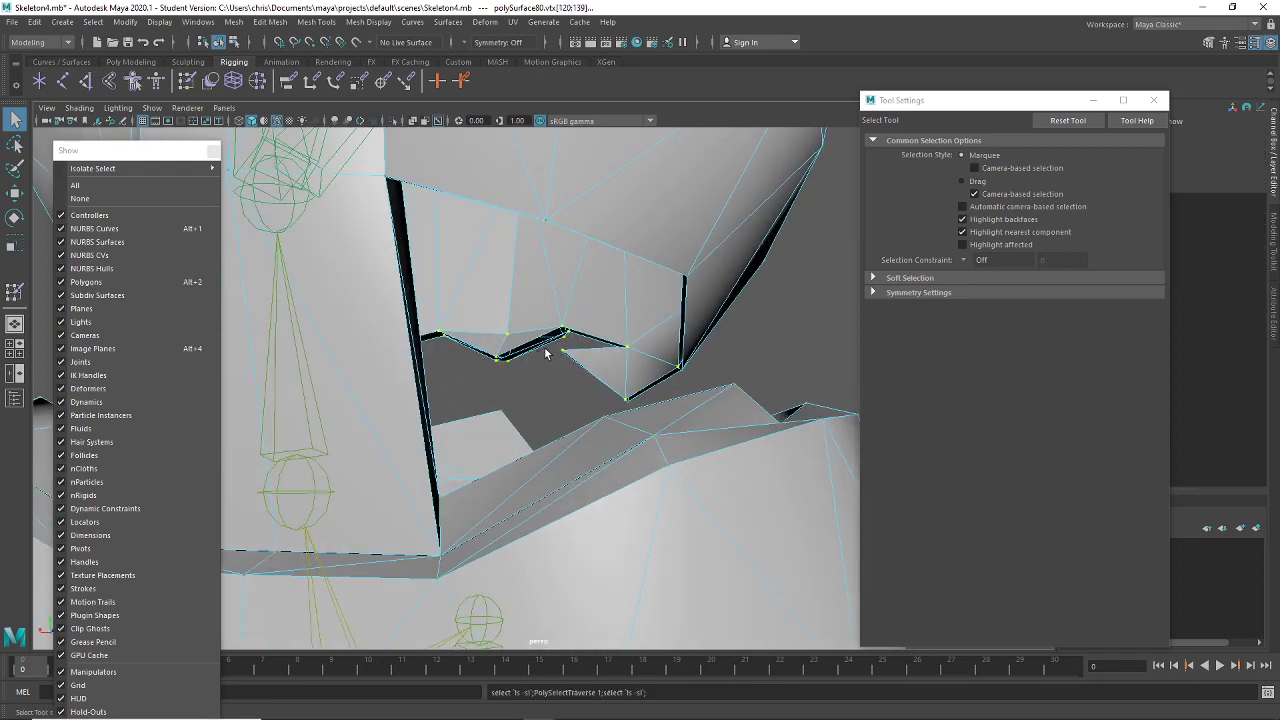
pyautogui.scroll(-5, 540, 348)
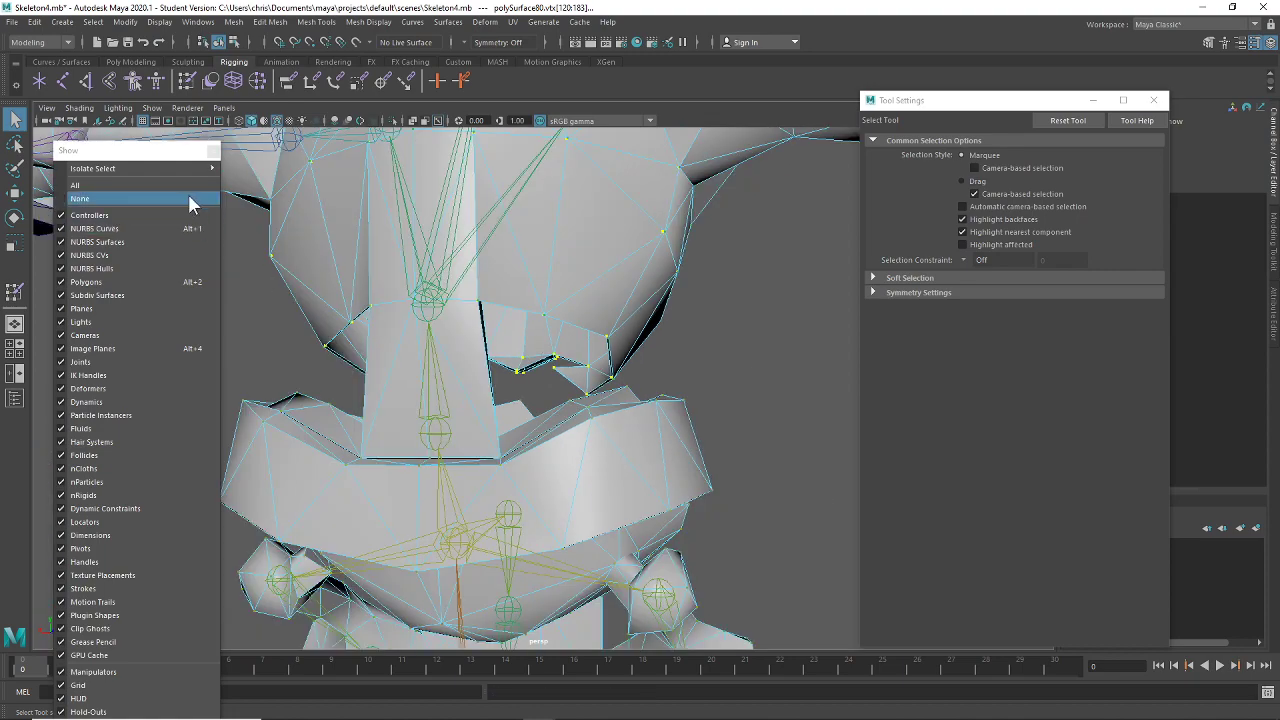
pyautogui.click(185, 82)
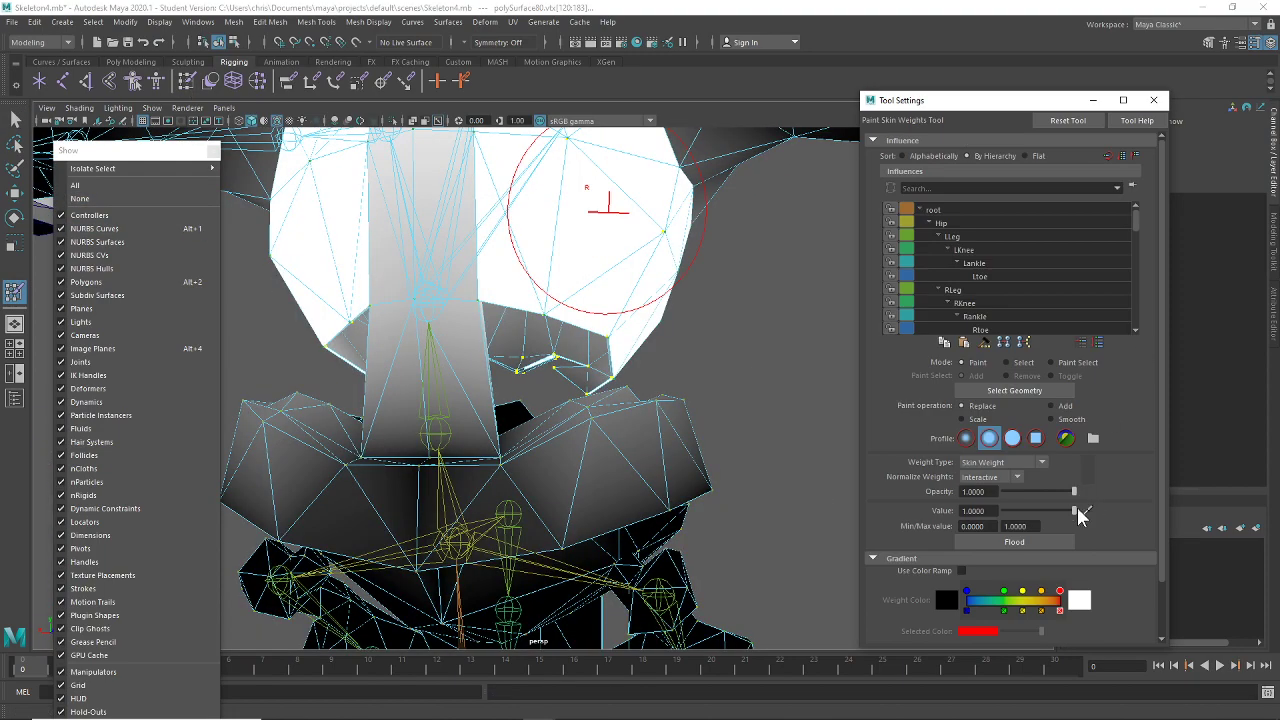
# Select the vertices along the central chest plate and adjoining lower ribs, and activate the Paint Skin Weights tool for them
pyautogui.moveTo(497, 390)
pyautogui.keyDown('alt'); pyautogui.mouseDown()
pyautogui.moveTo(714, 485)
pyautogui.moveTo(837, 449)
pyautogui.moveTo(820, 449)
pyautogui.moveTo(765, 372)
pyautogui.moveTo(712, 354)
pyautogui.moveTo(741, 346)
pyautogui.mouseUp(); pyautogui.keyUp('alt')
pyautogui.press('q')
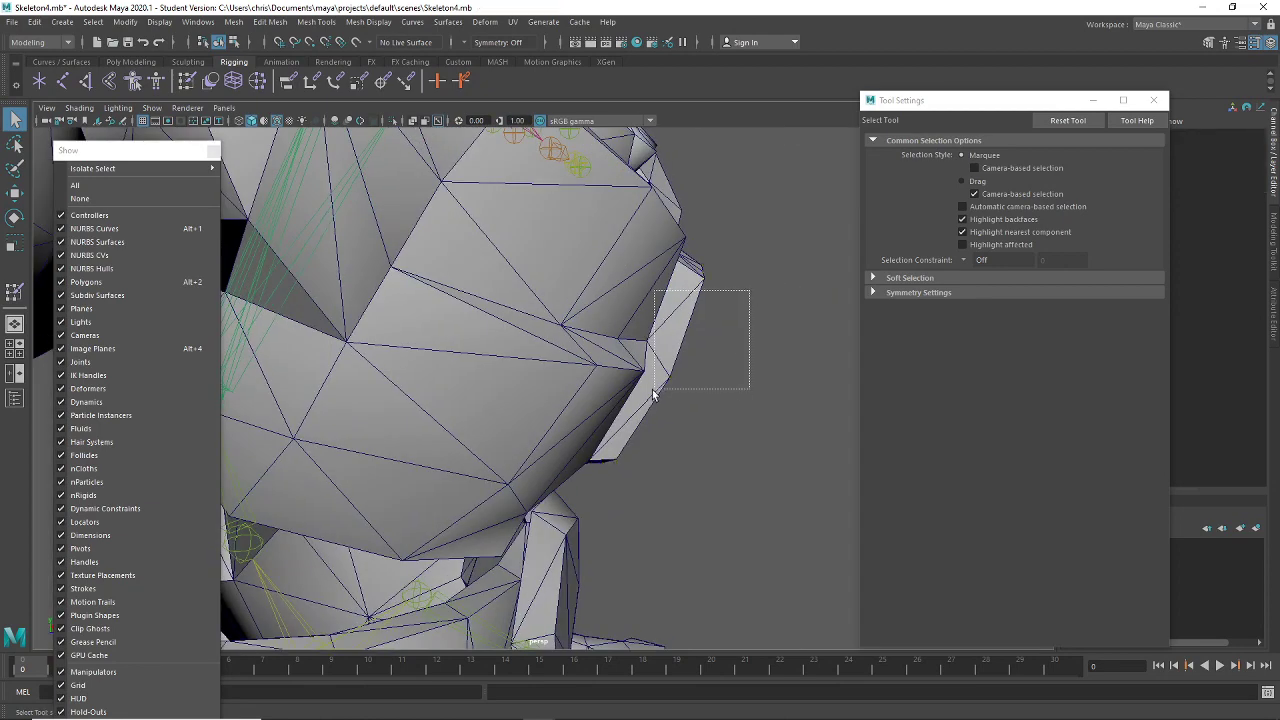
pyautogui.moveTo(652, 389); pyautogui.dragTo(652, 407)
pyautogui.moveTo(690, 353); pyautogui.dragTo(630, 340, button='right')
pyautogui.moveTo(714, 325); pyautogui.dragTo(667, 393)
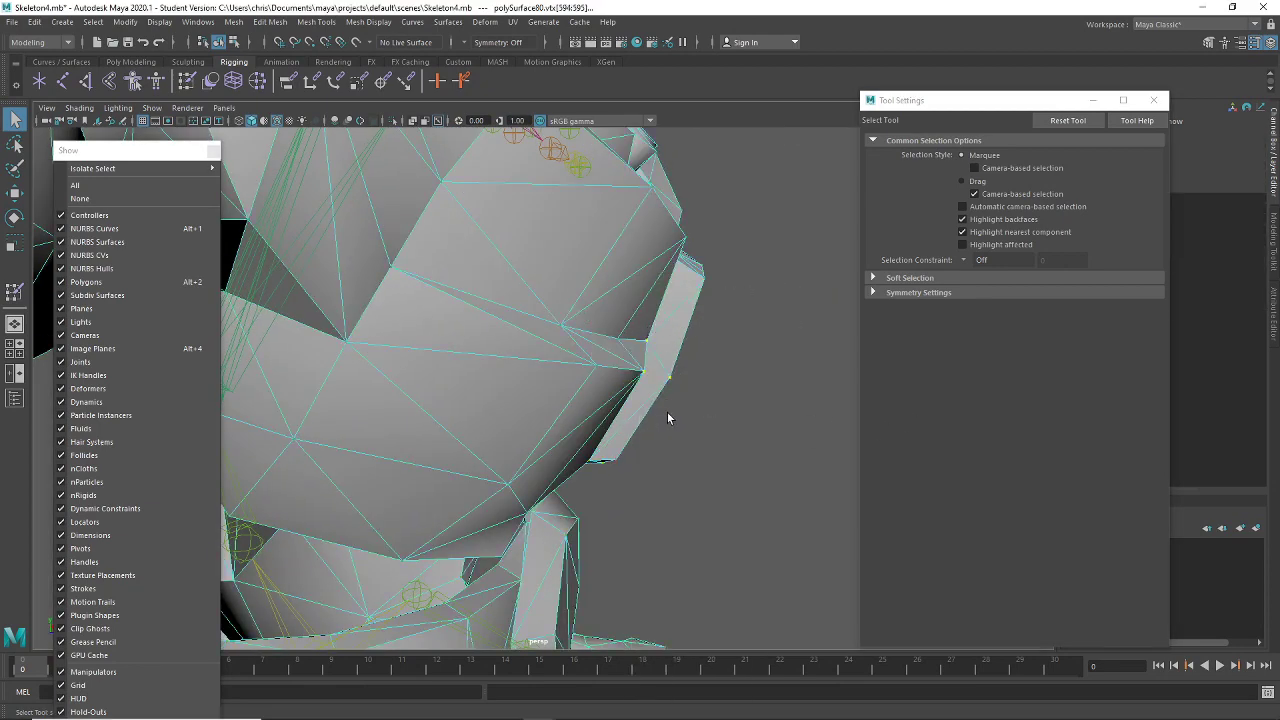
pyautogui.scroll(-4, 676, 408)
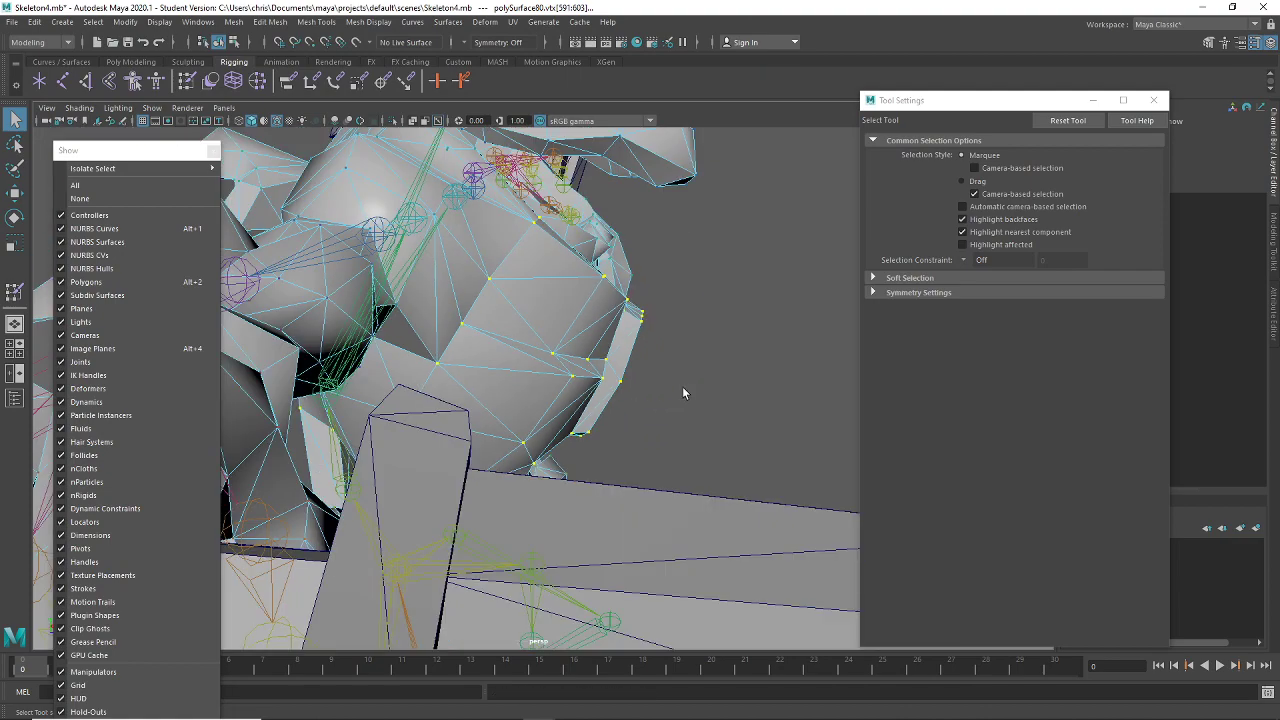
pyautogui.keyDown('alt'); pyautogui.moveTo(682, 388); pyautogui.dragTo(500, 398); pyautogui.keyUp('alt')
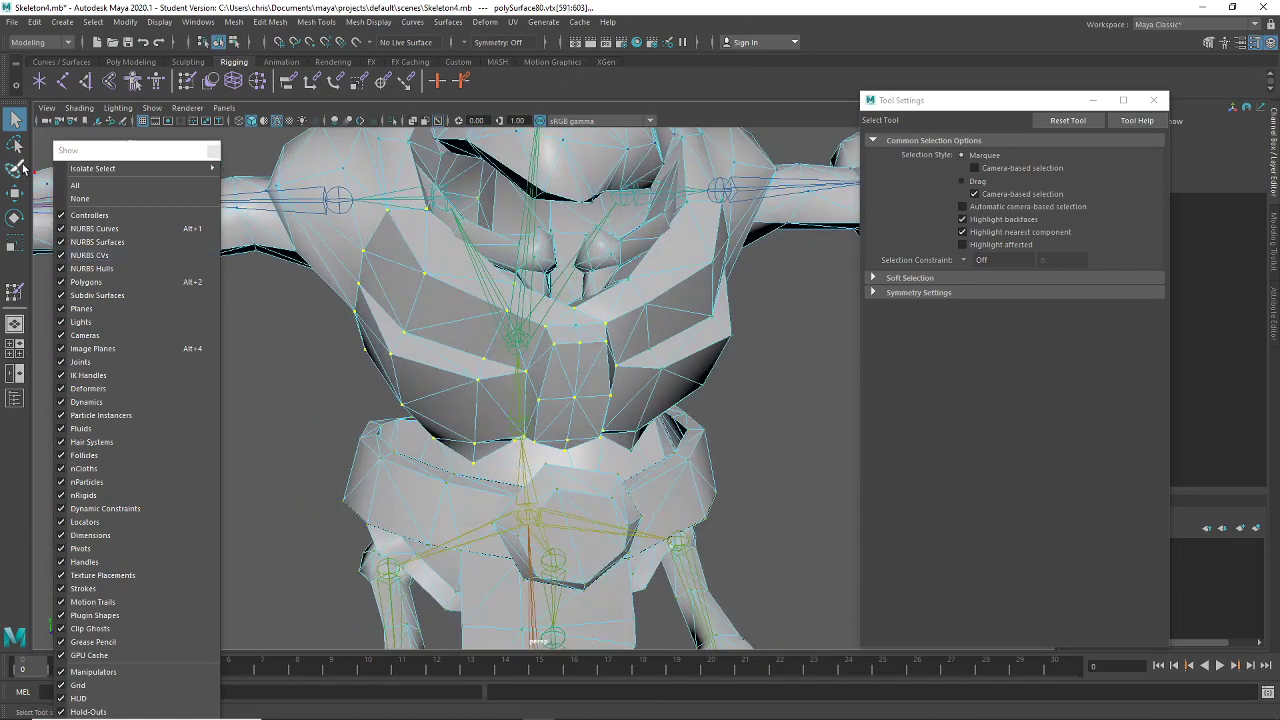
pyautogui.click(186, 82)
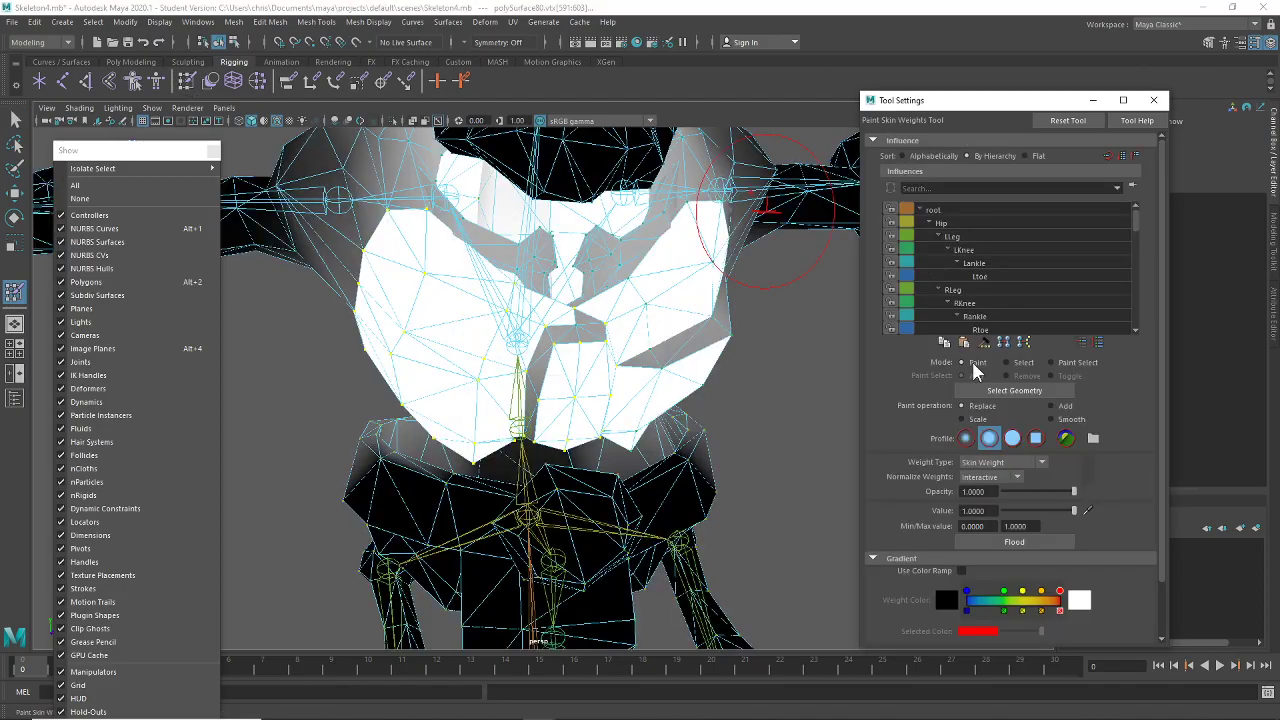
pyautogui.moveTo(615, 440)
pyautogui.keyDown('alt'); pyautogui.mouseDown()
pyautogui.moveTo(557, 471)
pyautogui.moveTo(614, 406)
pyautogui.moveTo(600, 428)
pyautogui.moveTo(658, 392)
pyautogui.mouseUp(); pyautogui.keyUp('alt')
pyautogui.scroll(6, 658, 392)
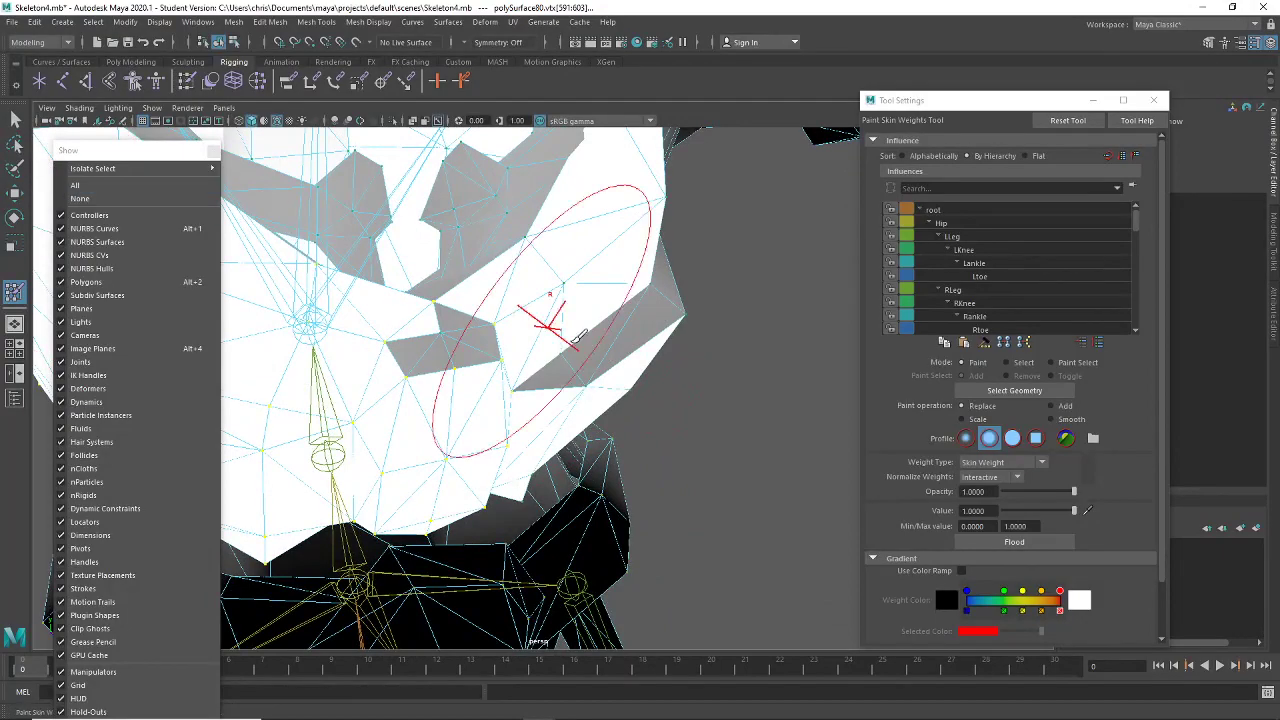
# Return to the whole mesh and touch up the gaps in the ribcage's Spine1 influence with a paint value of 1
pyautogui.press('q')
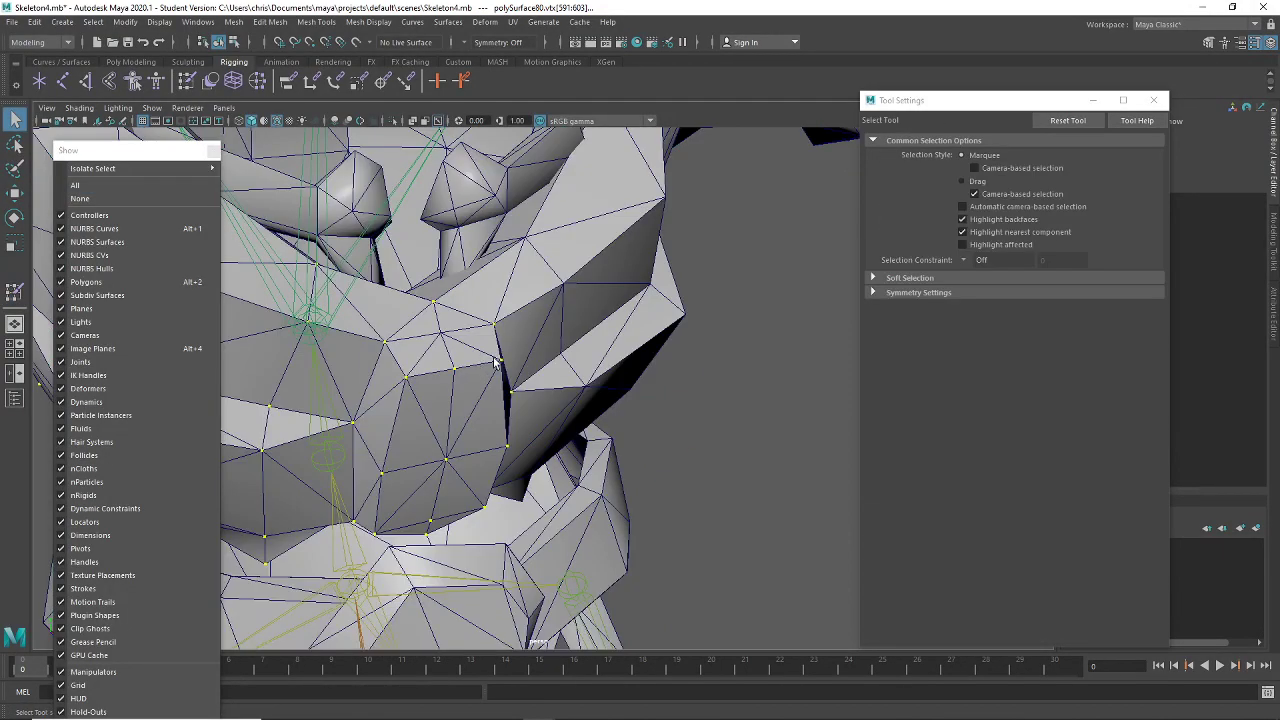
pyautogui.moveTo(610, 390)
pyautogui.keyDown('alt'); pyautogui.mouseDown()
pyautogui.moveTo(648, 370)
pyautogui.moveTo(635, 400)
pyautogui.mouseUp(); pyautogui.keyUp('alt')
pyautogui.moveTo(630, 350); pyautogui.dragTo(701, 313, button='right')
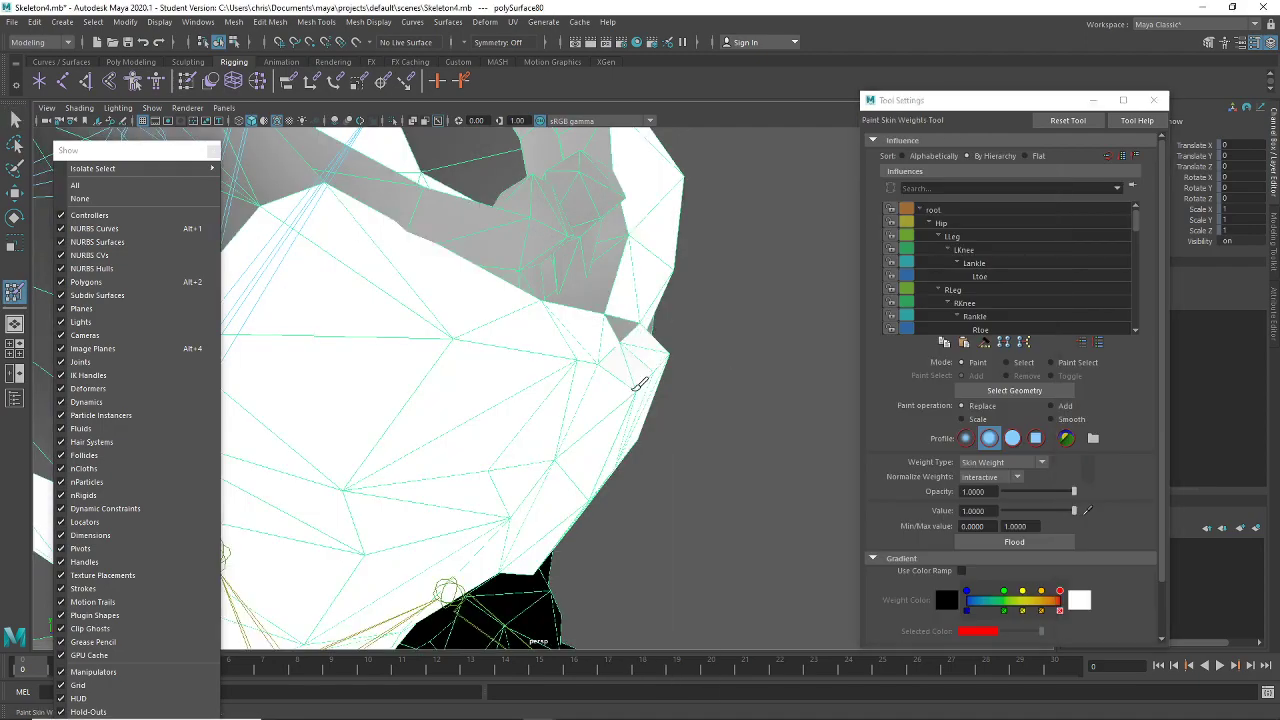
pyautogui.moveTo(697, 369)
pyautogui.keyDown('alt'); pyautogui.mouseDown()
pyautogui.moveTo(640, 389)
pyautogui.moveTo(586, 336)
pyautogui.moveTo(505, 354)
pyautogui.mouseUp(); pyautogui.keyUp('alt')
pyautogui.click(586, 336)
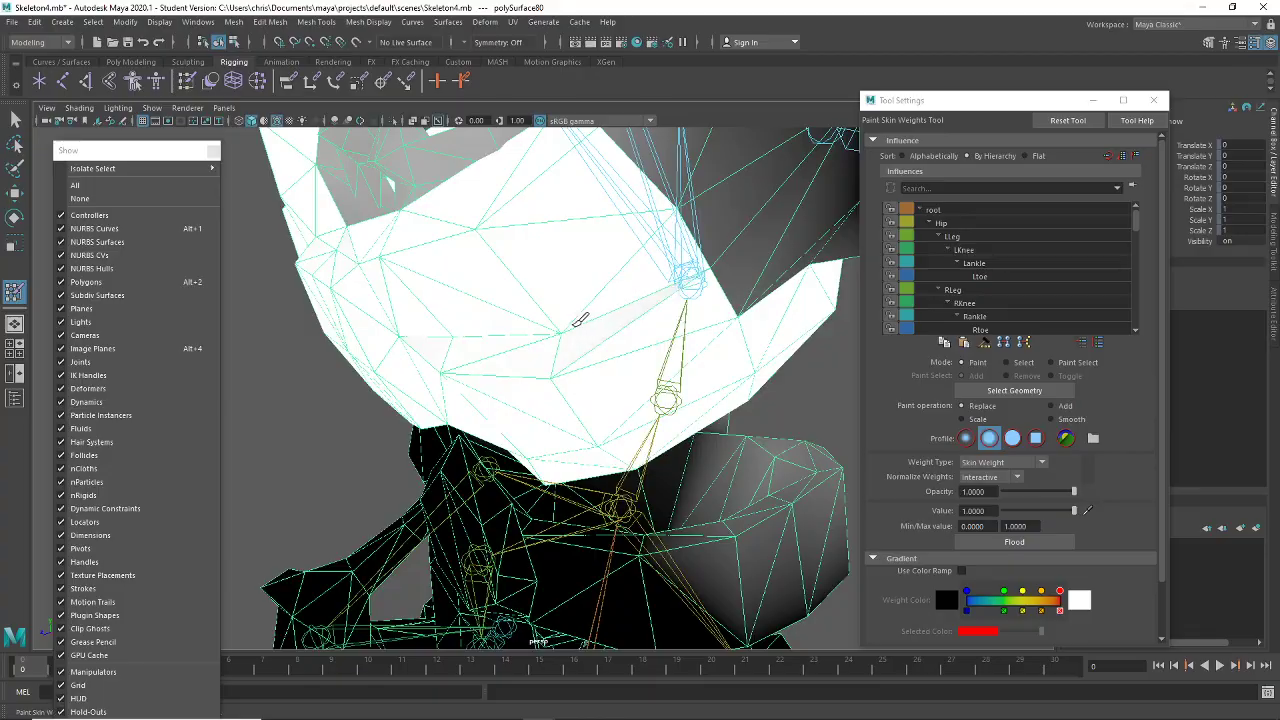
pyautogui.moveTo(578, 320)
pyautogui.keyDown('alt'); pyautogui.mouseDown()
pyautogui.moveTo(591, 329)
pyautogui.moveTo(583, 357)
pyautogui.moveTo(837, 286)
pyautogui.moveTo(877, 299)
pyautogui.moveTo(700, 335)
pyautogui.moveTo(811, 337)
pyautogui.moveTo(634, 326)
pyautogui.moveTo(614, 296)
pyautogui.moveTo(609, 331)
pyautogui.moveTo(571, 291)
pyautogui.moveTo(569, 323)
pyautogui.moveTo(632, 352)
pyautogui.moveTo(613, 321)
pyautogui.mouseUp(); pyautogui.keyUp('alt')
# Rotate the Spine1 joint to test how the ribcage deforms, undo the rotation and deselect the joint
pyautogui.click(15, 119)
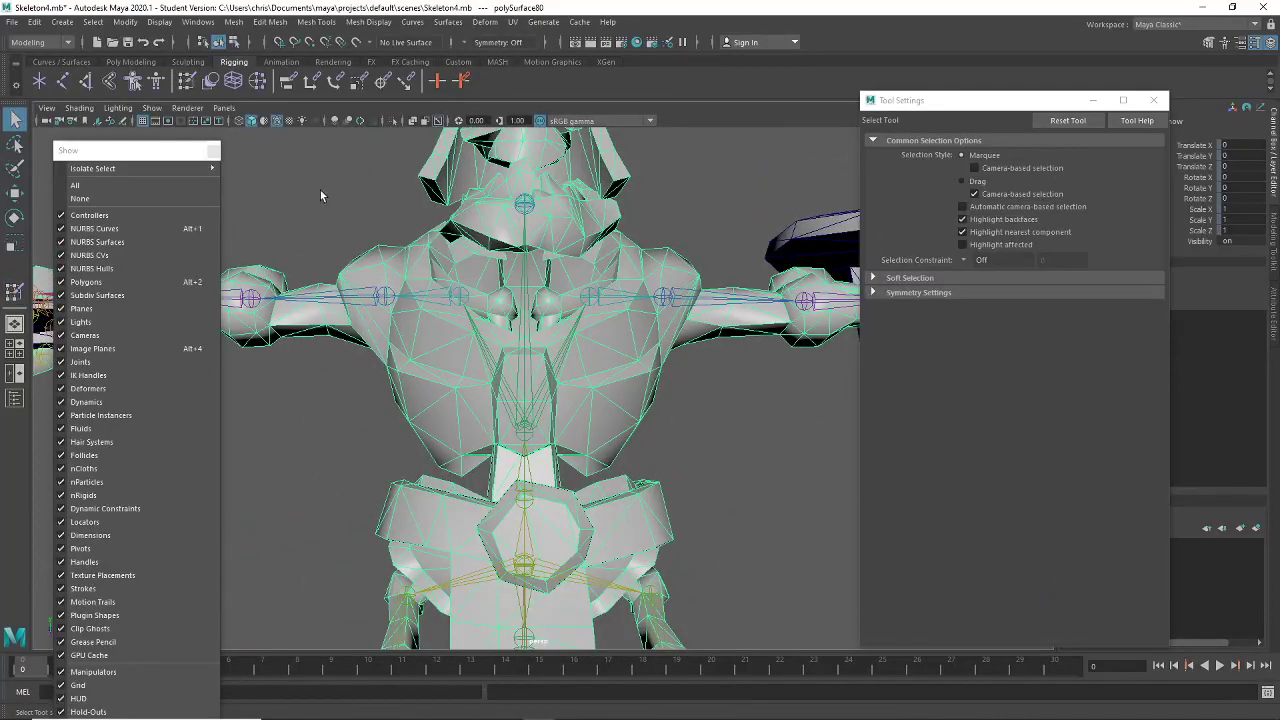
pyautogui.click(527, 410)
pyautogui.press('e')
pyautogui.moveTo(527, 410); pyautogui.dragTo(615, 340)
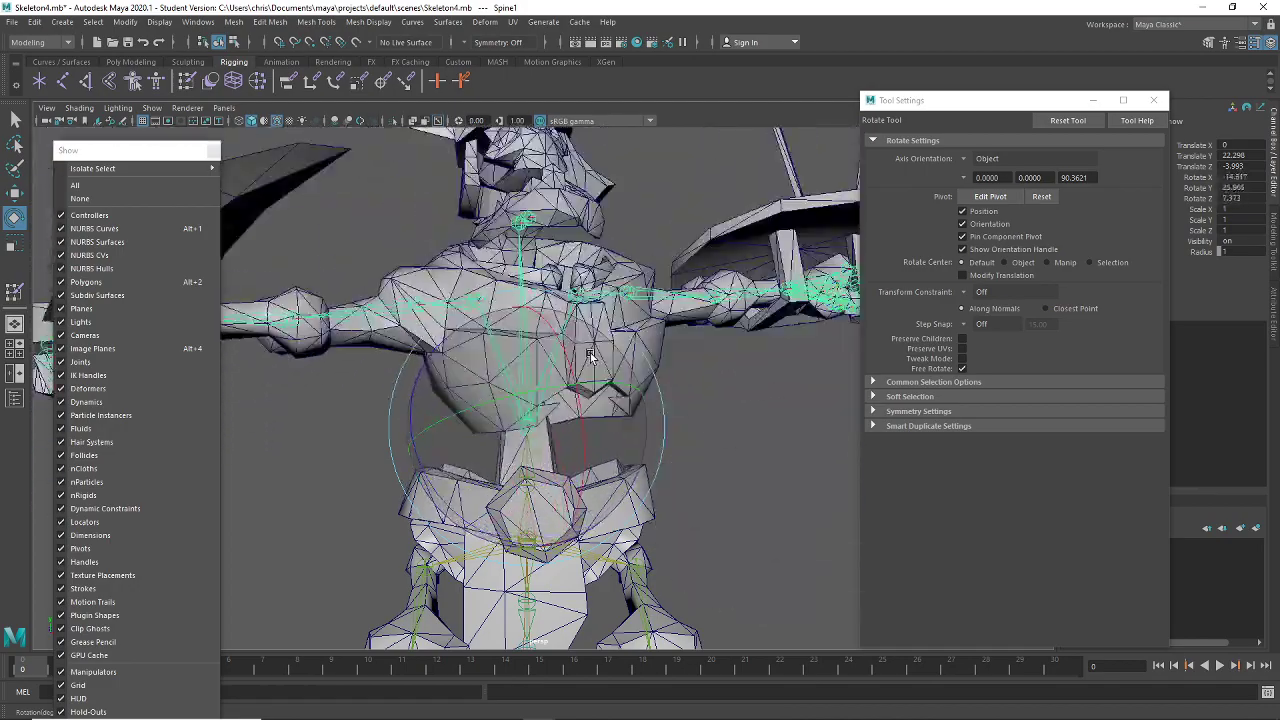
pyautogui.hotkey('ctrl', 'z')
pyautogui.click(774, 449)
# Rotate the Hip joint to test how the hips and sash deform, undo the rotation and deselect the joint
pyautogui.keyDown('alt'); pyautogui.moveTo(774, 449); pyautogui.dragTo(723, 477, button='right'); pyautogui.keyUp('alt')
pyautogui.keyDown('alt'); pyautogui.moveTo(723, 477); pyautogui.dragTo(600, 371); pyautogui.keyUp('alt')
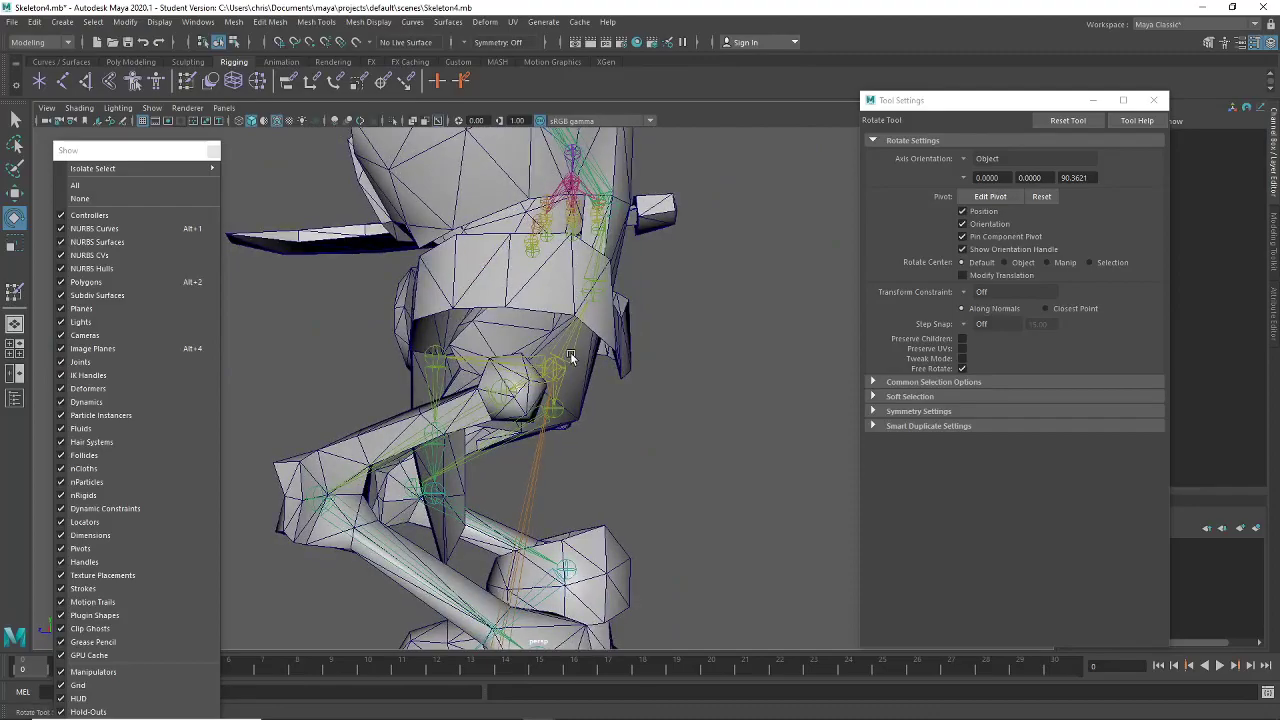
pyautogui.click(603, 369)
pyautogui.press('f')
pyautogui.moveTo(472, 334); pyautogui.dragTo(497, 340)
pyautogui.hotkey('ctrl', 'z')
pyautogui.scroll(-4, 663, 383)
pyautogui.keyDown('alt'); pyautogui.moveTo(724, 420); pyautogui.dragTo(750, 340, button='middle'); pyautogui.keyUp('alt')
pyautogui.keyDown('alt'); pyautogui.moveTo(749, 341); pyautogui.dragTo(718, 360); pyautogui.keyUp('alt')
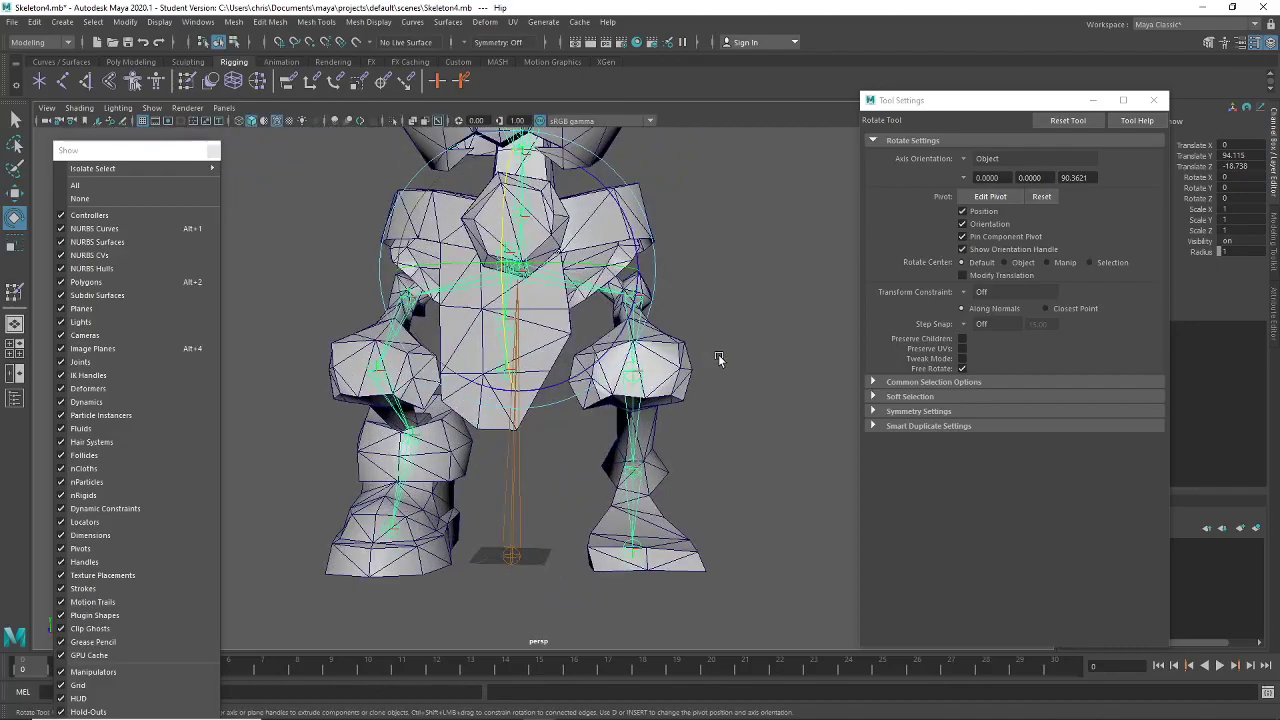
pyautogui.click(723, 328)
# Select the body mesh, back out of the accidental face component mode, and activate the Paint Skin Weights tool on the mesh
pyautogui.scroll(4, 737, 349)
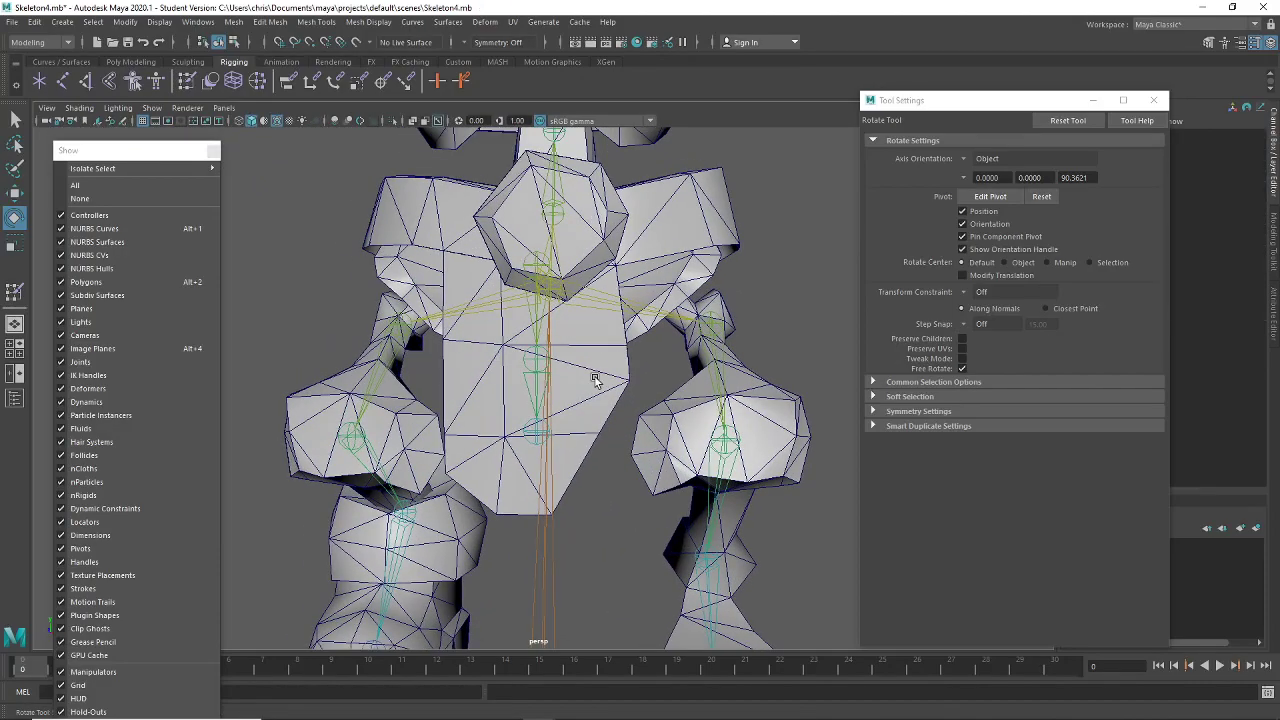
pyautogui.click(646, 400)
pyautogui.scroll(5, 646, 400)
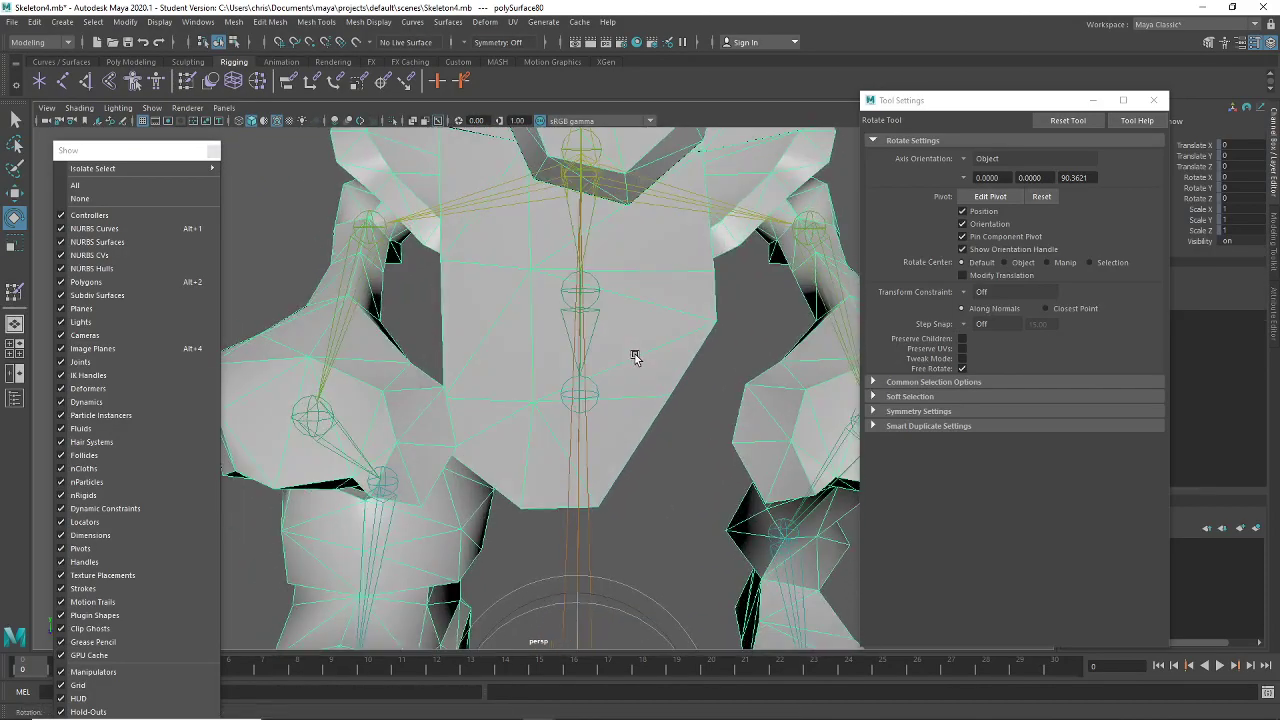
pyautogui.keyDown('alt'); pyautogui.moveTo(581, 462); pyautogui.dragTo(653, 433); pyautogui.keyUp('alt')
pyautogui.moveTo(648, 425); pyautogui.dragTo(640, 347, button='right')
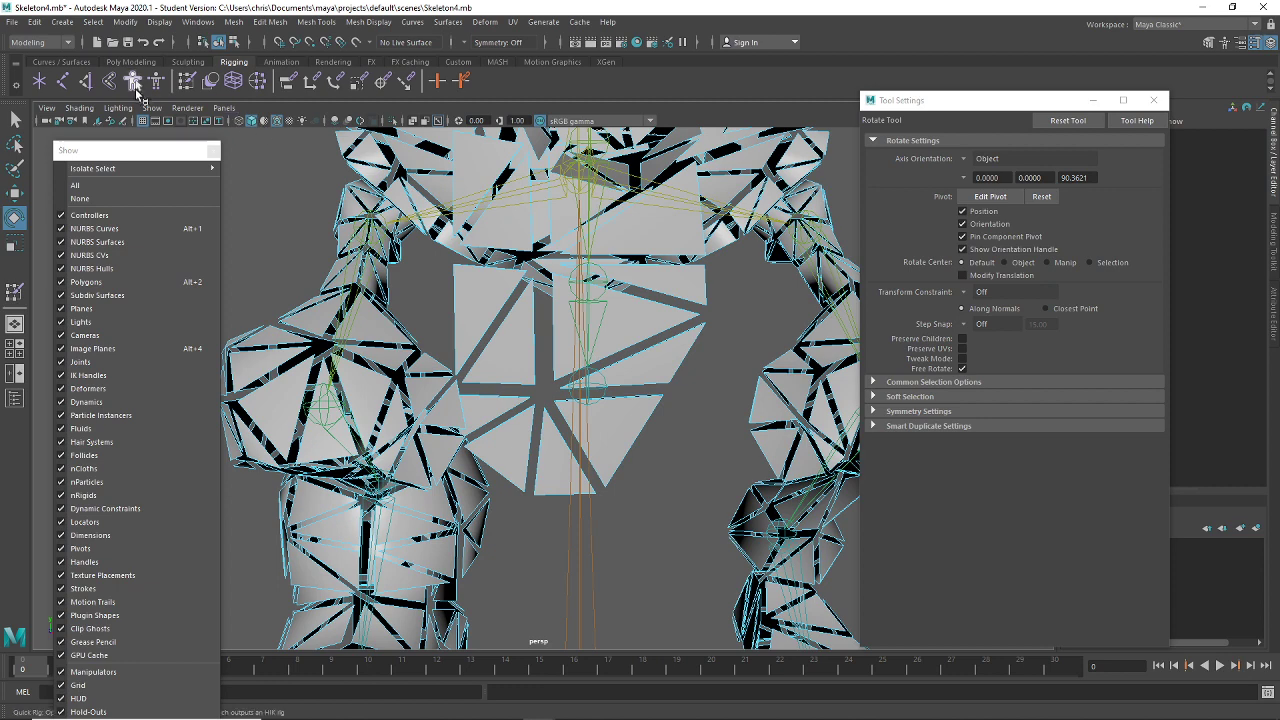
pyautogui.click(186, 83)
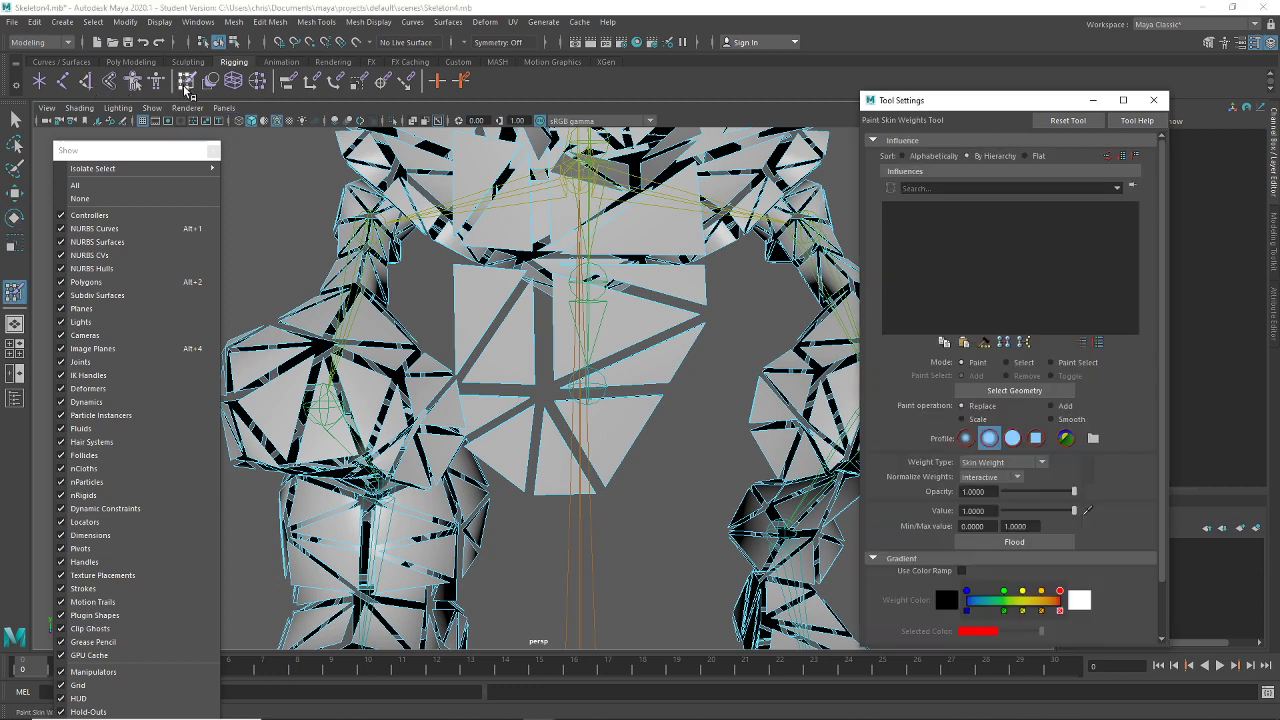
pyautogui.press('q')
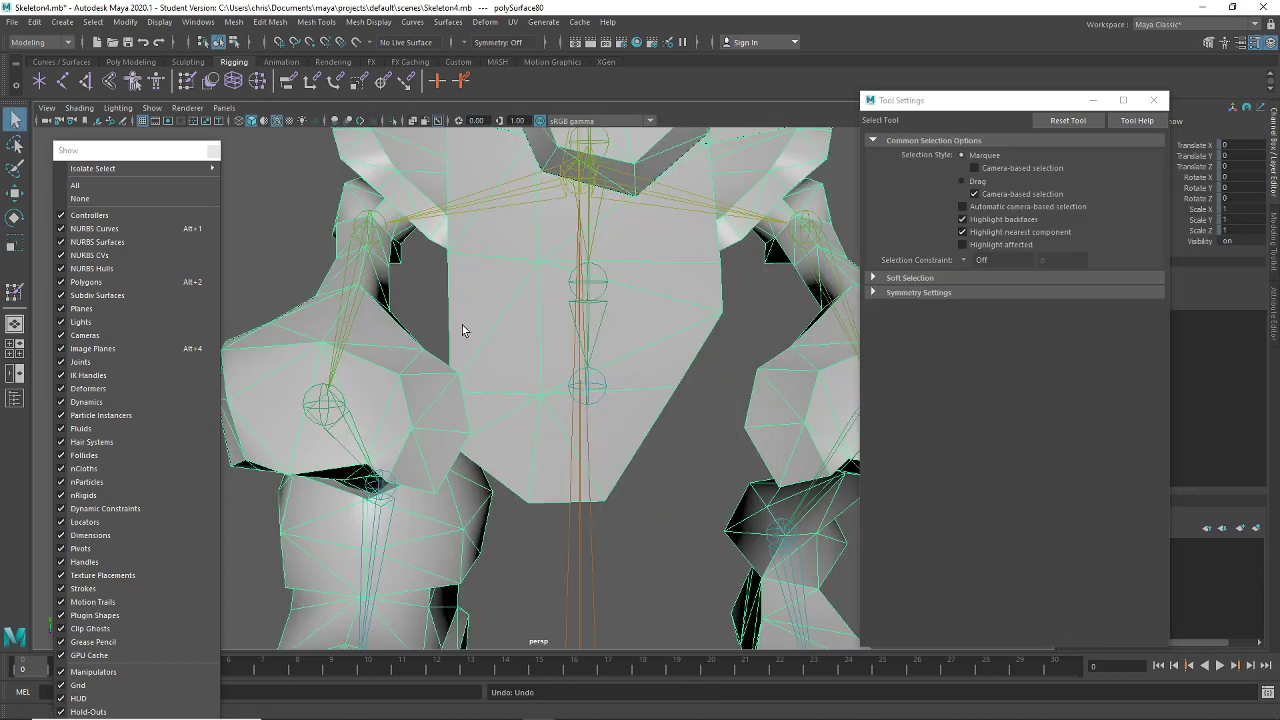
pyautogui.click(185, 88)
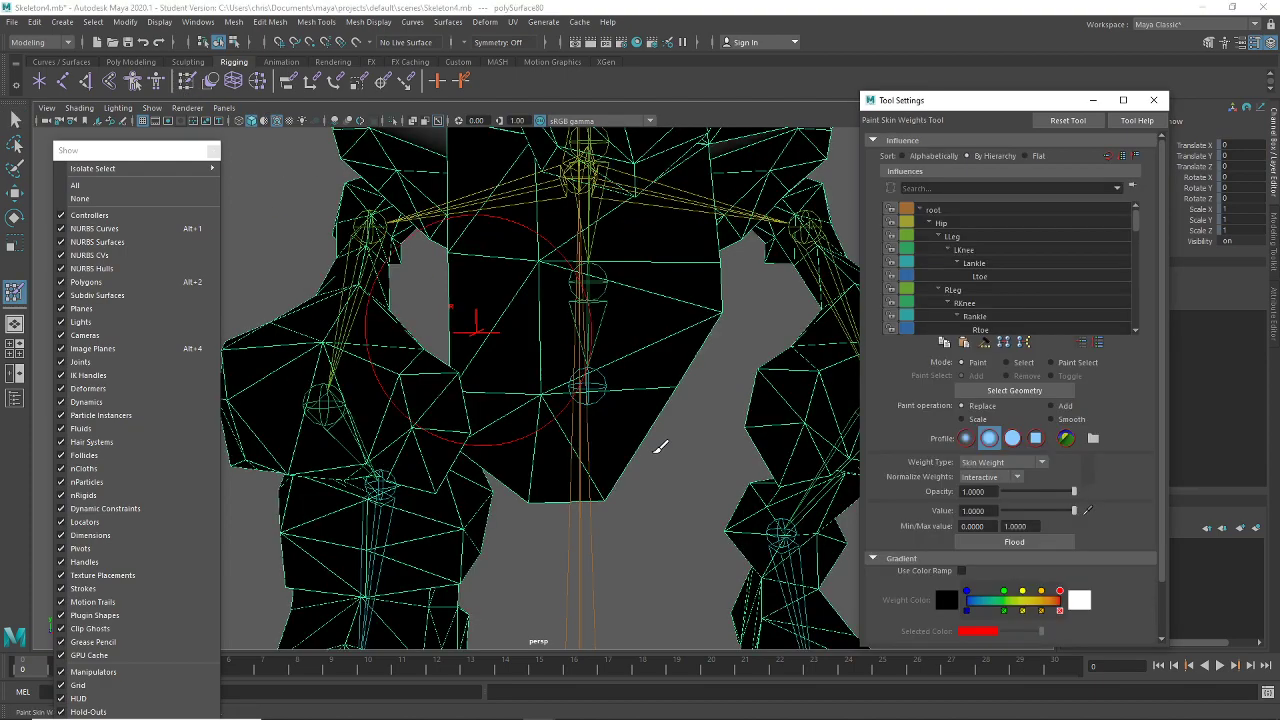
# Choose the Sash joint as the active influence and examine its weights on the hanging sash and waist
pyautogui.keyDown('alt'); pyautogui.moveTo(563, 416); pyautogui.dragTo(572, 400); pyautogui.keyUp('alt')
pyautogui.scroll(-10, 1032, 305)
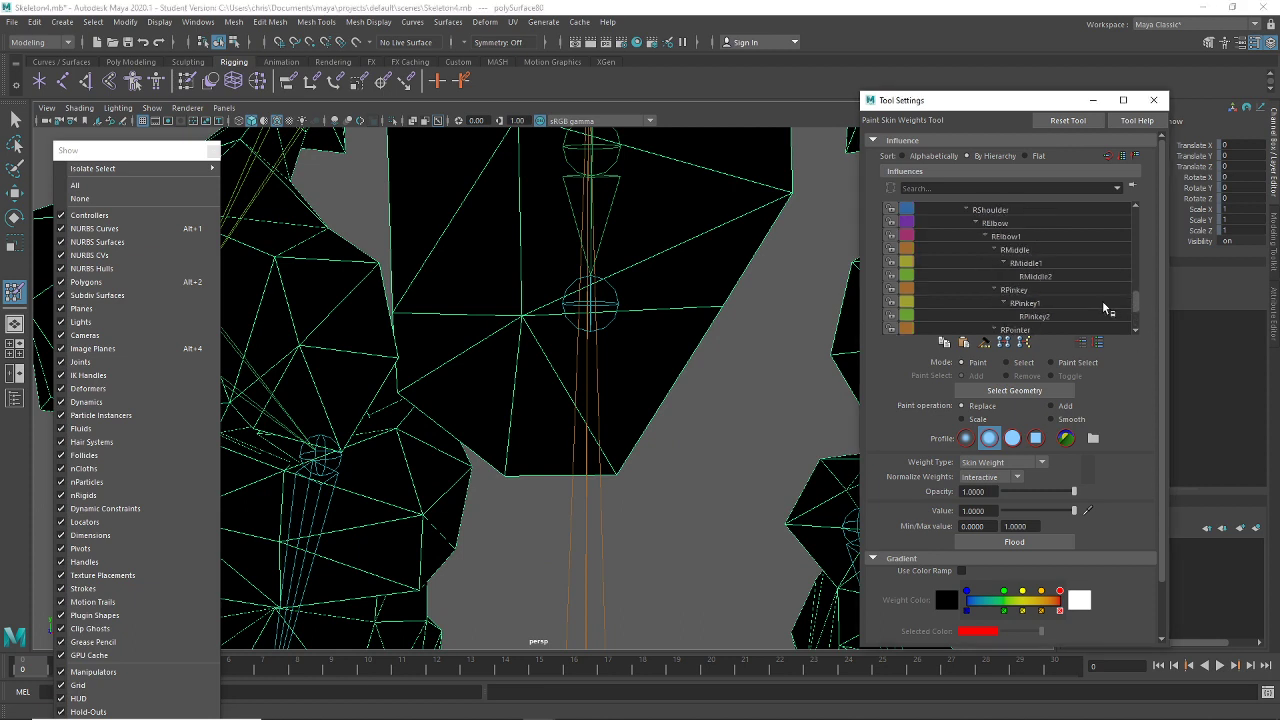
pyautogui.scroll(3, 1105, 305)
pyautogui.scroll(8, 1097, 298)
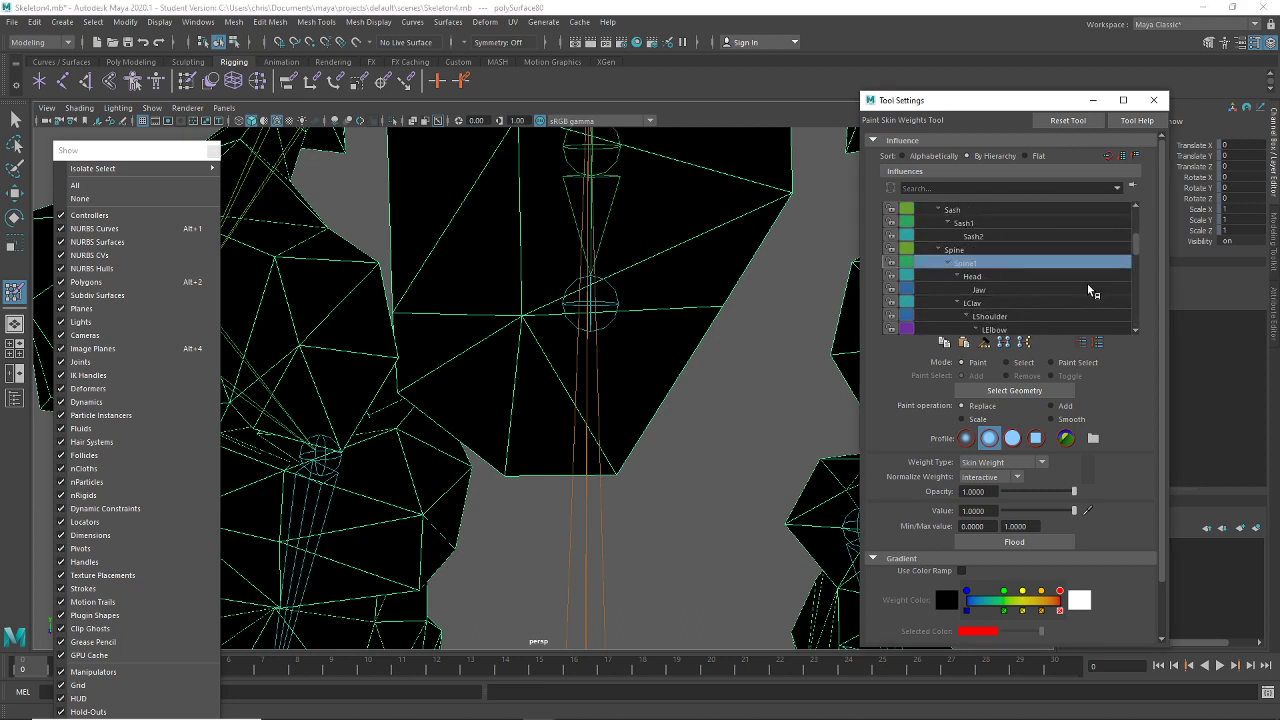
pyautogui.click(1012, 263)
pyautogui.scroll(-4, 612, 328)
pyautogui.keyDown('alt'); pyautogui.moveTo(620, 332); pyautogui.dragTo(633, 402); pyautogui.keyUp('alt')
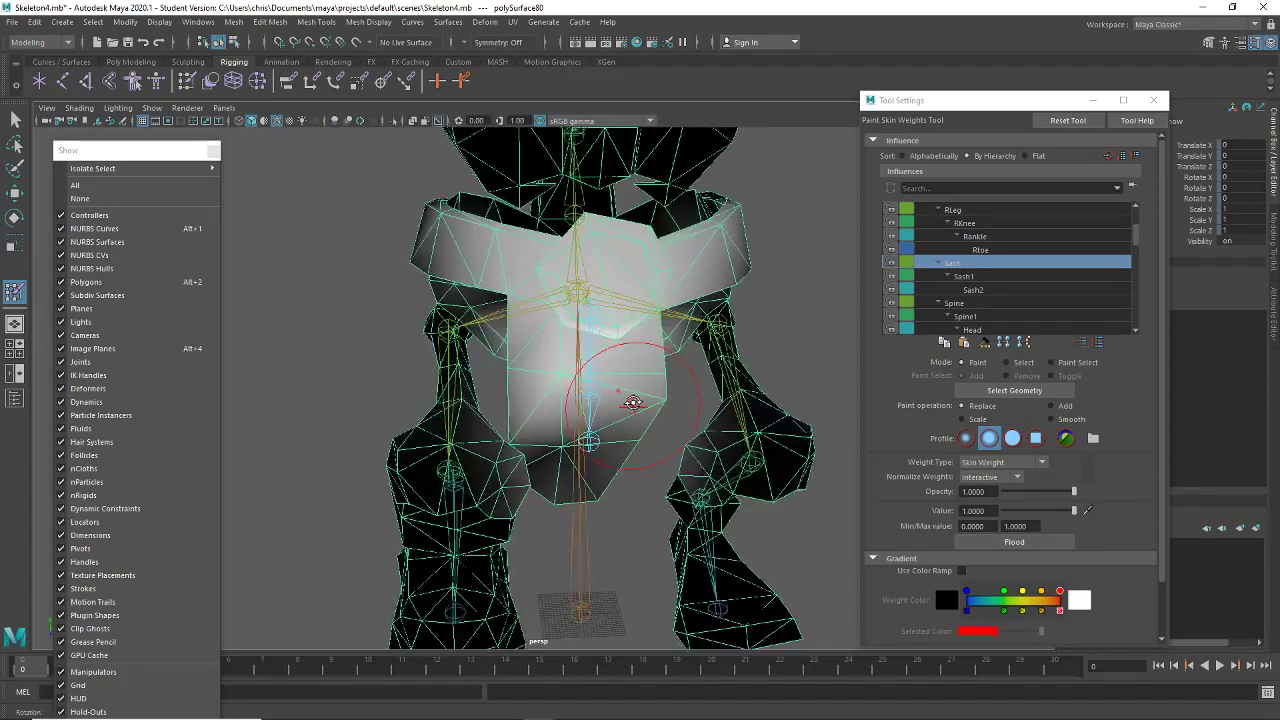
# Hide the joints in the viewport and select the vertices of the waist, sash and both legs
pyautogui.click(101, 365)
pyautogui.scroll(-5, 574, 383)
pyautogui.keyDown('alt'); pyautogui.moveTo(543, 383); pyautogui.dragTo(520, 360); pyautogui.keyUp('alt')
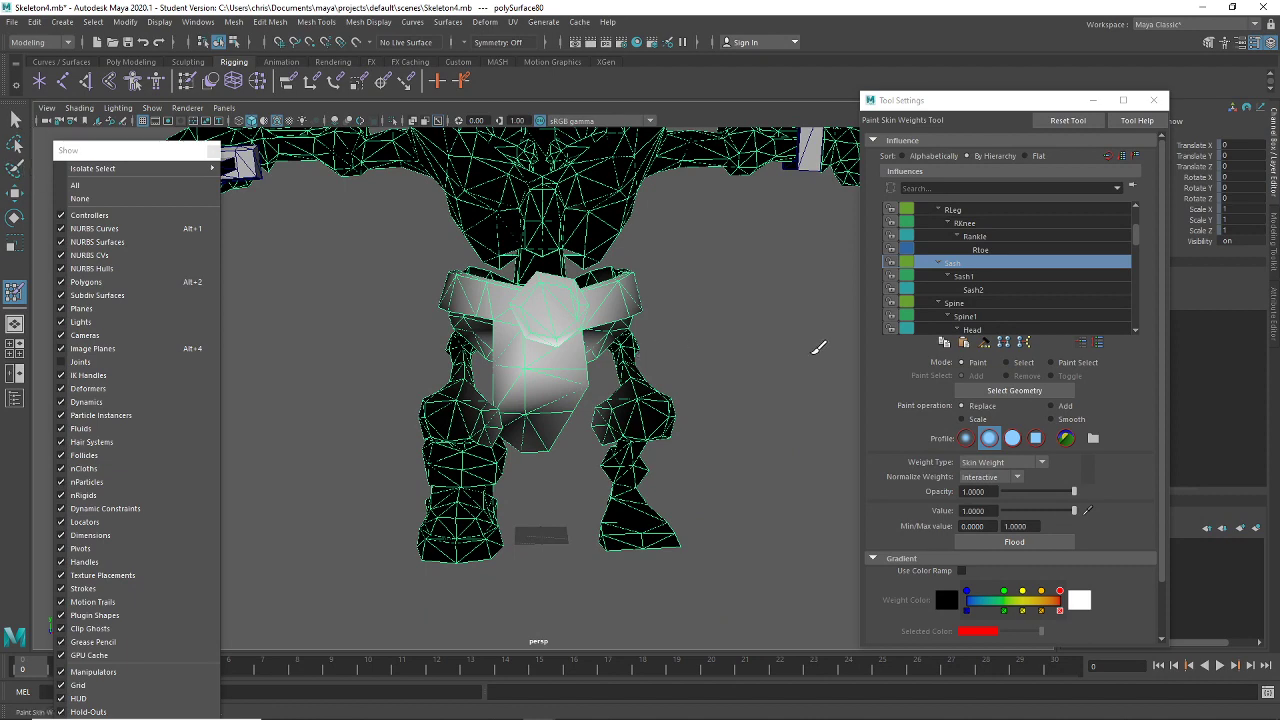
pyautogui.press('q')
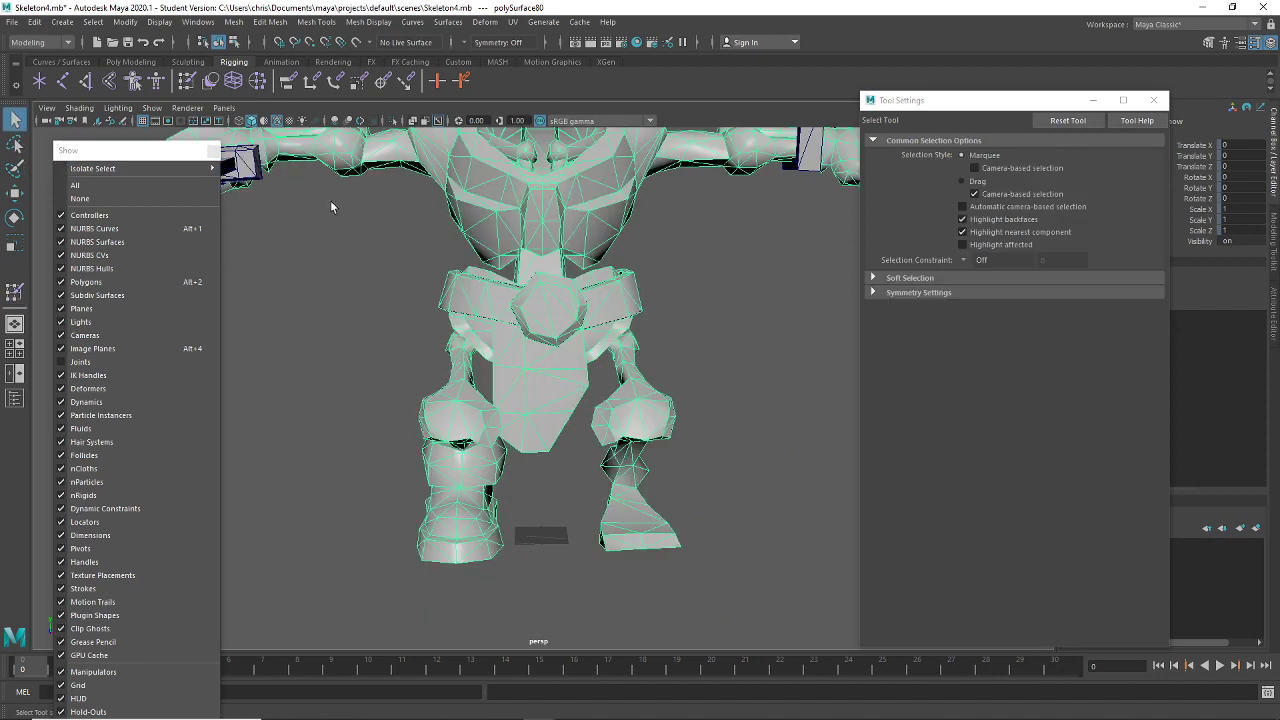
pyautogui.rightClick(590, 336)
pyautogui.click(530, 332)
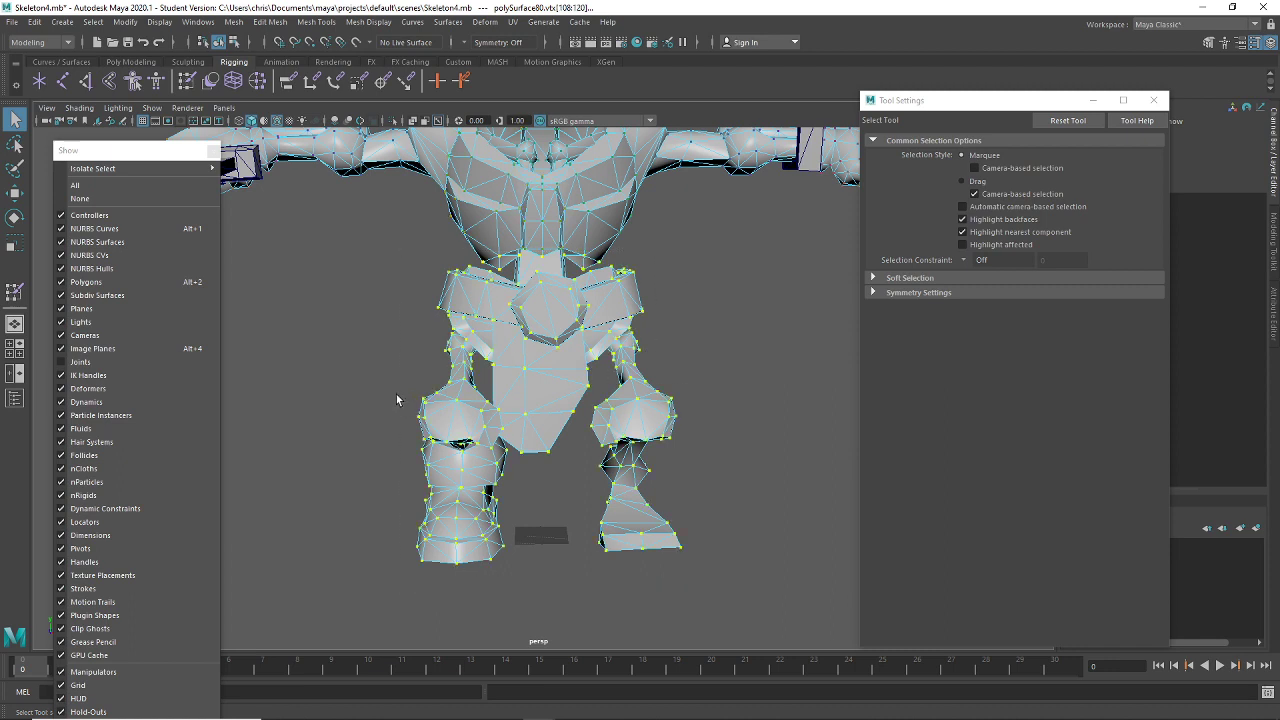
# Flood the selected lower-body vertices with a skin weight of 0 for the Sash, Sash1 and Sash2 influences
pyautogui.click(188, 82)
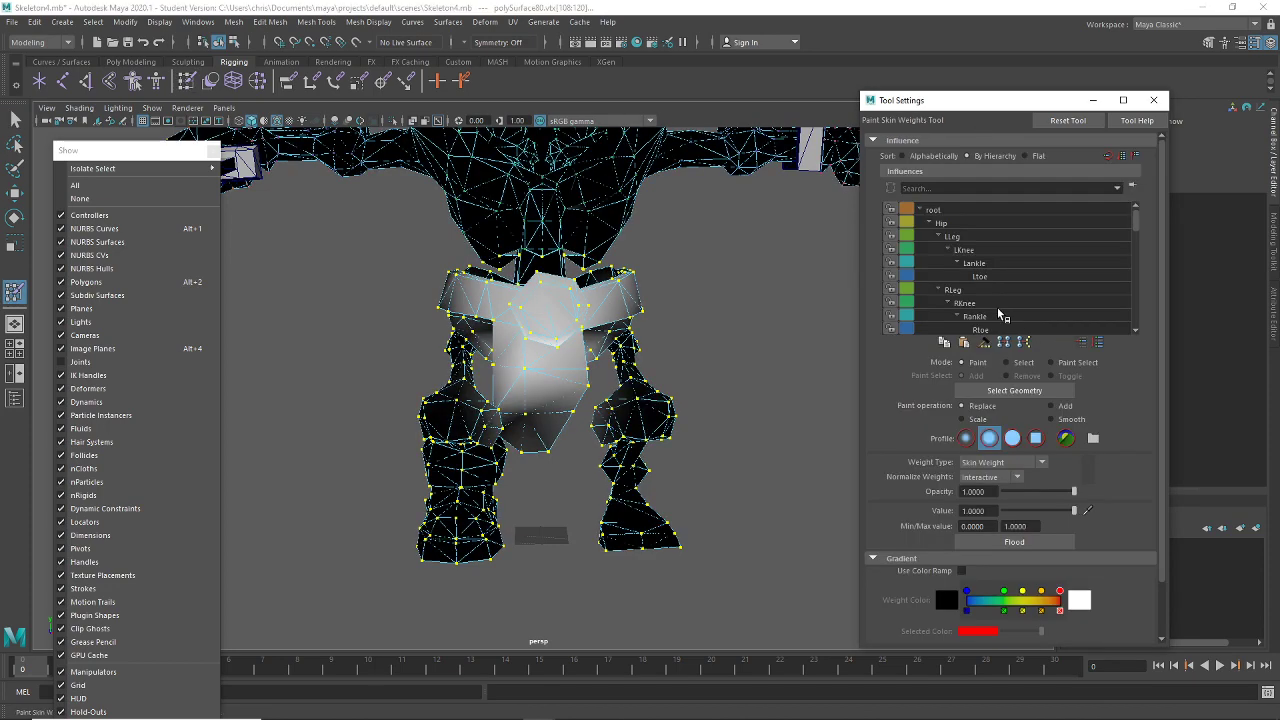
pyautogui.scroll(-3, 1003, 305)
pyautogui.click(980, 264)
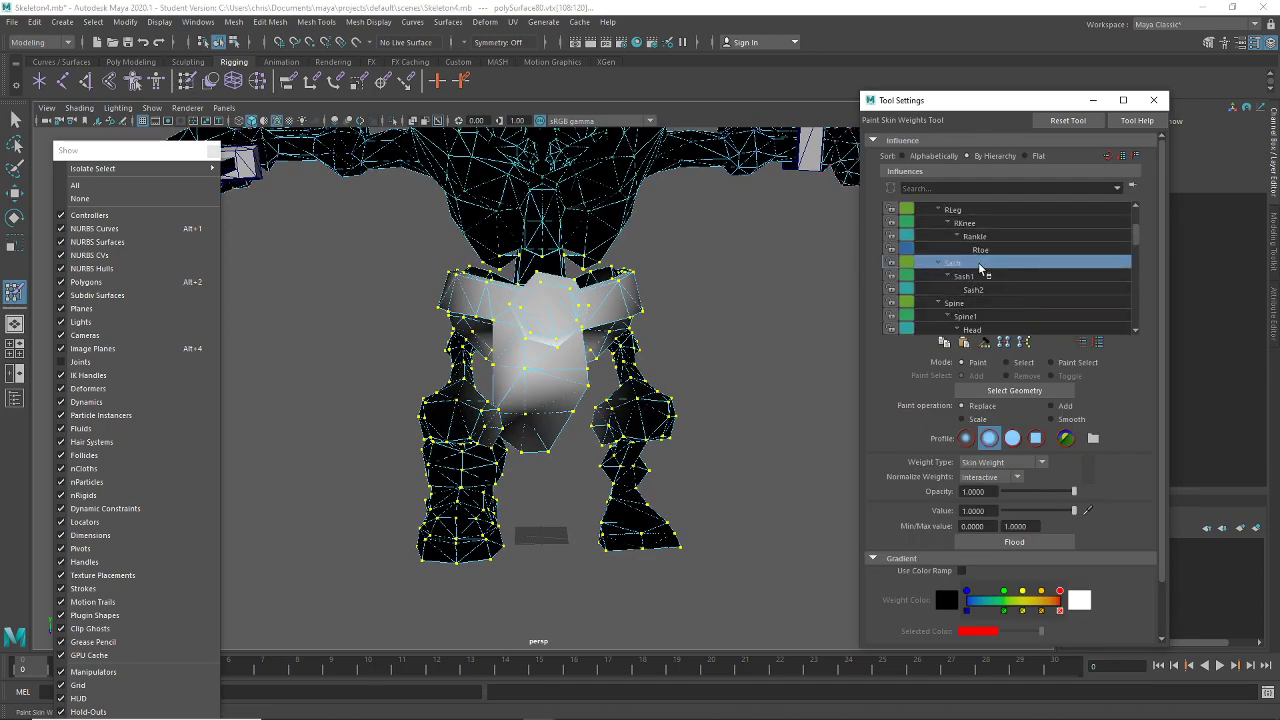
pyautogui.moveTo(1042, 512); pyautogui.dragTo(1002, 511)
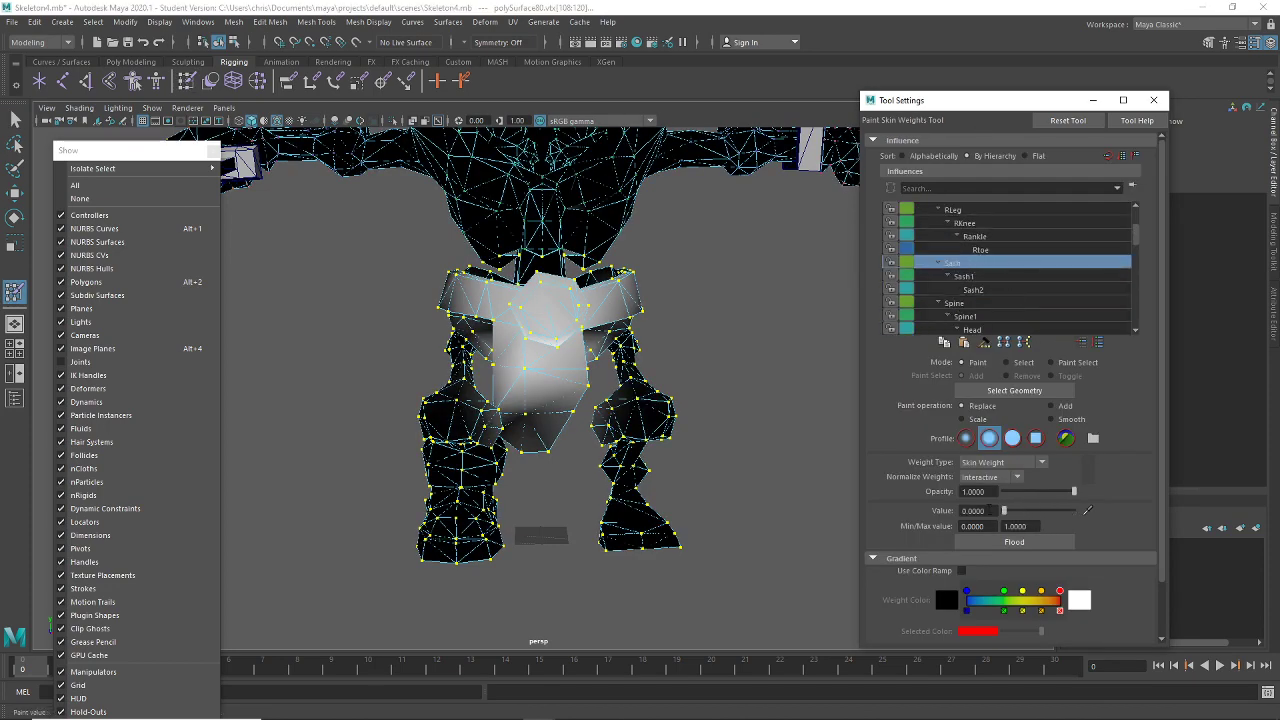
pyautogui.click(1022, 542)
pyautogui.click(983, 277)
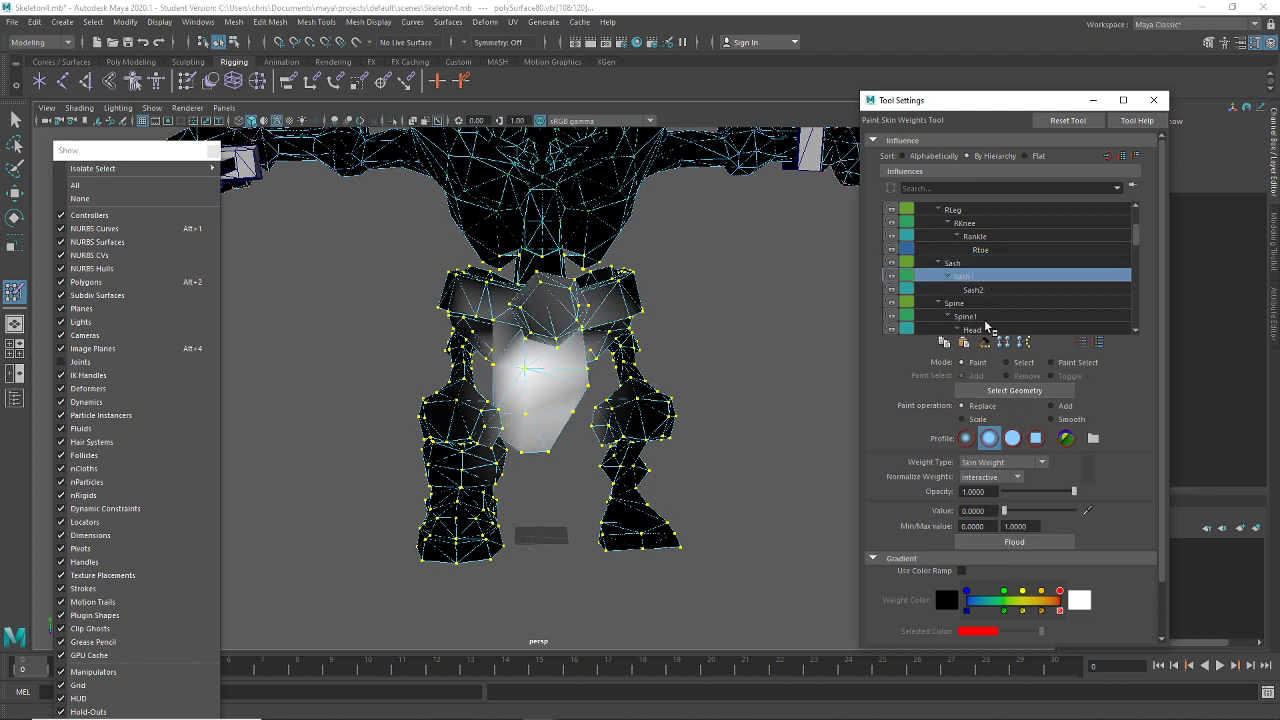
pyautogui.click(1014, 542)
pyautogui.click(985, 291)
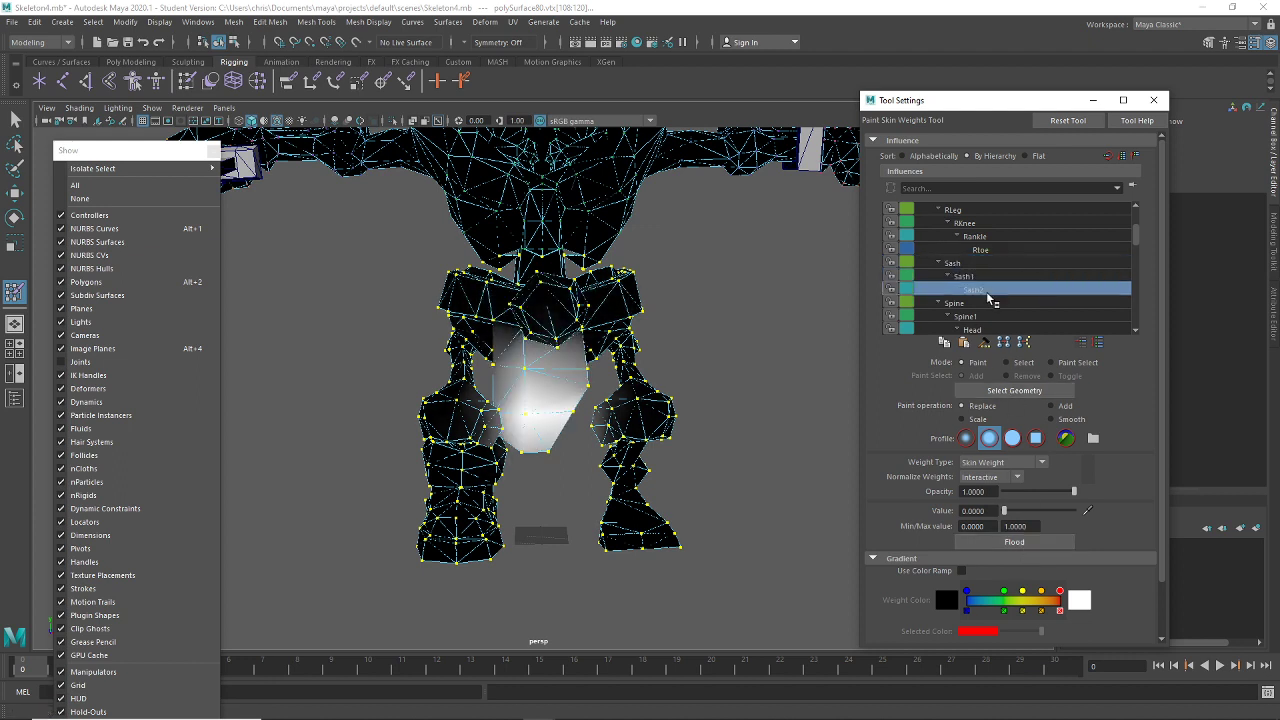
pyautogui.click(1010, 541)
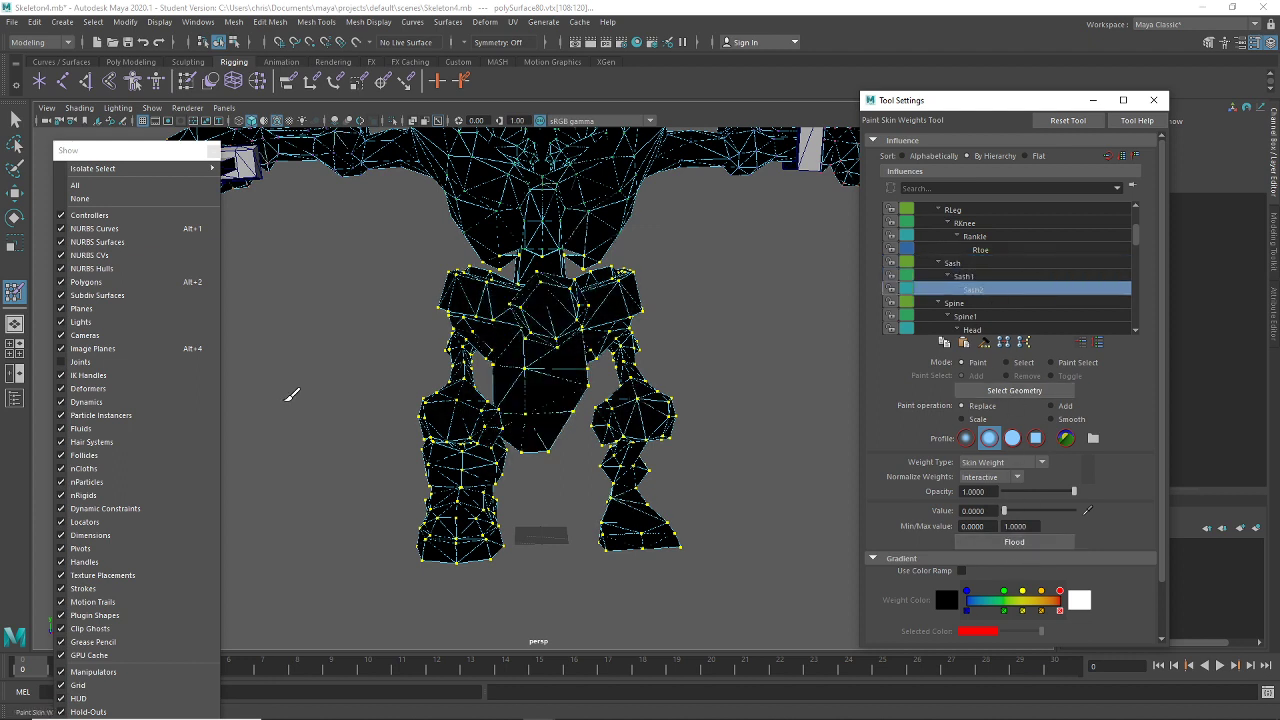
# Return to vertex selection, pick a vertex on the hanging sash and grow the selection across the surrounding sash vertices
pyautogui.click(15, 119)
pyautogui.click(549, 410)
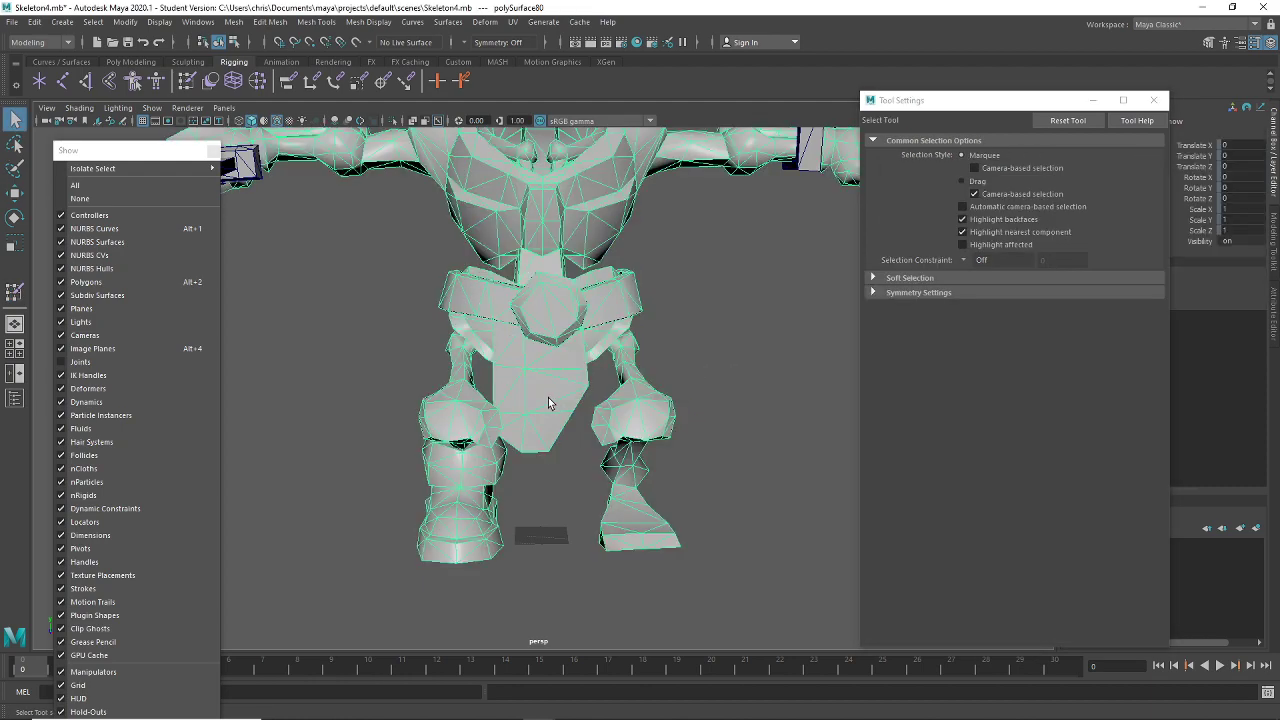
pyautogui.scroll(3, 551, 400)
pyautogui.keyDown('alt'); pyautogui.moveTo(555, 403); pyautogui.dragTo(546, 371); pyautogui.keyUp('alt')
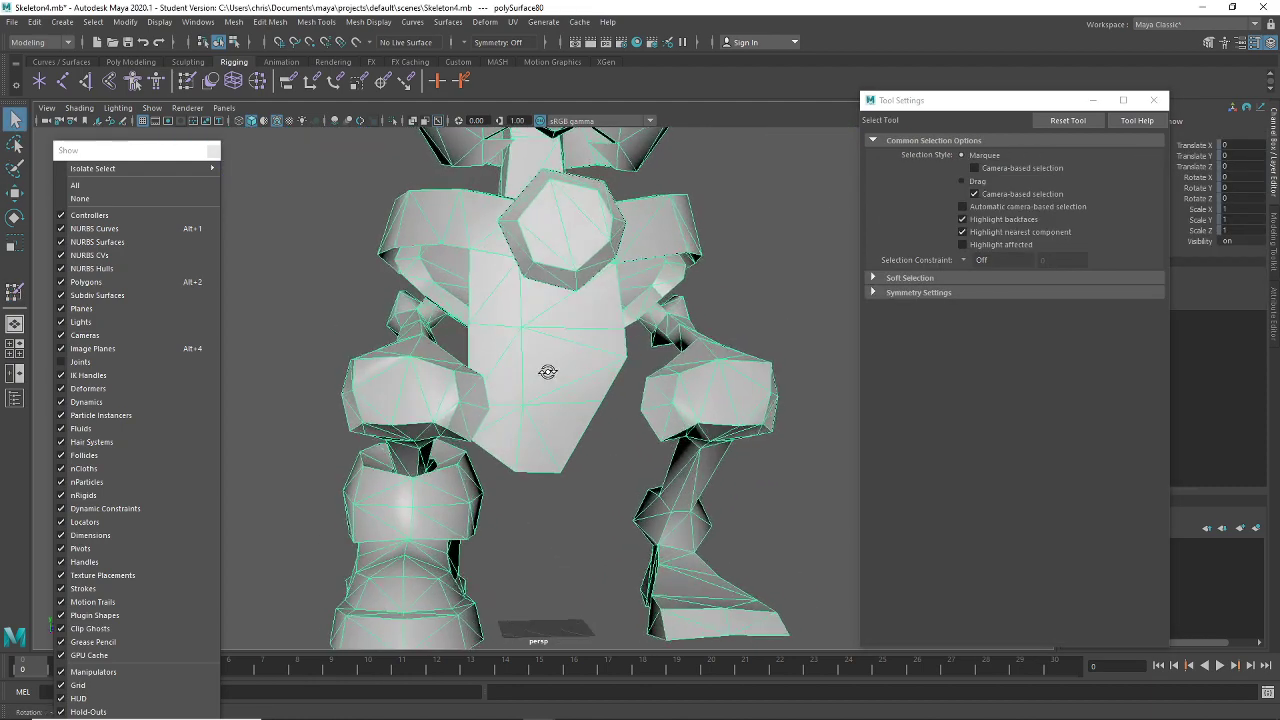
pyautogui.moveTo(544, 339); pyautogui.dragTo(547, 432, button='right')
pyautogui.moveTo(500, 375); pyautogui.dragTo(500, 375, button='right')
pyautogui.keyDown('alt'); pyautogui.moveTo(486, 337); pyautogui.dragTo(580, 414); pyautogui.keyUp('alt')
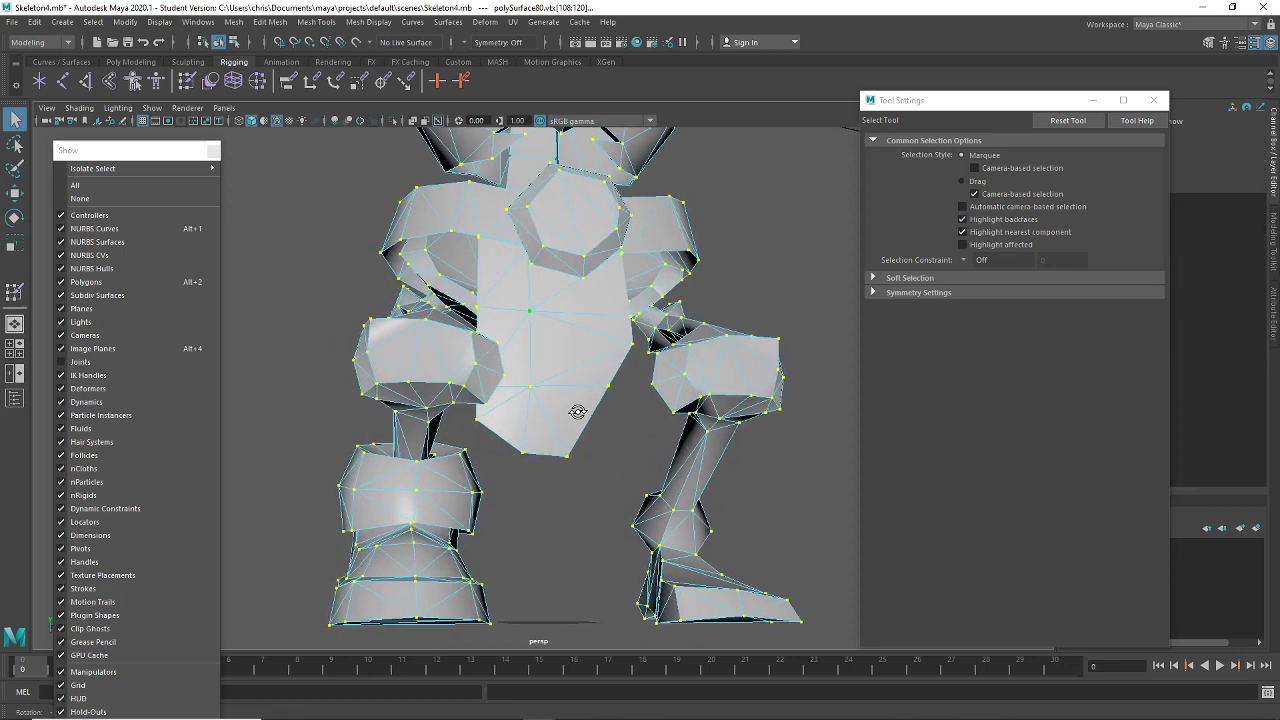
pyautogui.moveTo(494, 447); pyautogui.dragTo(491, 447)
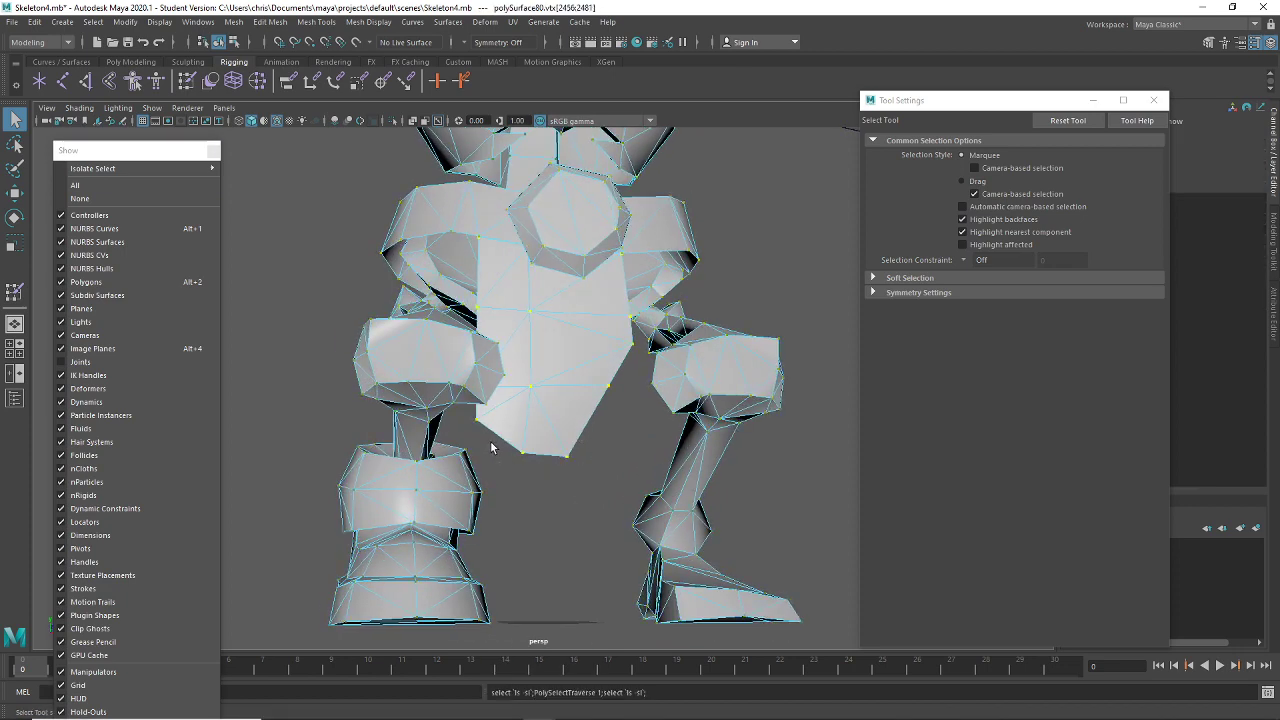
# Flood the selected sash vertices with a skin weight of 1 for the Sash influence
pyautogui.keyDown('alt'); pyautogui.moveTo(433, 372); pyautogui.dragTo(428, 408); pyautogui.keyUp('alt')
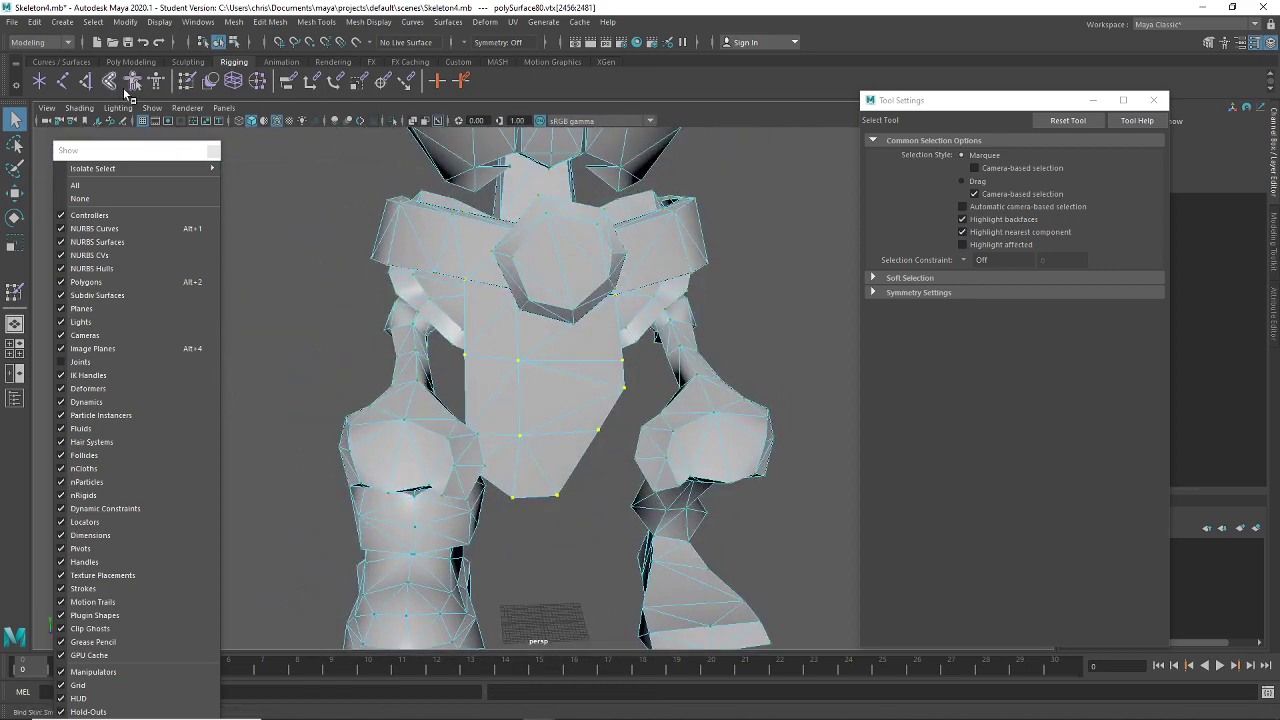
pyautogui.click(186, 82)
pyautogui.scroll(-3, 1112, 300)
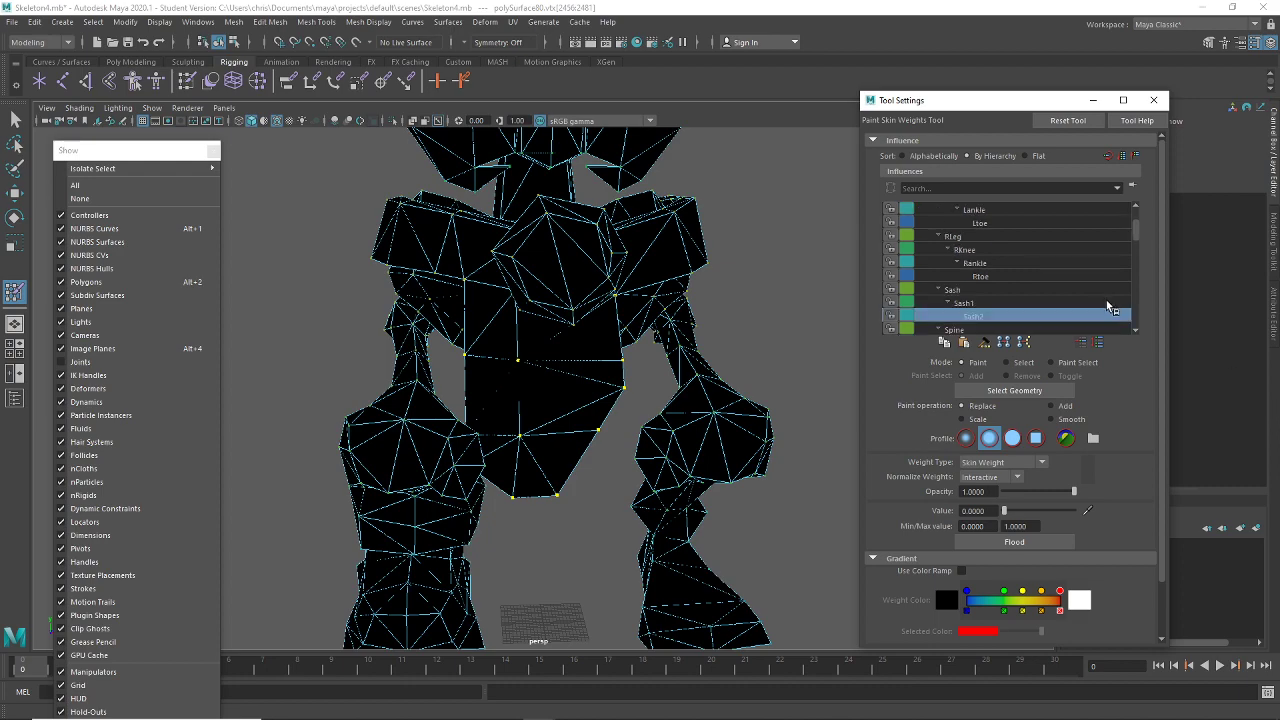
pyautogui.click(1010, 237)
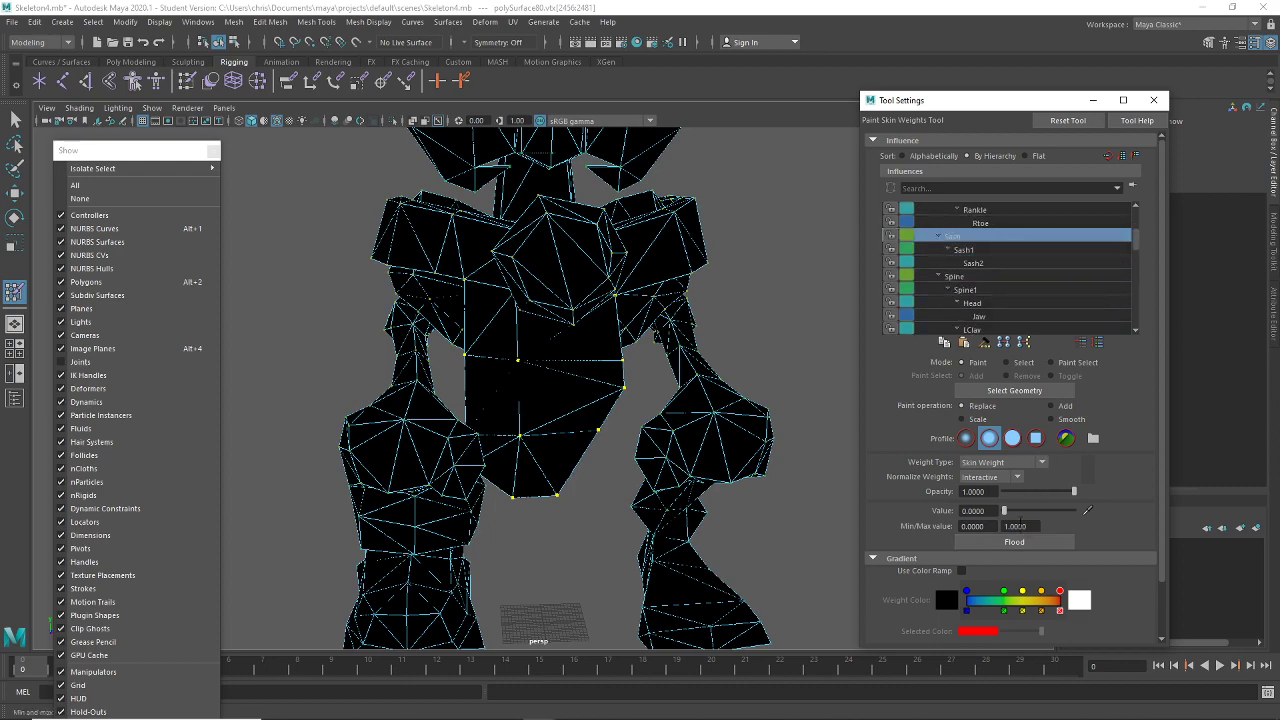
pyautogui.moveTo(1020, 512); pyautogui.dragTo(1190, 510)
pyautogui.click(1024, 544)
pyautogui.keyDown('alt'); pyautogui.moveTo(748, 463); pyautogui.dragTo(700, 402); pyautogui.keyUp('alt')
pyautogui.scroll(3, 660, 438)
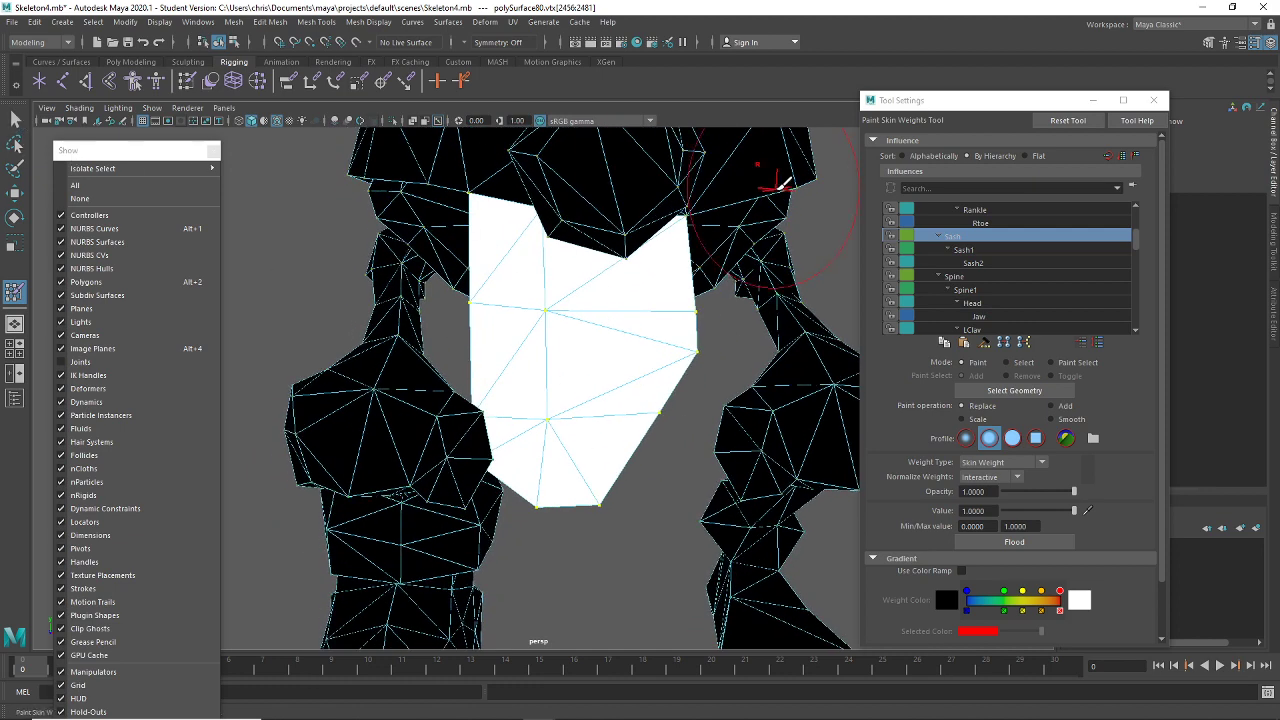
# Make Sash1 the active influence and briefly show the joints to check their position against the sash
pyautogui.click(989, 251)
pyautogui.keyDown('alt'); pyautogui.moveTo(586, 372); pyautogui.dragTo(548, 380); pyautogui.keyUp('alt')
pyautogui.click(80, 362)
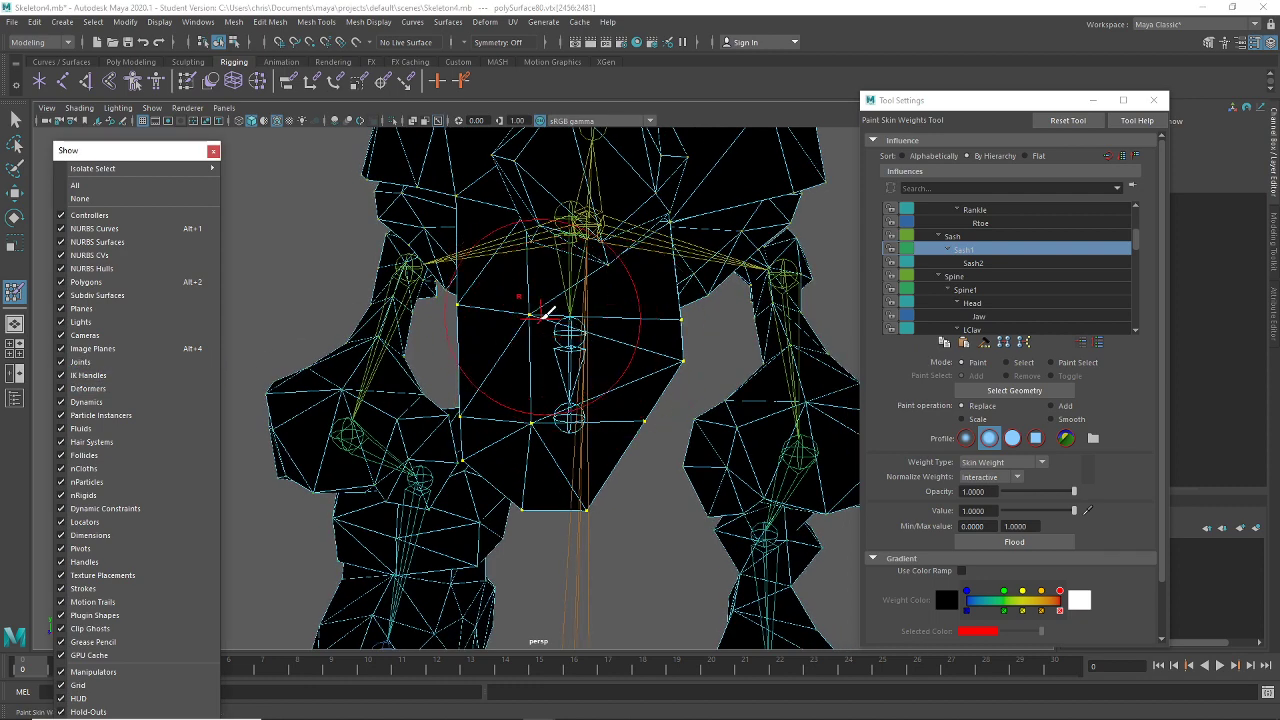
pyautogui.click(82, 362)
pyautogui.moveTo(663, 402)
pyautogui.keyDown('alt'); pyautogui.mouseDown()
pyautogui.moveTo(623, 371)
pyautogui.moveTo(634, 394)
pyautogui.moveTo(643, 371)
pyautogui.moveTo(643, 389)
pyautogui.moveTo(617, 405)
pyautogui.mouseUp(); pyautogui.keyUp('alt')
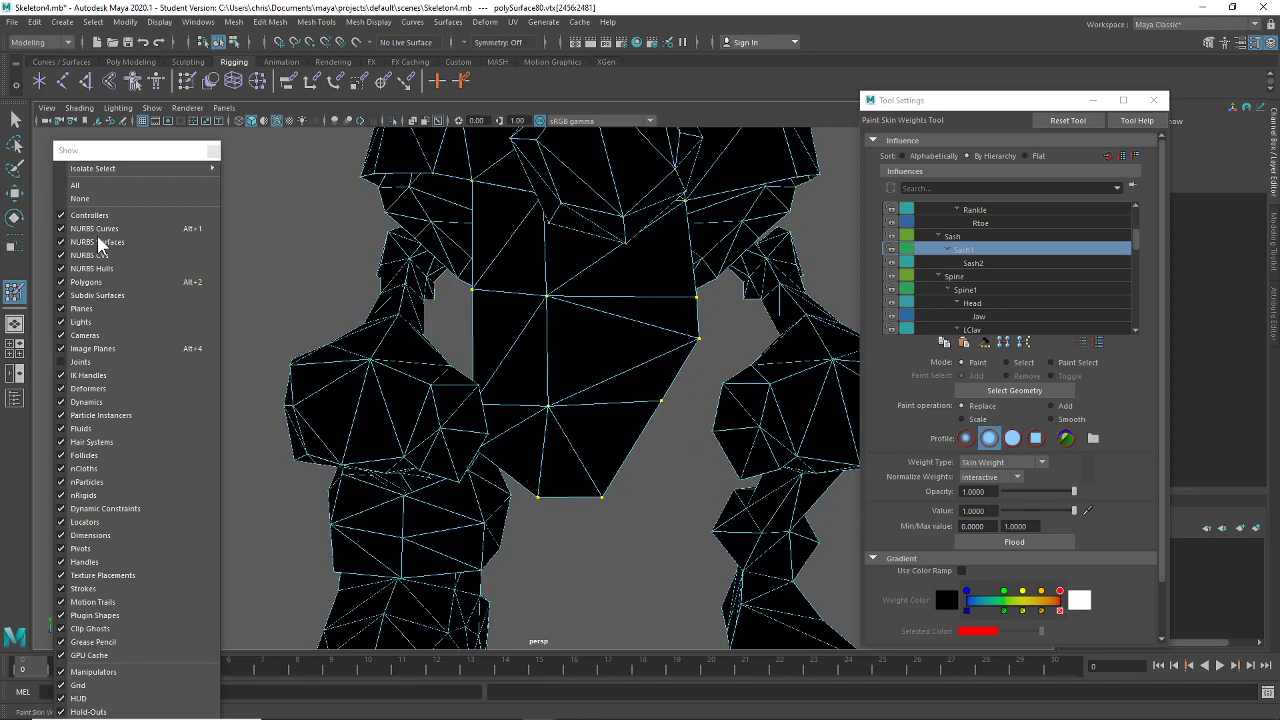
pyautogui.click(593, 427)
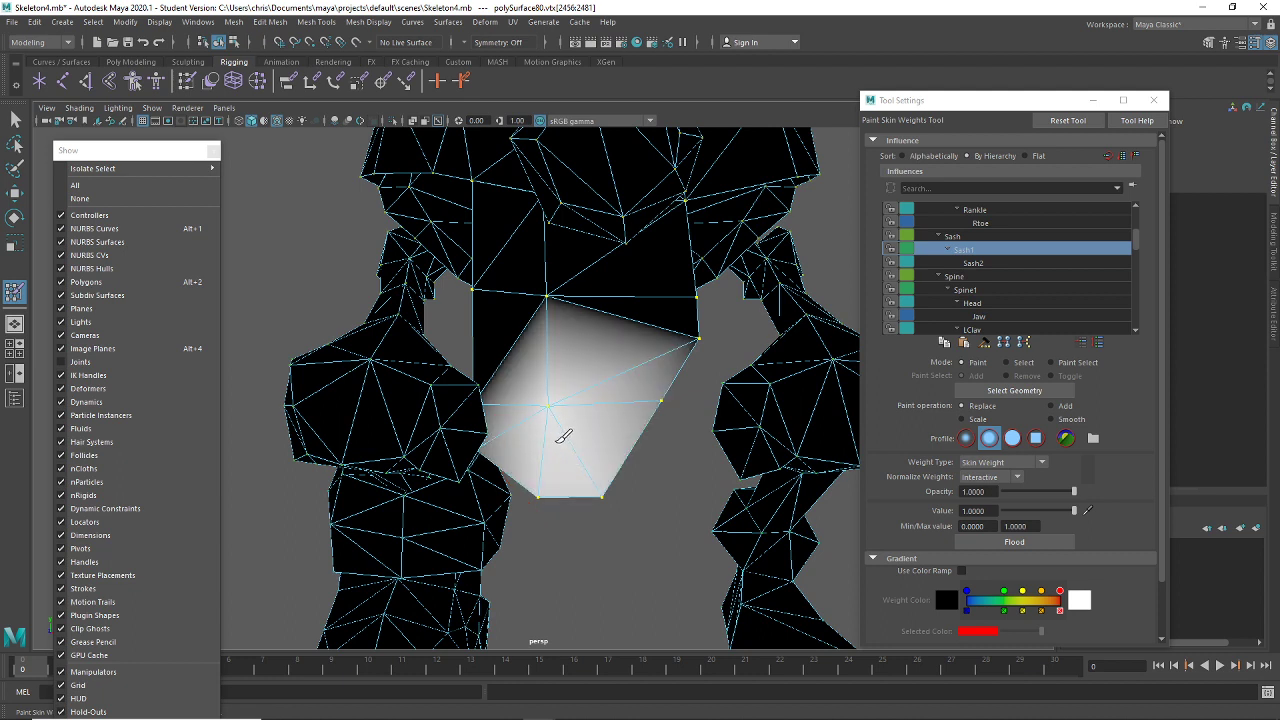
pyautogui.click(555, 429)
pyautogui.moveTo(555, 420)
pyautogui.mouseDown()
pyautogui.moveTo(645, 385)
pyautogui.moveTo(575, 377)
pyautogui.mouseUp()
pyautogui.hotkey('ctrl', 'z')
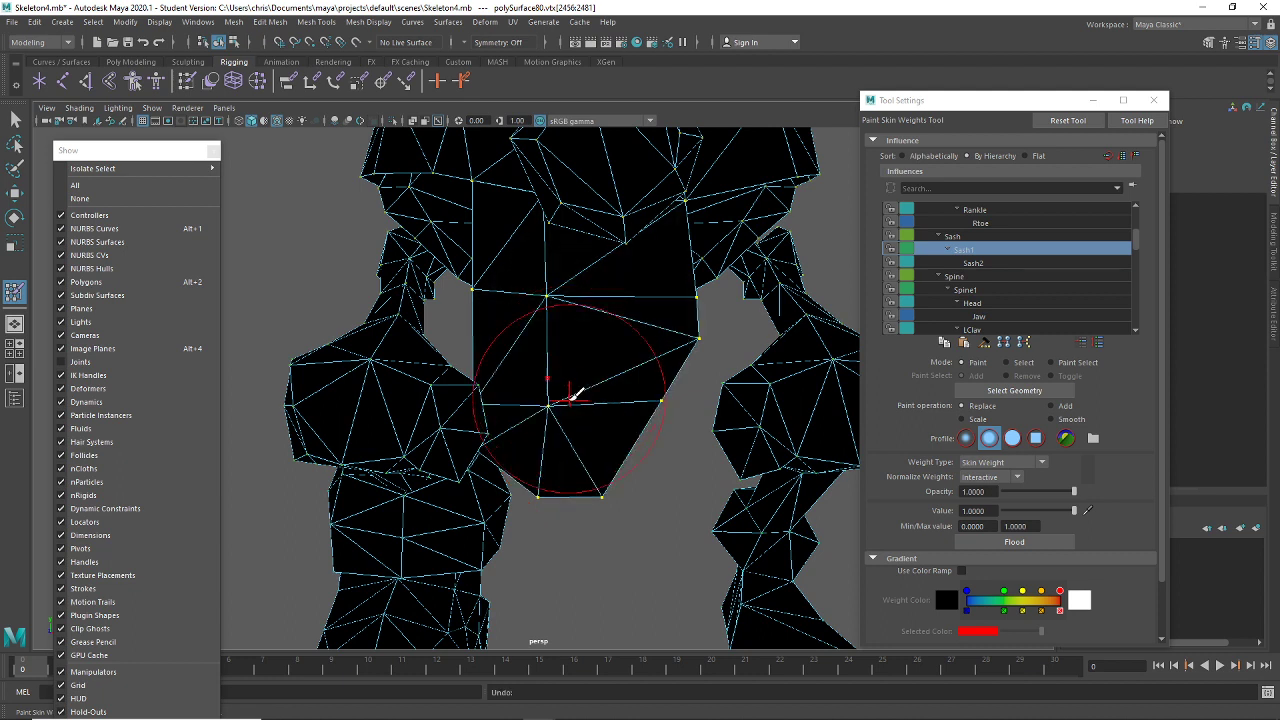
# Paint a Sash1 skin weight of 1 over the lower half of the sash on its front and back
pyautogui.moveTo(581, 443)
pyautogui.mouseDown()
pyautogui.moveTo(530, 423)
pyautogui.moveTo(617, 396)
pyautogui.moveTo(634, 349)
pyautogui.mouseUp()
pyautogui.moveTo(671, 457)
pyautogui.keyDown('alt'); pyautogui.mouseDown()
pyautogui.moveTo(400, 450)
pyautogui.moveTo(493, 423)
pyautogui.mouseUp(); pyautogui.keyUp('alt')
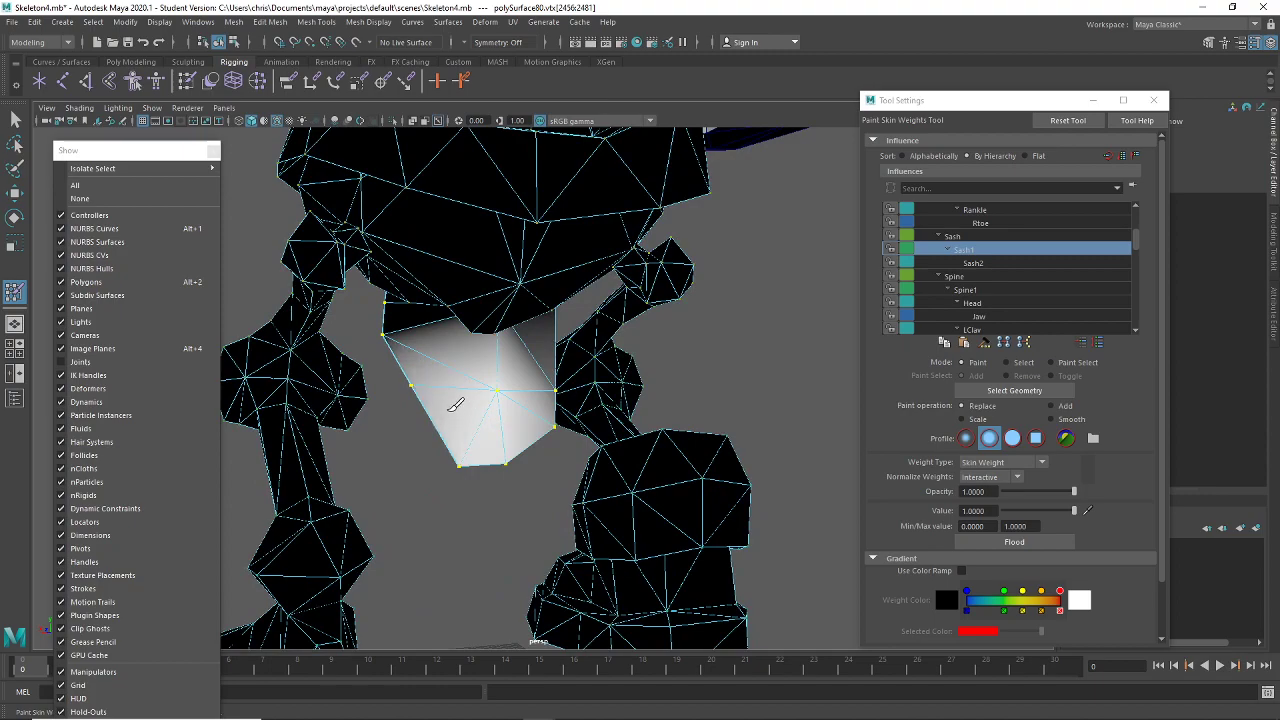
pyautogui.moveTo(447, 365)
pyautogui.mouseDown()
pyautogui.moveTo(445, 353)
pyautogui.moveTo(514, 366)
pyautogui.mouseUp()
pyautogui.moveTo(491, 480)
pyautogui.keyDown('alt'); pyautogui.mouseDown()
pyautogui.moveTo(463, 408)
pyautogui.moveTo(563, 452)
pyautogui.moveTo(752, 484)
pyautogui.moveTo(643, 443)
pyautogui.mouseUp(); pyautogui.keyUp('alt')
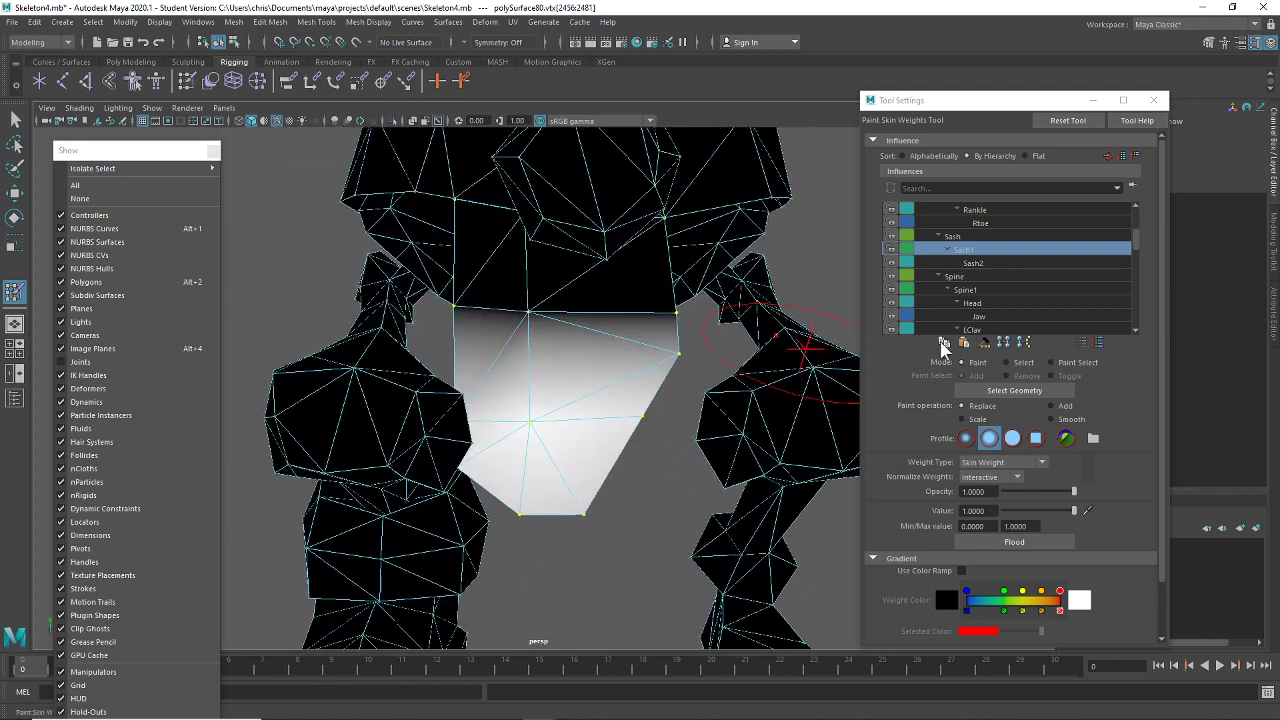
# Paint a skin weight of 1 for the Sash2 influence on the lower tip of the sash
pyautogui.click(973, 262)
pyautogui.scroll(3, 620, 437)
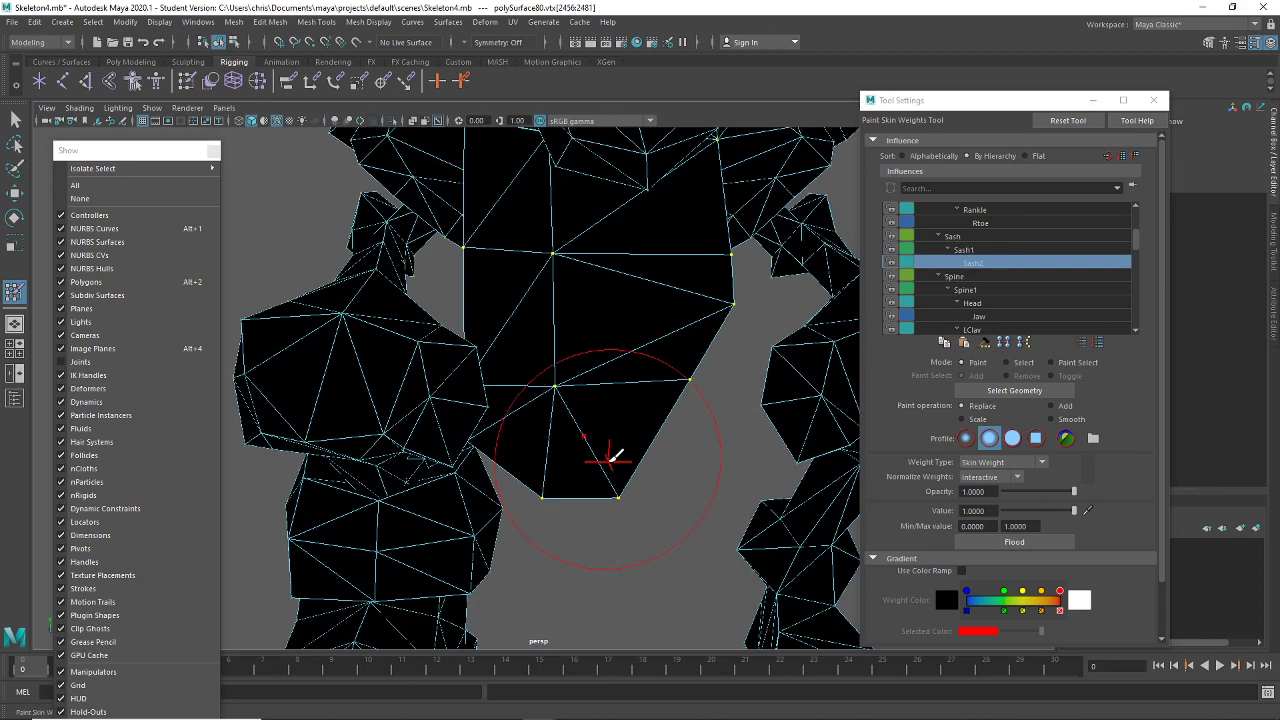
pyautogui.moveTo(613, 456)
pyautogui.mouseDown()
pyautogui.moveTo(595, 457)
pyautogui.moveTo(583, 506)
pyautogui.moveTo(542, 477)
pyautogui.mouseUp()
pyautogui.hotkey('ctrl', 'z')
pyautogui.moveTo(619, 468)
pyautogui.keyDown('alt'); pyautogui.mouseDown()
pyautogui.moveTo(451, 509)
pyautogui.moveTo(463, 452)
pyautogui.mouseUp(); pyautogui.keyUp('alt')
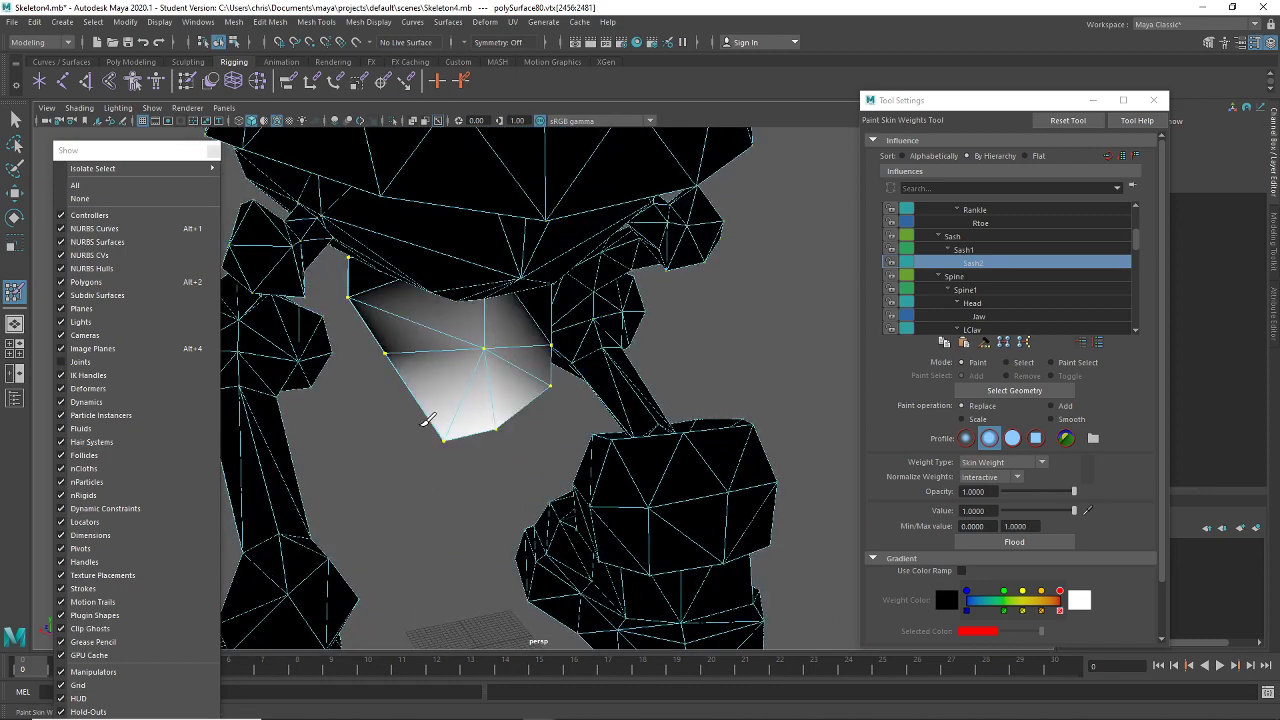
pyautogui.moveTo(543, 387)
pyautogui.keyDown('alt'); pyautogui.mouseDown()
pyautogui.moveTo(474, 524)
pyautogui.moveTo(506, 457)
pyautogui.moveTo(571, 480)
pyautogui.mouseUp(); pyautogui.keyUp('alt')
# Show the joints and test-rotate the Sash1 joint to check the sash deformation, undoing the rotation
pyautogui.click(15, 119)
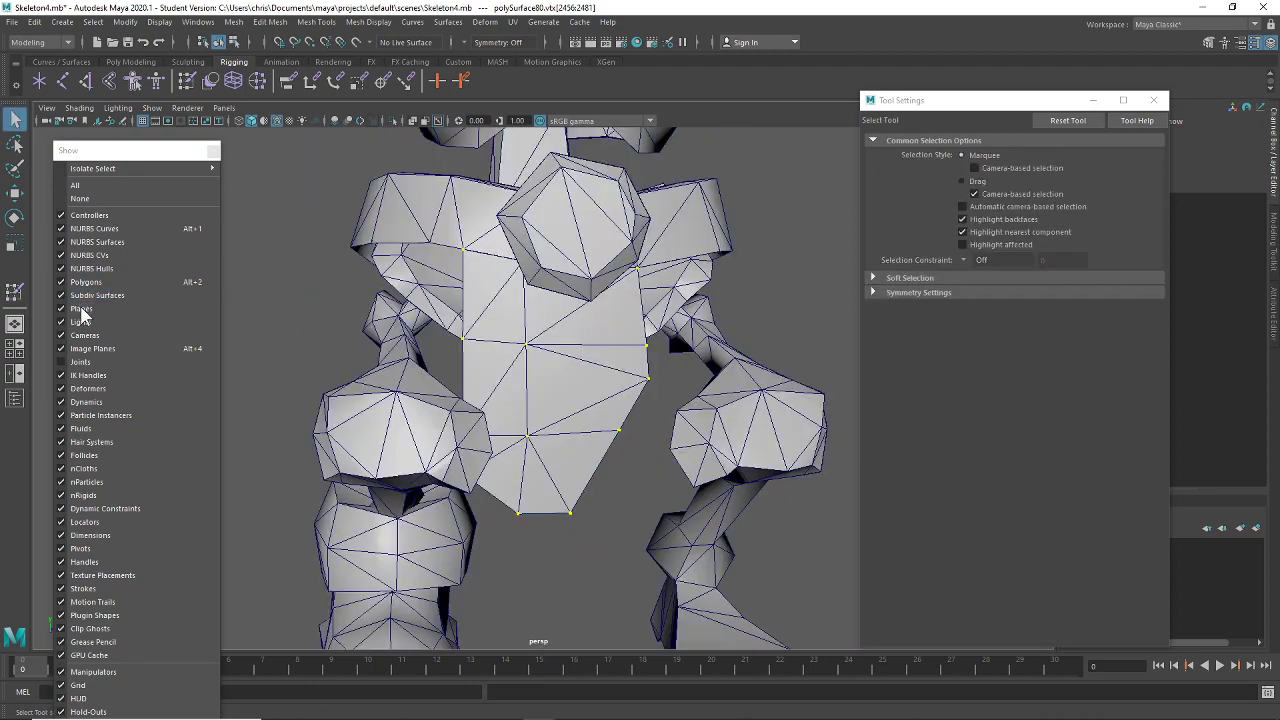
pyautogui.click(80, 361)
pyautogui.keyDown('alt'); pyautogui.moveTo(663, 408); pyautogui.dragTo(596, 276); pyautogui.keyUp('alt')
pyautogui.click(636, 322)
pyautogui.press('e')
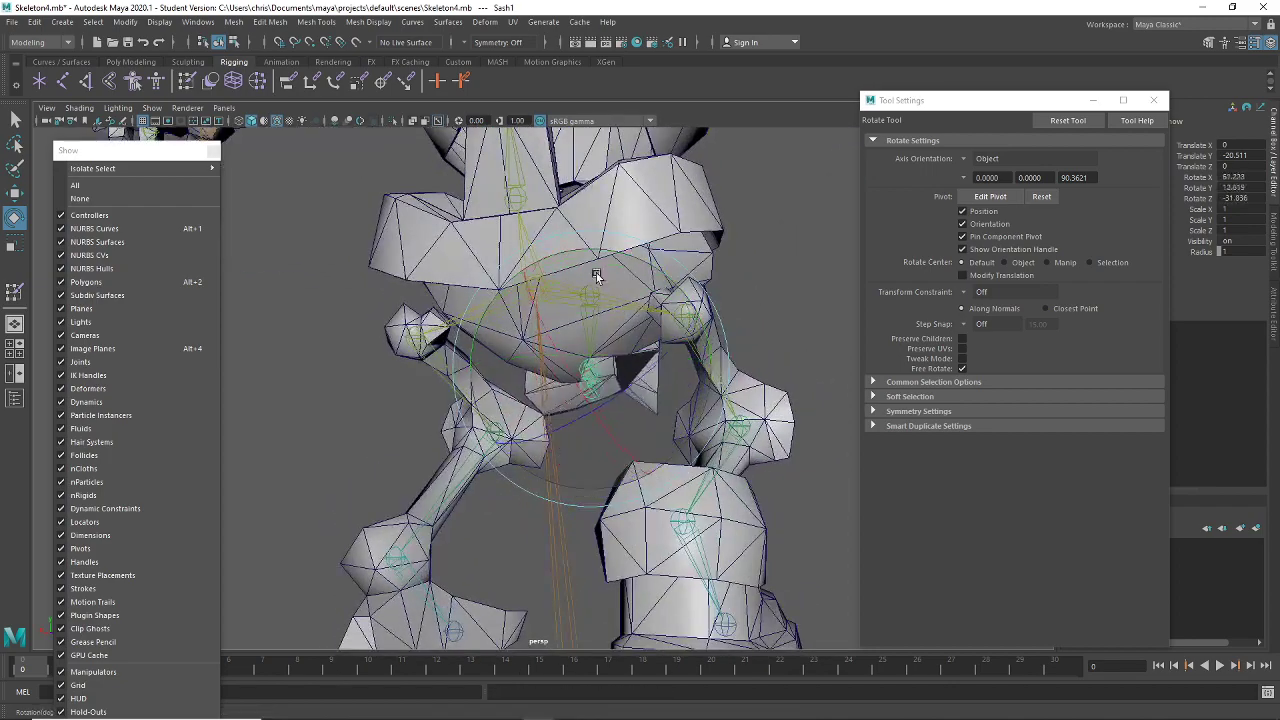
pyautogui.hotkey('ctrl', 'z')
pyautogui.hotkey('ctrl', 'z')
pyautogui.hotkey('ctrl', 'z')
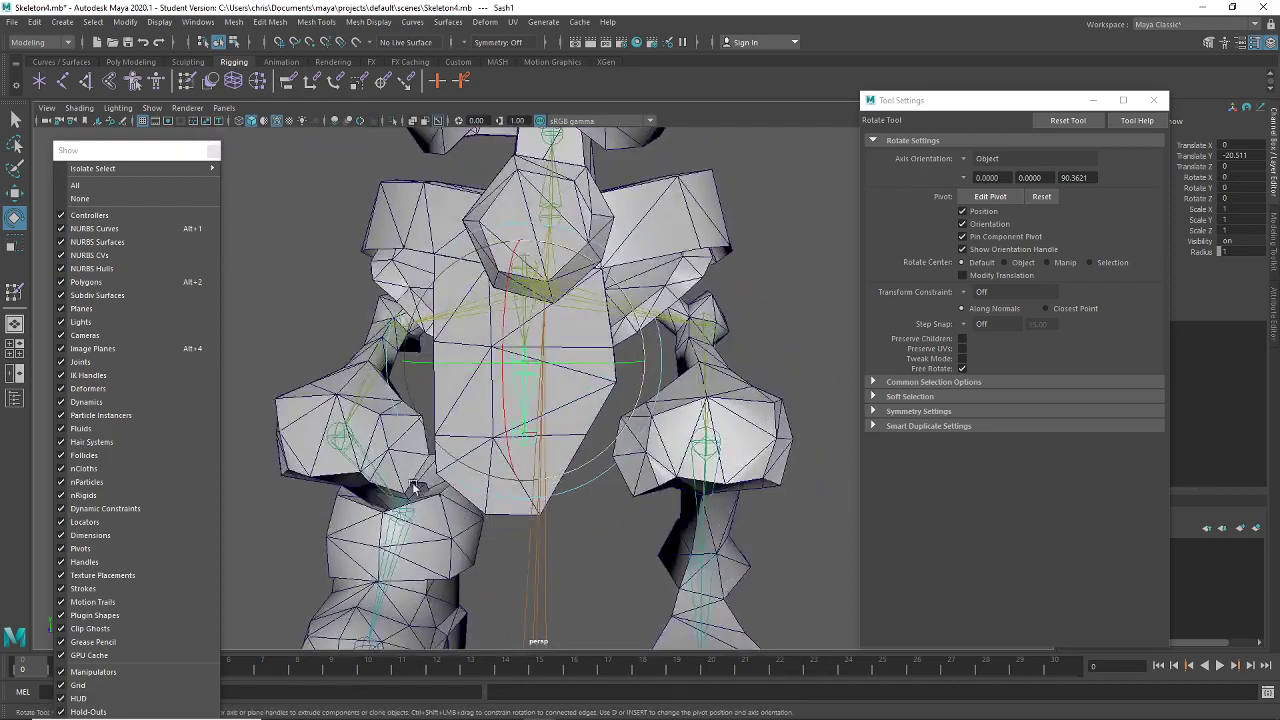
# Test-rotate the Sash2 joint, undo the rotation and examine the lower end of the sash
pyautogui.click(554, 515)
pyautogui.click(526, 432)
pyautogui.moveTo(526, 432); pyautogui.dragTo(846, 569)
pyautogui.hotkey('ctrl', 'z')
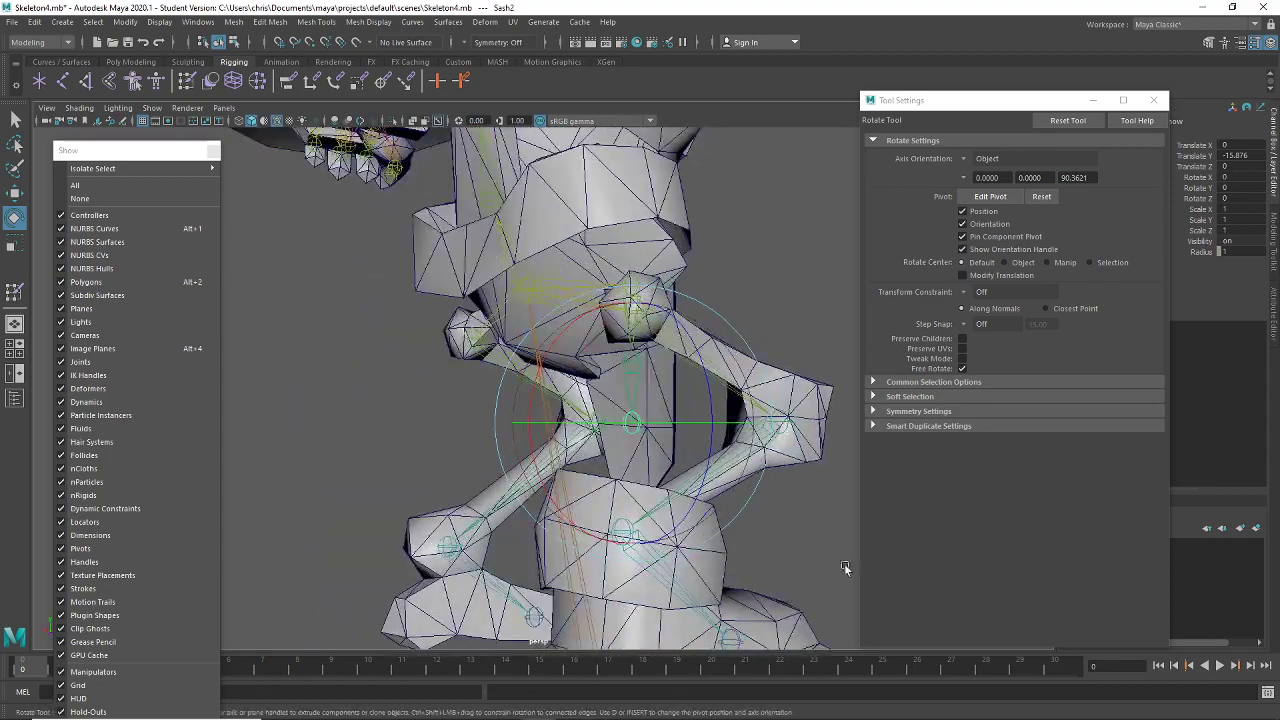
pyautogui.keyDown('alt'); pyautogui.moveTo(470, 515); pyautogui.dragTo(669, 509); pyautogui.keyUp('alt')
pyautogui.scroll(3, 638, 563)
pyautogui.keyDown('alt'); pyautogui.moveTo(638, 561); pyautogui.dragTo(628, 542); pyautogui.keyUp('alt')
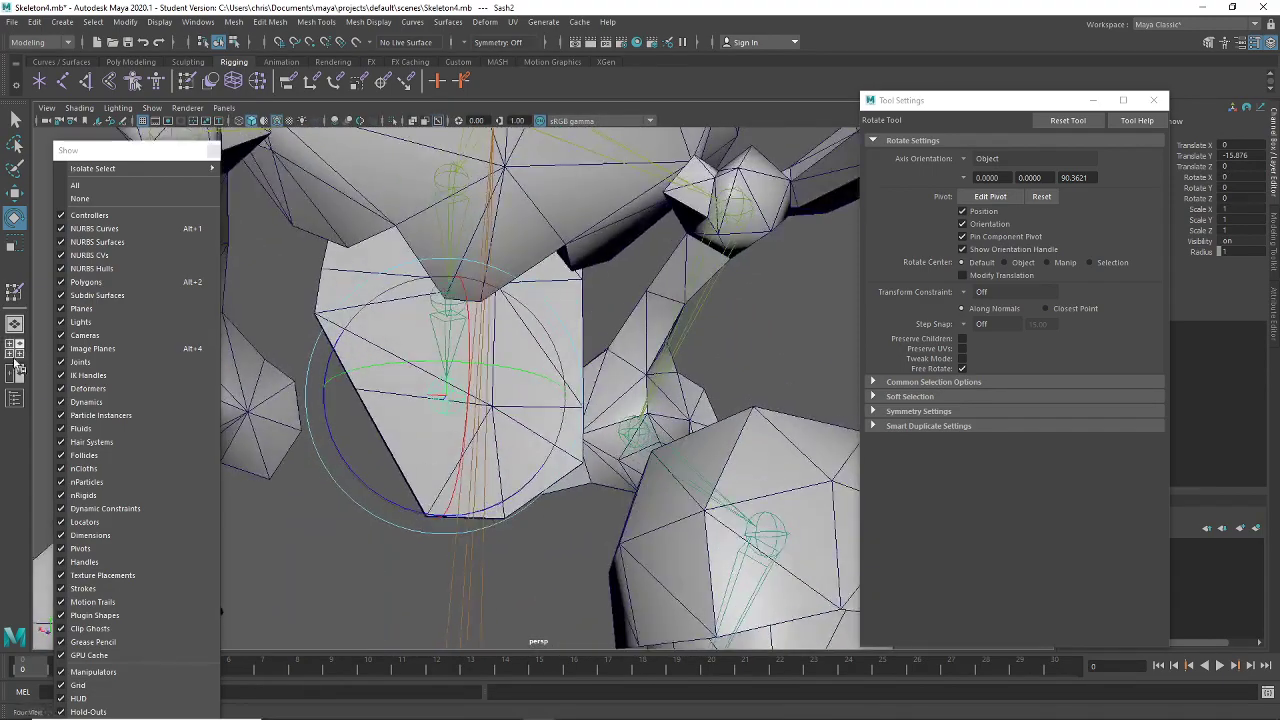
# Hide the joints and switch the character mesh to vertex selection around the sash
pyautogui.click(86, 364)
pyautogui.keyDown('alt'); pyautogui.moveTo(484, 474); pyautogui.dragTo(472, 442); pyautogui.keyUp('alt')
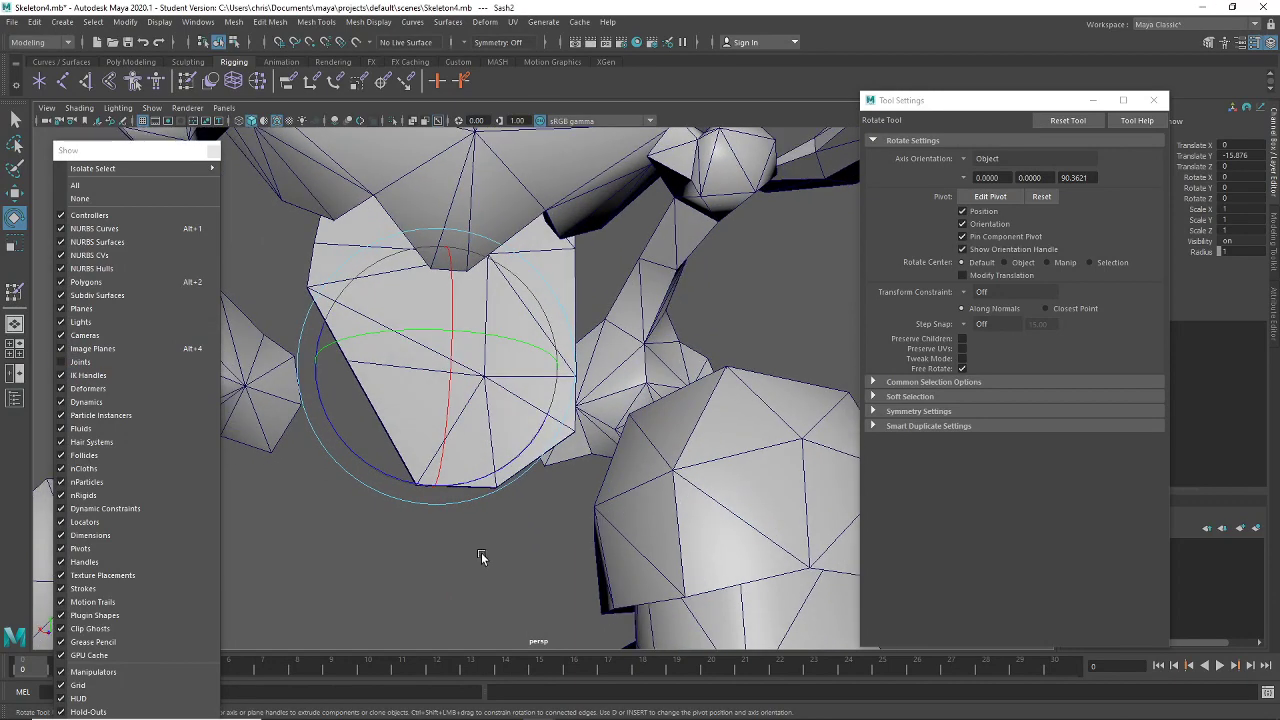
pyautogui.click(481, 552)
pyautogui.click(492, 424)
pyautogui.rightClick(490, 339)
pyautogui.click(428, 360)
pyautogui.press('f')
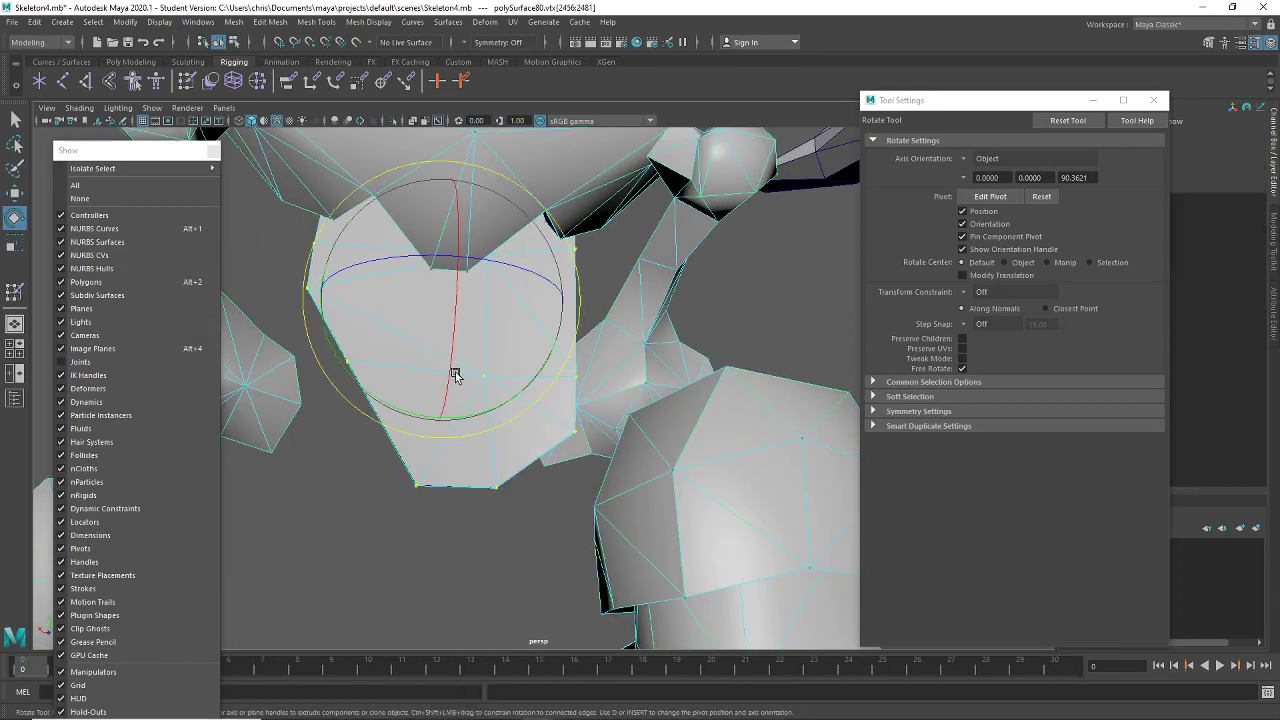
# Select the vertices along the bottom edge of the sash, including its lower side corner
pyautogui.moveTo(567, 443); pyautogui.dragTo(565, 447)
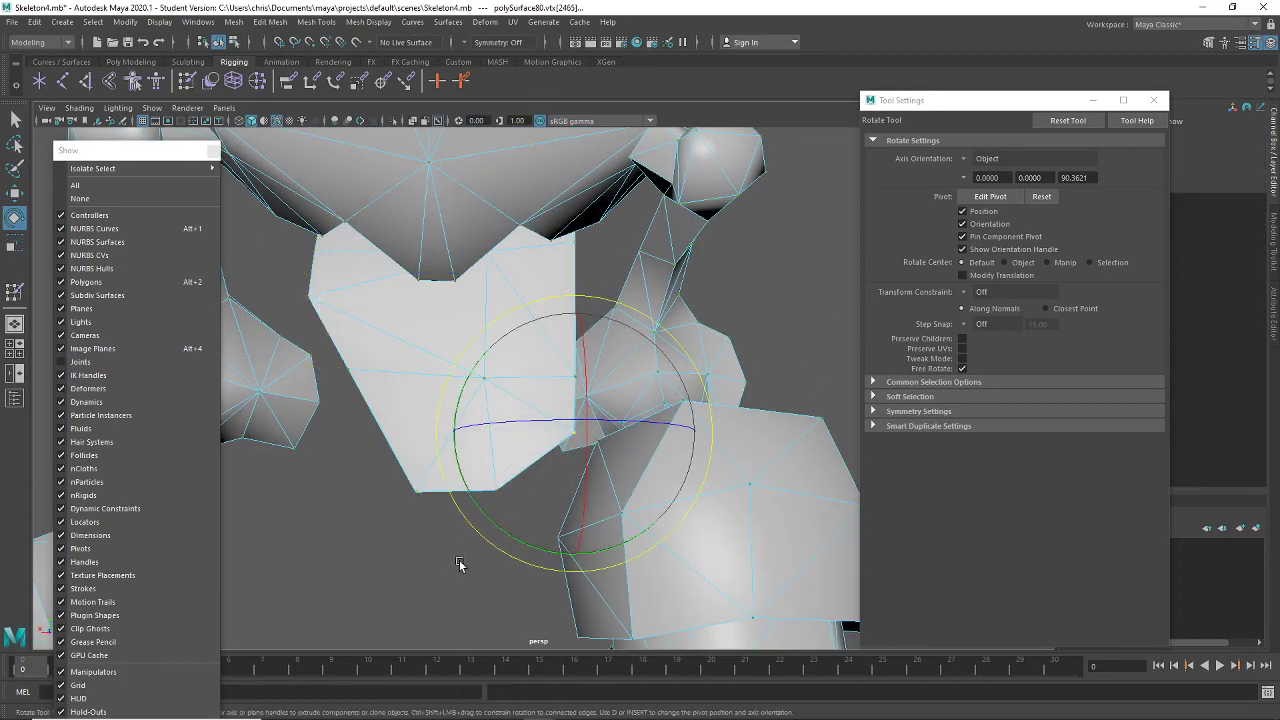
pyautogui.click(467, 572)
pyautogui.keyDown('alt'); pyautogui.moveTo(469, 571); pyautogui.dragTo(477, 510); pyautogui.keyUp('alt')
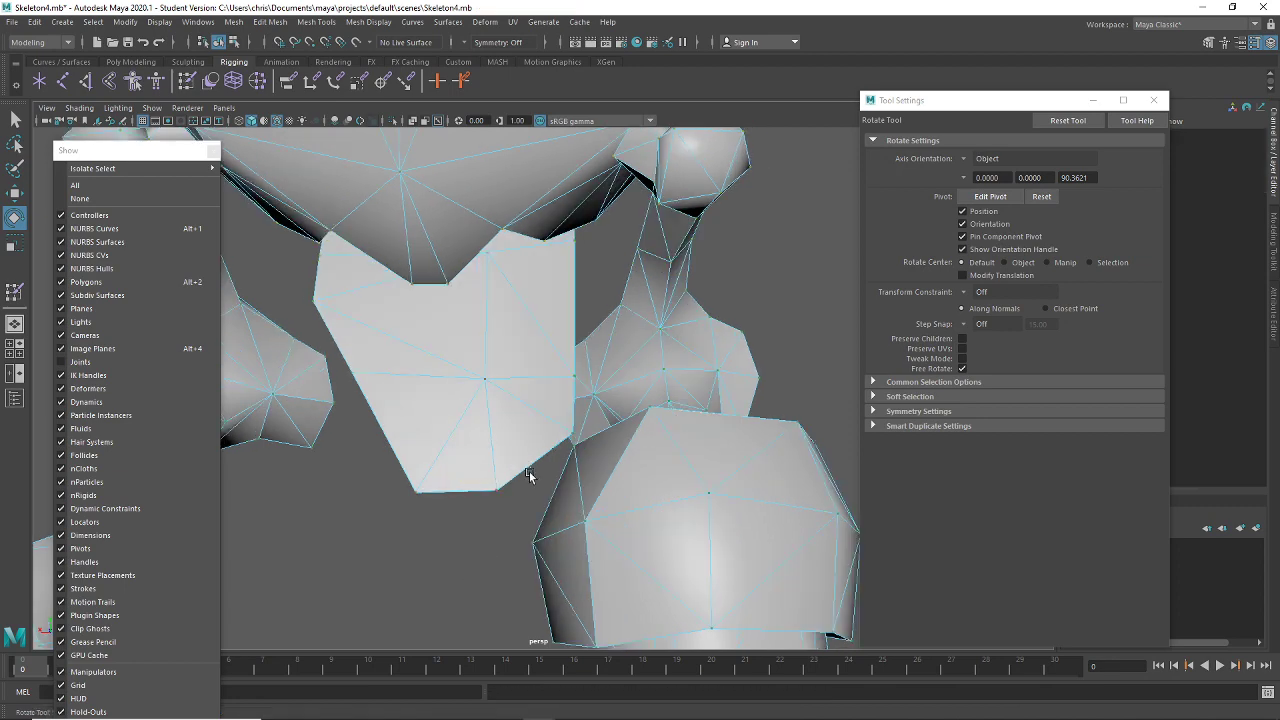
pyautogui.moveTo(530, 476); pyautogui.dragTo(405, 502)
pyautogui.keyDown('alt'); pyautogui.moveTo(623, 491); pyautogui.dragTo(585, 425); pyautogui.keyUp('alt')
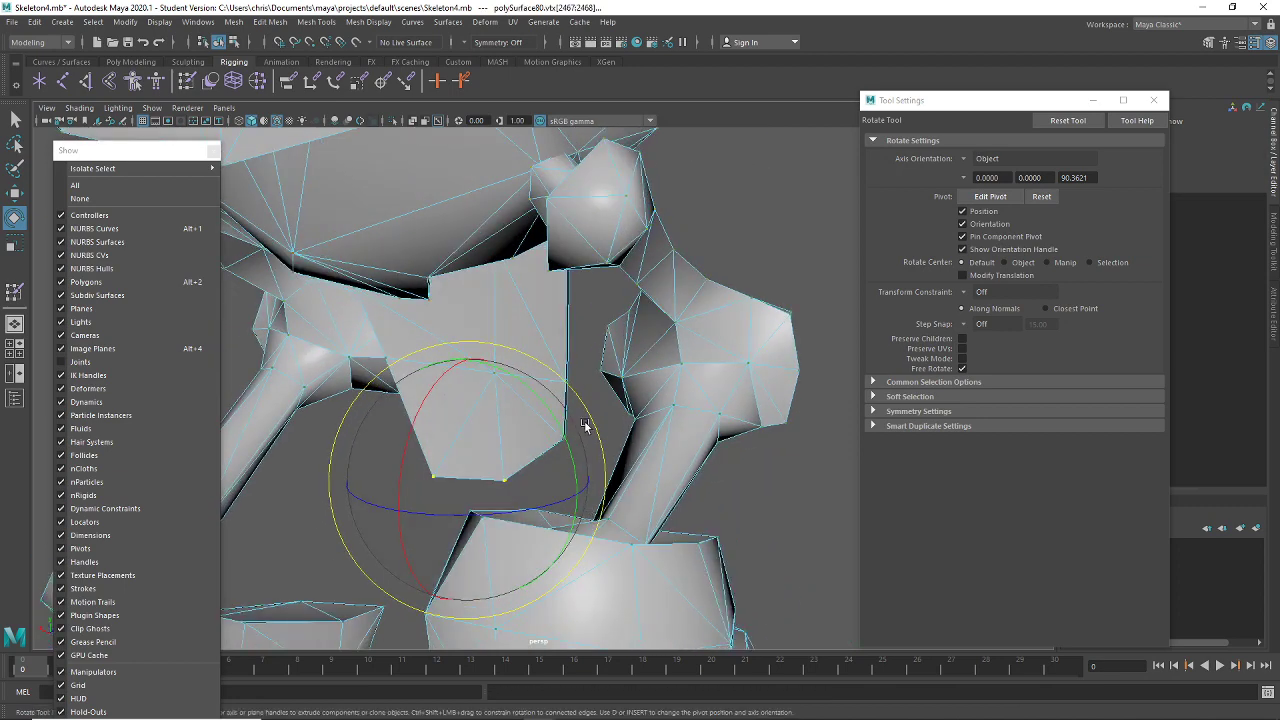
pyautogui.press('t')
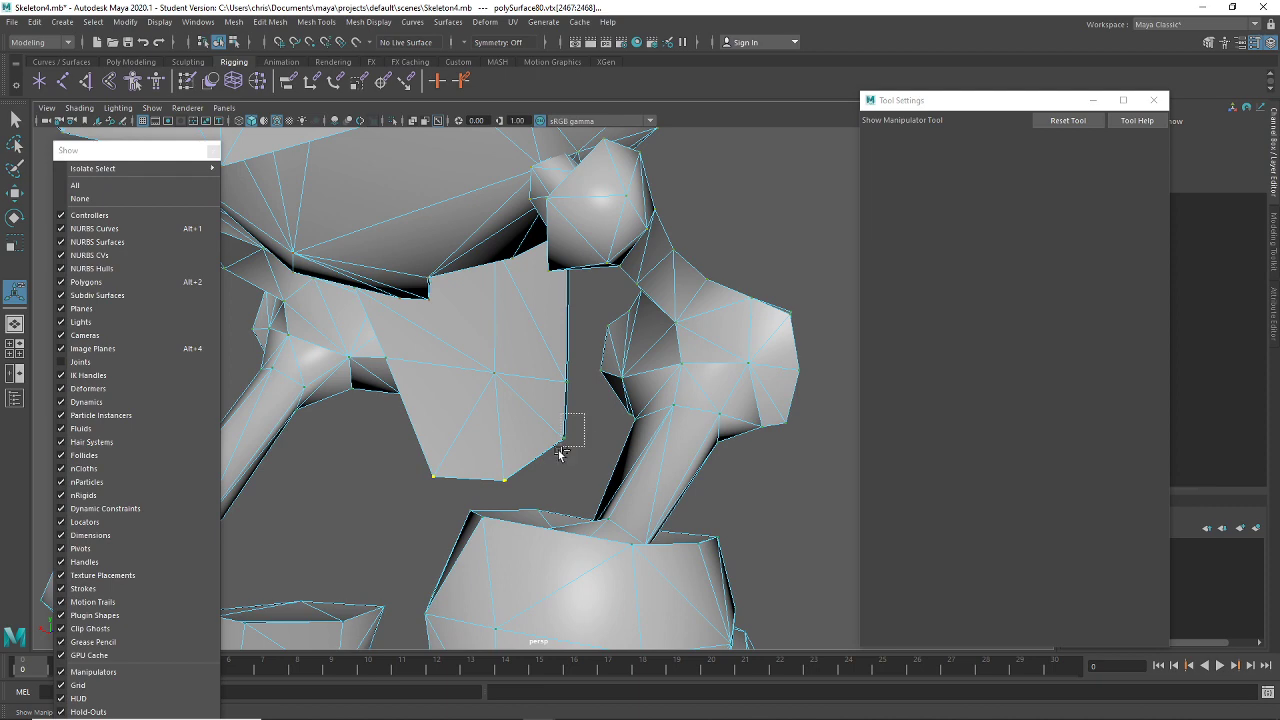
# Flood the bottom sash vertices with a skin weight of 1 for the Sash2 influence
pyautogui.click(186, 82)
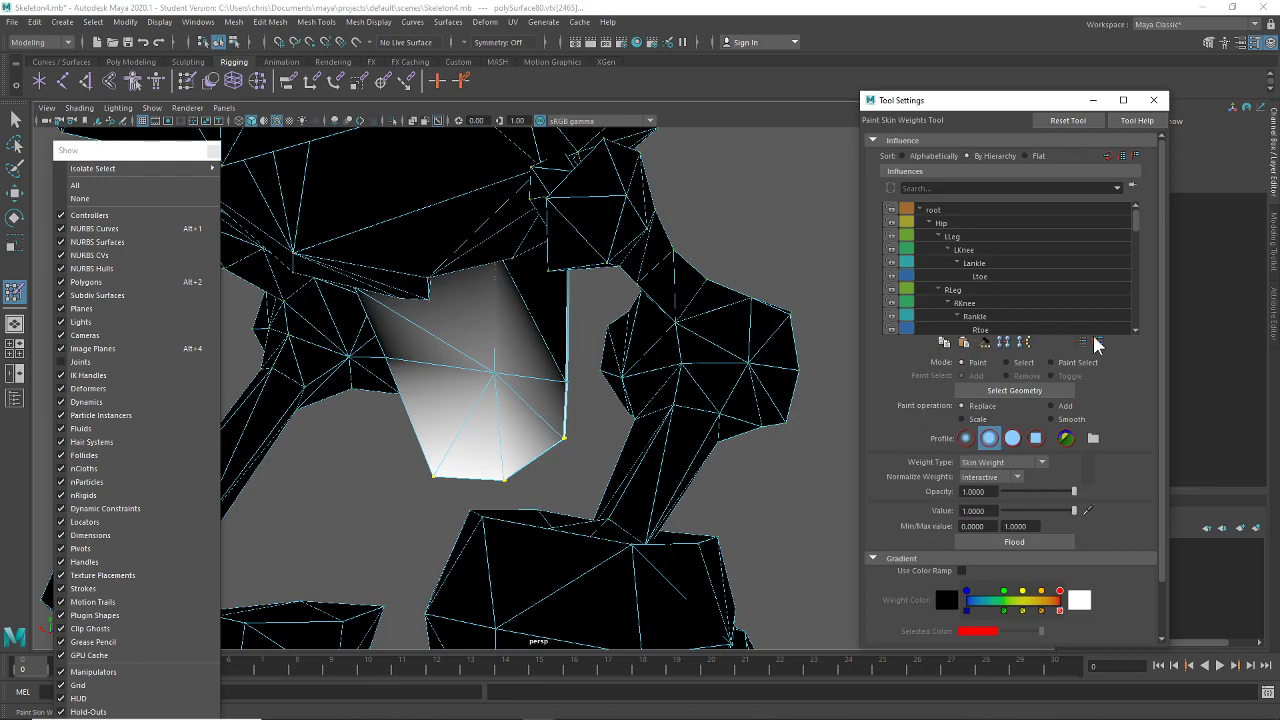
pyautogui.scroll(-3, 1090, 330)
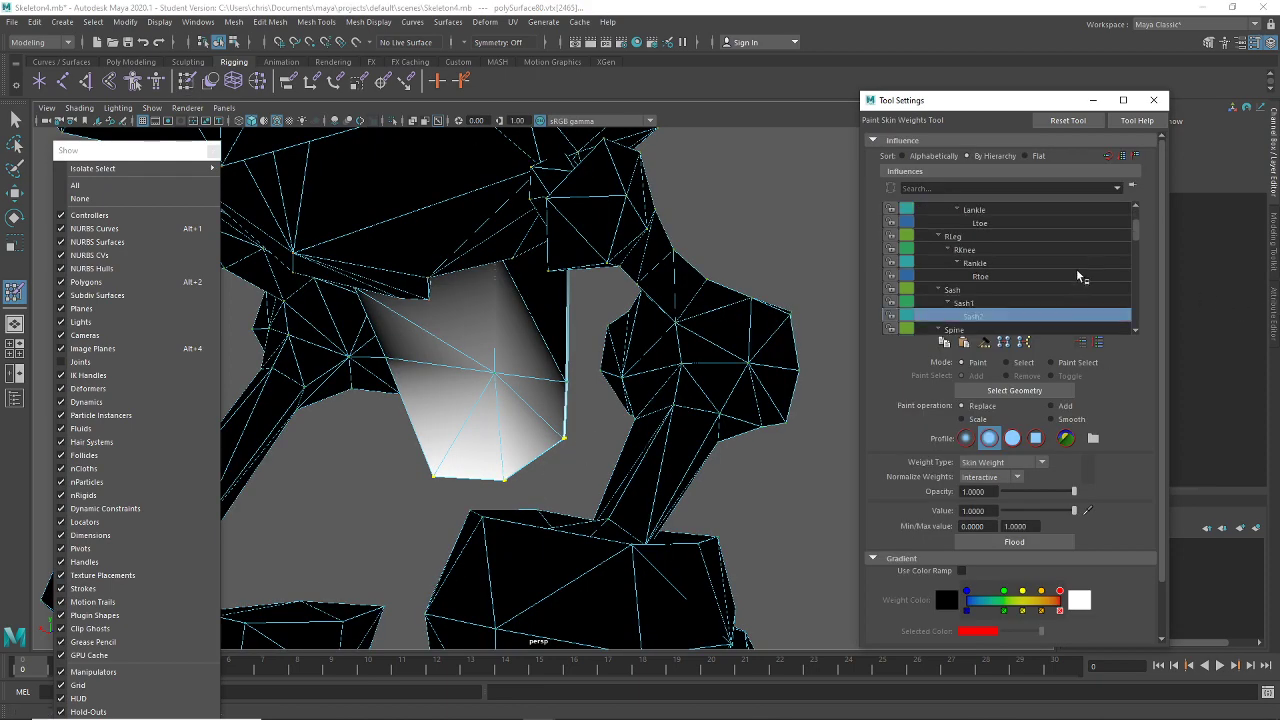
pyautogui.click(1014, 543)
pyautogui.keyDown('alt'); pyautogui.moveTo(455, 428); pyautogui.dragTo(494, 408); pyautogui.keyUp('alt')
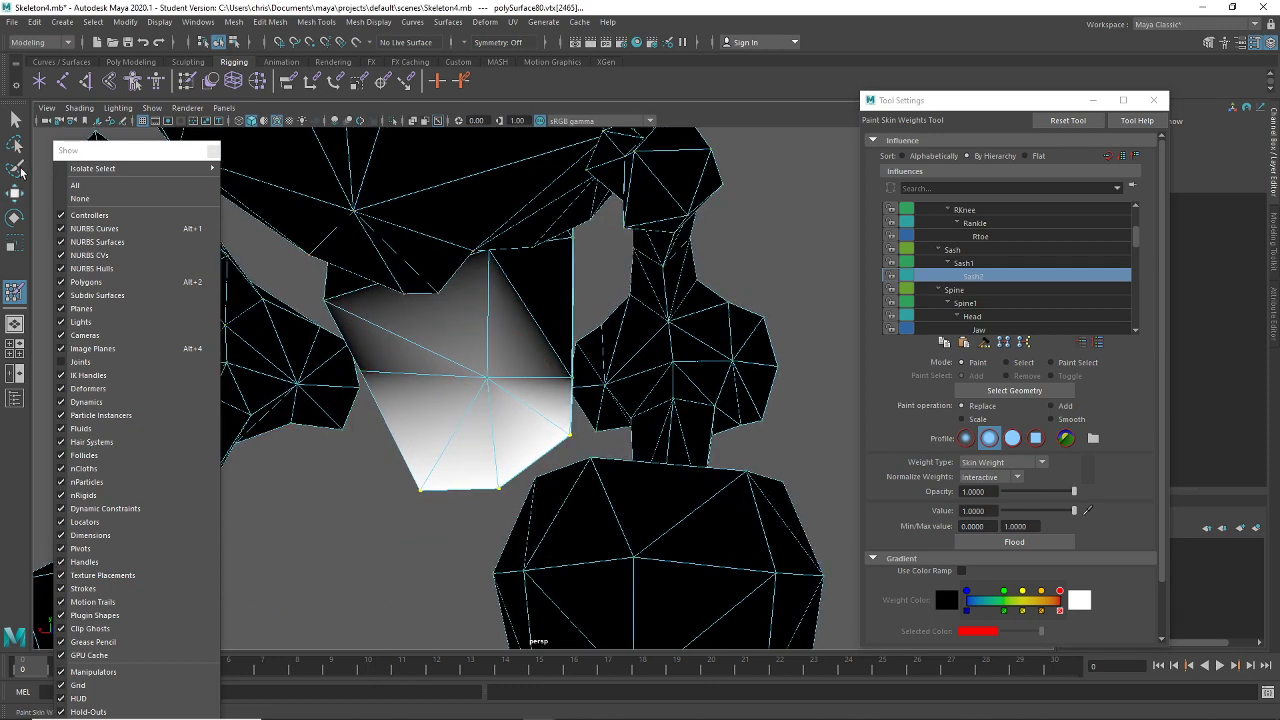
# Show the joints again and test-rotate the Sash2 joint to check the reweighted sash tip, undoing the rotation
pyautogui.click(16, 120)
pyautogui.click(143, 361)
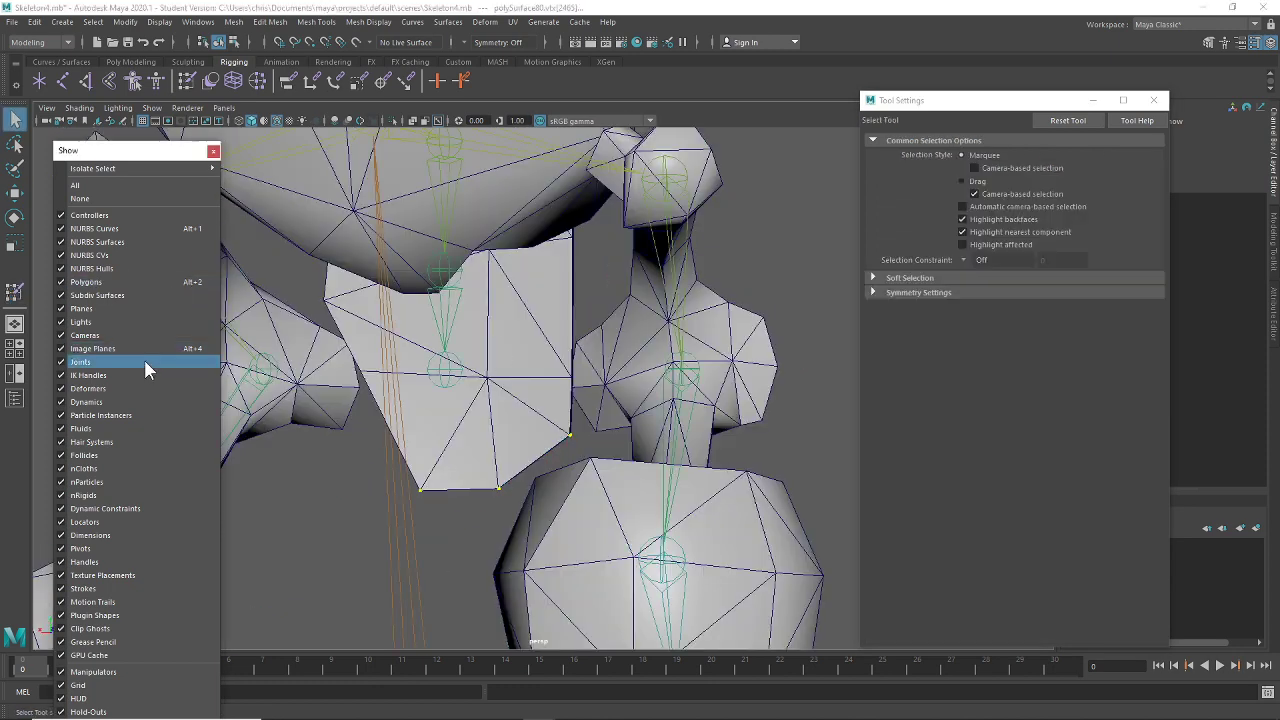
pyautogui.click(449, 371)
pyautogui.press('w')
pyautogui.press('e')
pyautogui.moveTo(479, 407); pyautogui.dragTo(540, 430)
pyautogui.hotkey('ctrl', 'z')
pyautogui.keyDown('alt'); pyautogui.moveTo(743, 457); pyautogui.dragTo(646, 486); pyautogui.keyUp('alt')
pyautogui.hotkey('ctrl', 'z')
# Return the mesh to vertex selection and select the row of sash vertices level with the Sash2 joint
pyautogui.press('f')
pyautogui.scroll(-5, 548, 495)
pyautogui.click(623, 423)
pyautogui.moveTo(621, 423); pyautogui.dragTo(557, 340, button='right')
pyautogui.keyDown('alt'); pyautogui.moveTo(474, 411); pyautogui.dragTo(445, 415); pyautogui.keyUp('alt')
pyautogui.moveTo(297, 410); pyautogui.dragTo(297, 410)
pyautogui.keyDown('alt'); pyautogui.moveTo(297, 410); pyautogui.dragTo(640, 441); pyautogui.keyUp('alt')
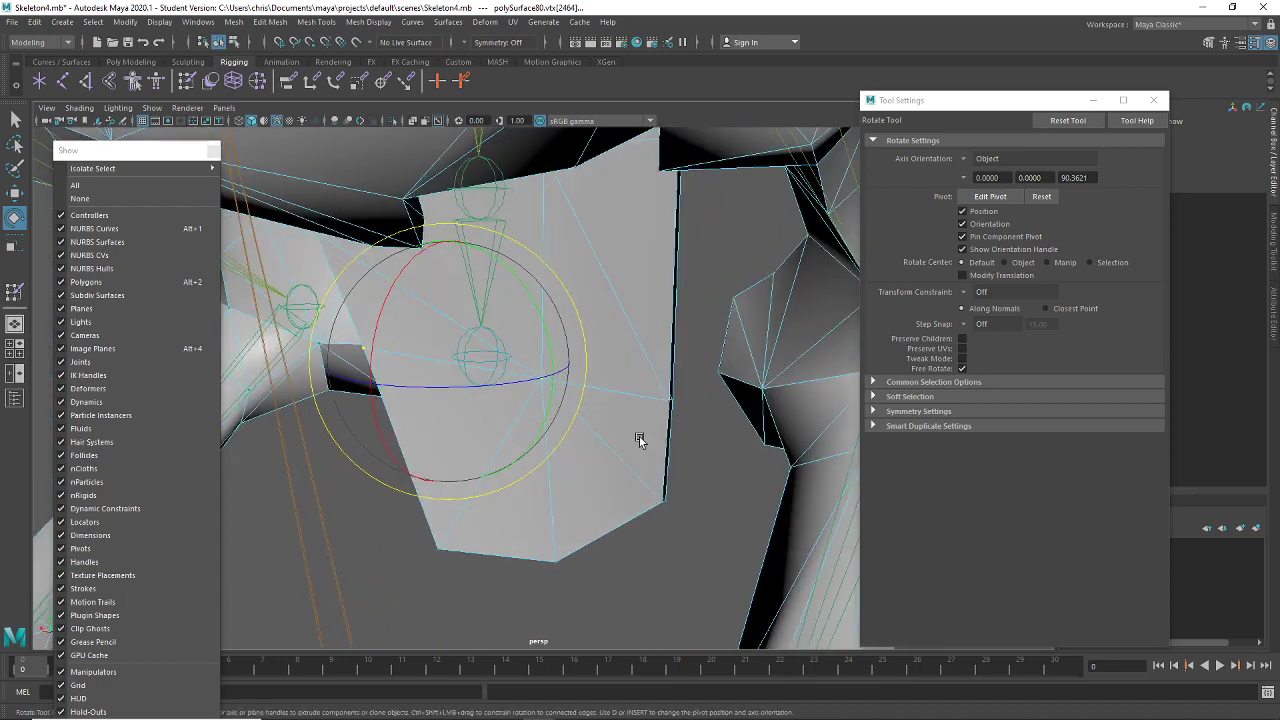
pyautogui.keyDown('alt'); pyautogui.moveTo(686, 389); pyautogui.dragTo(430, 420); pyautogui.keyUp('alt')
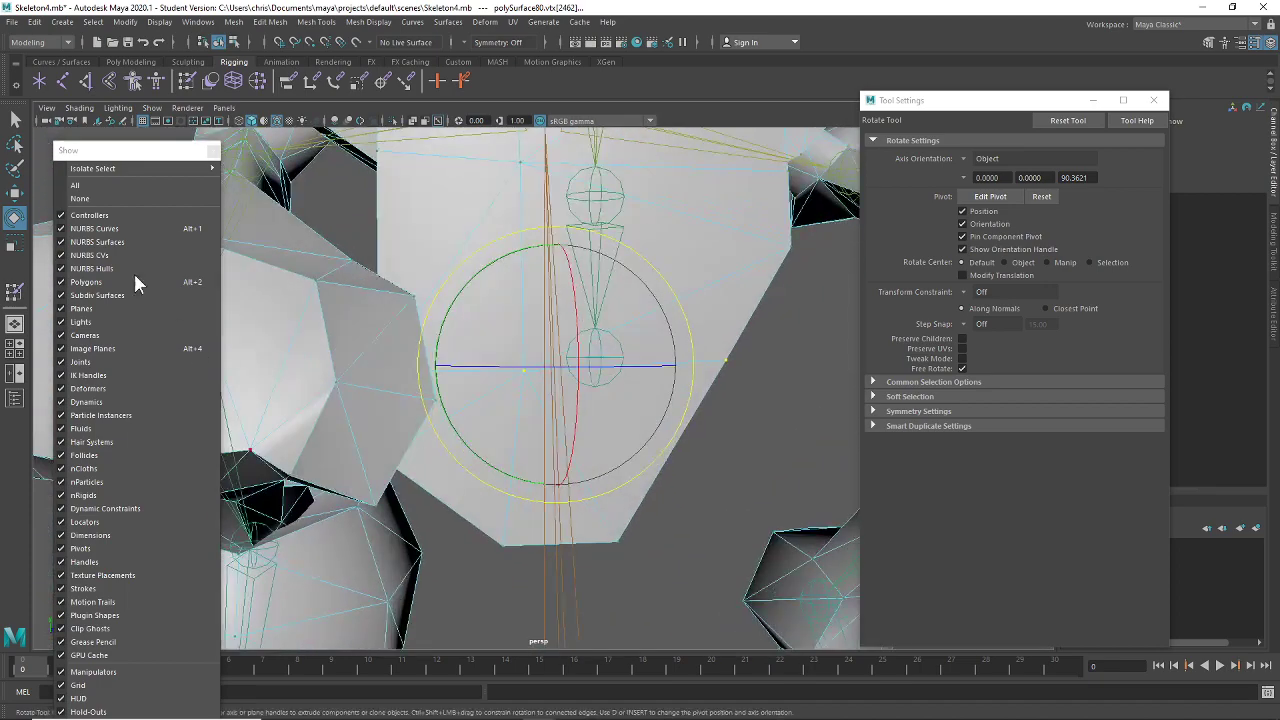
# Flood the selected middle row of sash vertices with a skin weight of 1 for the Sash1 influence
pyautogui.click(186, 82)
pyautogui.scroll(-4, 1057, 277)
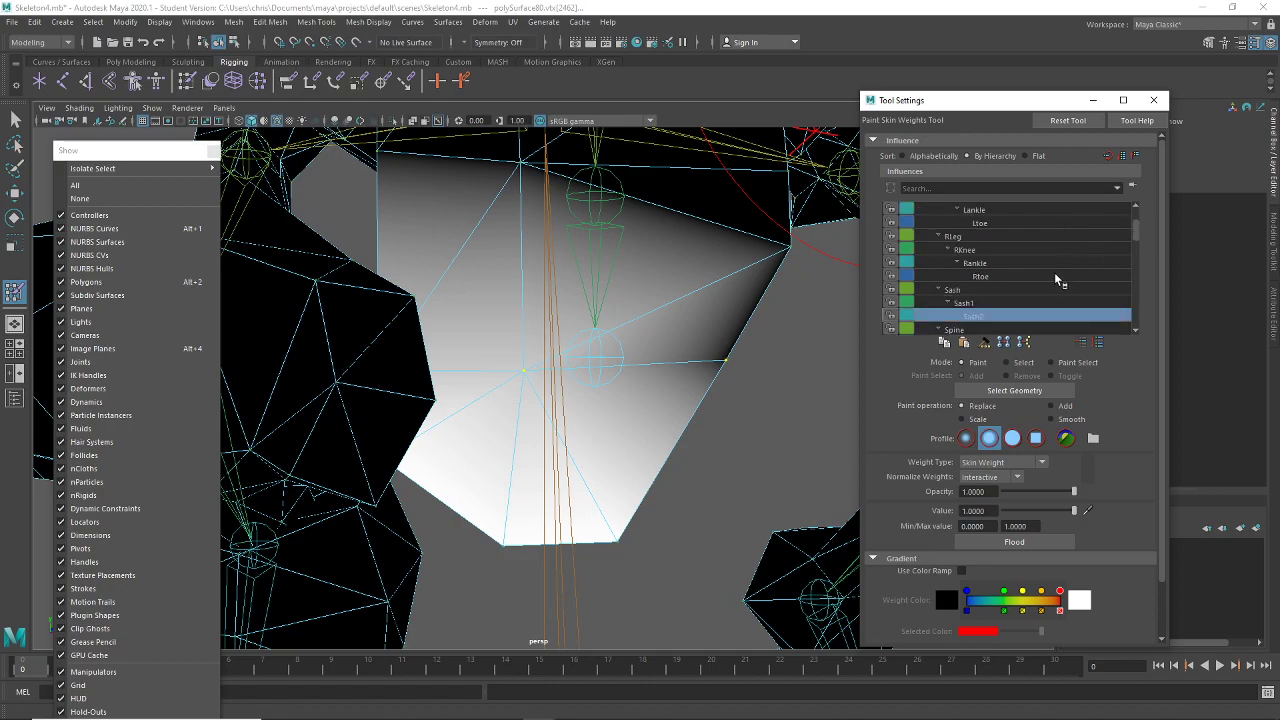
pyautogui.scroll(1, 1029, 282)
pyautogui.click(990, 263)
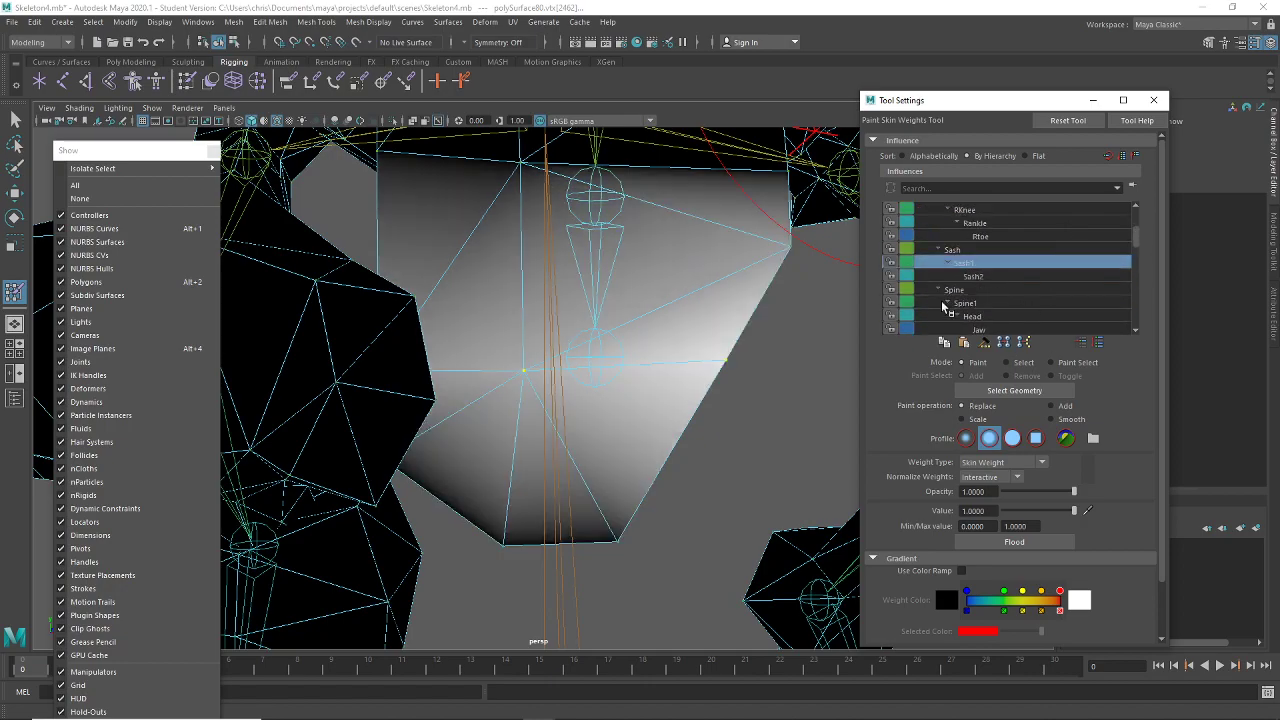
pyautogui.click(1017, 548)
pyautogui.scroll(-3, 494, 428)
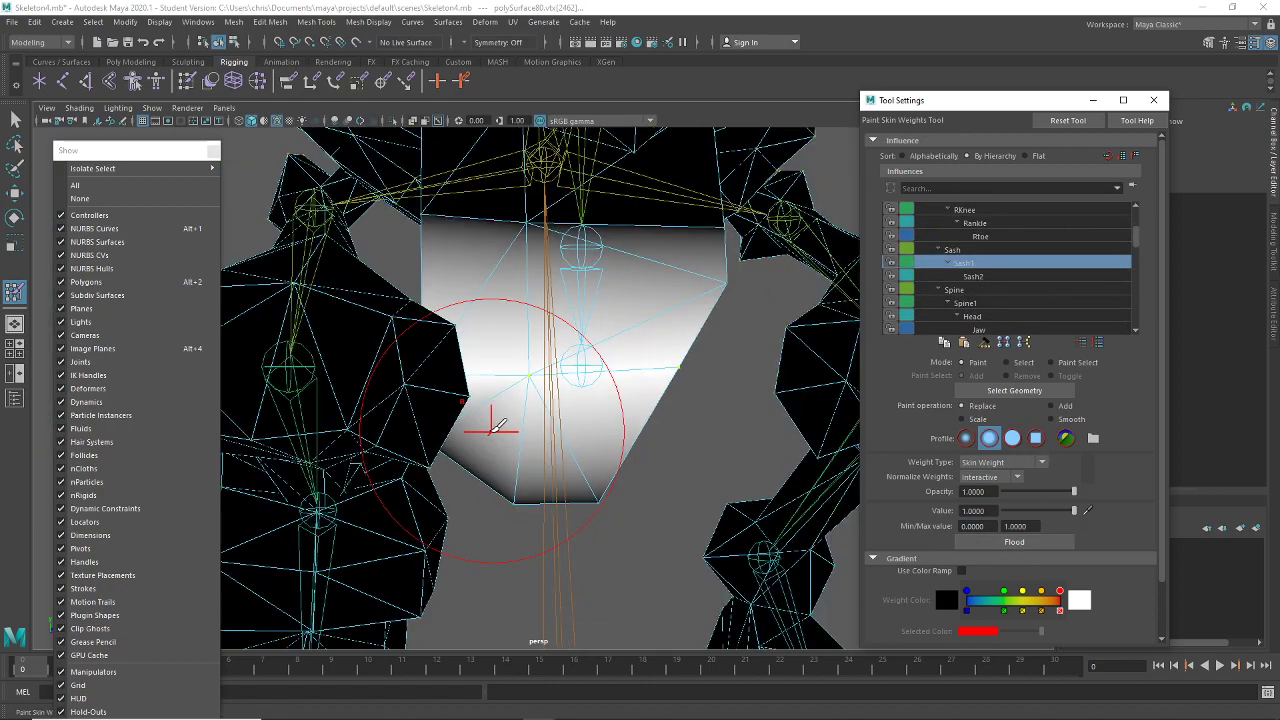
pyautogui.keyDown('alt'); pyautogui.moveTo(494, 428); pyautogui.dragTo(729, 438); pyautogui.keyUp('alt')
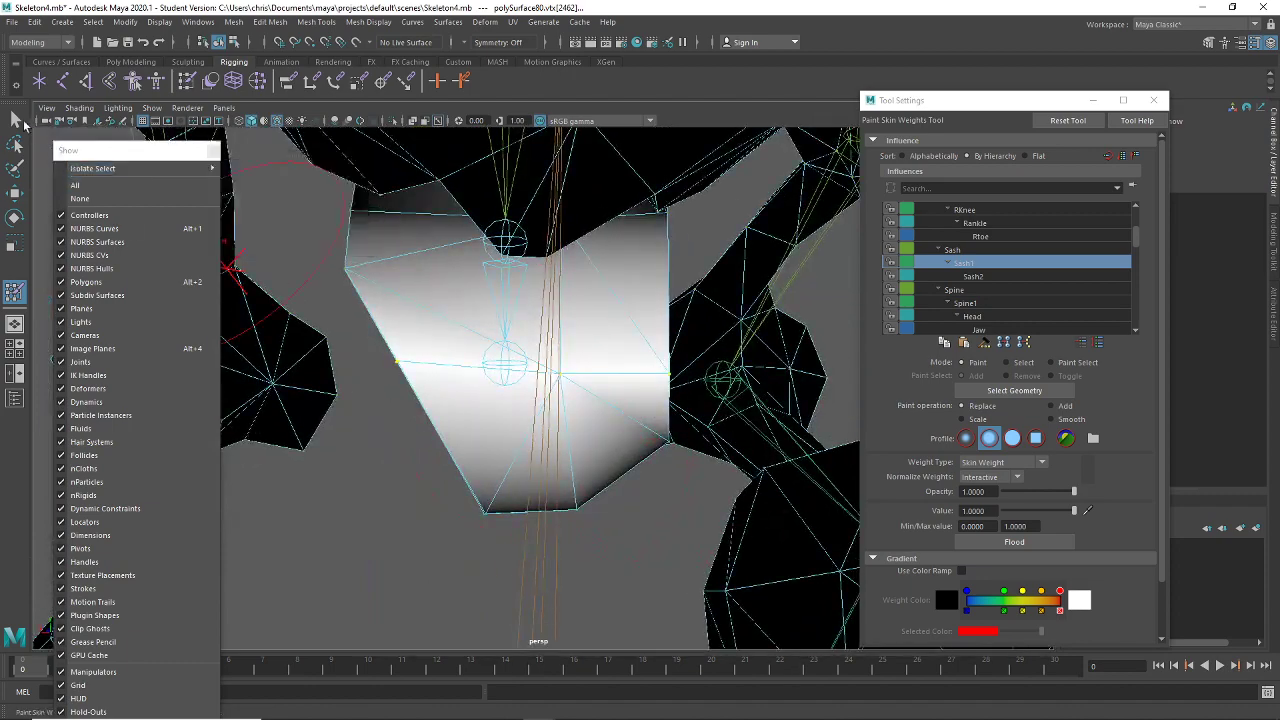
# Test-rotate the Sash1 and Sash2 joints to check how the sash bends, undoing the rotations
pyautogui.press('q')
pyautogui.click(505, 262)
pyautogui.press('e')
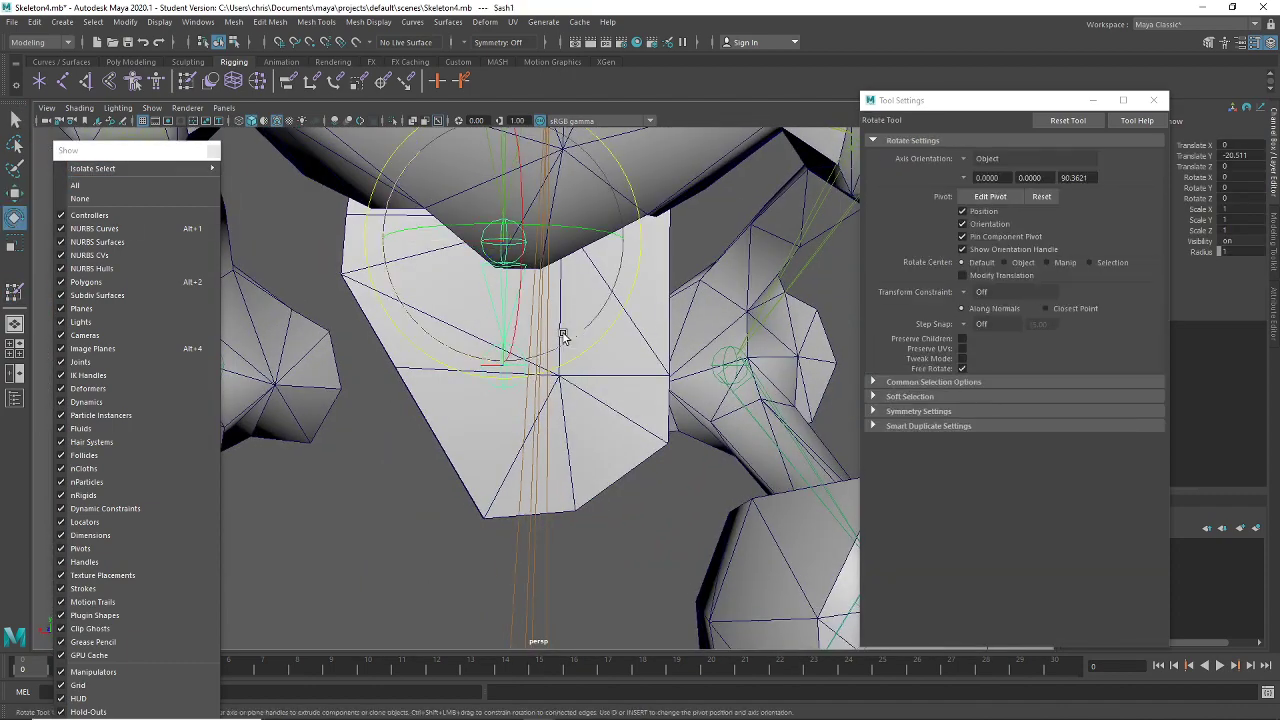
pyautogui.moveTo(563, 337); pyautogui.dragTo(527, 404)
pyautogui.hotkey('ctrl', 'z')
pyautogui.hotkey('ctrl', 'z')
pyautogui.scroll(-5, 797, 514)
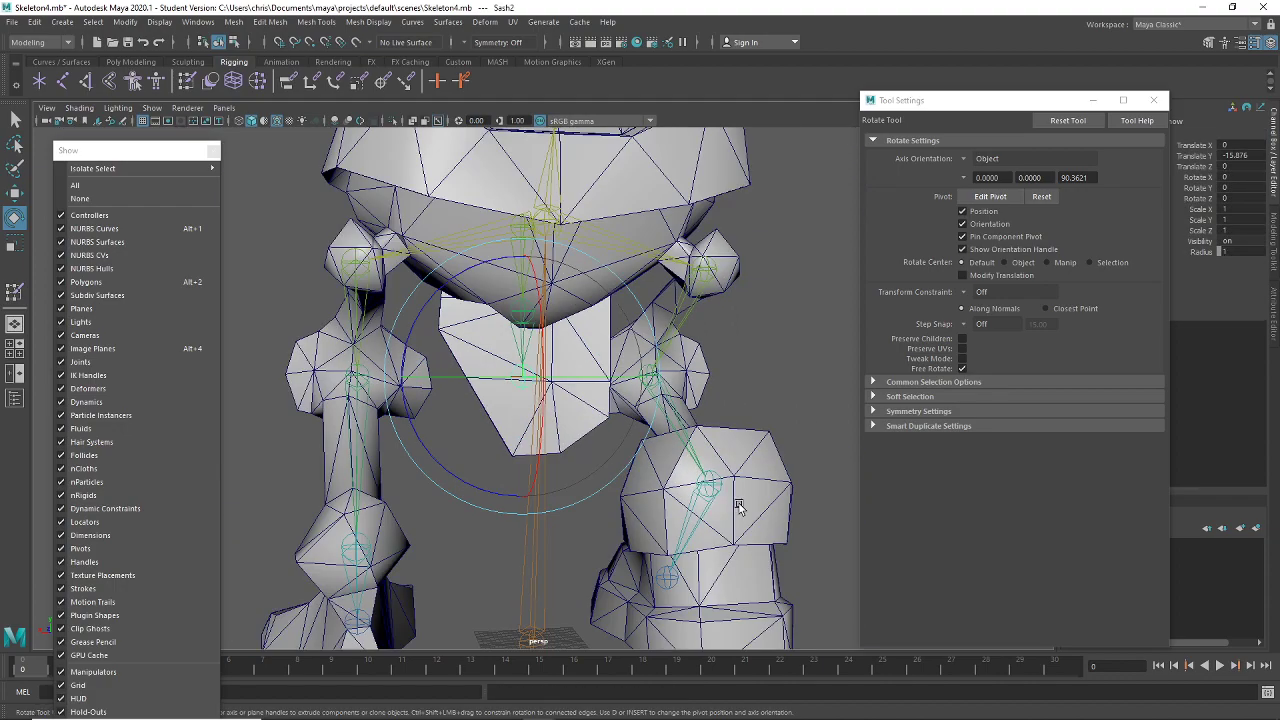
# Save the scene and deselect the Sash2 joint
pyautogui.keyDown('alt'); pyautogui.moveTo(737, 506); pyautogui.dragTo(323, 491); pyautogui.keyUp('alt')
pyautogui.keyDown('alt'); pyautogui.moveTo(729, 312); pyautogui.dragTo(652, 362); pyautogui.keyUp('alt')
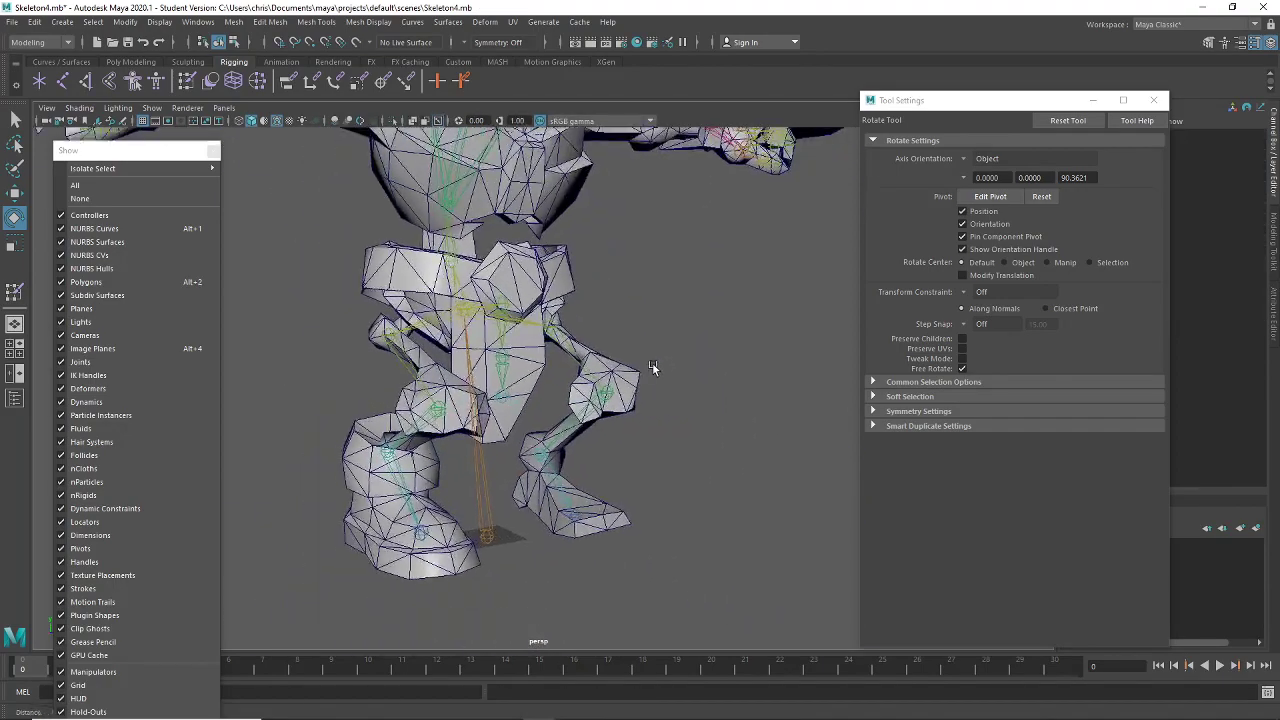
pyautogui.hotkey('ctrl', 's')
pyautogui.click(622, 378)
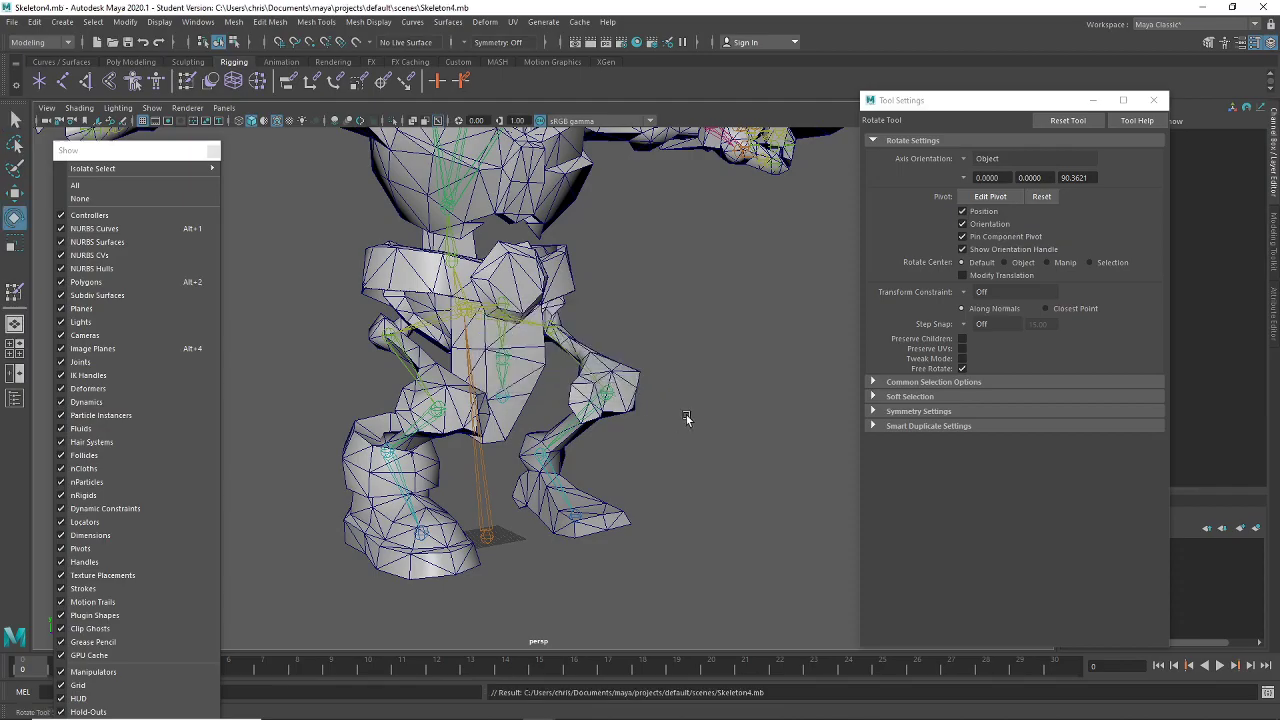
# Test-move the LLeg joint from several angles to check how the hip and leg deform, undoing each move
pyautogui.keyDown('alt'); pyautogui.moveTo(686, 420); pyautogui.dragTo(520, 453); pyautogui.keyUp('alt')
pyautogui.keyDown('alt'); pyautogui.moveTo(640, 459); pyautogui.dragTo(706, 383); pyautogui.keyUp('alt')
pyautogui.click(610, 262)
pyautogui.press('w')
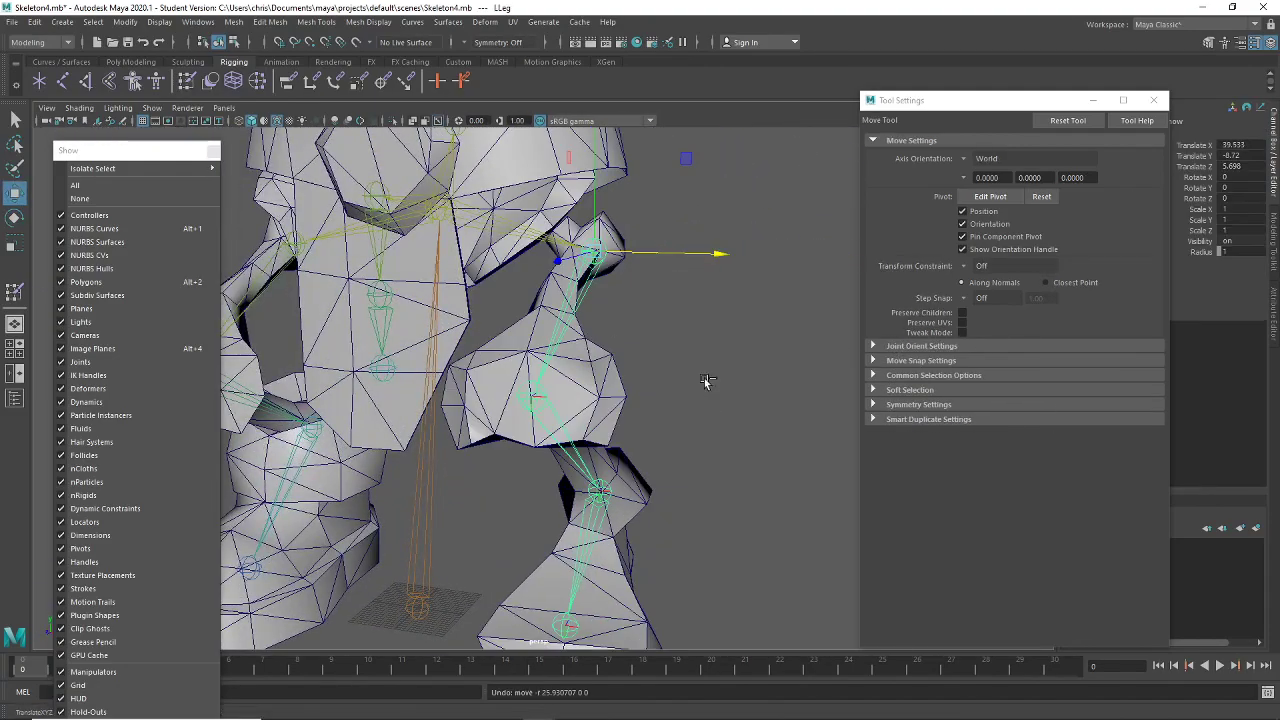
pyautogui.keyDown('alt'); pyautogui.moveTo(648, 334); pyautogui.dragTo(684, 450, button='middle'); pyautogui.keyUp('alt')
pyautogui.moveTo(621, 383); pyautogui.dragTo(751, 256)
pyautogui.hotkey('ctrl', 'z')
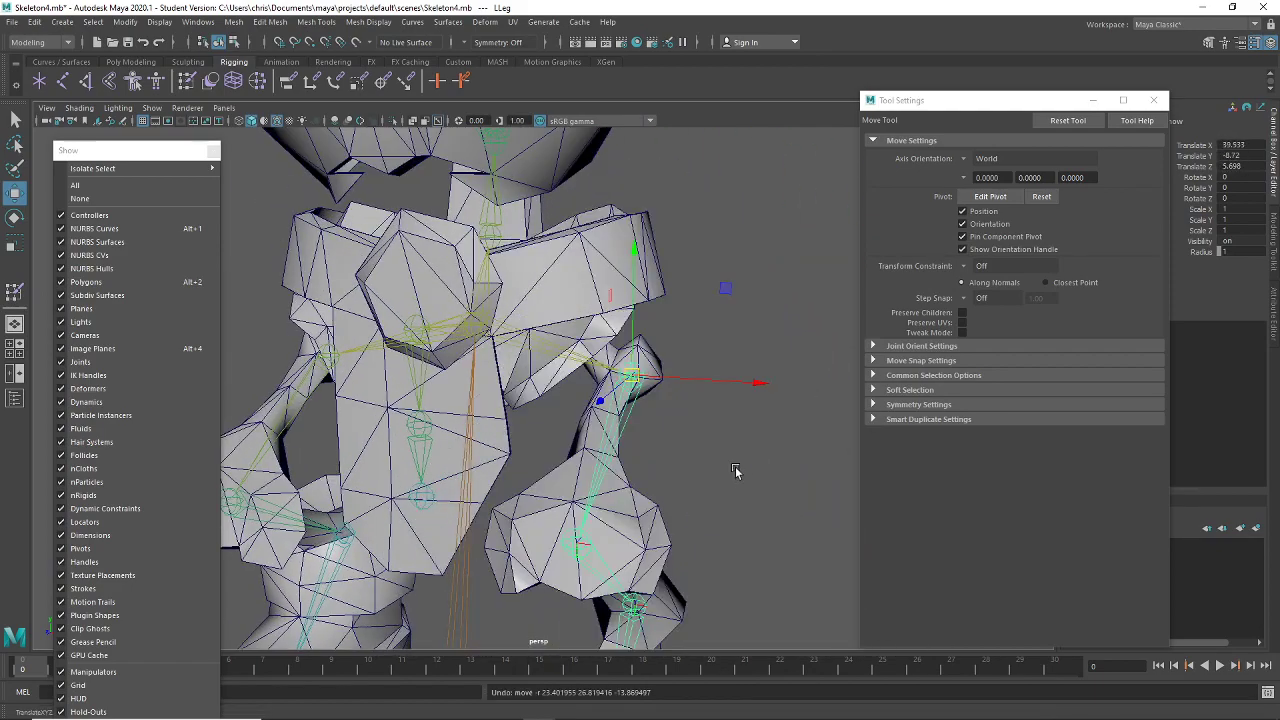
pyautogui.keyDown('alt'); pyautogui.moveTo(735, 471); pyautogui.dragTo(453, 400); pyautogui.keyUp('alt')
pyautogui.moveTo(433, 378); pyautogui.dragTo(527, 461)
pyautogui.hotkey('ctrl', 'z')
pyautogui.keyDown('alt'); pyautogui.moveTo(385, 490); pyautogui.dragTo(706, 434); pyautogui.keyUp('alt')
pyautogui.keyDown('alt'); pyautogui.moveTo(692, 439); pyautogui.dragTo(697, 425, button='middle'); pyautogui.keyUp('alt')
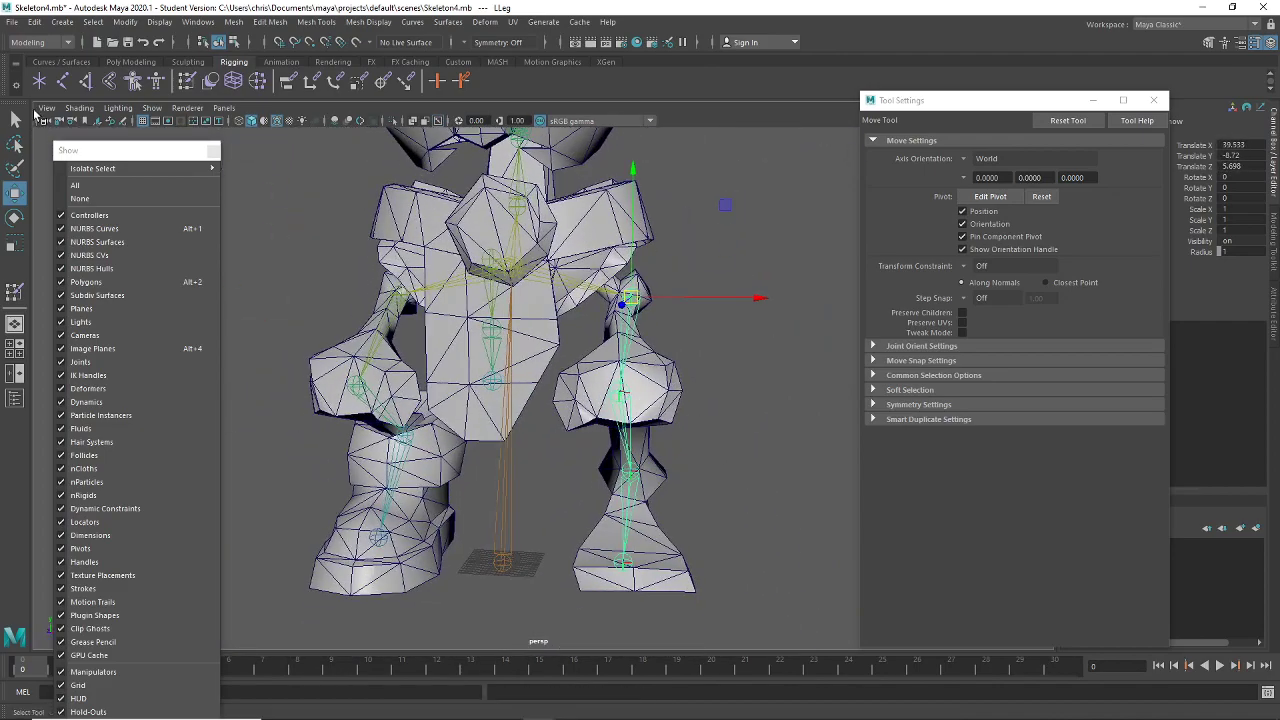
# Test-move the left knee and Lankle joints to check the lower leg's deformation, undoing the moves and clearing the selection
pyautogui.click(621, 395)
pyautogui.moveTo(619, 400); pyautogui.dragTo(667, 337)
pyautogui.hotkey('ctrl', 'z')
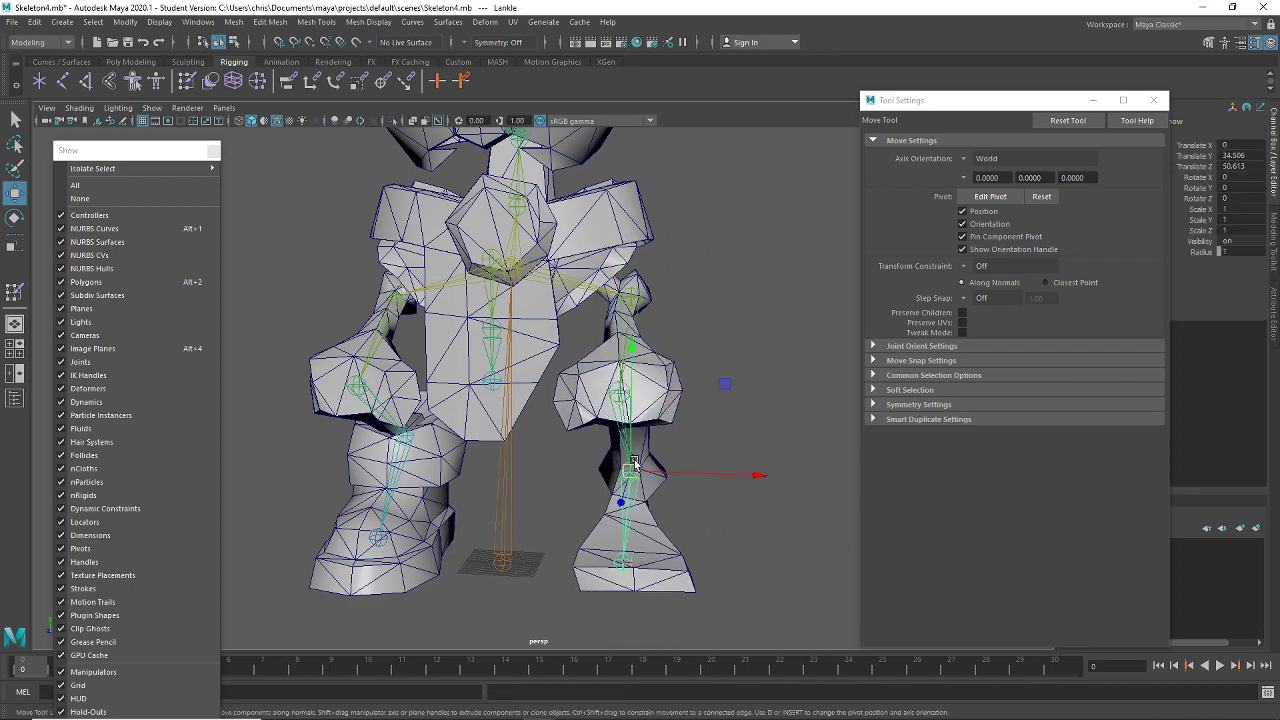
pyautogui.moveTo(632, 466); pyautogui.dragTo(659, 485)
pyautogui.hotkey('ctrl', 'z')
pyautogui.click(742, 470)
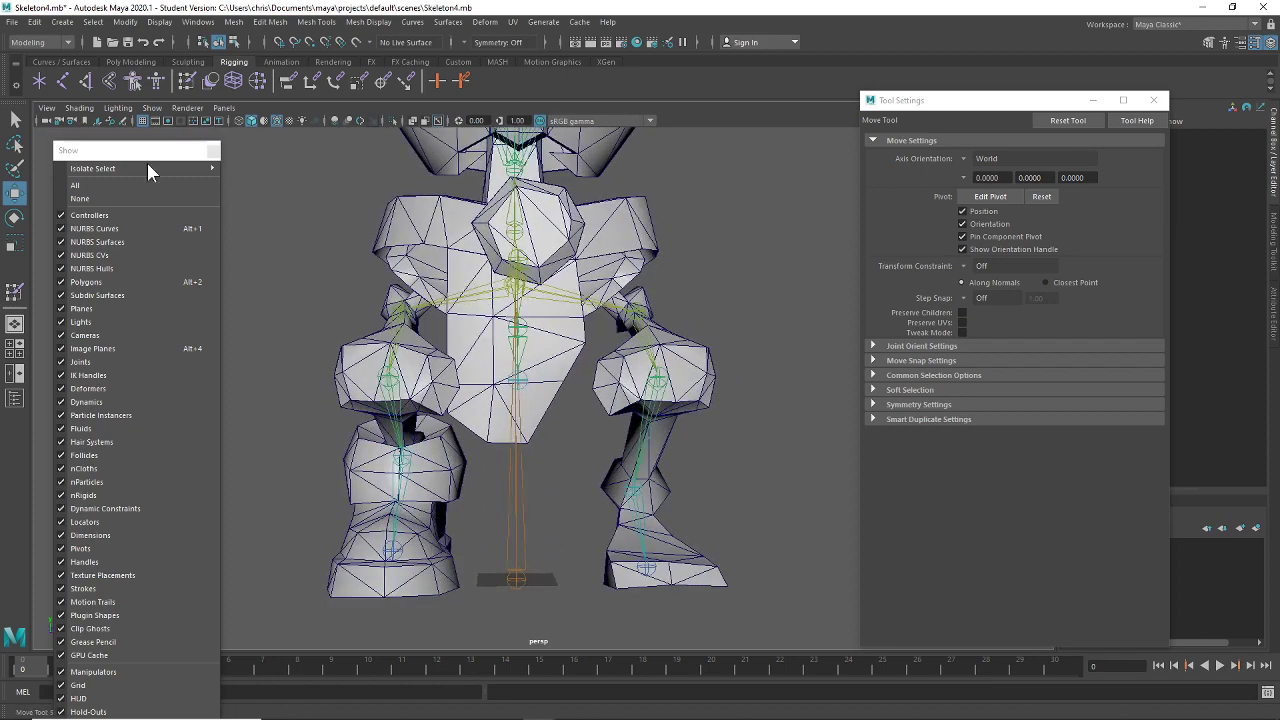
# Hide the joints, put the mesh in vertex selection and select all vertices below the chest
pyautogui.click(80, 361)
pyautogui.scroll(-3, 469, 382)
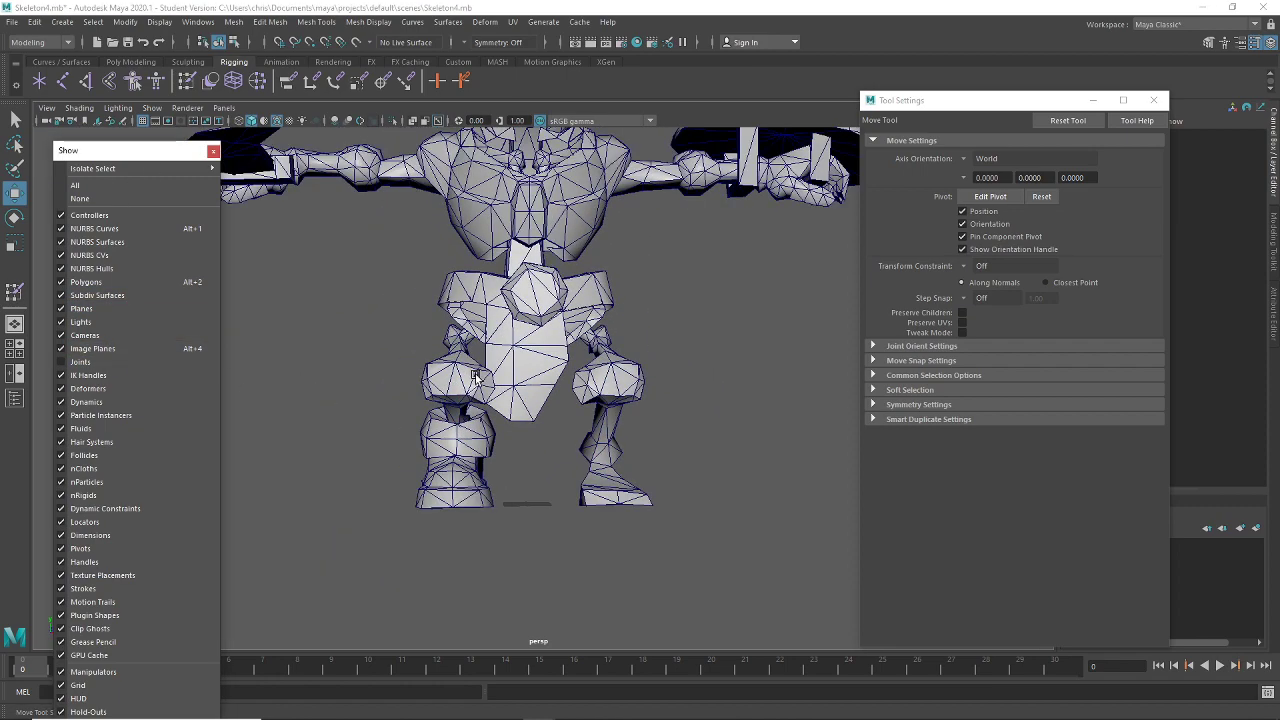
pyautogui.click(525, 355)
pyautogui.rightClick(529, 339)
pyautogui.click(489, 344)
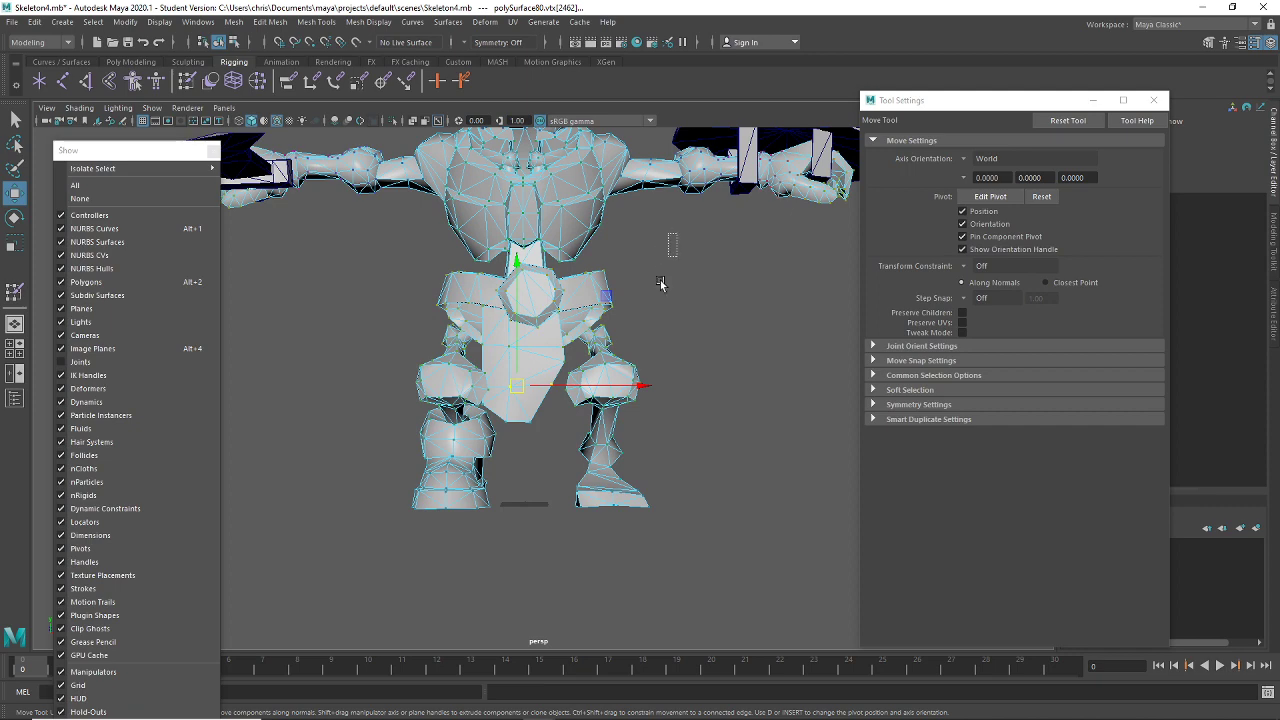
pyautogui.moveTo(354, 584); pyautogui.dragTo(354, 584)
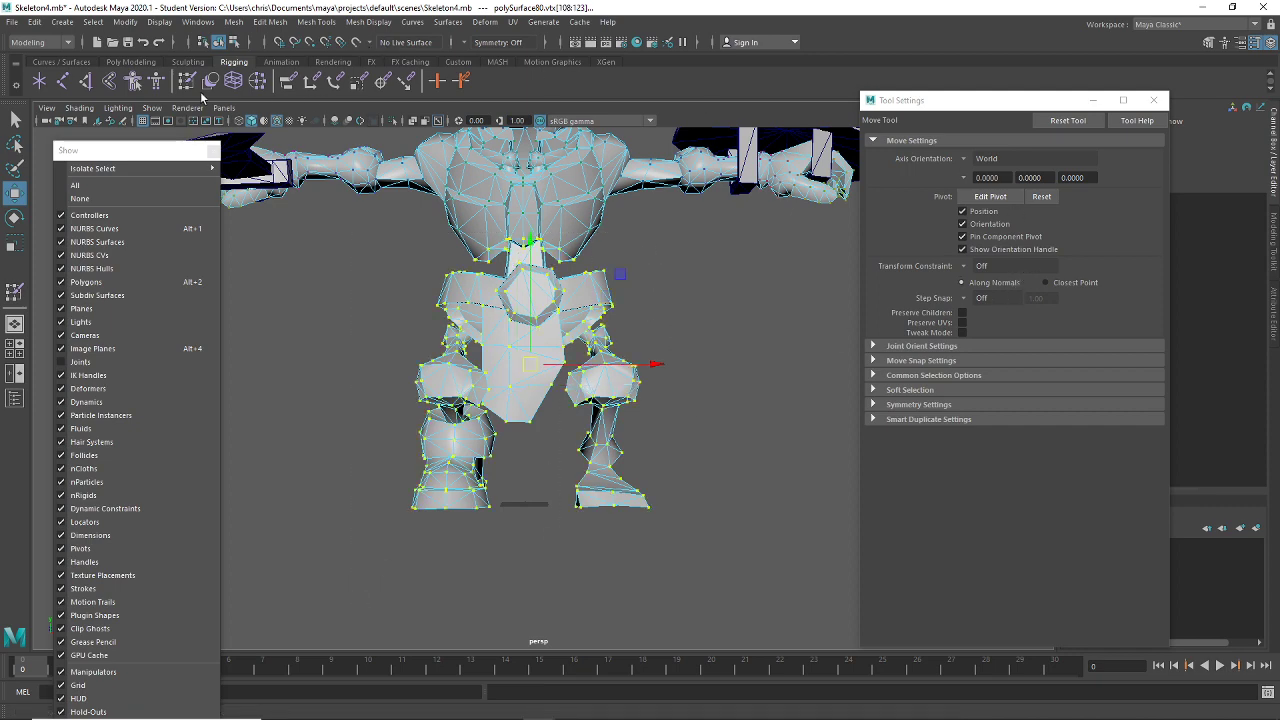
# Flood the selected lower-body vertices with a skin weight of 0 for the RLeg, RKnee, Rankle and Rtoe influences
pyautogui.click(187, 84)
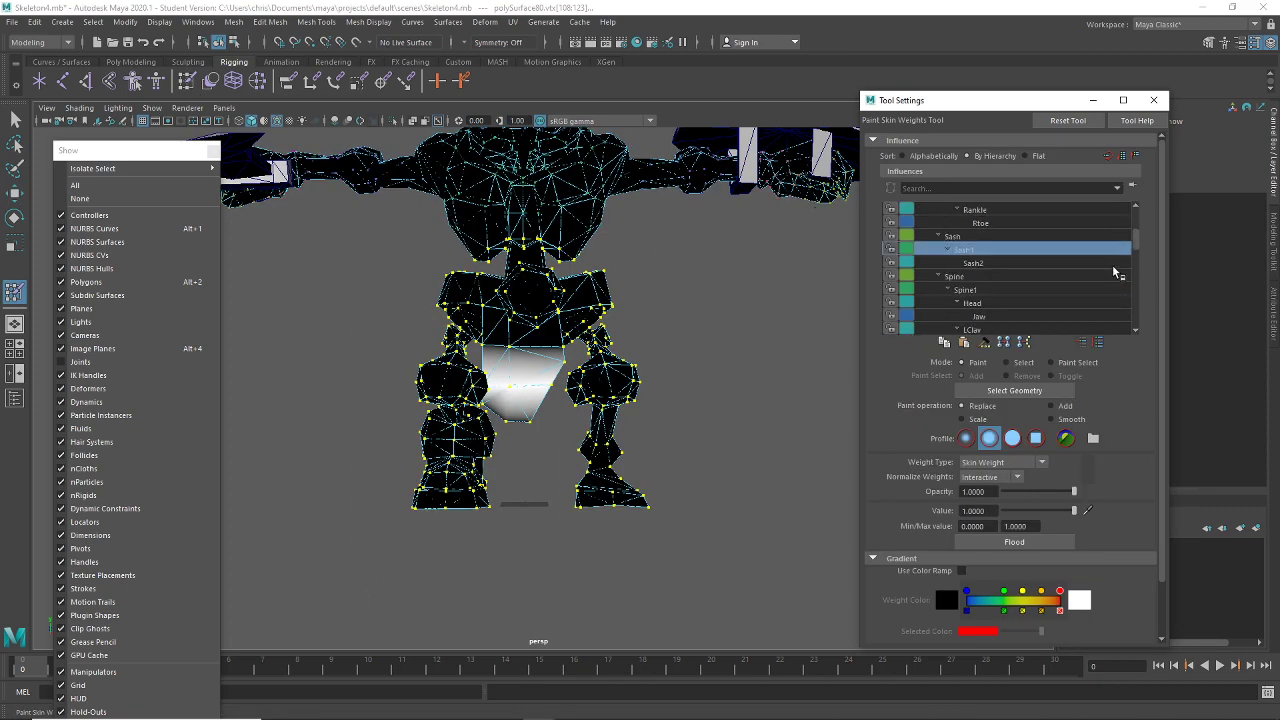
pyautogui.scroll(-2, 1100, 275)
pyautogui.click(986, 237)
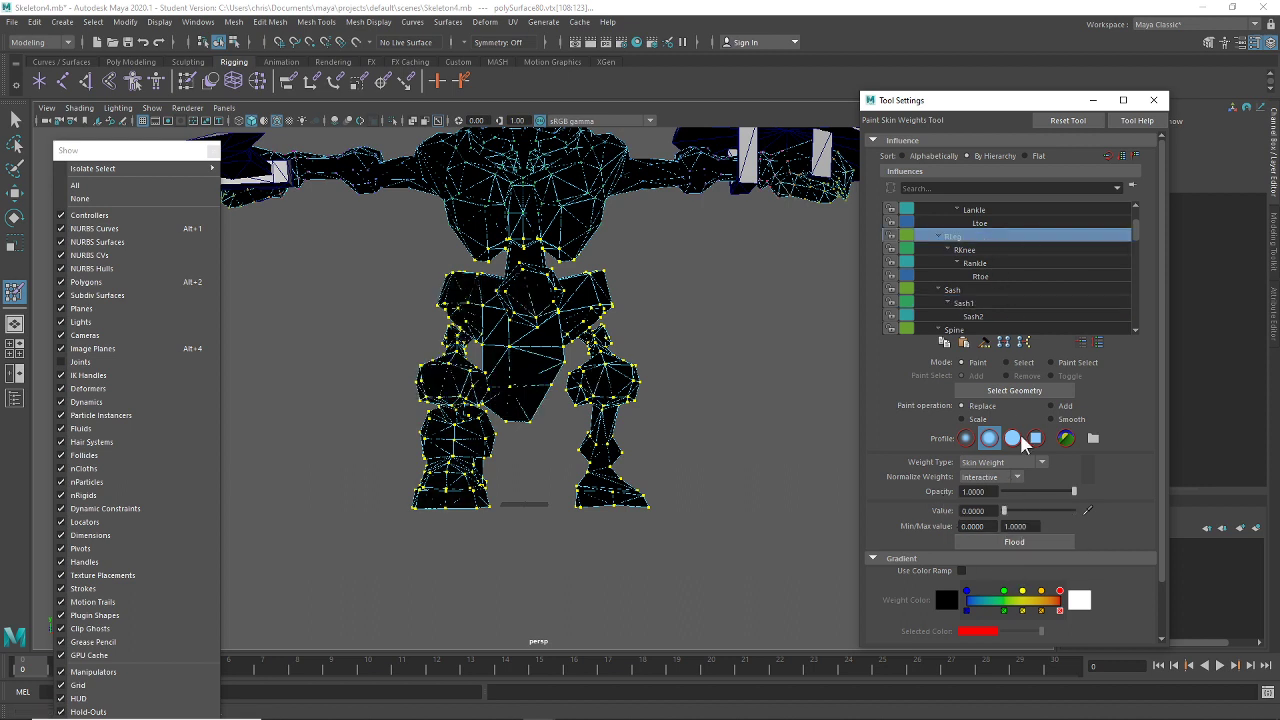
pyautogui.click(1005, 249)
pyautogui.click(1025, 543)
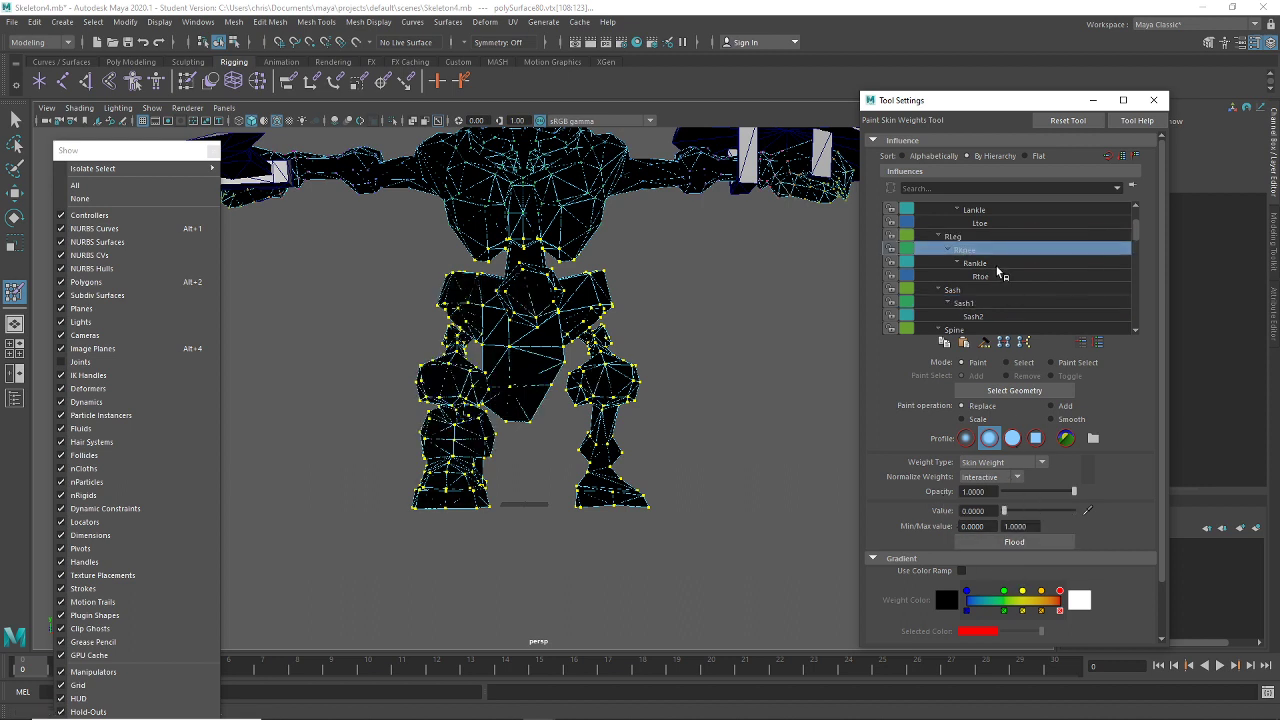
pyautogui.click(999, 264)
pyautogui.click(1014, 544)
pyautogui.click(1000, 276)
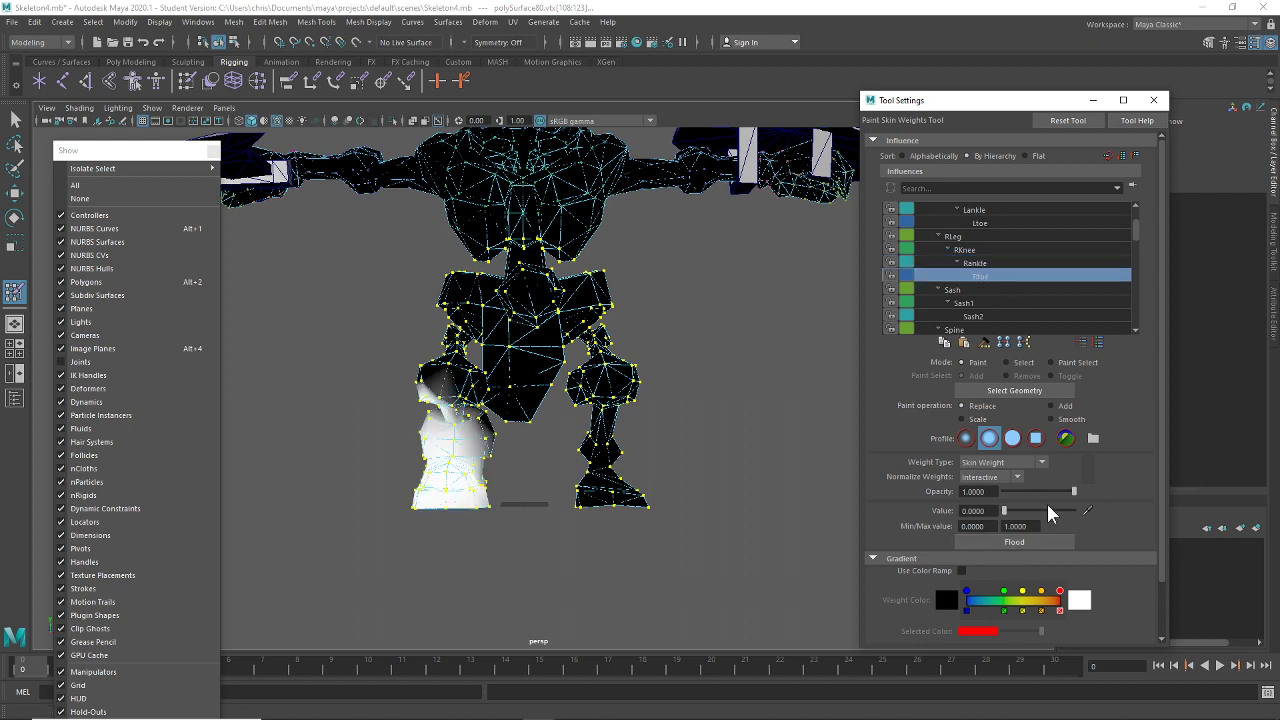
pyautogui.click(1043, 543)
# Flood the same vertices with a skin weight of 0 for the LLeg, LKnee, Lankle and Ltoe influences
pyautogui.scroll(-10, 1072, 270)
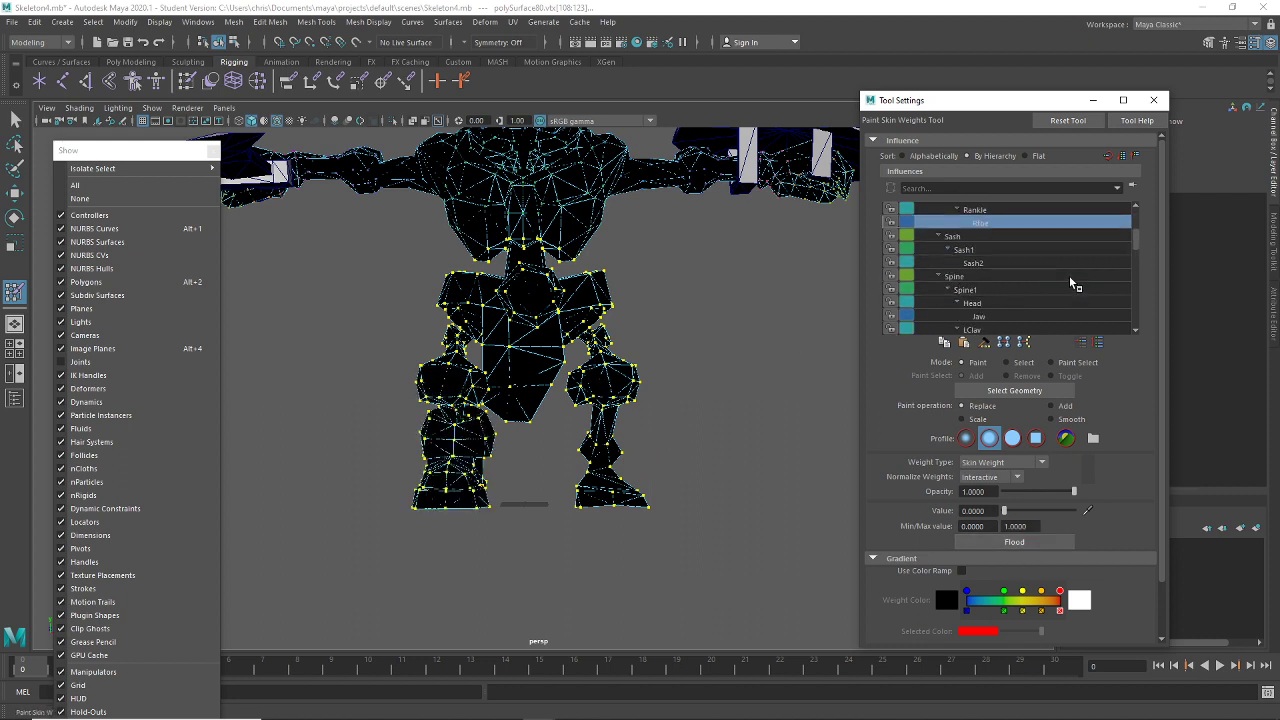
pyautogui.scroll(-10, 1076, 267)
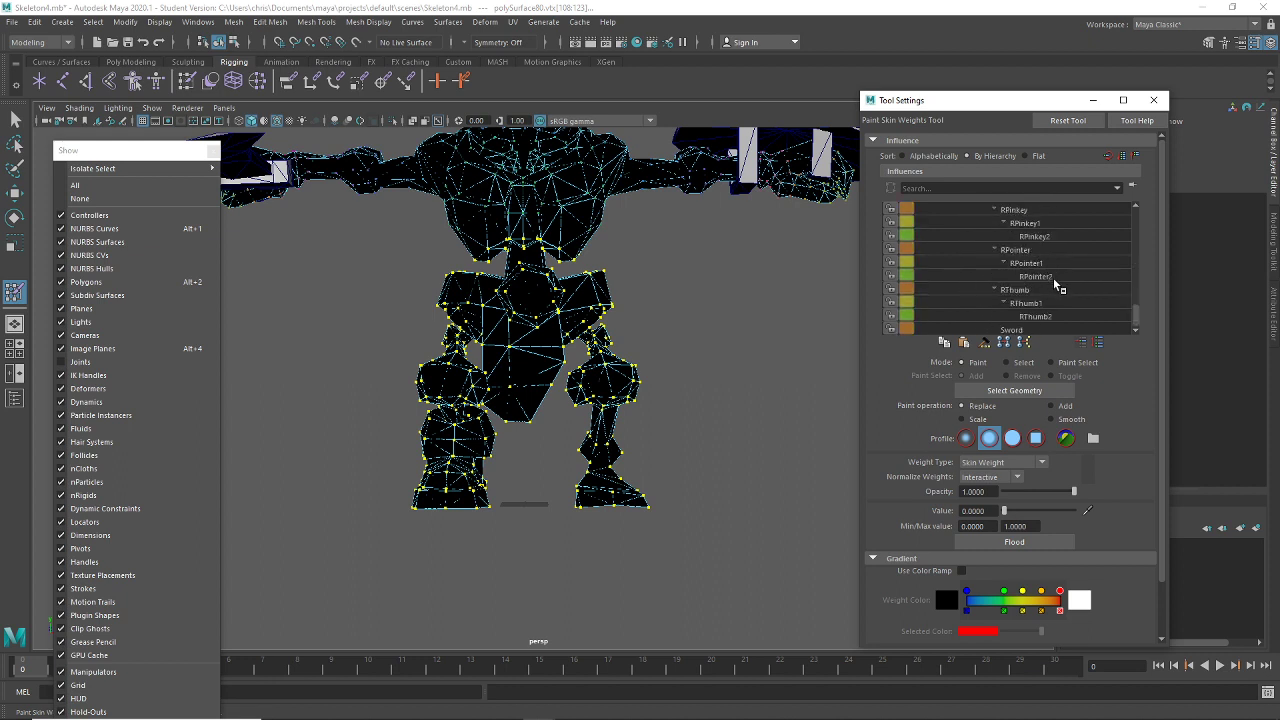
pyautogui.moveTo(1133, 312); pyautogui.dragTo(1140, 221)
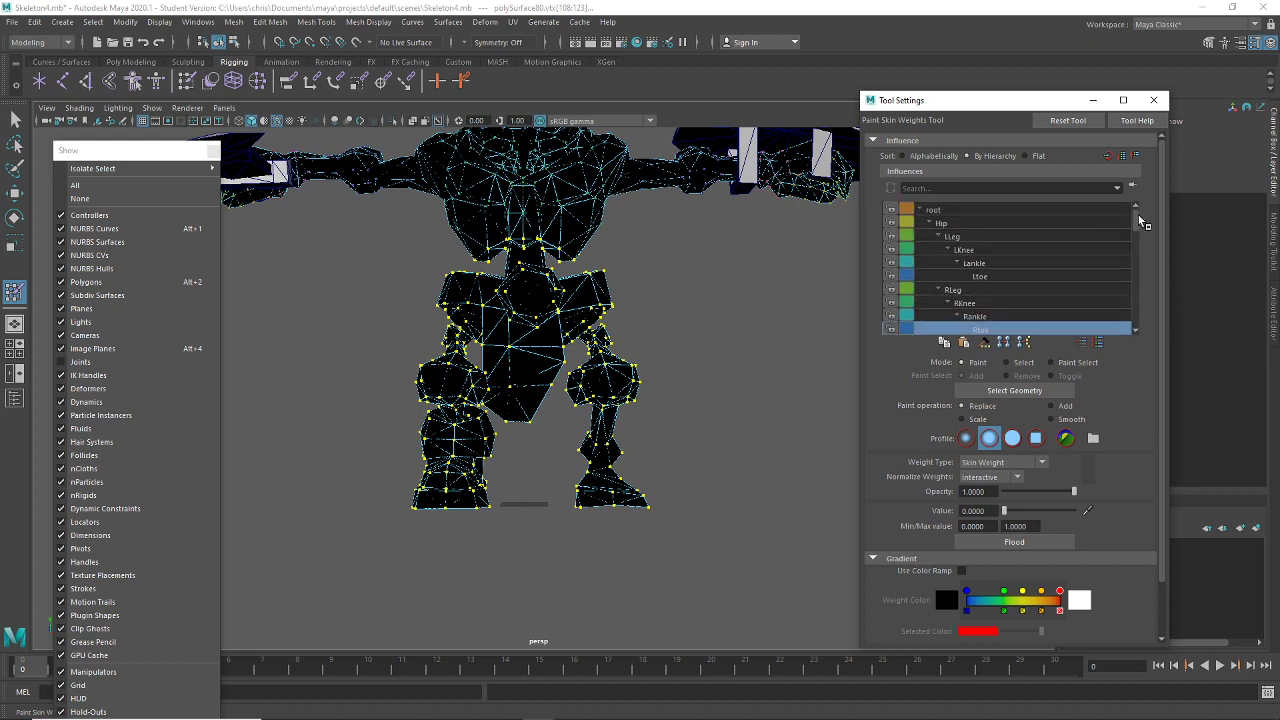
pyautogui.click(1009, 237)
pyautogui.click(1035, 543)
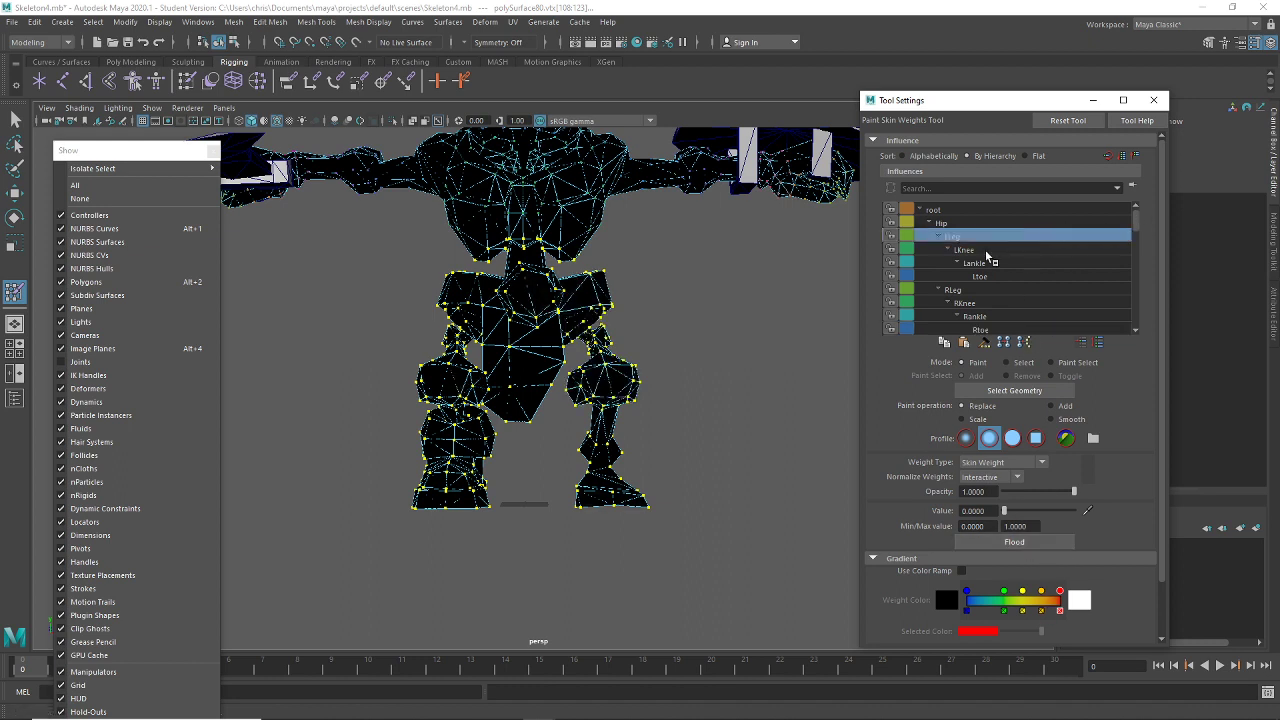
pyautogui.click(987, 251)
pyautogui.click(1033, 541)
pyautogui.click(985, 263)
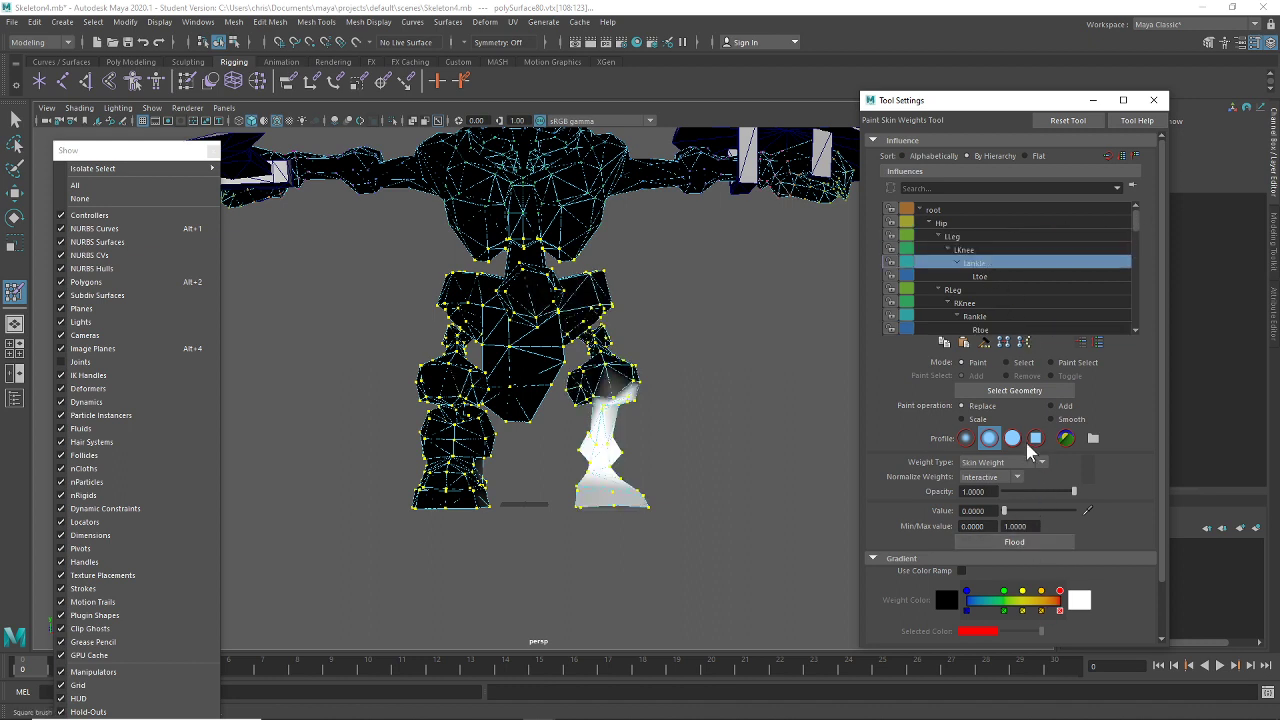
pyautogui.click(1025, 541)
pyautogui.click(988, 277)
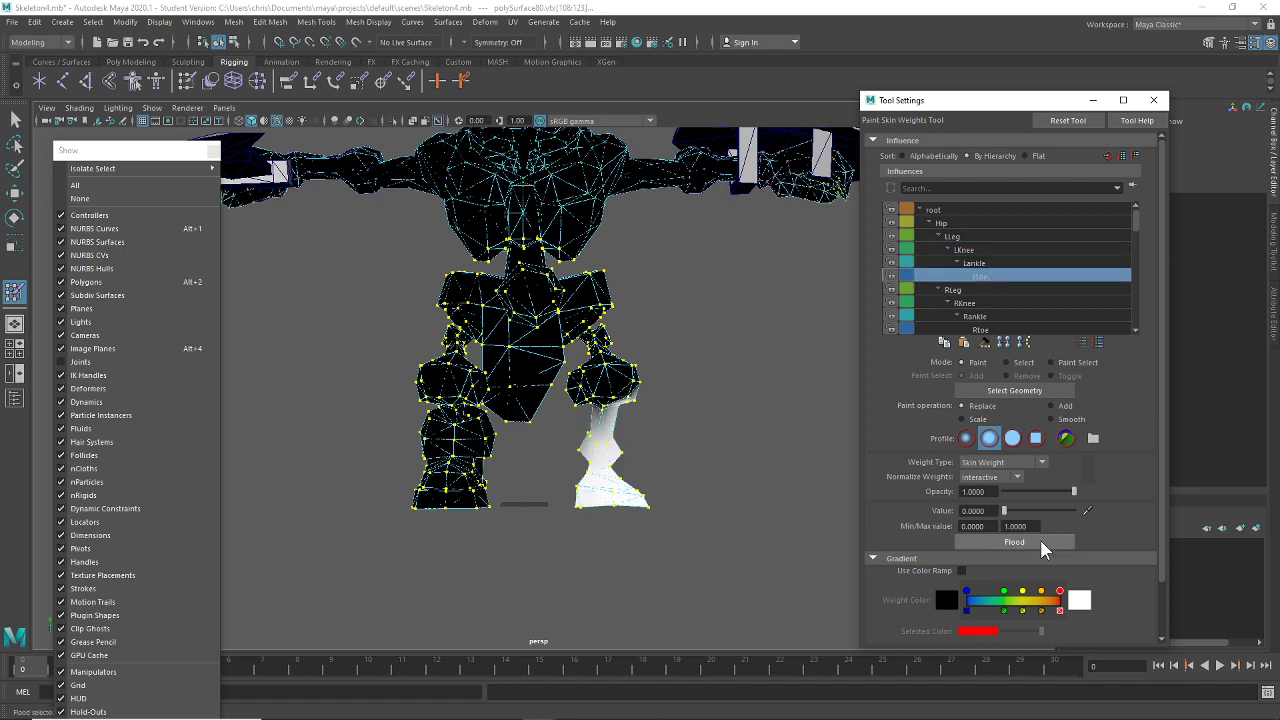
# Leave skin weight painting, deselect the mesh and close the tool settings
pyautogui.click(14, 120)
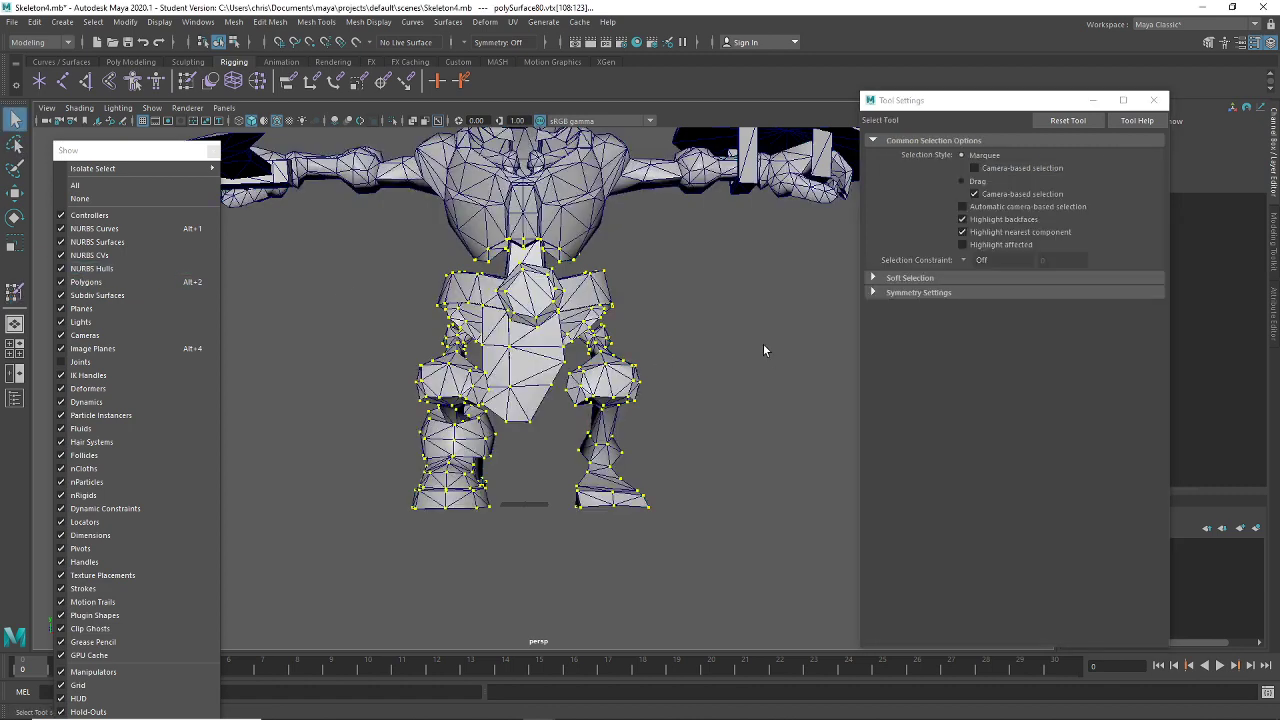
pyautogui.click(764, 345)
pyautogui.click(1153, 100)
pyautogui.keyDown('alt'); pyautogui.moveTo(586, 339); pyautogui.dragTo(641, 314, button='middle'); pyautogui.keyUp('alt')
pyautogui.scroll(2, 641, 314)
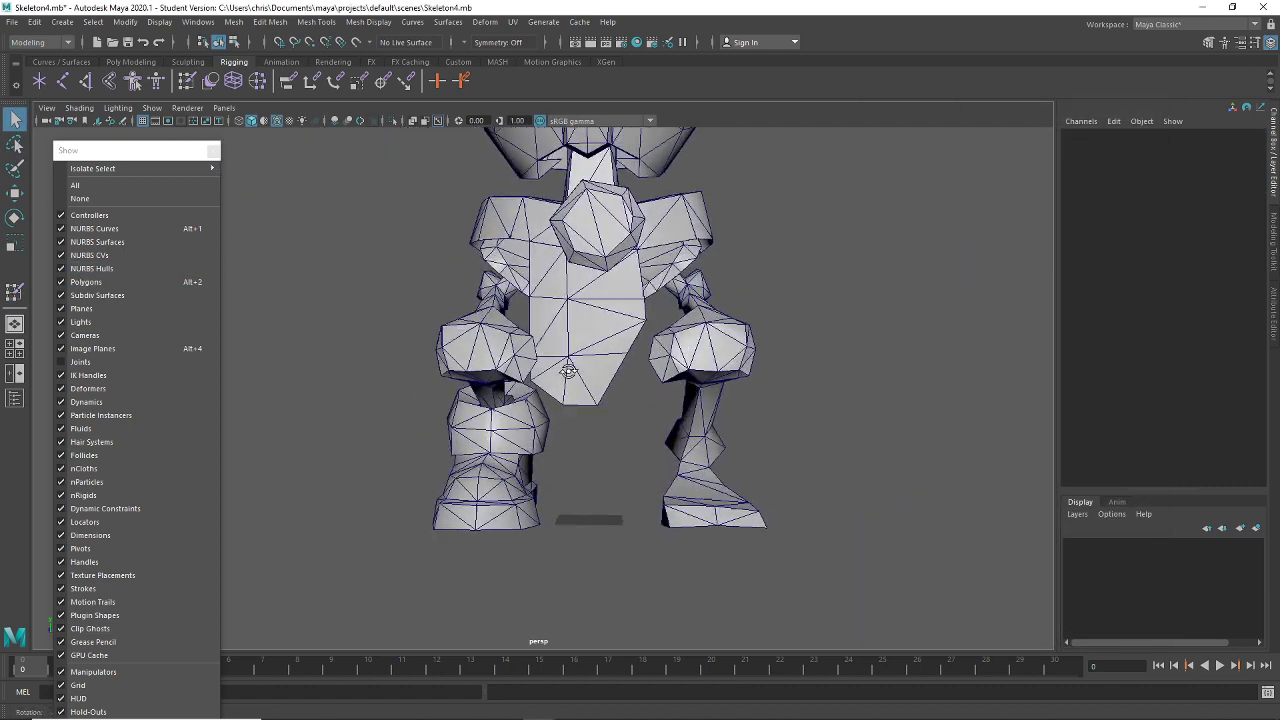
pyautogui.keyDown('alt'); pyautogui.moveTo(571, 371); pyautogui.dragTo(626, 376); pyautogui.keyUp('alt')
pyautogui.keyDown('alt'); pyautogui.moveTo(626, 376); pyautogui.dragTo(530, 386, button='middle'); pyautogui.keyUp('alt')
pyautogui.scroll(2, 634, 360)
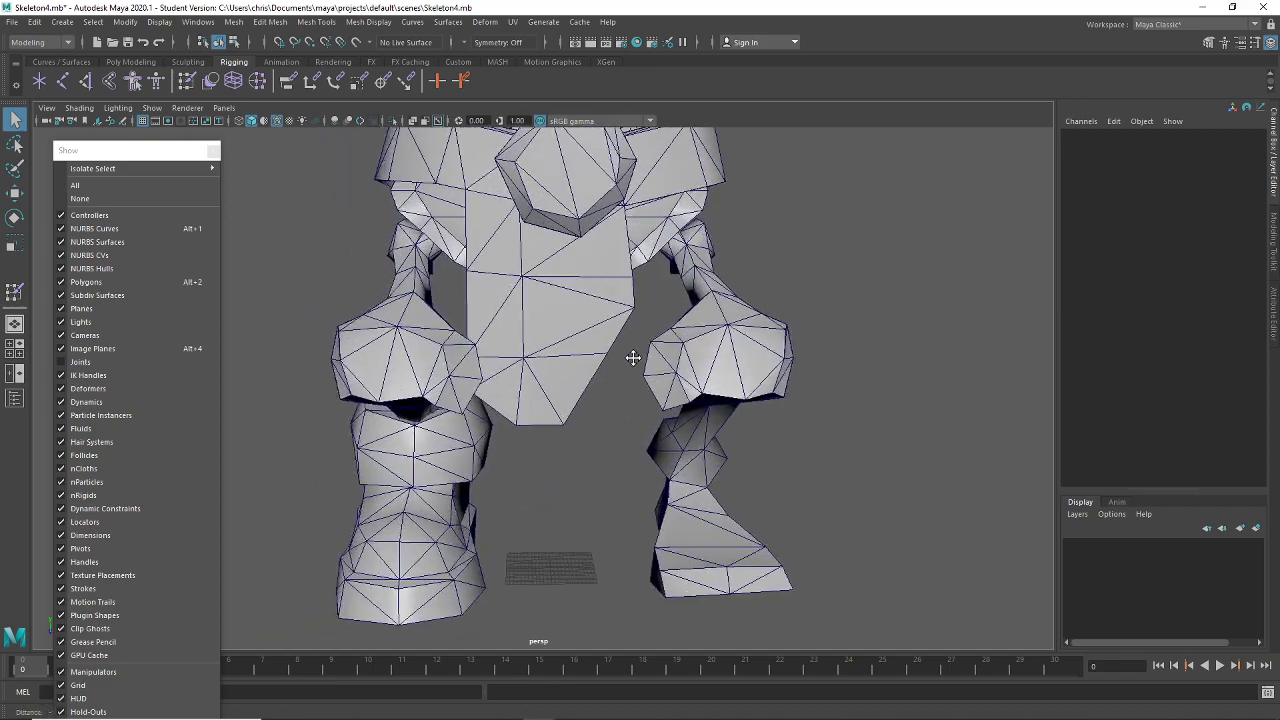
# Return the mesh to vertex selection and clear the selected vertices to work on the left leg from behind
pyautogui.click(705, 333)
pyautogui.moveTo(729, 302); pyautogui.dragTo(686, 304, button='right')
pyautogui.keyDown('alt'); pyautogui.moveTo(876, 312); pyautogui.dragTo(562, 330); pyautogui.keyUp('alt')
pyautogui.keyDown('alt'); pyautogui.moveTo(562, 330); pyautogui.dragTo(727, 396, button='middle'); pyautogui.keyUp('alt')
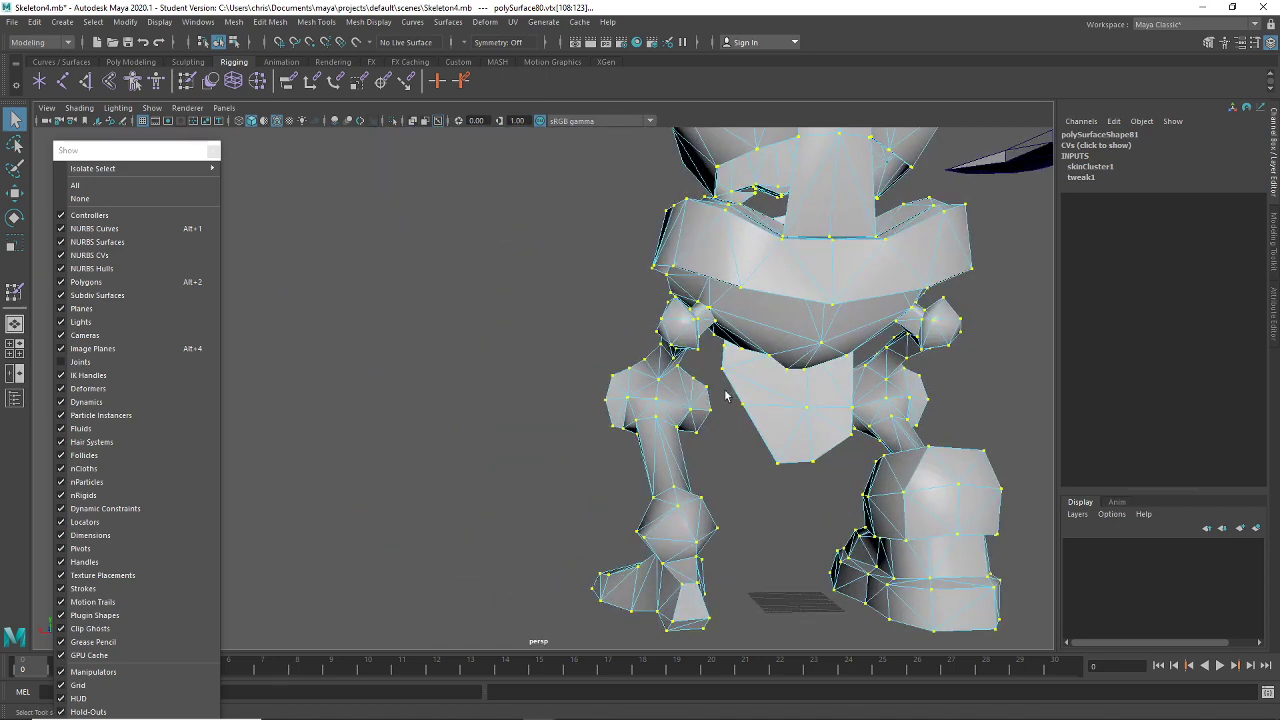
pyautogui.click(525, 390)
pyautogui.keyDown('alt'); pyautogui.moveTo(686, 399); pyautogui.dragTo(789, 395, button='right'); pyautogui.keyUp('alt')
pyautogui.keyDown('alt'); pyautogui.moveTo(789, 395); pyautogui.dragTo(671, 368, button='middle'); pyautogui.keyUp('alt')
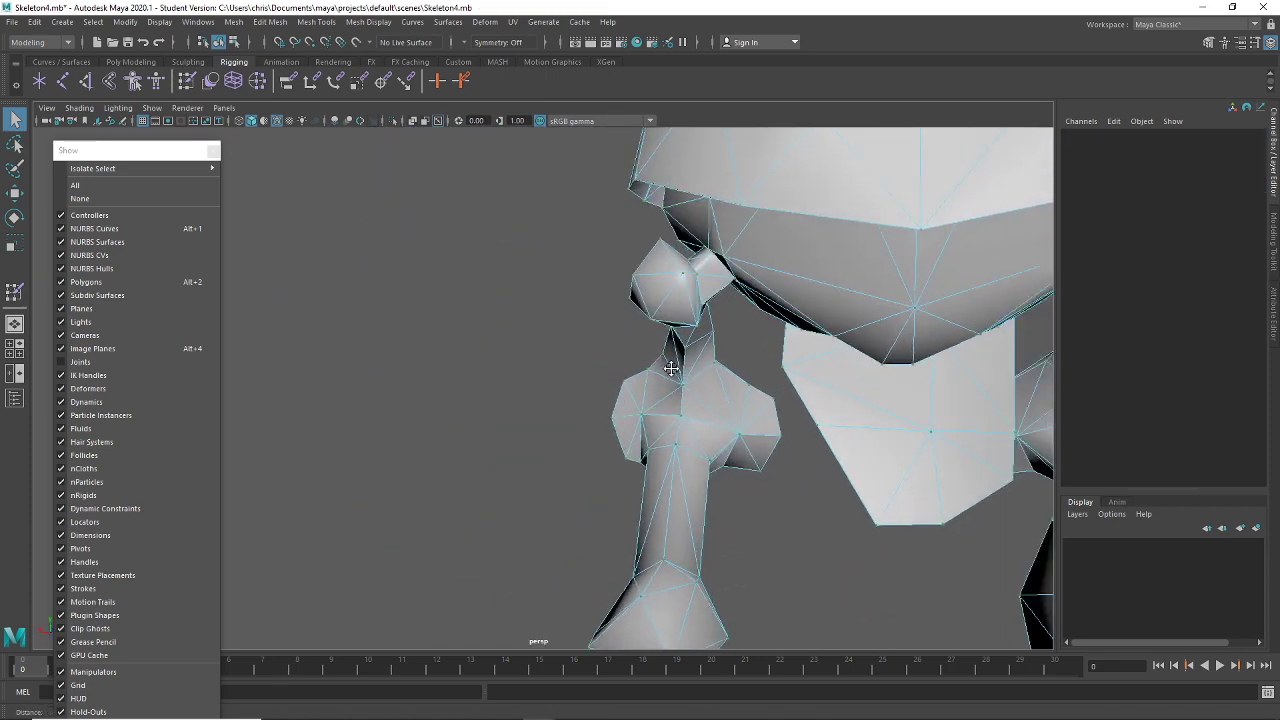
# Select the left leg's thigh and knee vertices, growing the selection from a few vertices near the hip joint
pyautogui.moveTo(671, 368)
pyautogui.keyDown('alt'); pyautogui.mouseDown()
pyautogui.moveTo(666, 383)
pyautogui.moveTo(678, 374)
pyautogui.mouseUp(); pyautogui.keyUp('alt')
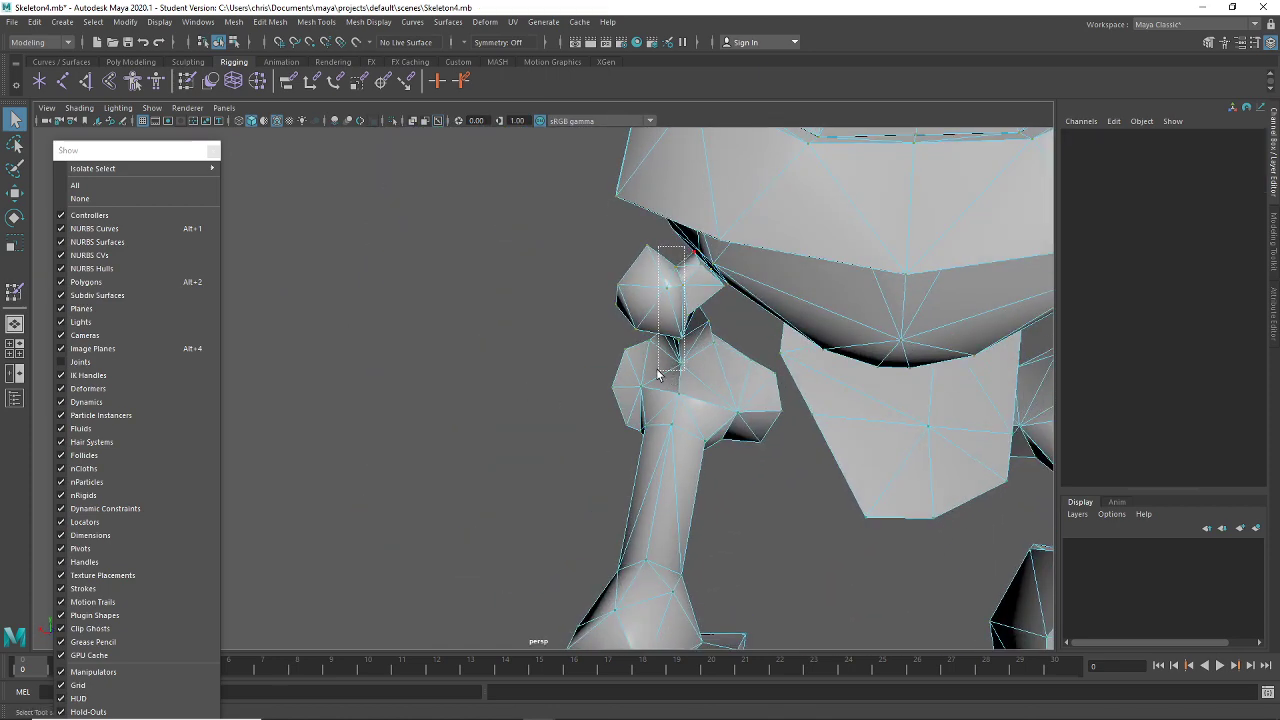
pyautogui.moveTo(512, 471); pyautogui.dragTo(514, 473)
pyautogui.hotkey('shift', '.')
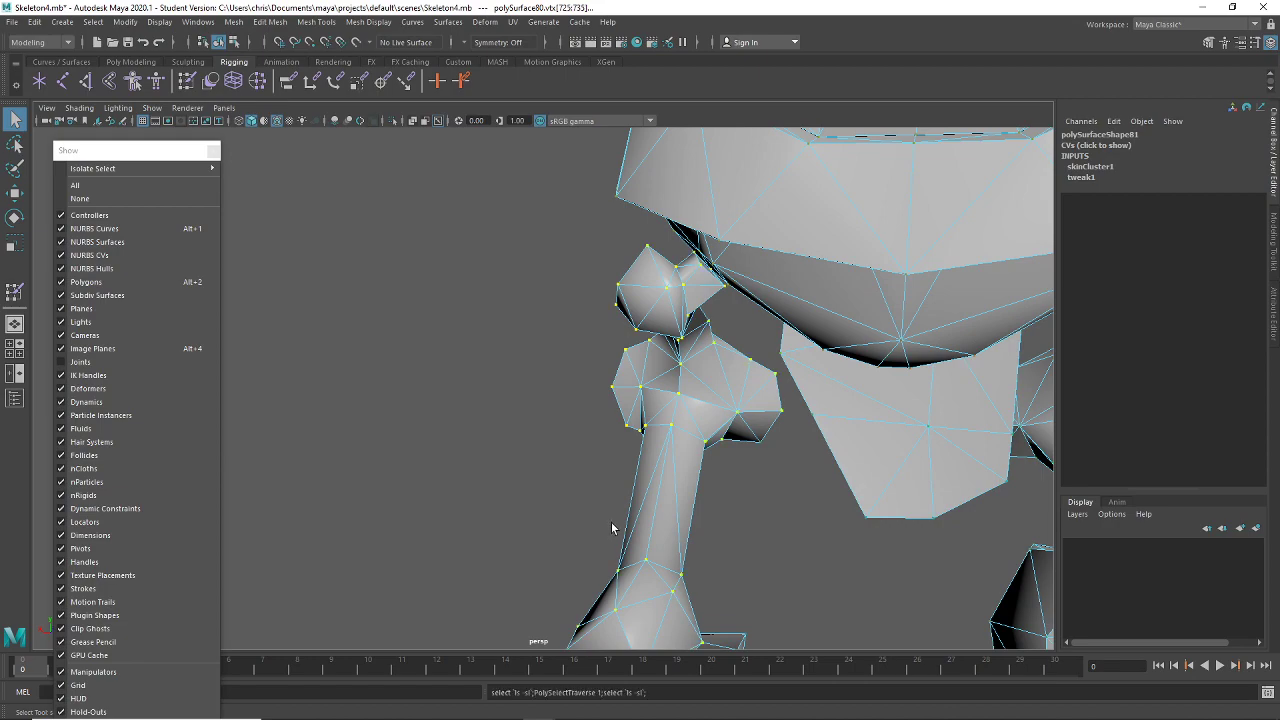
pyautogui.scroll(-5, 689, 514)
pyautogui.keyDown('alt'); pyautogui.moveTo(689, 514); pyautogui.dragTo(755, 340); pyautogui.keyUp('alt')
# Display the joints and flood the selected thigh and knee vertices with a skin weight of 1 for the LLeg influence
pyautogui.doubleClick(187, 82)
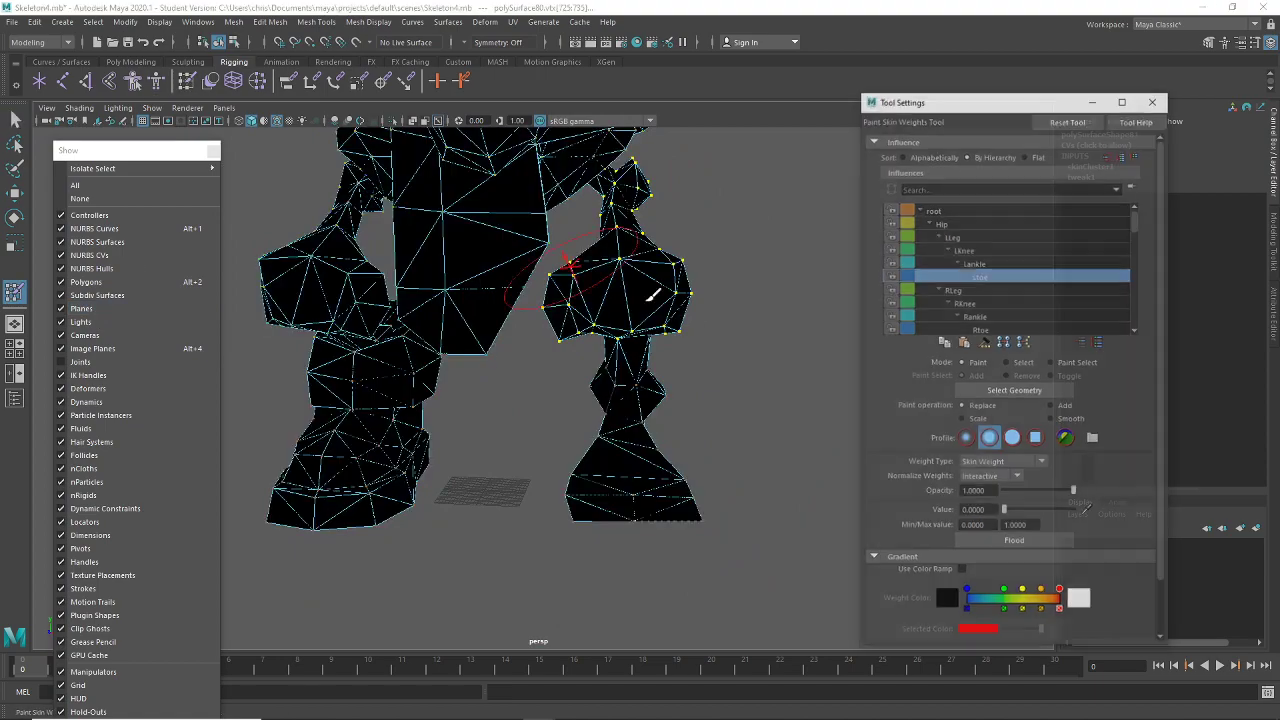
pyautogui.click(78, 362)
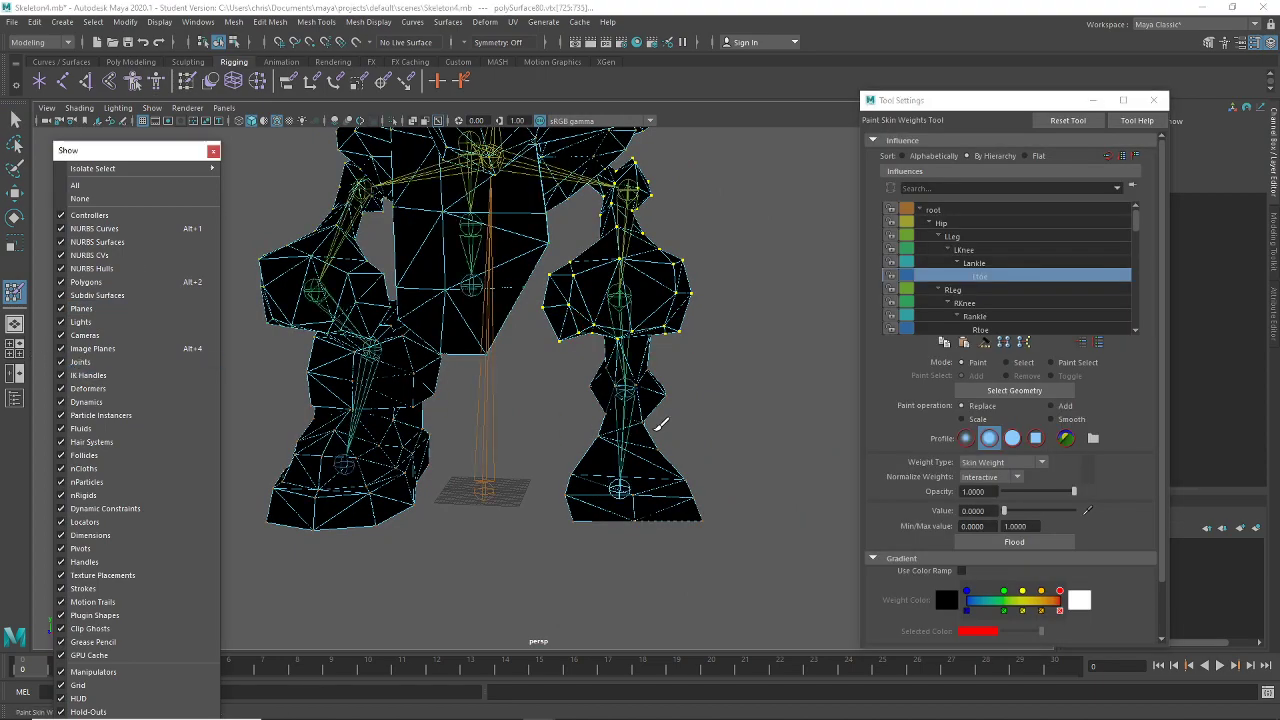
pyautogui.keyDown('alt'); pyautogui.moveTo(652, 423); pyautogui.dragTo(588, 455); pyautogui.keyUp('alt')
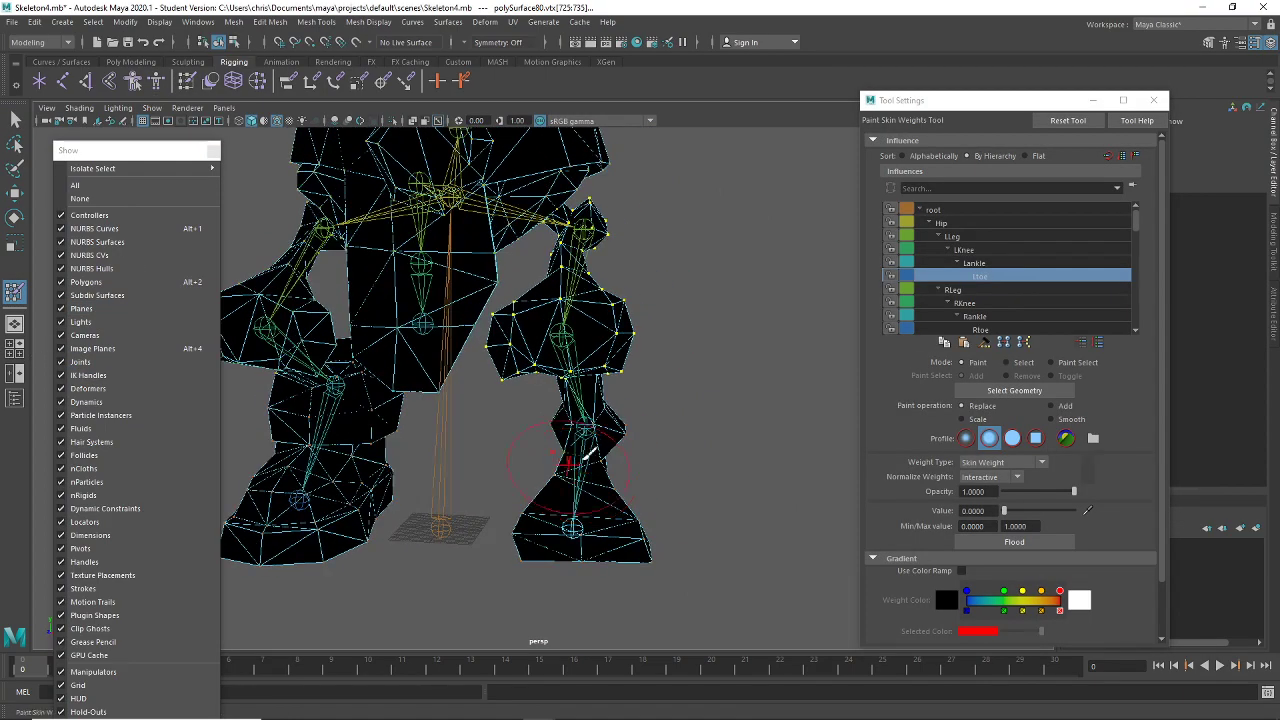
pyautogui.click(996, 290)
pyautogui.click(990, 237)
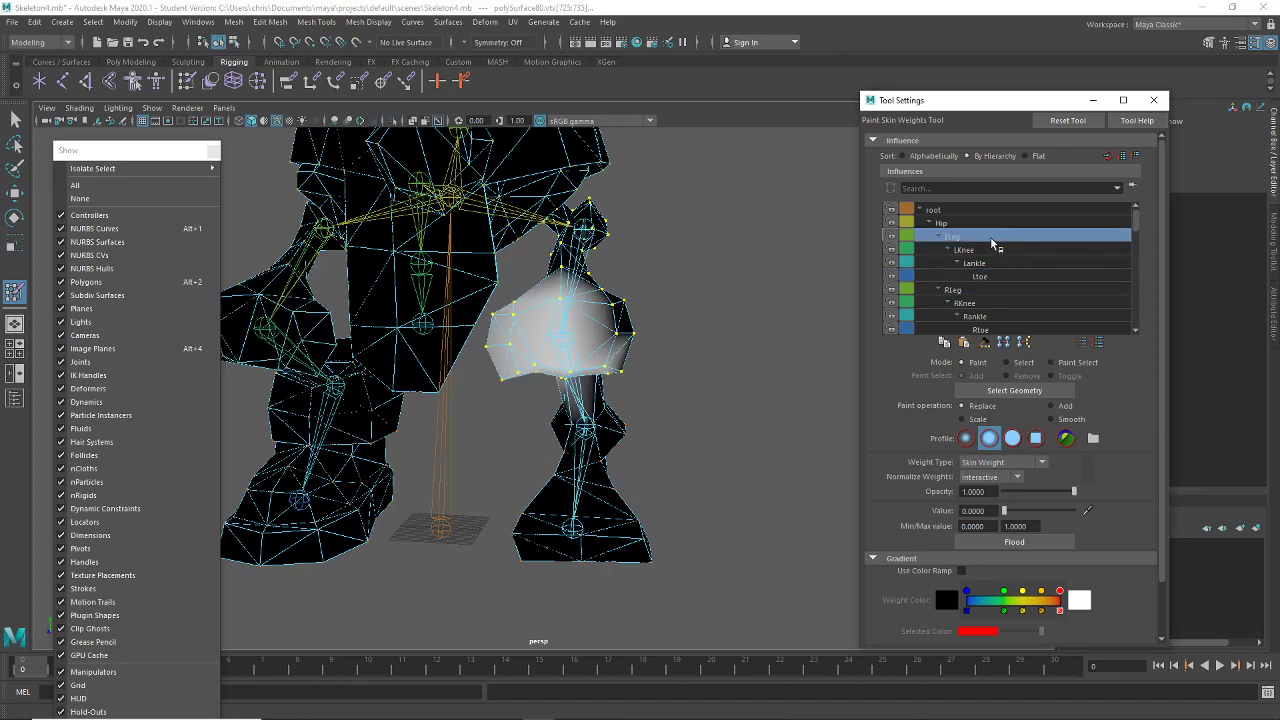
pyautogui.moveTo(457, 386)
pyautogui.keyDown('alt'); pyautogui.mouseDown()
pyautogui.moveTo(394, 386)
pyautogui.moveTo(473, 381)
pyautogui.mouseUp(); pyautogui.keyUp('alt')
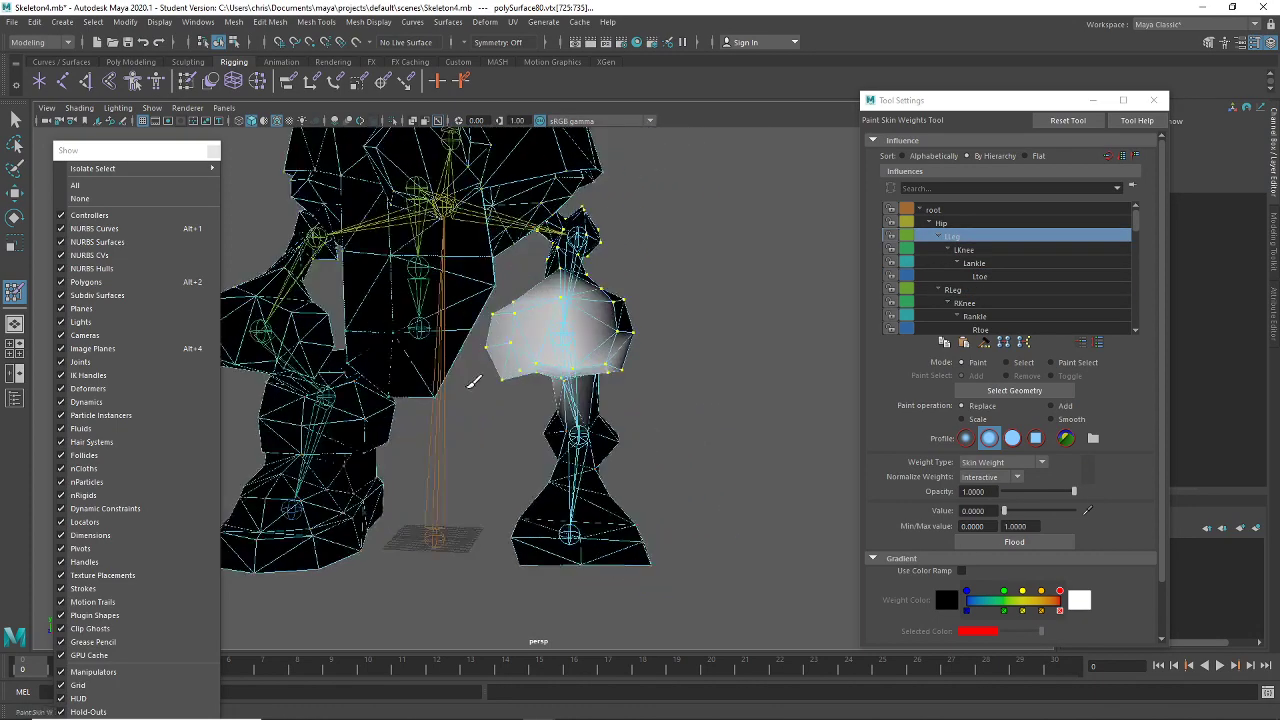
pyautogui.moveTo(1005, 510); pyautogui.dragTo(1075, 510)
pyautogui.click(1006, 542)
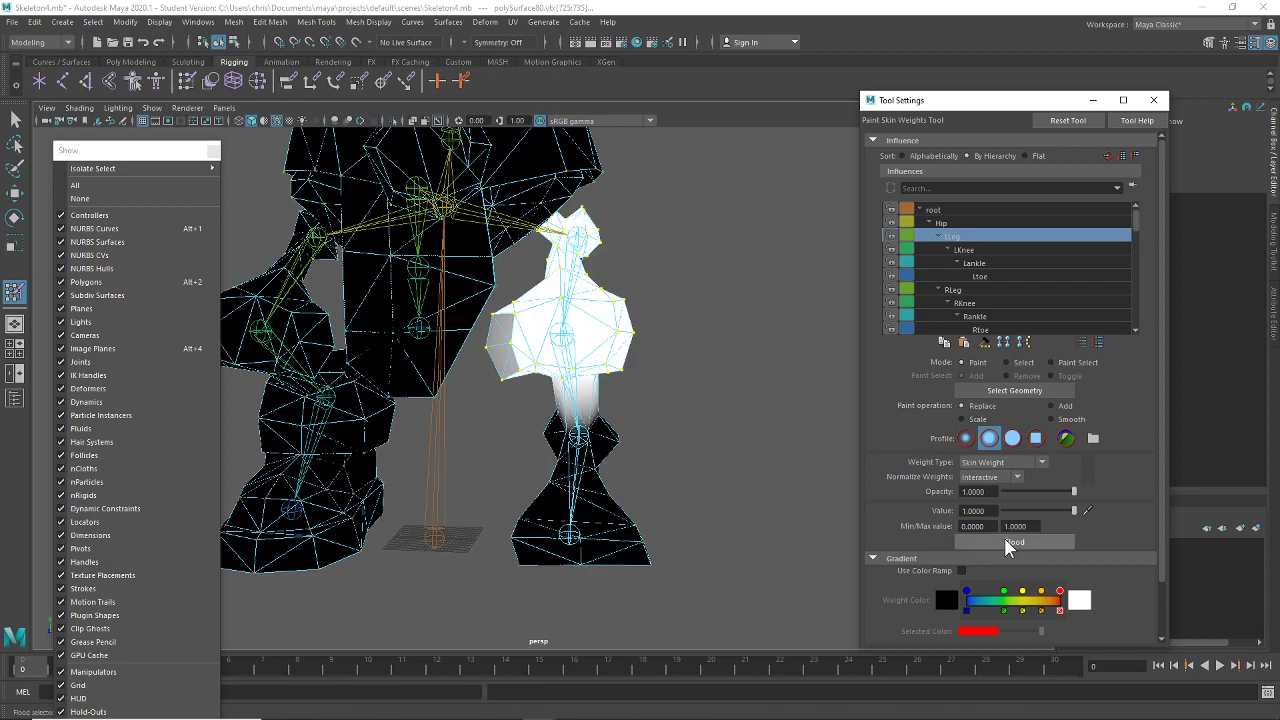
# Paint the remaining partly weighted faces at the back of the left knee to LLeg with a value of 1
pyautogui.keyDown('alt'); pyautogui.moveTo(820, 459); pyautogui.dragTo(590, 390); pyautogui.keyUp('alt')
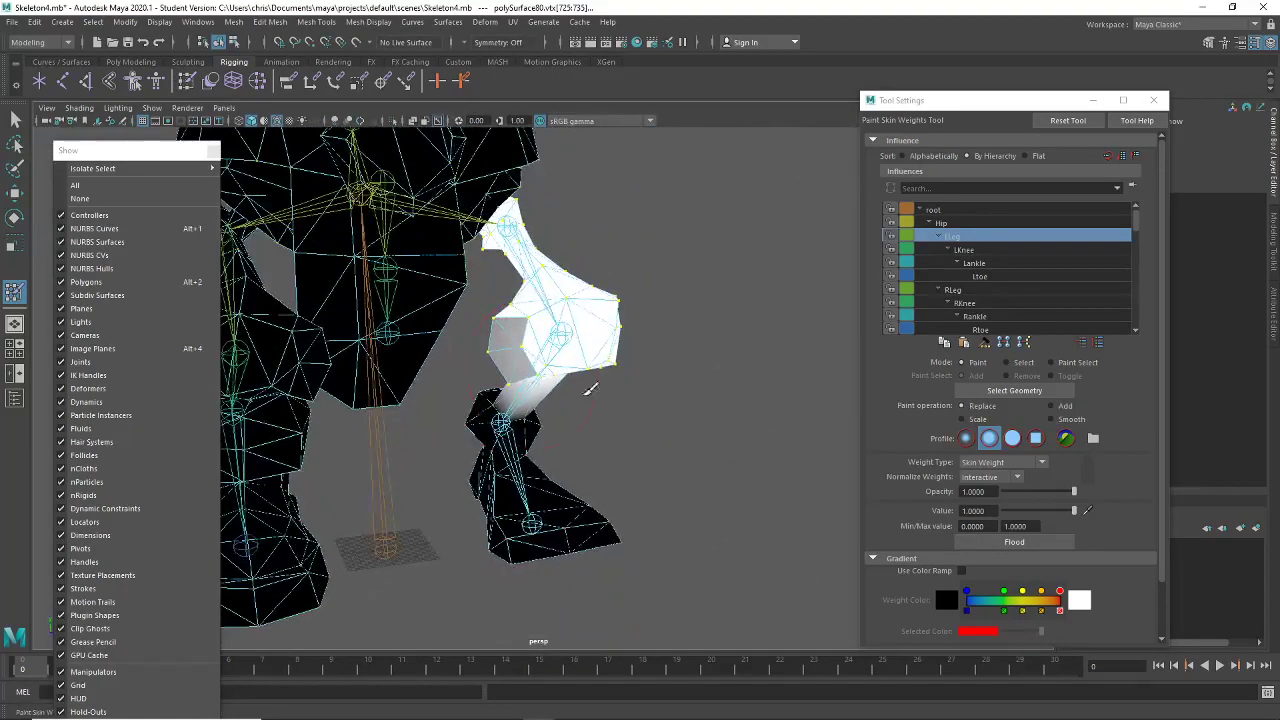
pyautogui.scroll(2, 503, 354)
pyautogui.keyDown('alt'); pyautogui.moveTo(497, 335); pyautogui.dragTo(527, 265); pyautogui.keyUp('alt')
pyautogui.click(15, 119)
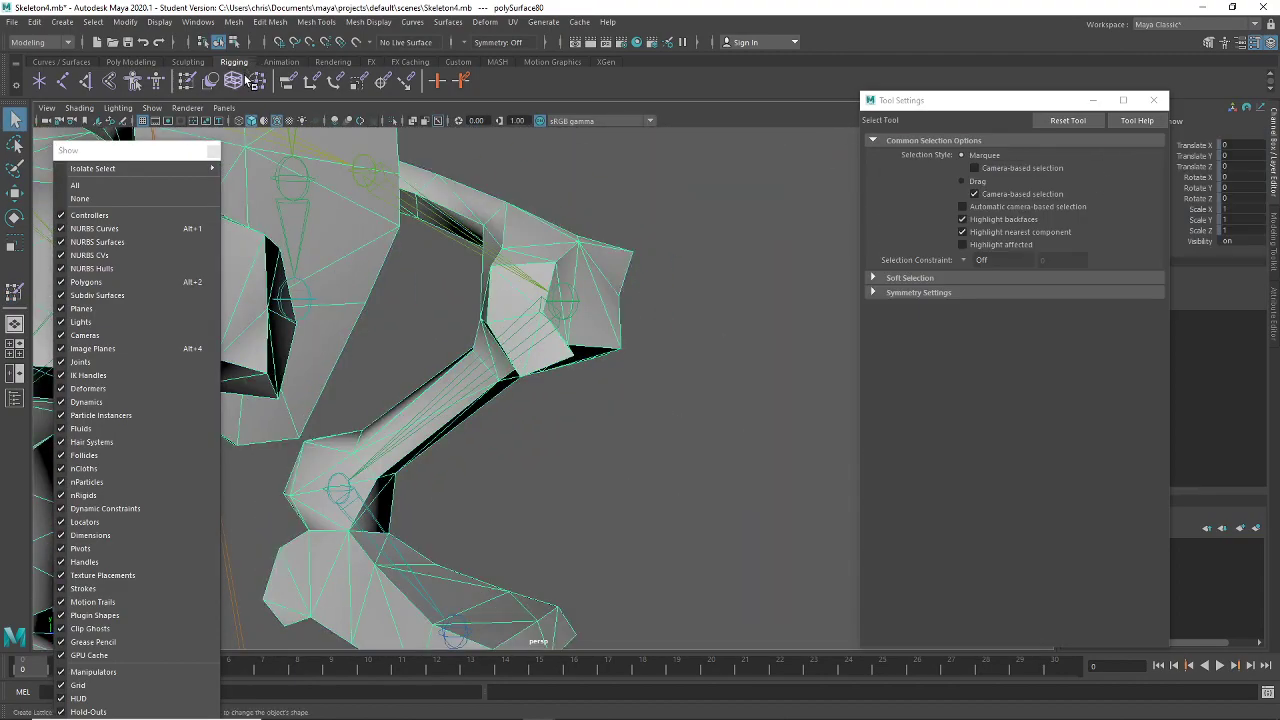
pyautogui.click(191, 84)
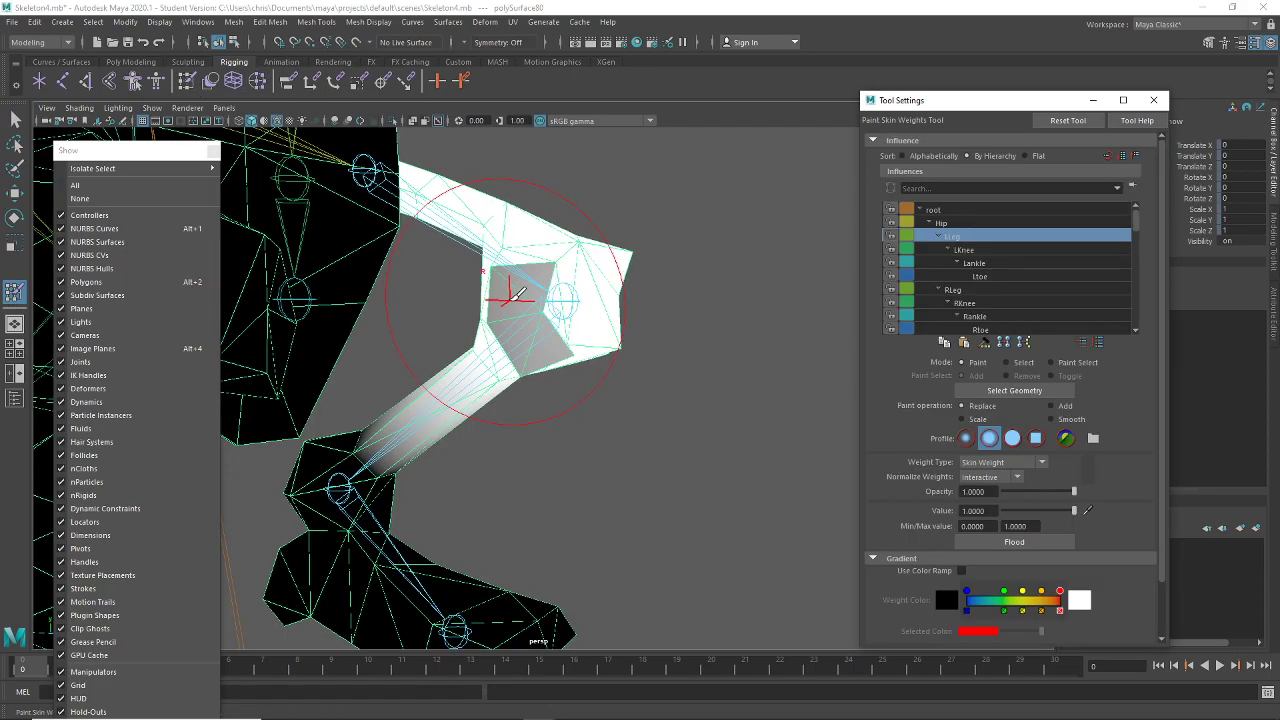
pyautogui.moveTo(518, 293); pyautogui.dragTo(558, 302)
pyautogui.moveTo(596, 348)
pyautogui.keyDown('alt'); pyautogui.mouseDown()
pyautogui.moveTo(409, 480)
pyautogui.moveTo(491, 434)
pyautogui.moveTo(479, 433)
pyautogui.moveTo(480, 386)
pyautogui.moveTo(520, 460)
pyautogui.moveTo(586, 423)
pyautogui.moveTo(666, 440)
pyautogui.moveTo(729, 429)
pyautogui.moveTo(593, 427)
pyautogui.moveTo(646, 420)
pyautogui.moveTo(734, 321)
pyautogui.moveTo(686, 329)
pyautogui.moveTo(620, 314)
pyautogui.moveTo(657, 314)
pyautogui.moveTo(780, 395)
pyautogui.moveTo(720, 380)
pyautogui.moveTo(680, 350)
pyautogui.mouseUp(); pyautogui.keyUp('alt')
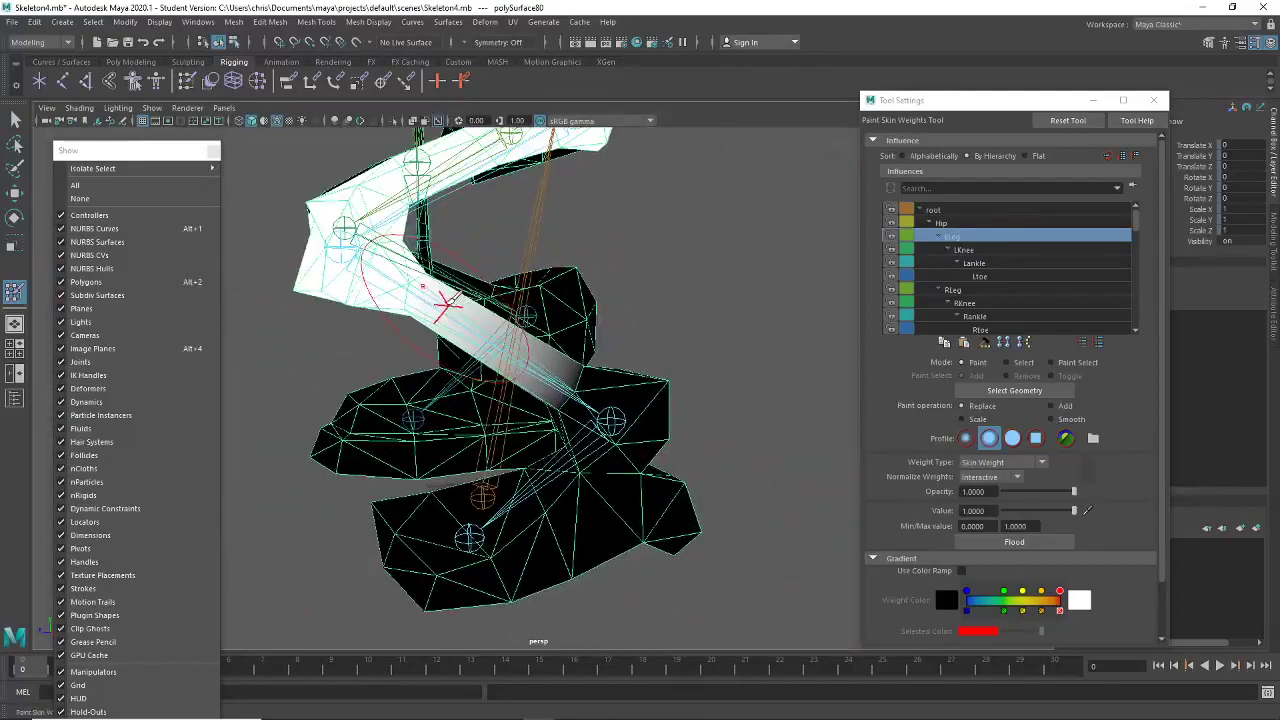
# Activate the Rotate tool on the LKnee joint and examine the mesh around the left knee and shin
pyautogui.click(15, 119)
pyautogui.click(362, 247)
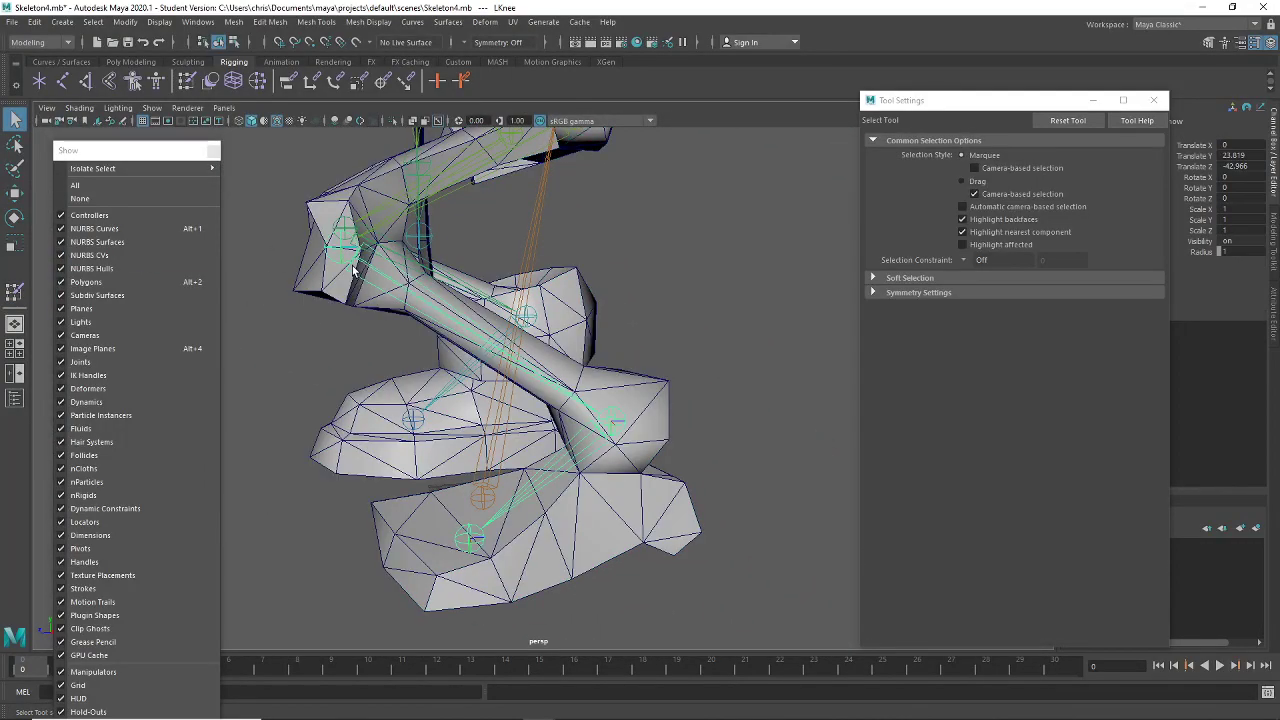
pyautogui.press('e')
pyautogui.keyDown('alt'); pyautogui.moveTo(453, 202); pyautogui.dragTo(443, 437); pyautogui.keyUp('alt')
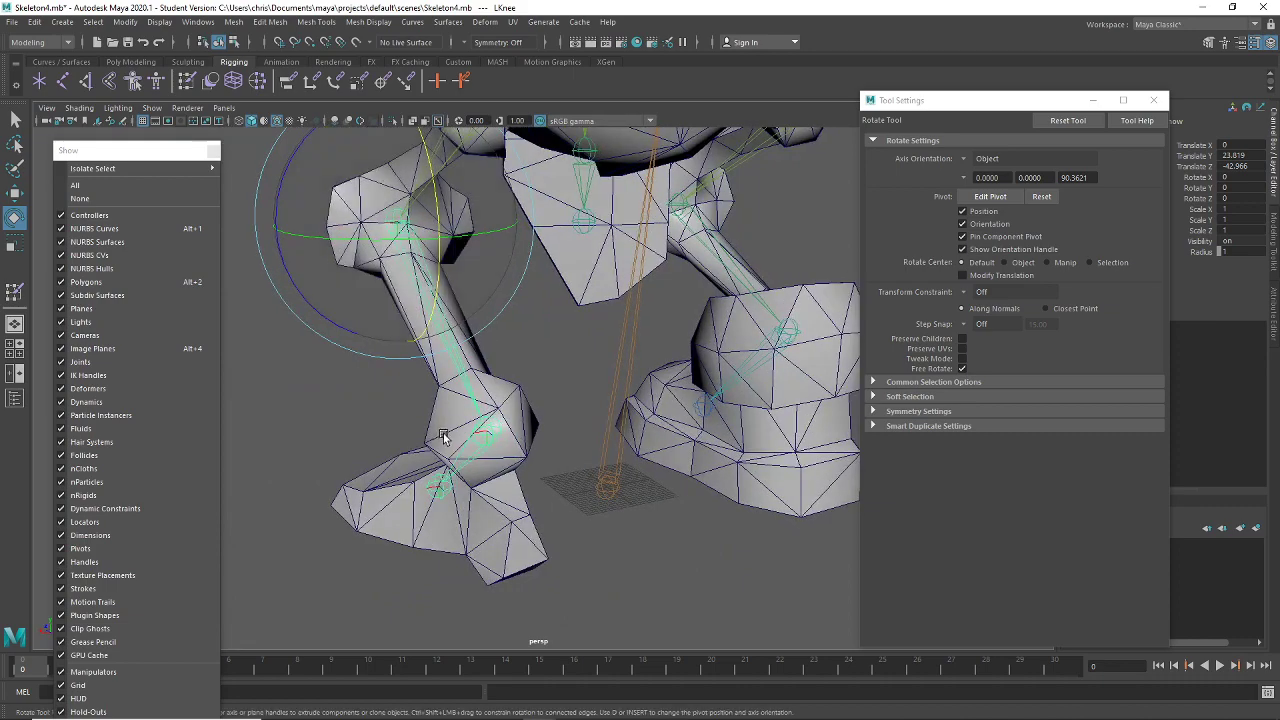
# Hide the joints and resume skin weight painting on the body mesh with LKnee as the active influence
pyautogui.click(95, 362)
pyautogui.keyDown('alt'); pyautogui.moveTo(338, 402); pyautogui.dragTo(433, 390); pyautogui.keyUp('alt')
pyautogui.click(189, 86)
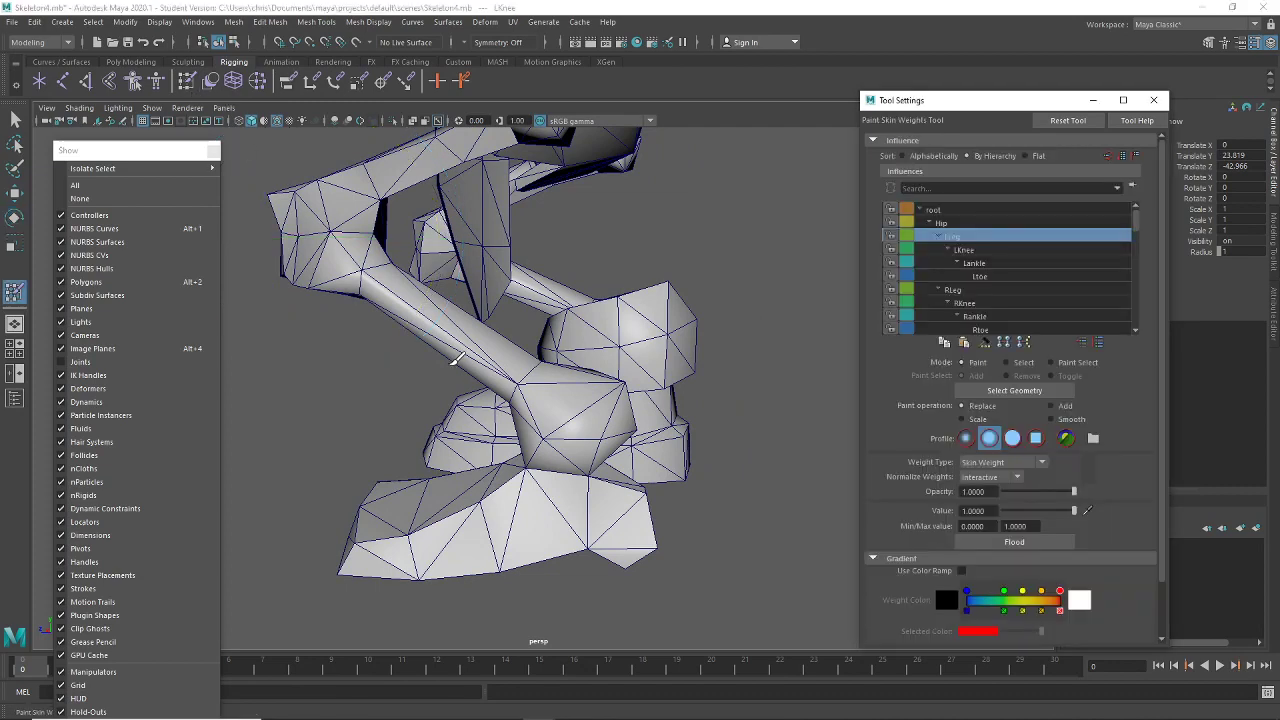
pyautogui.click(15, 119)
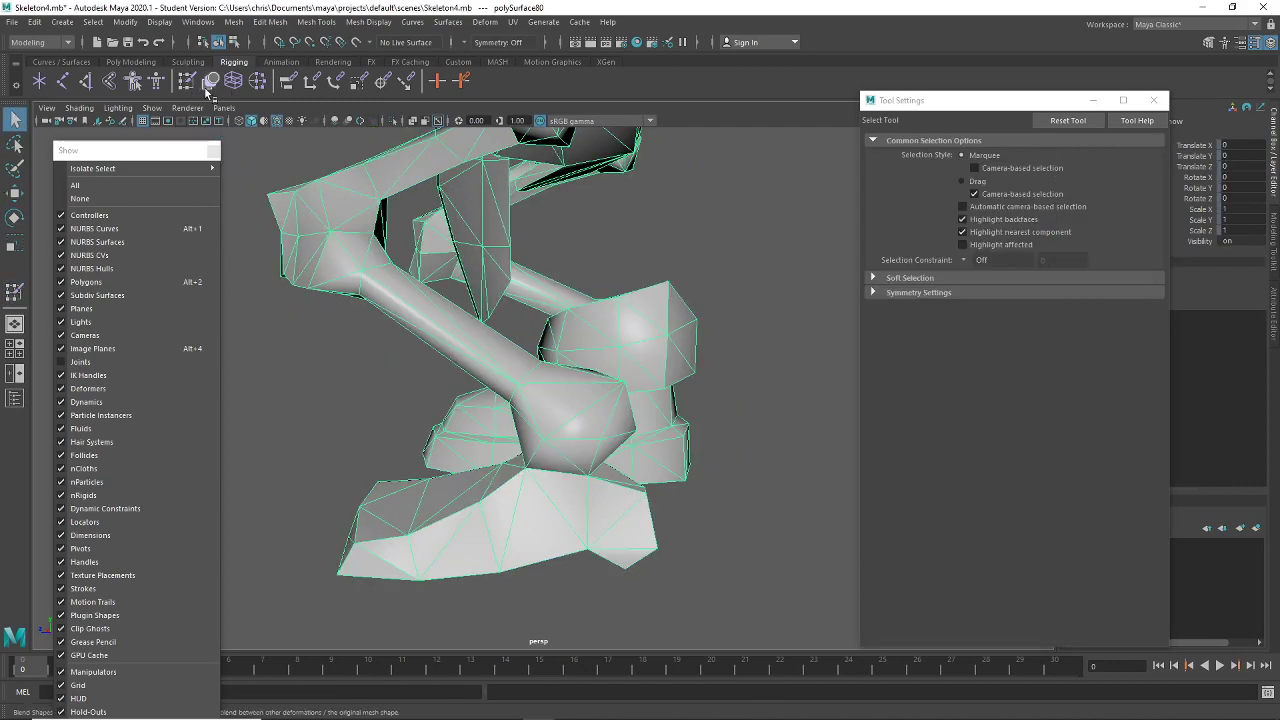
pyautogui.click(190, 86)
pyautogui.click(960, 250)
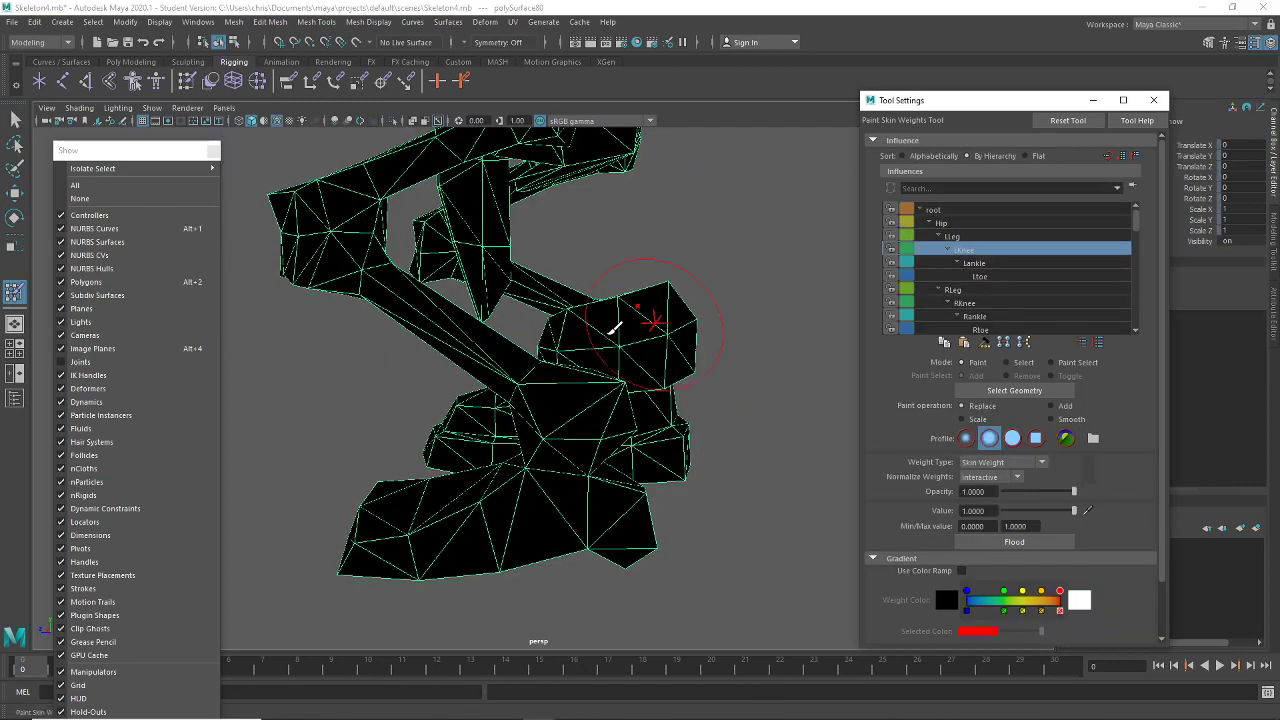
# Paint LKnee weight at value 1 around the top of the left shin, just below the knee
pyautogui.moveTo(609, 329)
pyautogui.keyDown('alt'); pyautogui.mouseDown()
pyautogui.moveTo(543, 380)
pyautogui.moveTo(391, 403)
pyautogui.moveTo(423, 397)
pyautogui.moveTo(425, 378)
pyautogui.mouseUp(); pyautogui.keyUp('alt')
pyautogui.scroll(3, 424, 379)
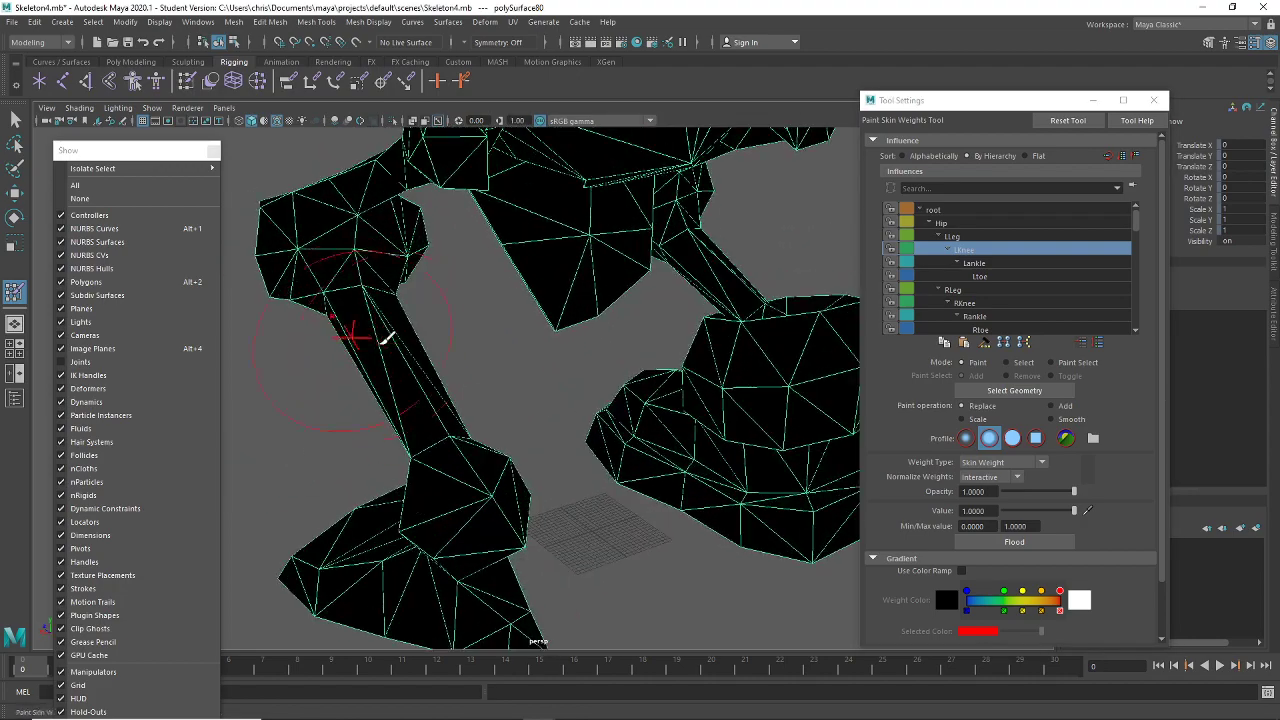
pyautogui.keyDown('alt'); pyautogui.moveTo(382, 340); pyautogui.dragTo(464, 384, button='middle'); pyautogui.keyUp('alt')
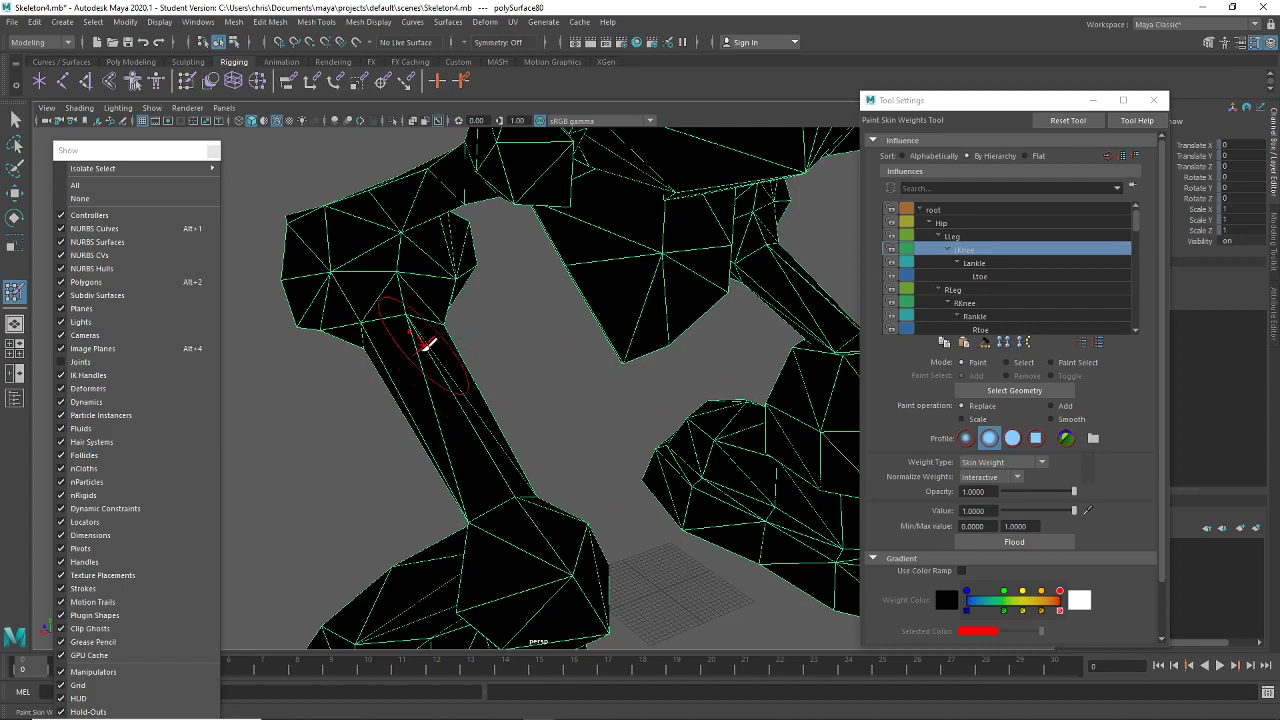
pyautogui.moveTo(410, 334)
pyautogui.mouseDown()
pyautogui.moveTo(400, 329)
pyautogui.moveTo(403, 349)
pyautogui.moveTo(609, 277)
pyautogui.moveTo(594, 286)
pyautogui.moveTo(689, 291)
pyautogui.mouseUp()
pyautogui.moveTo(709, 367); pyautogui.dragTo(686, 318)
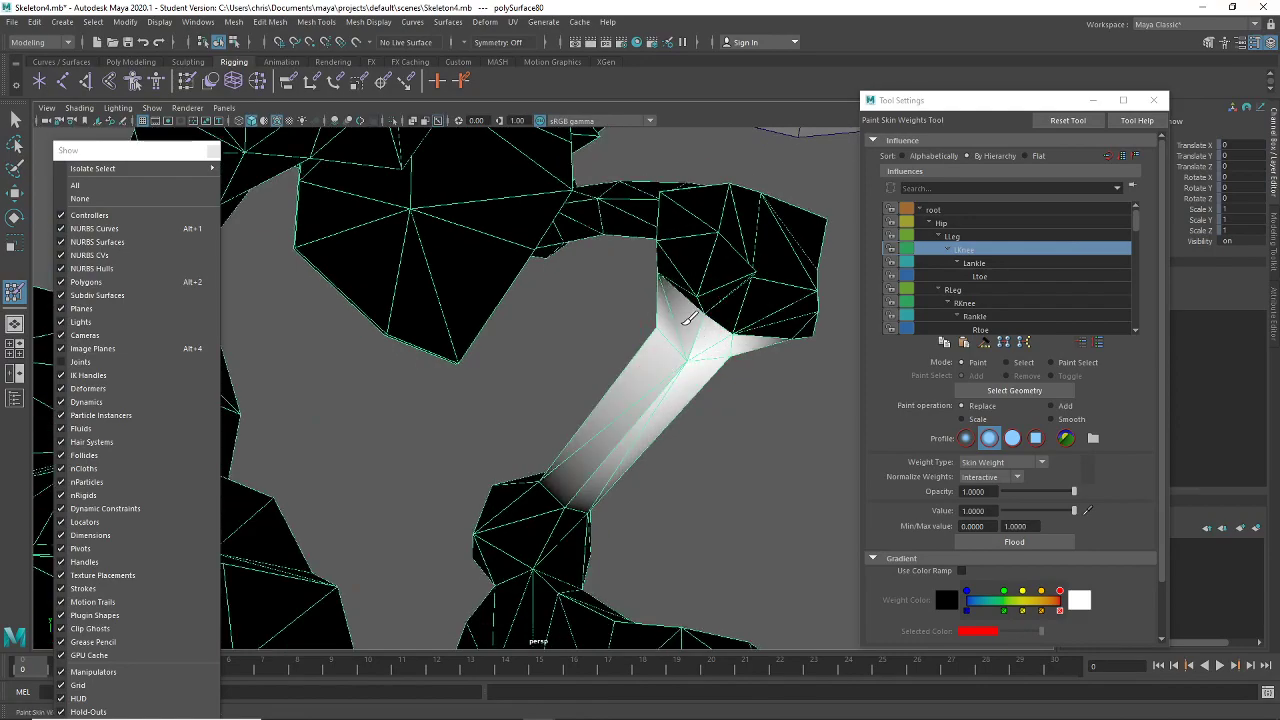
pyautogui.moveTo(688, 368)
pyautogui.keyDown('alt'); pyautogui.mouseDown()
pyautogui.moveTo(466, 380)
pyautogui.moveTo(406, 429)
pyautogui.moveTo(457, 400)
pyautogui.moveTo(640, 396)
pyautogui.moveTo(791, 371)
pyautogui.moveTo(734, 345)
pyautogui.moveTo(714, 400)
pyautogui.moveTo(540, 463)
pyautogui.moveTo(401, 452)
pyautogui.moveTo(445, 456)
pyautogui.mouseUp(); pyautogui.keyUp('alt')
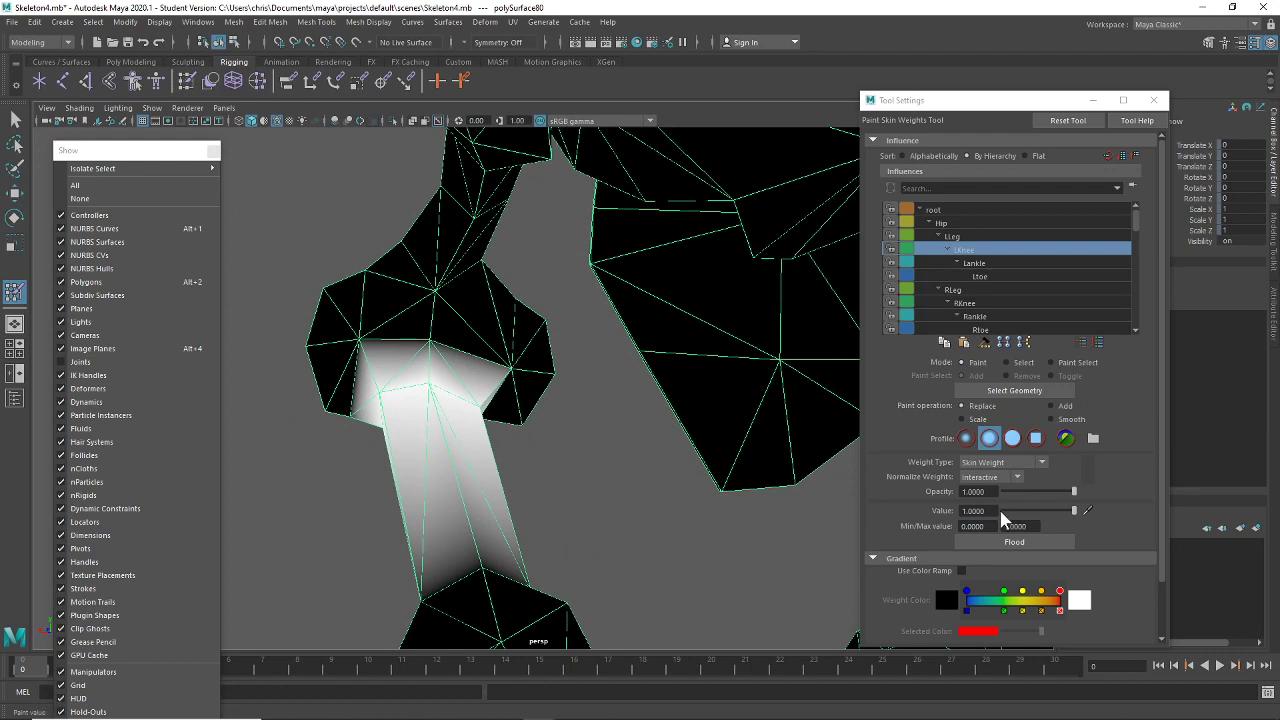
# Set the paint value to 0.5 and brush LKnee weight over the front and sides of the left knee, undoing stray strokes
pyautogui.doubleClick(974, 510)
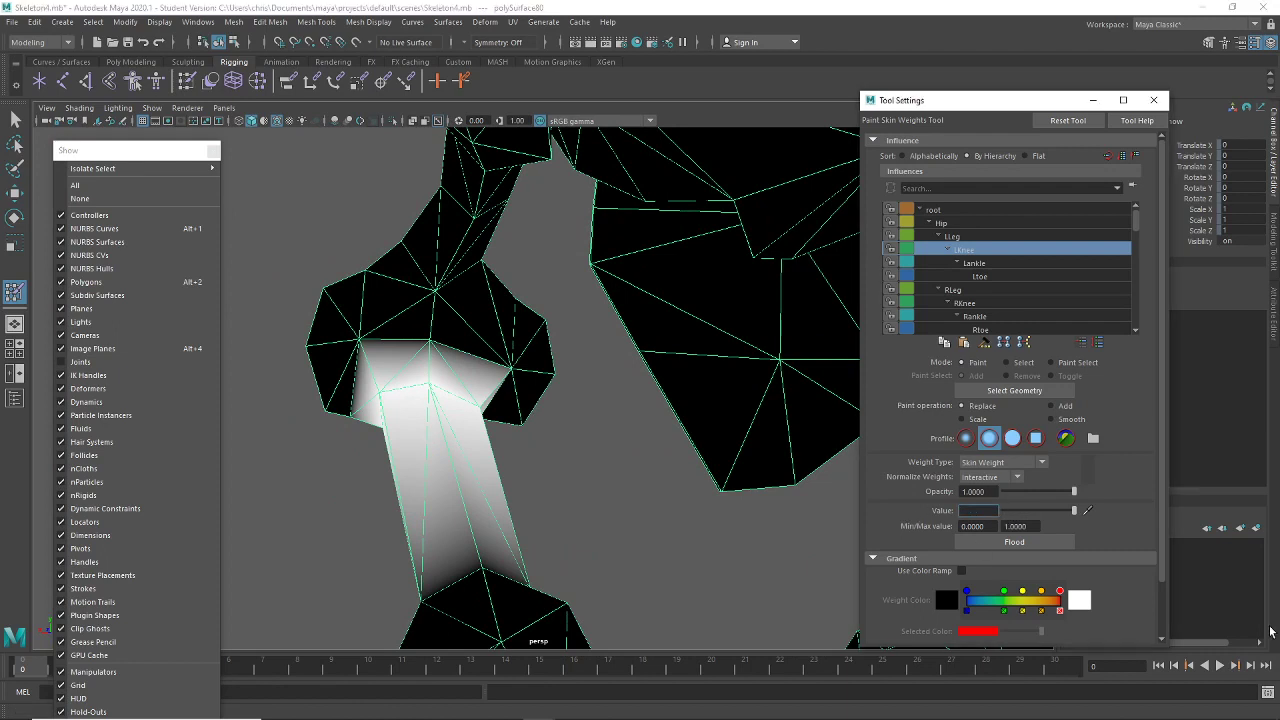
pyautogui.moveTo(666, 490)
pyautogui.keyDown('alt'); pyautogui.mouseDown()
pyautogui.moveTo(371, 349)
pyautogui.moveTo(440, 378)
pyautogui.moveTo(571, 372)
pyautogui.mouseUp(); pyautogui.keyUp('alt')
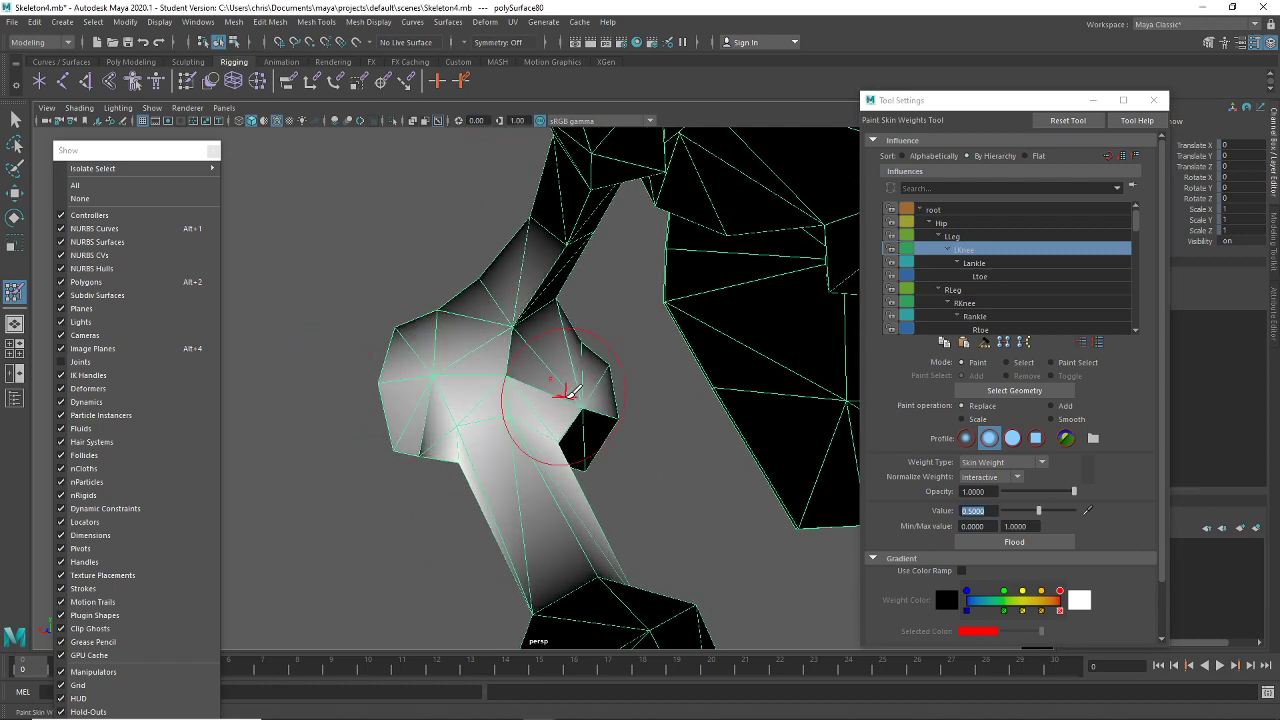
pyautogui.hotkey('ctrl', 'z')
pyautogui.moveTo(432, 378)
pyautogui.keyDown('alt'); pyautogui.mouseDown()
pyautogui.moveTo(613, 413)
pyautogui.moveTo(580, 408)
pyautogui.moveTo(524, 366)
pyautogui.moveTo(515, 383)
pyautogui.mouseUp(); pyautogui.keyUp('alt')
pyautogui.hotkey('ctrl', 'z')
pyautogui.hotkey('ctrl', 'z')
pyautogui.hotkey('ctrl', 'z')
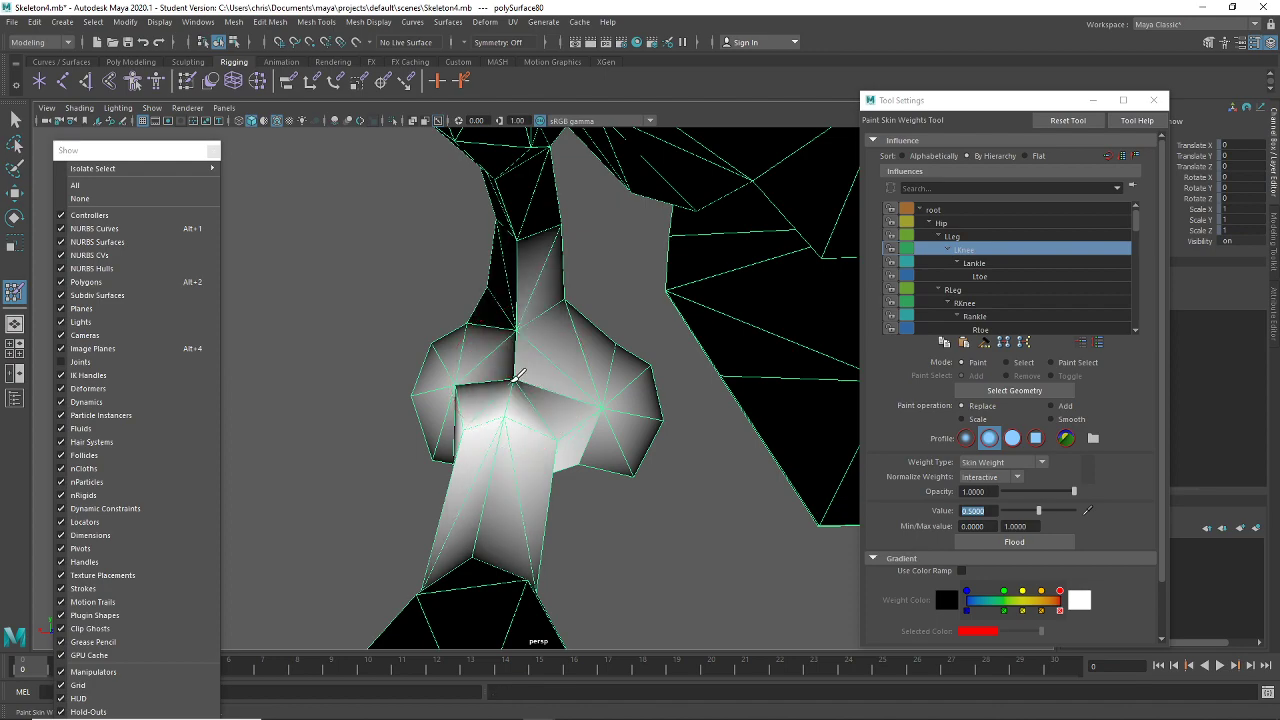
pyautogui.hotkey('ctrl', 'z')
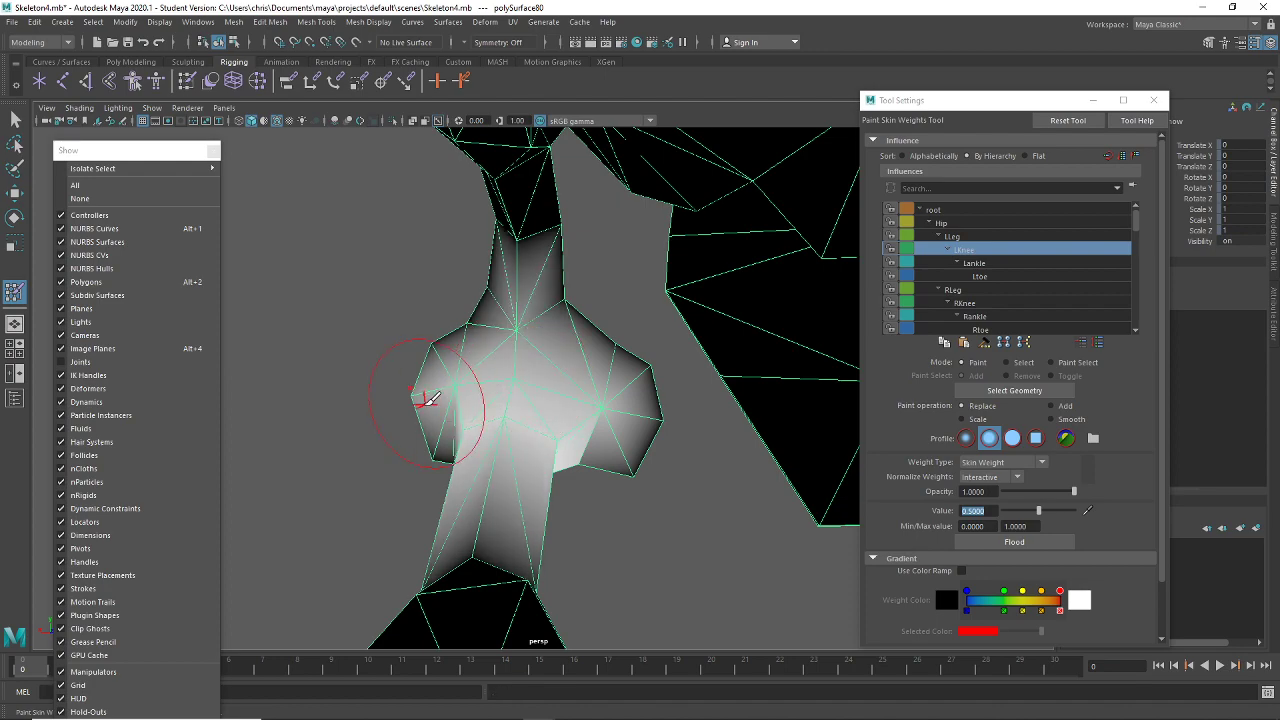
# Continue the 0.5 LKnee weighting around the back, underside and remaining dark faces of the left knee
pyautogui.moveTo(428, 398)
pyautogui.keyDown('alt'); pyautogui.mouseDown()
pyautogui.moveTo(634, 431)
pyautogui.moveTo(557, 426)
pyautogui.moveTo(575, 441)
pyautogui.moveTo(720, 426)
pyautogui.moveTo(694, 391)
pyautogui.mouseUp(); pyautogui.keyUp('alt')
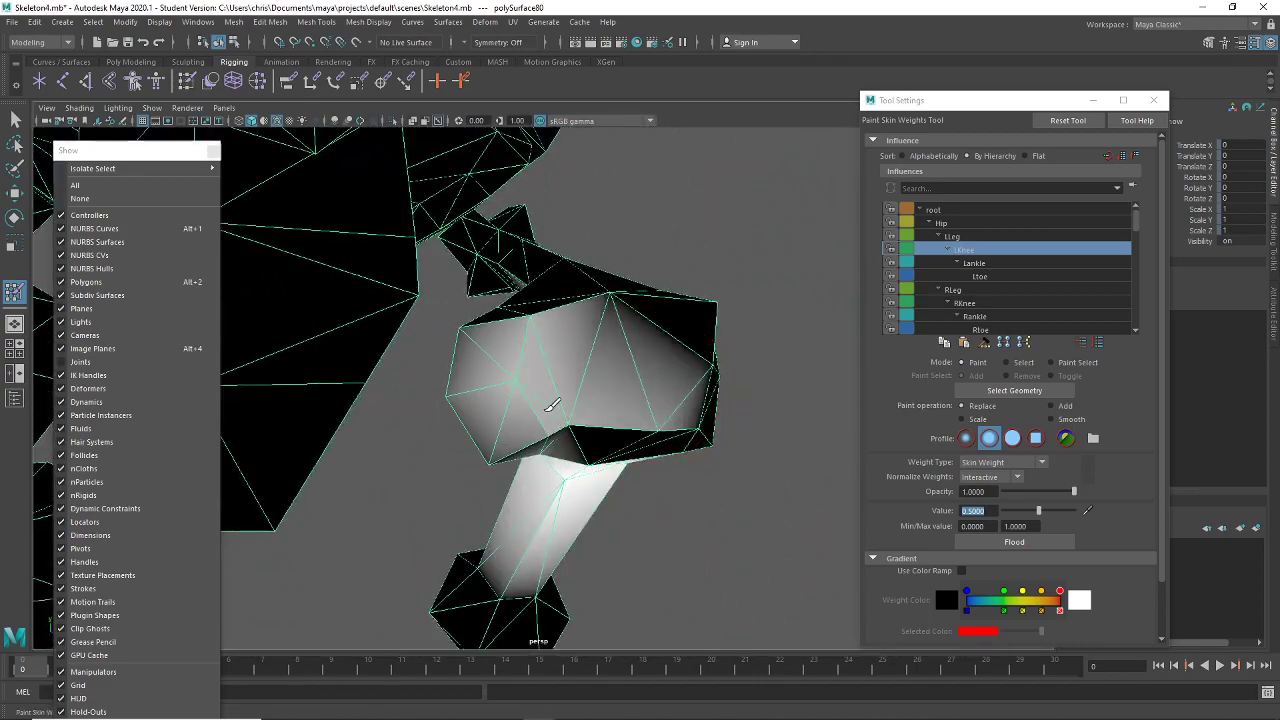
pyautogui.keyDown('alt'); pyautogui.moveTo(578, 422); pyautogui.dragTo(591, 342); pyautogui.keyUp('alt')
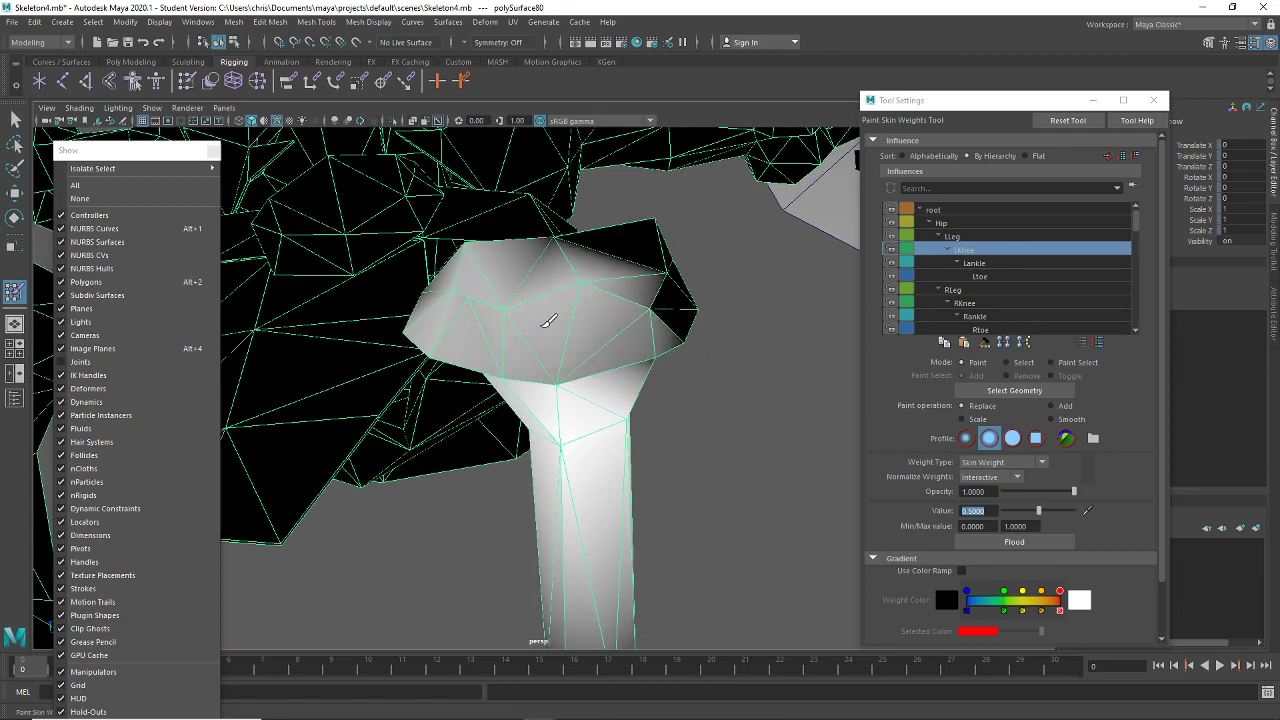
pyautogui.keyDown('alt'); pyautogui.moveTo(617, 369); pyautogui.dragTo(619, 402); pyautogui.keyUp('alt')
pyautogui.keyDown('alt'); pyautogui.moveTo(558, 436); pyautogui.dragTo(578, 398); pyautogui.keyUp('alt')
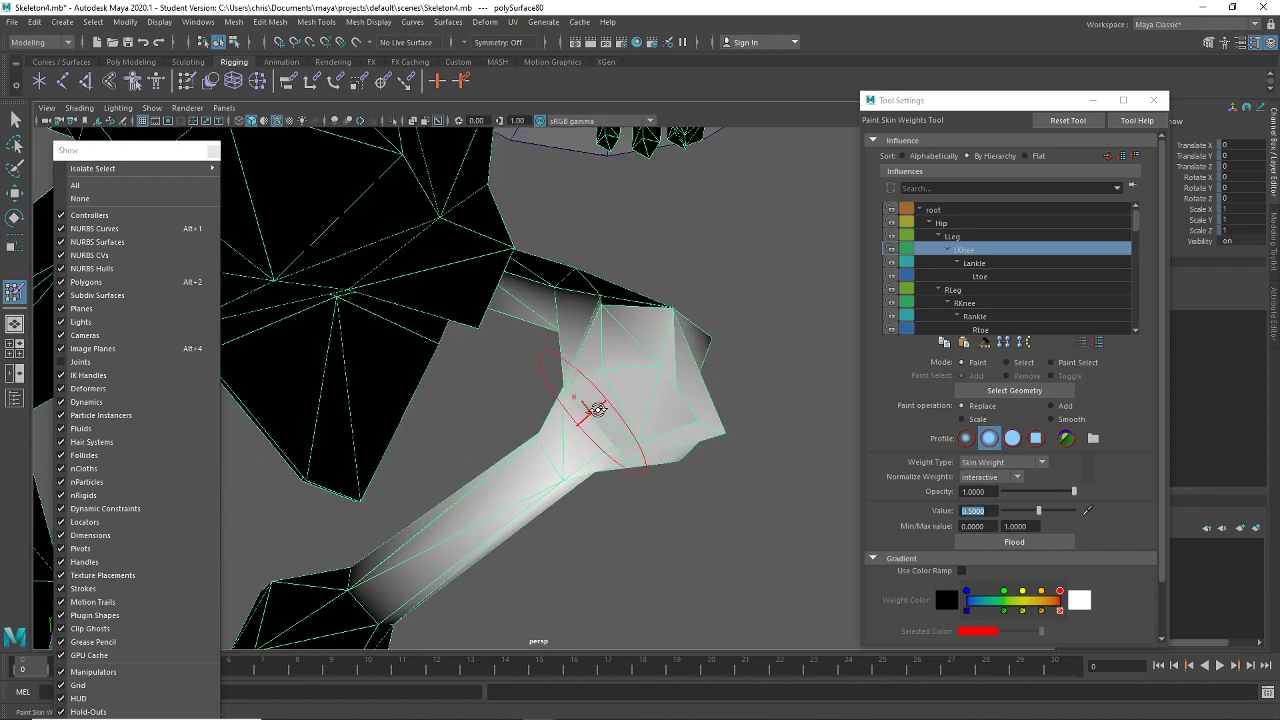
pyautogui.moveTo(597, 410)
pyautogui.keyDown('alt'); pyautogui.mouseDown()
pyautogui.moveTo(651, 429)
pyautogui.moveTo(660, 407)
pyautogui.mouseUp(); pyautogui.keyUp('alt')
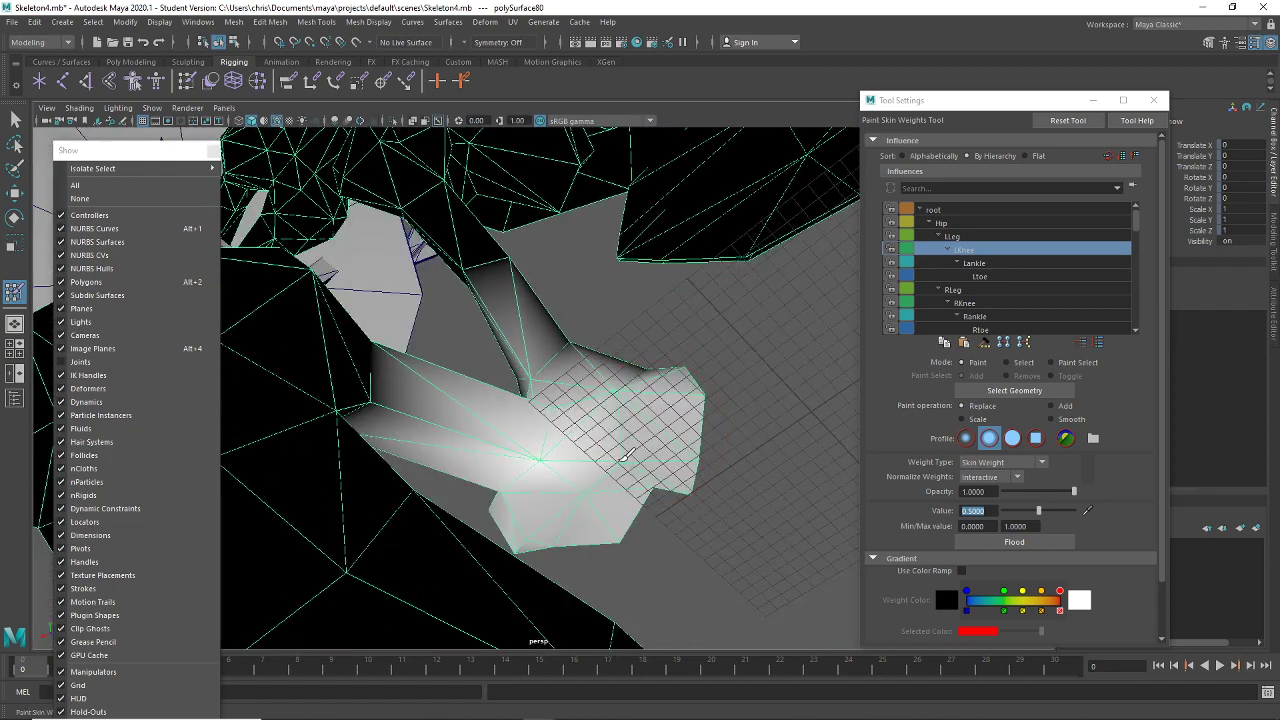
pyautogui.moveTo(625, 456)
pyautogui.keyDown('alt'); pyautogui.mouseDown()
pyautogui.moveTo(571, 449)
pyautogui.moveTo(648, 416)
pyautogui.mouseUp(); pyautogui.keyUp('alt')
pyautogui.moveTo(628, 466)
pyautogui.keyDown('alt'); pyautogui.mouseDown()
pyautogui.moveTo(663, 357)
pyautogui.moveTo(600, 334)
pyautogui.moveTo(574, 366)
pyautogui.moveTo(572, 412)
pyautogui.moveTo(563, 371)
pyautogui.moveTo(543, 371)
pyautogui.moveTo(626, 421)
pyautogui.moveTo(374, 423)
pyautogui.moveTo(296, 376)
pyautogui.moveTo(320, 423)
pyautogui.moveTo(404, 438)
pyautogui.mouseUp(); pyautogui.keyUp('alt')
# Display the joints, rotate the LKnee joint about X to test the knee deformation, and restore its original pose
pyautogui.click(14, 119)
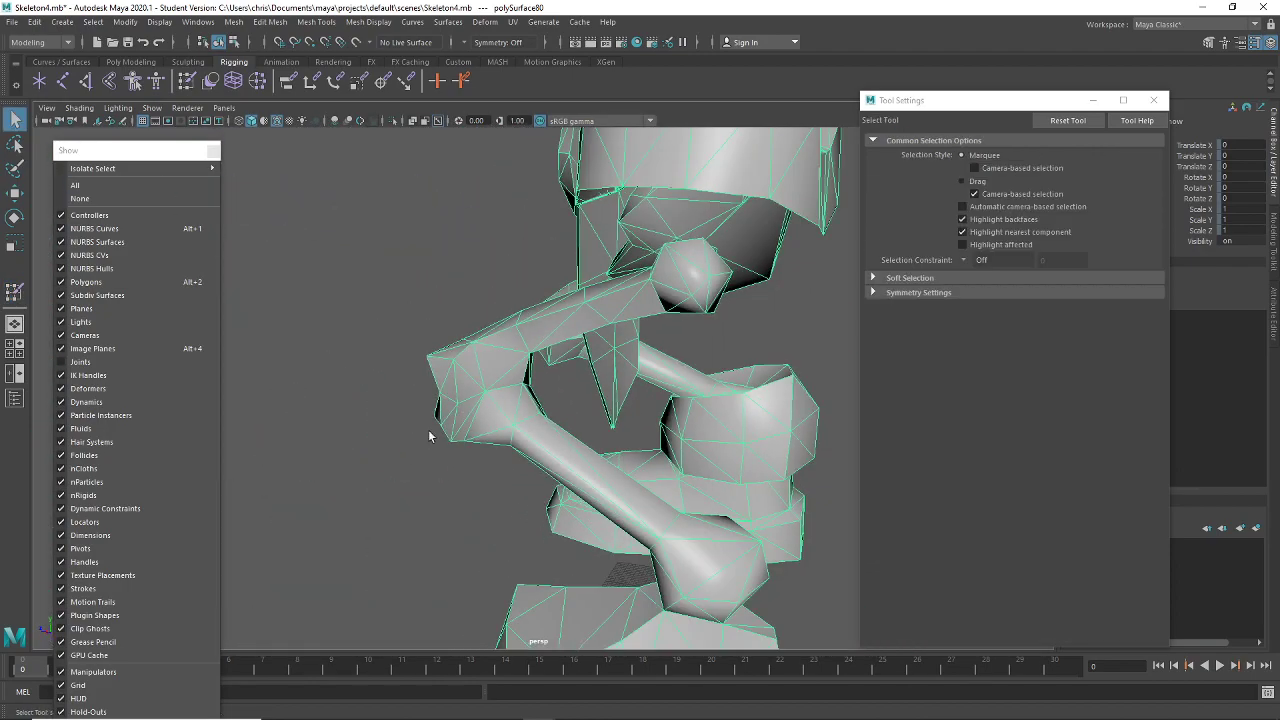
pyautogui.click(110, 362)
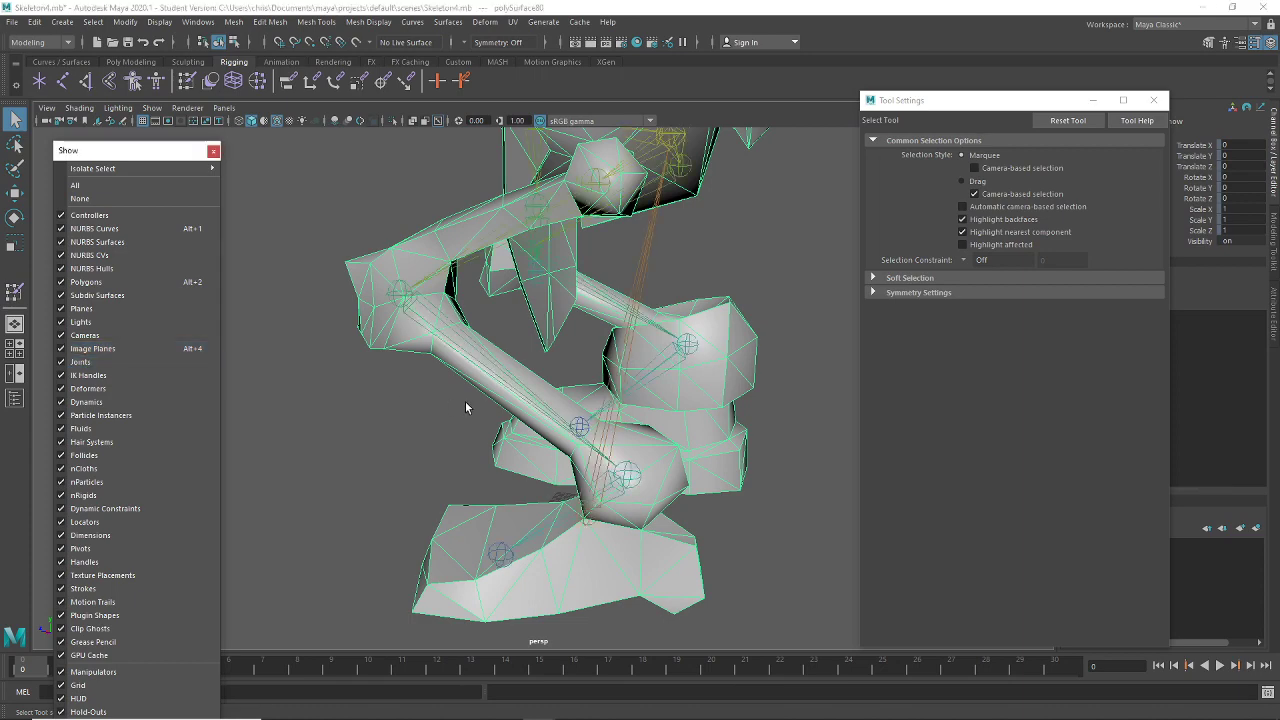
pyautogui.click(450, 335)
pyautogui.press('e')
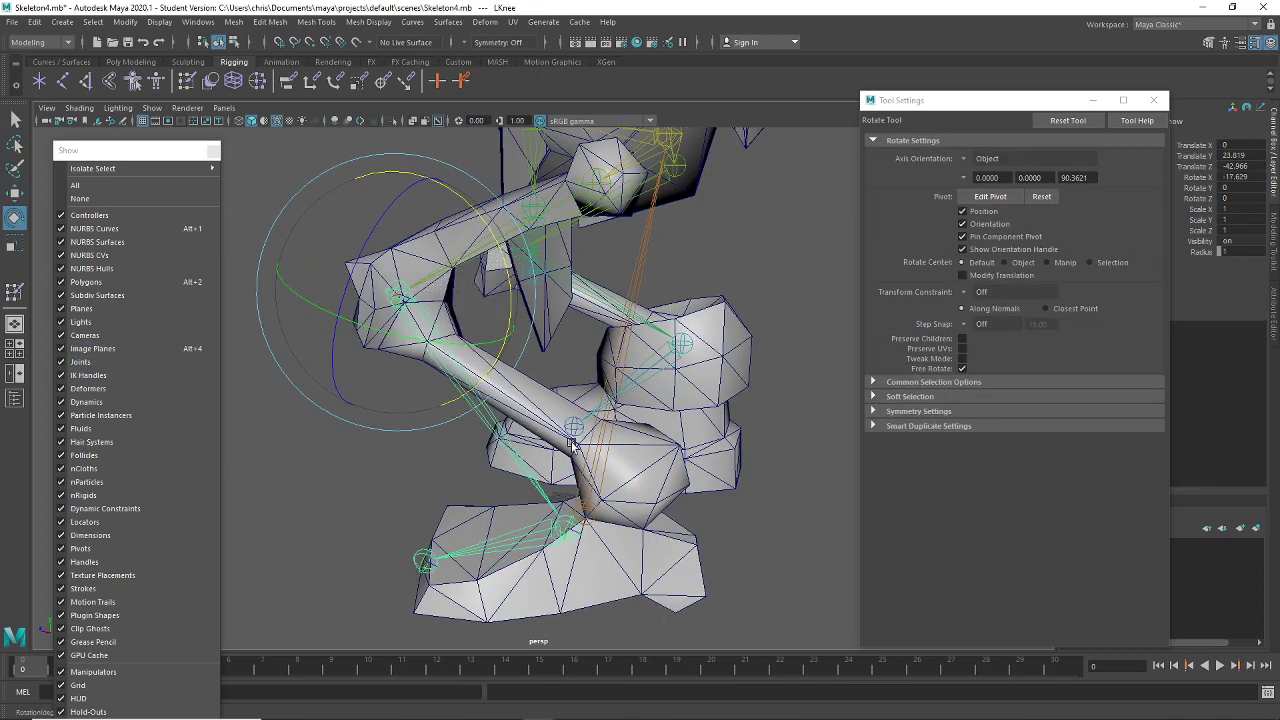
pyautogui.keyDown('alt'); pyautogui.moveTo(573, 445); pyautogui.dragTo(789, 403); pyautogui.keyUp('alt')
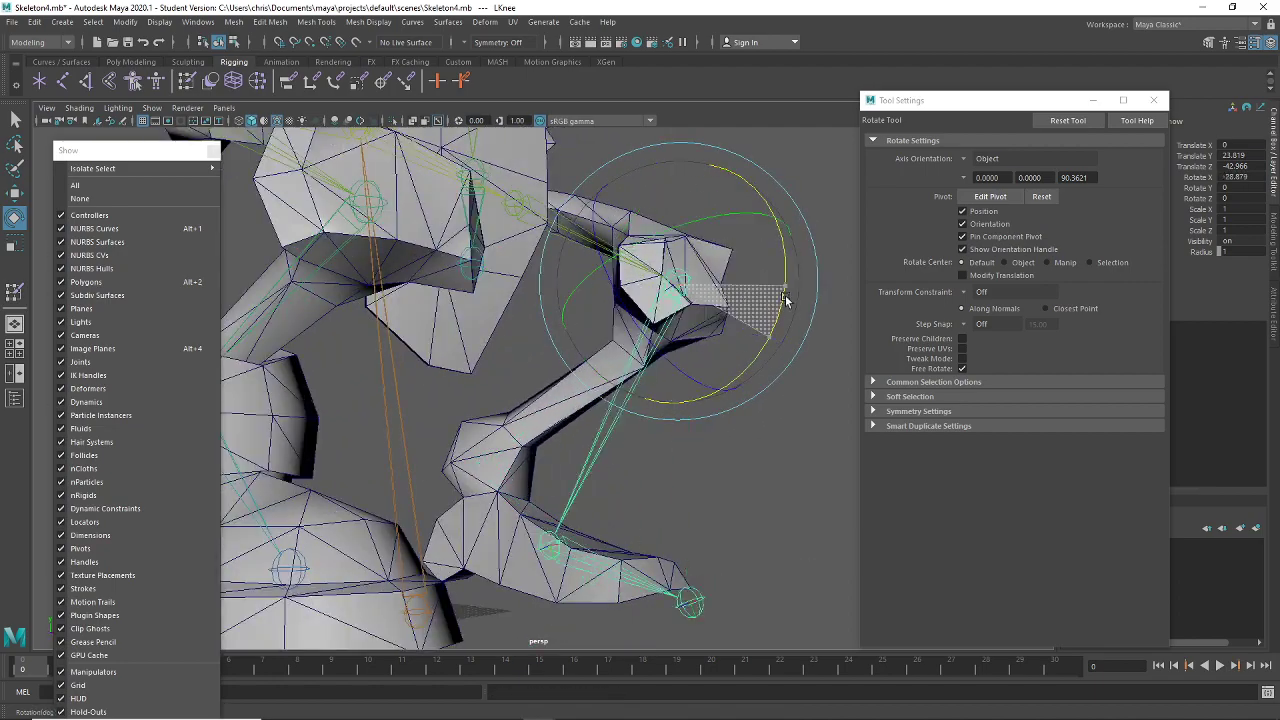
pyautogui.moveTo(703, 437); pyautogui.dragTo(726, 290, button='middle')
pyautogui.keyDown('alt'); pyautogui.moveTo(745, 524); pyautogui.dragTo(258, 345); pyautogui.keyUp('alt')
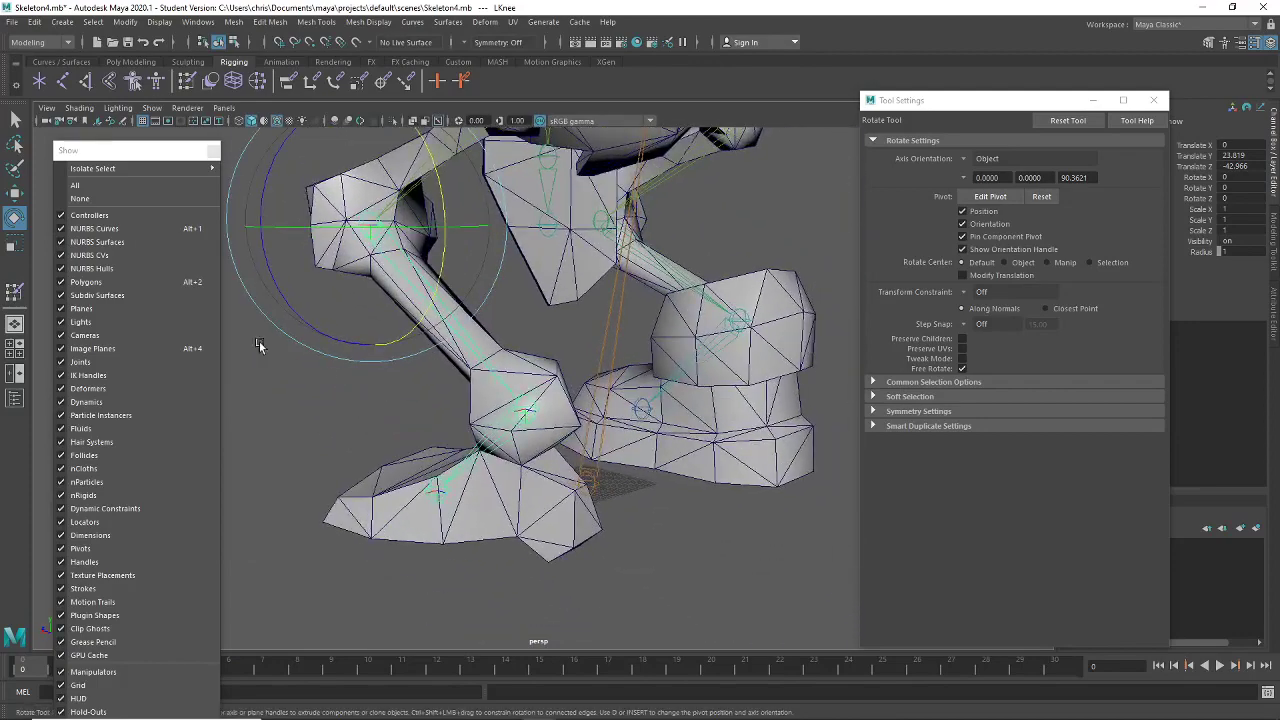
# Reopen skin weight painting on the body mesh and paint Lankle weight at value 1 all around the left ankle
pyautogui.click(468, 515)
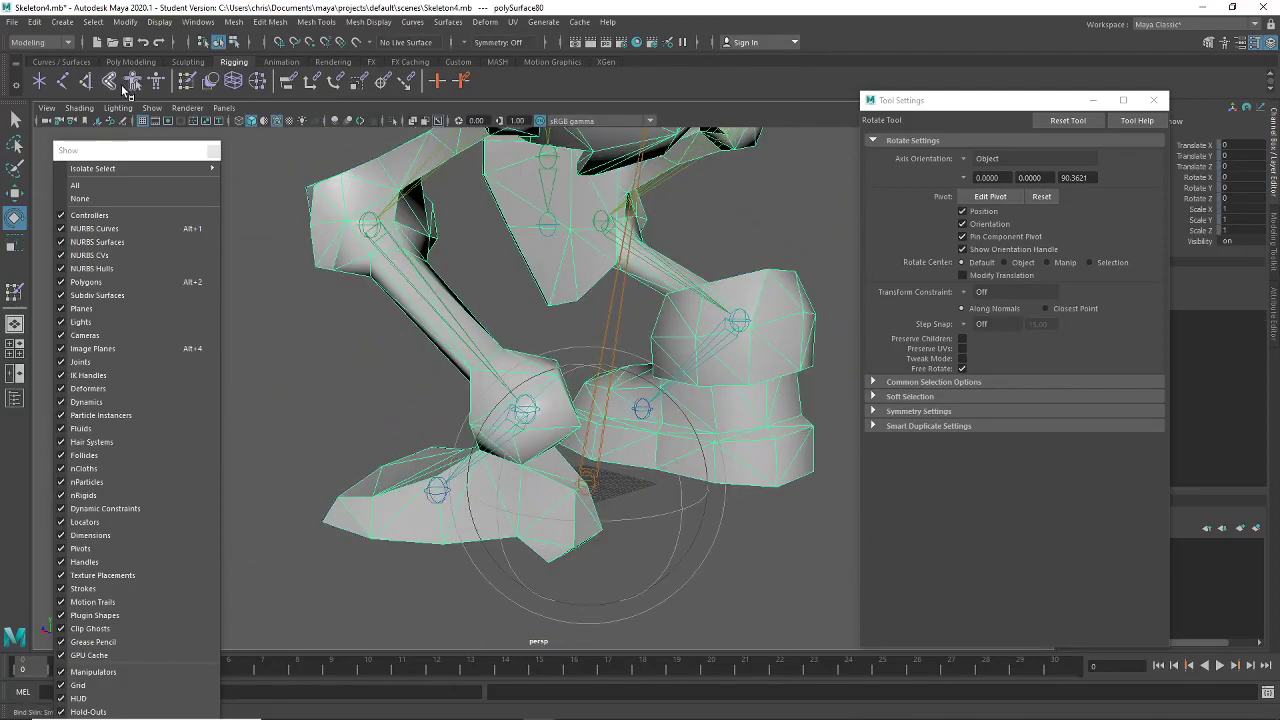
pyautogui.click(185, 82)
pyautogui.keyDown('alt'); pyautogui.moveTo(520, 390); pyautogui.dragTo(580, 388); pyautogui.keyUp('alt')
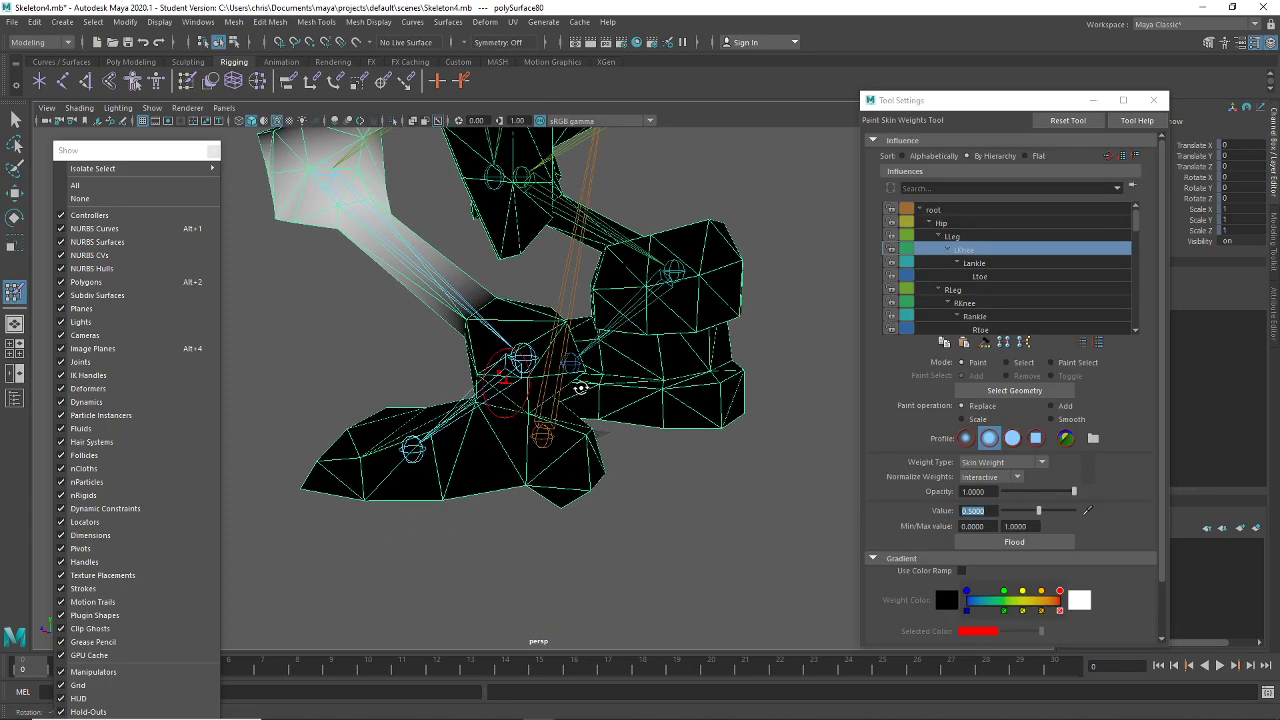
pyautogui.keyDown('alt'); pyautogui.moveTo(540, 300); pyautogui.dragTo(452, 318); pyautogui.keyUp('alt')
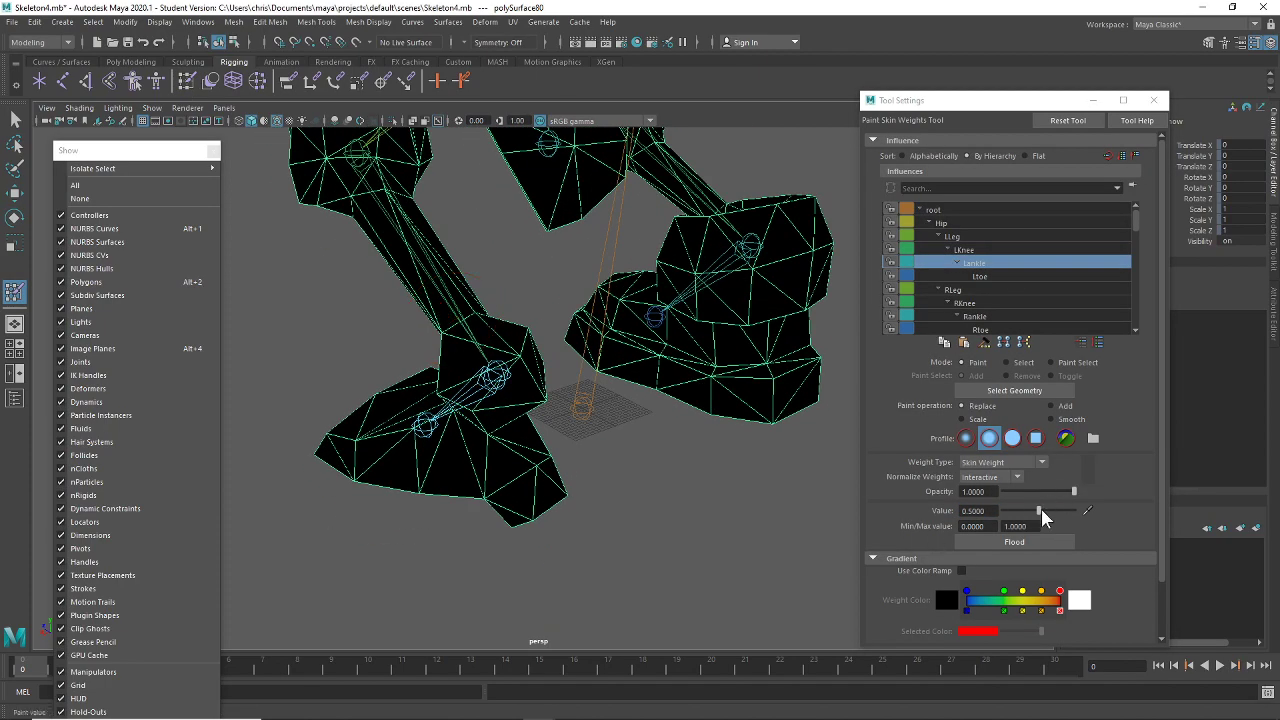
pyautogui.moveTo(1041, 509); pyautogui.dragTo(1153, 513)
pyautogui.keyDown('alt'); pyautogui.moveTo(390, 430); pyautogui.dragTo(462, 380); pyautogui.keyUp('alt')
pyautogui.moveTo(603, 372)
pyautogui.mouseDown()
pyautogui.moveTo(682, 360)
pyautogui.moveTo(623, 434)
pyautogui.moveTo(523, 371)
pyautogui.moveTo(609, 409)
pyautogui.moveTo(493, 385)
pyautogui.moveTo(450, 409)
pyautogui.moveTo(555, 430)
pyautogui.moveTo(553, 405)
pyautogui.moveTo(601, 415)
pyautogui.mouseUp()
pyautogui.keyDown('alt'); pyautogui.moveTo(660, 328); pyautogui.dragTo(422, 385); pyautogui.keyUp('alt')
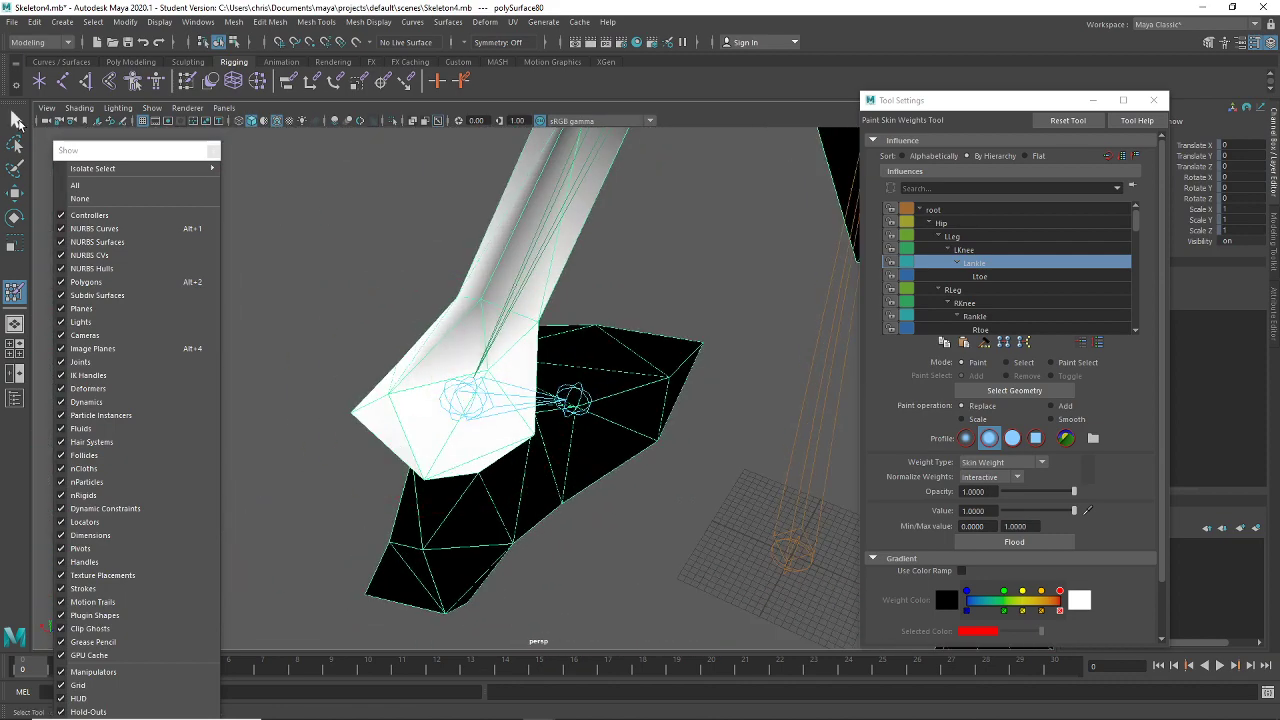
pyautogui.press('q')
pyautogui.moveTo(537, 471)
pyautogui.keyDown('alt'); pyautogui.mouseDown()
pyautogui.moveTo(529, 434)
pyautogui.moveTo(619, 487)
pyautogui.mouseUp(); pyautogui.keyUp('alt')
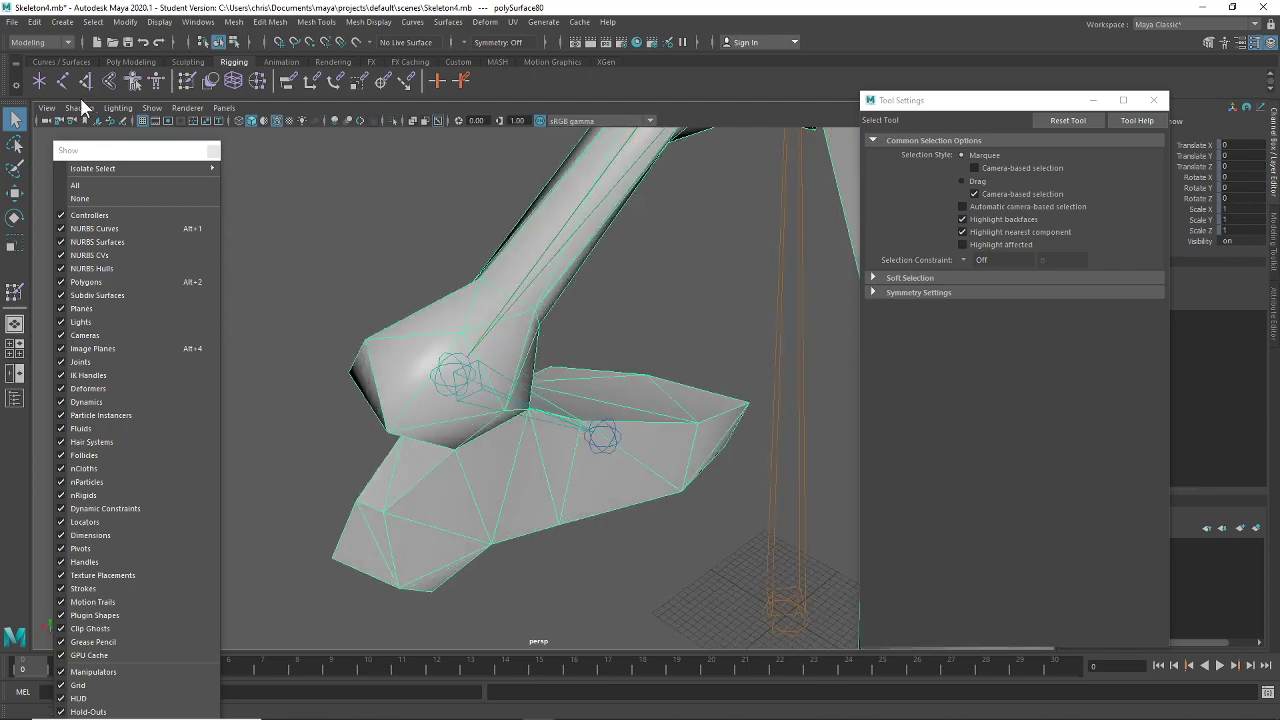
# Paint Lankle weight at value 1 over the heel and back faces of the left foot
pyautogui.click(188, 82)
pyautogui.keyDown('alt'); pyautogui.moveTo(541, 360); pyautogui.dragTo(646, 449); pyautogui.keyUp('alt')
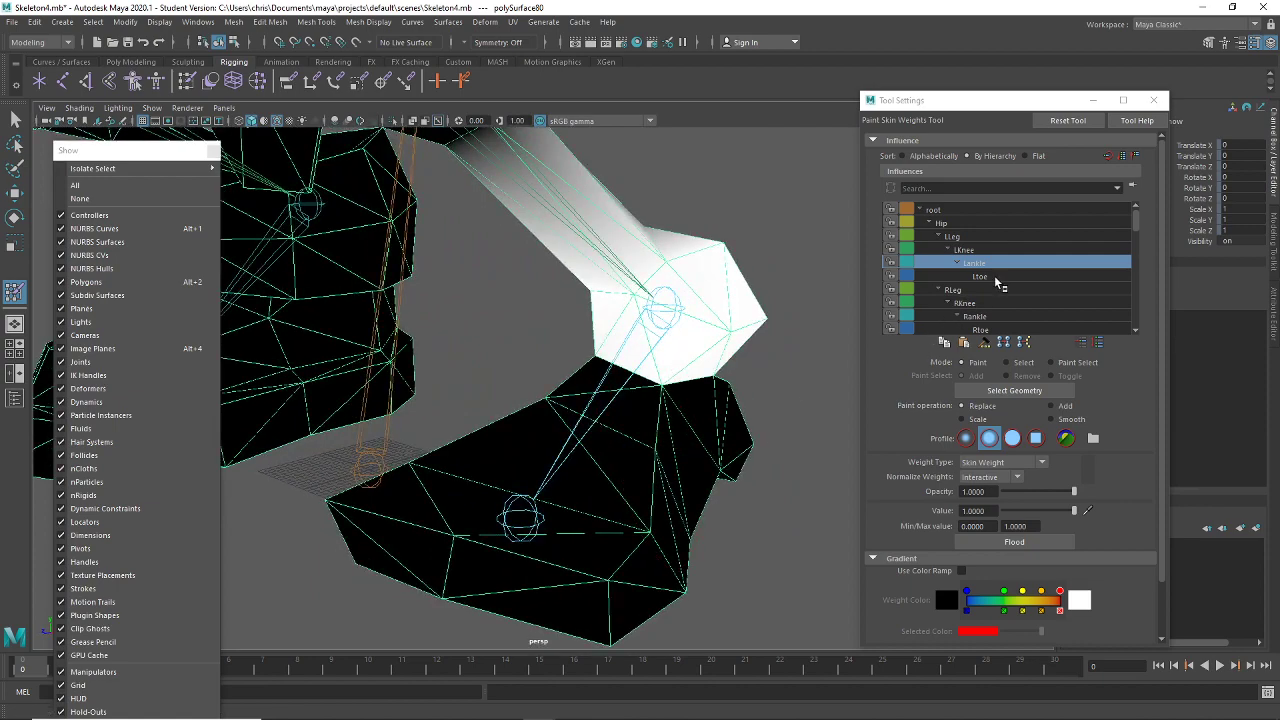
pyautogui.keyDown('alt'); pyautogui.moveTo(712, 425); pyautogui.dragTo(712, 455); pyautogui.keyUp('alt')
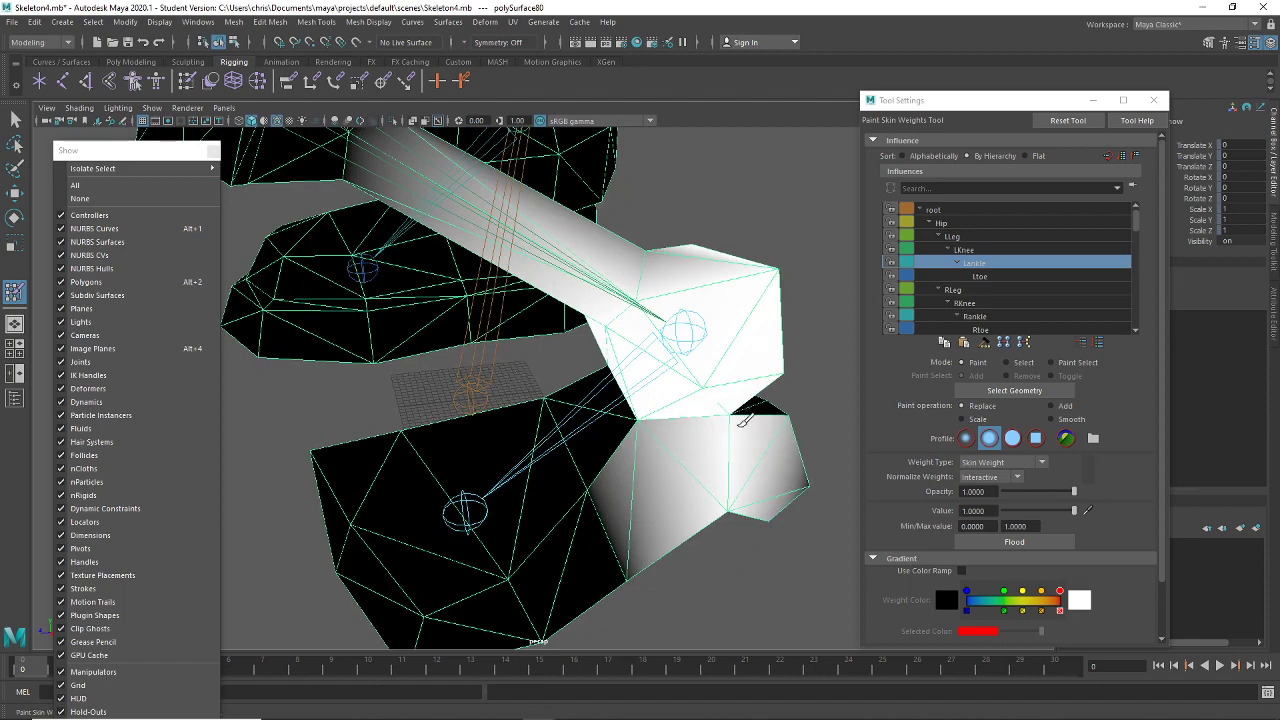
pyautogui.keyDown('alt'); pyautogui.moveTo(762, 393); pyautogui.dragTo(413, 455); pyautogui.keyUp('alt')
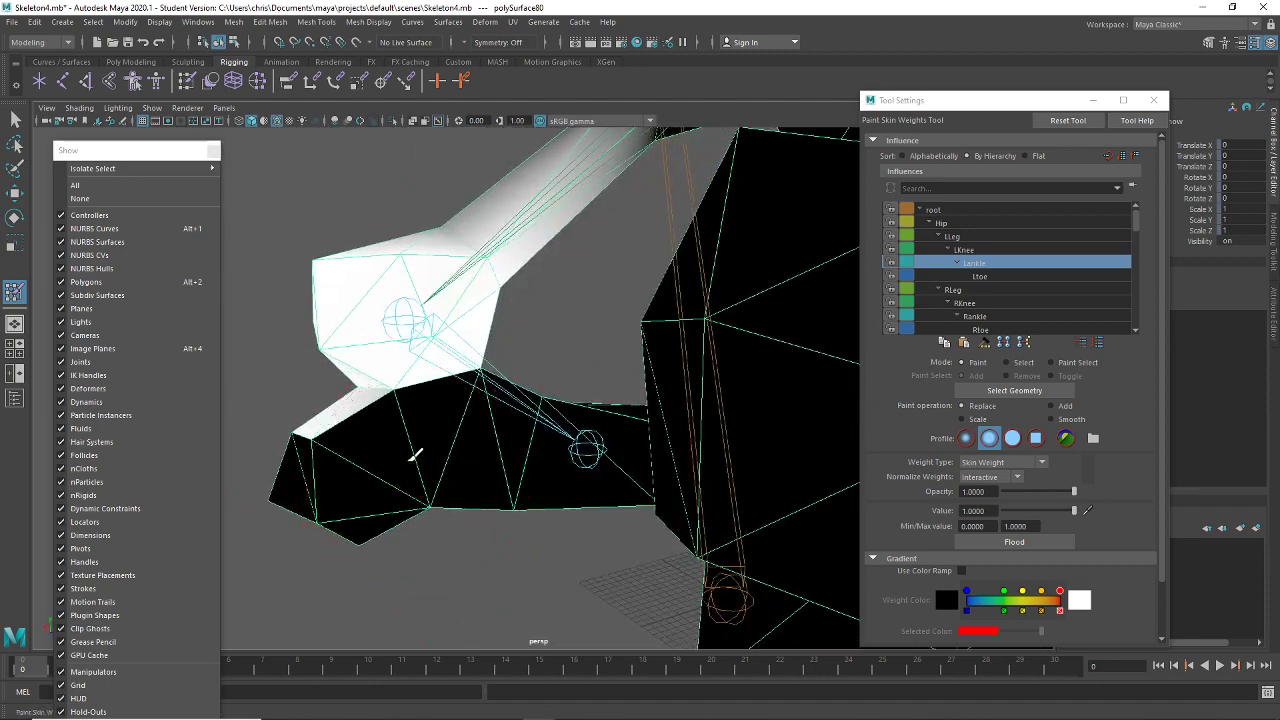
pyautogui.keyDown('alt'); pyautogui.moveTo(313, 438); pyautogui.dragTo(538, 455); pyautogui.keyUp('alt')
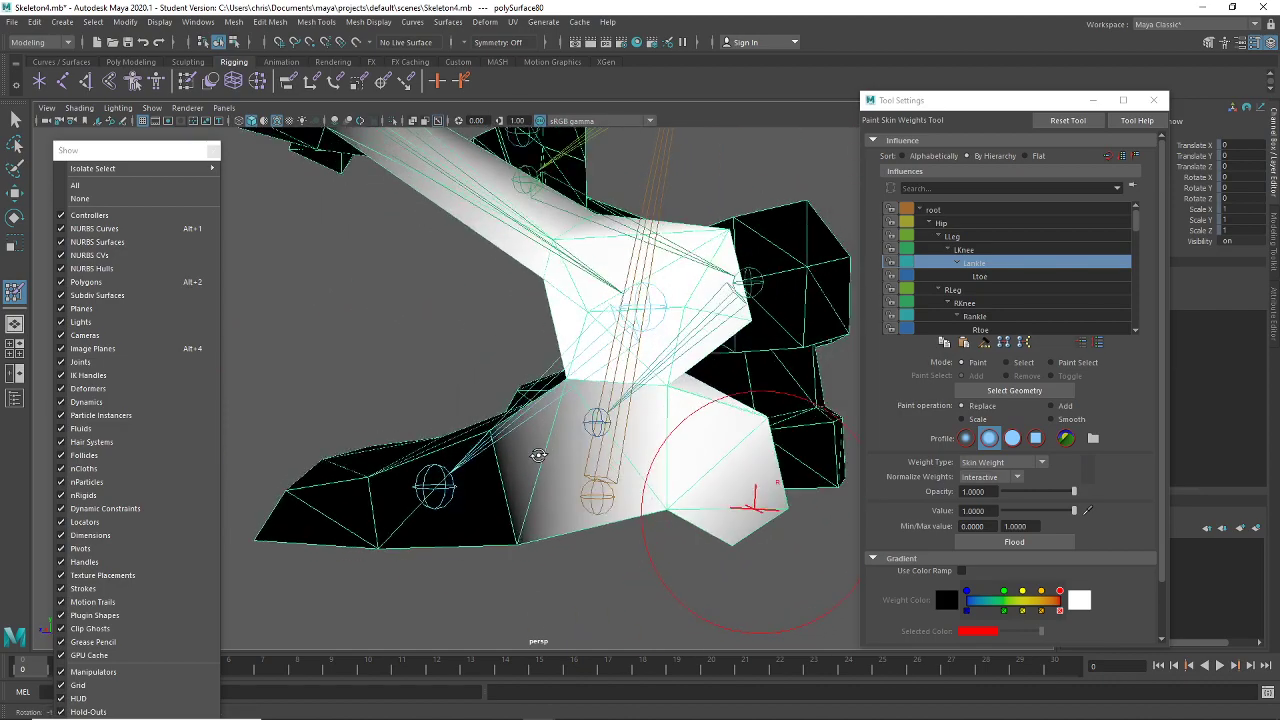
# Extend the Lankle weight at value 1 forward over the sides, underside and middle of the left foot to the toe joint
pyautogui.keyDown('alt'); pyautogui.moveTo(651, 512); pyautogui.dragTo(782, 532); pyautogui.keyUp('alt')
pyautogui.keyDown('alt'); pyautogui.moveTo(577, 361); pyautogui.dragTo(535, 392); pyautogui.keyUp('alt')
pyautogui.keyDown('alt'); pyautogui.moveTo(505, 441); pyautogui.dragTo(530, 353); pyautogui.keyUp('alt')
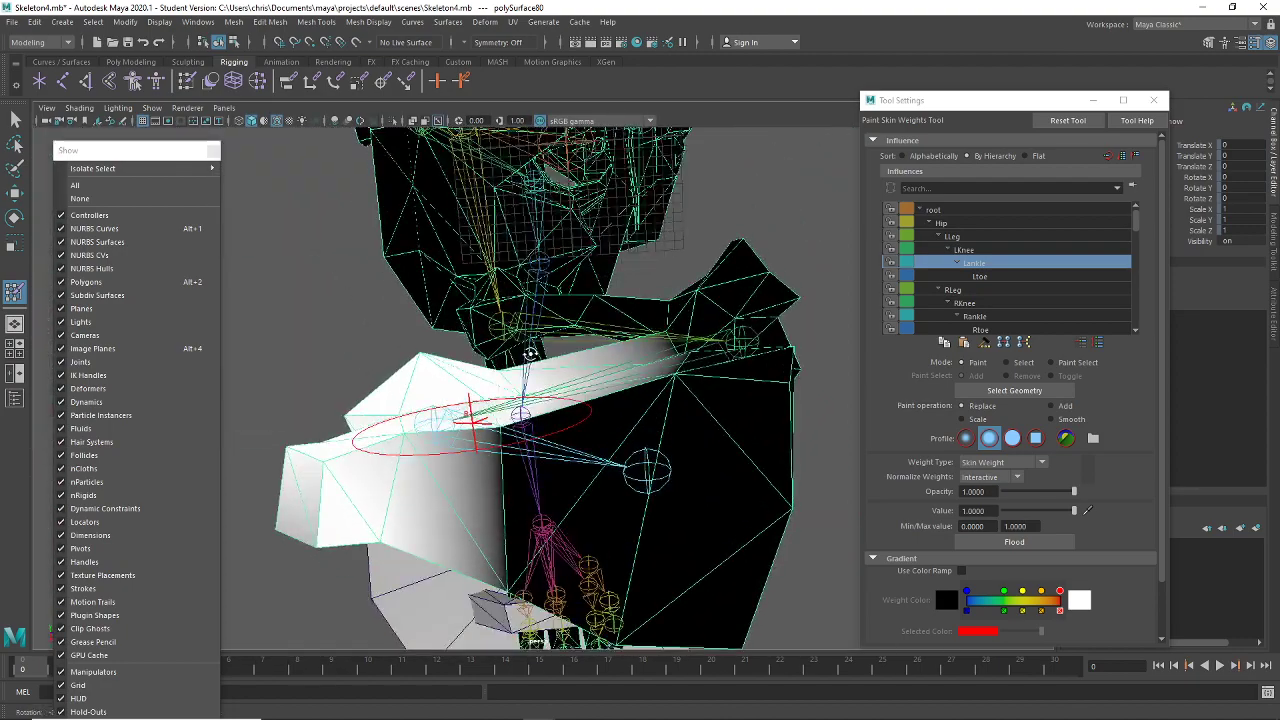
pyautogui.keyDown('alt'); pyautogui.moveTo(567, 433); pyautogui.dragTo(440, 385); pyautogui.keyUp('alt')
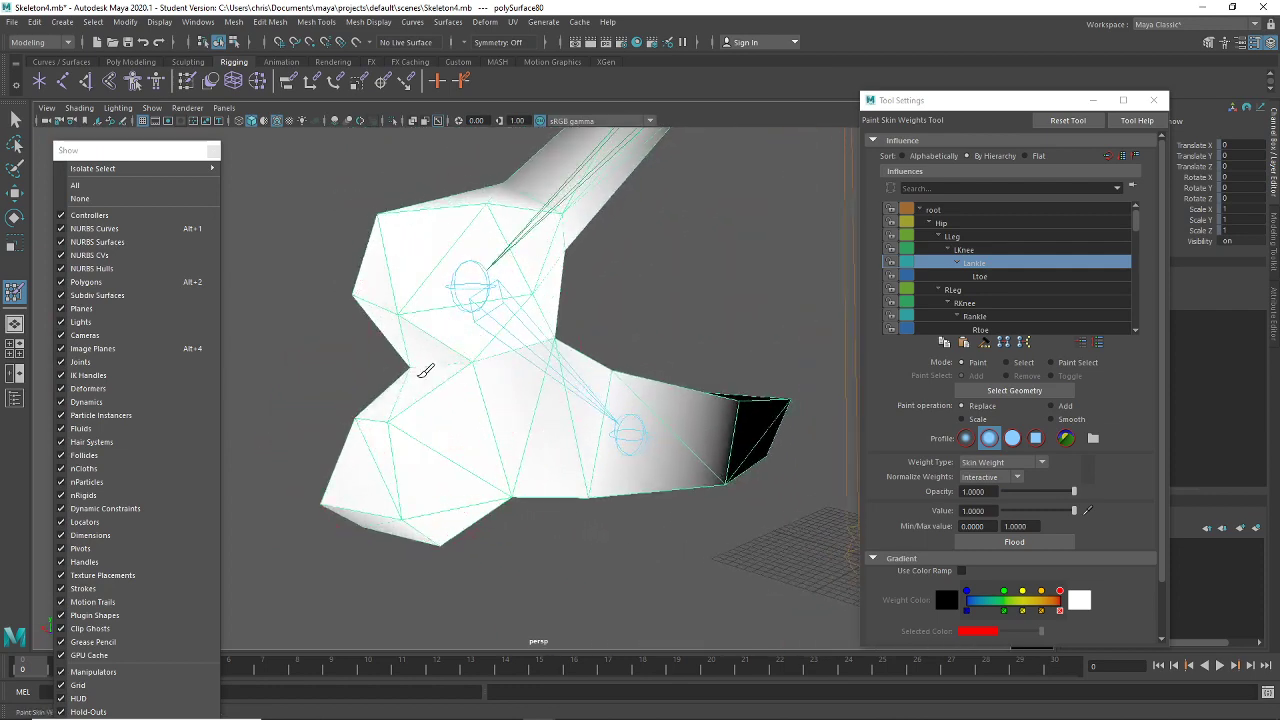
pyautogui.scroll(-3, 474, 414)
# Rotate the Lankle joint about X to test how the left foot deforms, and restore its original pose
pyautogui.click(14, 119)
pyautogui.keyDown('alt'); pyautogui.moveTo(315, 308); pyautogui.dragTo(356, 318); pyautogui.keyUp('alt')
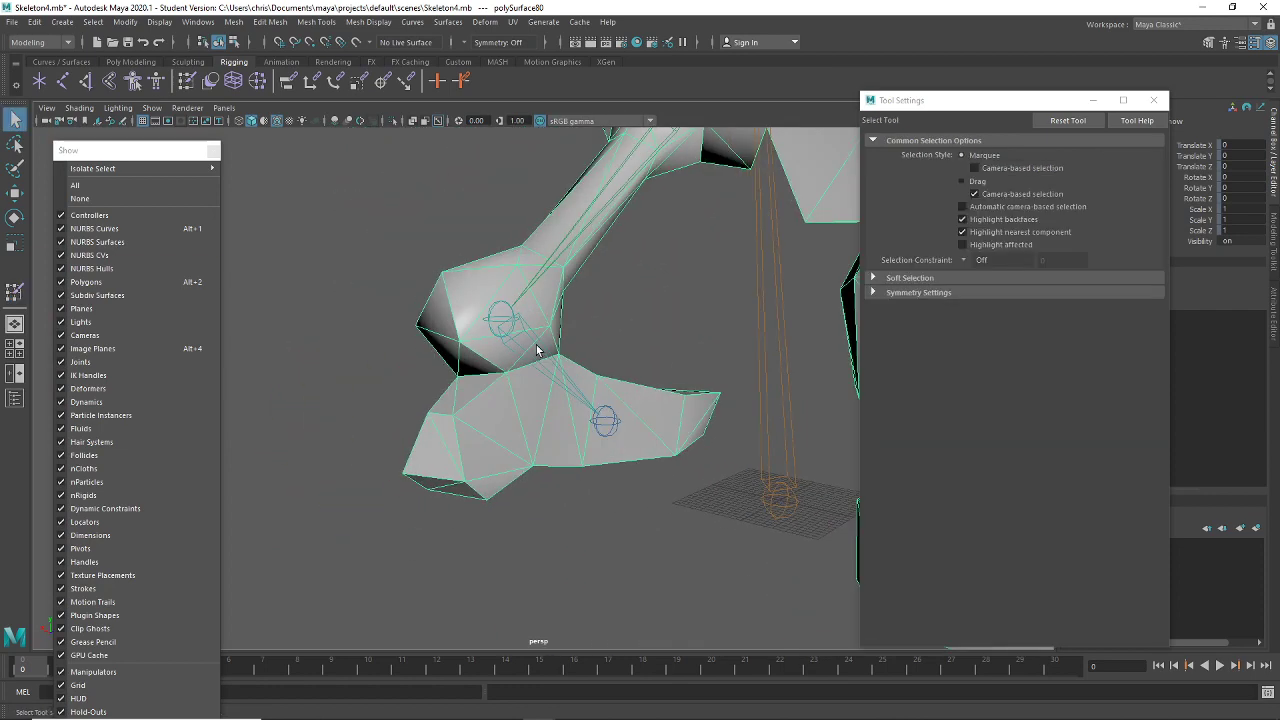
pyautogui.click(508, 340)
pyautogui.press('w')
pyautogui.press('e')
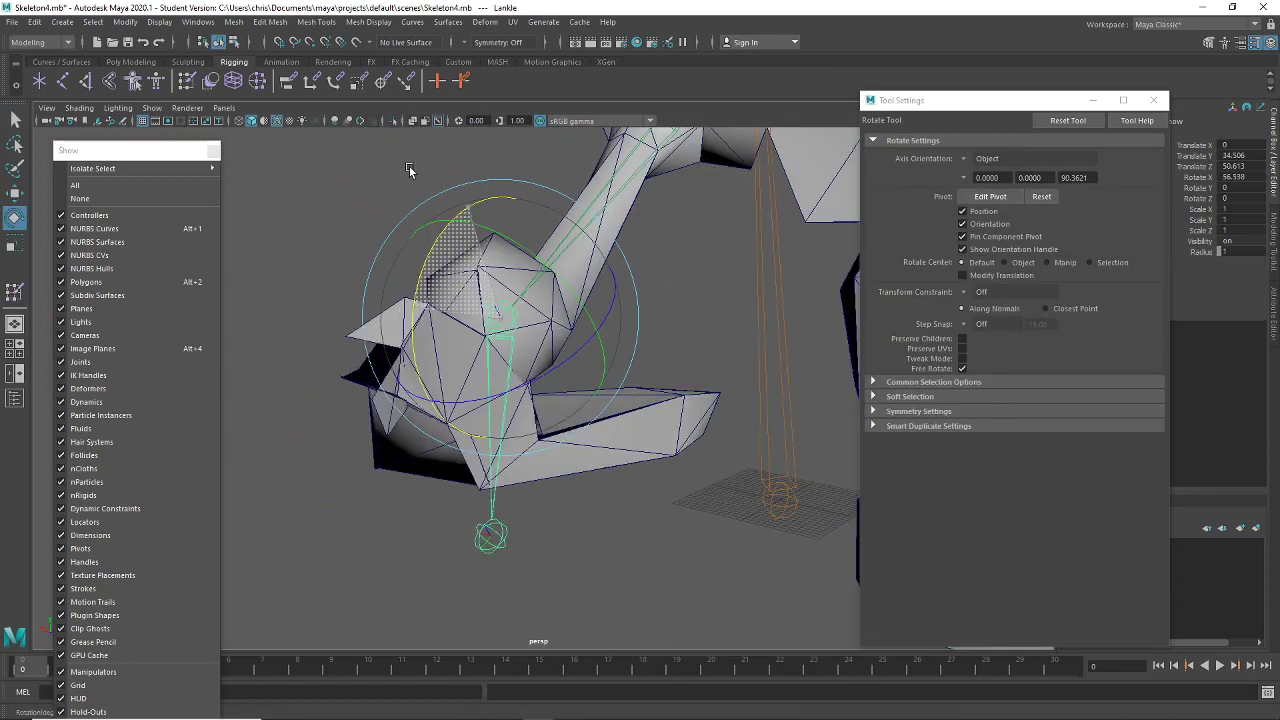
pyautogui.keyDown('alt'); pyautogui.moveTo(424, 241); pyautogui.dragTo(532, 462); pyautogui.keyUp('alt')
# Choose the Ltoe influence for the body mesh and paint its weight at value 1 along the front edge of the left foot
pyautogui.click(532, 462)
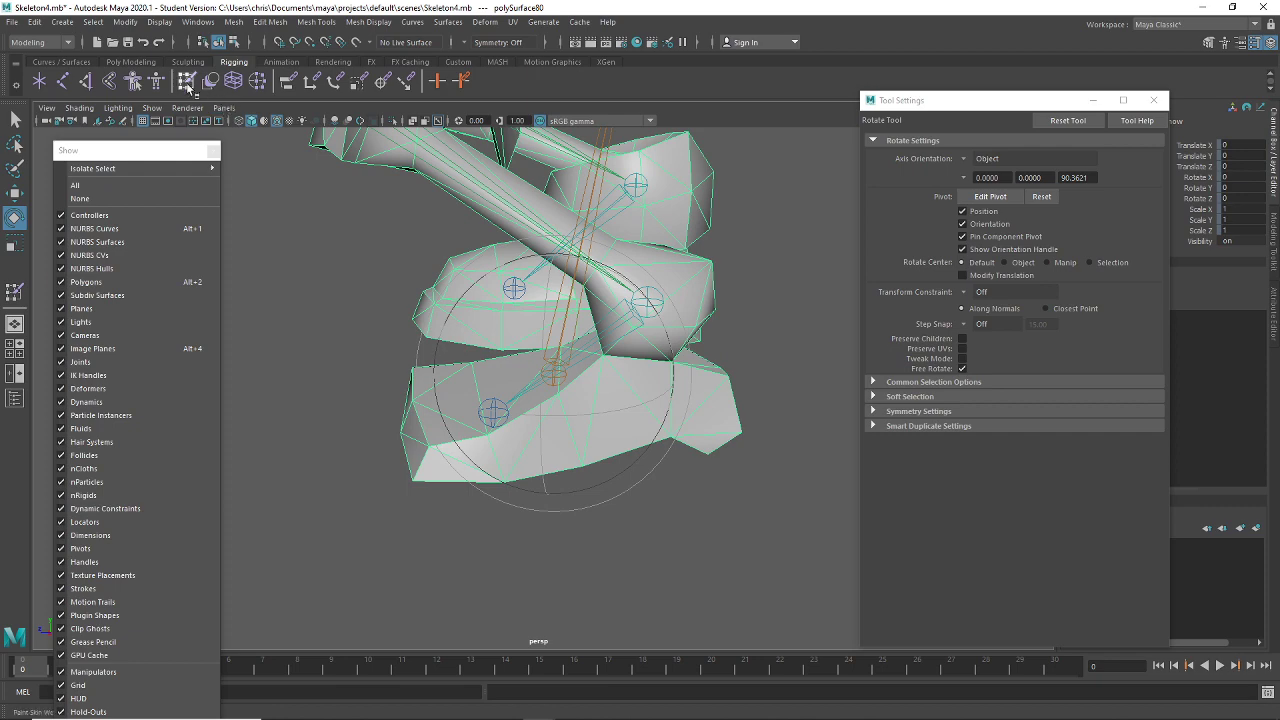
pyautogui.click(187, 88)
pyautogui.keyDown('alt'); pyautogui.moveTo(546, 465); pyautogui.dragTo(566, 457, button='middle'); pyautogui.keyUp('alt')
pyautogui.scroll(3, 566, 457)
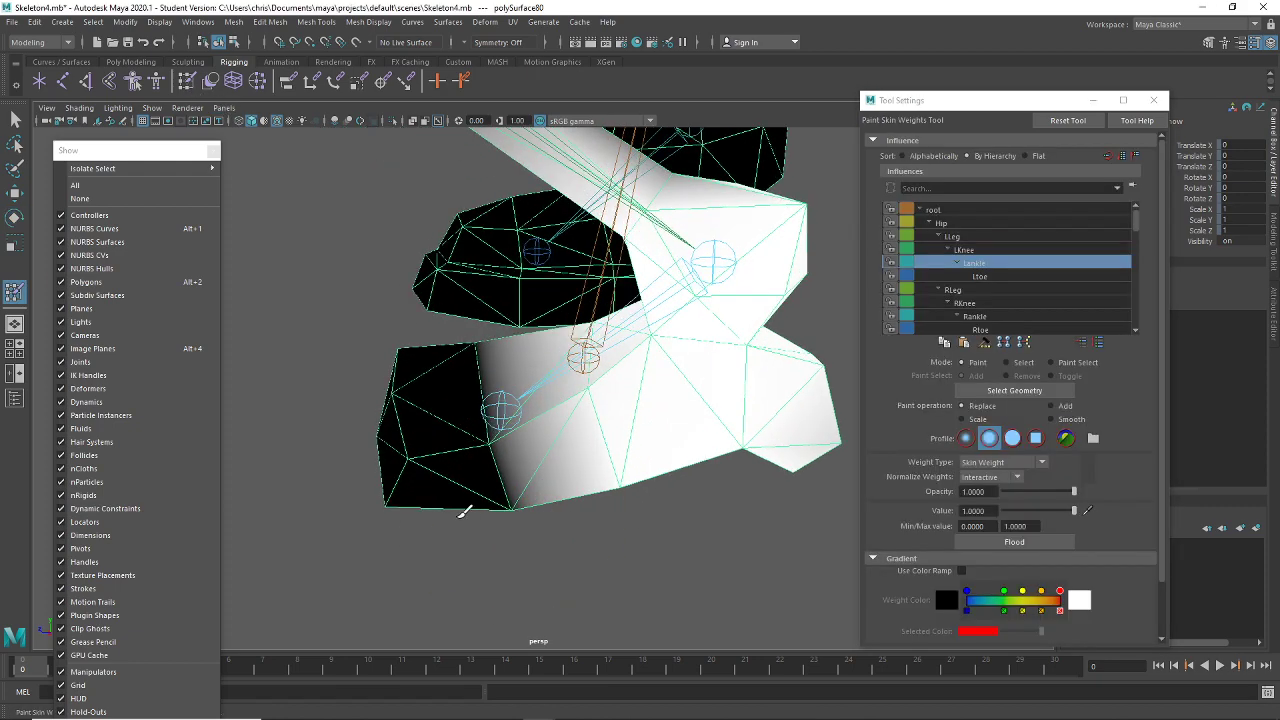
pyautogui.click(1001, 275)
pyautogui.keyDown('alt'); pyautogui.moveTo(601, 496); pyautogui.dragTo(530, 505); pyautogui.keyUp('alt')
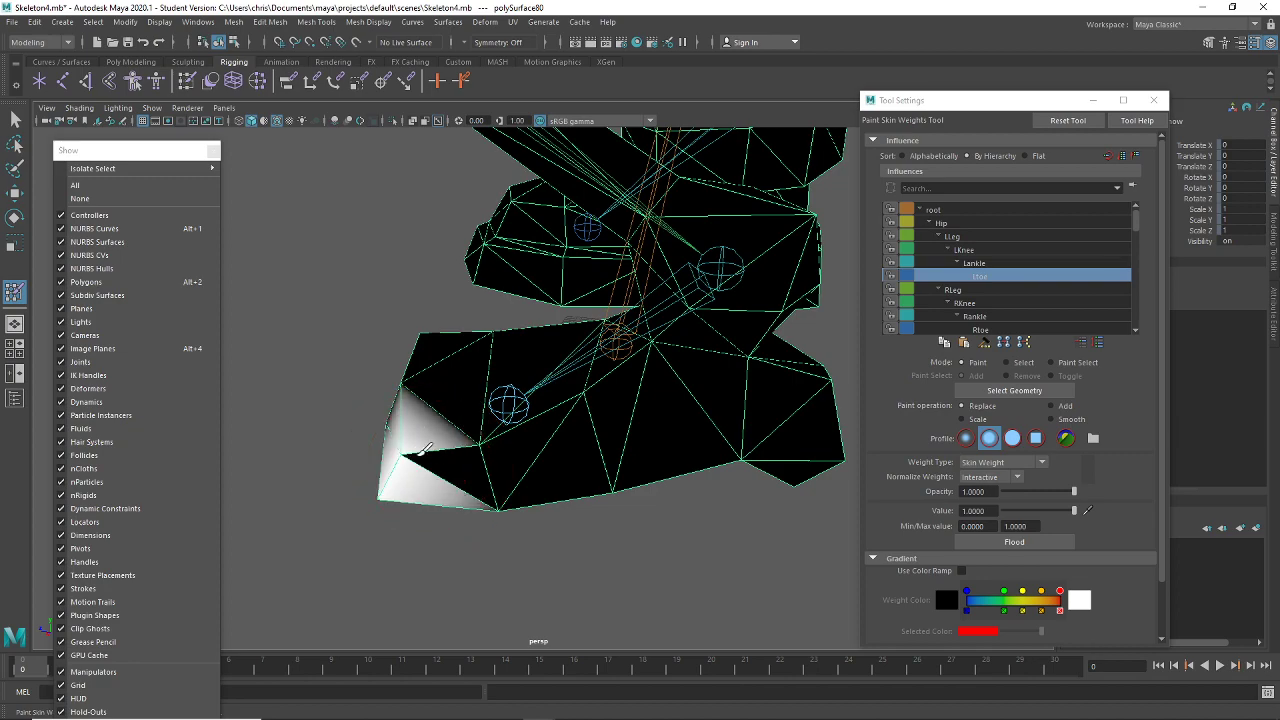
pyautogui.moveTo(414, 447)
pyautogui.keyDown('alt'); pyautogui.mouseDown()
pyautogui.moveTo(434, 509)
pyautogui.moveTo(440, 474)
pyautogui.mouseUp(); pyautogui.keyUp('alt')
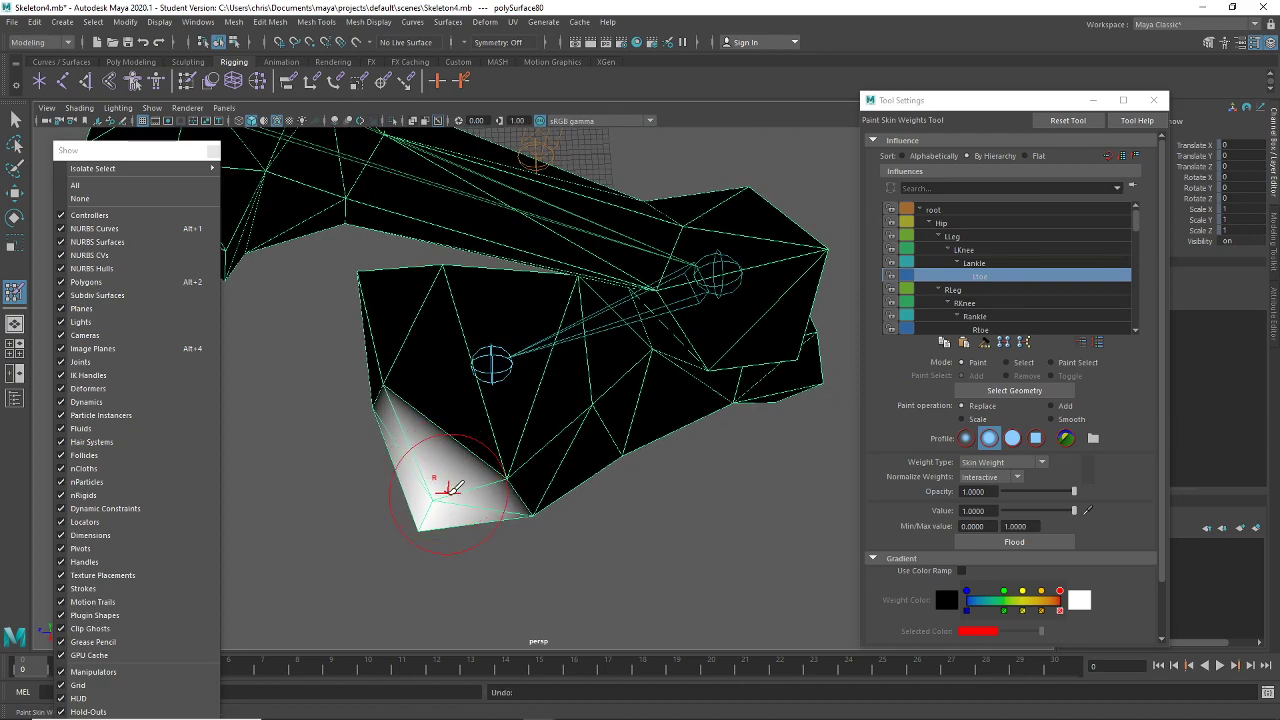
pyautogui.moveTo(379, 351)
pyautogui.keyDown('alt'); pyautogui.mouseDown()
pyautogui.moveTo(414, 383)
pyautogui.moveTo(474, 397)
pyautogui.moveTo(480, 443)
pyautogui.moveTo(566, 458)
pyautogui.moveTo(581, 539)
pyautogui.moveTo(623, 434)
pyautogui.moveTo(663, 543)
pyautogui.moveTo(766, 600)
pyautogui.moveTo(782, 562)
pyautogui.mouseUp(); pyautogui.keyUp('alt')
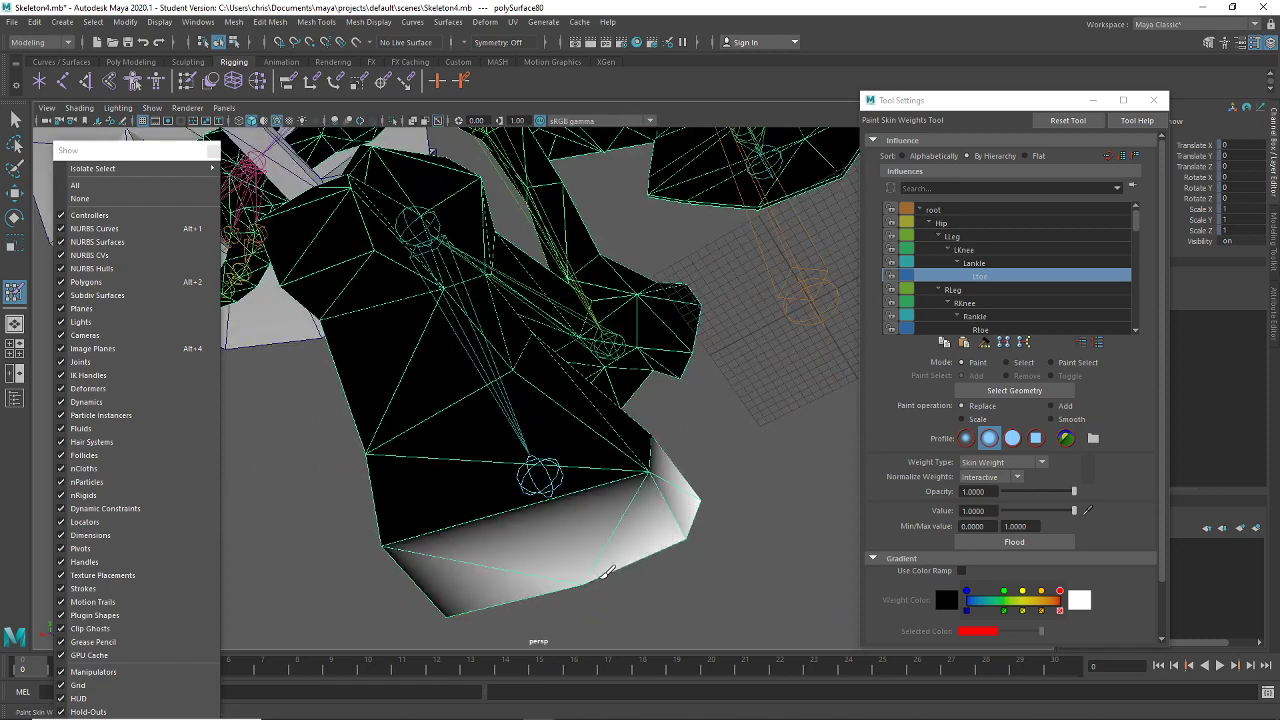
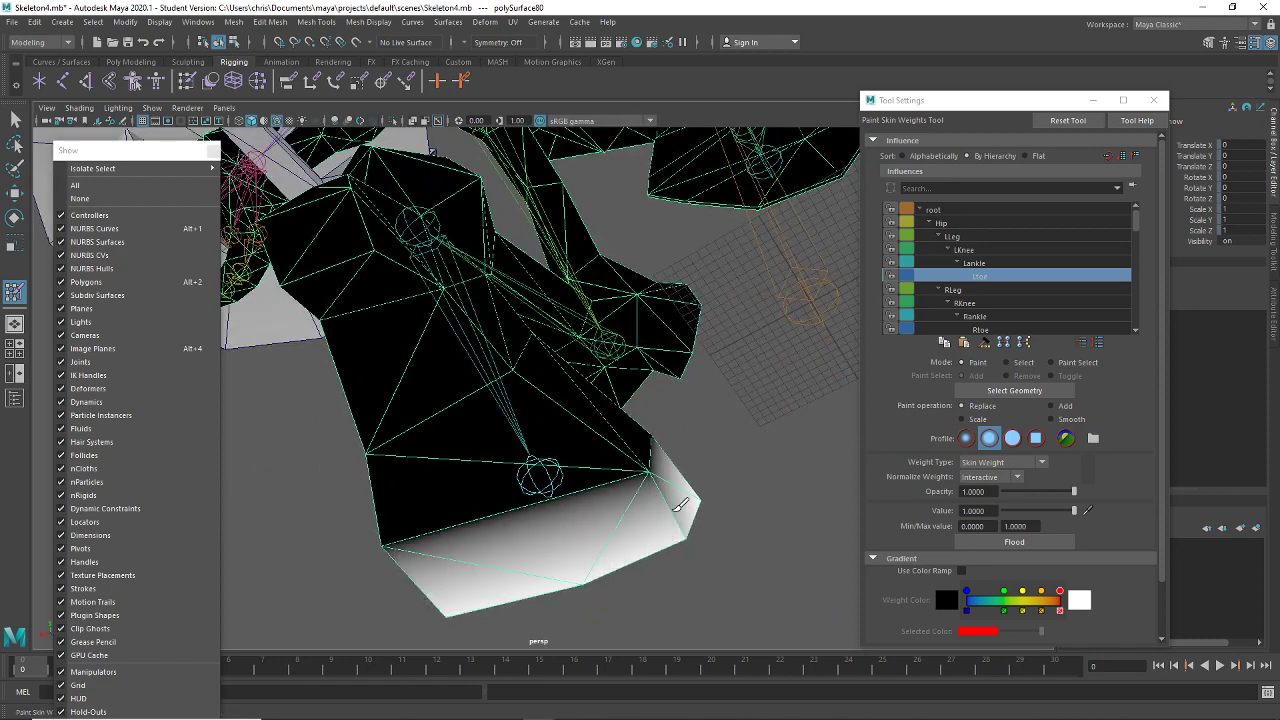
# Paint Ltoe weight at value 1 over the top and sides of the left toes, back past the toe joint
pyautogui.keyDown('alt'); pyautogui.moveTo(687, 480); pyautogui.dragTo(405, 463); pyautogui.keyUp('alt')
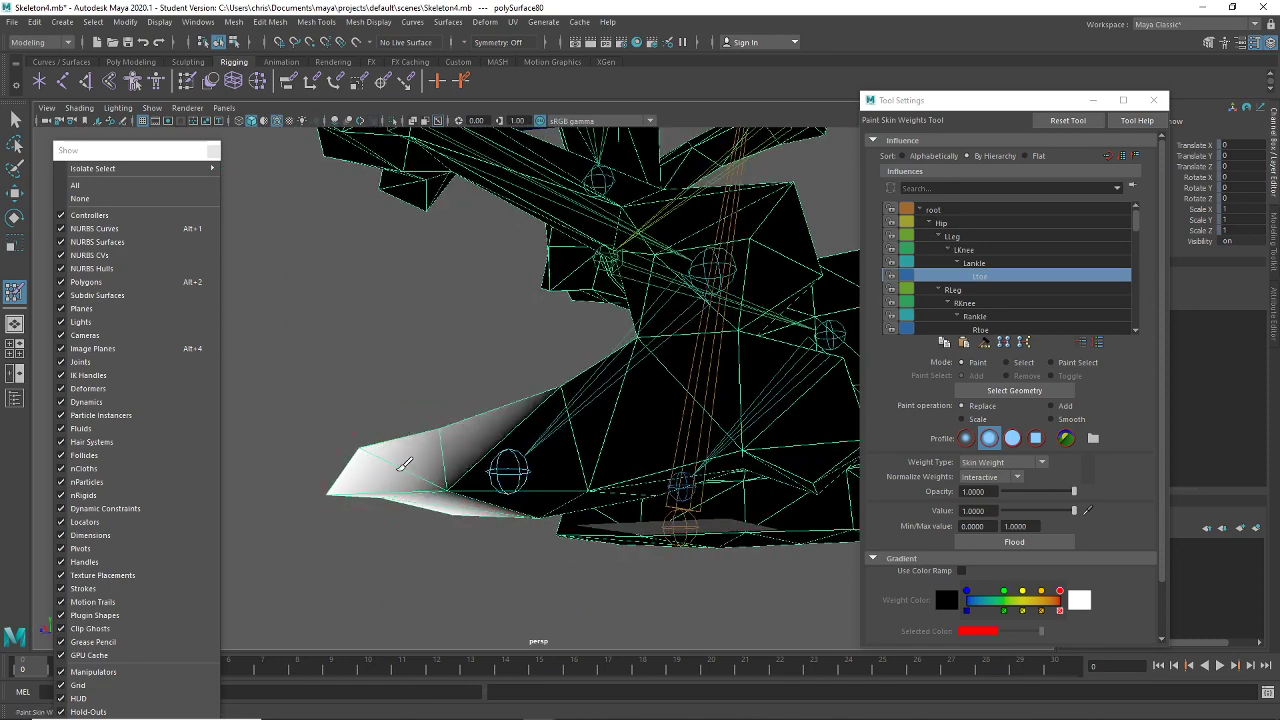
pyautogui.moveTo(422, 510)
pyautogui.keyDown('alt'); pyautogui.mouseDown()
pyautogui.moveTo(429, 420)
pyautogui.moveTo(522, 560)
pyautogui.mouseUp(); pyautogui.keyUp('alt')
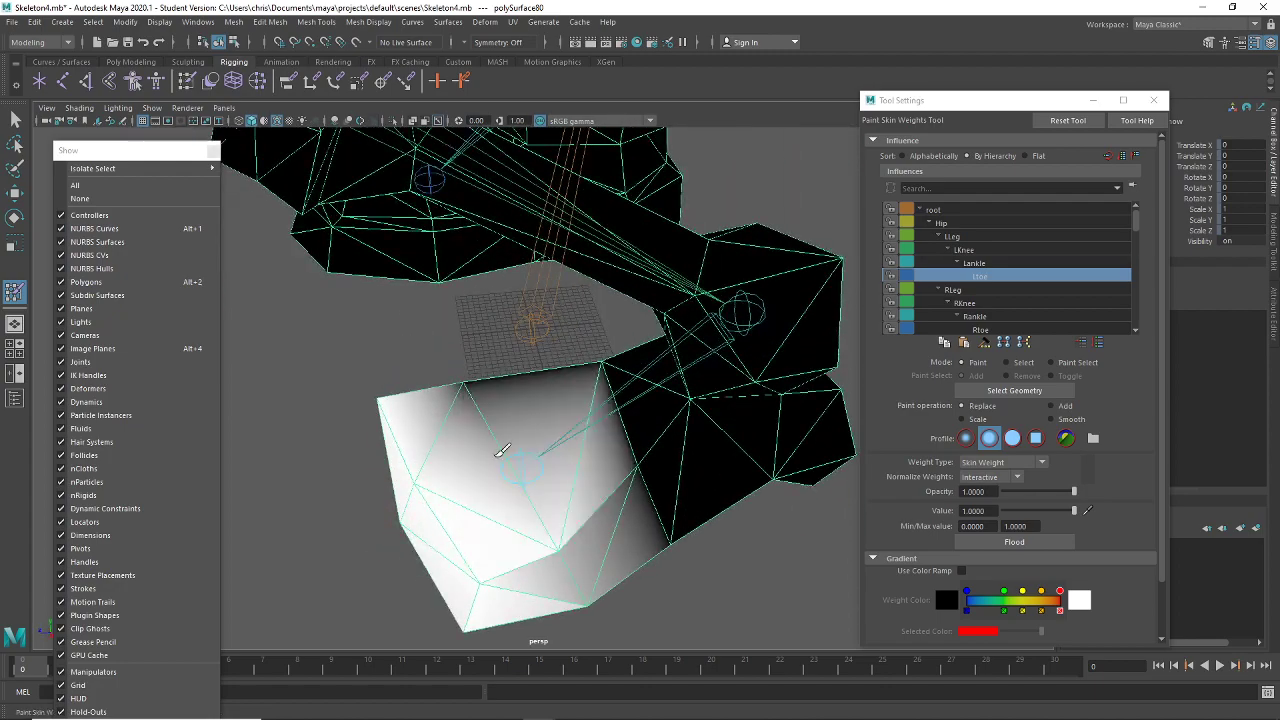
pyautogui.moveTo(498, 455)
pyautogui.keyDown('alt'); pyautogui.mouseDown()
pyautogui.moveTo(542, 475)
pyautogui.moveTo(457, 452)
pyautogui.moveTo(604, 432)
pyautogui.moveTo(571, 457)
pyautogui.moveTo(586, 486)
pyautogui.moveTo(574, 520)
pyautogui.moveTo(602, 453)
pyautogui.moveTo(529, 471)
pyautogui.moveTo(491, 506)
pyautogui.moveTo(425, 513)
pyautogui.moveTo(480, 541)
pyautogui.mouseUp(); pyautogui.keyUp('alt')
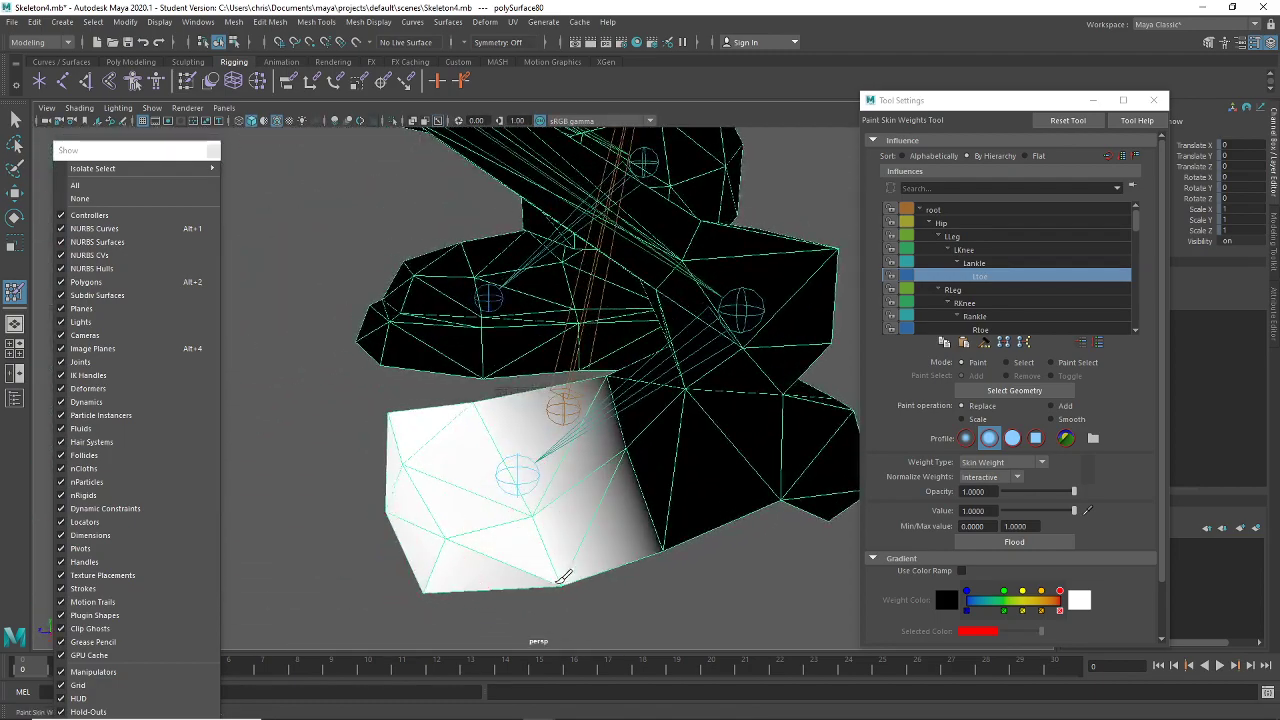
# Rotate the Ltoe joint to test the toe deformation, and restore its original pose
pyautogui.click(14, 120)
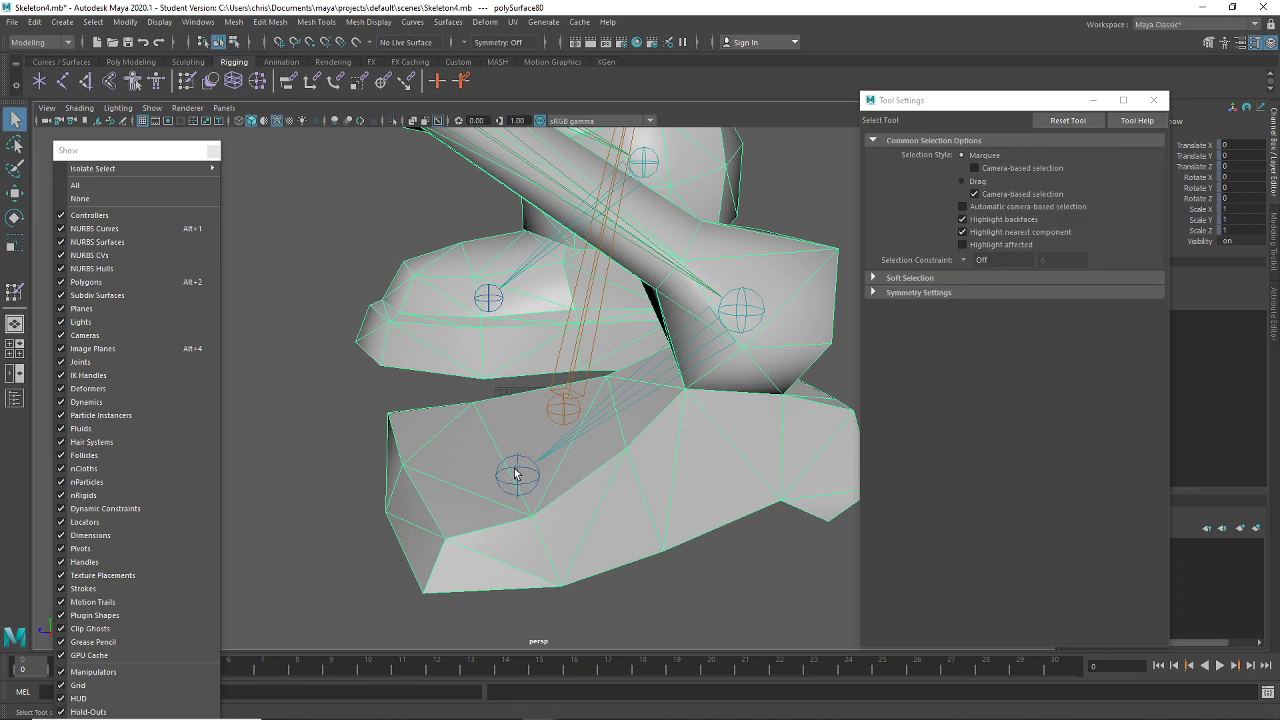
pyautogui.click(517, 474)
pyautogui.scroll(-4, 546, 566)
pyautogui.press('e')
pyautogui.moveTo(535, 499); pyautogui.dragTo(511, 406)
pyautogui.keyDown('alt'); pyautogui.moveTo(700, 515); pyautogui.dragTo(675, 534); pyautogui.keyUp('alt')
# Rotate the Lankle joint to test the ankle and foot deformation, and undo the rotation
pyautogui.click(598, 384)
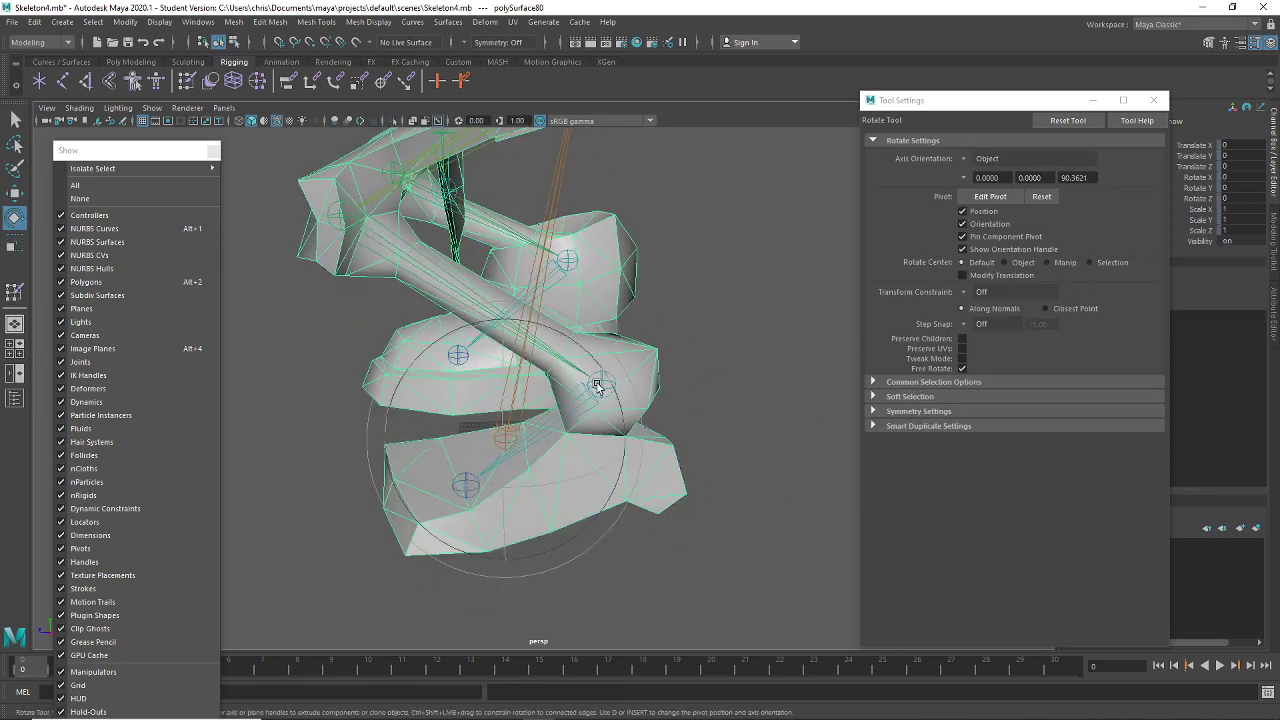
pyautogui.click(680, 383)
pyautogui.click(611, 383)
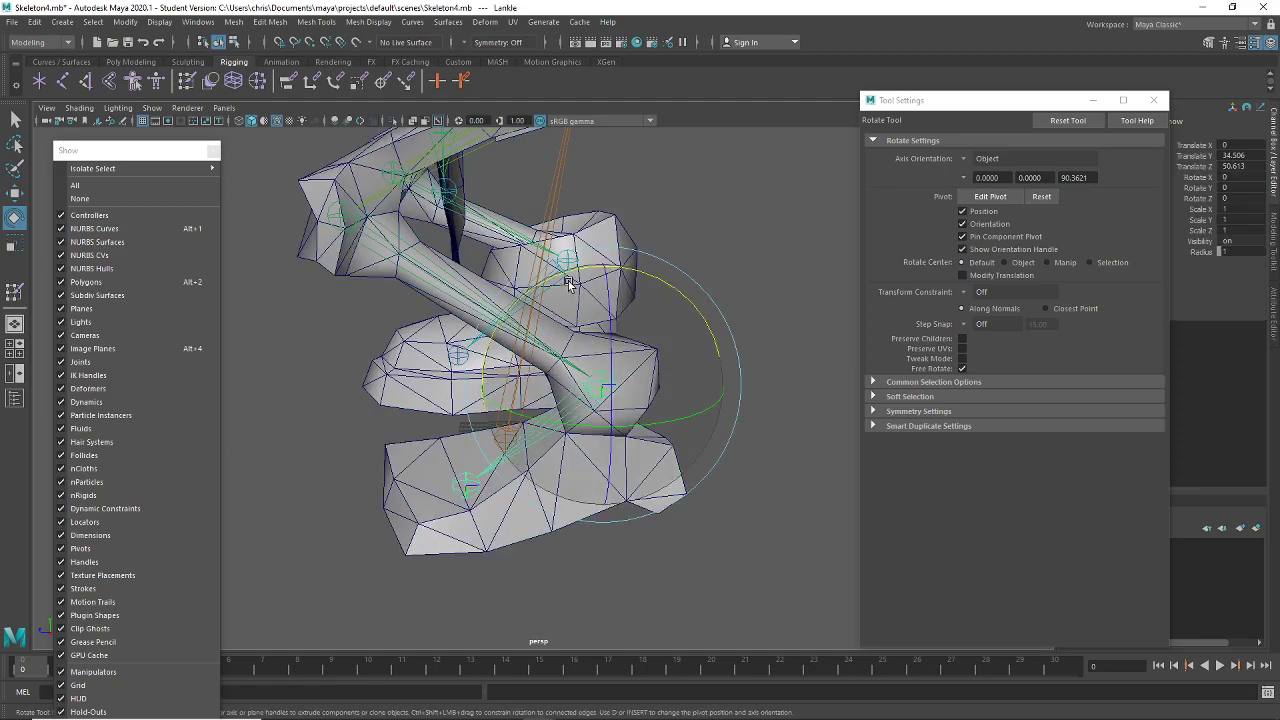
pyautogui.moveTo(566, 284); pyautogui.dragTo(660, 420)
pyautogui.keyDown('alt'); pyautogui.moveTo(715, 550); pyautogui.dragTo(545, 450); pyautogui.keyUp('alt')
pyautogui.hotkey('ctrl', 'z')
pyautogui.hotkey('ctrl', 'z')
pyautogui.keyDown('alt'); pyautogui.moveTo(586, 571); pyautogui.dragTo(540, 516); pyautogui.keyUp('alt')
# Extend the Ltoe weight at value 1 farther back over the left forefoot behind the toe joint
pyautogui.click(540, 516)
pyautogui.click(423, 459)
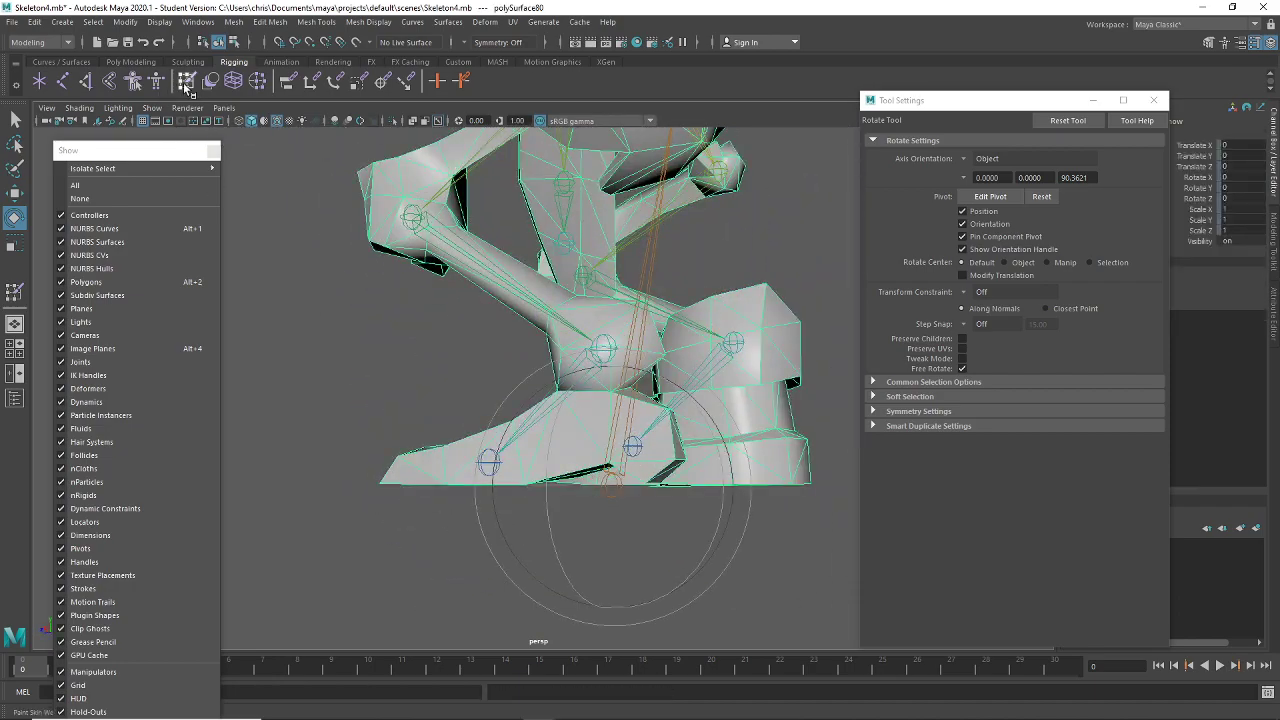
pyautogui.click(186, 84)
pyautogui.moveTo(449, 343)
pyautogui.keyDown('alt'); pyautogui.mouseDown()
pyautogui.moveTo(437, 280)
pyautogui.moveTo(455, 487)
pyautogui.mouseUp(); pyautogui.keyUp('alt')
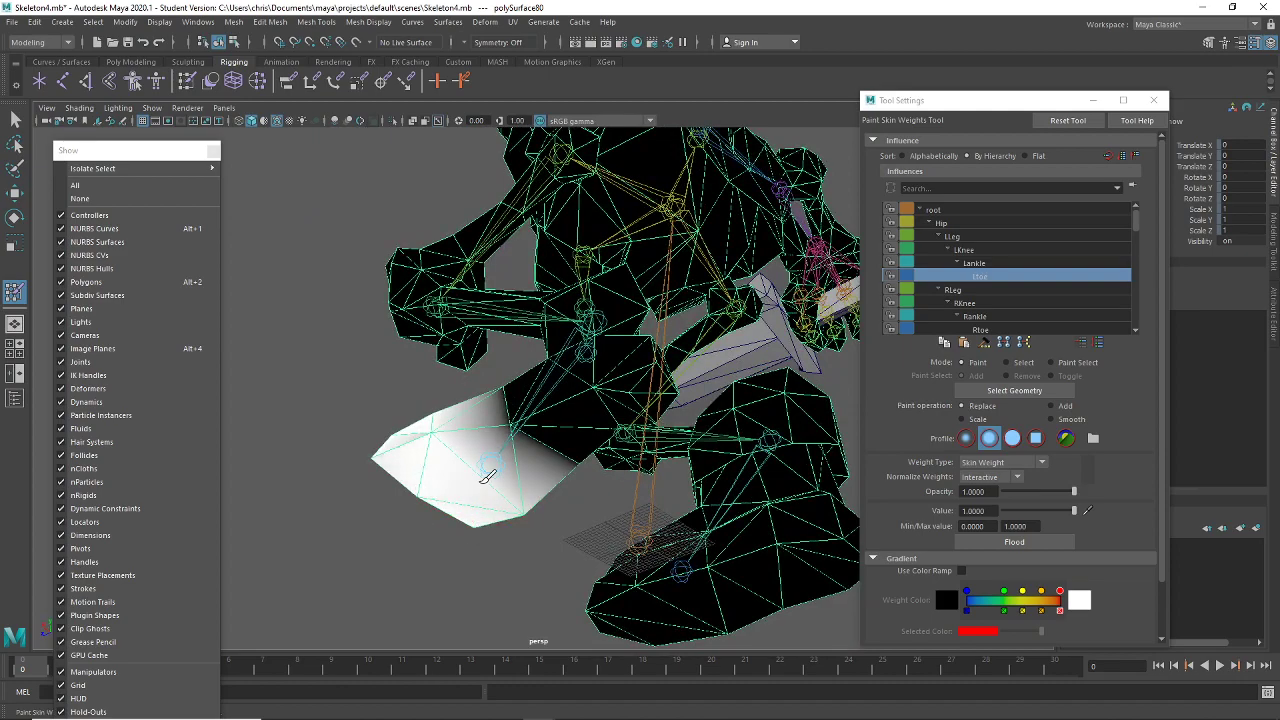
pyautogui.keyDown('alt'); pyautogui.moveTo(487, 477); pyautogui.dragTo(565, 503); pyautogui.keyUp('alt')
pyautogui.keyDown('alt'); pyautogui.moveTo(661, 507); pyautogui.dragTo(502, 478); pyautogui.keyUp('alt')
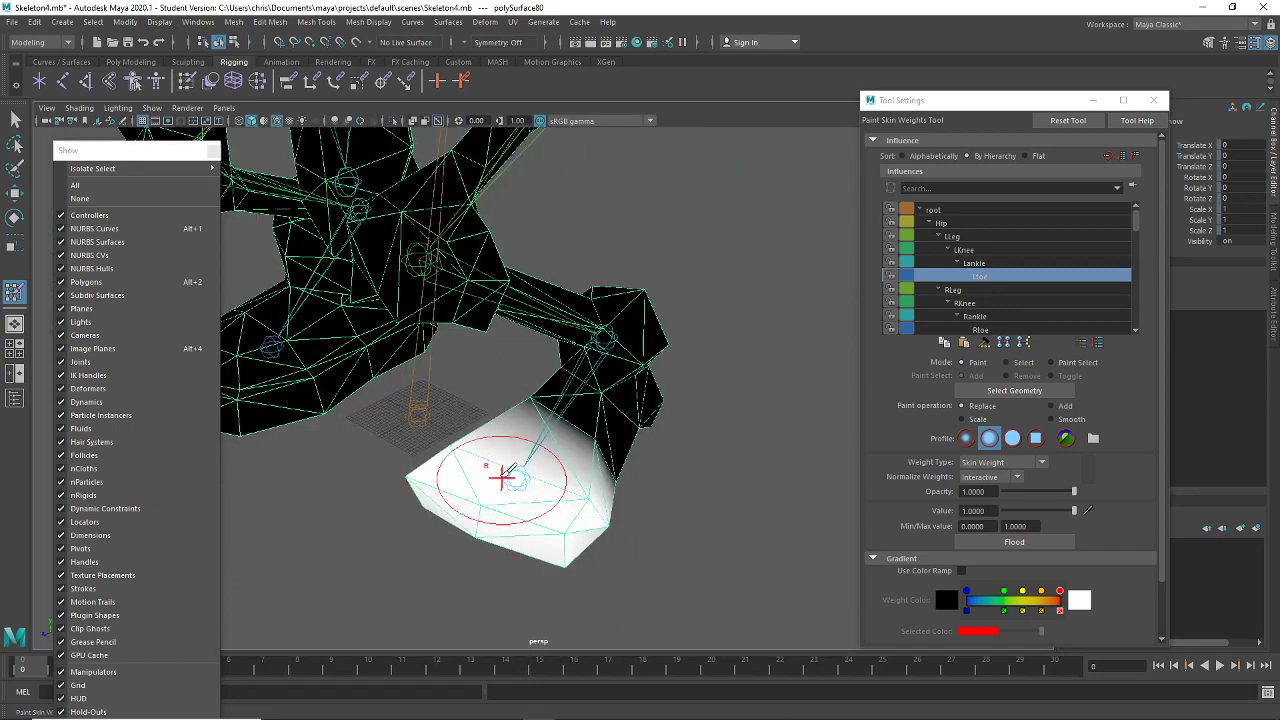
pyautogui.keyDown('alt'); pyautogui.moveTo(637, 540); pyautogui.dragTo(481, 466); pyautogui.keyUp('alt')
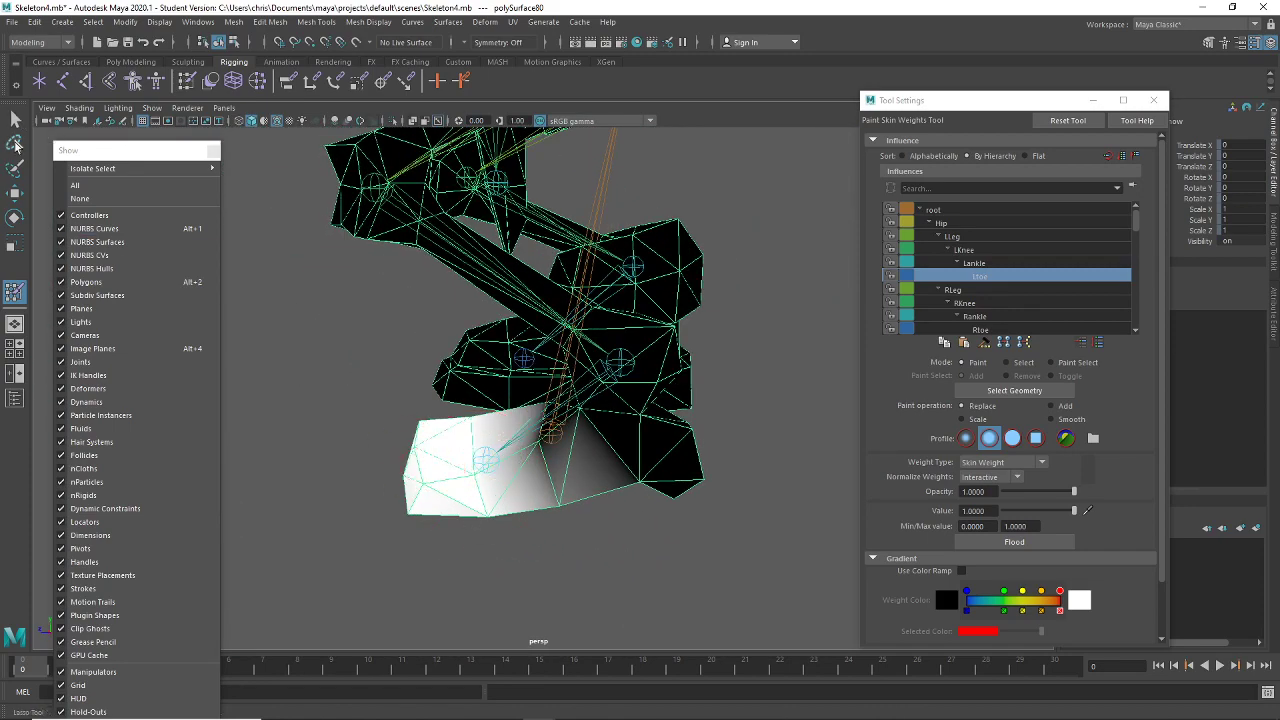
# Rotate the Ltoe joint to test the extended toe weighting, undo the rotation and clear the selection
pyautogui.click(22, 119)
pyautogui.click(487, 462)
pyautogui.press('w')
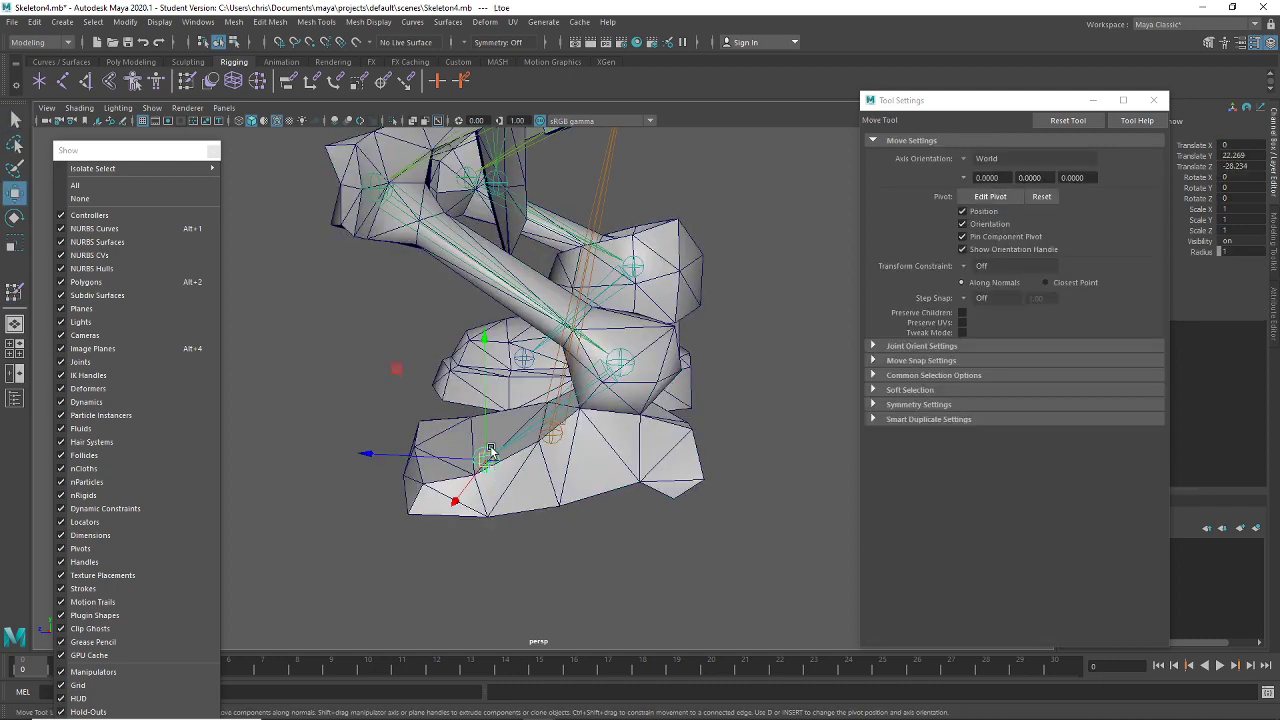
pyautogui.press('e')
pyautogui.moveTo(486, 391); pyautogui.dragTo(470, 352)
pyautogui.hotkey('ctrl', 'z')
pyautogui.click(746, 470)
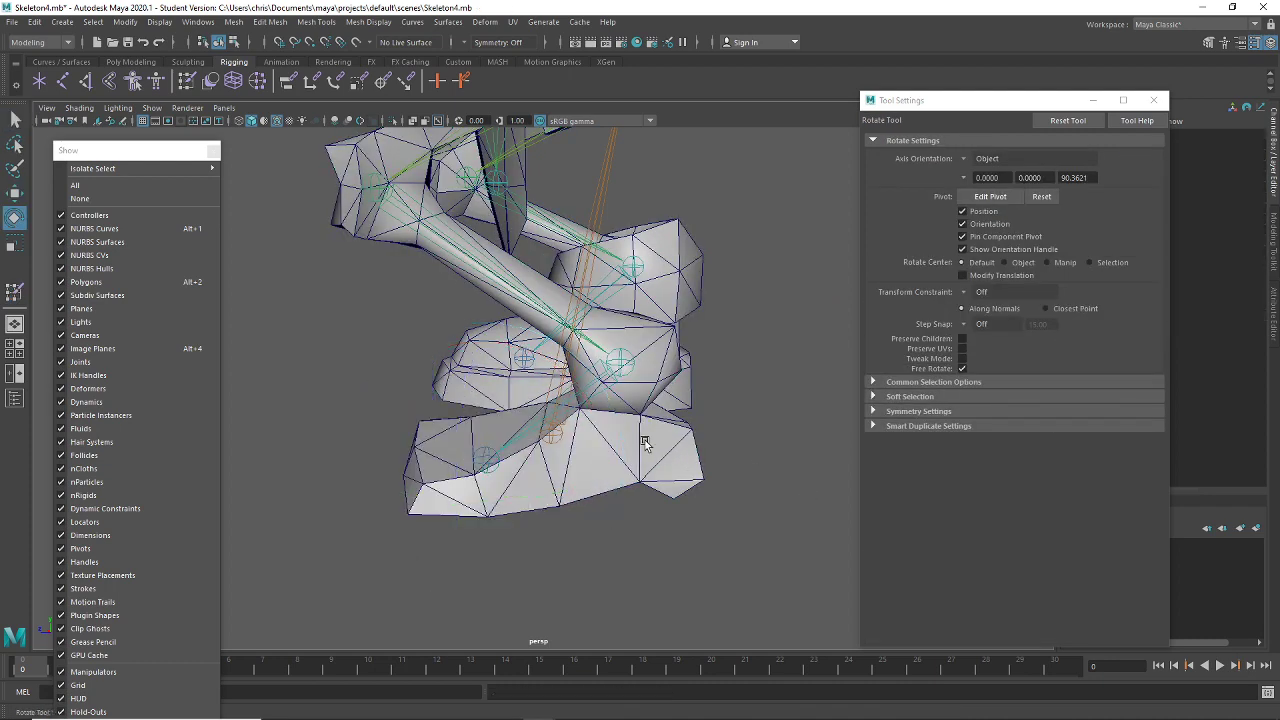
# Rotate the Lankle and LKnee joints in turn to test the left lower leg's deformation, restoring the original pose
pyautogui.click(624, 370)
pyautogui.moveTo(743, 349); pyautogui.dragTo(743, 600)
pyautogui.hotkey('ctrl', 'z')
pyautogui.hotkey('ctrl', 'z')
pyautogui.hotkey('ctrl', 'z')
pyautogui.hotkey('ctrl', 'z')
pyautogui.hotkey('ctrl', 'z')
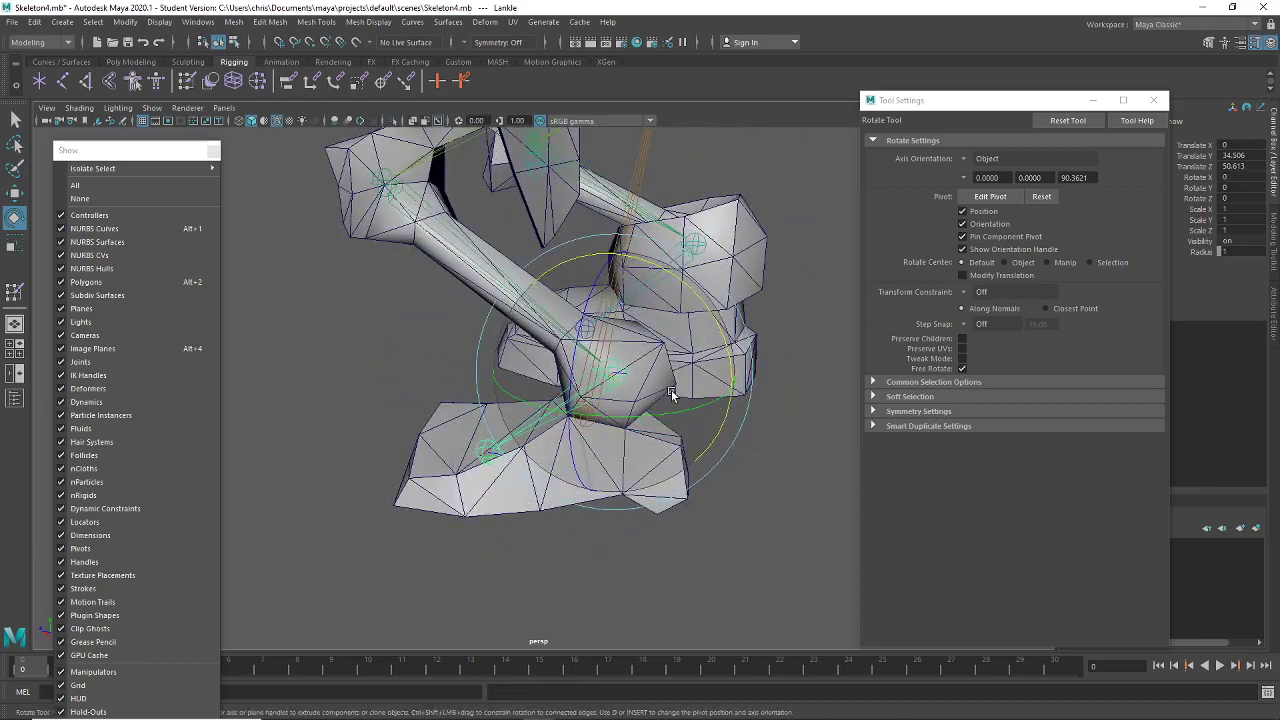
pyautogui.keyDown('alt'); pyautogui.moveTo(605, 641); pyautogui.dragTo(478, 318); pyautogui.keyUp('alt')
pyautogui.moveTo(546, 274); pyautogui.dragTo(711, 529)
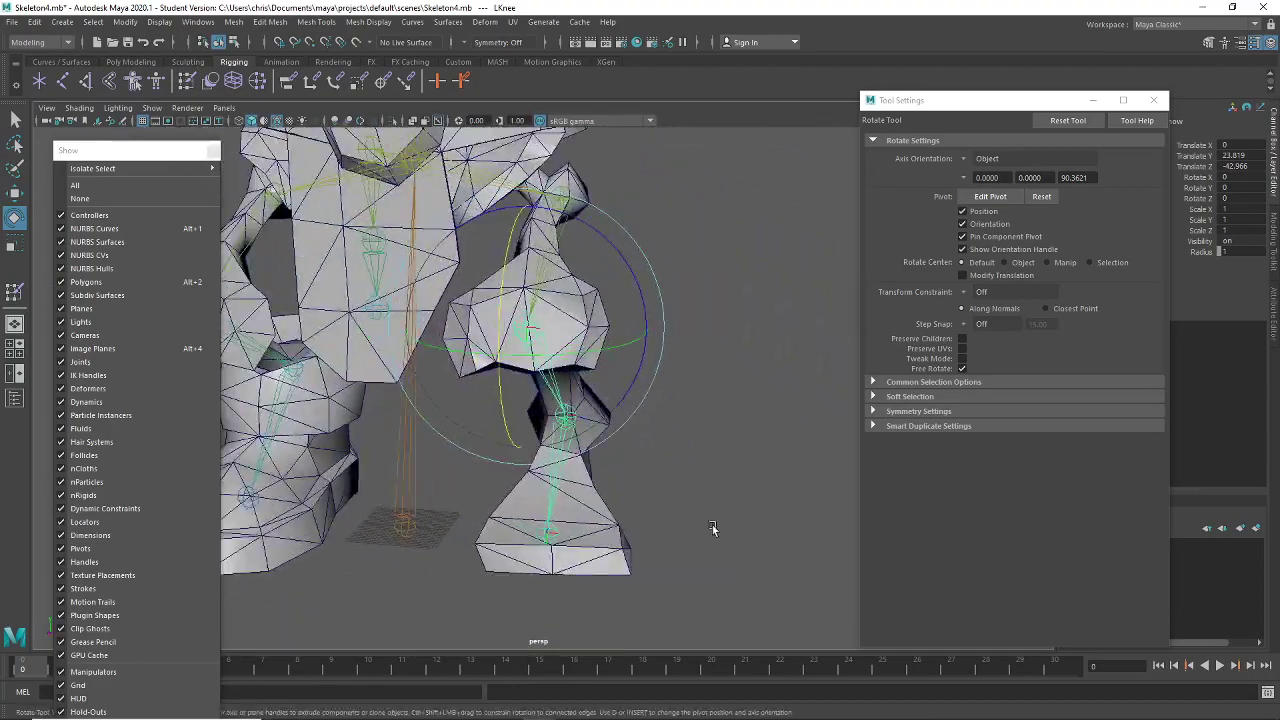
# Hide the joints in the viewport and switch the body mesh to vertex selection at the left knee
pyautogui.click(105, 361)
pyautogui.click(686, 280)
pyautogui.keyDown('alt'); pyautogui.moveTo(686, 280); pyautogui.dragTo(686, 308); pyautogui.keyUp('alt')
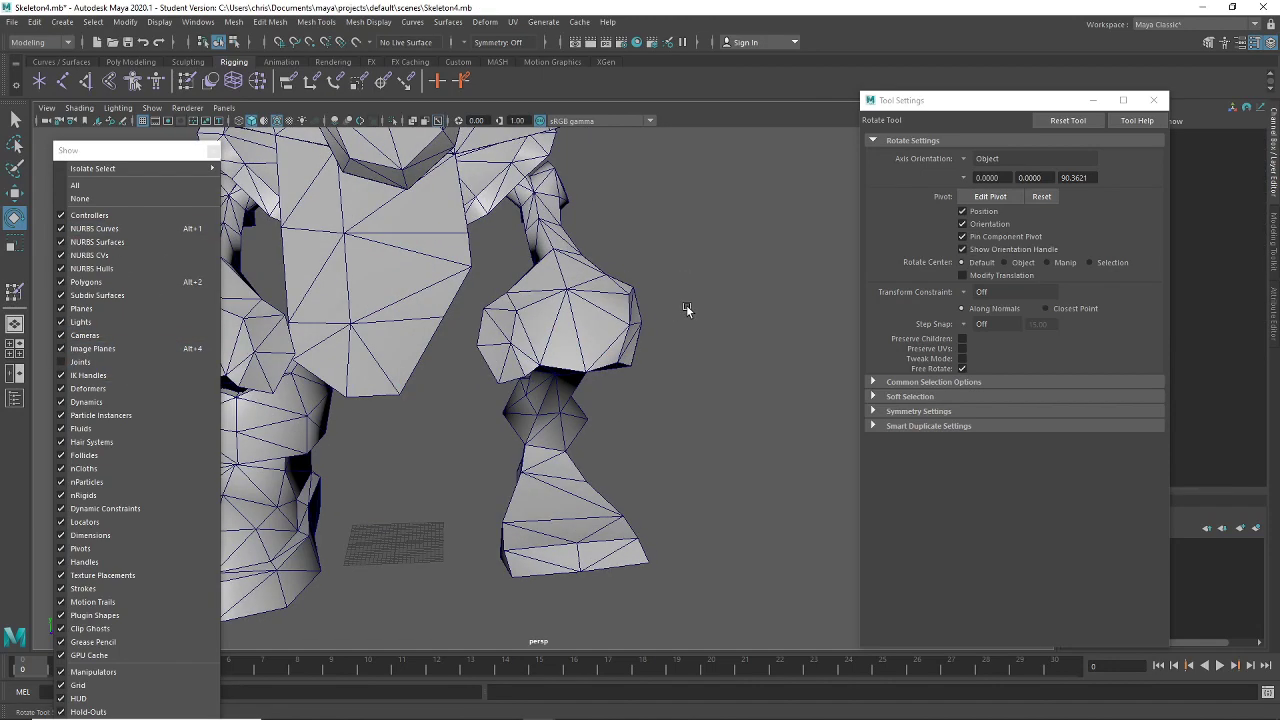
pyautogui.click(603, 309)
pyautogui.moveTo(606, 300); pyautogui.dragTo(551, 292, button='right')
pyautogui.keyDown('alt'); pyautogui.moveTo(596, 298); pyautogui.dragTo(609, 361, button='middle'); pyautogui.keyUp('alt')
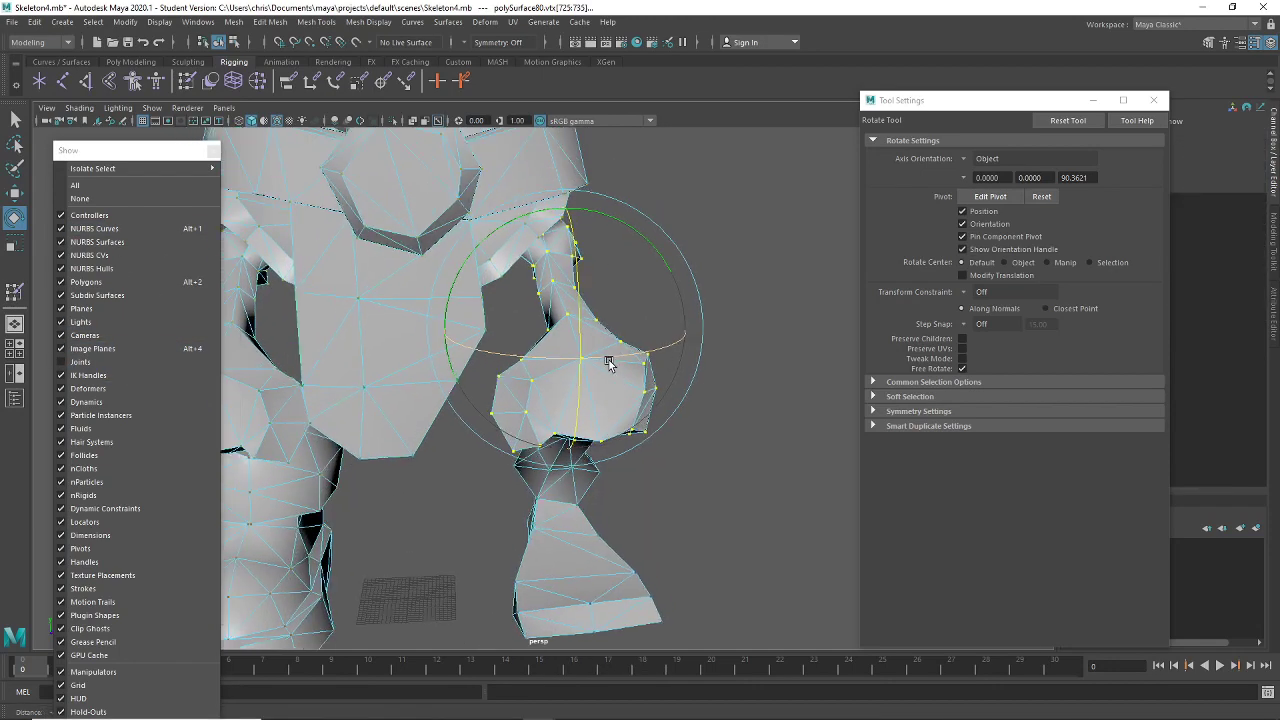
# Select the vertices of the left lower leg and foot, from the underside of the knee down
pyautogui.keyDown('alt'); pyautogui.moveTo(820, 385); pyautogui.dragTo(537, 366); pyautogui.keyUp('alt')
pyautogui.press('t')
pyautogui.keyDown('alt'); pyautogui.moveTo(454, 364); pyautogui.dragTo(499, 352); pyautogui.keyUp('alt')
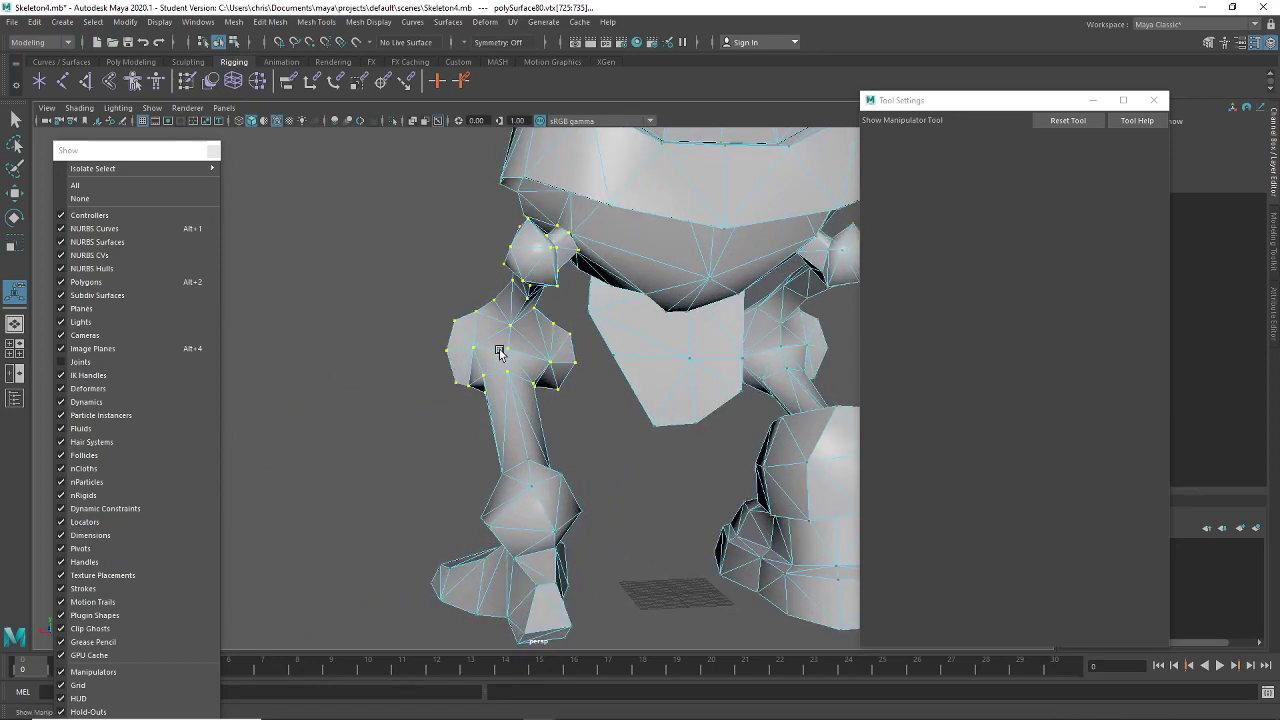
pyautogui.scroll(-2, 535, 408)
pyautogui.keyDown('alt'); pyautogui.moveTo(529, 412); pyautogui.dragTo(446, 406); pyautogui.keyUp('alt')
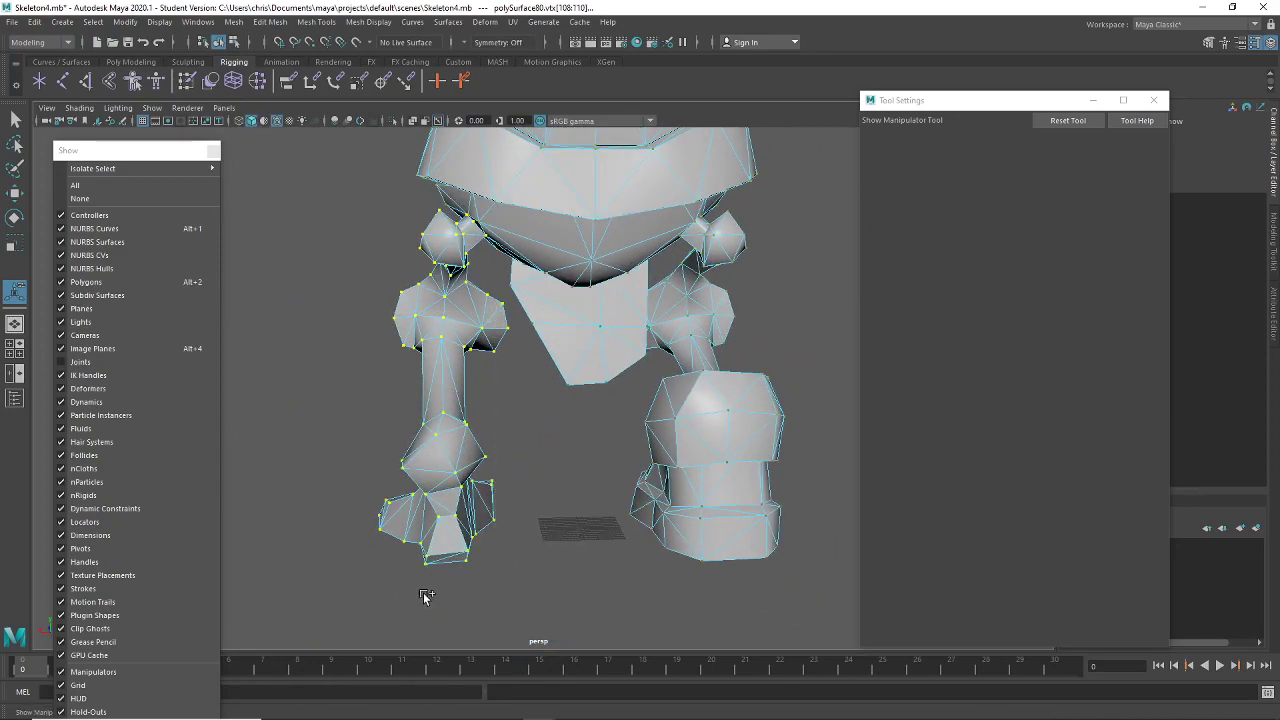
pyautogui.moveTo(530, 605); pyautogui.dragTo(385, 391)
pyautogui.scroll(3, 395, 364)
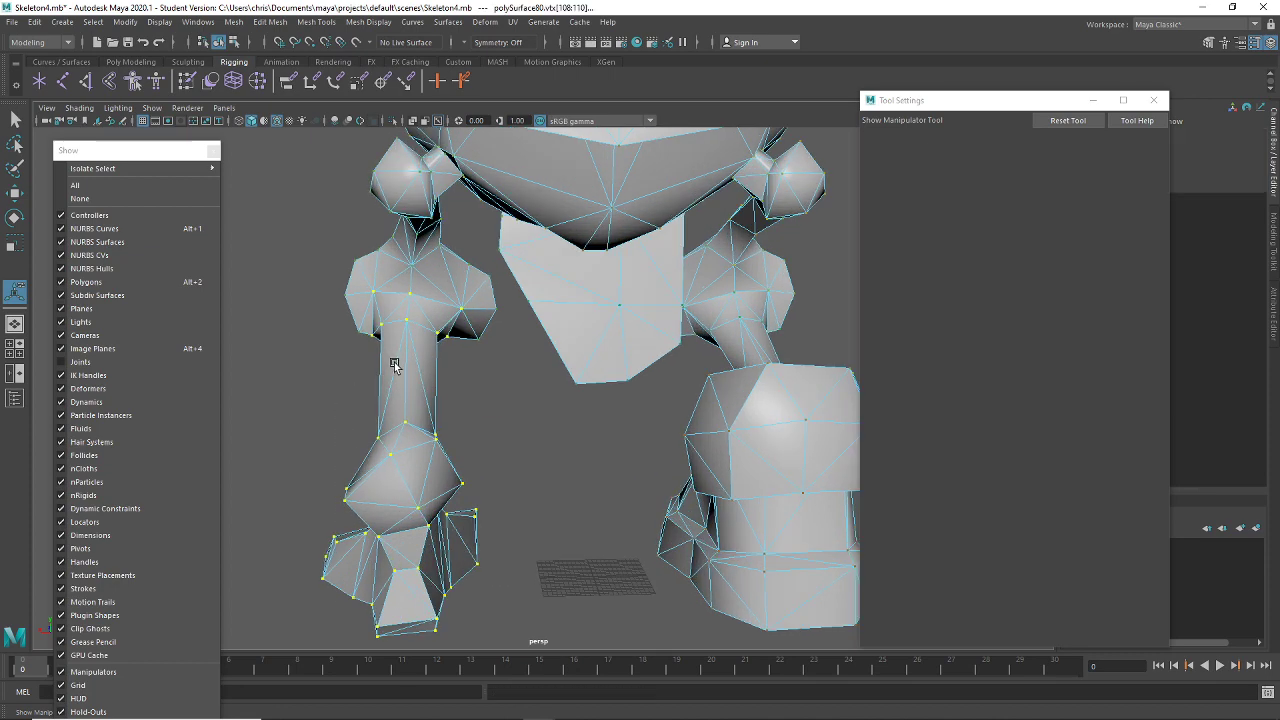
# Extend the vertex selection up over the knee, thigh and hip ball so it covers the whole left leg
pyautogui.keyDown('alt'); pyautogui.moveTo(395, 364); pyautogui.dragTo(537, 429, button='middle'); pyautogui.keyUp('alt')
pyautogui.scroll(3, 537, 429)
pyautogui.keyDown('alt'); pyautogui.moveTo(569, 421); pyautogui.dragTo(561, 408); pyautogui.keyUp('alt')
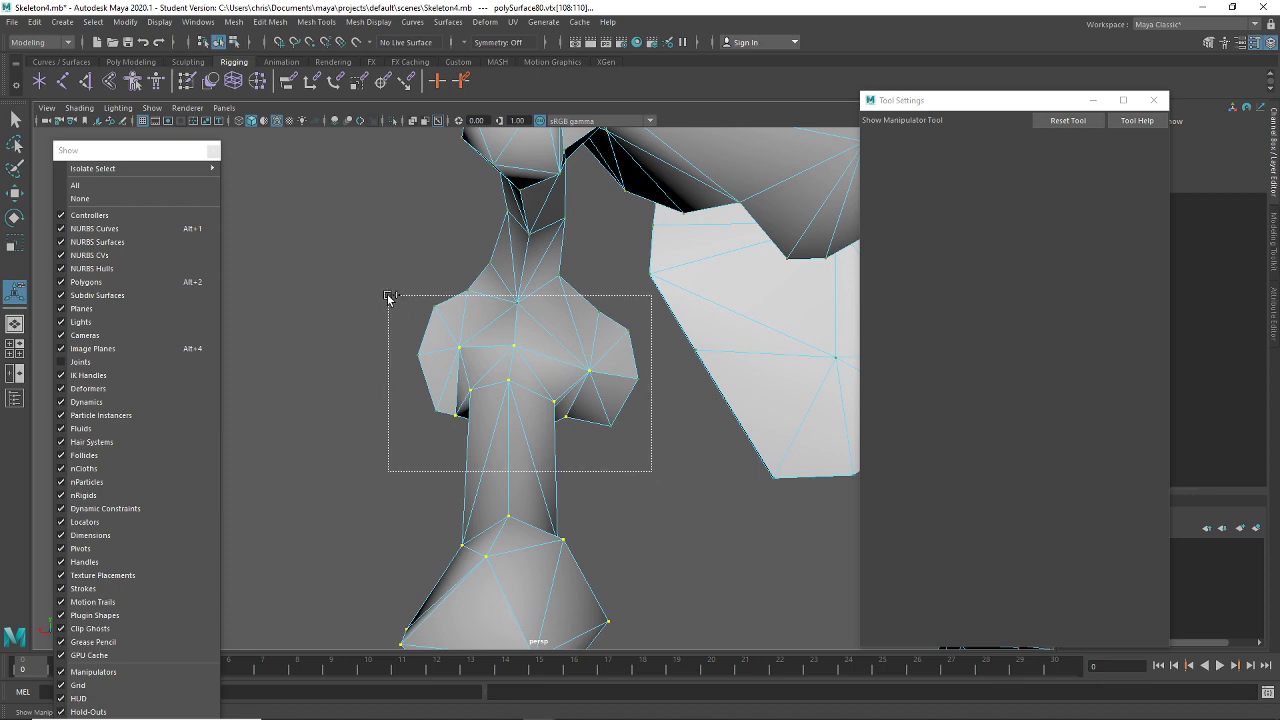
pyautogui.keyDown('alt'); pyautogui.moveTo(533, 334); pyautogui.dragTo(675, 437); pyautogui.keyUp('alt')
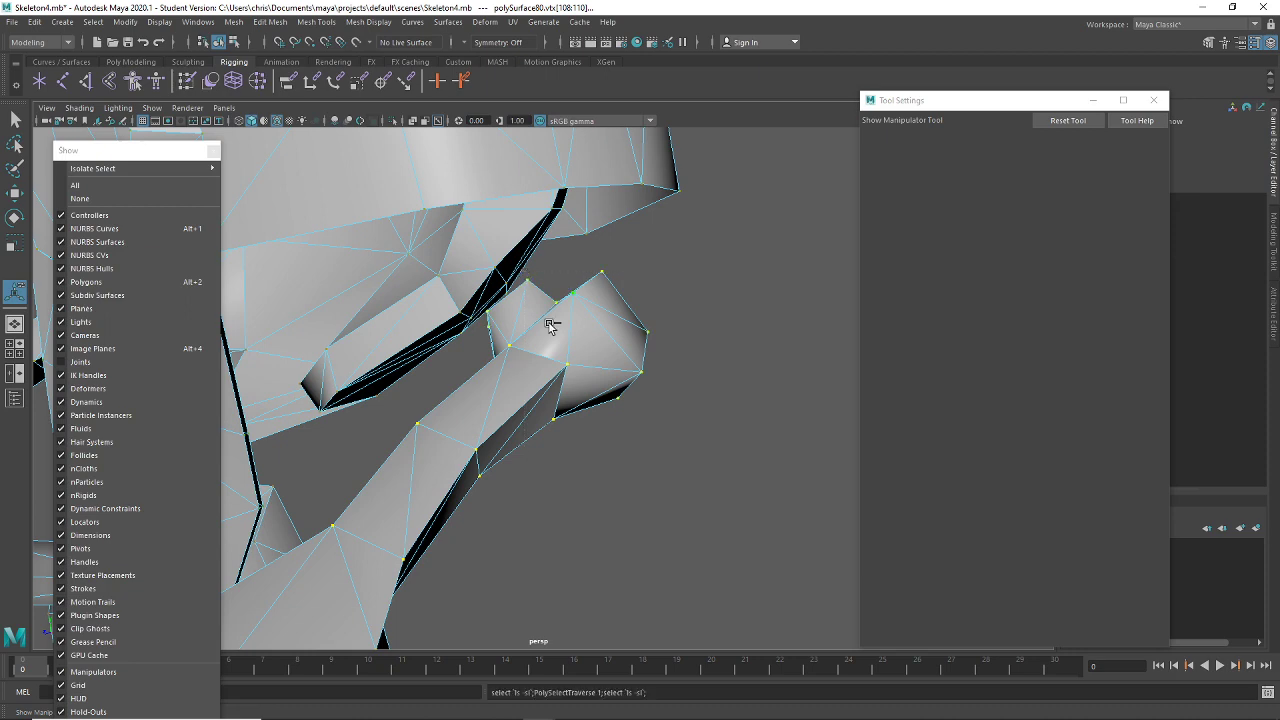
pyautogui.keyDown('alt'); pyautogui.moveTo(549, 326); pyautogui.dragTo(508, 271, button='right'); pyautogui.keyUp('alt')
pyautogui.keyDown('alt'); pyautogui.moveTo(508, 271); pyautogui.dragTo(545, 455); pyautogui.keyUp('alt')
pyautogui.press('w')
# Flood the selected left leg vertices with the LLeg influence at value 1 using Paint Skin Weights, and return to selecting
pyautogui.click(190, 84)
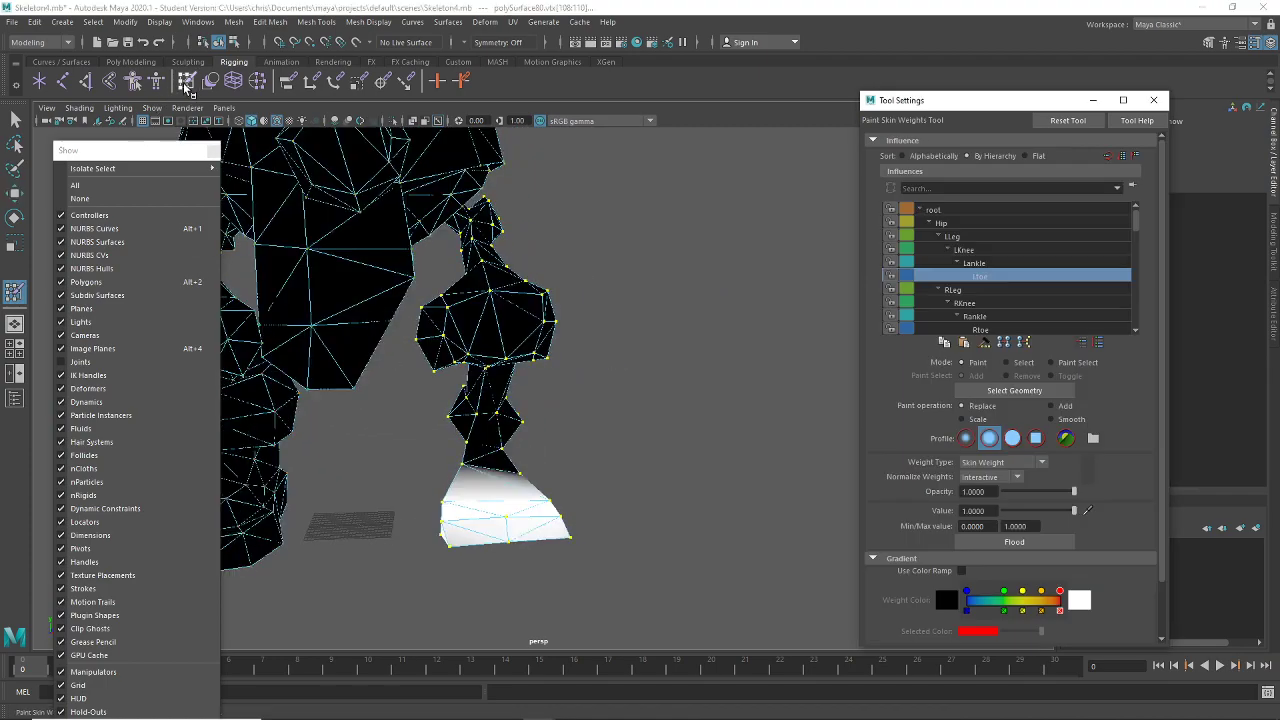
pyautogui.click(997, 237)
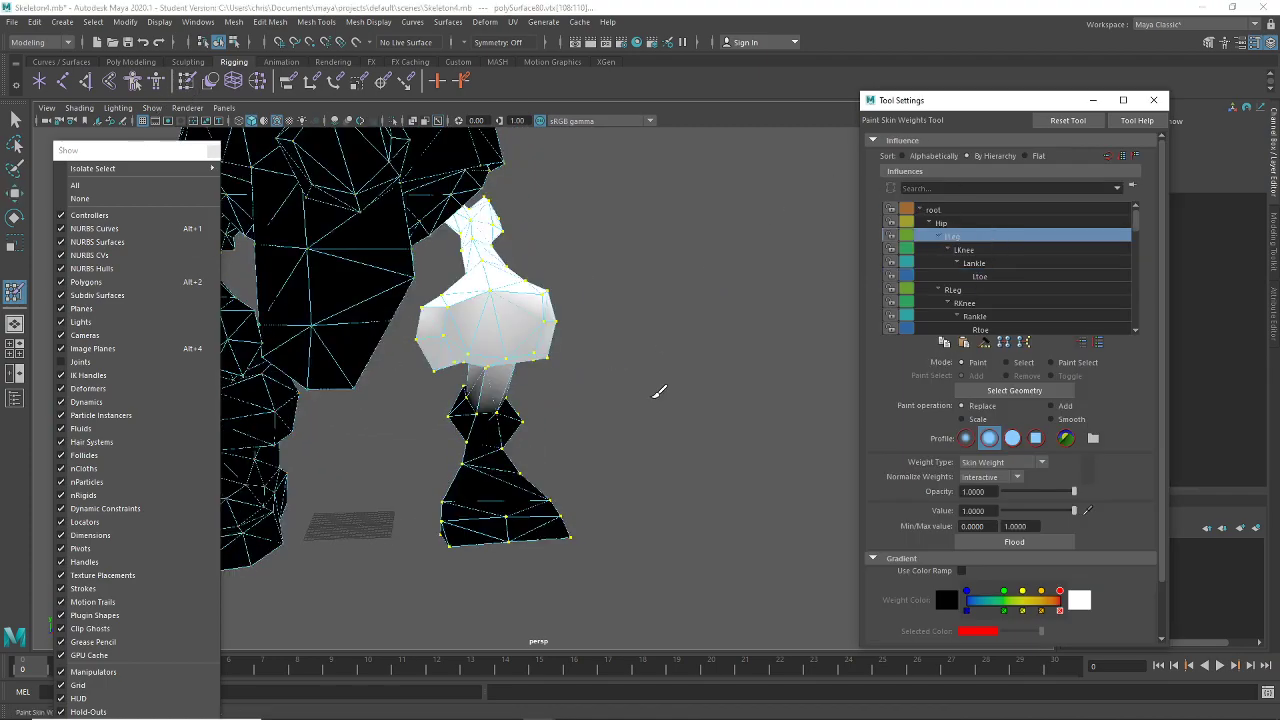
pyautogui.keyDown('alt'); pyautogui.moveTo(659, 392); pyautogui.dragTo(600, 390); pyautogui.keyUp('alt')
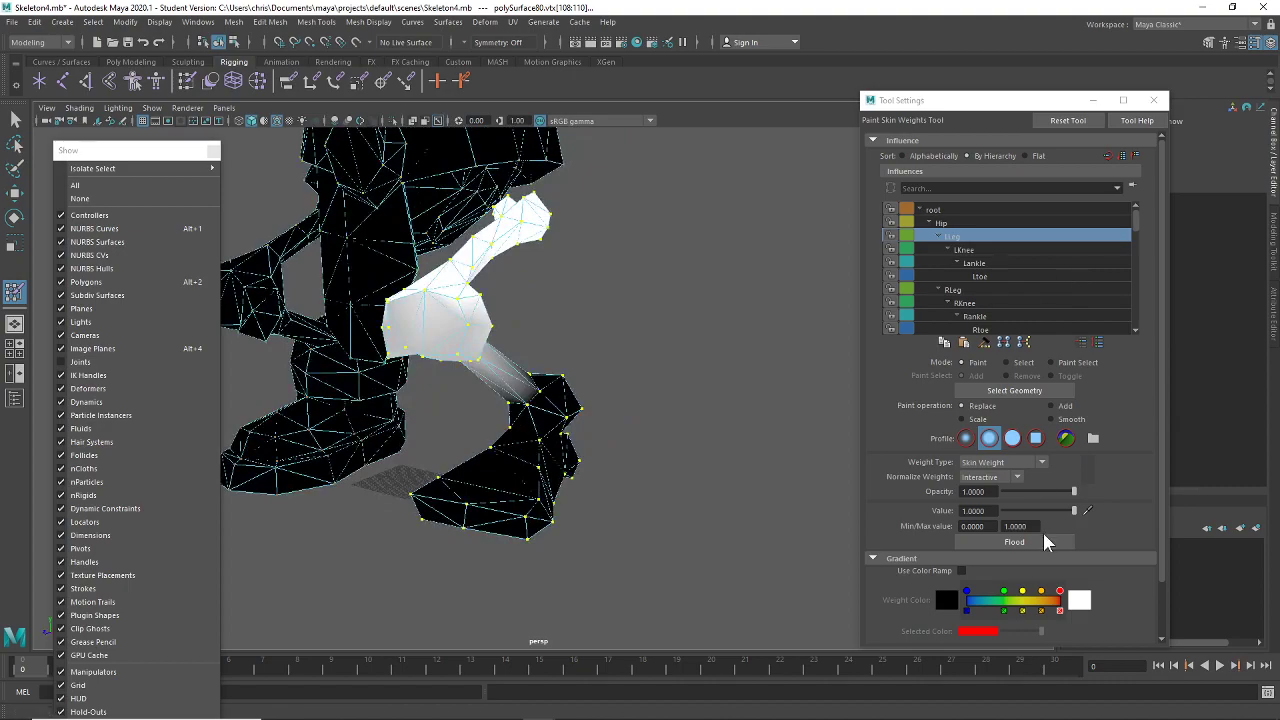
pyautogui.click(1014, 541)
pyautogui.moveTo(640, 312)
pyautogui.keyDown('alt'); pyautogui.mouseDown()
pyautogui.moveTo(523, 314)
pyautogui.moveTo(502, 352)
pyautogui.moveTo(674, 331)
pyautogui.moveTo(429, 323)
pyautogui.moveTo(388, 355)
pyautogui.moveTo(340, 330)
pyautogui.moveTo(529, 371)
pyautogui.mouseUp(); pyautogui.keyUp('alt')
pyautogui.click(15, 119)
# Select only the vertices around the left knee, including those where it meets the thigh and shin
pyautogui.scroll(4, 380, 318)
pyautogui.scroll(-4, 604, 431)
pyautogui.keyDown('alt'); pyautogui.moveTo(604, 431); pyautogui.dragTo(480, 276); pyautogui.keyUp('alt')
pyautogui.moveTo(480, 276); pyautogui.dragTo(423, 275, button='right')
pyautogui.scroll(-5, 567, 320)
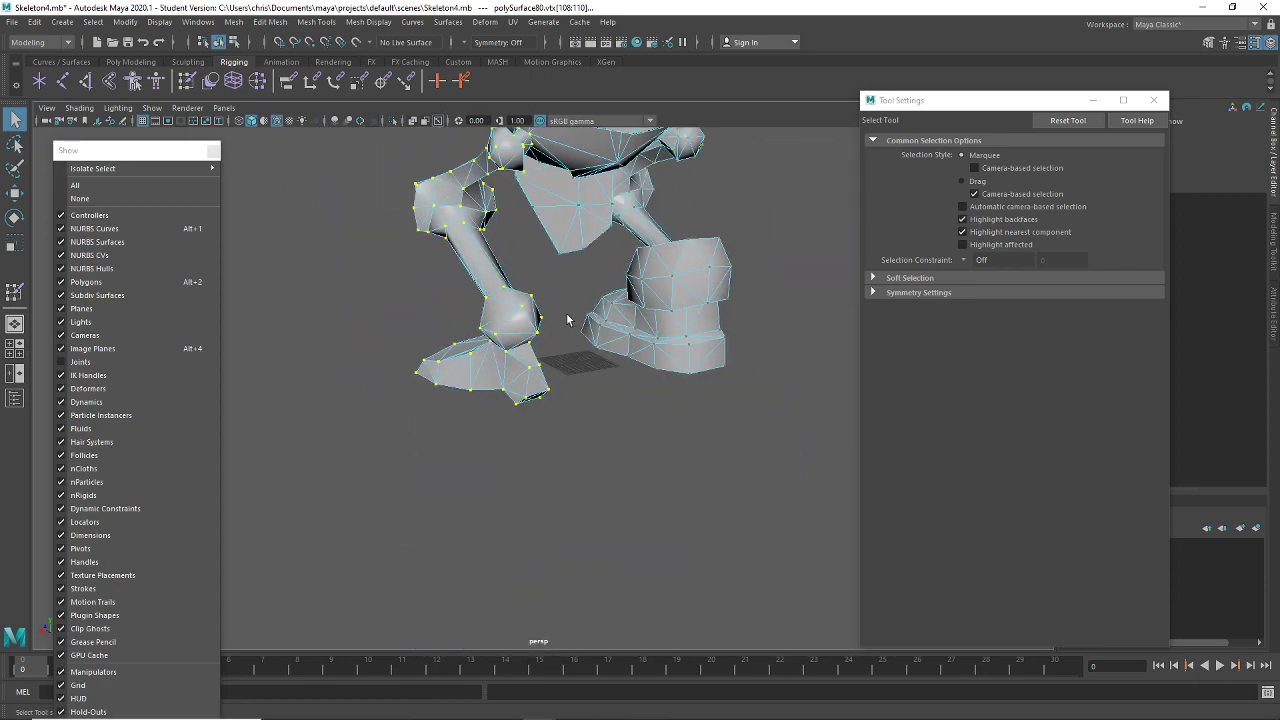
pyautogui.keyDown('alt'); pyautogui.moveTo(474, 360); pyautogui.dragTo(593, 360); pyautogui.keyUp('alt')
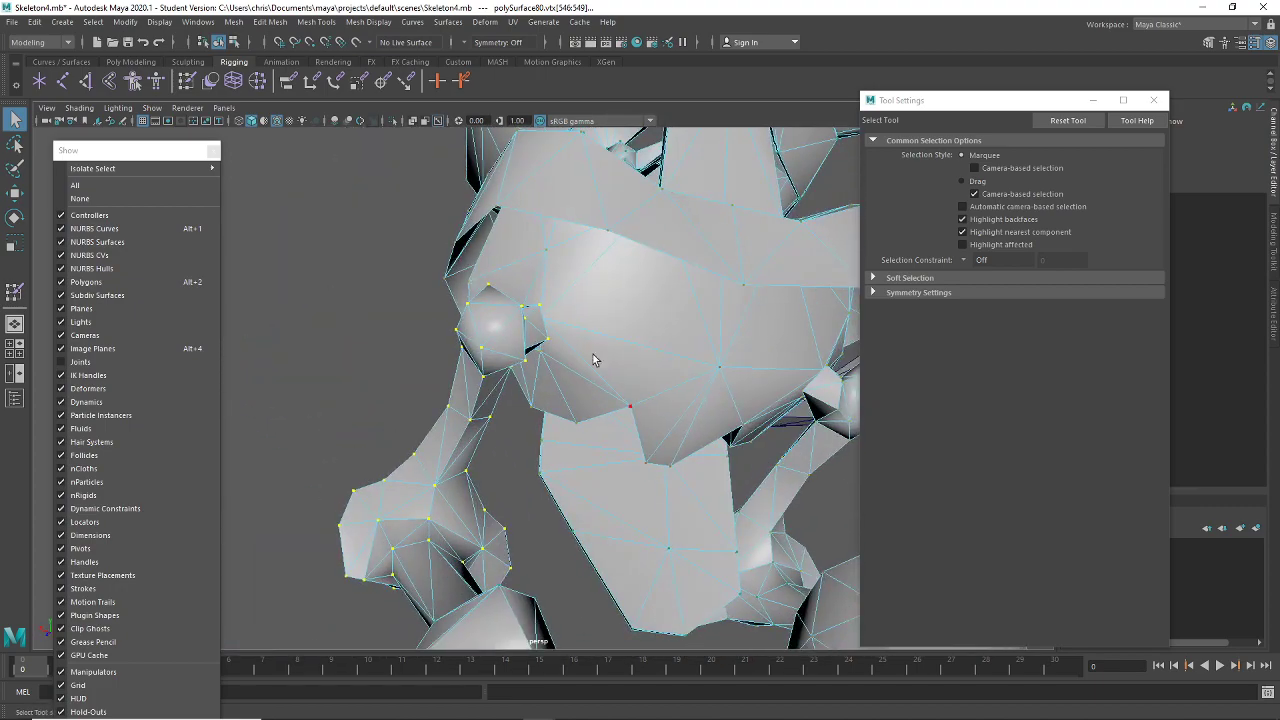
pyautogui.keyDown('alt'); pyautogui.moveTo(712, 465); pyautogui.dragTo(600, 383); pyautogui.keyUp('alt')
pyautogui.scroll(10, 420, 335)
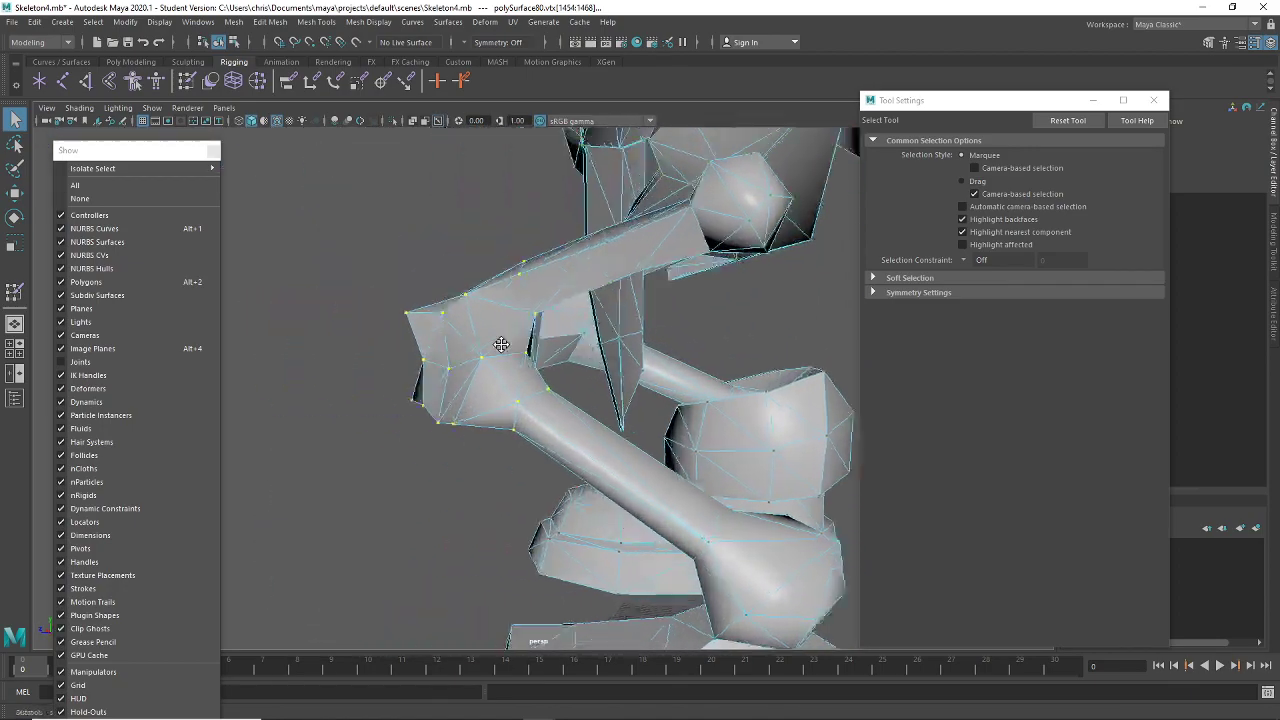
pyautogui.keyDown('alt'); pyautogui.moveTo(409, 325); pyautogui.dragTo(497, 349); pyautogui.keyUp('alt')
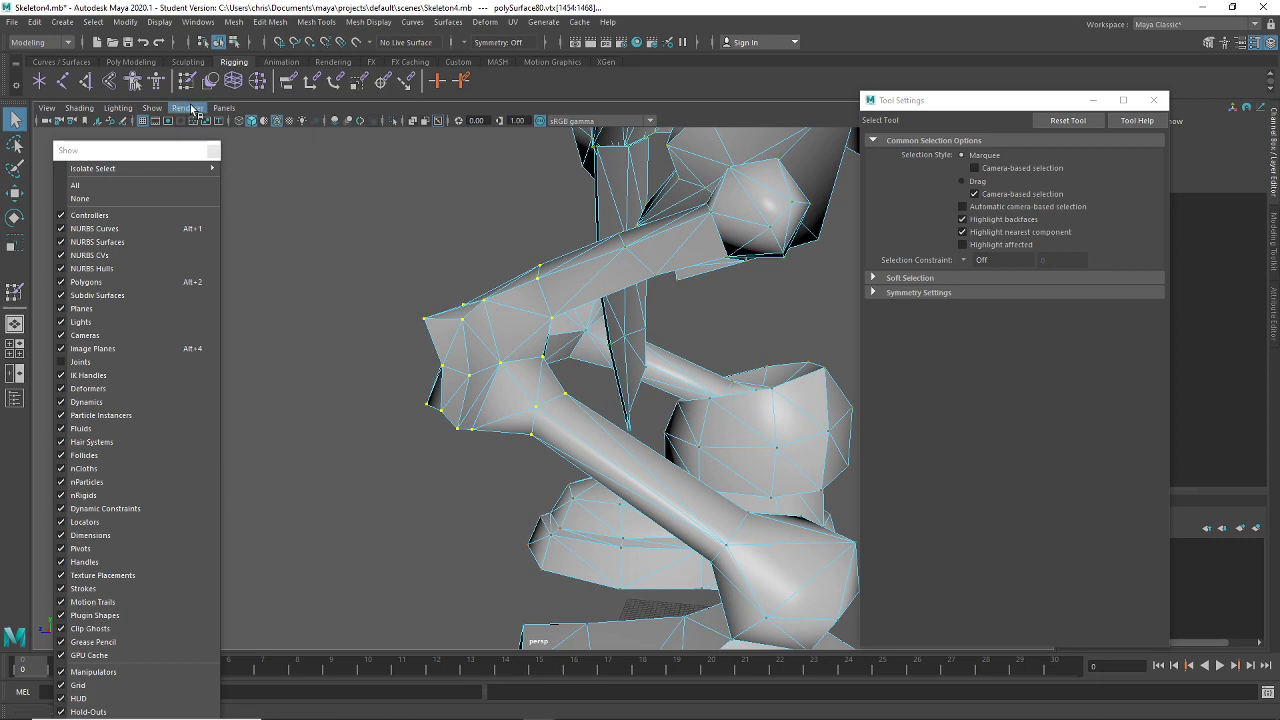
# Choose the LKnee influence for Paint Skin Weights and set the weight value to 0.5
pyautogui.click(186, 80)
pyautogui.click(985, 249)
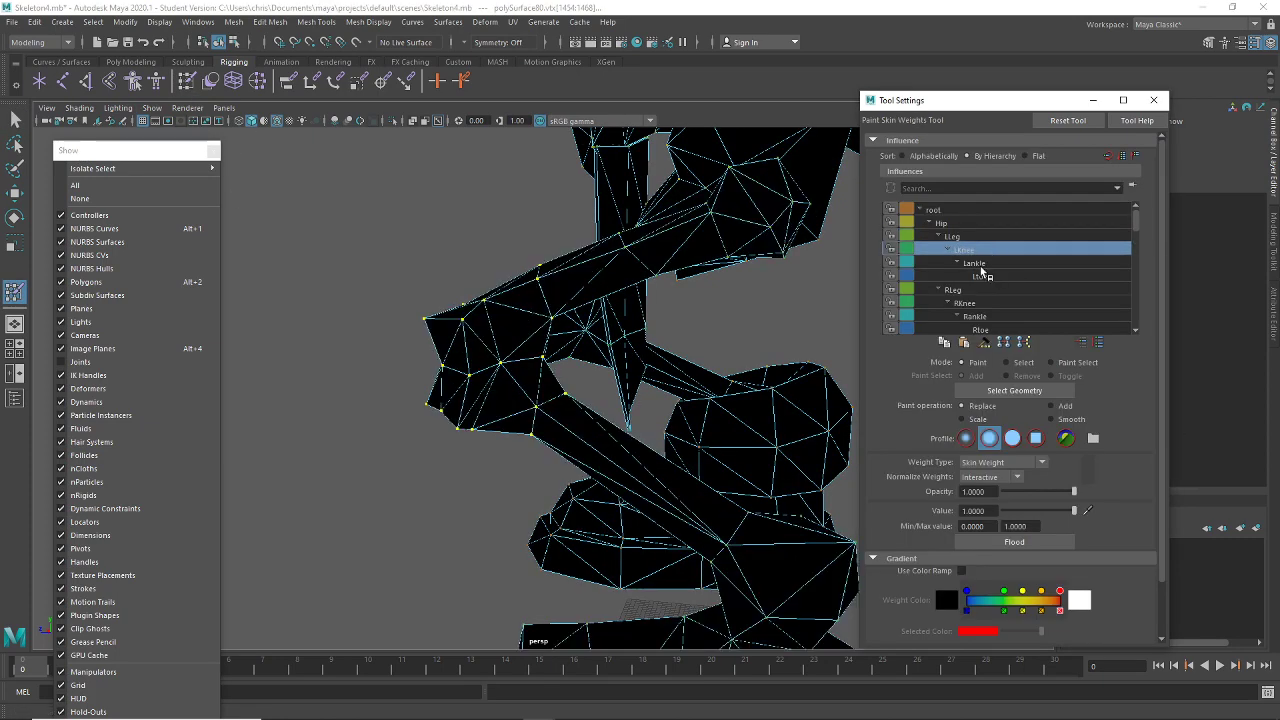
pyautogui.moveTo(995, 491); pyautogui.dragTo(950, 491)
pyautogui.press('Tab')
pyautogui.write('.5')
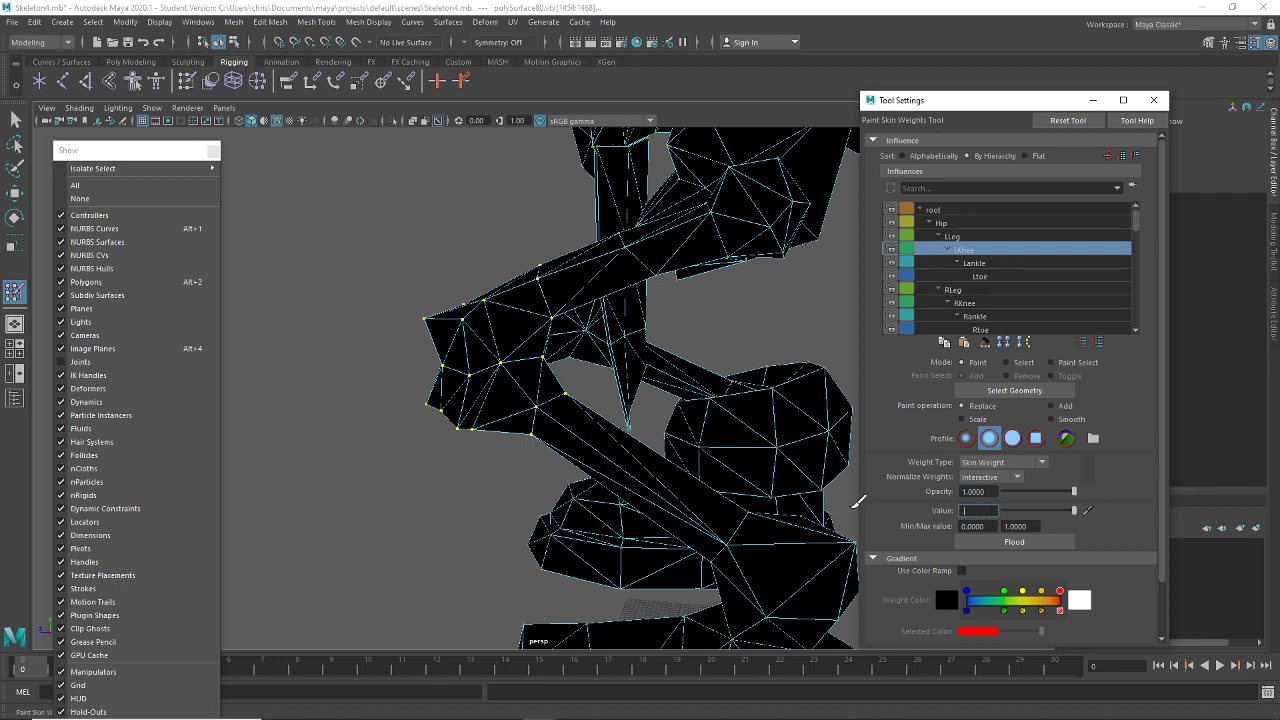
# Flood the selected knee vertices with the LKnee weight, show the joints and rotate LKnee back and forth to test the deformation
pyautogui.click(1029, 545)
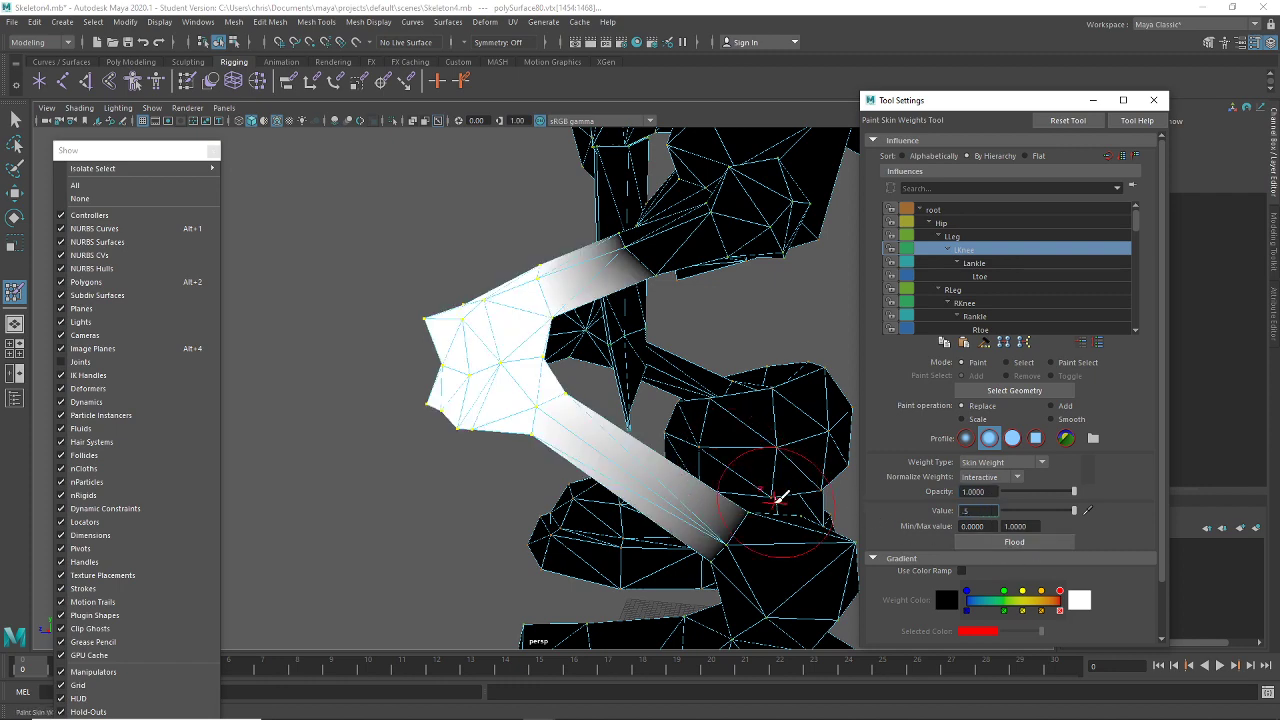
pyautogui.keyDown('alt'); pyautogui.moveTo(452, 340); pyautogui.dragTo(465, 349); pyautogui.keyUp('alt')
pyautogui.click(14, 118)
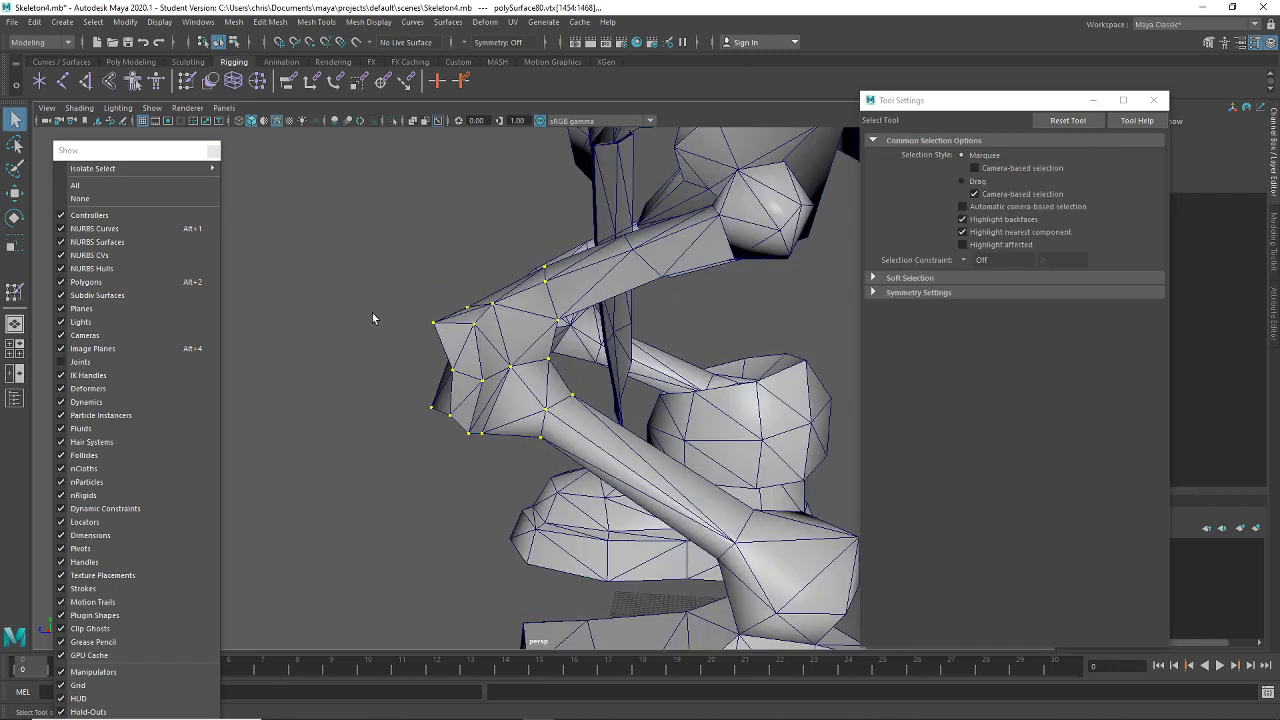
pyautogui.click(131, 361)
pyautogui.scroll(-4, 313, 339)
pyautogui.click(508, 374)
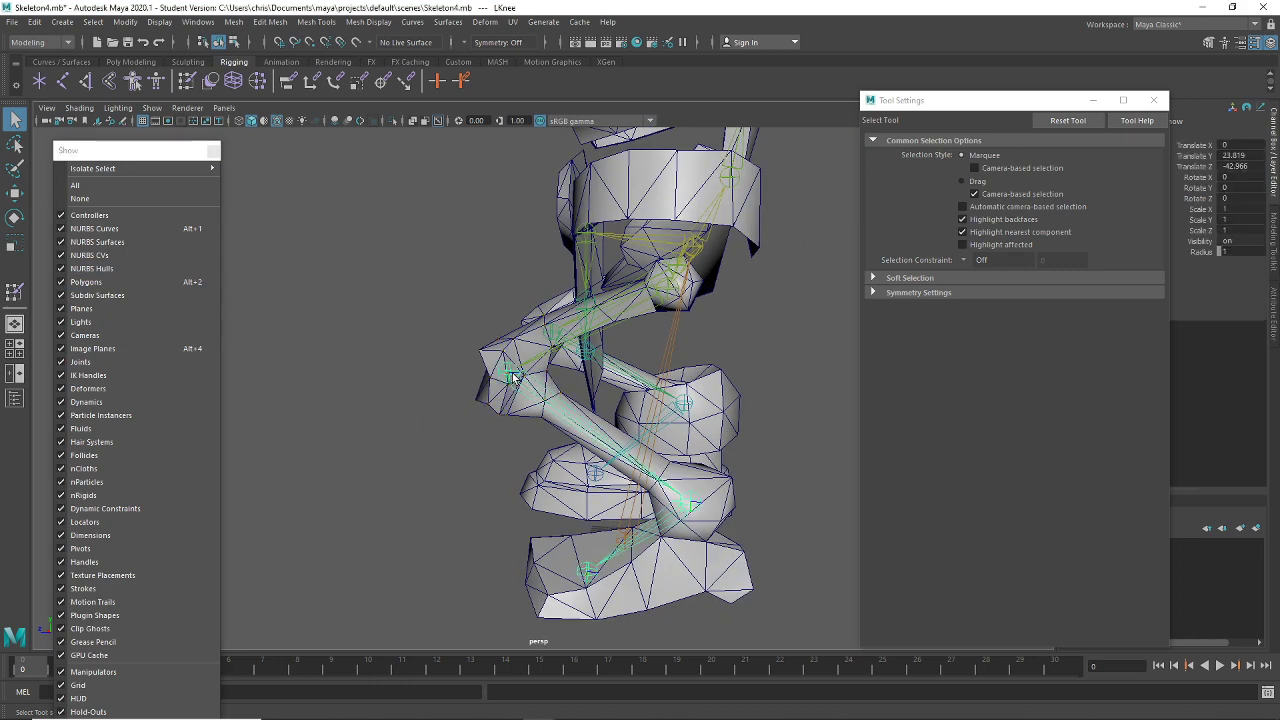
pyautogui.press('w')
pyautogui.press('e')
pyautogui.moveTo(530, 380); pyautogui.dragTo(578, 428)
pyautogui.moveTo(537, 297); pyautogui.dragTo(537, 428)
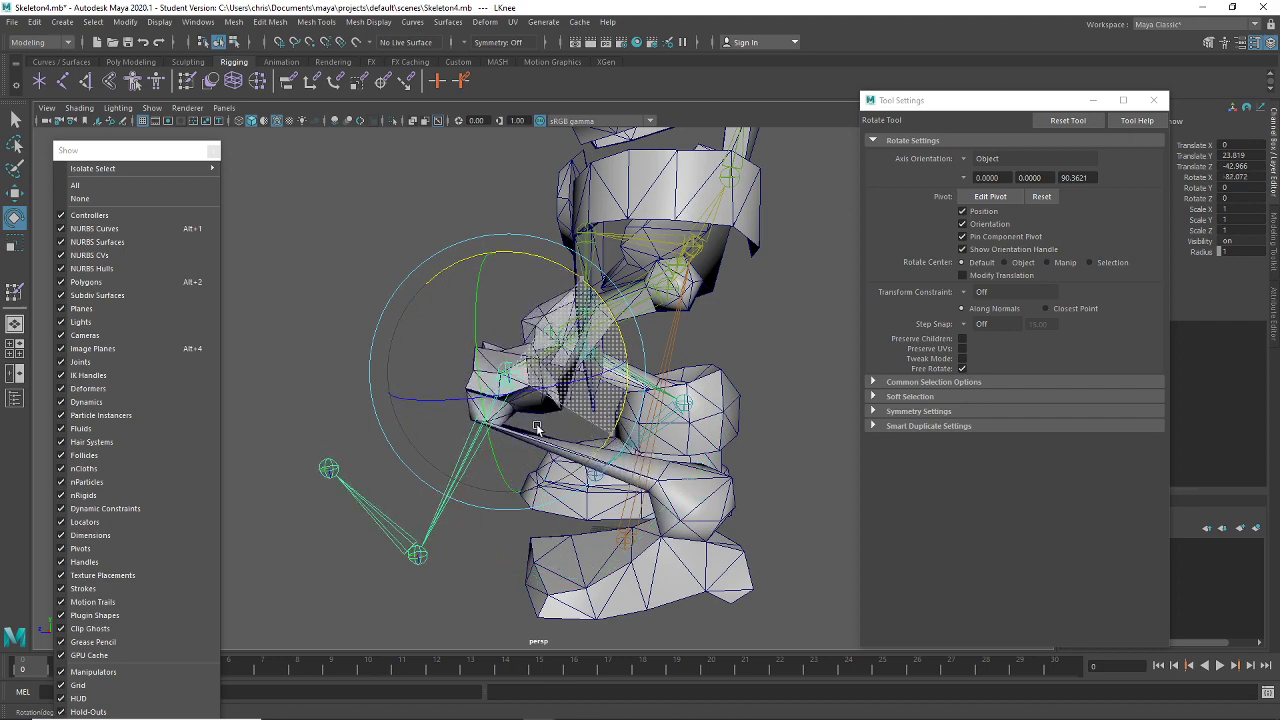
pyautogui.moveTo(537, 312); pyautogui.dragTo(537, 375)
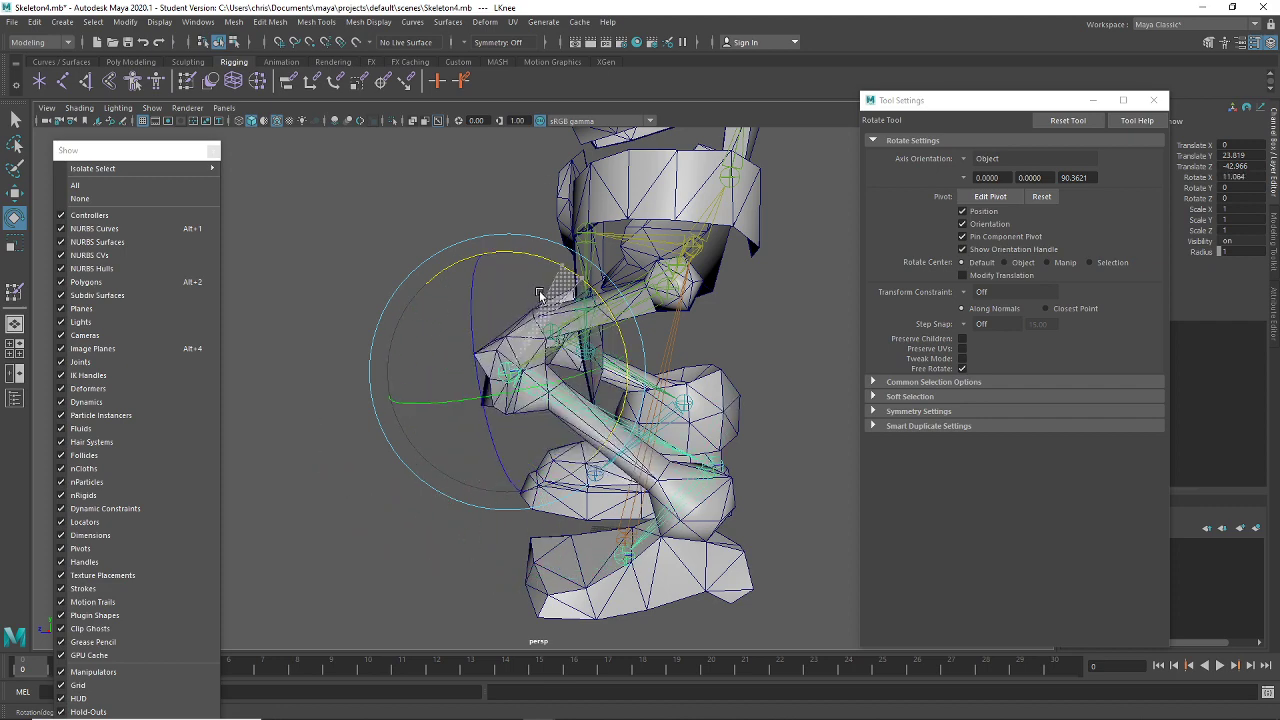
pyautogui.moveTo(538, 294); pyautogui.dragTo(546, 418)
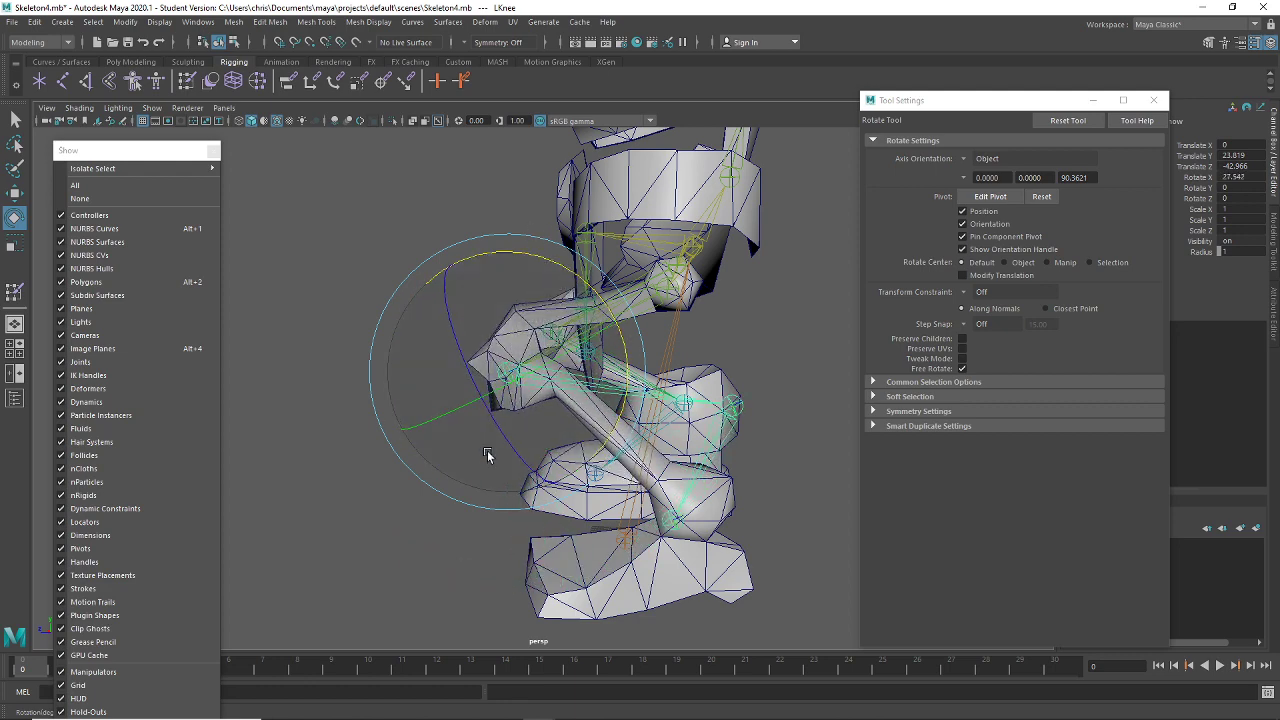
# Undo the LKnee test rotations and the LKnee weight flood on the knee vertices
pyautogui.hotkey('ctrl', 'z')
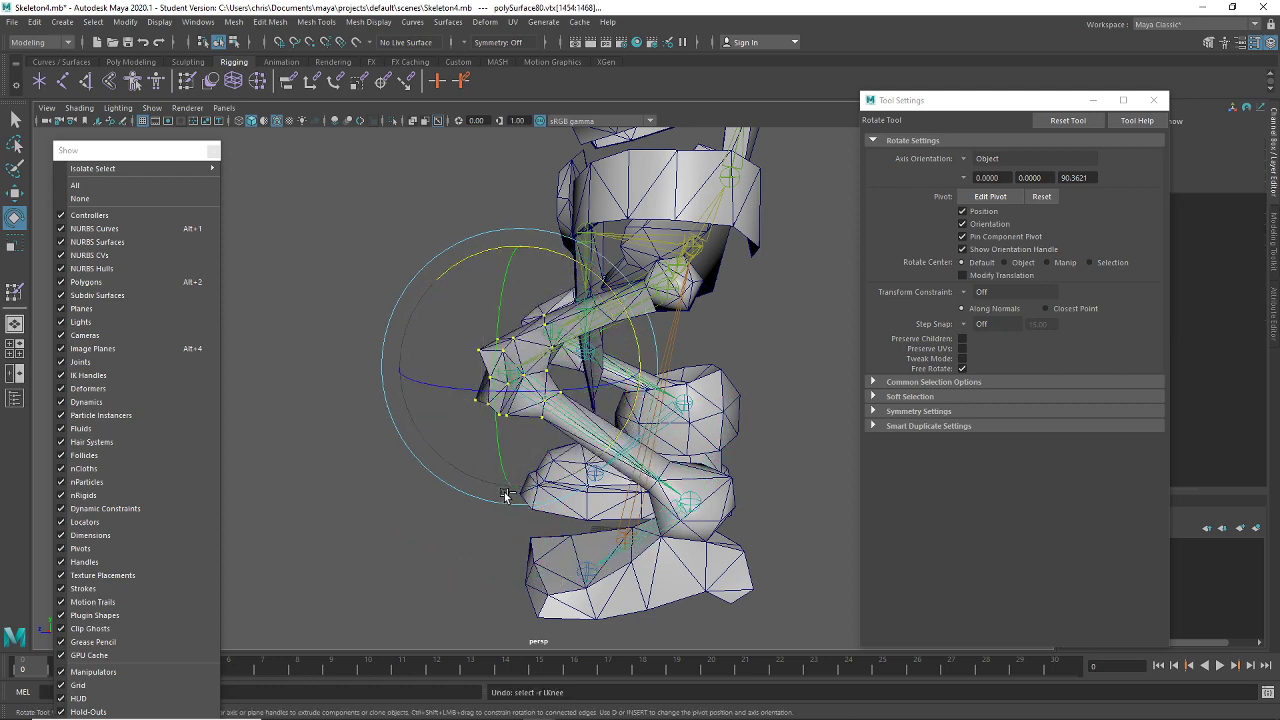
pyautogui.moveTo(530, 420); pyautogui.dragTo(560, 391)
pyautogui.hotkey('ctrl', 'z')
pyautogui.hotkey('ctrl', 'z')
pyautogui.hotkey('ctrl', 'z')
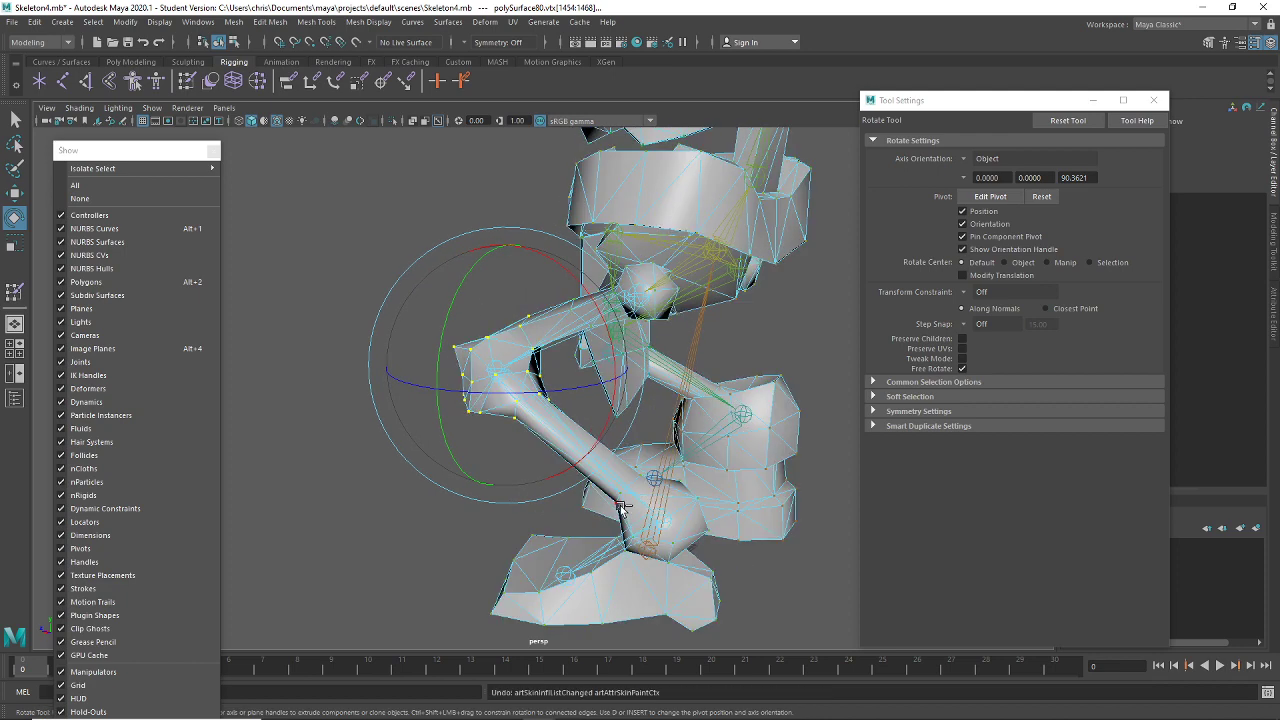
pyautogui.hotkey('ctrl', 'z')
pyautogui.hotkey('ctrl', 'z')
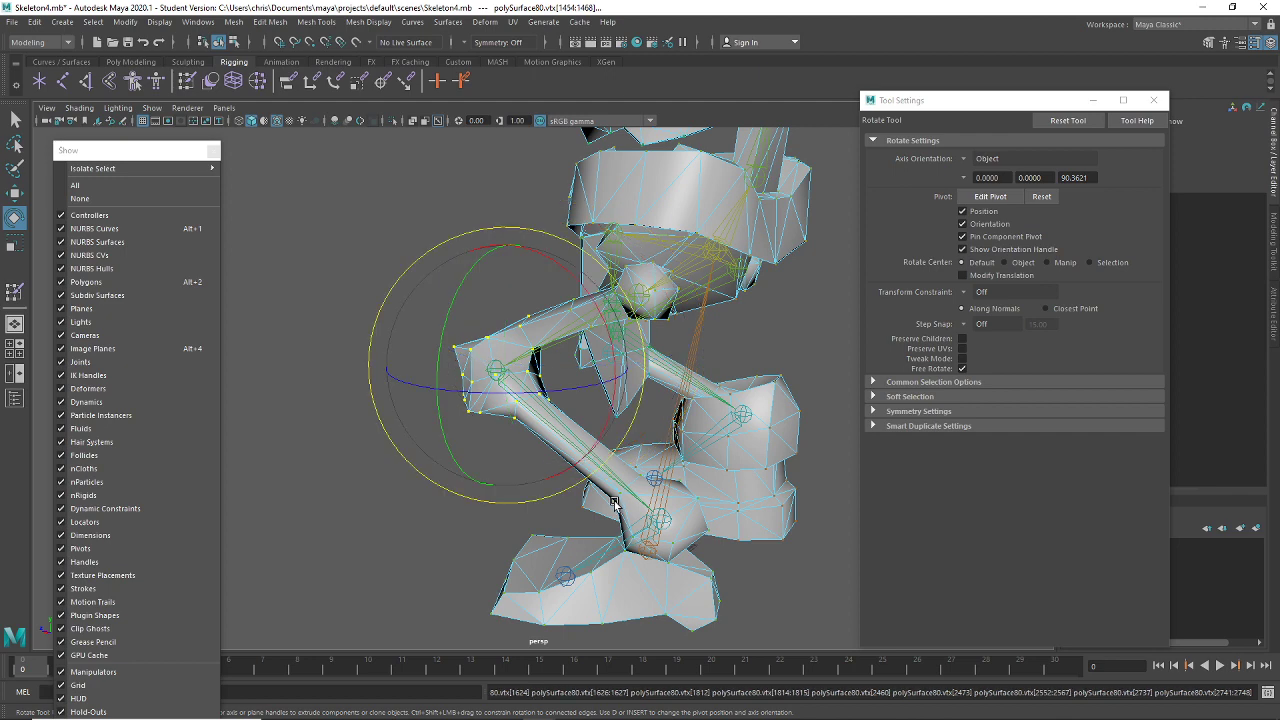
pyautogui.keyDown('alt'); pyautogui.moveTo(647, 382); pyautogui.dragTo(625, 380, button='middle'); pyautogui.keyUp('alt')
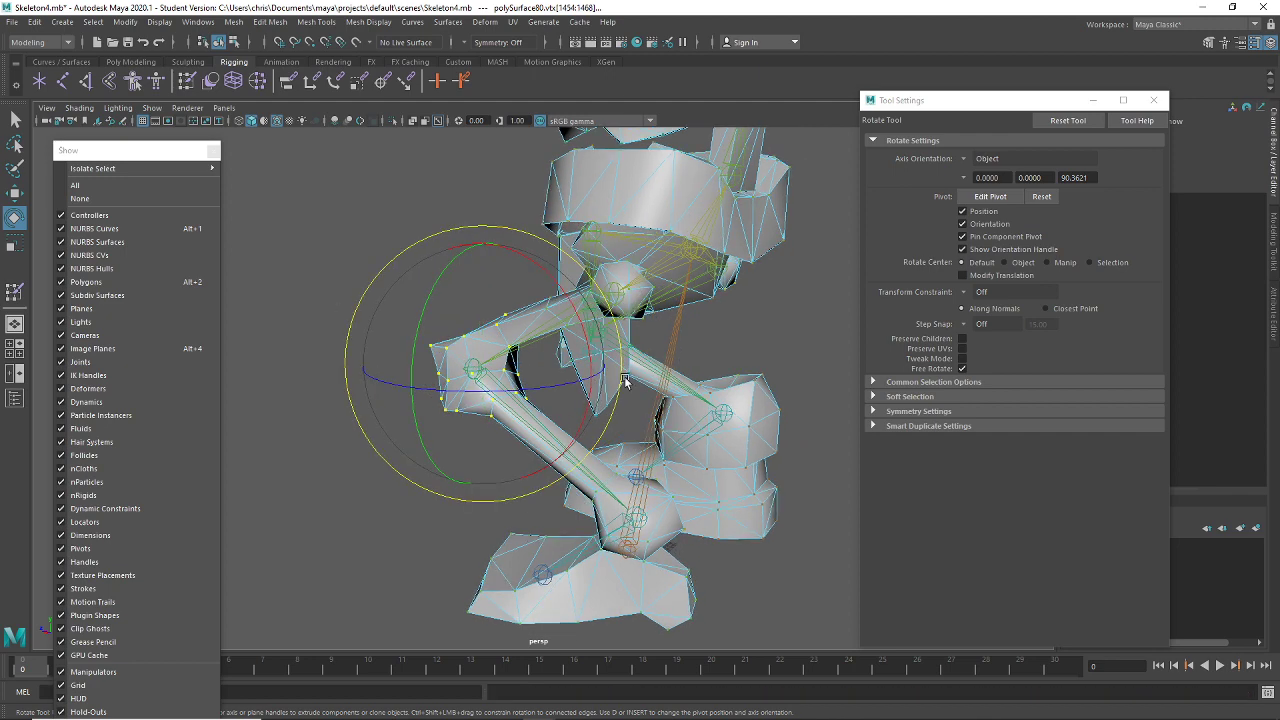
# Hide the joints and trim the left knee vertex selection by removing vertices where the knee meets the thigh and shin
pyautogui.click(188, 81)
pyautogui.keyDown('alt'); pyautogui.moveTo(494, 400); pyautogui.dragTo(420, 350); pyautogui.keyUp('alt')
pyautogui.click(15, 119)
pyautogui.keyDown('alt'); pyautogui.moveTo(537, 334); pyautogui.dragTo(483, 349); pyautogui.keyUp('alt')
pyautogui.scroll(4, 483, 349)
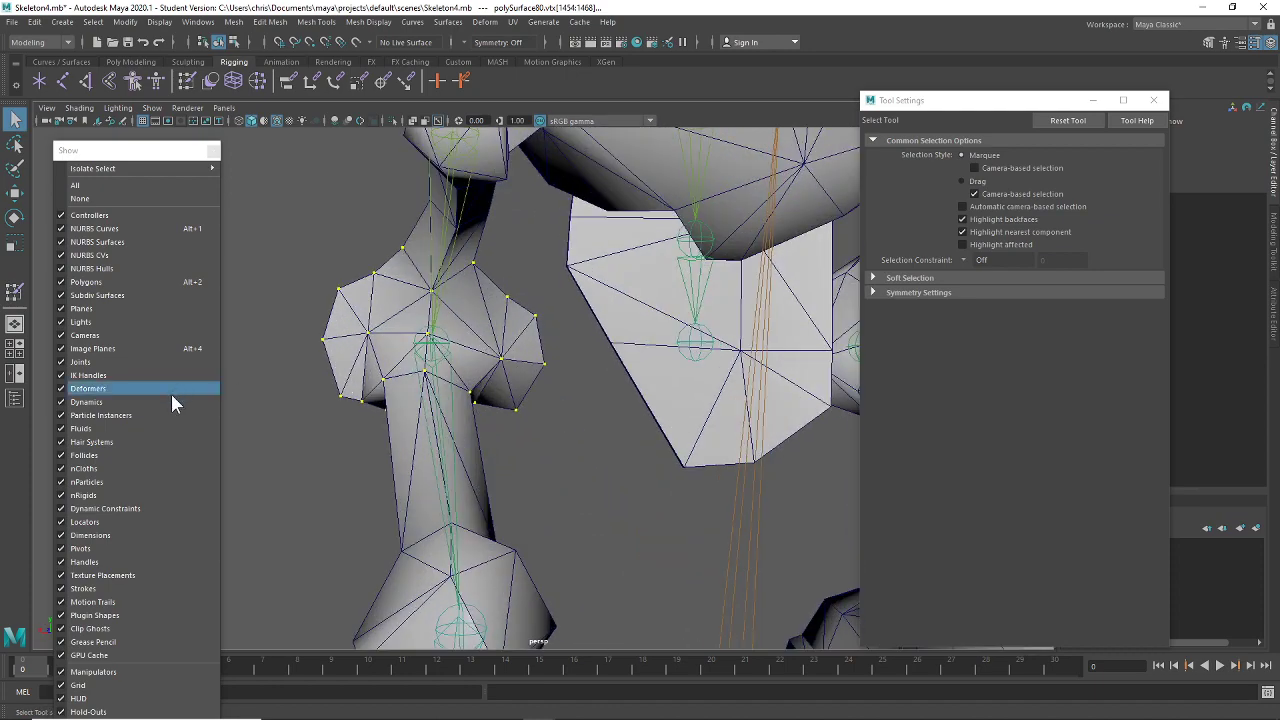
pyautogui.click(111, 361)
pyautogui.keyDown('alt'); pyautogui.moveTo(430, 390); pyautogui.dragTo(490, 318); pyautogui.keyUp('alt')
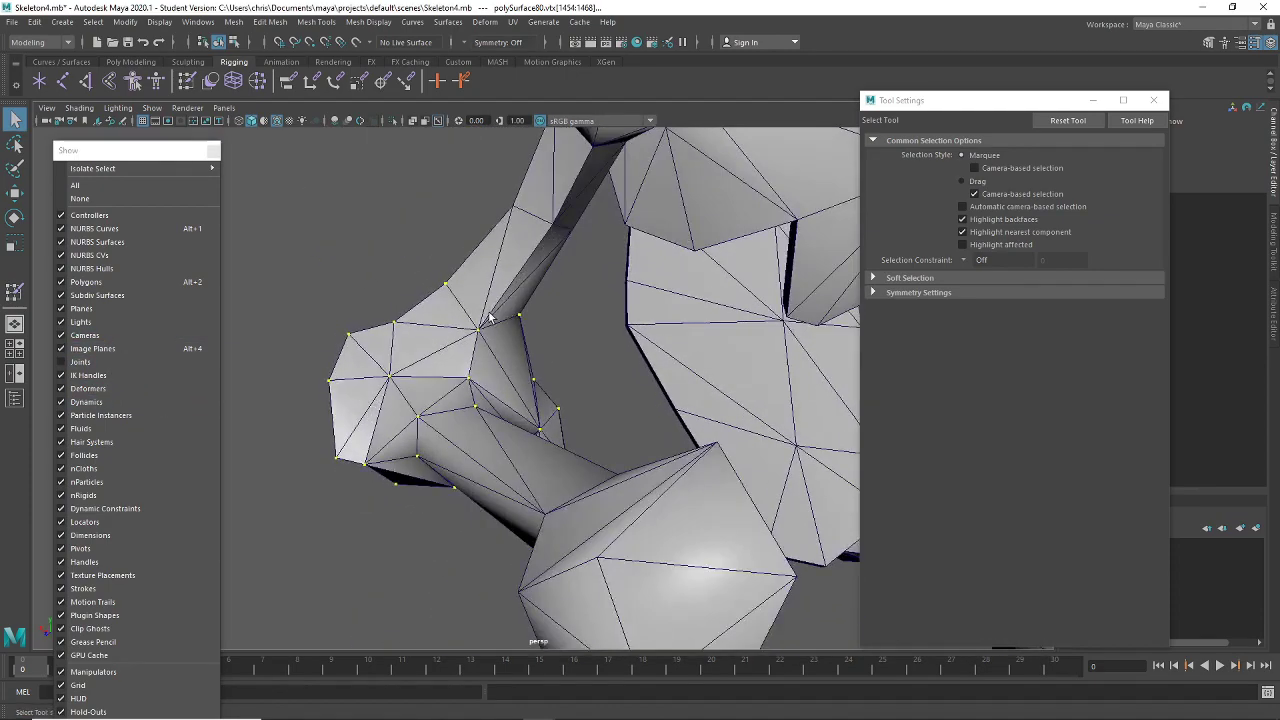
pyautogui.moveTo(500, 312); pyautogui.dragTo(542, 323, button='right')
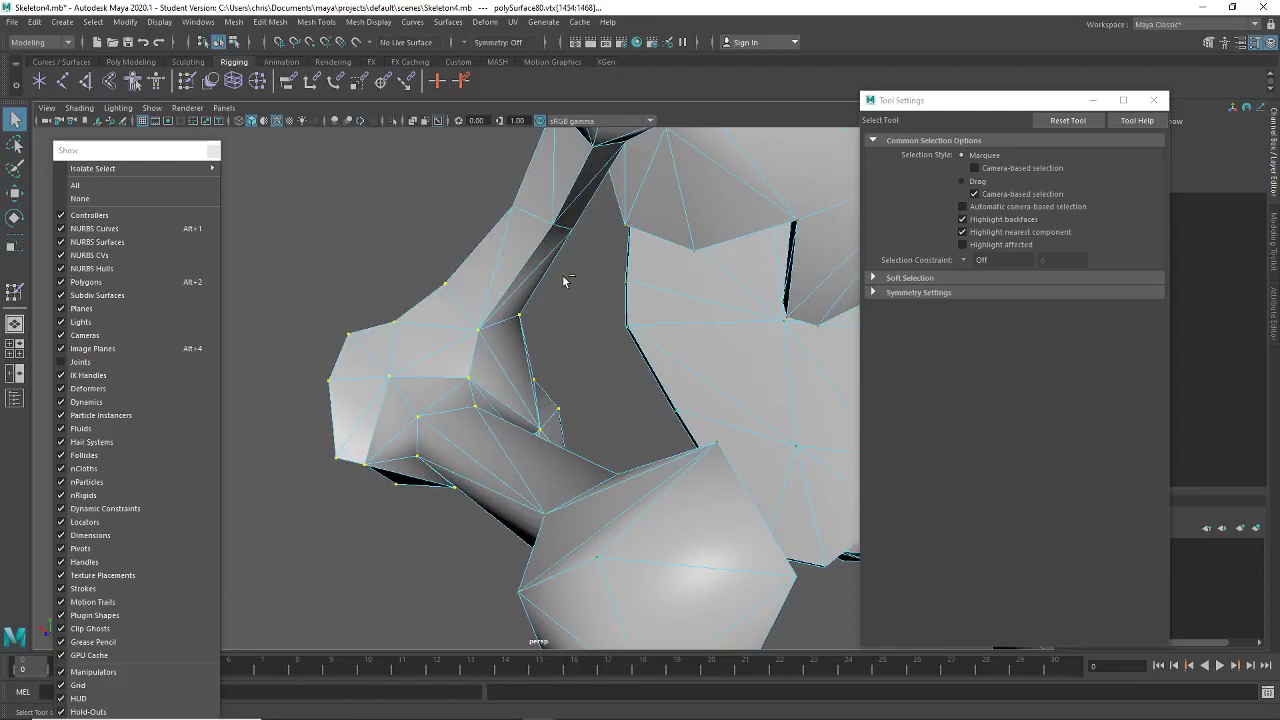
pyautogui.keyDown('alt'); pyautogui.moveTo(467, 258); pyautogui.dragTo(585, 560); pyautogui.keyUp('alt')
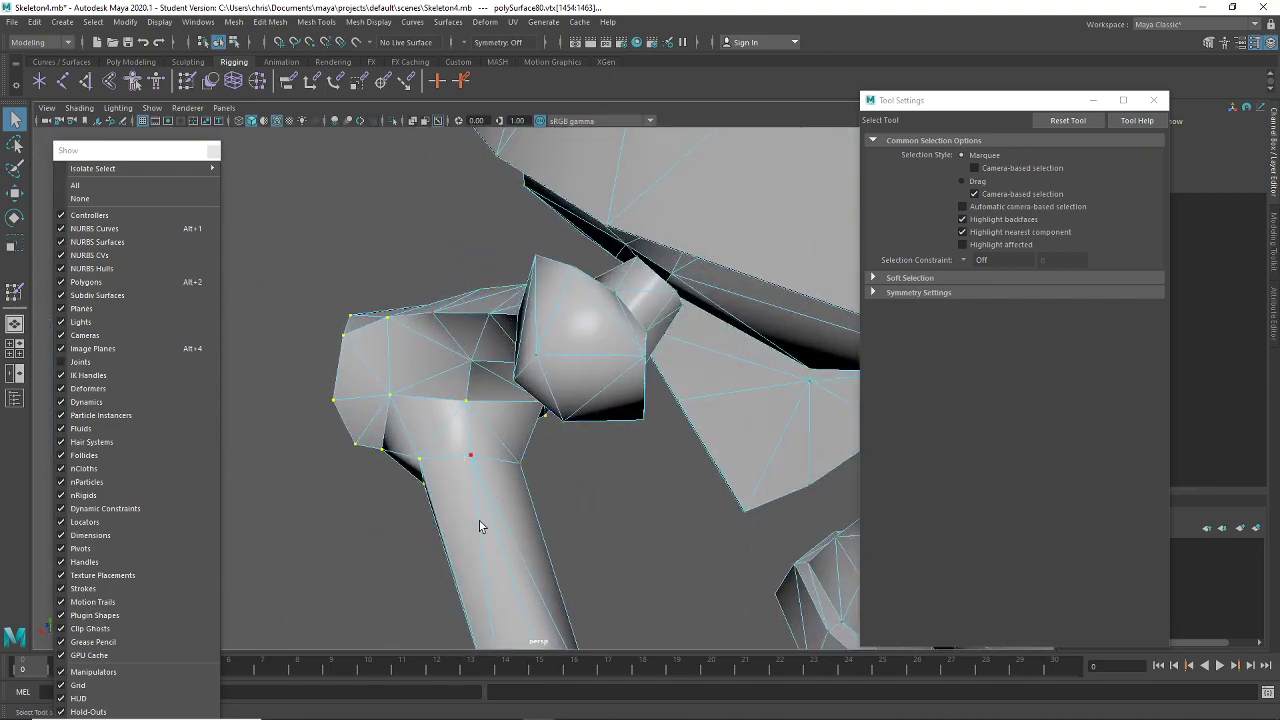
pyautogui.keyDown('alt'); pyautogui.moveTo(479, 520); pyautogui.dragTo(512, 553); pyautogui.keyUp('alt')
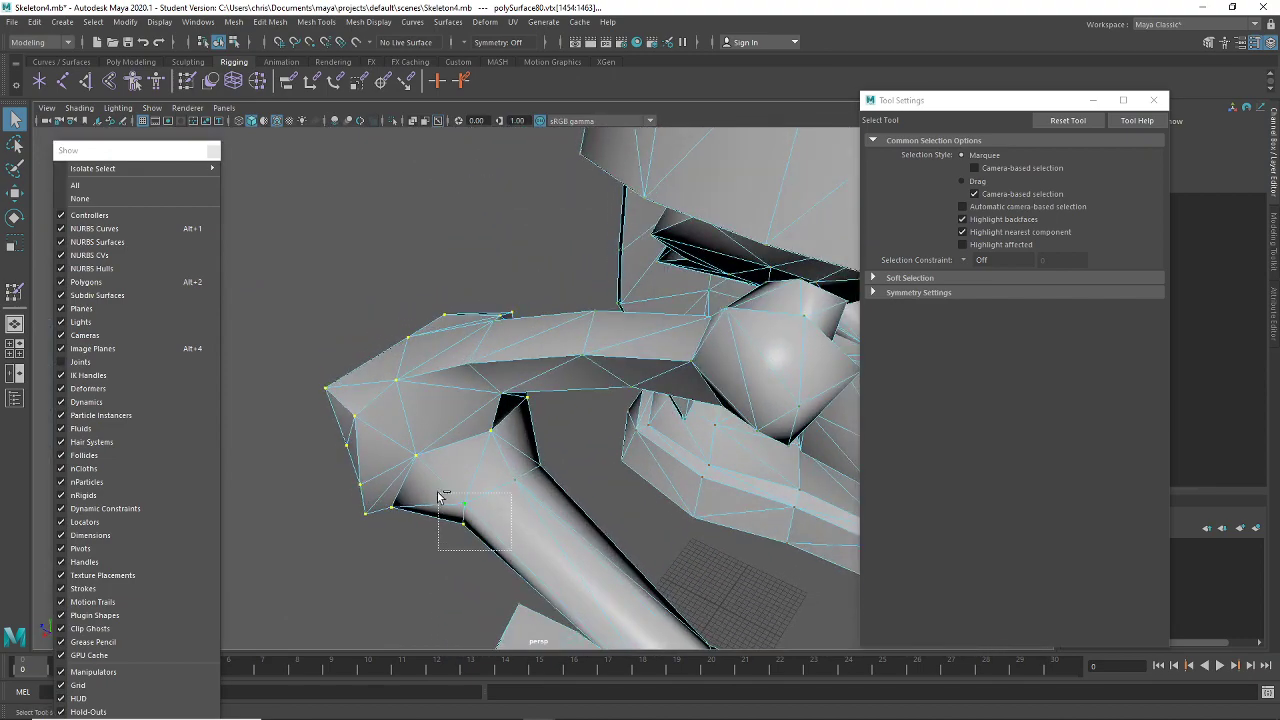
pyautogui.keyDown('alt'); pyautogui.moveTo(438, 495); pyautogui.dragTo(537, 594); pyautogui.keyUp('alt')
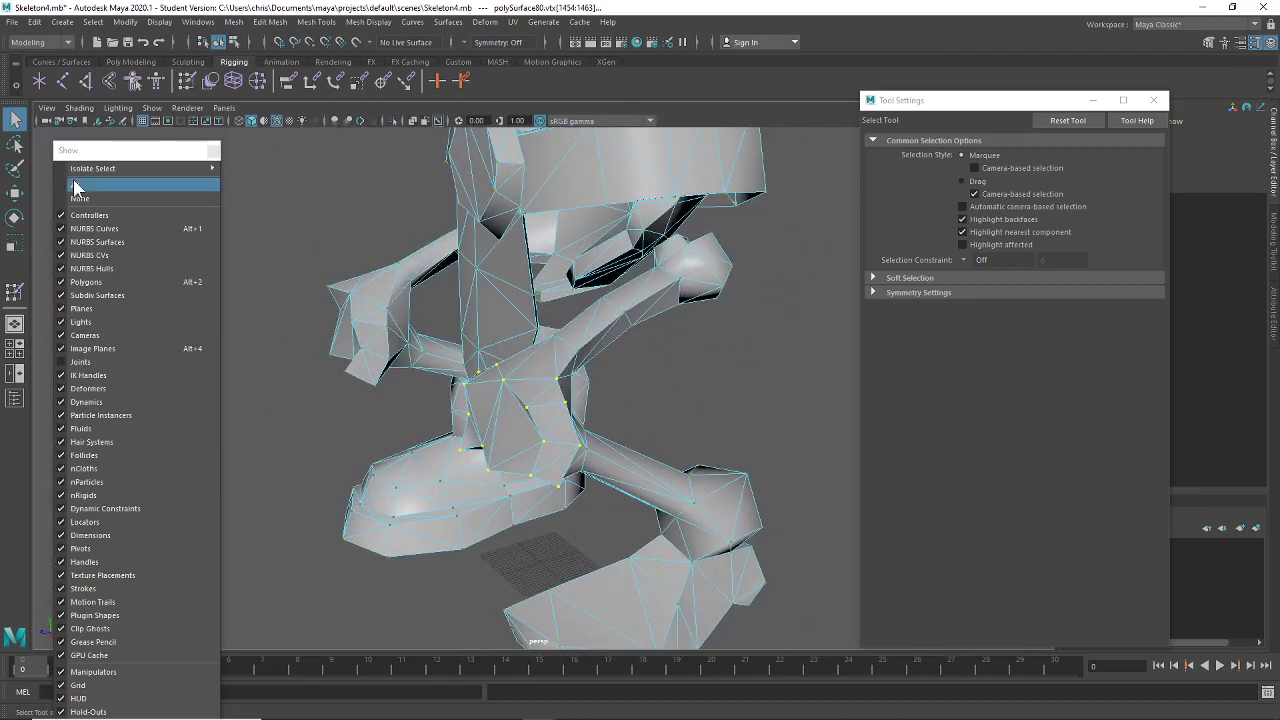
# Flood the reduced left knee vertex selection with the LKnee influence at value 0.5
pyautogui.click(188, 81)
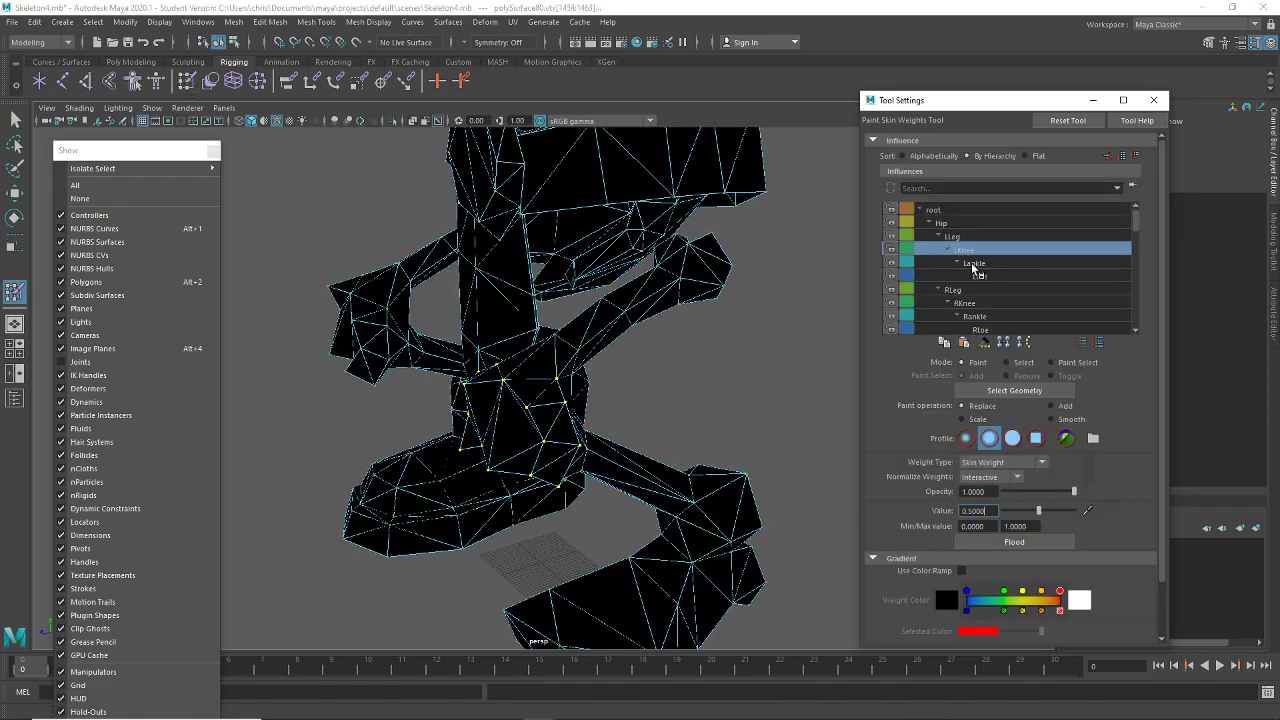
pyautogui.click(999, 546)
pyautogui.moveTo(564, 406)
pyautogui.keyDown('alt'); pyautogui.mouseDown()
pyautogui.moveTo(520, 394)
pyautogui.moveTo(494, 406)
pyautogui.moveTo(44, 170)
pyautogui.mouseUp(); pyautogui.keyUp('alt')
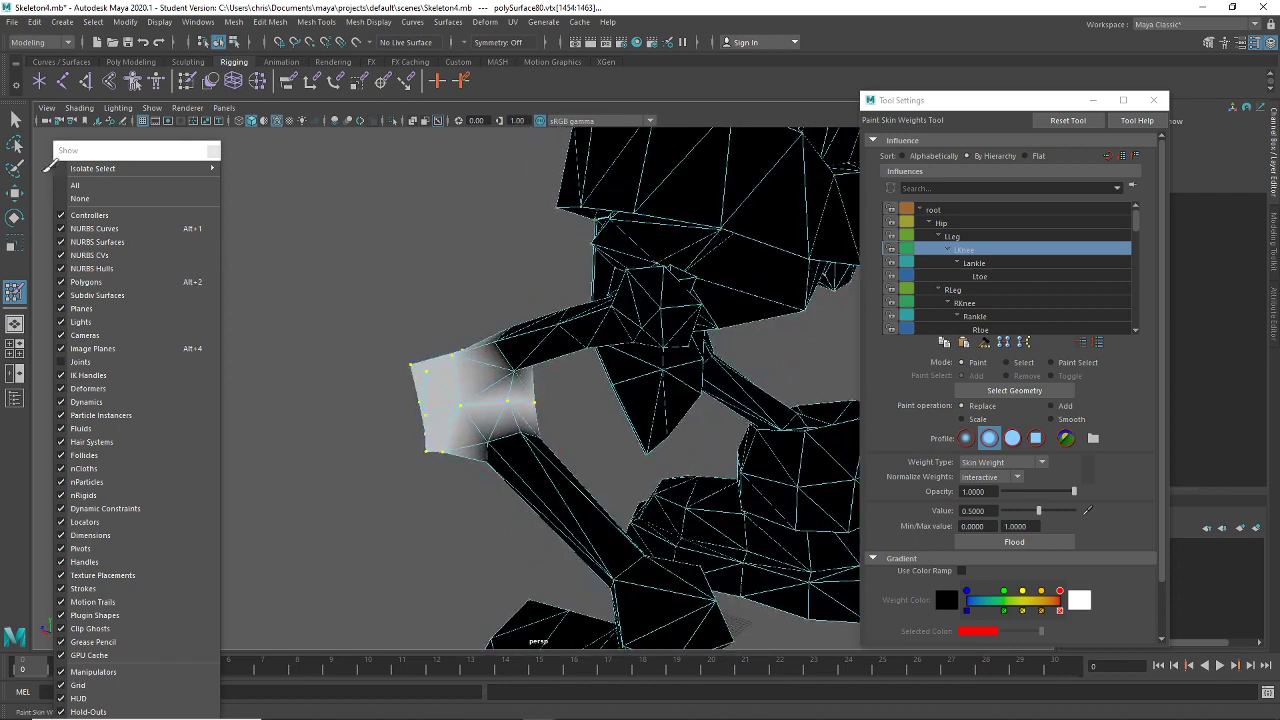
pyautogui.press('q')
# Show the joints and rotate LKnee around X to test how the left knee deforms with the 0.5 weights
pyautogui.click(80, 362)
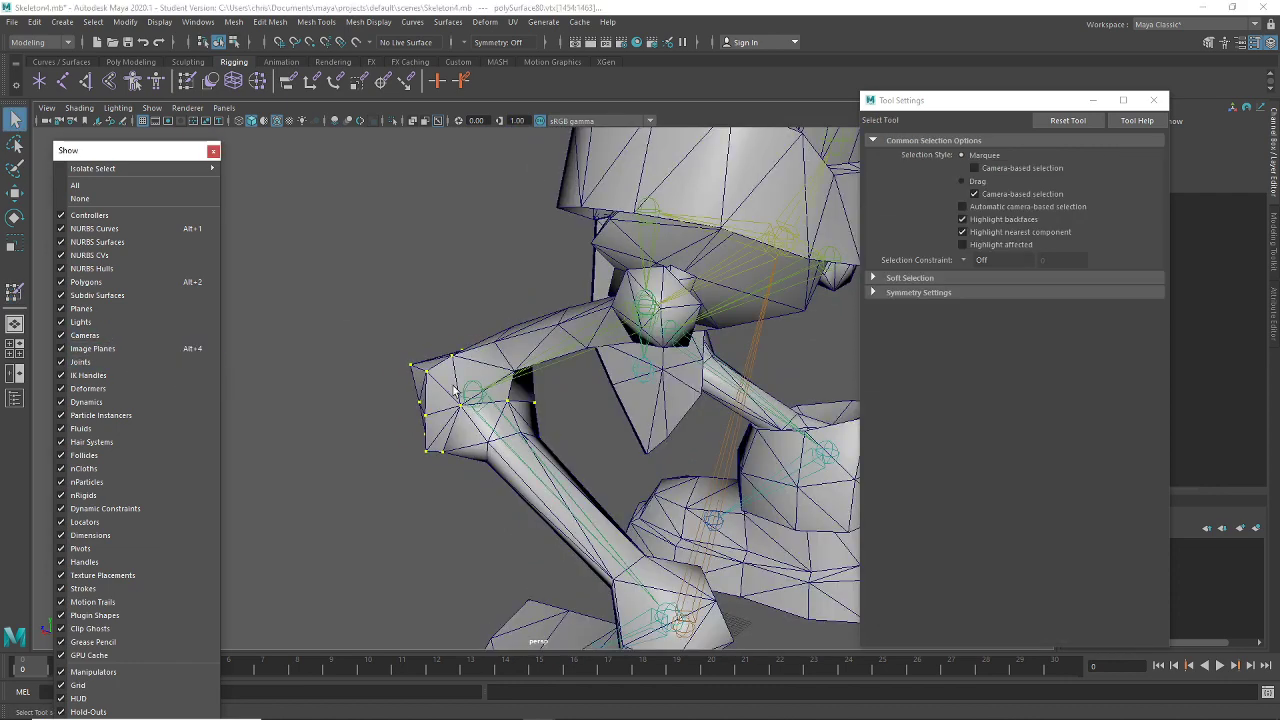
pyautogui.click(466, 395)
pyautogui.keyDown('alt'); pyautogui.moveTo(584, 414); pyautogui.dragTo(574, 404); pyautogui.keyUp('alt')
pyautogui.press('e')
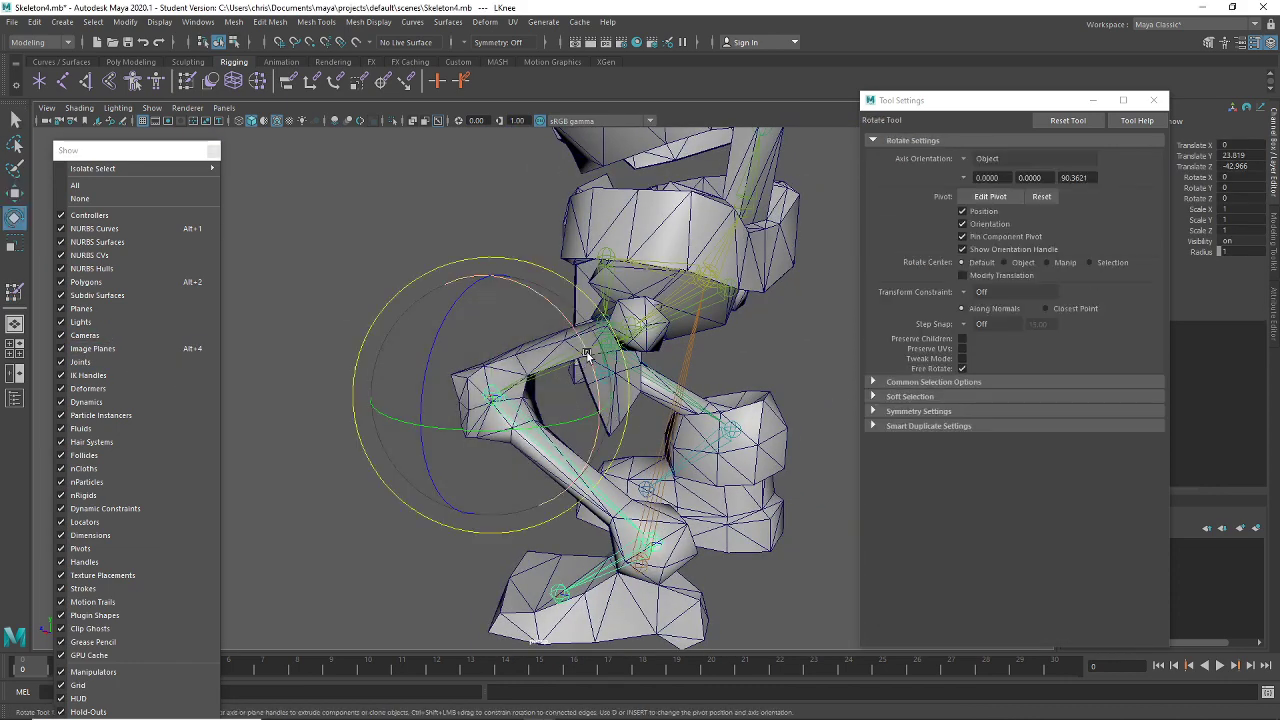
pyautogui.moveTo(587, 356); pyautogui.dragTo(555, 440)
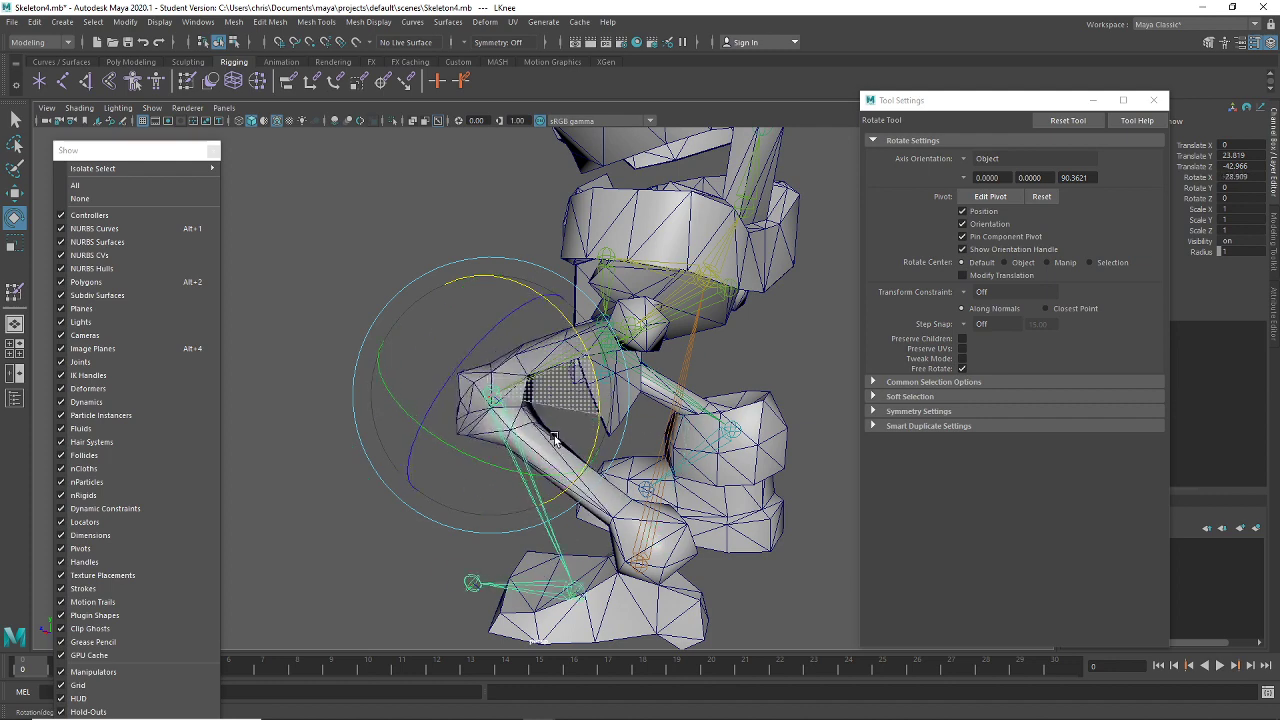
# Undo the LKnee test rotation and the joint selection
pyautogui.hotkey('ctrl', 'z')
pyautogui.hotkey('ctrl', 'z')
pyautogui.hotkey('ctrl', 'z')
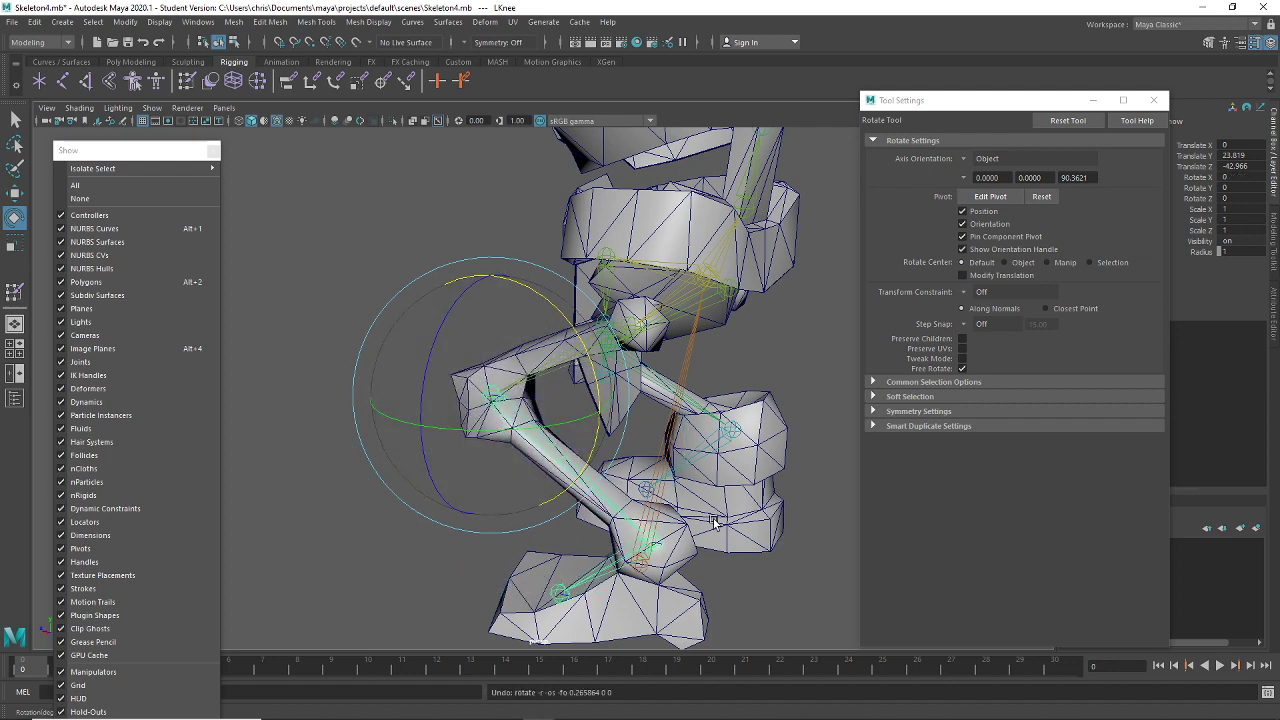
pyautogui.hotkey('ctrl', 'z')
pyautogui.hotkey('ctrl', 'z')
pyautogui.hotkey('ctrl', 'z')
pyautogui.hotkey('ctrl', 'z')
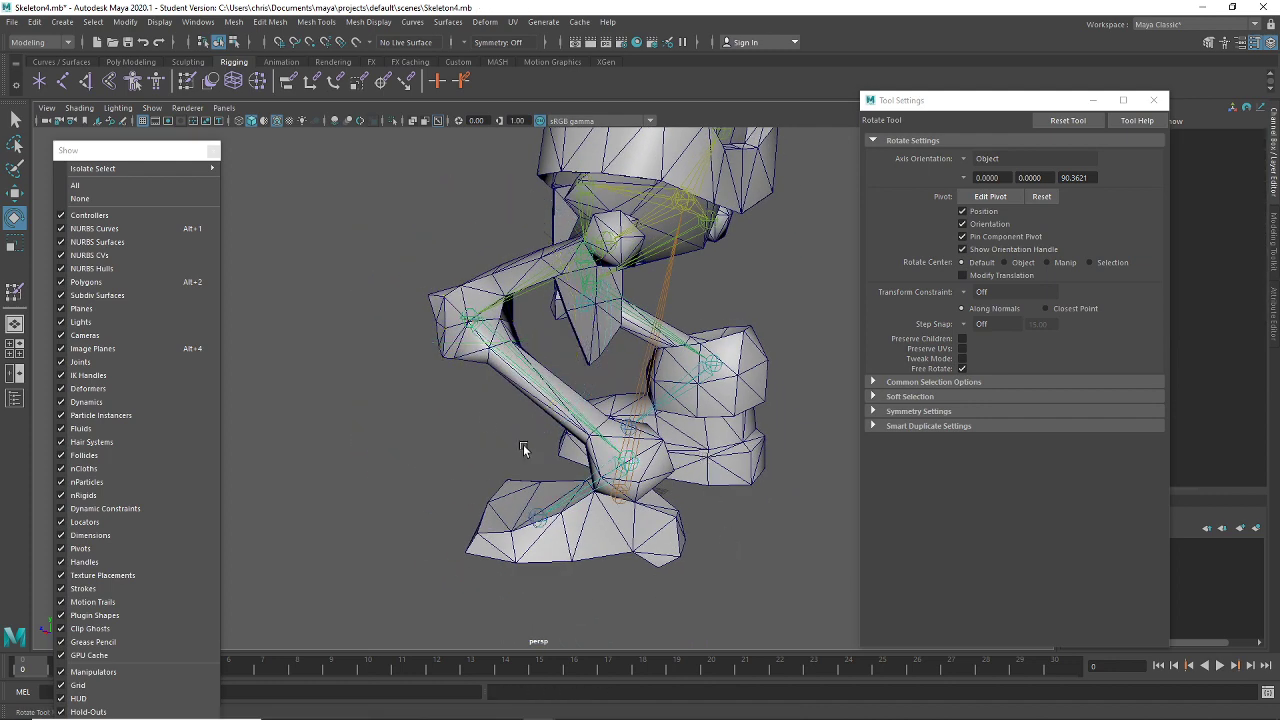
# Hide the joints and select all vertices of the skeleton's left ankle and foot
pyautogui.keyDown('alt'); pyautogui.moveTo(522, 449); pyautogui.dragTo(489, 411); pyautogui.keyUp('alt')
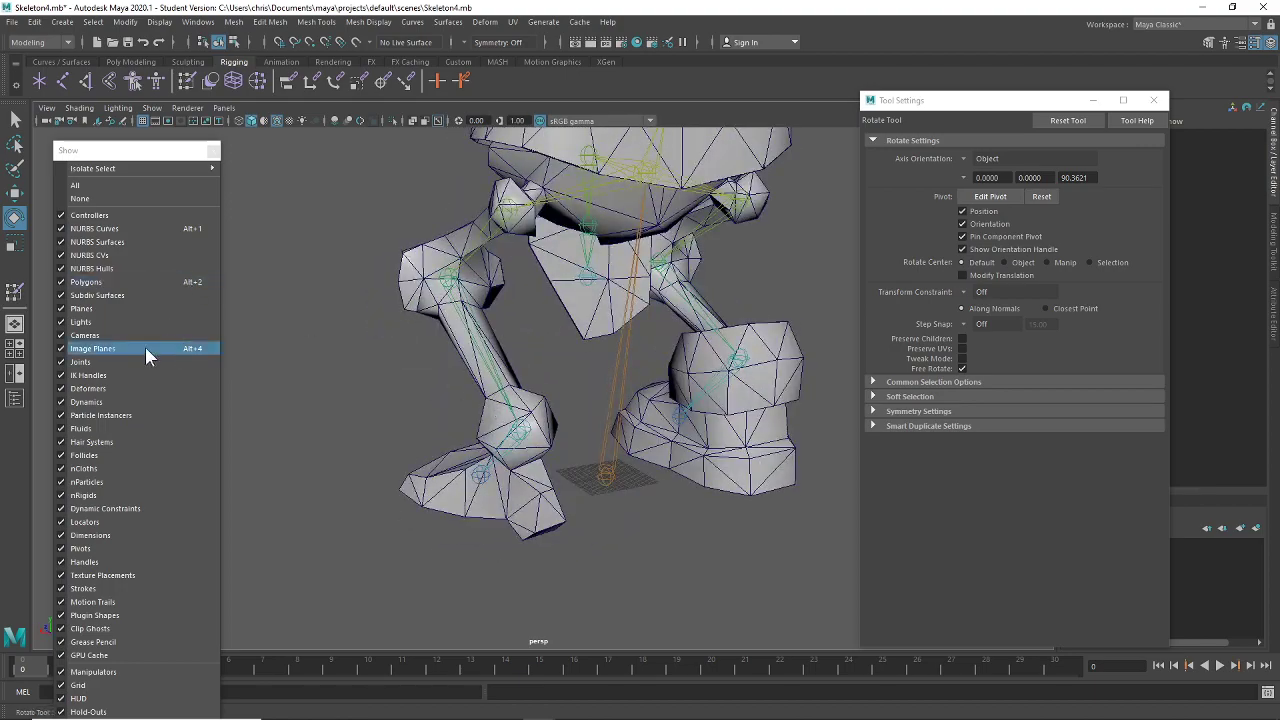
pyautogui.click(116, 361)
pyautogui.keyDown('alt'); pyautogui.moveTo(610, 433); pyautogui.dragTo(590, 432); pyautogui.keyUp('alt')
pyautogui.click(516, 426)
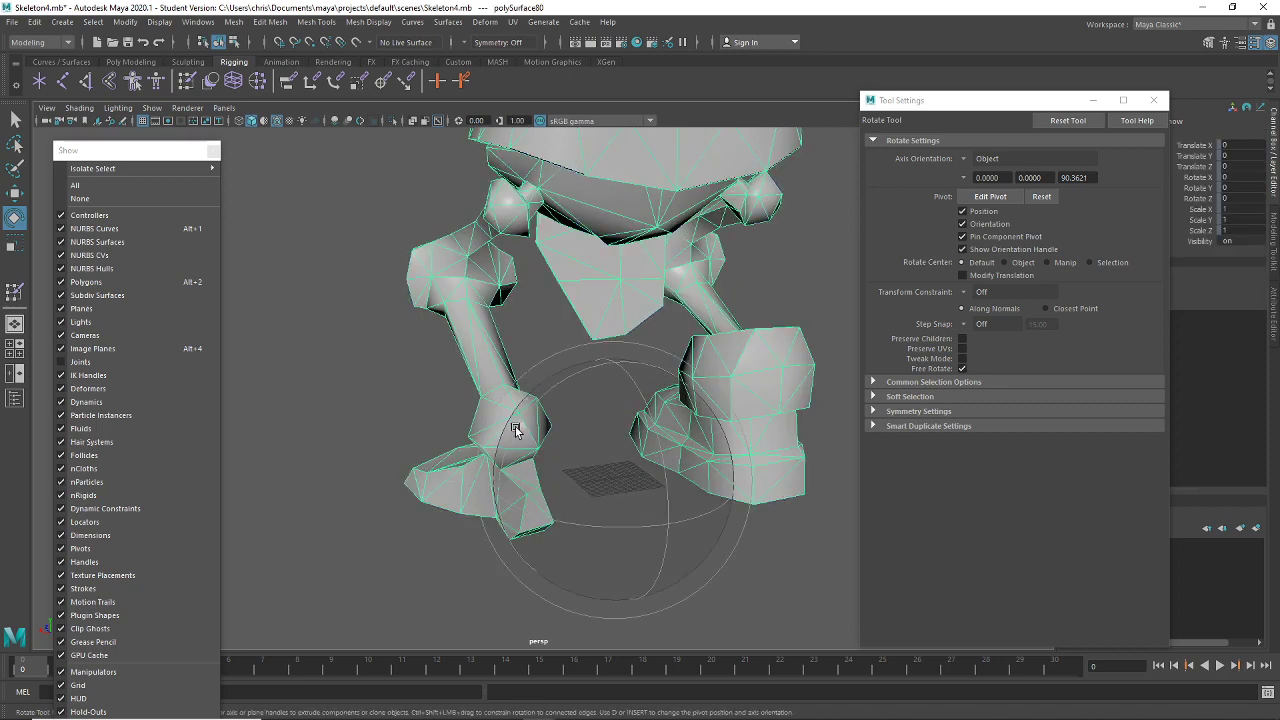
pyautogui.moveTo(516, 426); pyautogui.dragTo(443, 334, button='right')
pyautogui.keyDown('alt'); pyautogui.moveTo(443, 334); pyautogui.dragTo(558, 372); pyautogui.keyUp('alt')
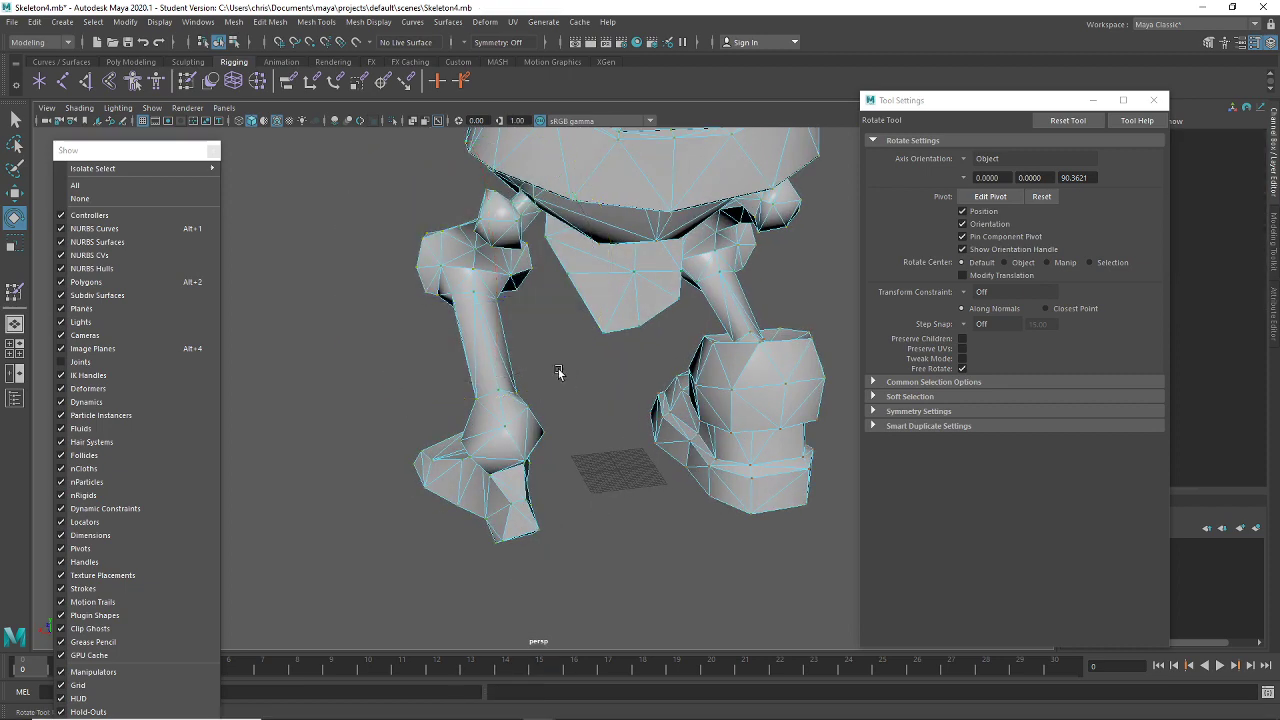
pyautogui.moveTo(401, 622); pyautogui.dragTo(403, 621)
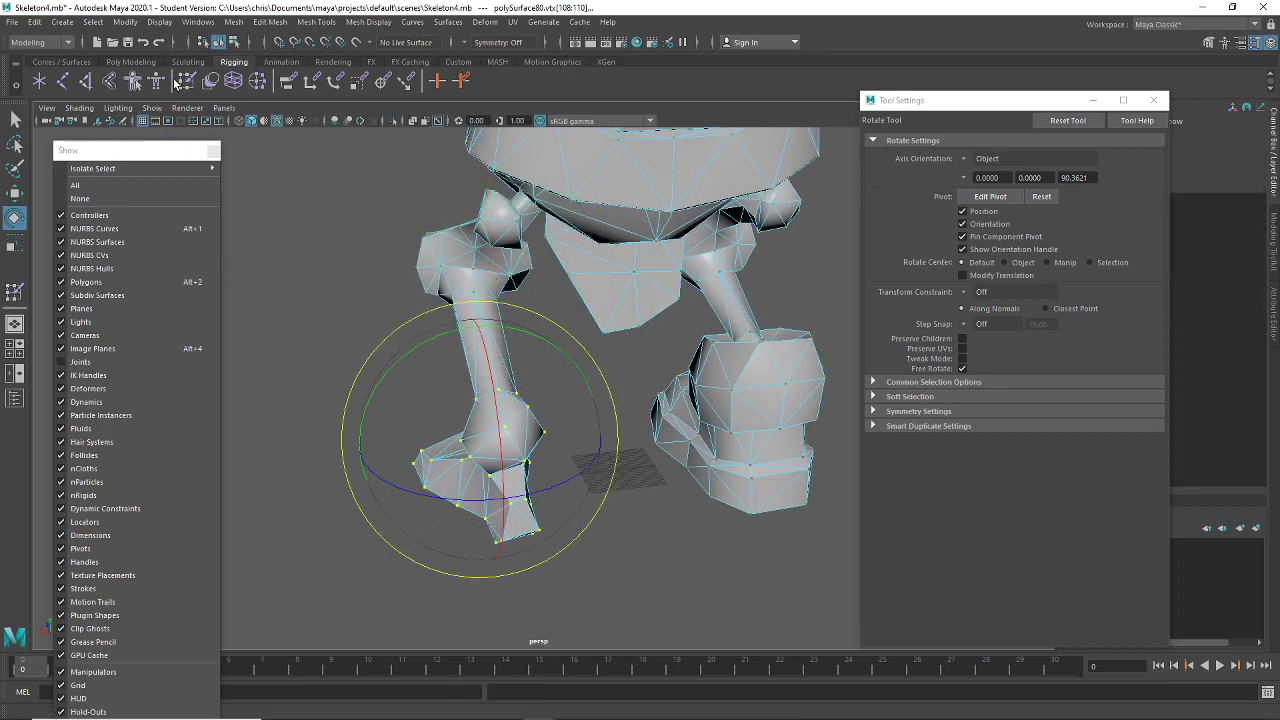
# Flood the selected left ankle and foot vertices with the Lankle influence at value 1
pyautogui.click(187, 83)
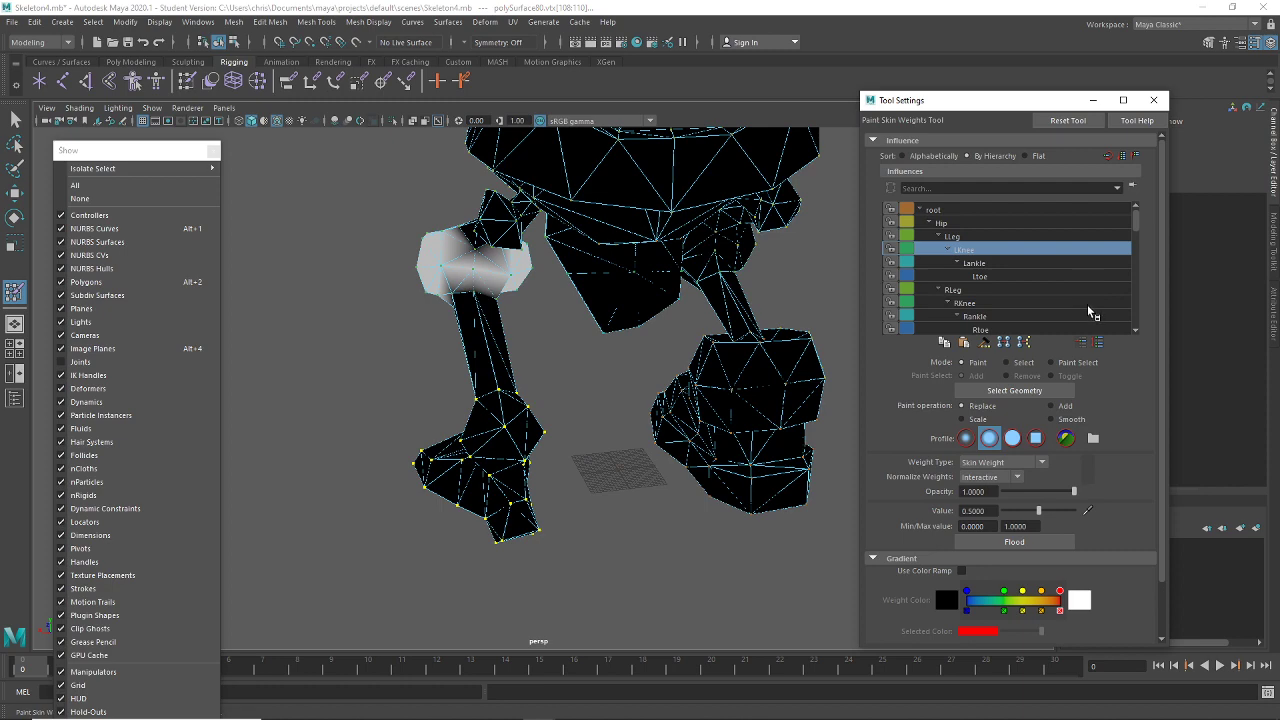
pyautogui.click(1000, 263)
pyautogui.moveTo(1038, 510); pyautogui.dragTo(1160, 510)
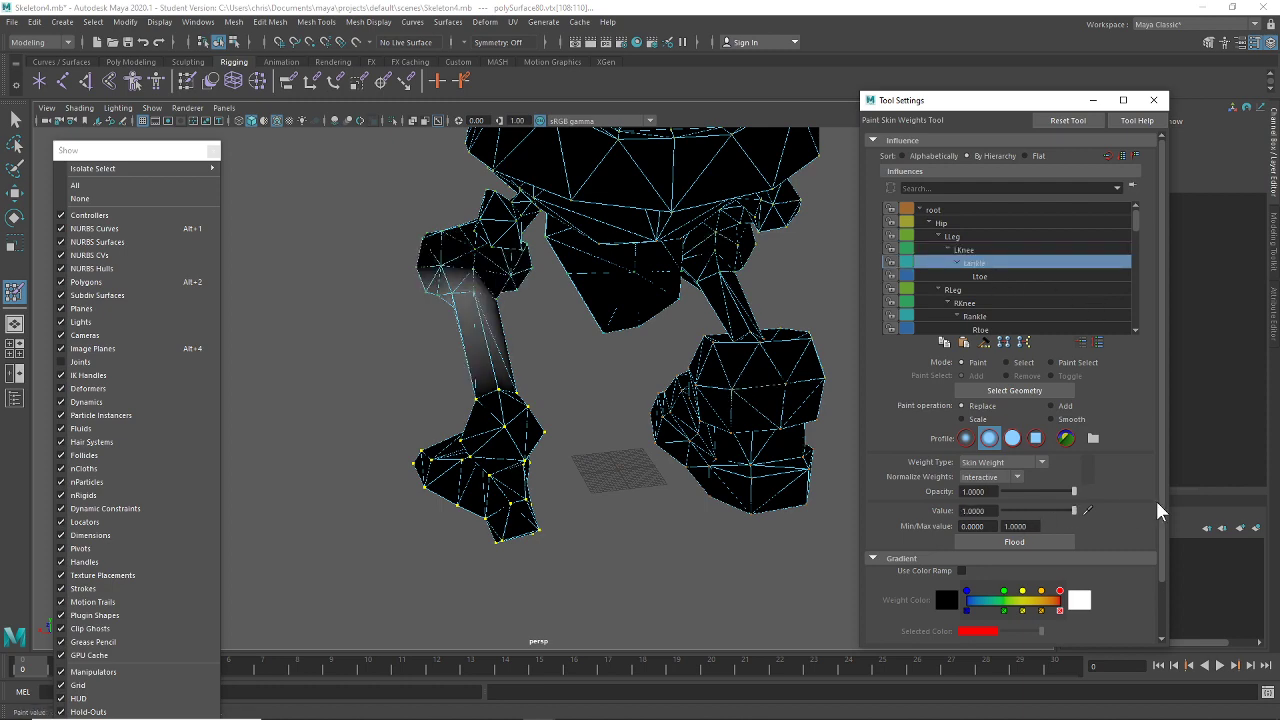
pyautogui.click(1034, 544)
# Select only the vertices at the front toe end of the left foot
pyautogui.moveTo(503, 411)
pyautogui.keyDown('alt'); pyautogui.mouseDown()
pyautogui.moveTo(652, 376)
pyautogui.moveTo(590, 400)
pyautogui.moveTo(540, 382)
pyautogui.moveTo(588, 400)
pyautogui.moveTo(597, 390)
pyautogui.moveTo(523, 371)
pyautogui.moveTo(514, 414)
pyautogui.moveTo(529, 386)
pyautogui.moveTo(800, 414)
pyautogui.moveTo(751, 506)
pyautogui.moveTo(609, 391)
pyautogui.moveTo(641, 427)
pyautogui.moveTo(586, 429)
pyautogui.mouseUp(); pyautogui.keyUp('alt')
pyautogui.moveTo(586, 420); pyautogui.dragTo(676, 438, button='right')
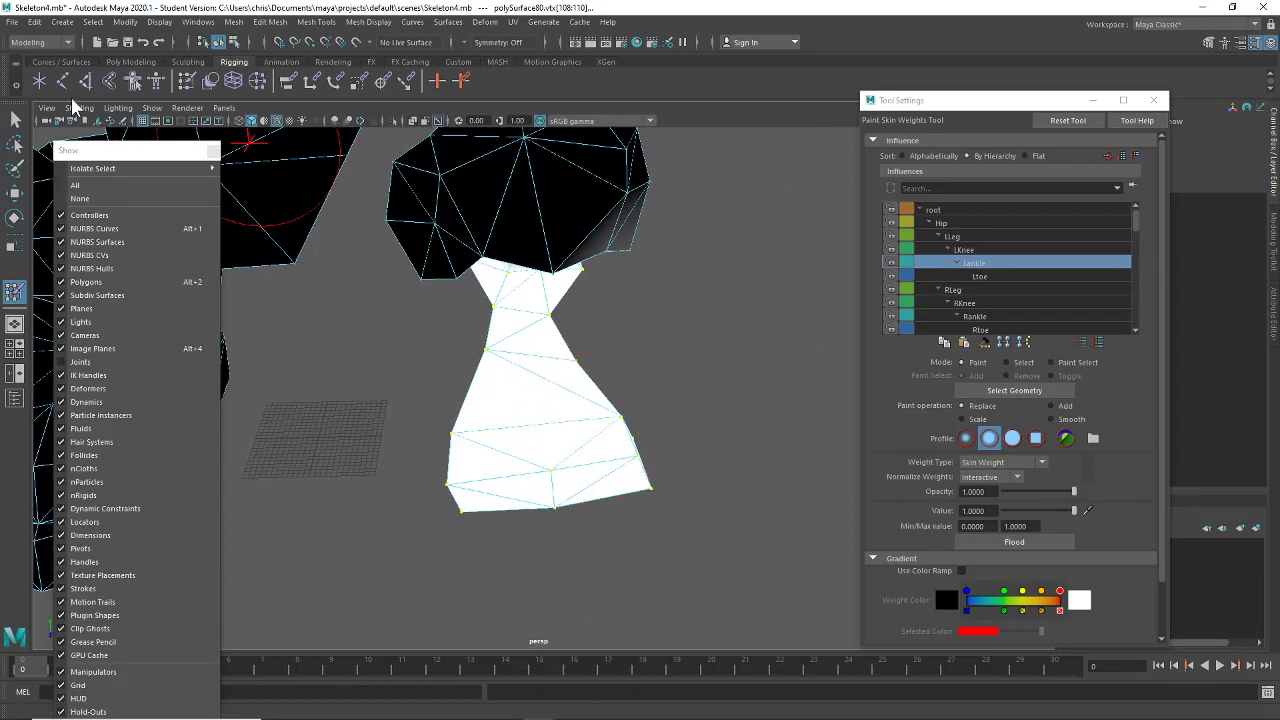
pyautogui.click(15, 119)
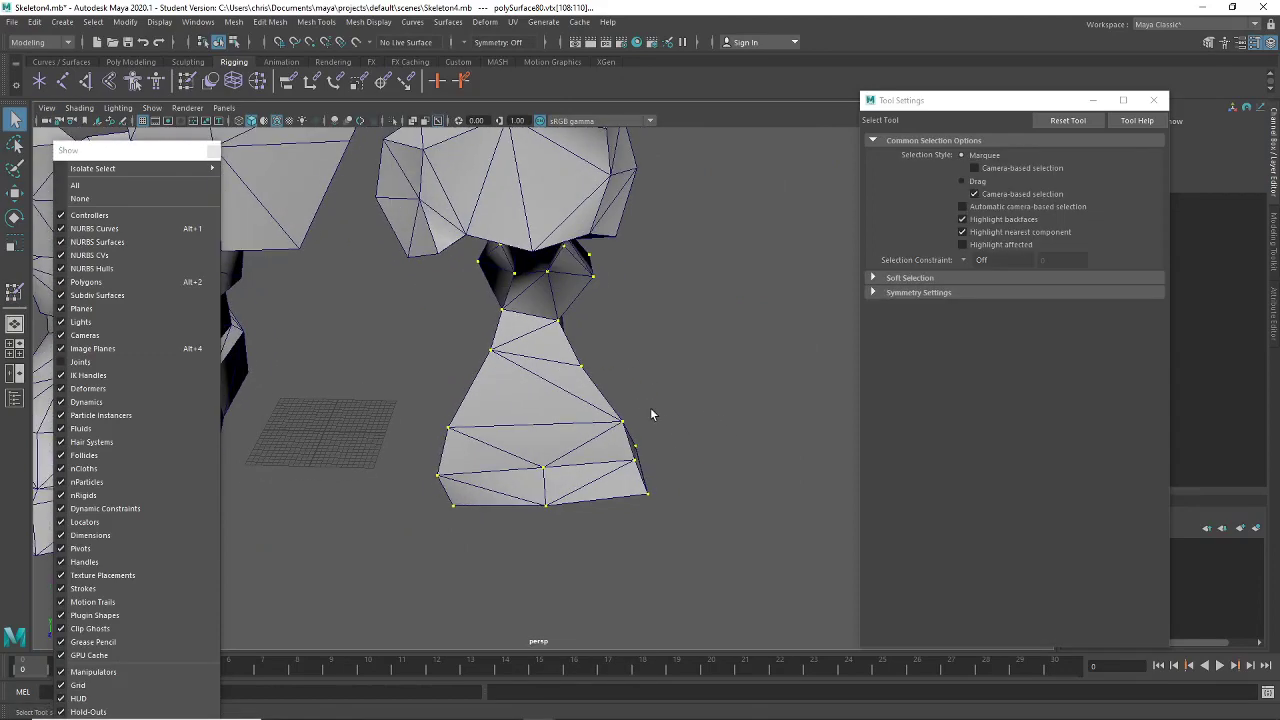
pyautogui.click(710, 390)
pyautogui.moveTo(710, 390); pyautogui.dragTo(603, 457)
pyautogui.moveTo(600, 457); pyautogui.dragTo(578, 448, button='right')
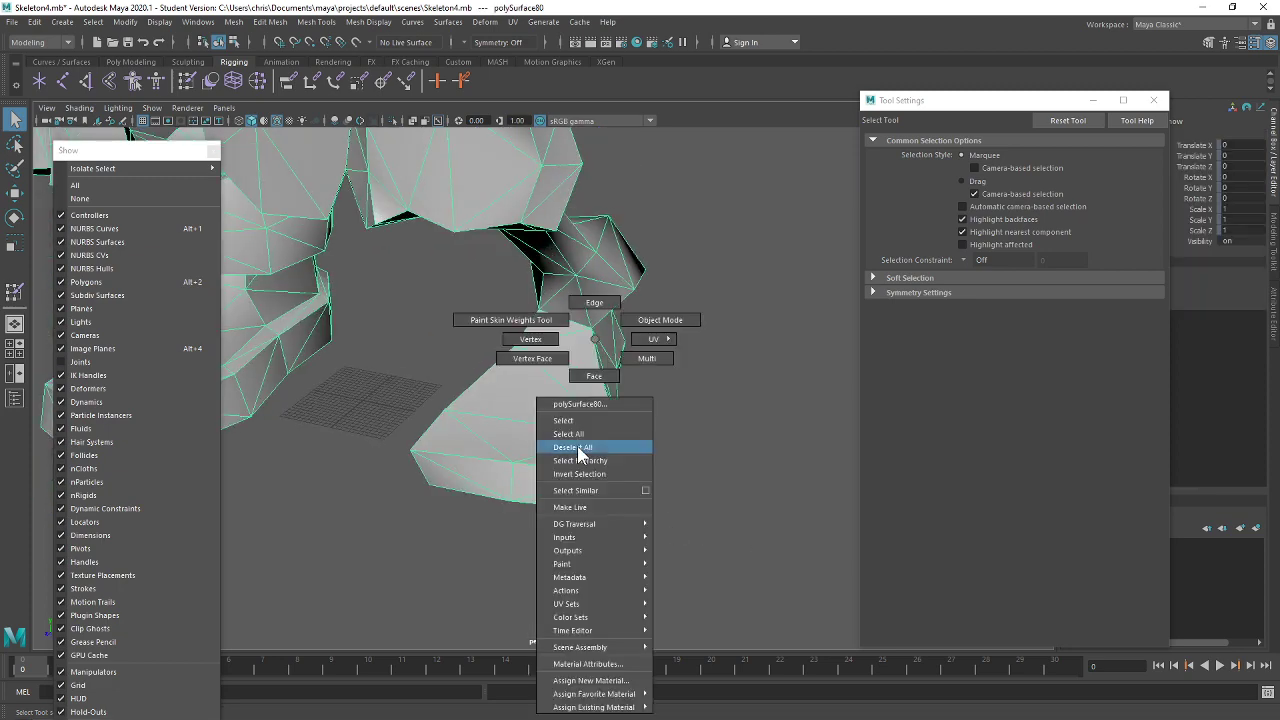
pyautogui.moveTo(532, 358); pyautogui.dragTo(529, 331, button='right')
pyautogui.keyDown('alt'); pyautogui.moveTo(529, 331); pyautogui.dragTo(668, 399); pyautogui.keyUp('alt')
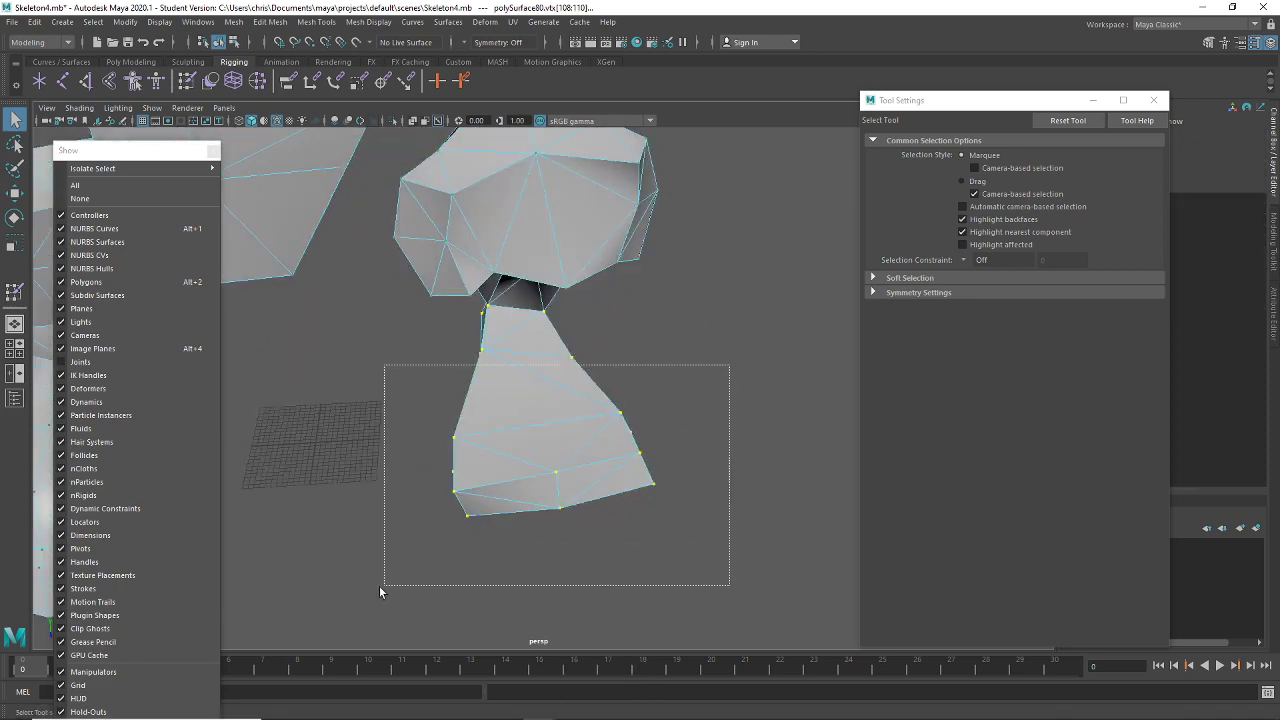
pyautogui.moveTo(380, 592); pyautogui.dragTo(380, 592)
pyautogui.keyDown('alt'); pyautogui.moveTo(734, 520); pyautogui.dragTo(649, 409); pyautogui.keyUp('alt')
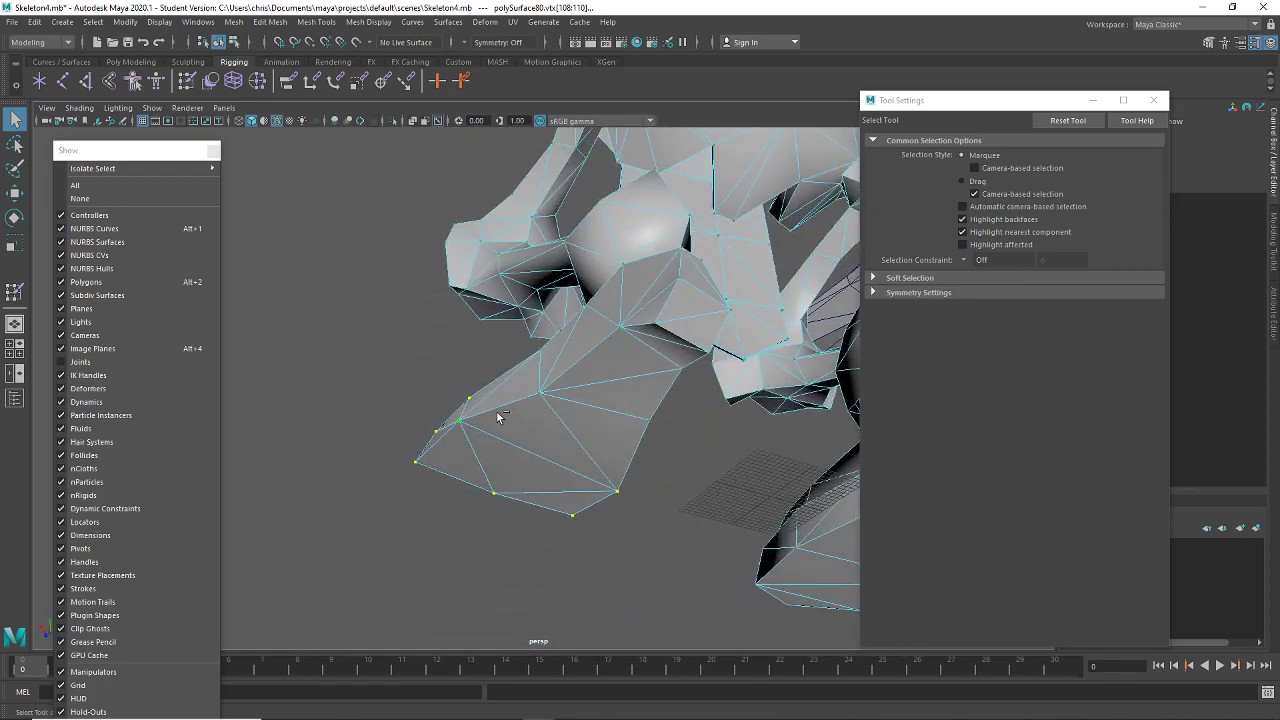
# Flood the selected left toe vertices with the Ltoe influence at value 1
pyautogui.click(186, 83)
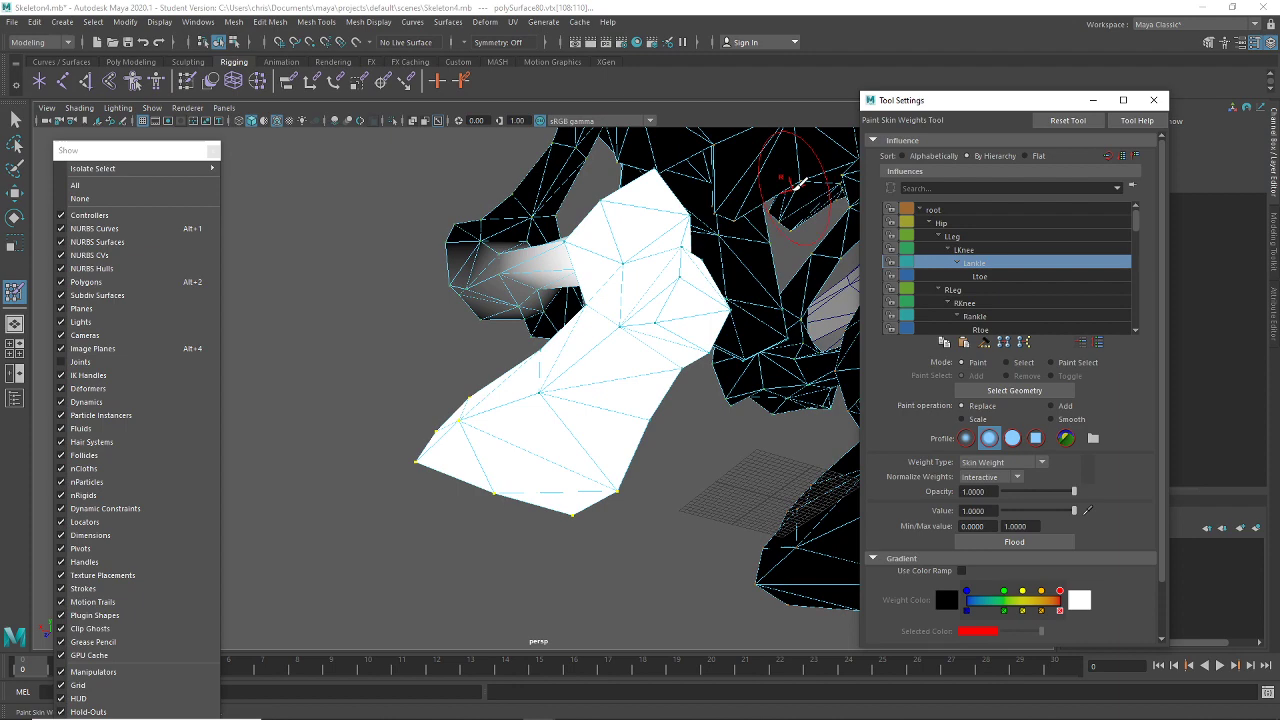
pyautogui.click(994, 277)
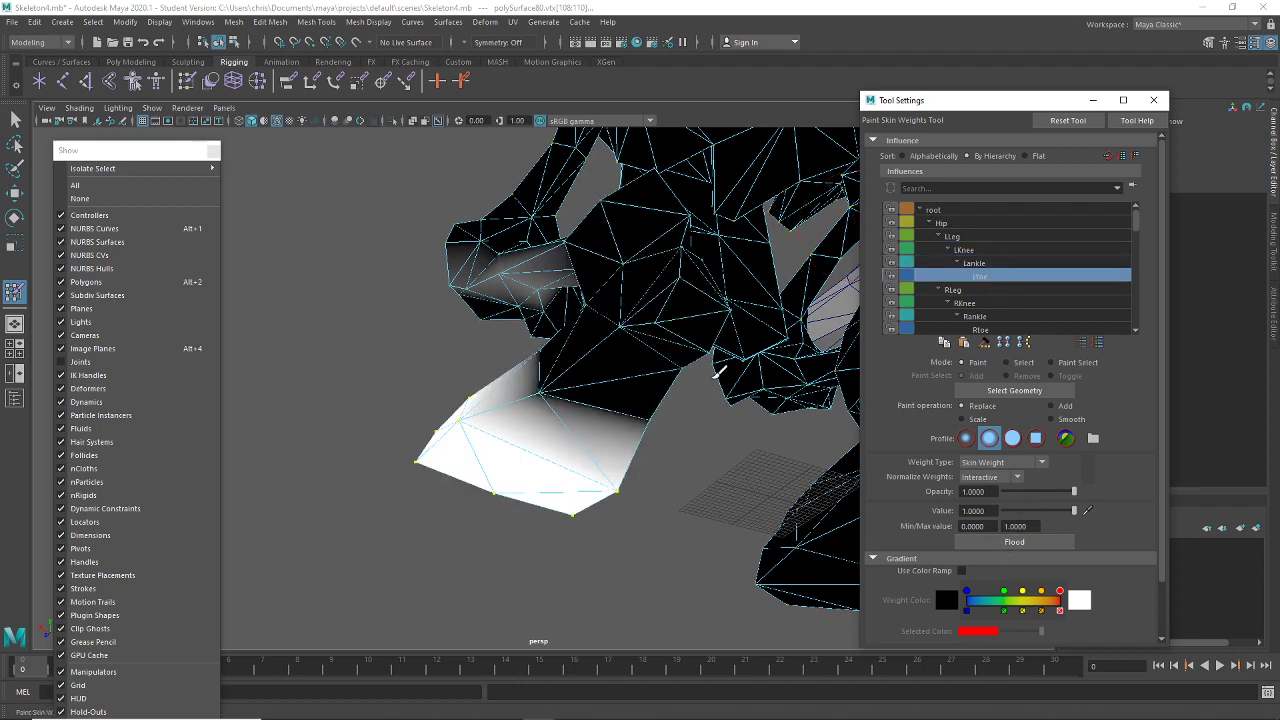
pyautogui.keyDown('alt'); pyautogui.moveTo(423, 294); pyautogui.dragTo(505, 328); pyautogui.keyUp('alt')
# Show the joints and rotate LKnee around X to test how the left knee, shin and foot follow
pyautogui.click(15, 121)
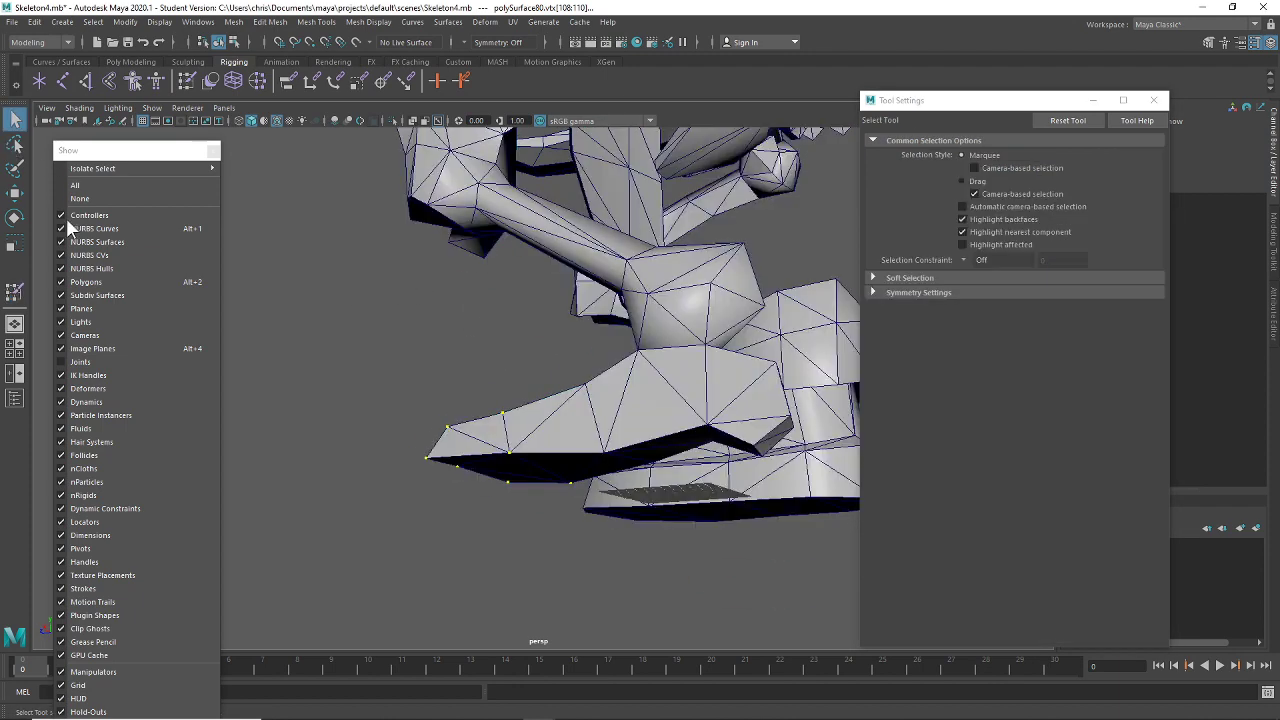
pyautogui.click(100, 361)
pyautogui.keyDown('alt'); pyautogui.moveTo(440, 300); pyautogui.dragTo(478, 289); pyautogui.keyUp('alt')
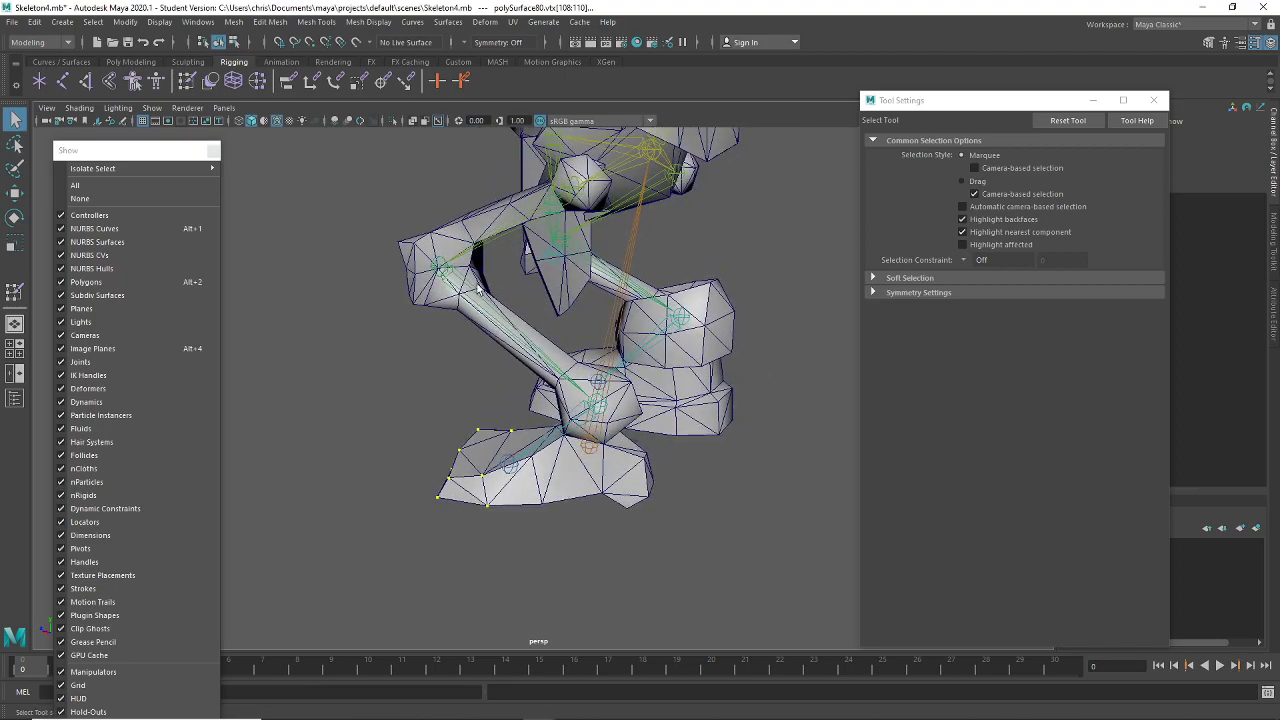
pyautogui.click(478, 289)
pyautogui.press('e')
pyautogui.moveTo(500, 243); pyautogui.dragTo(568, 268)
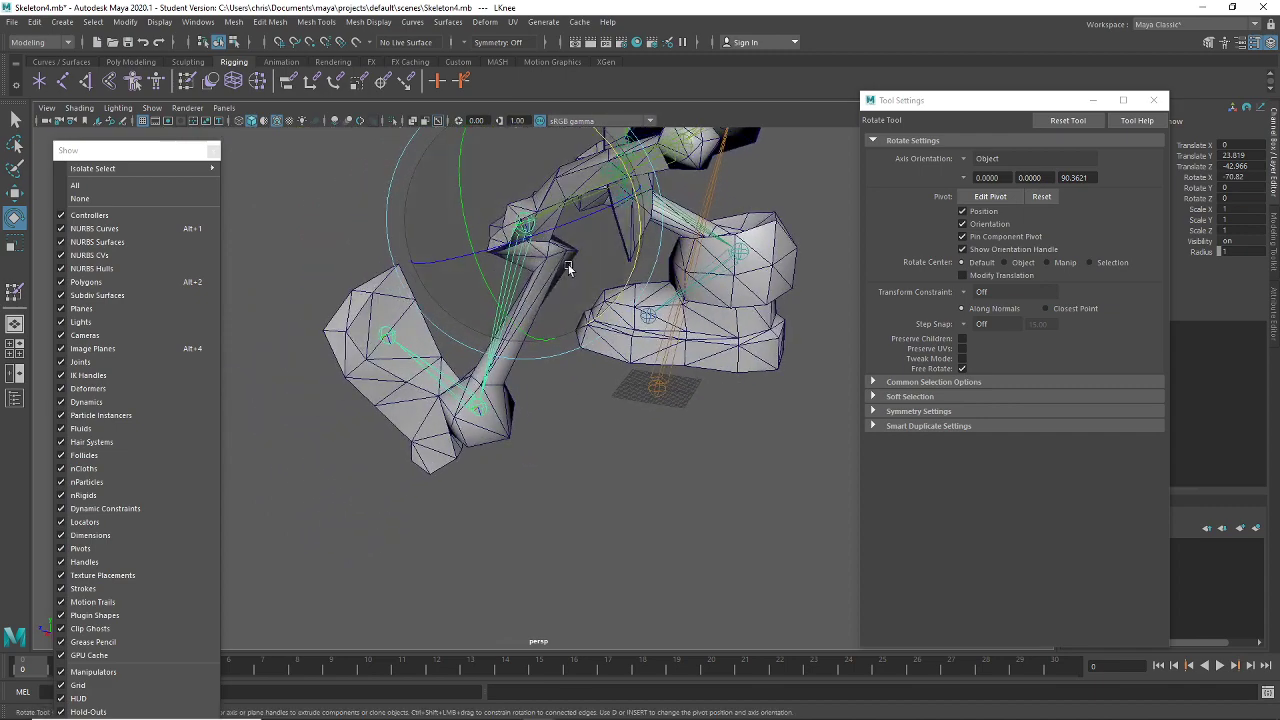
pyautogui.keyDown('alt'); pyautogui.moveTo(497, 443); pyautogui.dragTo(567, 322); pyautogui.keyUp('alt')
pyautogui.click(507, 441)
# Undo the LKnee rotation to return the left leg to its bind pose
pyautogui.hotkey('ctrl', 'z')
pyautogui.hotkey('ctrl', 'z')
pyautogui.hotkey('ctrl', 'z')
pyautogui.hotkey('ctrl', 'z')
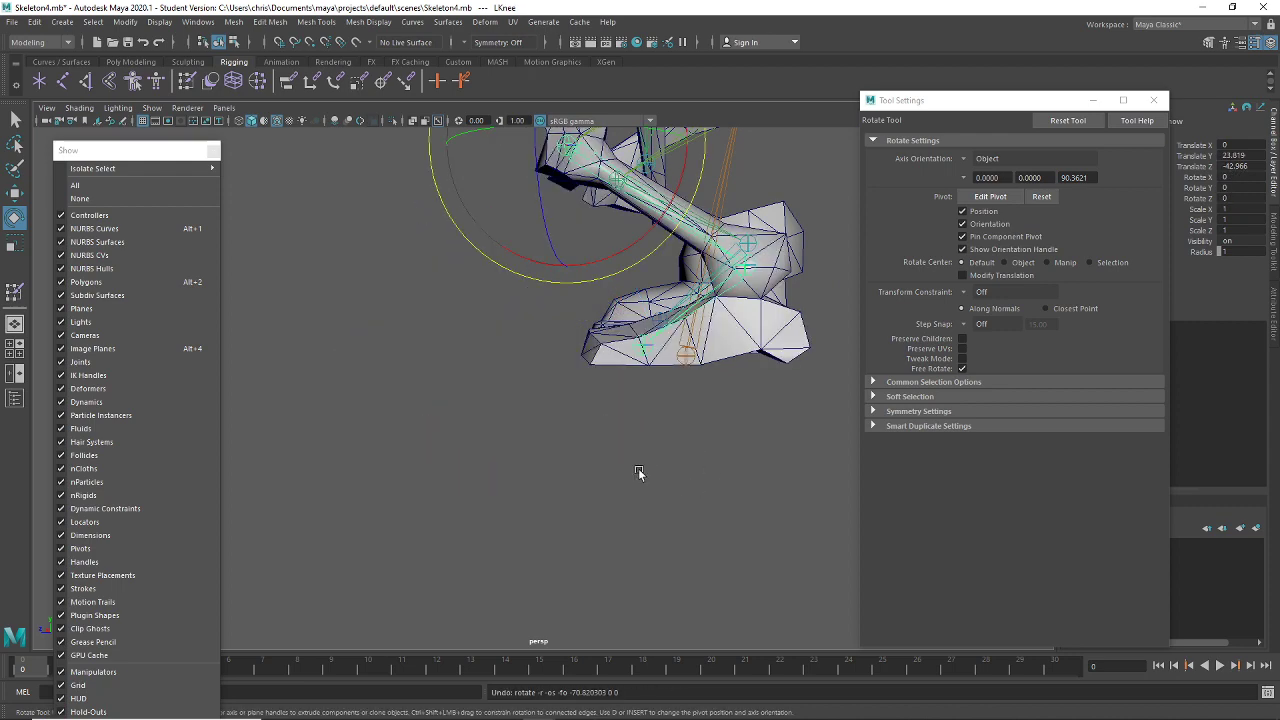
# Rotate the Ltoe joint around X to test how the front of the left foot bends
pyautogui.keyDown('alt'); pyautogui.moveTo(639, 472); pyautogui.dragTo(529, 523, button='middle'); pyautogui.keyUp('alt')
pyautogui.click(530, 401)
pyautogui.keyDown('alt'); pyautogui.moveTo(611, 400); pyautogui.dragTo(580, 482, button='middle'); pyautogui.keyUp('alt')
pyautogui.moveTo(618, 446); pyautogui.dragTo(612, 533)
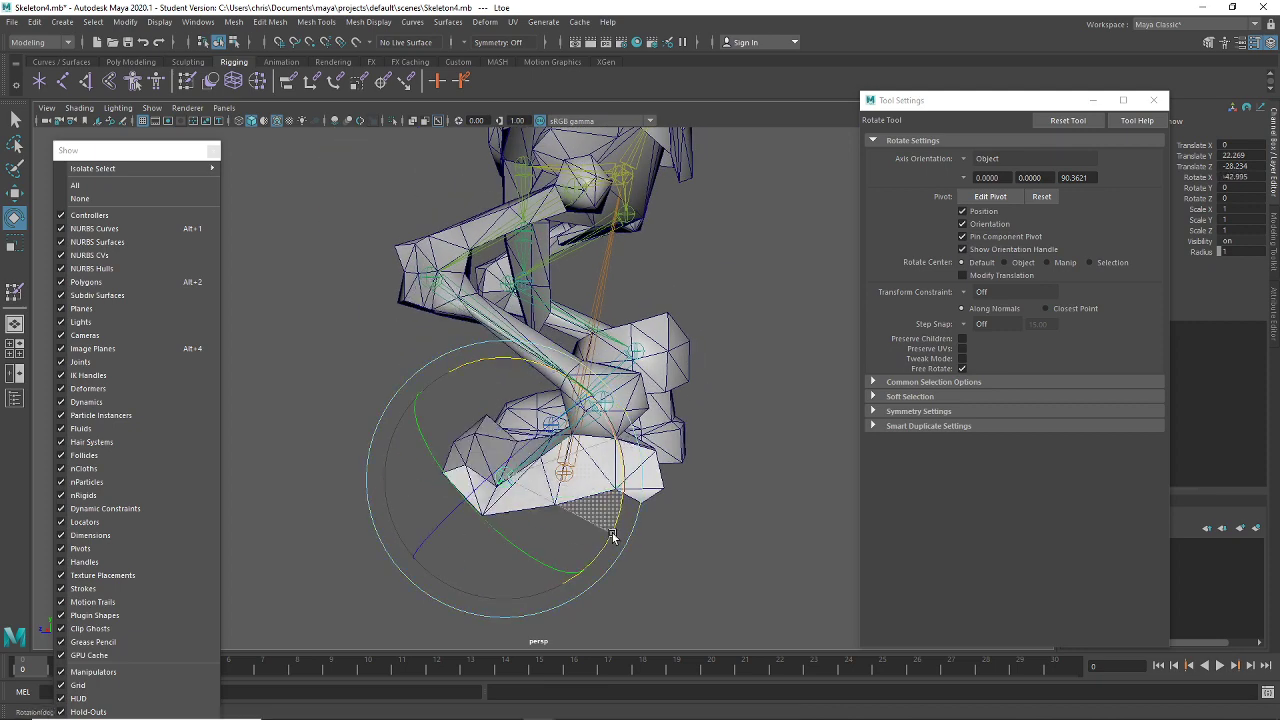
# Undo the Ltoe test rotation, redo the excess undo, and clear the joint selection
pyautogui.hotkey('ctrl', 'z')
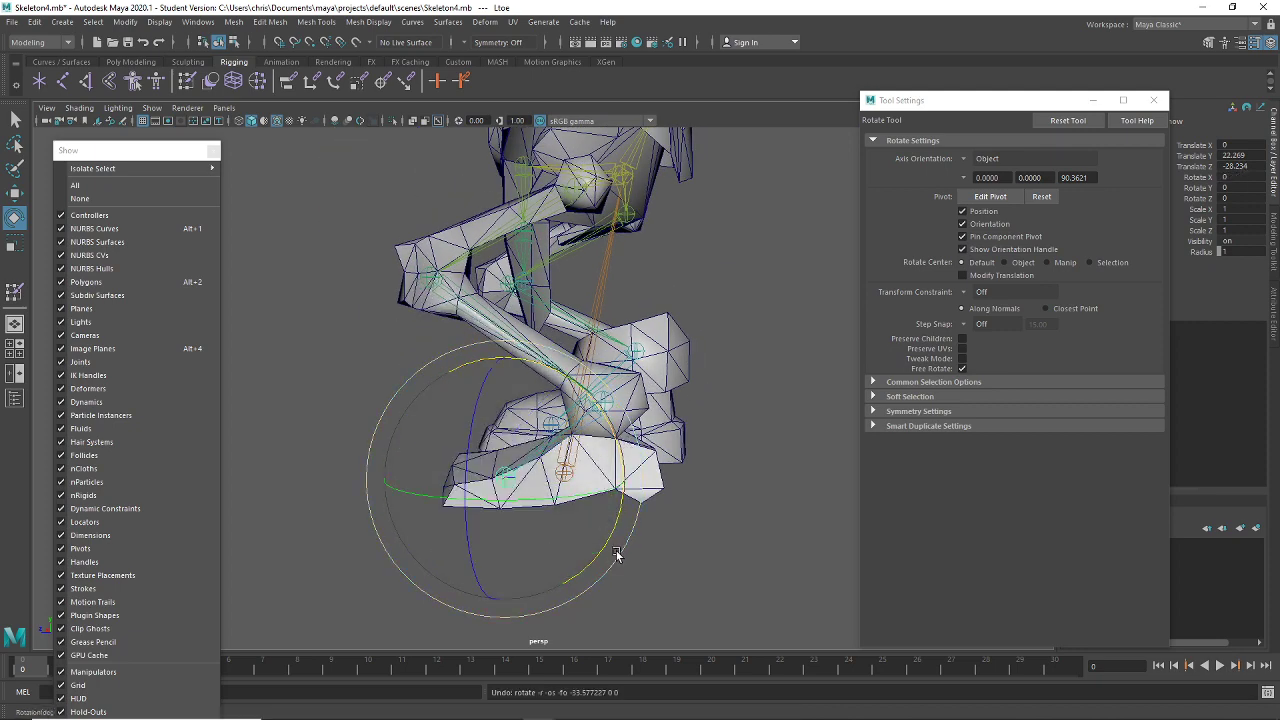
pyautogui.hotkey('ctrl', 'z')
pyautogui.hotkey('ctrl', 'z')
pyautogui.hotkey('ctrl', 'z')
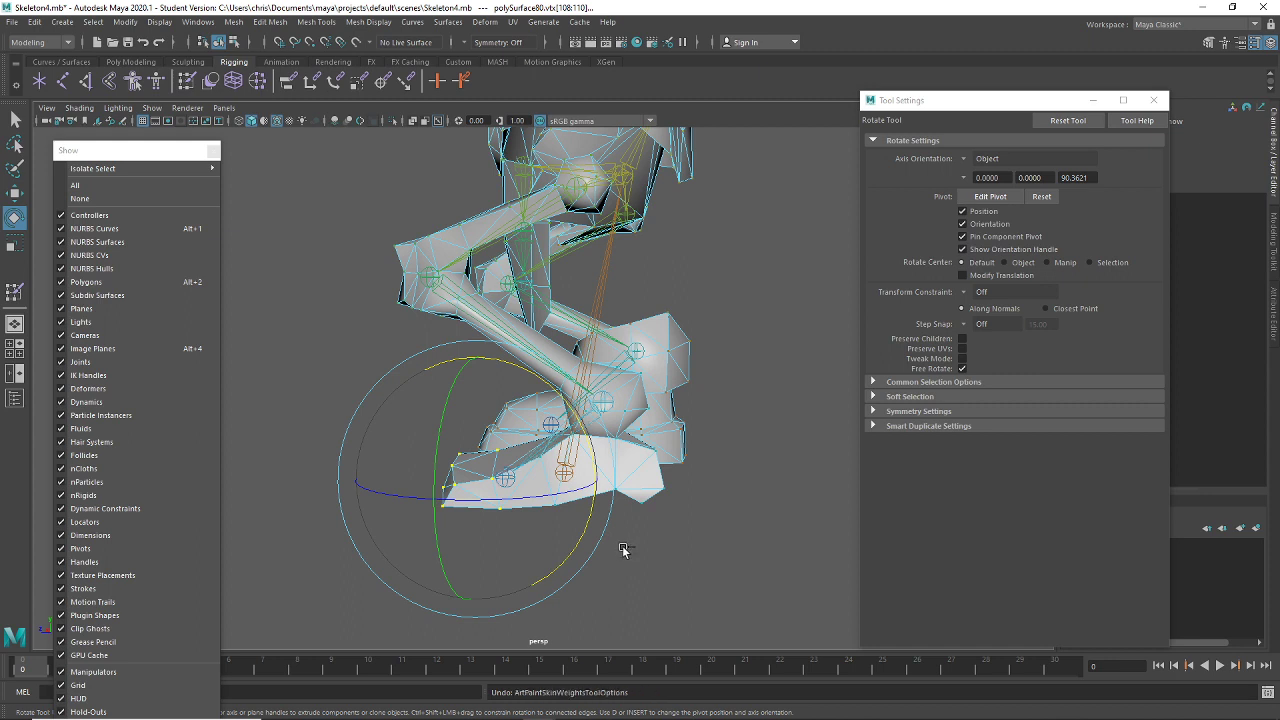
pyautogui.hotkey('shift', 'z')
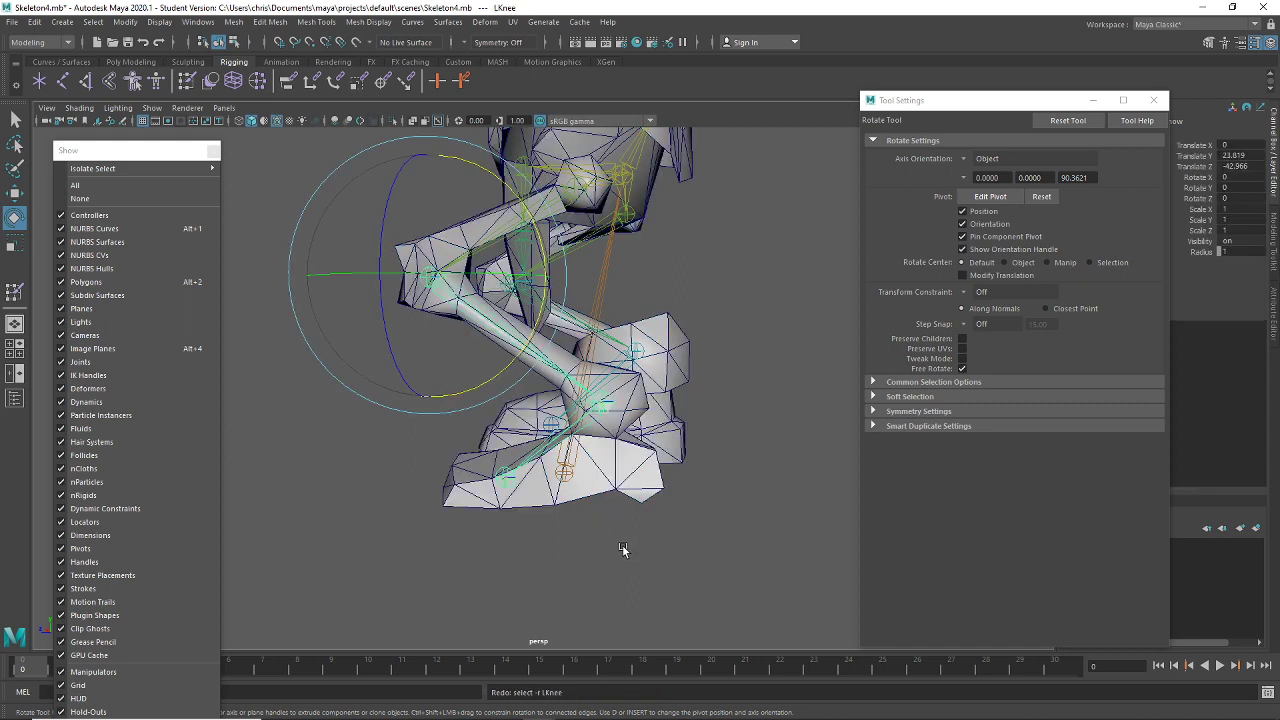
pyautogui.click(600, 537)
# Hide the joints and select the left knee vertices, including those at the lower end of the thigh bone
pyautogui.keyDown('alt'); pyautogui.moveTo(580, 374); pyautogui.dragTo(548, 502); pyautogui.keyUp('alt')
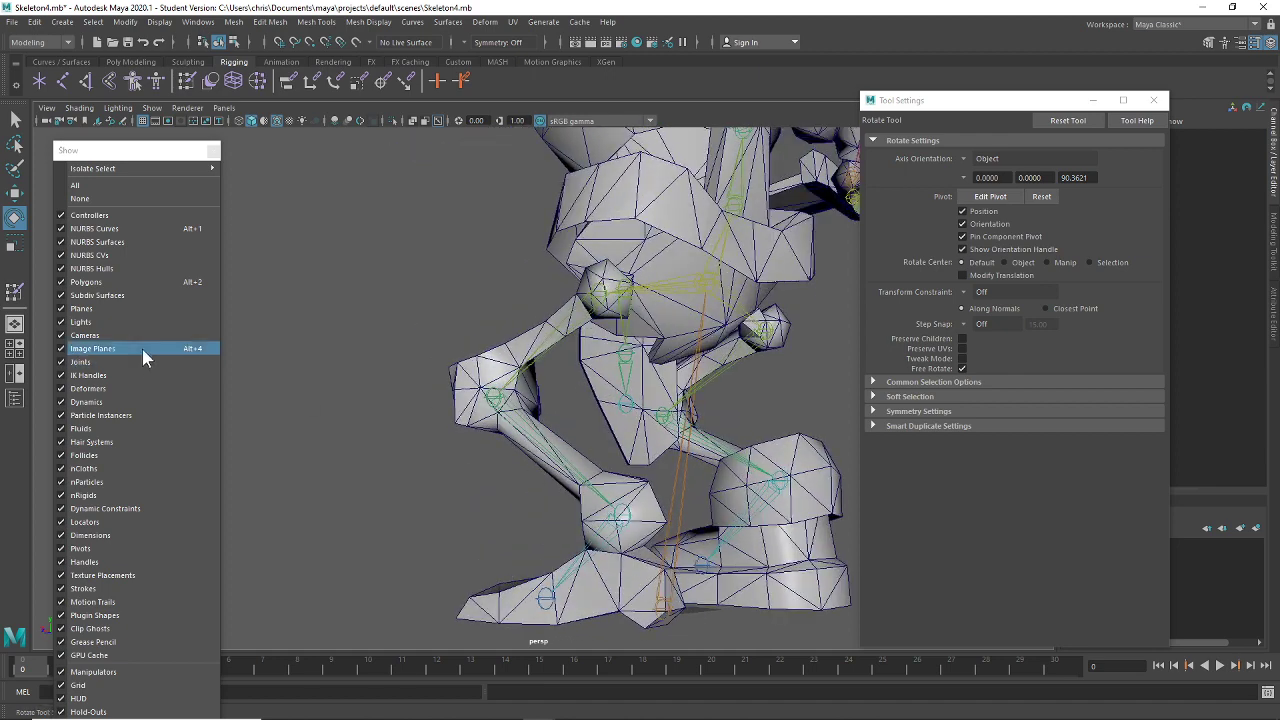
pyautogui.click(105, 362)
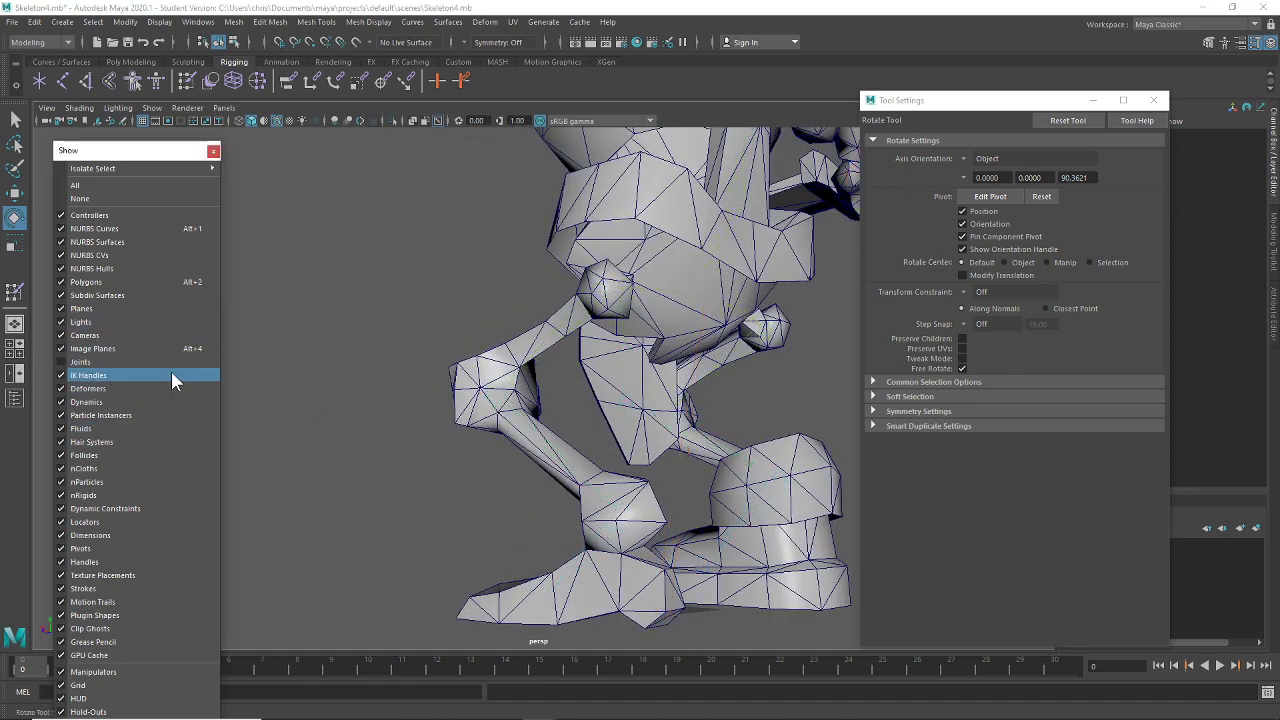
pyautogui.keyDown('alt'); pyautogui.moveTo(532, 380); pyautogui.dragTo(446, 366, button='middle'); pyautogui.keyUp('alt')
pyautogui.keyDown('alt'); pyautogui.moveTo(446, 366); pyautogui.dragTo(440, 366); pyautogui.keyUp('alt')
pyautogui.click(440, 366)
pyautogui.moveTo(440, 340); pyautogui.dragTo(385, 340, button='right')
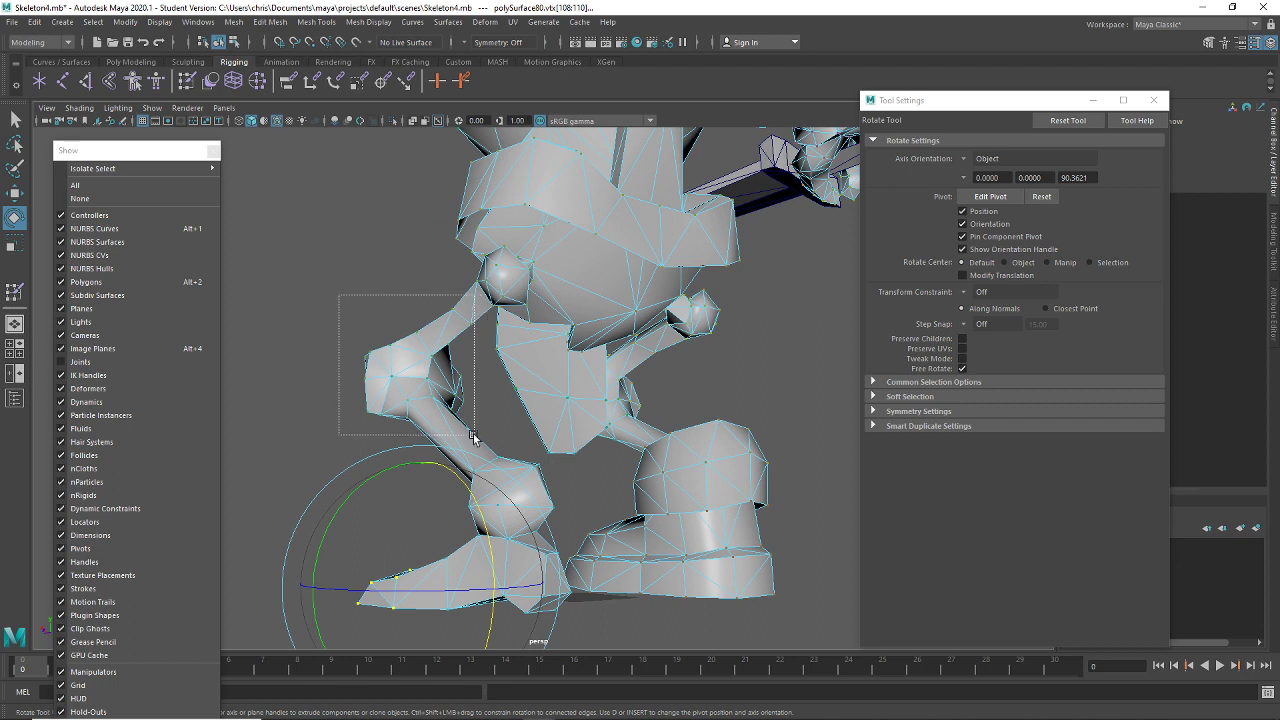
pyautogui.moveTo(474, 437); pyautogui.dragTo(475, 437)
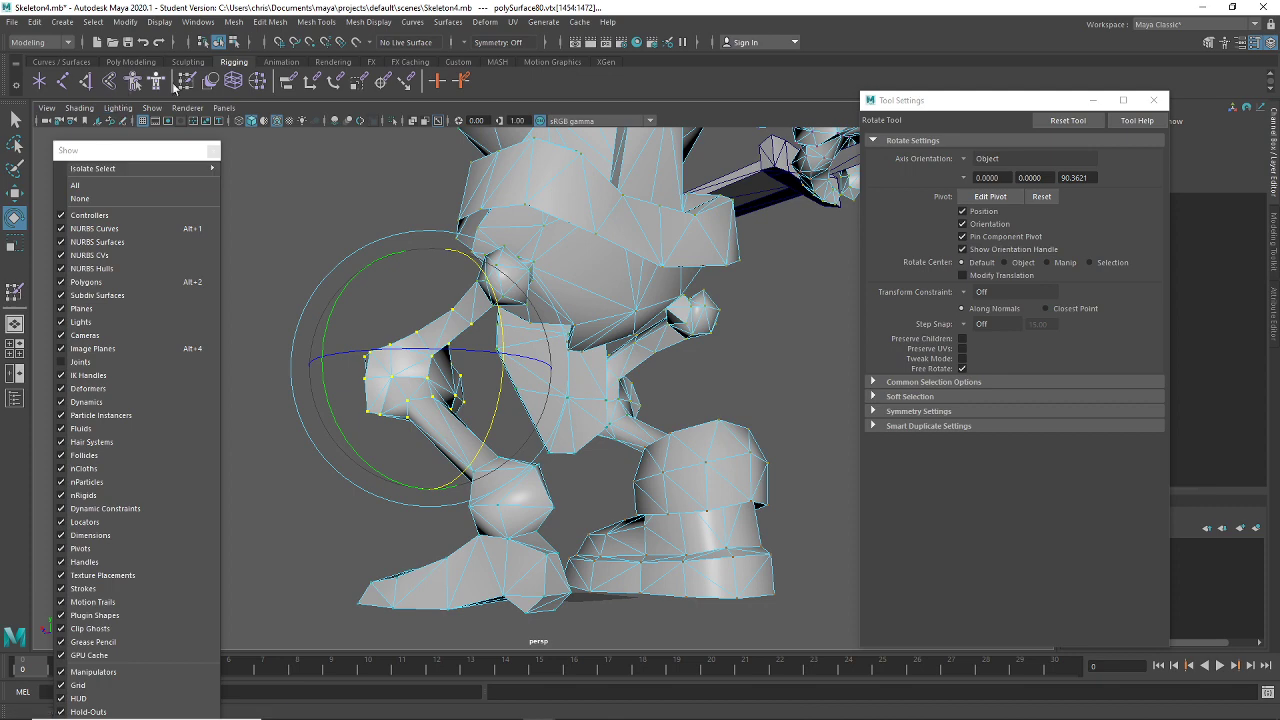
# Flood the selected knee vertices with value 0 for the Ltoe and Lankle influences
pyautogui.click(186, 82)
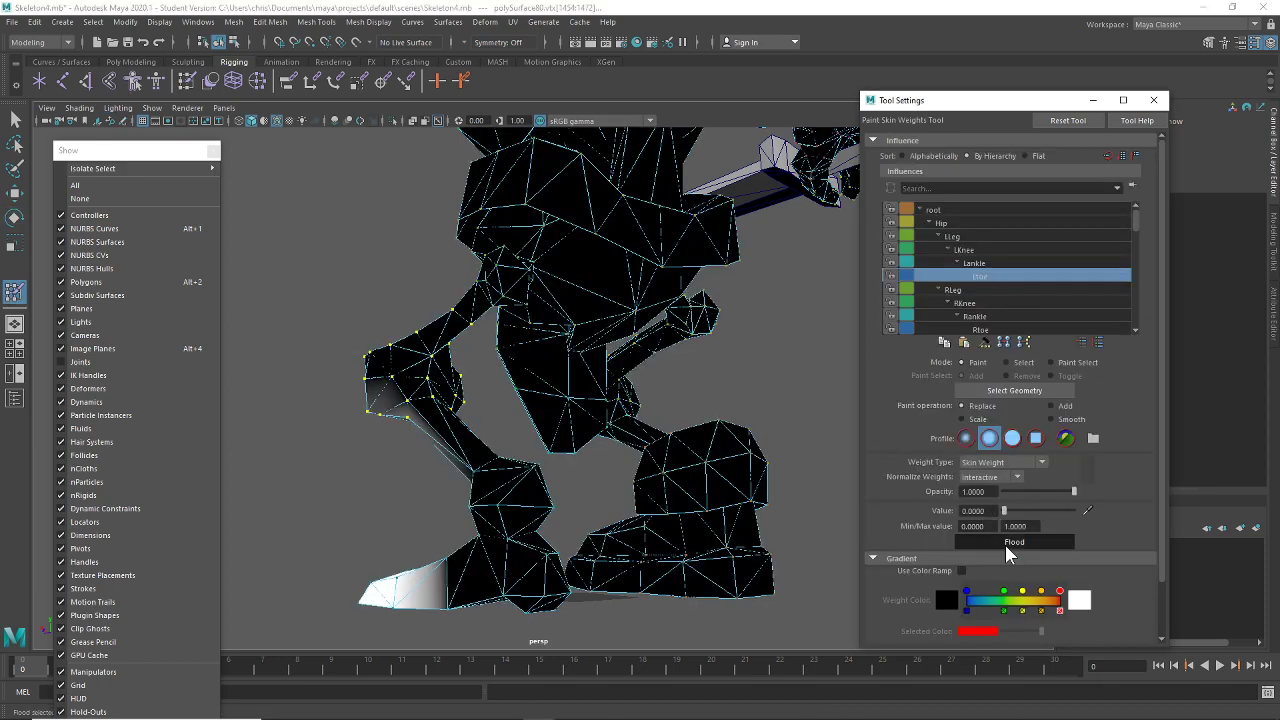
pyautogui.click(989, 264)
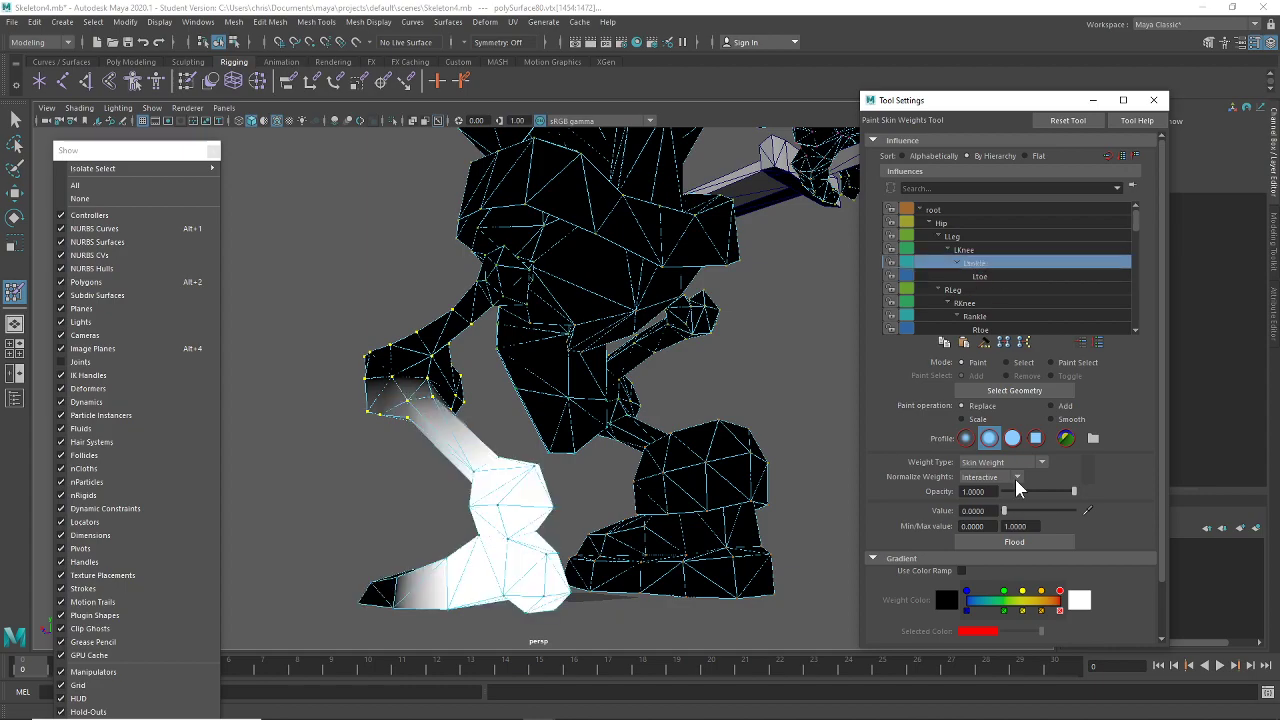
pyautogui.click(1030, 545)
# Inspect the Ltoe and Lankle weight distribution on the left leg
pyautogui.moveTo(437, 437)
pyautogui.keyDown('alt'); pyautogui.mouseDown()
pyautogui.moveTo(560, 445)
pyautogui.moveTo(498, 442)
pyautogui.moveTo(530, 440)
pyautogui.moveTo(450, 400)
pyautogui.moveTo(458, 385)
pyautogui.moveTo(475, 398)
pyautogui.mouseUp(); pyautogui.keyUp('alt')
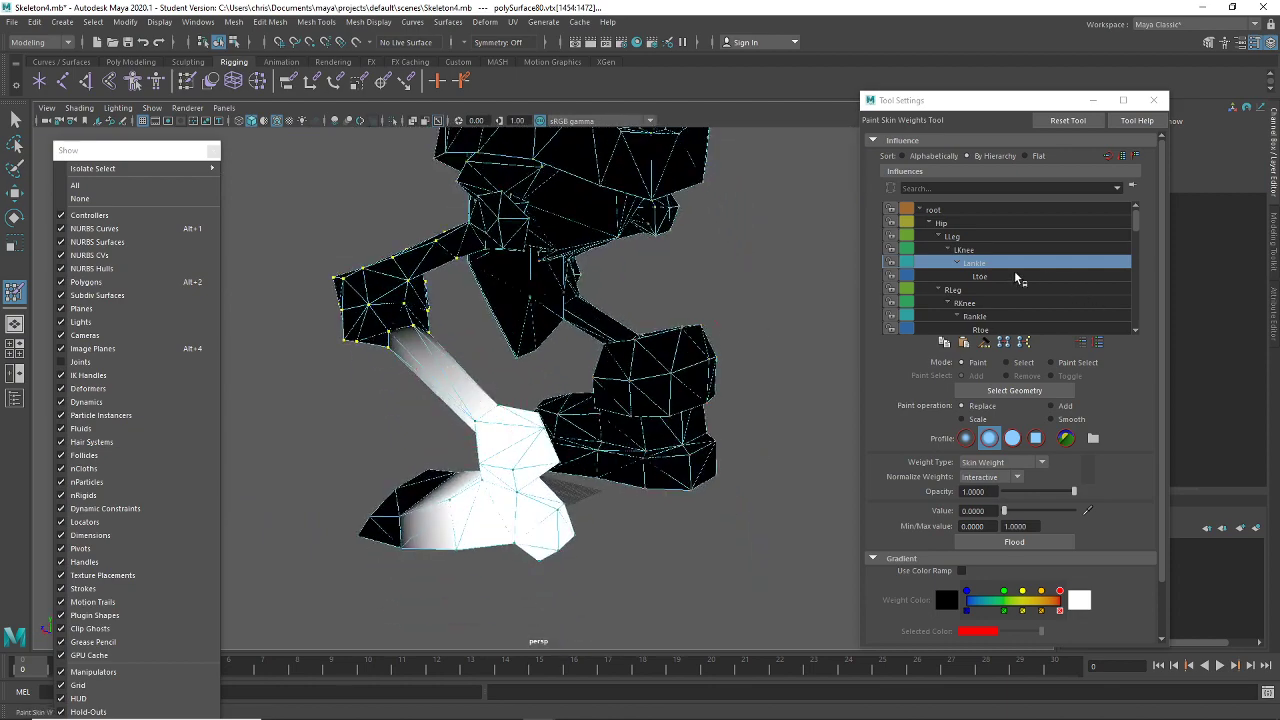
pyautogui.click(980, 276)
pyautogui.keyDown('alt'); pyautogui.moveTo(600, 470); pyautogui.dragTo(857, 353); pyautogui.keyUp('alt')
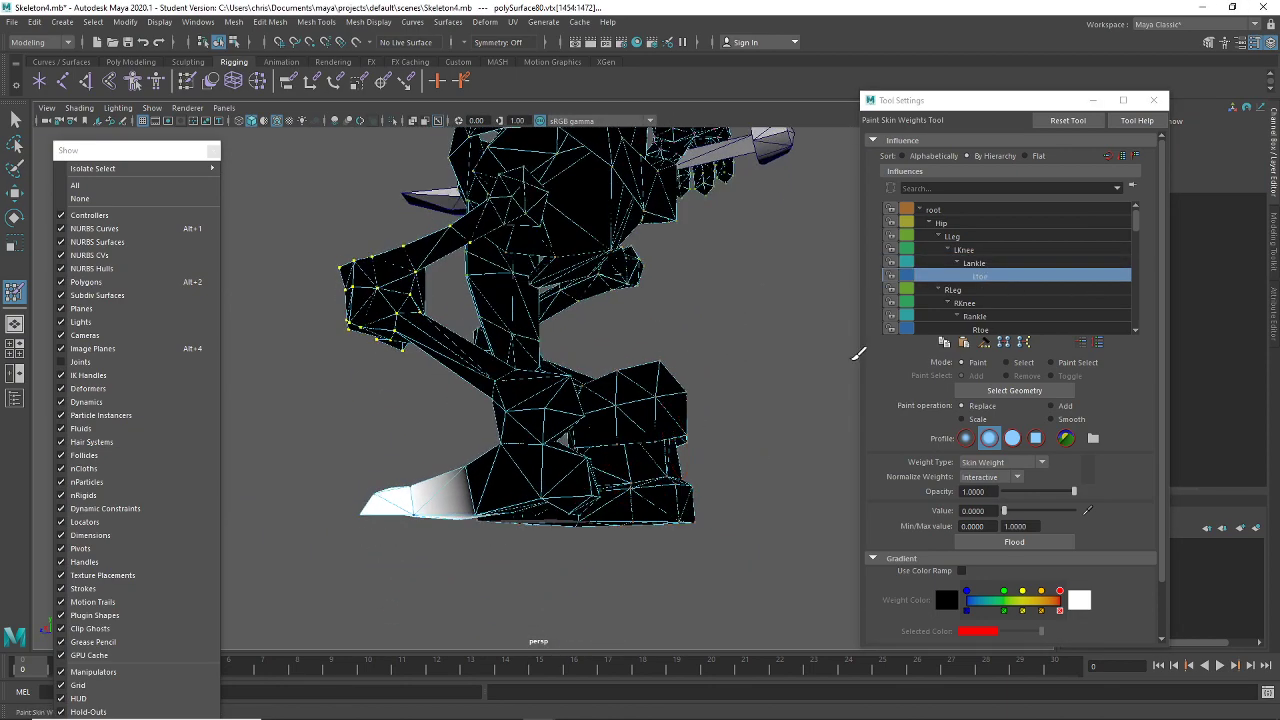
pyautogui.click(956, 263)
pyautogui.click(972, 263)
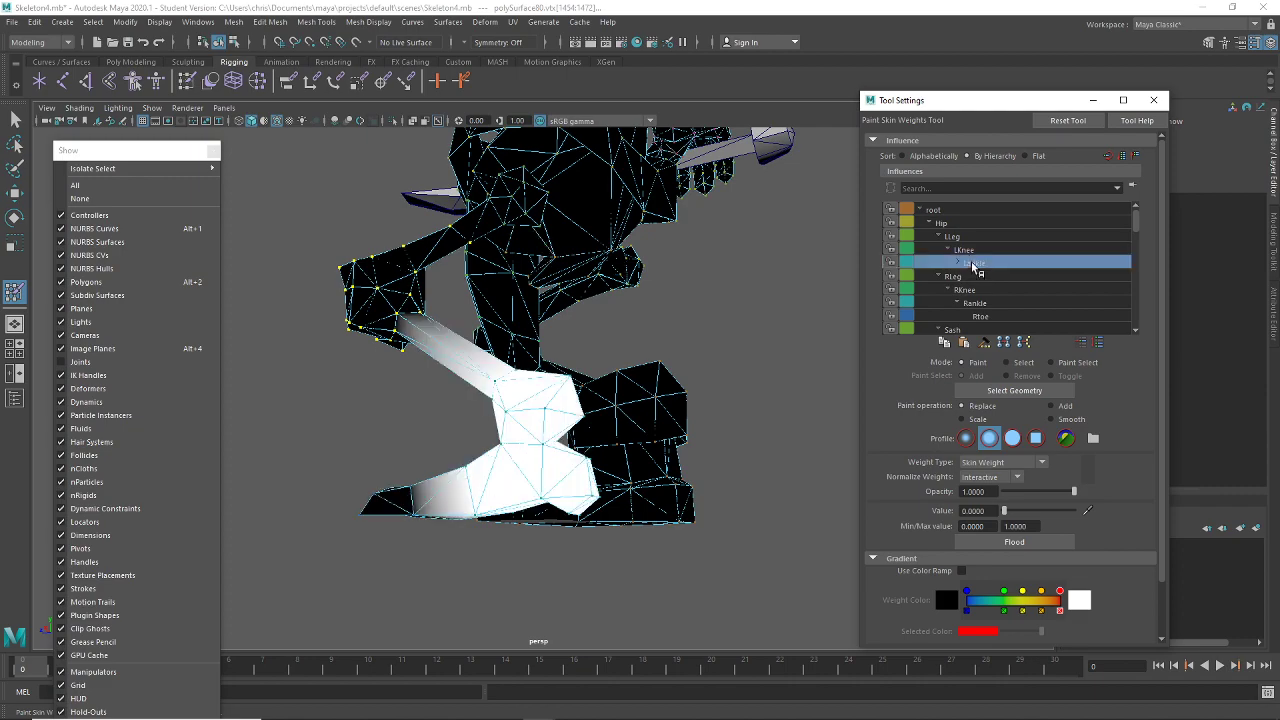
# Inspect the LKnee and Lankle weight distribution along the left shin
pyautogui.click(966, 250)
pyautogui.click(972, 263)
pyautogui.moveTo(627, 410)
pyautogui.keyDown('alt'); pyautogui.mouseDown()
pyautogui.moveTo(690, 432)
pyautogui.moveTo(617, 441)
pyautogui.mouseUp(); pyautogui.keyUp('alt')
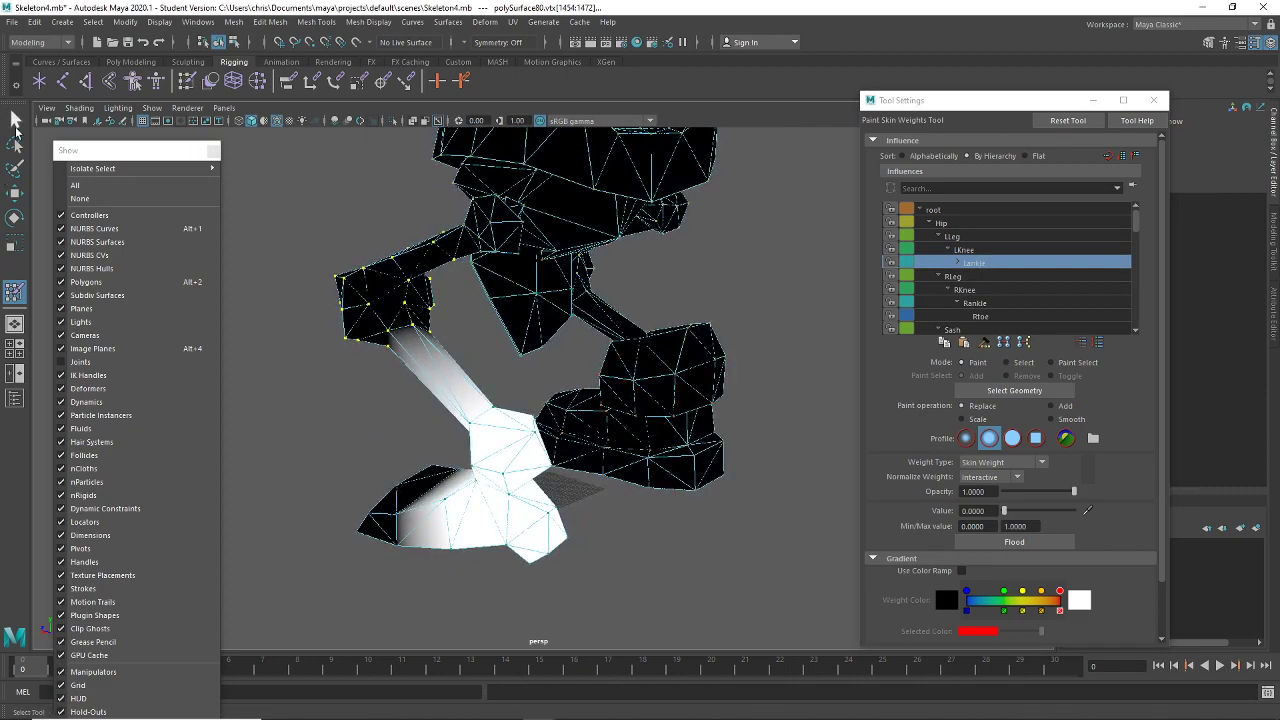
# Show the joints and test-rotate the left knee joint to check the lower leg's deformation
pyautogui.click(15, 119)
pyautogui.click(80, 361)
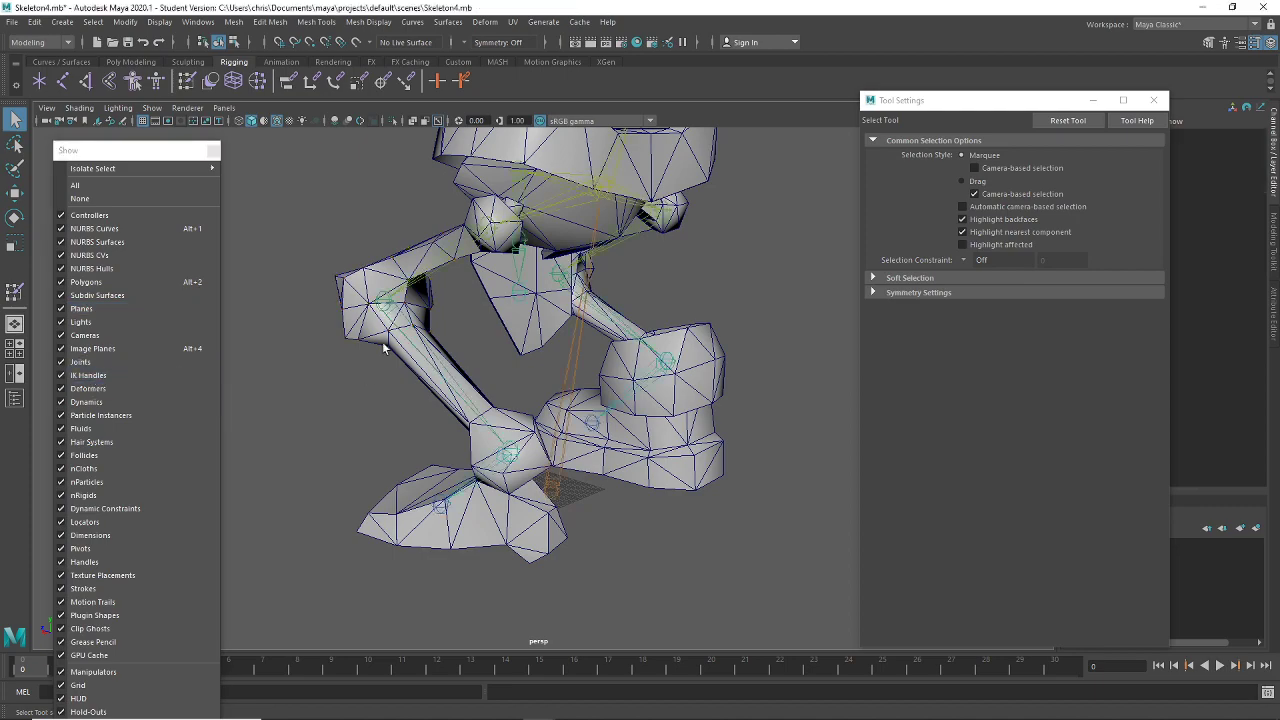
pyautogui.click(384, 306)
pyautogui.press('e')
pyautogui.moveTo(459, 310); pyautogui.dragTo(488, 560)
pyautogui.scroll(3, 486, 535)
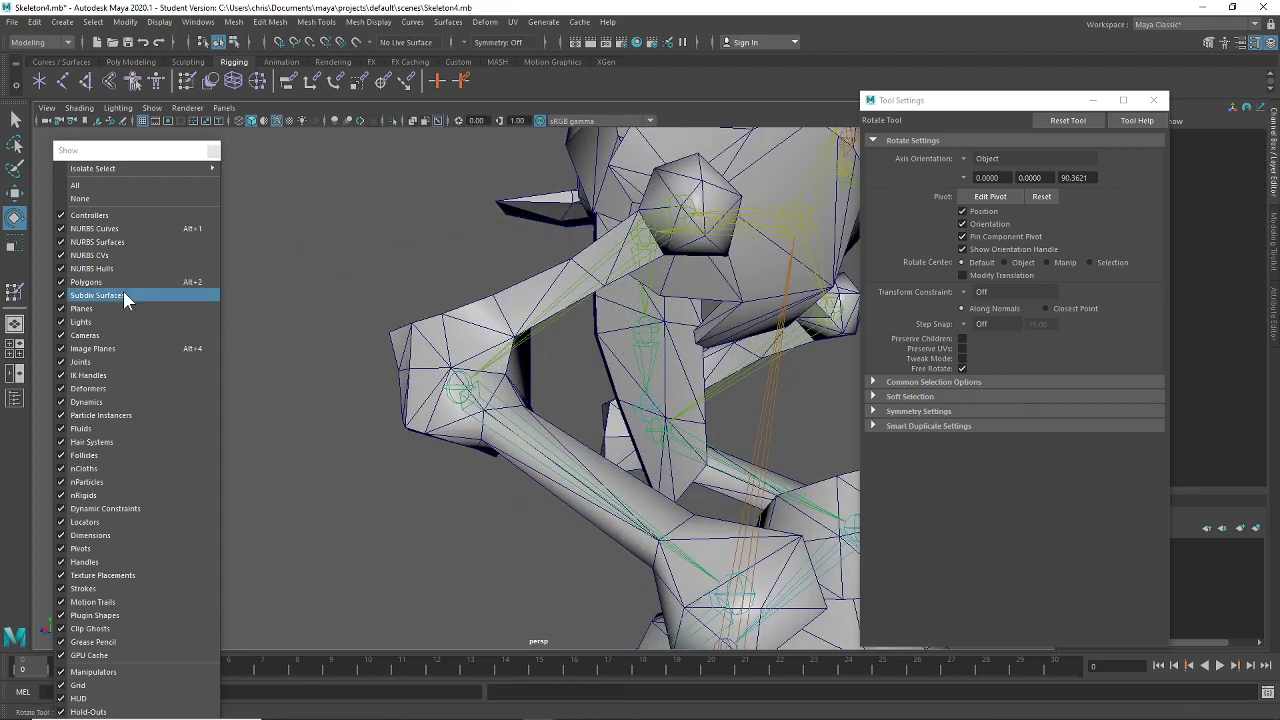
# Hide the joints and switch the skeleton mesh to vertex selection around the left knee
pyautogui.click(62, 361)
pyautogui.keyDown('alt'); pyautogui.moveTo(420, 470); pyautogui.dragTo(497, 394); pyautogui.keyUp('alt')
pyautogui.click(497, 394)
pyautogui.moveTo(497, 394); pyautogui.dragTo(428, 339, button='right')
pyautogui.keyDown('alt'); pyautogui.moveTo(426, 338); pyautogui.dragTo(594, 451); pyautogui.keyUp('alt')
pyautogui.scroll(3, 594, 451)
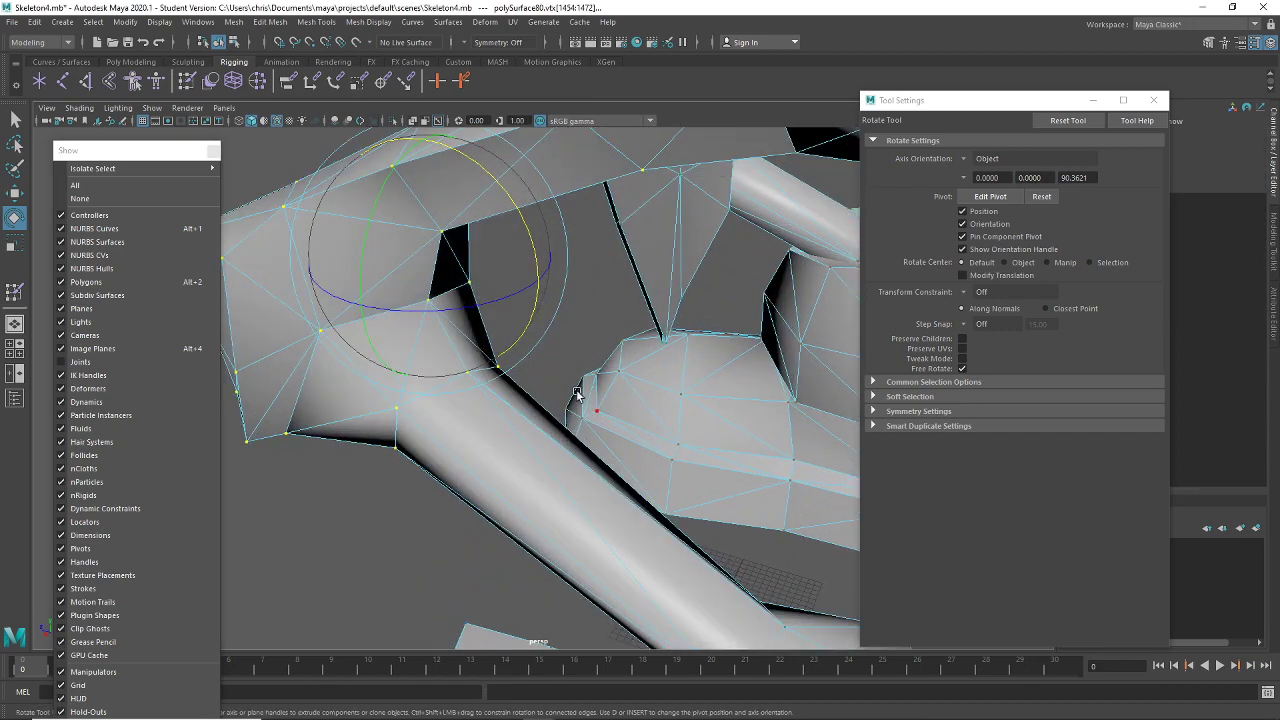
# Select the ring of vertices at the upper end of the left shin bone, just below the knee
pyautogui.click(490, 394)
pyautogui.doubleClick(468, 373)
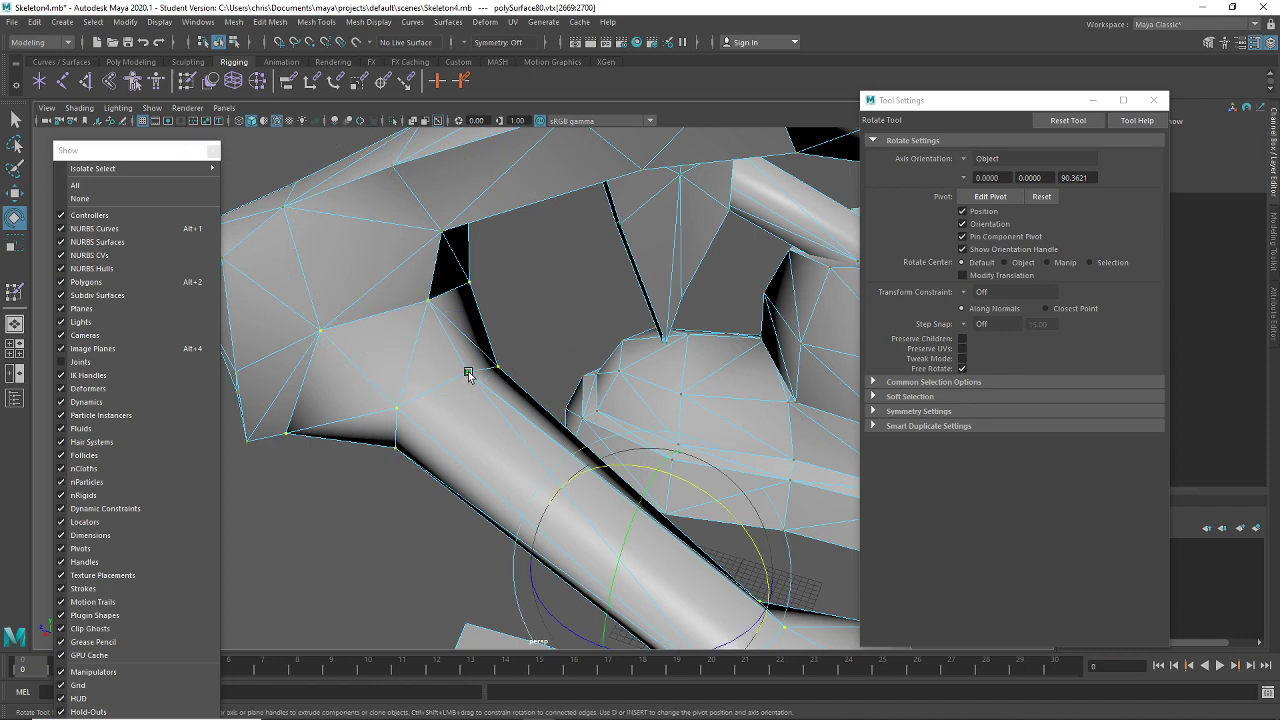
pyautogui.keyDown('alt'); pyautogui.moveTo(492, 425); pyautogui.dragTo(474, 394); pyautogui.keyUp('alt')
pyautogui.moveTo(440, 339); pyautogui.dragTo(441, 376, button='right')
pyautogui.keyDown('alt'); pyautogui.moveTo(449, 340); pyautogui.dragTo(484, 385); pyautogui.keyUp('alt')
pyautogui.click(502, 356)
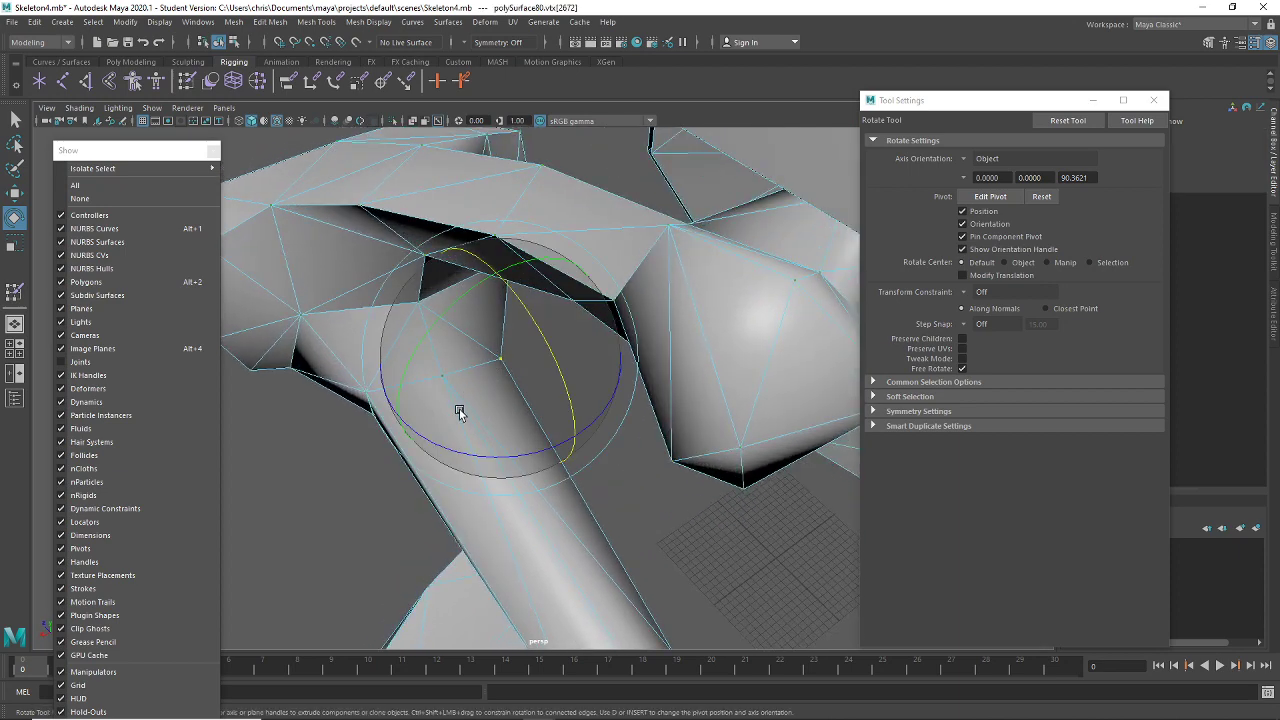
pyautogui.press('t')
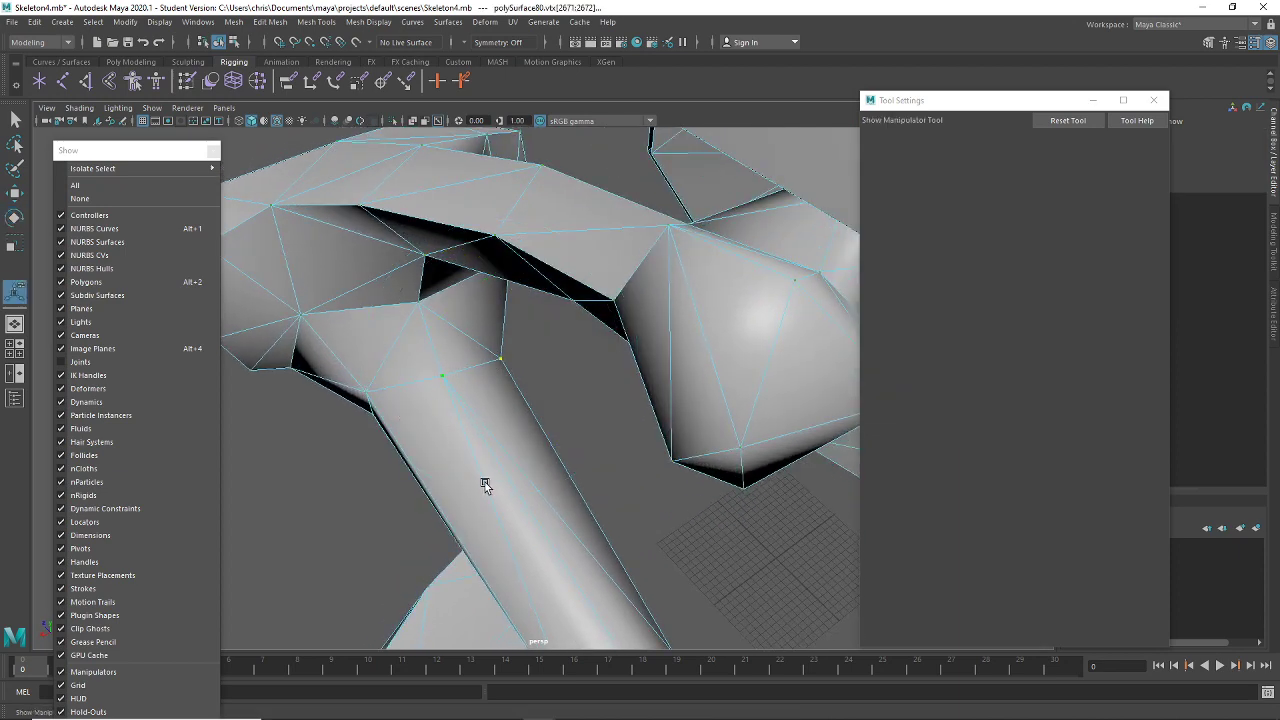
pyautogui.keyDown('alt'); pyautogui.moveTo(485, 485); pyautogui.dragTo(439, 406); pyautogui.keyUp('alt')
pyautogui.keyDown('alt'); pyautogui.moveTo(450, 462); pyautogui.dragTo(392, 462); pyautogui.keyUp('alt')
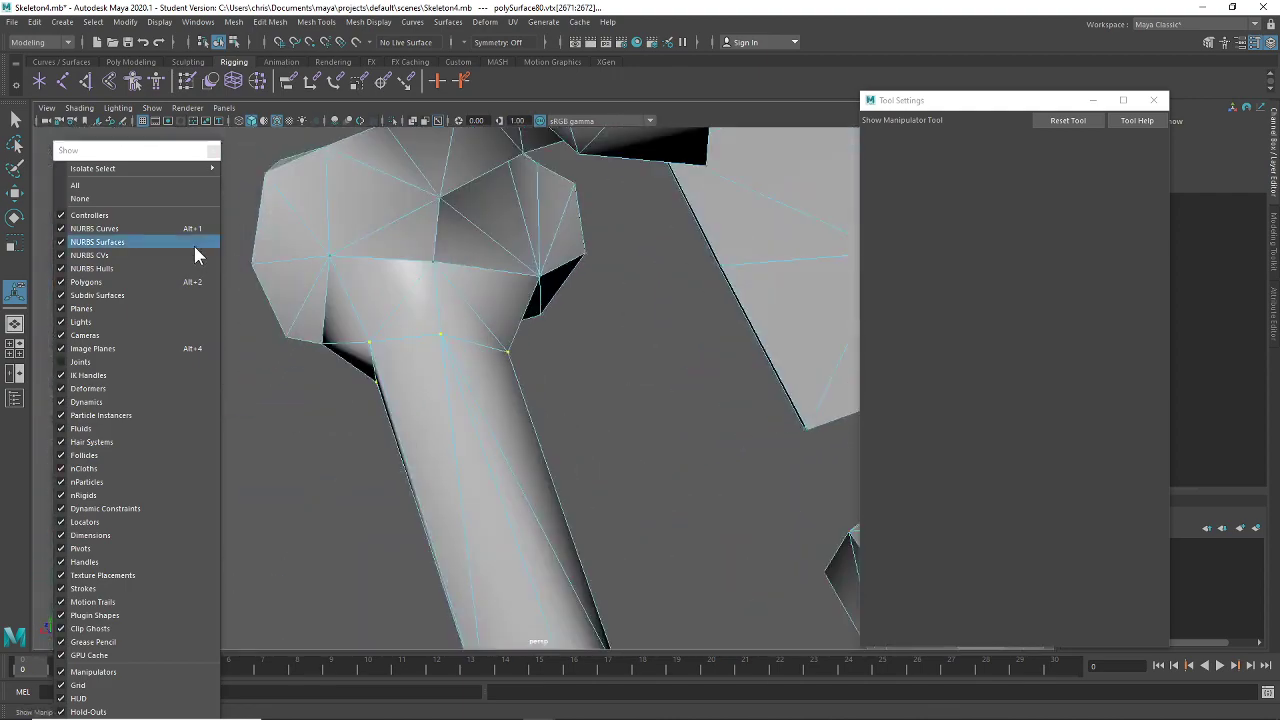
# Flood the selected upper shin vertices with value 1 for the LKnee influence
pyautogui.click(186, 82)
pyautogui.moveTo(760, 345)
pyautogui.keyDown('alt'); pyautogui.mouseDown()
pyautogui.moveTo(577, 394)
pyautogui.moveTo(646, 374)
pyautogui.moveTo(625, 349)
pyautogui.moveTo(657, 337)
pyautogui.moveTo(606, 335)
pyautogui.moveTo(512, 362)
pyautogui.moveTo(543, 372)
pyautogui.moveTo(560, 345)
pyautogui.moveTo(650, 355)
pyautogui.mouseUp(); pyautogui.keyUp('alt')
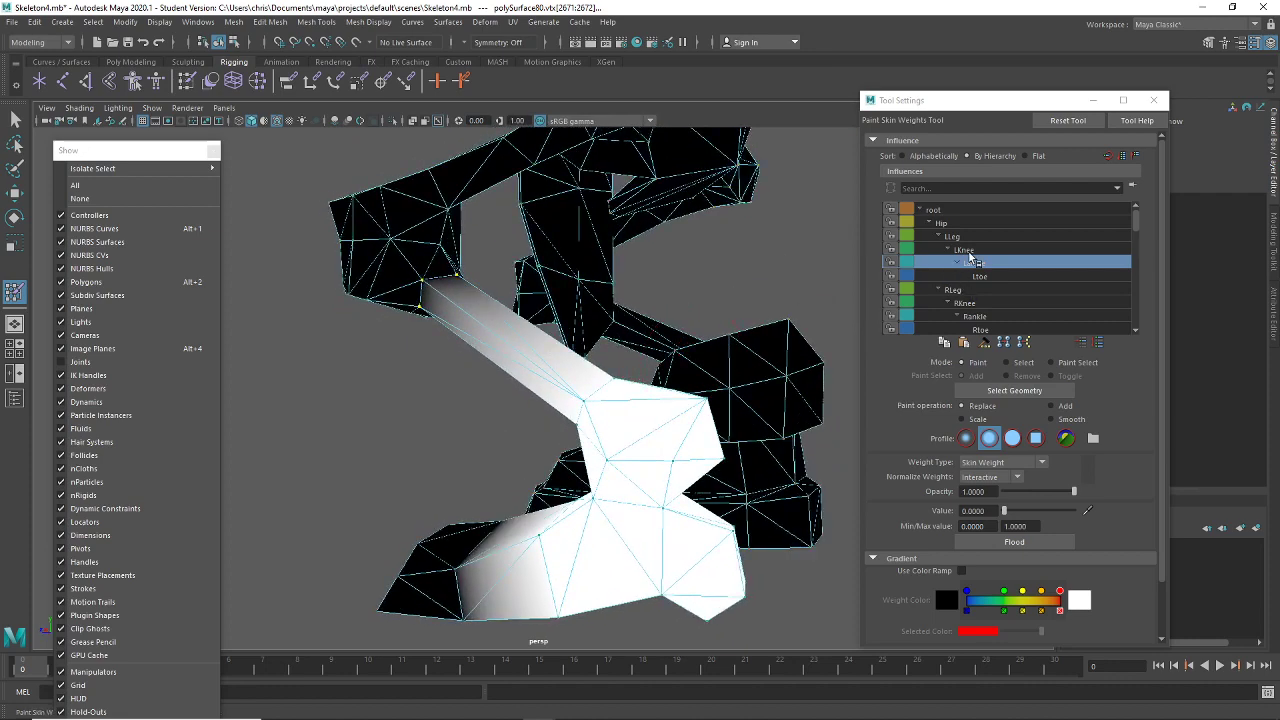
pyautogui.click(968, 250)
pyautogui.moveTo(1050, 511); pyautogui.dragTo(1076, 511)
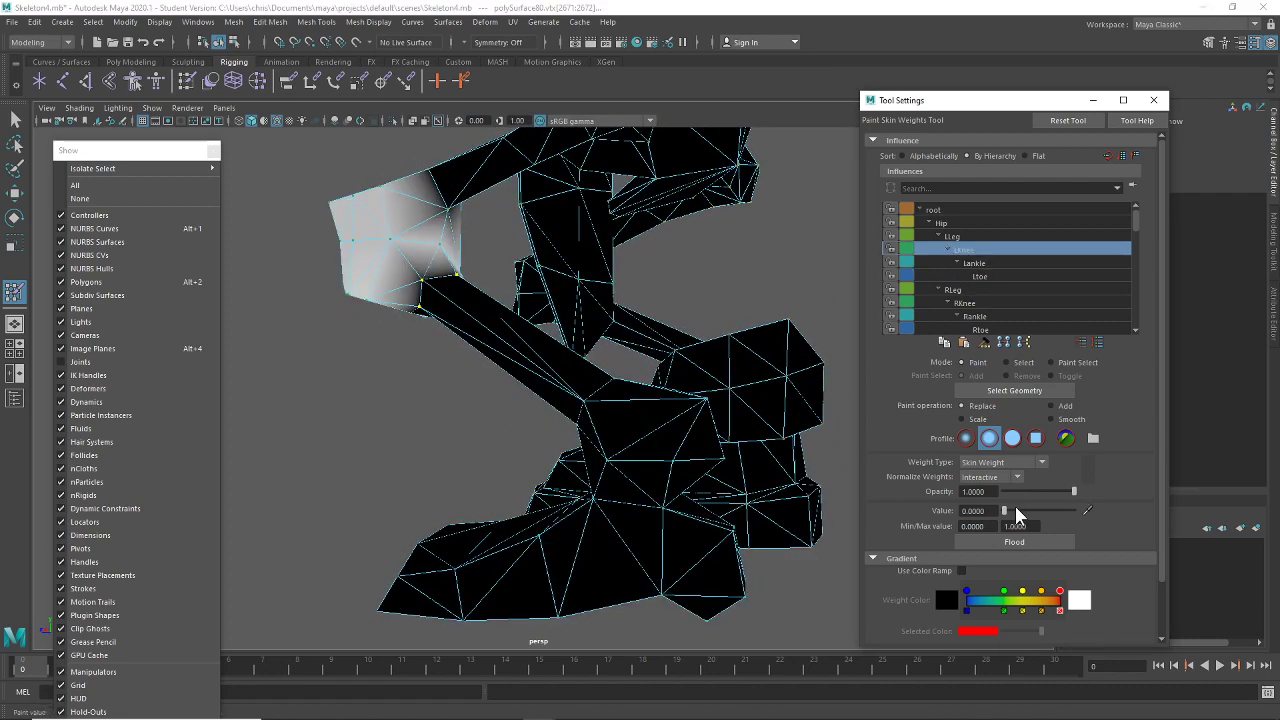
pyautogui.click(1025, 542)
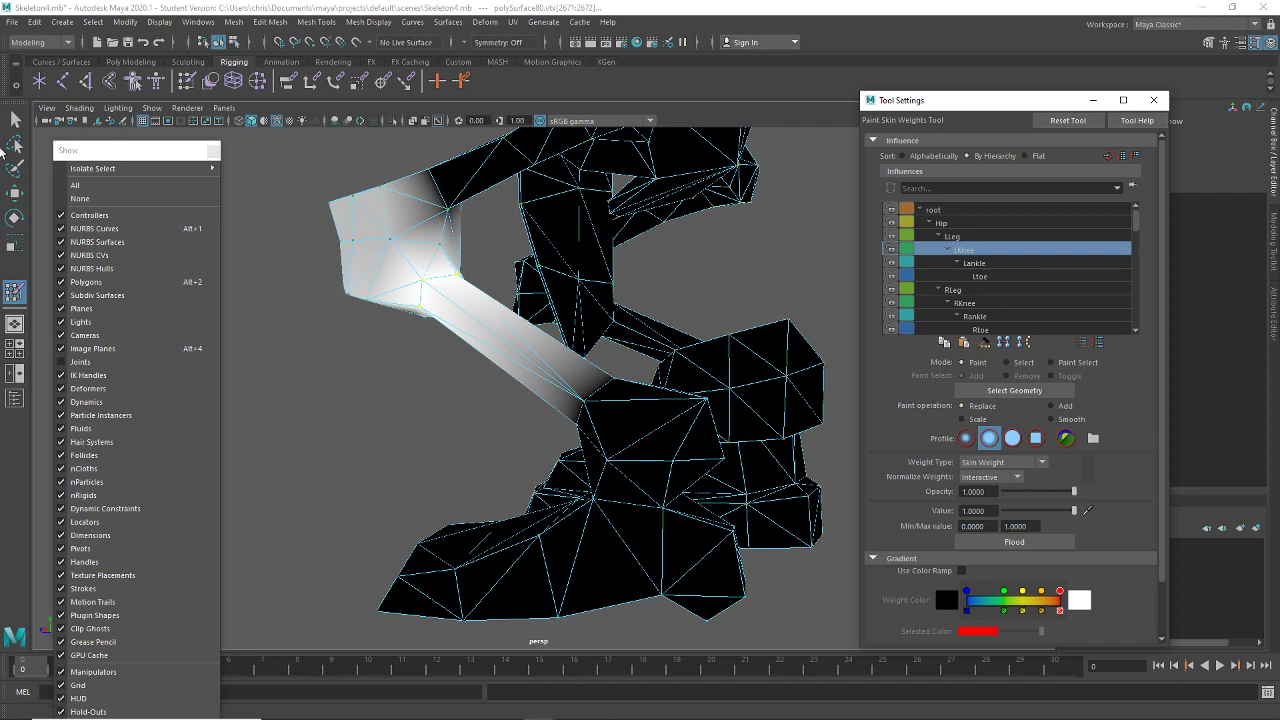
# Show the joints, test-rotate the left knee and ankle joints, and undo the rotations
pyautogui.press('q')
pyautogui.click(110, 362)
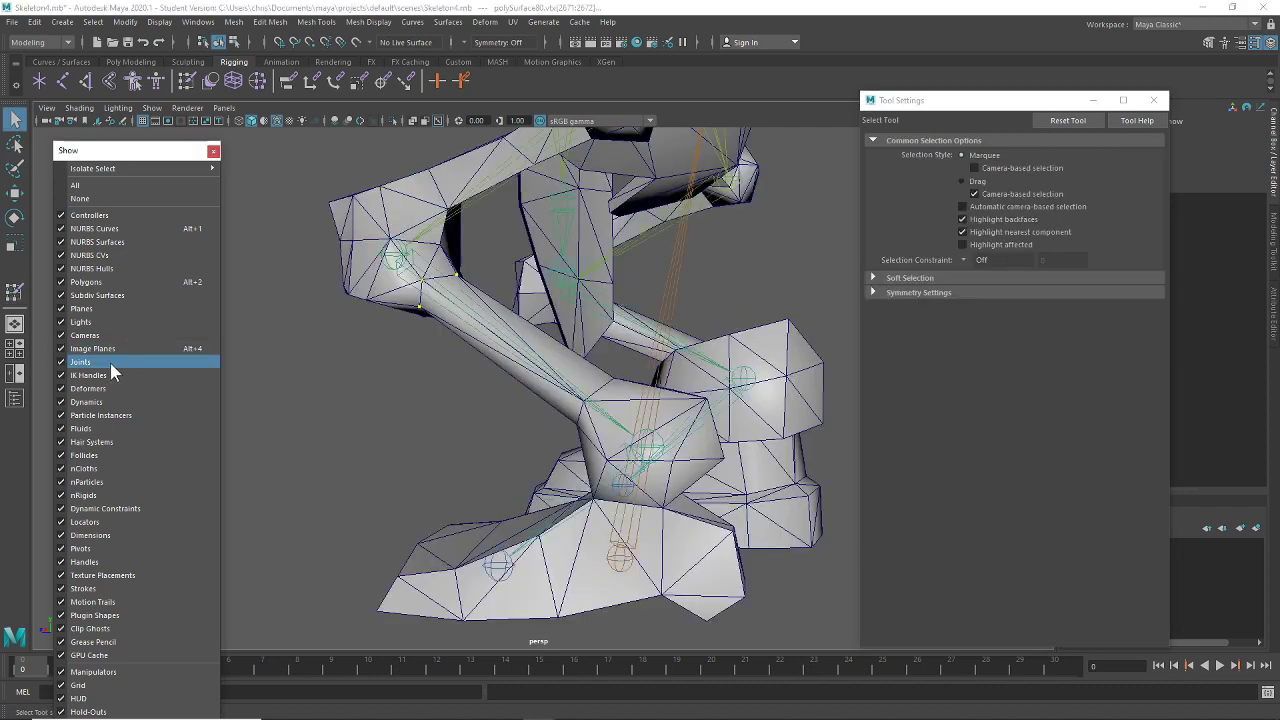
pyautogui.click(380, 293)
pyautogui.press('e')
pyautogui.moveTo(455, 310); pyautogui.dragTo(475, 473)
pyautogui.click(400, 465)
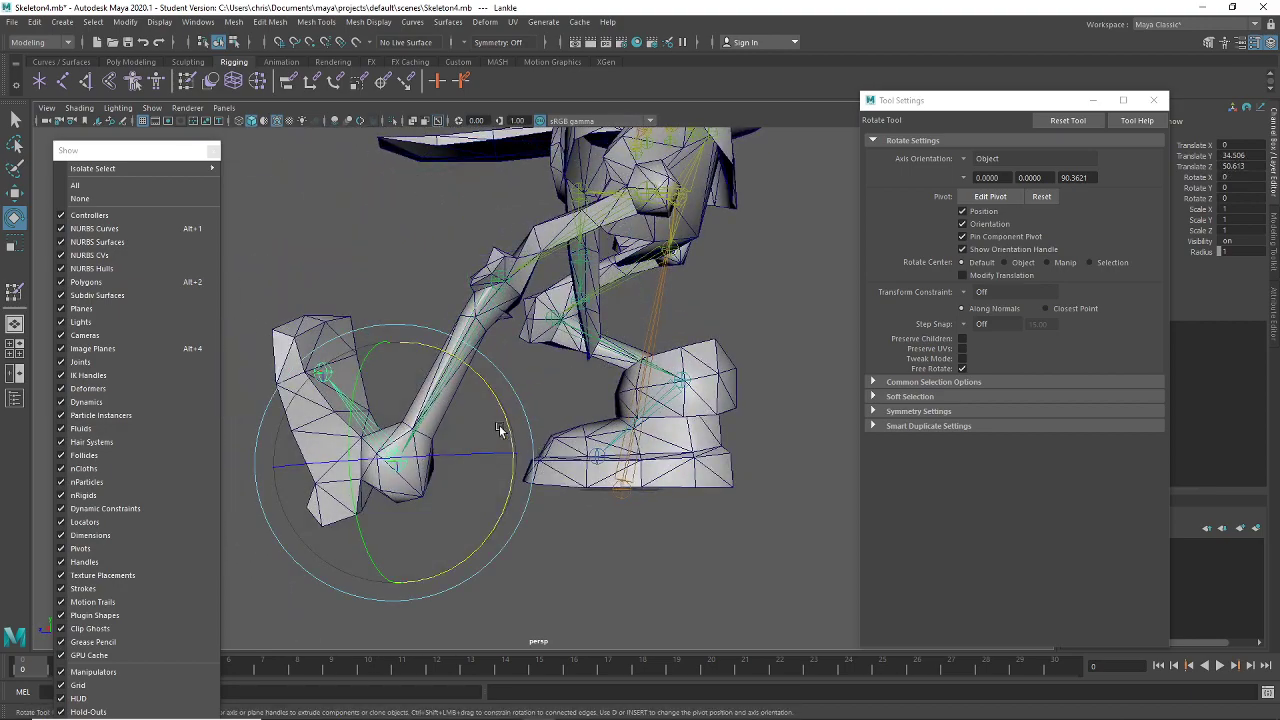
pyautogui.moveTo(500, 428); pyautogui.dragTo(480, 370)
pyautogui.hotkey('ctrl', 'z')
pyautogui.hotkey('ctrl', 'z')
pyautogui.hotkey('ctrl', 'z')
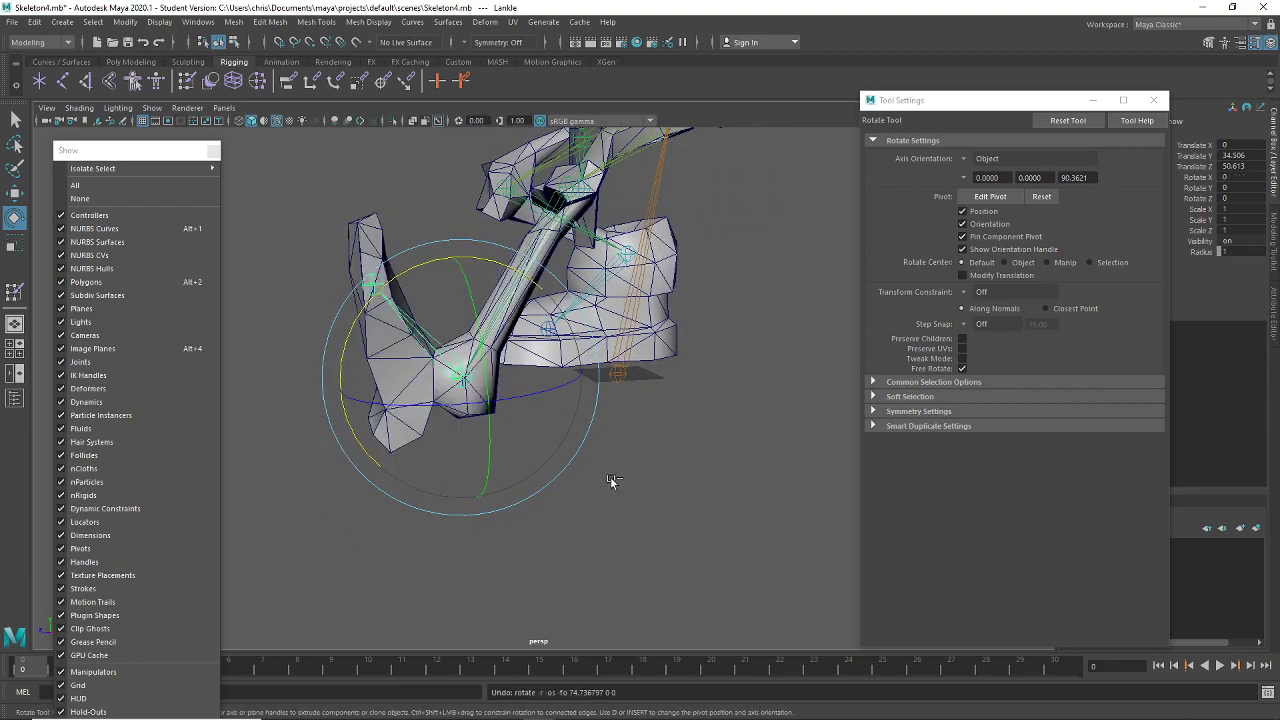
# Switch the mesh to vertex selection around the left ankle and hide the joints
pyautogui.keyDown('alt'); pyautogui.moveTo(612, 478); pyautogui.dragTo(486, 578, button='middle'); pyautogui.keyUp('alt')
pyautogui.scroll(3, 623, 423)
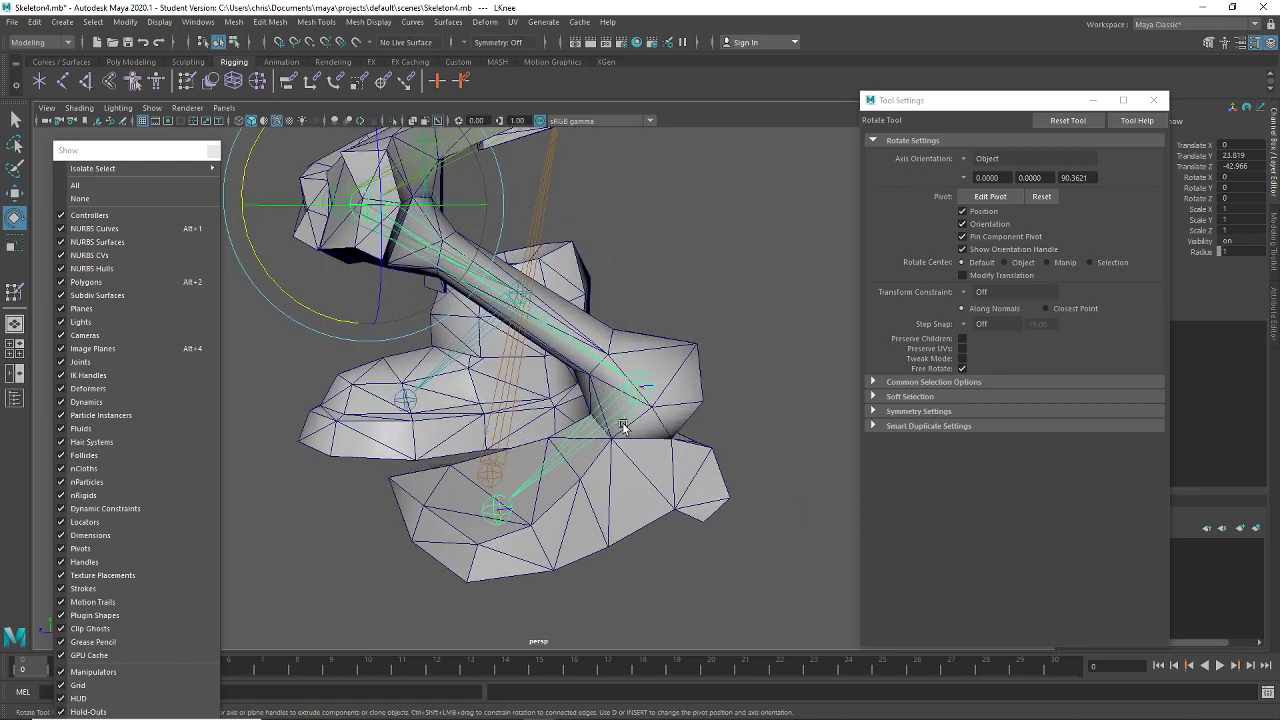
pyautogui.keyDown('alt'); pyautogui.moveTo(623, 423); pyautogui.dragTo(630, 362); pyautogui.keyUp('alt')
pyautogui.scroll(3, 656, 381)
pyautogui.click(618, 364)
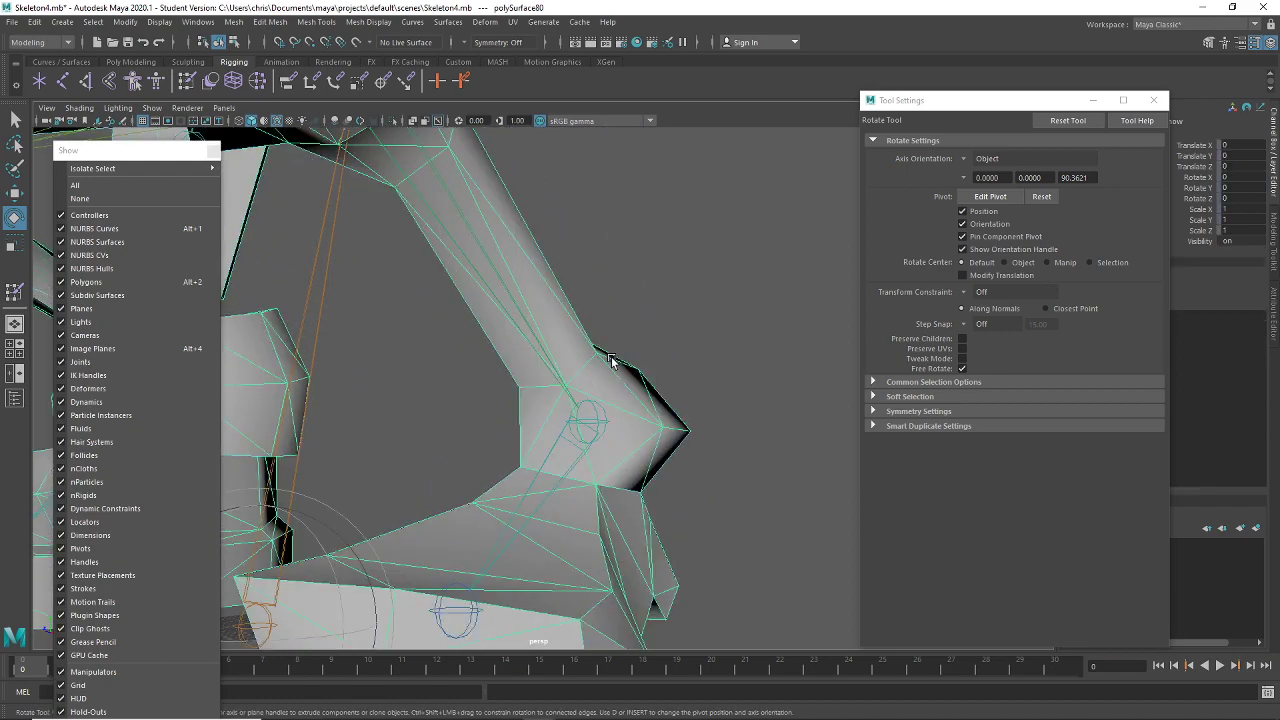
pyautogui.moveTo(612, 364); pyautogui.dragTo(543, 347, button='right')
pyautogui.keyDown('alt'); pyautogui.moveTo(543, 347); pyautogui.dragTo(328, 430); pyautogui.keyUp('alt')
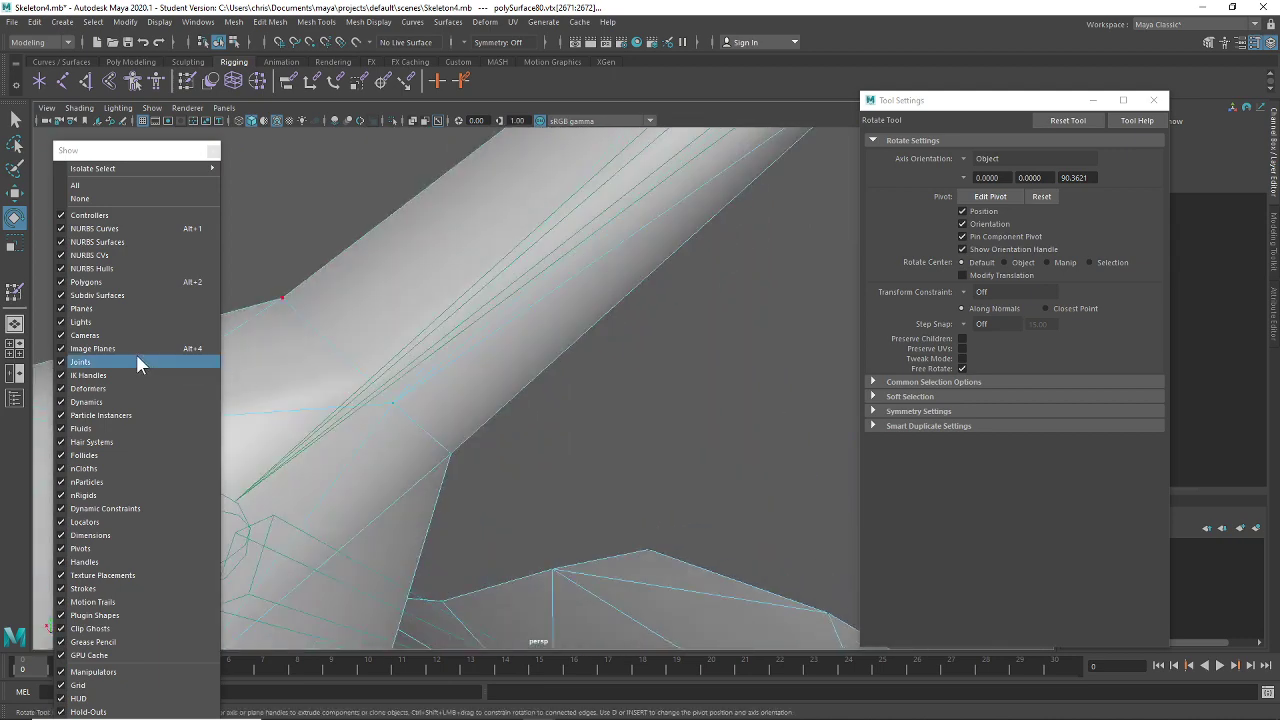
pyautogui.click(136, 361)
# Select the ring of vertices at the lower end of the left shin bone, just above the ankle
pyautogui.keyDown('alt'); pyautogui.moveTo(423, 366); pyautogui.dragTo(592, 364); pyautogui.keyUp('alt')
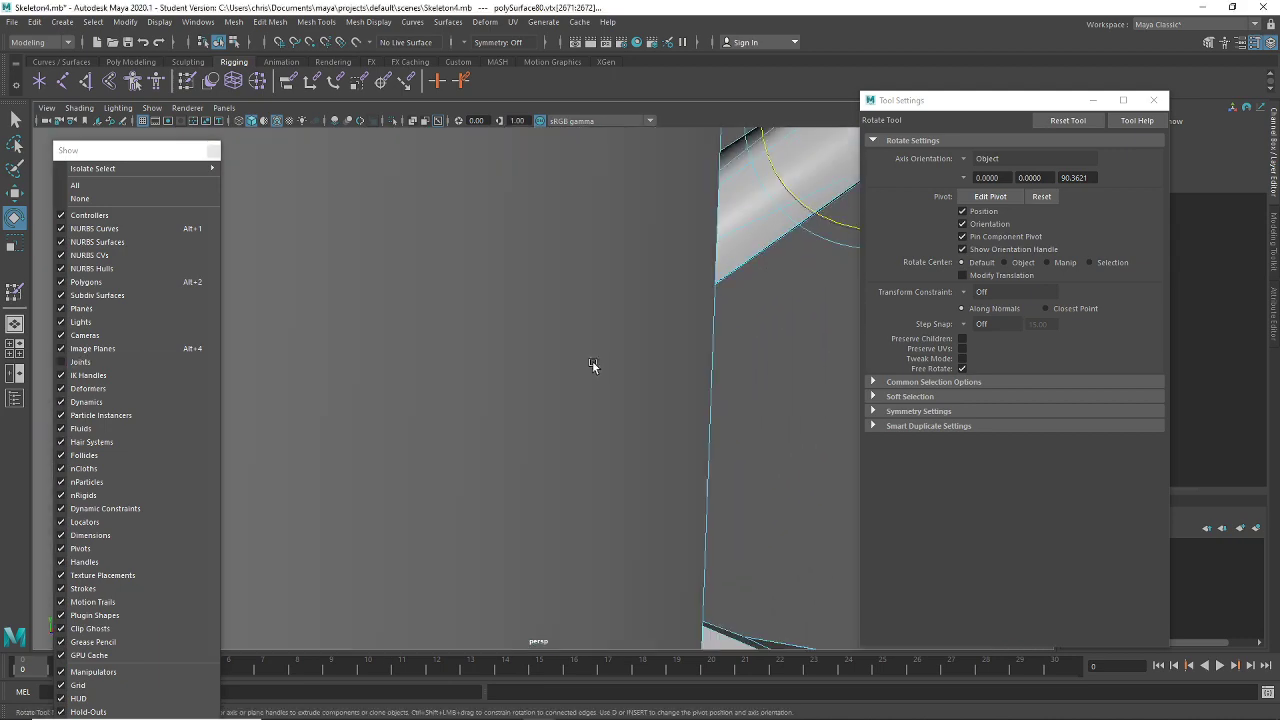
pyautogui.scroll(-5, 638, 376)
pyautogui.moveTo(655, 412); pyautogui.dragTo(480, 303)
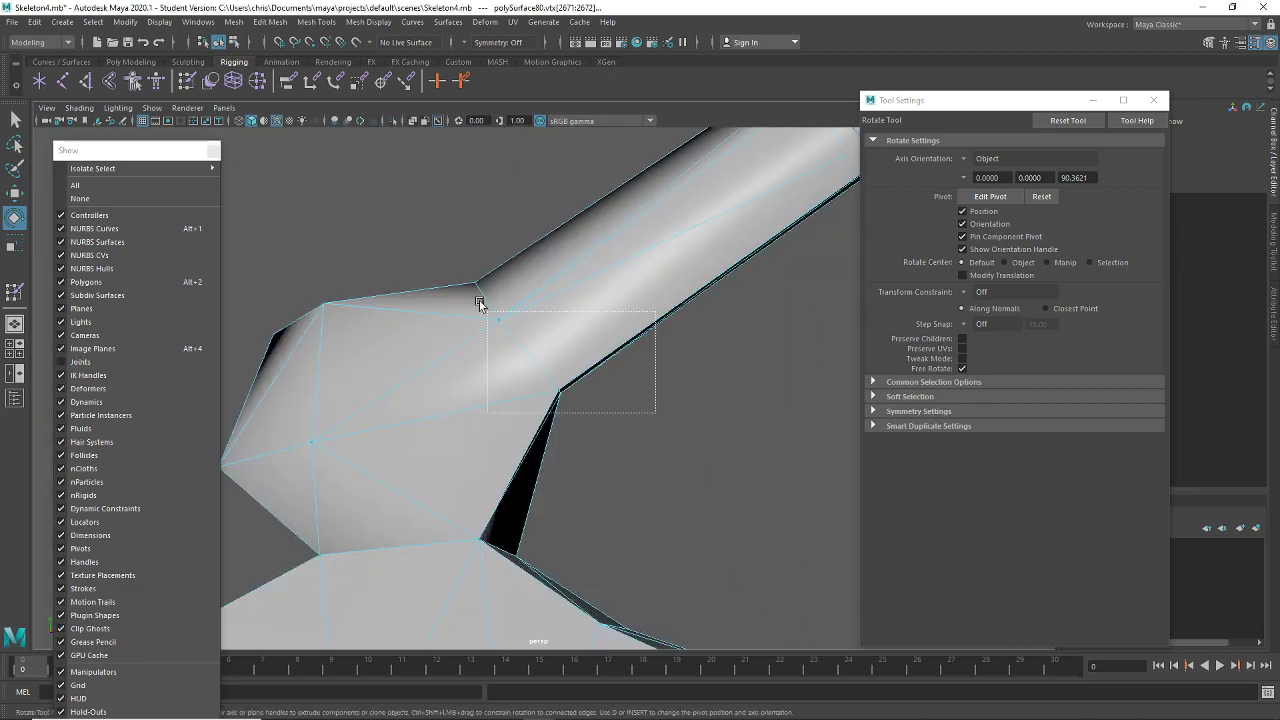
pyautogui.keyDown('alt'); pyautogui.moveTo(520, 350); pyautogui.dragTo(500, 414); pyautogui.keyUp('alt')
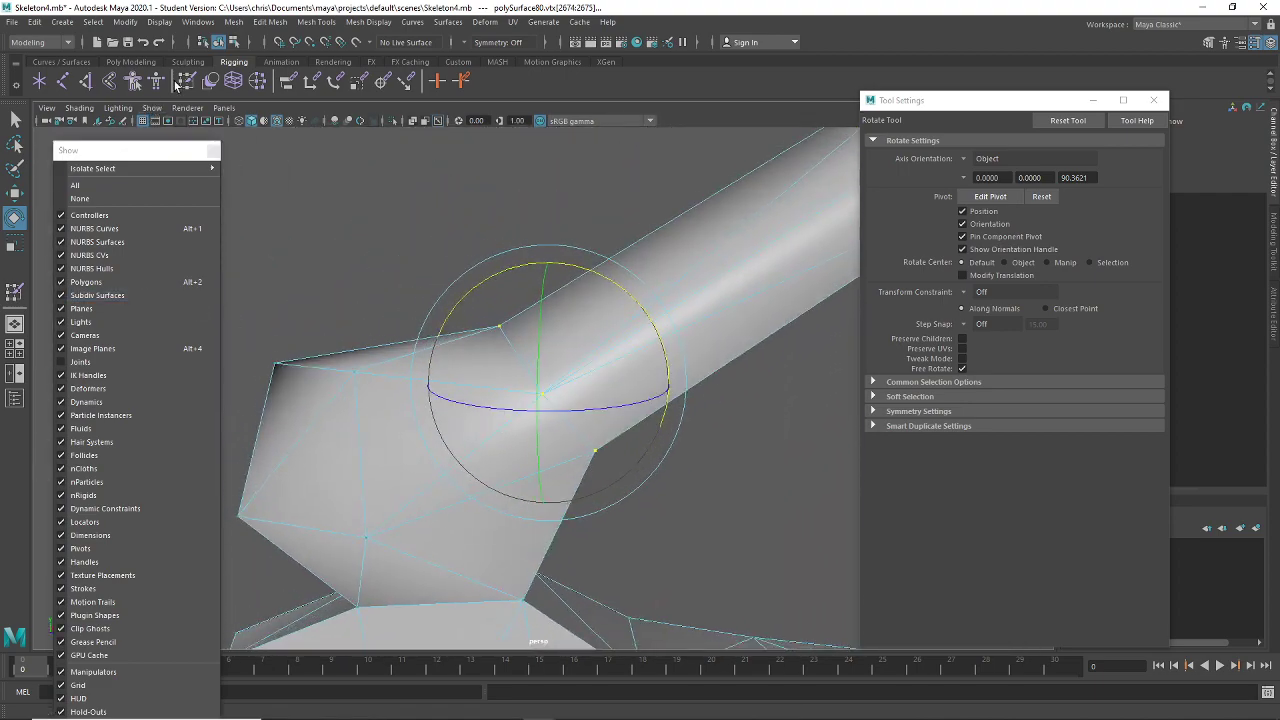
# Flood the selected lower shin vertices with value 3 for the LKnee influence and leave weight painting
pyautogui.click(187, 82)
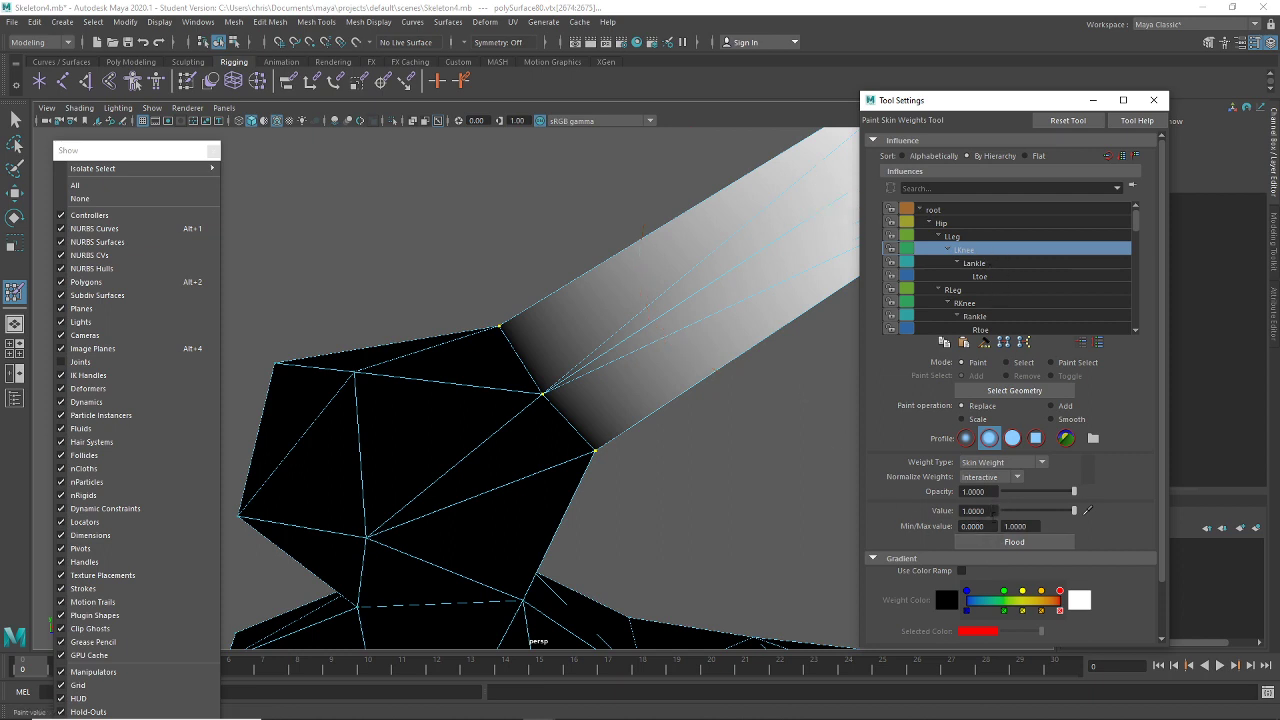
pyautogui.doubleClick(985, 511)
pyautogui.write('3')
pyautogui.click(1006, 547)
pyautogui.moveTo(706, 312)
pyautogui.keyDown('alt'); pyautogui.mouseDown()
pyautogui.moveTo(629, 412)
pyautogui.moveTo(580, 314)
pyautogui.moveTo(408, 257)
pyautogui.mouseUp(); pyautogui.keyUp('alt')
pyautogui.press('q')
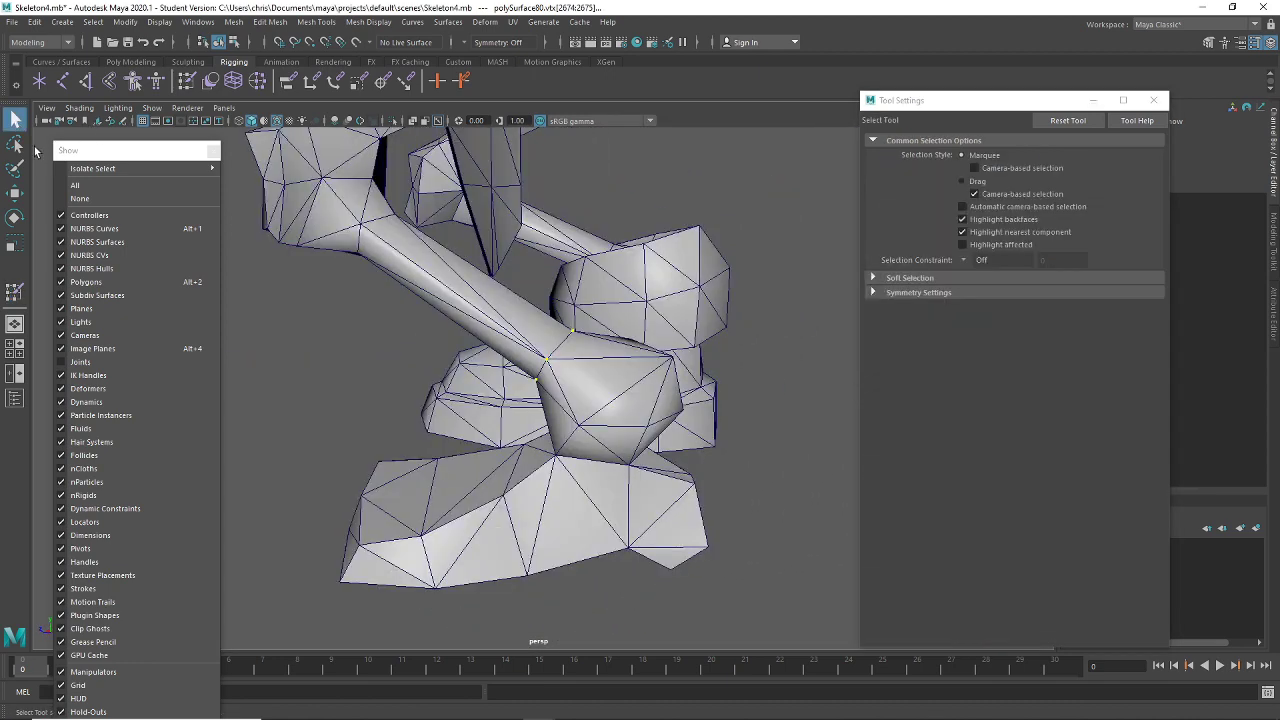
# Show the joints, test-rotate the left ankle and Ltoe joints, and clear the joint selection
pyautogui.click(108, 363)
pyautogui.keyDown('alt'); pyautogui.moveTo(337, 291); pyautogui.dragTo(575, 342); pyautogui.keyUp('alt')
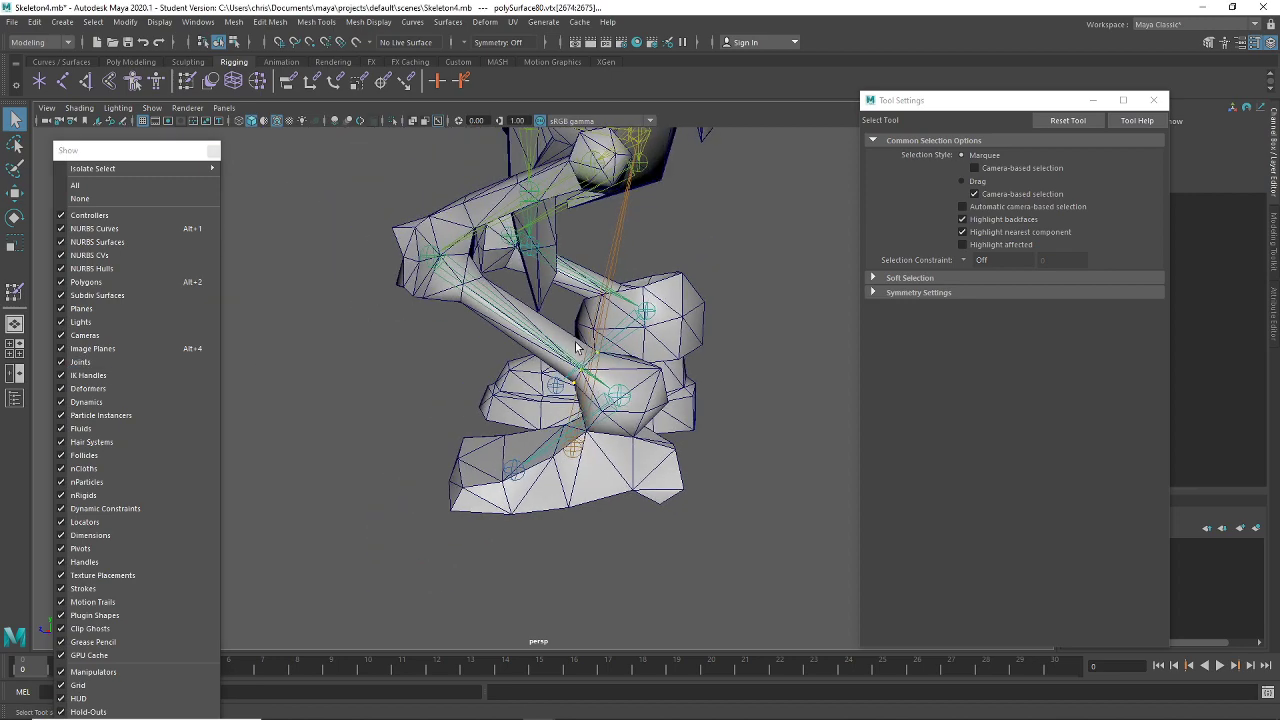
pyautogui.click(620, 398)
pyautogui.press('e')
pyautogui.moveTo(637, 281); pyautogui.dragTo(523, 591)
pyautogui.click(571, 543)
pyautogui.click(500, 485)
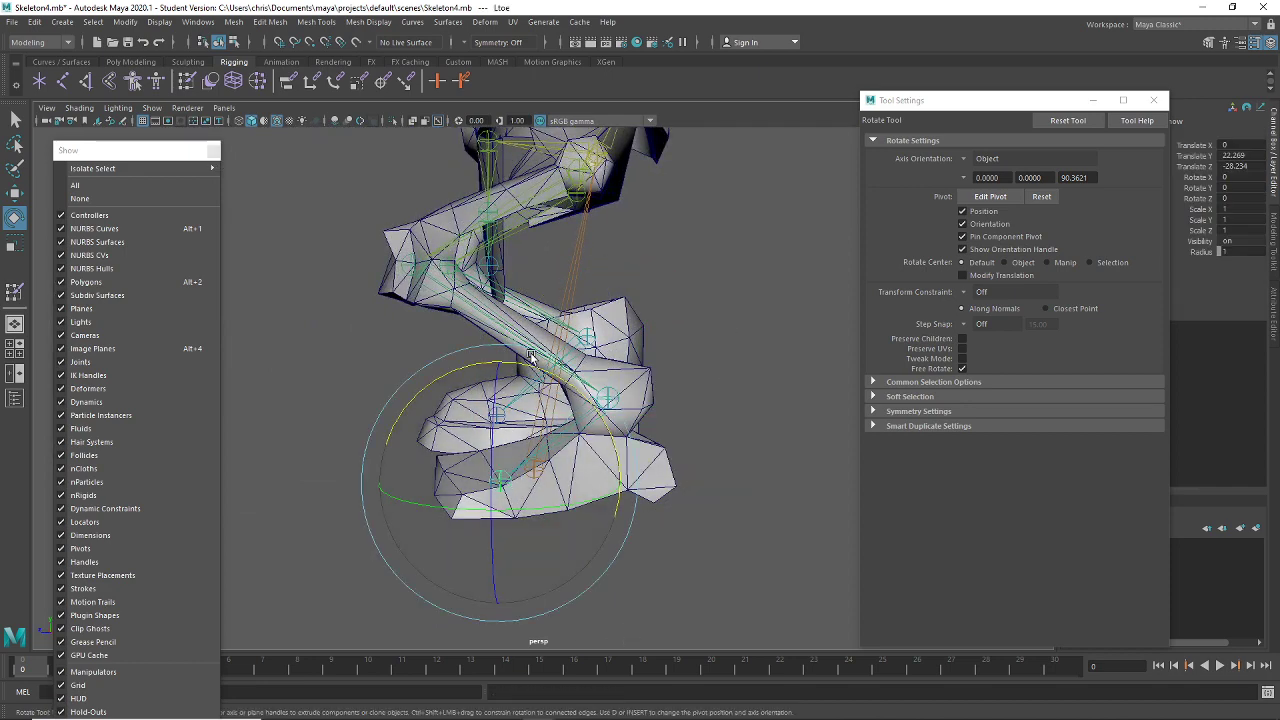
pyautogui.moveTo(533, 367); pyautogui.dragTo(600, 420)
pyautogui.click(686, 357)
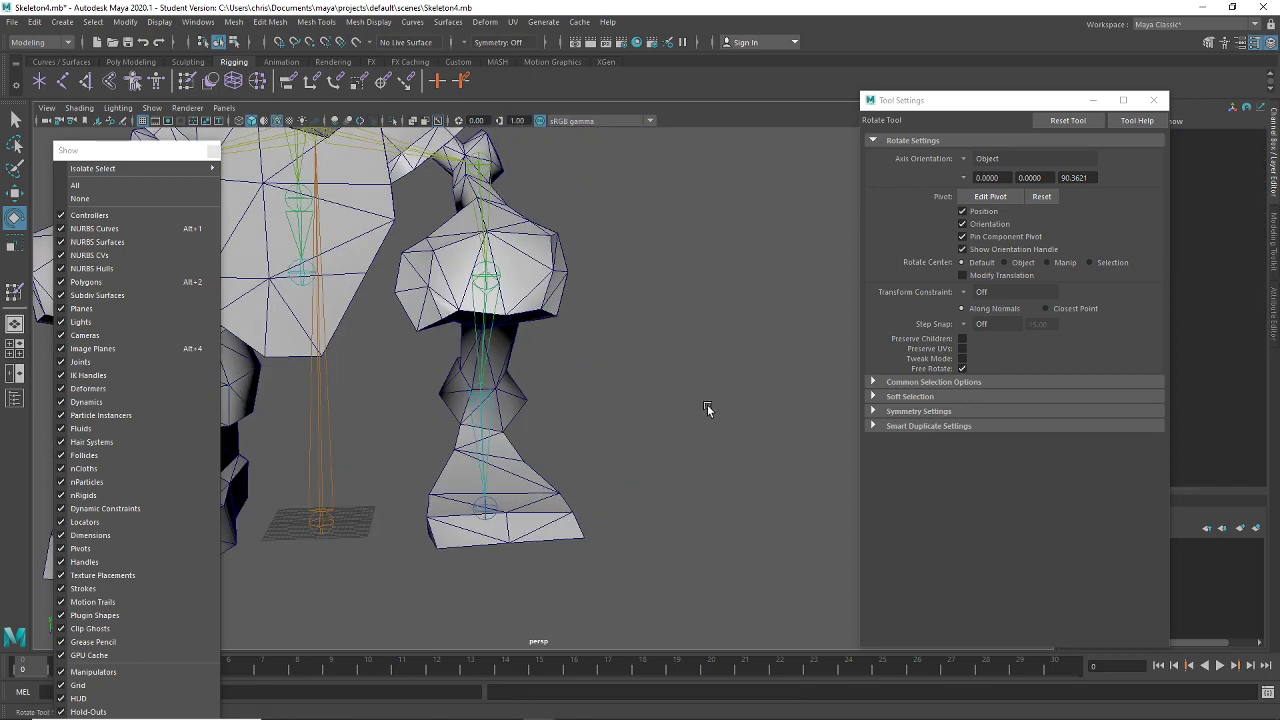
# Save the scene, accepting the Student Version notice
pyautogui.scroll(-3, 707, 404)
pyautogui.scroll(-4, 425, 464)
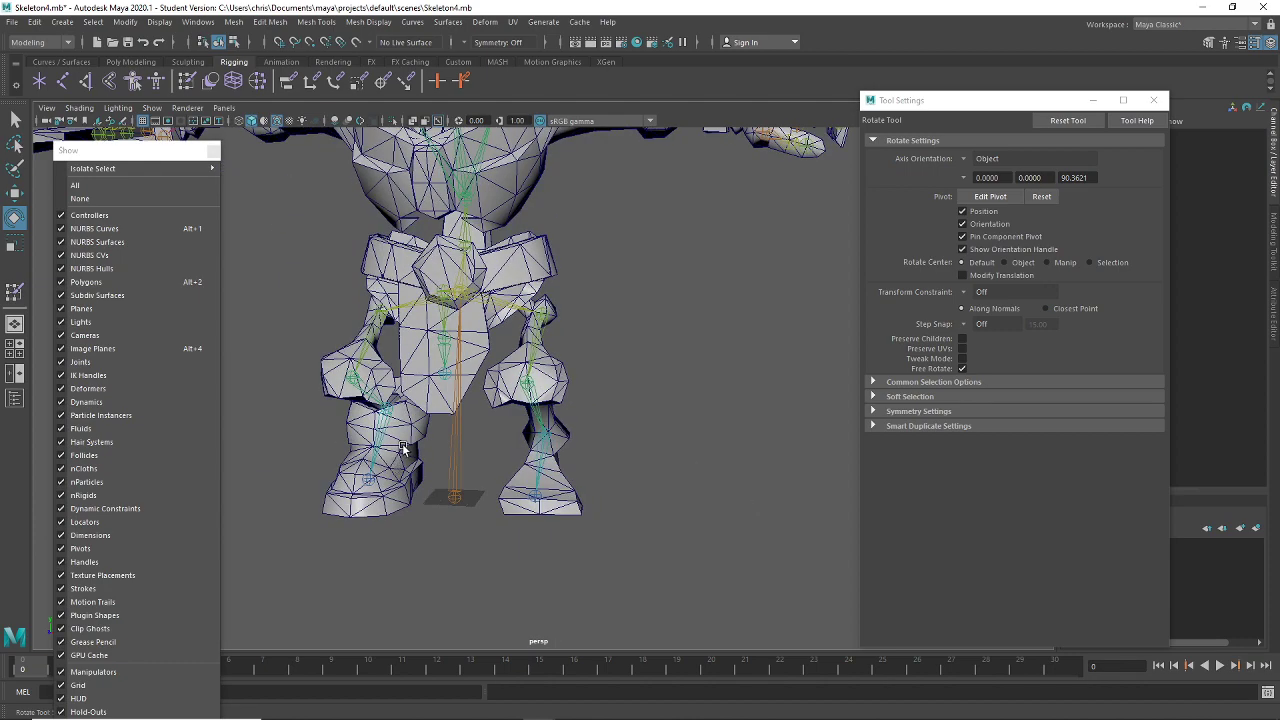
pyautogui.press('q')
pyautogui.hotkey('ctrl', 's')
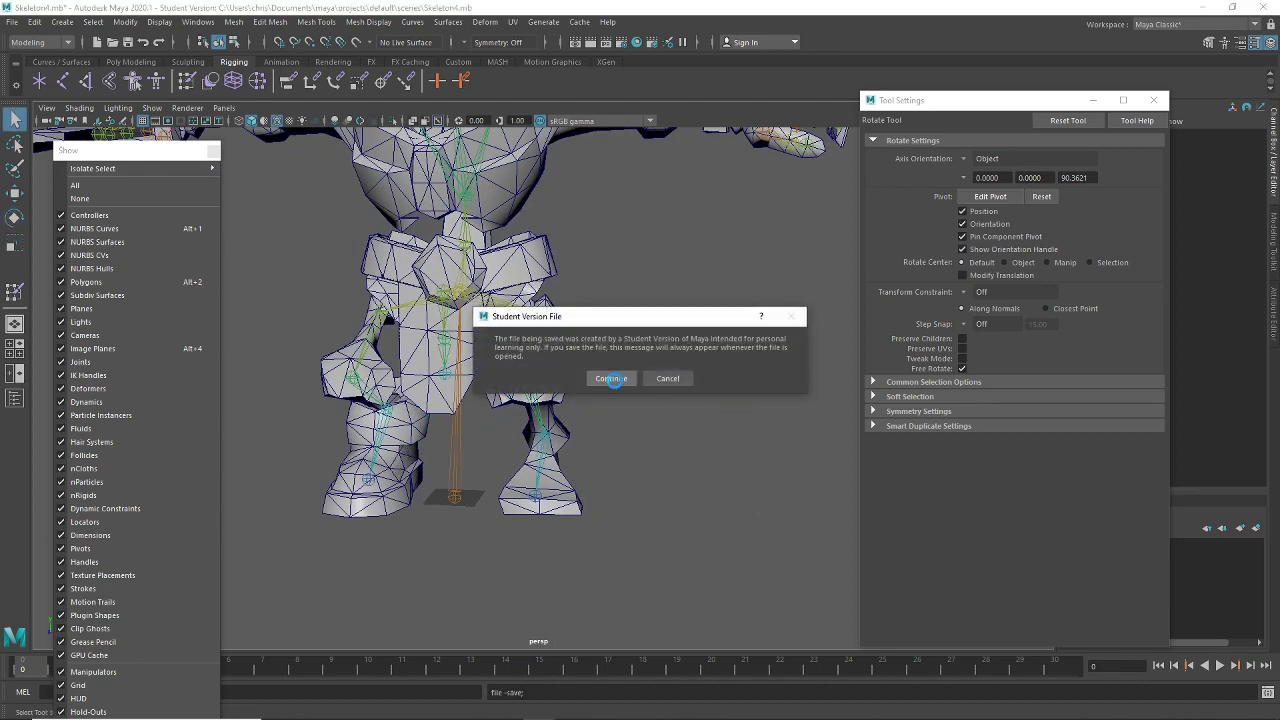
pyautogui.click(612, 379)
# Hide the joints and put the skeleton mesh into vertex selection for work on the right leg
pyautogui.keyDown('alt'); pyautogui.moveTo(476, 418); pyautogui.dragTo(587, 422, button='middle'); pyautogui.keyUp('alt')
pyautogui.moveTo(587, 422)
pyautogui.keyDown('alt'); pyautogui.mouseDown()
pyautogui.moveTo(729, 439)
pyautogui.moveTo(570, 428)
pyautogui.mouseUp(); pyautogui.keyUp('alt')
pyautogui.click(131, 360)
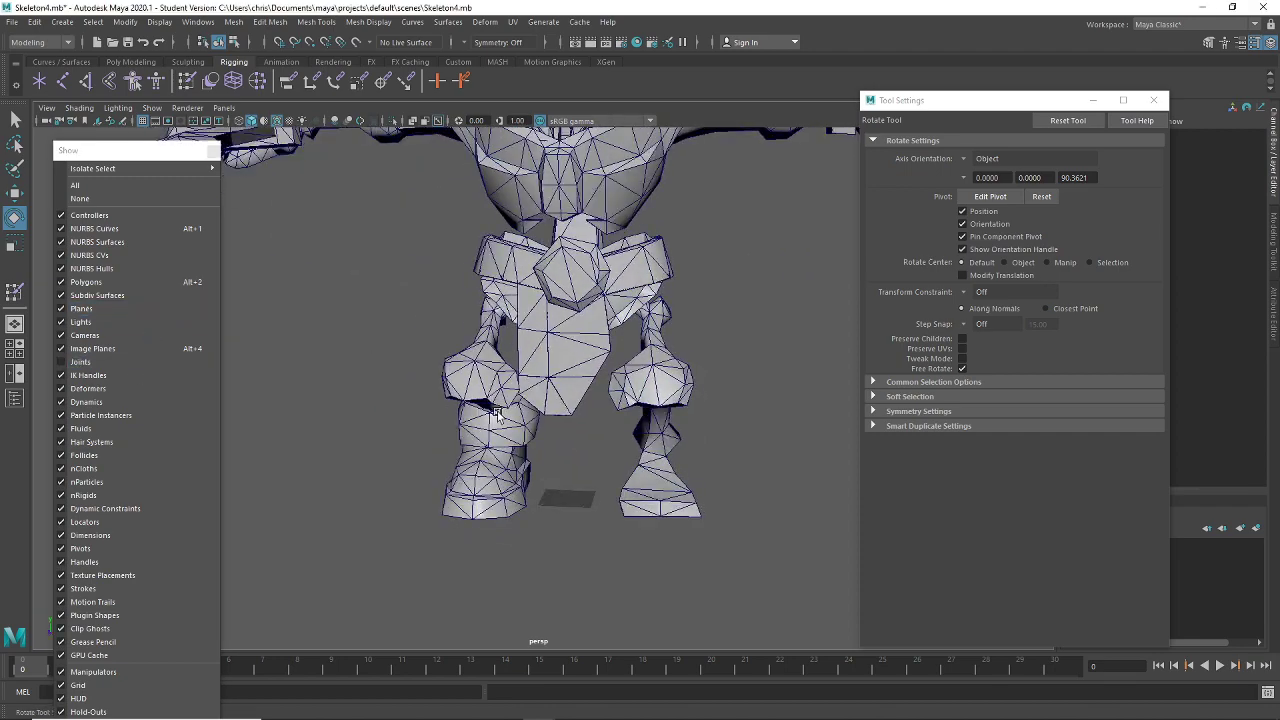
pyautogui.keyDown('alt'); pyautogui.moveTo(497, 414); pyautogui.dragTo(697, 358); pyautogui.keyUp('alt')
pyautogui.moveTo(671, 442); pyautogui.dragTo(640, 434, button='right')
pyautogui.keyDown('alt'); pyautogui.moveTo(640, 434); pyautogui.dragTo(760, 432); pyautogui.keyUp('alt')
# Show the joints and return from vertex selection to object selection
pyautogui.click(80, 361)
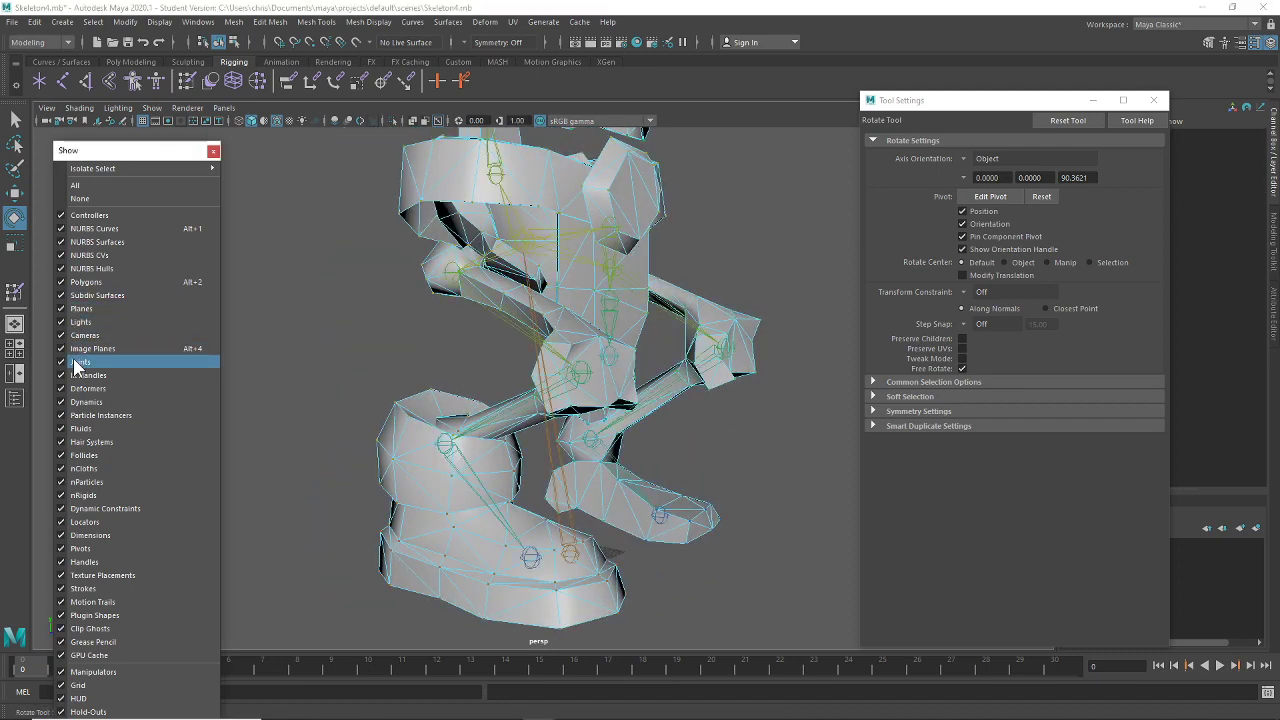
pyautogui.click(15, 119)
pyautogui.keyDown('alt'); pyautogui.moveTo(620, 356); pyautogui.dragTo(510, 332); pyautogui.keyUp('alt')
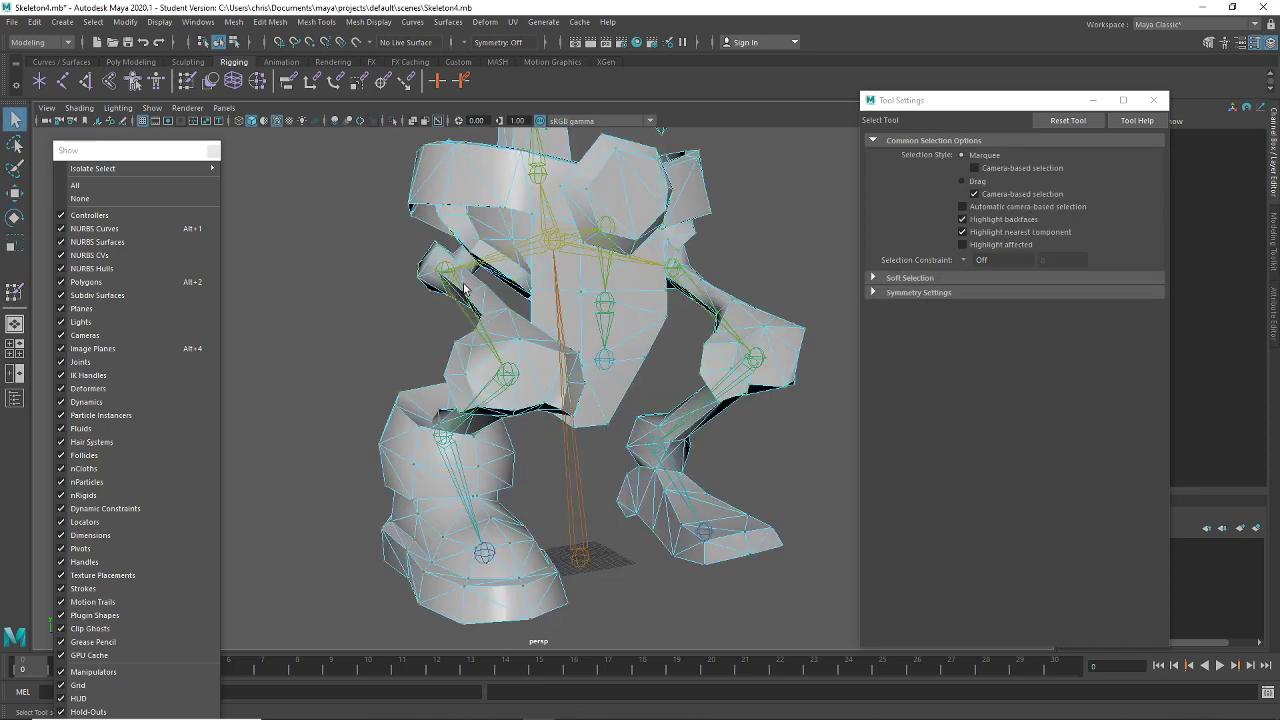
pyautogui.click(458, 283)
pyautogui.keyDown('alt'); pyautogui.moveTo(614, 374); pyautogui.dragTo(550, 372); pyautogui.keyUp('alt')
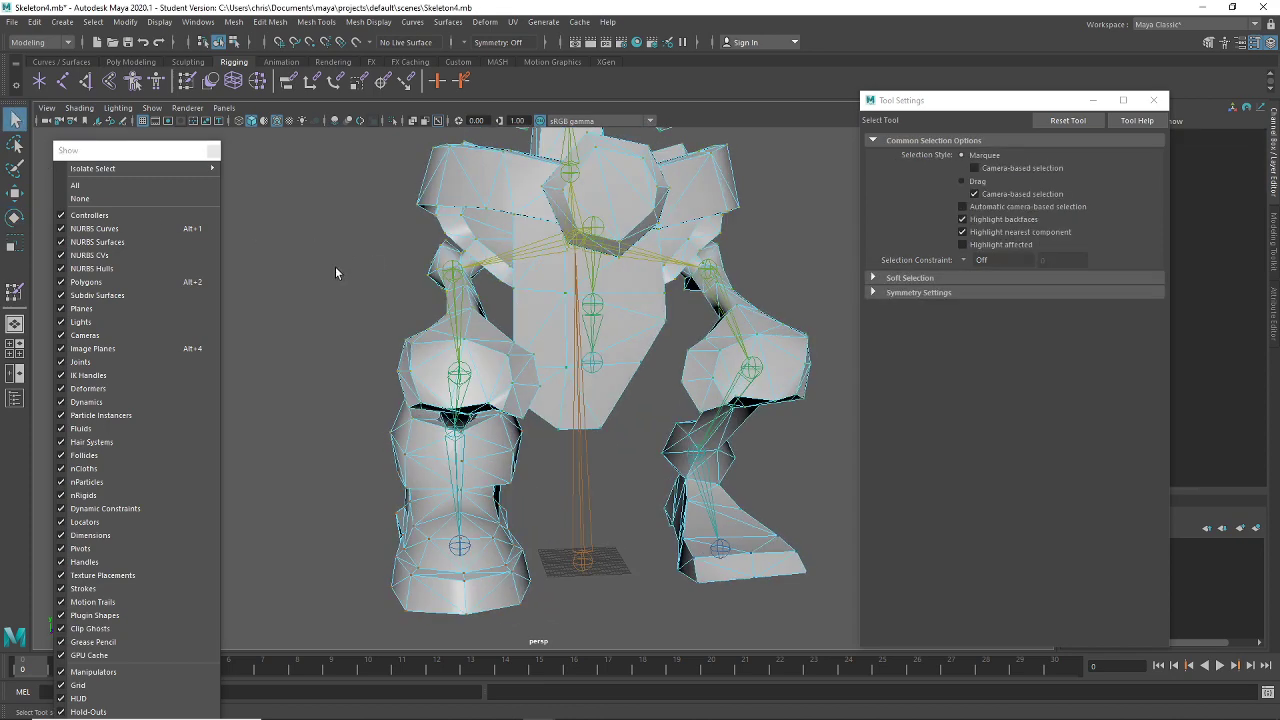
pyautogui.click(440, 271)
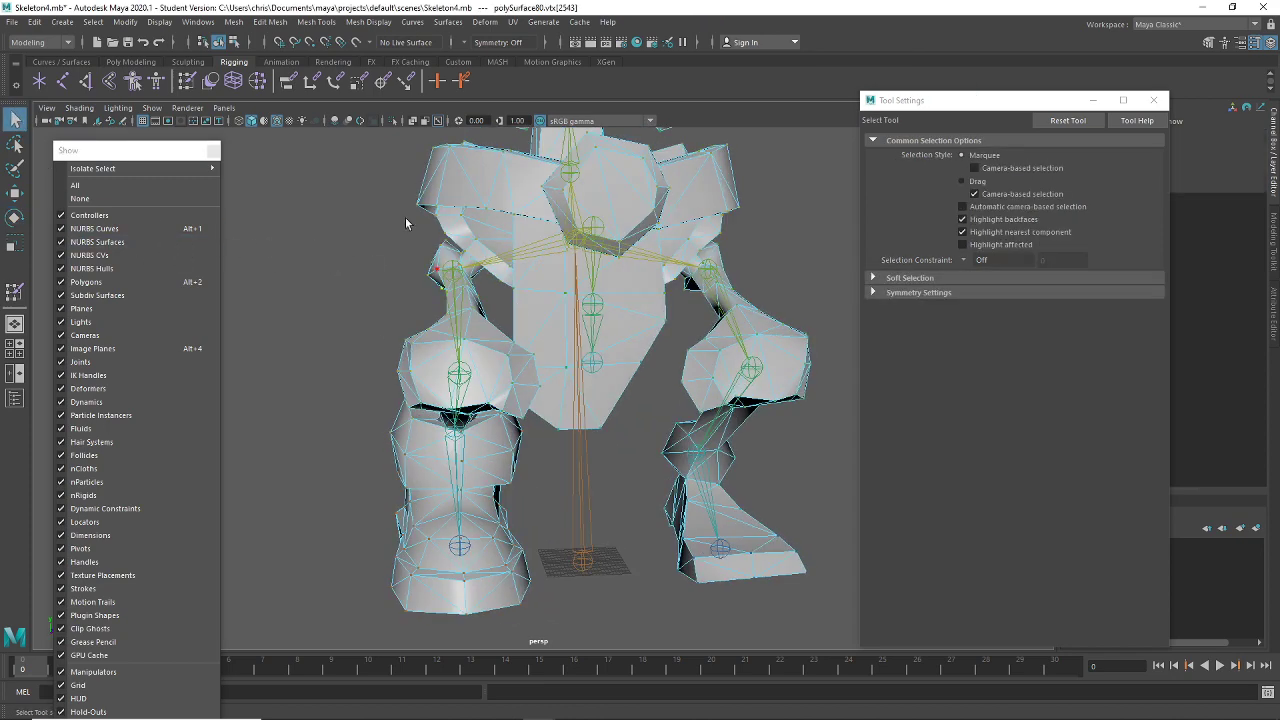
pyautogui.click(220, 42)
# Select the RLeg joint, test-move it, and undo the move
pyautogui.click(442, 271)
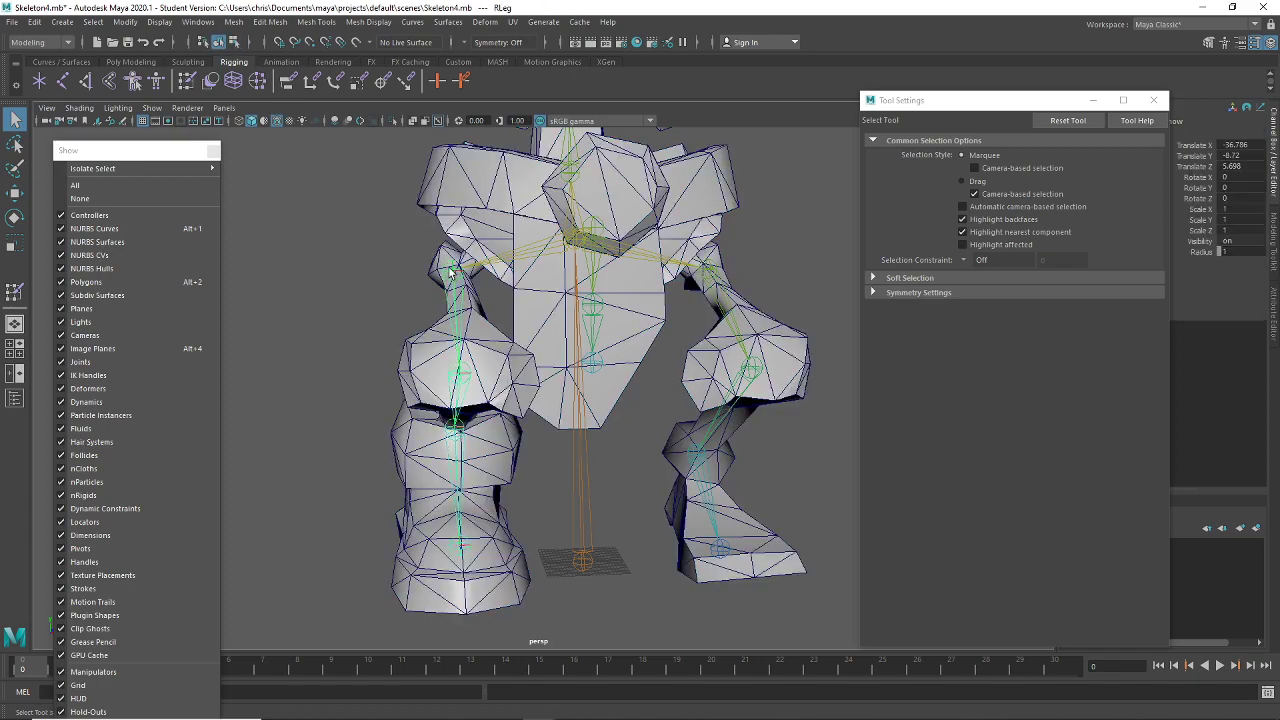
pyautogui.press('w')
pyautogui.moveTo(452, 290); pyautogui.dragTo(420, 297)
pyautogui.hotkey('ctrl', 'z')
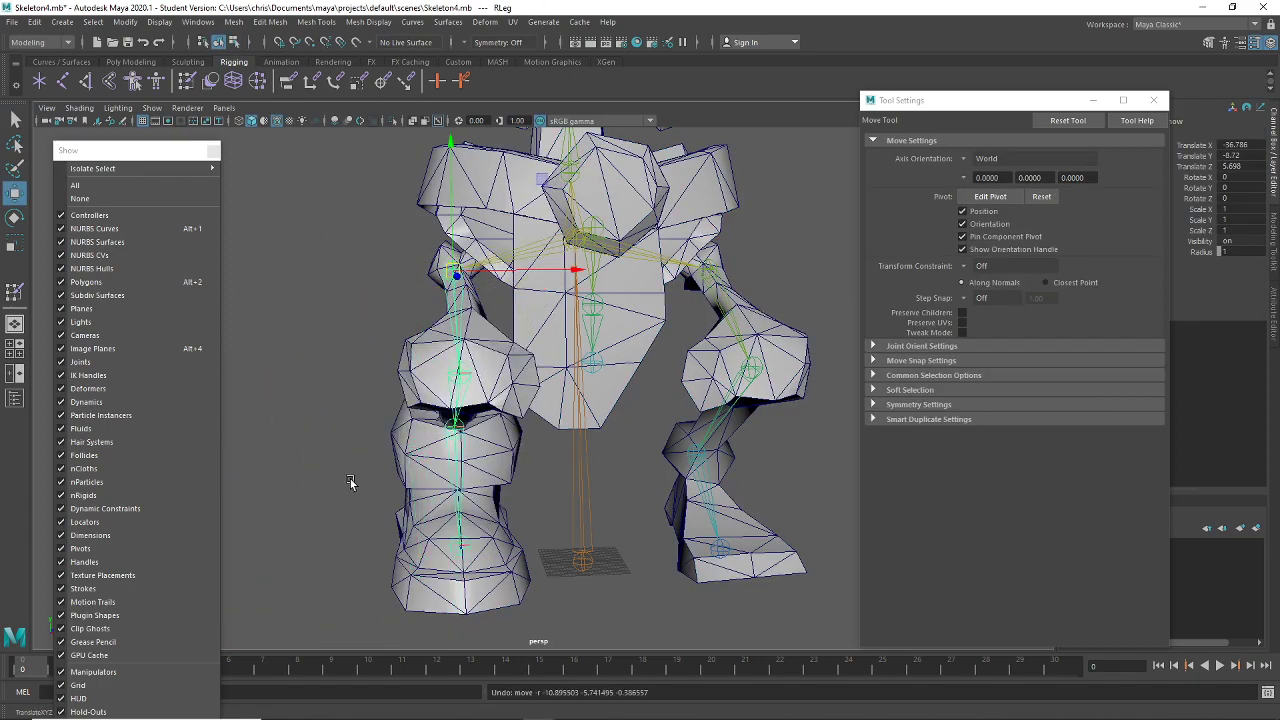
# Select the skeleton mesh, hide the joints, and put the mesh into vertex selection around the right leg
pyautogui.keyDown('alt'); pyautogui.moveTo(351, 483); pyautogui.dragTo(680, 463); pyautogui.keyUp('alt')
pyautogui.scroll(2, 757, 457)
pyautogui.click(710, 446)
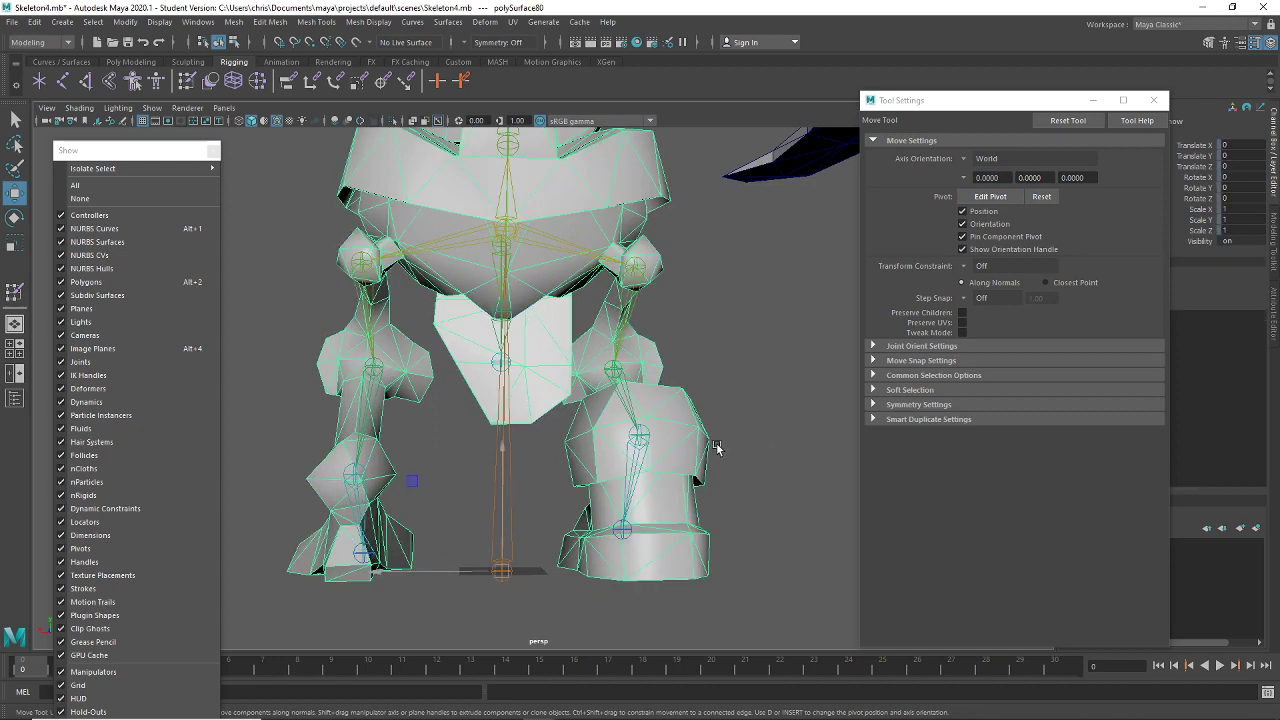
pyautogui.scroll(3, 705, 465)
pyautogui.click(129, 360)
pyautogui.keyDown('alt'); pyautogui.moveTo(671, 450); pyautogui.dragTo(626, 403, button='middle'); pyautogui.keyUp('alt')
pyautogui.moveTo(625, 339); pyautogui.dragTo(563, 339, button='right')
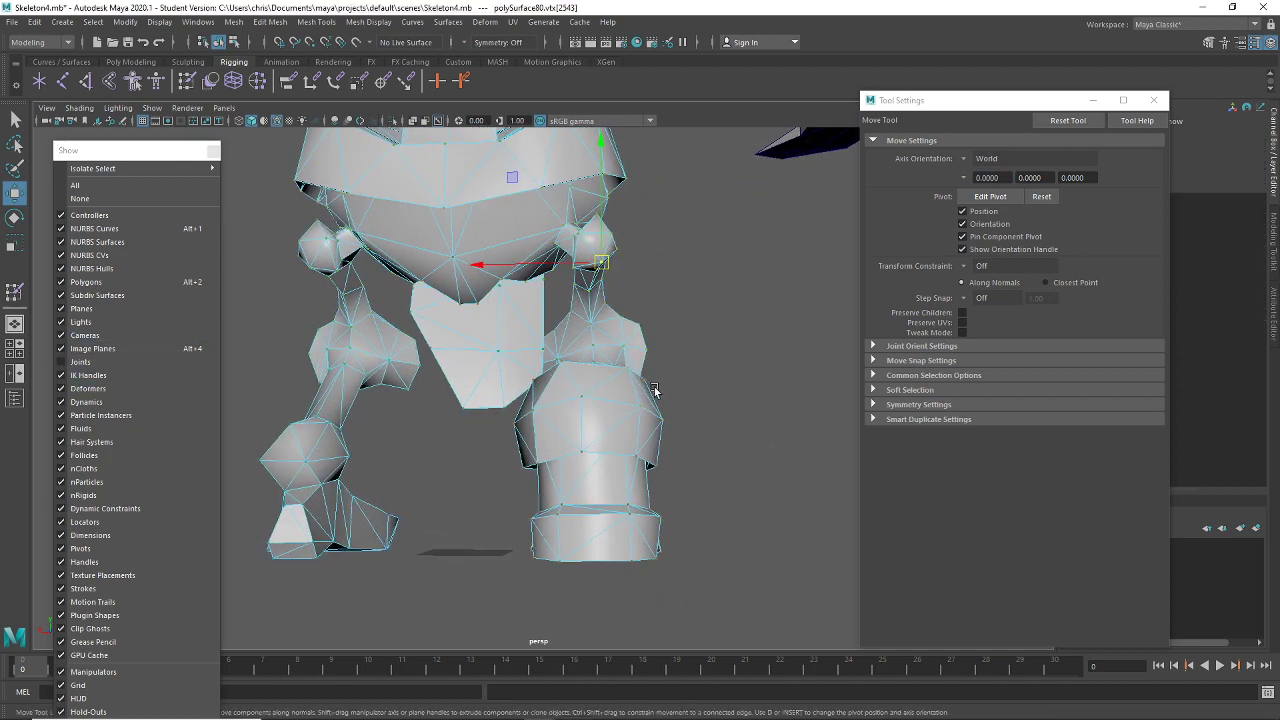
# Select the right leg's vertices from the foot up through the knee to the hip ball, growing the selection
pyautogui.moveTo(763, 614); pyautogui.dragTo(502, 399)
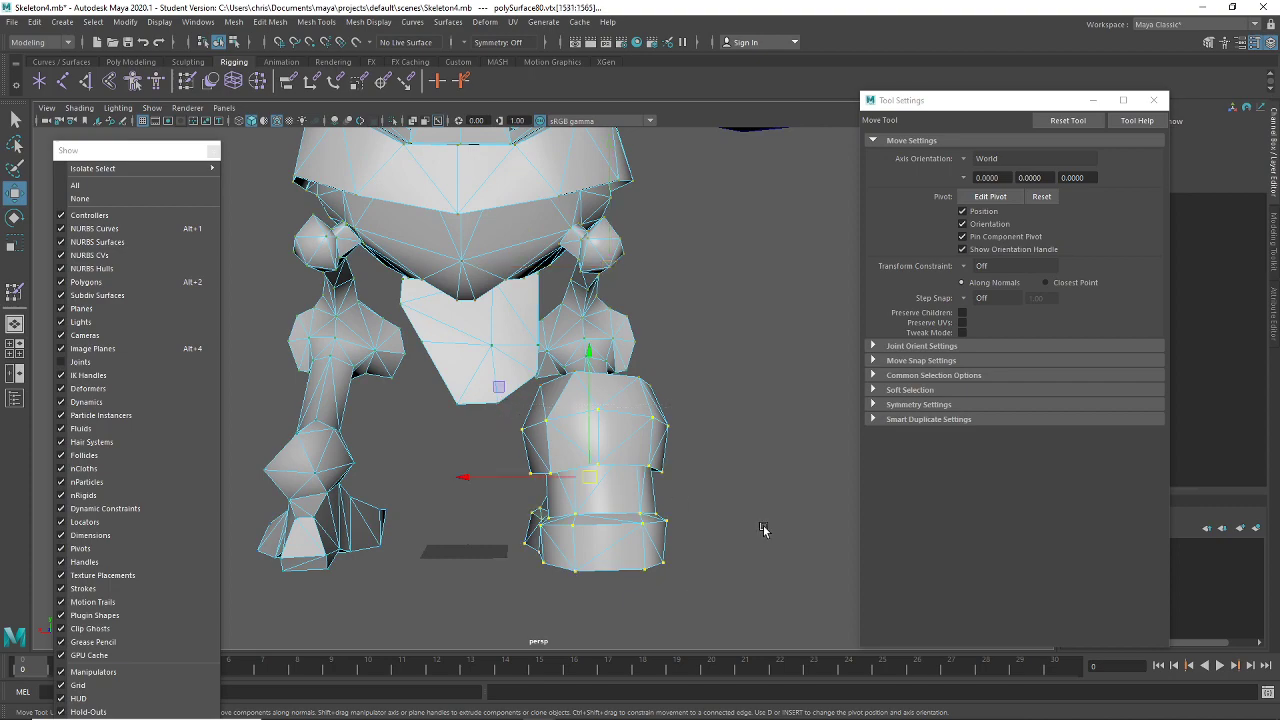
pyautogui.hotkey('shift', '.')
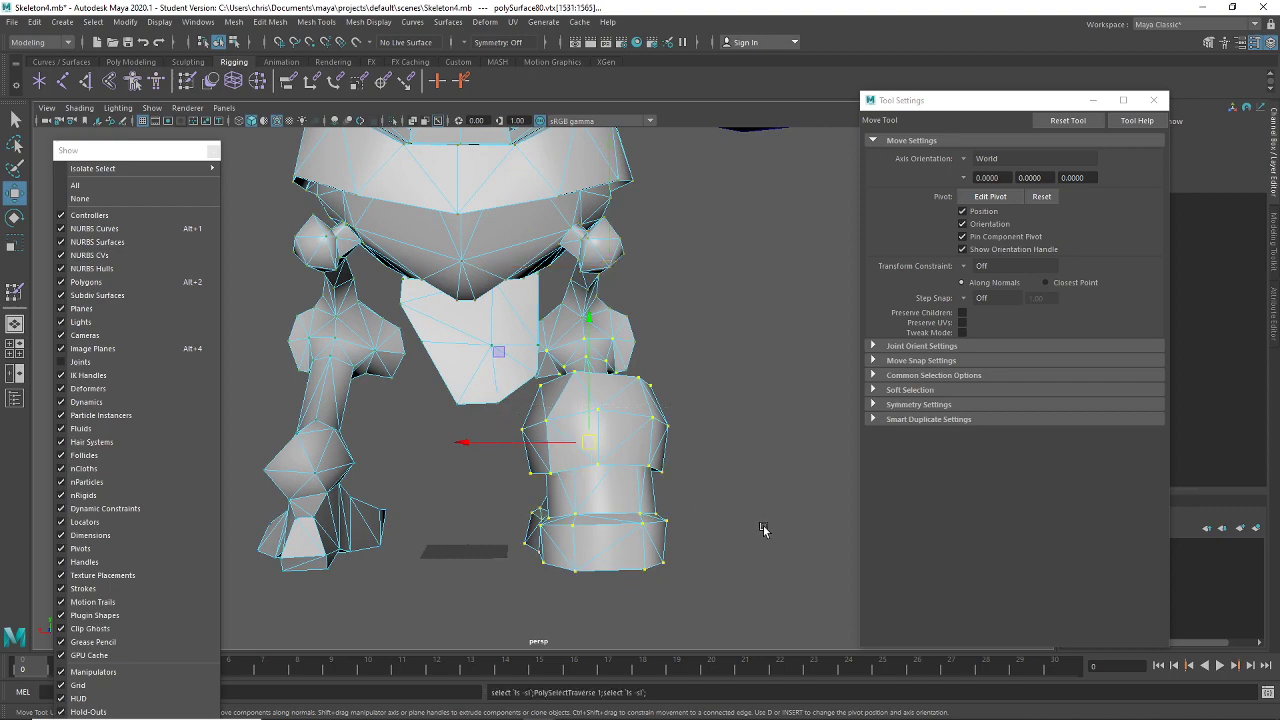
pyautogui.keyDown('alt'); pyautogui.moveTo(674, 374); pyautogui.dragTo(200, 331); pyautogui.keyUp('alt')
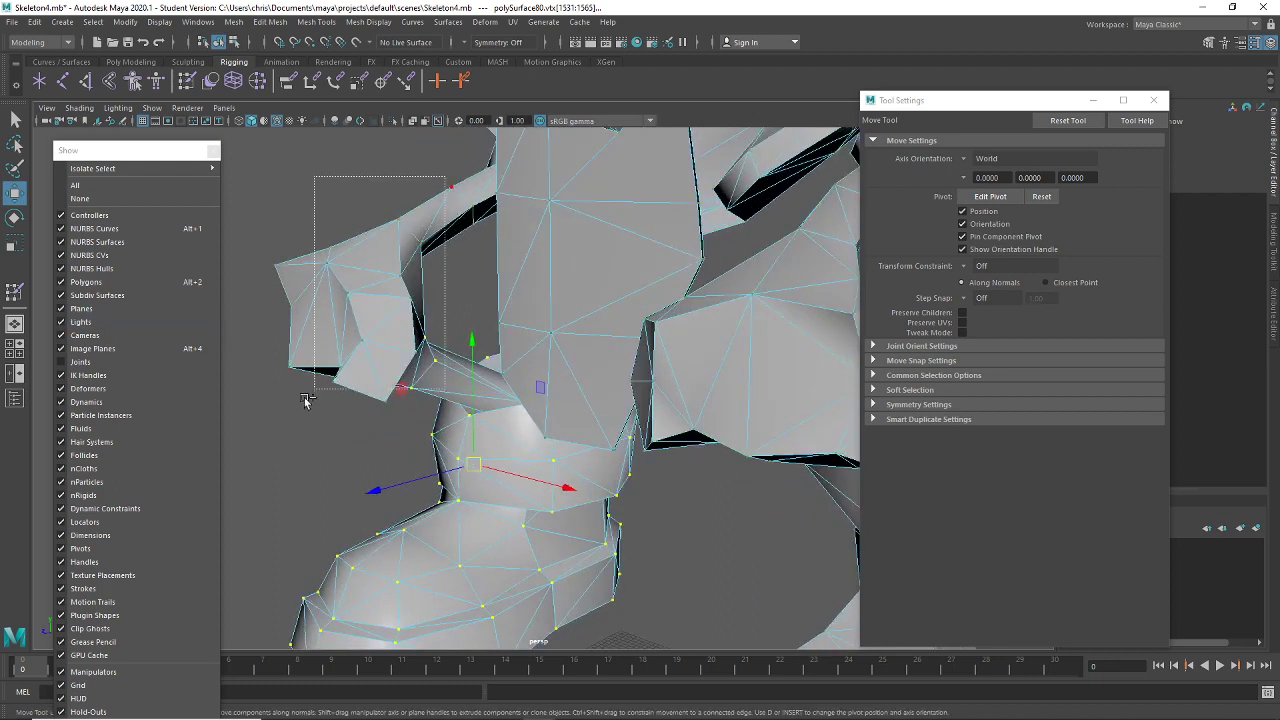
pyautogui.moveTo(306, 401); pyautogui.dragTo(768, 459)
pyautogui.hotkey('shift', '.')
pyautogui.hotkey('ctrl', 'z')
pyautogui.scroll(4, 649, 294)
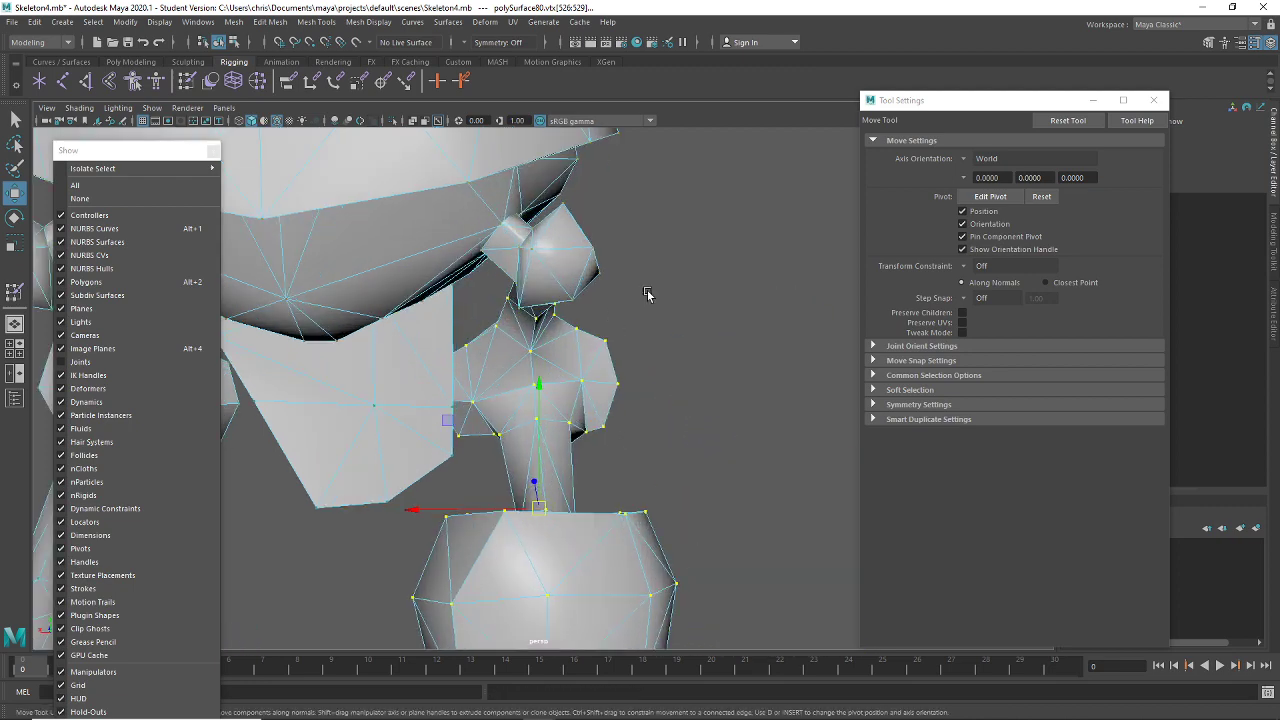
pyautogui.keyDown('alt'); pyautogui.moveTo(649, 294); pyautogui.dragTo(708, 456, button='middle'); pyautogui.keyUp('alt')
pyautogui.keyDown('alt'); pyautogui.moveTo(708, 456); pyautogui.dragTo(671, 557); pyautogui.keyUp('alt')
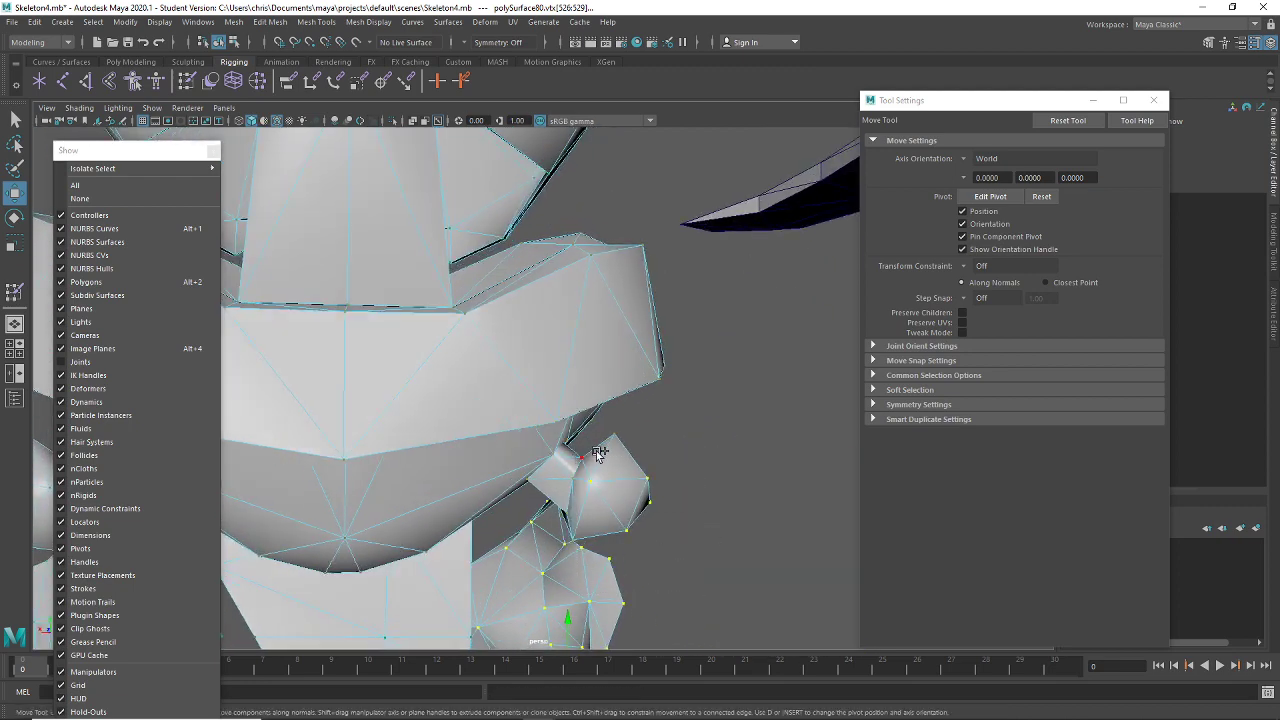
pyautogui.scroll(-4, 593, 454)
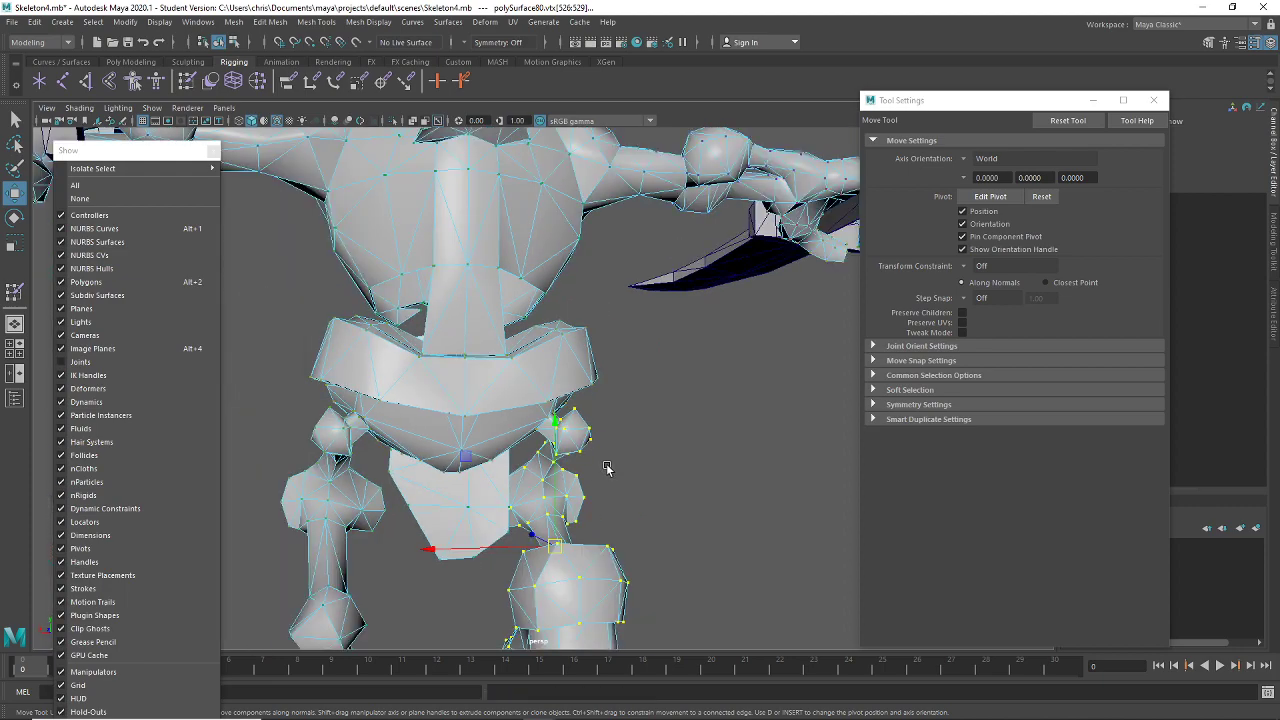
# Test-move the selected leg vertices, undo the move, and extend the selection to the connector between hip ball and pelvis
pyautogui.keyDown('alt'); pyautogui.moveTo(606, 466); pyautogui.dragTo(510, 303, button='middle'); pyautogui.keyUp('alt')
pyautogui.moveTo(462, 401); pyautogui.dragTo(536, 401)
pyautogui.keyDown('alt'); pyautogui.moveTo(499, 357); pyautogui.dragTo(406, 340); pyautogui.keyUp('alt')
pyautogui.keyDown('alt'); pyautogui.moveTo(406, 340); pyautogui.dragTo(500, 361, button='middle'); pyautogui.keyUp('alt')
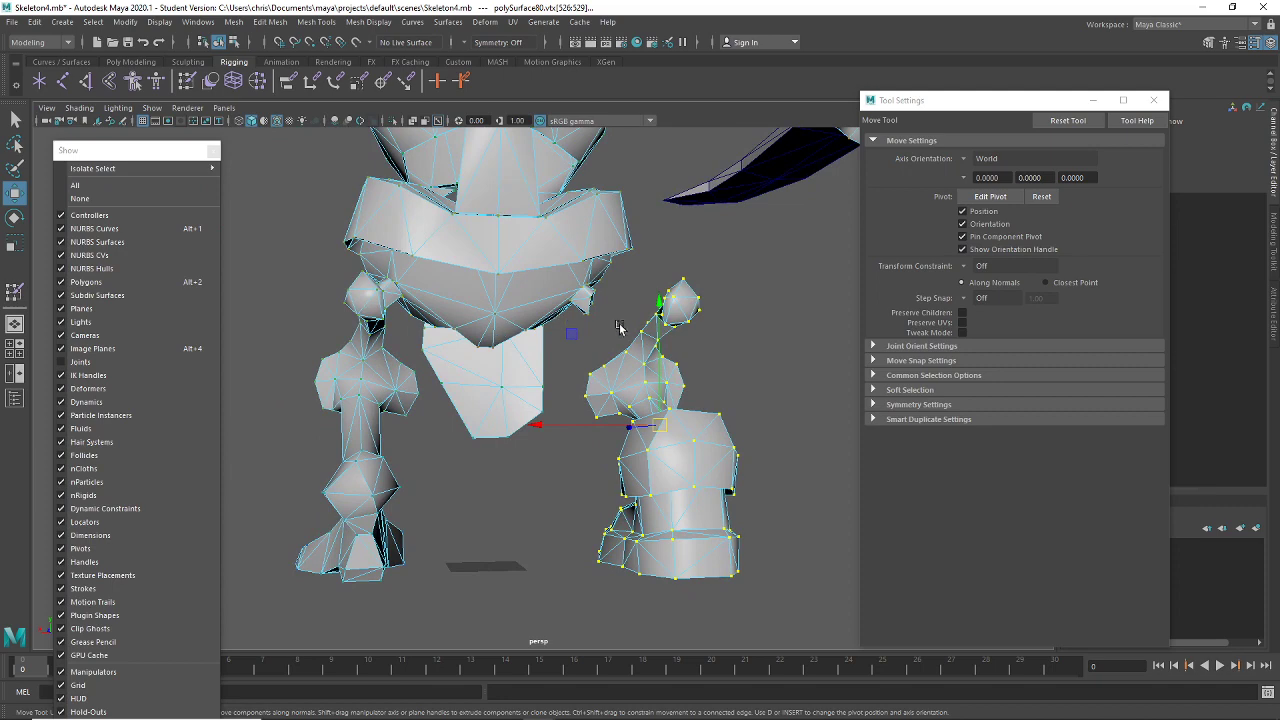
pyautogui.scroll(8, 620, 328)
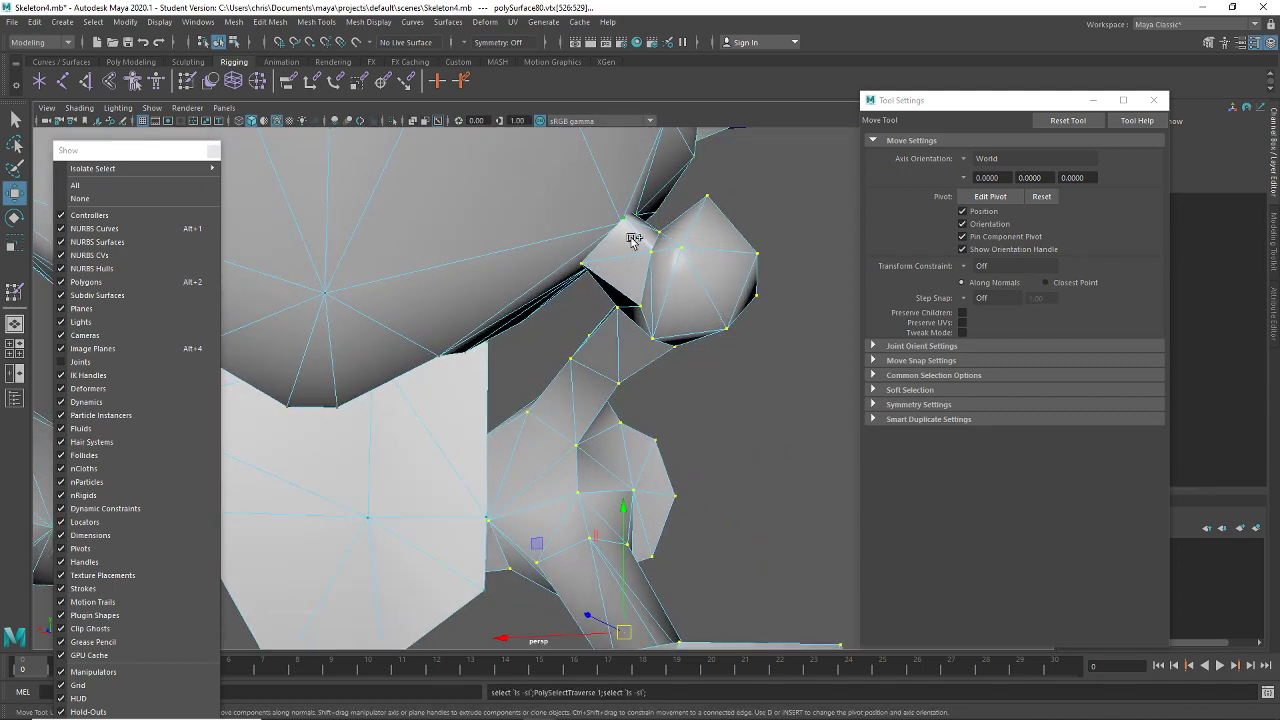
pyautogui.scroll(-3, 597, 374)
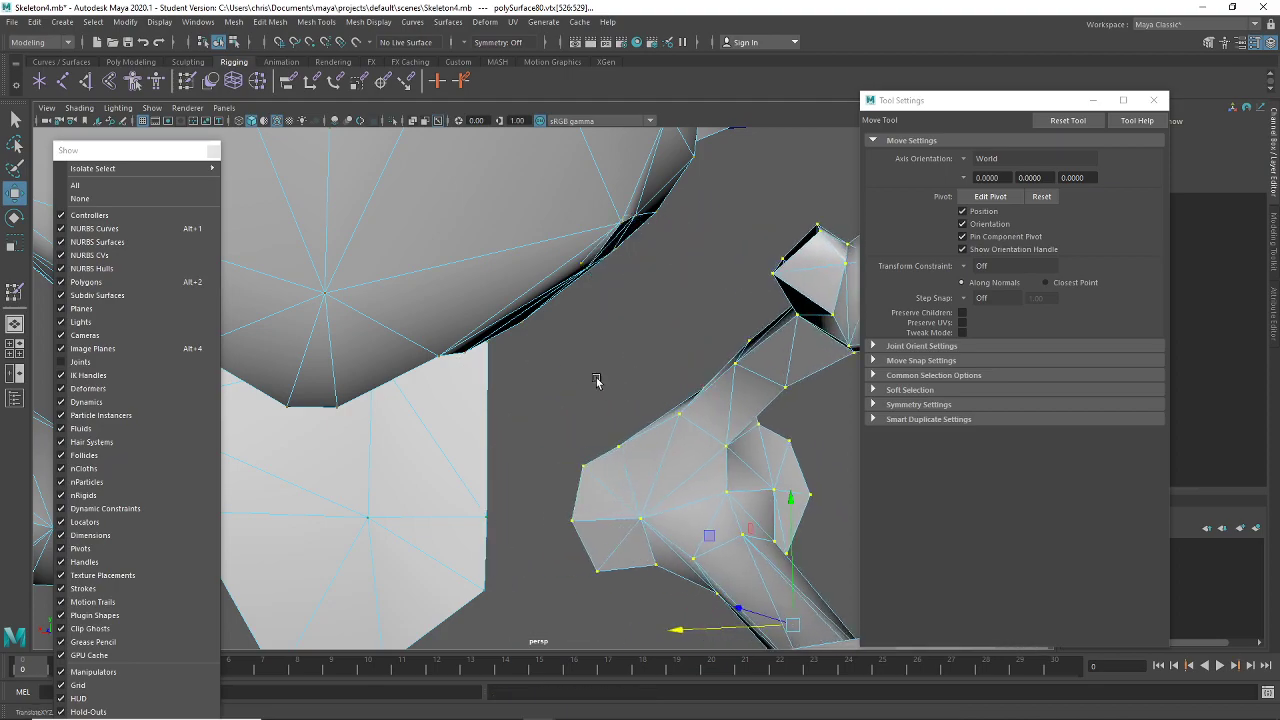
pyautogui.keyDown('alt'); pyautogui.moveTo(597, 374); pyautogui.dragTo(455, 388); pyautogui.keyUp('alt')
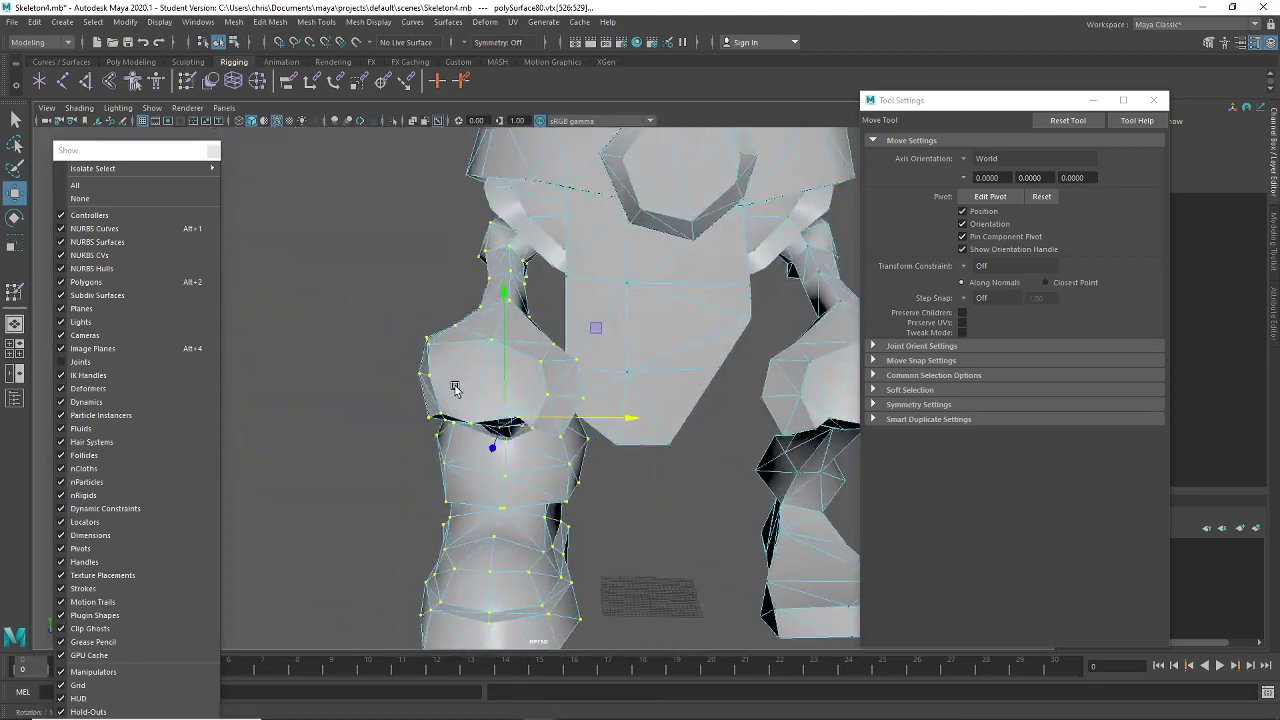
# Flood the selected right-leg vertices with skin weight 1 for the RLeg influence
pyautogui.click(186, 82)
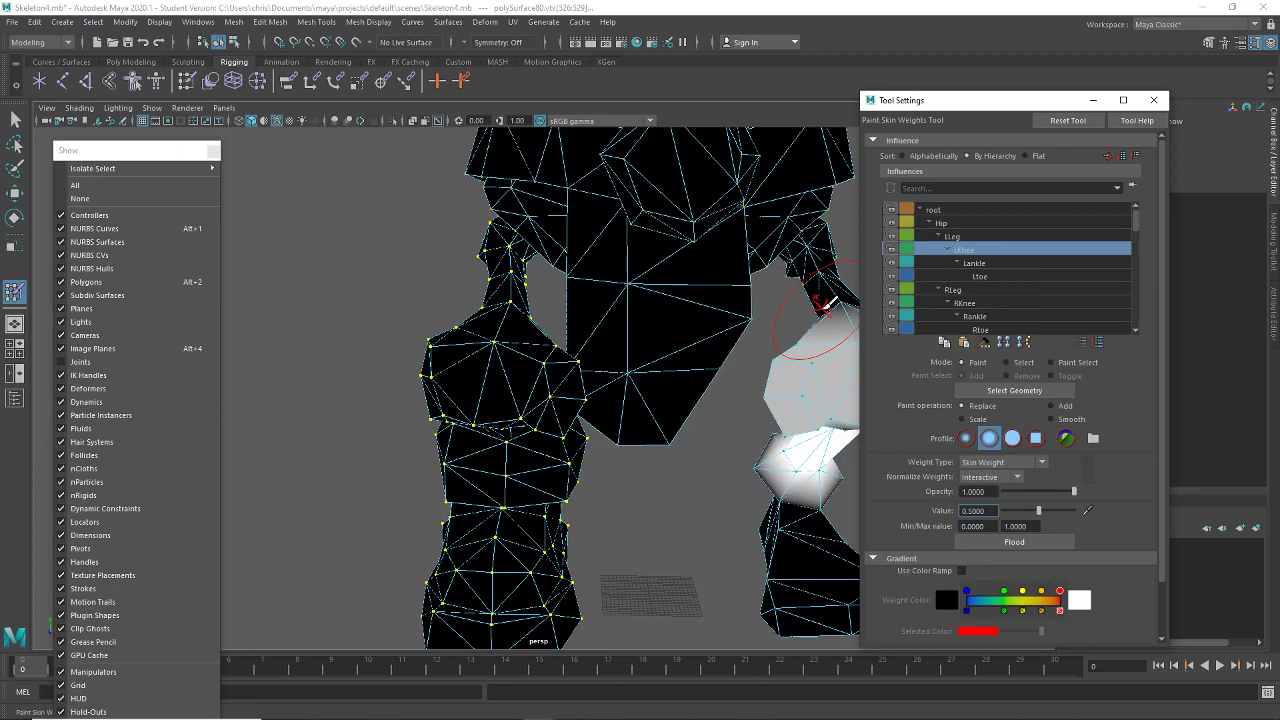
pyautogui.click(992, 250)
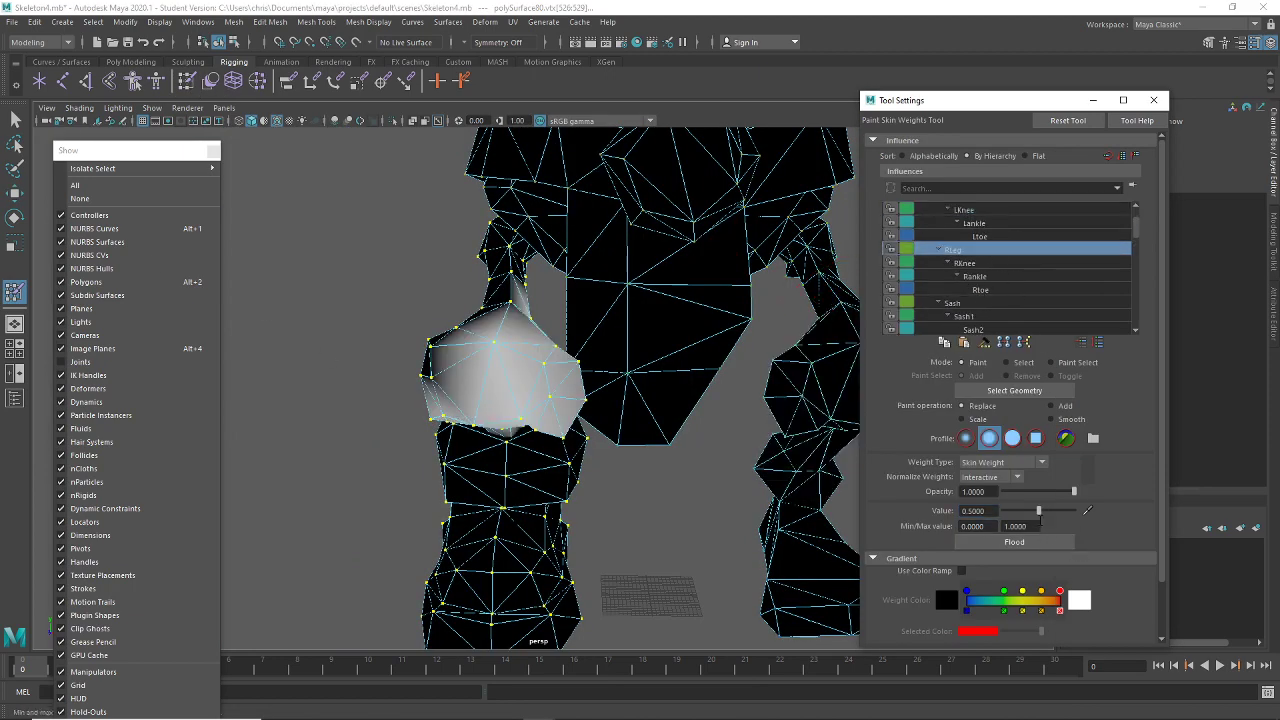
pyautogui.moveTo(1040, 511); pyautogui.dragTo(1208, 497)
pyautogui.click(1058, 545)
pyautogui.keyDown('alt'); pyautogui.moveTo(600, 420); pyautogui.dragTo(636, 419); pyautogui.keyUp('alt')
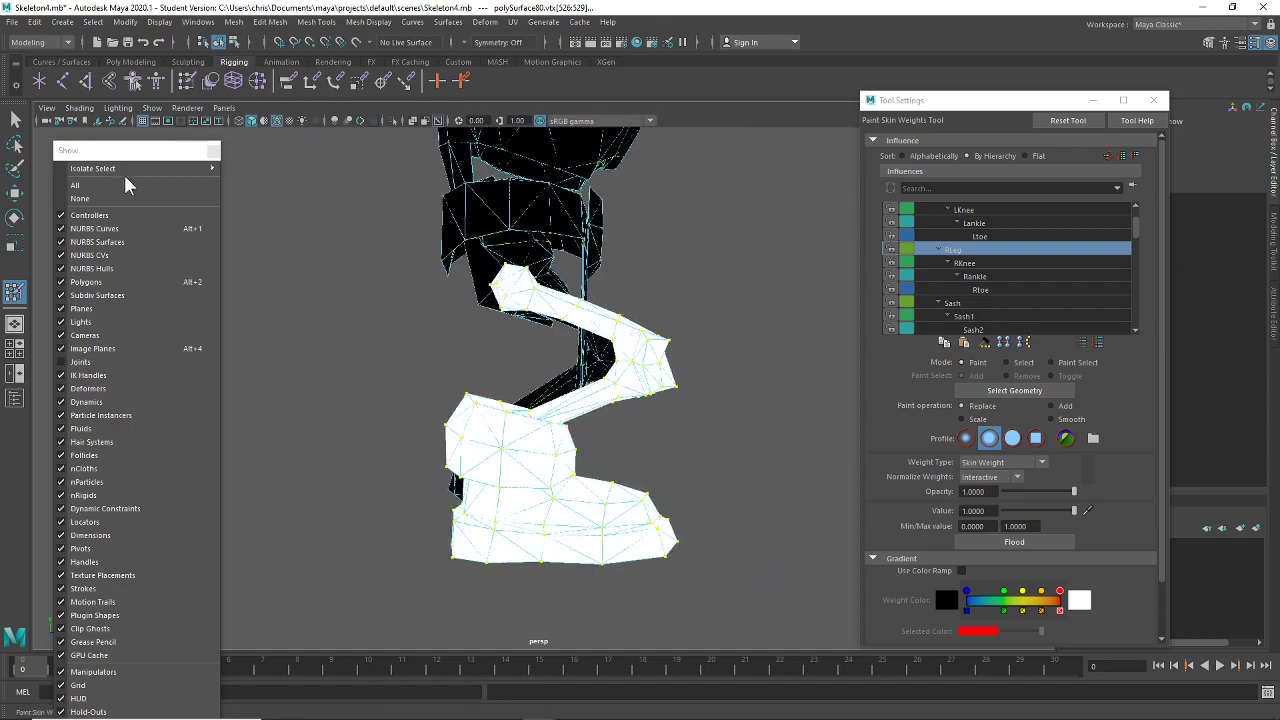
# Leave weight painting and return the mesh to vertex selection with the right-leg vertices still selected
pyautogui.click(15, 119)
pyautogui.moveTo(640, 370)
pyautogui.keyDown('alt'); pyautogui.mouseDown()
pyautogui.moveTo(680, 360)
pyautogui.moveTo(673, 378)
pyautogui.mouseUp(); pyautogui.keyUp('alt')
pyautogui.keyDown('alt'); pyautogui.moveTo(680, 436); pyautogui.dragTo(487, 370); pyautogui.keyUp('alt')
pyautogui.scroll(5, 663, 407)
pyautogui.scroll(5, 674, 403)
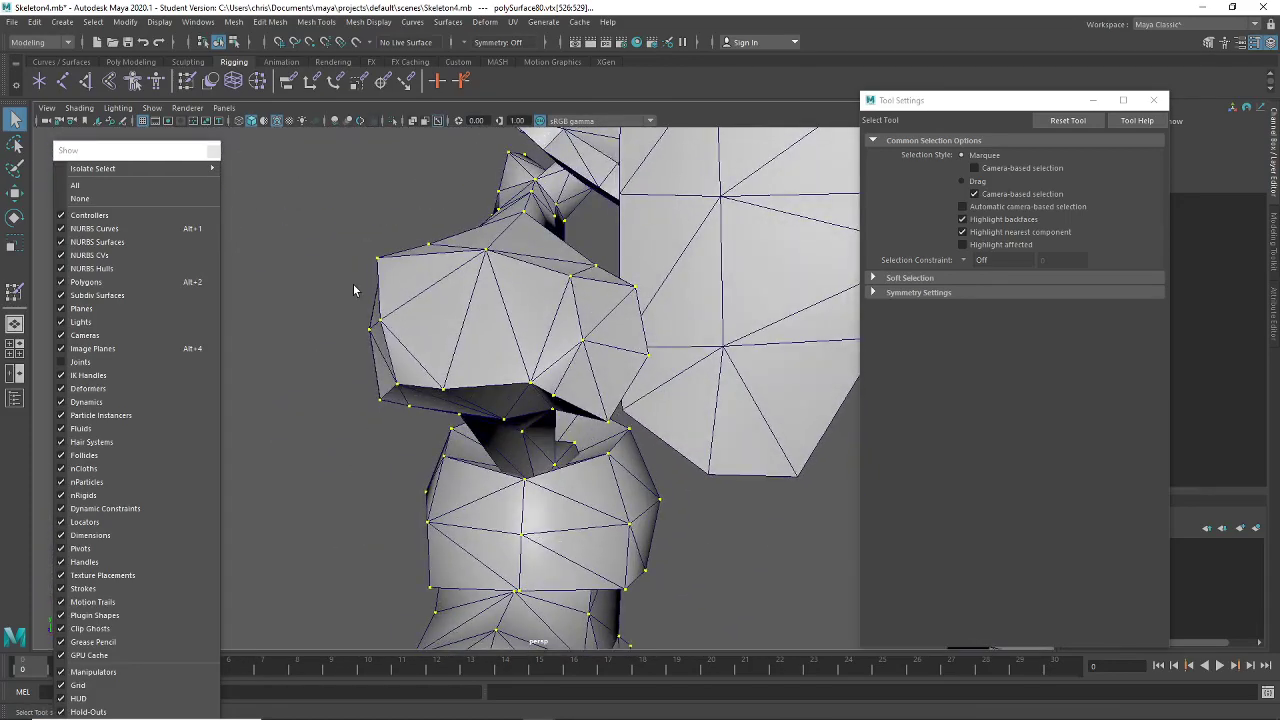
pyautogui.rightClick(497, 322)
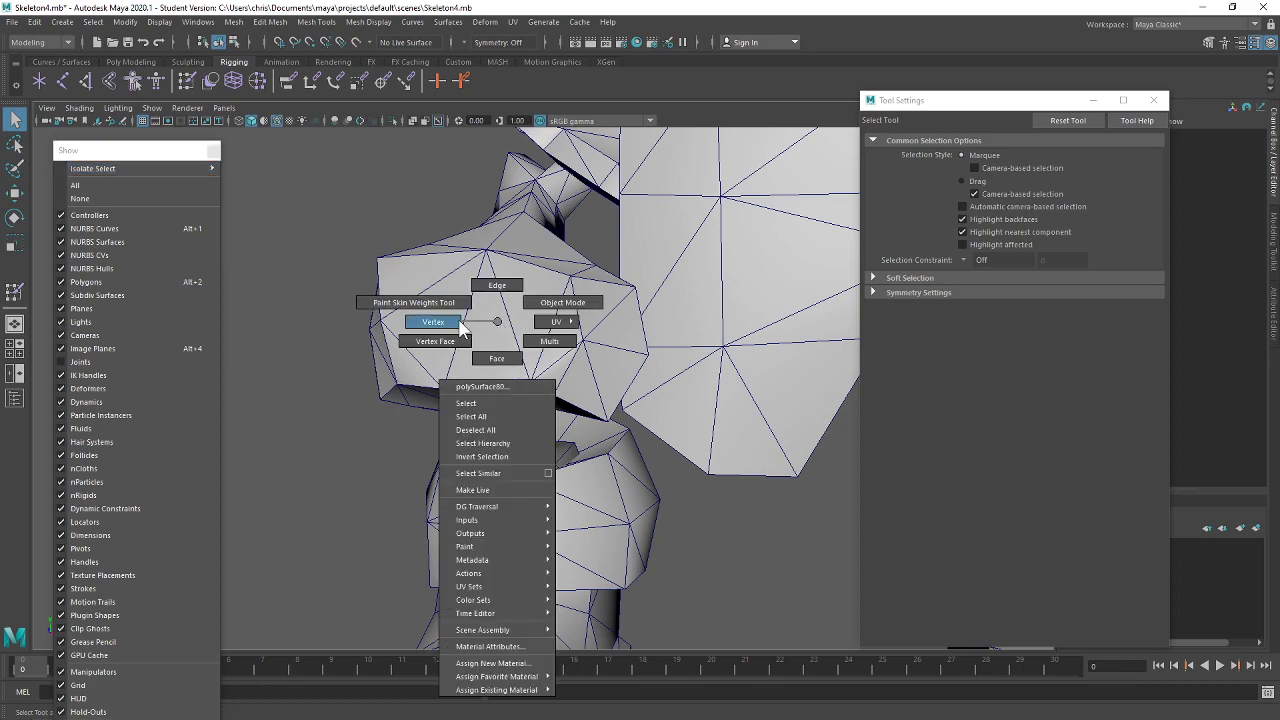
pyautogui.click(433, 322)
pyautogui.keyDown('alt'); pyautogui.moveTo(470, 335); pyautogui.dragTo(733, 392); pyautogui.keyUp('alt')
pyautogui.hotkey('ctrl', 'z')
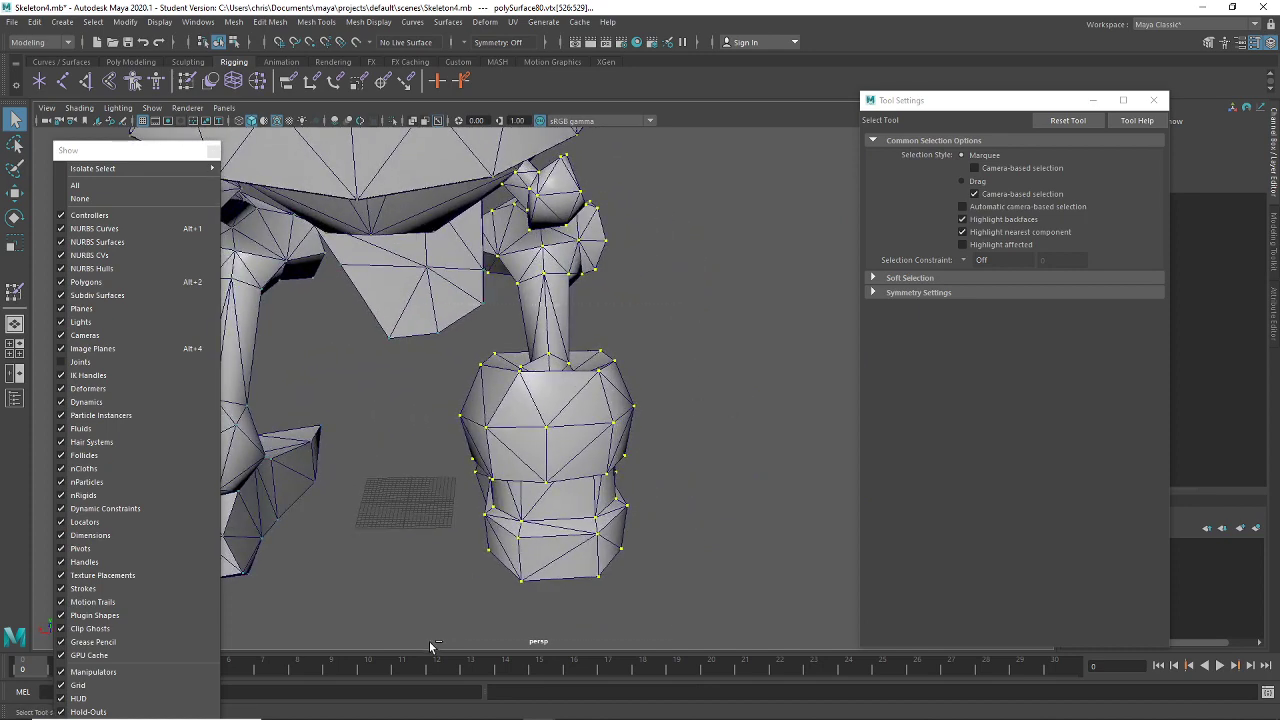
pyautogui.rightClick(600, 404)
pyautogui.click(537, 342)
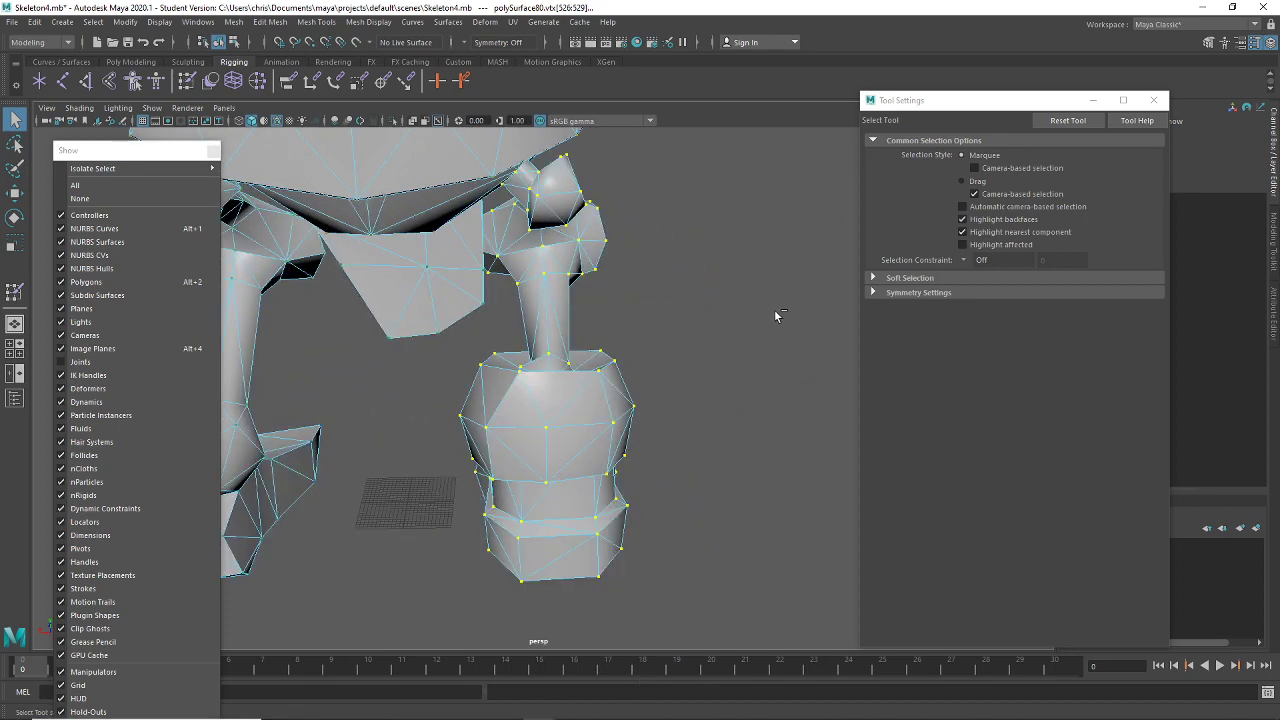
# Deselect the foot, shin, thigh and hip vertices so only the right knee's vertices remain selected
pyautogui.keyDown('alt'); pyautogui.moveTo(760, 470); pyautogui.dragTo(617, 477); pyautogui.keyUp('alt')
pyautogui.keyDown('alt'); pyautogui.moveTo(533, 452); pyautogui.dragTo(736, 426); pyautogui.keyUp('alt')
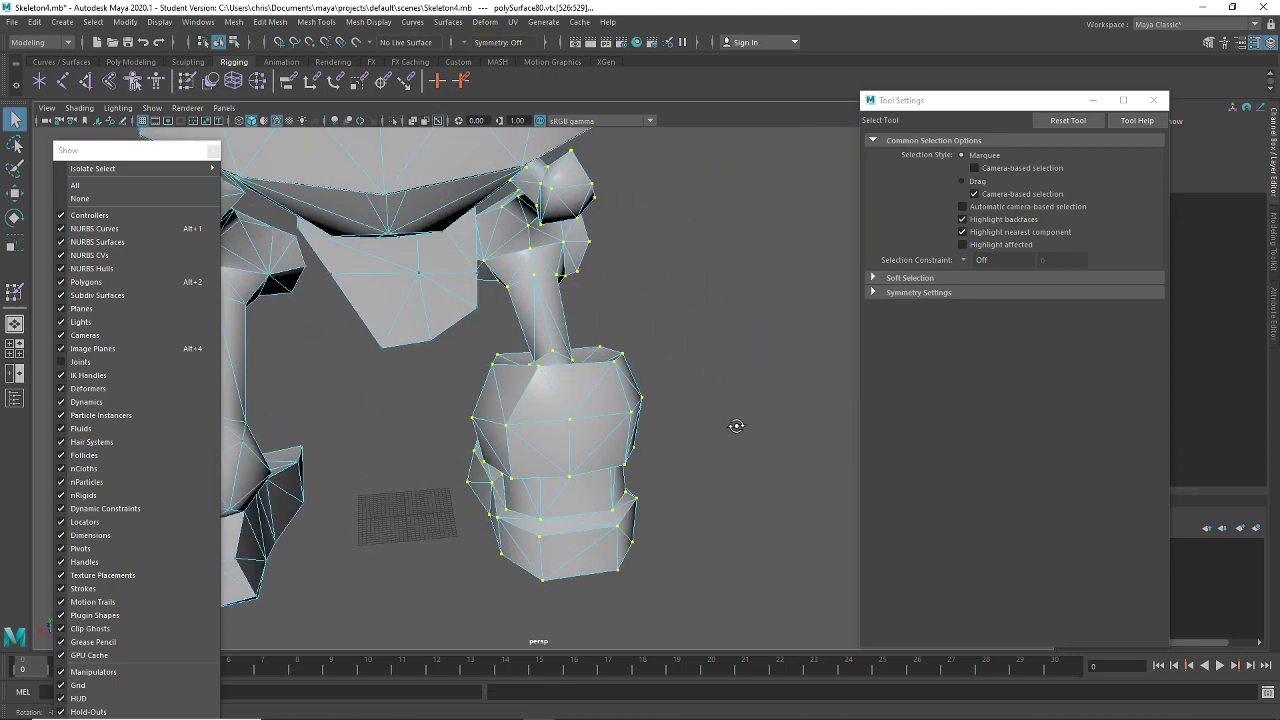
pyautogui.keyDown('alt'); pyautogui.moveTo(632, 500); pyautogui.dragTo(507, 423); pyautogui.keyUp('alt')
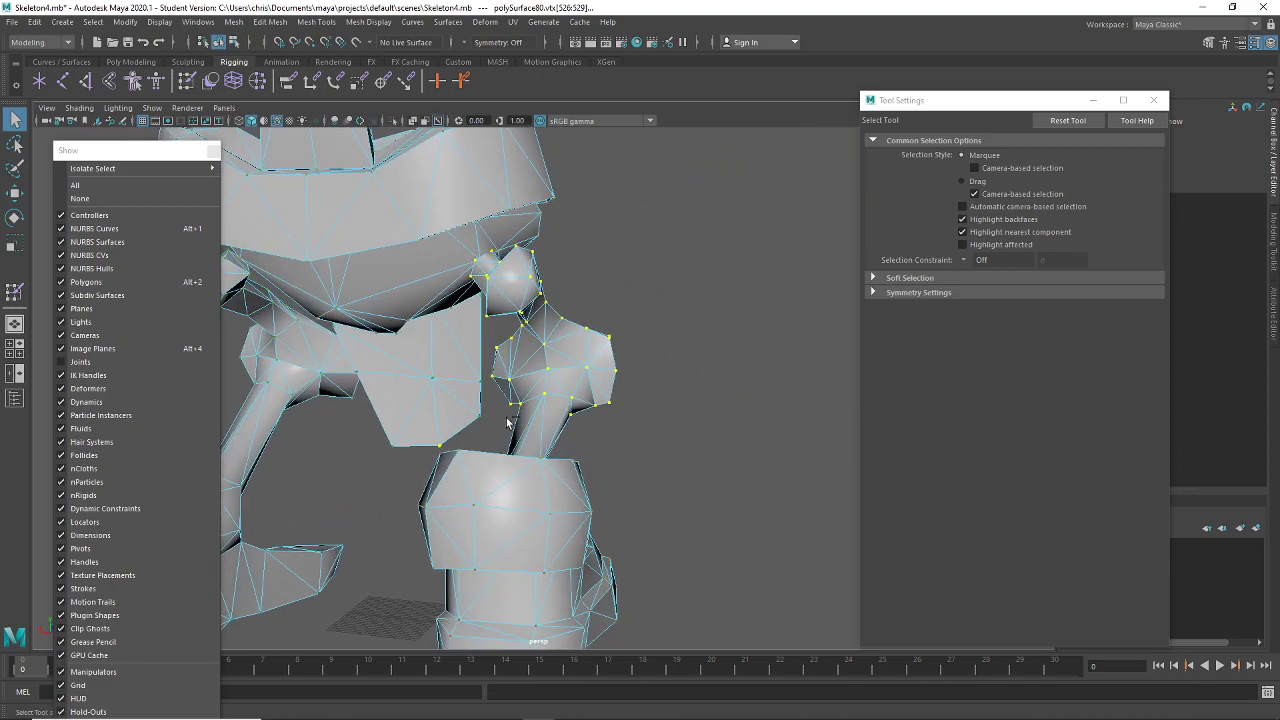
pyautogui.keyDown('alt'); pyautogui.moveTo(449, 512); pyautogui.dragTo(727, 291); pyautogui.keyUp('alt')
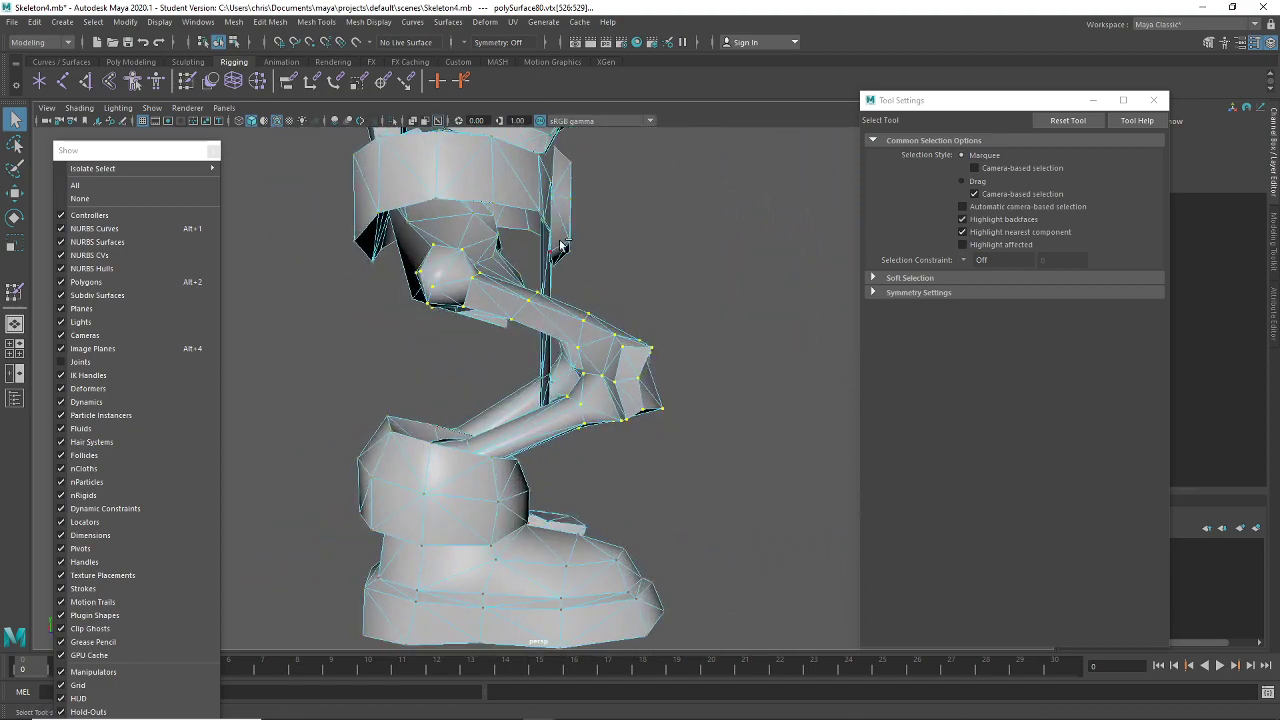
pyautogui.keyDown('alt'); pyautogui.moveTo(435, 319); pyautogui.dragTo(571, 306); pyautogui.keyUp('alt')
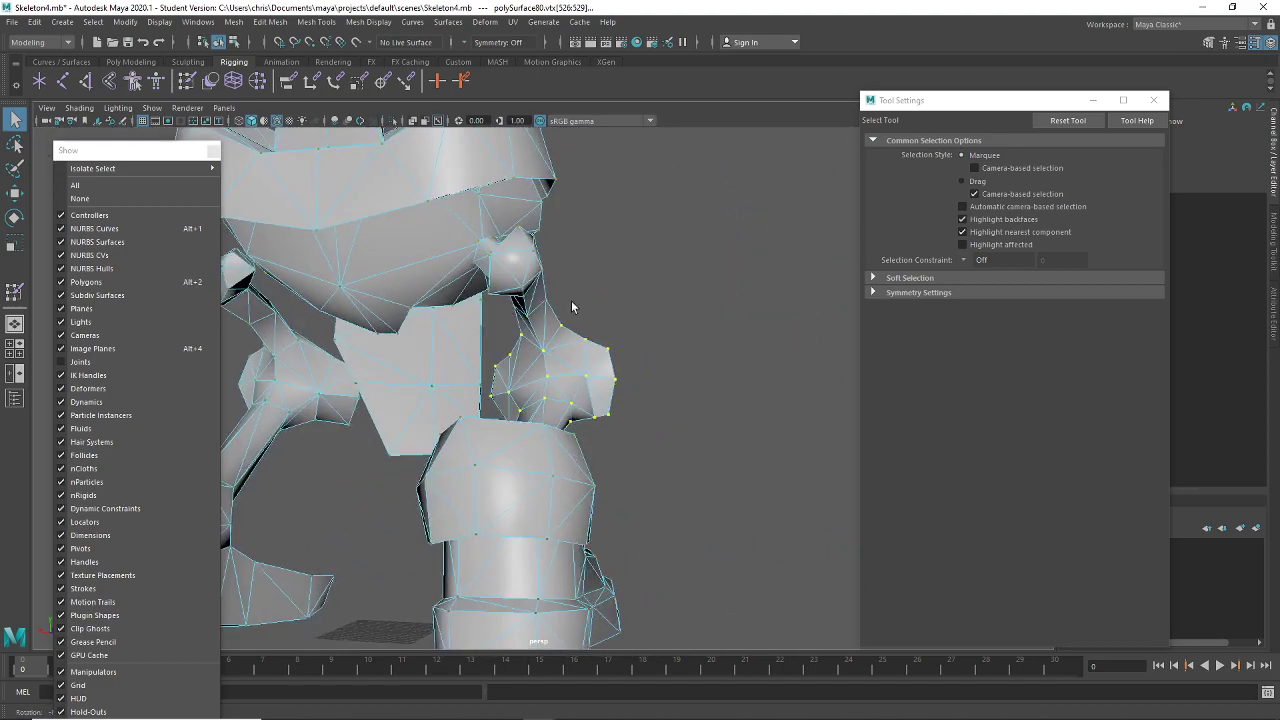
pyautogui.keyDown('alt'); pyautogui.moveTo(571, 306); pyautogui.dragTo(654, 400, button='right'); pyautogui.keyUp('alt')
pyautogui.keyDown('alt'); pyautogui.moveTo(654, 400); pyautogui.dragTo(494, 356); pyautogui.keyUp('alt')
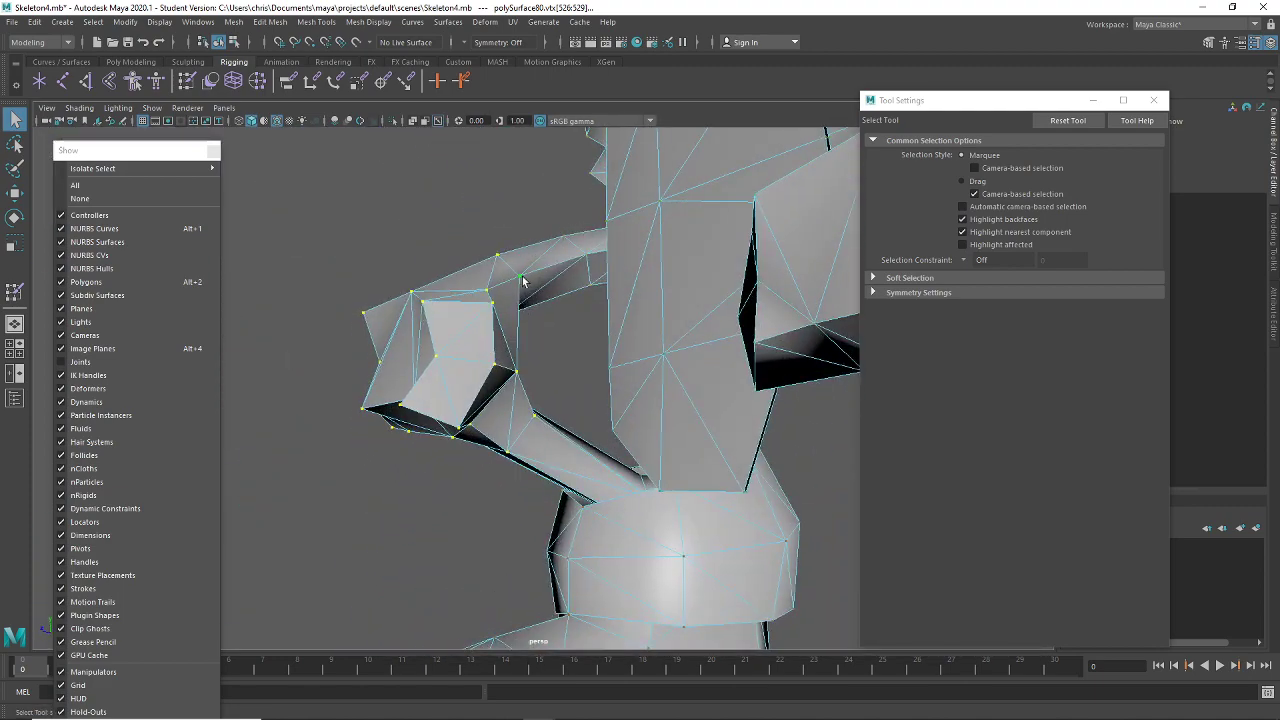
pyautogui.keyDown('alt'); pyautogui.moveTo(584, 338); pyautogui.dragTo(786, 342); pyautogui.keyUp('alt')
pyautogui.keyDown('alt'); pyautogui.moveTo(718, 403); pyautogui.dragTo(719, 467); pyautogui.keyUp('alt')
pyautogui.keyDown('alt'); pyautogui.moveTo(398, 377); pyautogui.dragTo(669, 483); pyautogui.keyUp('alt')
# Flood the selected knee vertices with skin weight 0.5 for the RKnee influence
pyautogui.click(186, 84)
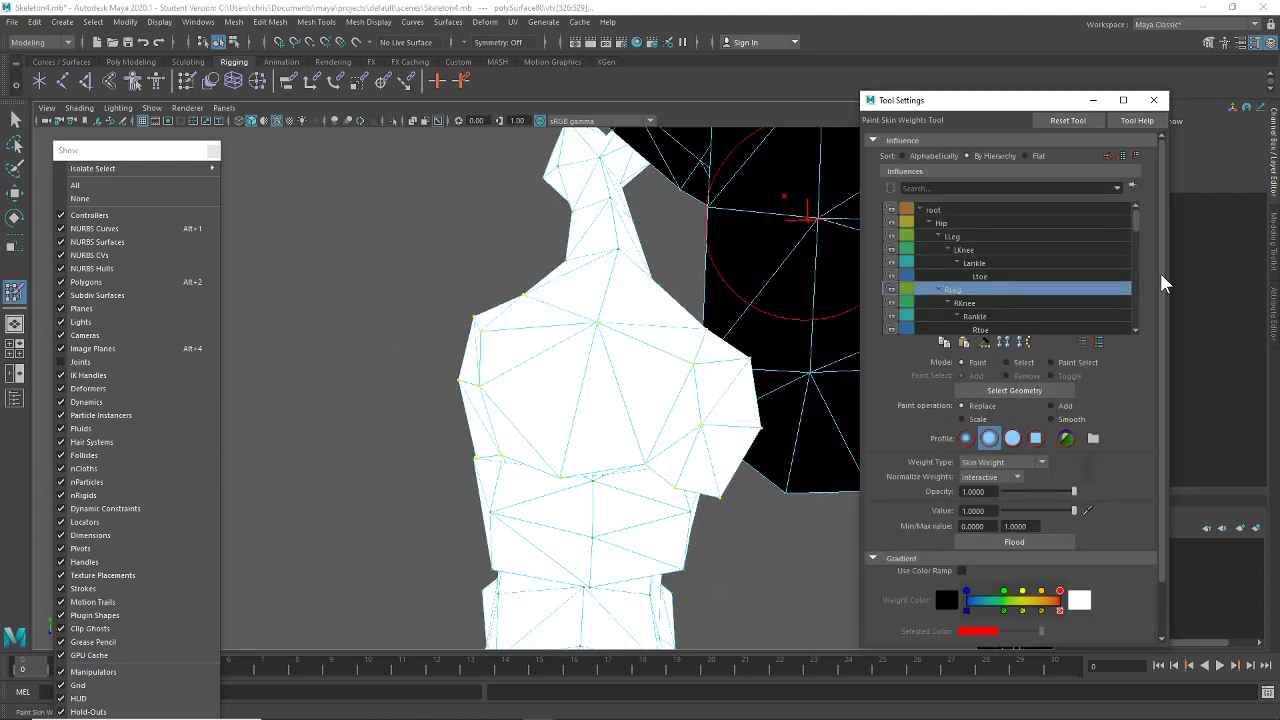
pyautogui.click(1000, 303)
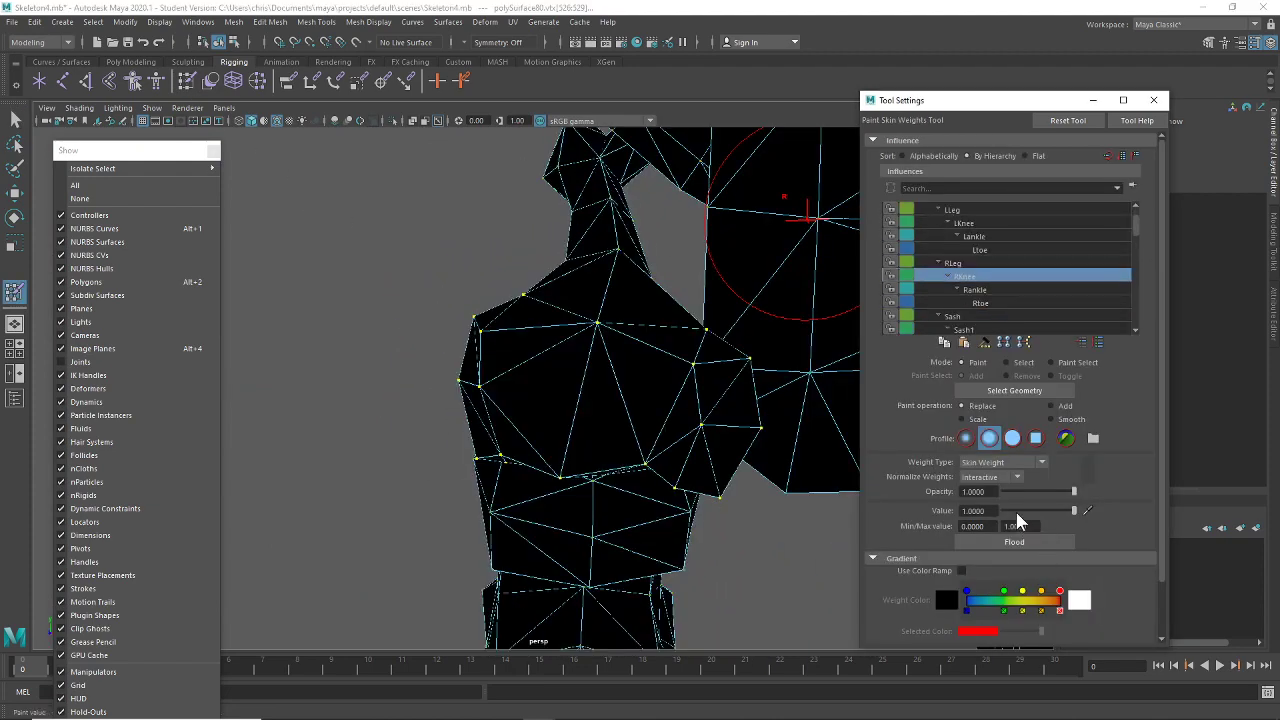
pyautogui.click(980, 511)
pyautogui.hotkey('ctrl', 'a')
pyautogui.write('0.5')
pyautogui.press('Return')
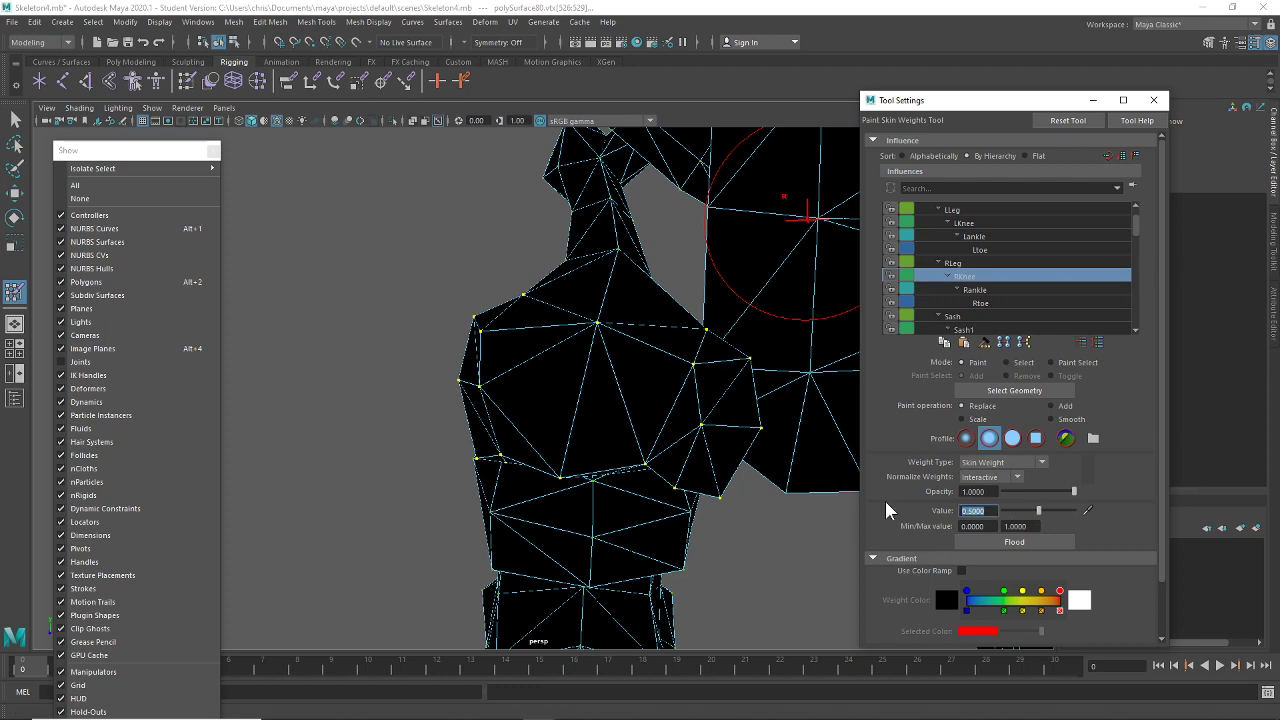
pyautogui.click(984, 541)
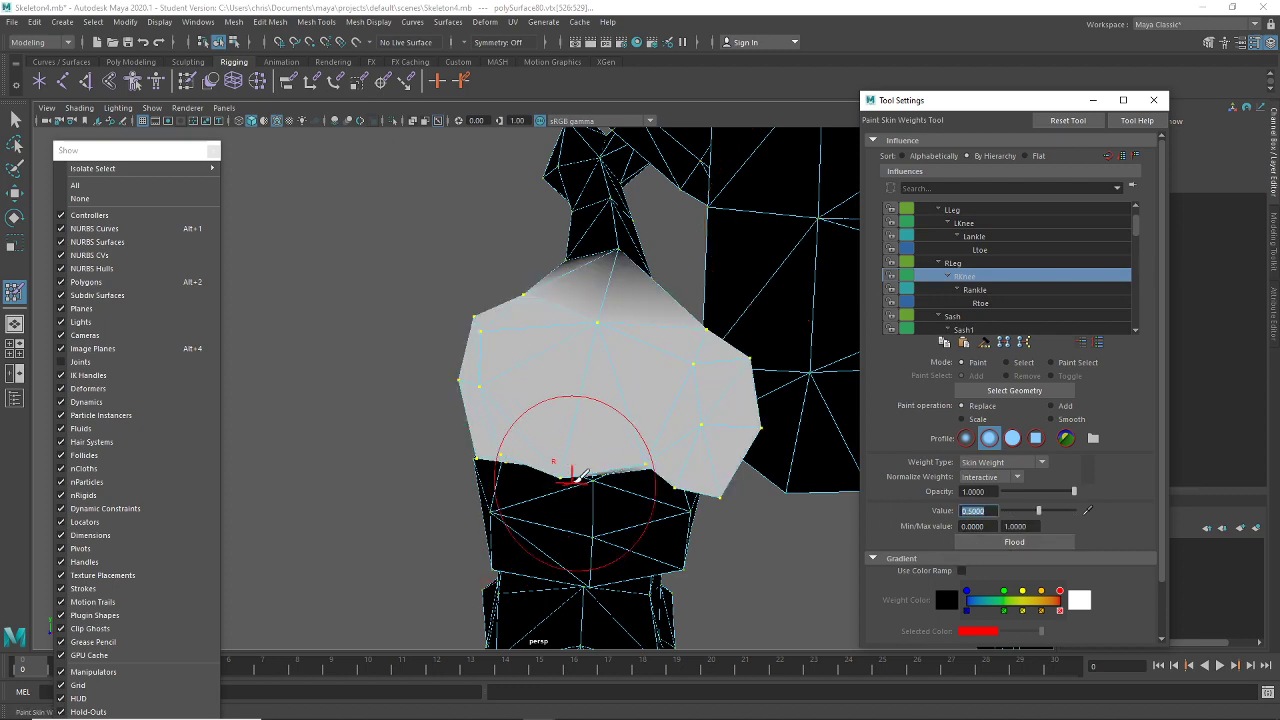
# Return the mesh to vertex selection and select the ring of vertices at the top of the right shin, just below the knee
pyautogui.click(14, 119)
pyautogui.moveTo(470, 230)
pyautogui.keyDown('alt'); pyautogui.mouseDown()
pyautogui.moveTo(597, 303)
pyautogui.moveTo(606, 281)
pyautogui.moveTo(634, 280)
pyautogui.moveTo(591, 354)
pyautogui.moveTo(571, 229)
pyautogui.moveTo(811, 249)
pyautogui.moveTo(964, 284)
pyautogui.moveTo(589, 358)
pyautogui.mouseUp(); pyautogui.keyUp('alt')
pyautogui.click(525, 340)
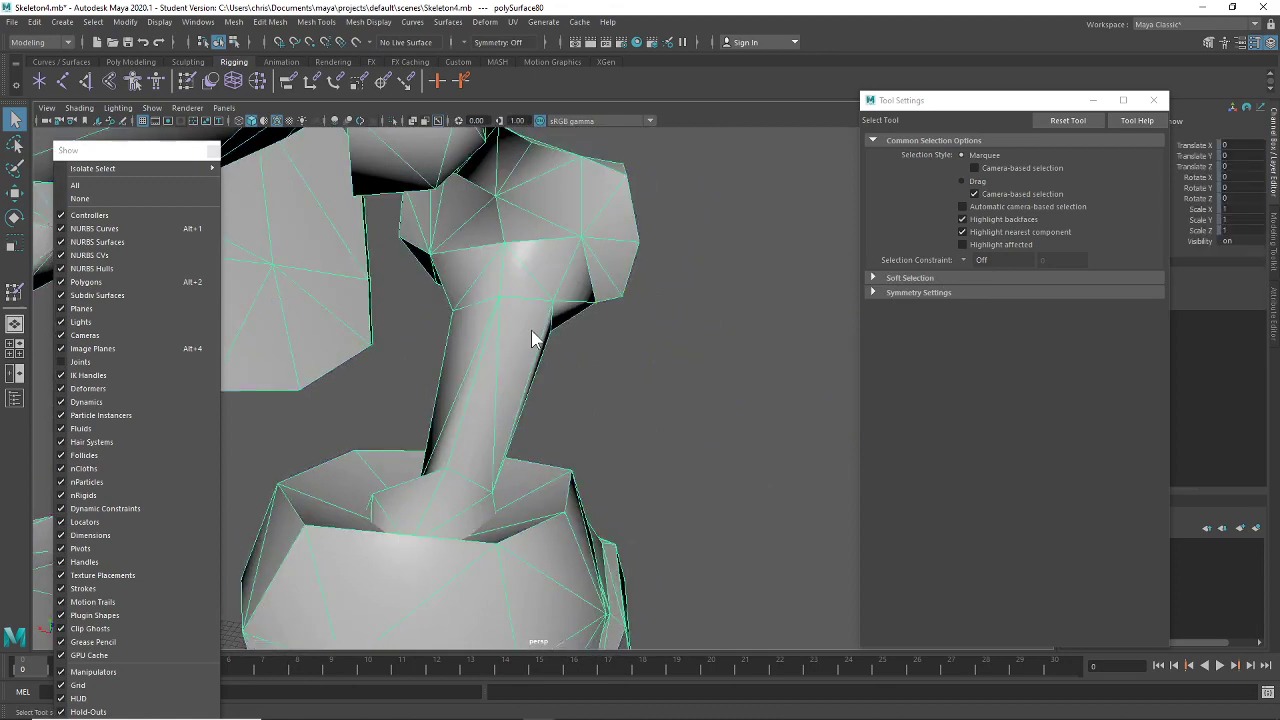
pyautogui.moveTo(531, 330); pyautogui.dragTo(480, 330, button='right')
pyautogui.keyDown('alt'); pyautogui.moveTo(522, 328); pyautogui.dragTo(565, 317); pyautogui.keyUp('alt')
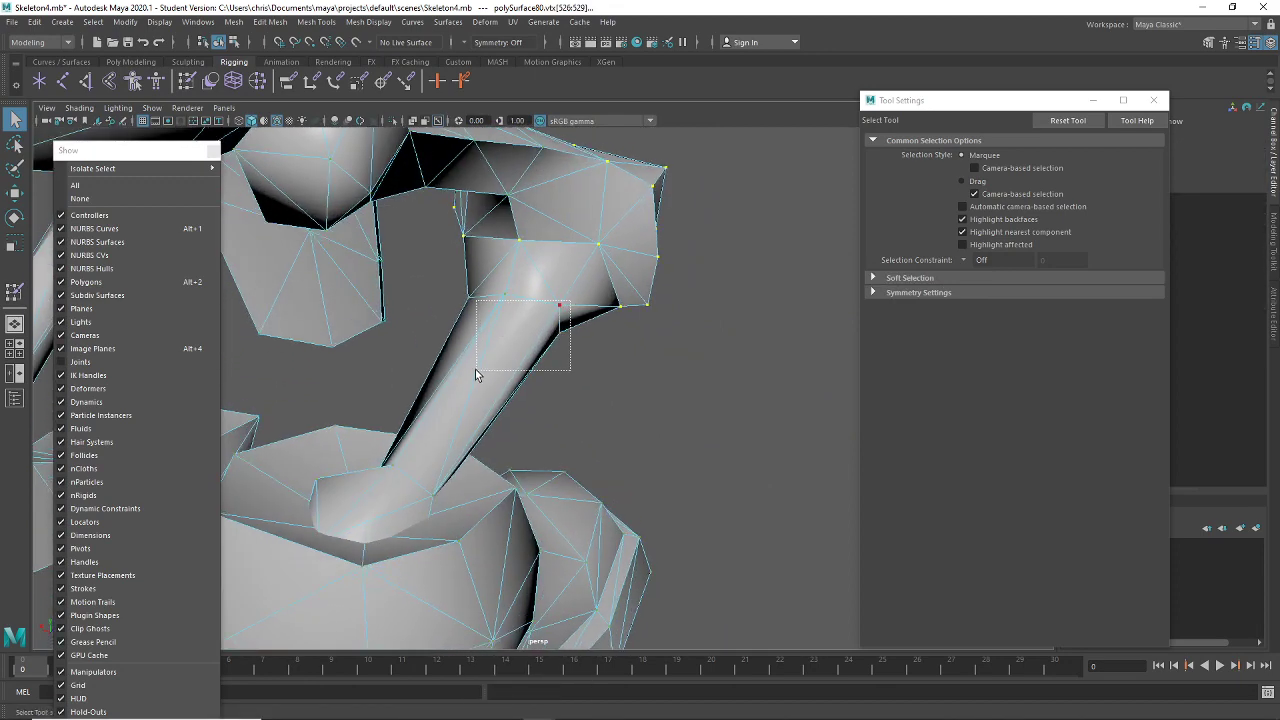
pyautogui.keyDown('alt'); pyautogui.moveTo(683, 388); pyautogui.dragTo(272, 322); pyautogui.keyUp('alt')
# Flood the selected upper-shin vertices with skin weight 1 for the RKnee influence, then leave weight painting
pyautogui.click(186, 84)
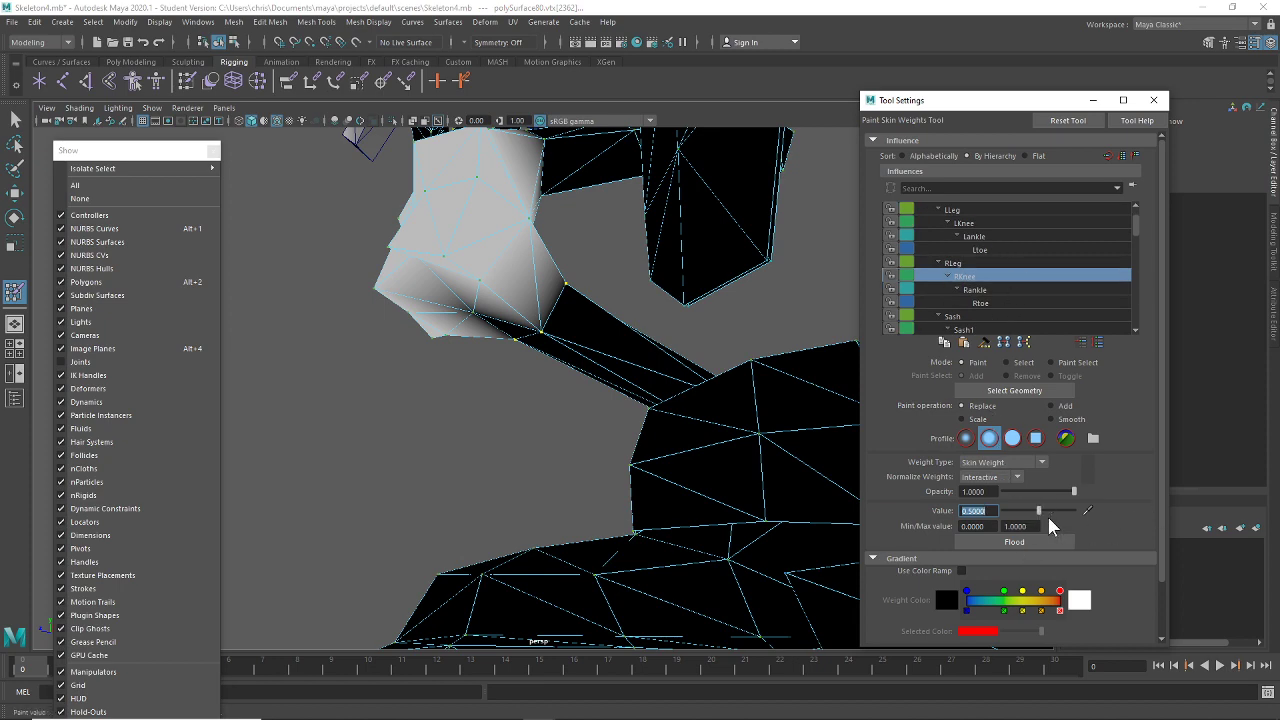
pyautogui.write('1')
pyautogui.press('Return')
pyautogui.click(1031, 543)
pyautogui.keyDown('alt'); pyautogui.moveTo(400, 286); pyautogui.dragTo(380, 262); pyautogui.keyUp('alt')
pyautogui.click(15, 119)
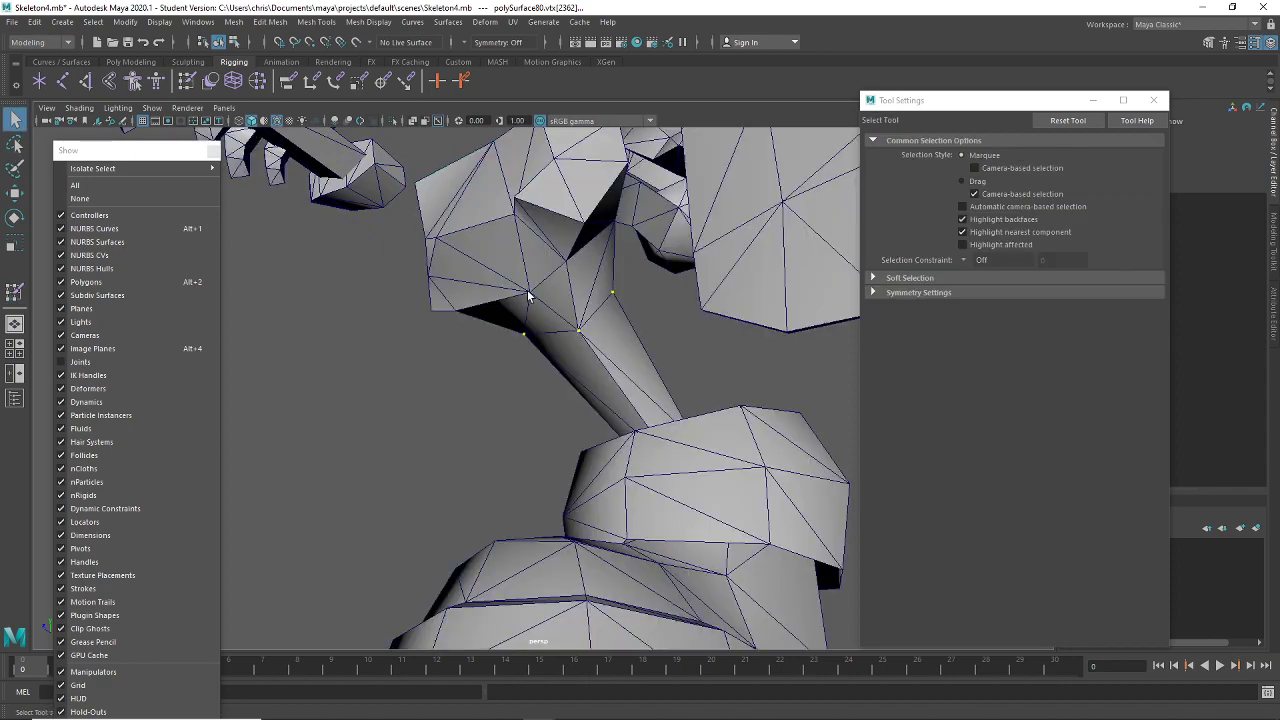
# Show the joints and rotate the RKnee joint to test the right knee's deformation, then undo the rotation
pyautogui.keyDown('alt'); pyautogui.moveTo(529, 296); pyautogui.dragTo(647, 391); pyautogui.keyUp('alt')
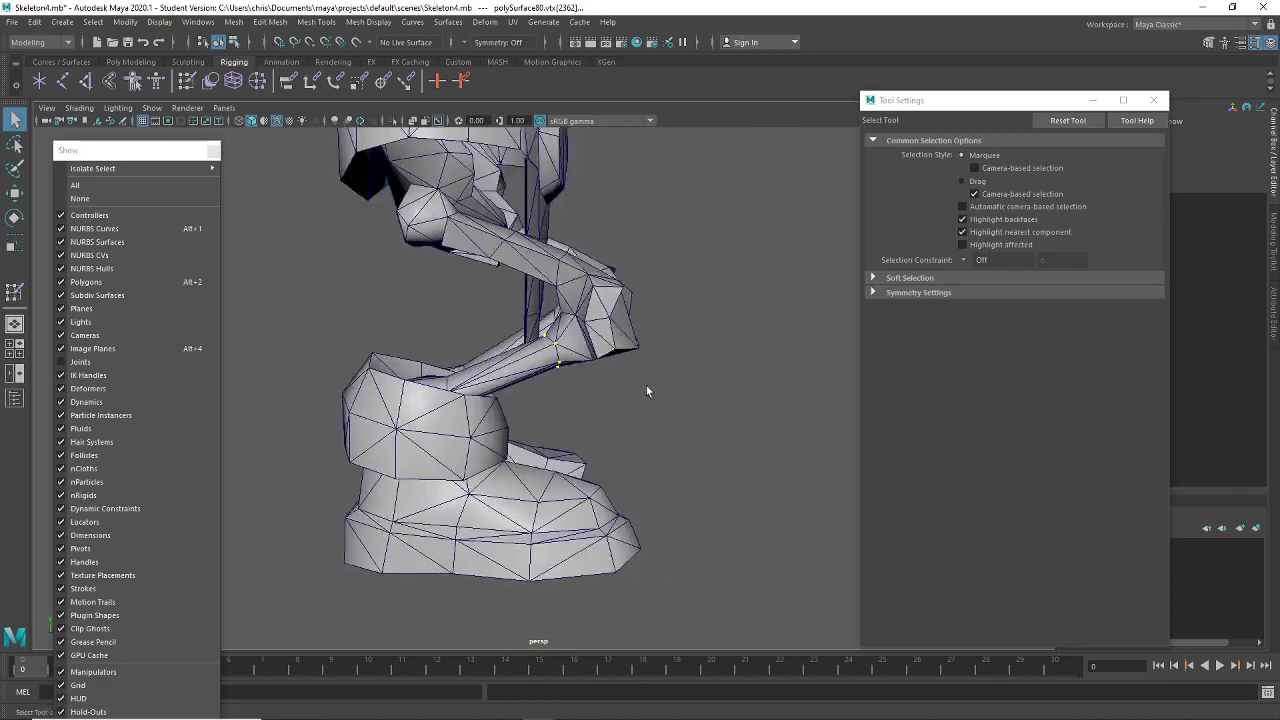
pyautogui.click(97, 365)
pyautogui.click(621, 337)
pyautogui.press('e')
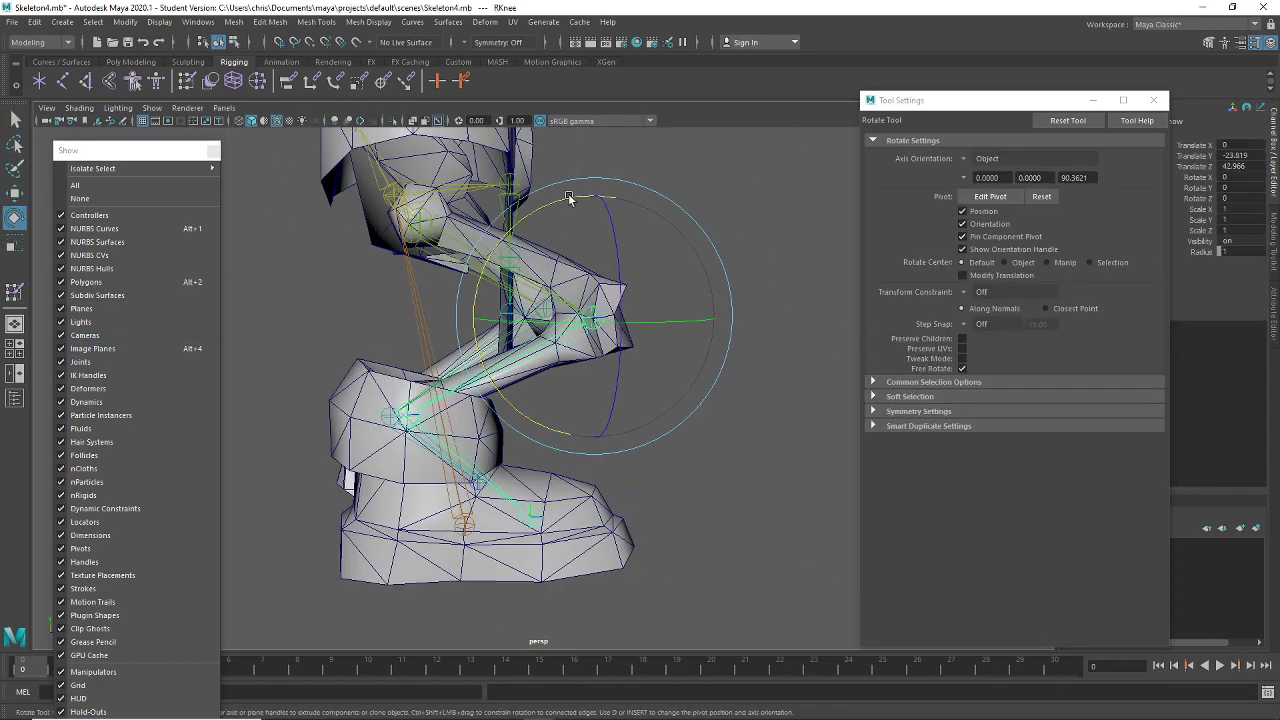
pyautogui.keyDown('alt'); pyautogui.moveTo(462, 390); pyautogui.dragTo(776, 327); pyautogui.keyUp('alt')
pyautogui.moveTo(753, 285); pyautogui.dragTo(654, 142)
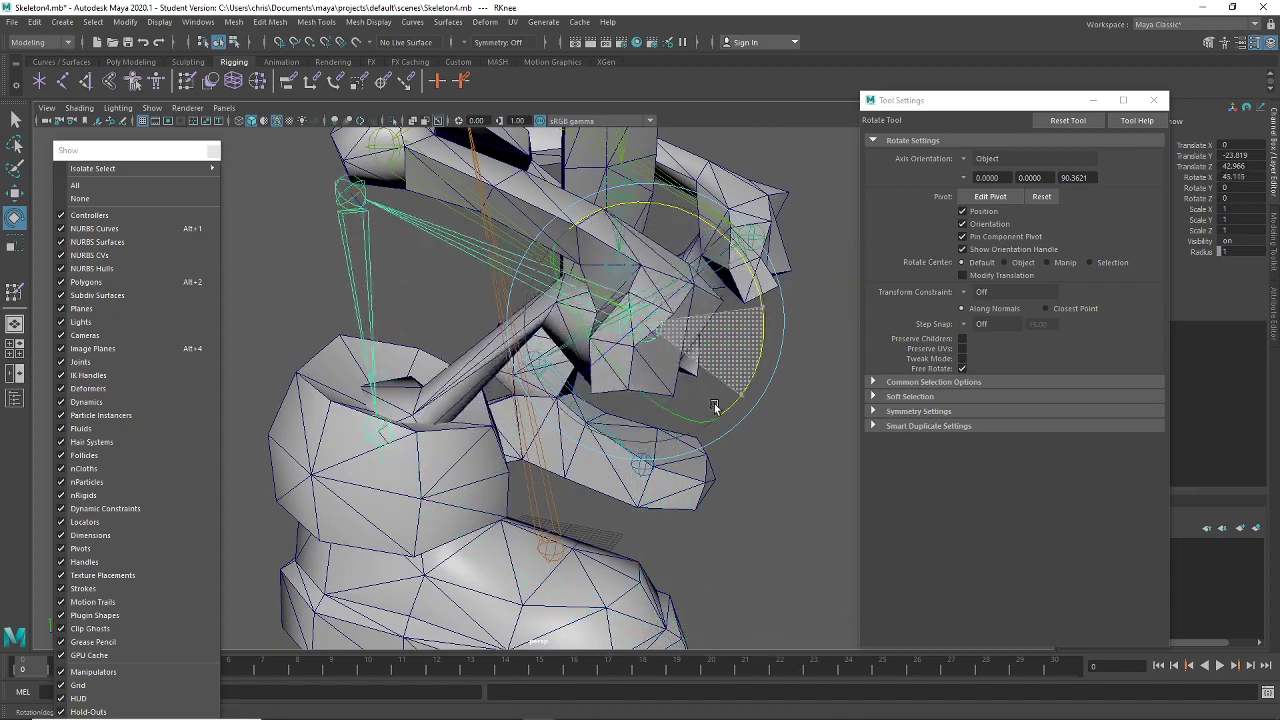
pyautogui.moveTo(714, 405); pyautogui.dragTo(648, 170)
pyautogui.hotkey('ctrl', 'z')
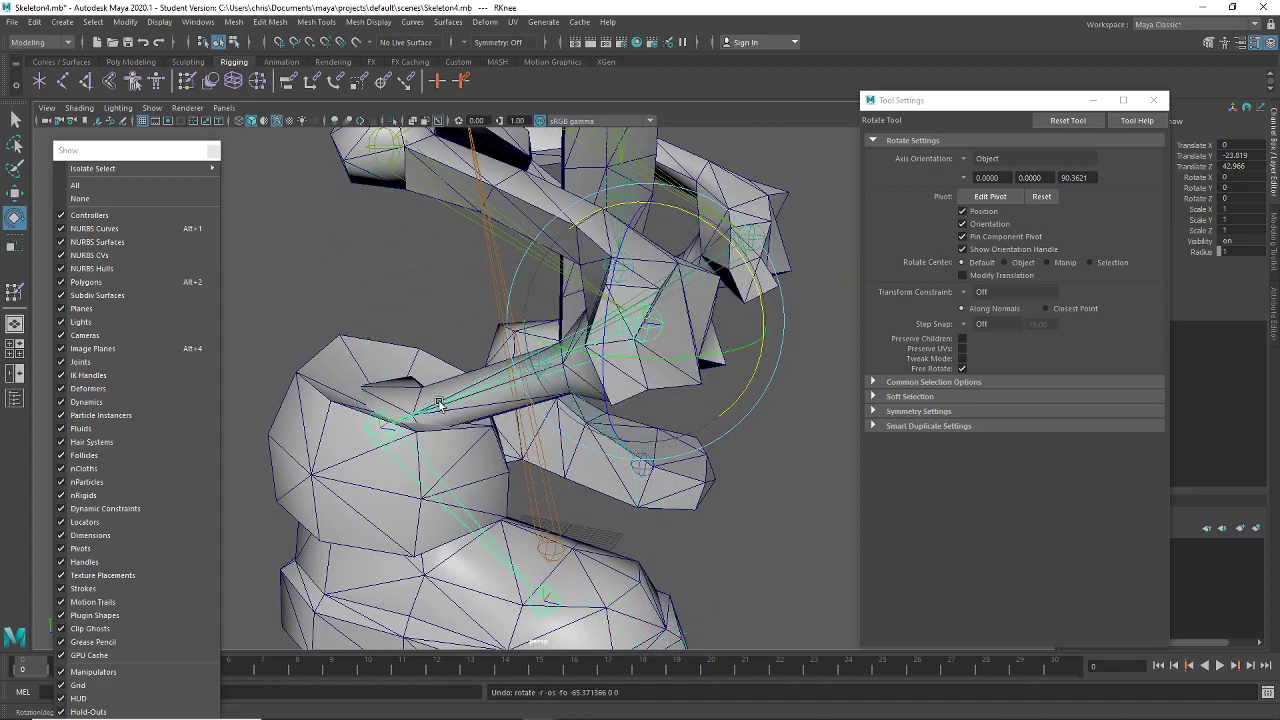
# Hide the joints, switch the mesh to vertex selection and select all vertices of the right boot and foot
pyautogui.keyDown('alt'); pyautogui.moveTo(438, 403); pyautogui.dragTo(623, 451); pyautogui.keyUp('alt')
pyautogui.click(80, 362)
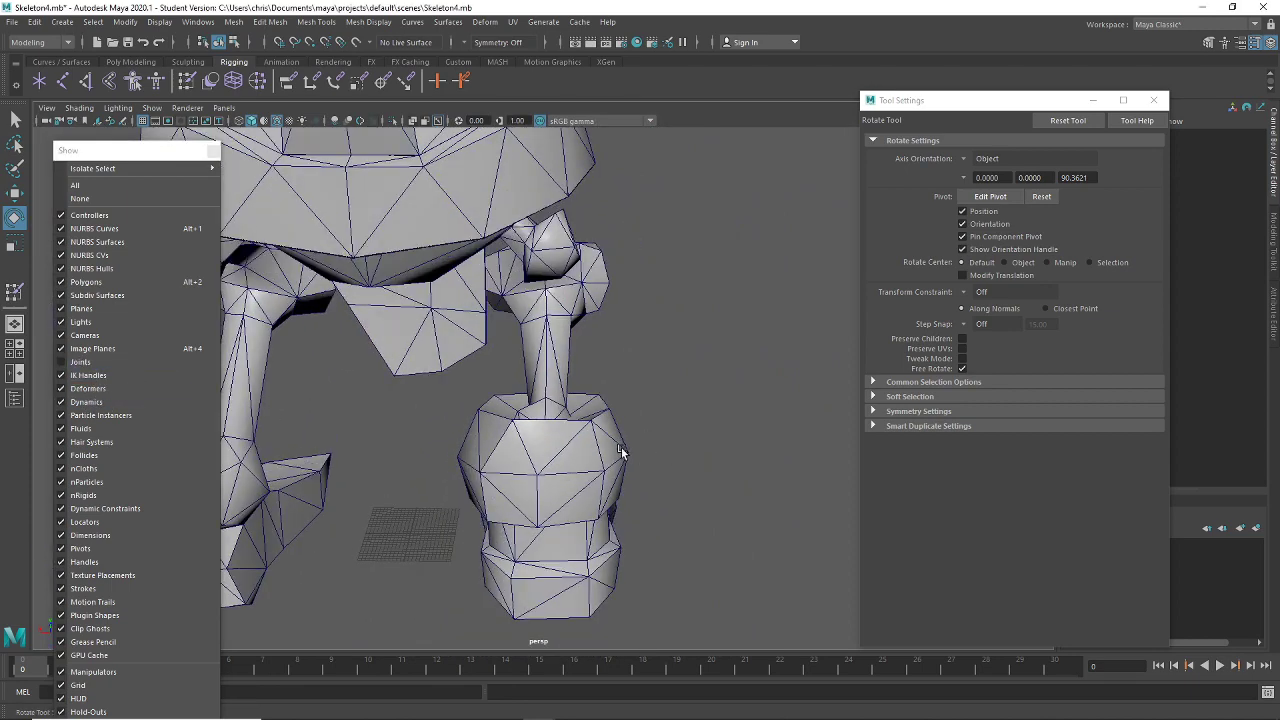
pyautogui.click(620, 452)
pyautogui.moveTo(609, 339); pyautogui.dragTo(480, 443, button='right')
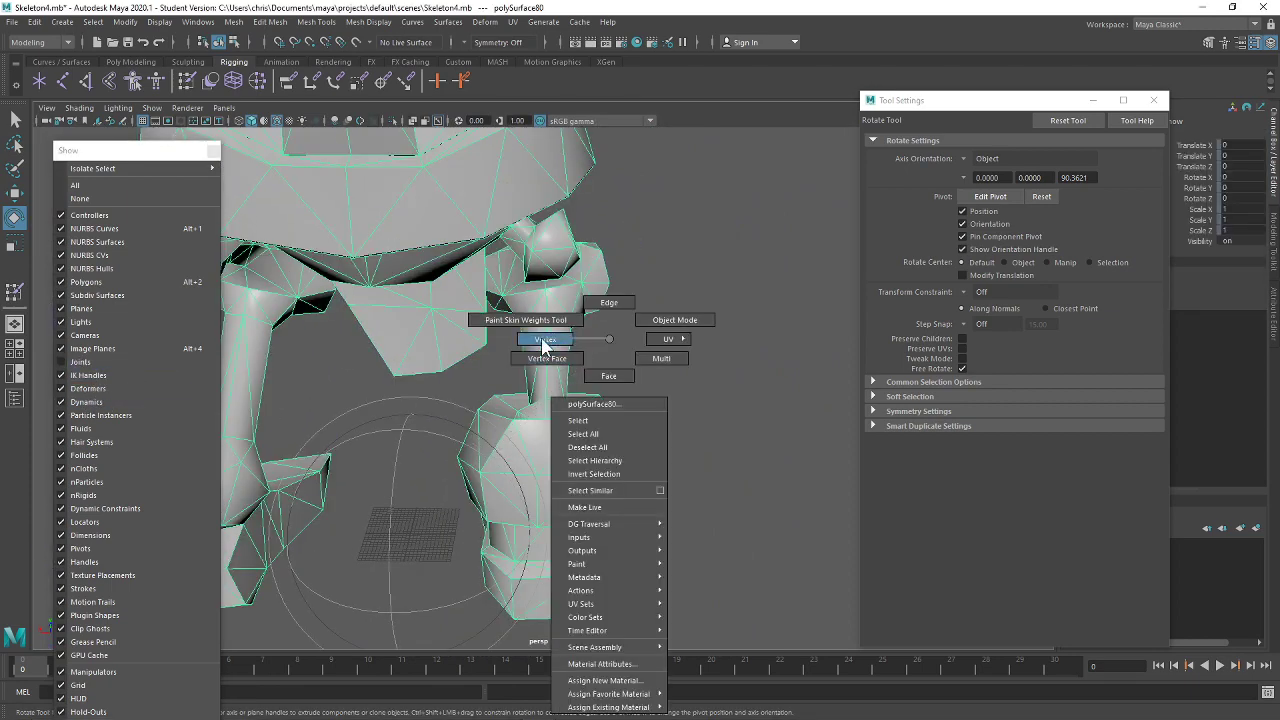
pyautogui.moveTo(543, 346); pyautogui.dragTo(543, 346, button='right')
pyautogui.keyDown('alt'); pyautogui.moveTo(543, 346); pyautogui.dragTo(706, 458); pyautogui.keyUp('alt')
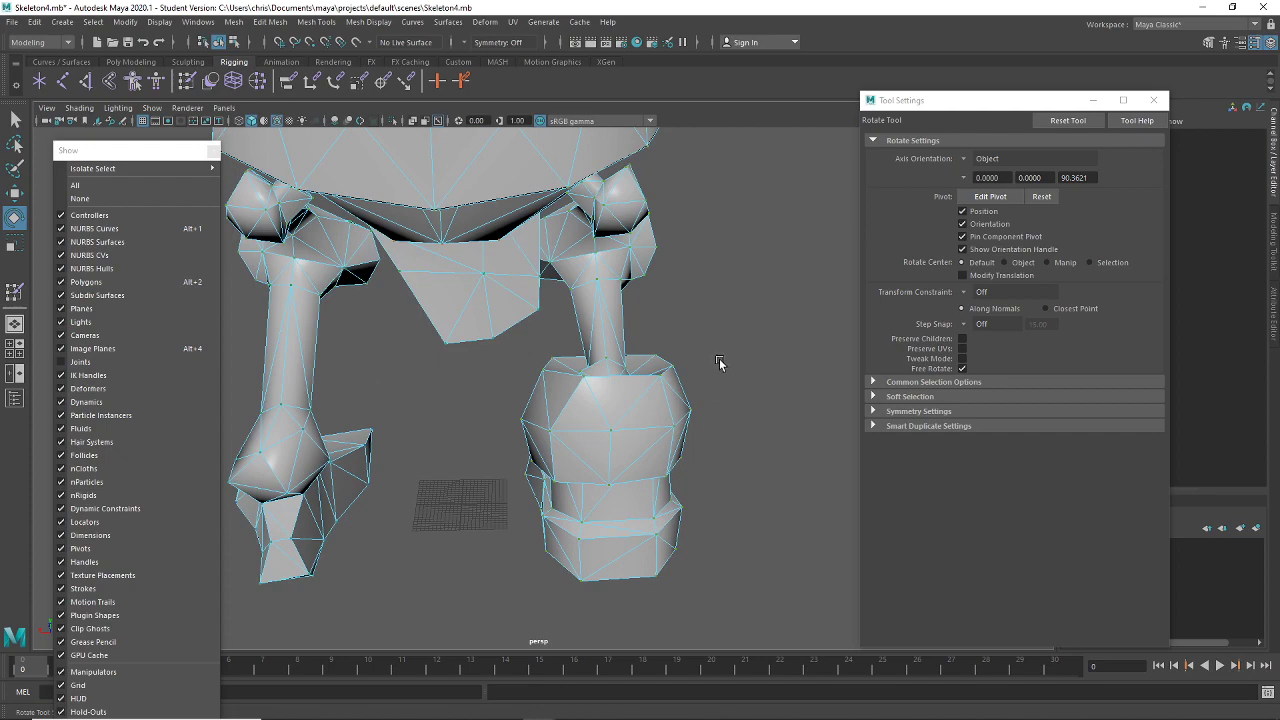
pyautogui.keyDown('alt'); pyautogui.moveTo(565, 636); pyautogui.dragTo(620, 440); pyautogui.keyUp('alt')
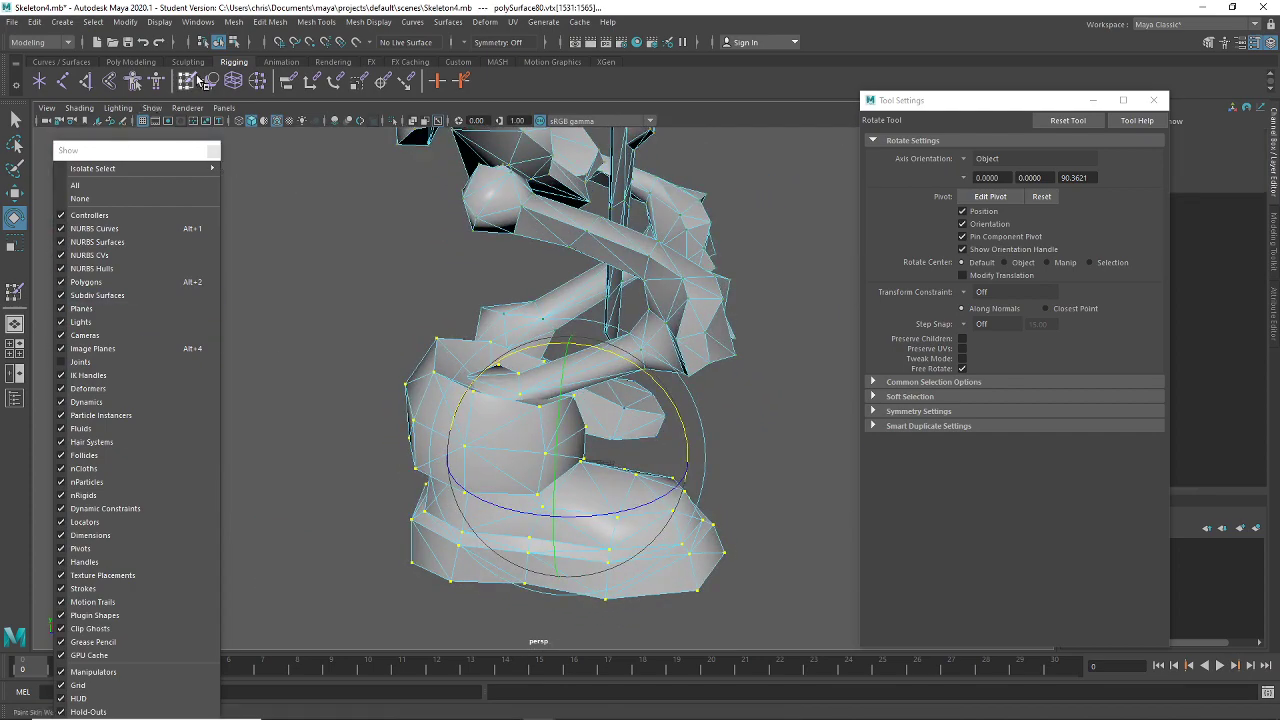
# Flood the selected right boot vertices with skin weight 1 for the Rankle influence, then leave weight painting
pyautogui.click(187, 81)
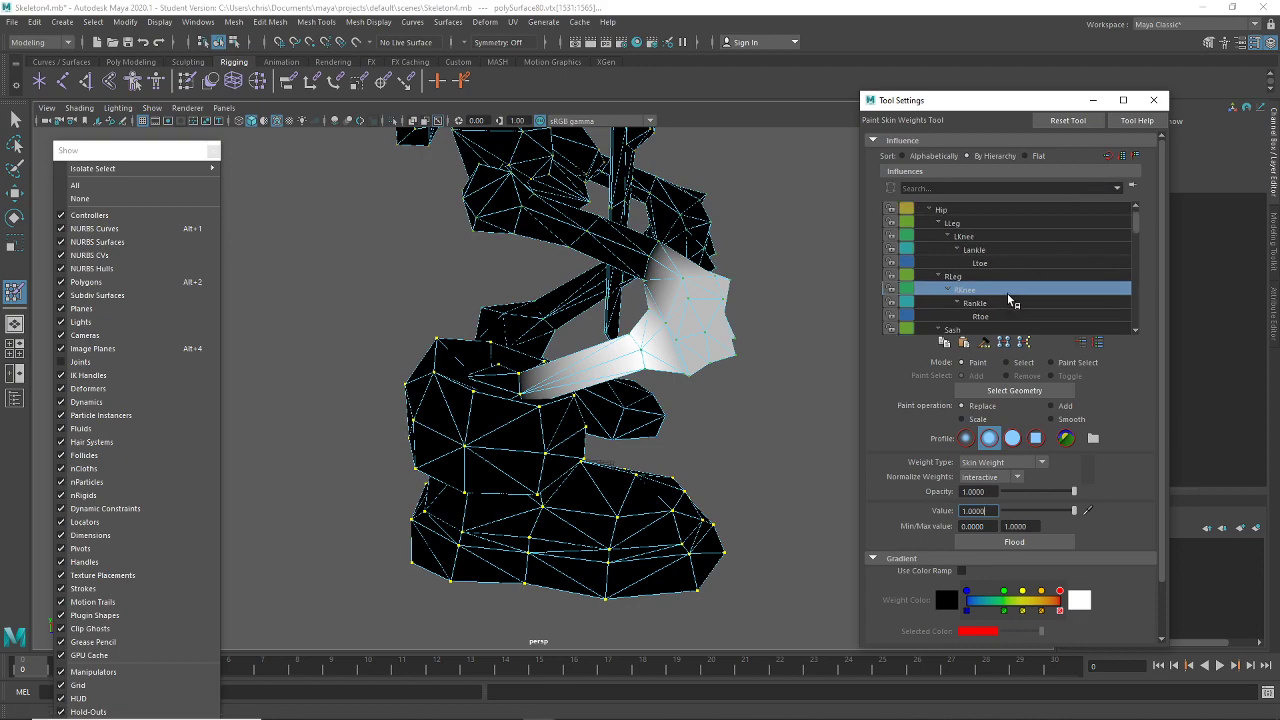
pyautogui.click(1010, 303)
pyautogui.click(1043, 541)
pyautogui.moveTo(846, 486)
pyautogui.keyDown('alt'); pyautogui.mouseDown()
pyautogui.moveTo(633, 438)
pyautogui.moveTo(682, 436)
pyautogui.mouseUp(); pyautogui.keyUp('alt')
pyautogui.press('q')
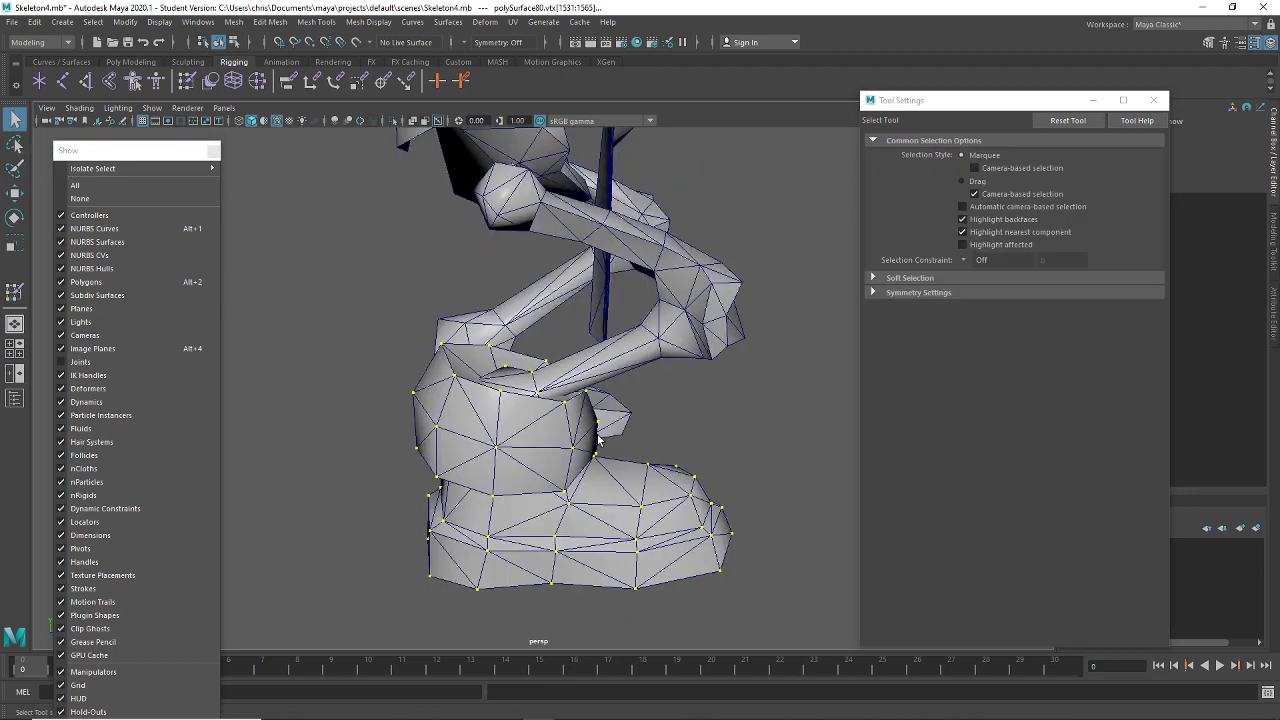
# Rotate the Rankle joint to test how the right boot follows, then undo the rotation and deselect the joint
pyautogui.click(507, 428)
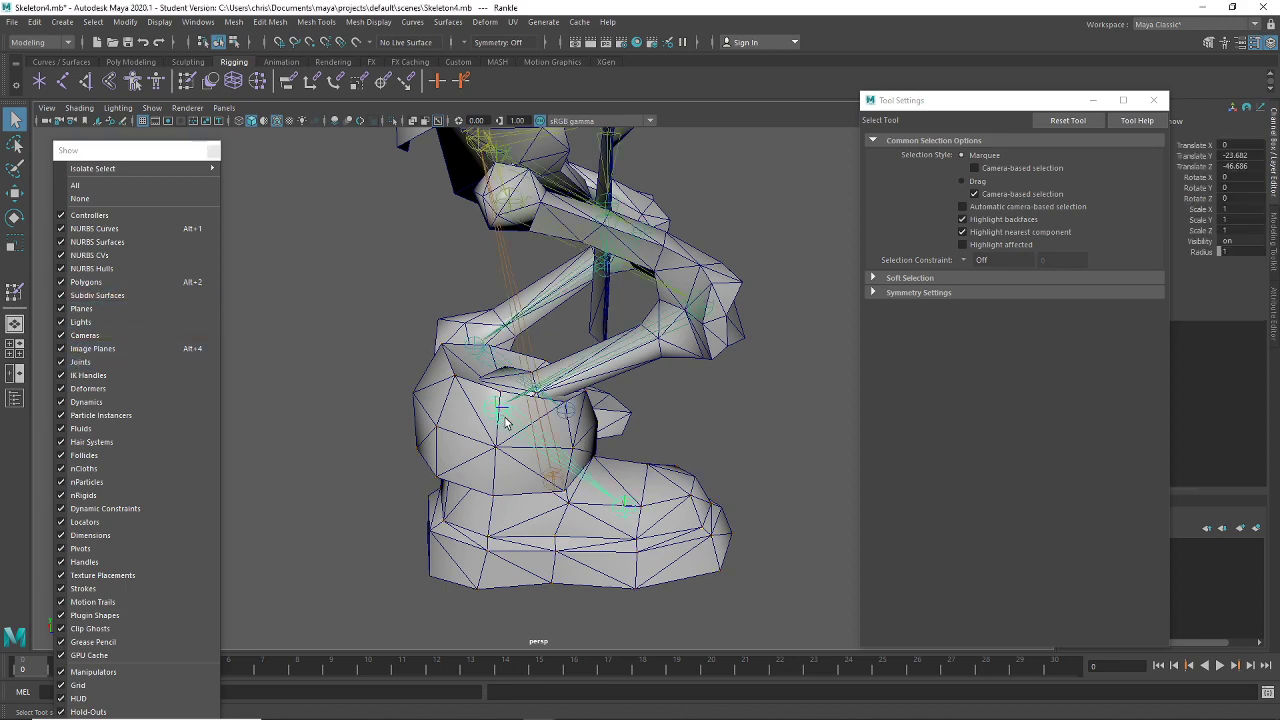
pyautogui.press('e')
pyautogui.moveTo(604, 436); pyautogui.dragTo(593, 391)
pyautogui.hotkey('ctrl', 'z')
pyautogui.scroll(2, 761, 455)
pyautogui.scroll(3, 761, 455)
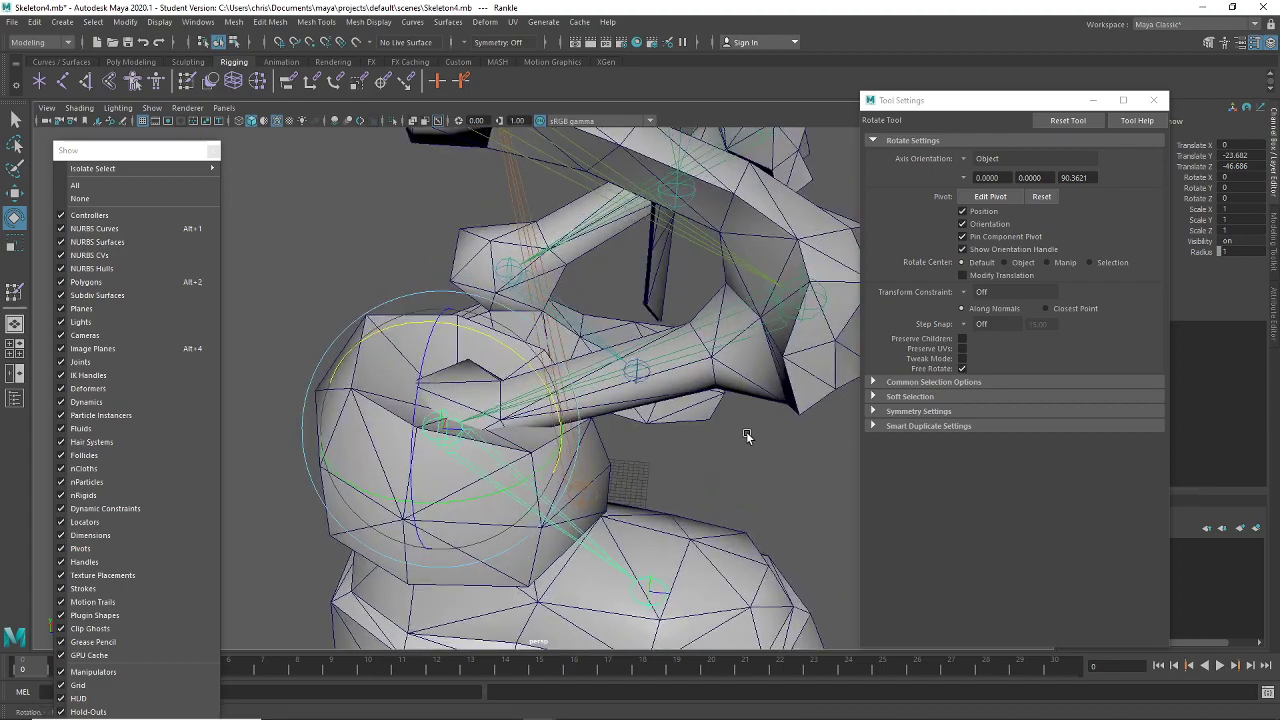
pyautogui.click(760, 440)
# Hide the joints and return the mesh to vertex selection around the lower end of the right shin
pyautogui.scroll(3, 700, 440)
pyautogui.keyDown('alt'); pyautogui.moveTo(676, 439); pyautogui.dragTo(528, 339); pyautogui.keyUp('alt')
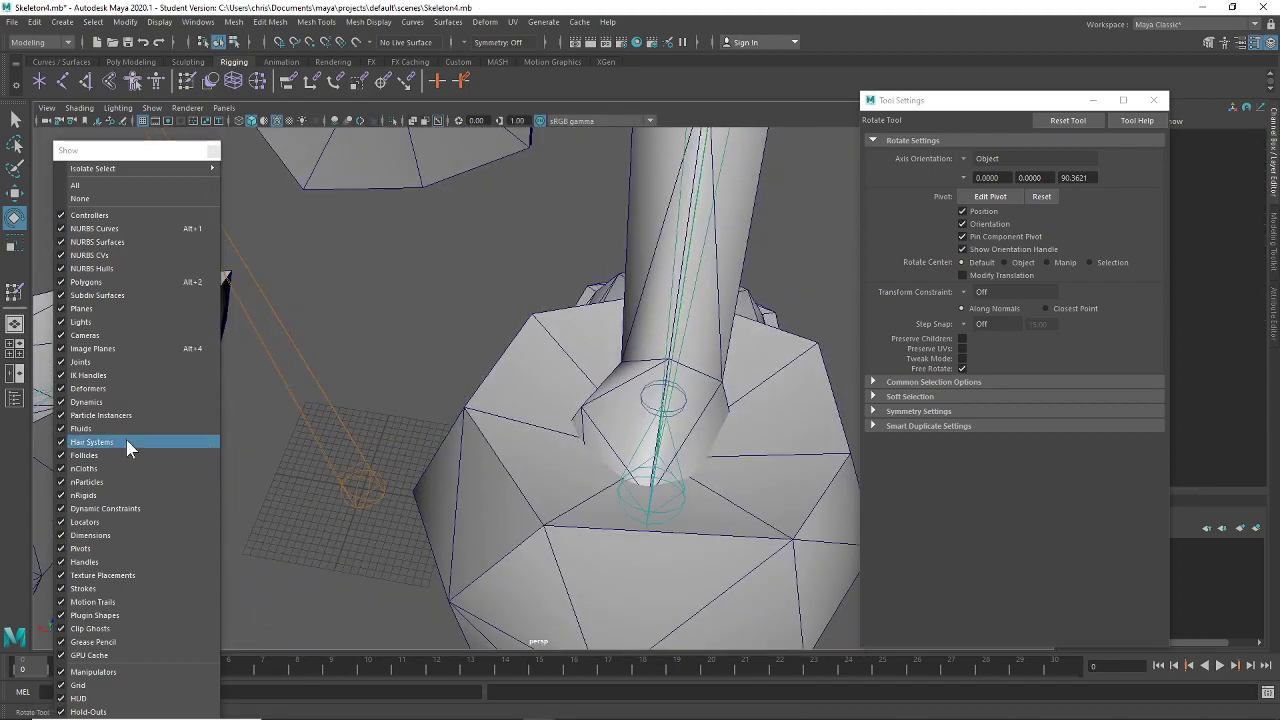
pyautogui.click(119, 361)
pyautogui.click(688, 350)
pyautogui.rightClick(690, 339)
pyautogui.click(643, 340)
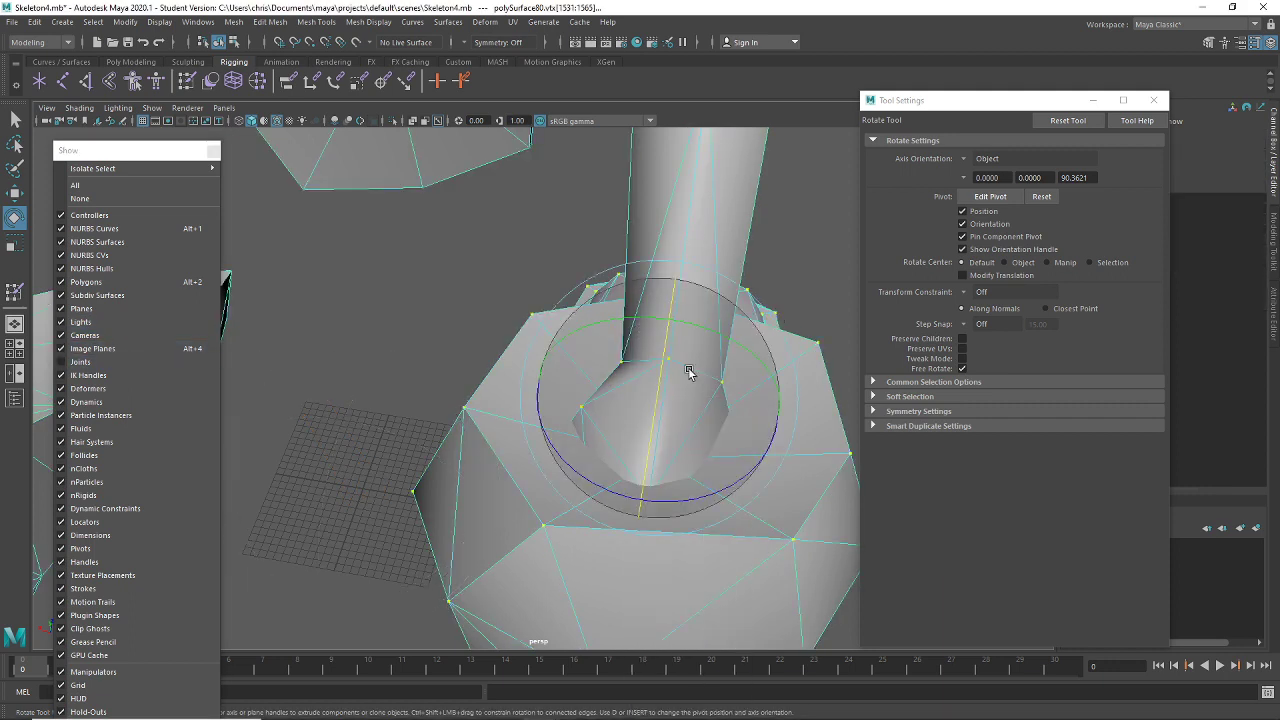
pyautogui.doubleClick(710, 401)
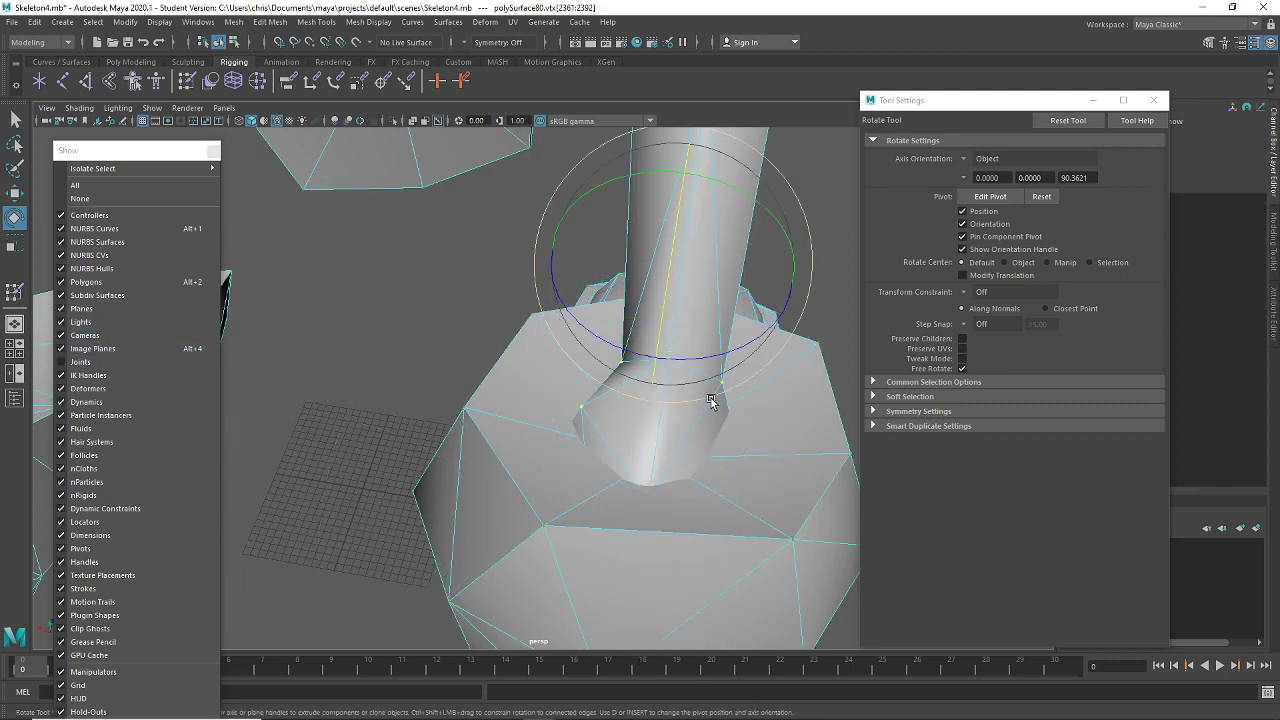
pyautogui.press('t')
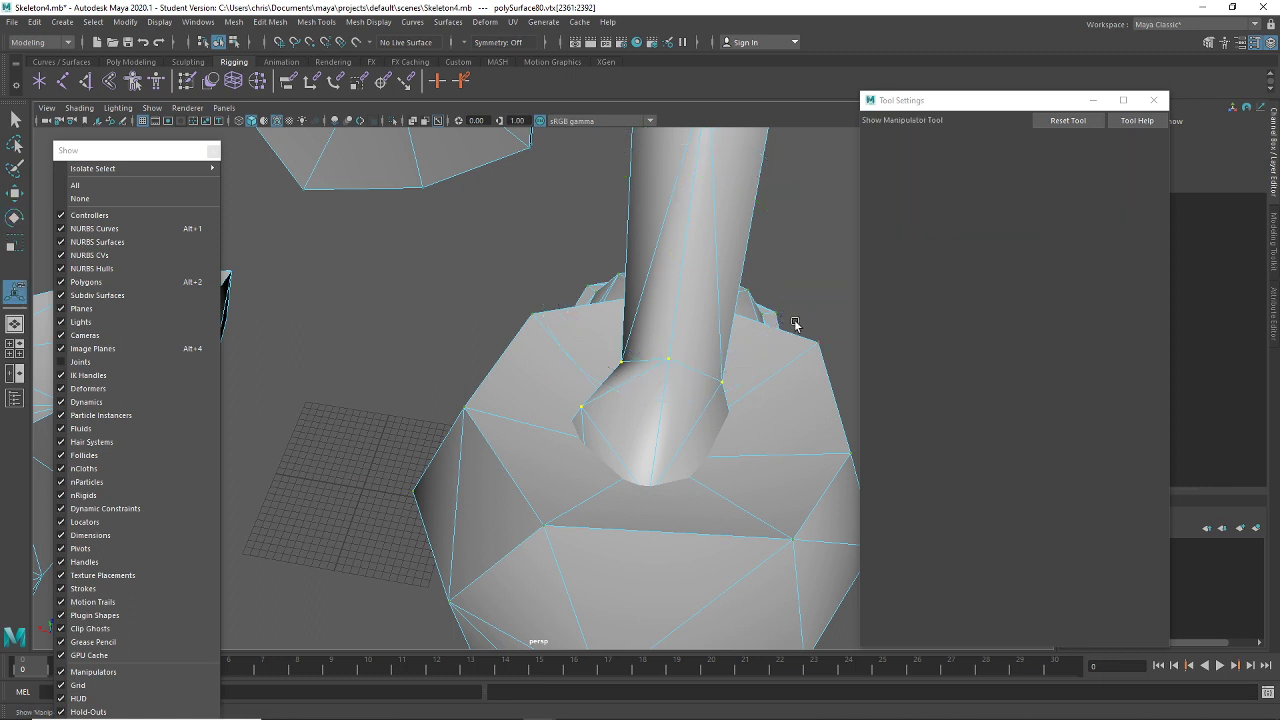
# Select the ring of vertices at the lower end of the right shin, using wireframe display to reach the hidden ones
pyautogui.click(803, 294)
pyautogui.scroll(4, 760, 330)
pyautogui.keyDown('alt'); pyautogui.moveTo(726, 363); pyautogui.dragTo(622, 323); pyautogui.keyUp('alt')
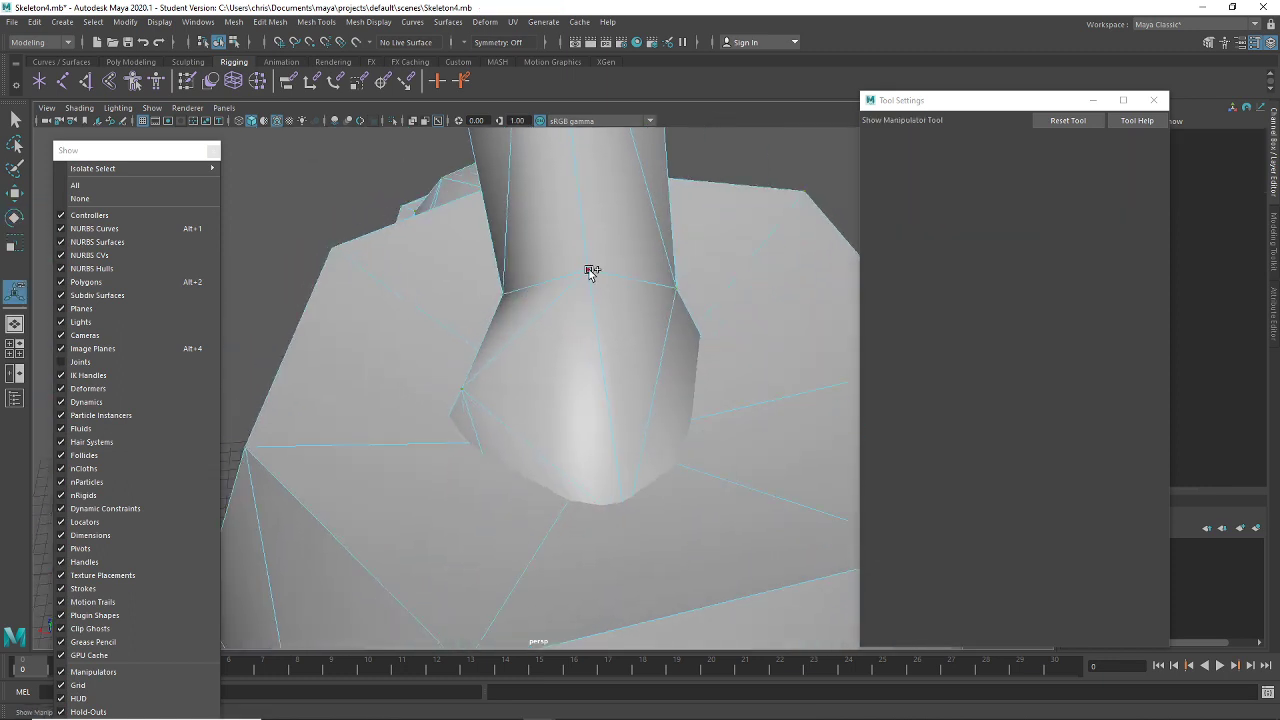
pyautogui.keyDown('alt'); pyautogui.moveTo(507, 287); pyautogui.dragTo(685, 318); pyautogui.keyUp('alt')
pyautogui.press('4')
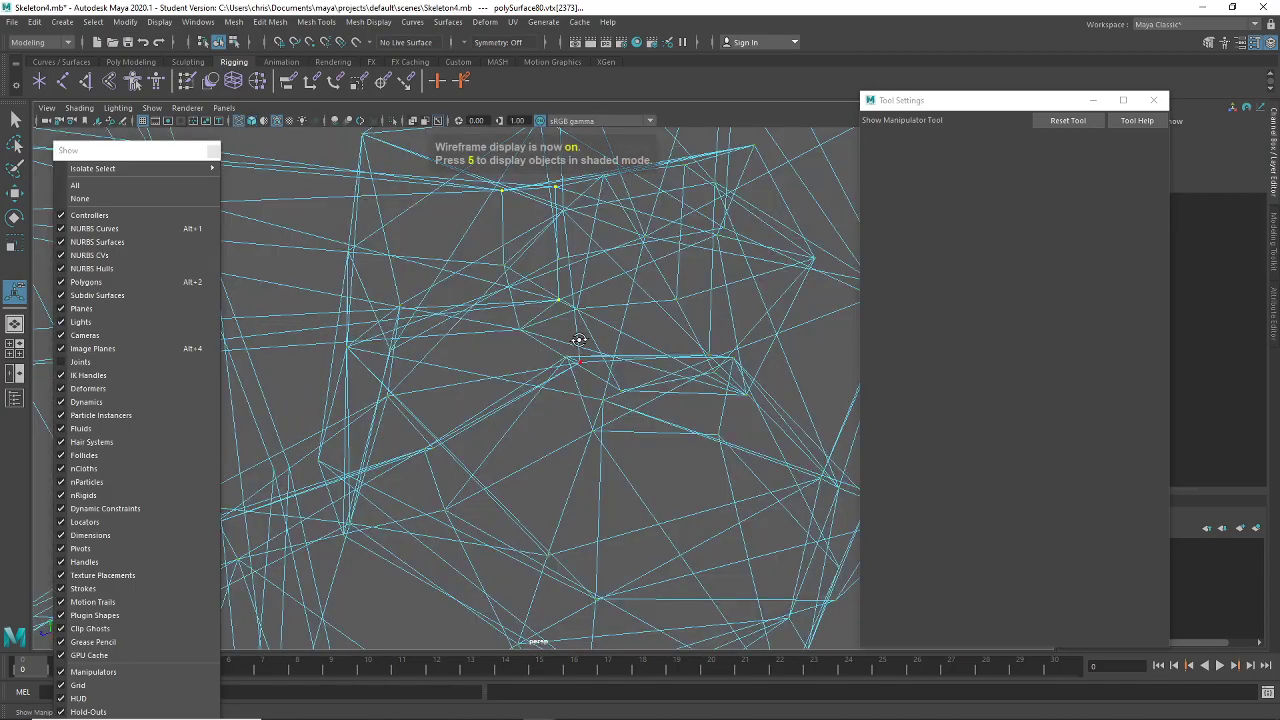
pyautogui.moveTo(571, 346)
pyautogui.keyDown('alt'); pyautogui.mouseDown()
pyautogui.moveTo(651, 306)
pyautogui.moveTo(536, 308)
pyautogui.moveTo(577, 380)
pyautogui.moveTo(646, 363)
pyautogui.moveTo(489, 311)
pyautogui.moveTo(609, 380)
pyautogui.mouseUp(); pyautogui.keyUp('alt')
pyautogui.press('5')
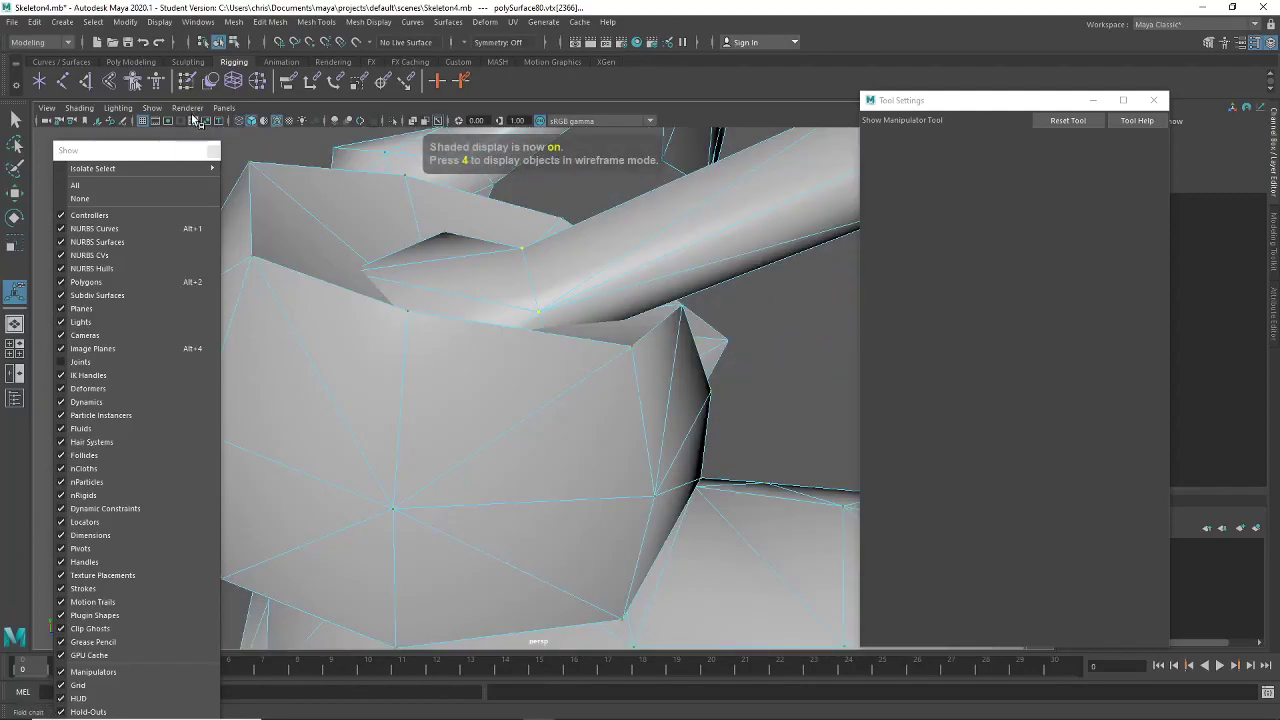
# Flood the selected lower-shin vertices with skin weight 0.5 for the RKnee influence, then leave weight painting and clear the selection
pyautogui.click(183, 84)
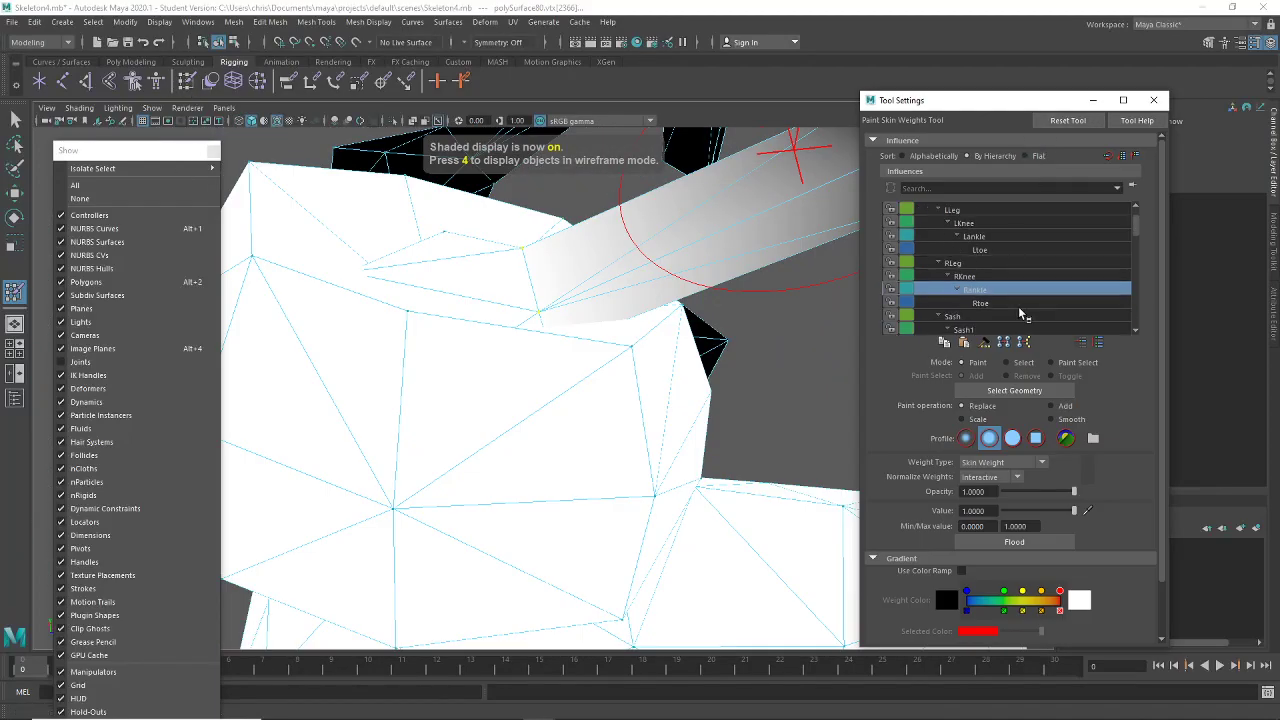
pyautogui.click(991, 264)
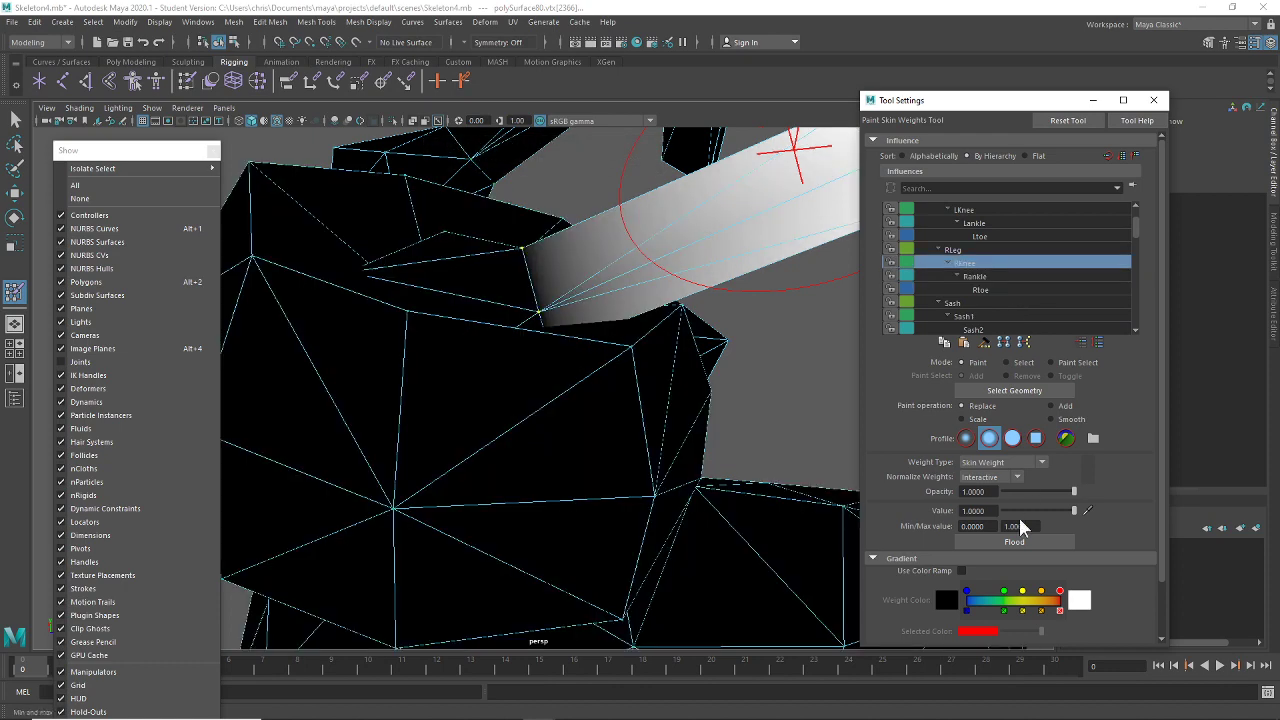
pyautogui.moveTo(995, 511); pyautogui.dragTo(958, 511)
pyautogui.write('5')
pyautogui.click(1016, 543)
pyautogui.scroll(-3, 700, 484)
pyautogui.keyDown('alt'); pyautogui.moveTo(700, 484); pyautogui.dragTo(669, 523); pyautogui.keyUp('alt')
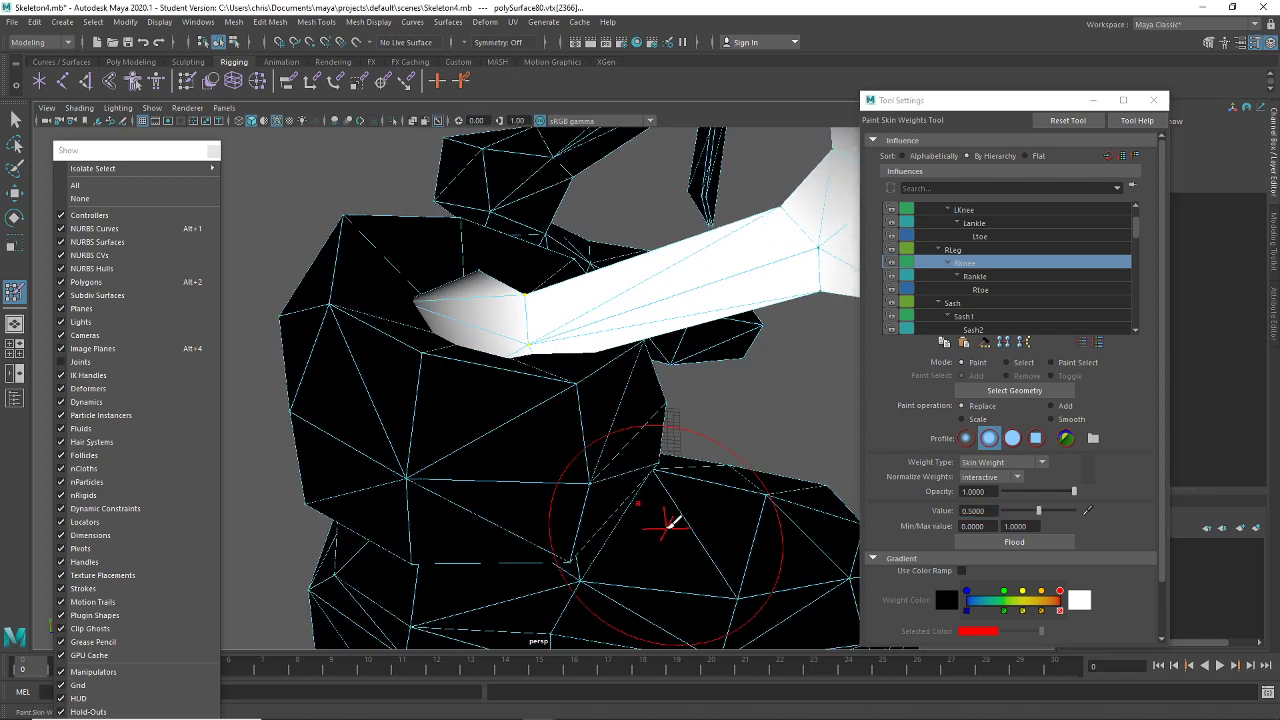
pyautogui.click(15, 119)
pyautogui.click(310, 177)
# Select the Rankle joint and rotate it to test the right ankle's deformation, then undo the rotation
pyautogui.scroll(-3, 248, 289)
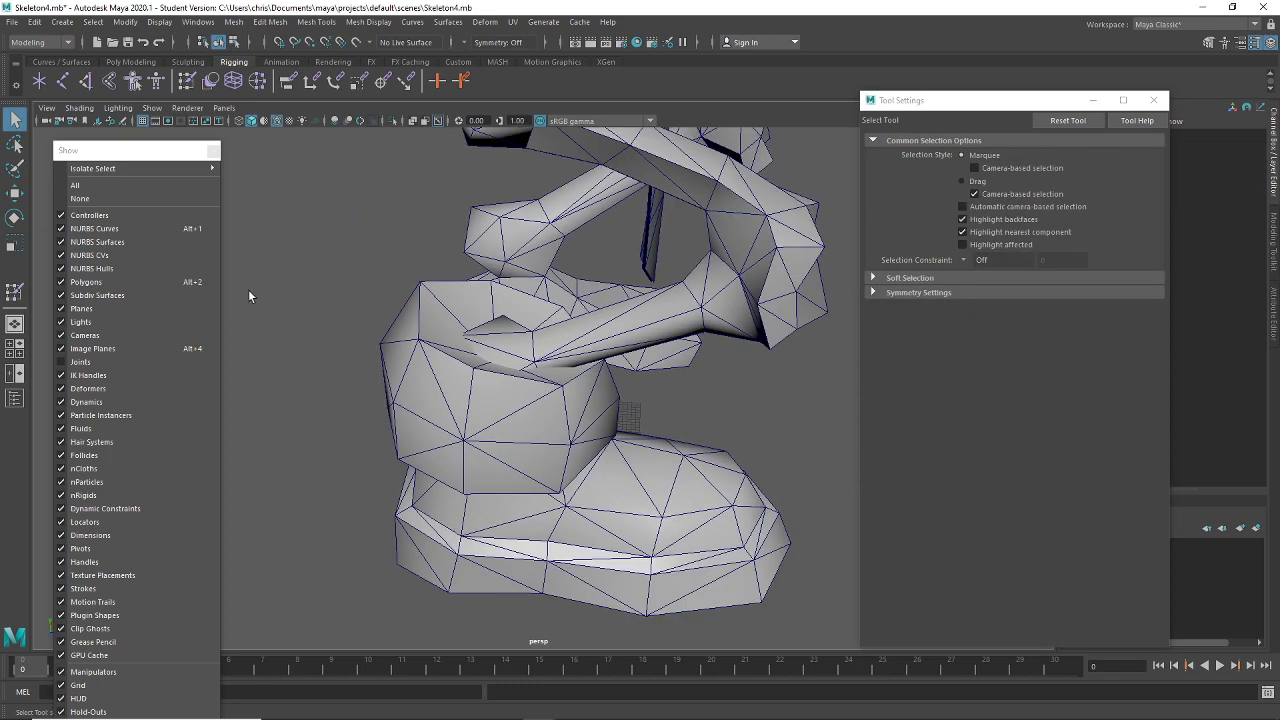
pyautogui.click(483, 372)
pyautogui.press('e')
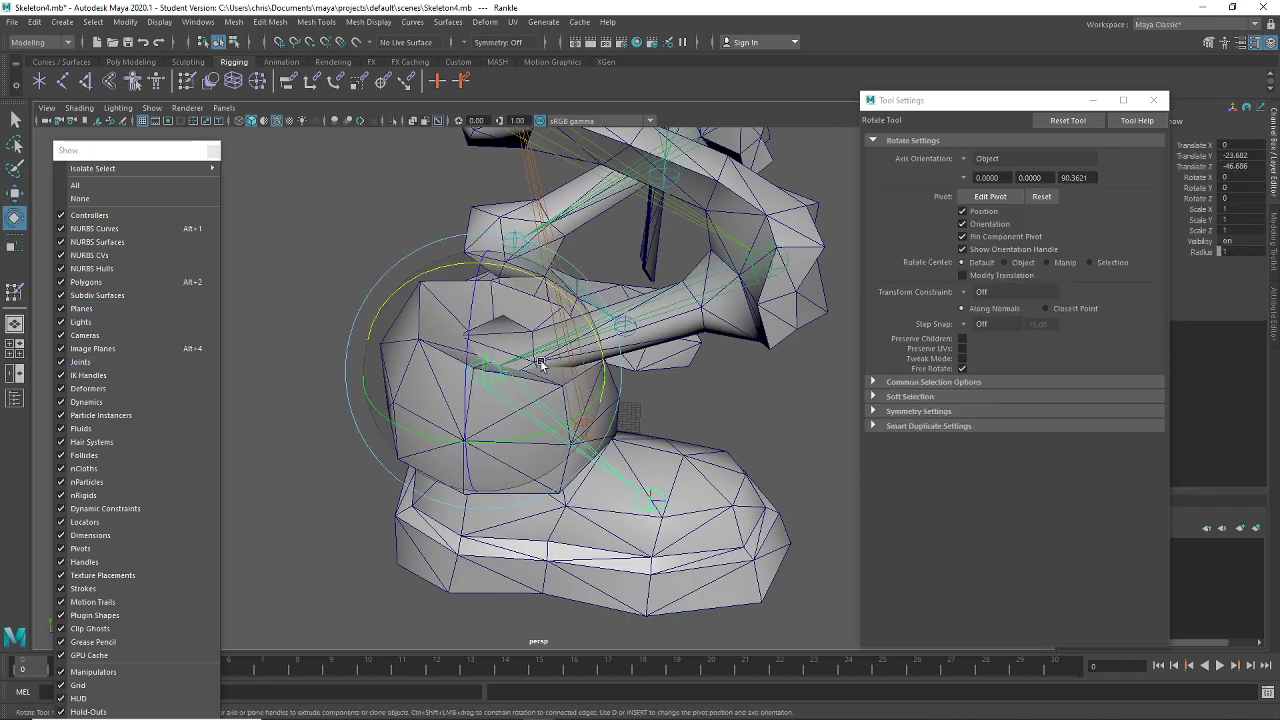
pyautogui.moveTo(533, 288); pyautogui.dragTo(592, 413)
pyautogui.moveTo(639, 432); pyautogui.dragTo(585, 470)
pyautogui.hotkey('ctrl', 'z')
# Move the Rankle joint in wireframe display to see which vertices follow, then undo the move
pyautogui.scroll(3, 627, 473)
pyautogui.press('4')
pyautogui.press('w')
pyautogui.moveTo(590, 352)
pyautogui.mouseDown()
pyautogui.moveTo(648, 437)
pyautogui.moveTo(820, 391)
pyautogui.mouseUp()
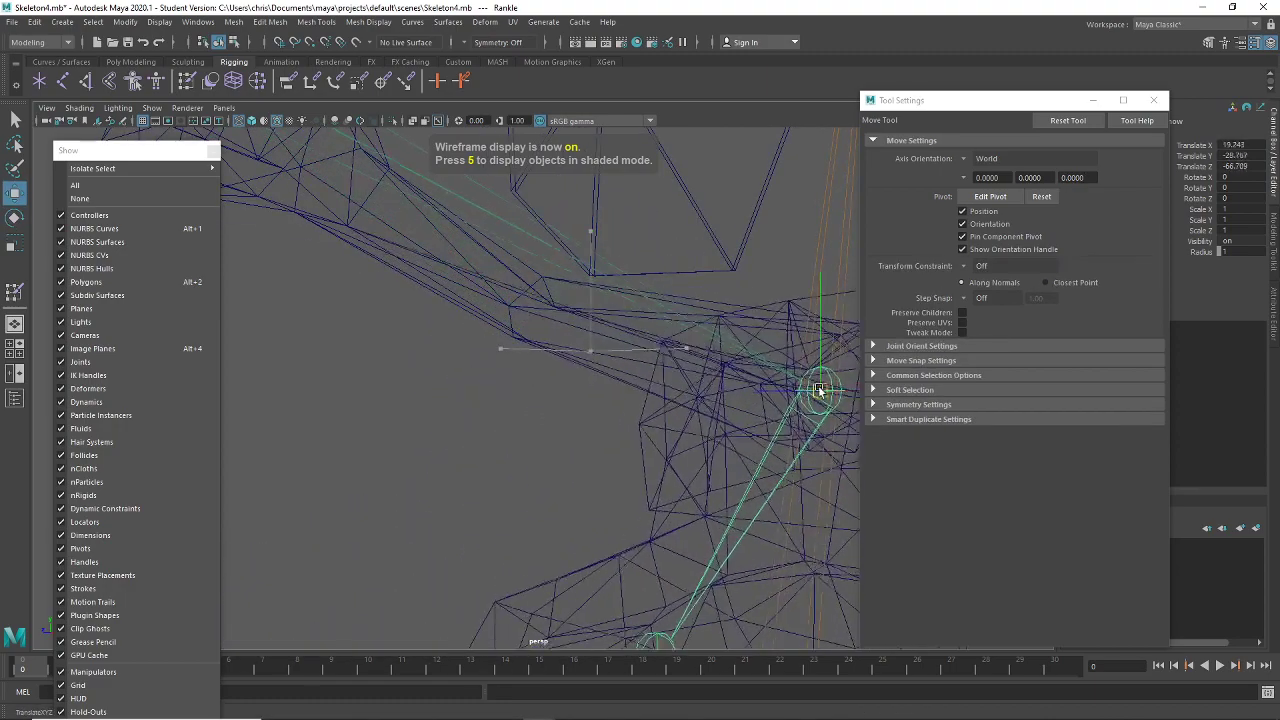
pyautogui.hotkey('ctrl', 'z')
# Move the Rankle joint several ways in shaded display to check the shin's lower end, undoing each move
pyautogui.press('5')
pyautogui.keyDown('alt'); pyautogui.moveTo(593, 387); pyautogui.dragTo(635, 392); pyautogui.keyUp('alt')
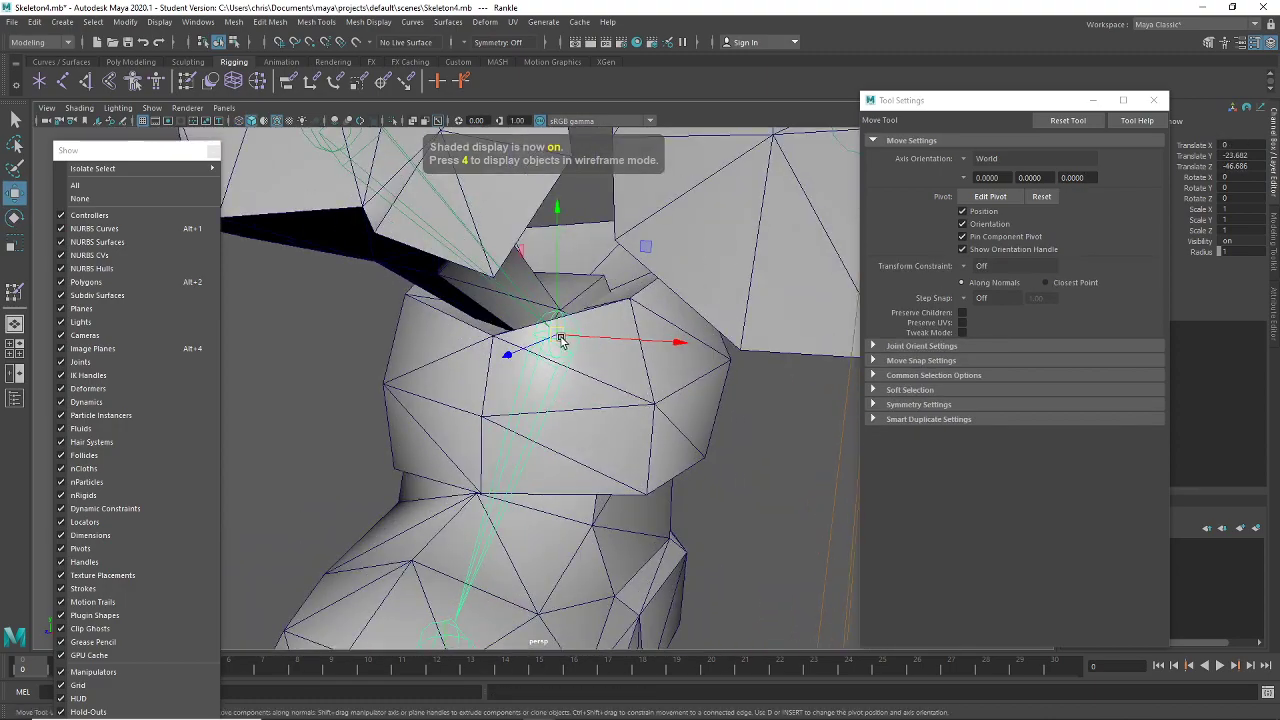
pyautogui.moveTo(561, 340); pyautogui.dragTo(600, 463)
pyautogui.keyDown('alt'); pyautogui.moveTo(482, 483); pyautogui.dragTo(525, 411); pyautogui.keyUp('alt')
pyautogui.hotkey('ctrl', 'z')
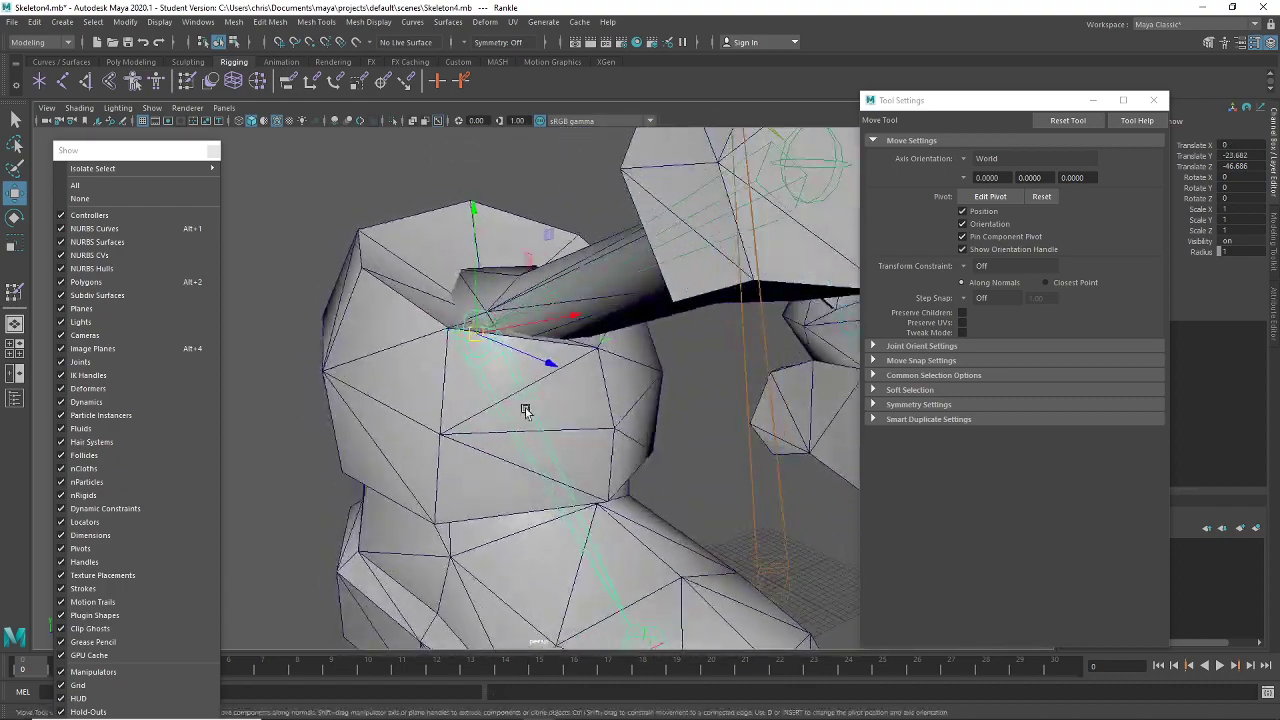
pyautogui.moveTo(482, 340); pyautogui.dragTo(449, 499)
pyautogui.keyDown('alt'); pyautogui.moveTo(678, 474); pyautogui.dragTo(376, 458); pyautogui.keyUp('alt')
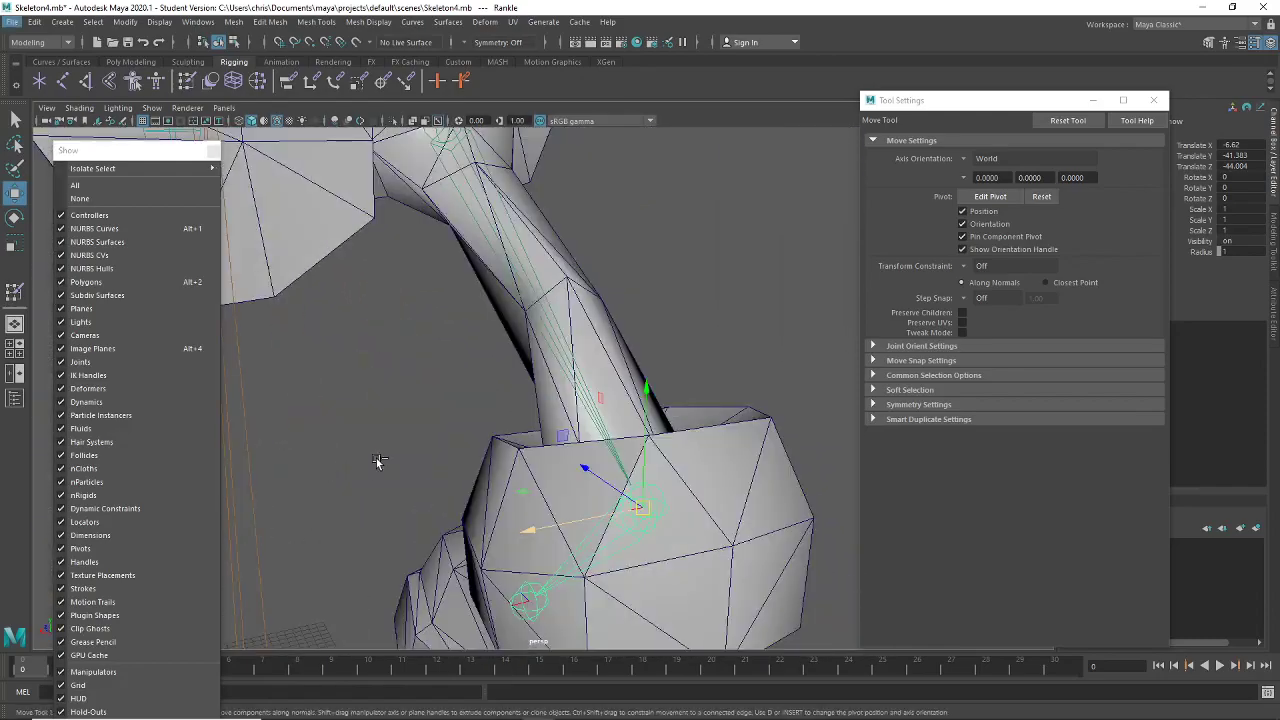
pyautogui.hotkey('ctrl', 'z')
pyautogui.keyDown('alt'); pyautogui.moveTo(622, 417); pyautogui.dragTo(660, 500); pyautogui.keyUp('alt')
pyautogui.moveTo(611, 445); pyautogui.dragTo(749, 366)
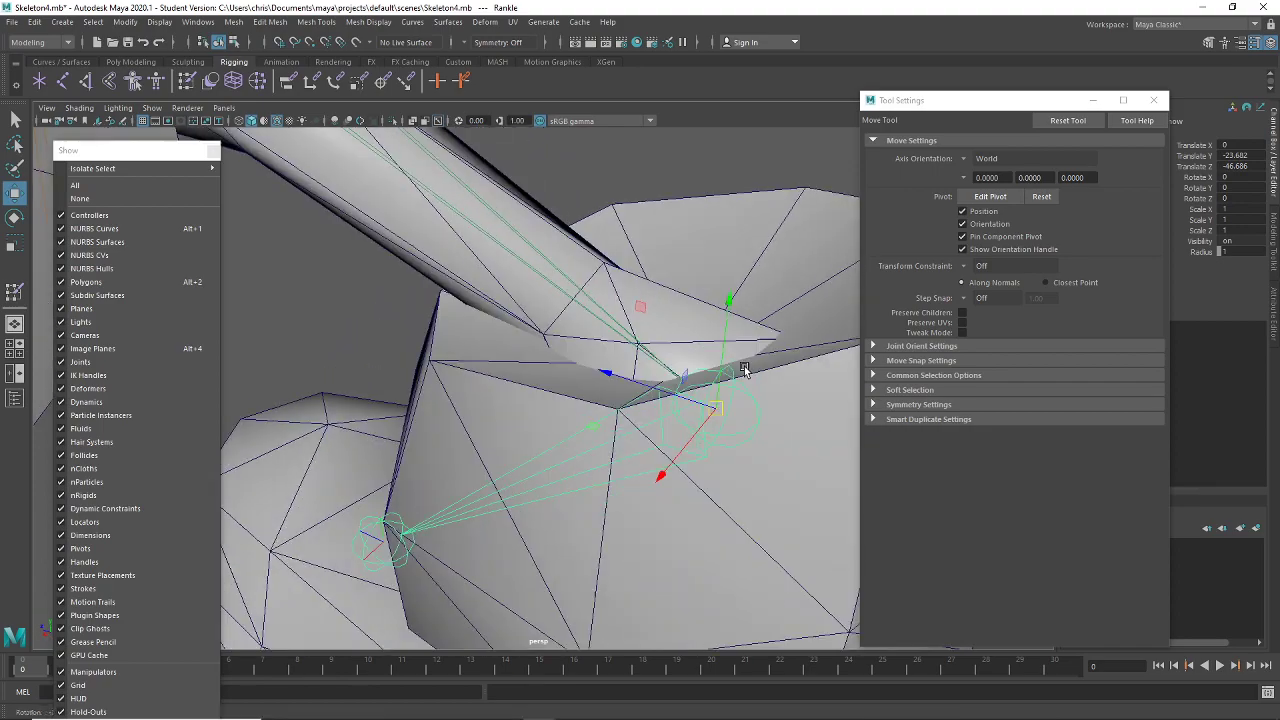
pyautogui.hotkey('ctrl', 'z')
# Switch to wireframe, hide the joints and select the mesh vertices at the lower end of the right shin
pyautogui.press('4')
pyautogui.keyDown('alt'); pyautogui.moveTo(688, 322); pyautogui.dragTo(560, 308); pyautogui.keyUp('alt')
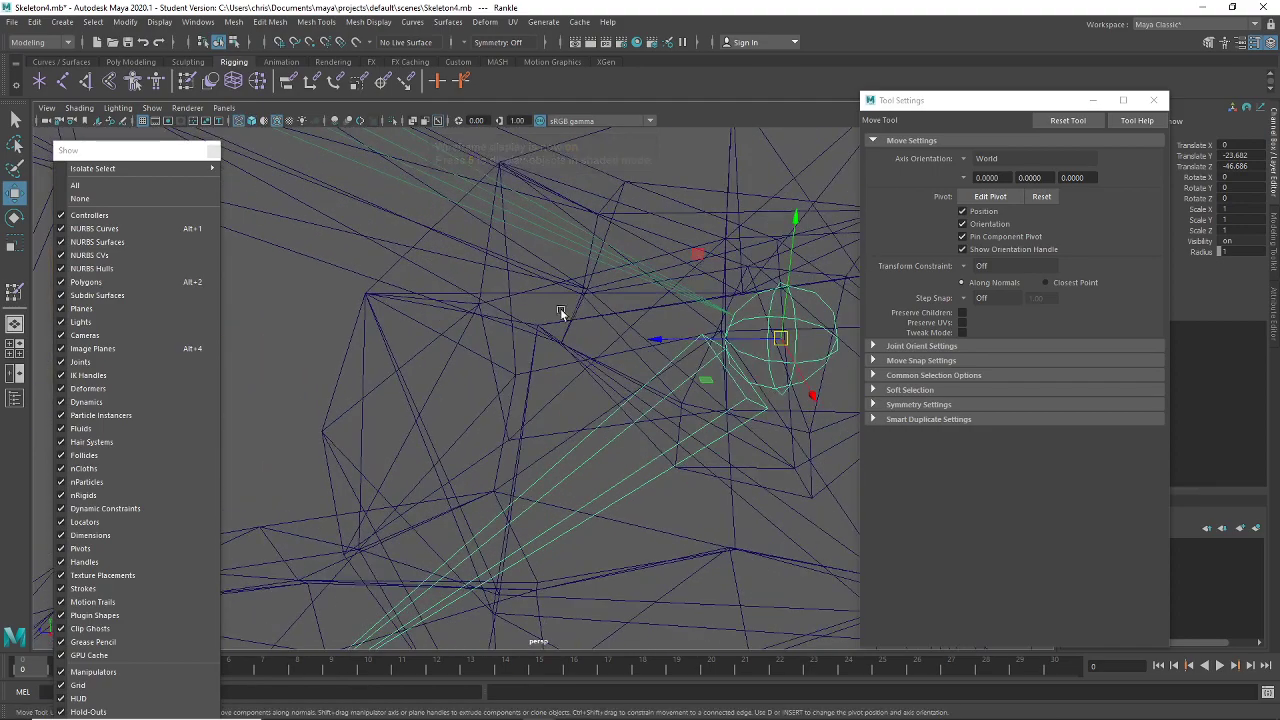
pyautogui.click(80, 361)
pyautogui.click(594, 278)
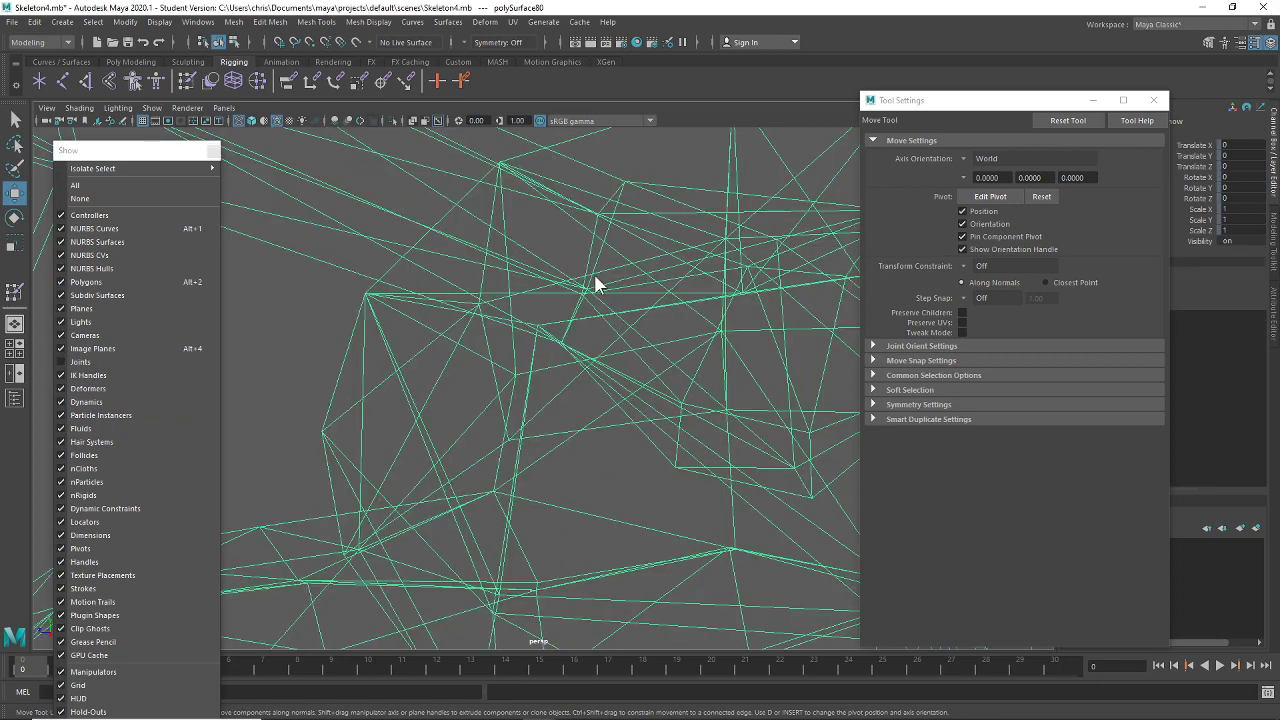
pyautogui.moveTo(591, 286); pyautogui.dragTo(535, 272, button='right')
pyautogui.click(591, 256)
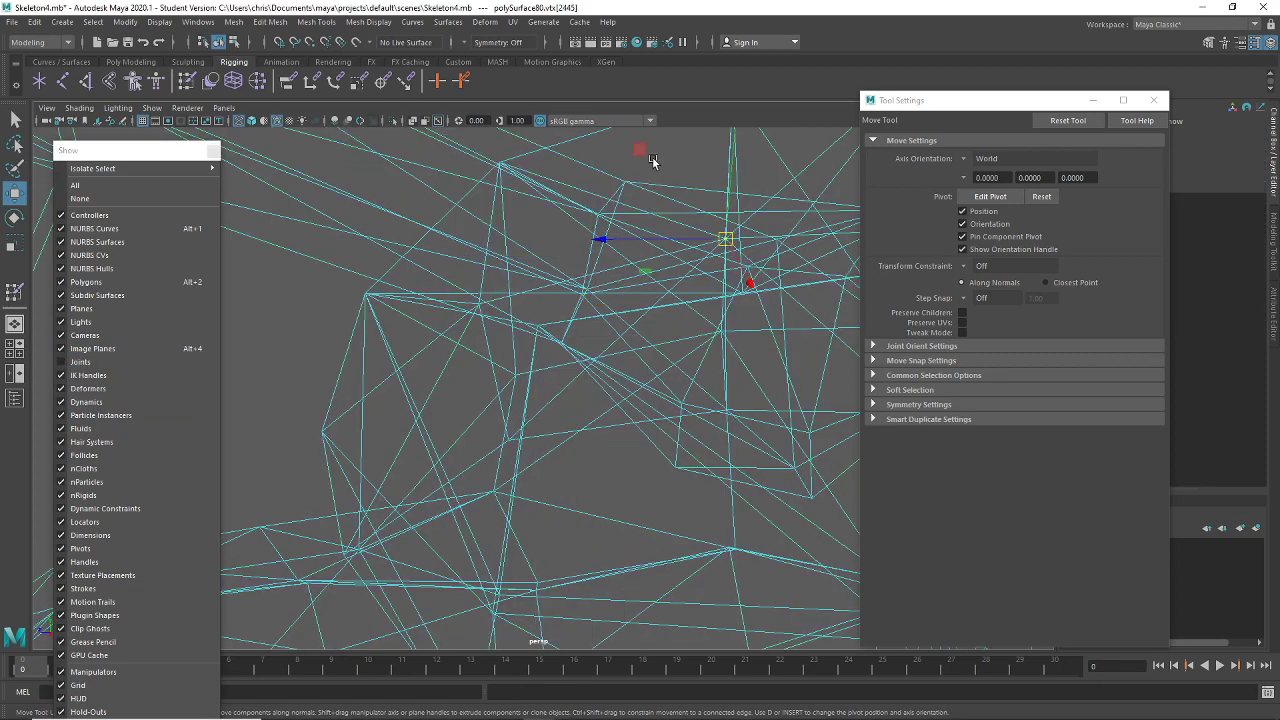
pyautogui.click(312, 325)
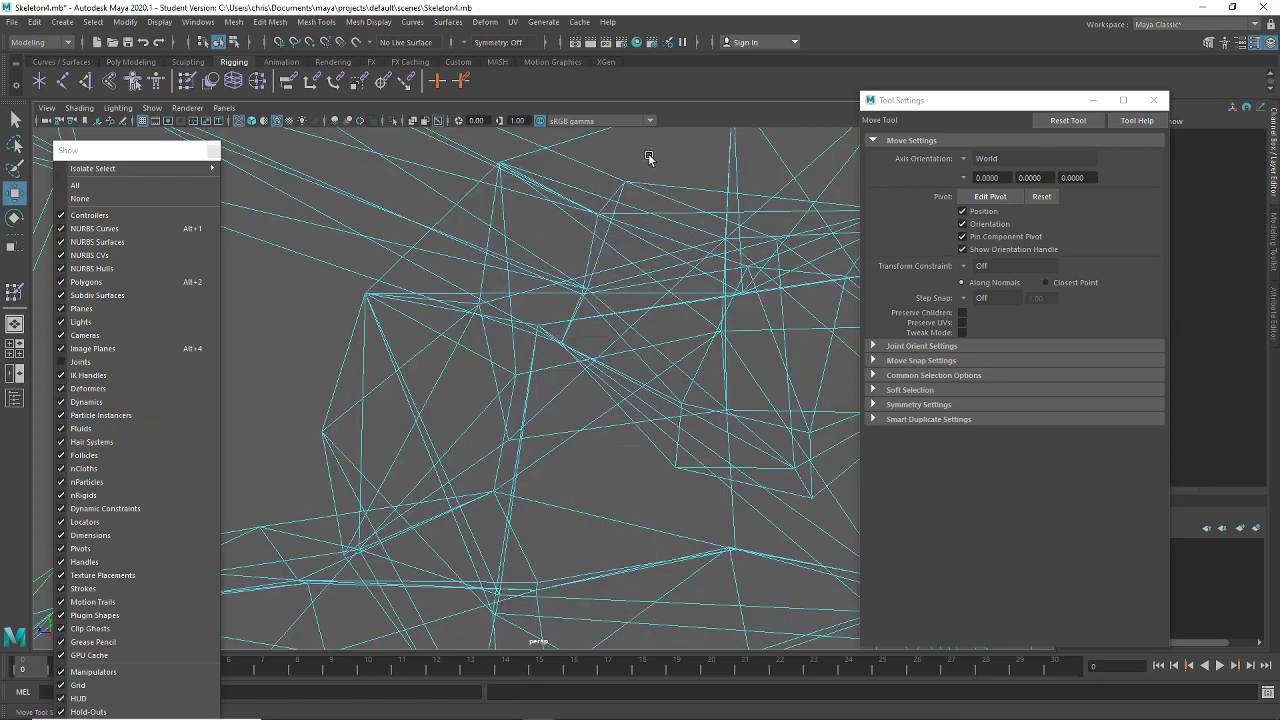
pyautogui.moveTo(557, 365); pyautogui.dragTo(557, 365)
pyautogui.moveTo(569, 424)
pyautogui.keyDown('alt'); pyautogui.mouseDown()
pyautogui.moveTo(623, 423)
pyautogui.moveTo(717, 348)
pyautogui.moveTo(594, 414)
pyautogui.mouseUp(); pyautogui.keyUp('alt')
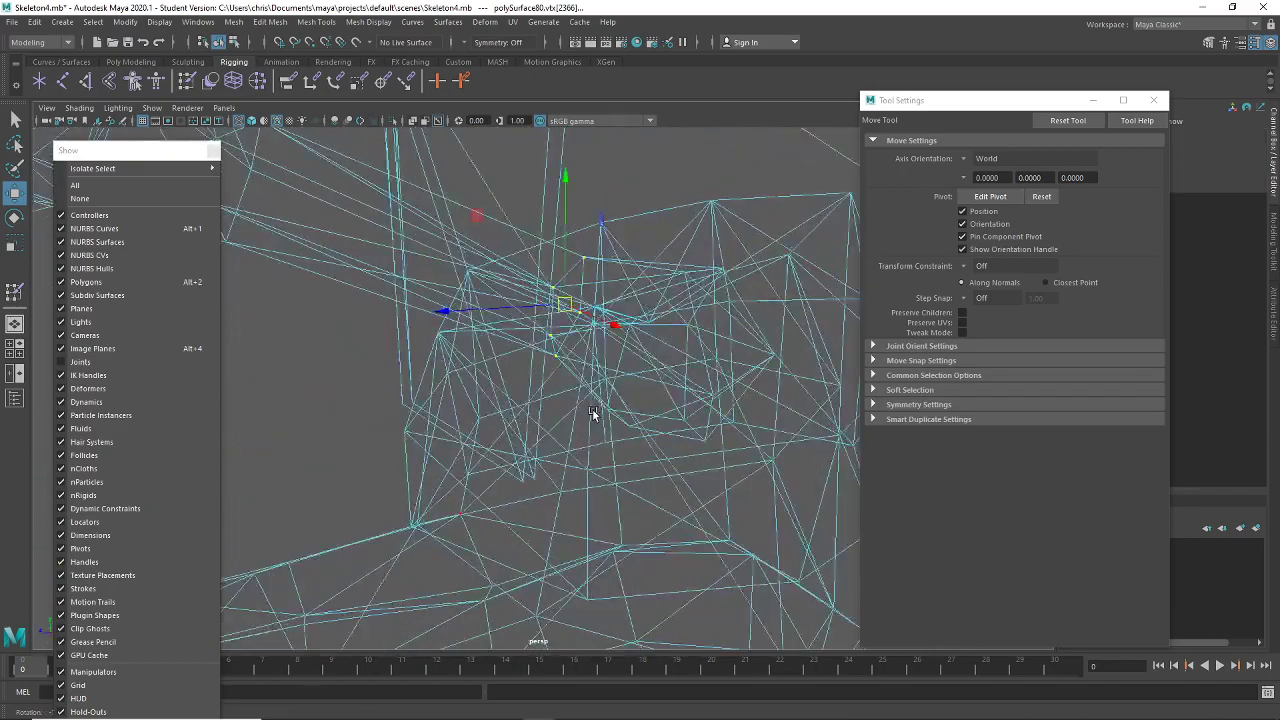
# Open the selected shin vertices in Paint Skin Weights with the RKnee influence, and restore shaded display with joints shown
pyautogui.click(186, 81)
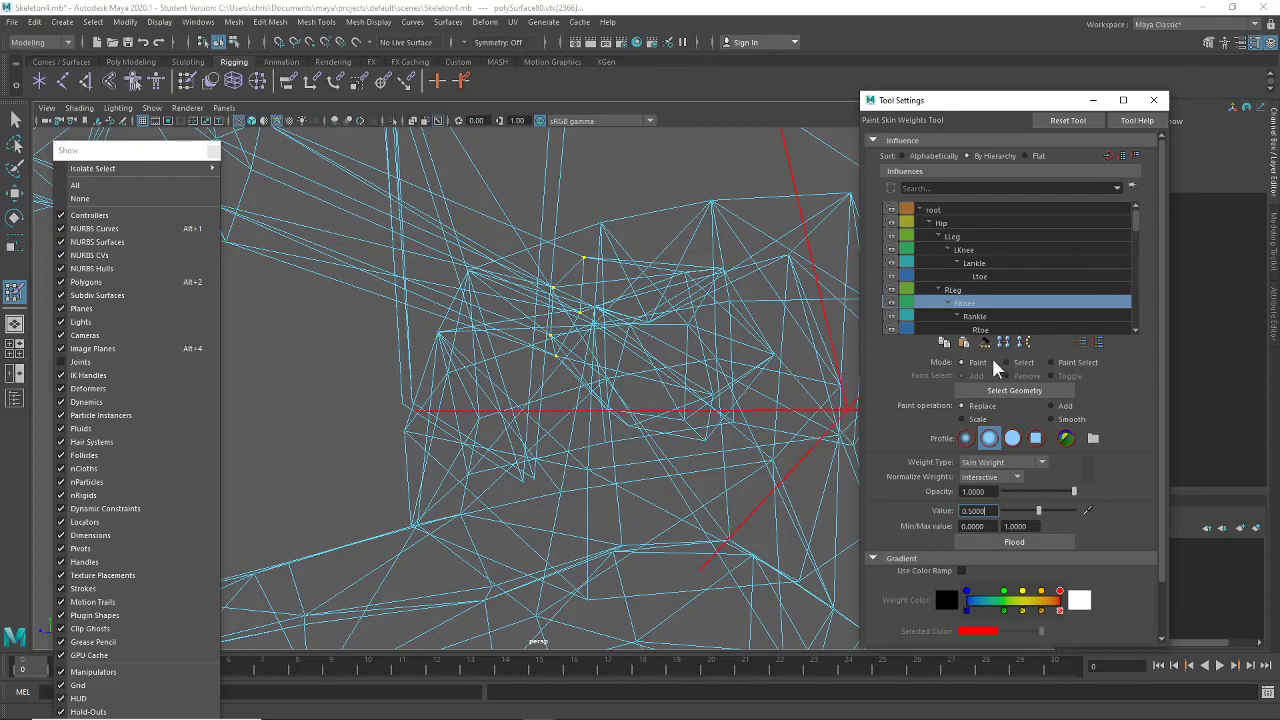
pyautogui.click(15, 119)
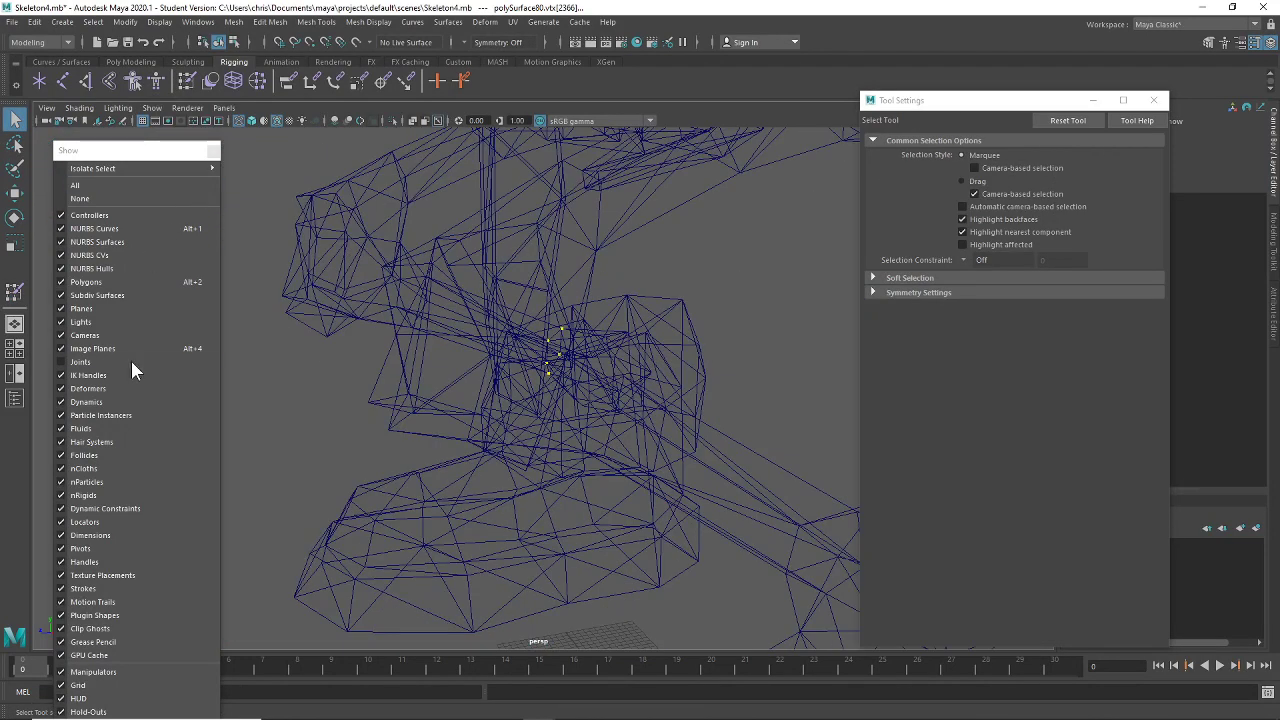
pyautogui.click(122, 362)
pyautogui.press('5')
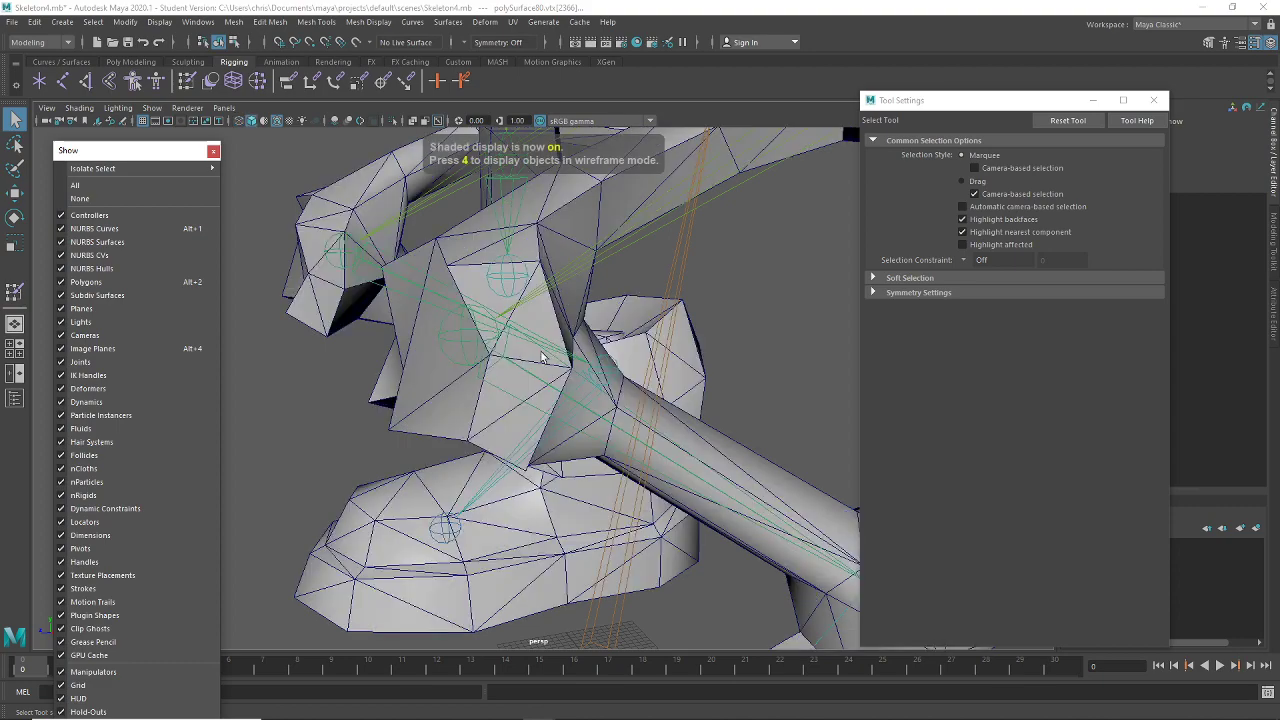
pyautogui.moveTo(493, 258)
pyautogui.keyDown('alt'); pyautogui.mouseDown()
pyautogui.moveTo(849, 354)
pyautogui.moveTo(400, 300)
pyautogui.mouseUp(); pyautogui.keyUp('alt')
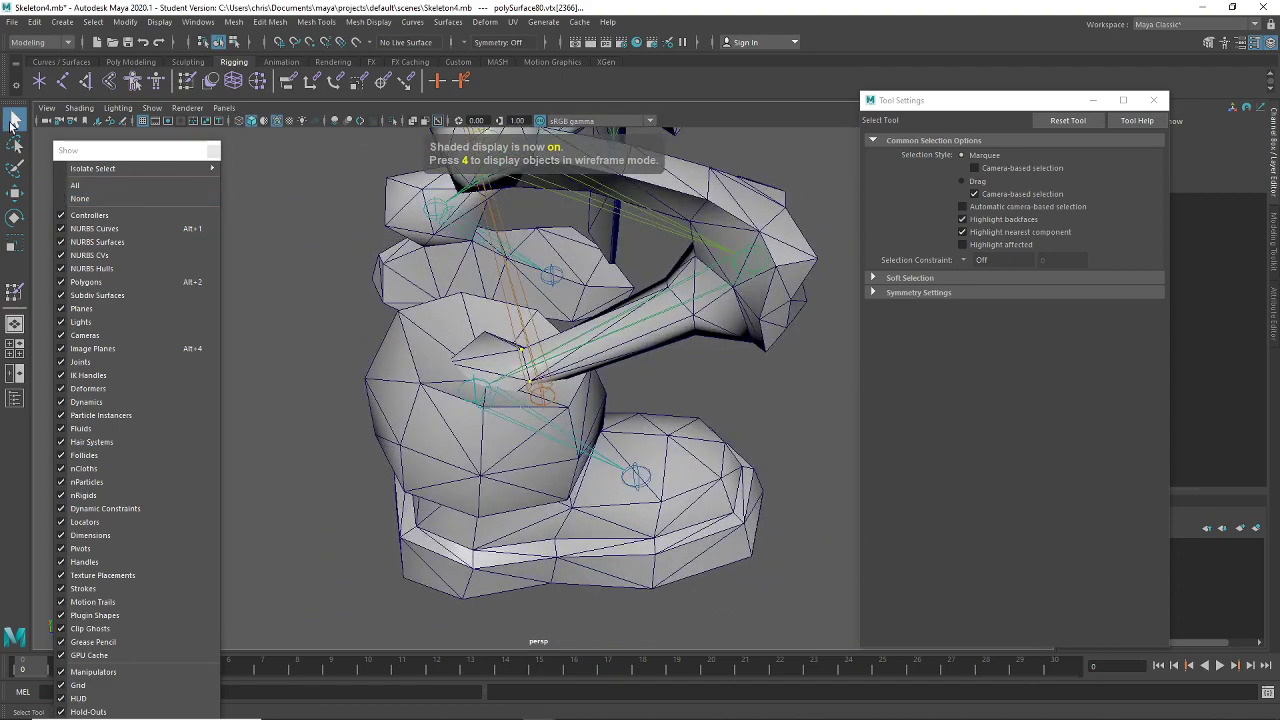
# Rotate the Rankle joint twice to test how the right boot follows, undoing each rotation
pyautogui.click(110, 282)
pyautogui.scroll(-5, 436, 373)
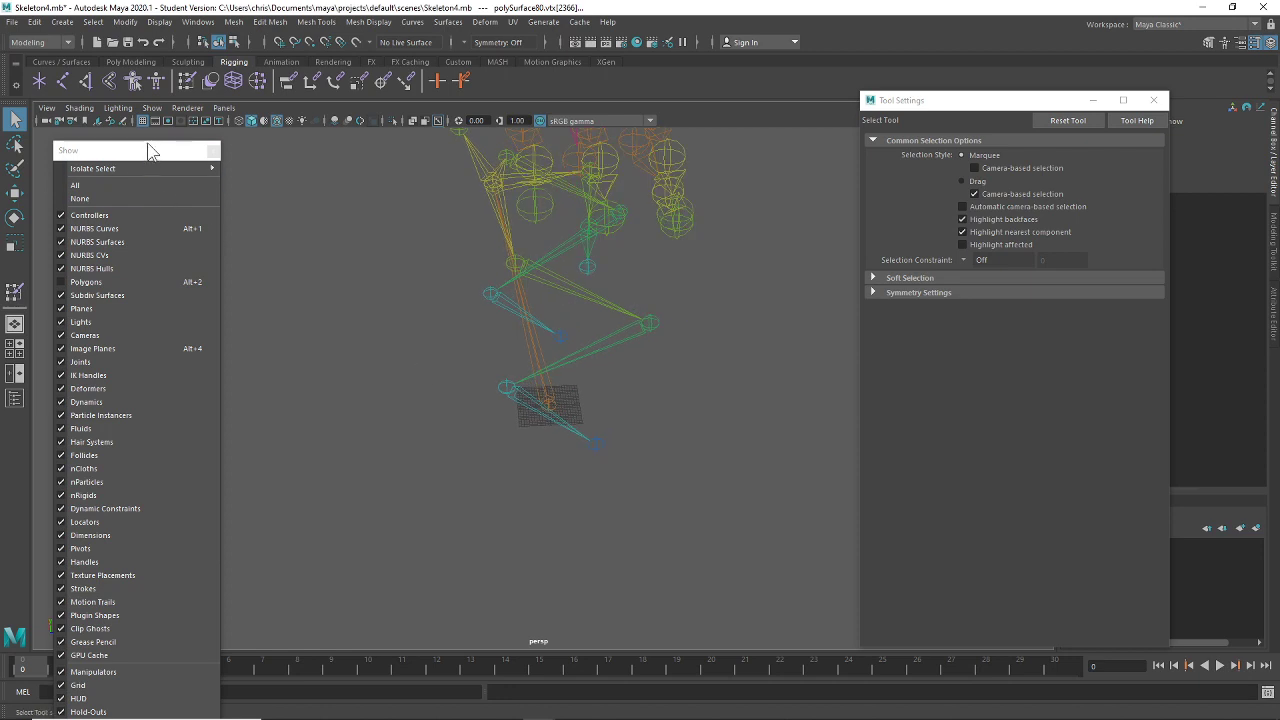
pyautogui.click(99, 279)
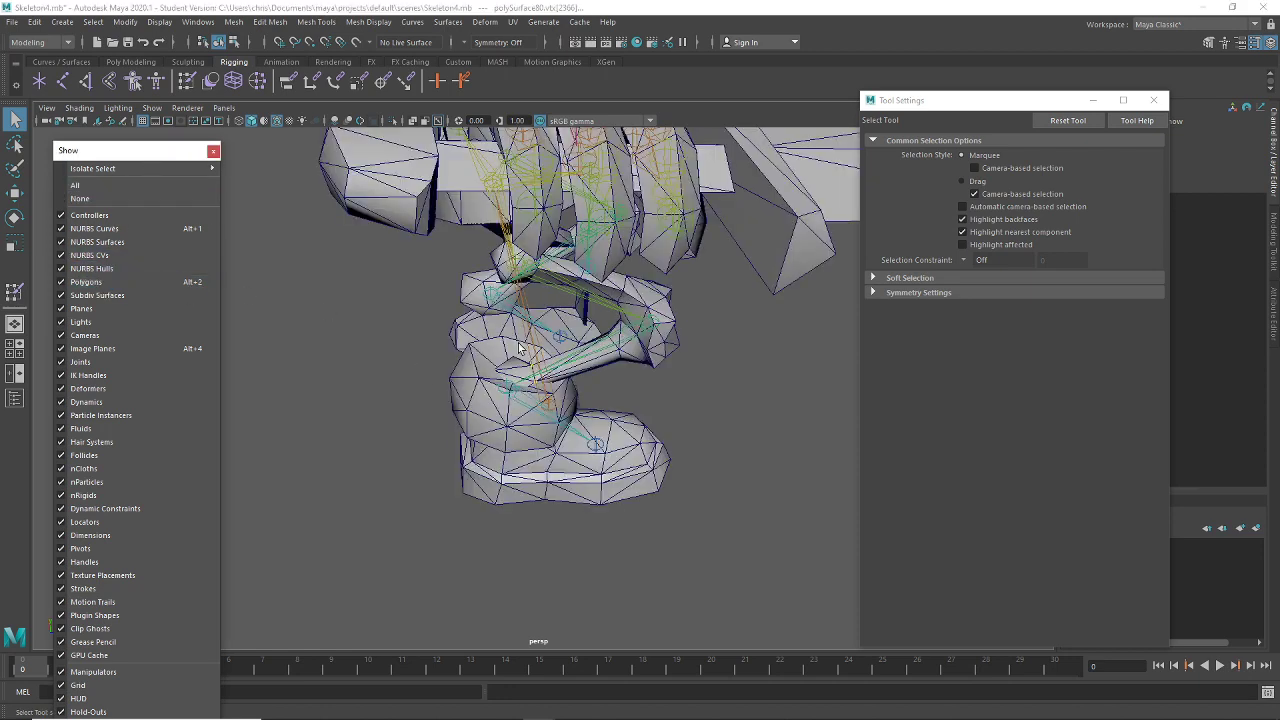
pyautogui.click(512, 396)
pyautogui.press('e')
pyautogui.keyDown('alt'); pyautogui.moveTo(590, 332); pyautogui.dragTo(560, 340); pyautogui.keyUp('alt')
pyautogui.hotkey('ctrl', 'z')
pyautogui.moveTo(570, 394); pyautogui.dragTo(500, 420)
pyautogui.hotkey('ctrl', 'z')
# Hide the joints and select the mesh vertices around the front of the right boot's toe
pyautogui.keyDown('alt'); pyautogui.moveTo(733, 511); pyautogui.dragTo(682, 526); pyautogui.keyUp('alt')
pyautogui.keyDown('alt'); pyautogui.moveTo(682, 526); pyautogui.dragTo(590, 435, button='middle'); pyautogui.keyUp('alt')
pyautogui.keyDown('alt'); pyautogui.moveTo(590, 435); pyautogui.dragTo(619, 456, button='right'); pyautogui.keyUp('alt')
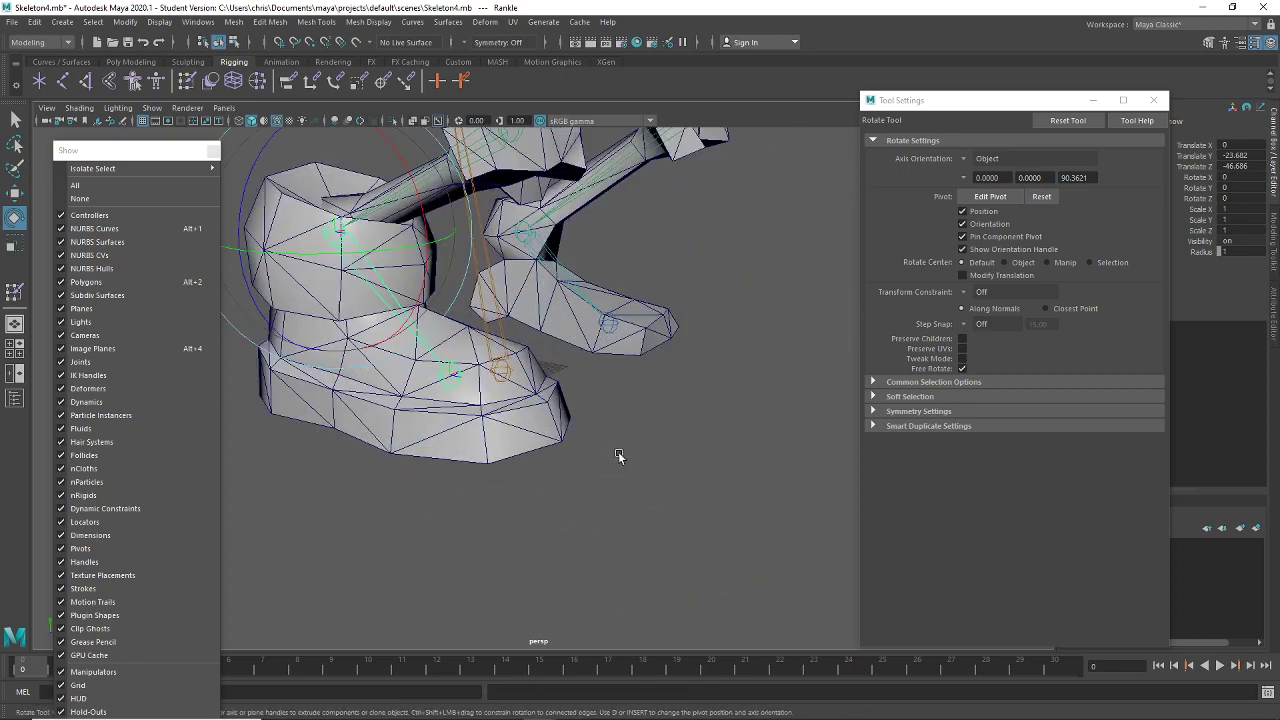
pyautogui.keyDown('alt'); pyautogui.moveTo(619, 456); pyautogui.dragTo(336, 437); pyautogui.keyUp('alt')
pyautogui.click(108, 363)
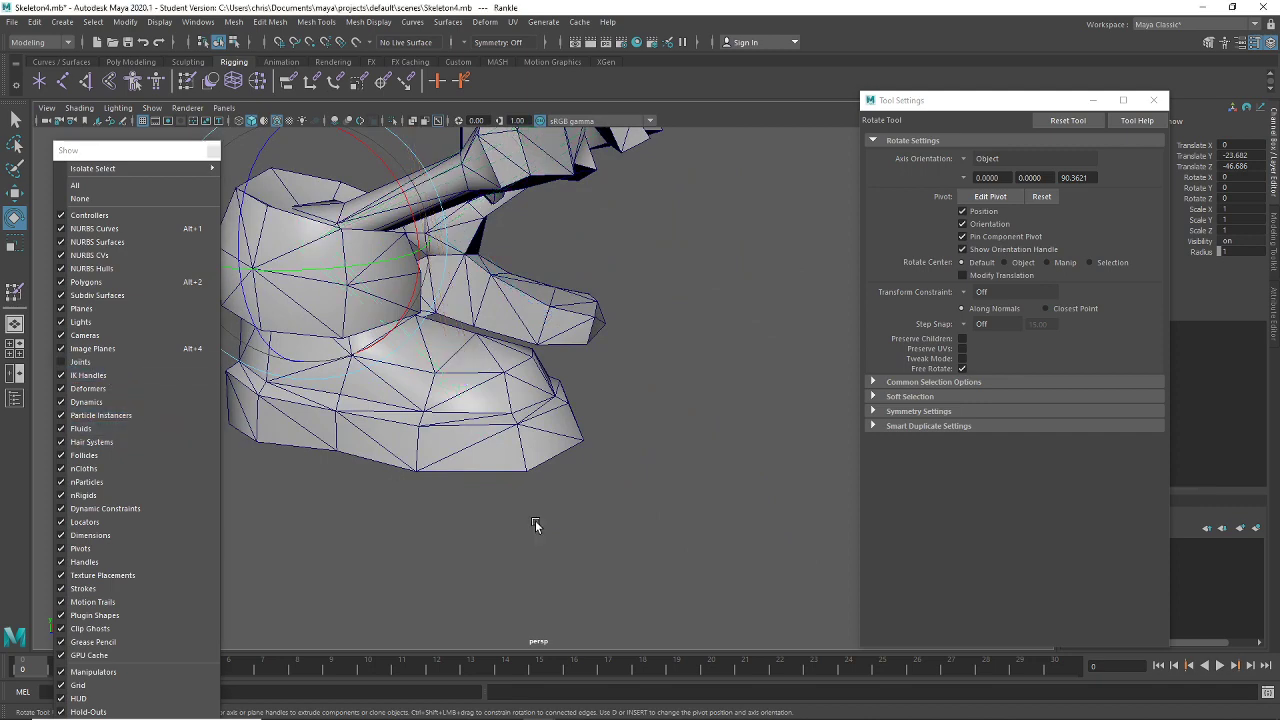
pyautogui.click(531, 449)
pyautogui.moveTo(530, 339); pyautogui.dragTo(455, 342, button='right')
pyautogui.keyDown('alt'); pyautogui.moveTo(457, 343); pyautogui.dragTo(435, 422); pyautogui.keyUp('alt')
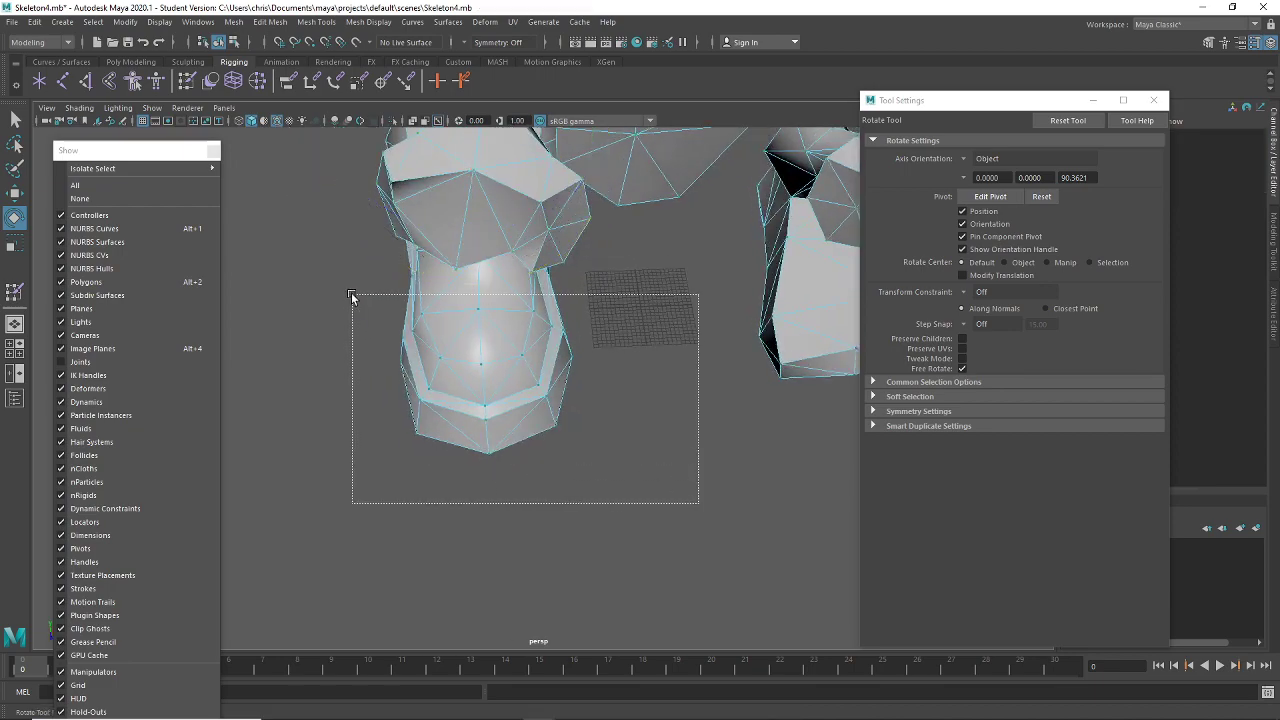
pyautogui.moveTo(351, 292); pyautogui.dragTo(377, 490)
pyautogui.press('t')
pyautogui.keyDown('alt'); pyautogui.moveTo(480, 472); pyautogui.dragTo(541, 465); pyautogui.keyUp('alt')
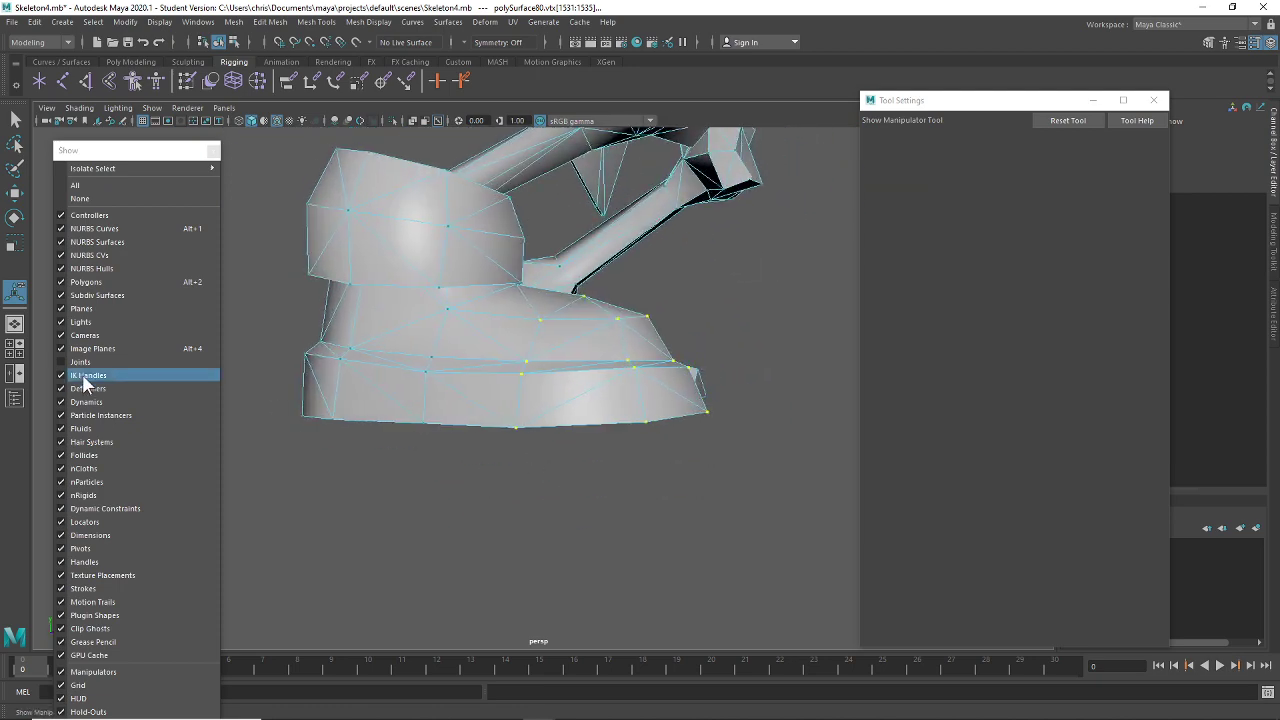
# Flood the selected toe vertices with a skin weight of 1 for the Rtoe influence using Replace
pyautogui.click(187, 82)
pyautogui.scroll(-1, 1008, 300)
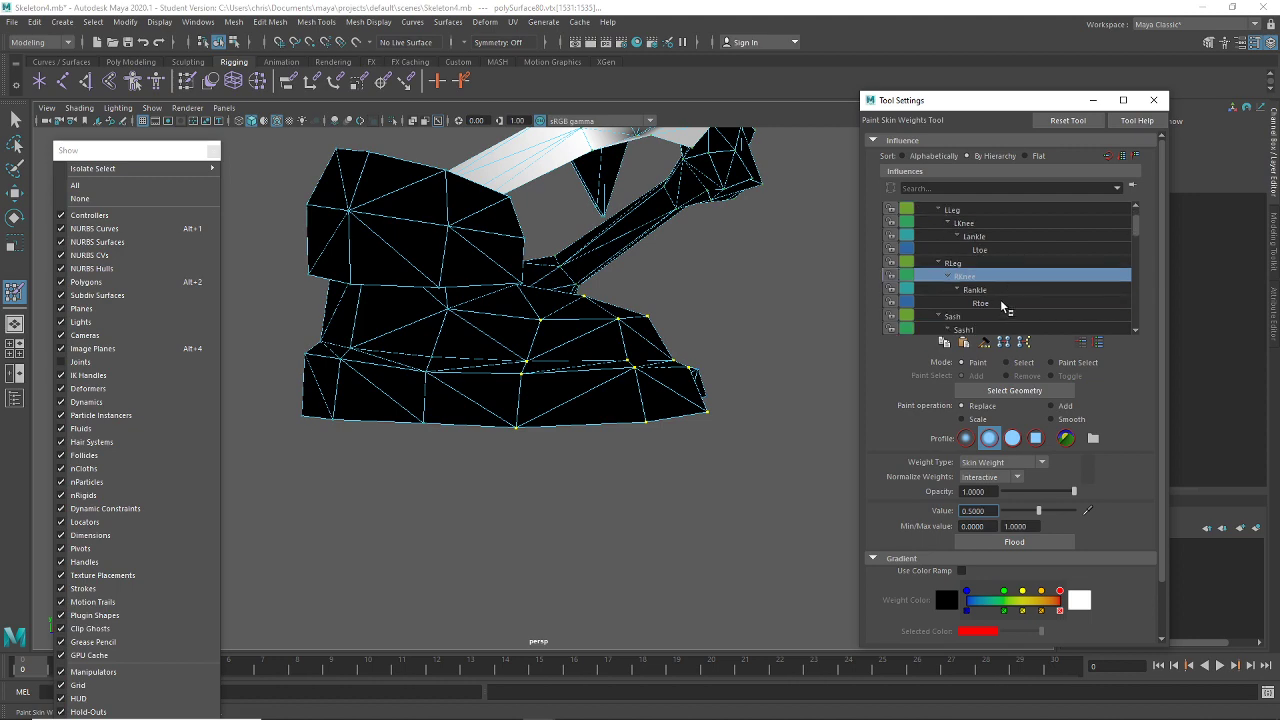
pyautogui.click(1001, 304)
pyautogui.keyDown('alt'); pyautogui.moveTo(663, 276); pyautogui.dragTo(608, 300); pyautogui.keyUp('alt')
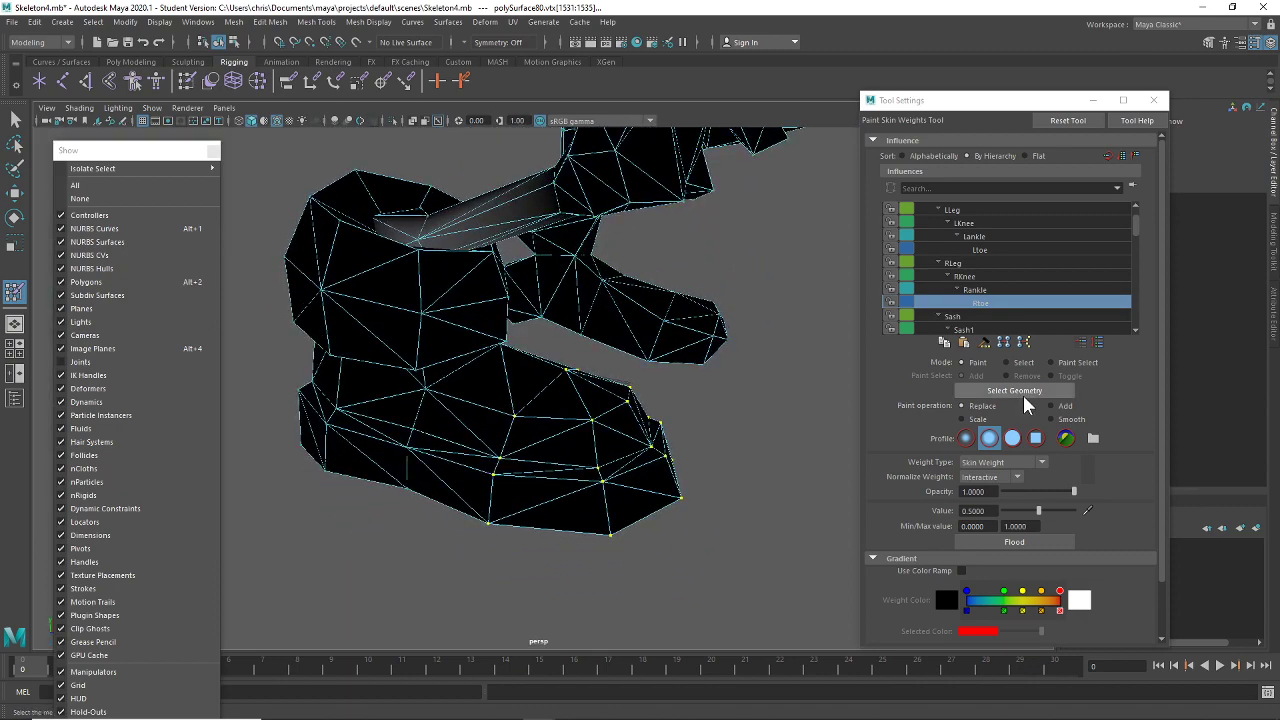
pyautogui.moveTo(1038, 510); pyautogui.dragTo(1128, 518)
pyautogui.click(1040, 542)
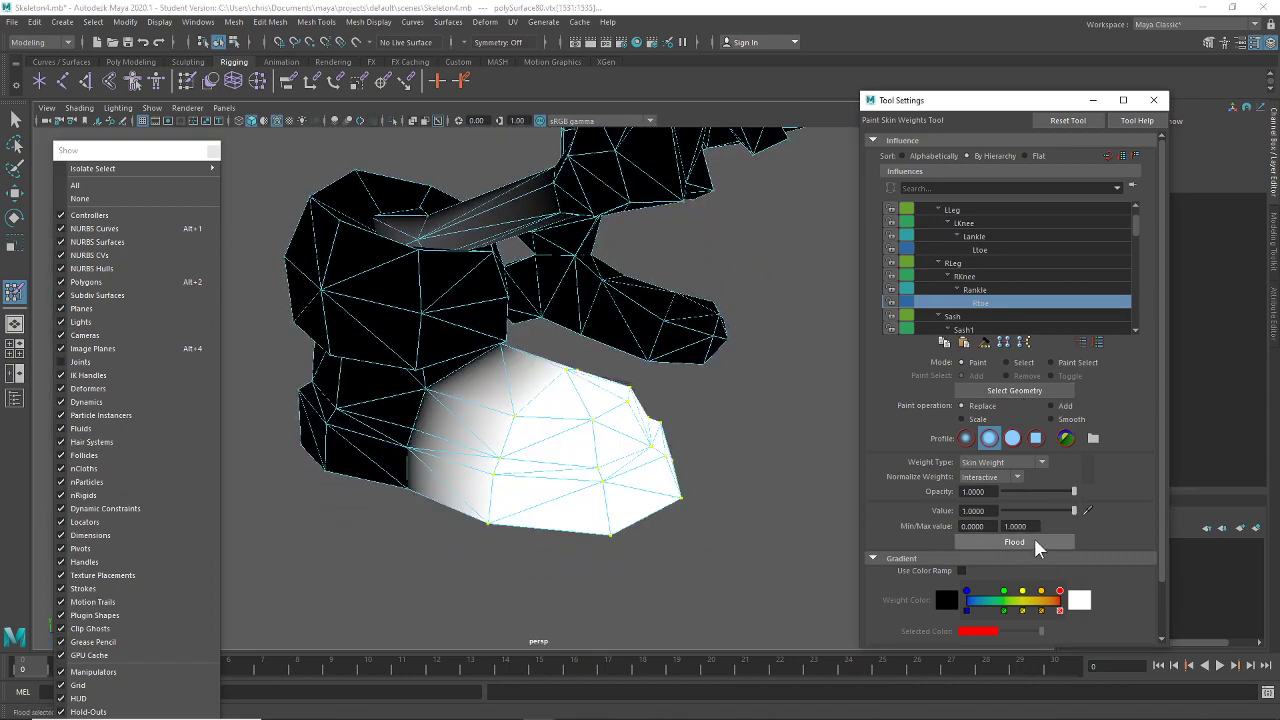
pyautogui.keyDown('alt'); pyautogui.moveTo(598, 447); pyautogui.dragTo(600, 428); pyautogui.keyUp('alt')
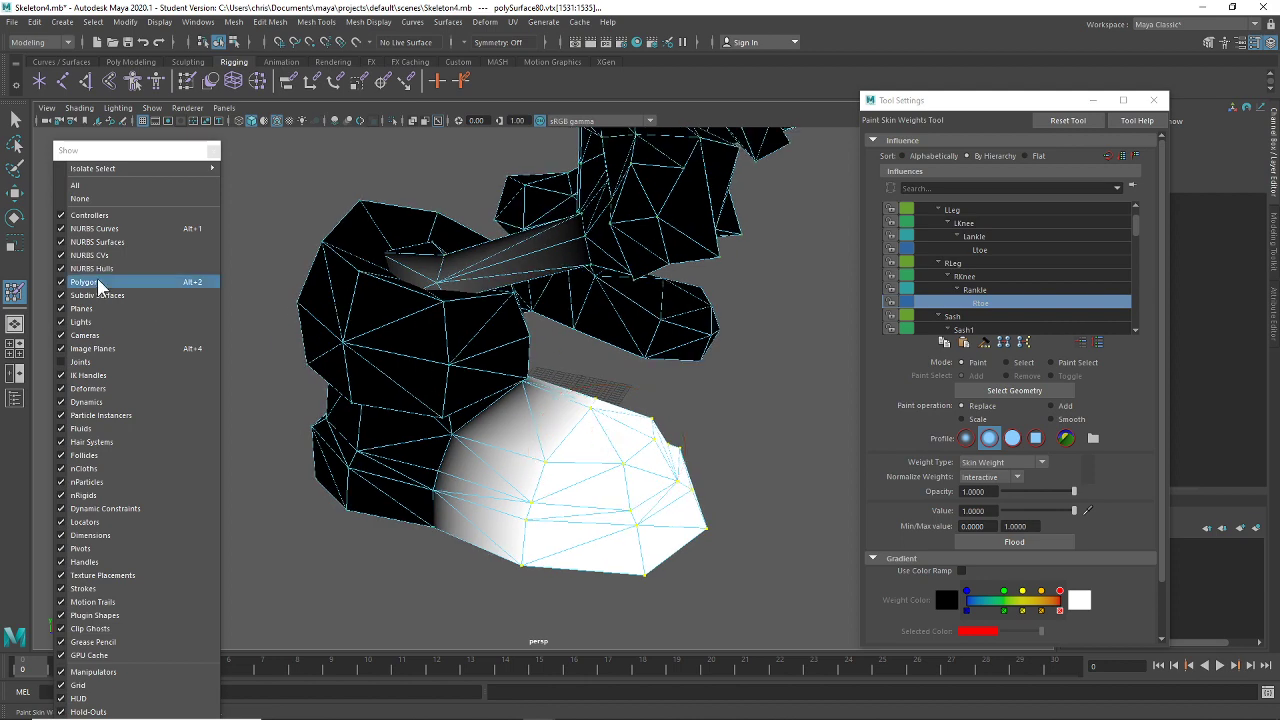
# Leave weight painting and select the vertices of the right boot's cuff in vertex mode
pyautogui.press('t')
pyautogui.keyDown('alt'); pyautogui.moveTo(420, 366); pyautogui.dragTo(452, 358); pyautogui.keyUp('alt')
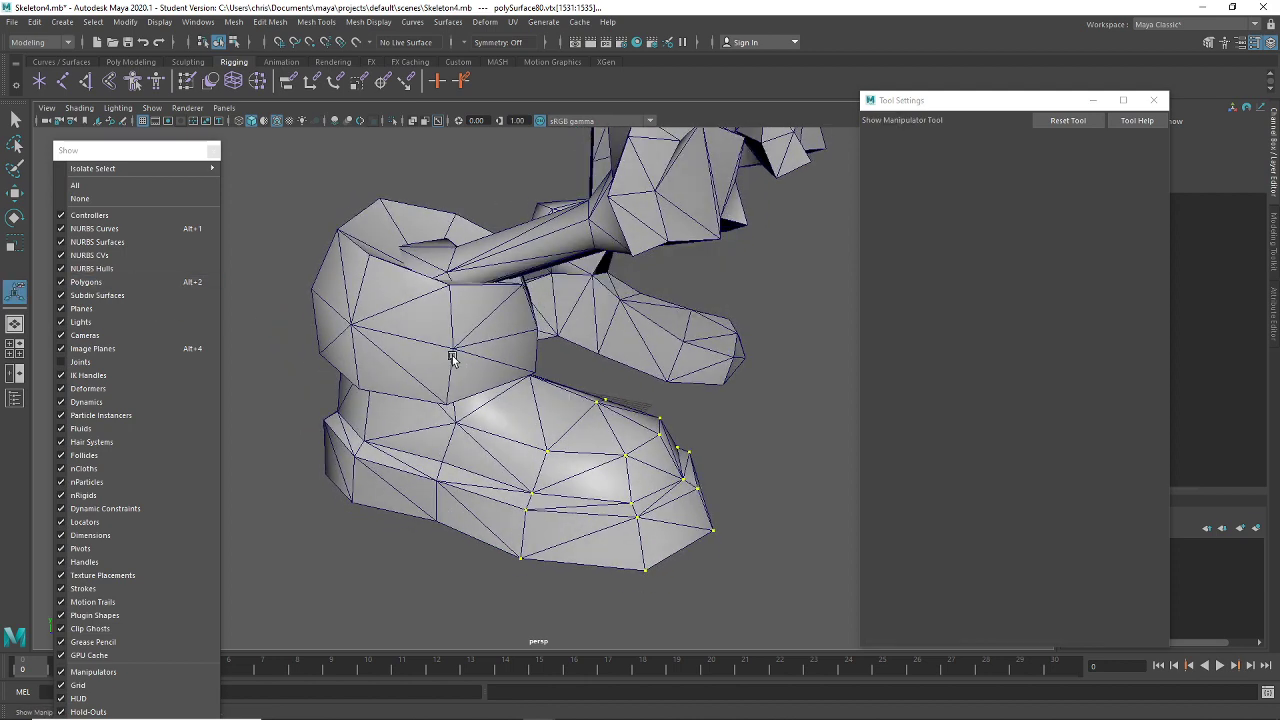
pyautogui.click(15, 120)
pyautogui.press('F8')
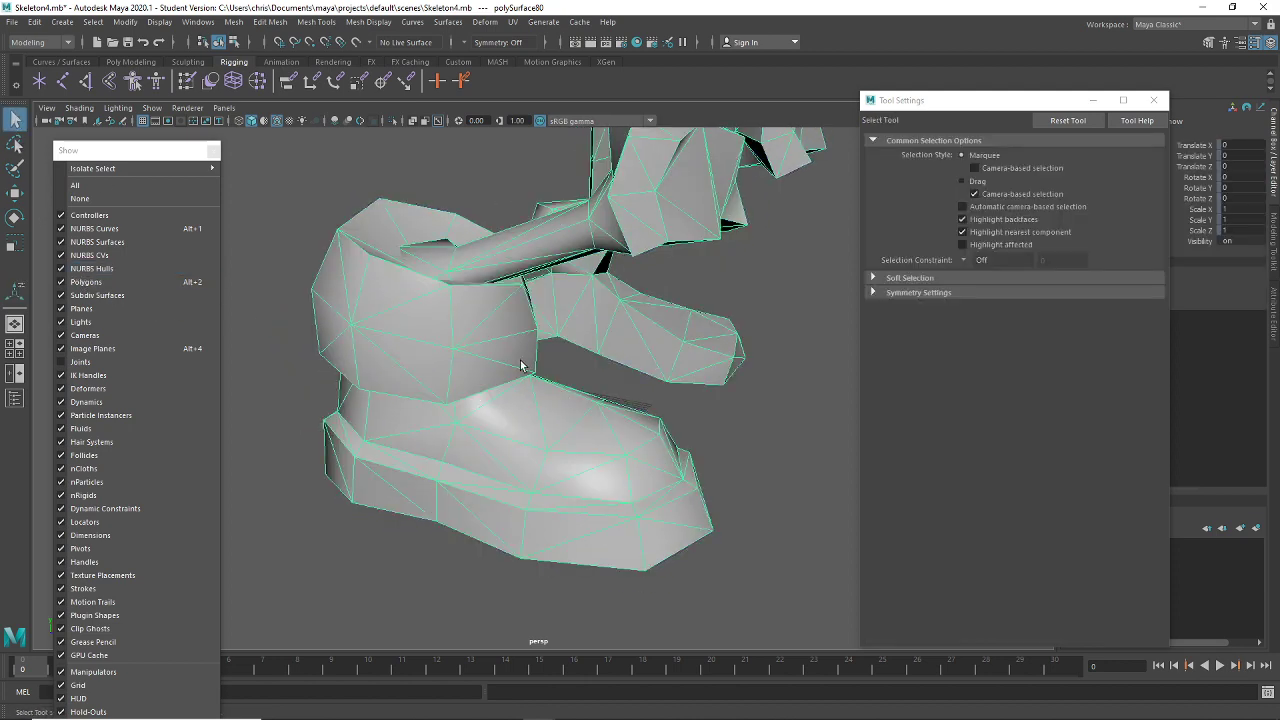
pyautogui.moveTo(520, 338); pyautogui.dragTo(459, 339, button='right')
pyautogui.scroll(-4, 534, 372)
pyautogui.keyDown('alt'); pyautogui.moveTo(540, 378); pyautogui.dragTo(350, 264); pyautogui.keyUp('alt')
pyautogui.click(538, 351)
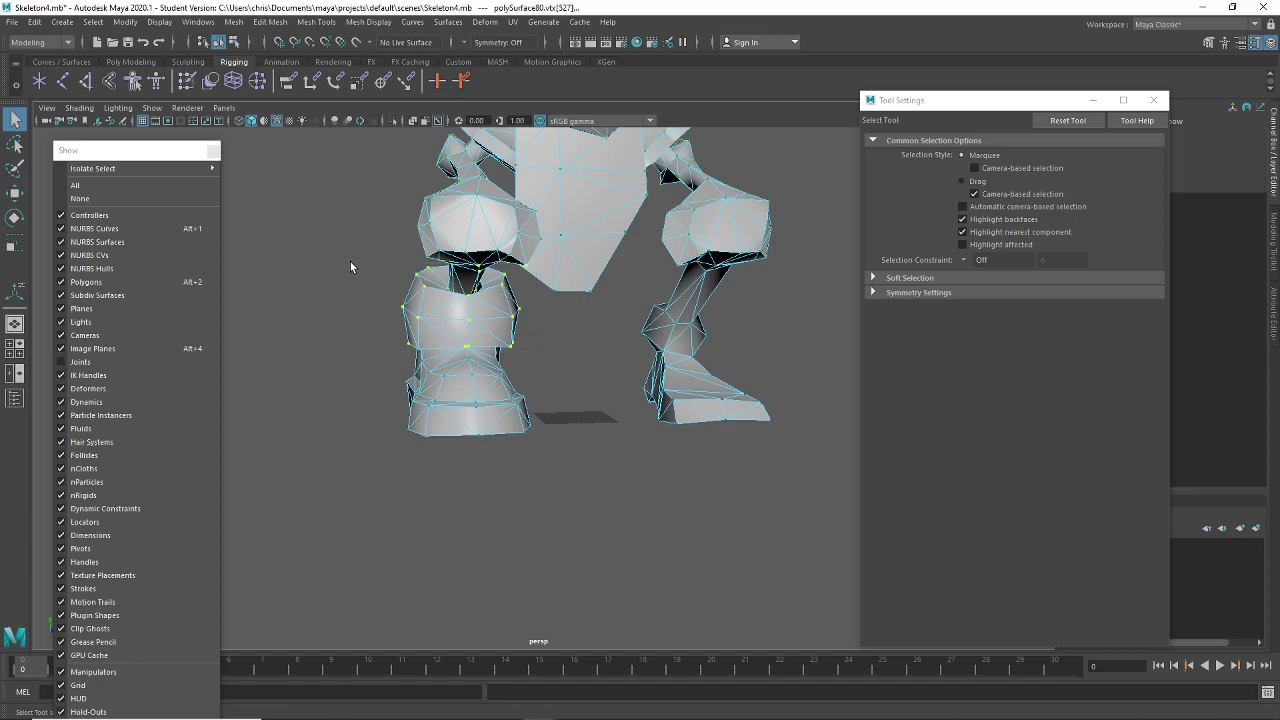
# Examine the Rtoe weights where the right boot's cuff meets the top of the foot
pyautogui.click(186, 82)
pyautogui.keyDown('alt'); pyautogui.moveTo(560, 335); pyautogui.dragTo(628, 347); pyautogui.keyUp('alt')
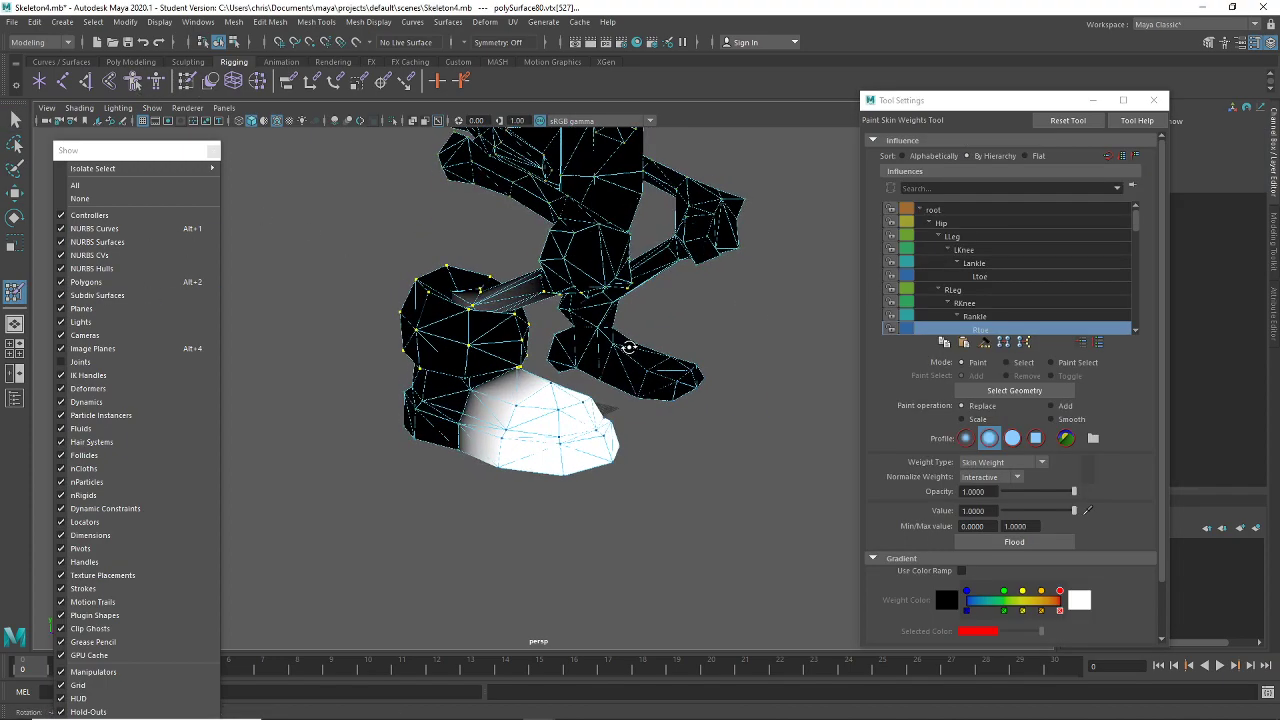
pyautogui.scroll(10, 628, 347)
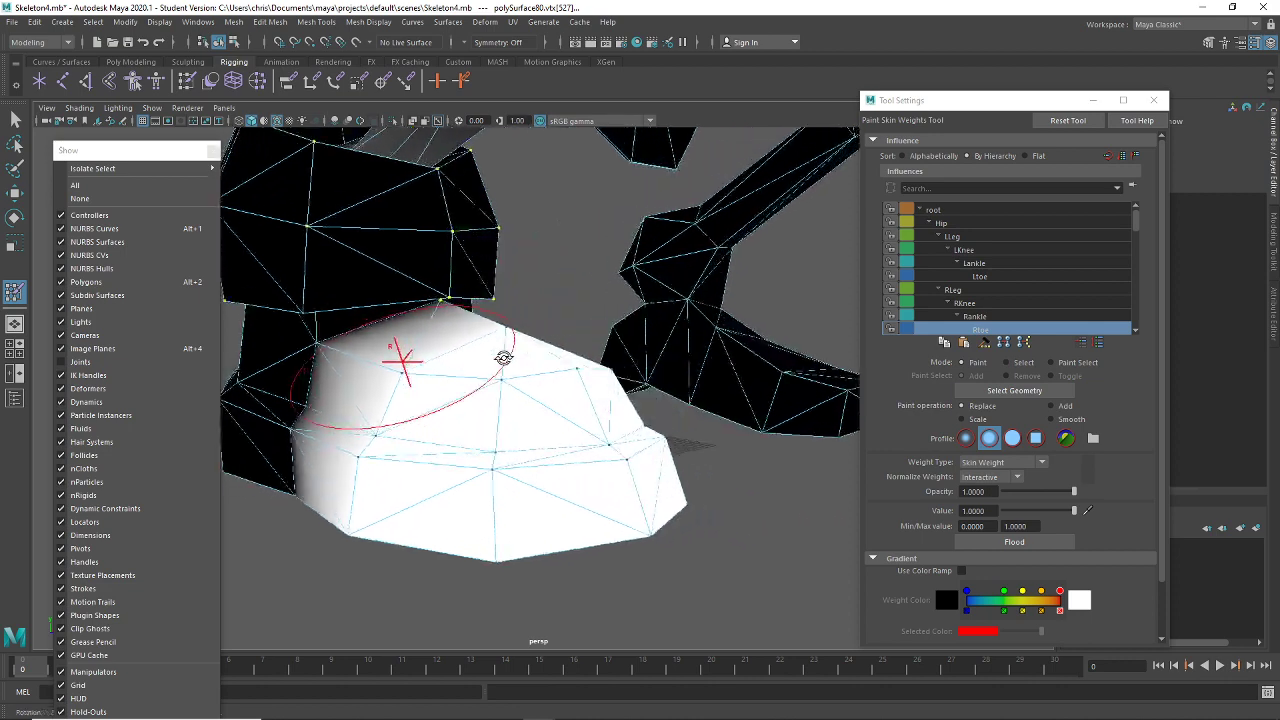
pyautogui.keyDown('alt'); pyautogui.moveTo(446, 362); pyautogui.dragTo(460, 360); pyautogui.keyUp('alt')
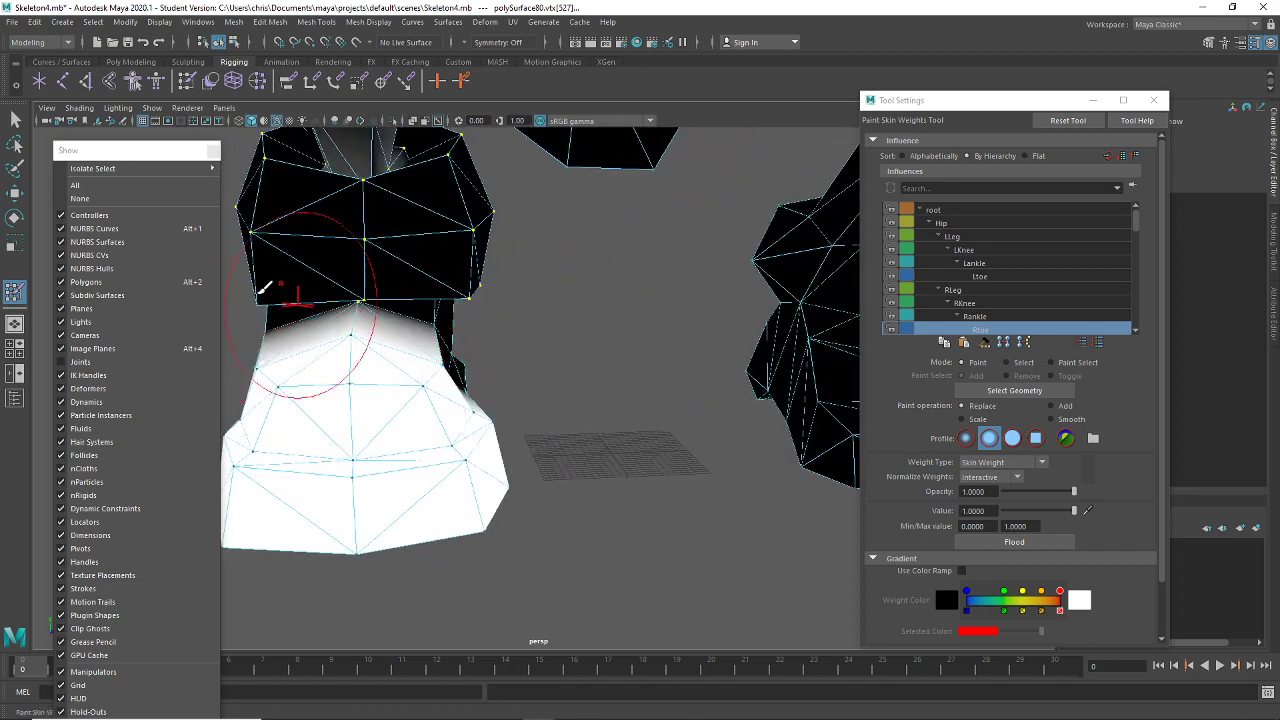
pyautogui.click(15, 121)
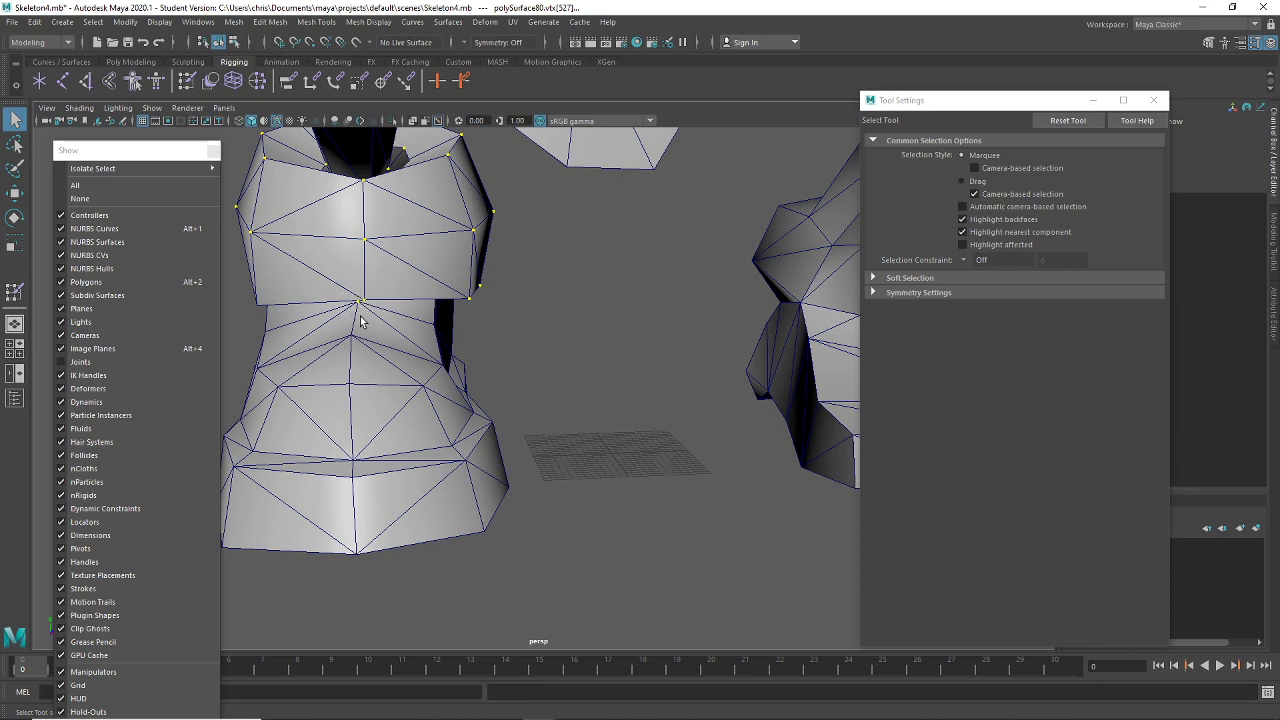
# Remove the foot's top center vertex from the cuff vertex selection
pyautogui.scroll(4, 362, 330)
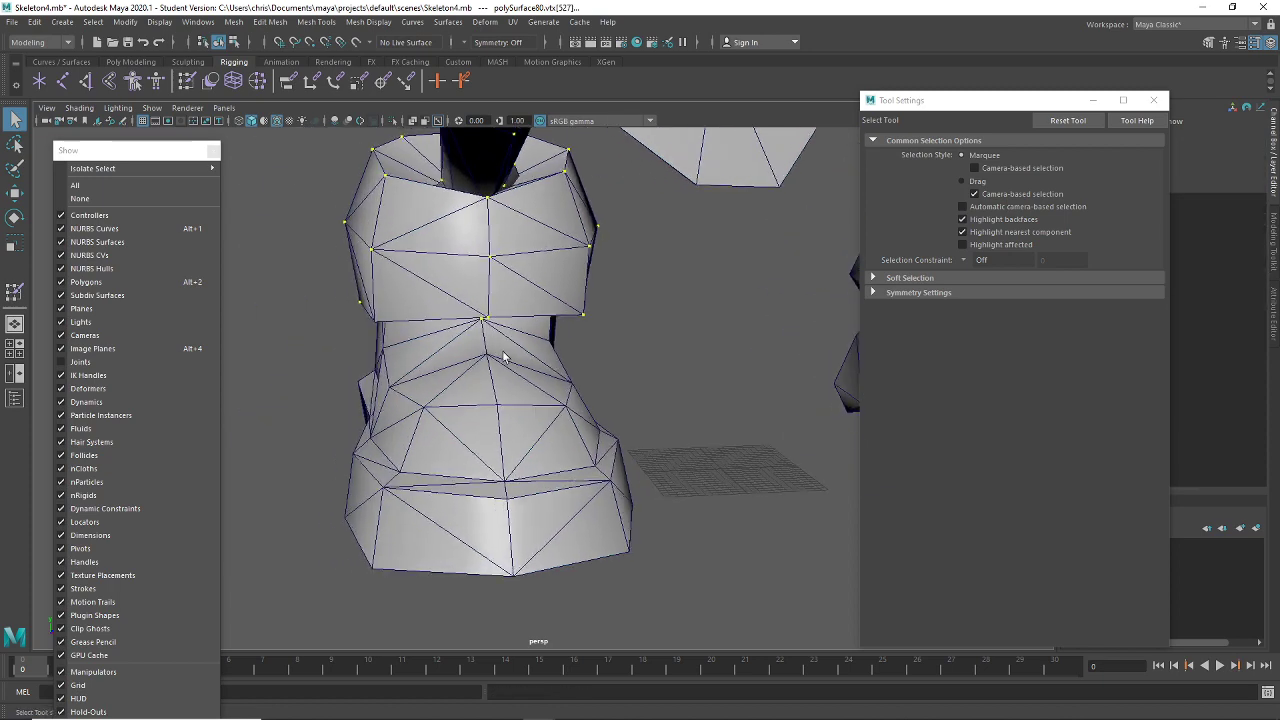
pyautogui.scroll(6, 395, 263)
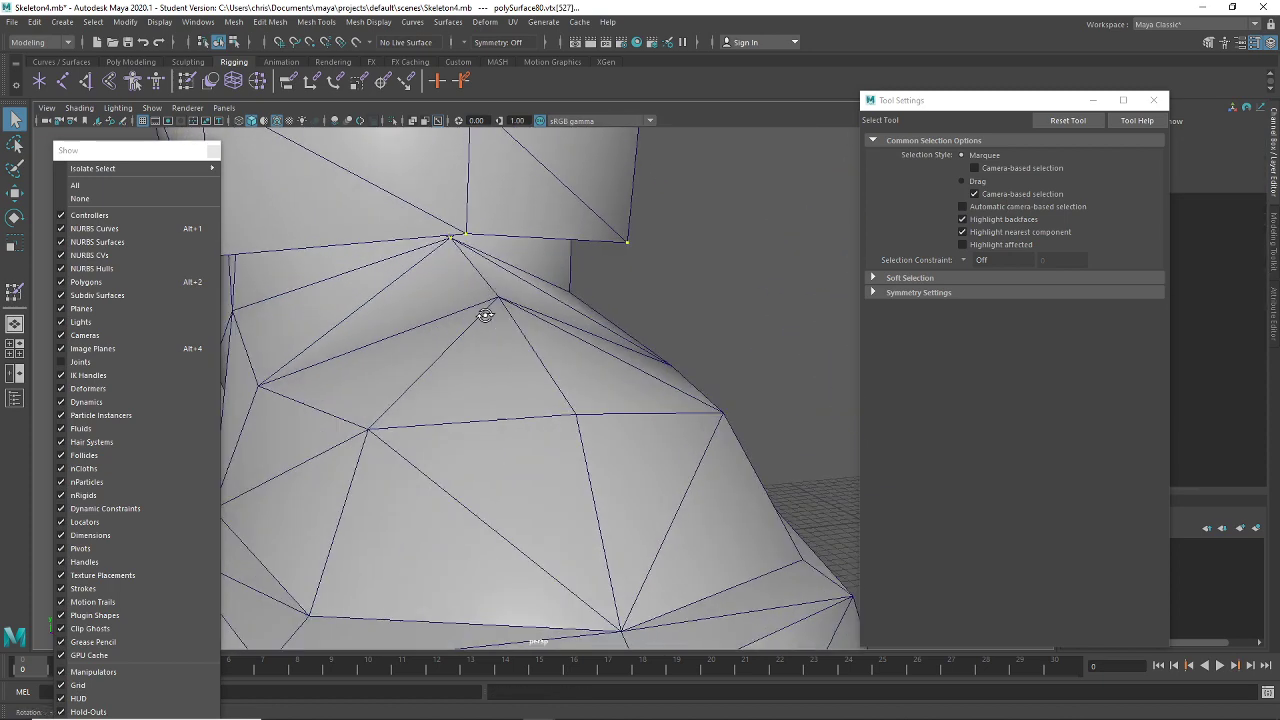
pyautogui.keyDown('alt'); pyautogui.moveTo(518, 360); pyautogui.dragTo(528, 345); pyautogui.keyUp('alt')
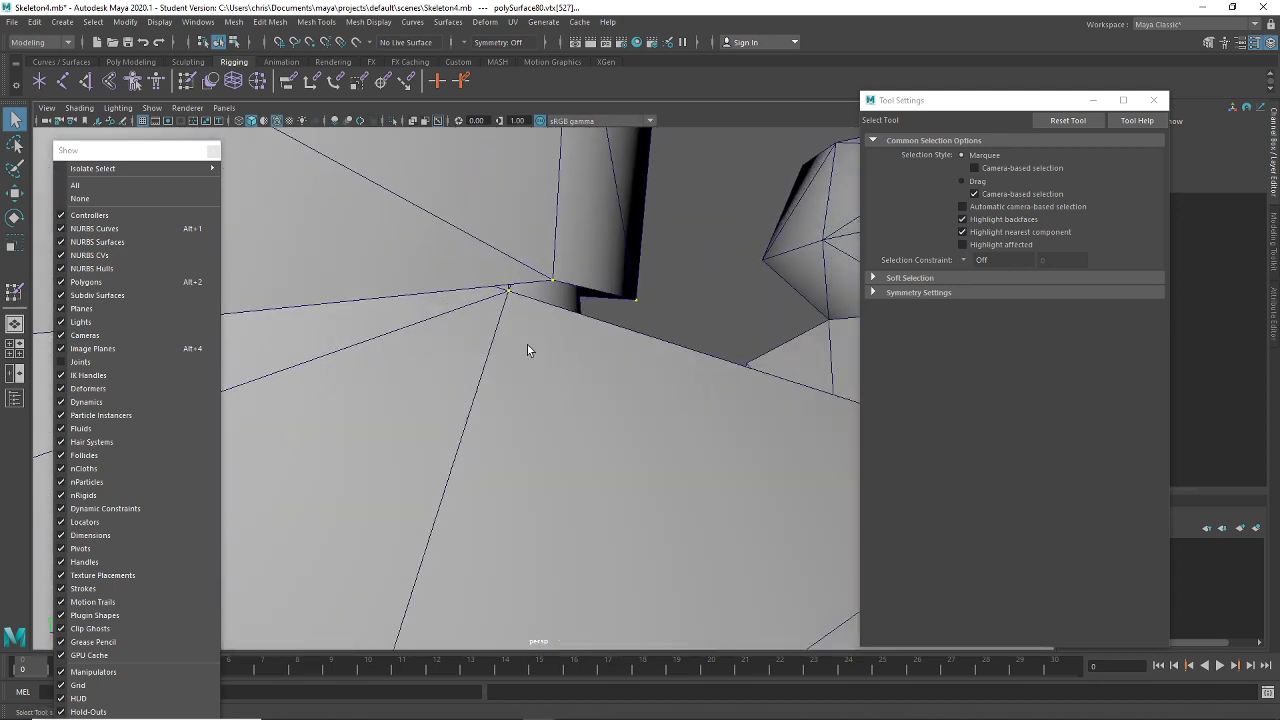
pyautogui.moveTo(511, 291); pyautogui.dragTo(470, 295, button='right')
pyautogui.keyDown('alt'); pyautogui.moveTo(506, 323); pyautogui.dragTo(510, 334); pyautogui.keyUp('alt')
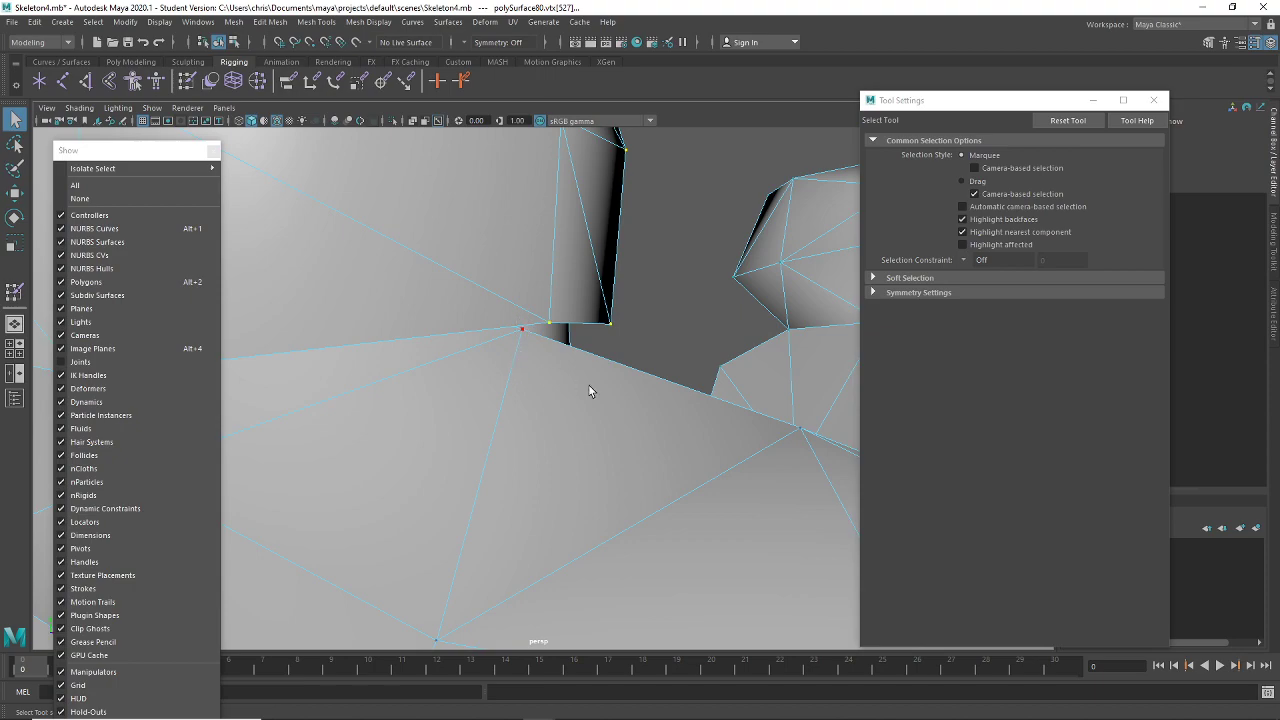
pyautogui.scroll(-8, 589, 391)
pyautogui.keyDown('alt'); pyautogui.moveTo(580, 397); pyautogui.dragTo(386, 318); pyautogui.keyUp('alt')
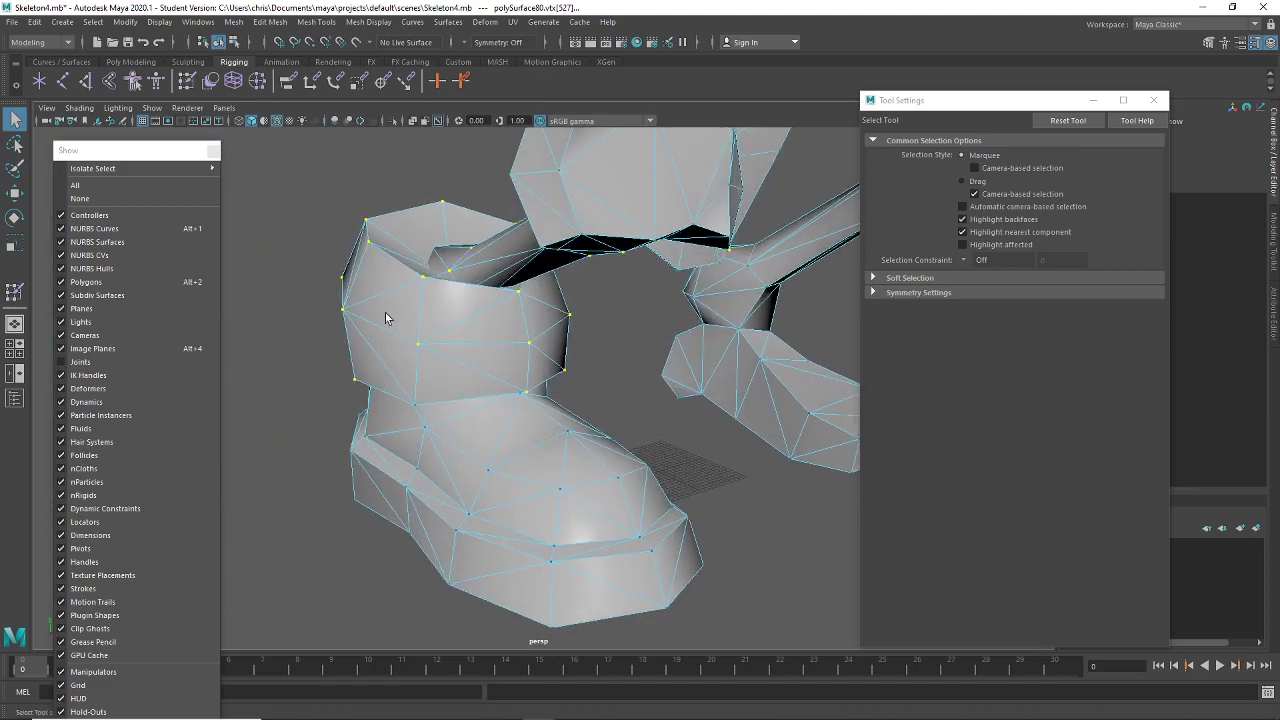
# Flood the selected cuff vertices with a weight of 0 for the Rtoe influence
pyautogui.click(186, 84)
pyautogui.scroll(-1, 1020, 315)
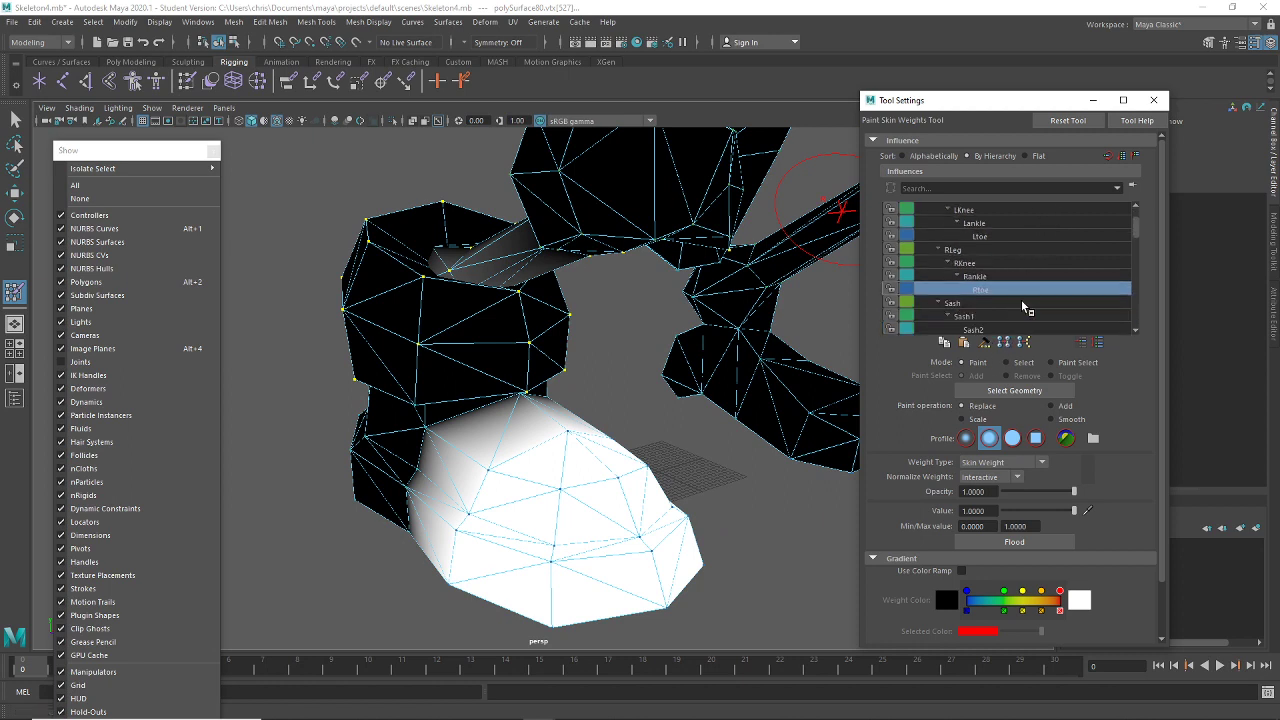
pyautogui.moveTo(1073, 510); pyautogui.dragTo(884, 508)
pyautogui.click(1006, 542)
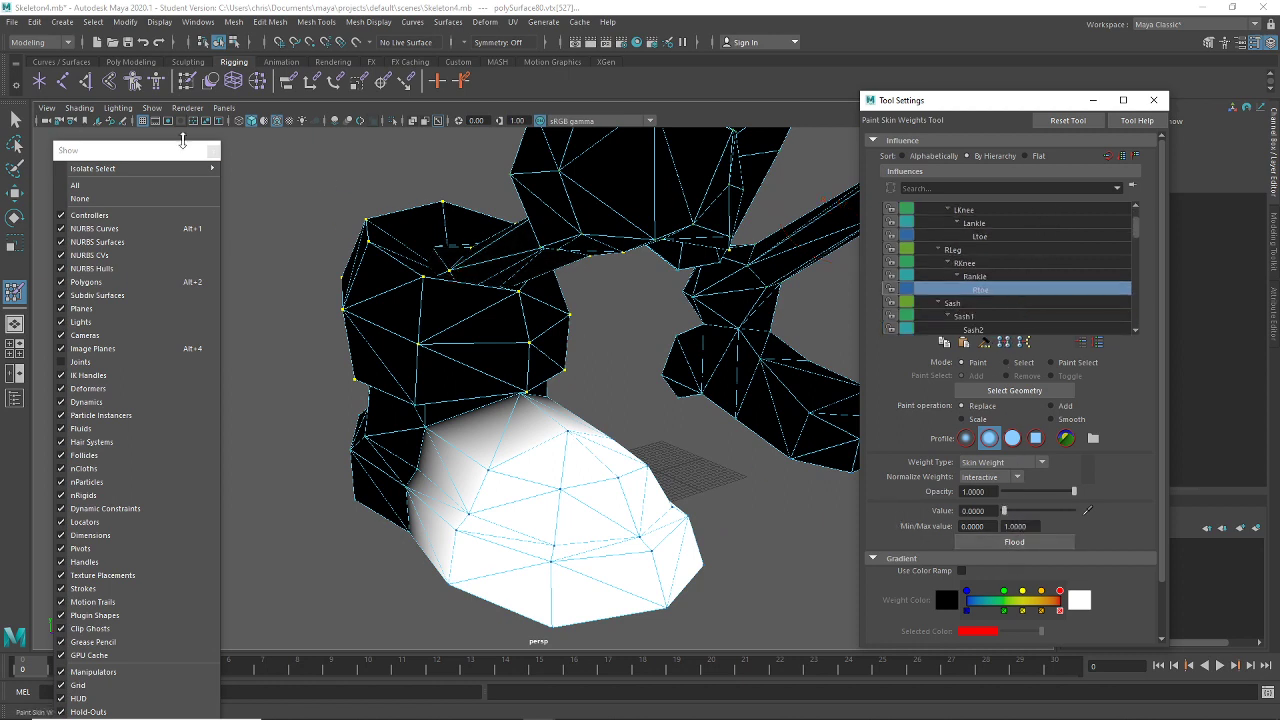
# Show the joints again and test-rotate the Rankle joint, undoing the rotation and dismissing the mail notification
pyautogui.click(15, 119)
pyautogui.scroll(-3, 354, 294)
pyautogui.click(108, 361)
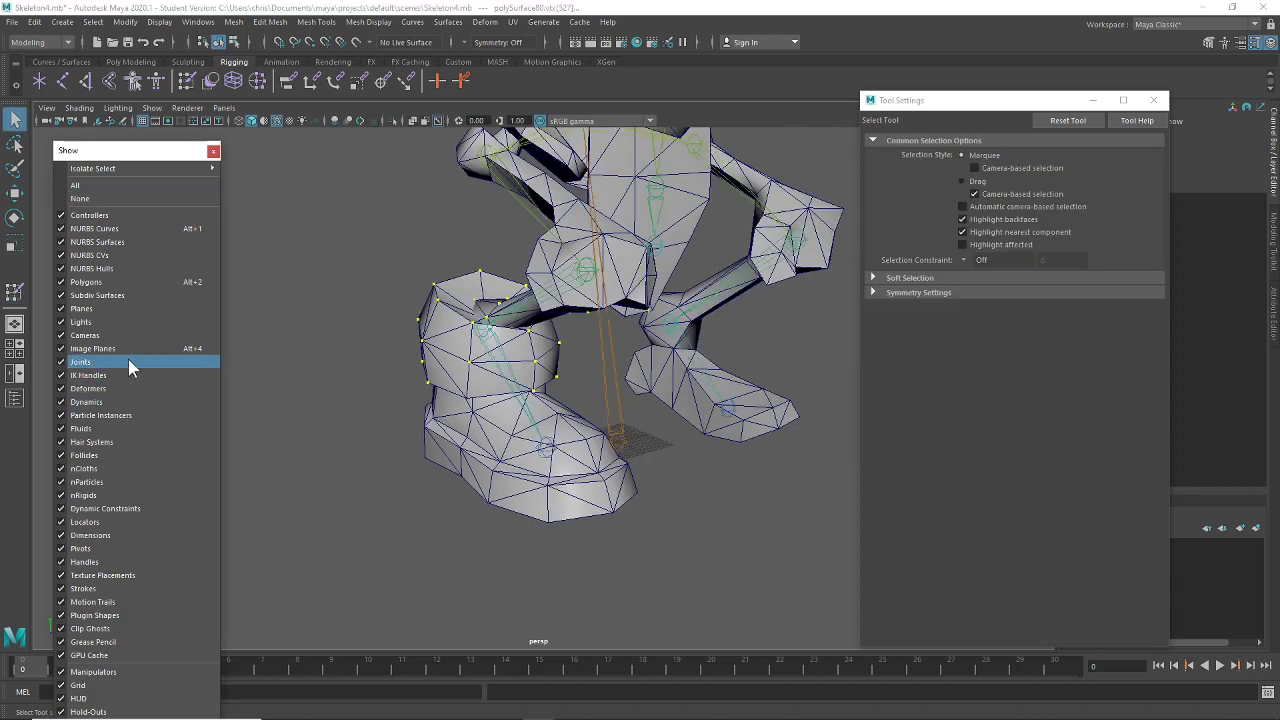
pyautogui.click(483, 323)
pyautogui.press('e')
pyautogui.moveTo(577, 360); pyautogui.dragTo(443, 349)
pyautogui.hotkey('ctrl', 'z')
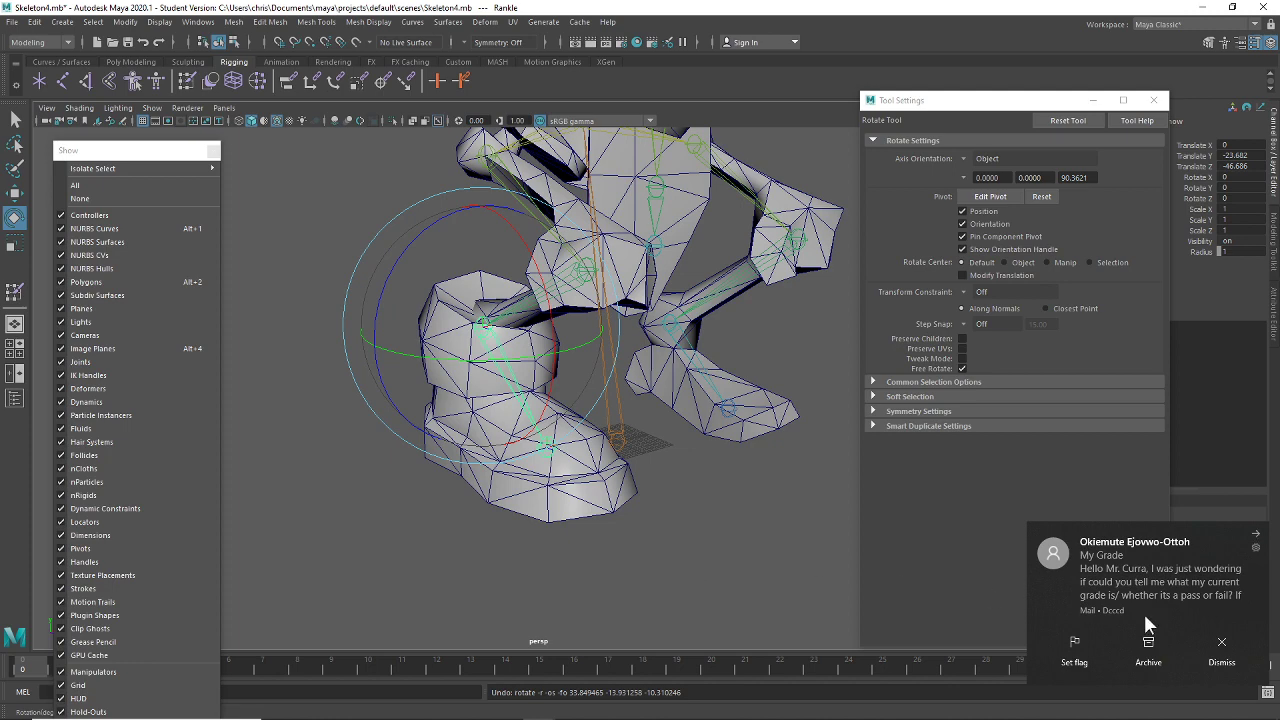
pyautogui.click(1219, 658)
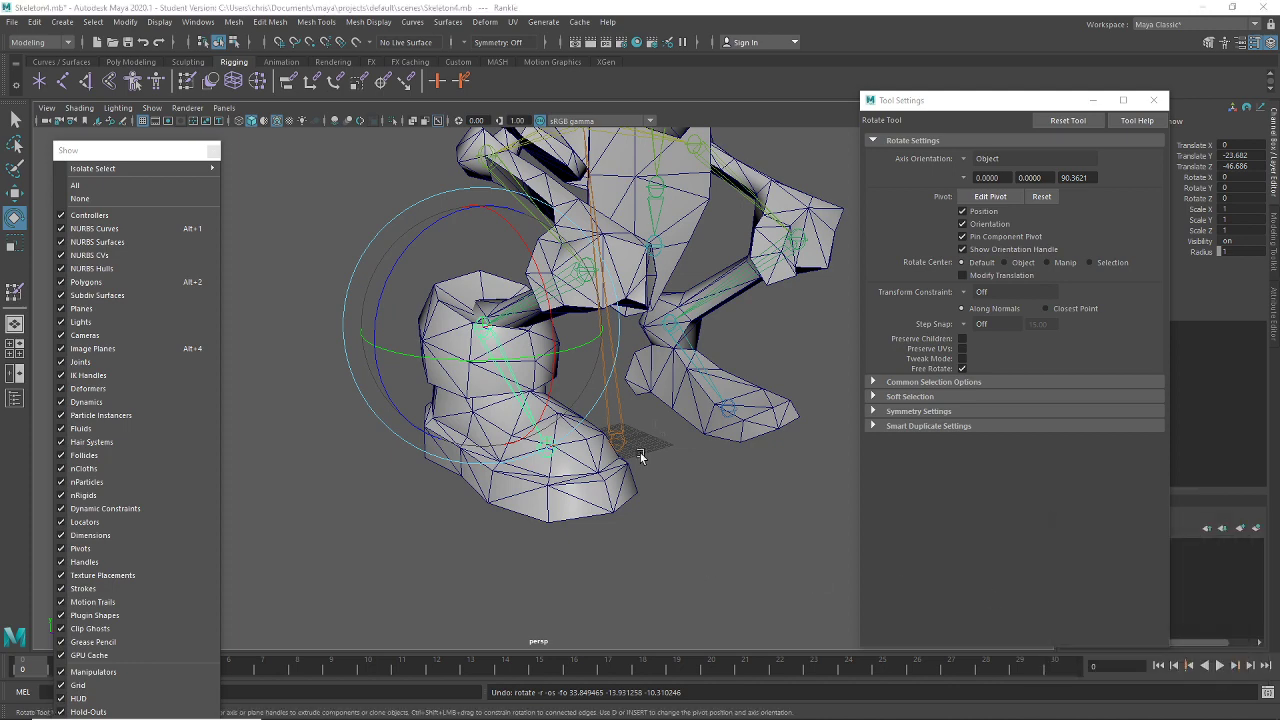
# Rotate the Rankle joint to point the right foot down, and rotate Rtoe to about 55.8 in X to bend the toes
pyautogui.keyDown('alt'); pyautogui.moveTo(641, 457); pyautogui.dragTo(691, 417); pyautogui.keyUp('alt')
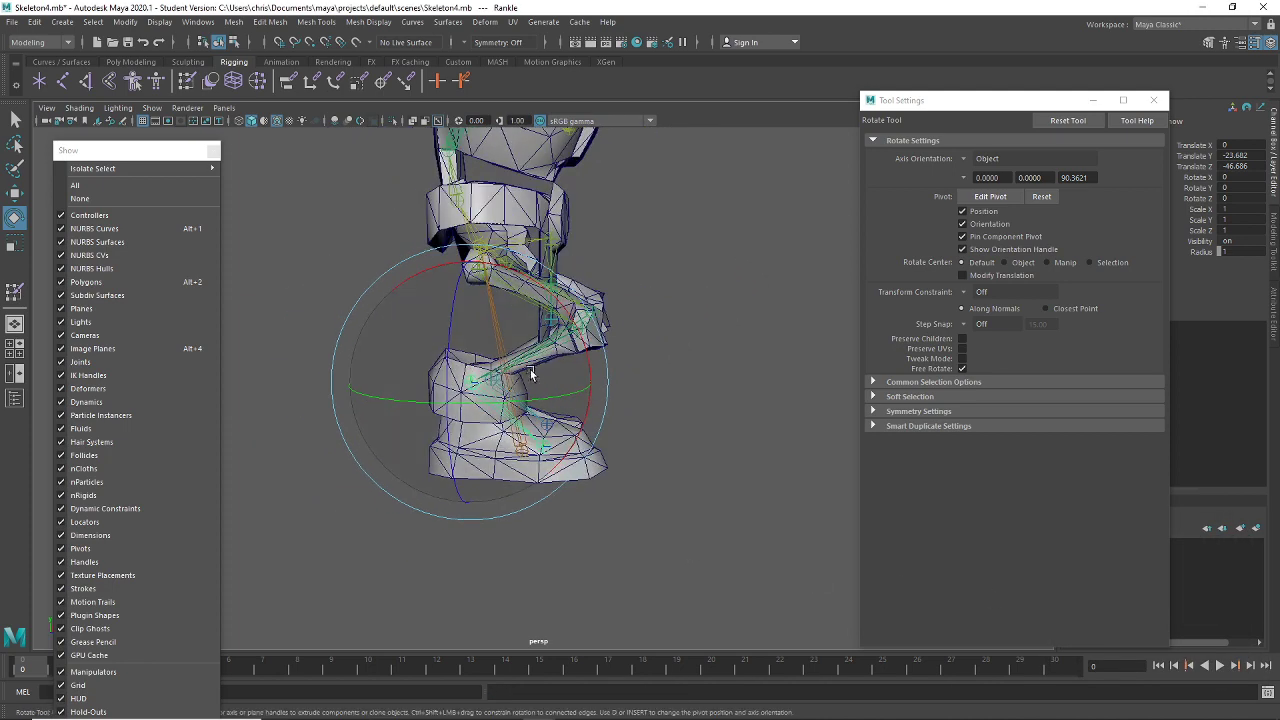
pyautogui.moveTo(530, 373); pyautogui.dragTo(463, 512)
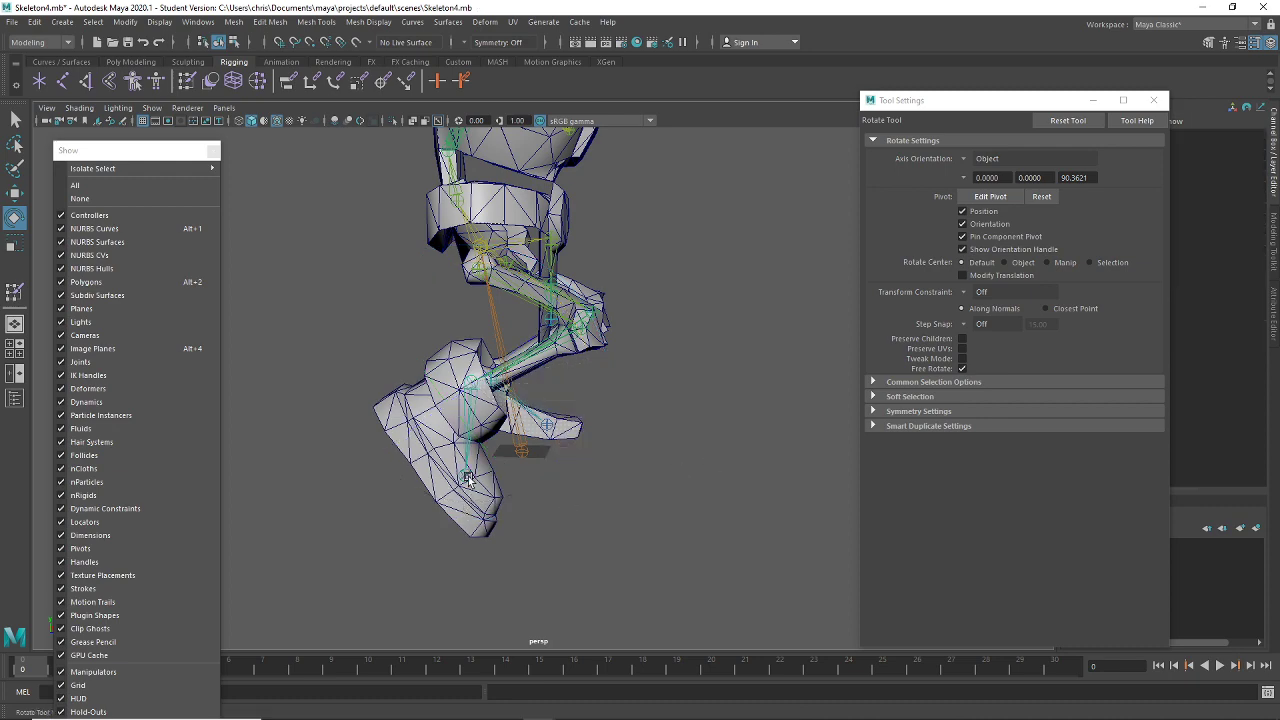
pyautogui.click(468, 478)
pyautogui.moveTo(587, 488); pyautogui.dragTo(562, 556)
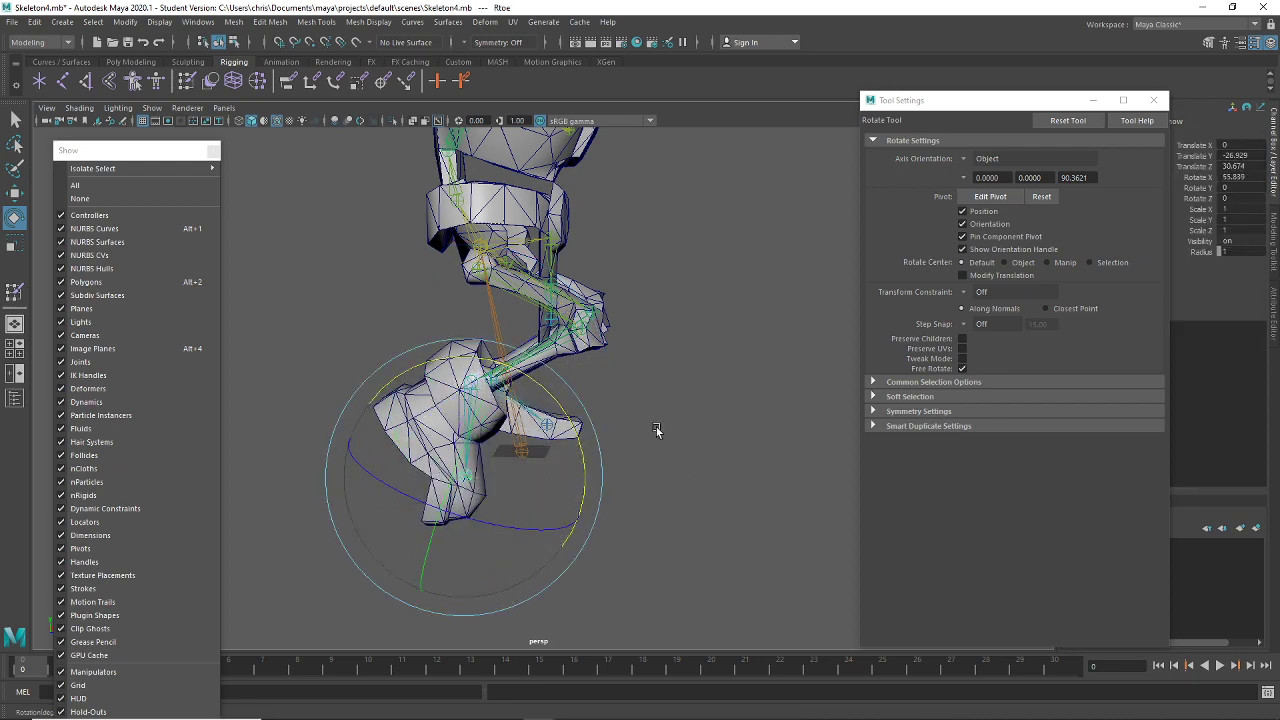
# Rotate the RKnee joint to about -65.6 in X to swing the lower right leg forward
pyautogui.click(657, 430)
pyautogui.click(582, 332)
pyautogui.moveTo(700, 314); pyautogui.dragTo(621, 136)
pyautogui.keyDown('alt'); pyautogui.moveTo(565, 470); pyautogui.dragTo(548, 501); pyautogui.keyUp('alt')
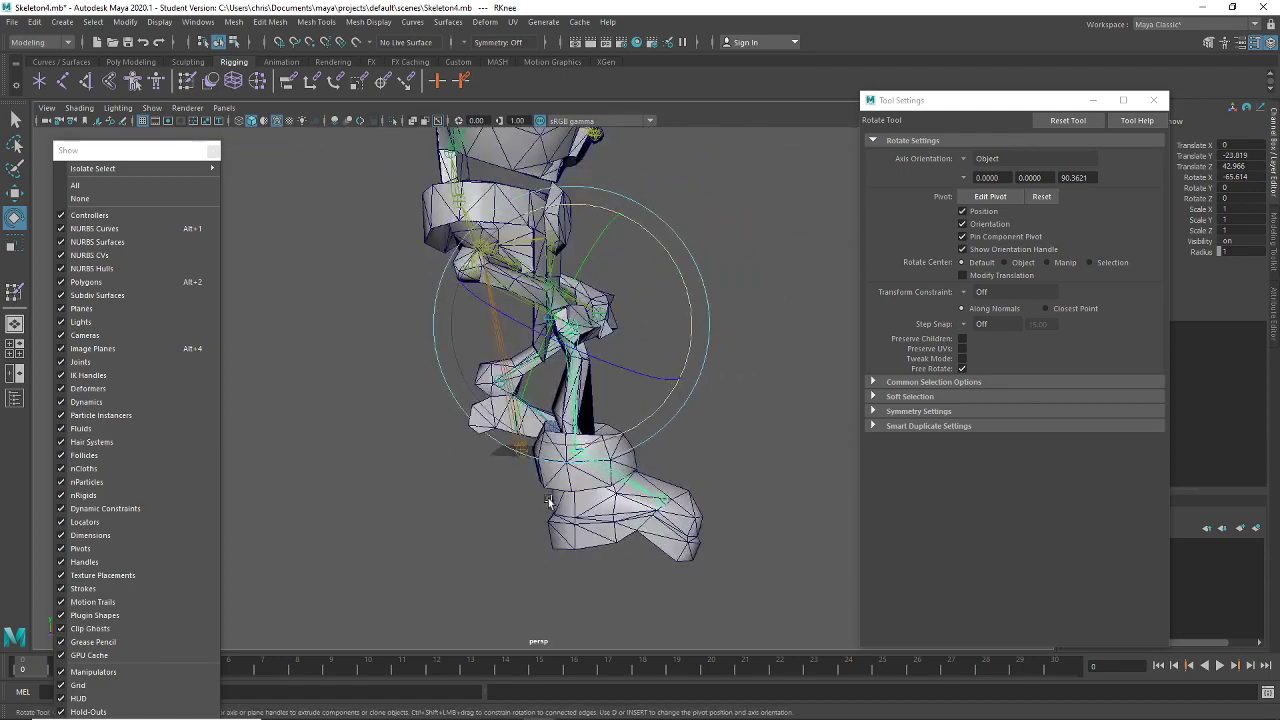
# Undo the test rotations of the right knee, toe and ankle joints, then clear the selection
pyautogui.hotkey('ctrl', 'z')
pyautogui.hotkey('ctrl', 'z')
pyautogui.hotkey('ctrl', 'z')
pyautogui.hotkey('ctrl', 'z')
pyautogui.hotkey('ctrl', 'z')
pyautogui.hotkey('ctrl', 'z')
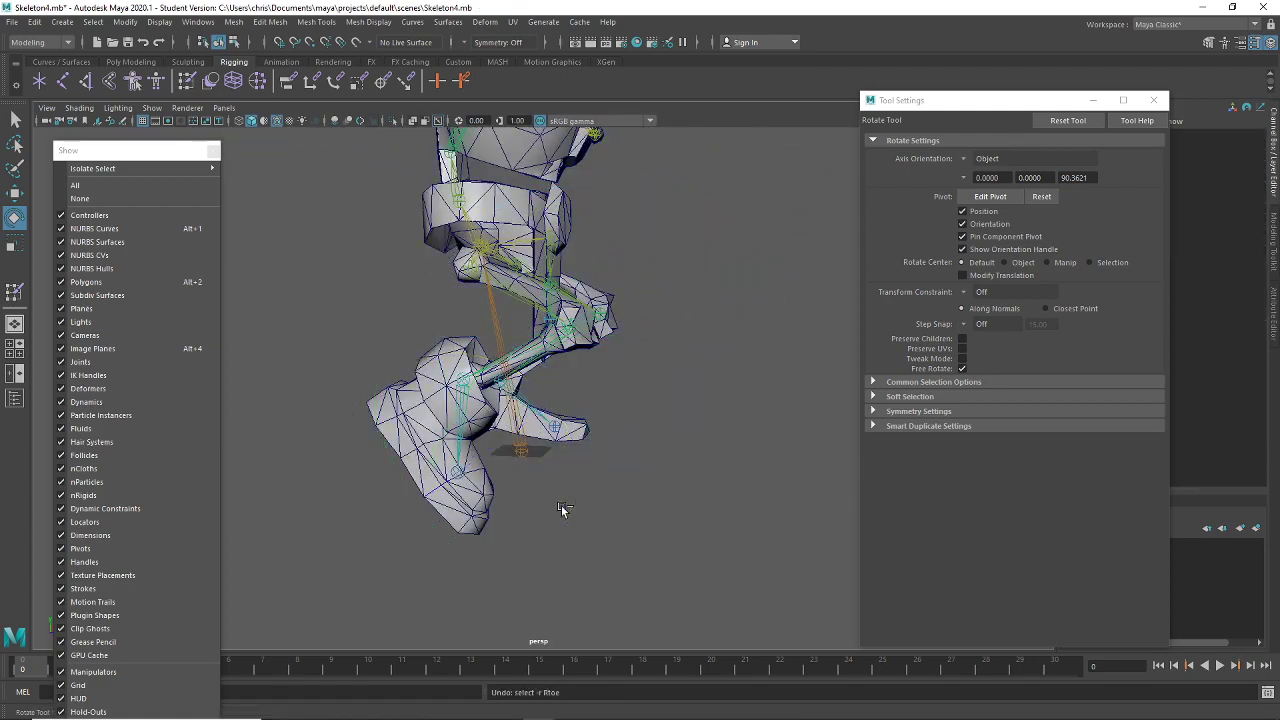
pyautogui.click(688, 411)
pyautogui.keyDown('alt'); pyautogui.moveTo(711, 419); pyautogui.dragTo(566, 483); pyautogui.keyUp('alt')
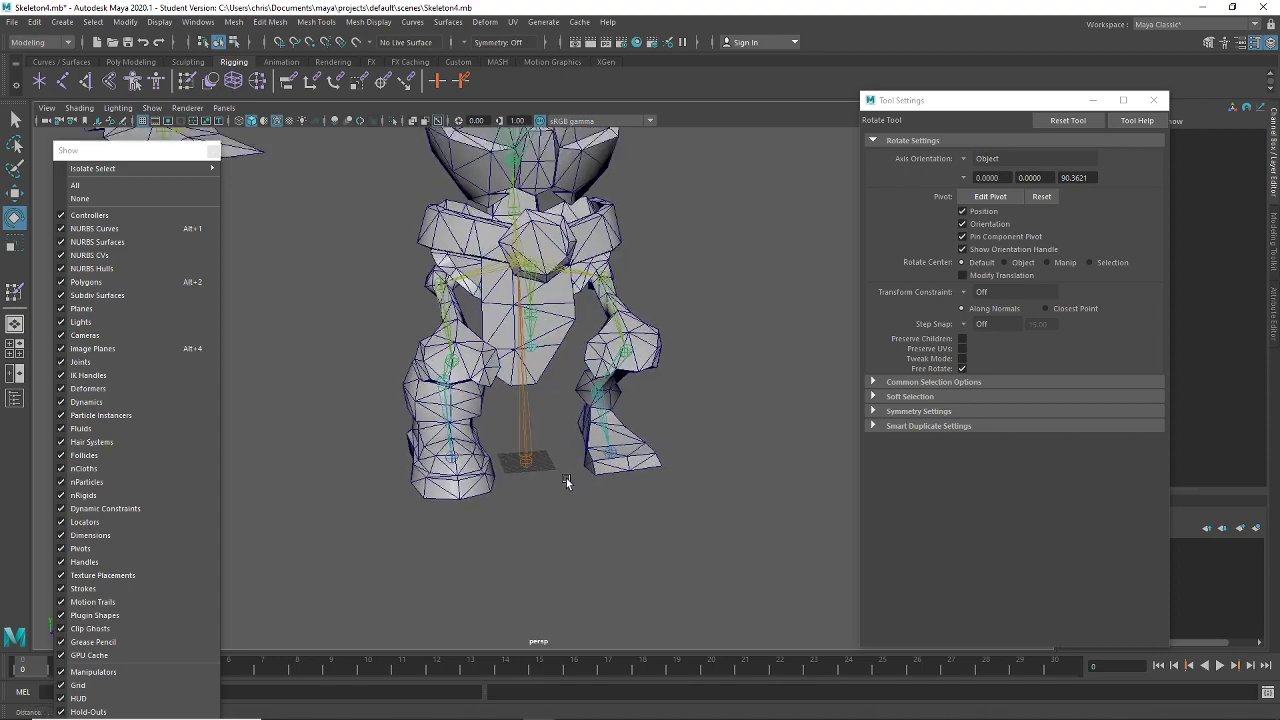
# Save the Skeleton4.mb scene and deal with the student version notice
pyautogui.keyDown('alt'); pyautogui.moveTo(566, 483); pyautogui.dragTo(517, 529, button='middle'); pyautogui.keyUp('alt')
pyautogui.hotkey('ctrl', 's')
pyautogui.click(668, 378)
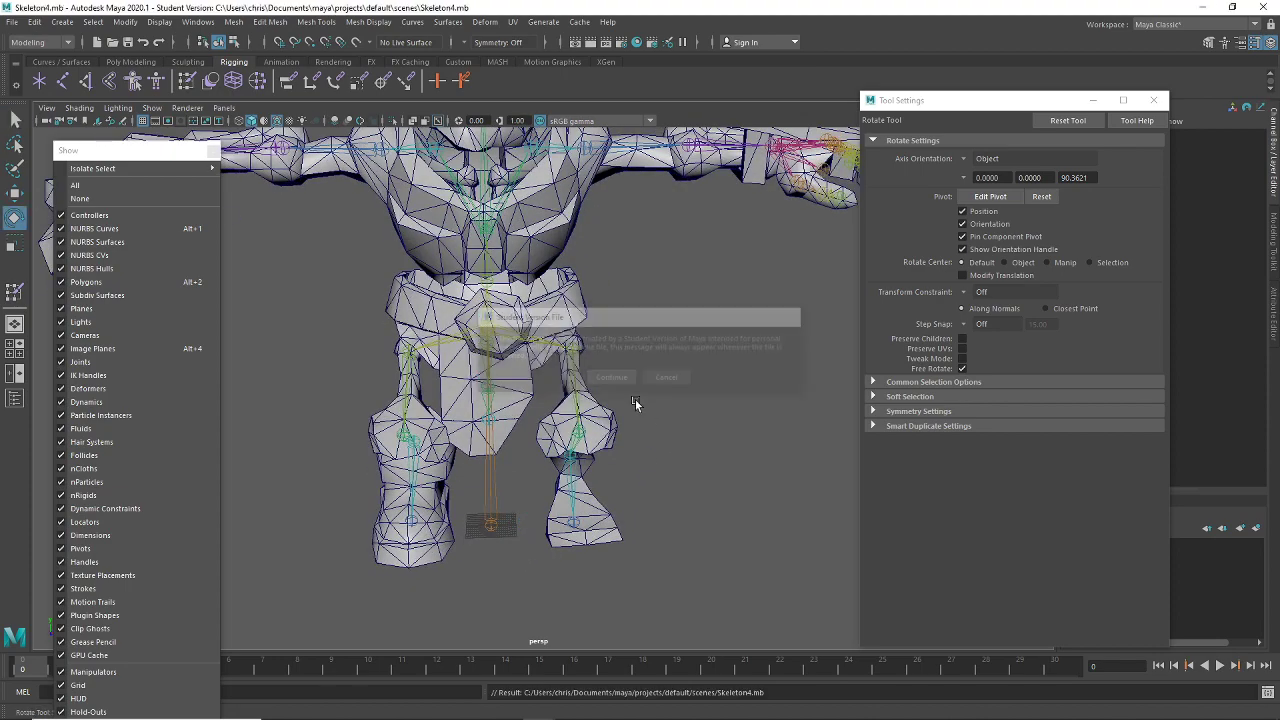
# Test-rotate the joints at the pelvis to check how the mesh deforms, and undo the rotation
pyautogui.scroll(-5, 637, 403)
pyautogui.press('e')
pyautogui.keyDown('alt'); pyautogui.moveTo(643, 403); pyautogui.dragTo(555, 463); pyautogui.keyUp('alt')
pyautogui.scroll(3, 570, 453)
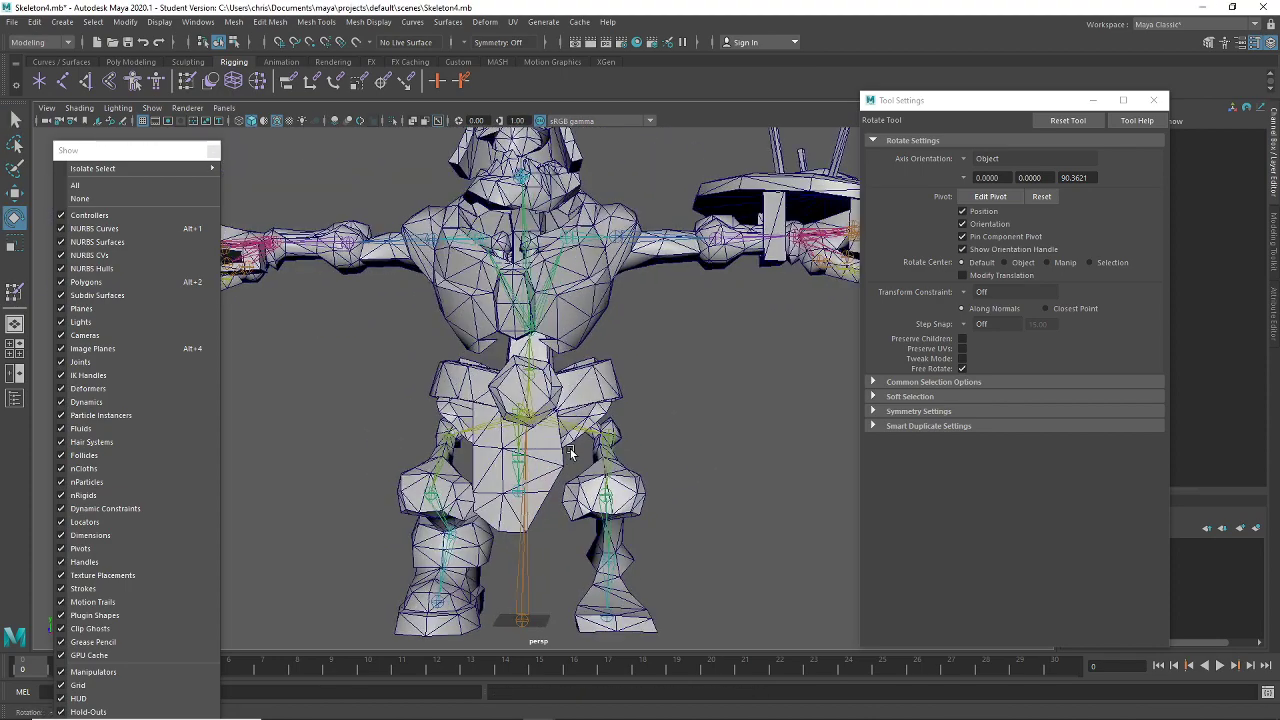
pyautogui.click(540, 424)
pyautogui.moveTo(569, 409); pyautogui.dragTo(729, 465)
pyautogui.hotkey('ctrl', 'z')
pyautogui.click(728, 463)
pyautogui.keyDown('alt'); pyautogui.moveTo(649, 431); pyautogui.dragTo(683, 474); pyautogui.keyUp('alt')
pyautogui.click(496, 448)
pyautogui.hotkey('ctrl', 'z')
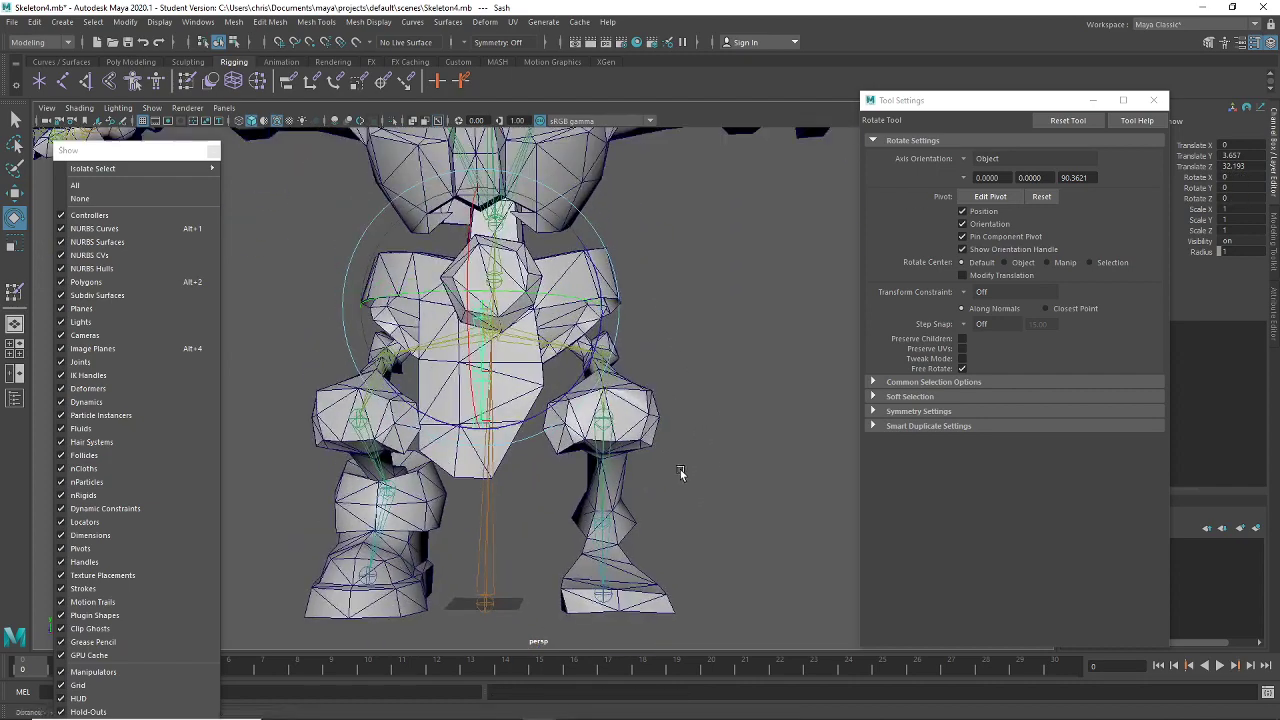
# Test-rotate the sash joint chain below the hip, undo the rotation and clear the selection
pyautogui.click(490, 400)
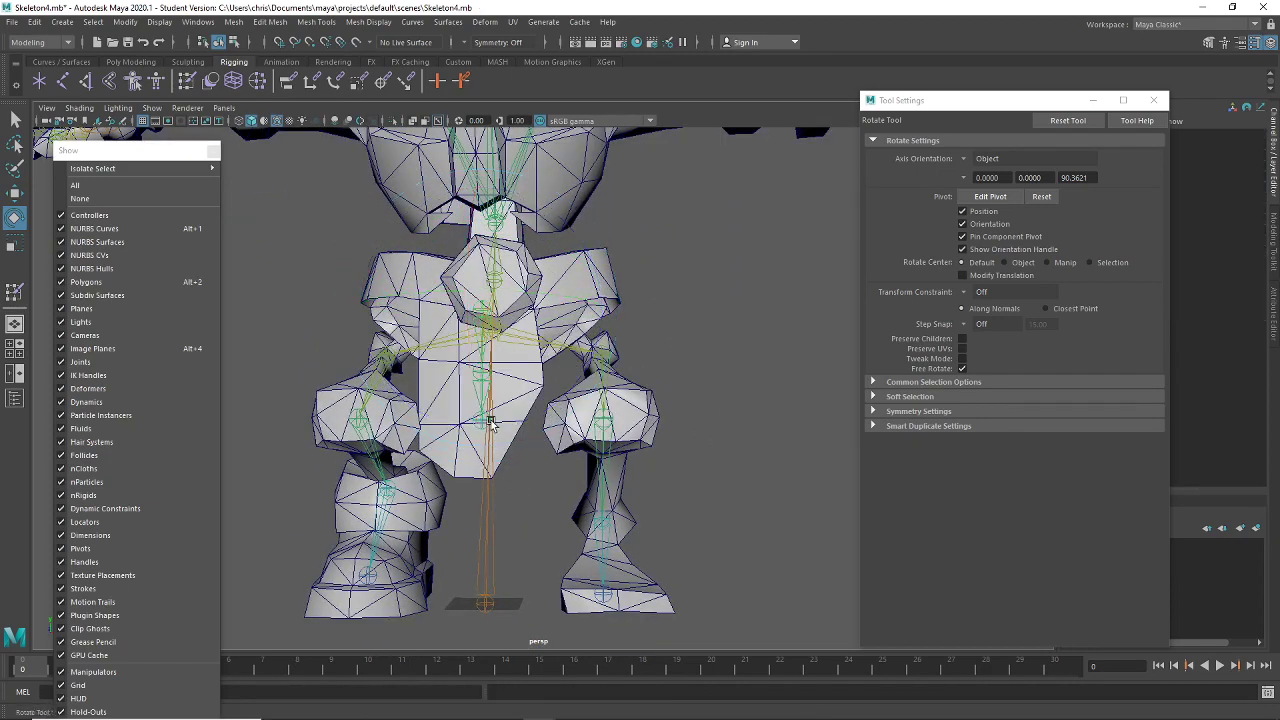
pyautogui.moveTo(490, 403); pyautogui.dragTo(600, 388)
pyautogui.hotkey('ctrl', 'z')
pyautogui.click(757, 386)
pyautogui.click(480, 418)
pyautogui.click(686, 400)
pyautogui.keyDown('alt'); pyautogui.moveTo(536, 452); pyautogui.dragTo(586, 412, button='middle'); pyautogui.keyUp('alt')
pyautogui.scroll(5, 570, 441)
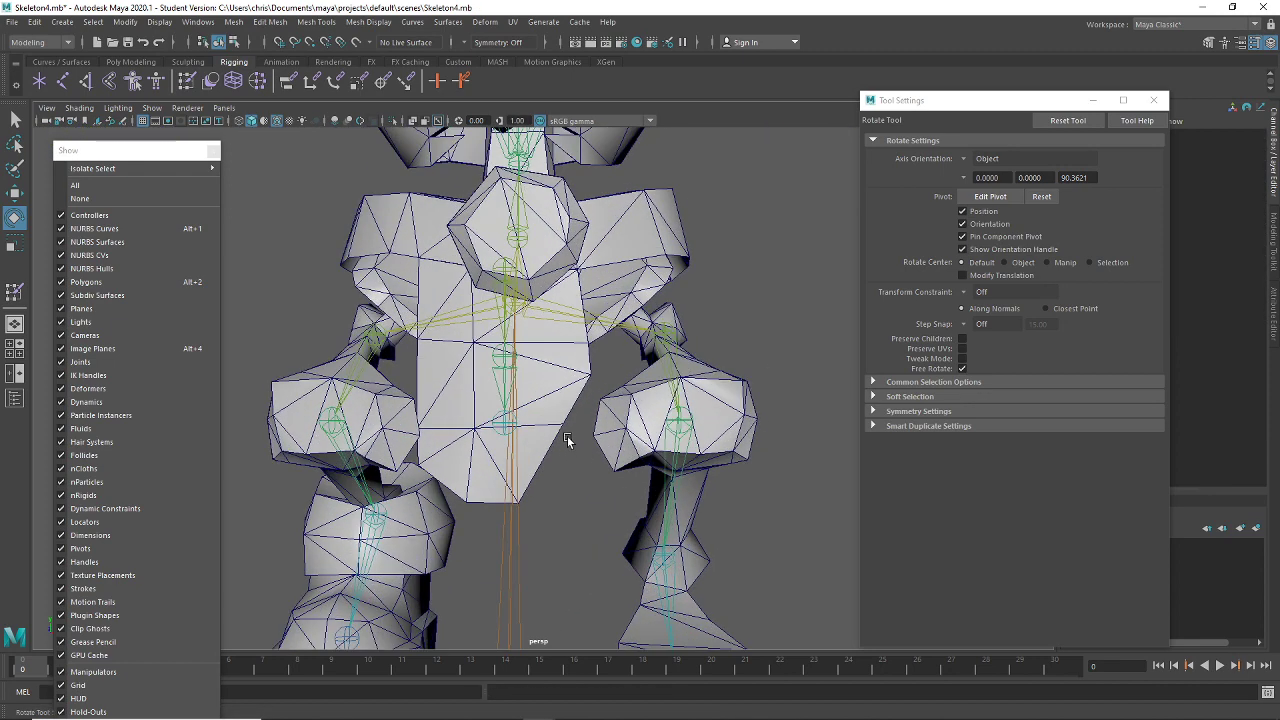
pyautogui.keyDown('alt'); pyautogui.moveTo(681, 455); pyautogui.dragTo(665, 380, button='middle'); pyautogui.keyUp('alt')
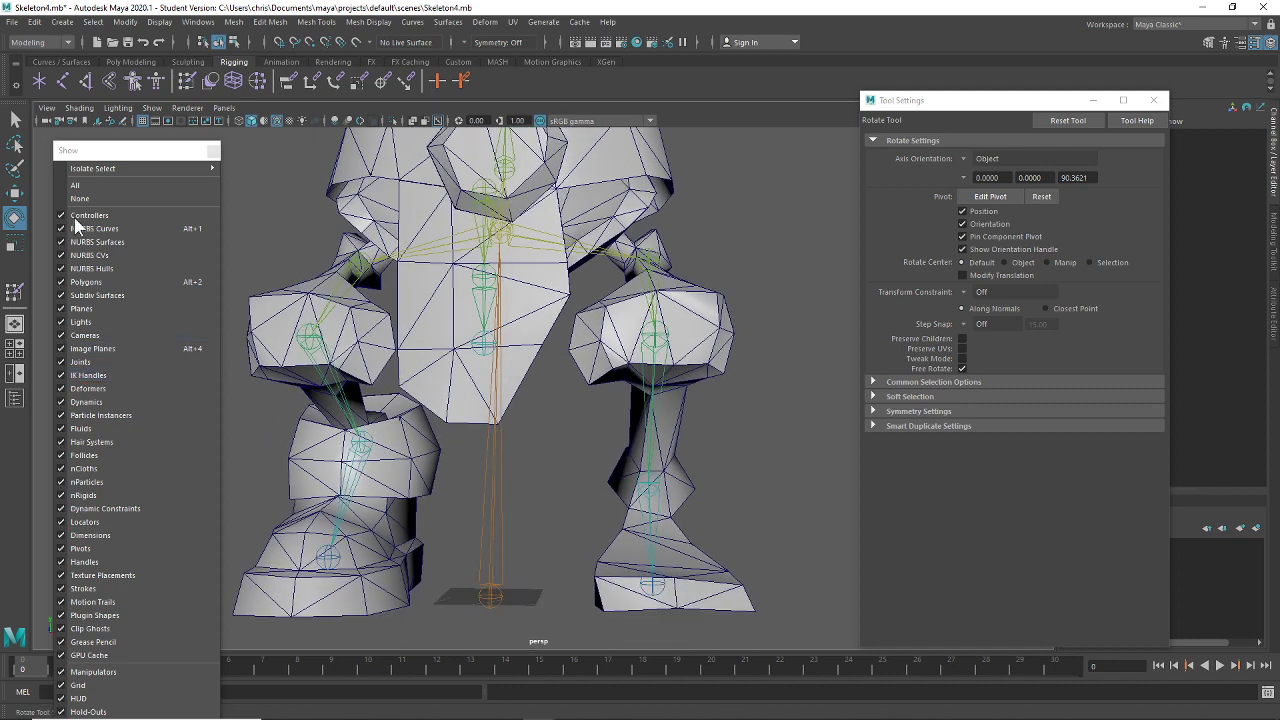
# Hide the joints and select the vertices around the character's left knee on the body mesh
pyautogui.click(123, 361)
pyautogui.scroll(4, 680, 320)
pyautogui.click(700, 350)
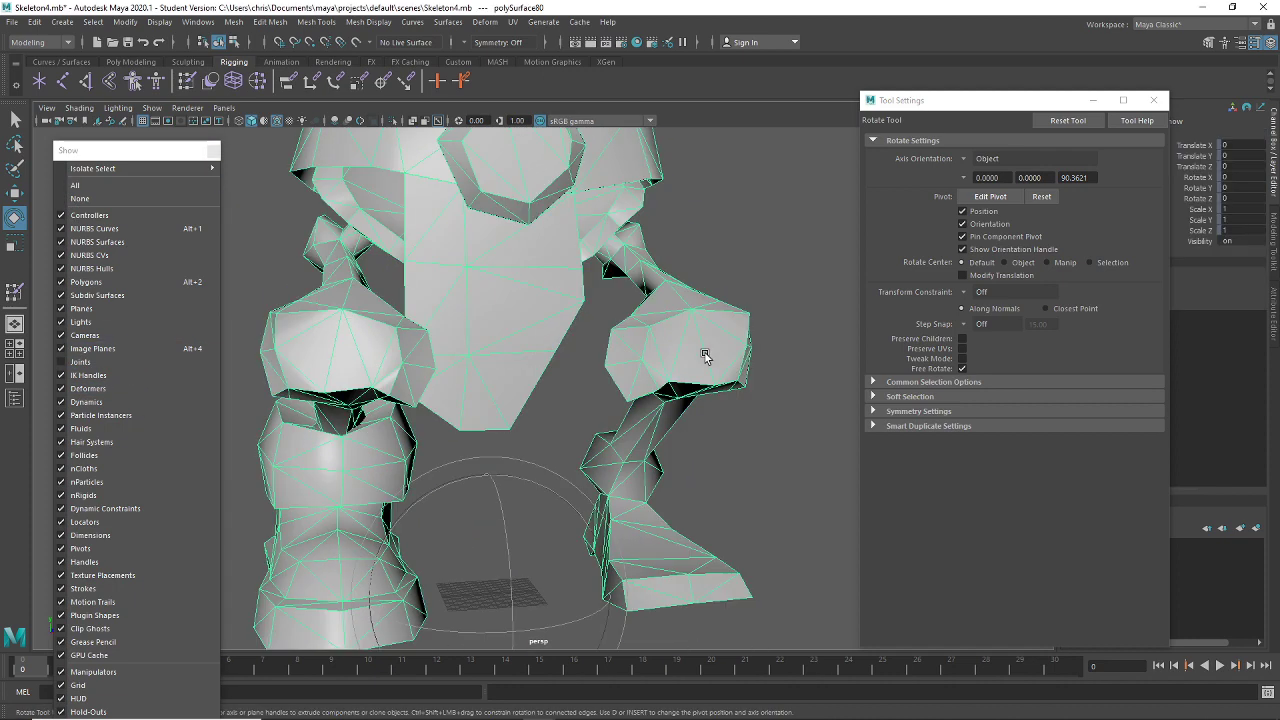
pyautogui.rightClick(713, 339)
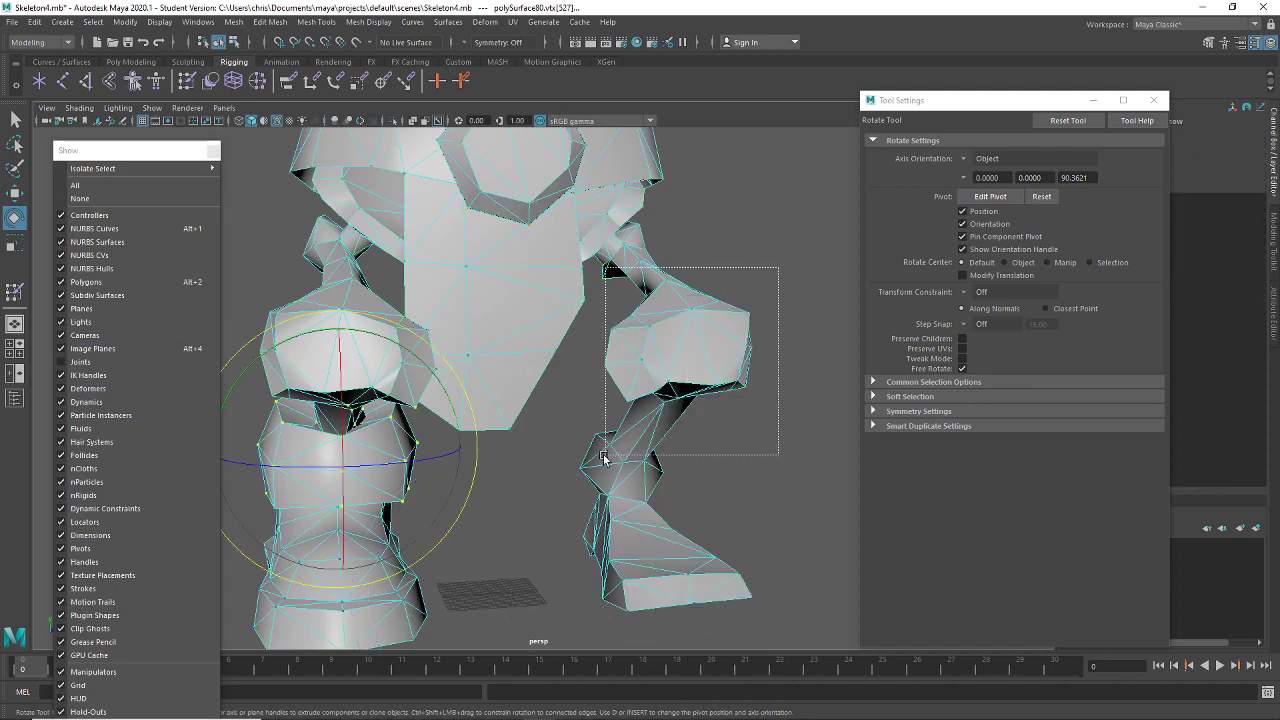
pyautogui.moveTo(603, 457); pyautogui.dragTo(596, 460)
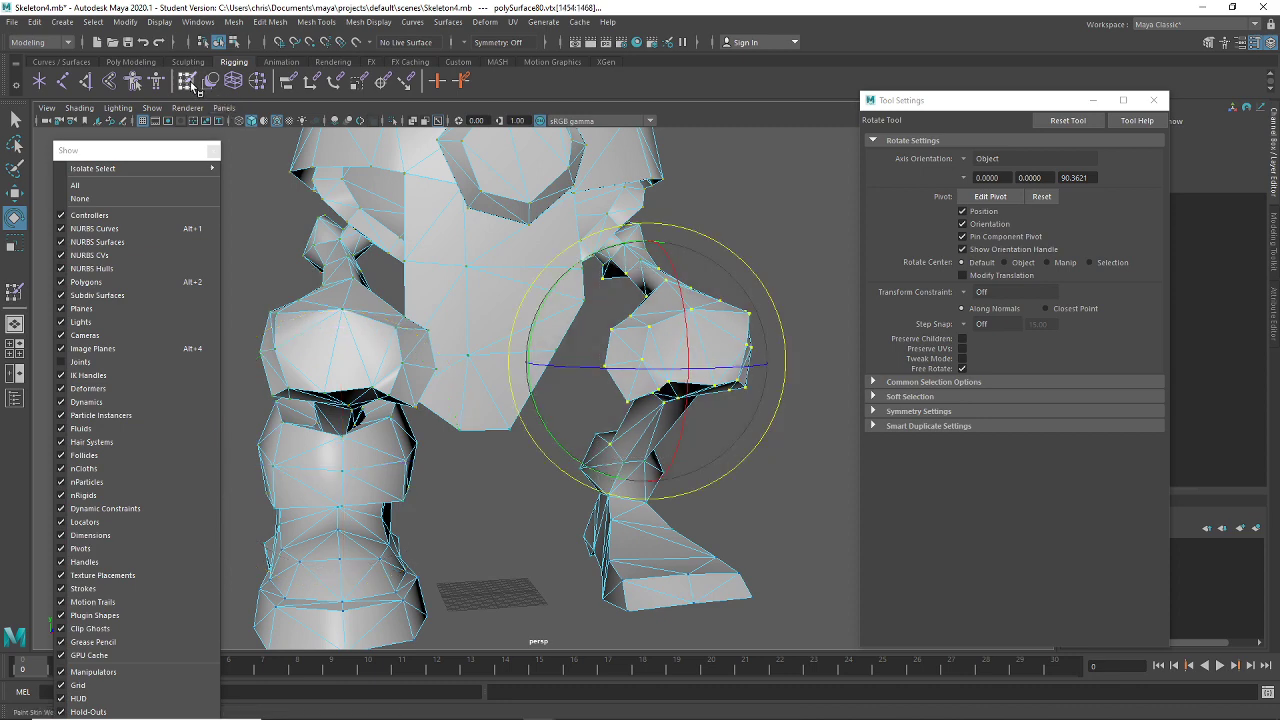
# Flood the selected left-knee vertices with a skin weight of 0 for the Sash, Sash1 and Sash2 influences
pyautogui.click(188, 82)
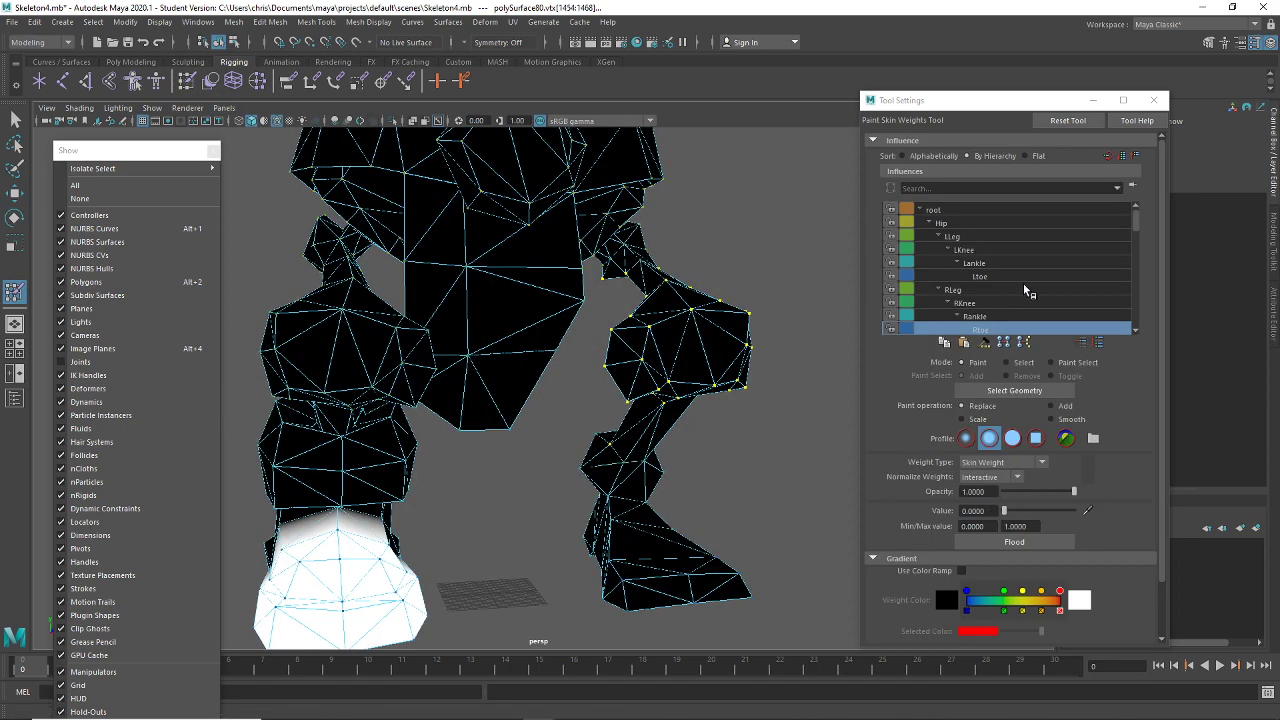
pyautogui.scroll(-3, 1038, 278)
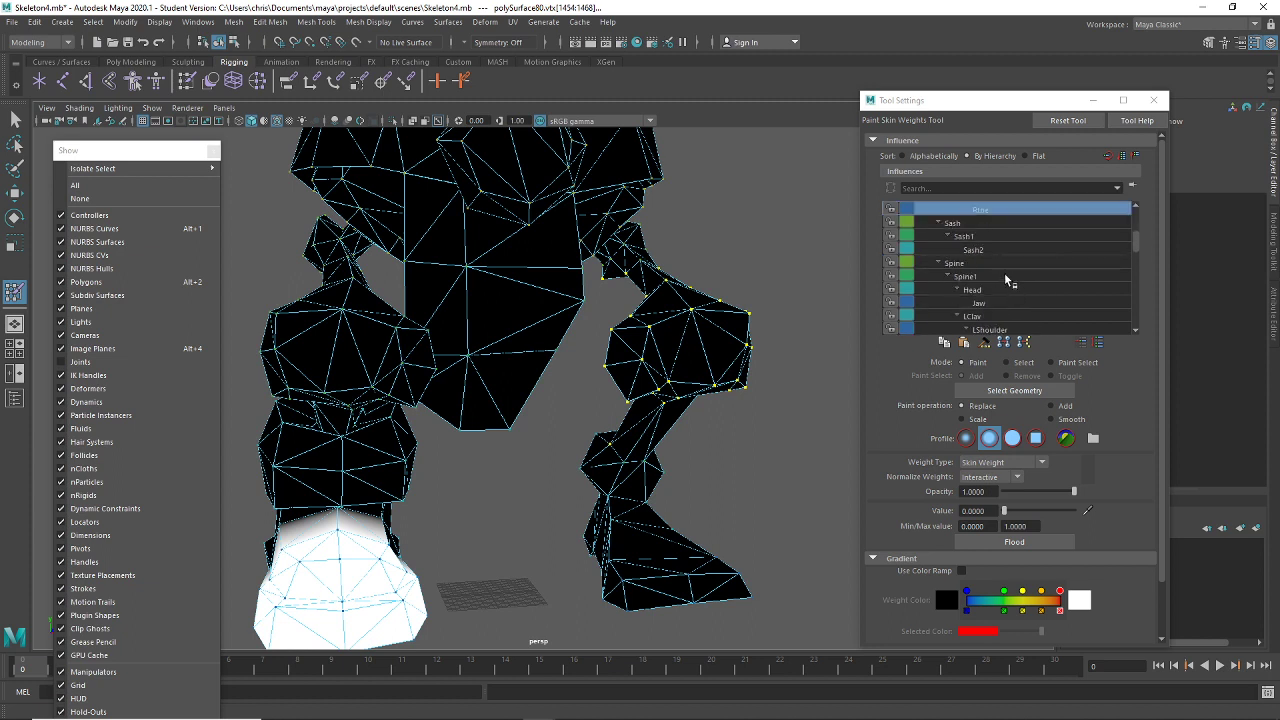
pyautogui.scroll(3, 1008, 250)
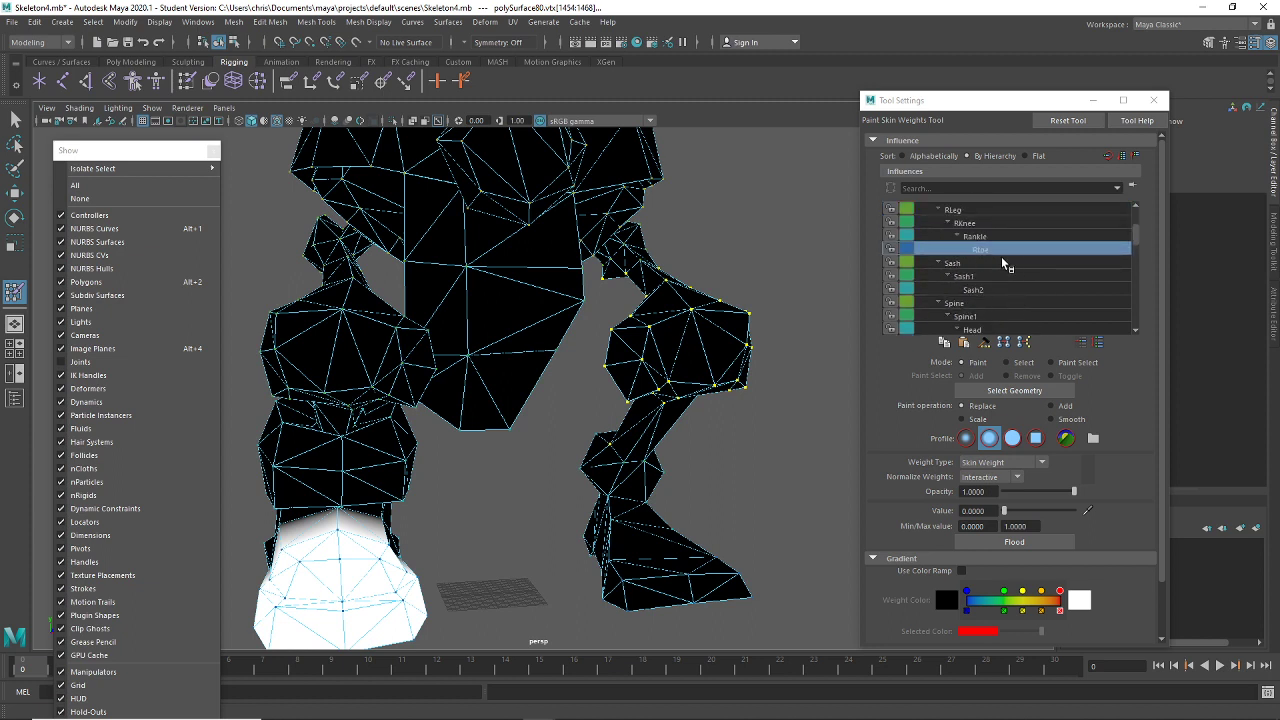
pyautogui.click(1006, 262)
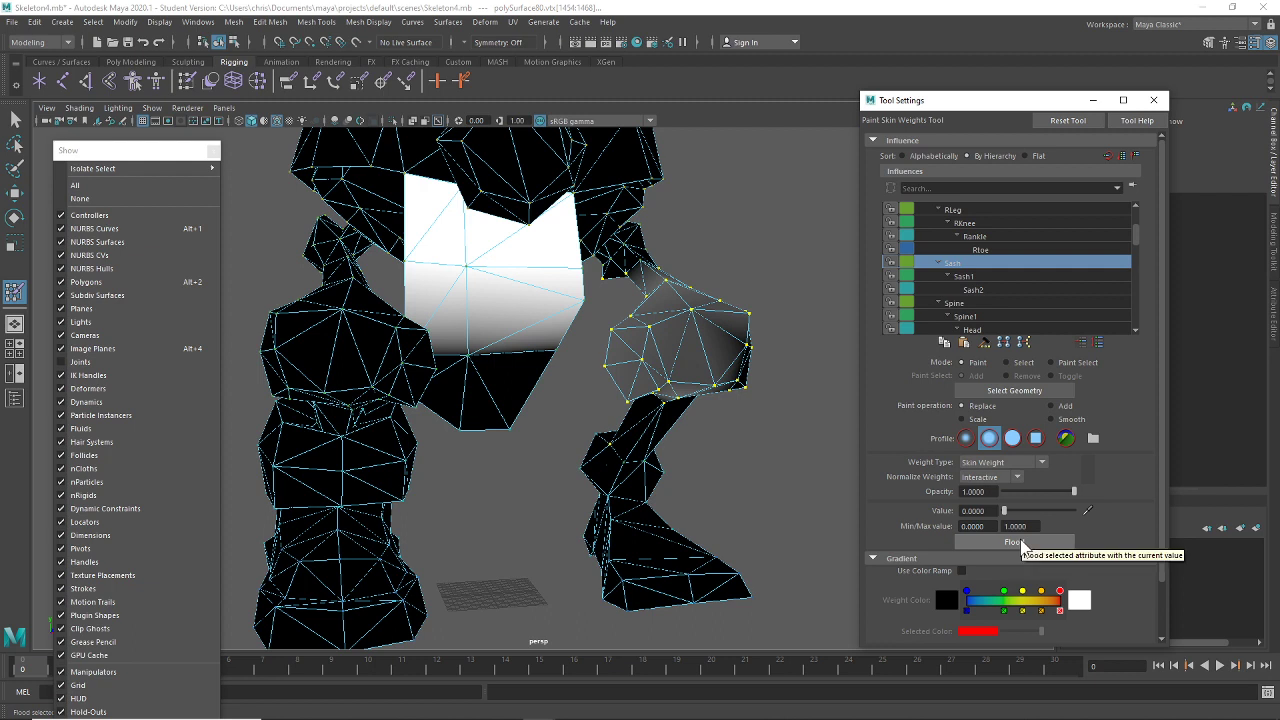
pyautogui.click(1020, 543)
pyautogui.click(983, 277)
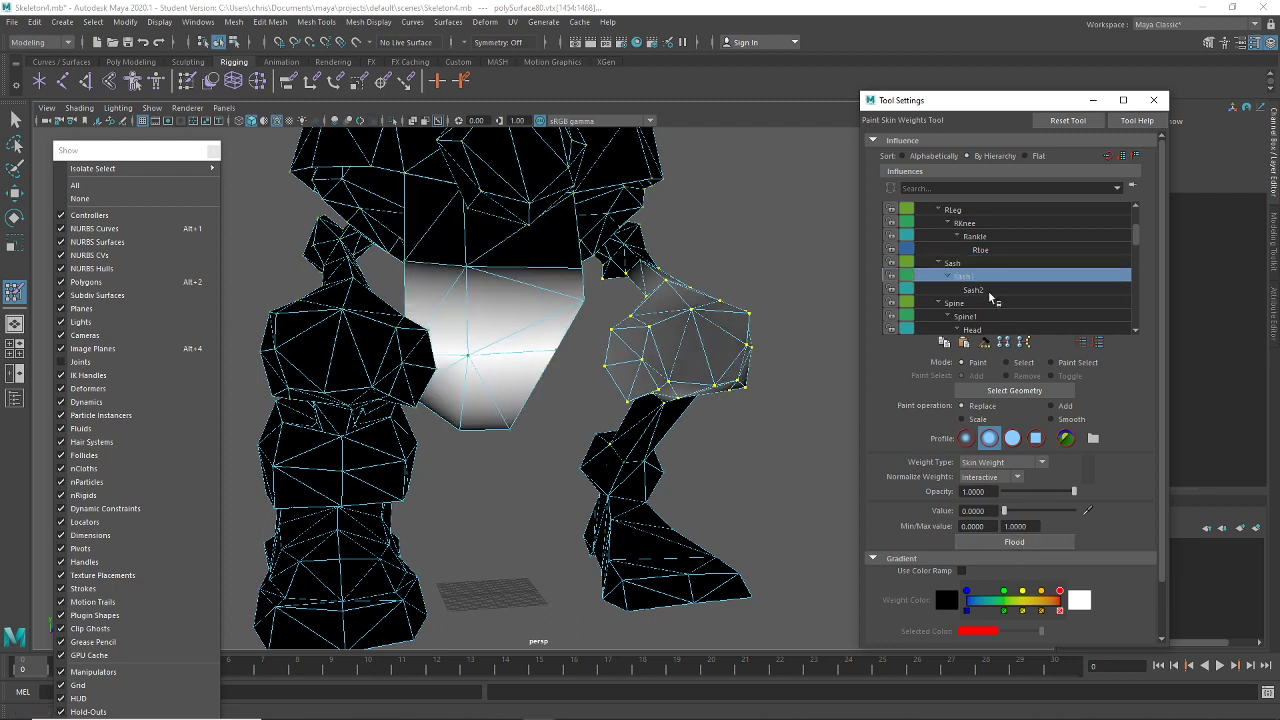
pyautogui.click(1018, 543)
pyautogui.click(990, 292)
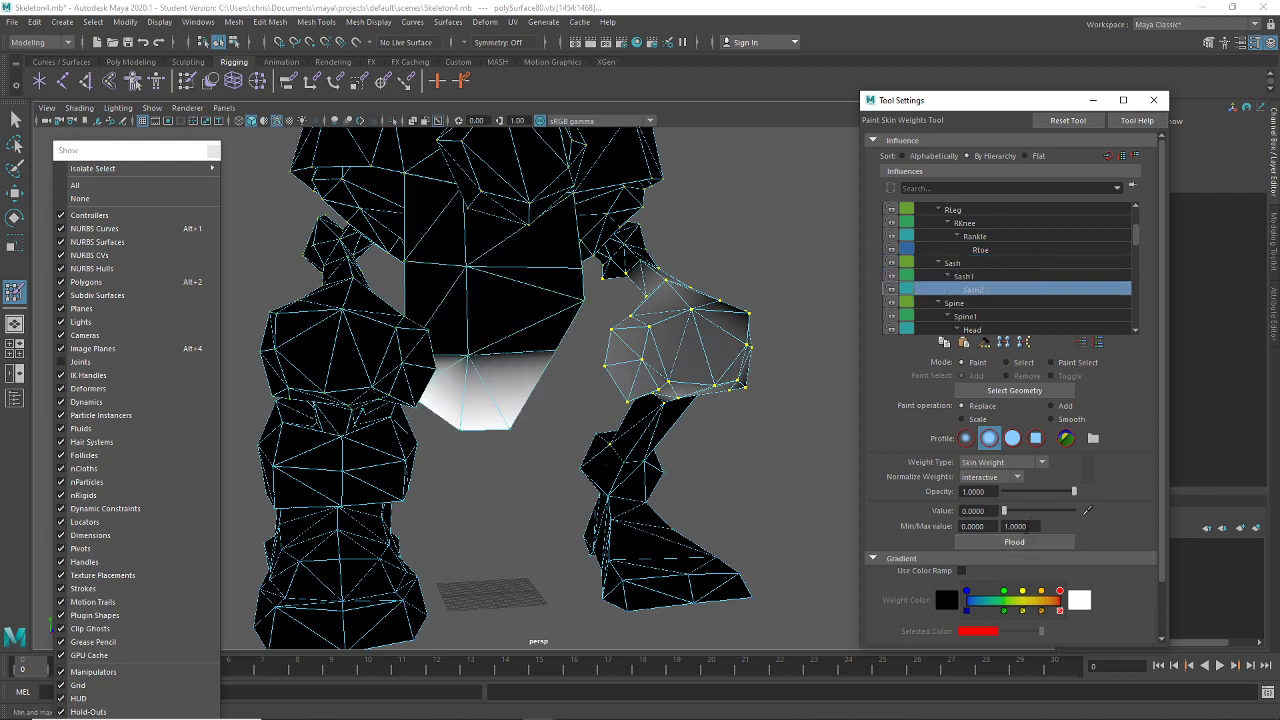
pyautogui.click(1014, 543)
pyautogui.press('q')
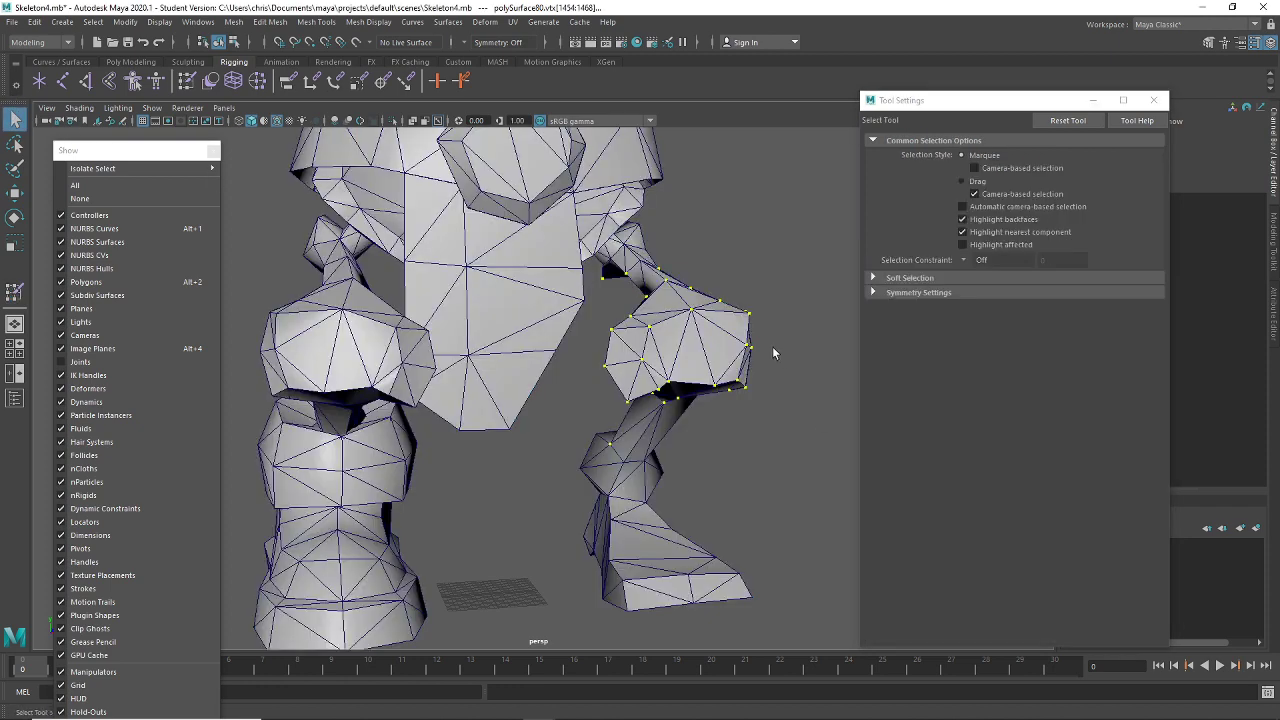
pyautogui.click(686, 249)
# Show the joints again and test-rotate the Sash joint, undoing the rotation and clearing the selection
pyautogui.click(176, 360)
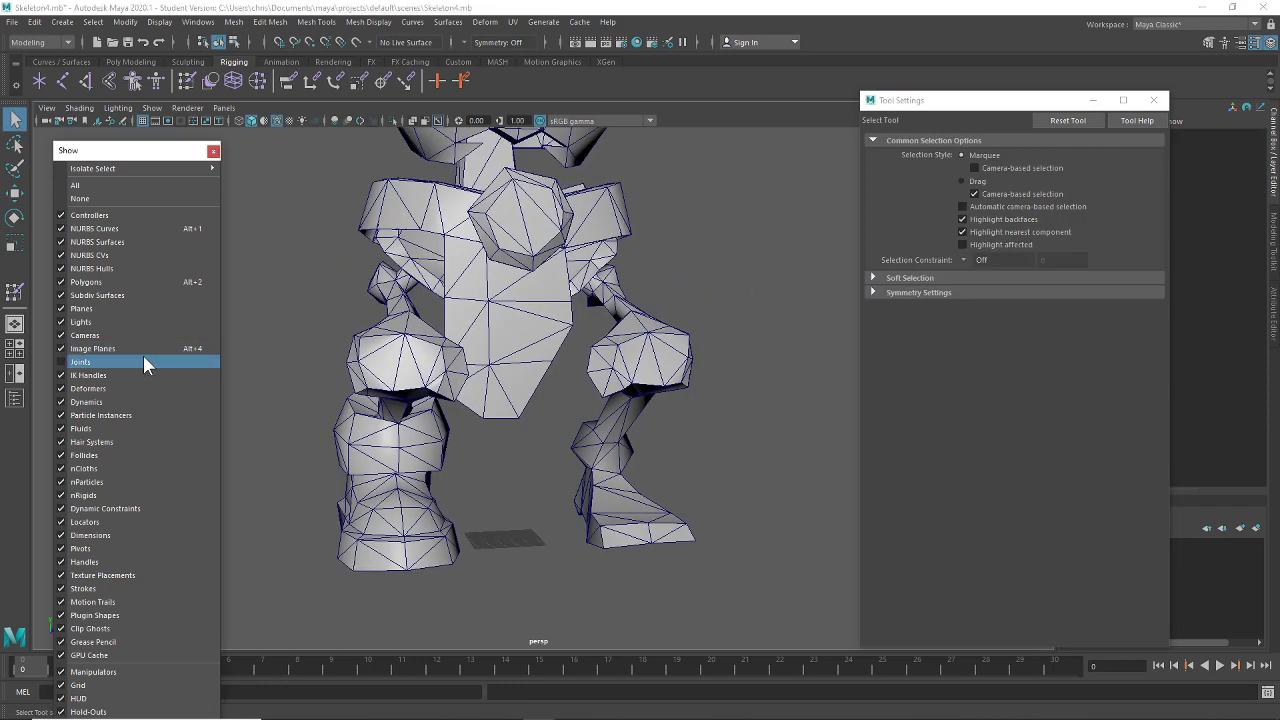
pyautogui.click(159, 362)
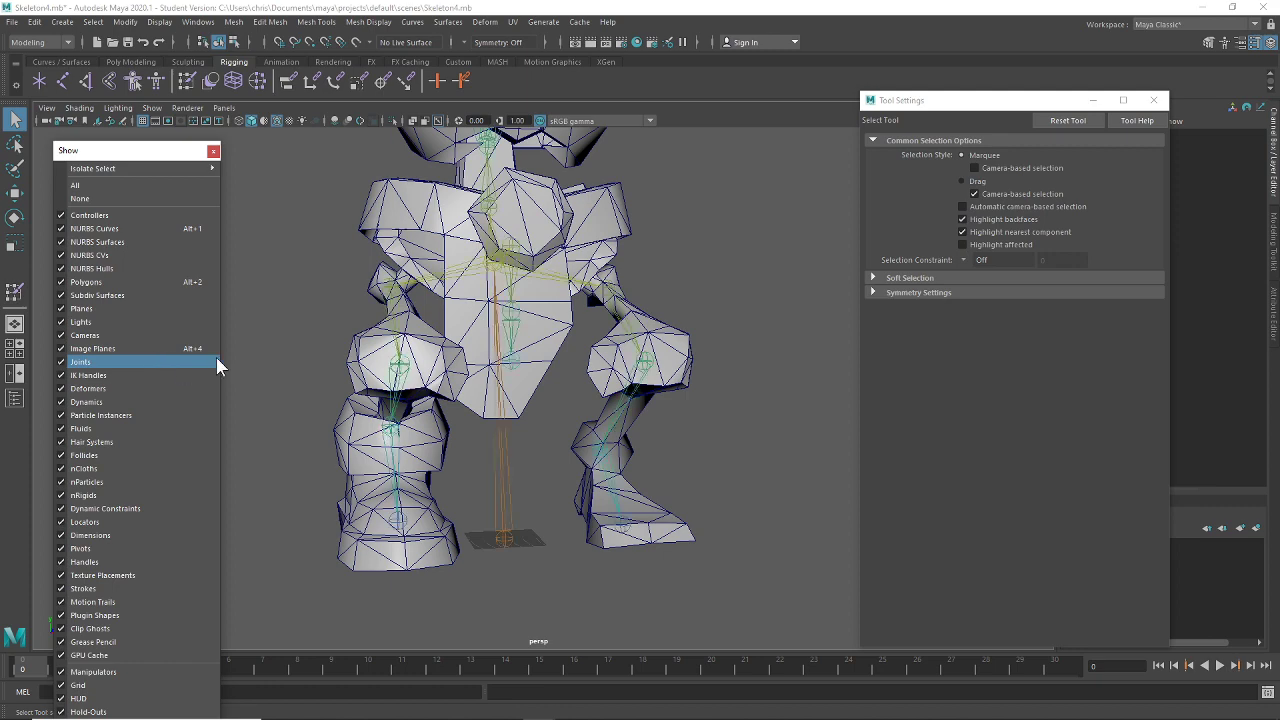
pyautogui.keyDown('alt'); pyautogui.moveTo(225, 350); pyautogui.dragTo(490, 315); pyautogui.keyUp('alt')
pyautogui.click(531, 258)
pyautogui.press('e')
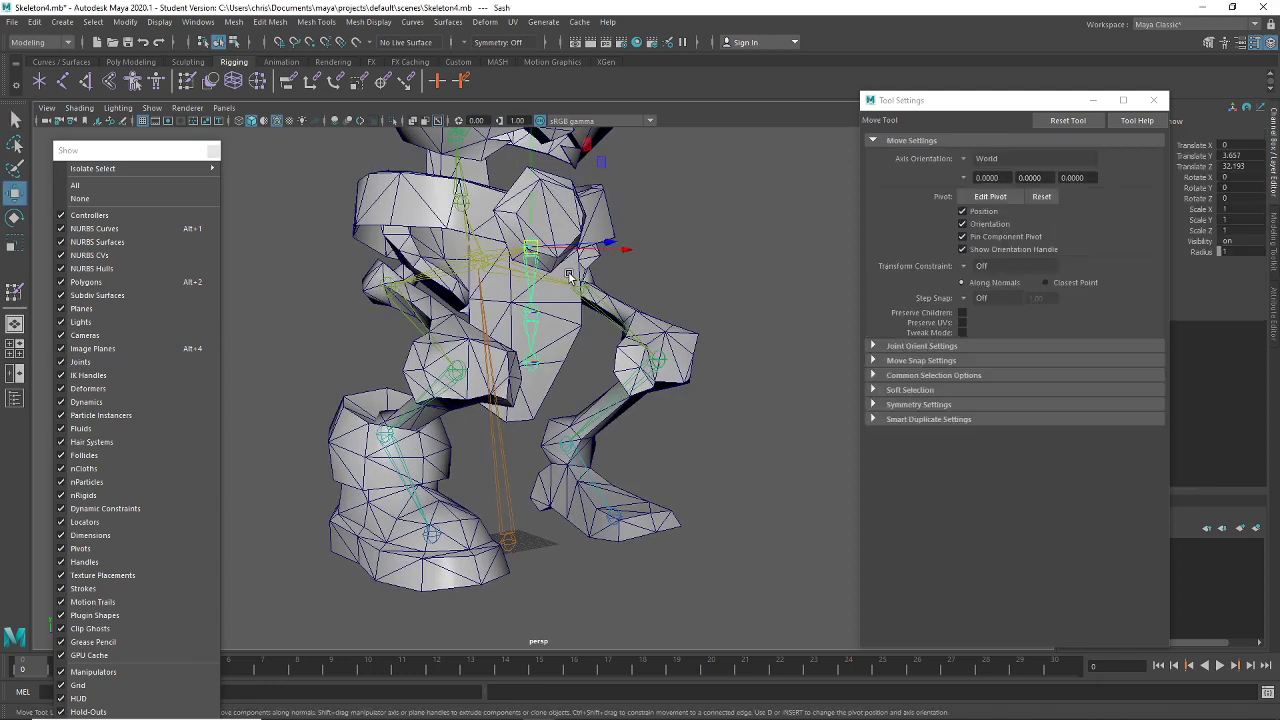
pyautogui.click(532, 314)
pyautogui.hotkey('ctrl', 'z')
pyautogui.click(691, 280)
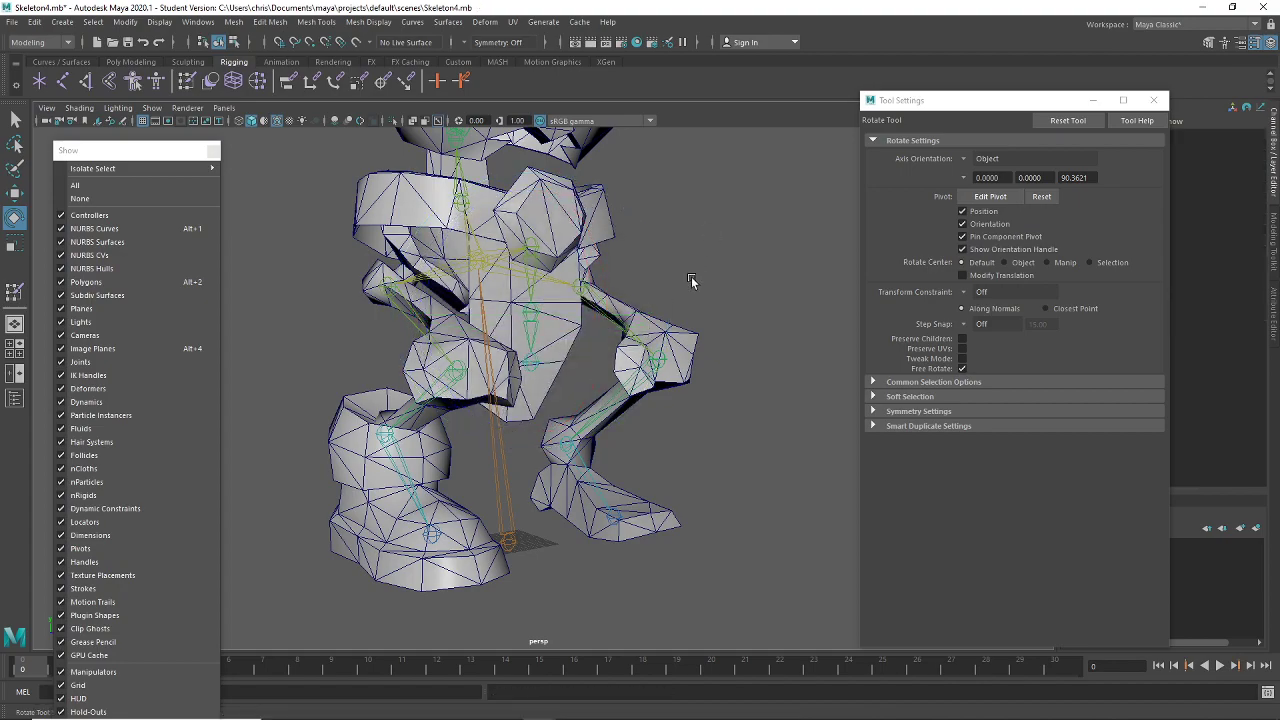
# Save the scene with the corrected sash weights, continuing past the student version notice
pyautogui.scroll(-4, 691, 280)
pyautogui.keyDown('alt'); pyautogui.moveTo(691, 280); pyautogui.dragTo(620, 323); pyautogui.keyUp('alt')
pyautogui.hotkey('ctrl', 's')
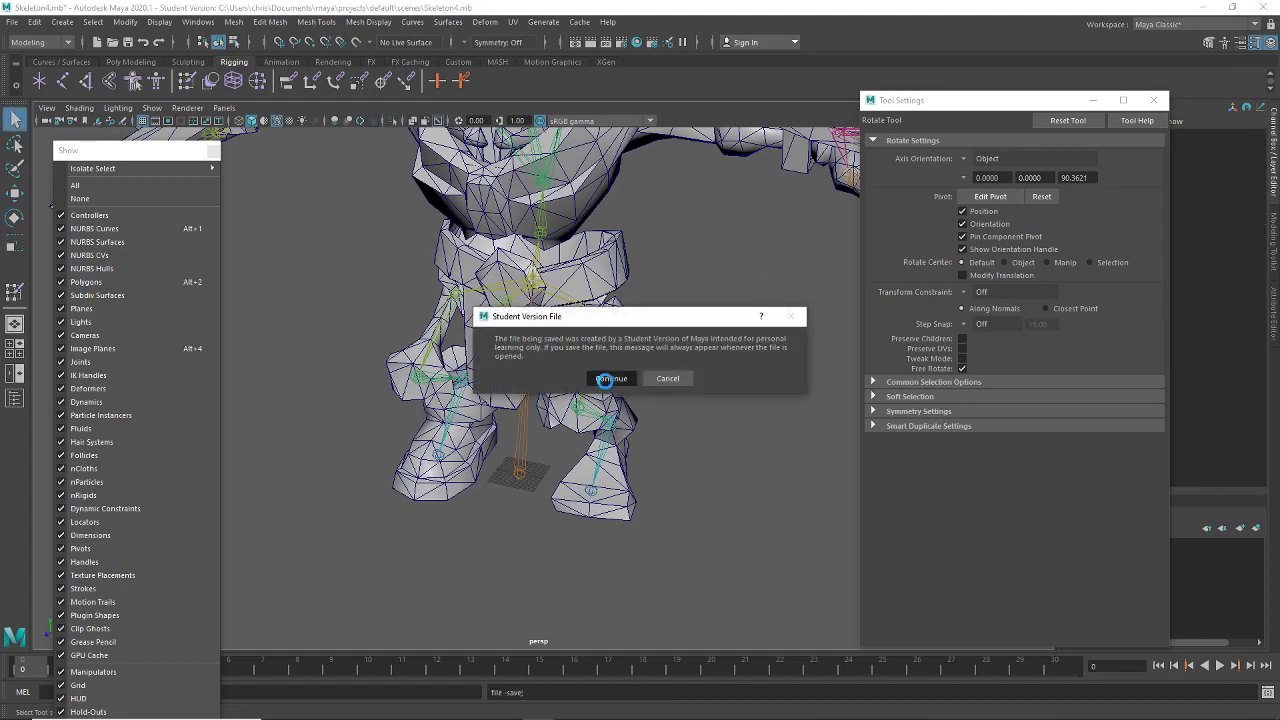
pyautogui.keyDown('alt'); pyautogui.moveTo(632, 340); pyautogui.dragTo(646, 466, button='middle'); pyautogui.keyUp('alt')
pyautogui.keyDown('alt'); pyautogui.moveTo(646, 466); pyautogui.dragTo(627, 371); pyautogui.keyUp('alt')
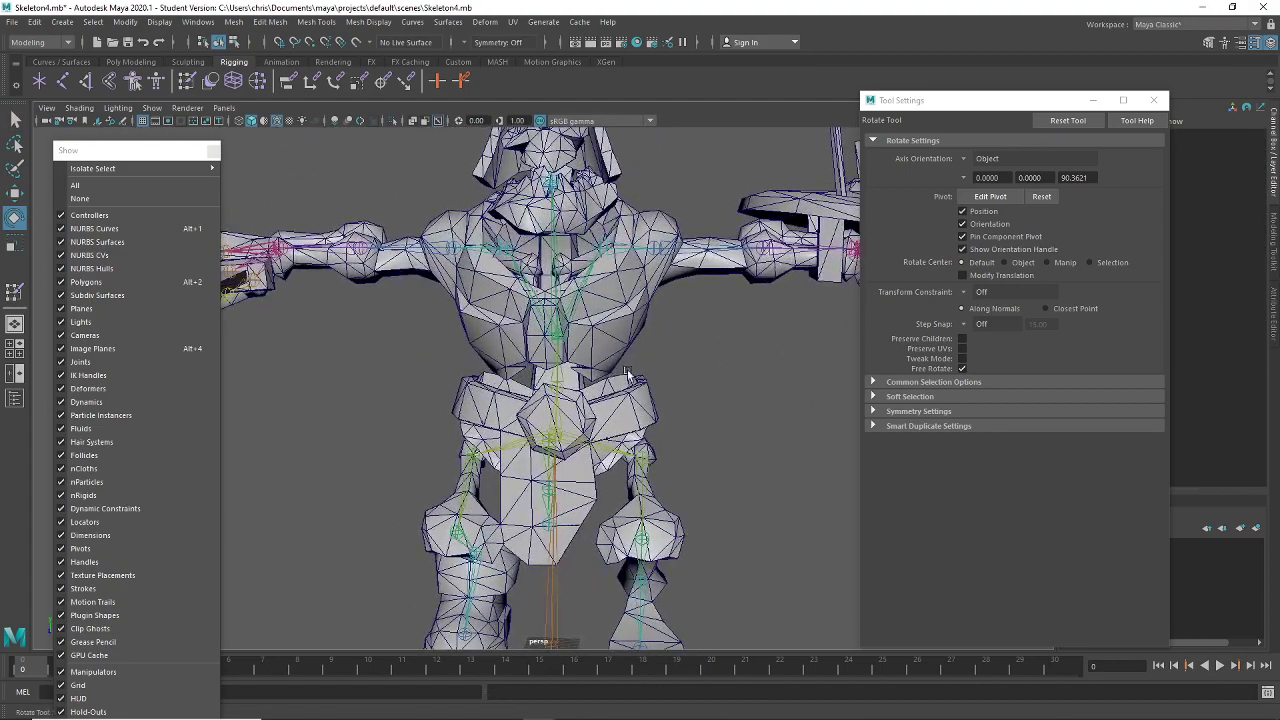
# Test-rotate the Spine1 joint to check the torso and pelvis deformation, and undo the rotation
pyautogui.click(569, 325)
pyautogui.moveTo(586, 323); pyautogui.dragTo(606, 446)
pyautogui.hotkey('ctrl', 'z')
pyautogui.hotkey('ctrl', 'z')
pyautogui.keyDown('alt'); pyautogui.moveTo(606, 446); pyautogui.dragTo(726, 500, button='right'); pyautogui.keyUp('alt')
pyautogui.keyDown('alt'); pyautogui.moveTo(738, 488); pyautogui.dragTo(694, 460, button='middle'); pyautogui.keyUp('alt')
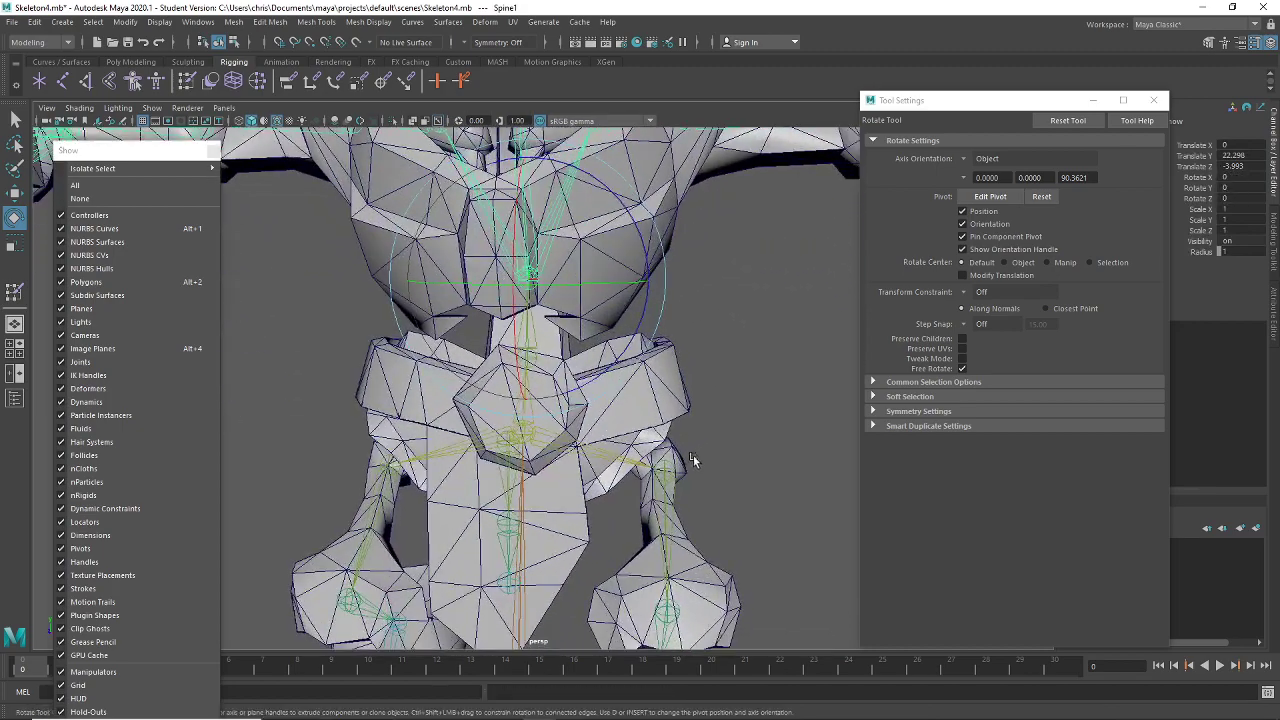
# Move the tool settings window clear of the channel values, and start Paint Skin Weights on polySurface80 with the Spine1 influence
pyautogui.click(668, 246)
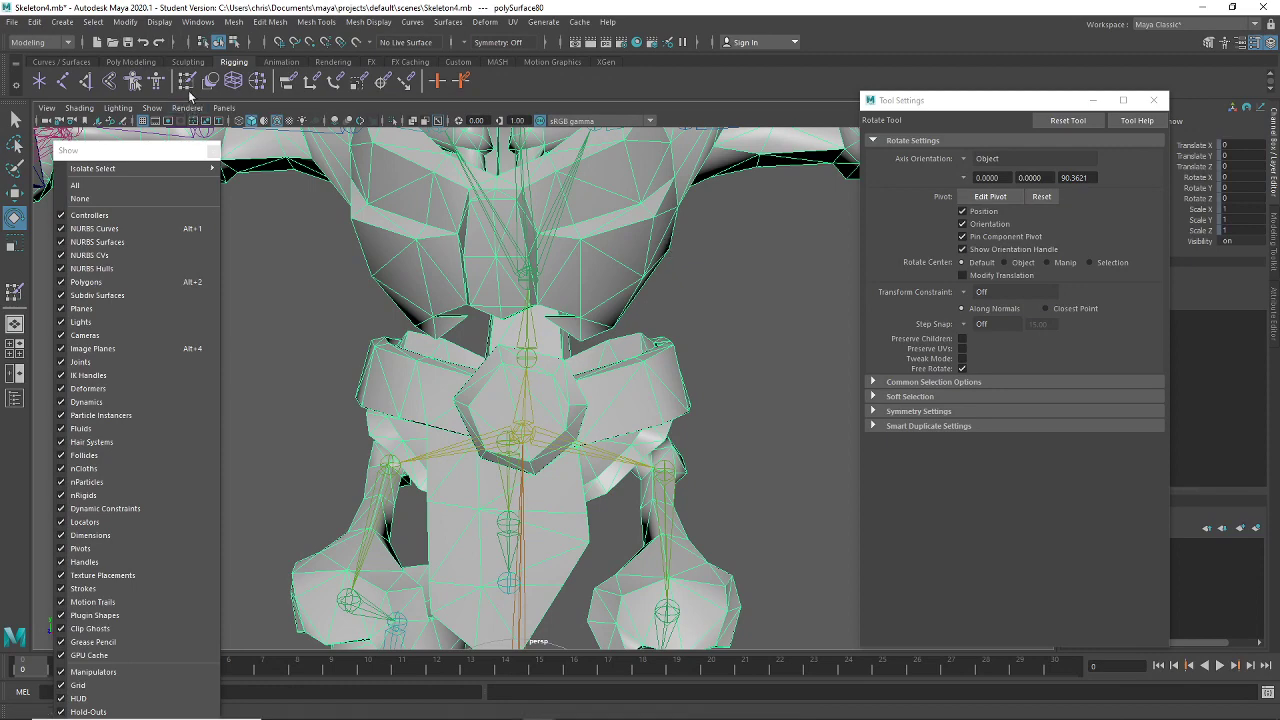
pyautogui.moveTo(472, 257); pyautogui.dragTo(470, 258)
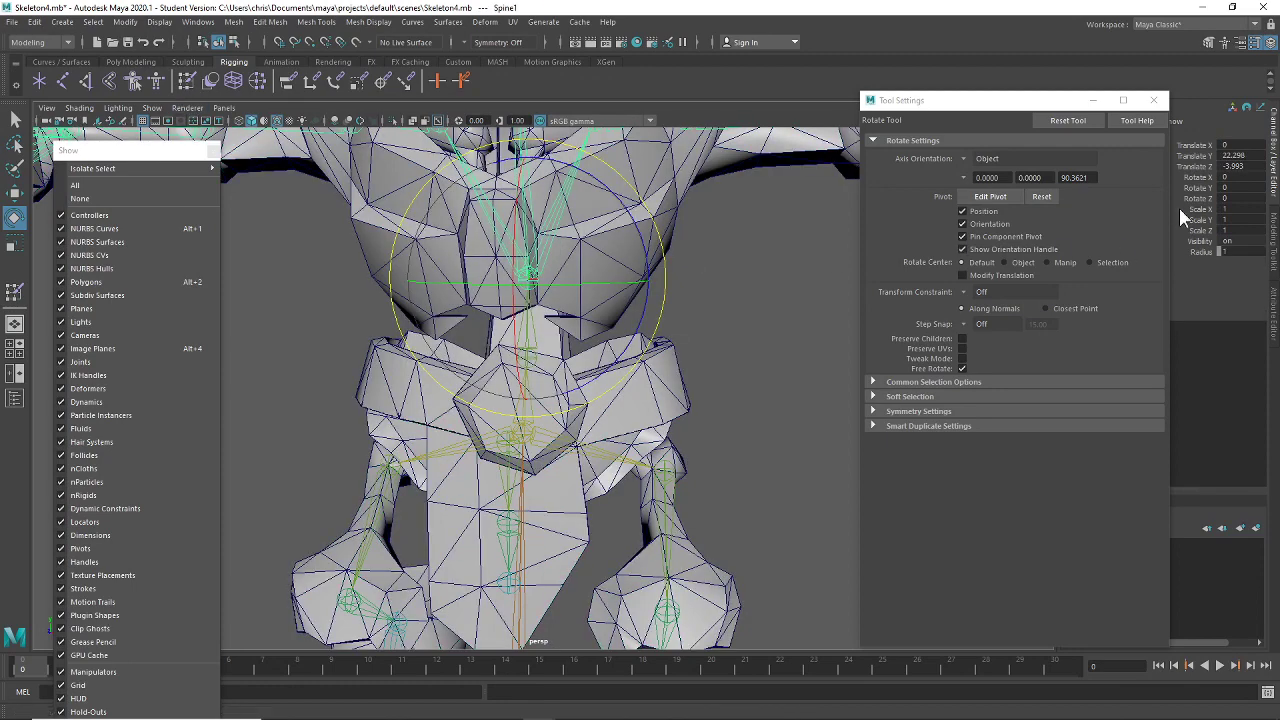
pyautogui.moveTo(1049, 106); pyautogui.dragTo(924, 131)
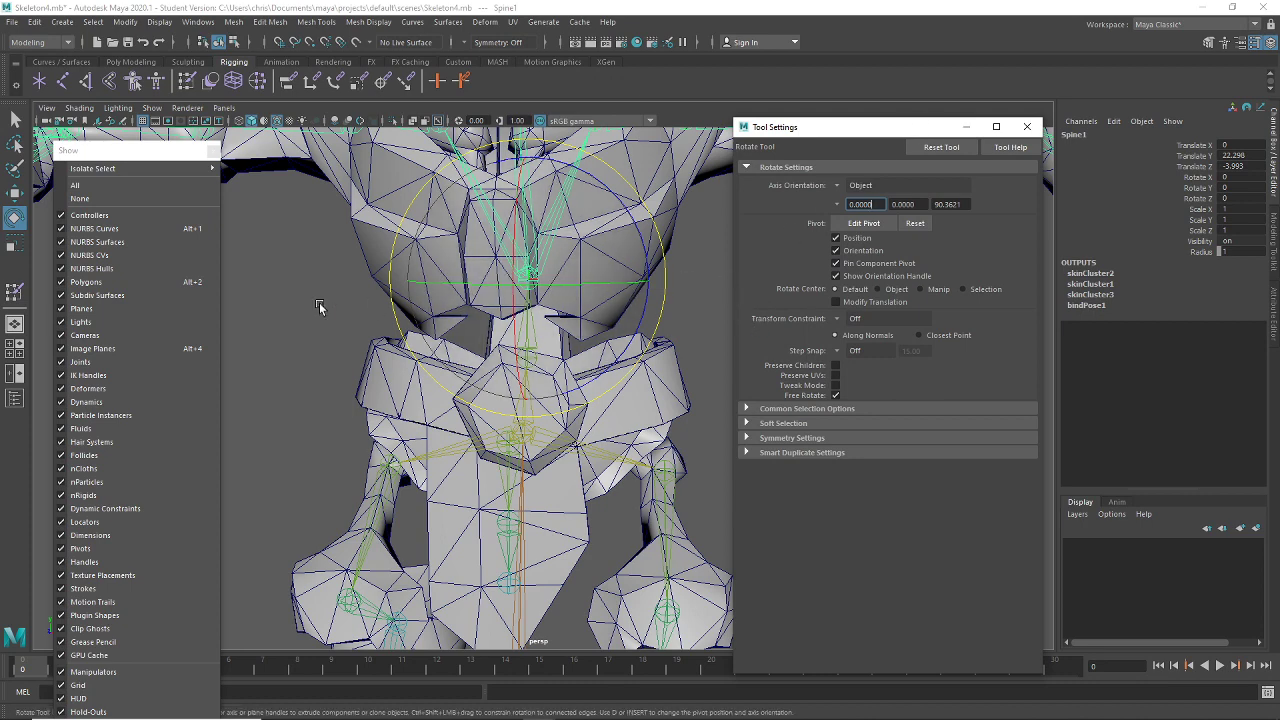
pyautogui.click(290, 290)
pyautogui.click(390, 360)
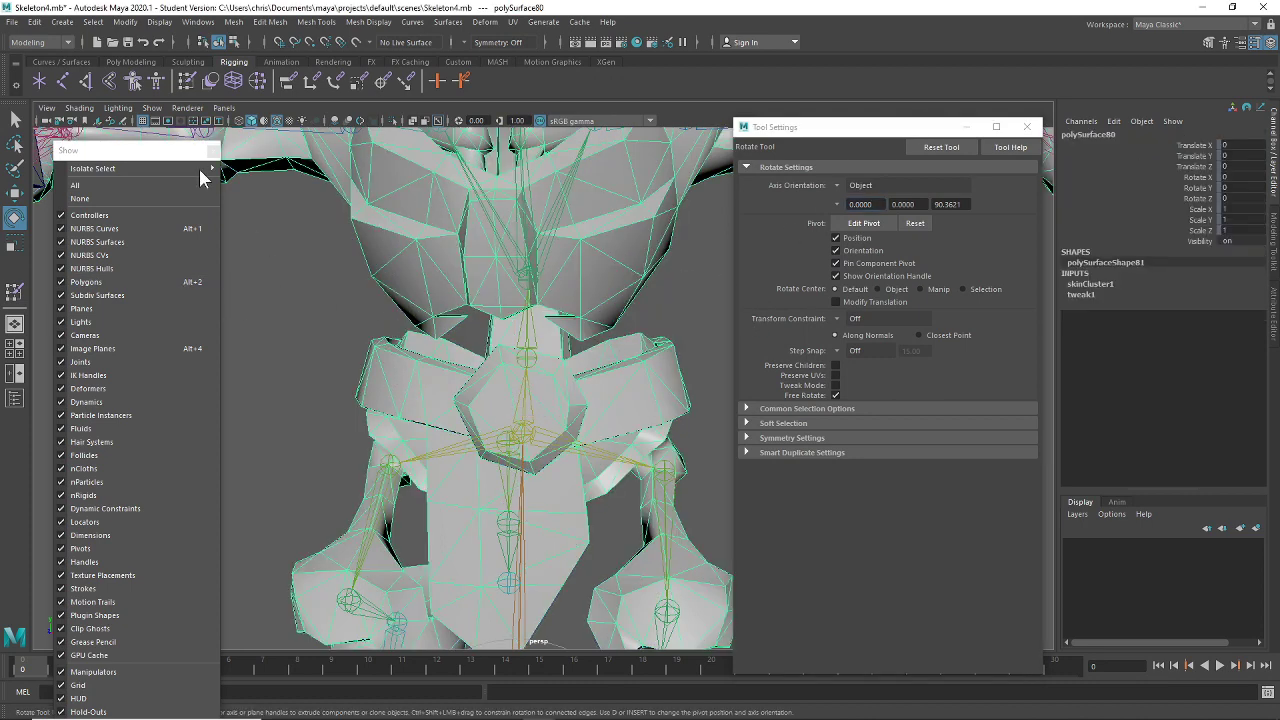
pyautogui.click(190, 84)
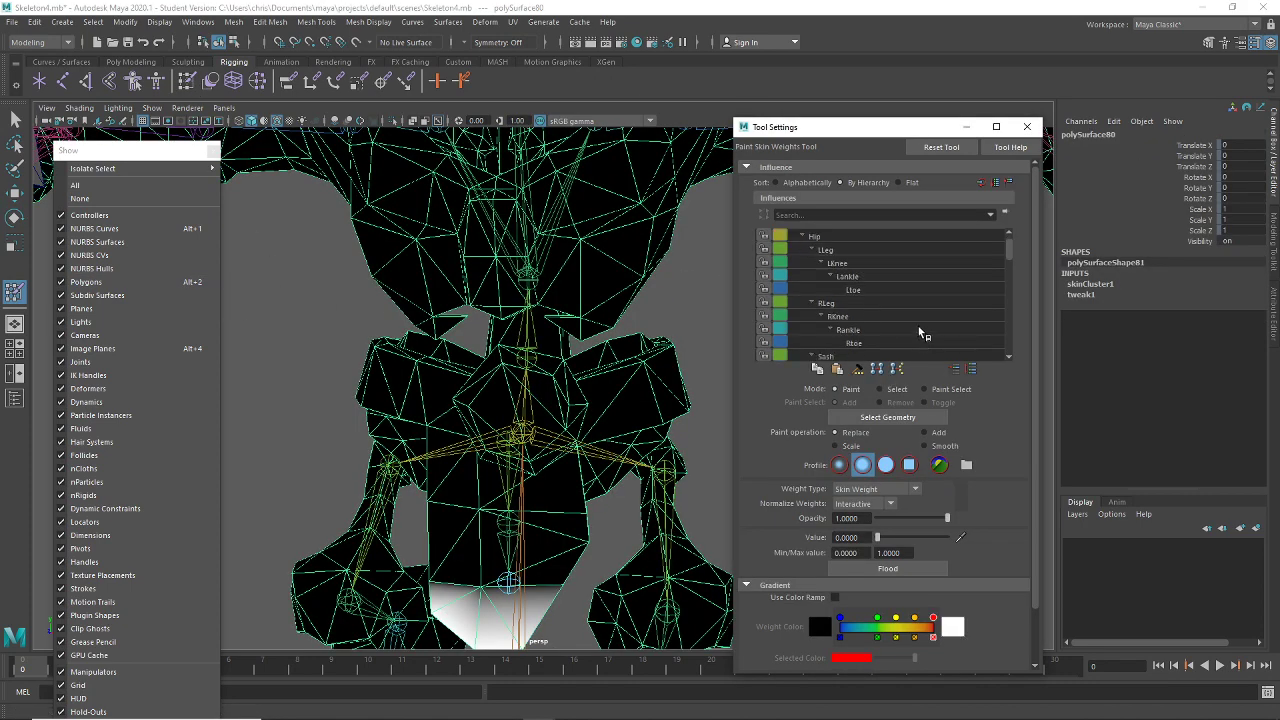
pyautogui.scroll(-3, 922, 333)
pyautogui.click(870, 290)
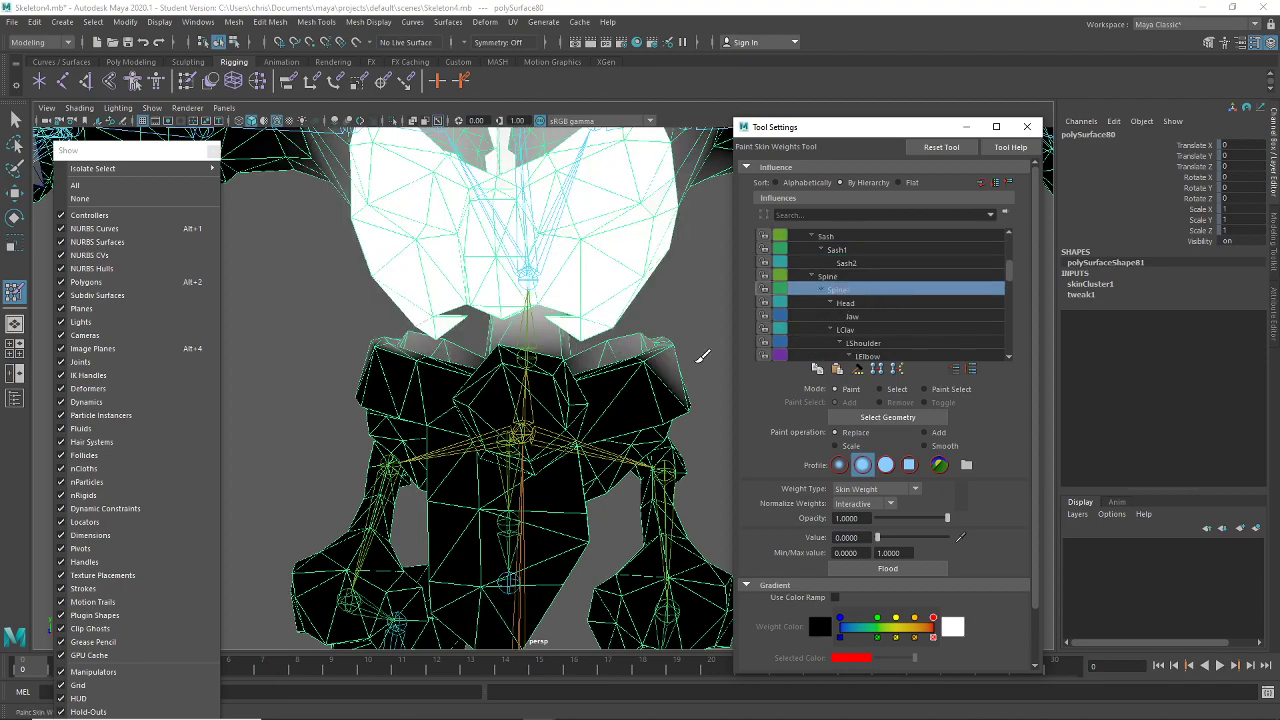
# Hide the joints and replace the Spine1 weights with 0 across the back and sides of the belt
pyautogui.moveTo(703, 356)
pyautogui.keyDown('alt'); pyautogui.mouseDown()
pyautogui.moveTo(363, 420)
pyautogui.moveTo(531, 394)
pyautogui.moveTo(437, 371)
pyautogui.moveTo(417, 337)
pyautogui.moveTo(366, 362)
pyautogui.mouseUp(); pyautogui.keyUp('alt')
pyautogui.click(90, 362)
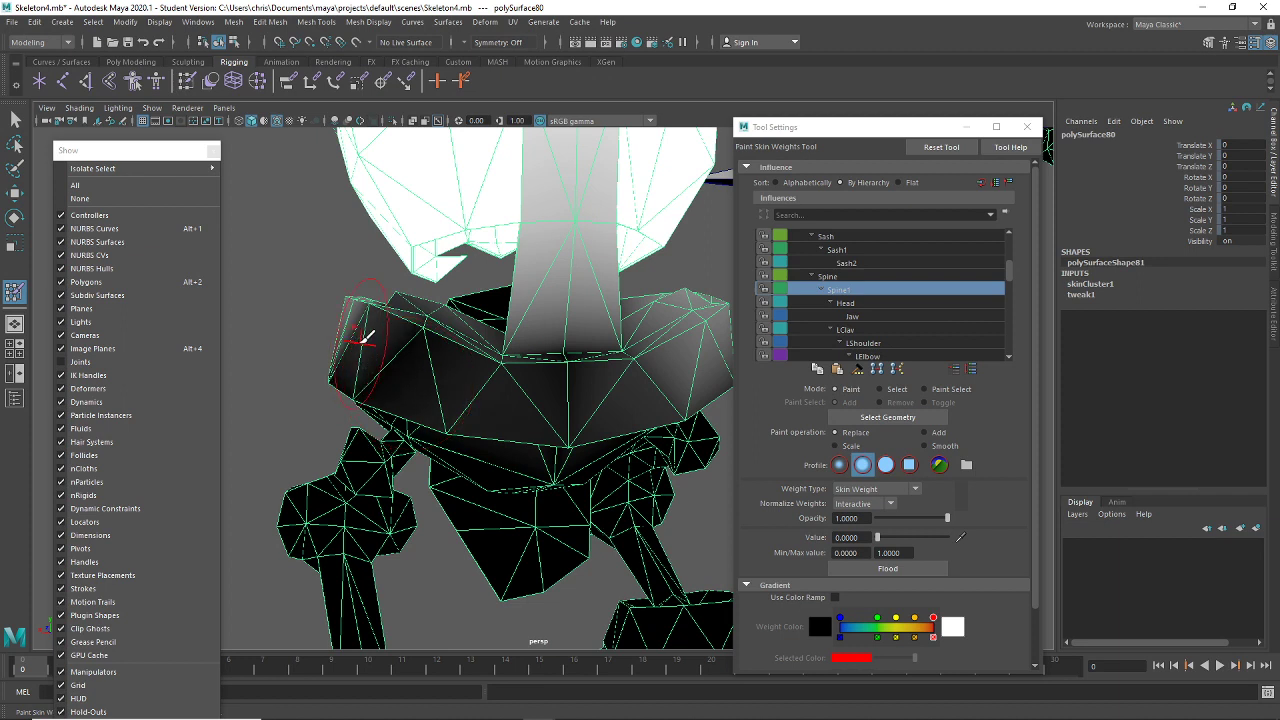
pyautogui.moveTo(571, 380); pyautogui.dragTo(460, 395)
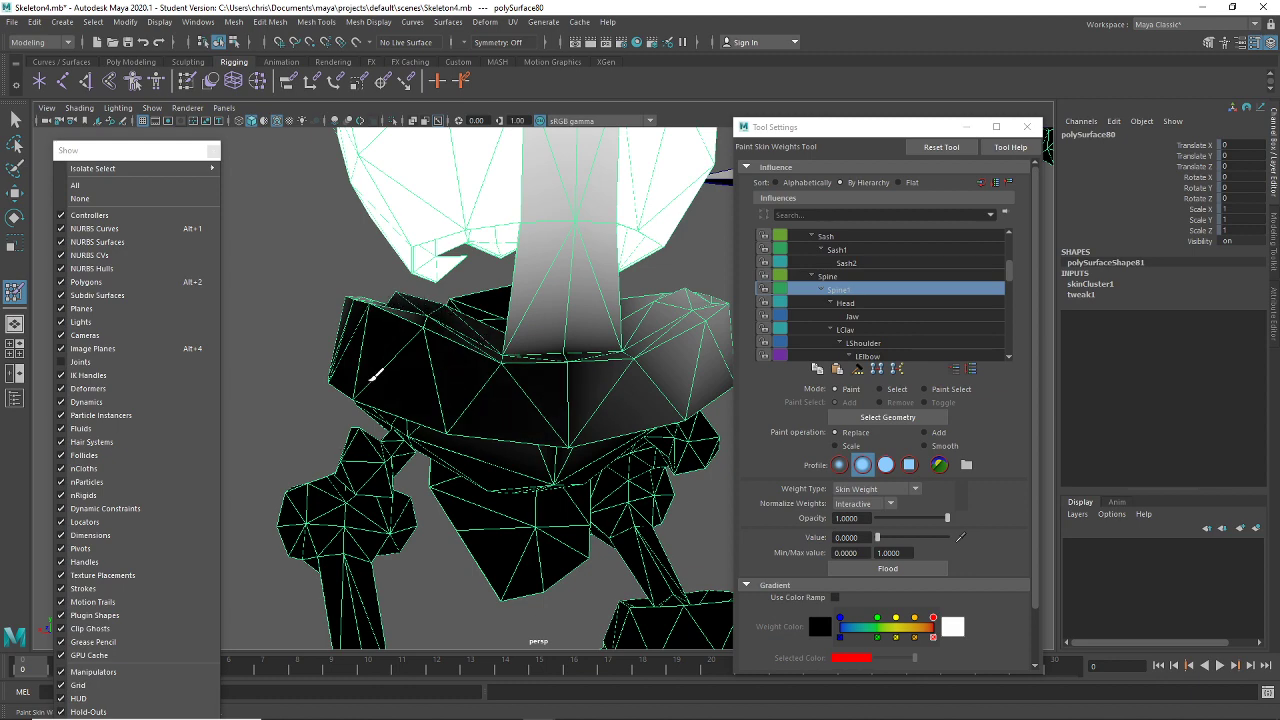
pyautogui.keyDown('alt'); pyautogui.moveTo(306, 360); pyautogui.dragTo(466, 443); pyautogui.keyUp('alt')
pyautogui.keyDown('alt'); pyautogui.moveTo(466, 443); pyautogui.dragTo(466, 410, button='middle'); pyautogui.keyUp('alt')
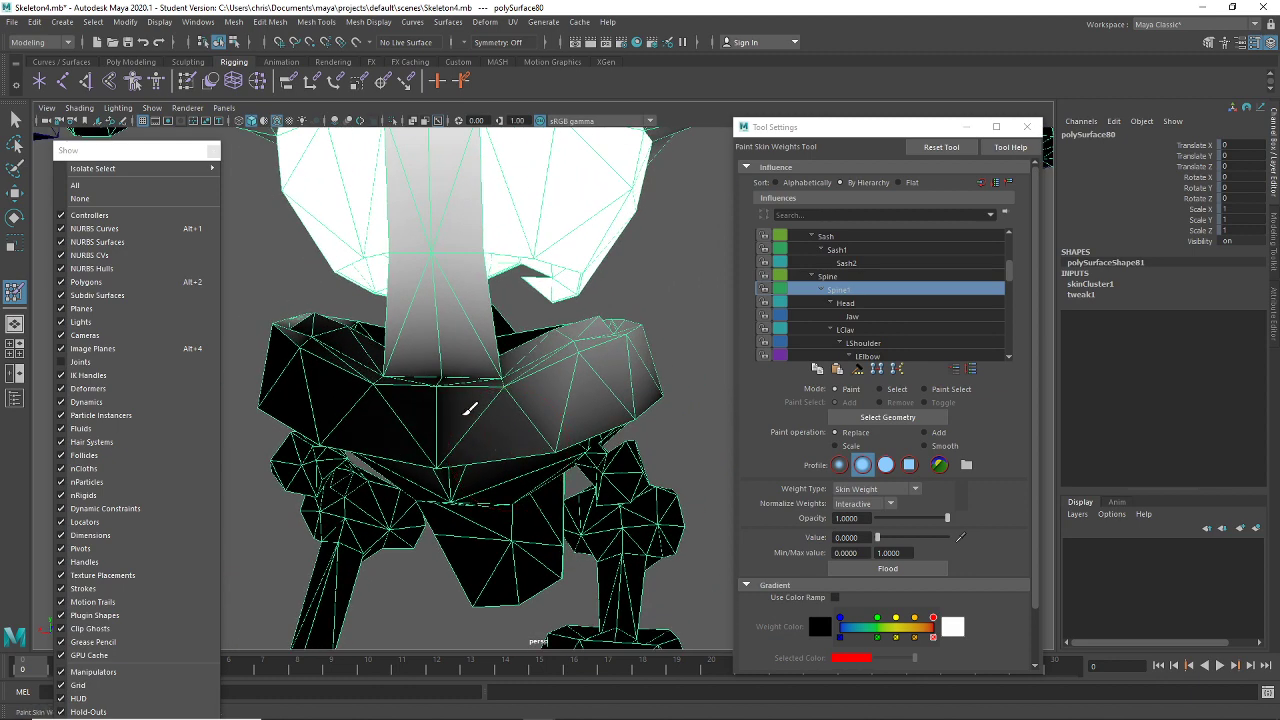
pyautogui.moveTo(470, 408)
pyautogui.mouseDown()
pyautogui.moveTo(576, 394)
pyautogui.moveTo(575, 357)
pyautogui.mouseUp()
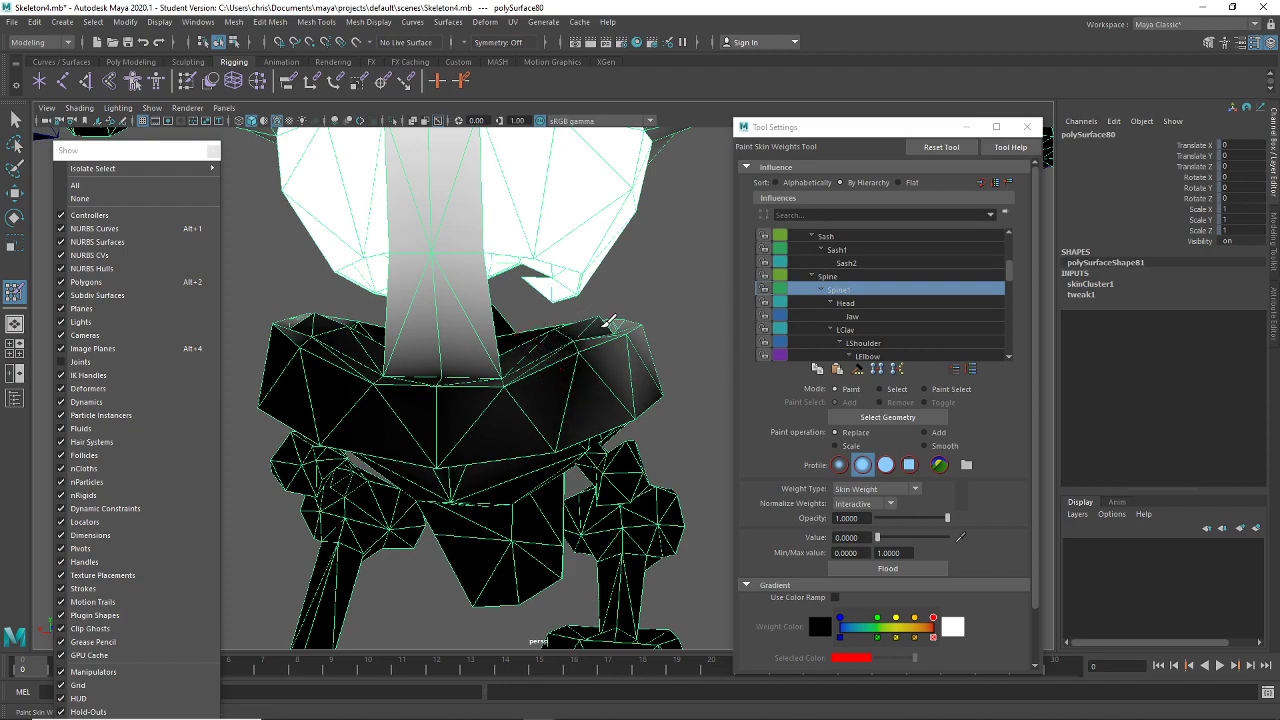
pyautogui.moveTo(635, 356)
pyautogui.mouseDown()
pyautogui.moveTo(609, 403)
pyautogui.moveTo(517, 411)
pyautogui.moveTo(458, 387)
pyautogui.moveTo(483, 392)
pyautogui.moveTo(548, 360)
pyautogui.mouseUp()
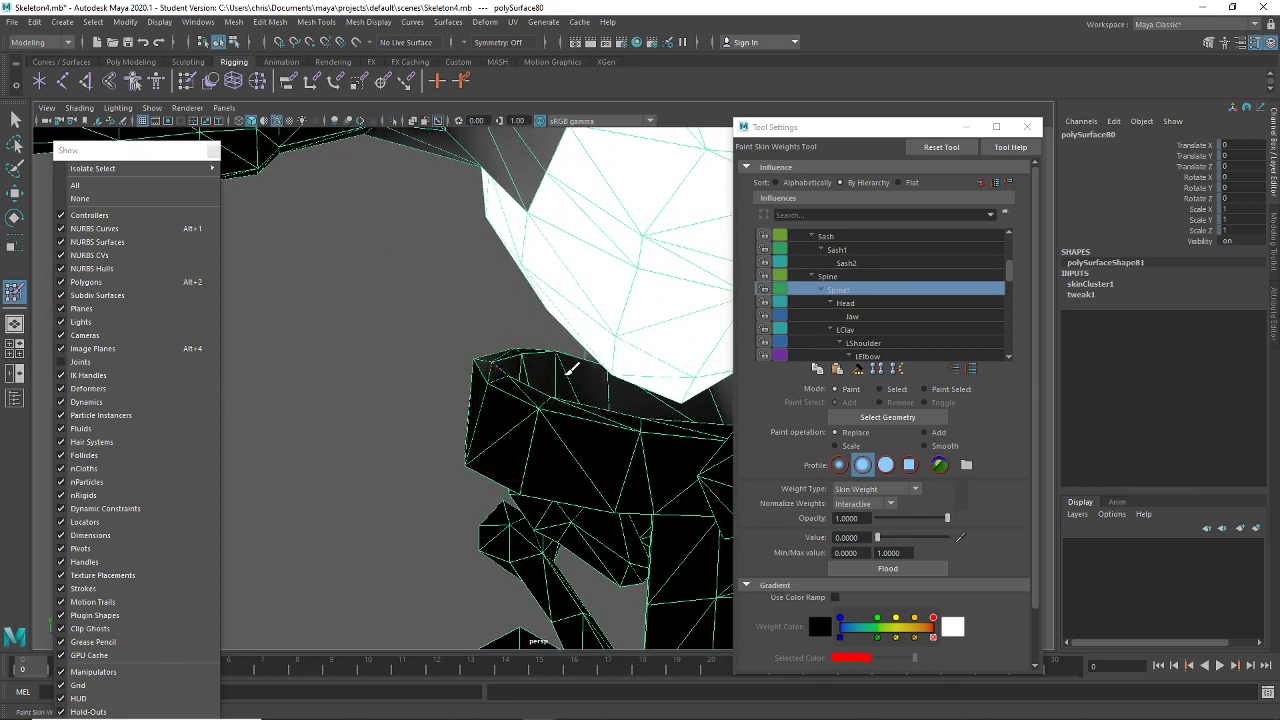
# Paint the remaining Spine1 weights to 0 along the belt's underside, inner faces and ends
pyautogui.moveTo(482, 370)
pyautogui.keyDown('alt'); pyautogui.mouseDown()
pyautogui.moveTo(508, 411)
pyautogui.moveTo(674, 371)
pyautogui.moveTo(663, 381)
pyautogui.mouseUp(); pyautogui.keyUp('alt')
pyautogui.moveTo(563, 422)
pyautogui.keyDown('alt'); pyautogui.mouseDown()
pyautogui.moveTo(563, 411)
pyautogui.moveTo(523, 466)
pyautogui.moveTo(551, 515)
pyautogui.mouseUp(); pyautogui.keyUp('alt')
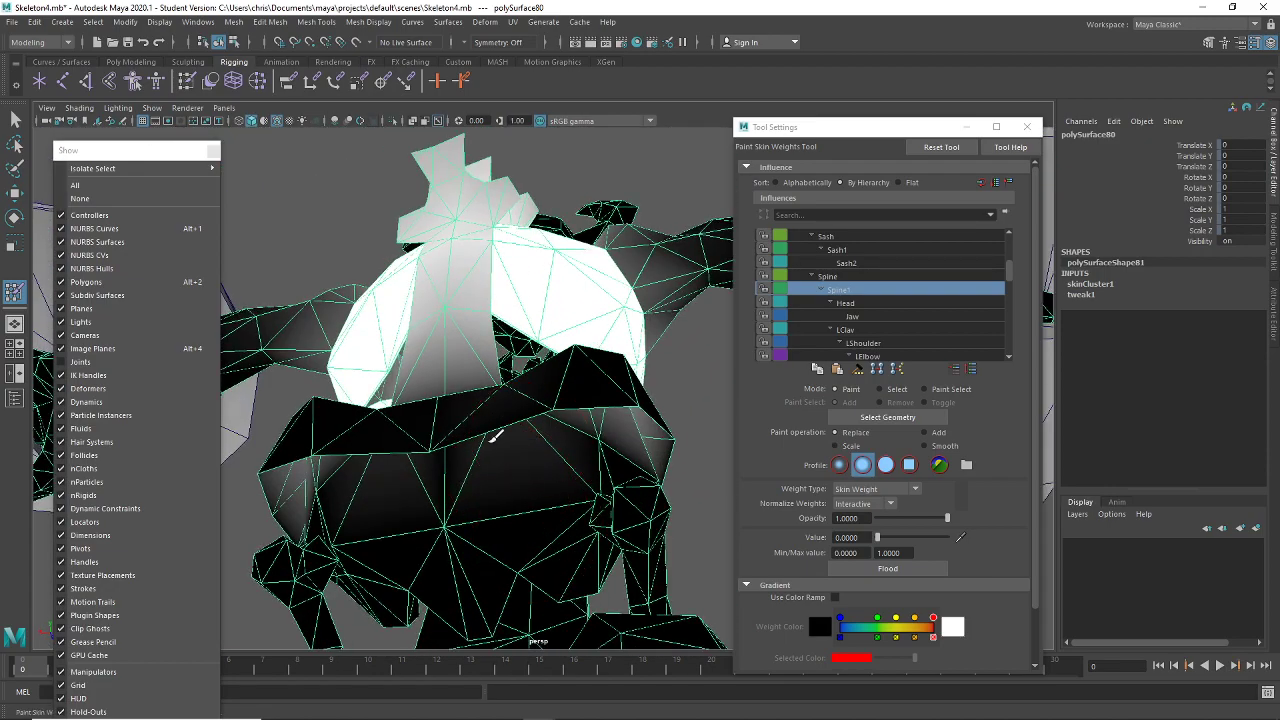
pyautogui.moveTo(493, 436)
pyautogui.mouseDown()
pyautogui.moveTo(430, 518)
pyautogui.moveTo(338, 528)
pyautogui.moveTo(600, 497)
pyautogui.moveTo(609, 531)
pyautogui.moveTo(625, 460)
pyautogui.moveTo(423, 534)
pyautogui.moveTo(400, 457)
pyautogui.moveTo(436, 414)
pyautogui.mouseUp()
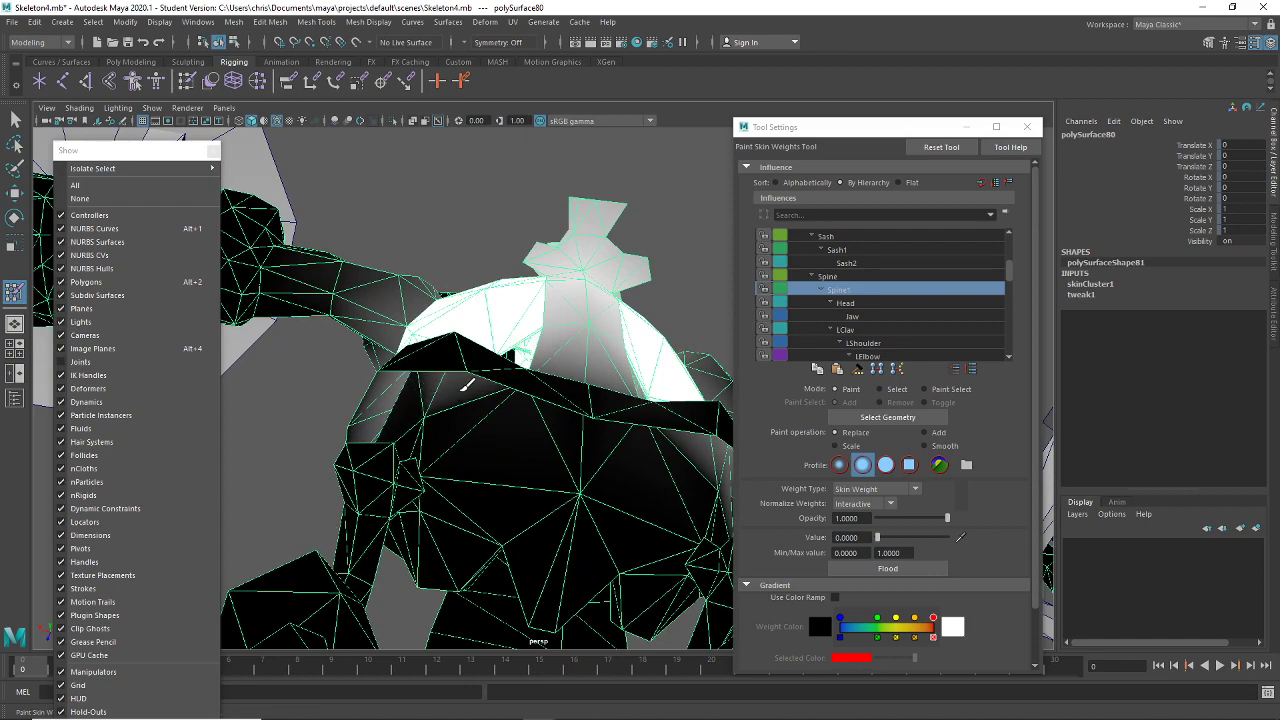
pyautogui.moveTo(392, 396)
pyautogui.keyDown('alt'); pyautogui.mouseDown()
pyautogui.moveTo(609, 534)
pyautogui.moveTo(625, 445)
pyautogui.mouseUp(); pyautogui.keyUp('alt')
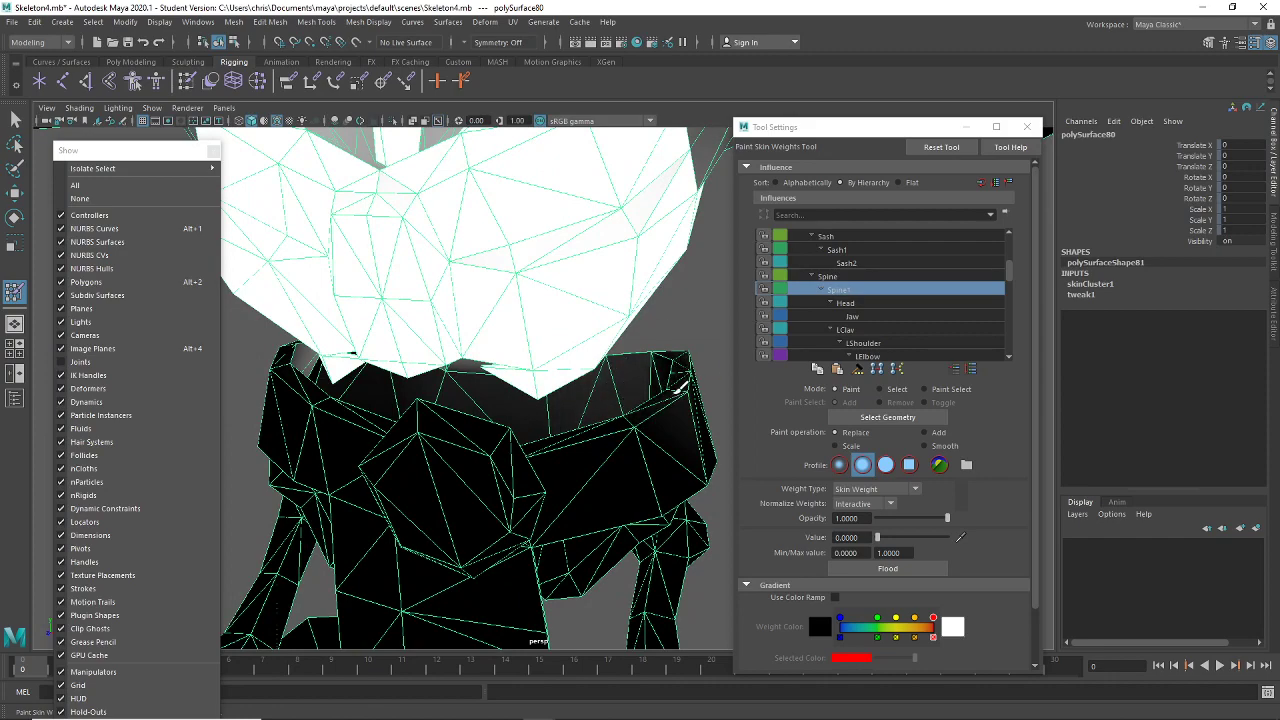
pyautogui.moveTo(626, 371)
pyautogui.keyDown('alt'); pyautogui.mouseDown()
pyautogui.moveTo(534, 420)
pyautogui.moveTo(520, 463)
pyautogui.moveTo(521, 448)
pyautogui.moveTo(474, 451)
pyautogui.moveTo(517, 391)
pyautogui.moveTo(437, 410)
pyautogui.moveTo(309, 380)
pyautogui.moveTo(366, 414)
pyautogui.moveTo(543, 443)
pyautogui.moveTo(537, 405)
pyautogui.mouseUp(); pyautogui.keyUp('alt')
pyautogui.scroll(4, 534, 420)
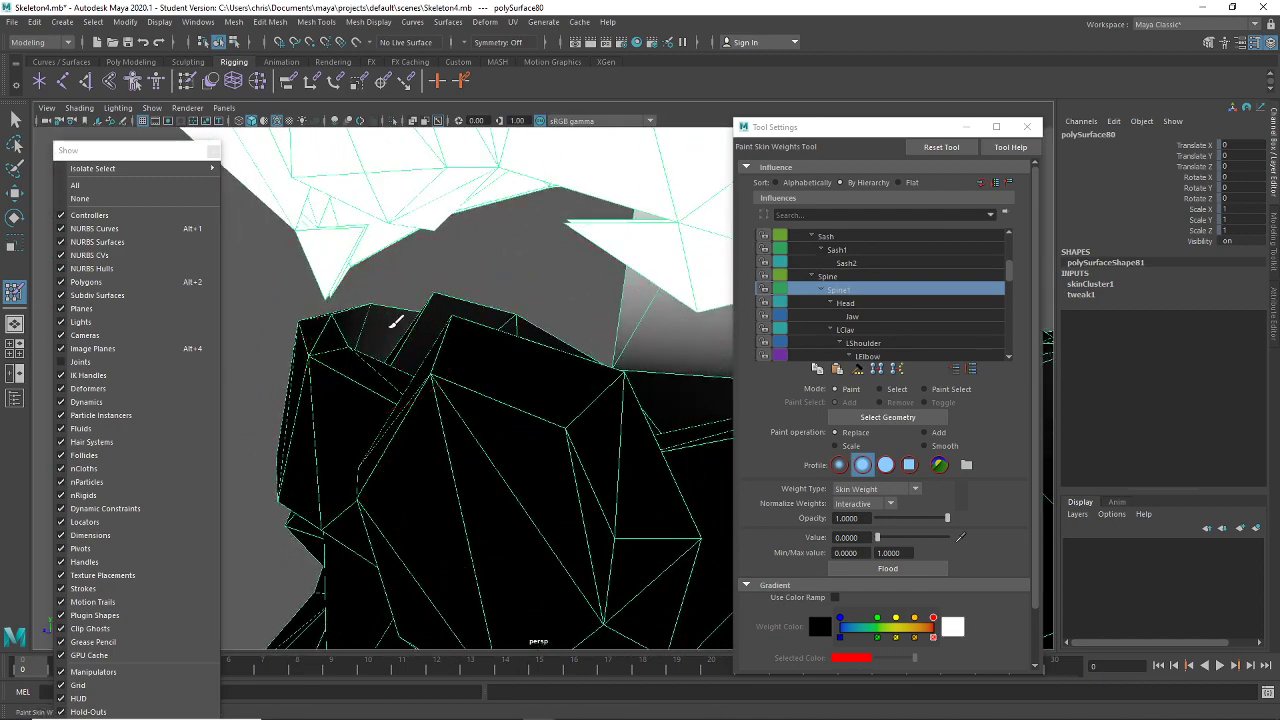
pyautogui.moveTo(404, 340)
pyautogui.keyDown('alt'); pyautogui.mouseDown()
pyautogui.moveTo(491, 400)
pyautogui.moveTo(586, 400)
pyautogui.moveTo(429, 371)
pyautogui.moveTo(507, 437)
pyautogui.moveTo(450, 405)
pyautogui.moveTo(460, 425)
pyautogui.moveTo(490, 412)
pyautogui.mouseUp(); pyautogui.keyUp('alt')
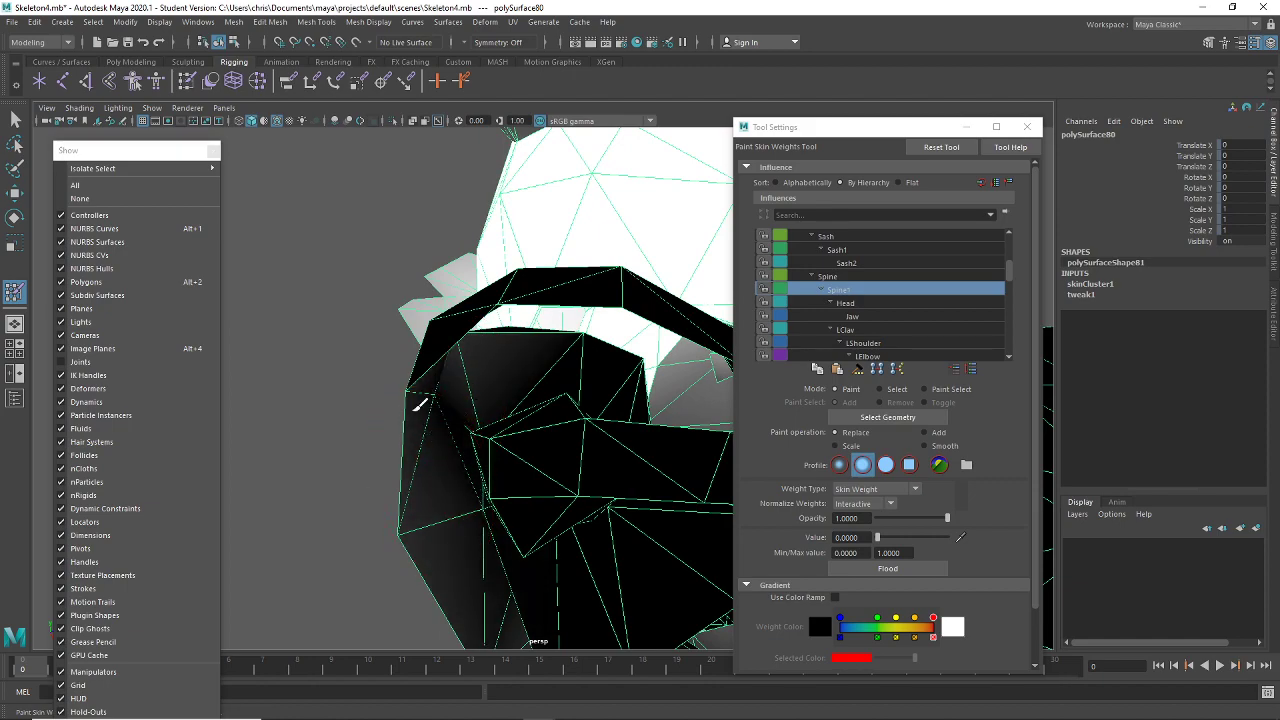
pyautogui.moveTo(415, 397)
pyautogui.keyDown('alt'); pyautogui.mouseDown()
pyautogui.moveTo(463, 491)
pyautogui.moveTo(480, 476)
pyautogui.mouseUp(); pyautogui.keyUp('alt')
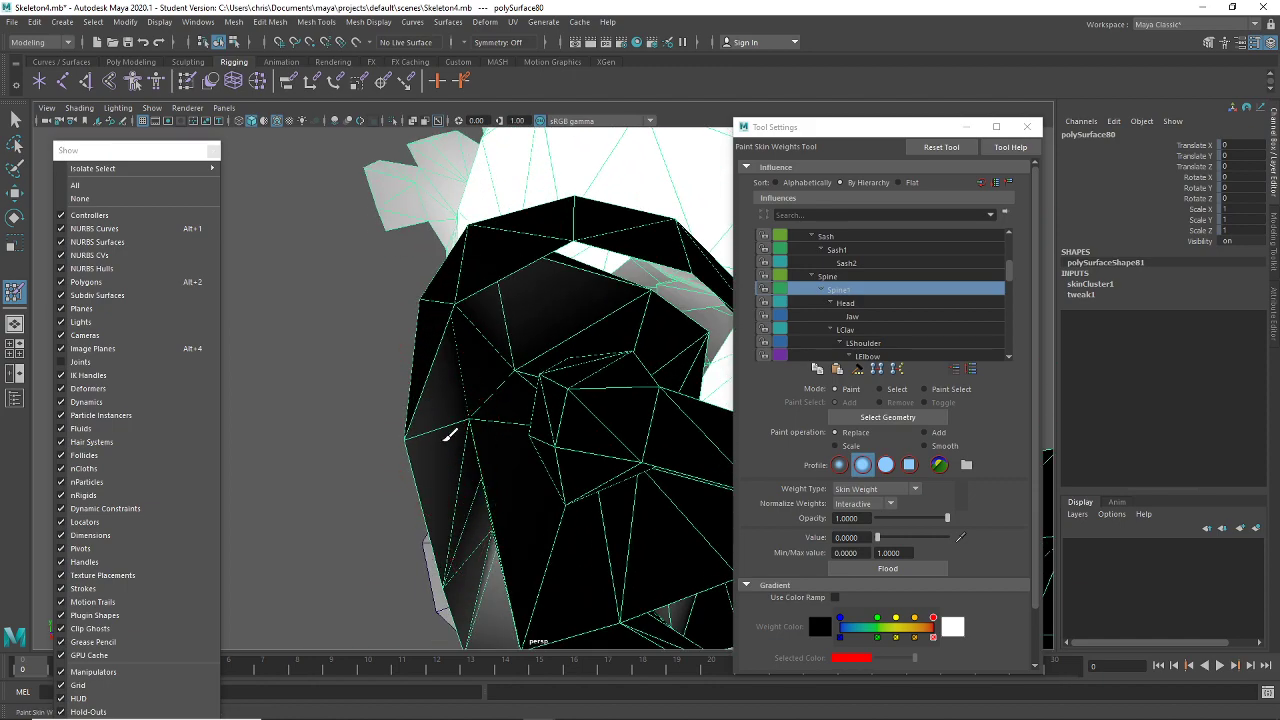
pyautogui.moveTo(437, 432)
pyautogui.keyDown('alt'); pyautogui.mouseDown()
pyautogui.moveTo(494, 514)
pyautogui.moveTo(571, 437)
pyautogui.moveTo(494, 449)
pyautogui.moveTo(624, 507)
pyautogui.moveTo(571, 523)
pyautogui.moveTo(609, 489)
pyautogui.moveTo(511, 383)
pyautogui.mouseUp(); pyautogui.keyUp('alt')
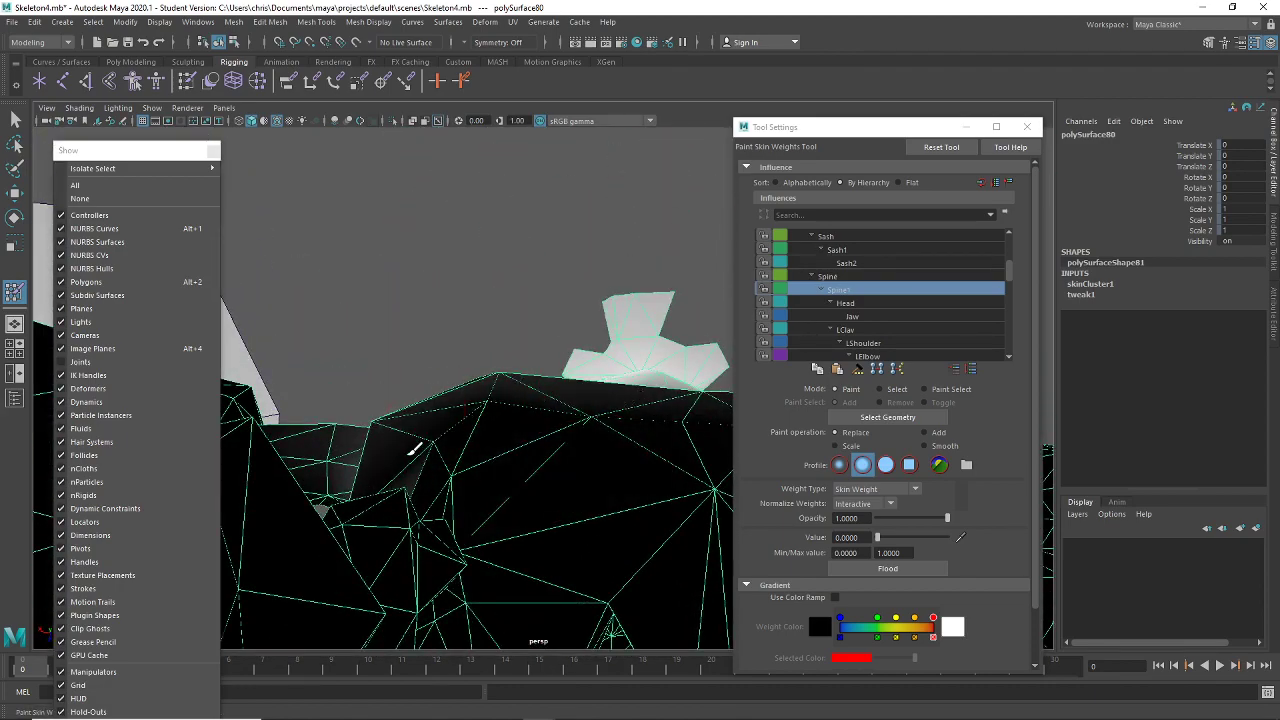
pyautogui.moveTo(412, 450)
pyautogui.keyDown('alt'); pyautogui.mouseDown()
pyautogui.moveTo(391, 486)
pyautogui.moveTo(451, 571)
pyautogui.moveTo(483, 452)
pyautogui.moveTo(443, 451)
pyautogui.moveTo(706, 477)
pyautogui.moveTo(495, 466)
pyautogui.moveTo(505, 440)
pyautogui.mouseUp(); pyautogui.keyUp('alt')
# Leave weight painting, clear the selection, close the tool settings window and show the joints again
pyautogui.press('q')
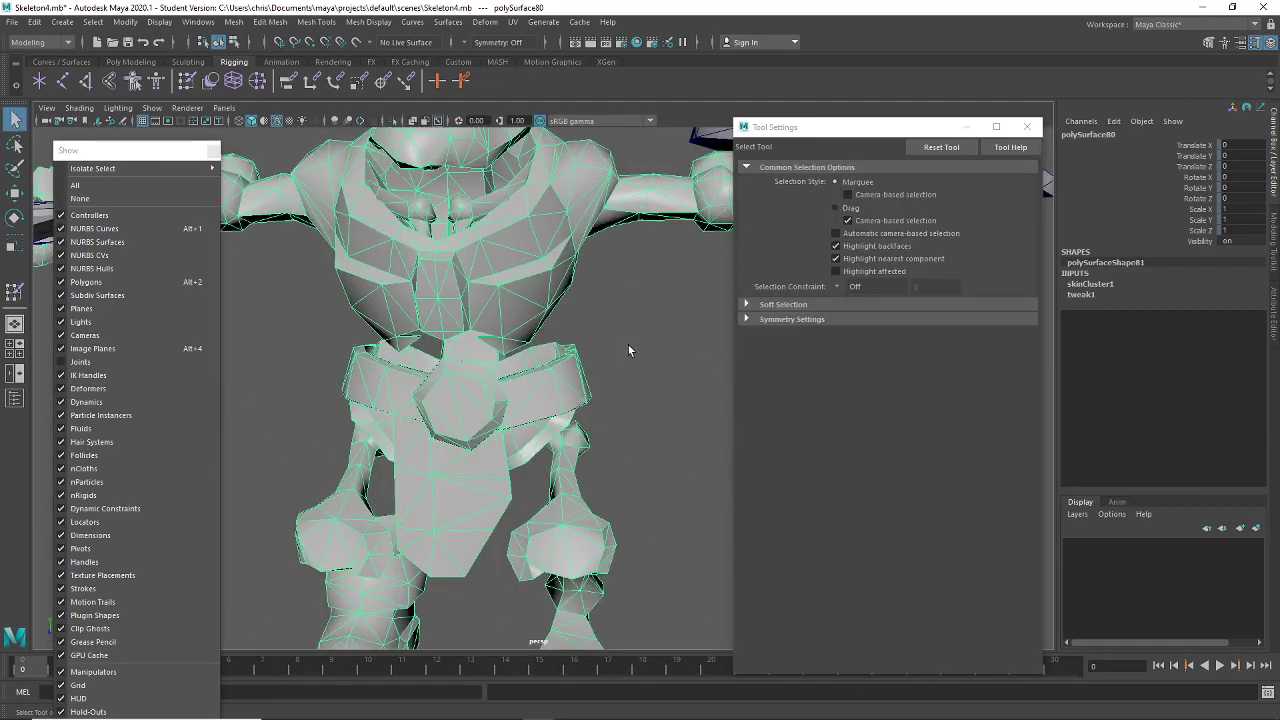
pyautogui.click(628, 350)
pyautogui.click(1026, 129)
pyautogui.keyDown('alt'); pyautogui.moveTo(684, 304); pyautogui.dragTo(872, 362, button='middle'); pyautogui.keyUp('alt')
pyautogui.click(97, 362)
pyautogui.scroll(-3, 851, 420)
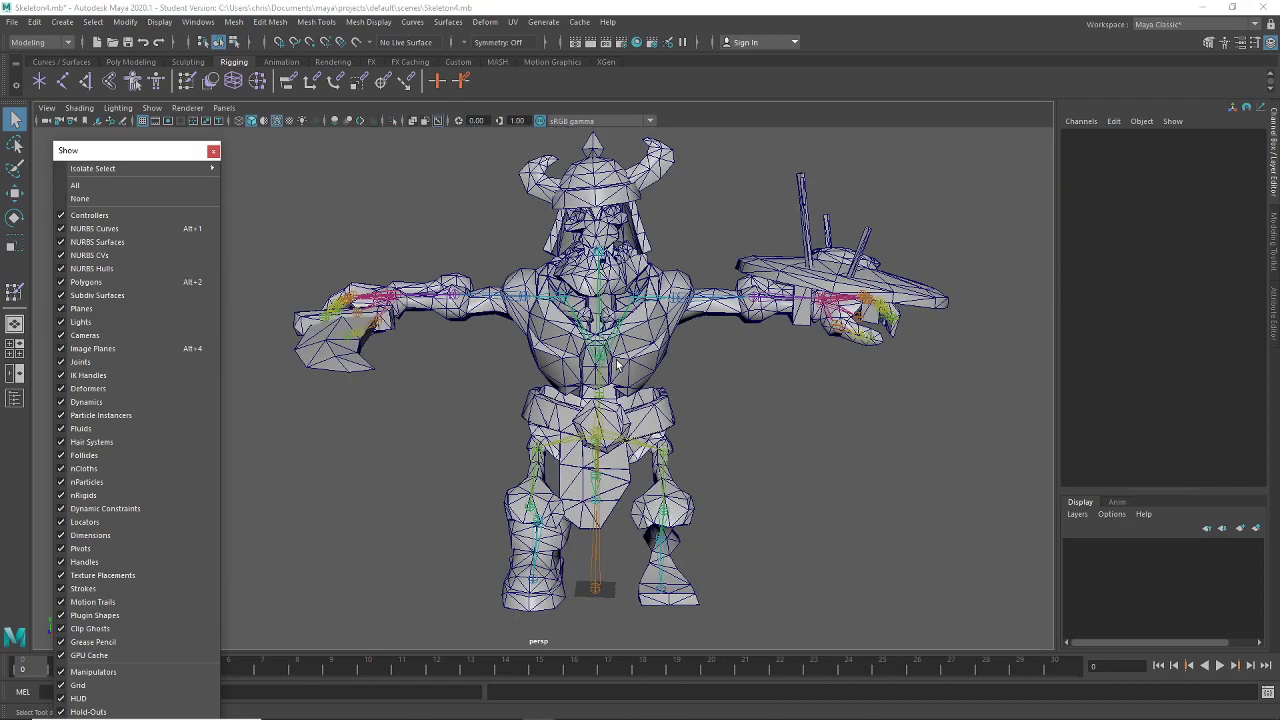
# Test-rotate the torso's spine joint to check the belt deformation, then undo the rotation and clear the selection
pyautogui.click(620, 366)
pyautogui.press('e')
pyautogui.moveTo(624, 272); pyautogui.dragTo(663, 296)
pyautogui.hotkey('ctrl', 'z')
pyautogui.click(823, 423)
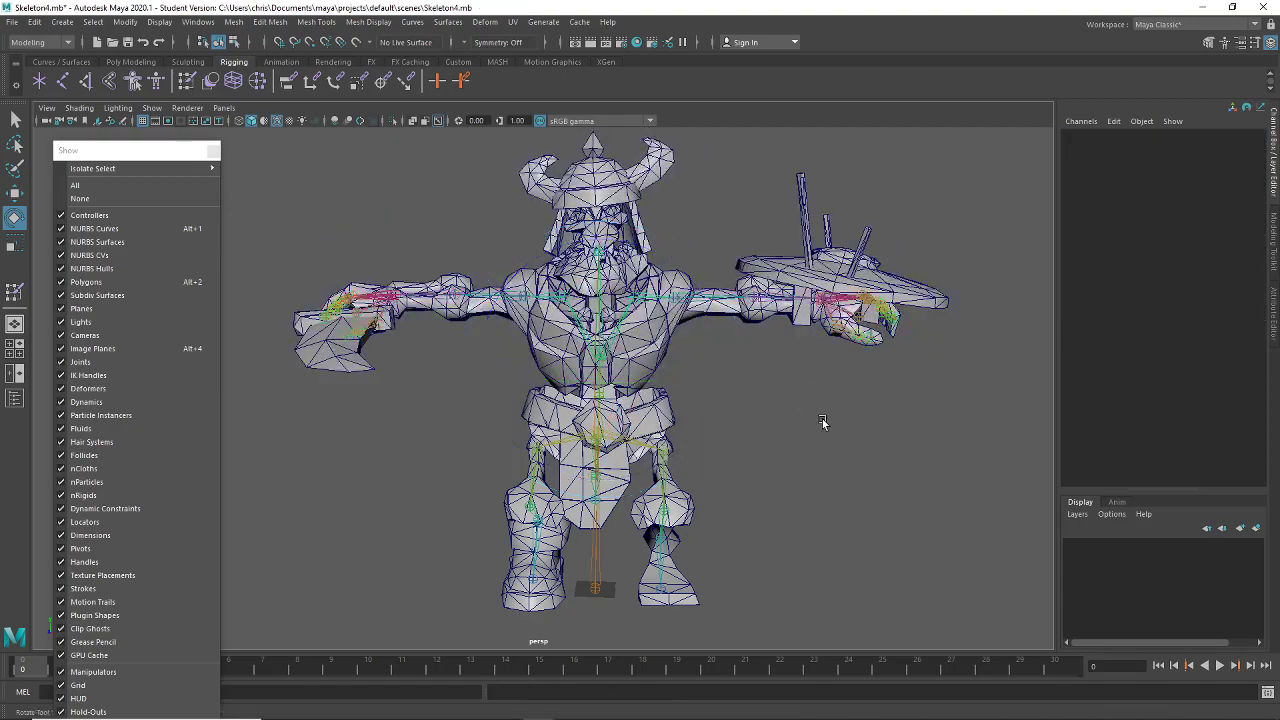
# Inspect the whole character from several angles and close the floating Show list
pyautogui.keyDown('alt'); pyautogui.moveTo(823, 423); pyautogui.dragTo(514, 406); pyautogui.keyUp('alt')
pyautogui.scroll(3, 596, 423)
pyautogui.keyDown('alt'); pyautogui.moveTo(596, 423); pyautogui.dragTo(739, 402); pyautogui.keyUp('alt')
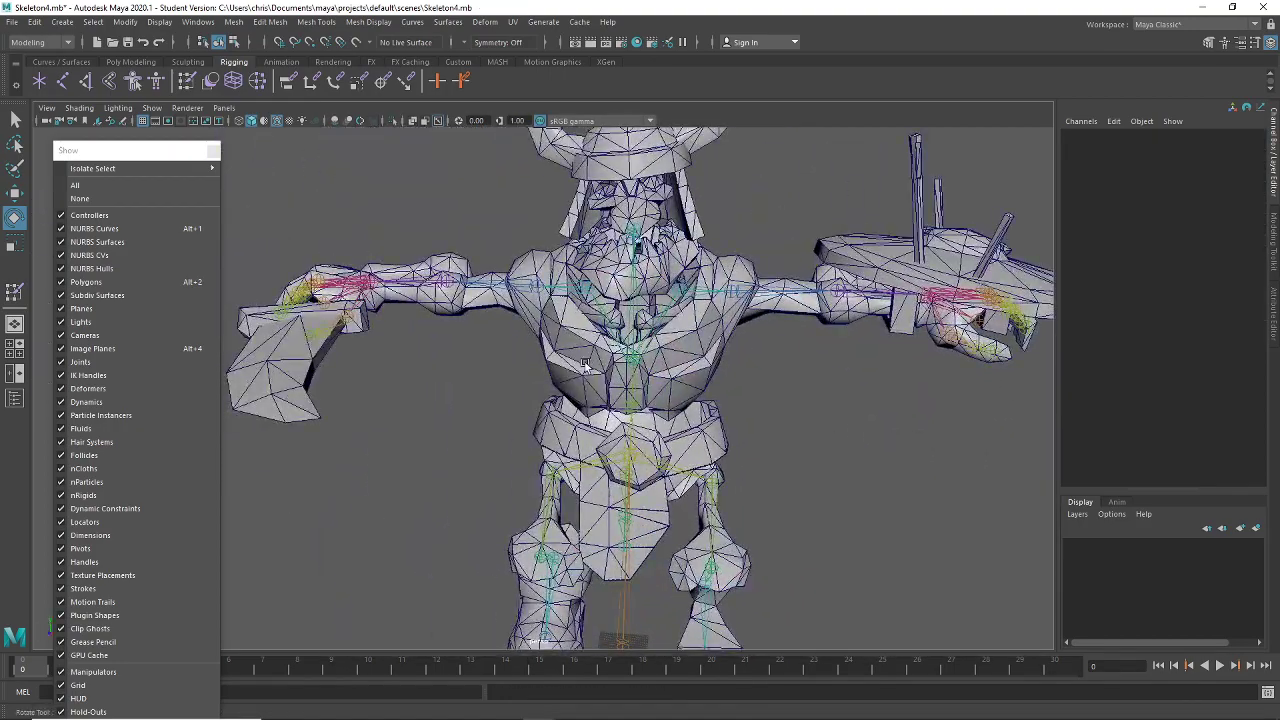
pyautogui.scroll(-3, 770, 394)
pyautogui.keyDown('alt'); pyautogui.moveTo(743, 474); pyautogui.dragTo(604, 390); pyautogui.keyUp('alt')
pyautogui.scroll(4, 605, 380)
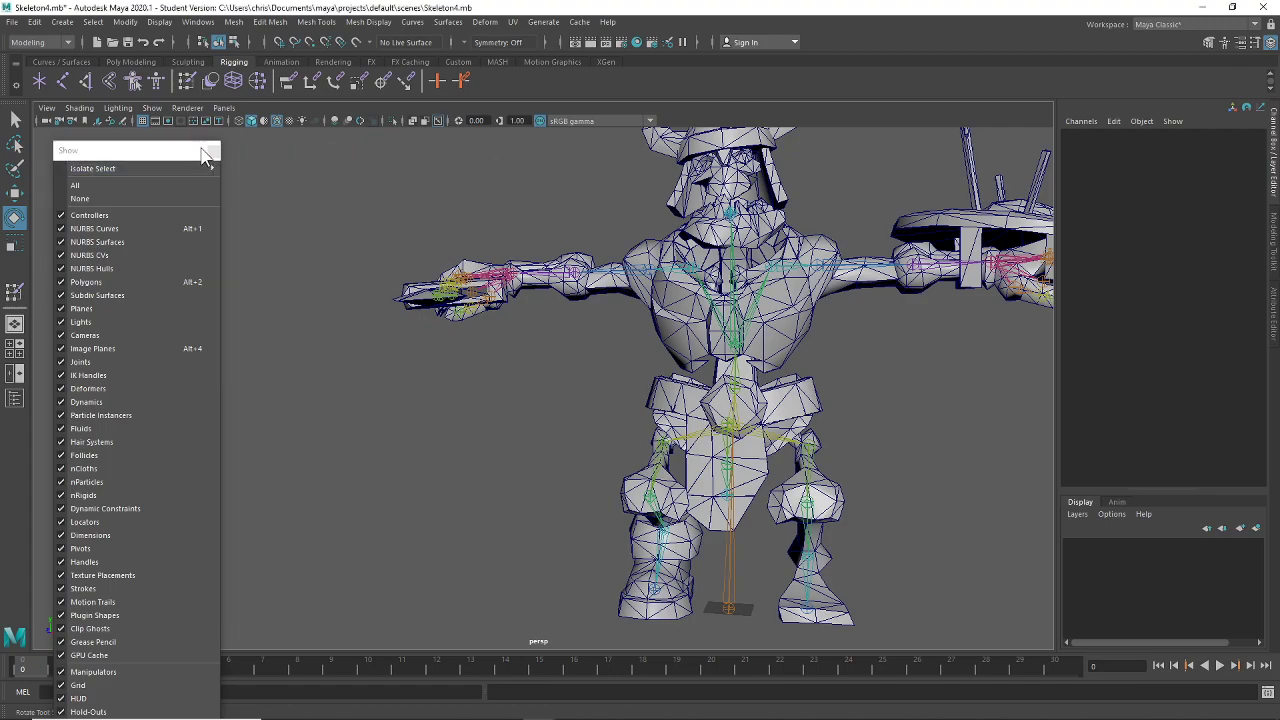
pyautogui.click(213, 151)
pyautogui.keyDown('alt'); pyautogui.moveTo(605, 323); pyautogui.dragTo(650, 380); pyautogui.keyUp('alt')
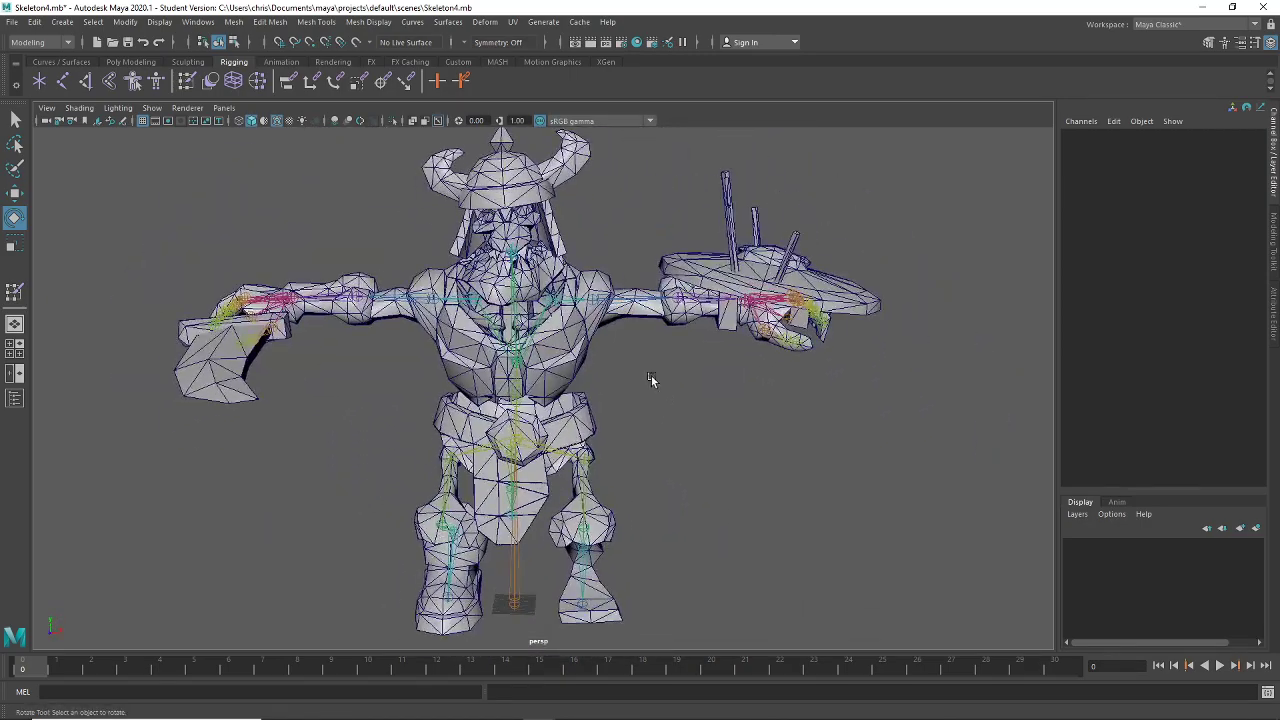
# Test-rotate the sword-side wrist joint and the shield-side LElbow1 joint, undoing each rotation
pyautogui.click(293, 316)
pyautogui.moveTo(290, 312); pyautogui.dragTo(283, 296)
pyautogui.hotkey('ctrl', 'z')
pyautogui.hotkey('ctrl', 'z')
pyautogui.click(766, 298)
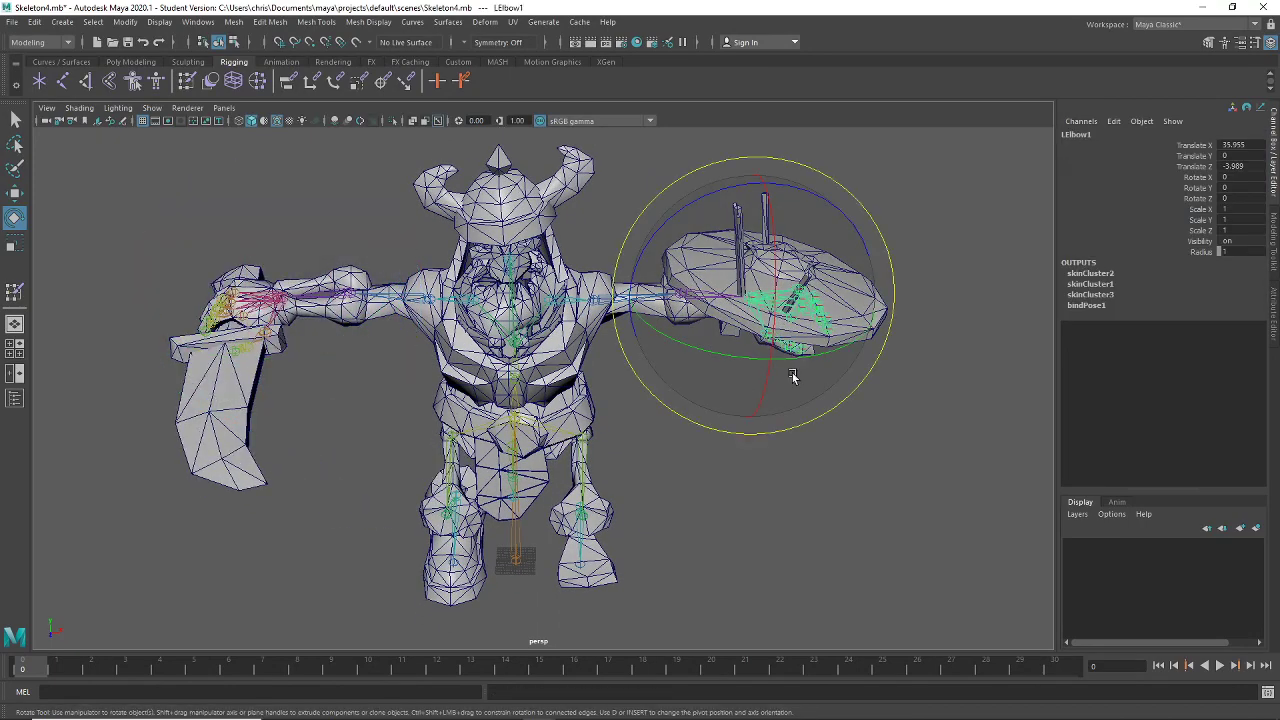
pyautogui.moveTo(786, 312); pyautogui.dragTo(845, 376)
pyautogui.hotkey('ctrl', 'z')
pyautogui.hotkey('ctrl', 'z')
# Clear the joint selection and save the scene with the corrected Spine1 weights
pyautogui.keyDown('alt'); pyautogui.moveTo(763, 429); pyautogui.dragTo(740, 349); pyautogui.keyUp('alt')
pyautogui.keyDown('alt'); pyautogui.moveTo(740, 349); pyautogui.dragTo(762, 466, button='right'); pyautogui.keyUp('alt')
pyautogui.click(770, 448)
pyautogui.keyDown('alt'); pyautogui.moveTo(770, 448); pyautogui.dragTo(586, 520); pyautogui.keyUp('alt')
pyautogui.hotkey('ctrl', 'z')
pyautogui.keyDown('alt'); pyautogui.moveTo(586, 520); pyautogui.dragTo(618, 392, button='right'); pyautogui.keyUp('alt')
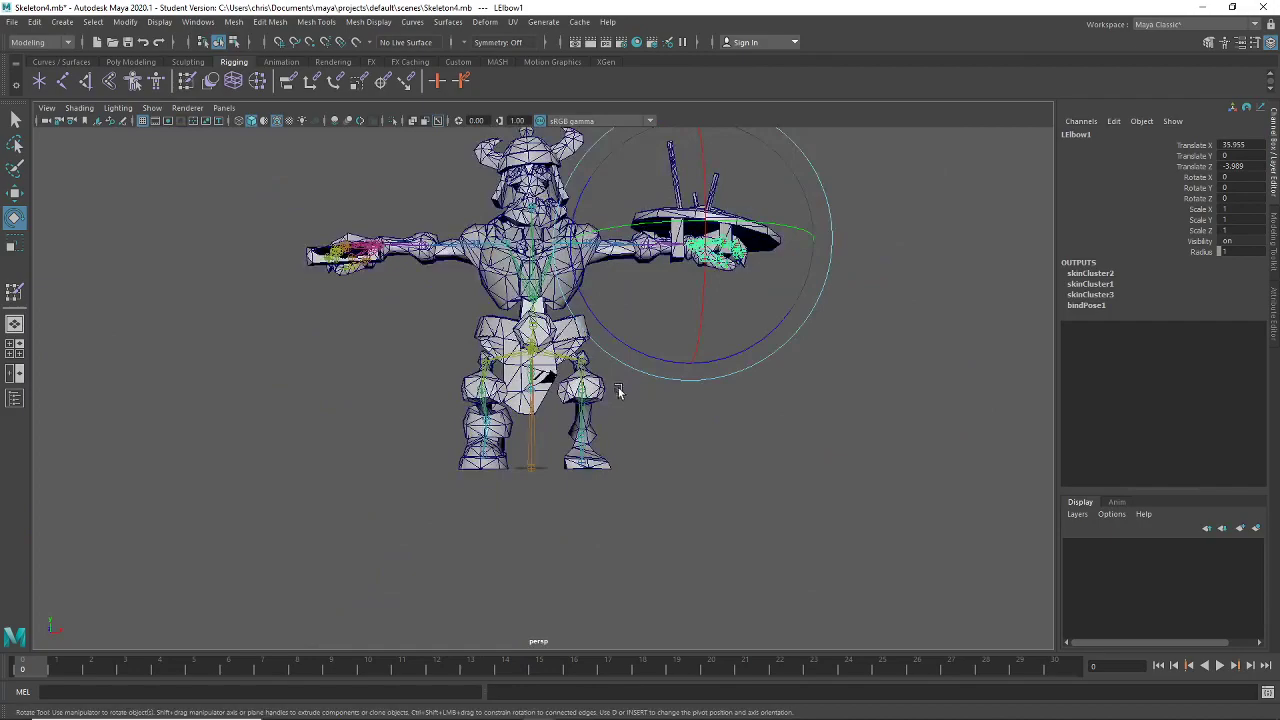
pyautogui.click(677, 474)
pyautogui.keyDown('alt'); pyautogui.moveTo(677, 474); pyautogui.dragTo(655, 491); pyautogui.keyUp('alt')
pyautogui.press('q')
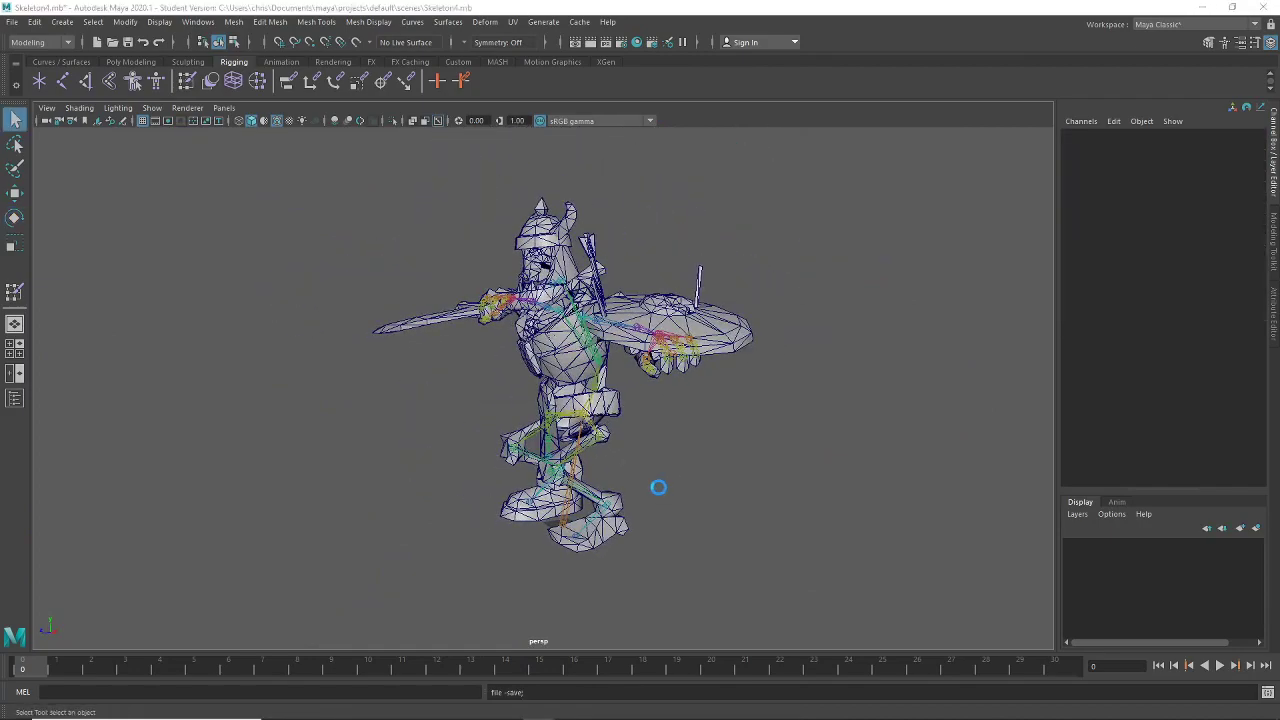
pyautogui.hotkey('ctrl', 's')
pyautogui.click(609, 379)
# Examine the character's torso, belt and legs from the back and front with the Rotate tool active
pyautogui.press('e')
pyautogui.keyDown('alt'); pyautogui.moveTo(609, 381); pyautogui.dragTo(684, 424); pyautogui.keyUp('alt')
pyautogui.scroll(5, 748, 434)
pyautogui.moveTo(906, 717)
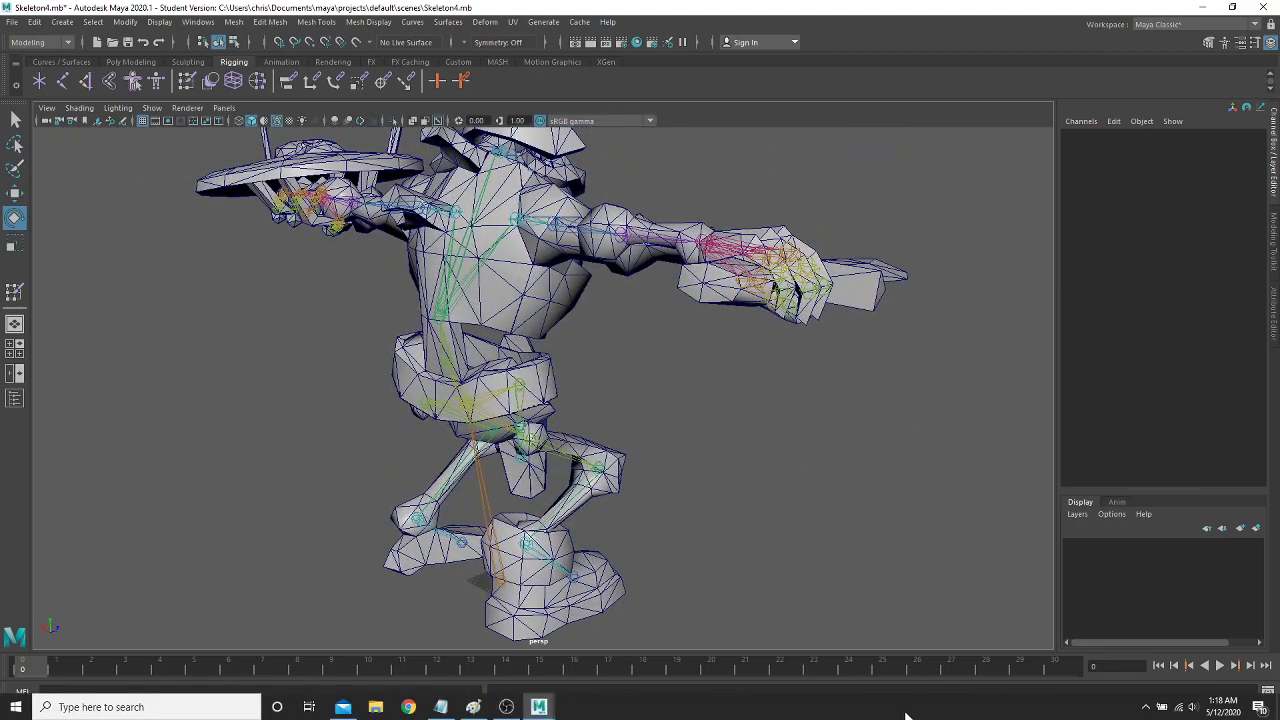
pyautogui.keyDown('alt'); pyautogui.moveTo(806, 543); pyautogui.dragTo(573, 458); pyautogui.keyUp('alt')
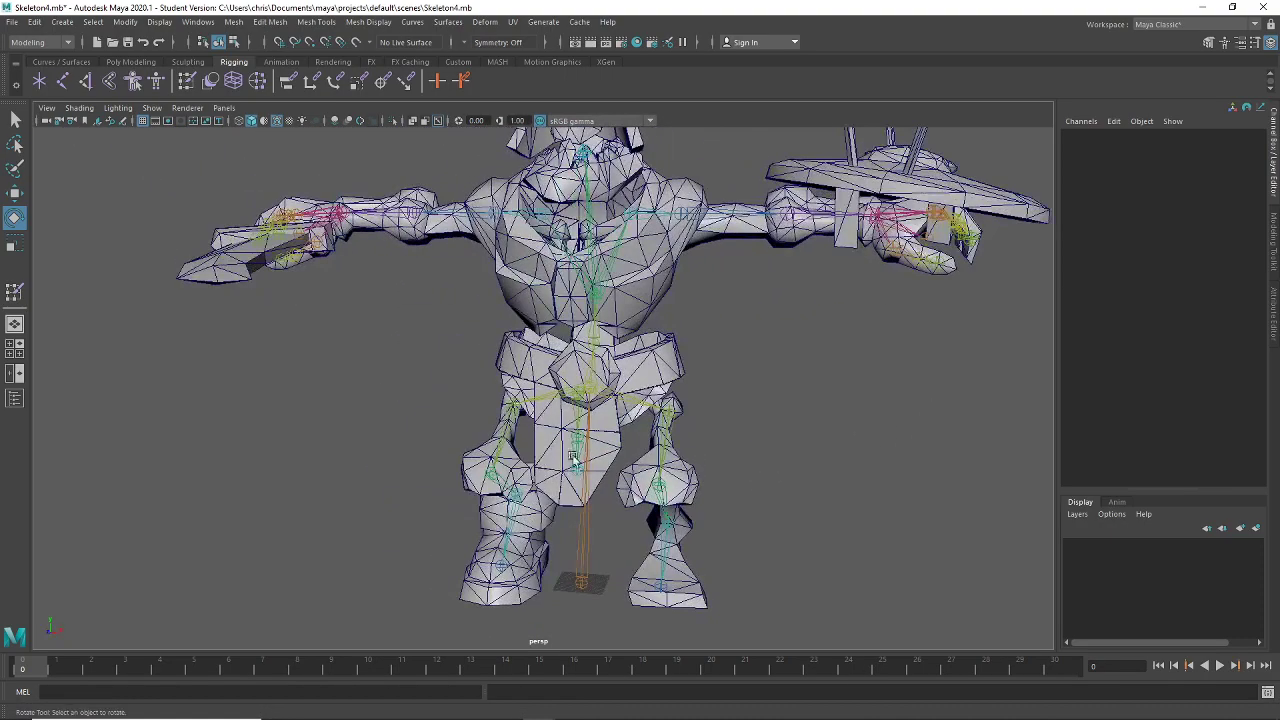
pyautogui.scroll(-3, 573, 458)
pyautogui.keyDown('alt'); pyautogui.moveTo(681, 430); pyautogui.dragTo(627, 472); pyautogui.keyUp('alt')
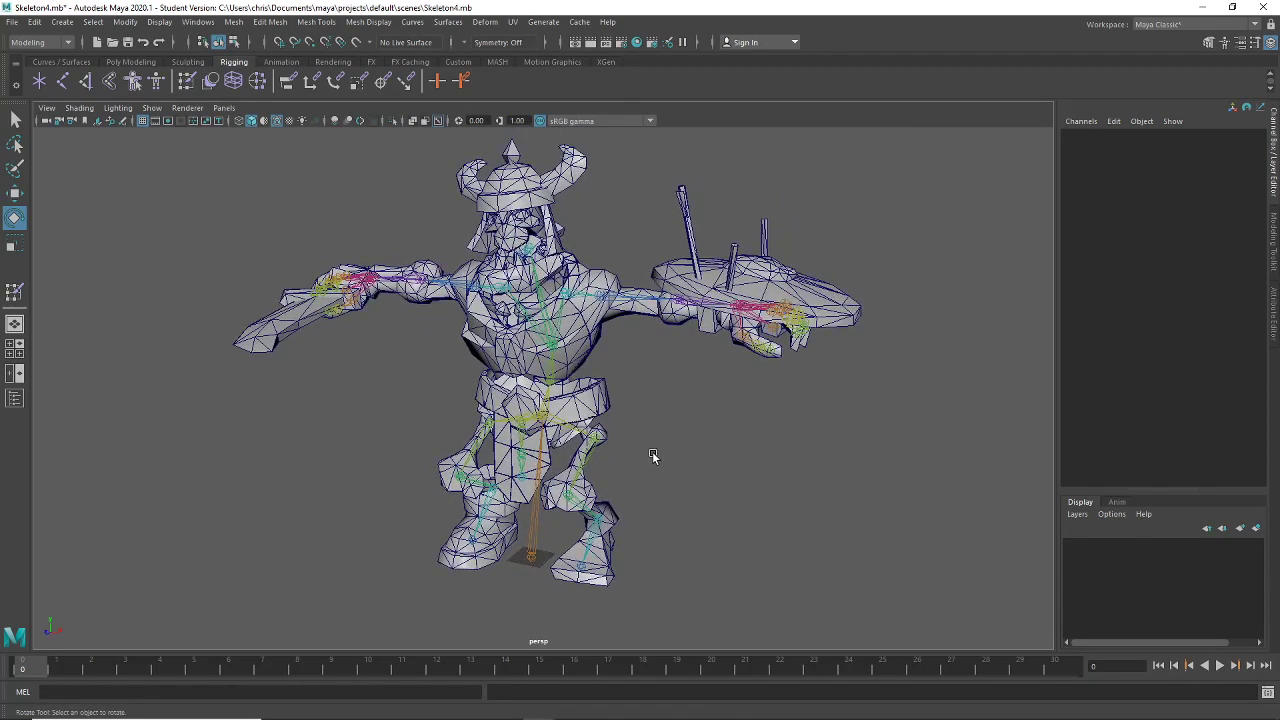
pyautogui.moveTo(669, 718)
pyautogui.click(510, 706)
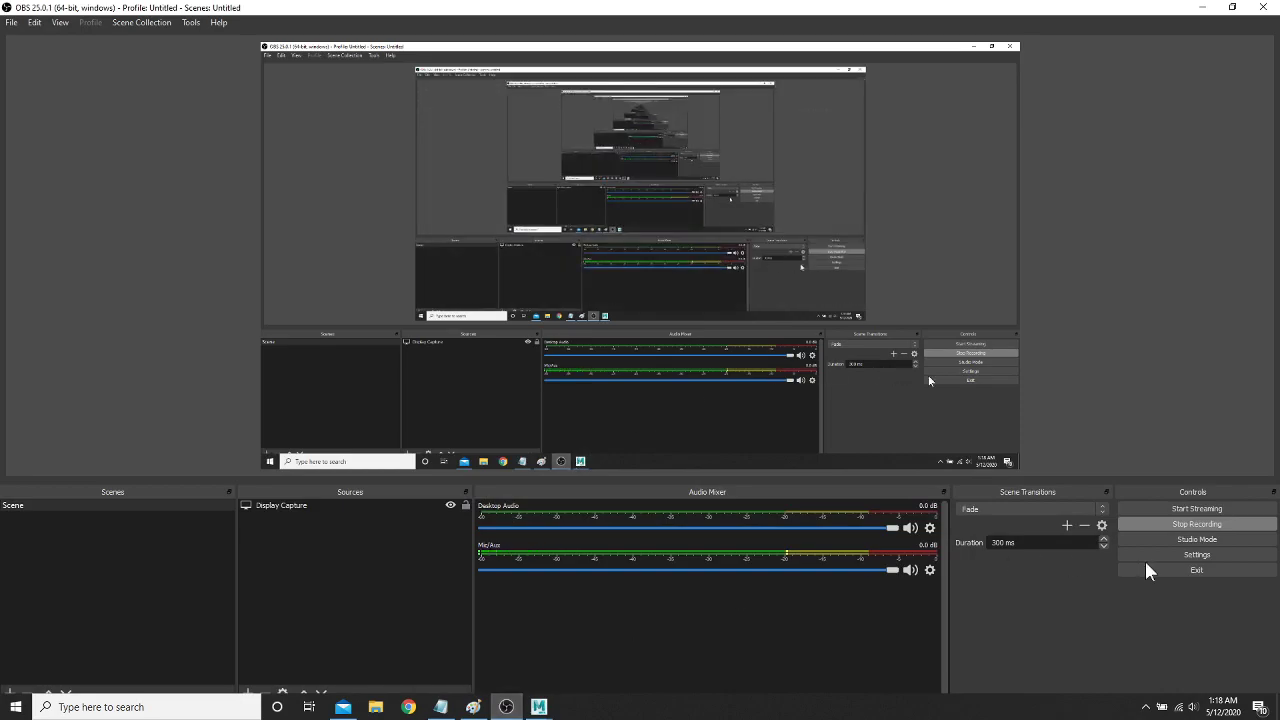